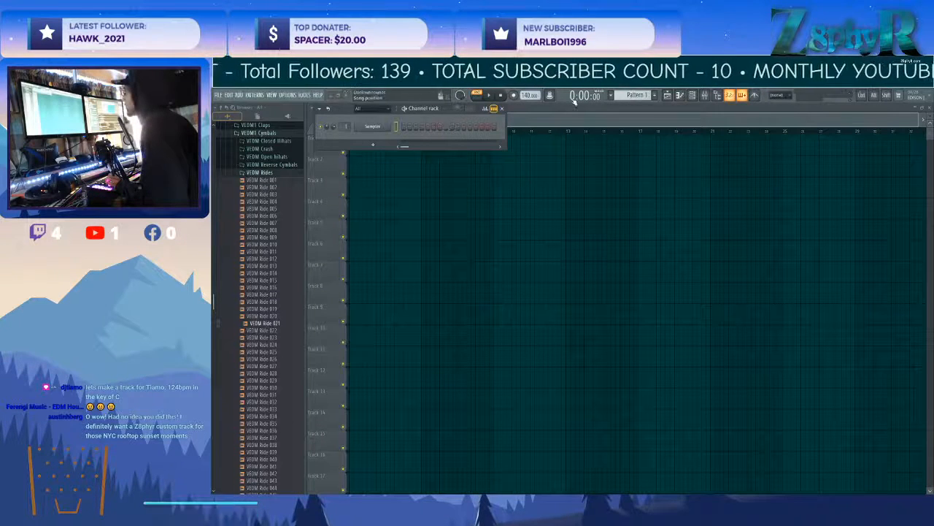
# Set the project tempo to 124 BPM and replace the Sampler channel with reFX Nexus.
pyautogui.moveTo(526, 95); pyautogui.dragTo(526, 108)
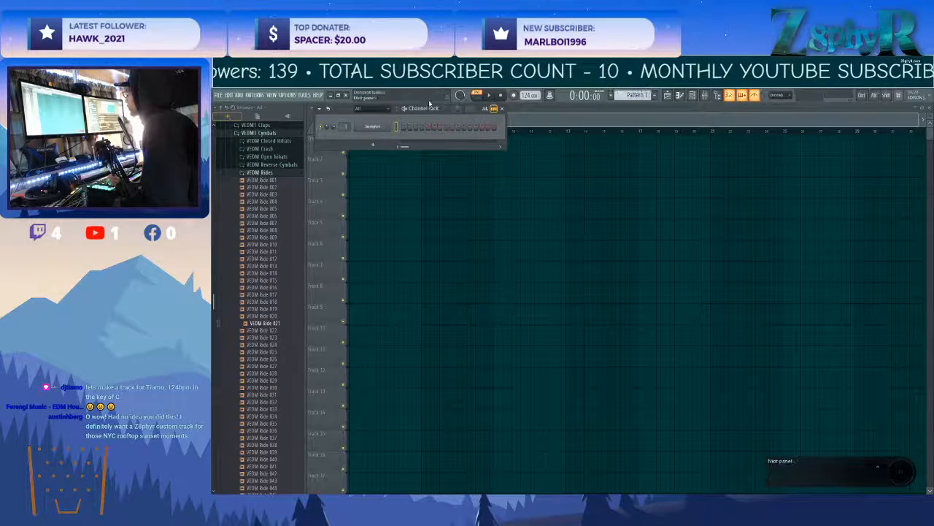
pyautogui.click(489, 96)
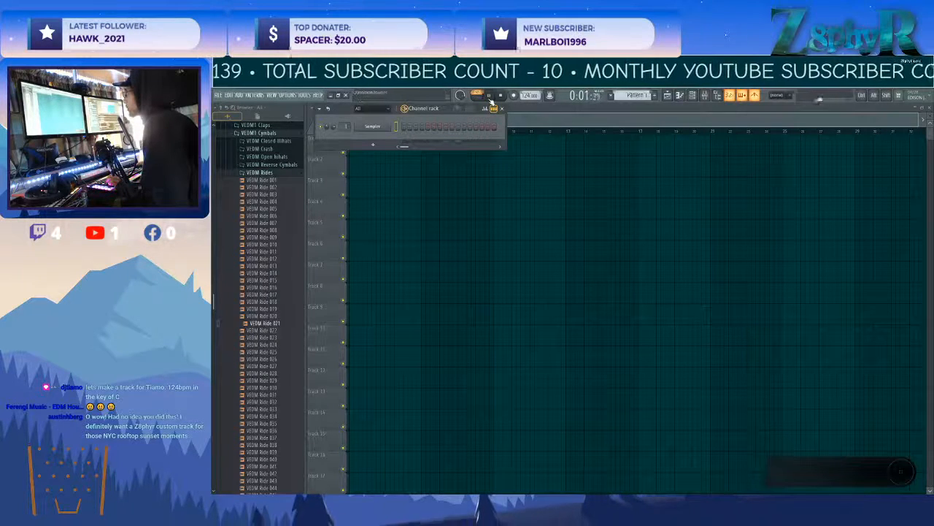
pyautogui.rightClick(363, 132)
pyautogui.moveTo(423, 191)
pyautogui.moveTo(504, 208)
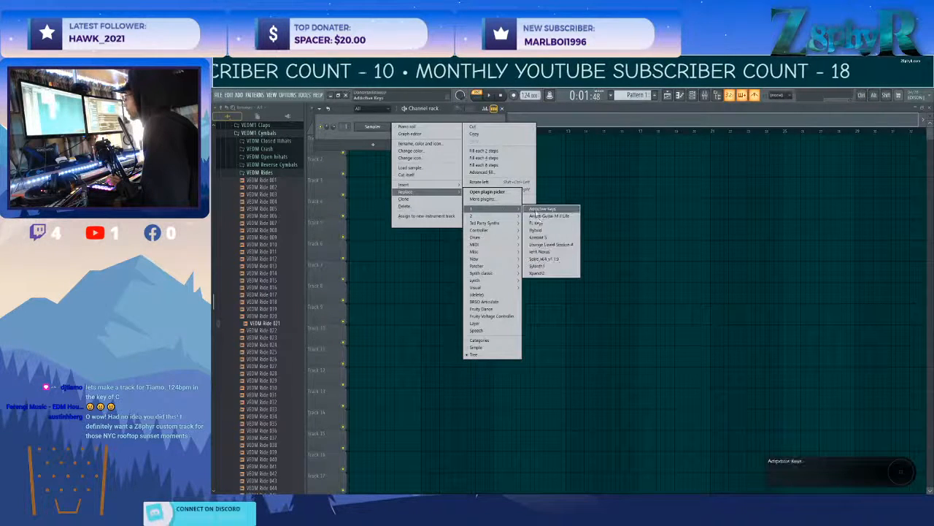
pyautogui.click(566, 252)
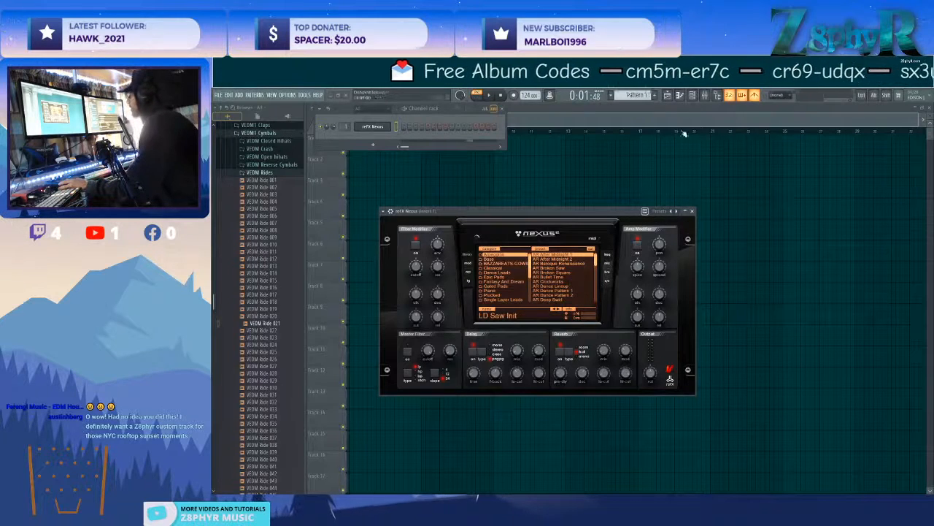
pyautogui.moveTo(577, 212); pyautogui.dragTo(659, 177)
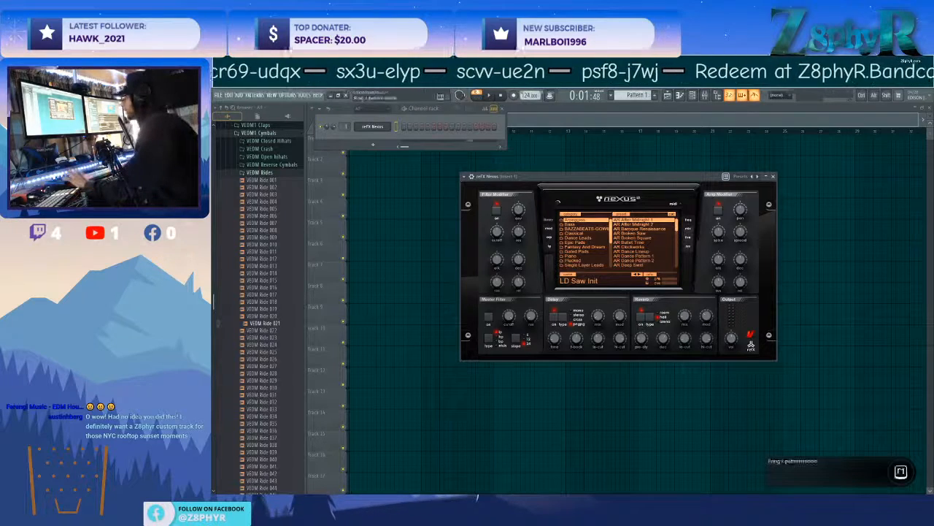
# Load the GT Nylon Clean 1 preset from the guitar expansion category in Nexus.
pyautogui.scroll(-4, 584, 234)
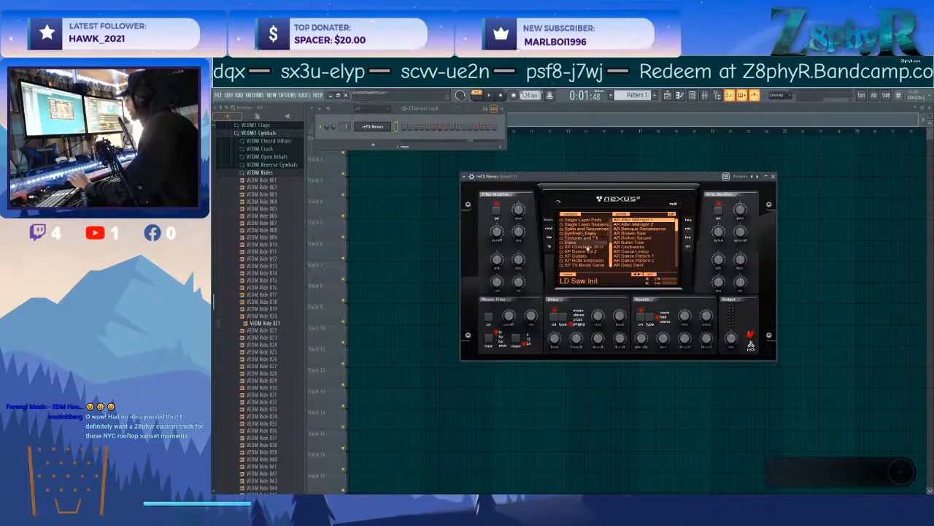
pyautogui.click(591, 256)
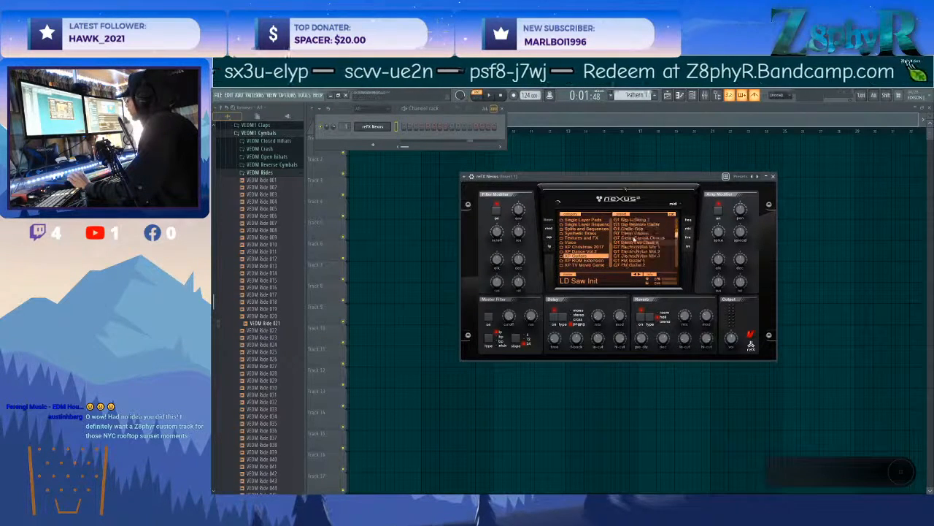
pyautogui.moveTo(626, 182); pyautogui.dragTo(642, 141)
pyautogui.scroll(2, 643, 197)
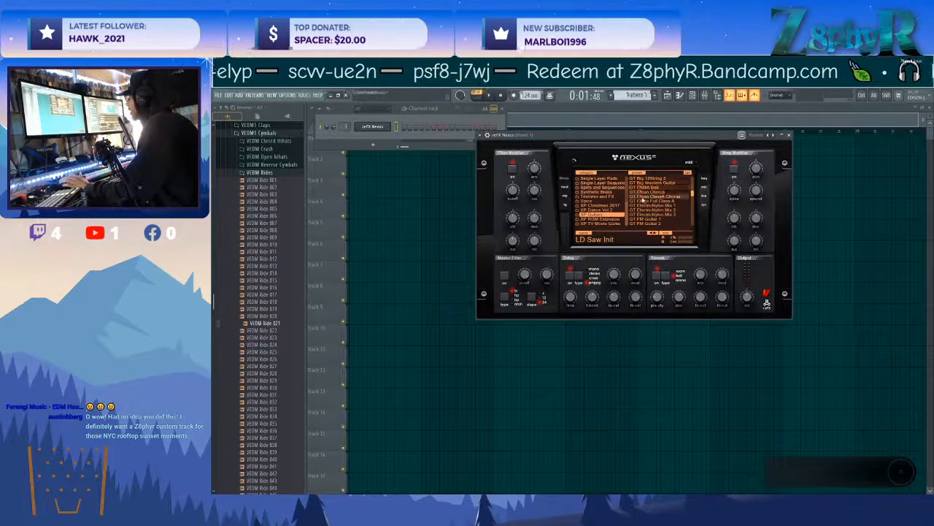
pyautogui.scroll(-5, 652, 197)
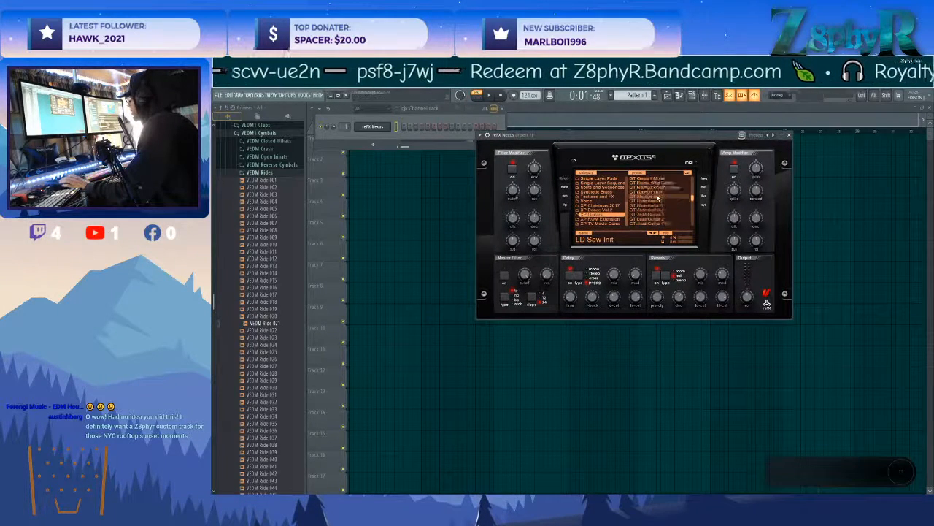
pyautogui.scroll(-3, 657, 197)
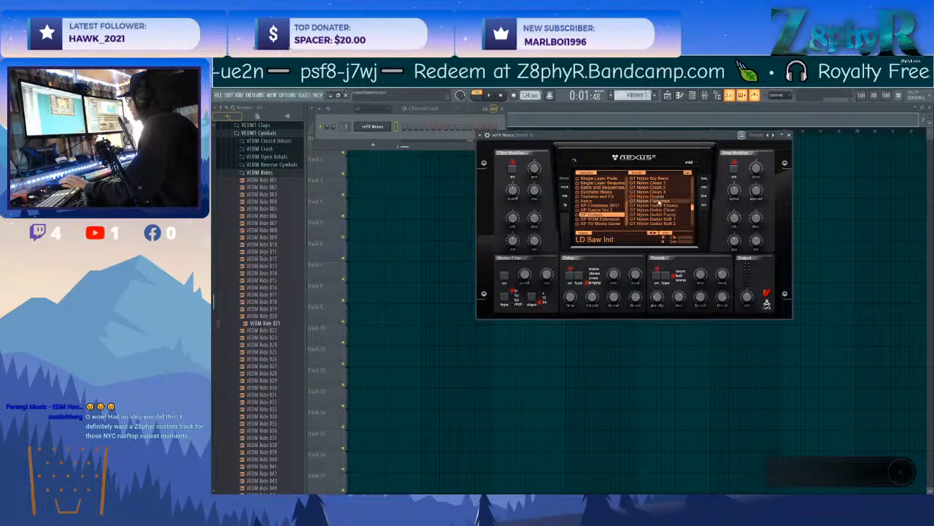
pyautogui.click(653, 183)
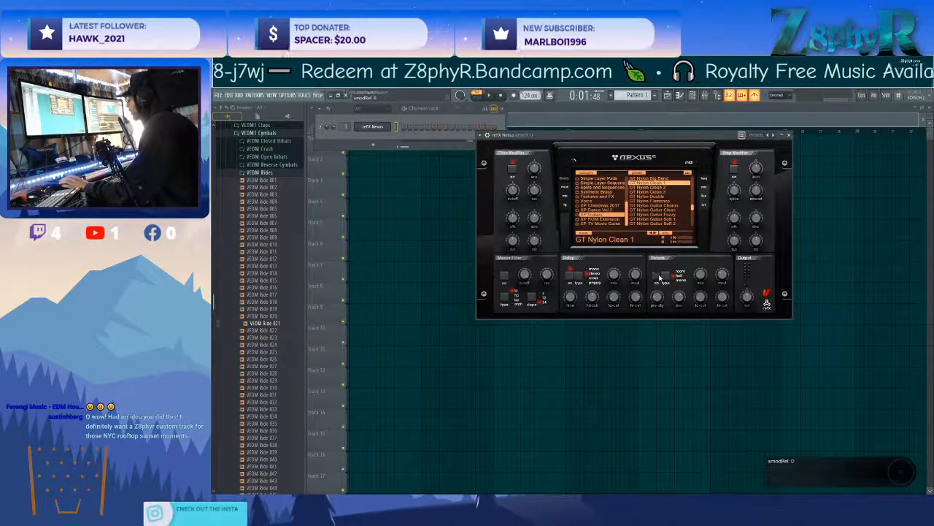
# Open the mixer at Nexus's target track and name an empty insert beside it PRE MASTER.
pyautogui.click(487, 135)
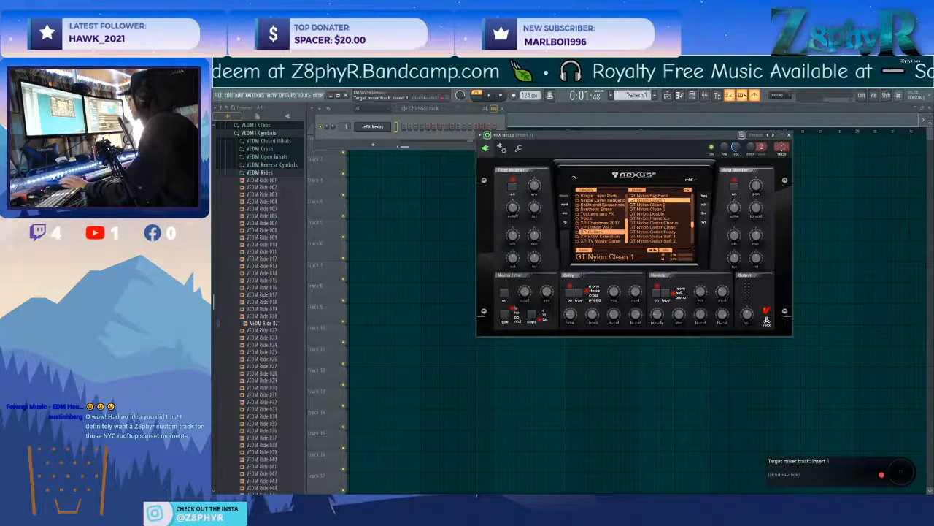
pyautogui.doubleClick(783, 147)
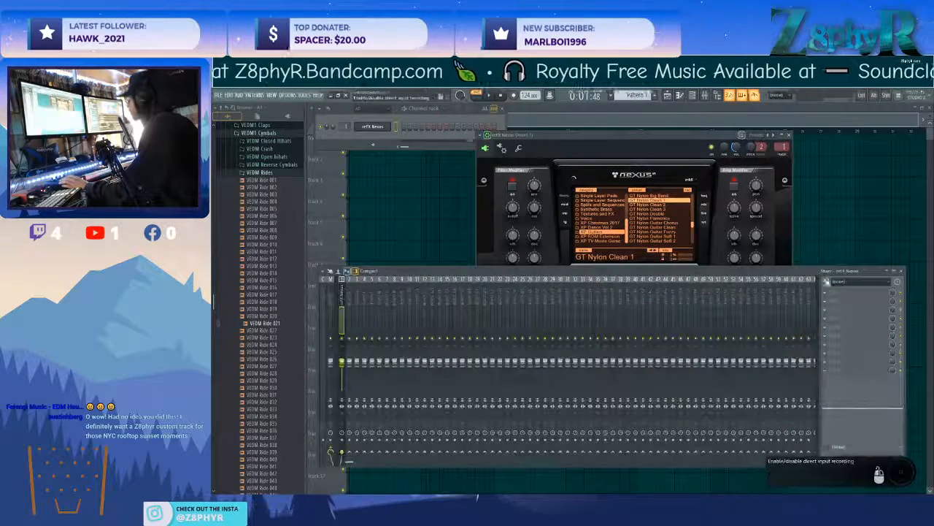
pyautogui.click(621, 137)
pyautogui.click(348, 295)
pyautogui.rightClick(356, 295)
pyautogui.click(395, 286)
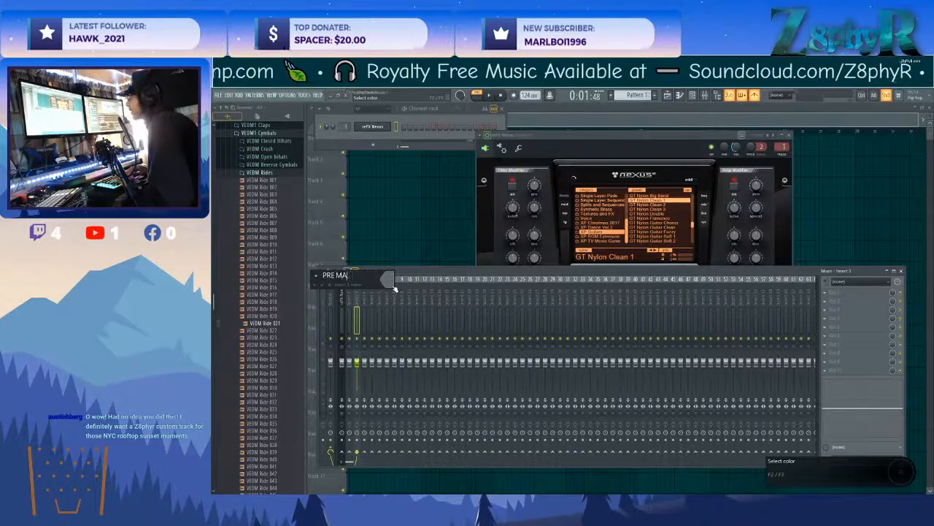
pyautogui.press('Return')
# Color the PRE MASTER mixer track light slate gray and select the reFX Nexus track.
pyautogui.rightClick(342, 292)
pyautogui.click(356, 287)
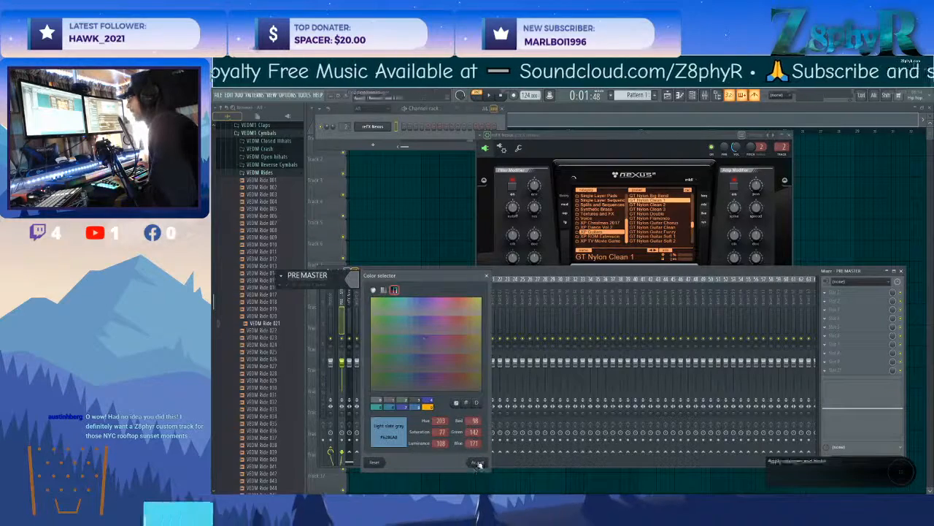
pyautogui.click(477, 462)
pyautogui.click(357, 304)
pyautogui.click(349, 301)
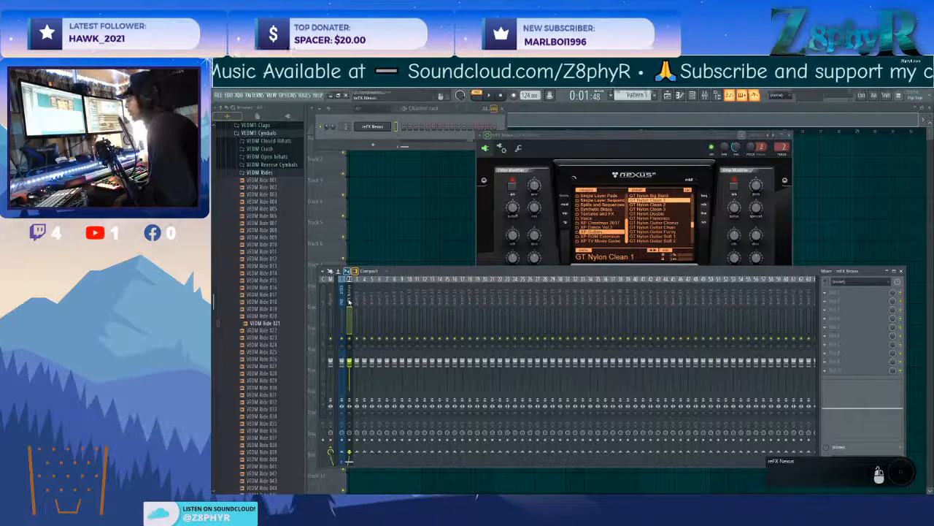
# Switch Nexus to the GT Nylon Guitar Clean preset.
pyautogui.moveTo(638, 147); pyautogui.dragTo(670, 114)
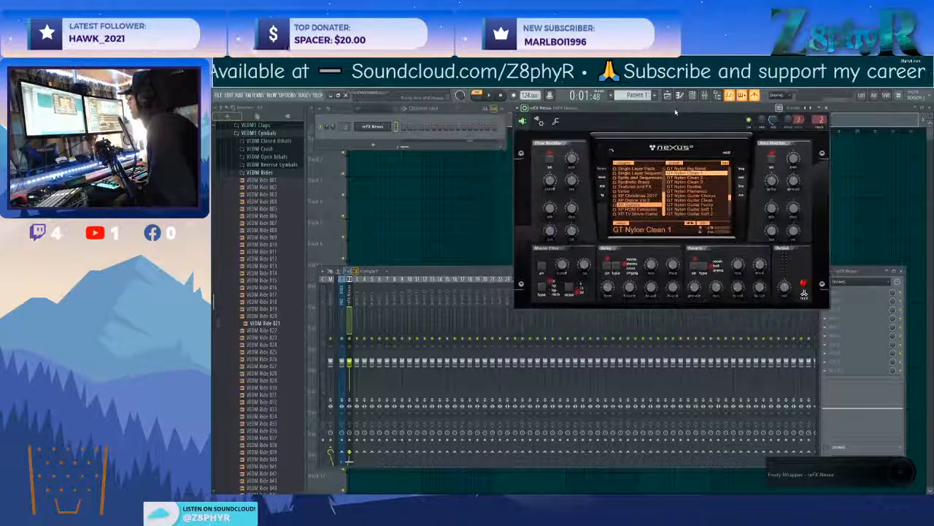
pyautogui.click(678, 199)
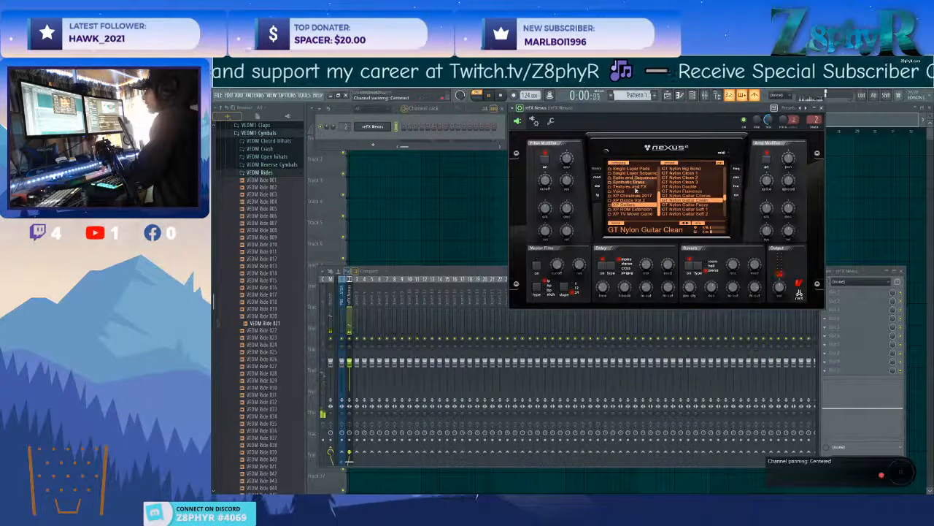
pyautogui.click(332, 294)
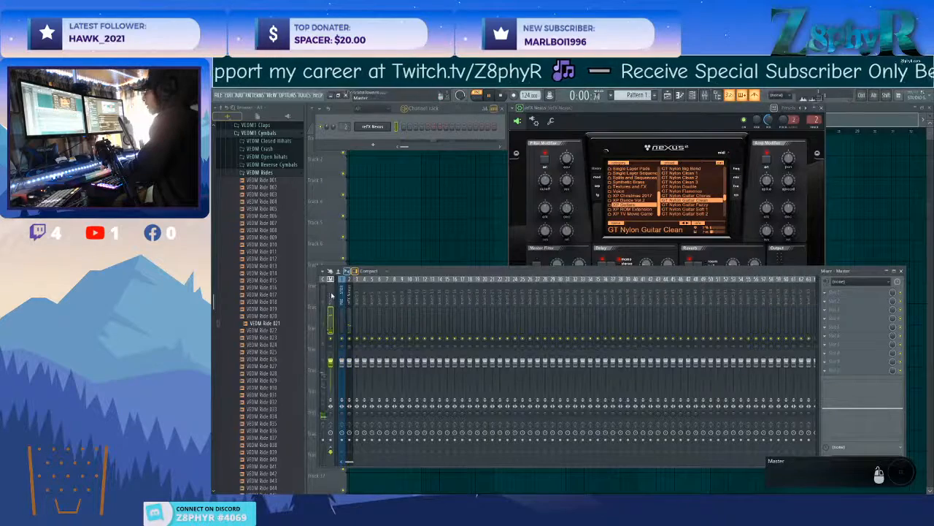
pyautogui.click(350, 296)
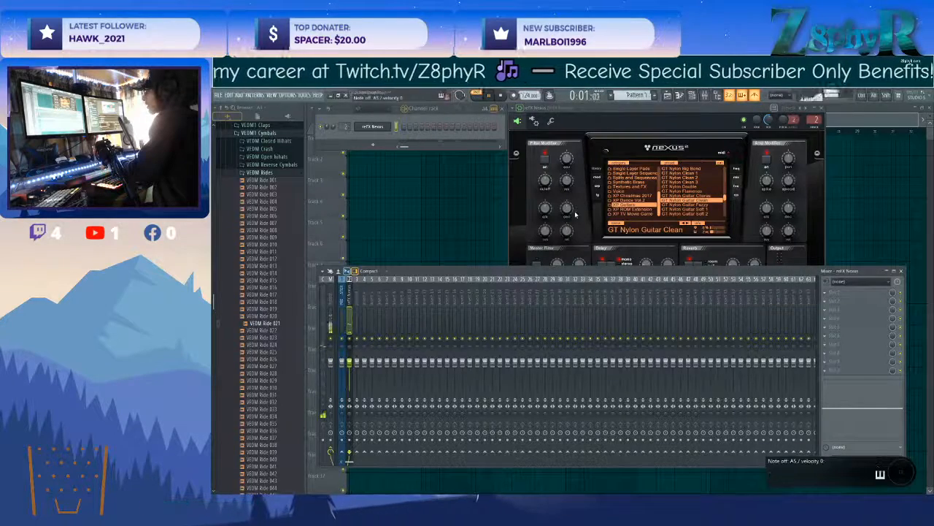
pyautogui.click(681, 294)
pyautogui.scroll(-8, 683, 294)
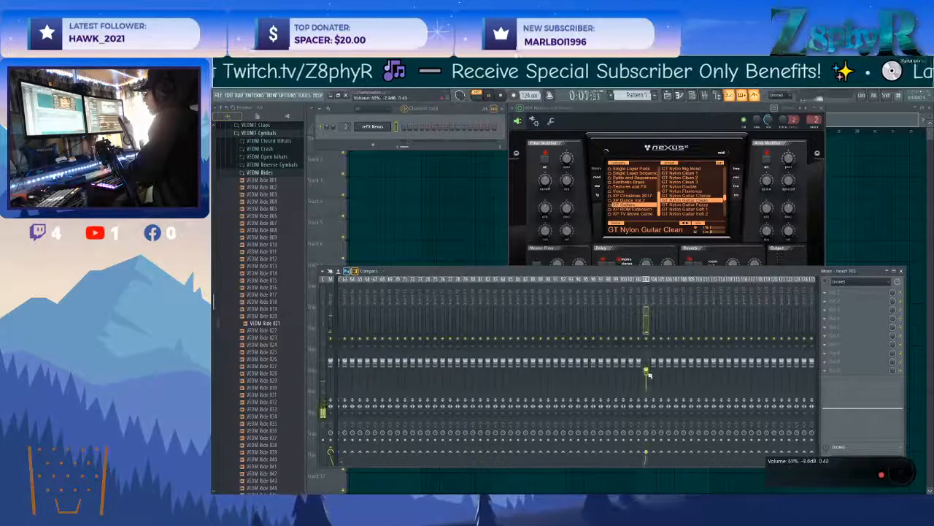
pyautogui.scroll(10, 517, 307)
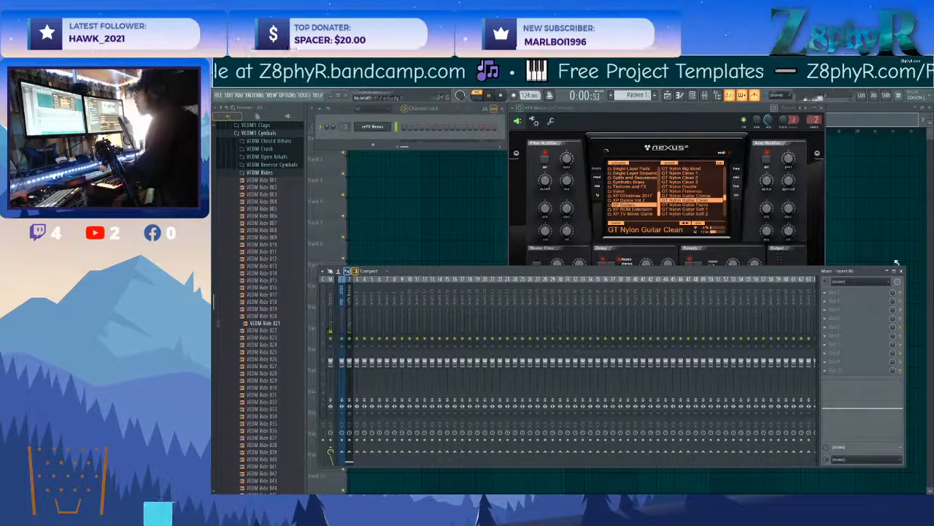
pyautogui.rightClick(383, 127)
pyautogui.click(411, 127)
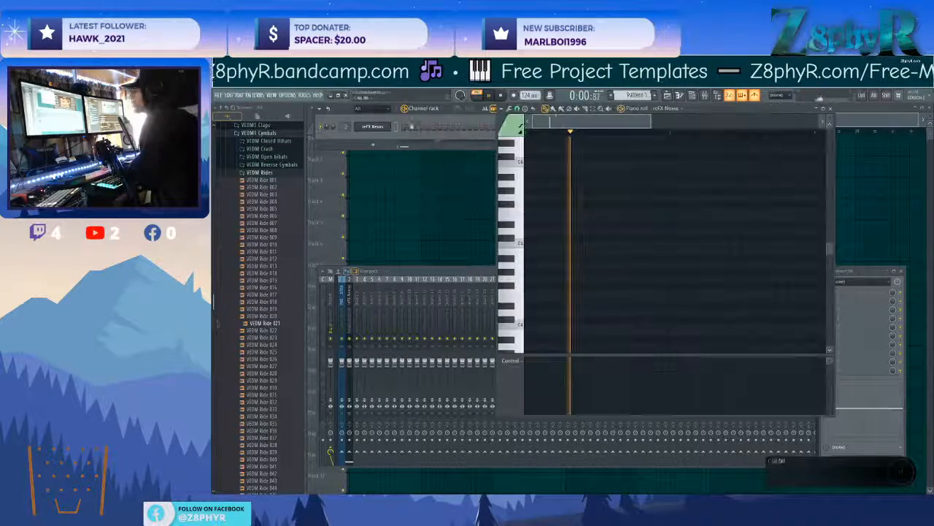
pyautogui.press('space')
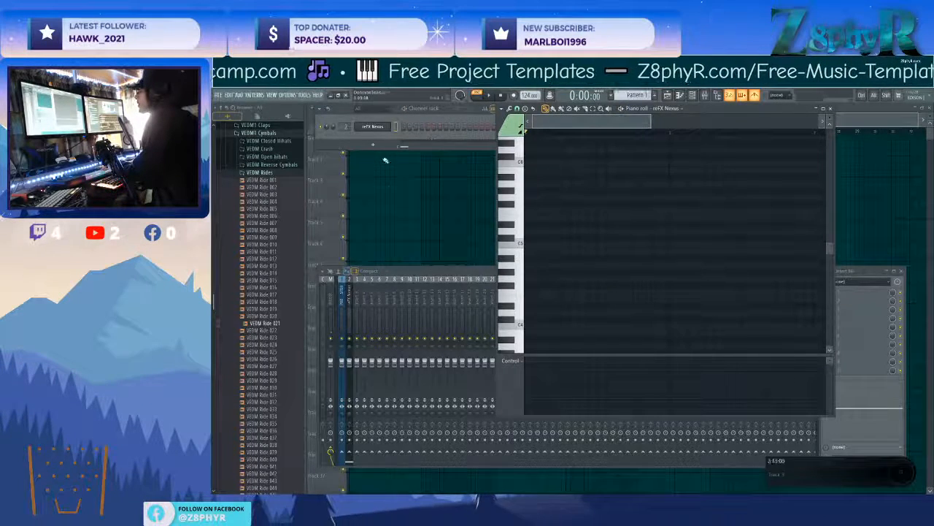
# Close the open windows and place a four-bar Pattern 1 clip on Track 1 starting at bar 5.
pyautogui.press('F12')
pyautogui.moveTo(438, 148); pyautogui.dragTo(495, 157)
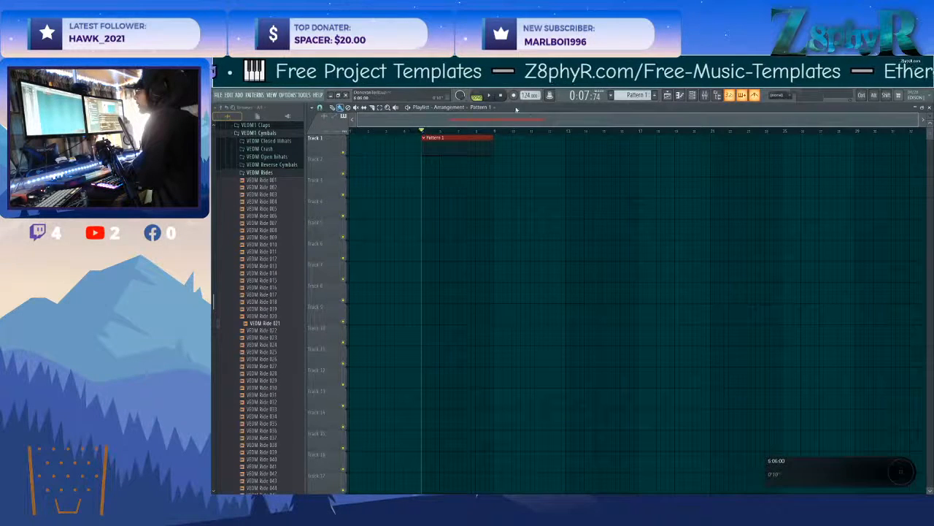
# Record a four-bar nylon guitar melody with bass notes into the Pattern 1 clip, retaking it from bar 5.
pyautogui.press('space')
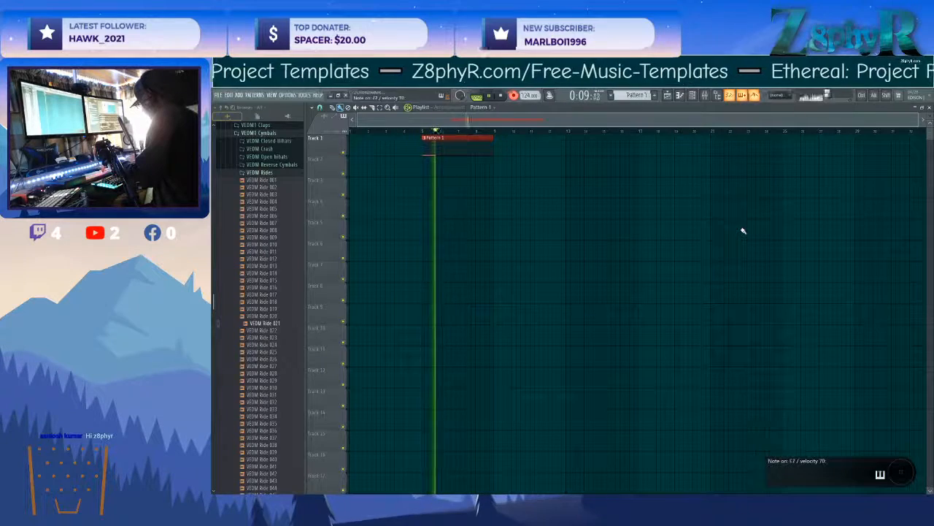
pyautogui.press('space')
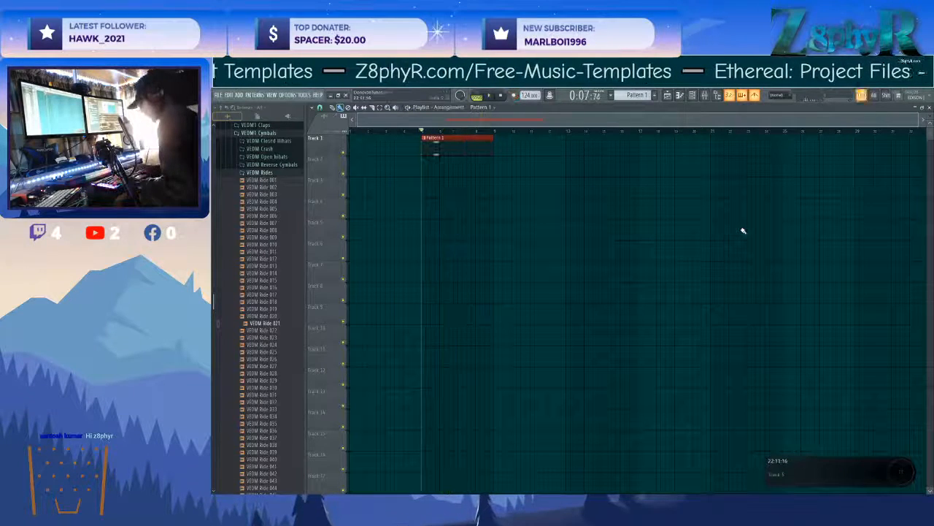
pyautogui.press('space')
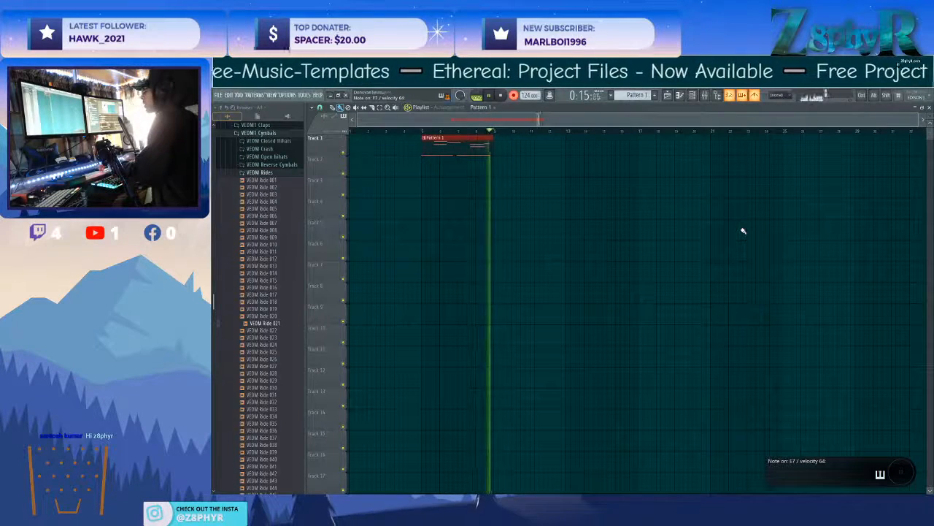
pyautogui.press('space')
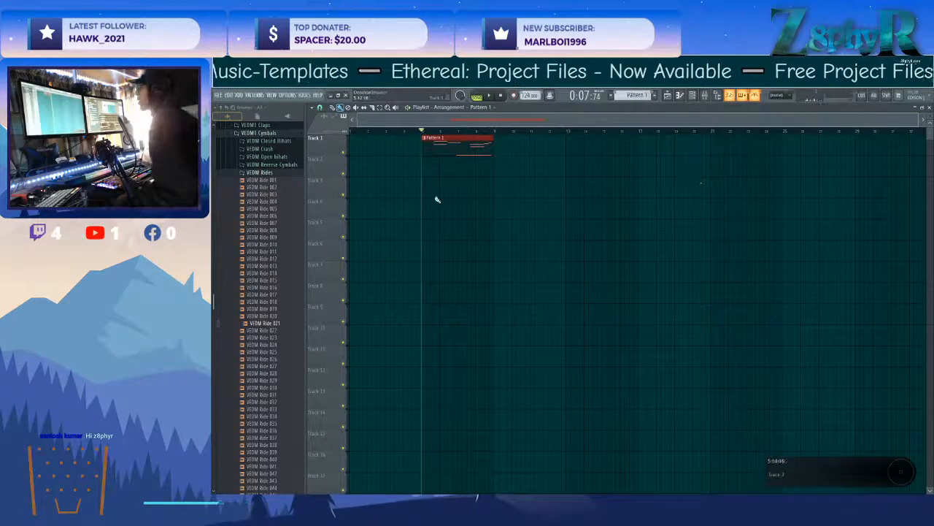
# Open Pattern 1's recorded notes in the piano roll, quantize them and adjust the second sustained C5 note.
pyautogui.doubleClick(442, 149)
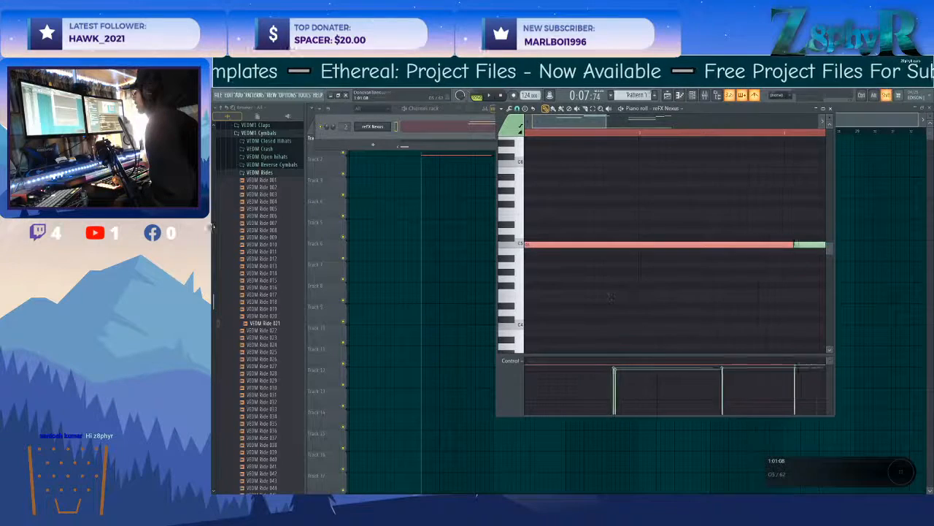
pyautogui.hotkey('shift', 'q')
pyautogui.hotkey('ctrl', 'd')
pyautogui.scroll(-4, 571, 273)
pyautogui.scroll(4, 573, 272)
pyautogui.scroll(-2, 575, 271)
pyautogui.scroll(1, 577, 271)
pyautogui.scroll(3, 577, 271)
pyautogui.moveTo(732, 284); pyautogui.dragTo(748, 283)
pyautogui.scroll(-3, 676, 317)
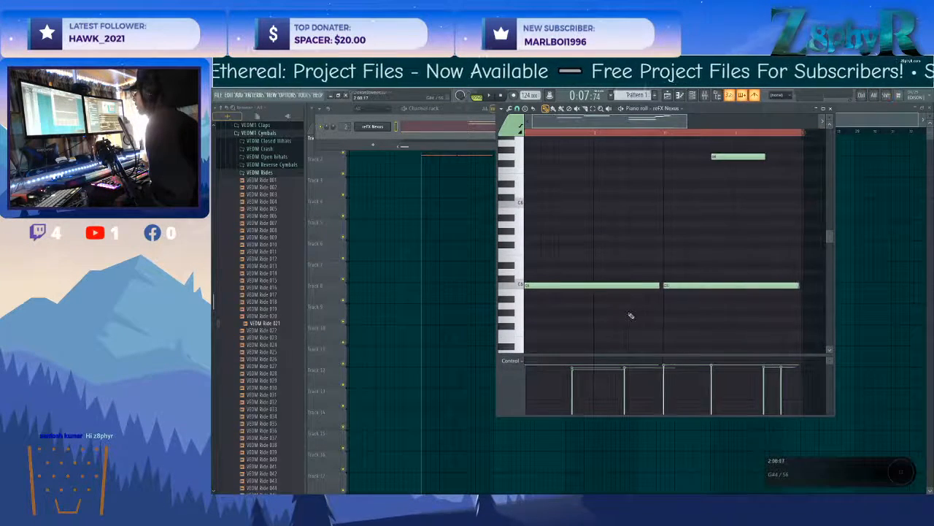
pyautogui.scroll(5, 633, 312)
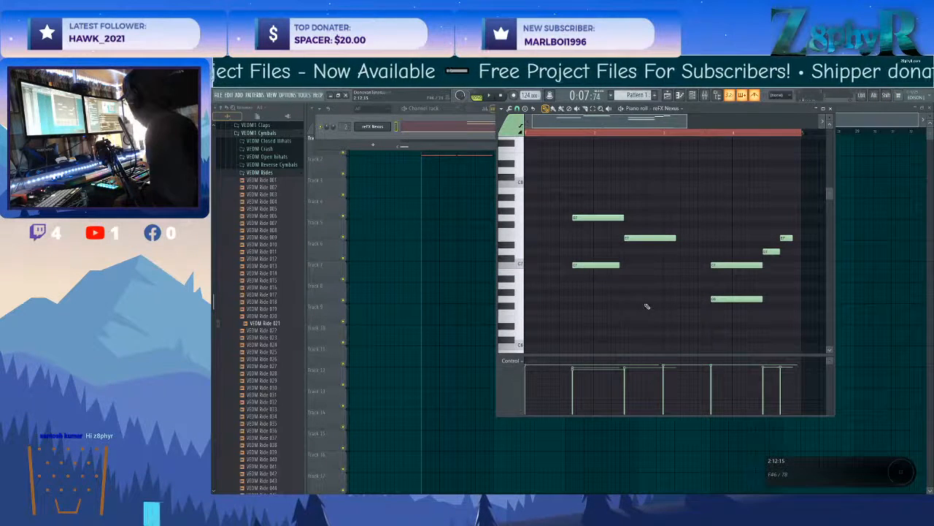
# Play the pattern and shift the first high two-note chord slightly later in time.
pyautogui.moveTo(584, 180); pyautogui.dragTo(794, 334)
pyautogui.keyDown('ctrl'); pyautogui.click(804, 328); pyautogui.keyUp('ctrl')
pyautogui.press('space')
pyautogui.scroll(-2, 598, 306)
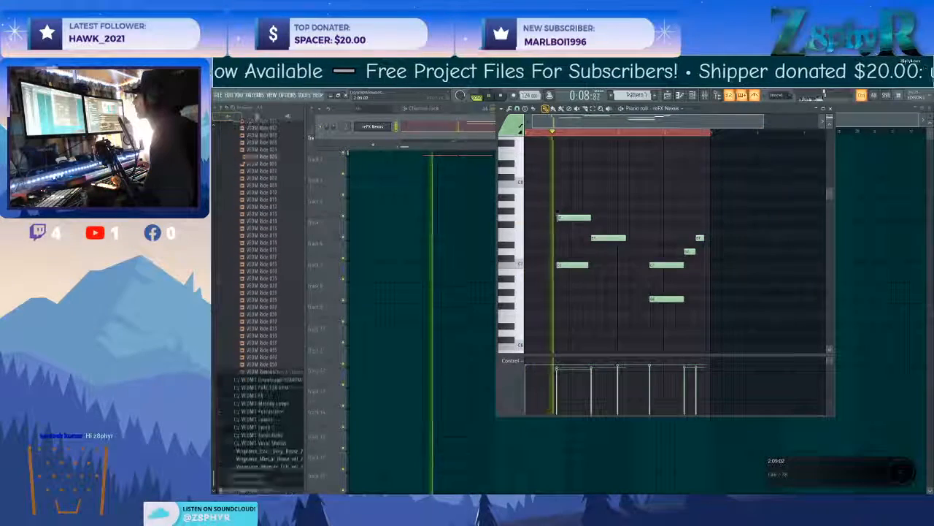
pyautogui.scroll(-1, 598, 302)
pyautogui.scroll(-2, 593, 285)
pyautogui.scroll(2, 592, 272)
pyautogui.moveTo(539, 166); pyautogui.dragTo(579, 227)
pyautogui.keyDown('ctrl'); pyautogui.click(633, 217); pyautogui.keyUp('ctrl')
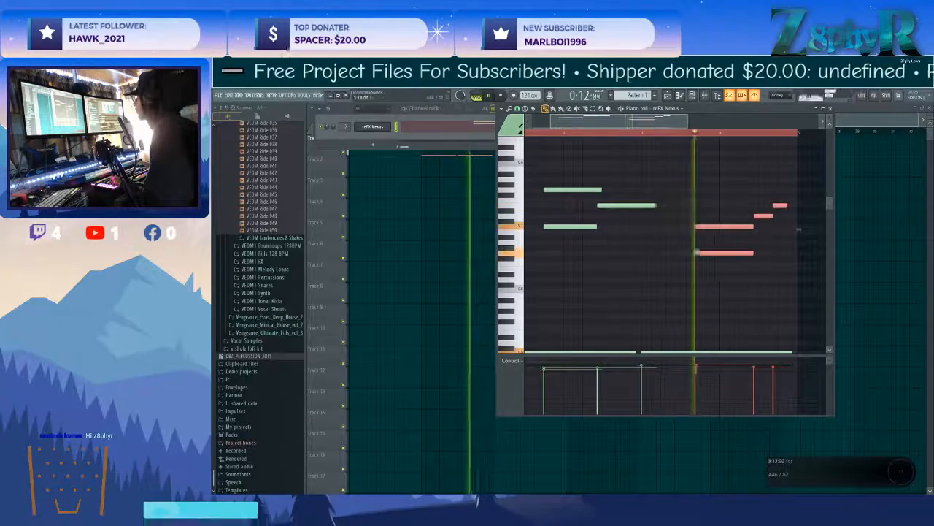
# Shift the high note after the first chord and the closing phrase slightly later in time.
pyautogui.moveTo(539, 168); pyautogui.dragTo(615, 247)
pyautogui.keyDown('ctrl'); pyautogui.click(615, 217); pyautogui.keyUp('ctrl')
pyautogui.moveTo(616, 206); pyautogui.dragTo(621, 206)
# Select all the notes and duplicate the four-bar phrase into the following four bars.
pyautogui.scroll(-2, 657, 274)
pyautogui.scroll(-3, 748, 341)
pyautogui.hotkey('ctrl', 'a')
pyautogui.moveTo(530, 312); pyautogui.dragTo(693, 317)
pyautogui.keyDown('ctrl'); pyautogui.click(698, 329); pyautogui.keyUp('ctrl')
pyautogui.scroll(-2, 699, 329)
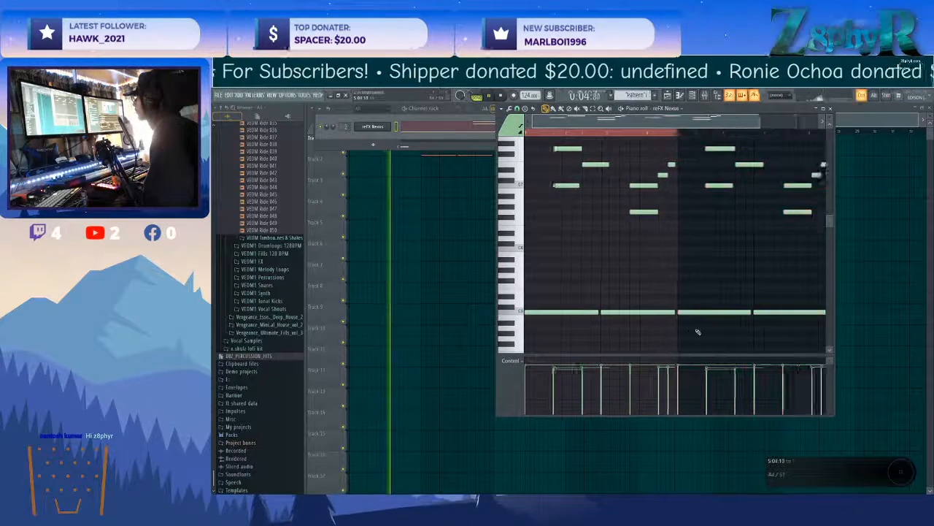
# Add short G5 notes in bars 1, 3 and 5, a C6 in bar 3, and a rising D6–E6 pair in bar 7.
pyautogui.scroll(2, 605, 268)
pyautogui.click(572, 275)
pyautogui.moveTo(582, 274); pyautogui.dragTo(561, 275)
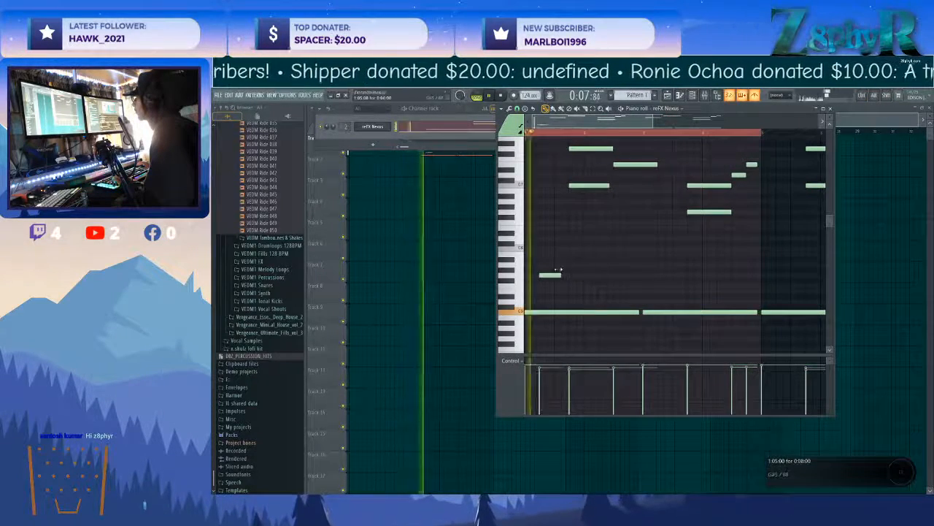
pyautogui.click(666, 275)
pyautogui.scroll(1, 683, 286)
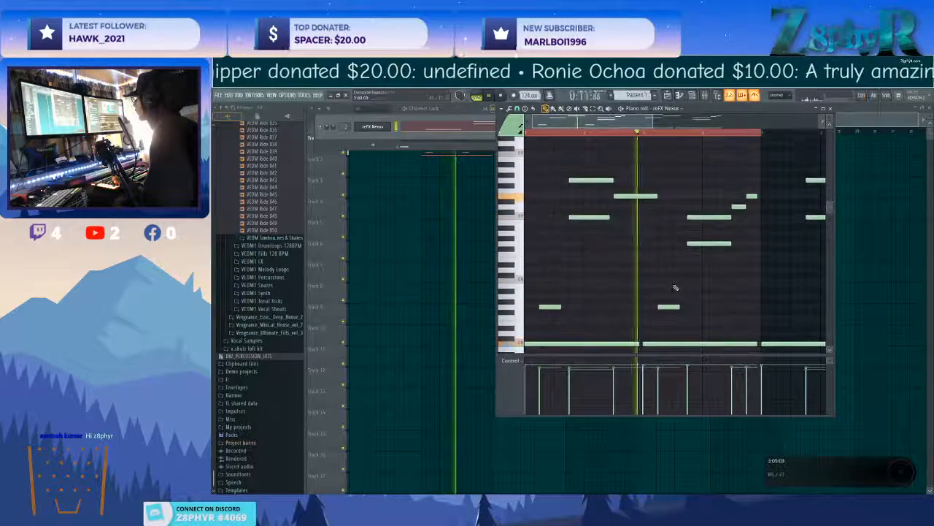
pyautogui.click(679, 279)
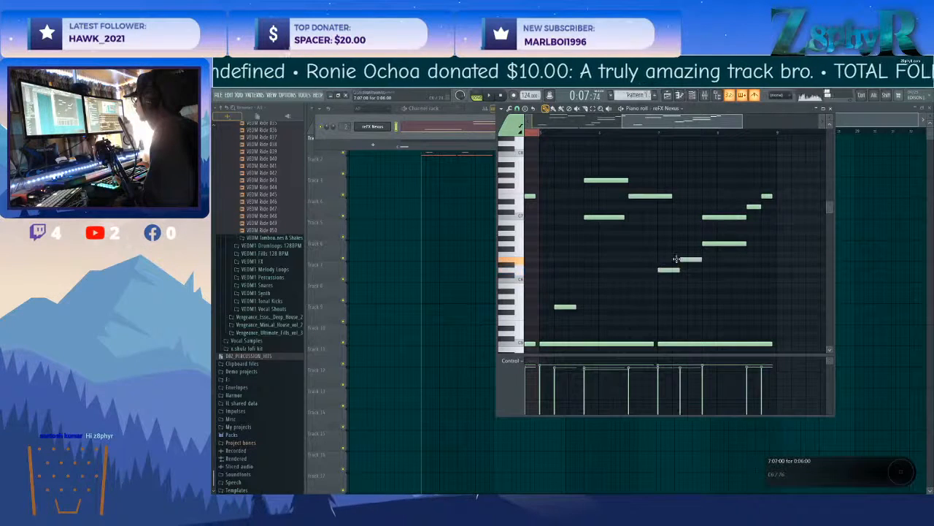
# Show the mixer and clone the Nexus channel to create a second instrument.
pyautogui.keyDown('ctrl'); pyautogui.click(454, 179); pyautogui.keyUp('ctrl')
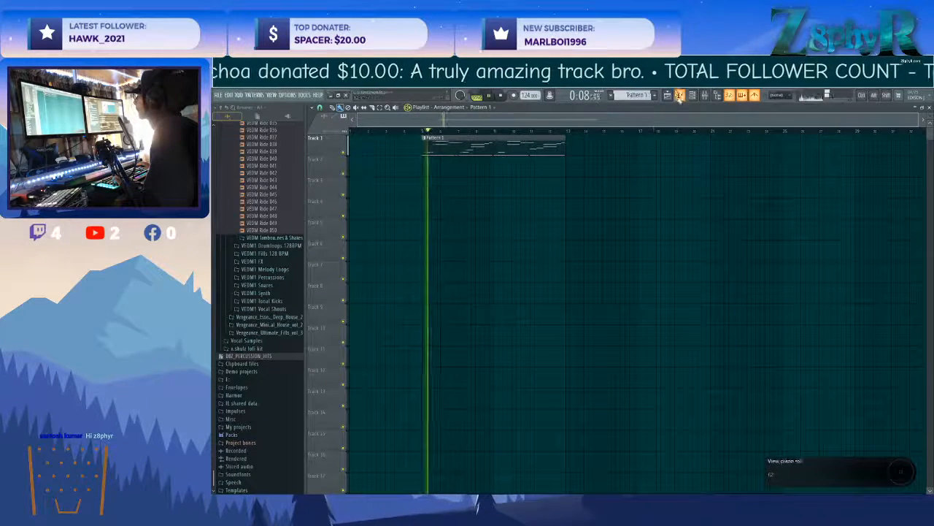
pyautogui.click(705, 97)
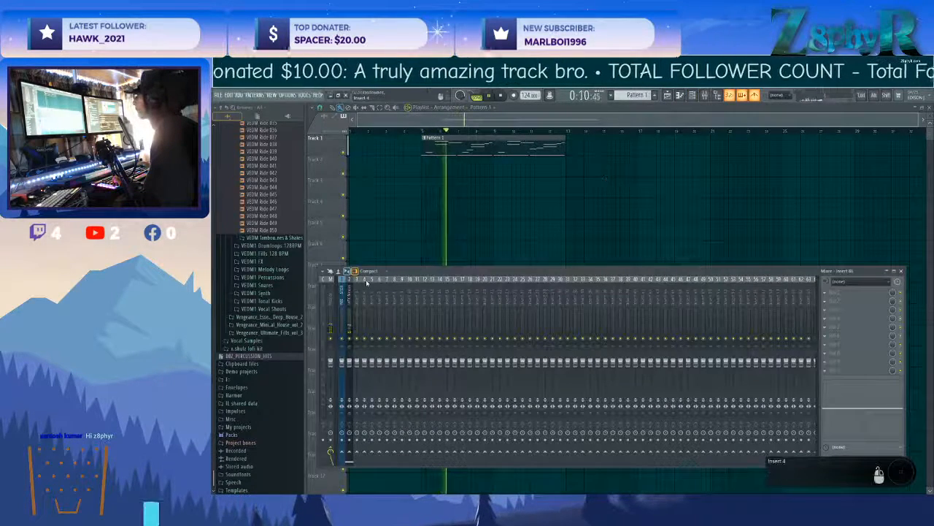
pyautogui.press('F6')
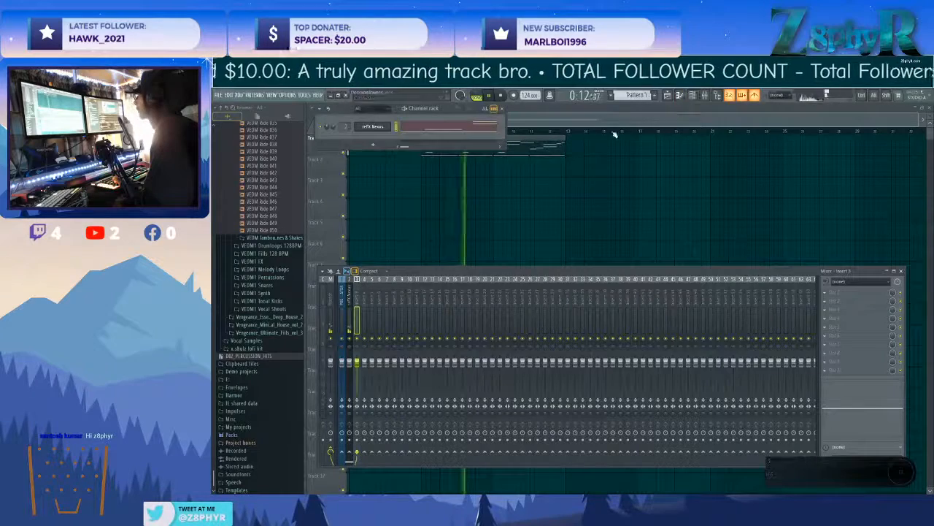
pyautogui.rightClick(373, 127)
pyautogui.click(411, 192)
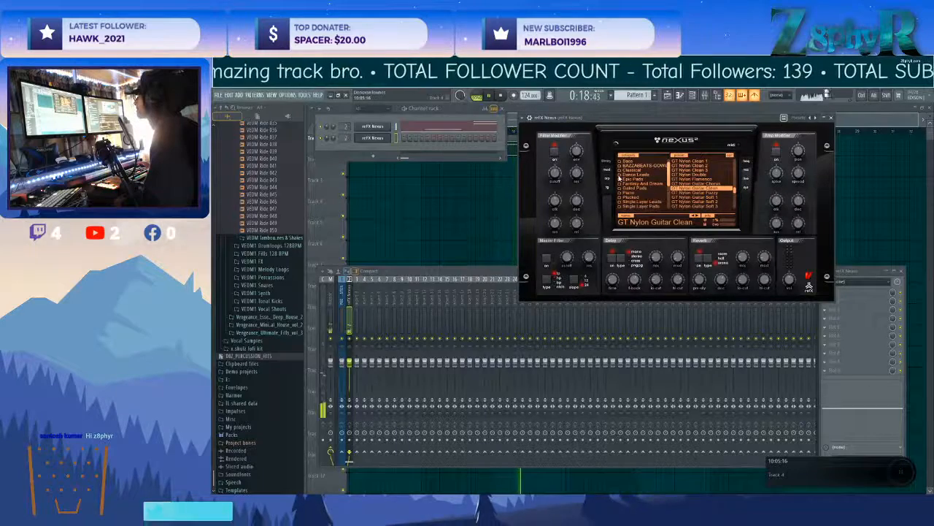
# Load the PN Delayed Piano preset from the Piano category in the cloned Nexus.
pyautogui.scroll(1, 650, 198)
pyautogui.click(634, 197)
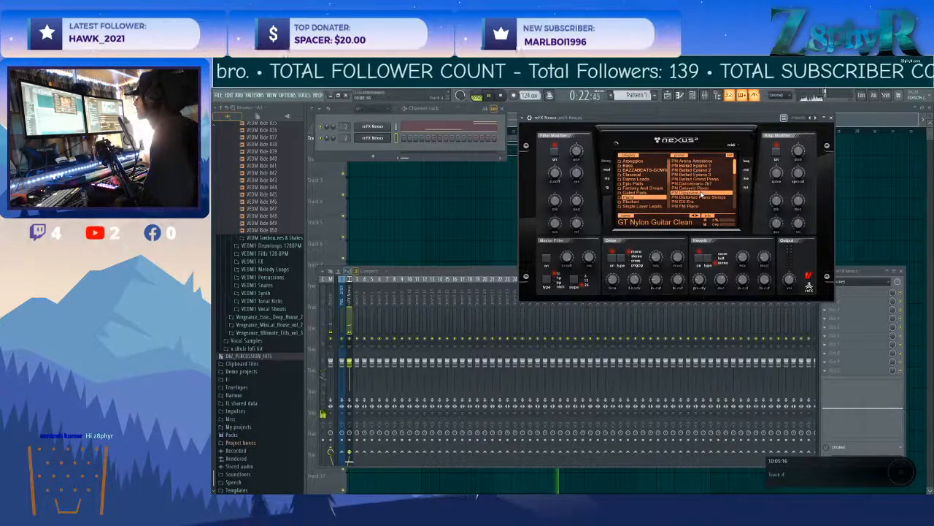
pyautogui.click(699, 187)
# Select the playlist time range spanning the Pattern 1 clip and make the marker at its beginning a Start marker.
pyautogui.click(434, 215)
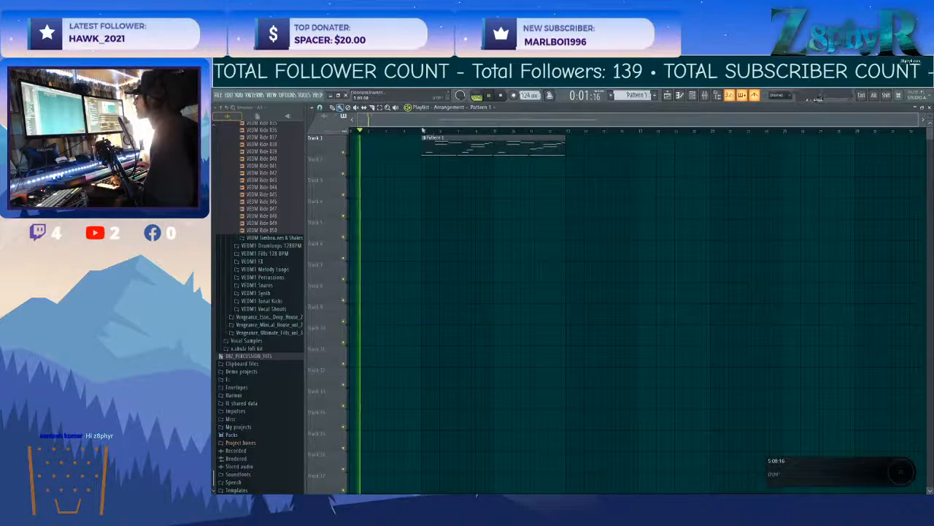
pyautogui.moveTo(424, 132); pyautogui.dragTo(568, 145)
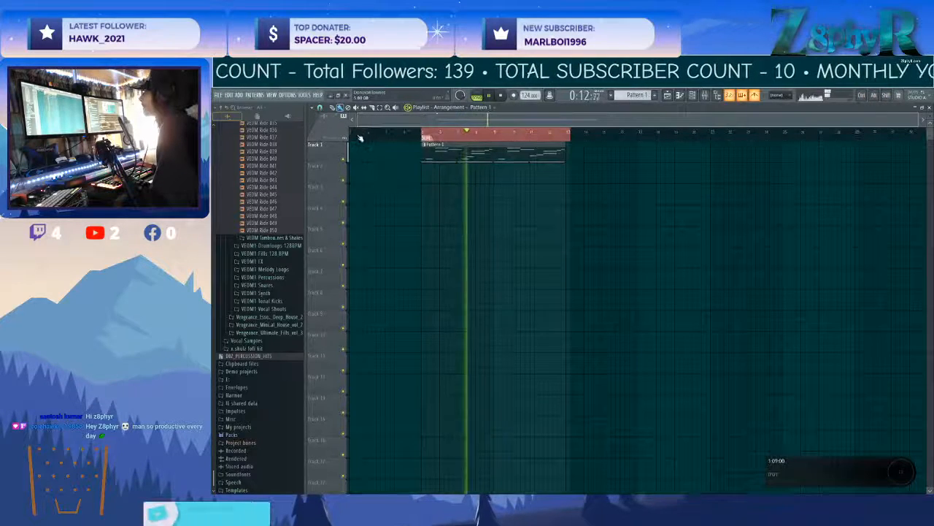
pyautogui.rightClick(424, 139)
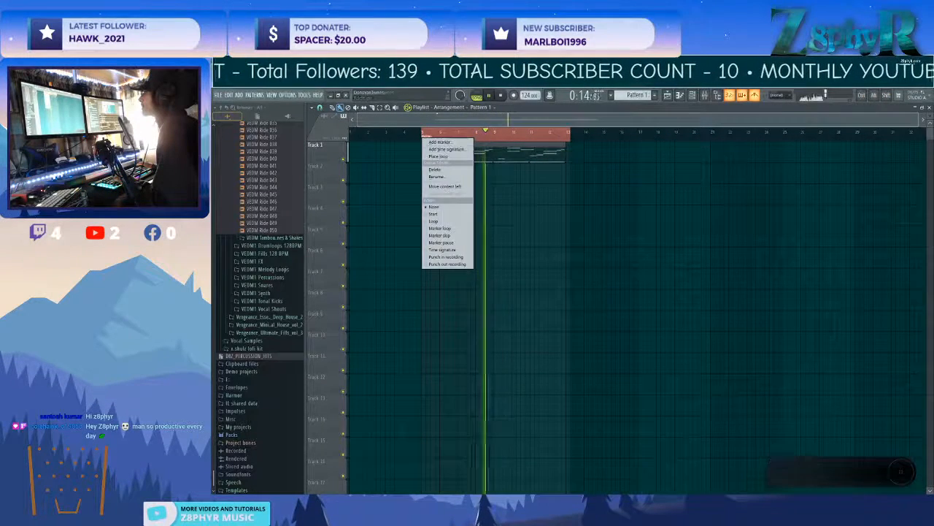
pyautogui.click(434, 213)
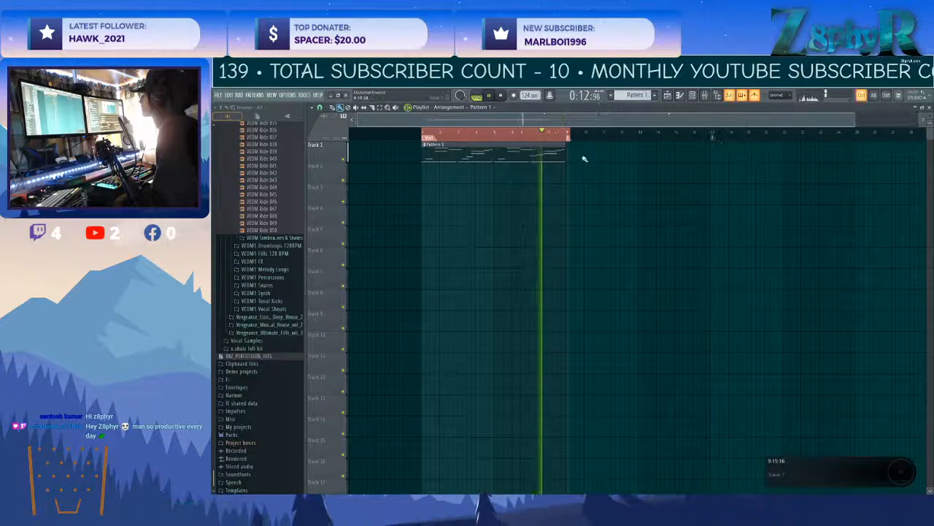
# Open Pattern 1's guitar notes in the piano roll and lower the velocities of the upper melody notes.
pyautogui.doubleClick(547, 149)
pyautogui.hscroll(-4, 571, 223)
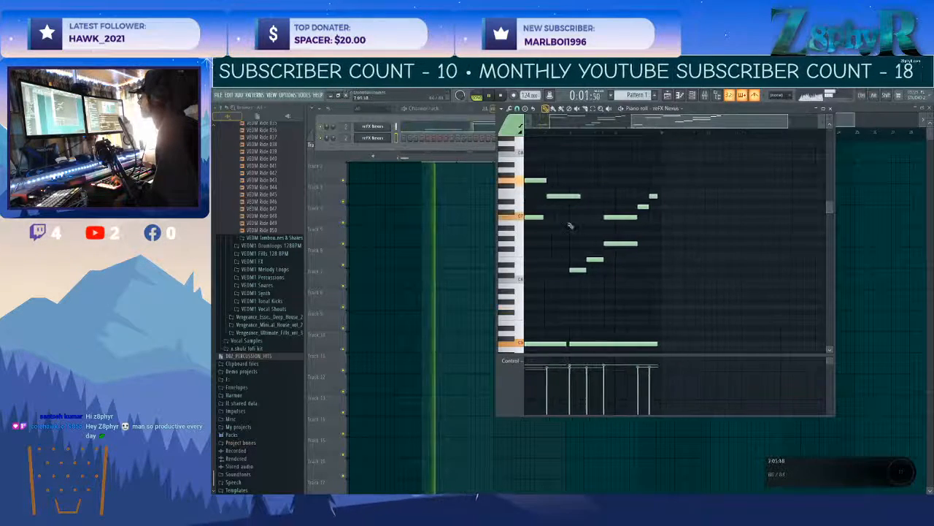
pyautogui.moveTo(550, 150); pyautogui.dragTo(812, 238)
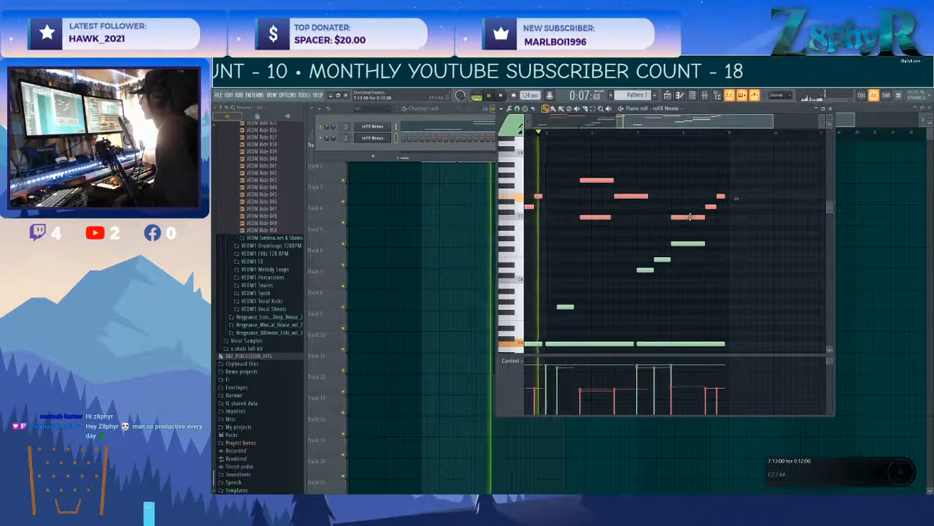
pyautogui.keyDown('ctrl'); pyautogui.click(638, 238); pyautogui.keyUp('ctrl')
# Select the sustained C5 notes together with the short G5 notes and lower their velocities.
pyautogui.hscroll(-2, 640, 239)
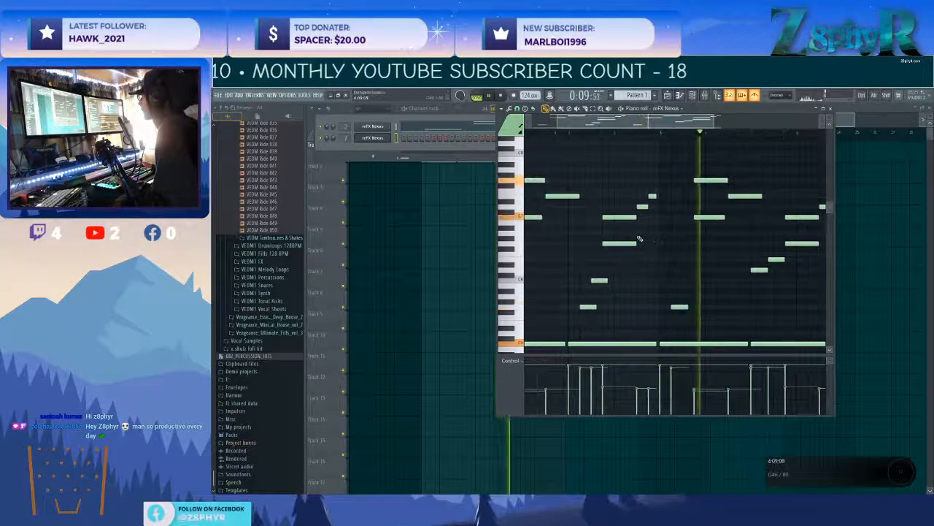
pyautogui.hscroll(-1, 661, 238)
pyautogui.scroll(-1, 665, 241)
pyautogui.scroll(-3, 667, 242)
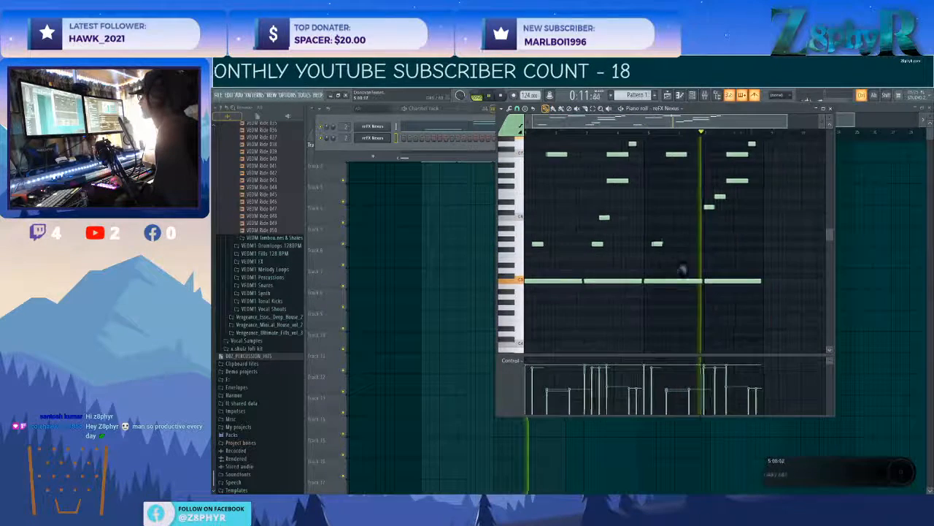
pyautogui.moveTo(744, 314); pyautogui.dragTo(523, 243)
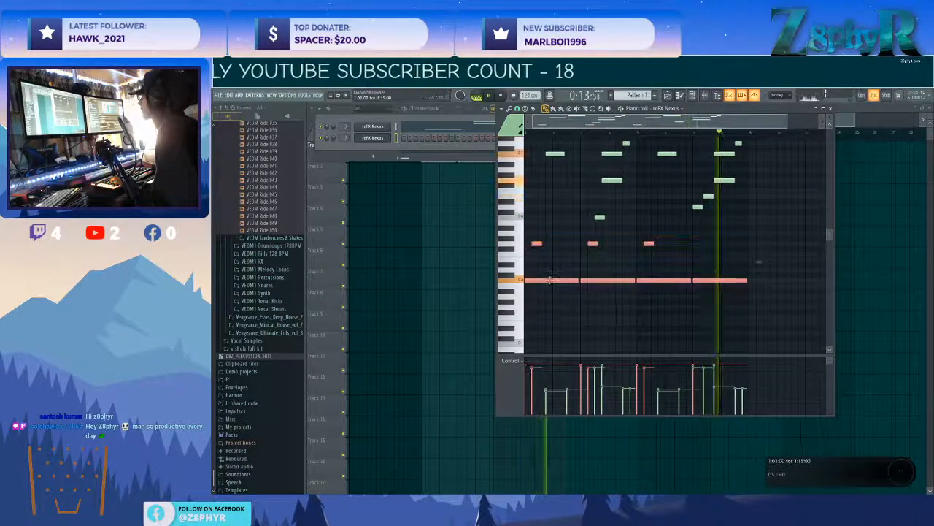
pyautogui.keyDown('ctrl'); pyautogui.click(633, 241); pyautogui.keyUp('ctrl')
# Lower the velocities of the chord following the C6 note and of the rising notes in bar 7.
pyautogui.scroll(1, 633, 241)
pyautogui.moveTo(602, 181); pyautogui.dragTo(618, 228)
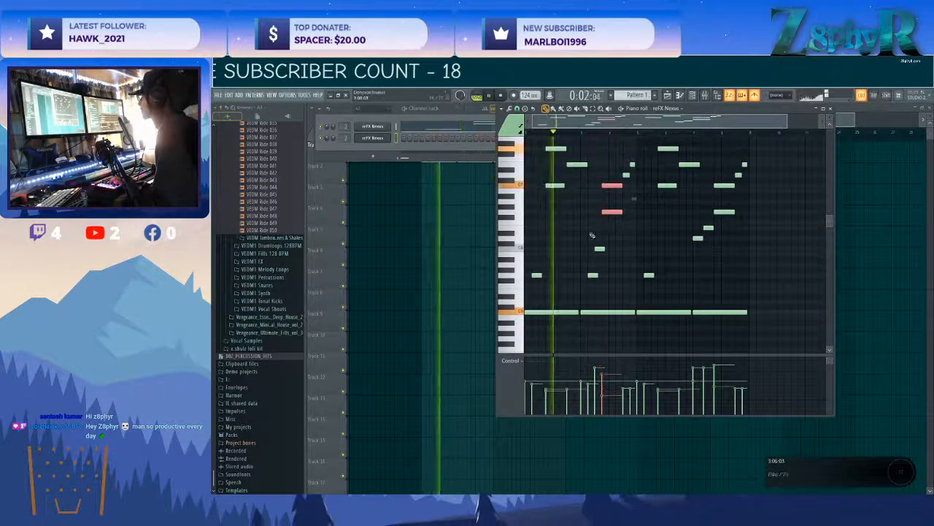
pyautogui.moveTo(695, 195); pyautogui.dragTo(727, 257)
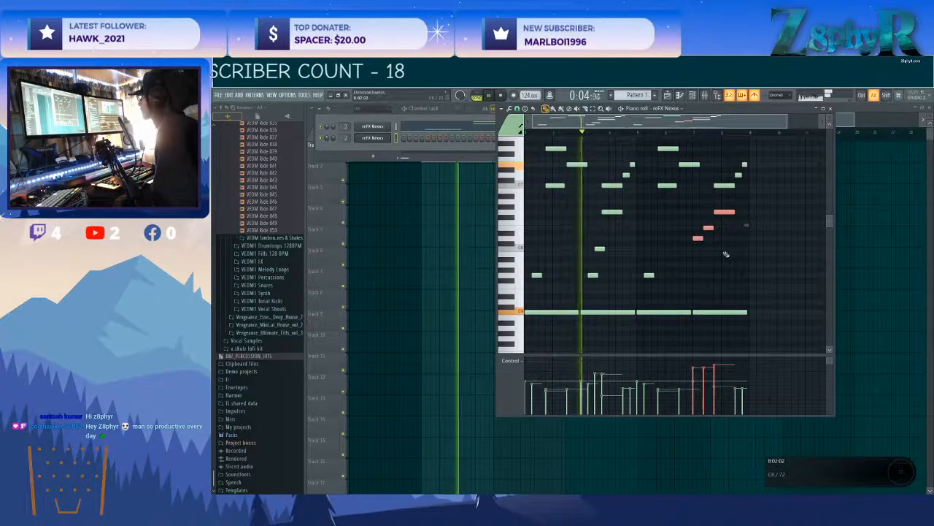
pyautogui.hotkey('ctrl', 'alt', 'z')
pyautogui.keyDown('ctrl'); pyautogui.click(611, 184); pyautogui.keyUp('ctrl')
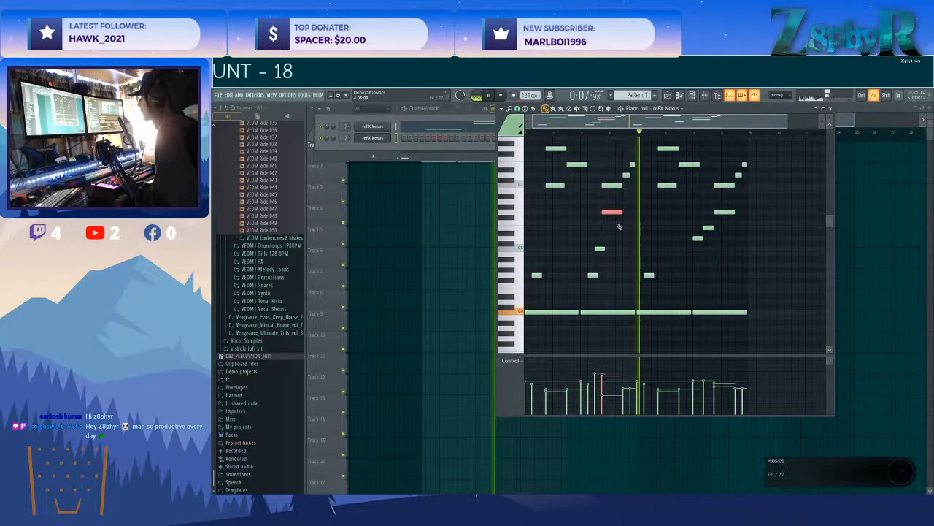
# Balance the velocities of the two highest chords, the single notes following them, and the short C6 note.
pyautogui.moveTo(549, 142); pyautogui.dragTo(563, 210)
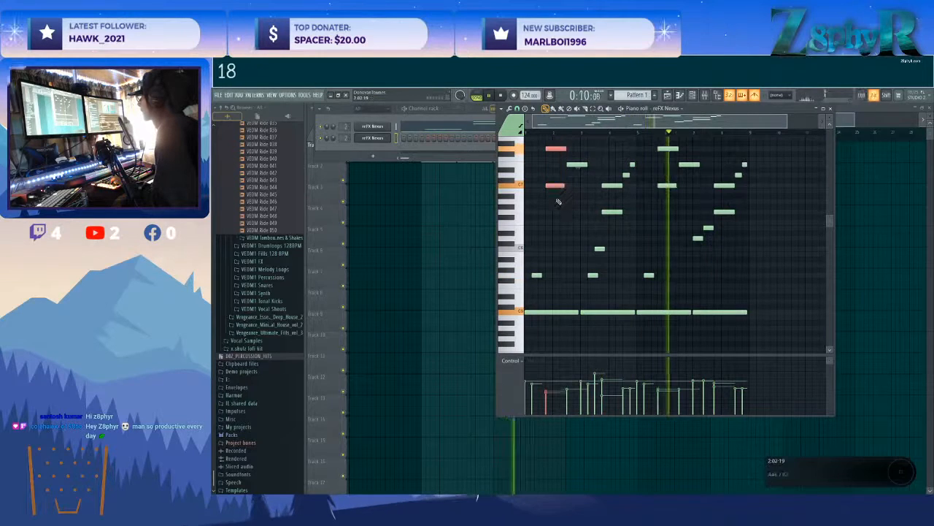
pyautogui.moveTo(670, 142); pyautogui.dragTo(676, 195)
pyautogui.keyDown('ctrl'); pyautogui.click(691, 167); pyautogui.keyUp('ctrl')
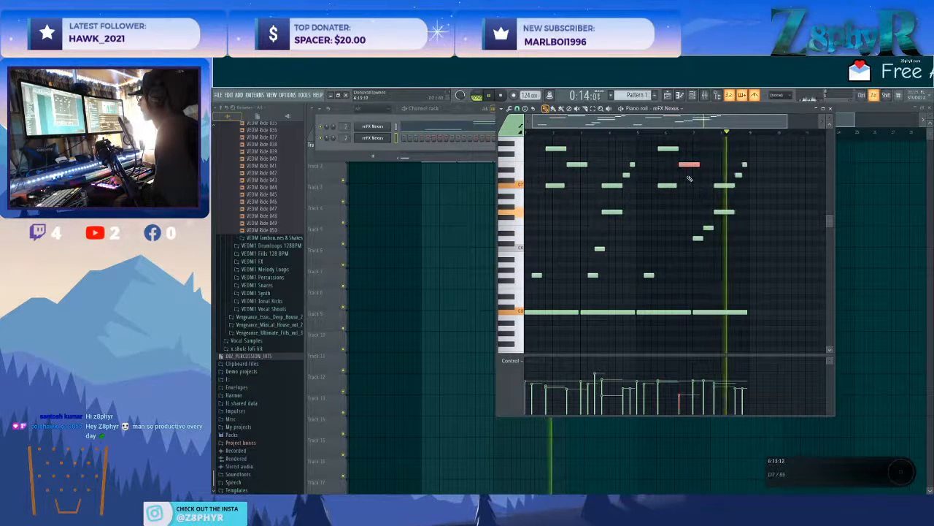
pyautogui.keyDown('ctrl'); pyautogui.click(576, 164); pyautogui.keyUp('ctrl')
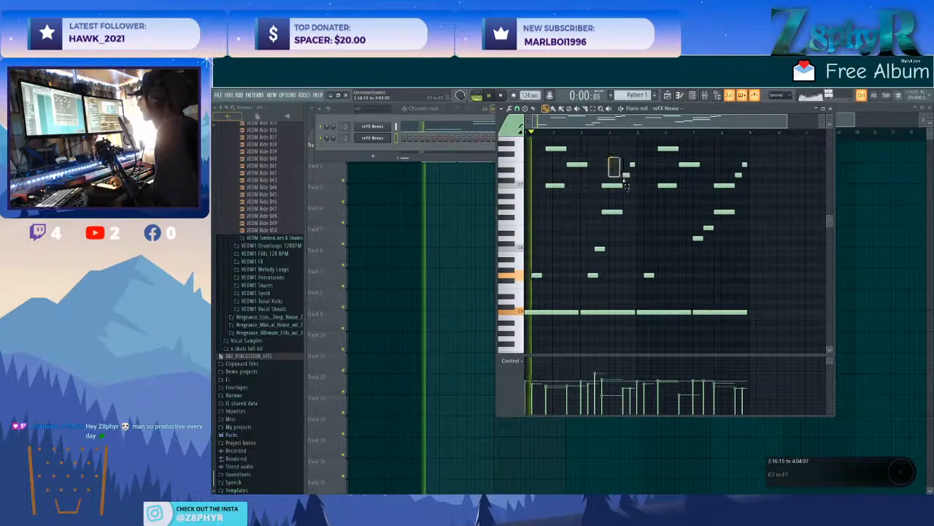
pyautogui.keyDown('ctrl'); pyautogui.click(597, 248); pyautogui.keyUp('ctrl')
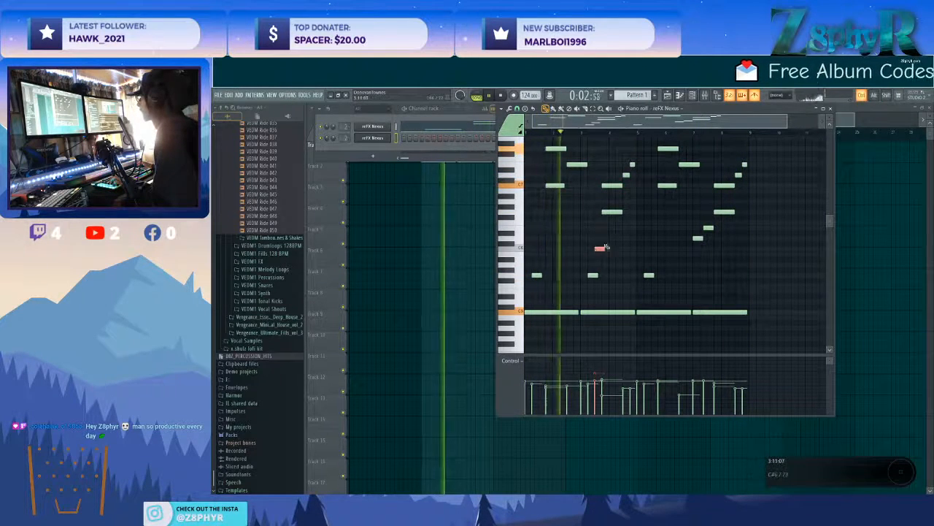
pyautogui.scroll(3, 624, 246)
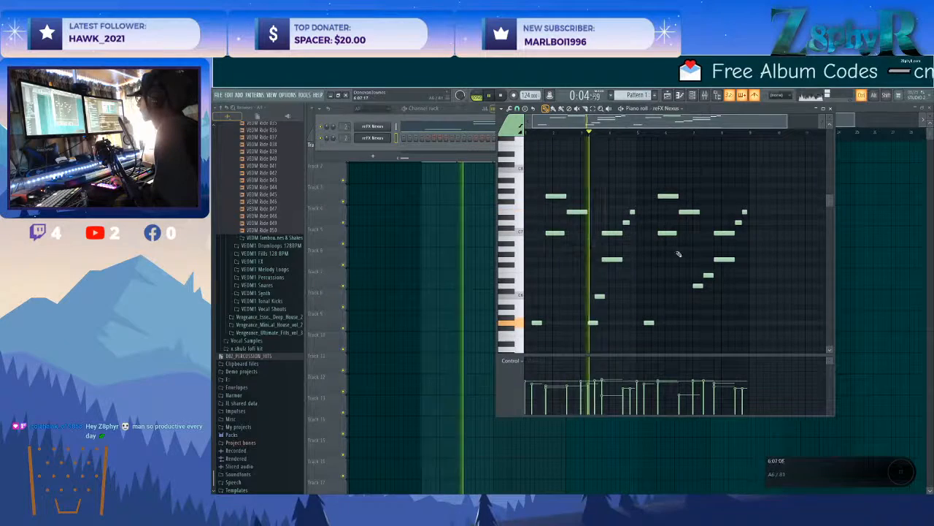
# Open the second Nexus and audition the PN FM Piano, PN Houseworks and PN Ibiza presets against the playing guitar loop.
pyautogui.click(372, 136)
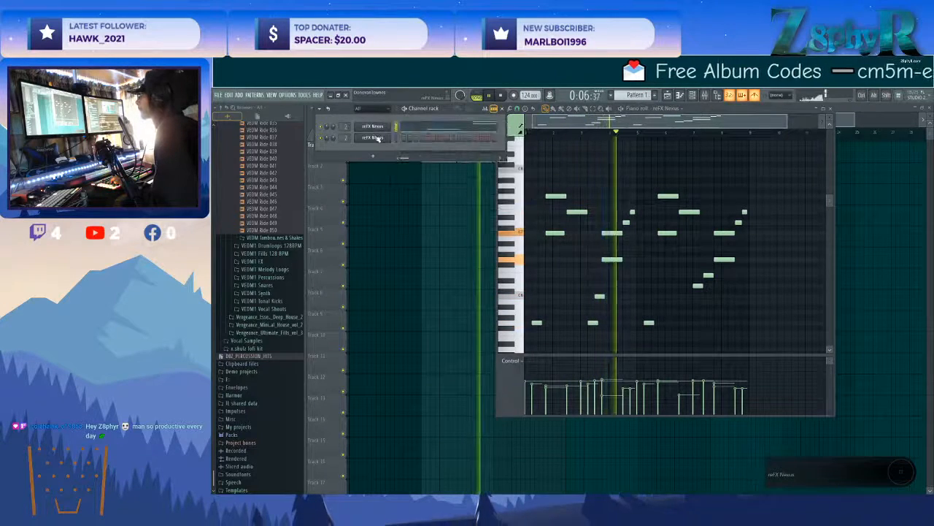
pyautogui.click(373, 137)
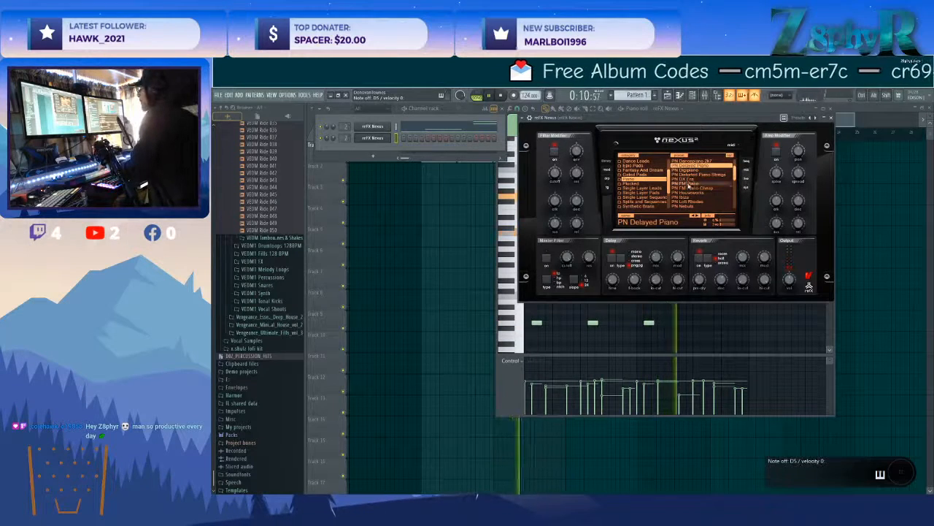
pyautogui.click(688, 184)
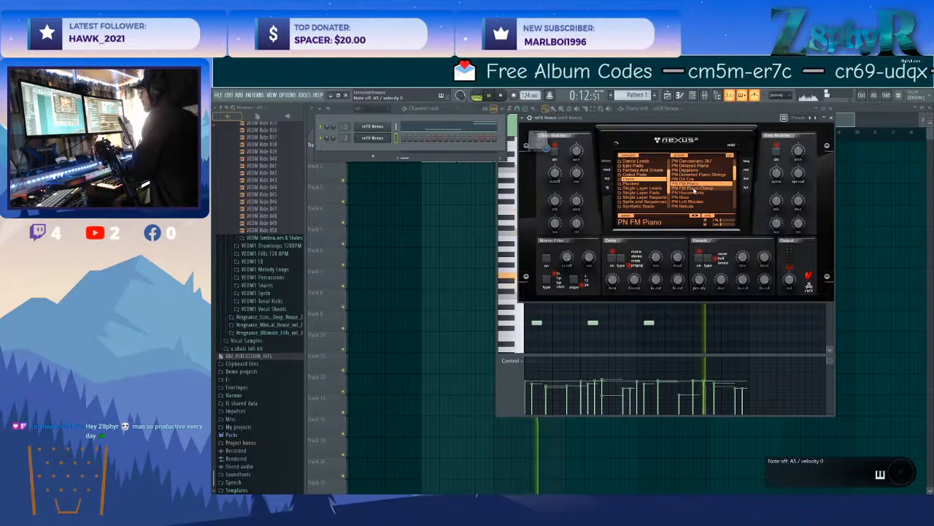
pyautogui.click(693, 192)
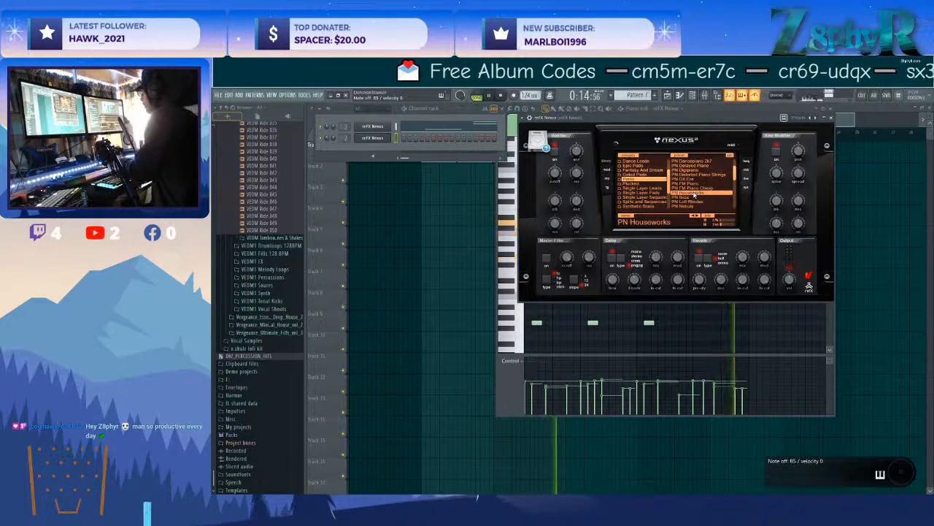
pyautogui.click(491, 95)
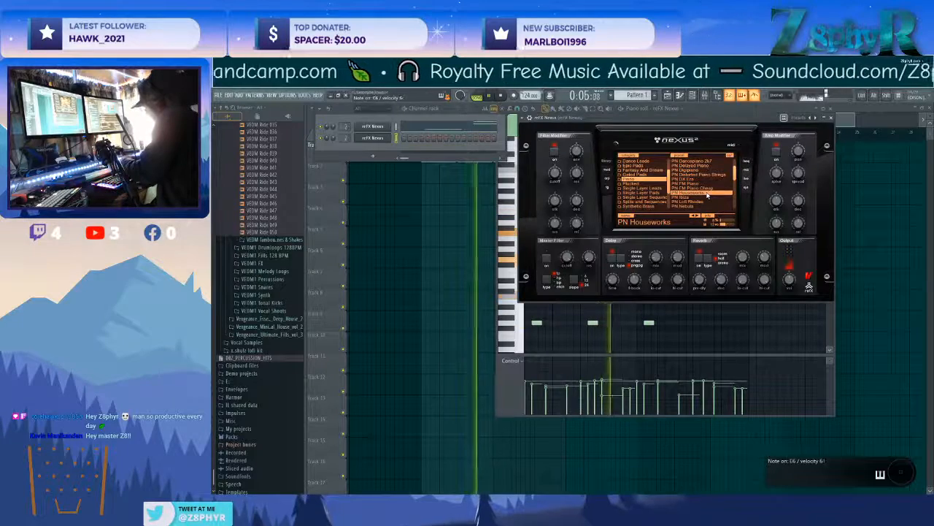
pyautogui.click(686, 197)
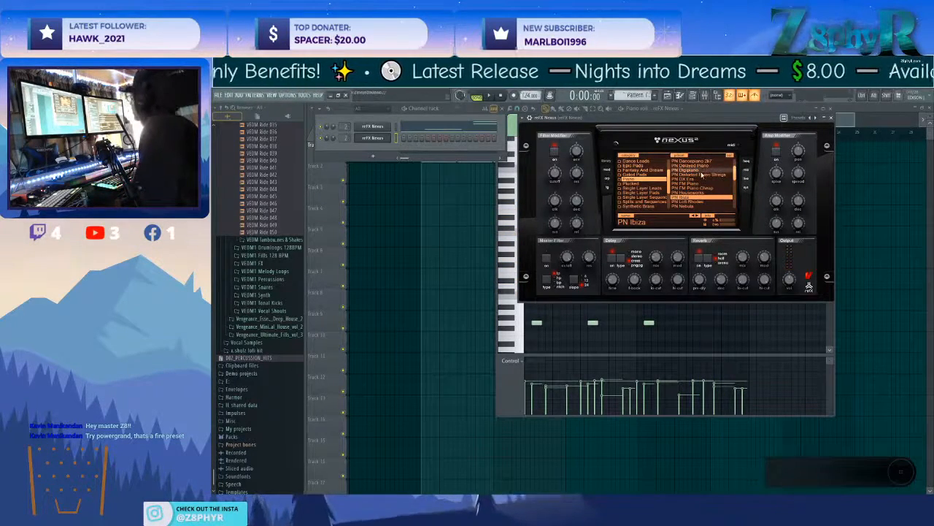
# Load the PN Power Grand preset and record a sustained C4, G3, A3, F3, G3 bass line over the loop.
pyautogui.scroll(-3, 701, 175)
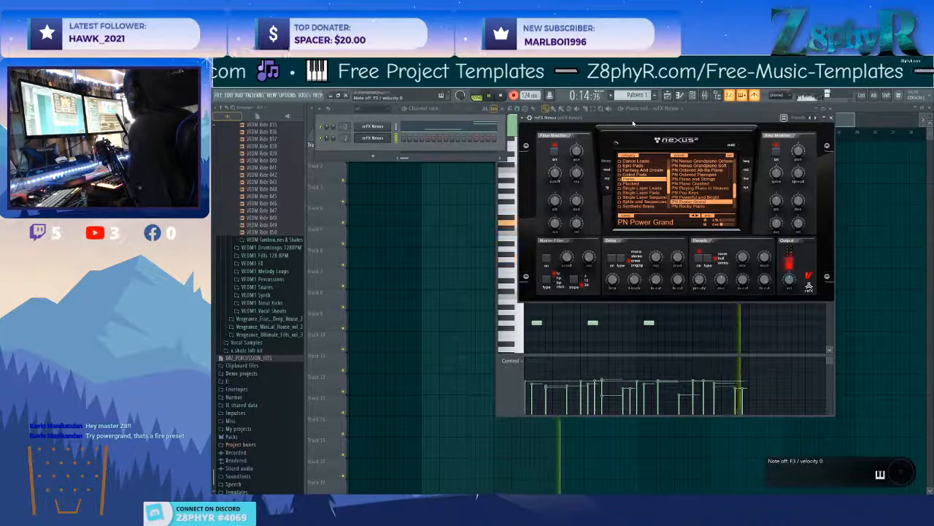
pyautogui.press('space')
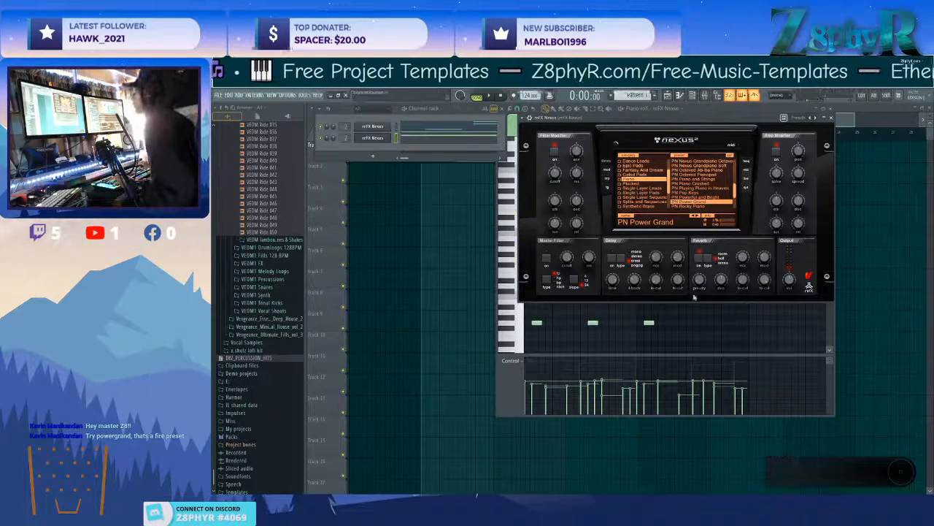
# Switch the piano roll to the second Nexus channel's recorded bass notes.
pyautogui.rightClick(688, 316)
pyautogui.scroll(-3, 696, 317)
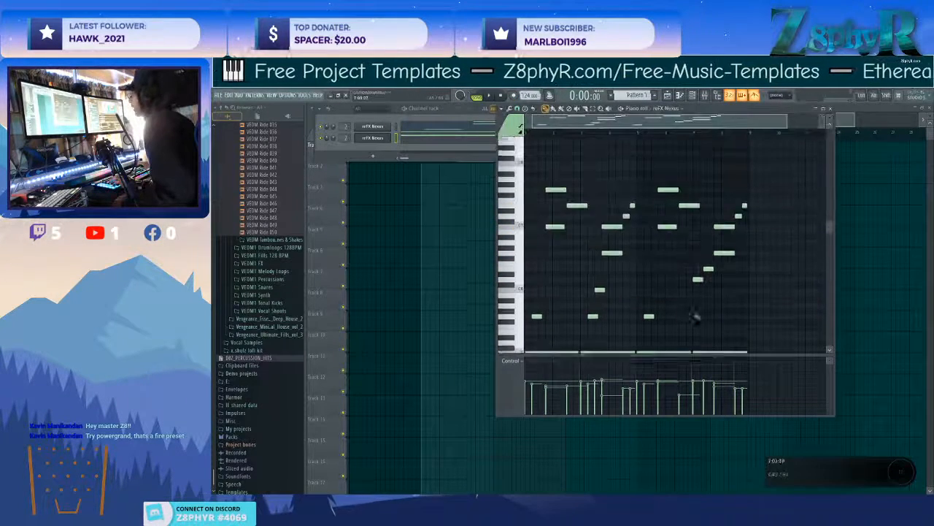
pyautogui.rightClick(737, 334)
pyautogui.scroll(-3, 740, 326)
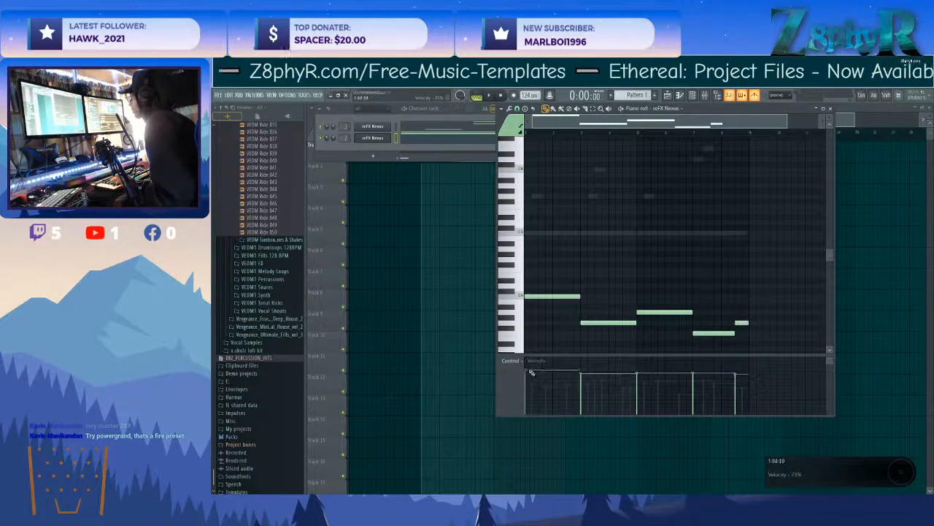
# Adjust the delay time and mix of the second Nexus's PN Power Grand preset while the loop plays.
pyautogui.press('space')
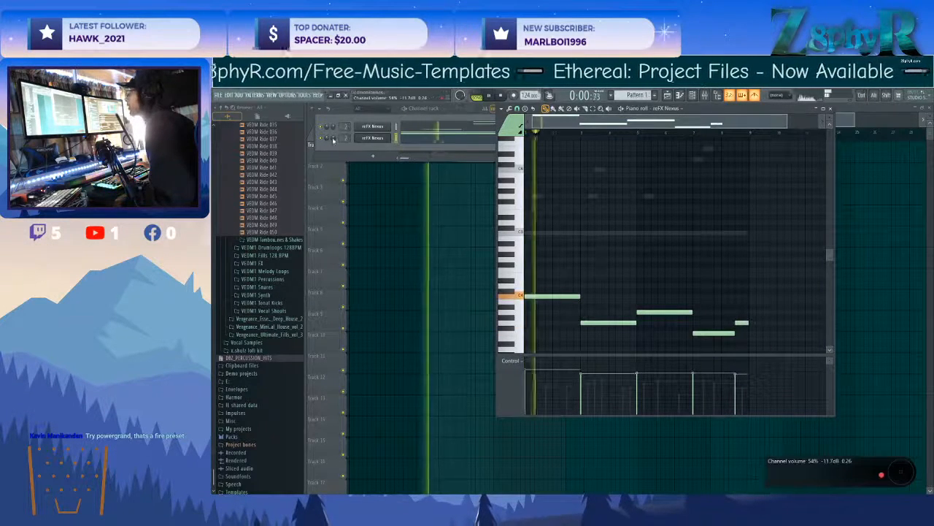
pyautogui.click(366, 138)
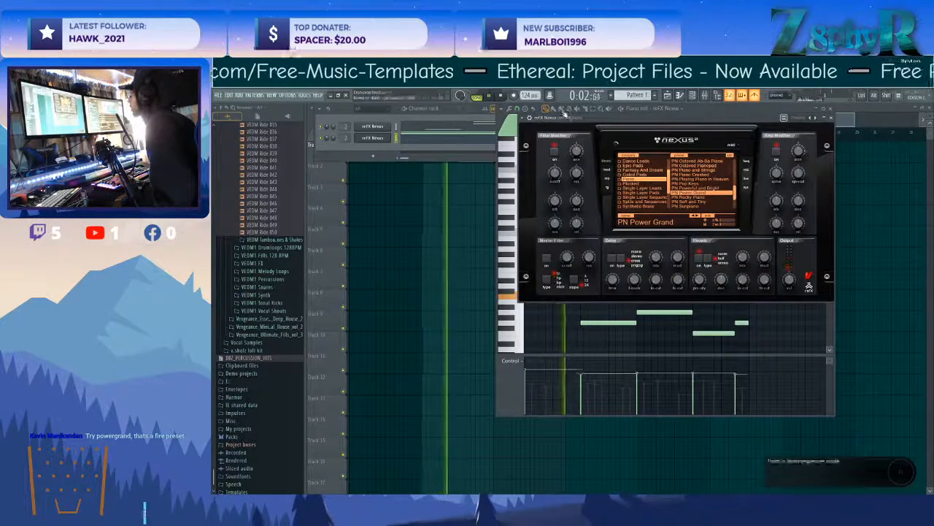
pyautogui.click(530, 118)
pyautogui.press('F9')
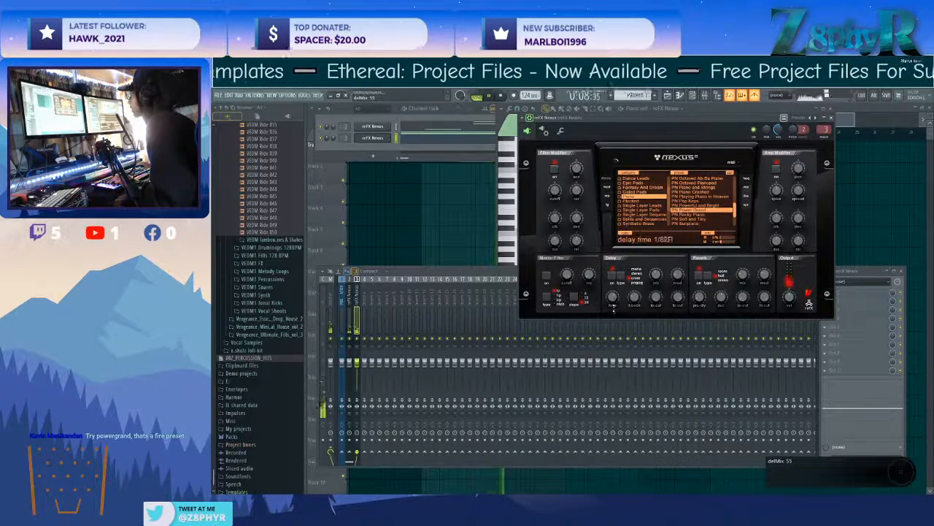
pyautogui.moveTo(615, 314); pyautogui.dragTo(624, 338)
pyautogui.moveTo(634, 298); pyautogui.dragTo(636, 287)
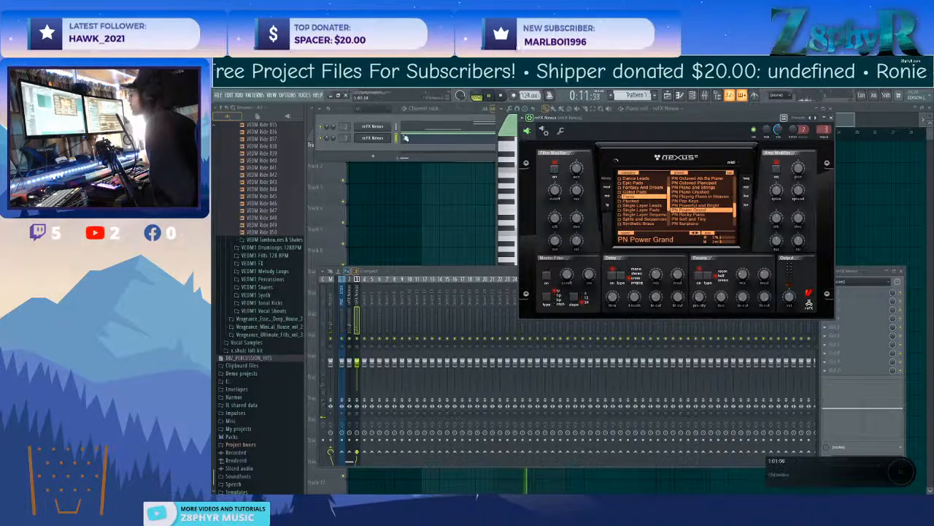
# Expand the VEDM1 Bassdrums sample folder in the browser and stop the loop playback.
pyautogui.scroll(20, 280, 132)
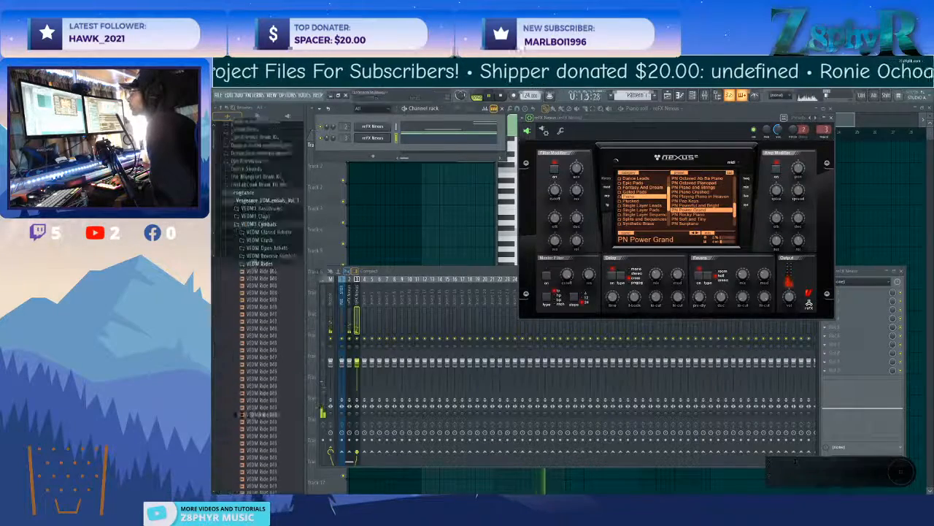
pyautogui.click(262, 398)
pyautogui.press('F5')
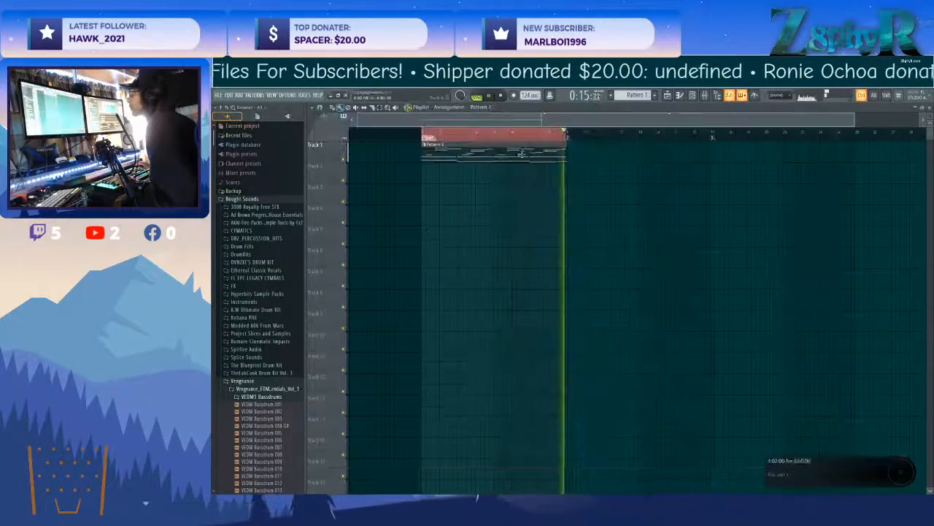
pyautogui.press('F9')
pyautogui.press('space')
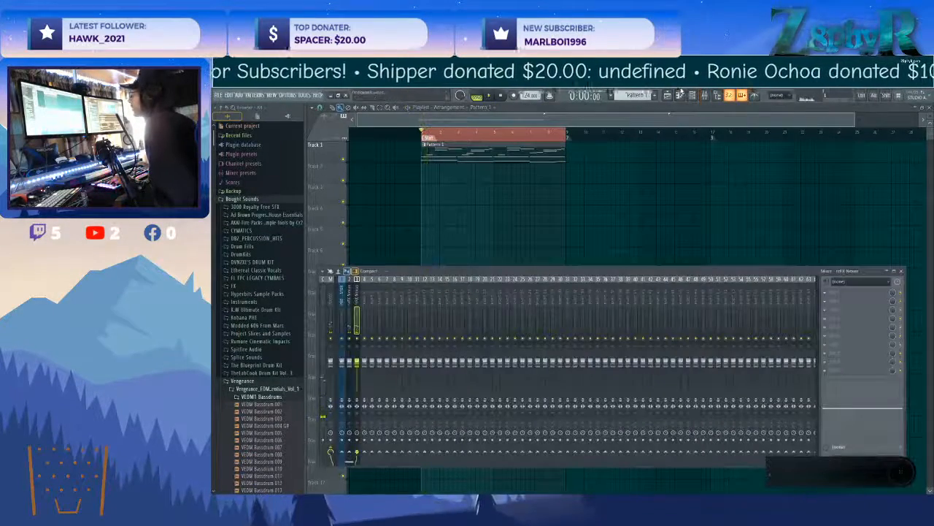
# Clone the second Nexus channel in the channel rack.
pyautogui.press('F6')
pyautogui.rightClick(390, 136)
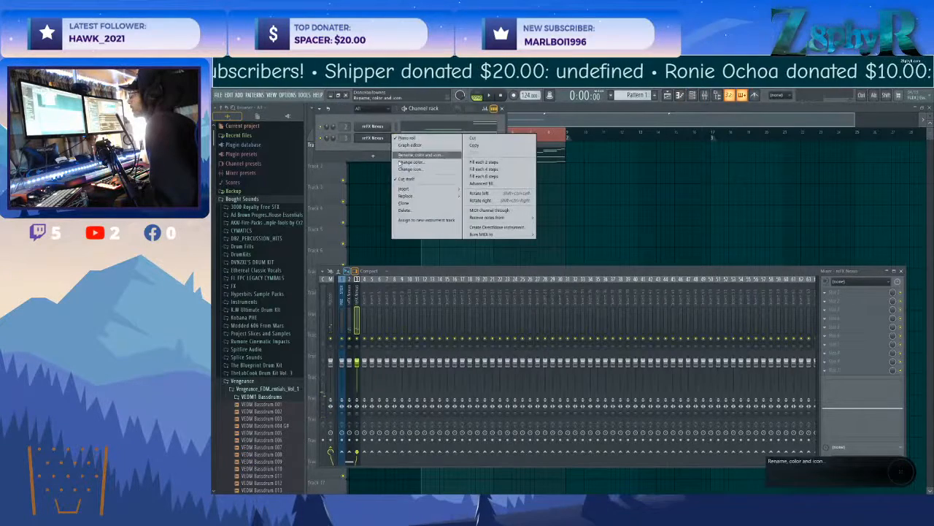
pyautogui.click(430, 203)
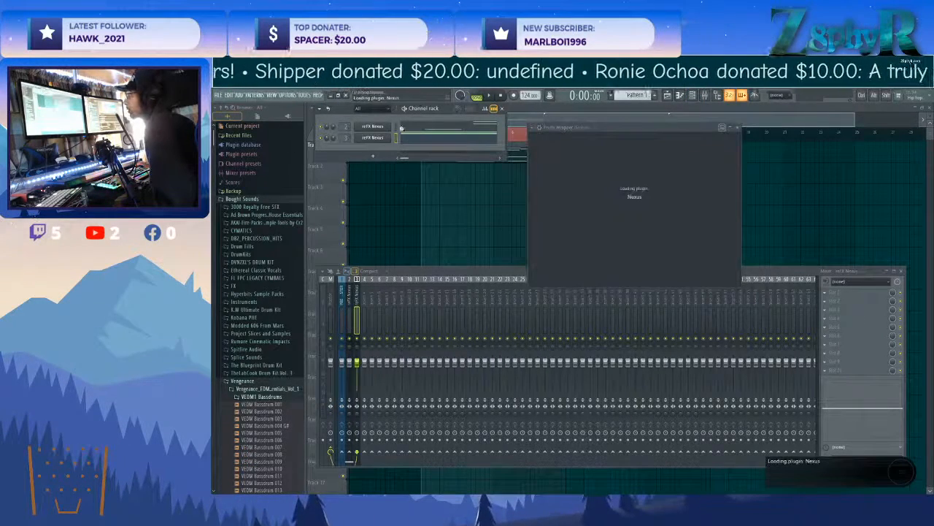
# Fill bars 1 to 8 under Pattern 1 with clips of a new Pattern 2, and insert an empty track above both.
pyautogui.press('F5')
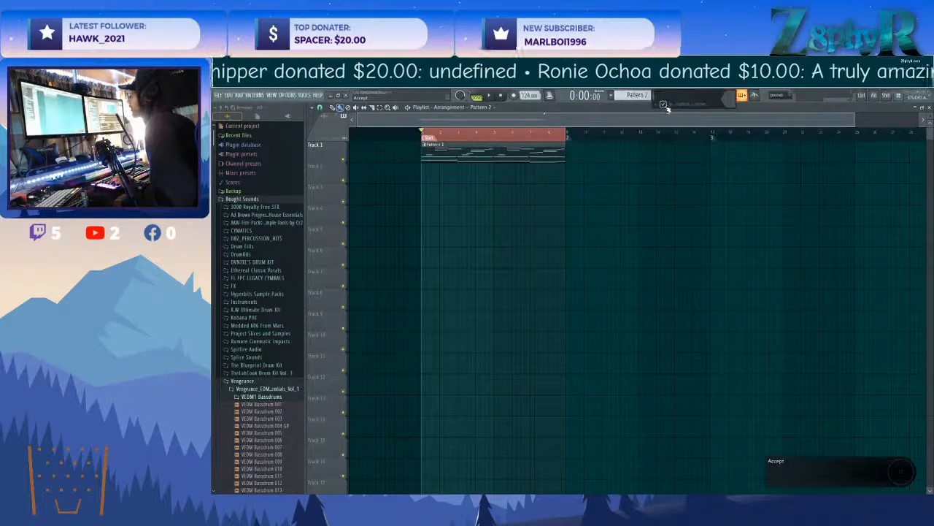
pyautogui.moveTo(423, 169); pyautogui.dragTo(567, 175)
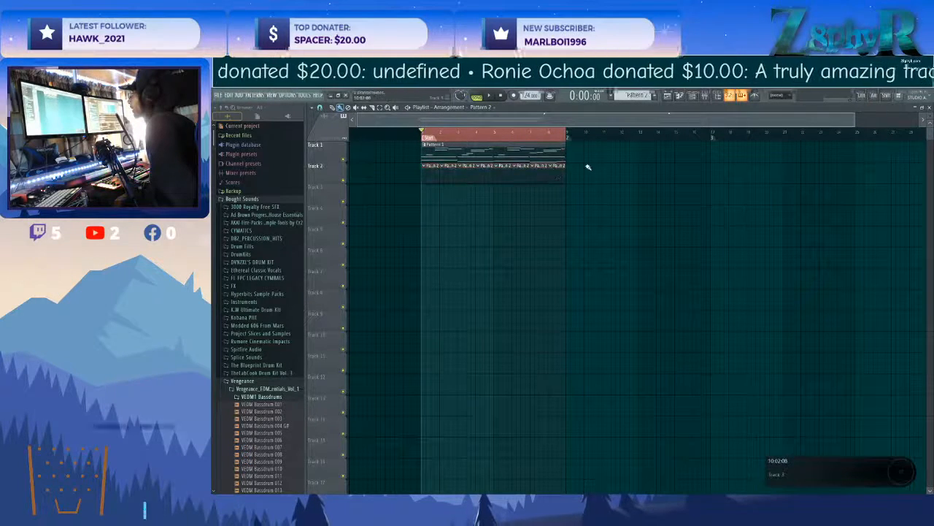
pyautogui.click(704, 96)
pyautogui.click(705, 95)
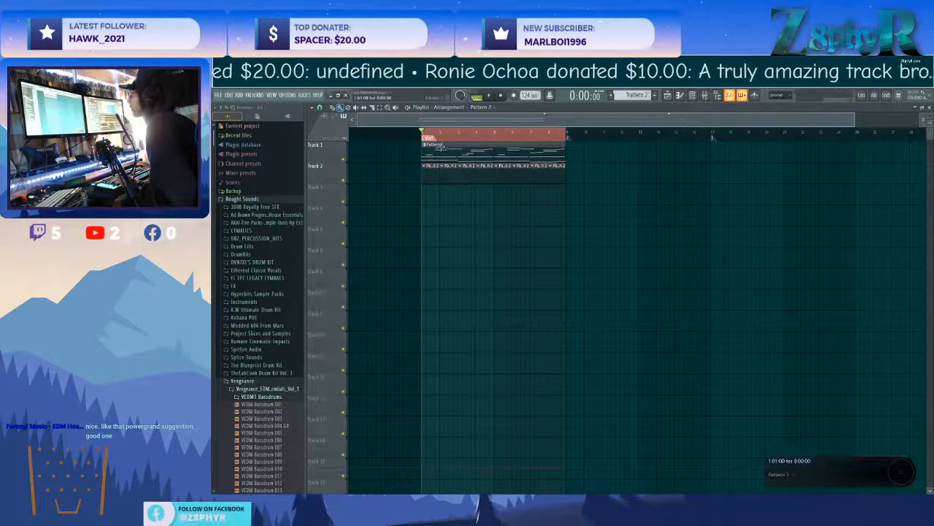
pyautogui.rightClick(333, 141)
pyautogui.click(348, 279)
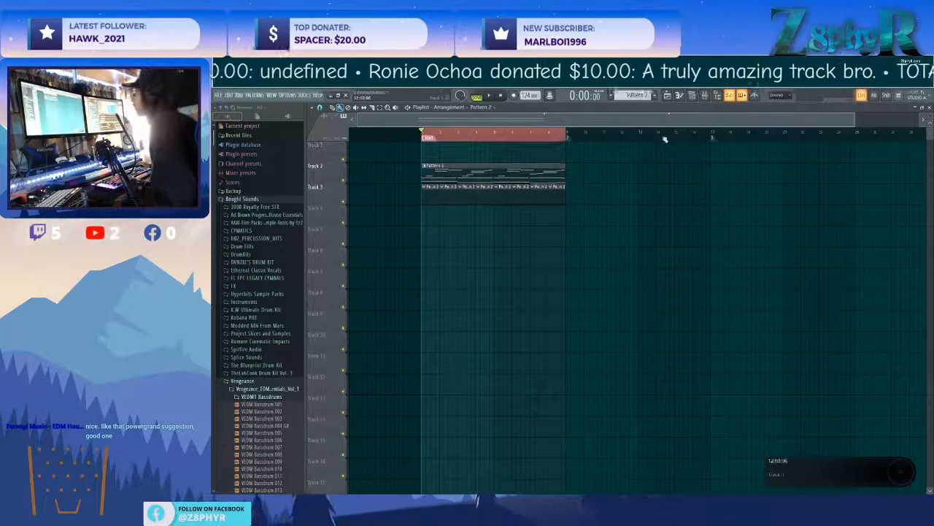
pyautogui.click(705, 96)
pyautogui.rightClick(368, 280)
pyautogui.click(391, 287)
pyautogui.click(329, 284)
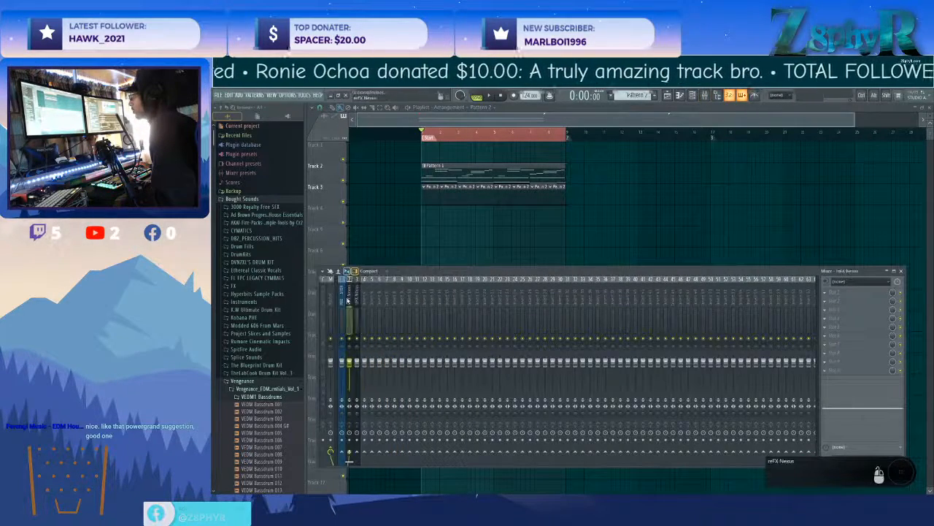
pyautogui.click(355, 294)
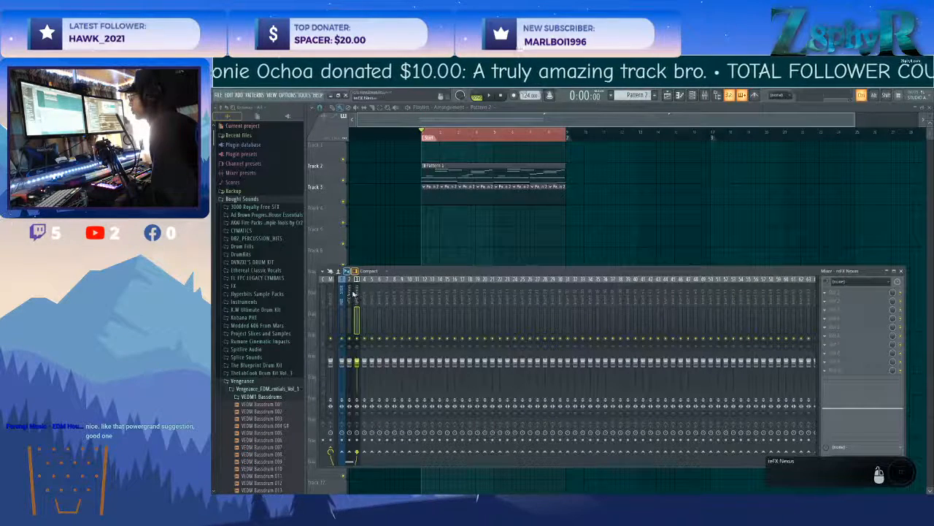
# Move the row of Pattern 2 clips down from Track 3 to Track 6.
pyautogui.keyDown('ctrl'); pyautogui.click(449, 218); pyautogui.keyUp('ctrl')
pyautogui.click(442, 176)
pyautogui.moveTo(421, 200); pyautogui.dragTo(564, 219)
pyautogui.moveTo(431, 201); pyautogui.dragTo(430, 263)
# Name the track holding the Pattern 2 clips Kick and colour it green.
pyautogui.rightClick(310, 248)
pyautogui.click(317, 252)
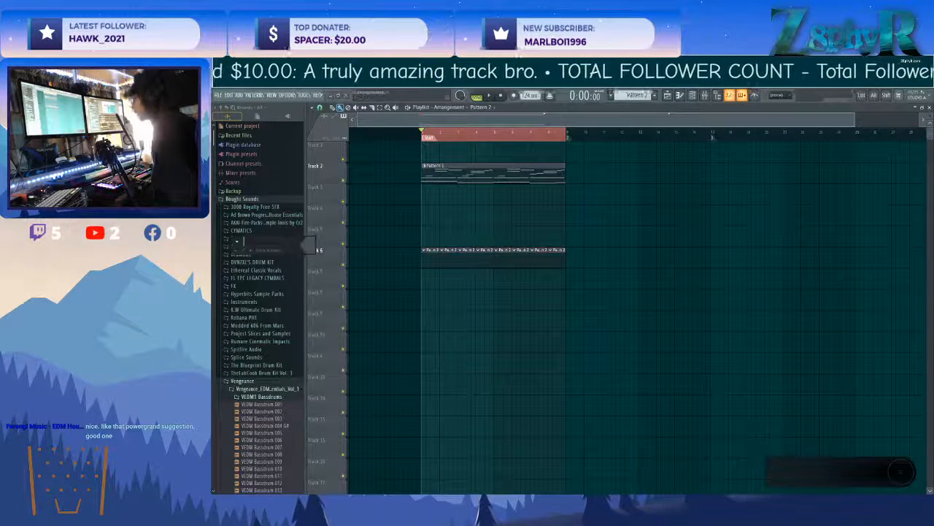
pyautogui.write('Kick')
pyautogui.press('Return')
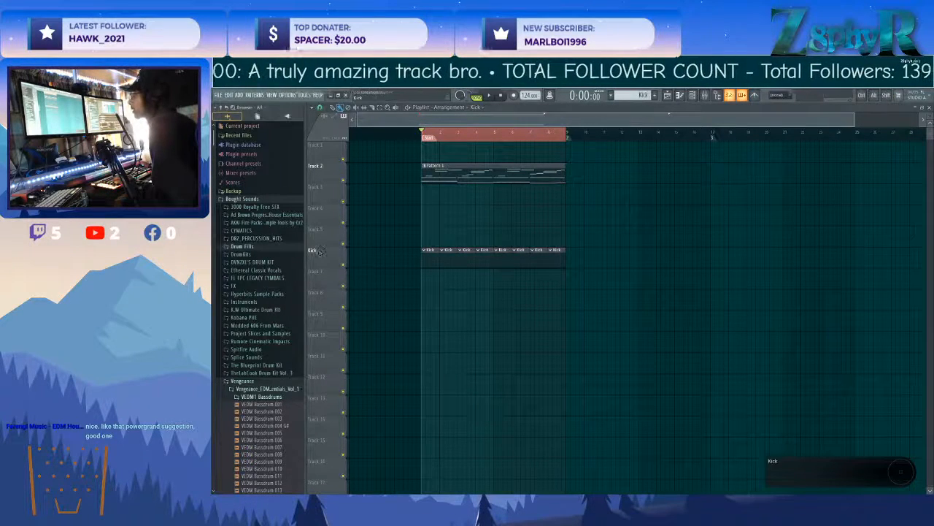
pyautogui.rightClick(321, 251)
pyautogui.click(342, 254)
pyautogui.click(340, 252)
pyautogui.click(385, 270)
pyautogui.click(459, 433)
pyautogui.press('Return')
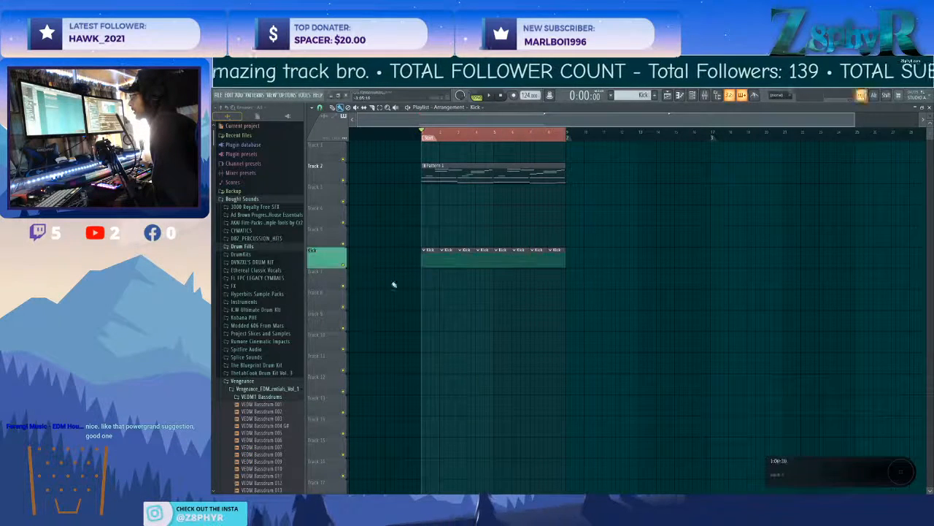
# Undo the naming, colouring and relocation of the Kick track so its clips sit directly below Pattern 1.
pyautogui.keyDown('ctrl'); pyautogui.rightClick(390, 285); pyautogui.keyUp('ctrl')
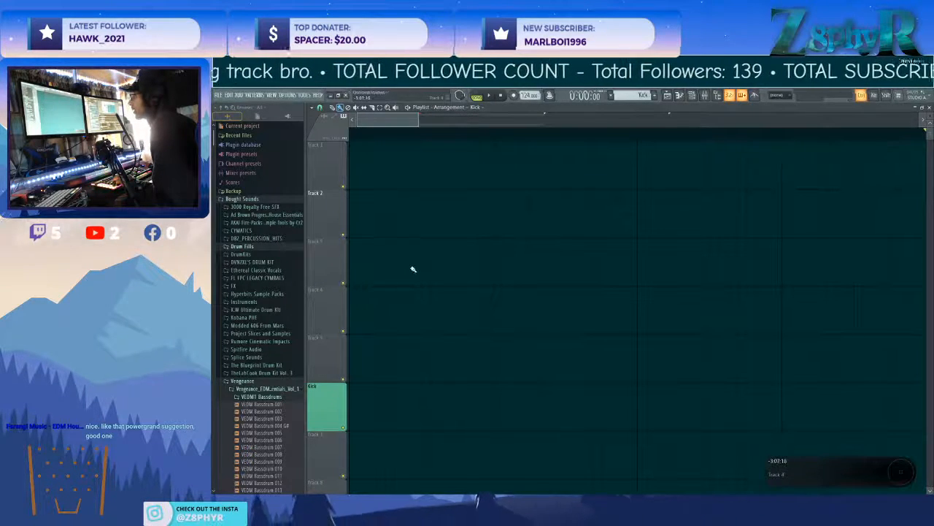
pyautogui.scroll(-6, 413, 331)
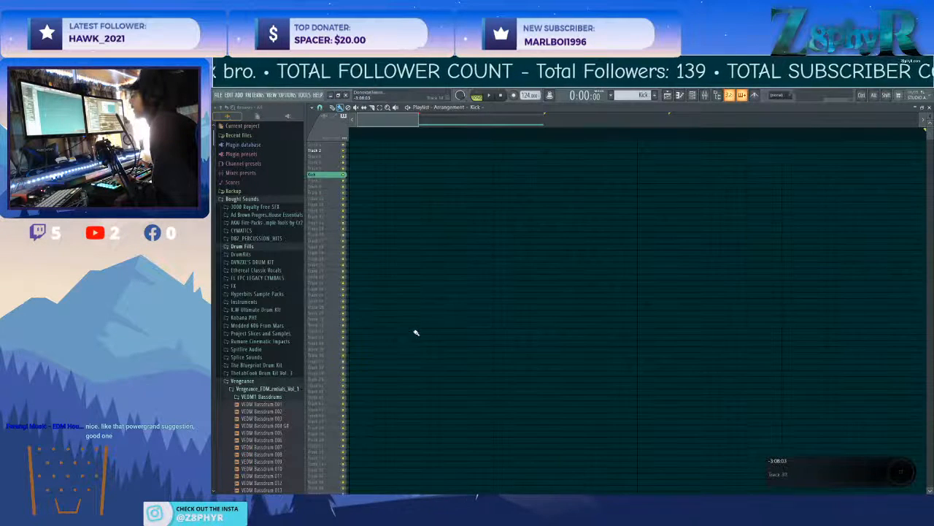
pyautogui.click(457, 108)
pyautogui.click(461, 108)
pyautogui.click(461, 108)
pyautogui.click(462, 108)
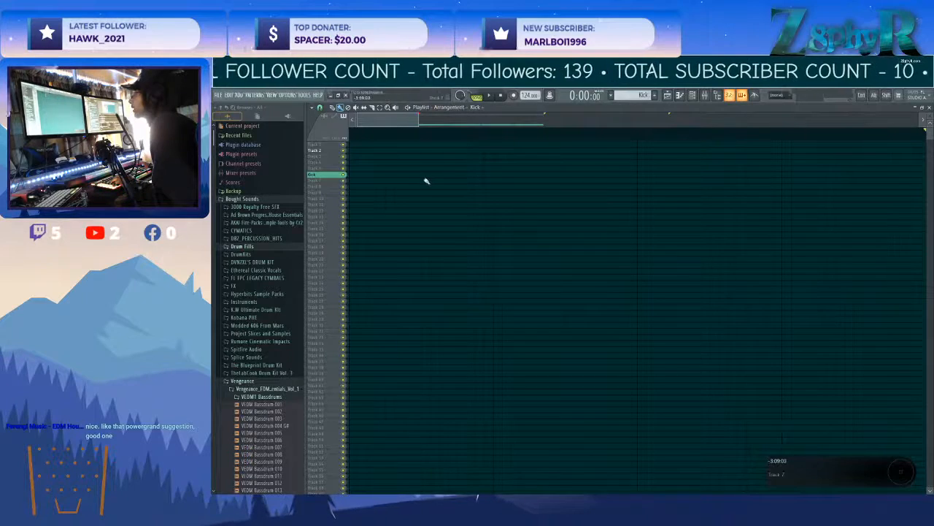
pyautogui.hotkey('ctrl', 'alt', 'z')
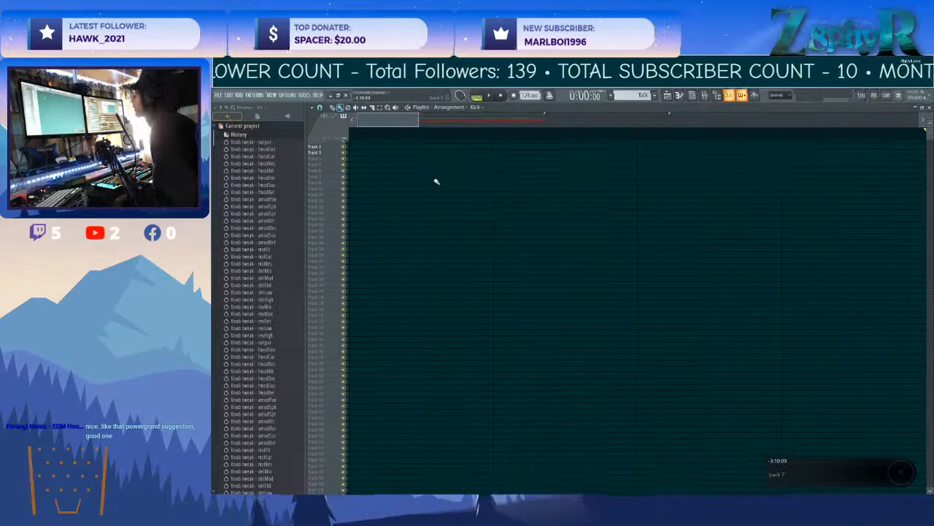
pyautogui.moveTo(391, 122); pyautogui.dragTo(414, 121)
pyautogui.scroll(-8, 618, 246)
pyautogui.scroll(5, 582, 246)
pyautogui.scroll(10, 551, 257)
pyautogui.click(389, 233)
# Name Track 3, which holds the kick clips, Kick and colour it medium aquamarine green.
pyautogui.middleClick(336, 223)
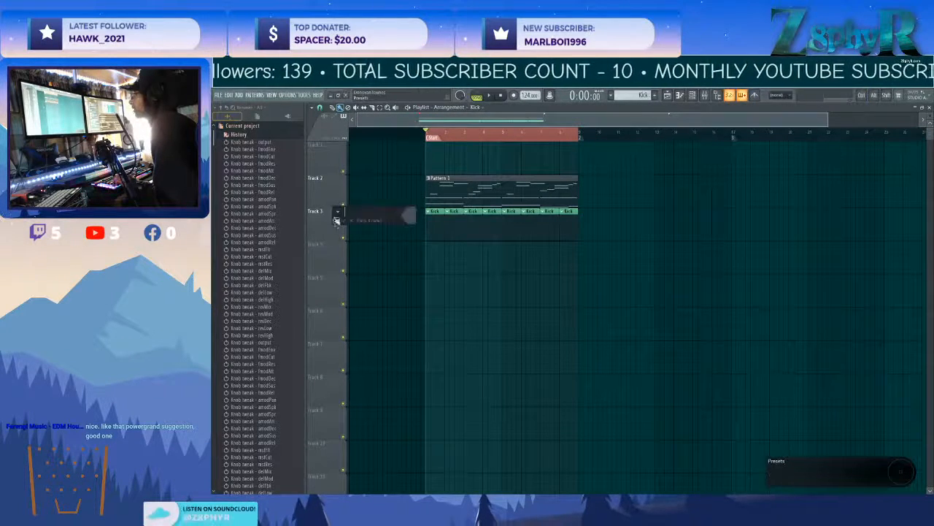
pyautogui.write('Kick')
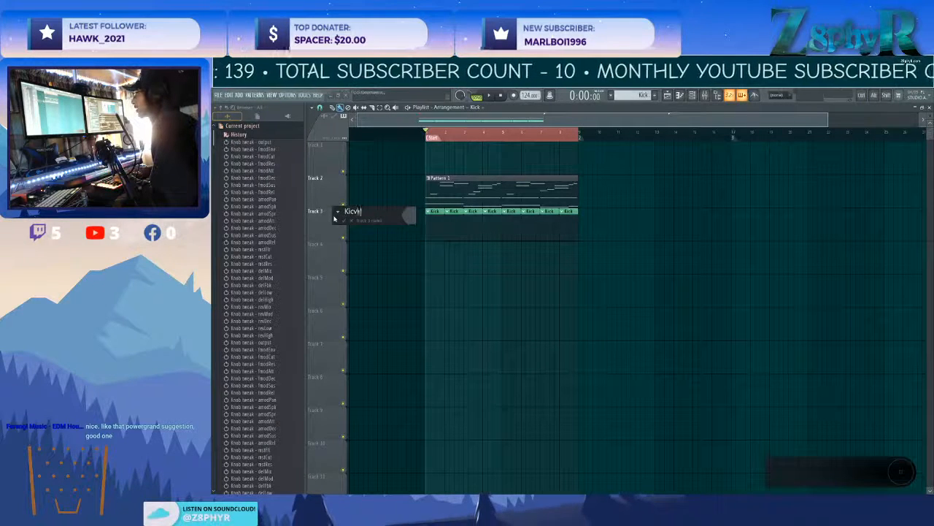
pyautogui.click(410, 222)
pyautogui.click(455, 237)
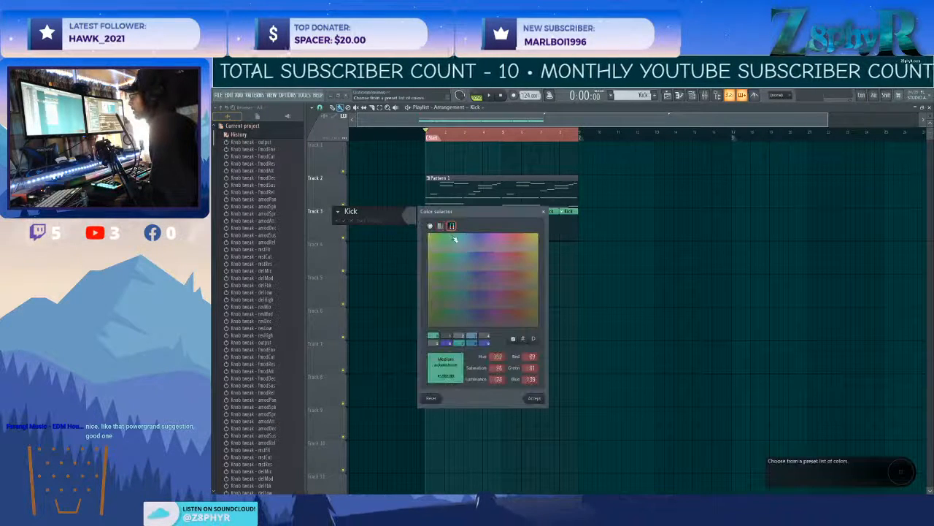
pyautogui.click(533, 397)
pyautogui.press('Return')
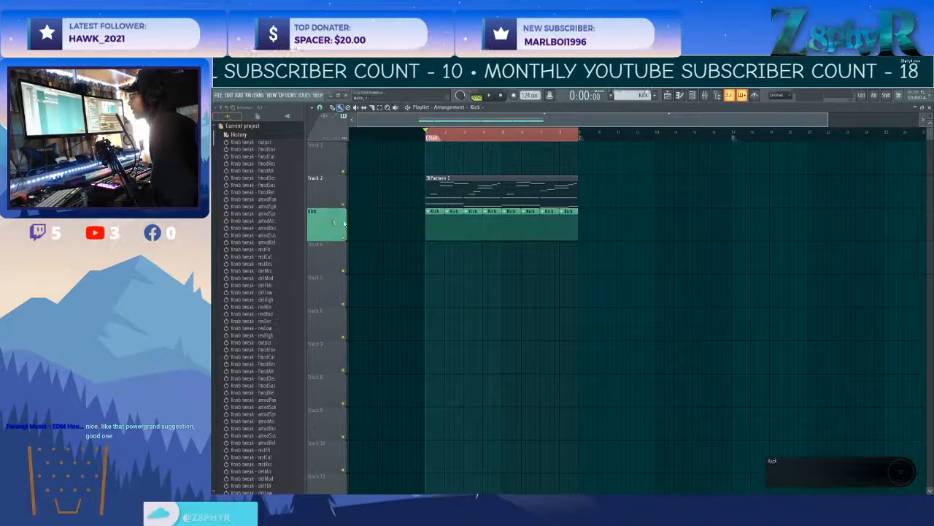
pyautogui.rightClick(333, 217)
pyautogui.click(358, 243)
# Name Track 2, which holds the Pattern 1 clip, Guitar and colour it blue.
pyautogui.middleClick(319, 190)
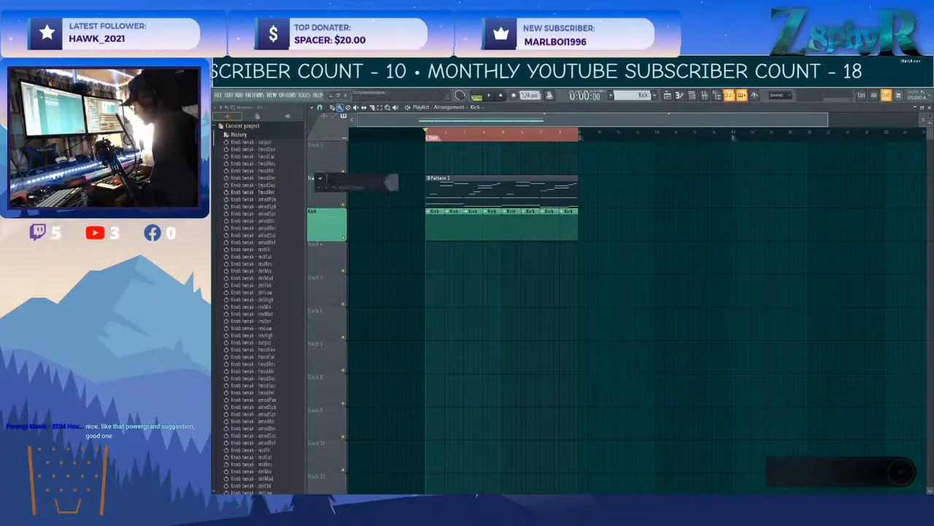
pyautogui.write('Guitar')
pyautogui.click(392, 182)
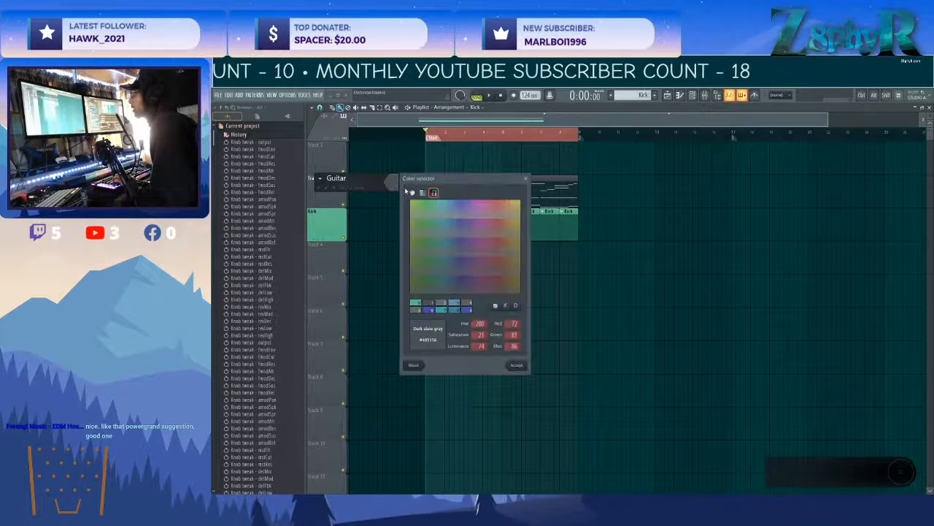
pyautogui.click(448, 205)
pyautogui.click(515, 365)
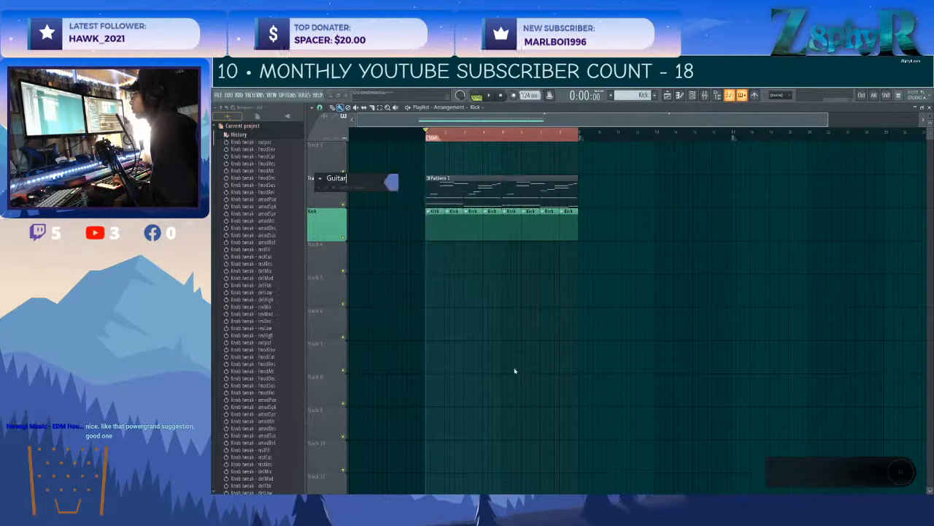
pyautogui.press('Return')
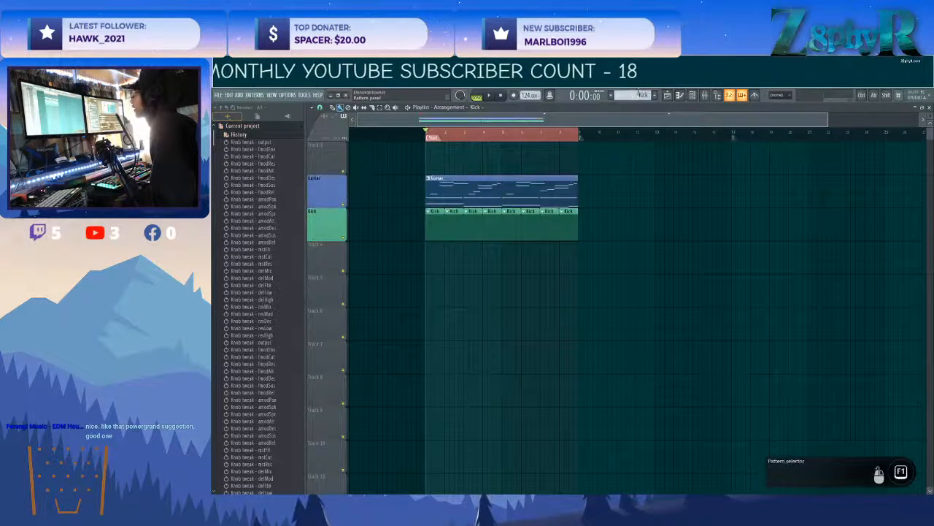
# Move the second Nexus channel's bass notes out of the Guitar pattern into a new pattern named Piano.
pyautogui.doubleClick(475, 176)
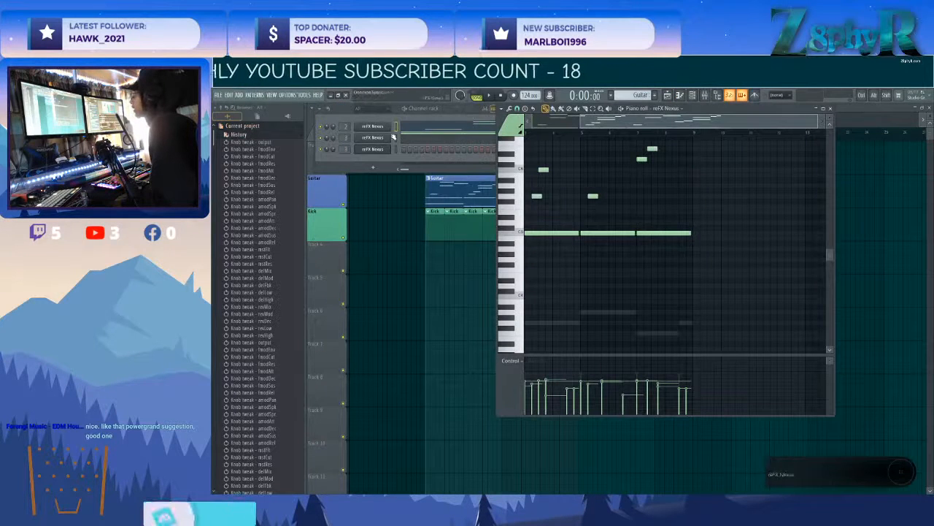
pyautogui.hotkey('ctrl', 'x')
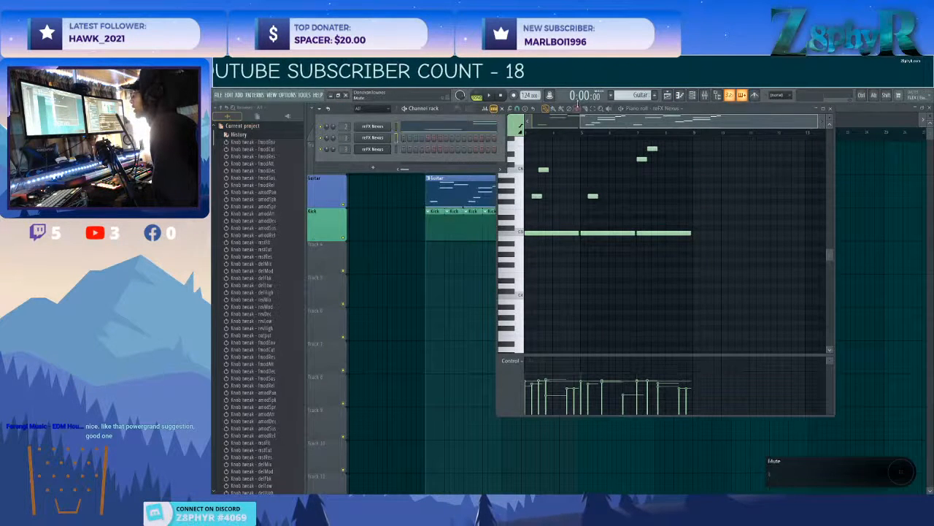
pyautogui.click(652, 97)
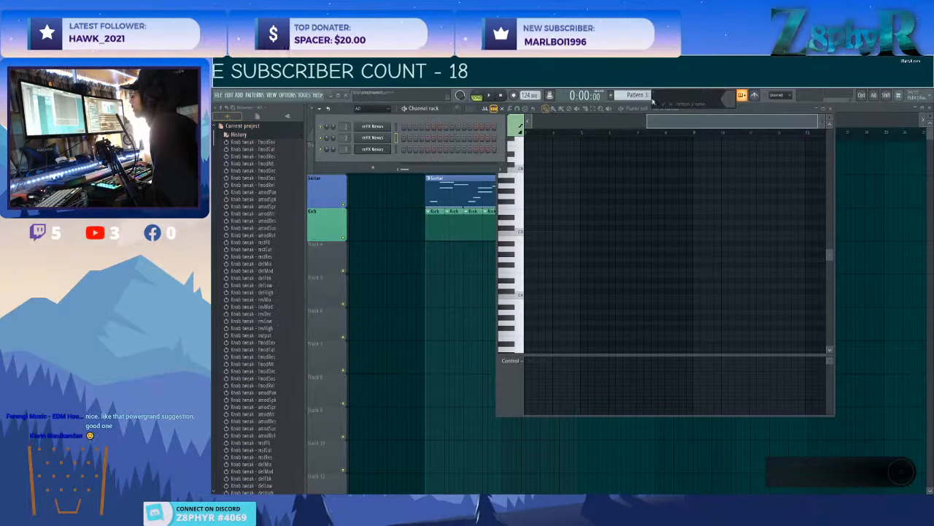
pyautogui.write('Piano')
pyautogui.press('Return')
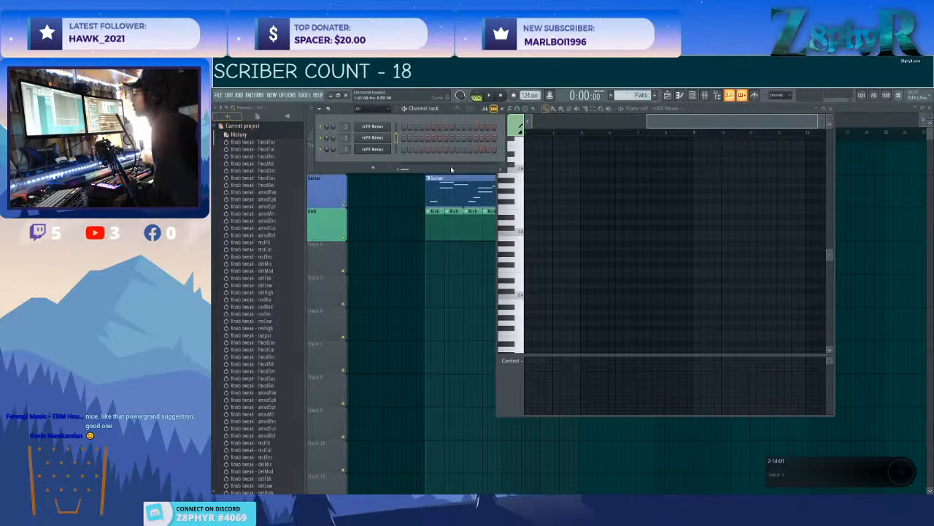
pyautogui.hotkey('ctrl', 'v')
# Place a clip of the Piano pattern on Track 4 under the Kick clips.
pyautogui.click(429, 264)
pyautogui.click(430, 263)
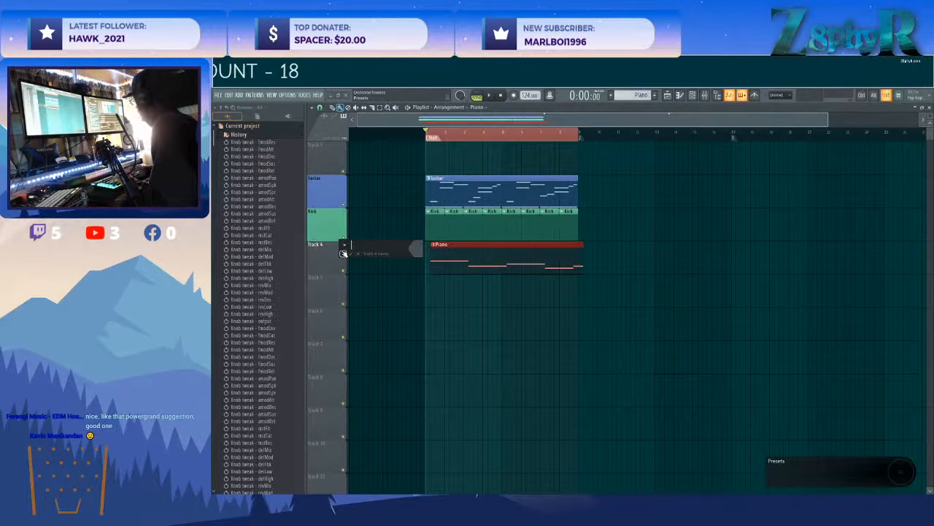
# Finish naming Track 4 Piano with a muted teal colour and move the Piano clip to start at bar 1.
pyautogui.click(427, 253)
pyautogui.click(448, 400)
pyautogui.click(546, 436)
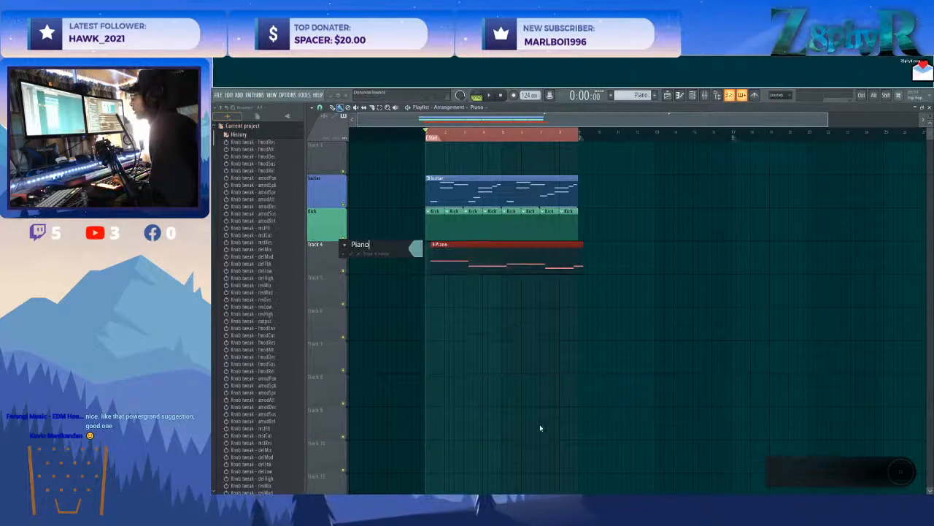
pyautogui.click(353, 254)
pyautogui.moveTo(441, 268); pyautogui.dragTo(436, 264)
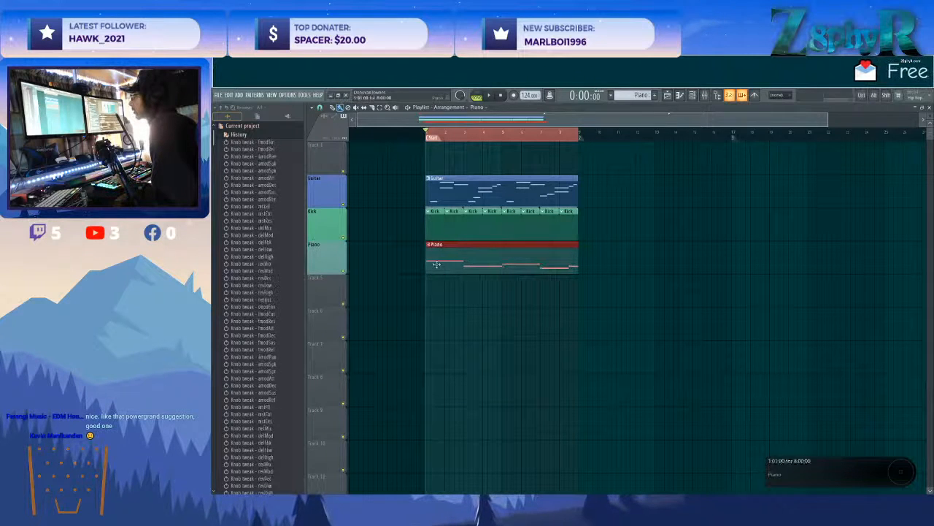
# Place a clip of a new pattern at bar 1 of Track 5 and colour the track muted grey-green.
pyautogui.click(656, 94)
pyautogui.click(426, 301)
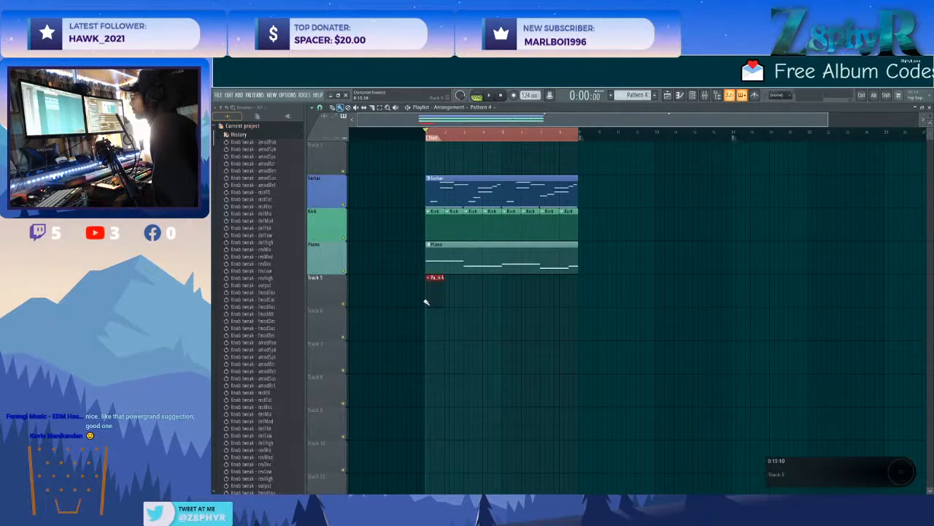
pyautogui.rightClick(318, 288)
pyautogui.click(333, 286)
pyautogui.click(333, 285)
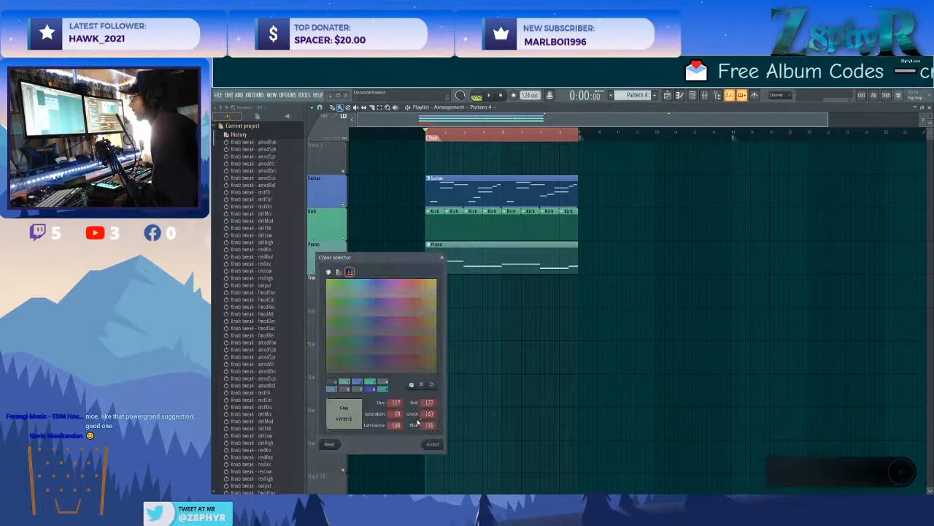
pyautogui.click(434, 443)
# Name Track 5 Pad and apply the track's name to its clip.
pyautogui.rightClick(331, 278)
pyautogui.click(347, 277)
pyautogui.write('Pad')
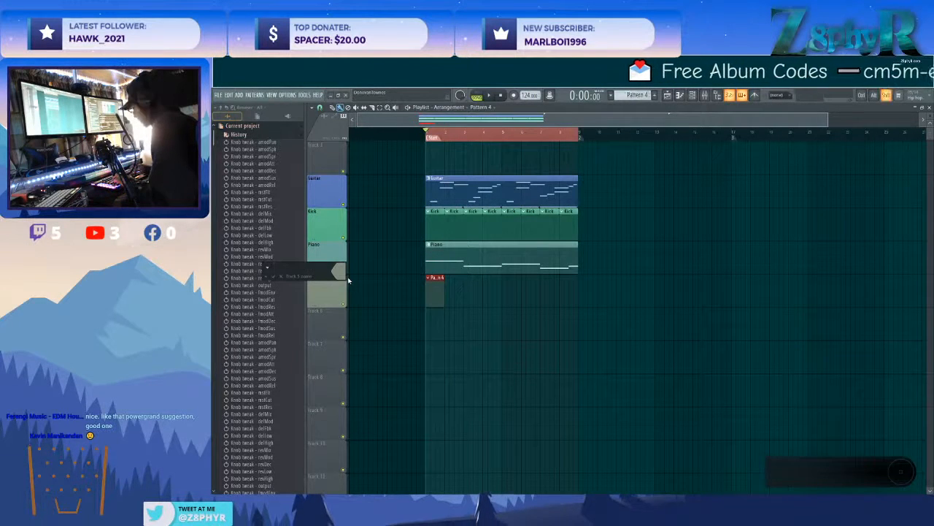
pyautogui.press('Return')
pyautogui.rightClick(343, 280)
pyautogui.click(402, 348)
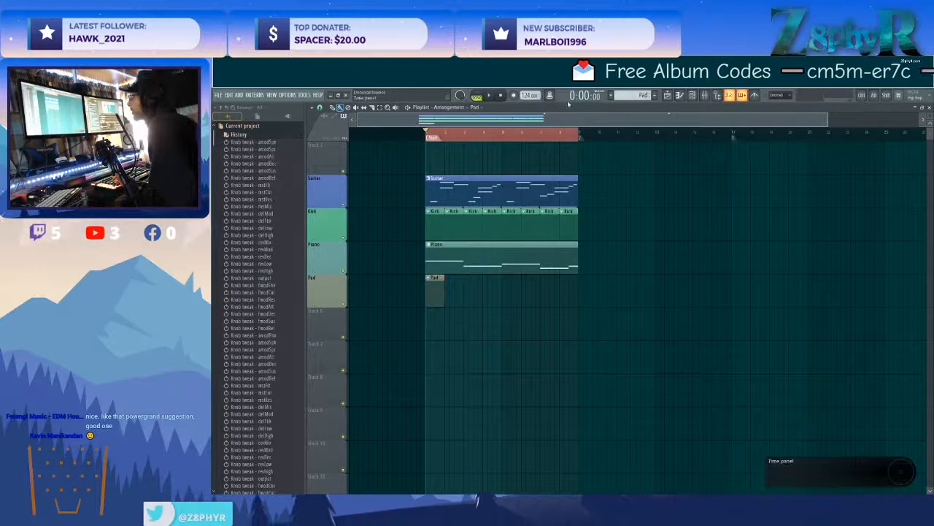
# Place a new pattern clip at bar 1 of Track 6, with the track and clip named Chord and coloured dusty pink.
pyautogui.click(656, 97)
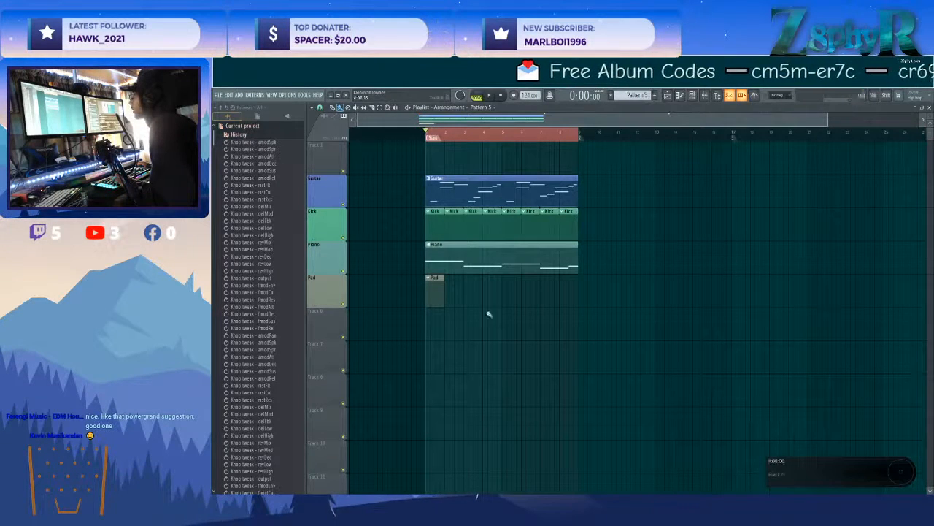
pyautogui.click(436, 327)
pyautogui.rightClick(312, 308)
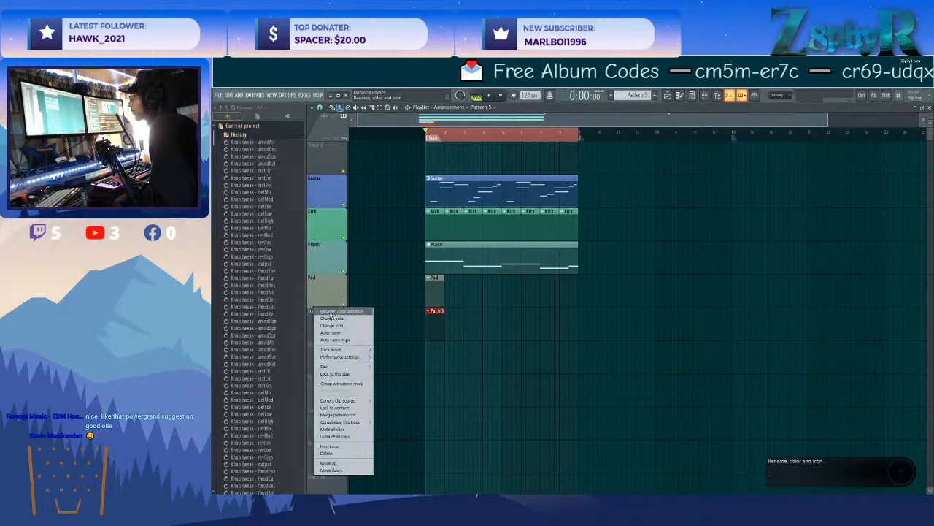
pyautogui.click(355, 310)
pyautogui.write('Chord')
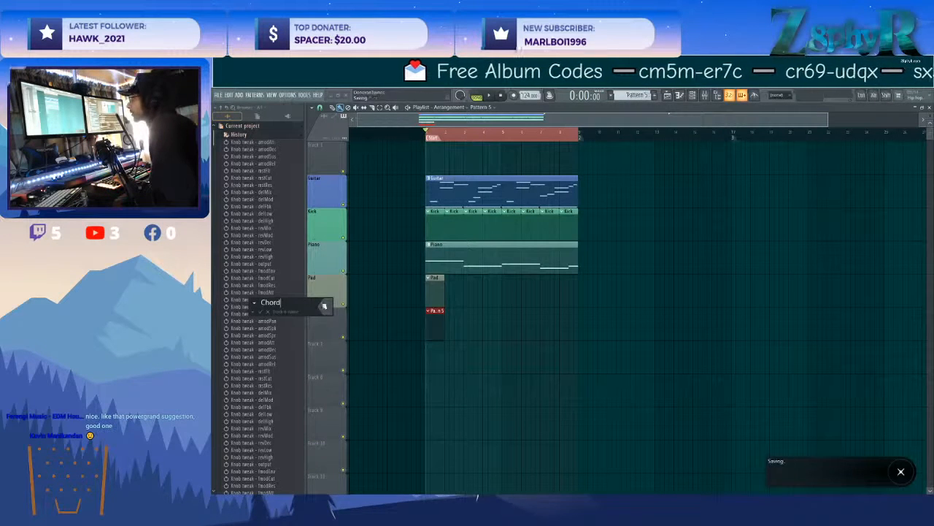
pyautogui.click(324, 306)
pyautogui.click(431, 334)
pyautogui.click(446, 481)
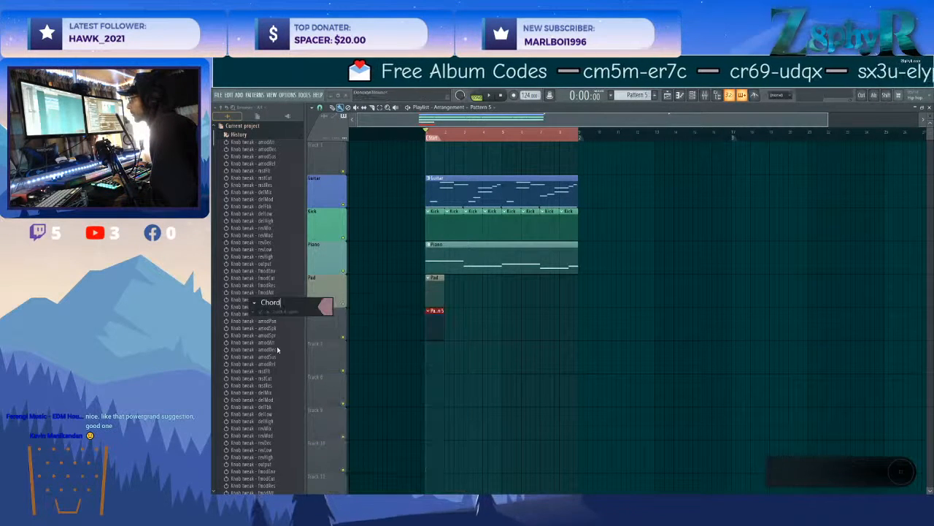
pyautogui.click(261, 312)
pyautogui.rightClick(339, 309)
pyautogui.click(357, 339)
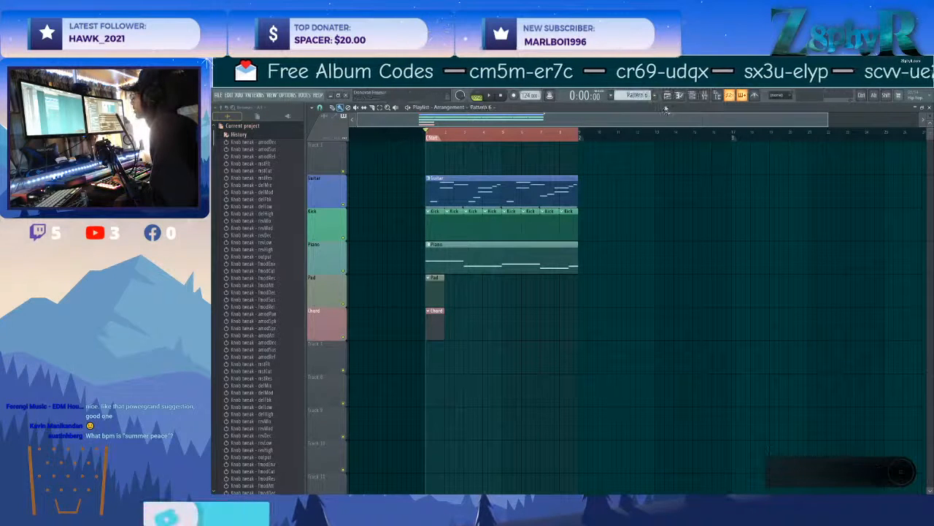
# Place a clip of Pattern 6 at bar 1 of Track 7, with the track and clip named Arp and coloured cadet blue.
pyautogui.click(637, 96)
pyautogui.click(673, 213)
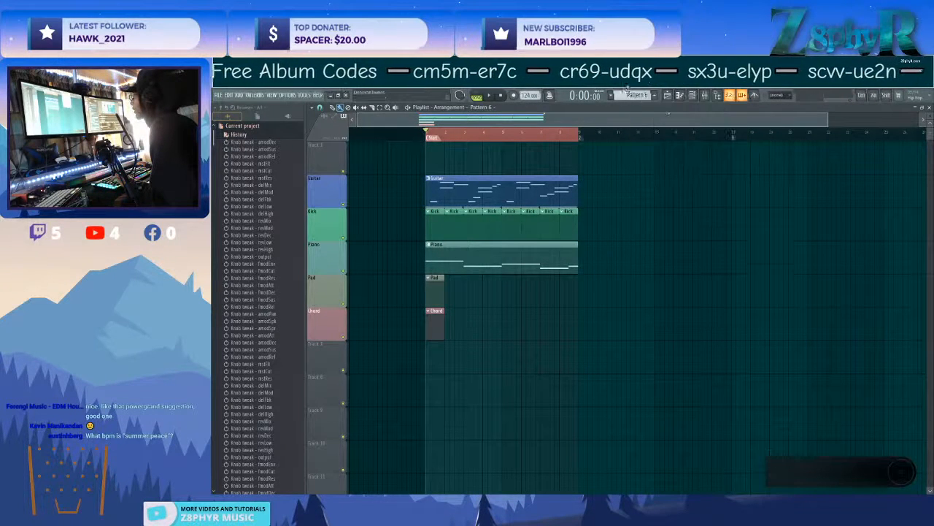
pyautogui.rightClick(632, 95)
pyautogui.click(628, 94)
pyautogui.click(438, 363)
pyautogui.rightClick(320, 352)
pyautogui.click(357, 324)
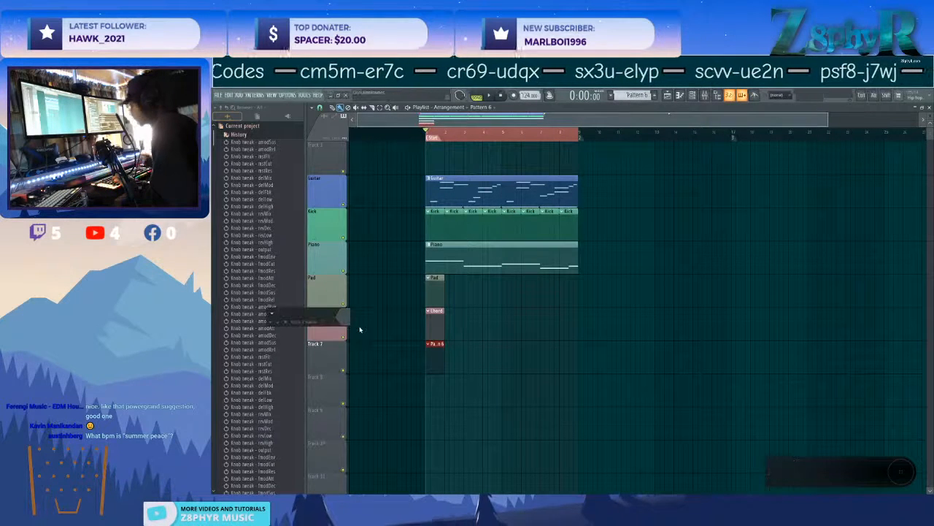
pyautogui.write('Arp')
pyautogui.click(343, 316)
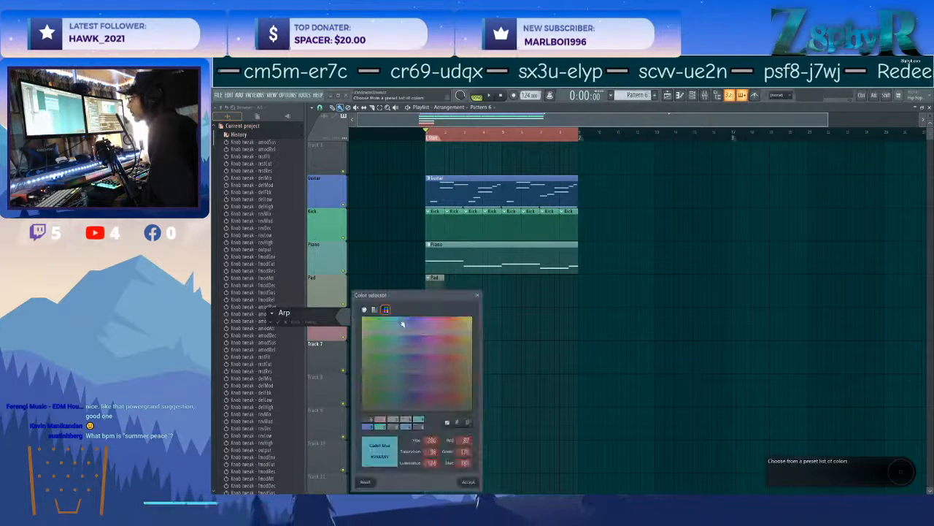
pyautogui.moveTo(475, 478); pyautogui.dragTo(478, 481)
pyautogui.click(472, 485)
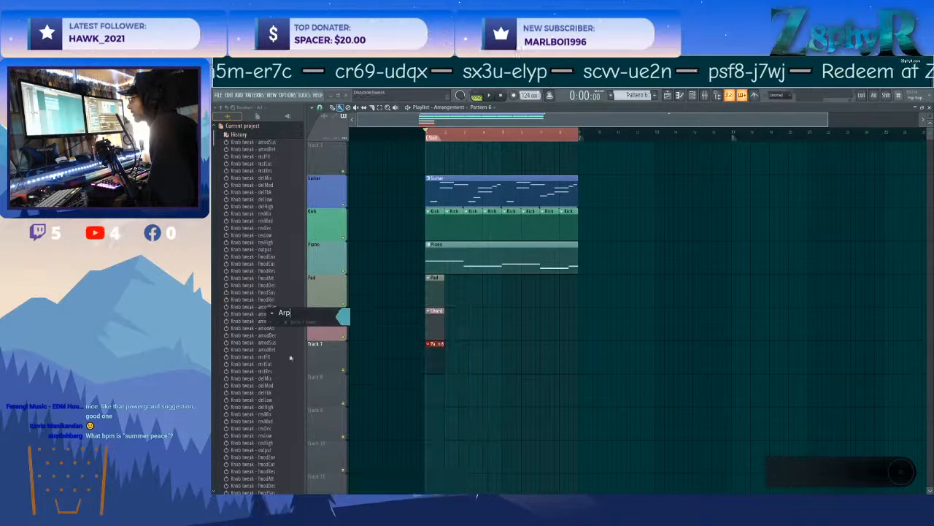
pyautogui.press('Return')
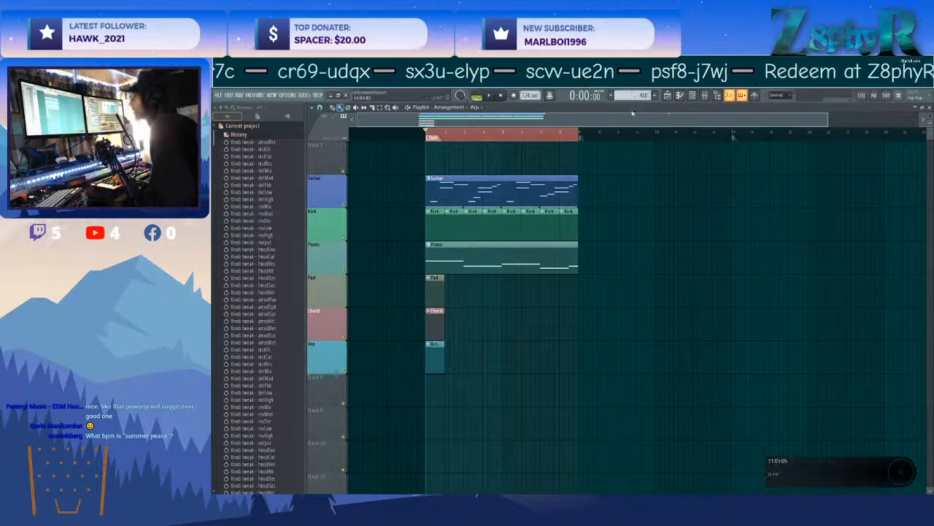
# Place a clip of Pattern 7 at bar 1 of Track 8, with the track and clip named Melody and coloured cadet blue.
pyautogui.click(431, 376)
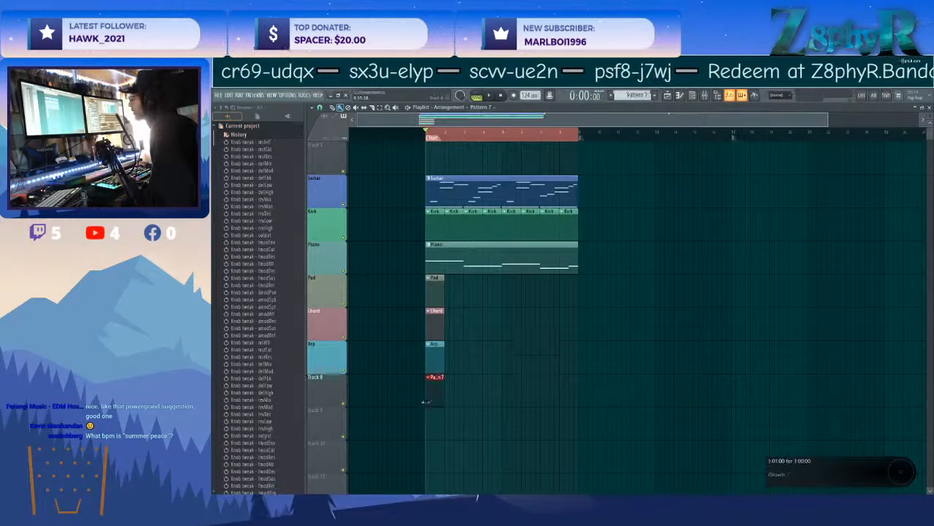
pyautogui.rightClick(324, 376)
pyautogui.click(349, 324)
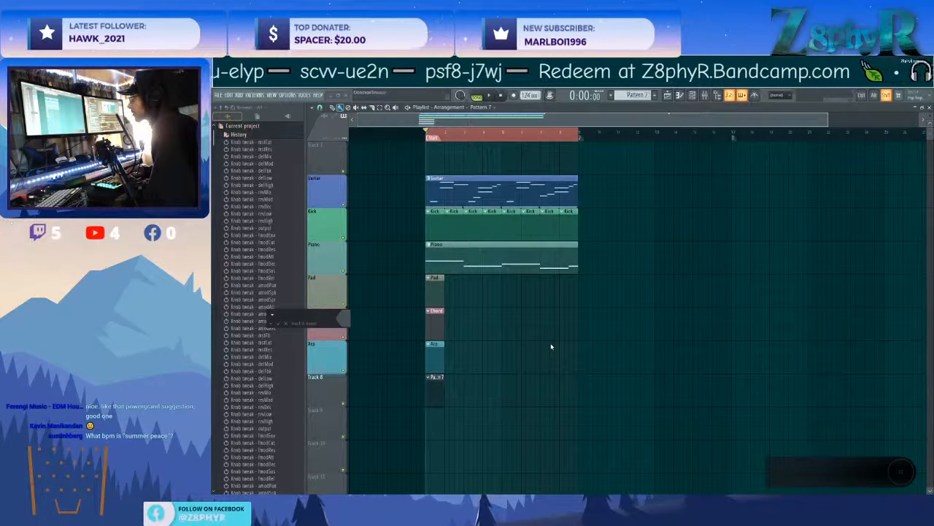
pyautogui.click(347, 318)
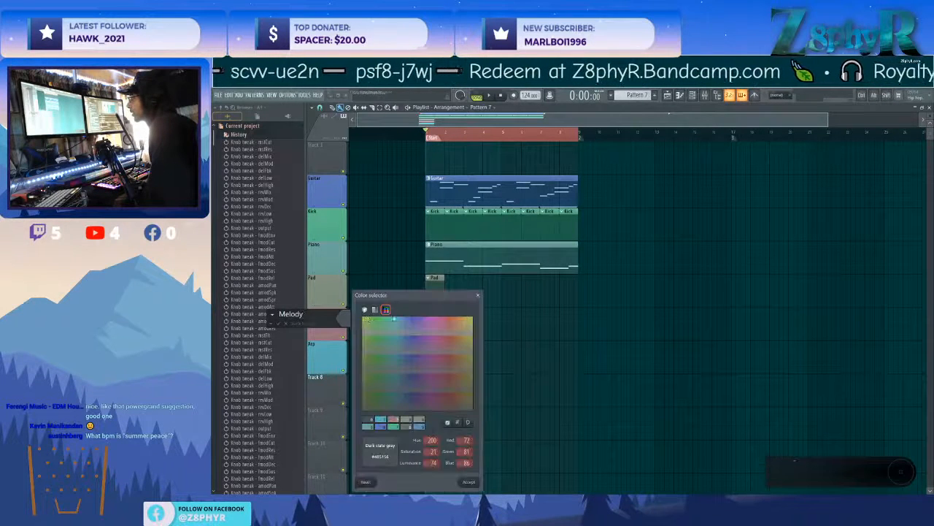
pyautogui.click(470, 483)
pyautogui.press('Return')
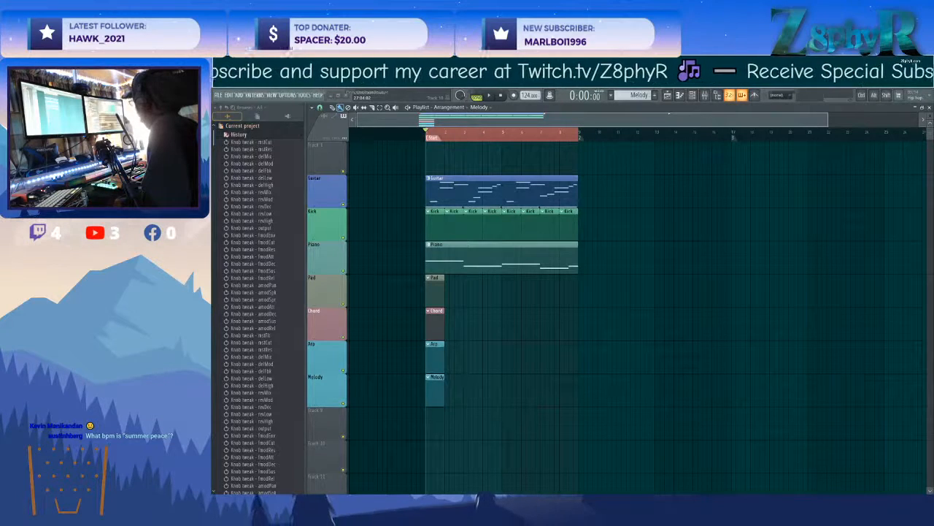
# Make Pad the active pattern and open the third Nexus channel's plugin window.
pyautogui.click(432, 289)
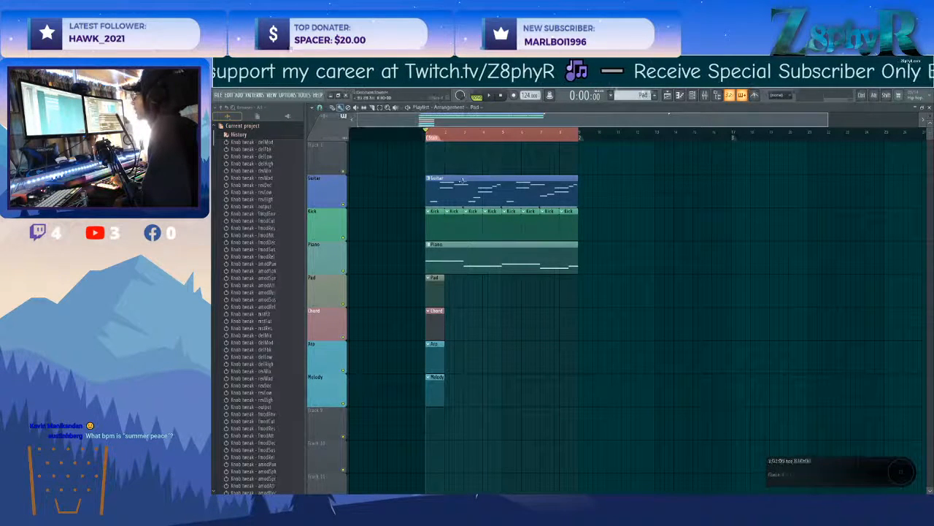
pyautogui.click(432, 272)
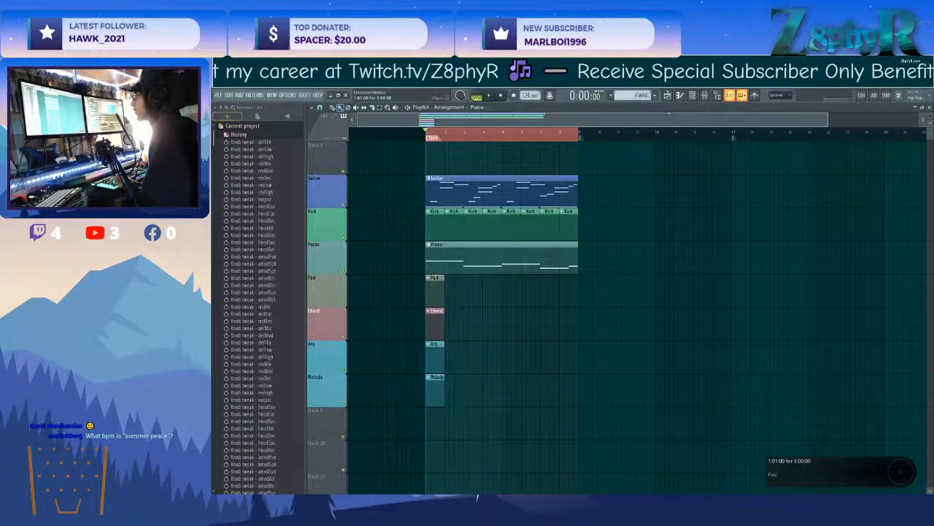
pyautogui.doubleClick(436, 289)
pyautogui.click(396, 149)
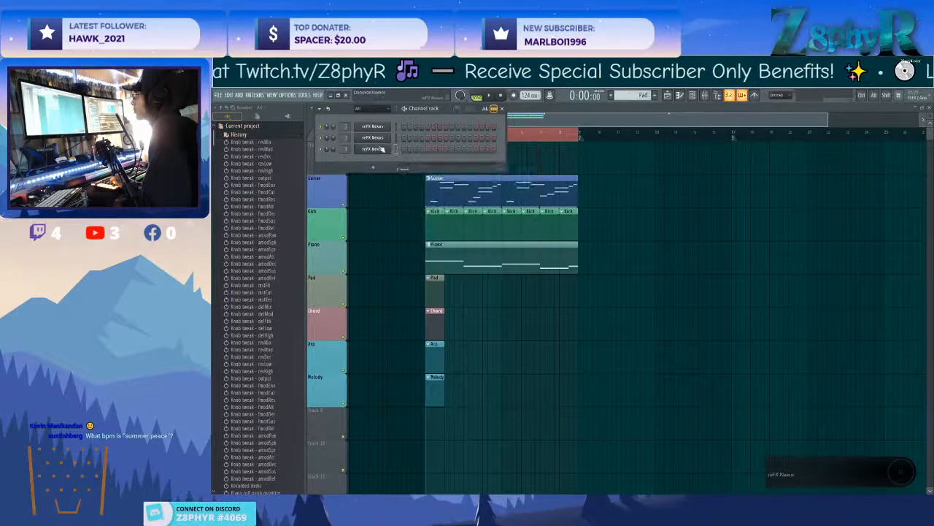
pyautogui.click(380, 149)
# Load the PD Floating Away preset from the Epic Pads category in the third Nexus channel.
pyautogui.click(654, 188)
pyautogui.click(654, 193)
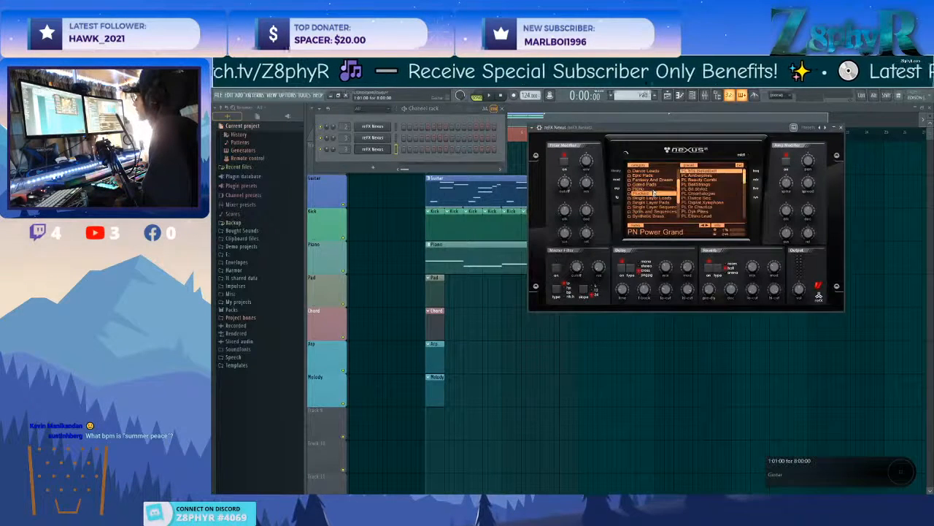
pyautogui.click(642, 175)
pyautogui.scroll(5, 719, 194)
pyautogui.scroll(-6, 718, 190)
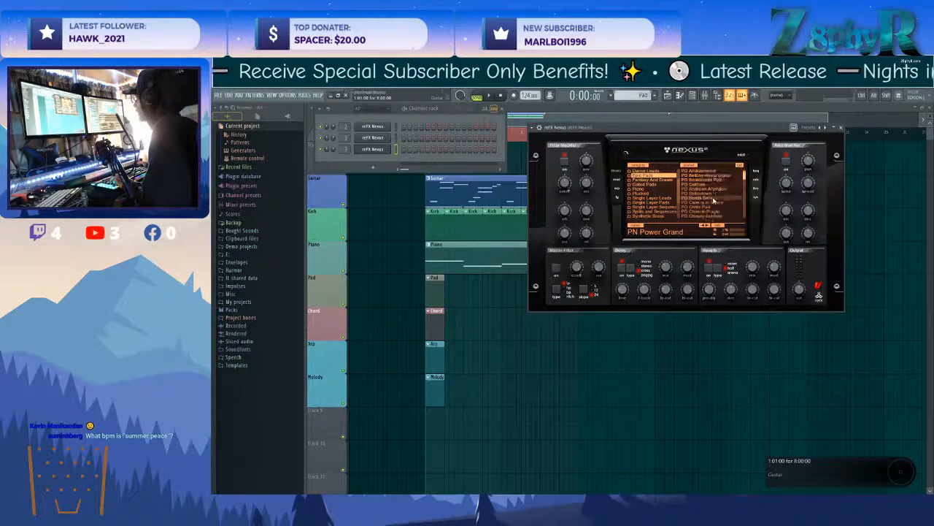
pyautogui.click(702, 193)
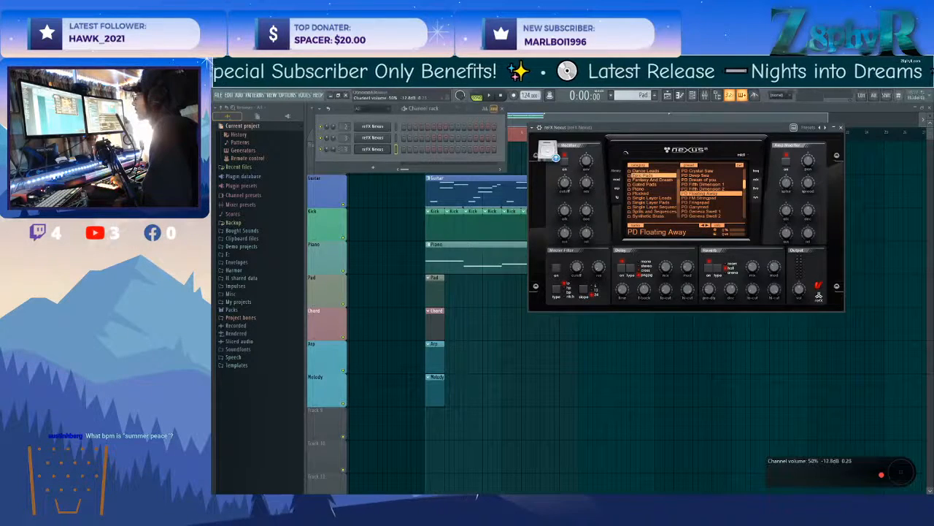
# Route the third Nexus channel to mixer track 4 and audition its pad sound.
pyautogui.click(532, 128)
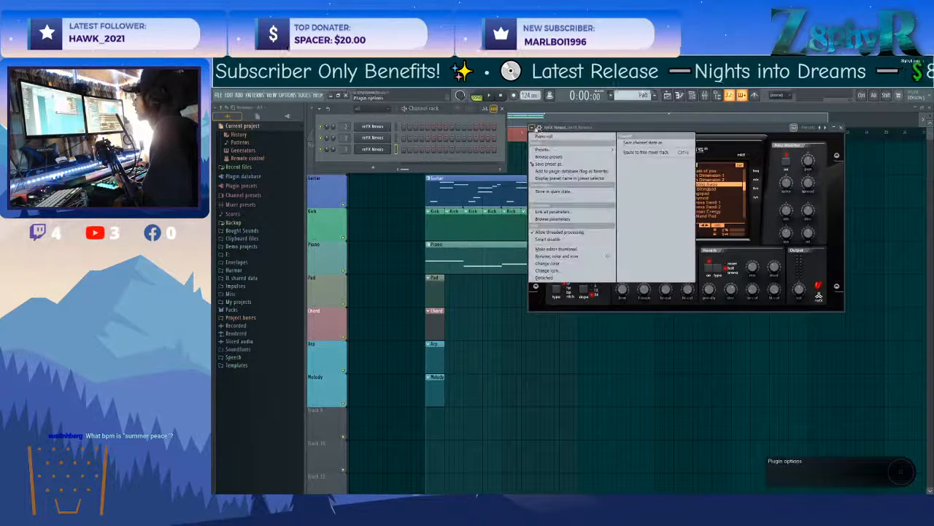
pyautogui.click(540, 128)
pyautogui.moveTo(834, 141); pyautogui.dragTo(834, 134)
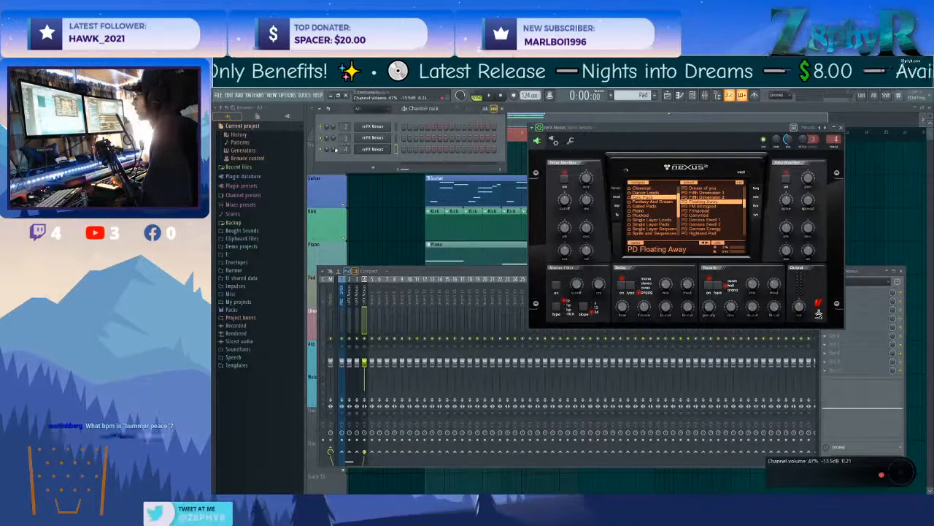
pyautogui.click(373, 149)
pyautogui.click(373, 149)
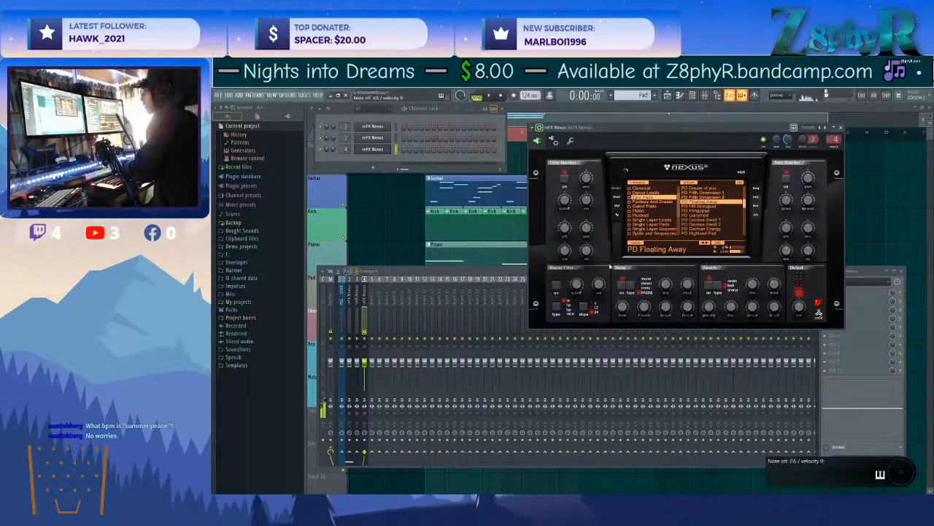
pyautogui.click(492, 97)
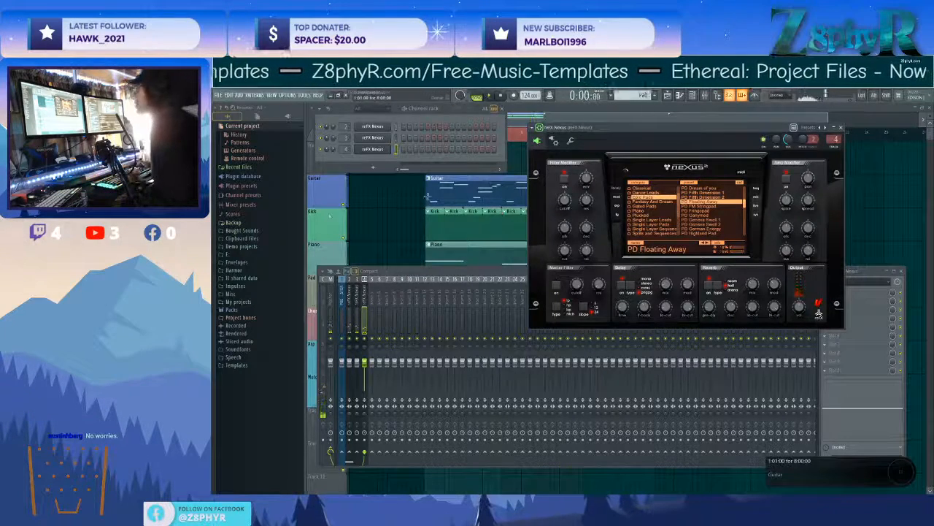
# Draw a C5, E5, G5 and C6 chord at bar 1 in the third Nexus channel's piano roll and stretch it to about eight bars.
pyautogui.rightClick(375, 147)
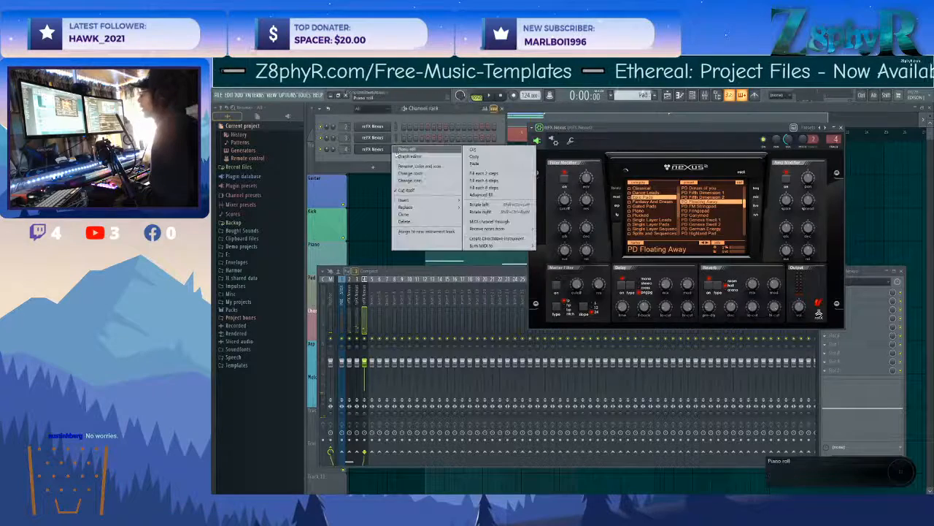
pyautogui.click(454, 239)
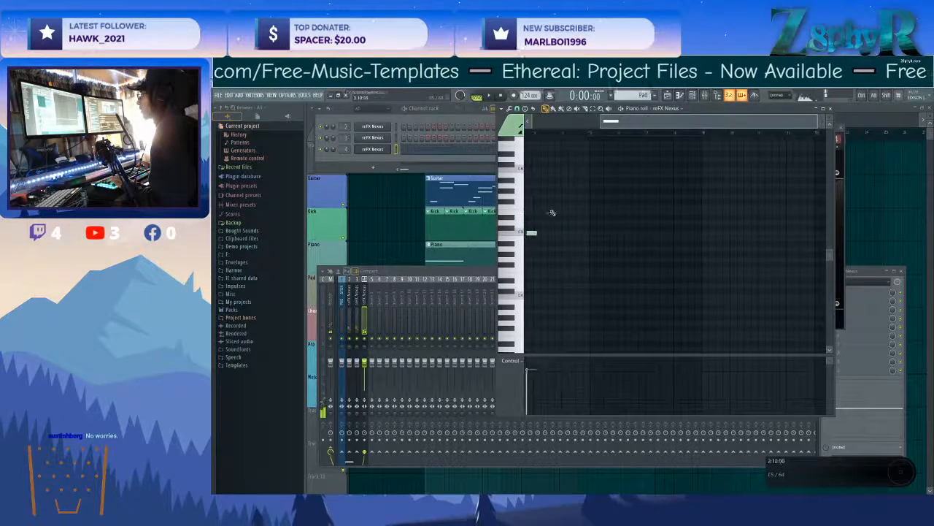
pyautogui.click(576, 233)
pyautogui.moveTo(576, 233); pyautogui.dragTo(527, 233)
pyautogui.click(535, 217)
pyautogui.click(530, 201)
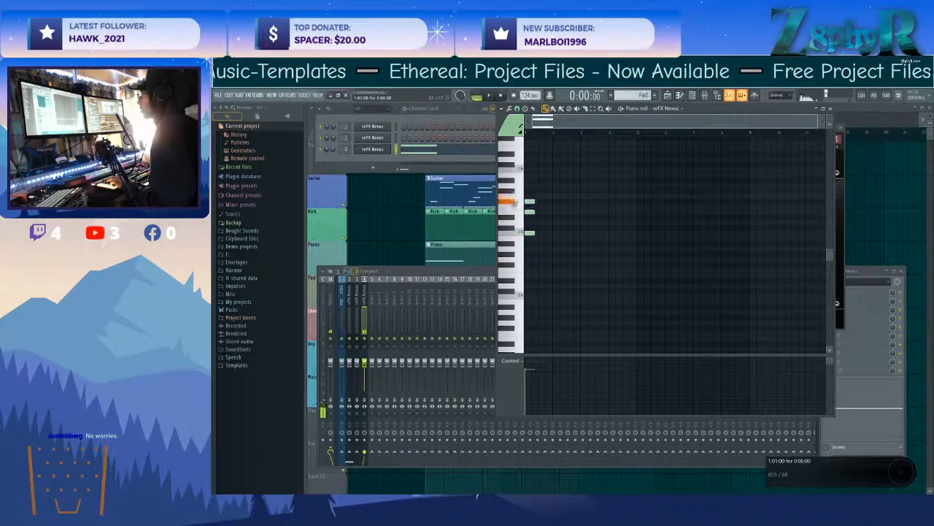
pyautogui.moveTo(533, 192); pyautogui.dragTo(533, 195)
pyautogui.keyDown('alt'); pyautogui.rightClick(527, 174); pyautogui.keyUp('alt')
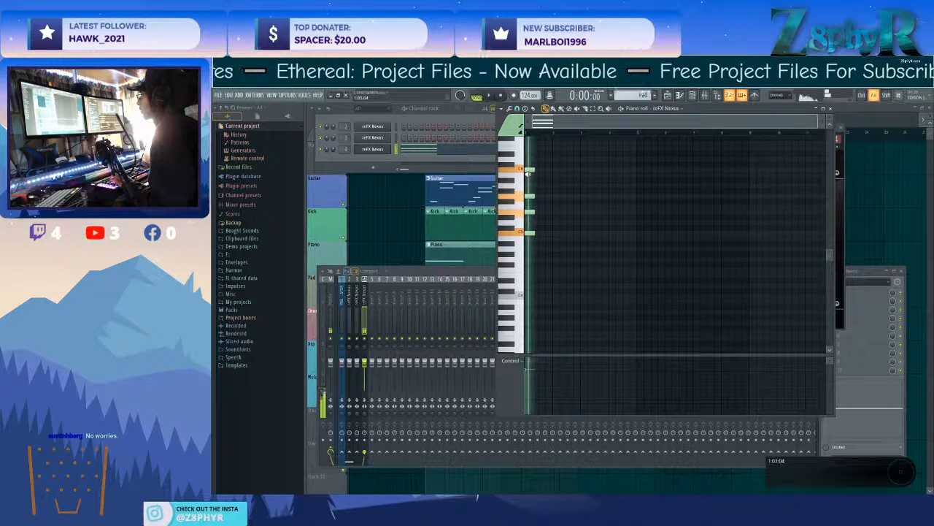
pyautogui.hotkey('ctrl', 'a')
pyautogui.moveTo(535, 232); pyautogui.dragTo(750, 235)
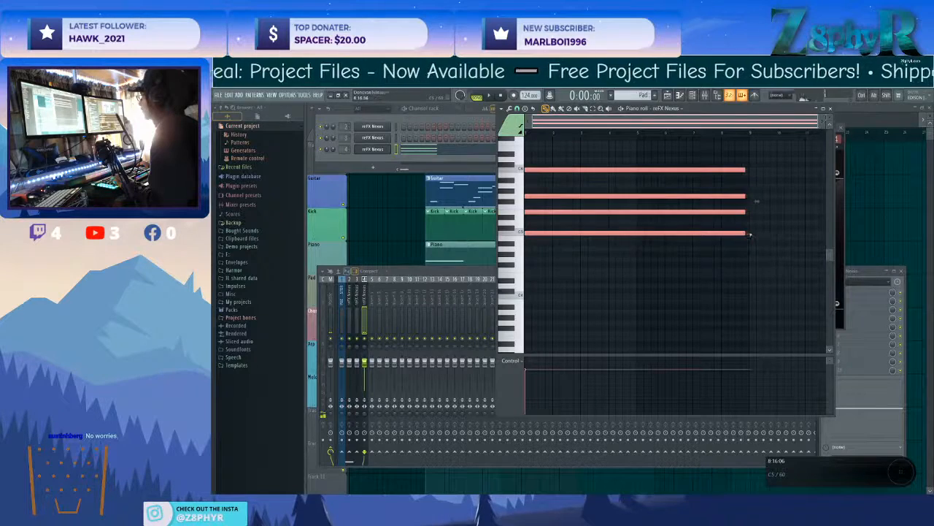
# Deselect the pad chord notes and play the arrangement to hear the Pad part with the other tracks.
pyautogui.hotkey('ctrl', 'd')
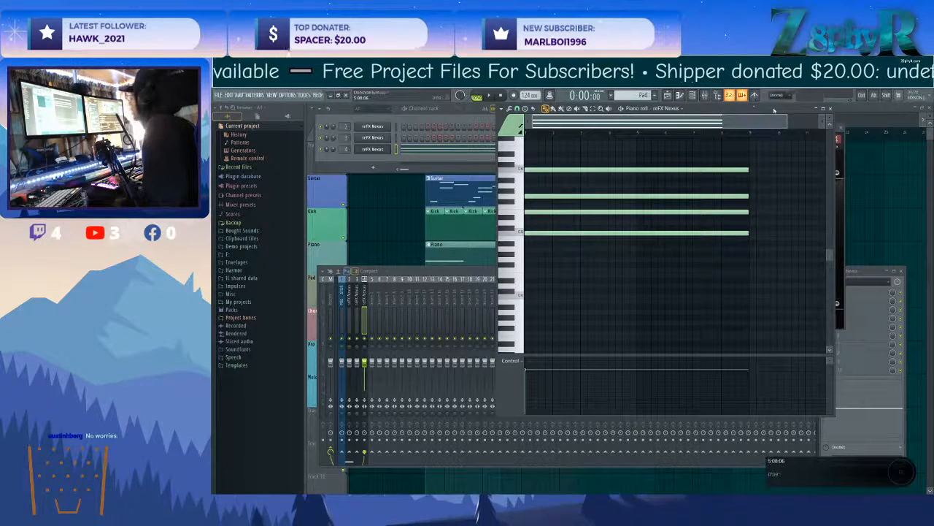
pyautogui.click(852, 107)
pyautogui.press('space')
pyautogui.doubleClick(509, 280)
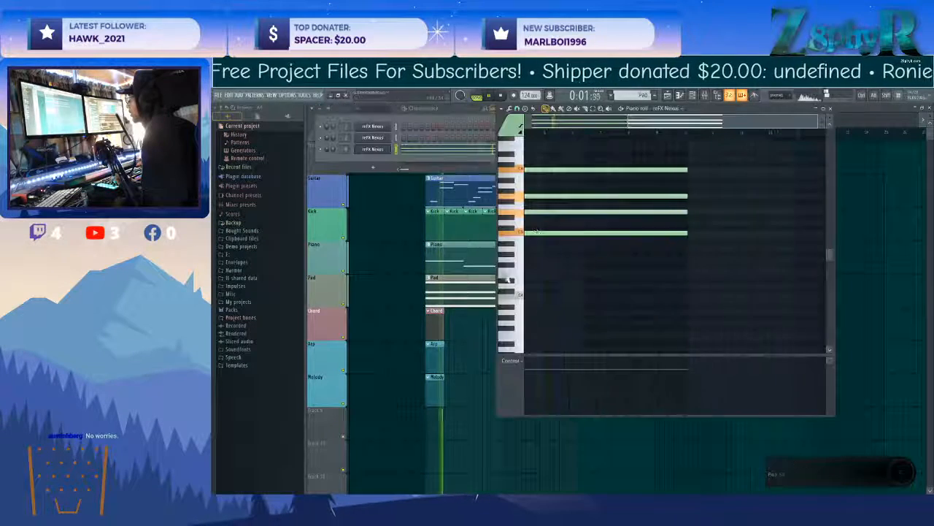
pyautogui.click(464, 333)
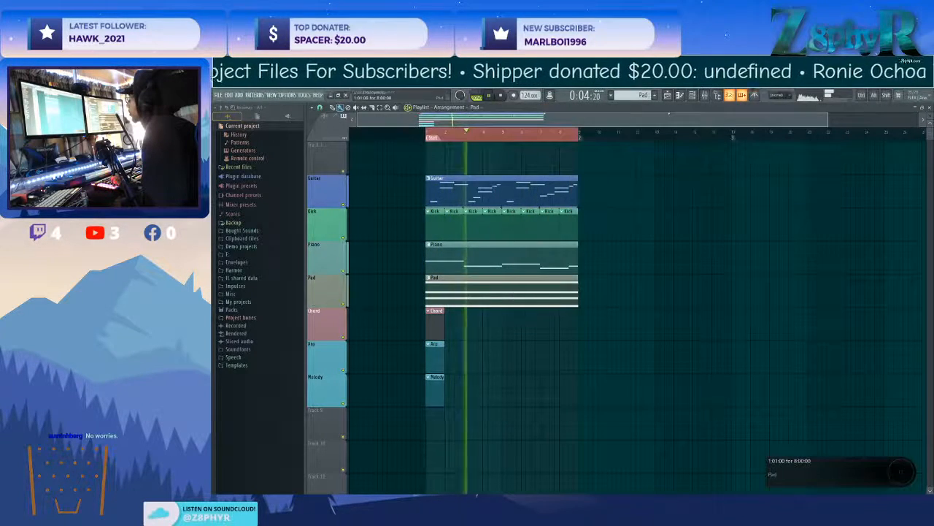
# Delete the sustained C5 notes and the three short G5 notes from the Guitar pattern.
pyautogui.doubleClick(518, 183)
pyautogui.scroll(2, 637, 254)
pyautogui.moveTo(709, 276); pyautogui.dragTo(519, 325)
pyautogui.moveTo(711, 296); pyautogui.dragTo(521, 296)
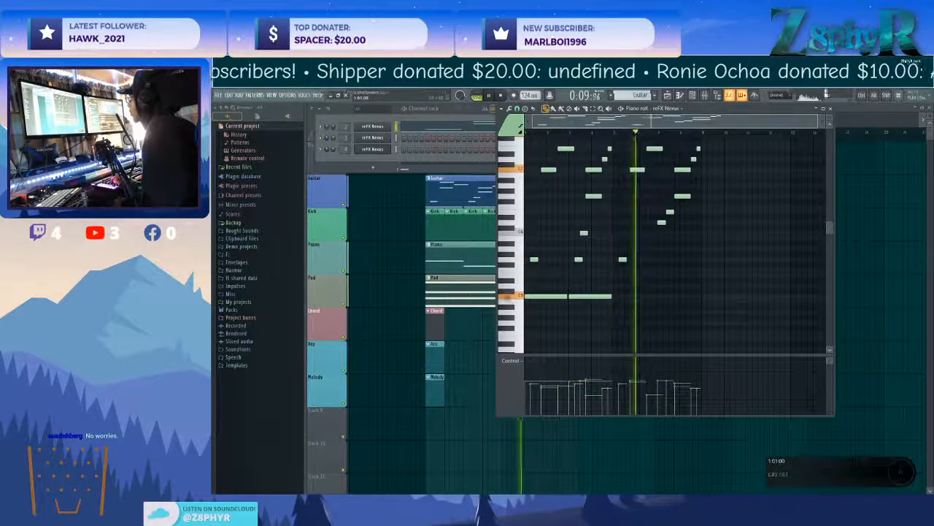
pyautogui.scroll(2, 667, 300)
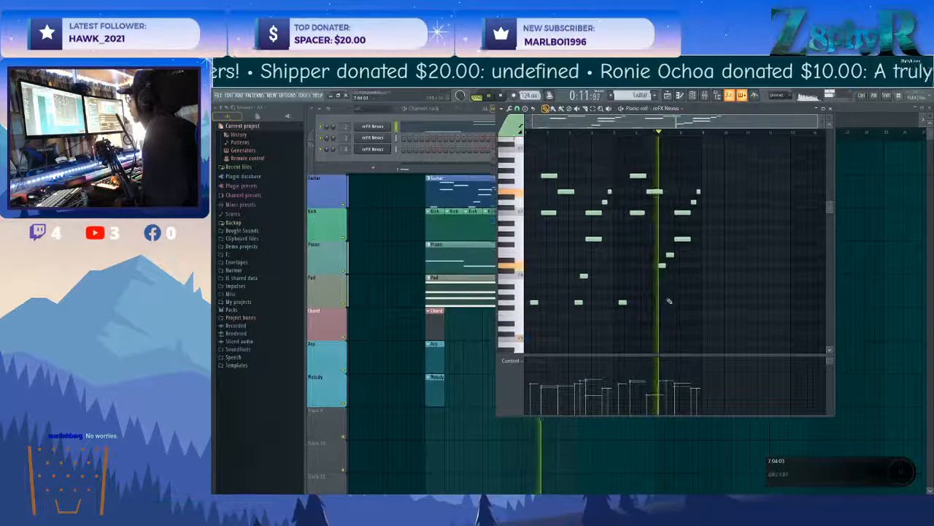
pyautogui.rightClick(536, 307)
pyautogui.rightClick(579, 306)
pyautogui.rightClick(623, 306)
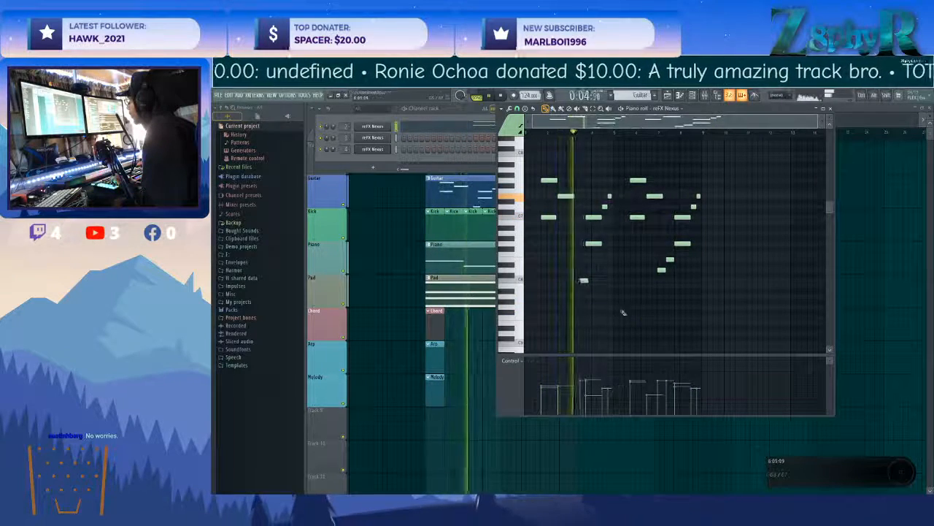
# Check the Piano pattern's notes during playback and return to the playlist.
pyautogui.click(392, 277)
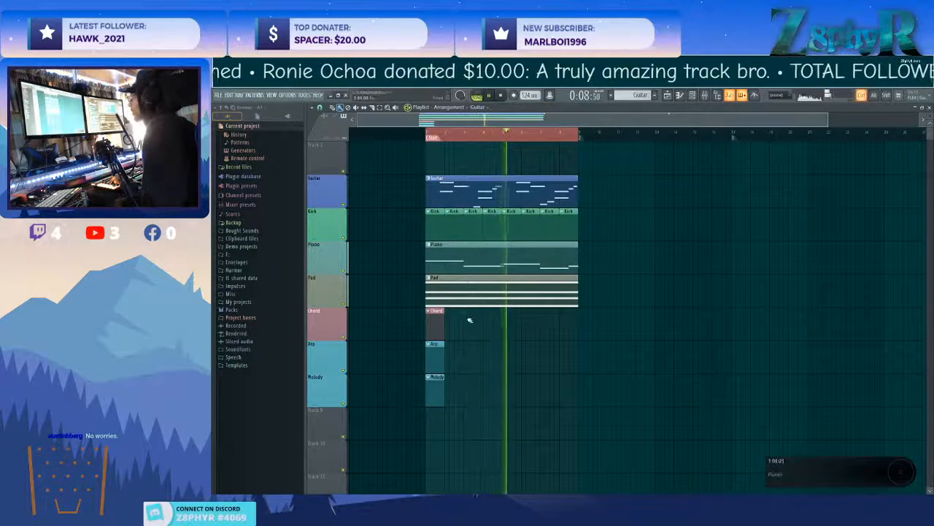
pyautogui.doubleClick(560, 256)
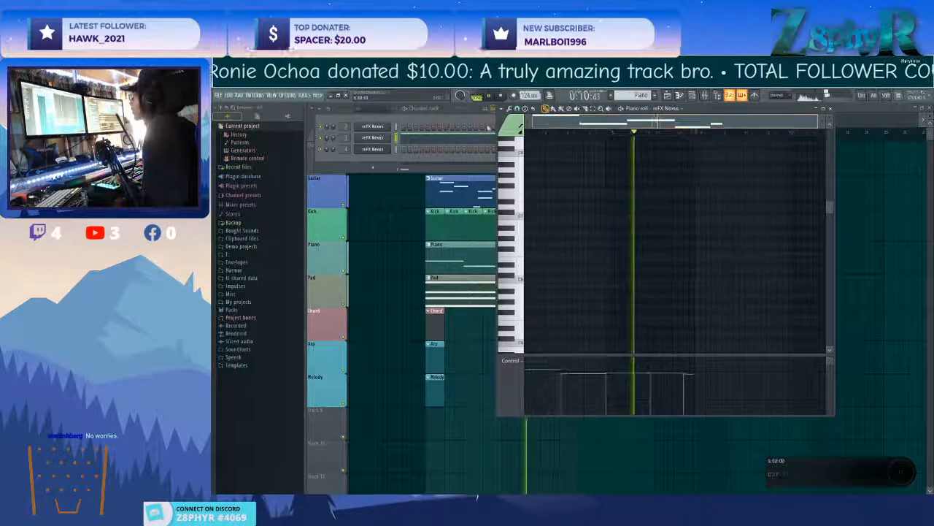
pyautogui.click(388, 255)
# Rename playlist Track 9 as Bass and give it a teal-green colour.
pyautogui.rightClick(328, 320)
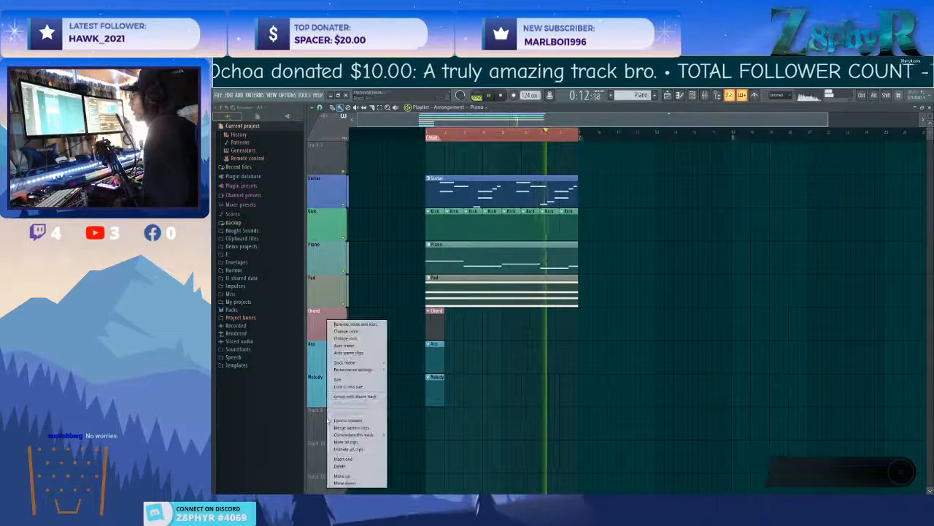
pyautogui.click(353, 323)
pyautogui.write('Bass')
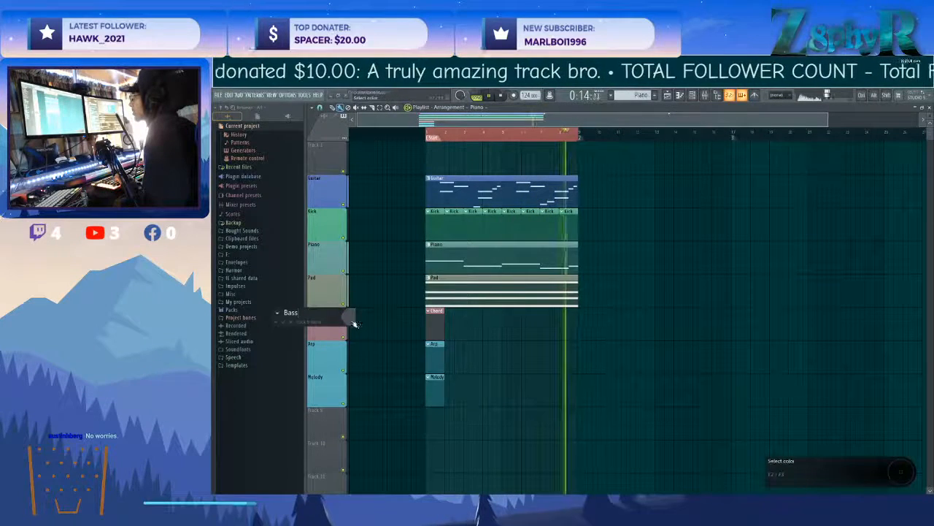
pyautogui.click(349, 317)
pyautogui.click(386, 450)
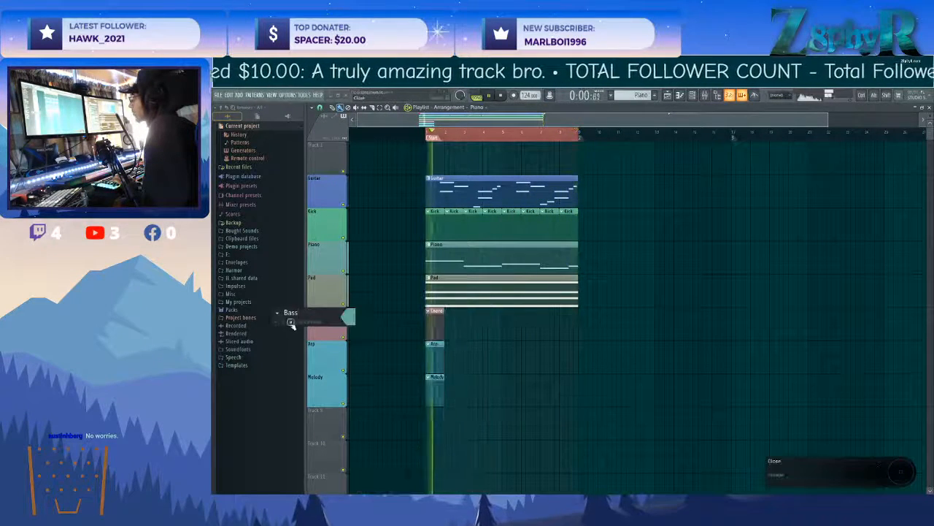
pyautogui.press('Return')
# Create a new pattern, place it on the Bass track from bar 1 for eight bars, auto-name it after the track, and stop playback.
pyautogui.click(656, 96)
pyautogui.click(439, 412)
pyautogui.moveTo(438, 422); pyautogui.dragTo(578, 423)
pyautogui.rightClick(327, 422)
pyautogui.click(354, 350)
pyautogui.press('space')
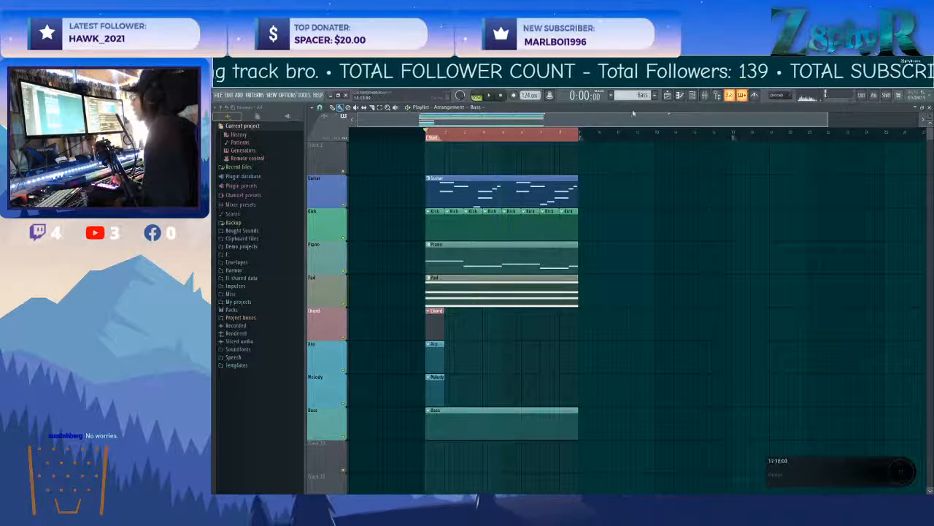
# Clone the first Nexus channel in the channel rack to get a new instrument channel.
pyautogui.click(693, 94)
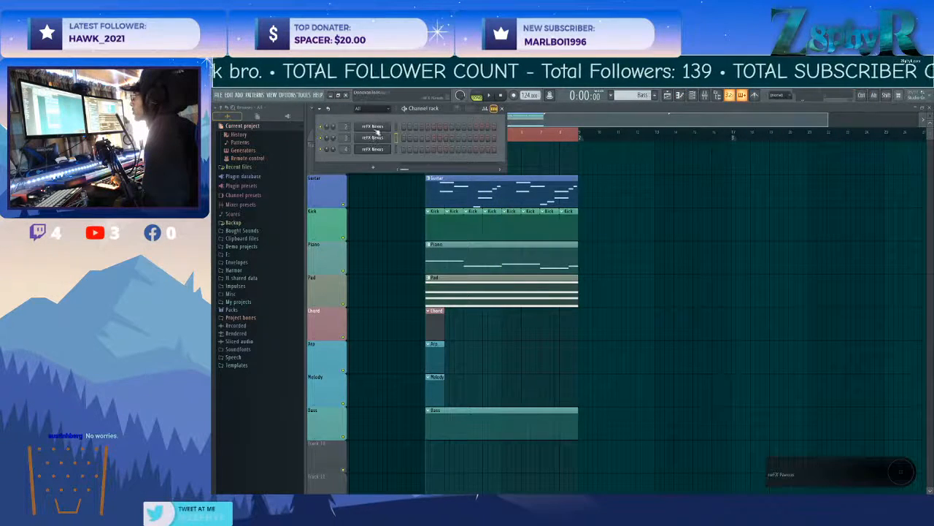
pyautogui.click(380, 127)
pyautogui.rightClick(379, 127)
pyautogui.click(427, 196)
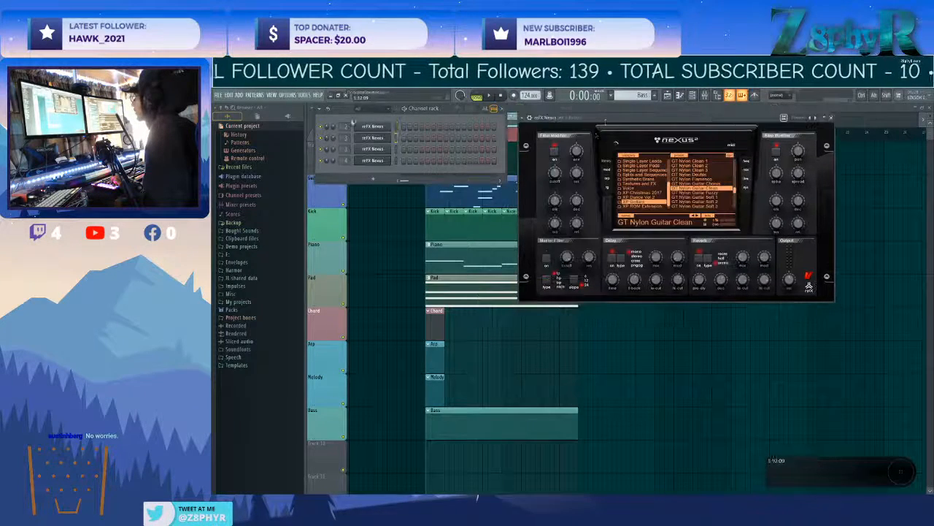
# Select the XP ROM Extension category in the cloned Nexus and browse its presets to the PL pluck sounds.
pyautogui.click(645, 189)
pyautogui.scroll(4, 638, 192)
pyautogui.scroll(-3, 638, 172)
pyautogui.scroll(-1, 638, 192)
pyautogui.click(641, 202)
pyautogui.scroll(5, 682, 183)
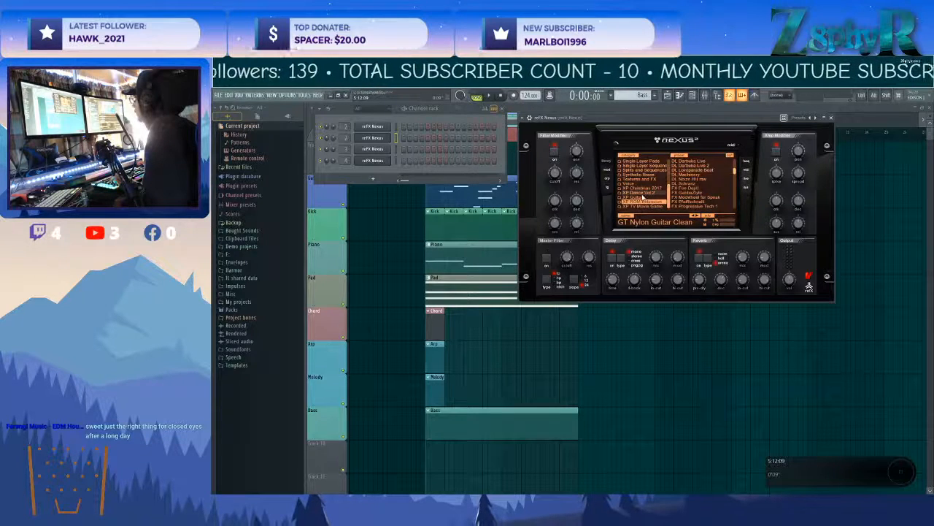
pyautogui.click(641, 202)
pyautogui.scroll(-8, 697, 182)
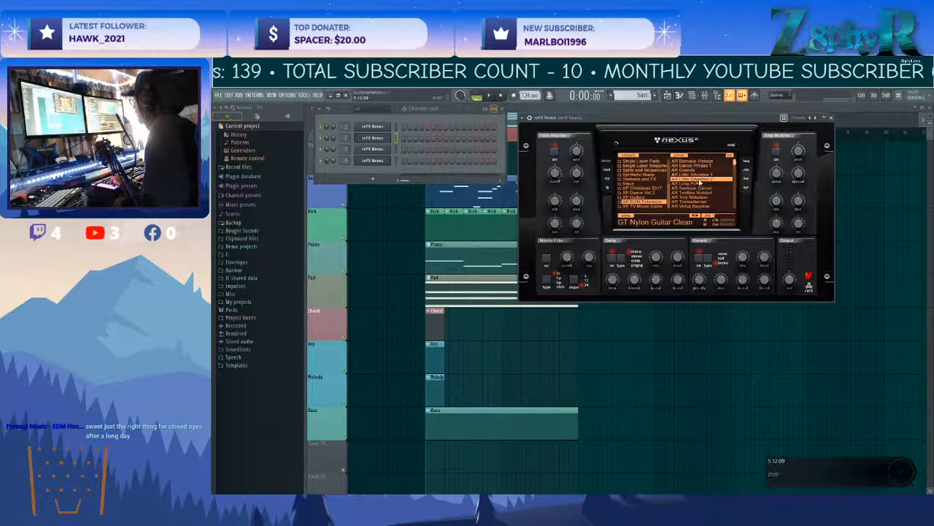
pyautogui.scroll(-6, 702, 176)
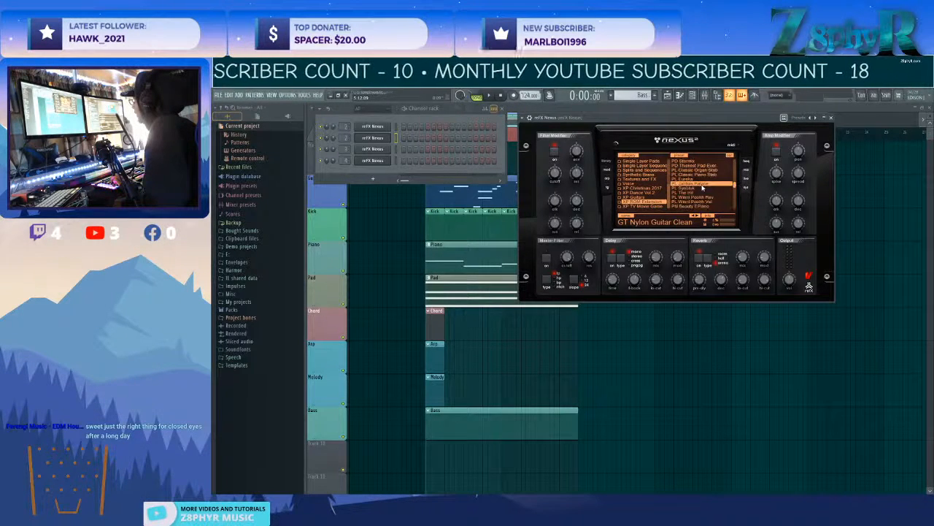
# Audition the PL The Hit and PL Synbluk presets and load PL Eureka in the cloned Nexus channel.
pyautogui.click(697, 193)
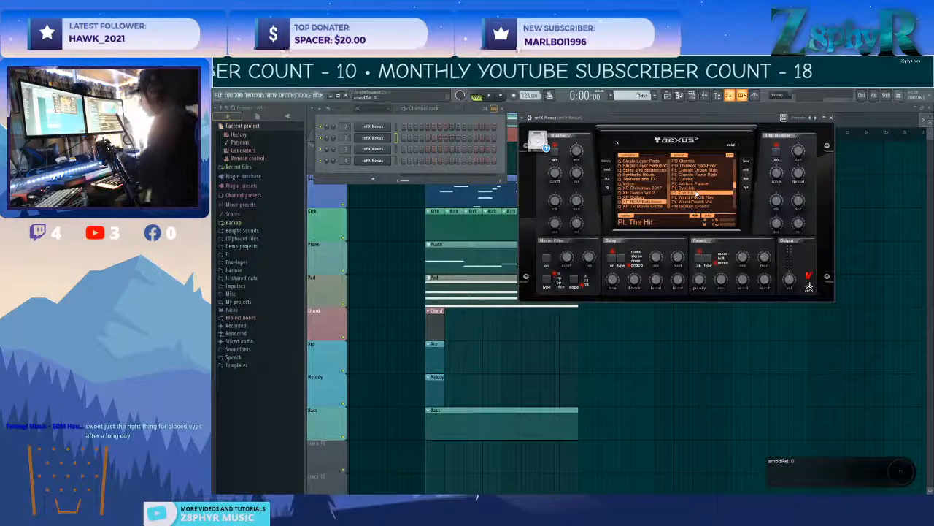
pyautogui.click(699, 187)
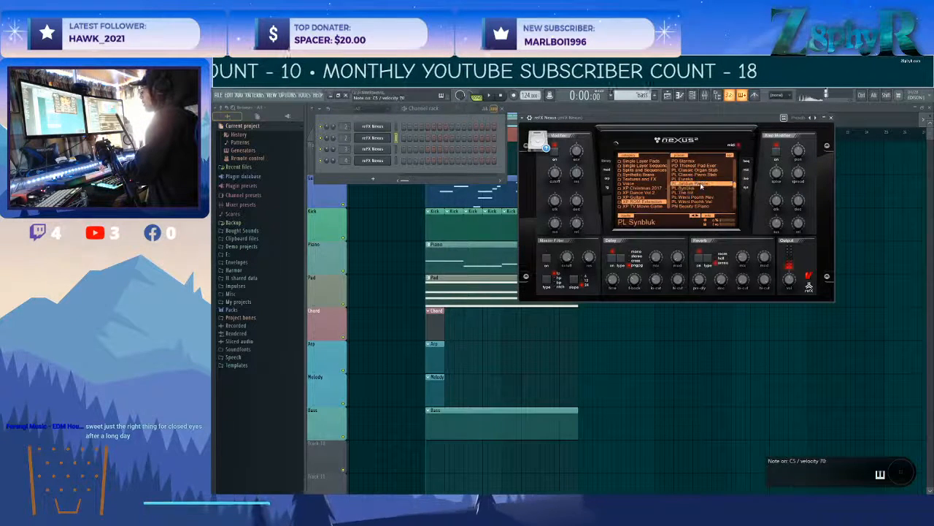
pyautogui.click(699, 179)
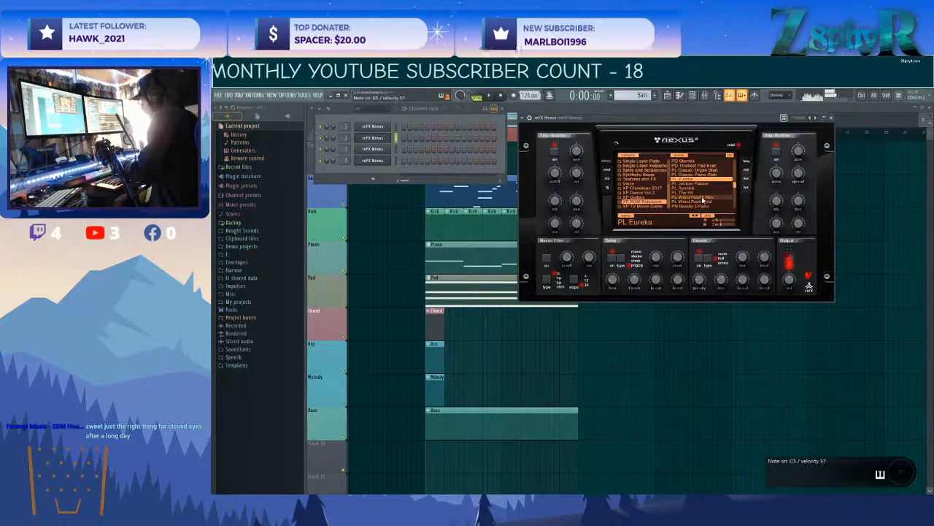
# Make Chord the active pattern and open the cloned Nexus channel's piano roll.
pyautogui.rightClick(390, 137)
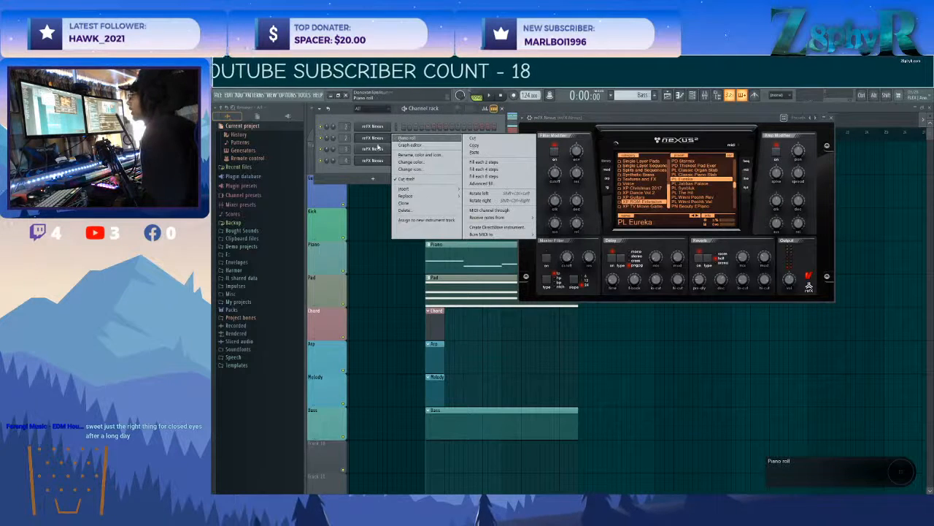
pyautogui.click(338, 322)
pyautogui.doubleClick(436, 321)
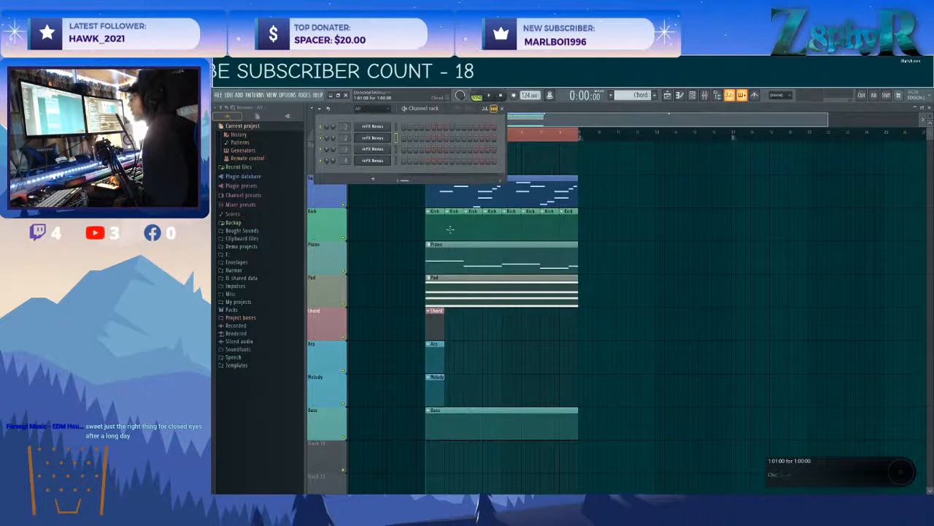
pyautogui.rightClick(386, 139)
pyautogui.click(405, 148)
# Draw a chord of C6, E6, G6 and D7 at bar 1, shortening the notes to about 10 steps.
pyautogui.click(533, 280)
pyautogui.moveTo(536, 376); pyautogui.dragTo(537, 385)
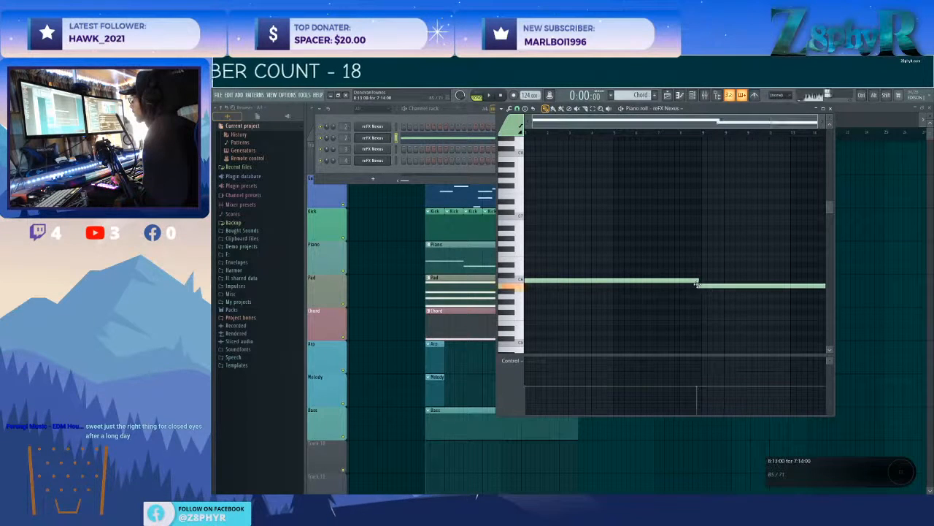
pyautogui.moveTo(700, 282); pyautogui.dragTo(503, 278)
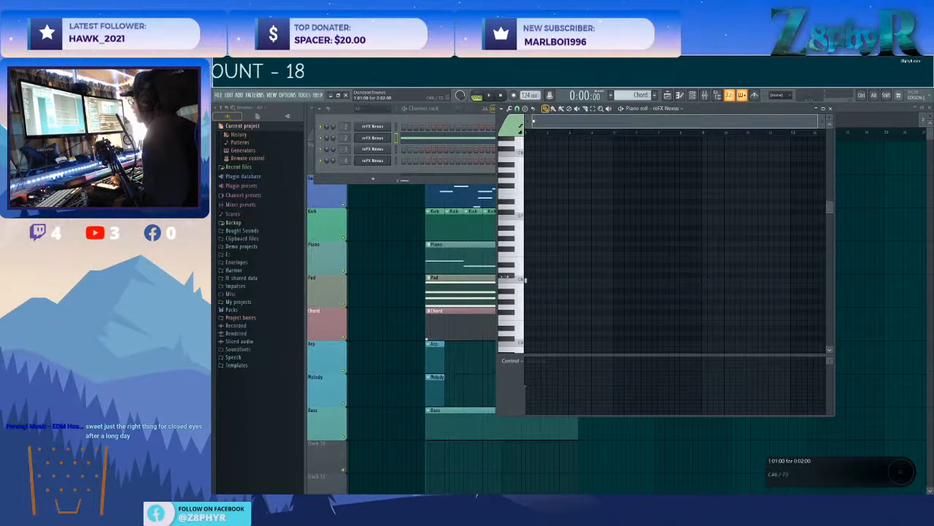
pyautogui.click(519, 271)
pyautogui.click(530, 260)
pyautogui.click(529, 244)
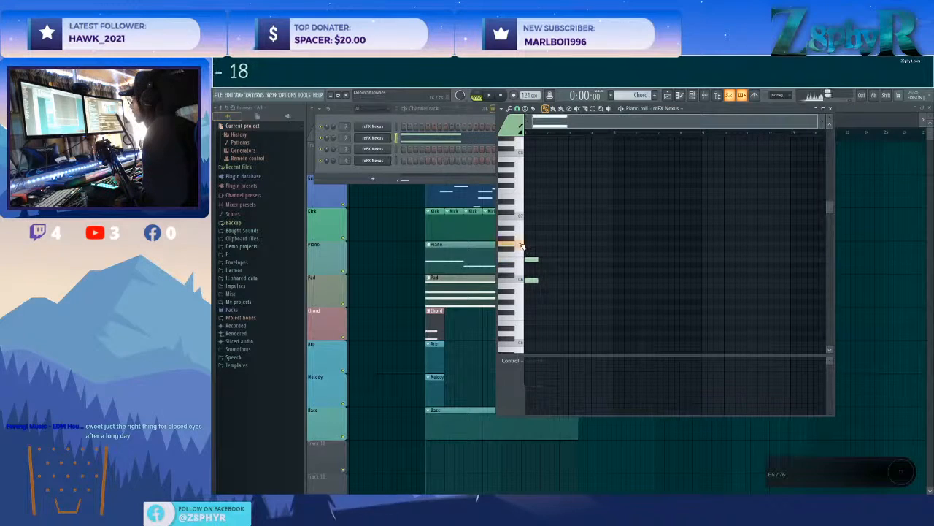
pyautogui.click(532, 209)
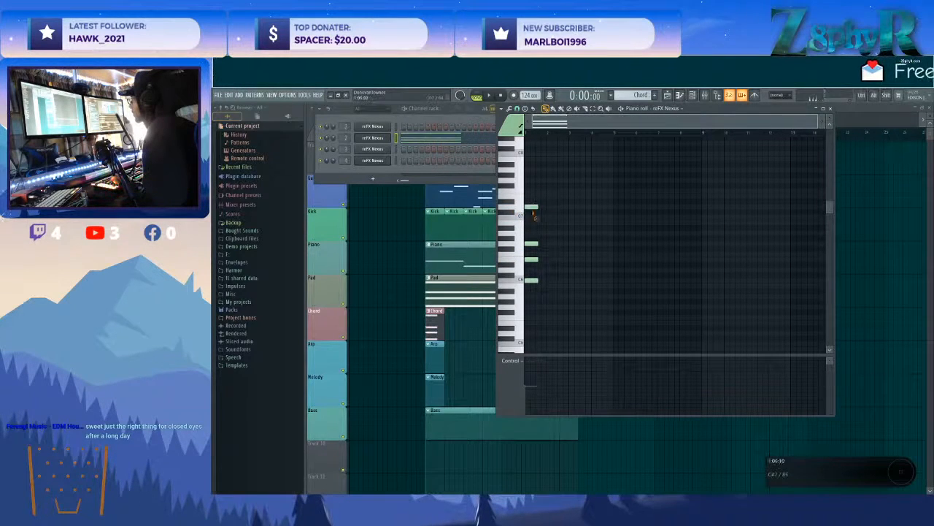
# Draw a G5, C6, D6 and G6 chord at bar 4 and move it to bar 5.
pyautogui.click(596, 307)
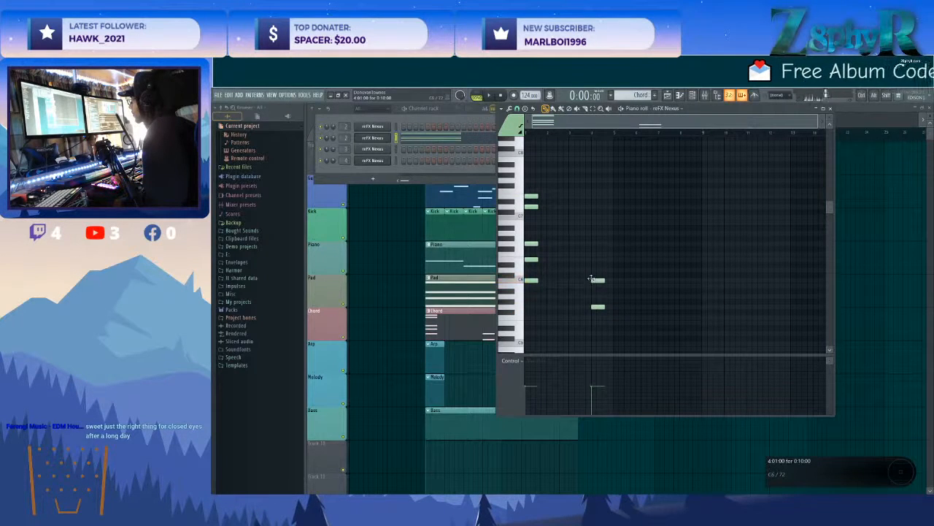
pyautogui.moveTo(591, 262); pyautogui.dragTo(591, 243)
pyautogui.click(592, 247)
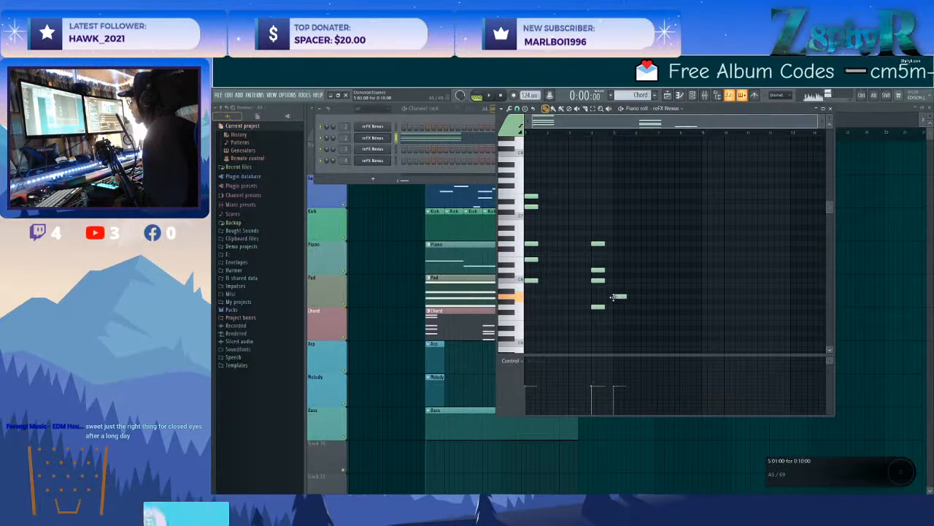
pyautogui.click(614, 296)
pyautogui.moveTo(614, 296); pyautogui.dragTo(598, 307)
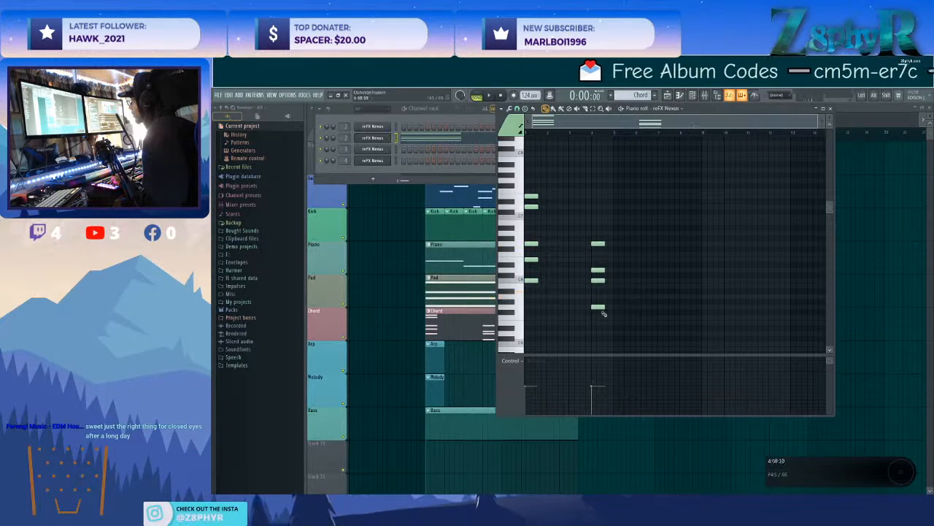
pyautogui.moveTo(612, 337); pyautogui.dragTo(584, 235)
pyautogui.moveTo(597, 307); pyautogui.dragTo(618, 306)
# Draw an F5, A5, C6 and E6 chord at bar 9 with notes about 10 steps long.
pyautogui.moveTo(705, 314); pyautogui.dragTo(712, 314)
pyautogui.hscroll(3, 711, 313)
pyautogui.rightClick(660, 312)
pyautogui.click(648, 317)
pyautogui.rightClick(652, 318)
pyautogui.click(653, 317)
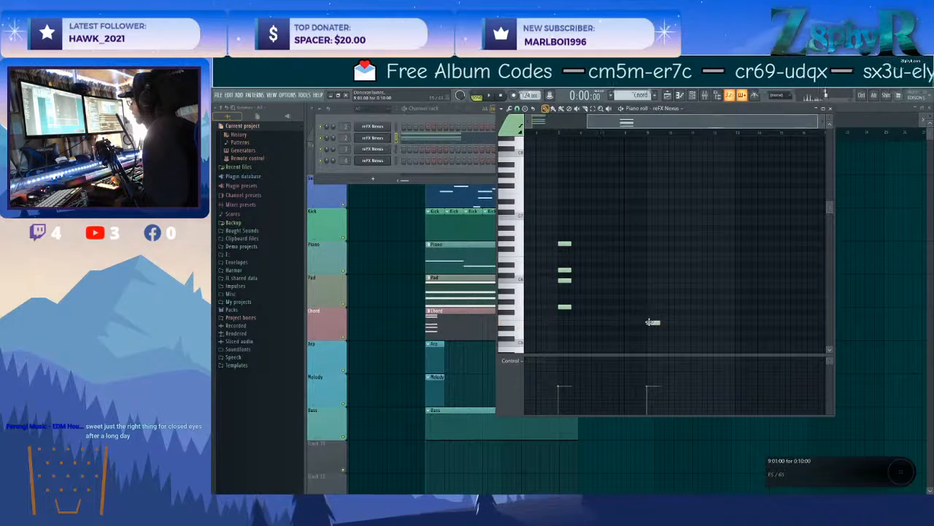
pyautogui.click(648, 285)
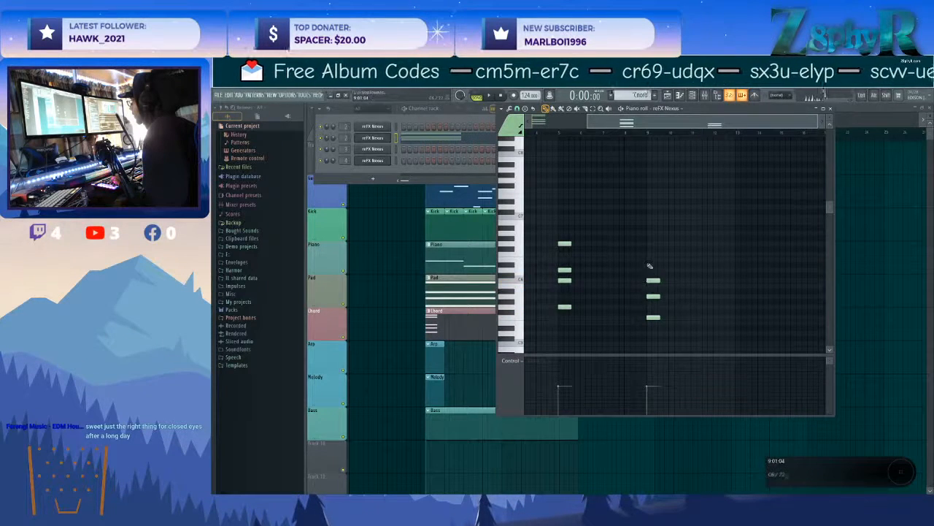
# Draw a G5, C6, D6 and G6 chord at bar 13.
pyautogui.hscroll(3, 686, 270)
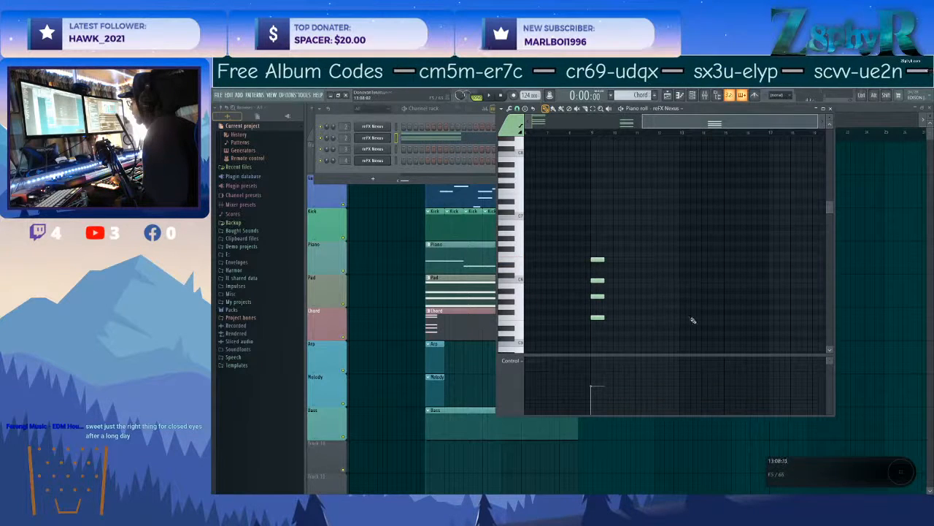
pyautogui.click(686, 270)
pyautogui.click(681, 243)
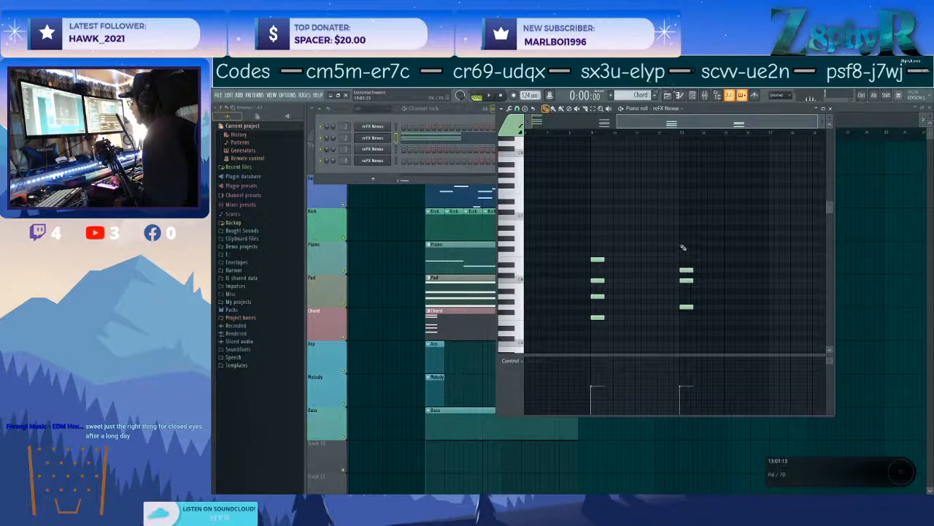
pyautogui.scroll(-3, 664, 247)
pyautogui.moveTo(744, 336); pyautogui.dragTo(731, 311)
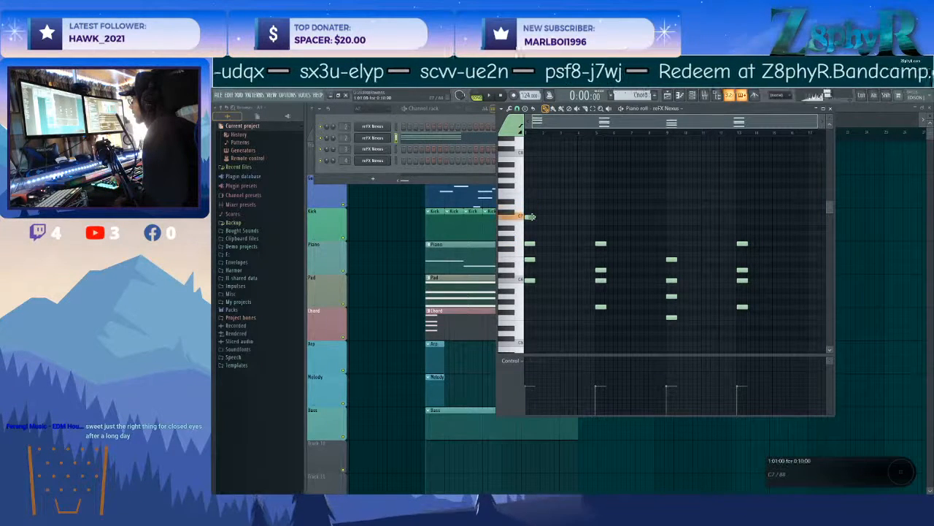
# Select all four chords in the Chord pattern and apply the Strum tool to stagger their notes.
pyautogui.moveTo(528, 209); pyautogui.dragTo(771, 324)
pyautogui.hotkey('alt', 's')
pyautogui.click(823, 340)
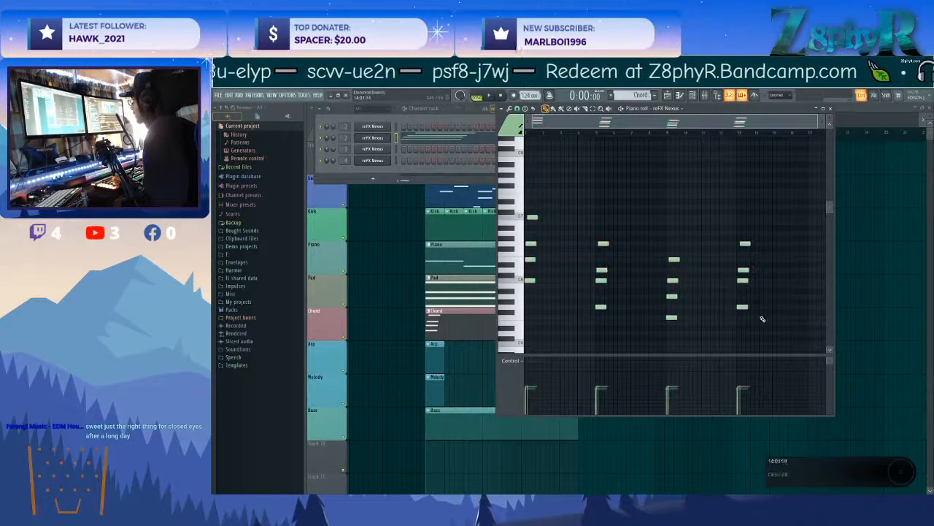
pyautogui.moveTo(540, 186); pyautogui.dragTo(781, 332)
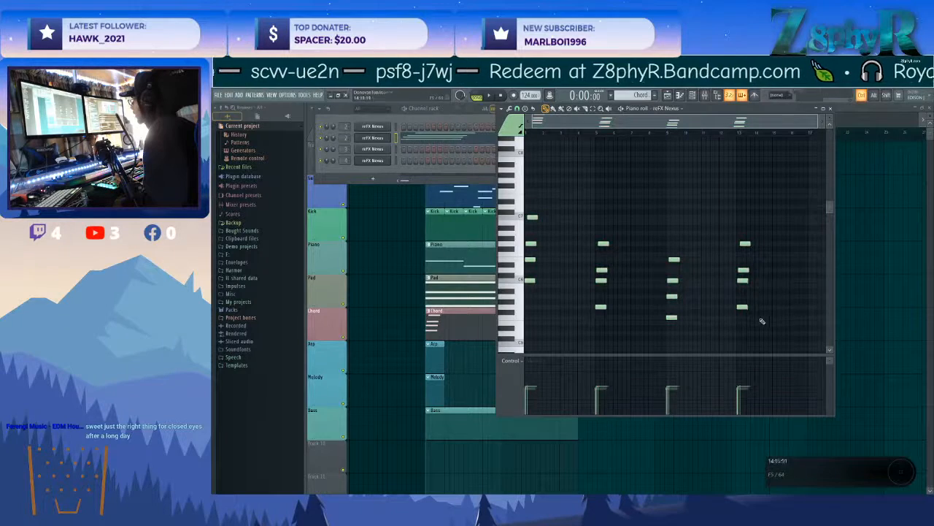
pyautogui.hotkey('alt', 's')
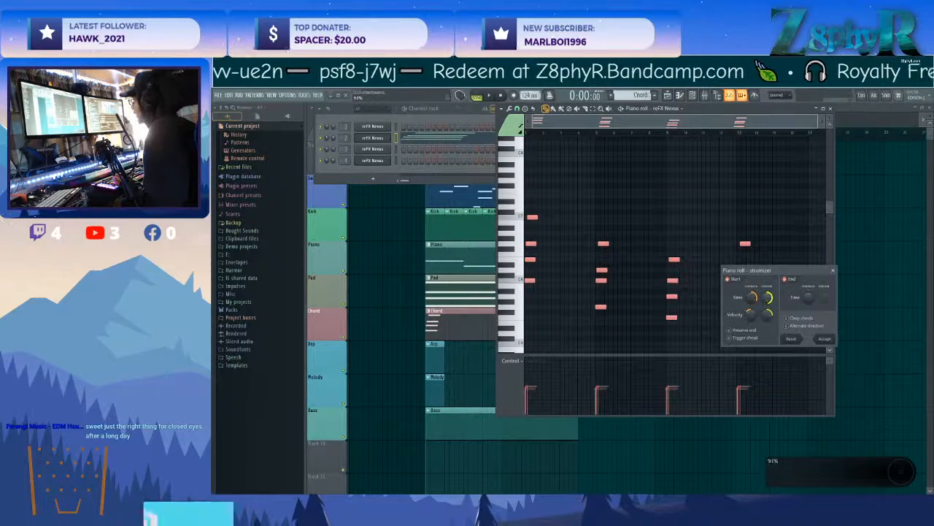
pyautogui.press('Escape')
pyautogui.keyDown('ctrl'); pyautogui.click(763, 232); pyautogui.keyUp('ctrl')
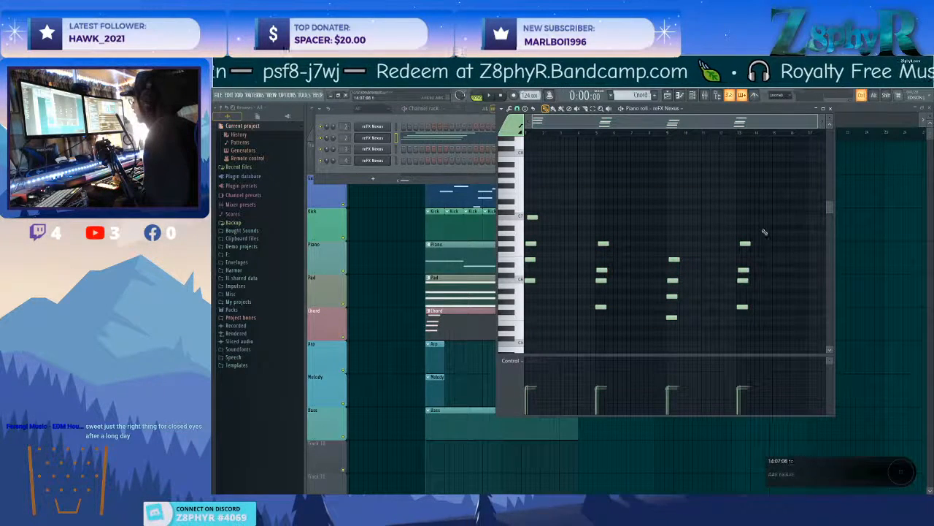
pyautogui.keyDown('alt'); pyautogui.rightClick(586, 277); pyautogui.keyUp('alt')
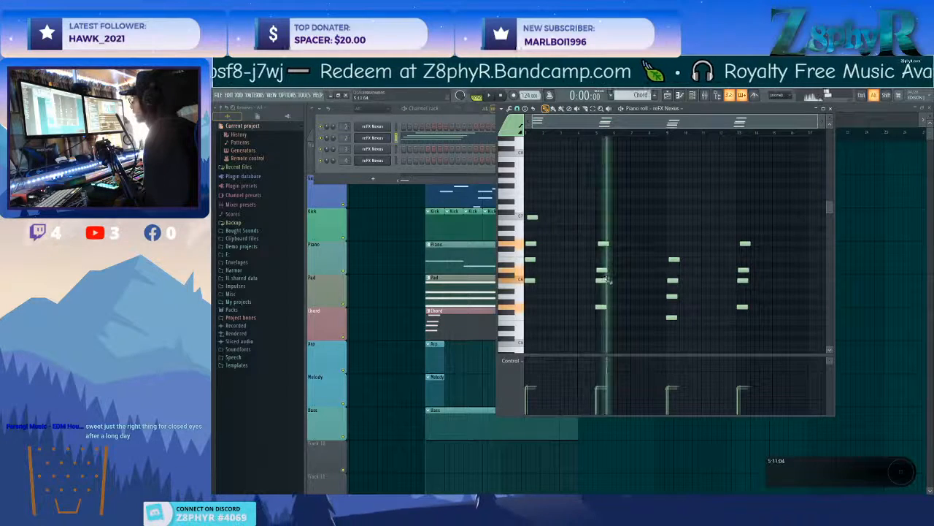
# Try varying the velocities of all the strummed chord notes and play back the result.
pyautogui.hotkey('ctrl', 'a')
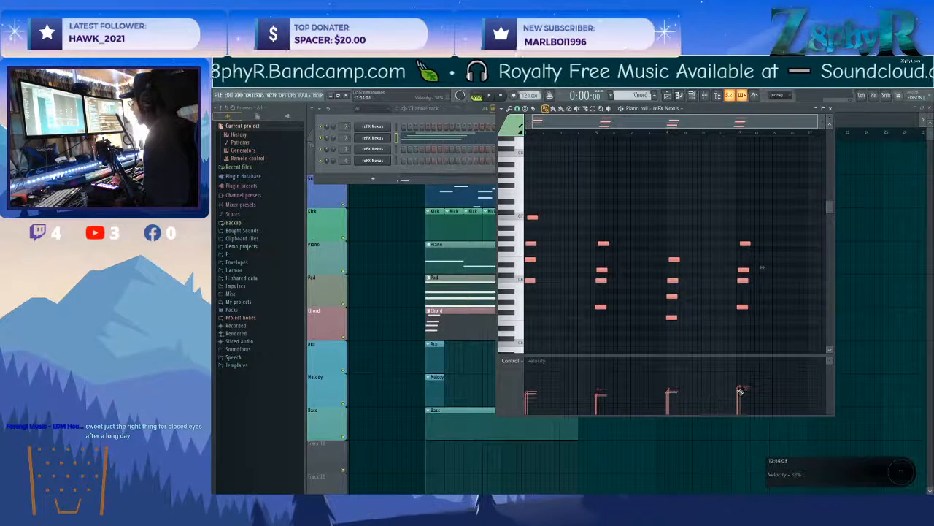
pyautogui.keyDown('ctrl'); pyautogui.click(678, 300); pyautogui.keyUp('ctrl')
pyautogui.press('space')
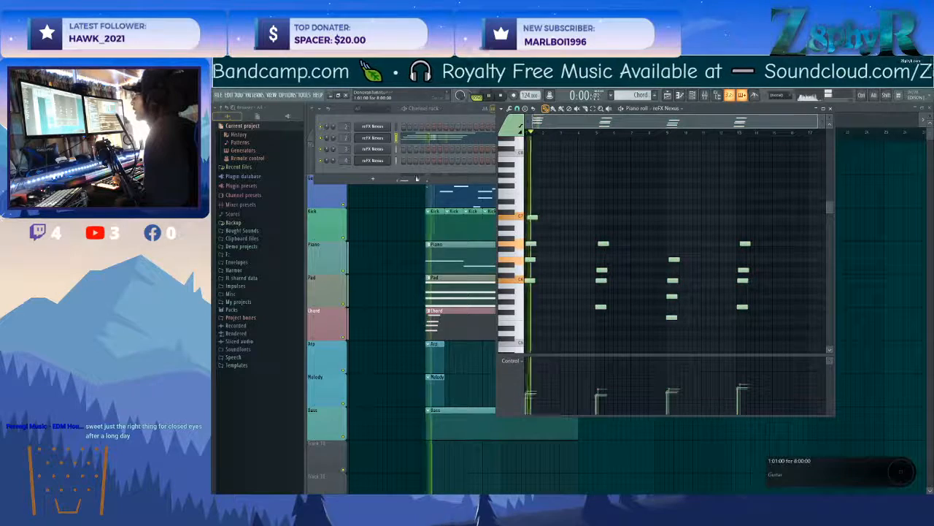
# Undo the strum and velocity edits on the chord notes and transpose all chords down one octave.
pyautogui.scroll(3, 554, 211)
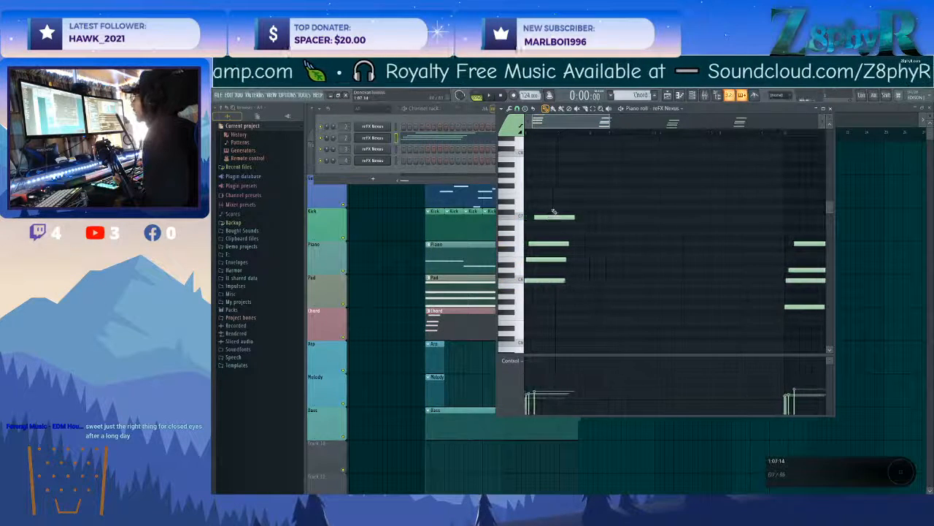
pyautogui.hotkey('ctrl', 'a')
pyautogui.hotkey('ctrl', 'd')
pyautogui.hotkey('ctrl', 'a')
pyautogui.hotkey('ctrl', 'q')
pyautogui.hotkey('ctrl', 'd')
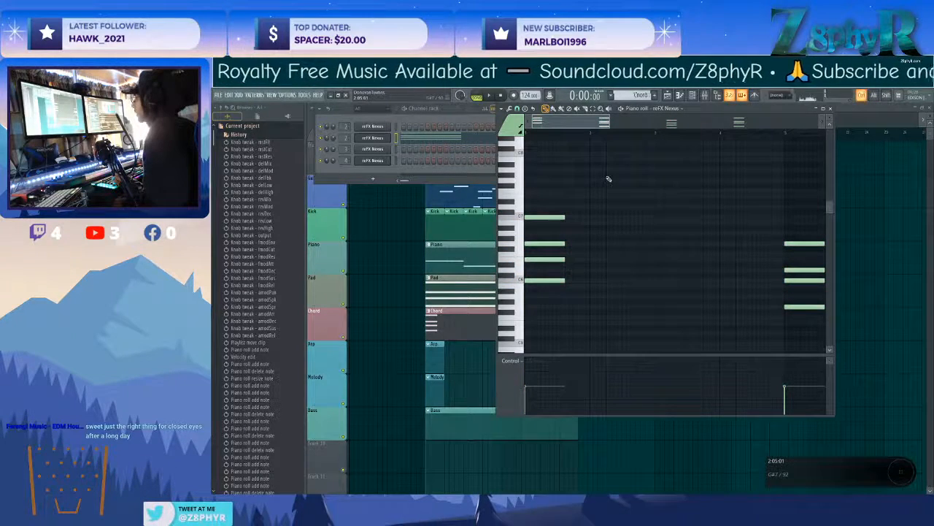
pyautogui.hotkey('ctrl', 'Down')
pyautogui.scroll(-2, 609, 172)
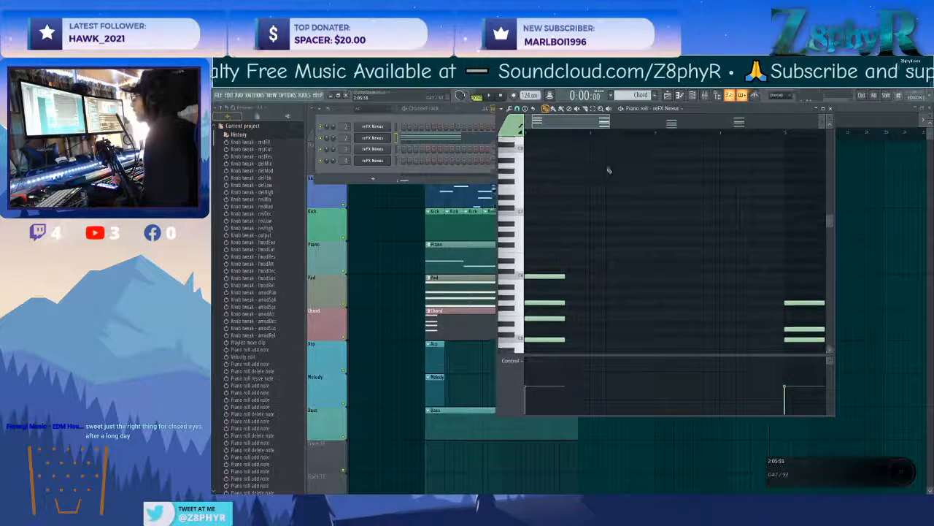
# Rename the chord part's Nexus channel as Pluck.
pyautogui.click(367, 140)
pyautogui.click(367, 140)
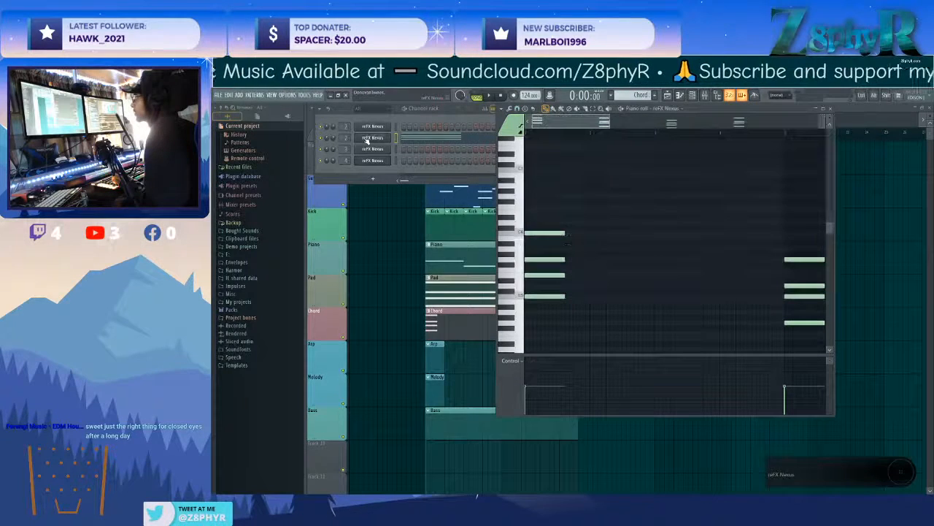
pyautogui.middleClick(367, 140)
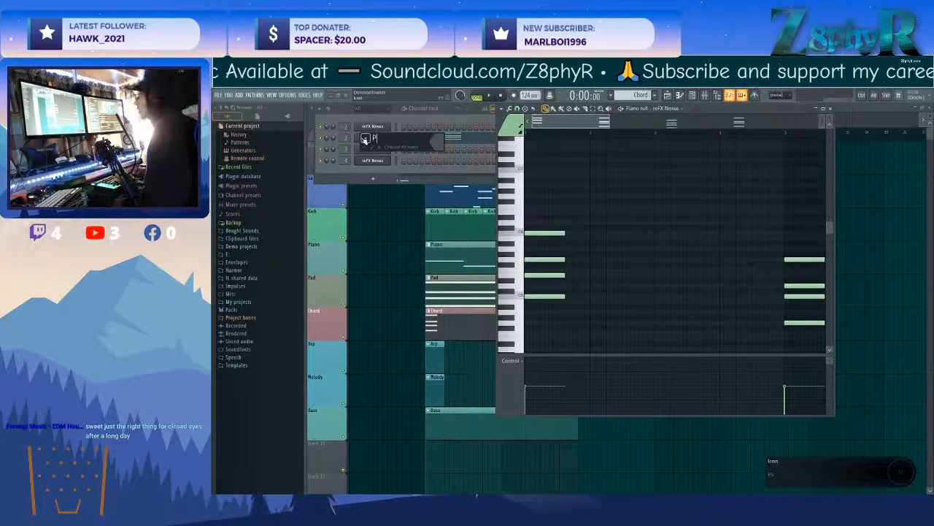
pyautogui.write('Pluck')
pyautogui.press('Return')
# In the Pluck channel's Nexus, lower the amp attack to -6, turn on the master filter and adjust the delay during playback.
pyautogui.rightClick(368, 140)
pyautogui.press('Escape')
pyautogui.click(367, 140)
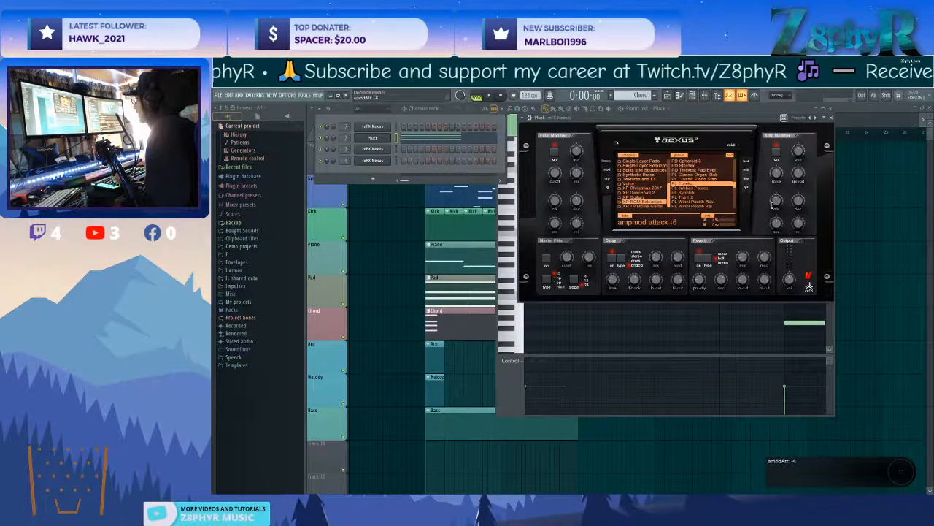
pyautogui.click(547, 256)
pyautogui.press('space')
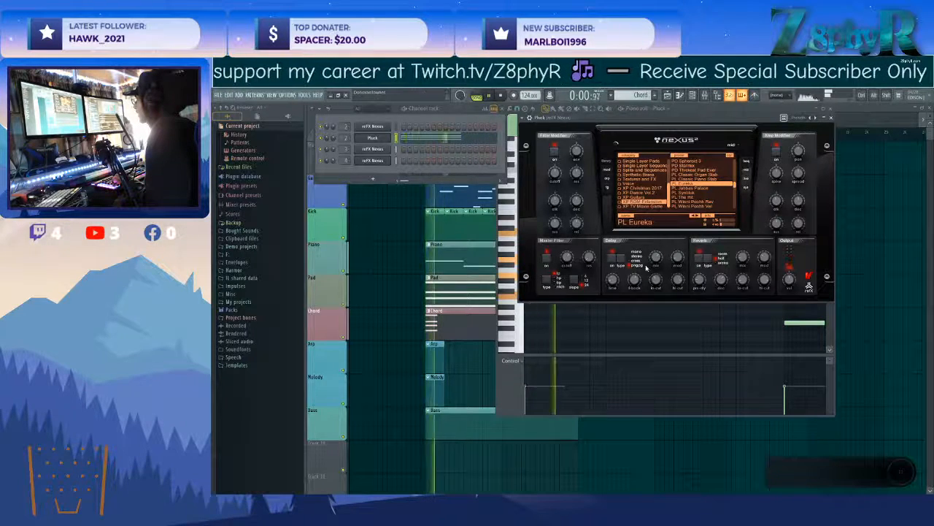
pyautogui.moveTo(656, 257); pyautogui.dragTo(654, 250)
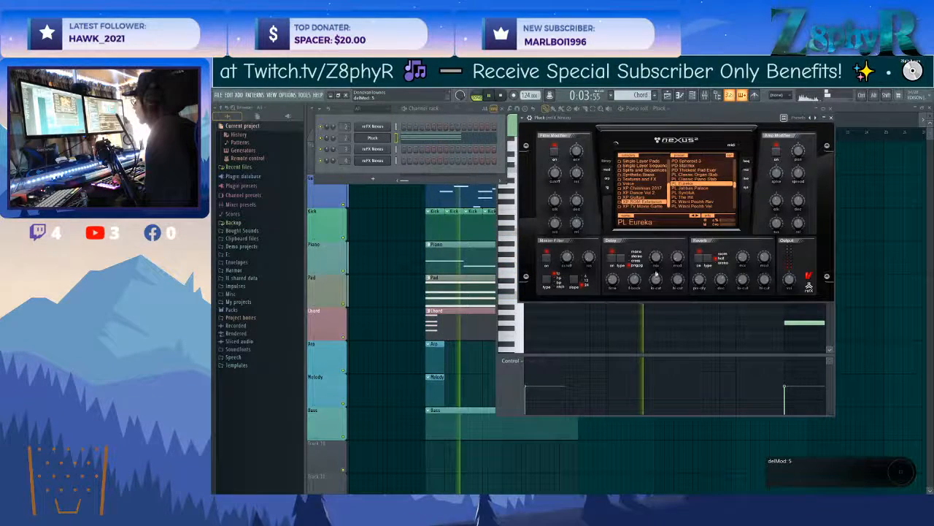
pyautogui.click(662, 314)
# Move the second chord to bar 3 and the third chord to bar 5 in the Pluck piano roll.
pyautogui.scroll(-4, 662, 314)
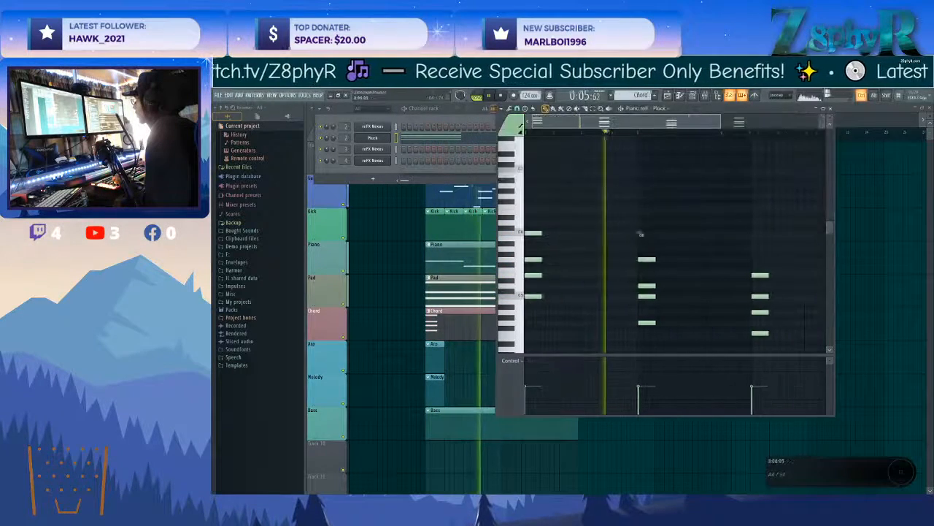
pyautogui.keyDown('ctrl'); pyautogui.moveTo(630, 219); pyautogui.dragTo(675, 352); pyautogui.keyUp('ctrl')
pyautogui.moveTo(641, 322); pyautogui.dragTo(586, 321)
pyautogui.click(640, 323)
pyautogui.keyDown('ctrl'); pyautogui.moveTo(730, 261); pyautogui.dragTo(654, 329); pyautogui.keyUp('ctrl')
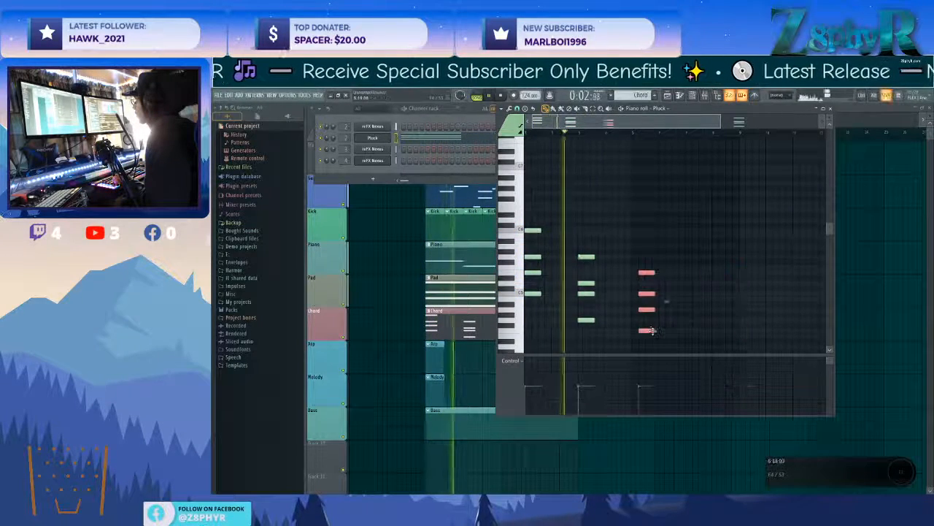
# Move the fourth chord to bar 8 and replace the bar 5 chord's F4 and E5 with an A5.
pyautogui.hscroll(2, 654, 330)
pyautogui.keyDown('ctrl'); pyautogui.moveTo(762, 219); pyautogui.dragTo(659, 325); pyautogui.keyUp('ctrl')
pyautogui.click(700, 301)
pyautogui.hscroll(-2, 700, 300)
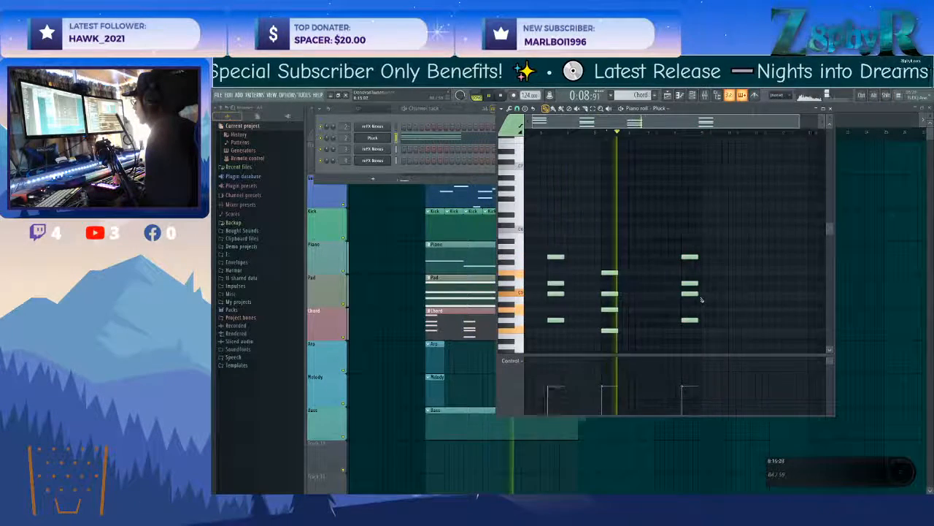
pyautogui.rightClick(638, 330)
pyautogui.press('space')
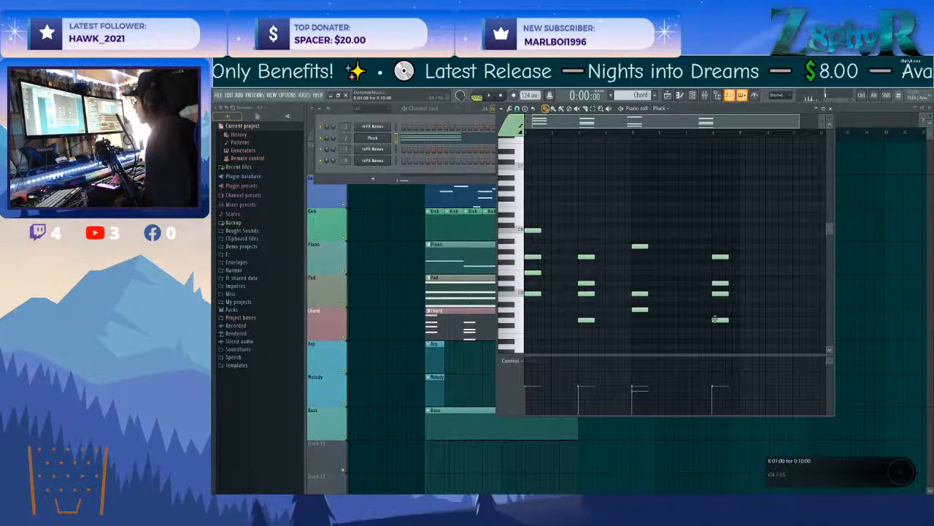
# Reshape the last chord into F4, C5, E5 and G5.
pyautogui.moveTo(715, 319); pyautogui.dragTo(716, 330)
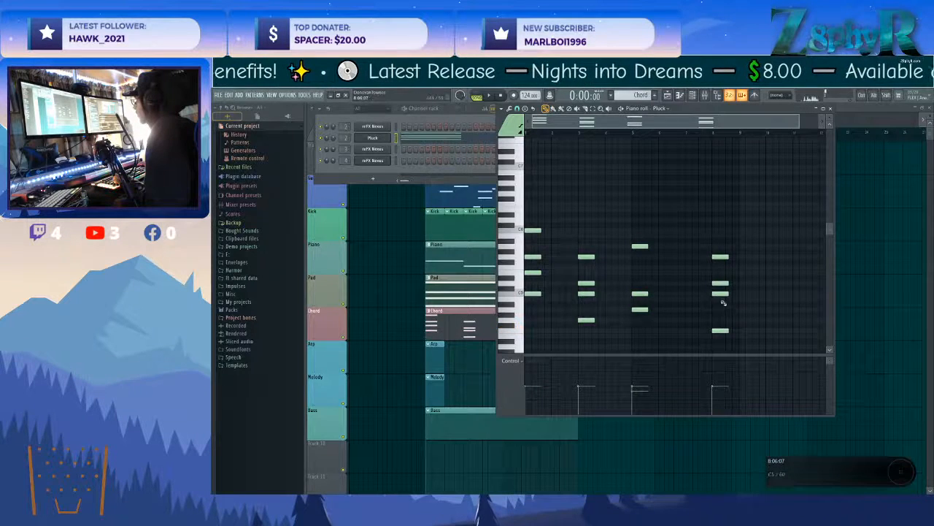
pyautogui.moveTo(721, 282); pyautogui.dragTo(720, 273)
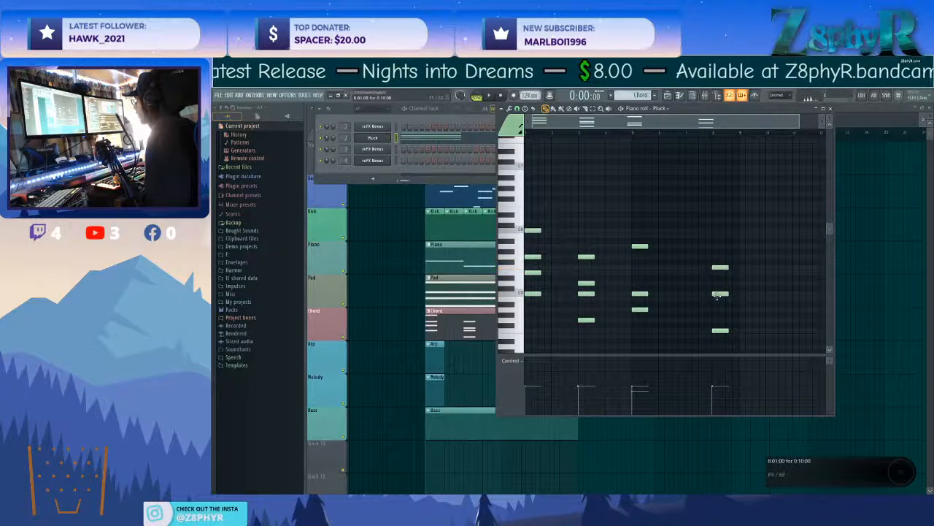
pyautogui.moveTo(721, 267); pyautogui.dragTo(721, 273)
pyautogui.click(712, 256)
# Move the last chord about one bar earlier and add an E5 to the bar 5 chord.
pyautogui.moveTo(717, 237); pyautogui.dragTo(687, 330)
pyautogui.press('space')
pyautogui.keyDown('ctrl'); pyautogui.click(694, 317); pyautogui.keyUp('ctrl')
pyautogui.click(634, 273)
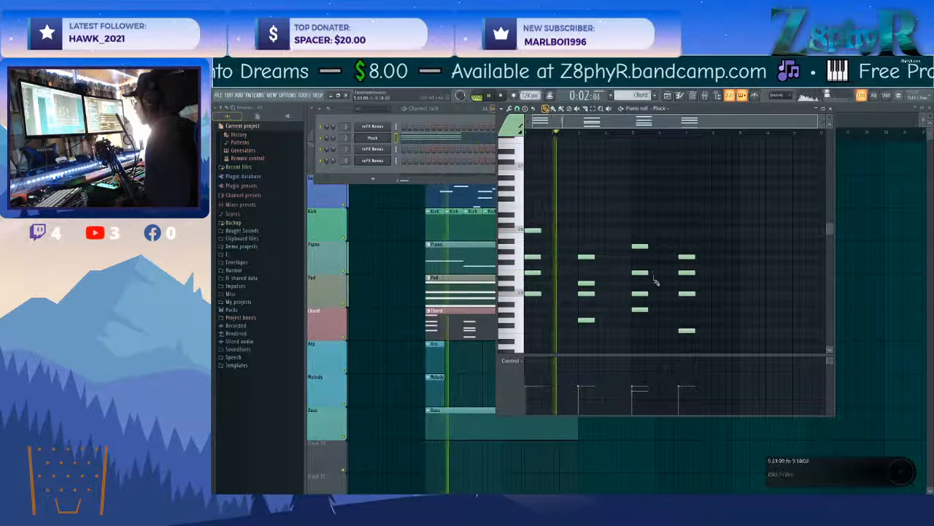
# Lower the Pluck Nexus amp attack further and move the last chord to start at bar 7.
pyautogui.click(384, 144)
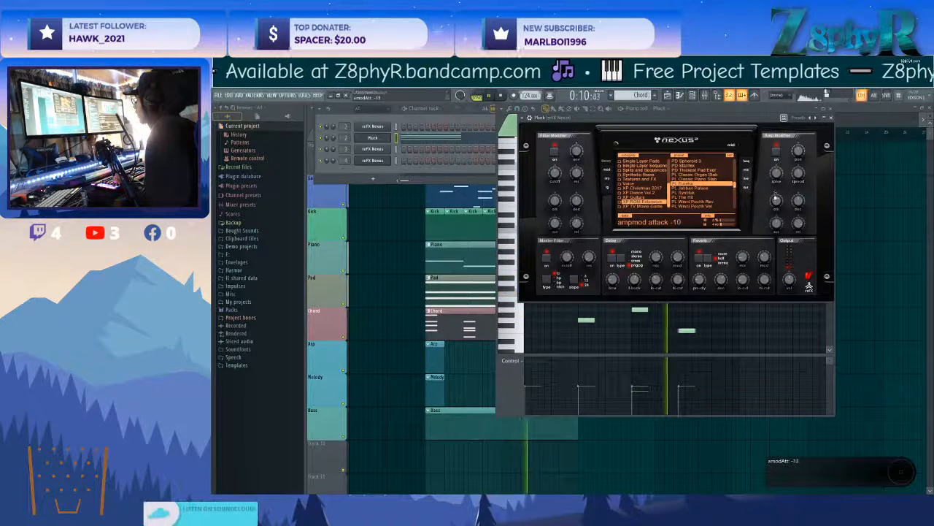
pyautogui.moveTo(718, 339); pyautogui.dragTo(693, 254)
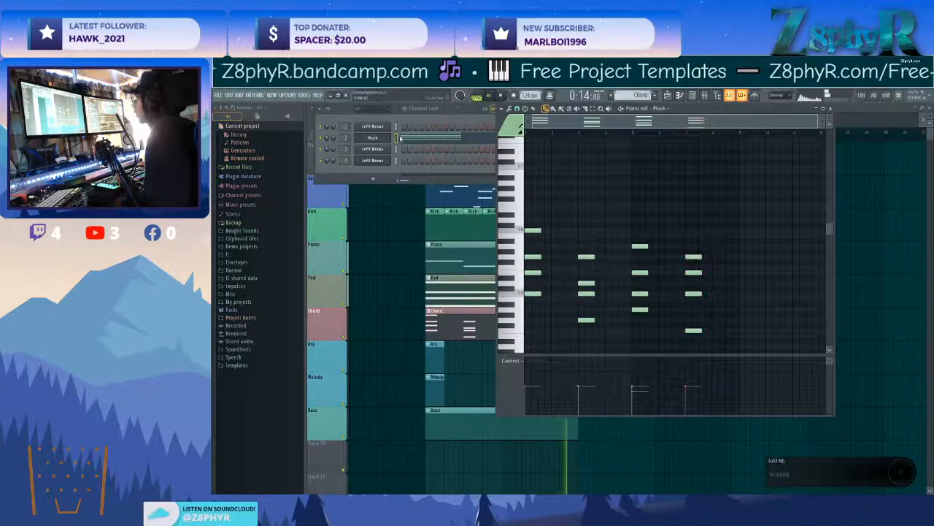
pyautogui.press('space')
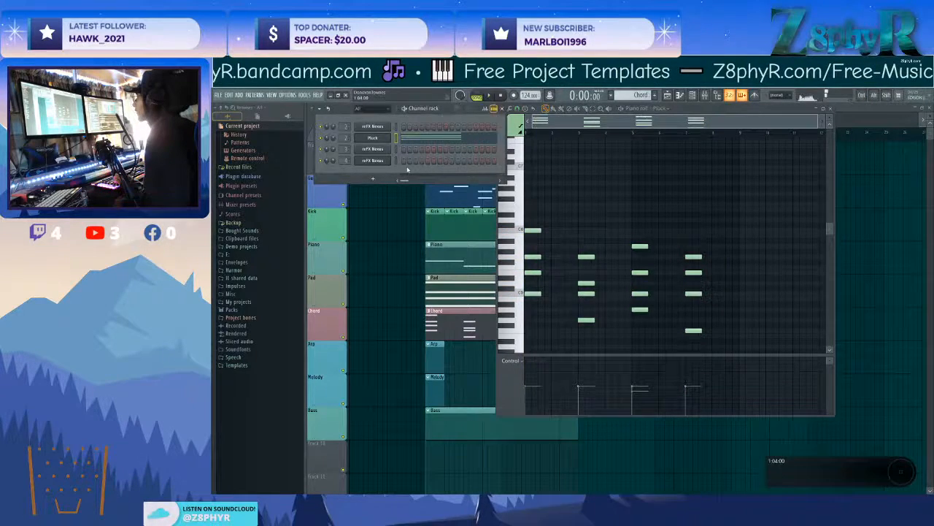
# Reopen the Chord pattern from the playlist and clone its Pluck channel.
pyautogui.keyDown('ctrl'); pyautogui.click(390, 297); pyautogui.keyUp('ctrl')
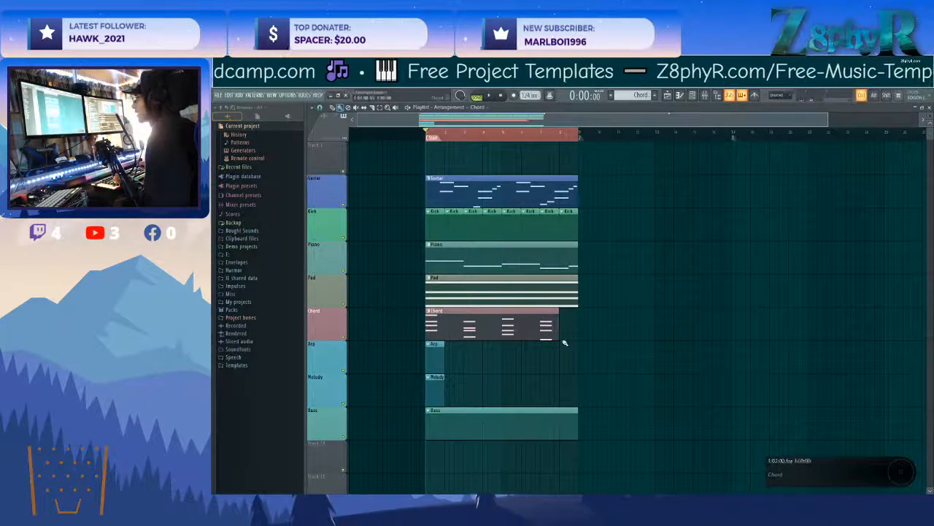
pyautogui.doubleClick(535, 323)
pyautogui.rightClick(376, 137)
pyautogui.click(417, 200)
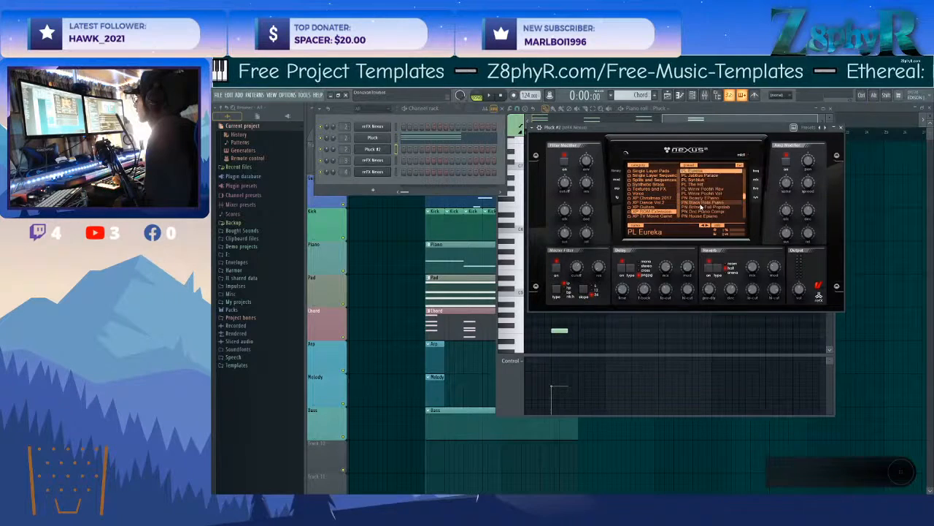
# Load the PL Classic Piano Stab preset in the cloned channel's Nexus and audition a note.
pyautogui.scroll(2, 713, 203)
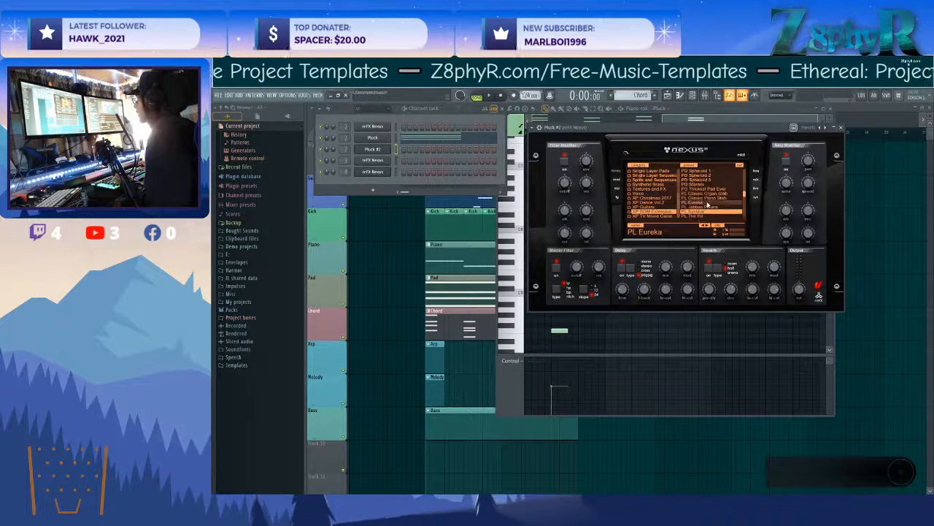
pyautogui.click(706, 200)
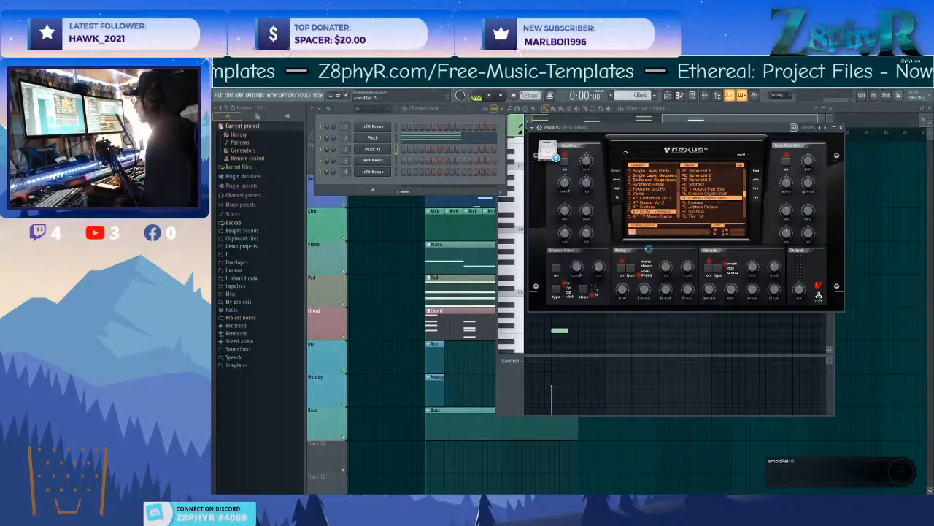
pyautogui.click(369, 149)
pyautogui.click(373, 150)
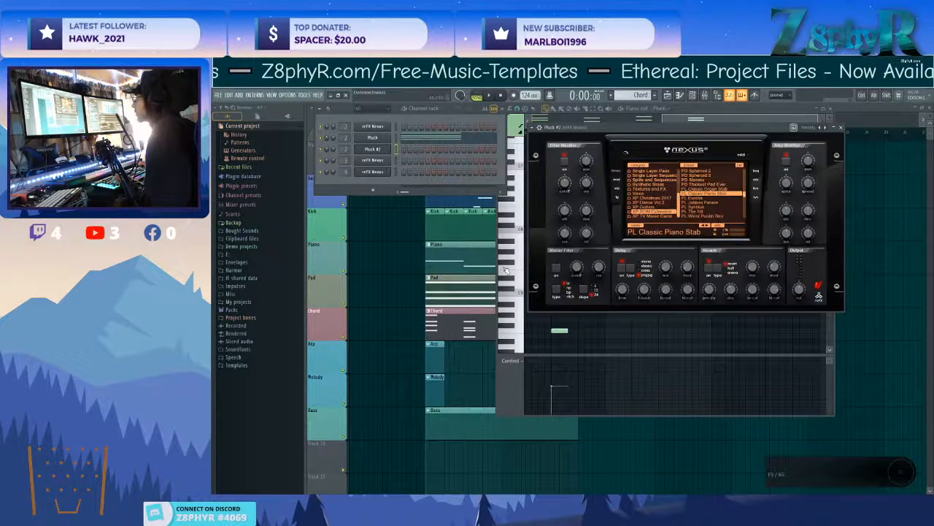
pyautogui.click(506, 269)
# Open the piano roll of the cloned Pluck #2 channel and audition a note.
pyautogui.rightClick(389, 146)
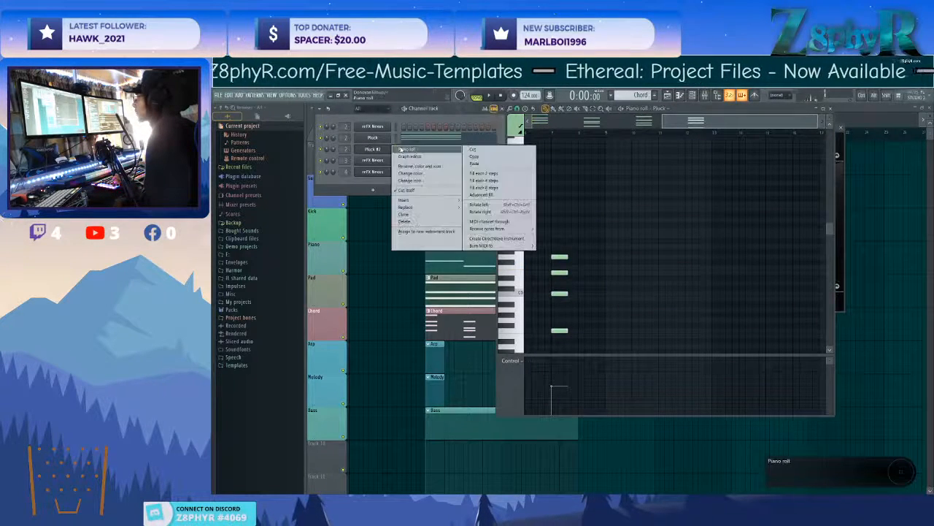
pyautogui.click(403, 151)
pyautogui.click(528, 253)
pyautogui.hotkey('ctrl', 'z')
# Open the Pluck #2 channel's Nexus and load the PL Eureka preset.
pyautogui.click(388, 151)
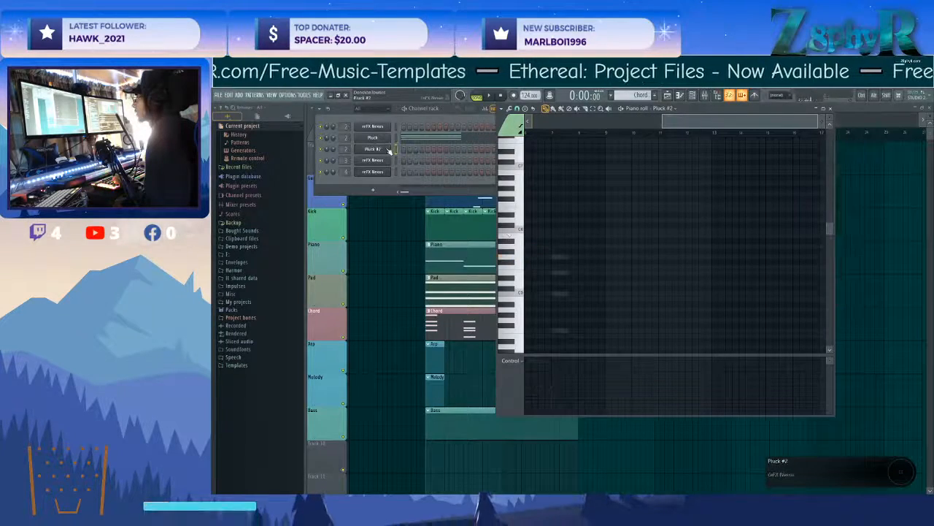
pyautogui.click(388, 150)
pyautogui.scroll(-5, 706, 203)
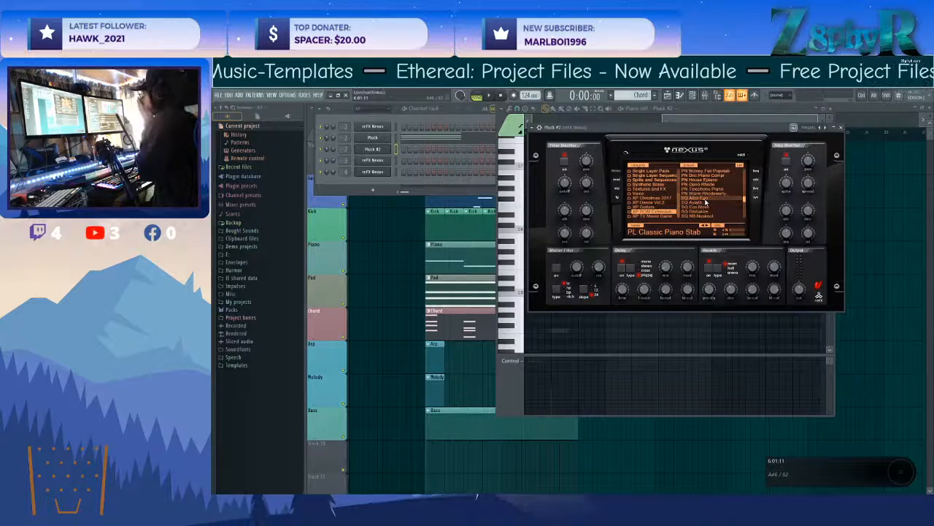
pyautogui.scroll(3, 712, 201)
pyautogui.scroll(2, 718, 200)
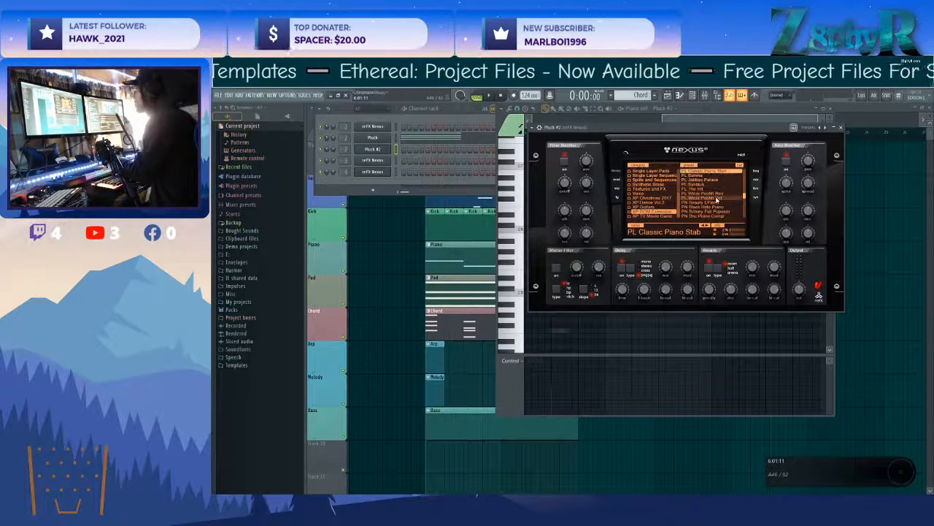
pyautogui.click(699, 177)
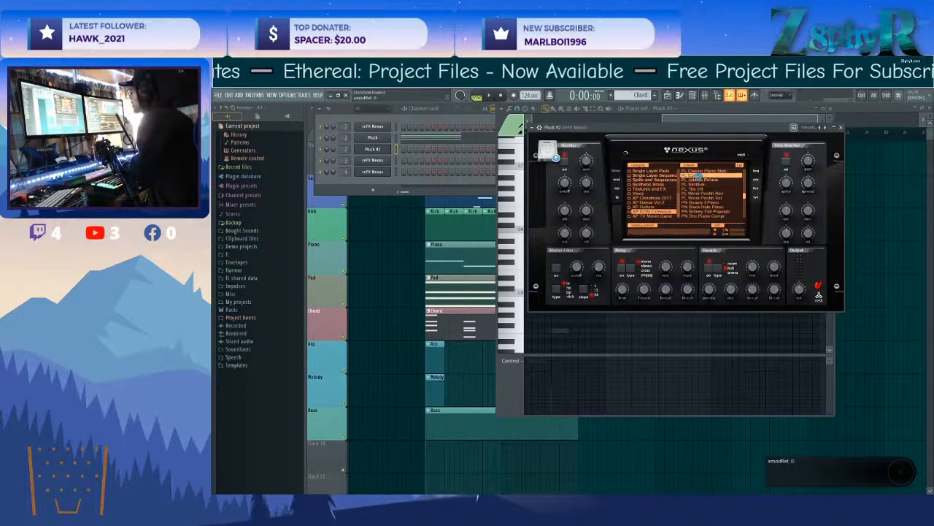
# Try the PL Monkey Steeltom preset from the XP TV Movie Game category in the Pluck #2 Nexus.
pyautogui.click(659, 217)
pyautogui.scroll(-2, 705, 202)
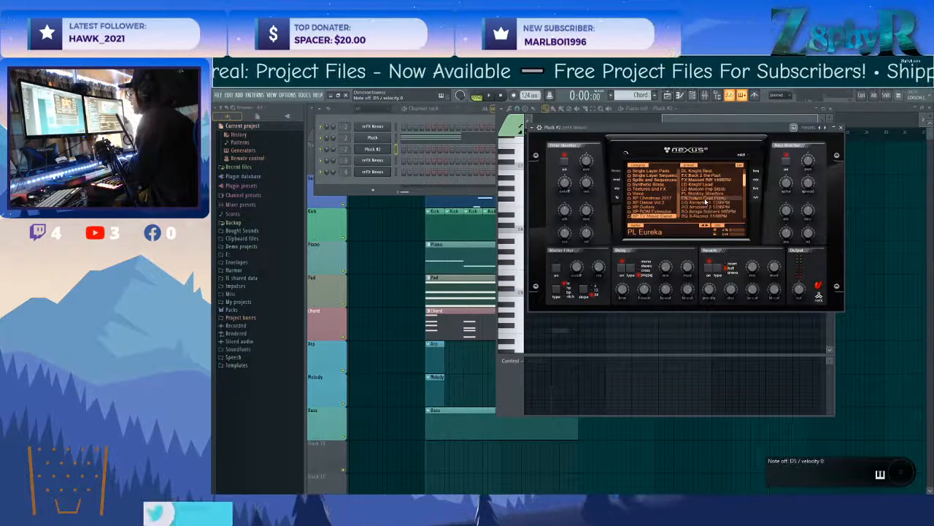
pyautogui.click(706, 199)
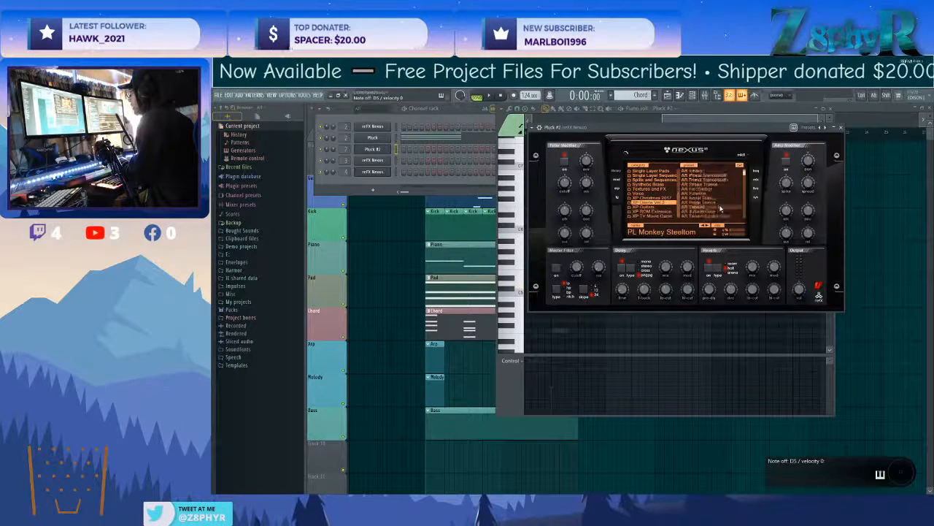
# Browse the XP Dance Vol 2 and XP Christmas 2017 preset categories and load PL [EDM4] Sun Pluck from the latter.
pyautogui.scroll(-5, 721, 210)
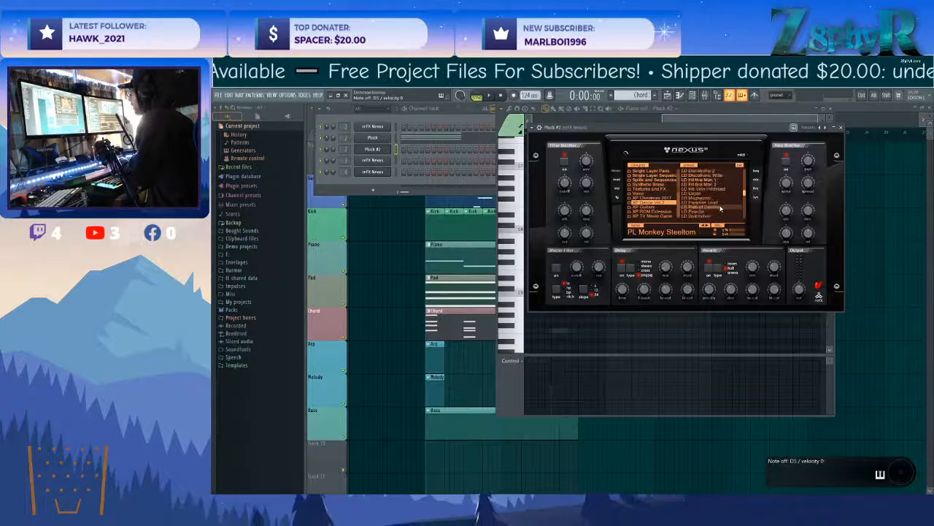
pyautogui.scroll(-5, 721, 209)
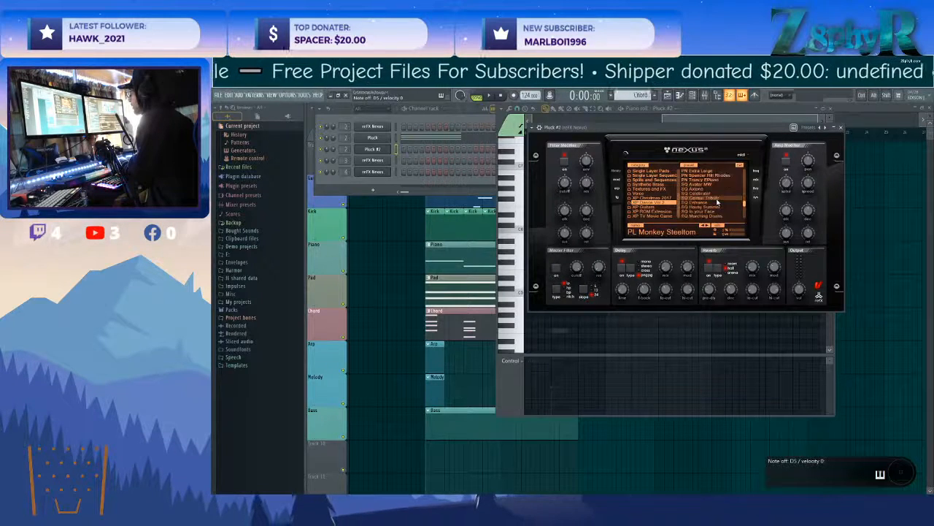
pyautogui.scroll(2, 722, 204)
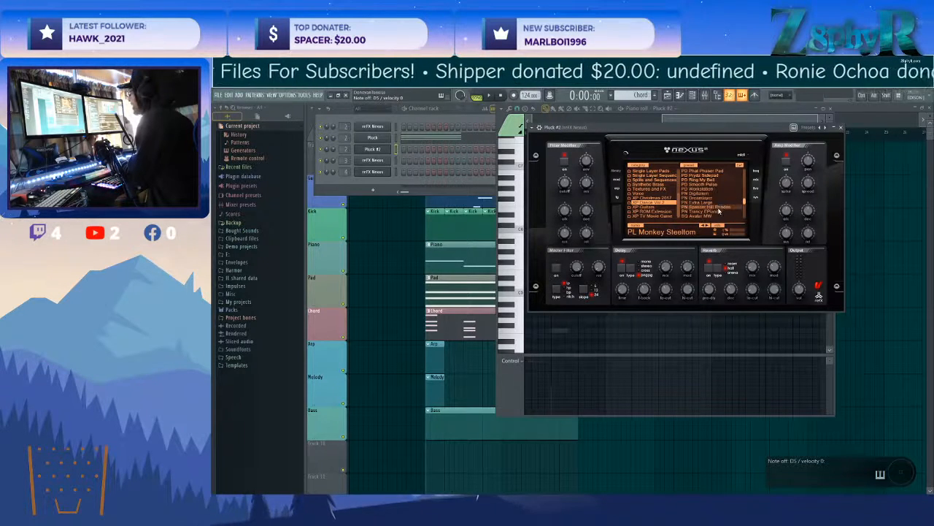
pyautogui.click(648, 198)
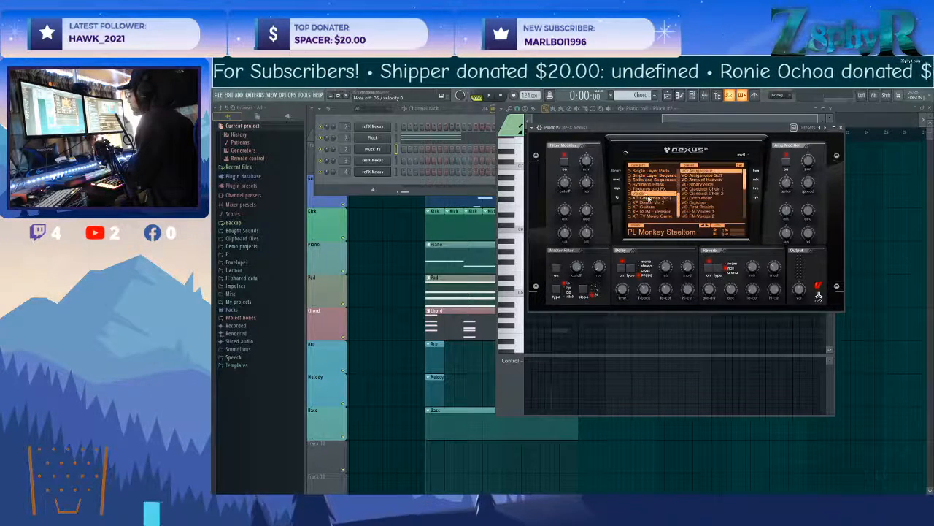
pyautogui.scroll(-5, 689, 192)
pyautogui.scroll(-3, 690, 192)
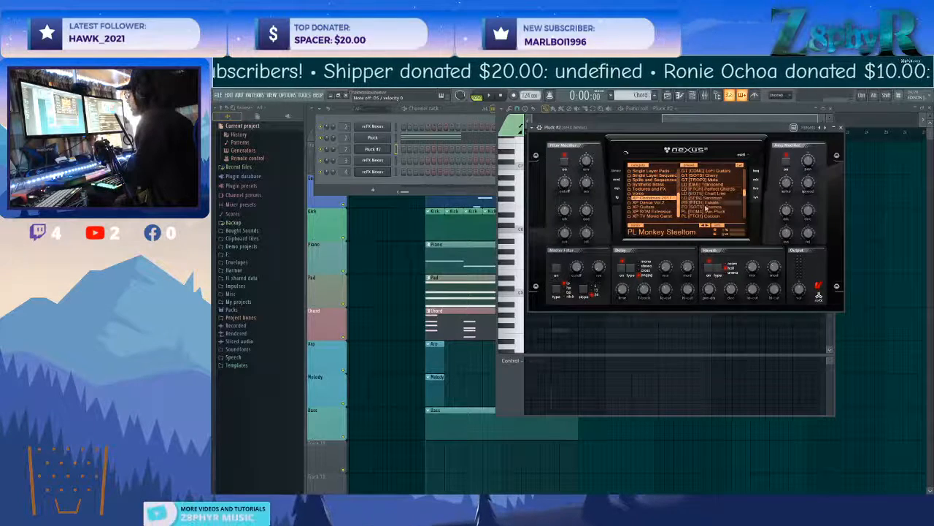
pyautogui.click(705, 207)
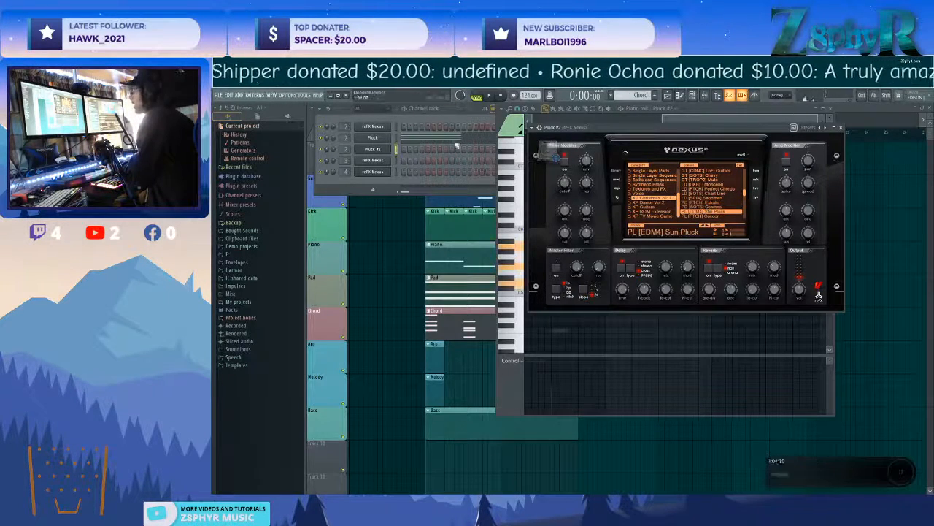
# Try the PL [FTCH] Cocoon and Green Jungle presets and settle on PL [SOTS] Stone for Pluck #2.
pyautogui.click(711, 217)
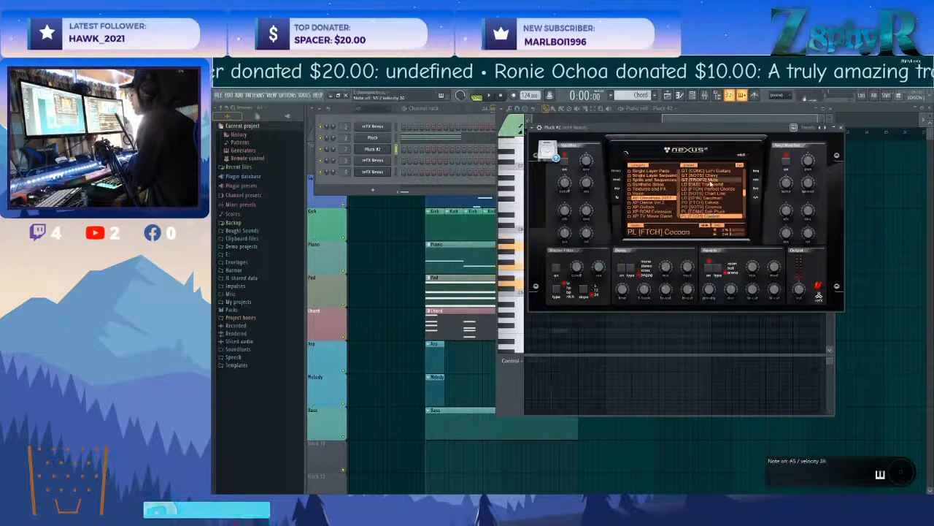
pyautogui.click(719, 213)
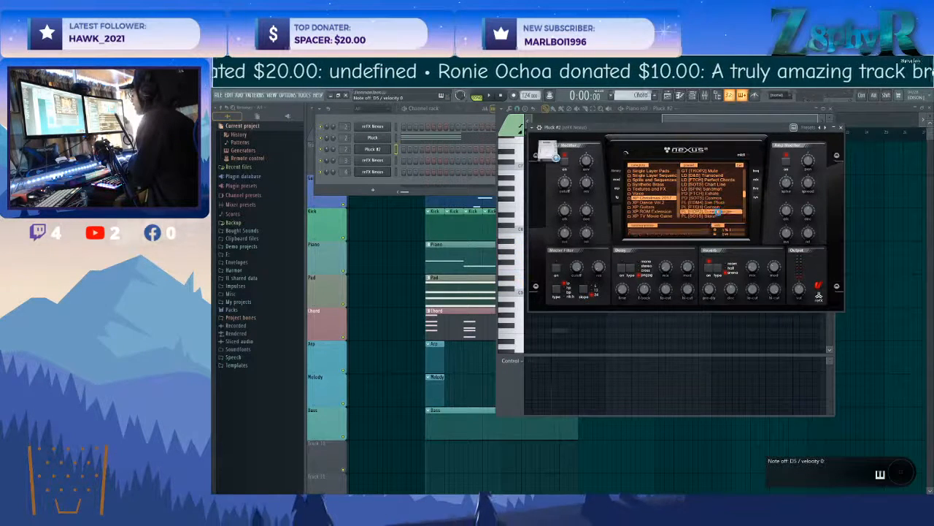
pyautogui.click(721, 194)
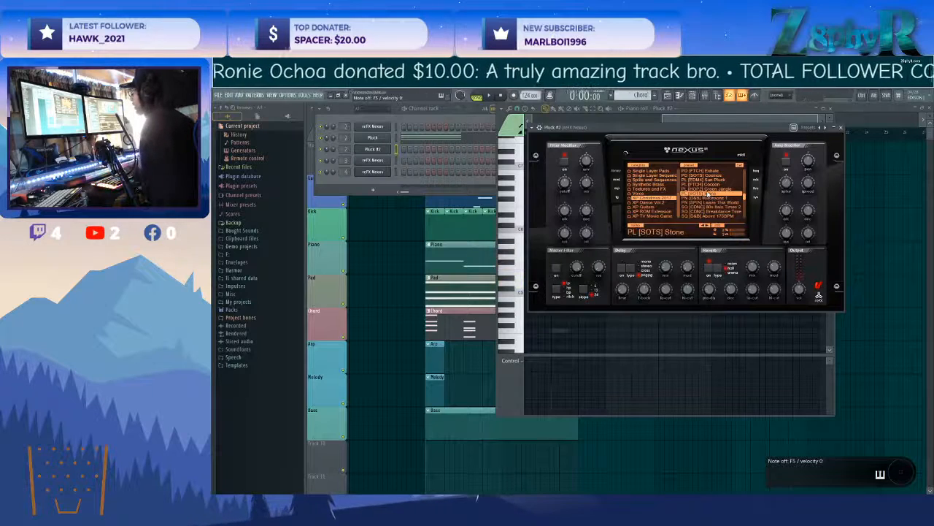
pyautogui.scroll(1, 706, 196)
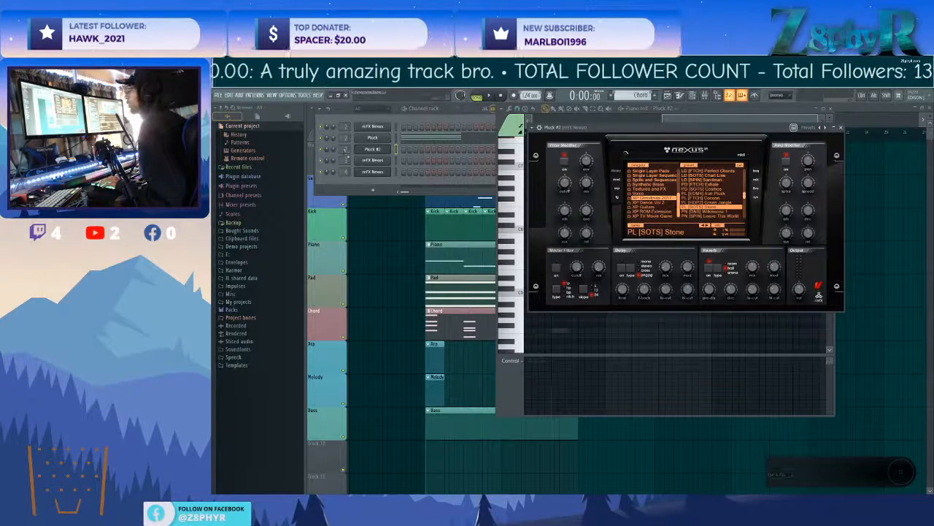
# Copy all the chord notes from the Pluck channel into the Pluck #2 channel of the Chord pattern.
pyautogui.click(413, 138)
pyautogui.scroll(-3, 603, 198)
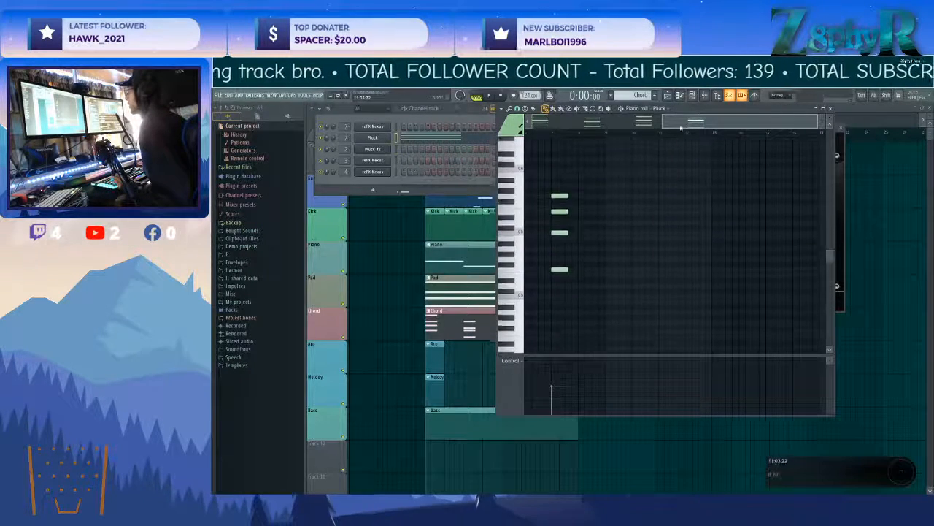
pyautogui.hscroll(-5, 603, 198)
pyautogui.moveTo(737, 333); pyautogui.dragTo(503, 118)
pyautogui.keyDown('ctrl'); pyautogui.click(531, 173); pyautogui.keyUp('ctrl')
pyautogui.click(435, 348)
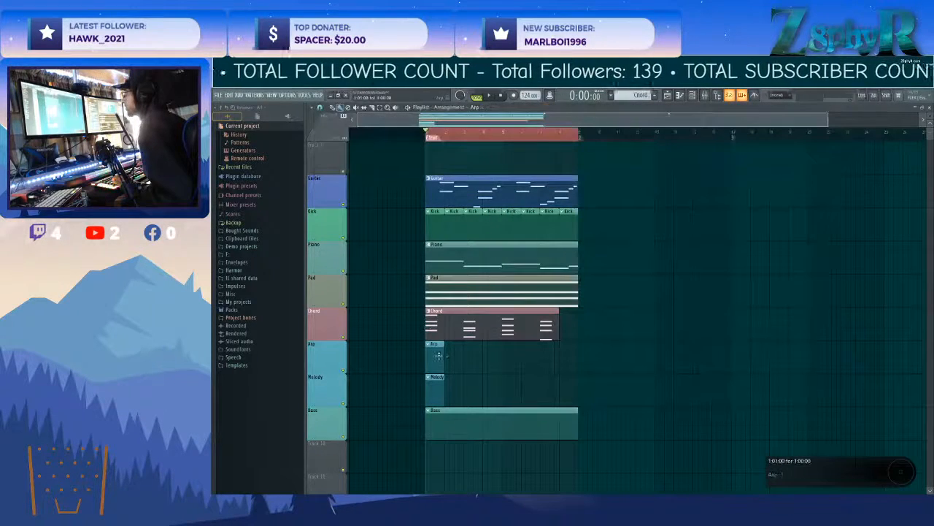
pyautogui.doubleClick(470, 325)
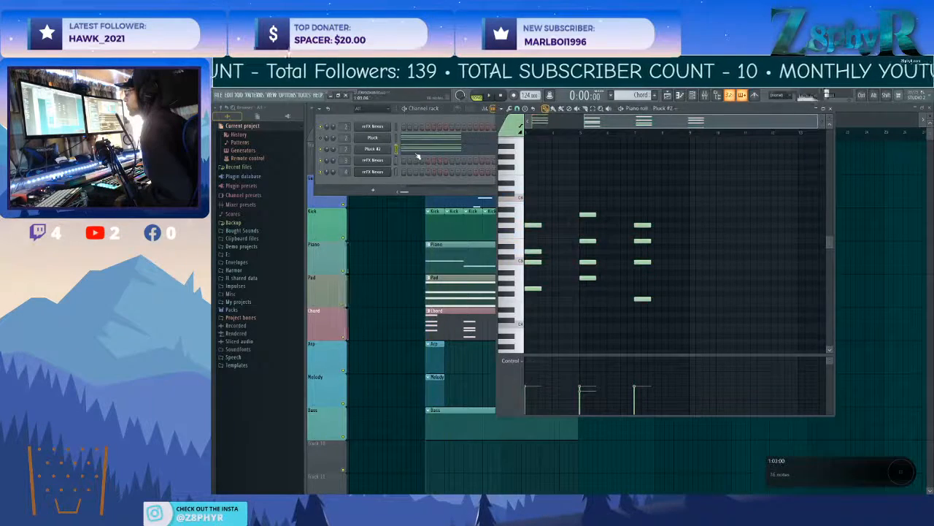
pyautogui.click(418, 154)
# Open the Piano pattern from the playlist and delete all its notes.
pyautogui.doubleClick(525, 264)
pyautogui.hscroll(-3, 530, 267)
pyautogui.scroll(-3, 540, 269)
pyautogui.hscroll(-3, 560, 285)
pyautogui.rightClick(561, 262)
pyautogui.press('space')
pyautogui.rightClick(659, 278)
pyautogui.hotkey('ctrl', 'z')
pyautogui.rightClick(663, 279)
pyautogui.rightClick(735, 288)
pyautogui.rightClick(724, 299)
pyautogui.click(438, 257)
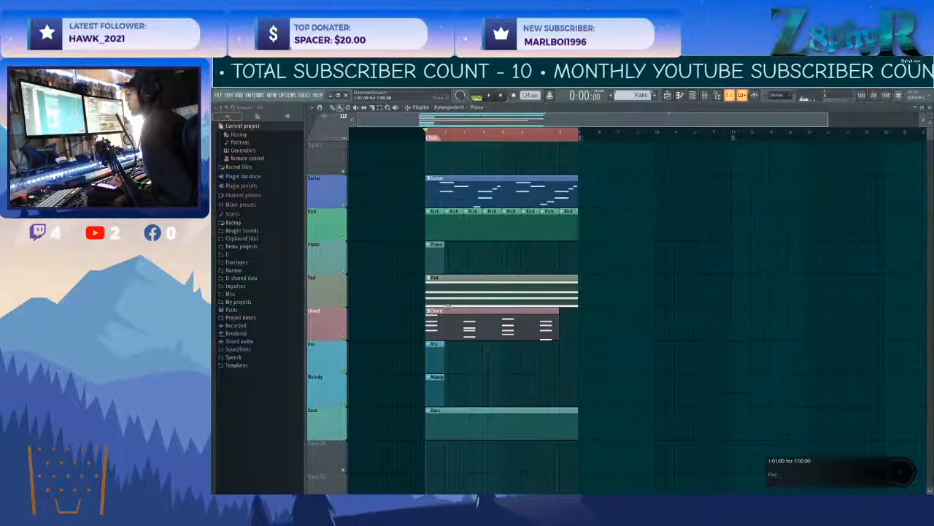
# Reopen the Chord pattern's Pluck piano roll and shorten every chord note to one beat.
pyautogui.doubleClick(441, 197)
pyautogui.click(444, 322)
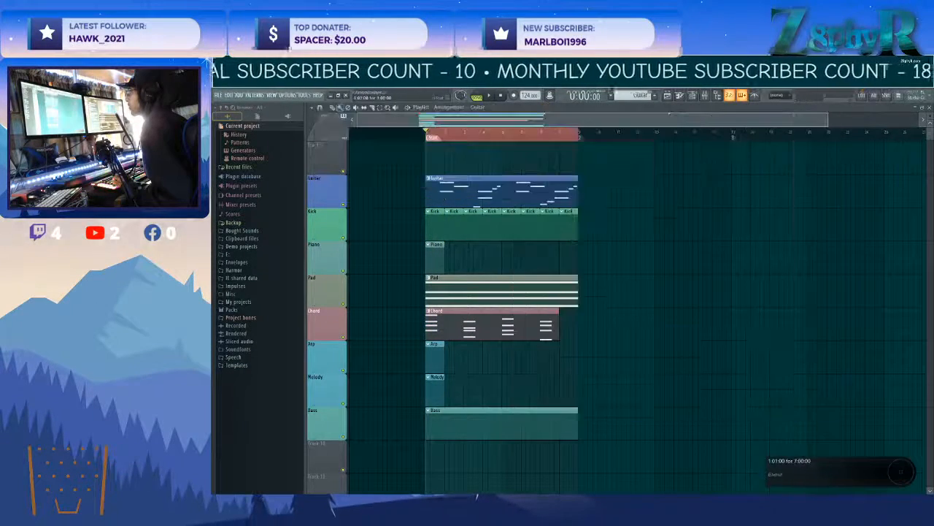
pyautogui.doubleClick(462, 322)
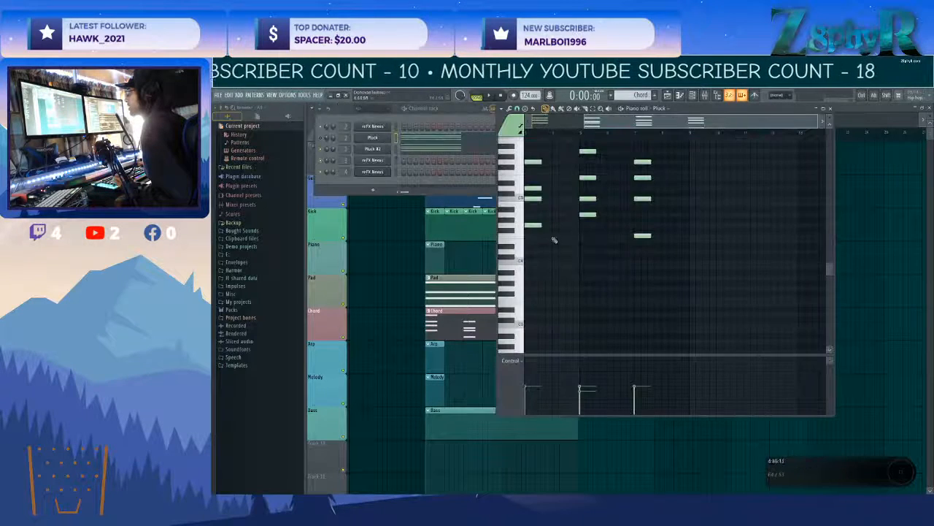
pyautogui.scroll(1, 642, 297)
pyautogui.hotkey('ctrl', 'z')
pyautogui.scroll(4, 591, 294)
pyautogui.hscroll(-2, 594, 290)
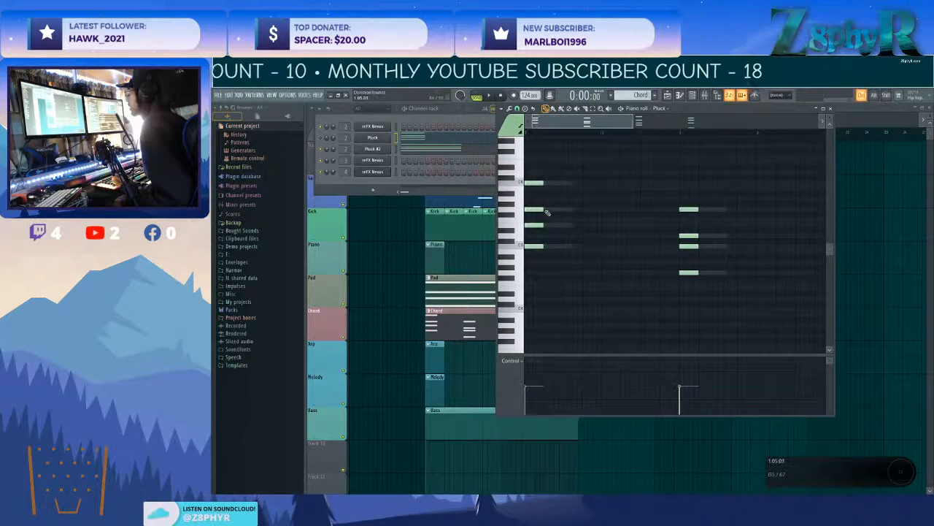
pyautogui.scroll(2, 557, 211)
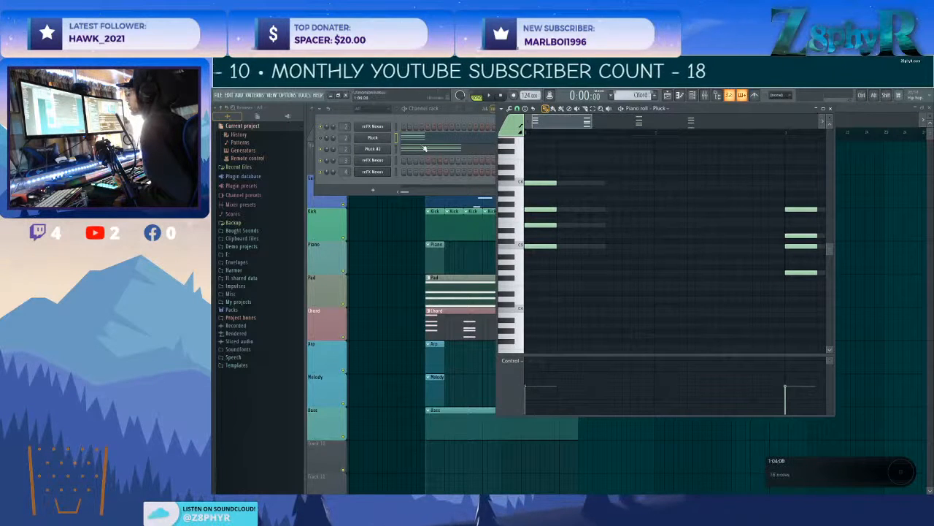
# Shorten the Pluck #2 chords and repeat them in a 6-6-4 step rhythm across bars 1 to 8, and play the pattern.
pyautogui.click(394, 149)
pyautogui.scroll(2, 600, 213)
pyautogui.hotkey('ctrl', 'a')
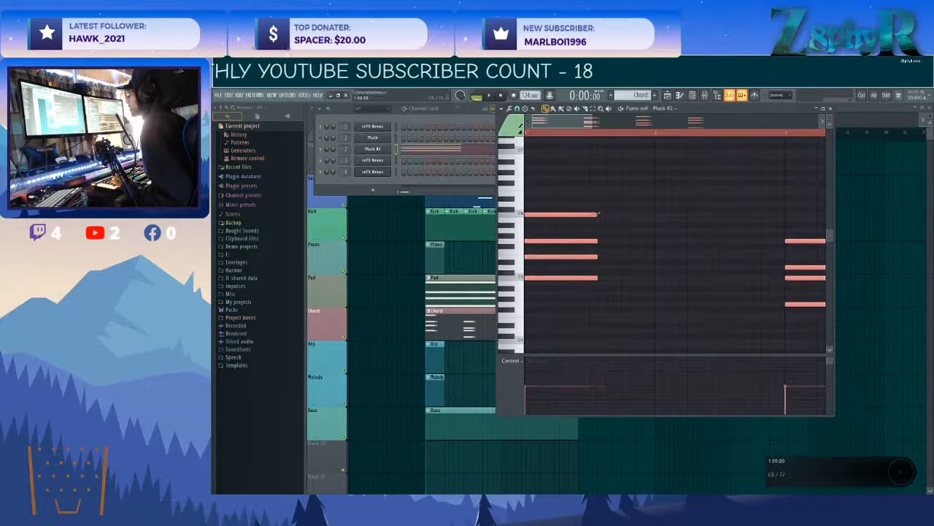
pyautogui.moveTo(532, 213); pyautogui.dragTo(625, 217)
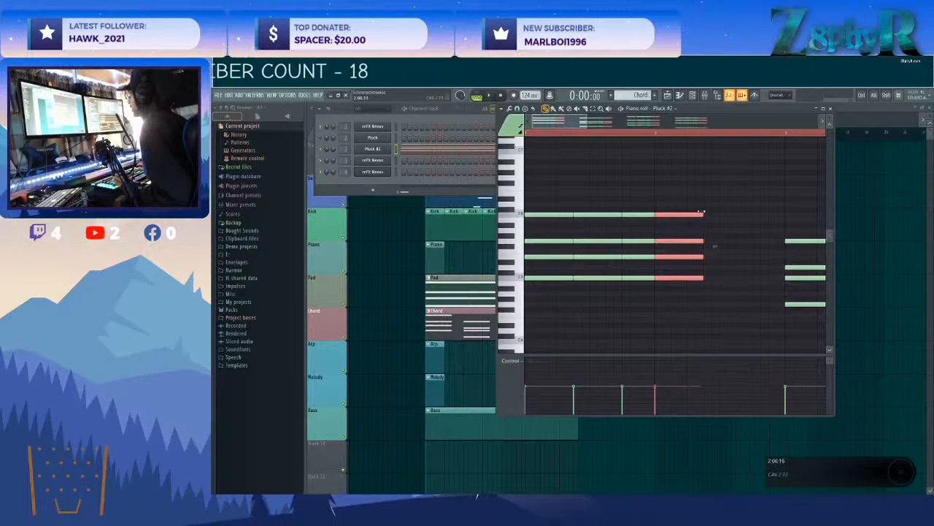
pyautogui.moveTo(677, 214); pyautogui.dragTo(764, 212)
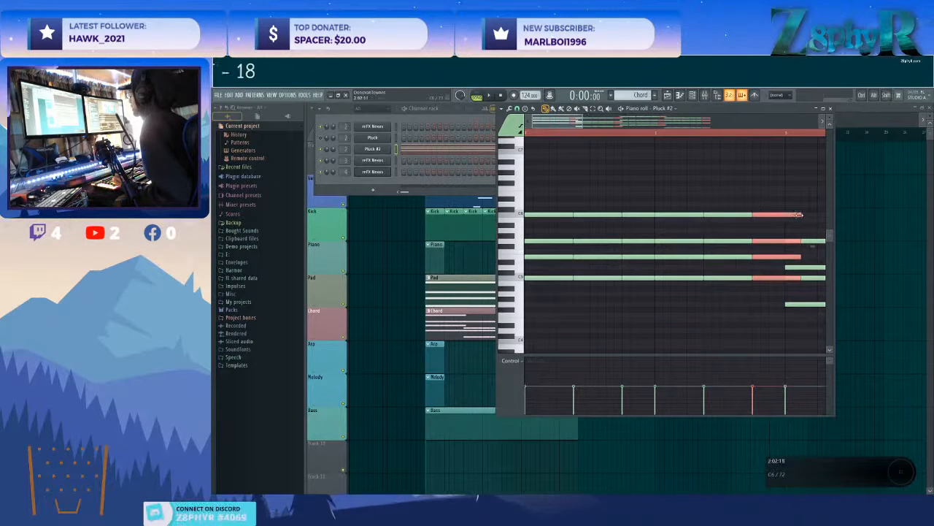
pyautogui.press('space')
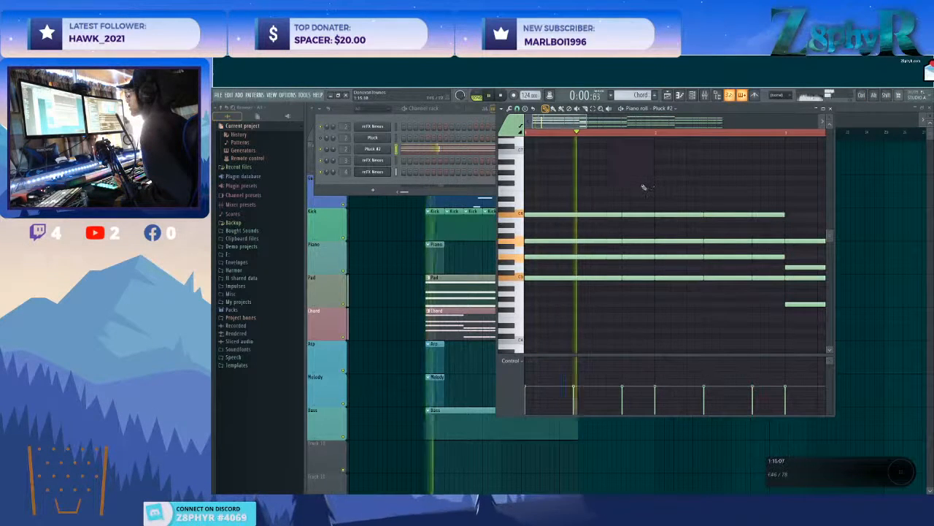
pyautogui.scroll(-2, 624, 194)
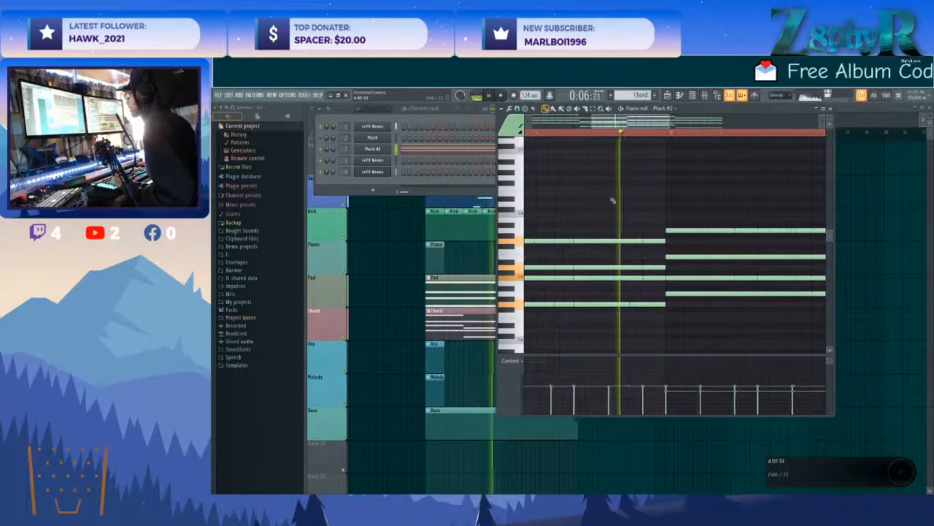
pyautogui.scroll(-2, 611, 198)
pyautogui.moveTo(726, 134); pyautogui.dragTo(760, 136)
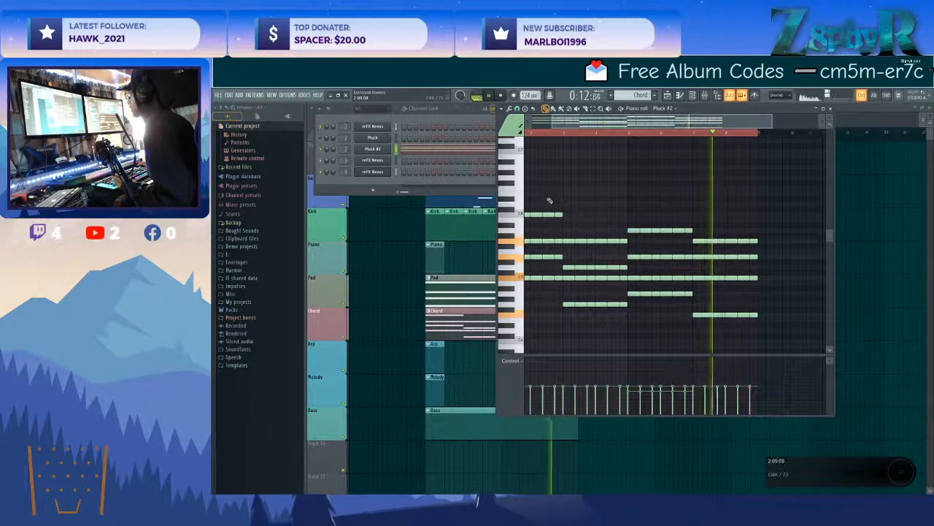
# Select the top note of every Pluck #2 chord hit, shift these notes slightly later and play the pattern.
pyautogui.scroll(2, 569, 203)
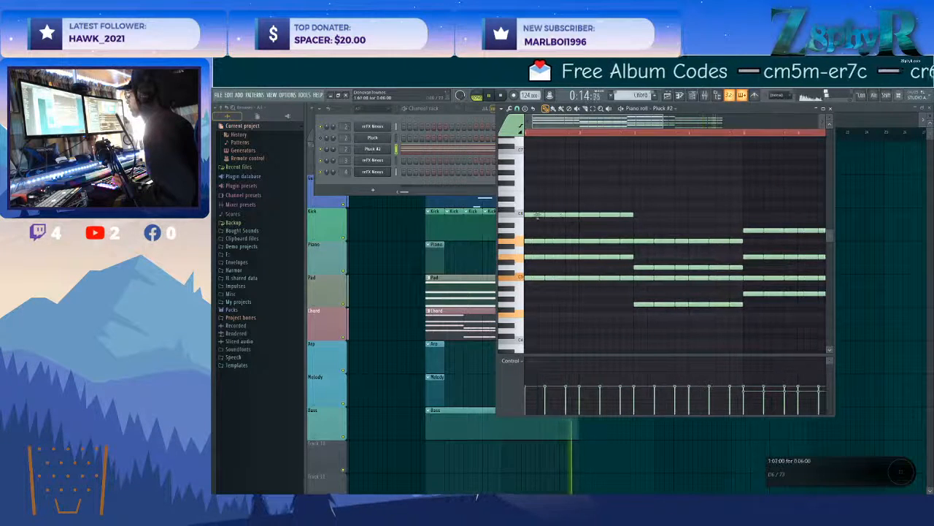
pyautogui.moveTo(670, 218); pyautogui.dragTo(669, 217)
pyautogui.press('space')
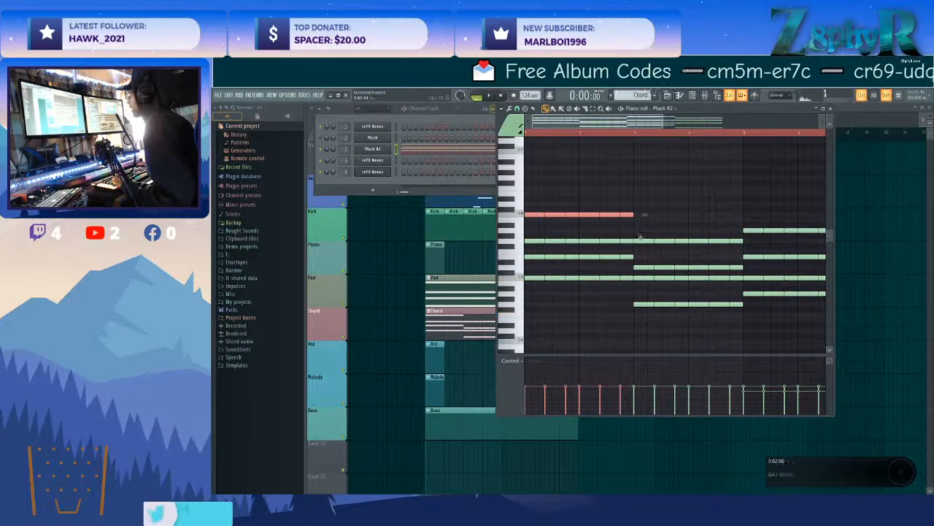
pyautogui.scroll(-2, 733, 248)
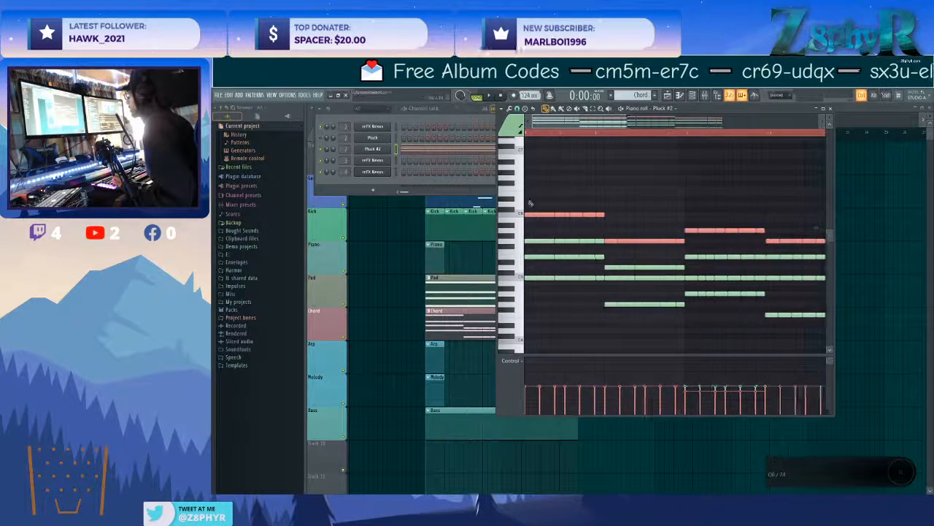
pyautogui.scroll(3, 562, 211)
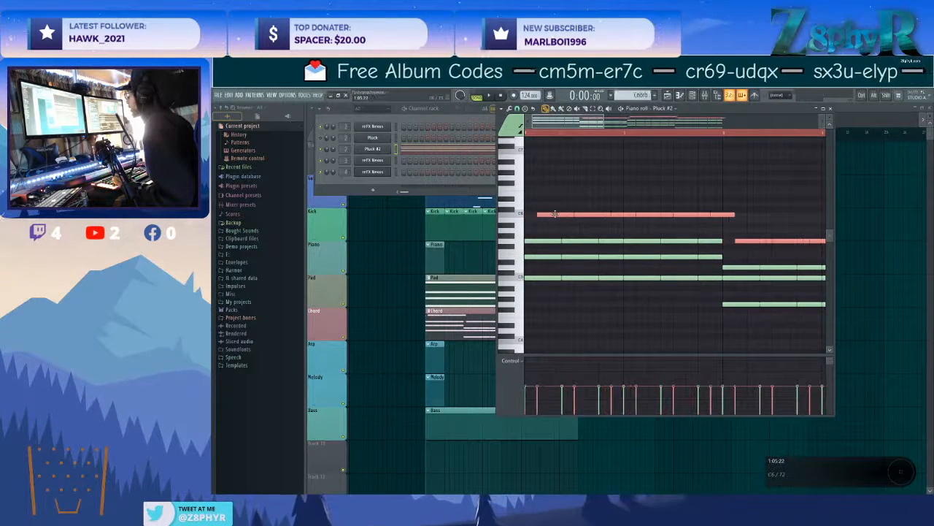
pyautogui.press('space')
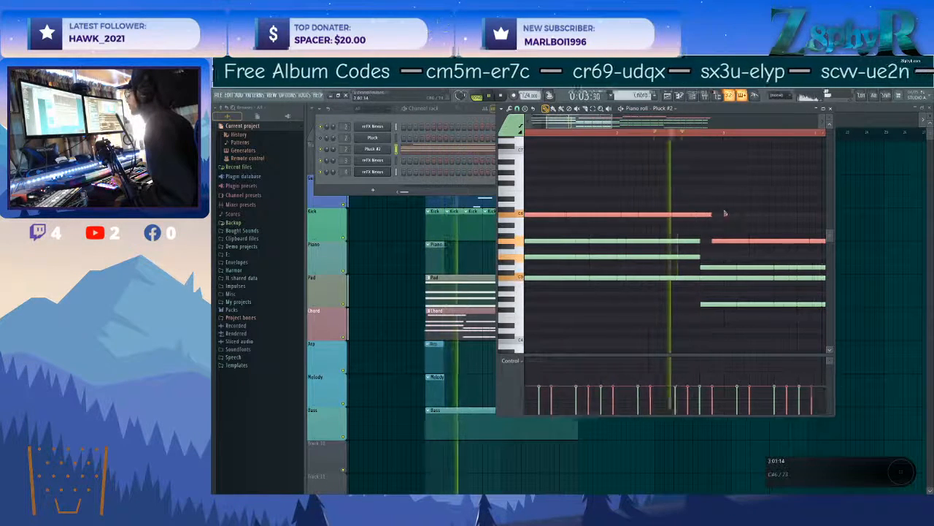
pyautogui.scroll(-2, 703, 221)
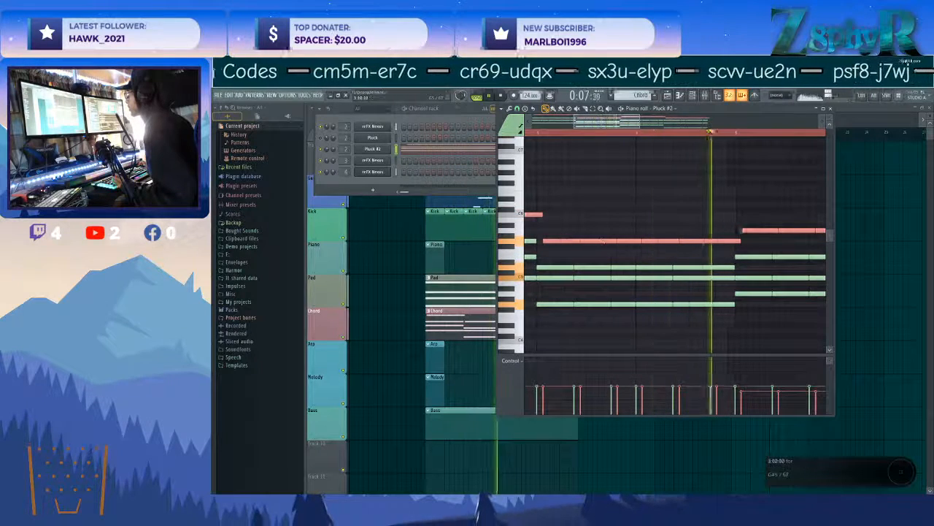
# Shorten the selected top notes by one step and move them back to start with their chords.
pyautogui.moveTo(740, 241); pyautogui.dragTo(734, 241)
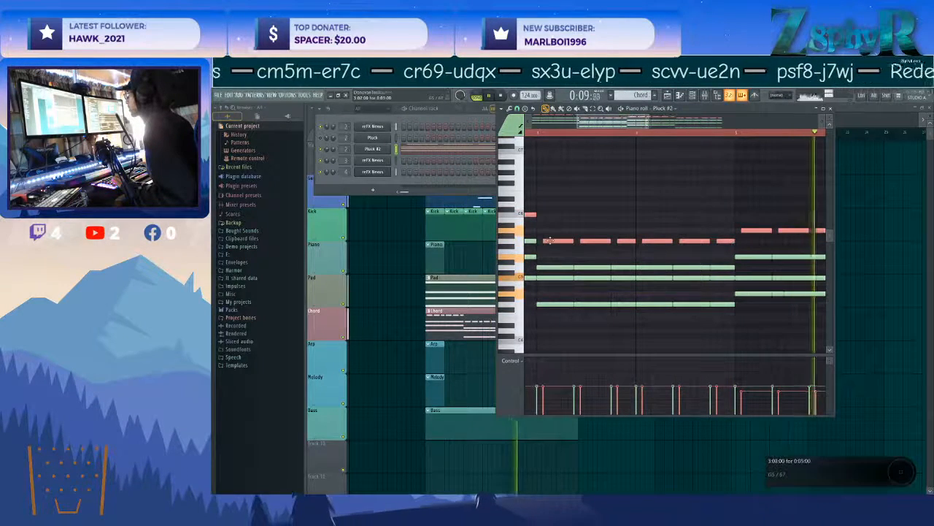
pyautogui.moveTo(552, 240); pyautogui.dragTo(546, 241)
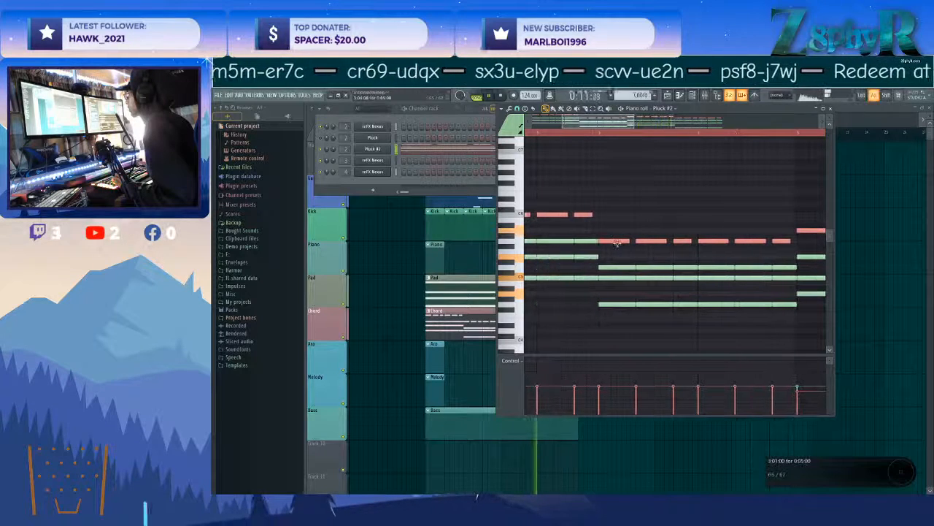
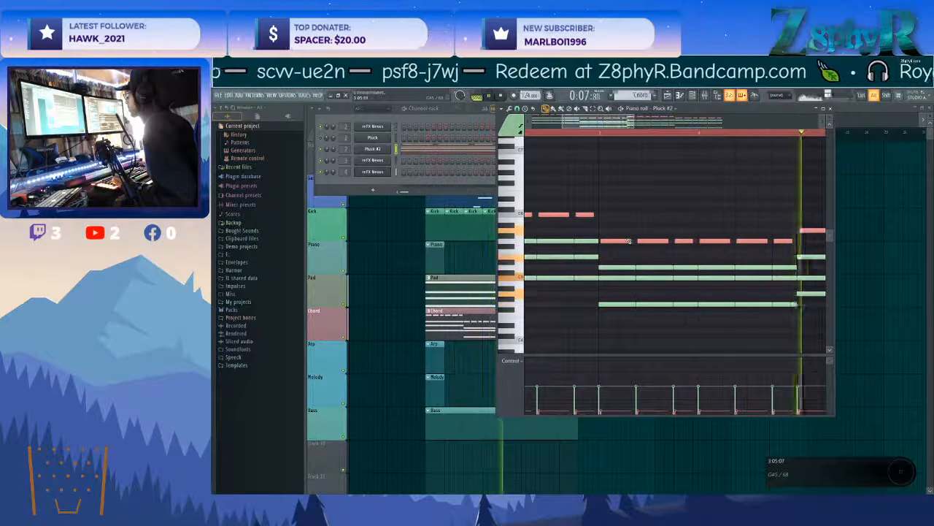
# Play the Chord pattern and open the Pluck #2 channel's instrument.
pyautogui.scroll(-5, 625, 239)
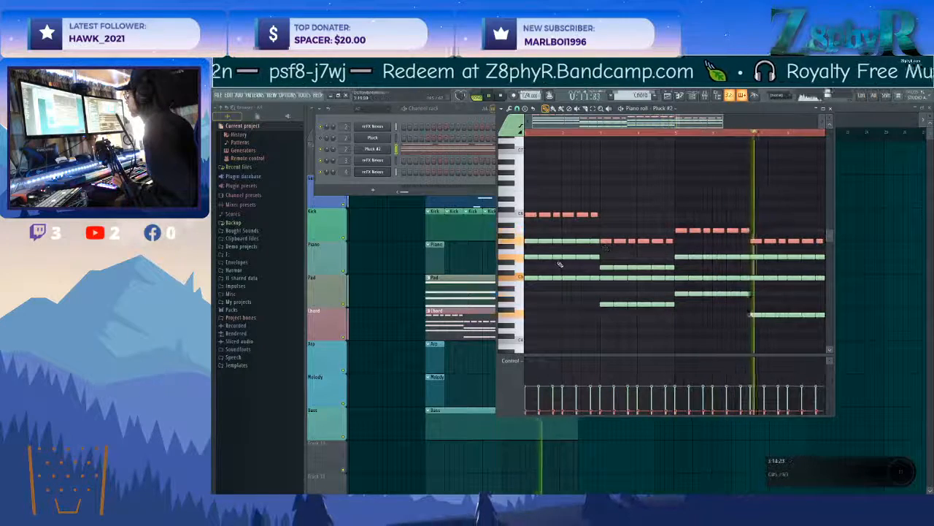
pyautogui.click(396, 149)
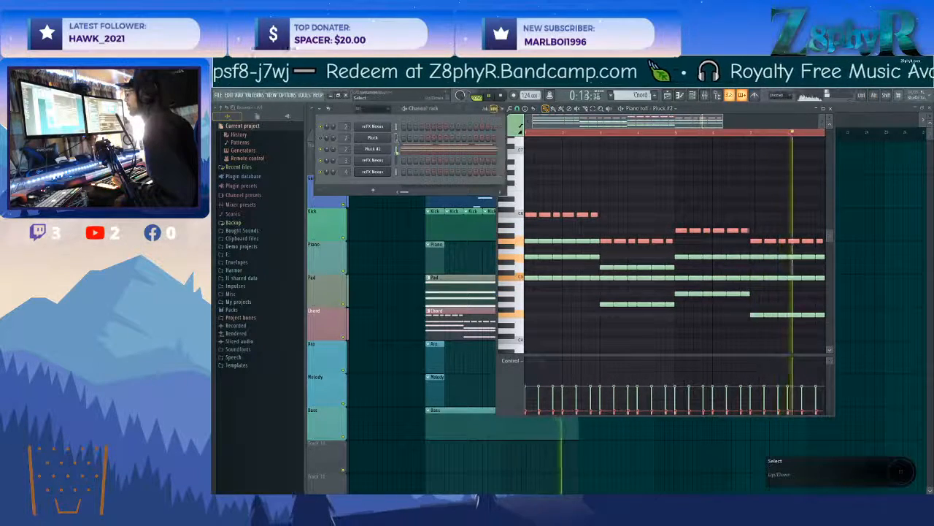
pyautogui.press('space')
pyautogui.click(370, 148)
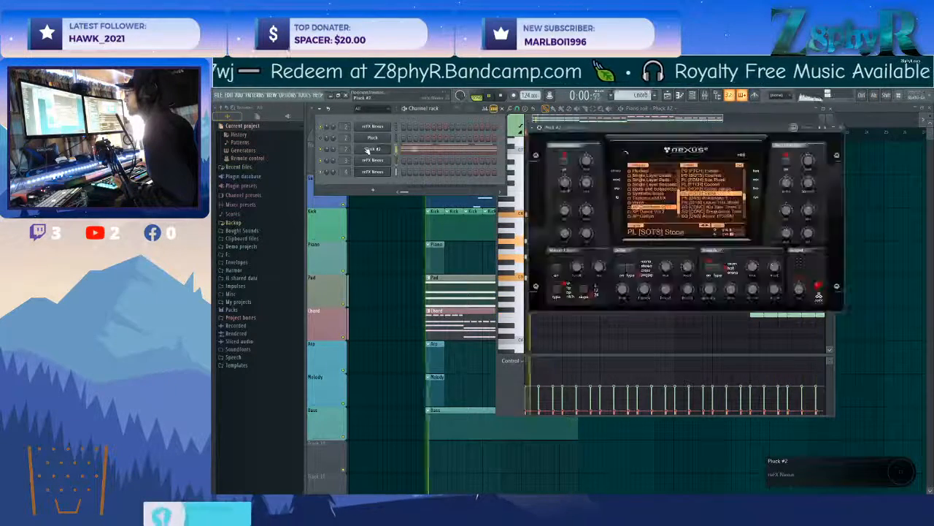
pyautogui.rightClick(378, 149)
pyautogui.click(375, 152)
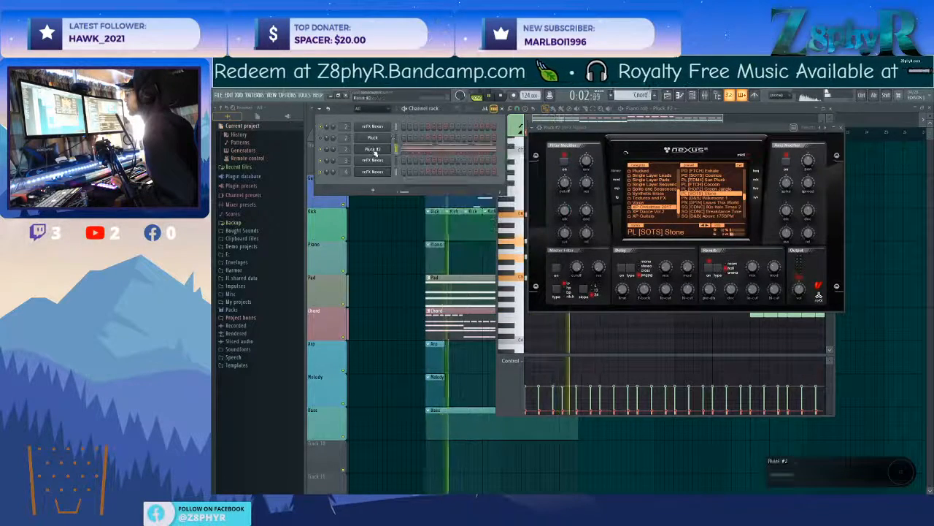
# Open the empty Pluck piano roll and place a rising C5, E5, G5, C6 figure in bar 1 and E5, G5 in bar 2.
pyautogui.rightClick(386, 136)
pyautogui.click(402, 144)
pyautogui.click(527, 277)
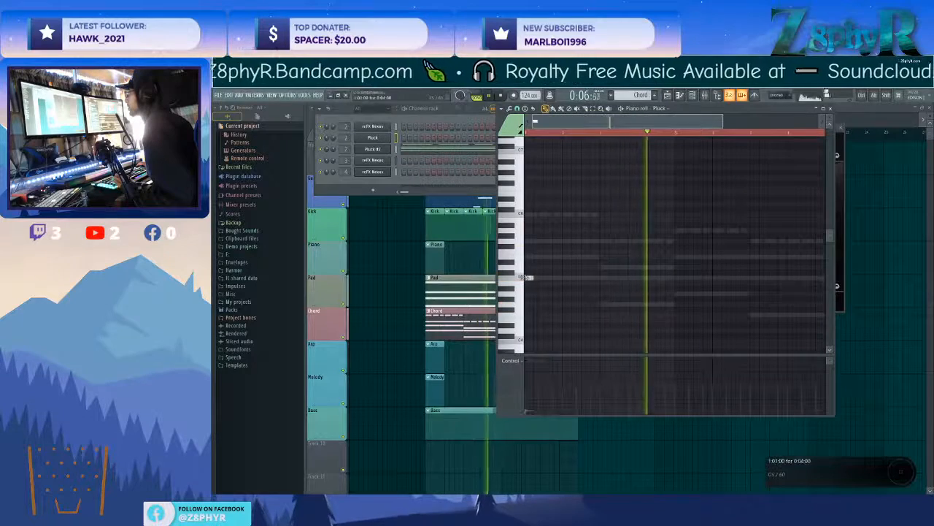
pyautogui.click(533, 256)
pyautogui.click(538, 240)
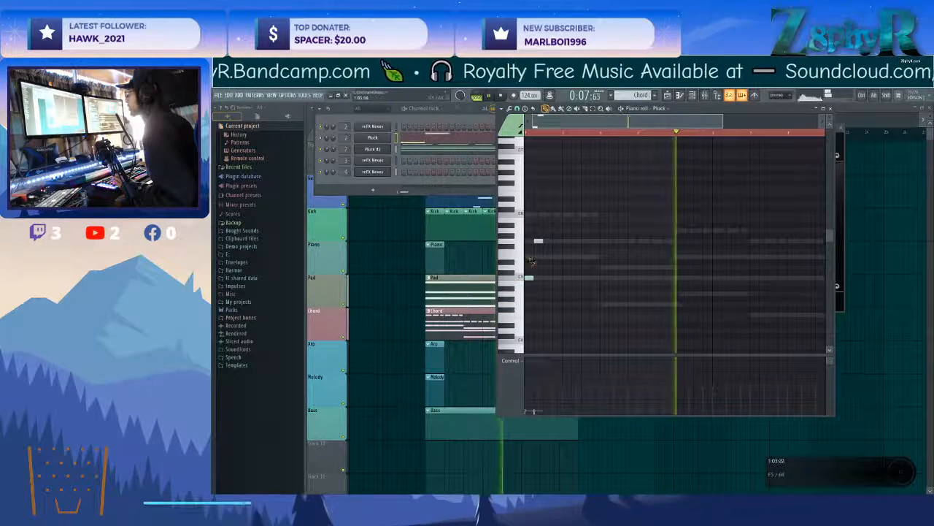
pyautogui.click(548, 214)
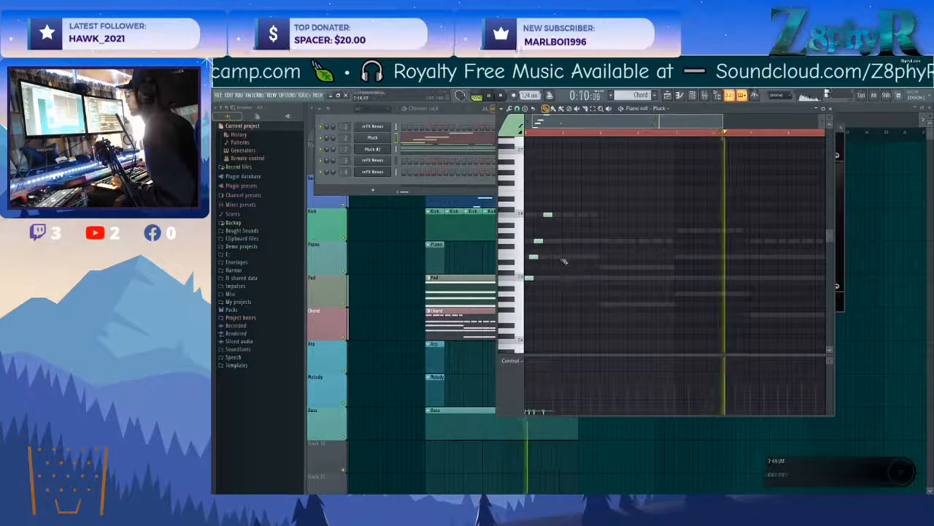
pyautogui.click(576, 241)
# Add Pluck arpeggio notes following the second chord in bars 3 and 4, and rising A4, C5, E5, A5 in bar 5.
pyautogui.click(604, 299)
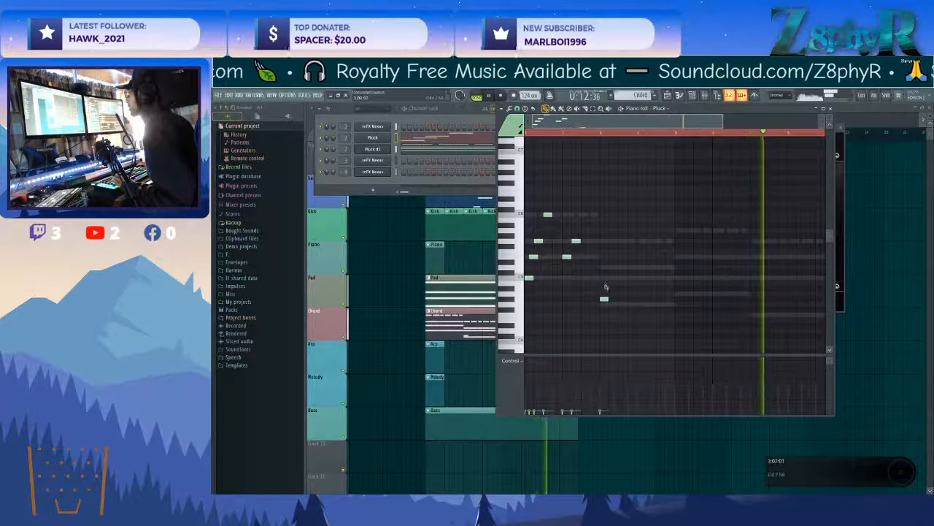
pyautogui.click(613, 277)
pyautogui.click(632, 241)
pyautogui.click(651, 267)
pyautogui.click(641, 278)
pyautogui.click(679, 294)
pyautogui.click(688, 278)
pyautogui.click(698, 257)
pyautogui.click(708, 229)
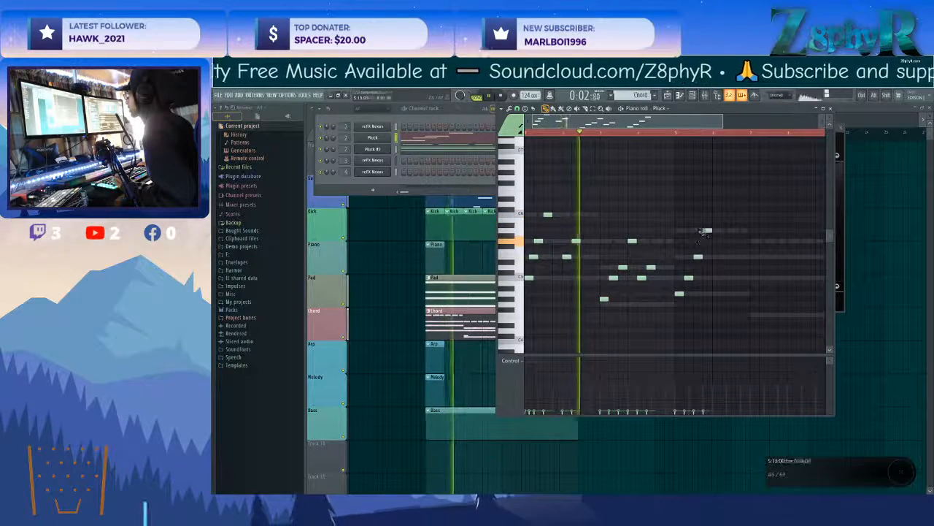
# Raise the velocity of the Pluck arpeggio notes and replace the first note of bar 3 with G4.
pyautogui.scroll(4, 736, 317)
pyautogui.hotkey('ctrl', 'd')
pyautogui.rightClick(603, 298)
pyautogui.click(601, 302)
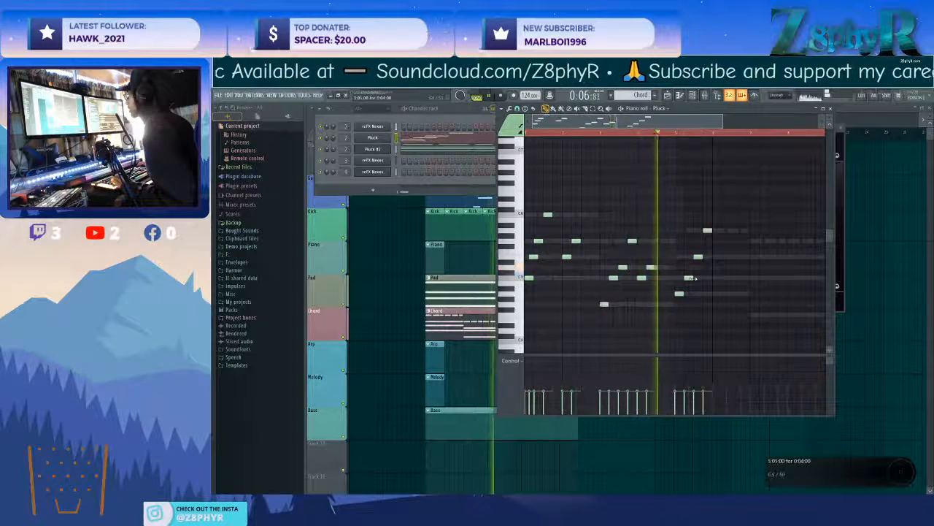
# Complete the Pluck arpeggio with C5 and E5 in bar 6 and descending notes across bars 7 and 8, and play it.
pyautogui.hscroll(2, 678, 280)
pyautogui.click(666, 278)
pyautogui.click(677, 258)
pyautogui.click(705, 242)
pyautogui.click(716, 258)
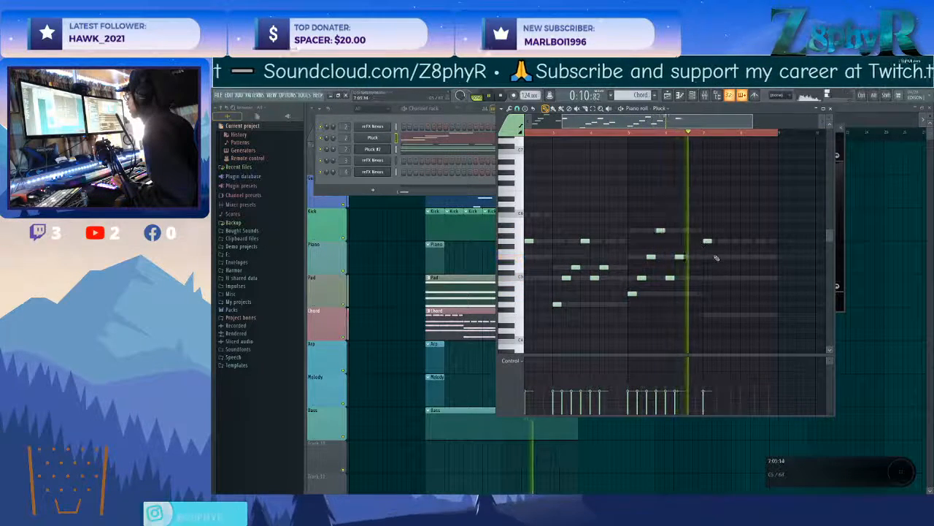
pyautogui.click(726, 275)
pyautogui.press('space')
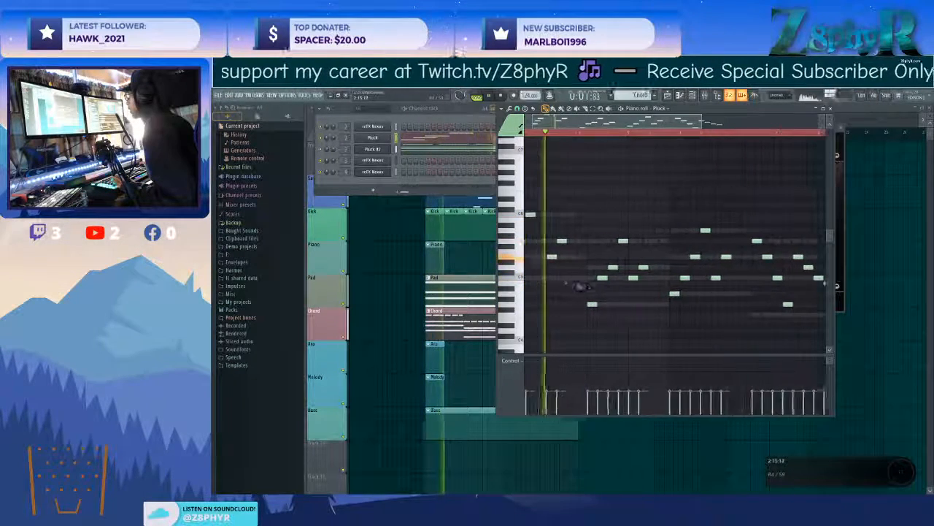
# Thin out the Pluck arpeggio by deleting the note pairs in bars 4 and 6 and the opening pair in bar 8.
pyautogui.rightClick(772, 256)
pyautogui.rightClick(614, 267)
pyautogui.rightClick(604, 277)
pyautogui.rightClick(687, 277)
pyautogui.rightClick(699, 256)
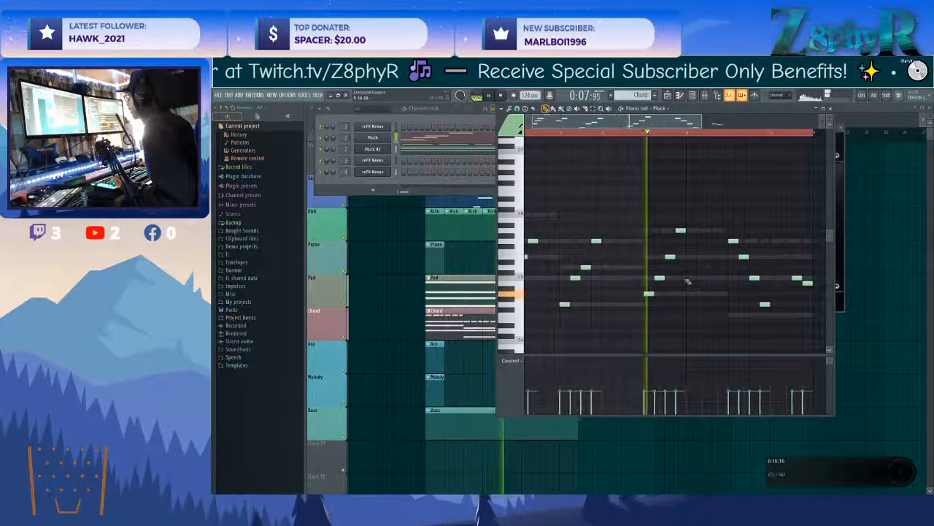
# Select all the Pluck arpeggio notes and transpose them up one octave.
pyautogui.scroll(-2, 673, 292)
pyautogui.moveTo(786, 335); pyautogui.dragTo(454, 174)
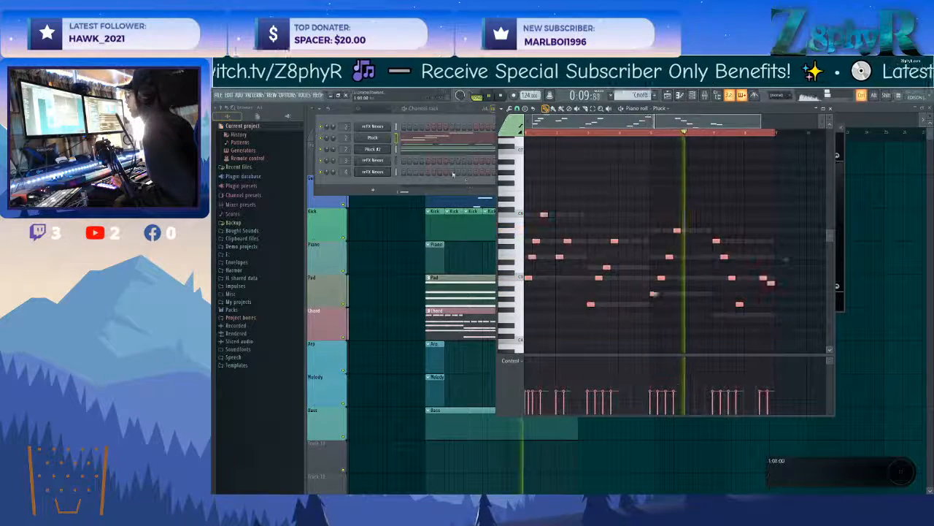
pyautogui.hotkey('ctrl', 'Up')
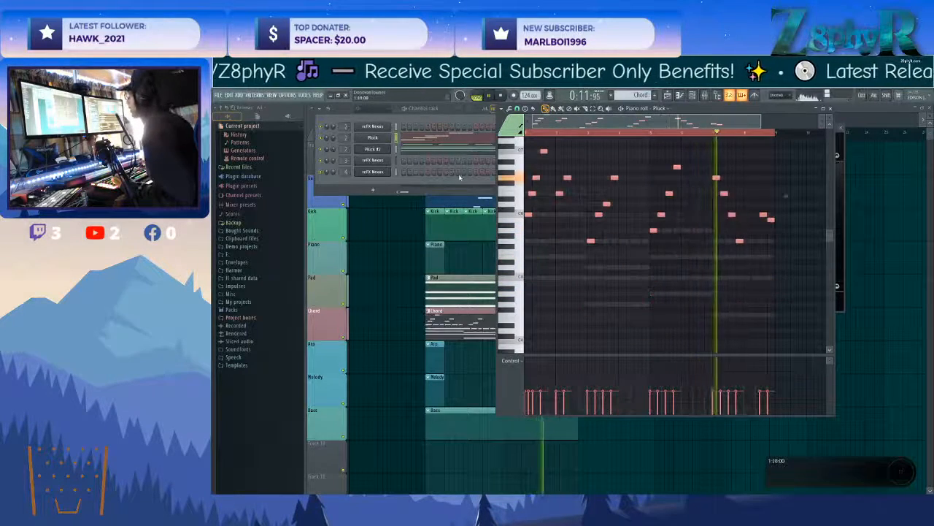
pyautogui.scroll(1, 605, 194)
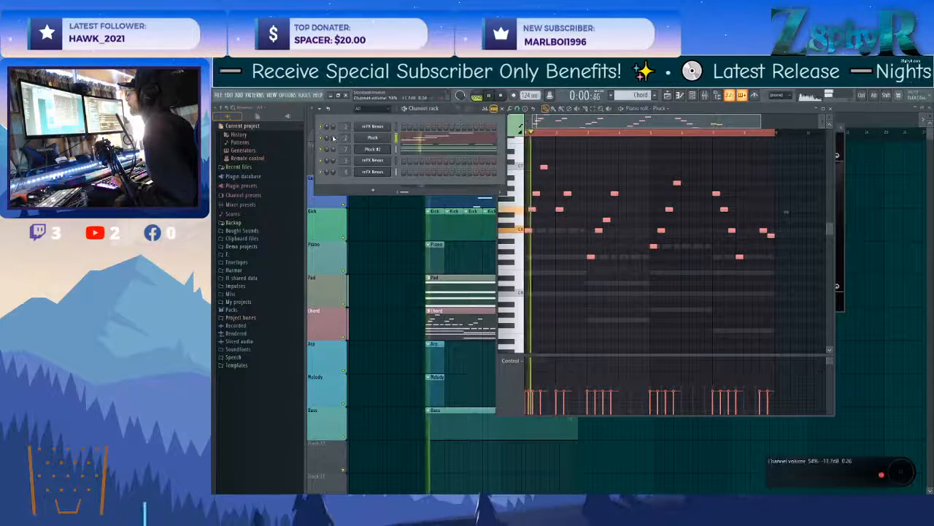
# Open the Pluck channel's Nexus instrument, adjust two Amp Modifier knobs and show the plugin's wrapper controls.
pyautogui.click(371, 138)
pyautogui.moveTo(779, 200); pyautogui.dragTo(784, 177)
pyautogui.moveTo(800, 224); pyautogui.dragTo(799, 221)
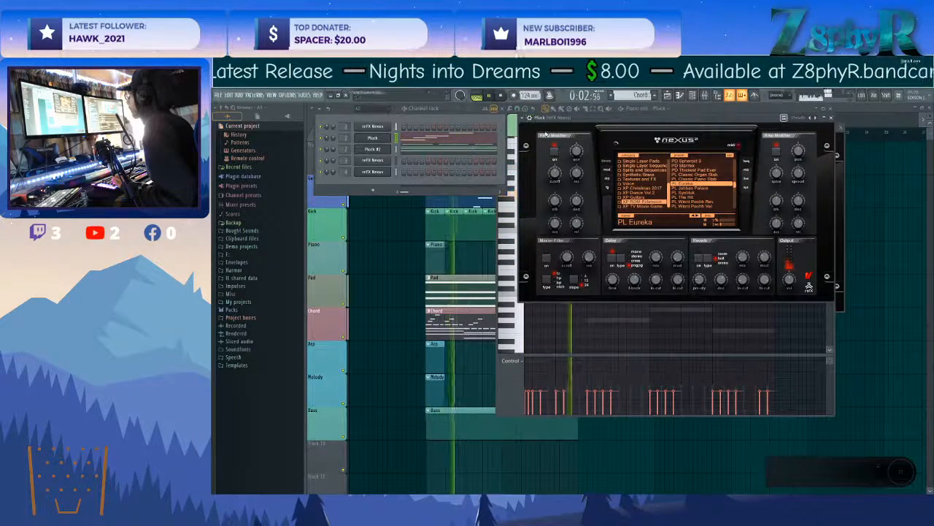
pyautogui.click(530, 118)
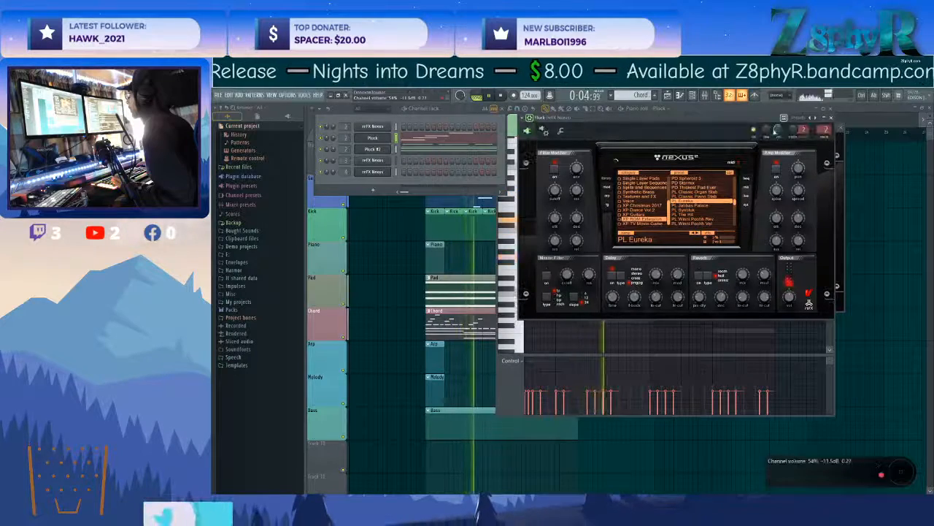
# Add another Nexus channel below the last one, name it Bass and open its instrument.
pyautogui.rightClick(392, 171)
pyautogui.click(419, 240)
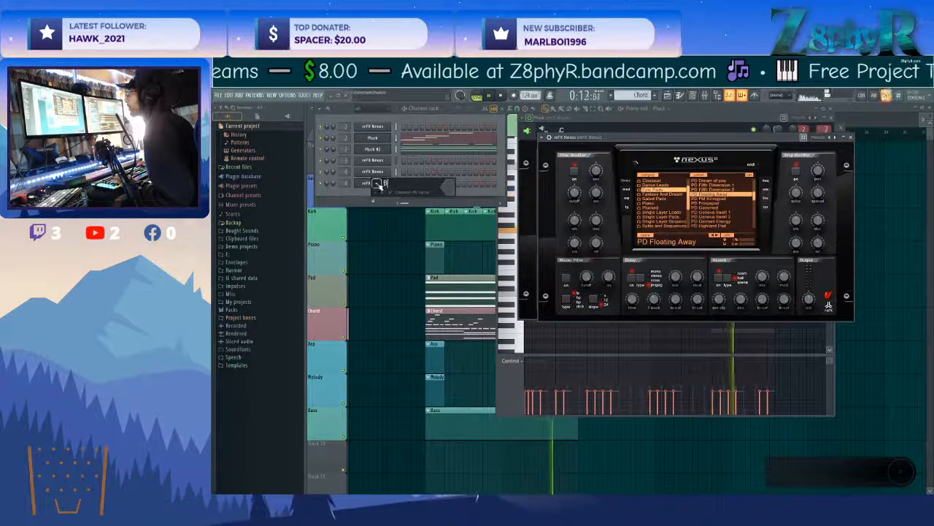
pyautogui.press('Return')
pyautogui.click(377, 186)
pyautogui.click(376, 184)
# Assign the Bass channel to free mixer track 5 and show the mixer.
pyautogui.click(551, 137)
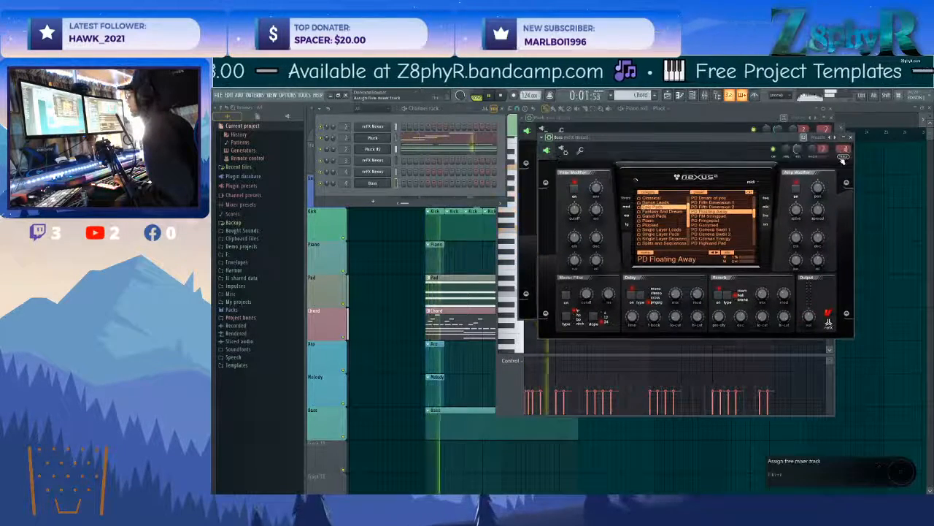
pyautogui.press('F9')
pyautogui.click(643, 154)
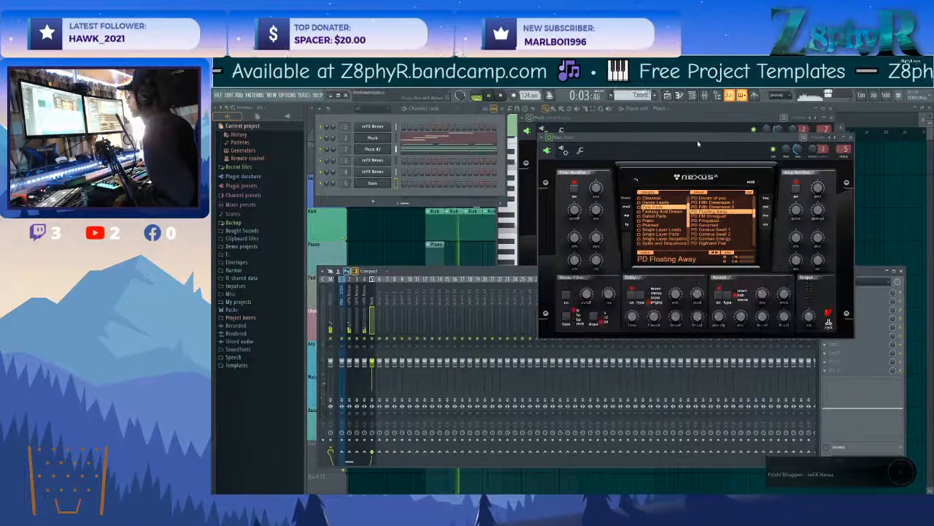
# Load the BA Basic Sine preset in the Bass instrument and audition it over the playing pattern.
pyautogui.scroll(1, 665, 216)
pyautogui.click(650, 203)
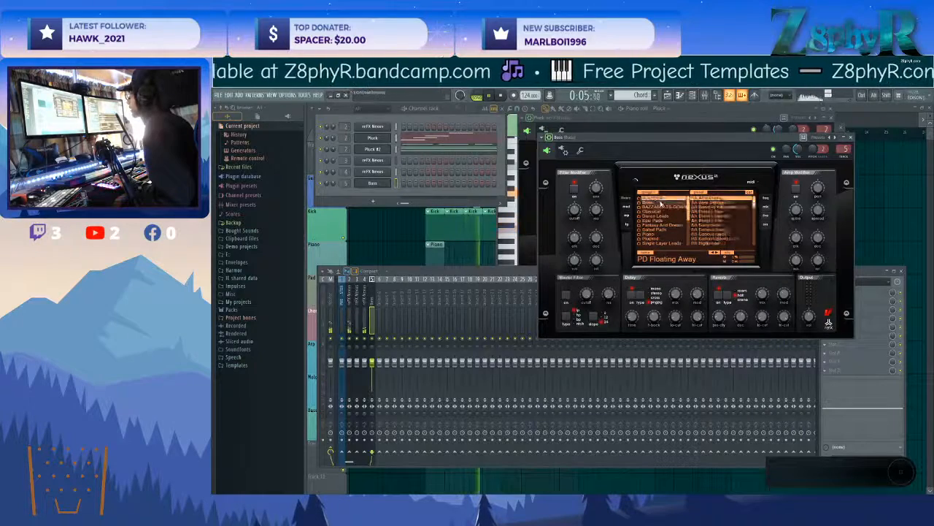
pyautogui.scroll(-3, 709, 213)
pyautogui.scroll(1, 708, 213)
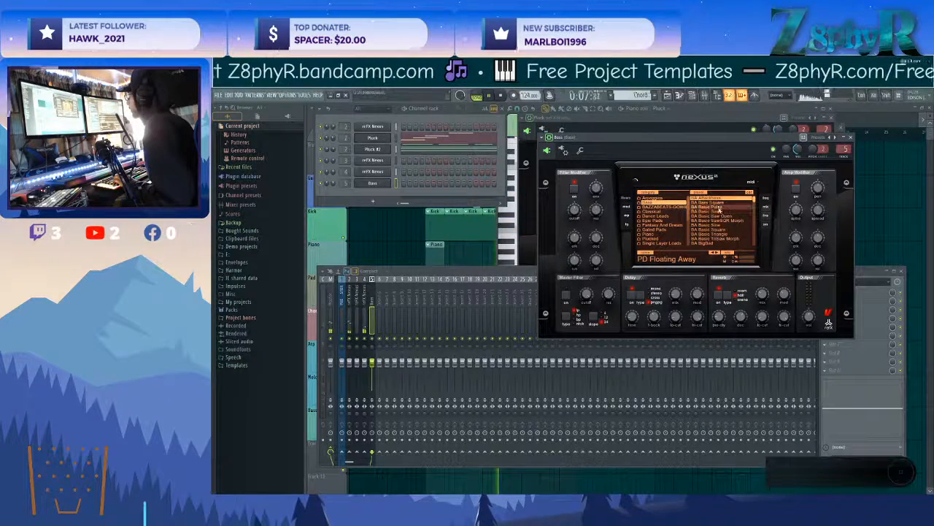
pyautogui.click(723, 217)
pyautogui.click(719, 224)
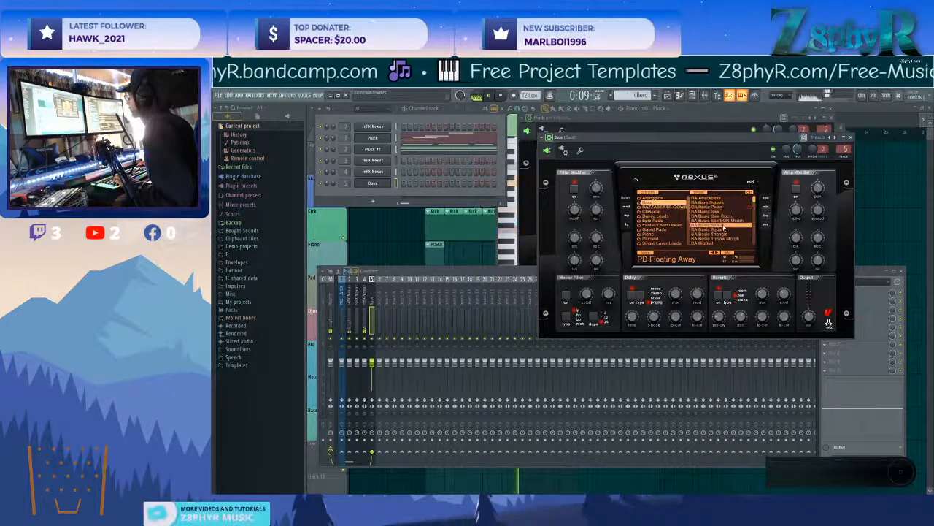
pyautogui.scroll(9, 797, 153)
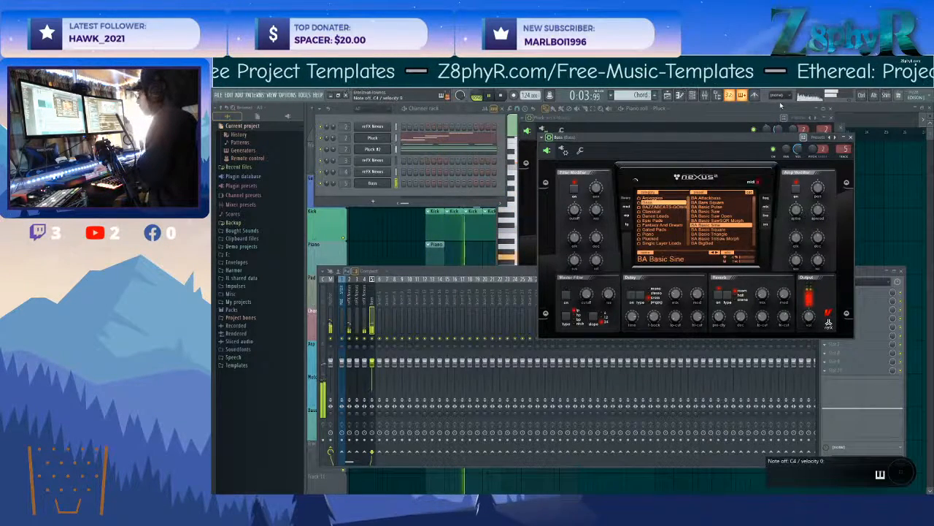
# Stop playback and fill bars 1 and 2 of the Bass piano roll with C5 notes in a 3-3-3-3-2-2 step rhythm.
pyautogui.press('space')
pyautogui.click(385, 184)
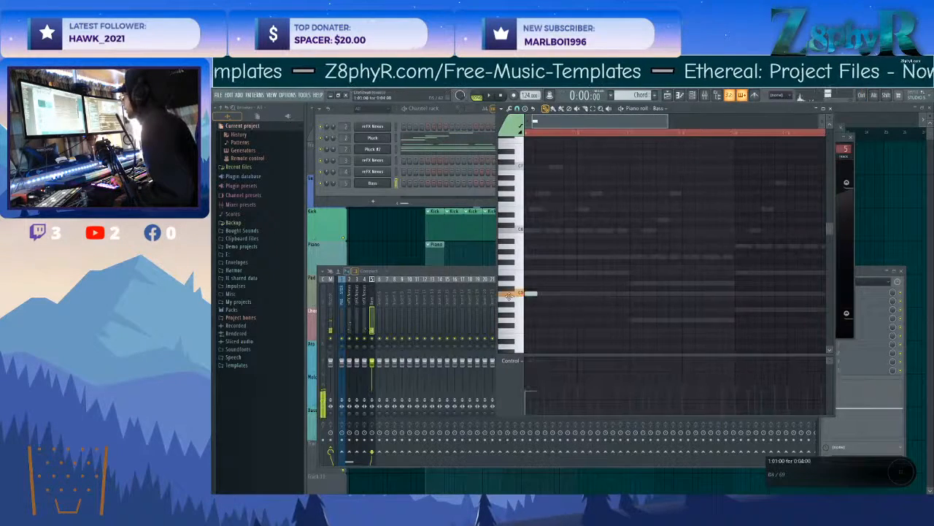
pyautogui.click(535, 294)
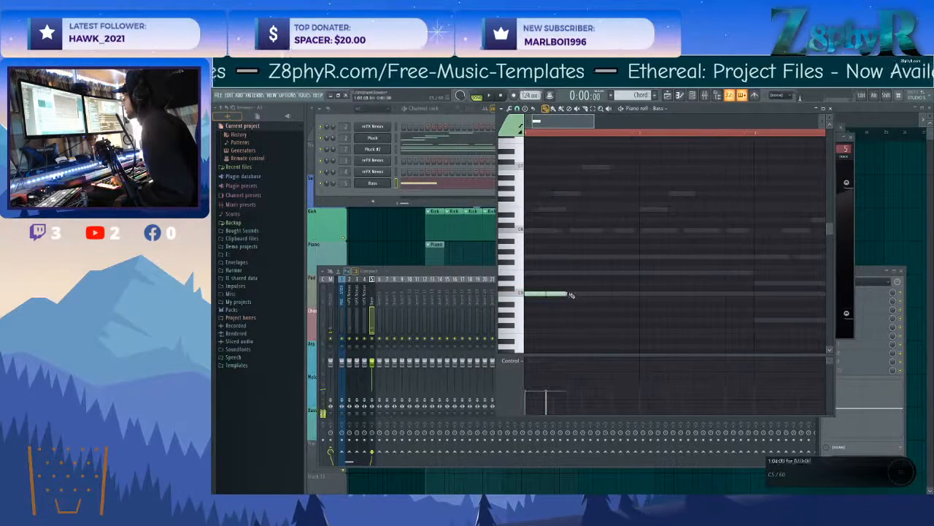
pyautogui.moveTo(600, 293); pyautogui.dragTo(638, 296)
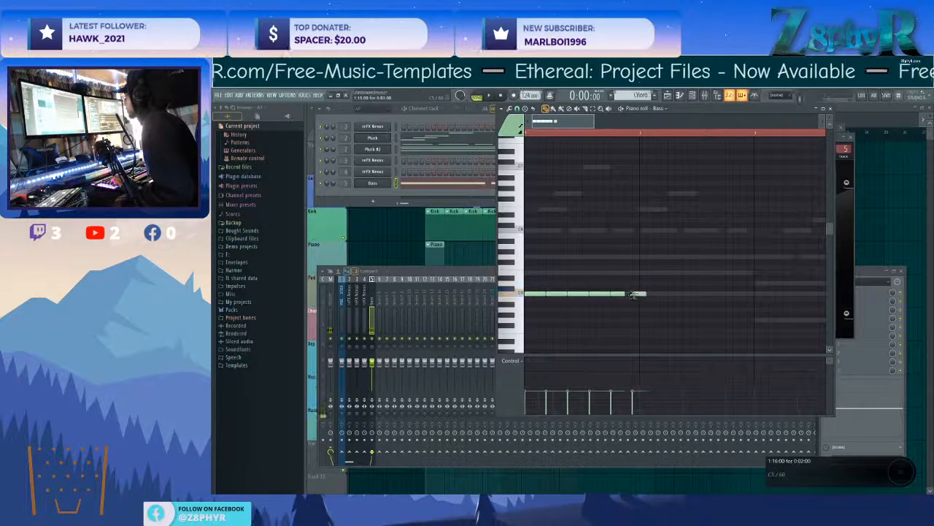
pyautogui.hotkey('ctrl', 'a')
pyautogui.hotkey('ctrl', 'b')
pyautogui.moveTo(637, 291); pyautogui.dragTo(645, 292)
# Repeat the two-bar bass rhythm on G4 in bars 3 and 4, A4 in bars 5 and 6 and F4 in bars 7 and 8.
pyautogui.moveTo(755, 276)
pyautogui.mouseDown()
pyautogui.moveTo(527, 312)
pyautogui.moveTo(753, 310)
pyautogui.moveTo(770, 319)
pyautogui.mouseUp()
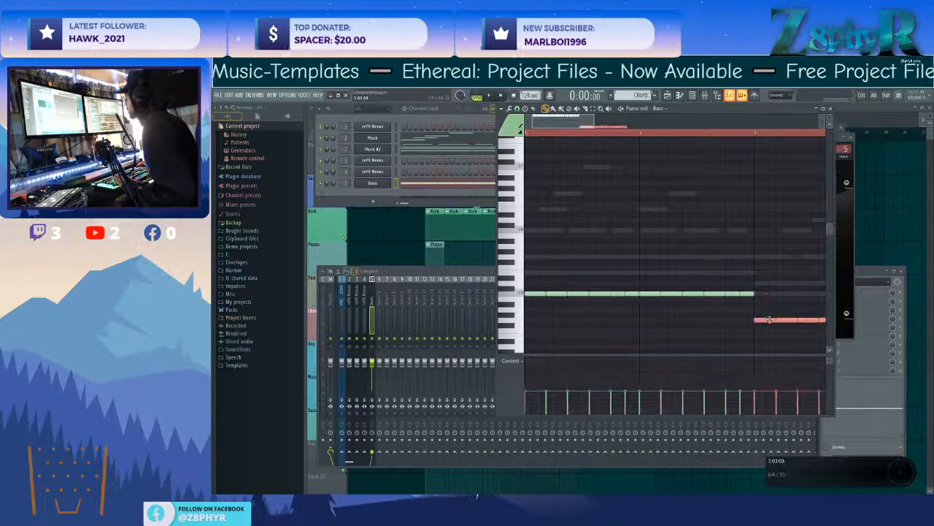
pyautogui.scroll(-5, 747, 328)
pyautogui.moveTo(685, 337); pyautogui.dragTo(540, 310)
pyautogui.hotkey('ctrl', 'b')
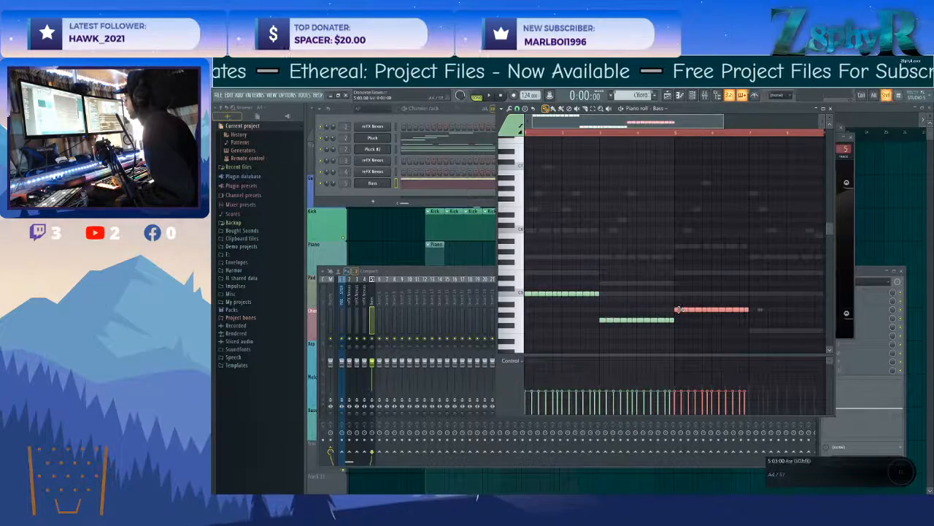
pyautogui.hotkey('ctrl', 'b')
pyautogui.moveTo(748, 309); pyautogui.dragTo(749, 327)
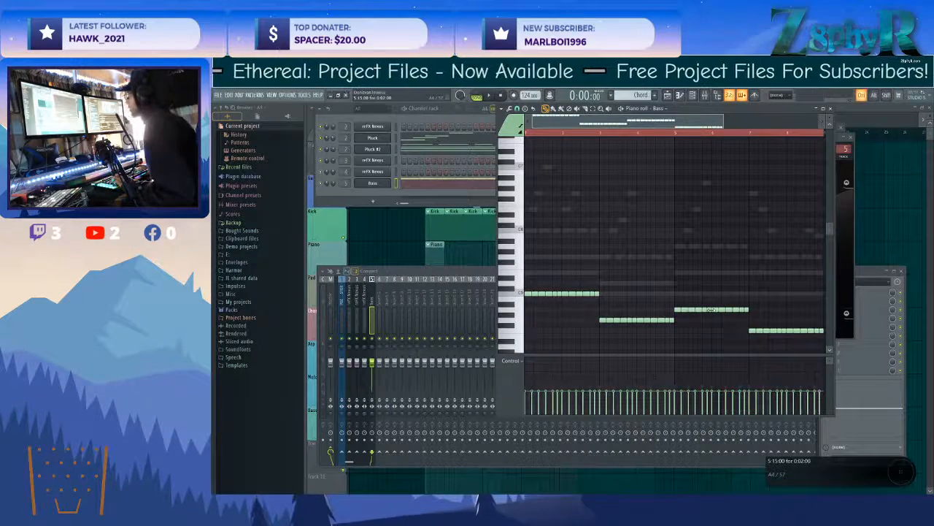
# Transpose the whole bass line down one octave and play the pattern.
pyautogui.hotkey('ctrl', 'Down')
pyautogui.press('space')
pyautogui.scroll(-5, 690, 272)
pyautogui.scroll(3, 573, 299)
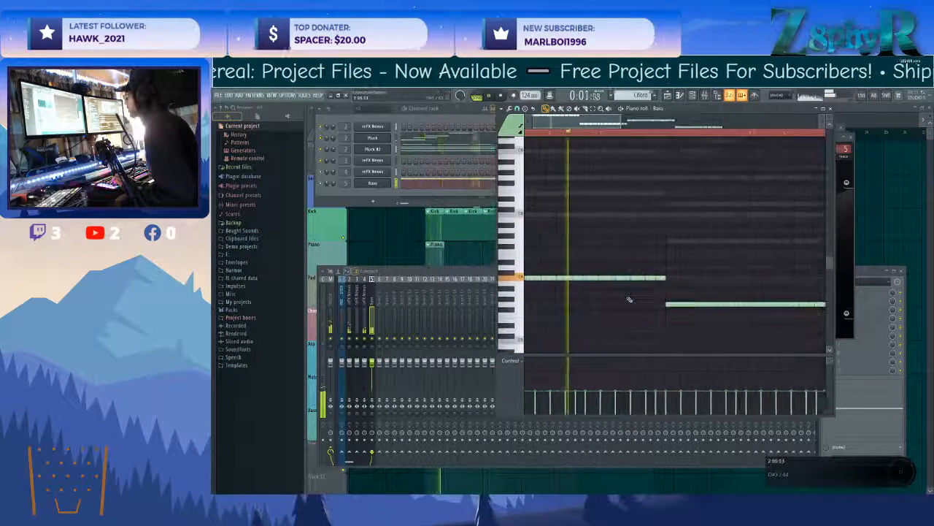
# Cut every bass note to one step and extend them all to two steps.
pyautogui.hotkey('shift', 'd')
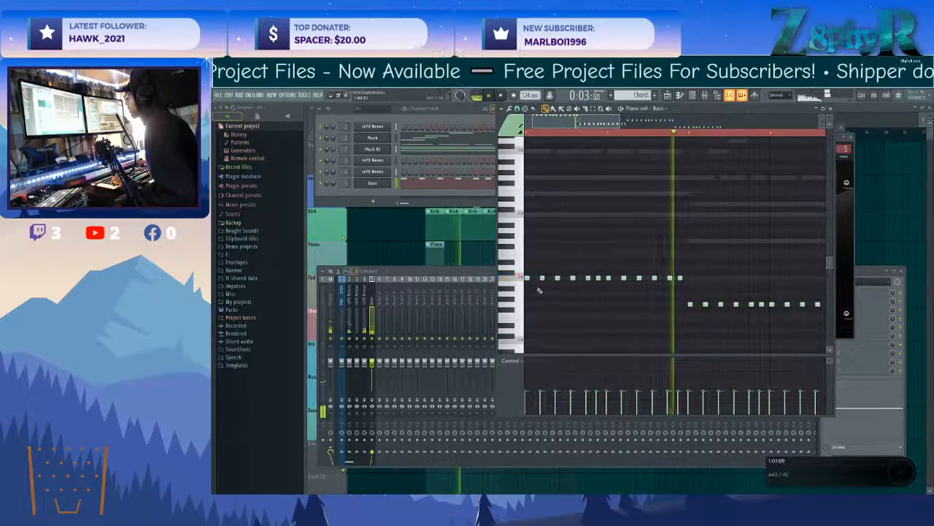
pyautogui.scroll(3, 538, 291)
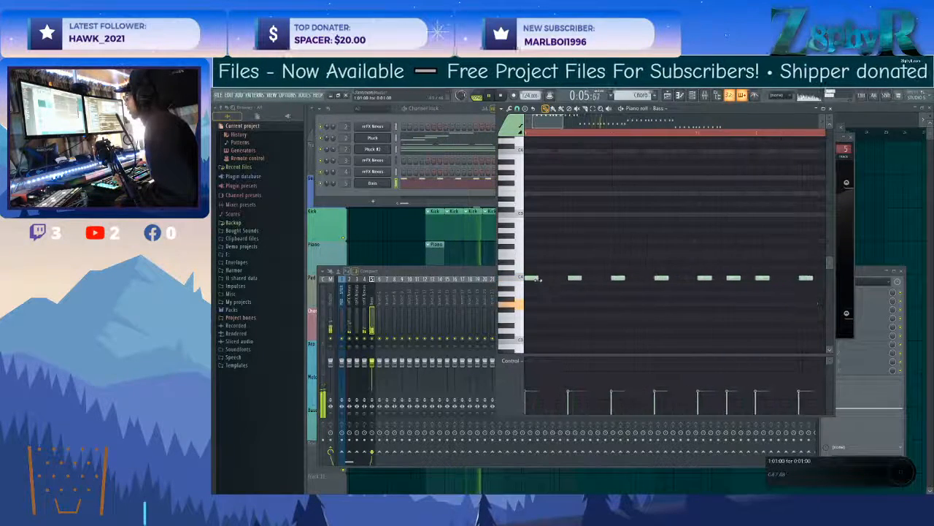
pyautogui.hotkey('ctrl', 'a')
pyautogui.moveTo(539, 278); pyautogui.dragTo(551, 279)
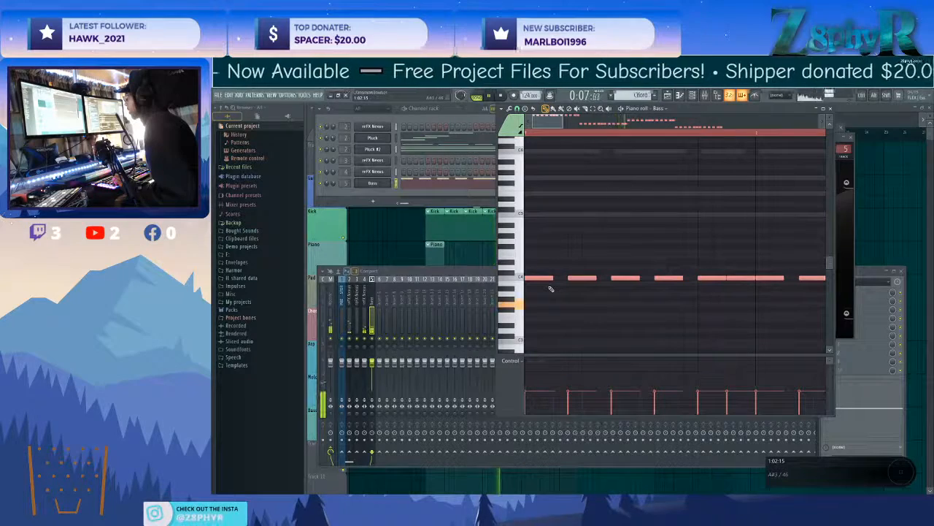
# Transpose the whole bass line up one octave and open the Pluck #2 piano roll.
pyautogui.scroll(-3, 576, 275)
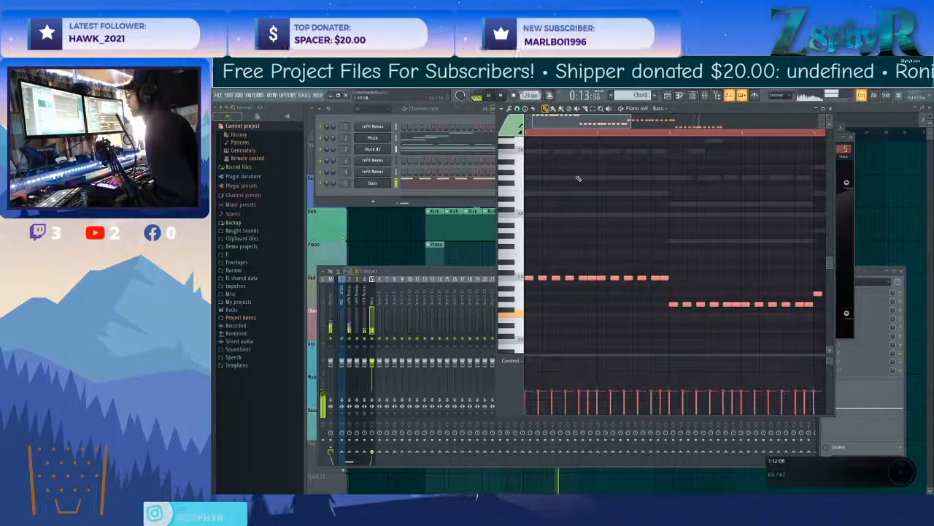
pyautogui.hotkey('ctrl', 'Up')
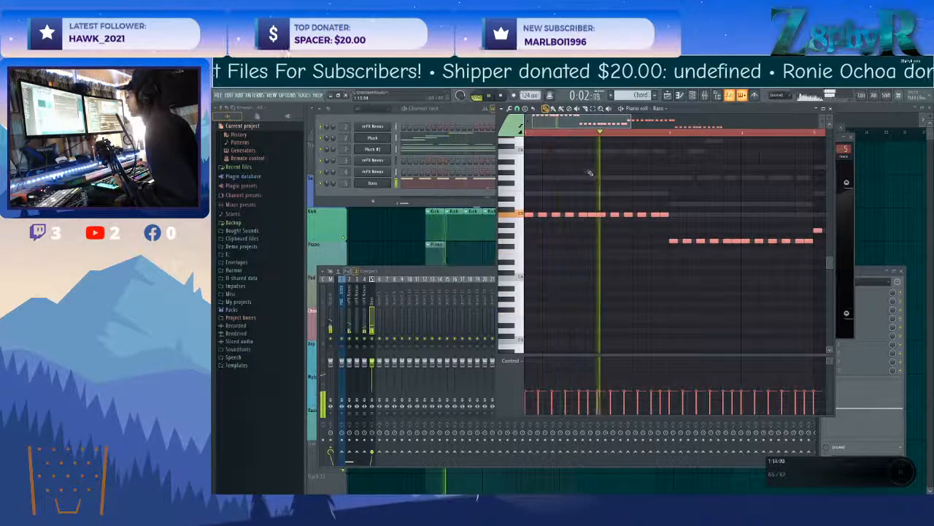
pyautogui.click(412, 151)
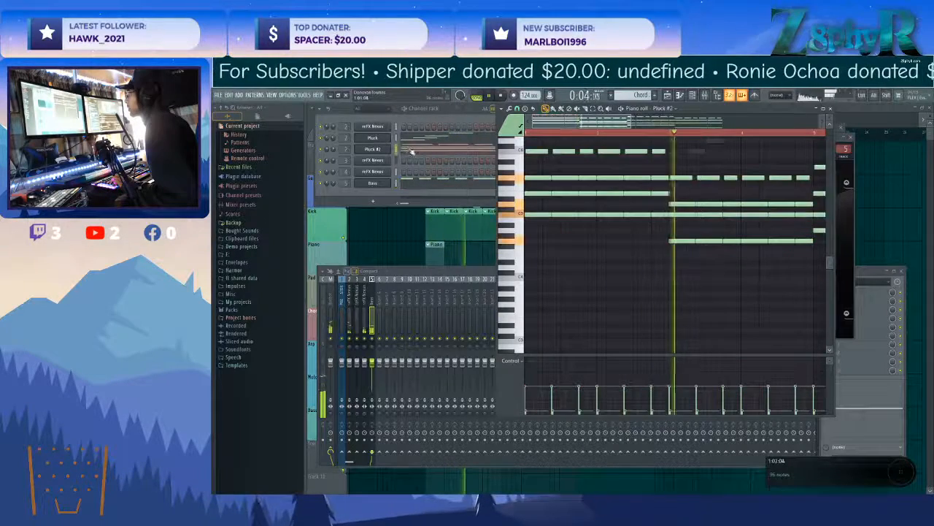
pyautogui.scroll(3, 560, 180)
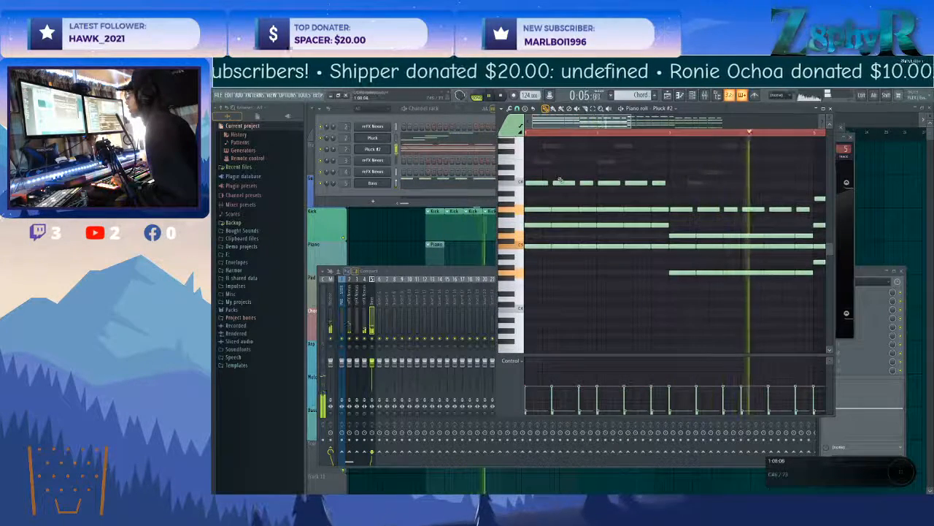
pyautogui.rightClick(562, 183)
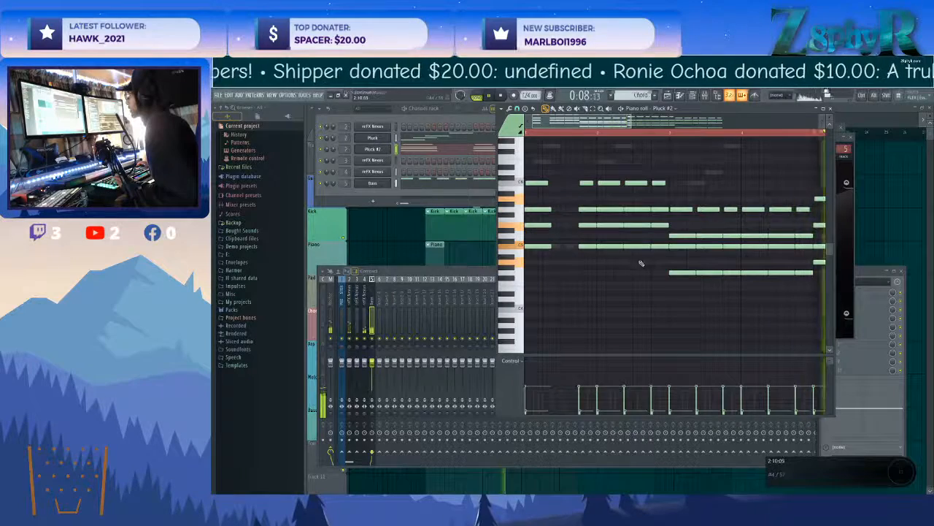
pyautogui.rightClick(707, 241)
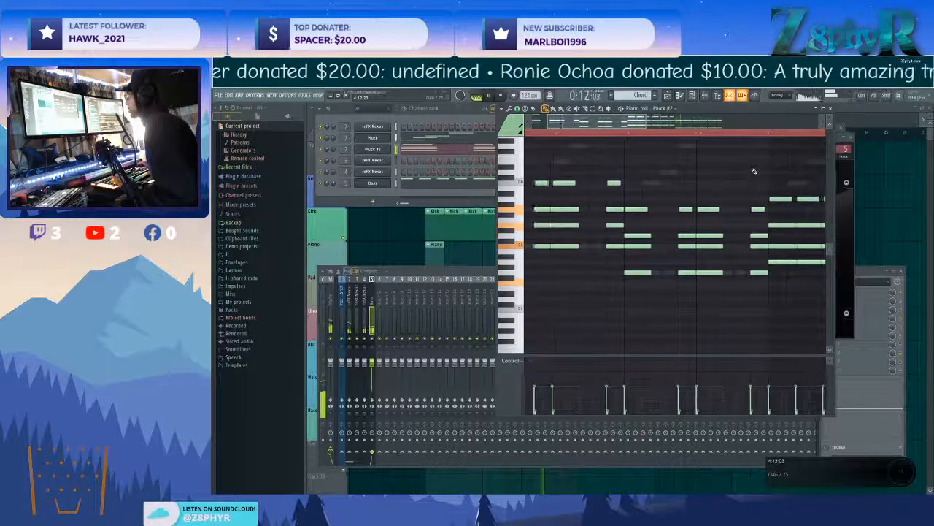
pyautogui.rightClick(719, 198)
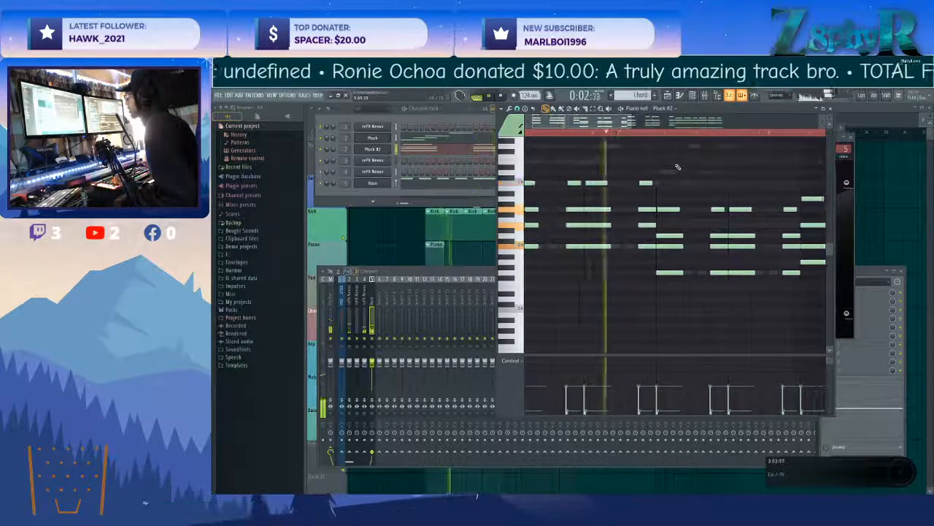
pyautogui.hotkey('ctrl', 'alt', 'z')
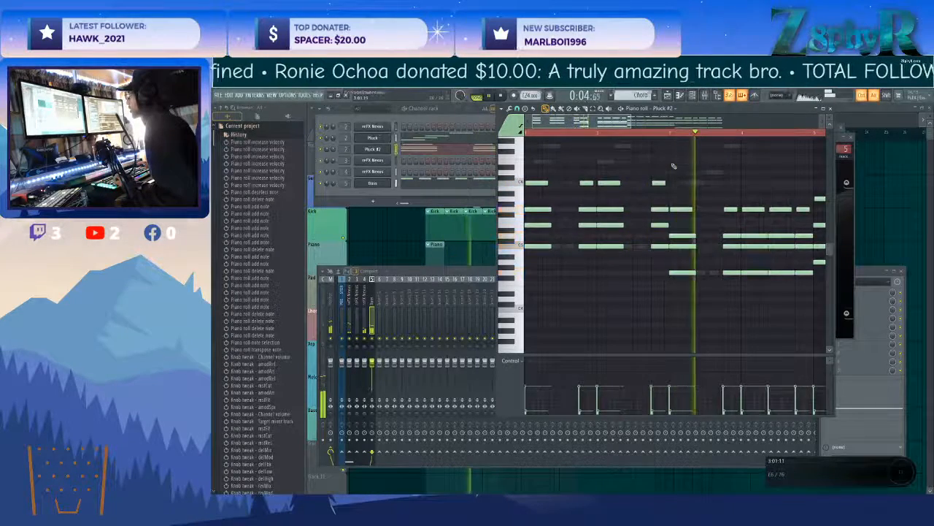
pyautogui.hotkey('ctrl', 'alt', 'z')
pyautogui.hotkey('ctrl', 'alt', 'z')
pyautogui.hotkey('ctrl', 'alt', 'z')
# Select the second chord hit in each of the eight Pluck #2 bars and transpose them up one octave.
pyautogui.moveTo(557, 169); pyautogui.dragTo(572, 252)
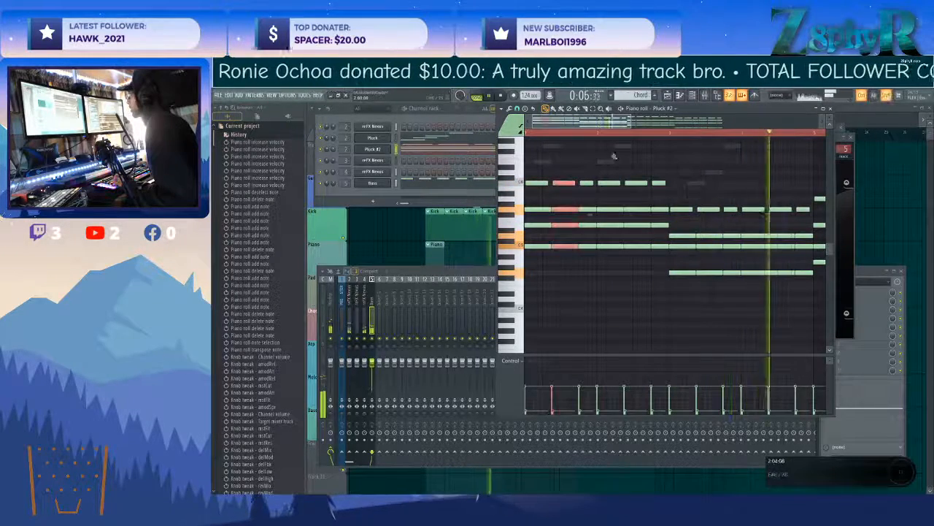
pyautogui.moveTo(634, 174); pyautogui.dragTo(647, 256)
pyautogui.moveTo(704, 181); pyautogui.dragTo(715, 298)
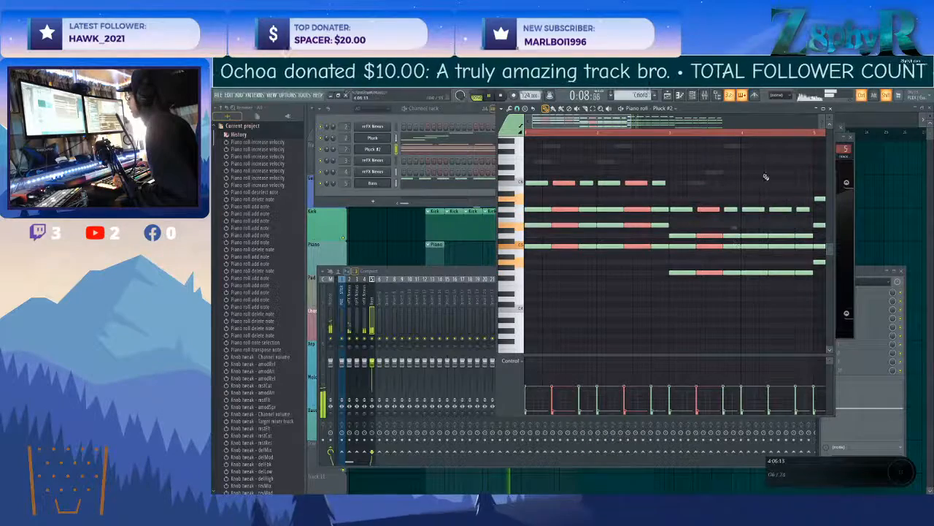
pyautogui.moveTo(774, 179); pyautogui.dragTo(778, 304)
pyautogui.hscroll(4, 765, 300)
pyautogui.moveTo(662, 166); pyautogui.dragTo(684, 273)
pyautogui.moveTo(735, 177); pyautogui.dragTo(754, 294)
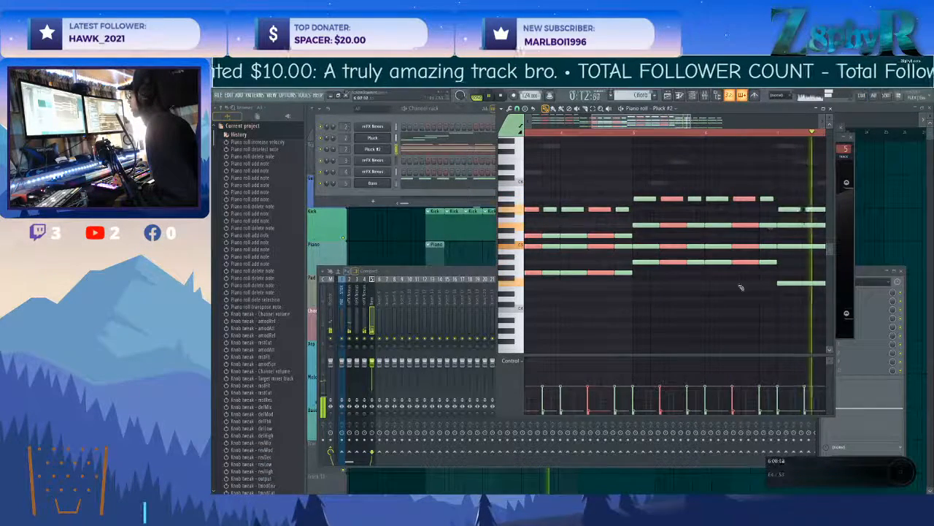
pyautogui.hscroll(4, 741, 287)
pyautogui.moveTo(718, 168); pyautogui.dragTo(735, 312)
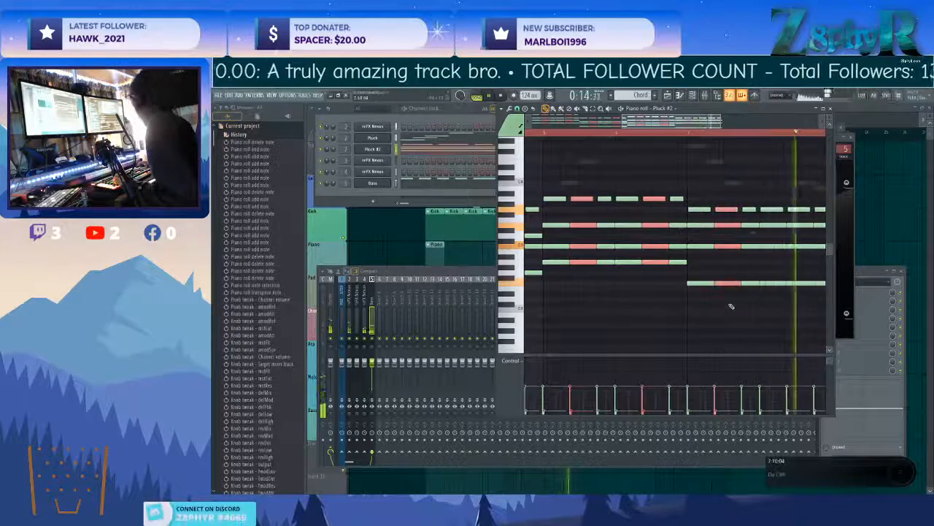
pyautogui.hscroll(3, 730, 298)
pyautogui.moveTo(694, 195); pyautogui.dragTo(687, 312)
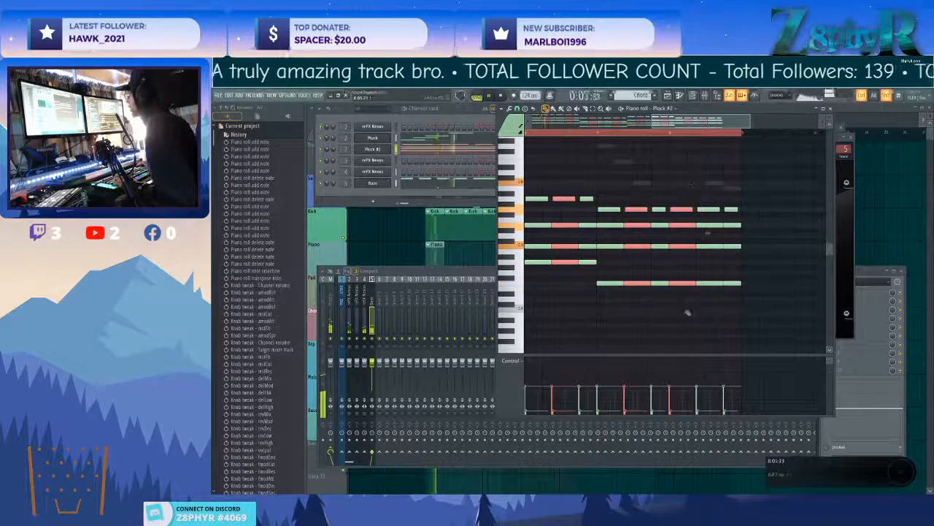
pyautogui.moveTo(660, 209); pyautogui.dragTo(674, 316)
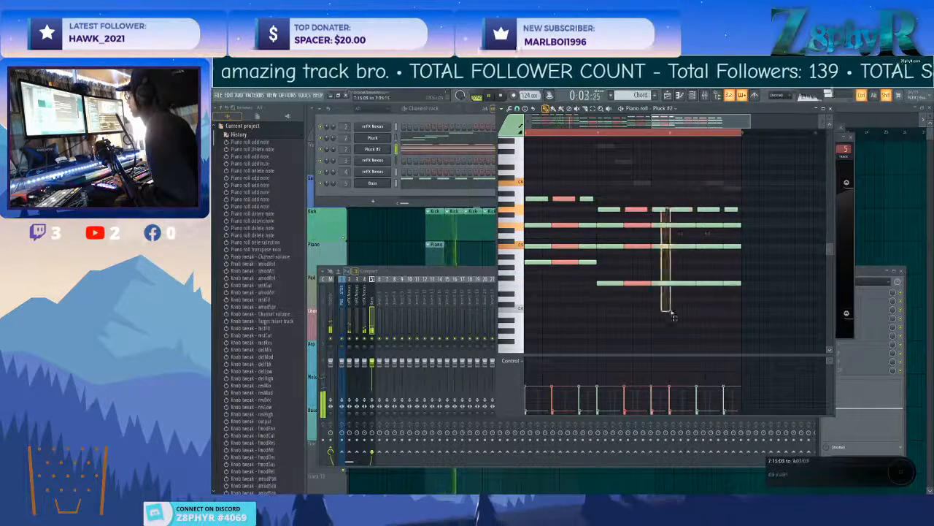
pyautogui.hotkey('ctrl', 'Up')
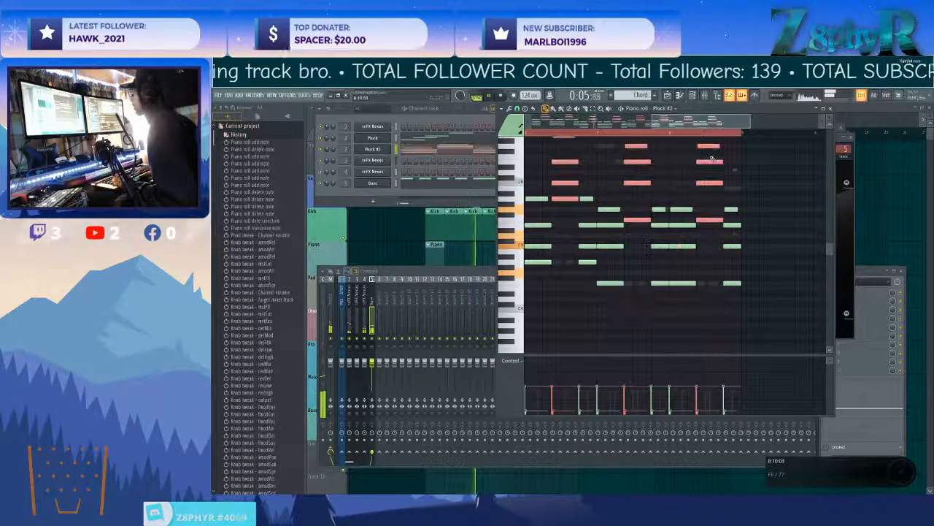
# Delete notes from the short third chord hits in bars 1 to 6 of the Pluck #2 part.
pyautogui.hscroll(-2, 688, 177)
pyautogui.hscroll(-5, 676, 190)
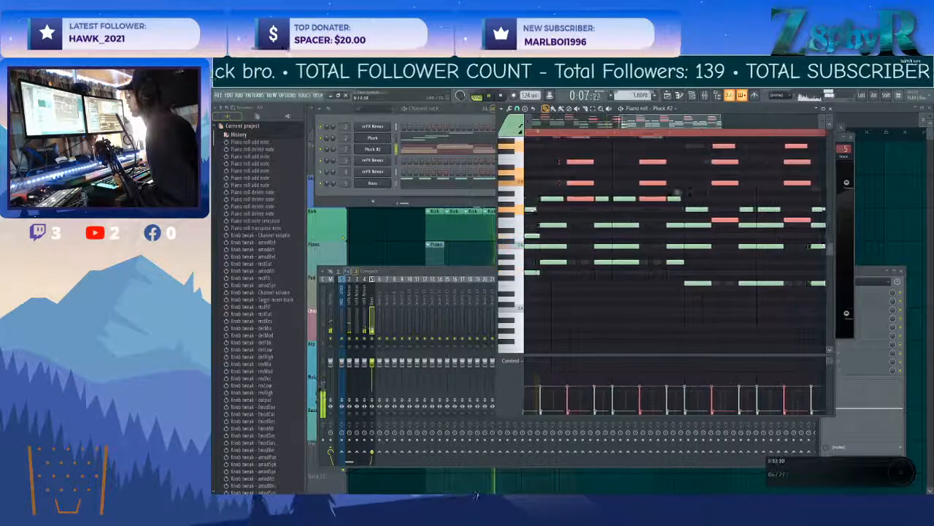
pyautogui.scroll(1, 635, 219)
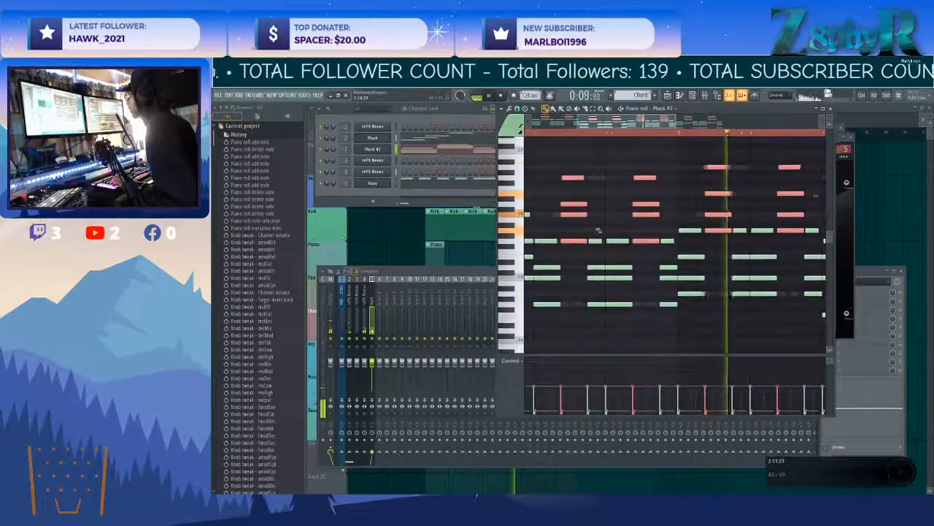
pyautogui.hscroll(-3, 606, 226)
pyautogui.scroll(1, 600, 237)
pyautogui.scroll(-2, 595, 237)
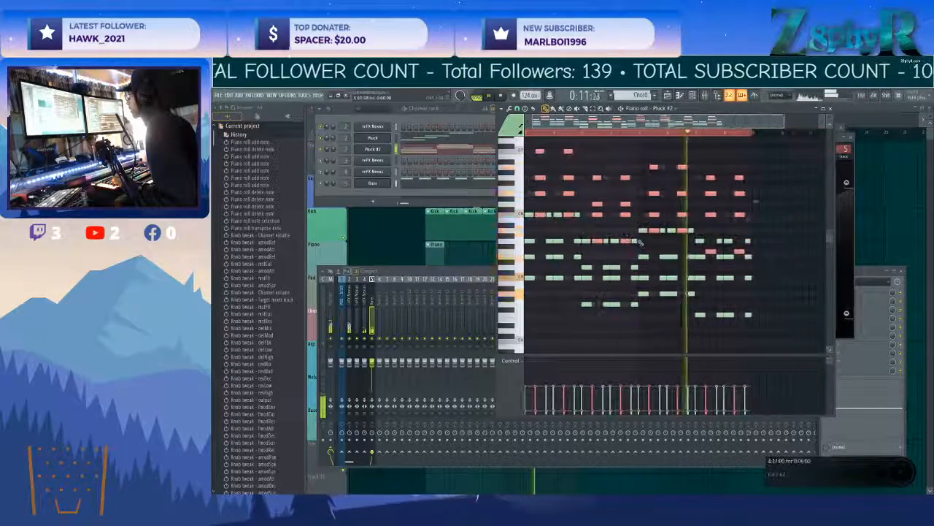
pyautogui.scroll(-1, 643, 237)
pyautogui.scroll(4, 546, 224)
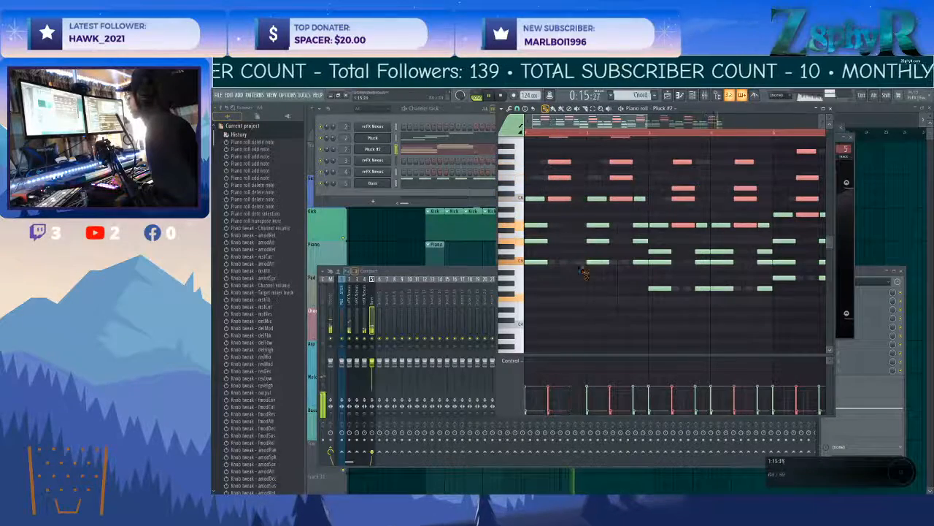
pyautogui.rightClick(639, 198)
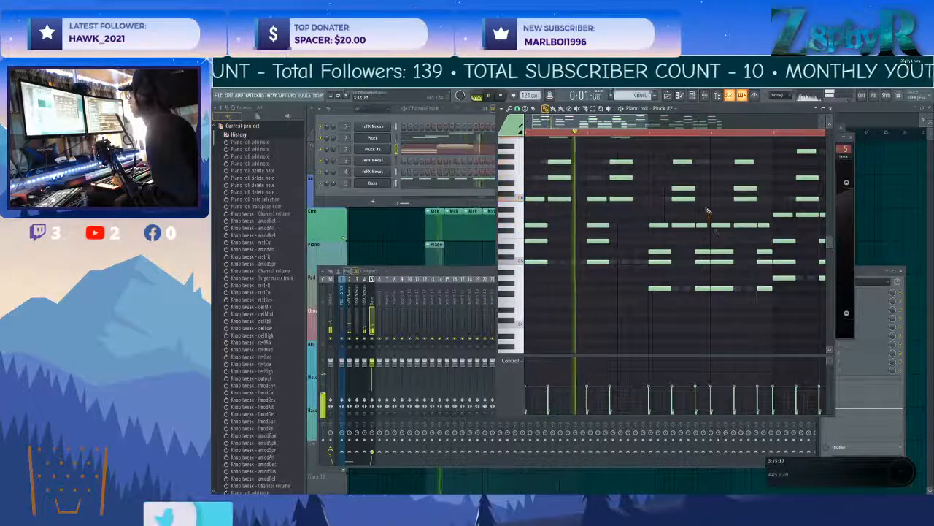
pyautogui.rightClick(705, 251)
pyautogui.rightClick(701, 225)
pyautogui.rightClick(763, 225)
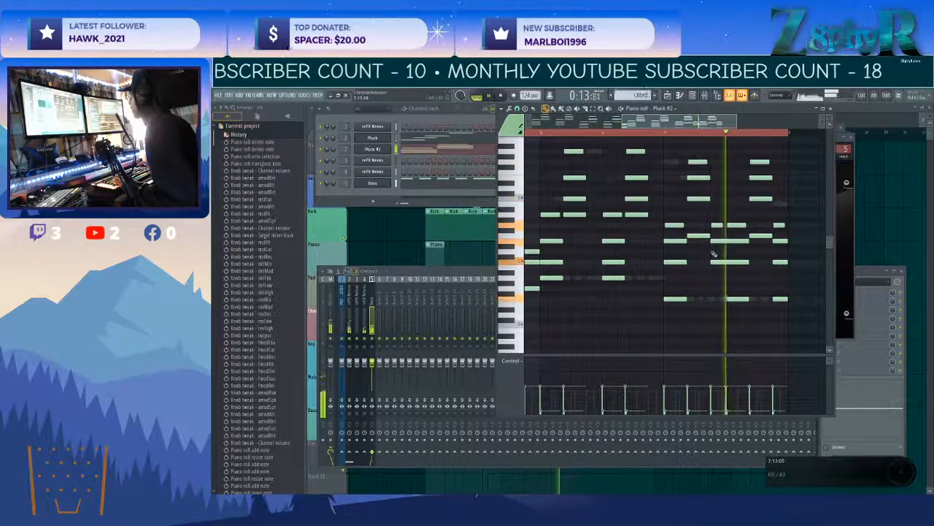
# Delete the F4 note from bar 8's first and last chords and raise the first chord's C5 note to D5.
pyautogui.rightClick(736, 298)
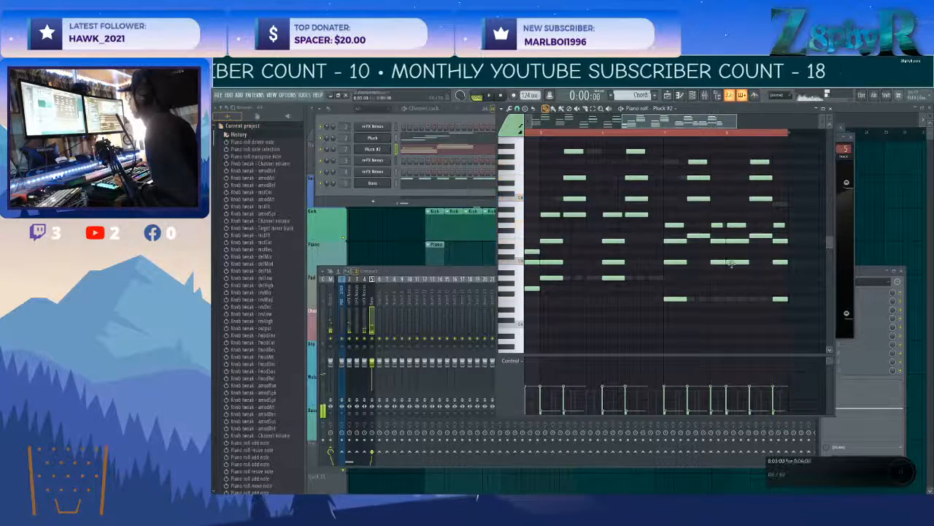
pyautogui.click(734, 263)
pyautogui.moveTo(733, 261); pyautogui.dragTo(737, 256)
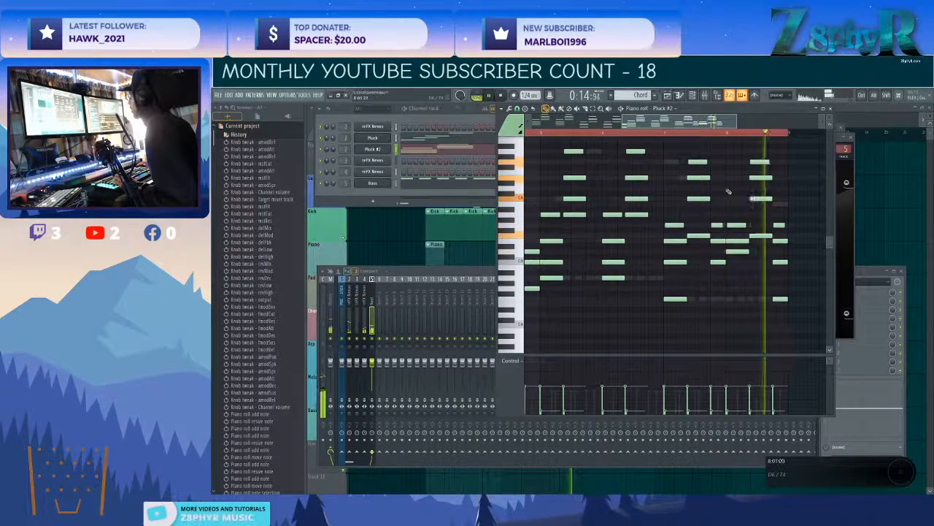
pyautogui.rightClick(781, 298)
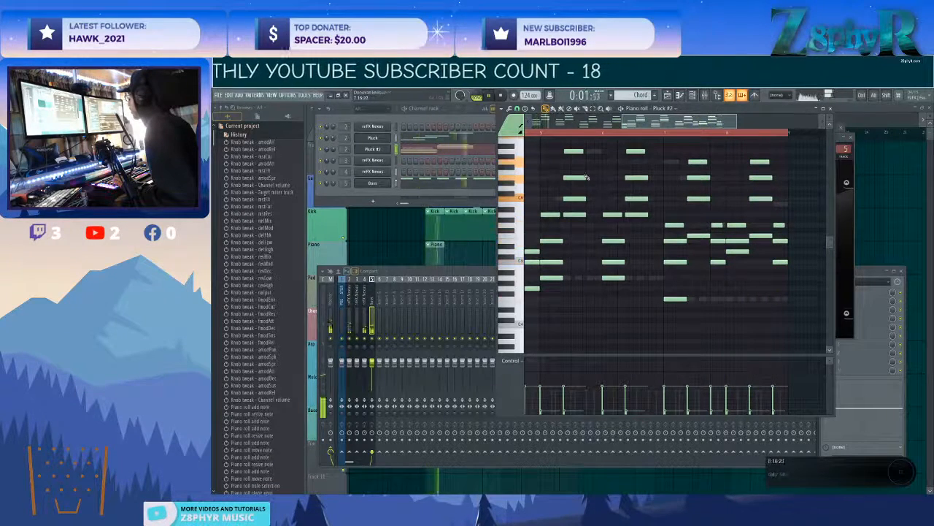
# Lower the volume of the Pluck #2 channel.
pyautogui.moveTo(333, 149); pyautogui.dragTo(332, 154)
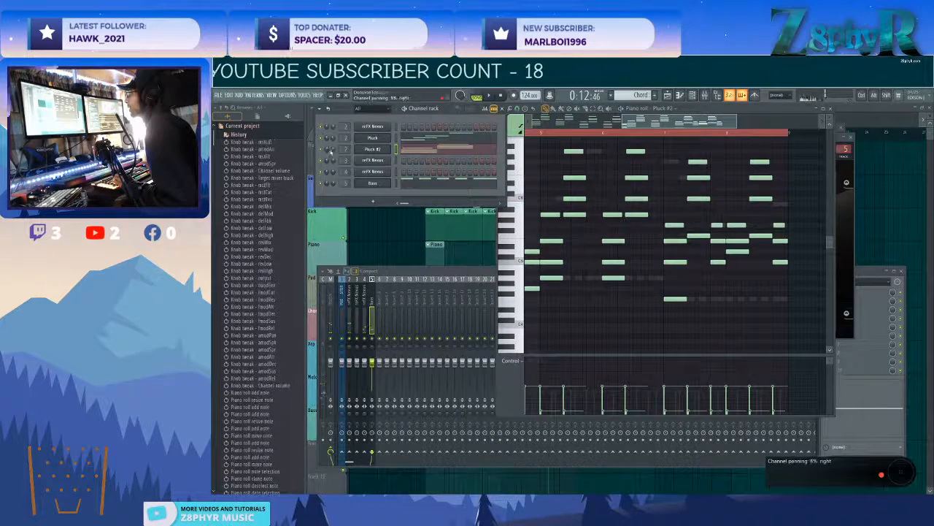
pyautogui.click(742, 99)
# Rename the first playlist track Sidechain and colour it purple.
pyautogui.press('F5')
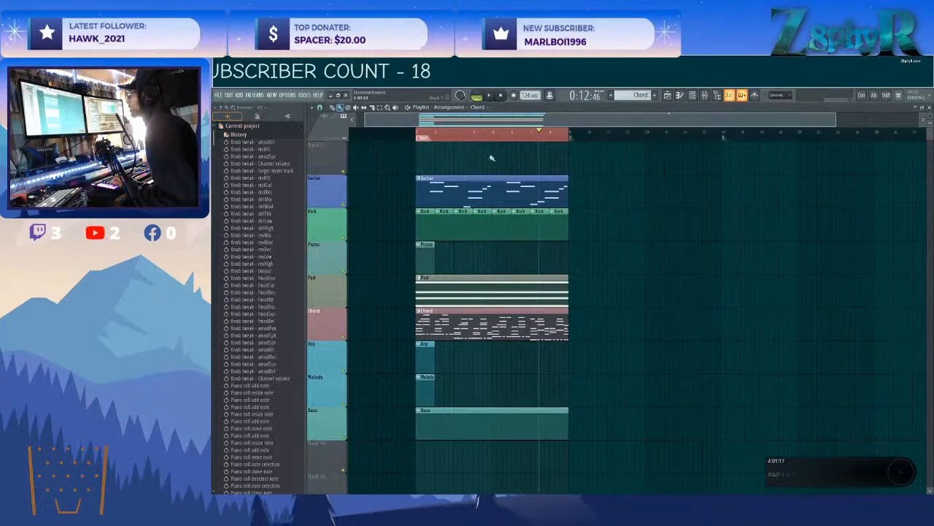
pyautogui.rightClick(345, 151)
pyautogui.click(357, 143)
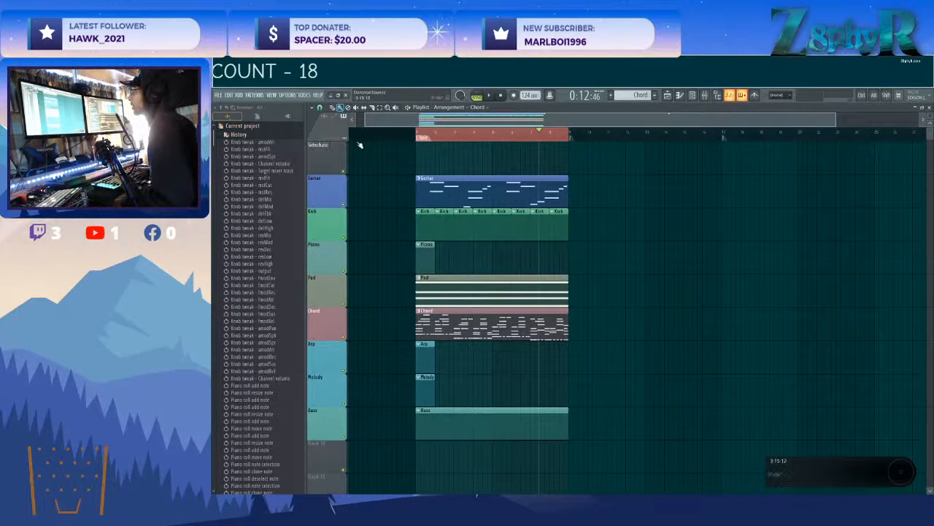
pyautogui.rightClick(313, 154)
pyautogui.click(330, 146)
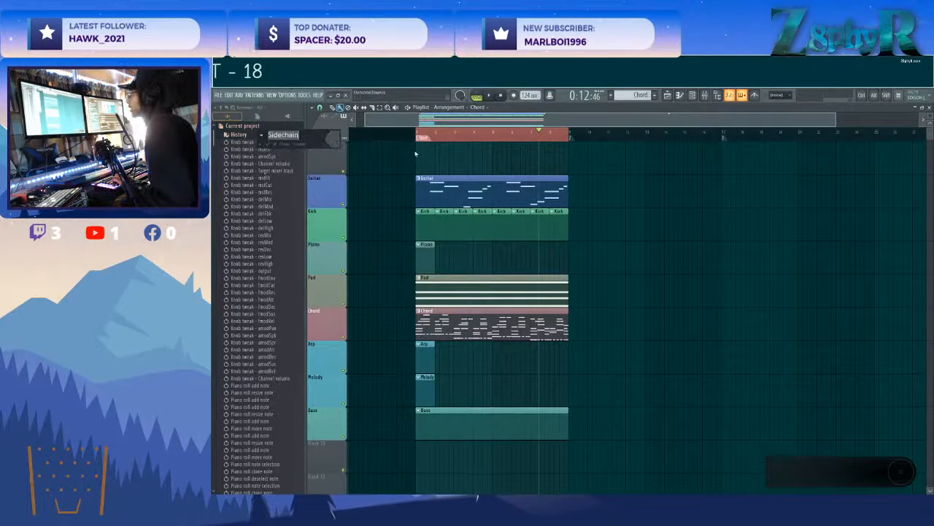
pyautogui.click(334, 139)
pyautogui.click(450, 321)
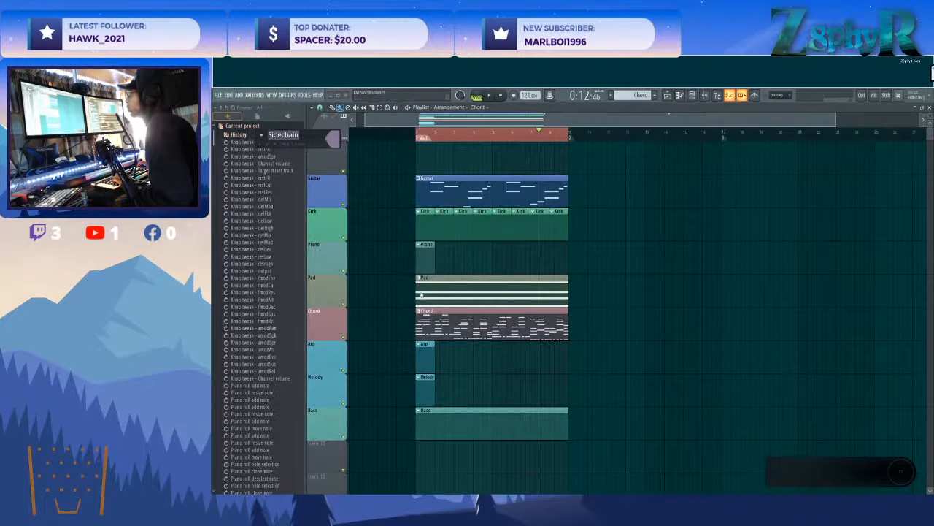
pyautogui.press('Return')
pyautogui.click(692, 95)
pyautogui.click(693, 96)
pyautogui.click(692, 95)
pyautogui.click(368, 202)
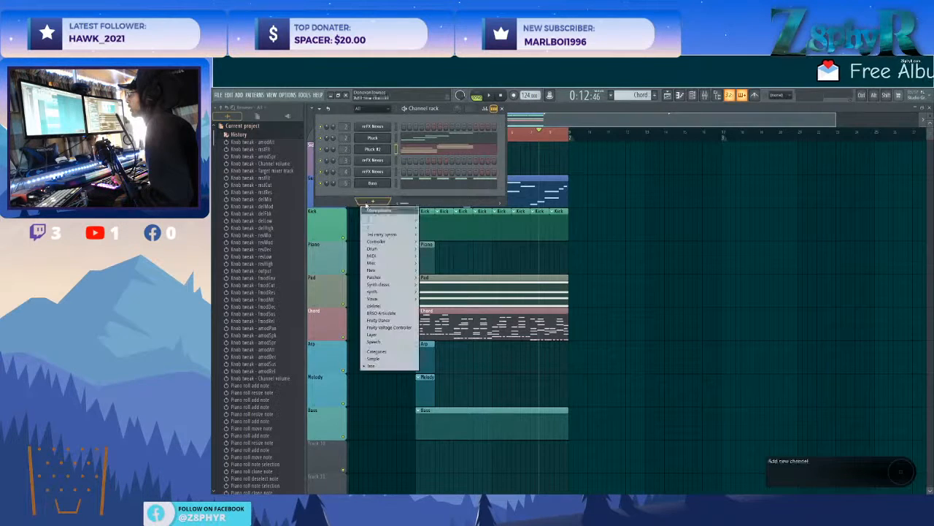
pyautogui.moveTo(372, 221)
pyautogui.click(336, 200)
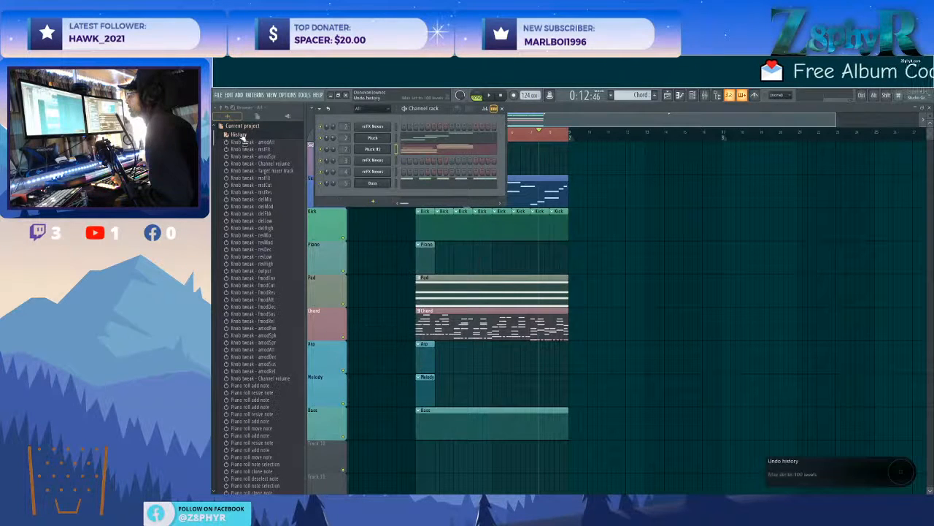
# Collapse the project history in the browser and expand the Kicks folder of the Drums (ModeAudio) pack.
pyautogui.click(239, 134)
pyautogui.click(241, 126)
pyautogui.click(230, 277)
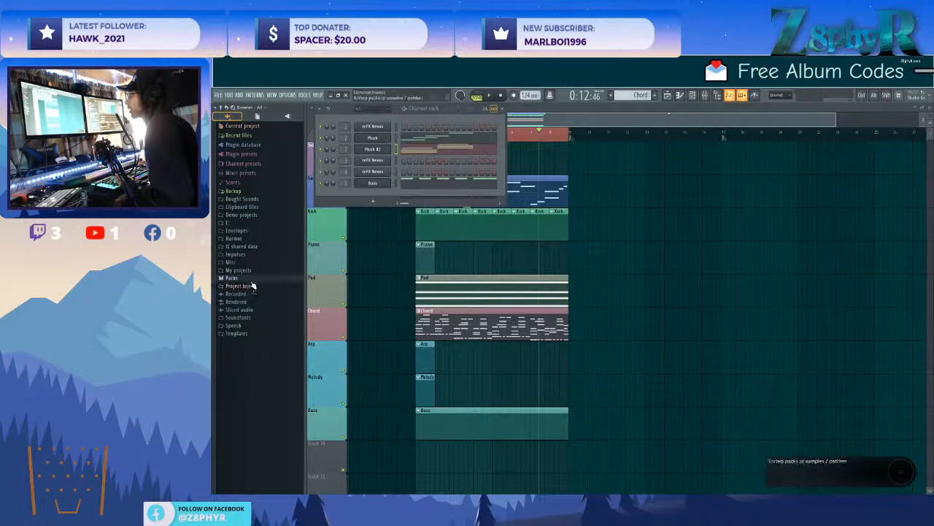
pyautogui.click(237, 285)
pyautogui.click(251, 293)
pyautogui.click(249, 287)
pyautogui.click(252, 294)
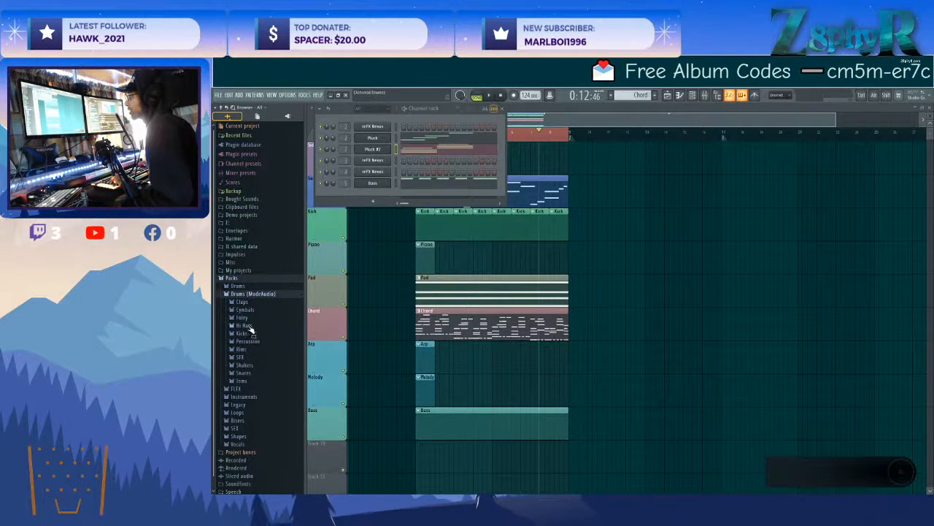
pyautogui.click(242, 332)
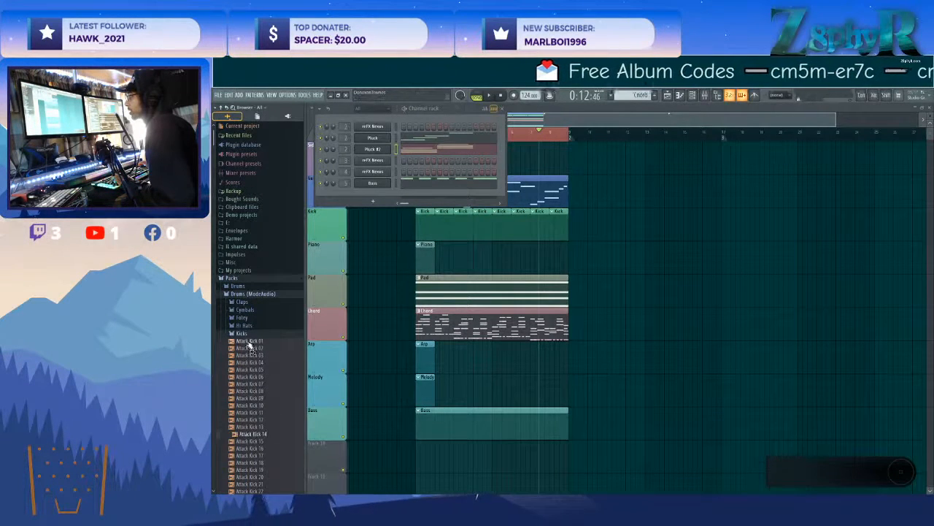
# Audition the Attack Kick samples in the Kicks folder, including Attack Kick 12.
pyautogui.scroll(-6, 252, 349)
pyautogui.click(253, 345)
pyautogui.scroll(4, 253, 346)
pyautogui.click(252, 345)
pyautogui.scroll(1, 253, 349)
# Rename the first unused mixer insert, just after the Bass track, as Sidechain.
pyautogui.press('F6')
pyautogui.press('F9')
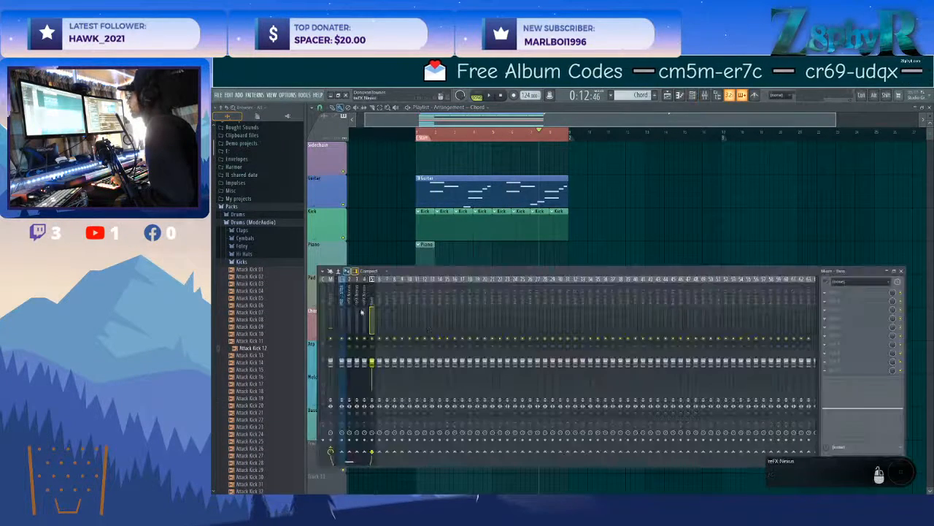
pyautogui.rightClick(382, 304)
pyautogui.click(414, 285)
pyautogui.write('Sidechain')
pyautogui.press('Return')
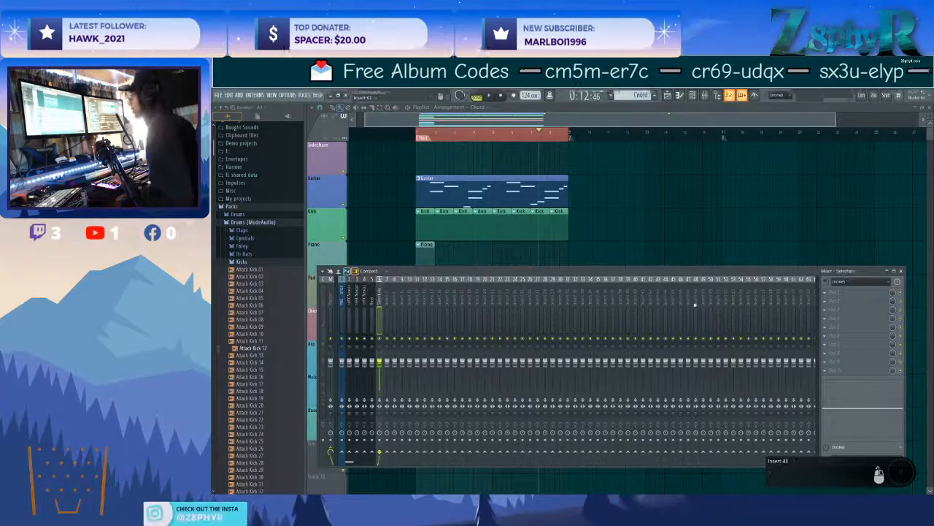
# Move the Sidechain mixer track to insert 13 and colour it orange.
pyautogui.click(389, 294)
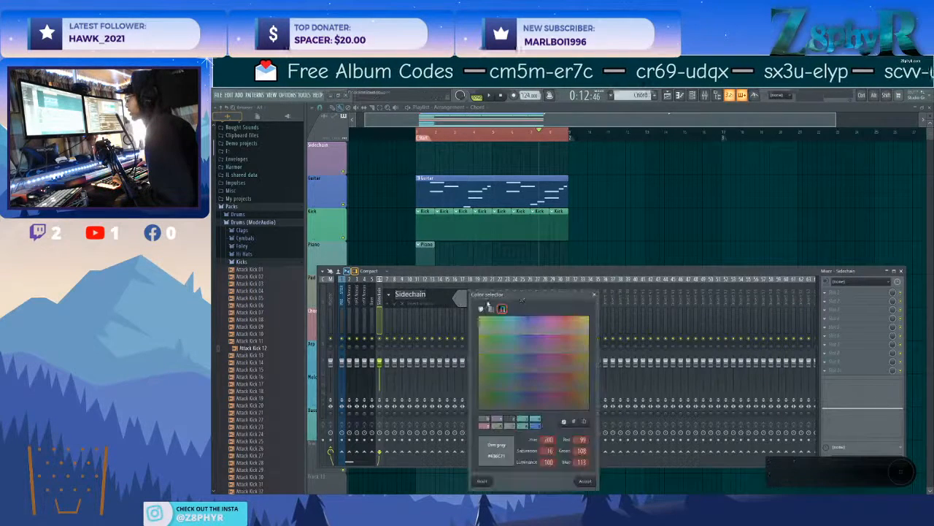
pyautogui.click(586, 481)
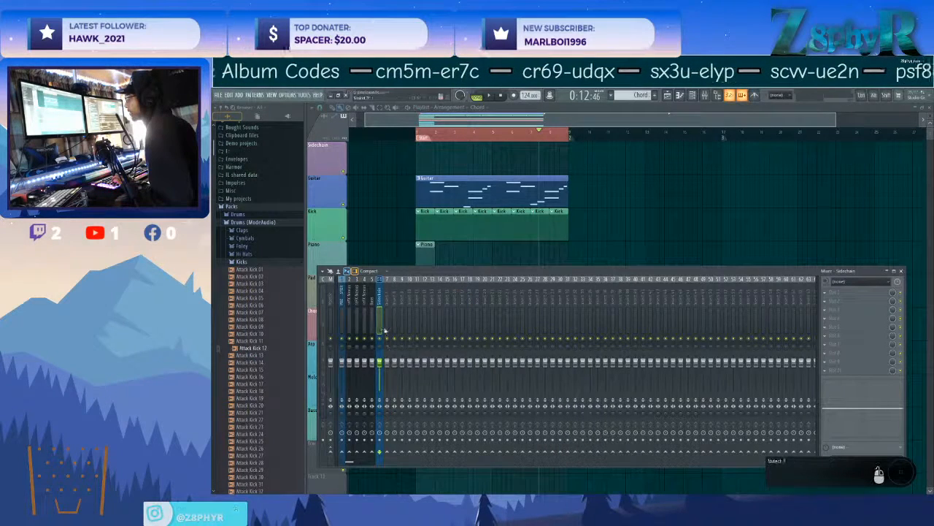
pyautogui.doubleClick(431, 298)
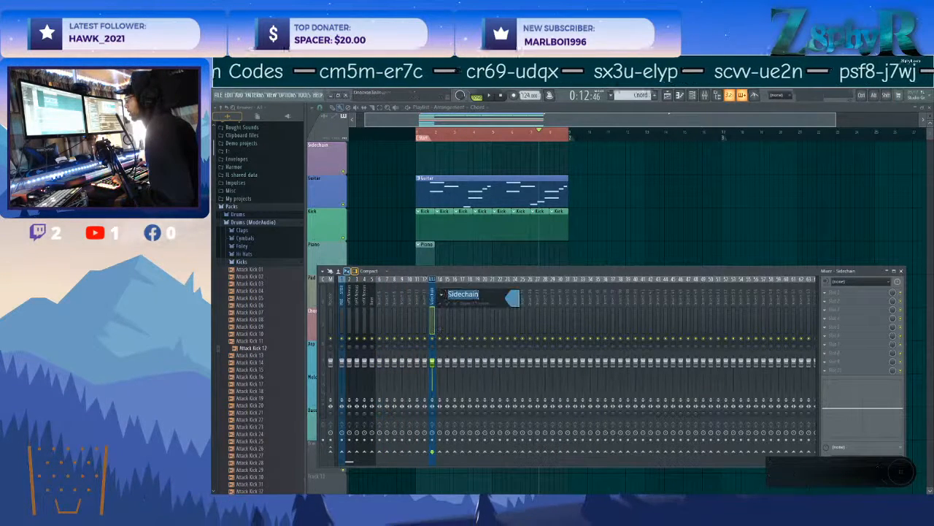
pyautogui.click(512, 300)
pyautogui.click(636, 482)
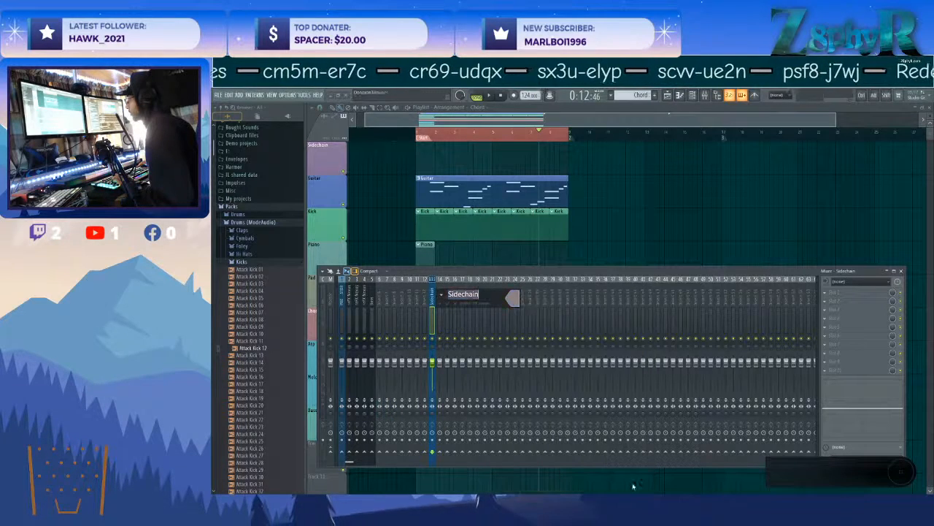
pyautogui.click(511, 298)
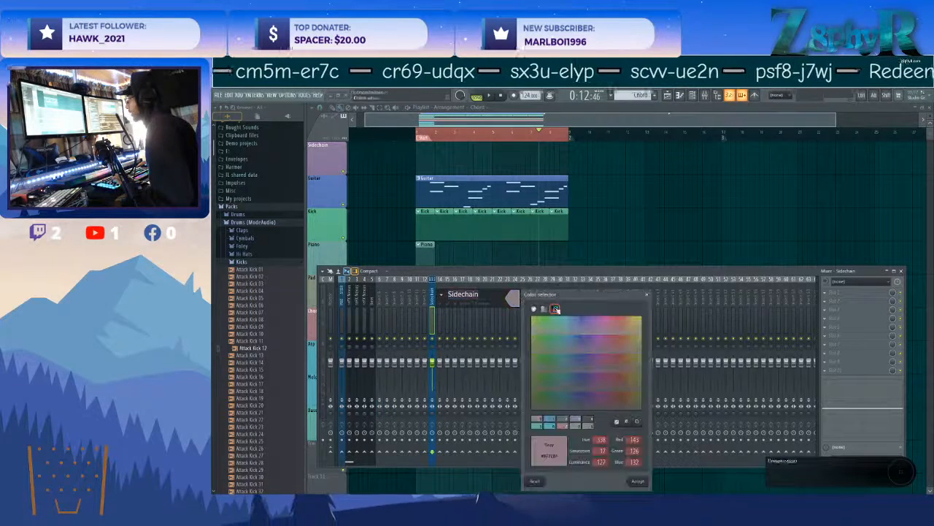
pyautogui.click(640, 482)
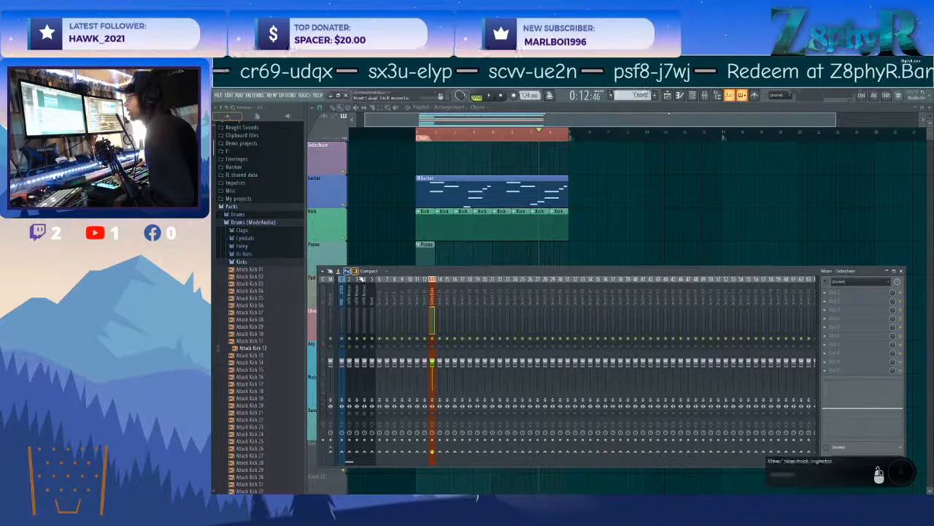
pyautogui.moveTo(472, 273); pyautogui.dragTo(502, 264)
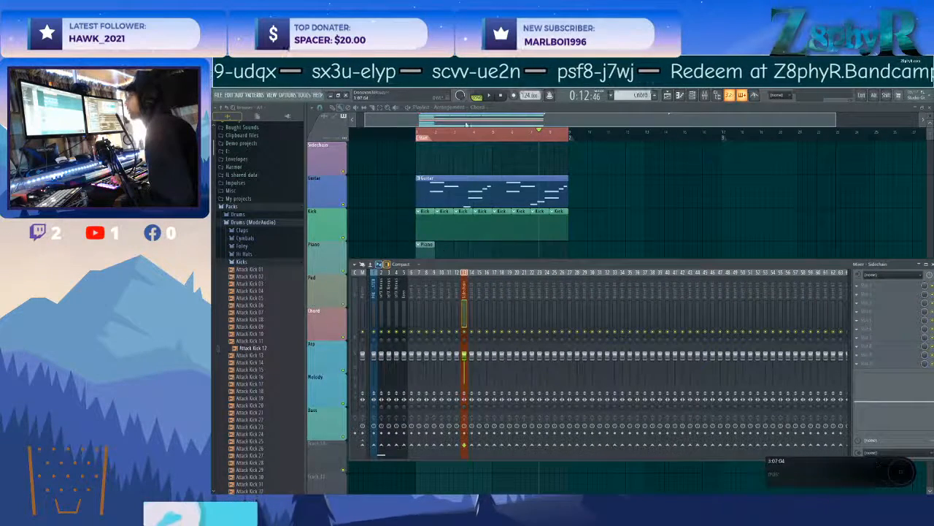
# Add a 3x Osc channel to the channel rack, name it Ghost Kick and colour it purple.
pyautogui.press('F6')
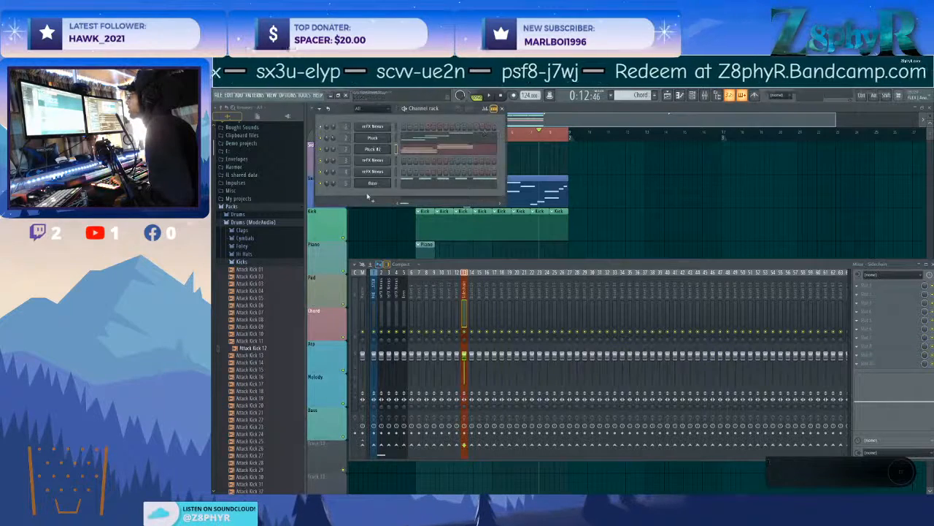
pyautogui.click(374, 201)
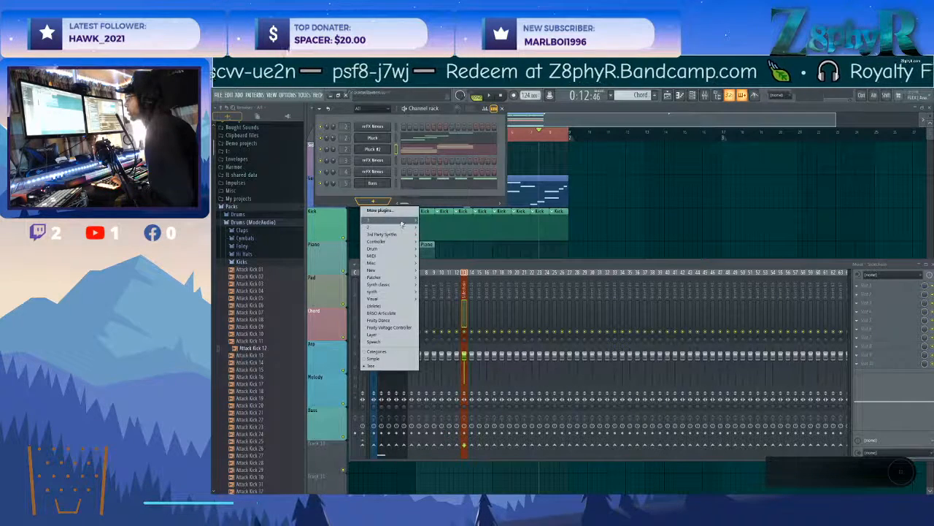
pyautogui.moveTo(418, 220)
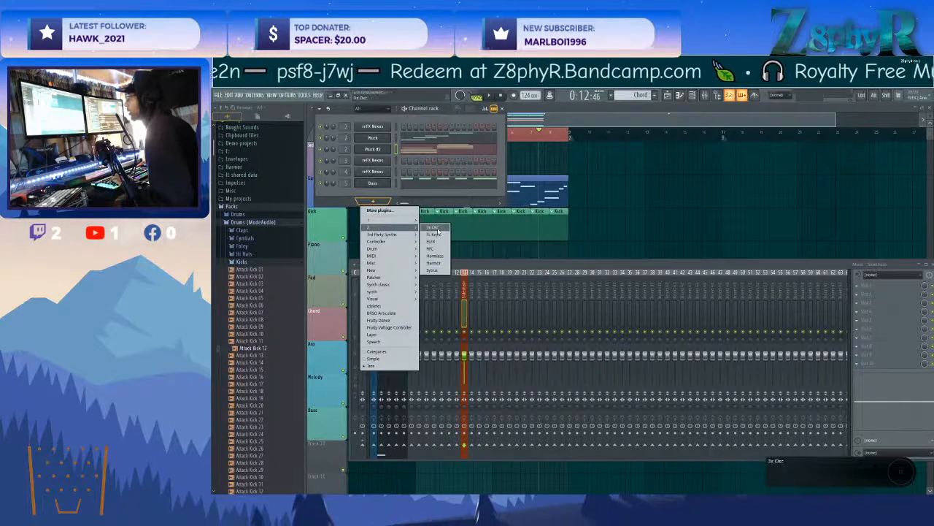
pyautogui.click(436, 229)
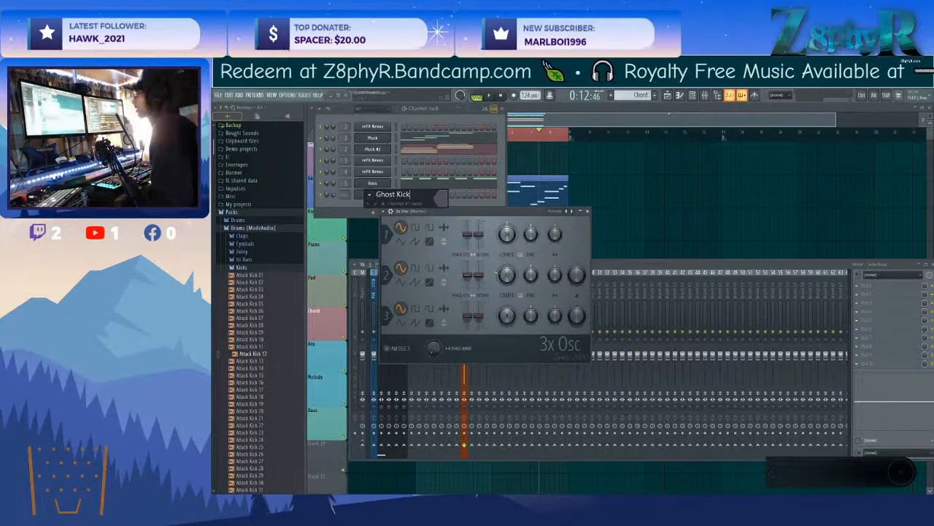
pyautogui.click(444, 198)
pyautogui.click(571, 383)
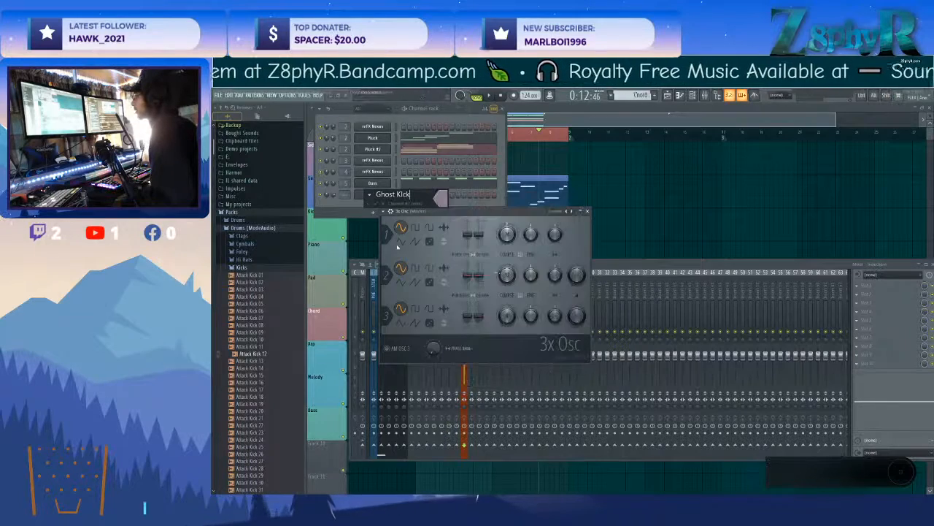
pyautogui.click(376, 205)
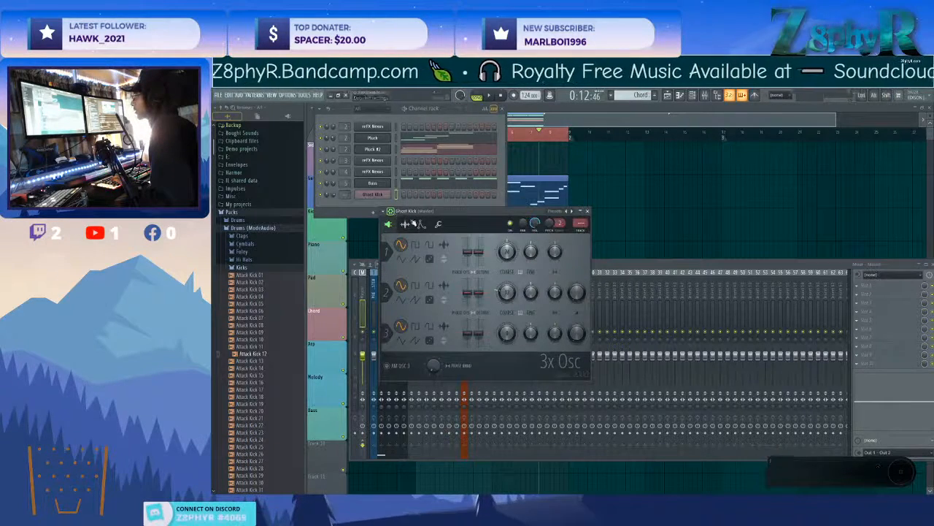
# Enable the Ghost Kick's volume envelope and shape it short, with the sustain level at about 12%.
pyautogui.click(421, 224)
pyautogui.click(387, 252)
pyautogui.moveTo(416, 296); pyautogui.dragTo(417, 285)
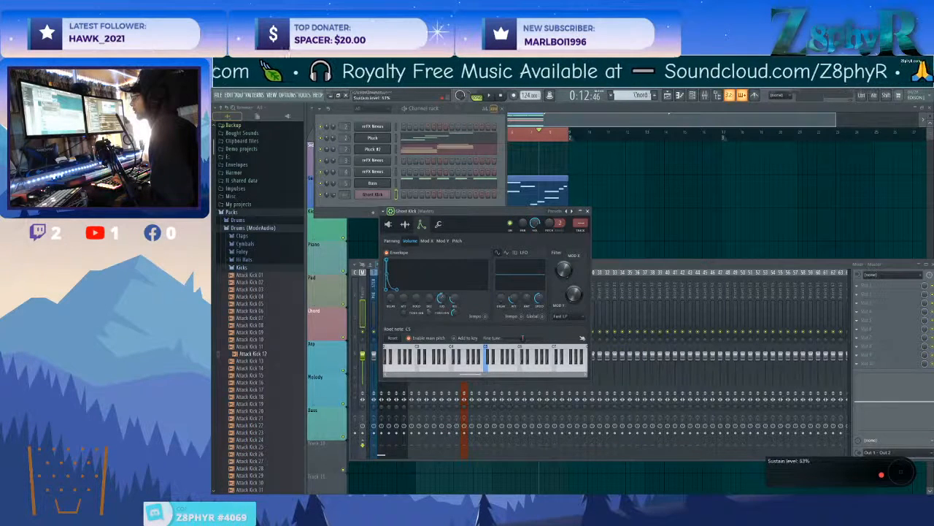
pyautogui.moveTo(441, 298); pyautogui.dragTo(441, 303)
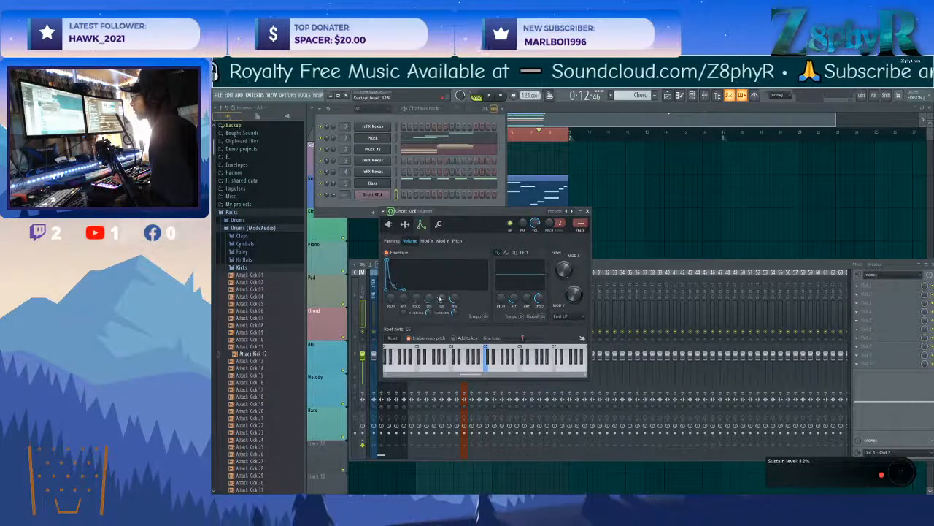
# Route the Ghost Kick channel to the Sidechain mixer track on insert 13.
pyautogui.click(634, 264)
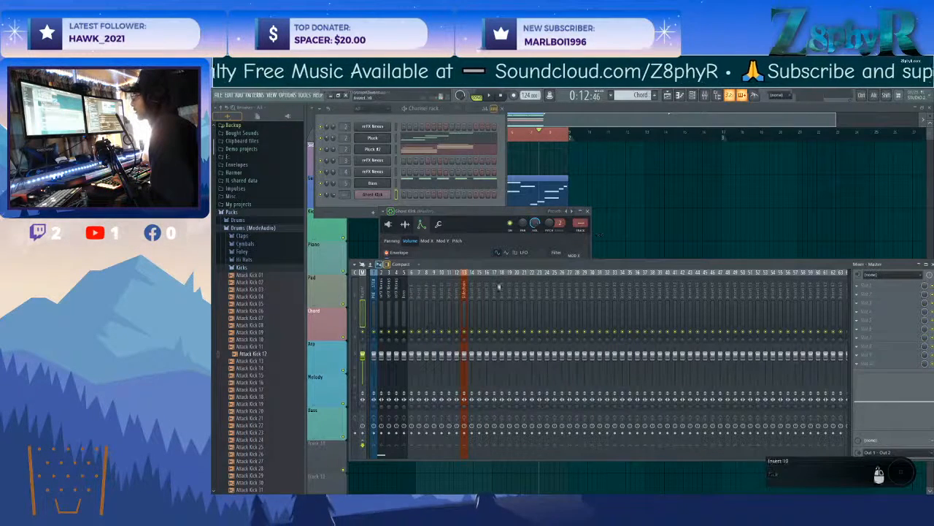
pyautogui.rightClick(466, 276)
pyautogui.moveTo(511, 347)
pyautogui.click(556, 349)
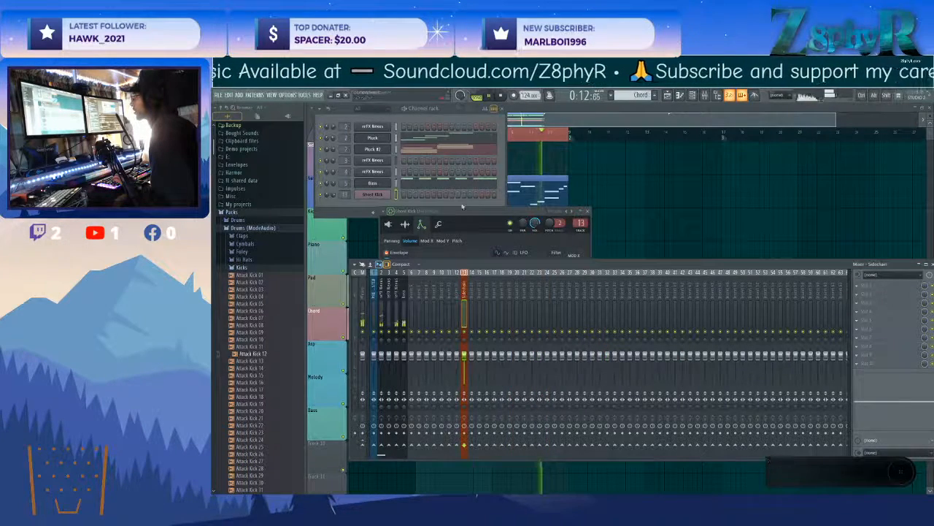
# Create a new pattern named Sidechain and fill the Sidechain playlist track with it over the same range as the Kick clips.
pyautogui.click(592, 118)
pyautogui.click(655, 95)
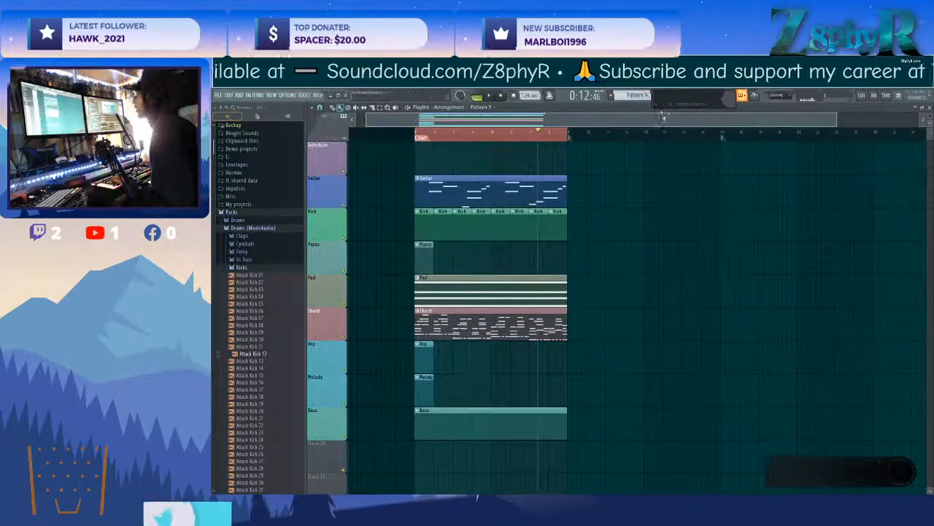
pyautogui.press('Return')
pyautogui.moveTo(426, 156)
pyautogui.mouseDown()
pyautogui.moveTo(495, 160)
pyautogui.moveTo(398, 159)
pyautogui.mouseUp()
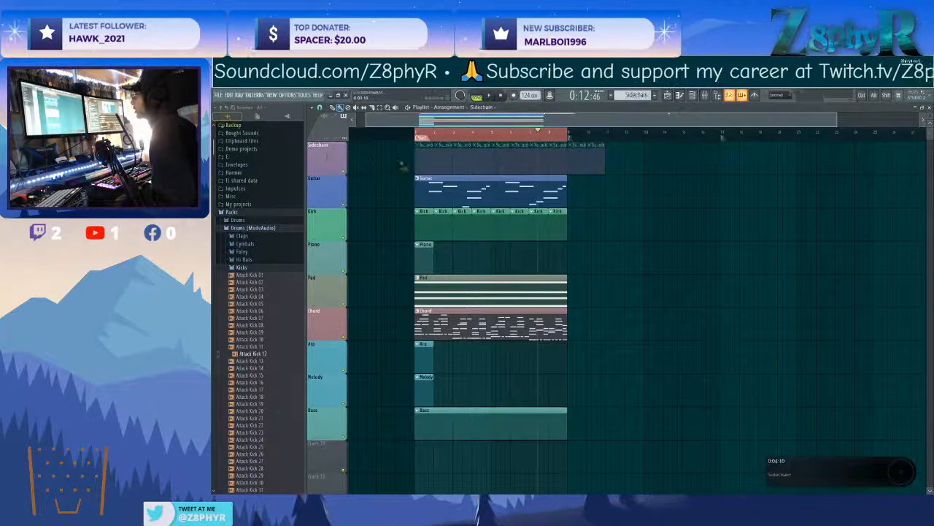
pyautogui.rightClick(417, 165)
pyautogui.moveTo(565, 160); pyautogui.dragTo(412, 157)
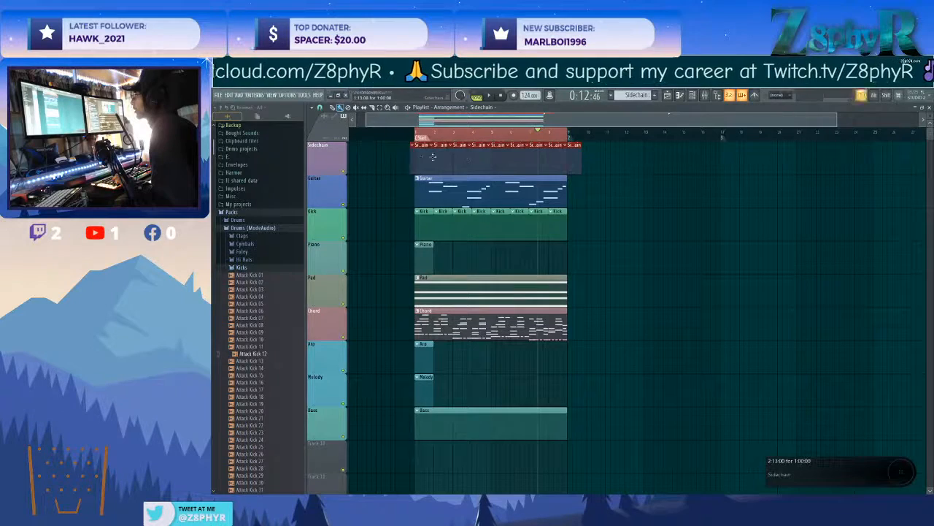
# Fill every fourth step of the Ghost Kick channel in the Sidechain pattern and play the arrangement.
pyautogui.press('F6')
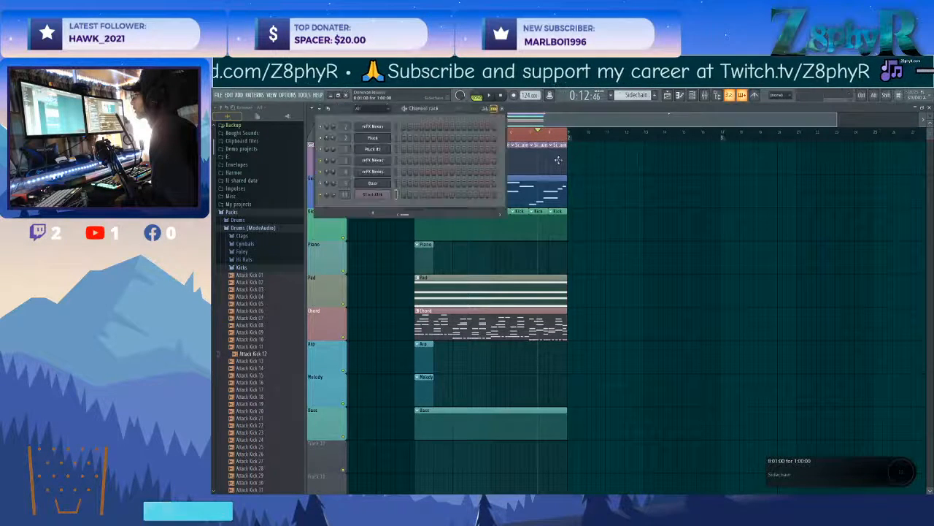
pyautogui.rightClick(387, 192)
pyautogui.click(478, 226)
pyautogui.press('F6')
pyautogui.press('space')
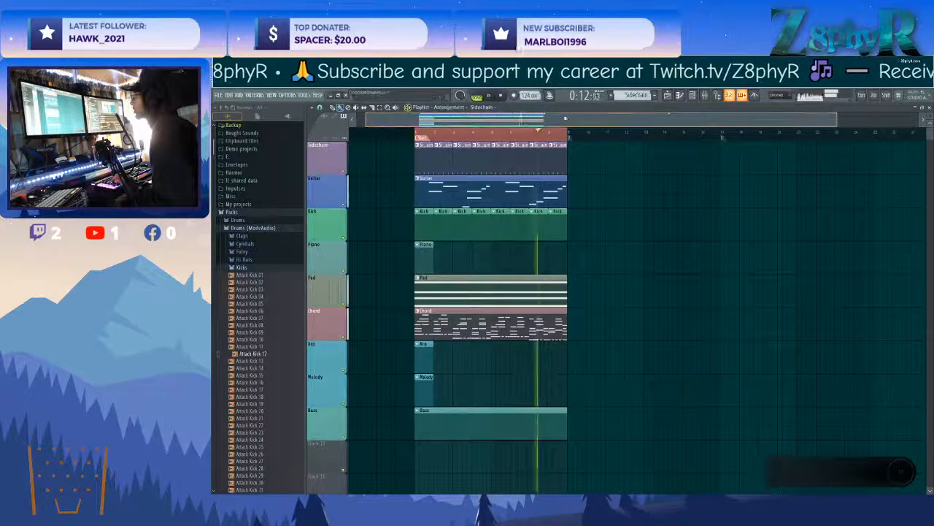
# Show the mixer during playback and switch its level meters to the waveform view.
pyautogui.click(705, 95)
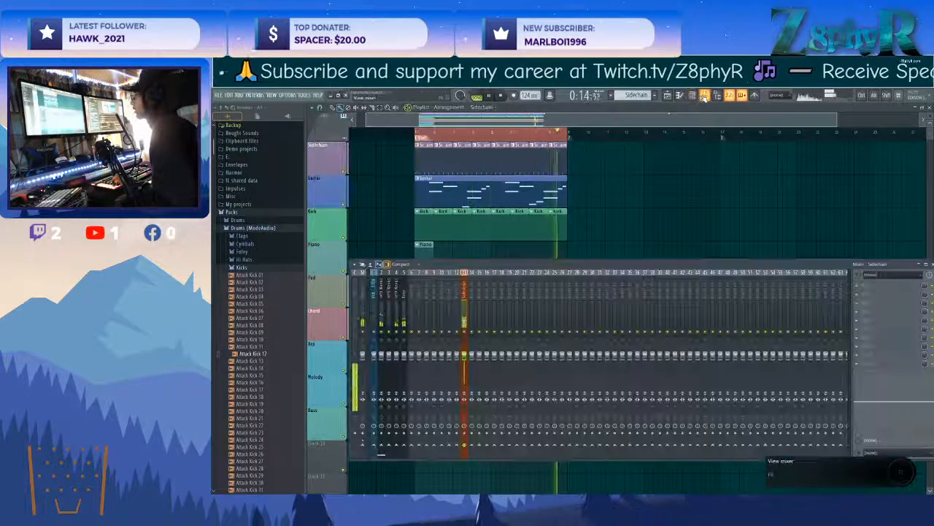
pyautogui.click(379, 264)
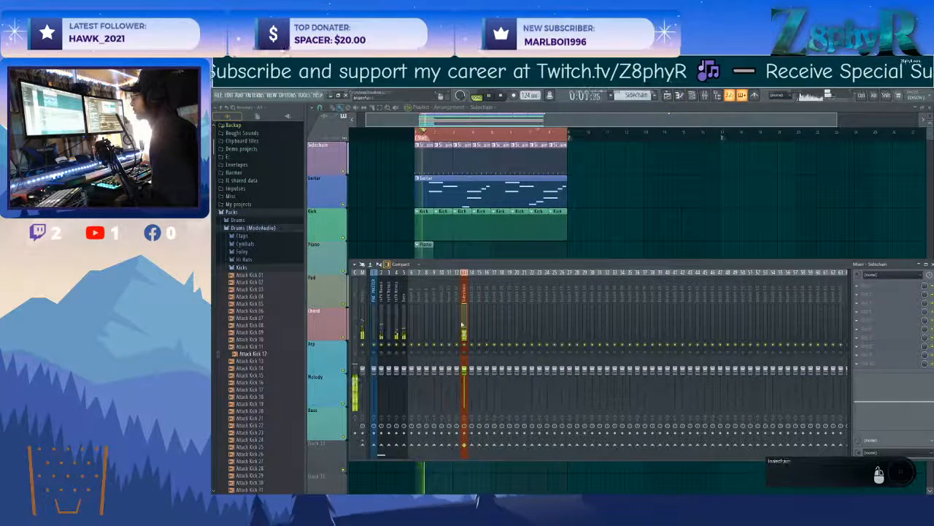
pyautogui.click(379, 264)
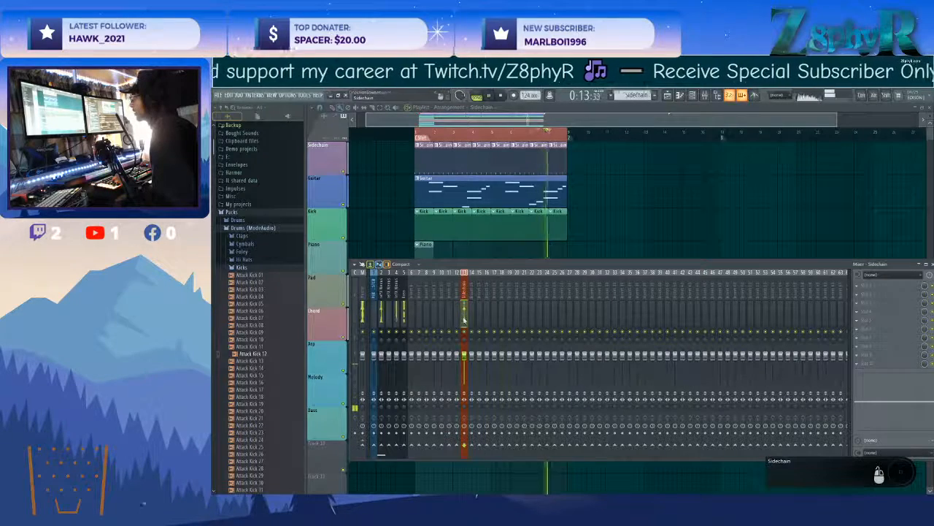
pyautogui.moveTo(454, 264); pyautogui.dragTo(450, 259)
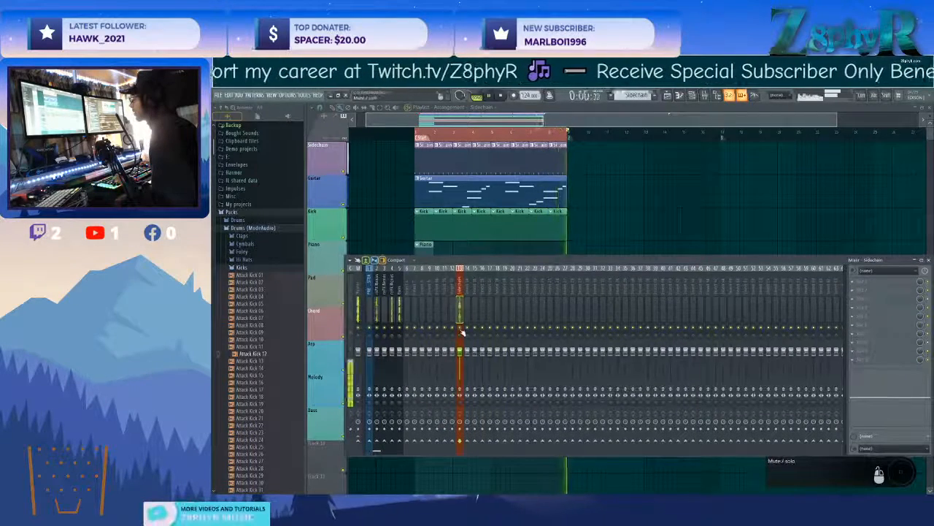
# Refine the Ghost Kick's volume envelope during playback, lowering the sustain and setting the decay time to about 31%, then stop playback.
pyautogui.press('F6')
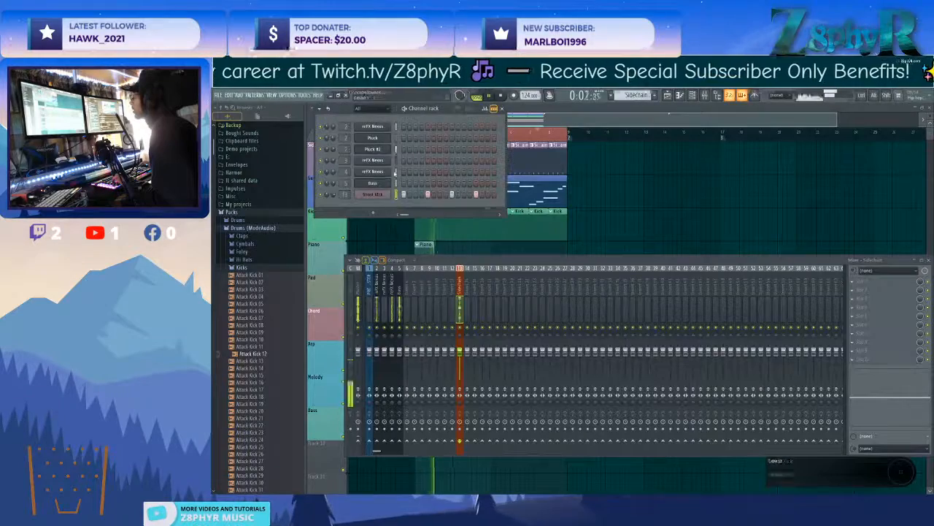
pyautogui.click(388, 196)
pyautogui.moveTo(431, 210); pyautogui.dragTo(620, 220)
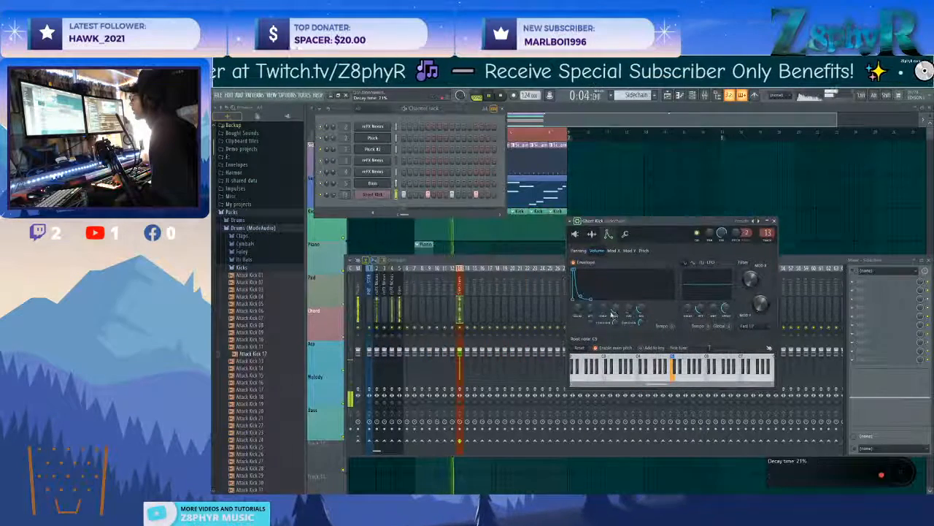
pyautogui.moveTo(625, 313); pyautogui.dragTo(625, 325)
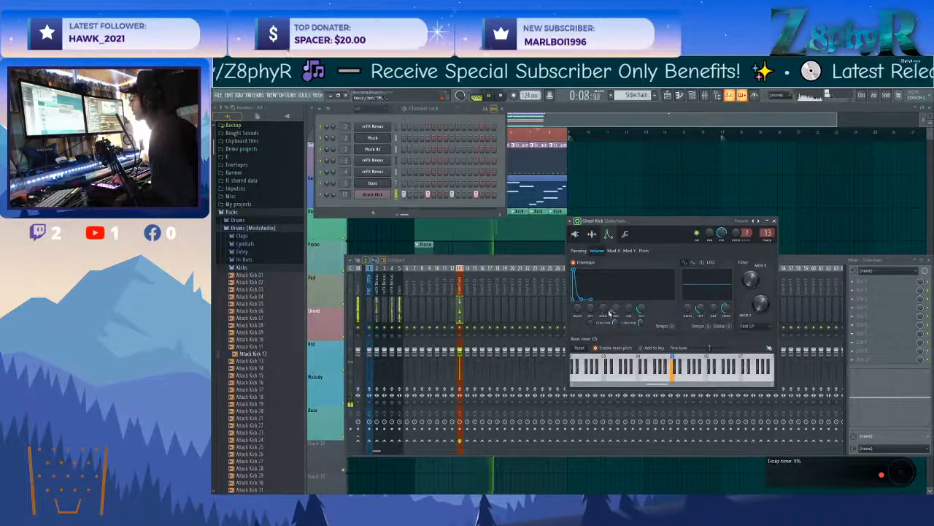
pyautogui.moveTo(615, 317); pyautogui.dragTo(618, 303)
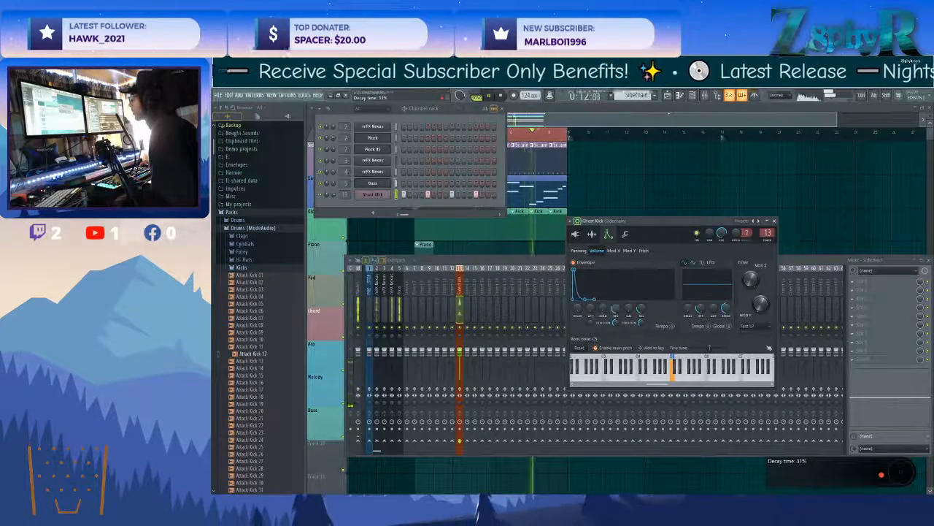
pyautogui.moveTo(606, 311)
pyautogui.mouseDown()
pyautogui.moveTo(616, 311)
pyautogui.moveTo(616, 323)
pyautogui.mouseUp()
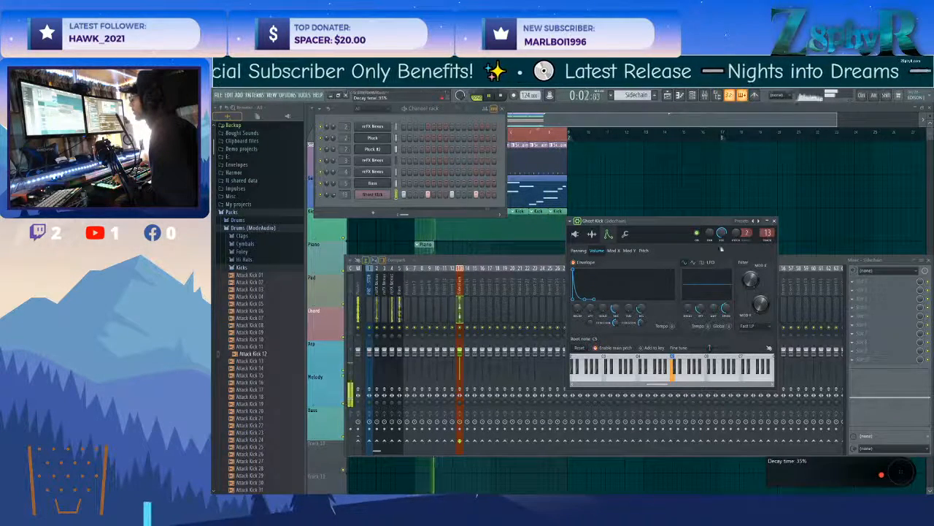
pyautogui.click(775, 221)
pyautogui.press('space')
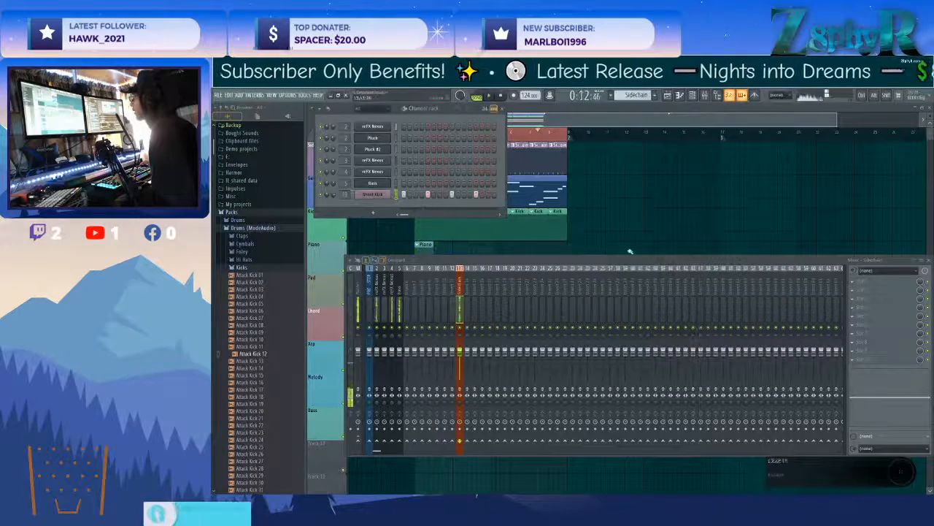
# Create sidechain sends from the Sidechain mixer track to mixer tracks 3, 4, 5 and 6.
pyautogui.rightClick(384, 443)
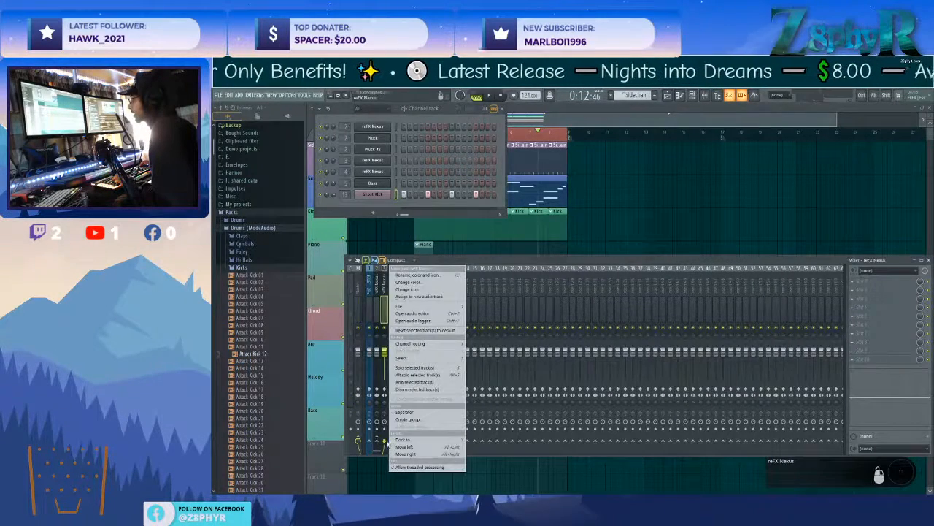
pyautogui.click(489, 303)
pyautogui.click(459, 286)
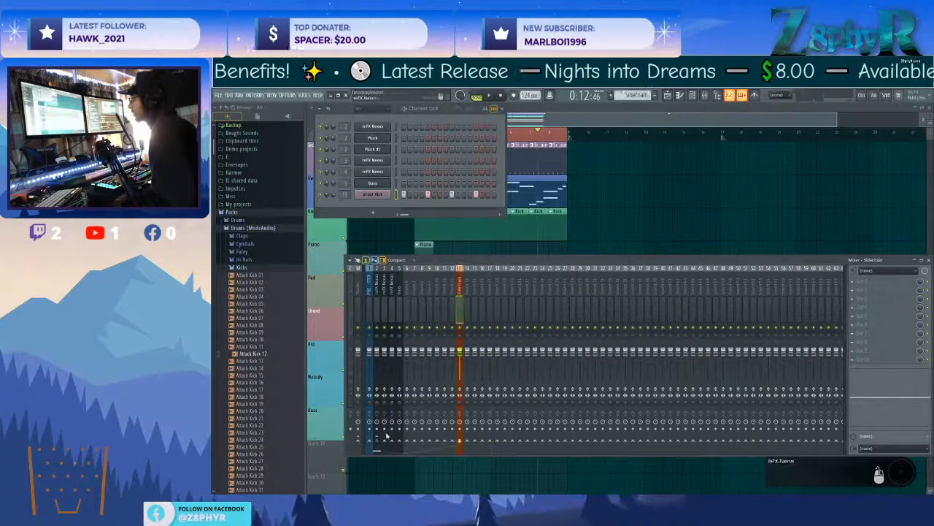
pyautogui.rightClick(387, 441)
pyautogui.click(408, 460)
pyautogui.rightClick(393, 442)
pyautogui.click(414, 464)
pyautogui.rightClick(402, 442)
pyautogui.click(411, 462)
pyautogui.rightClick(408, 444)
pyautogui.click(421, 464)
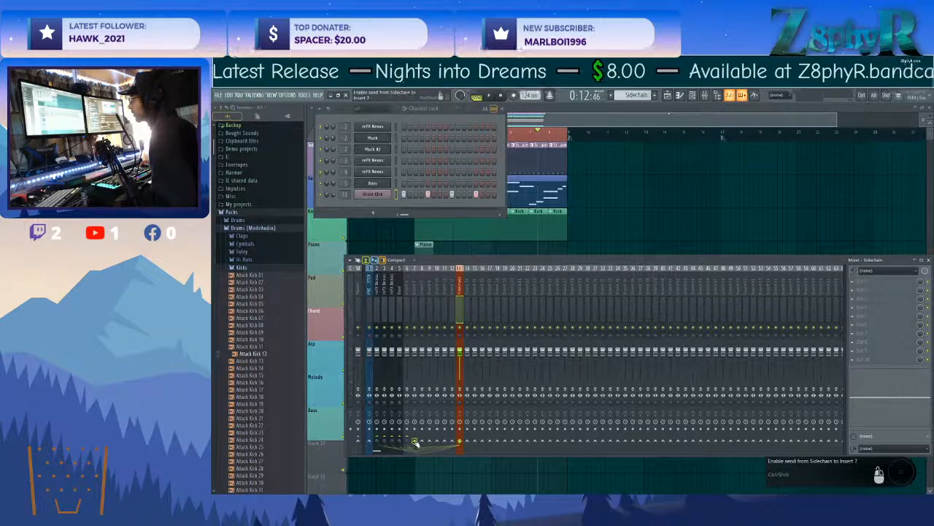
# Extend the sidechain sends from the Sidechain mixer track to Inserts 7 through 11.
pyautogui.rightClick(415, 443)
pyautogui.click(427, 462)
pyautogui.rightClick(423, 443)
pyautogui.click(435, 465)
pyautogui.rightClick(429, 443)
pyautogui.click(437, 463)
pyautogui.rightClick(439, 443)
pyautogui.click(446, 463)
pyautogui.rightClick(447, 443)
pyautogui.click(452, 462)
pyautogui.rightClick(453, 442)
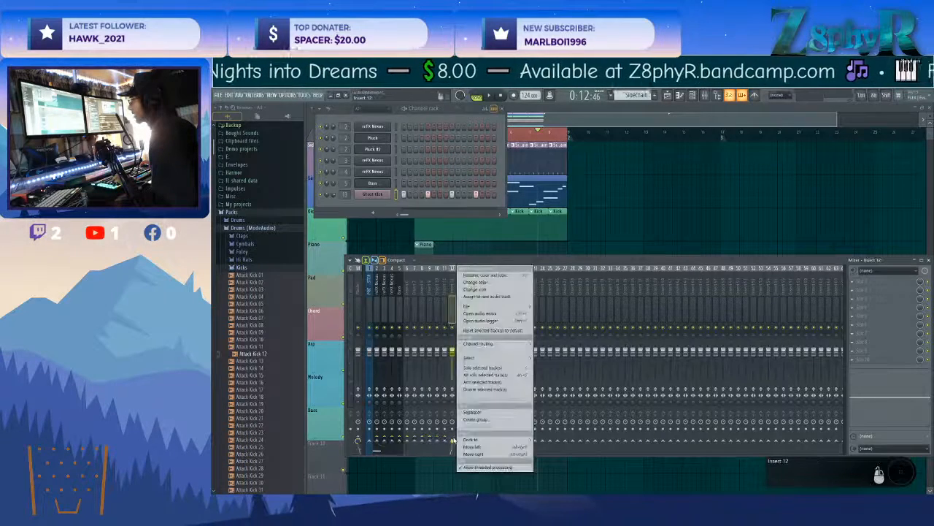
# Insert a separator in front of mixer track 2, the first reFX Nexus track.
pyautogui.click(378, 286)
pyautogui.click(370, 286)
pyautogui.click(377, 287)
pyautogui.click(370, 287)
pyautogui.click(459, 292)
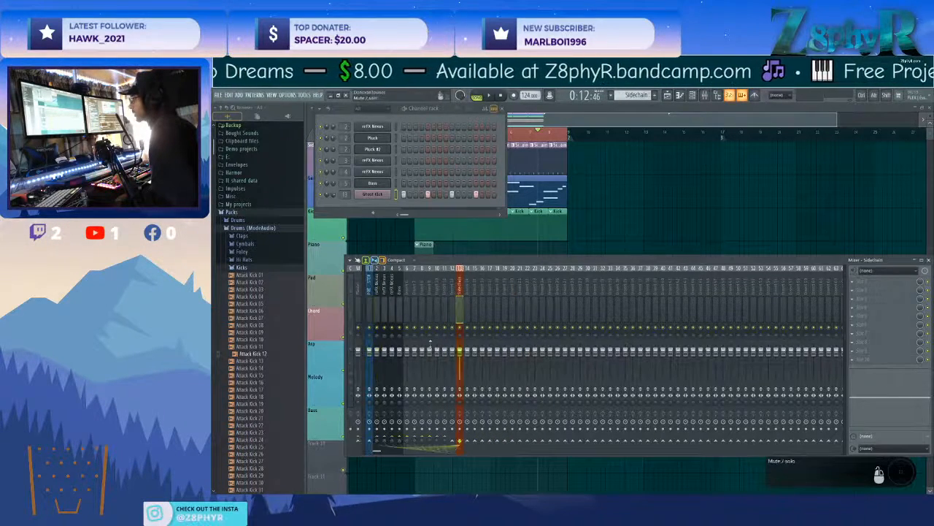
pyautogui.rightClick(378, 270)
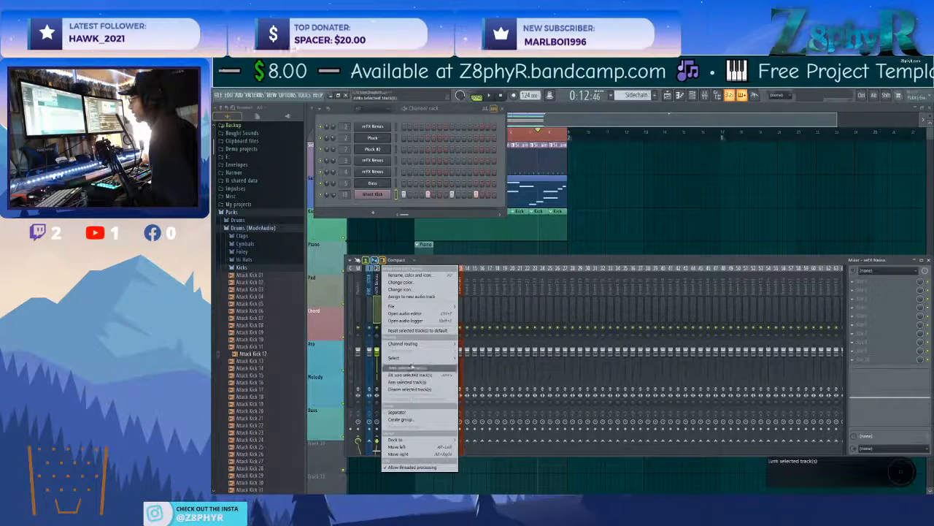
pyautogui.click(425, 417)
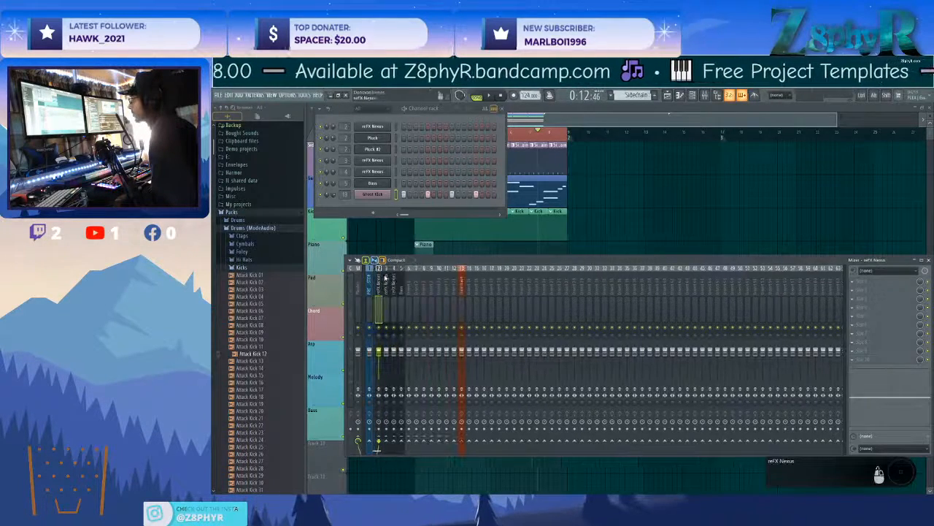
# Select mixer tracks 2 through 13, including the Sidechain track, and colour them green.
pyautogui.moveTo(380, 279); pyautogui.dragTo(459, 294)
pyautogui.rightClick(459, 294)
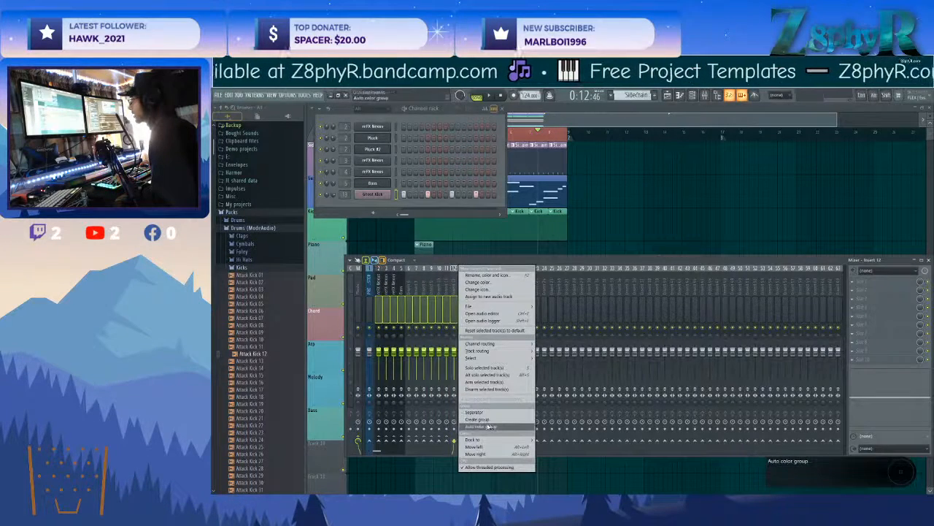
pyautogui.click(479, 281)
pyautogui.moveTo(550, 303); pyautogui.dragTo(513, 285)
pyautogui.click(604, 444)
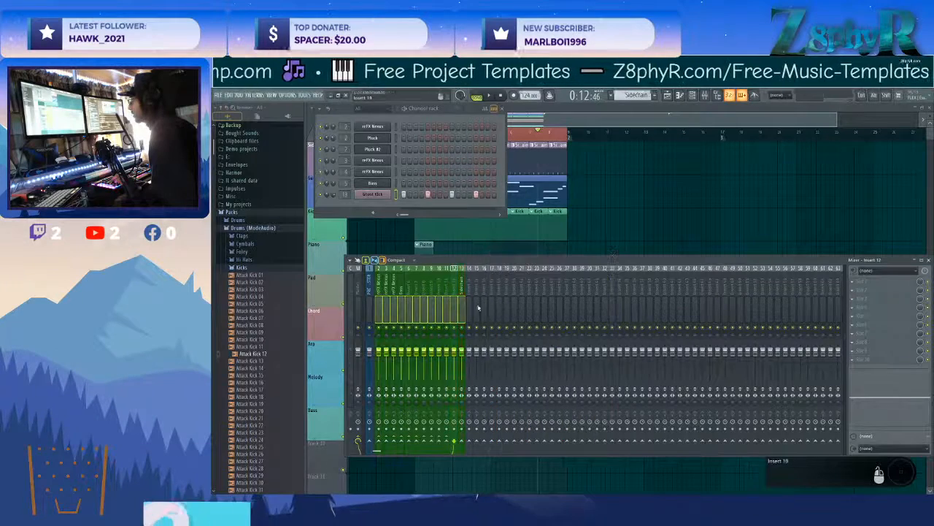
# Check the routing of the green mixer tracks and the sends from the Sidechain track.
pyautogui.click(380, 286)
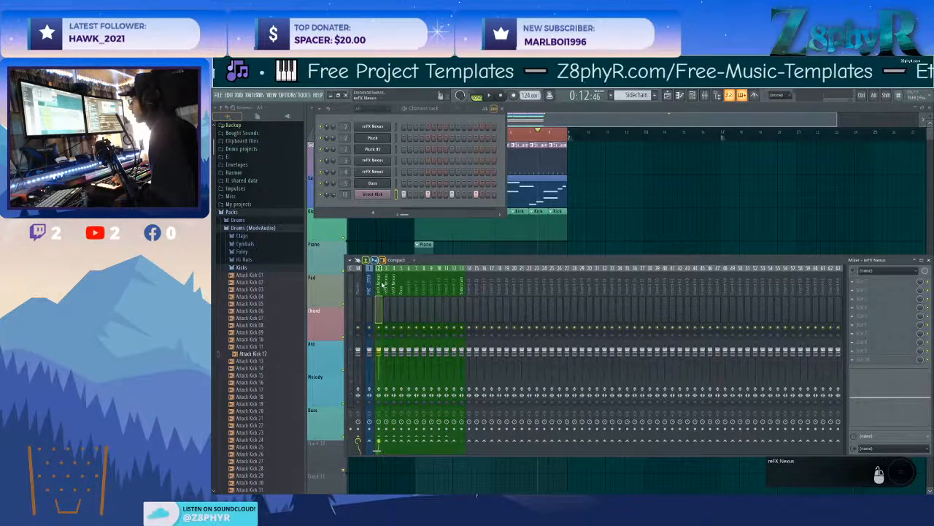
pyautogui.click(402, 285)
pyautogui.click(439, 286)
pyautogui.click(402, 289)
pyautogui.click(379, 290)
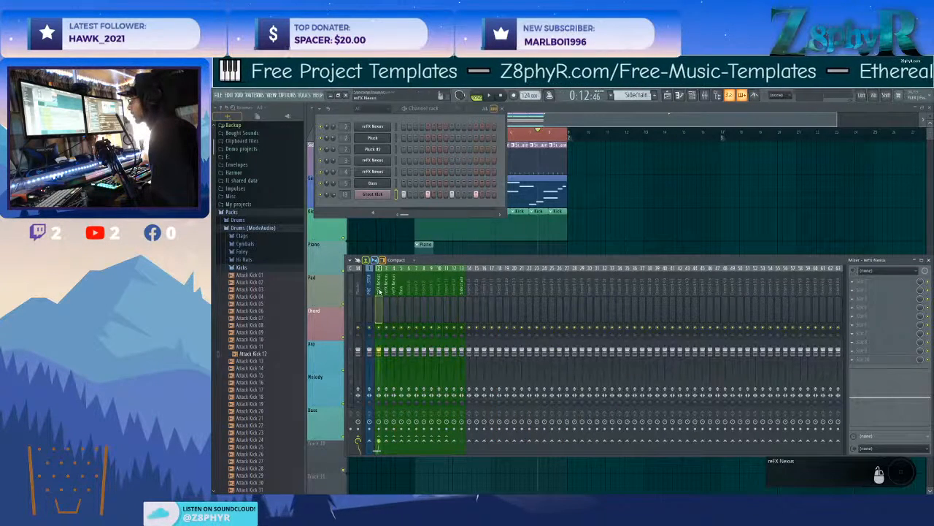
pyautogui.click(462, 292)
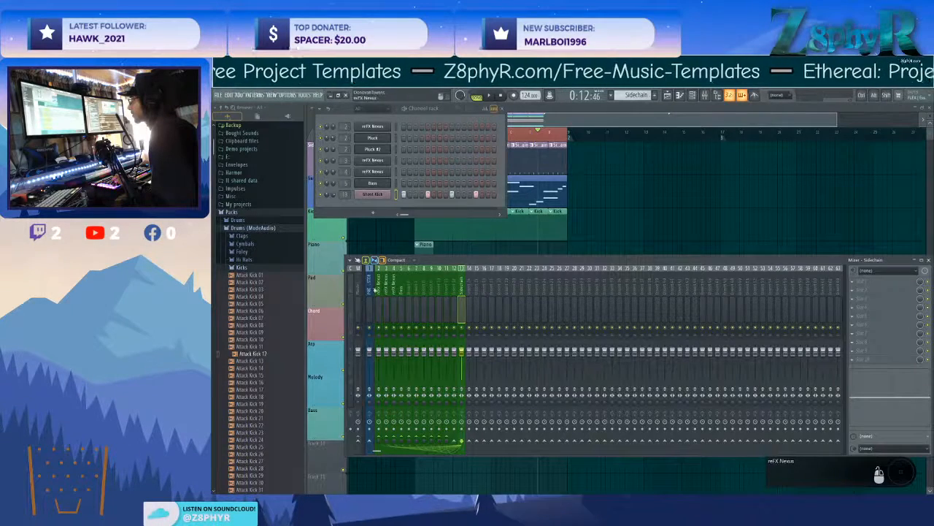
# Load Fruity Limiter in the last effect slot of mixer track 2 and switch it to compressor mode.
pyautogui.click(379, 290)
pyautogui.click(858, 322)
pyautogui.moveTo(858, 324)
pyautogui.moveTo(805, 366)
pyautogui.click(759, 375)
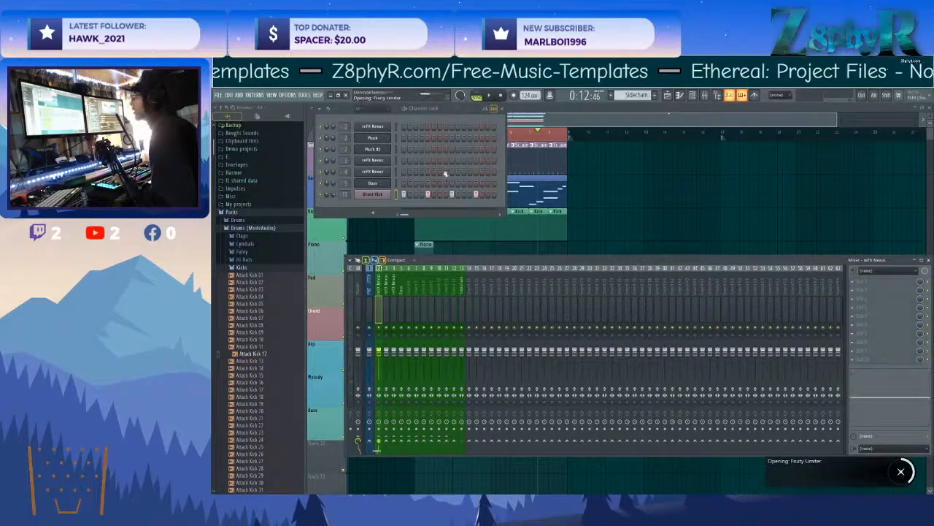
pyautogui.moveTo(460, 193); pyautogui.dragTo(582, 198)
pyautogui.click(549, 308)
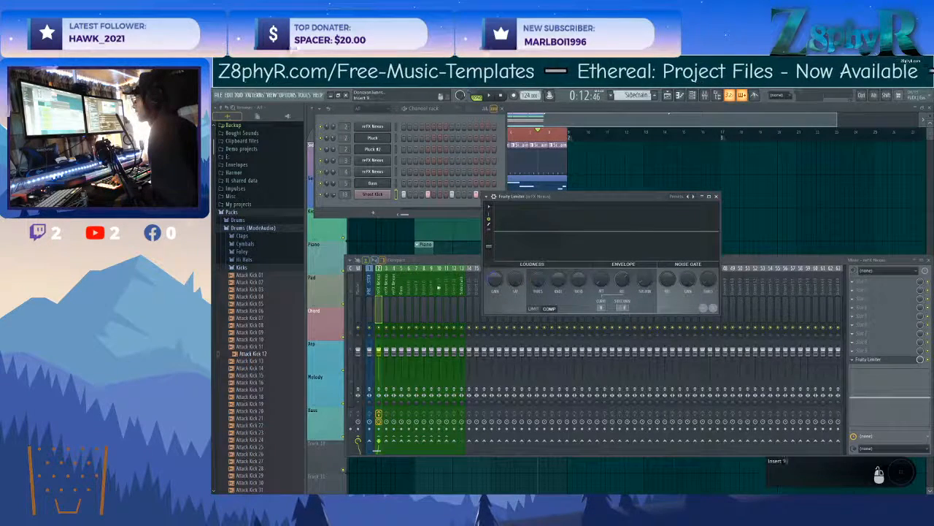
# Play the arrangement and shape the ducking on mixer track 2's Fruity Limiter with the compressor threshold, ratio, knee and release.
pyautogui.click(459, 289)
pyautogui.click(380, 286)
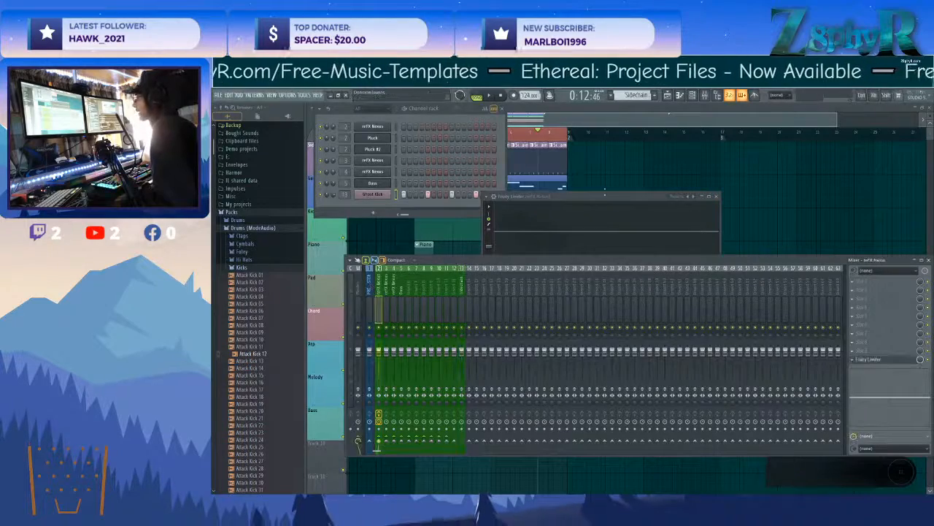
pyautogui.click(869, 359)
pyautogui.press('space')
pyautogui.moveTo(536, 281); pyautogui.dragTo(579, 277)
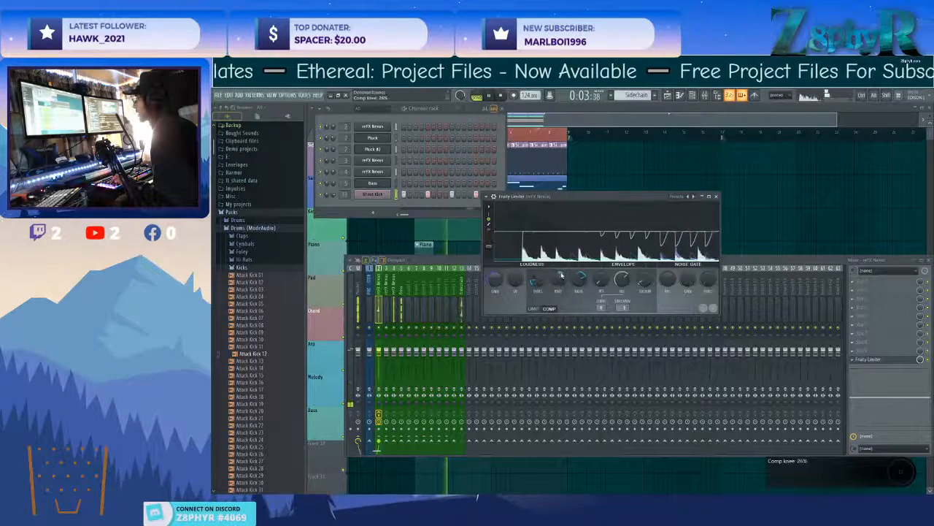
pyautogui.moveTo(562, 280); pyautogui.dragTo(537, 289)
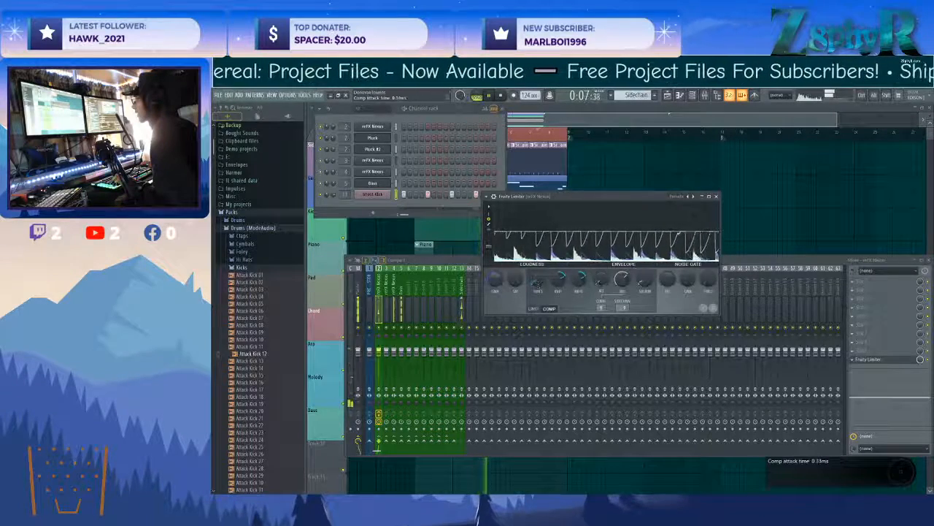
pyautogui.moveTo(621, 278); pyautogui.dragTo(621, 274)
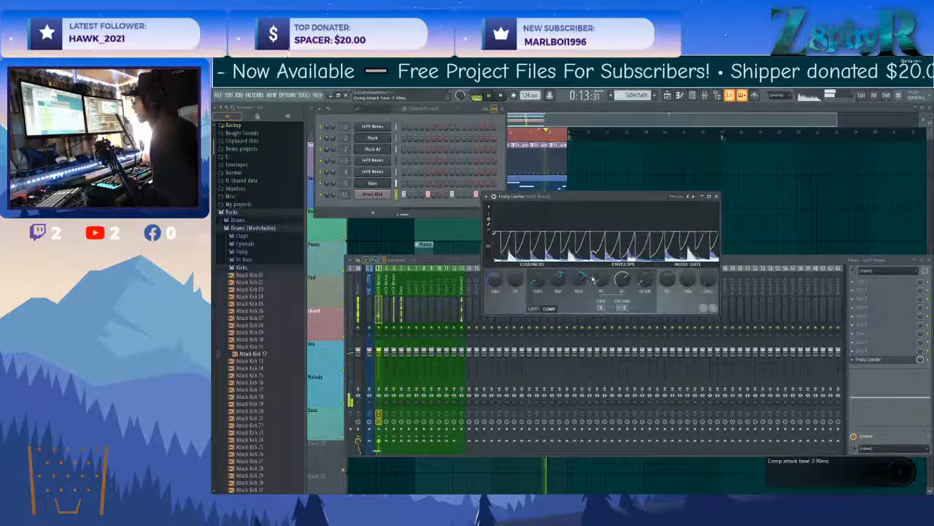
# Copy the Fruity Limiter with its settings to mixer track 4, set its compressor threshold to about -33.4 dB and close it.
pyautogui.rightClick(862, 360)
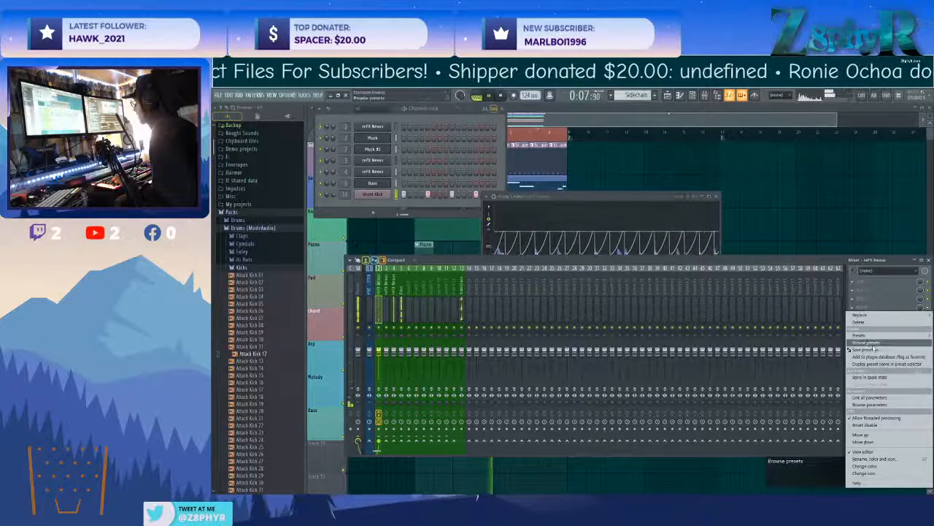
pyautogui.moveTo(873, 349); pyautogui.dragTo(504, 291)
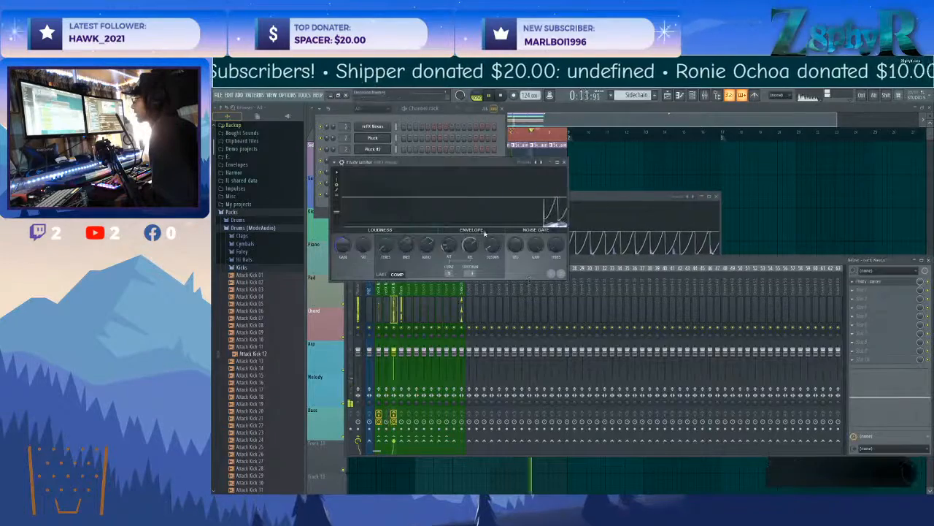
pyautogui.moveTo(481, 166); pyautogui.dragTo(654, 187)
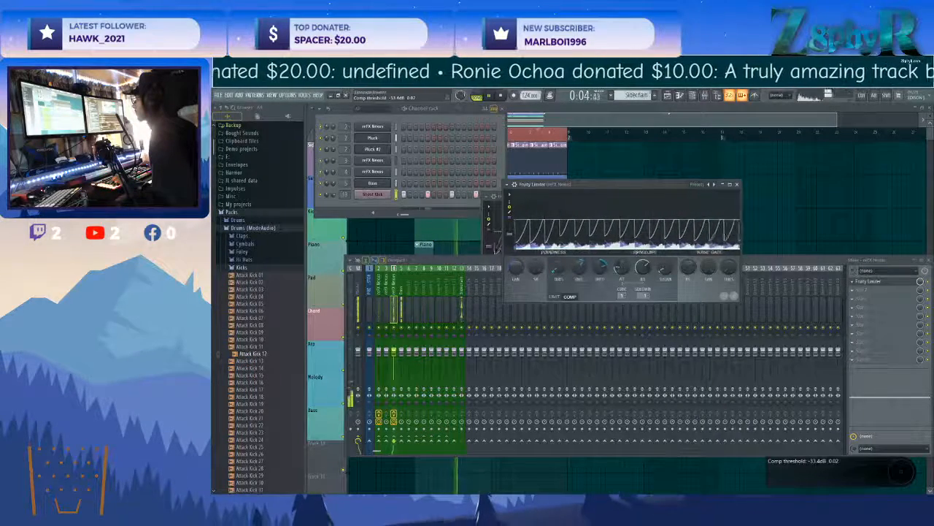
pyautogui.click(737, 185)
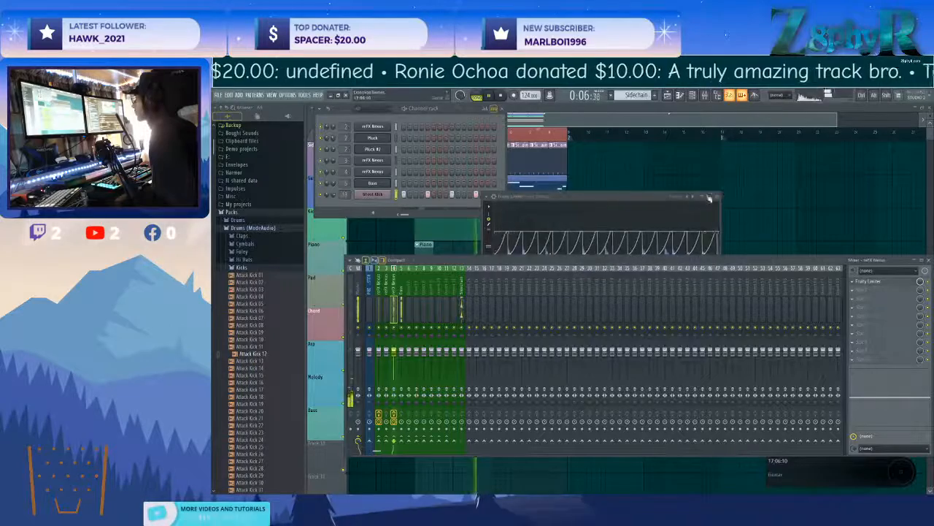
# Copy the Fruity Limiter with its settings from mixer track 4 to the Bass mixer track.
pyautogui.click(853, 281)
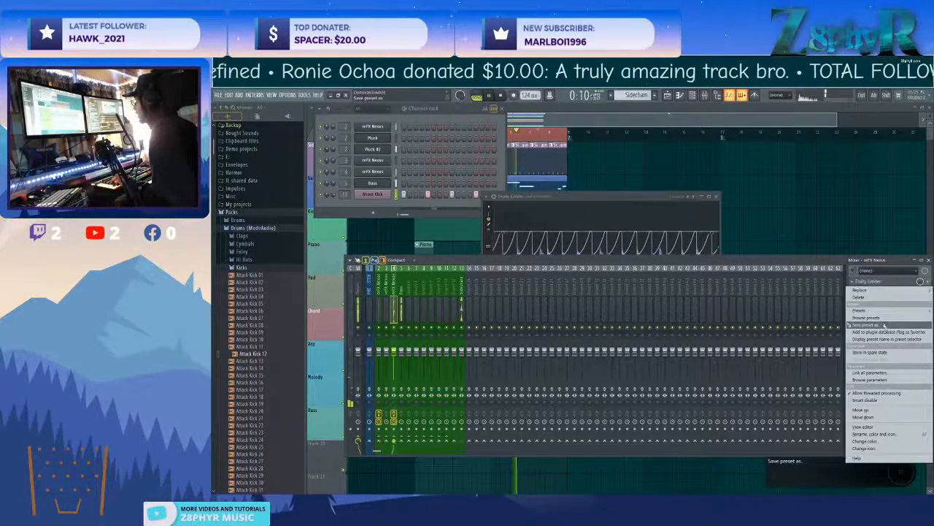
pyautogui.moveTo(879, 332); pyautogui.dragTo(758, 336)
pyautogui.moveTo(408, 293); pyautogui.dragTo(402, 291)
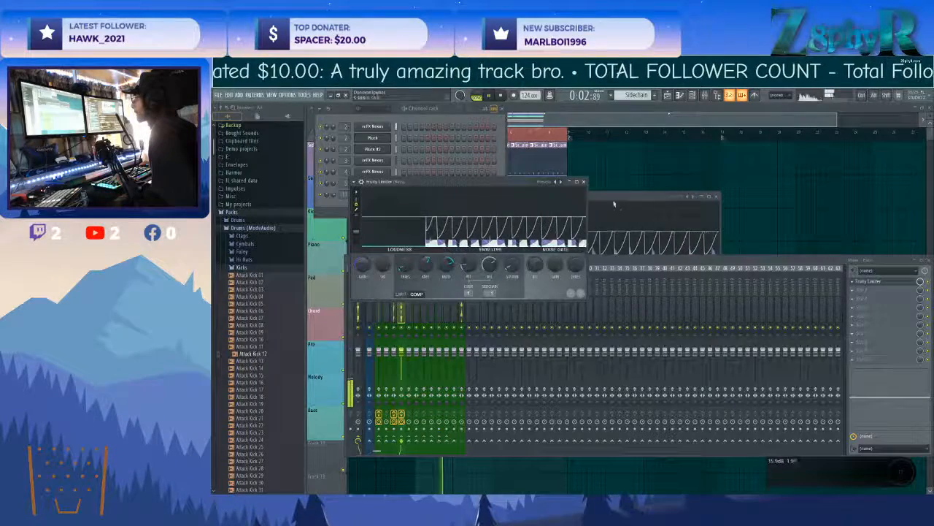
# Lower the volume faders of mixer tracks 4 and 2 during playback.
pyautogui.click(434, 117)
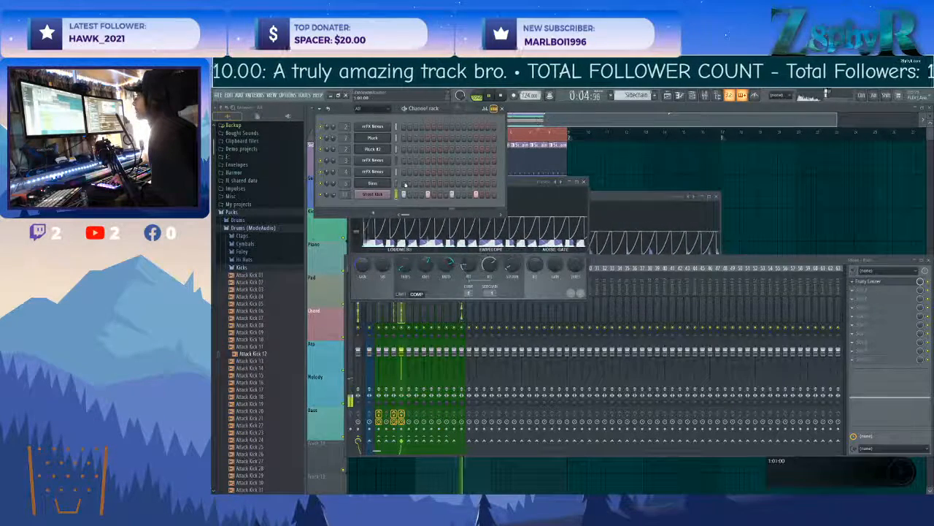
pyautogui.click(401, 325)
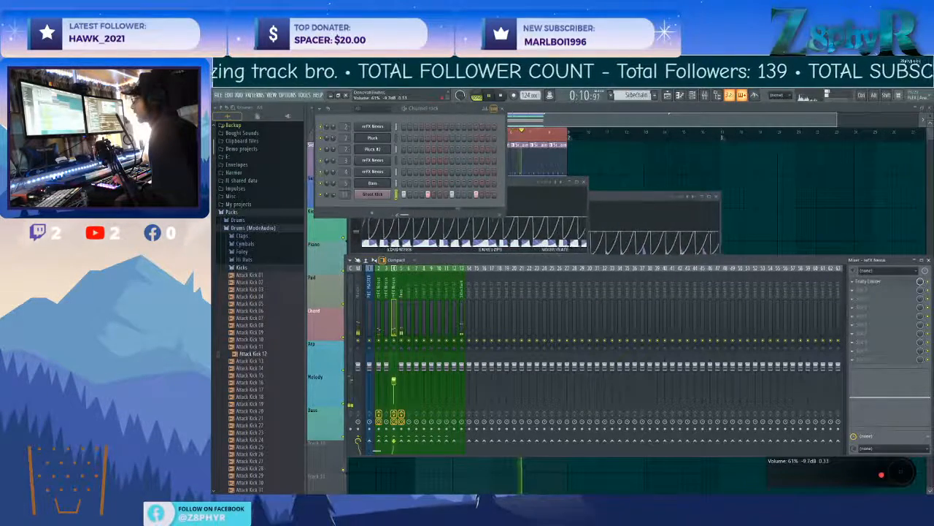
pyautogui.moveTo(379, 365); pyautogui.dragTo(379, 374)
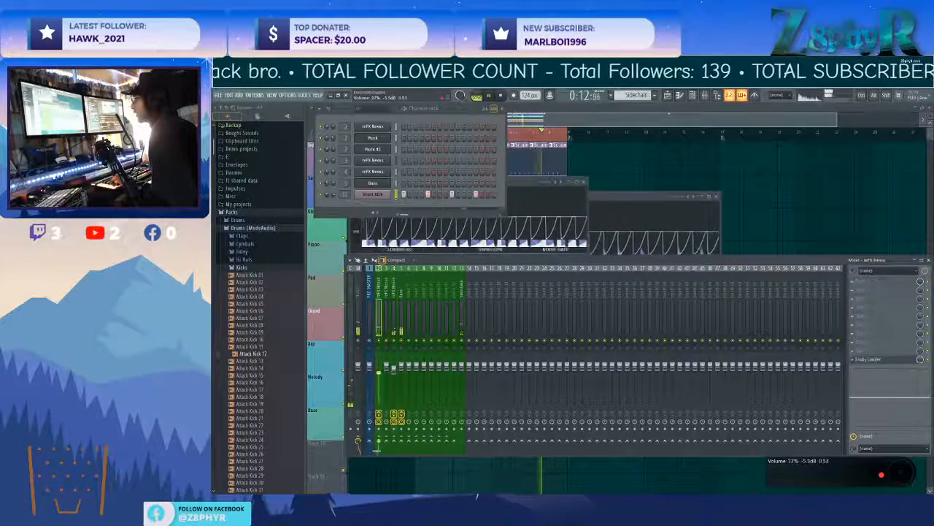
# Readjust the compressor threshold in mixer track 2's Fruity Limiter and close the plugin.
pyautogui.click(886, 360)
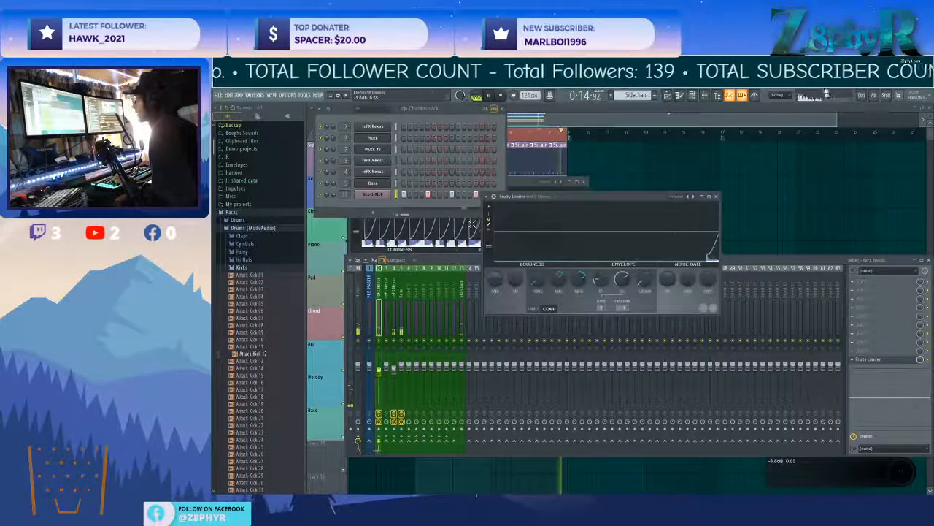
pyautogui.moveTo(538, 280); pyautogui.dragTo(538, 284)
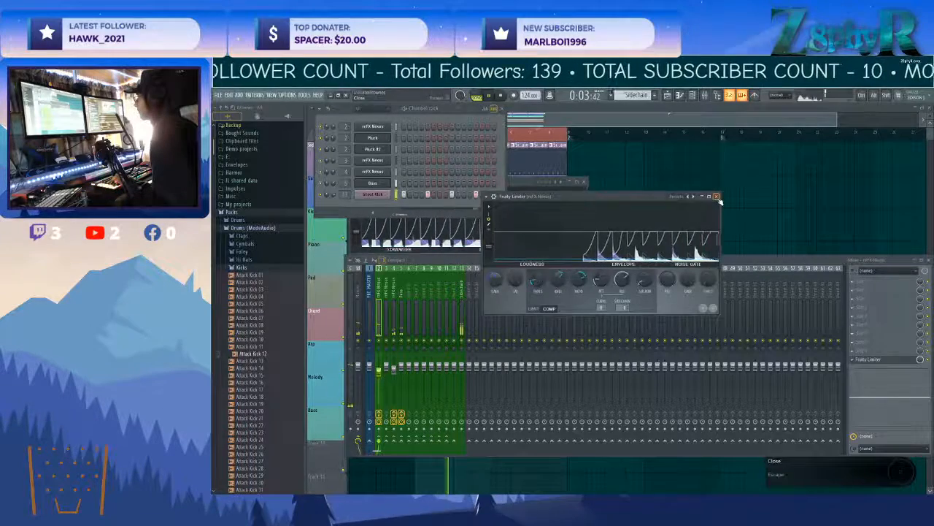
pyautogui.click(717, 196)
# Set the compressor threshold of mixer track 4's Fruity Limiter to about -28.2 dB and close the plugin.
pyautogui.click(394, 291)
pyautogui.click(867, 283)
pyautogui.click(867, 284)
pyautogui.click(867, 283)
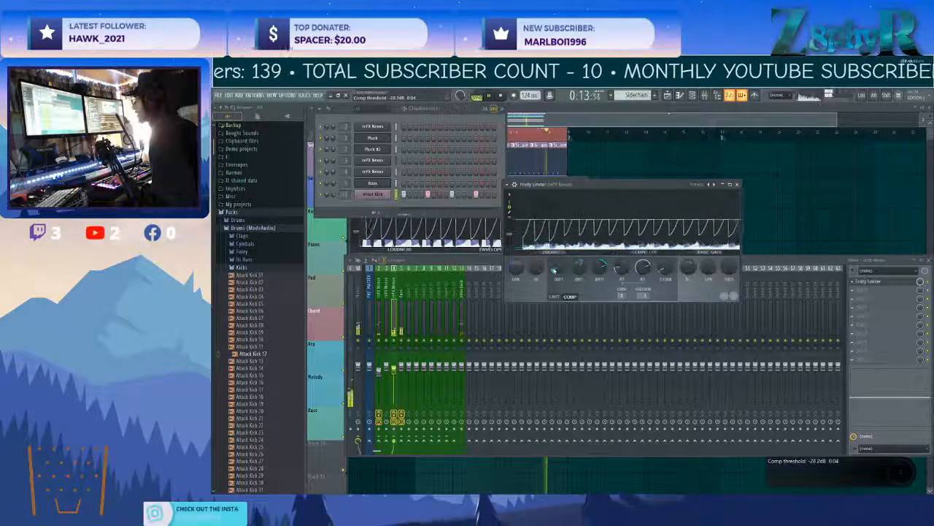
pyautogui.click(737, 185)
# Check the Bass mixer track's Fruity Limiter during playback, then close it and return to the playlist.
pyautogui.click(547, 184)
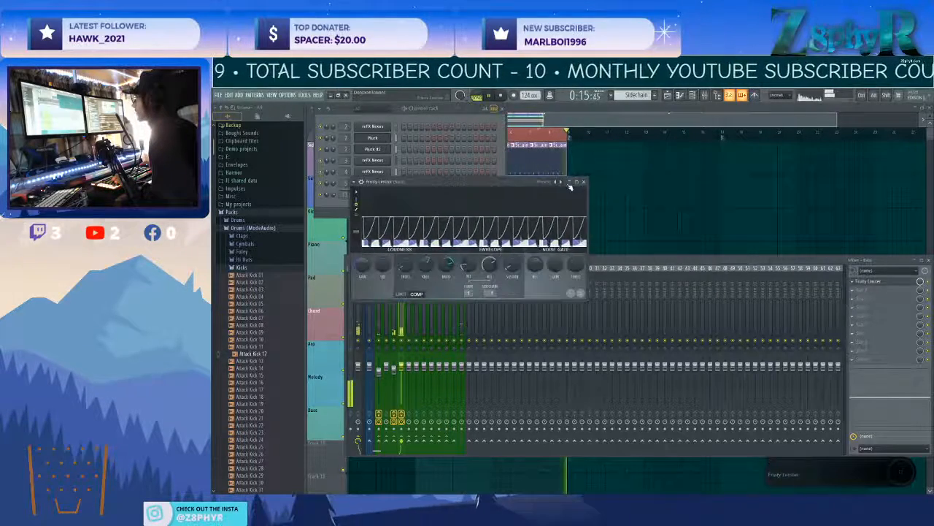
pyautogui.click(583, 182)
pyautogui.keyDown('ctrl'); pyautogui.click(634, 207); pyautogui.keyUp('ctrl')
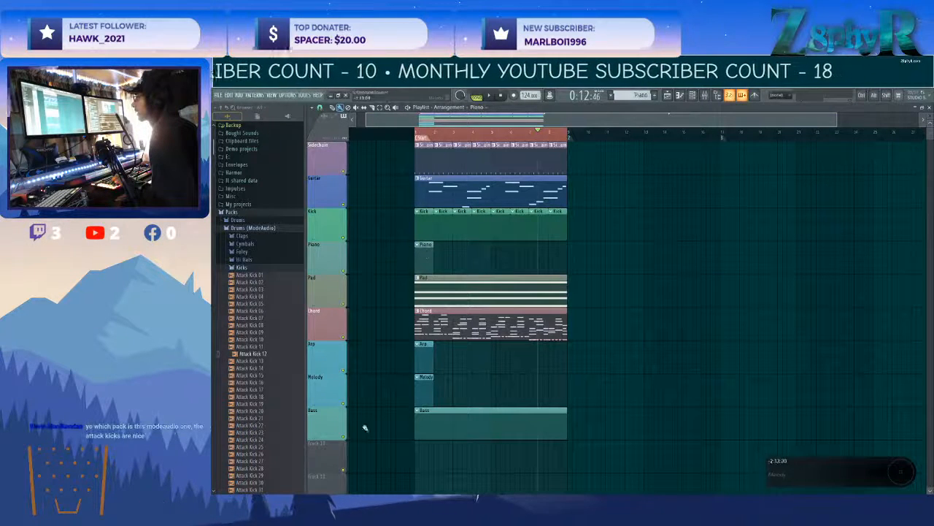
# Audition Attack Kick 02 and Attack Kick 04 with the Kick pattern active, and add Attack Kick 04 to the channel rack.
pyautogui.press('F6')
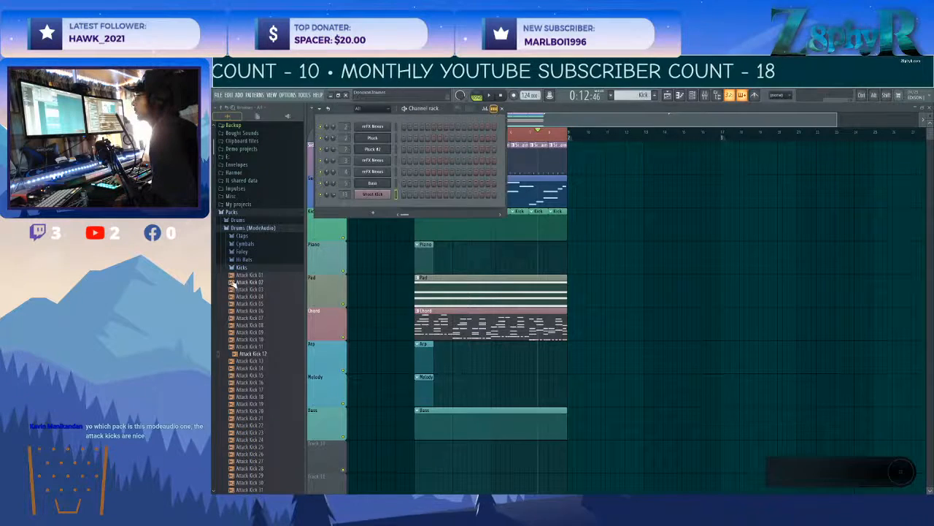
pyautogui.click(267, 282)
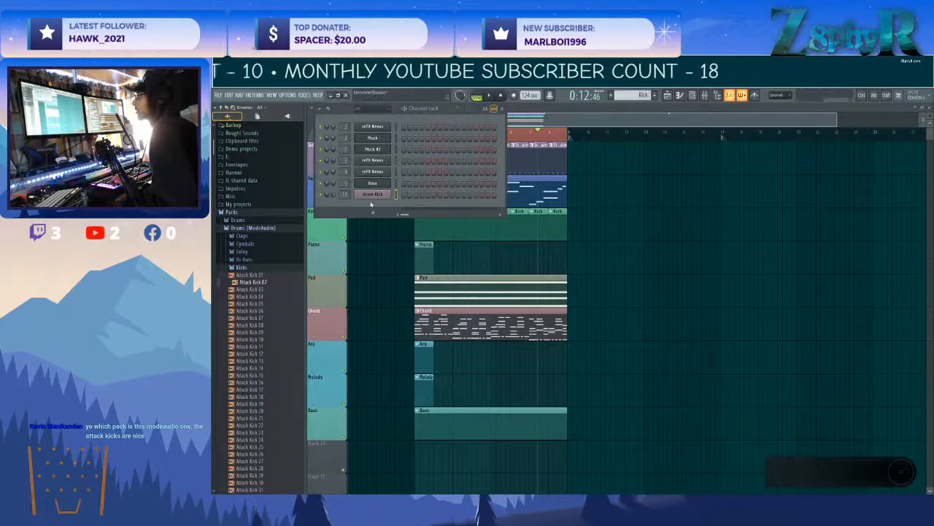
pyautogui.click(367, 108)
pyautogui.click(281, 299)
pyautogui.moveTo(284, 304); pyautogui.dragTo(389, 212)
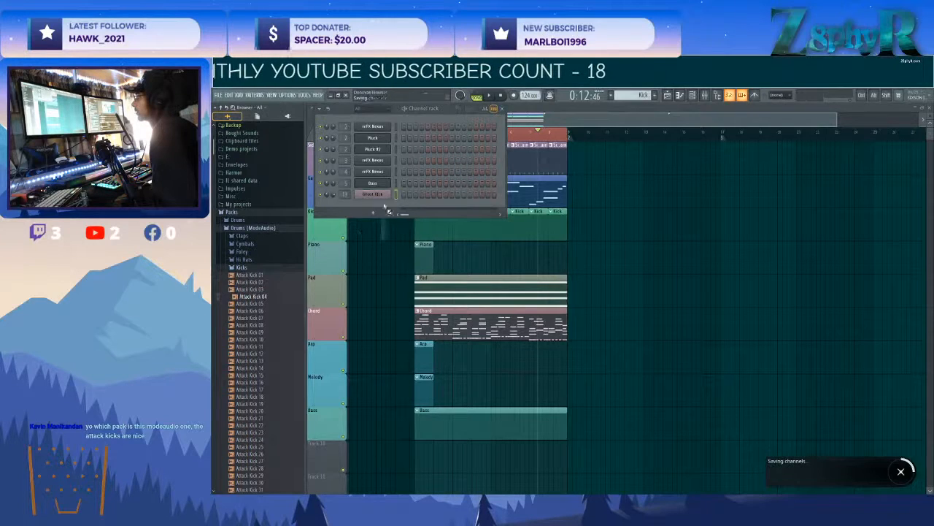
# Audition kick samples in the ModeAudio Kicks folder, from Attack Kick 12 through the Collider kicks such as Collider Reverso Kick 02.
pyautogui.click(251, 341)
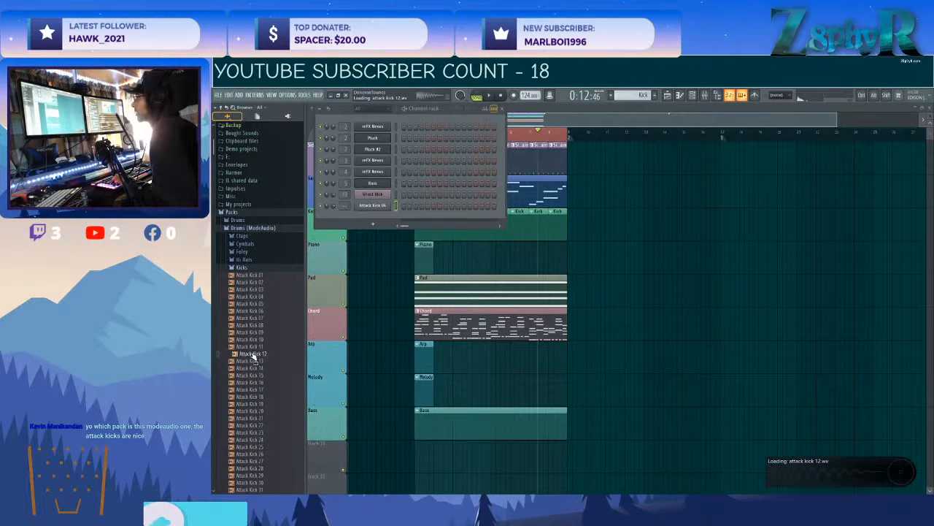
pyautogui.click(249, 361)
pyautogui.scroll(-15, 248, 385)
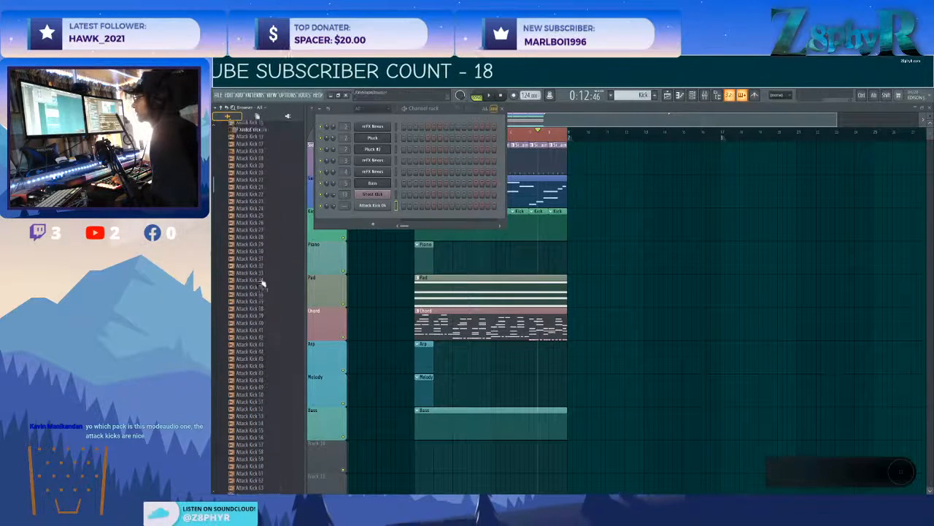
pyautogui.scroll(-6, 261, 222)
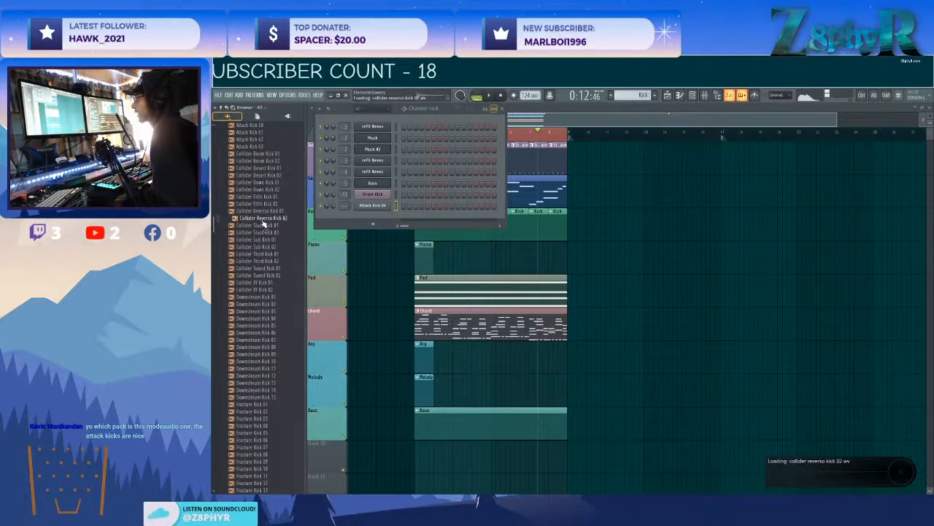
pyautogui.scroll(-5, 263, 314)
pyautogui.scroll(-1, 262, 315)
# Audition the HouseGen kick samples from HouseGen Kick 04 to HouseGen Kick 11.
pyautogui.click(257, 355)
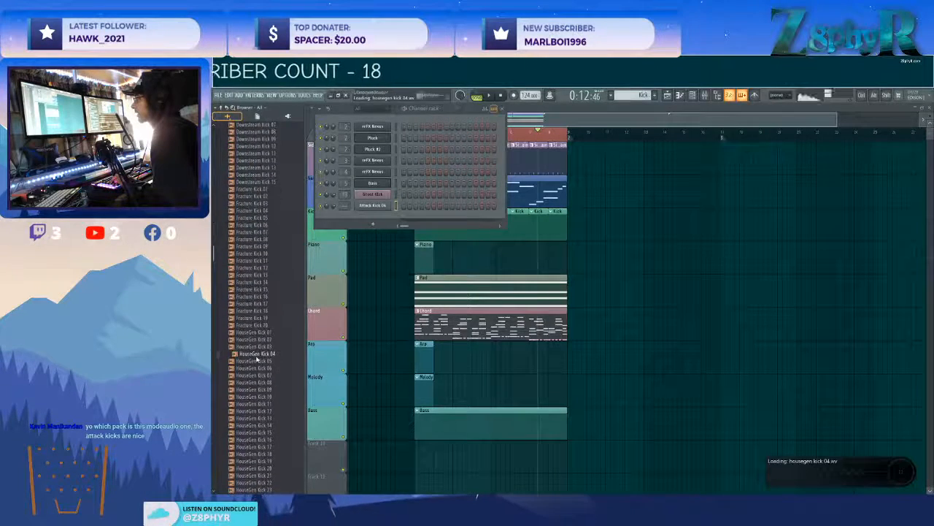
pyautogui.click(261, 368)
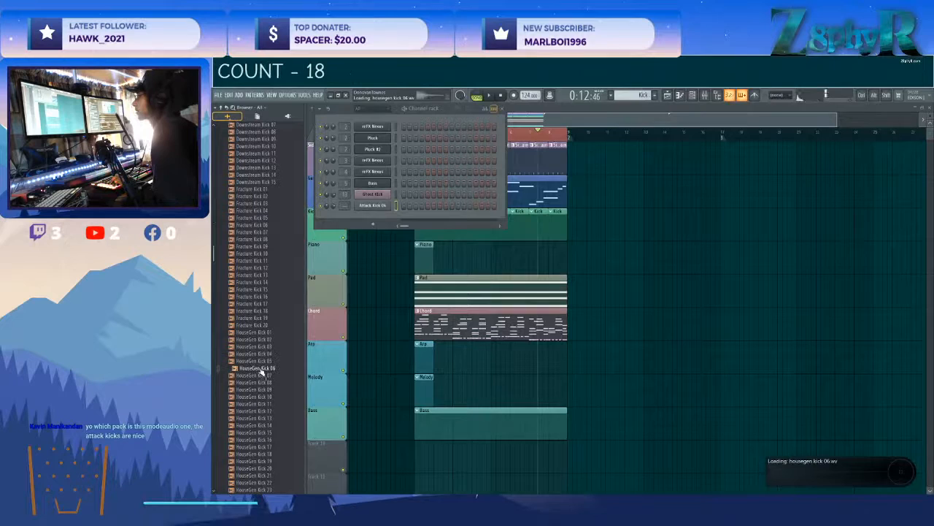
pyautogui.click(263, 375)
pyautogui.click(263, 382)
pyautogui.click(264, 389)
pyautogui.click(263, 396)
pyautogui.click(262, 403)
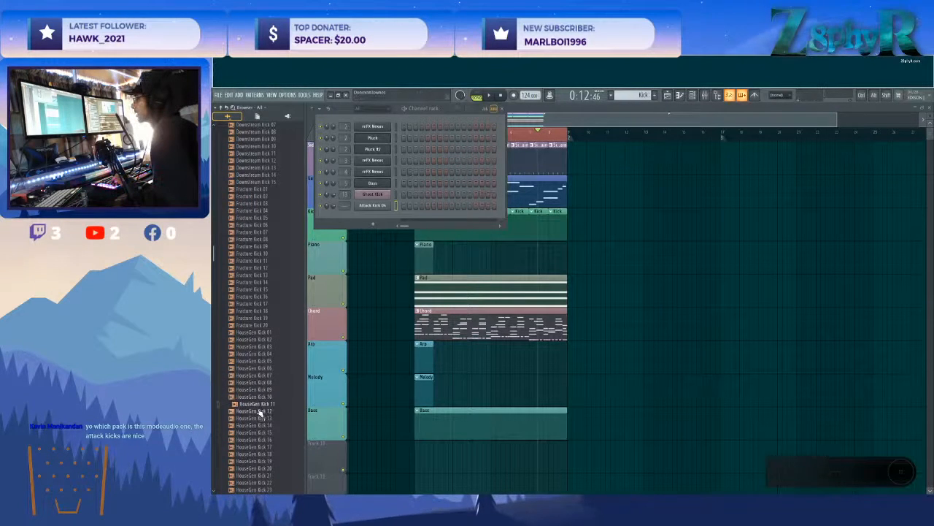
# Compare the further HouseGen kicks around 21 to 23 and add HouseGen Kick 22 to the channel rack.
pyautogui.scroll(-3, 260, 394)
pyautogui.click(260, 342)
pyautogui.click(261, 349)
pyautogui.click(267, 382)
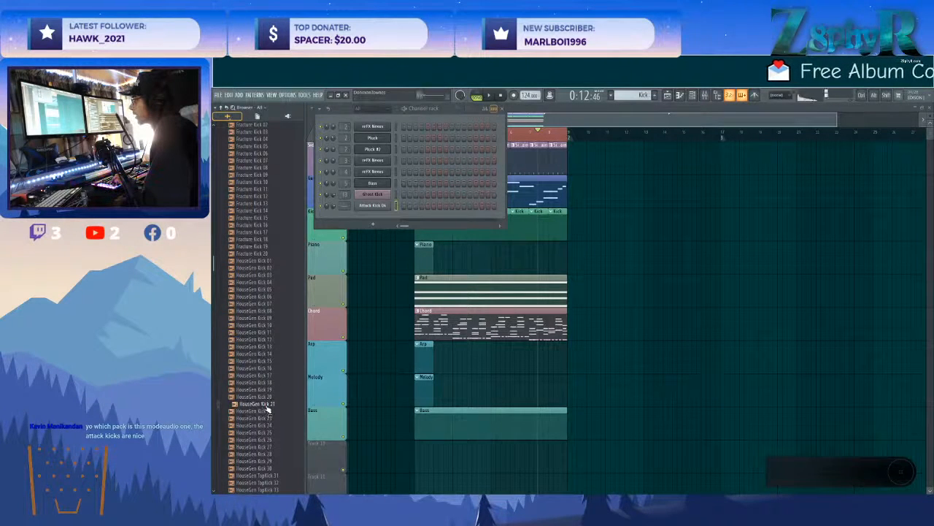
pyautogui.press('Up')
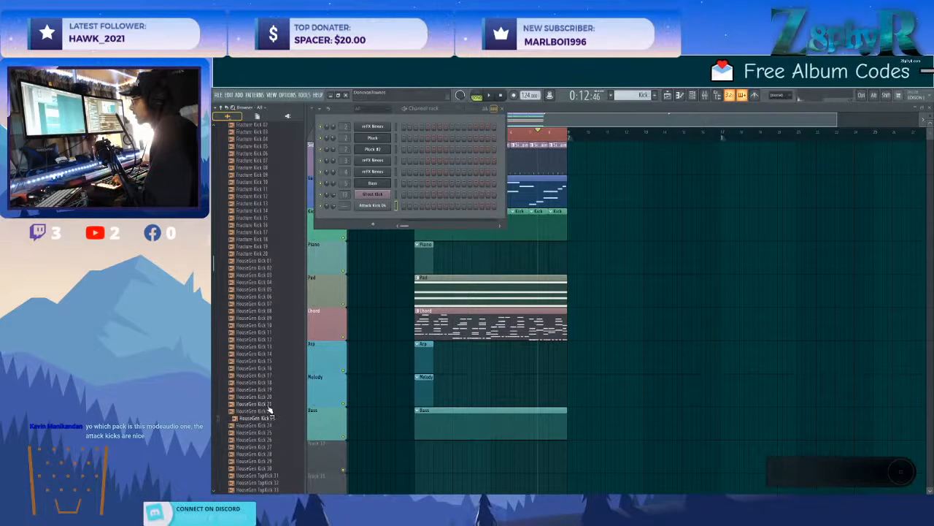
pyautogui.click(268, 411)
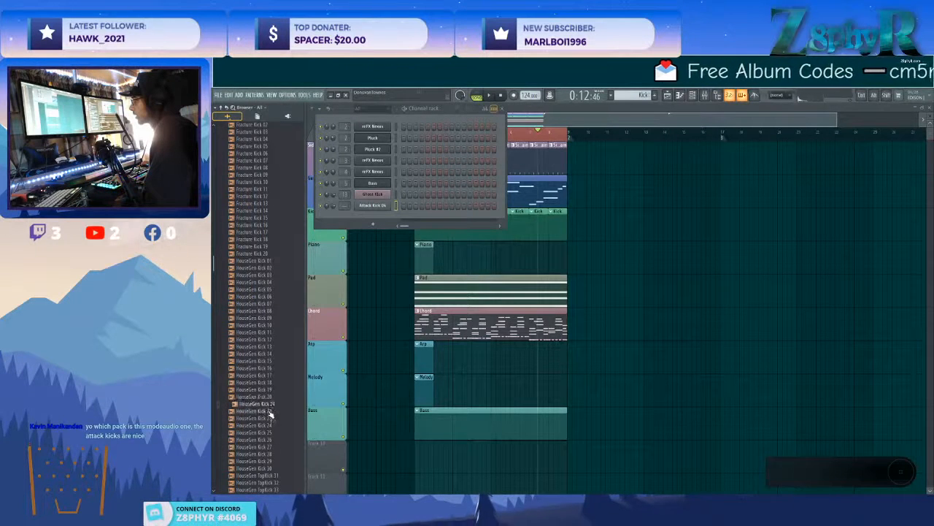
pyautogui.moveTo(271, 413); pyautogui.dragTo(387, 220)
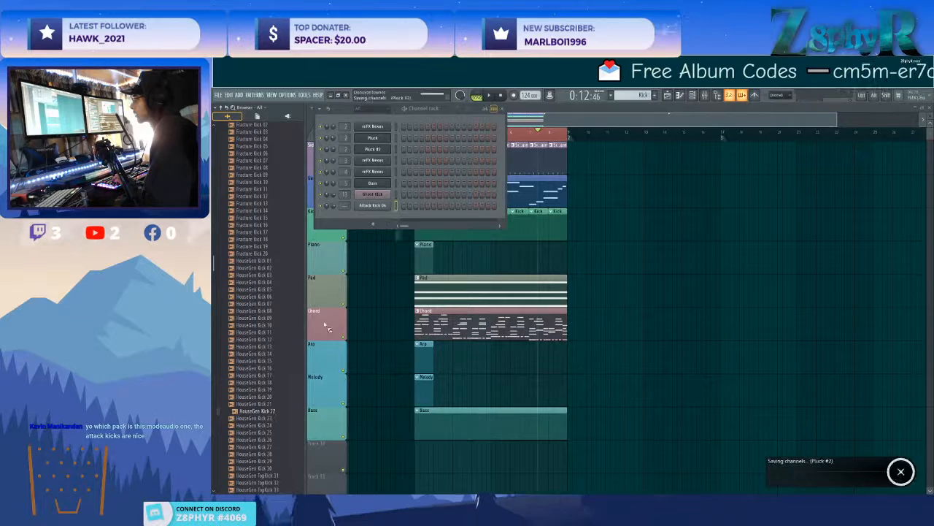
# Audition the HouseGen TopKick samples and add HouseGen TopKick 35 to the channel rack.
pyautogui.click(272, 447)
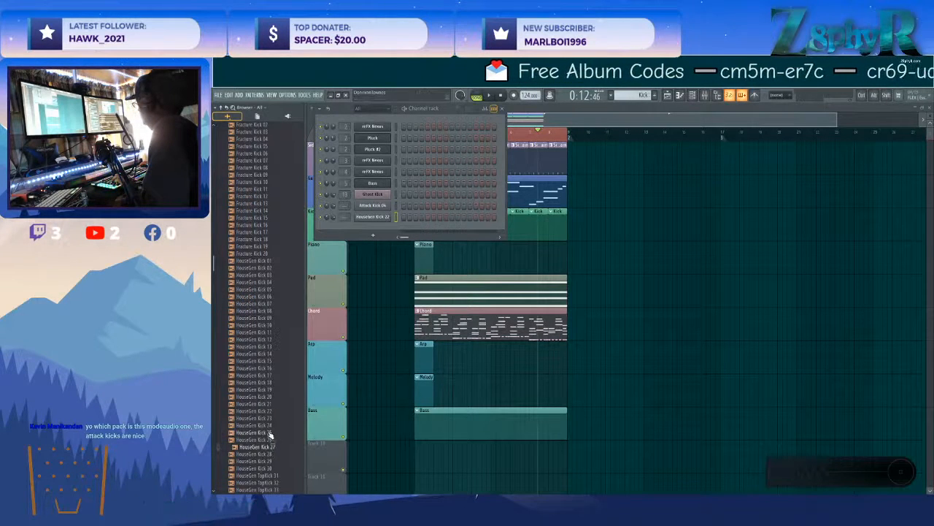
pyautogui.scroll(15, 252, 383)
pyautogui.scroll(15, 254, 379)
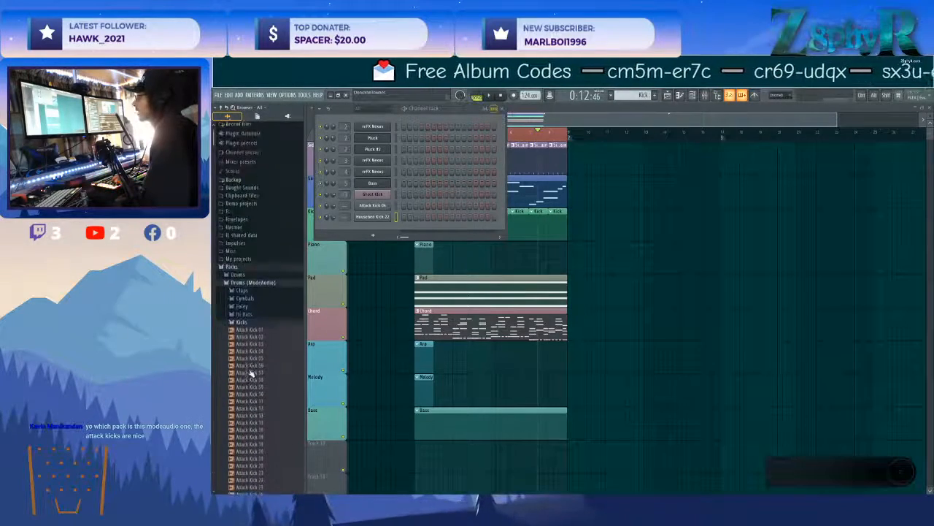
pyautogui.scroll(-5, 255, 300)
pyautogui.scroll(-15, 262, 346)
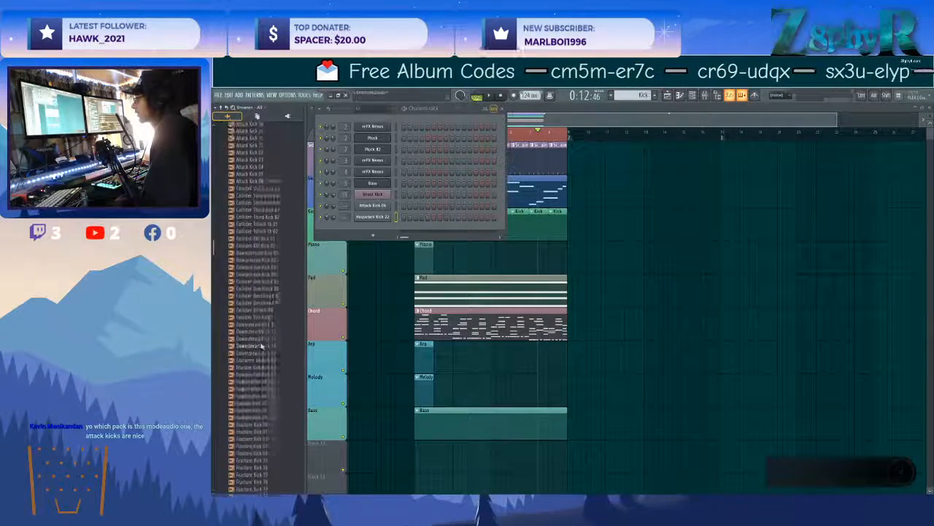
pyautogui.scroll(-2, 262, 287)
pyautogui.click(266, 234)
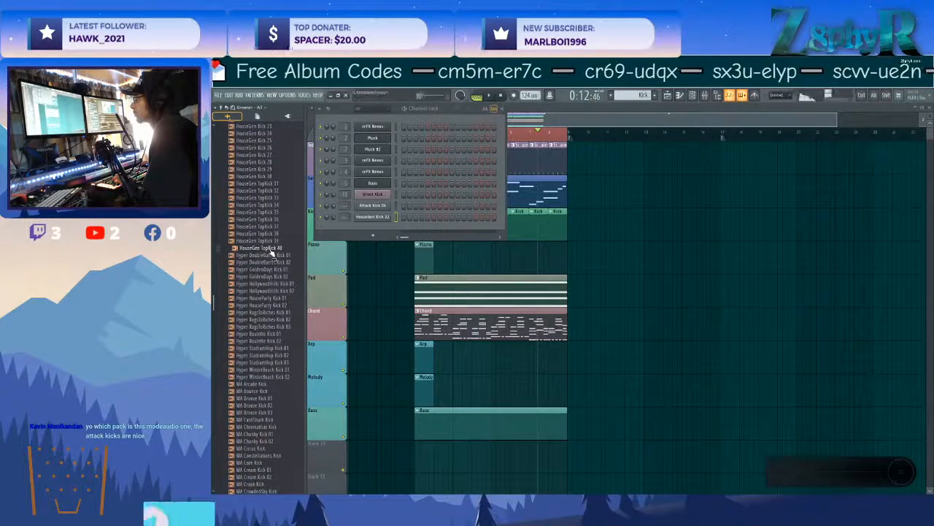
pyautogui.click(261, 213)
pyautogui.click(268, 212)
pyautogui.click(267, 205)
pyautogui.click(271, 212)
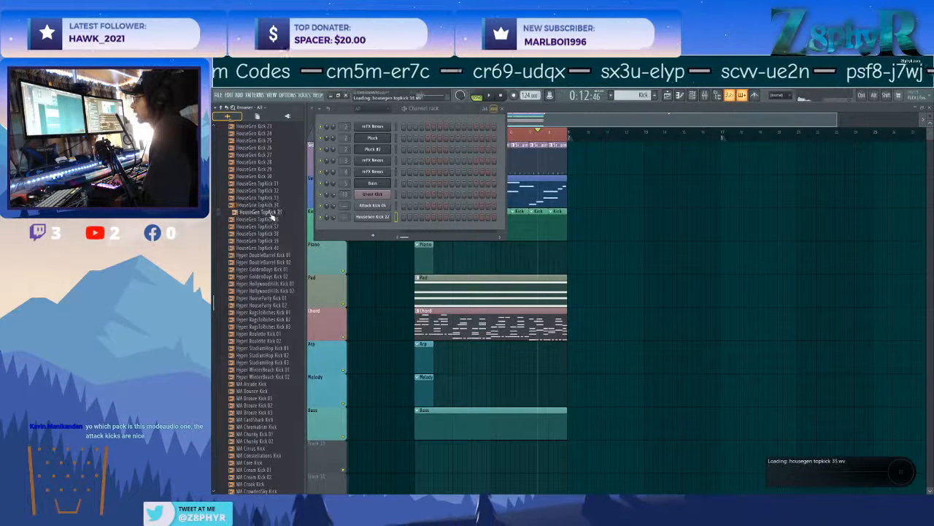
pyautogui.moveTo(368, 231); pyautogui.dragTo(367, 232)
# Preview Hyper DoubleBarrel Kick 02 and add it to the channel rack.
pyautogui.click(277, 191)
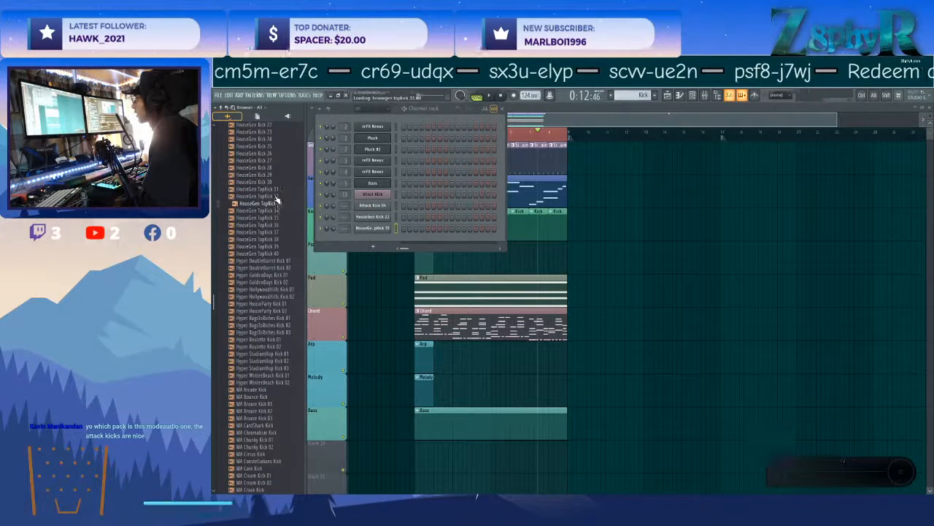
pyautogui.click(270, 268)
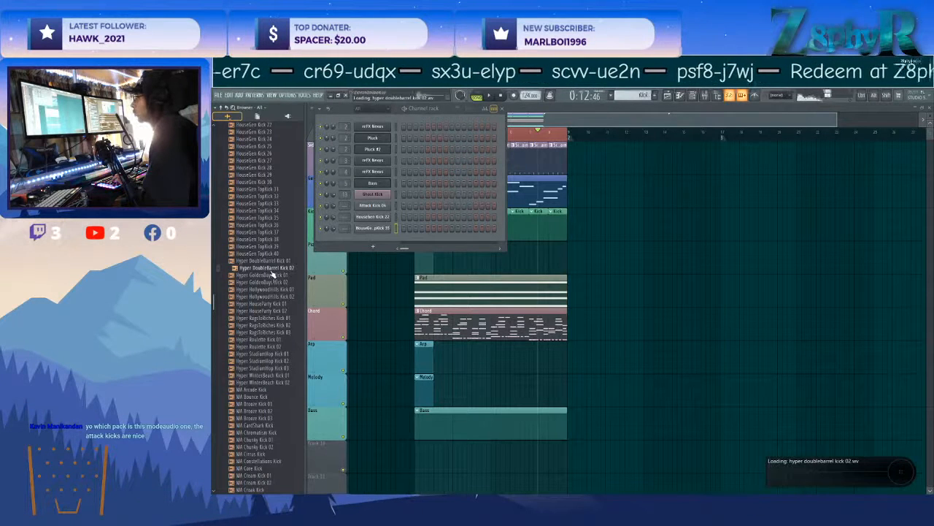
pyautogui.moveTo(271, 273); pyautogui.dragTo(367, 212)
pyautogui.moveTo(340, 239); pyautogui.dragTo(342, 241)
# Audition the Hyper HouseParty, RagsToRiches, Roulette and StadiumHop kick samples.
pyautogui.click(274, 311)
pyautogui.click(285, 324)
pyautogui.click(283, 333)
pyautogui.click(281, 340)
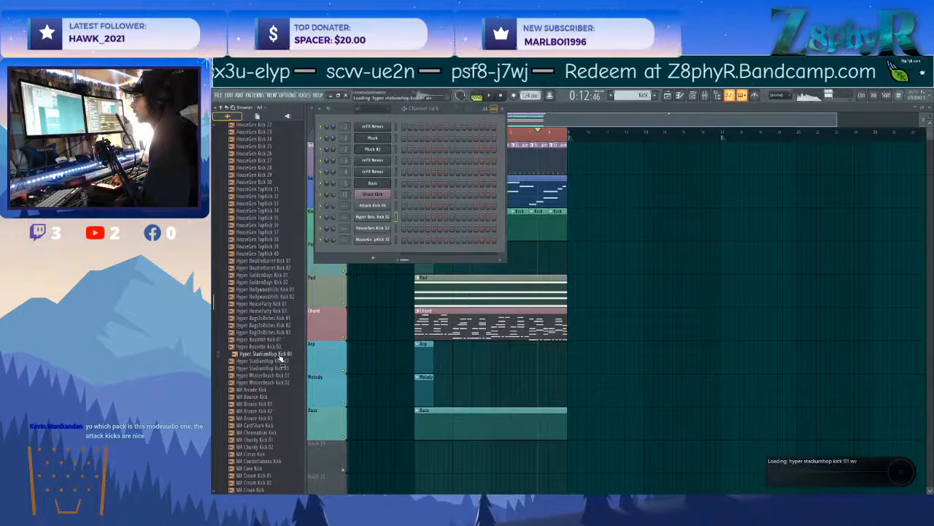
pyautogui.click(278, 362)
pyautogui.click(276, 369)
# Audition the MA kick samples from MA Arcade Kick through the MA Bronze, CardShark, Chromatism and Chunky kicks.
pyautogui.click(267, 390)
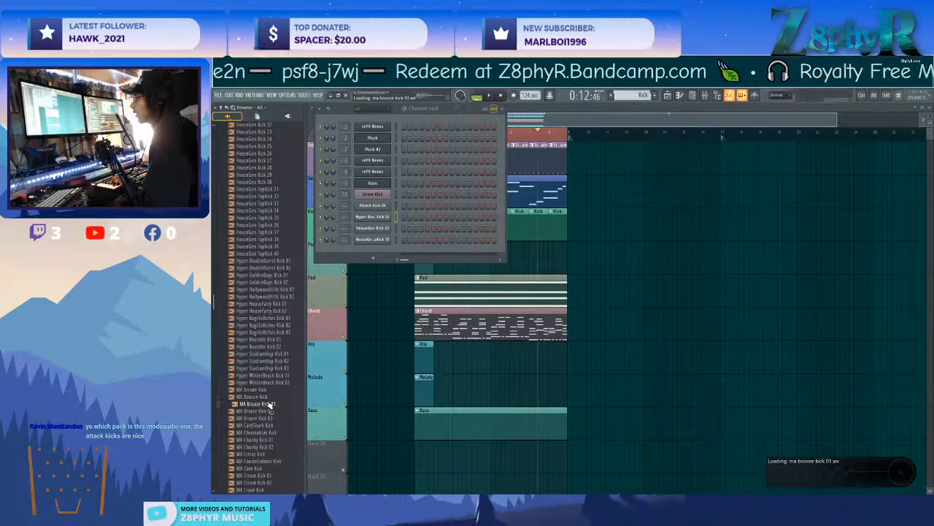
pyautogui.click(269, 411)
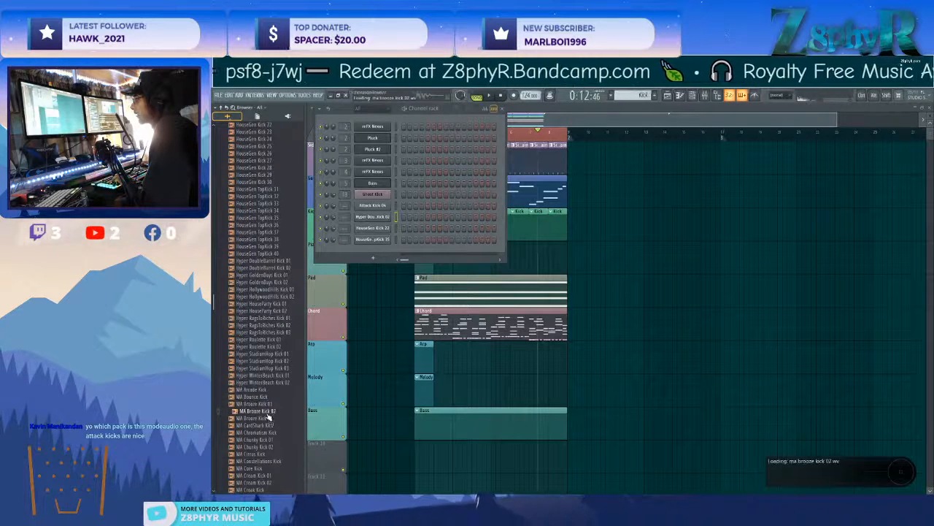
pyautogui.click(269, 417)
pyautogui.click(268, 425)
pyautogui.click(265, 432)
pyautogui.click(260, 439)
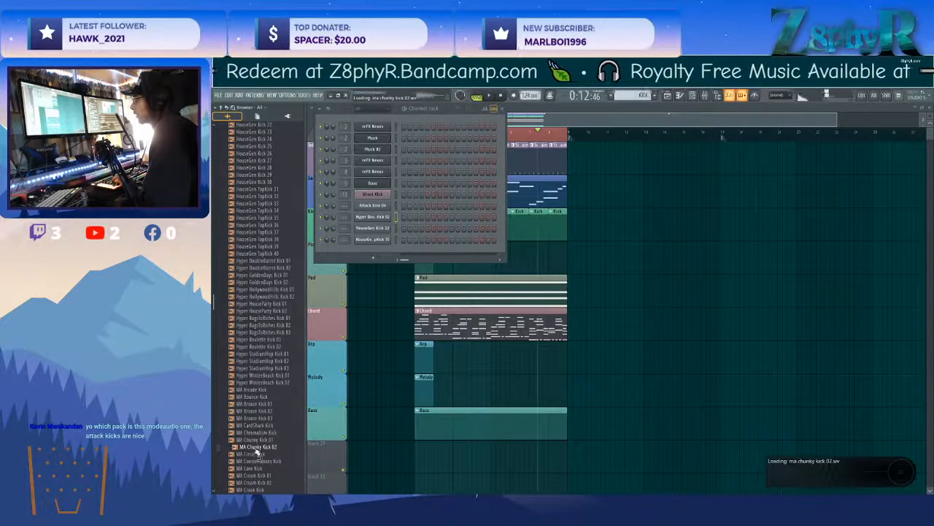
# Audition the MA kick samples from MA Constellations Kick to MA GreenDream Kick, including the Core, Cream, DirtTracks and FoxHound kicks.
pyautogui.scroll(-7, 259, 409)
pyautogui.click(263, 318)
pyautogui.click(265, 326)
pyautogui.click(267, 332)
pyautogui.click(267, 346)
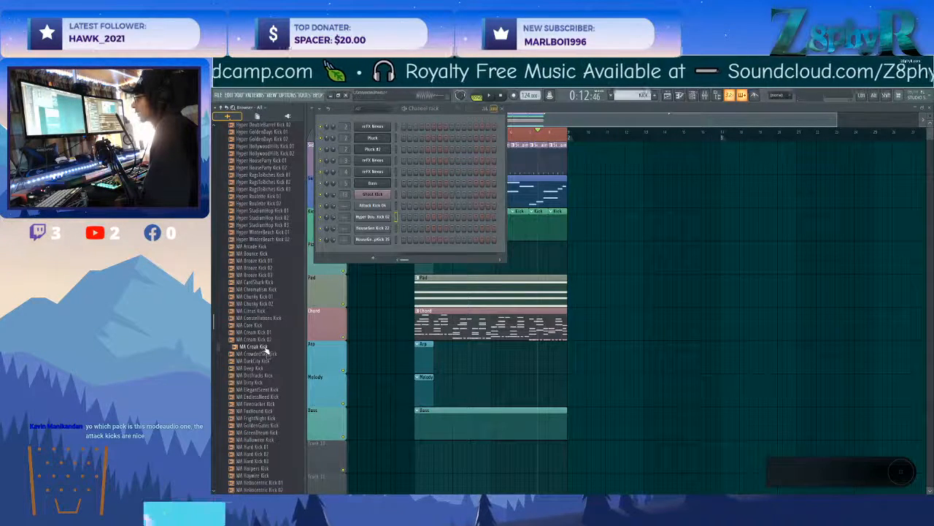
pyautogui.click(267, 362)
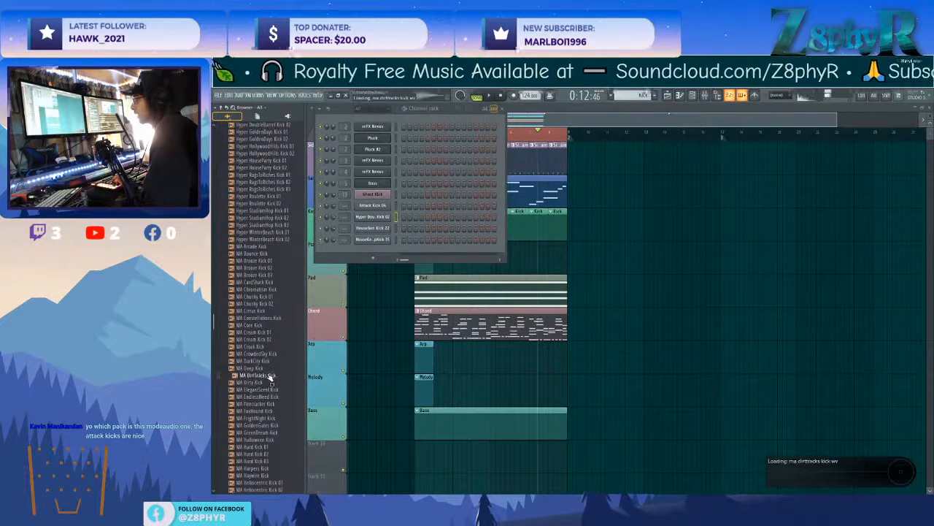
pyautogui.click(259, 410)
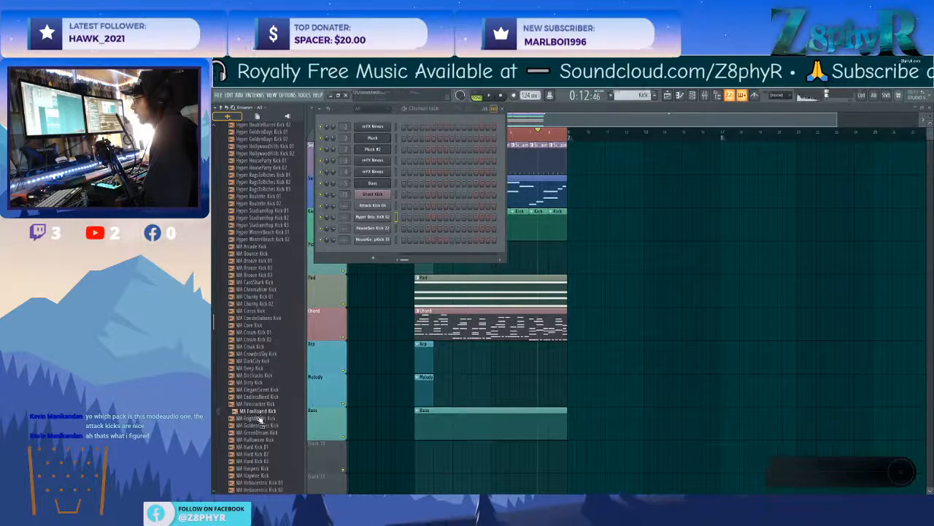
pyautogui.click(261, 432)
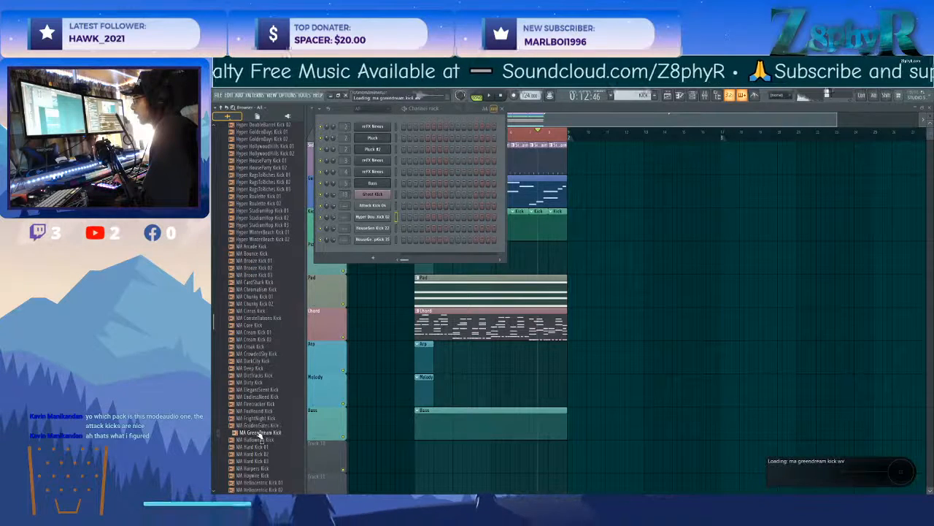
# Audition the MA kick samples from the MA Hard kicks to MA LifeLine Kick, including Haywire, Heliocentric, Hyperion, IceAge and LeWeekend.
pyautogui.scroll(-3, 258, 409)
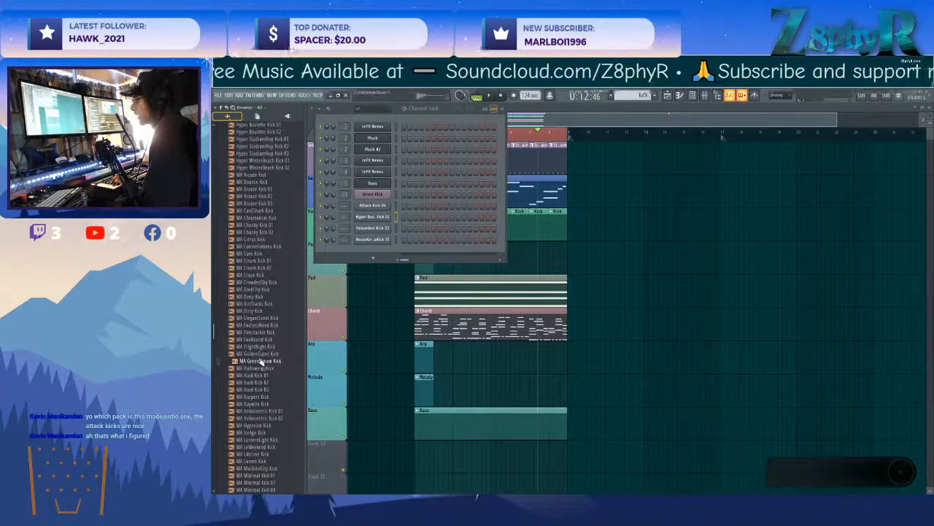
pyautogui.click(255, 404)
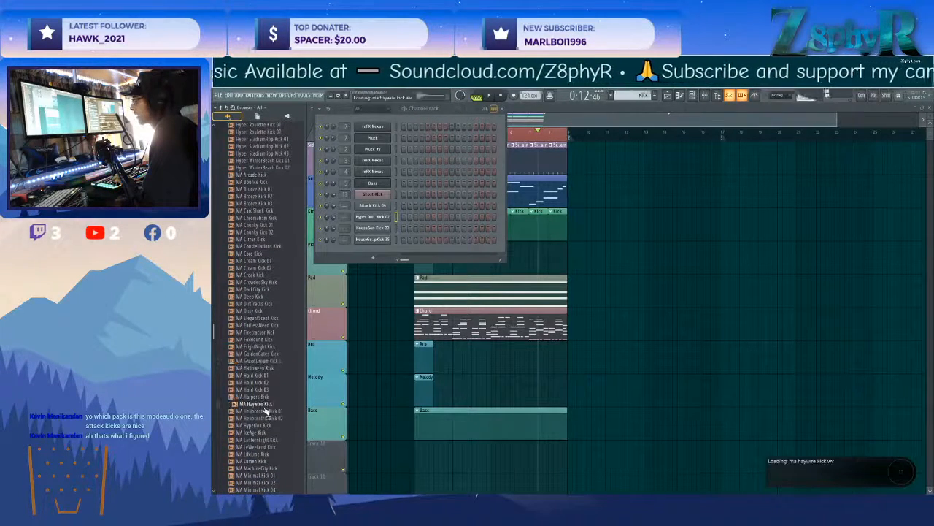
pyautogui.click(263, 384)
pyautogui.click(263, 390)
pyautogui.click(264, 404)
pyautogui.click(264, 411)
pyautogui.click(264, 419)
pyautogui.click(263, 426)
pyautogui.click(262, 434)
pyautogui.click(256, 447)
pyautogui.click(249, 455)
pyautogui.click(252, 446)
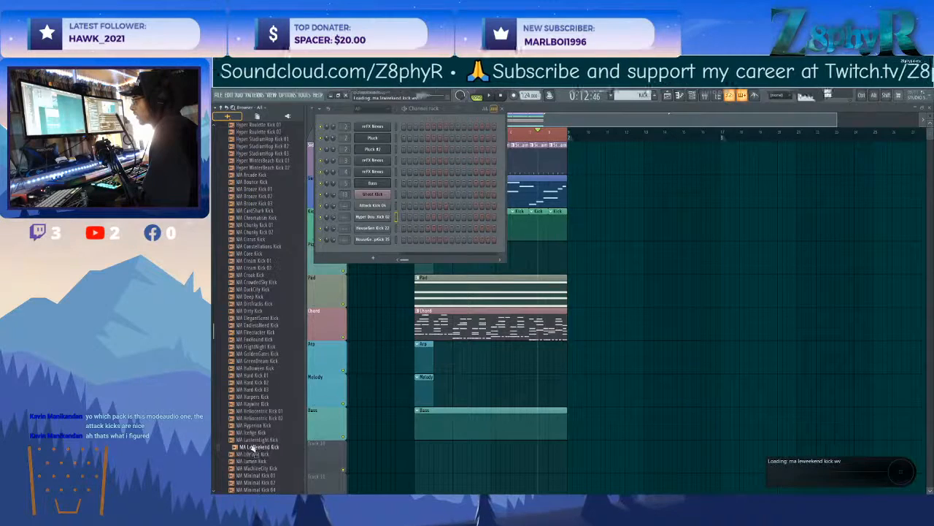
# Compare the MA Minimal kick samples and add MA Minimal Kick 01 to the channel rack.
pyautogui.scroll(-3, 252, 438)
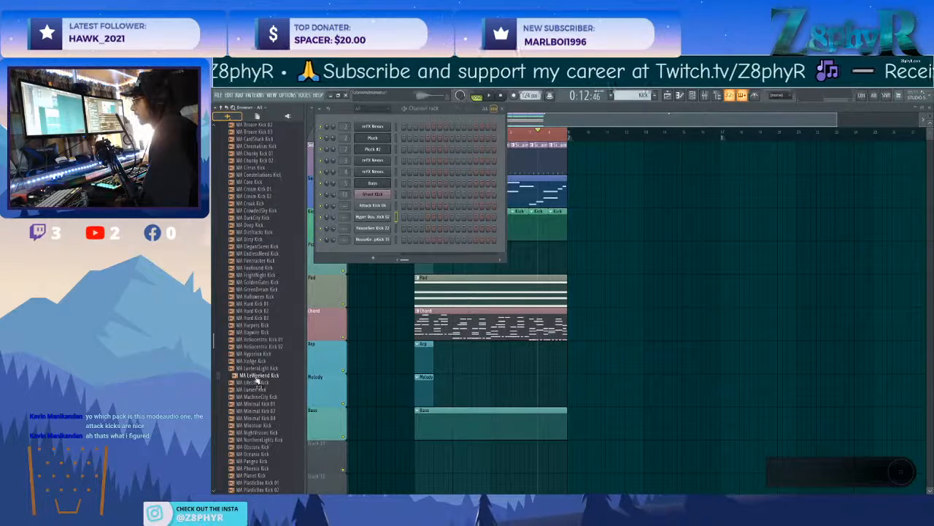
pyautogui.click(258, 410)
pyautogui.click(260, 418)
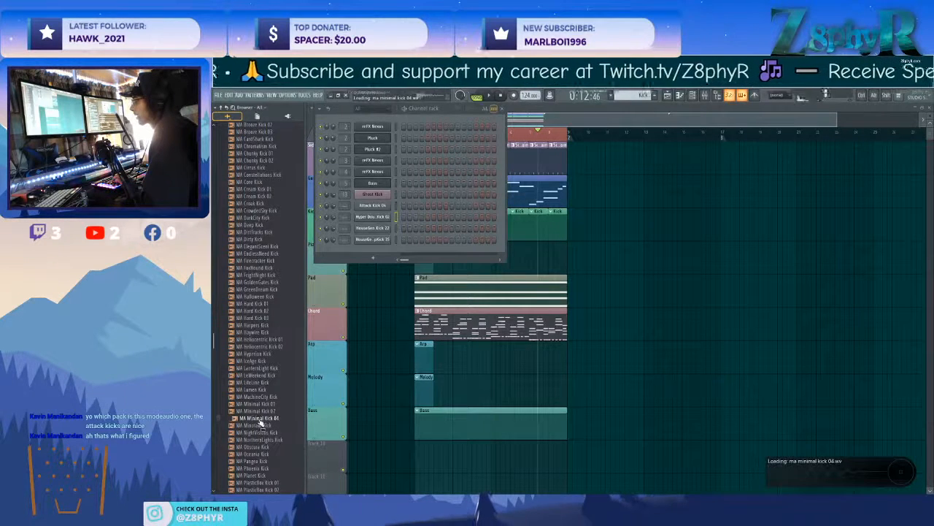
pyautogui.click(259, 410)
pyautogui.click(258, 405)
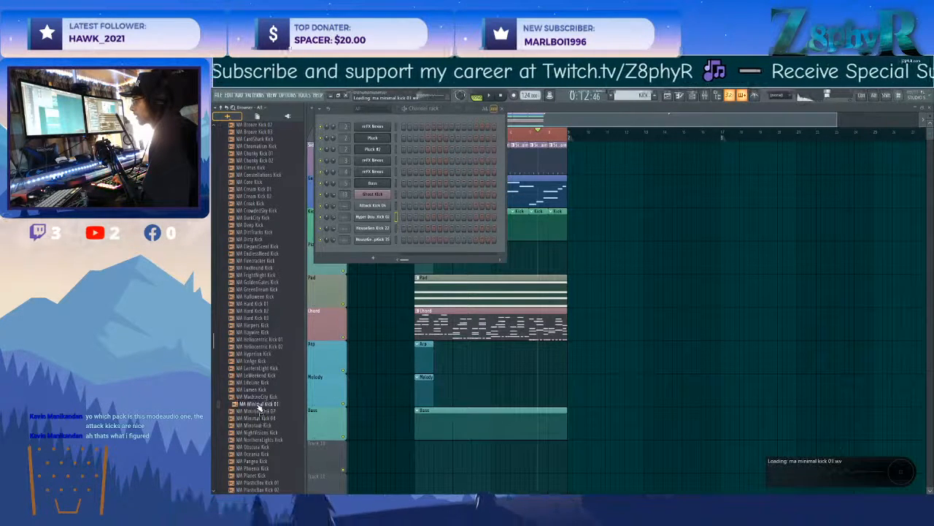
pyautogui.moveTo(259, 403); pyautogui.dragTo(373, 252)
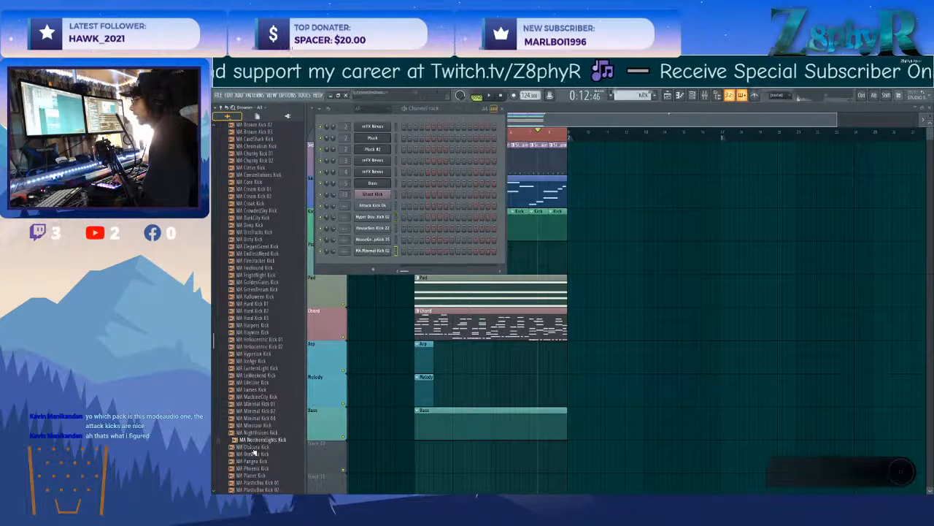
# Preview MA NorthernLights Kick again and add it to the channel rack.
pyautogui.press('Up')
pyautogui.press('Up')
pyautogui.moveTo(258, 446); pyautogui.dragTo(373, 259)
# Audition the MA kick samples from MA PlasticBox Kick 01 to MA Undercover Kick, including the Round, Swamp and SweetPea kicks.
pyautogui.scroll(-3, 277, 405)
pyautogui.click(266, 411)
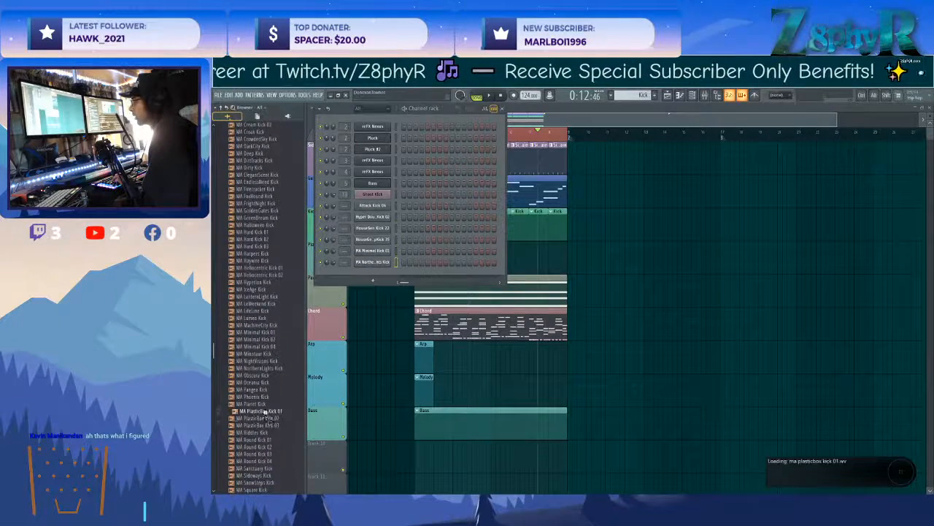
pyautogui.click(280, 448)
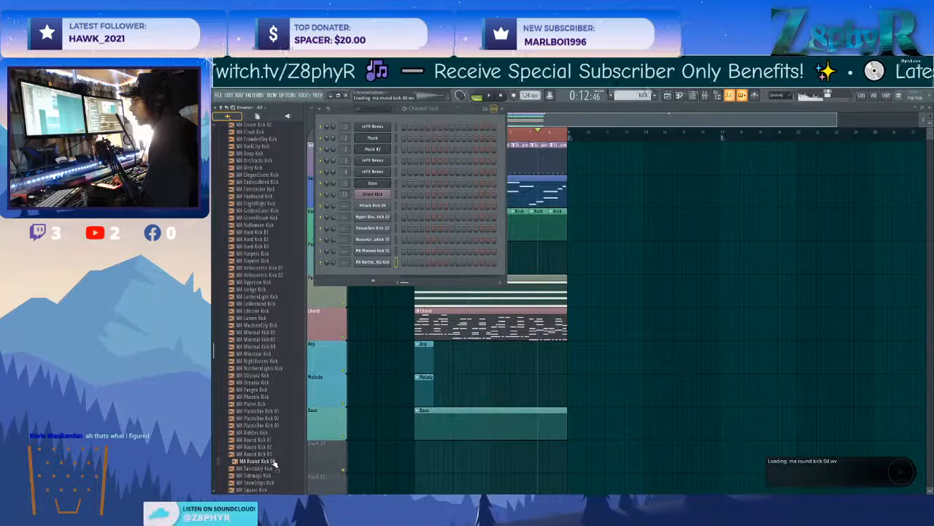
pyautogui.scroll(-6, 276, 438)
pyautogui.click(268, 360)
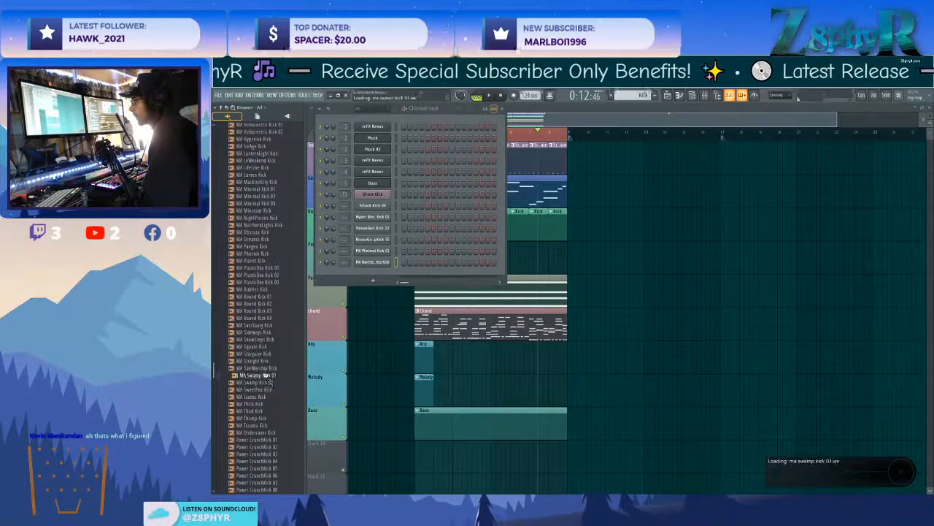
pyautogui.click(267, 384)
pyautogui.click(267, 390)
pyautogui.scroll(-3, 260, 419)
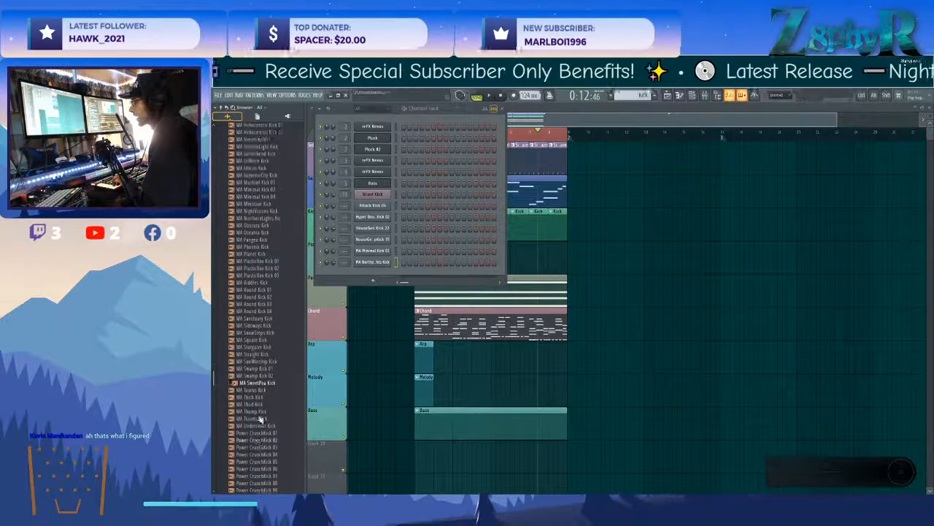
pyautogui.click(255, 380)
pyautogui.click(260, 365)
# Audition the Power LongKick and ShortKick samples and add Power ShortKick 13 to the channel rack.
pyautogui.scroll(-10, 262, 355)
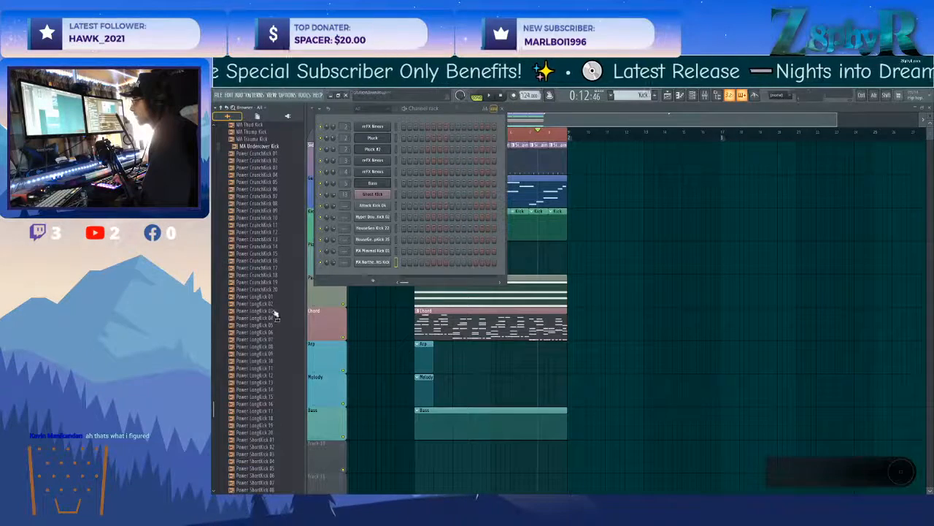
pyautogui.scroll(-7, 258, 376)
pyautogui.click(257, 372)
pyautogui.scroll(-6, 264, 292)
pyautogui.press('Down')
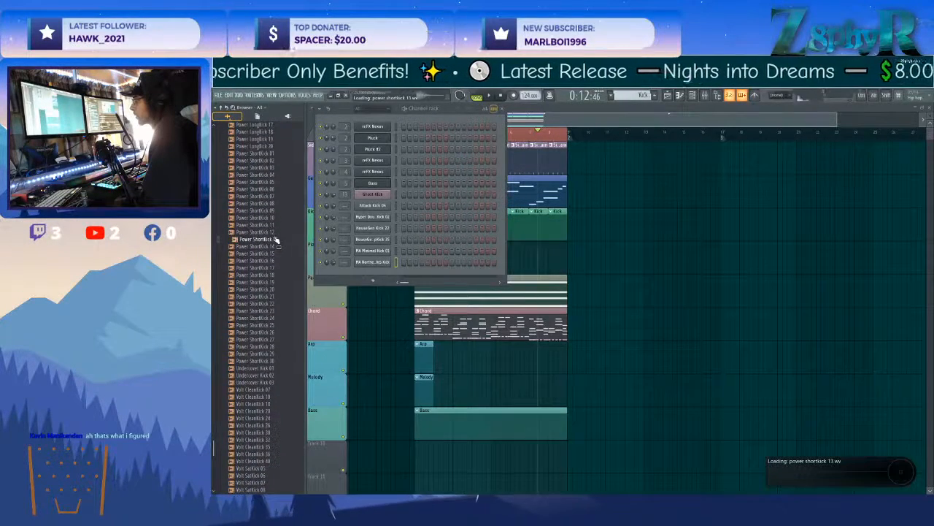
pyautogui.moveTo(275, 241); pyautogui.dragTo(368, 272)
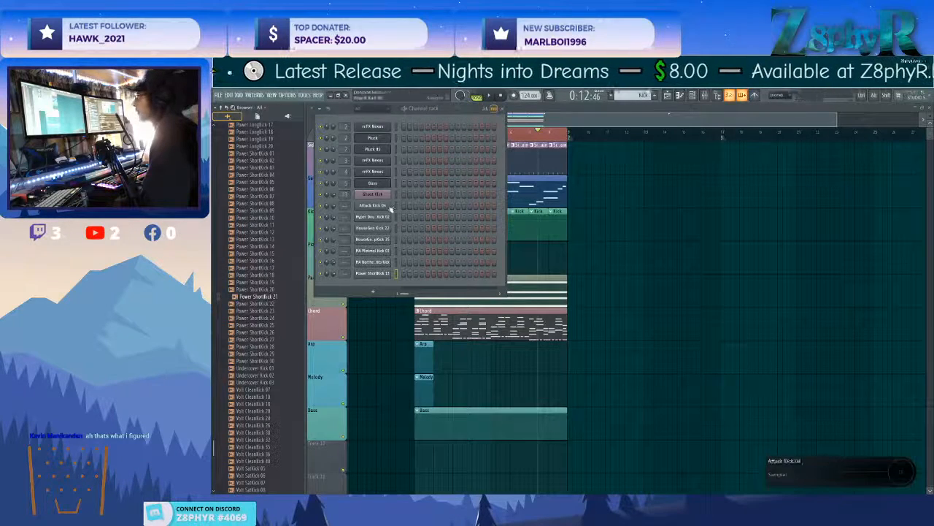
# Route the new kick channels, from Attack Kick 04 to Power ShortKick 13, to mixer insert 14.
pyautogui.click(704, 101)
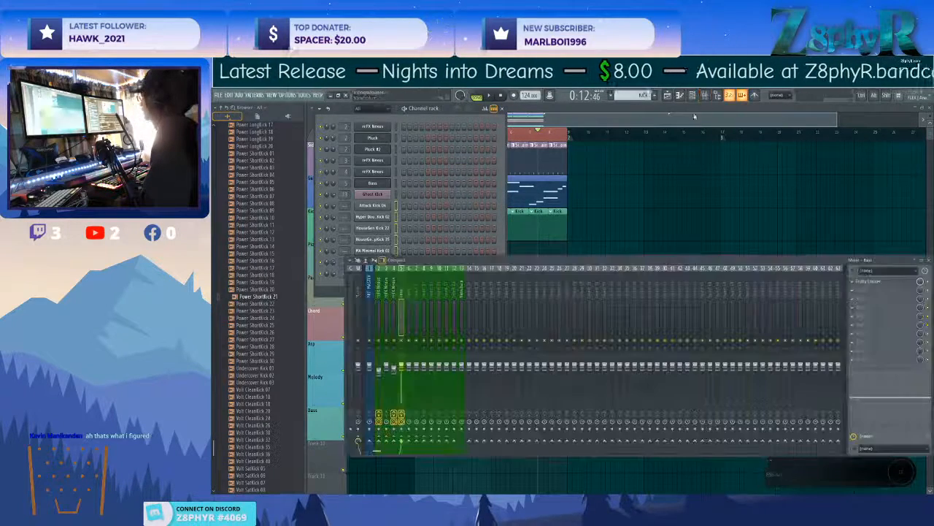
pyautogui.rightClick(470, 276)
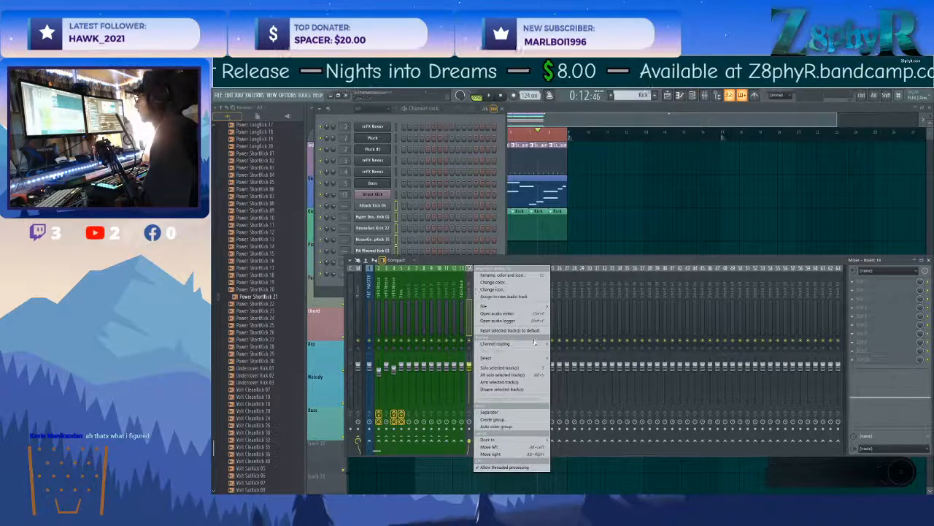
pyautogui.click(565, 341)
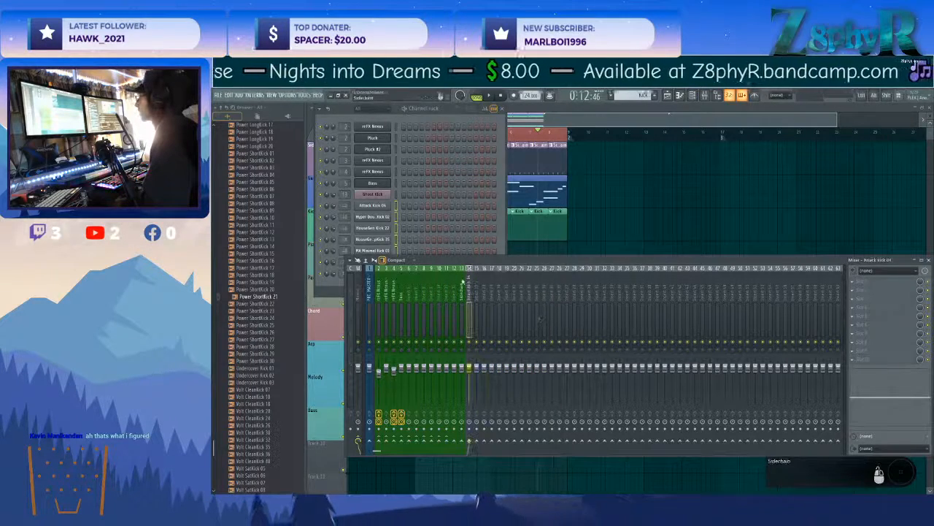
# Fill every fourth step of the Attack Kick 04 channel and open its sampler settings.
pyautogui.click(335, 206)
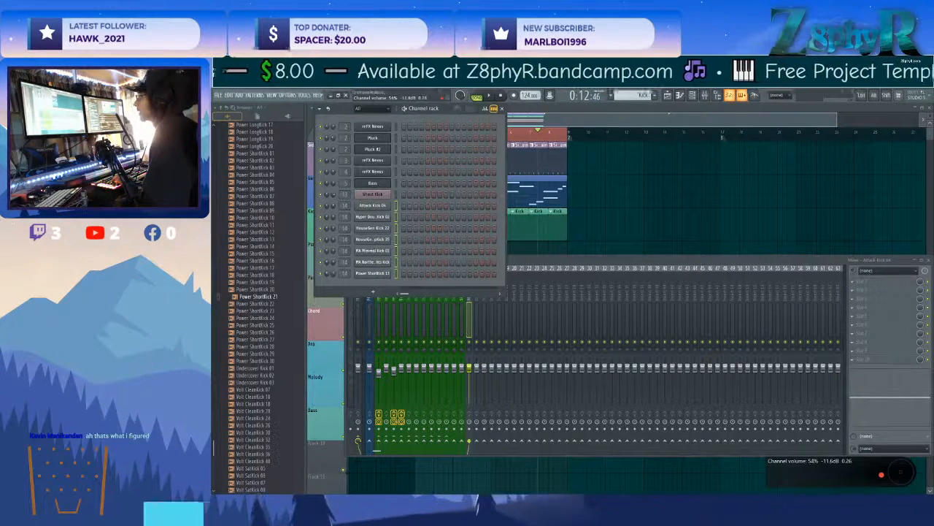
pyautogui.rightClick(395, 210)
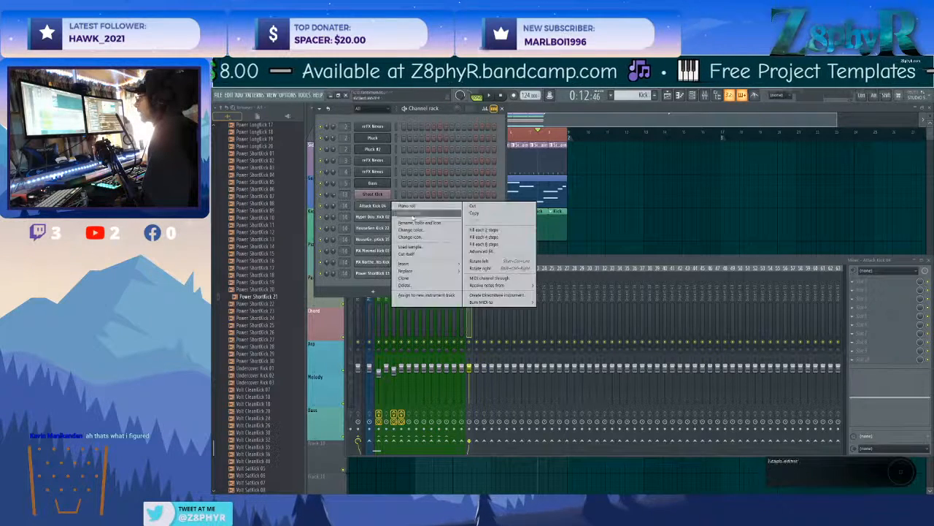
pyautogui.click(368, 207)
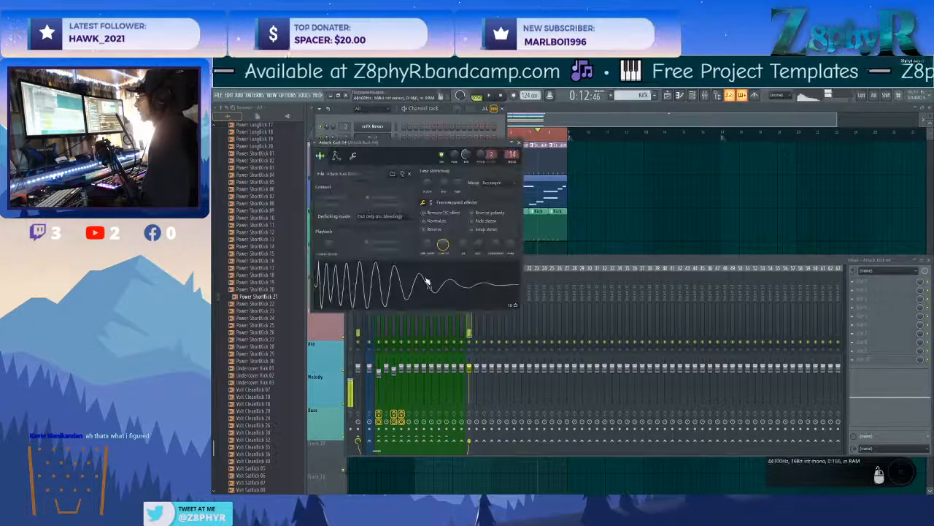
# Play the loop and set Attack Kick 04's channel volume to 78% and its sample start offset to 3%.
pyautogui.moveTo(478, 252); pyautogui.dragTo(478, 250)
pyautogui.press('space')
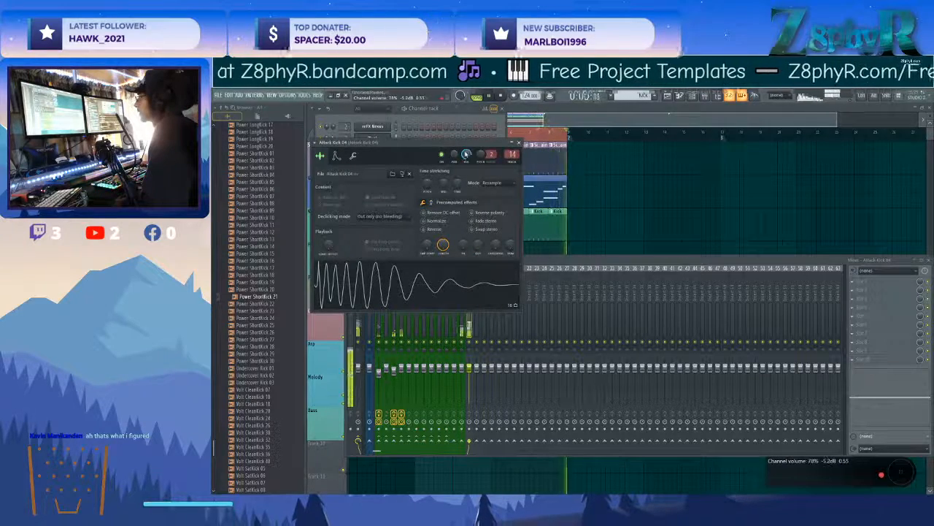
pyautogui.moveTo(445, 144); pyautogui.dragTo(642, 119)
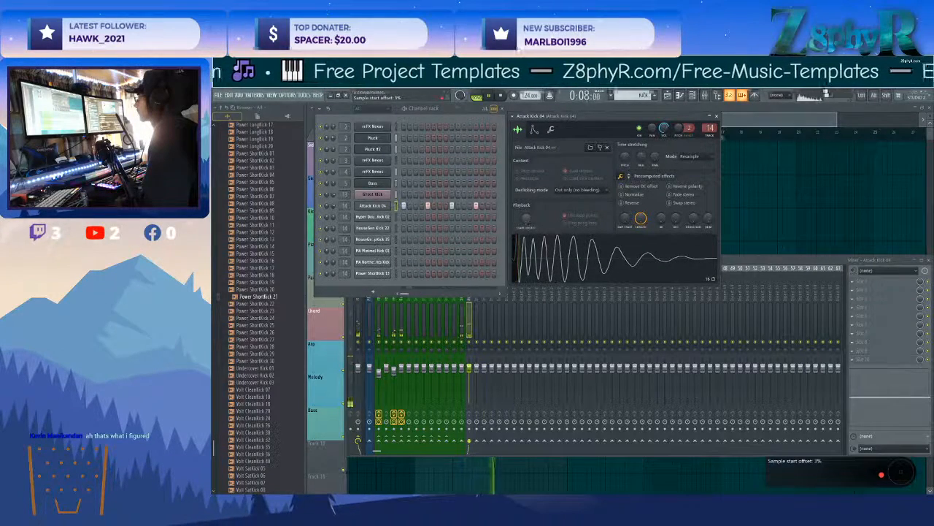
# Add Fruity Parametric EQ 2 to the Attack Kick 04 insert, rolling off the lows and highs and dipping the low mids.
pyautogui.click(861, 282)
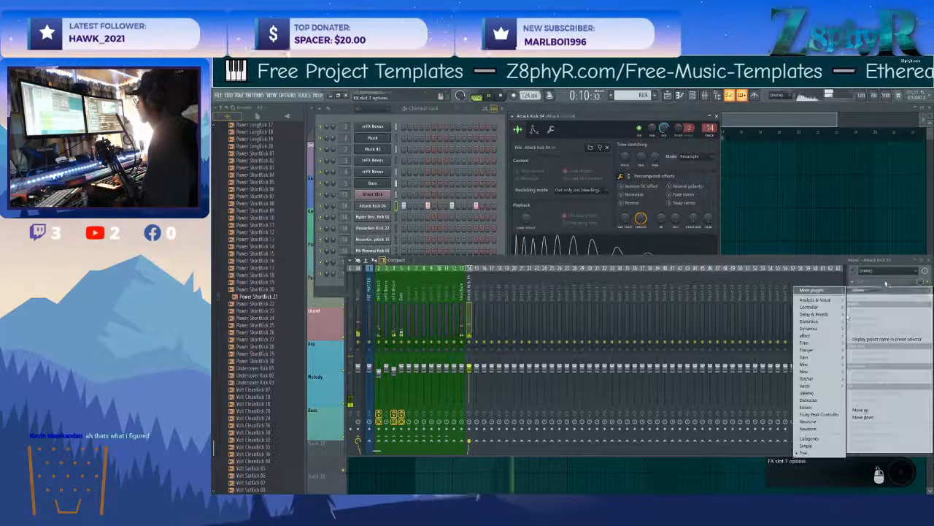
pyautogui.moveTo(806, 343)
pyautogui.click(759, 364)
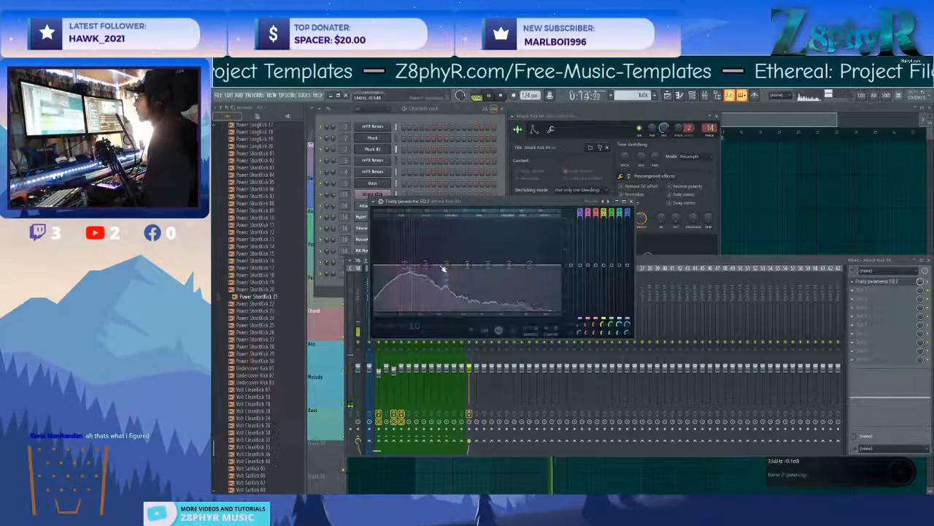
pyautogui.moveTo(408, 266); pyautogui.dragTo(446, 266)
pyautogui.moveTo(552, 264); pyautogui.dragTo(507, 261)
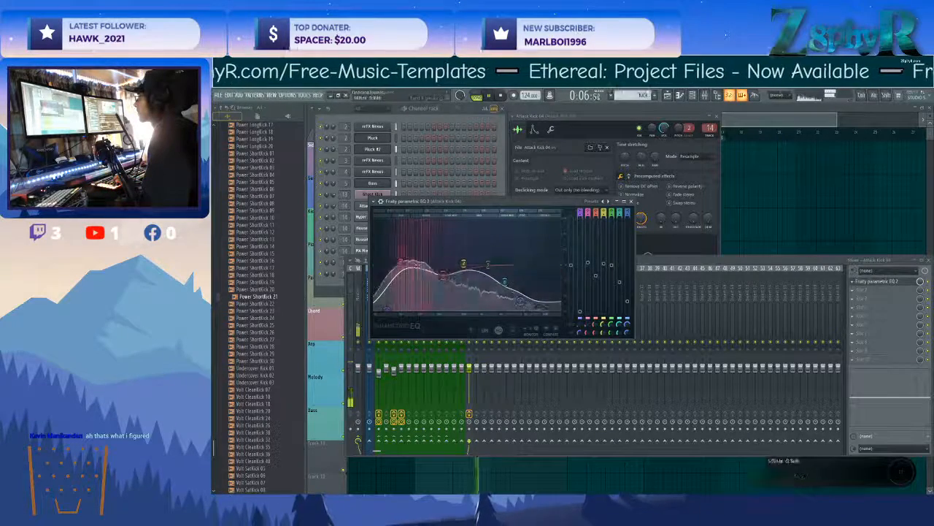
# Add Fruity Parametric EQ 2 ahead of the Fruity Limiter on the Bass insert and roll off its low end.
pyautogui.click(639, 262)
pyautogui.click(401, 295)
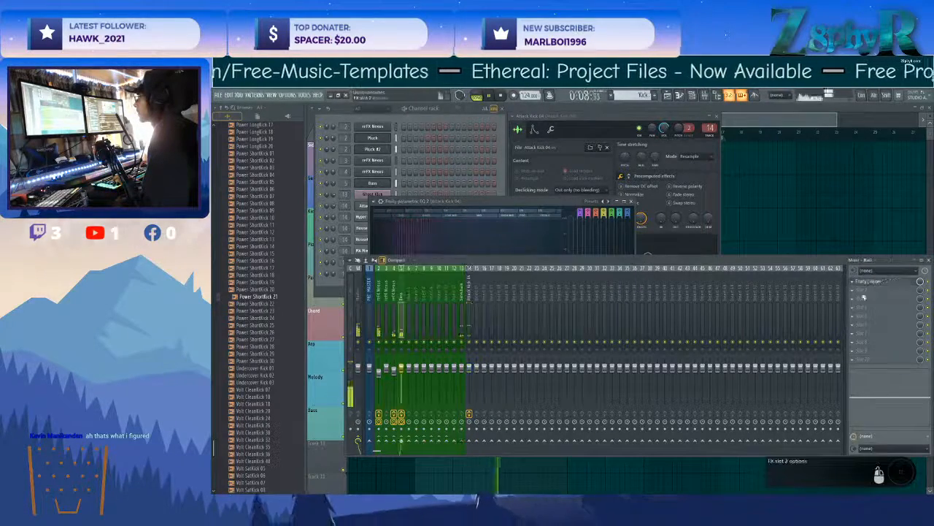
pyautogui.click(887, 284)
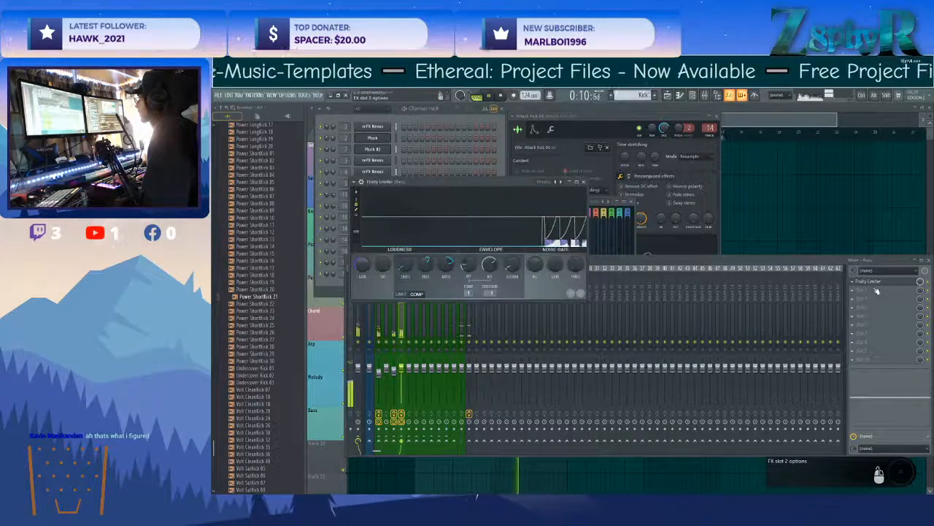
pyautogui.moveTo(813, 346)
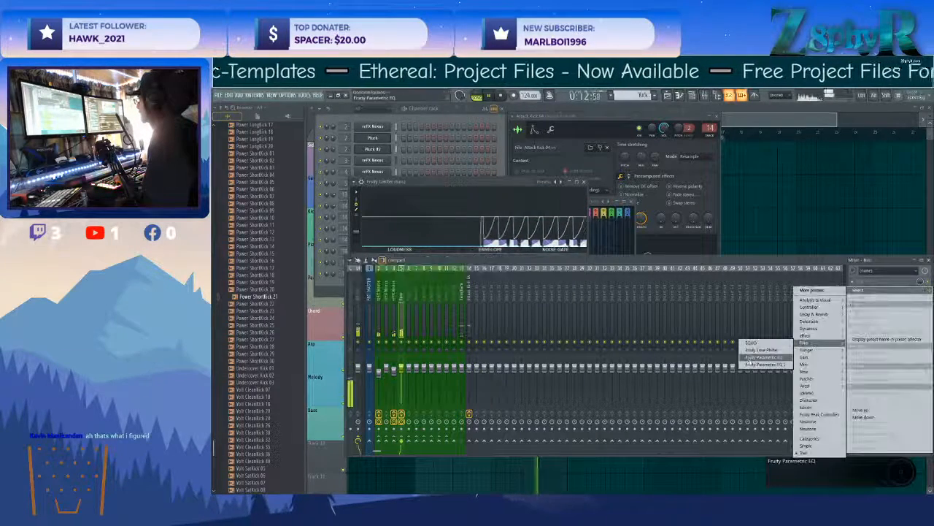
pyautogui.click(759, 355)
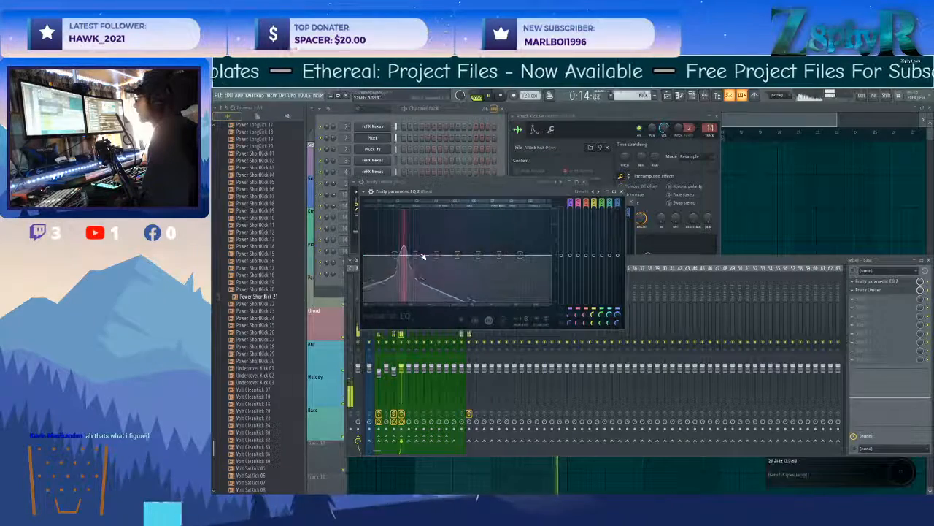
pyautogui.moveTo(416, 255)
pyautogui.mouseDown()
pyautogui.moveTo(365, 297)
pyautogui.moveTo(427, 255)
pyautogui.mouseUp()
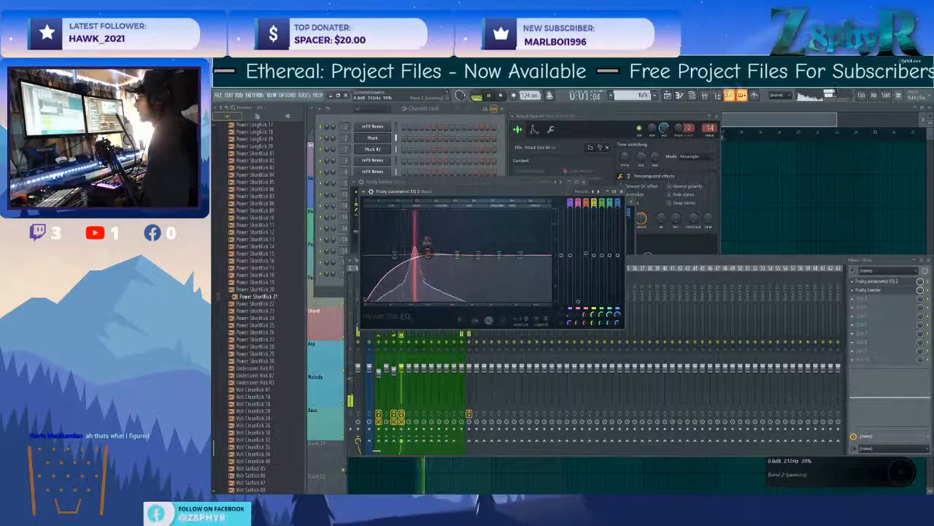
# Toggle the mutes of the Guitar and Chord tracks and the Pluck channel to compare them in the mix.
pyautogui.click(438, 109)
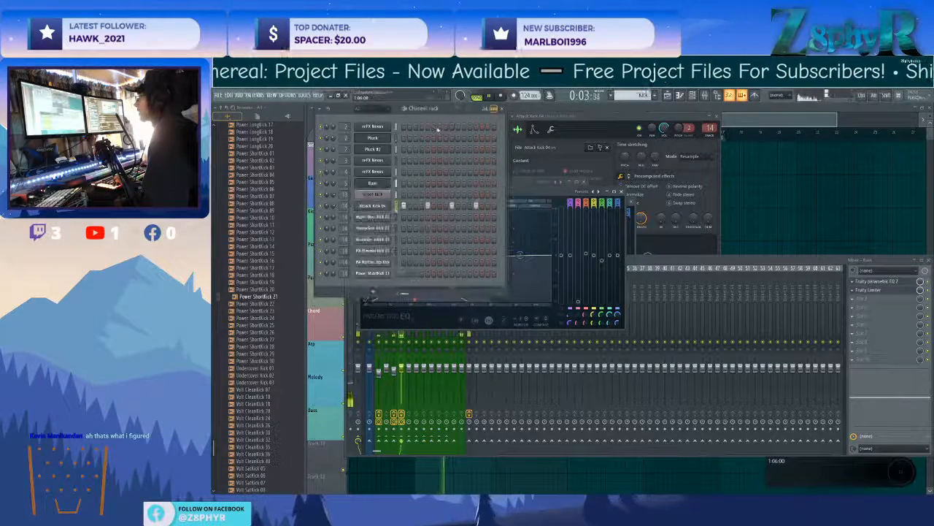
pyautogui.click(682, 112)
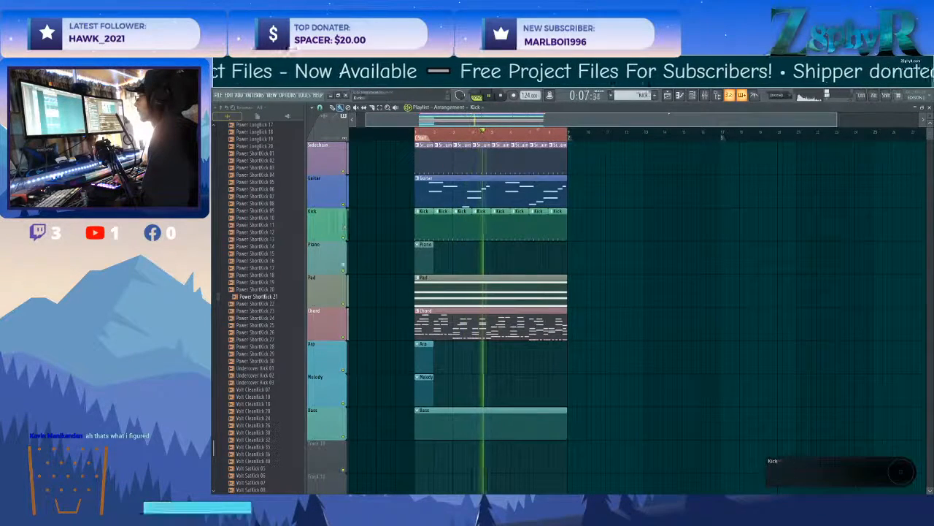
pyautogui.click(343, 204)
pyautogui.click(343, 204)
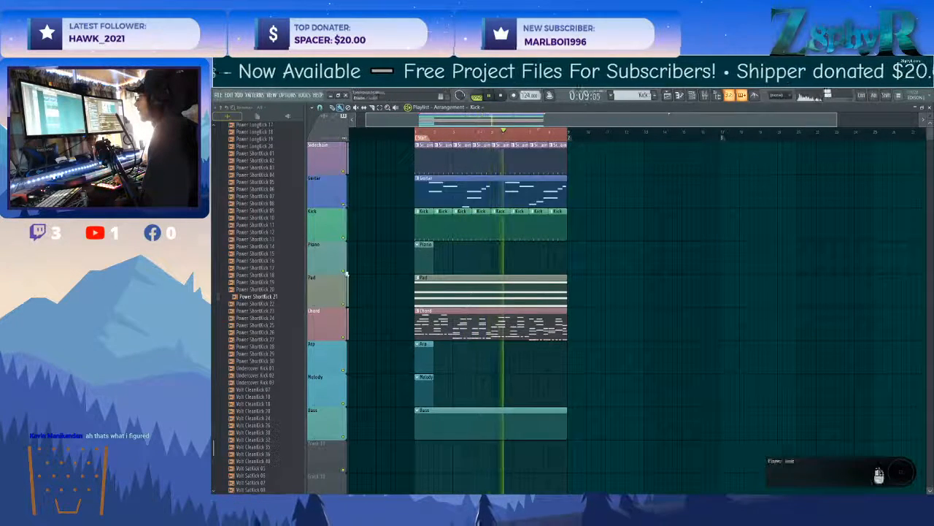
pyautogui.click(343, 336)
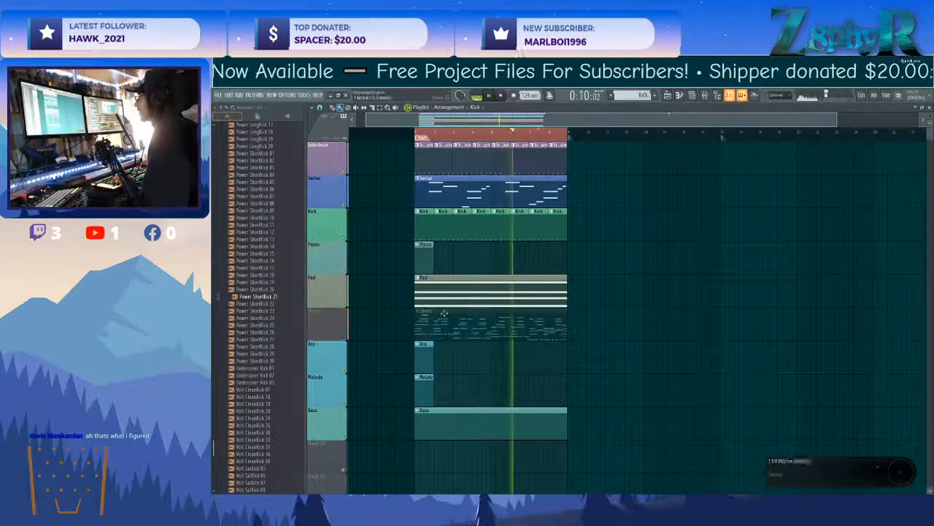
pyautogui.doubleClick(511, 235)
pyautogui.click(829, 108)
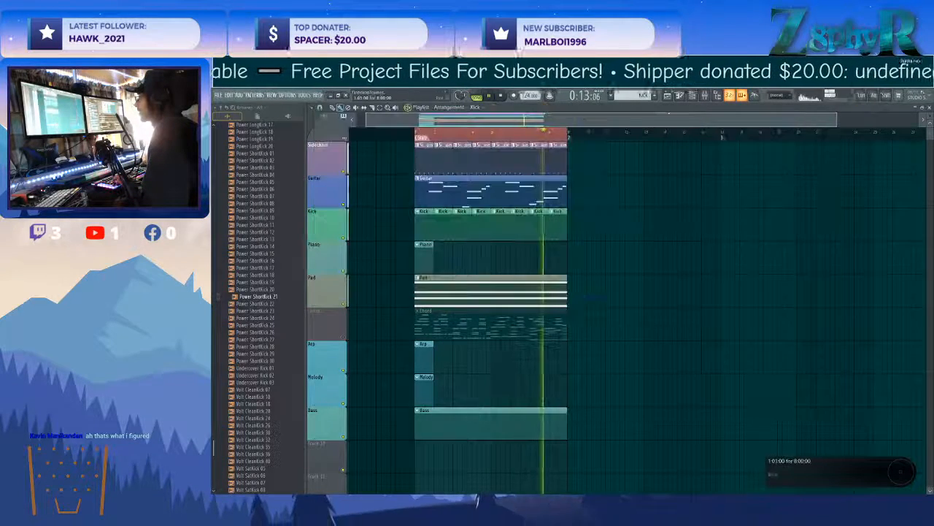
pyautogui.click(348, 338)
pyautogui.doubleClick(526, 325)
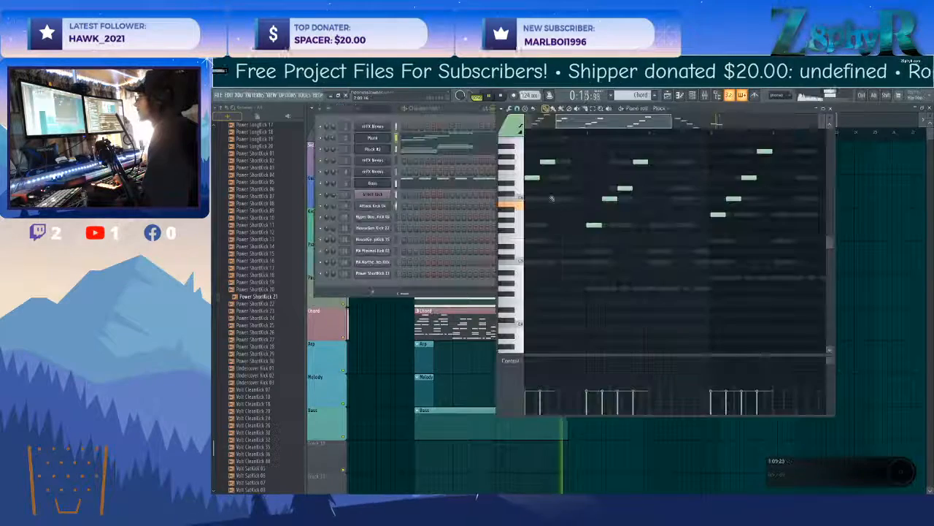
pyautogui.click(320, 138)
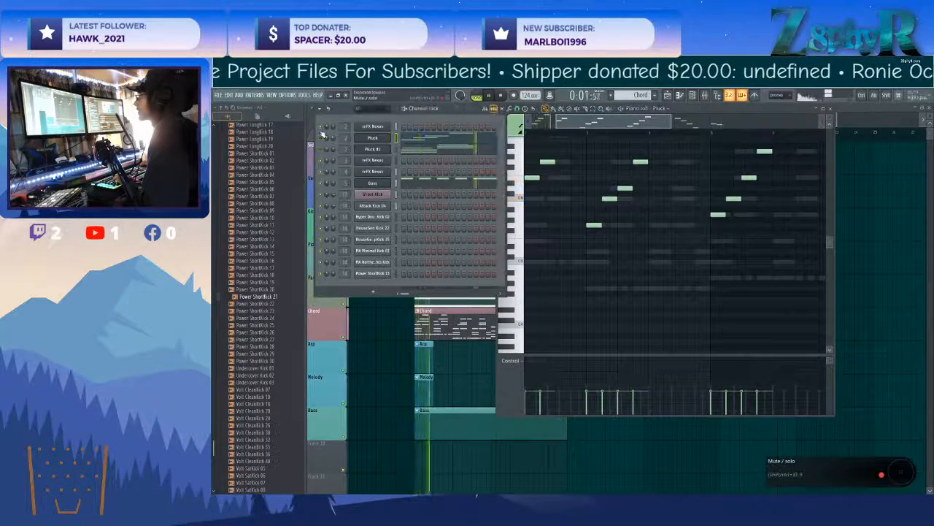
# Try other bass presets in the Bass channel's Nexus and load BA Dark Rollbass 1.
pyautogui.click(361, 185)
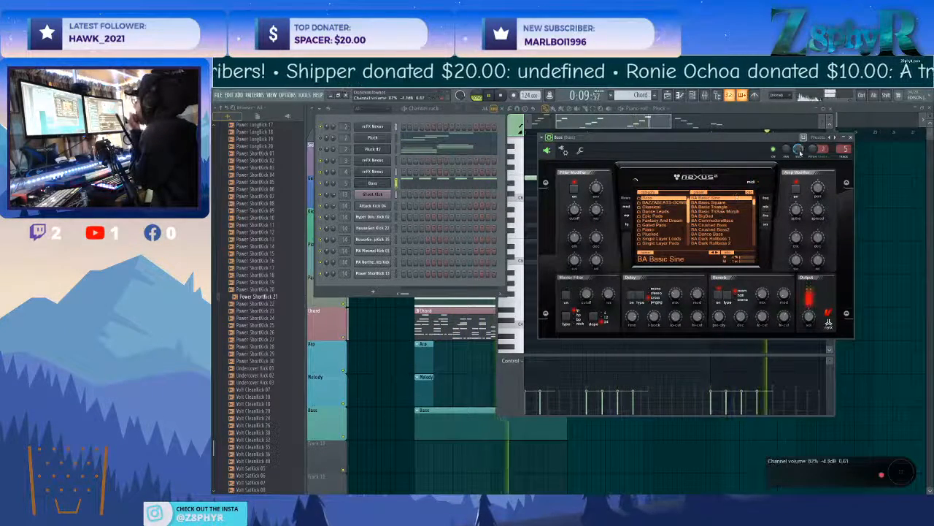
pyautogui.click(709, 202)
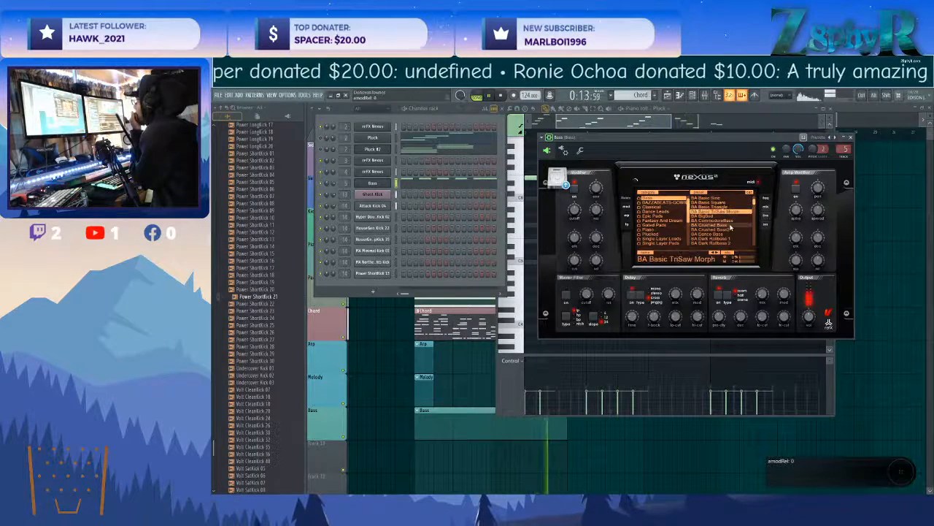
pyautogui.click(733, 230)
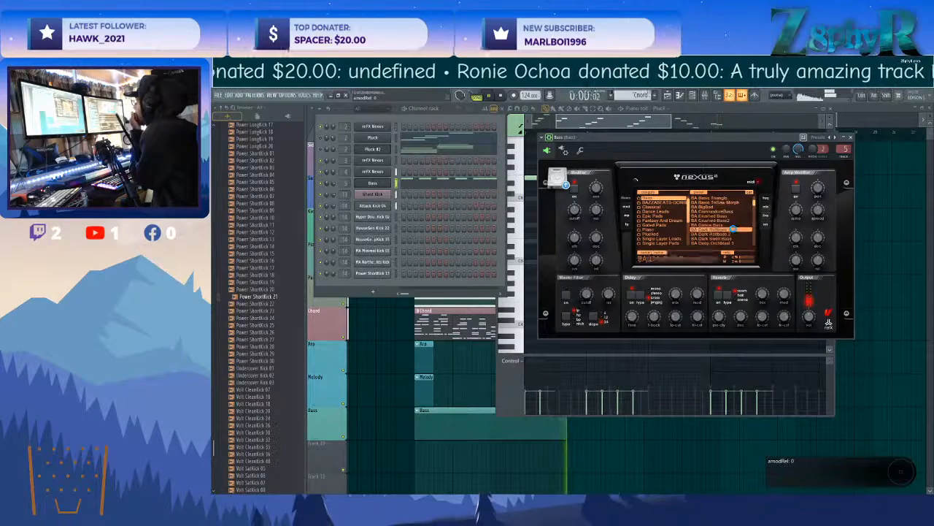
# Enable the bass sound's master filter, lower its cutoff, and set the Bass mixer track's volume to 92%.
pyautogui.click(567, 295)
pyautogui.moveTo(587, 294); pyautogui.dragTo(590, 342)
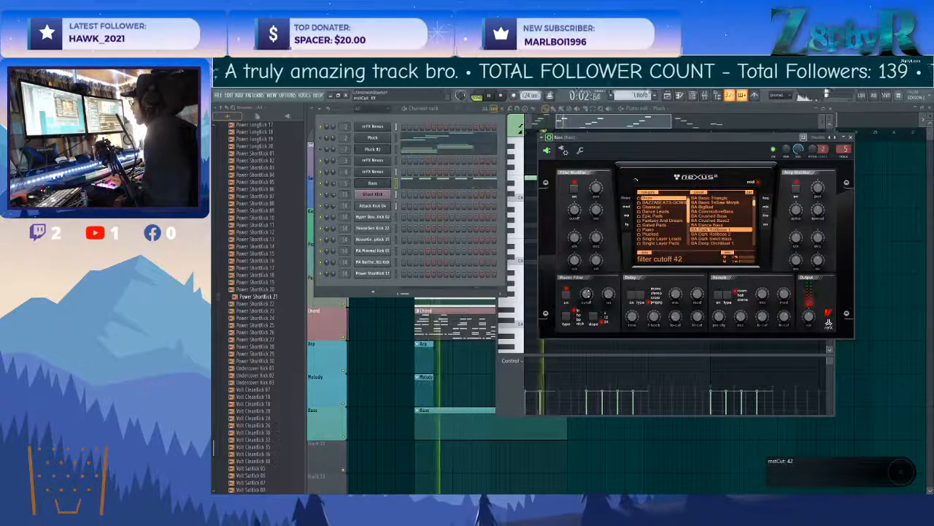
pyautogui.doubleClick(345, 183)
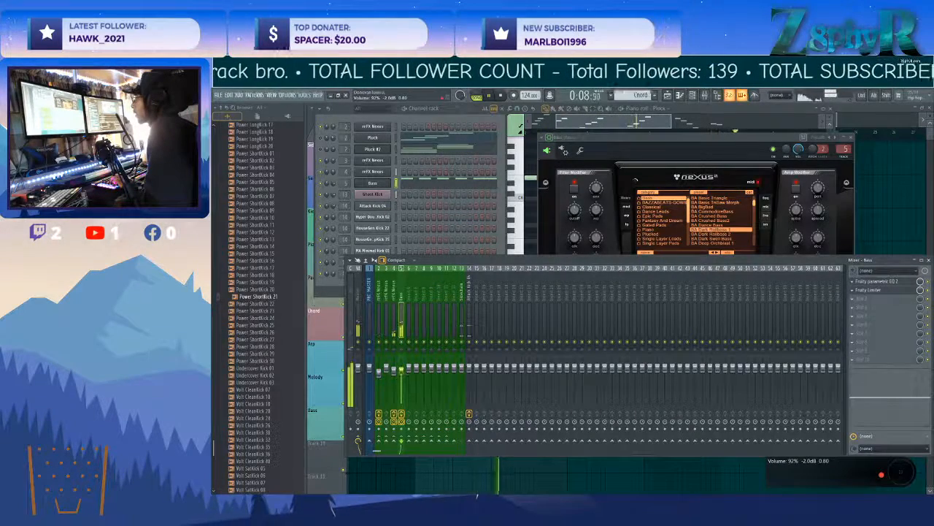
# In the Attack Kick 04 track's parametric EQ, raise the mid-band dip and move it to a lower frequency.
pyautogui.click(470, 288)
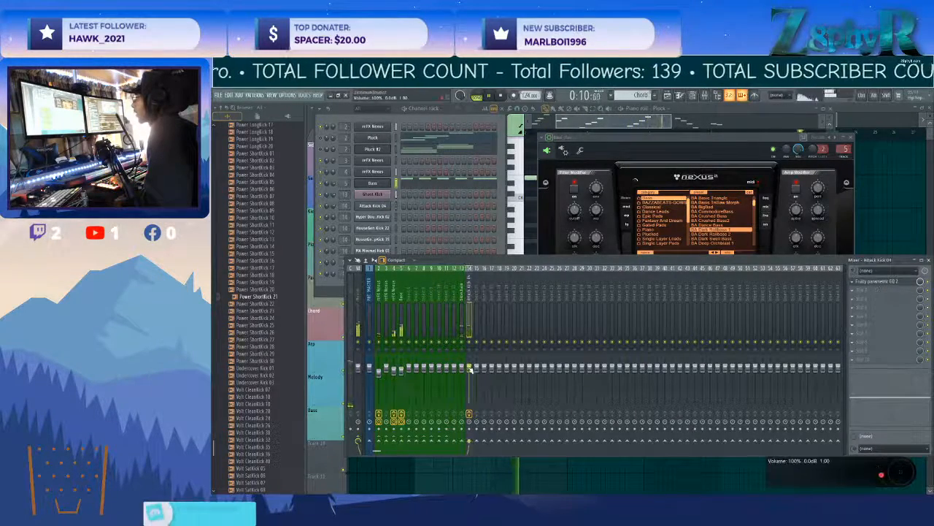
pyautogui.click(873, 282)
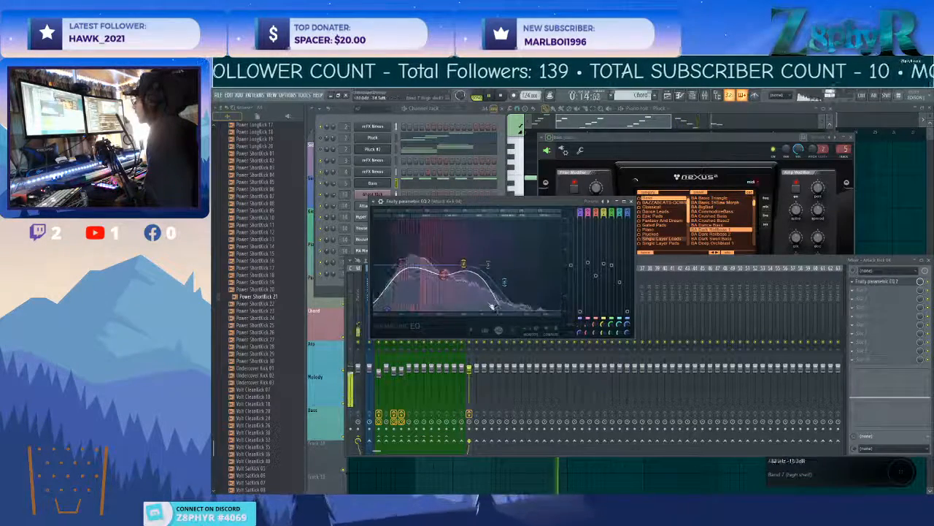
pyautogui.moveTo(444, 274); pyautogui.dragTo(416, 262)
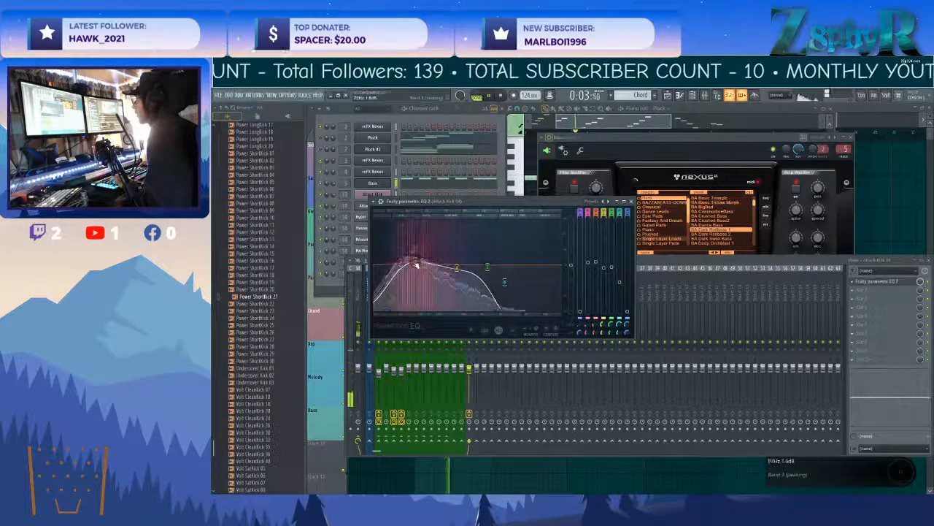
pyautogui.click(631, 201)
# Open the Kick pattern and route the Hyper kick channel to mixer insert 15.
pyautogui.click(425, 109)
pyautogui.click(376, 217)
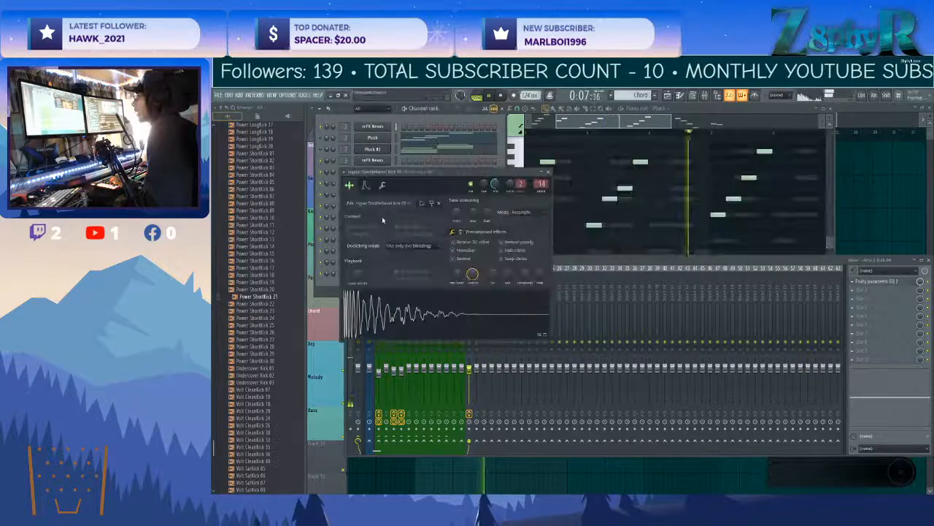
pyautogui.click(870, 107)
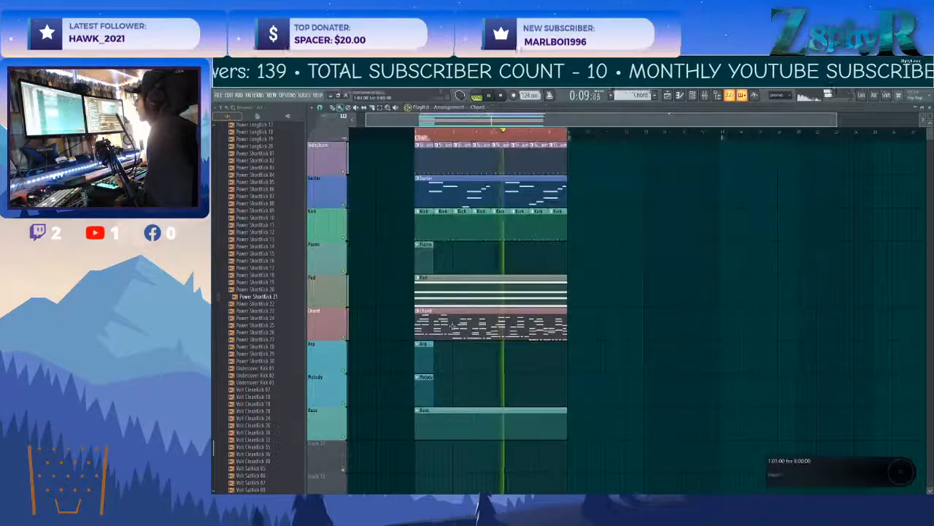
pyautogui.doubleClick(436, 235)
pyautogui.rightClick(391, 216)
pyautogui.click(490, 248)
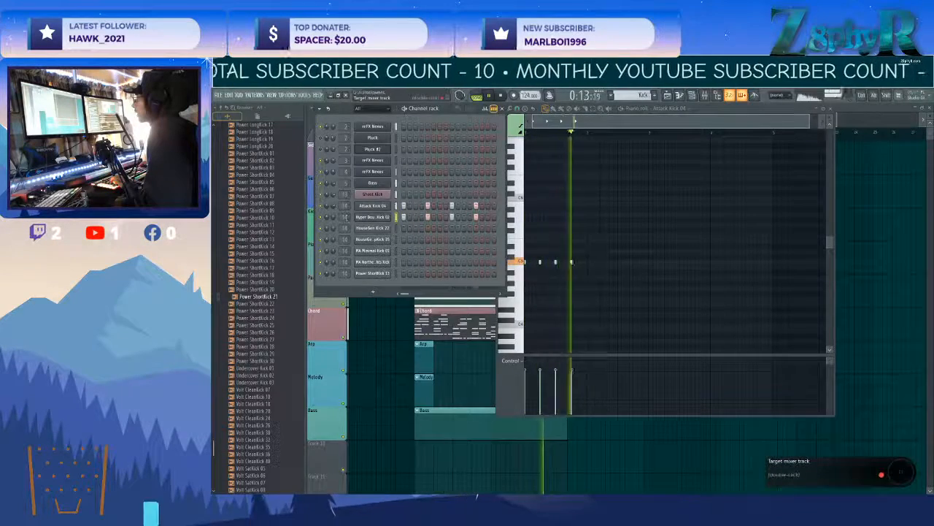
pyautogui.press('F9')
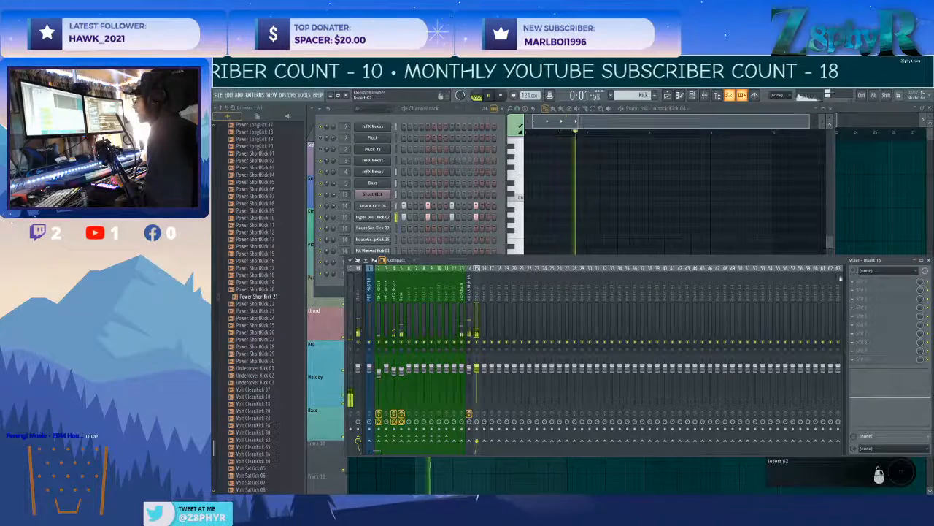
# Add Fruity Parametric EQ 2 to insert 15, roll off its low end, and lower the track's volume.
pyautogui.click(854, 282)
pyautogui.moveTo(807, 350)
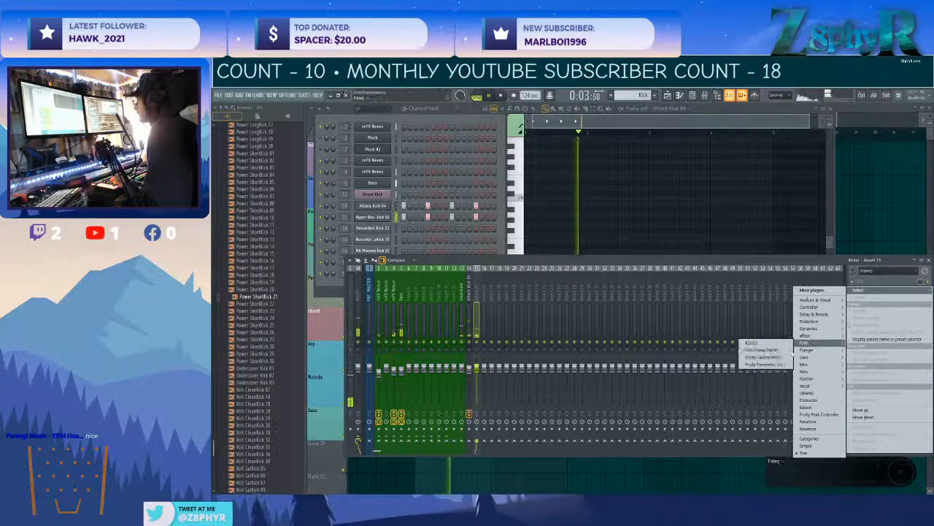
pyautogui.click(765, 364)
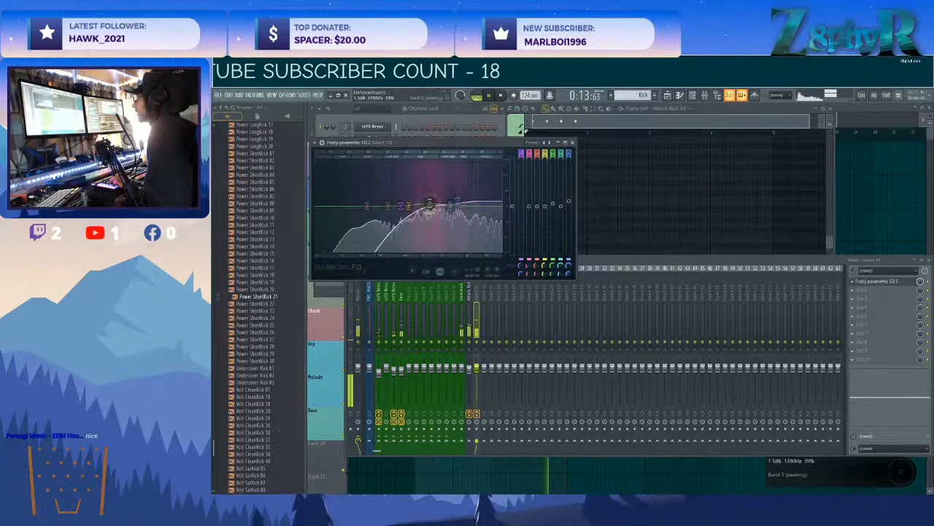
pyautogui.moveTo(476, 367); pyautogui.dragTo(476, 378)
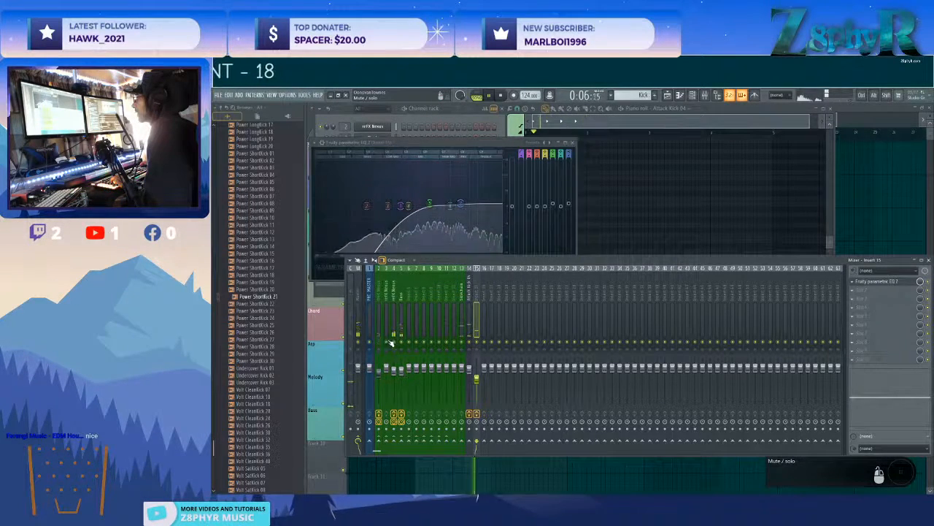
# Balance the volume of the Attack Kick 04 mixer track against the EQ'd Hyper kick track.
pyautogui.click(477, 378)
pyautogui.click(470, 369)
pyautogui.click(476, 379)
pyautogui.click(470, 370)
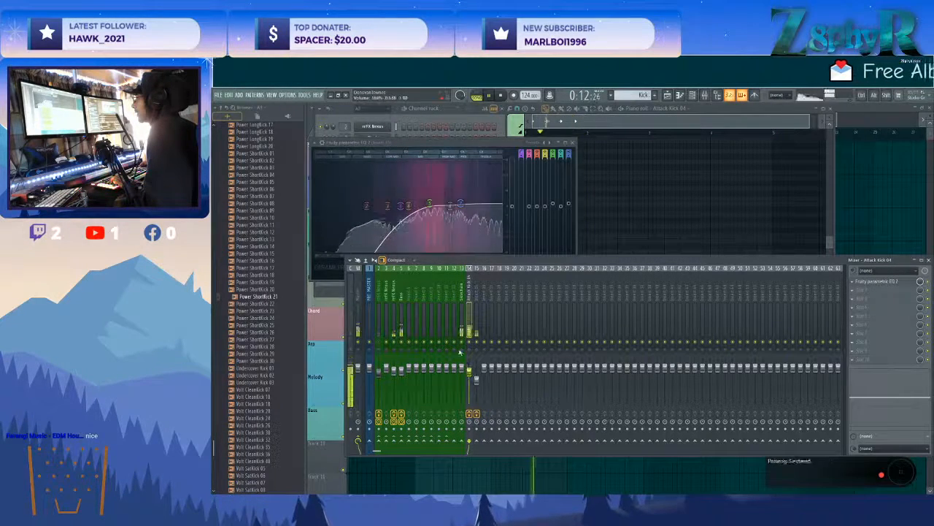
# Move the Sidechain mixer track to insert 29, check the Hyper kick's EQ, and return to the Playlist.
pyautogui.moveTo(462, 303); pyautogui.dragTo(583, 302)
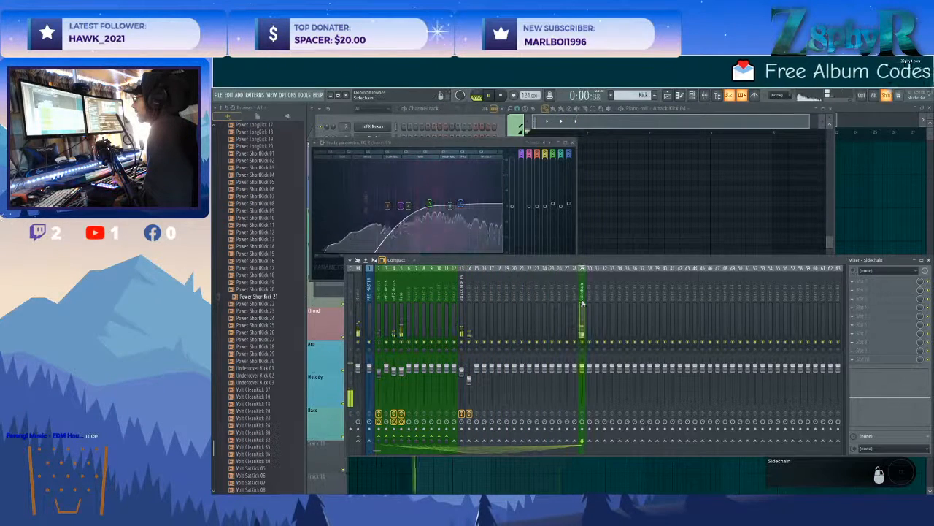
pyautogui.click(462, 290)
pyautogui.click(429, 204)
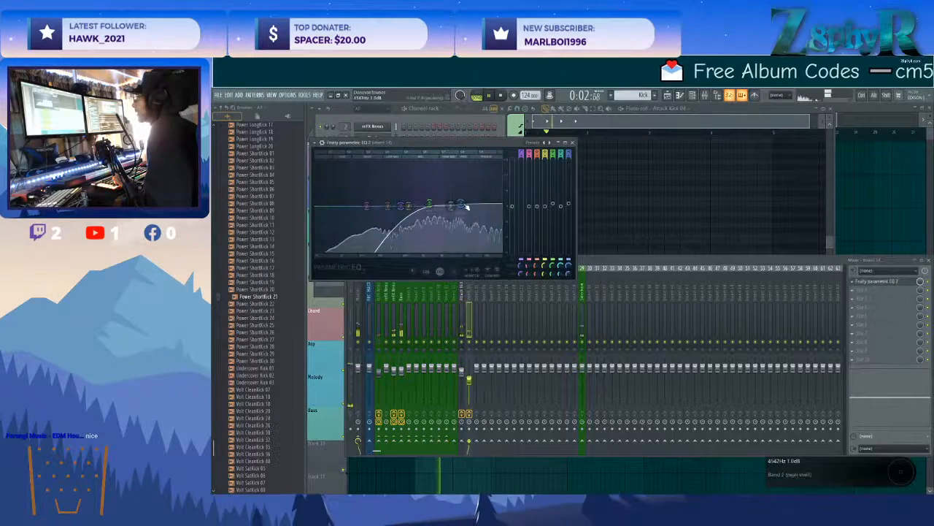
pyautogui.click(448, 125)
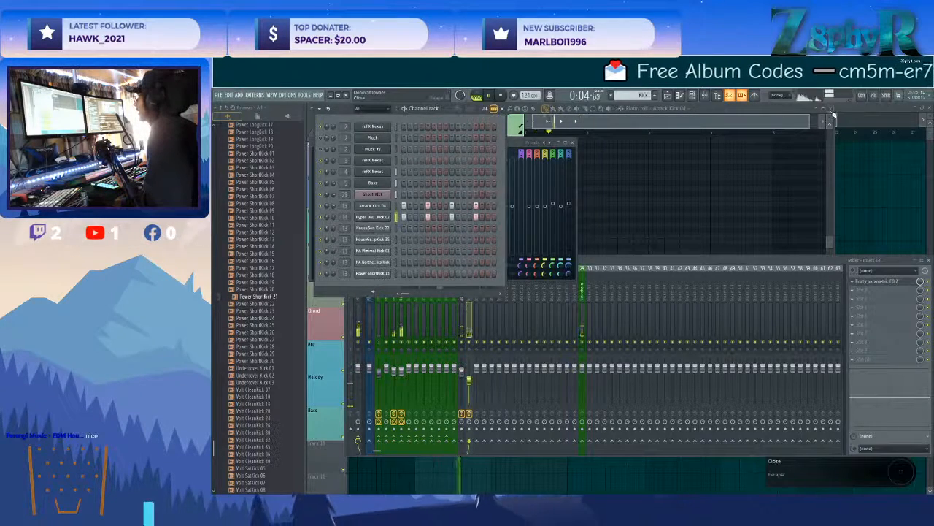
pyautogui.click(831, 110)
pyautogui.click(575, 117)
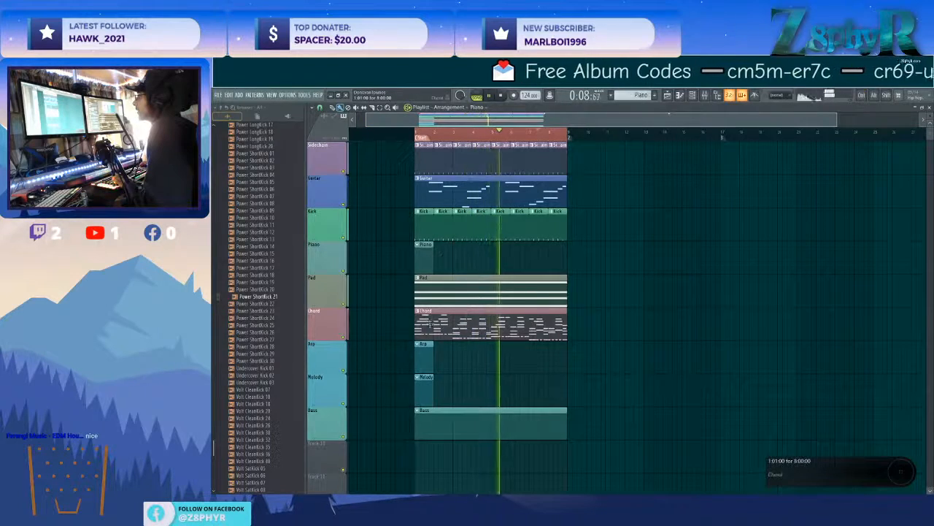
# Open the Pluck notes of the Chord pattern and select the Pluck's mixer track.
pyautogui.doubleClick(474, 321)
pyautogui.click(396, 140)
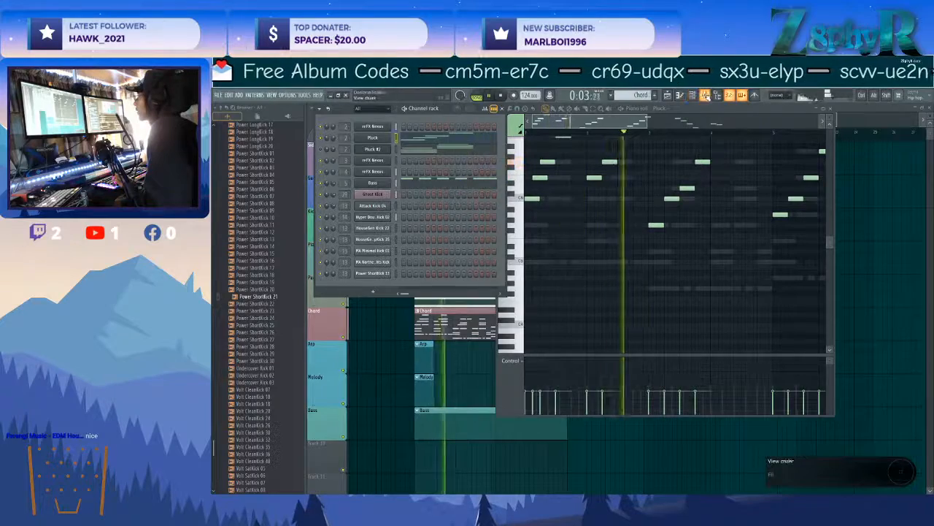
pyautogui.press('F9')
pyautogui.click(380, 330)
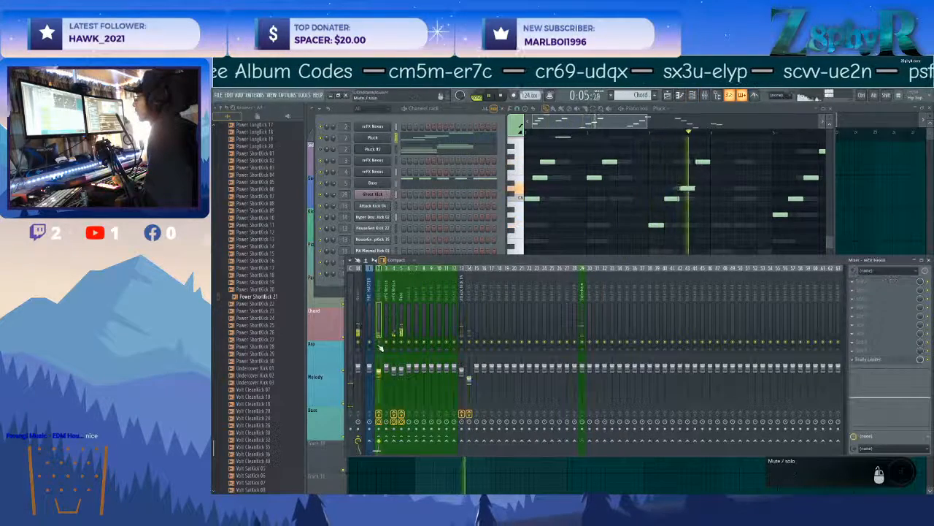
# Transpose all Pluck notes down one octave and delete the highest note in the first bar.
pyautogui.click(535, 183)
pyautogui.scroll(2, 656, 277)
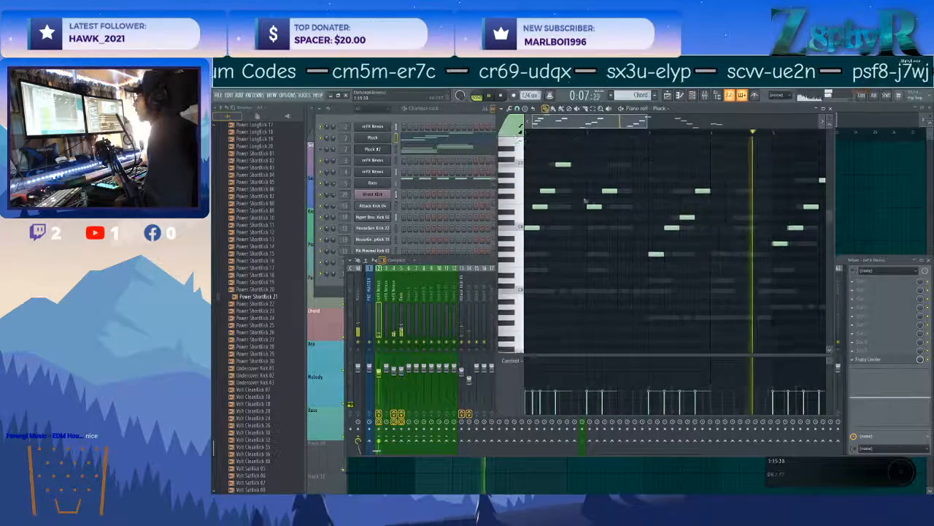
pyautogui.scroll(-3, 656, 277)
pyautogui.moveTo(726, 327); pyautogui.dragTo(527, 171)
pyautogui.hotkey('ctrl', 'Down')
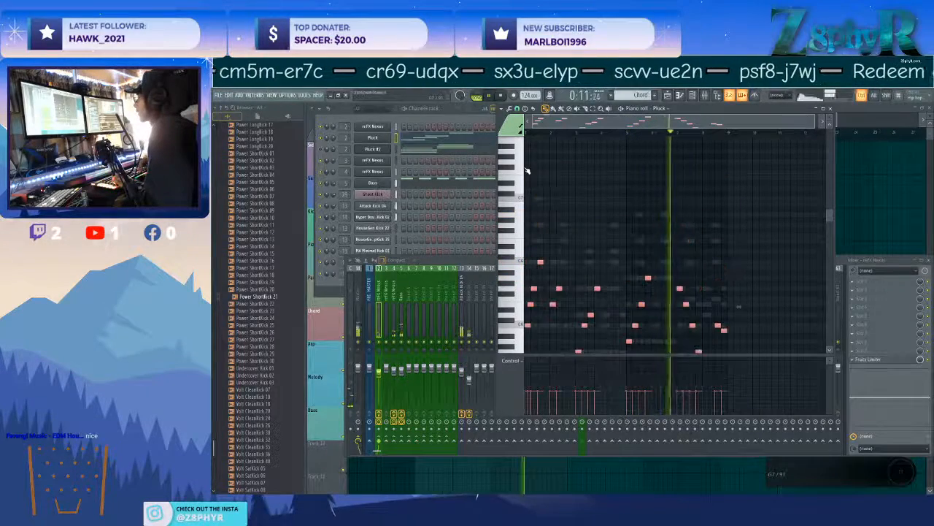
pyautogui.scroll(-2, 561, 186)
pyautogui.rightClick(541, 216)
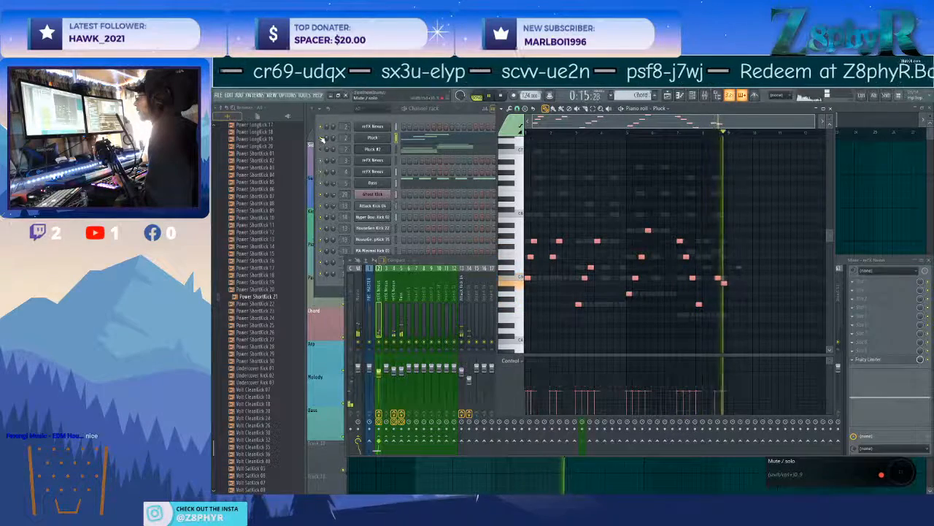
# Thin out the Pluck melody by deleting the lowest notes at the start of and within each phrase.
pyautogui.click(322, 139)
pyautogui.keyDown('ctrl'); pyautogui.click(584, 194); pyautogui.keyUp('ctrl')
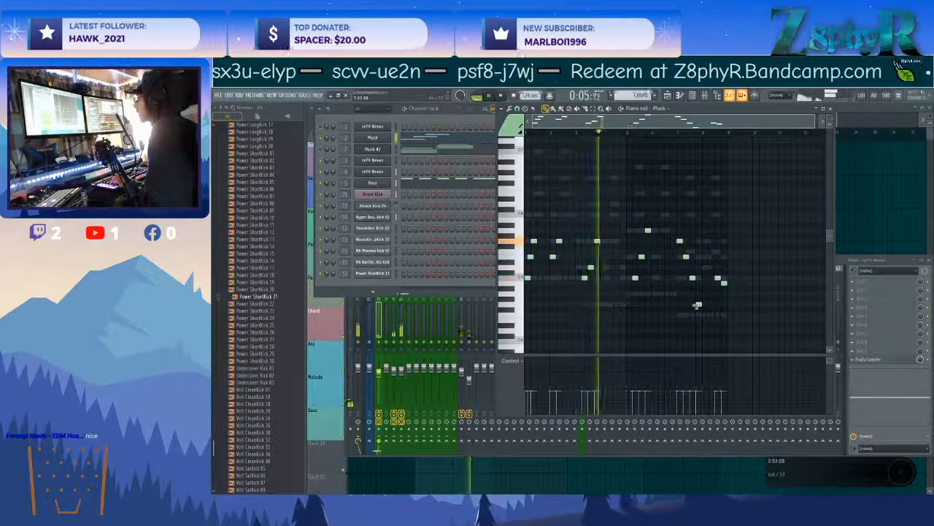
pyautogui.rightClick(527, 278)
pyautogui.rightClick(585, 278)
pyautogui.rightClick(635, 278)
pyautogui.rightClick(692, 278)
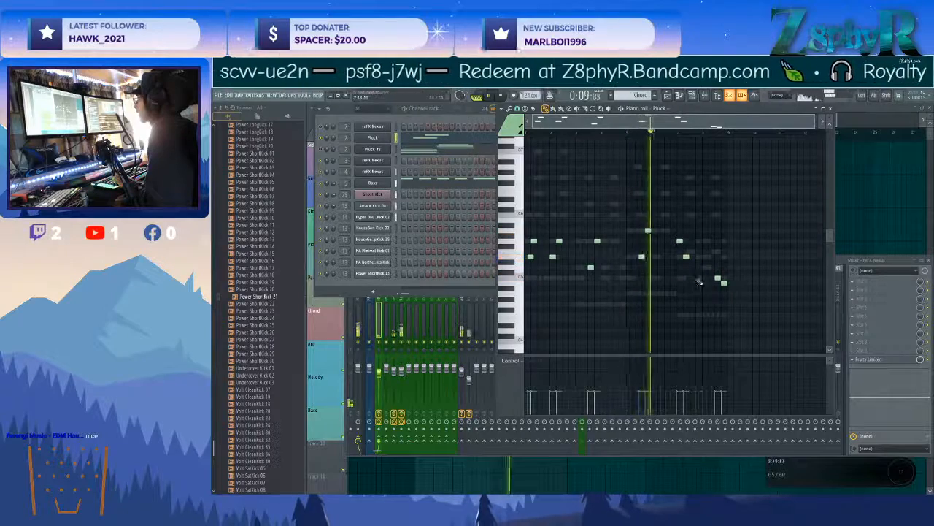
# Transpose the remaining Pluck notes up one octave and lower the velocity of the quieter notes in each phrase.
pyautogui.hotkey('ctrl', 'a')
pyautogui.hotkey('ctrl', 'Up')
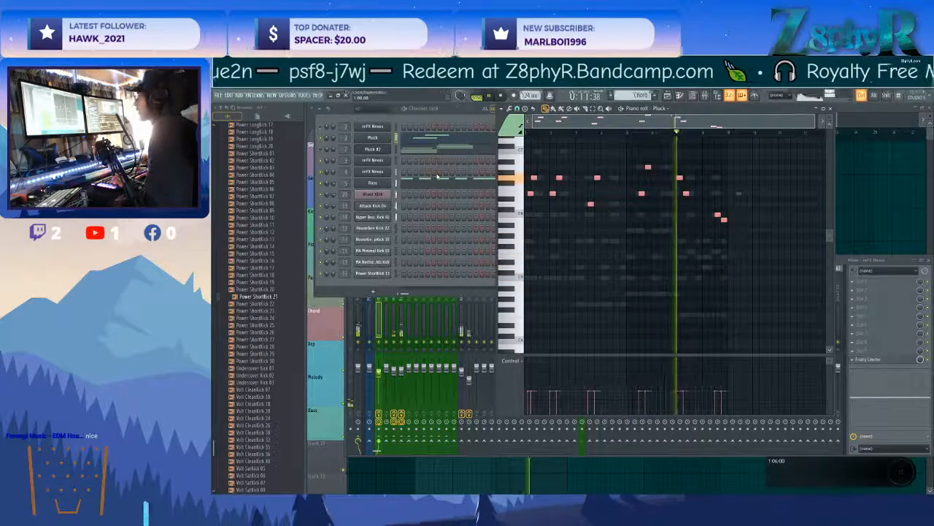
pyautogui.hotkey('ctrl', 'd')
pyautogui.hotkey('ctrl', 'a')
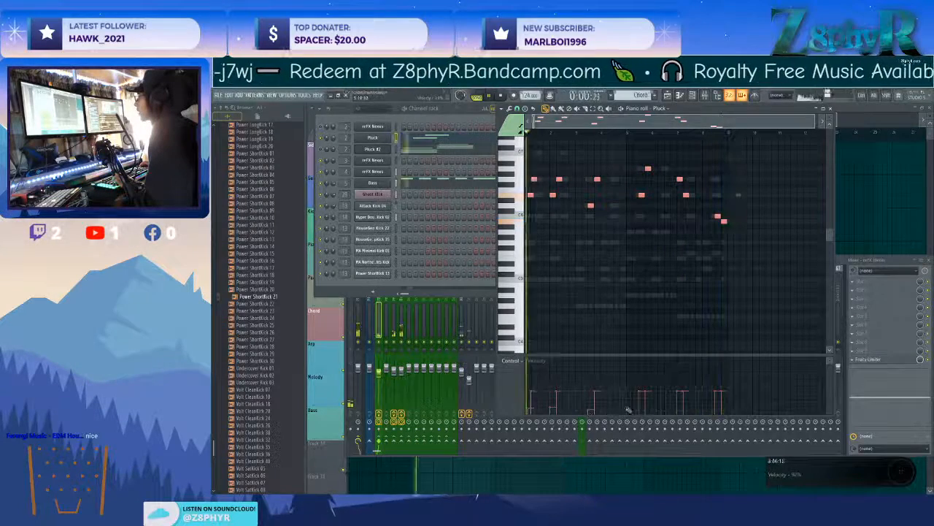
pyautogui.hotkey('ctrl', 'd')
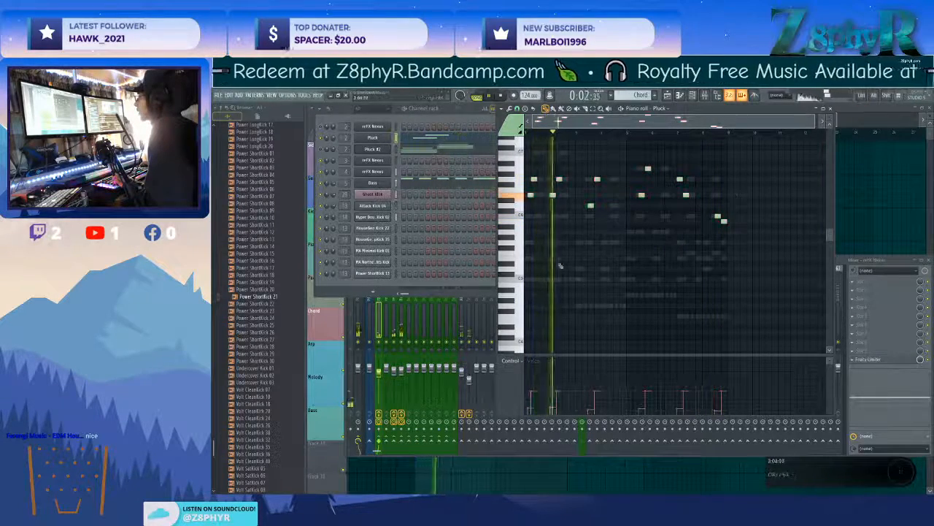
# Raise the Pluck channel's volume slightly and bring up its mixer track.
pyautogui.scroll(2, 537, 239)
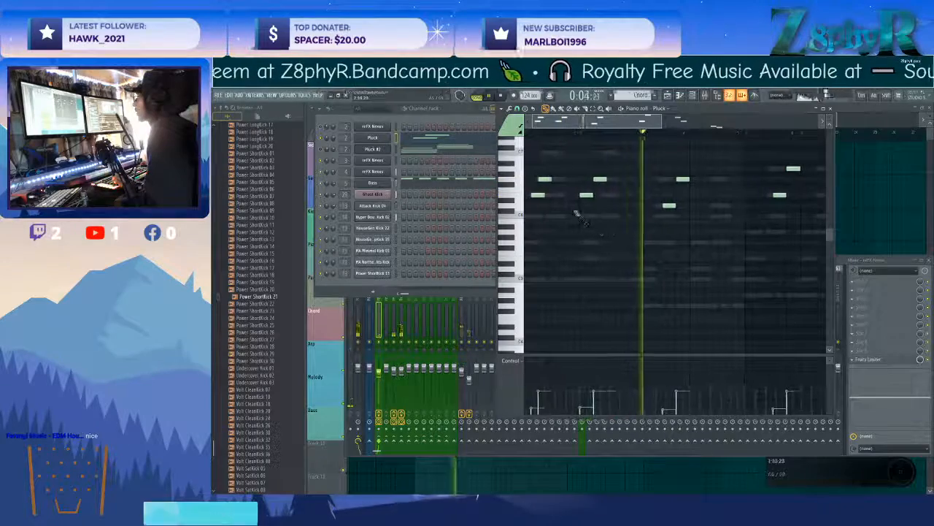
pyautogui.scroll(-2, 568, 222)
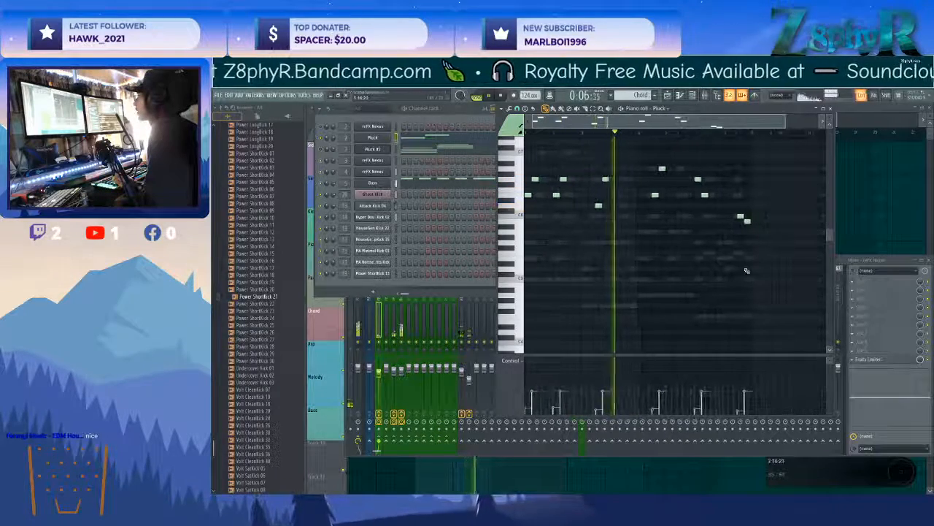
pyautogui.moveTo(598, 224); pyautogui.dragTo(574, 183)
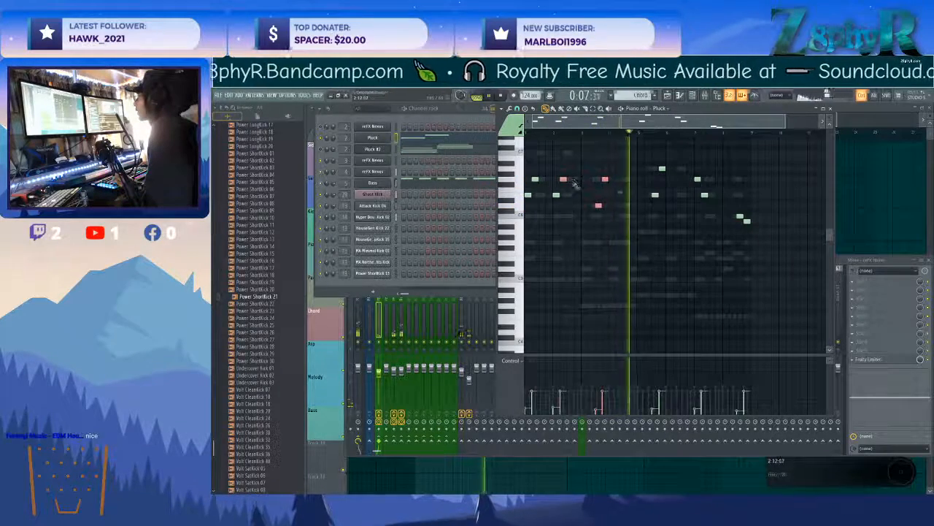
pyautogui.moveTo(333, 138); pyautogui.dragTo(333, 135)
pyautogui.doubleClick(346, 137)
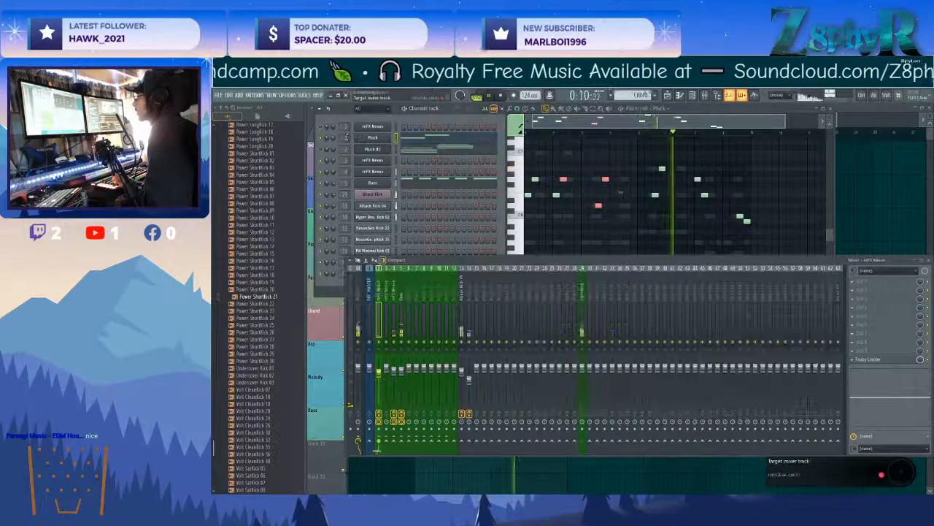
# Browse the Plucked presets in the Pluck channel's Nexus and load PL FM Bells.
pyautogui.click(372, 138)
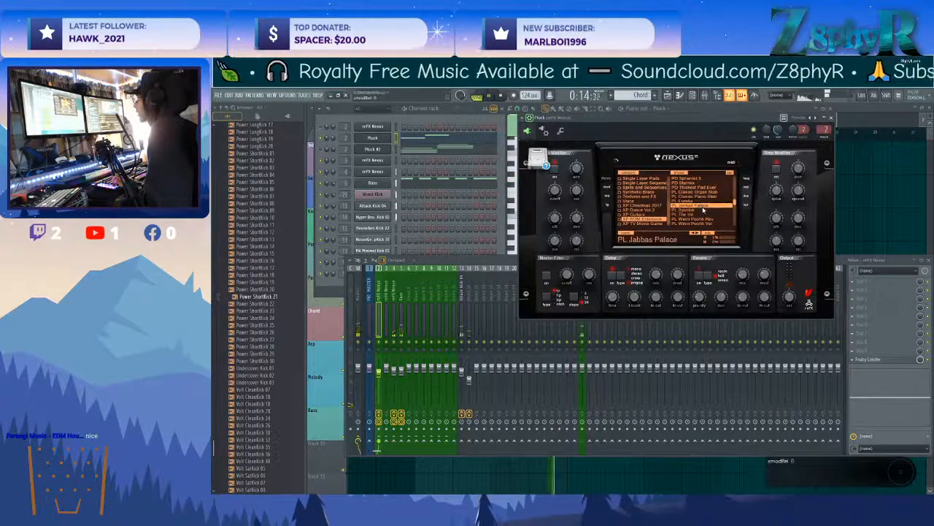
pyautogui.click(712, 217)
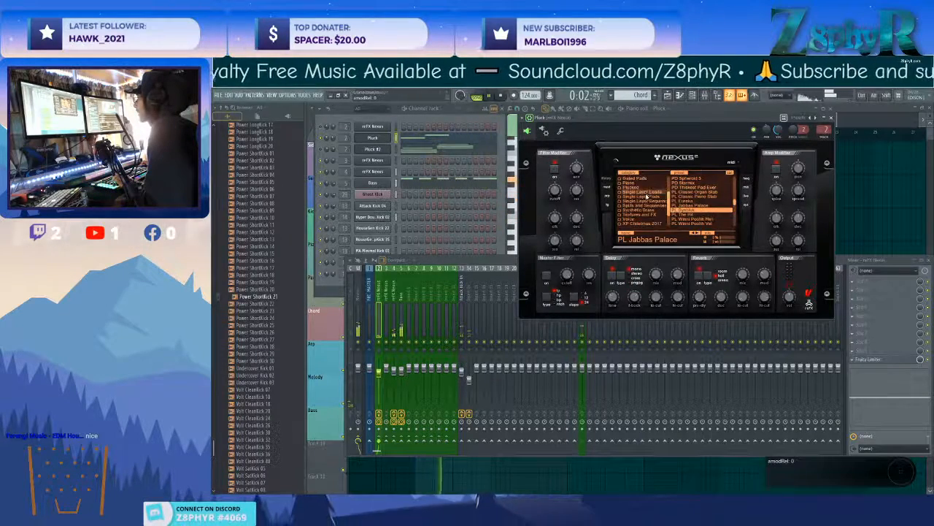
pyautogui.click(650, 213)
pyautogui.scroll(1, 649, 211)
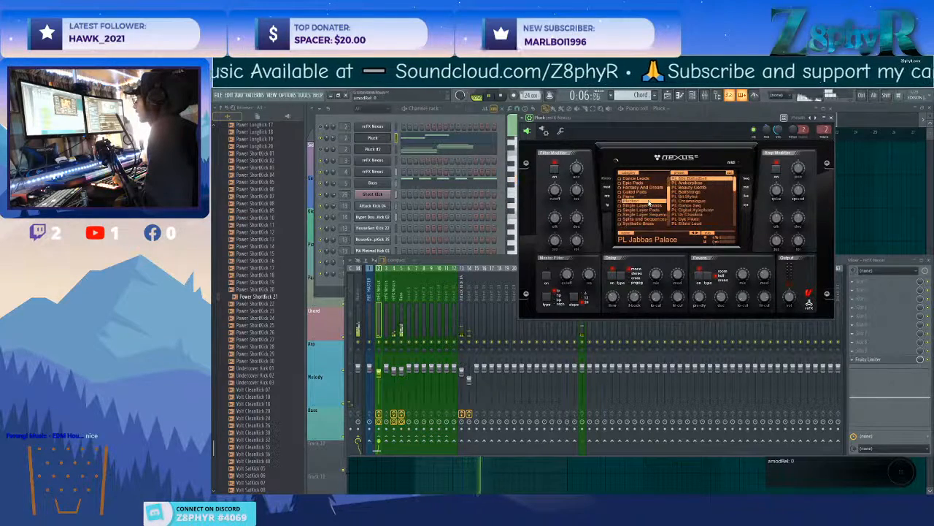
pyautogui.scroll(-4, 705, 213)
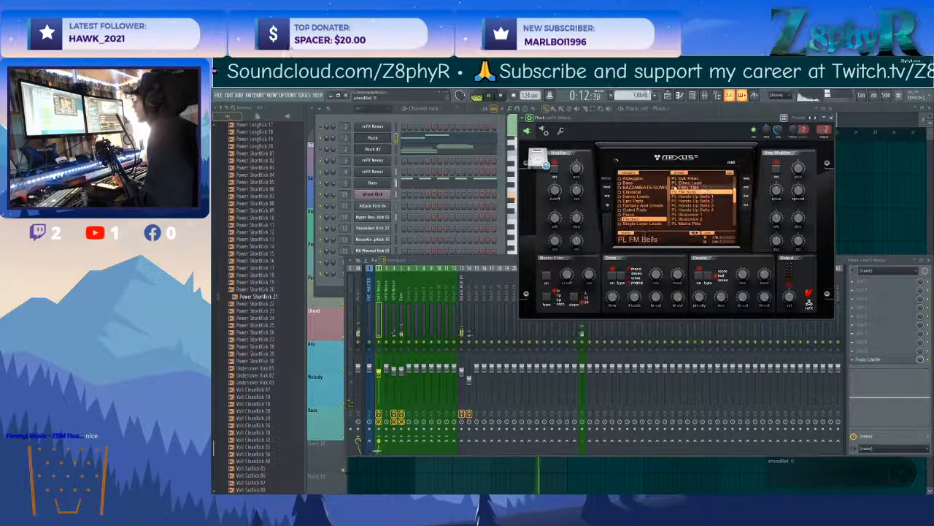
# Delete more of the lower Pluck notes, including the last two notes of the melody.
pyautogui.click(421, 138)
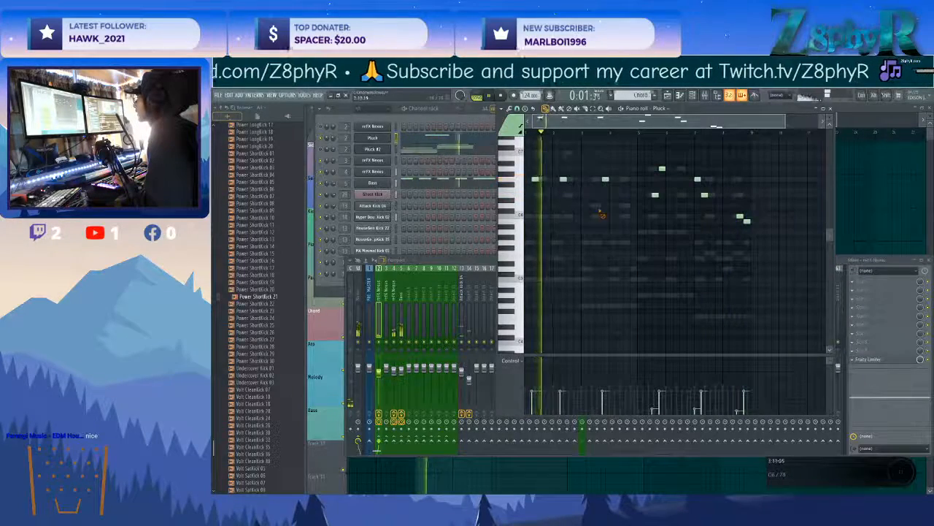
pyautogui.rightClick(655, 195)
pyautogui.rightClick(747, 221)
pyautogui.rightClick(739, 216)
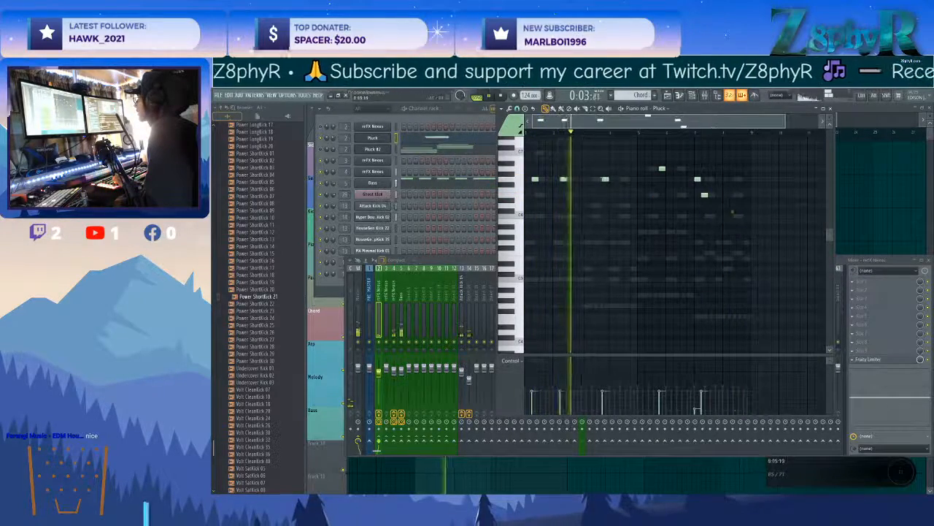
# Delete all remaining Pluck melody notes, including a new trial note at the pattern's start.
pyautogui.rightClick(704, 195)
pyautogui.rightClick(698, 179)
pyautogui.rightClick(662, 168)
pyautogui.rightClick(605, 178)
pyautogui.rightClick(563, 179)
pyautogui.rightClick(535, 179)
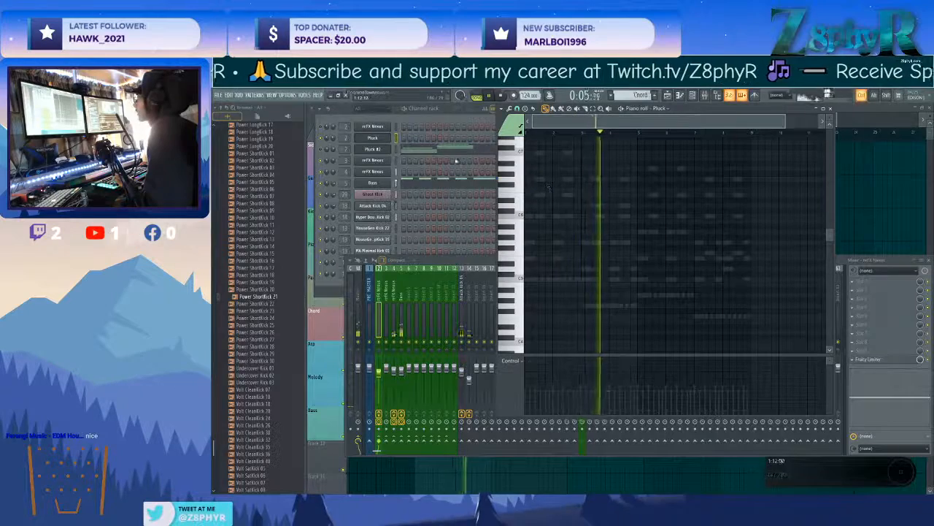
pyautogui.click(516, 281)
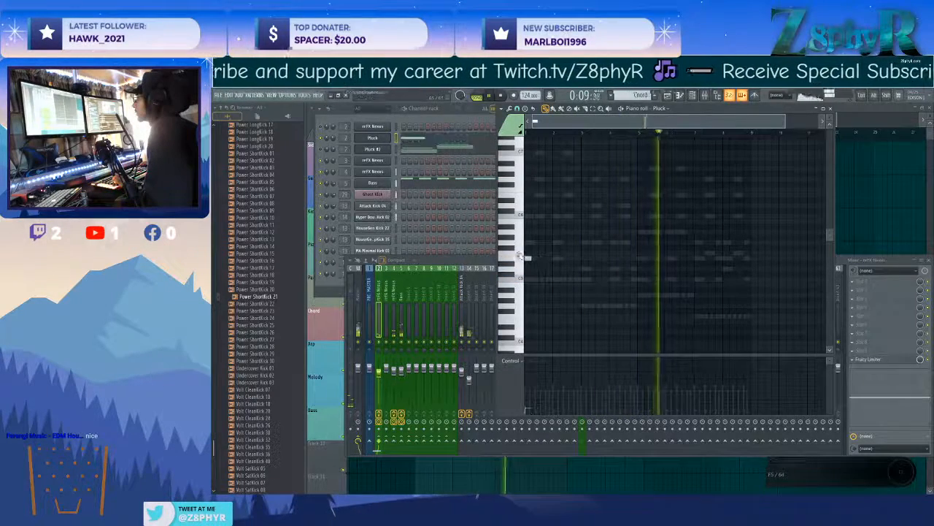
pyautogui.scroll(4, 522, 261)
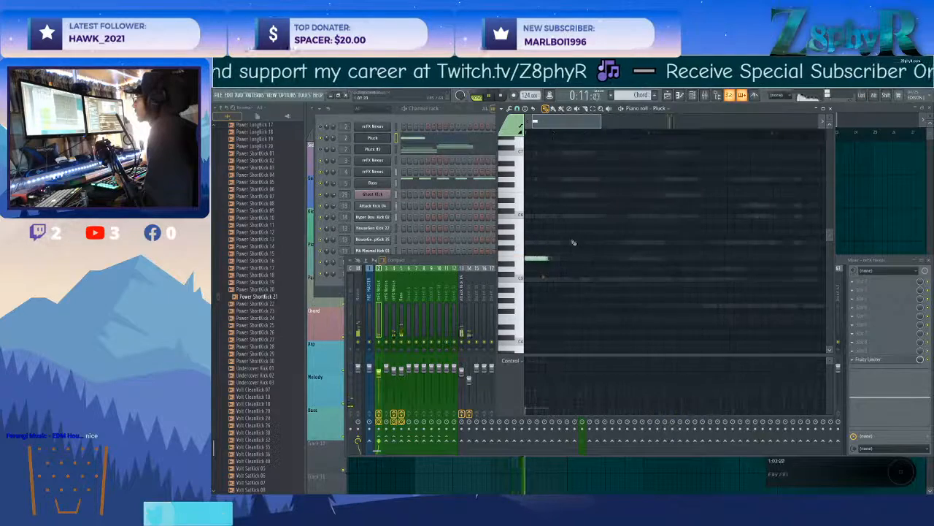
pyautogui.rightClick(541, 259)
# Move the first top note of the Pluck #2 chords down and check that channel's Nexus preset and mute state.
pyautogui.click(369, 139)
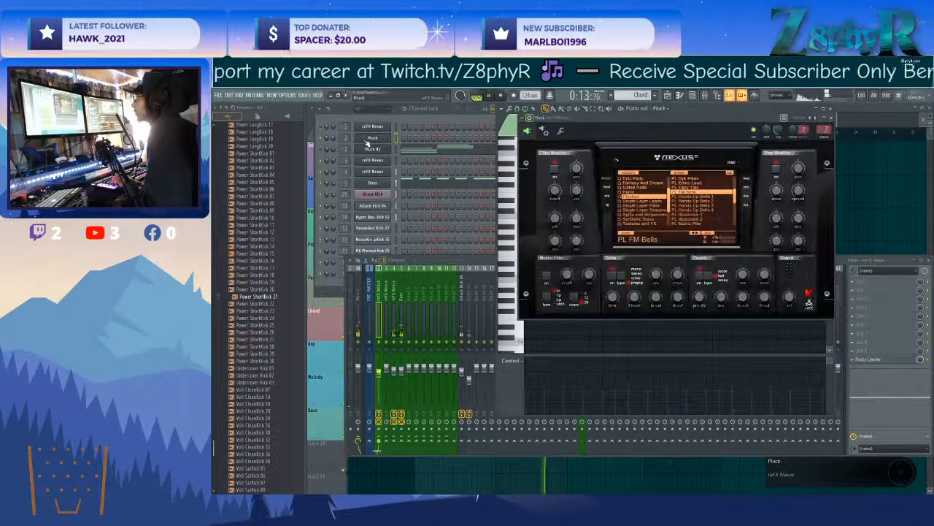
pyautogui.click(370, 149)
pyautogui.click(321, 148)
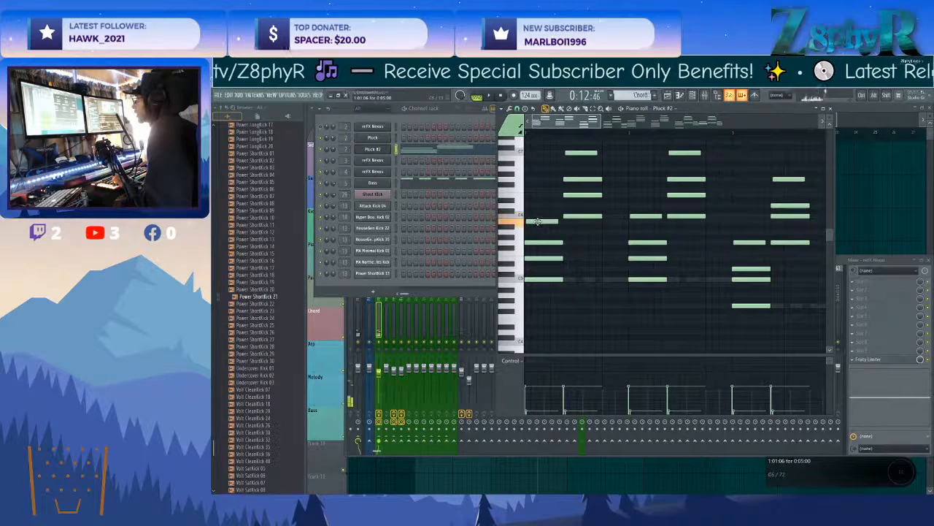
pyautogui.moveTo(535, 219); pyautogui.dragTo(535, 239)
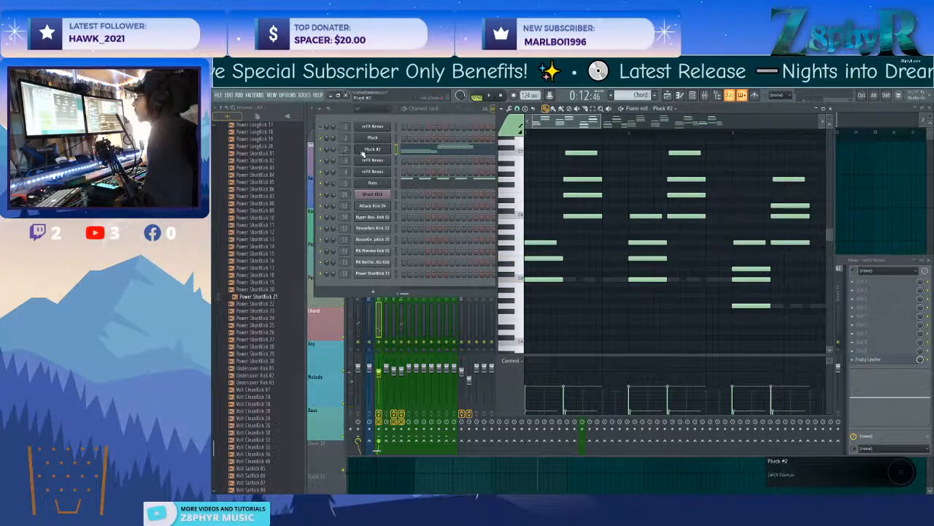
pyautogui.click(369, 149)
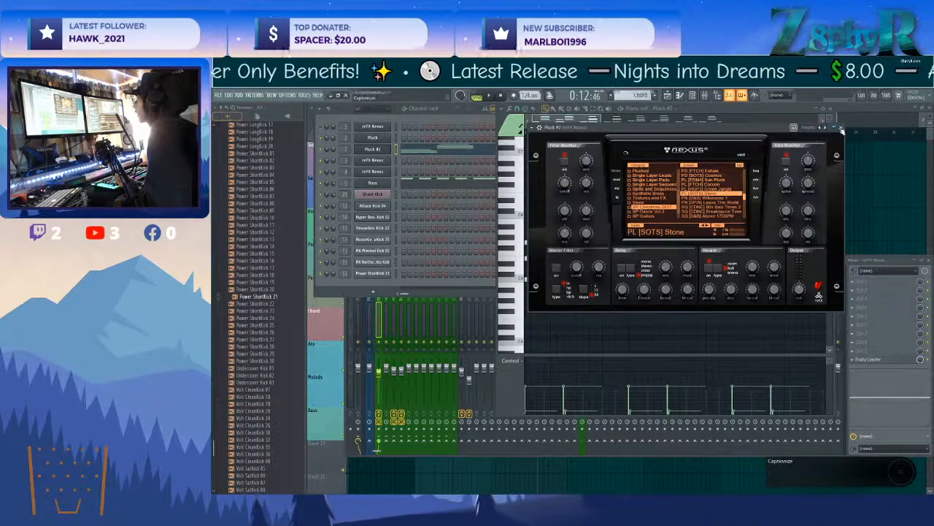
pyautogui.click(840, 128)
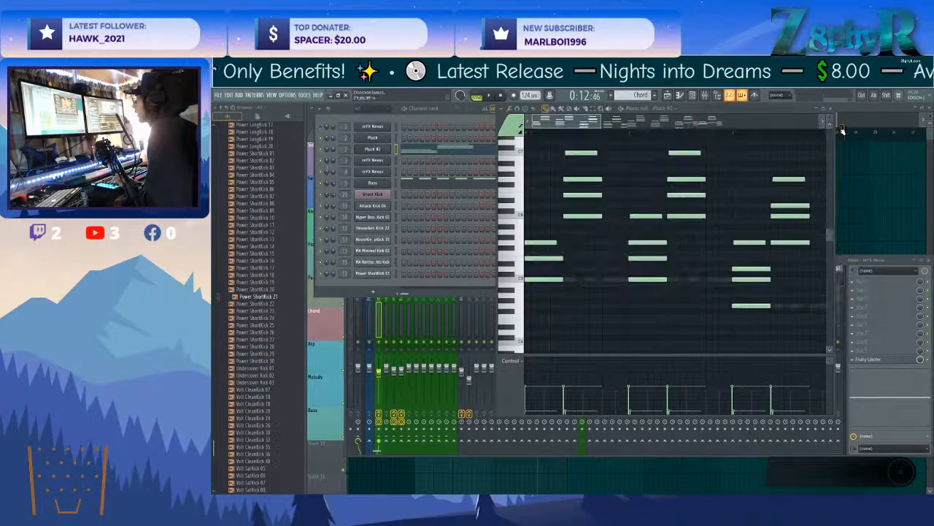
pyautogui.click(322, 150)
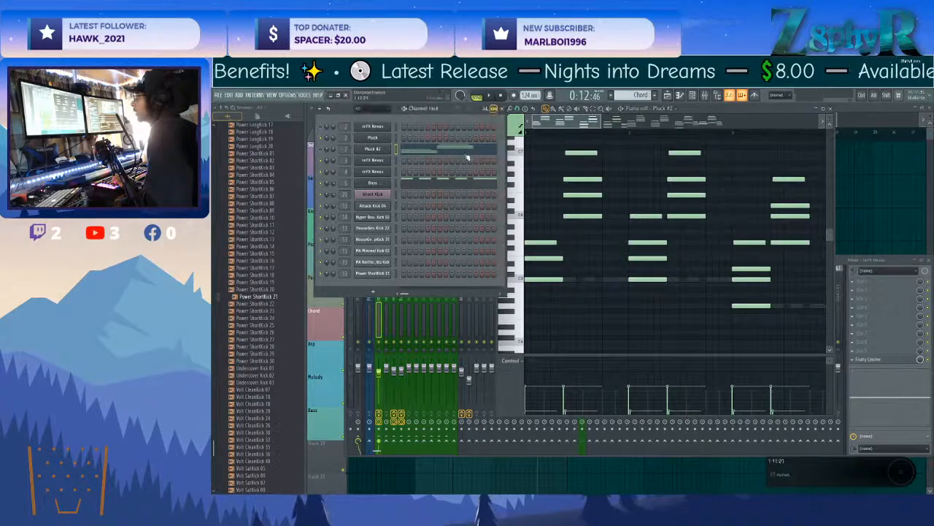
# Enable the master filter in the Pad channel's Nexus and lower its cutoff to soften the PD Floating Away sound.
pyautogui.click(865, 109)
pyautogui.doubleClick(441, 277)
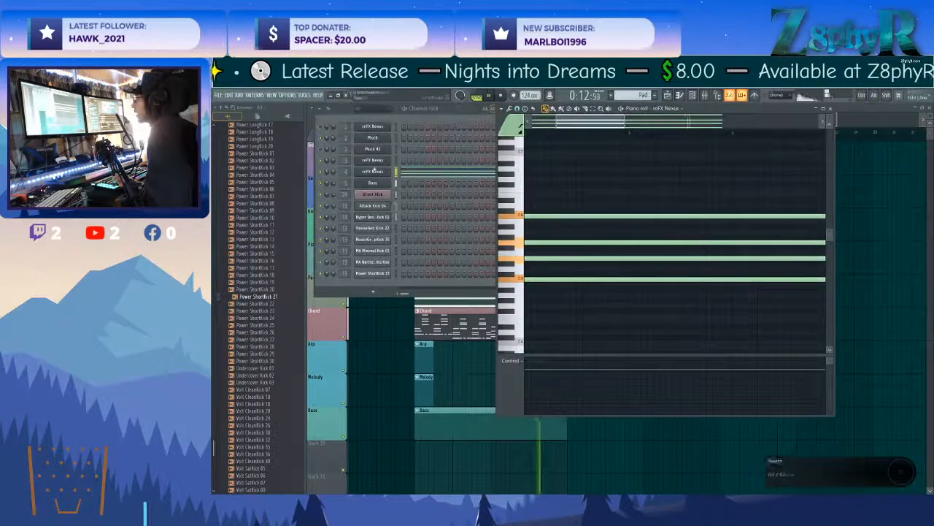
pyautogui.click(372, 171)
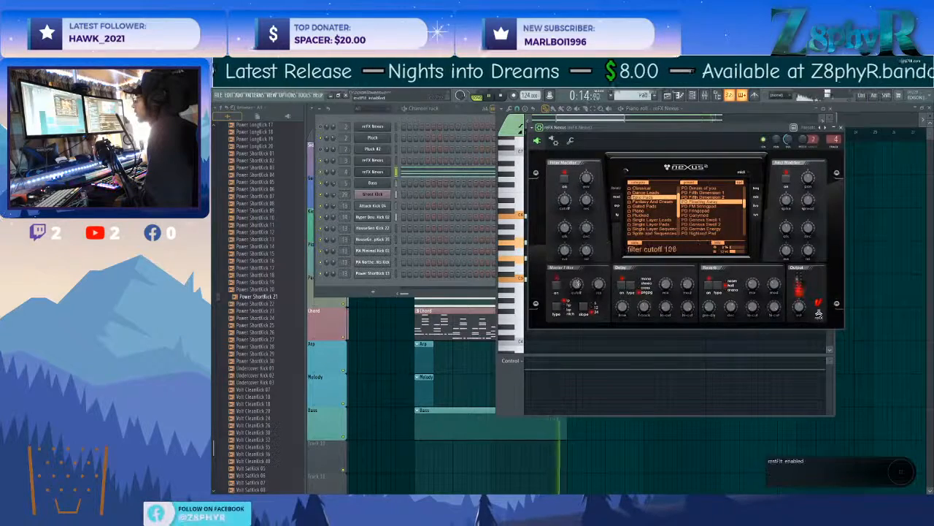
pyautogui.moveTo(575, 296); pyautogui.dragTo(571, 316)
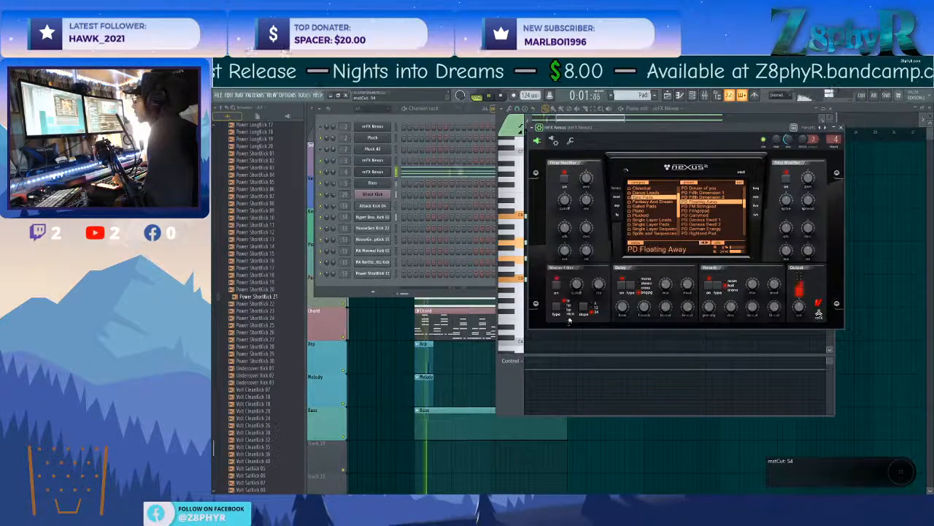
pyautogui.moveTo(576, 284); pyautogui.dragTo(577, 281)
pyautogui.rightClick(860, 257)
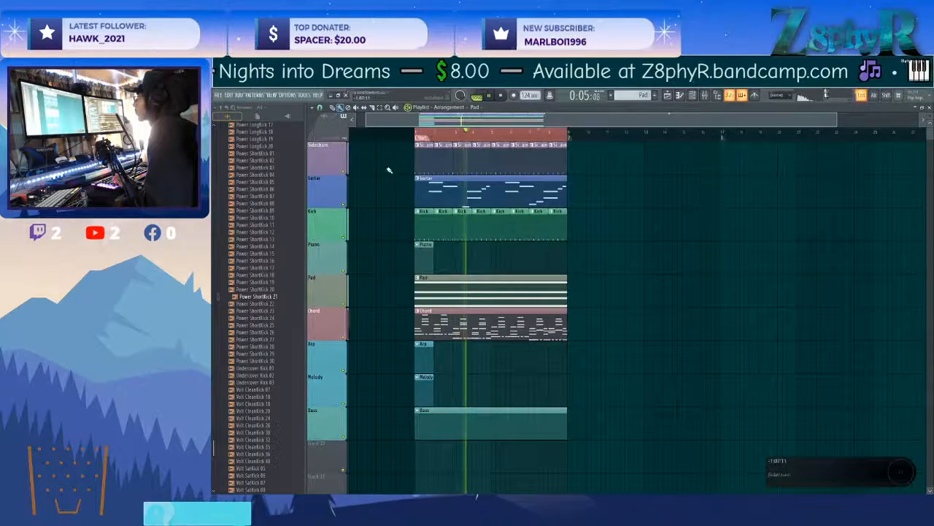
# Extend the Piano clip in the playlist to eight bars and clone the Pluck channel for the piano part.
pyautogui.click(429, 253)
pyautogui.moveTo(433, 252); pyautogui.dragTo(567, 252)
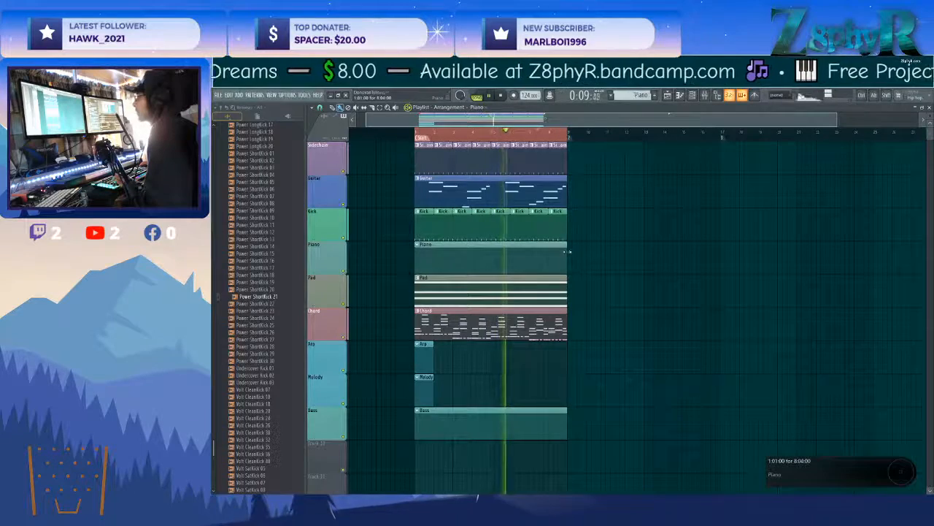
pyautogui.press('F6')
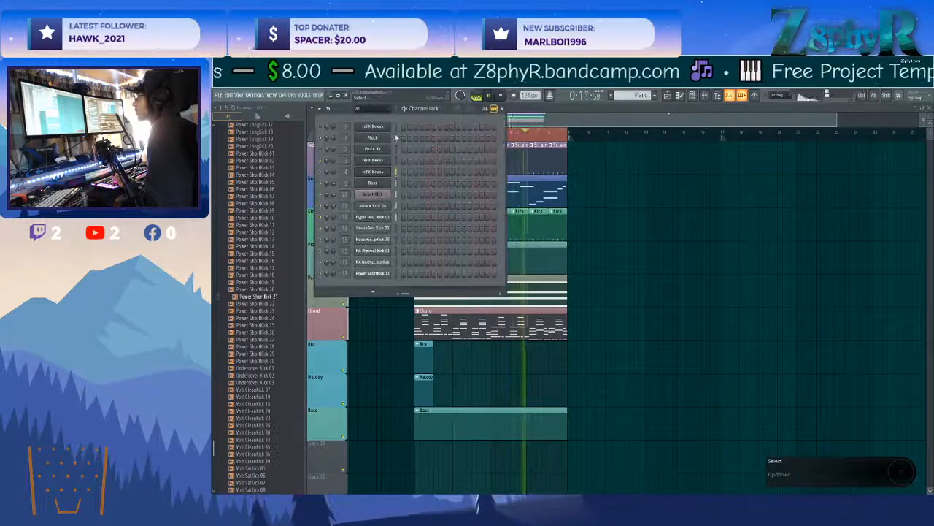
pyautogui.rightClick(375, 139)
pyautogui.click(418, 204)
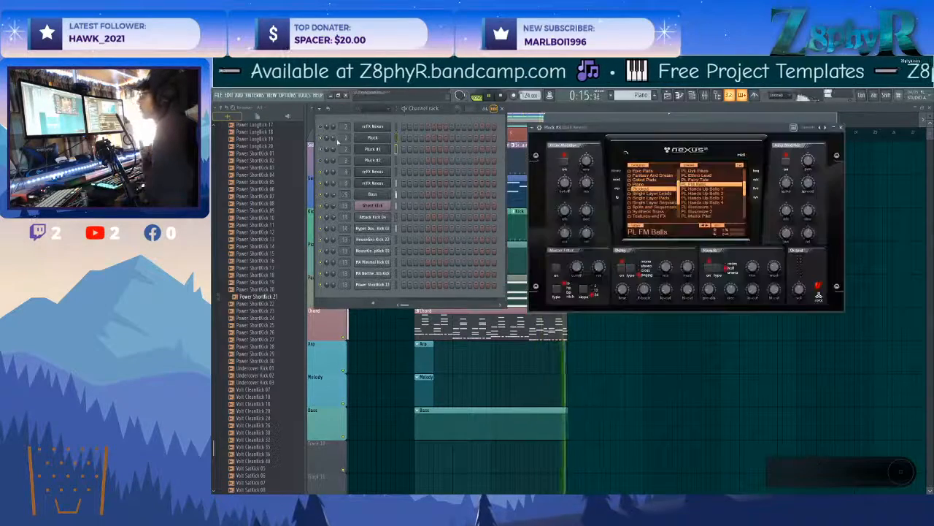
# Show the Piano category in the cloned channel's Nexus and load PN Arena Ambience.
pyautogui.scroll(3, 652, 186)
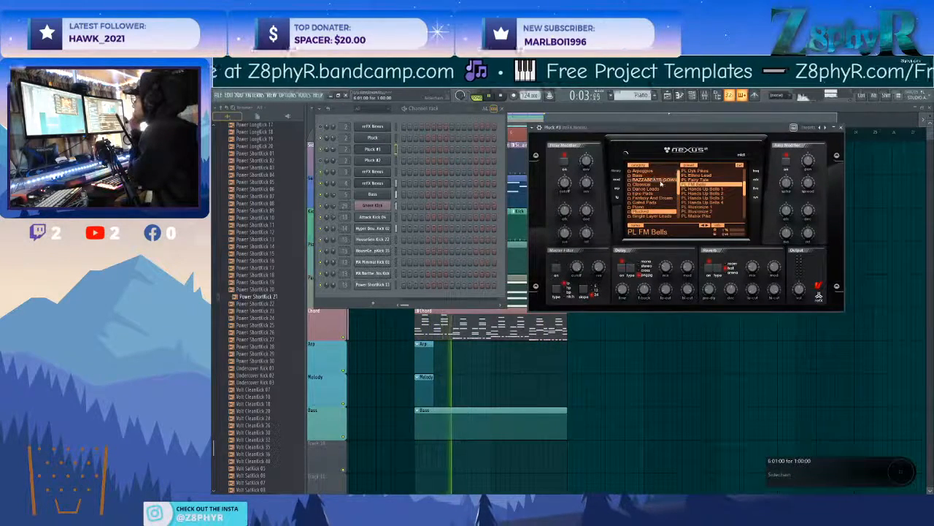
pyautogui.scroll(-5, 699, 192)
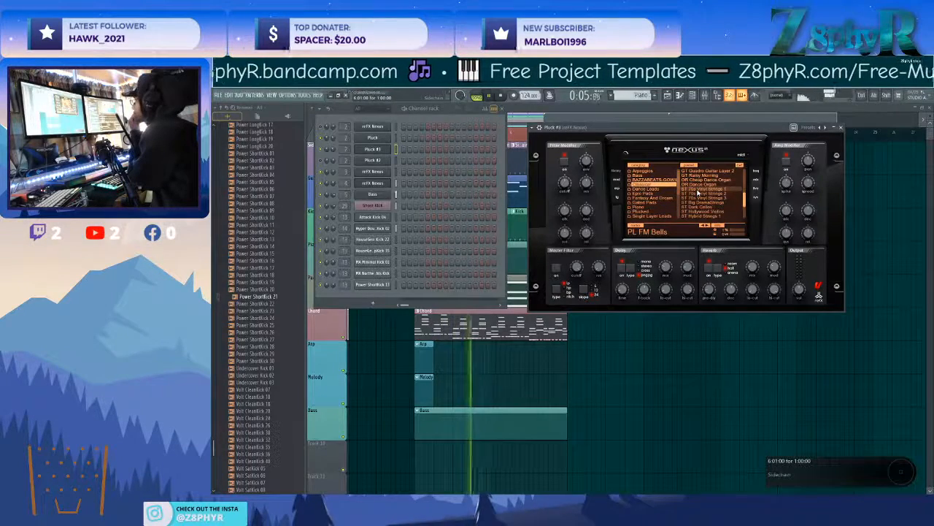
pyautogui.scroll(-2, 657, 191)
pyautogui.click(657, 199)
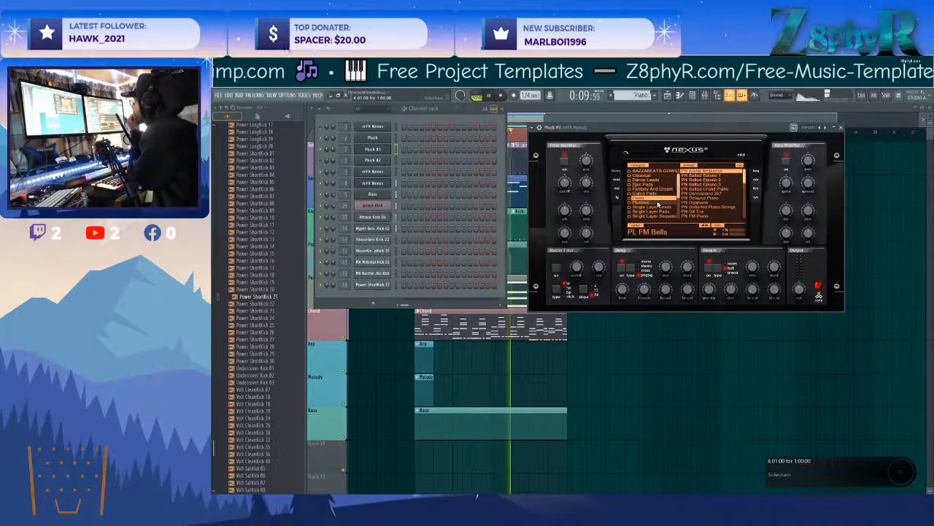
pyautogui.click(703, 172)
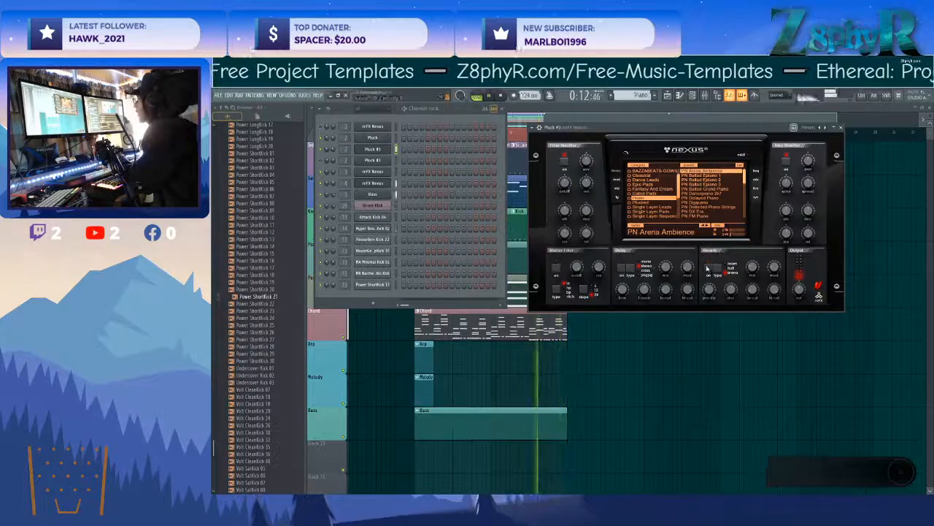
# Audition PN Ballad Epiano 1, PN Ballad Epiano 2 and PN Ballad Grand Piano, switching off the reverb and adjusting the amp modifier.
pyautogui.click(697, 176)
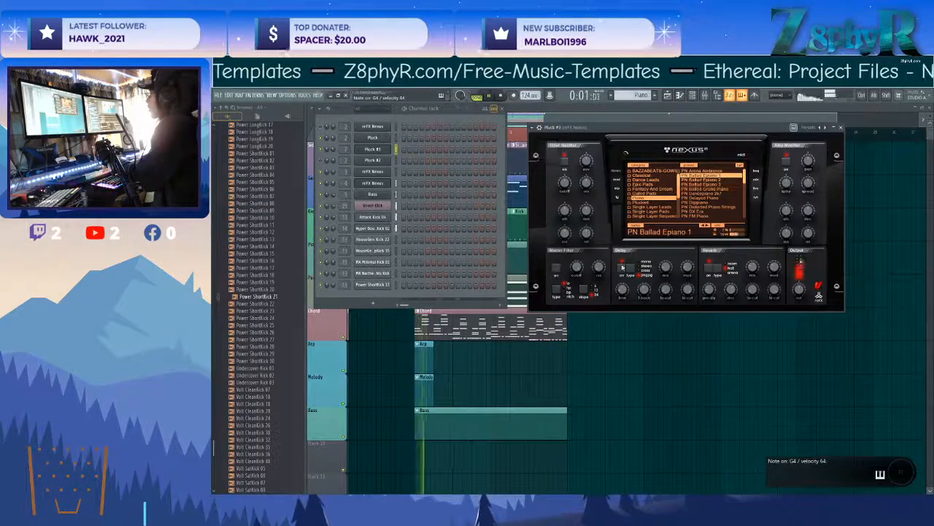
pyautogui.click(709, 268)
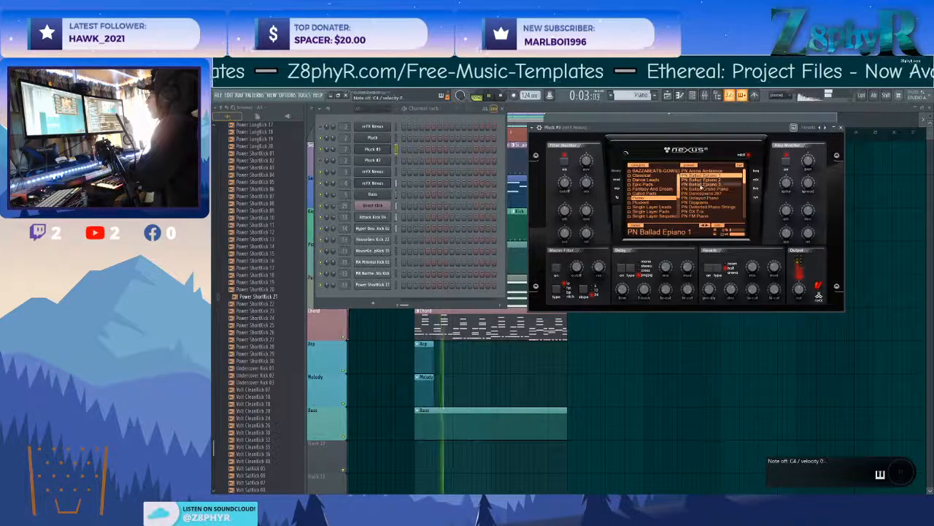
pyautogui.click(698, 181)
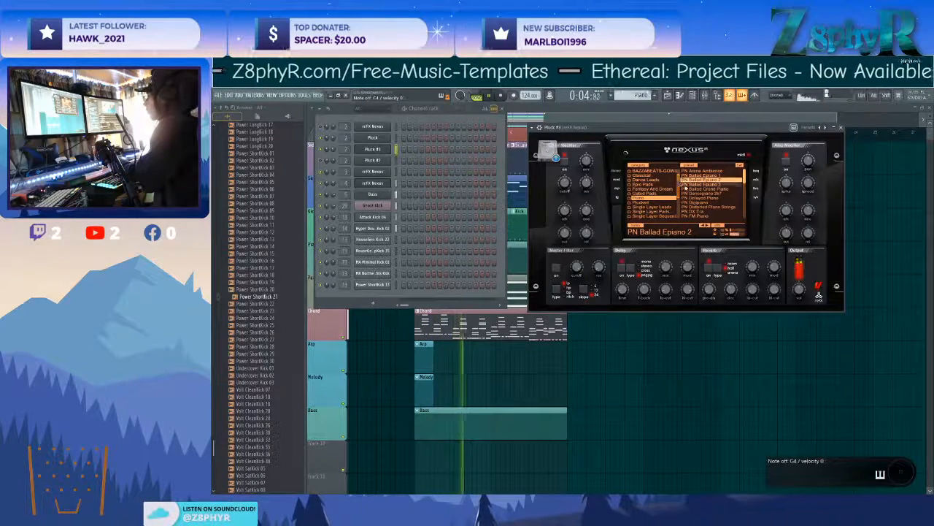
pyautogui.click(697, 189)
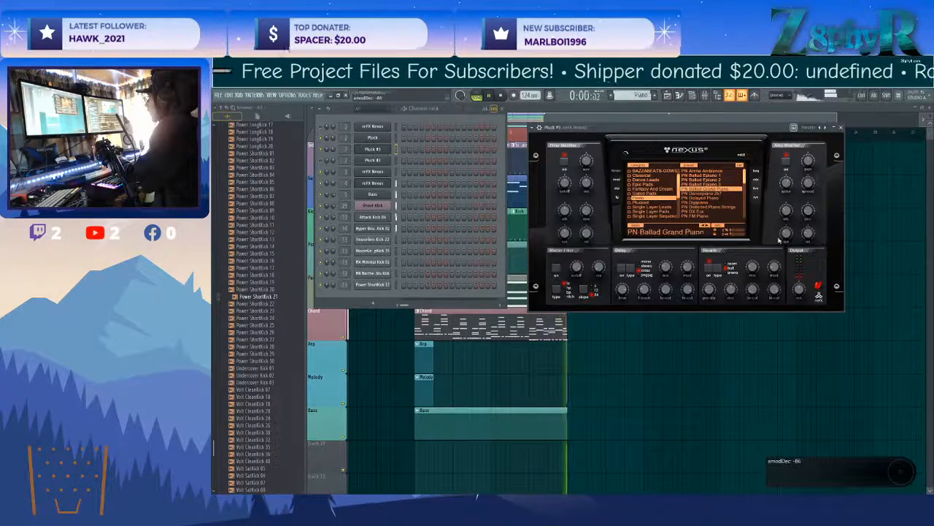
pyautogui.moveTo(807, 206); pyautogui.dragTo(808, 214)
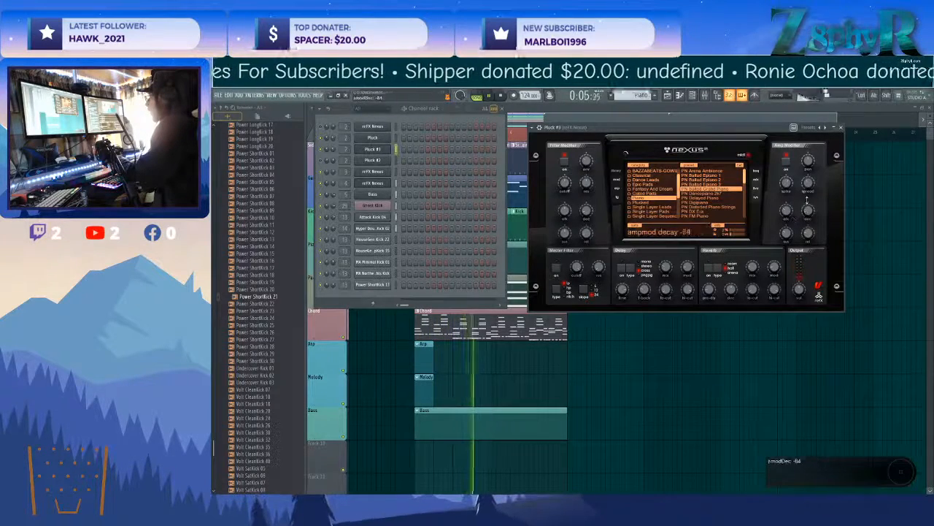
# Audition further Nexus piano presets such as PN Delayed Piano, and load the one listed below PN Powerful and Bright.
pyautogui.click(712, 194)
pyautogui.click(706, 198)
pyautogui.click(707, 203)
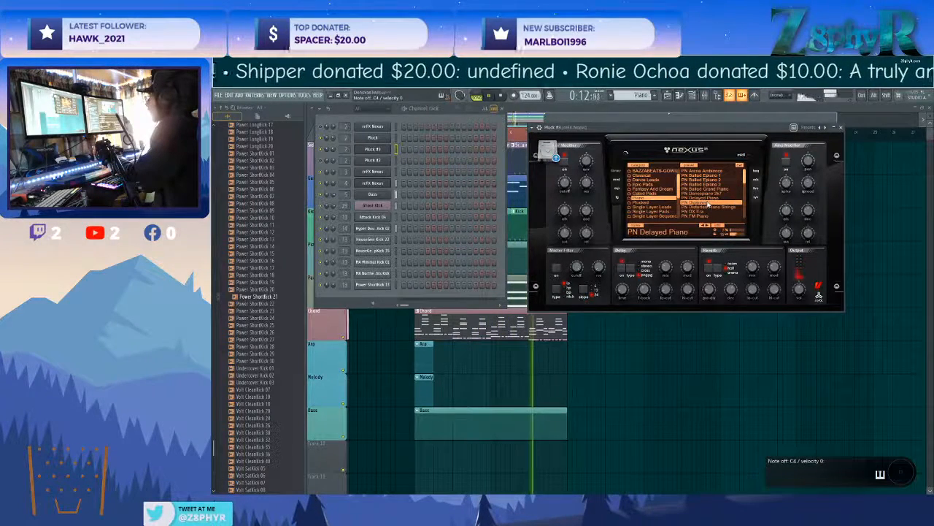
pyautogui.click(708, 198)
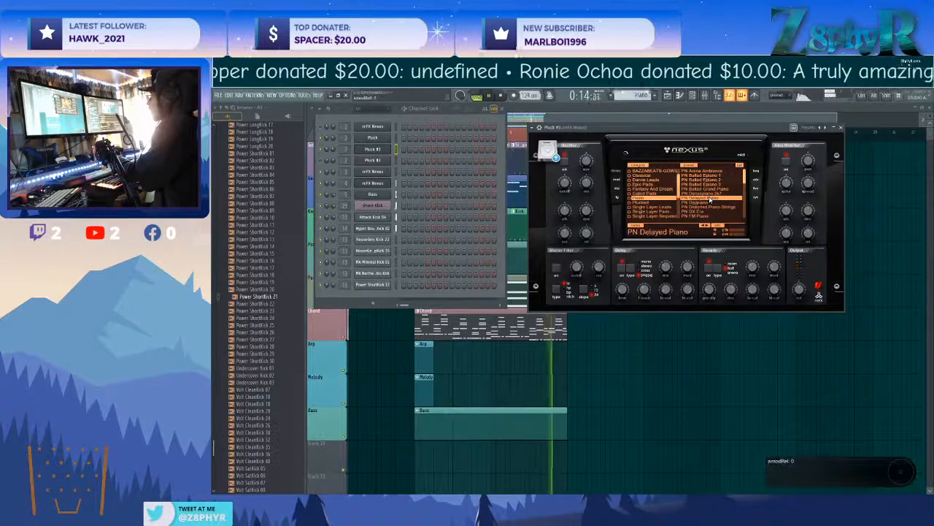
pyautogui.scroll(-2, 710, 199)
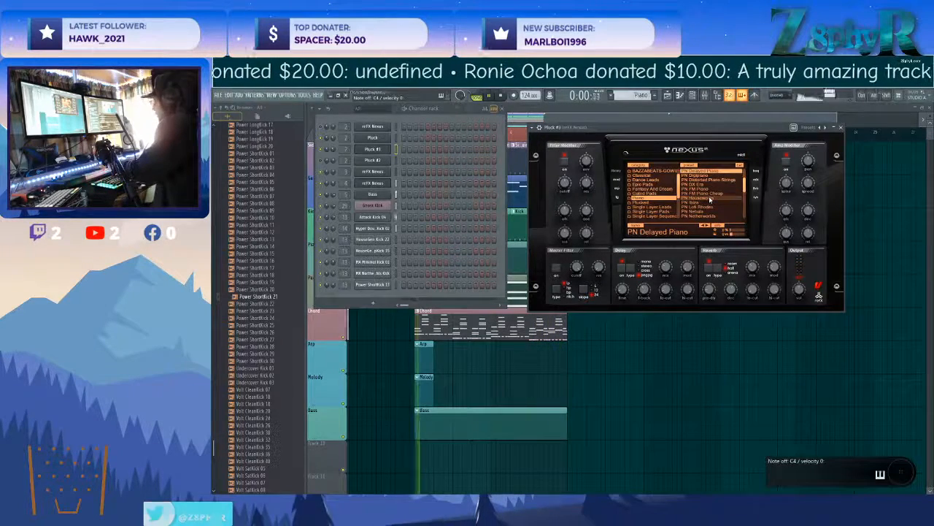
pyautogui.scroll(-5, 710, 198)
pyautogui.scroll(-4, 711, 204)
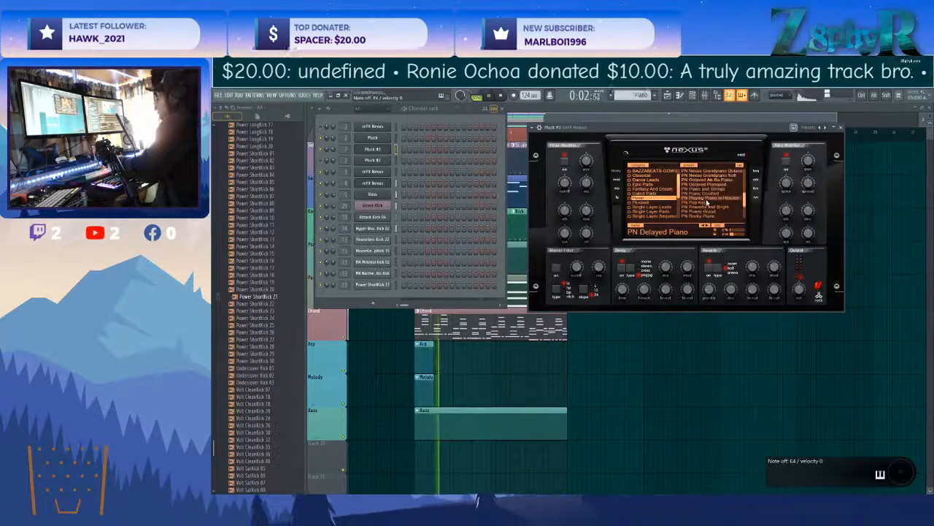
pyautogui.click(725, 213)
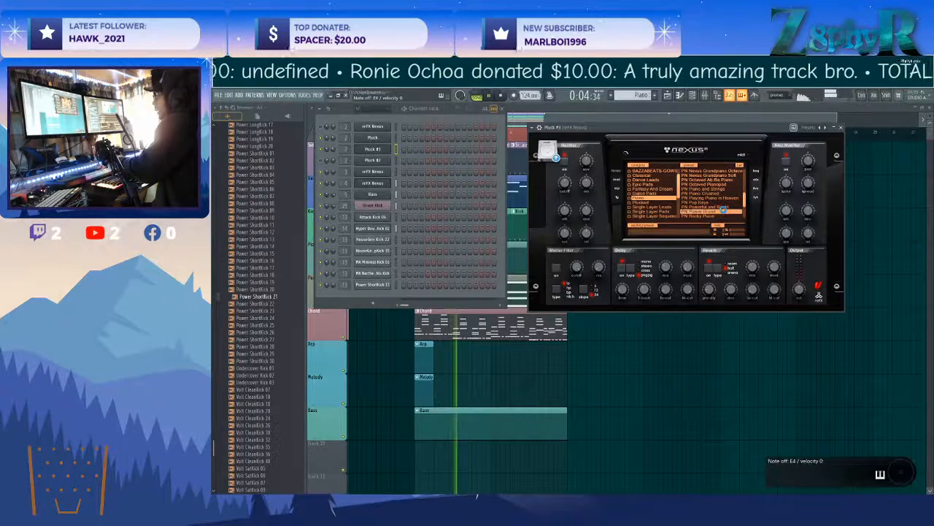
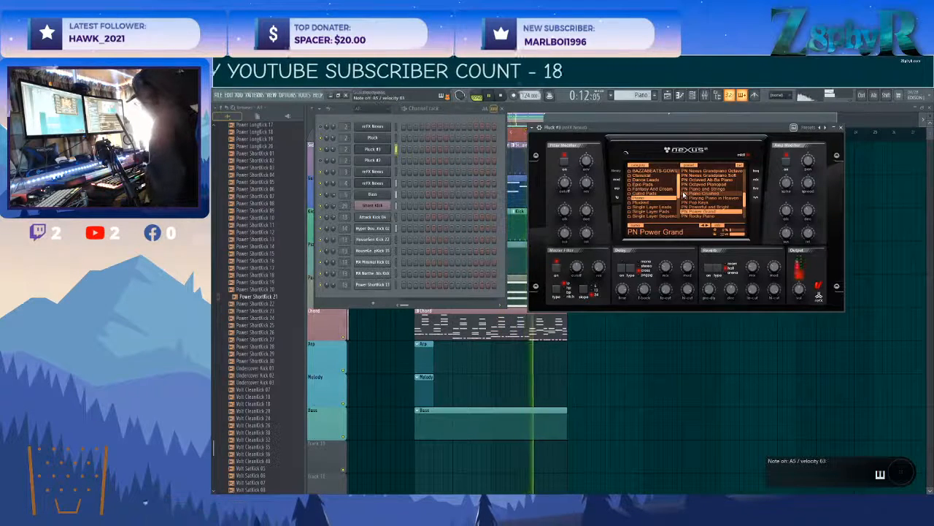
# Open the cloned Pluck #3 channel in the piano roll and place six evenly spaced short C5 notes from bar 1.
pyautogui.rightClick(372, 148)
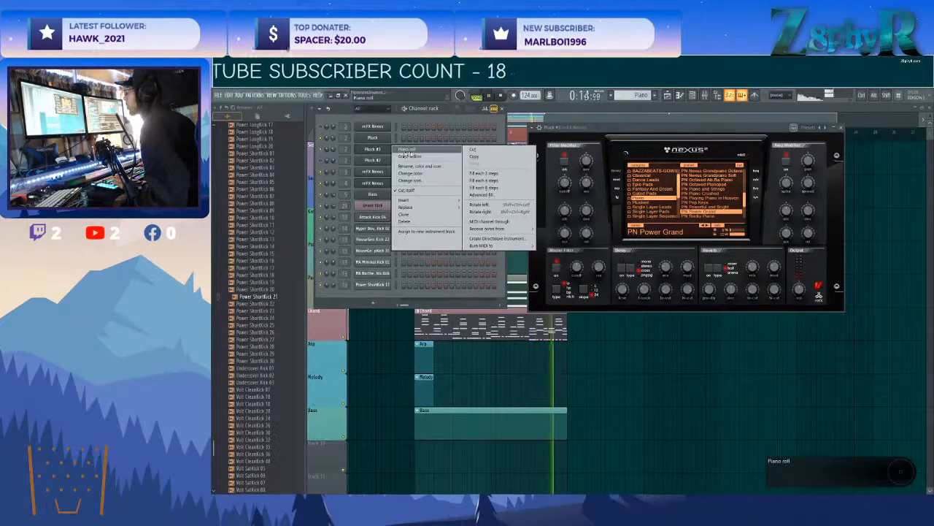
pyautogui.click(407, 148)
pyautogui.click(524, 281)
pyautogui.click(549, 281)
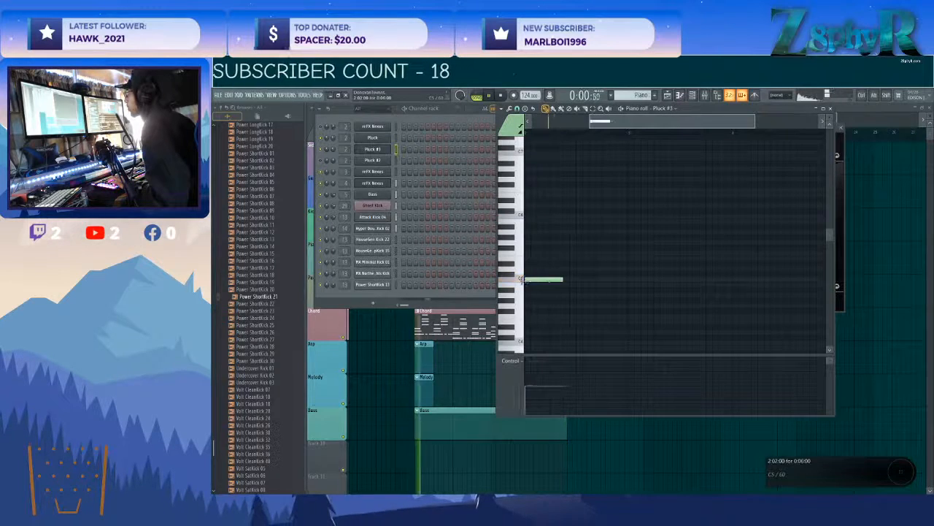
pyautogui.rightClick(551, 281)
pyautogui.press('space')
pyautogui.click(551, 281)
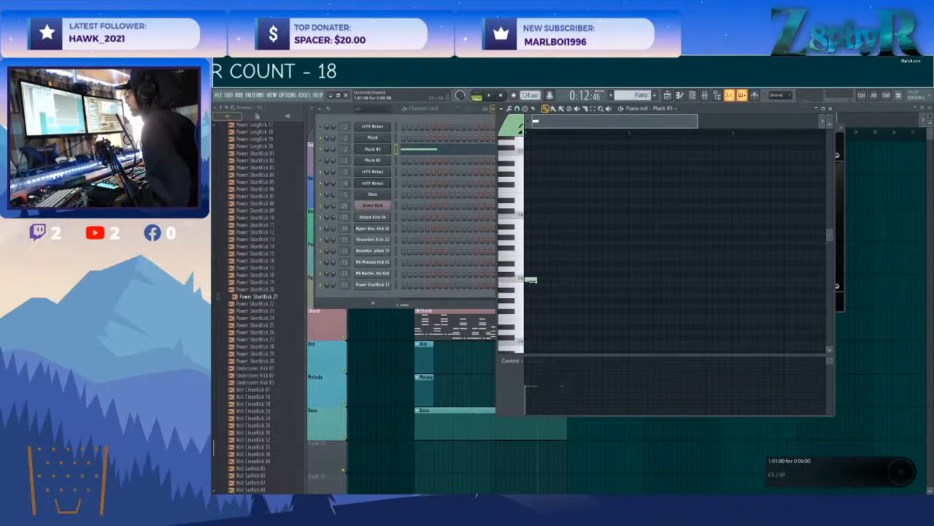
pyautogui.click(607, 281)
pyautogui.click(627, 281)
pyautogui.click(646, 281)
pyautogui.rightClick(647, 280)
pyautogui.moveTo(659, 268); pyautogui.dragTo(529, 304)
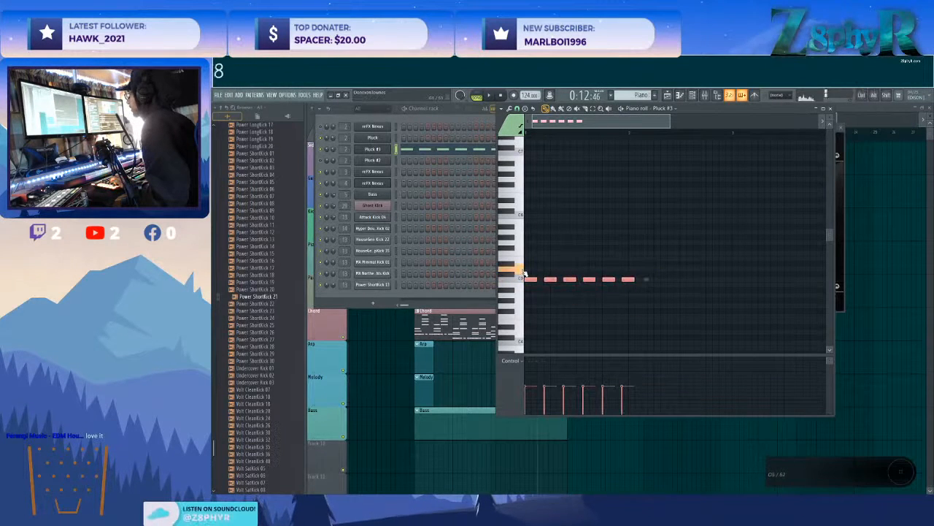
# Add a matching row of six short E6 notes above the C5 notes.
pyautogui.click(526, 195)
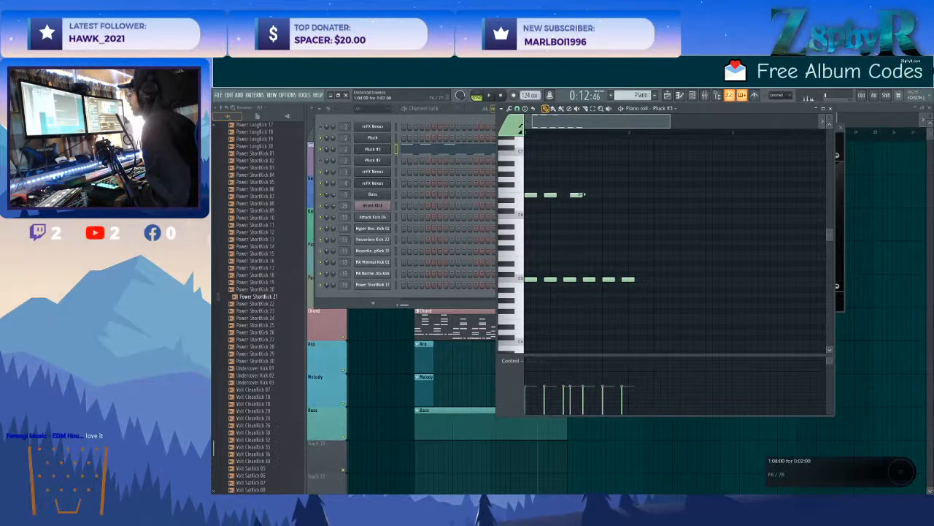
pyautogui.click(608, 195)
pyautogui.click(622, 195)
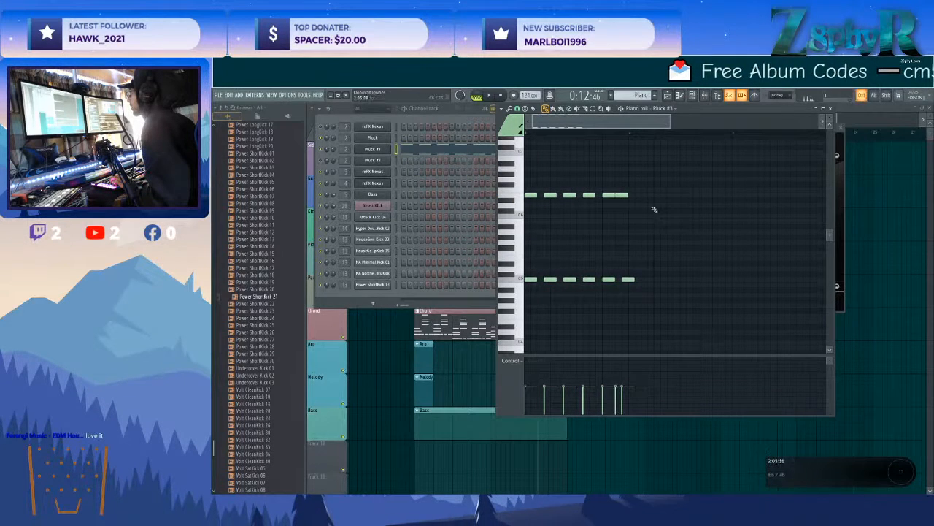
pyautogui.rightClick(624, 195)
pyautogui.click(625, 195)
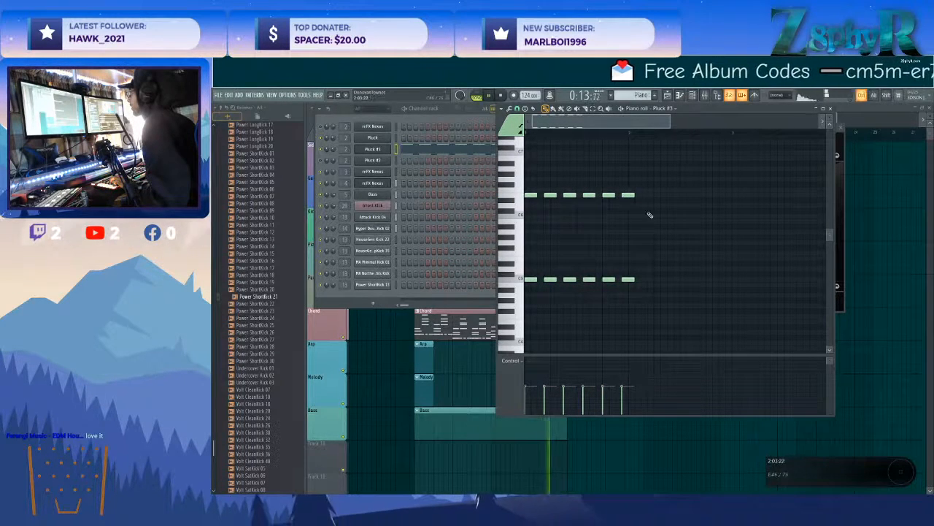
# Add a matching row of G5 notes and duplicate the repeated chord up to the start of bar 3.
pyautogui.press('space')
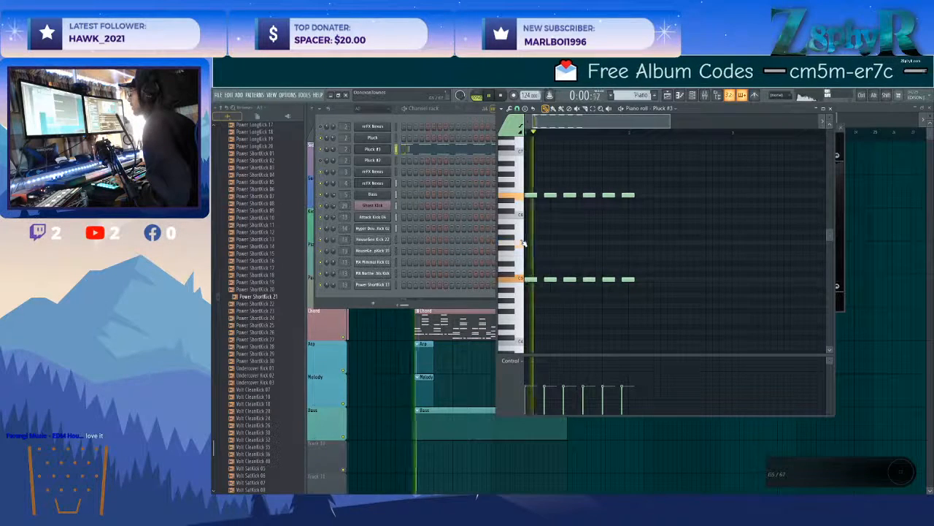
pyautogui.click(527, 242)
pyautogui.moveTo(547, 242); pyautogui.dragTo(631, 246)
pyautogui.hotkey('ctrl', 'a')
pyautogui.hotkey('ctrl', 'b')
pyautogui.keyDown('ctrl'); pyautogui.click(716, 302); pyautogui.keyUp('ctrl')
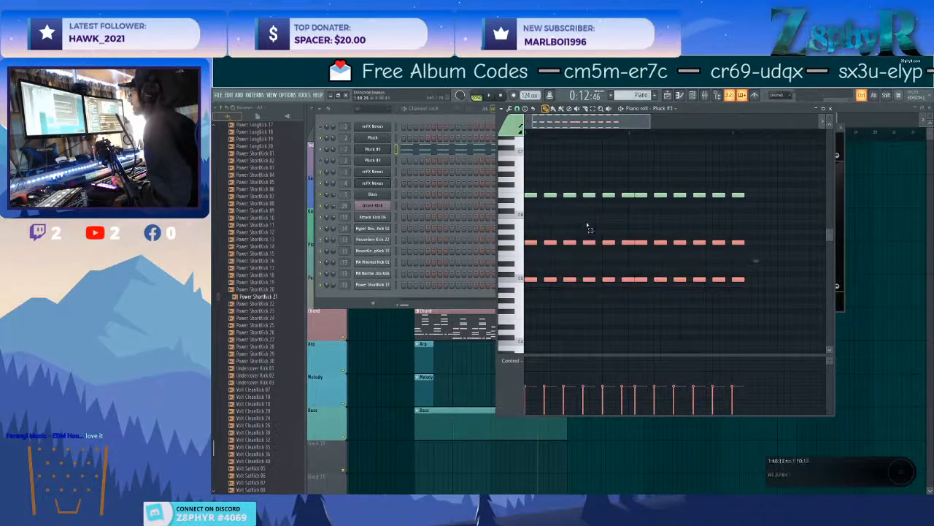
# Browse the preset categories in Pluck #3's Nexus, including the BAZZABEATS and Classical sounds, for an alternative to the piano.
pyautogui.click(372, 148)
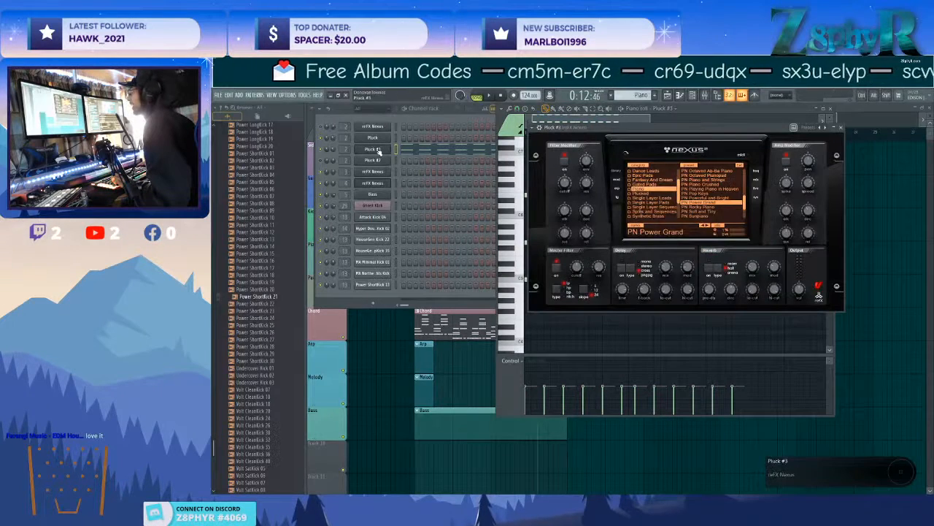
pyautogui.scroll(-5, 660, 184)
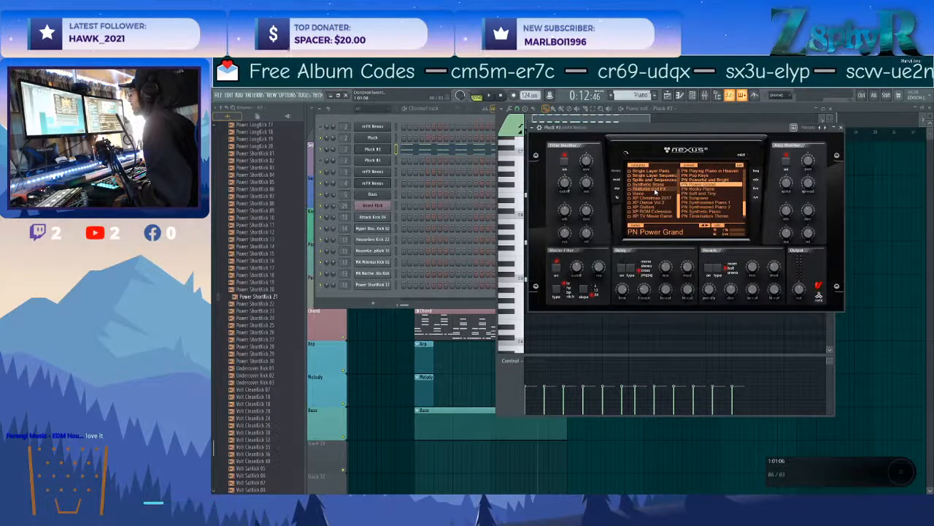
pyautogui.scroll(3, 655, 197)
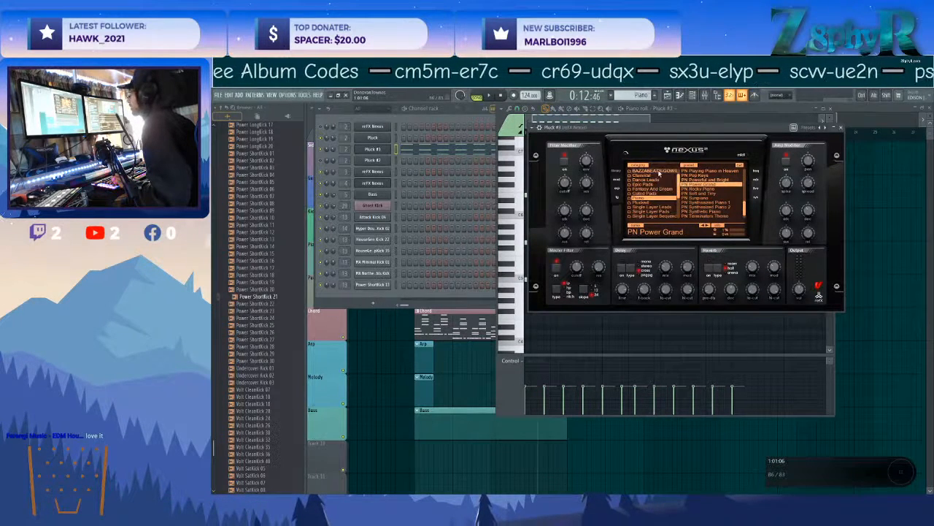
pyautogui.scroll(-5, 661, 208)
pyautogui.scroll(6, 651, 197)
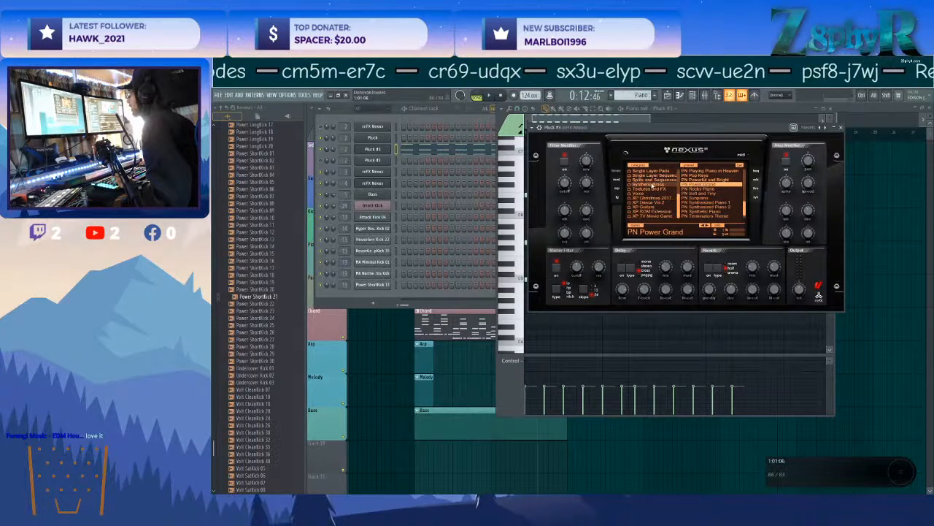
pyautogui.click(651, 183)
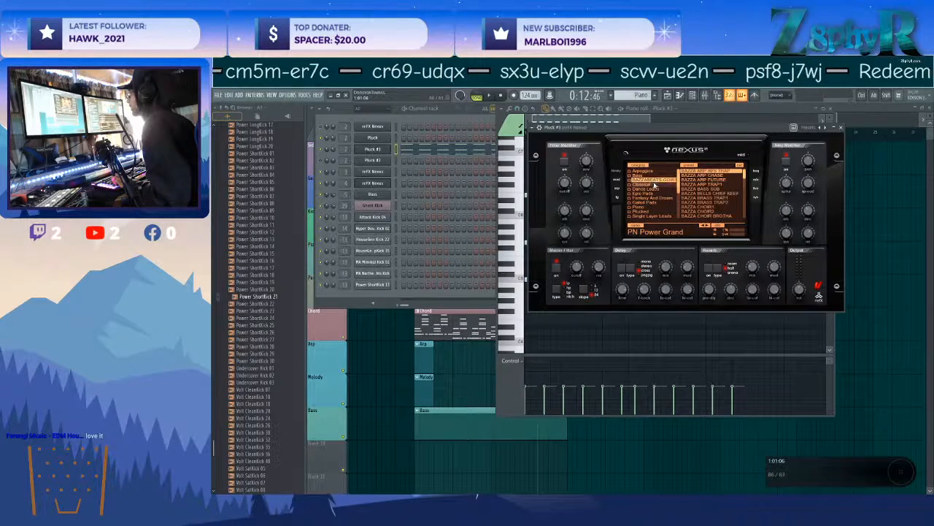
pyautogui.scroll(-5, 703, 190)
pyautogui.scroll(5, 703, 192)
pyautogui.scroll(-2, 646, 194)
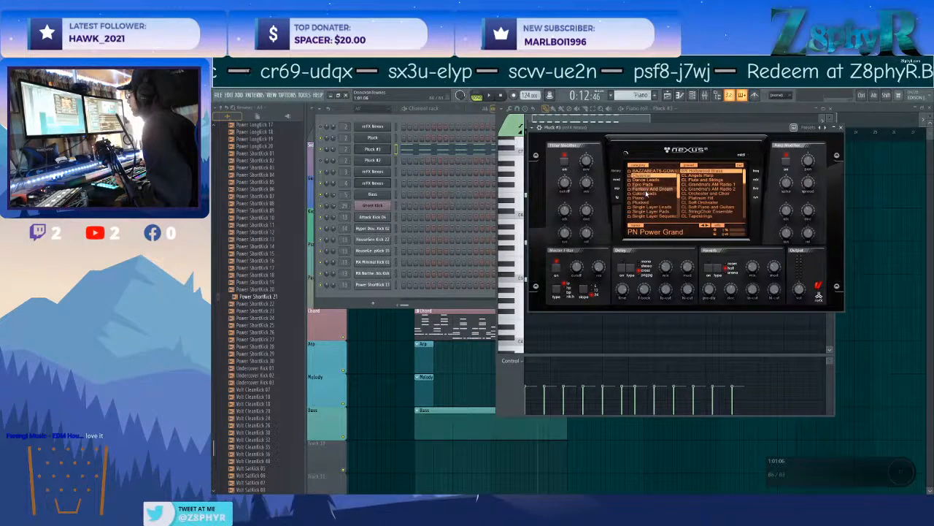
# From the Plucked category, audition PL FM Bells, load PL Fairy Tale, and lower its amp modifier release to about -82.
pyautogui.click(650, 201)
pyautogui.scroll(-3, 708, 196)
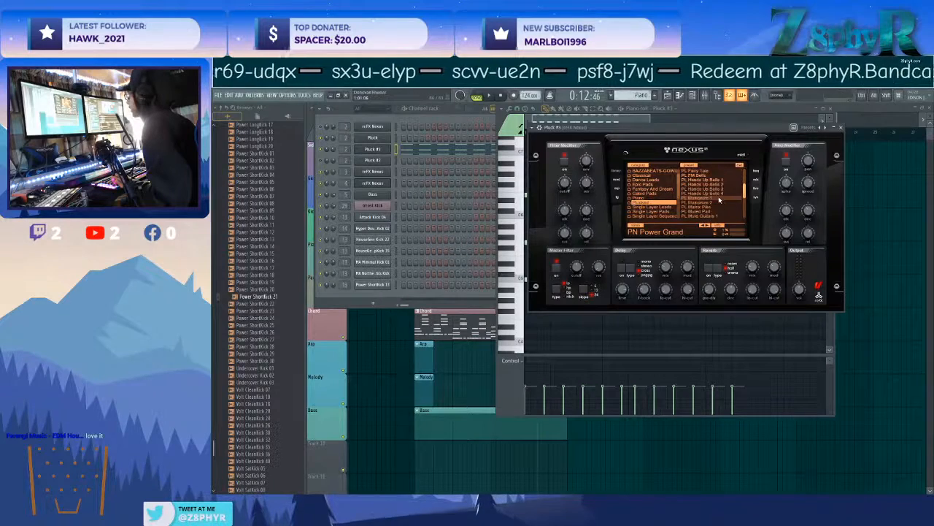
pyautogui.scroll(5, 719, 199)
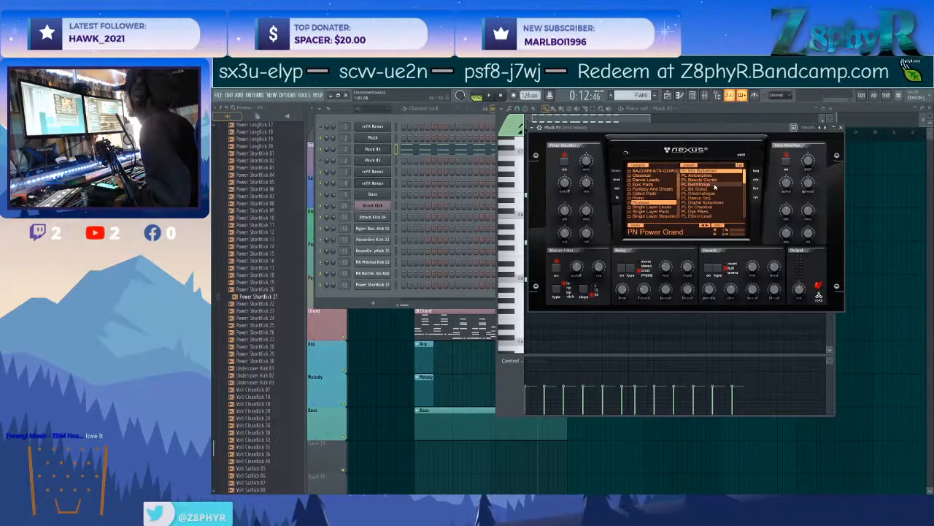
pyautogui.click(707, 193)
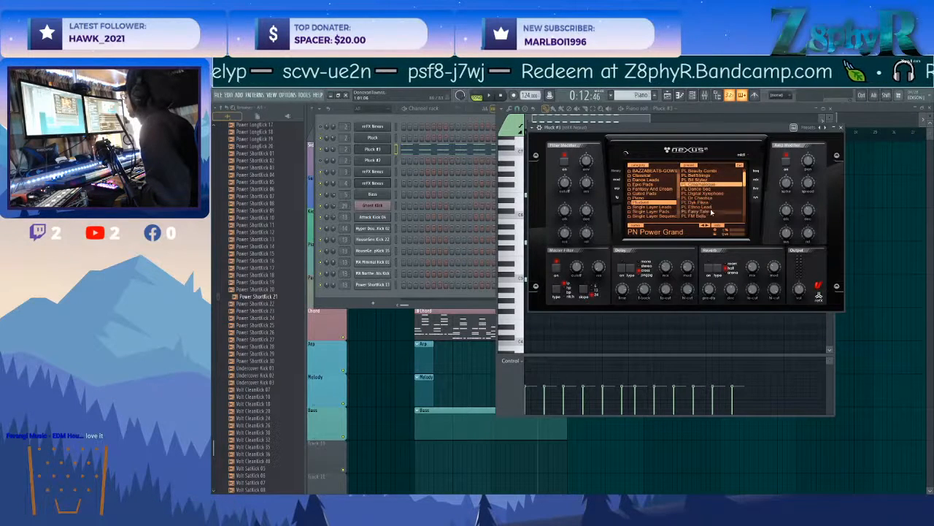
pyautogui.click(708, 216)
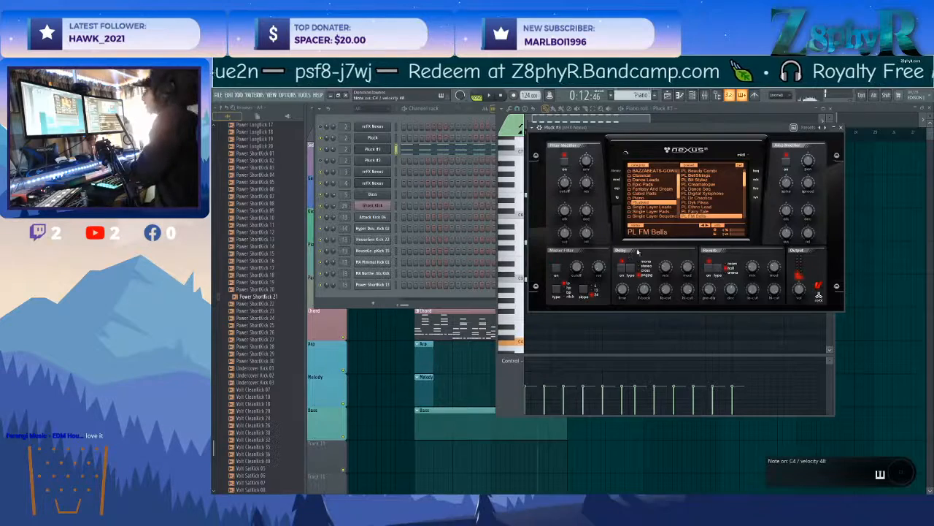
pyautogui.click(710, 212)
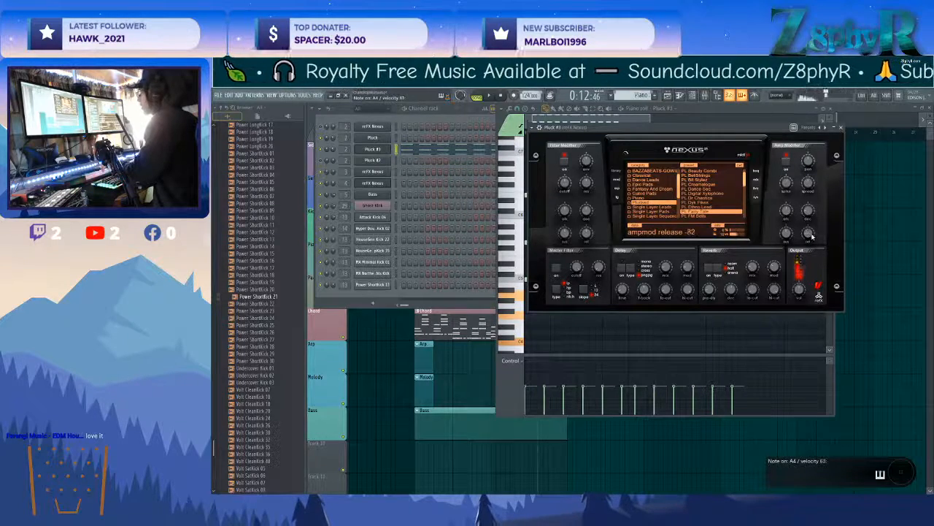
pyautogui.press('space')
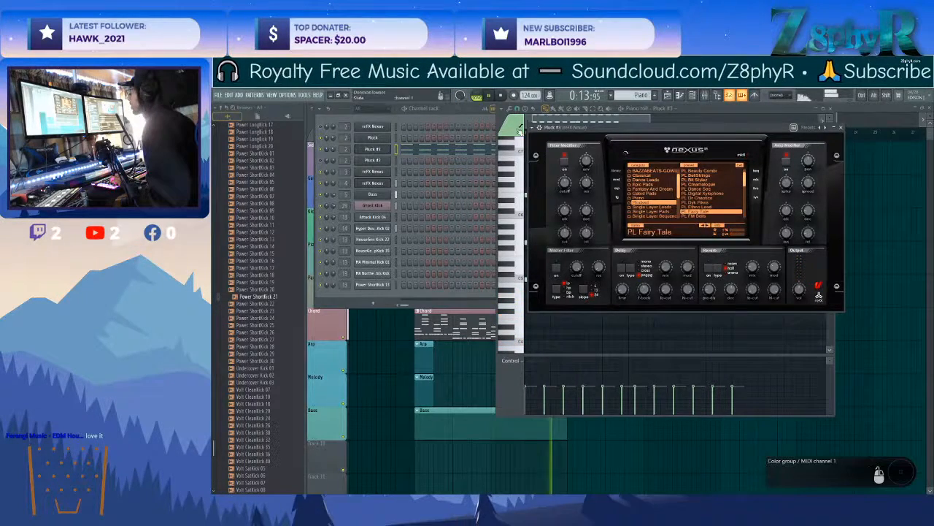
# Return to Pluck #3's notes and build a second chord of G4, G5, B5 and D6 at the start of bar 3.
pyautogui.click(519, 131)
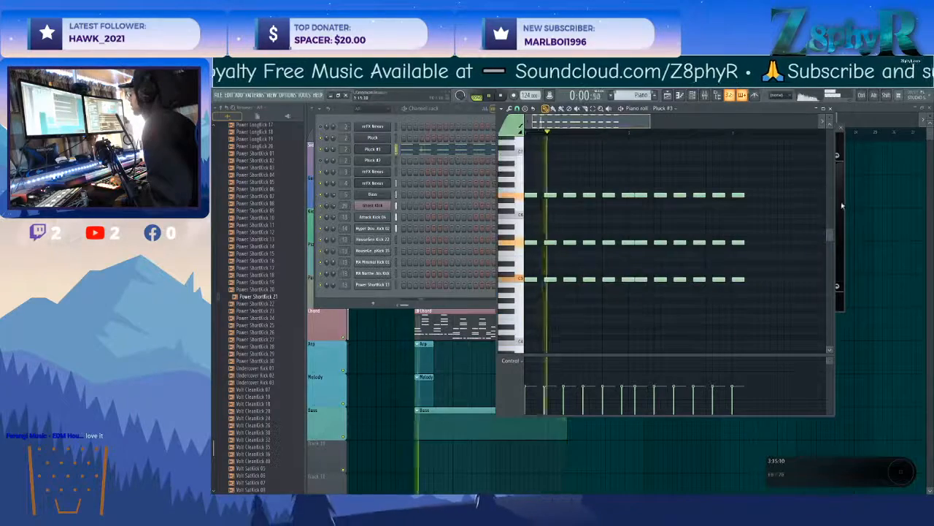
pyautogui.click(841, 205)
pyautogui.click(515, 128)
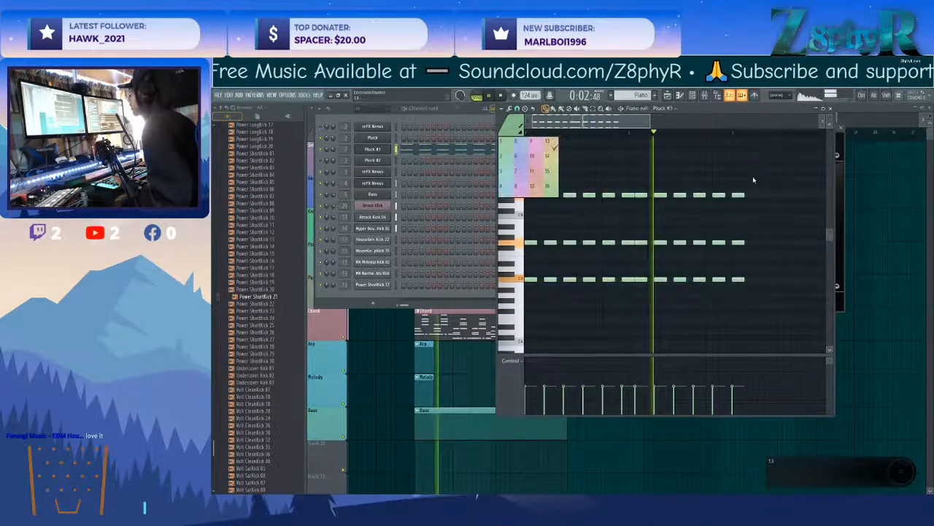
pyautogui.hscroll(2, 757, 185)
pyautogui.press('space')
pyautogui.click(669, 195)
pyautogui.click(669, 226)
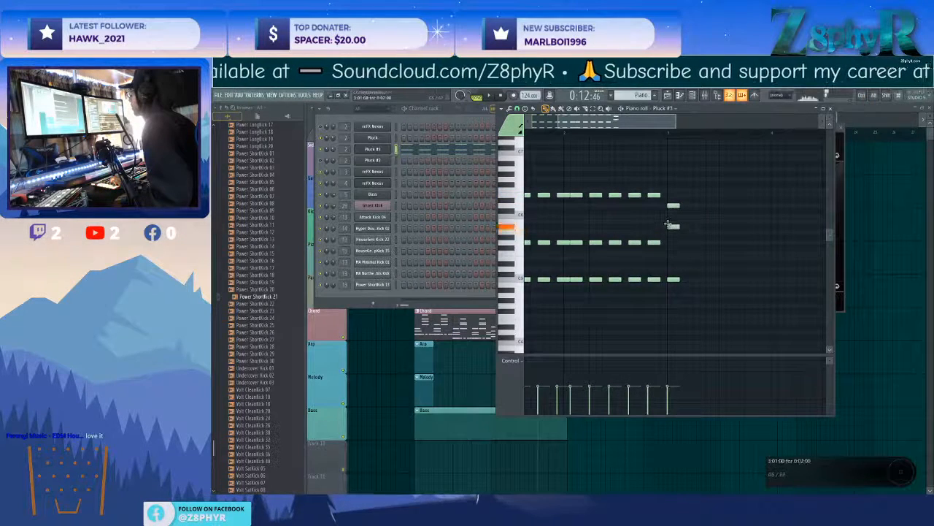
pyautogui.moveTo(669, 280); pyautogui.dragTo(667, 303)
# Add D5 to the bar 3 chord, remove its B5 note, and check the change in playback.
pyautogui.press('space')
pyautogui.press('space')
pyautogui.rightClick(678, 269)
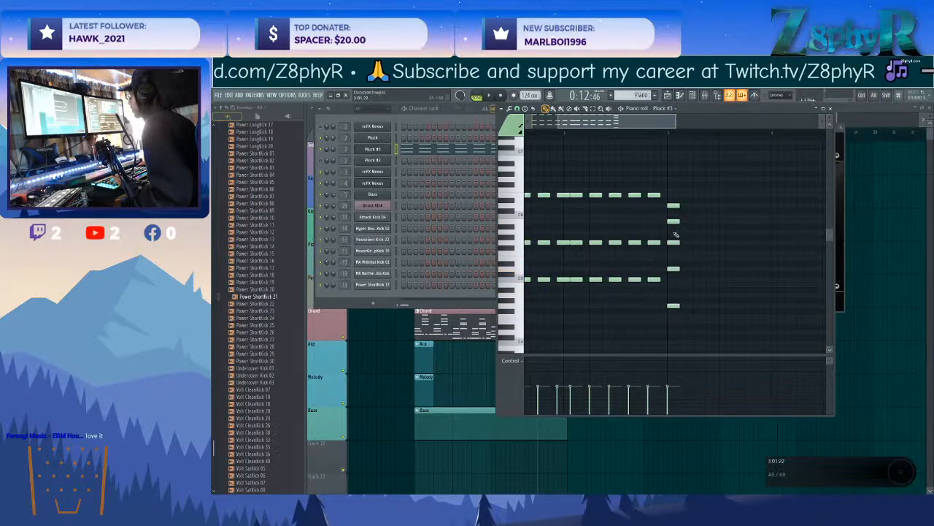
pyautogui.press('space')
pyautogui.press('space')
pyautogui.scroll(-3, 677, 201)
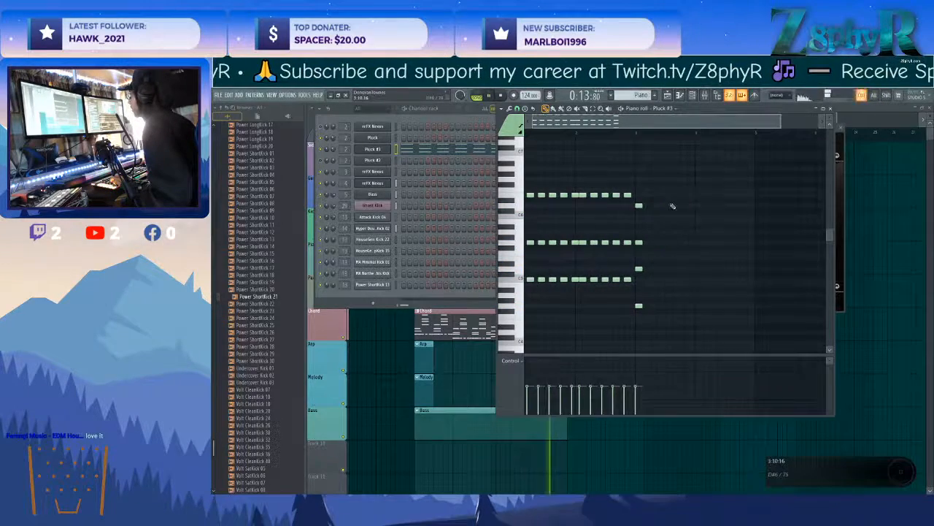
# Switch on the delay in Pluck #3's Nexus and set the delay mix to 41.
pyautogui.click(373, 150)
pyautogui.click(373, 149)
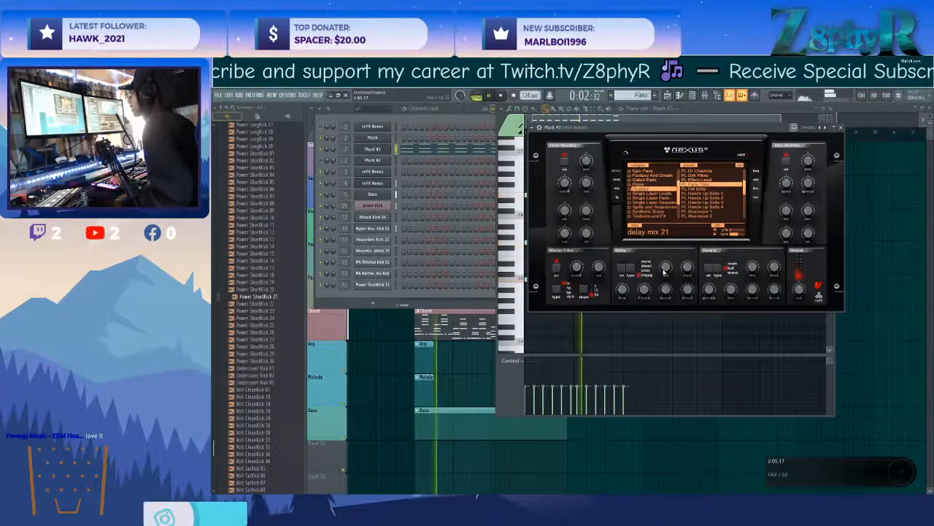
pyautogui.click(622, 267)
pyautogui.moveTo(666, 267); pyautogui.dragTo(665, 256)
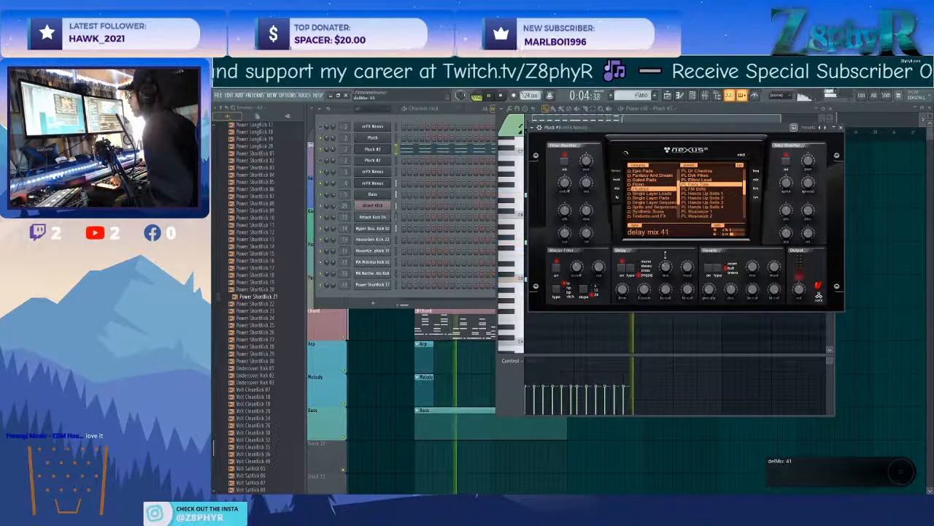
pyautogui.click(690, 321)
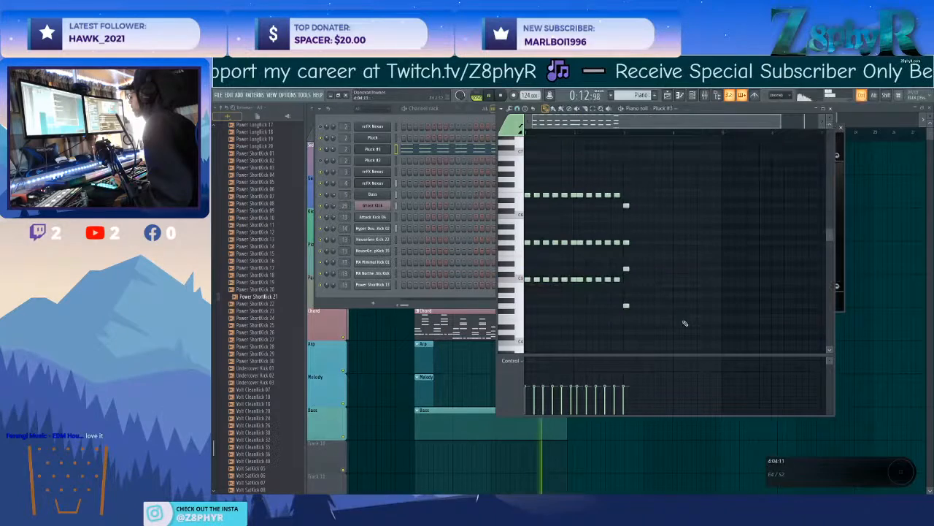
# Repeat the four-note G chord at even spacing through bars 3 and 4.
pyautogui.keyDown('ctrl'); pyautogui.scroll(3, 629, 248); pyautogui.keyUp('ctrl')
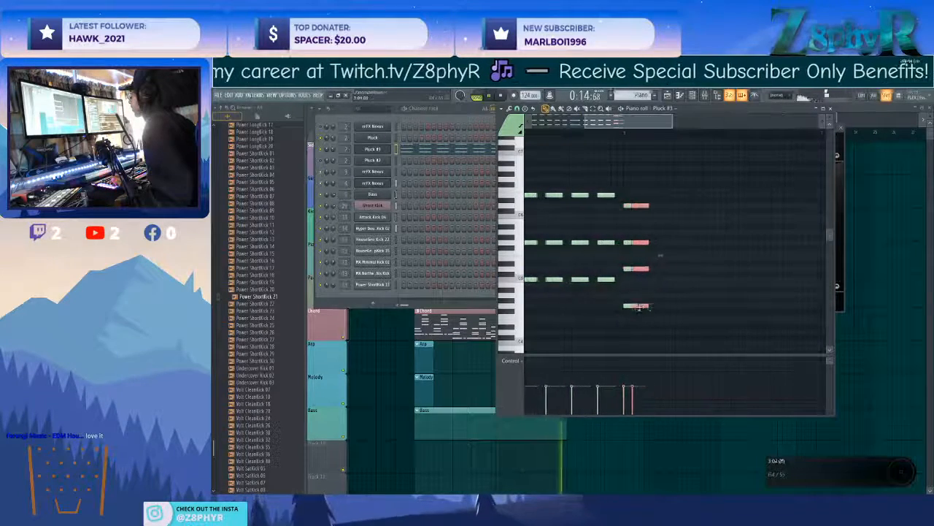
pyautogui.moveTo(654, 307); pyautogui.dragTo(768, 305)
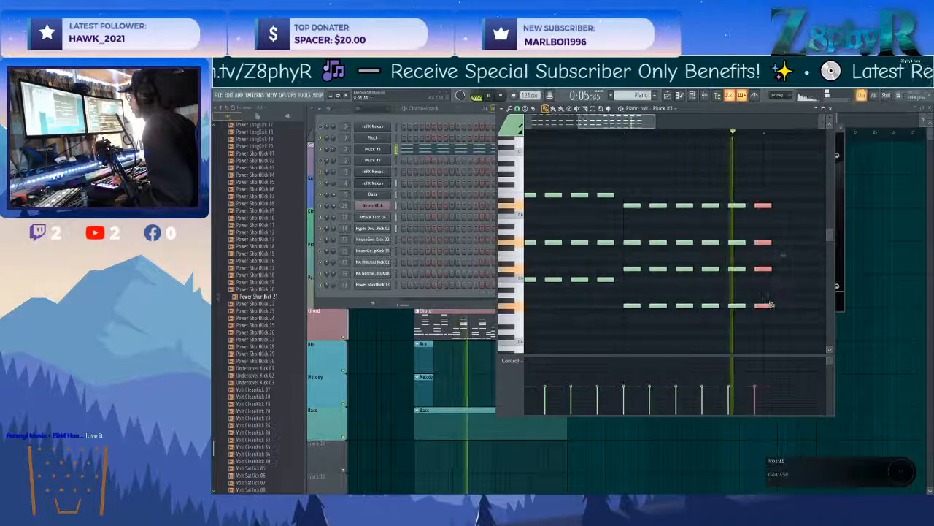
pyautogui.keyDown('ctrl'); pyautogui.scroll(-2, 757, 293); pyautogui.keyUp('ctrl')
pyautogui.keyDown('shift'); pyautogui.scroll(-2, 756, 291); pyautogui.keyUp('shift')
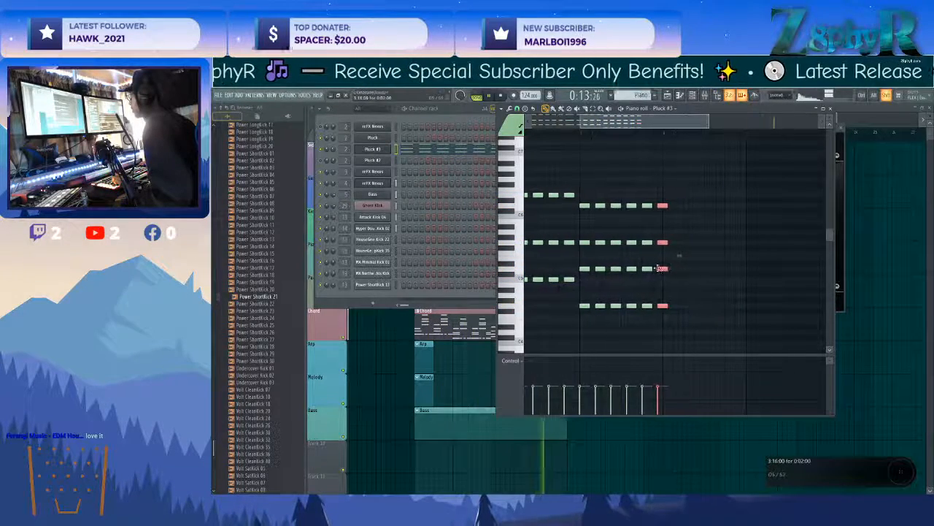
pyautogui.keyDown('shift'); pyautogui.moveTo(678, 270); pyautogui.dragTo(741, 269); pyautogui.keyUp('shift')
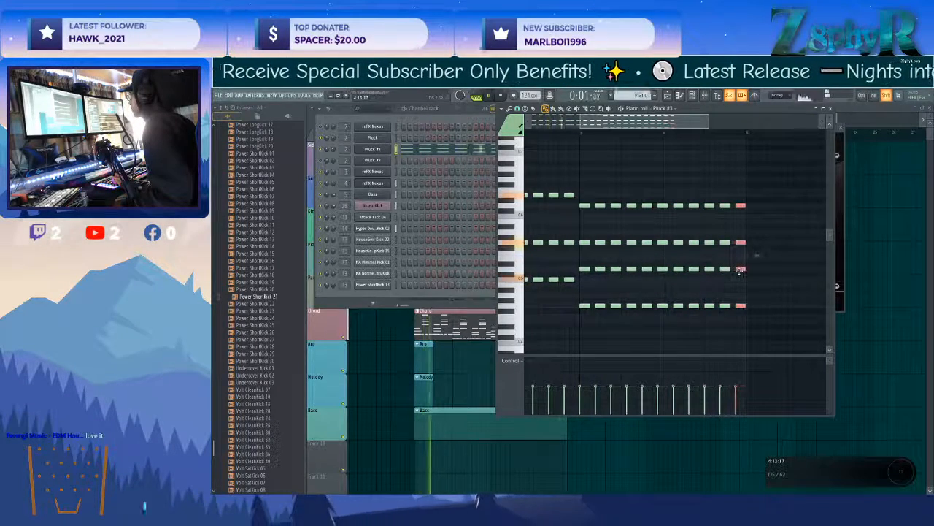
# Rework bar 4's G chords to follow the rhythm of bars 1 and 2, checking the result in playback.
pyautogui.keyDown('shift'); pyautogui.scroll(1, 721, 266); pyautogui.keyUp('shift')
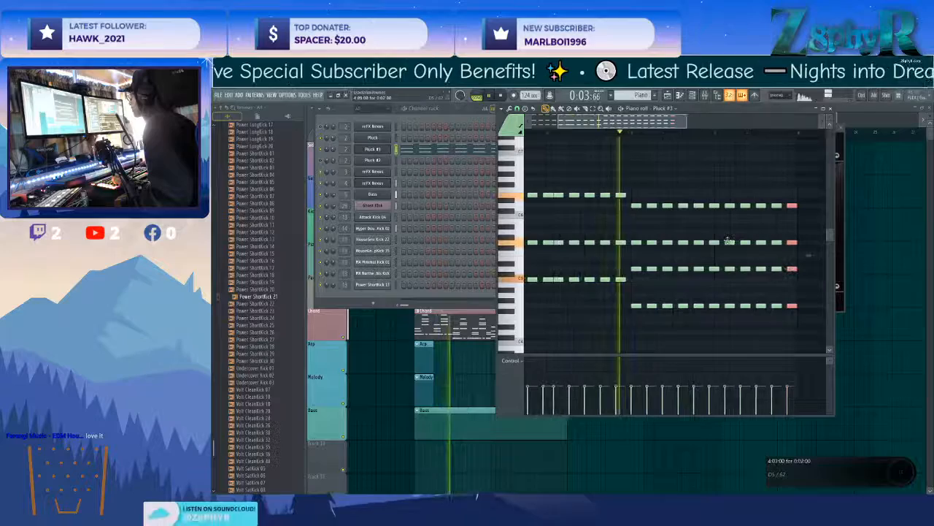
pyautogui.keyDown('ctrl'); pyautogui.moveTo(712, 194); pyautogui.dragTo(719, 316); pyautogui.keyUp('ctrl')
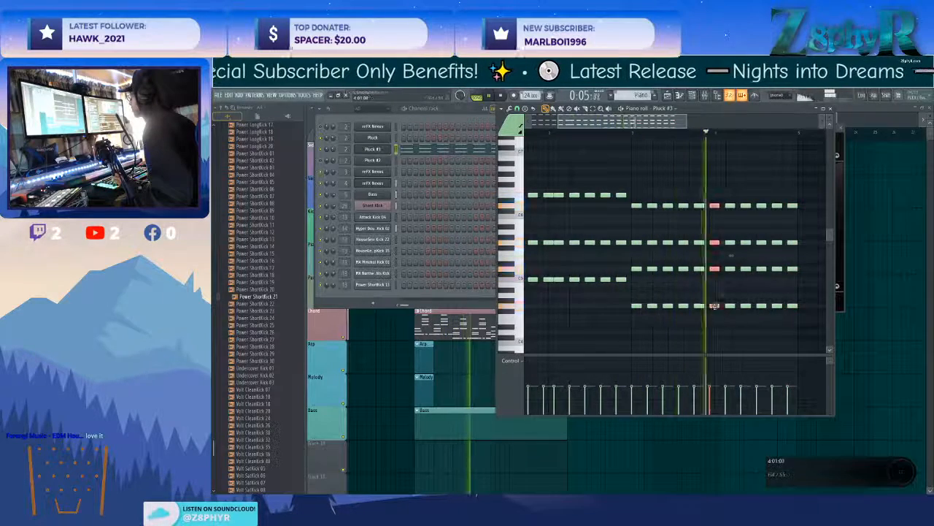
pyautogui.keyDown('ctrl'); pyautogui.moveTo(722, 188); pyautogui.dragTo(802, 310); pyautogui.keyUp('ctrl')
pyautogui.press('space')
# Copy the repeated G5 row from bars 1 to 4 into bars 5 to 8.
pyautogui.scroll(-2, 755, 324)
pyautogui.keyDown('ctrl'); pyautogui.moveTo(772, 322); pyautogui.dragTo(528, 192); pyautogui.keyUp('ctrl')
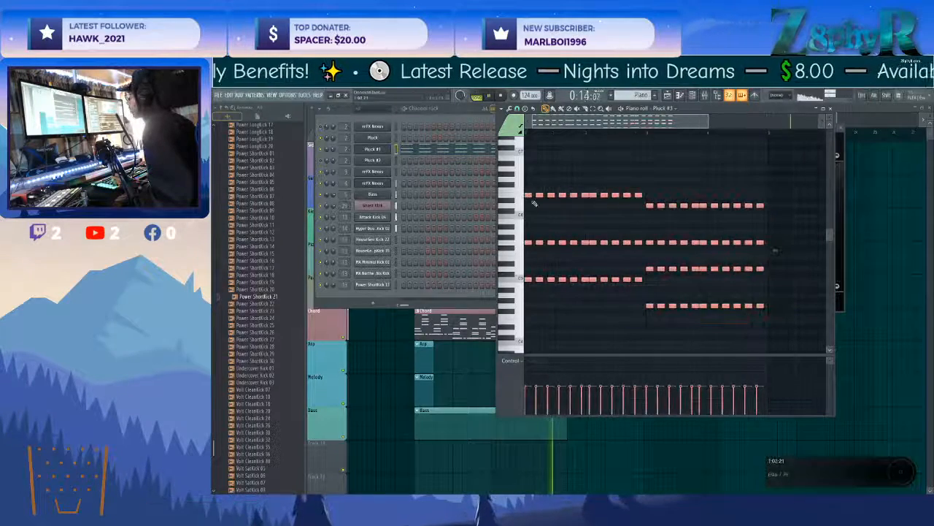
pyautogui.keyDown('ctrl'); pyautogui.moveTo(775, 250); pyautogui.dragTo(776, 272); pyautogui.keyUp('ctrl')
pyautogui.keyDown('ctrl'); pyautogui.click(772, 278); pyautogui.keyUp('ctrl')
pyautogui.hscroll(1, 754, 292)
pyautogui.hscroll(1, 754, 292)
pyautogui.keyDown('ctrl'); pyautogui.moveTo(721, 266); pyautogui.dragTo(550, 262); pyautogui.keyUp('ctrl')
pyautogui.keyDown('ctrl'); pyautogui.moveTo(698, 302); pyautogui.dragTo(572, 305); pyautogui.keyUp('ctrl')
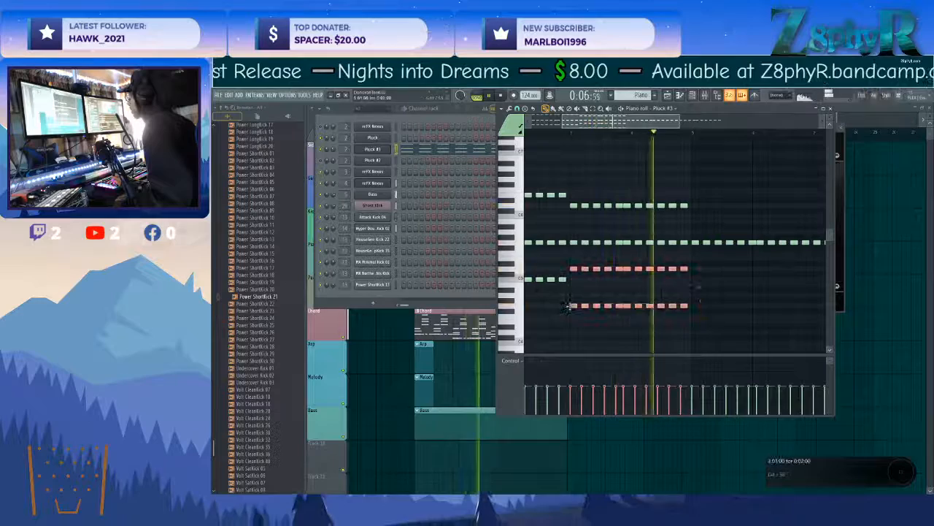
# Build a chord of A4, A5 and E6 at the start of bar 5 and remove its G5 note.
pyautogui.keyDown('ctrl'); pyautogui.click(720, 299); pyautogui.keyUp('ctrl')
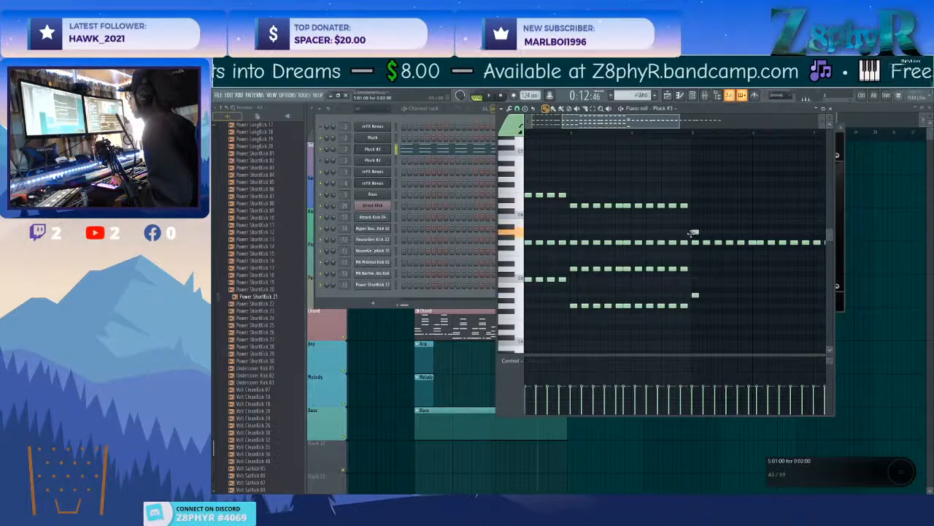
pyautogui.keyDown('alt'); pyautogui.rightClick(694, 241); pyautogui.keyUp('alt')
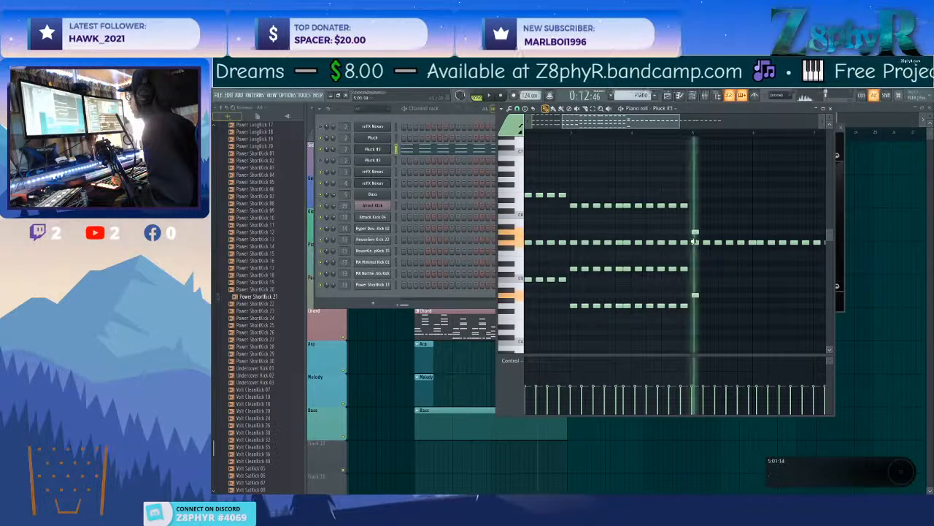
pyautogui.moveTo(695, 207); pyautogui.dragTo(694, 199)
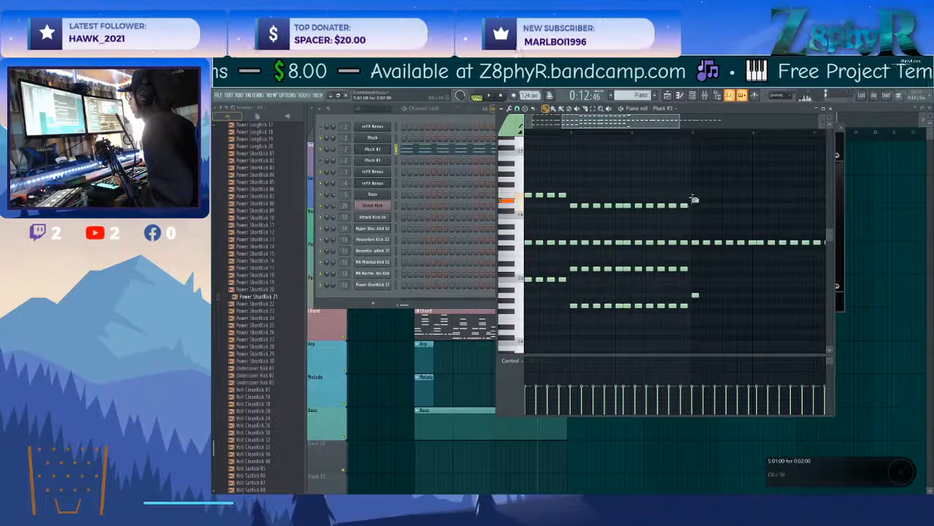
pyautogui.keyDown('alt'); pyautogui.rightClick(697, 241); pyautogui.keyUp('alt')
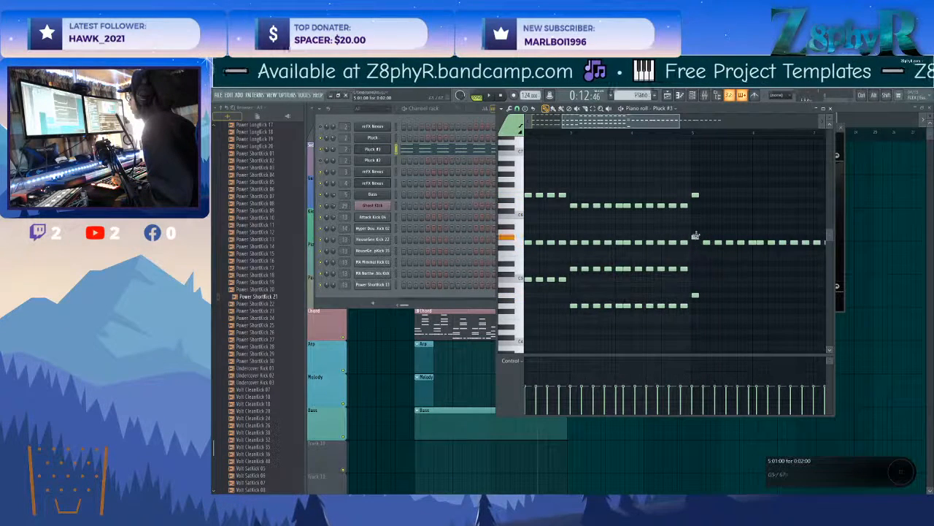
pyautogui.keyDown('alt'); pyautogui.rightClick(698, 245); pyautogui.keyUp('alt')
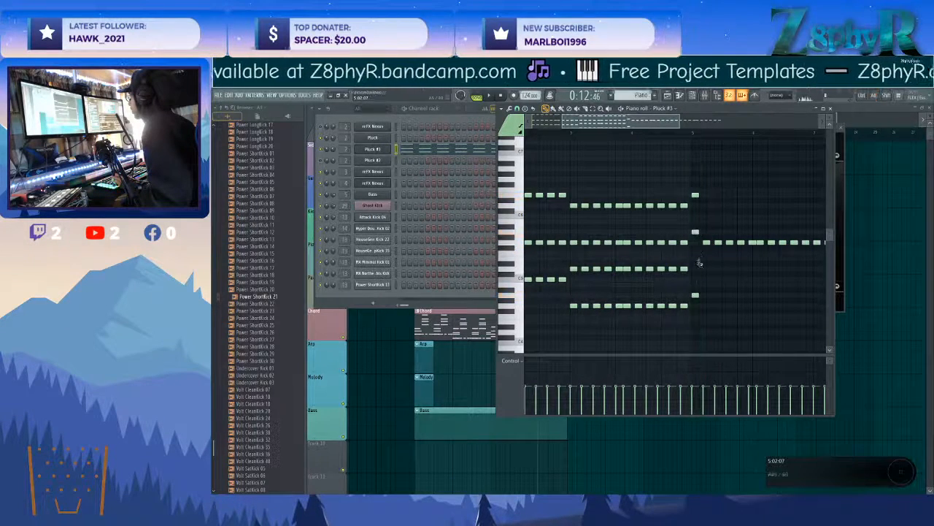
# Add E5 to the bar 5 chord, clear the trial notes around it, and listen to the chord.
pyautogui.keyDown('alt'); pyautogui.rightClick(696, 267); pyautogui.keyUp('alt')
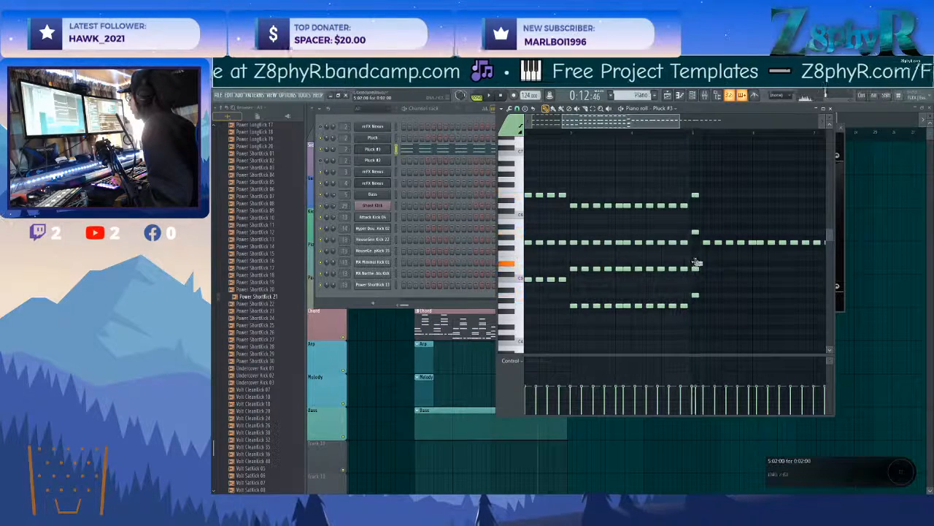
pyautogui.keyDown('alt'); pyautogui.rightClick(694, 256); pyautogui.keyUp('alt')
pyautogui.keyDown('alt'); pyautogui.rightClick(696, 259); pyautogui.keyUp('alt')
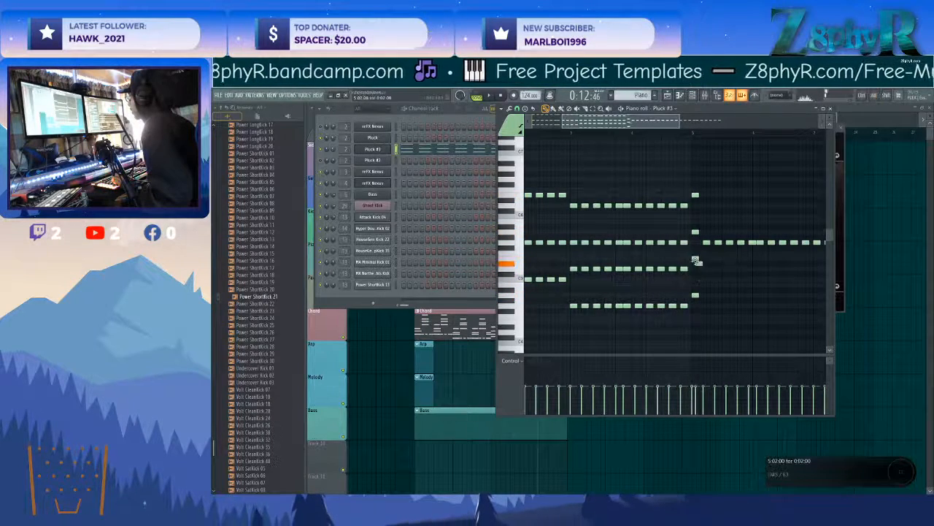
pyautogui.keyDown('alt'); pyautogui.rightClick(696, 264); pyautogui.keyUp('alt')
pyautogui.keyDown('alt'); pyautogui.rightClick(687, 261); pyautogui.keyUp('alt')
pyautogui.keyDown('alt'); pyautogui.rightClick(695, 257); pyautogui.keyUp('alt')
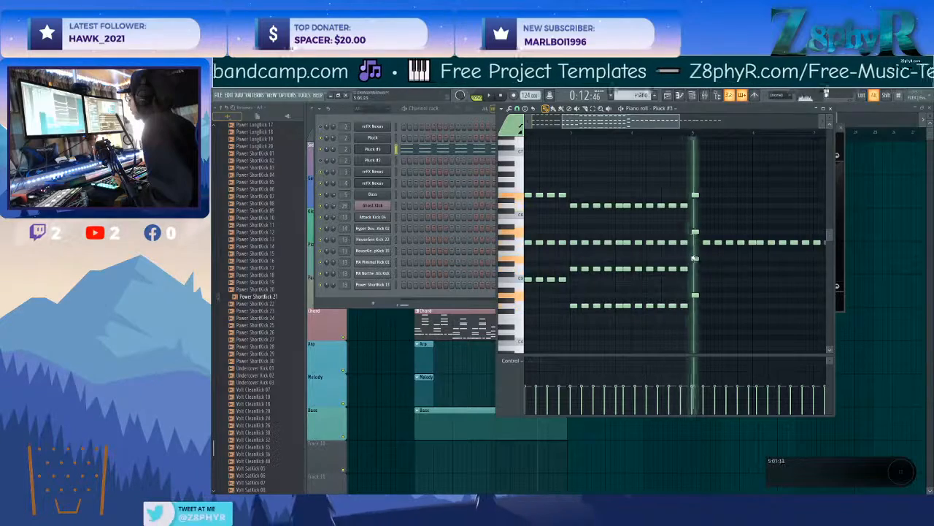
pyautogui.hscroll(2, 698, 253)
pyautogui.press('space')
# Raise the repeated notes following the bar 5 chord through bar 8 by two semitones to A5 during playback.
pyautogui.press('space')
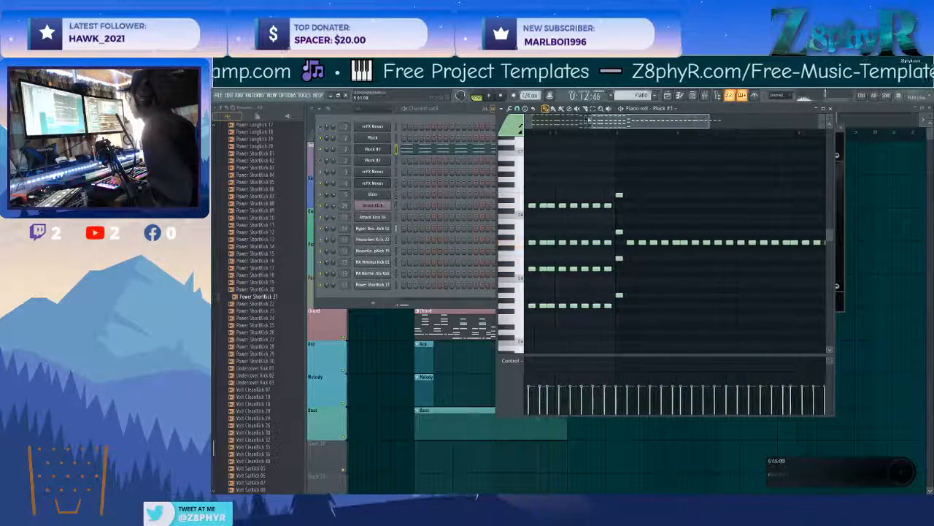
pyautogui.click(554, 135)
pyautogui.press('space')
pyautogui.keyDown('ctrl'); pyautogui.moveTo(630, 240); pyautogui.dragTo(892, 274); pyautogui.keyUp('ctrl')
pyautogui.hscroll(-2, 778, 256)
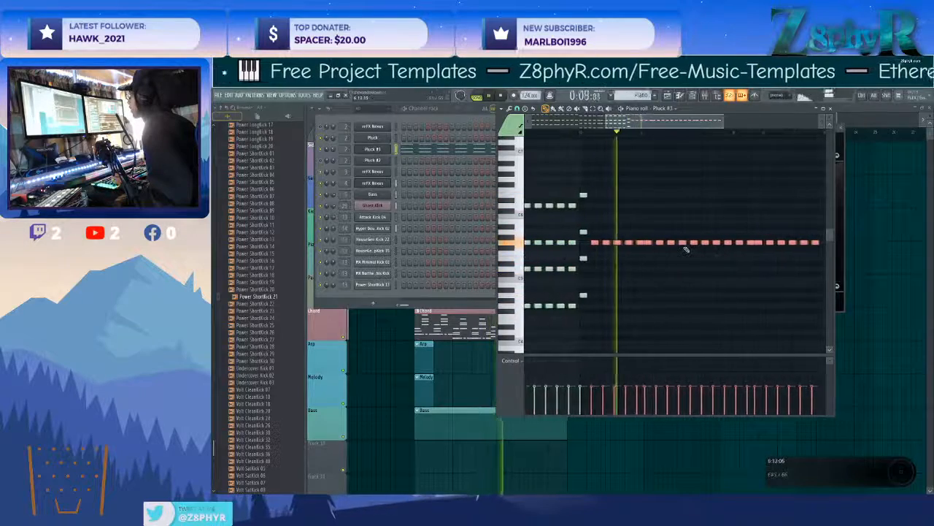
pyautogui.hotkey('shift', 'Up')
pyautogui.hotkey('shift', 'Up')
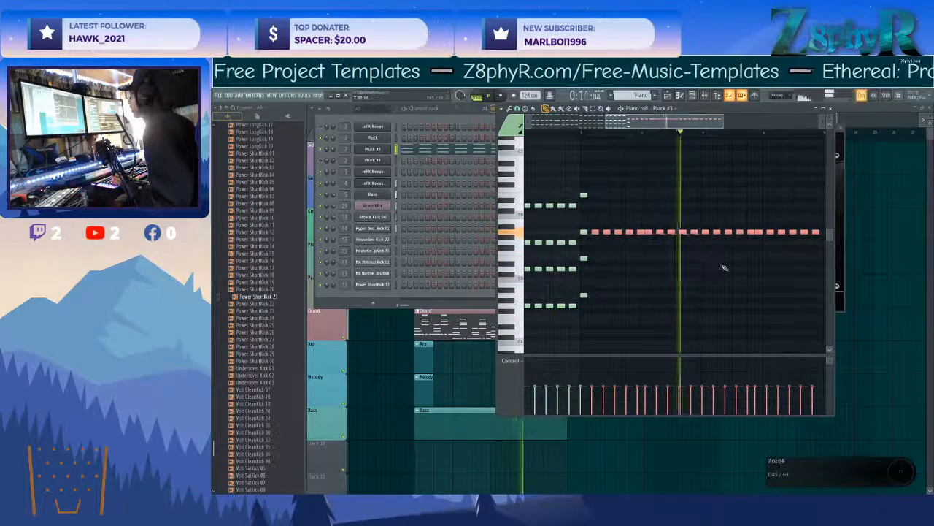
# Lower the repeated notes in bars 7 and 8 to E5.
pyautogui.hscroll(1, 717, 262)
pyautogui.press('space')
pyautogui.keyDown('ctrl'); pyautogui.moveTo(788, 224); pyautogui.dragTo(672, 242); pyautogui.keyUp('ctrl')
pyautogui.hotkey('shift', 'Down')
pyautogui.hotkey('shift', 'Down')
pyautogui.hotkey('shift', 'Down')
pyautogui.hotkey('shift', 'Down')
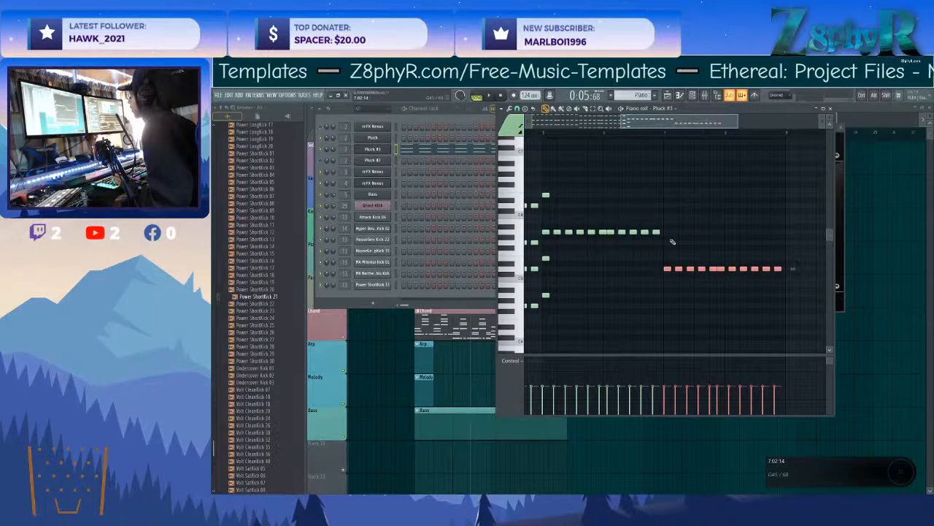
pyautogui.hotkey('shift', 'Up')
pyautogui.hotkey('shift', 'Up')
# Repeat the bar 5 chord's E5 and A4 notes through bars 5 and 6 and check them in playback.
pyautogui.hscroll(-1, 570, 259)
pyautogui.moveTo(707, 224); pyautogui.dragTo(594, 300)
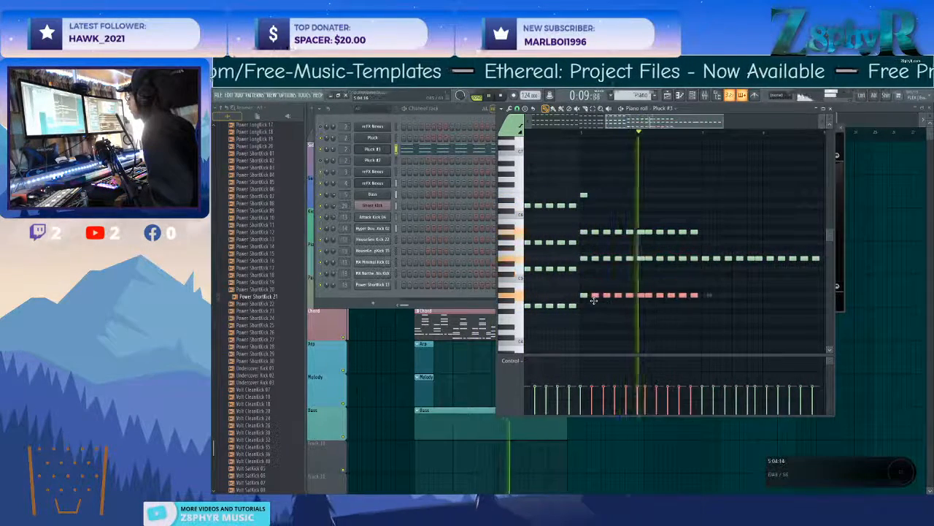
pyautogui.press('space')
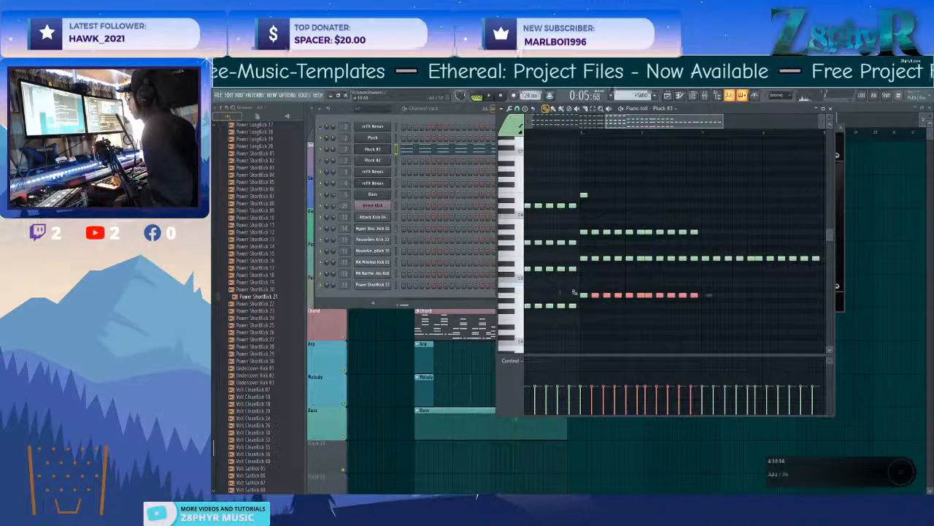
pyautogui.press('space')
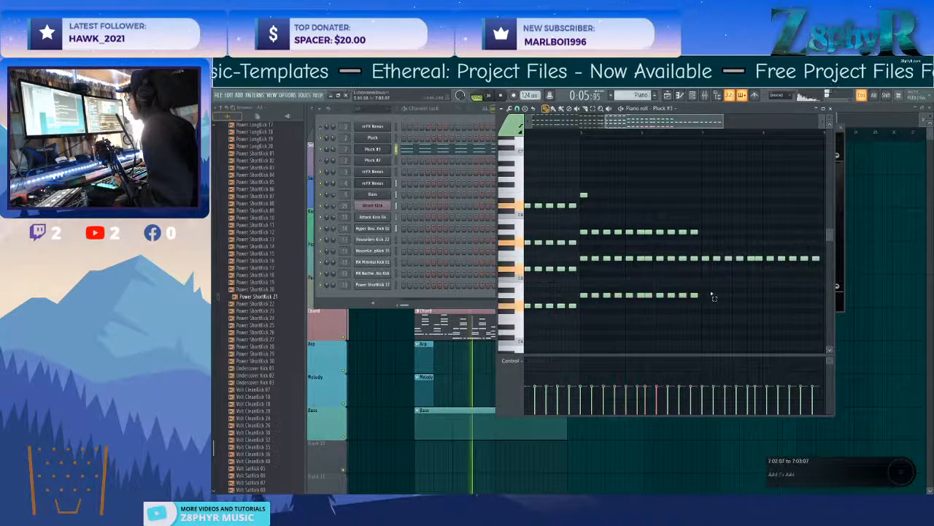
# Move the A4 row in bars 5 and 6 up to C5 and check it in playback.
pyautogui.moveTo(582, 295); pyautogui.dragTo(593, 280)
pyautogui.hotkey('ctrl', 'd')
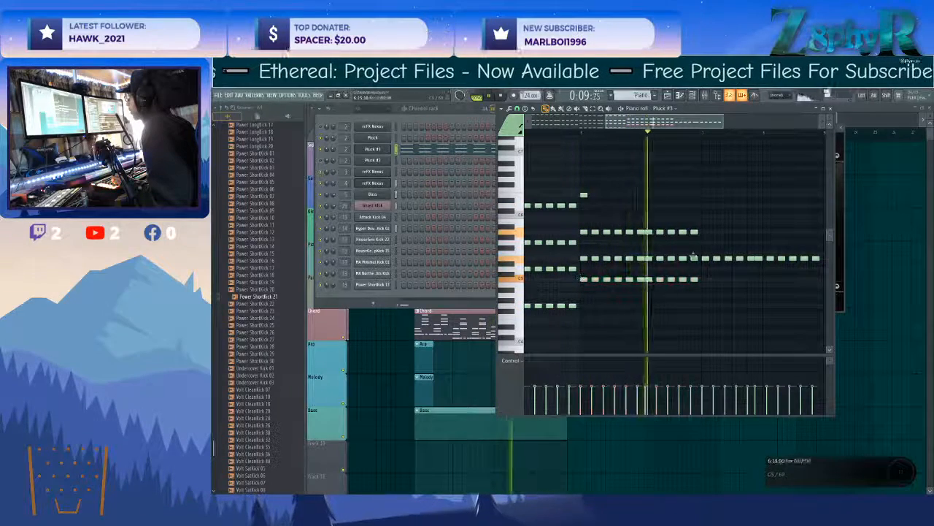
pyautogui.hscroll(2, 673, 231)
pyautogui.press('space')
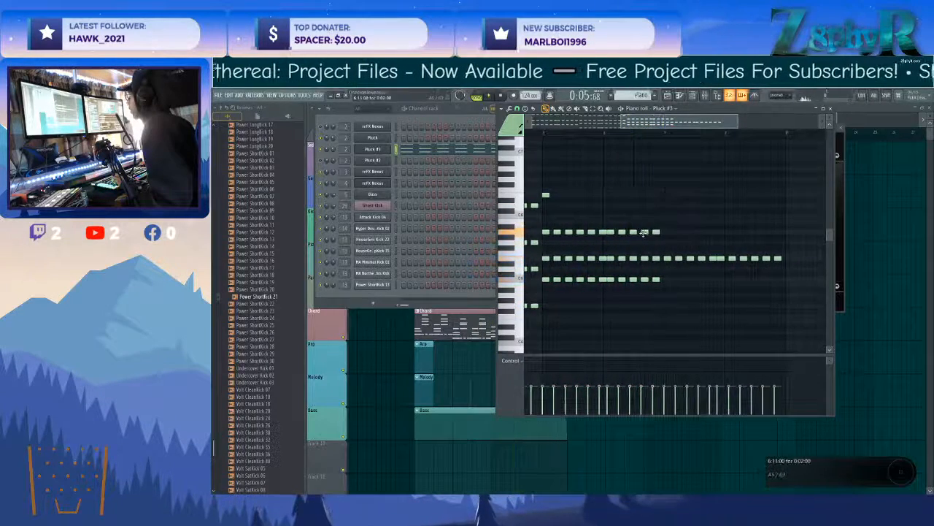
# Extend the E6 top line through bars 5 and 6, with D6 on the second-to-last chord, and check it in playback.
pyautogui.click(640, 205)
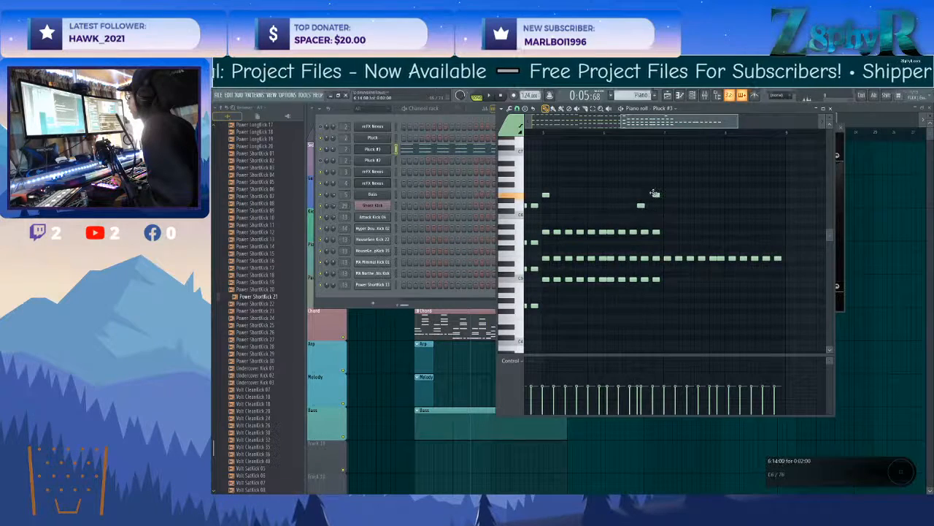
pyautogui.click(655, 195)
pyautogui.hscroll(-2, 620, 194)
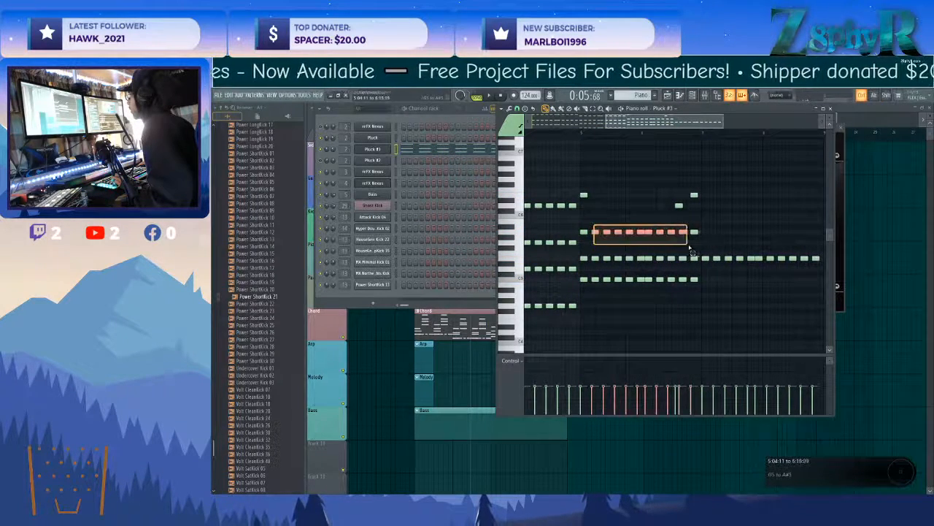
pyautogui.moveTo(689, 232)
pyautogui.mouseDown()
pyautogui.moveTo(693, 195)
pyautogui.moveTo(694, 232)
pyautogui.mouseUp()
pyautogui.keyDown('ctrl'); pyautogui.click(694, 228); pyautogui.keyUp('ctrl')
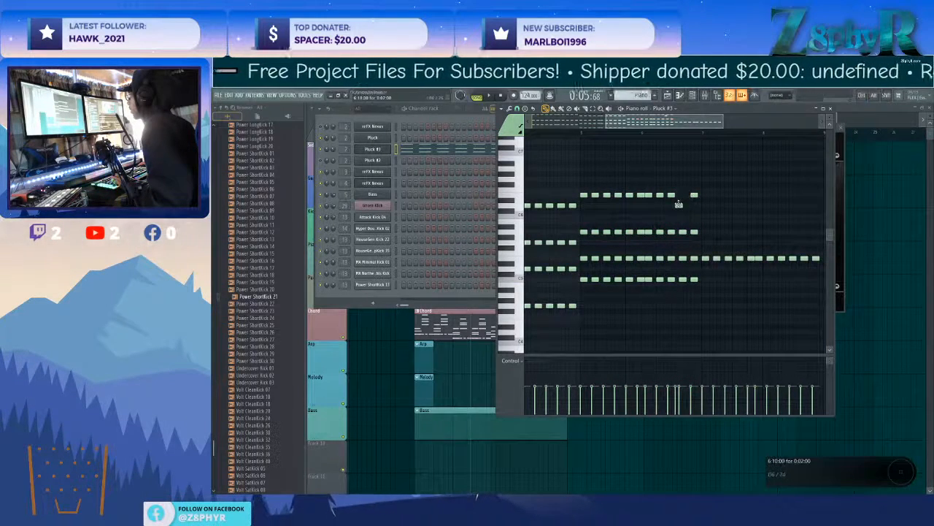
pyautogui.press('space')
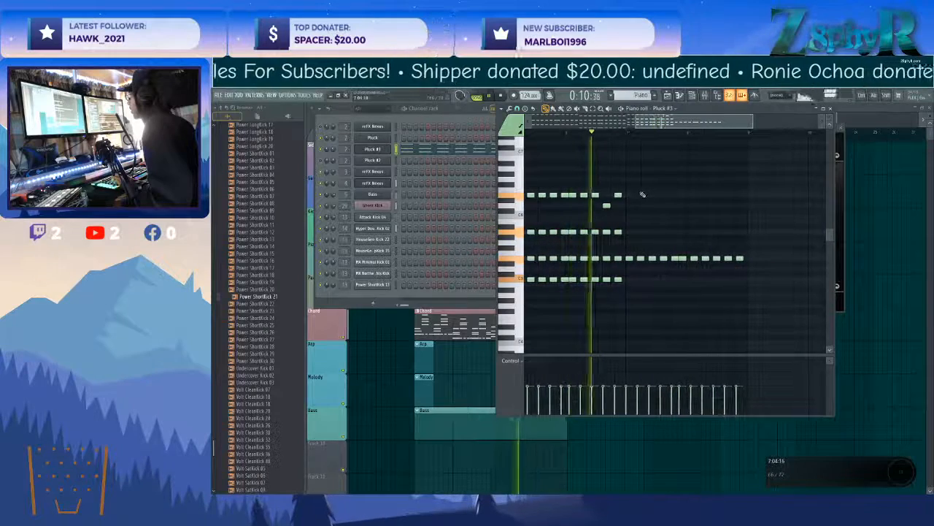
pyautogui.press('space')
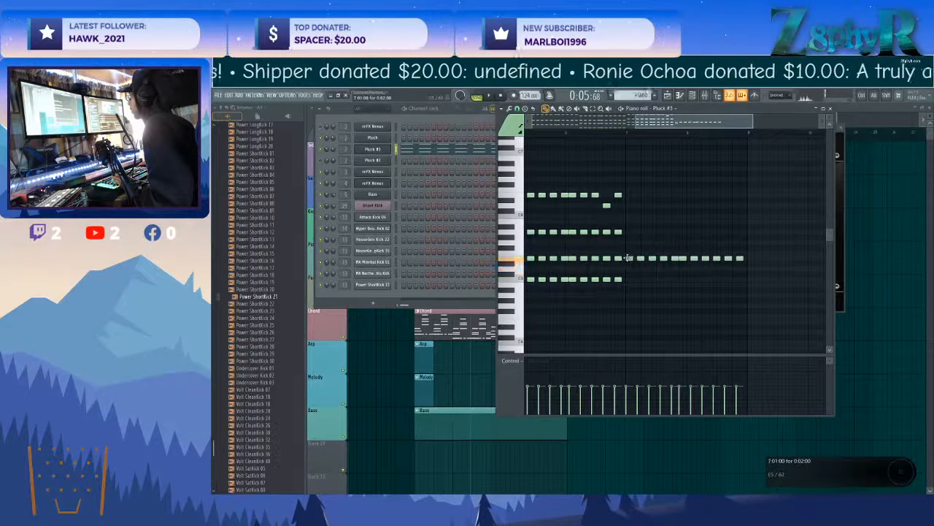
# Build a chord of G4, B4, D5 and G5 at the start of bar 7.
pyautogui.click(633, 242)
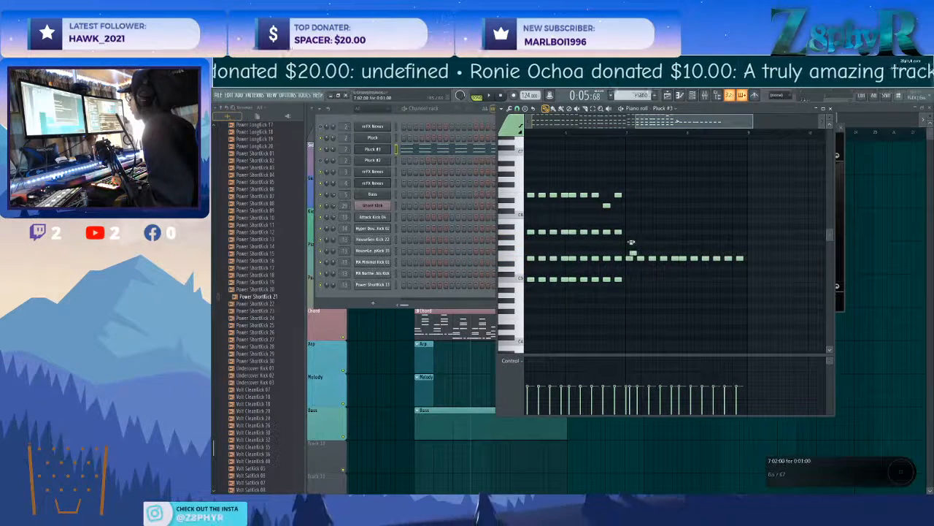
pyautogui.rightClick(633, 253)
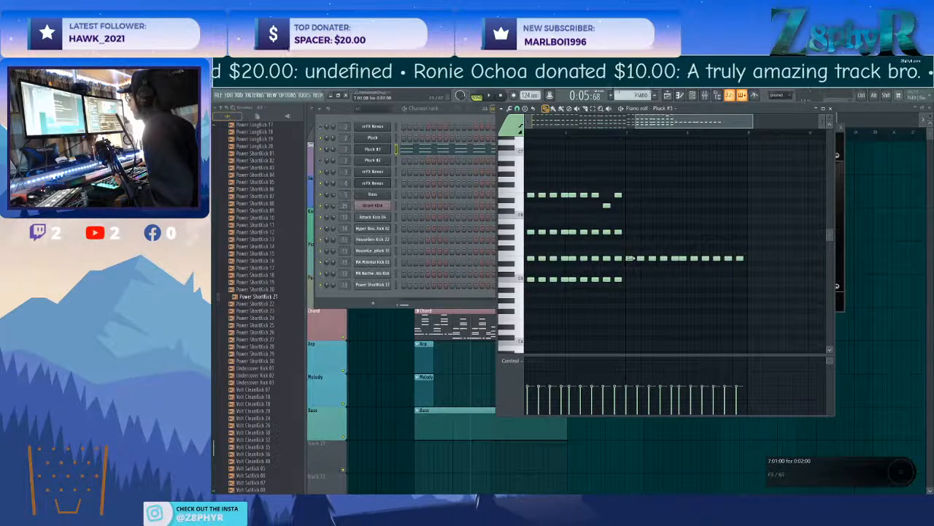
pyautogui.click(629, 244)
pyautogui.moveTo(630, 258); pyautogui.dragTo(628, 281)
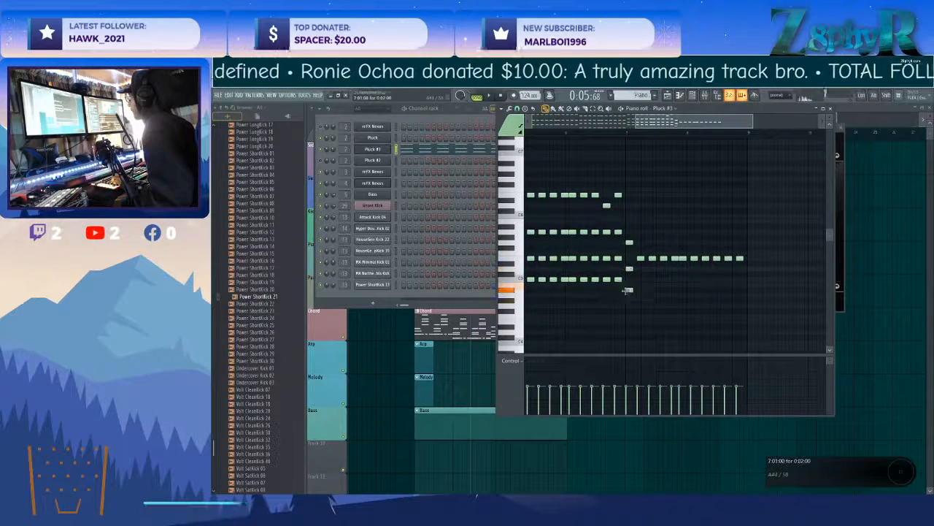
pyautogui.click(628, 305)
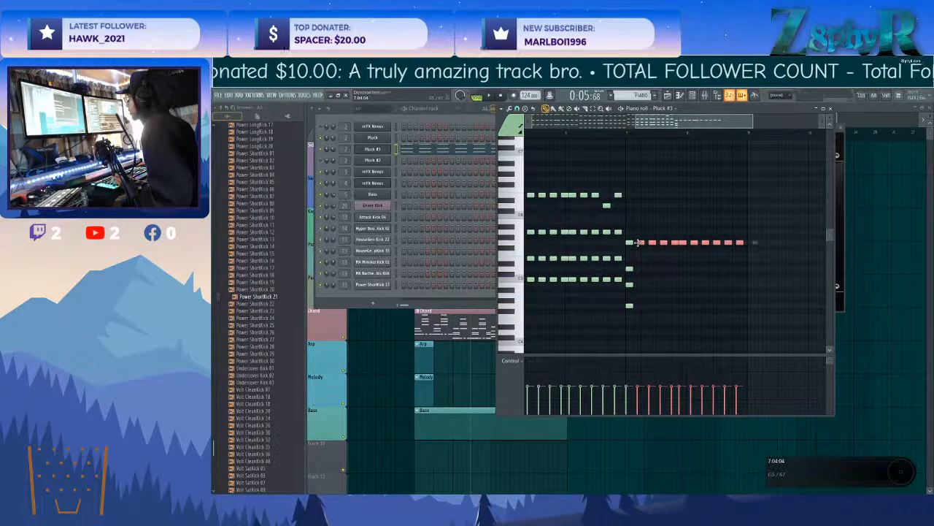
# Repeat G5 and D5 through bars 7 and 8, delete the G4 note from the bar 7 chord, and check playback.
pyautogui.moveTo(638, 242); pyautogui.dragTo(645, 269)
pyautogui.keyDown('ctrl'); pyautogui.click(647, 284); pyautogui.keyUp('ctrl')
pyautogui.moveTo(623, 299); pyautogui.dragTo(633, 315)
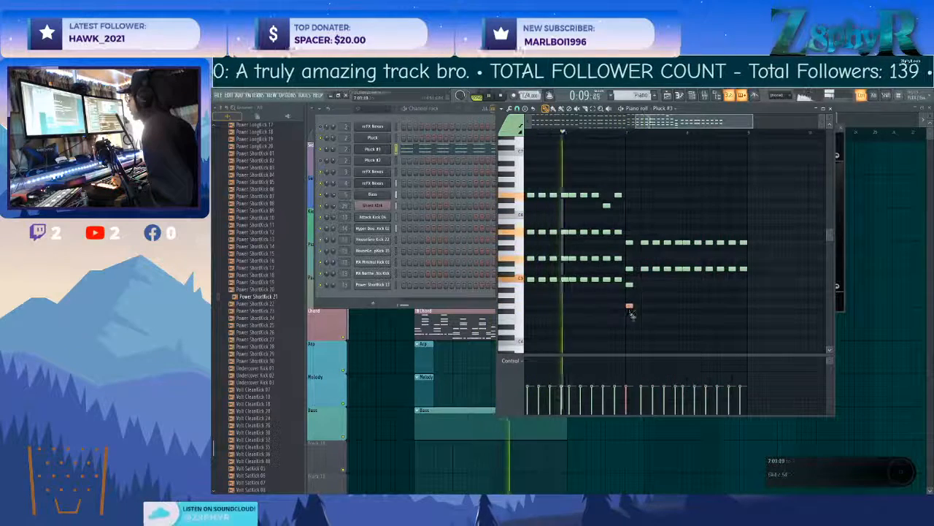
pyautogui.rightClick(629, 306)
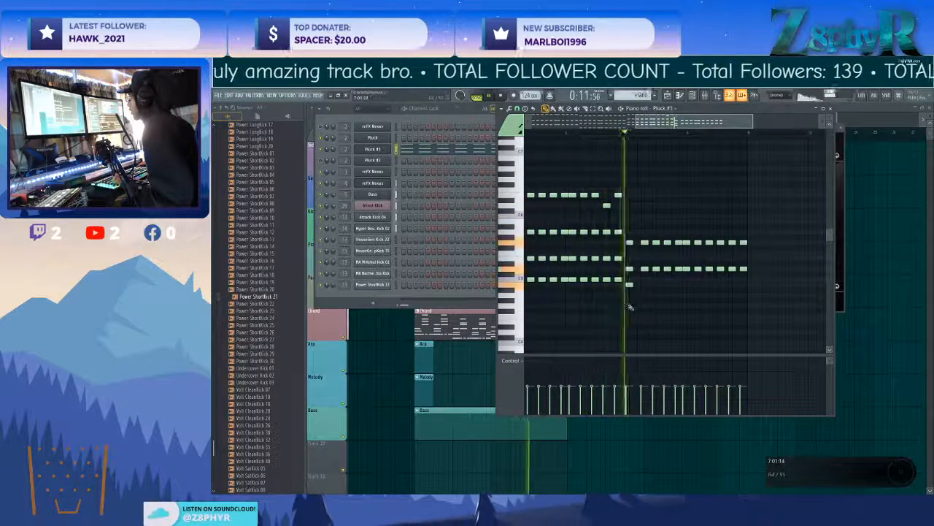
pyautogui.press('space')
# Rebuild the bar 7 chord as C5, E5 and C6, and repeat it through the end of bar 8.
pyautogui.click(628, 285)
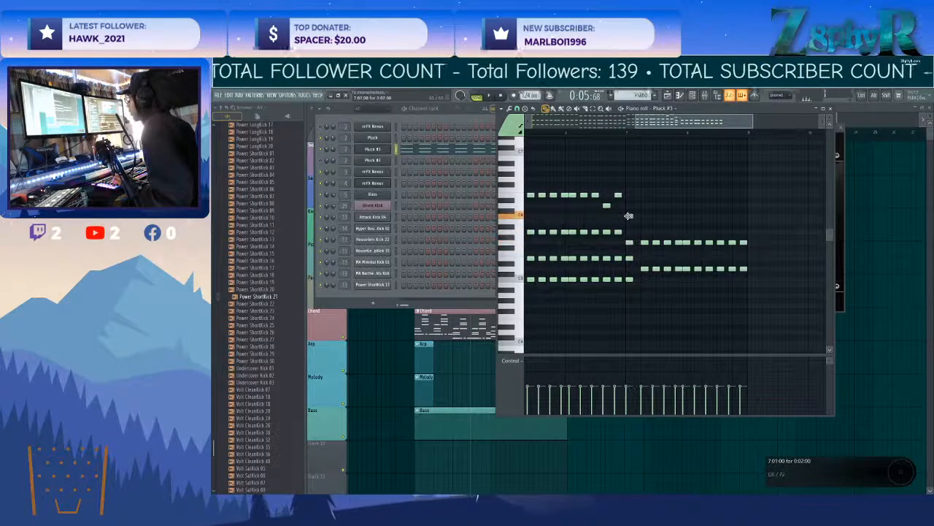
pyautogui.moveTo(628, 217); pyautogui.dragTo(628, 205)
pyautogui.keyDown('alt'); pyautogui.rightClick(629, 222); pyautogui.keyUp('alt')
pyautogui.keyDown('alt'); pyautogui.rightClick(628, 206); pyautogui.keyUp('alt')
pyautogui.moveTo(751, 249); pyautogui.dragTo(629, 216)
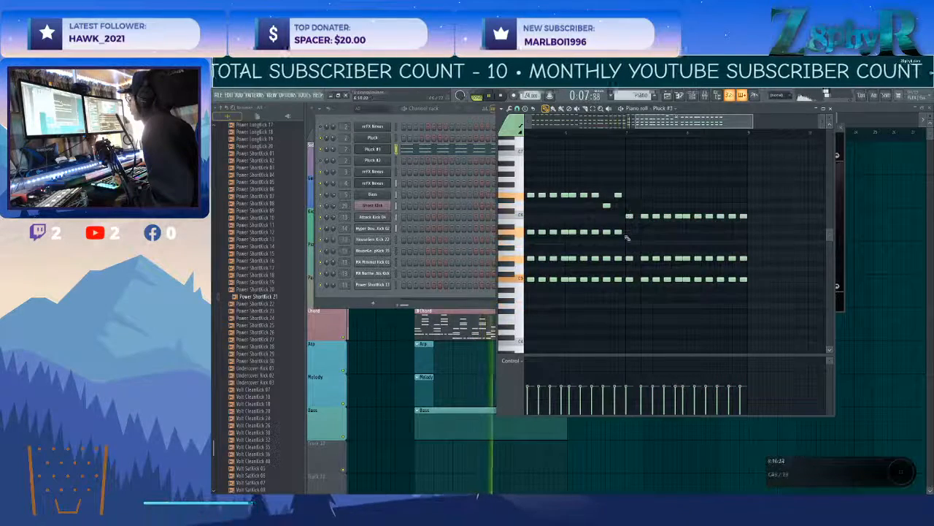
# Examine the C5, E5 and C6 chords in bars 7 and 8 in the note grid and in playback.
pyautogui.moveTo(757, 214); pyautogui.dragTo(686, 223)
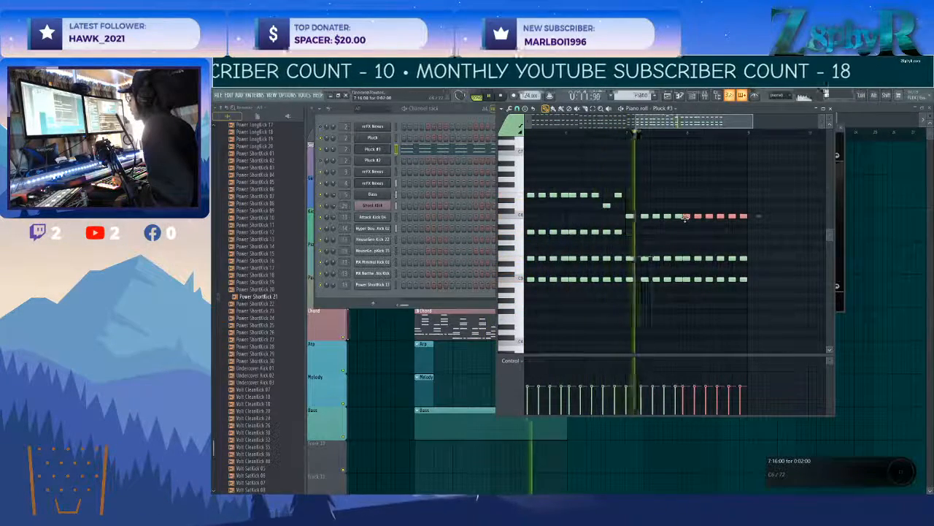
pyautogui.moveTo(638, 206); pyautogui.dragTo(698, 287)
pyautogui.scroll(2, 645, 279)
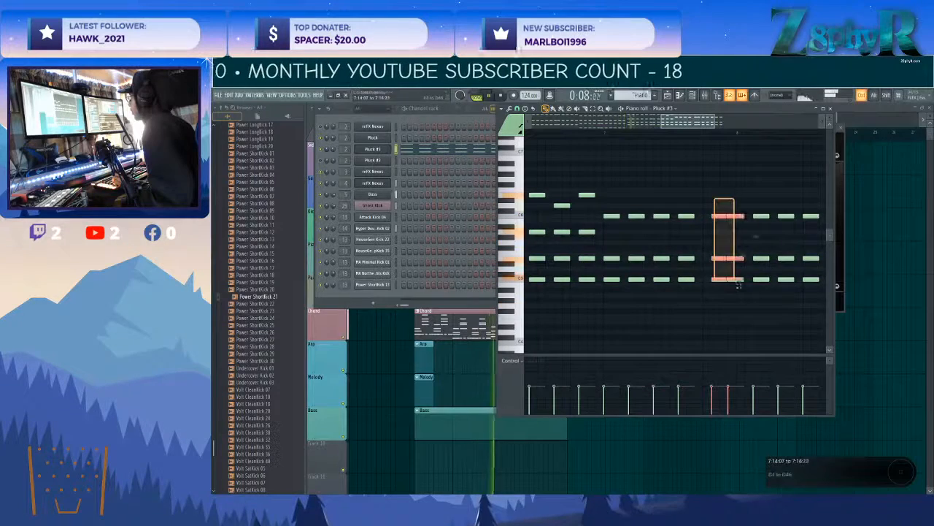
pyautogui.moveTo(731, 280); pyautogui.dragTo(728, 283)
pyautogui.keyDown('ctrl'); pyautogui.click(727, 302); pyautogui.keyUp('ctrl')
pyautogui.hscroll(2, 728, 302)
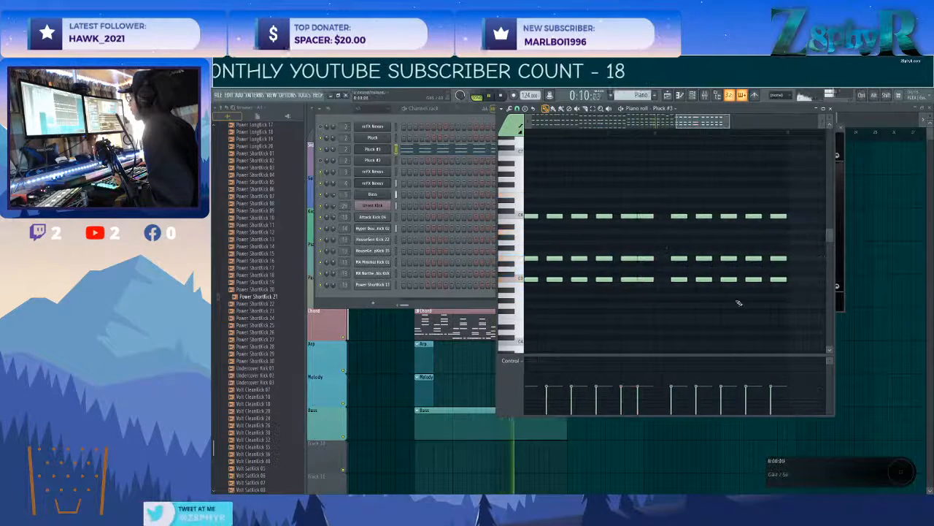
pyautogui.moveTo(799, 295); pyautogui.dragTo(667, 215)
pyautogui.keyDown('ctrl'); pyautogui.click(673, 201); pyautogui.keyUp('ctrl')
pyautogui.scroll(1, 679, 212)
pyautogui.hscroll(1, 641, 229)
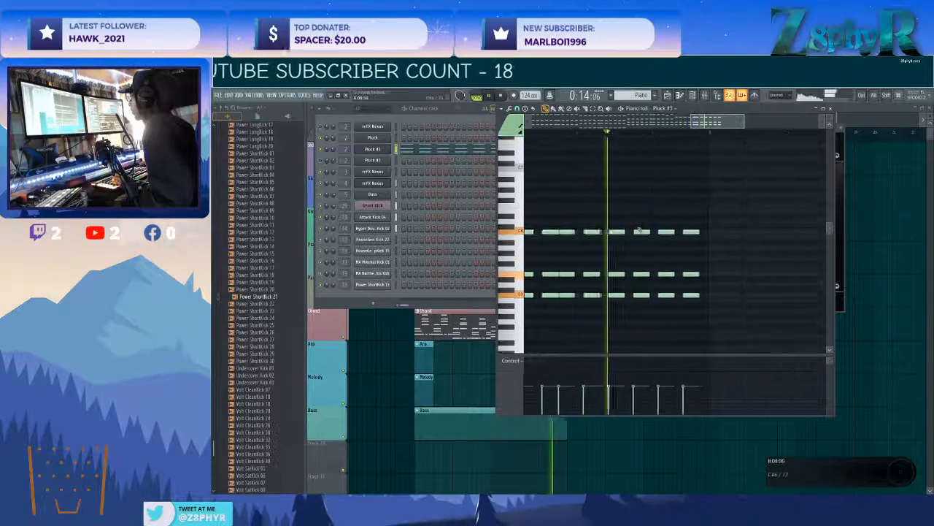
pyautogui.scroll(-2, 642, 230)
pyautogui.hscroll(-2, 620, 229)
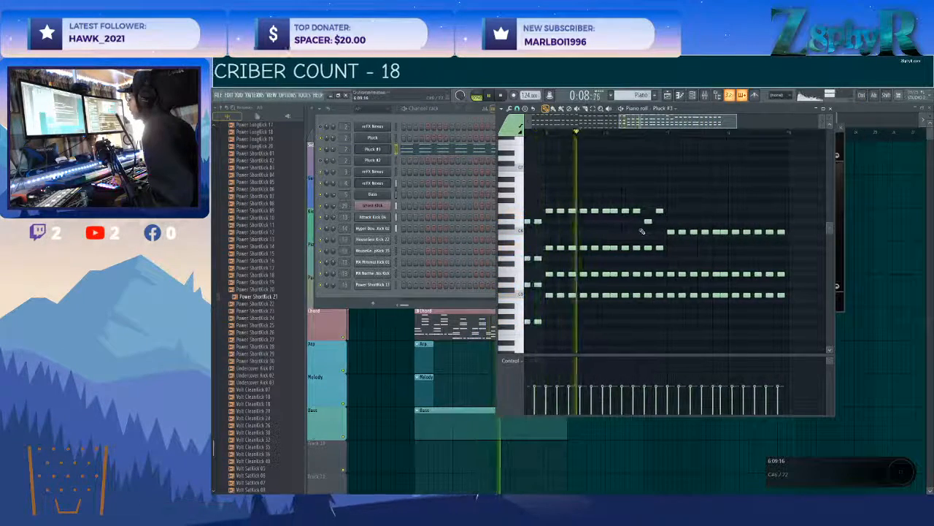
pyautogui.press('space')
pyautogui.hscroll(1, 695, 221)
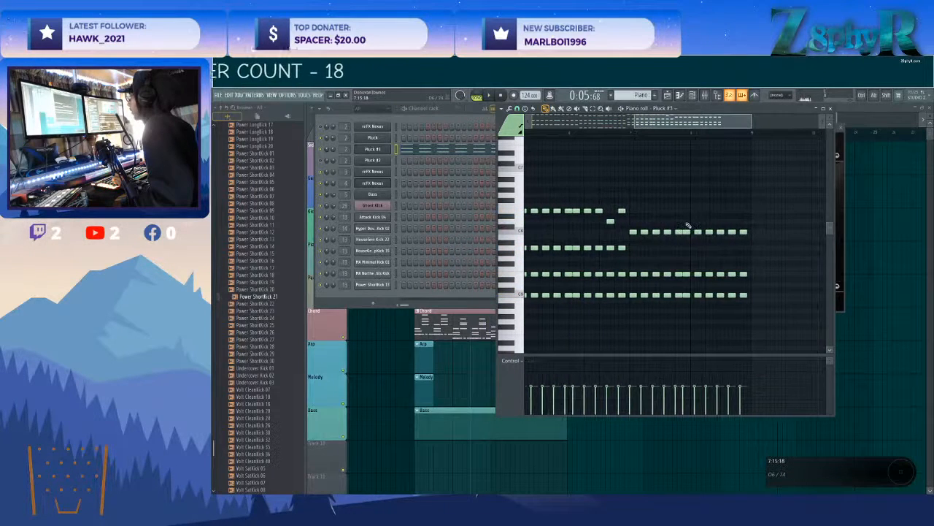
pyautogui.moveTo(695, 310); pyautogui.dragTo(692, 305)
pyautogui.scroll(2, 688, 296)
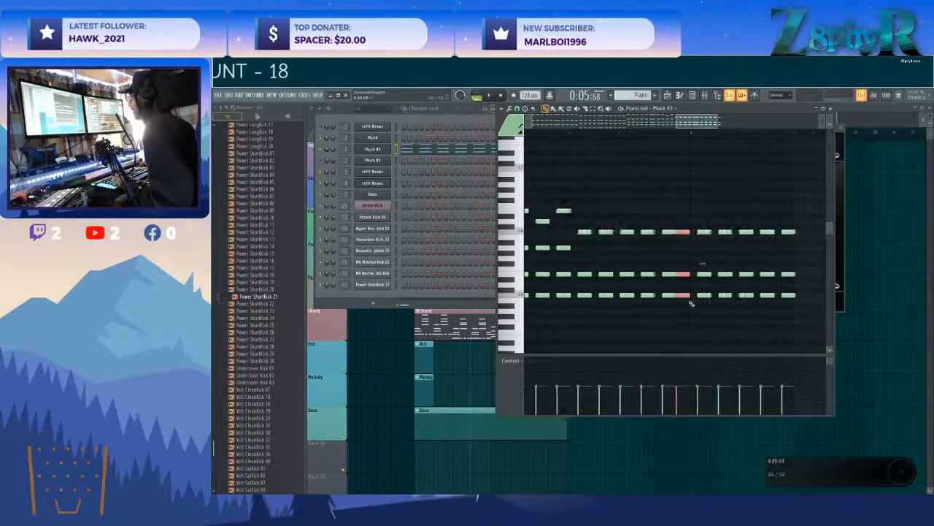
pyautogui.keyDown('ctrl'); pyautogui.click(694, 307); pyautogui.keyUp('ctrl')
pyautogui.scroll(-2, 691, 255)
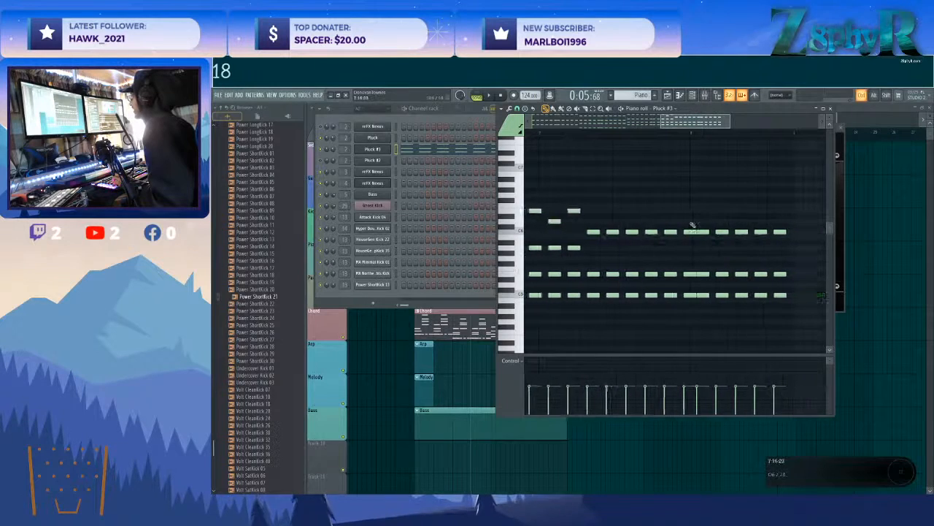
# Play back bar 8, raise the top note of its last two chords to D6 and add G5 to both.
pyautogui.press('space')
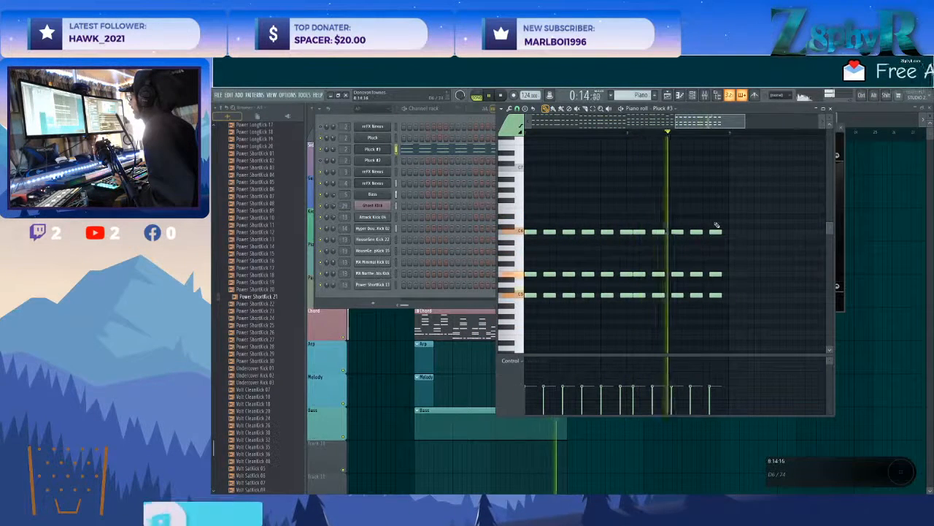
pyautogui.press('space')
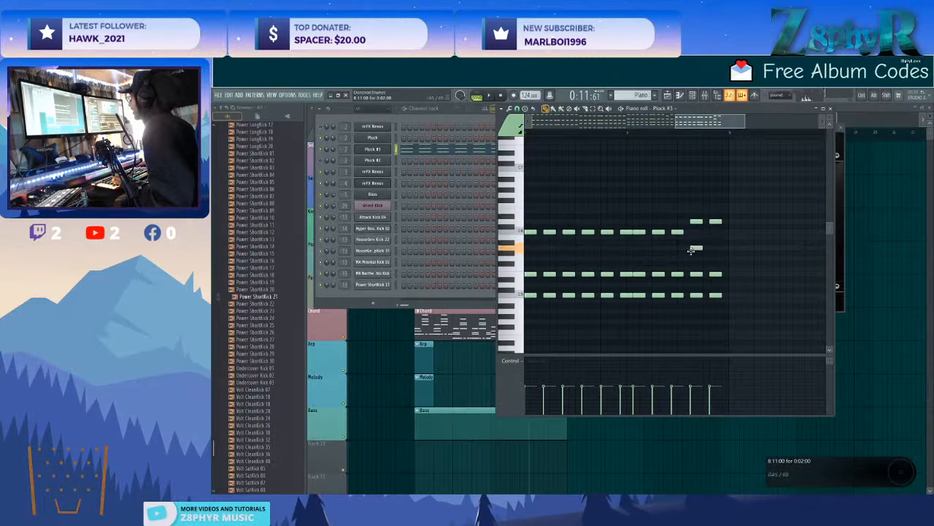
pyautogui.click(715, 258)
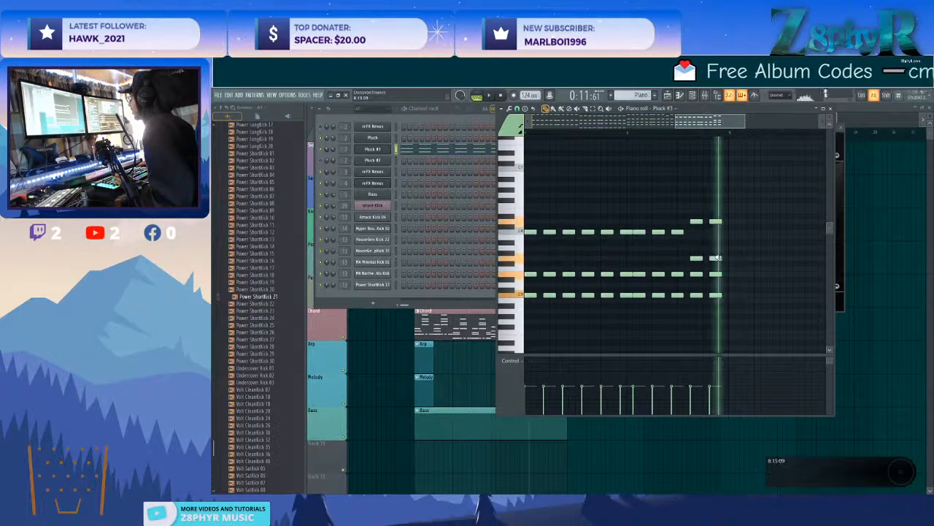
# Fill in a row of G5 notes through bars 7 and 8, following the existing chord rhythm.
pyautogui.hscroll(-5, 698, 258)
pyautogui.moveTo(644, 250)
pyautogui.mouseDown()
pyautogui.moveTo(581, 252)
pyautogui.moveTo(655, 263)
pyautogui.mouseUp()
pyautogui.press('space')
pyautogui.scroll(-2, 648, 245)
pyautogui.hscroll(1, 648, 254)
pyautogui.moveTo(656, 262); pyautogui.dragTo(705, 258)
pyautogui.click(686, 251)
pyautogui.click(718, 258)
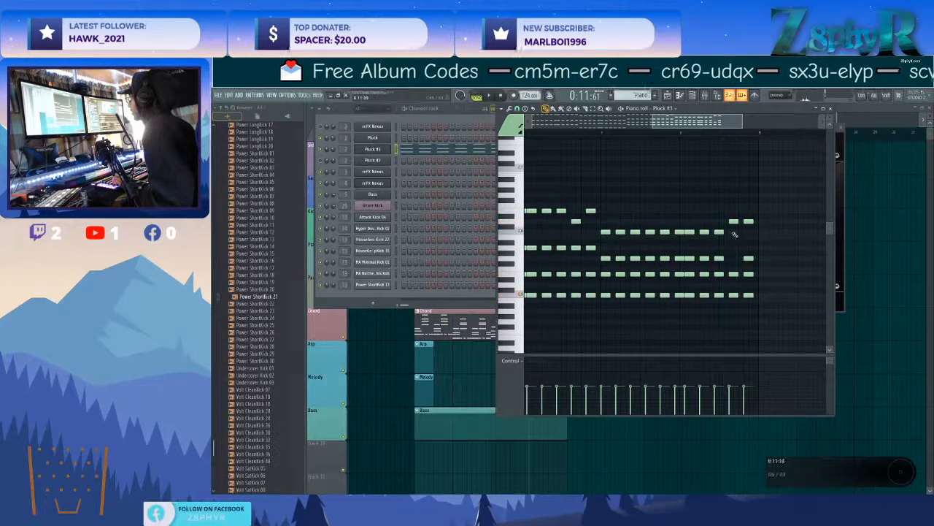
# Try E6 as the top note on the last two chords of bar 8 and check it in playback.
pyautogui.click(733, 211)
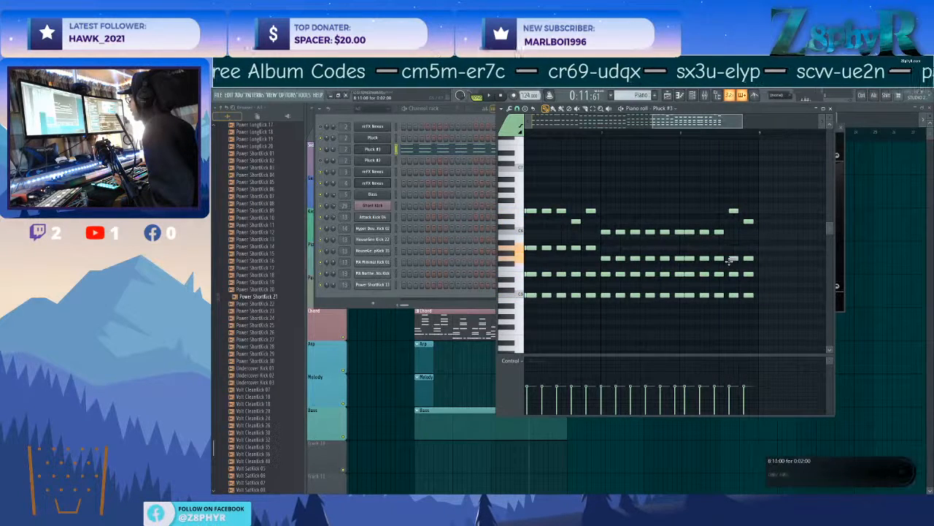
pyautogui.press('space')
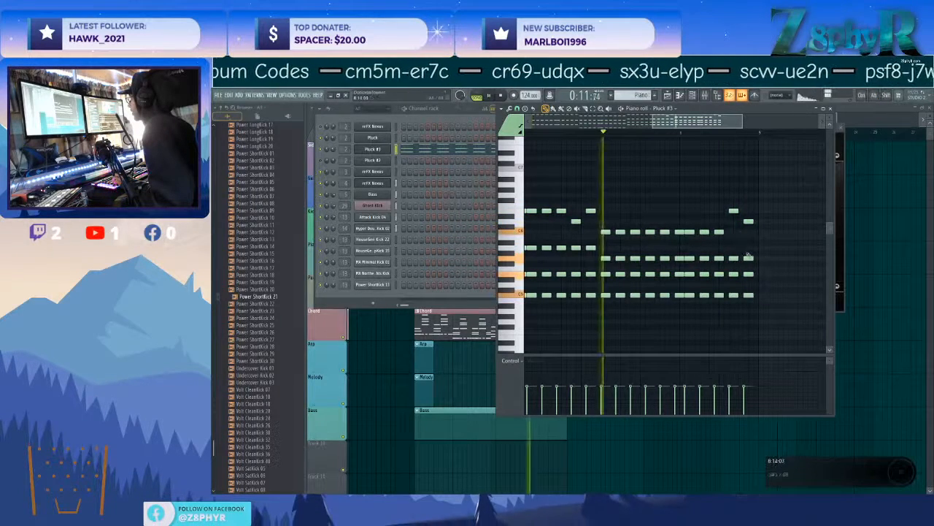
pyautogui.moveTo(748, 221); pyautogui.dragTo(748, 210)
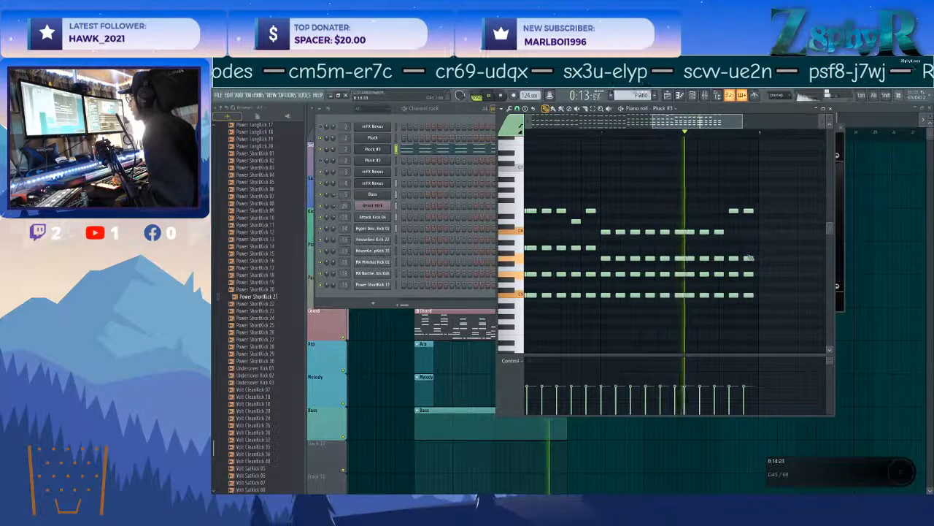
pyautogui.press('space')
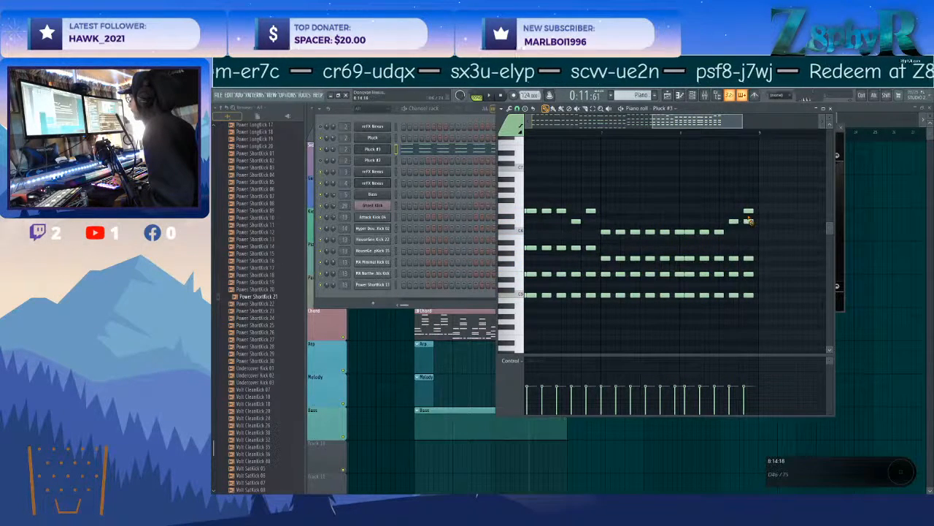
pyautogui.press('space')
pyautogui.press('space')
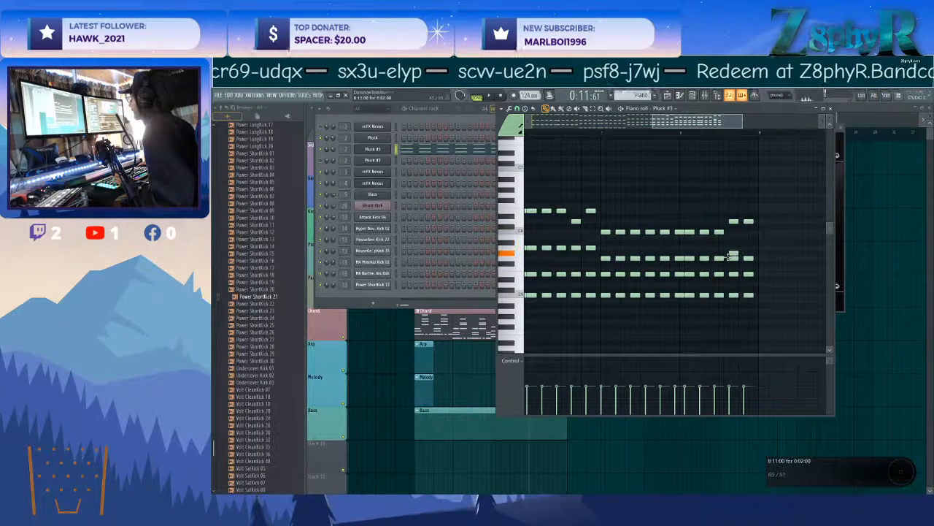
# Lower the E5 notes in the last two chords of bar 8 to D5 and check them in playback.
pyautogui.moveTo(733, 274); pyautogui.dragTo(733, 284)
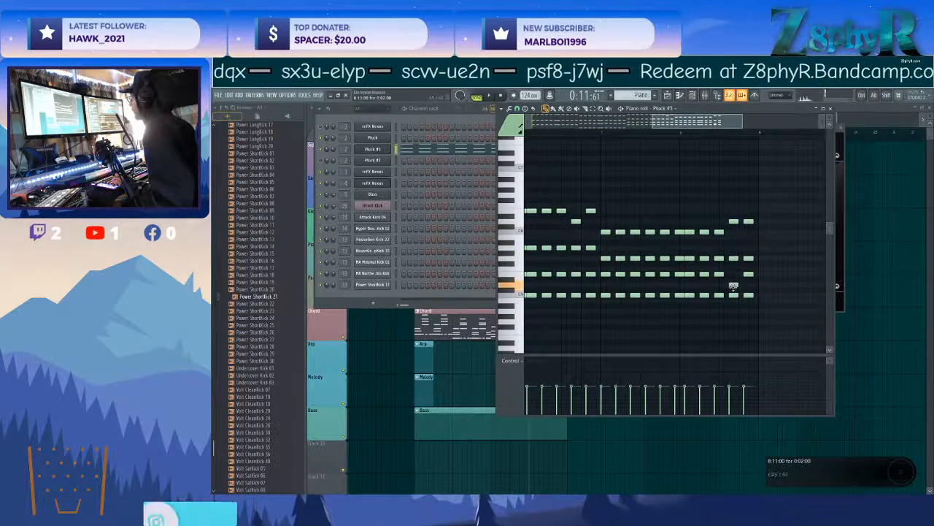
pyautogui.press('space')
pyautogui.press('space')
pyautogui.press('space')
pyautogui.press('space')
pyautogui.press('space')
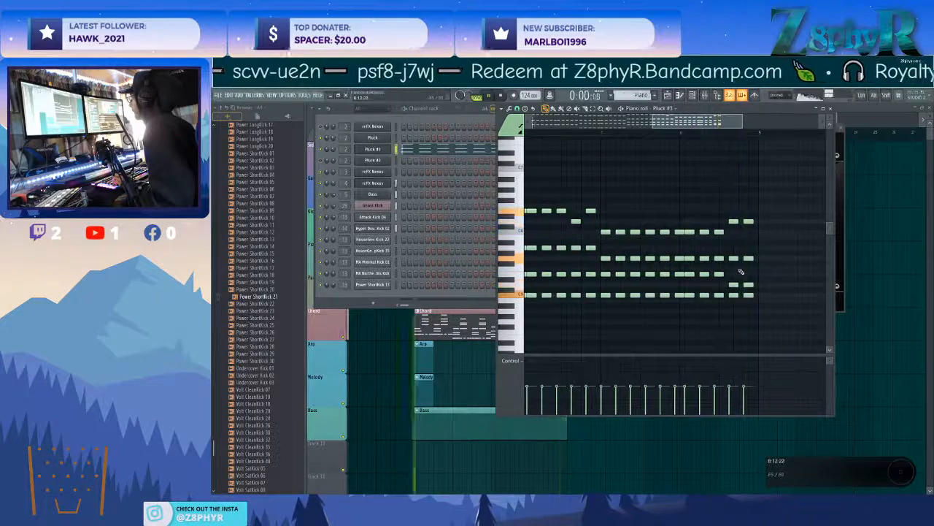
# Add a row of C6 notes to the chords in bars 1 and 2 and play from the beginning.
pyautogui.scroll(-5, 741, 272)
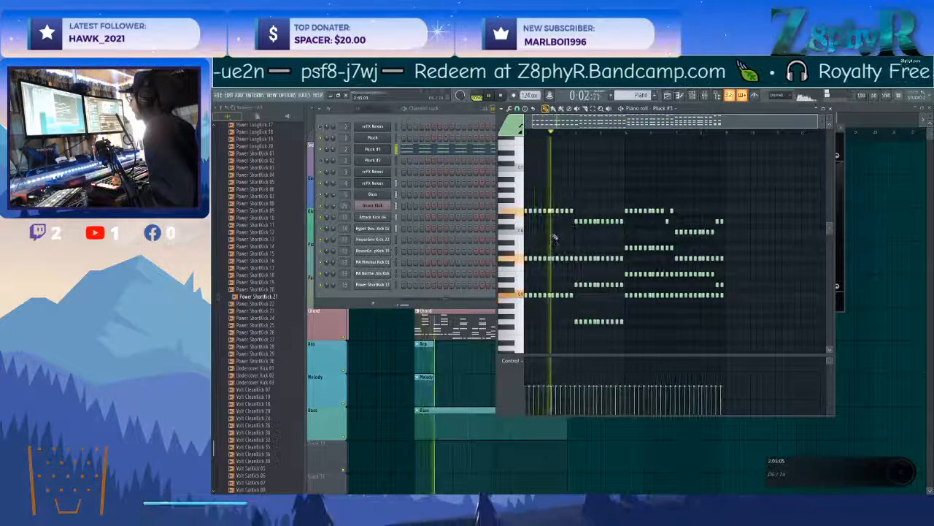
pyautogui.press('space')
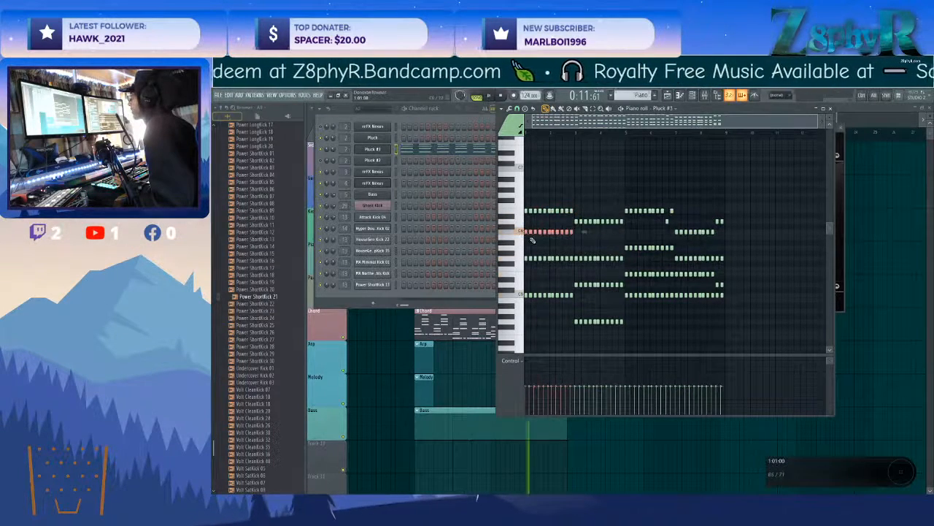
pyautogui.click(529, 132)
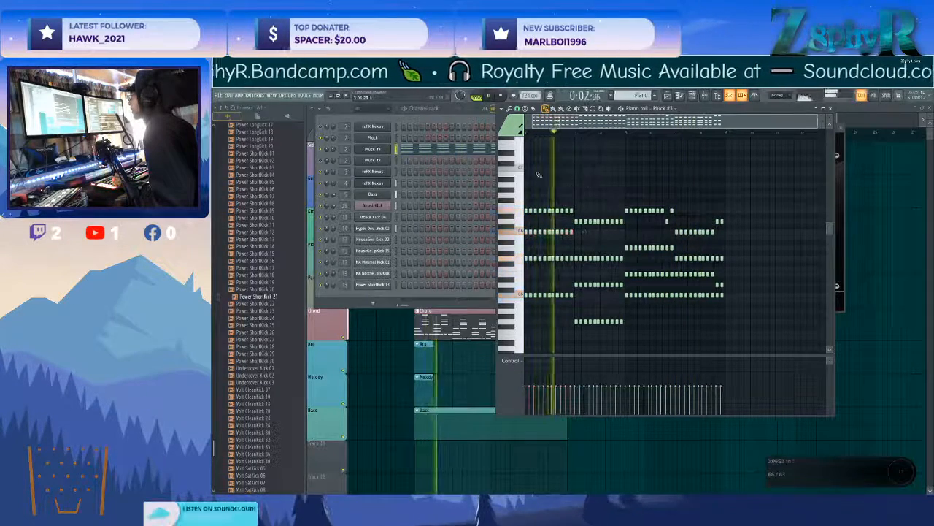
# Sweep Pluck #3's Nexus master filter cutoff during playback, set it to about 58 and close the plugin.
pyautogui.click(371, 151)
pyautogui.click(370, 150)
pyautogui.moveTo(580, 272); pyautogui.dragTo(576, 241)
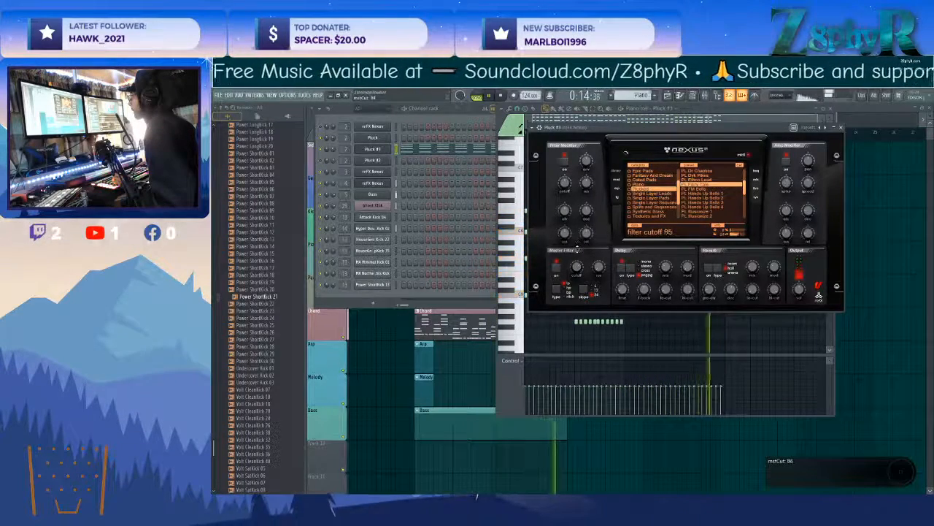
pyautogui.moveTo(575, 260); pyautogui.dragTo(575, 268)
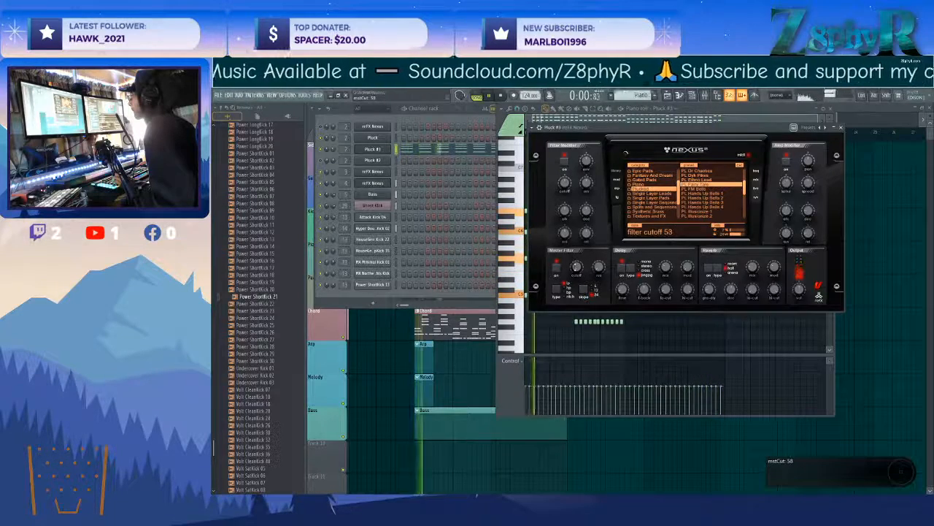
pyautogui.click(849, 232)
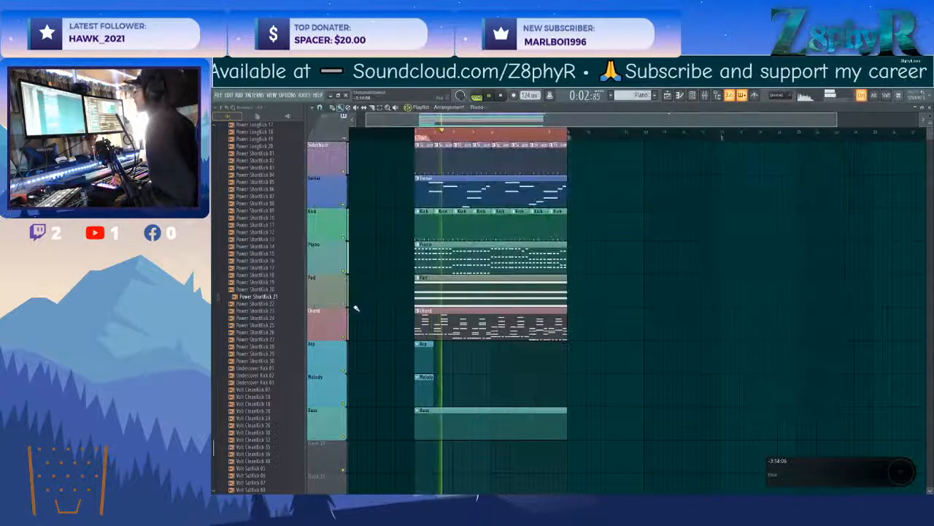
# Open the Arp pattern, rename its Pluck channel as Plucks and give the channel a purple colour.
pyautogui.doubleClick(416, 359)
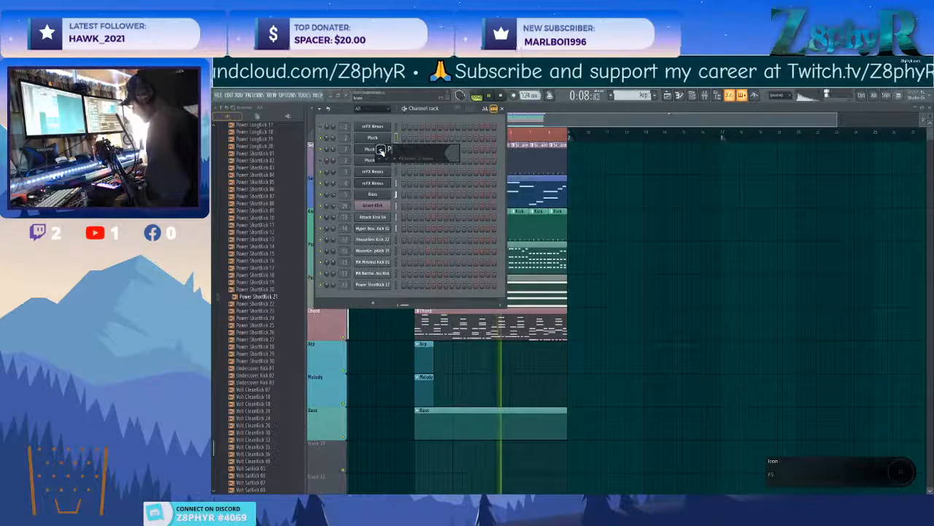
pyautogui.click(380, 150)
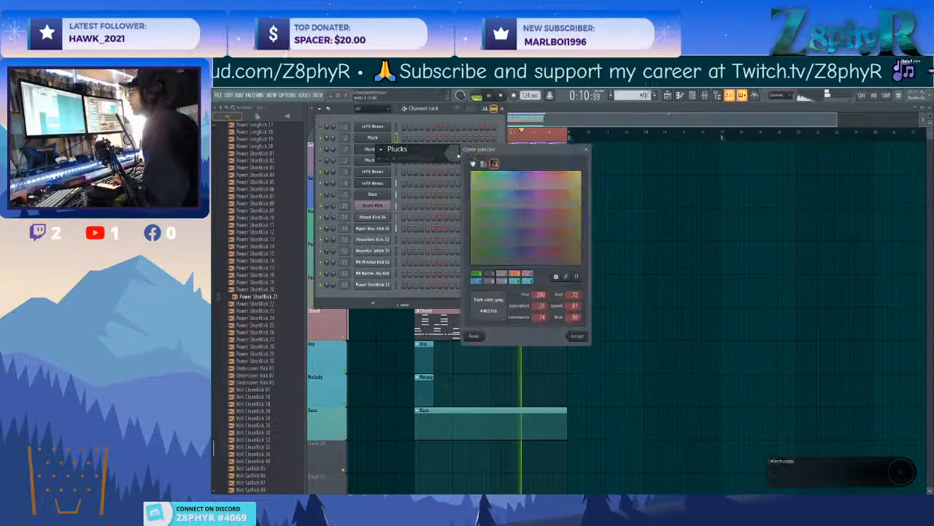
pyautogui.click(576, 336)
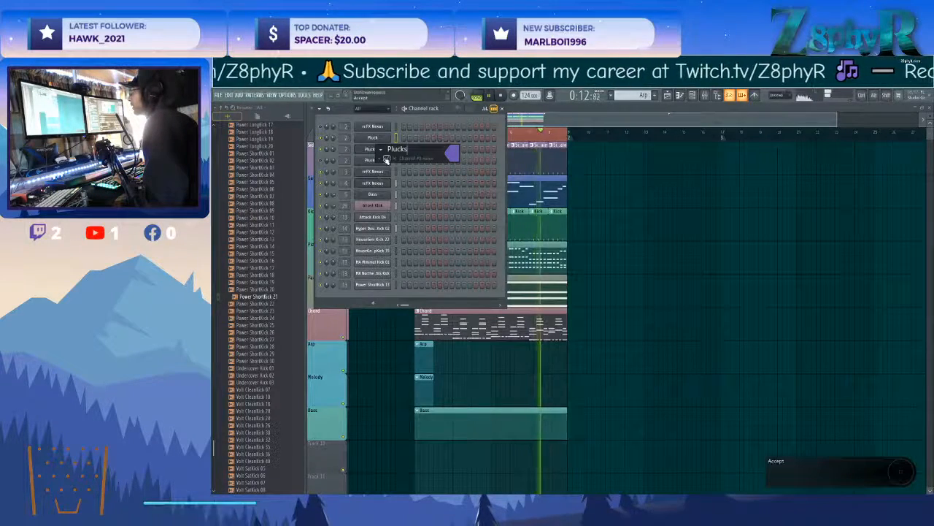
pyautogui.press('Return')
pyautogui.scroll(-1, 380, 141)
# Rename the Pluck #3 channel as Arpy and give it a rosy brown colour.
pyautogui.middleClick(381, 151)
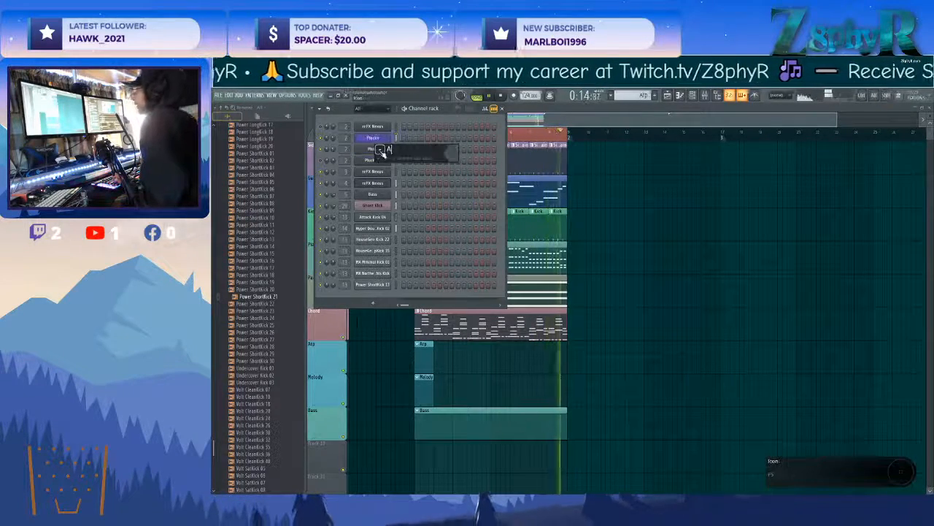
pyautogui.write('Arpy')
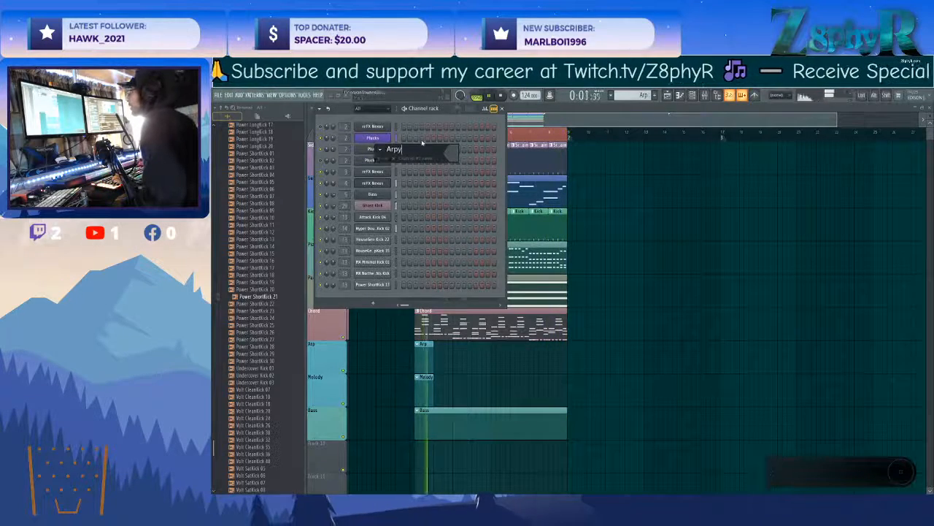
pyautogui.click(380, 150)
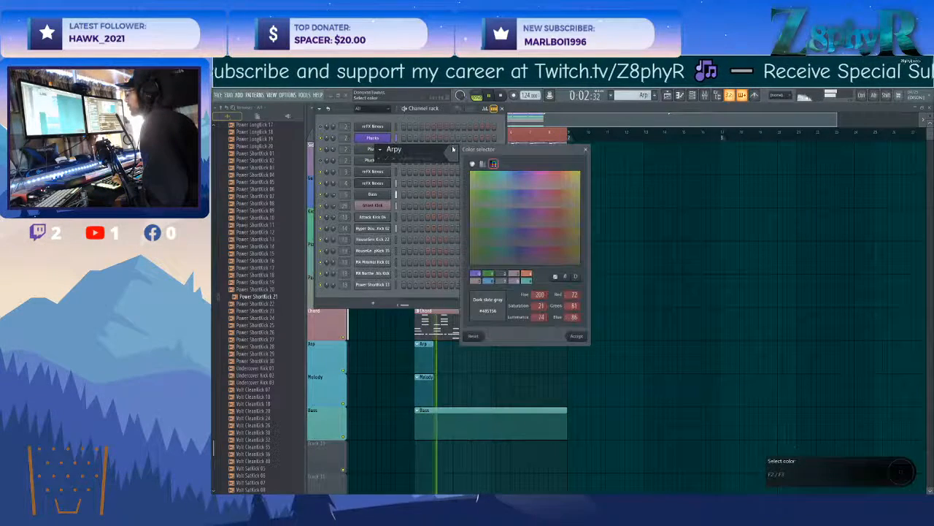
pyautogui.click(578, 336)
pyautogui.press('Return')
# Open the Arpy channel's Nexus wrapper settings and route the channel to its own mixer track 3.
pyautogui.click(381, 150)
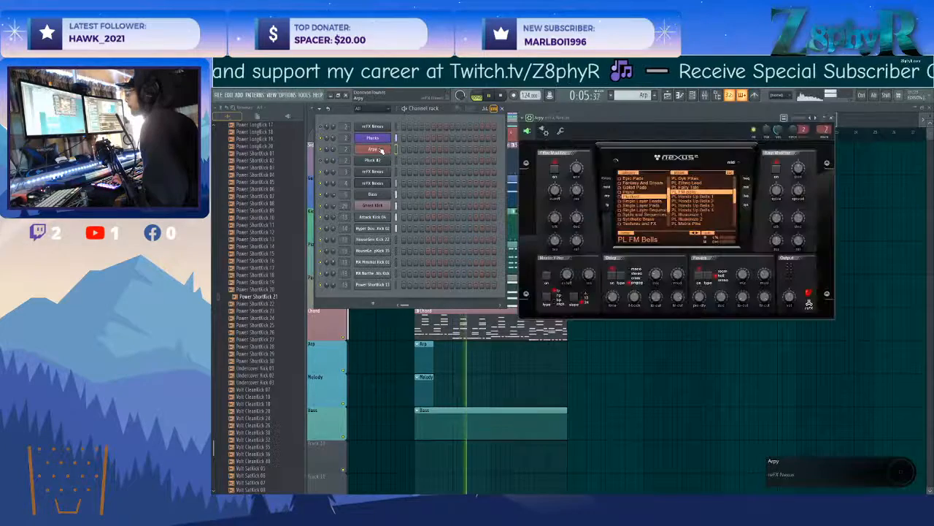
pyautogui.click(374, 149)
pyautogui.click(372, 149)
pyautogui.click(528, 118)
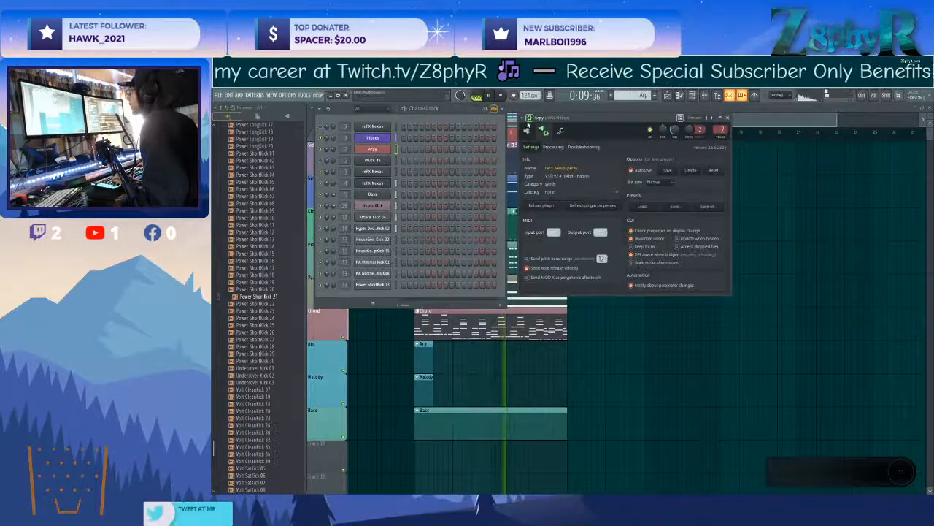
pyautogui.hotkey('ctrl', 'l')
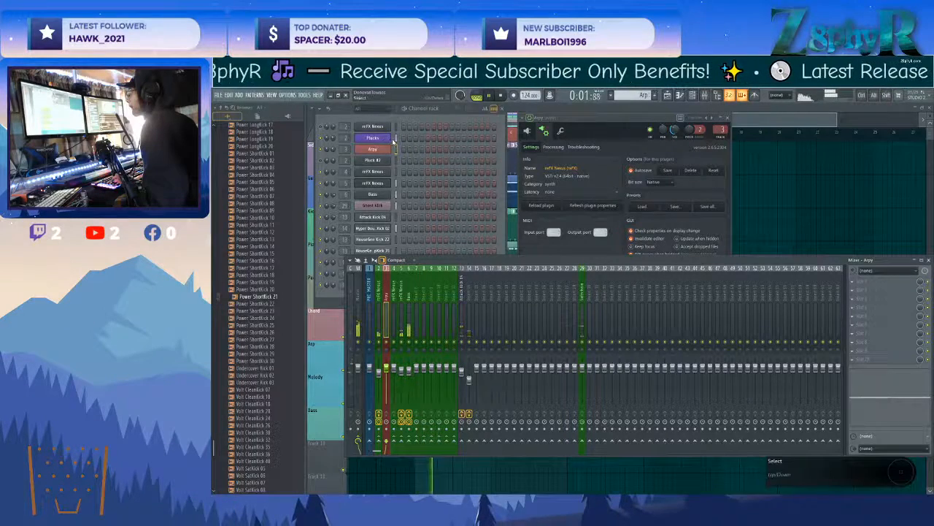
# Name mixer track 2 Plucks with the matching purple colour, and return to the Arpy channel.
pyautogui.middleClick(378, 290)
pyautogui.click(388, 294)
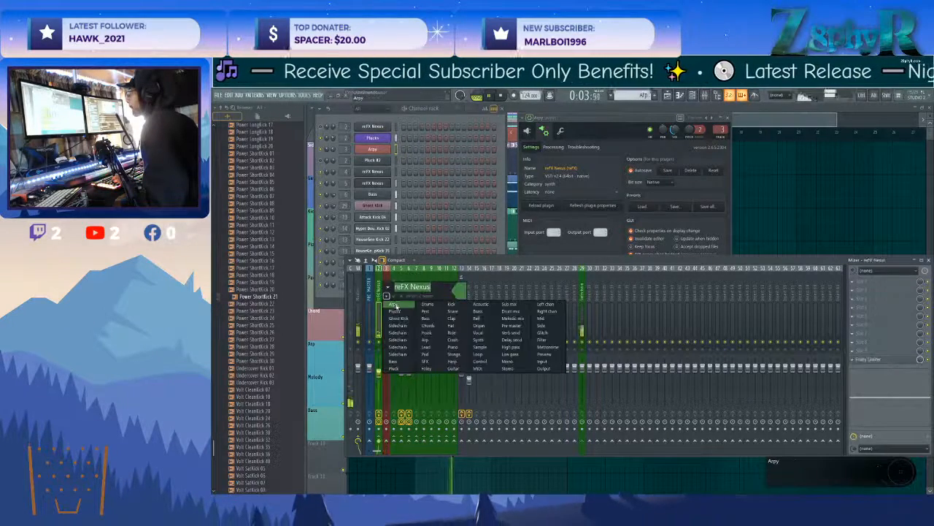
pyautogui.click(399, 312)
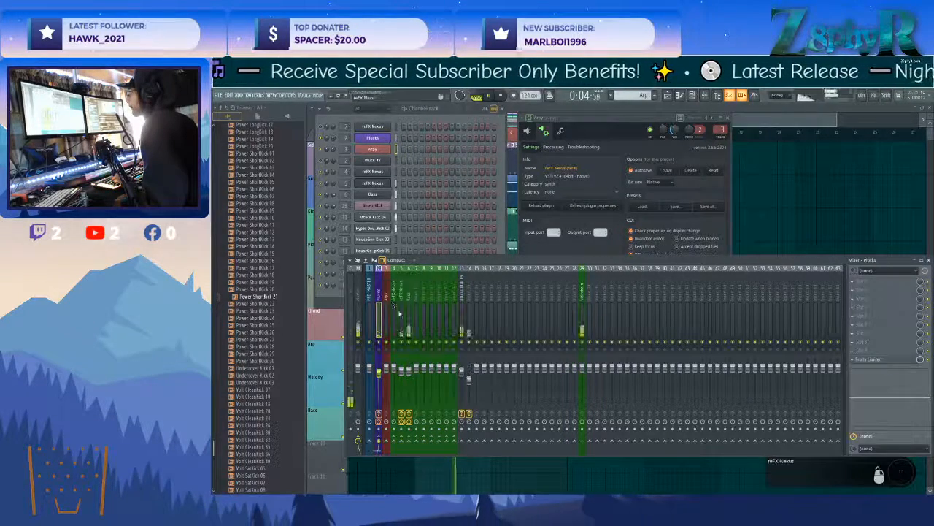
pyautogui.click(396, 149)
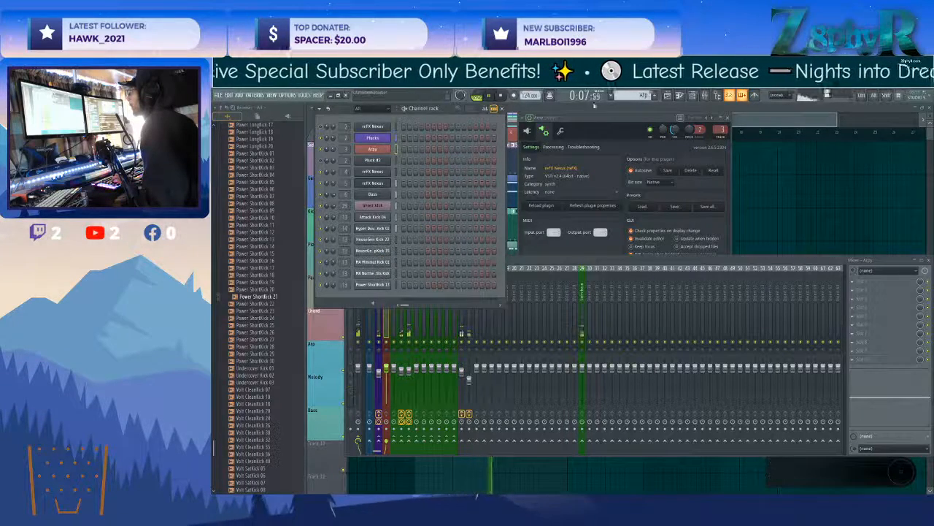
# Open Arpy's piano roll and look through the category and preset lists in its Nexus.
pyautogui.rightClick(381, 148)
pyautogui.click(416, 148)
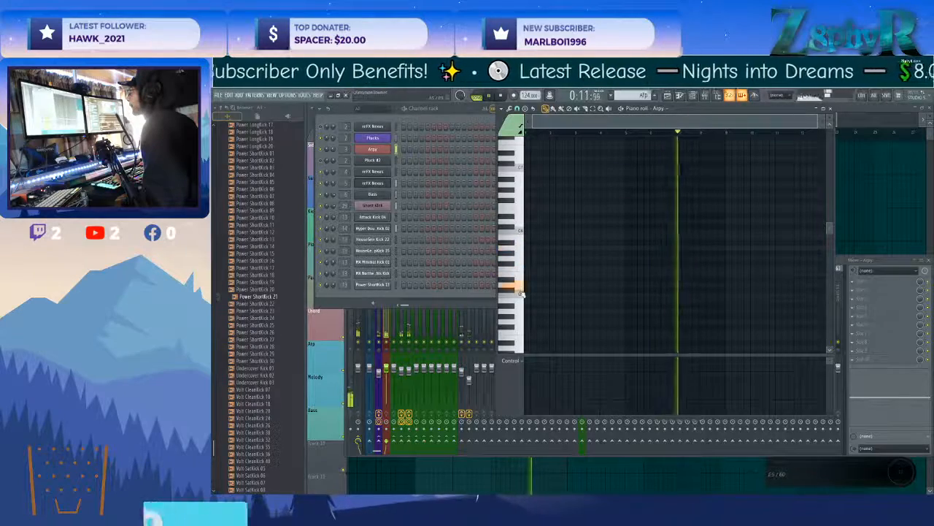
pyautogui.click(381, 149)
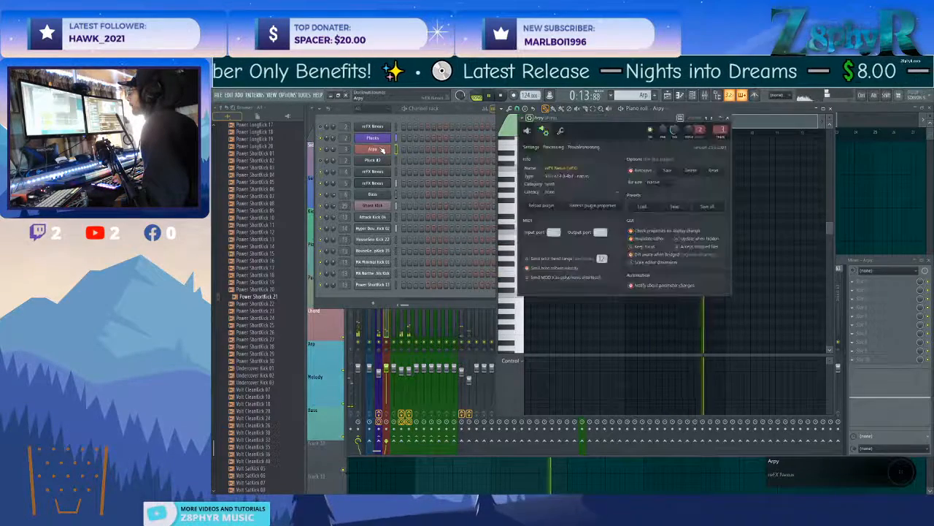
pyautogui.click(529, 131)
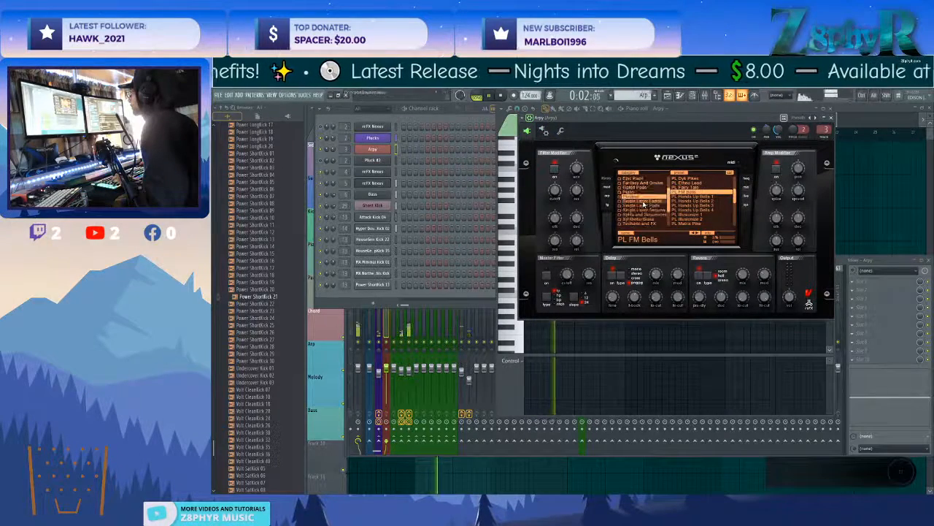
pyautogui.scroll(-5, 683, 208)
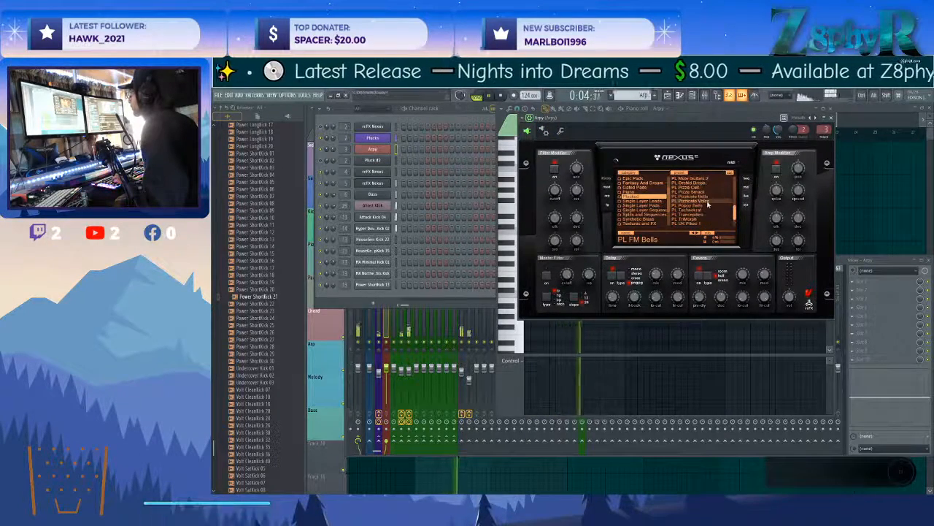
pyautogui.scroll(-3, 626, 180)
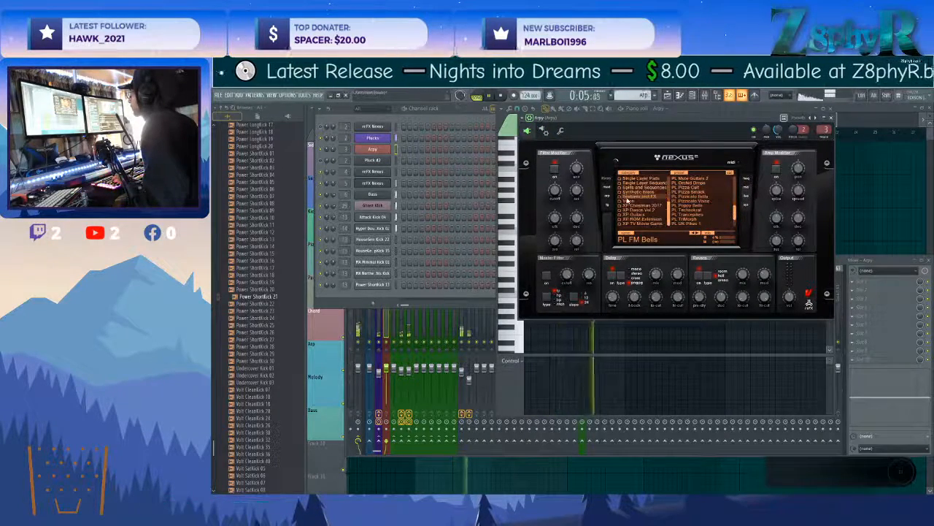
# Open the Pluck #2 channel's piano roll in the Arp pattern and audition its sound.
pyautogui.click(387, 162)
pyautogui.click(385, 161)
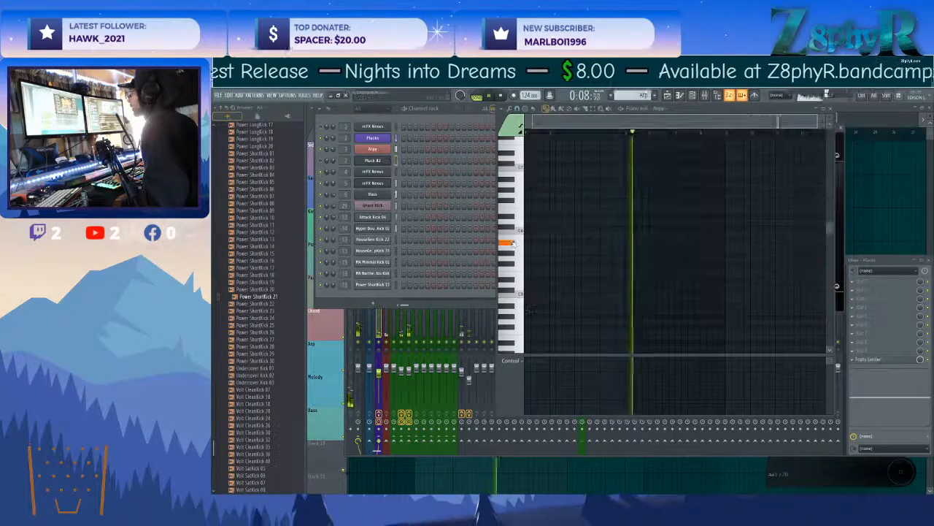
pyautogui.rightClick(384, 161)
pyautogui.click(373, 161)
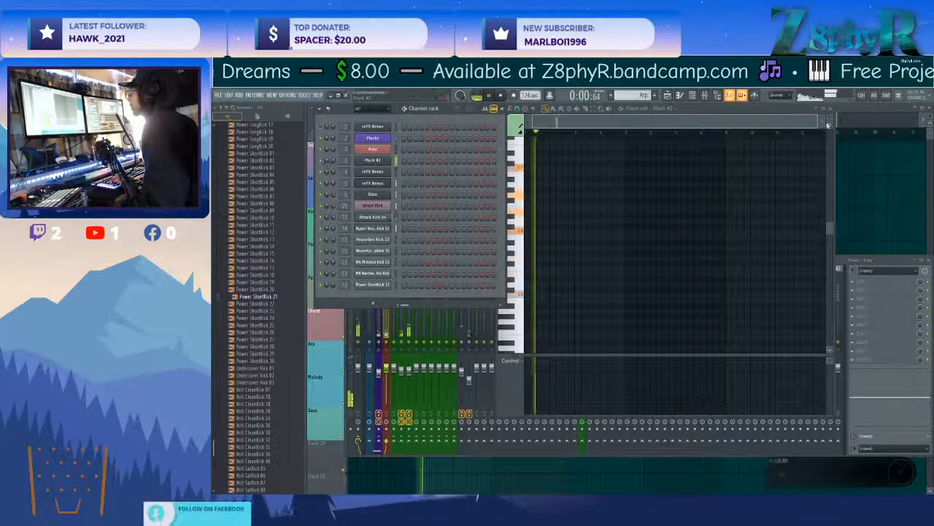
# Open the Chord pattern from the playlist and move all Pluck #2 notes eight bars later, to start at bar 9.
pyautogui.click(860, 113)
pyautogui.click(449, 190)
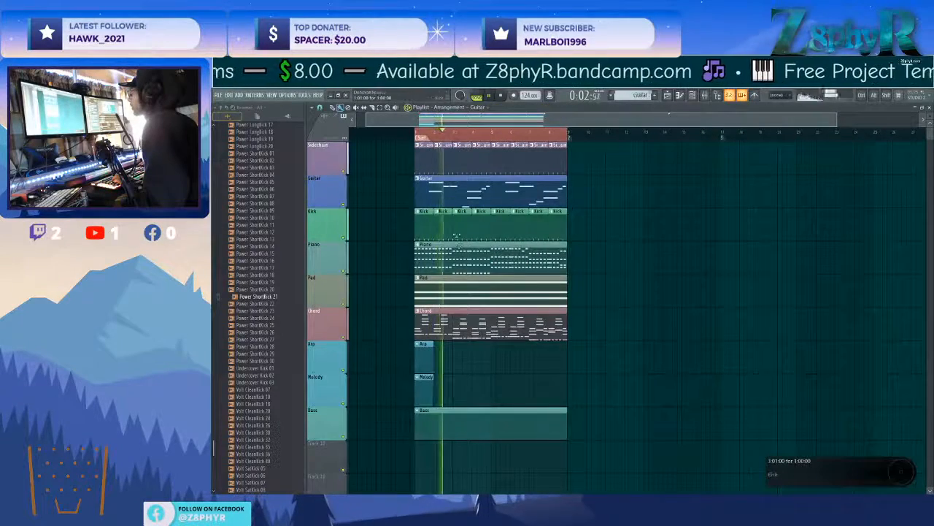
pyautogui.doubleClick(446, 319)
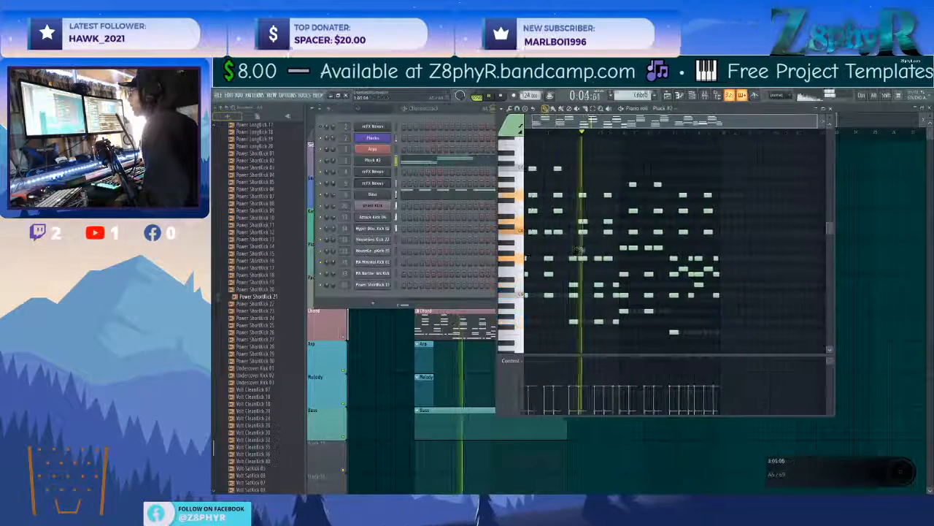
pyautogui.moveTo(740, 328); pyautogui.dragTo(522, 157)
pyautogui.moveTo(527, 261); pyautogui.dragTo(728, 263)
pyautogui.rightClick(681, 332)
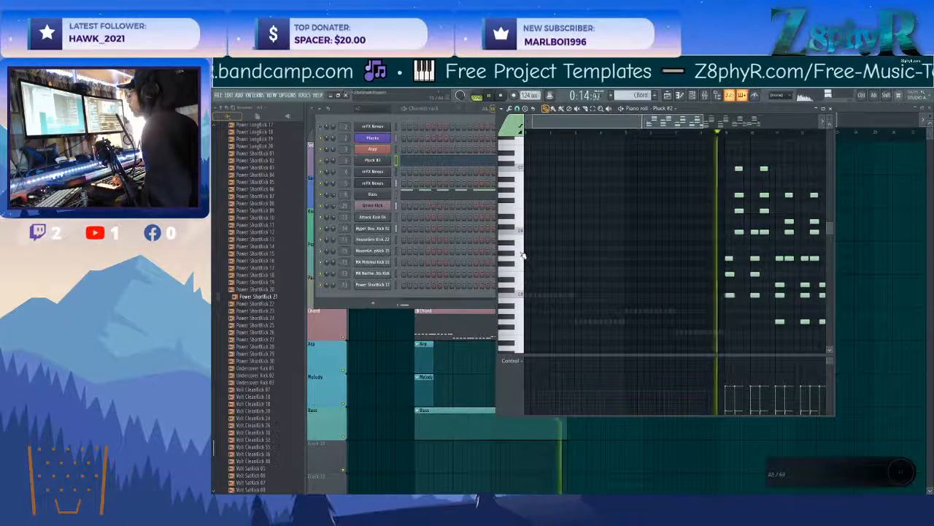
# During playback, start a new Pluck #2 melody in bar 1 with short C6, G5, C6 and D6 notes.
pyautogui.press('space')
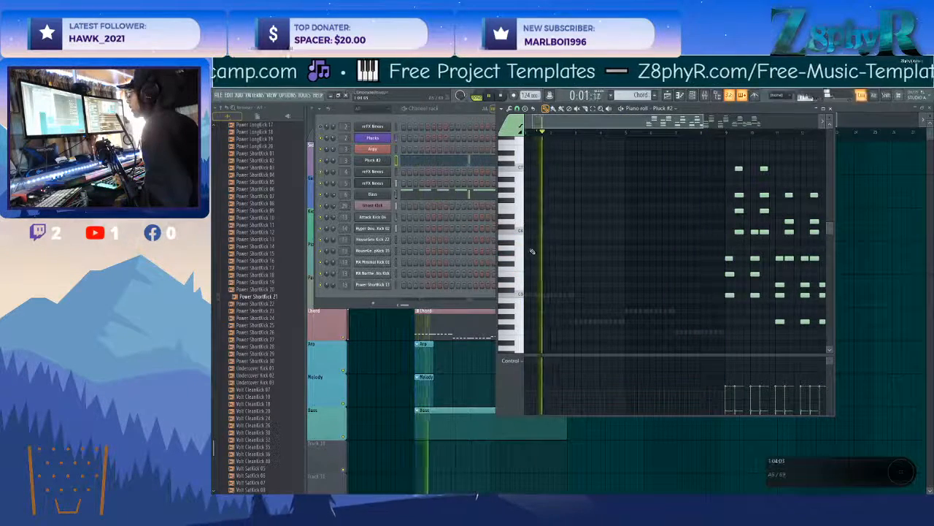
pyautogui.scroll(2, 533, 252)
pyautogui.scroll(2, 527, 251)
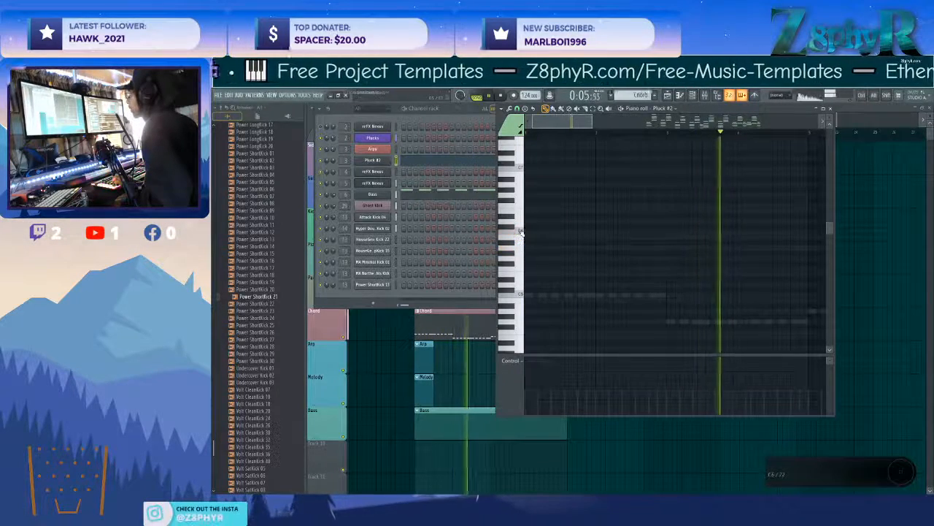
pyautogui.scroll(2, 525, 232)
pyautogui.click(530, 232)
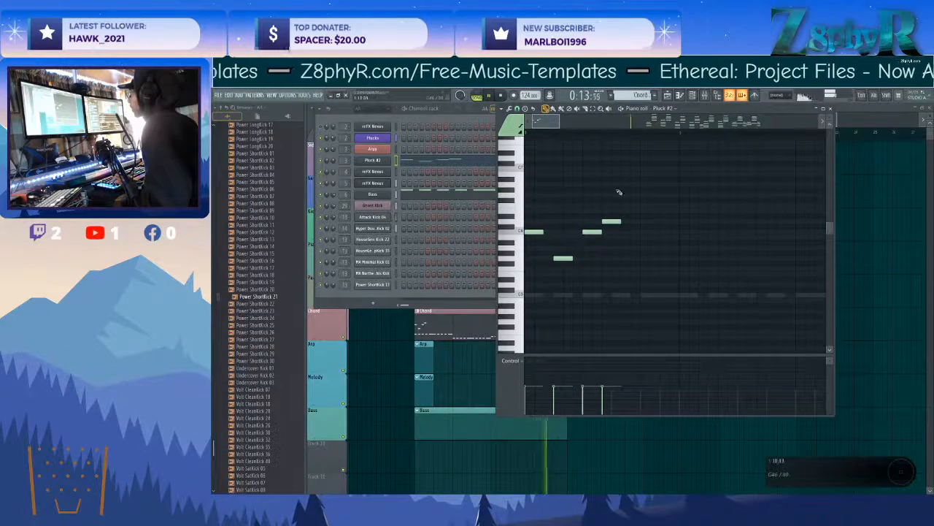
# Finish the bar 1 phrase, duplicate it into bar 2, and end bar 1 with G6, E6 and C6.
pyautogui.click(663, 221)
pyautogui.moveTo(722, 165)
pyautogui.mouseDown()
pyautogui.moveTo(530, 269)
pyautogui.moveTo(633, 241)
pyautogui.mouseUp()
pyautogui.scroll(-2, 619, 232)
pyautogui.hscroll(1, 670, 251)
pyautogui.press('space')
pyautogui.rightClick(572, 234)
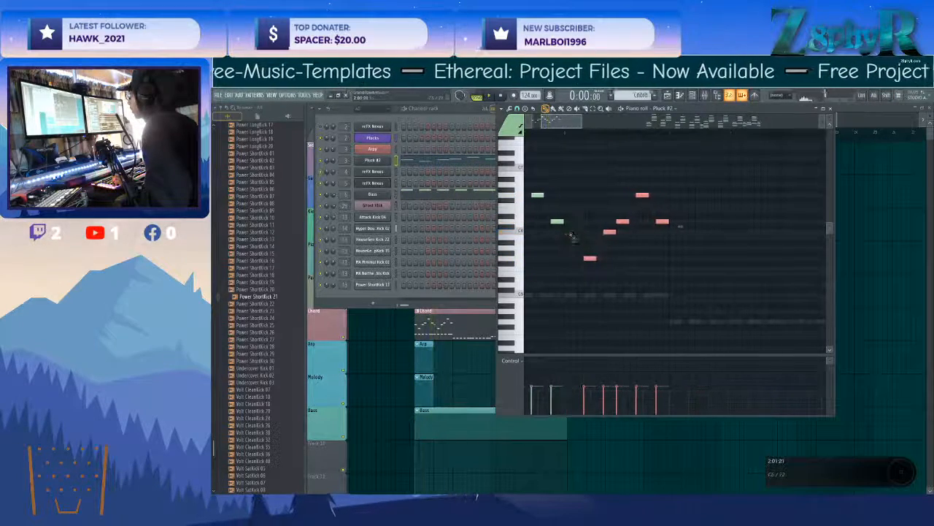
pyautogui.moveTo(562, 237); pyautogui.dragTo(562, 230)
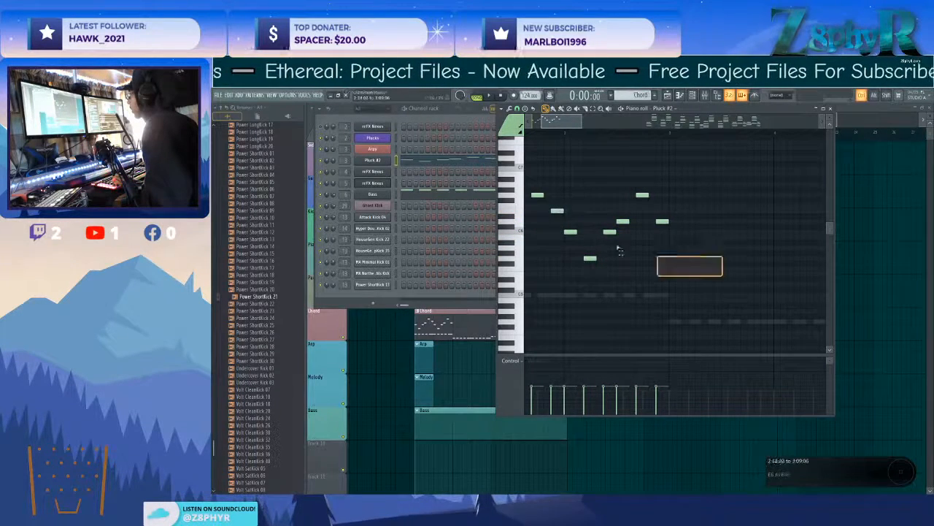
# Lower the velocity of the two-bar Pluck #2 phrase and duplicate it into bars 3 and 4.
pyautogui.moveTo(688, 270); pyautogui.dragTo(438, 160)
pyautogui.press('space')
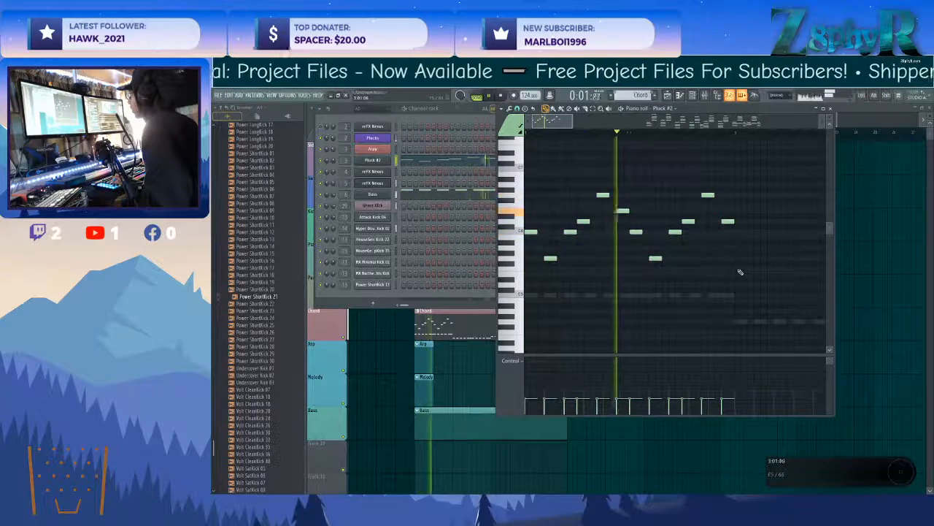
pyautogui.moveTo(758, 280); pyautogui.dragTo(470, 178)
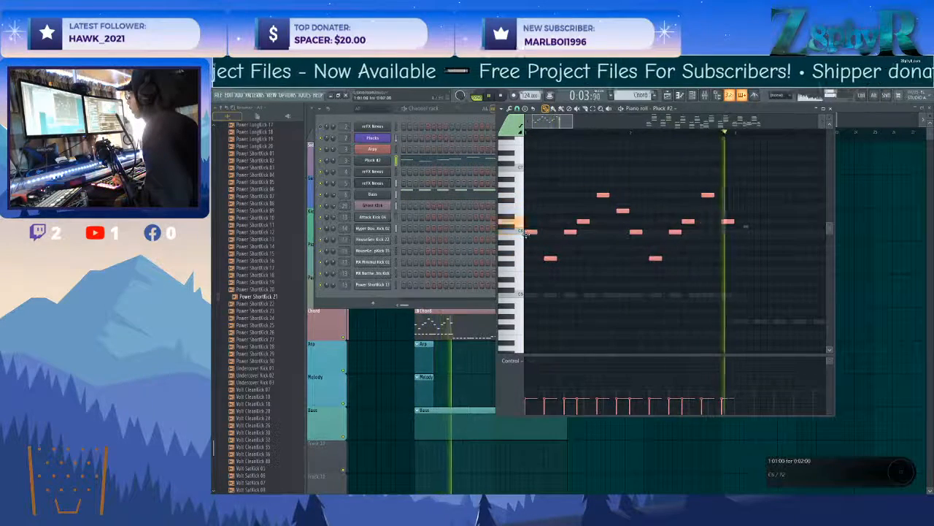
pyautogui.moveTo(526, 234); pyautogui.dragTo(734, 244)
pyautogui.keyDown('ctrl'); pyautogui.click(732, 252); pyautogui.keyUp('ctrl')
pyautogui.scroll(-3, 718, 263)
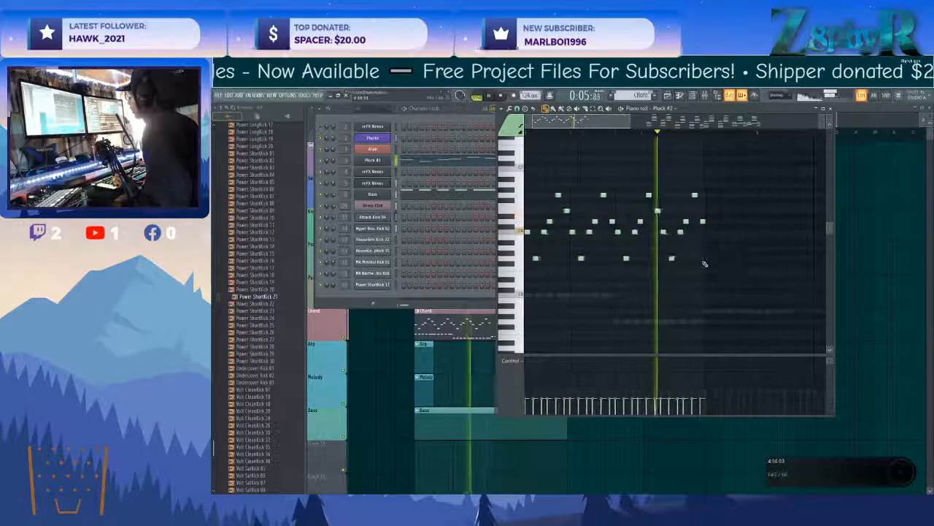
# Change the last two notes of bar 4 to D6 and E6, and duplicate bars 1 to 4 into bars 5 to 8.
pyautogui.press('space')
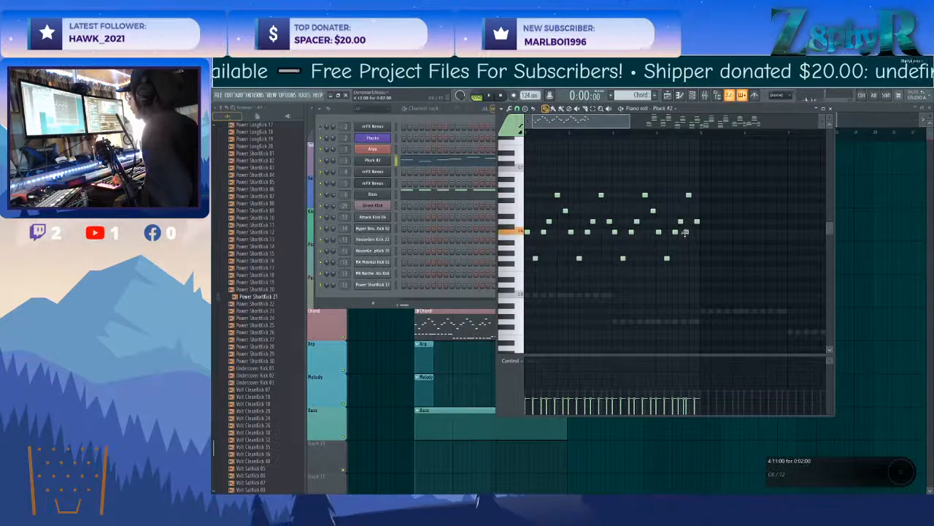
pyautogui.scroll(3, 691, 212)
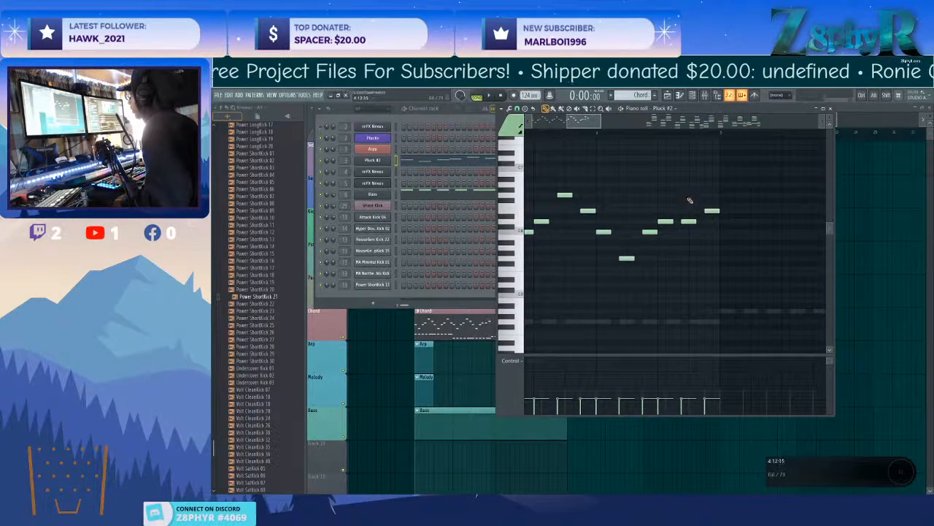
pyautogui.scroll(-5, 689, 199)
pyautogui.moveTo(711, 161); pyautogui.dragTo(523, 283)
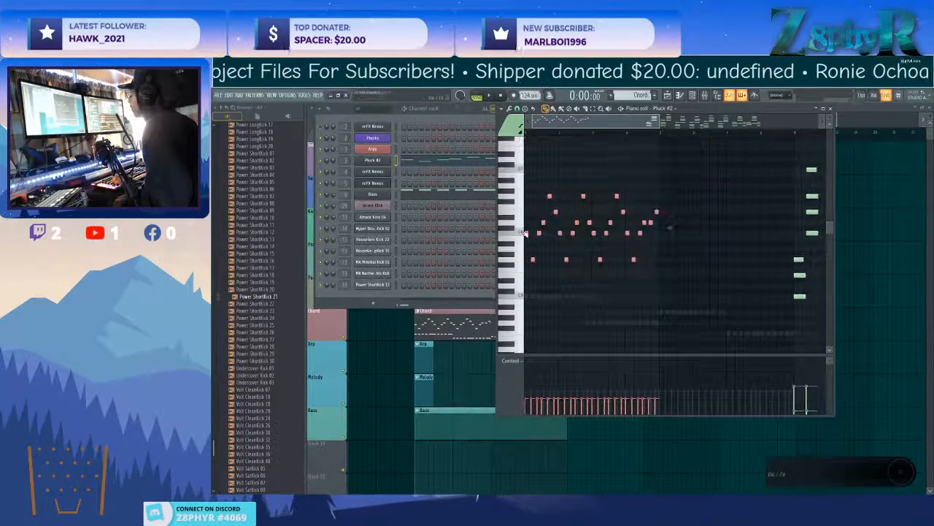
pyautogui.hotkey('ctrl', 'b')
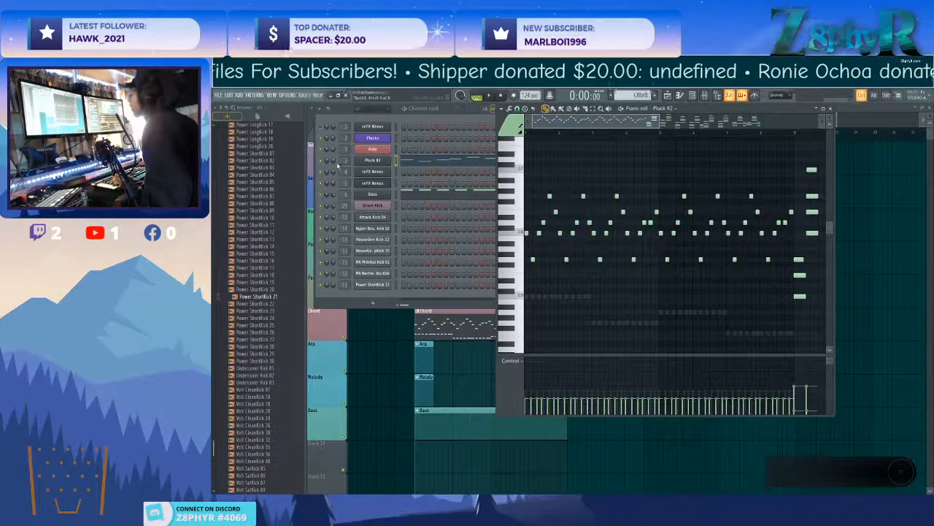
# Set the master filter cutoff of Pluck #2's Nexus to 83 during playback and return to its piano roll.
pyautogui.click(373, 161)
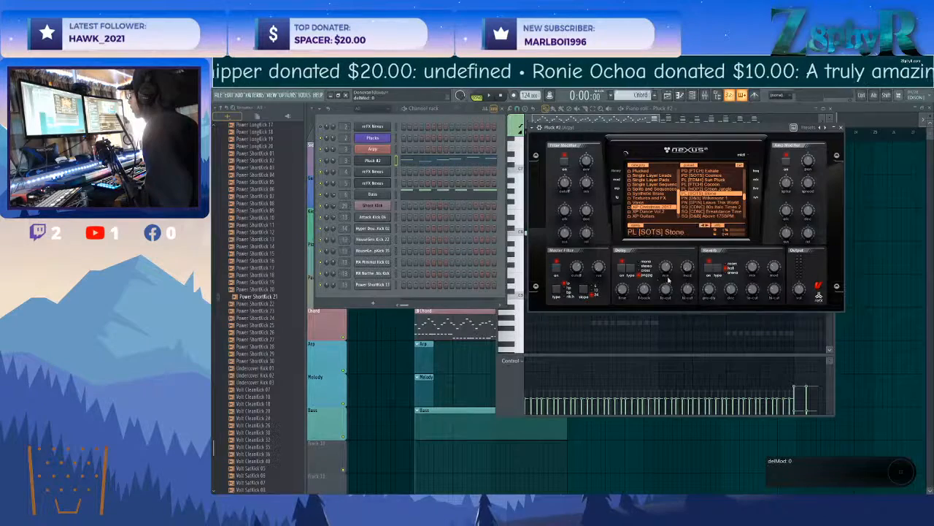
pyautogui.press('space')
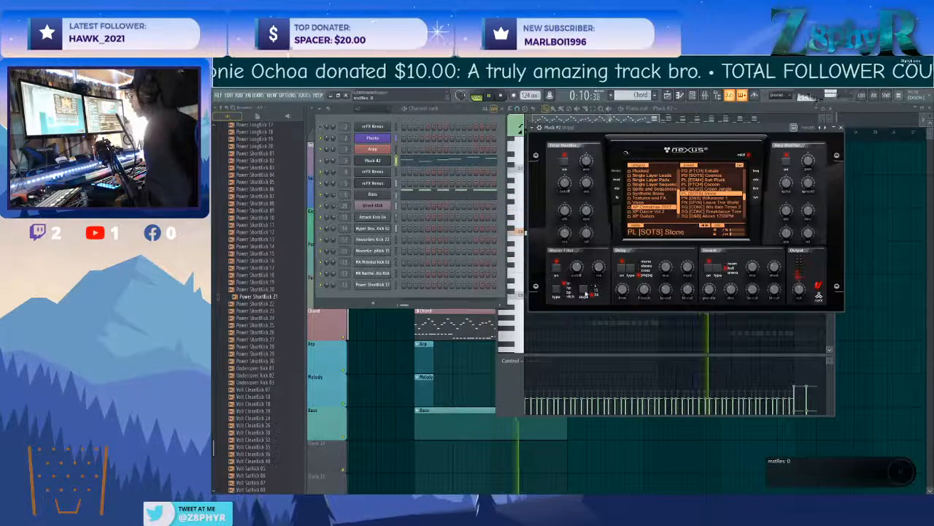
pyautogui.moveTo(579, 264); pyautogui.dragTo(579, 268)
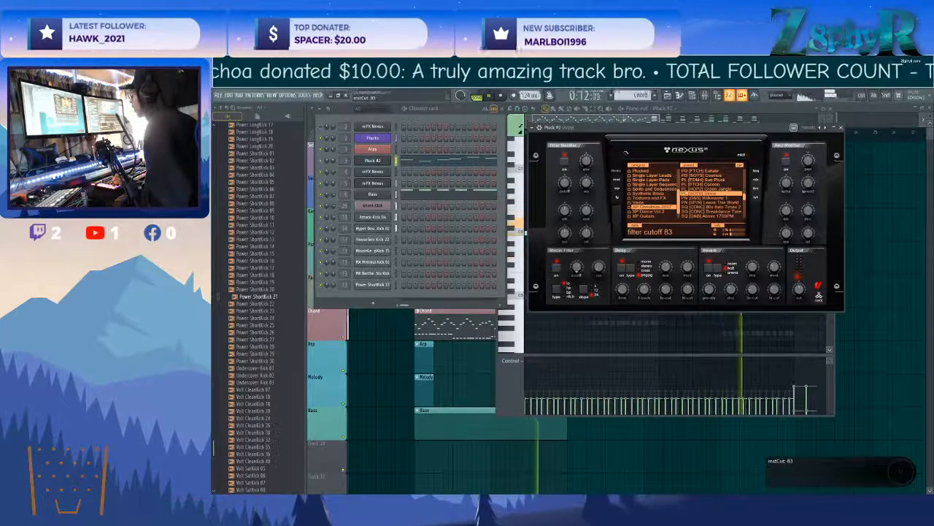
pyautogui.click(715, 319)
# Replace the end of bar 8 with short alternating D6 and E6 notes and play the melody from the beginning.
pyautogui.hscroll(4, 714, 316)
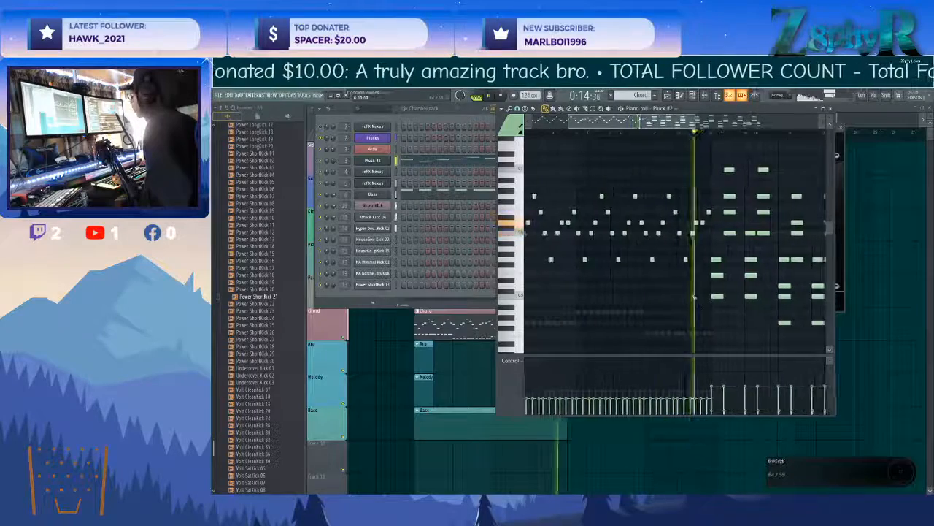
pyautogui.scroll(4, 680, 285)
pyautogui.hscroll(3, 690, 273)
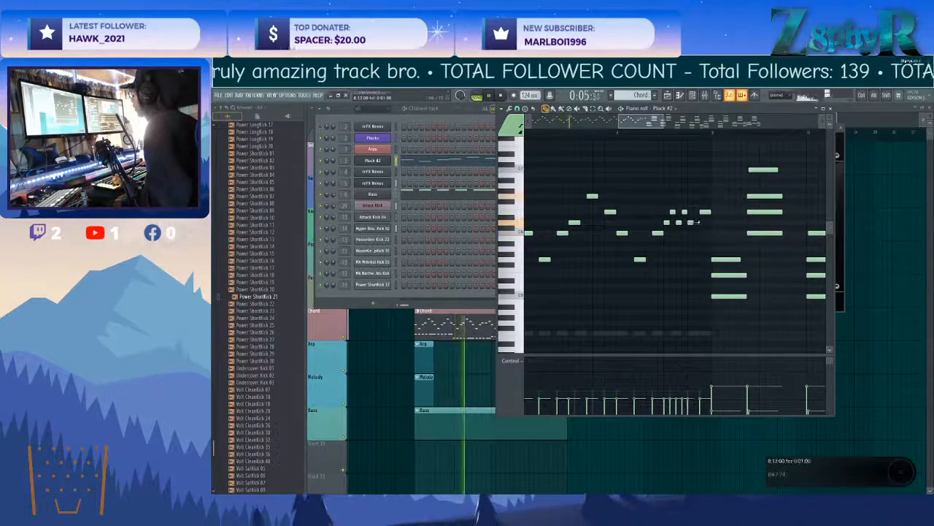
pyautogui.scroll(-5, 657, 257)
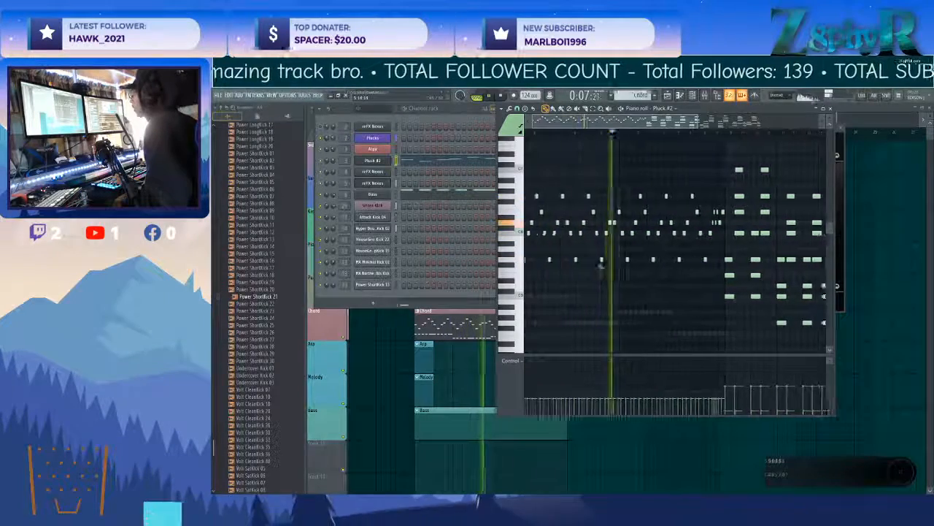
pyautogui.scroll(4, 621, 248)
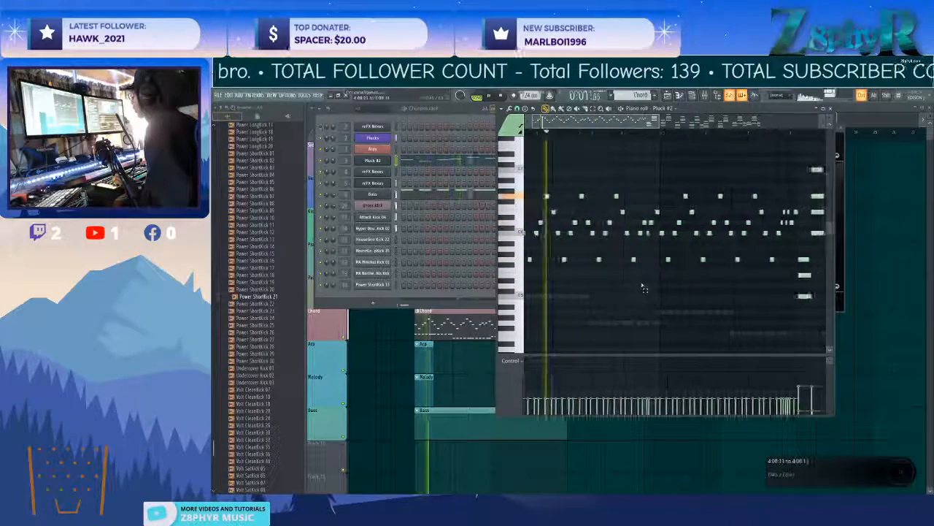
# Delete the leftover notes after bar 8 of the Pluck #2 melody.
pyautogui.scroll(-5, 657, 292)
pyautogui.moveTo(782, 345); pyautogui.dragTo(657, 151)
pyautogui.press('Delete')
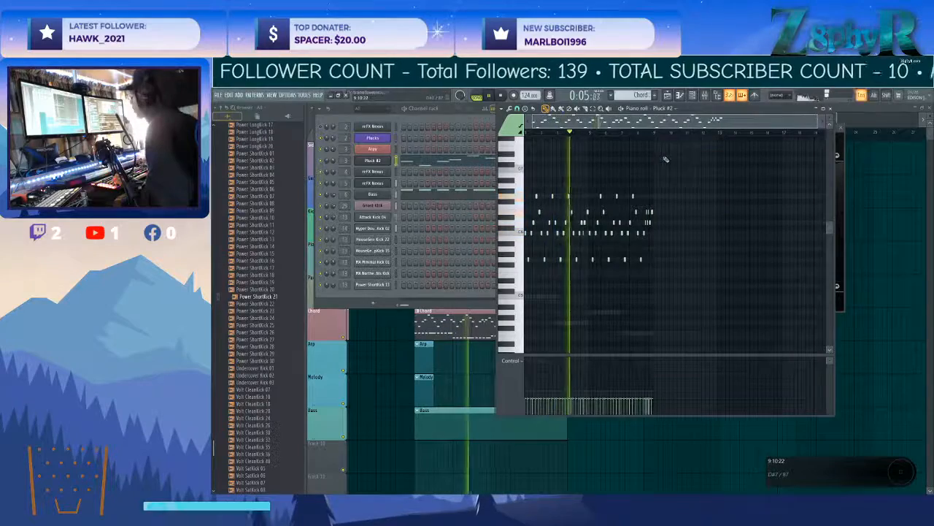
pyautogui.scroll(3, 685, 276)
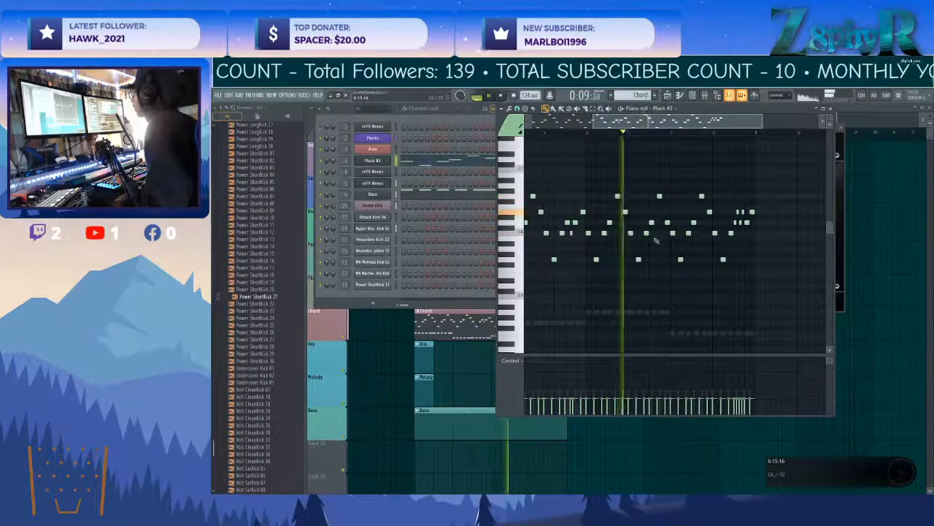
# Check the preset loaded in Pluck #2's Nexus and return to its piano roll.
pyautogui.click(375, 162)
pyautogui.click(374, 162)
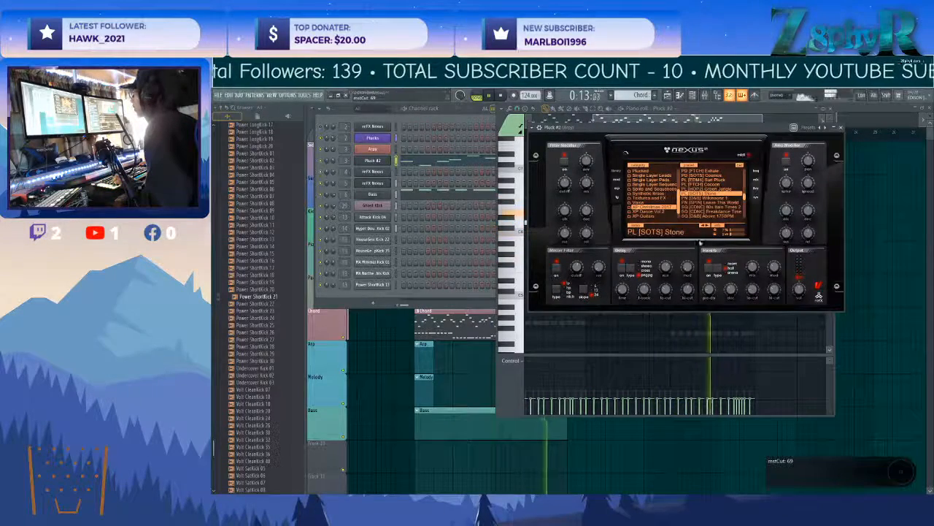
pyautogui.click(733, 330)
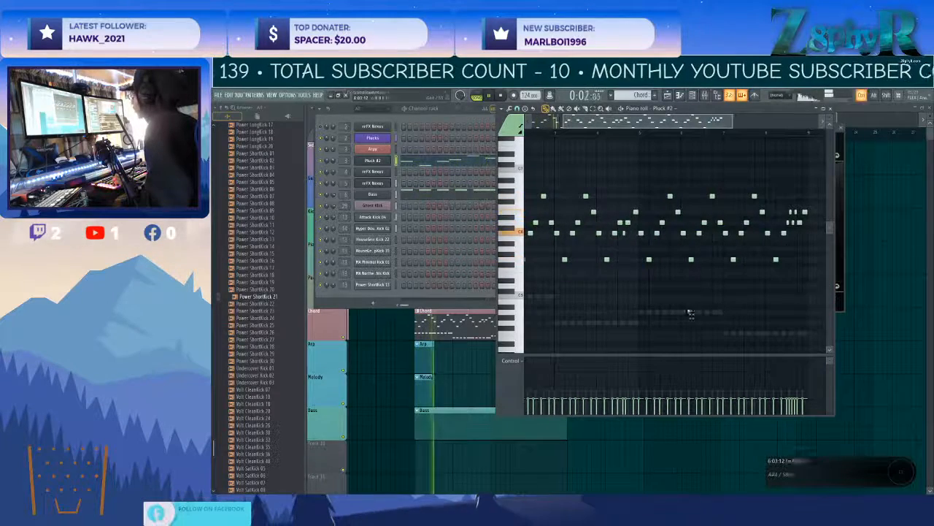
# Delete the old Arps channel and rename the Pluck #2 channel as Arps in red.
pyautogui.click(381, 173)
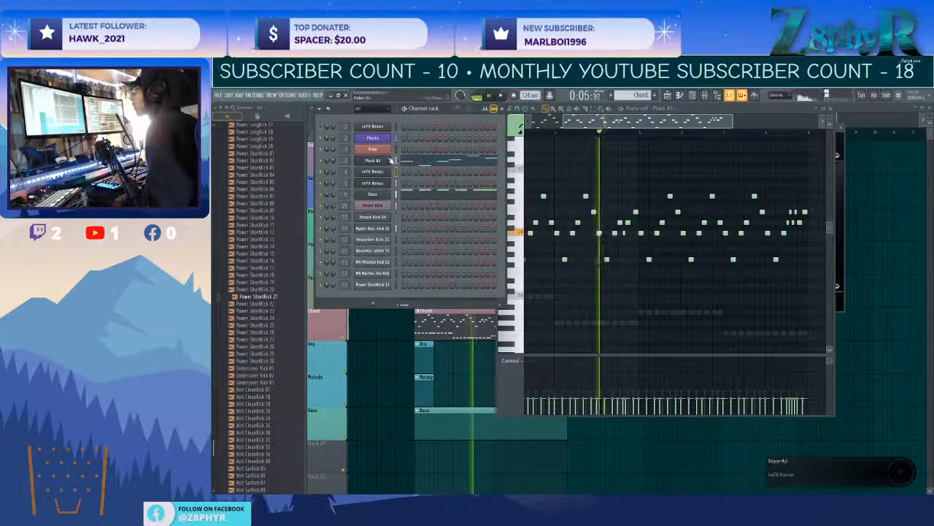
pyautogui.rightClick(390, 148)
pyautogui.click(422, 221)
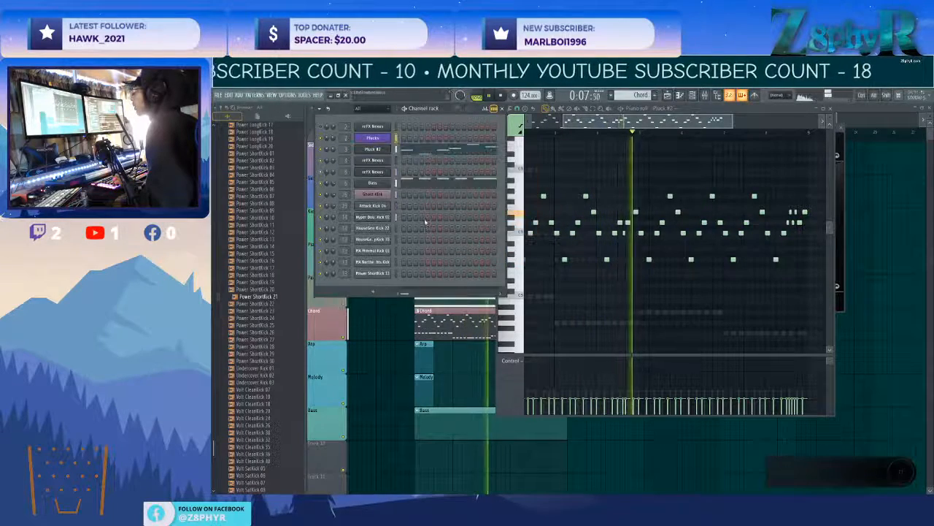
pyautogui.rightClick(389, 151)
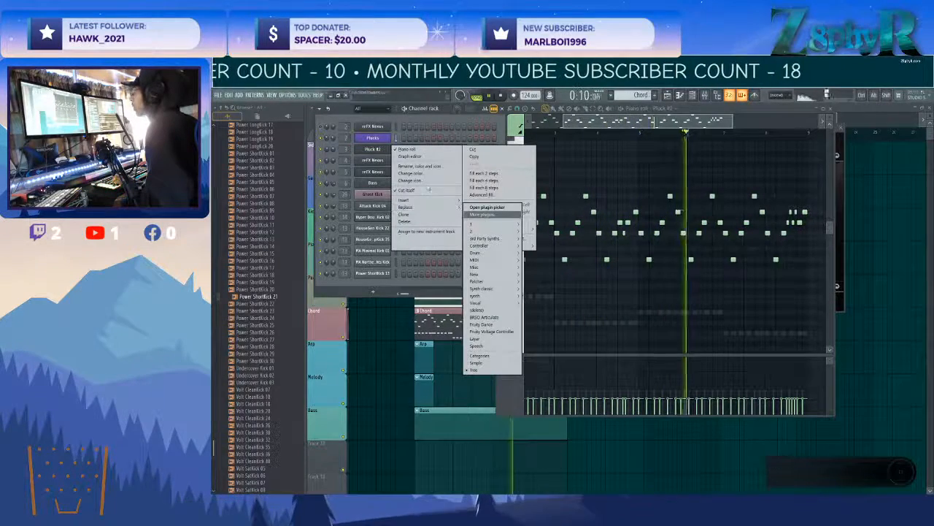
pyautogui.click(417, 167)
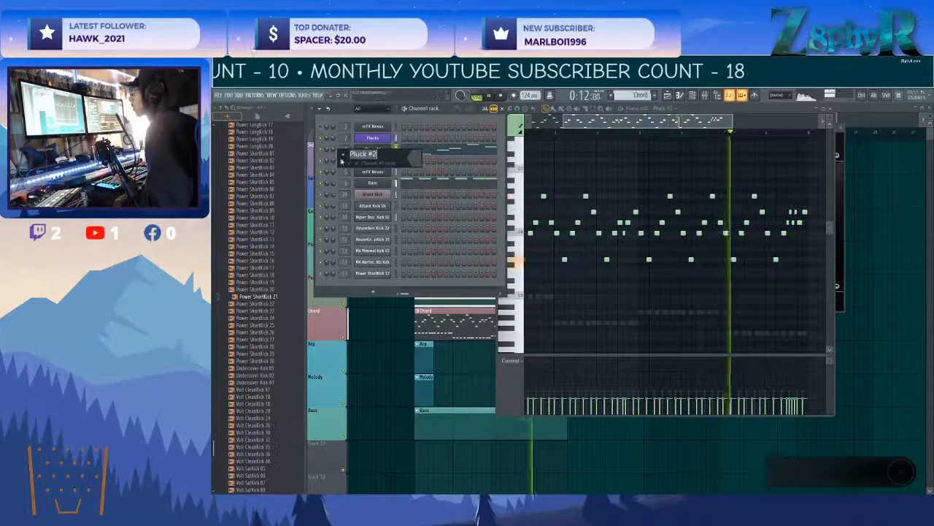
pyautogui.click(348, 178)
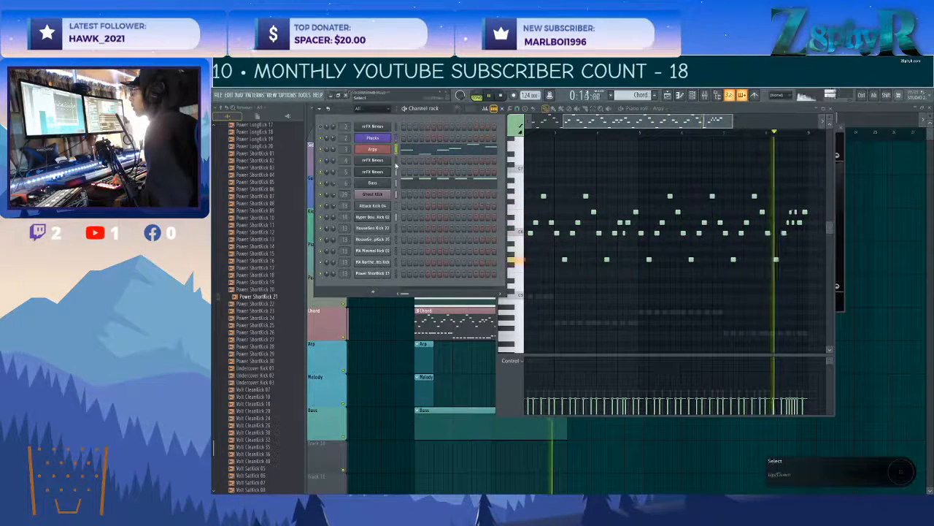
# Return to the playlist and open the Guitar pattern's notes in the piano roll.
pyautogui.click(384, 161)
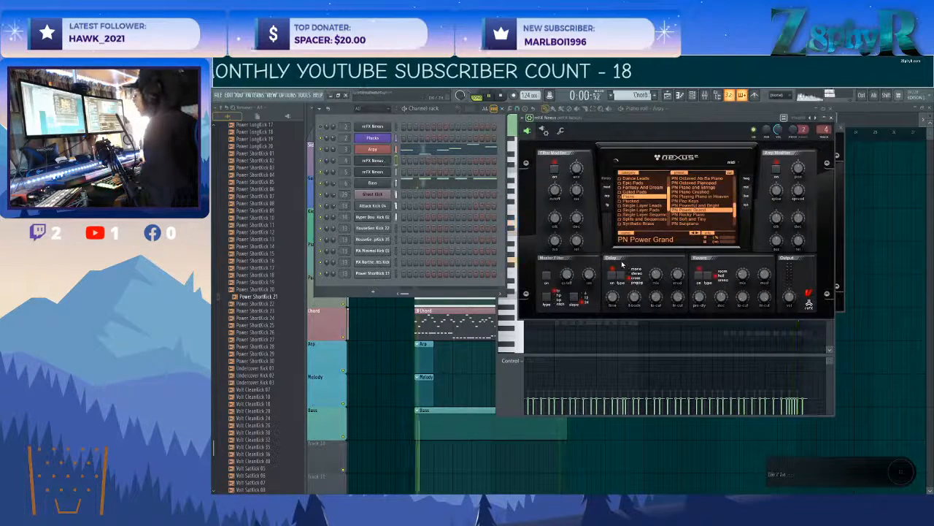
pyautogui.click(859, 109)
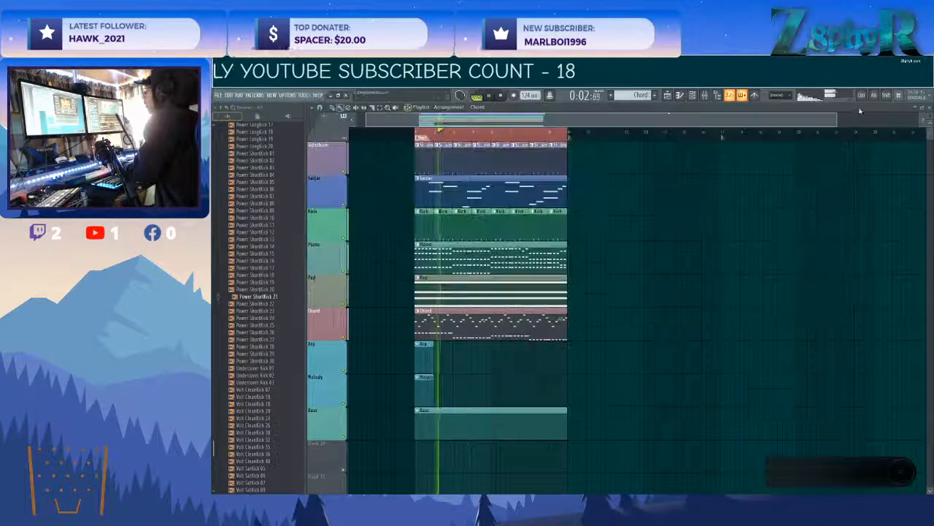
pyautogui.doubleClick(432, 183)
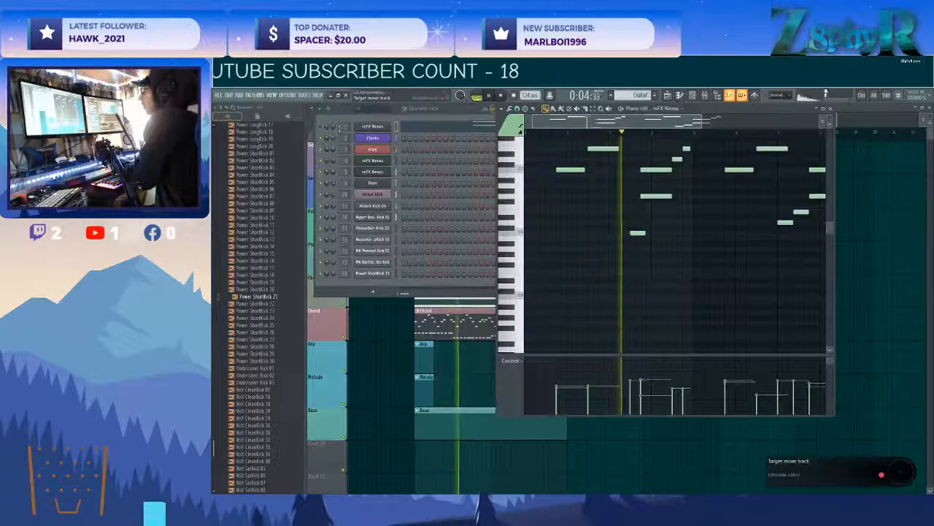
pyautogui.scroll(3, 604, 252)
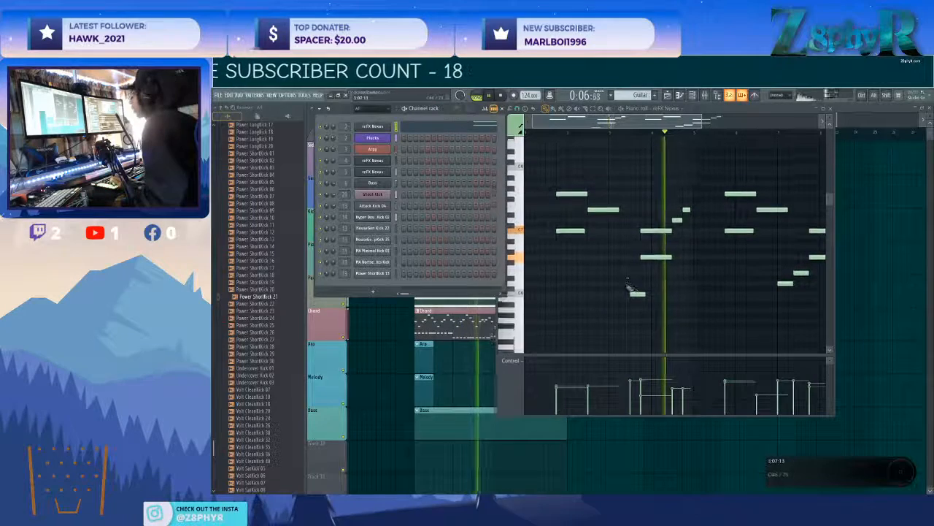
pyautogui.scroll(-2, 632, 293)
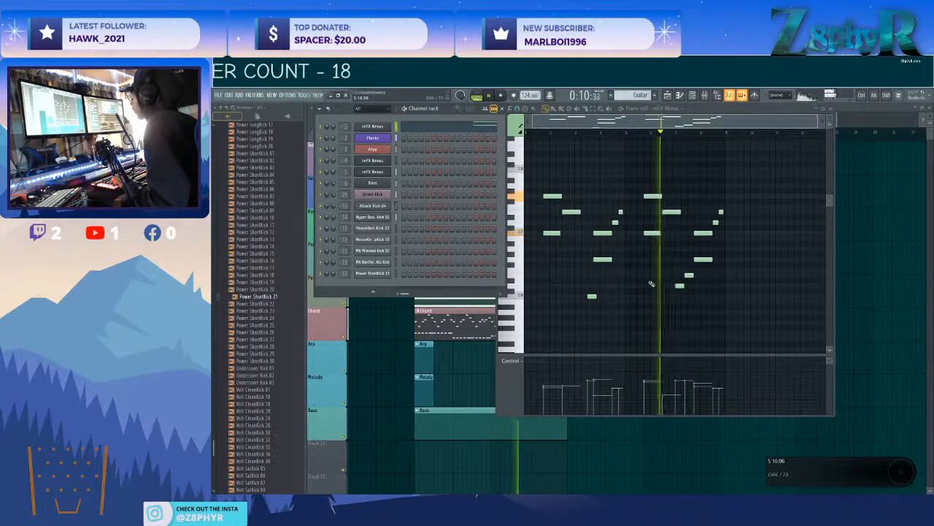
# Transpose all notes of the Guitar pattern down one octave.
pyautogui.moveTo(723, 313); pyautogui.dragTo(542, 168)
pyautogui.hotkey('ctrl', 'Down')
pyautogui.scroll(-1, 544, 188)
pyautogui.scroll(-1, 543, 196)
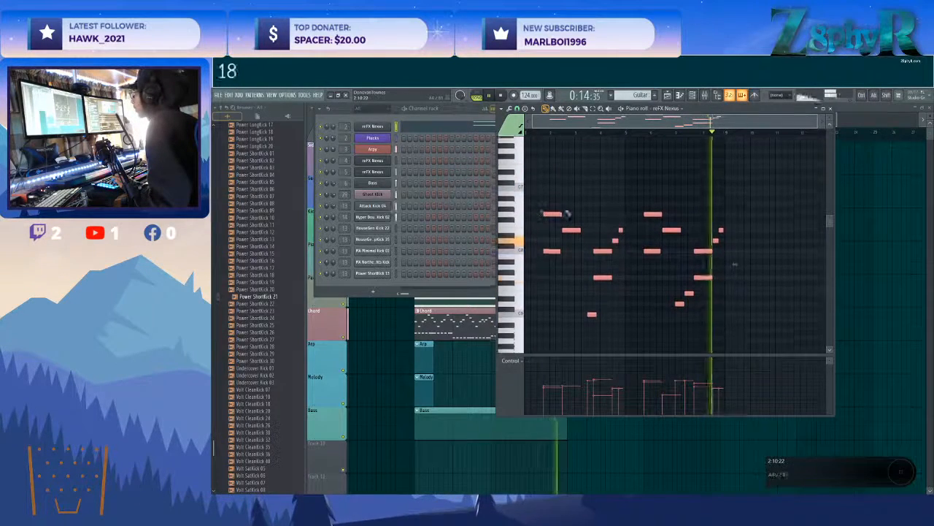
# Set the amp modifier release of the guitar's Nexus to 50 during playback and return to its piano roll.
pyautogui.press('space')
pyautogui.click(371, 137)
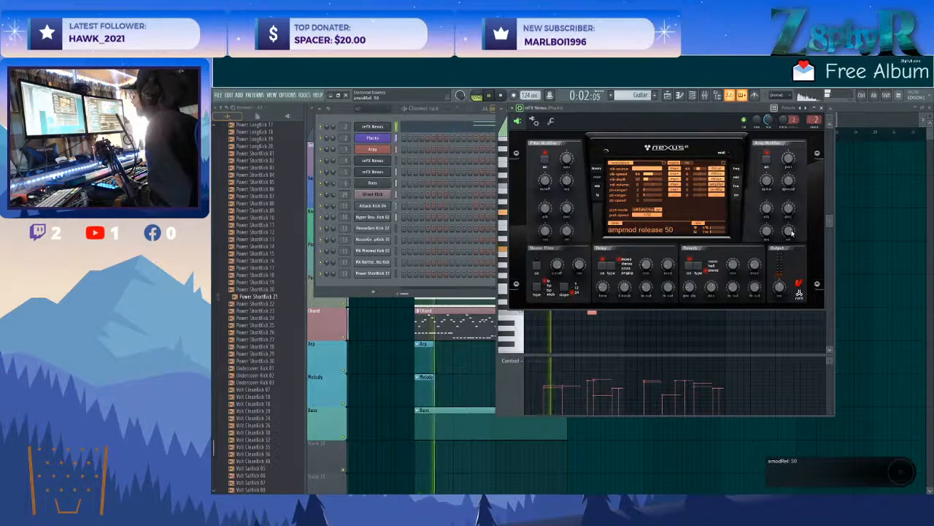
pyautogui.press('space')
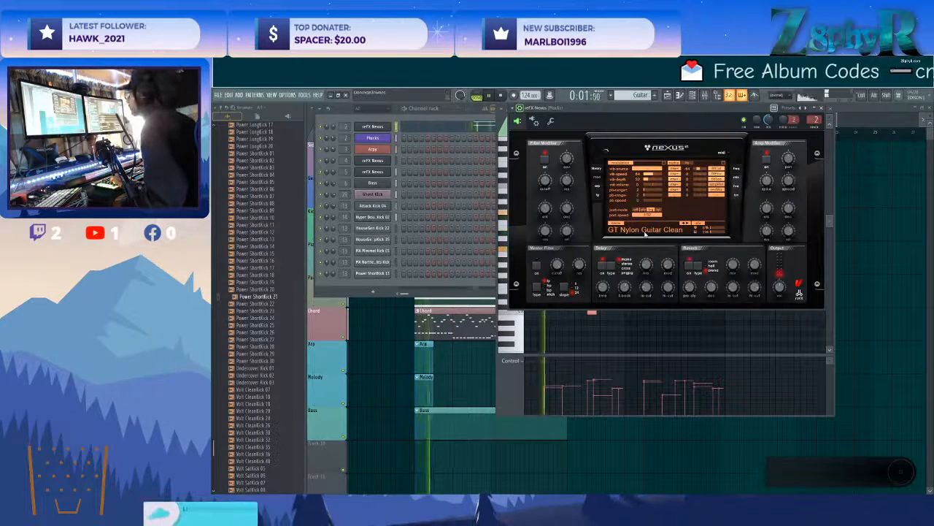
pyautogui.click(668, 322)
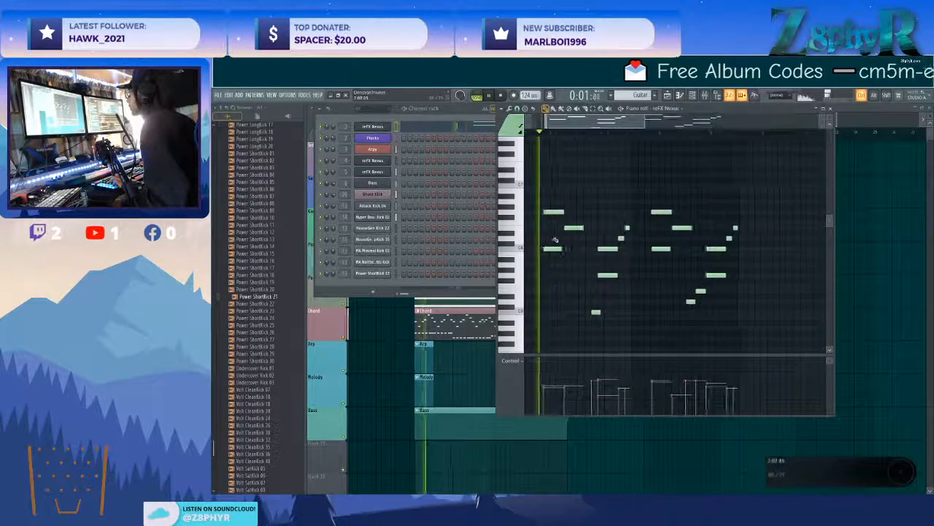
# Raise the guitar notes one octave and rework the phrase across bars 3 and 4 into staggered G6, C7, D7 and E7.
pyautogui.press('space')
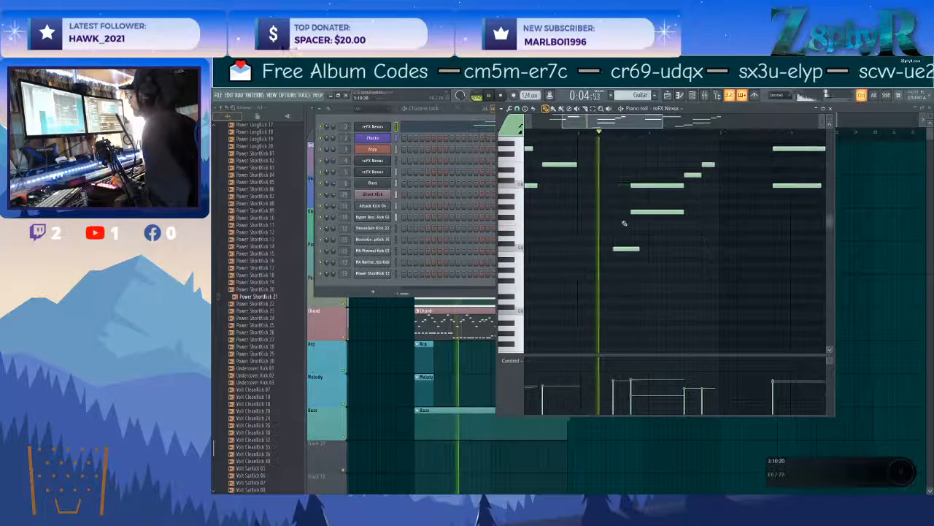
pyautogui.scroll(-2, 627, 228)
pyautogui.scroll(1, 625, 227)
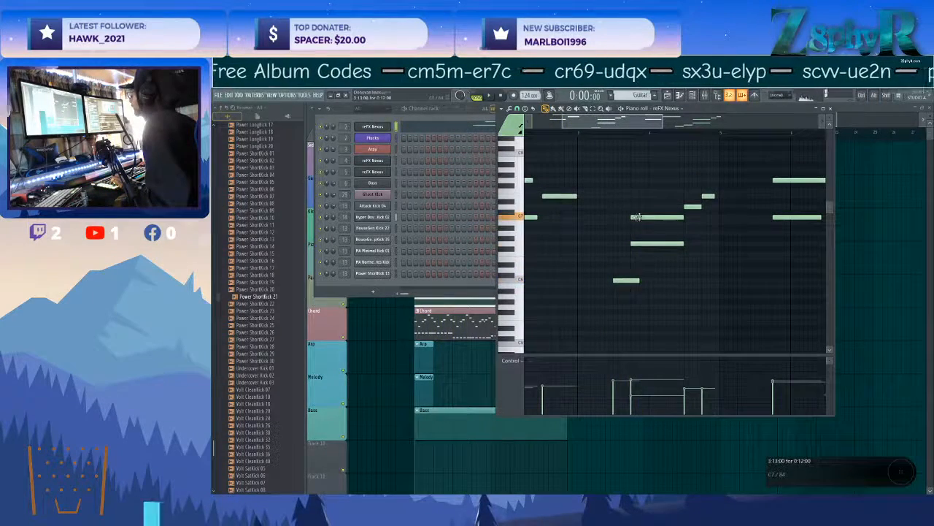
pyautogui.moveTo(637, 217); pyautogui.dragTo(653, 216)
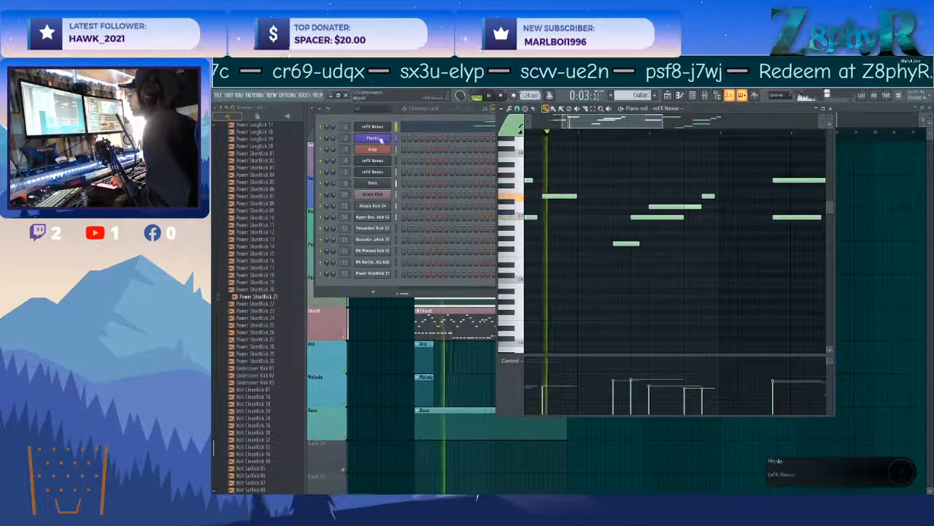
# Check the guitar's Nexus and rework the opening guitar phrase into overlapping C7, D7 and E7 notes.
pyautogui.click(379, 128)
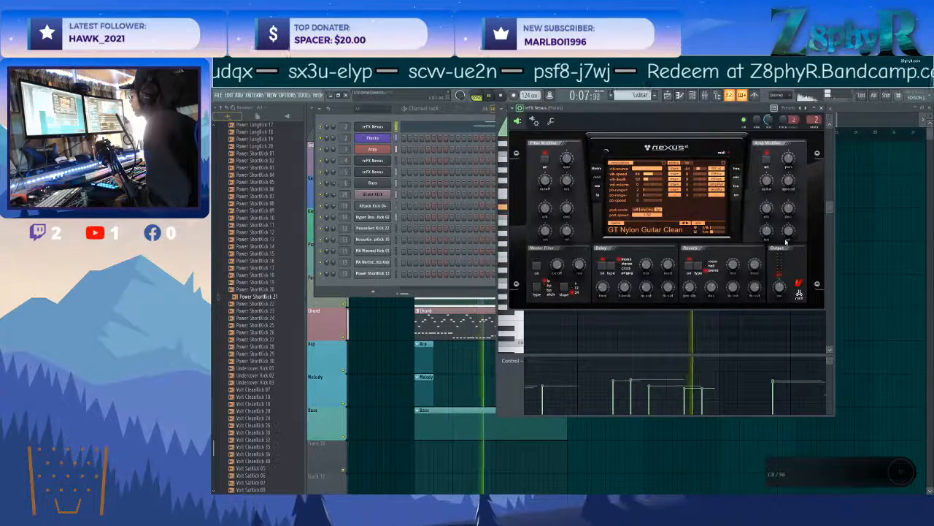
pyautogui.rightClick(697, 338)
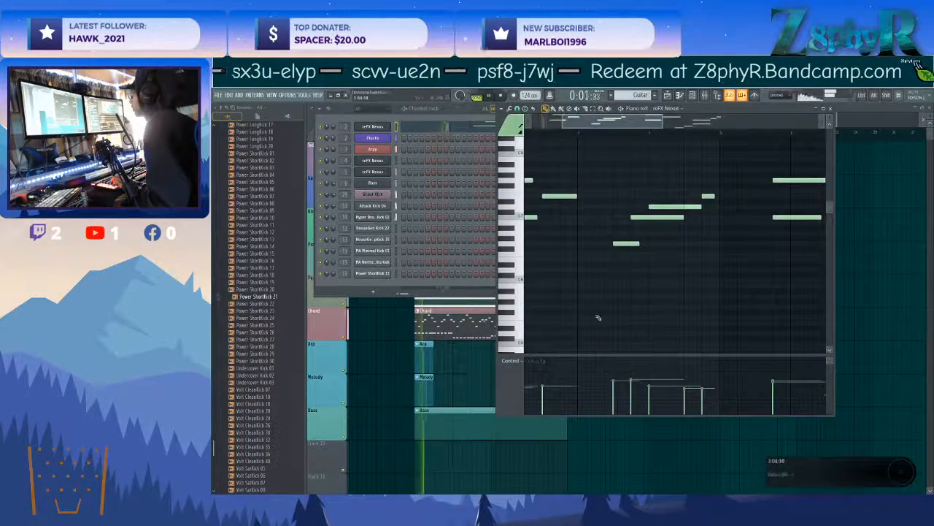
pyautogui.scroll(-2, 601, 296)
pyautogui.press('space')
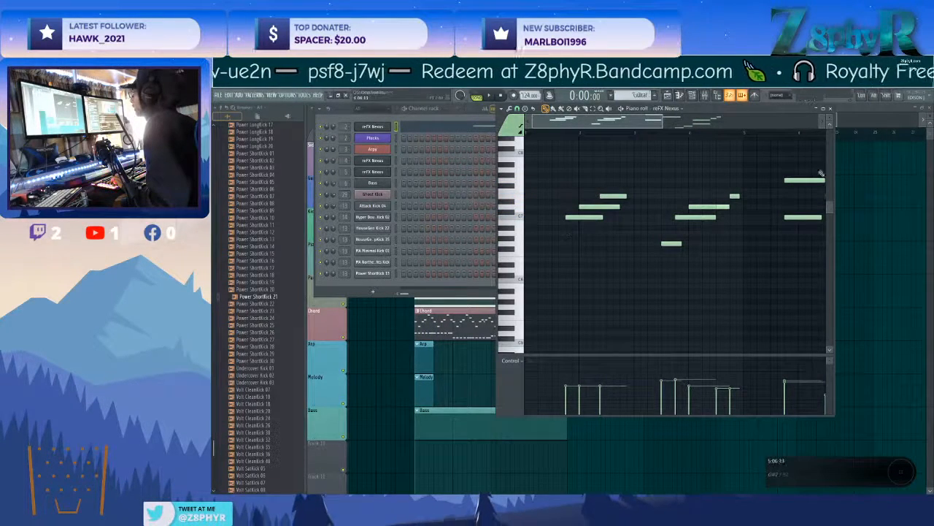
# Set the guitar Nexus's delay feedback to 79, reverb mix to 33 and delay modulation to 24.
pyautogui.click(372, 127)
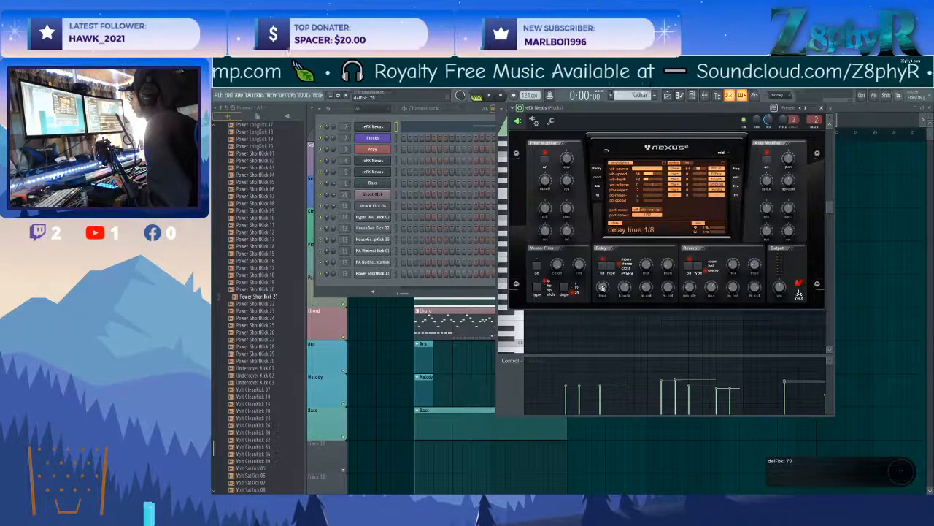
pyautogui.press('space')
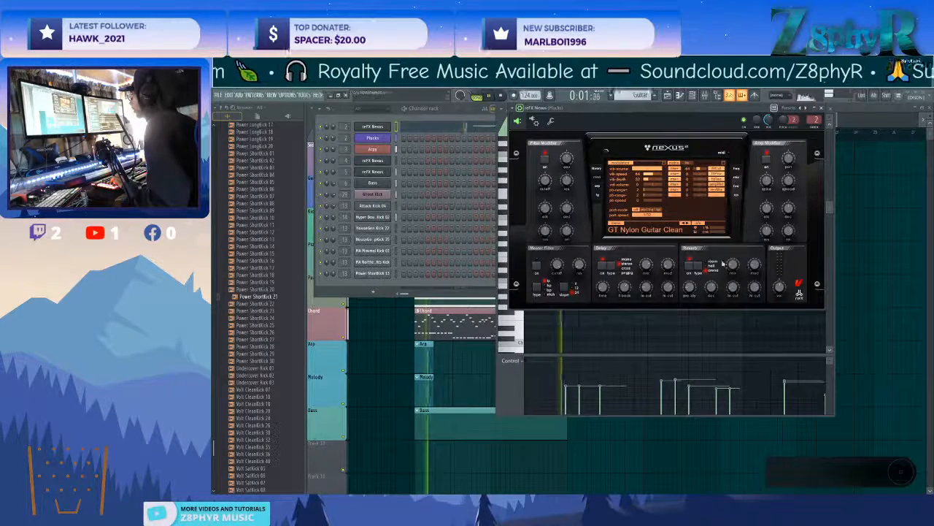
pyautogui.moveTo(733, 264); pyautogui.dragTo(733, 257)
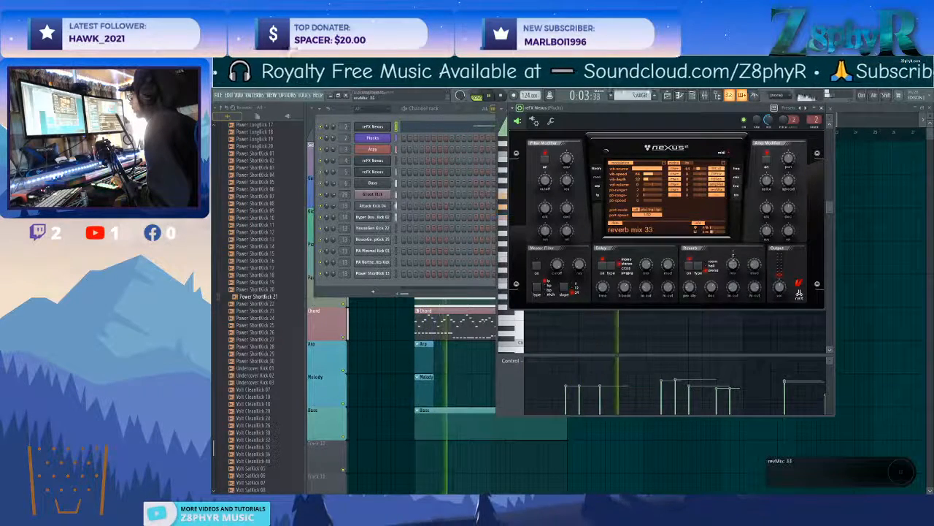
pyautogui.press('space')
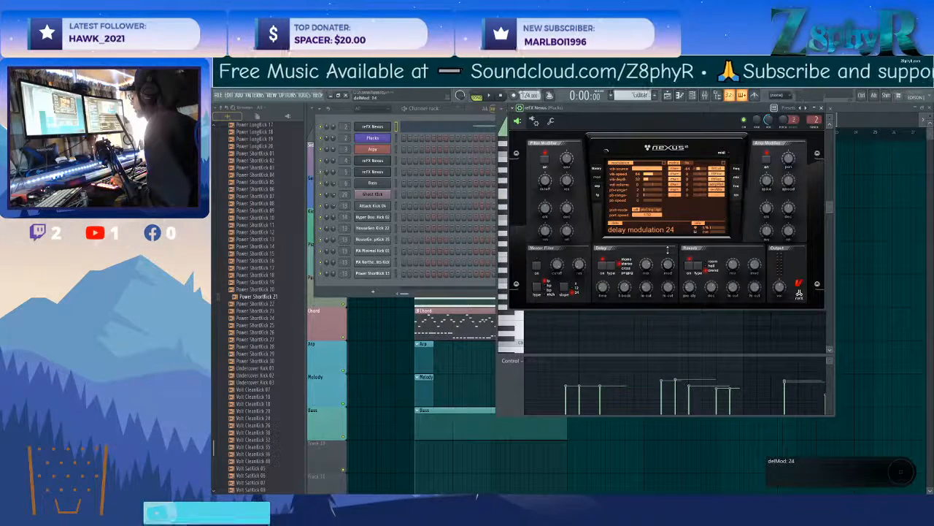
pyautogui.moveTo(667, 250); pyautogui.dragTo(666, 249)
pyautogui.click(642, 316)
# Clear bars 5 to 8 of the guitar melody and build two ascending C7, D7, E7 phrases, the first ending on G7.
pyautogui.scroll(-3, 615, 270)
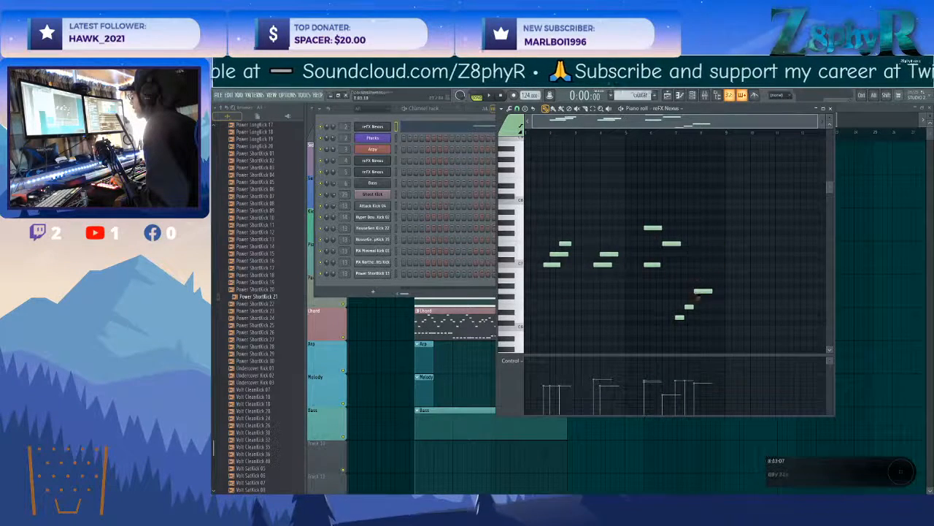
pyautogui.scroll(3, 559, 250)
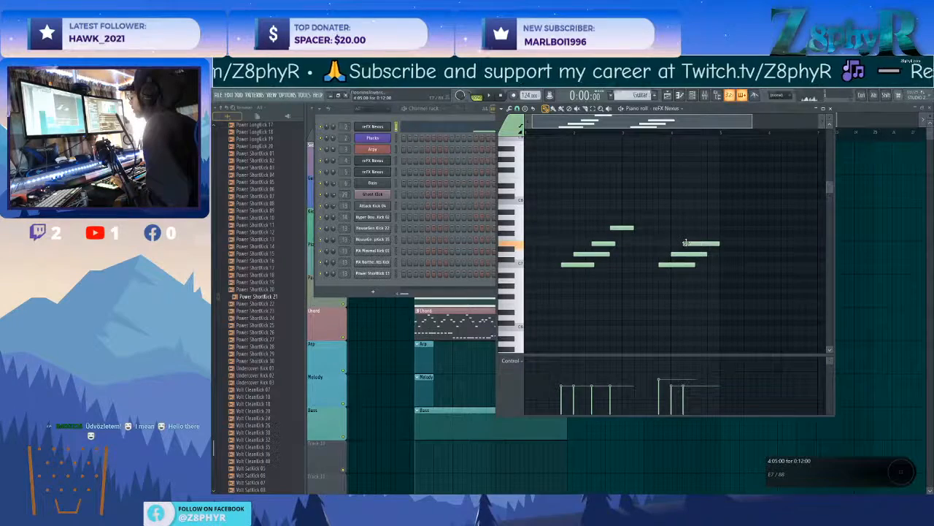
pyautogui.press('space')
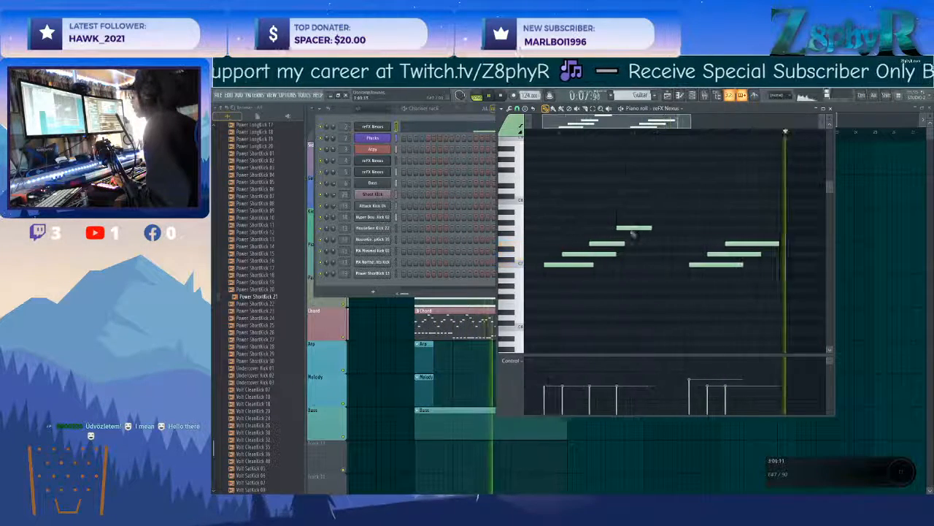
# Space the notes of the two guitar phrases further apart and add a short closing G6 at the end of bar 4.
pyautogui.moveTo(614, 245); pyautogui.dragTo(652, 228)
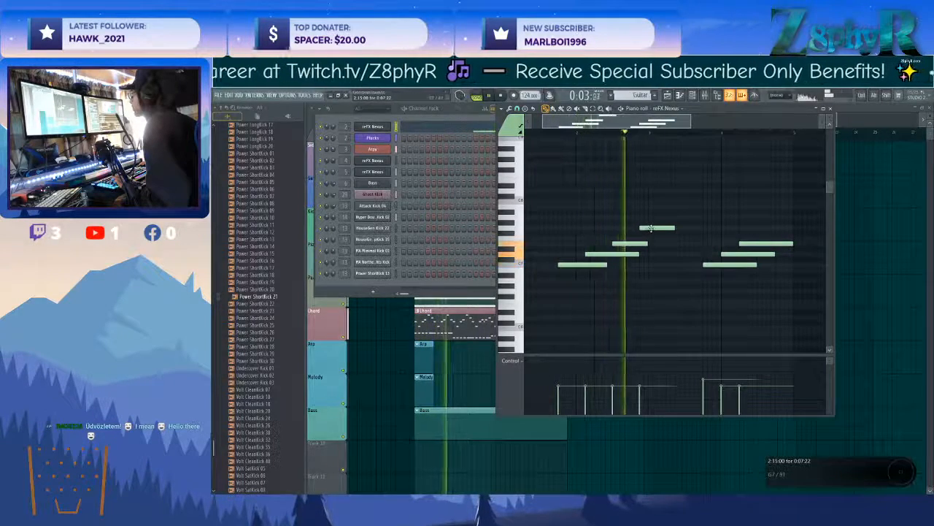
pyautogui.moveTo(644, 254); pyautogui.dragTo(672, 244)
pyautogui.click(692, 274)
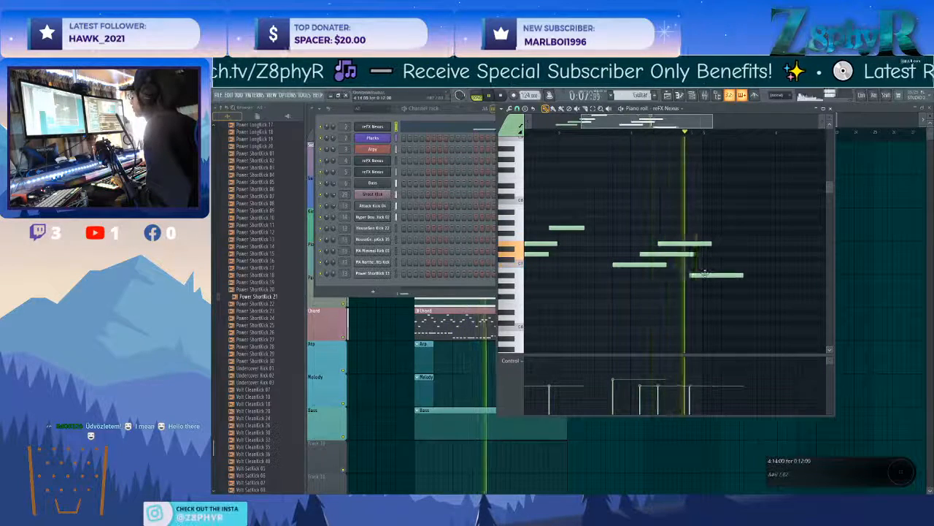
pyautogui.moveTo(703, 274); pyautogui.dragTo(704, 264)
pyautogui.press('space')
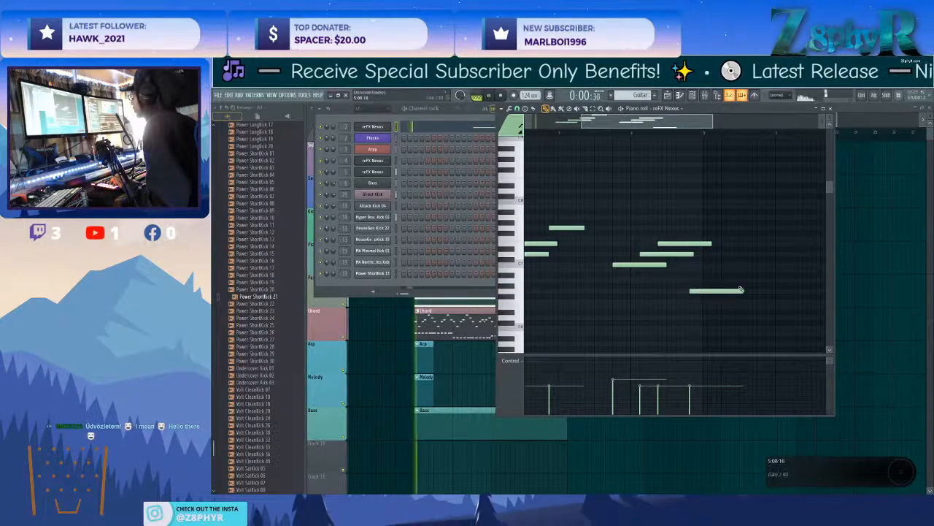
# Shorten the second guitar phrase's C7, D7 and E7 notes and move the closing G6 slightly earlier.
pyautogui.moveTo(724, 232); pyautogui.dragTo(651, 279)
pyautogui.moveTo(692, 254)
pyautogui.mouseDown()
pyautogui.moveTo(675, 254)
pyautogui.moveTo(696, 250)
pyautogui.moveTo(687, 244)
pyautogui.mouseUp()
pyautogui.keyDown('ctrl'); pyautogui.click(722, 250); pyautogui.keyUp('ctrl')
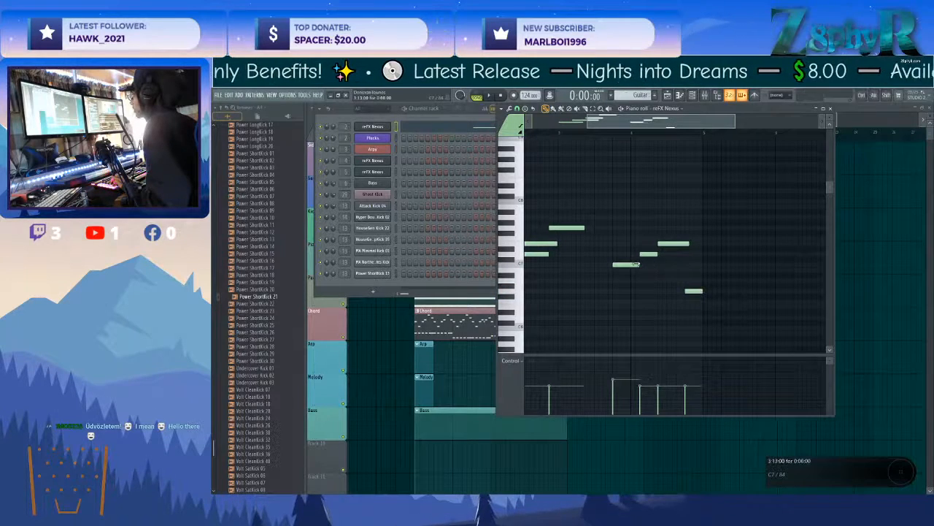
# Set the delay modulation of the guitar's Nexus to 31.
pyautogui.keyDown('ctrl'); pyautogui.scroll(-3, 645, 291); pyautogui.keyUp('ctrl')
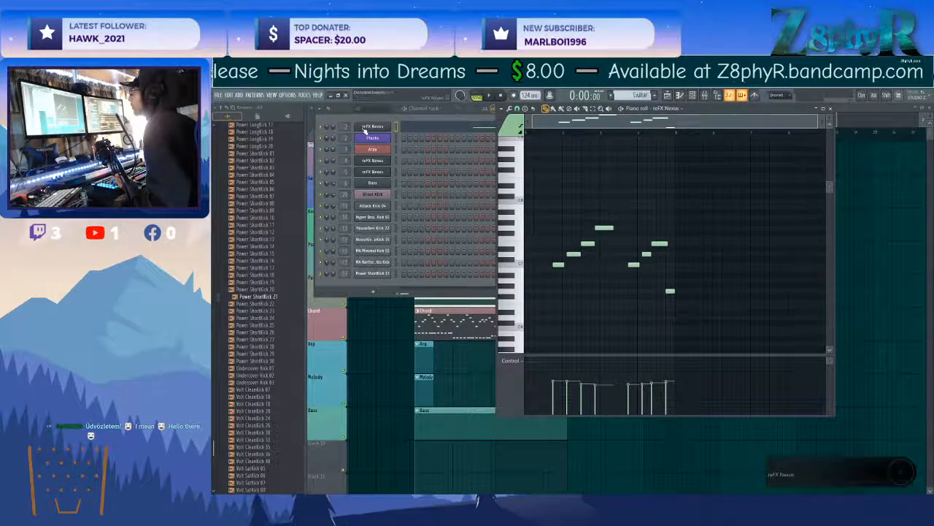
pyautogui.click(365, 128)
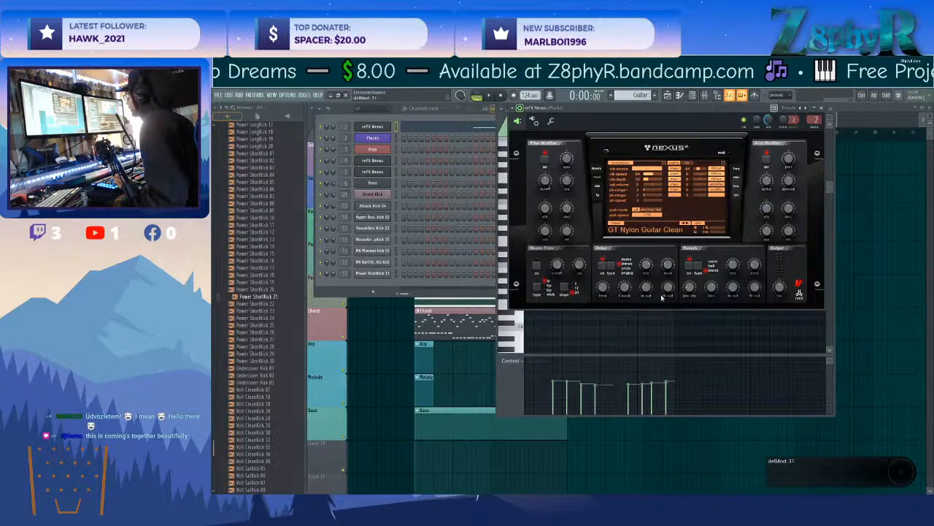
pyautogui.keyDown('ctrl'); pyautogui.click(659, 321); pyautogui.keyUp('ctrl')
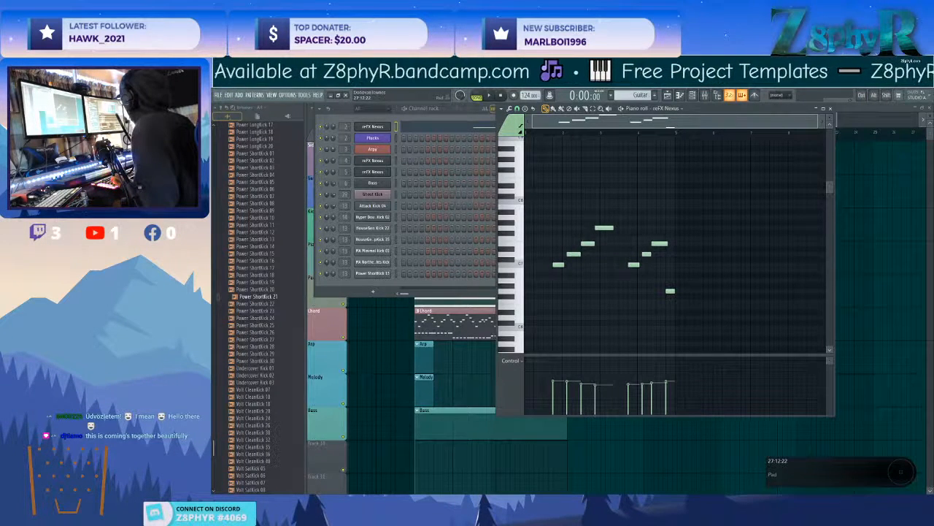
# Place a second copy of the four-bar Guitar clip at bar 5 and play the arrangement.
pyautogui.moveTo(723, 297); pyautogui.dragTo(523, 147)
pyautogui.moveTo(737, 330); pyautogui.dragTo(527, 178)
pyautogui.click(893, 112)
pyautogui.press('space')
pyautogui.moveTo(459, 201); pyautogui.dragTo(535, 206)
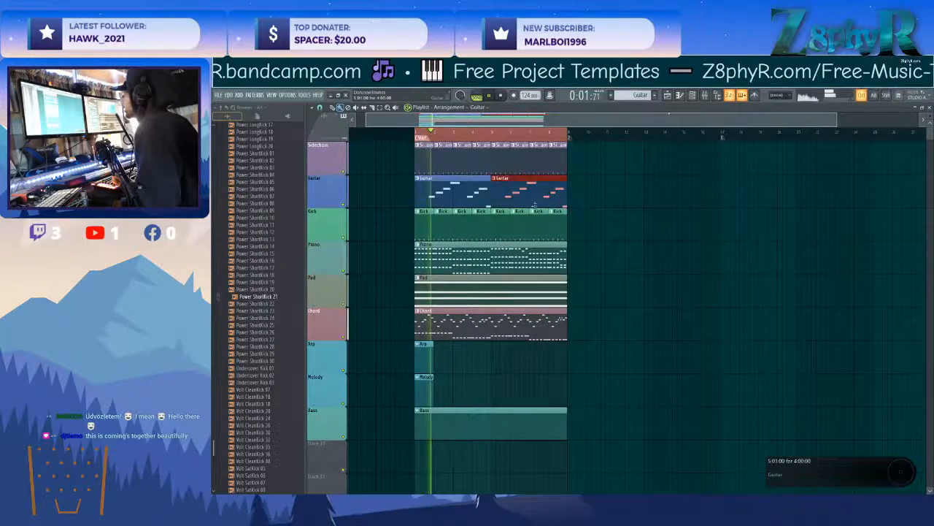
# Move the Arpy channel's notes out of the Chord pattern and into the Arp pattern.
pyautogui.scroll(-3, 605, 281)
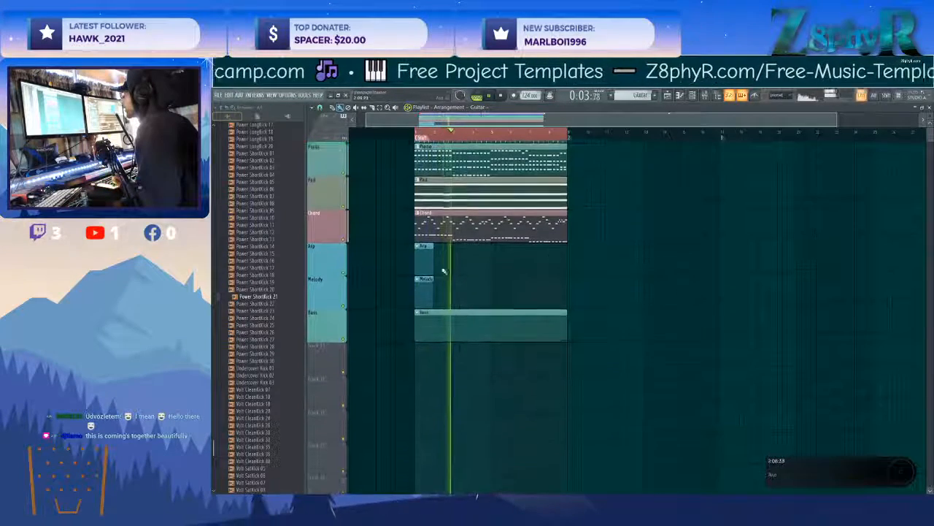
pyautogui.scroll(1, 443, 271)
pyautogui.scroll(2, 444, 266)
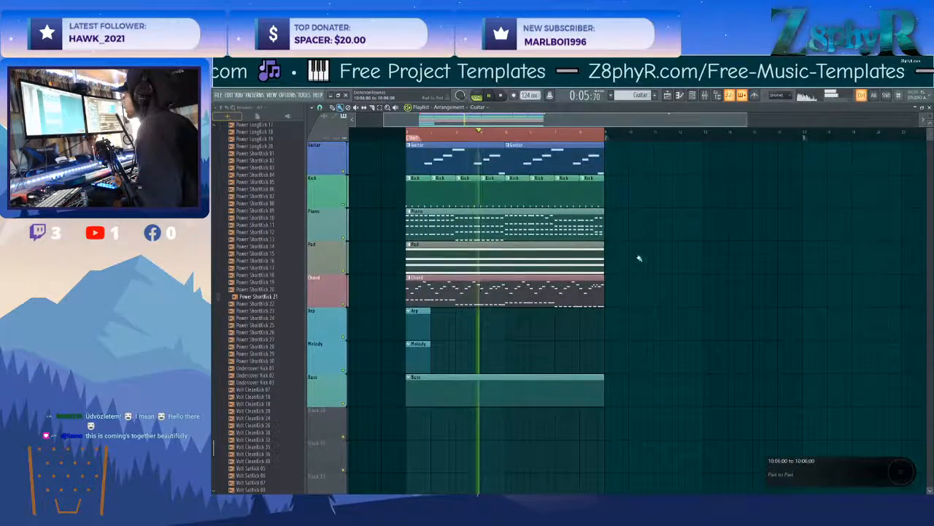
pyautogui.doubleClick(470, 295)
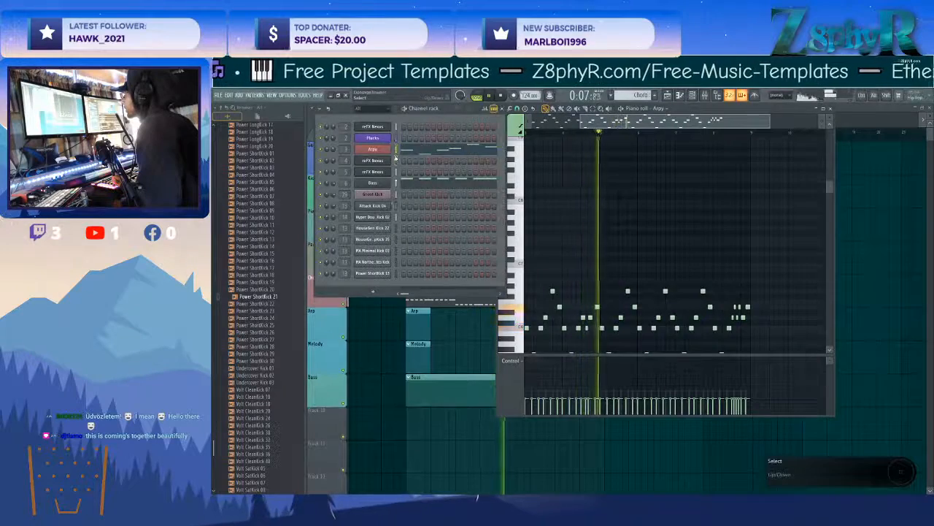
pyautogui.click(375, 344)
pyautogui.doubleClick(417, 319)
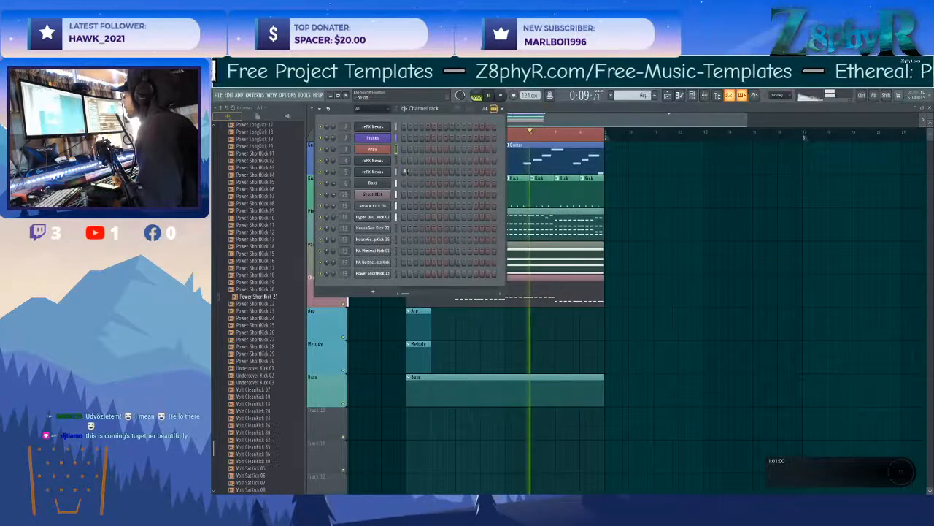
pyautogui.hotkey('ctrl', 'v')
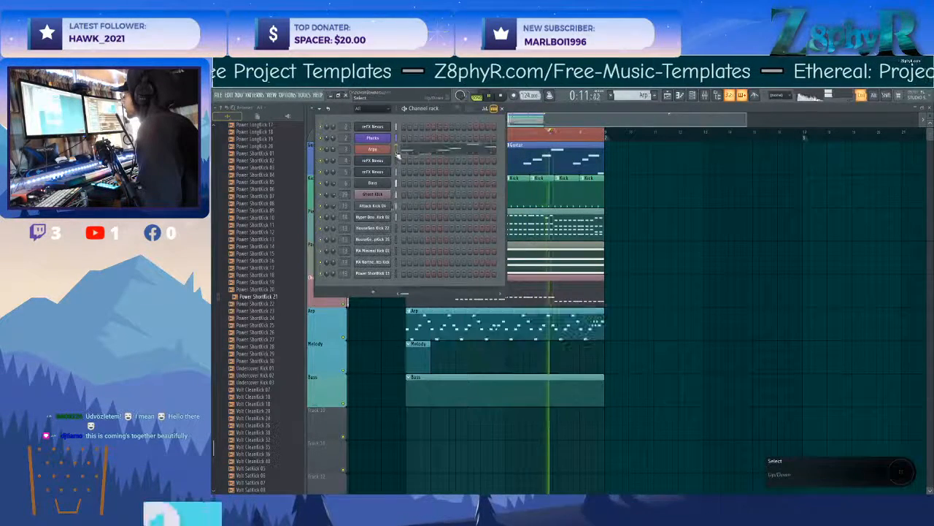
# Cut the Bass channel's notes from the Chord pattern and paste them into the Bass pattern.
pyautogui.click(389, 350)
pyautogui.doubleClick(432, 287)
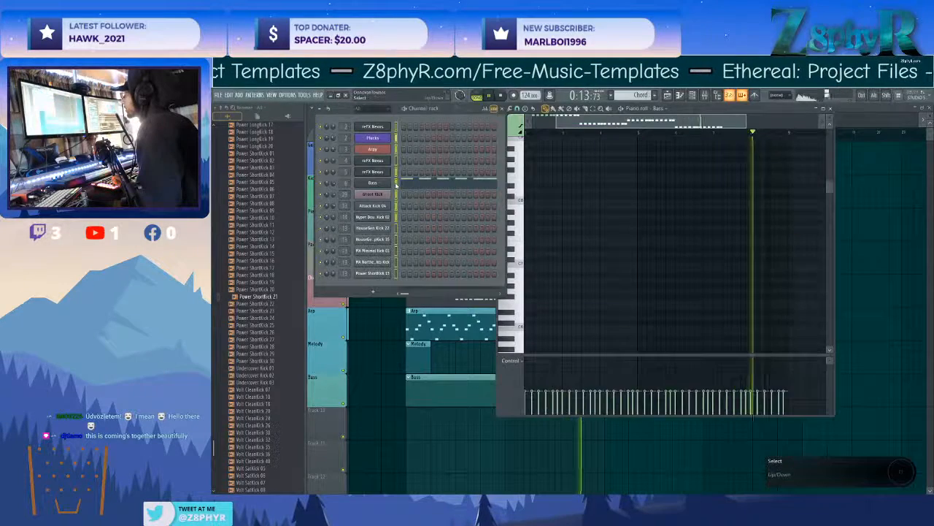
pyautogui.hotkey('ctrl', 'v')
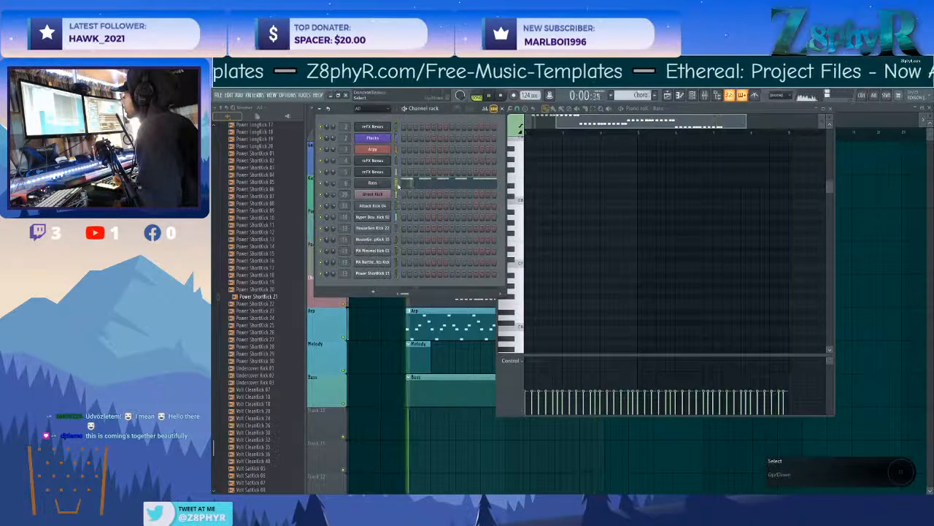
pyautogui.hotkey('ctrl', 'x')
pyautogui.doubleClick(413, 386)
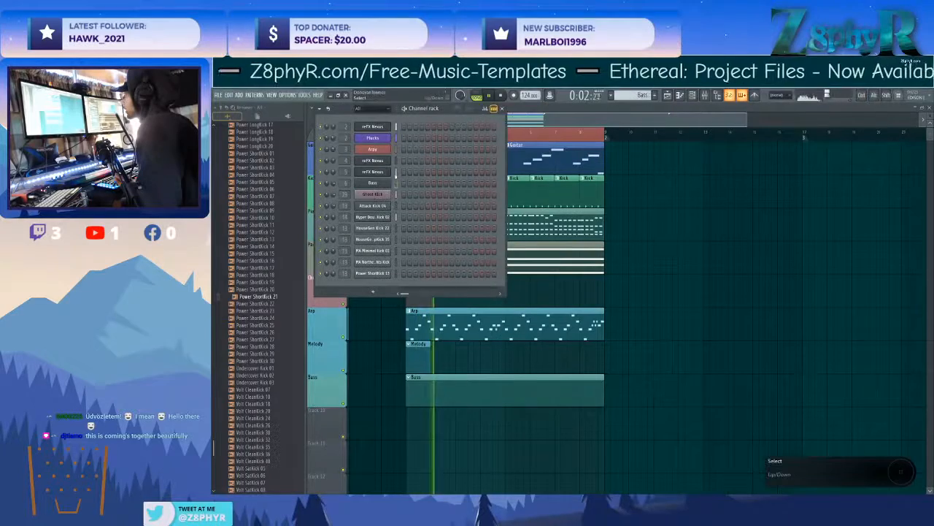
pyautogui.click(397, 182)
pyautogui.hotkey('ctrl', 'v')
pyautogui.click(372, 329)
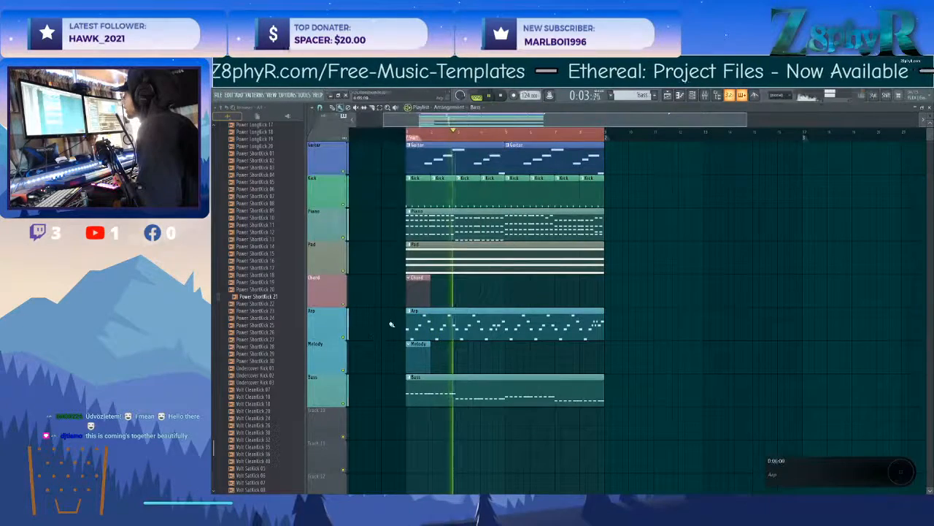
# Adjust the master filter cutoff of the Bass Nexus and set the channel's volume multiplier to 118%.
pyautogui.doubleClick(429, 388)
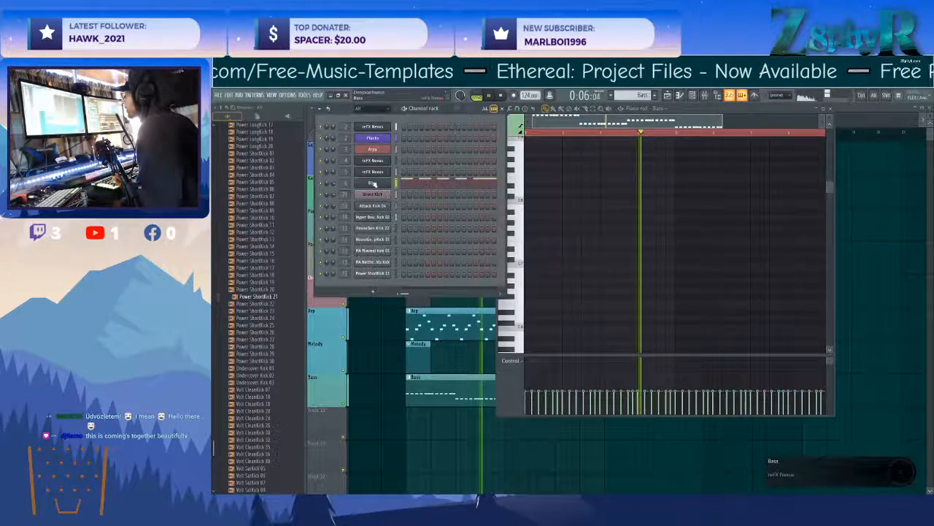
pyautogui.click(373, 184)
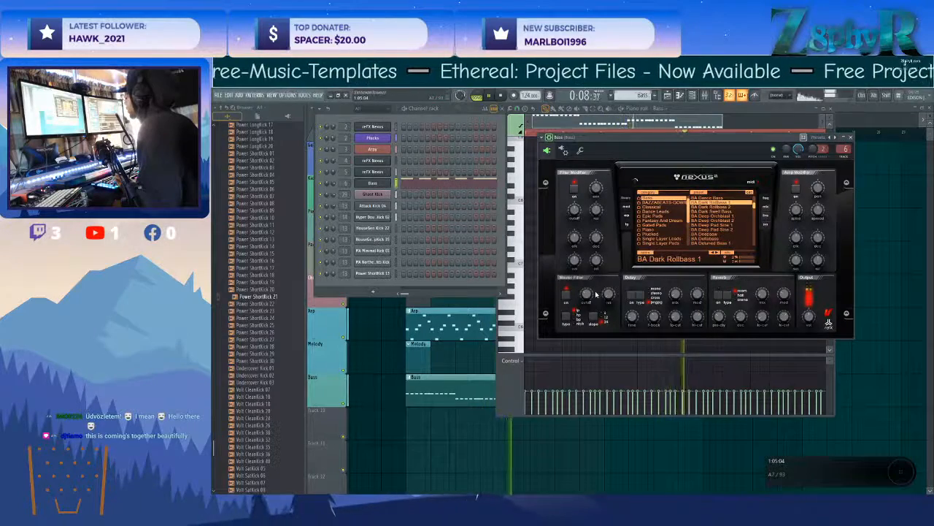
pyautogui.moveTo(590, 294); pyautogui.dragTo(590, 281)
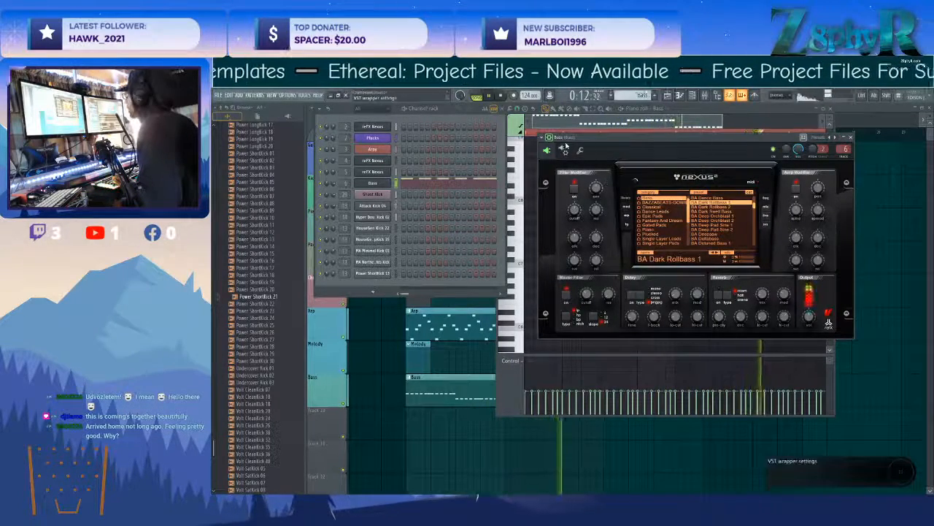
pyautogui.click(581, 150)
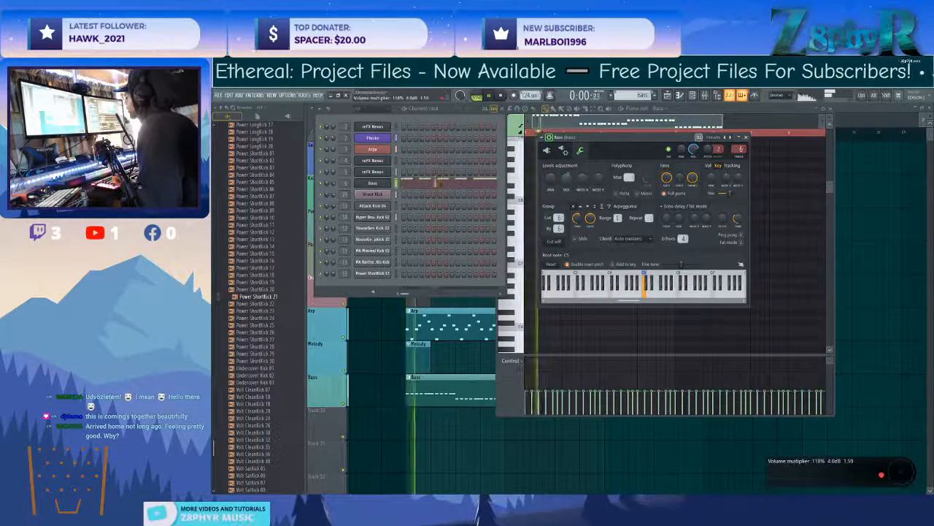
pyautogui.click(546, 150)
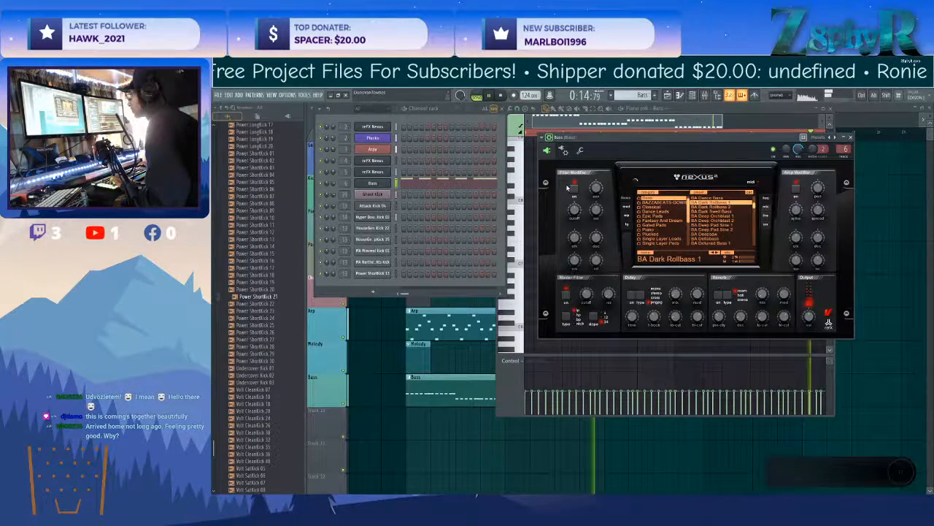
pyautogui.click(821, 107)
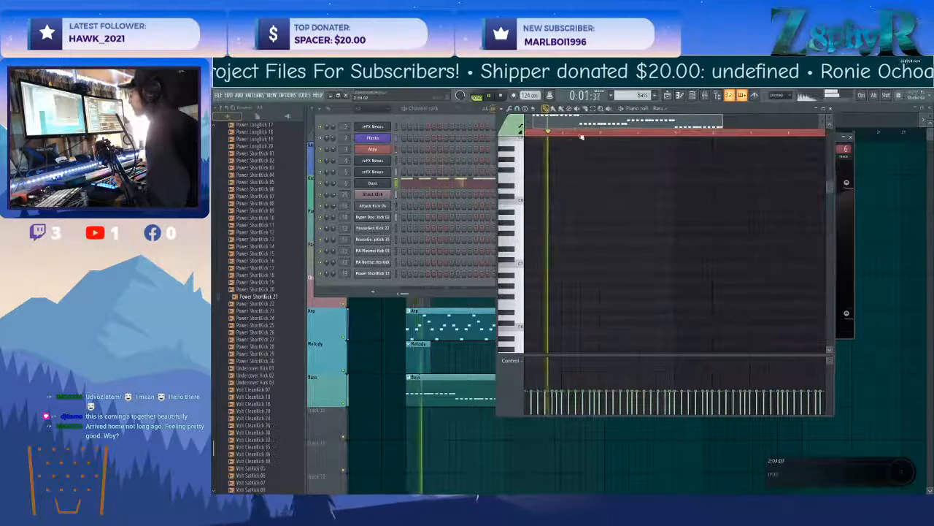
pyautogui.click(829, 108)
# Delete the D7 note from both phrases of the guitar melody.
pyautogui.click(467, 387)
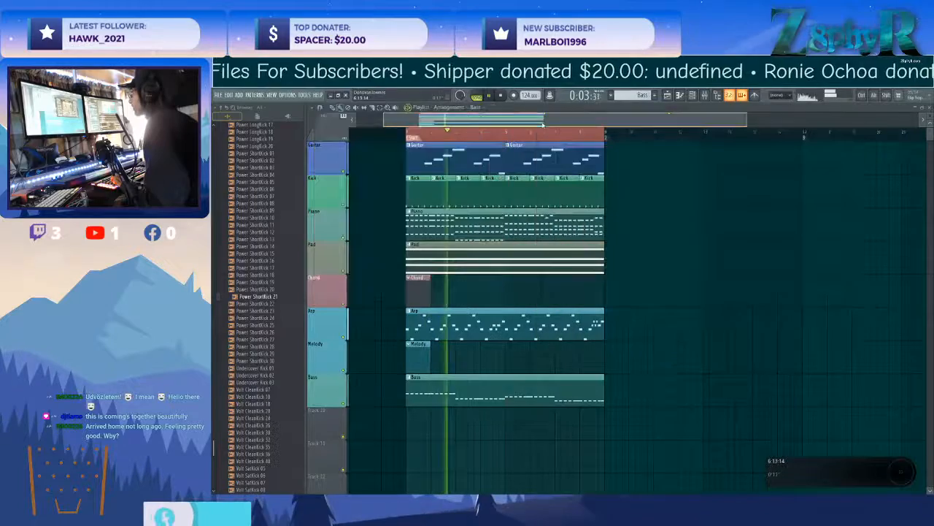
pyautogui.doubleClick(449, 159)
pyautogui.moveTo(546, 221); pyautogui.dragTo(589, 227)
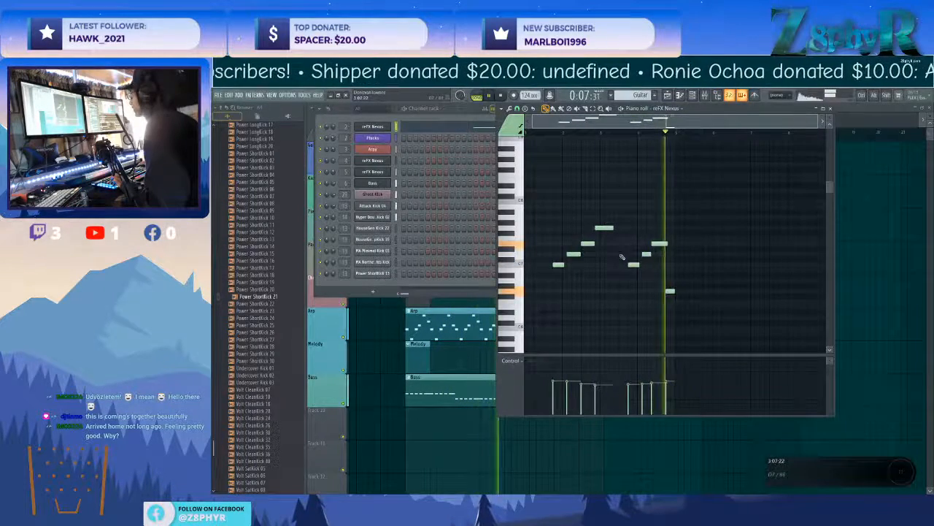
pyautogui.rightClick(574, 254)
pyautogui.rightClick(647, 256)
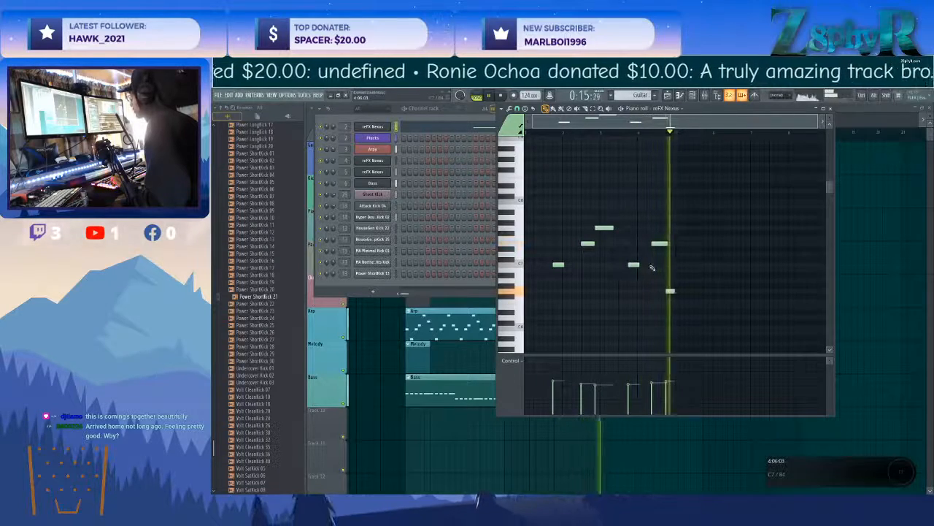
# Move the second guitar phrase two bars later and replace the two Guitar clips with a single eight-bar clip.
pyautogui.moveTo(626, 224); pyautogui.dragTo(729, 329)
pyautogui.moveTo(632, 265); pyautogui.dragTo(712, 265)
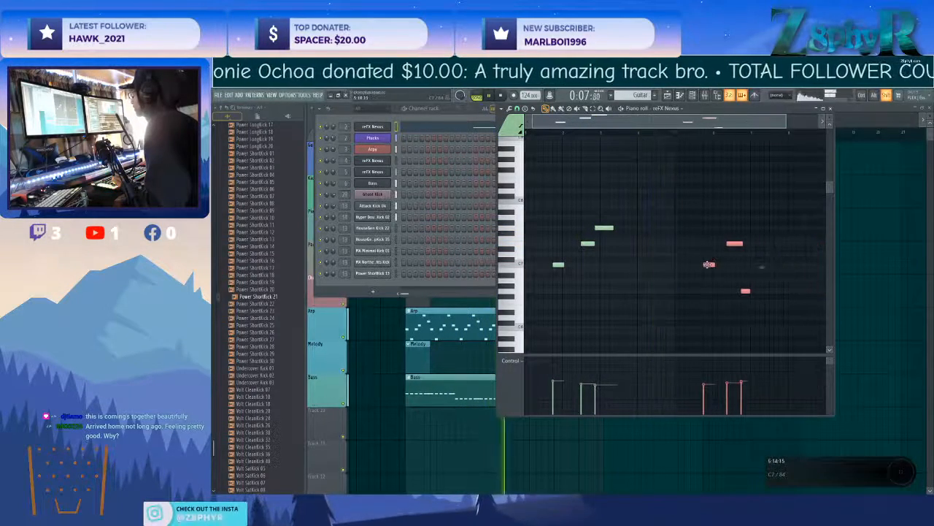
pyautogui.click(876, 207)
pyautogui.rightClick(569, 168)
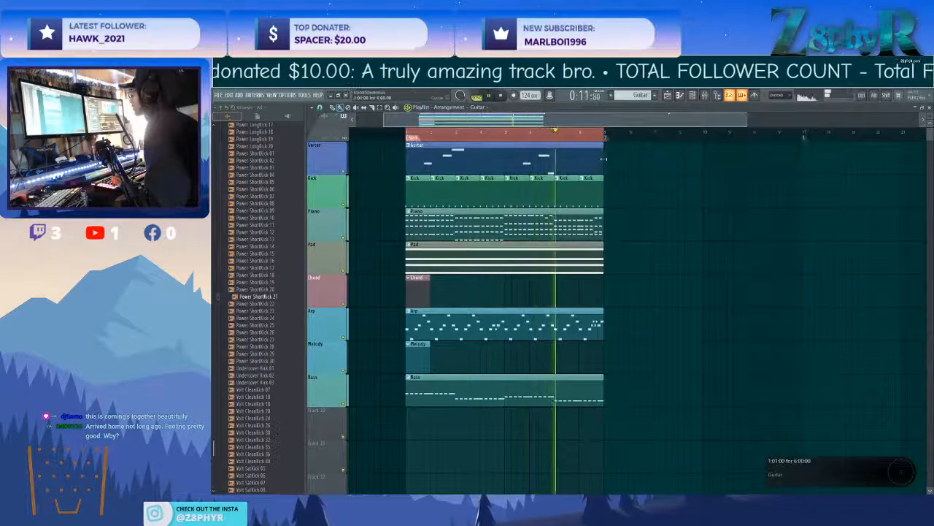
# Trim the end of the last Kick clip and move the Kick track below Bass, leaving one empty track between them.
pyautogui.scroll(1, 626, 206)
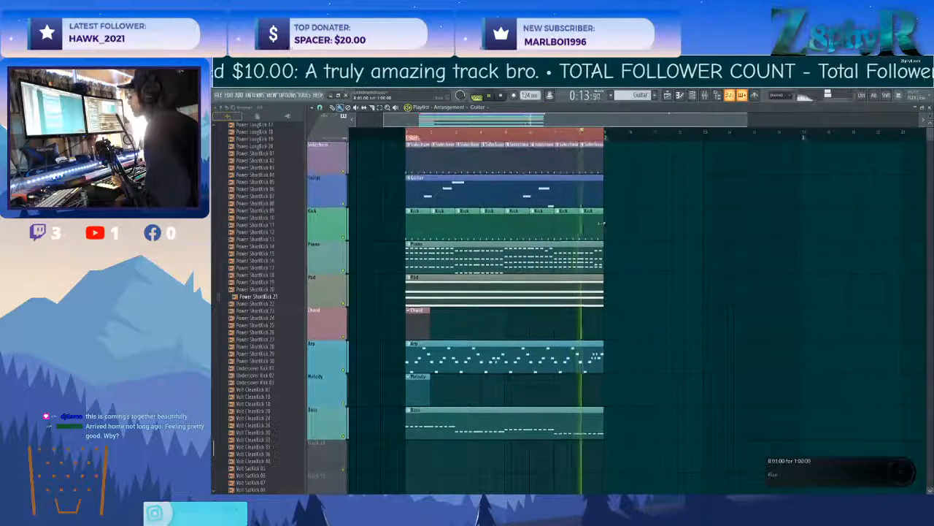
pyautogui.click(584, 222)
pyautogui.moveTo(603, 219); pyautogui.dragTo(591, 219)
pyautogui.moveTo(324, 224); pyautogui.dragTo(324, 460)
pyautogui.click(441, 444)
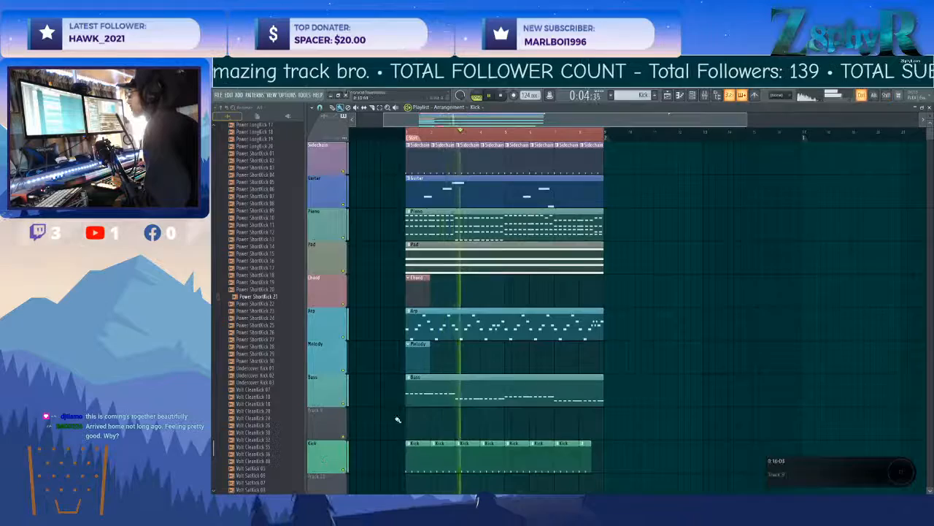
# Reorder the playlist tracks so that Melody sits above Arp and Chord sits above Pad.
pyautogui.moveTo(346, 358); pyautogui.dragTo(350, 323)
pyautogui.doubleClick(417, 231)
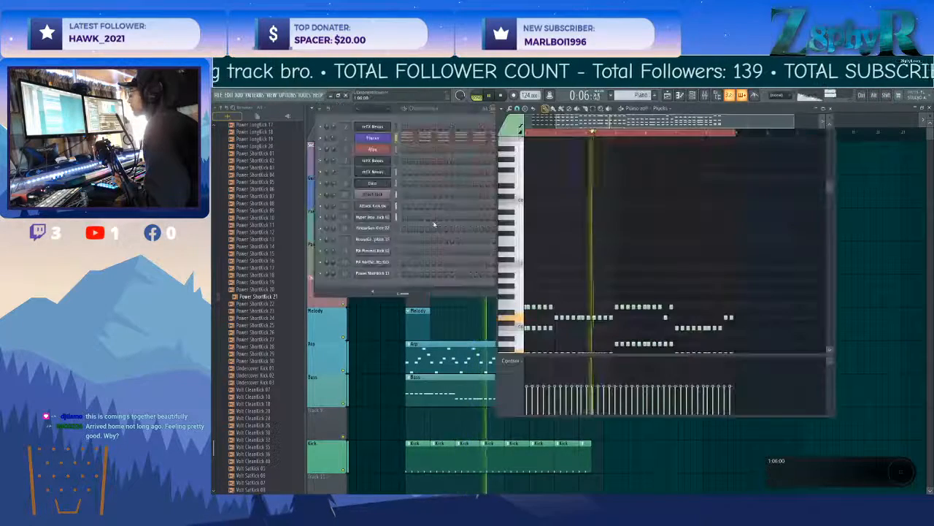
pyautogui.click(383, 315)
pyautogui.moveTo(333, 298); pyautogui.dragTo(355, 269)
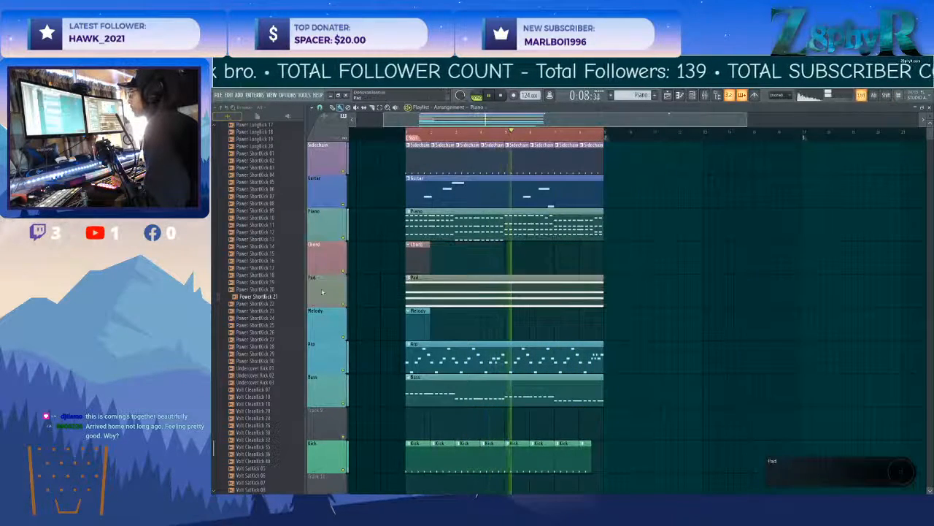
# Create a new pattern and place it in bars 1 to 7 of the track below Kick and bars 1 to 8 of Track 12.
pyautogui.scroll(-3, 390, 323)
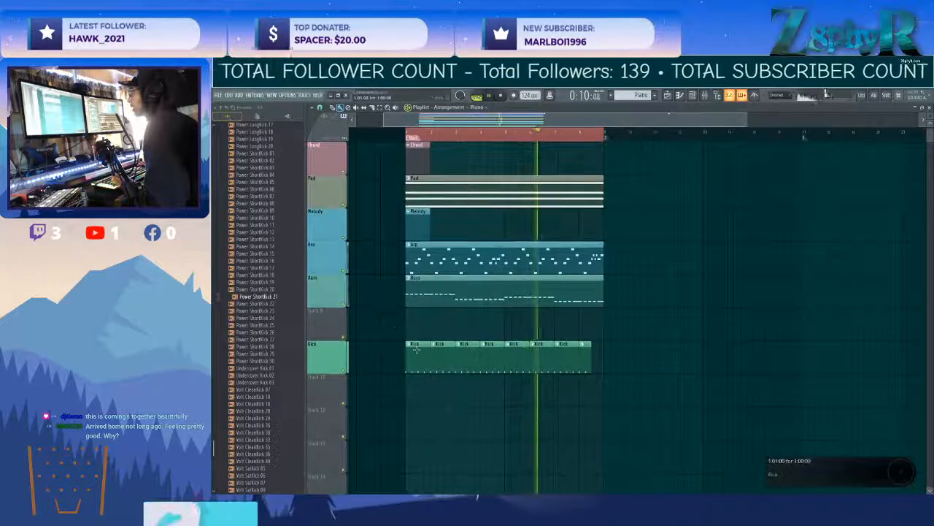
pyautogui.click(654, 96)
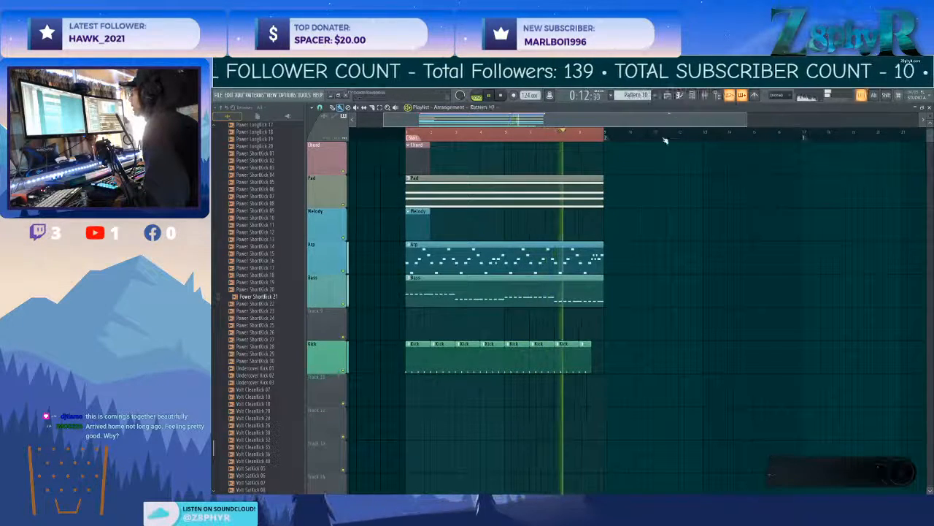
pyautogui.moveTo(407, 377); pyautogui.dragTo(600, 378)
pyautogui.rightClick(588, 386)
pyautogui.moveTo(404, 408); pyautogui.dragTo(600, 410)
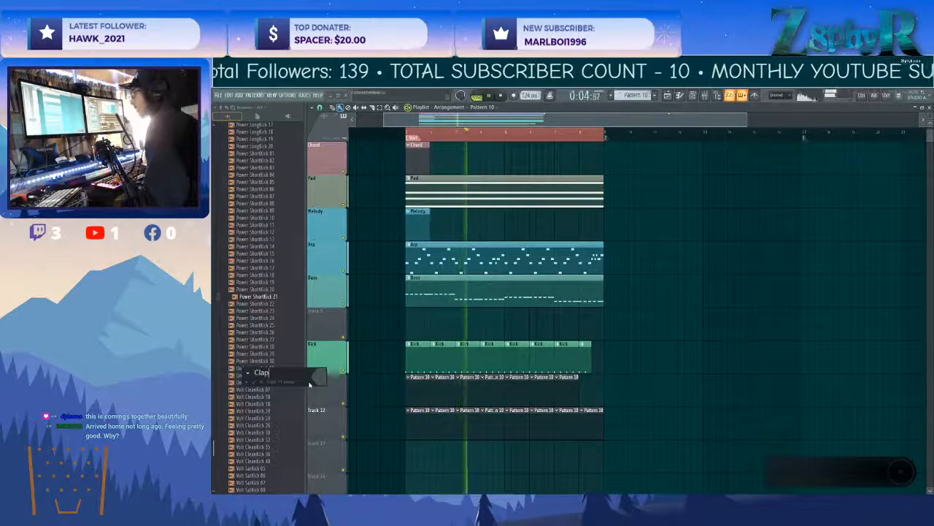
# Name the track below Kick "Clap" and give it the teal colour #3F7178.
pyautogui.click(318, 383)
pyautogui.click(373, 380)
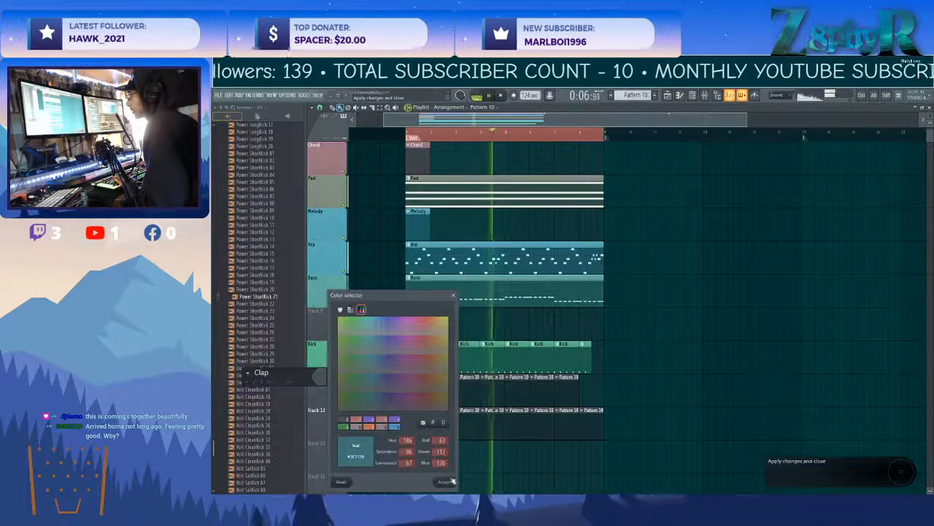
pyautogui.click(451, 481)
pyautogui.press('Return')
# Apply the Clap track's name and colour to its pattern clips and delete the clips on Track 12.
pyautogui.rightClick(321, 393)
pyautogui.click(314, 421)
pyautogui.rightClick(419, 425)
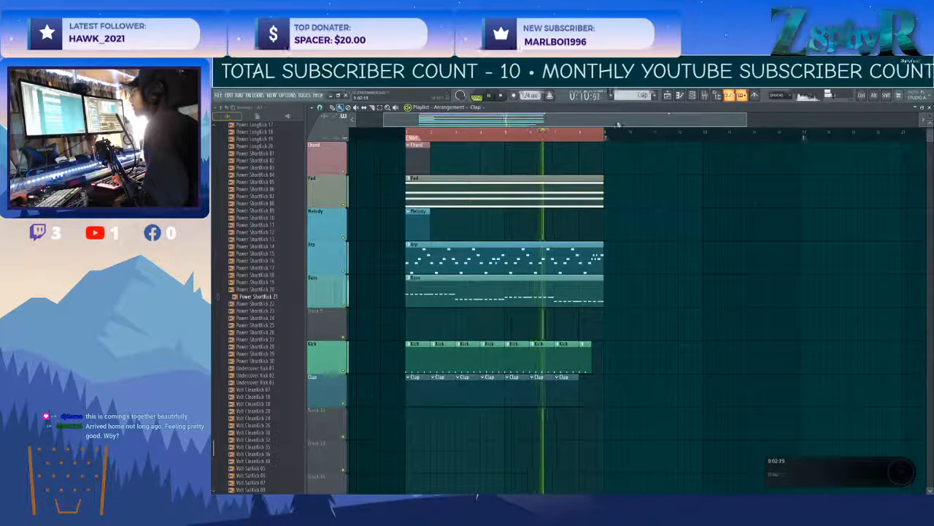
# Create a new pattern, place it across bars 1 to 8 of Track 12, and name that track "Hats".
pyautogui.click(655, 95)
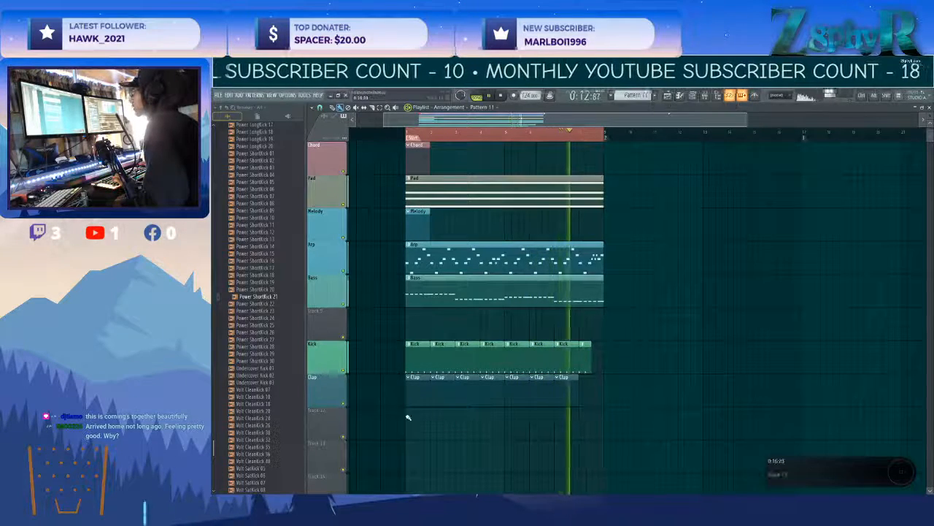
pyautogui.moveTo(407, 415); pyautogui.dragTo(577, 426)
pyautogui.rightClick(336, 417)
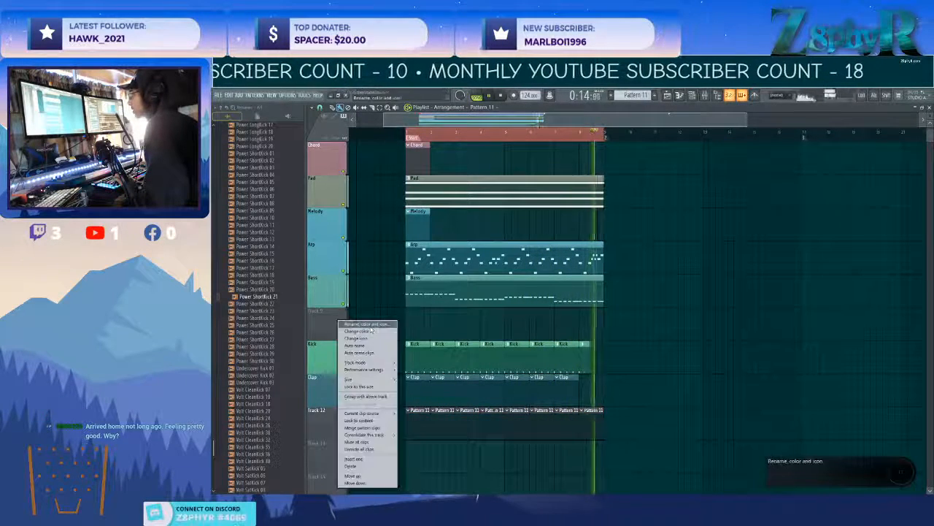
pyautogui.click(370, 326)
pyautogui.write('Hats')
pyautogui.click(302, 329)
# Give the Hats track a muted purple-grey colour and apply its name and colour to its pattern clips.
pyautogui.rightClick(334, 417)
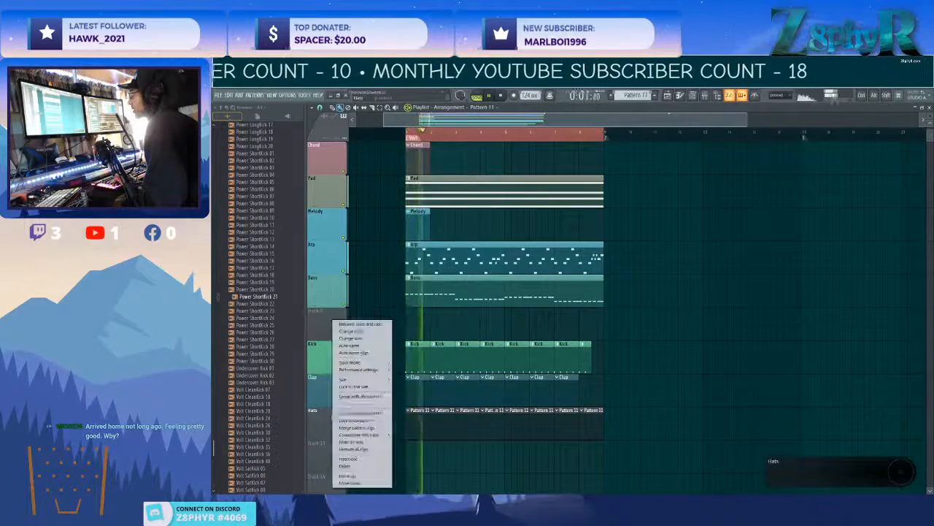
pyautogui.click(371, 332)
pyautogui.click(420, 337)
pyautogui.click(471, 481)
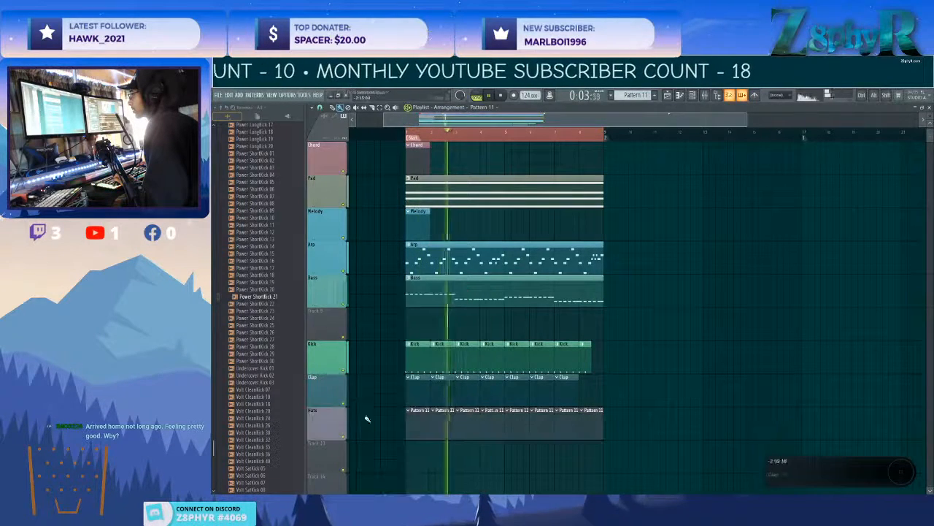
pyautogui.press('F6')
# Close the Kicks sample folder and open the Claps folder in the Drums (ModeAudio) pack.
pyautogui.press('F6')
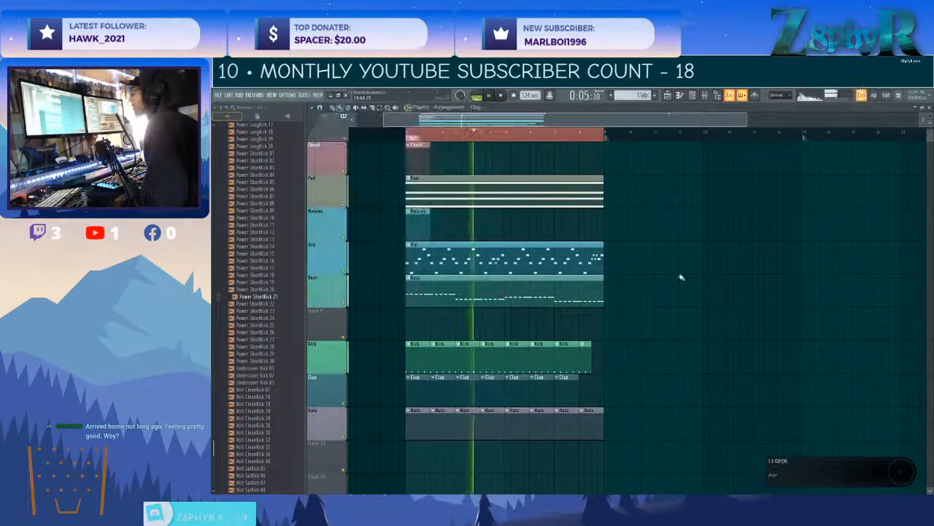
pyautogui.press('F6')
pyautogui.scroll(3, 268, 274)
pyautogui.scroll(10, 268, 274)
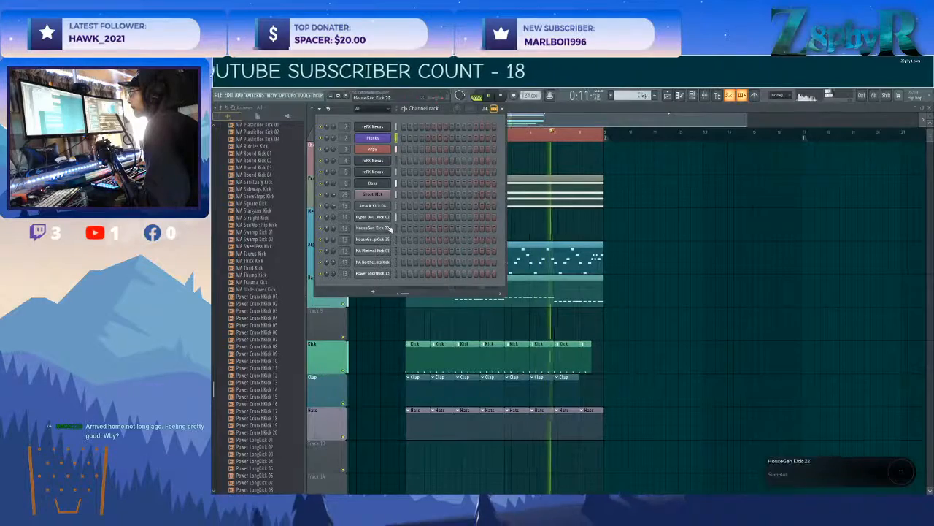
pyautogui.scroll(4, 248, 235)
pyautogui.scroll(15, 248, 235)
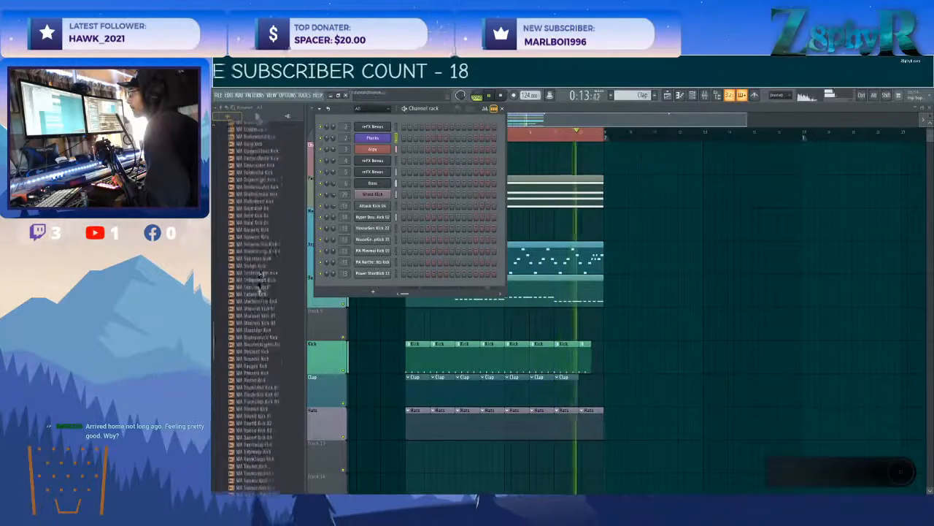
pyautogui.scroll(15, 253, 311)
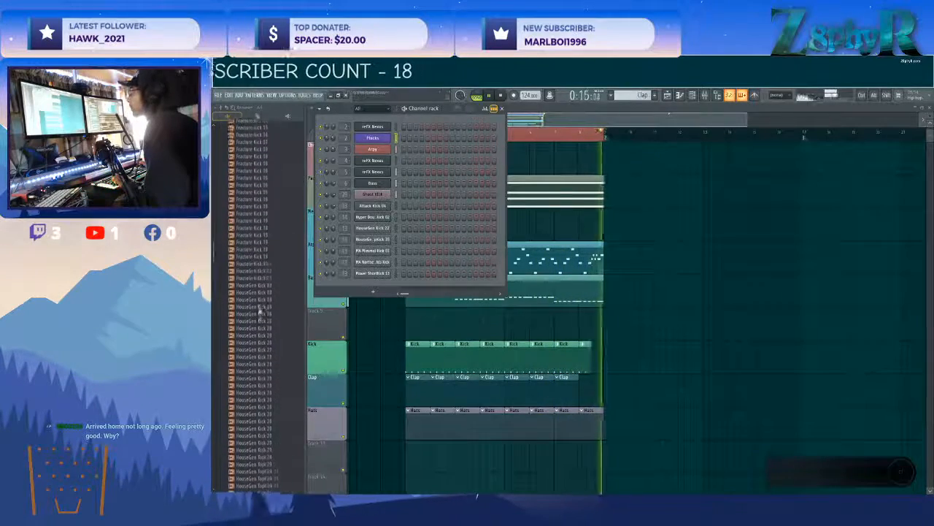
pyautogui.scroll(4, 255, 314)
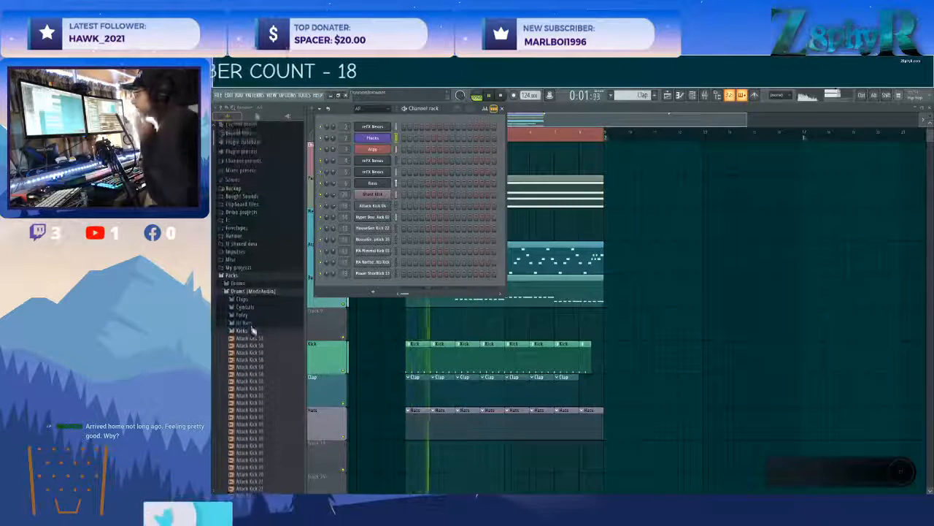
pyautogui.click(252, 341)
pyautogui.click(256, 302)
# Audition the Attack Clap samples and add Attack Clap 17 as a new channel below the kick channels.
pyautogui.click(257, 318)
pyautogui.click(264, 368)
pyautogui.click(266, 383)
pyautogui.click(266, 397)
pyautogui.click(267, 411)
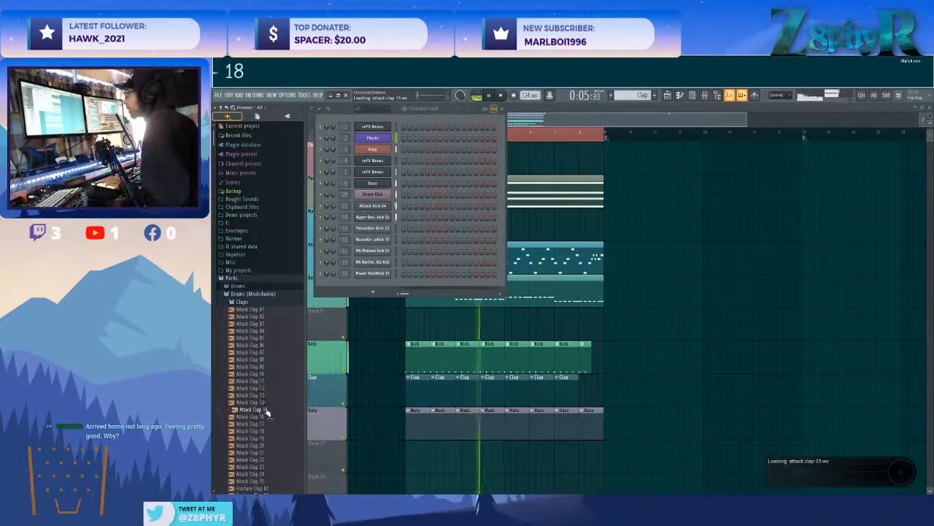
pyautogui.click(268, 424)
pyautogui.click(265, 432)
pyautogui.moveTo(265, 425); pyautogui.dragTo(388, 280)
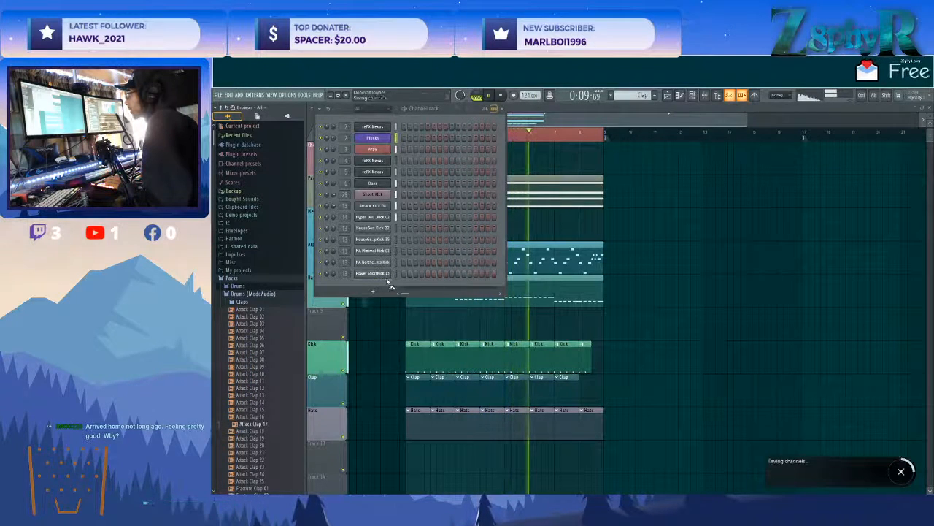
# Route the Attack Clap 17 channel to mixer track 15 and lower that track's volume.
pyautogui.click(373, 285)
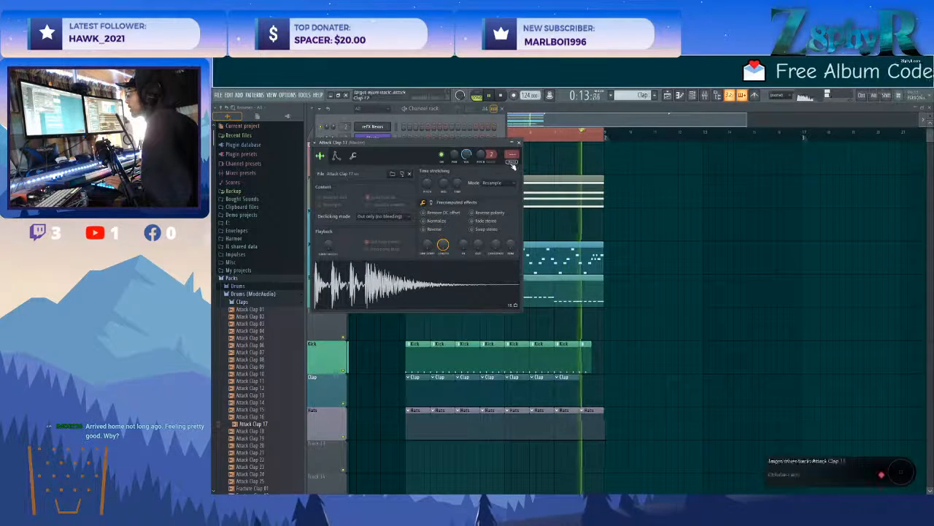
pyautogui.hotkey('ctrl', 'l')
pyautogui.moveTo(483, 368); pyautogui.dragTo(483, 379)
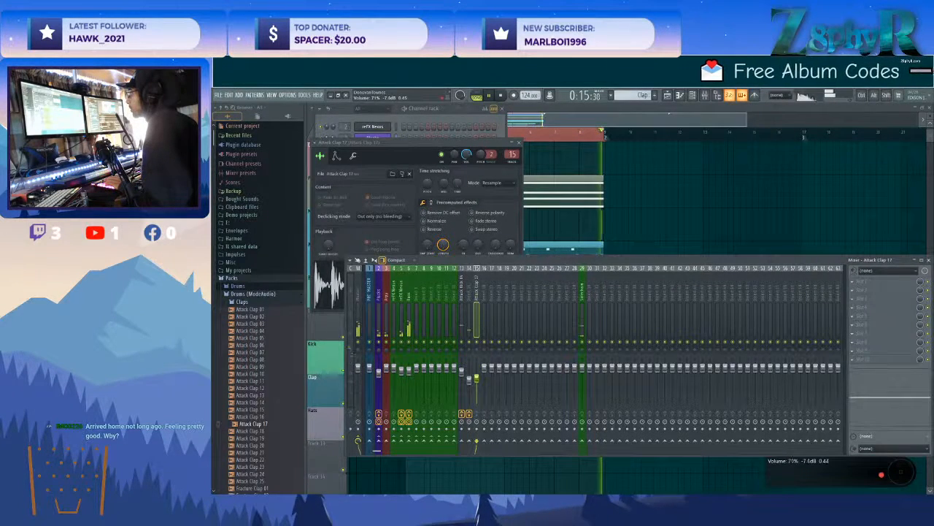
pyautogui.click(402, 151)
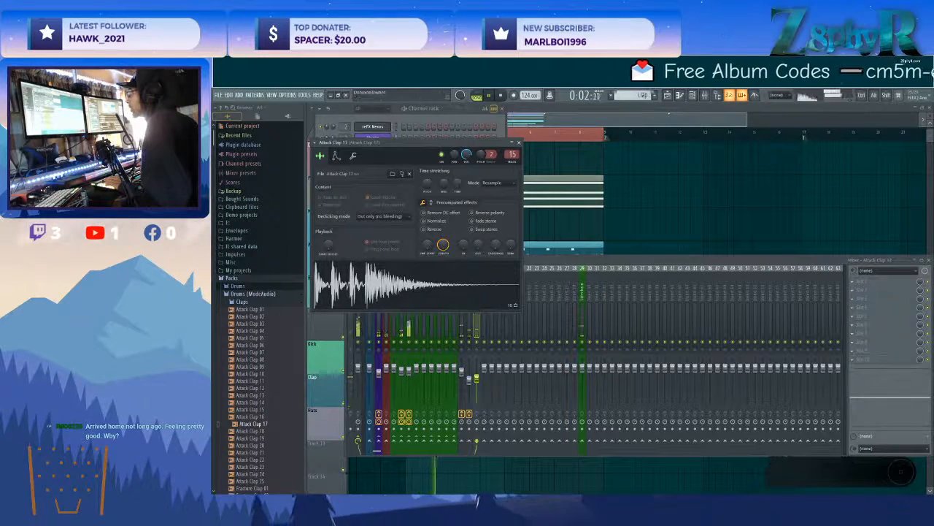
# Add Fruity Parametric EQ 2 to the Attack Clap 17 mixer track, with a steep low cut and a slight upper-mid boost.
pyautogui.click(871, 280)
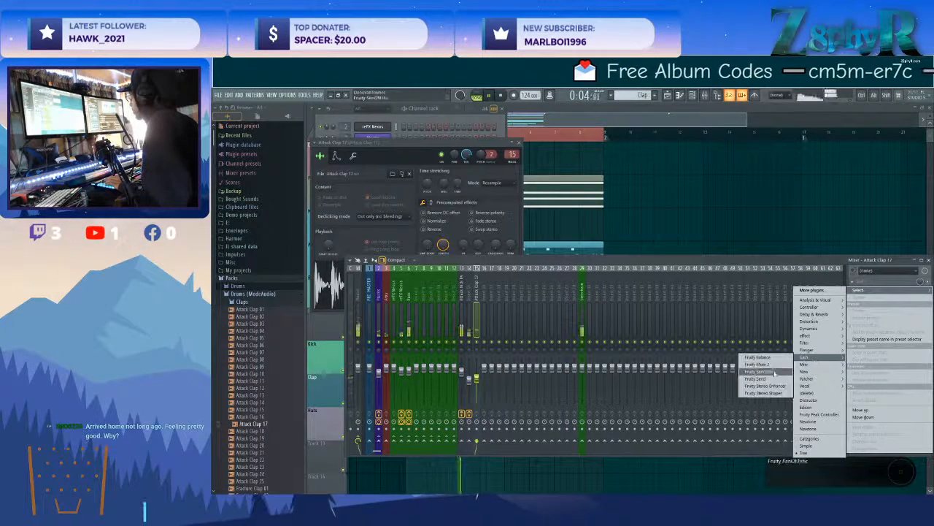
pyautogui.moveTo(804, 342)
pyautogui.click(764, 358)
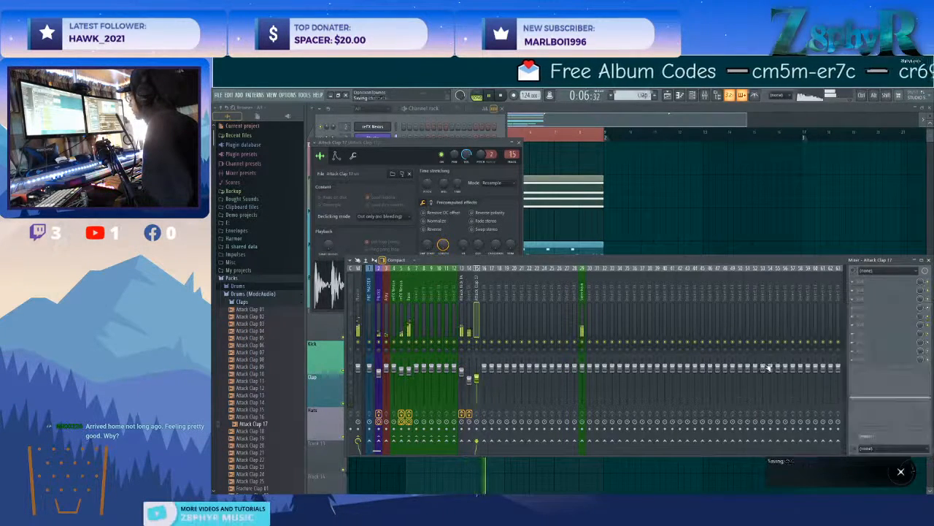
pyautogui.press('space')
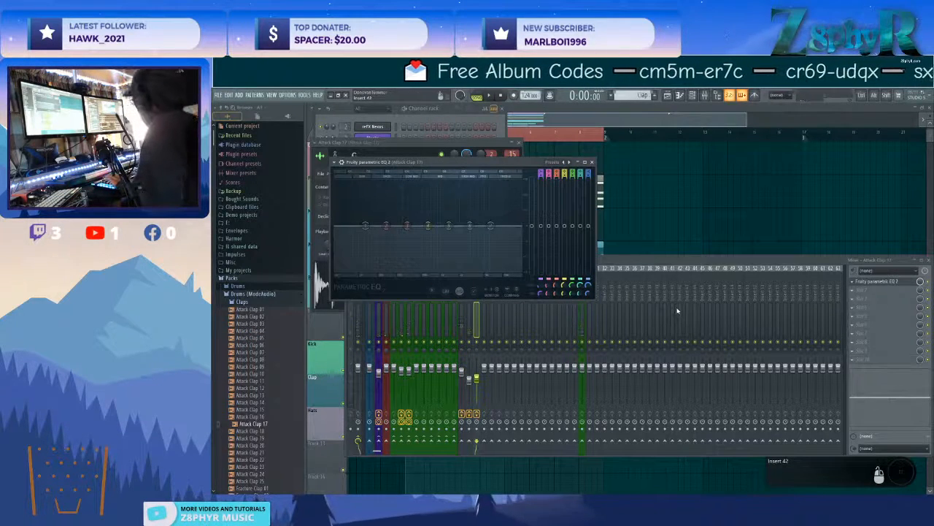
pyautogui.moveTo(541, 173); pyautogui.dragTo(541, 187)
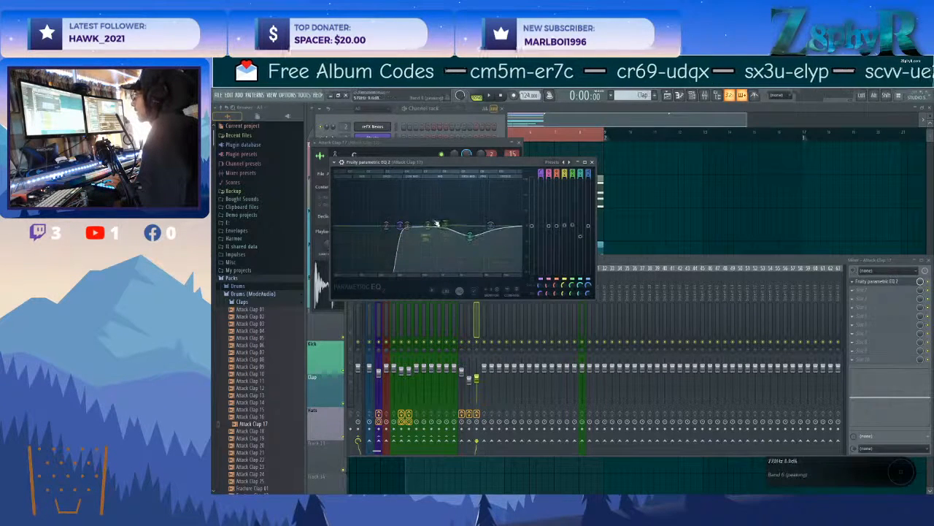
pyautogui.moveTo(427, 225); pyautogui.dragTo(452, 220)
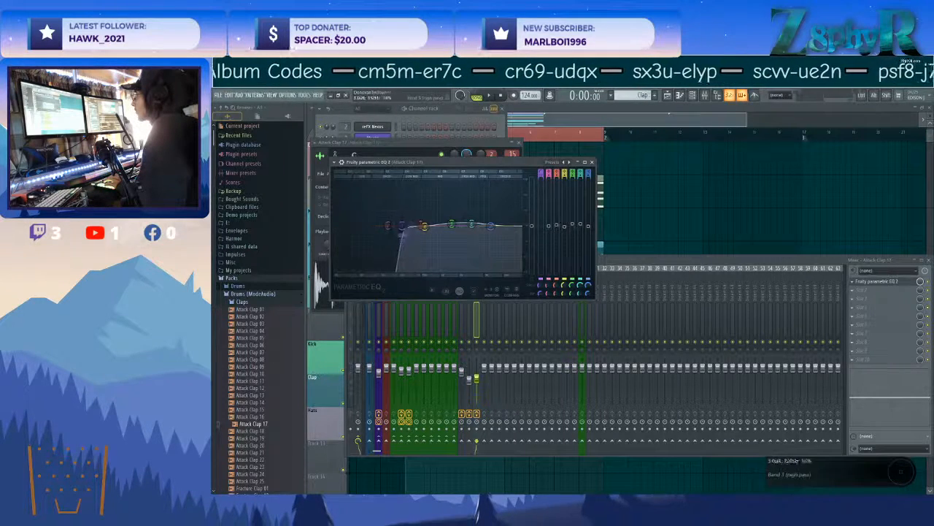
pyautogui.click(479, 313)
pyautogui.moveTo(496, 162); pyautogui.dragTo(496, 145)
# Add a second Fruity Parametric EQ 2 to the clap track, reduce its lows, boost its upper mids, and close the plugin and channel windows.
pyautogui.click(876, 289)
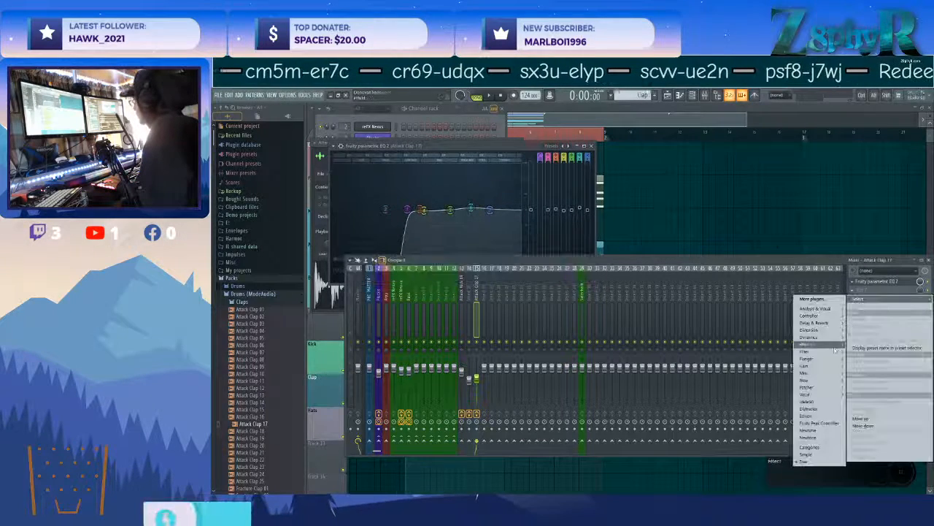
pyautogui.moveTo(811, 351)
pyautogui.click(756, 373)
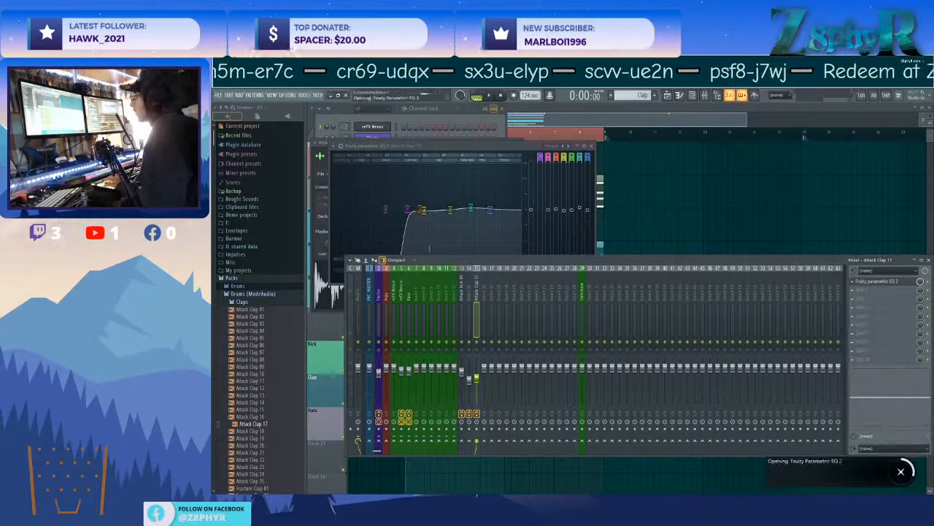
pyautogui.moveTo(368, 246); pyautogui.dragTo(368, 249)
pyautogui.moveTo(459, 235); pyautogui.dragTo(460, 231)
pyautogui.moveTo(435, 242); pyautogui.dragTo(433, 244)
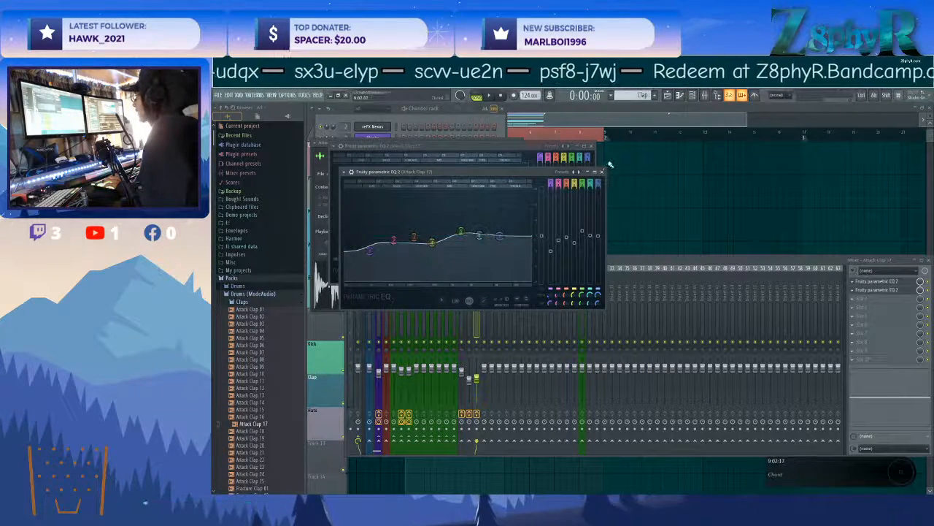
pyautogui.click(603, 172)
pyautogui.click(593, 146)
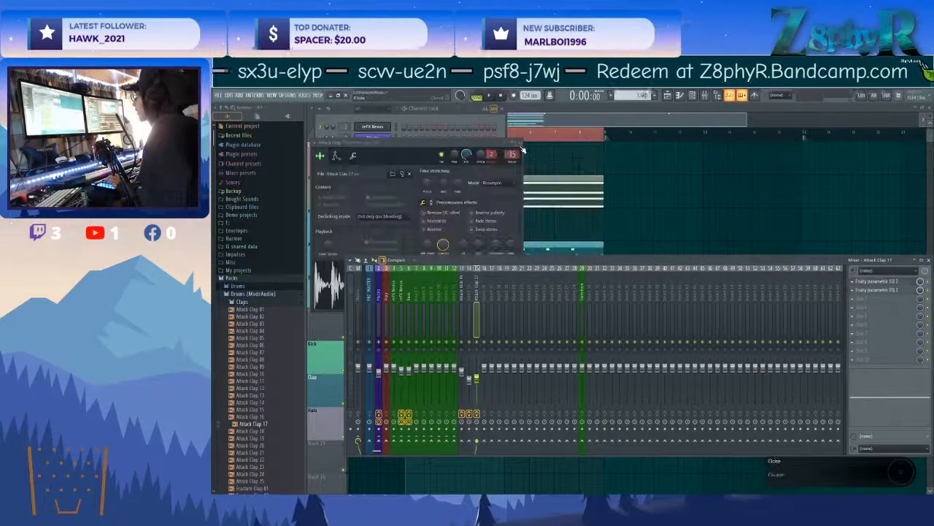
pyautogui.click(521, 143)
# Start song playback and place Attack Clap 17 hits on steps 5 and 13 of the Clap pattern.
pyautogui.press('F5')
pyautogui.press('space')
pyautogui.scroll(-2, 518, 245)
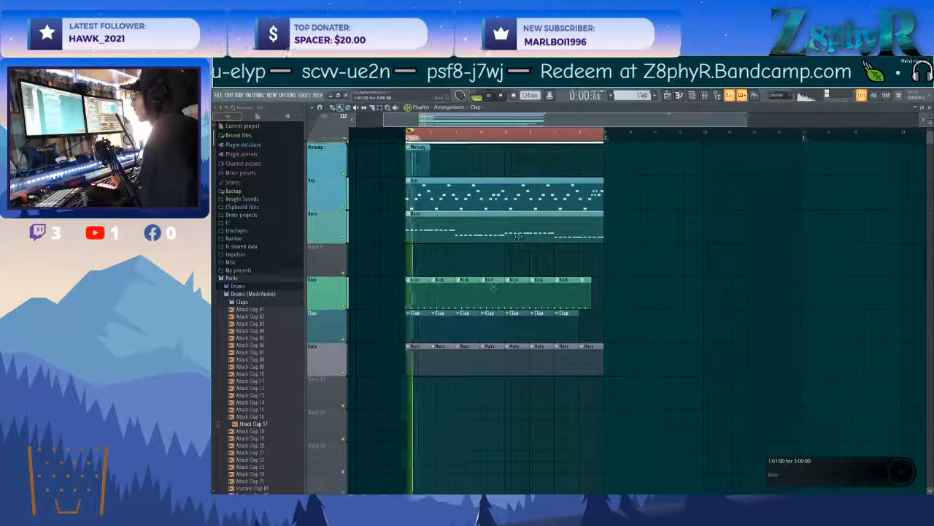
pyautogui.scroll(3, 438, 248)
pyautogui.press('F6')
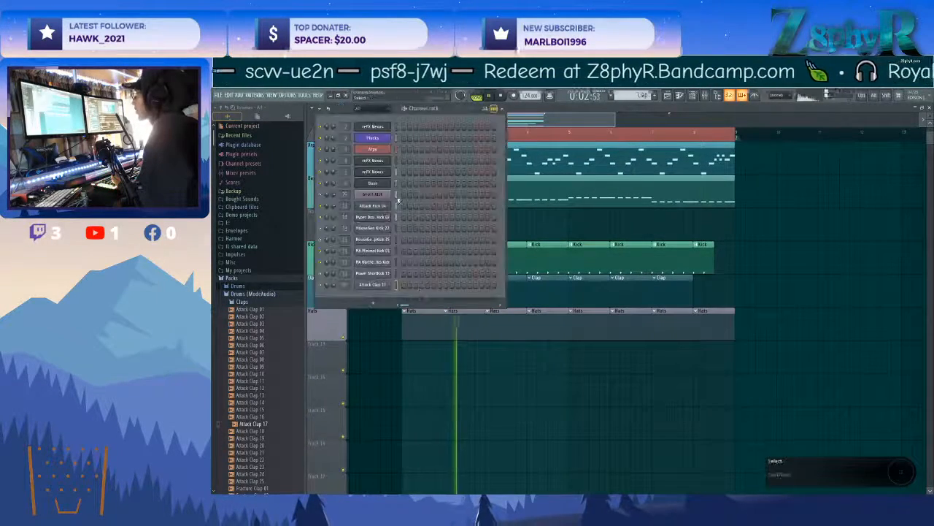
pyautogui.click(427, 284)
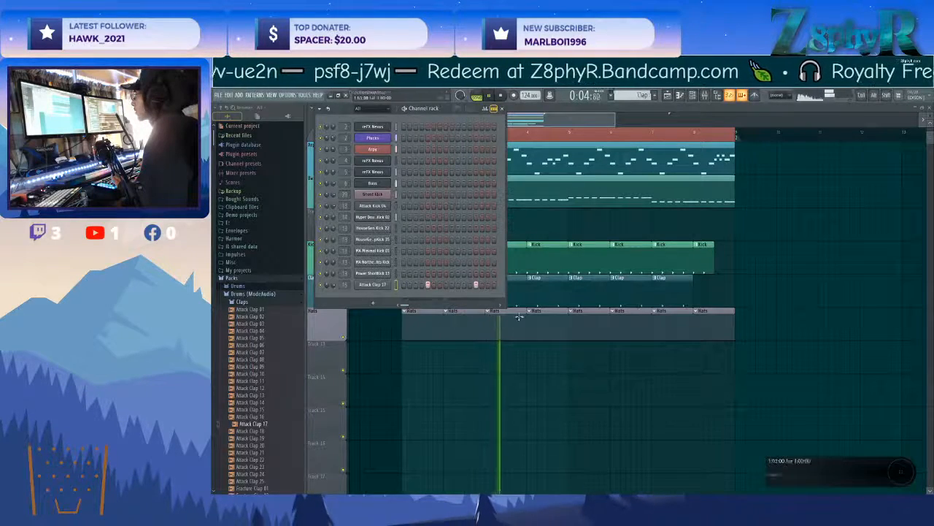
# Rework the clap track's second EQ during playback, lowering the upper-mid band and slightly boosting the band above it.
pyautogui.press('F6')
pyautogui.press('F9')
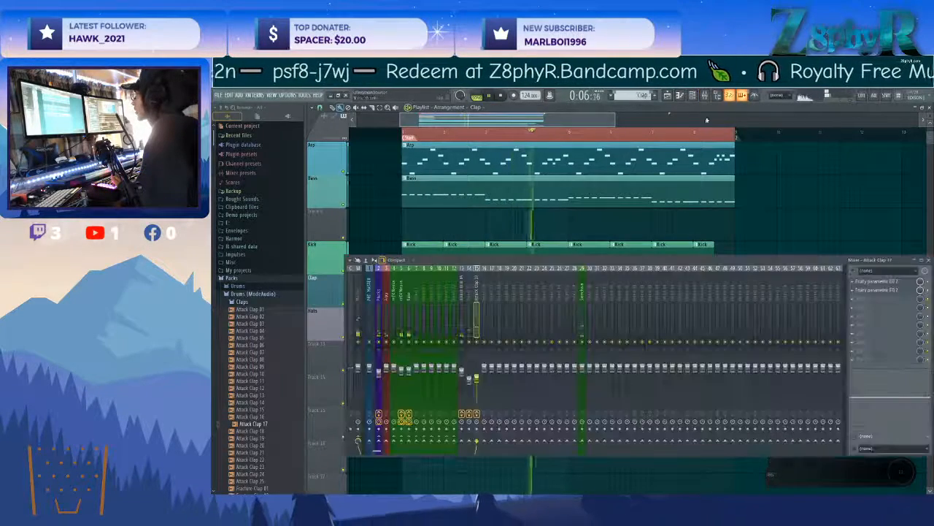
pyautogui.click(894, 291)
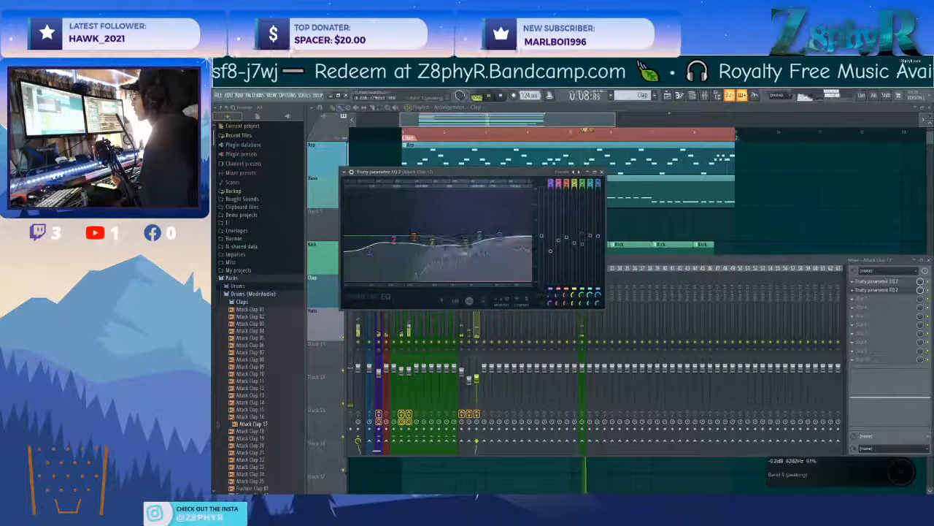
pyautogui.moveTo(517, 254); pyautogui.dragTo(468, 240)
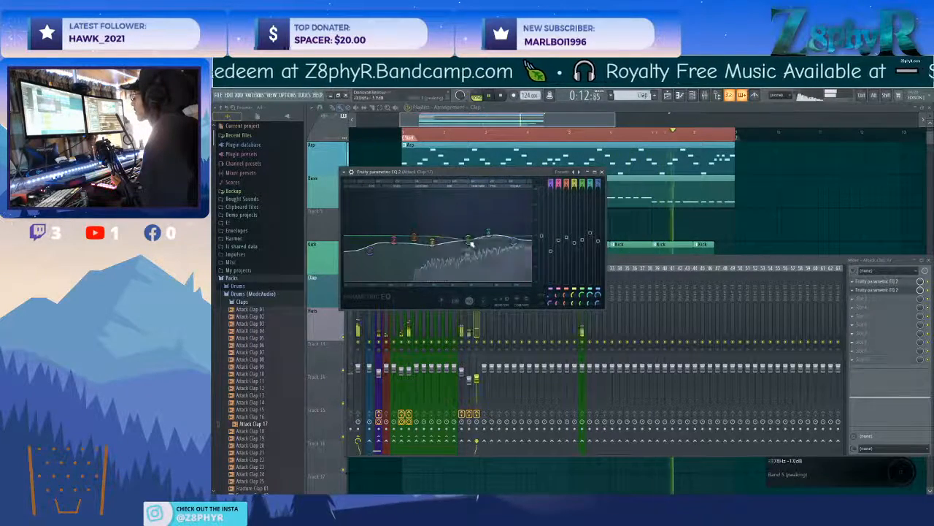
# Replace the Attack Clap 17 channel's sample with Attack Clap 14 and deepen the low-shelf cut on the clap's second EQ.
pyautogui.press('F6')
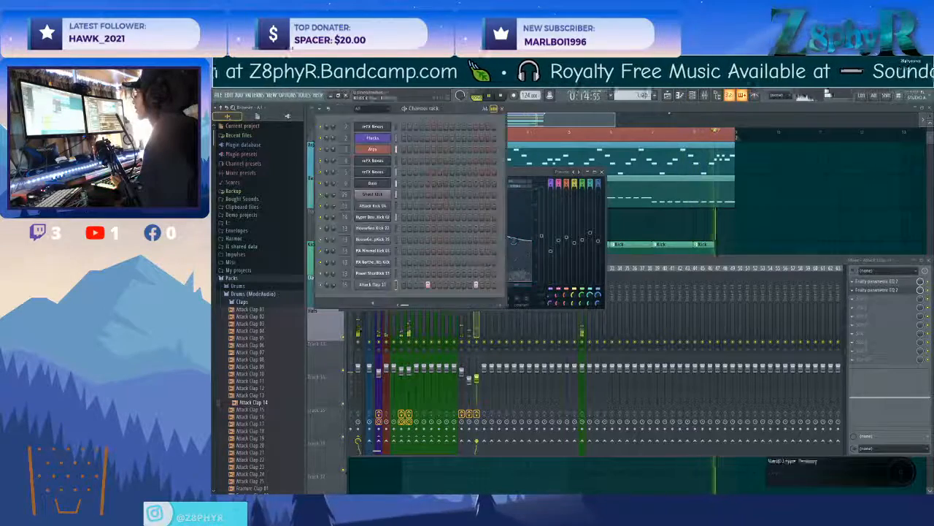
pyautogui.moveTo(291, 402); pyautogui.dragTo(765, 459)
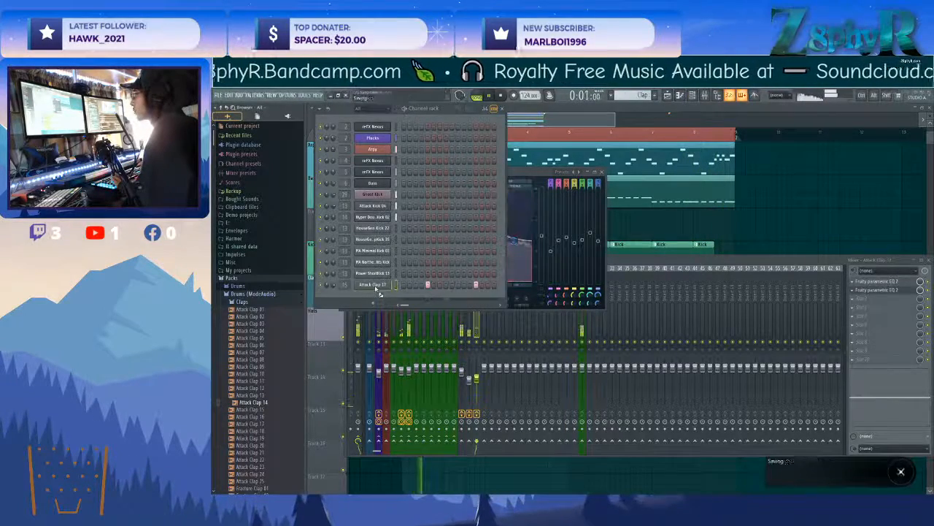
pyautogui.moveTo(546, 172); pyautogui.dragTo(611, 180)
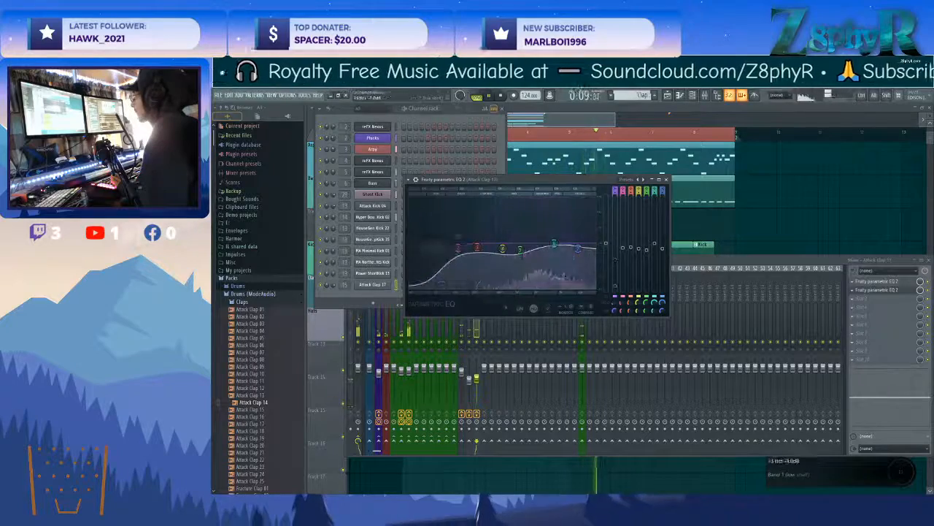
# Show the extra mixer track properties and adjust the volume of mixer track 14, between Attack Kick 04 and the clap.
pyautogui.click(462, 328)
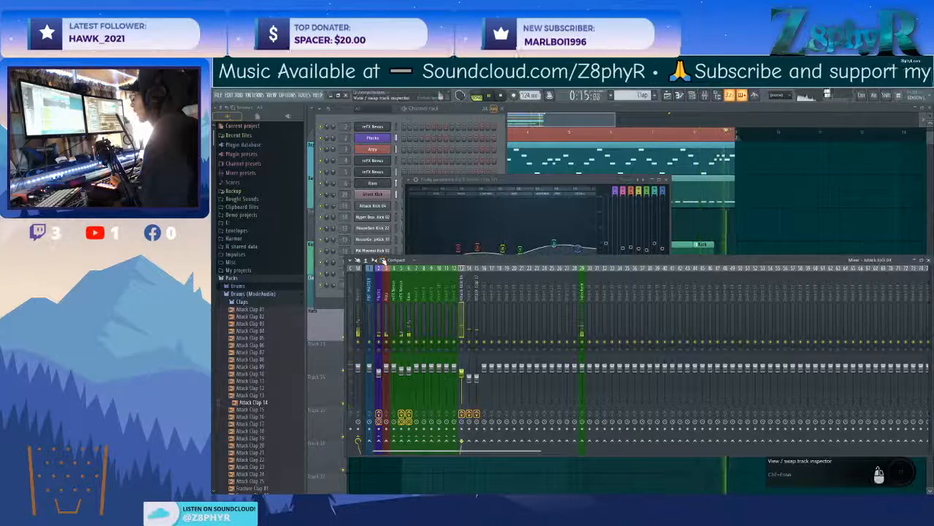
pyautogui.click(373, 261)
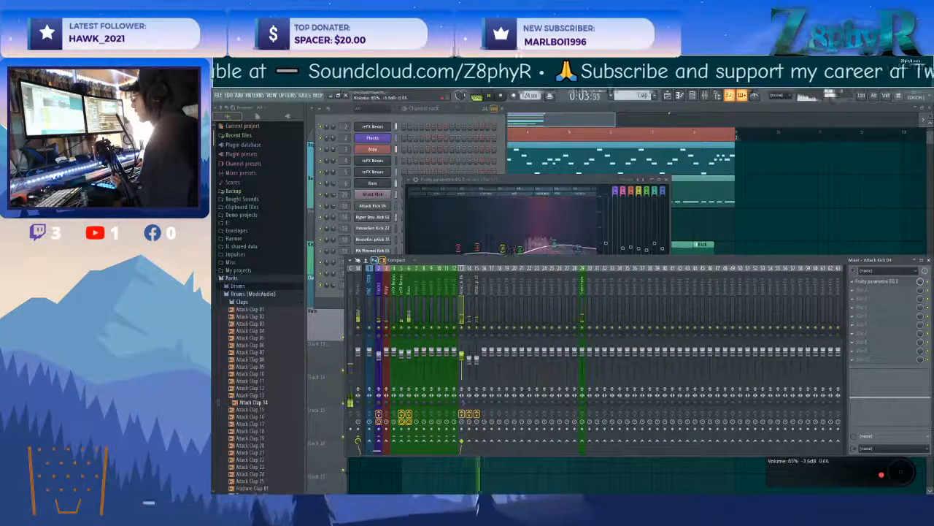
pyautogui.moveTo(469, 356); pyautogui.dragTo(470, 358)
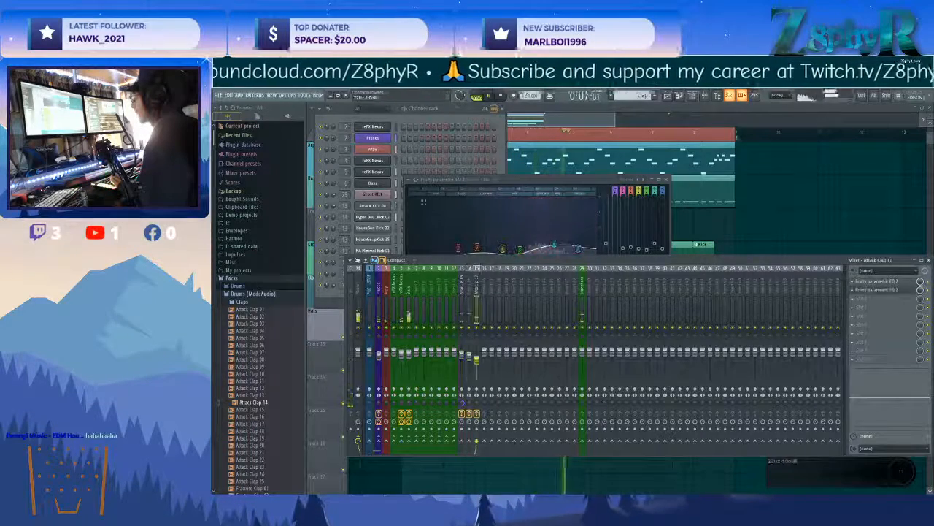
# Check the sampler settings of the Attack Clap 17 channel.
pyautogui.click(414, 122)
pyautogui.click(387, 285)
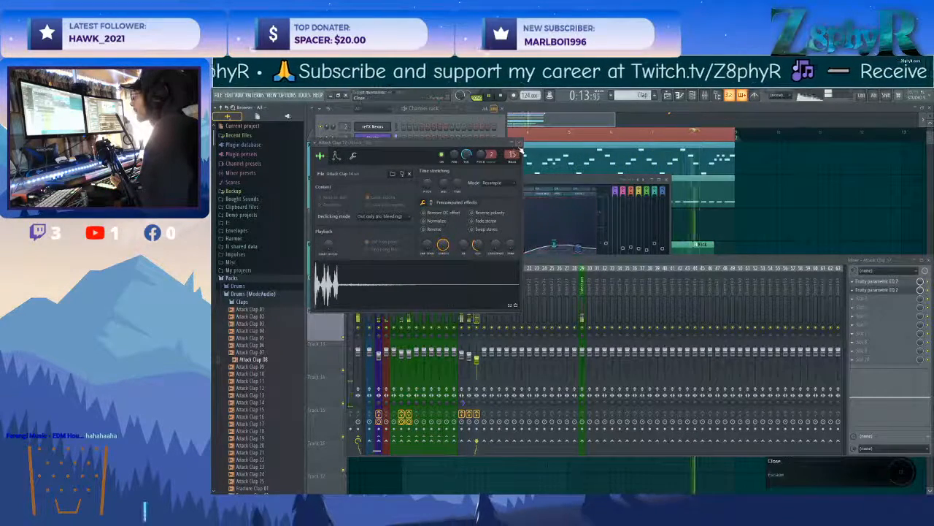
pyautogui.click(519, 142)
# Add Attack Clap 19 as a new channel and layer its hits on steps 5 and 13 of the Clap pattern.
pyautogui.click(243, 397)
pyautogui.click(253, 438)
pyautogui.moveTo(253, 440); pyautogui.dragTo(273, 439)
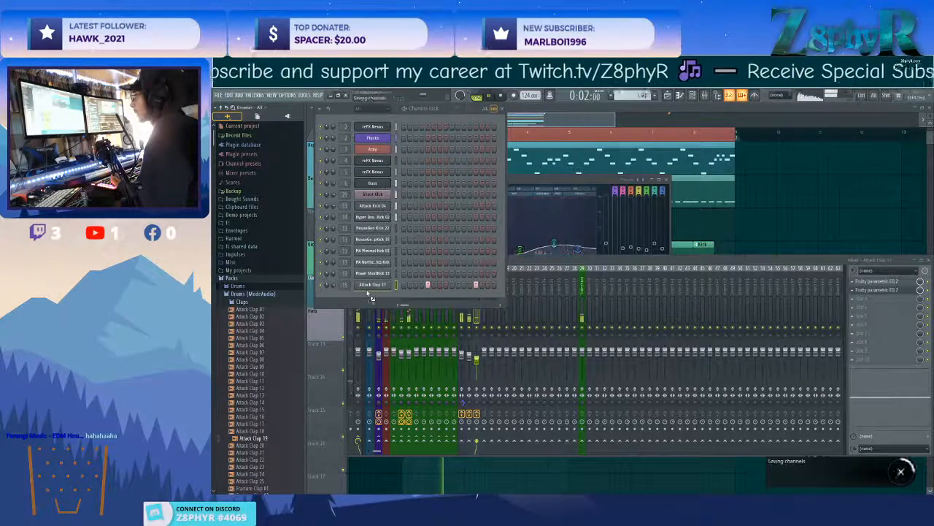
pyautogui.moveTo(353, 301); pyautogui.dragTo(354, 298)
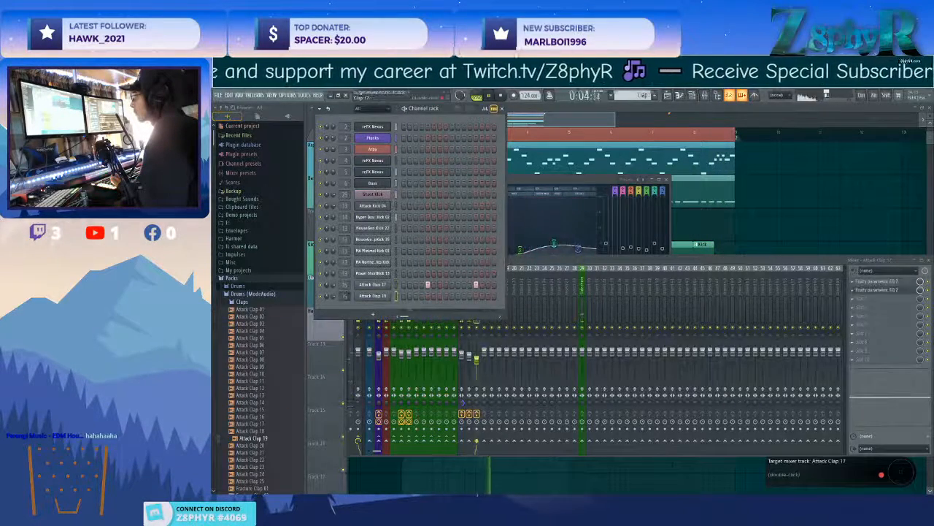
pyautogui.click(476, 296)
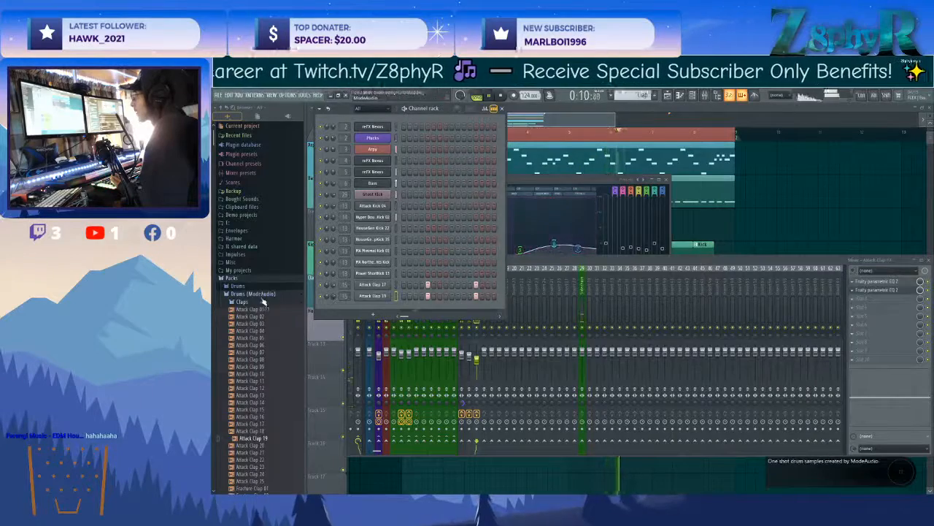
# Add Attack Hat 04, Attack Hat 01 and Attack Hat 03 from the Hi Hats samples as new channels.
pyautogui.click(264, 301)
pyautogui.click(256, 325)
pyautogui.click(265, 355)
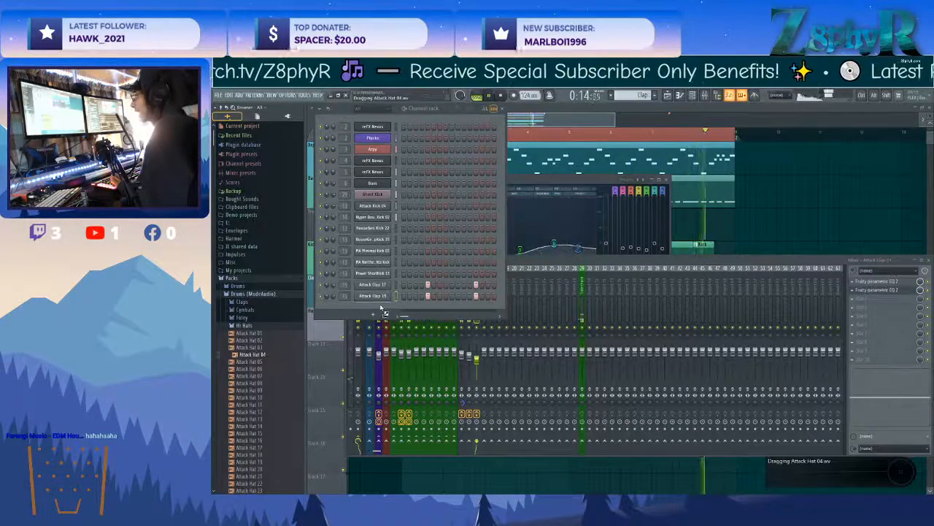
pyautogui.click(269, 334)
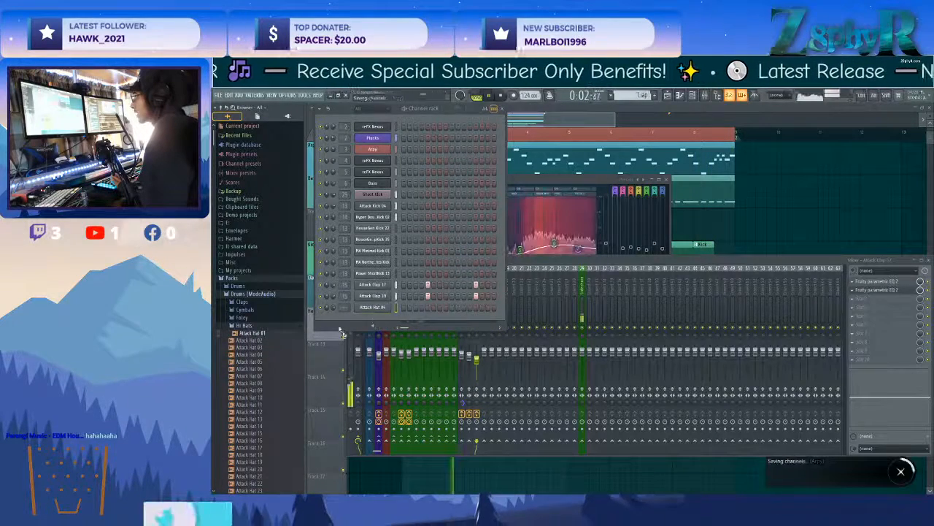
pyautogui.click(251, 341)
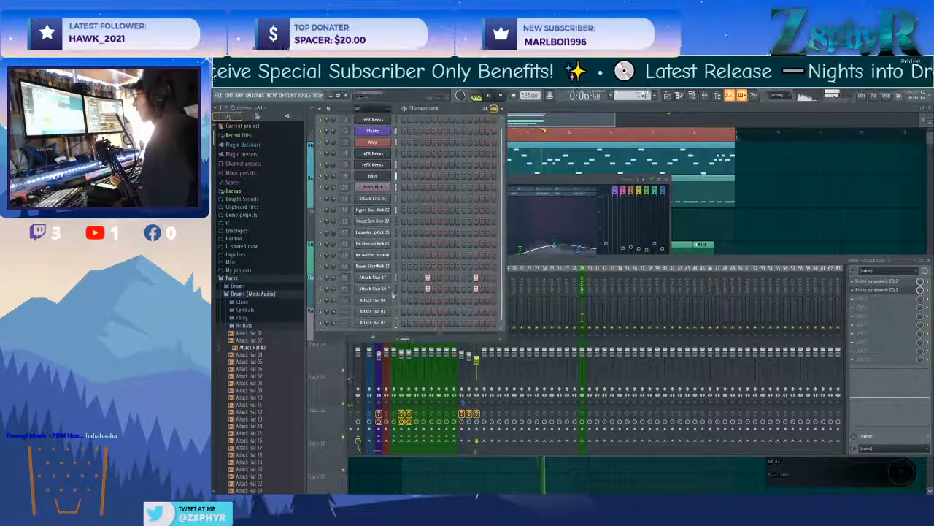
# Route the three selected hat channels to consecutive mixer tracks starting from track 16.
pyautogui.click(596, 295)
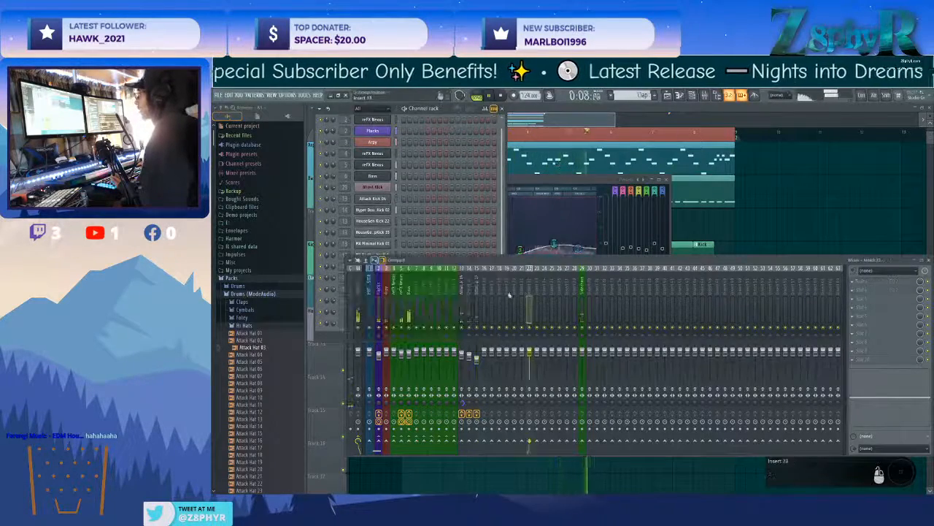
pyautogui.rightClick(488, 268)
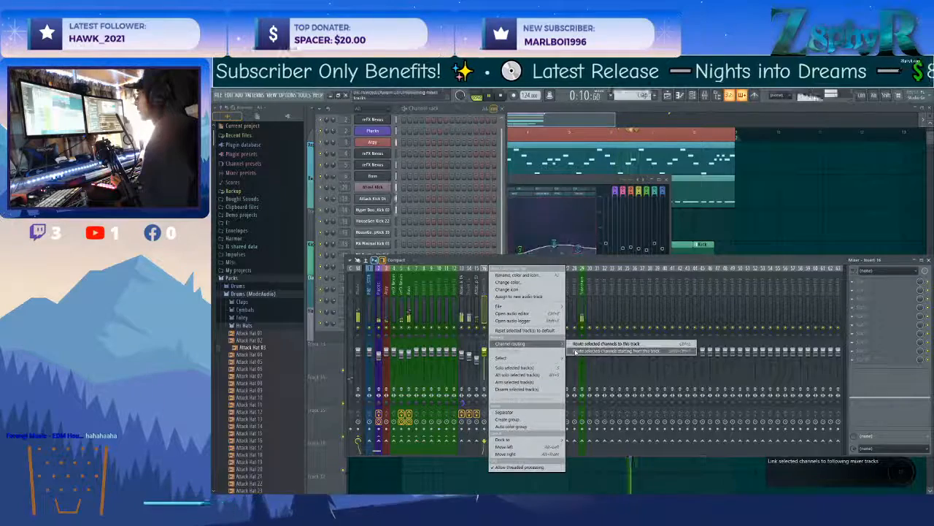
pyautogui.click(575, 345)
# Place Attack Hat 04 hits on steps 3, 7, 11 and 15 of the Hats pattern and open its sampler settings beside the channels.
pyautogui.press('F5')
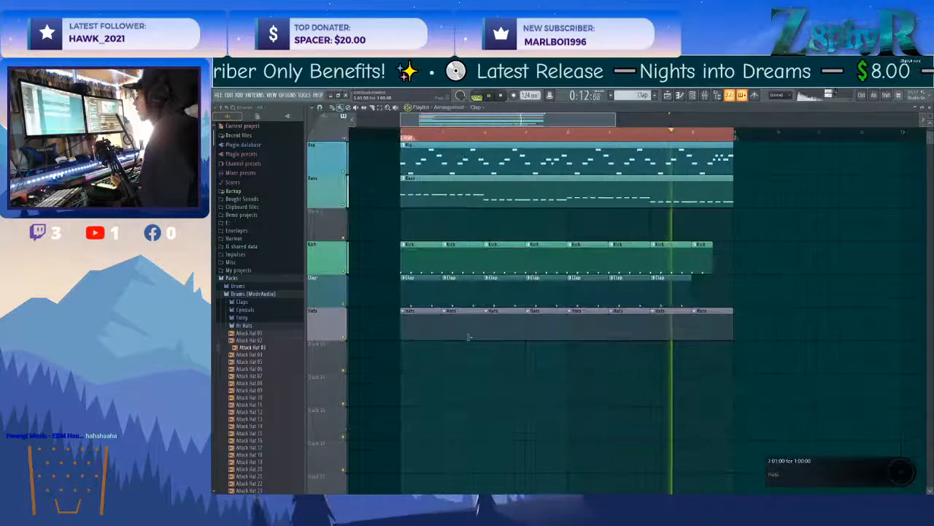
pyautogui.press('F6')
pyautogui.click(416, 300)
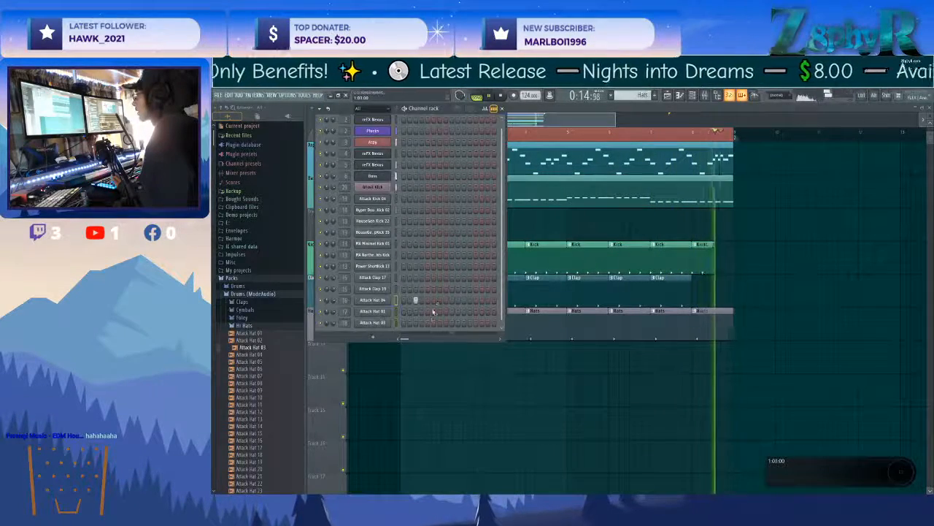
pyautogui.click(440, 300)
pyautogui.click(463, 300)
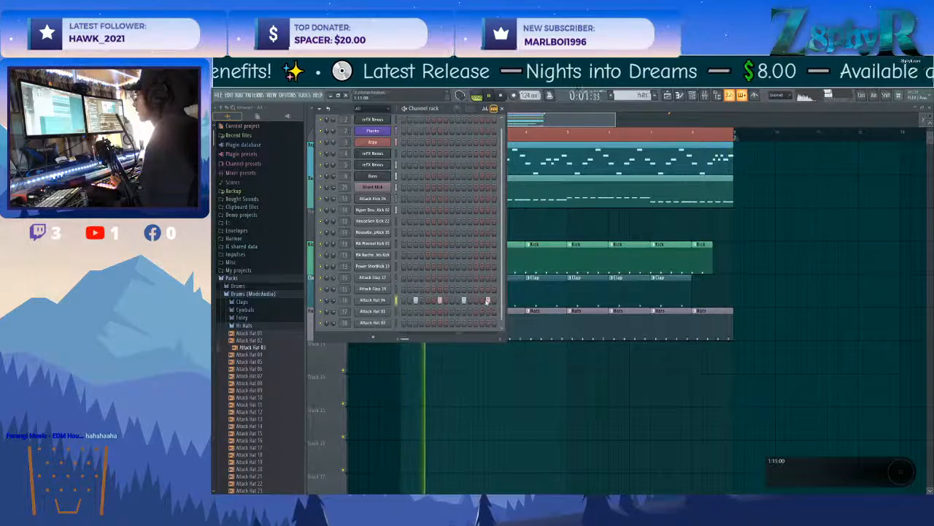
pyautogui.click(372, 300)
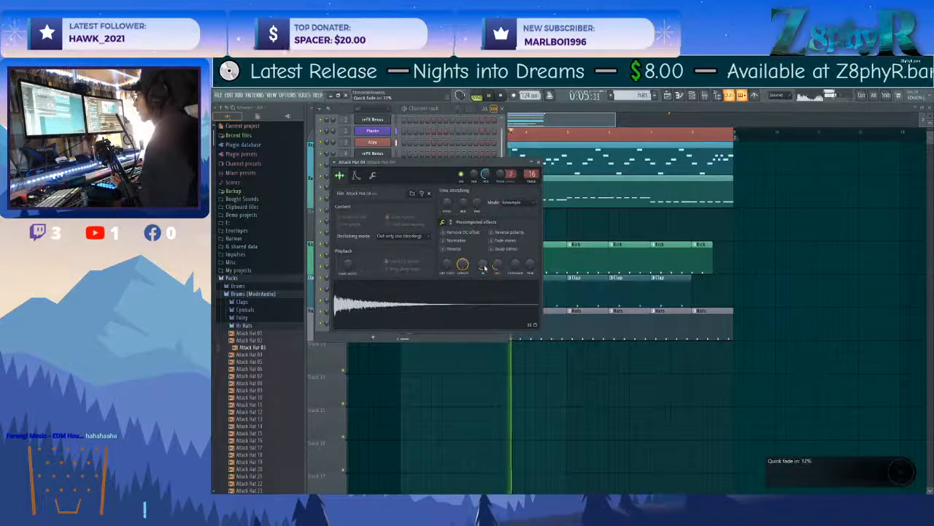
pyautogui.moveTo(442, 166); pyautogui.dragTo(701, 198)
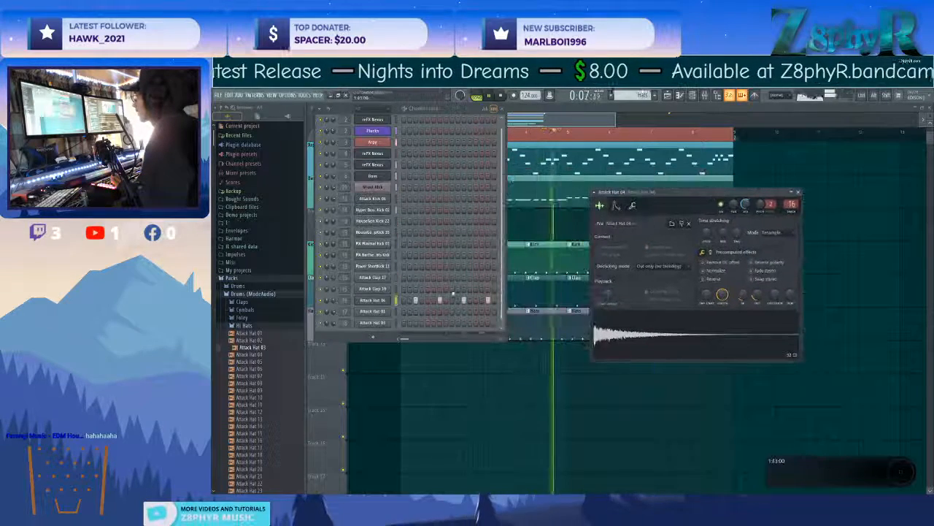
# Try Attack Hat 01 in place of Attack Hat 04 on steps 3 and 7, then restore the Attack Hat 04 hits.
pyautogui.click(416, 312)
pyautogui.rightClick(440, 300)
pyautogui.click(440, 312)
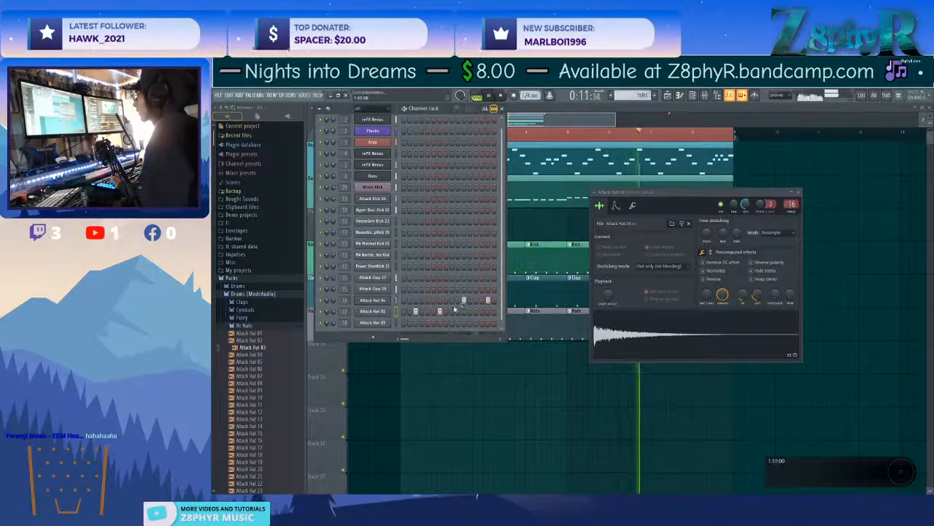
pyautogui.click(439, 301)
pyautogui.rightClick(415, 312)
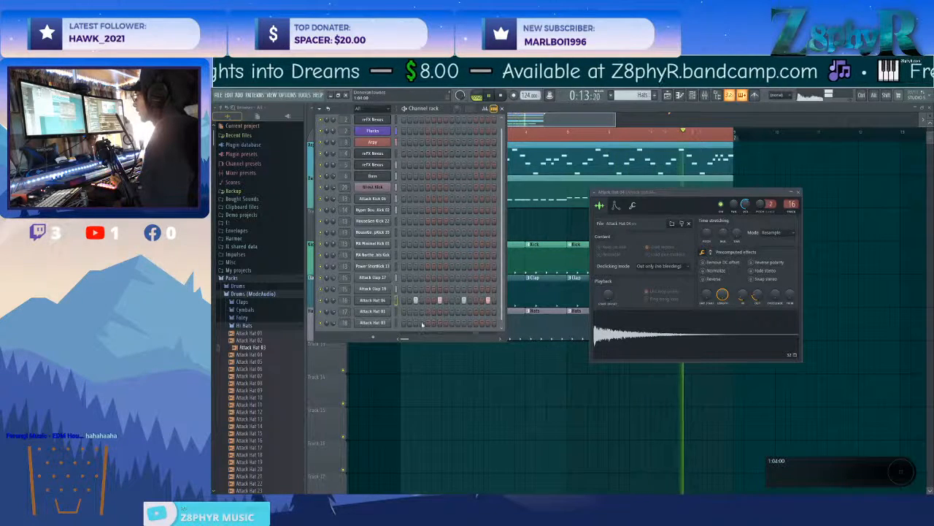
# Try Attack Hat 03 hits on steps 3 and 15 and check that channel's sampler settings.
pyautogui.click(416, 322)
pyautogui.rightClick(416, 322)
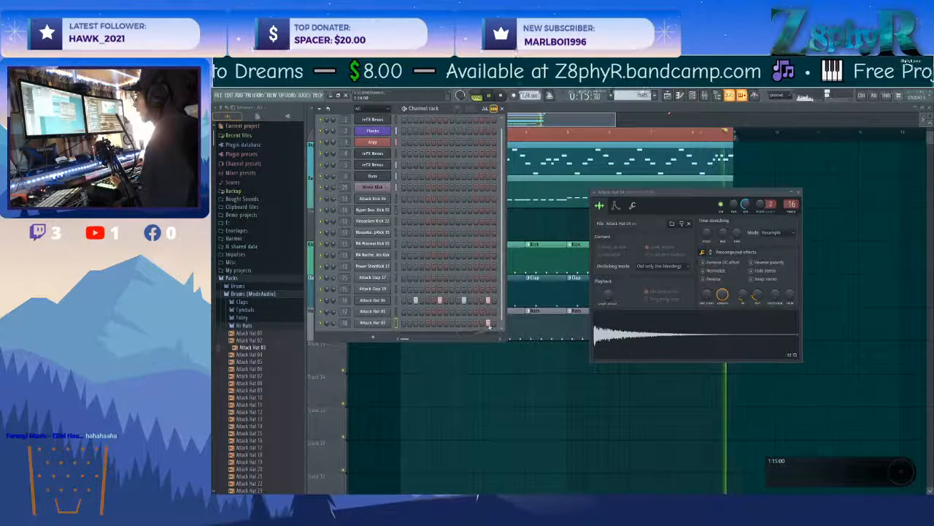
pyautogui.click(372, 323)
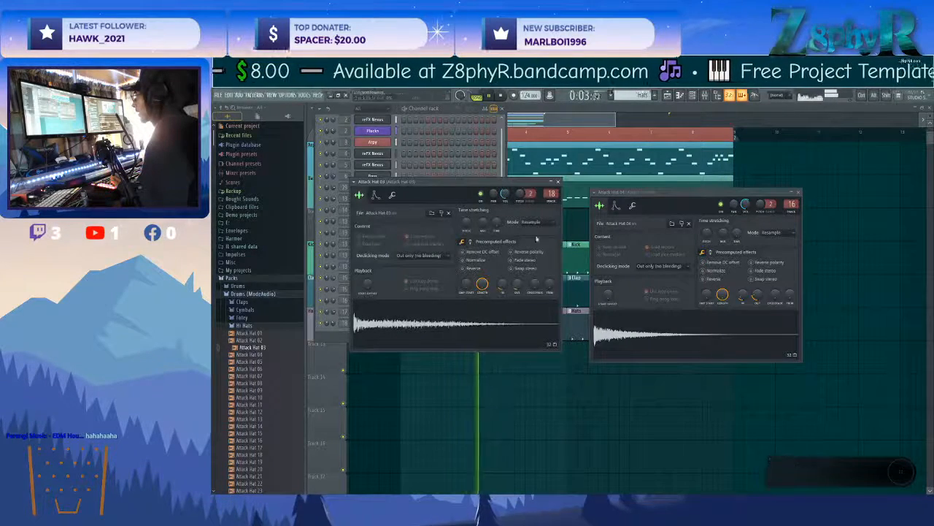
pyautogui.click(558, 182)
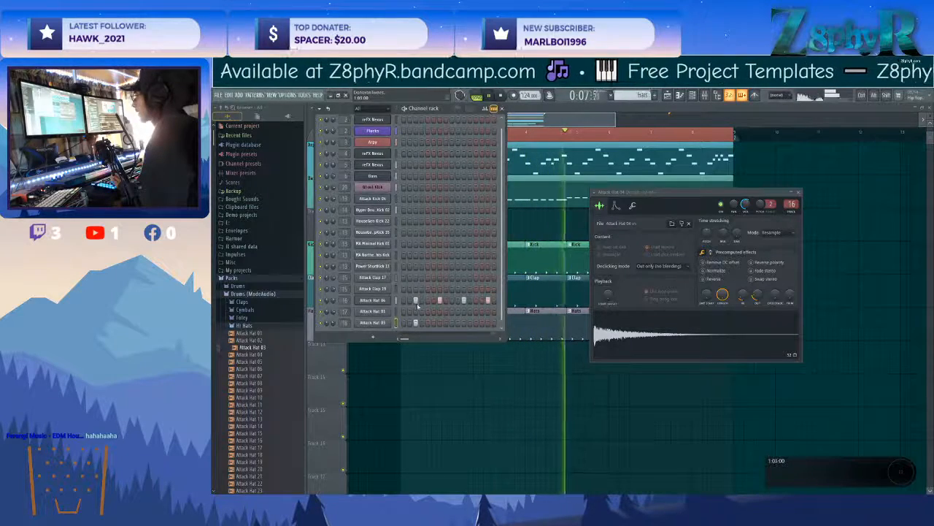
# Vary the Attack Hat 04 velocities, lowering step 7 the most, step 15 a little less and step 11 slightly.
pyautogui.click(485, 108)
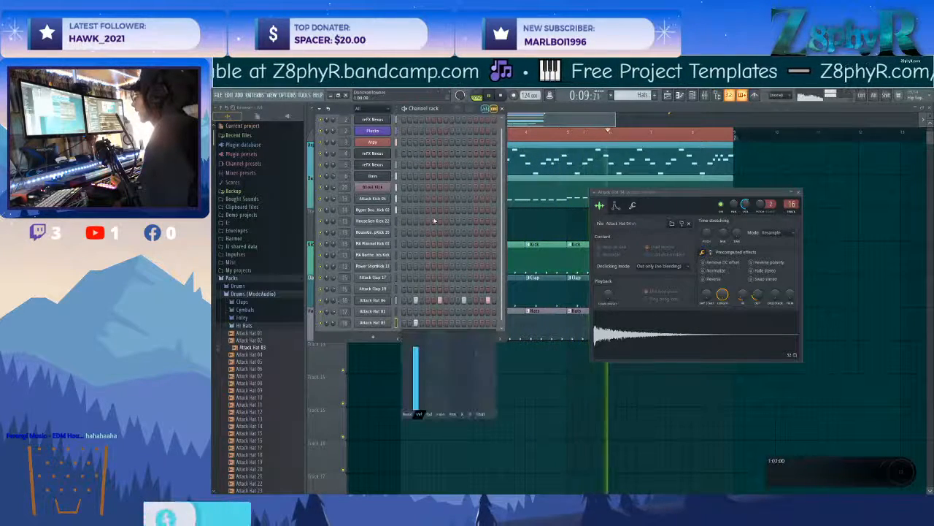
pyautogui.click(396, 300)
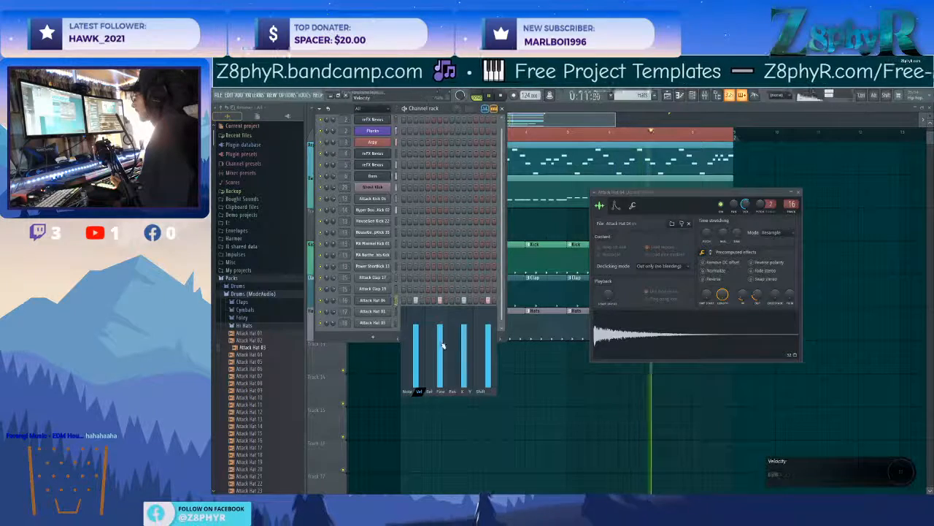
pyautogui.click(442, 335)
pyautogui.click(487, 329)
pyautogui.click(463, 326)
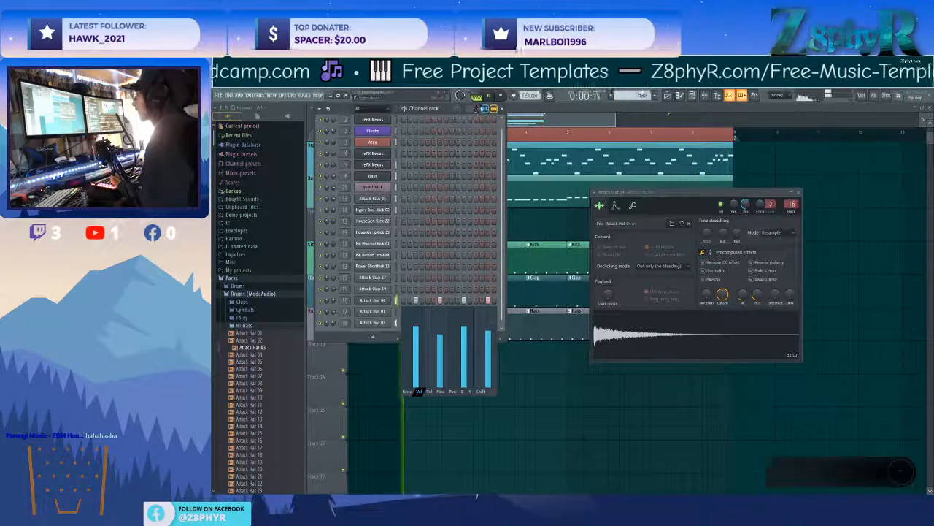
pyautogui.click(485, 109)
# Move the Attack Hat 03 hit from step 3 to step 7 and open its sampler settings.
pyautogui.click(416, 323)
pyautogui.click(446, 322)
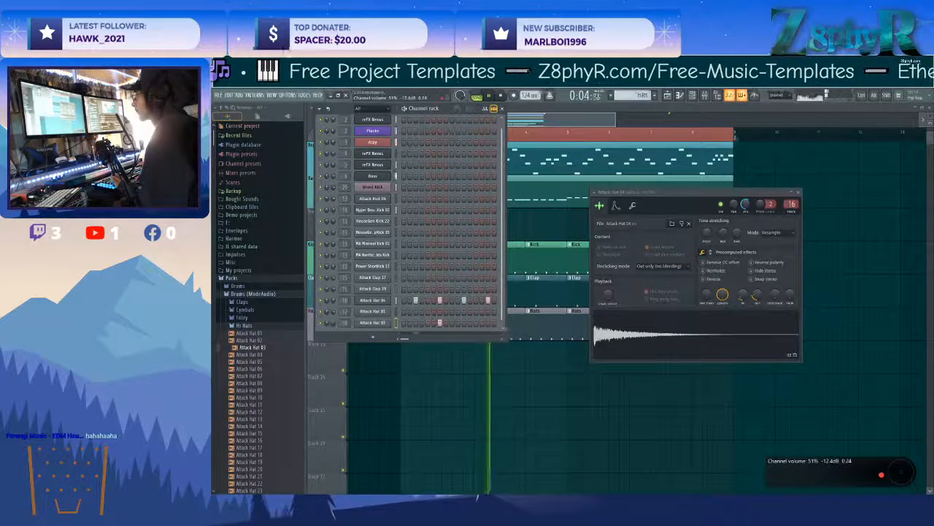
pyautogui.click(372, 322)
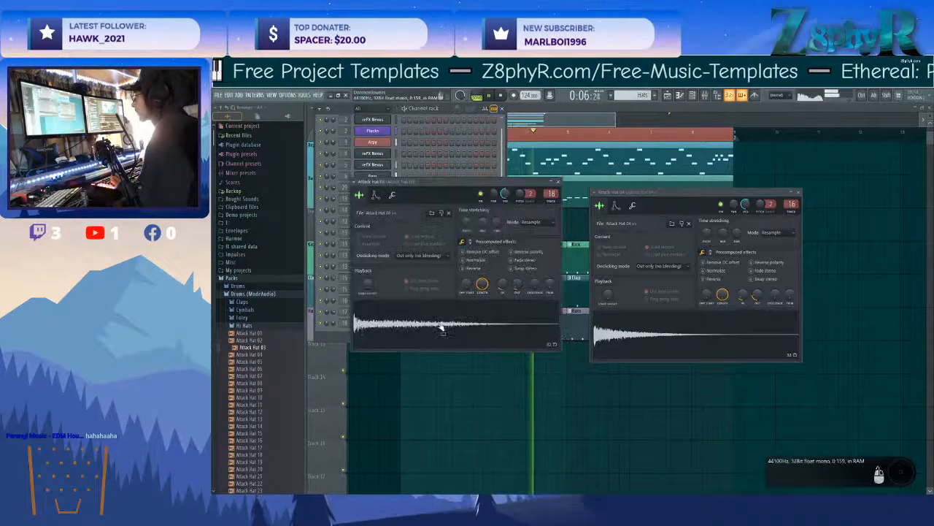
pyautogui.click(327, 290)
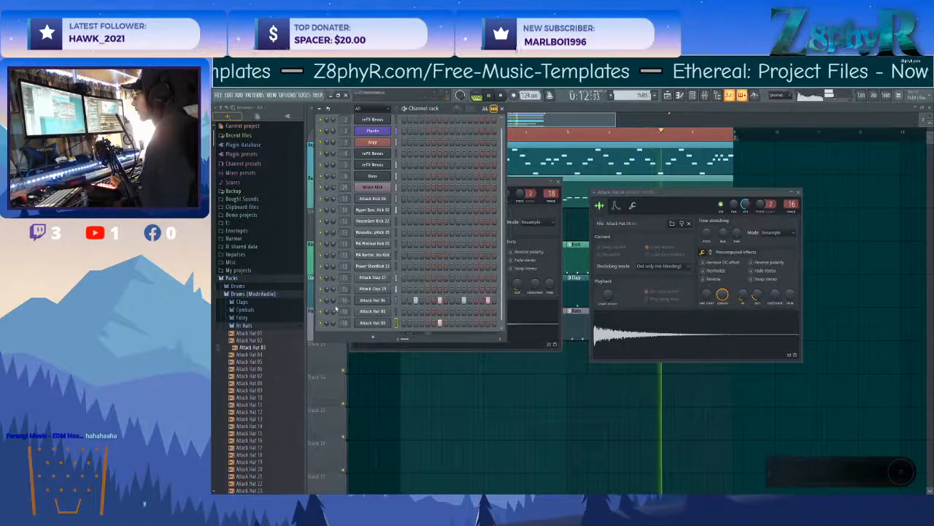
# Adjust the fade-out of the Attack Hat 04 sample and add hits on steps 1, 5, 9 and 13.
pyautogui.click(381, 302)
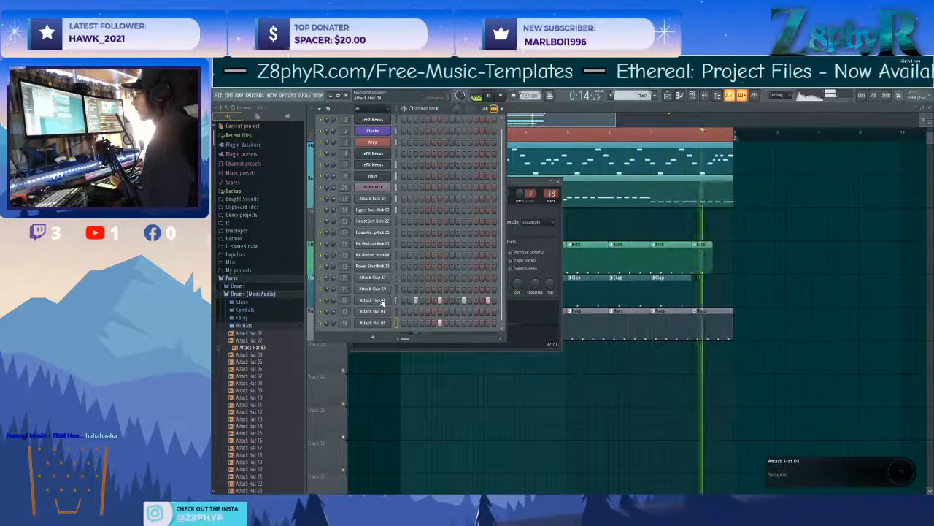
pyautogui.click(381, 302)
pyautogui.click(382, 305)
pyautogui.click(383, 304)
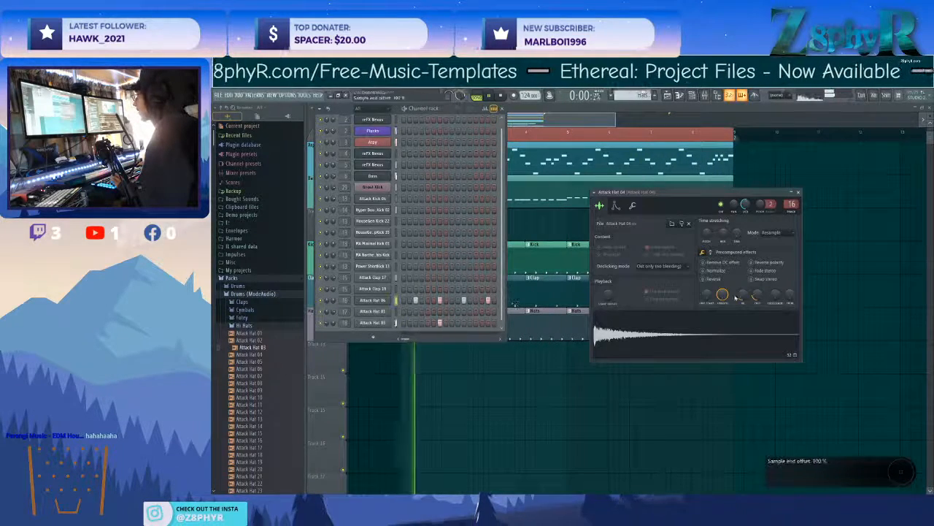
pyautogui.moveTo(758, 296)
pyautogui.mouseDown()
pyautogui.moveTo(742, 290)
pyautogui.moveTo(756, 297)
pyautogui.mouseUp()
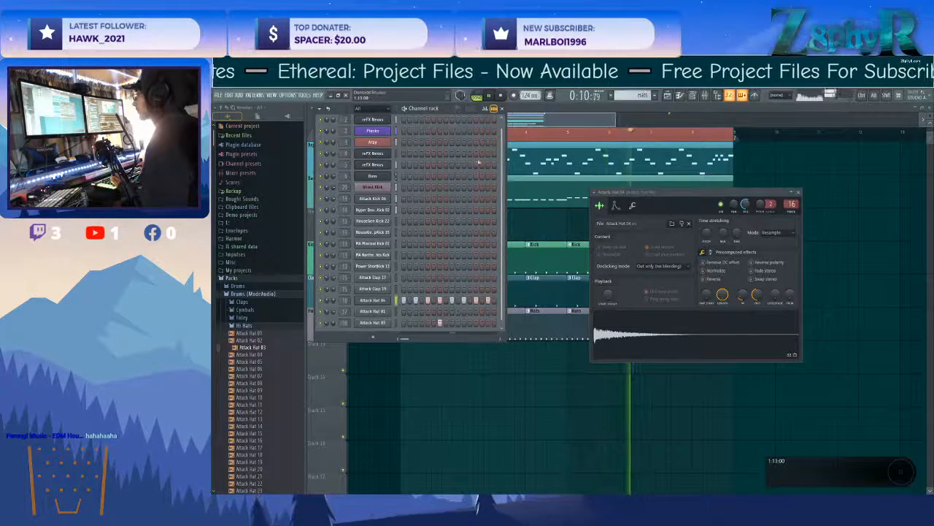
# Raise the main swing and lower the Attack Hat 04 velocities on steps 1, 5, 9 and 13.
pyautogui.click(485, 109)
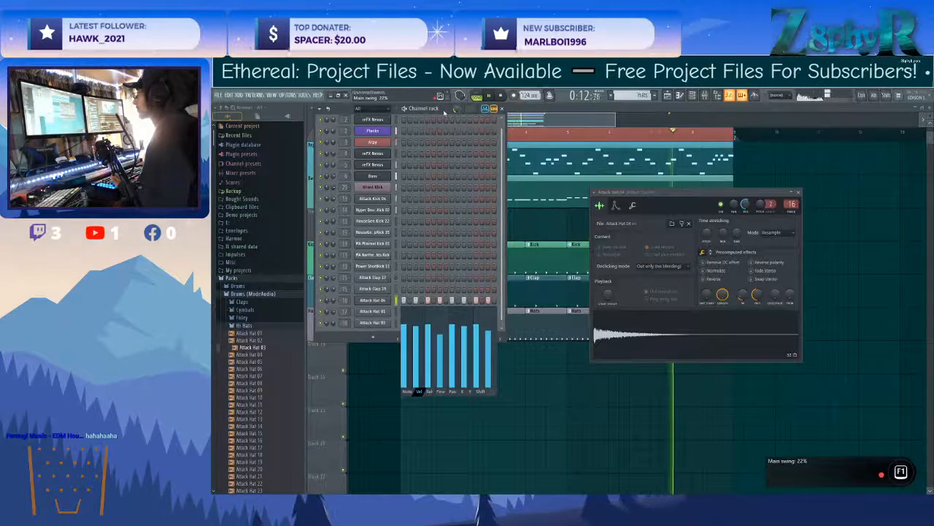
pyautogui.click(428, 346)
pyautogui.click(452, 352)
pyautogui.click(477, 335)
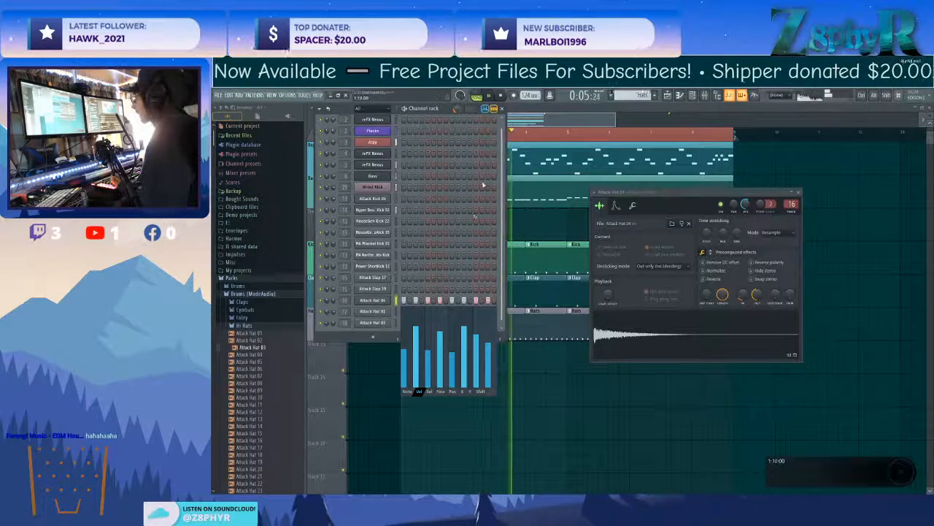
pyautogui.click(485, 109)
# Add Attack Hat 16 as a new channel and change its target mixer track.
pyautogui.click(256, 425)
pyautogui.moveTo(257, 442); pyautogui.dragTo(378, 335)
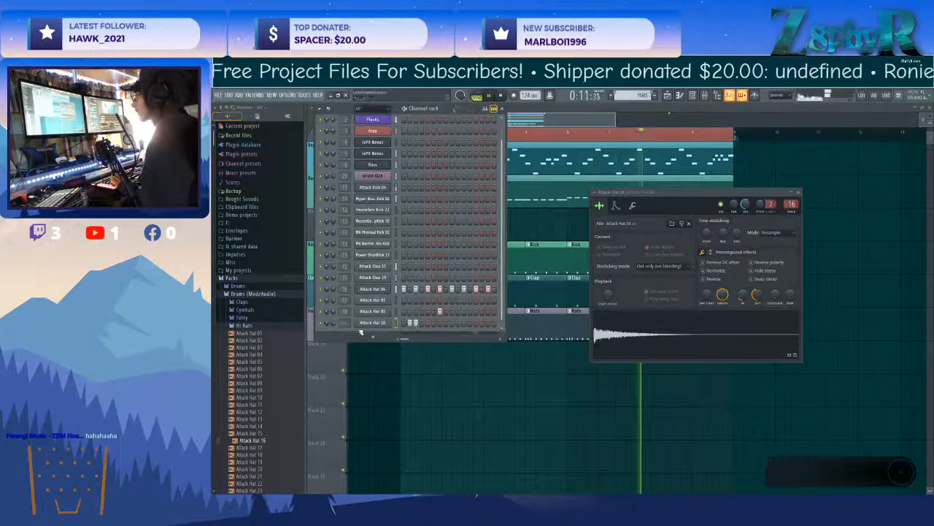
pyautogui.moveTo(345, 323); pyautogui.dragTo(345, 290)
# Arrange the Attack Hat 16 hits on steps 3, 4, 11 and 15 of the Hats pattern.
pyautogui.rightClick(410, 323)
pyautogui.click(421, 323)
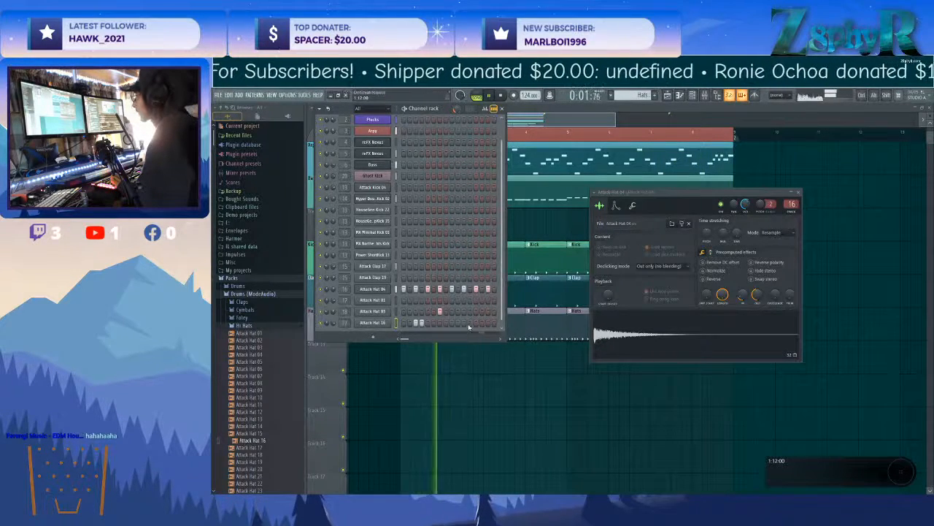
pyautogui.click(469, 323)
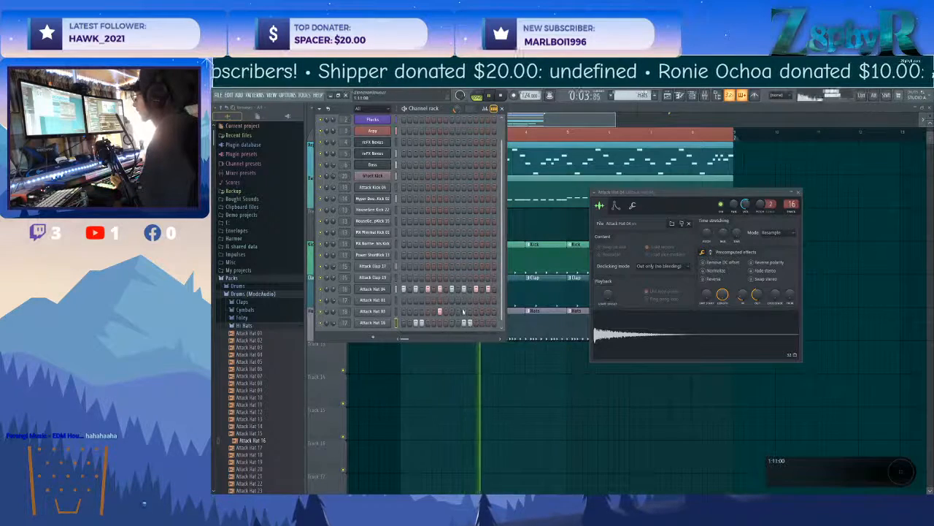
pyautogui.rightClick(469, 324)
pyautogui.click(482, 324)
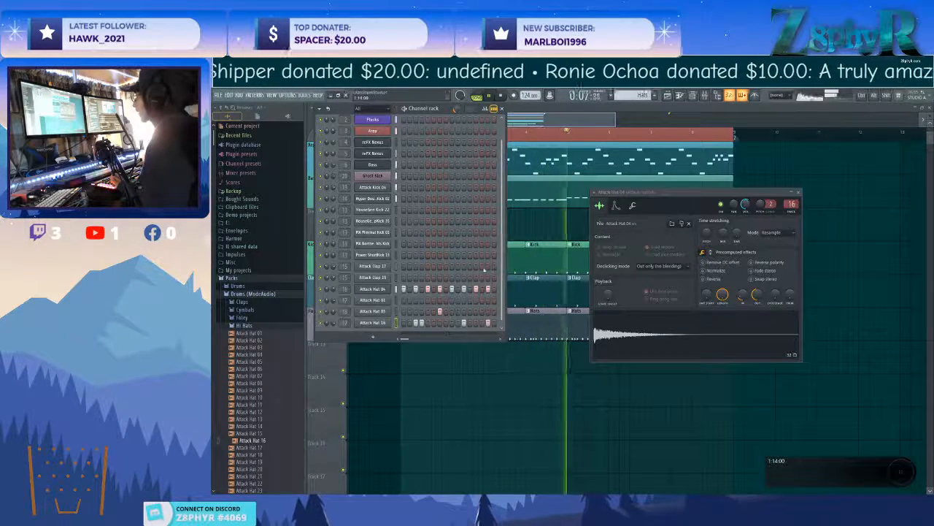
# Lower the Attack Hat 16 velocities on steps 3, 4, 11 and 15 and pan its channel 33% right.
pyautogui.click(484, 109)
pyautogui.click(416, 379)
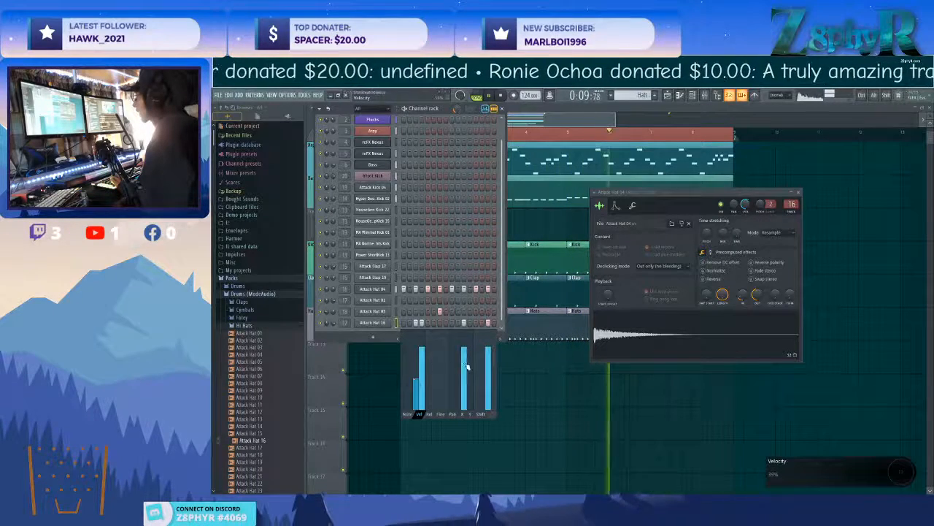
pyautogui.click(416, 369)
pyautogui.click(422, 363)
pyautogui.click(464, 375)
pyautogui.click(488, 373)
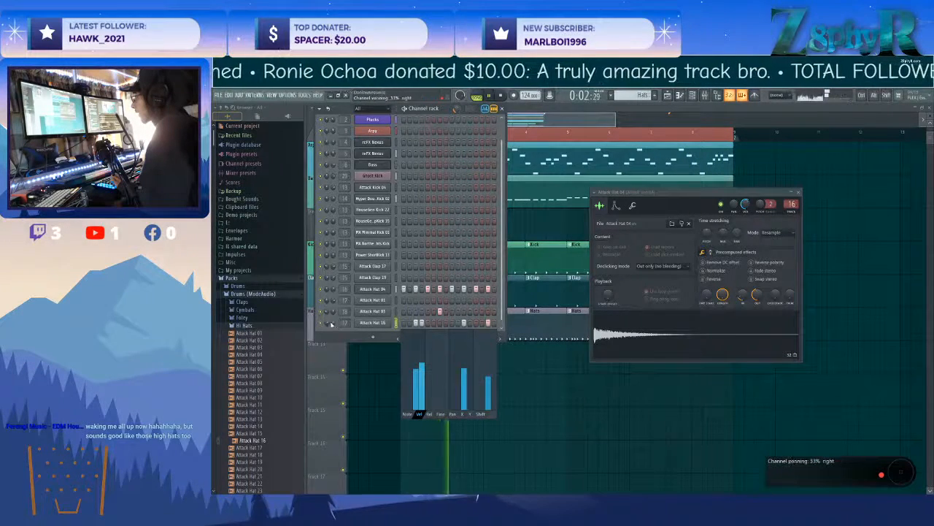
# Clone the Attack Hat 04 channel and load the Attack Hat 09 sample into the clone.
pyautogui.click(263, 377)
pyautogui.click(271, 391)
pyautogui.moveTo(271, 391)
pyautogui.mouseDown()
pyautogui.moveTo(382, 330)
pyautogui.moveTo(385, 300)
pyautogui.moveTo(285, 384)
pyautogui.mouseUp()
pyautogui.rightClick(376, 291)
pyautogui.click(421, 363)
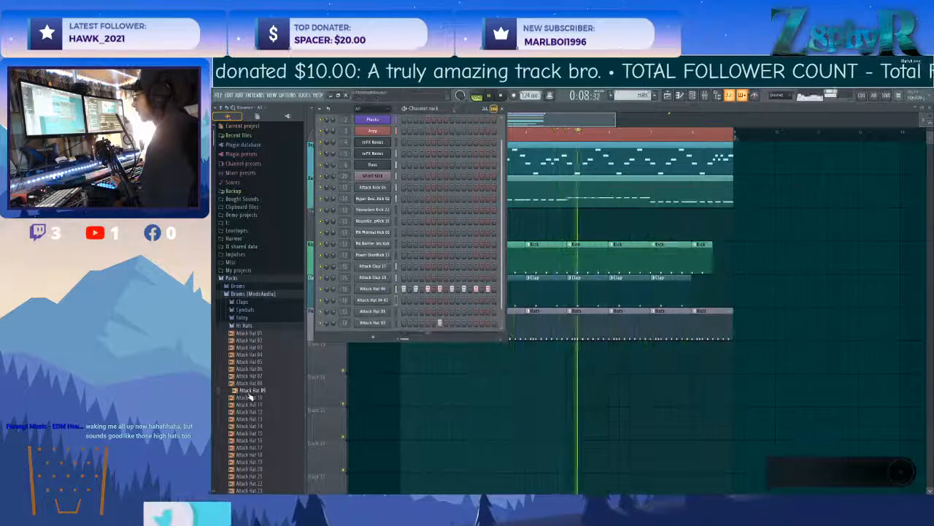
pyautogui.moveTo(250, 394); pyautogui.dragTo(381, 305)
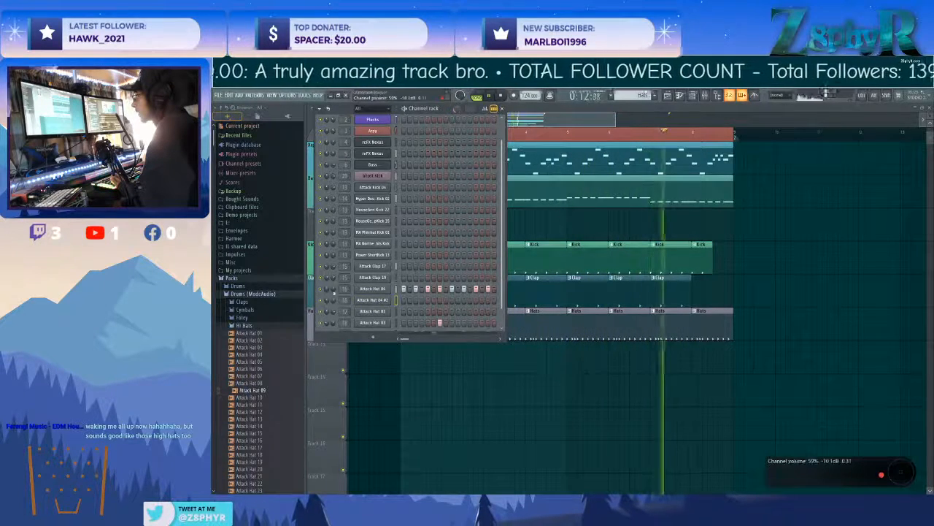
# Add hits on steps 3, 7, 11 and 15 of the cloned hat channel and adjust its volume.
pyautogui.click(415, 301)
pyautogui.click(440, 301)
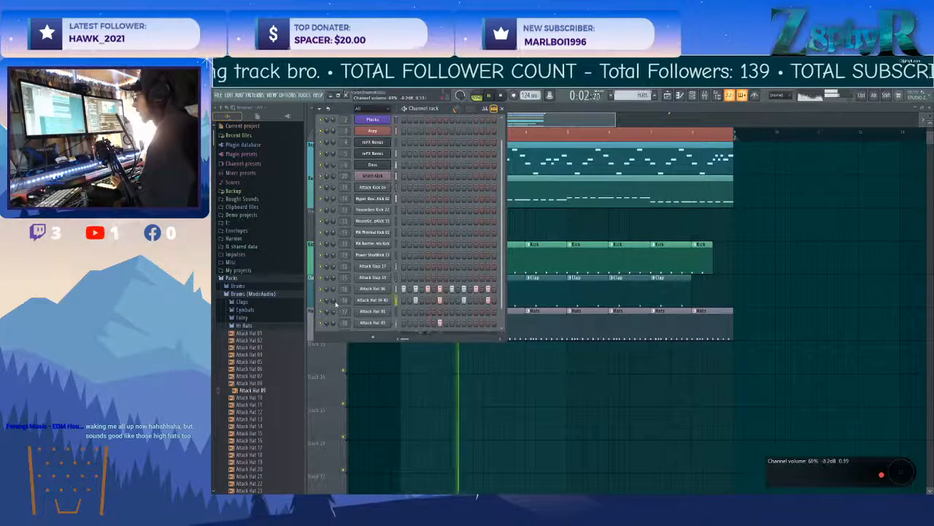
pyautogui.scroll(5, 334, 300)
# Adjust the quick fade-in and the channel pitch of the cloned Attack Hat 04 channel.
pyautogui.click(372, 299)
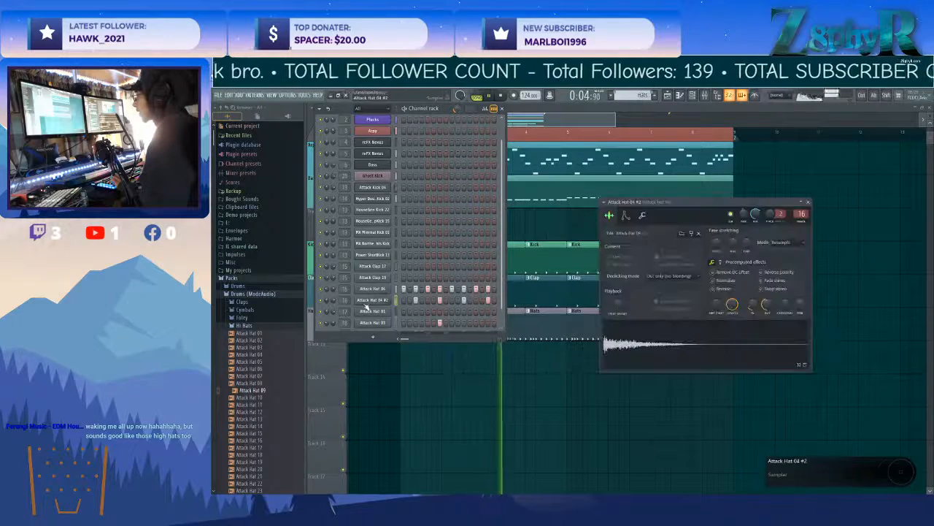
pyautogui.scroll(-3, 751, 308)
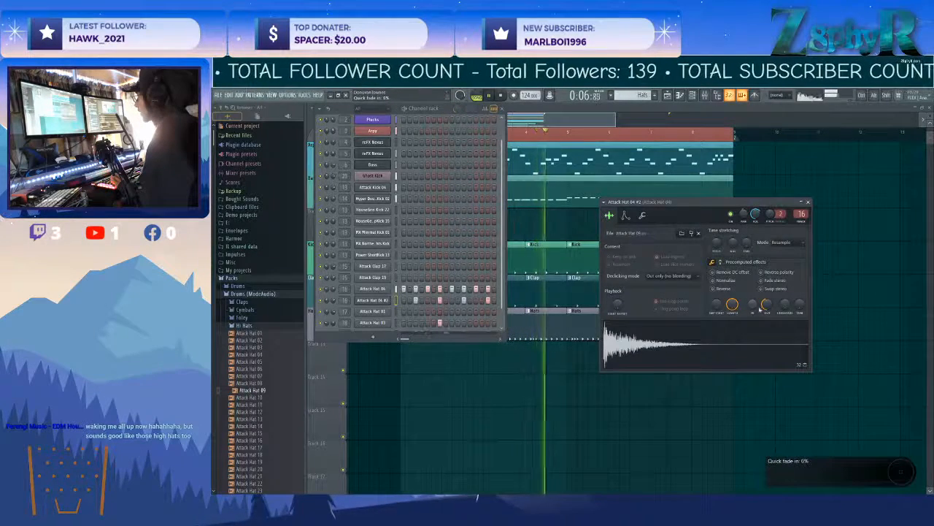
pyautogui.scroll(2, 756, 309)
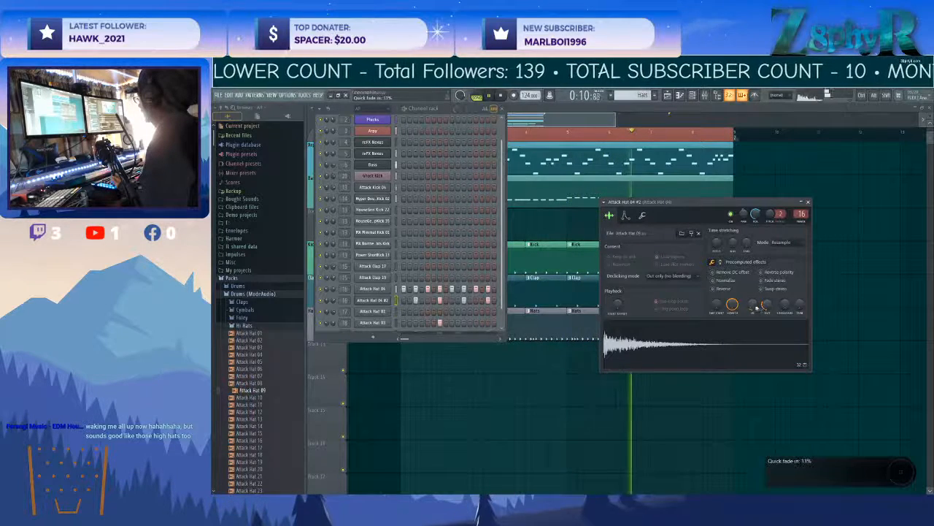
pyautogui.scroll(4, 755, 213)
pyautogui.scroll(1, 755, 214)
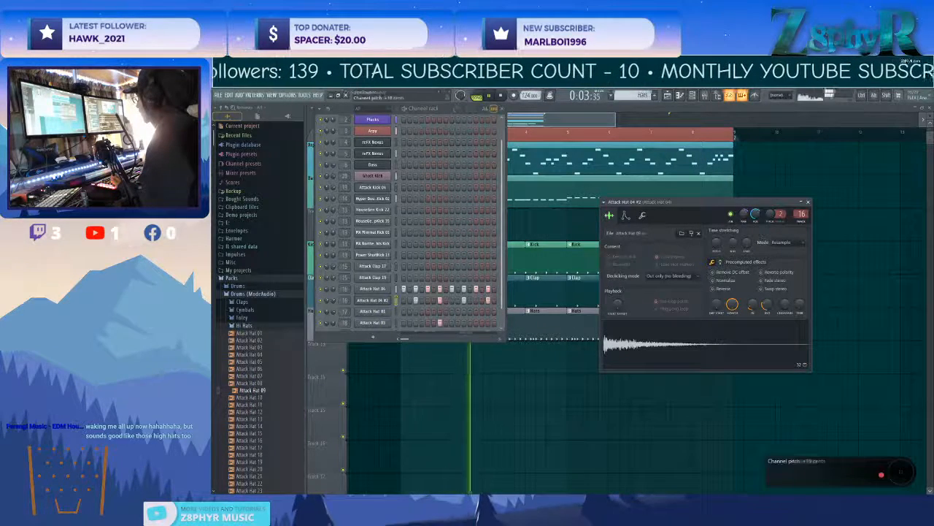
pyautogui.scroll(6, 770, 214)
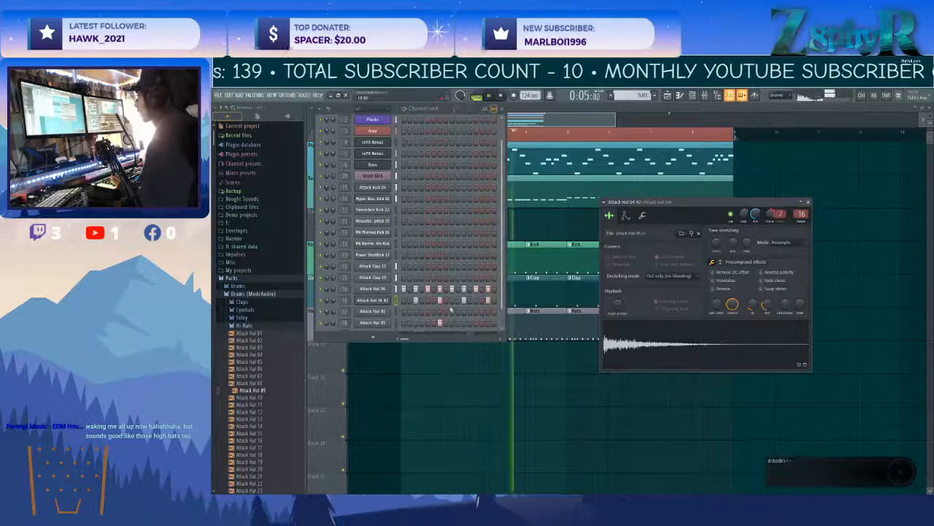
# Replace the cloned hat channel's sample with Attack Hat 15 and readjust its quick fade-in and volume.
pyautogui.click(274, 427)
pyautogui.click(269, 441)
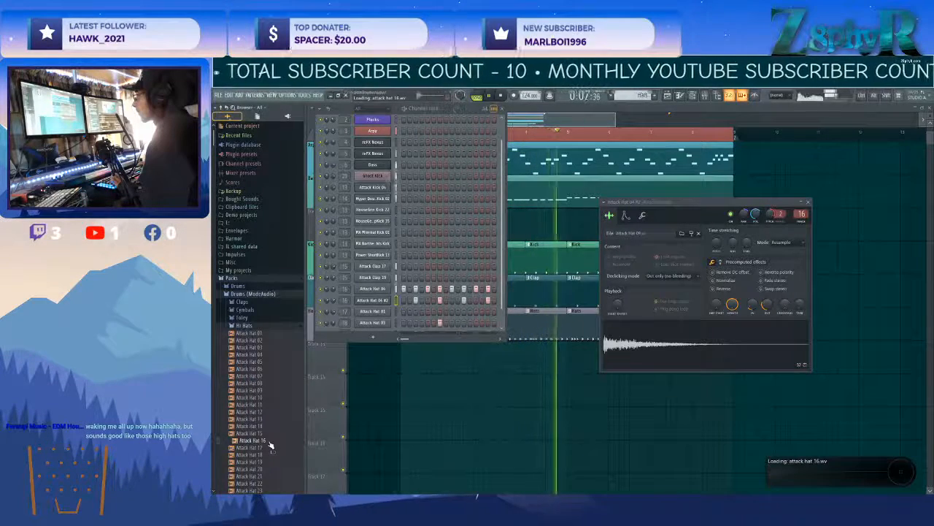
pyautogui.moveTo(269, 427); pyautogui.dragTo(384, 326)
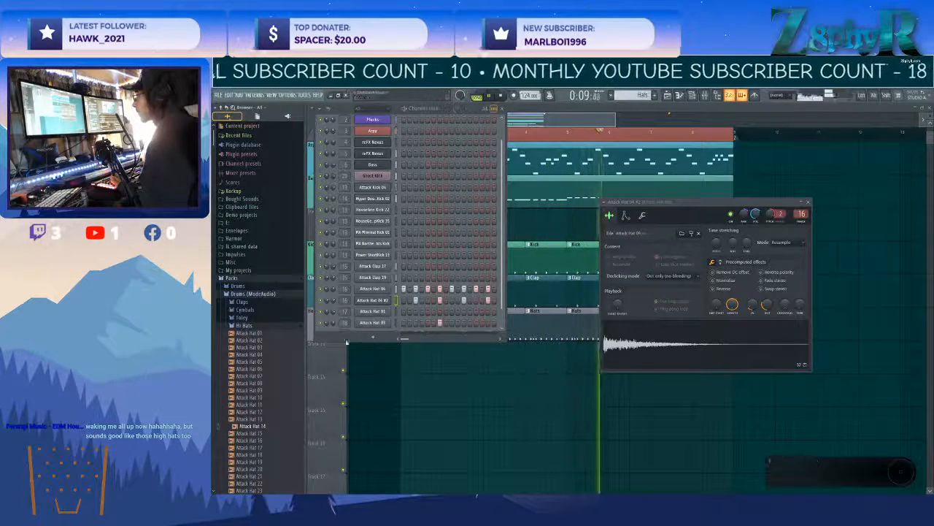
pyautogui.moveTo(502, 292); pyautogui.dragTo(502, 312)
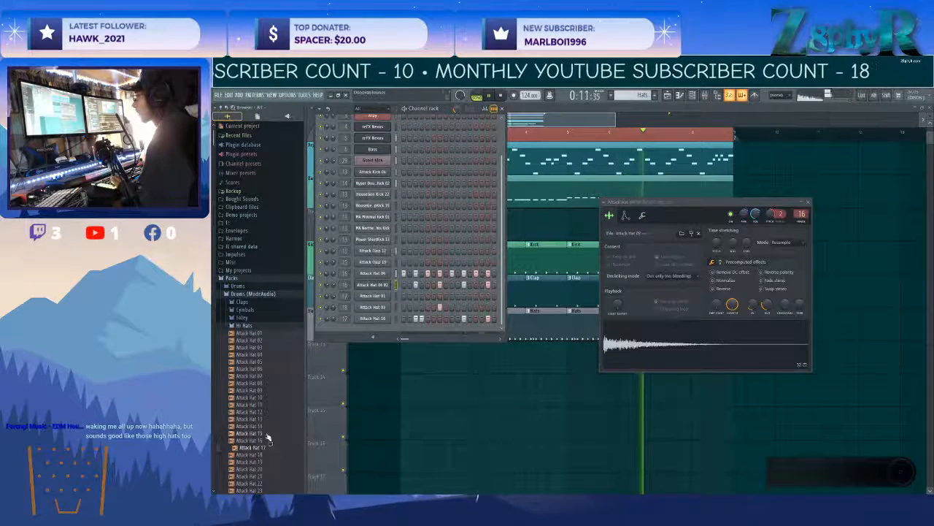
pyautogui.moveTo(266, 447); pyautogui.dragTo(379, 324)
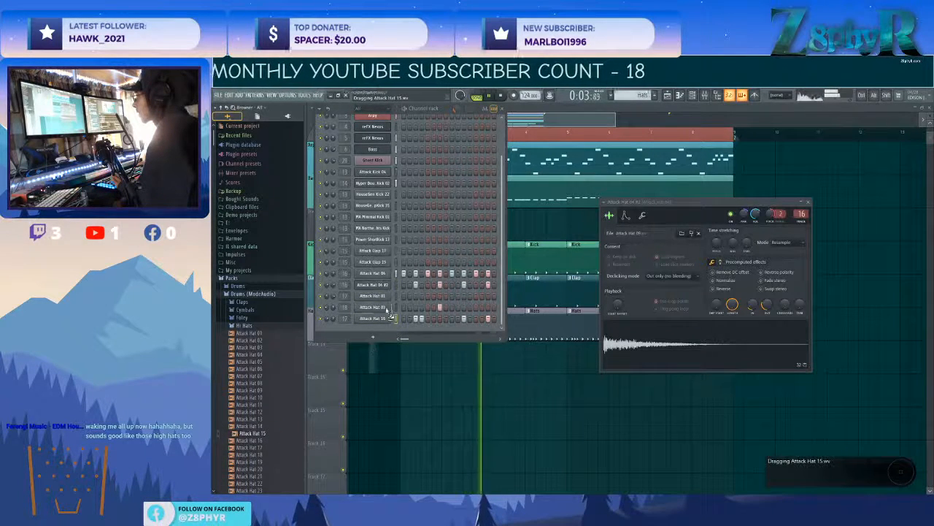
pyautogui.moveTo(388, 288); pyautogui.dragTo(387, 286)
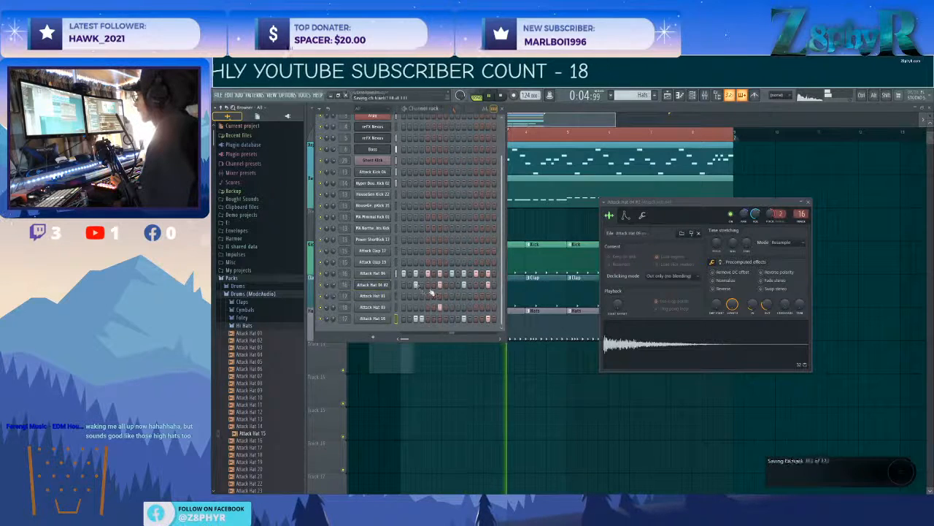
pyautogui.moveTo(327, 286); pyautogui.dragTo(327, 283)
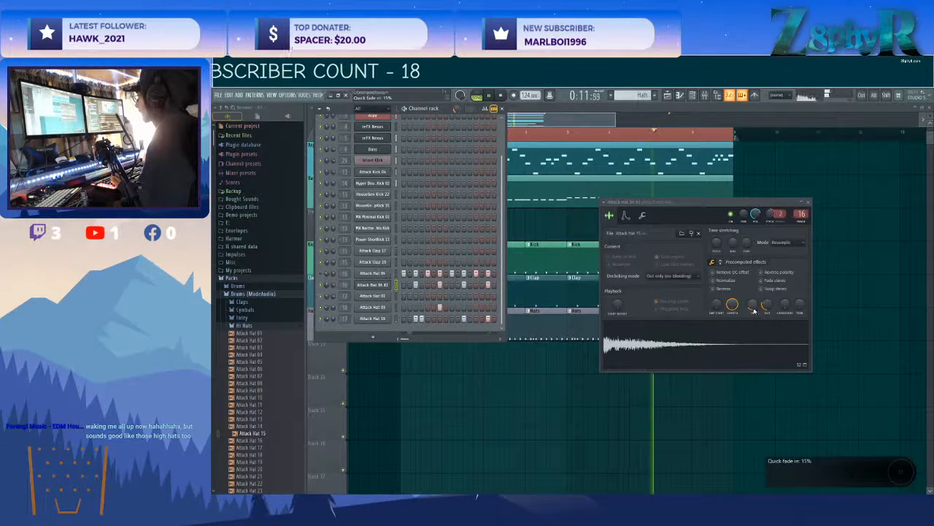
pyautogui.scroll(-3, 754, 310)
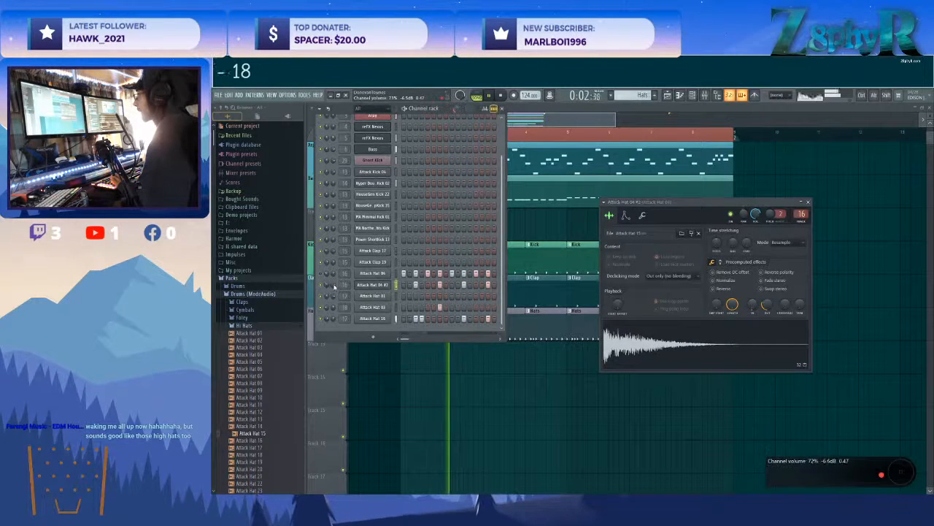
# Lower the cloned hat channel's velocities slightly on steps 3, 7, 11 and 15 and adjust its panning.
pyautogui.click(486, 108)
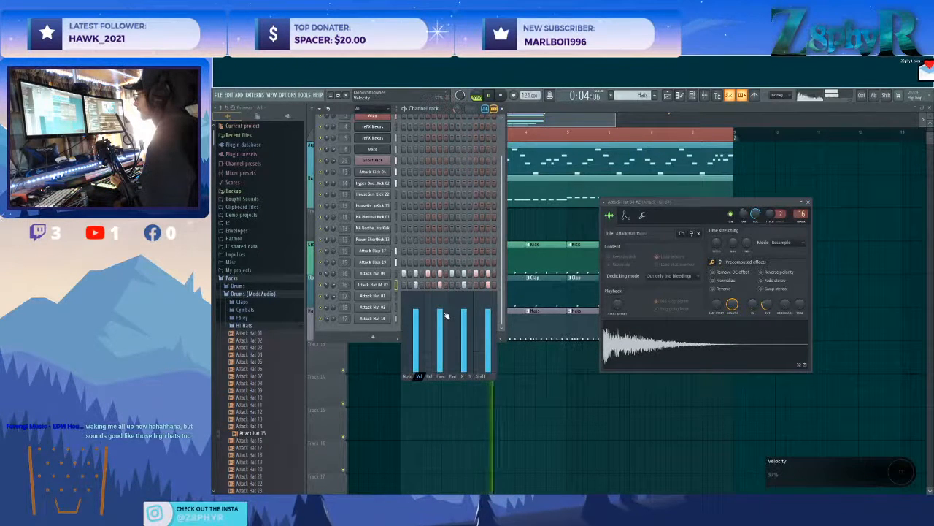
pyautogui.click(489, 315)
pyautogui.moveTo(446, 316); pyautogui.dragTo(428, 317)
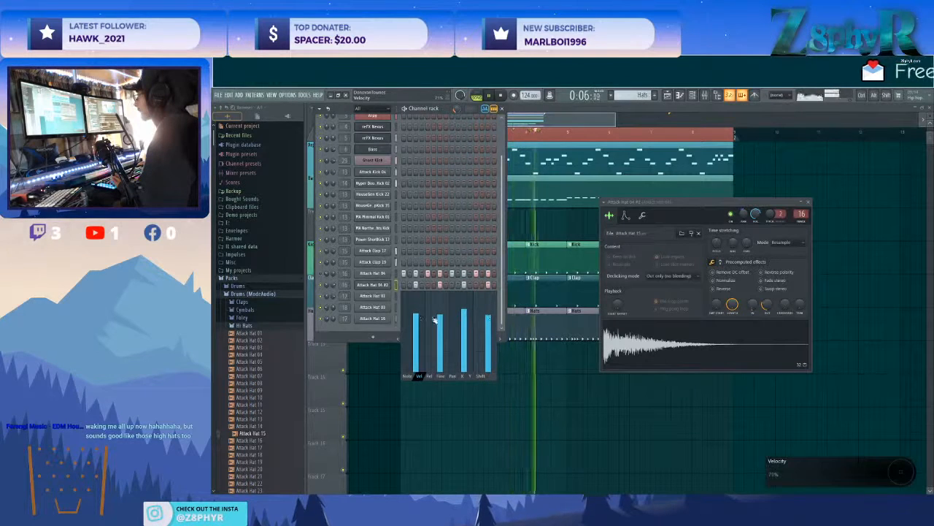
pyautogui.click(466, 311)
pyautogui.moveTo(488, 317); pyautogui.dragTo(488, 324)
pyautogui.click(466, 315)
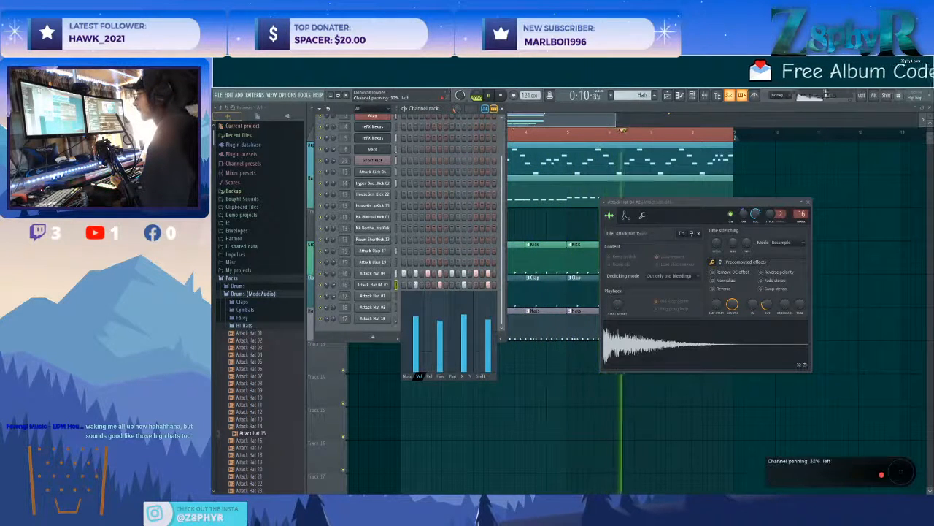
pyautogui.moveTo(333, 286); pyautogui.dragTo(333, 293)
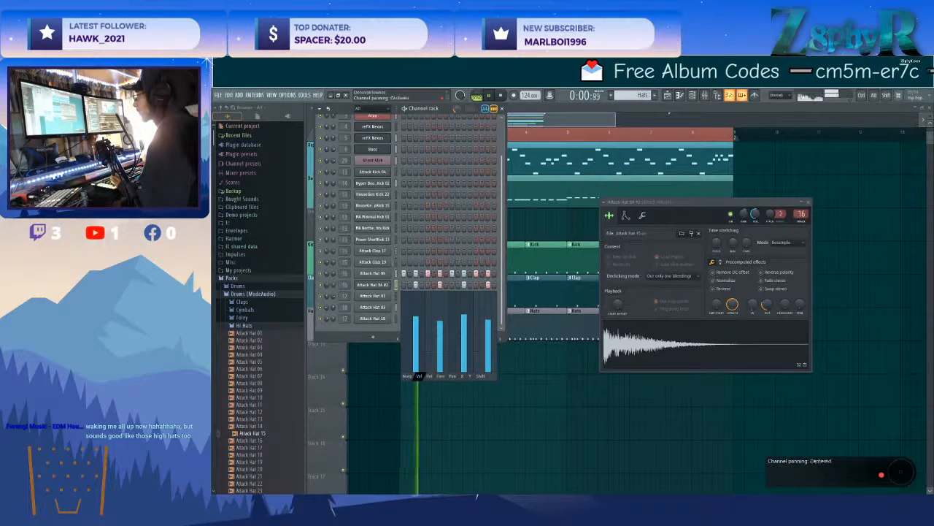
# Add Attack Shaker 09 from the Shakers folder as a new channel with hits on steps 3, 7, 11, 15 and 16.
pyautogui.click(270, 326)
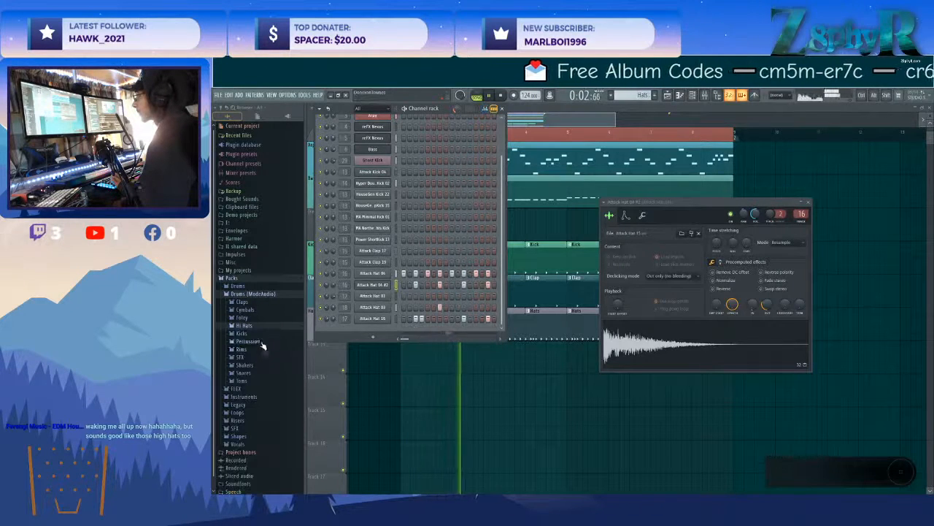
pyautogui.click(246, 365)
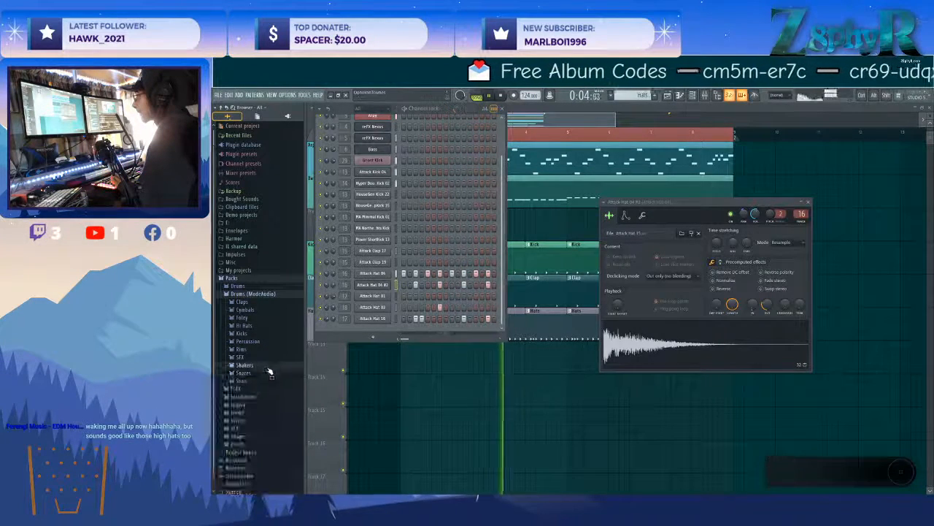
pyautogui.moveTo(252, 429); pyautogui.dragTo(409, 328)
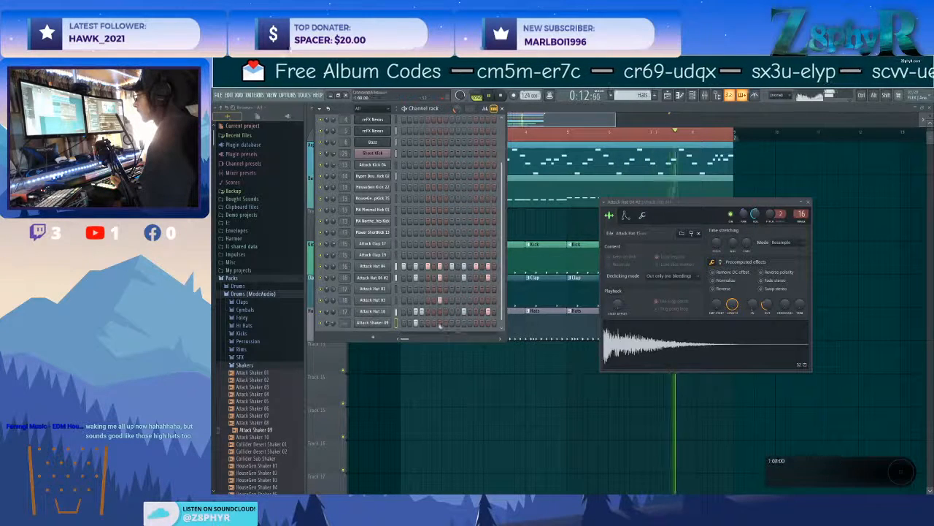
pyautogui.click(464, 324)
pyautogui.click(488, 323)
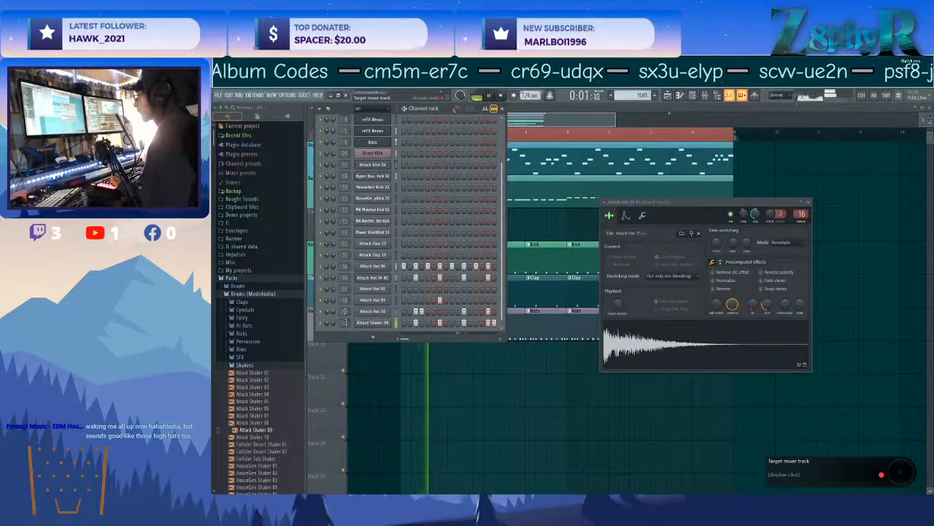
# Route the Attack Shaker 09 channel to mixer track 19 and adjust its channel volume.
pyautogui.click(373, 322)
pyautogui.hotkey('ctrl', 'l')
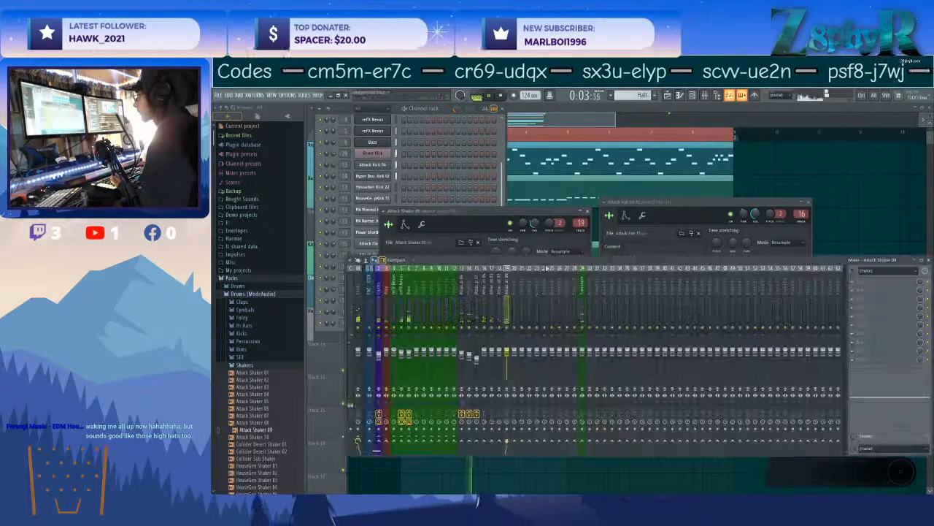
pyautogui.moveTo(535, 224); pyautogui.dragTo(536, 221)
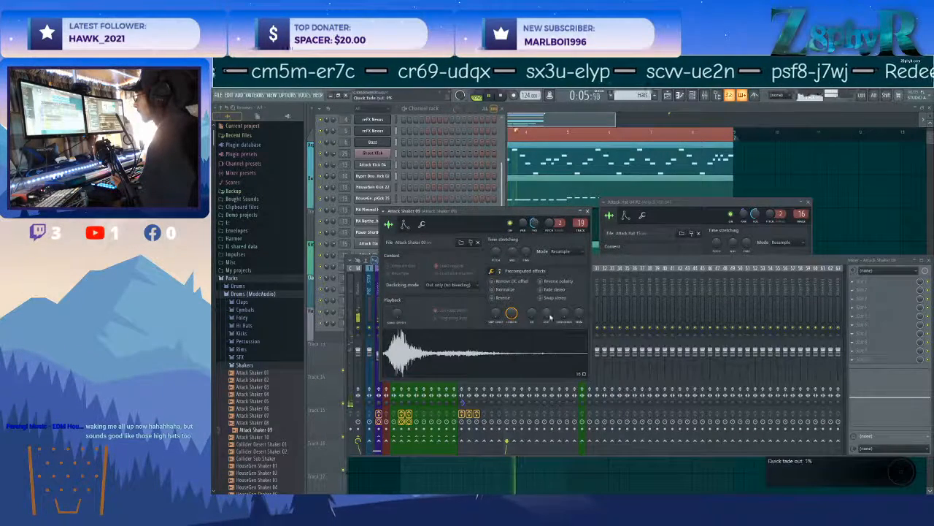
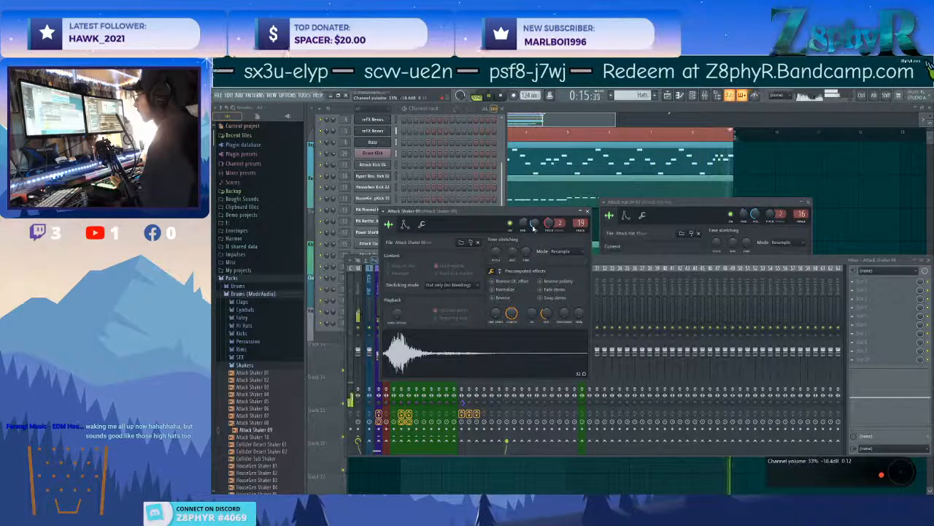
# Close the Attack Shaker 09 settings and balance the hat, shaker and Attack Clap 17 levels on their mixer faders.
pyautogui.click(587, 212)
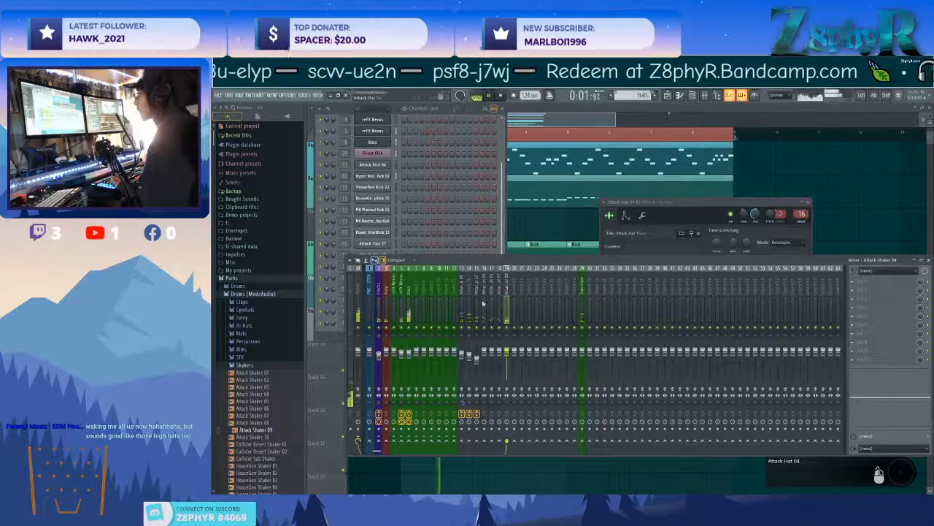
pyautogui.moveTo(507, 351); pyautogui.dragTo(484, 358)
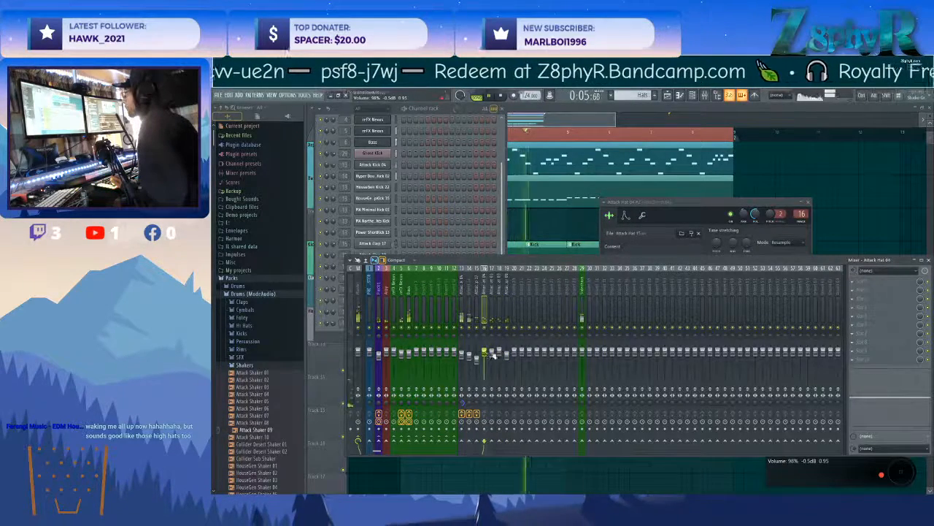
pyautogui.moveTo(476, 356); pyautogui.dragTo(478, 360)
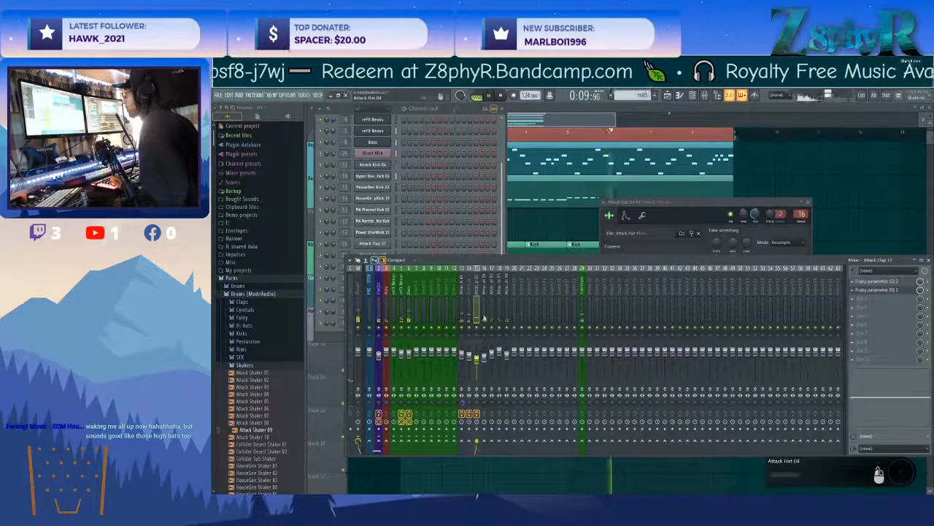
# Check the Attack Clap 19 channel settings and set the Attack Clap 17 channel volume to about 73%.
pyautogui.click(440, 113)
pyautogui.click(384, 254)
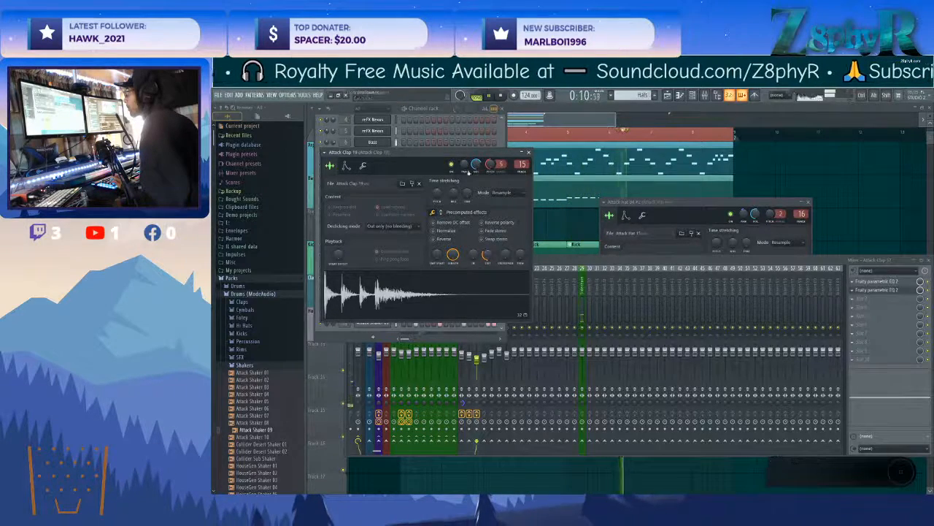
pyautogui.click(437, 109)
pyautogui.click(385, 244)
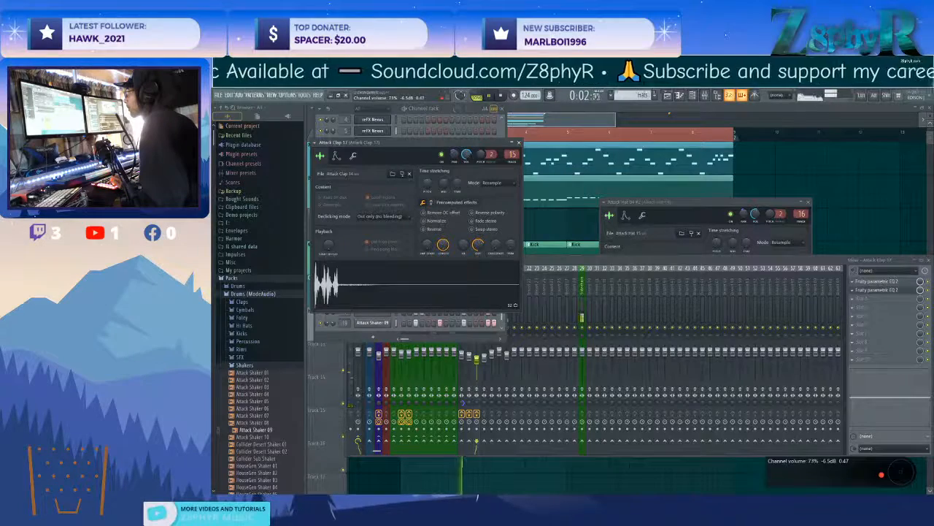
# Reshape the second Fruity parametric EQ 2 on the Attack Clap 17 mixer track, dipping a mid band.
pyautogui.click(586, 260)
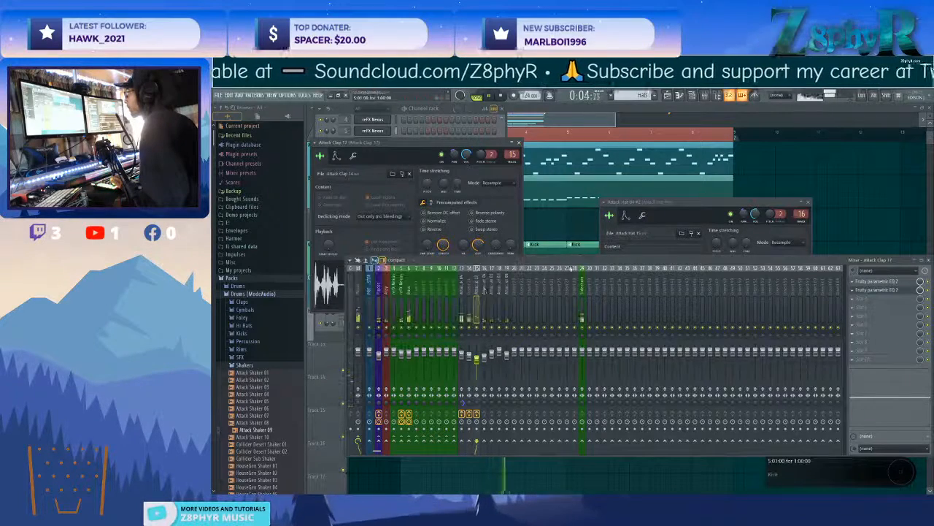
pyautogui.click(890, 291)
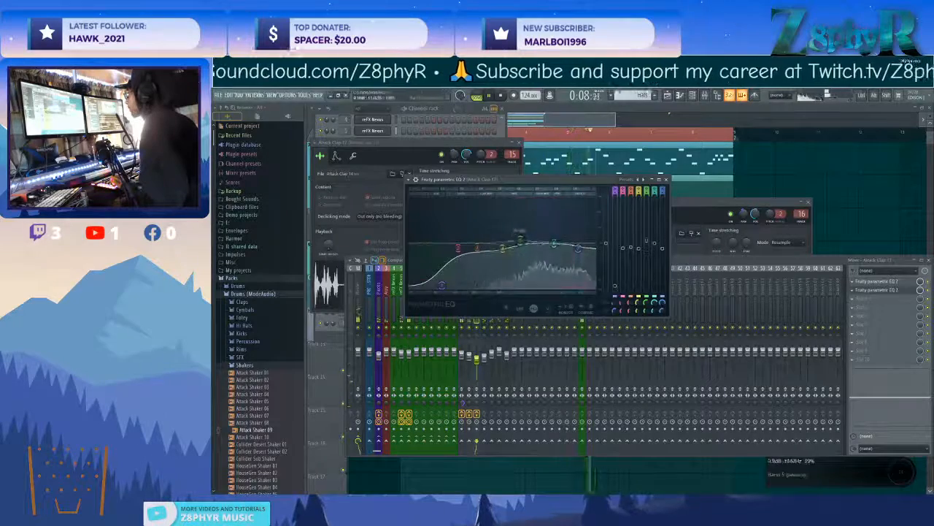
pyautogui.moveTo(554, 244); pyautogui.dragTo(515, 257)
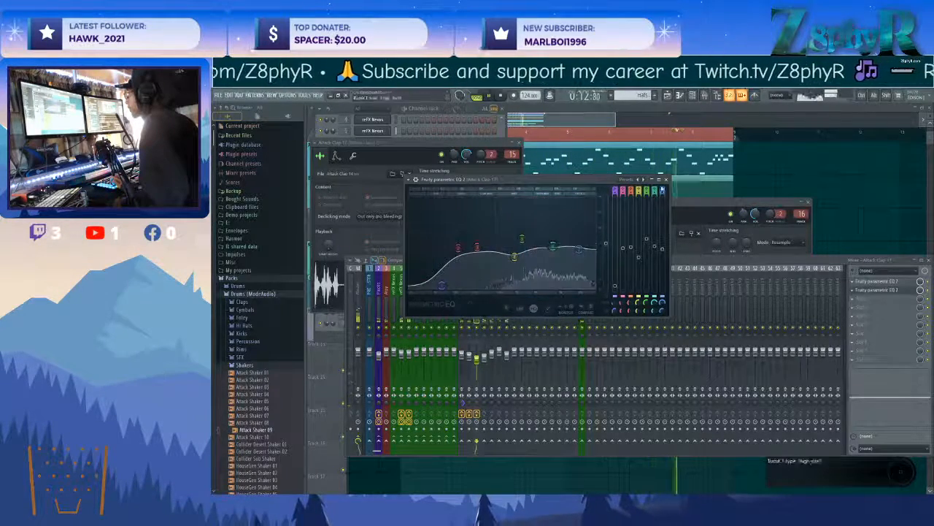
pyautogui.click(666, 180)
pyautogui.click(476, 358)
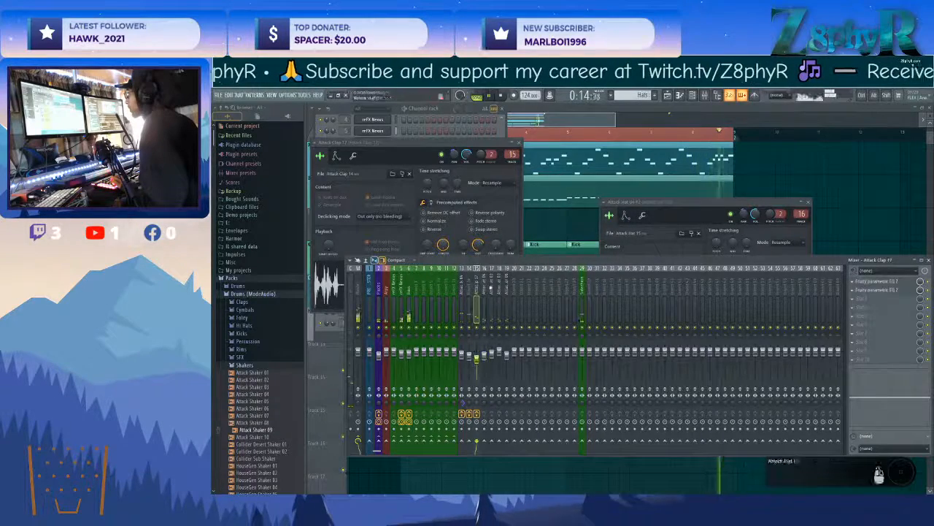
# Fine-tune the channel volumes of Attack Clap 17 and Attack Clap 19 and close their settings.
pyautogui.moveTo(470, 153); pyautogui.dragTo(467, 157)
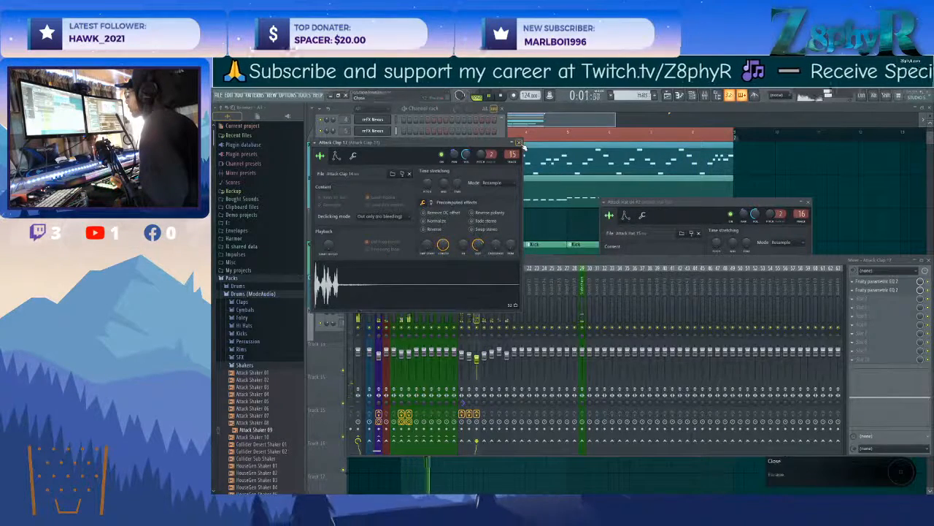
pyautogui.click(519, 143)
pyautogui.click(385, 256)
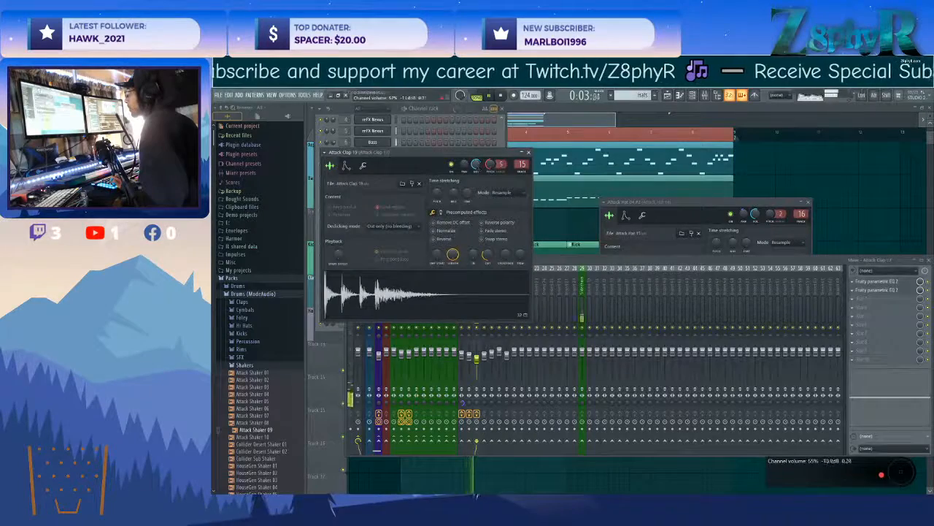
pyautogui.click(525, 154)
# Delete the short Melody and Chord clips from the playlist and clear the time selection.
pyautogui.moveTo(387, 208); pyautogui.dragTo(737, 340)
pyautogui.hotkey('ctrl', 'd')
pyautogui.scroll(4, 550, 256)
pyautogui.scroll(-4, 548, 241)
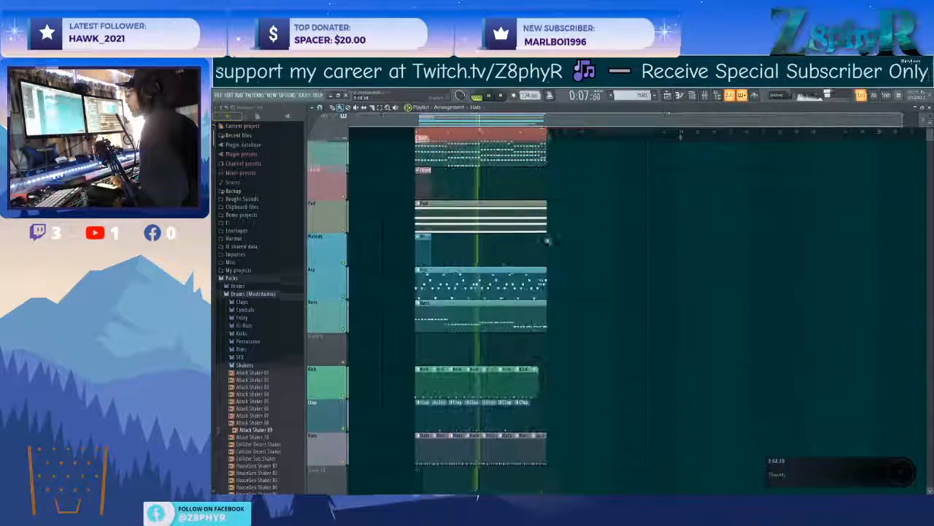
pyautogui.scroll(-2, 565, 260)
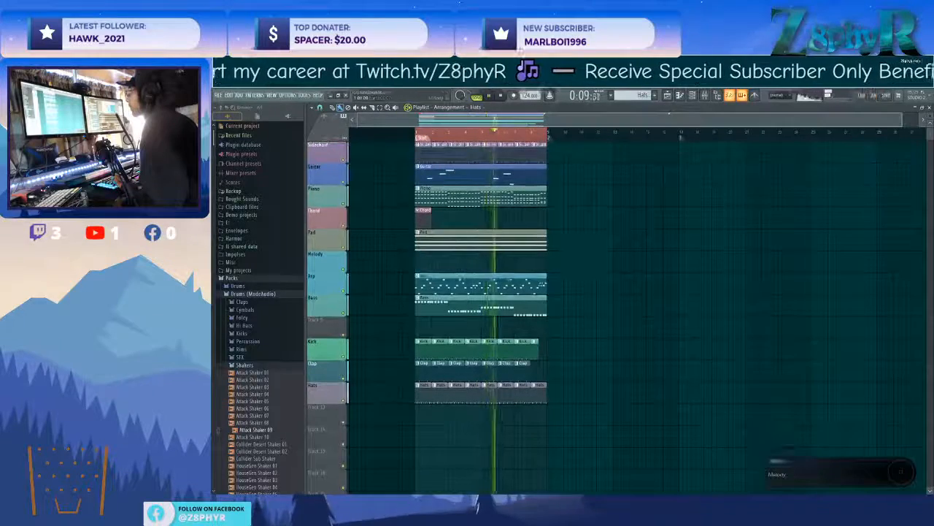
pyautogui.scroll(-2, 564, 284)
pyautogui.moveTo(565, 170); pyautogui.dragTo(354, 355)
pyautogui.keyDown('ctrl'); pyautogui.click(615, 307); pyautogui.keyUp('ctrl')
pyautogui.moveTo(580, 156); pyautogui.dragTo(381, 353)
pyautogui.keyDown('ctrl'); pyautogui.click(494, 259); pyautogui.keyUp('ctrl')
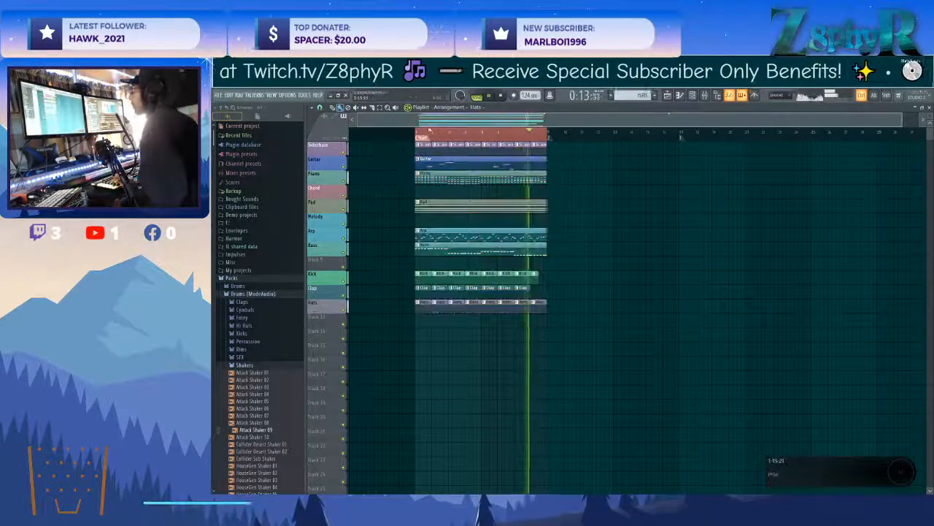
pyautogui.scroll(5, 428, 138)
pyautogui.scroll(-5, 429, 135)
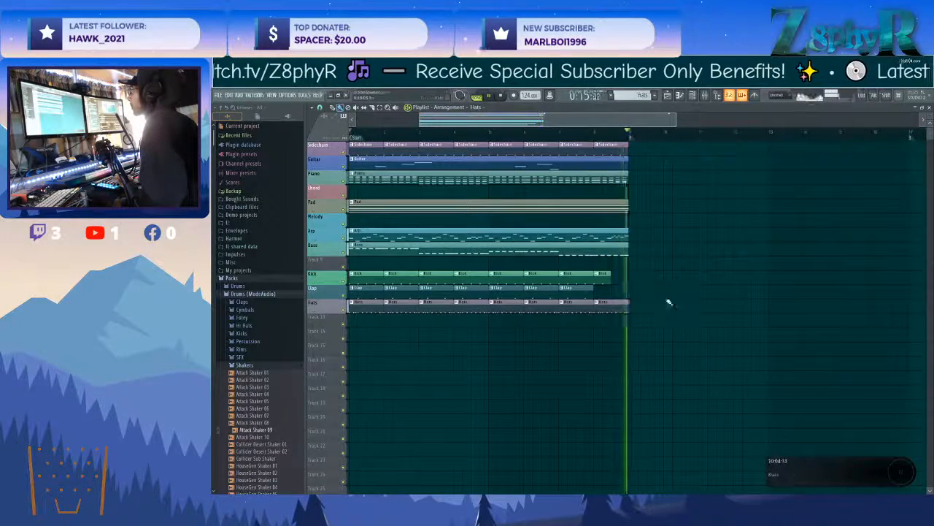
# Stop playback, select all playlist clips and duplicate them repeatedly to extend the arrangement.
pyautogui.press('space')
pyautogui.scroll(-2, 673, 305)
pyautogui.moveTo(578, 214); pyautogui.dragTo(493, 355)
pyautogui.moveTo(490, 214); pyautogui.dragTo(406, 160)
pyautogui.hotkey('ctrl', 'b')
pyautogui.hotkey('ctrl', 'z')
pyautogui.moveTo(616, 326); pyautogui.dragTo(395, 143)
pyautogui.hotkey('ctrl', 'b')
pyautogui.hotkey('ctrl', 'b')
pyautogui.hotkey('ctrl', 'b')
pyautogui.hotkey('ctrl', 'b')
pyautogui.hotkey('ctrl', 'b')
pyautogui.hotkey('ctrl', 'b')
pyautogui.hotkey('ctrl', 'b')
pyautogui.hotkey('ctrl', 'b')
pyautogui.hotkey('ctrl', 'b')
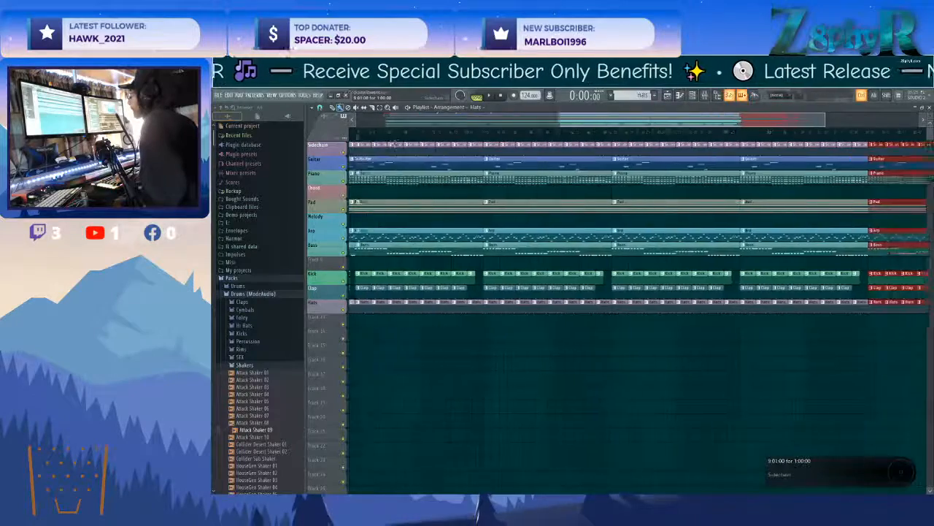
# Clear the Guitar, Piano, Pad, Arp and Bass clips from the first two sections and the Clap clips from the first.
pyautogui.scroll(-3, 547, 387)
pyautogui.keyDown('ctrl'); pyautogui.click(547, 386); pyautogui.keyUp('ctrl')
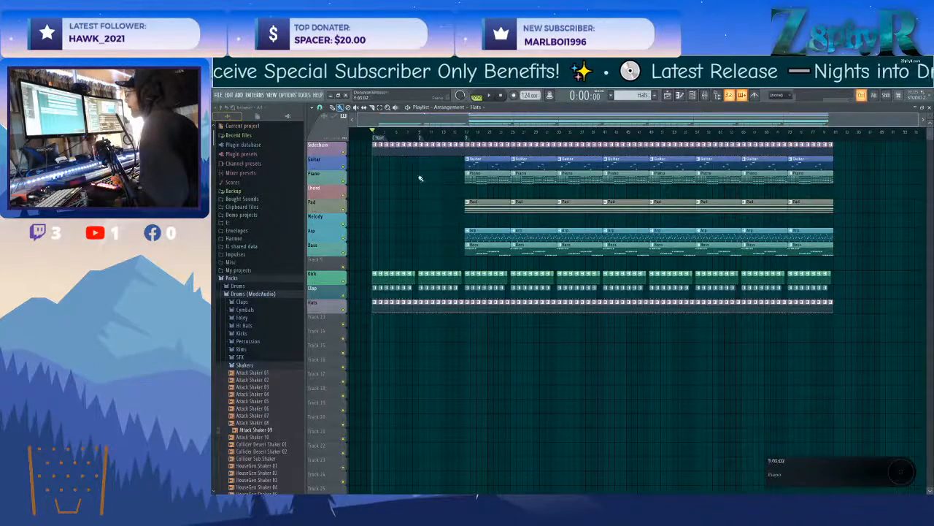
pyautogui.scroll(5, 417, 250)
pyautogui.press('space')
pyautogui.rightClick(461, 289)
# Copy the Pad clip into the first two sections of the arrangement.
pyautogui.moveTo(567, 219)
pyautogui.keyDown('ctrl'); pyautogui.mouseDown()
pyautogui.moveTo(660, 213)
pyautogui.moveTo(443, 209)
pyautogui.moveTo(532, 210)
pyautogui.mouseUp(); pyautogui.keyUp('ctrl')
pyautogui.hotkey('ctrl', 'c')
pyautogui.rightClick(437, 206)
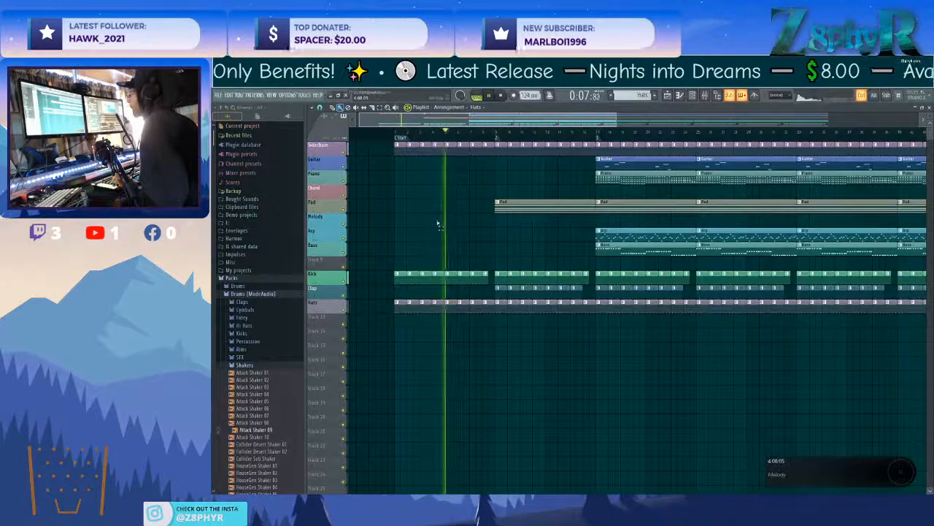
pyautogui.hotkey('ctrl', 'z')
# Open the first Pad clip's pattern and rename its reFX Nexus channel to Pad.
pyautogui.doubleClick(422, 205)
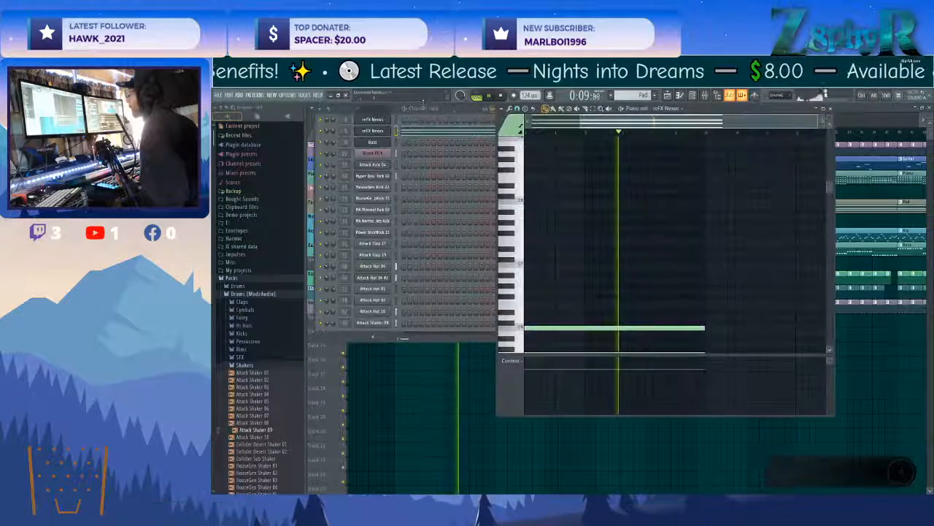
pyautogui.rightClick(373, 134)
pyautogui.click(430, 151)
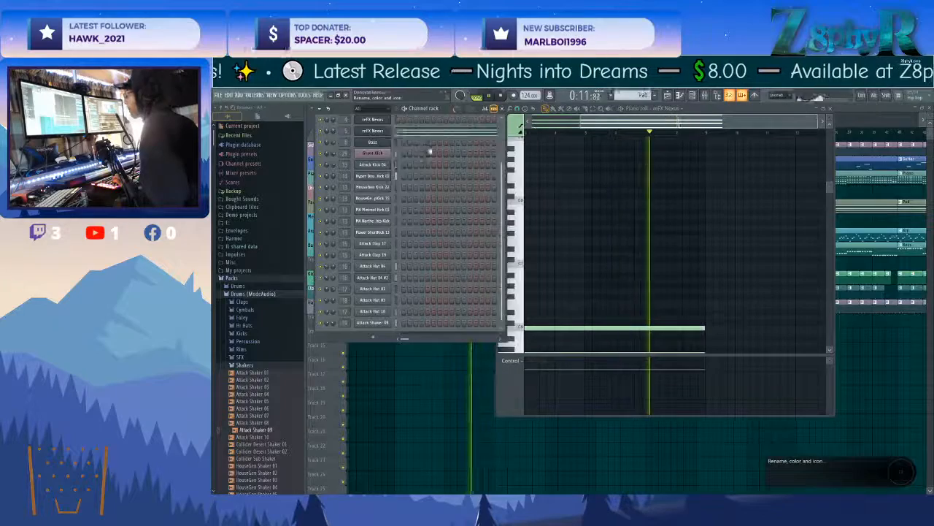
pyautogui.write('Pad')
pyautogui.press('Return')
pyautogui.press('Return')
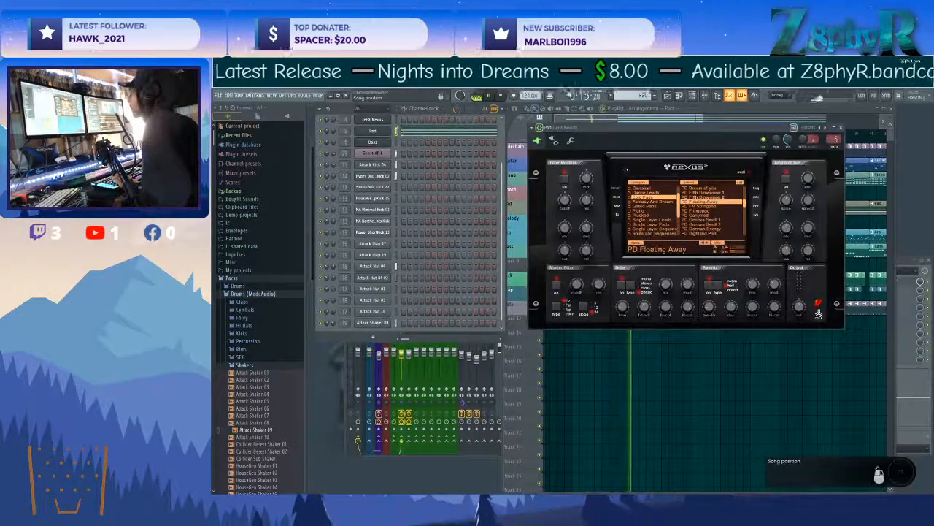
# Create an automation clip for the Pad synth's master filter cutoff and move its playlist track below the Pad track.
pyautogui.click(538, 128)
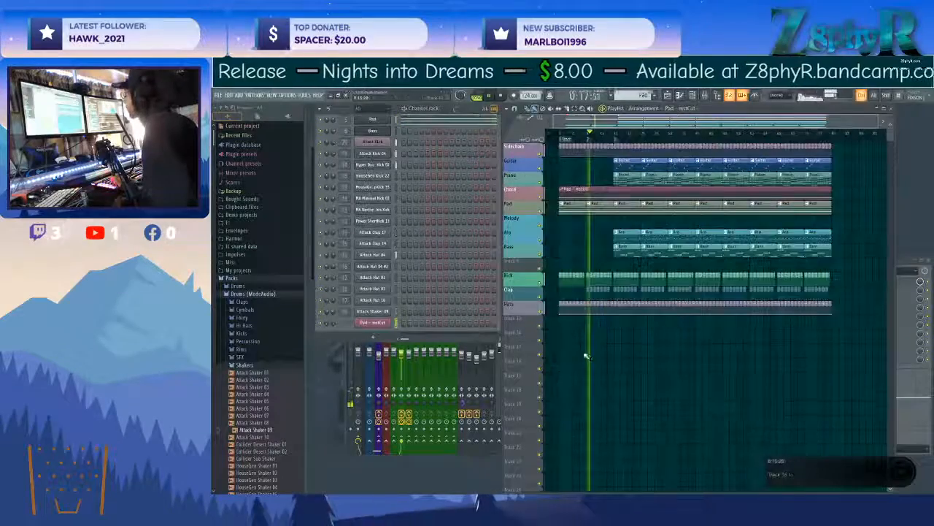
pyautogui.scroll(4, 577, 241)
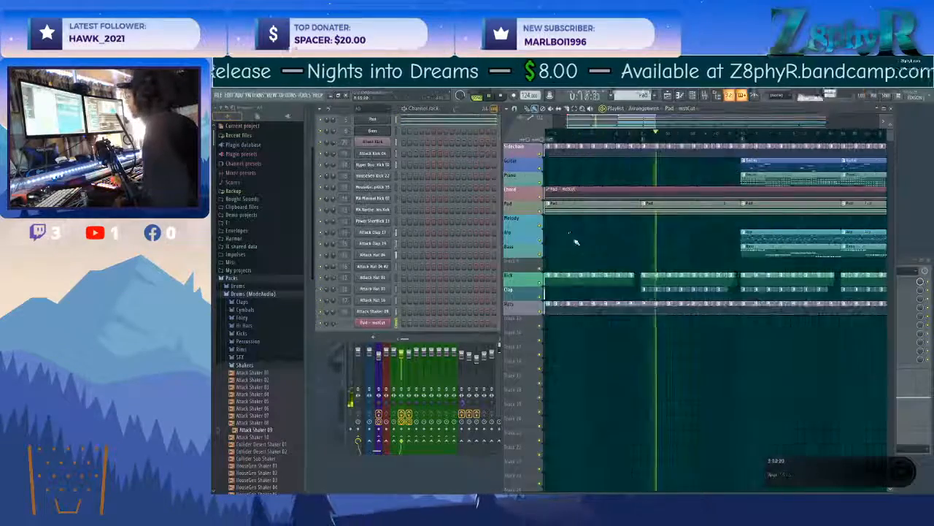
pyautogui.scroll(4, 578, 244)
pyautogui.scroll(-1, 522, 237)
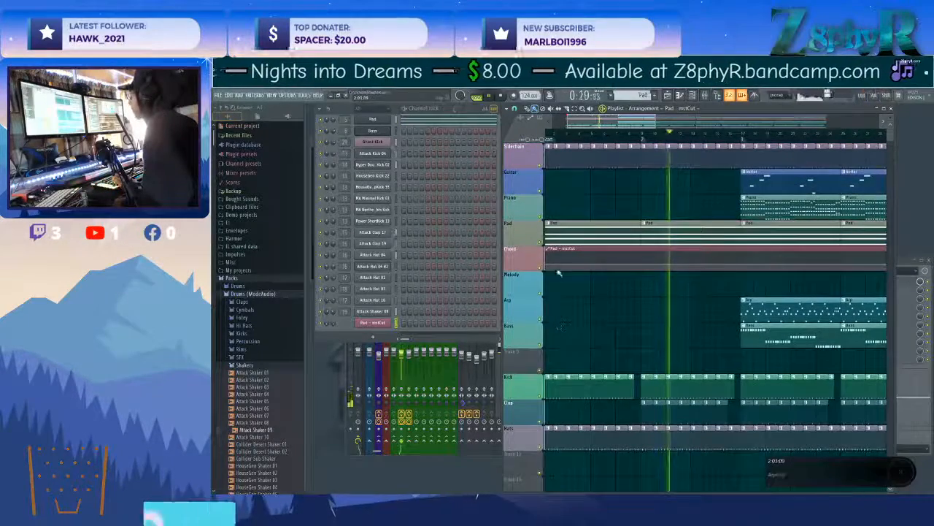
# Shape the Pad cutoff automation to rise from near zero at the start to a point at bar 9, then play it back.
pyautogui.moveTo(619, 296); pyautogui.dragTo(673, 297)
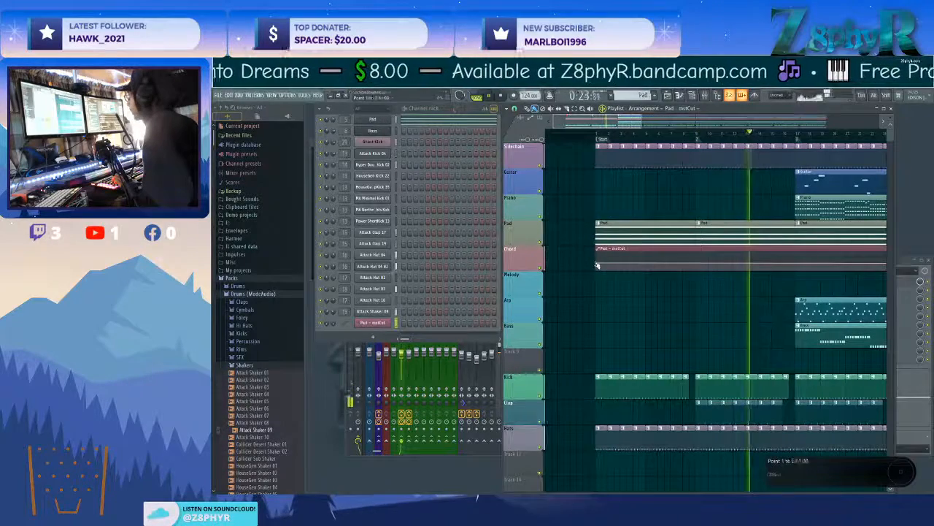
pyautogui.rightClick(696, 260)
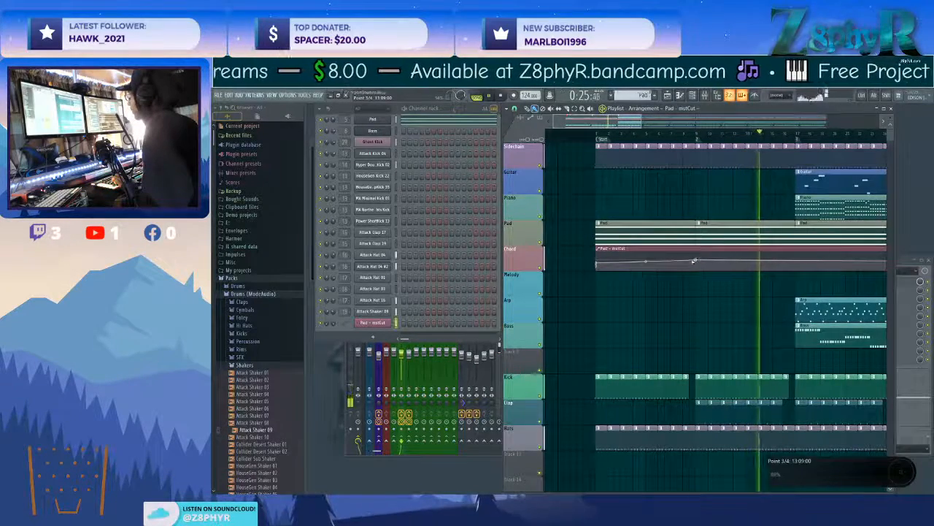
pyautogui.rightClick(596, 267)
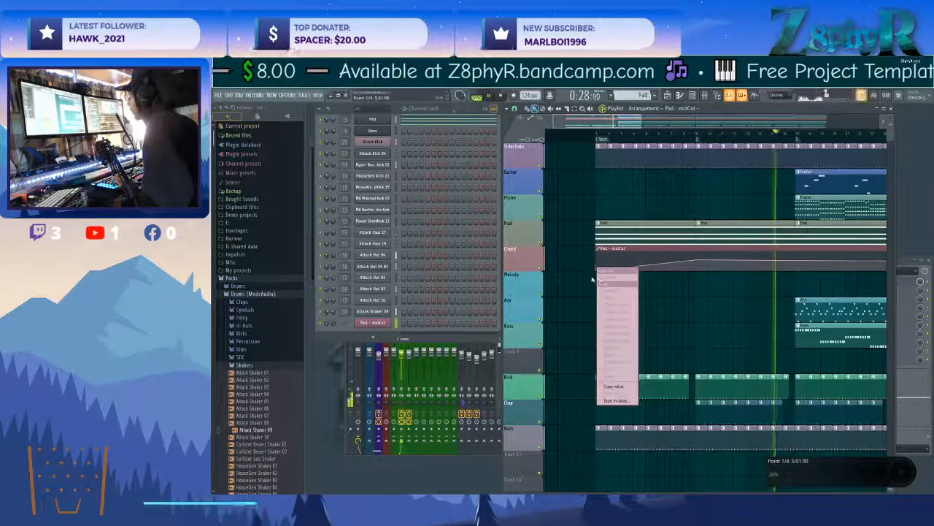
pyautogui.click(601, 270)
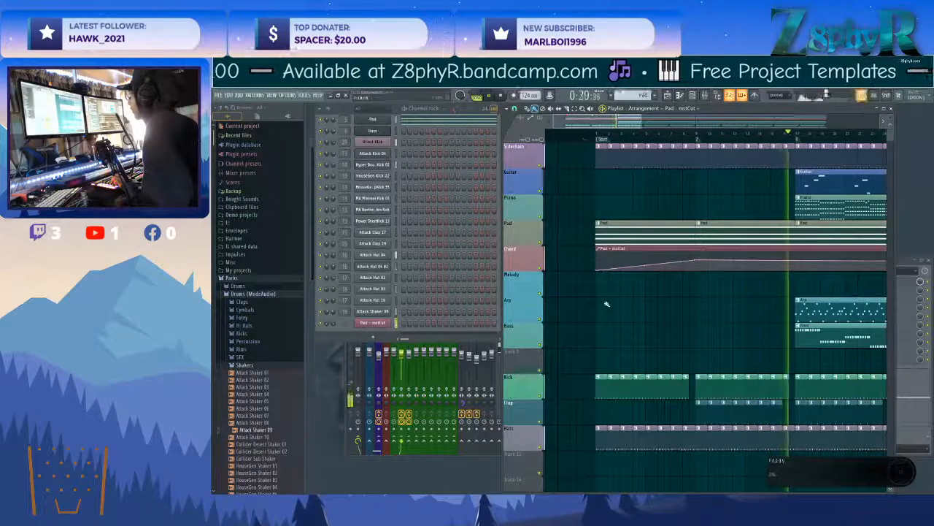
pyautogui.click(588, 134)
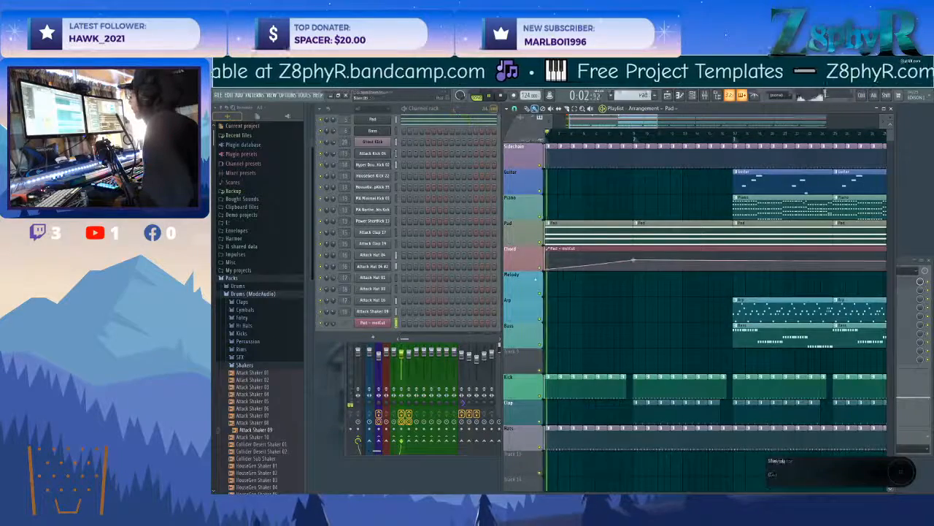
pyautogui.click(423, 119)
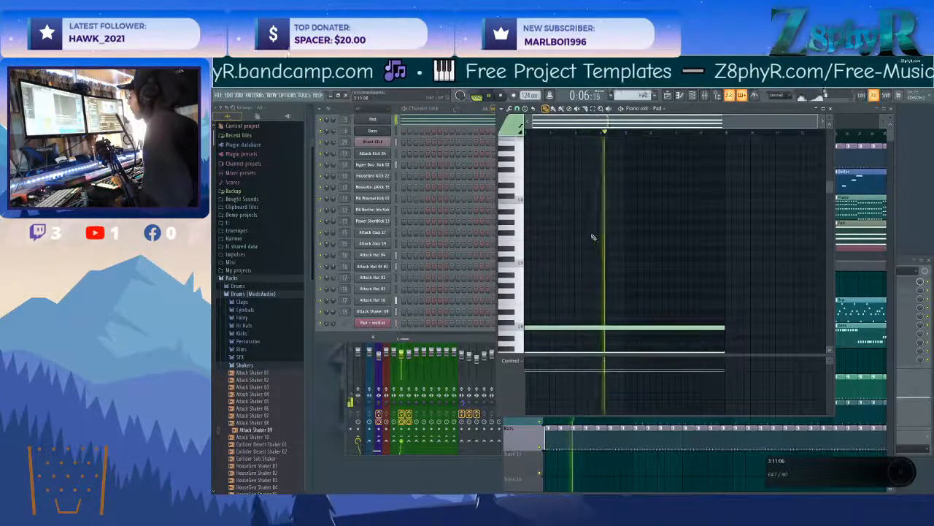
pyautogui.scroll(-1, 585, 197)
pyautogui.press('Escape')
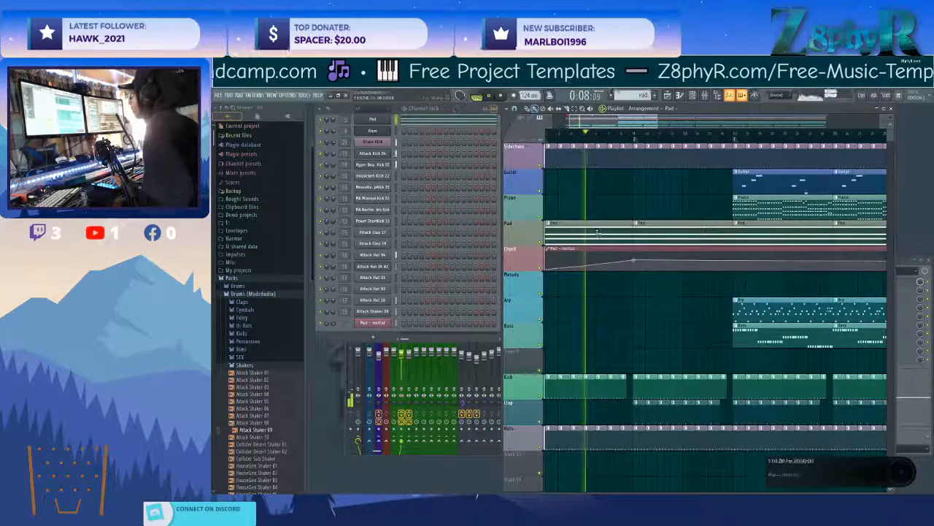
pyautogui.scroll(-3, 622, 295)
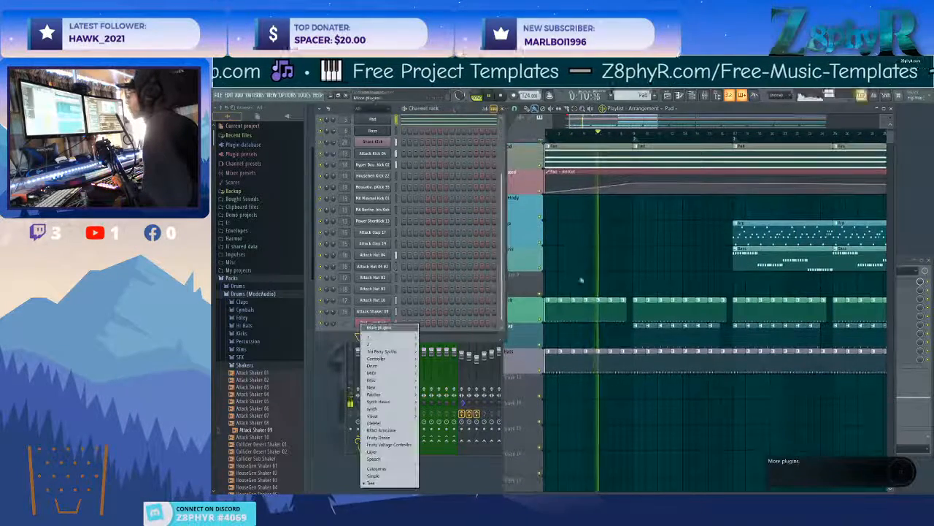
pyautogui.click(617, 313)
# Clone the first section's Kick pattern for separate editing and fill that section's Kick track with the clone.
pyautogui.moveTo(577, 266); pyautogui.dragTo(640, 292)
pyautogui.click(598, 326)
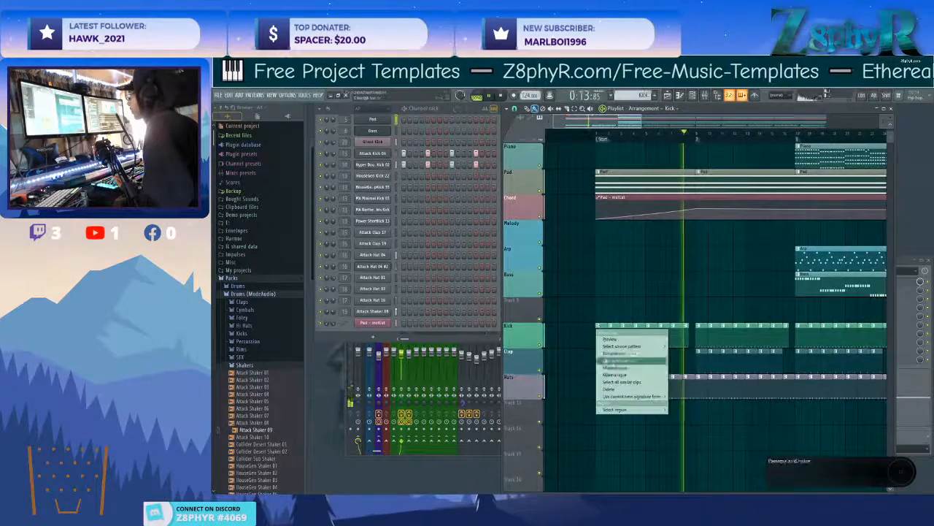
pyautogui.click(611, 375)
pyautogui.moveTo(615, 339)
pyautogui.mouseDown()
pyautogui.moveTo(673, 350)
pyautogui.moveTo(676, 342)
pyautogui.mouseUp()
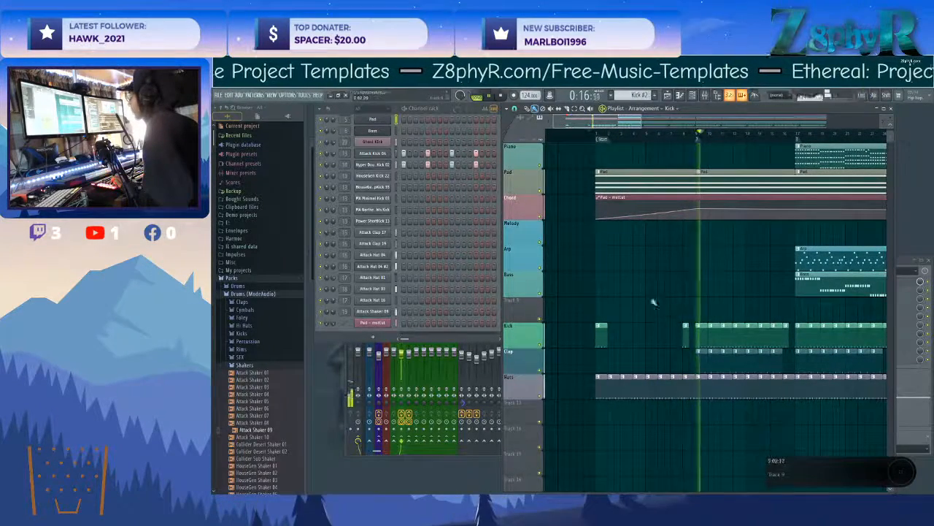
pyautogui.moveTo(598, 338); pyautogui.dragTo(682, 337)
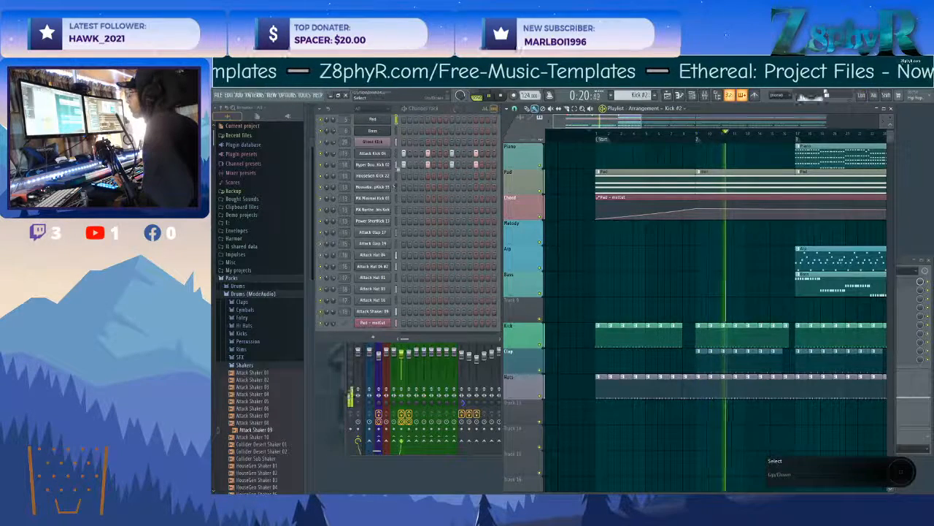
# Play the arrangement from the start and browse the Cymbals samples of the Drums (ModeAudio) pack for a crash.
pyautogui.click(576, 135)
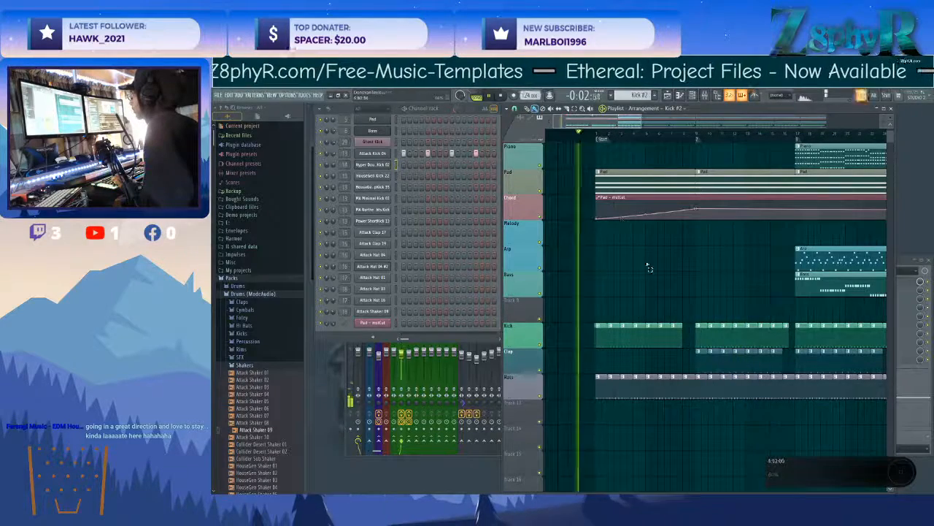
pyautogui.click(256, 295)
pyautogui.click(252, 295)
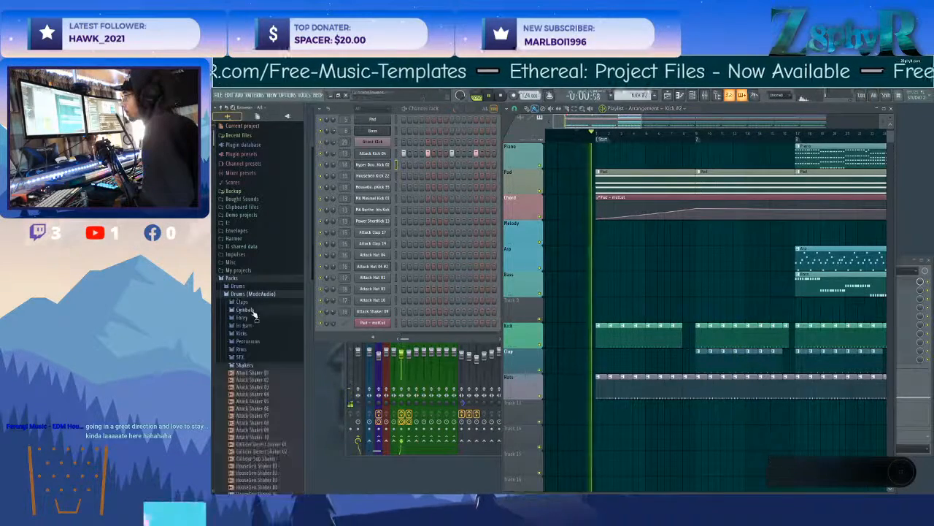
pyautogui.click(254, 310)
pyautogui.click(255, 410)
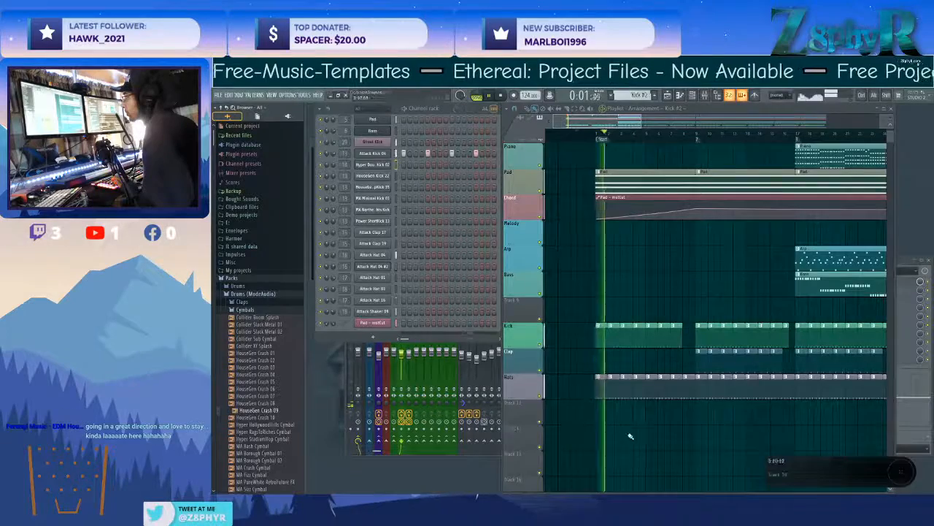
pyautogui.scroll(-2, 630, 436)
pyautogui.scroll(-5, 259, 307)
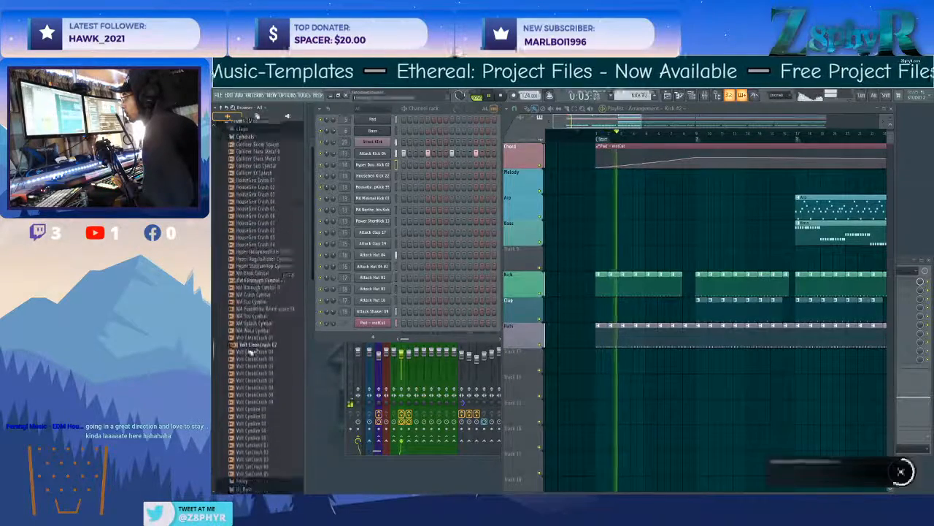
pyautogui.scroll(-2, 288, 275)
# Audition several cymbal and crash samples, and place HouseGen Crash 09 on Track 13 at bar 9.
pyautogui.click(268, 310)
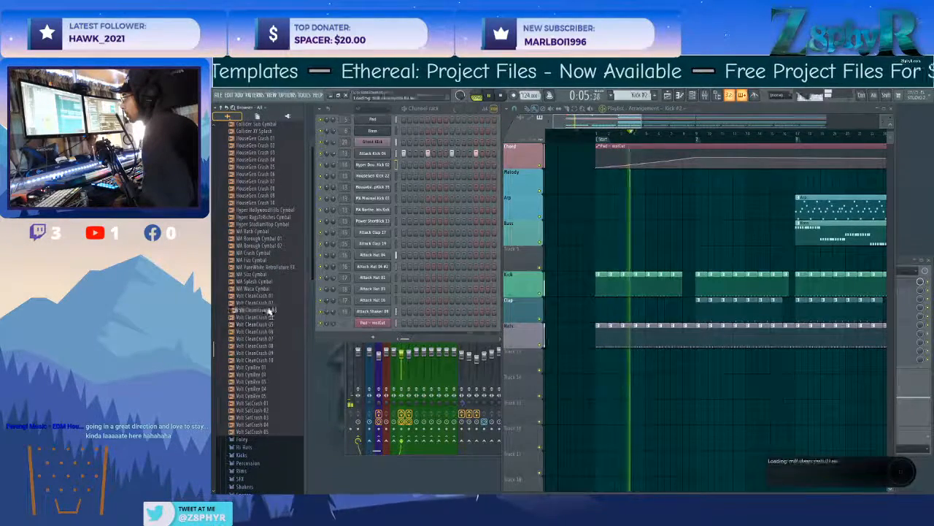
pyautogui.click(278, 260)
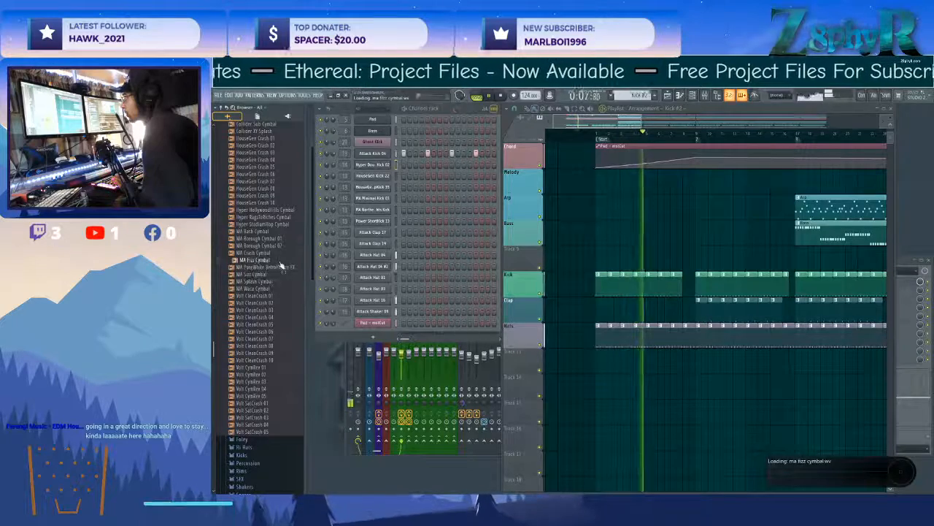
pyautogui.click(280, 254)
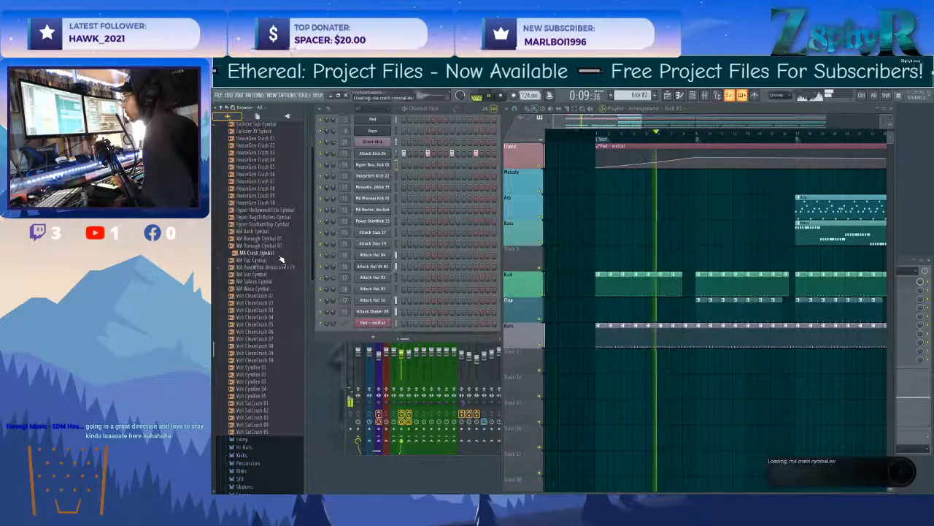
pyautogui.click(277, 224)
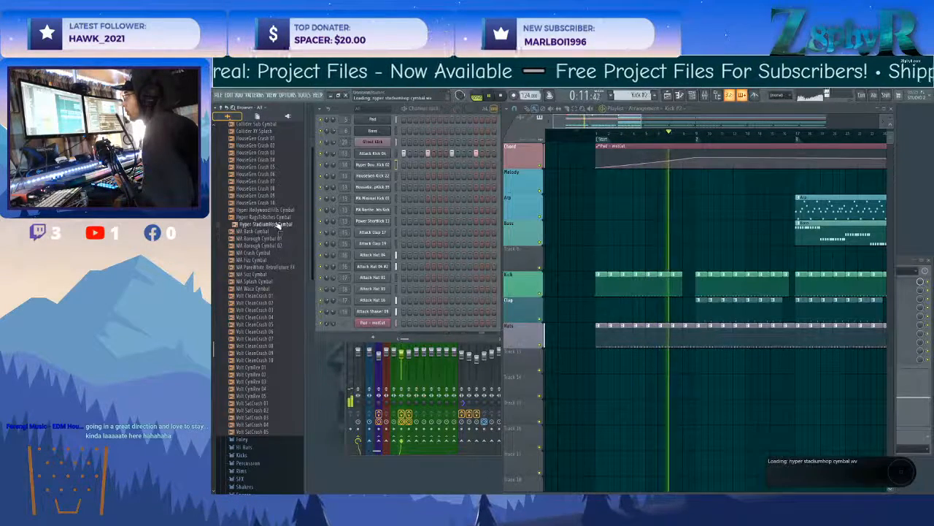
pyautogui.click(279, 204)
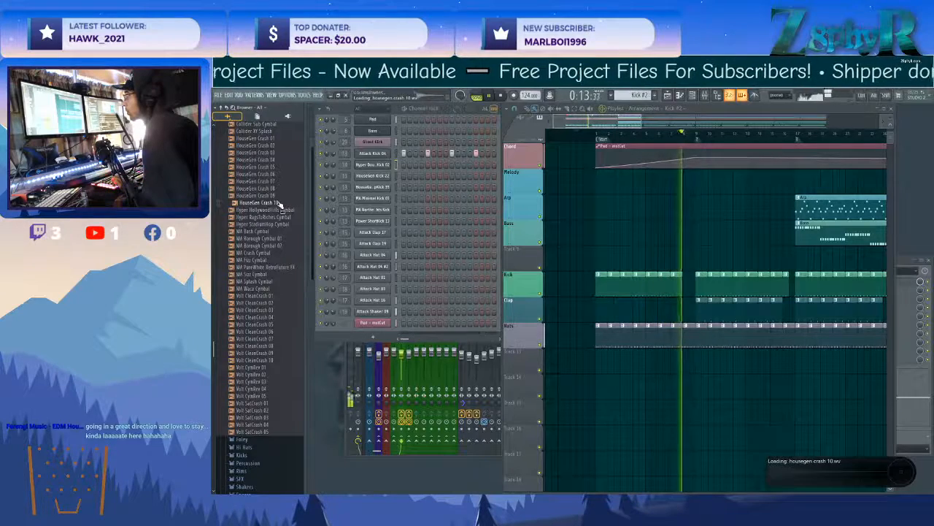
pyautogui.click(278, 196)
pyautogui.moveTo(278, 197); pyautogui.dragTo(698, 360)
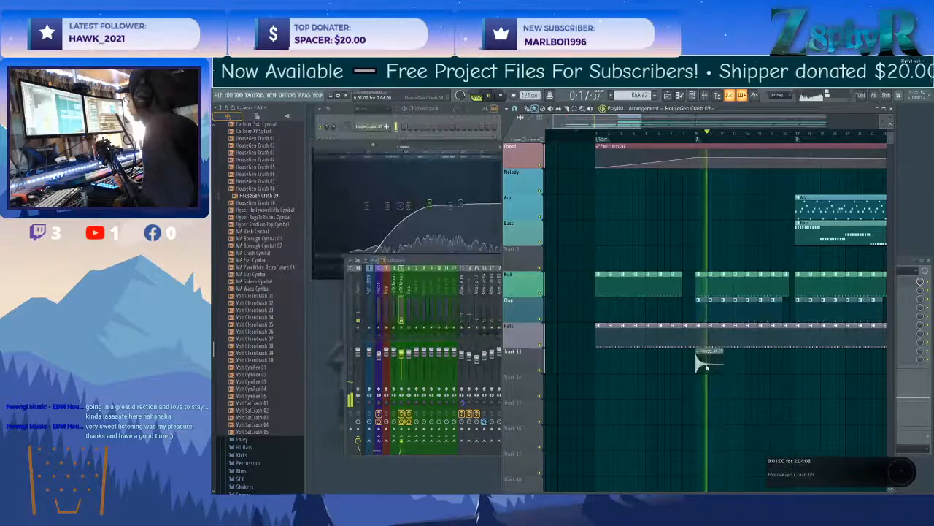
# Blur the HouseGen Crash 09 sample in Edison and replace the crash clip at bar 9 with the blurred version.
pyautogui.rightClick(446, 287)
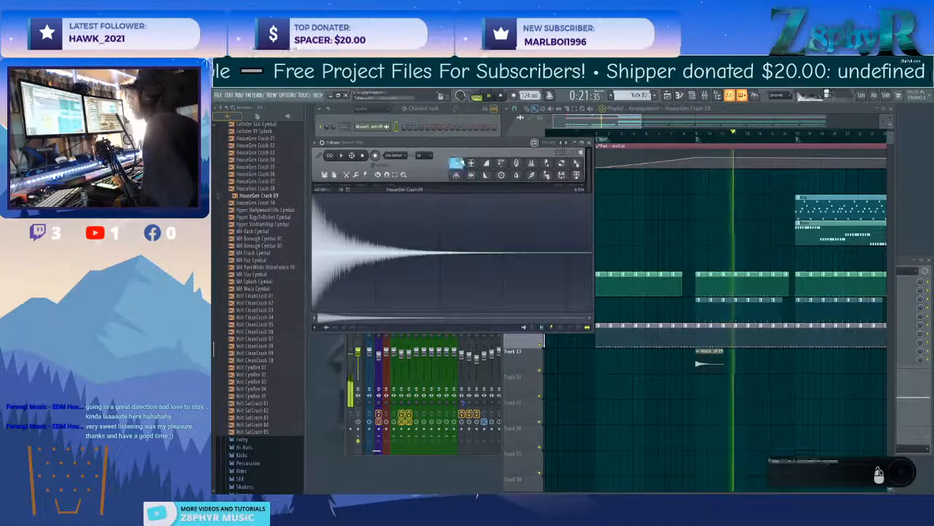
pyautogui.click(516, 174)
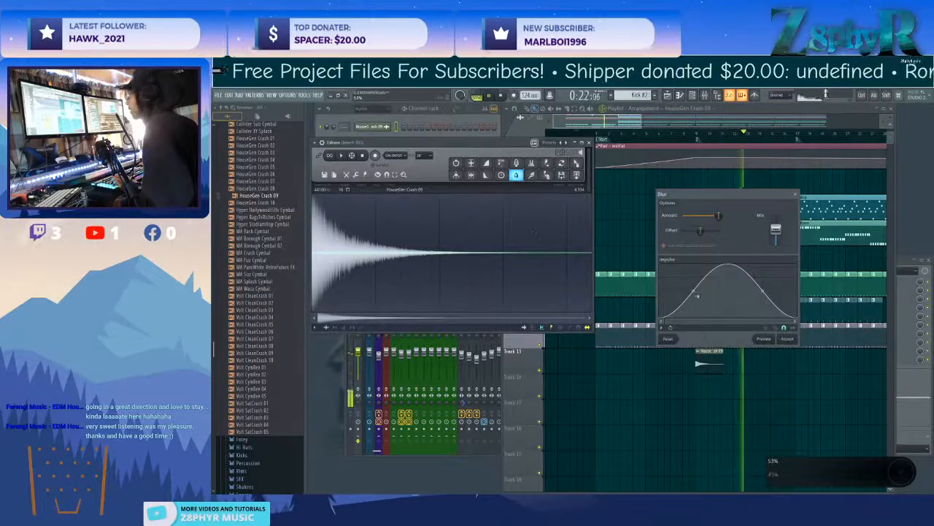
pyautogui.click(793, 338)
pyautogui.moveTo(575, 163); pyautogui.dragTo(710, 362)
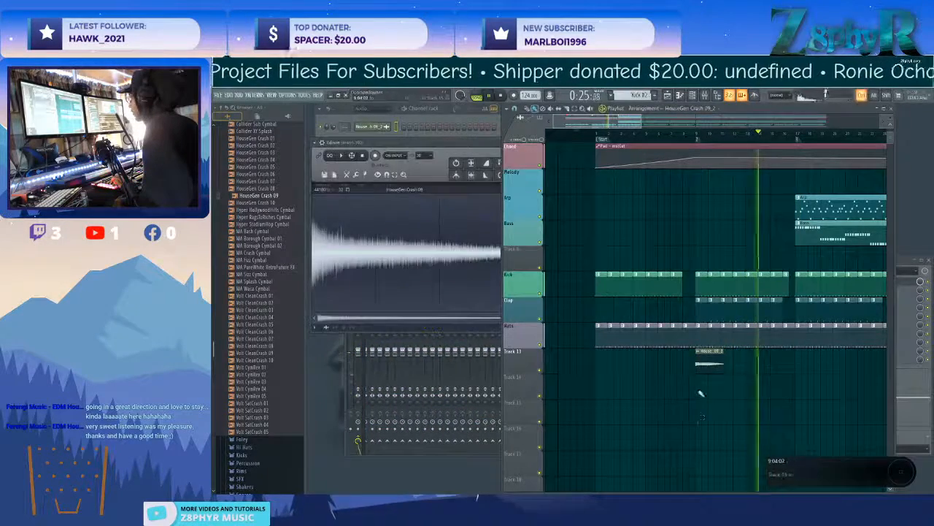
# Open the blurred crash's channel settings, replay it from just before bar 9 and route it to mixer track 20.
pyautogui.doubleClick(708, 362)
pyautogui.moveTo(488, 256); pyautogui.dragTo(490, 245)
pyautogui.rightClick(721, 236)
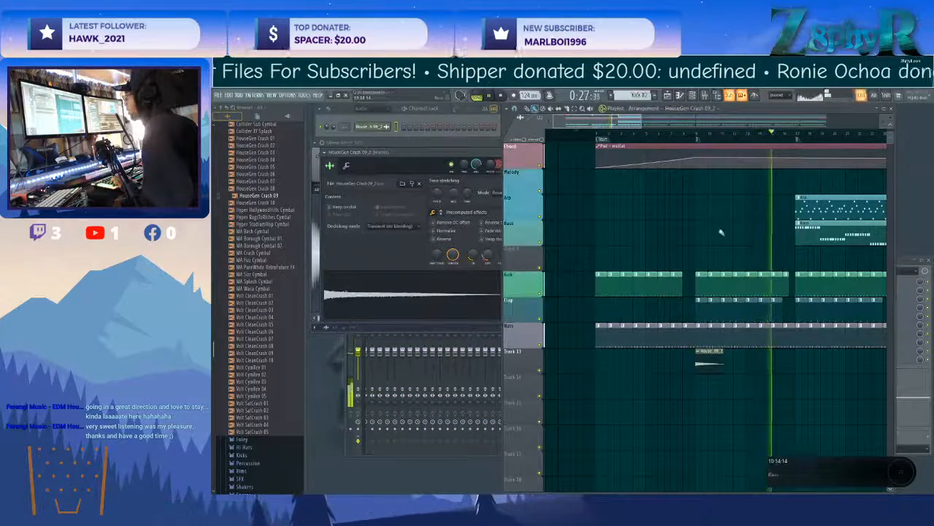
pyautogui.click(692, 147)
pyautogui.click(689, 133)
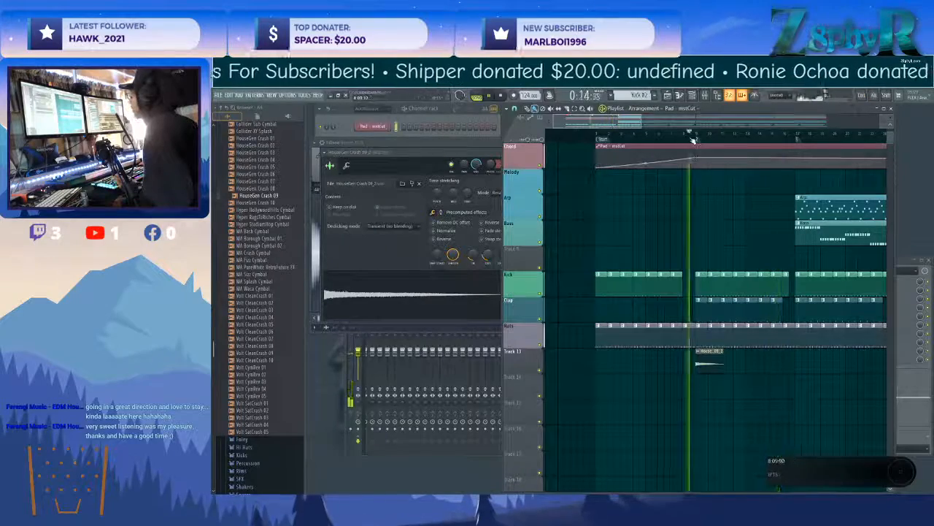
pyautogui.click(430, 162)
pyautogui.press('F9')
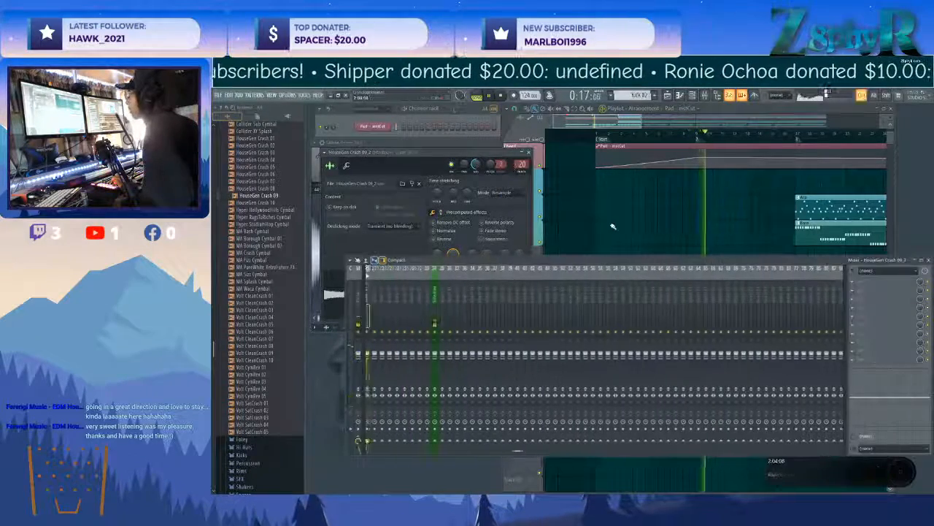
pyautogui.click(410, 243)
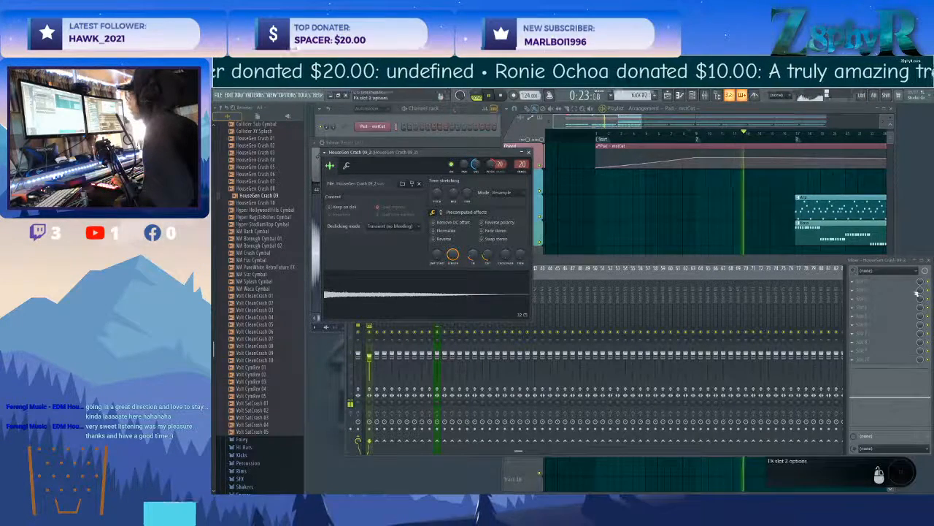
# Add Fruity Delay 2 to the first effect slot of the crash's mixer track, with a feedback level of about 63%.
pyautogui.click(876, 281)
pyautogui.moveTo(809, 322)
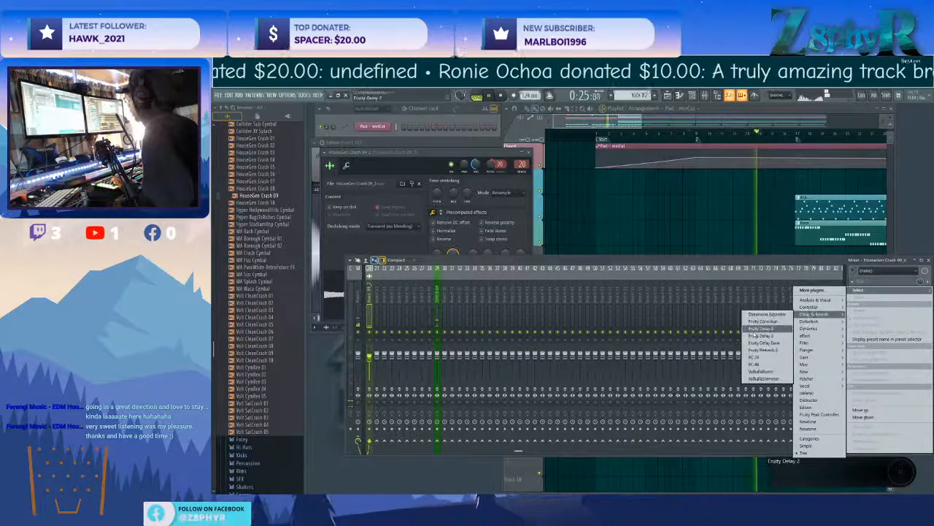
pyautogui.click(763, 329)
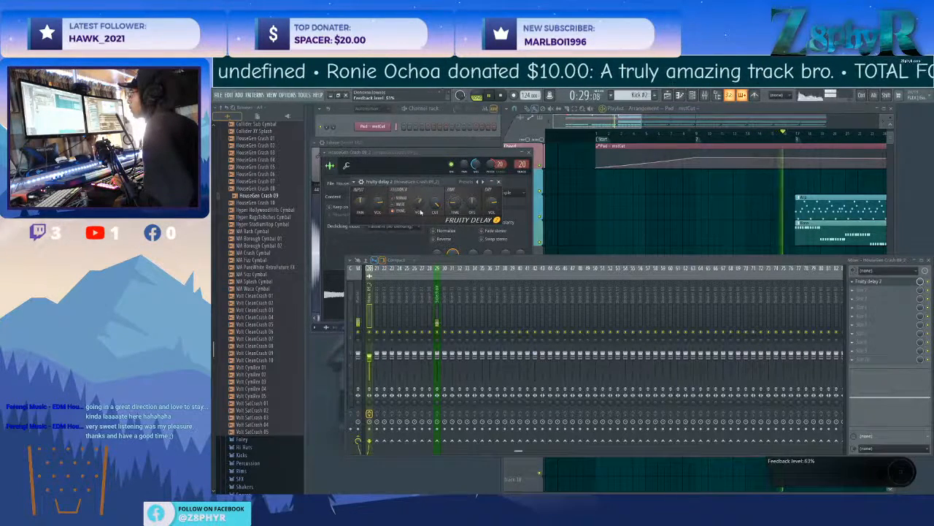
# Remove the Piano clip between bars 17 and 25 in the playlist.
pyautogui.click(601, 217)
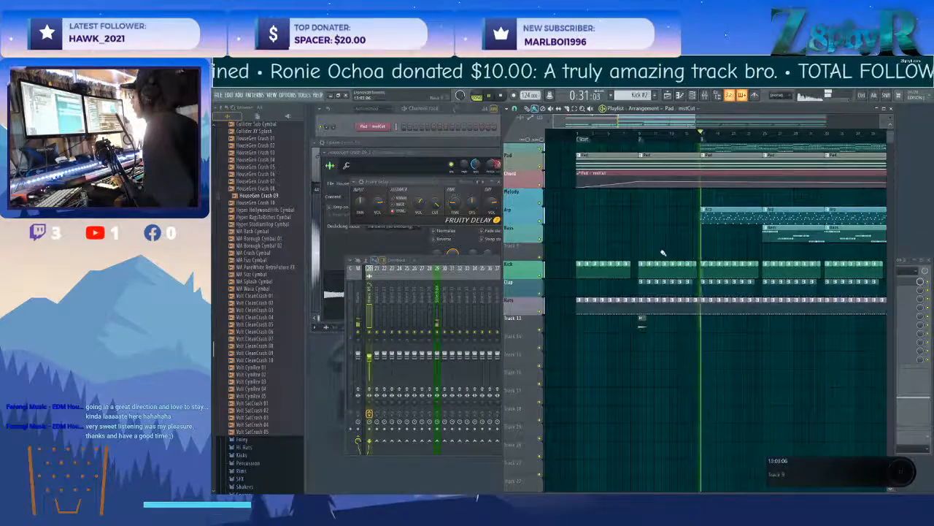
pyautogui.moveTo(675, 250); pyautogui.dragTo(633, 285)
pyautogui.scroll(-2, 633, 285)
pyautogui.moveTo(573, 268); pyautogui.dragTo(624, 270)
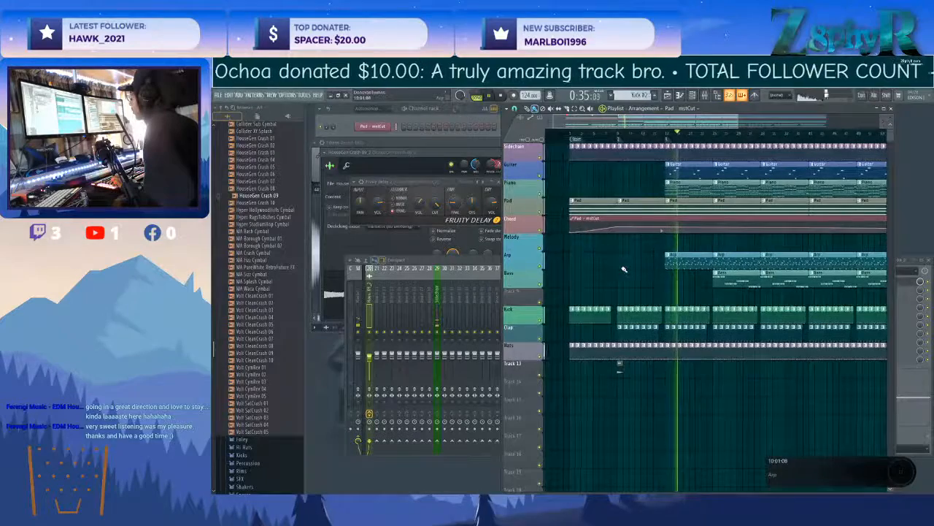
pyautogui.rightClick(680, 193)
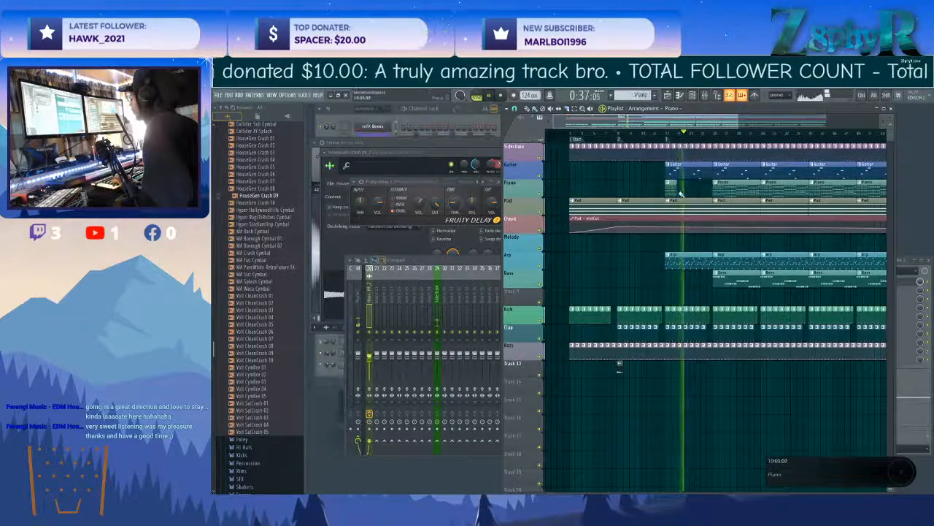
pyautogui.moveTo(706, 189); pyautogui.dragTo(705, 190)
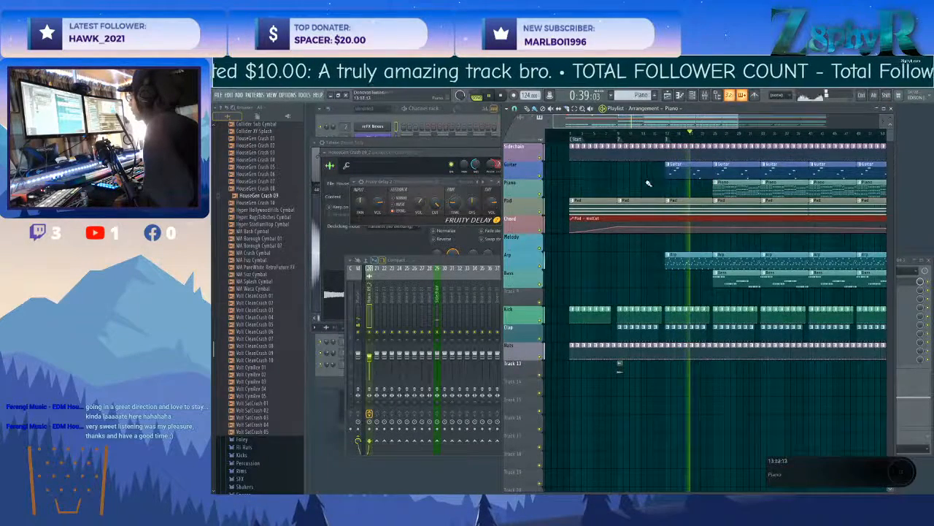
# Extend the Arp track back to around bar 9 and try out a Guitar clip starting at bar 9.
pyautogui.click(582, 261)
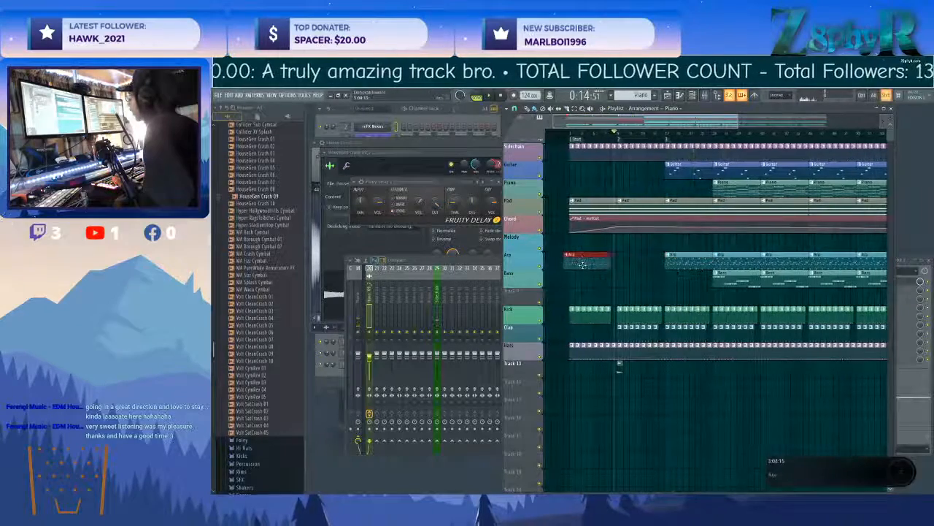
pyautogui.click(634, 175)
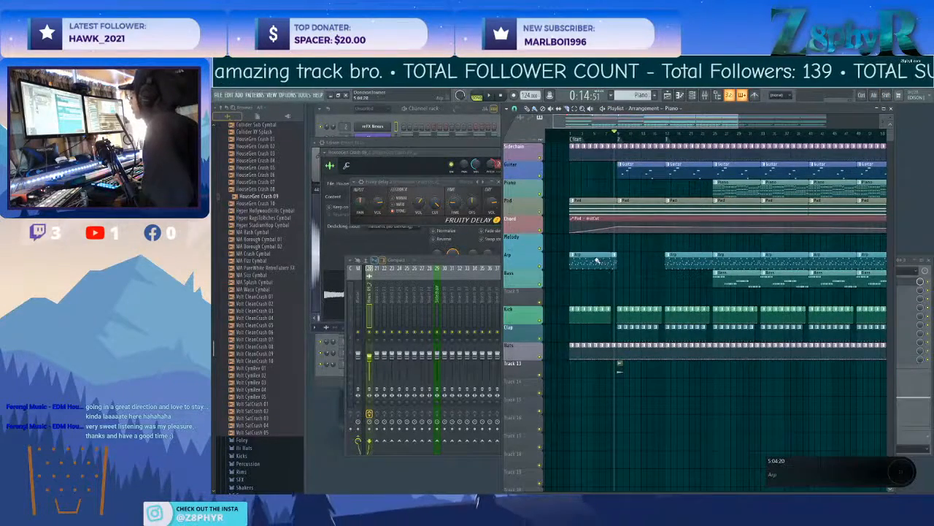
pyautogui.keyDown('ctrl'); pyautogui.rightClick(638, 187); pyautogui.keyUp('ctrl')
pyautogui.rightClick(632, 178)
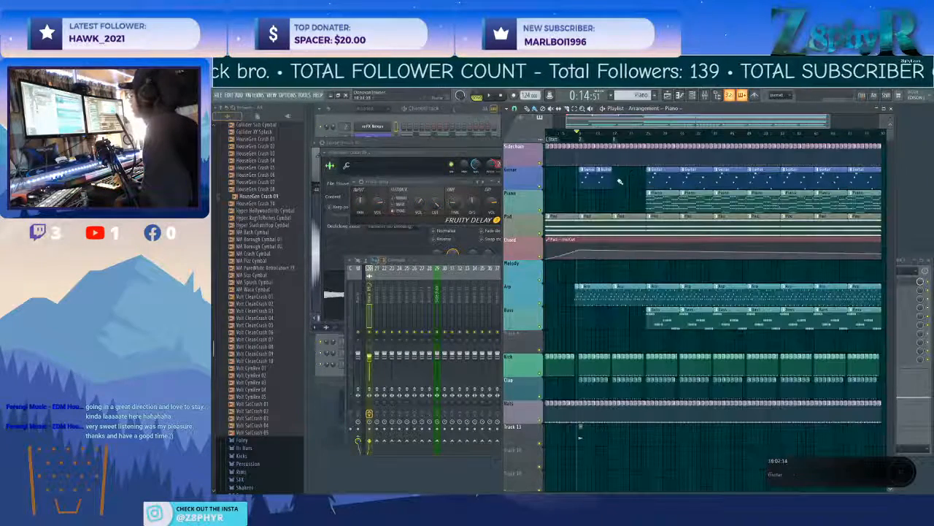
# Fill the Piano and Bass tracks from bar 25 with short repeated clips, and clear Guitar and Piano from bars 41 to 49.
pyautogui.click(661, 176)
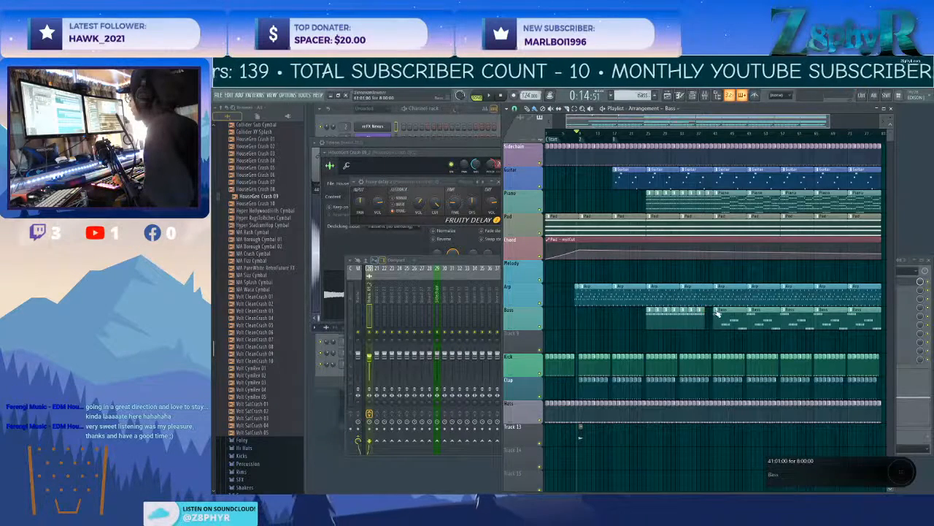
pyautogui.scroll(-2, 710, 261)
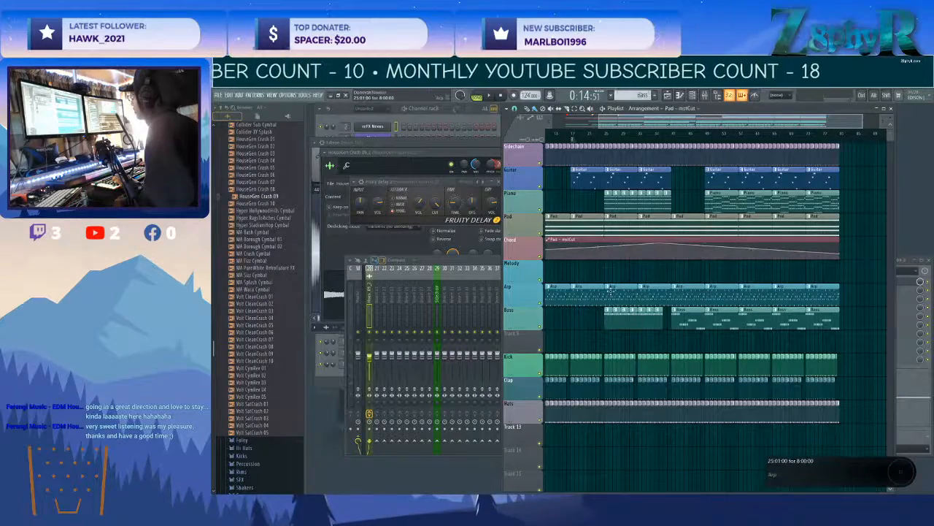
# Shape the Pad cutoff automation to dip briefly at bar 41 and fall gradually from bar 65 to the end.
pyautogui.scroll(2, 614, 267)
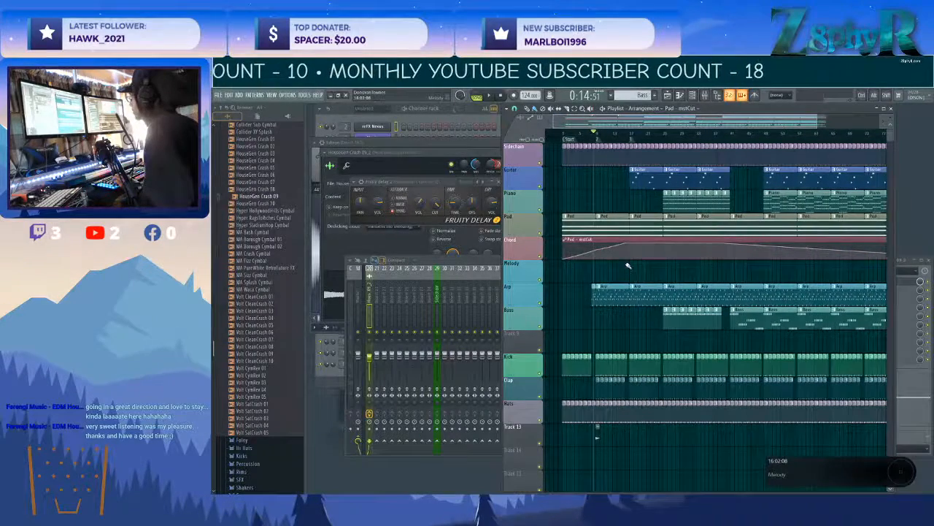
pyautogui.scroll(-1, 654, 270)
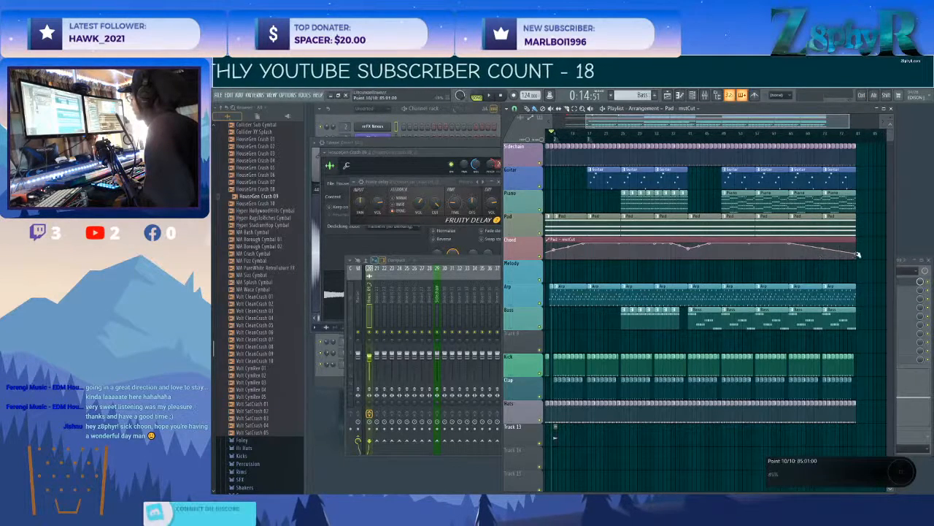
# Remove the Bass, Sidechain, Kick, Clap and Hats clips after bar 65, and add a Piano clip at bar 41.
pyautogui.scroll(-1, 753, 267)
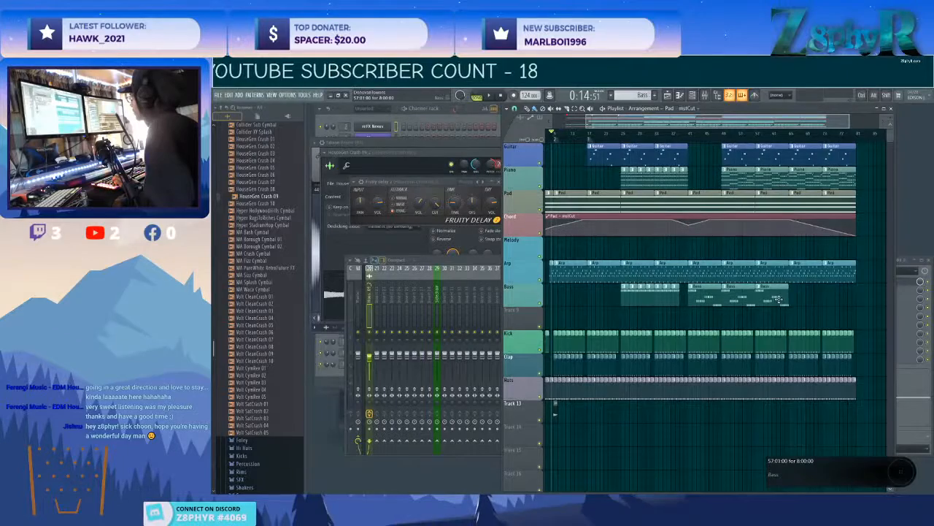
pyautogui.scroll(-1, 778, 307)
pyautogui.scroll(1, 783, 305)
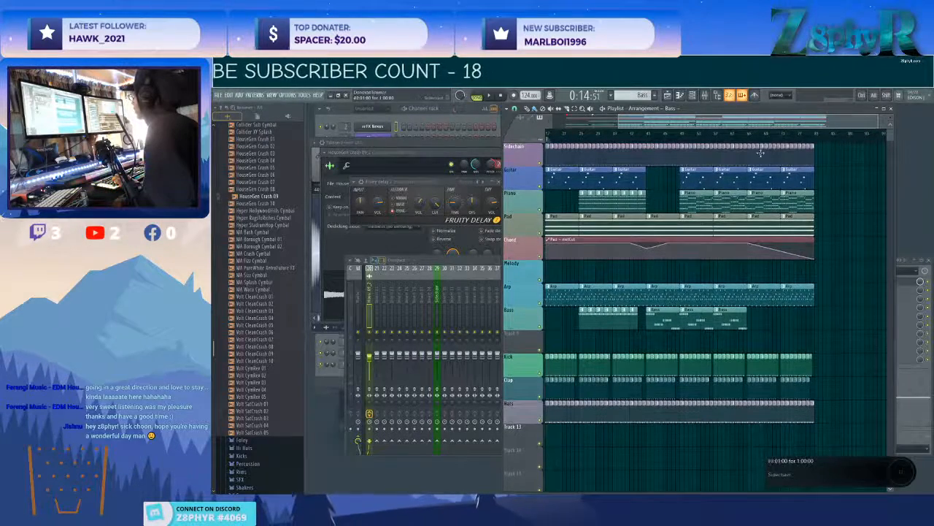
pyautogui.scroll(-4, 752, 157)
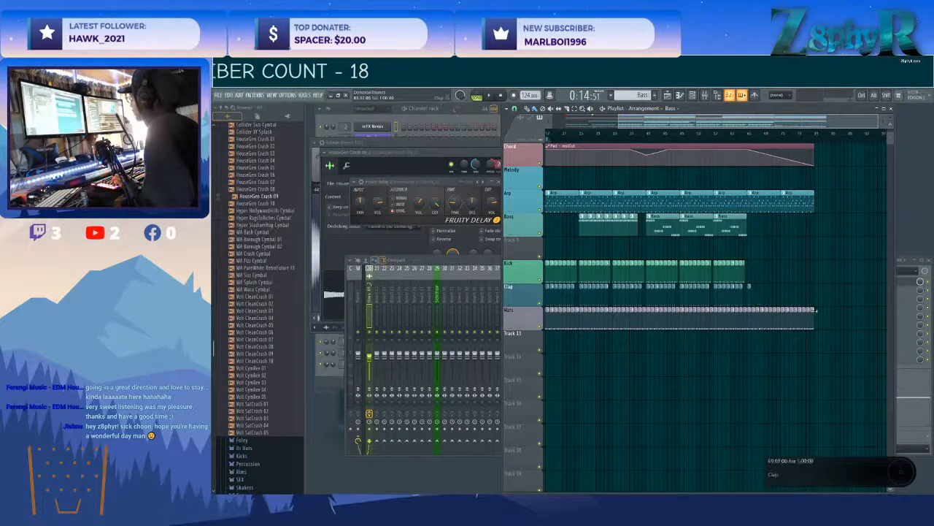
pyautogui.scroll(4, 791, 295)
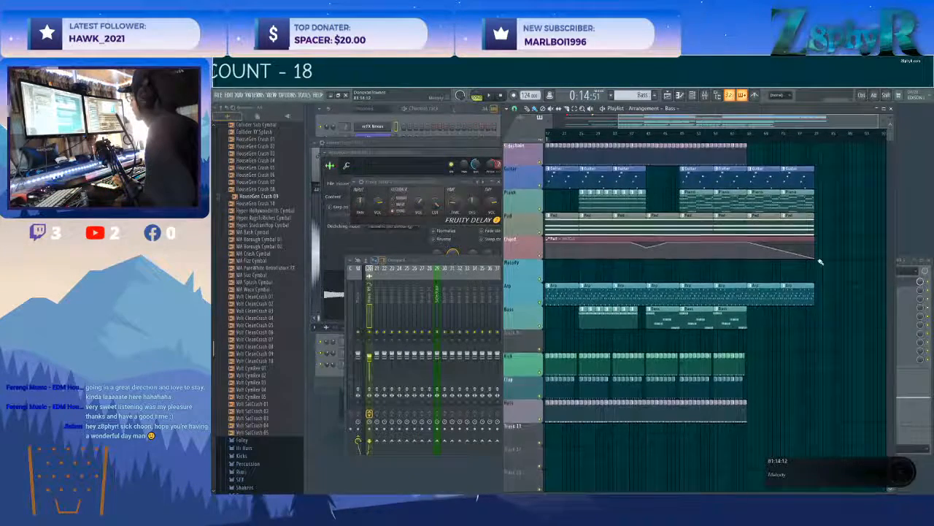
pyautogui.hscroll(-3, 815, 266)
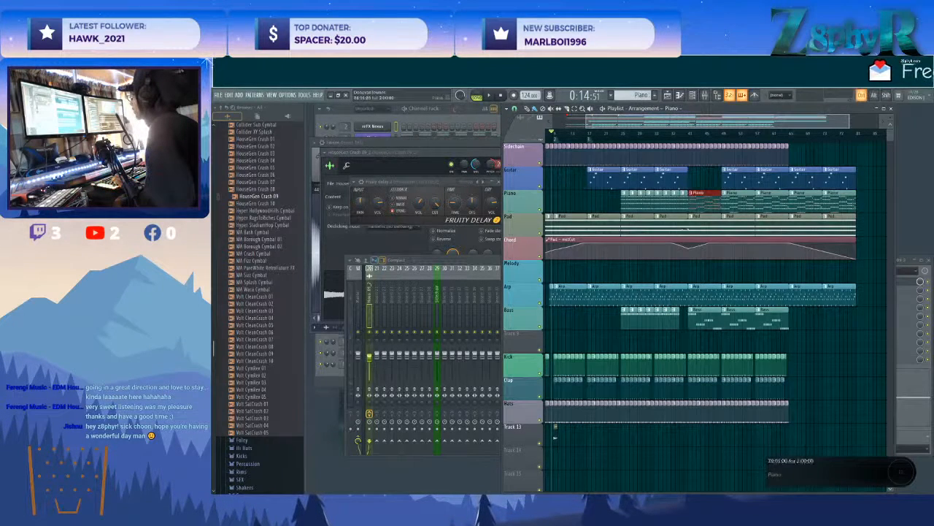
# Insert an empty playlist track between the Piano and Pad tracks.
pyautogui.hscroll(-3, 664, 234)
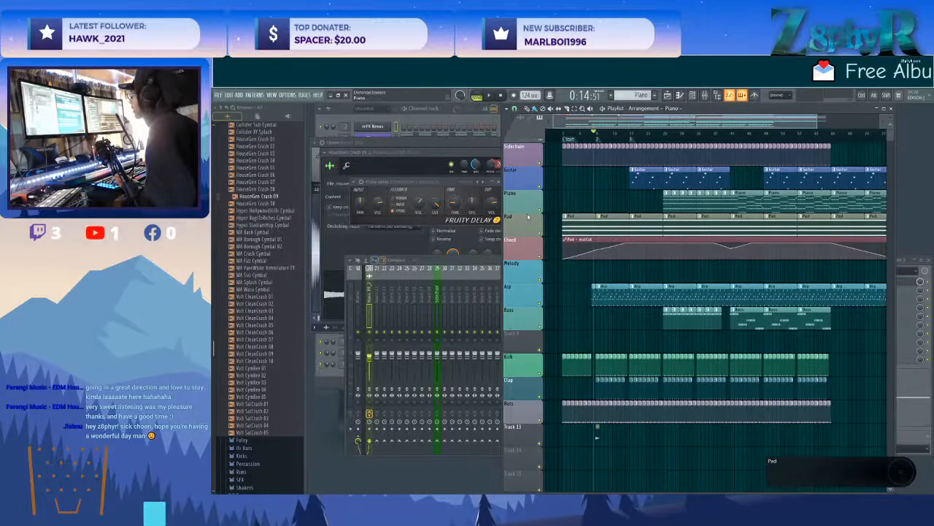
pyautogui.rightClick(527, 217)
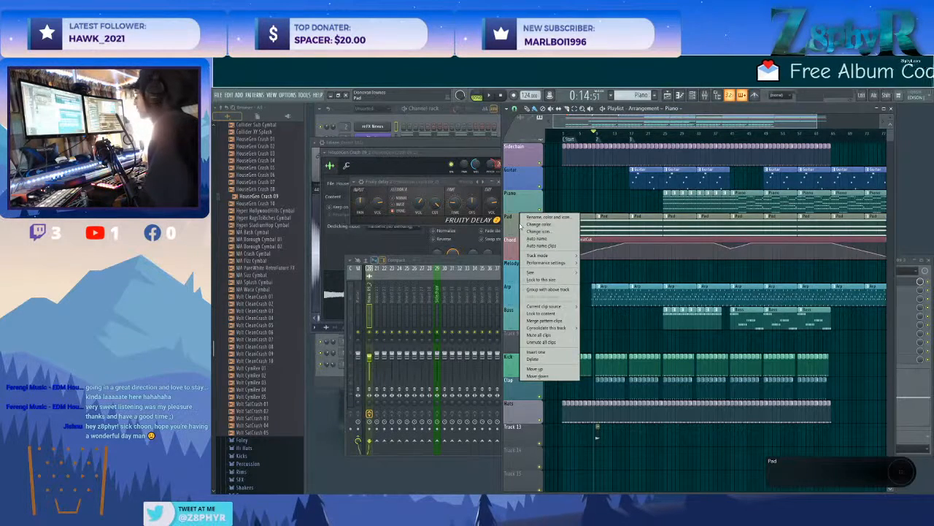
pyautogui.click(536, 352)
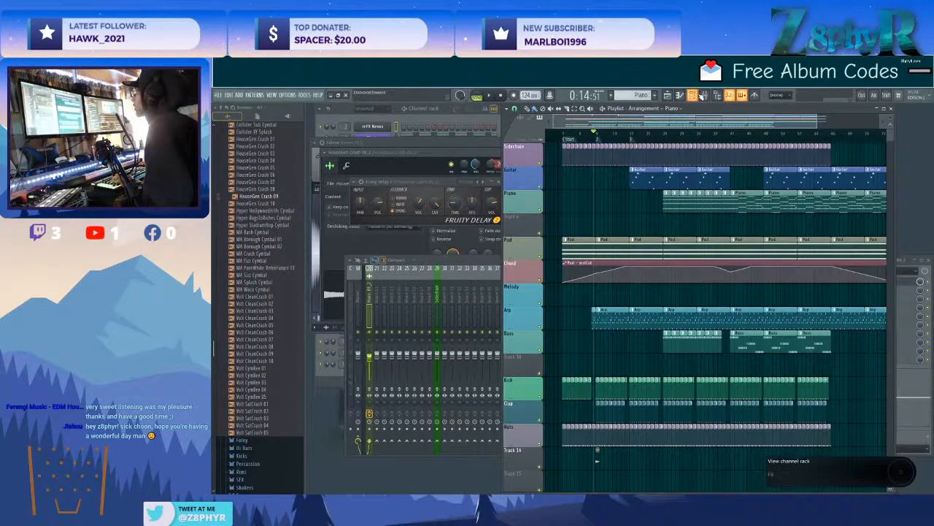
# Create an automation clip for the master filter cutoff of the Plucks channel's Nexus instrument.
pyautogui.click(413, 146)
pyautogui.click(389, 139)
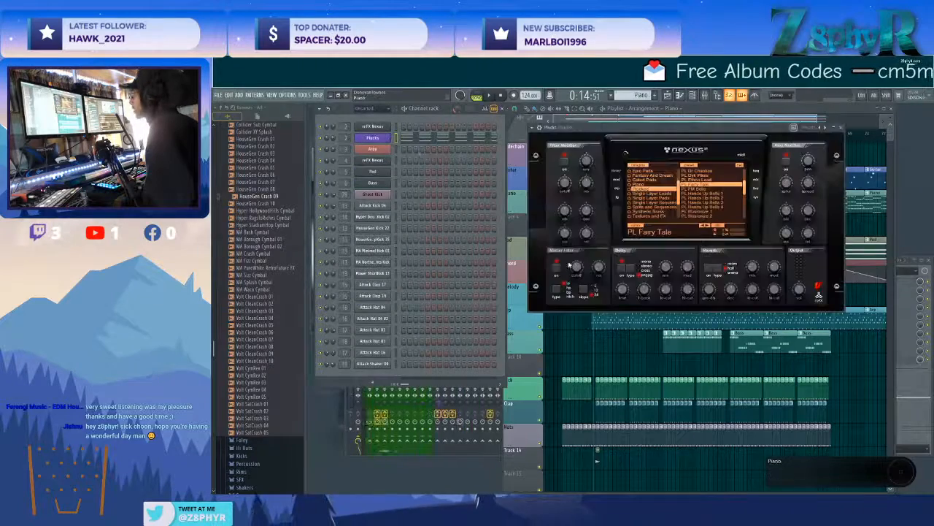
pyautogui.moveTo(580, 267); pyautogui.dragTo(580, 265)
pyautogui.rightClick(550, 95)
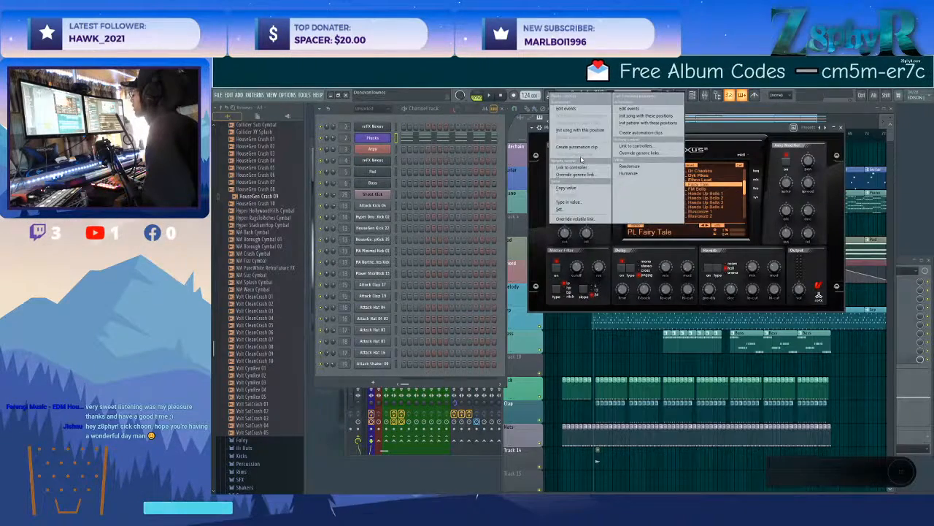
pyautogui.click(593, 158)
# Name the new automation track and its clip Plucks Filter, and recolour them grey.
pyautogui.rightClick(528, 215)
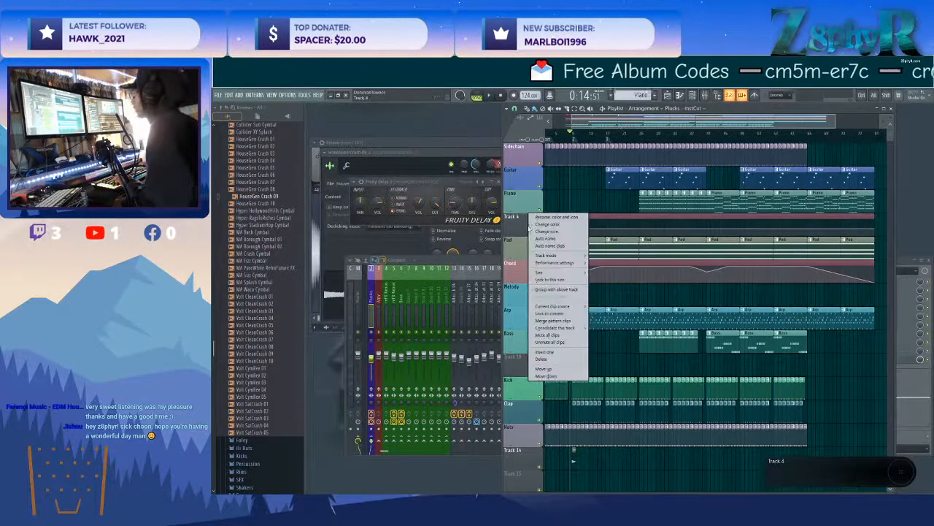
pyautogui.click(541, 217)
pyautogui.write('Plucks Fil')
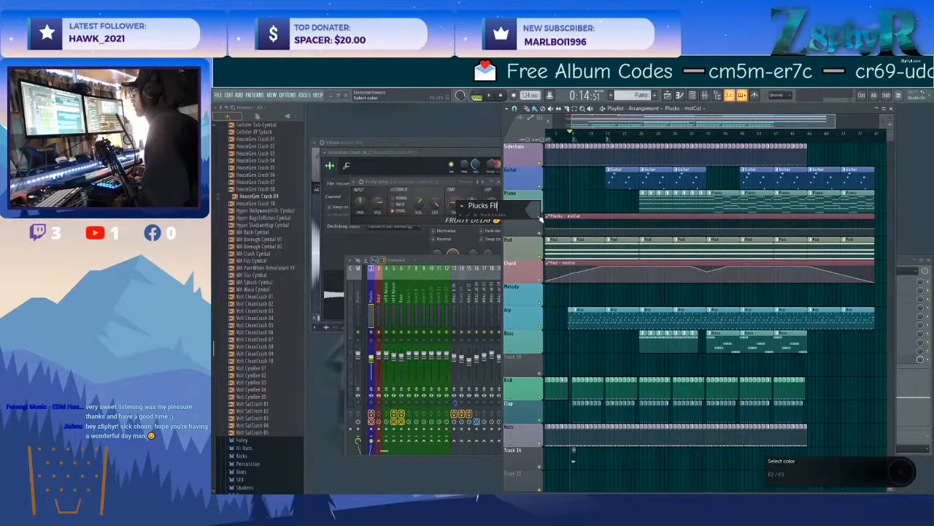
pyautogui.write('ter')
pyautogui.press('Return')
pyautogui.rightClick(541, 217)
pyautogui.click(583, 225)
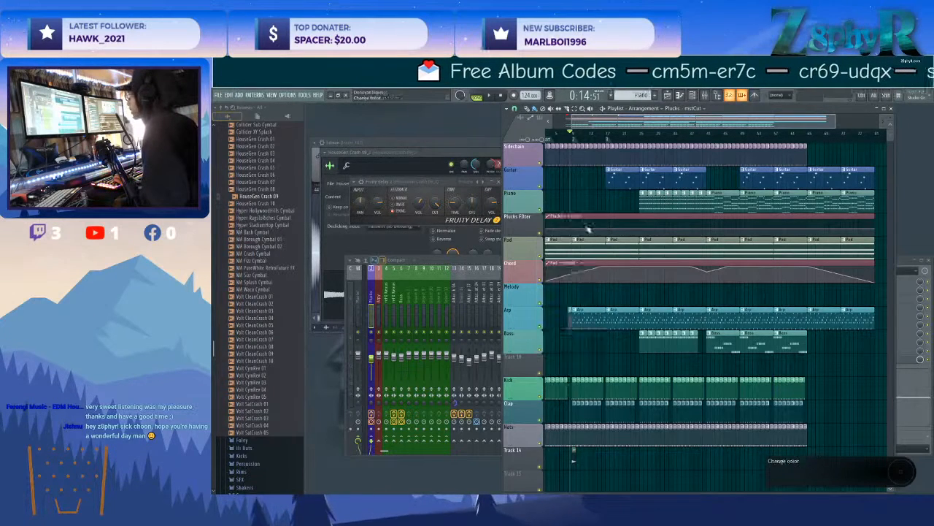
pyautogui.click(649, 250)
pyautogui.click(686, 387)
pyautogui.click(577, 216)
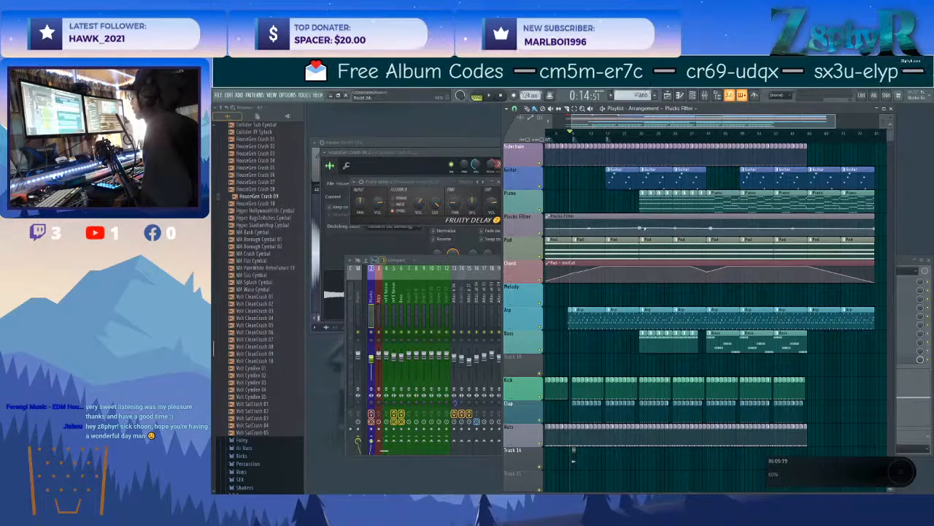
# Shape the Plucks Filter automation to rise gradually from bar 25 to bar 41, and play the arrangement from around bar 25.
pyautogui.click(643, 133)
pyautogui.press('space')
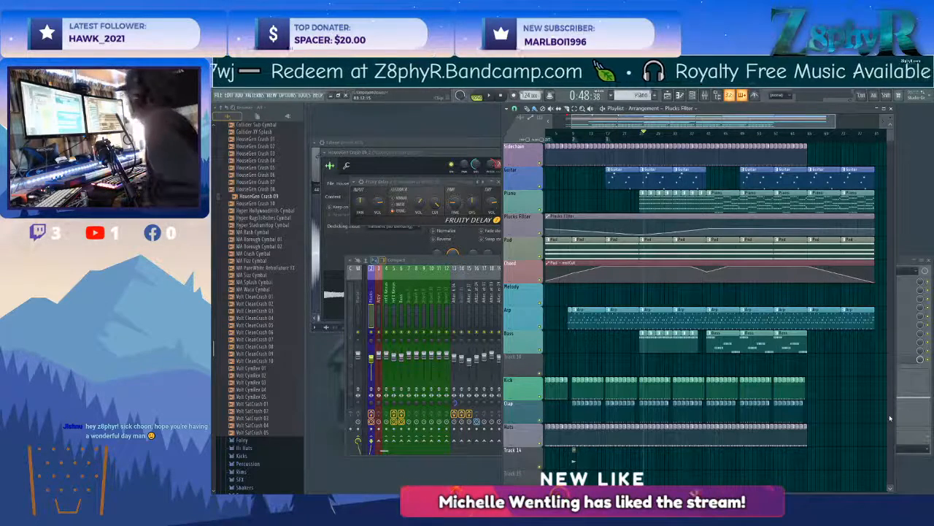
pyautogui.press('space')
pyautogui.hscroll(-2, 650, 284)
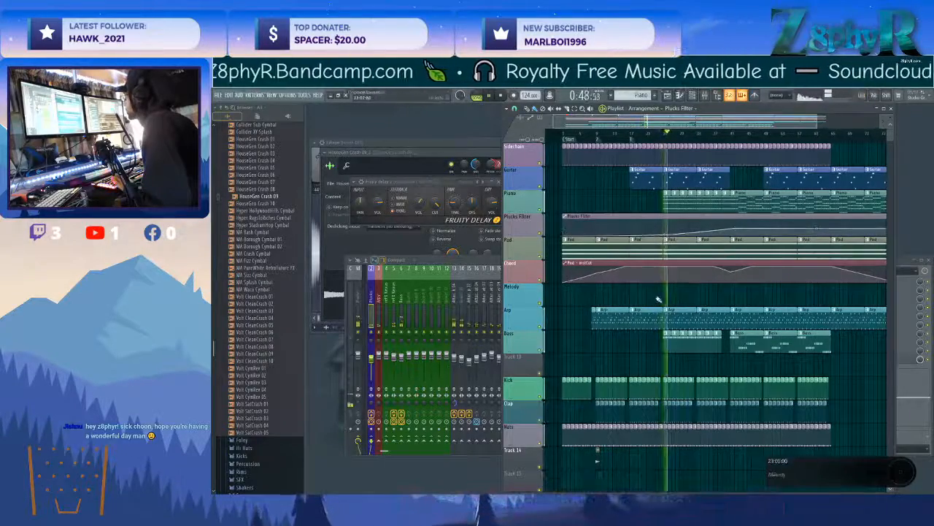
pyautogui.scroll(-2, 662, 288)
pyautogui.scroll(4, 669, 256)
pyautogui.press('space')
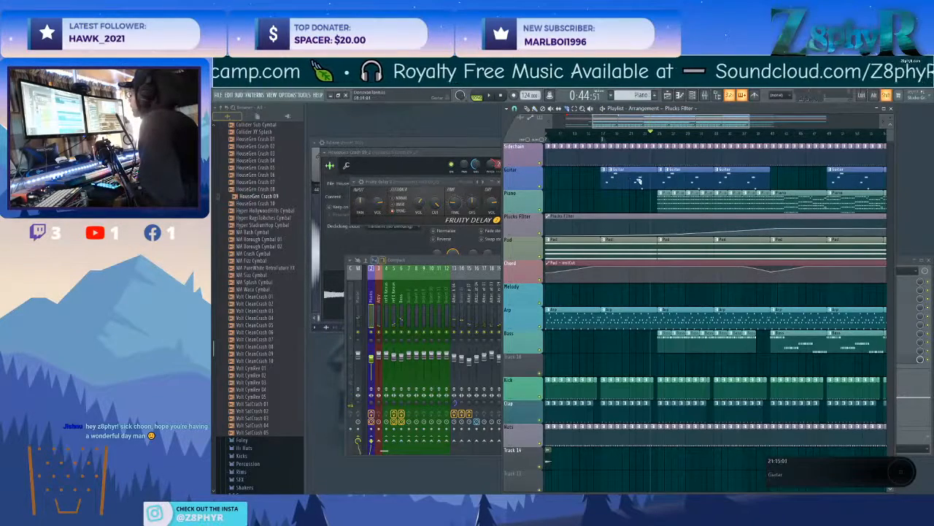
# Thin the Guitar part to short clips at bars 17, 25, 29, 33 and 39, and lower the Plucks Filter point at bar 25.
pyautogui.rightClick(675, 177)
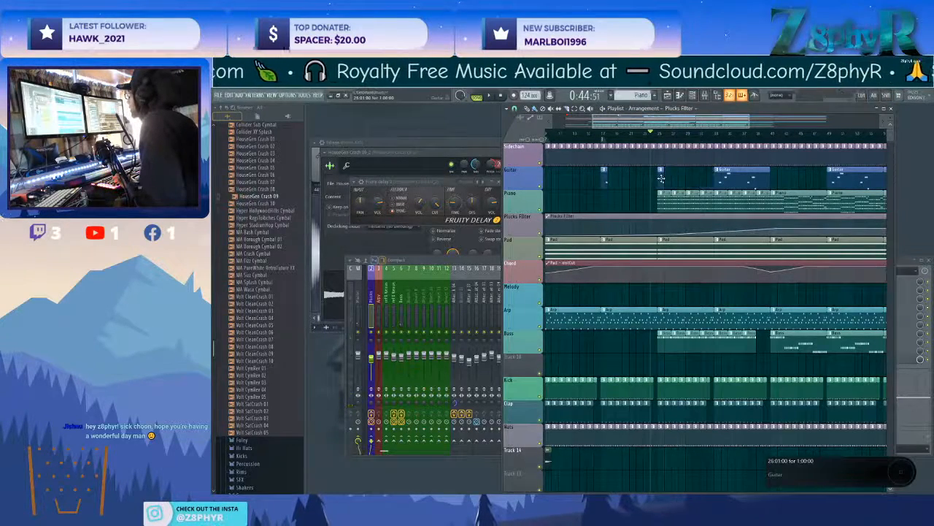
pyautogui.doubleClick(661, 179)
pyautogui.press('Escape')
pyautogui.keyDown('shift'); pyautogui.moveTo(662, 178); pyautogui.dragTo(690, 178); pyautogui.keyUp('shift')
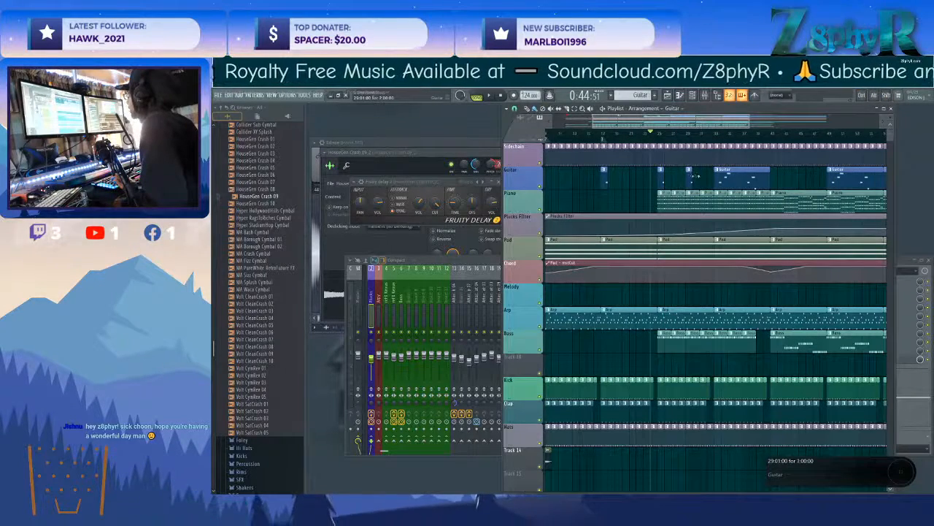
pyautogui.keyDown('shift'); pyautogui.moveTo(745, 188); pyautogui.dragTo(745, 183); pyautogui.keyUp('shift')
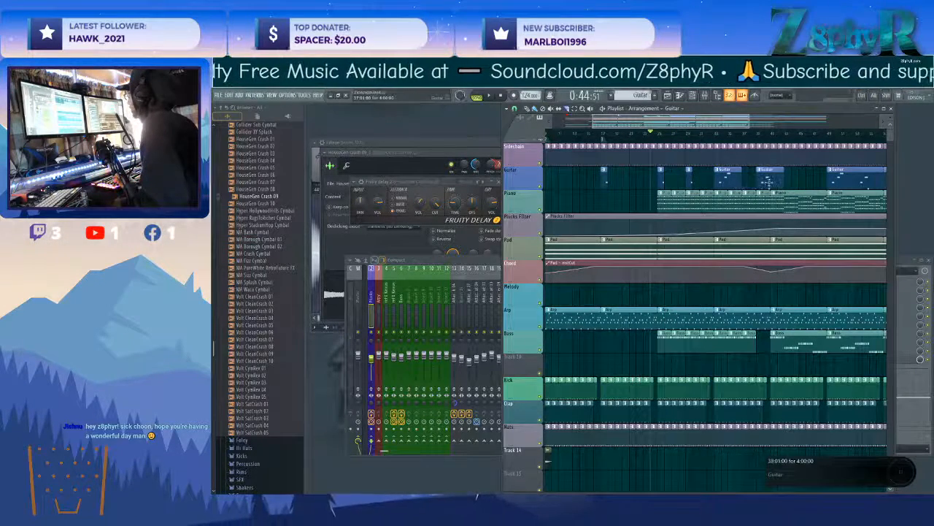
pyautogui.press('space')
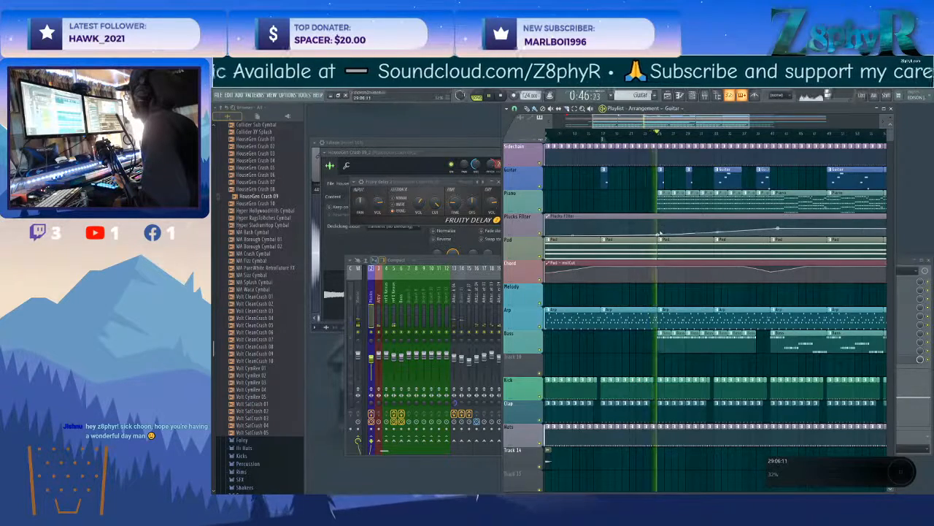
pyautogui.moveTo(659, 233); pyautogui.dragTo(656, 236)
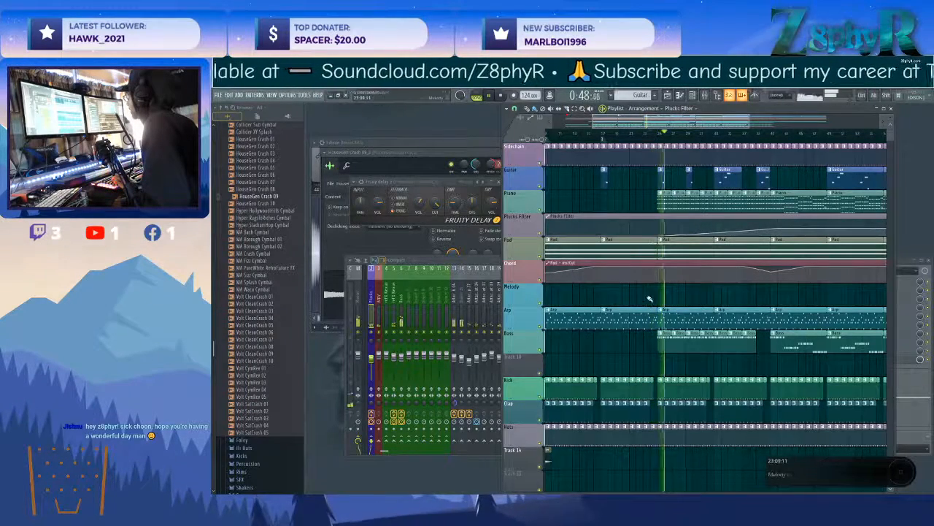
# Rename the Guitar pattern's Nexus channel as Guitar and give it the brownish colour #8A695D.
pyautogui.doubleClick(606, 176)
pyautogui.click(506, 276)
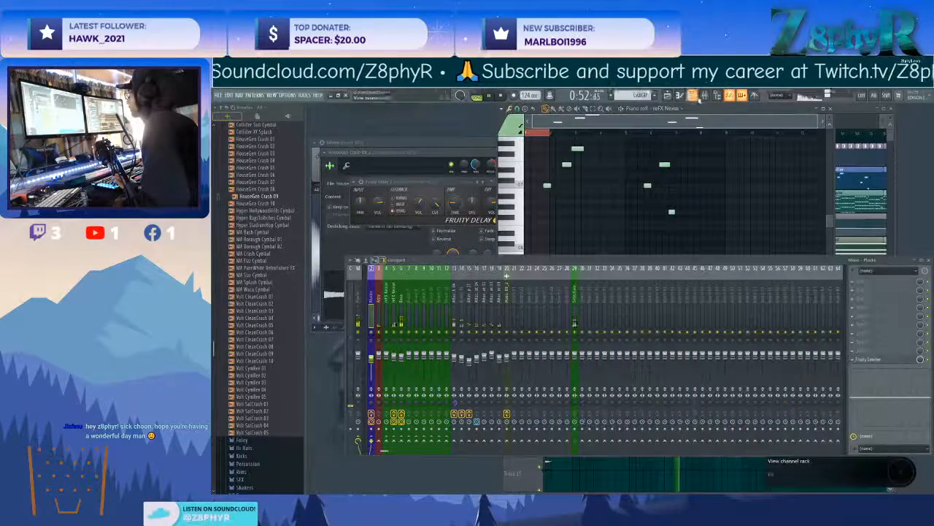
pyautogui.click(693, 96)
pyautogui.click(384, 129)
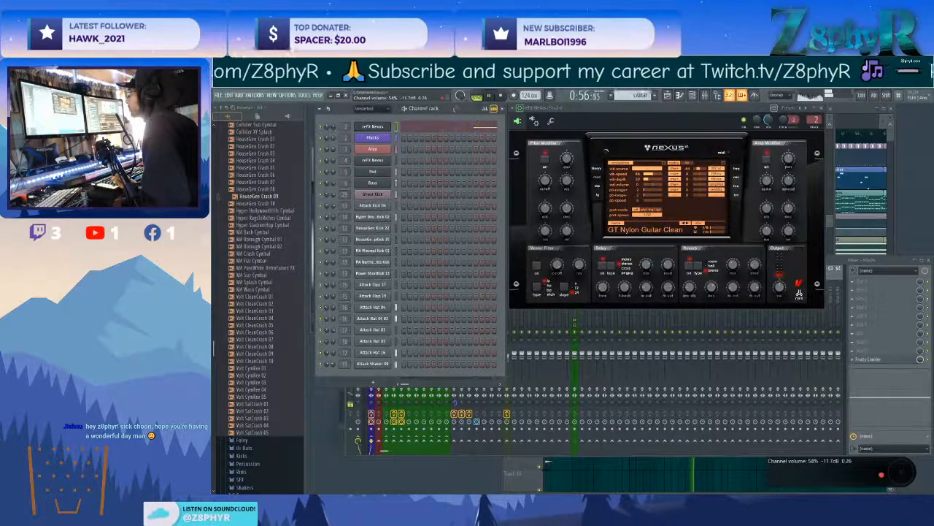
pyautogui.click(365, 128)
pyautogui.rightClick(366, 128)
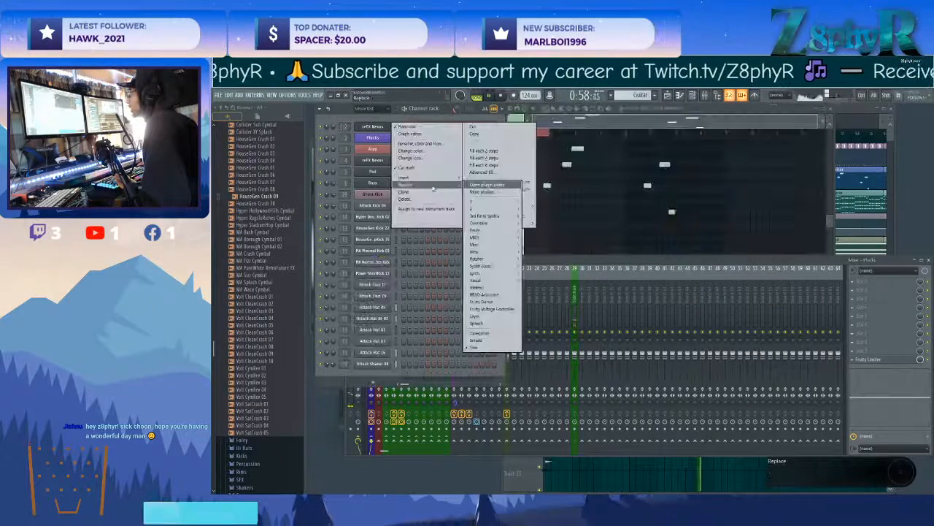
pyautogui.click(429, 143)
pyautogui.write('Guitar')
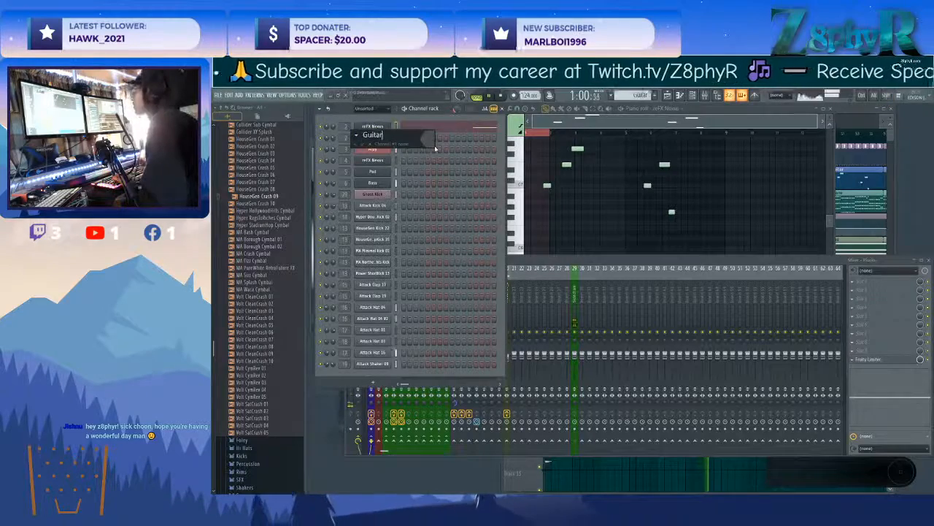
pyautogui.click(429, 139)
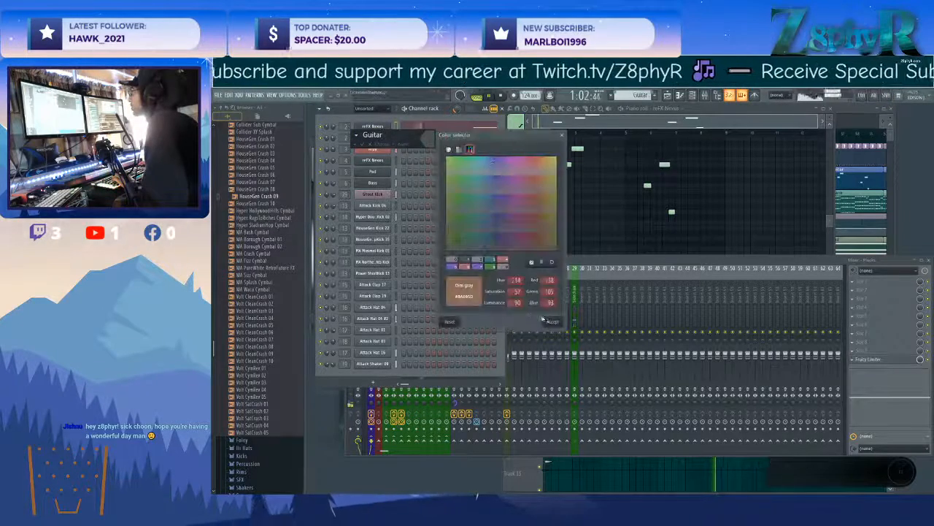
pyautogui.click(549, 322)
# Route the Guitar channel to its own mixer track and move that track to position 5, near Plucks and Arpy.
pyautogui.click(367, 127)
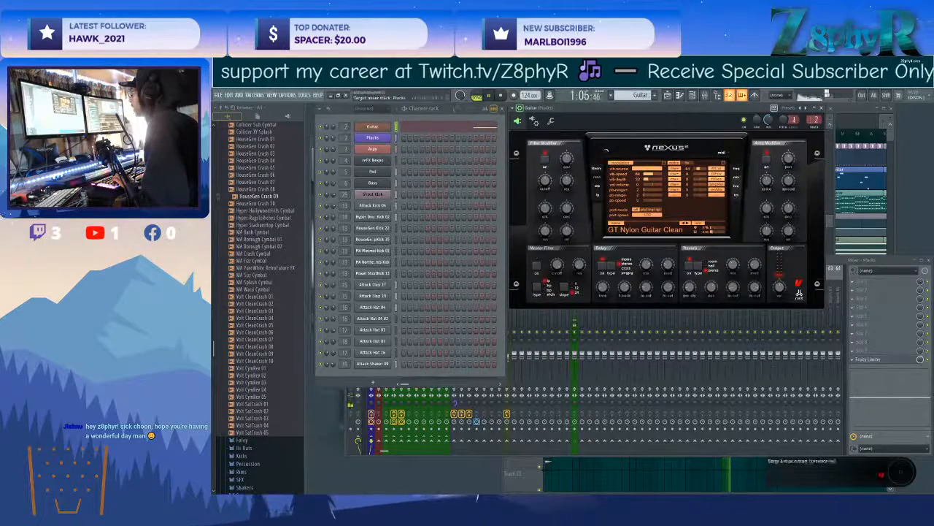
pyautogui.moveTo(815, 121); pyautogui.dragTo(818, 128)
pyautogui.hotkey('ctrl', 'l')
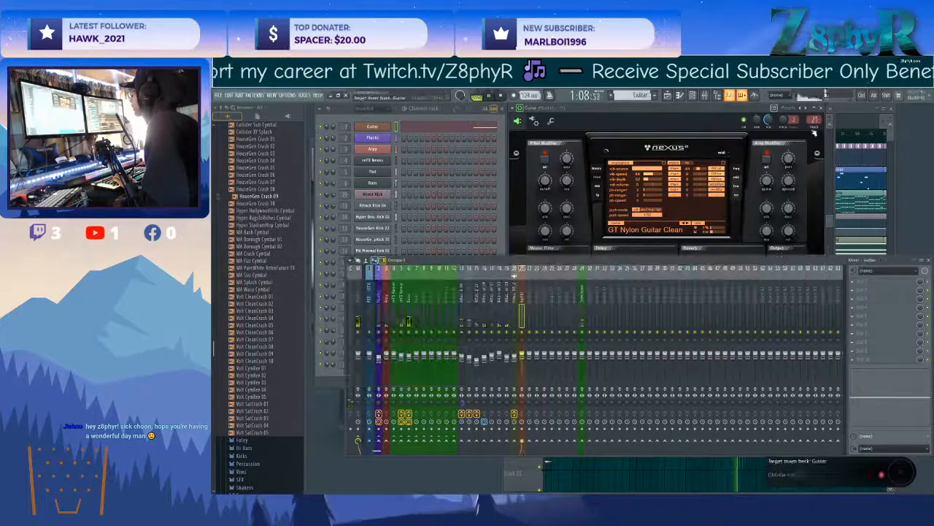
pyautogui.scroll(5, 479, 303)
pyautogui.scroll(5, 482, 305)
pyautogui.scroll(1, 419, 303)
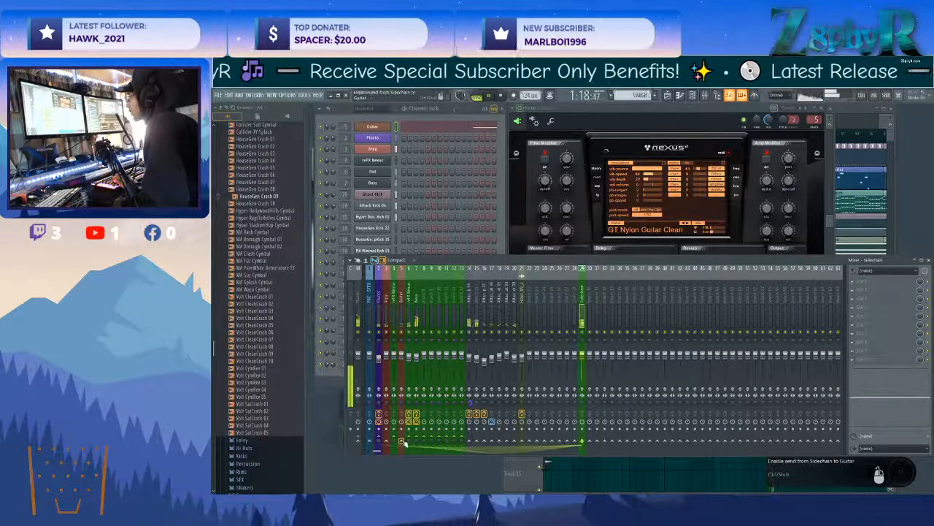
# Sidechain the Sidechain mixer track to the Guitar and Arpy mixer tracks.
pyautogui.rightClick(402, 441)
pyautogui.click(423, 461)
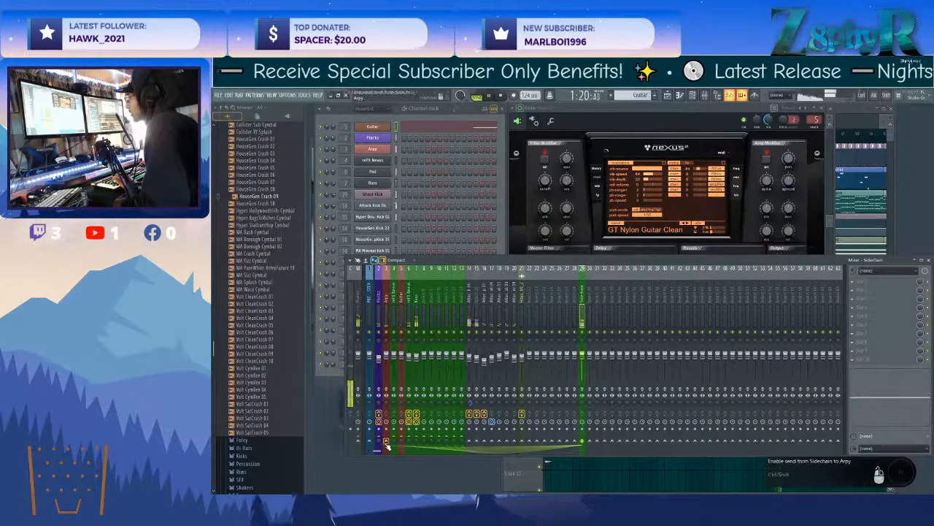
pyautogui.rightClick(387, 443)
pyautogui.click(416, 463)
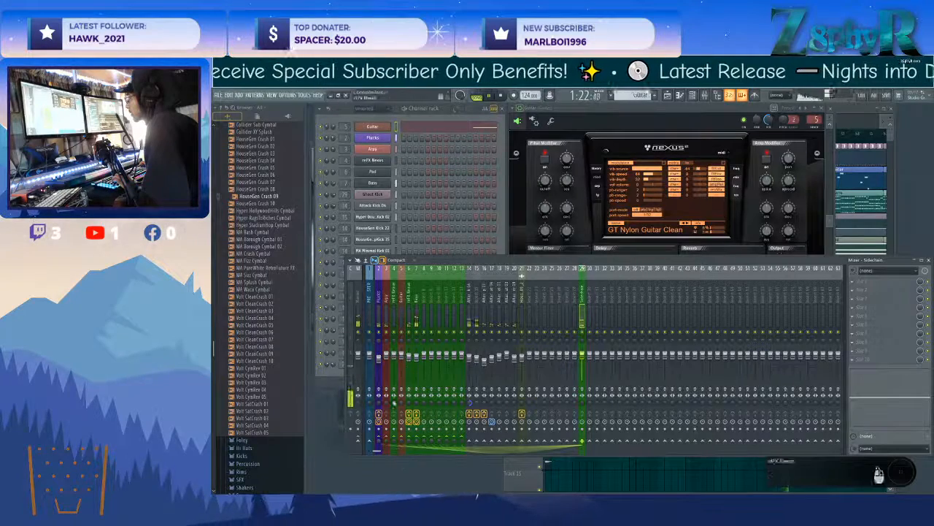
# Copy the Fruity Limiter from the Plucks mixer track onto the Guitar mixer track and close its window.
pyautogui.click(395, 293)
pyautogui.click(379, 289)
pyautogui.click(859, 361)
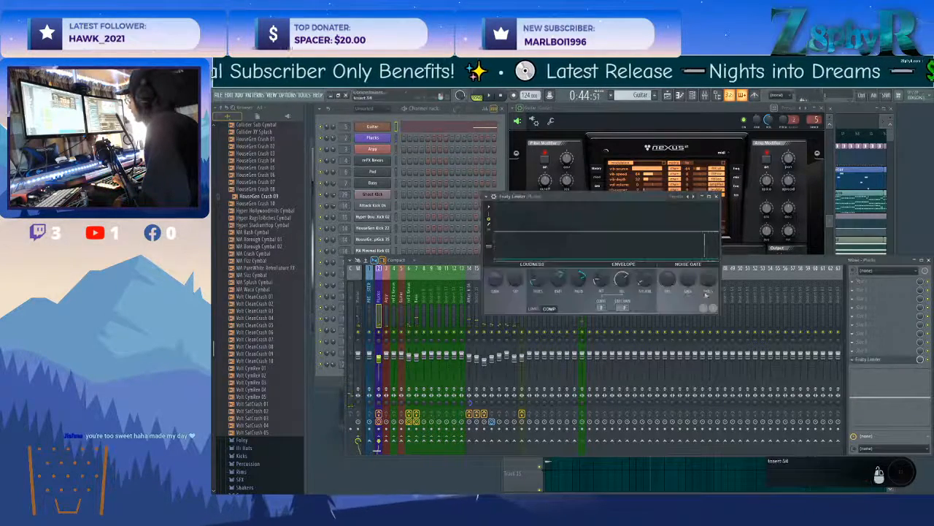
pyautogui.rightClick(860, 361)
pyautogui.moveTo(866, 349); pyautogui.dragTo(401, 300)
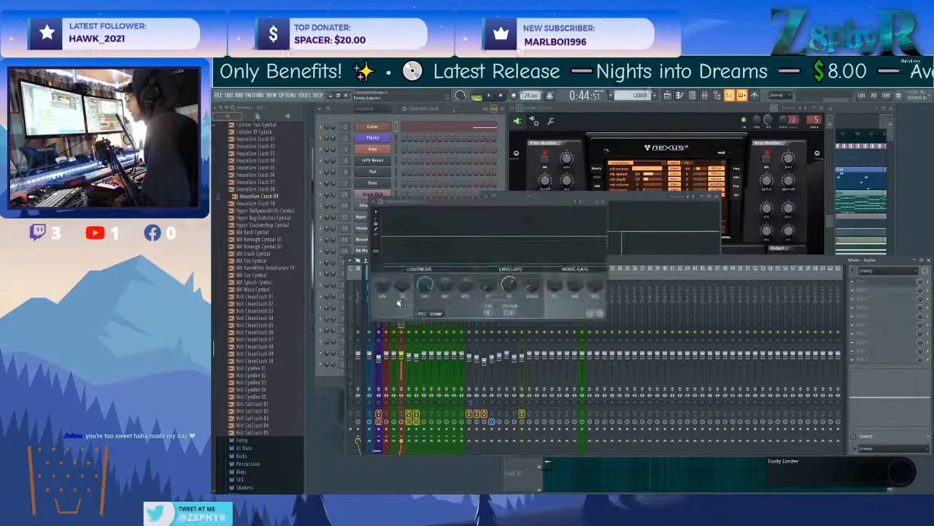
pyautogui.click(604, 202)
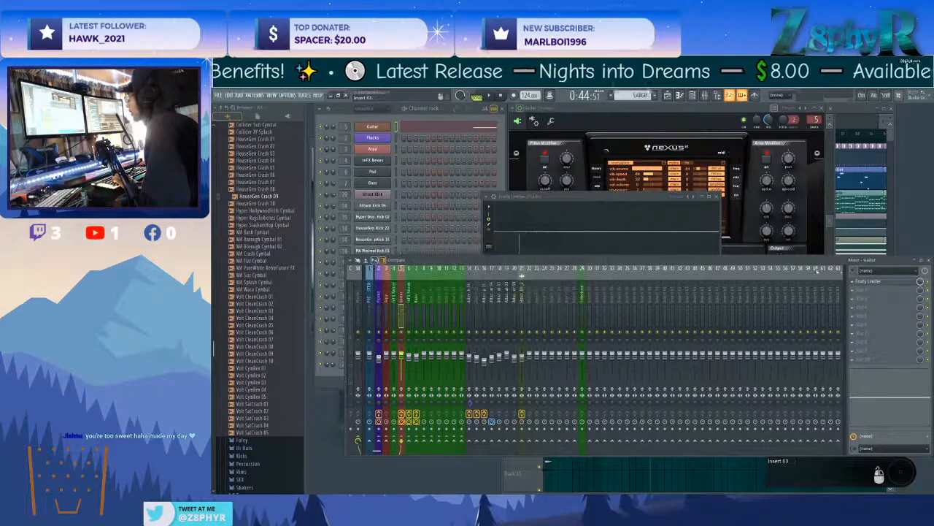
# Copy the Guitar track's Fruity Limiter onto the Arpy mixer track, and return to the Guitar mixer track.
pyautogui.click(857, 282)
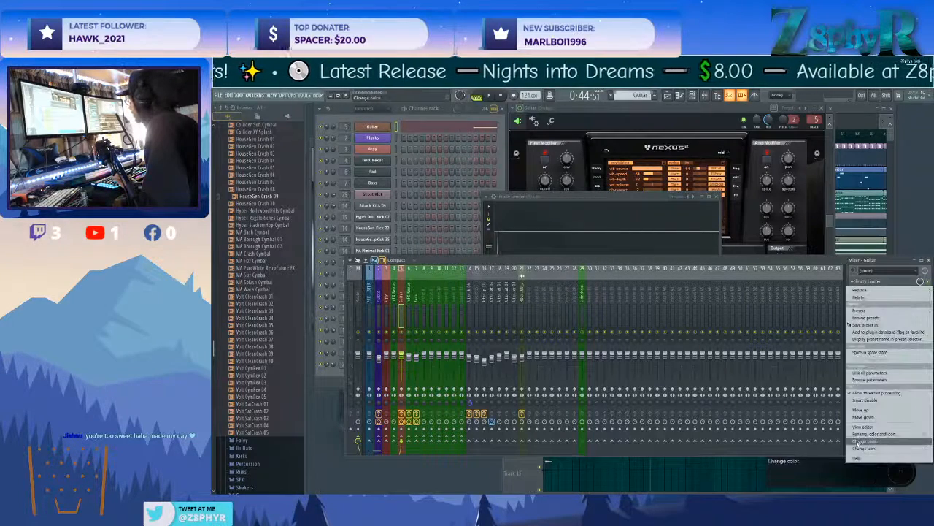
pyautogui.moveTo(861, 325); pyautogui.dragTo(781, 348)
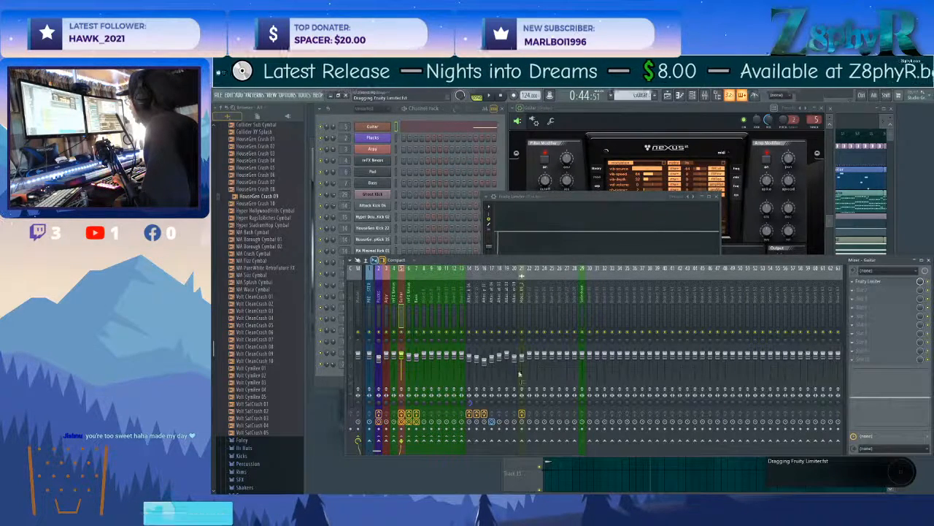
pyautogui.moveTo(526, 374); pyautogui.dragTo(410, 356)
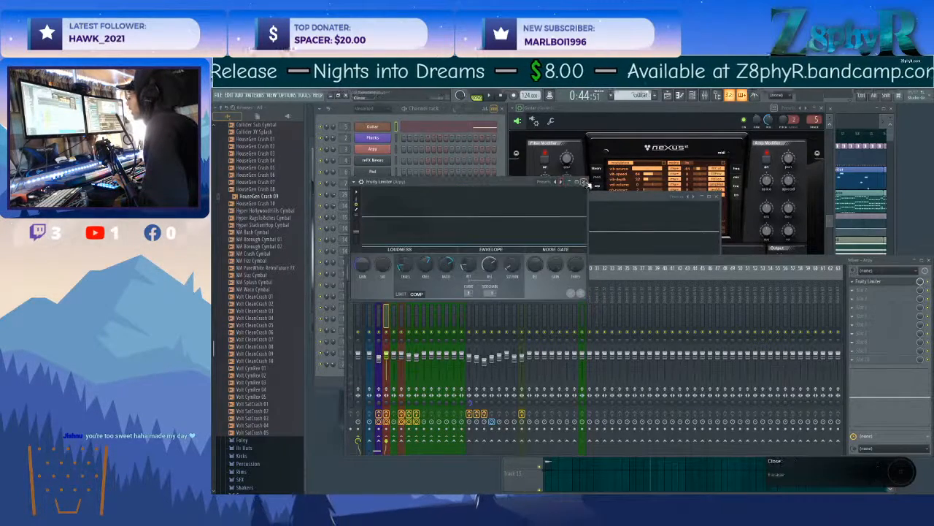
pyautogui.click(584, 182)
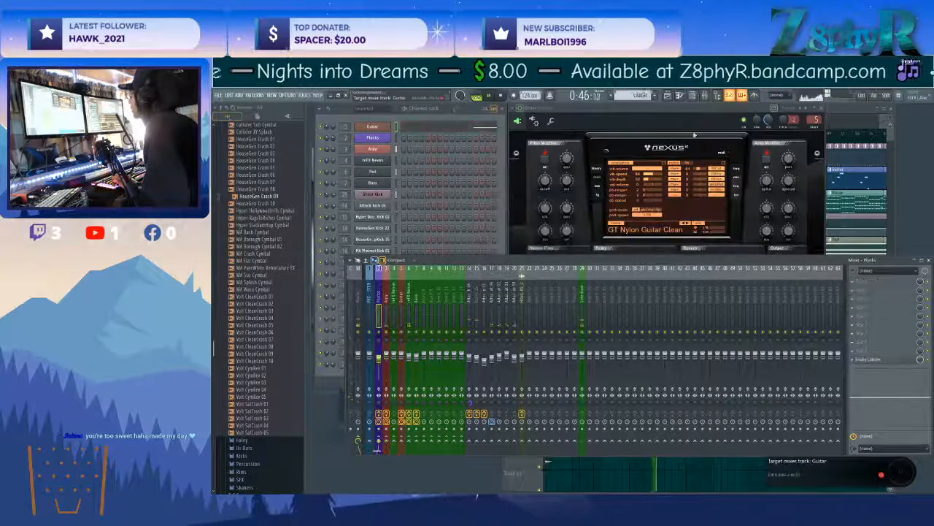
pyautogui.click(813, 116)
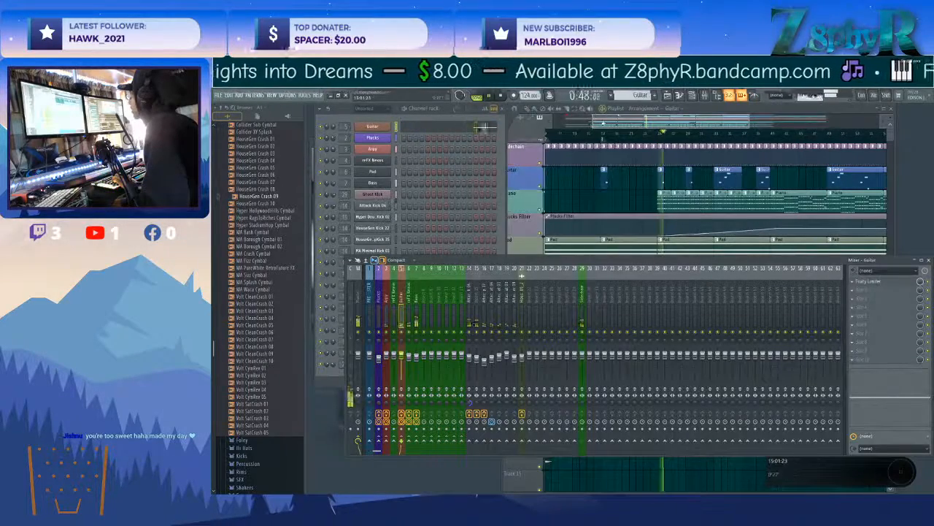
# Lower the volume fader of the Bass mixer track.
pyautogui.click(603, 122)
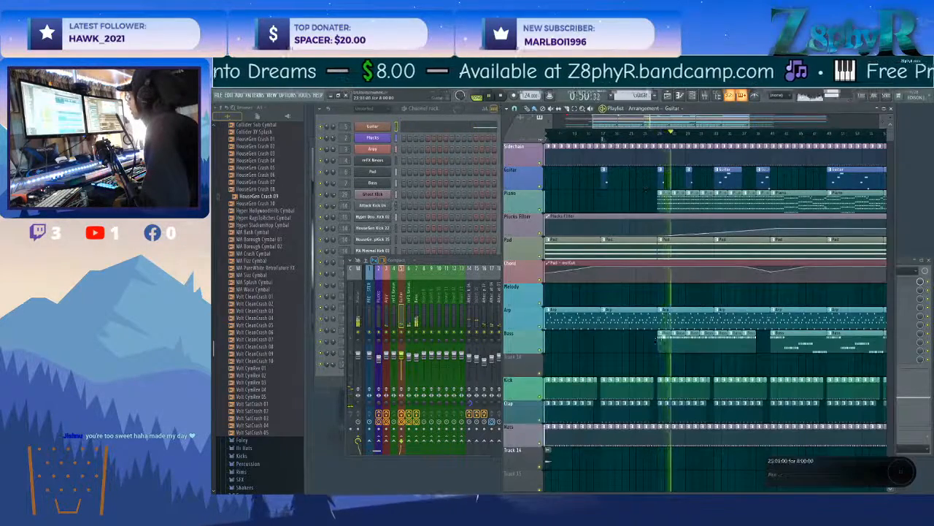
pyautogui.click(452, 295)
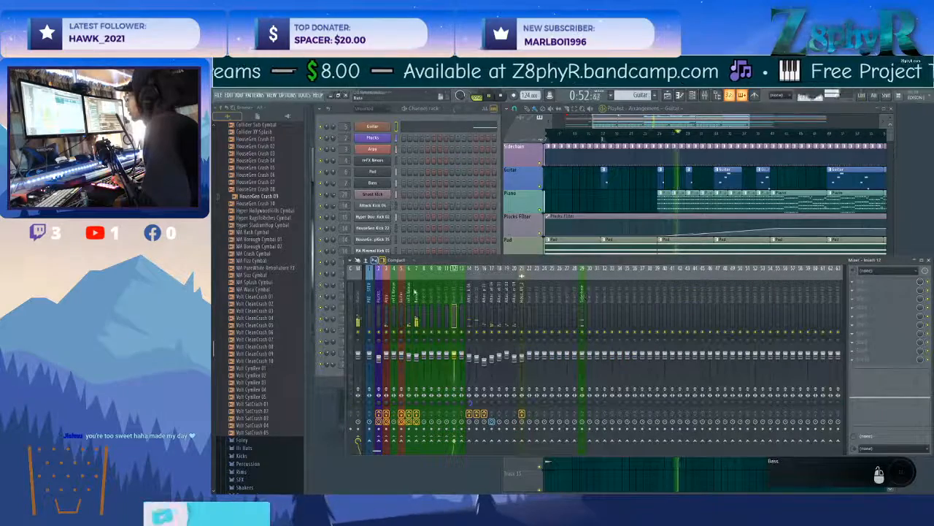
pyautogui.click(416, 293)
pyautogui.moveTo(415, 359); pyautogui.dragTo(417, 369)
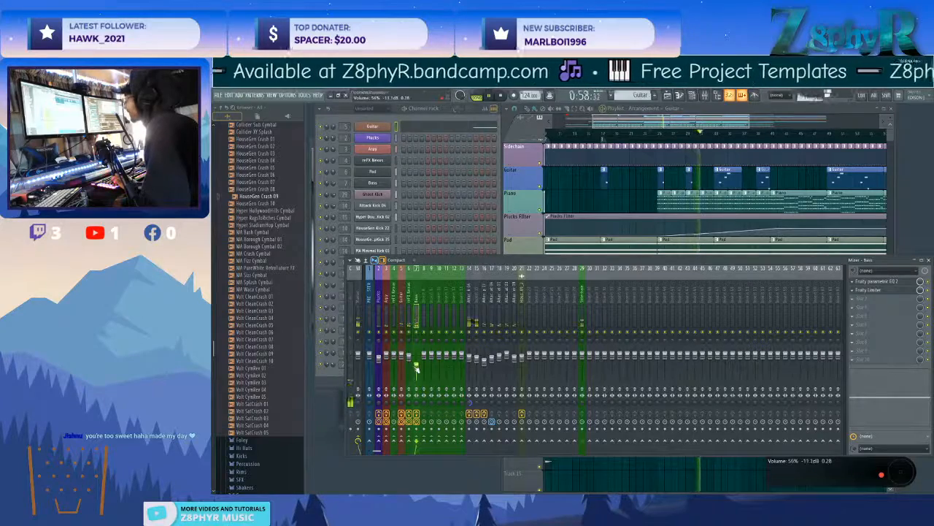
# Shift the Bass track's Fruity Limiter further down its effect slots and load a second Fruity Parametric EQ 2 in slot 2.
pyautogui.click(883, 290)
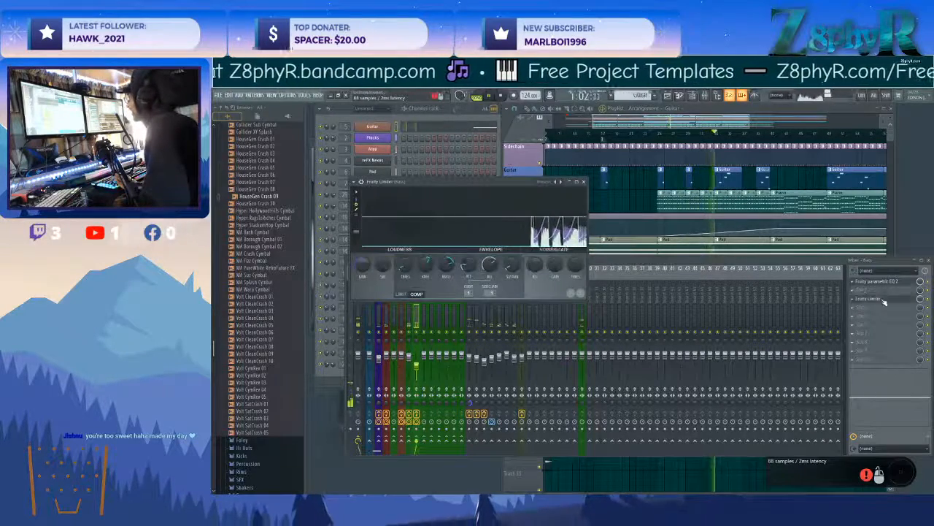
pyautogui.rightClick(862, 295)
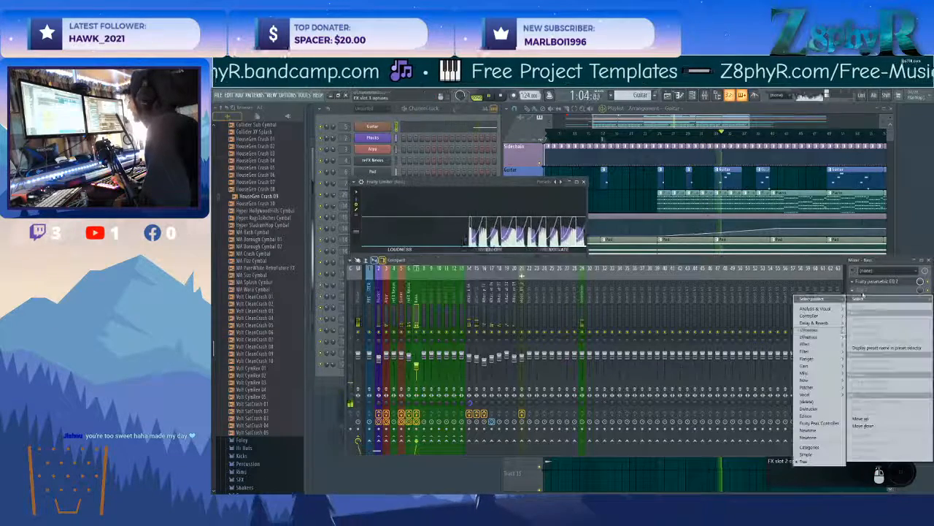
pyautogui.moveTo(804, 352)
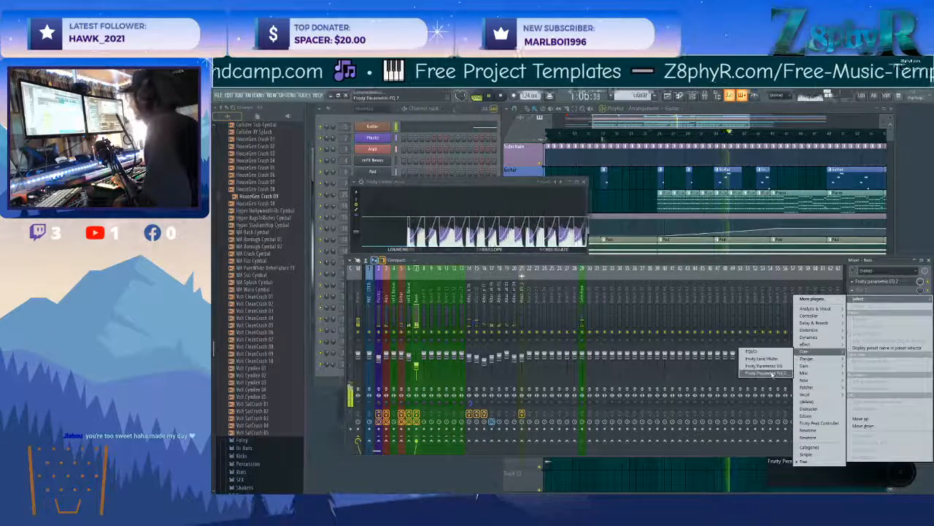
pyautogui.click(772, 373)
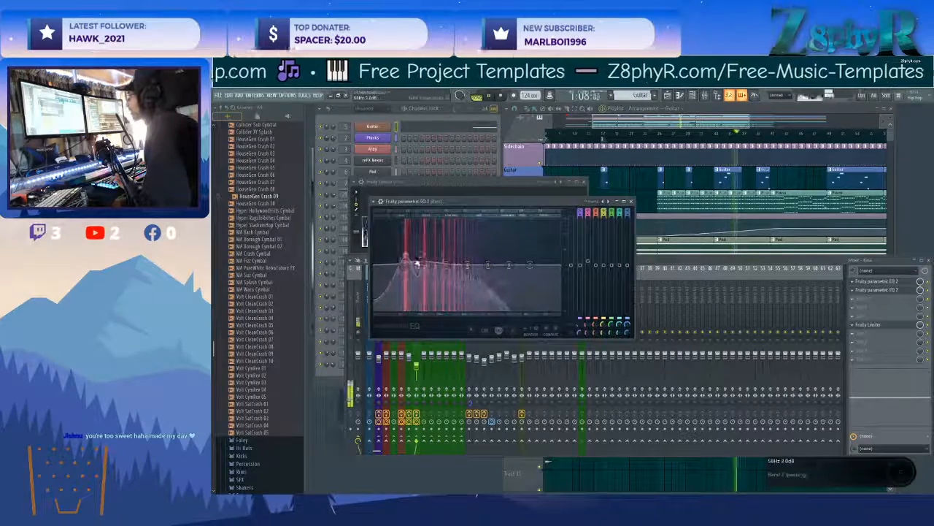
# Shape the second Bass EQ by cutting the lowest frequencies and reducing the highs, and close the EQ and limiter windows.
pyautogui.moveTo(467, 264); pyautogui.dragTo(461, 275)
pyautogui.moveTo(446, 264); pyautogui.dragTo(411, 264)
pyautogui.moveTo(488, 264); pyautogui.dragTo(413, 265)
pyautogui.moveTo(530, 264); pyautogui.dragTo(535, 285)
pyautogui.moveTo(442, 263); pyautogui.dragTo(441, 260)
pyautogui.click(764, 228)
pyautogui.scroll(-2, 737, 285)
pyautogui.scroll(4, 730, 288)
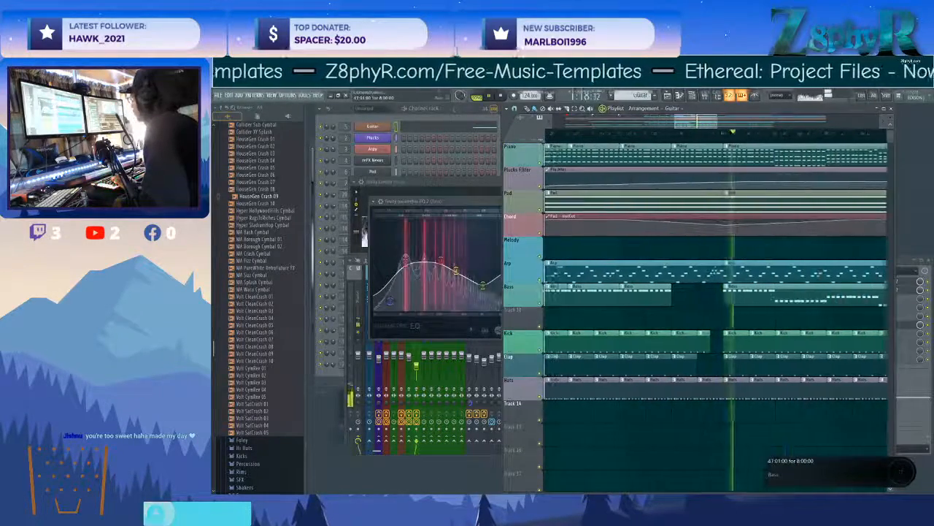
pyautogui.click(471, 207)
pyautogui.click(631, 203)
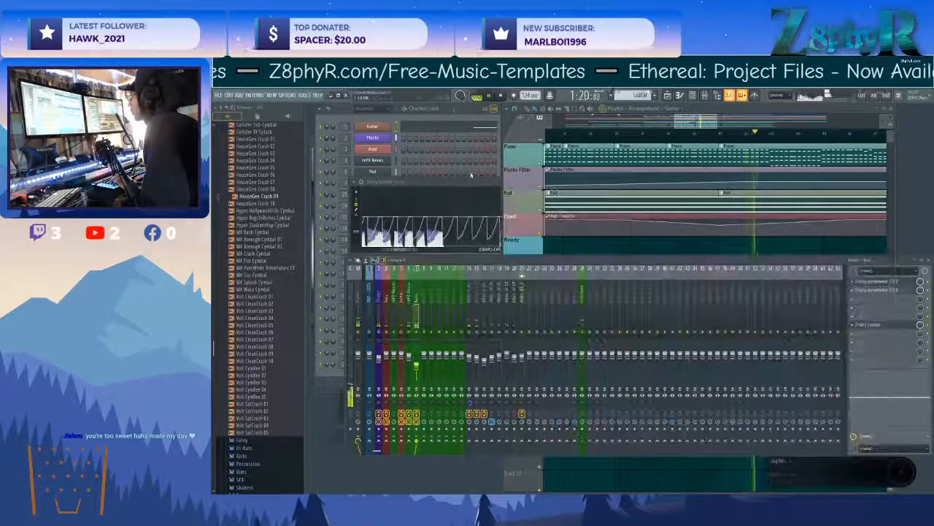
pyautogui.click(472, 181)
pyautogui.click(588, 181)
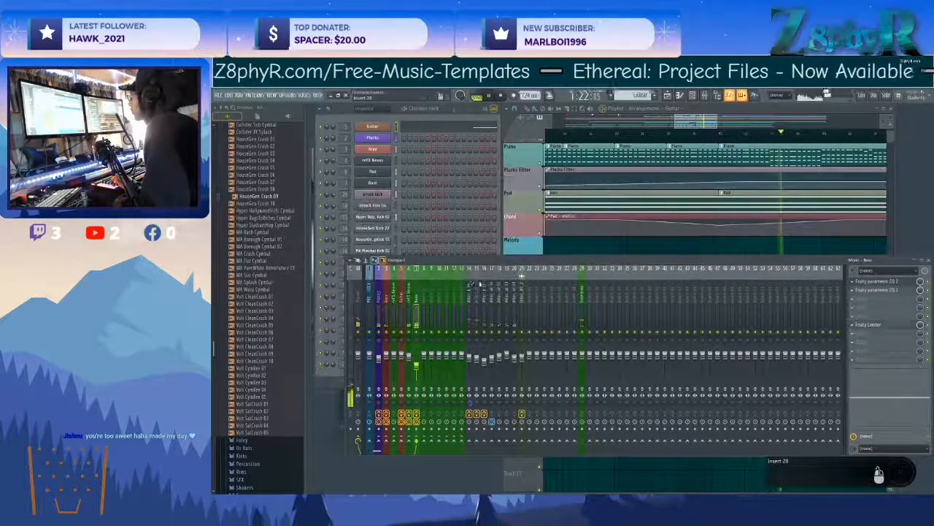
# Move the Sidechain mixer track to position 24 and fine-tune the volume fader of the Attack Kick track.
pyautogui.click(582, 298)
pyautogui.click(473, 293)
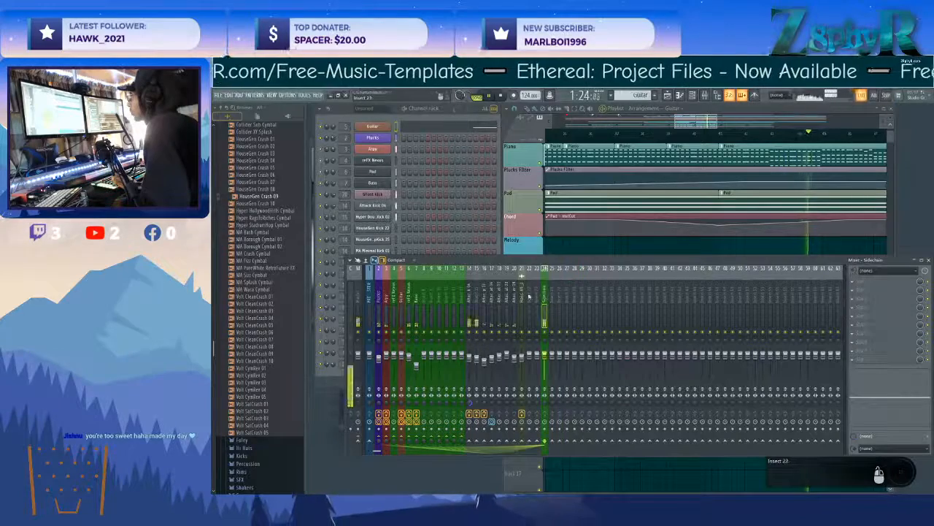
pyautogui.moveTo(469, 356); pyautogui.dragTo(477, 360)
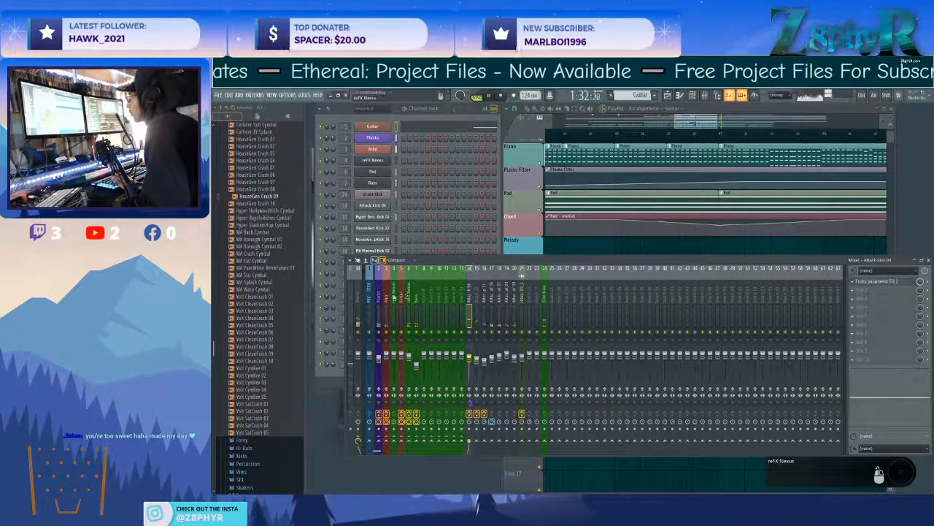
# Route the mixer tracks from Plucks through Bass to mixer track 1.
pyautogui.keyDown('shift'); pyautogui.click(388, 296); pyautogui.keyUp('shift')
pyautogui.press('Escape')
pyautogui.keyDown('shift'); pyautogui.click(380, 296); pyautogui.keyUp('shift')
pyautogui.press('Escape')
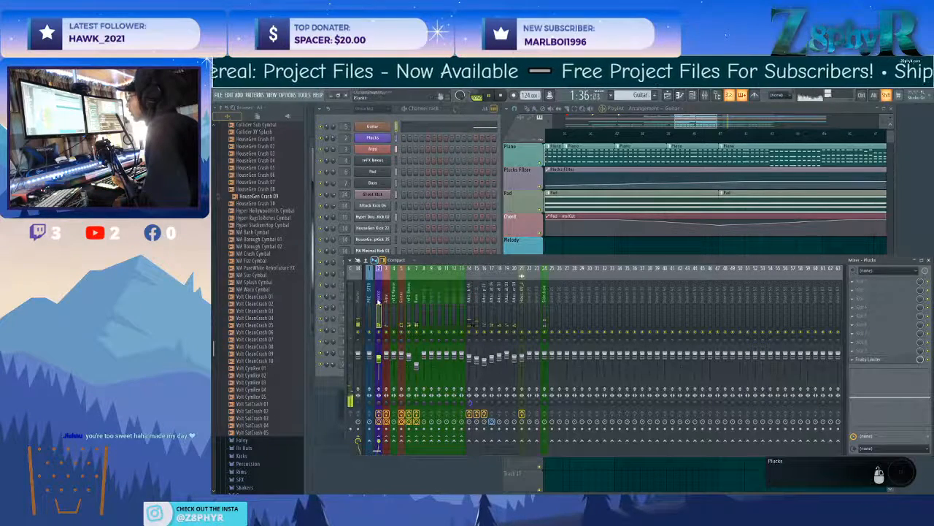
pyautogui.moveTo(386, 302); pyautogui.dragTo(501, 294)
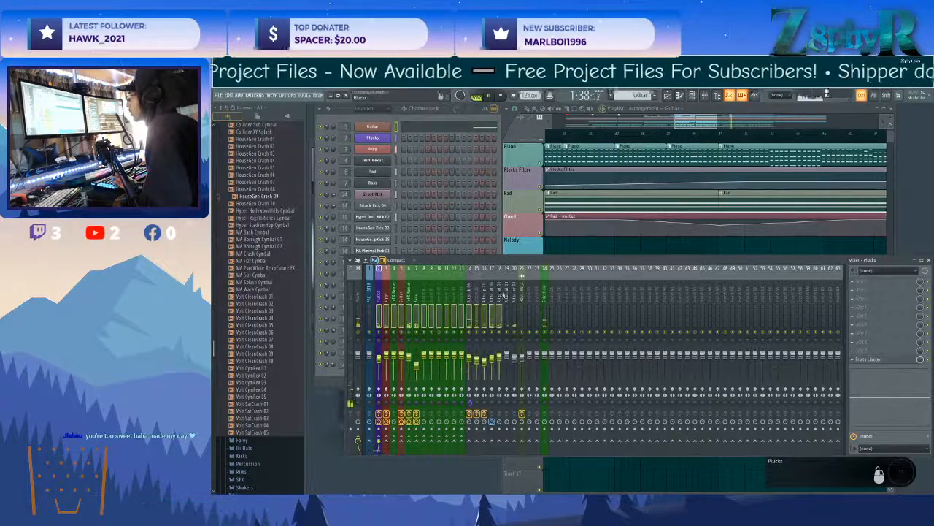
pyautogui.click(437, 295)
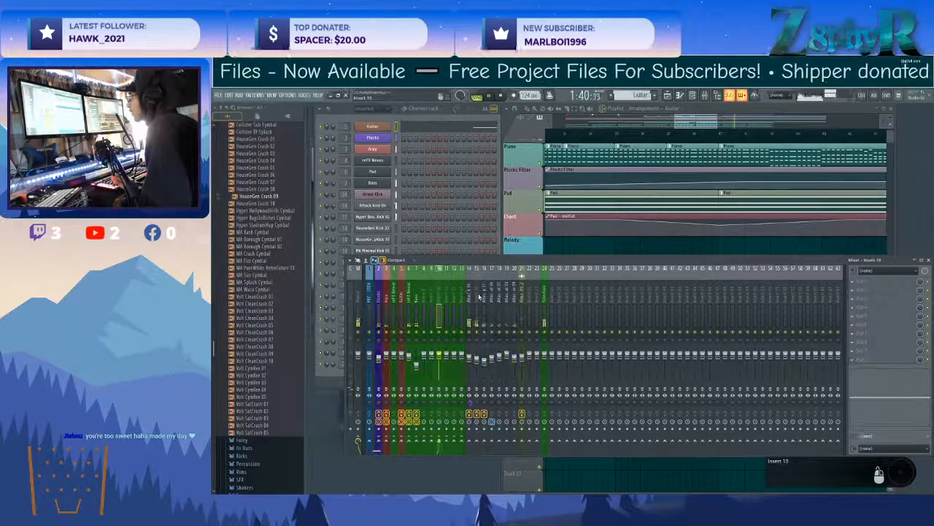
pyautogui.click(417, 300)
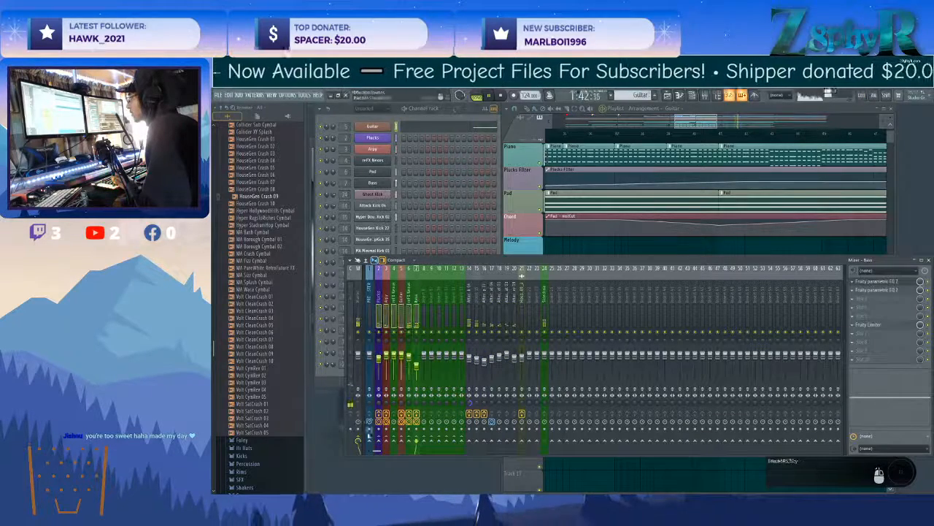
pyautogui.rightClick(371, 441)
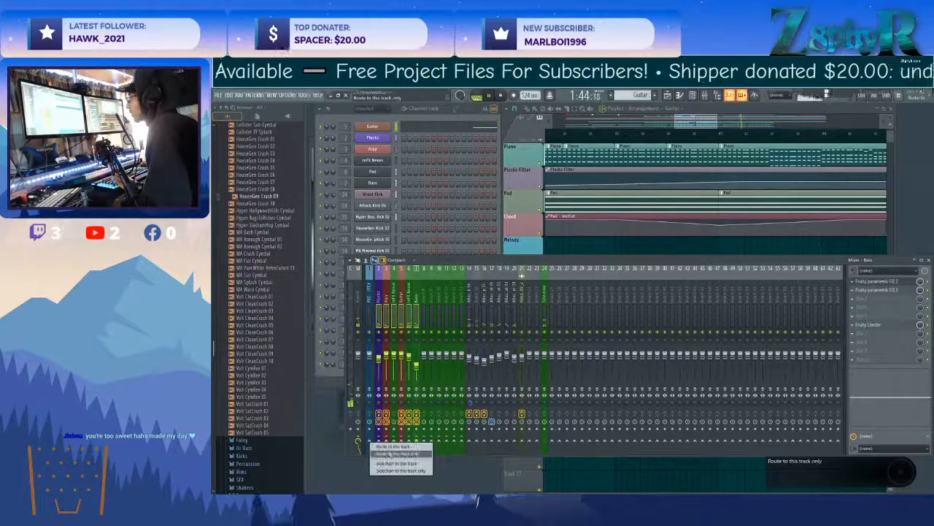
pyautogui.click(384, 447)
pyautogui.click(518, 305)
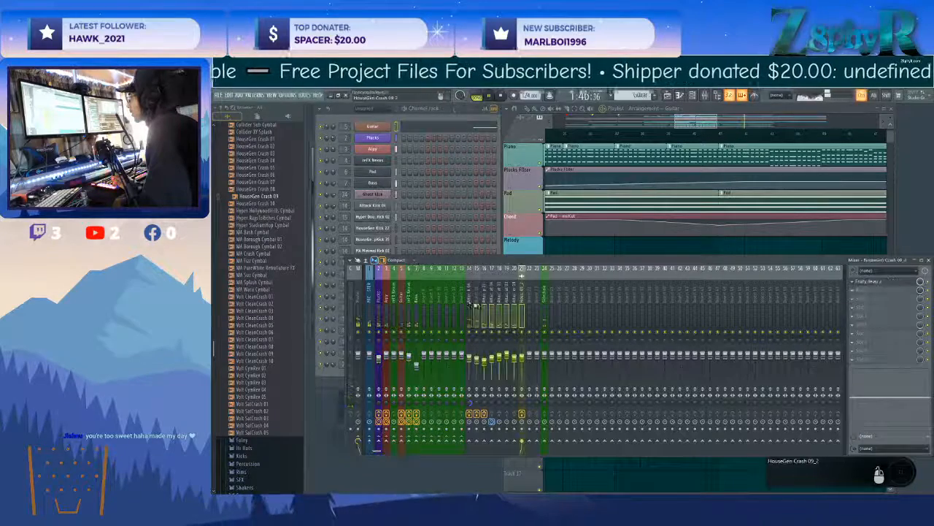
pyautogui.rightClick(370, 439)
pyautogui.click(492, 302)
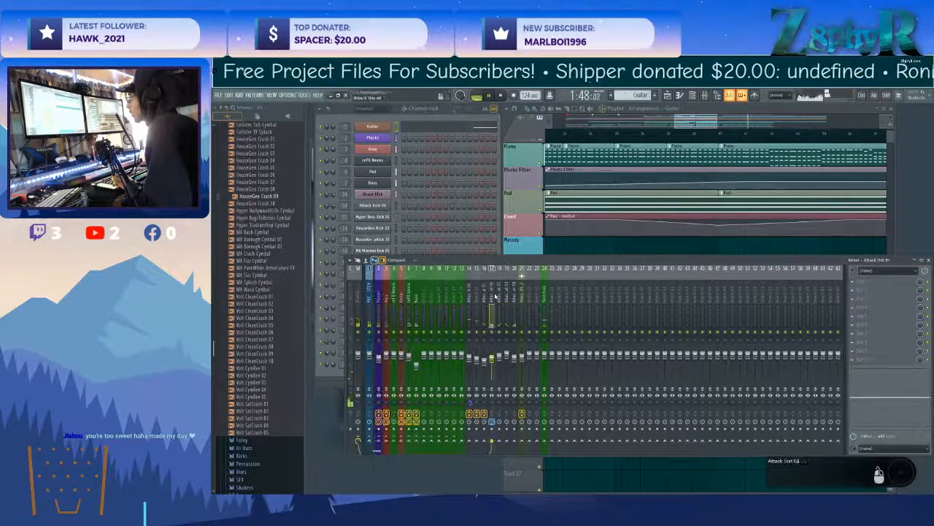
# Name mixer insert 29 DRUMS.
pyautogui.doubleClick(578, 291)
pyautogui.write('DRUNS')
pyautogui.press('BackSpace')
pyautogui.write('MS')
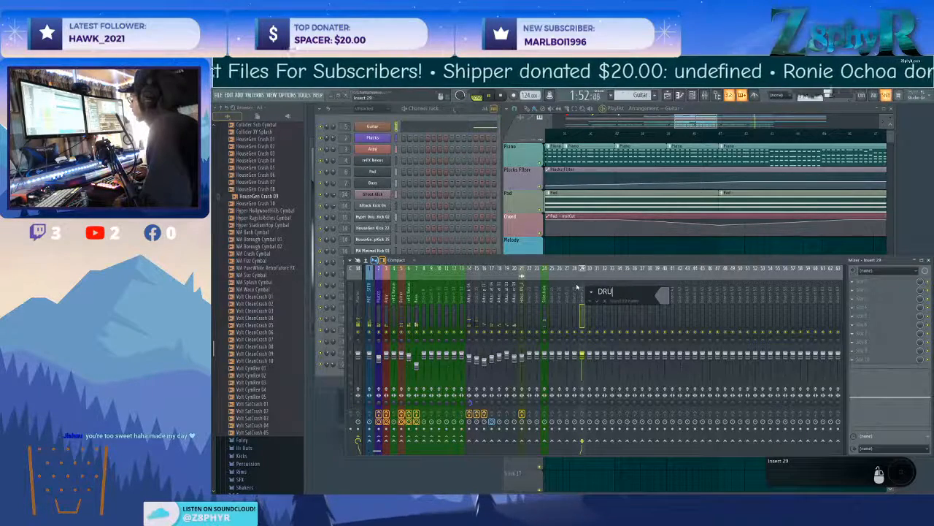
pyautogui.press('Return')
# Colour the DRUMS mixer track dark sea green.
pyautogui.middleClick(583, 290)
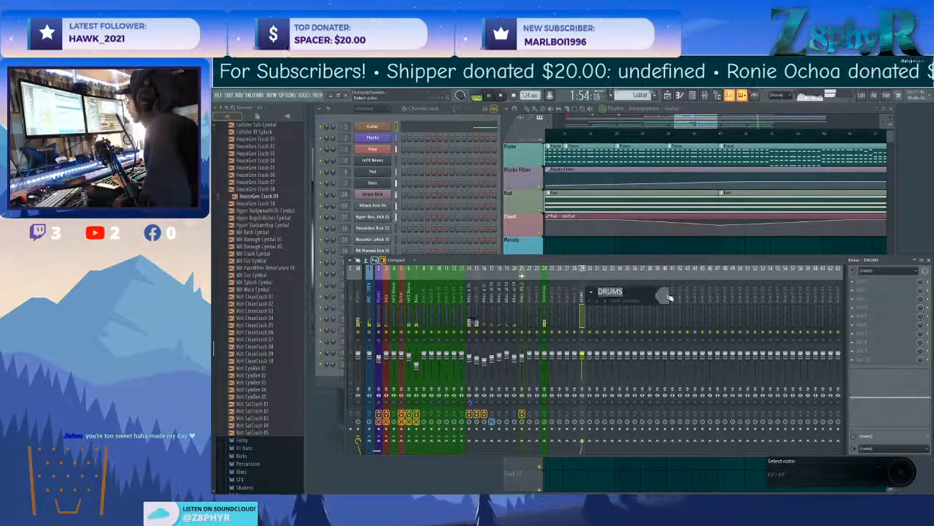
pyautogui.click(666, 295)
pyautogui.click(687, 321)
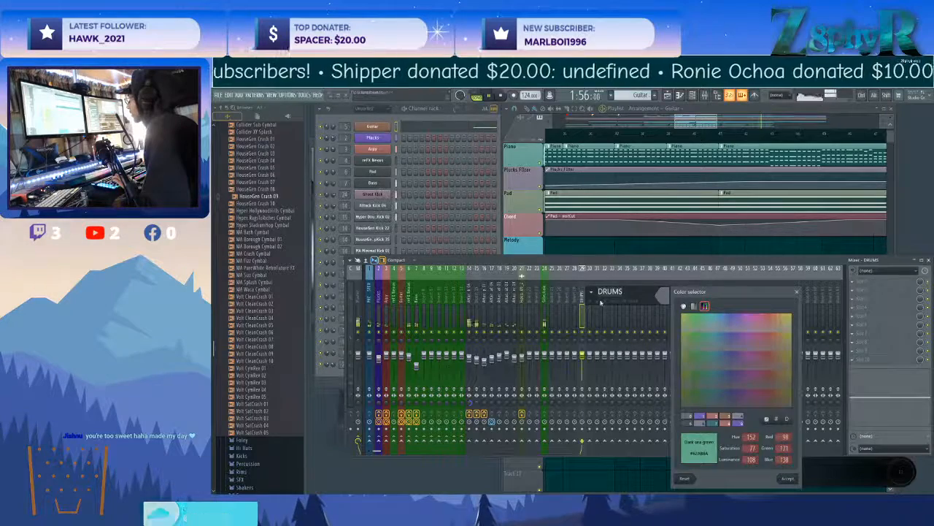
pyautogui.click(787, 478)
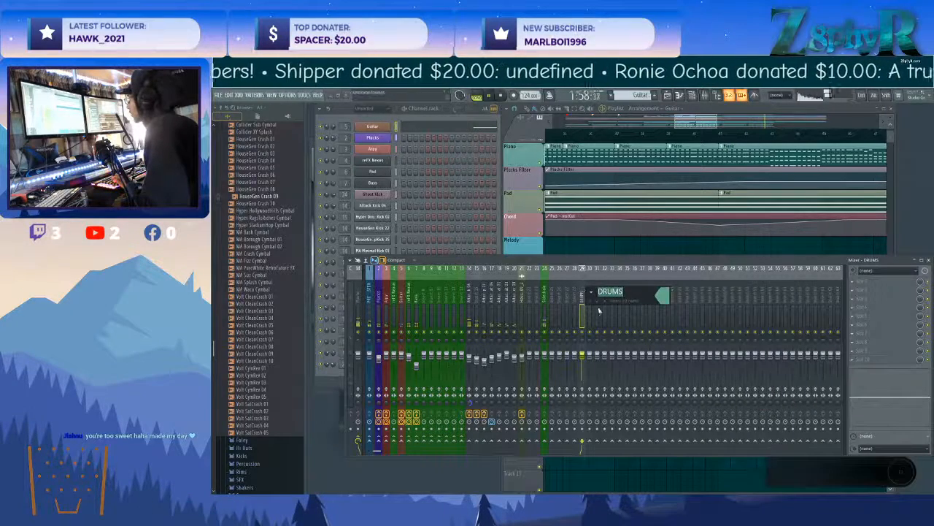
pyautogui.click(604, 302)
pyautogui.rightClick(586, 302)
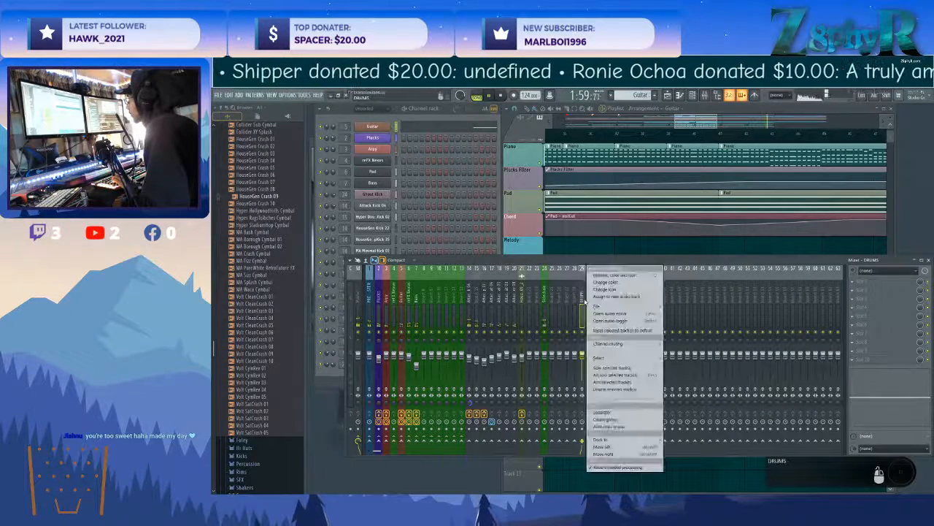
pyautogui.click(608, 283)
pyautogui.click(713, 444)
pyautogui.rightClick(586, 270)
pyautogui.click(607, 282)
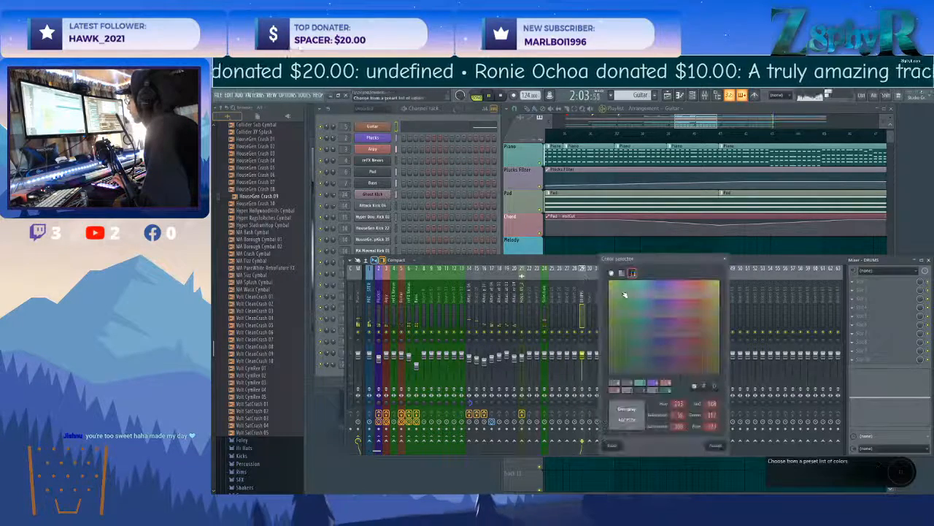
pyautogui.click(716, 446)
# Route the drum mixer tracks to the DRUMS track and place DRUMS directly before them at position 14.
pyautogui.moveTo(582, 291); pyautogui.dragTo(531, 290)
pyautogui.moveTo(471, 301); pyautogui.dragTo(506, 300)
pyautogui.rightClick(529, 441)
pyautogui.click(547, 448)
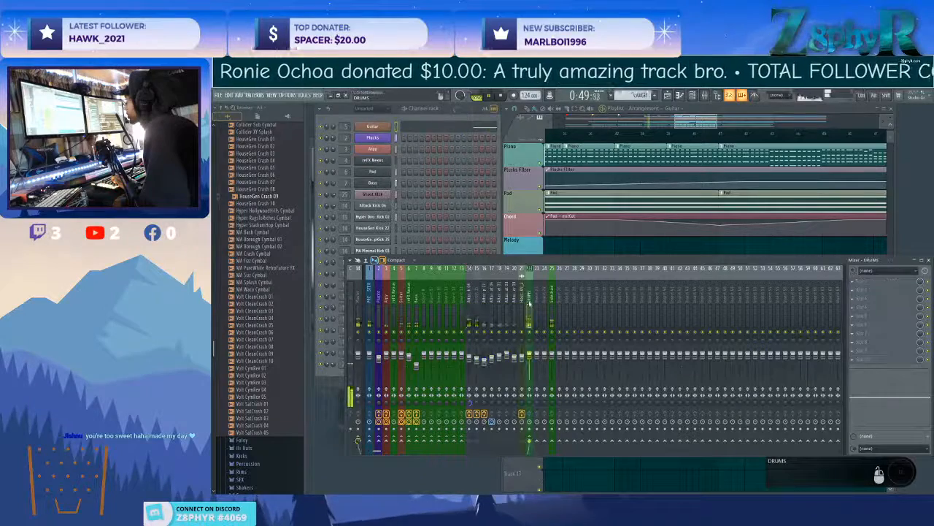
pyautogui.click(470, 304)
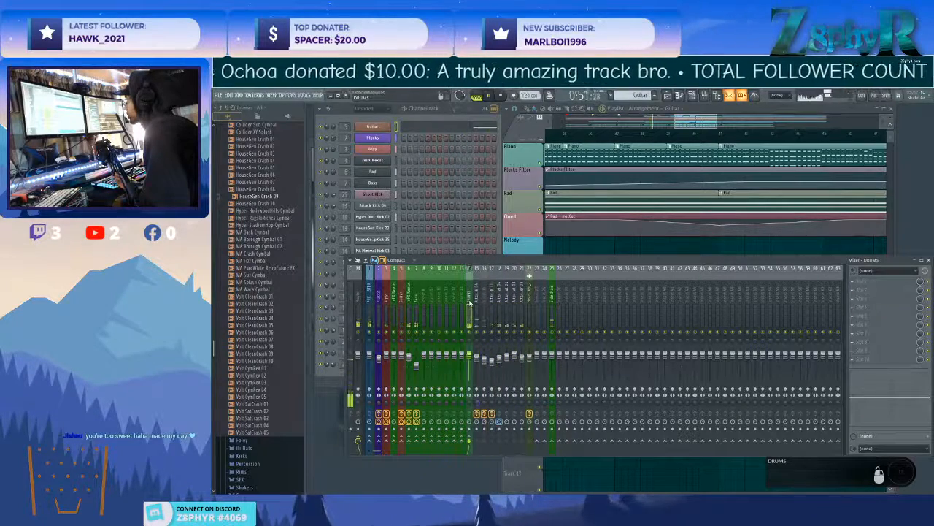
# Apply Auto color group to the mixer tracks from DRUMS through Attack Shaker.
pyautogui.rightClick(522, 307)
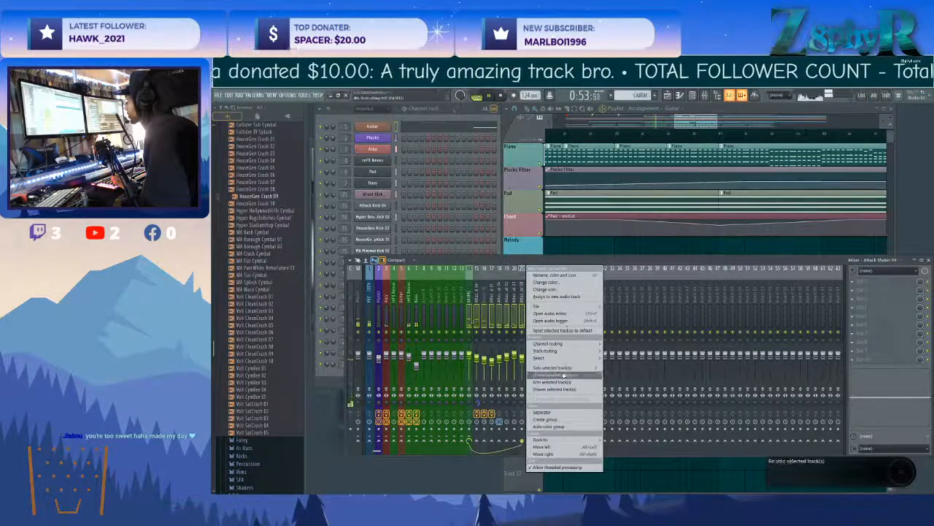
pyautogui.click(563, 430)
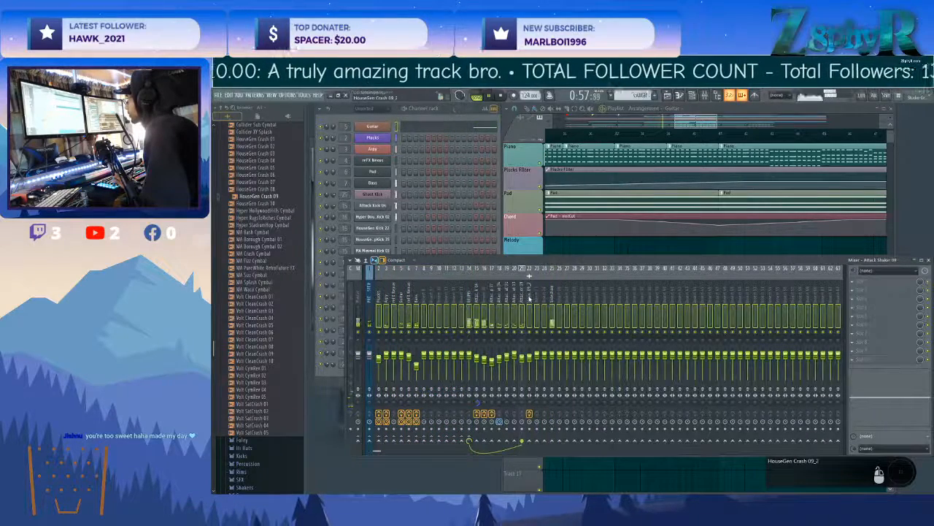
pyautogui.click(531, 298)
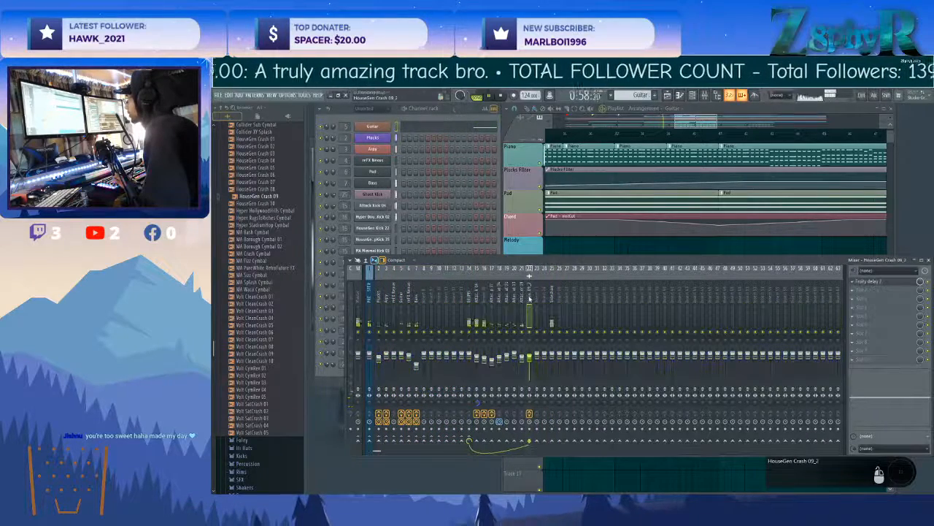
# Colour all mixer tracks from DRUMS through HouseGen Crash 09_2 teal green.
pyautogui.keyDown('shift'); pyautogui.click(469, 300); pyautogui.keyUp('shift')
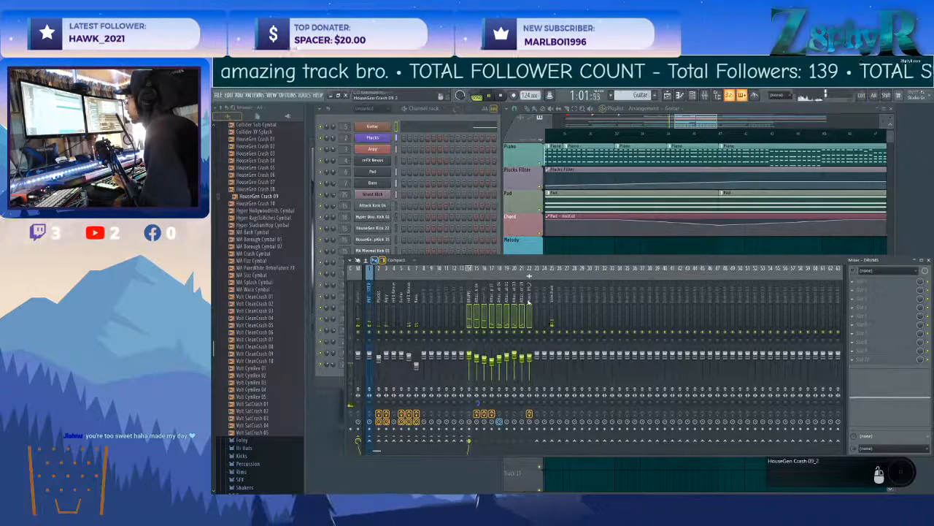
pyautogui.rightClick(532, 268)
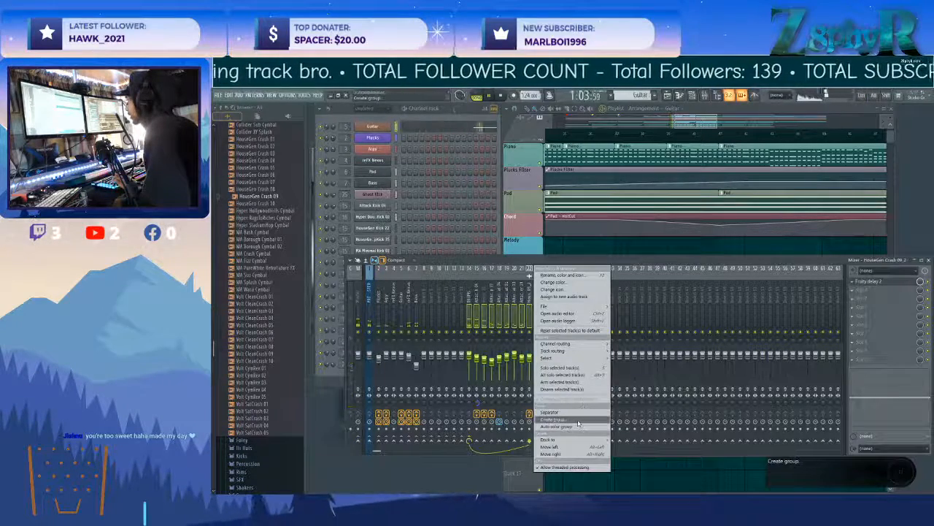
pyautogui.click(553, 281)
pyautogui.click(592, 288)
pyautogui.click(665, 448)
# Load a Fruity Limiter on the DRUMS mixer track and move the limiter and mixer windows apart.
pyautogui.click(469, 295)
pyautogui.click(869, 282)
pyautogui.moveTo(814, 328)
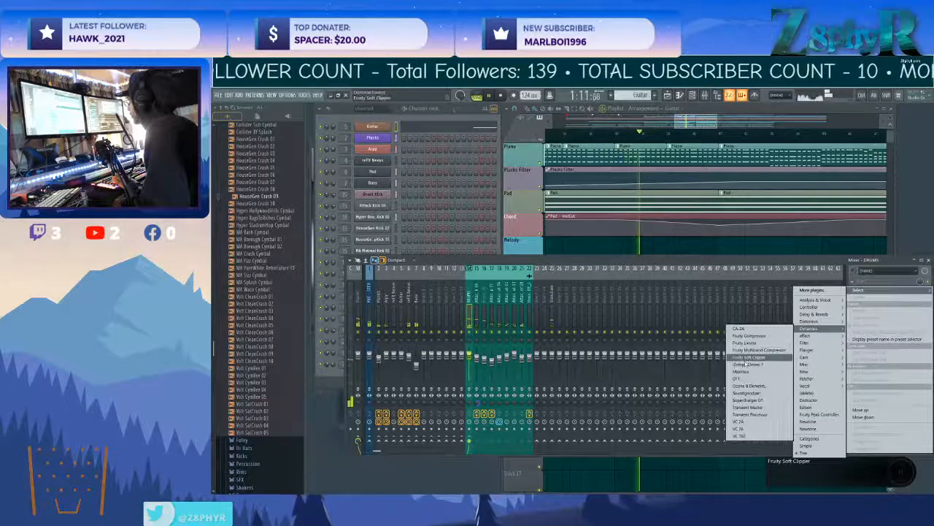
pyautogui.click(750, 345)
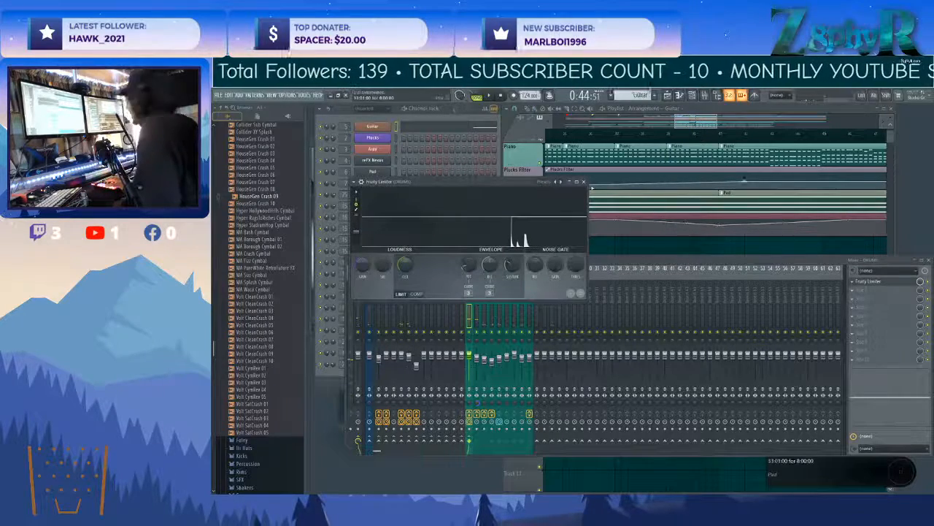
pyautogui.moveTo(457, 181); pyautogui.dragTo(564, 144)
pyautogui.moveTo(765, 265); pyautogui.dragTo(763, 303)
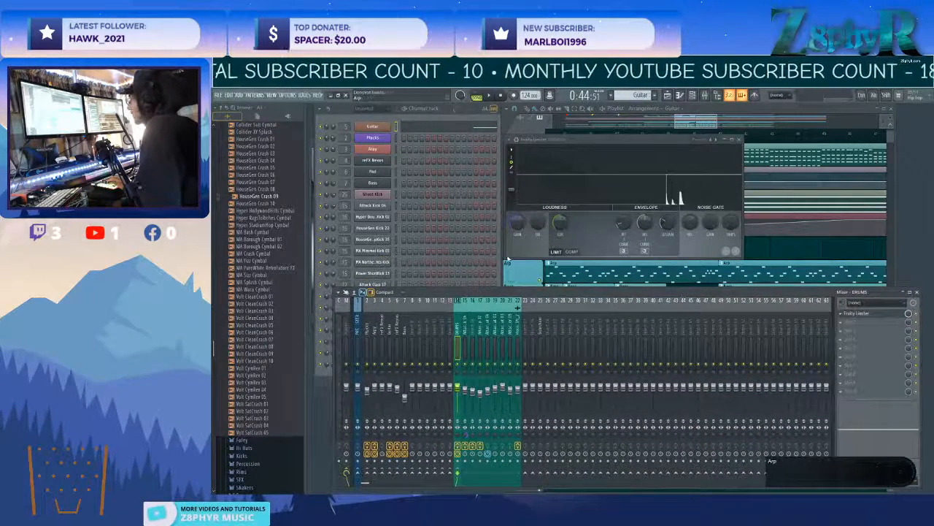
pyautogui.moveTo(365, 327); pyautogui.dragTo(451, 322)
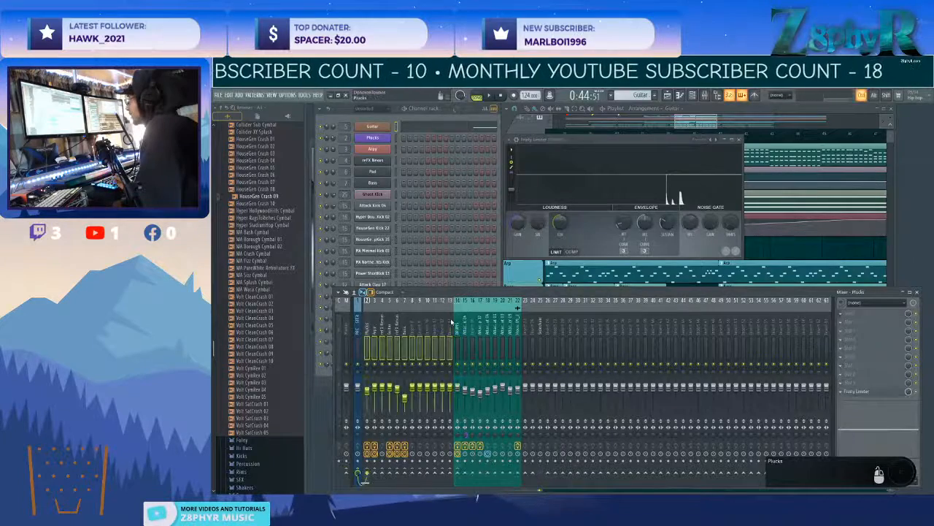
pyautogui.rightClick(412, 320)
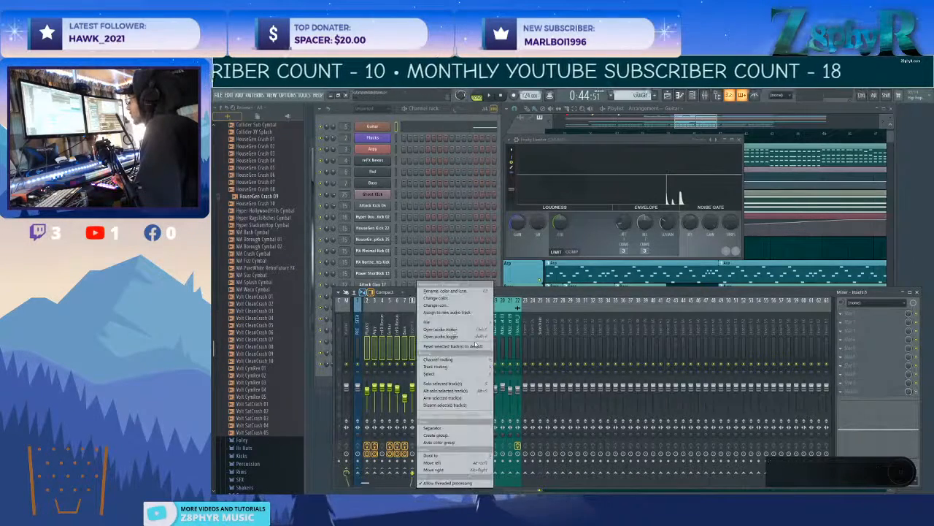
pyautogui.click(458, 287)
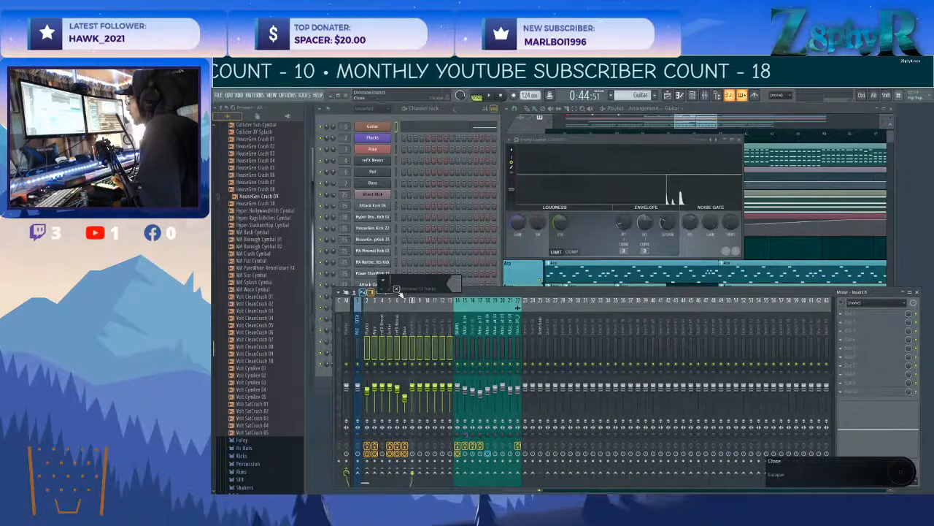
pyautogui.click(397, 289)
pyautogui.rightClick(457, 324)
pyautogui.click(451, 326)
# Colour mixer tracks 2 through 13, from Plucks up to the track before DRUMS, plum purple.
pyautogui.moveTo(368, 325); pyautogui.dragTo(450, 327)
pyautogui.rightClick(450, 326)
pyautogui.click(473, 299)
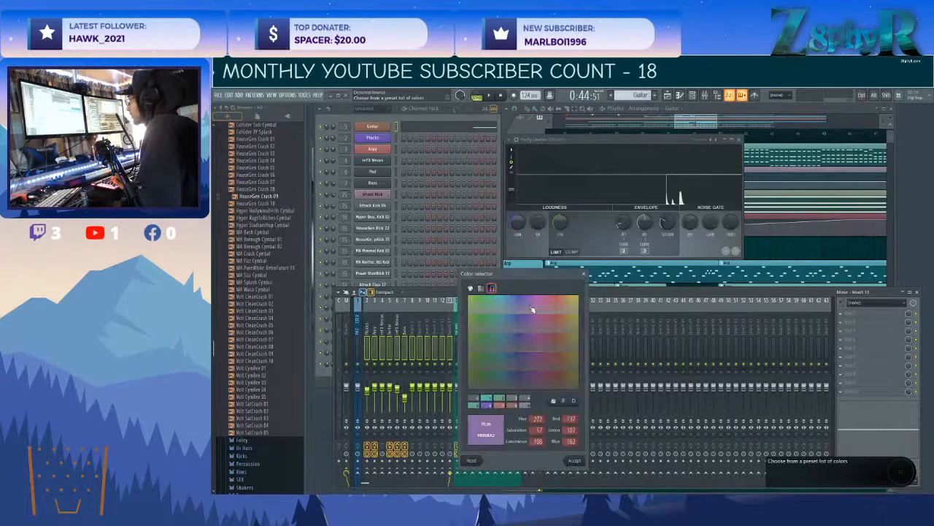
pyautogui.click(574, 460)
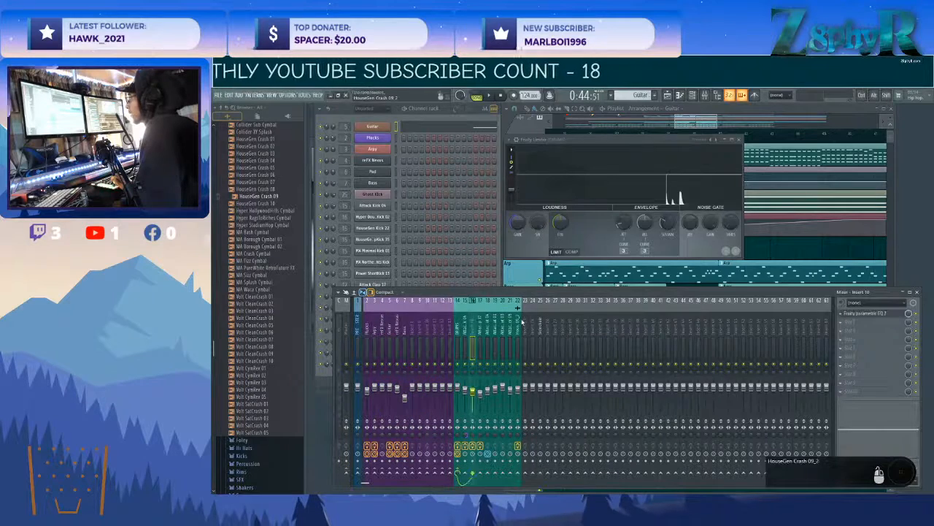
# On the DRUMS track, move the Fruity Limiter down to slot 2 and load Fruity Parametric EQ 2 in slot 1.
pyautogui.click(463, 324)
pyautogui.click(471, 321)
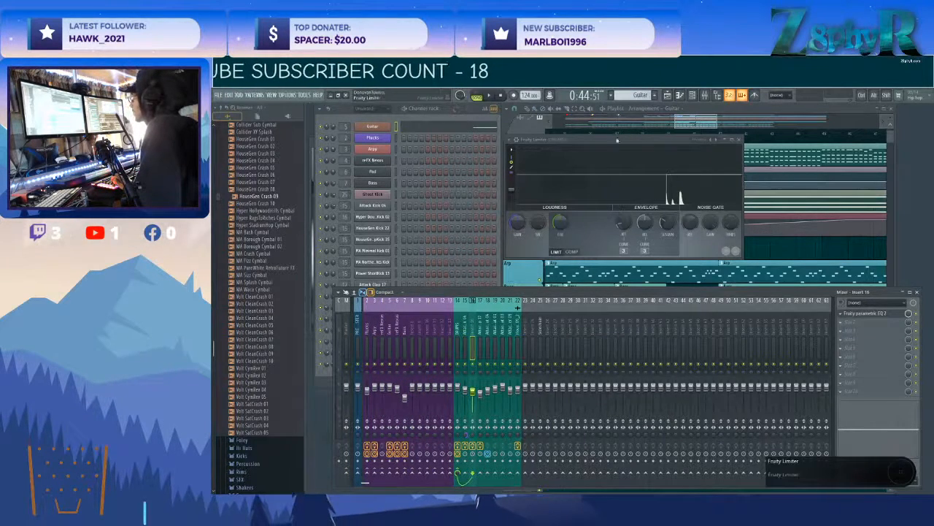
pyautogui.moveTo(615, 139); pyautogui.dragTo(529, 168)
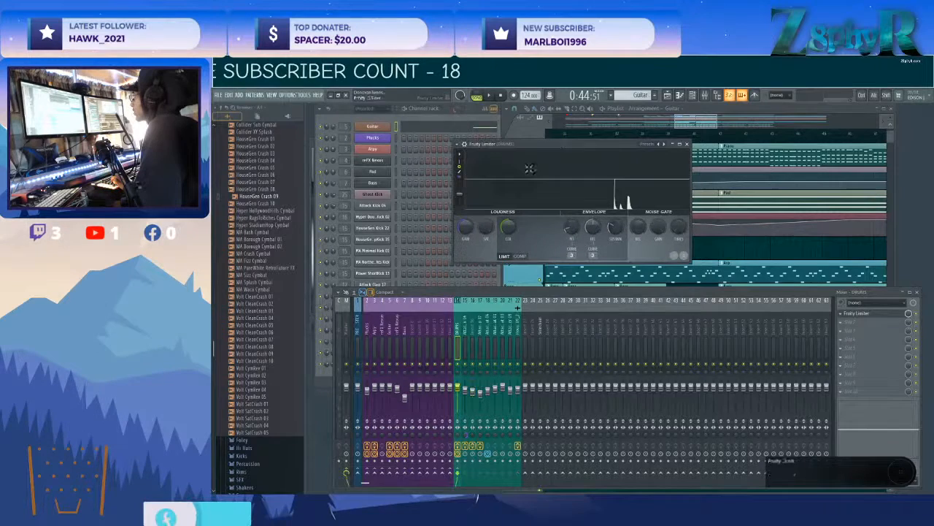
pyautogui.click(851, 320)
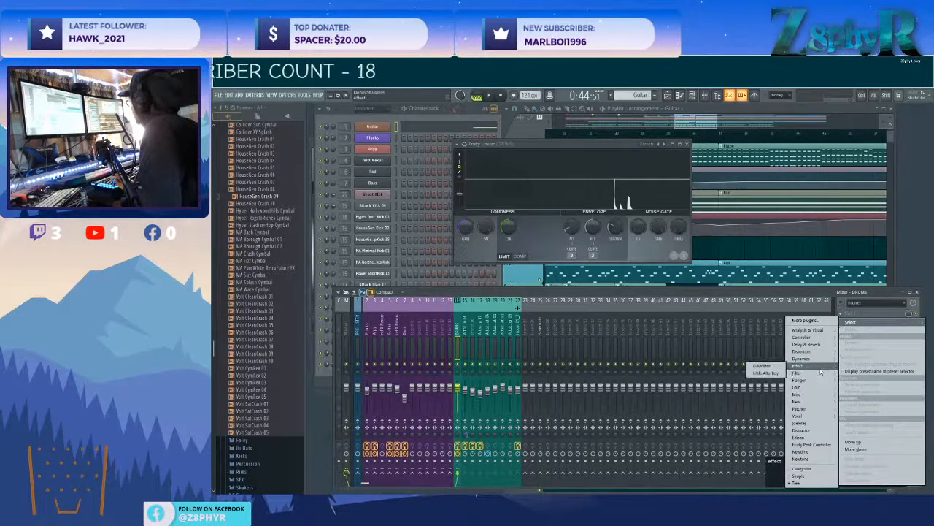
pyautogui.moveTo(819, 373)
pyautogui.click(759, 389)
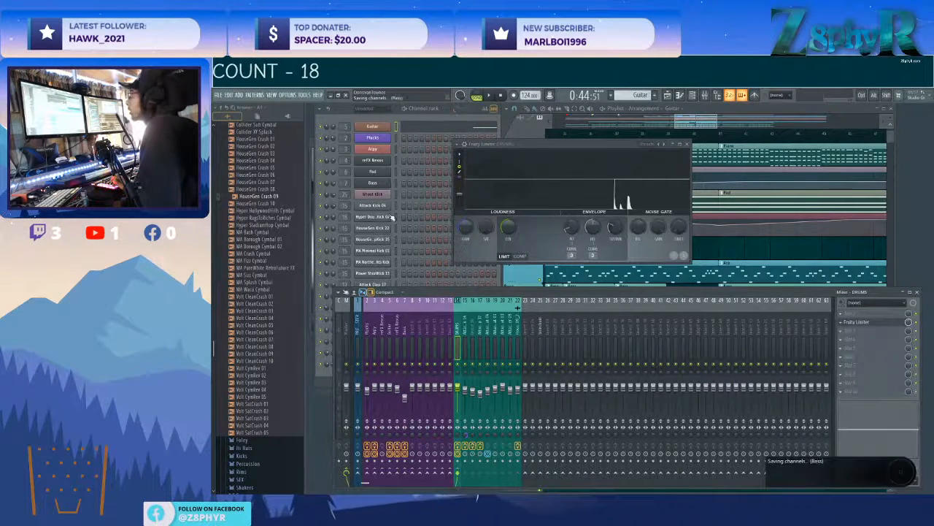
# During playback, shape the DRUMS EQ with slight low and low-mid cuts and a gentle boost at the high end.
pyautogui.moveTo(439, 275)
pyautogui.mouseDown()
pyautogui.moveTo(406, 289)
pyautogui.moveTo(406, 305)
pyautogui.moveTo(405, 294)
pyautogui.moveTo(432, 281)
pyautogui.mouseUp()
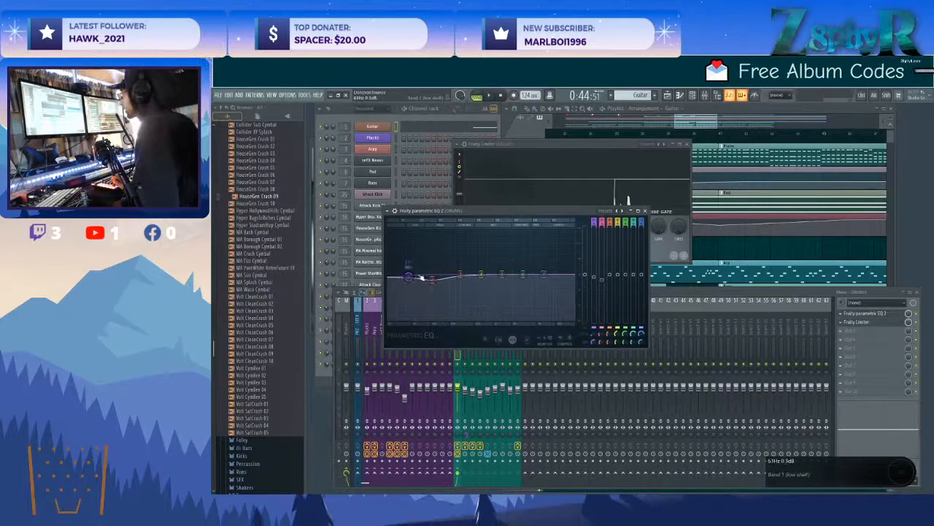
pyautogui.press('space')
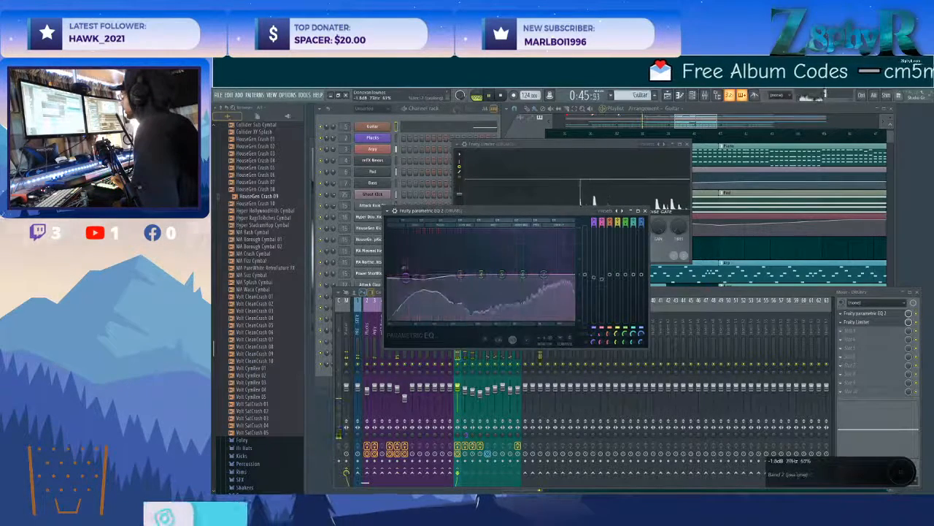
pyautogui.moveTo(481, 274); pyautogui.dragTo(526, 274)
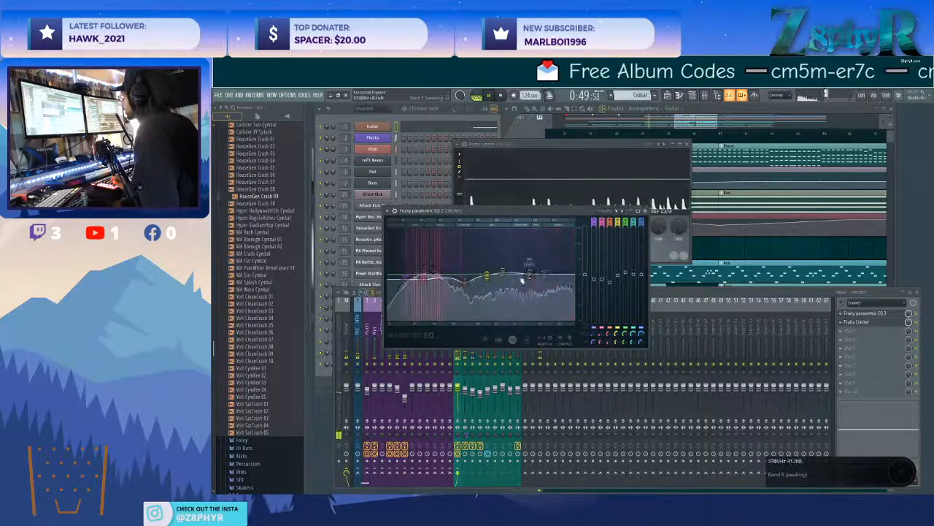
pyautogui.moveTo(562, 271); pyautogui.dragTo(488, 274)
pyautogui.moveTo(465, 280); pyautogui.dragTo(465, 274)
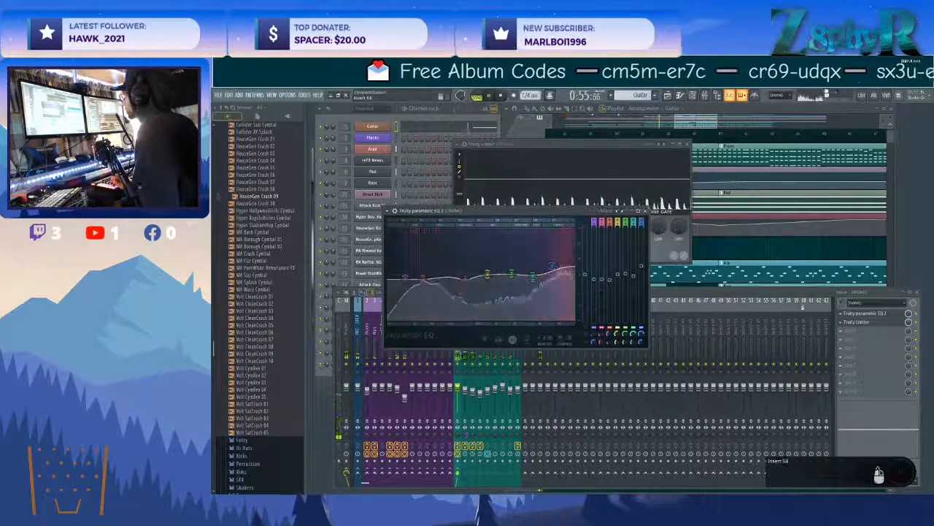
# Audition the Drum compression and Drum expanding presets in the DRUMS Fruity Limiter, and compare the sound with the limiter bypassed.
pyautogui.click(872, 323)
pyautogui.click(872, 323)
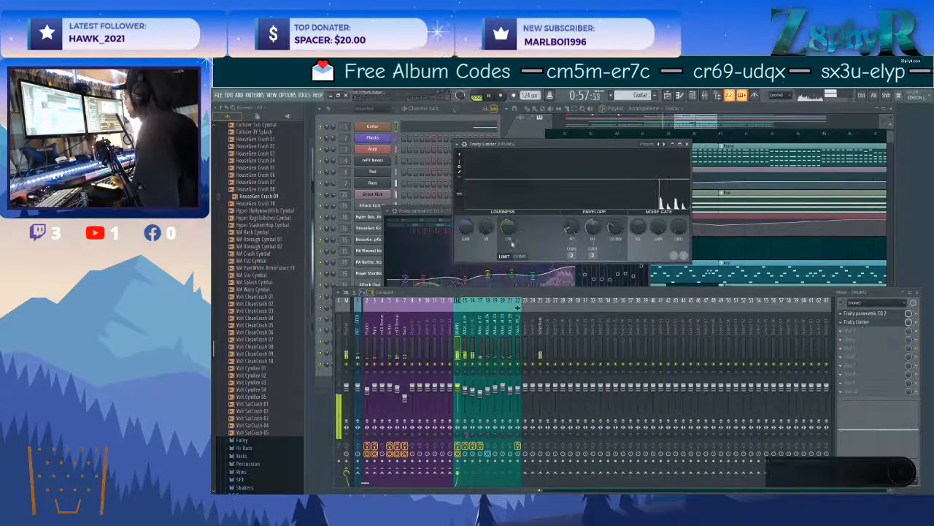
pyautogui.click(666, 146)
pyautogui.click(681, 156)
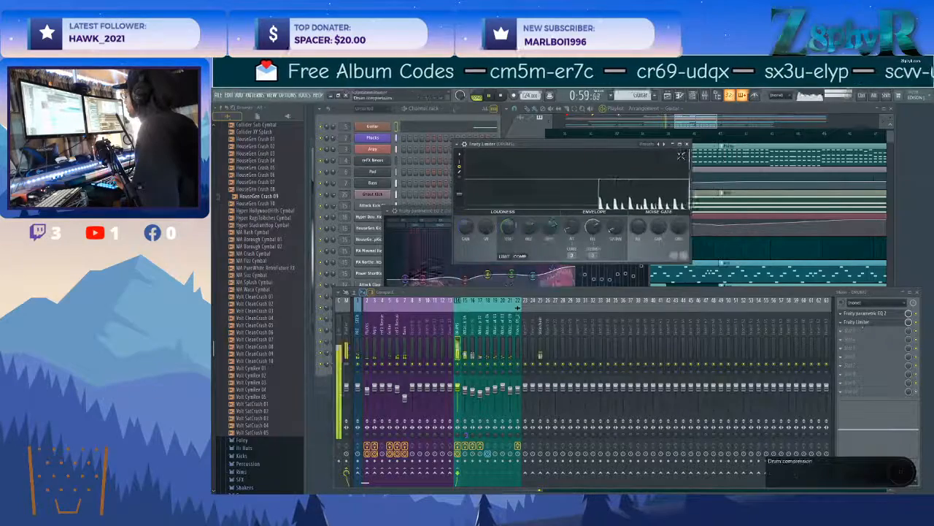
pyautogui.click(666, 146)
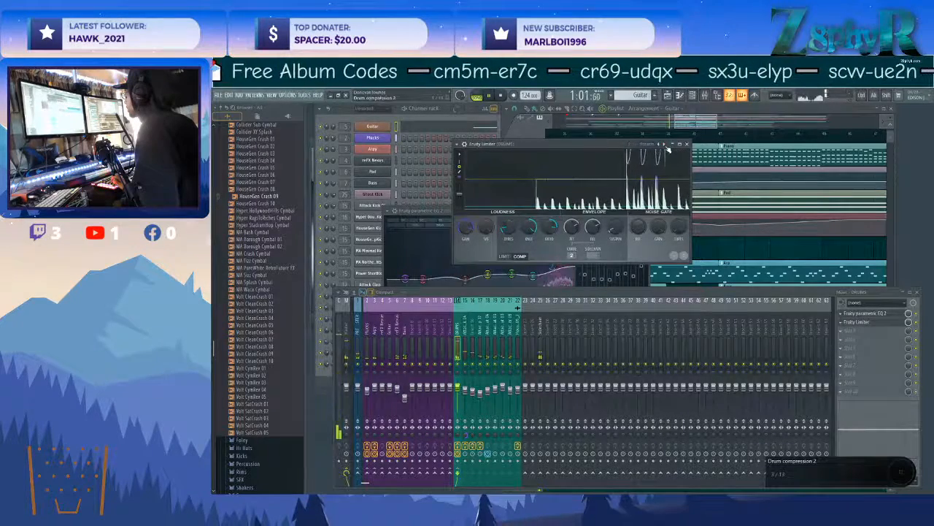
pyautogui.click(666, 145)
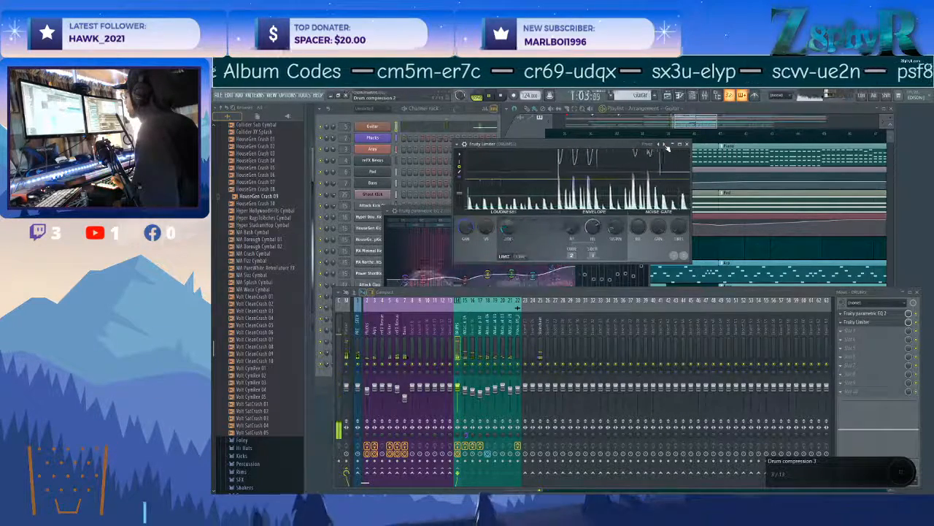
pyautogui.click(666, 145)
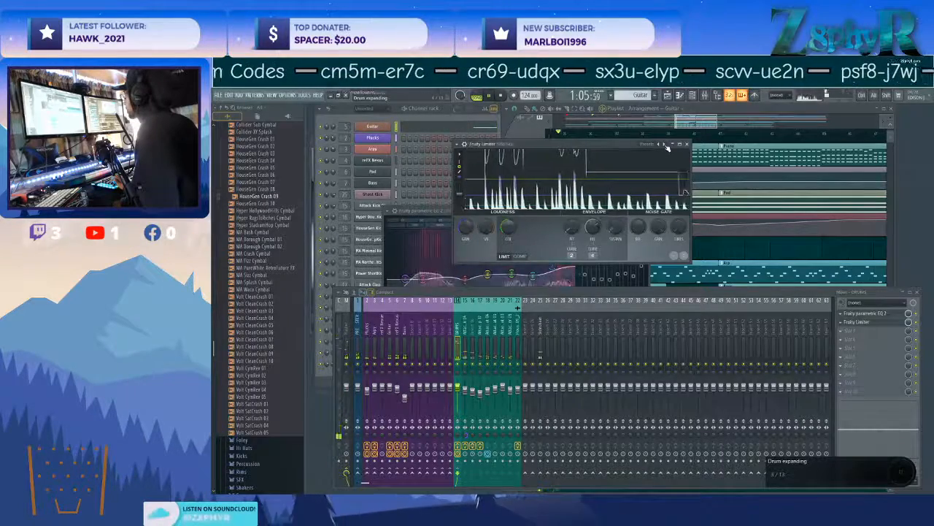
pyautogui.click(666, 145)
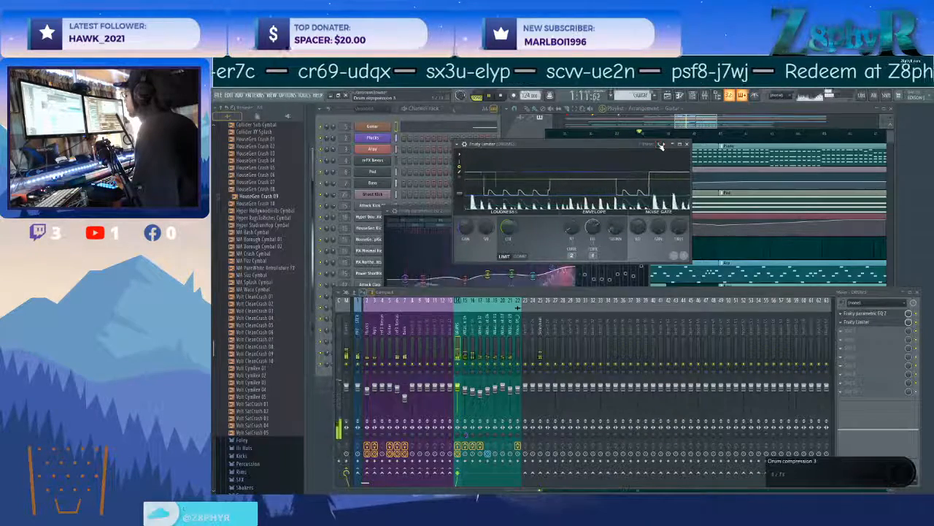
pyautogui.click(917, 323)
pyautogui.click(917, 323)
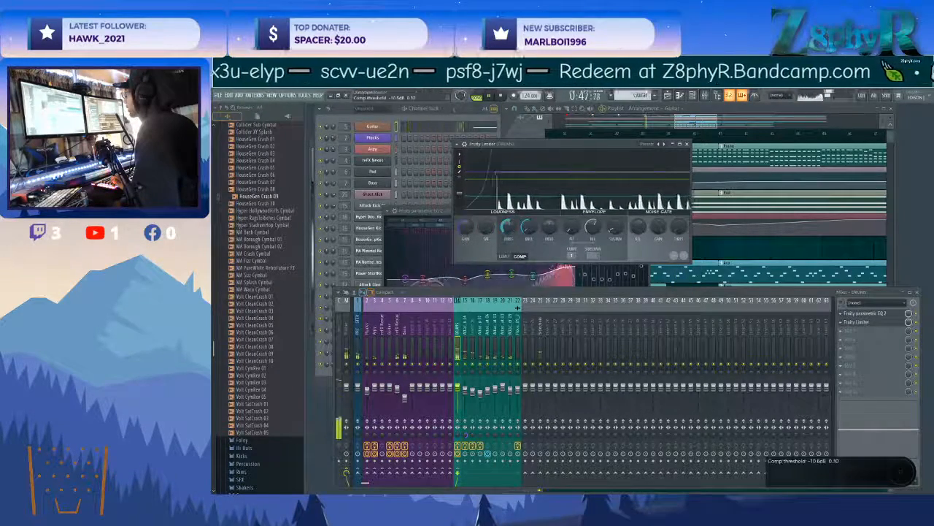
# Adjust the DRUMS limiter's compression threshold, knee, attack time and gain by ear, comparing the sound with the limiter bypassed.
pyautogui.moveTo(508, 227); pyautogui.dragTo(508, 227)
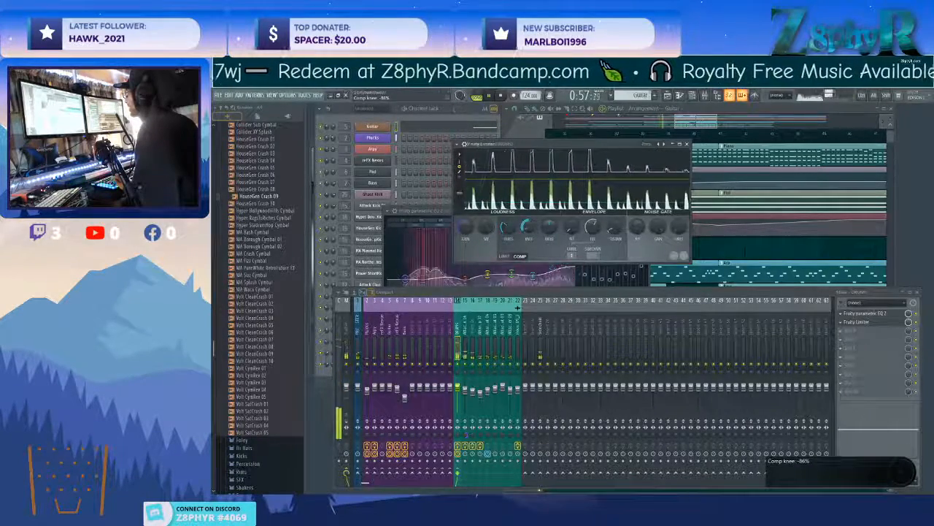
pyautogui.moveTo(508, 227); pyautogui.dragTo(508, 230)
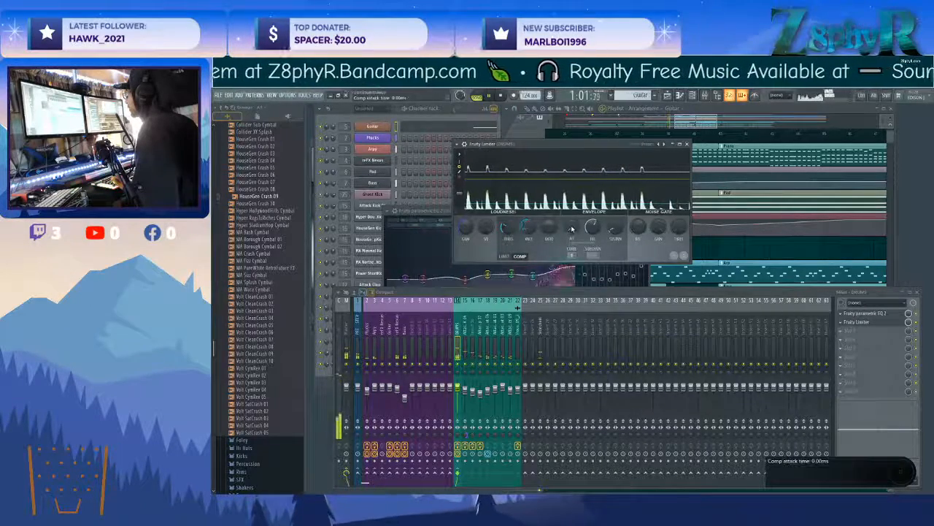
pyautogui.moveTo(572, 228); pyautogui.dragTo(571, 225)
pyautogui.moveTo(465, 228); pyautogui.dragTo(465, 222)
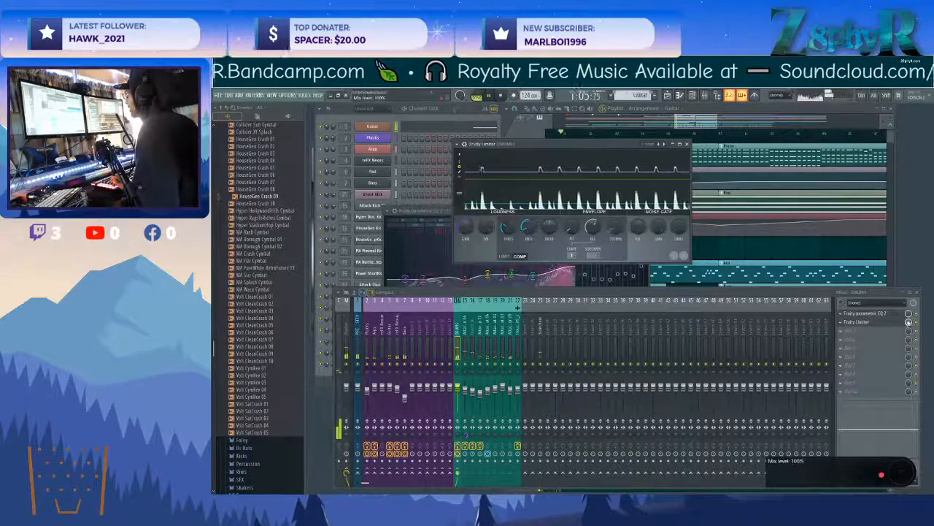
pyautogui.click(917, 321)
# Load the Drum compression preset in the DRUMS Fruity Limiter, comparing it with the neighbouring preset.
pyautogui.rightClick(659, 146)
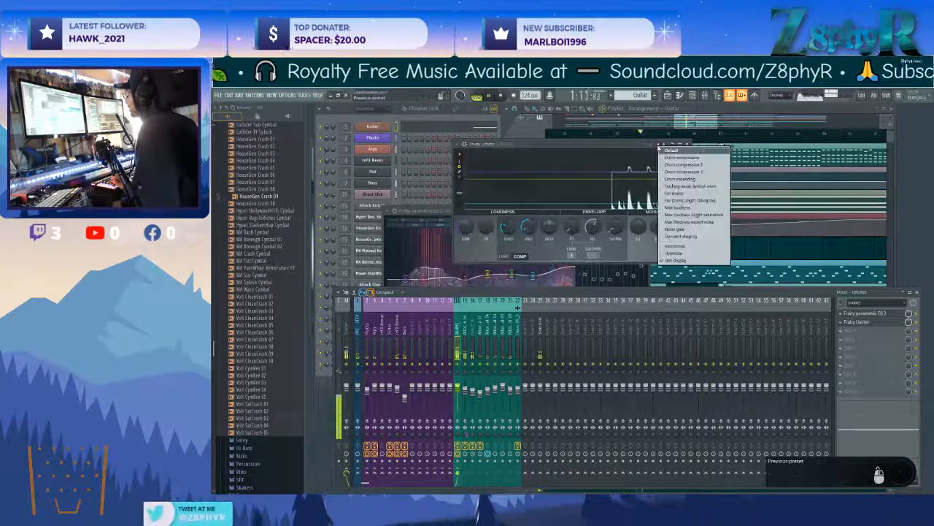
pyautogui.click(675, 159)
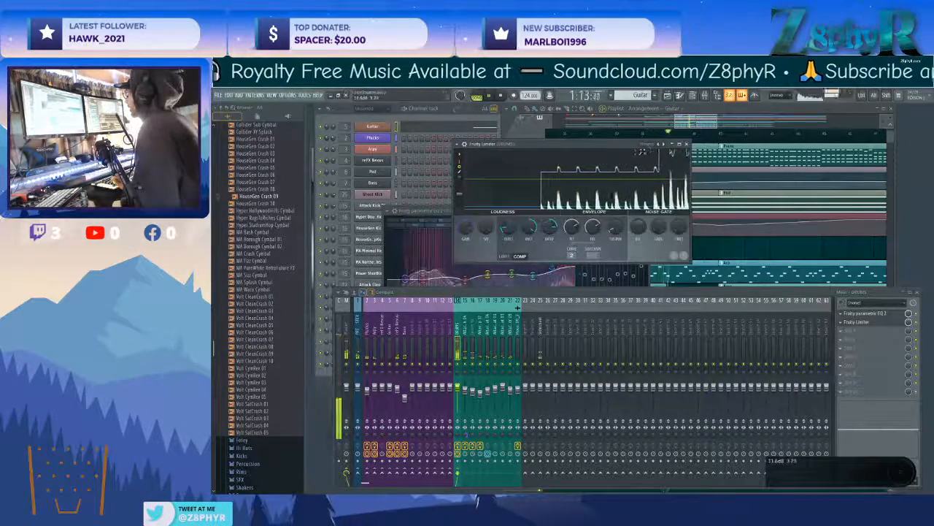
pyautogui.click(665, 145)
pyautogui.click(661, 146)
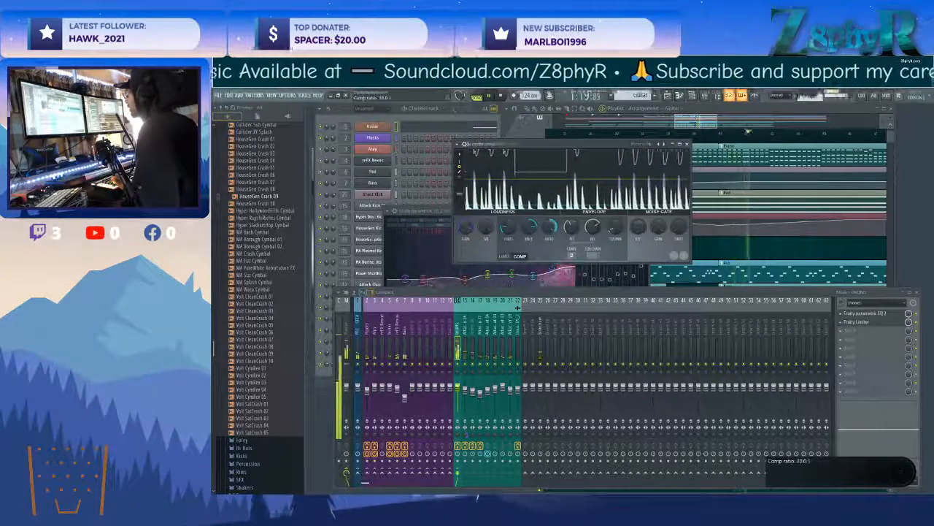
# Adjust the gain of the DRUMS limiter and lower the Attack Kick 04 mixer fader slightly.
pyautogui.moveTo(466, 227); pyautogui.dragTo(466, 241)
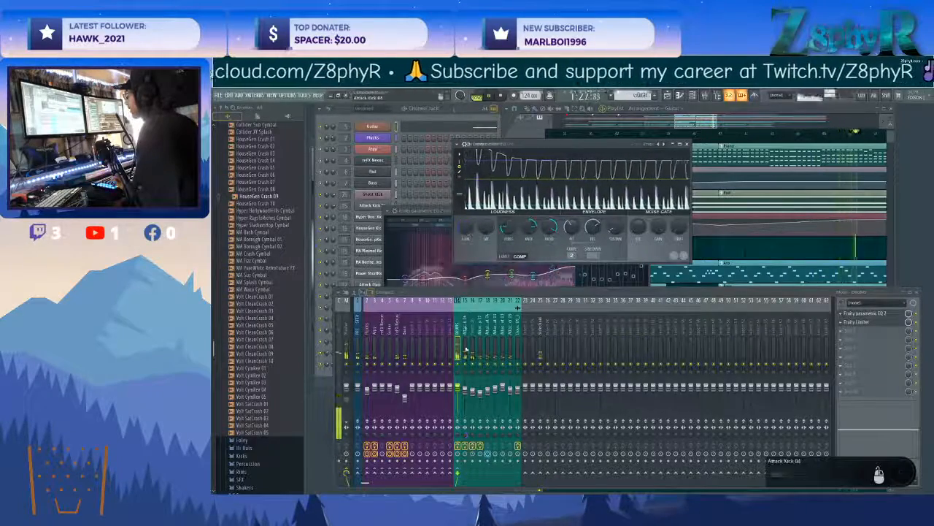
pyautogui.moveTo(465, 390)
pyautogui.mouseDown()
pyautogui.moveTo(473, 398)
pyautogui.moveTo(466, 395)
pyautogui.mouseUp()
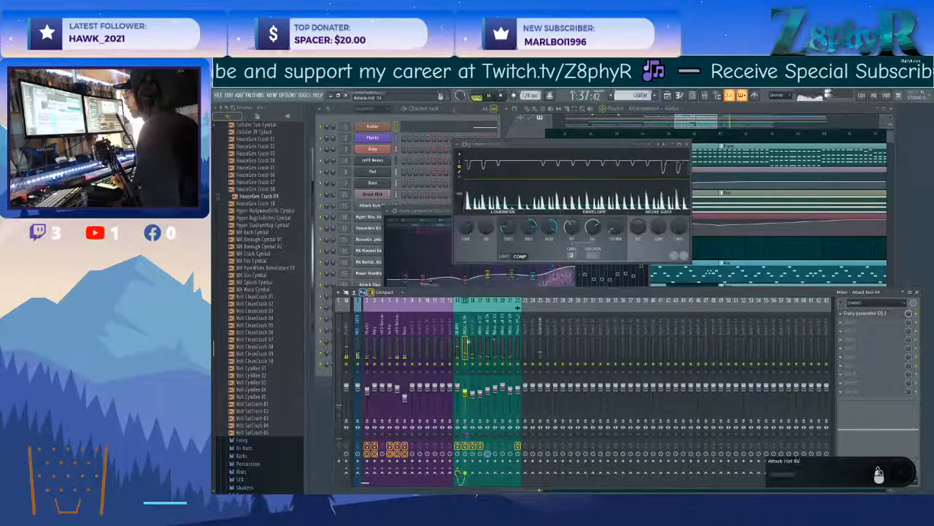
# Load a Fruity Limiter in slot 3 of the Bass mixer track, directly after the two parametric EQs.
pyautogui.click(404, 331)
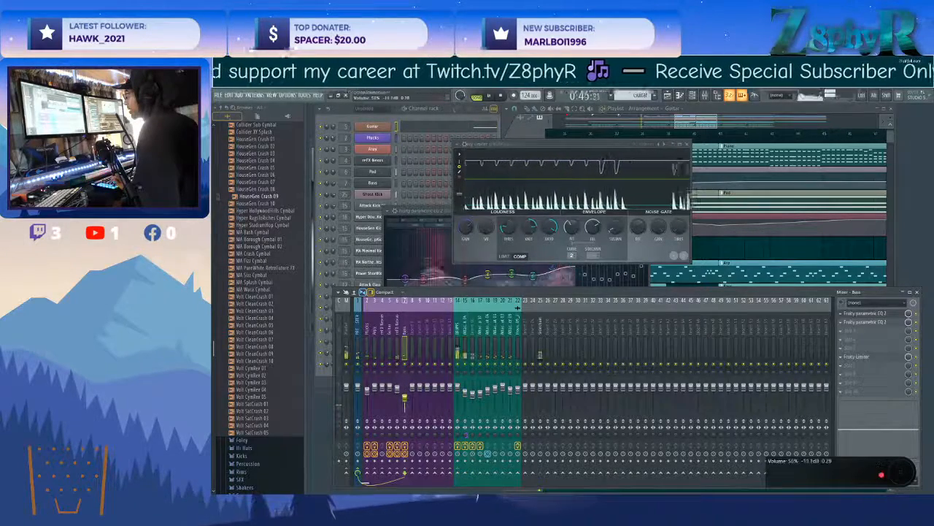
pyautogui.click(848, 331)
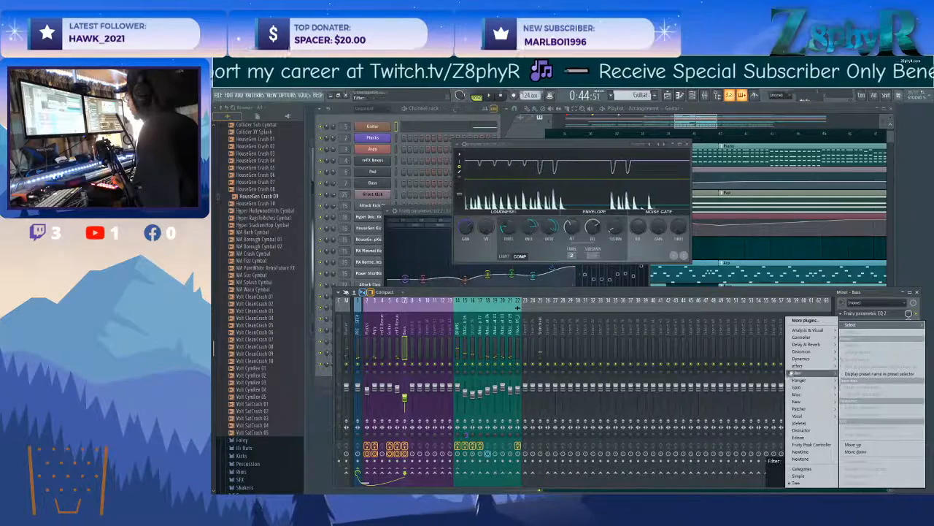
pyautogui.moveTo(797, 373)
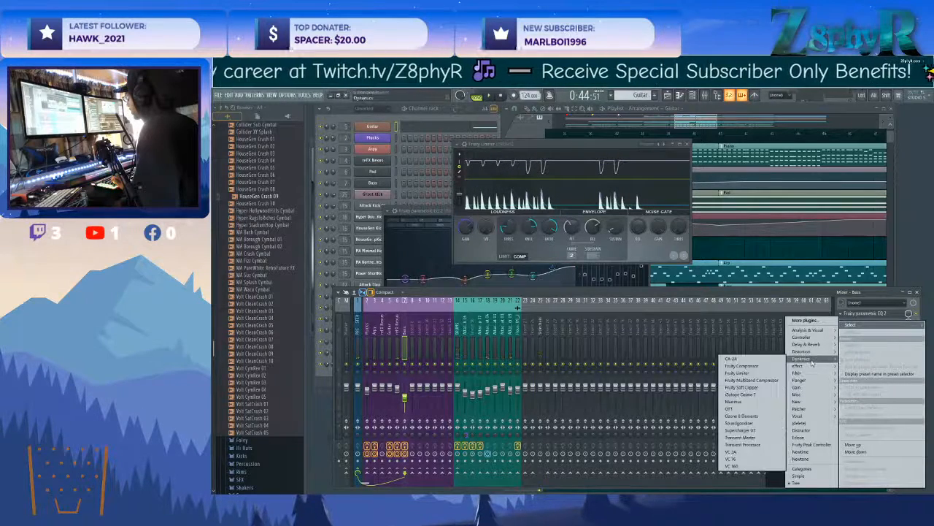
pyautogui.click(750, 409)
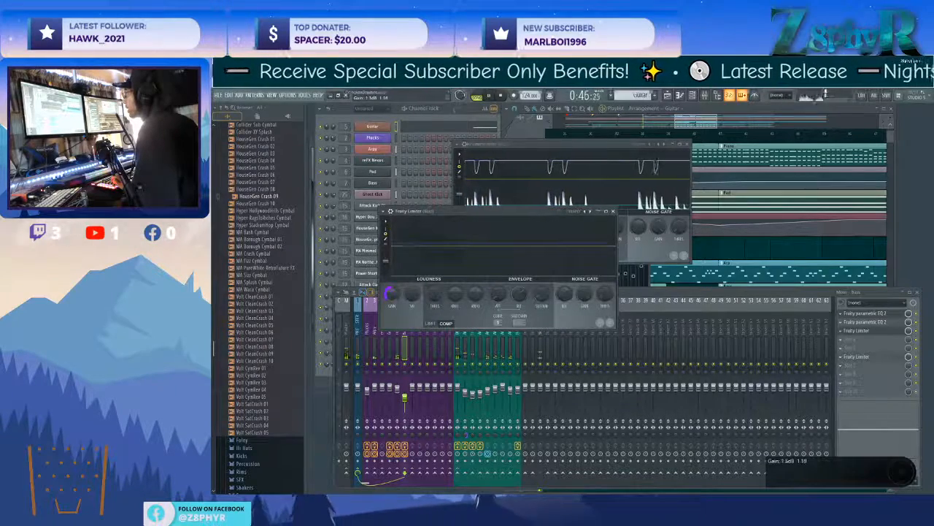
# Compress the bass with its new Fruity Limiter in COMP mode, adjusting gain, threshold and ratio, and return to the drum mixer tracks.
pyautogui.moveTo(392, 294)
pyautogui.mouseDown()
pyautogui.moveTo(392, 284)
pyautogui.moveTo(389, 295)
pyautogui.mouseUp()
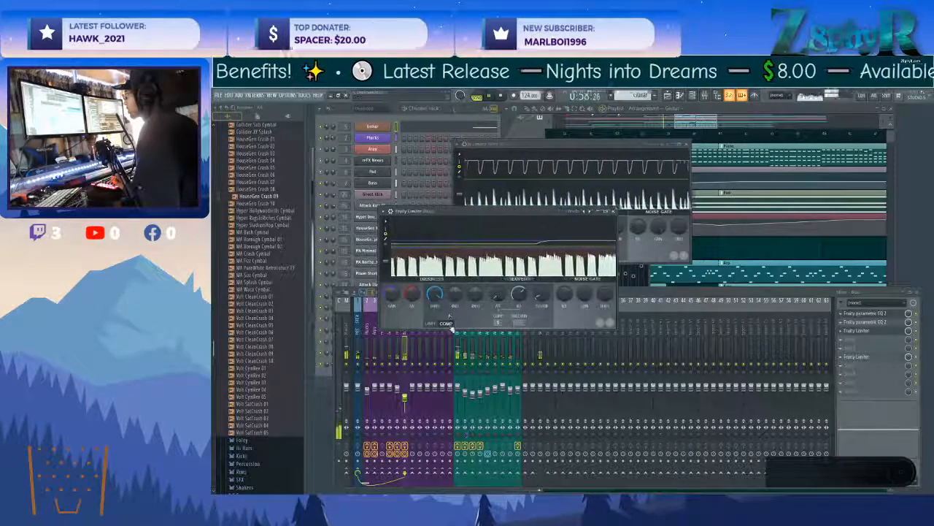
pyautogui.moveTo(435, 295); pyautogui.dragTo(456, 289)
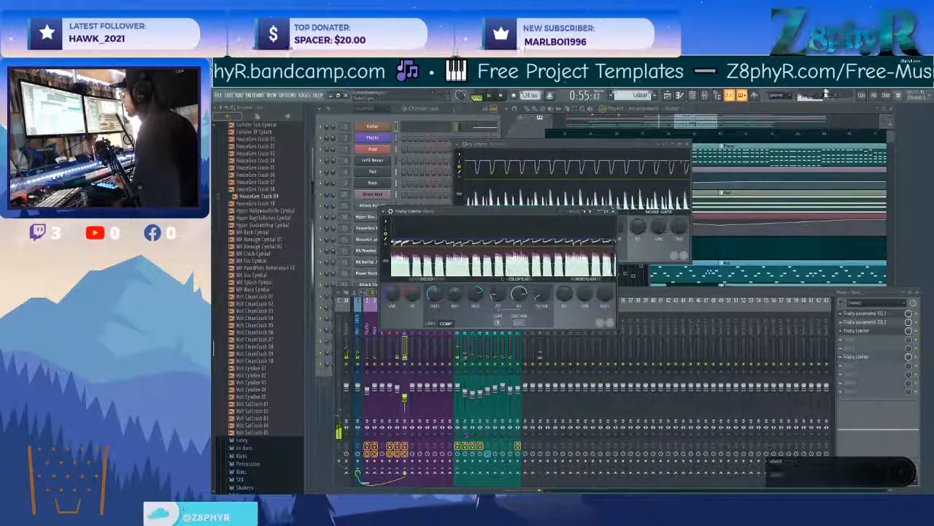
pyautogui.click(613, 211)
pyautogui.click(460, 342)
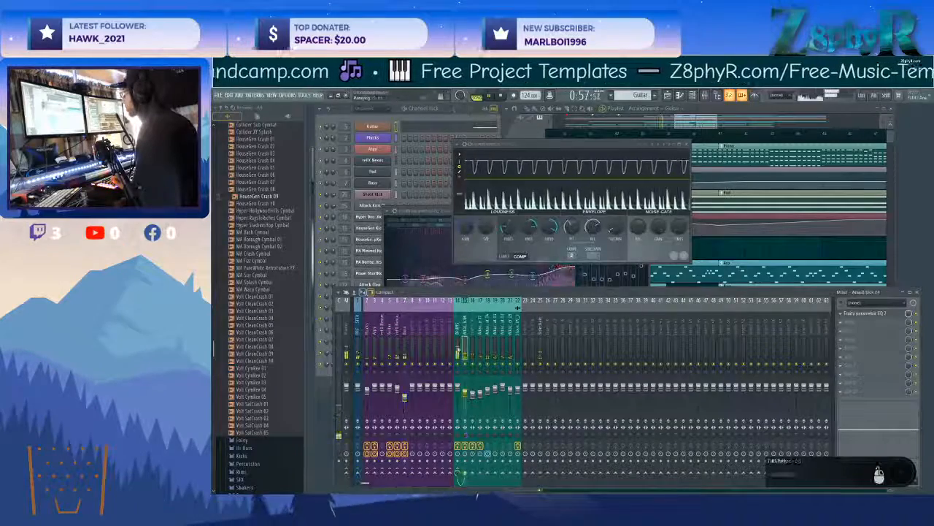
# Lower the Attack Kick 04 mixer fader to about 65% (-8.4 dB).
pyautogui.click(471, 395)
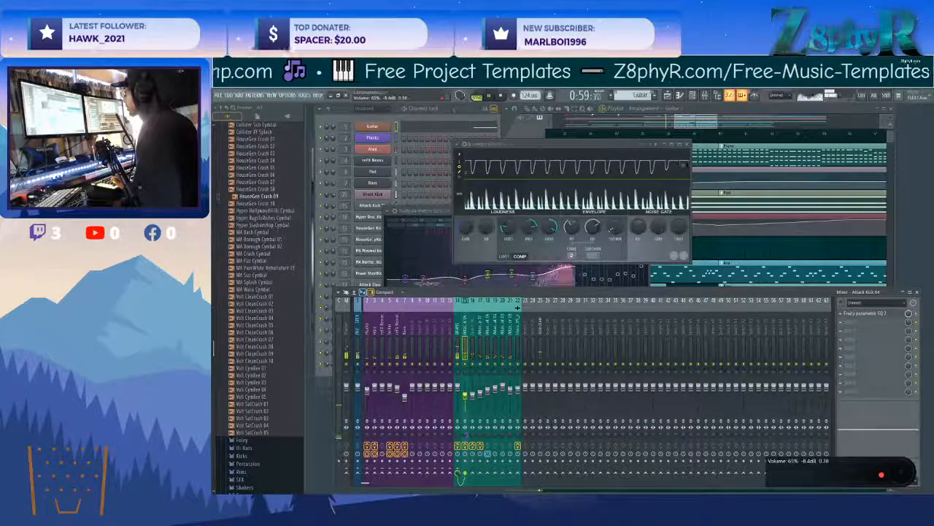
pyautogui.click(464, 397)
# Open the Arp pattern from the playlist, set the Arps channel volume to about 55%, and go to its mixer track.
pyautogui.click(375, 338)
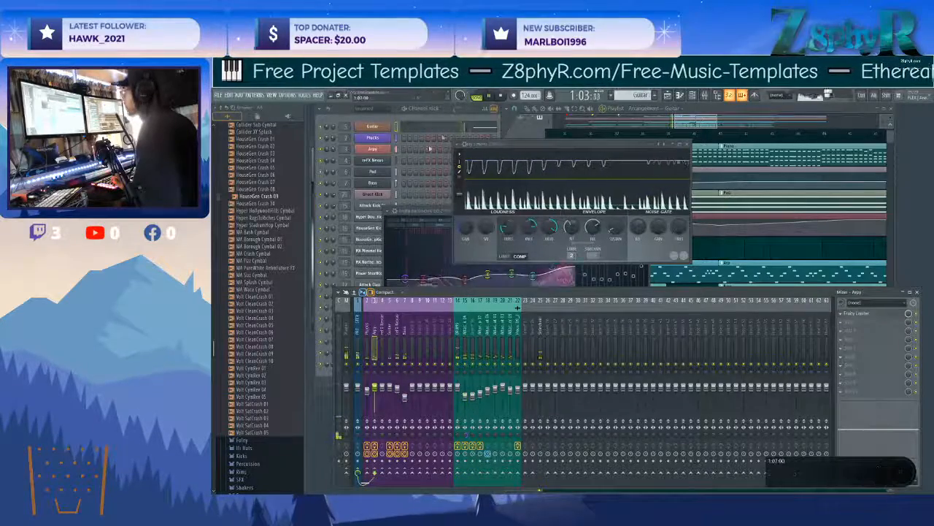
pyautogui.click(602, 127)
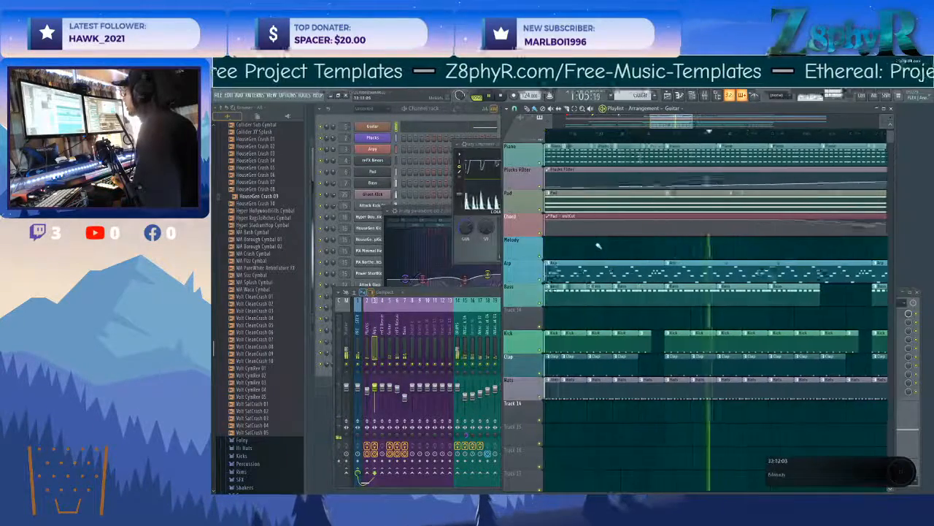
pyautogui.doubleClick(594, 268)
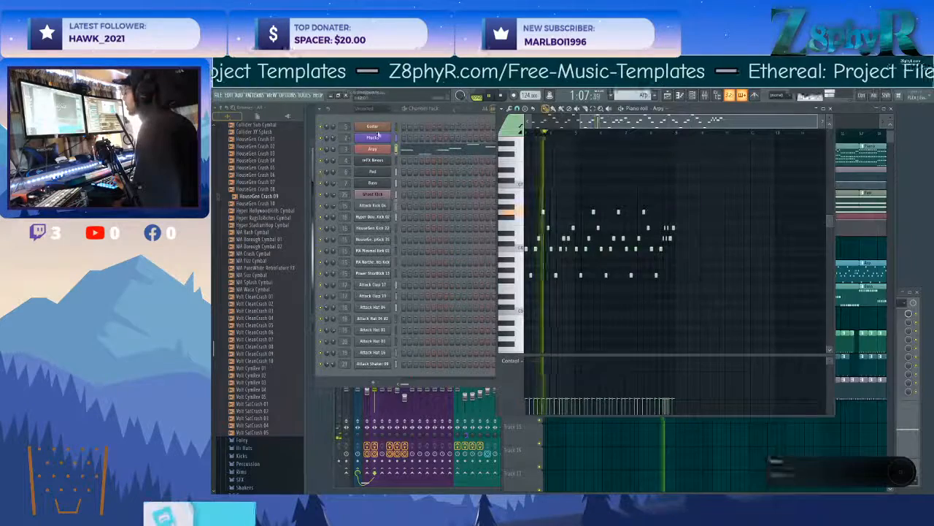
pyautogui.moveTo(327, 149); pyautogui.dragTo(327, 140)
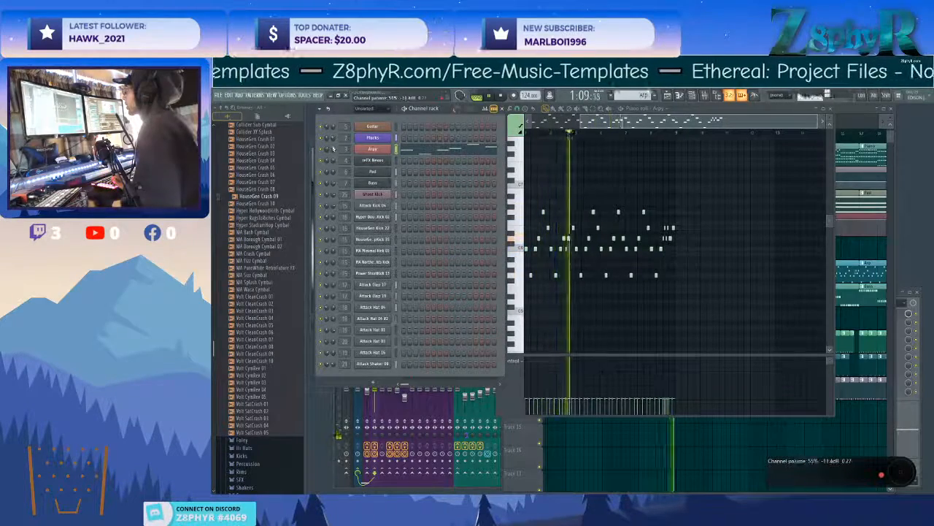
pyautogui.doubleClick(345, 149)
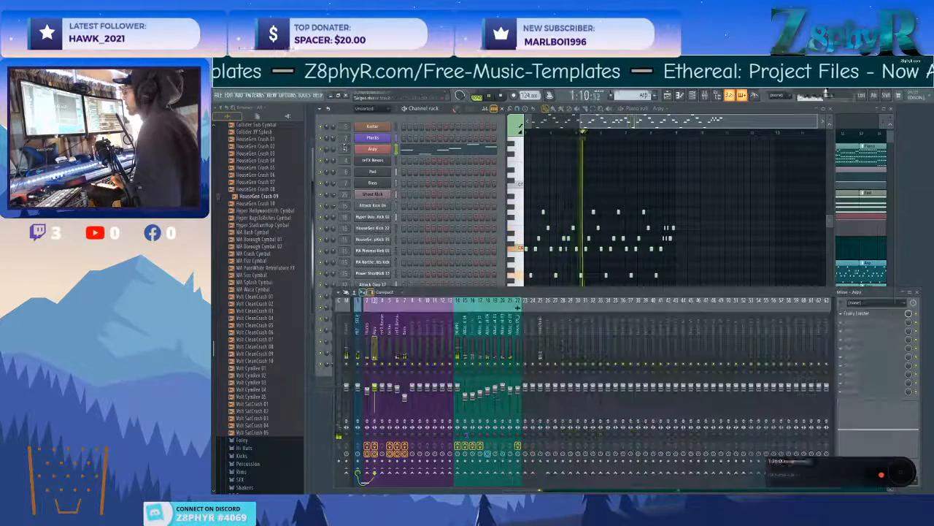
# Load Fruity Parametric EQ 2 ahead of the Arps limiter and shape it with a low cut, a low-mid dip and a slight high boost.
pyautogui.click(853, 314)
pyautogui.moveTo(802, 375)
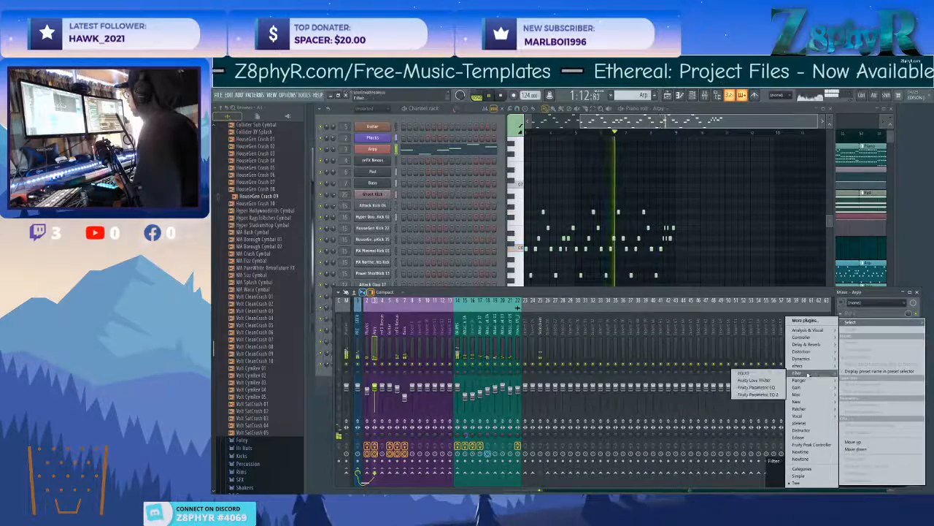
pyautogui.click(759, 390)
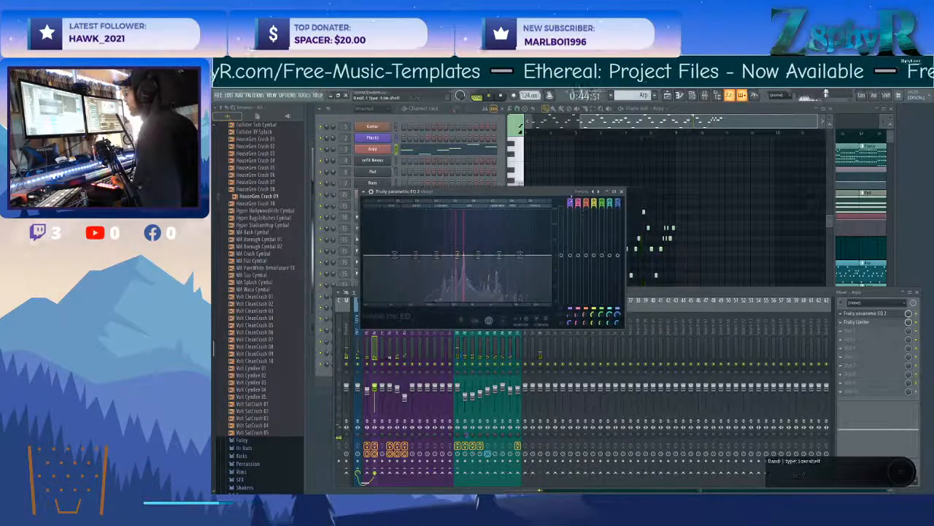
pyautogui.moveTo(395, 254); pyautogui.dragTo(507, 249)
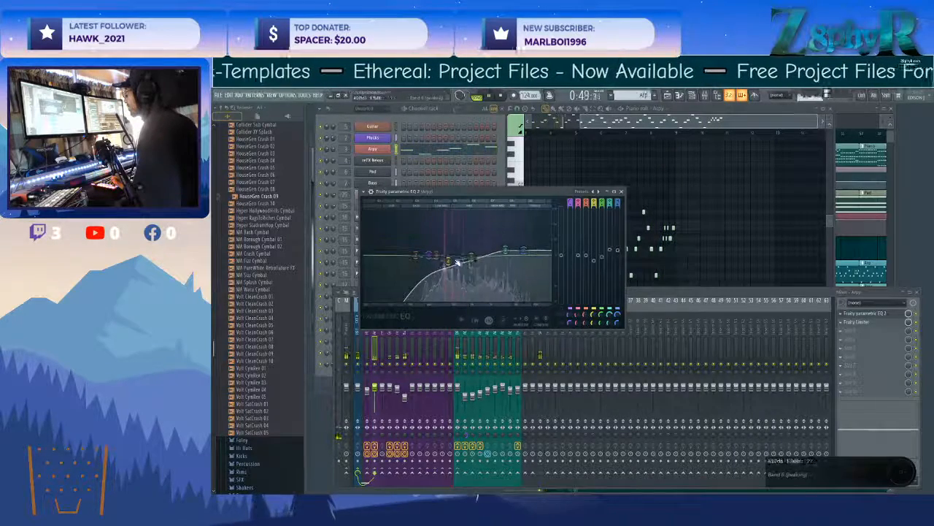
pyautogui.moveTo(427, 256); pyautogui.dragTo(420, 259)
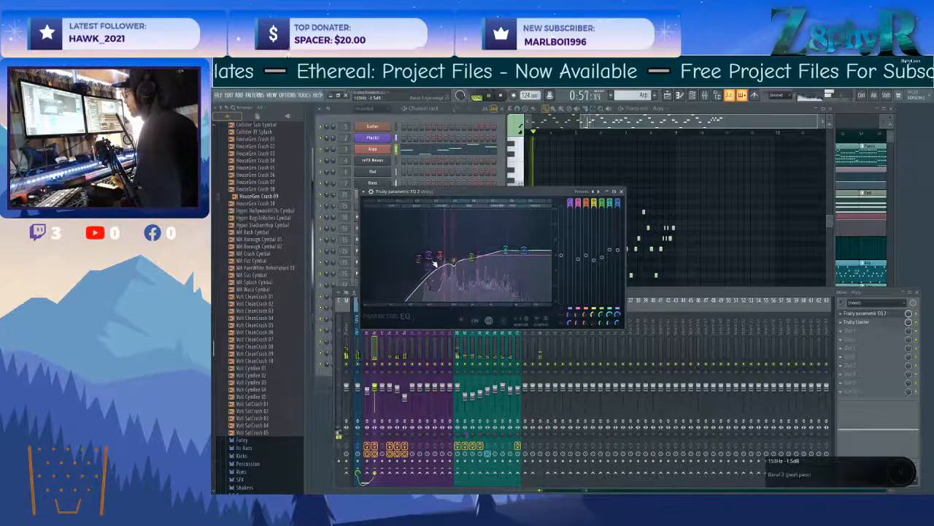
pyautogui.moveTo(506, 250); pyautogui.dragTo(506, 252)
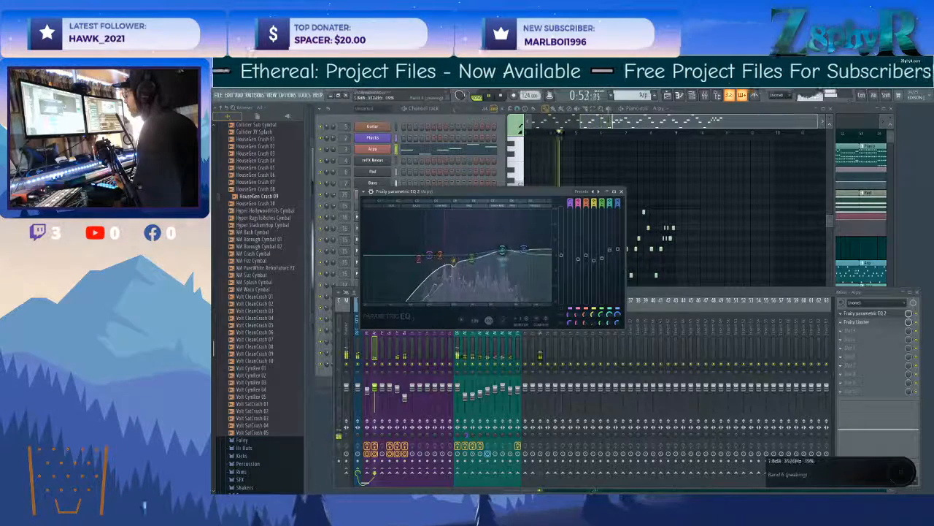
# Add Fruity Stereo Shaper to slot 3 of the Arps mixer track, keeping its default settings.
pyautogui.click(857, 338)
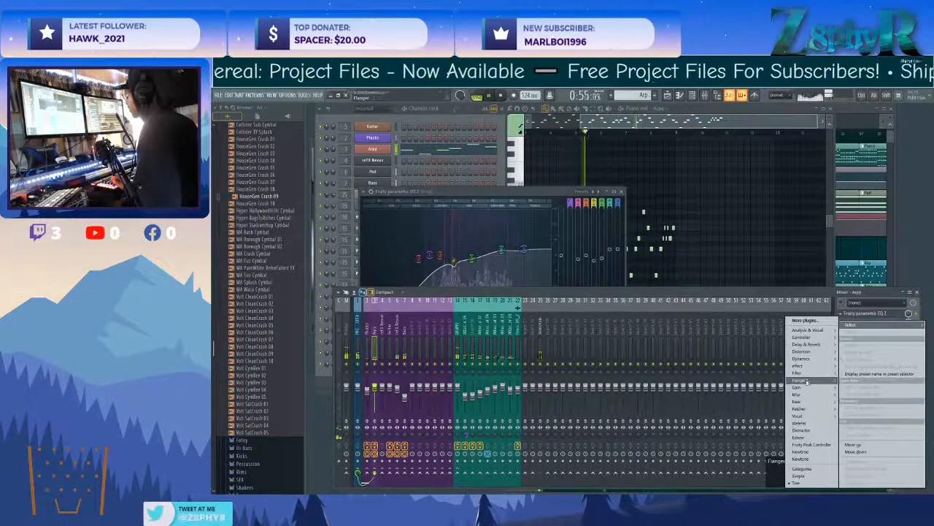
pyautogui.moveTo(806, 380)
pyautogui.click(760, 418)
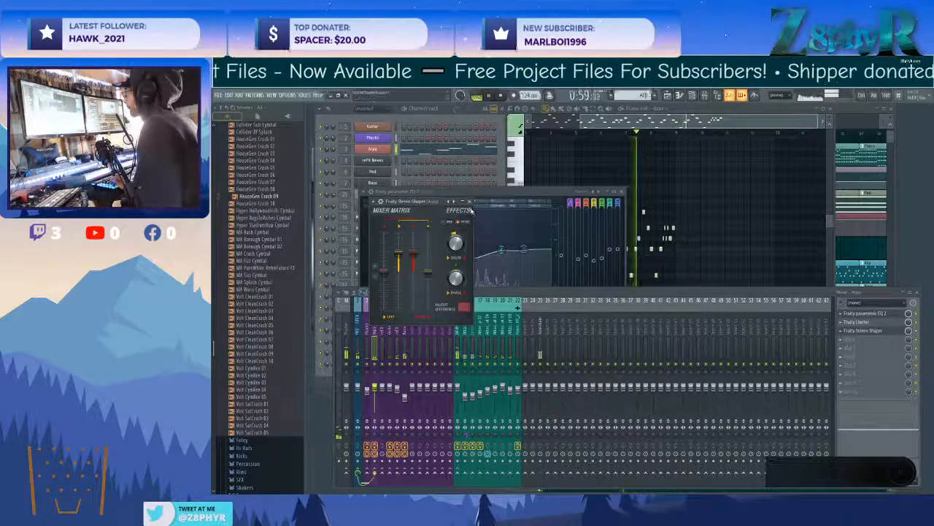
pyautogui.click(469, 202)
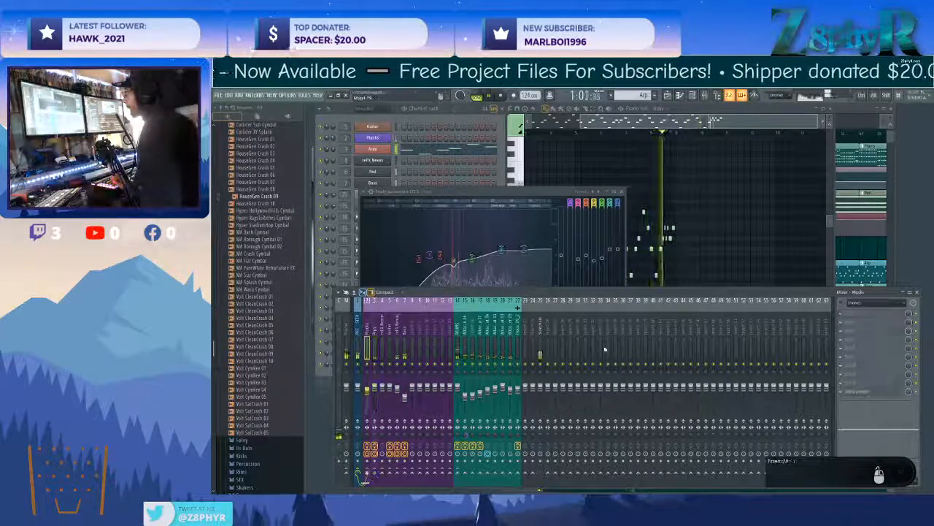
# Load Fruity Parametric EQ 2 in slot 1 of the Plucks track and shape it with a steep low cut and a slight upper-mid boost.
pyautogui.click(847, 338)
pyautogui.moveTo(802, 373)
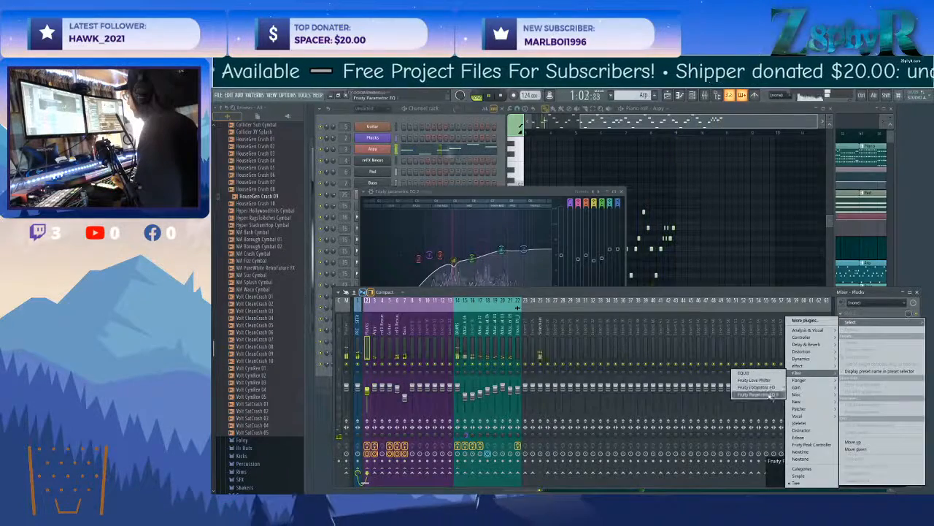
pyautogui.click(771, 394)
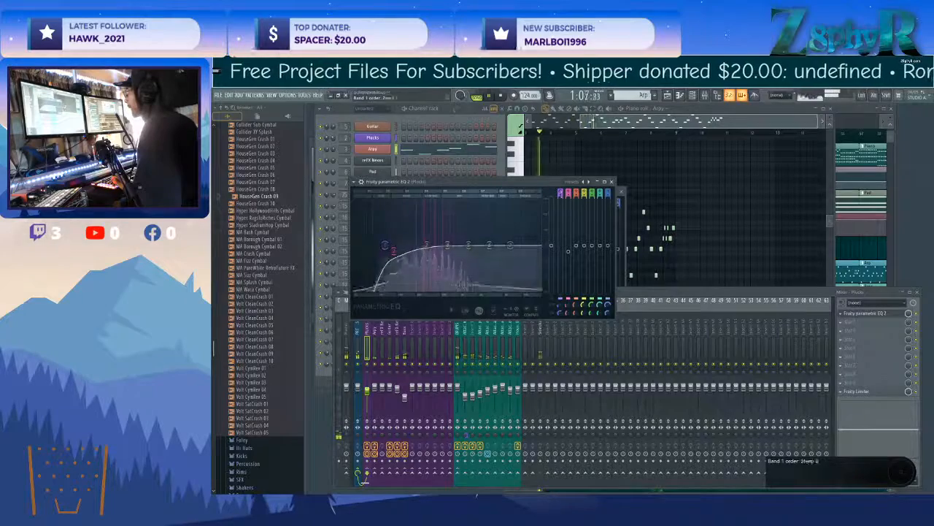
pyautogui.moveTo(451, 244); pyautogui.dragTo(495, 247)
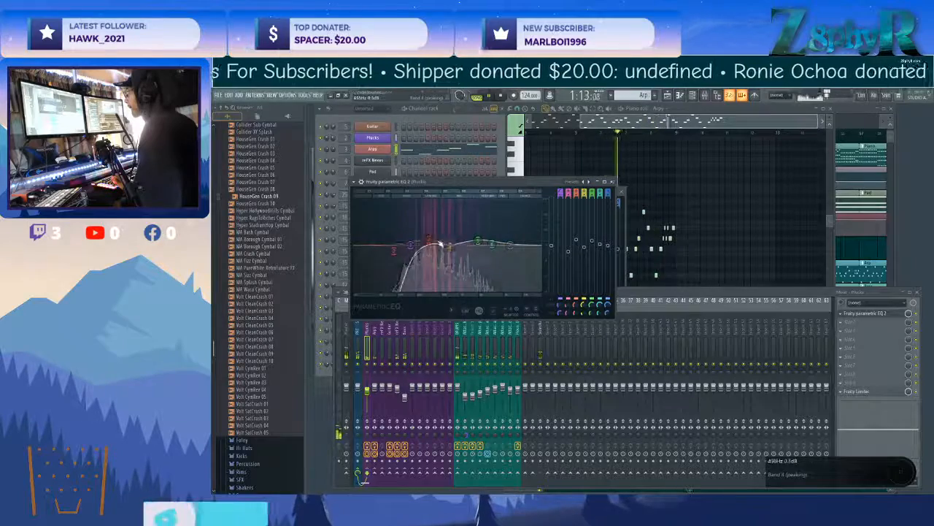
pyautogui.click(381, 331)
pyautogui.click(847, 314)
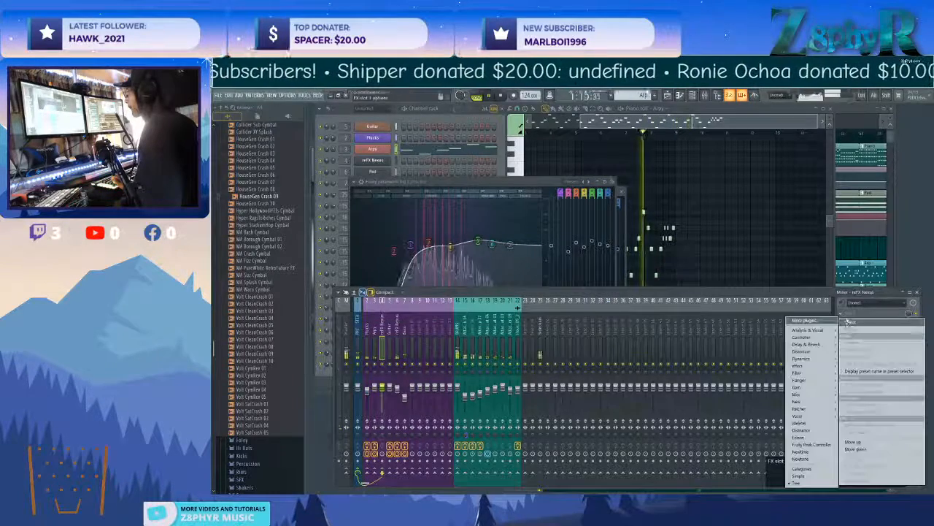
pyautogui.moveTo(821, 384)
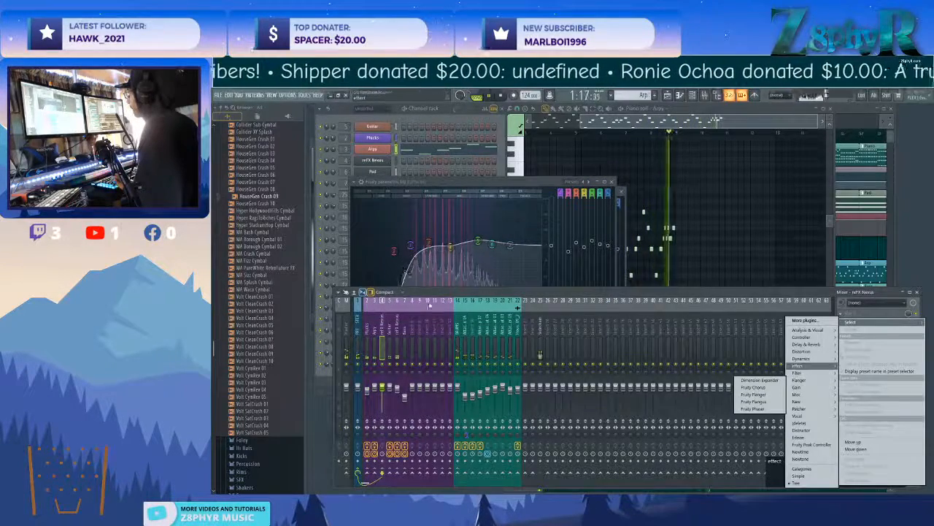
# Add Fruity Parametric EQ 2 after the Guitar track's limiter, reducing the lows, dipping the mids and slightly lifting the highs.
pyautogui.click(388, 328)
pyautogui.click(869, 319)
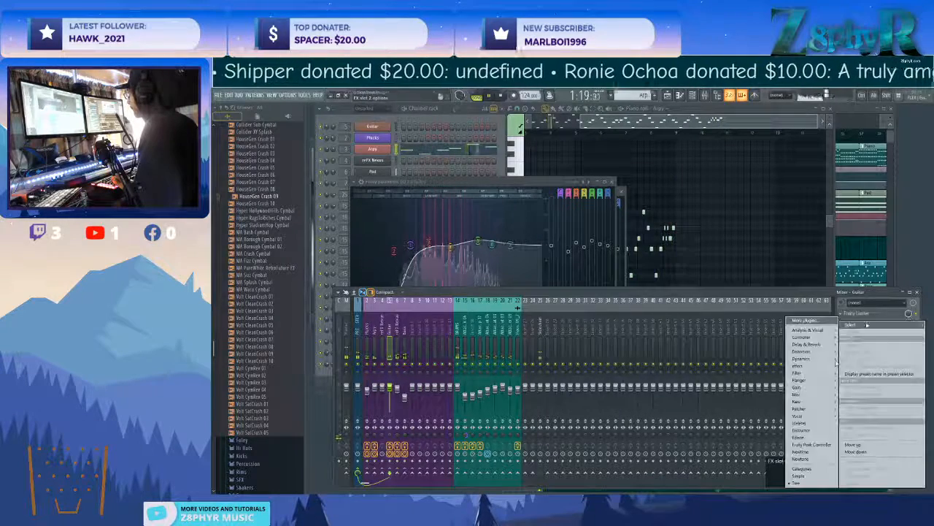
pyautogui.moveTo(803, 381)
pyautogui.click(777, 391)
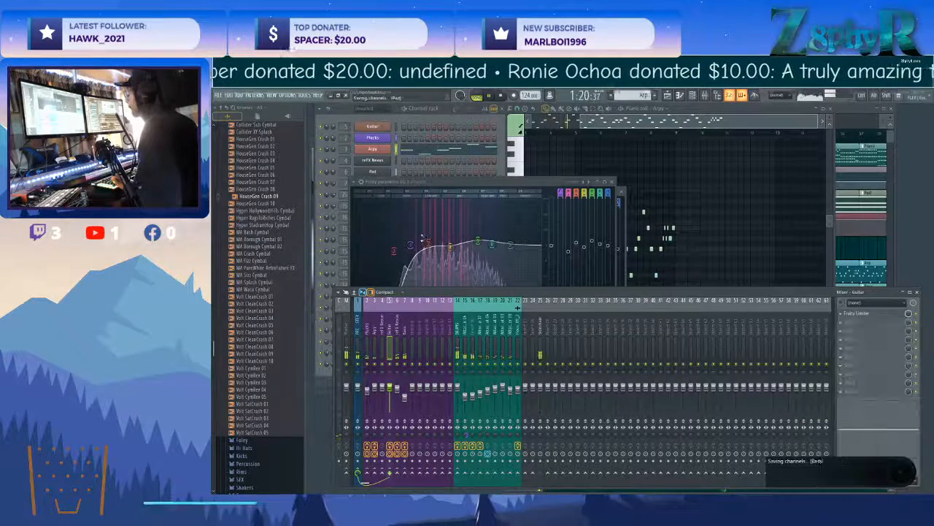
pyautogui.moveTo(473, 280); pyautogui.dragTo(473, 287)
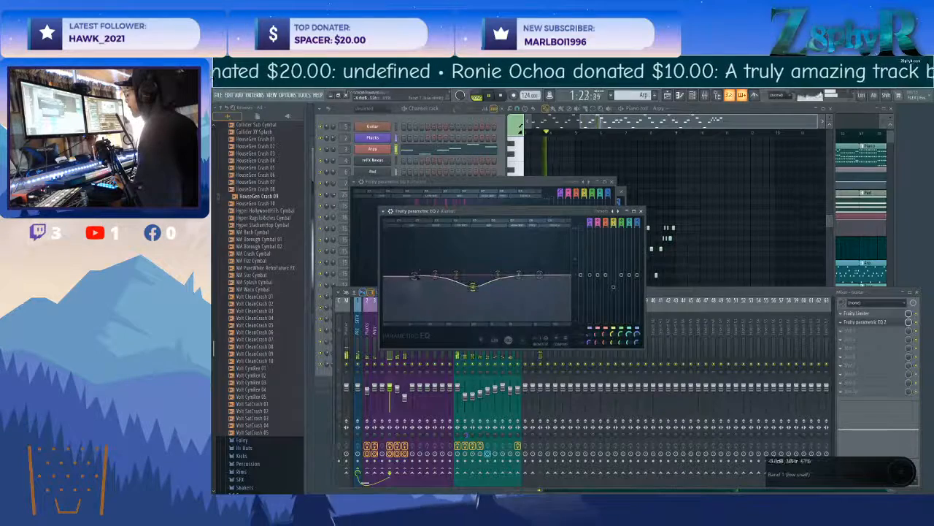
pyautogui.moveTo(415, 275); pyautogui.dragTo(435, 318)
pyautogui.moveTo(498, 275); pyautogui.dragTo(540, 272)
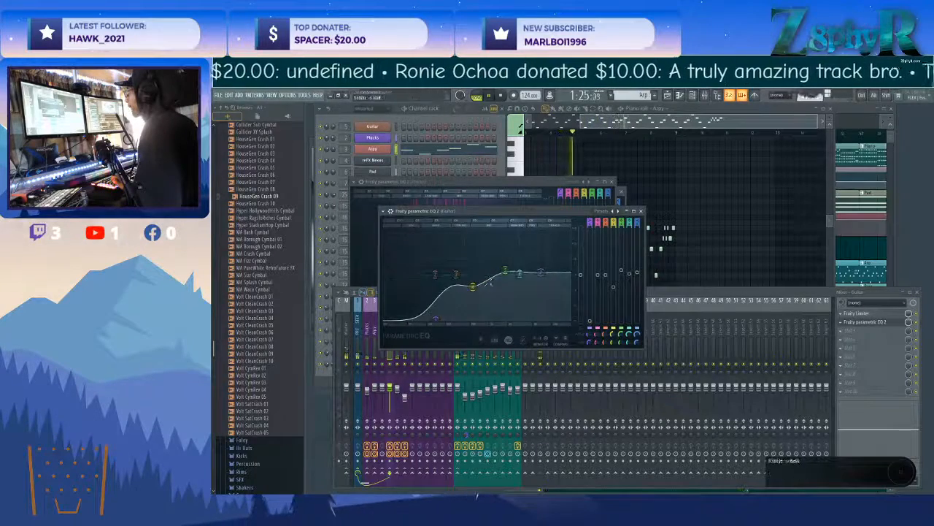
pyautogui.click(642, 211)
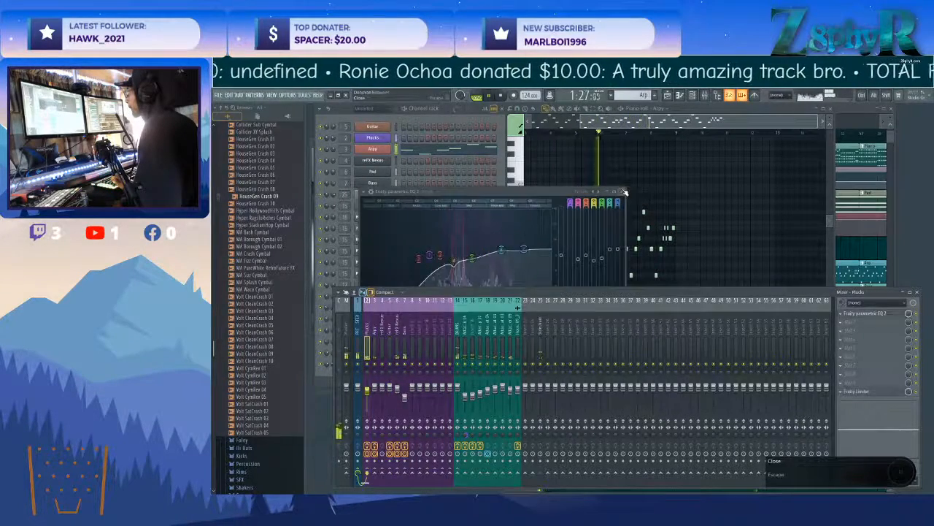
# Load a Fruity Limiter in slot 2 of the Plucks track and compress it in COMP mode, adjusting attack and setting gain to about 3.5 dB.
pyautogui.click(857, 322)
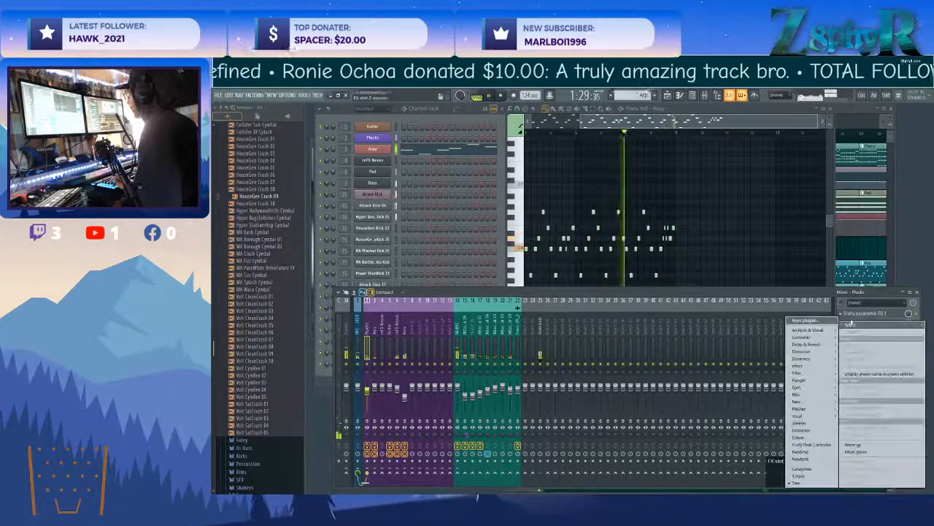
pyautogui.moveTo(813, 359)
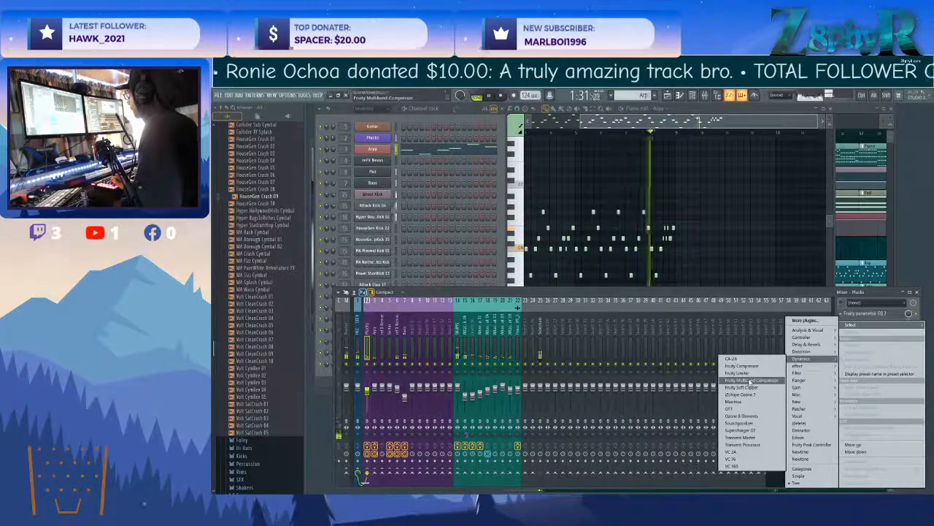
pyautogui.click(741, 373)
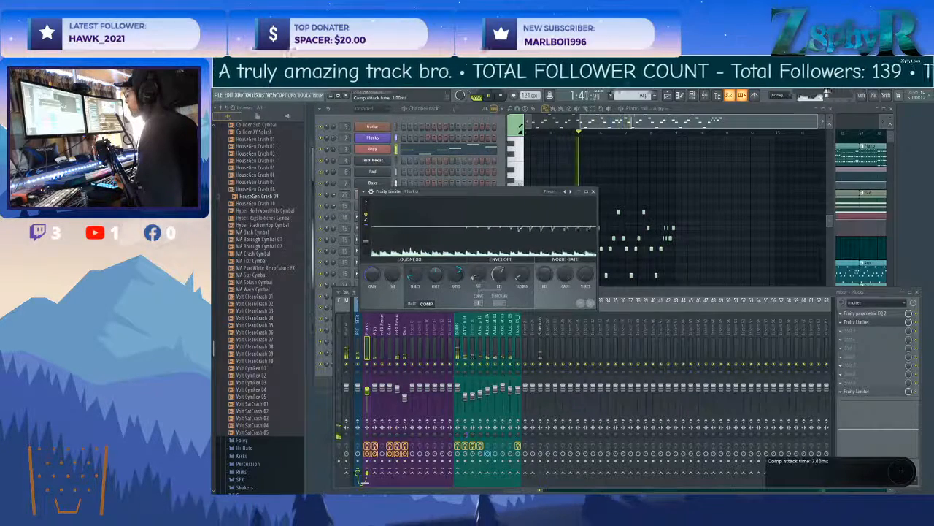
pyautogui.moveTo(372, 275); pyautogui.dragTo(372, 263)
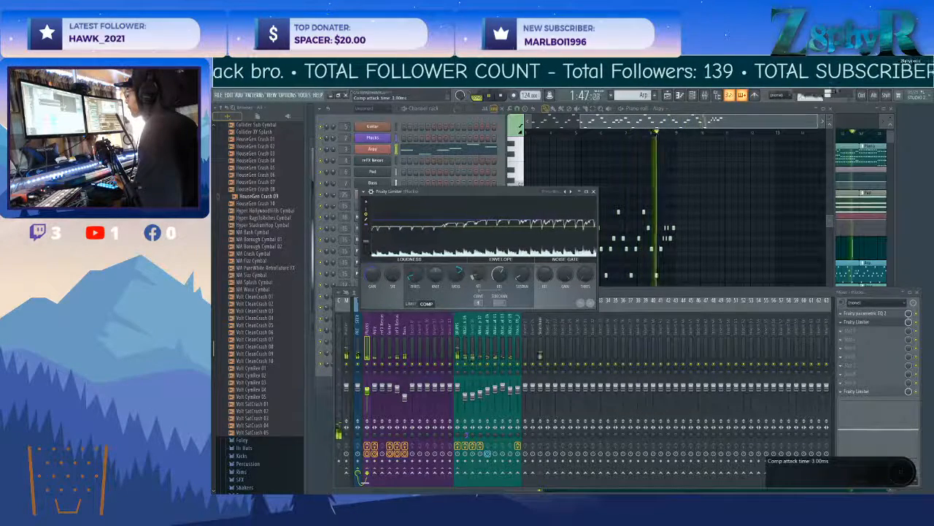
pyautogui.moveTo(478, 279); pyautogui.dragTo(478, 275)
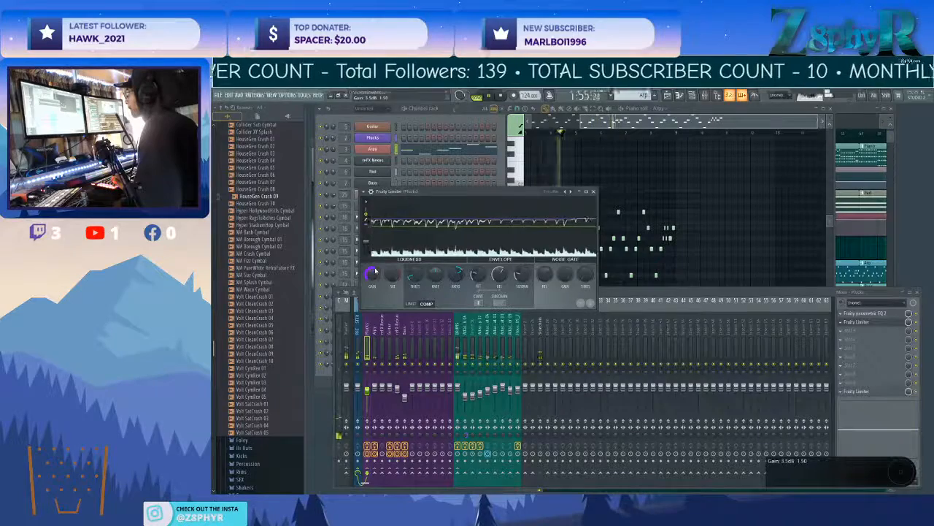
pyautogui.click(593, 192)
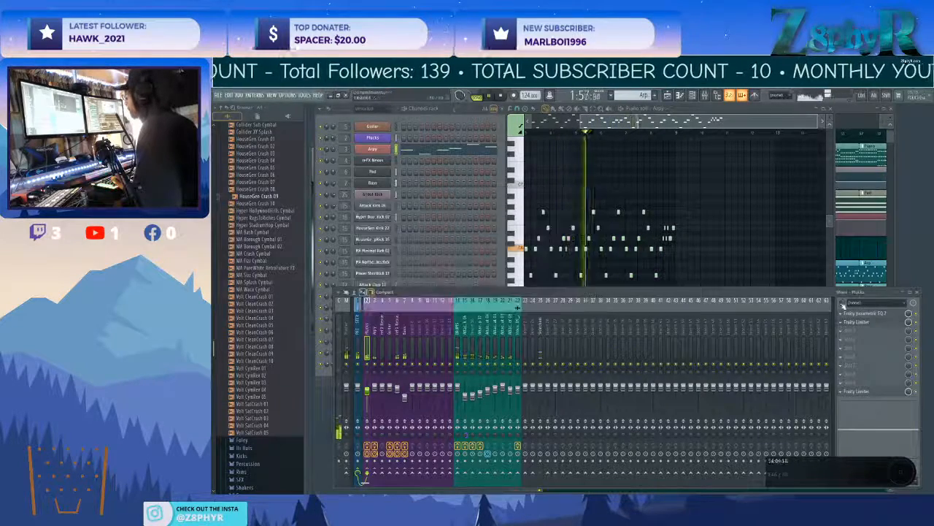
# Add a second Fruity Parametric EQ 2 in slot 3 of the Plucks track, cutting lows and upper mids and slightly boosting the mids.
pyautogui.click(867, 332)
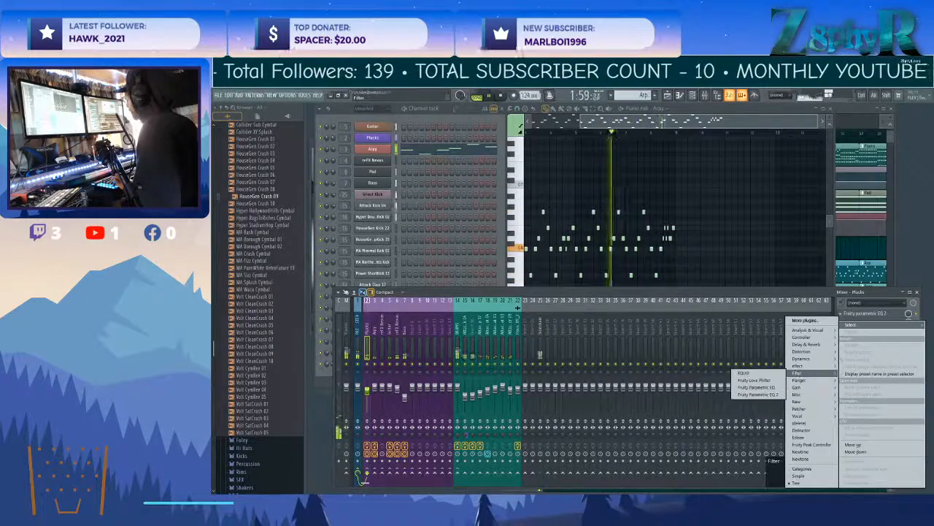
pyautogui.click(772, 398)
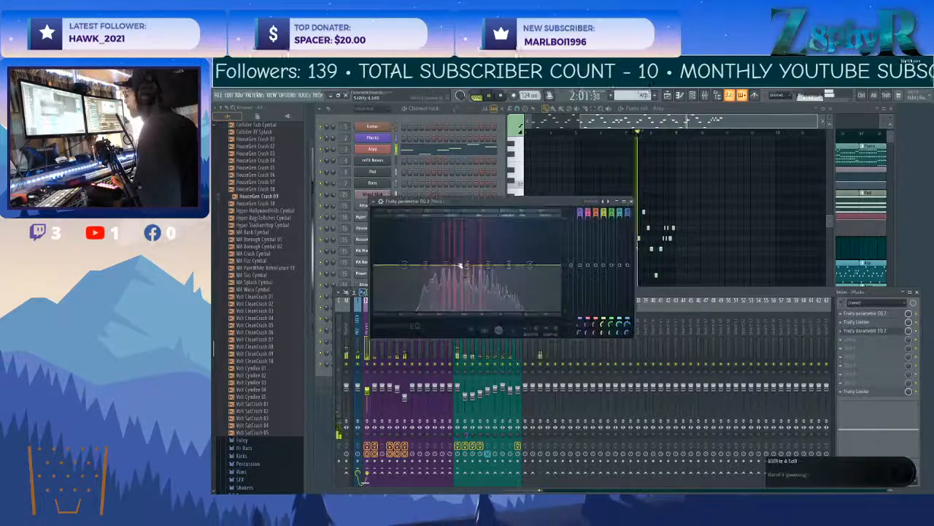
pyautogui.moveTo(487, 265); pyautogui.dragTo(483, 279)
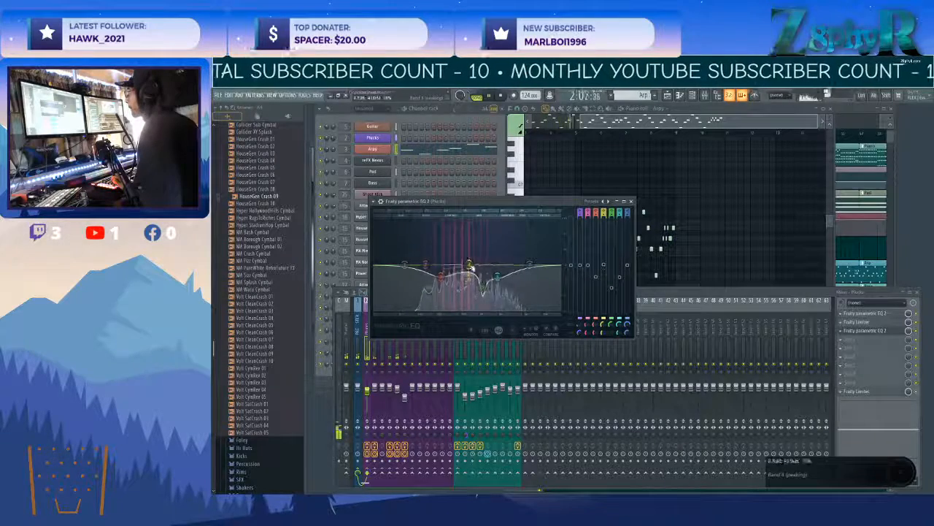
pyautogui.moveTo(406, 265); pyautogui.dragTo(452, 263)
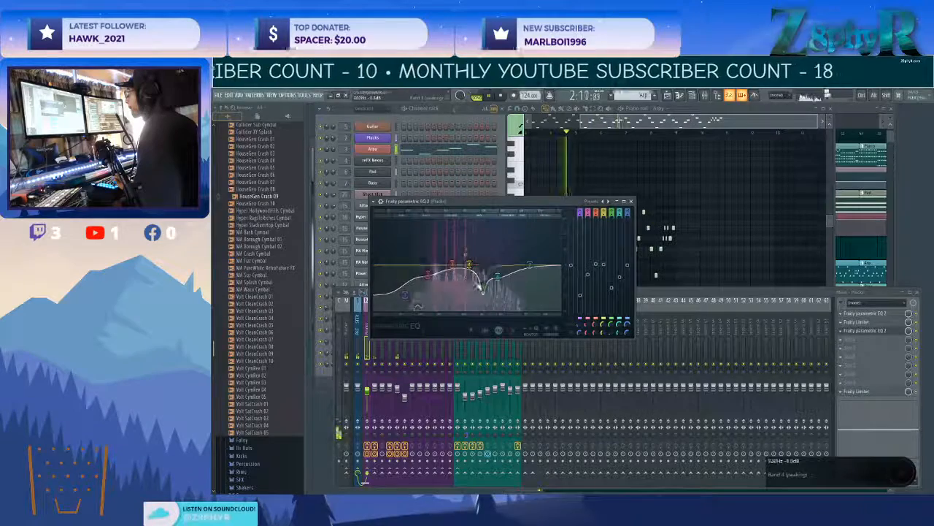
pyautogui.moveTo(462, 266); pyautogui.dragTo(475, 261)
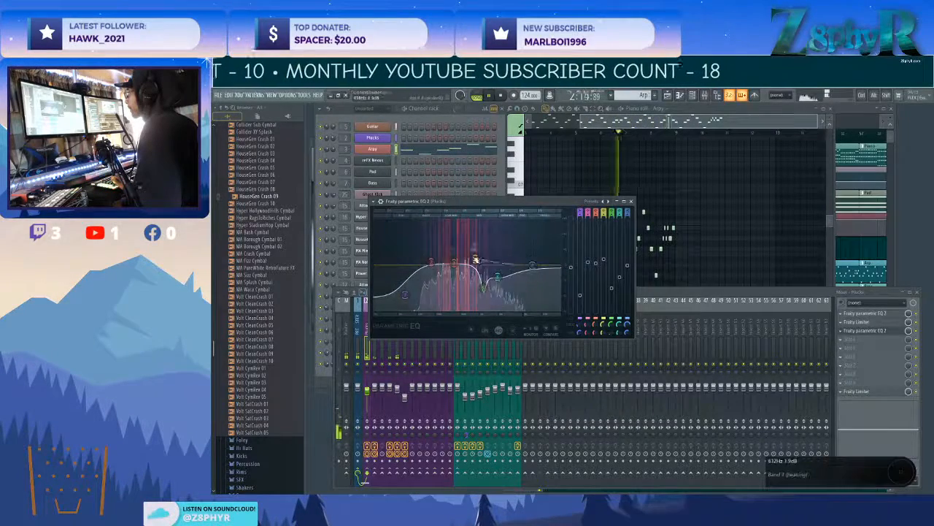
# On the reFX Nexus track, move the Fruity Limiter down to slot 8 and load Fruity Parametric EQ 2 in slot 2.
pyautogui.click(392, 349)
pyautogui.click(400, 347)
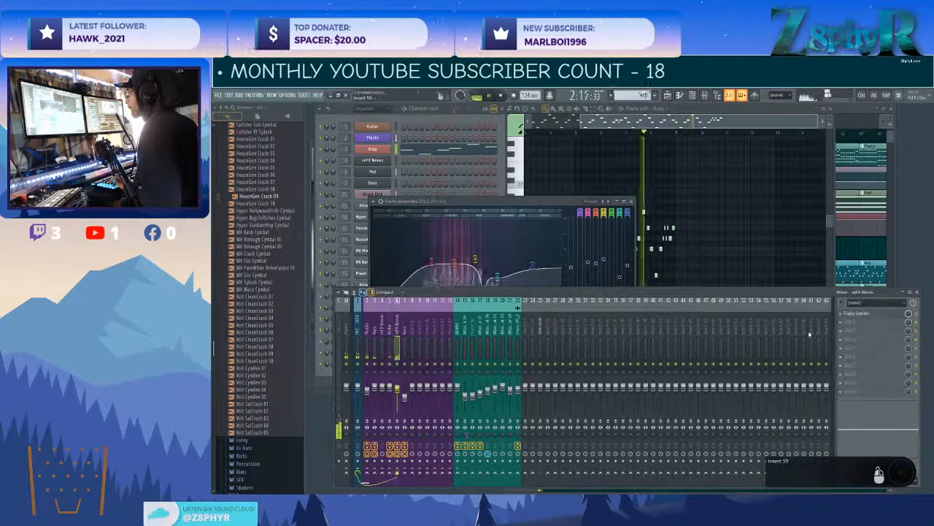
pyautogui.click(852, 315)
pyautogui.rightClick(850, 316)
pyautogui.moveTo(849, 323)
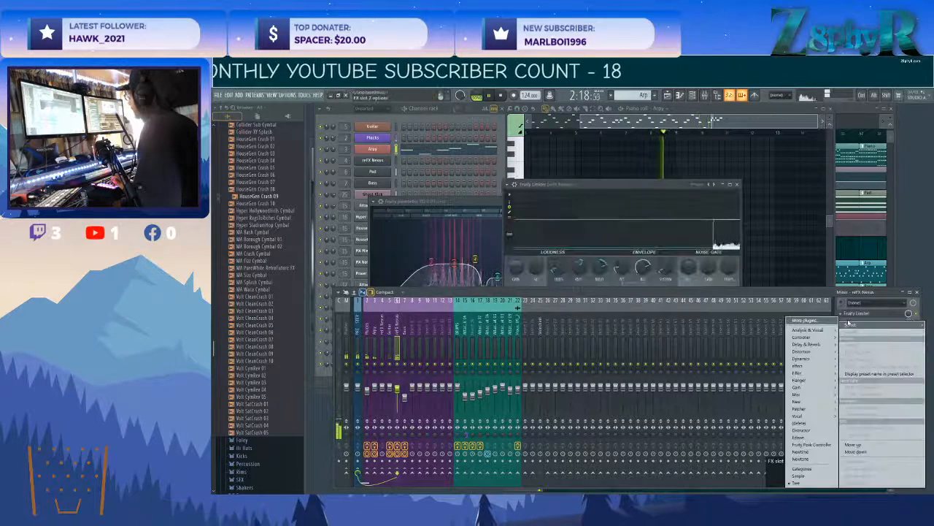
pyautogui.click(815, 301)
pyautogui.click(850, 323)
pyautogui.moveTo(850, 326)
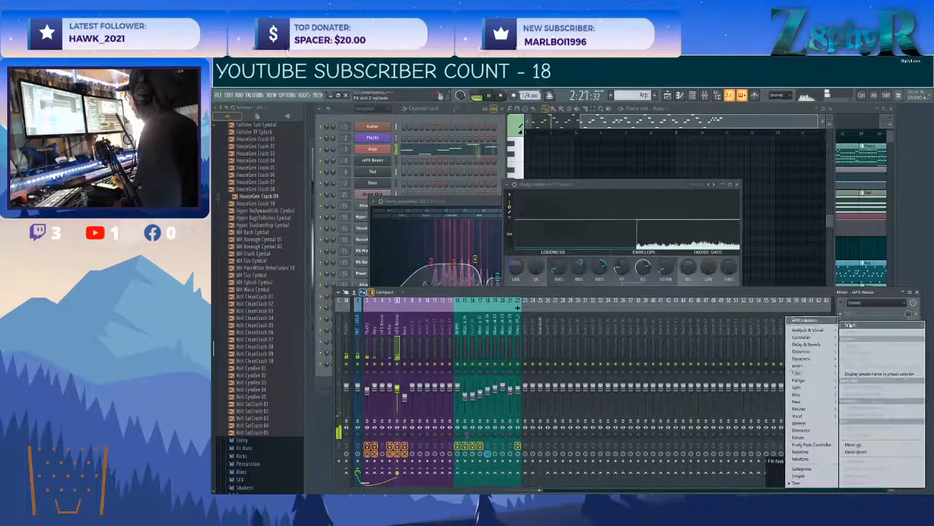
pyautogui.moveTo(799, 373)
pyautogui.click(759, 394)
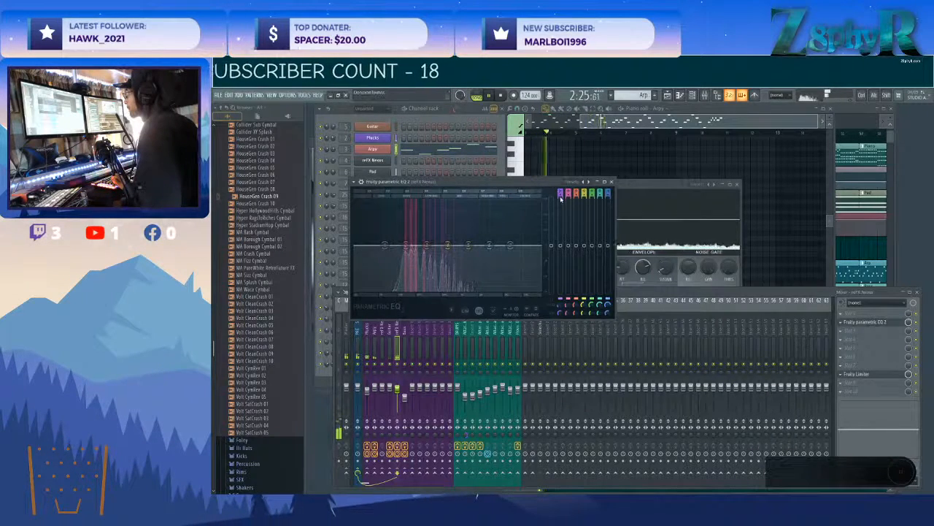
# Shape the reFX Nexus track's EQ with a steep low cut, dipped low mids and mids, a slight high boost and a lowered top end.
pyautogui.moveTo(561, 192); pyautogui.dragTo(561, 198)
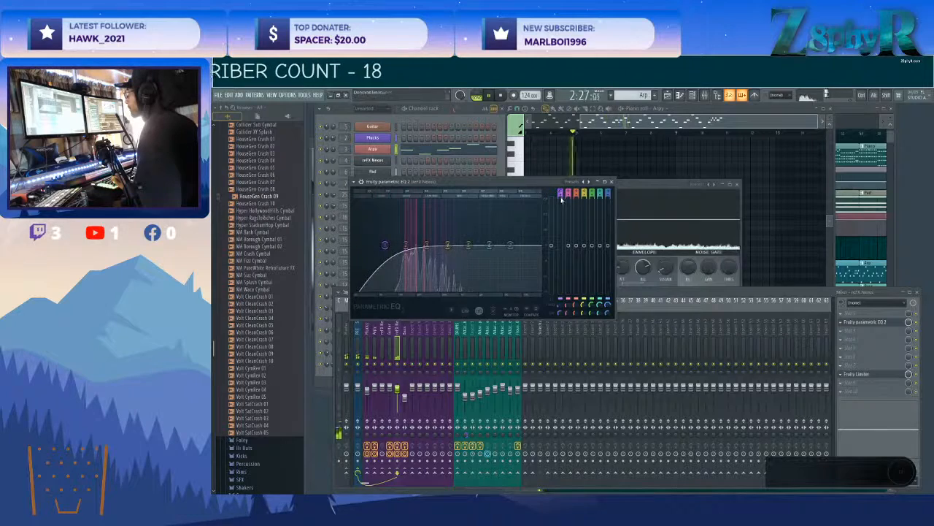
pyautogui.moveTo(411, 245); pyautogui.dragTo(414, 245)
pyautogui.moveTo(427, 245); pyautogui.dragTo(470, 253)
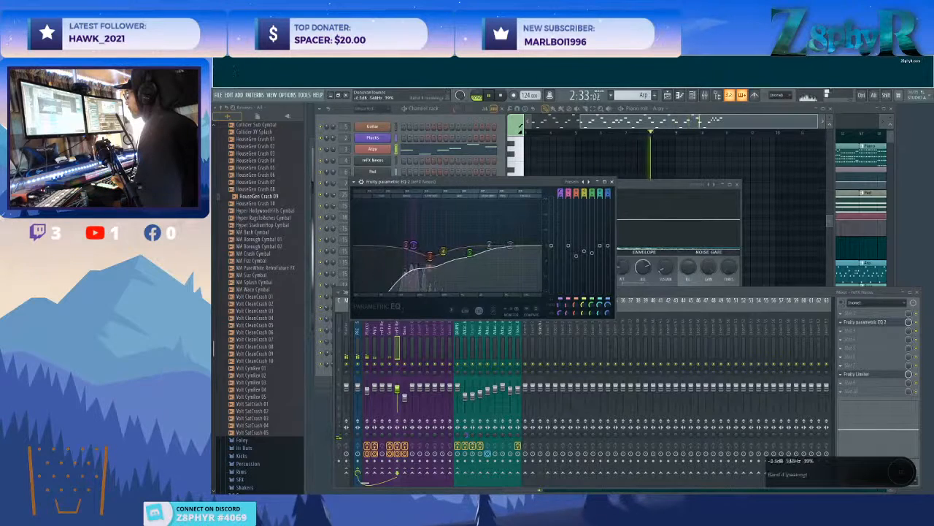
pyautogui.moveTo(508, 244); pyautogui.dragTo(530, 251)
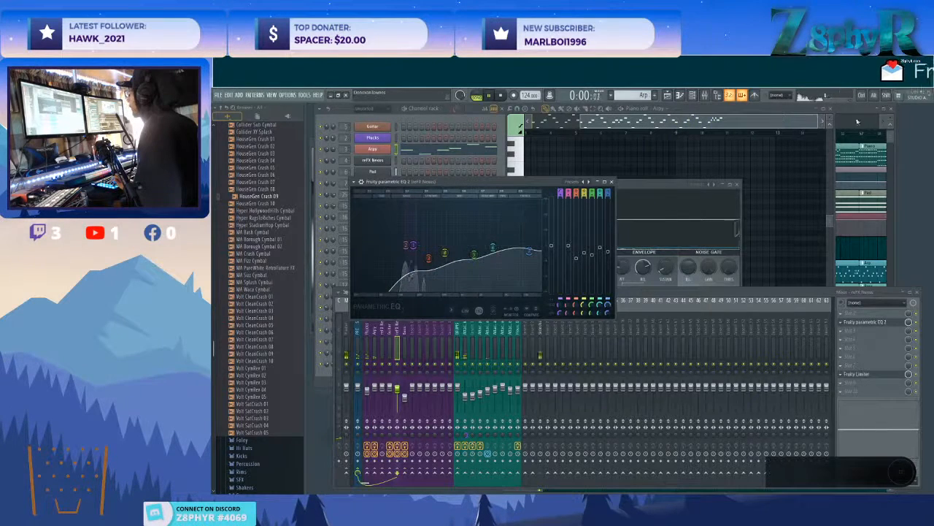
pyautogui.click(612, 181)
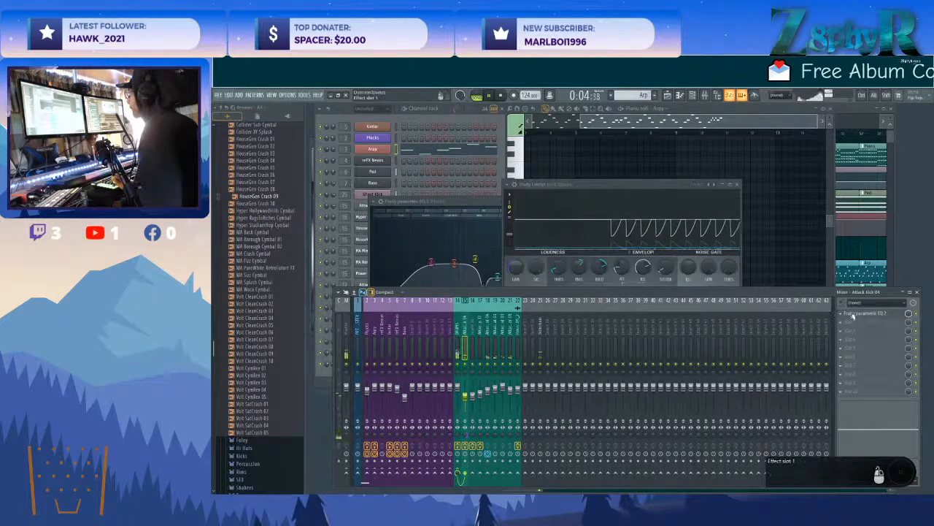
# Shift the high-end roll-off in the Attack Kick track's Fruity Parametric EQ 2 to a lower frequency.
pyautogui.click(846, 315)
pyautogui.moveTo(477, 312); pyautogui.dragTo(464, 312)
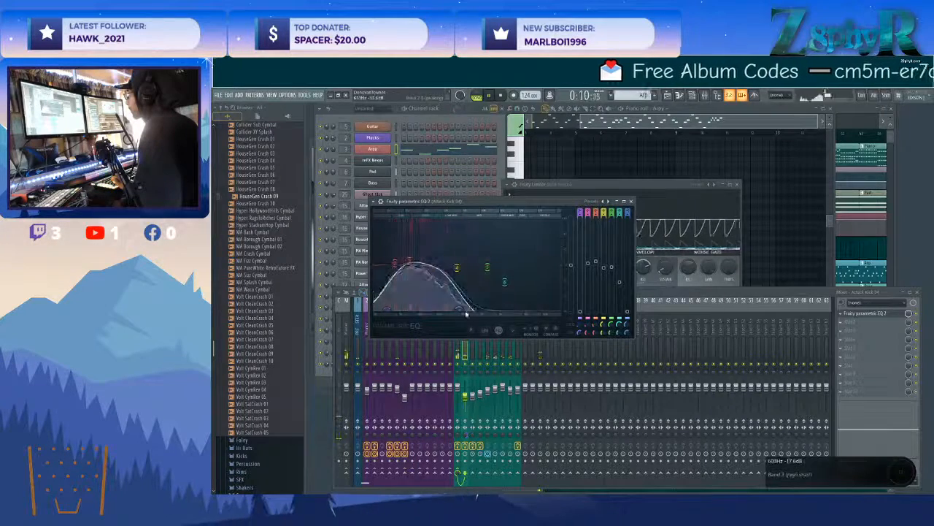
# Select mixer tracks 19 to 21, ending at Attack Shaker 09, and route them into the Attack Hat track.
pyautogui.click(511, 348)
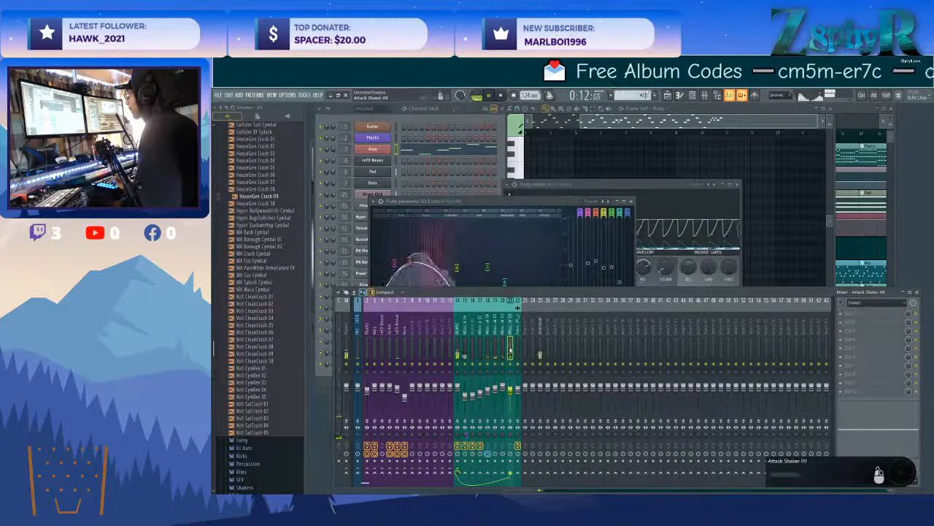
pyautogui.click(485, 332)
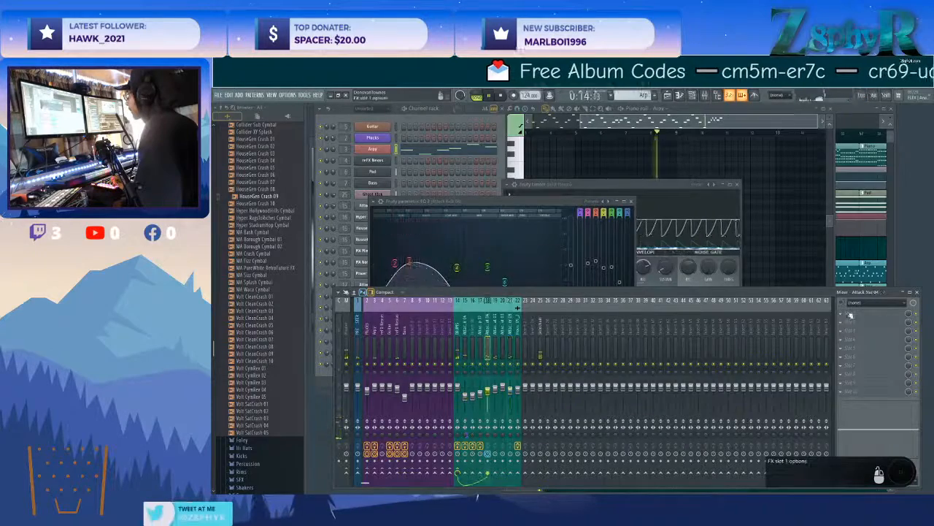
pyautogui.click(849, 315)
pyautogui.click(520, 330)
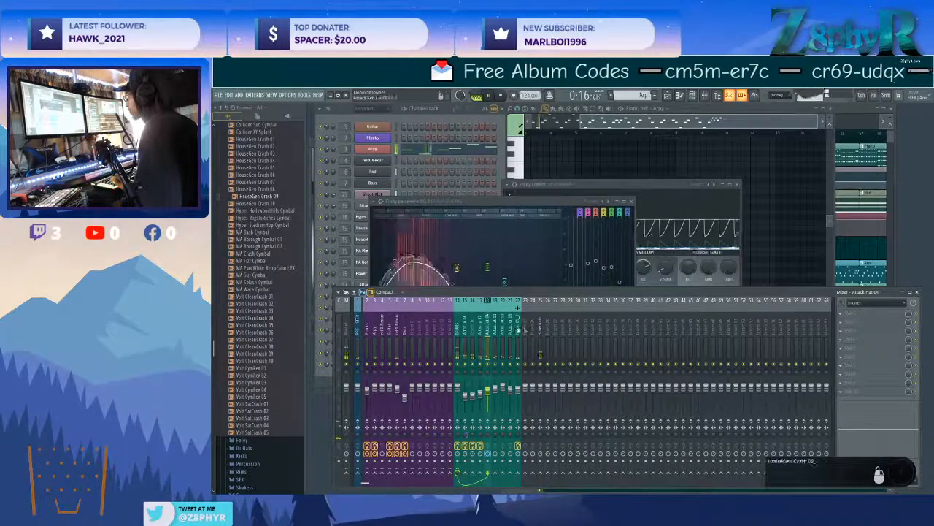
pyautogui.click(509, 330)
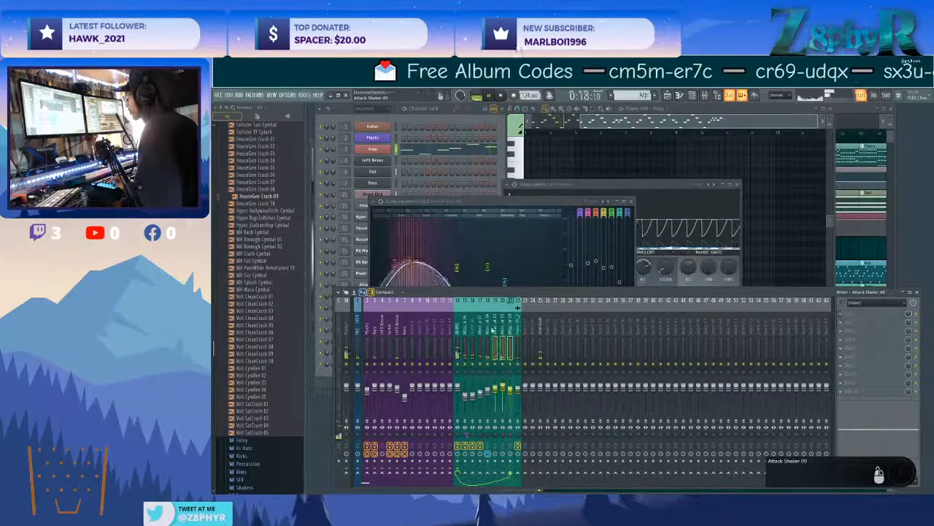
pyautogui.click(495, 330)
pyautogui.moveTo(495, 330); pyautogui.dragTo(509, 329)
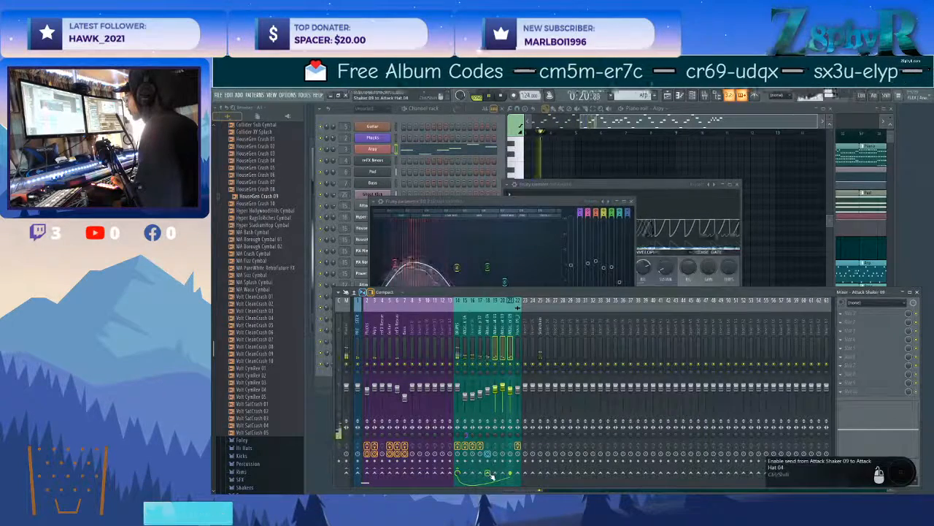
# Load Fruity Parametric EQ 2 in slot 1 of the Attack Hat track, cutting the lows and dipping the upper mids.
pyautogui.click(487, 330)
pyautogui.click(850, 312)
pyautogui.moveTo(797, 372)
pyautogui.click(759, 394)
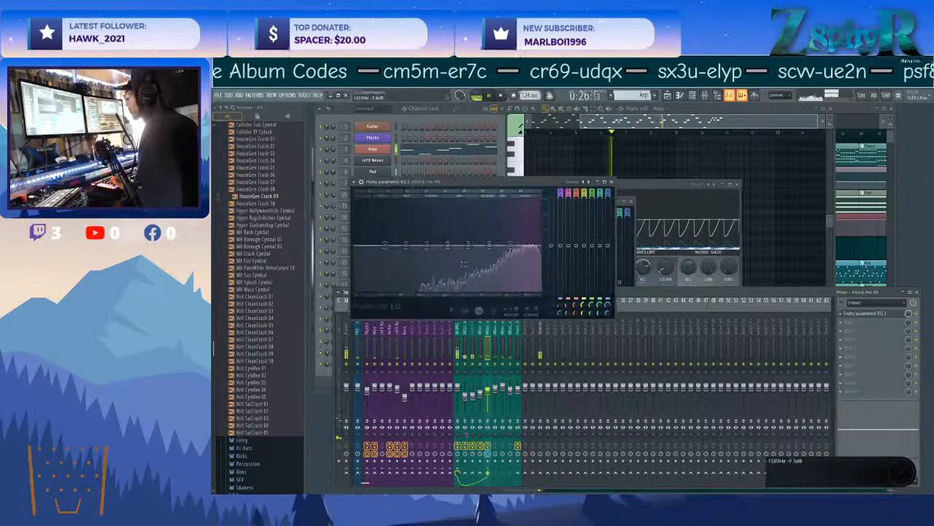
pyautogui.moveTo(490, 245); pyautogui.dragTo(486, 257)
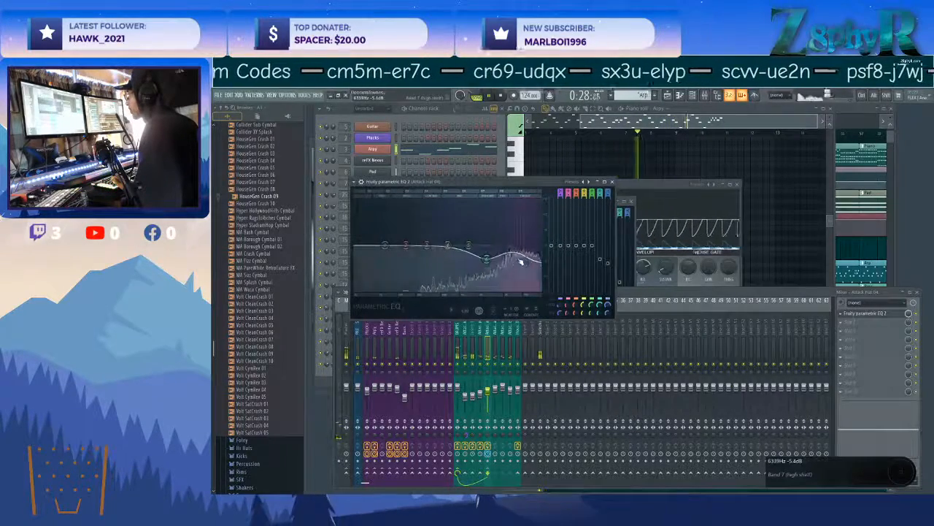
pyautogui.moveTo(427, 245); pyautogui.dragTo(391, 288)
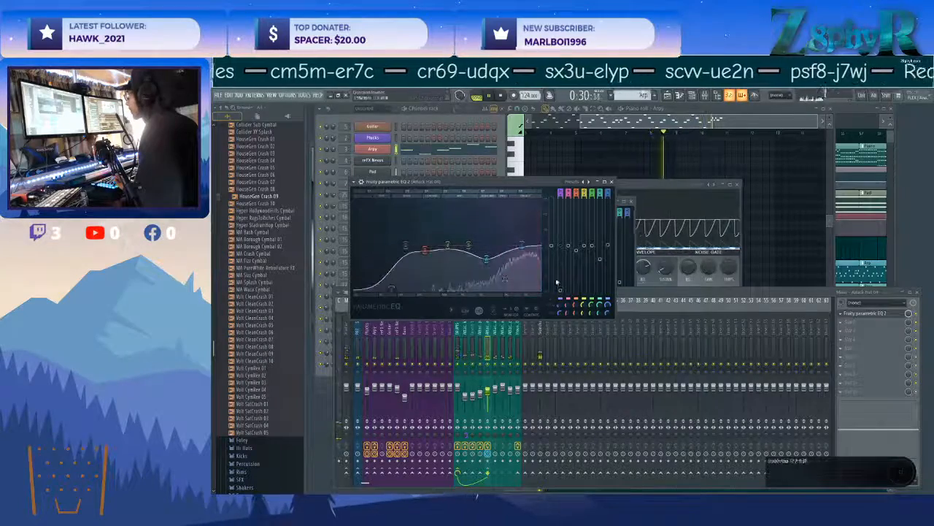
# Load Fruity Reeverb 2 in slot 2 of the Attack Hat track, raising the wet level and low cut and setting room size to 10.
pyautogui.click(850, 322)
pyautogui.moveTo(807, 344)
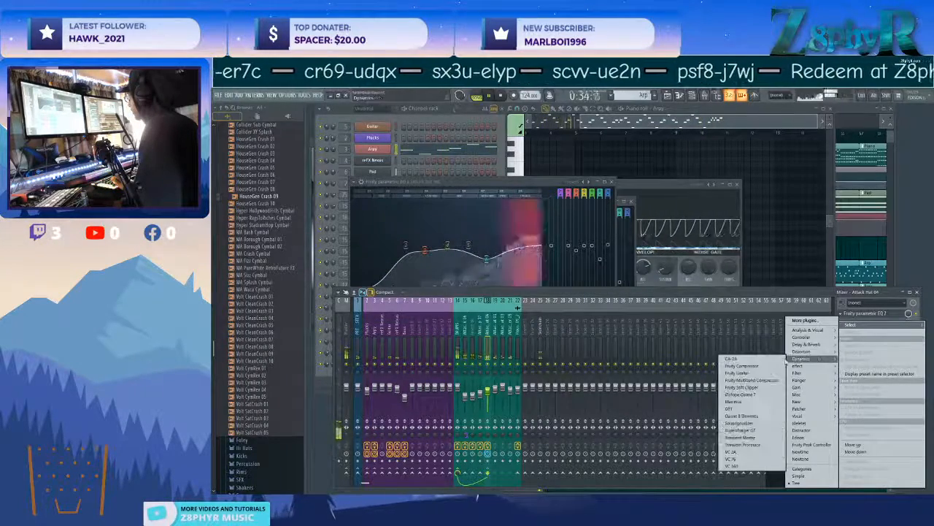
pyautogui.click(754, 374)
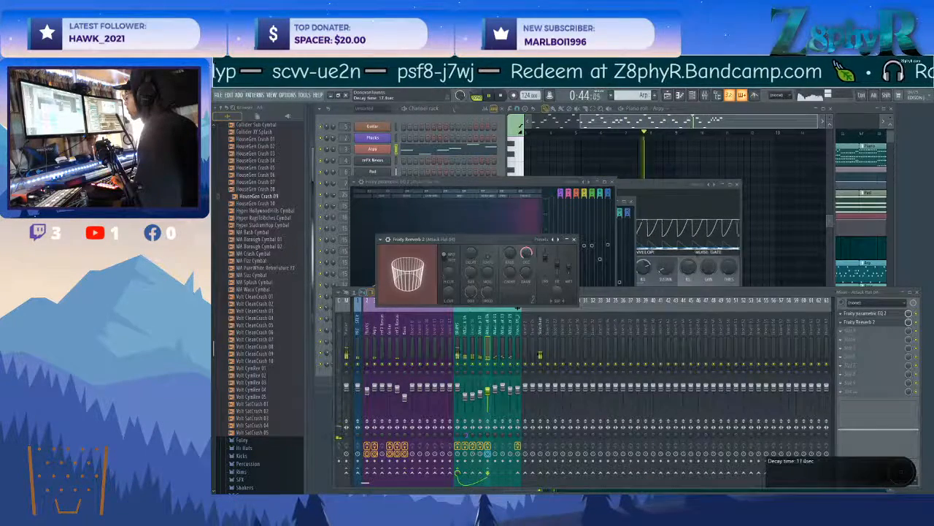
pyautogui.moveTo(557, 291); pyautogui.dragTo(557, 303)
pyautogui.moveTo(568, 269)
pyautogui.mouseDown()
pyautogui.moveTo(570, 260)
pyautogui.moveTo(546, 269)
pyautogui.moveTo(569, 264)
pyautogui.mouseUp()
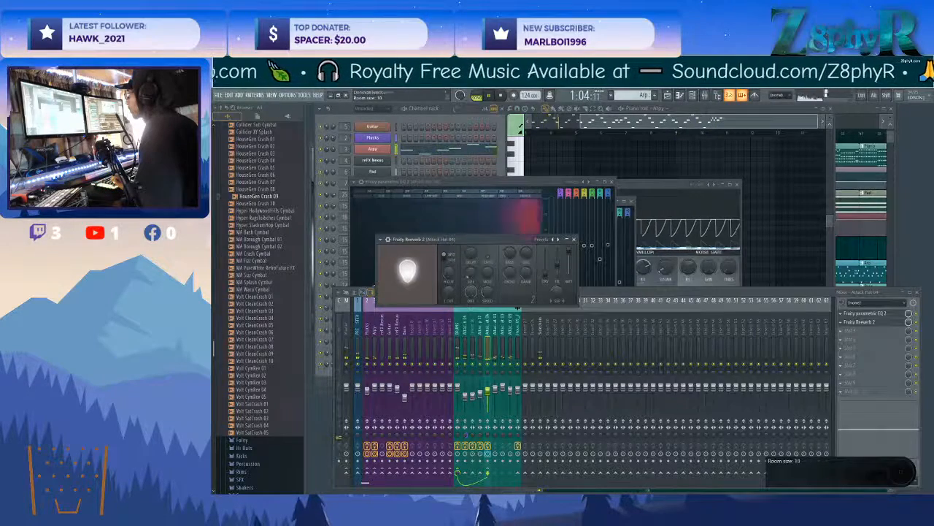
pyautogui.moveTo(448, 294); pyautogui.dragTo(450, 289)
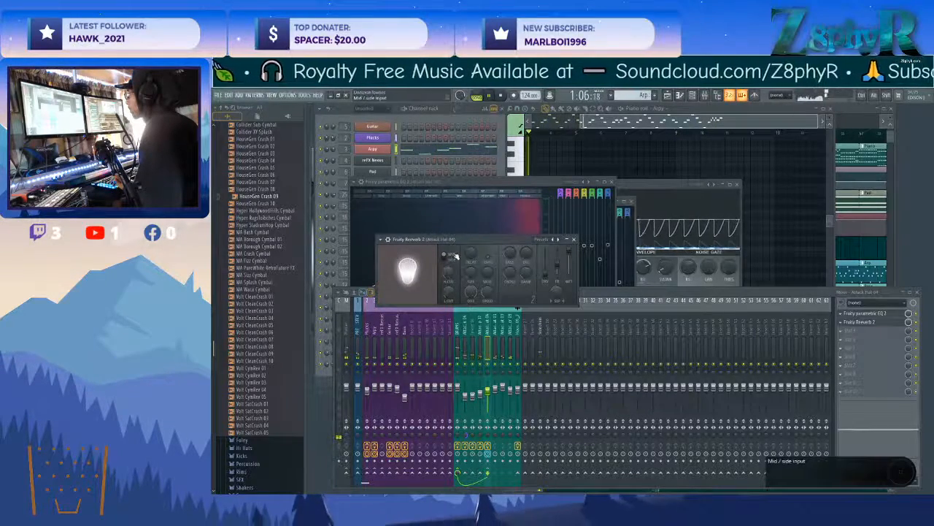
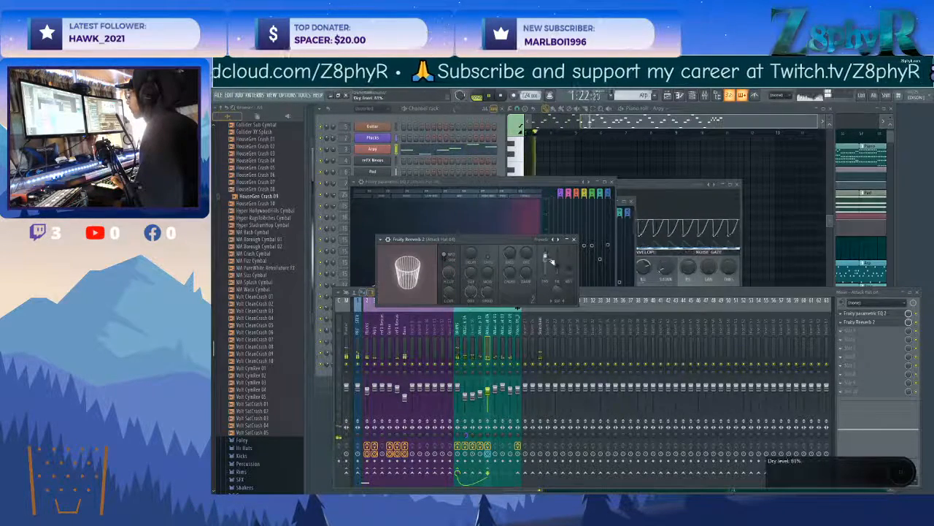
# Close the Attack Hat track's Fruity Reeverb 2 and select the Attack Clap 17 mixer track.
pyautogui.click(573, 240)
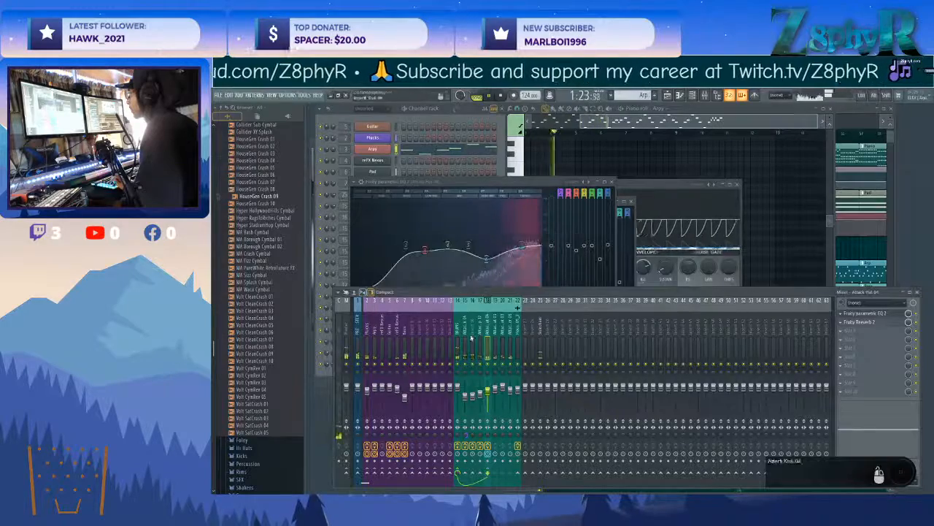
pyautogui.click(841, 313)
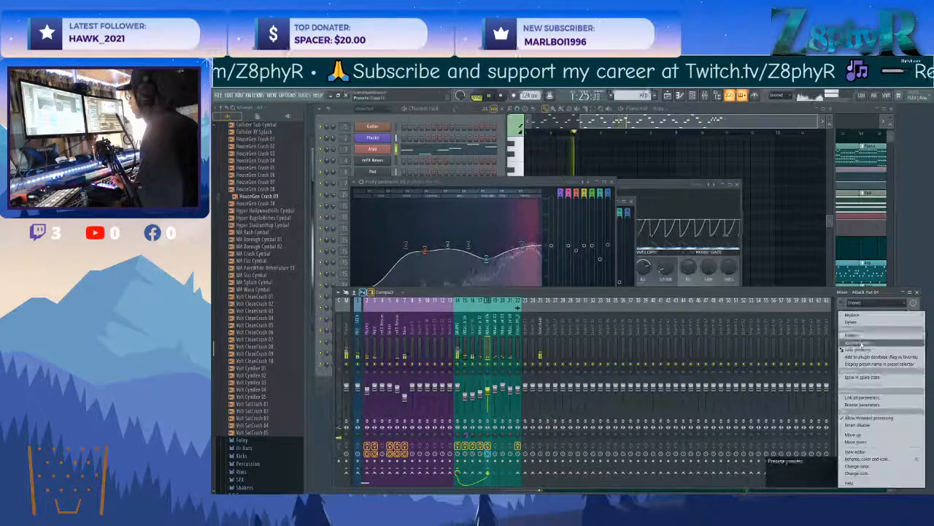
pyautogui.click(485, 329)
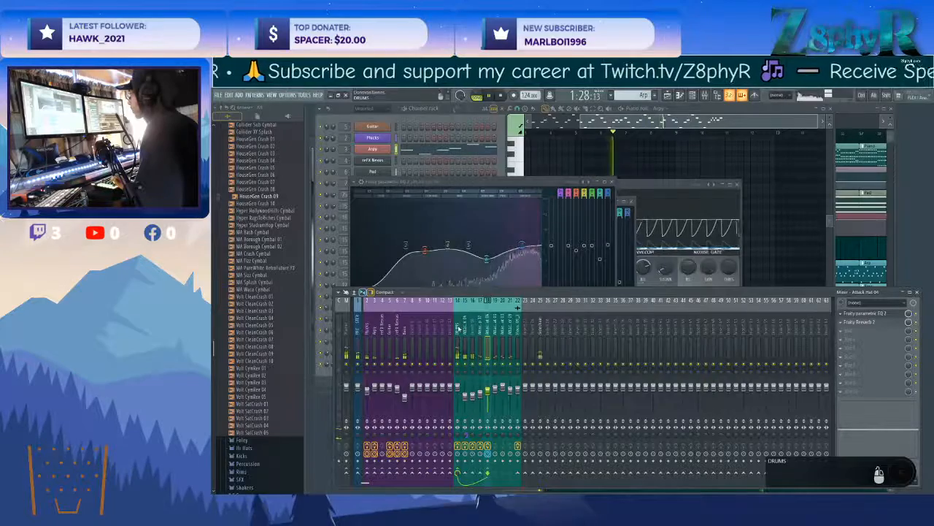
pyautogui.click(474, 335)
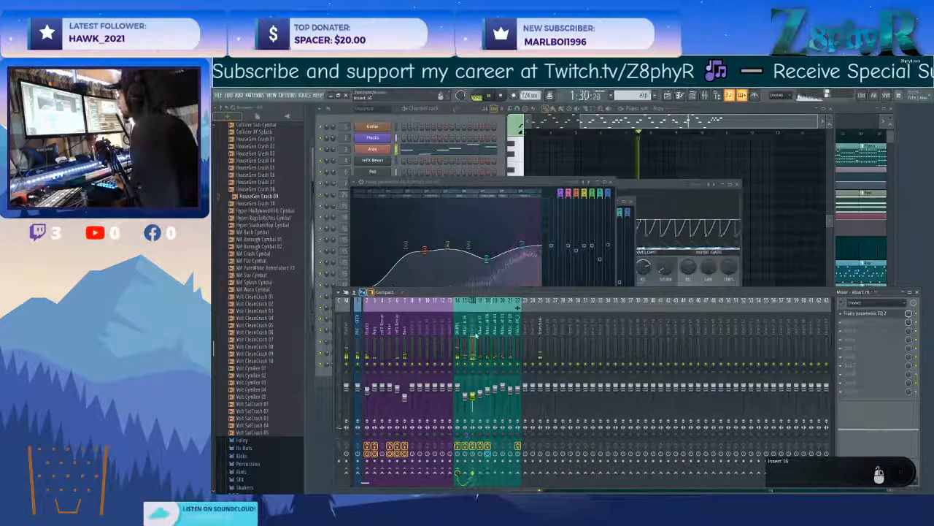
pyautogui.click(480, 336)
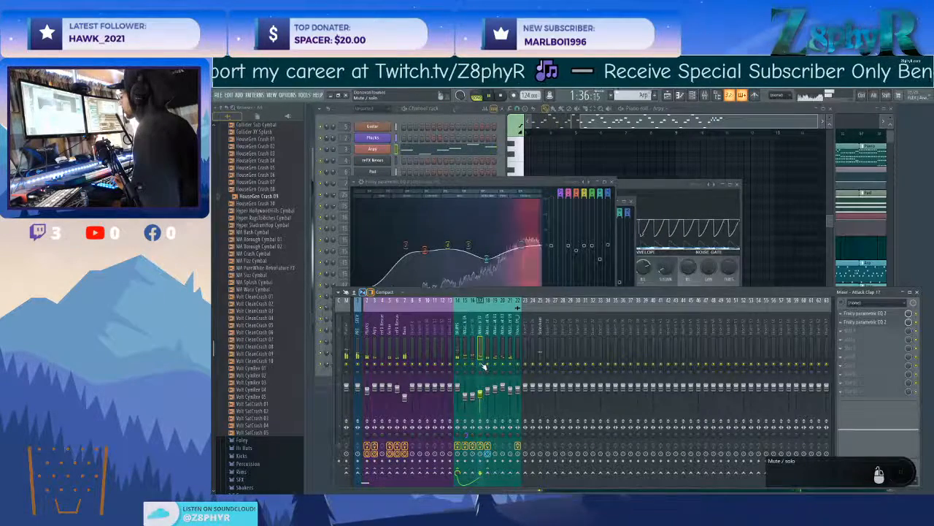
# Open the Attack Clap 17 channel's sampler, stop playback and open the Snares folder of the Drums (ModeAudio) pack.
pyautogui.click(433, 110)
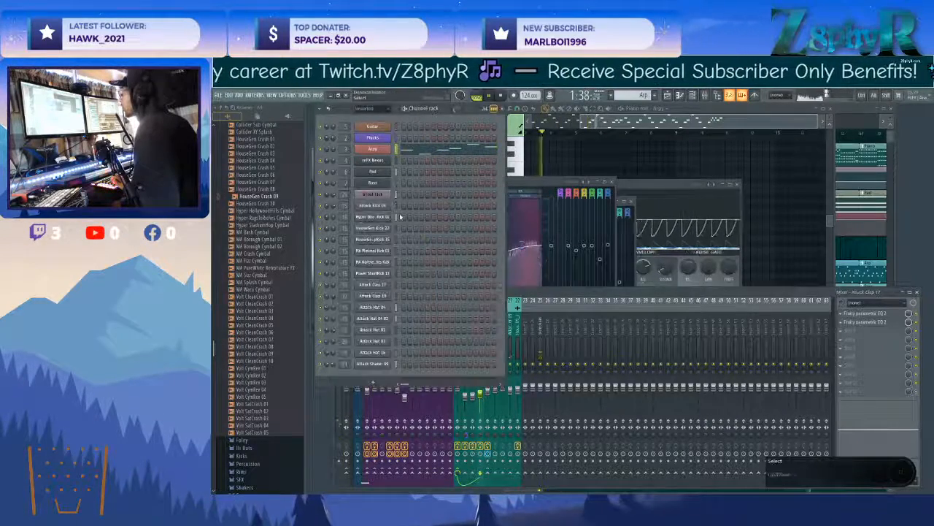
pyautogui.click(374, 285)
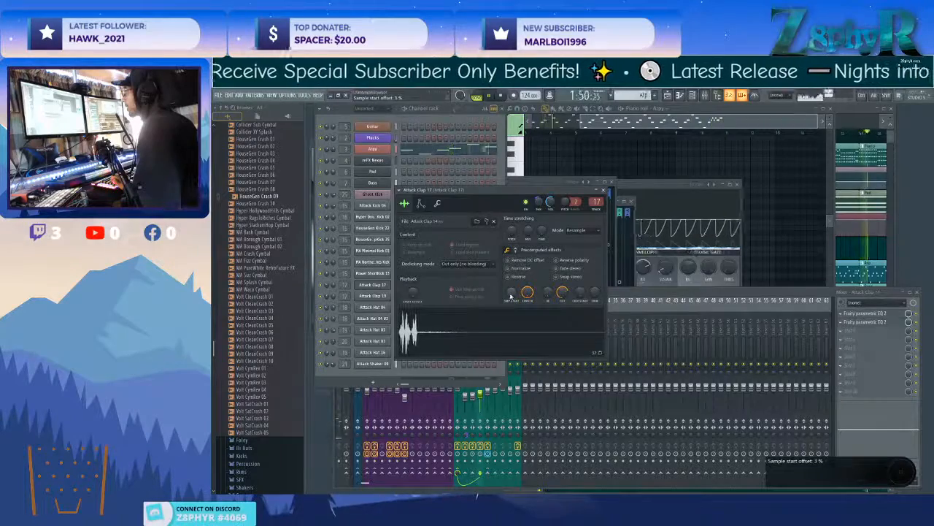
pyautogui.scroll(-1, 511, 296)
pyautogui.scroll(6, 254, 300)
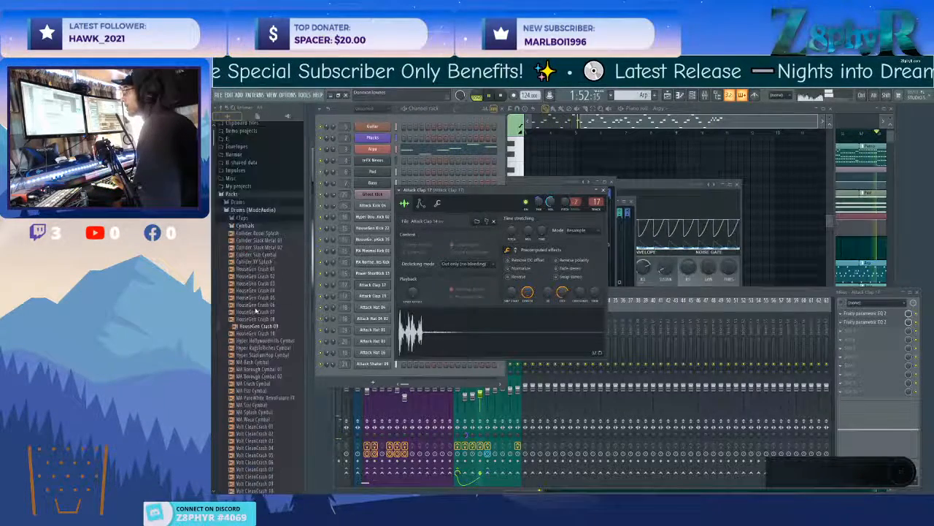
pyautogui.click(256, 309)
pyautogui.press('space')
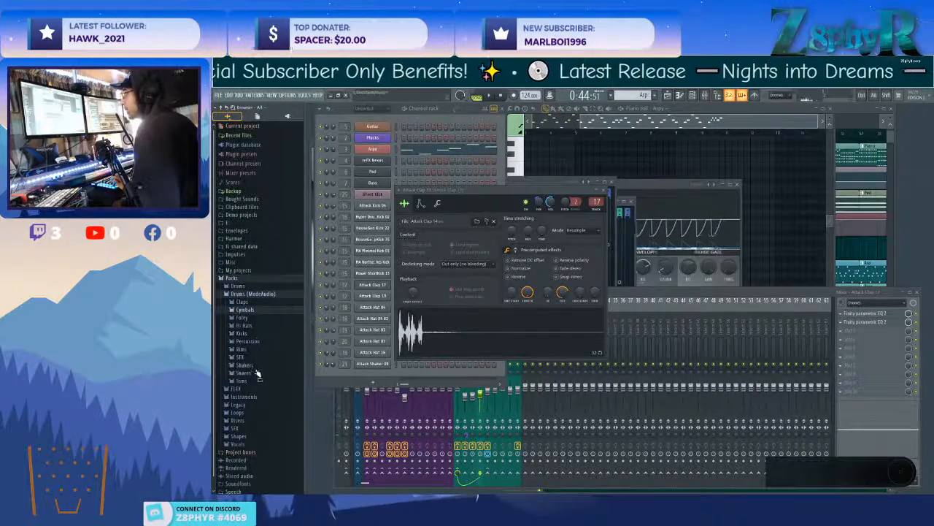
pyautogui.click(257, 373)
# Audition the Attack snares and replace the Attack Clap 17 channel's sample with Collider Slack Snare 01.
pyautogui.click(264, 424)
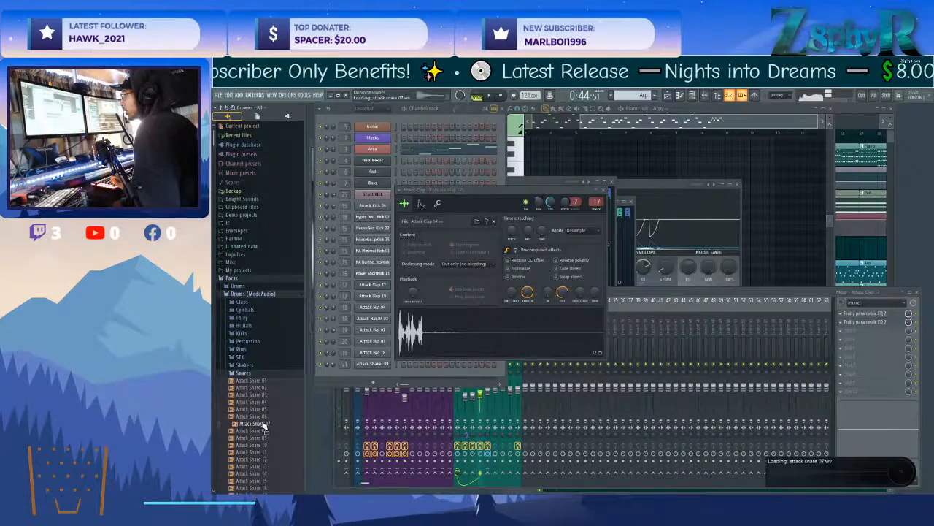
pyautogui.click(264, 439)
pyautogui.scroll(-5, 265, 430)
pyautogui.click(267, 374)
pyautogui.click(267, 389)
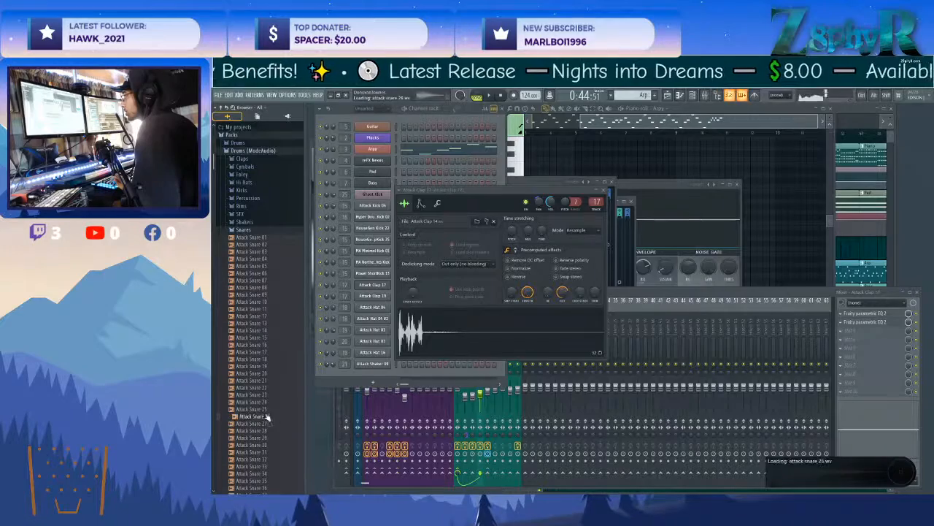
pyautogui.scroll(-5, 269, 416)
pyautogui.click(266, 395)
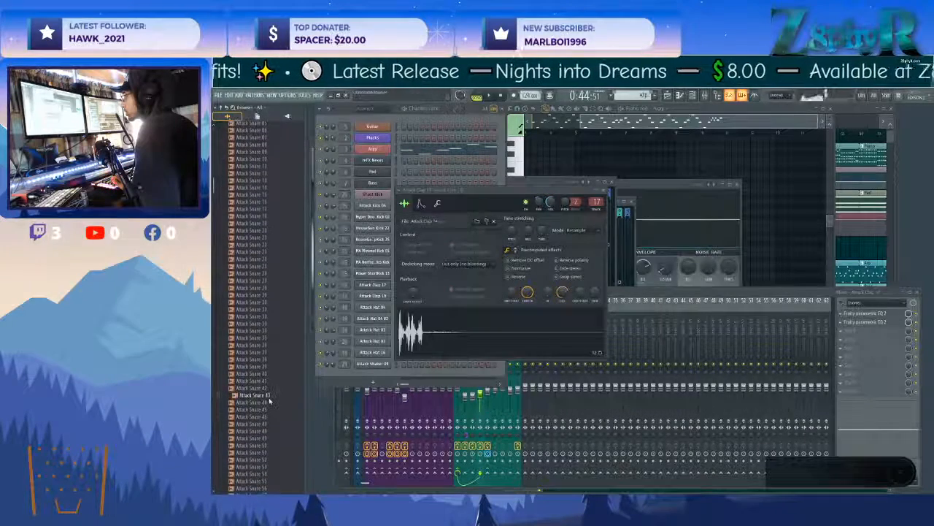
pyautogui.click(262, 438)
pyautogui.scroll(-8, 262, 438)
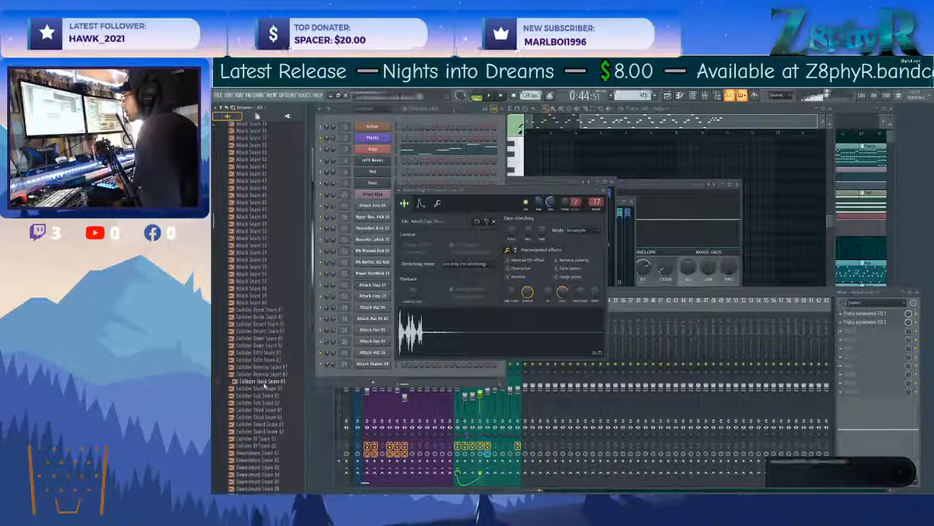
pyautogui.click(264, 381)
pyautogui.moveTo(265, 386); pyautogui.dragTo(438, 339)
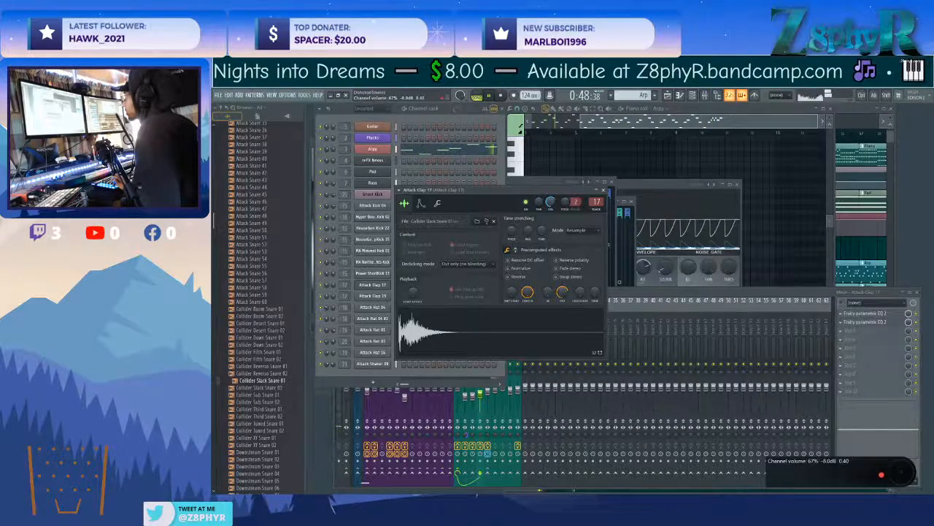
# Reopen the Attack Clap 17 channel's sampler and replace its sample with Collider Slack Snare 02.
pyautogui.click(635, 295)
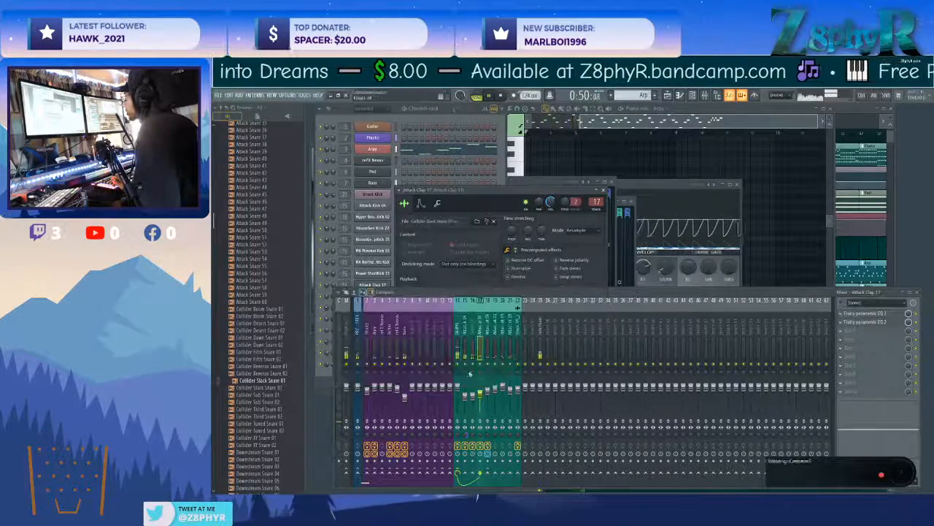
pyautogui.click(461, 211)
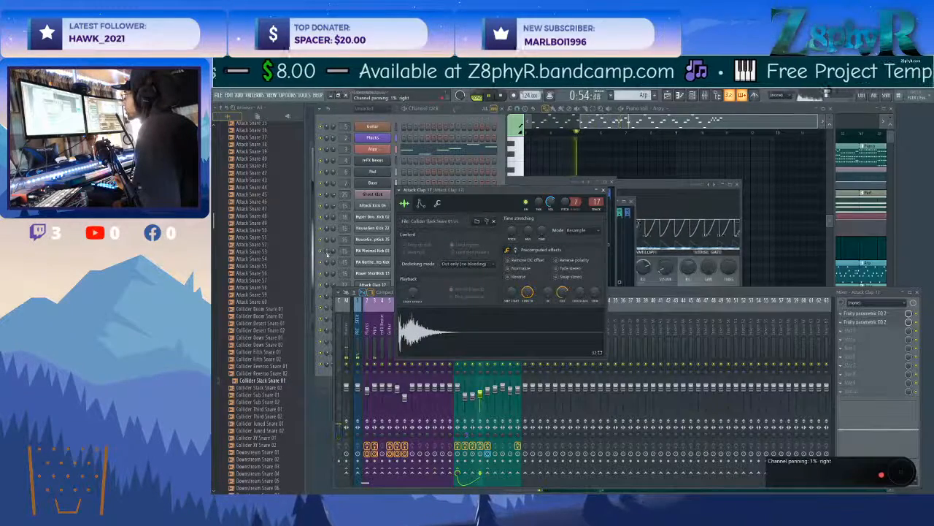
pyautogui.click(359, 268)
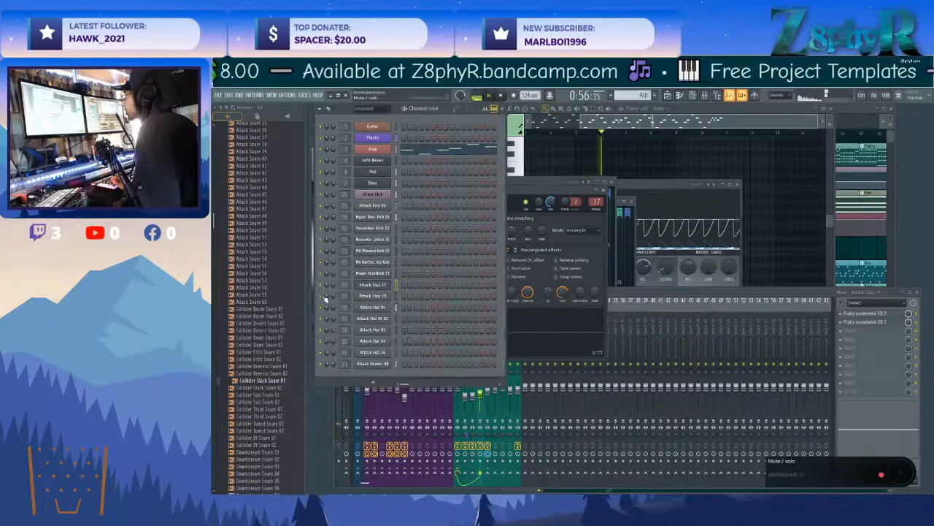
pyautogui.click(364, 287)
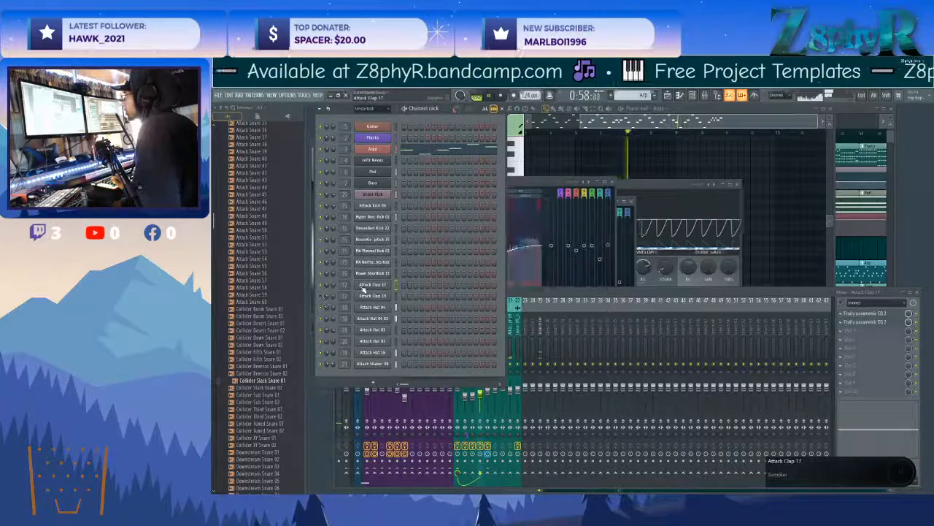
pyautogui.click(365, 286)
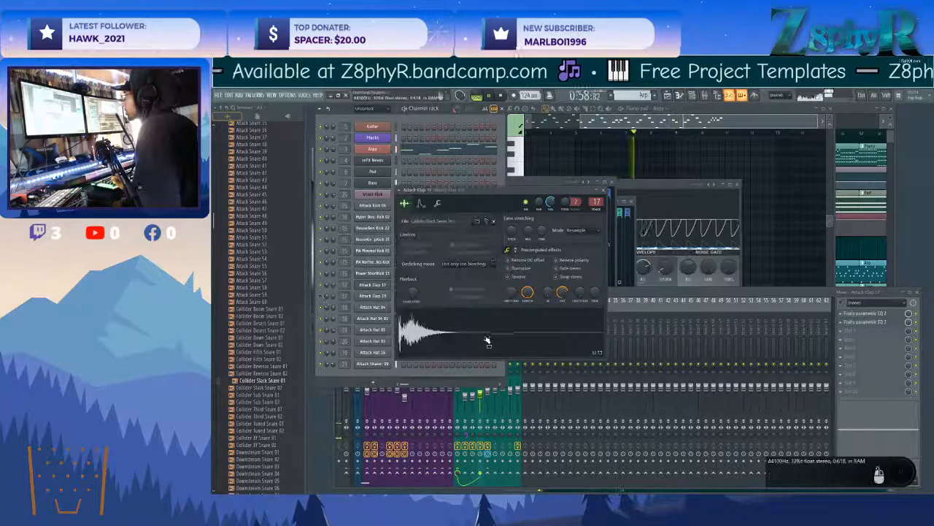
pyautogui.click(269, 402)
pyautogui.click(272, 388)
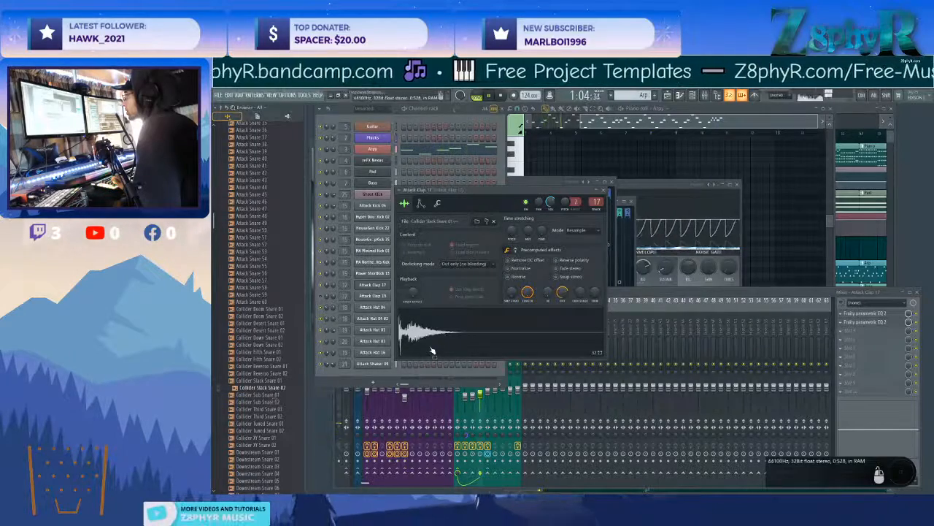
# Set the Attack Clap 19 channel's volume to about 44% and switch its precomputed effects to the second page, closing the sampler.
pyautogui.click(324, 298)
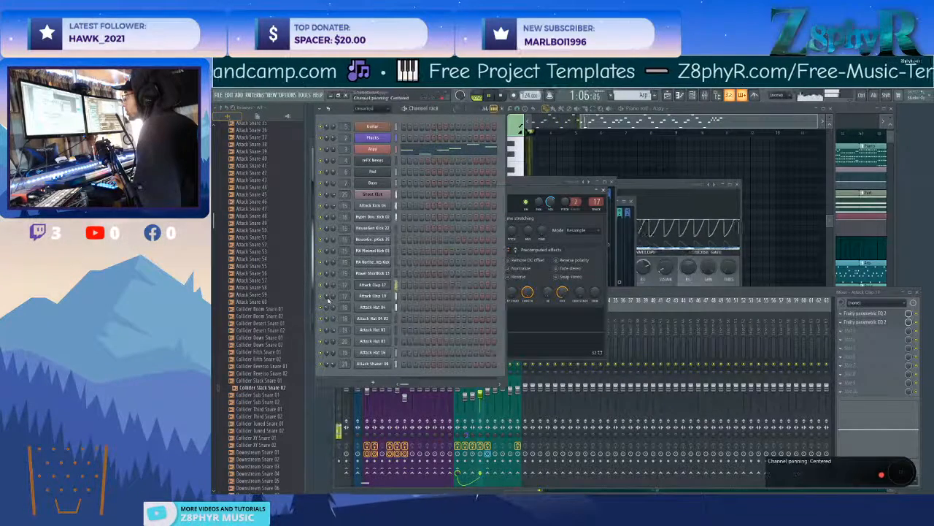
pyautogui.click(362, 298)
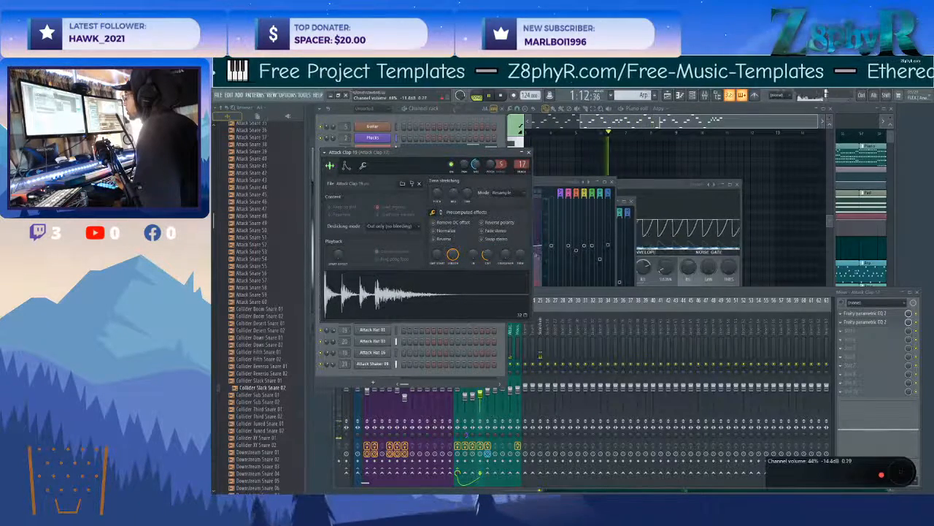
pyautogui.click(440, 211)
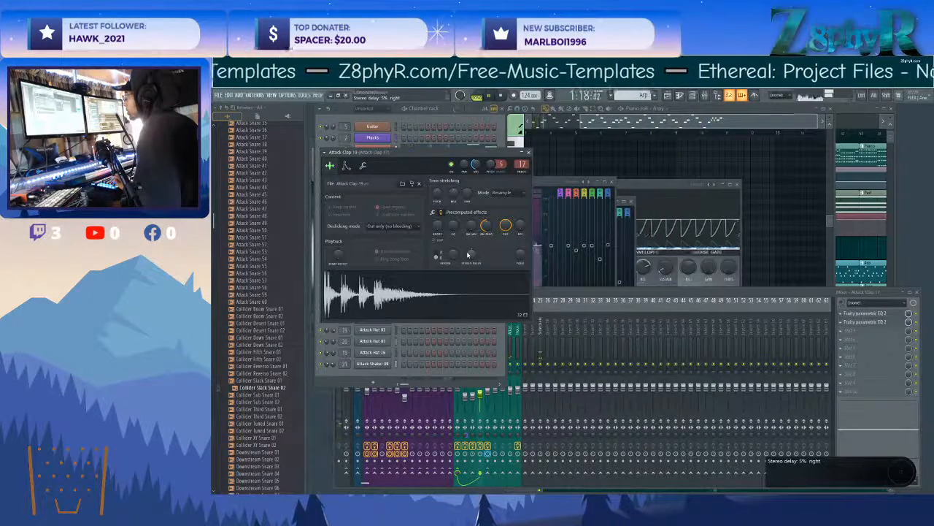
pyautogui.click(529, 153)
# Return to the Attack Clap 17 mixer track and open the Fruity Parametric EQ 2 in slot 2.
pyautogui.click(819, 474)
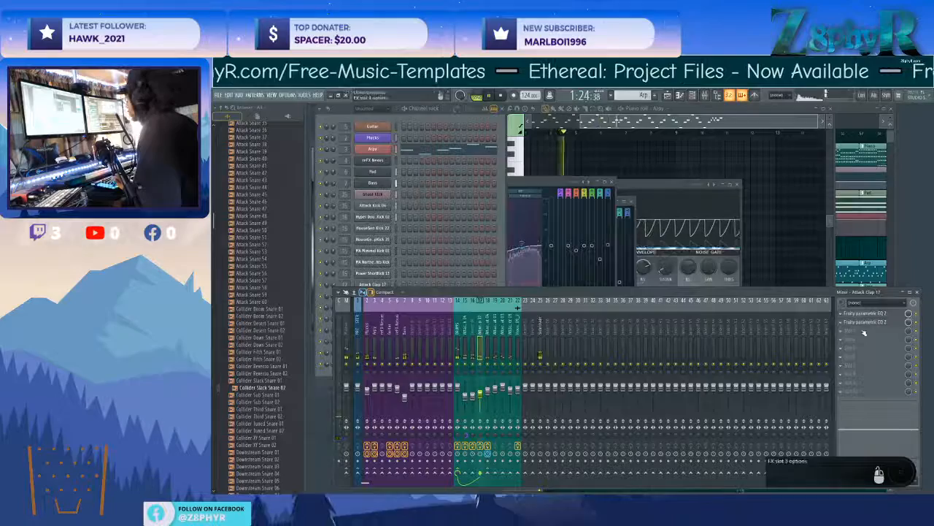
pyautogui.click(473, 344)
pyautogui.click(481, 354)
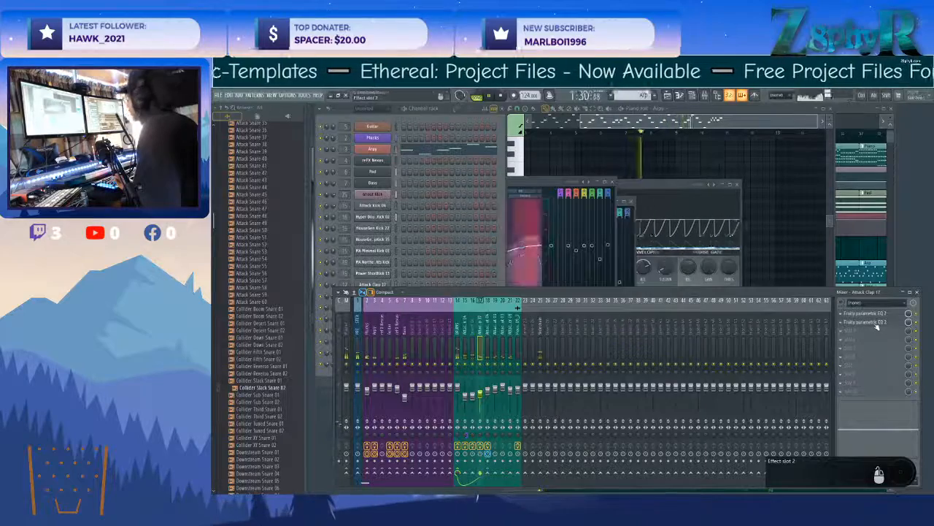
pyautogui.click(875, 323)
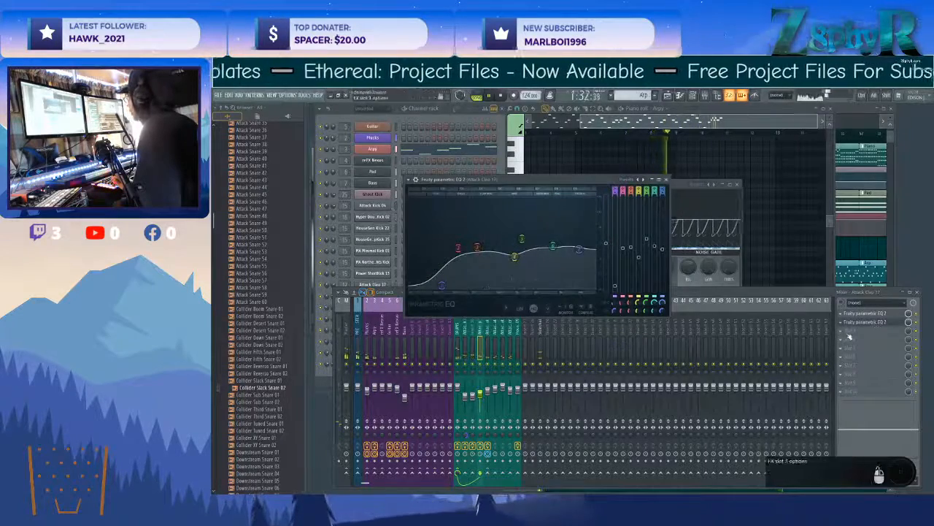
# Load Fruity Parametric EQ 2 in slot 3 of the Attack Clap 17 track, cutting the lows and dipping the low mids.
pyautogui.click(847, 334)
pyautogui.moveTo(810, 373)
pyautogui.click(757, 388)
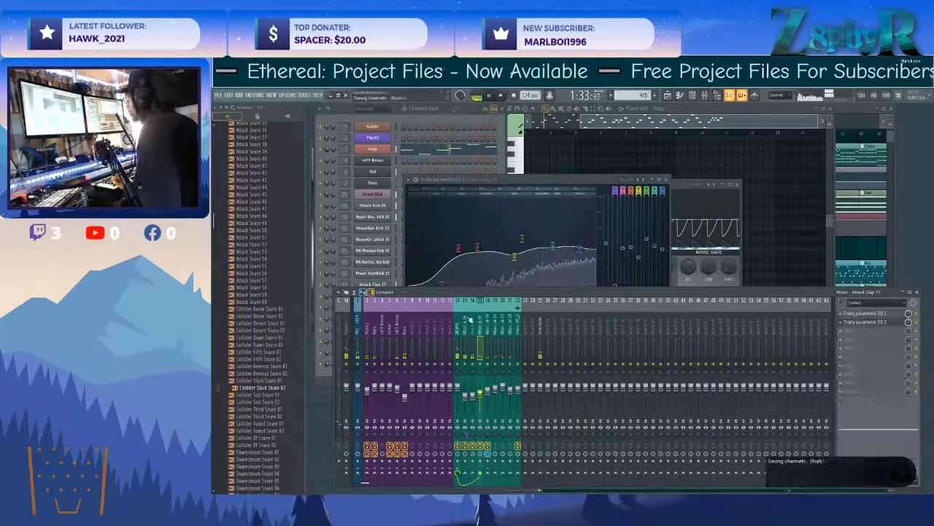
pyautogui.moveTo(490, 245); pyautogui.dragTo(465, 244)
pyautogui.moveTo(514, 265); pyautogui.dragTo(532, 252)
pyautogui.moveTo(444, 239); pyautogui.dragTo(499, 252)
pyautogui.moveTo(531, 252); pyautogui.dragTo(532, 254)
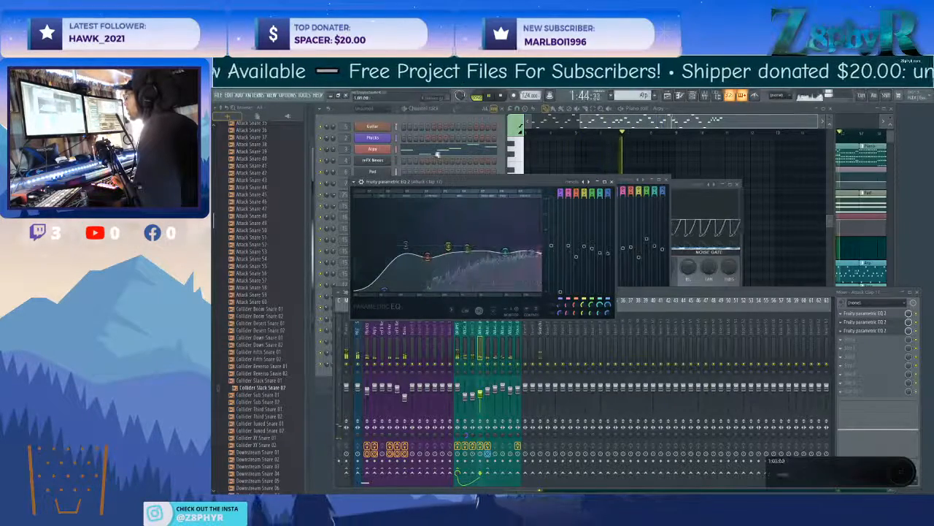
# Open the Attack Clap 17 channel's sampler, stop playback and audition the Collider snares as replacement samples.
pyautogui.click(428, 135)
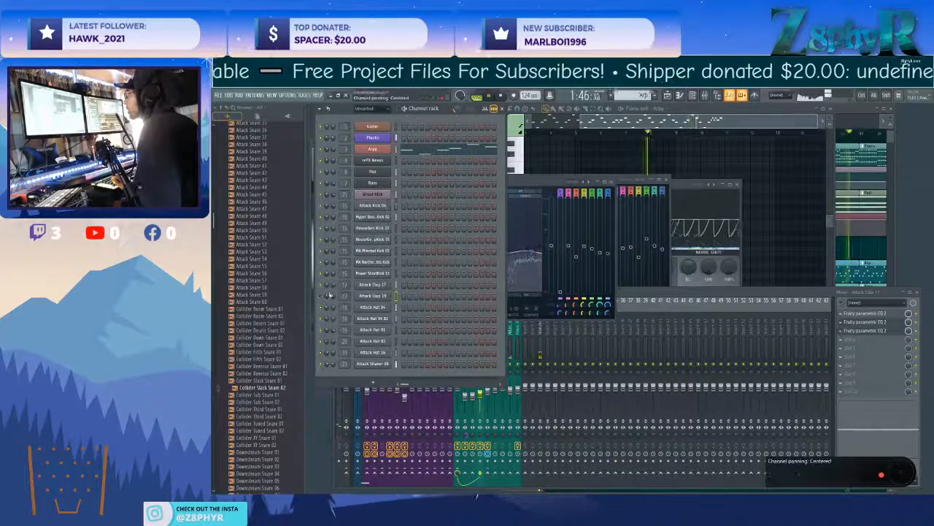
pyautogui.click(373, 286)
pyautogui.press('space')
pyautogui.click(460, 329)
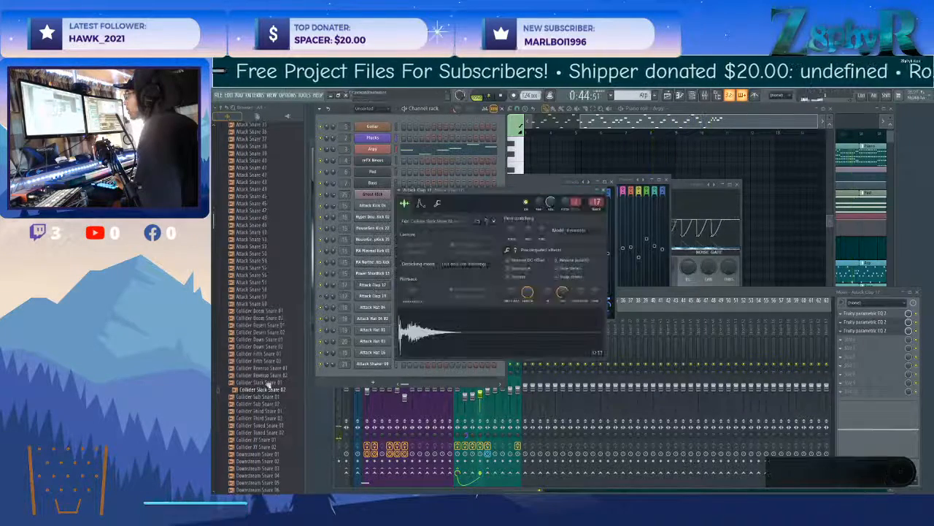
pyautogui.click(277, 369)
pyautogui.click(277, 363)
pyautogui.click(280, 355)
pyautogui.click(281, 347)
pyautogui.click(284, 332)
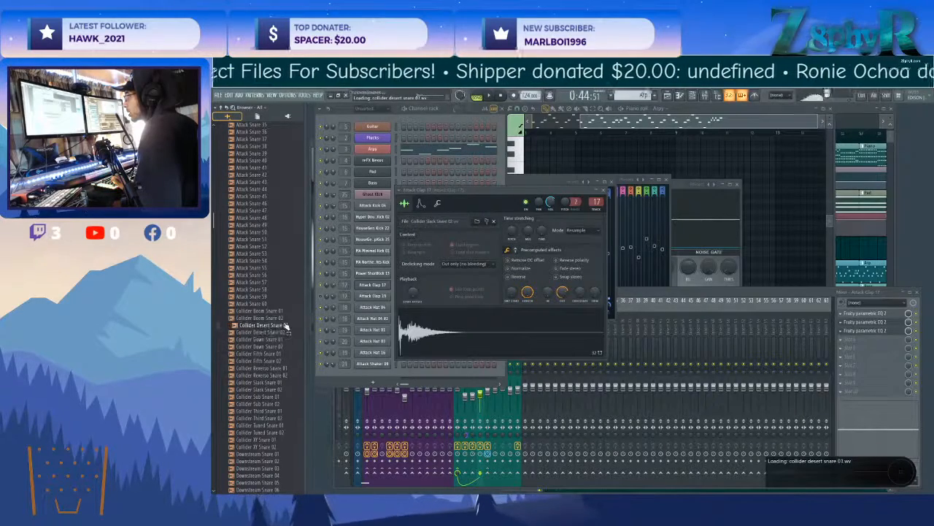
pyautogui.click(256, 454)
pyautogui.click(258, 440)
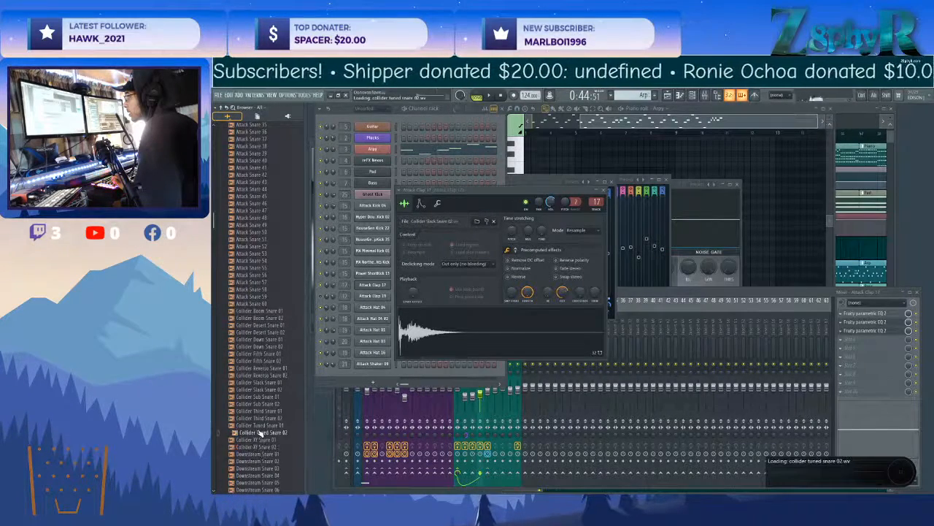
# Audition the Collider, Fracture and HouseGen snares up to HouseGen Snare 22 as replacements for the clap sample.
pyautogui.scroll(-10, 260, 432)
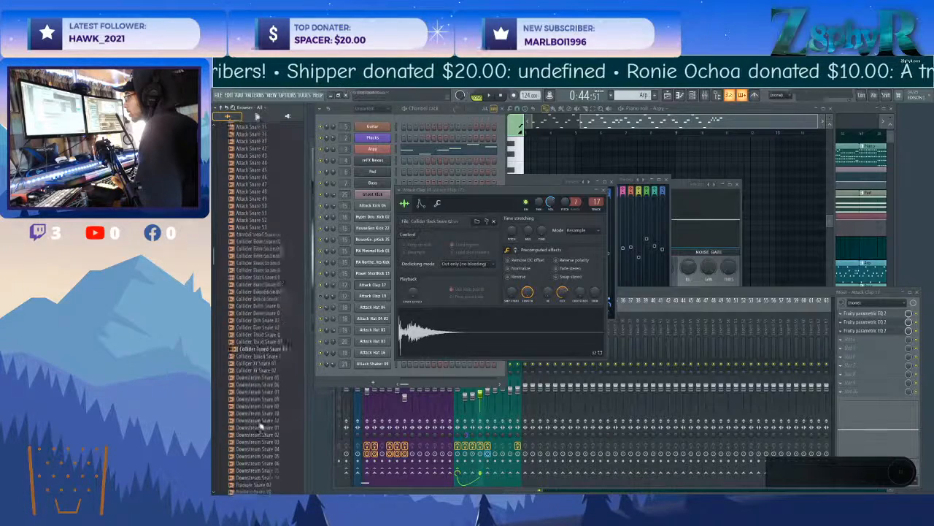
pyautogui.click(270, 362)
pyautogui.click(271, 370)
pyautogui.click(270, 390)
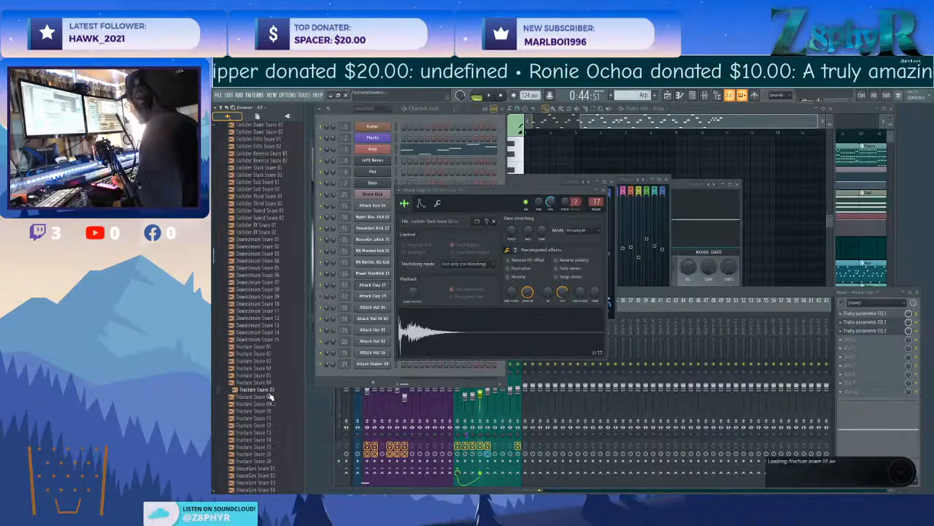
pyautogui.scroll(-9, 271, 333)
pyautogui.scroll(-2, 270, 333)
pyautogui.click(269, 353)
pyautogui.click(267, 368)
pyautogui.click(266, 375)
pyautogui.click(265, 390)
pyautogui.click(266, 404)
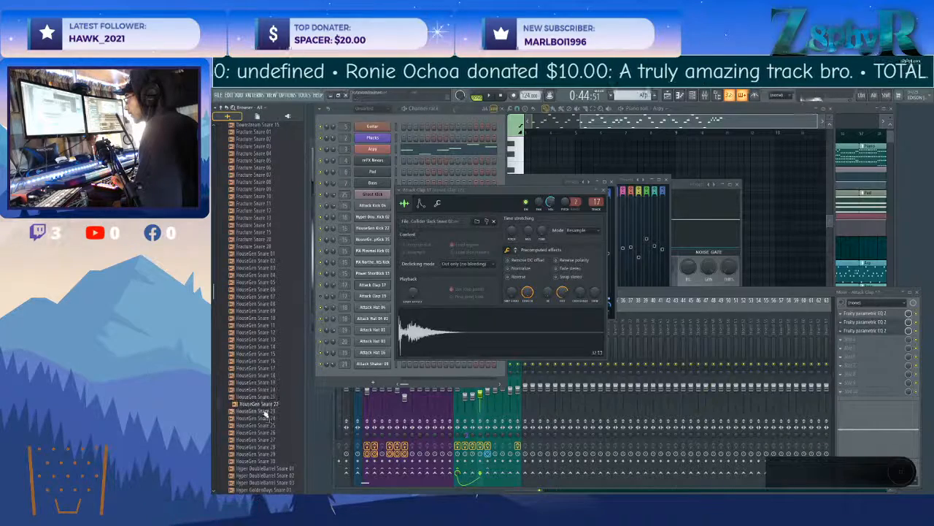
# Audition the remaining HouseGen and the Hyper snares, and load Hyper WinterBeach Snare 02 into the Attack Clap 17 sampler.
pyautogui.click(263, 447)
pyautogui.click(263, 460)
pyautogui.click(264, 469)
pyautogui.scroll(-8, 263, 468)
pyautogui.click(263, 391)
pyautogui.scroll(-2, 264, 372)
pyautogui.click(265, 374)
pyautogui.click(265, 382)
pyautogui.click(265, 390)
pyautogui.click(265, 397)
pyautogui.click(267, 390)
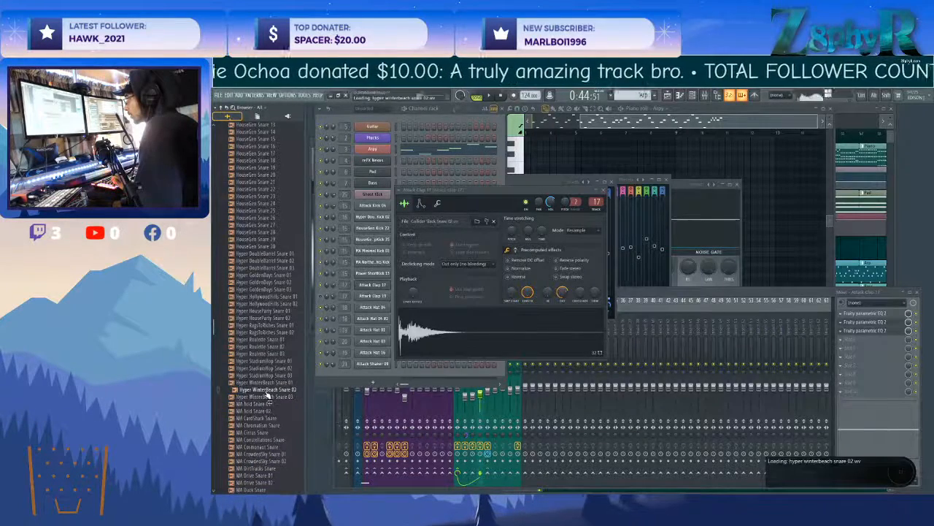
pyautogui.moveTo(267, 393); pyautogui.dragTo(451, 347)
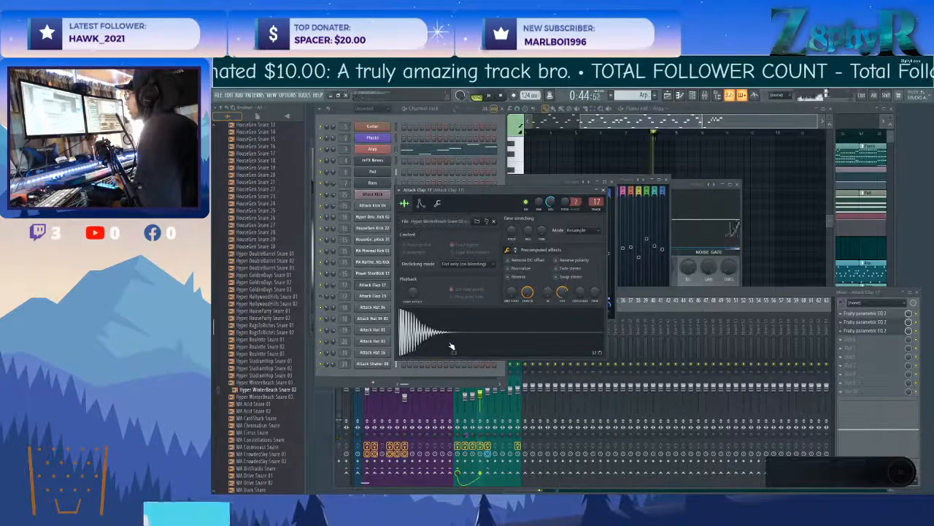
# Lower the Attack Clap 17 channel's volume to about 38% during playback and move its sampler window aside.
pyautogui.click(800, 289)
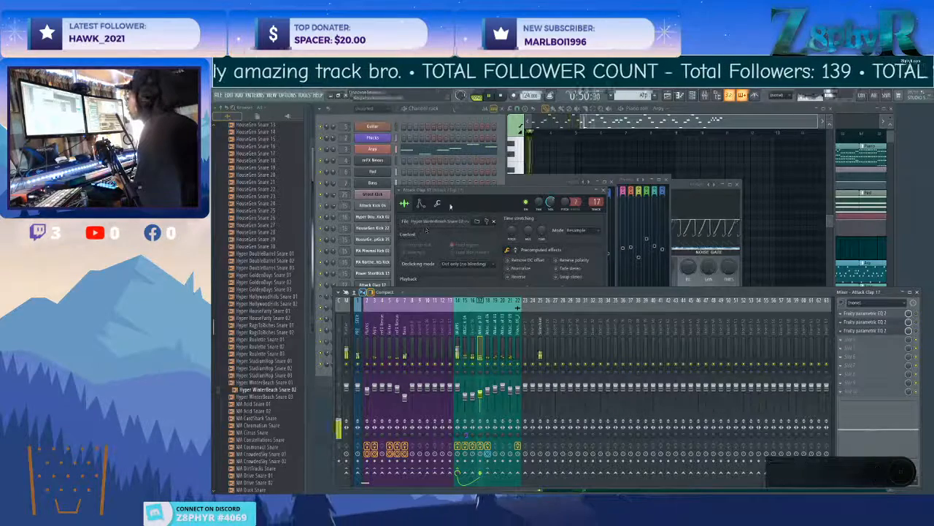
pyautogui.click(517, 192)
pyautogui.moveTo(538, 201); pyautogui.dragTo(539, 207)
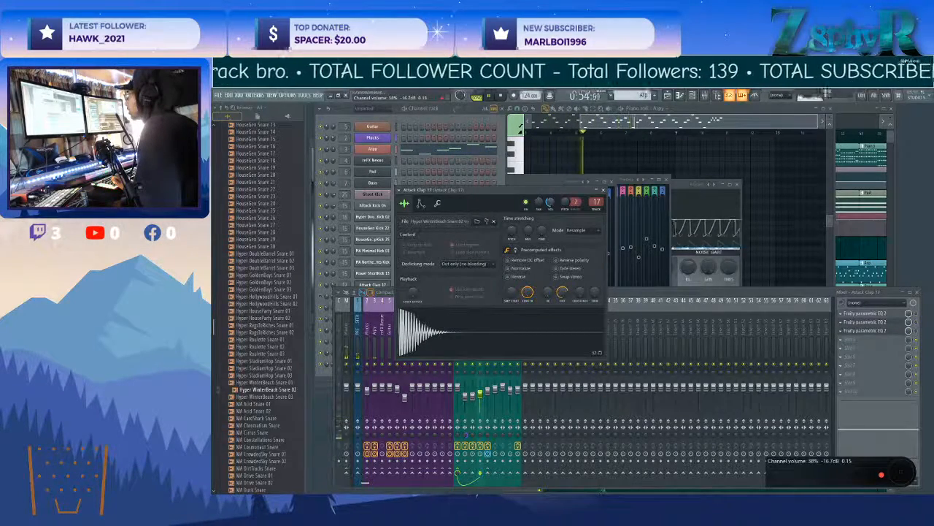
pyautogui.moveTo(472, 194); pyautogui.dragTo(513, 192)
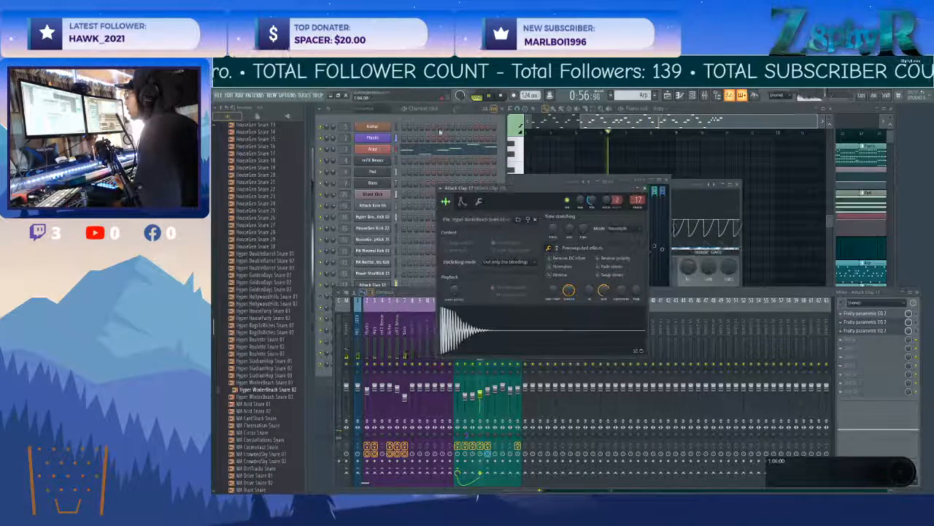
pyautogui.click(428, 118)
# Load MA CardShark Snare into the Attack Clap 17 sampler, setting a quick fade-in of about 16% and adjusting the fade-out.
pyautogui.moveTo(252, 418); pyautogui.dragTo(519, 340)
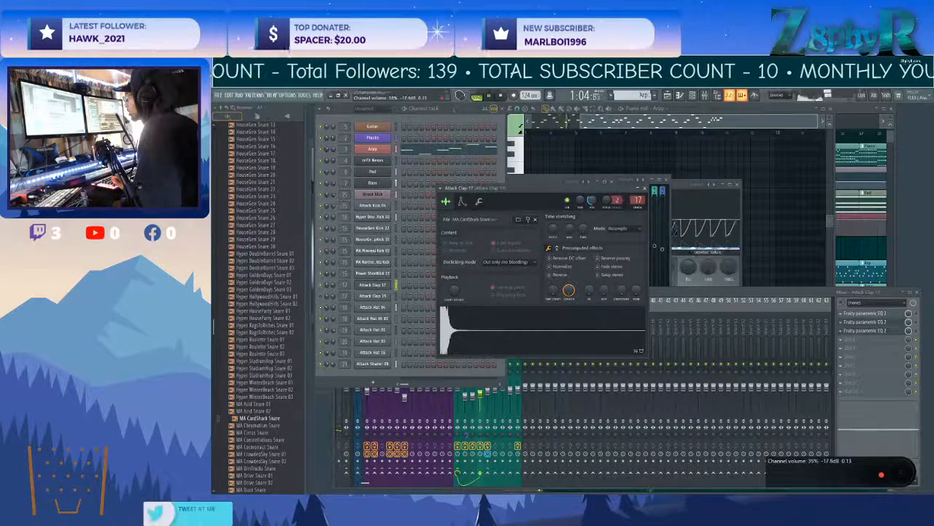
pyautogui.moveTo(590, 294); pyautogui.dragTo(589, 288)
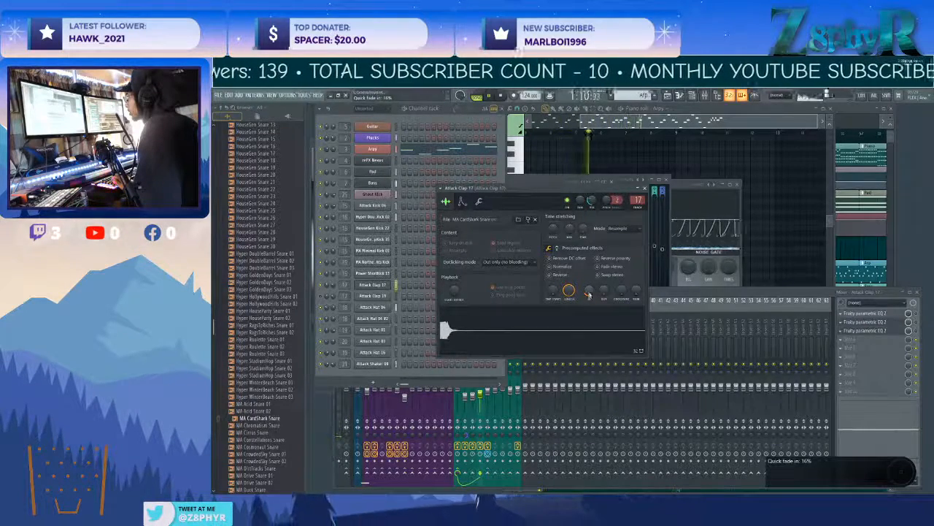
pyautogui.moveTo(604, 294); pyautogui.dragTo(604, 291)
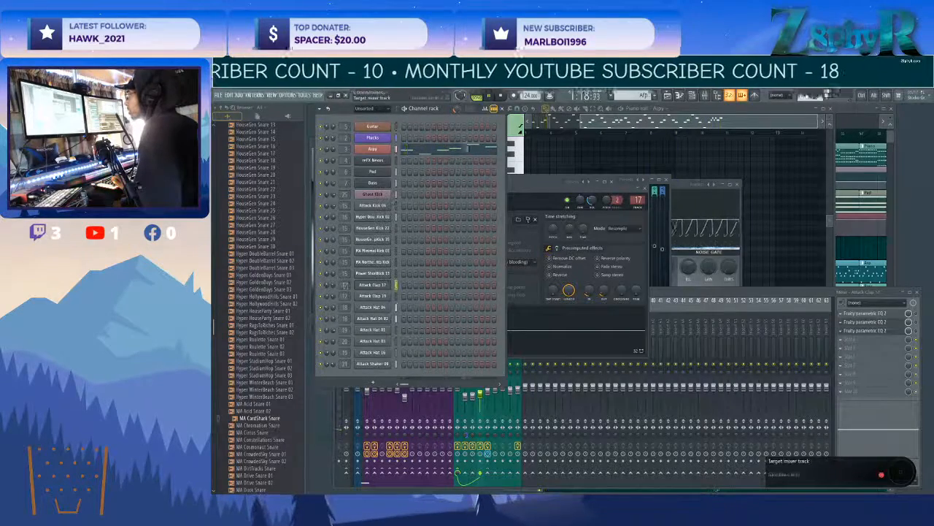
# Lower the Attack Clap 17 and Bass mixer faders slightly and set the Plucks track's volume to about 88%.
pyautogui.click(676, 297)
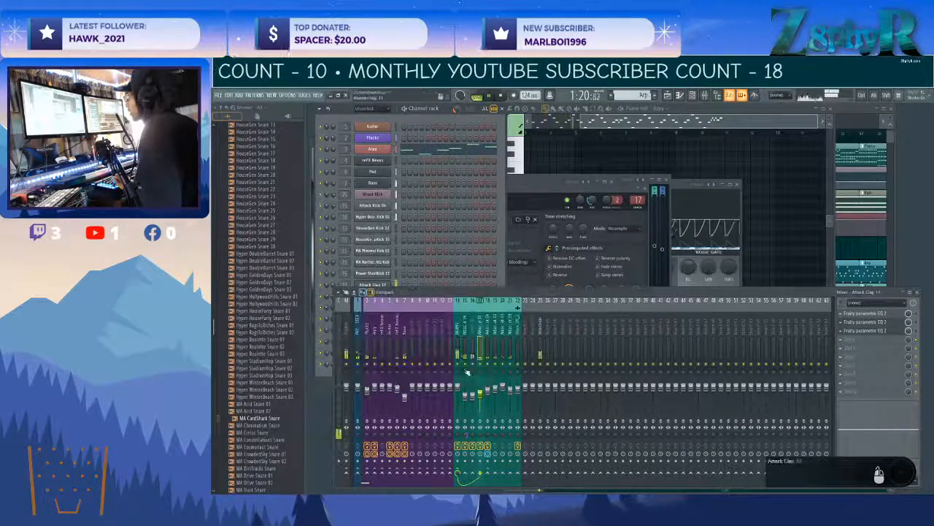
pyautogui.moveTo(480, 396); pyautogui.dragTo(480, 398)
pyautogui.moveTo(404, 397); pyautogui.dragTo(405, 401)
pyautogui.click(367, 388)
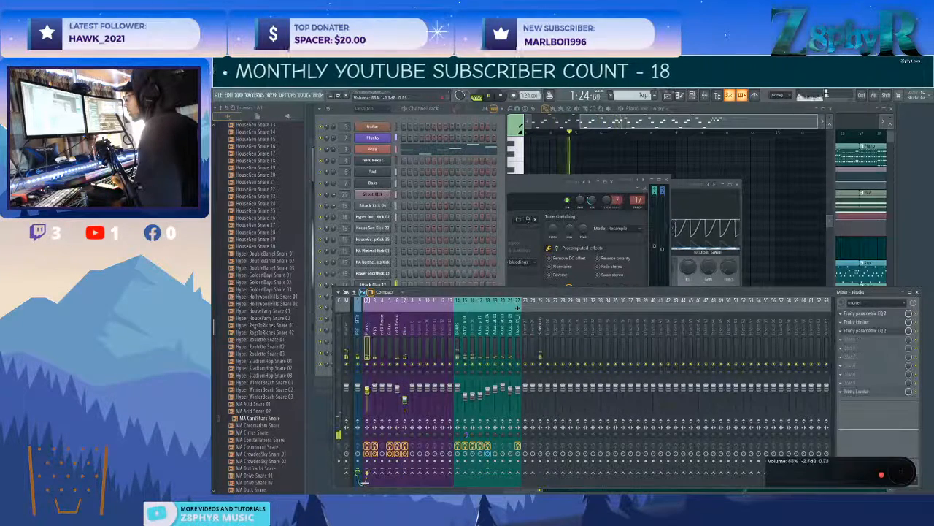
# Pan the Arpy channel about 33% right and lower the highs slightly in its Fruity Parametric EQ 2.
pyautogui.click(374, 349)
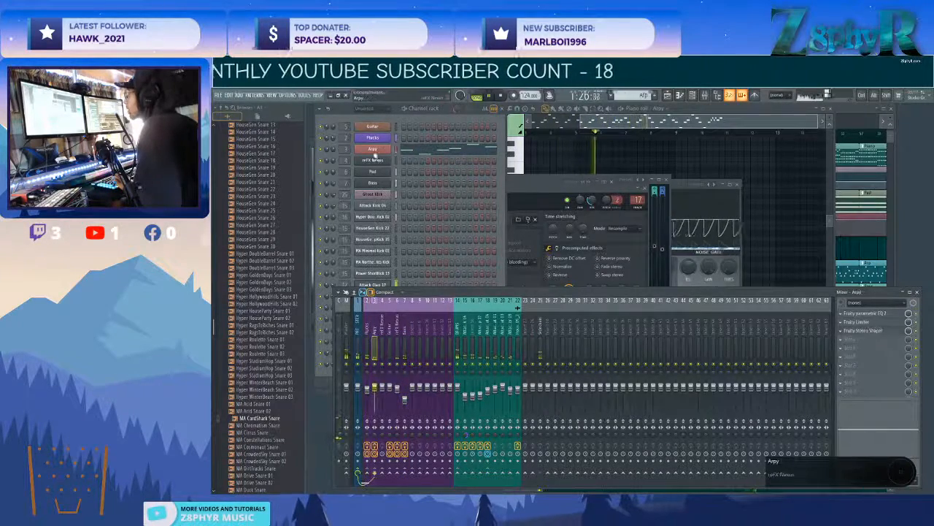
pyautogui.click(334, 150)
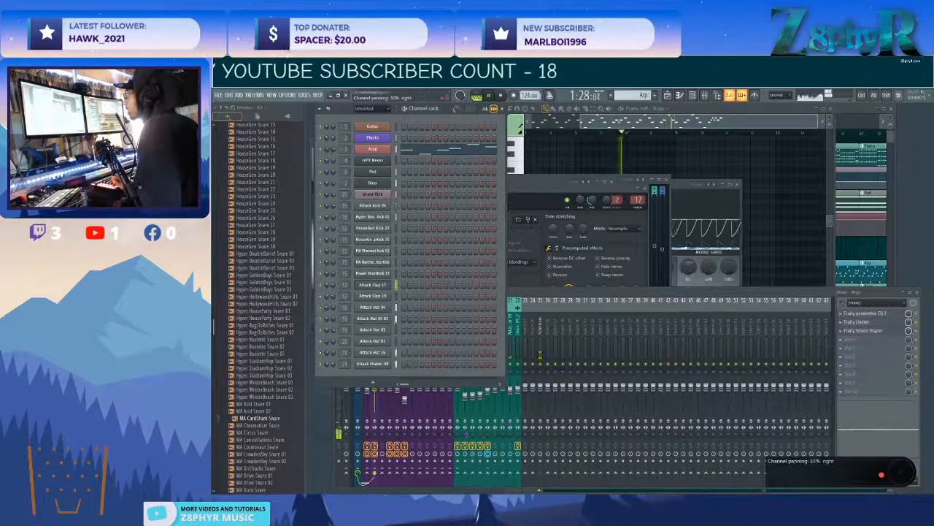
pyautogui.press('F9')
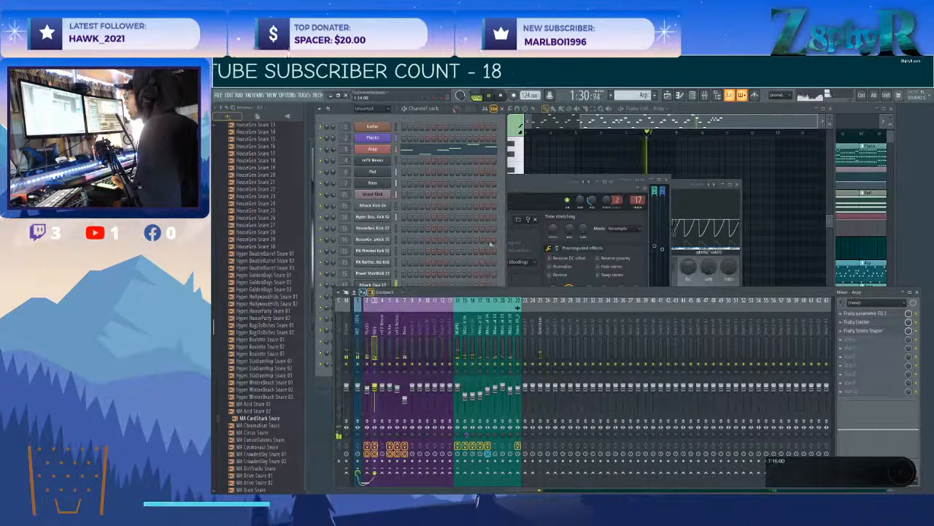
pyautogui.click(865, 312)
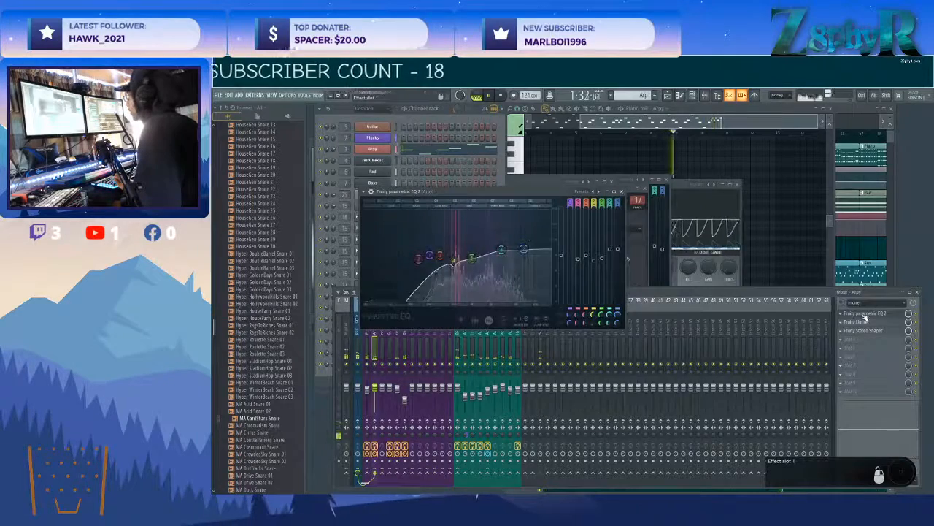
pyautogui.moveTo(501, 249); pyautogui.dragTo(524, 254)
pyautogui.click(375, 344)
# Move the empty reFX Nexus track to mixer position 8 and load a Fruity Parametric EQ 2 on the other reFX Nexus track.
pyautogui.click(381, 321)
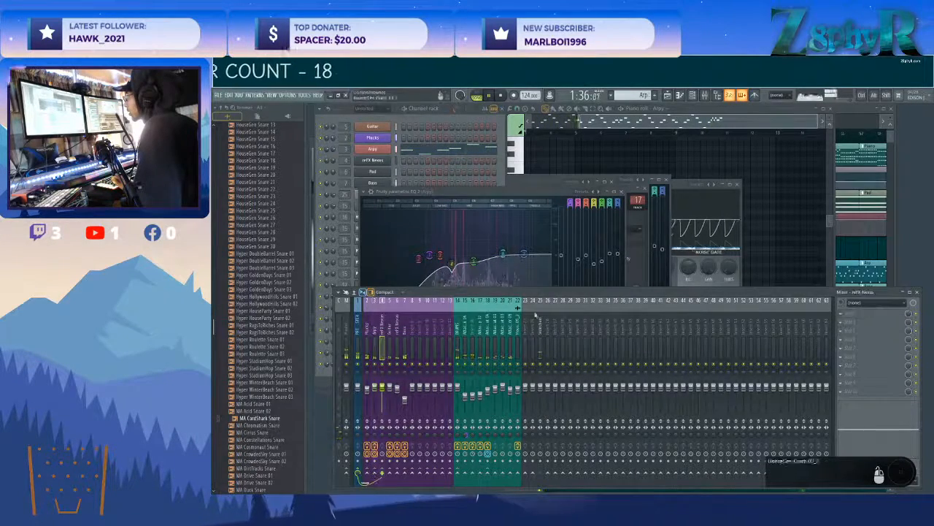
pyautogui.click(390, 322)
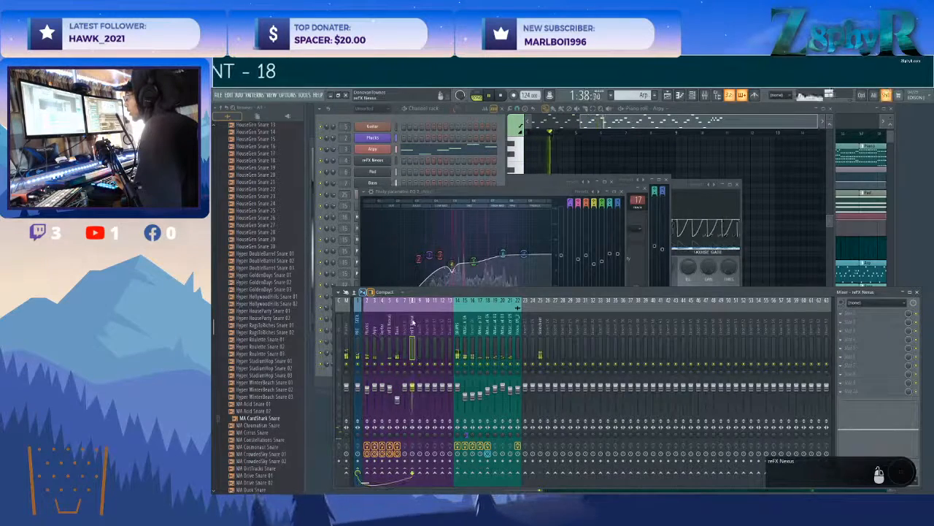
pyautogui.click(881, 330)
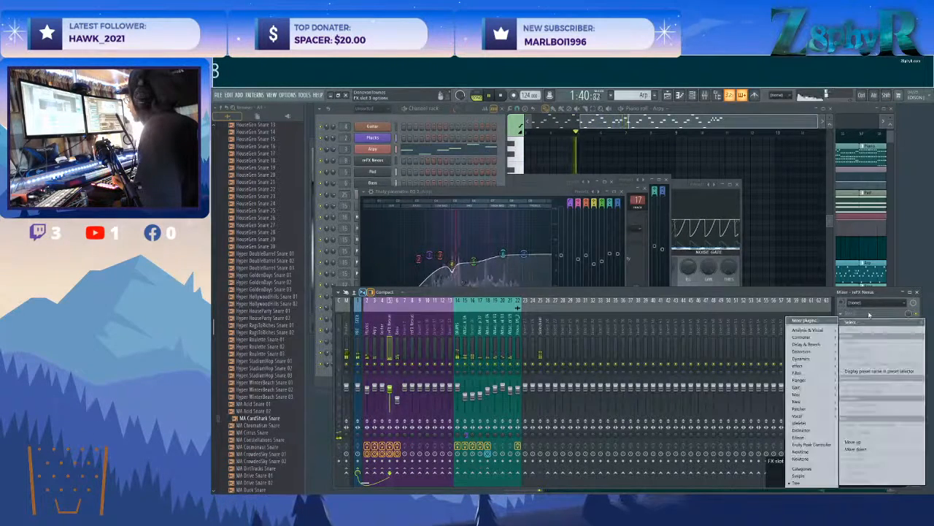
pyautogui.moveTo(810, 373)
pyautogui.click(762, 396)
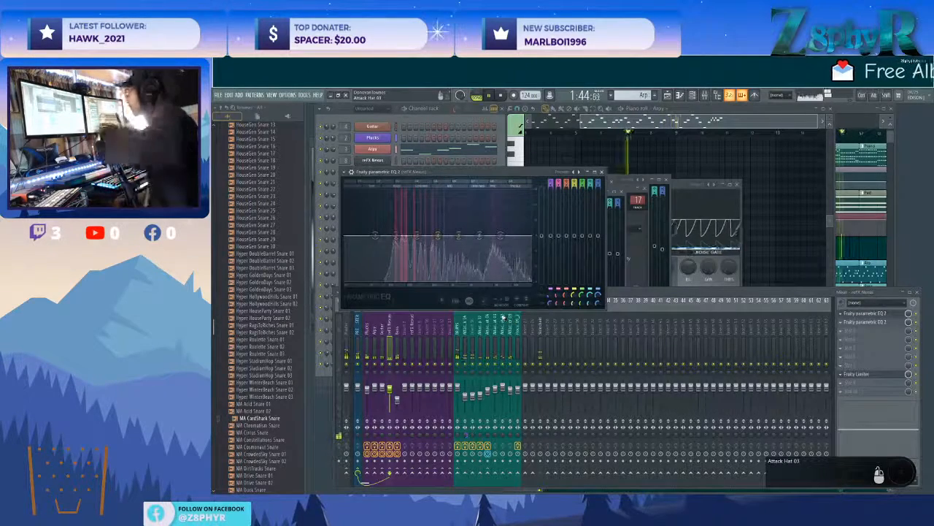
# Shape the reFX Nexus EQ with a low-mid dip, a gentle mid boost and a high roll-off, and close the plugin windows.
pyautogui.moveTo(395, 235); pyautogui.dragTo(483, 204)
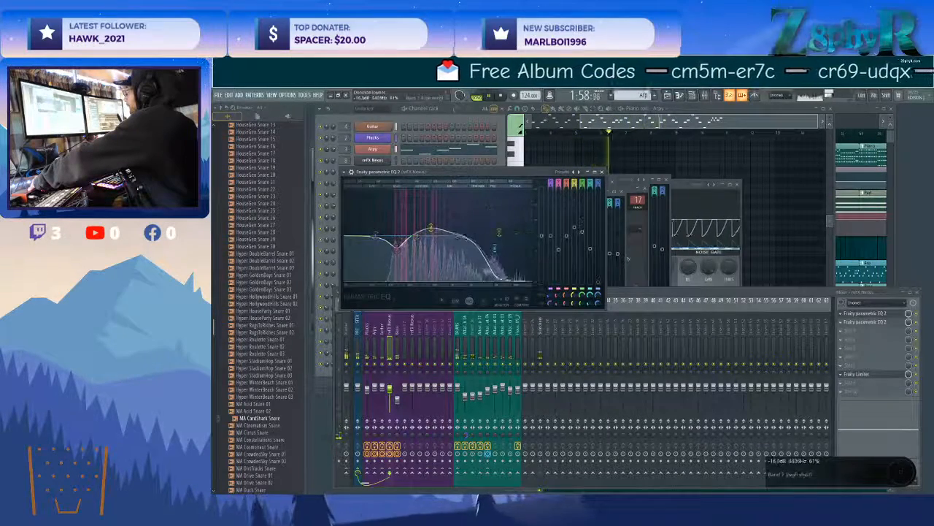
pyautogui.moveTo(457, 208); pyautogui.dragTo(489, 235)
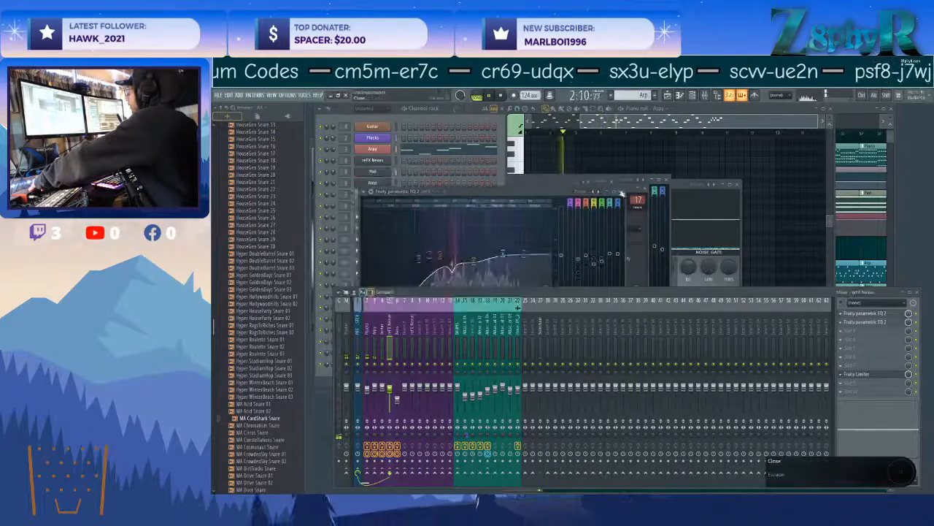
pyautogui.click(601, 173)
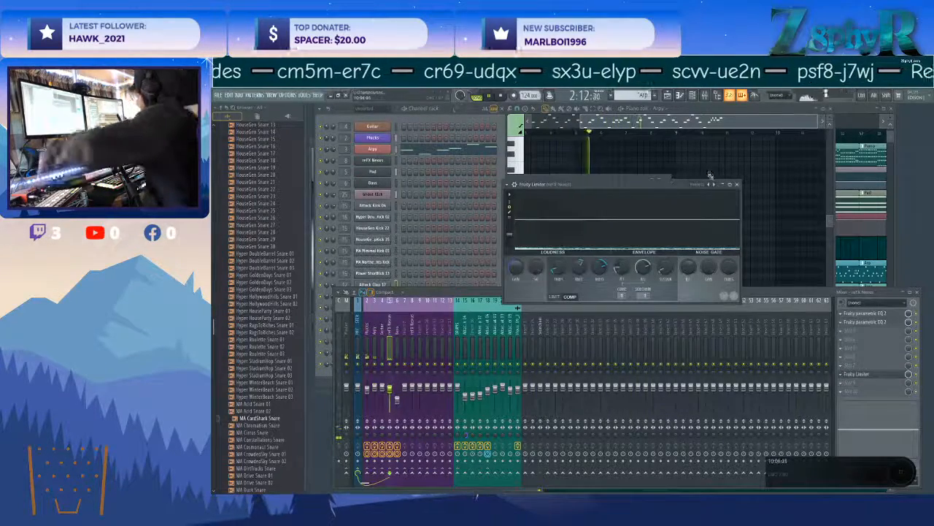
pyautogui.press('F12')
# Show the playlist and open the Piano #2 clip's Plucks notes in the piano roll.
pyautogui.press('F4')
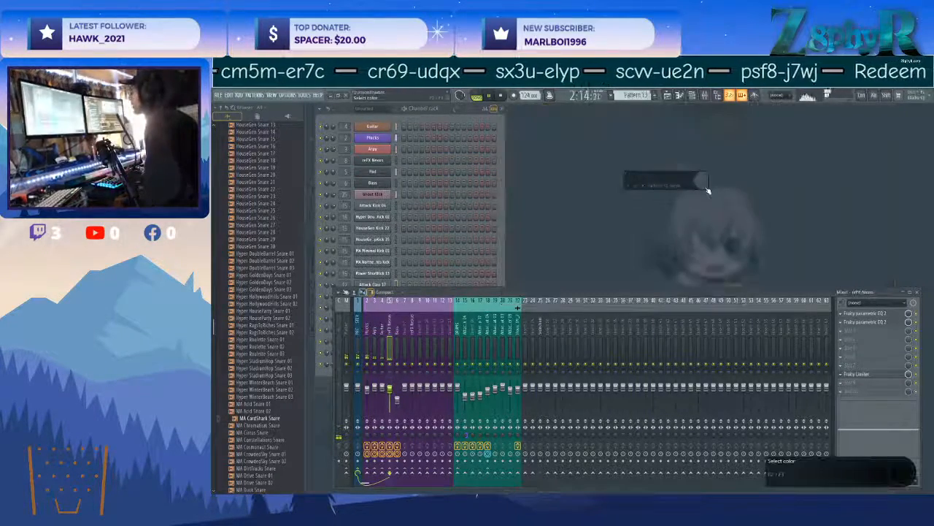
pyautogui.press('Escape')
pyautogui.press('F5')
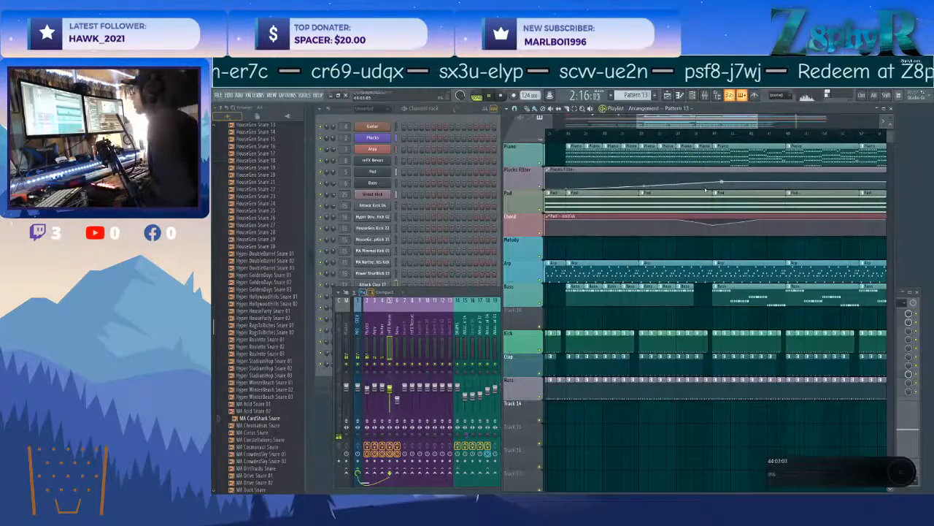
pyautogui.scroll(3, 839, 303)
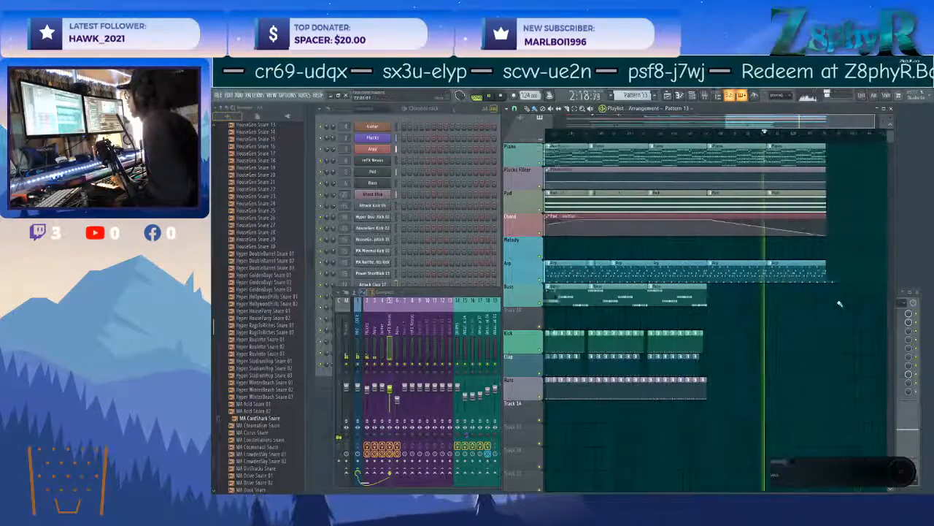
pyautogui.scroll(2, 838, 300)
pyautogui.click(699, 199)
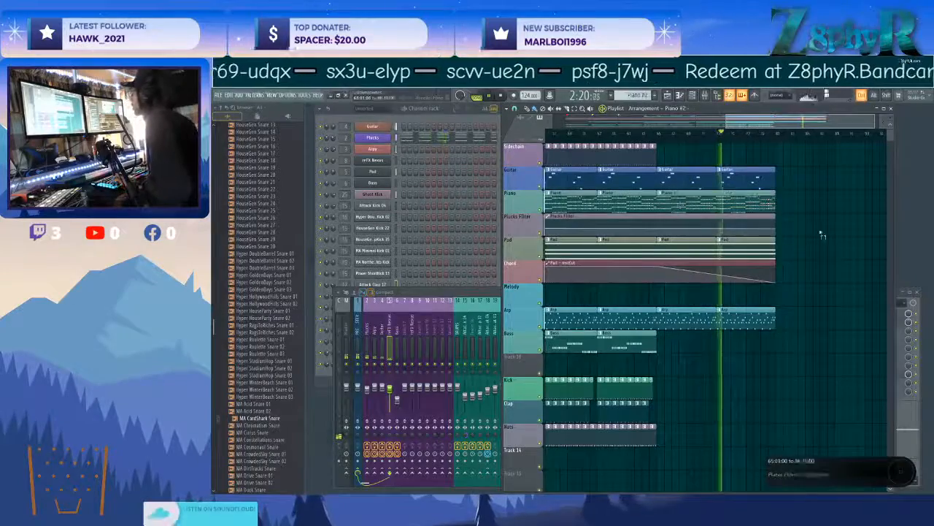
pyautogui.doubleClick(683, 207)
# Merge the repeated Plucks notes into long held notes and slice them at the chord changes.
pyautogui.scroll(1, 654, 239)
pyautogui.scroll(3, 650, 239)
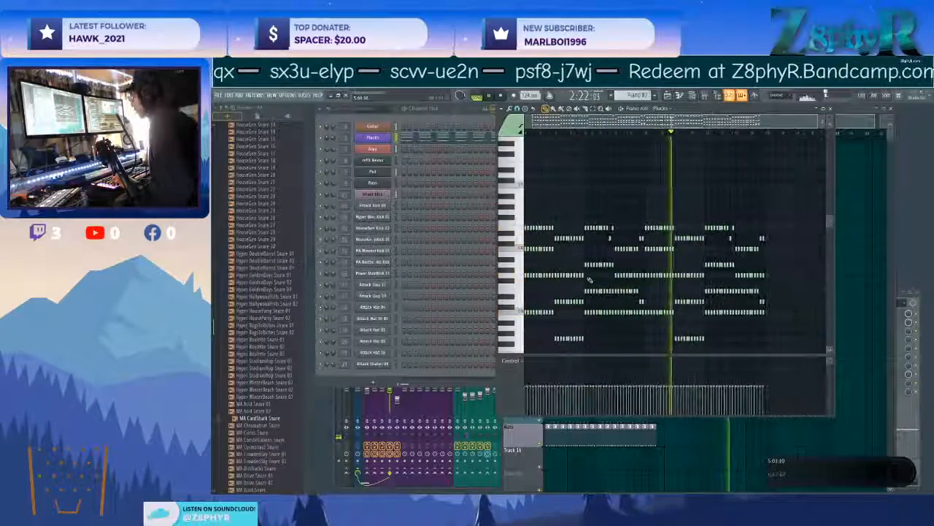
pyautogui.scroll(2, 578, 295)
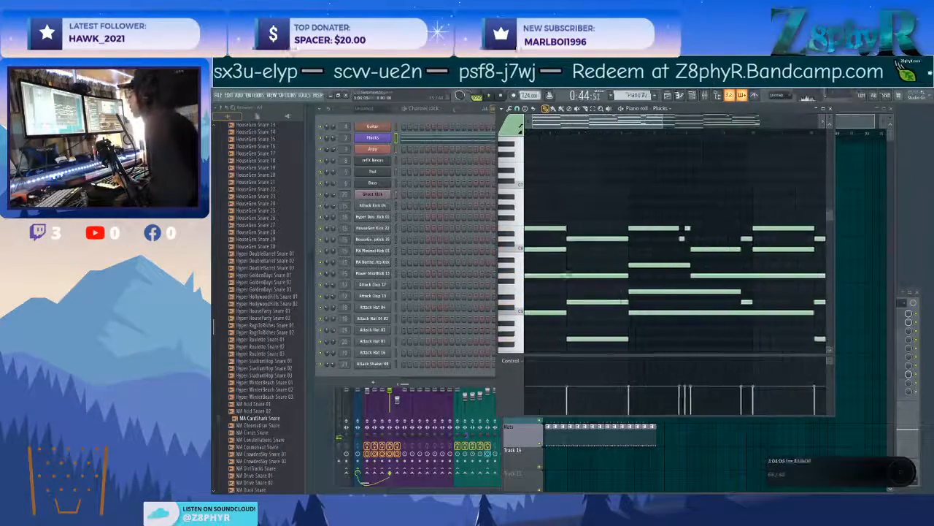
pyautogui.press('c')
pyautogui.moveTo(596, 302); pyautogui.dragTo(597, 207)
pyautogui.moveTo(664, 149); pyautogui.dragTo(665, 310)
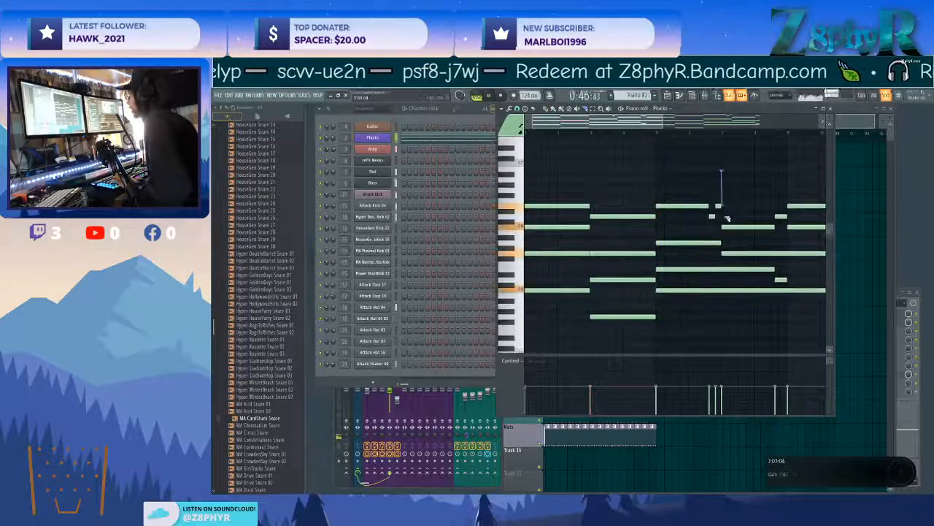
pyautogui.moveTo(723, 297); pyautogui.dragTo(723, 300)
pyautogui.moveTo(790, 183); pyautogui.dragTo(789, 331)
# Close the piano roll and play the arrangement from an earlier section.
pyautogui.press('space')
pyautogui.press('F7')
pyautogui.hscroll(-5, 842, 133)
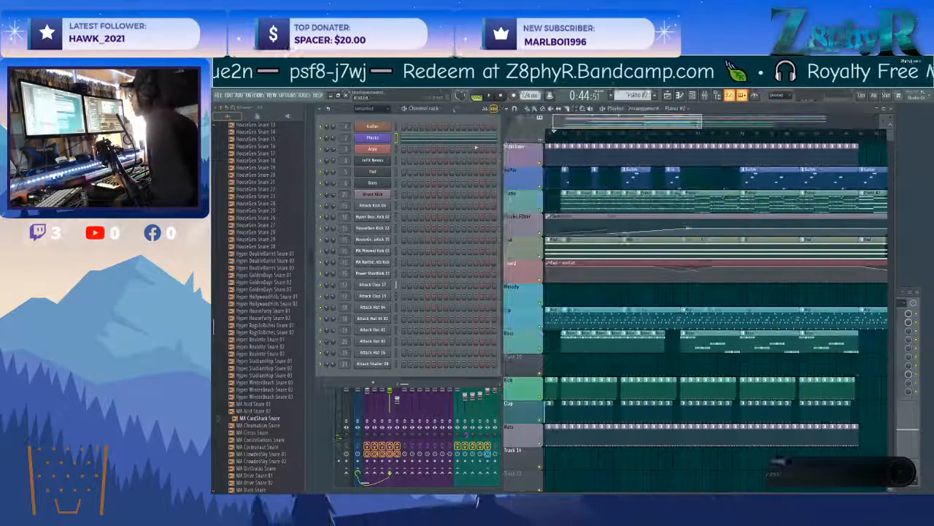
pyautogui.press('space')
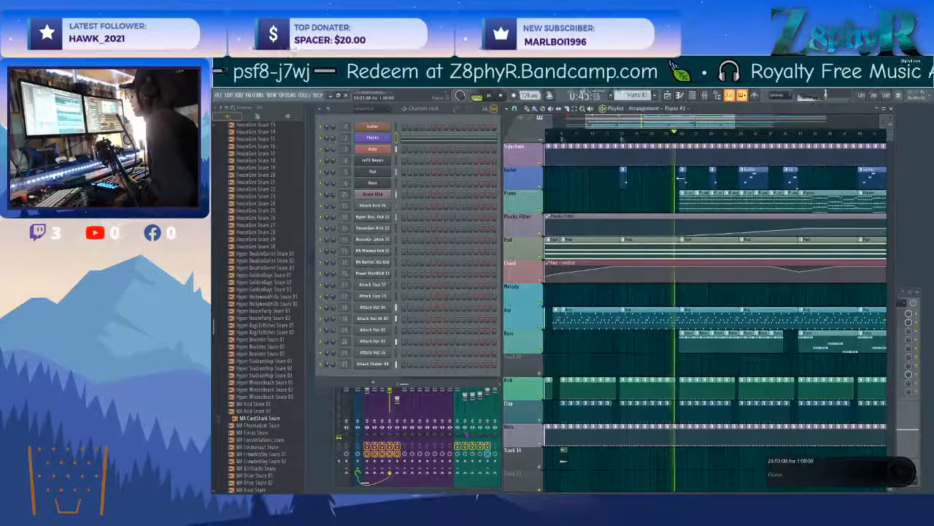
# Mute the Guitar track in the playlist and hide the channel rack.
pyautogui.click(541, 182)
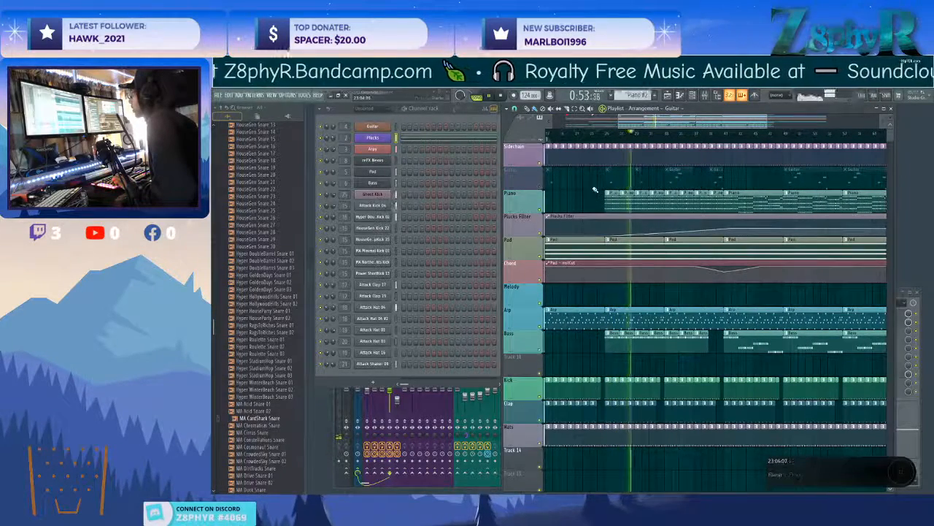
pyautogui.click(701, 97)
pyautogui.click(693, 96)
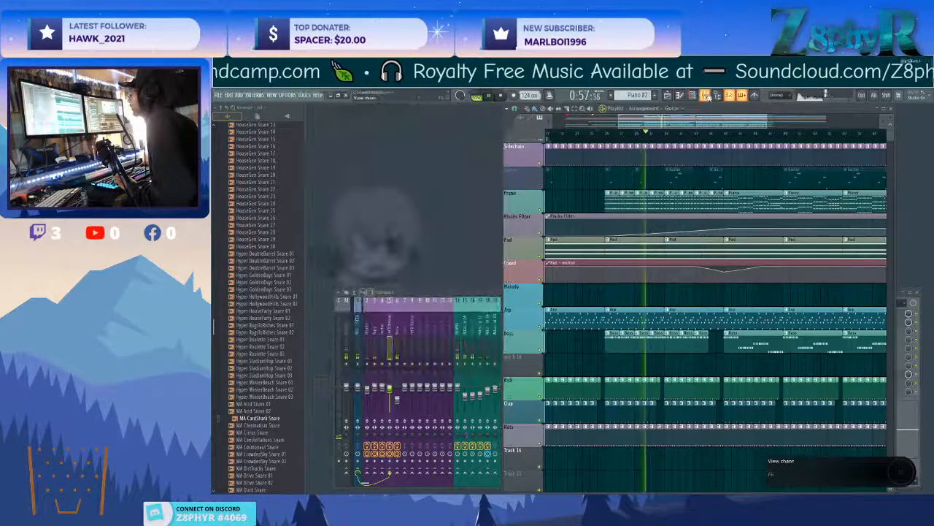
# Add a Fruity Parametric EQ 2 to the Guitar mixer track's third effect slot.
pyautogui.press('F9')
pyautogui.click(382, 333)
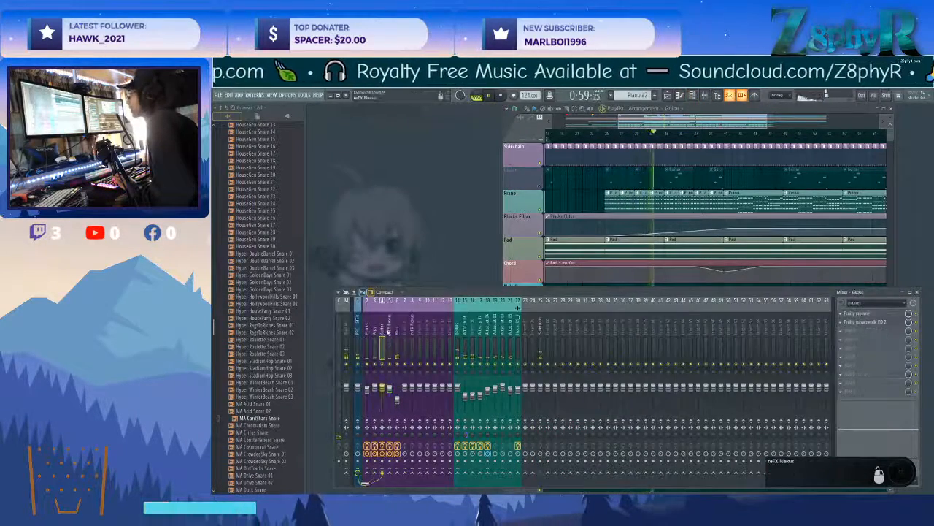
pyautogui.click(397, 333)
pyautogui.click(846, 326)
pyautogui.moveTo(848, 325)
pyautogui.moveTo(803, 373)
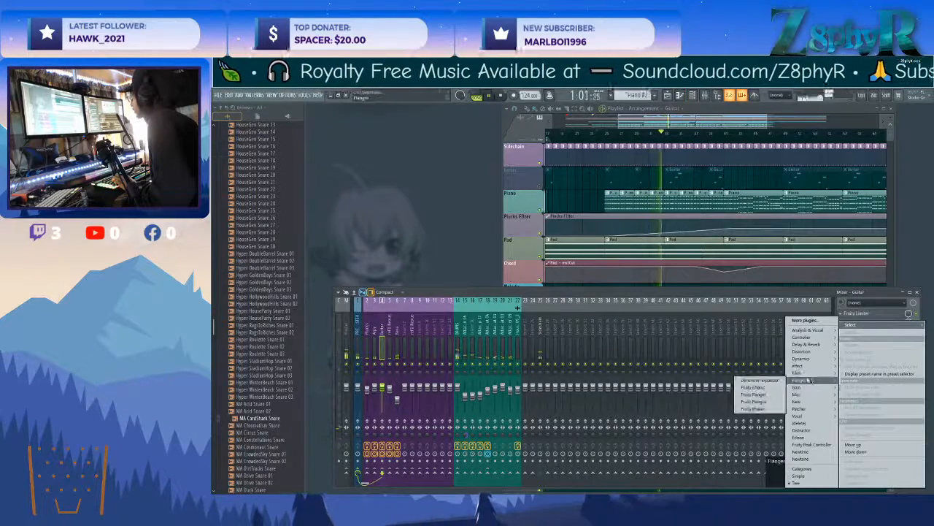
pyautogui.click(759, 394)
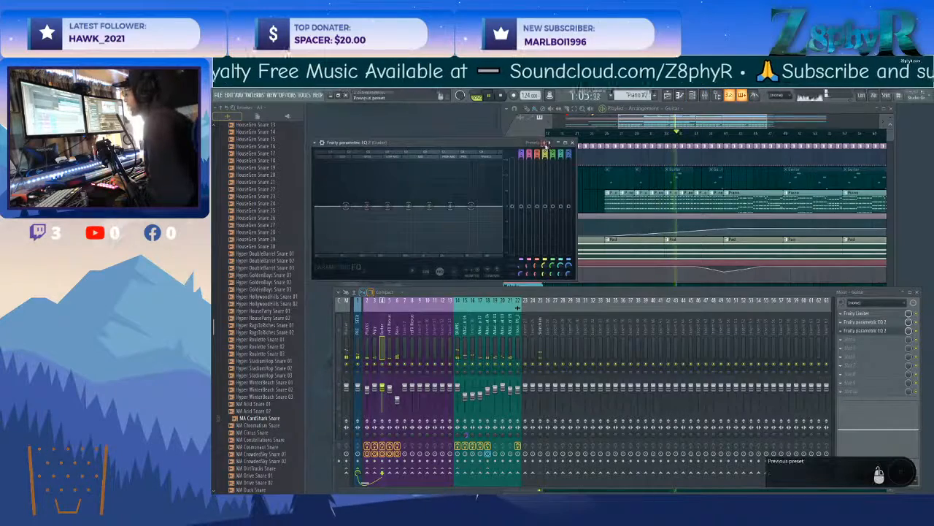
# Make band 1 of the Guitar EQ a low-end high-pass filter and create an automation clip for its frequency.
pyautogui.click(548, 143)
pyautogui.click(556, 165)
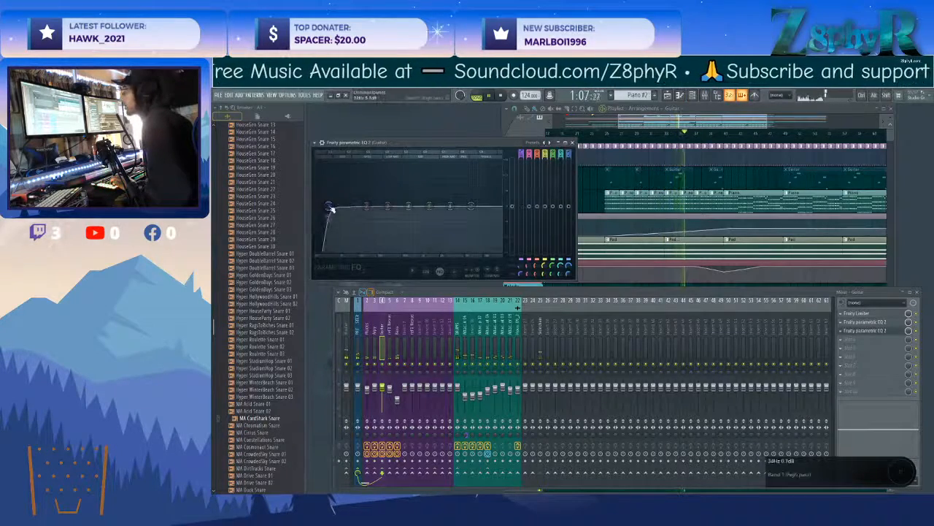
pyautogui.rightClick(521, 270)
pyautogui.click(549, 333)
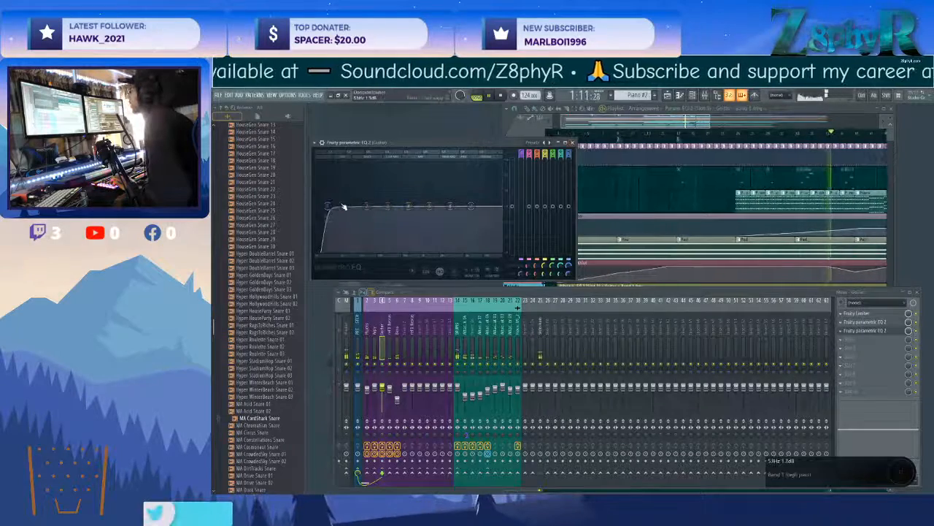
# Raise the Guitar EQ's high-pass cutoff into the midrange, copy its frequency value and return to the playlist.
pyautogui.moveTo(338, 212); pyautogui.dragTo(411, 206)
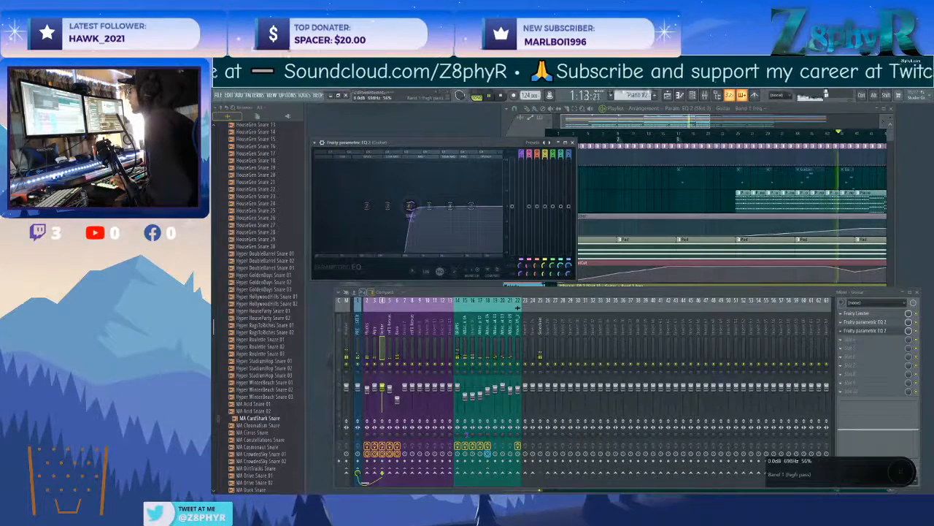
pyautogui.rightClick(521, 268)
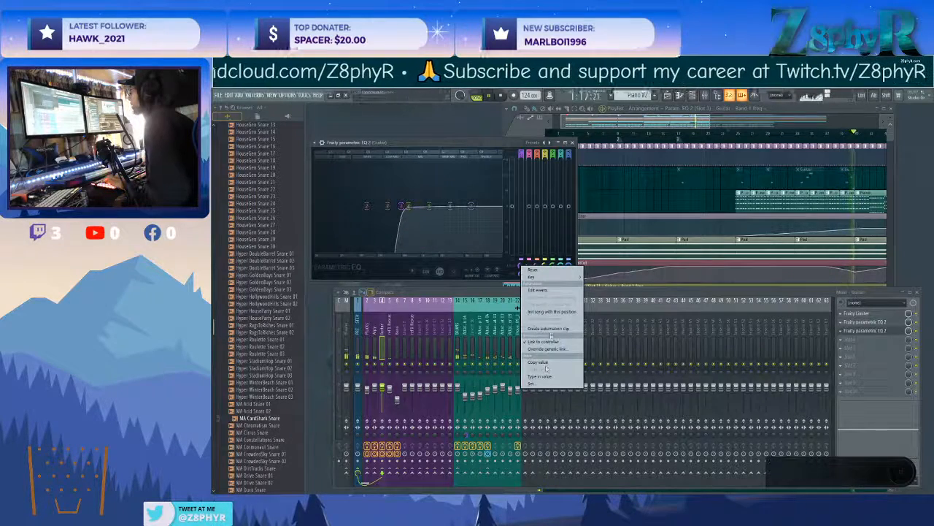
pyautogui.click(546, 363)
pyautogui.press('F12')
pyautogui.press('space')
pyautogui.press('space')
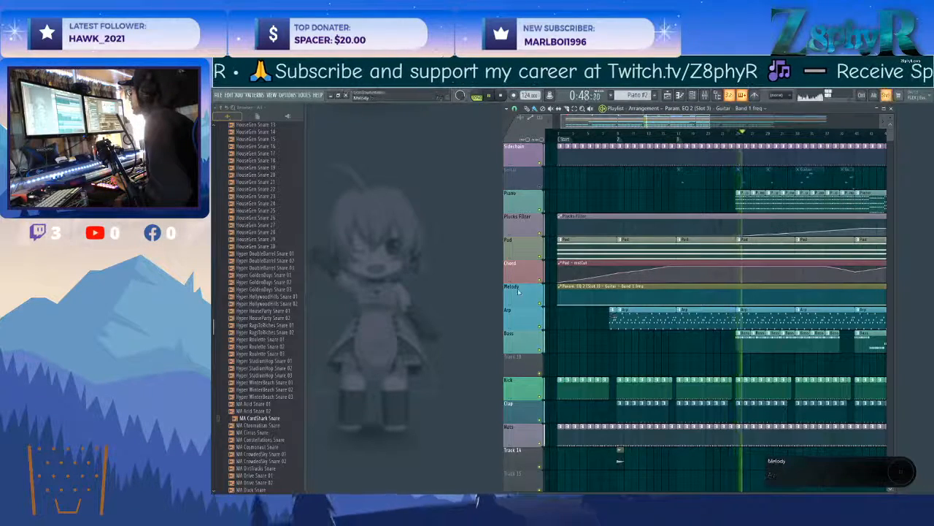
# Insert a track above Piano for the Guitar EQ automation clip and name it "Melody - LP".
pyautogui.rightClick(519, 195)
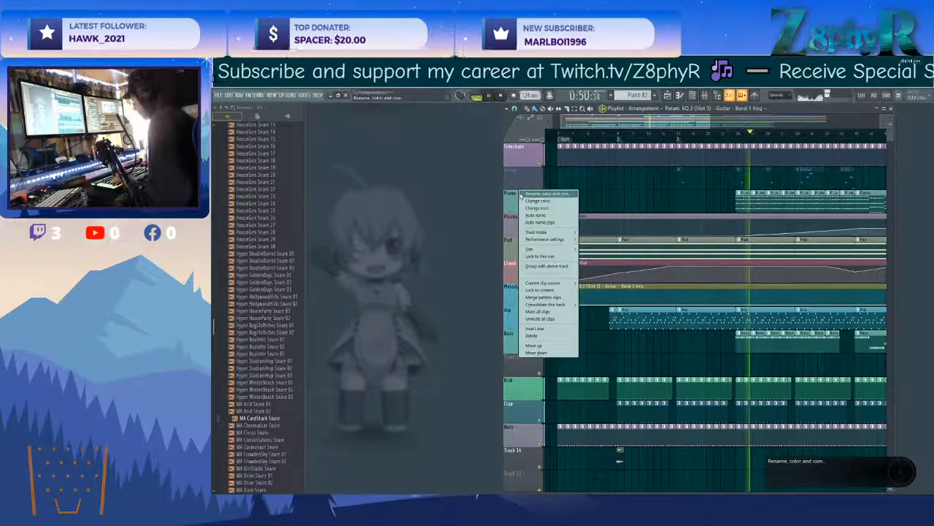
pyautogui.click(569, 310)
pyautogui.moveTo(569, 309); pyautogui.dragTo(567, 190)
pyautogui.middleClick(517, 195)
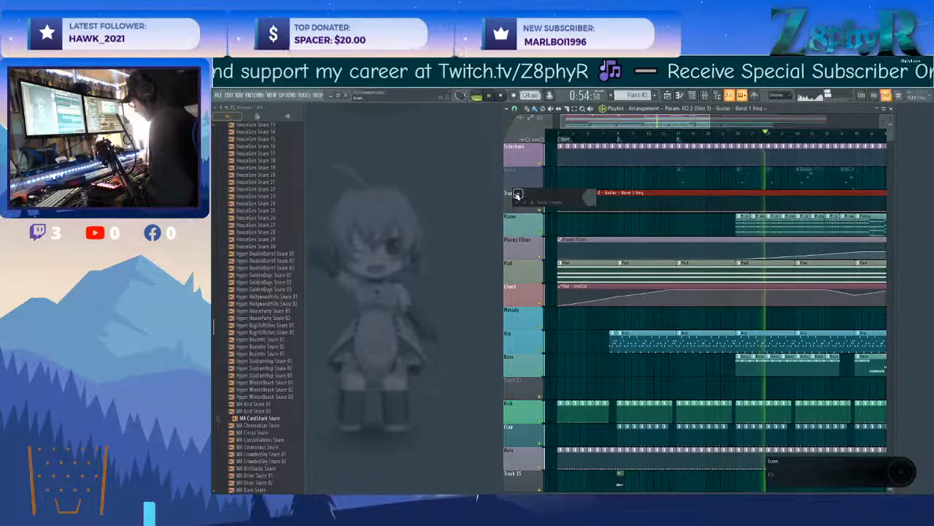
pyautogui.write('Melody - LP')
pyautogui.press('Return')
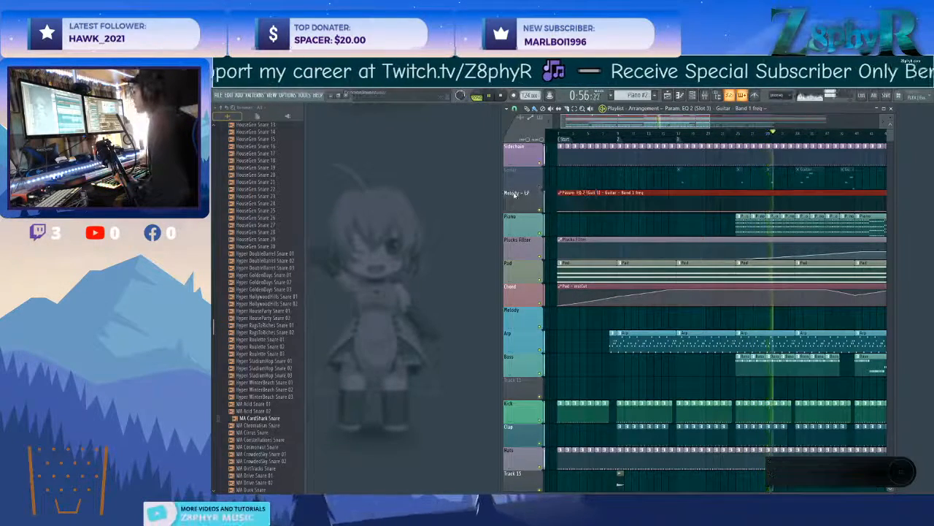
# Recolour the Melody - LP track purple (#937599) and match its automation clip to it.
pyautogui.rightClick(515, 194)
pyautogui.click(527, 203)
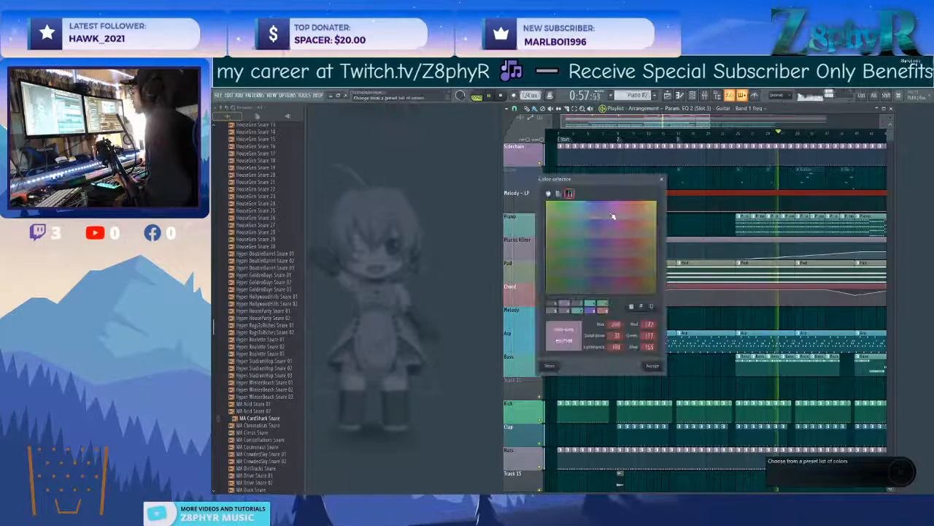
pyautogui.click(654, 365)
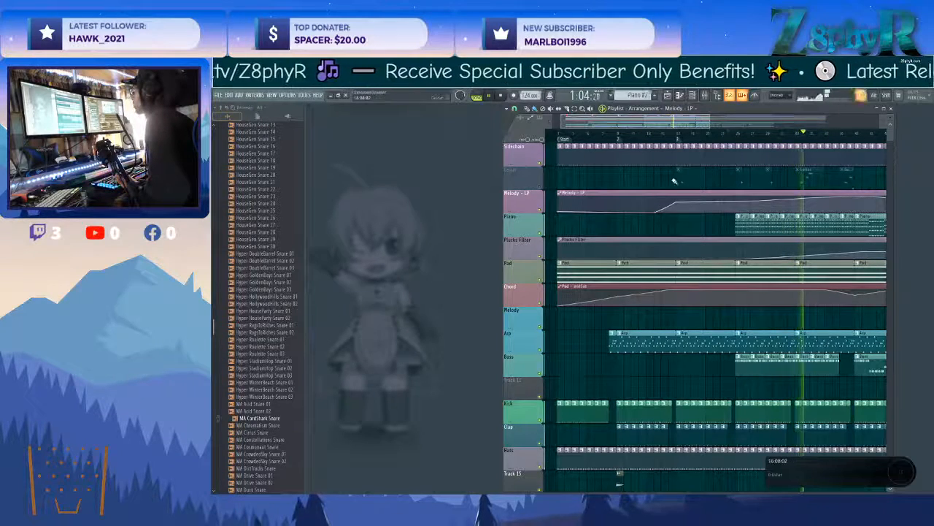
# Unmute the Guitar track and paste the copied value onto the Melody - LP automation points at bars 17 and 25.
pyautogui.click(542, 178)
pyautogui.click(665, 132)
pyautogui.rightClick(678, 205)
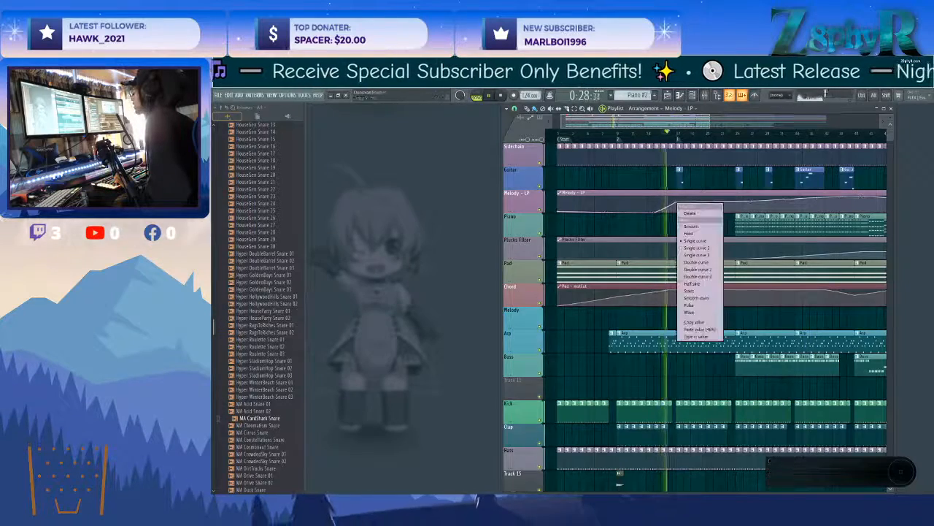
pyautogui.click(698, 329)
pyautogui.rightClick(736, 205)
pyautogui.rightClick(737, 206)
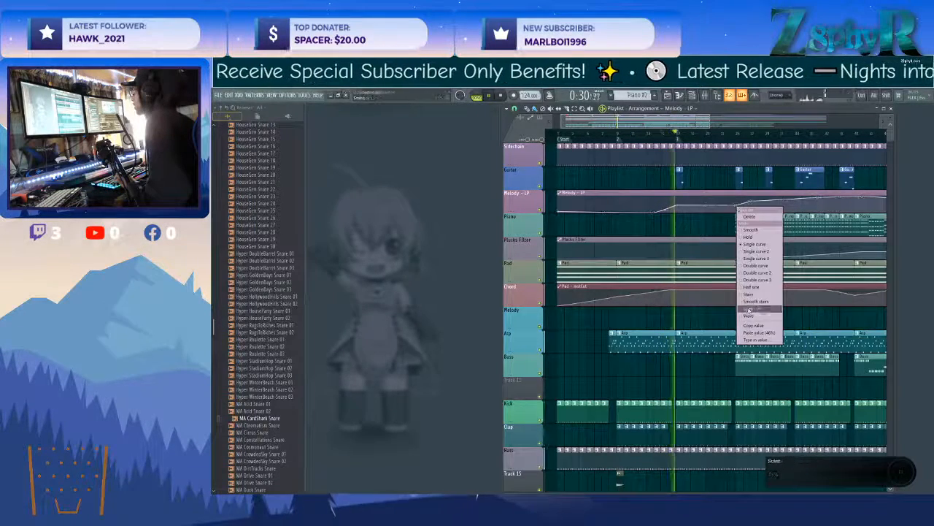
pyautogui.click(748, 301)
# Level the Melody - LP automation between bars 25 and 29 by pasting the copied value onto its points.
pyautogui.hscroll(4, 700, 235)
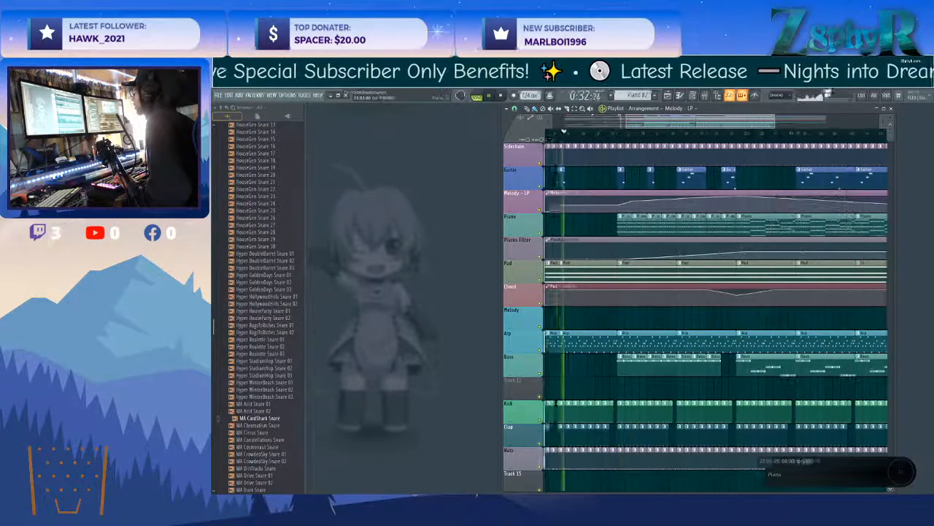
pyautogui.rightClick(619, 204)
pyautogui.rightClick(619, 205)
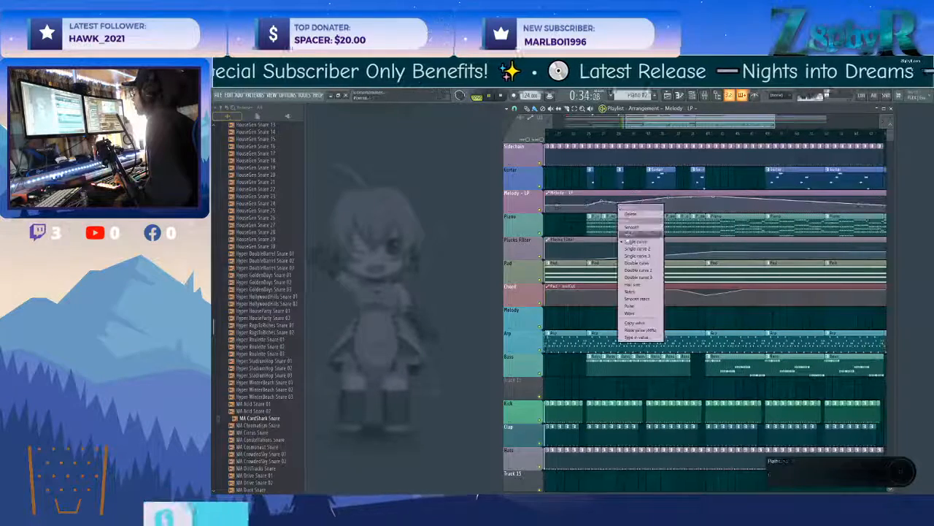
pyautogui.click(646, 310)
pyautogui.rightClick(602, 204)
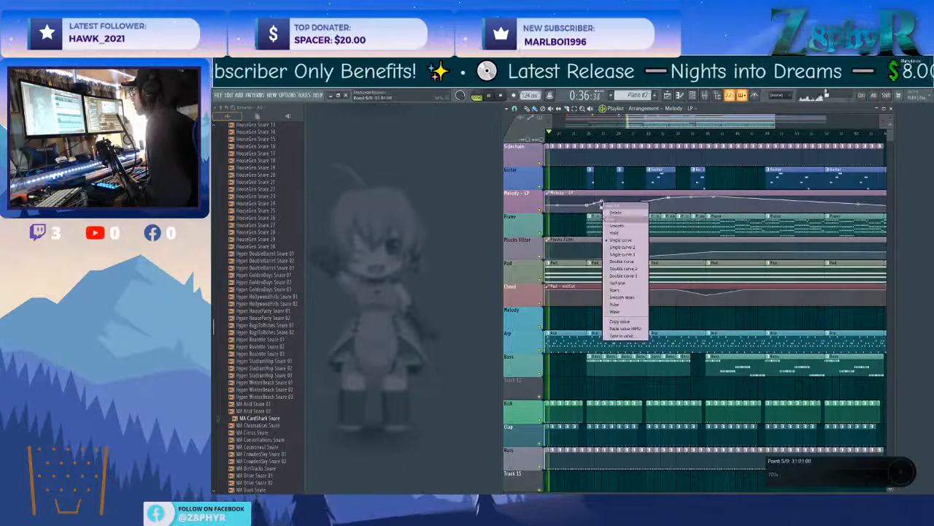
pyautogui.click(621, 330)
# Lower the Melody - LP automation to its minimum from bar 33 onward.
pyautogui.hscroll(-2, 571, 217)
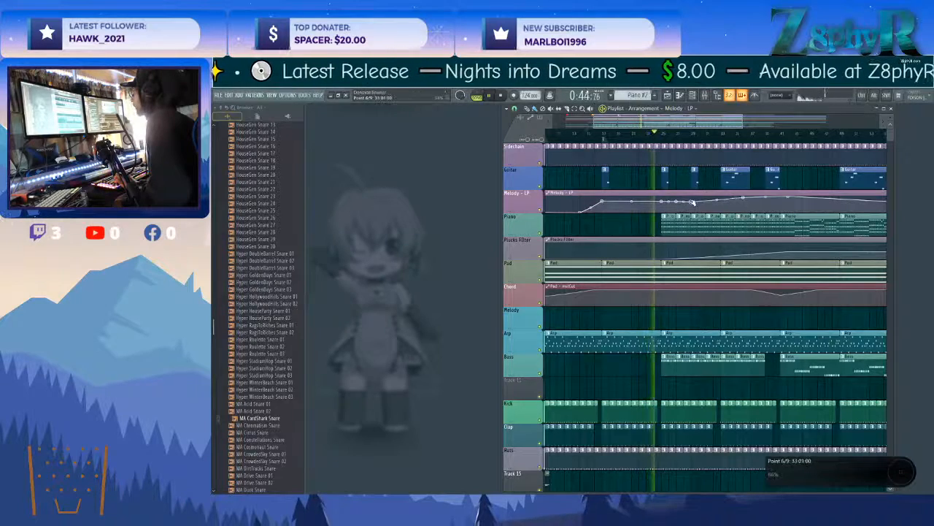
pyautogui.moveTo(727, 205); pyautogui.dragTo(721, 212)
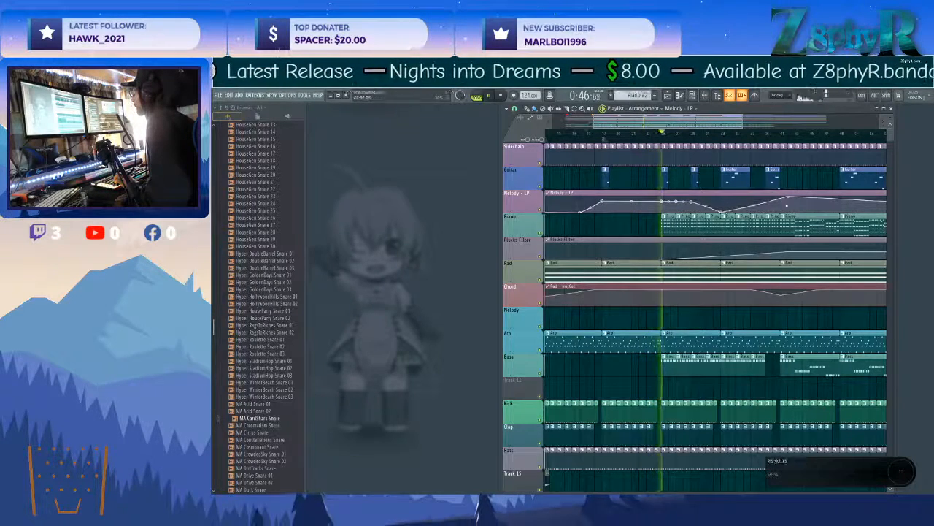
pyautogui.moveTo(790, 199); pyautogui.dragTo(774, 213)
# Delete the Hats clip at bar 24, before the bass comes in.
pyautogui.scroll(-5, 635, 248)
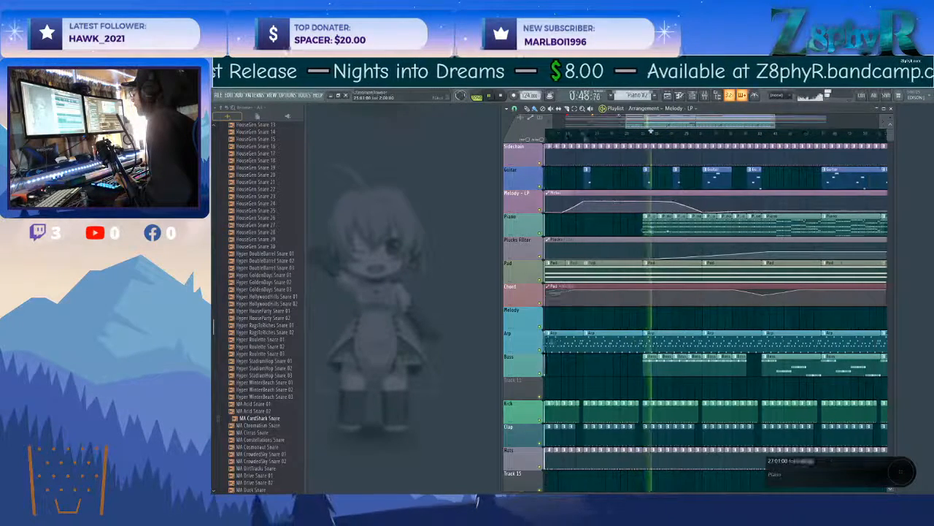
pyautogui.scroll(3, 615, 261)
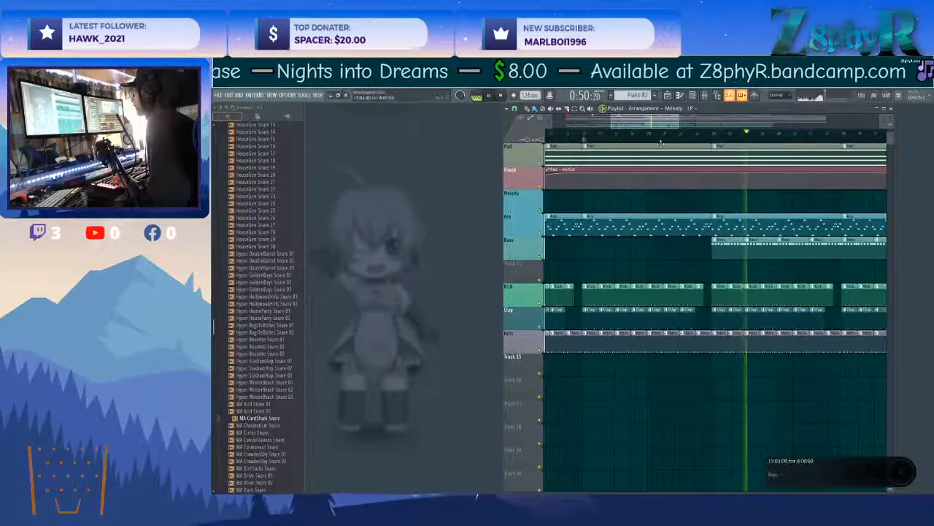
pyautogui.scroll(2, 694, 265)
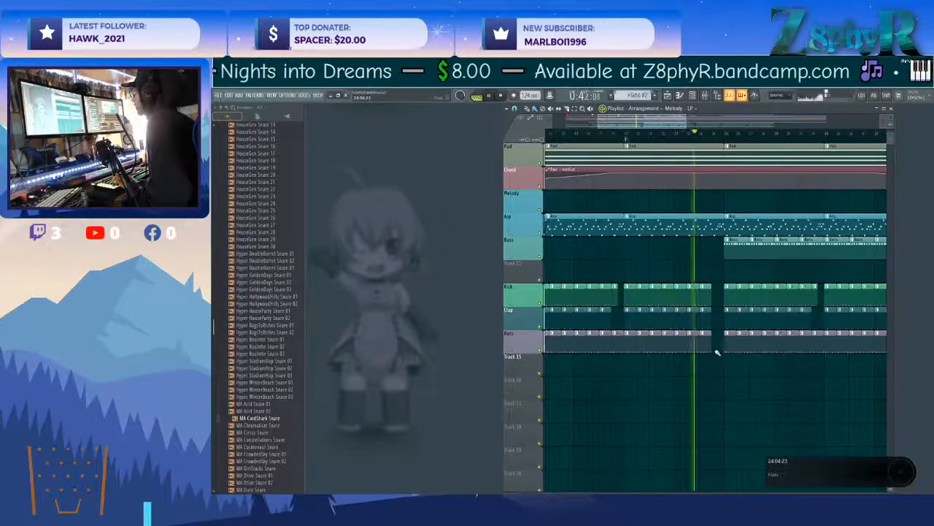
# Copy the Track 15 audio clip from bar 9 to bar 25.
pyautogui.scroll(-4, 716, 349)
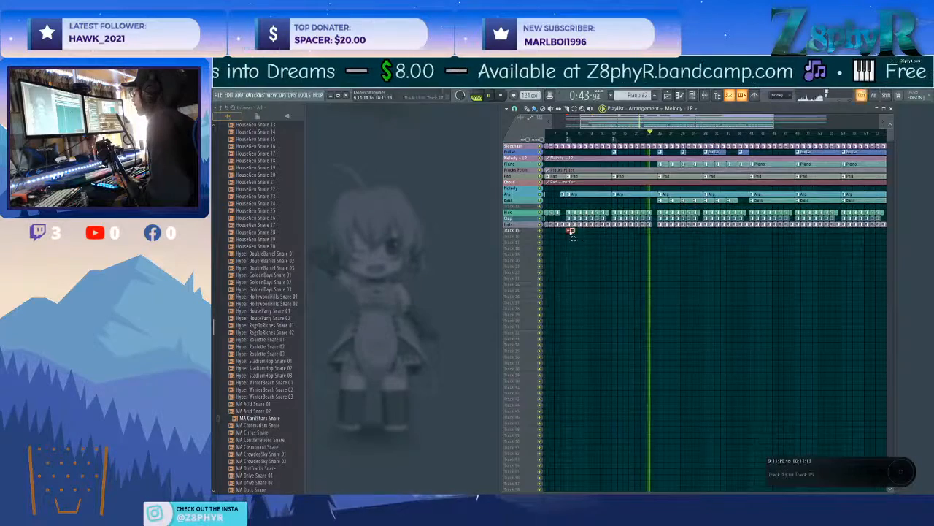
pyautogui.scroll(4, 570, 231)
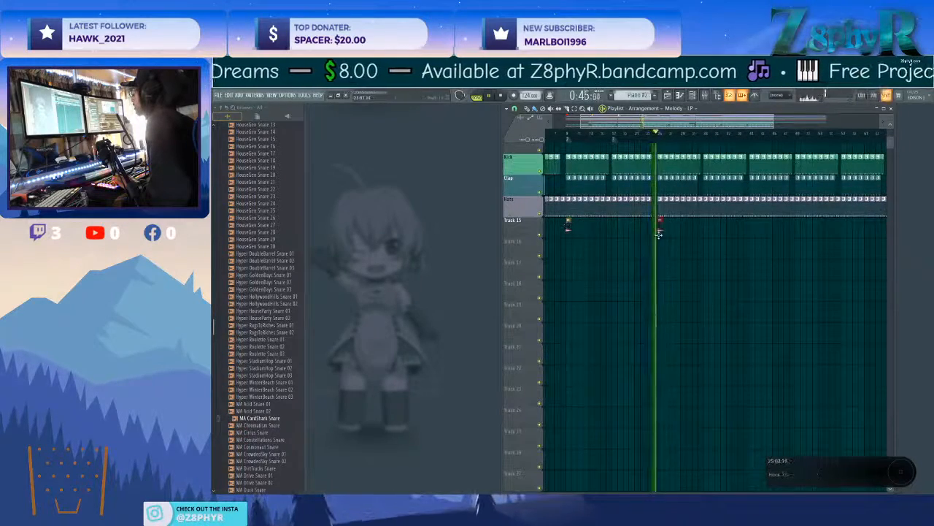
pyautogui.scroll(2, 653, 249)
pyautogui.click(657, 221)
pyautogui.click(676, 302)
pyautogui.rightClick(663, 228)
# Delete the Clap clips in bars 25 to 28 and play from just before that section.
pyautogui.scroll(-3, 665, 231)
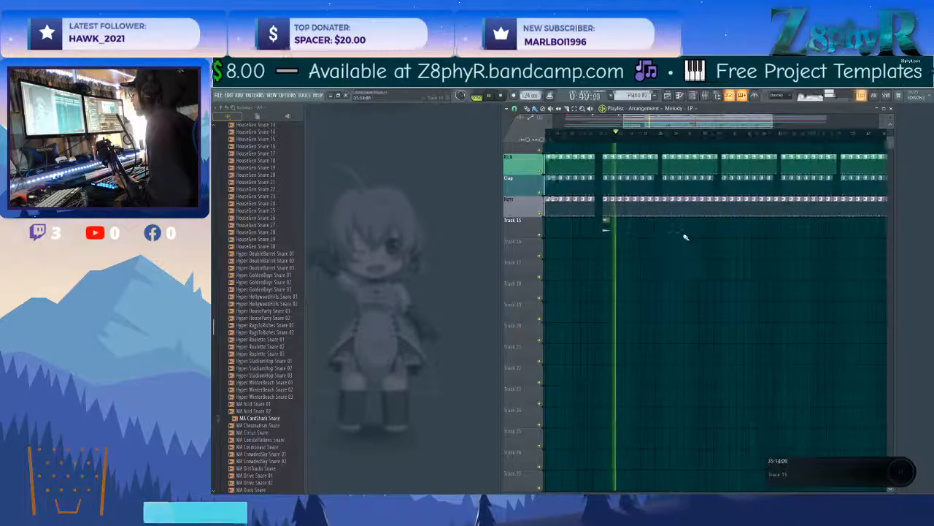
pyautogui.scroll(-5, 683, 236)
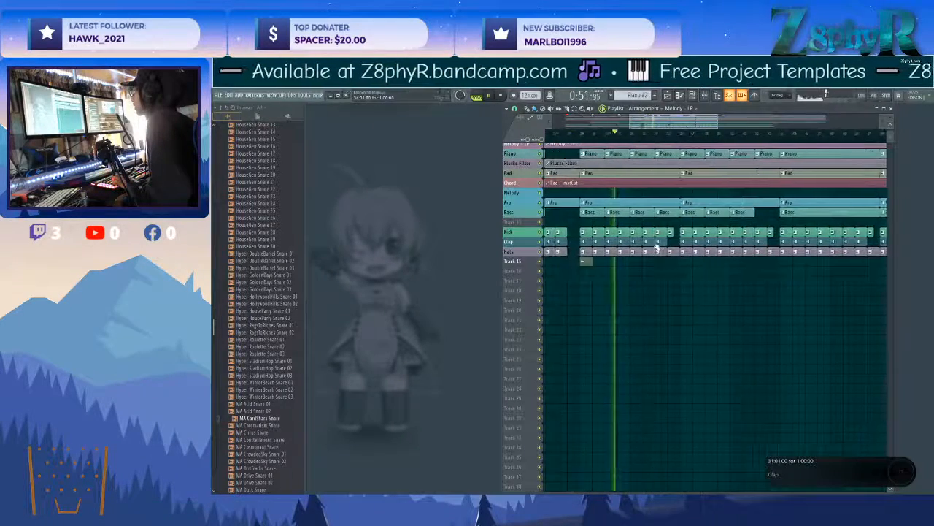
pyautogui.scroll(2, 656, 248)
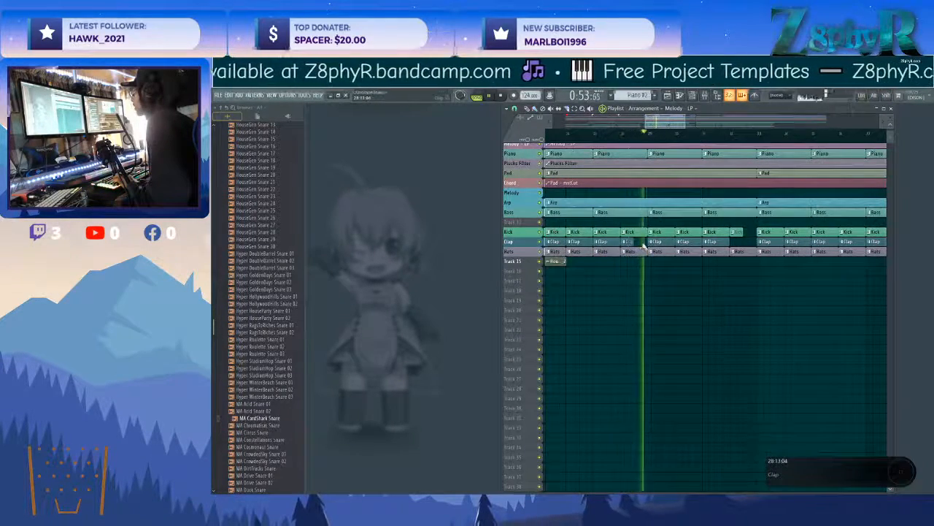
pyautogui.moveTo(671, 243)
pyautogui.mouseDown()
pyautogui.moveTo(619, 244)
pyautogui.moveTo(618, 253)
pyautogui.moveTo(672, 262)
pyautogui.mouseUp()
pyautogui.scroll(-2, 619, 245)
pyautogui.click(599, 135)
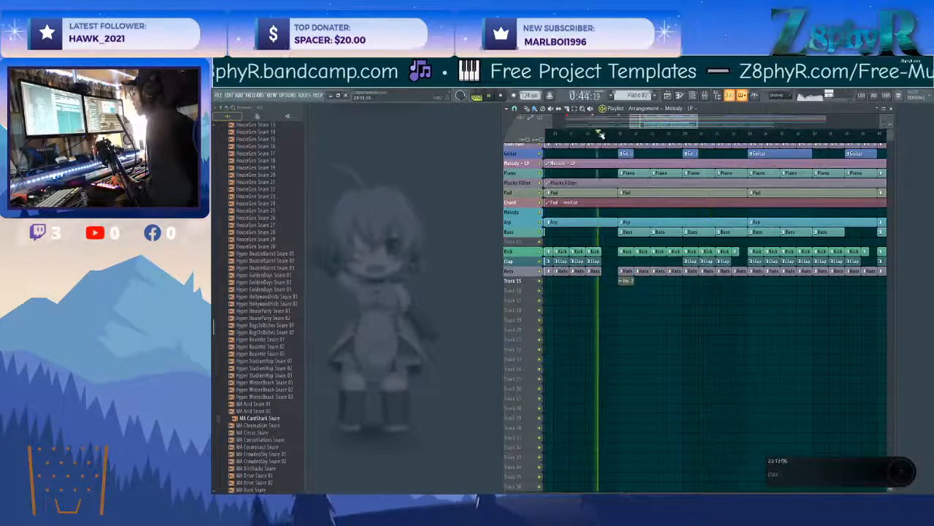
# Delete the Hats clips in bars 25 to 28 and replace the Kick clips there with Kick #2.
pyautogui.scroll(2, 642, 313)
pyautogui.rightClick(693, 271)
pyautogui.moveTo(755, 270)
pyautogui.mouseDown()
pyautogui.moveTo(663, 271)
pyautogui.moveTo(704, 264)
pyautogui.mouseUp()
pyautogui.scroll(-4, 653, 267)
pyautogui.scroll(4, 705, 280)
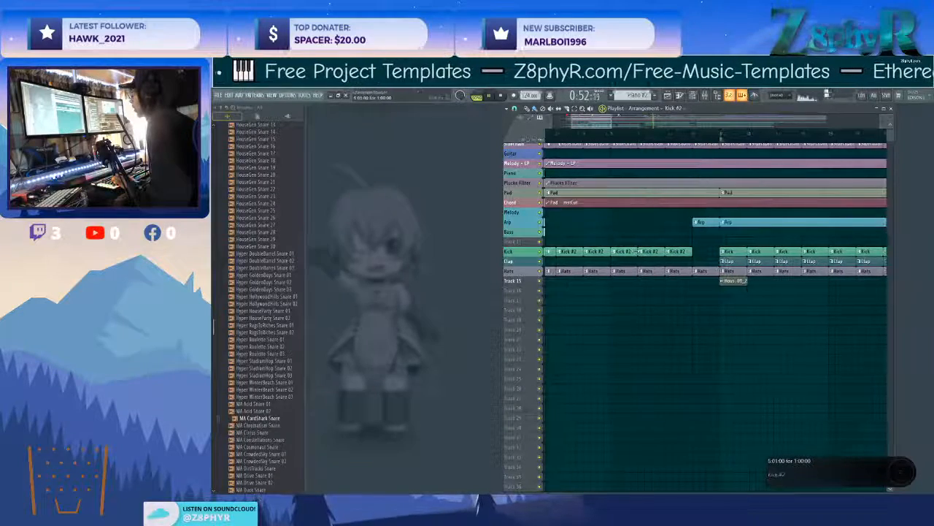
pyautogui.moveTo(762, 268); pyautogui.dragTo(519, 265)
pyautogui.click(615, 252)
pyautogui.moveTo(615, 252); pyautogui.dragTo(699, 252)
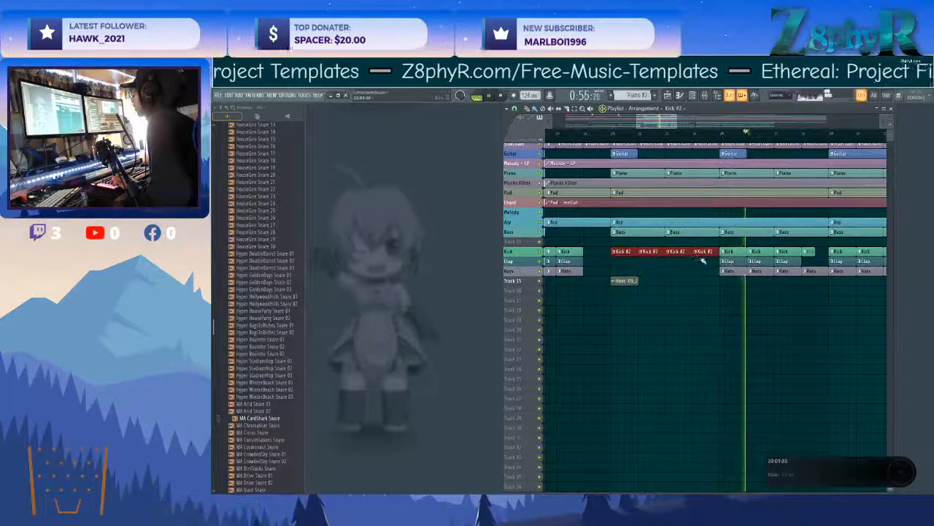
# Delete the Clap clips in bars 29 to 32 and replay from bar 25.
pyautogui.moveTo(689, 297); pyautogui.dragTo(624, 292)
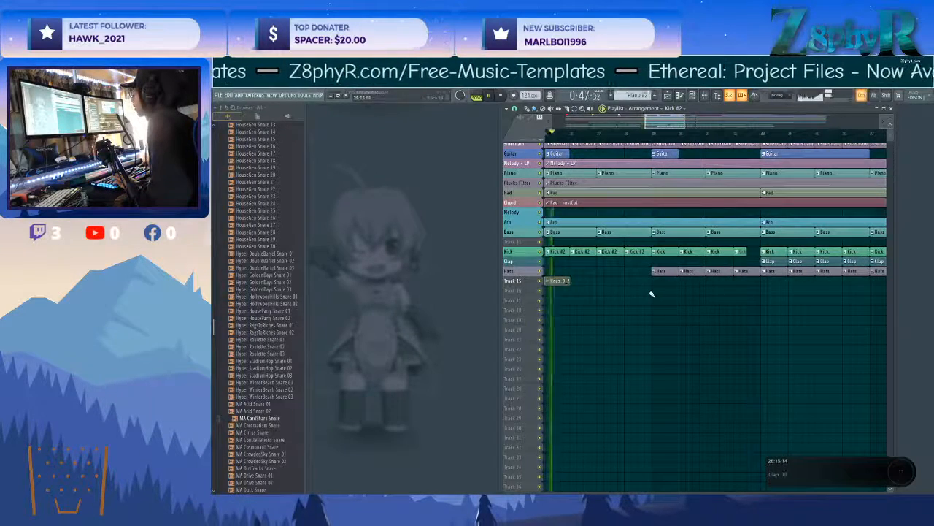
pyautogui.moveTo(633, 299); pyautogui.dragTo(605, 289)
pyautogui.moveTo(667, 295); pyautogui.dragTo(625, 283)
pyautogui.keyDown('ctrl'); pyautogui.click(595, 295); pyautogui.keyUp('ctrl')
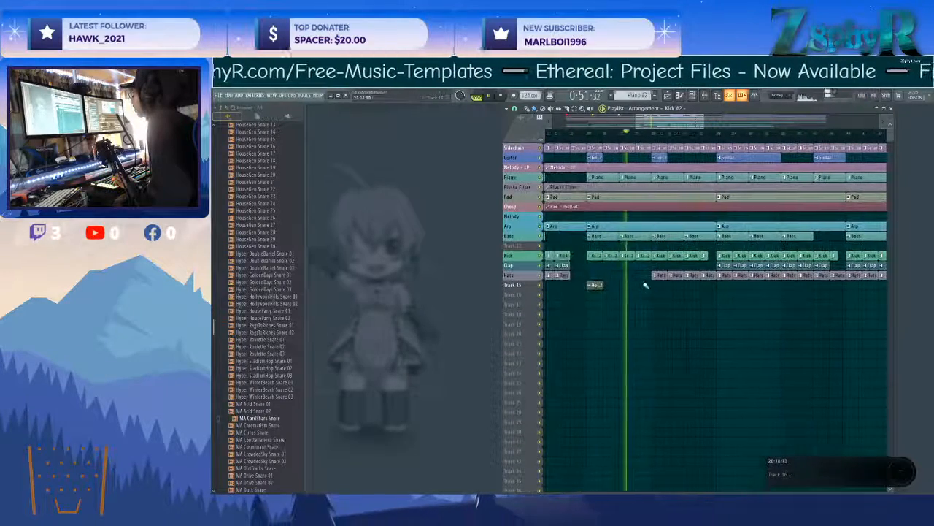
# Insert an additional Fruity Parametric EQ 2 in the effect chain of the Arp's mixer track.
pyautogui.click(619, 229)
pyautogui.press('F9')
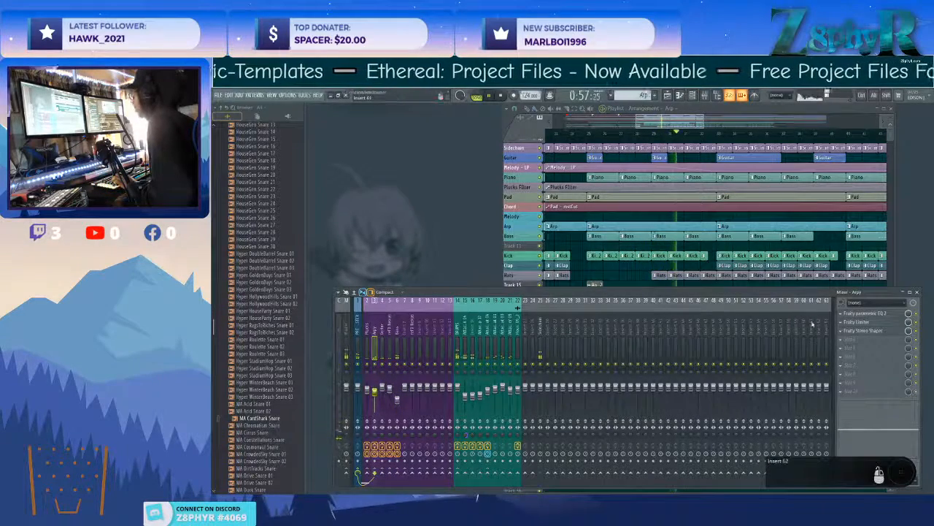
pyautogui.click(847, 322)
pyautogui.moveTo(799, 373)
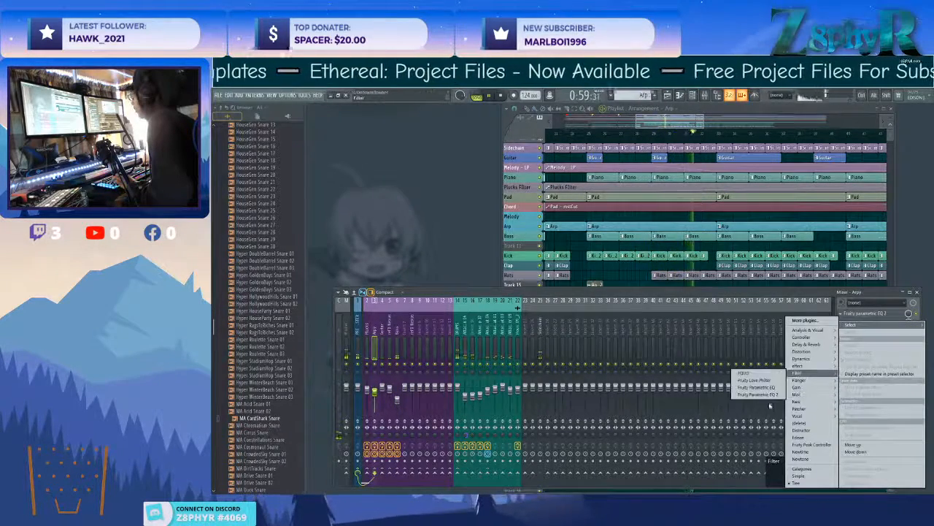
pyautogui.click(759, 394)
# Shape the Arp's new EQ by cutting its low and middle bands, including band 2, and close its window.
pyautogui.moveTo(477, 275); pyautogui.dragTo(499, 278)
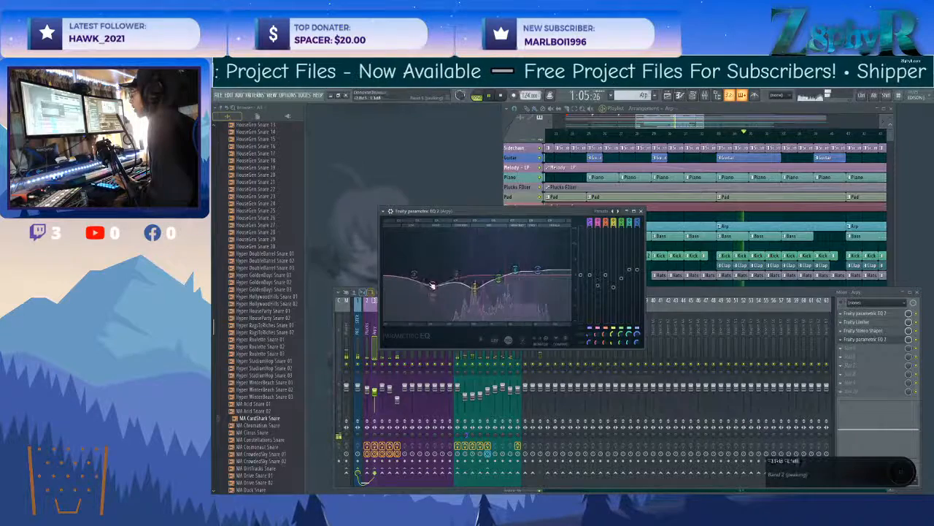
pyautogui.moveTo(435, 287); pyautogui.dragTo(431, 307)
pyautogui.moveTo(495, 279); pyautogui.dragTo(497, 279)
pyautogui.click(640, 211)
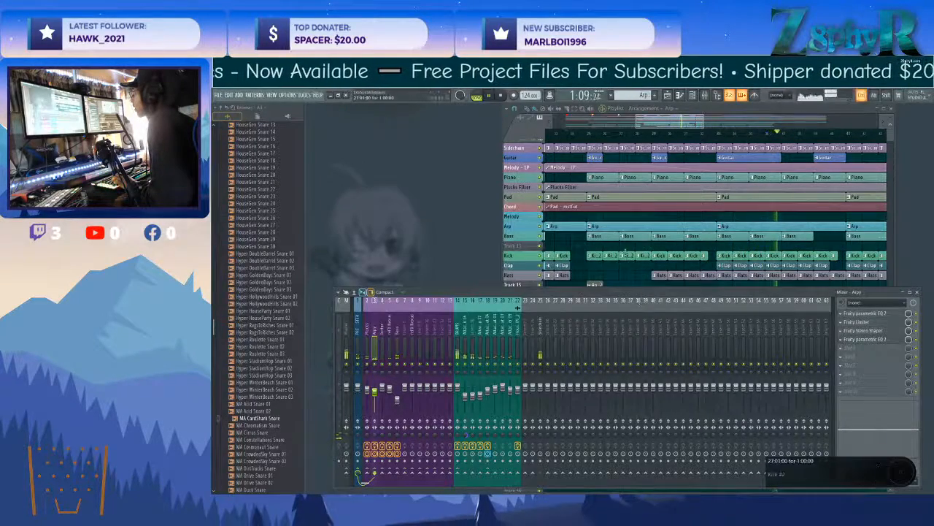
# Copy the Track 15 audio clip from bar 25 to bar 41 and fill the Bass gap in bars 39 and 40.
pyautogui.click(632, 270)
pyautogui.scroll(-1, 631, 271)
pyautogui.moveTo(626, 261); pyautogui.dragTo(587, 284)
pyautogui.scroll(-3, 638, 288)
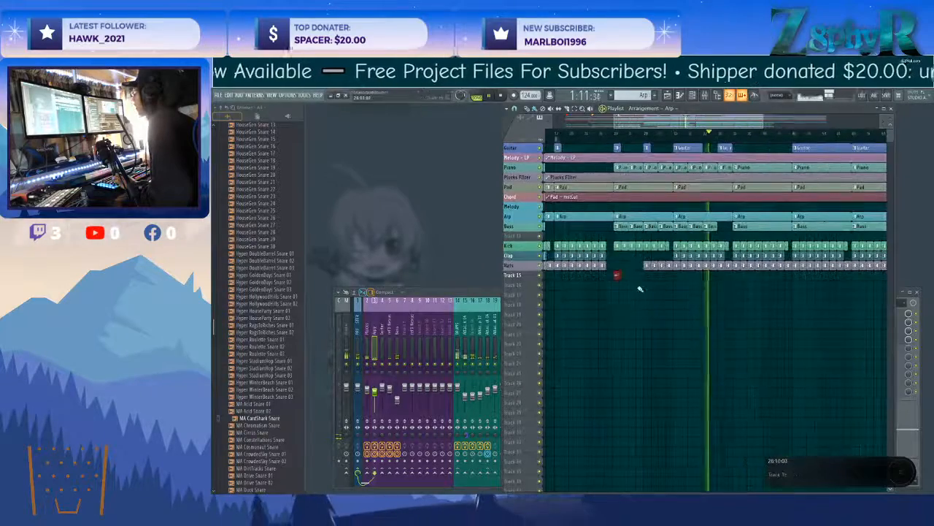
pyautogui.scroll(3, 617, 280)
pyautogui.moveTo(621, 273); pyautogui.dragTo(821, 279)
pyautogui.scroll(2, 797, 262)
pyautogui.click(787, 230)
pyautogui.scroll(2, 748, 264)
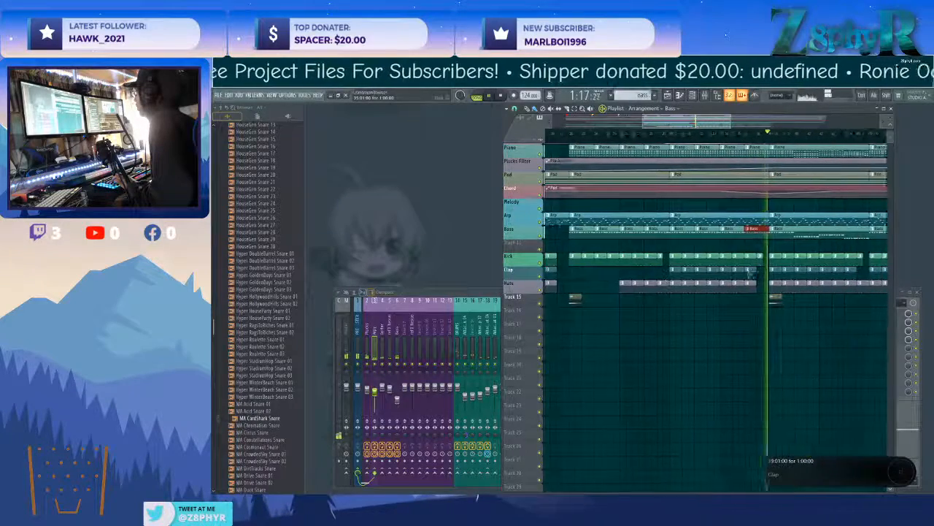
# Delete the Clap clips in bars 41 to 48.
pyautogui.hscroll(2, 748, 270)
pyautogui.rightClick(712, 271)
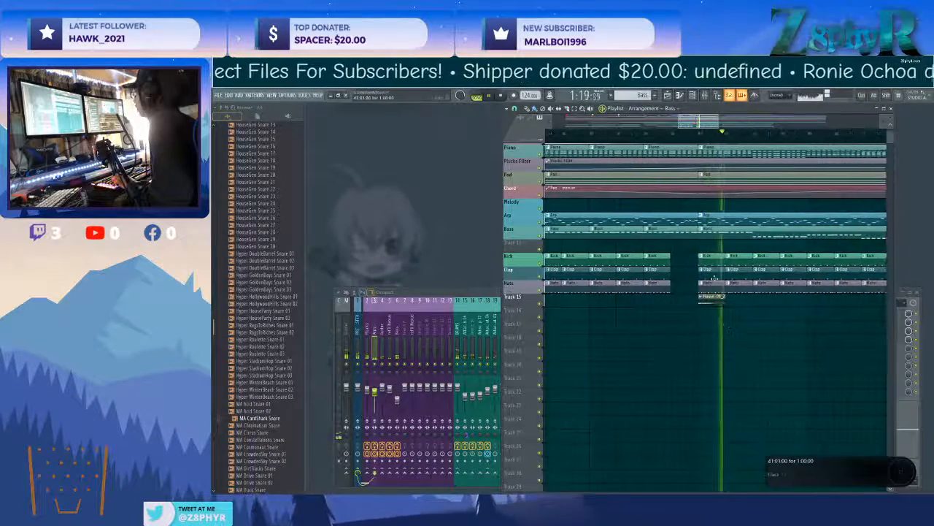
pyautogui.rightClick(739, 273)
pyautogui.rightClick(766, 272)
pyautogui.rightClick(794, 272)
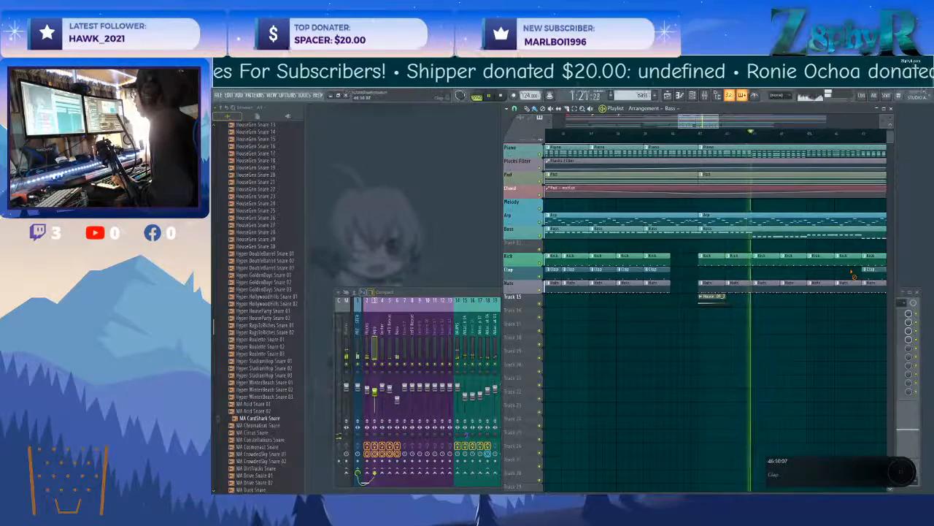
pyautogui.scroll(-2, 781, 312)
pyautogui.scroll(-1, 780, 307)
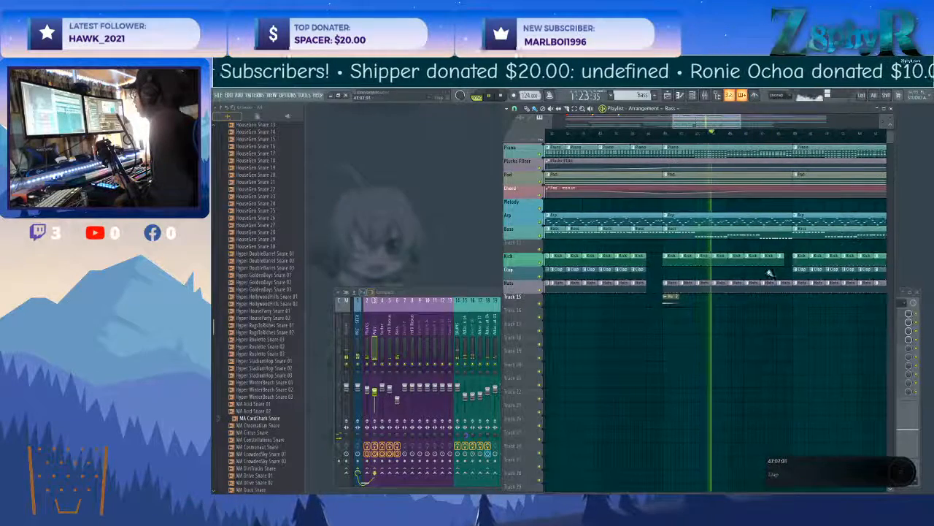
# Copy the Track 15 audio clip to bar 57, and the Bass, Kick, Clap and Hats clips of bars 57 to 64 to bar 65.
pyautogui.scroll(-1, 667, 300)
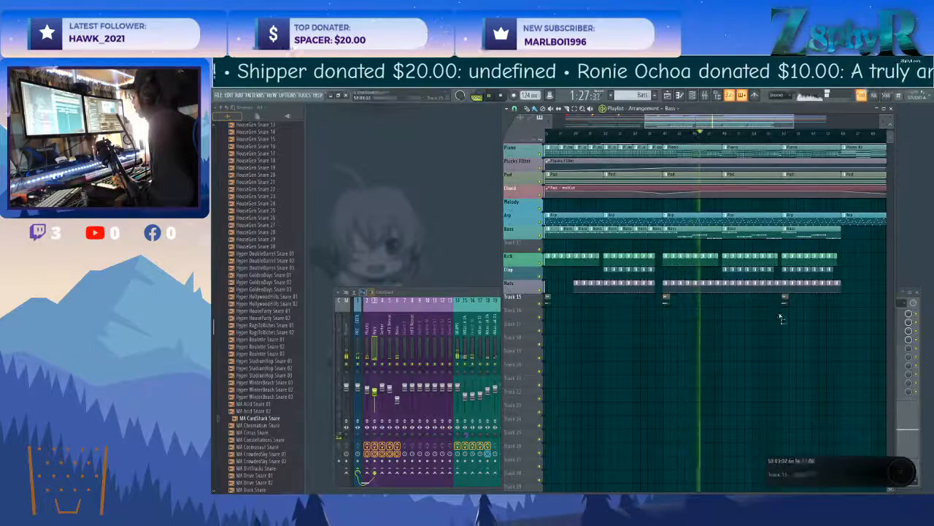
pyautogui.hscroll(2, 774, 310)
pyautogui.moveTo(725, 233); pyautogui.dragTo(787, 282)
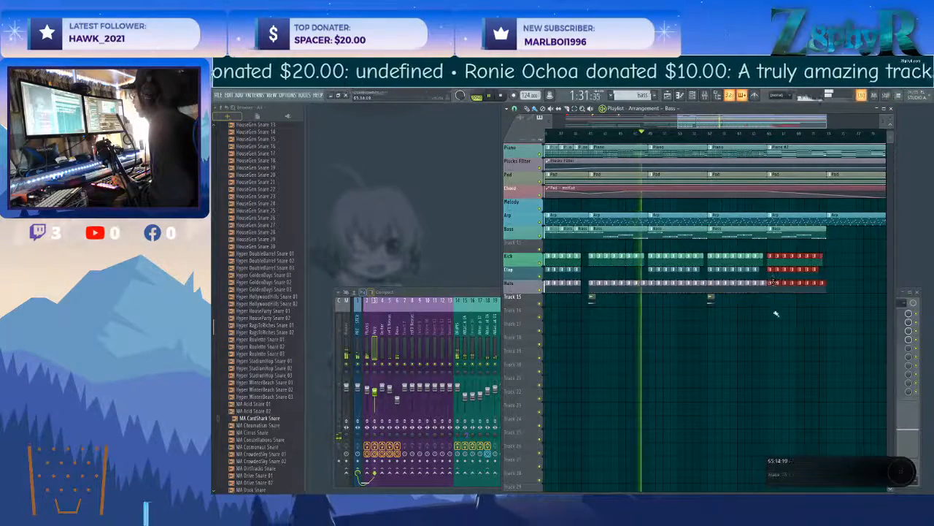
# Copy the Track 15 audio clip from bar 57 to bar 49.
pyautogui.keyDown('ctrl'); pyautogui.click(710, 299); pyautogui.keyUp('ctrl')
pyautogui.moveTo(710, 300); pyautogui.dragTo(659, 302)
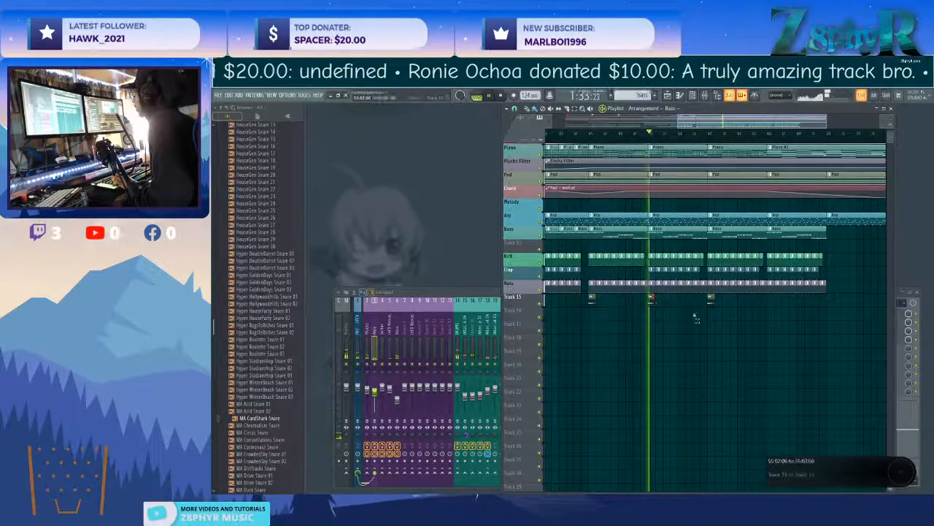
pyautogui.hscroll(2, 697, 319)
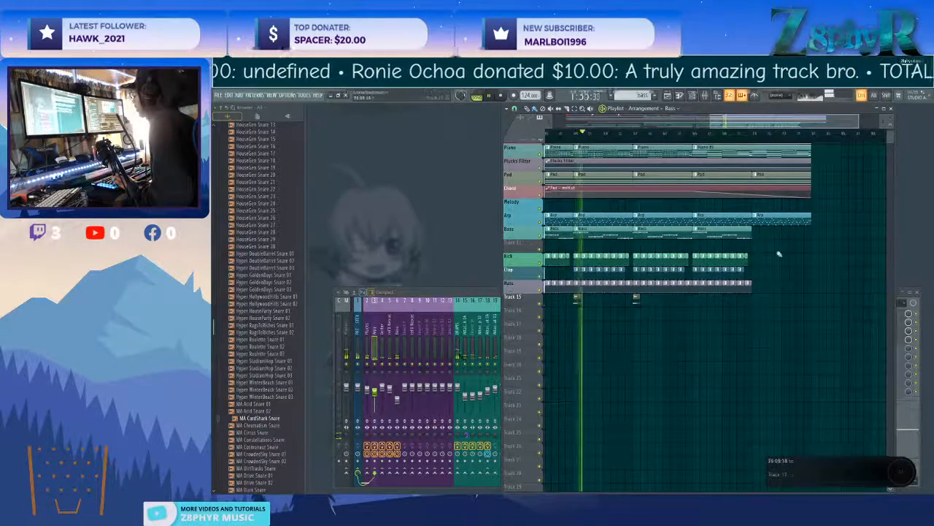
# Repeat the Sidechain clips beyond bar 65 up to bar 77.
pyautogui.scroll(3, 669, 259)
pyautogui.hscroll(-2, 670, 259)
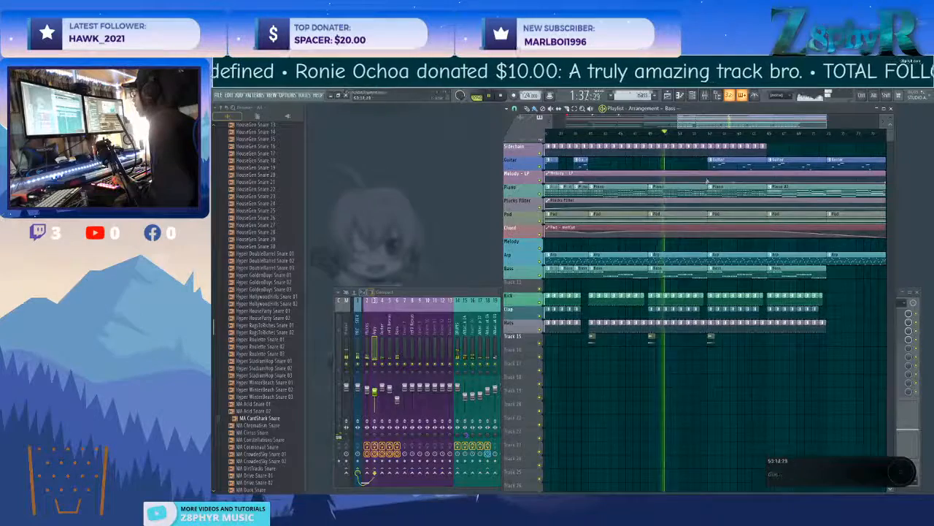
pyautogui.hscroll(2, 767, 249)
pyautogui.moveTo(711, 153); pyautogui.dragTo(605, 146)
pyautogui.hotkey('ctrl', 'b')
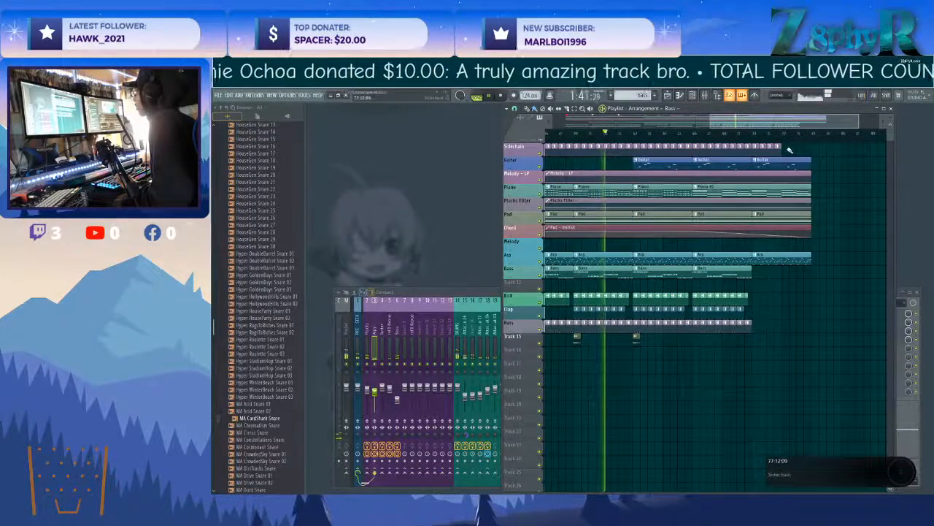
# Reshape the Plucks Filter automation with points between bars 49 and 81.
pyautogui.scroll(2, 612, 239)
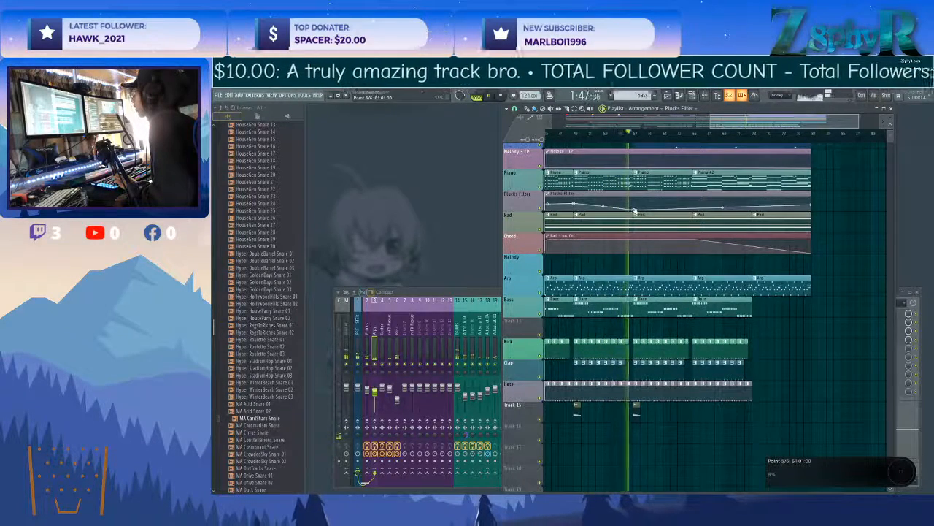
pyautogui.scroll(2, 635, 207)
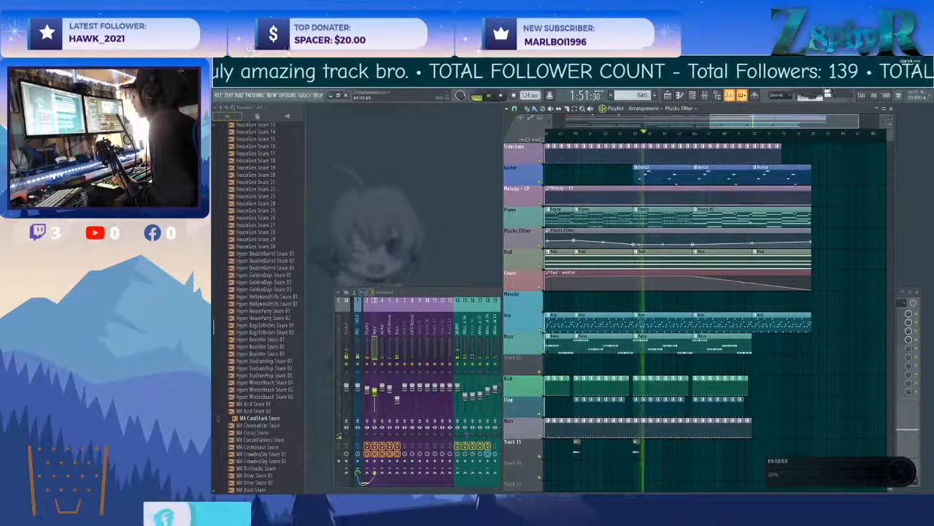
# Move the Piano #2 clip out to about bar 94 and fill bars 65 to 88 with Piano clips.
pyautogui.moveTo(730, 218); pyautogui.dragTo(857, 218)
pyautogui.moveTo(654, 216); pyautogui.dragTo(881, 231)
pyautogui.rightClick(832, 216)
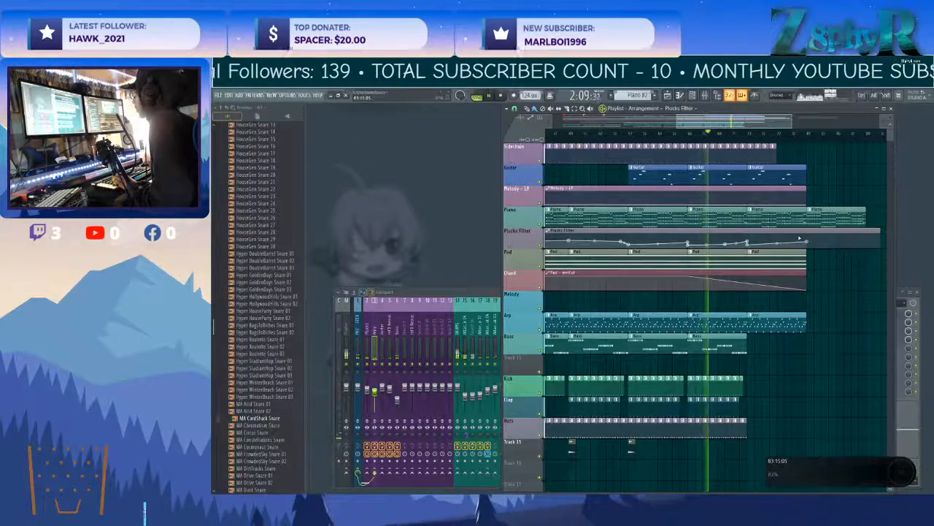
# Start the Pad - mstCut fade at about bar 76 and repeat the Bass, Kick, Clap and Hats clips through bars 73 to 80.
pyautogui.moveTo(741, 275); pyautogui.dragTo(660, 289)
pyautogui.scroll(-3, 796, 303)
pyautogui.keyDown('ctrl'); pyautogui.click(766, 292); pyautogui.keyUp('ctrl')
pyautogui.moveTo(716, 285); pyautogui.dragTo(775, 282)
pyautogui.moveTo(790, 366); pyautogui.dragTo(754, 344)
# Delete the Clap clips in bars 73 to 80 and extend the Sidechain clips to bar 89.
pyautogui.keyDown('ctrl'); pyautogui.click(809, 344); pyautogui.keyUp('ctrl')
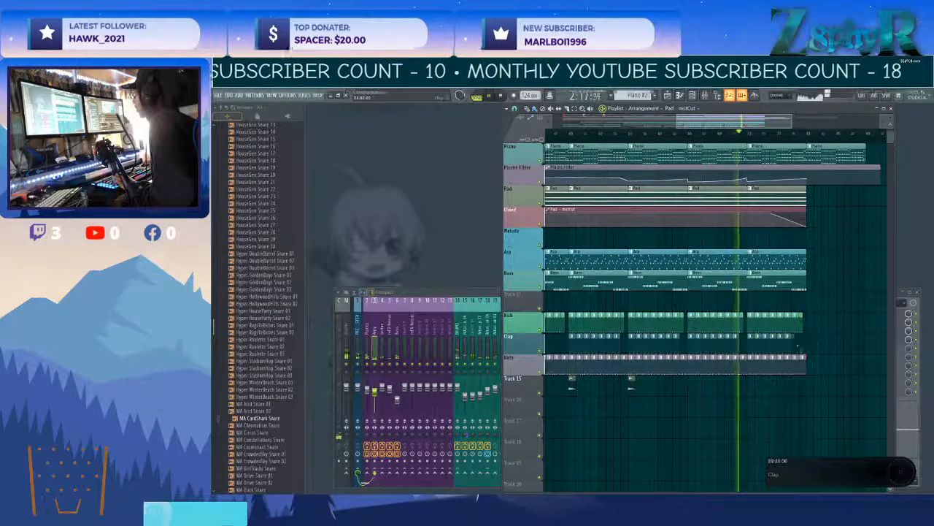
pyautogui.rightClick(803, 342)
pyautogui.scroll(1, 816, 332)
pyautogui.scroll(3, 816, 332)
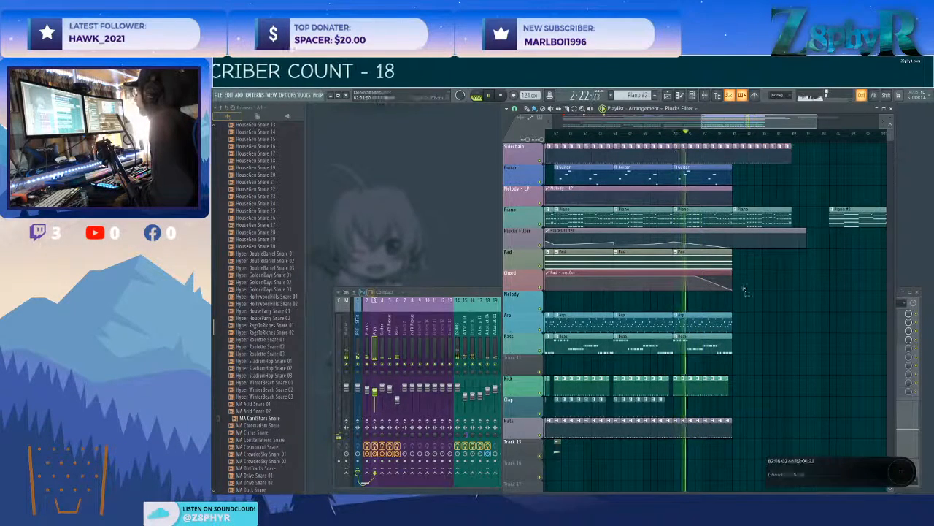
# Move the start of the Pad - mstCut automation's fade back to bar 73.
pyautogui.scroll(2, 671, 279)
pyautogui.moveTo(744, 273)
pyautogui.mouseDown()
pyautogui.moveTo(671, 279)
pyautogui.moveTo(738, 282)
pyautogui.mouseUp()
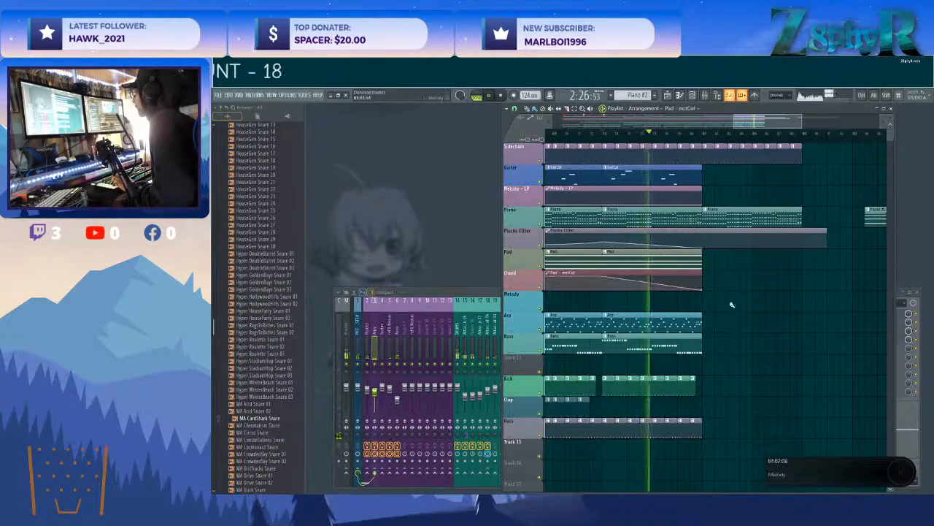
# Copy the Kick and Arp clips of bars 73 to 80 to bar 81 and delete the Piano clip at bar 81.
pyautogui.scroll(-3, 732, 305)
pyautogui.moveTo(728, 313); pyautogui.dragTo(708, 358)
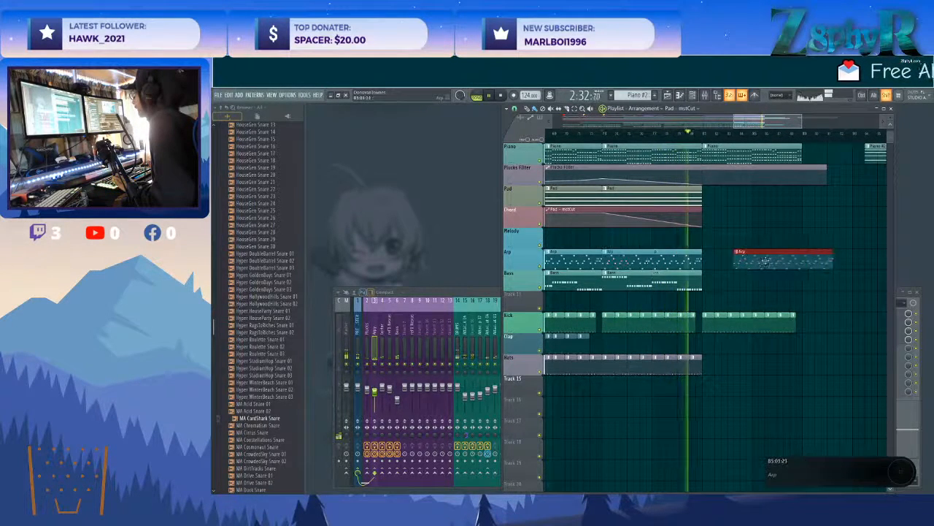
pyautogui.scroll(3, 711, 285)
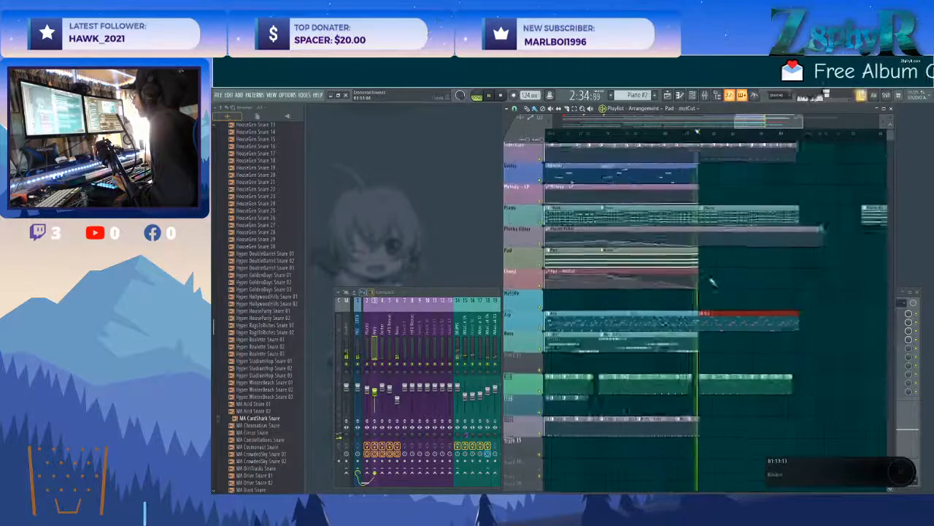
pyautogui.rightClick(729, 210)
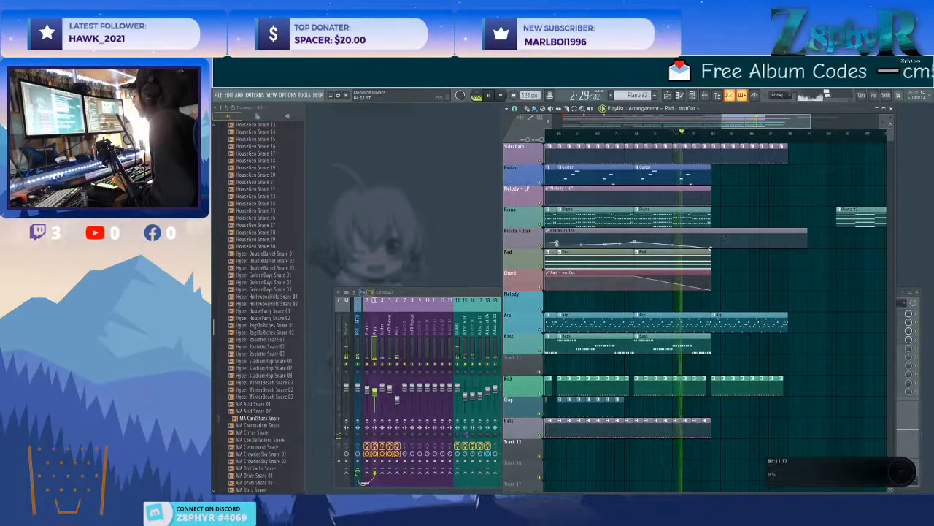
# Repeat the Pad clip at bar 81 and lengthen the Pad - mstCut automation so it fades from bar 81 to bar 89.
pyautogui.moveTo(710, 259); pyautogui.dragTo(748, 256)
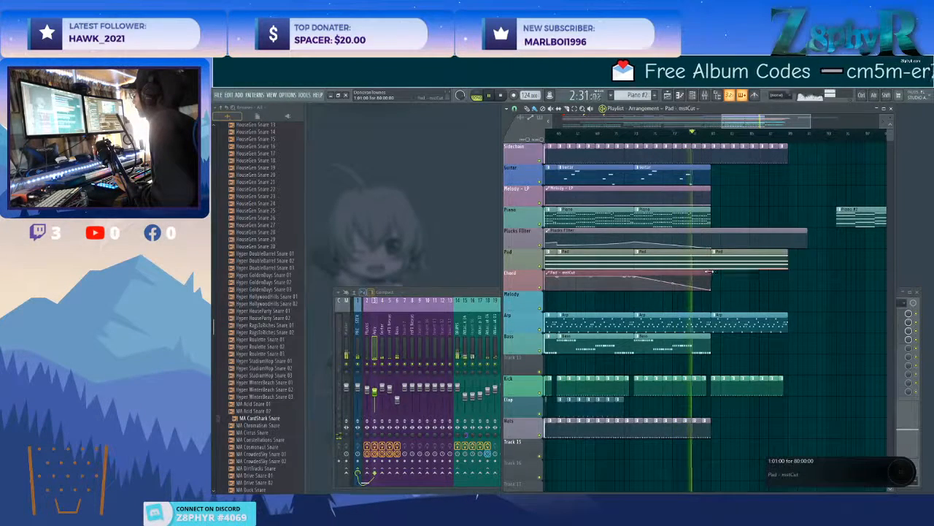
pyautogui.moveTo(709, 280); pyautogui.dragTo(793, 284)
pyautogui.rightClick(788, 289)
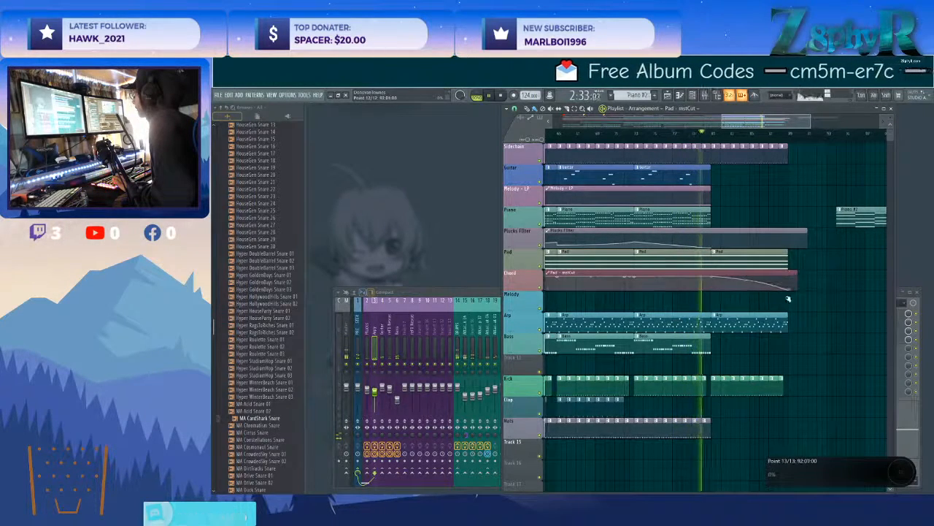
# Repeat the Bass clip at bar 81 and move the Piano #2 clip to start at bar 81.
pyautogui.scroll(-2, 791, 351)
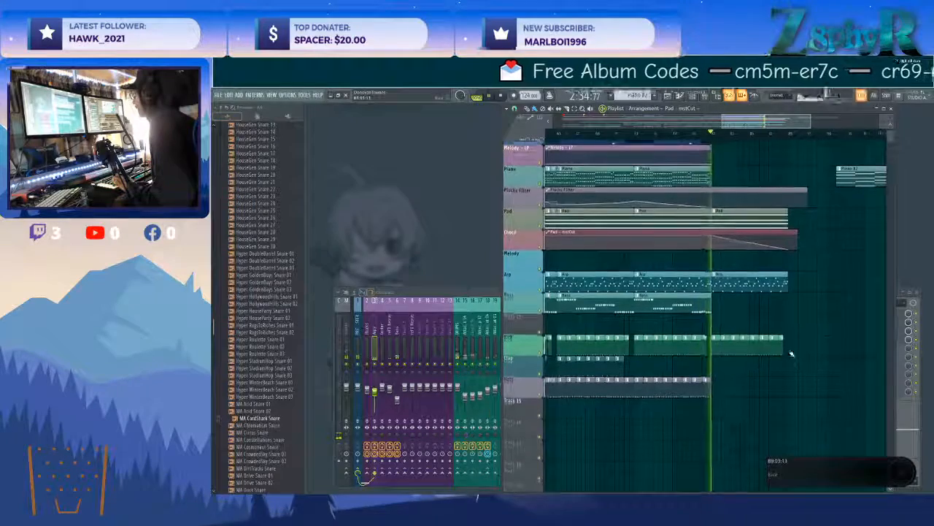
pyautogui.scroll(-1, 792, 351)
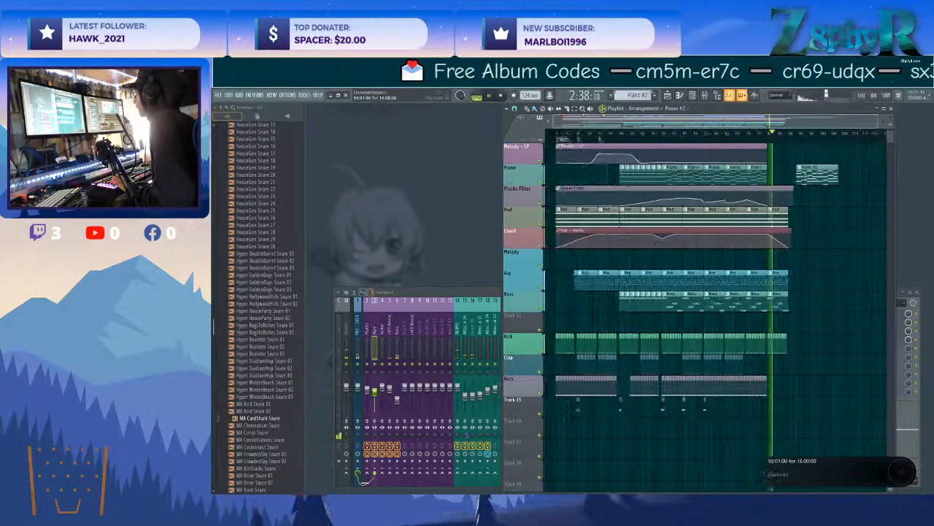
pyautogui.moveTo(803, 173); pyautogui.dragTo(781, 173)
pyautogui.scroll(3, 772, 173)
pyautogui.click(754, 134)
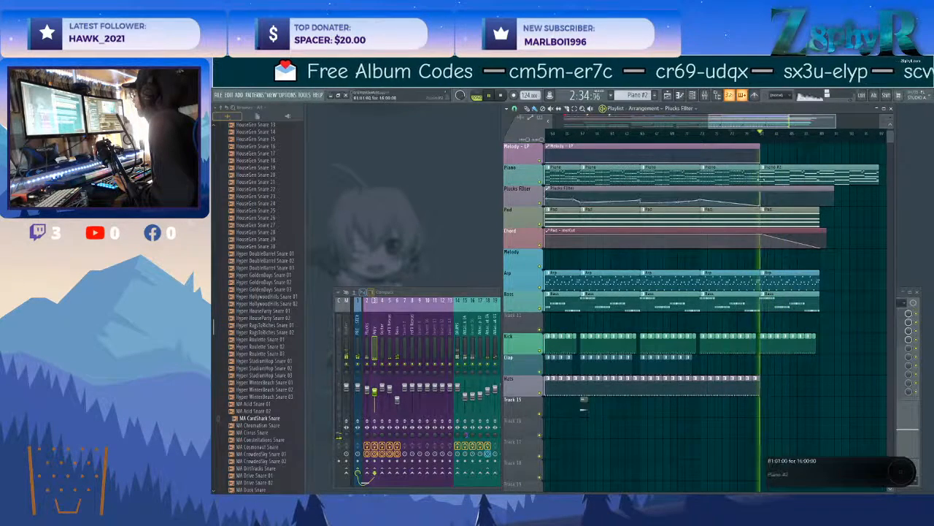
# Raise the Plucks Filter automation at bar 81 and extend its clip past bar 97 with a final fall ending at bar 97.
pyautogui.scroll(3, 760, 199)
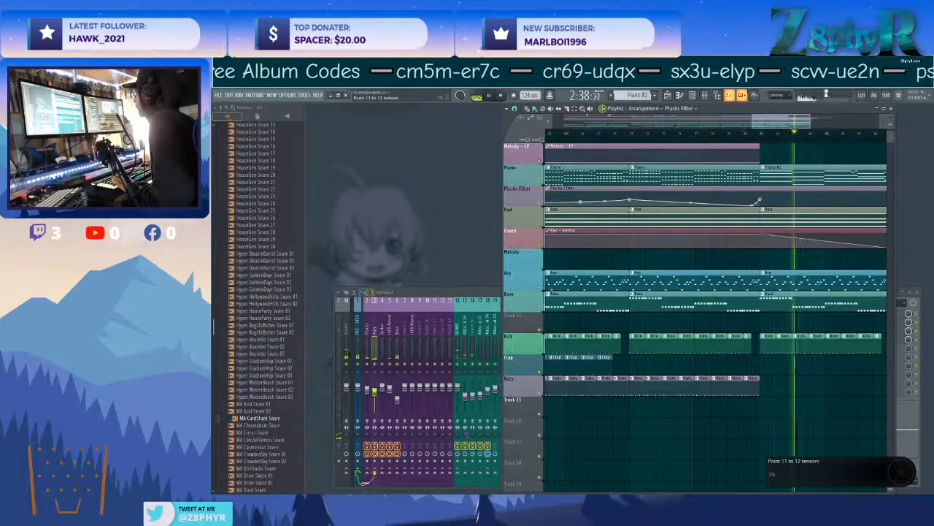
pyautogui.scroll(-2, 774, 201)
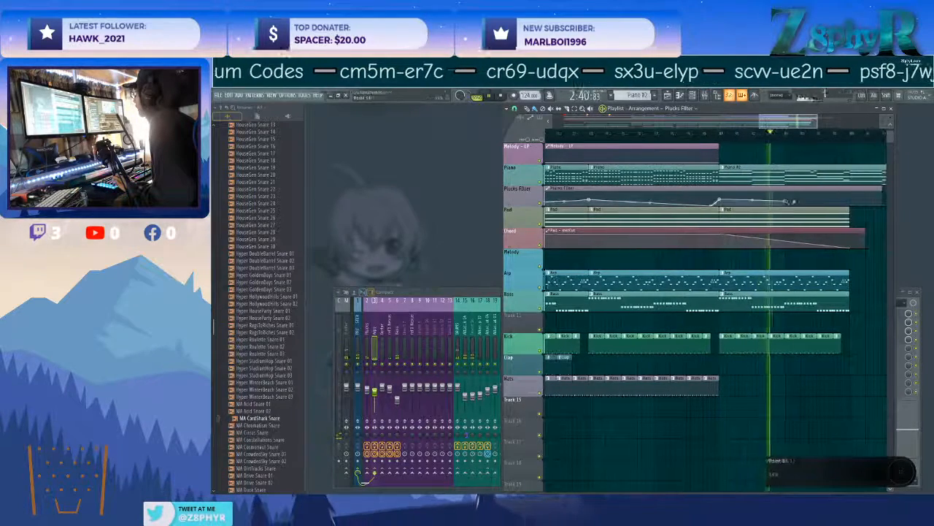
pyautogui.scroll(-1, 803, 203)
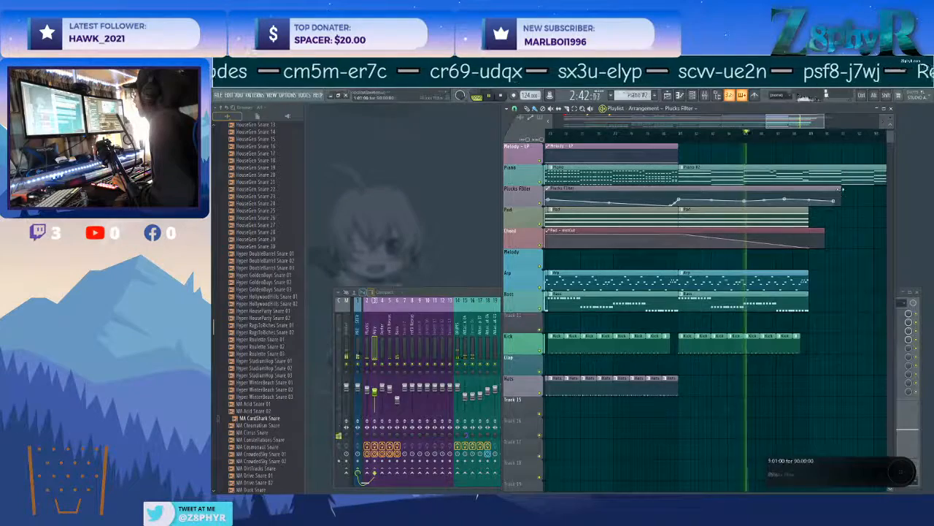
pyautogui.scroll(-2, 821, 193)
pyautogui.moveTo(814, 190); pyautogui.dragTo(851, 206)
pyautogui.rightClick(829, 198)
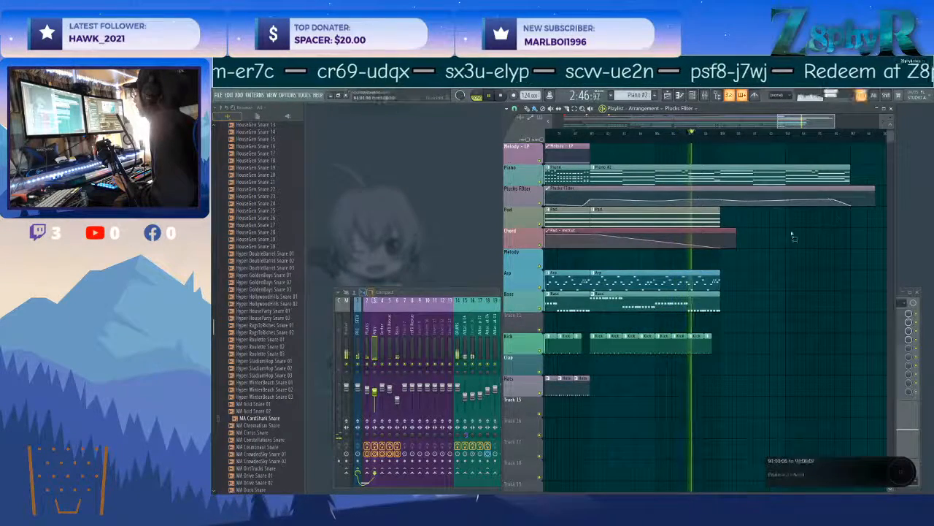
# Delete two short upper notes in the Piano #2 pattern and lengthen the neighbouring chord notes to fill the gaps.
pyautogui.doubleClick(737, 176)
pyautogui.rightClick(628, 207)
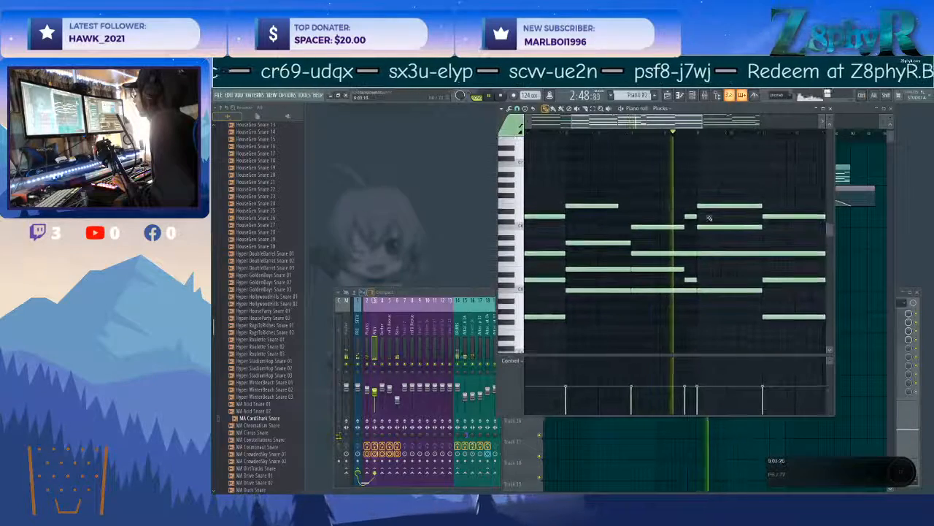
pyautogui.rightClick(689, 217)
pyautogui.moveTo(683, 227); pyautogui.dragTo(696, 227)
pyautogui.moveTo(618, 207); pyautogui.dragTo(632, 206)
pyautogui.scroll(-1, 662, 191)
pyautogui.scroll(-2, 662, 191)
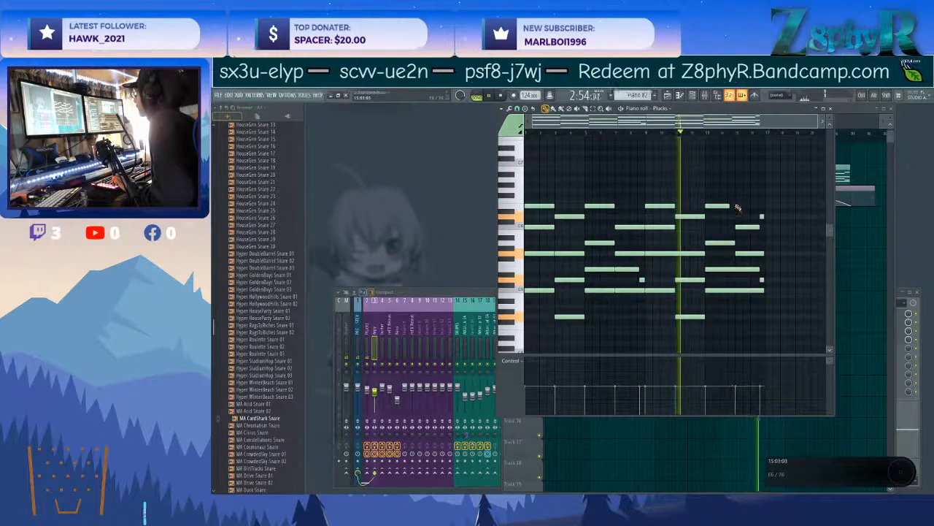
pyautogui.press('F5')
# Shape the Plucks Filter automation over the Piano #2 clip into a gradual rise and curve its final fall.
pyautogui.click(826, 237)
pyautogui.rightClick(837, 244)
pyautogui.moveTo(830, 199); pyautogui.dragTo(837, 194)
pyautogui.moveTo(746, 201); pyautogui.dragTo(746, 195)
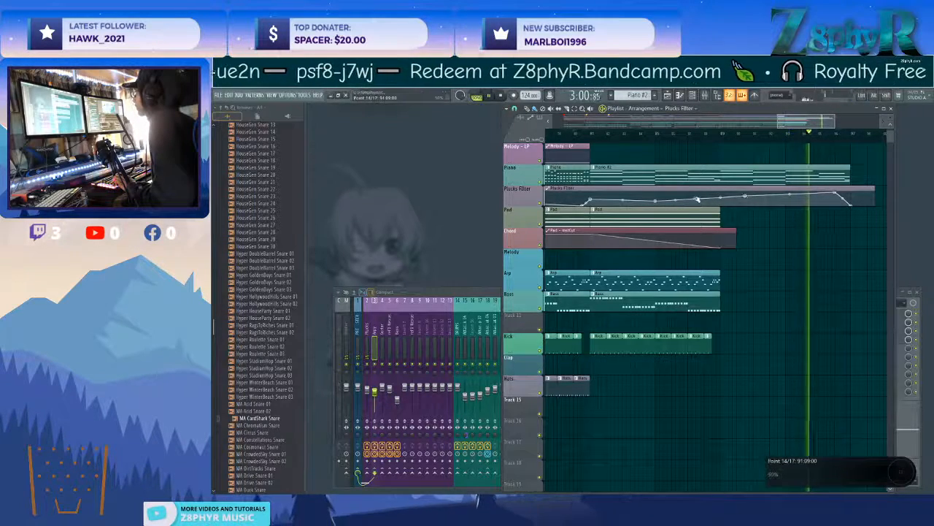
pyautogui.keyDown('ctrl'); pyautogui.click(713, 218); pyautogui.keyUp('ctrl')
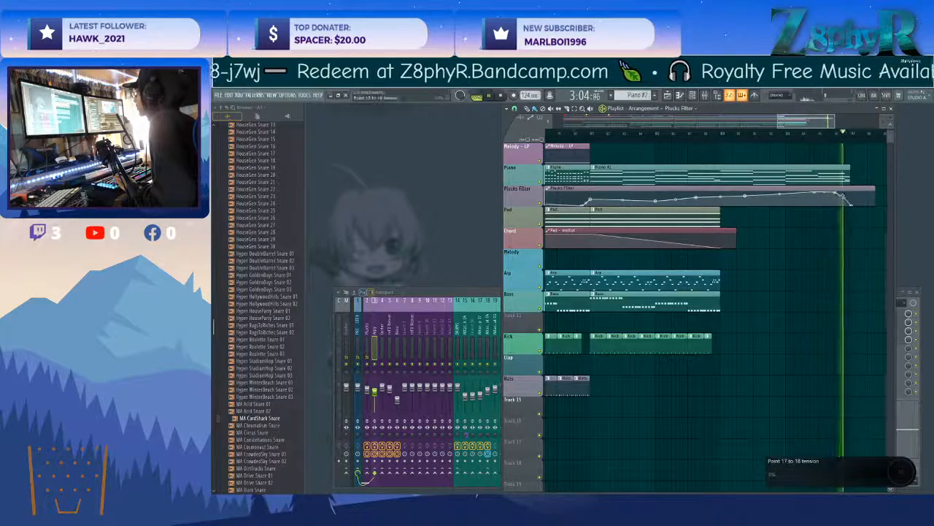
# Replay the transition into the Piano #2 clip and raise the Plucks Filter automation point at that clip's start.
pyautogui.click(573, 133)
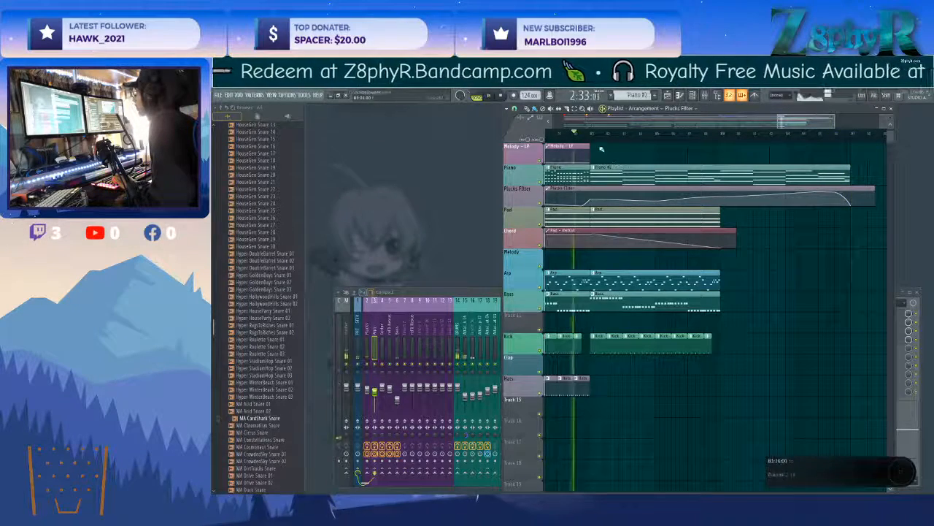
pyautogui.doubleClick(626, 179)
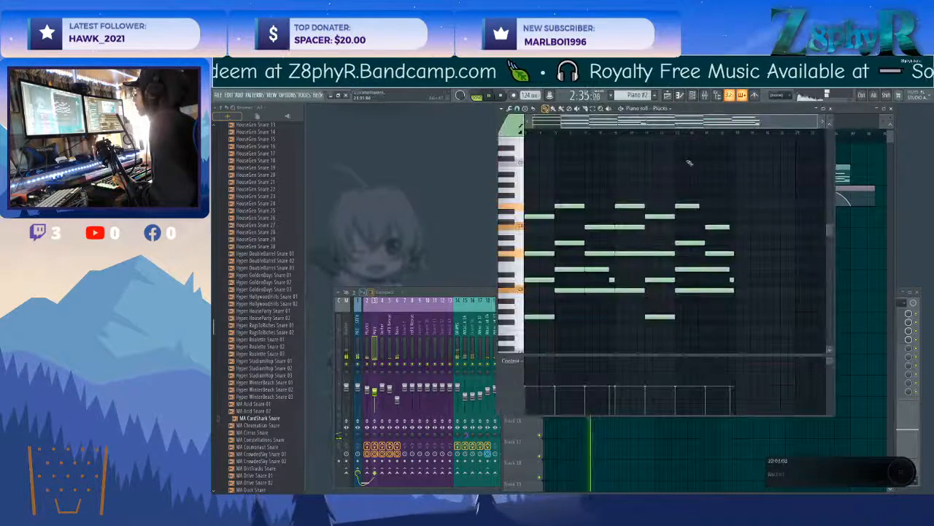
pyautogui.click(830, 108)
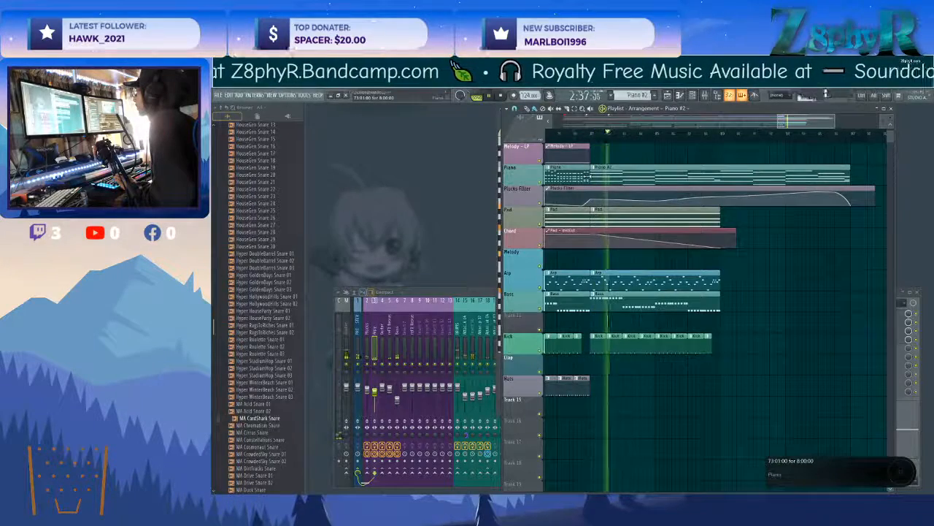
pyautogui.moveTo(570, 173); pyautogui.dragTo(612, 176)
pyautogui.click(629, 197)
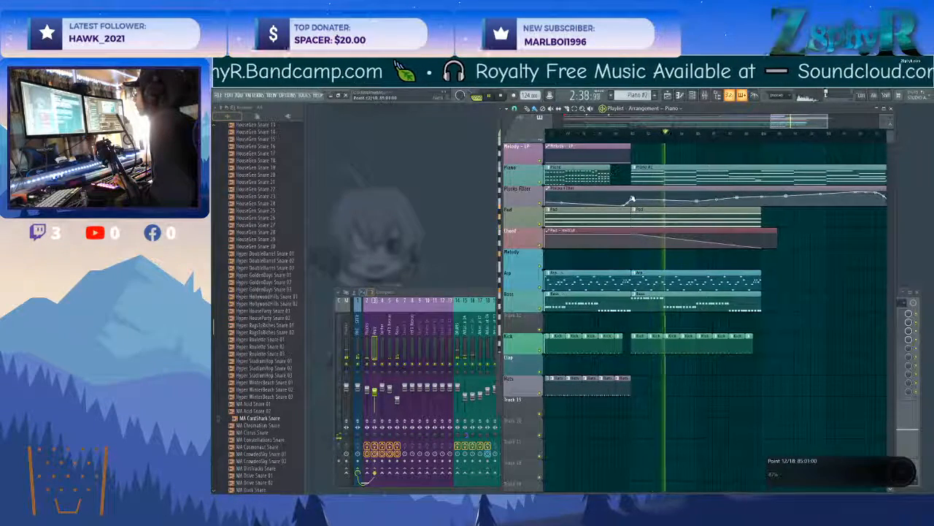
pyautogui.click(607, 135)
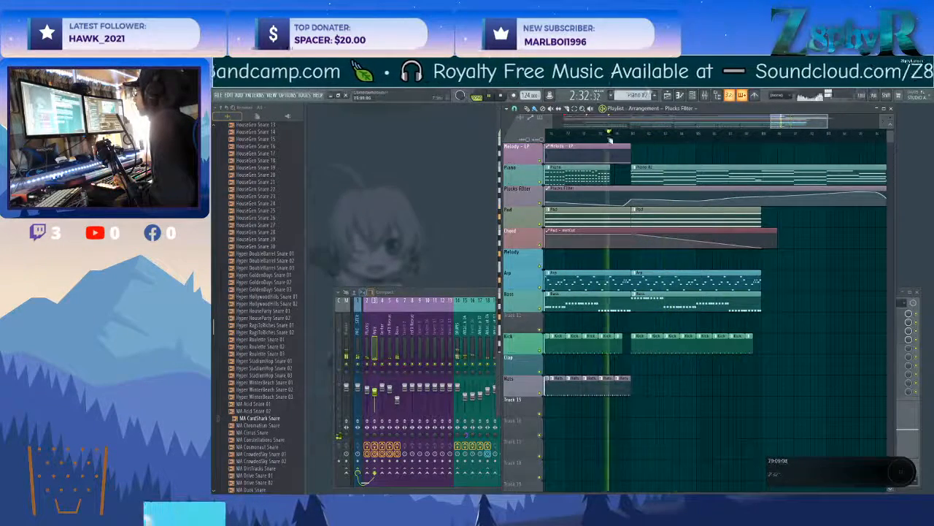
# Randomize the levels of all notes in the Piano #2 pattern.
pyautogui.doubleClick(641, 177)
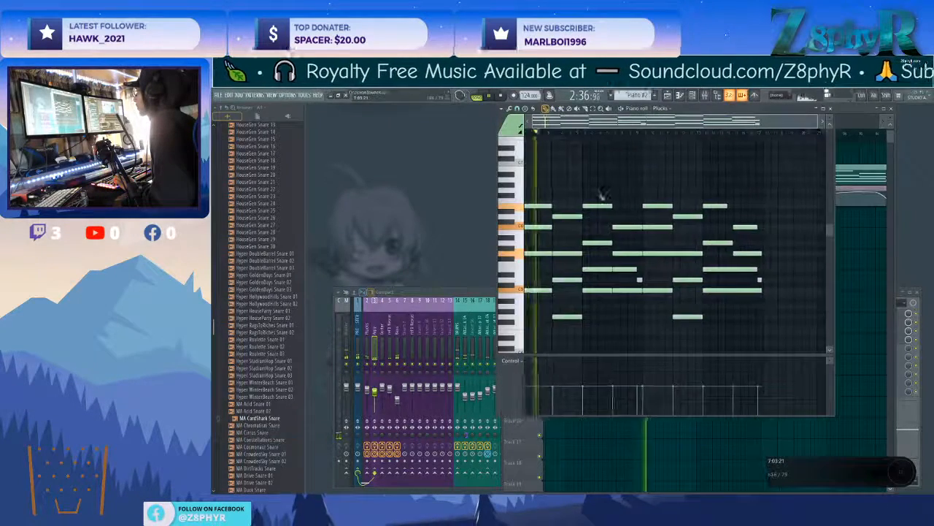
pyautogui.hotkey('ctrl', 'a')
pyautogui.hotkey('alt', 'r')
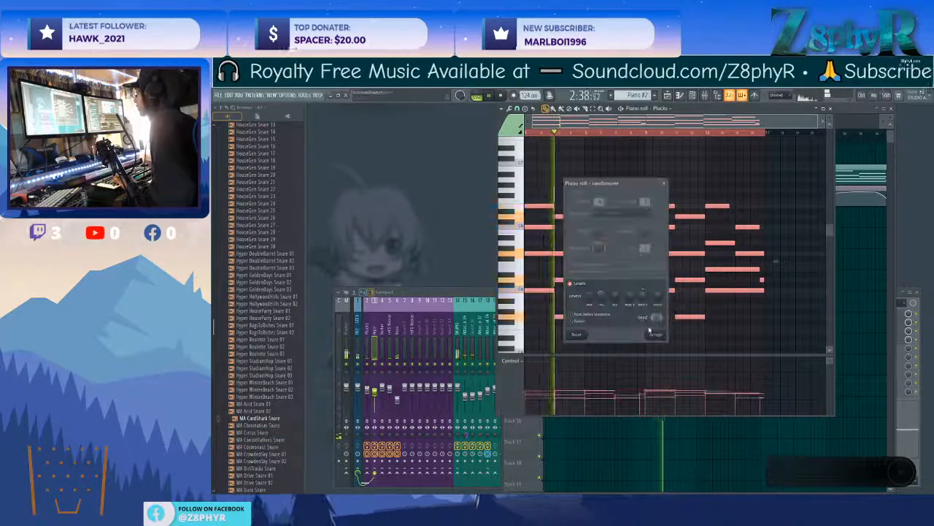
pyautogui.click(656, 335)
pyautogui.click(831, 108)
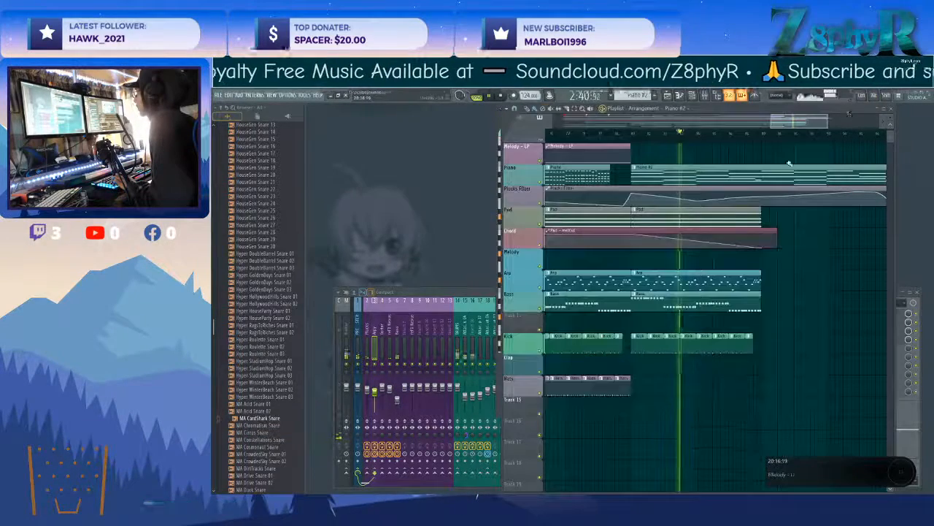
# Reshape the Plucks Filter automation over the Piano #2 clip into a gradual decline before its last peak, removing surplus points.
pyautogui.scroll(-1, 698, 182)
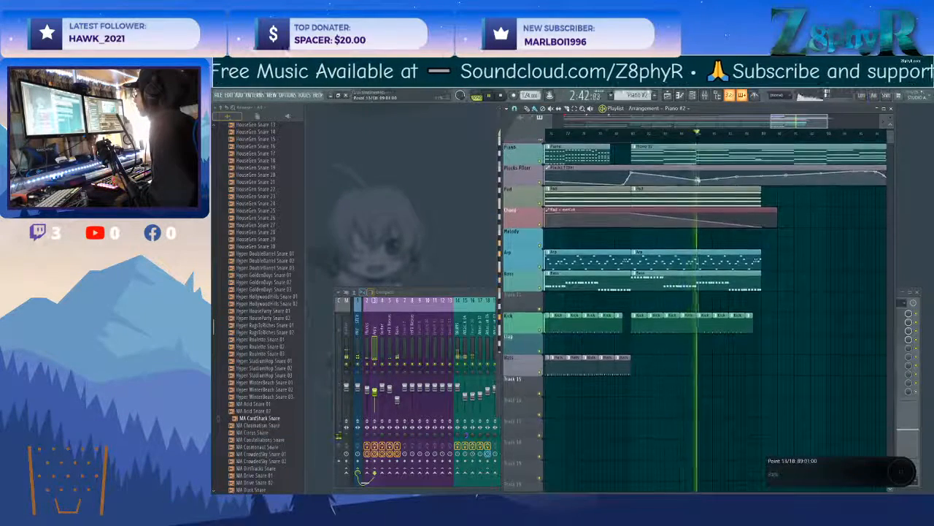
pyautogui.rightClick(809, 181)
pyautogui.click(801, 186)
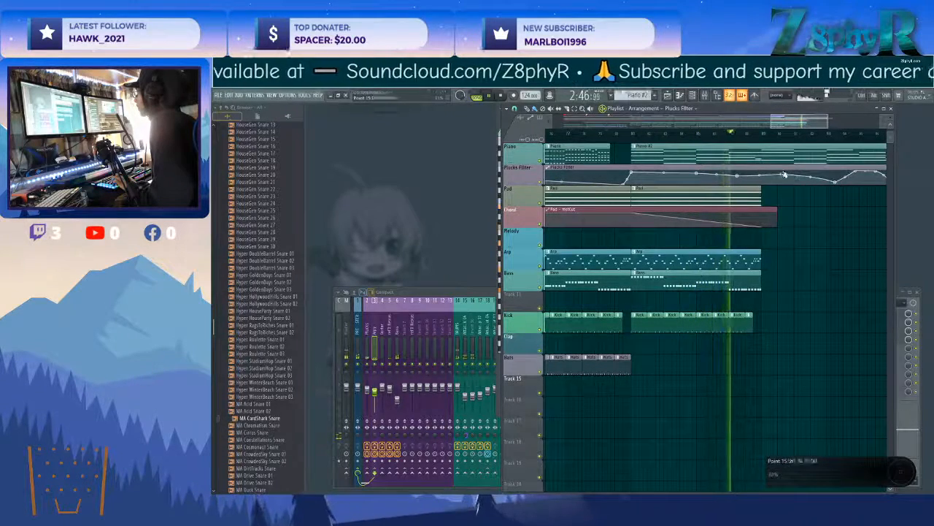
pyautogui.rightClick(783, 177)
pyautogui.click(792, 187)
pyautogui.rightClick(789, 179)
pyautogui.click(797, 187)
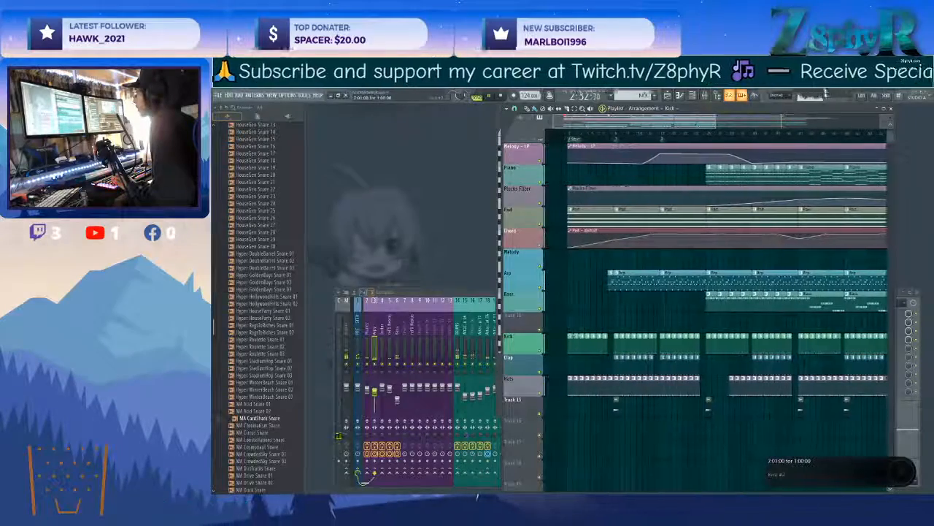
# Replace the outro's Kick clips with Kick #2 clips on bars 81 to 87, leaving bar 88 empty.
pyautogui.rightClick(581, 342)
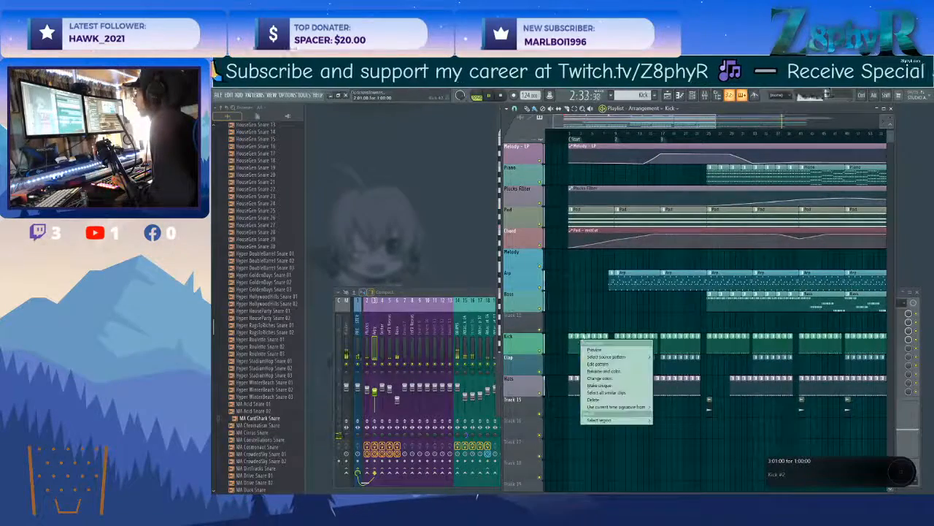
pyautogui.click(619, 310)
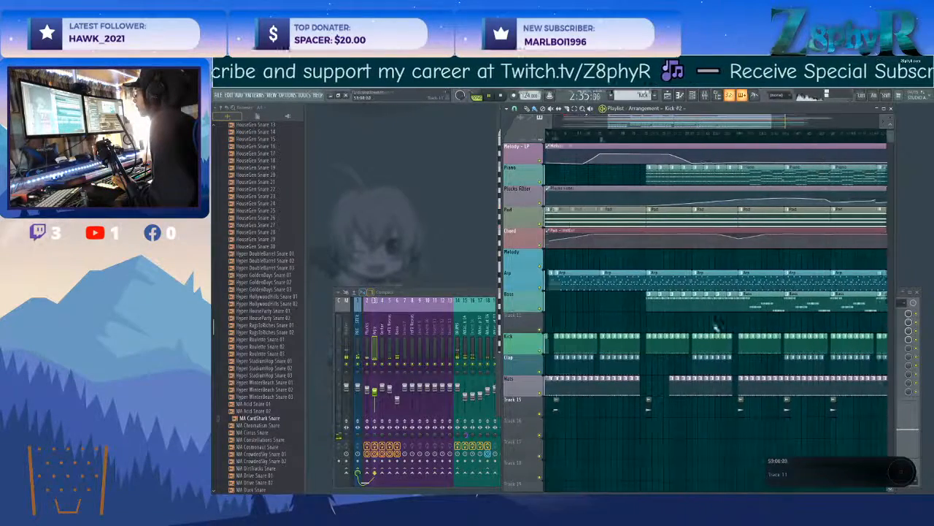
pyautogui.hscroll(-1, 692, 343)
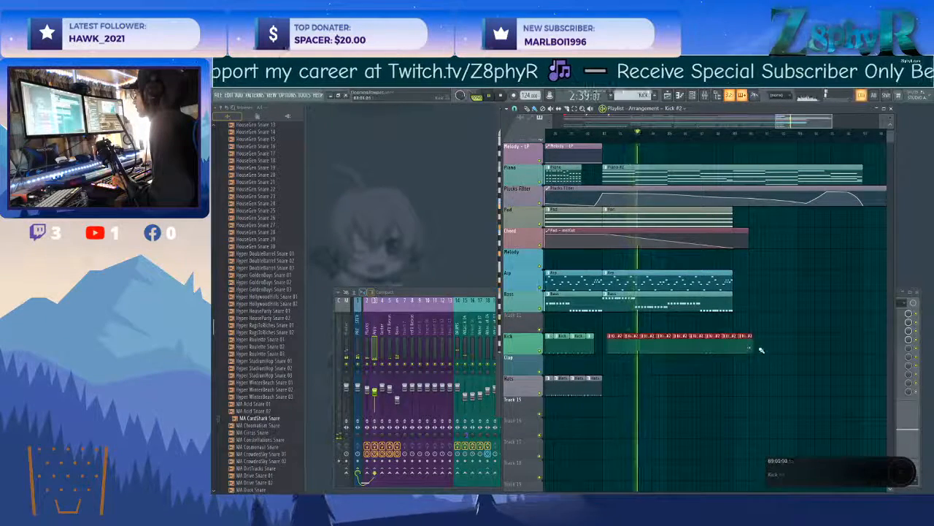
pyautogui.moveTo(745, 346); pyautogui.dragTo(728, 345)
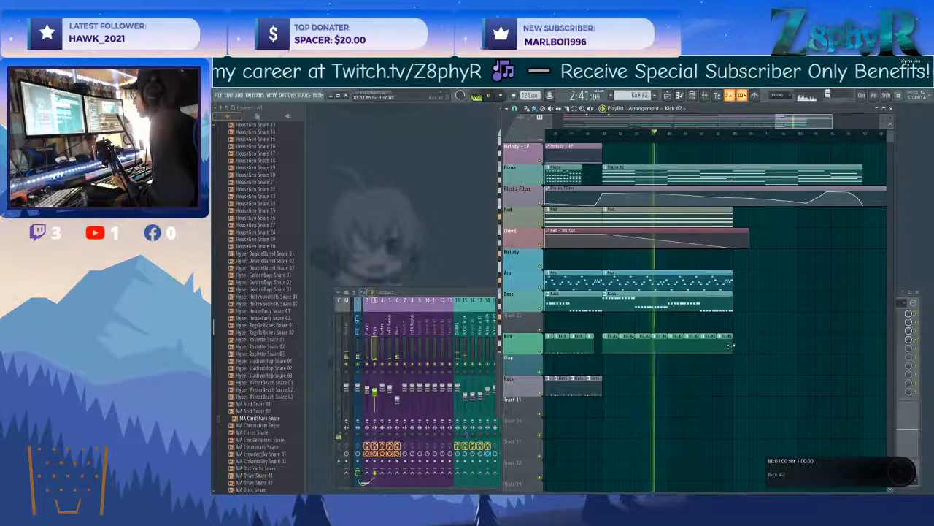
pyautogui.rightClick(751, 343)
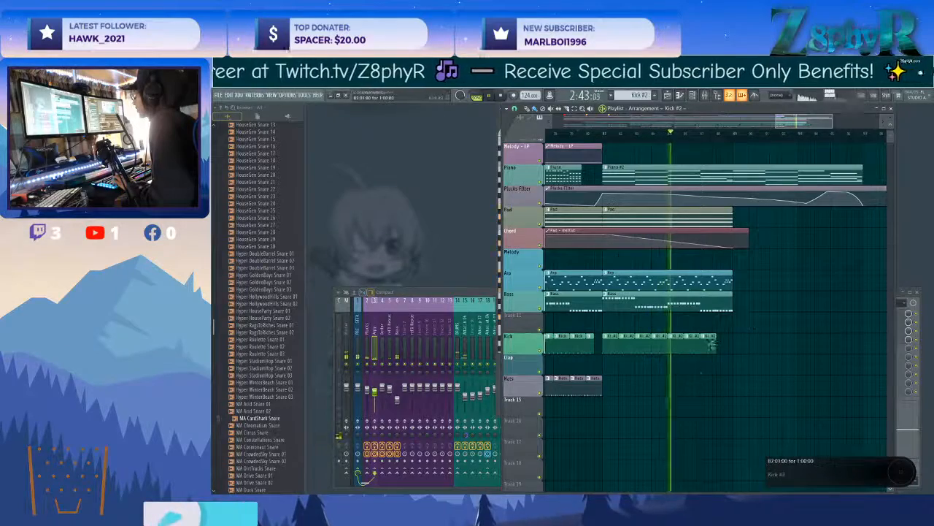
# Copy a pair of effect clips from Track 15 to bar 89, where the outro's Pad clip ends.
pyautogui.scroll(-4, 737, 277)
pyautogui.scroll(-1, 577, 390)
pyautogui.scroll(-1, 565, 390)
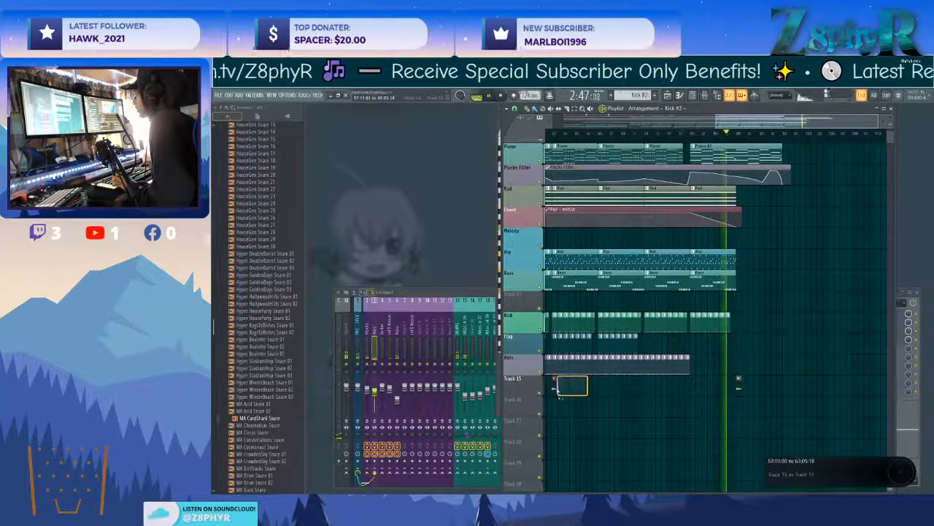
pyautogui.scroll(-5, 647, 380)
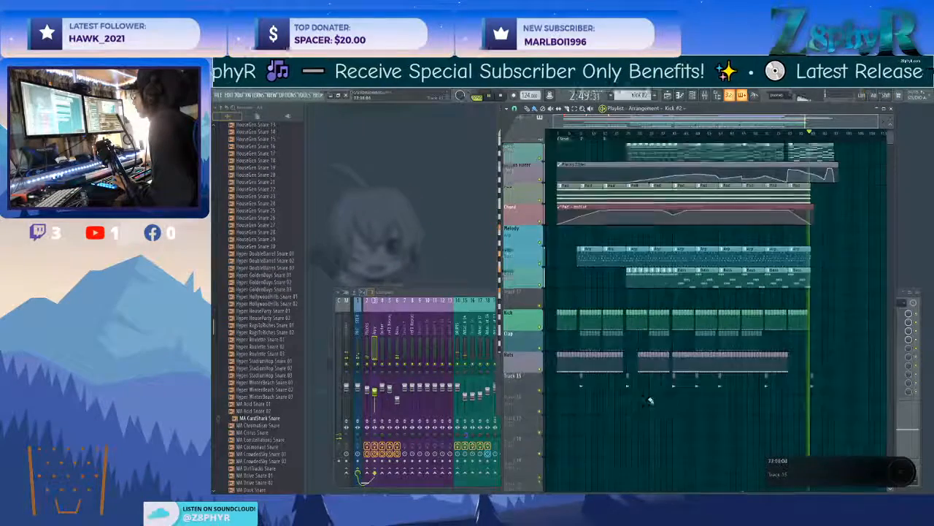
pyautogui.scroll(3, 669, 372)
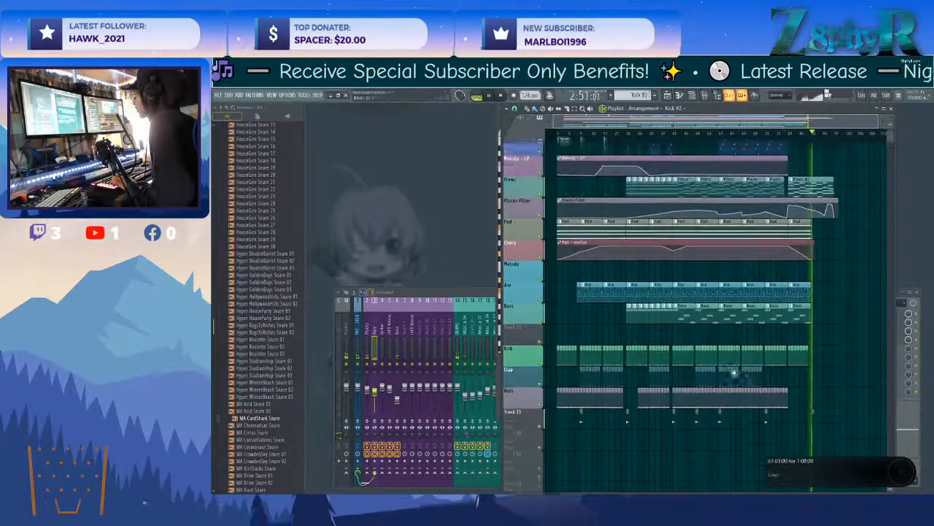
pyautogui.press('F9')
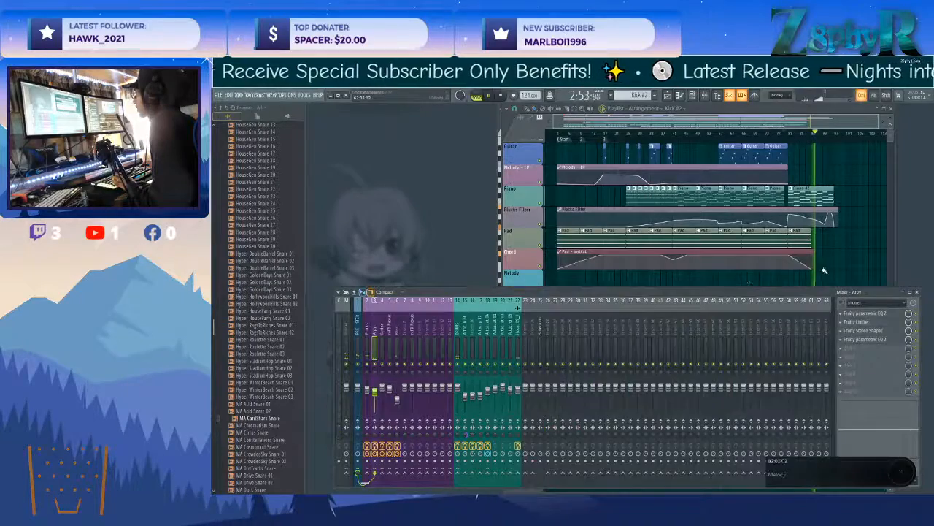
pyautogui.press('F5')
# Remove the closing peak of the Plucks Filter automation by deleting and lowering points so it declines to the end of Piano #2.
pyautogui.scroll(5, 819, 270)
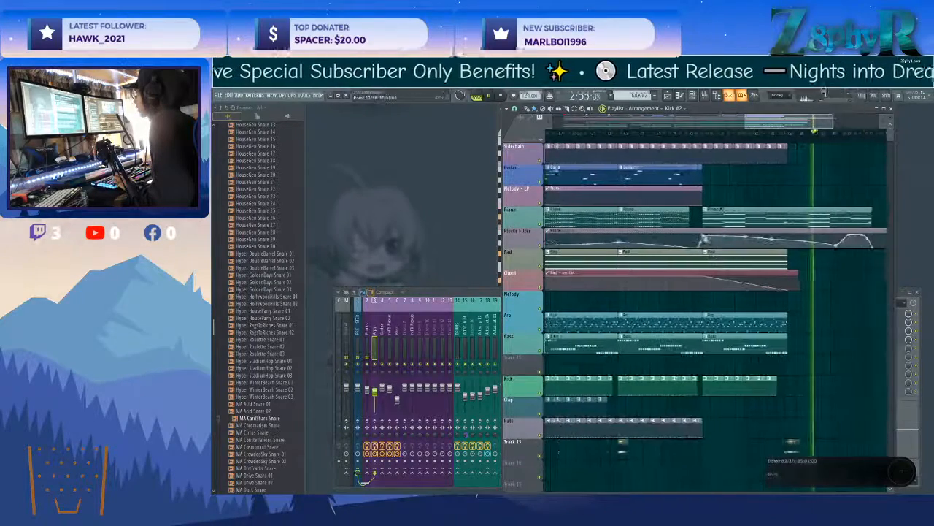
pyautogui.click(847, 235)
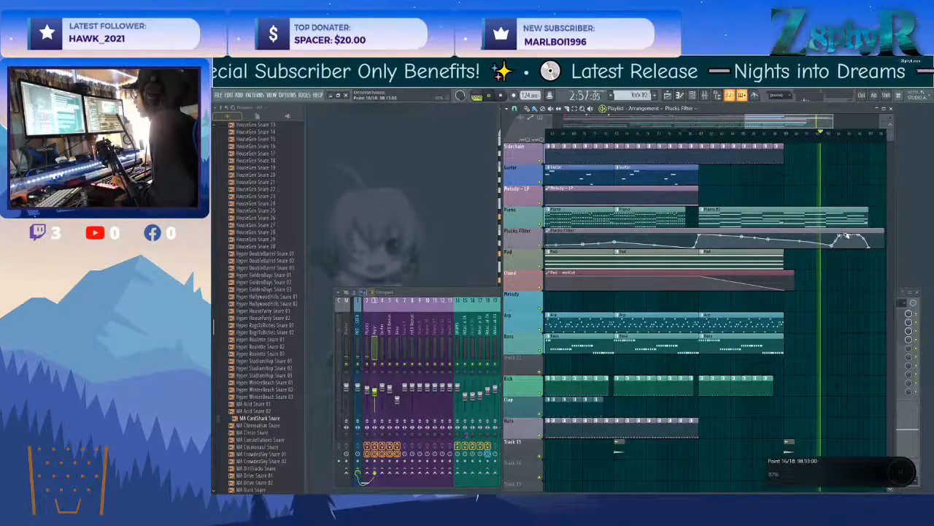
pyautogui.rightClick(847, 236)
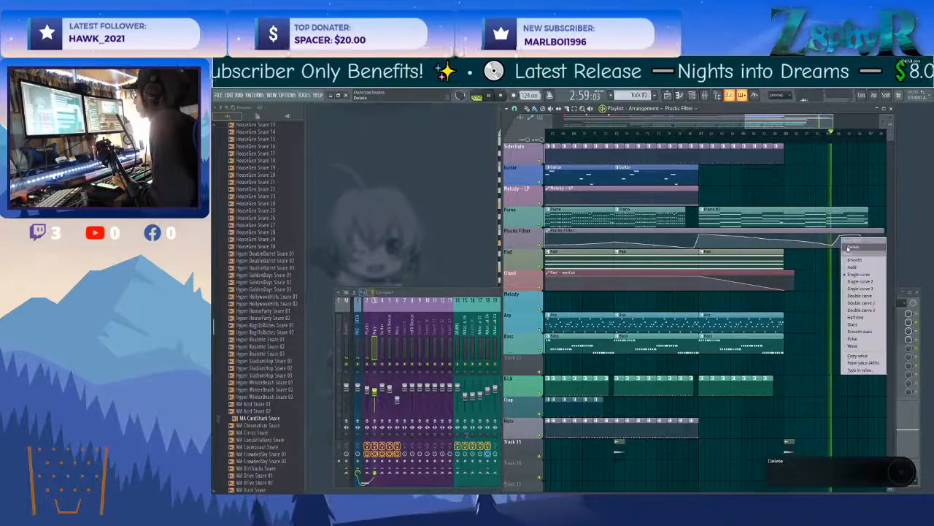
pyautogui.click(853, 246)
pyautogui.scroll(-2, 808, 238)
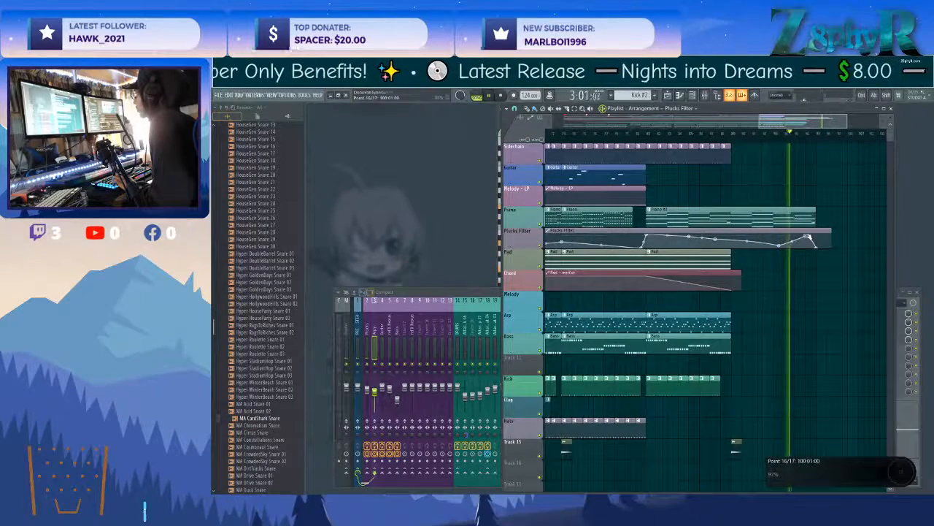
pyautogui.scroll(-2, 808, 238)
pyautogui.moveTo(756, 239); pyautogui.dragTo(756, 245)
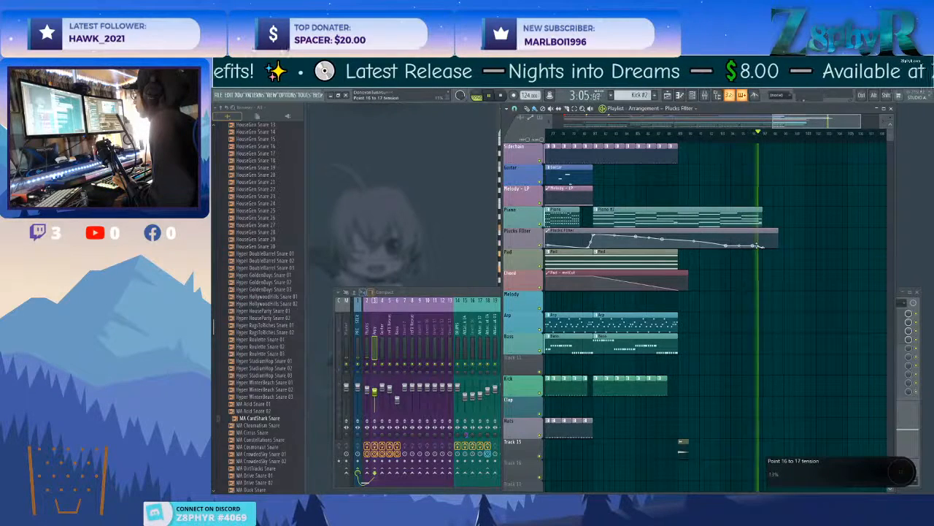
pyautogui.rightClick(756, 246)
pyautogui.click(765, 258)
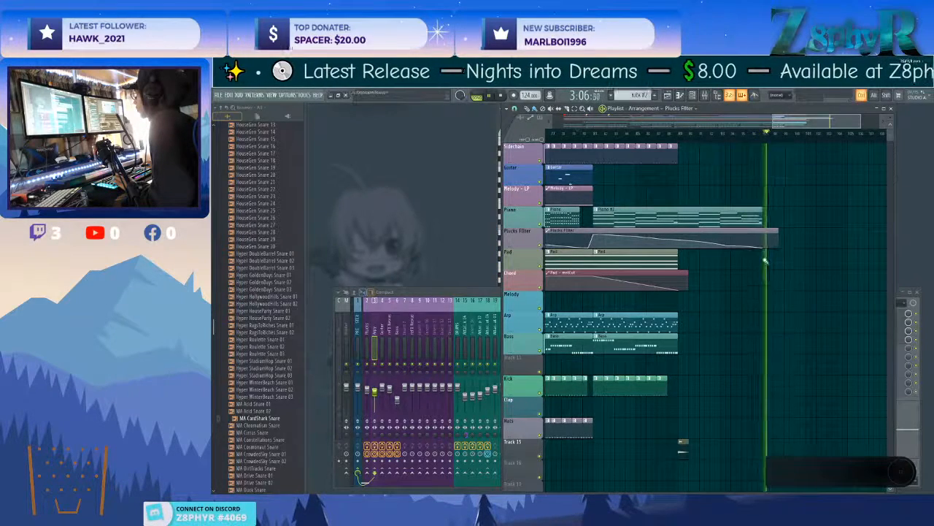
# Replay the outro from bar 81 and add Fruity Send to the Bass mixer track's fourth effect slot.
pyautogui.click(597, 136)
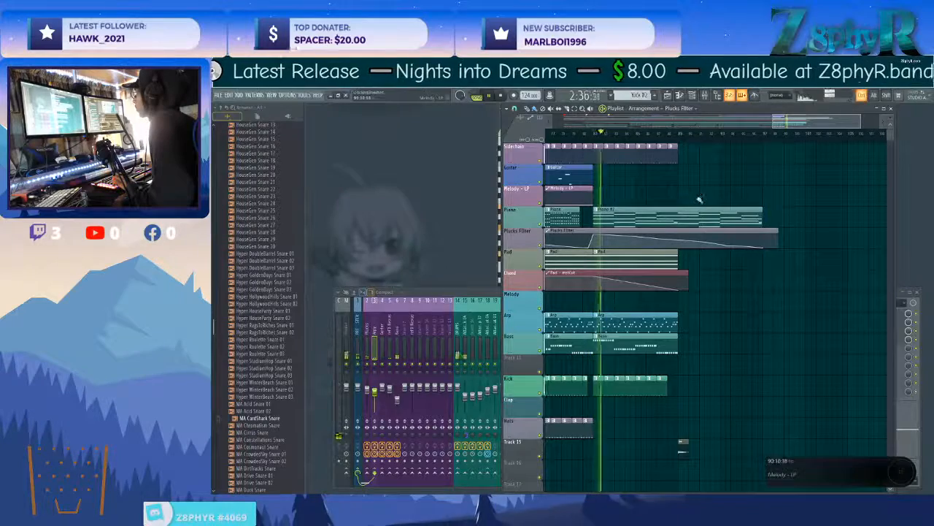
pyautogui.click(626, 322)
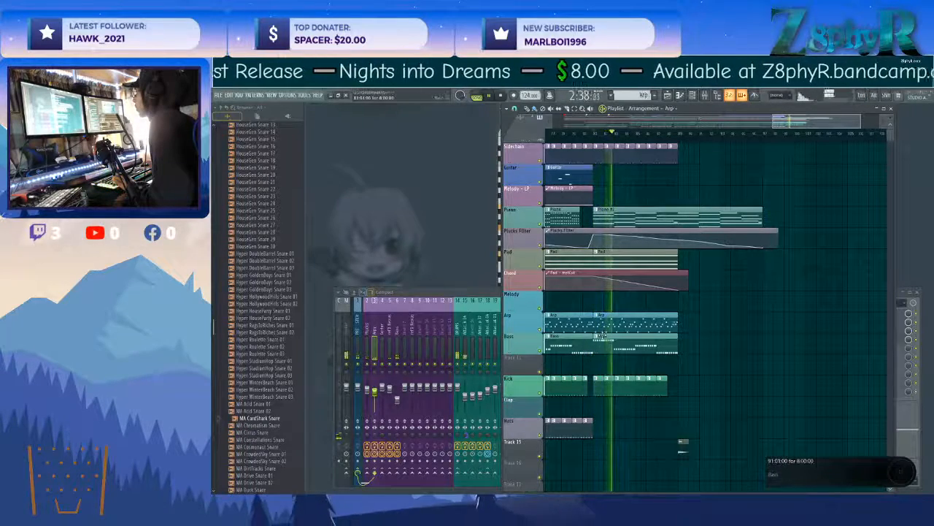
pyautogui.click(396, 321)
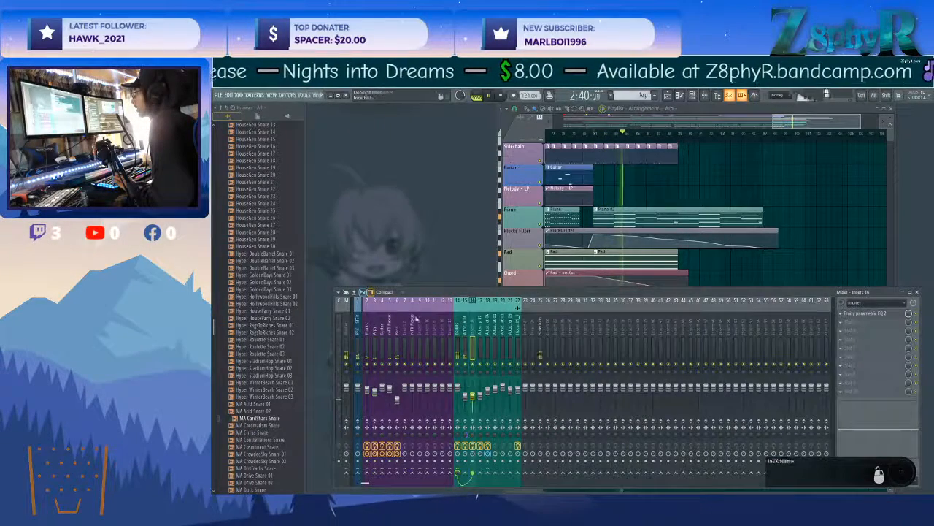
pyautogui.click(851, 341)
pyautogui.moveTo(808, 387)
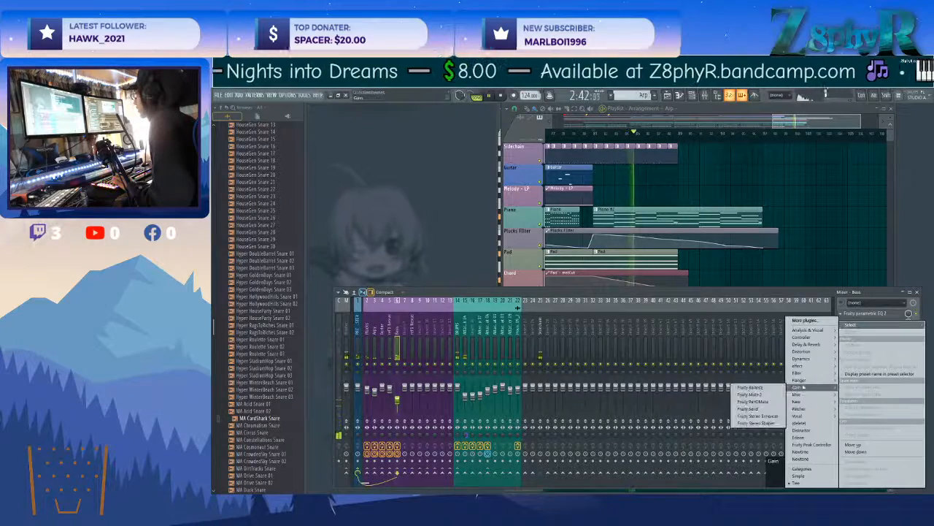
pyautogui.click(748, 409)
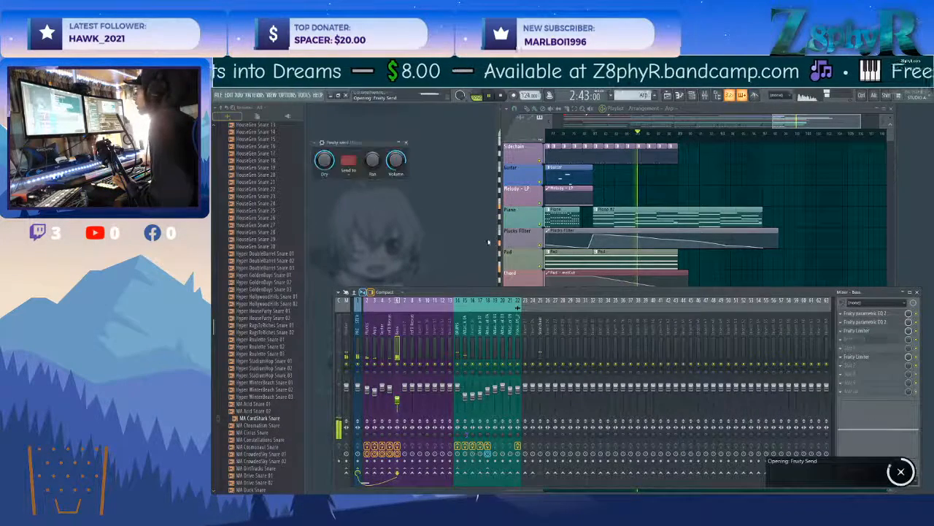
# Create an automation clip for the Bass track's Fruity Send dry level and place it on Track 11, below the Bass clips.
pyautogui.rightClick(322, 158)
pyautogui.click(340, 215)
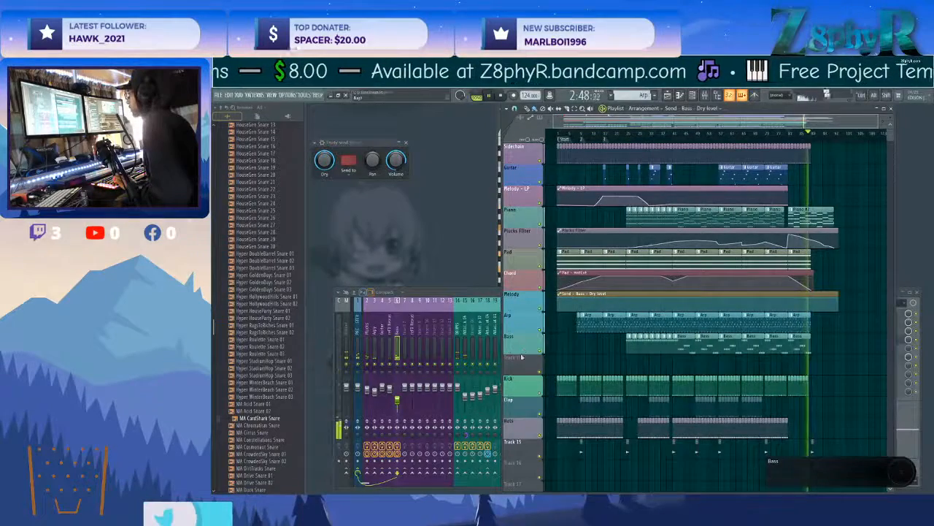
pyautogui.moveTo(557, 308); pyautogui.dragTo(588, 358)
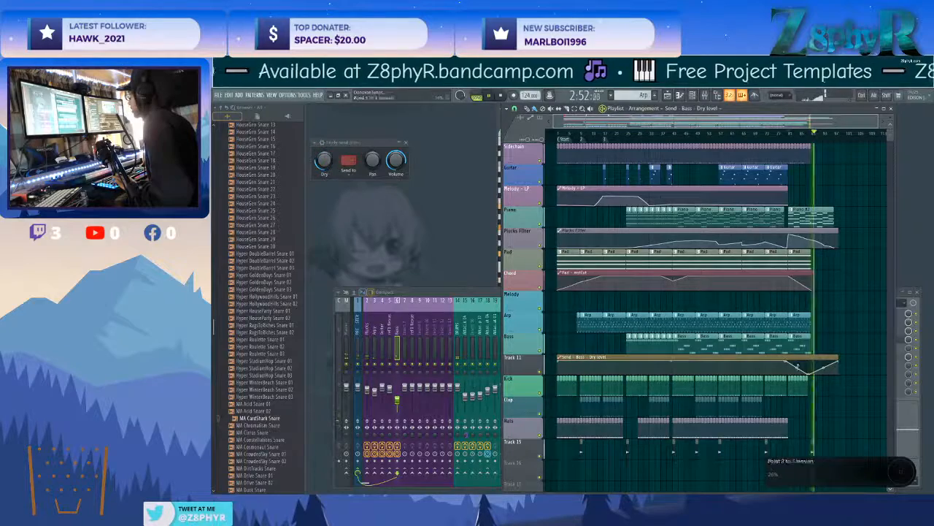
# Shape the end of the Bass dry-level automation into a curved fade to the last Bass clip's end, removing its closing rise.
pyautogui.scroll(4, 827, 334)
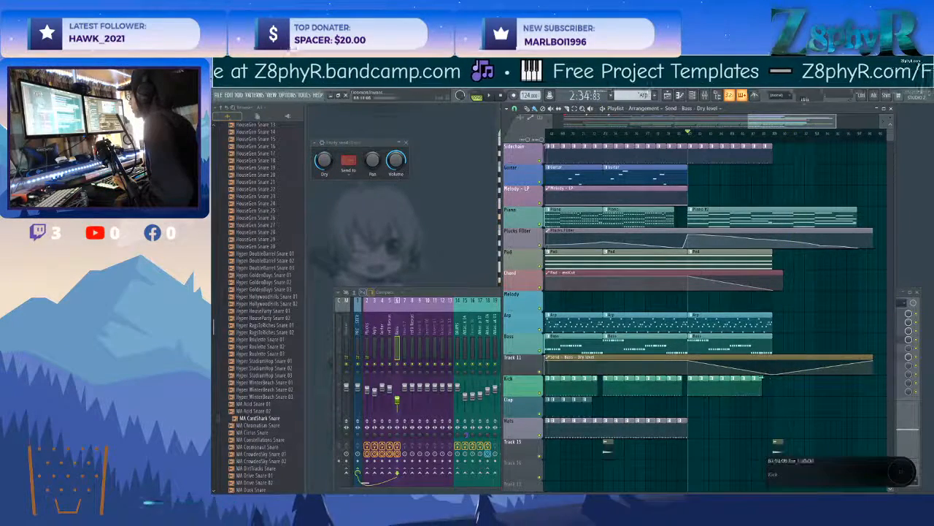
pyautogui.moveTo(823, 367); pyautogui.dragTo(828, 380)
pyautogui.moveTo(872, 360); pyautogui.dragTo(809, 374)
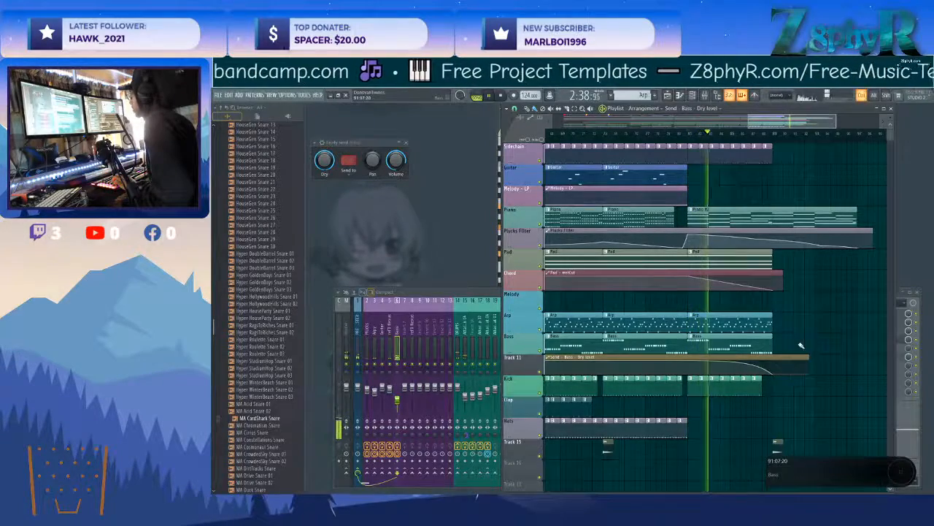
# Trim the start of the Bass dry-level automation to about bar 24 and add a rising fade-in where the Bass enters.
pyautogui.scroll(-5, 790, 352)
pyautogui.scroll(-2, 759, 348)
pyautogui.hscroll(-5, 679, 332)
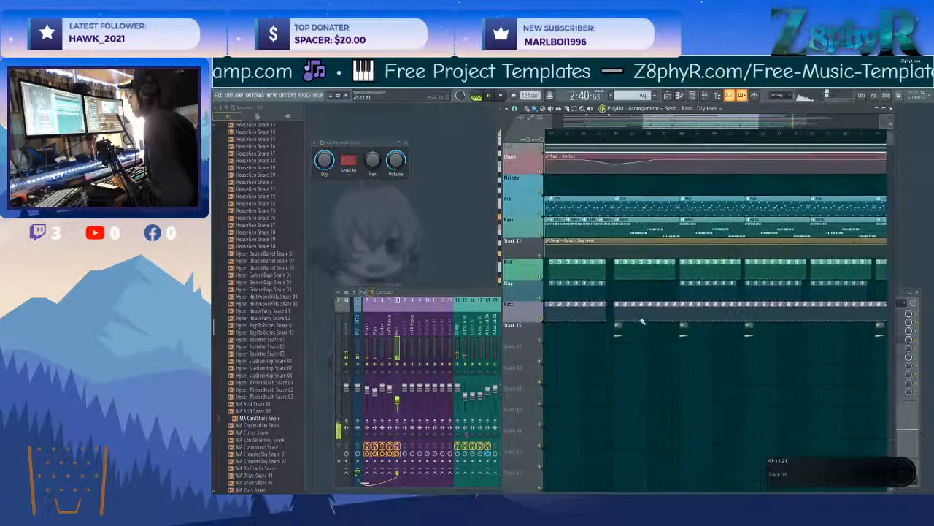
pyautogui.hscroll(-1, 643, 321)
pyautogui.scroll(2, 628, 292)
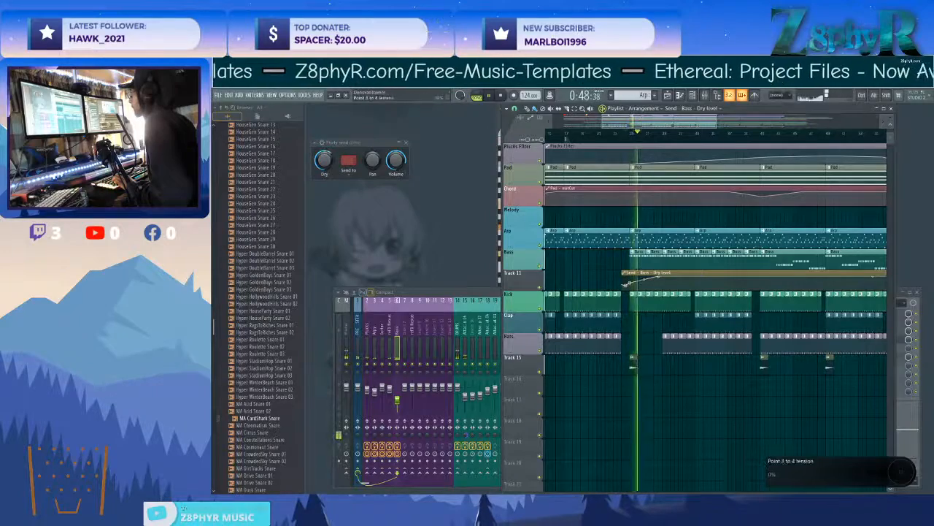
# Delete the short Guitar clips placed before bar 33.
pyautogui.scroll(4, 631, 219)
pyautogui.rightClick(635, 173)
pyautogui.rightClick(666, 173)
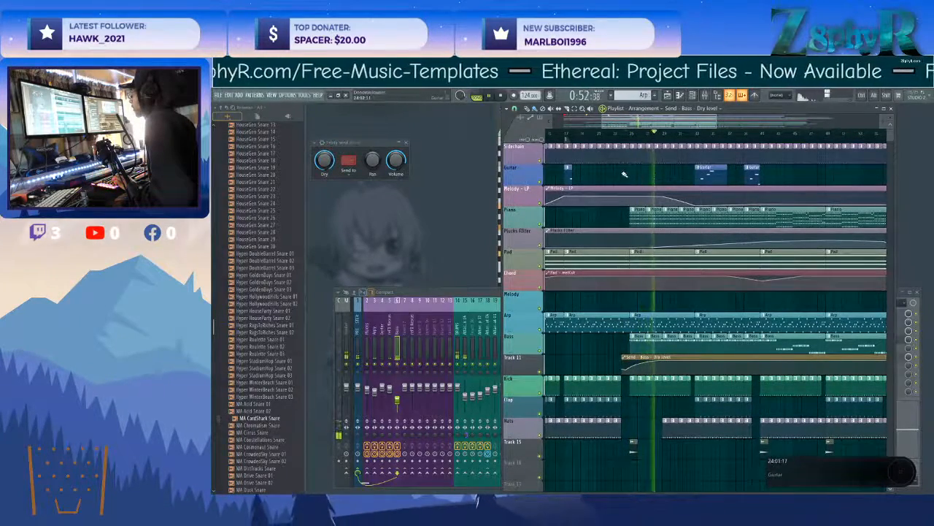
pyautogui.hscroll(-2, 624, 173)
pyautogui.rightClick(610, 173)
pyautogui.hscroll(5, 621, 176)
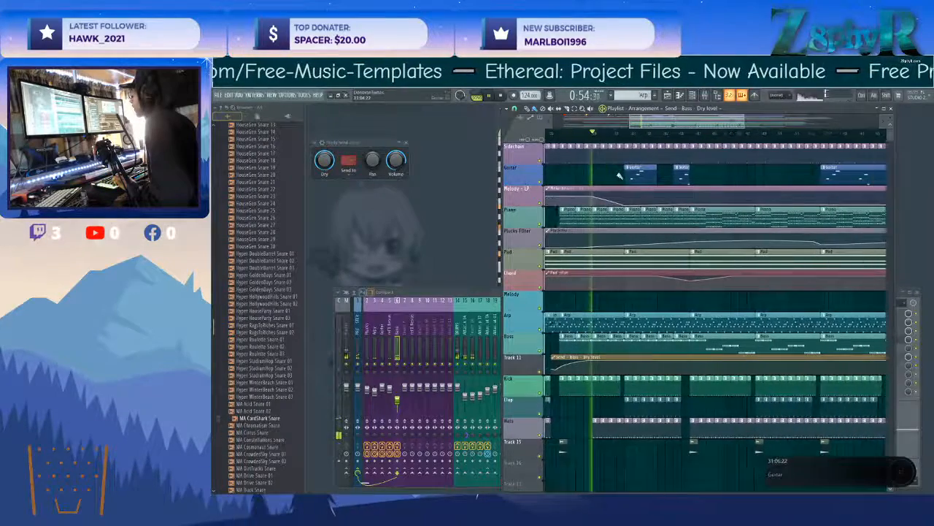
# Add Fruity Parametric EQ 2 to the PRE MASTER track's first effect slot and shape it with gentle low and midrange cuts.
pyautogui.scroll(-5, 620, 175)
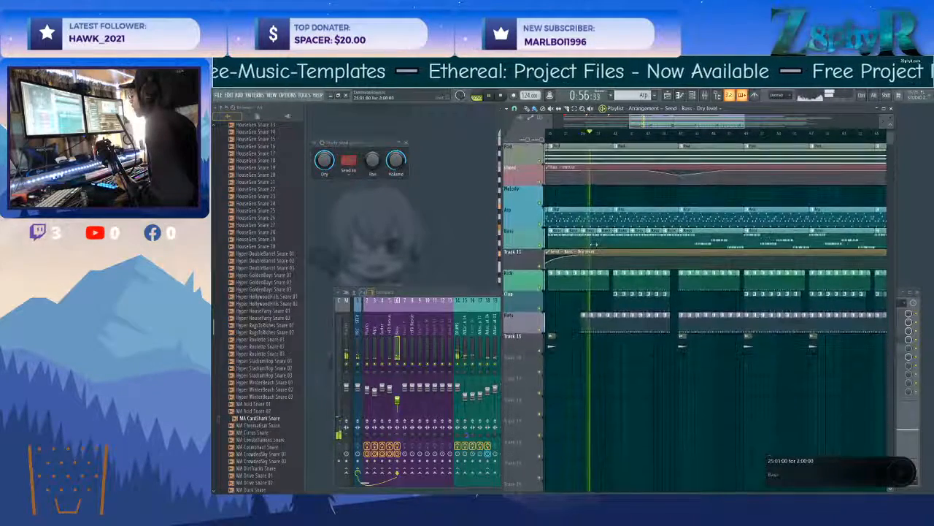
pyautogui.click(406, 142)
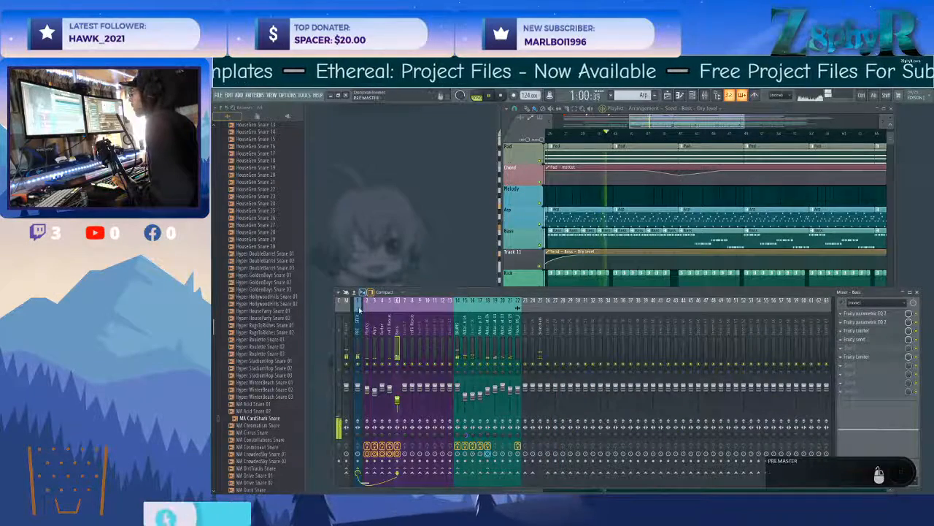
pyautogui.click(862, 314)
pyautogui.moveTo(800, 373)
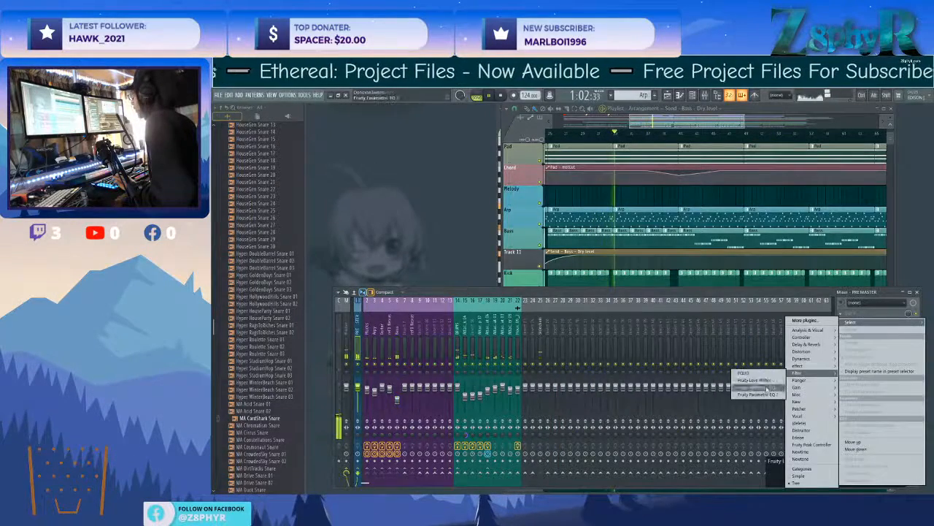
pyautogui.click(760, 395)
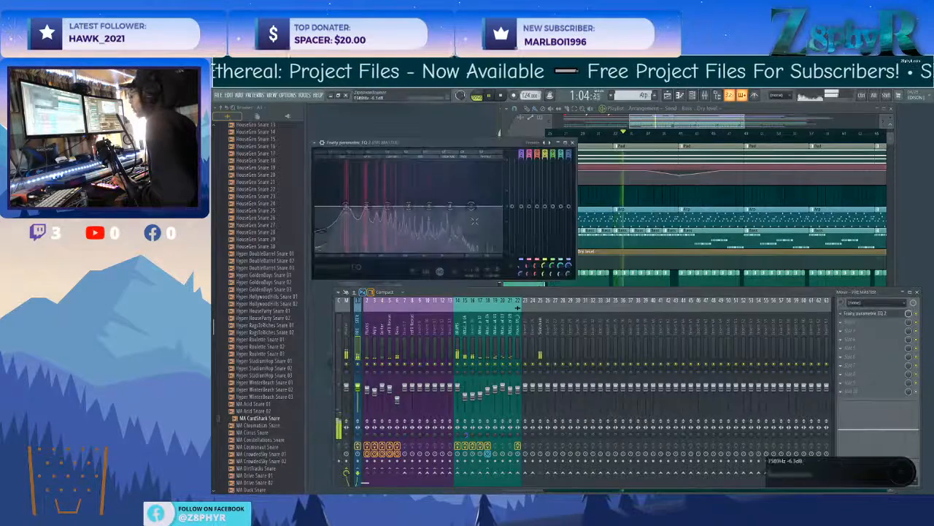
pyautogui.moveTo(431, 207); pyautogui.dragTo(432, 202)
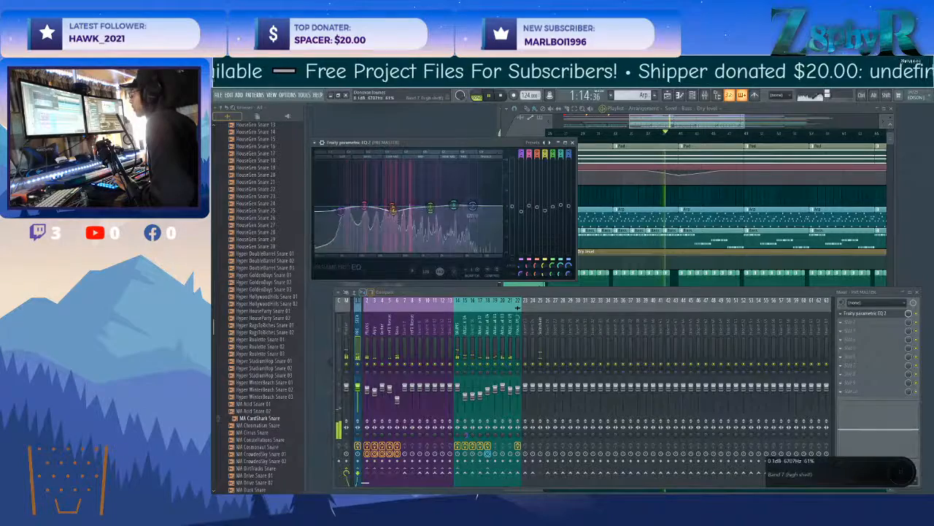
# Add Maximus to the PRE MASTER track's second effect slot and load one of its Mastering presets.
pyautogui.click(872, 321)
pyautogui.moveTo(807, 359)
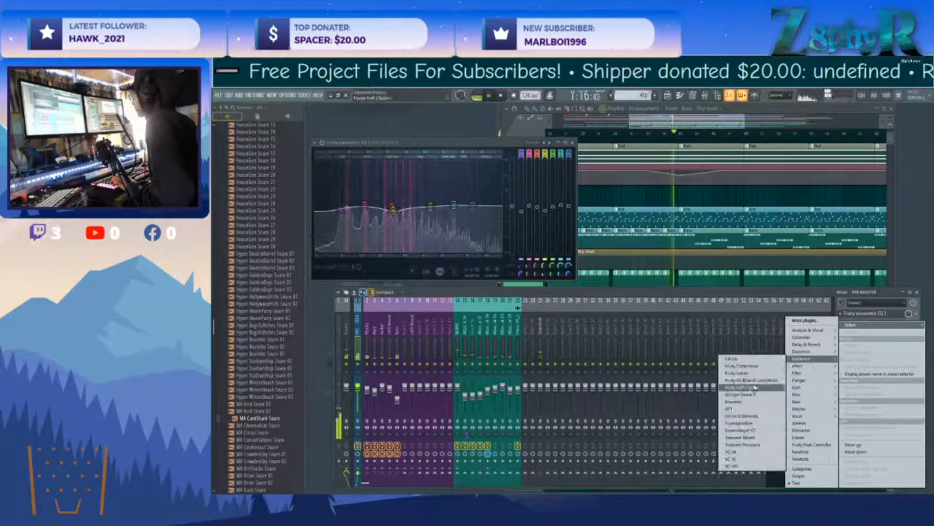
pyautogui.click(755, 395)
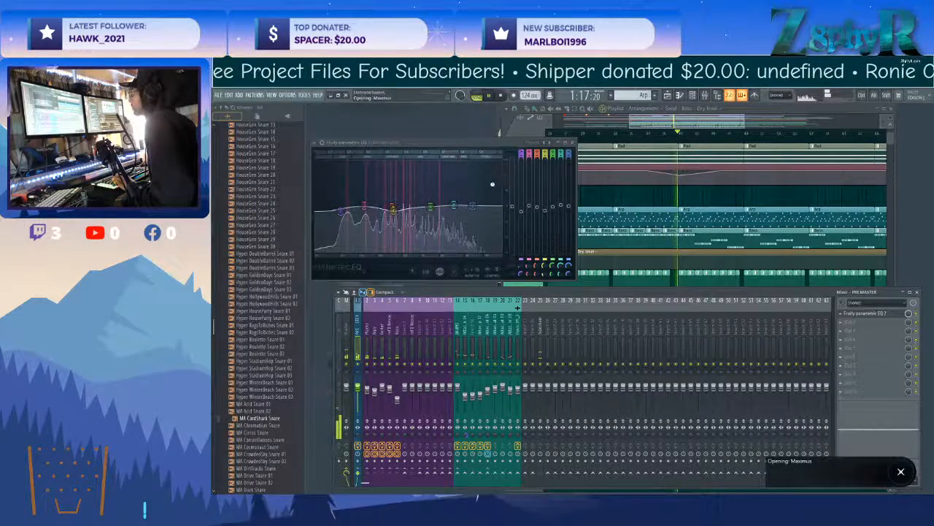
pyautogui.moveTo(456, 145); pyautogui.dragTo(632, 212)
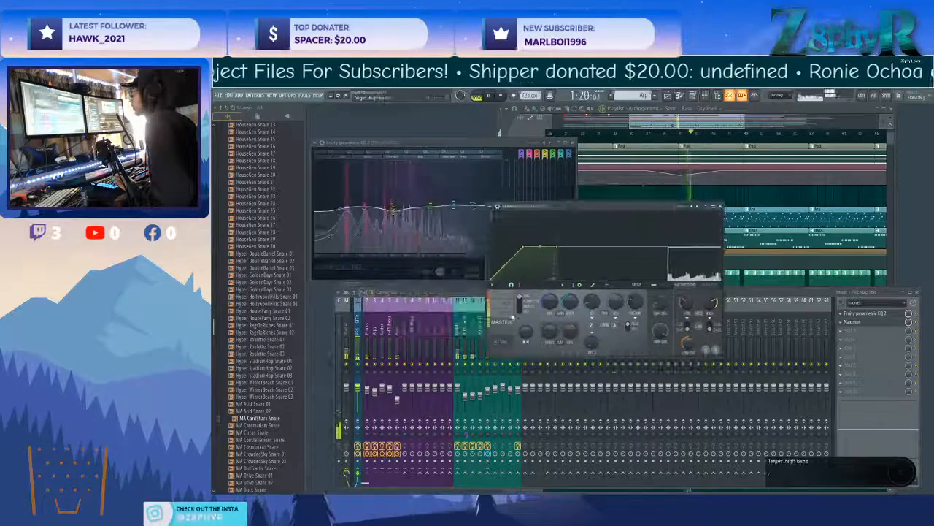
pyautogui.click(683, 206)
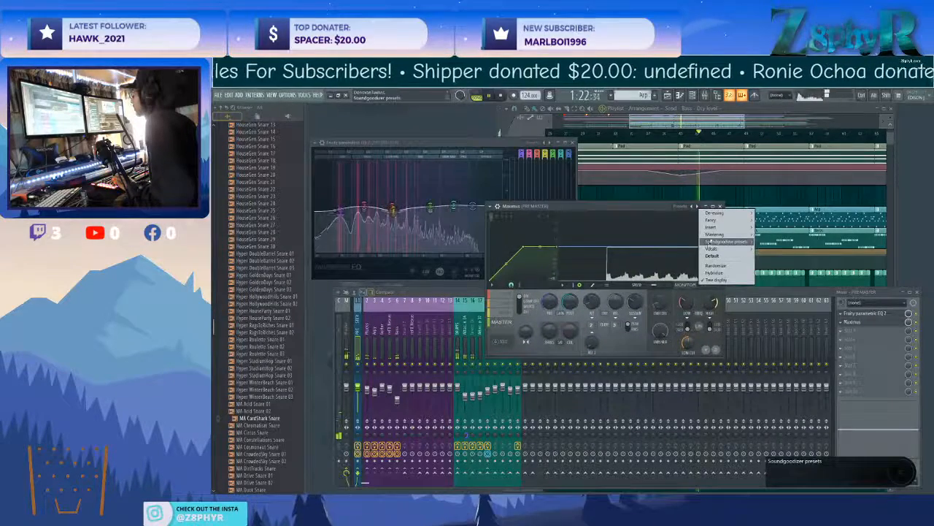
pyautogui.moveTo(730, 234)
pyautogui.click(770, 242)
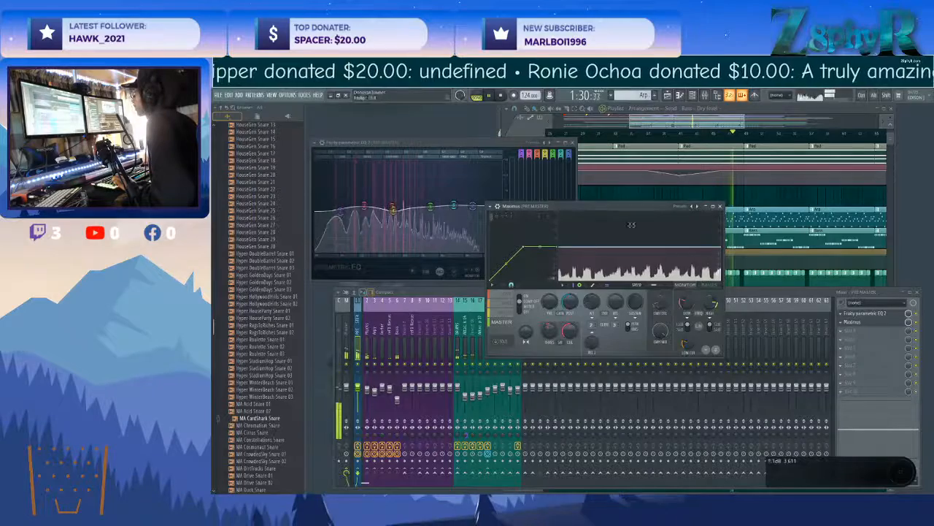
# Adjust the pre gain of Maximus's Low band and check that band in solo against the frequency band display.
pyautogui.click(511, 295)
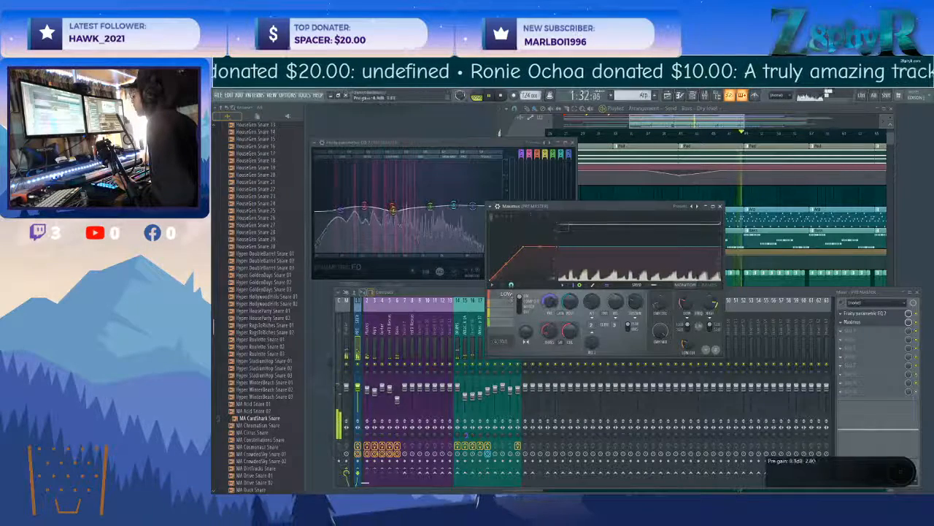
pyautogui.click(670, 286)
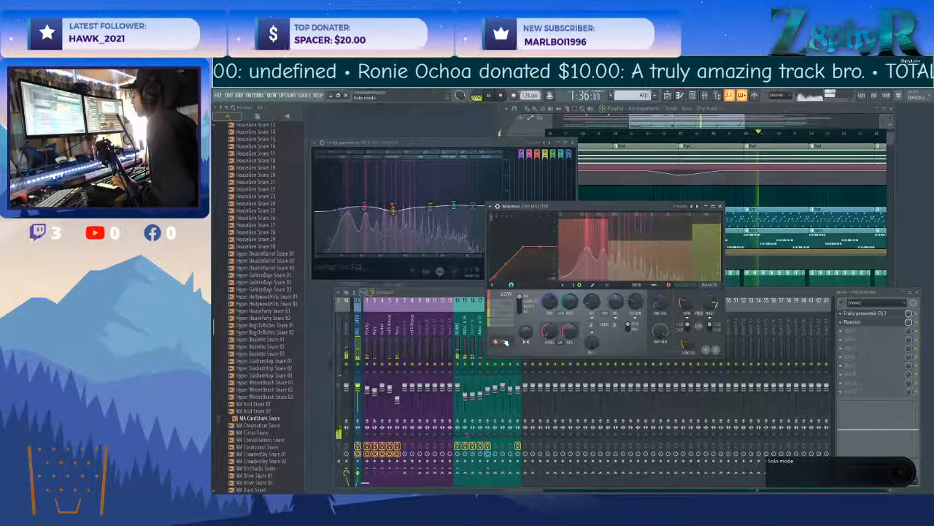
pyautogui.click(688, 285)
# Lower bands 2 and 3 and fine-tune the yellow band in the Plucks track's third-slot Fruity Parametric EQ 2, closing the effect windows.
pyautogui.click(375, 329)
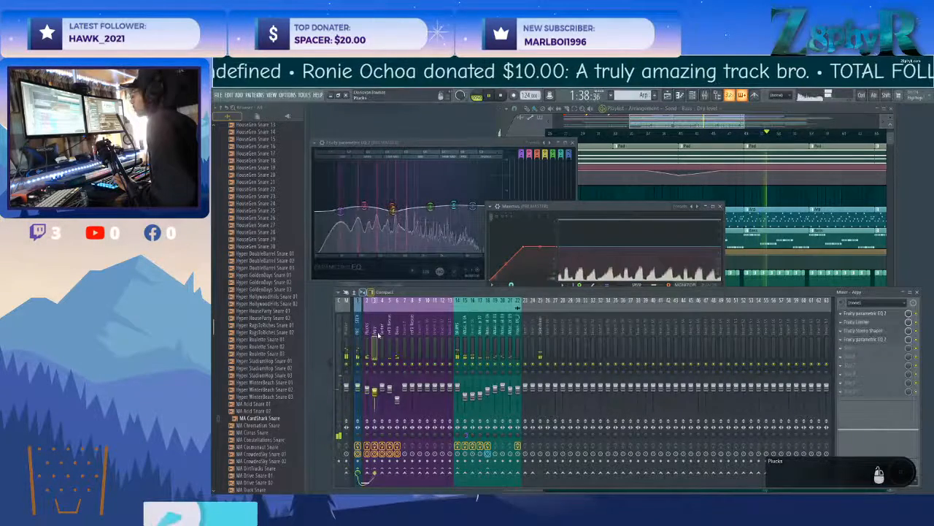
pyautogui.click(390, 327)
pyautogui.click(398, 326)
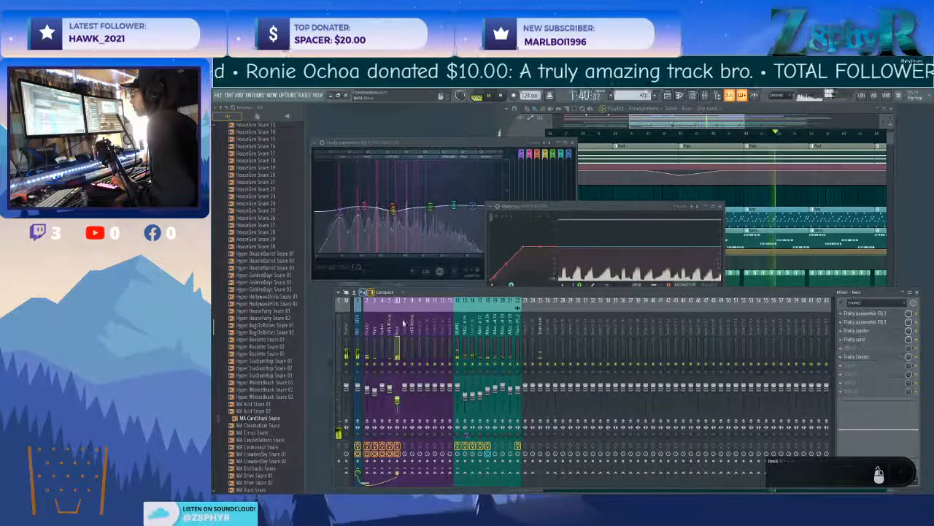
pyautogui.click(860, 331)
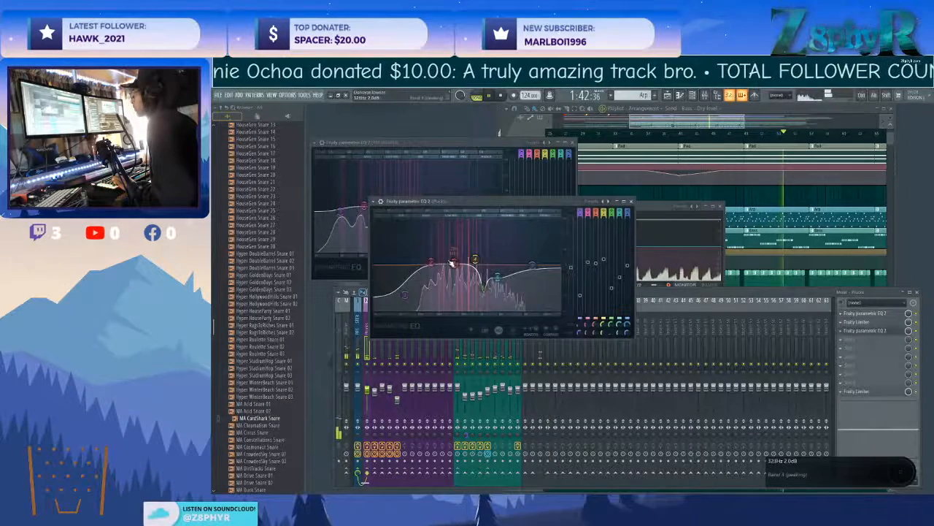
pyautogui.scroll(-3, 452, 284)
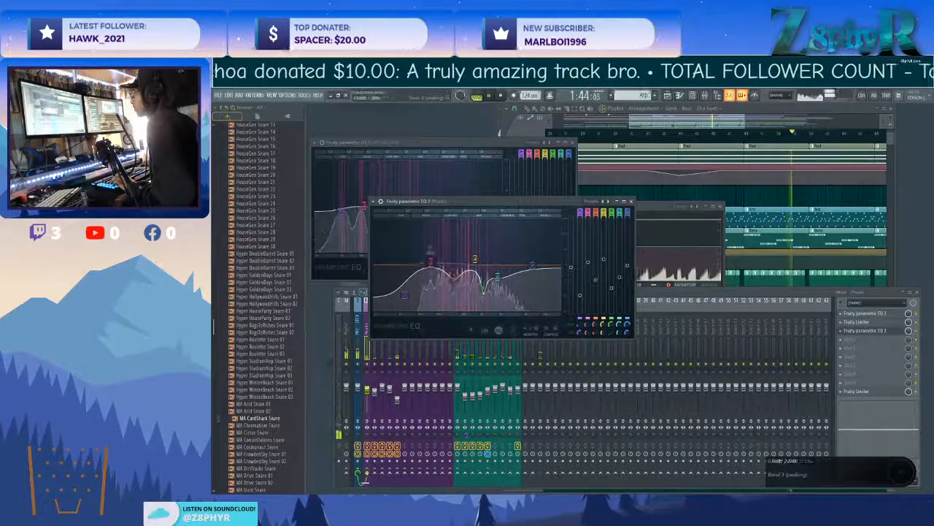
pyautogui.moveTo(475, 259); pyautogui.dragTo(473, 263)
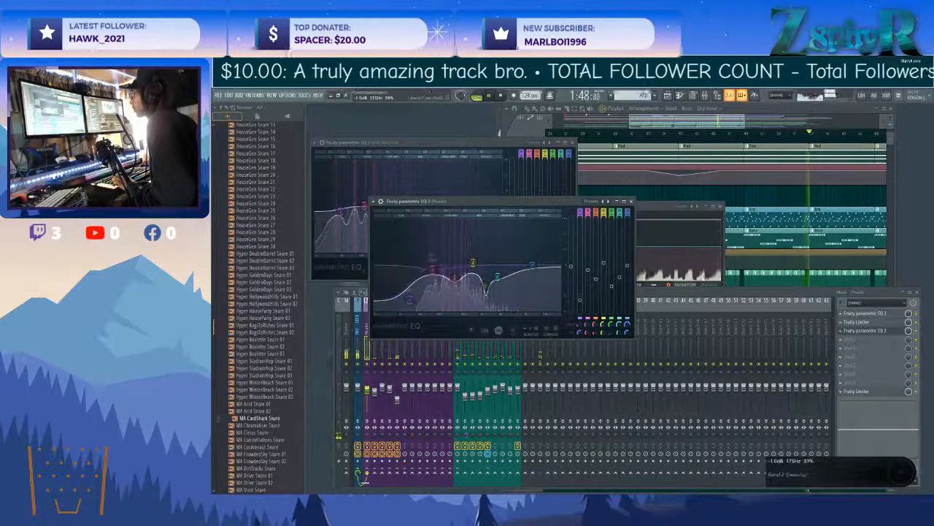
pyautogui.click(720, 206)
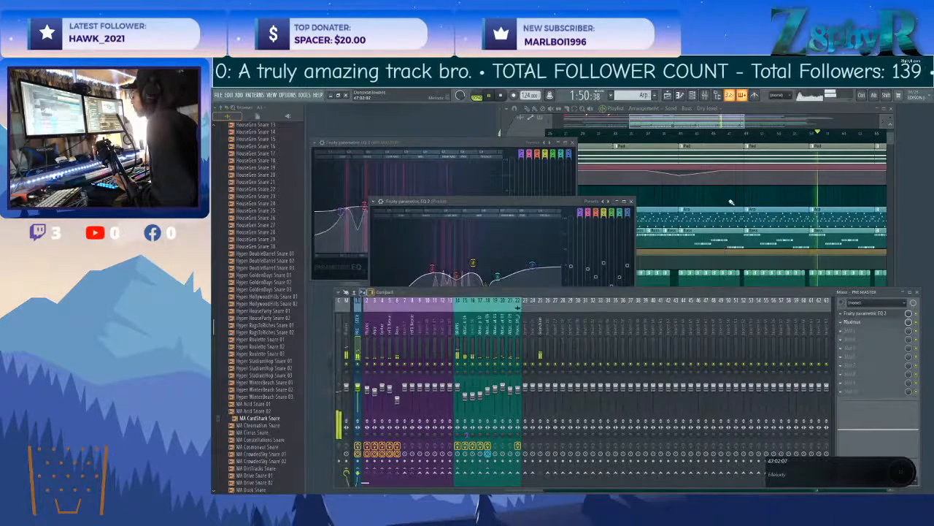
pyautogui.click(631, 201)
# Open the Guitar clip at bar 57 in the piano roll and transpose all its notes down one octave.
pyautogui.scroll(5, 705, 195)
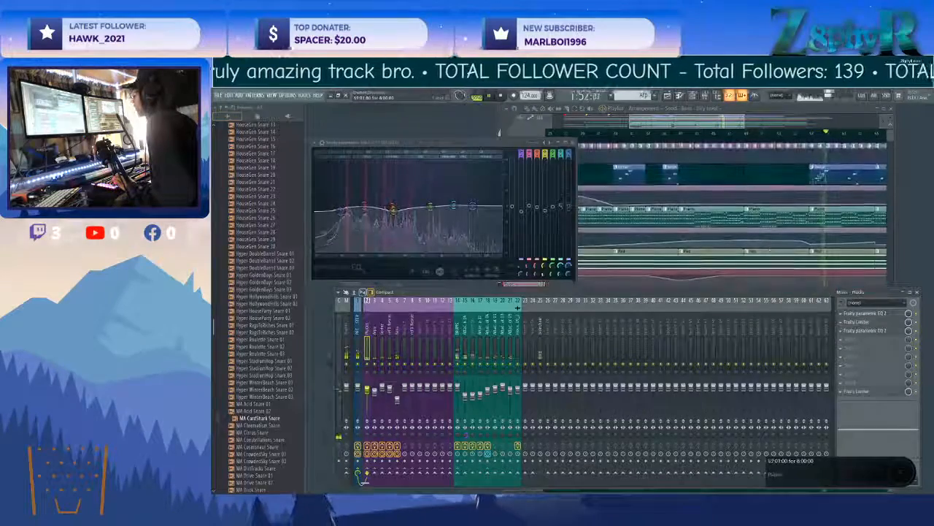
pyautogui.doubleClick(814, 180)
pyautogui.scroll(3, 654, 221)
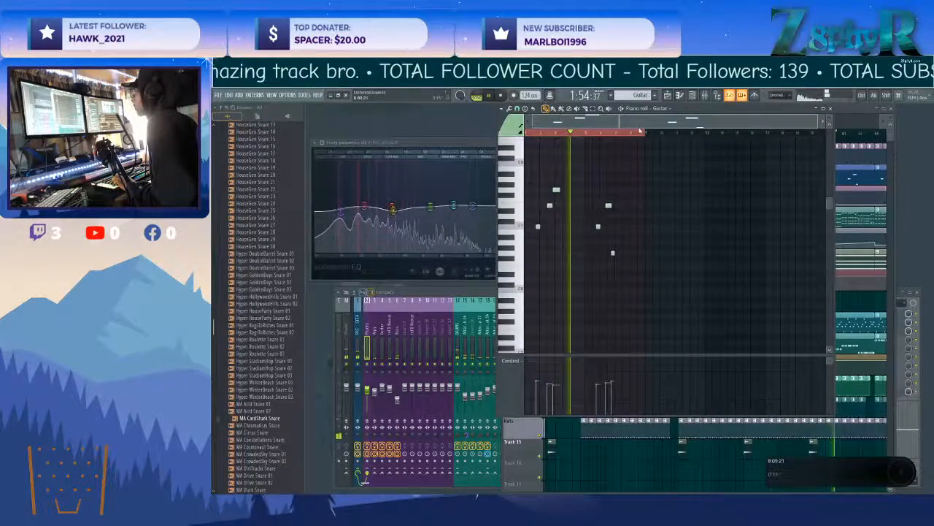
pyautogui.scroll(4, 596, 224)
pyautogui.hotkey('ctrl', 'a')
pyautogui.hotkey('ctrl', 'Down')
pyautogui.hscroll(-3, 579, 258)
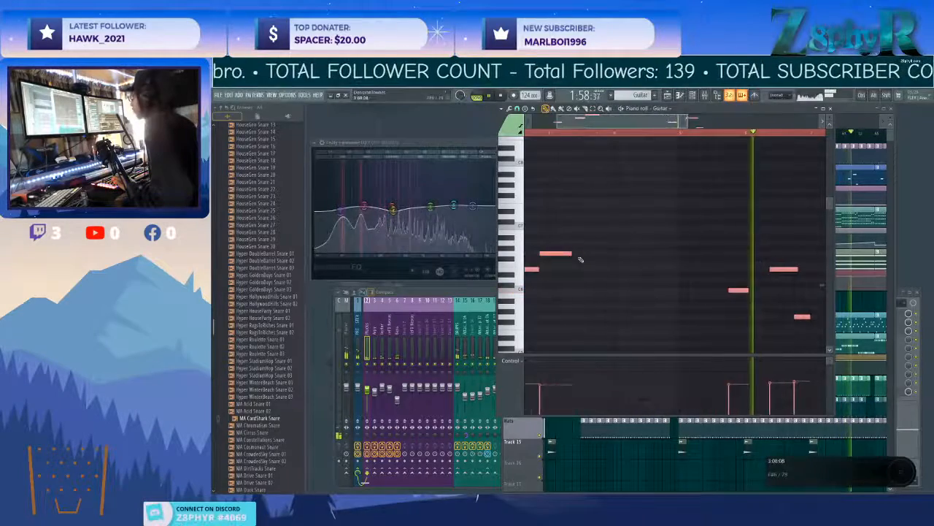
# Rework the first Guitar phrase into four notes, C, G, E and D, and replay it with the arrangement.
pyautogui.keyDown('ctrl'); pyautogui.click(584, 284); pyautogui.keyUp('ctrl')
pyautogui.scroll(-3, 582, 284)
pyautogui.press('space')
pyautogui.click(516, 279)
pyautogui.scroll(3, 540, 260)
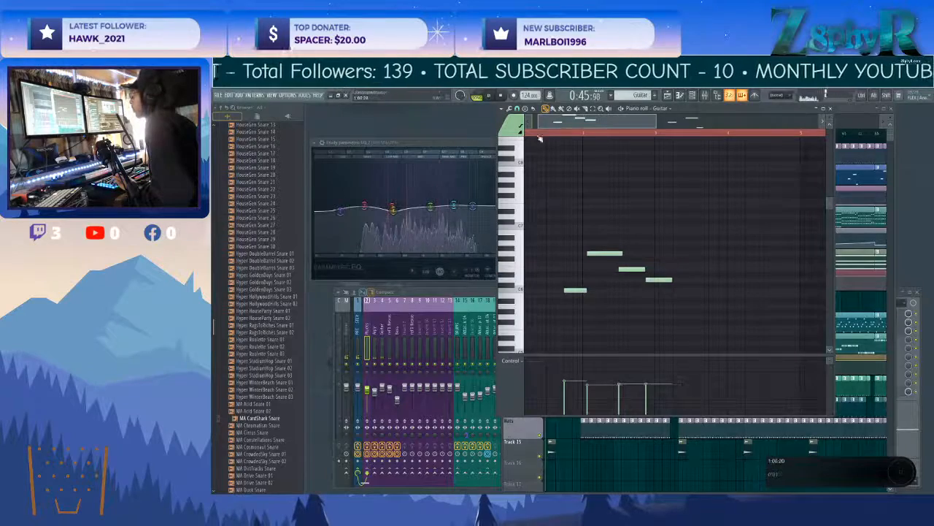
pyautogui.press('space')
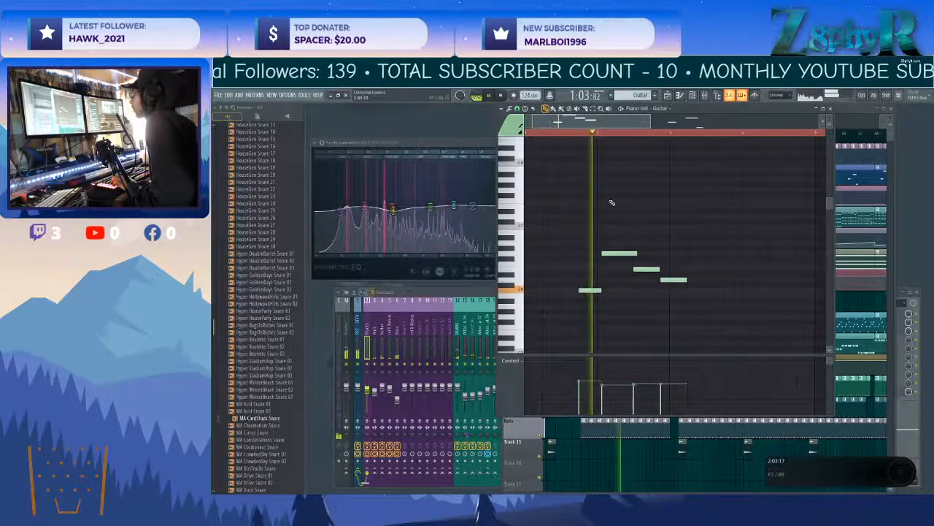
# Shorten the first Guitar phrase's high second note so it starts slightly later and ends before the third, then close the piano roll.
pyautogui.moveTo(609, 253); pyautogui.dragTo(632, 254)
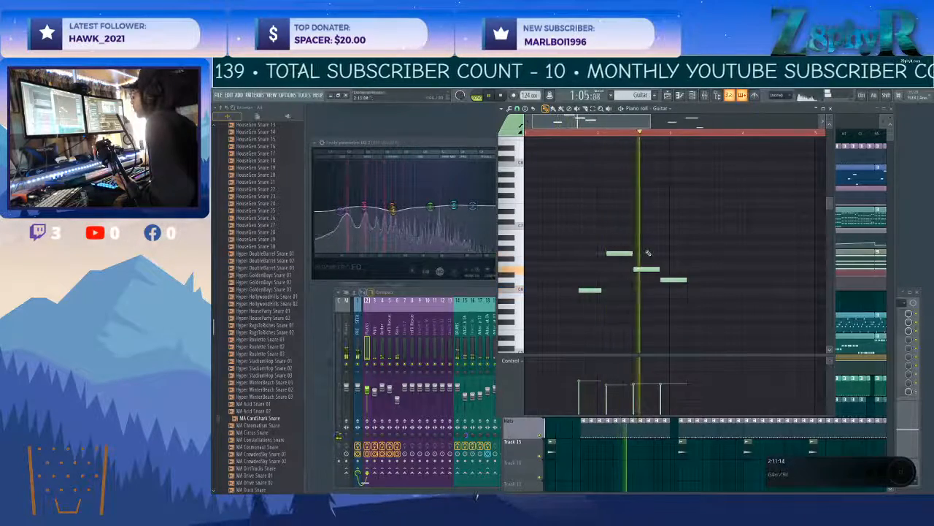
pyautogui.scroll(-3, 648, 253)
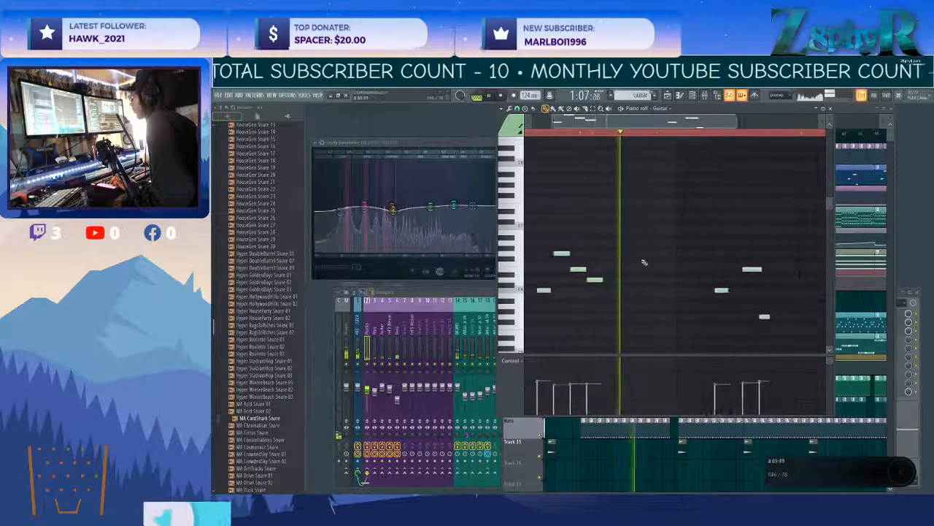
pyautogui.scroll(-2, 643, 262)
pyautogui.press('Escape')
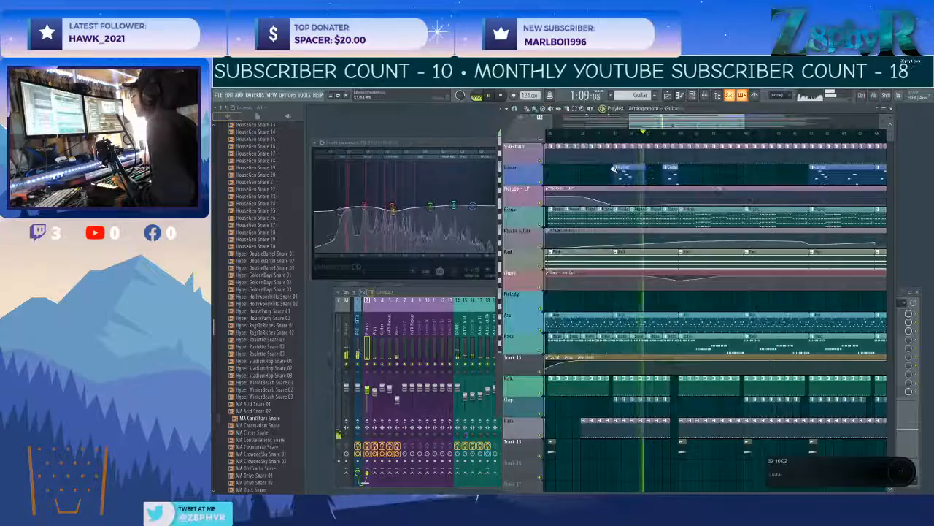
# Move the two Guitar clips before bar 41 eight bars later, so they start at bars 41 and 47.
pyautogui.scroll(-2, 616, 169)
pyautogui.moveTo(639, 169)
pyautogui.keyDown('ctrl'); pyautogui.mouseDown()
pyautogui.moveTo(676, 176)
pyautogui.moveTo(627, 178)
pyautogui.mouseUp(); pyautogui.keyUp('ctrl')
pyautogui.scroll(2, 675, 175)
pyautogui.keyDown('ctrl'); pyautogui.click(626, 178); pyautogui.keyUp('ctrl')
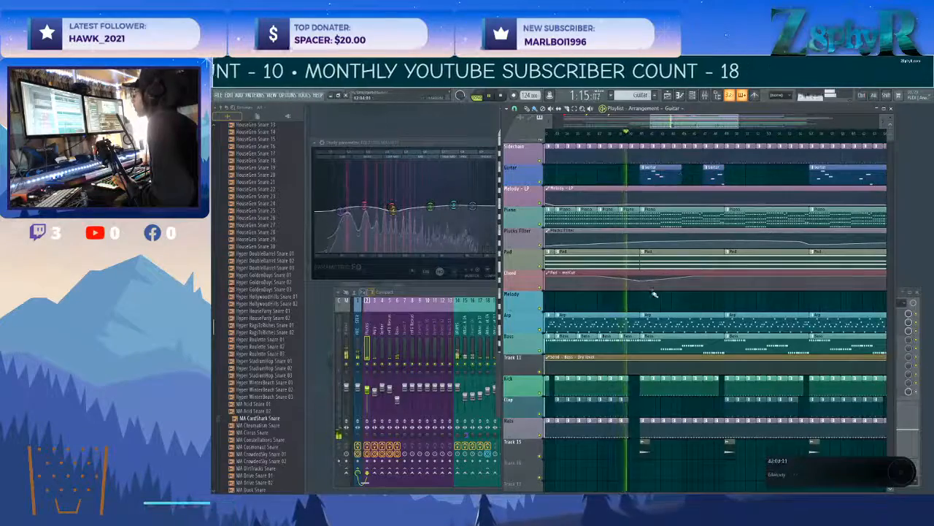
# Place a unique, reversed copy of the HouseGen Crash 09_2 clip at bar 40 on Track 15.
pyautogui.scroll(2, 640, 315)
pyautogui.scroll(-5, 639, 315)
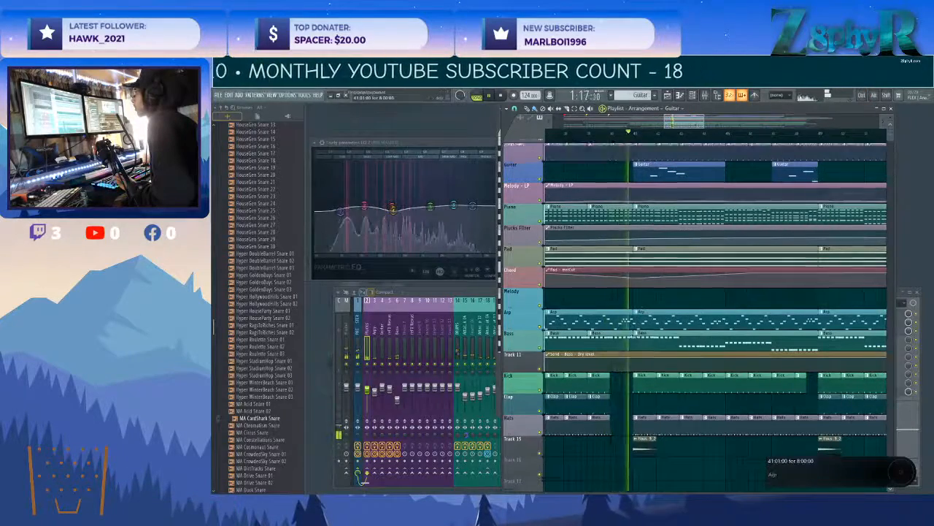
pyautogui.click(634, 280)
pyautogui.click(612, 279)
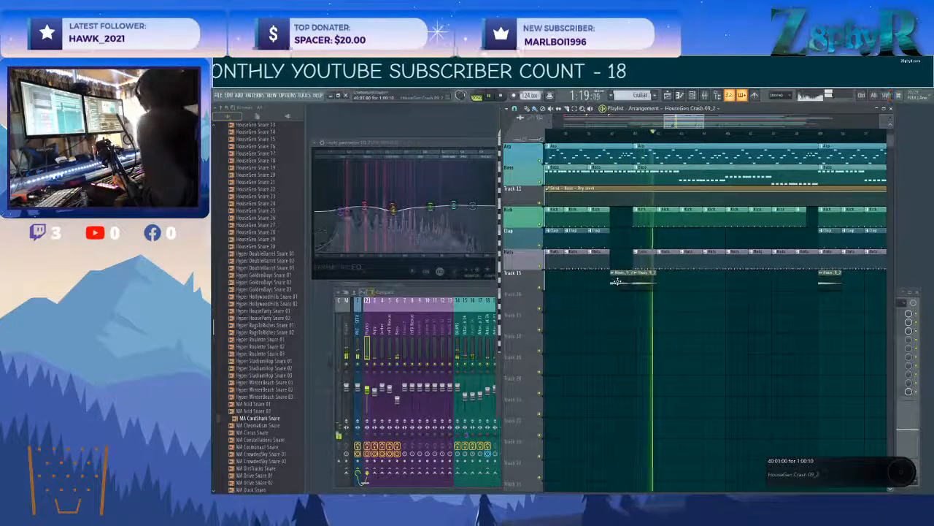
pyautogui.click(613, 273)
pyautogui.click(628, 331)
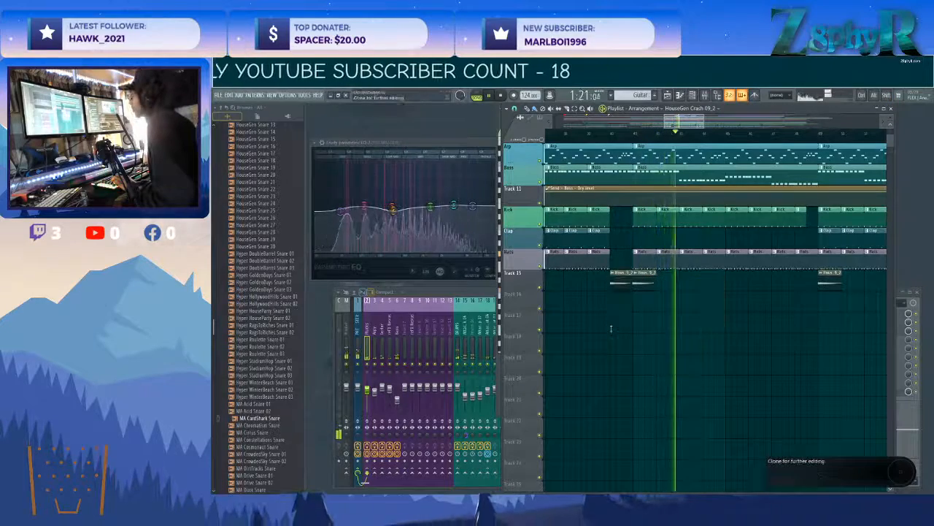
pyautogui.doubleClick(622, 281)
pyautogui.click(483, 278)
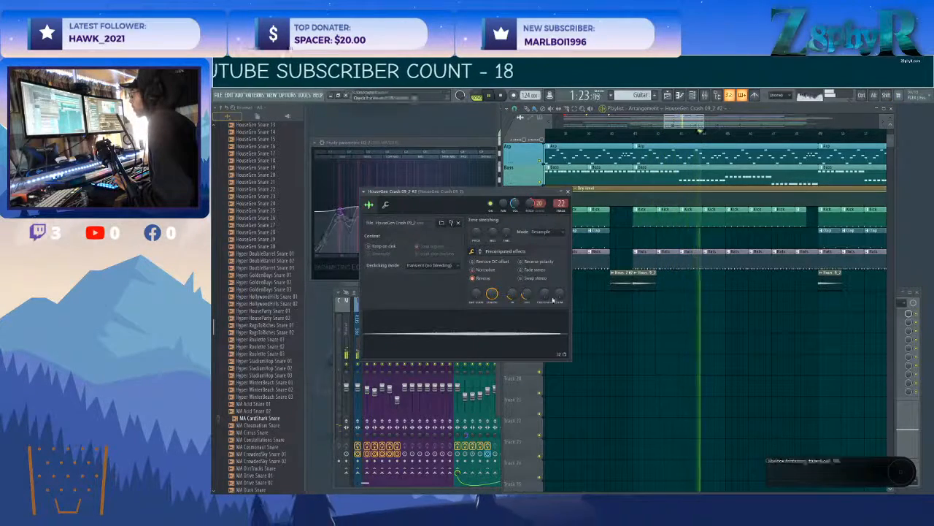
# Adjust the reversed crash's fade-out and align its clip to lead directly into the crash at bar 41.
pyautogui.rightClick(621, 313)
pyautogui.scroll(4, 622, 309)
pyautogui.scroll(3, 634, 309)
pyautogui.scroll(3, 635, 322)
pyautogui.moveTo(635, 365); pyautogui.dragTo(628, 373)
pyautogui.doubleClick(629, 374)
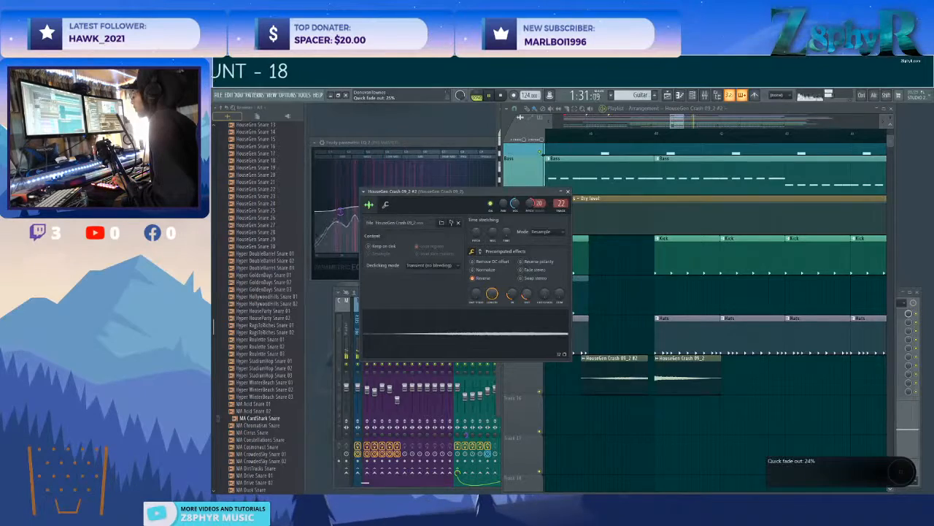
pyautogui.moveTo(640, 384); pyautogui.dragTo(649, 385)
# Add and adjust a point in the Plucks Filter automation near the Guitar entry at bar 57.
pyautogui.scroll(-4, 686, 365)
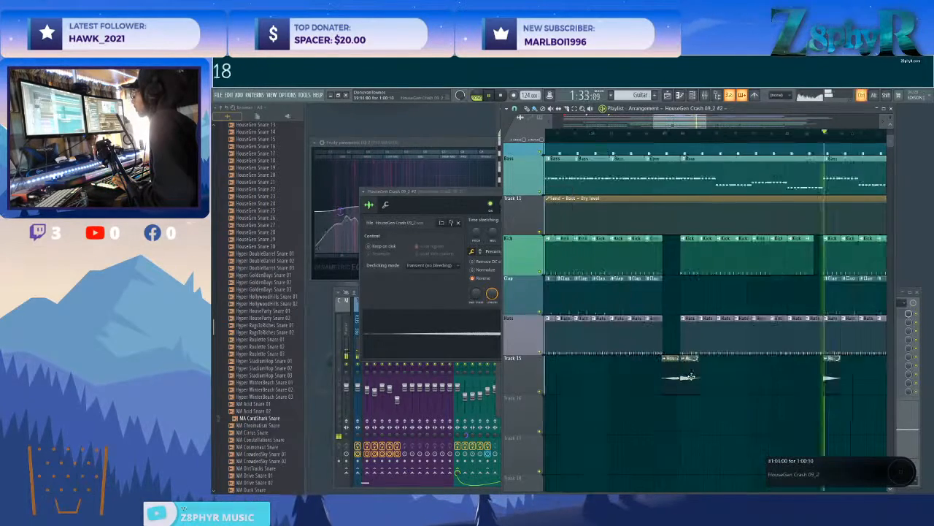
pyautogui.scroll(5, 701, 358)
pyautogui.scroll(-4, 713, 354)
pyautogui.scroll(1, 713, 353)
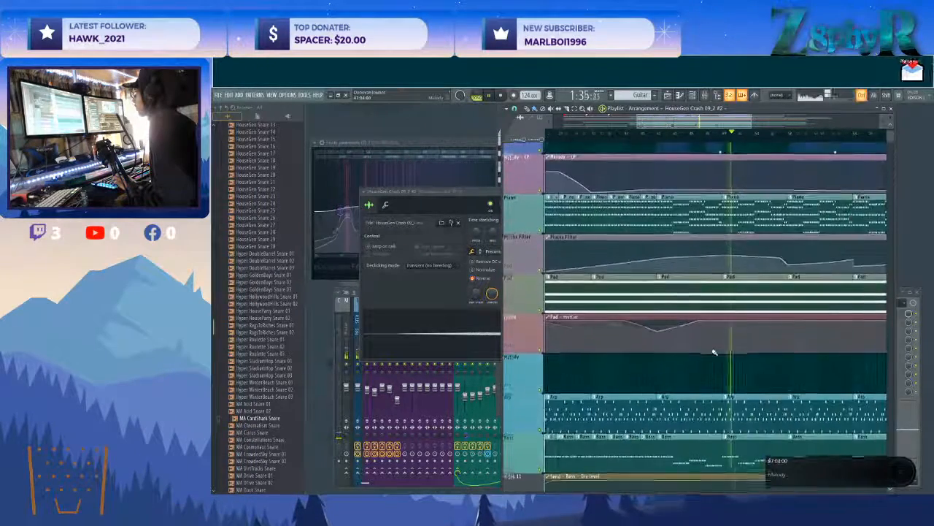
pyautogui.scroll(-3, 713, 352)
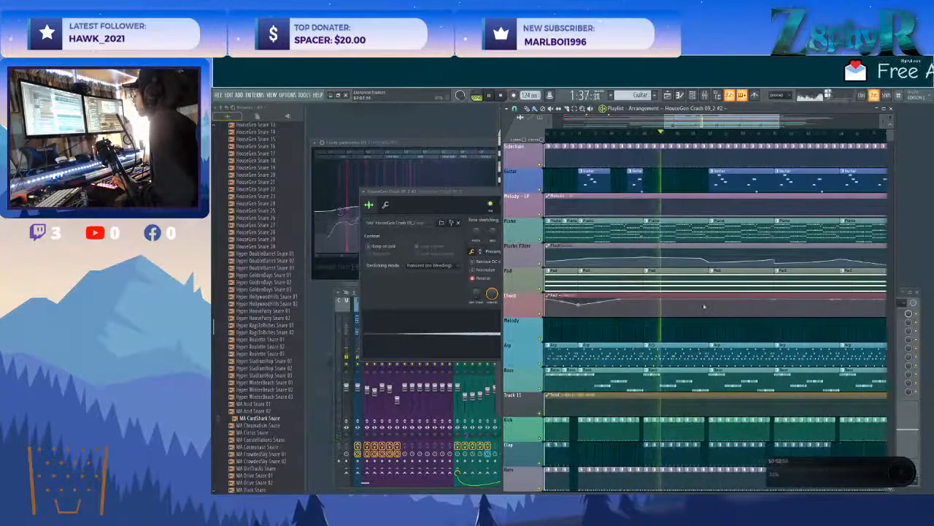
pyautogui.scroll(3, 679, 321)
pyautogui.click(642, 308)
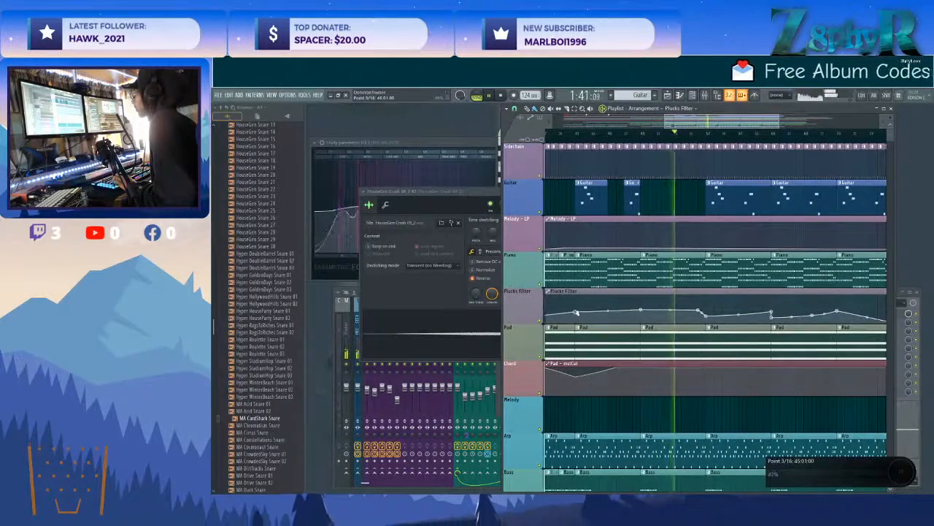
pyautogui.rightClick(683, 309)
pyautogui.moveTo(683, 310); pyautogui.dragTo(675, 311)
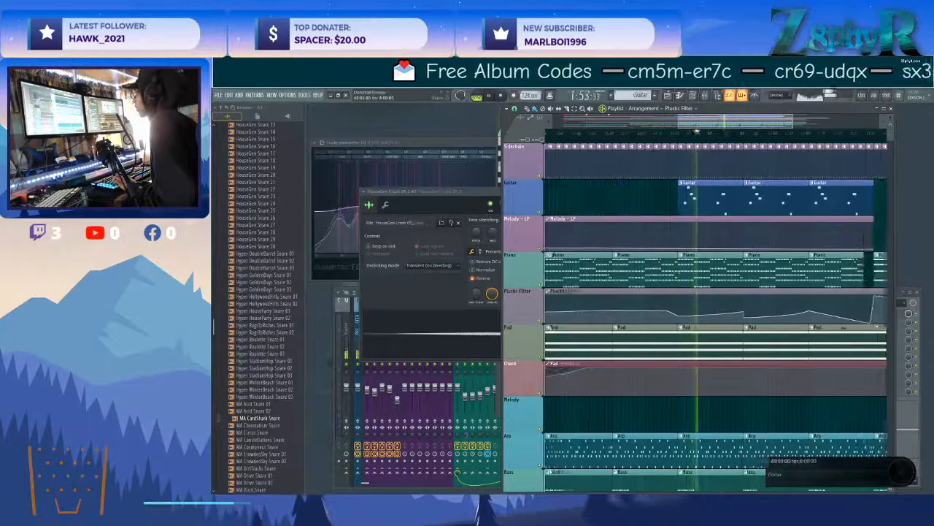
# Add a G after the opening C of the second phrase in the bar 57 Guitar clip, and close the piano roll.
pyautogui.doubleClick(687, 206)
pyautogui.scroll(4, 663, 261)
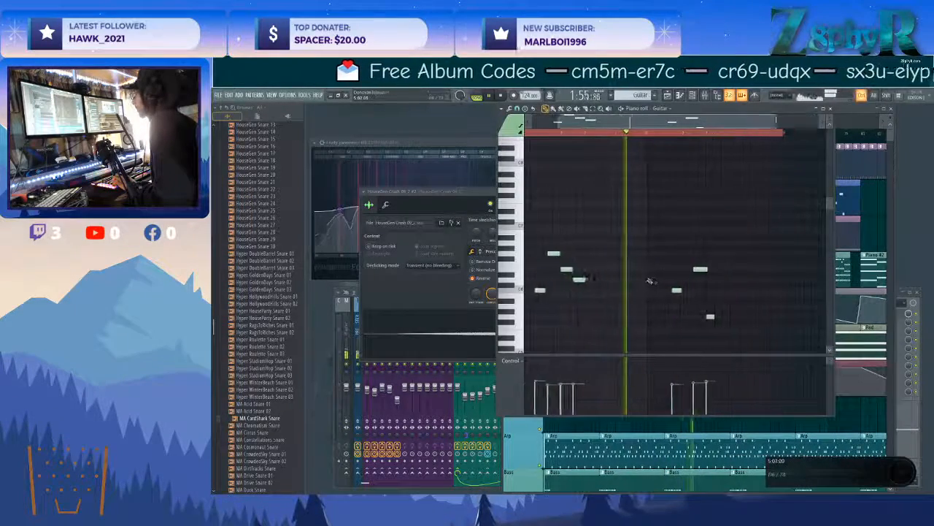
pyautogui.hscroll(1, 716, 291)
pyautogui.click(764, 259)
pyautogui.hscroll(2, 766, 281)
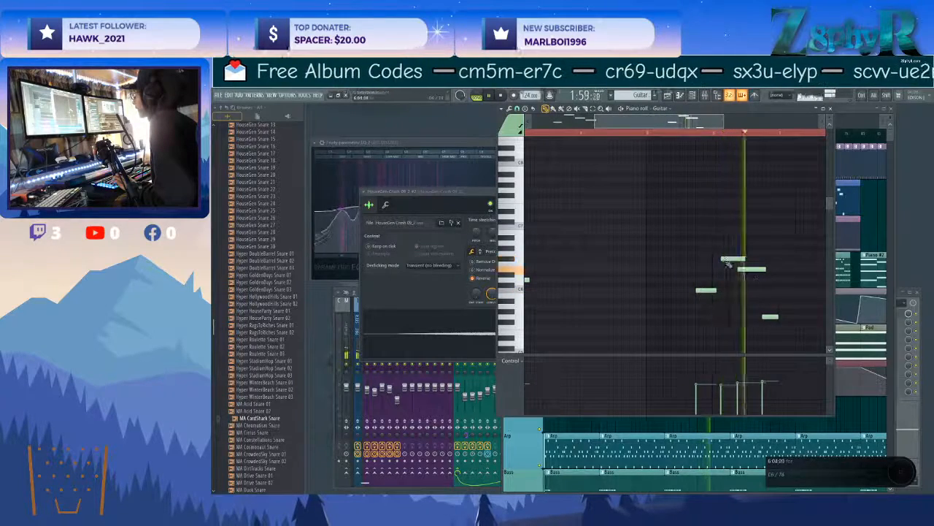
pyautogui.moveTo(733, 259); pyautogui.dragTo(727, 261)
pyautogui.scroll(-1, 724, 266)
pyautogui.hscroll(-2, 724, 272)
pyautogui.moveTo(790, 259); pyautogui.dragTo(790, 250)
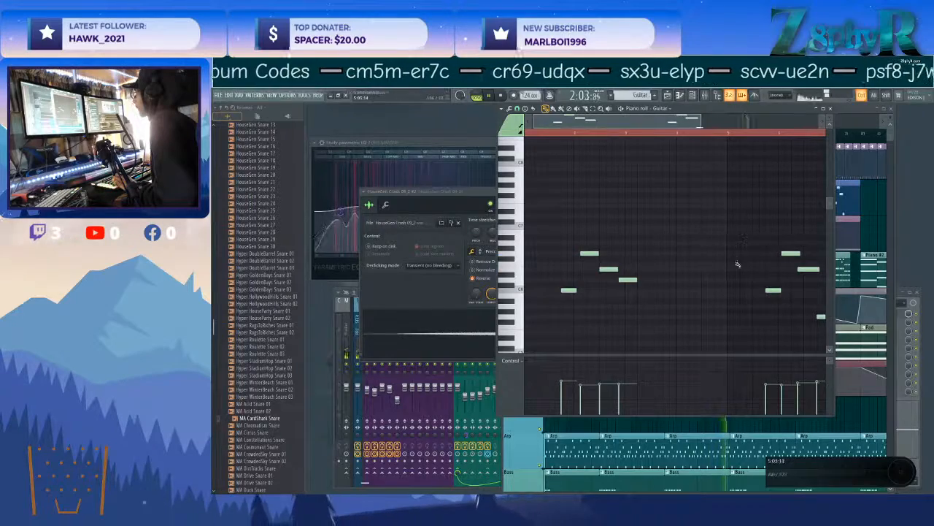
pyautogui.hscroll(1, 678, 243)
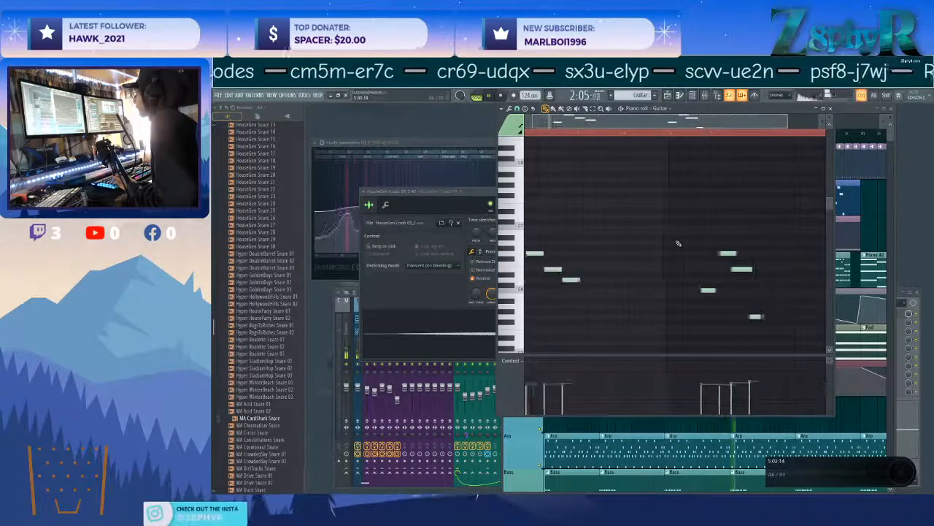
pyautogui.press('F5')
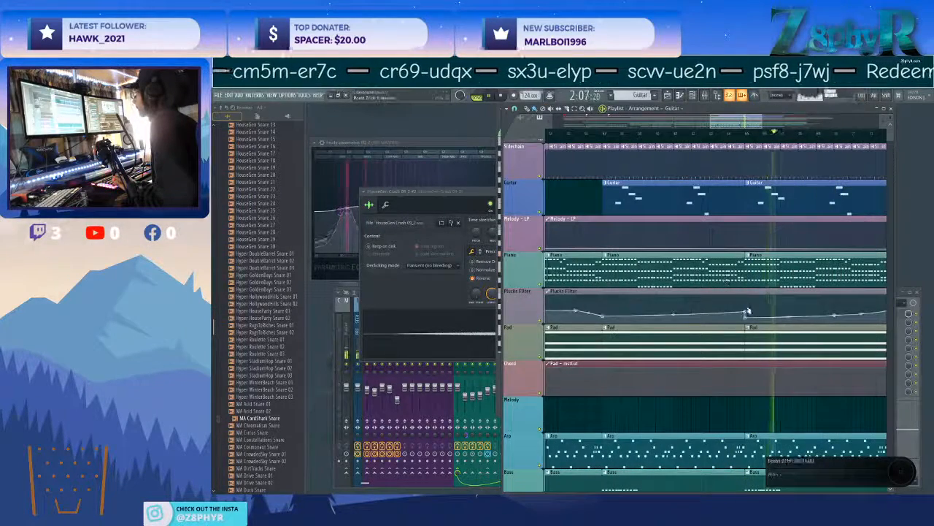
# Merge the Guitar clips at bars 57 and 65 into one pattern and rewrite its last phrase as C, G, C, B, G.
pyautogui.scroll(-4, 655, 197)
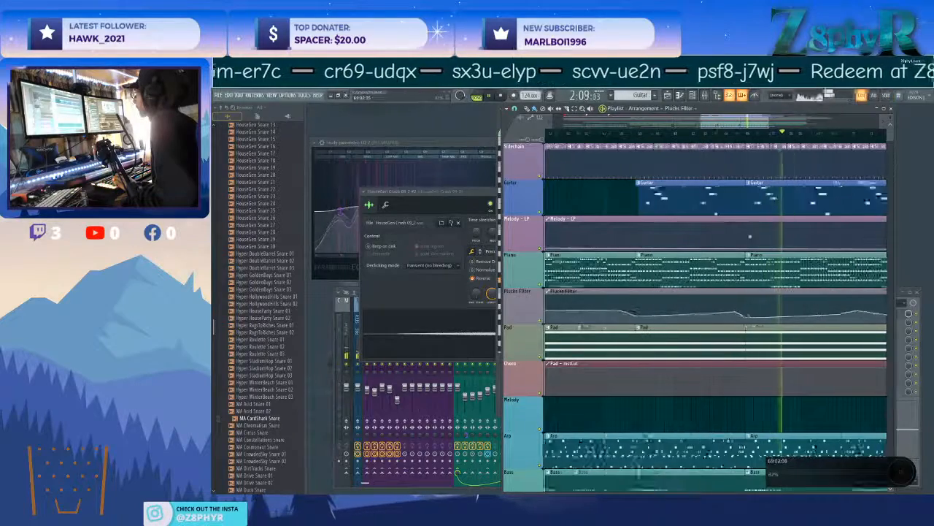
pyautogui.scroll(-2, 655, 197)
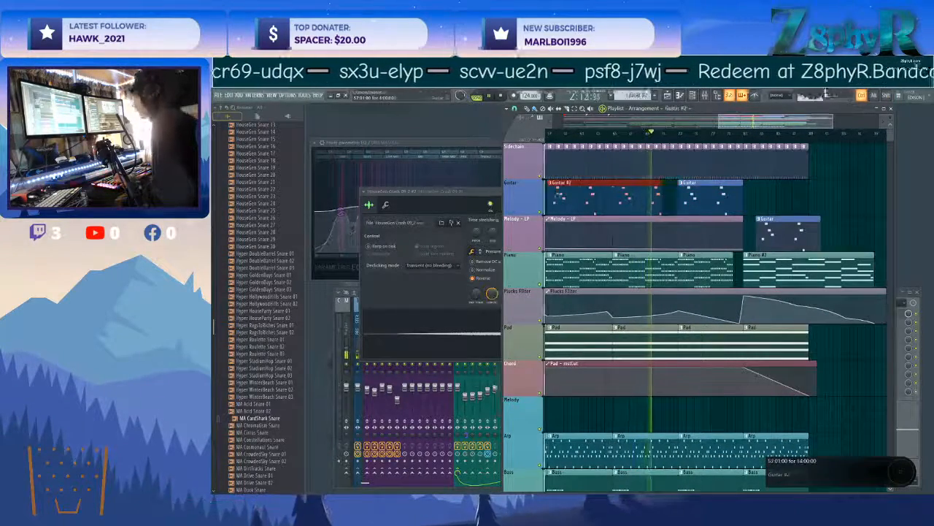
pyautogui.doubleClick(556, 194)
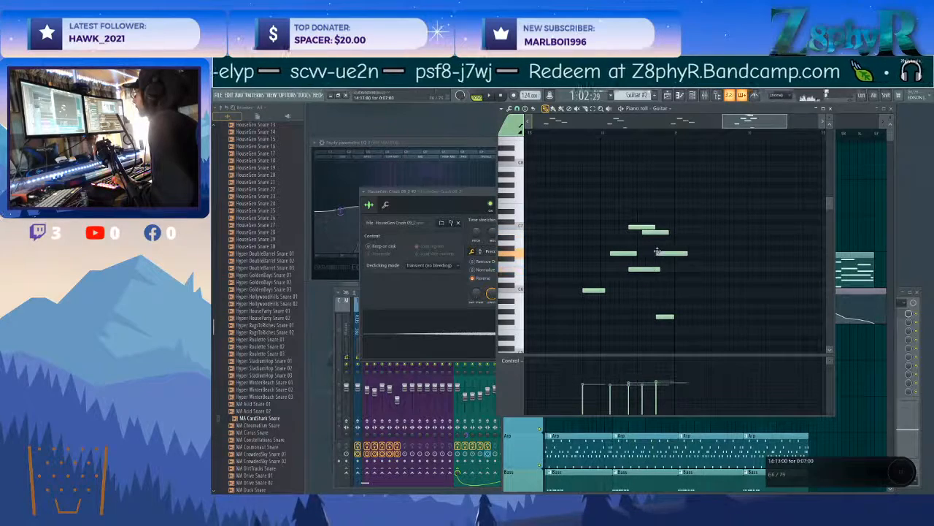
pyautogui.click(580, 133)
pyautogui.press('space')
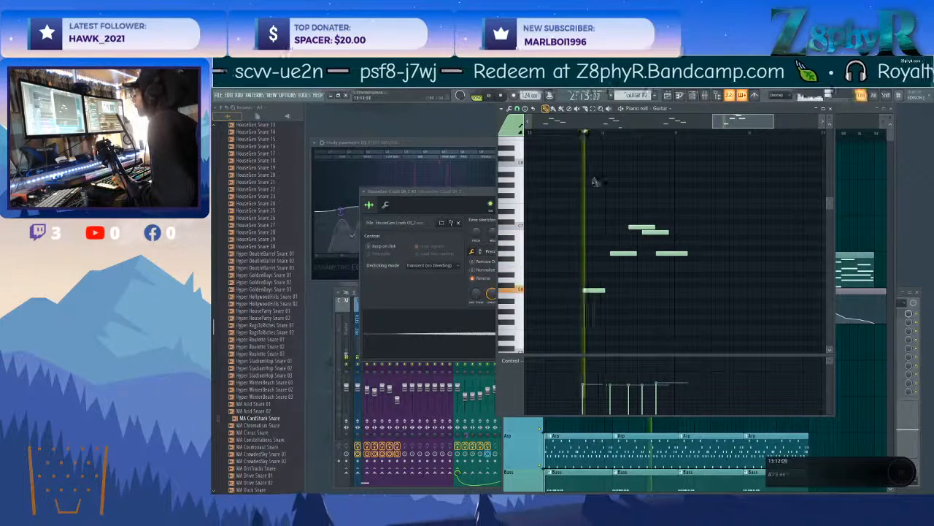
# Lower the velocities of the high C and B in the last Guitar phrase and replay it.
pyautogui.moveTo(631, 386); pyautogui.dragTo(647, 391)
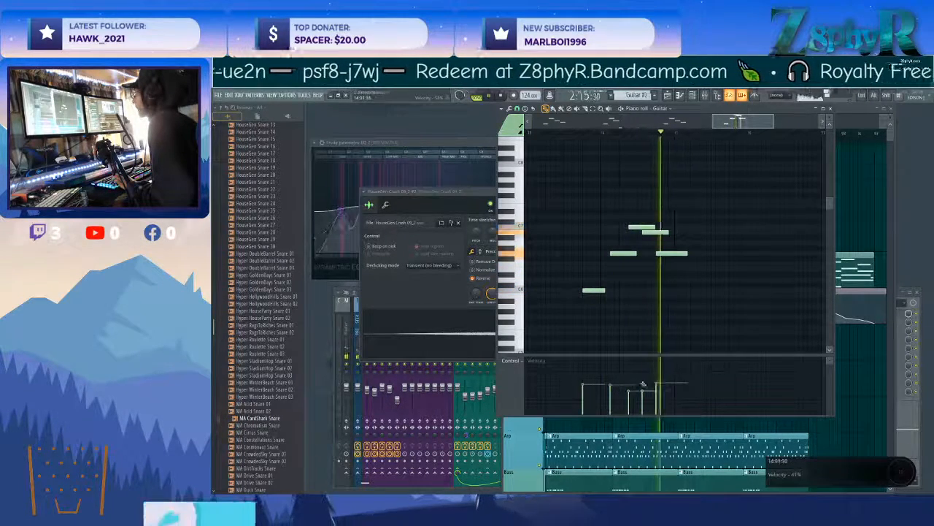
pyautogui.press('space')
pyautogui.press('space')
pyautogui.scroll(2, 660, 238)
pyautogui.scroll(1, 651, 231)
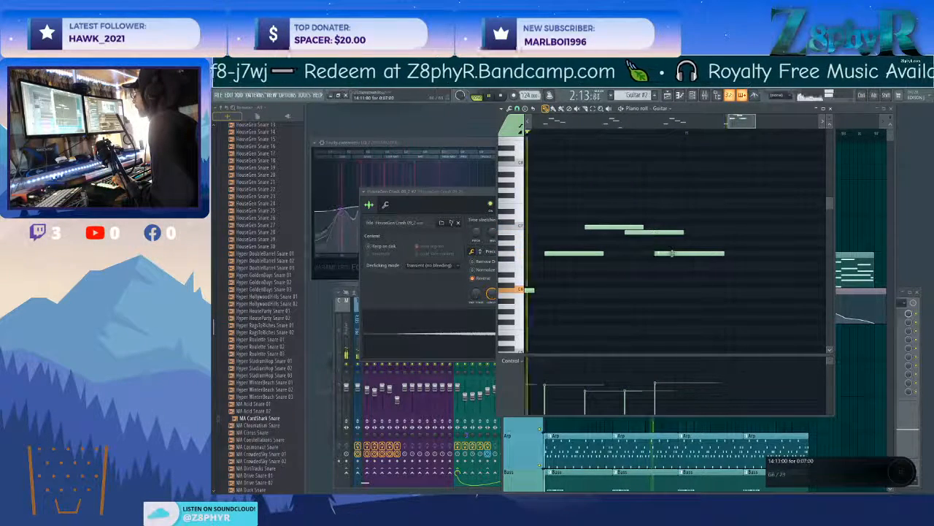
# Shift the B and final G of the last Guitar phrase slightly later, checking the timing with playback.
pyautogui.moveTo(667, 252); pyautogui.dragTo(703, 267)
pyautogui.press('space')
pyautogui.press('space')
pyautogui.scroll(-2, 710, 259)
pyautogui.scroll(-3, 708, 258)
pyautogui.moveTo(666, 230); pyautogui.dragTo(716, 254)
pyautogui.press('space')
pyautogui.press('space')
pyautogui.moveTo(582, 230); pyautogui.dragTo(620, 241)
pyautogui.scroll(-4, 629, 276)
# Vary the note velocities in the last two Guitar phrases, and close the piano roll.
pyautogui.keyDown('ctrl'); pyautogui.keyDown('shift'); pyautogui.click(695, 234); pyautogui.keyUp('shift'); pyautogui.keyUp('ctrl')
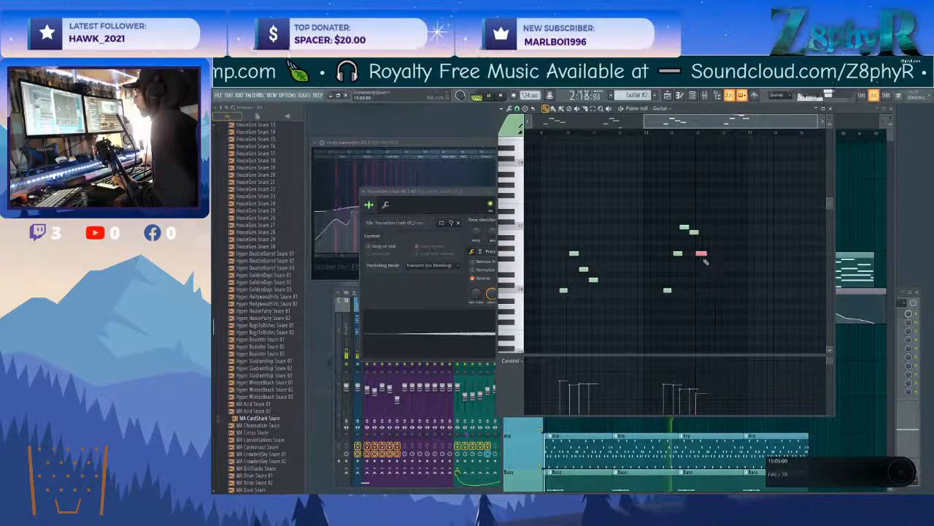
pyautogui.click(573, 254)
pyautogui.click(683, 227)
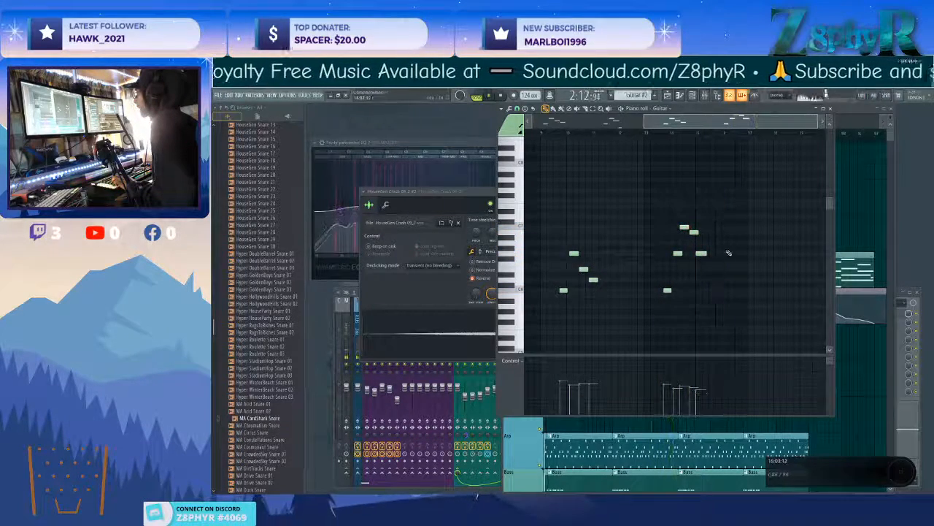
pyautogui.click(678, 254)
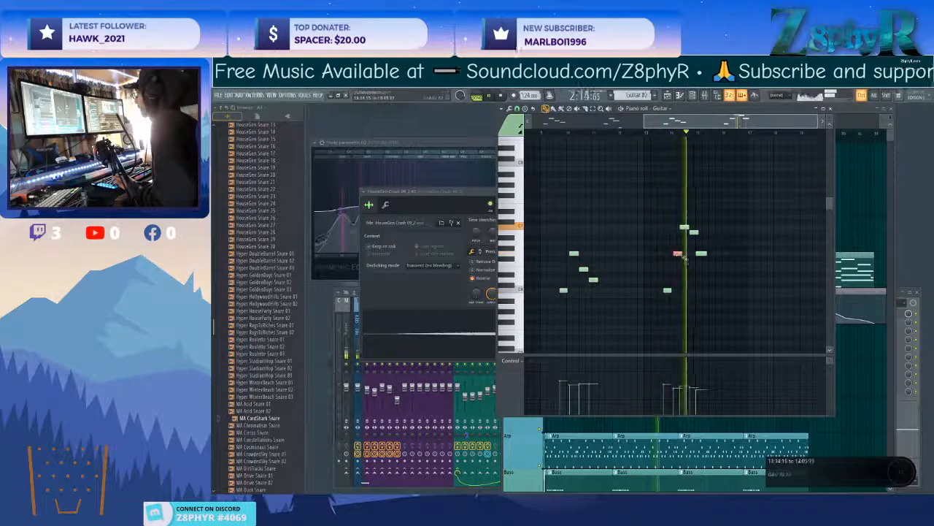
pyautogui.click(575, 253)
pyautogui.keyDown('ctrl'); pyautogui.click(583, 272); pyautogui.keyUp('ctrl')
pyautogui.keyDown('ctrl'); pyautogui.click(592, 283); pyautogui.keyUp('ctrl')
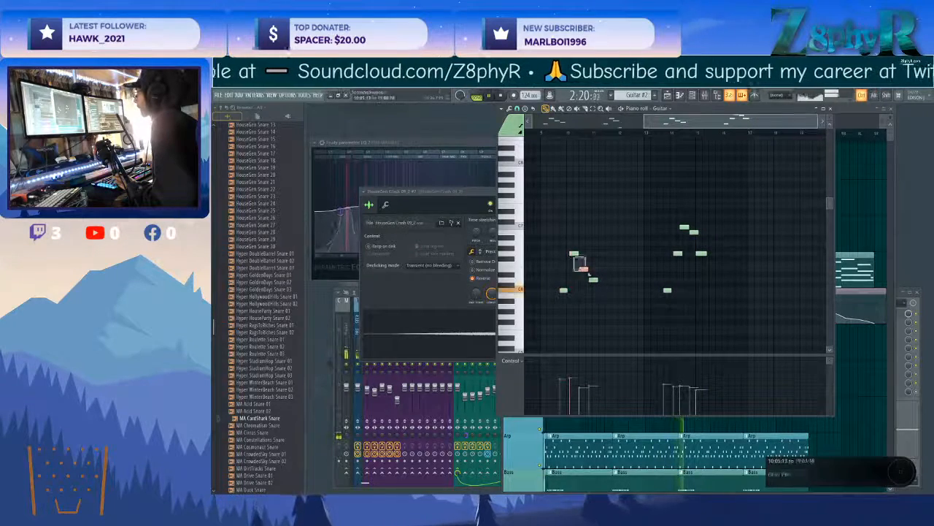
pyautogui.scroll(-4, 590, 258)
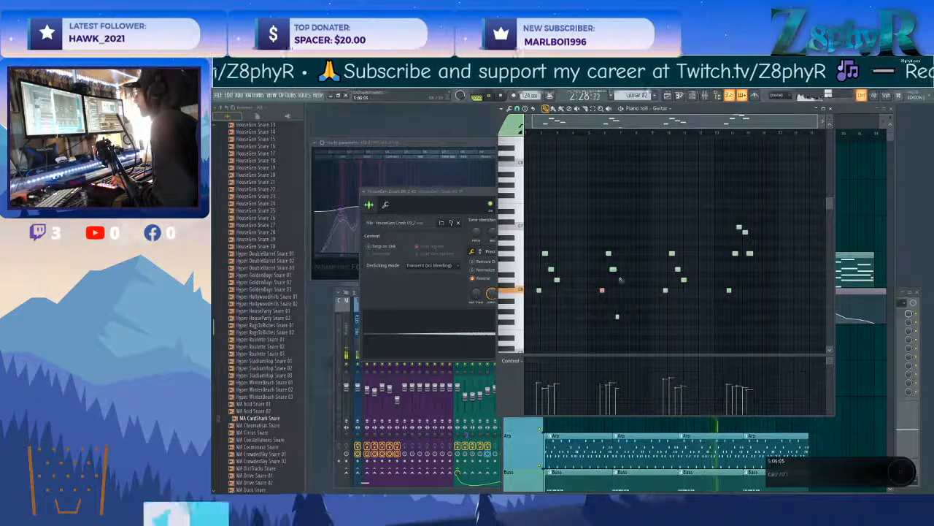
pyautogui.press('F5')
# Duplicate the Guitar #2 clip to bar 73 and delete the spare Guitar clip from the Melody - LP track.
pyautogui.moveTo(676, 196); pyautogui.dragTo(590, 199)
pyautogui.moveTo(590, 198); pyautogui.dragTo(723, 205)
pyautogui.hotkey('ctrl', 'd')
pyautogui.click(682, 134)
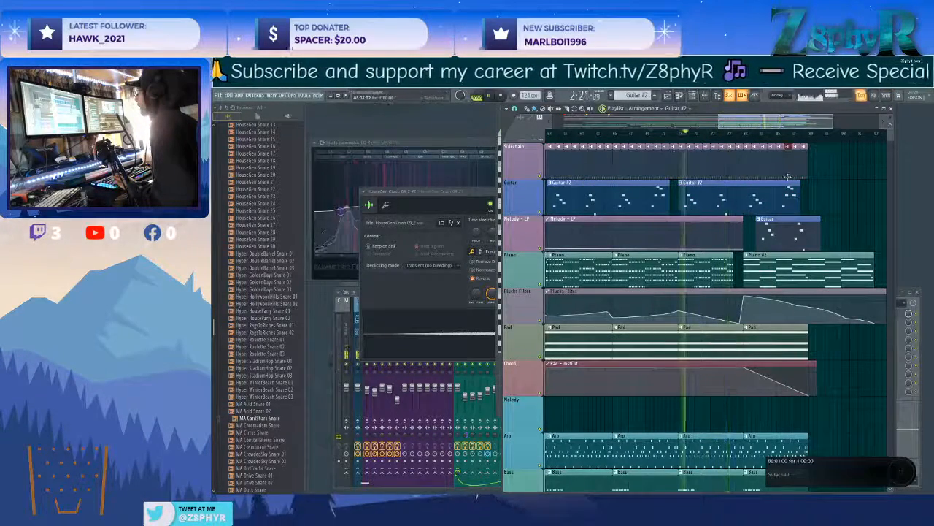
pyautogui.scroll(1, 810, 231)
pyautogui.rightClick(814, 221)
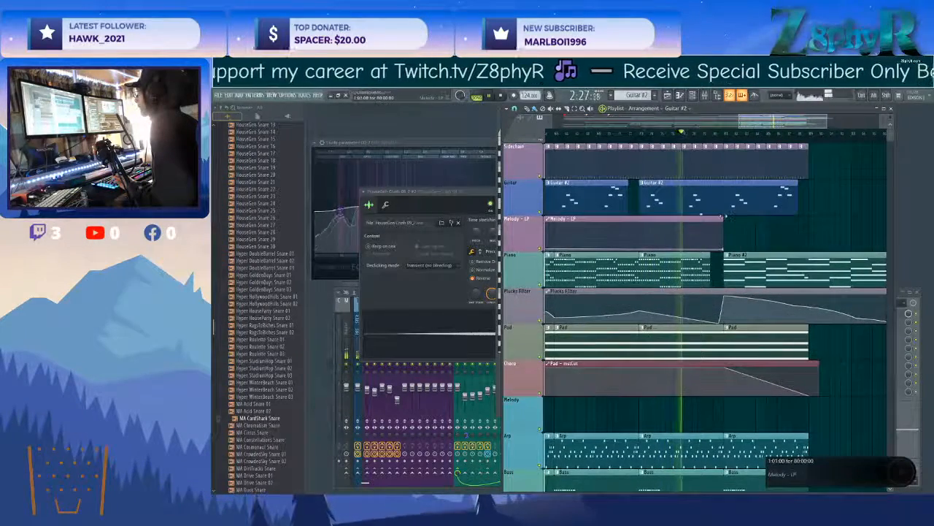
# Extend the Melody - LP automation to about bar 90 and shift its final rise to begin at bar 73.
pyautogui.moveTo(723, 217); pyautogui.dragTo(818, 218)
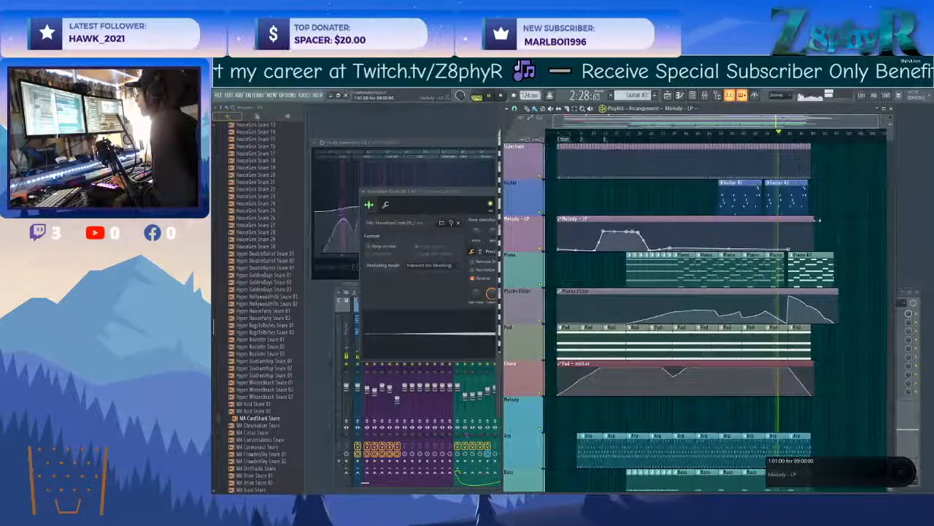
pyautogui.hscroll(2, 817, 220)
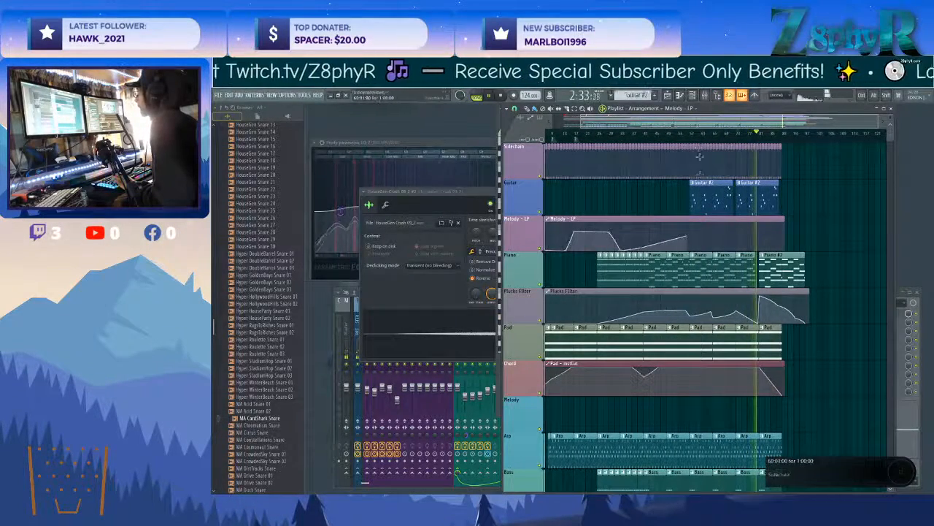
pyautogui.scroll(3, 692, 136)
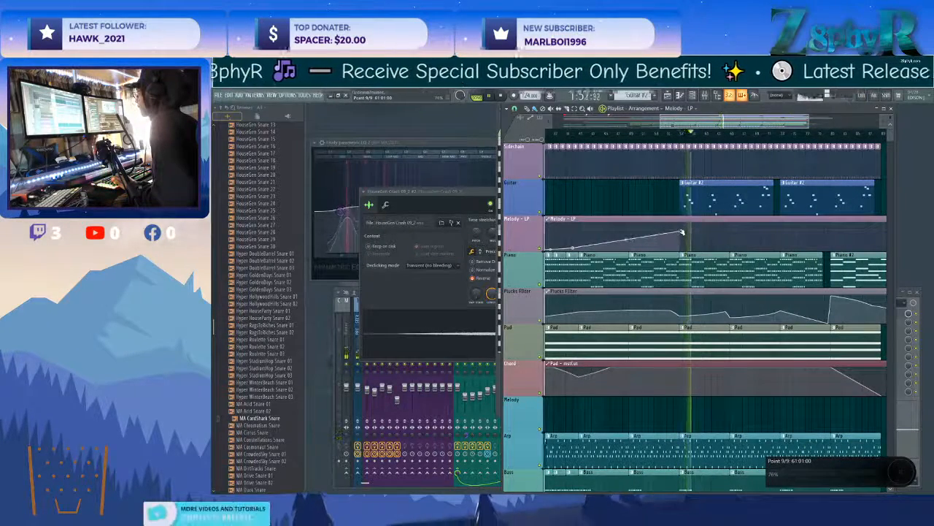
pyautogui.scroll(-1, 680, 229)
pyautogui.press('space')
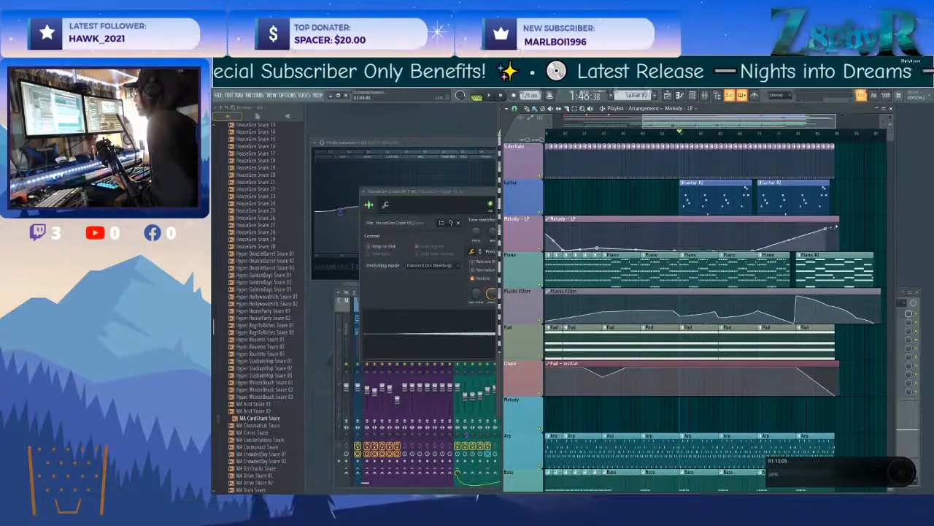
pyautogui.scroll(-2, 834, 222)
pyautogui.press('space')
pyautogui.scroll(3, 831, 223)
pyautogui.hscroll(-2, 641, 236)
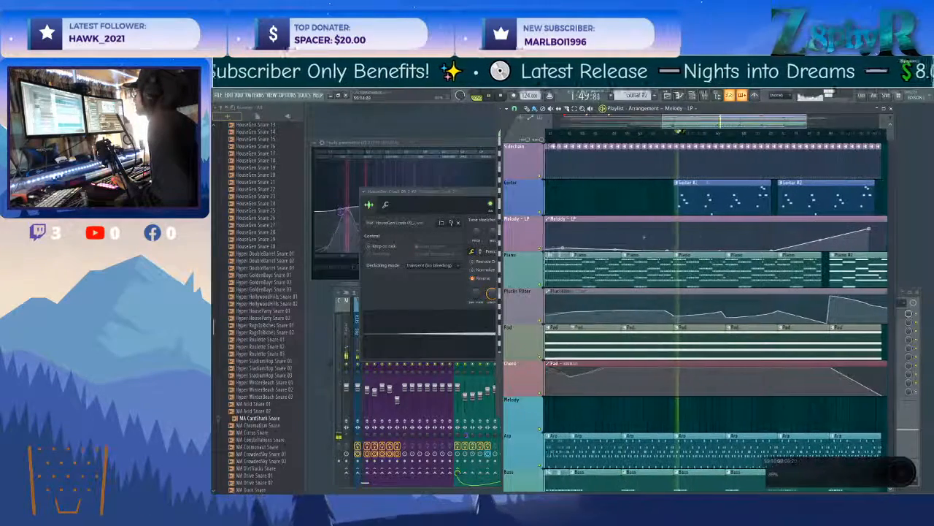
# Close the crash sampler and lower a low-mid band in the Guitar mixer track's second Parametric EQ 2, shifting it higher in frequency.
pyautogui.click(468, 192)
pyautogui.click(568, 192)
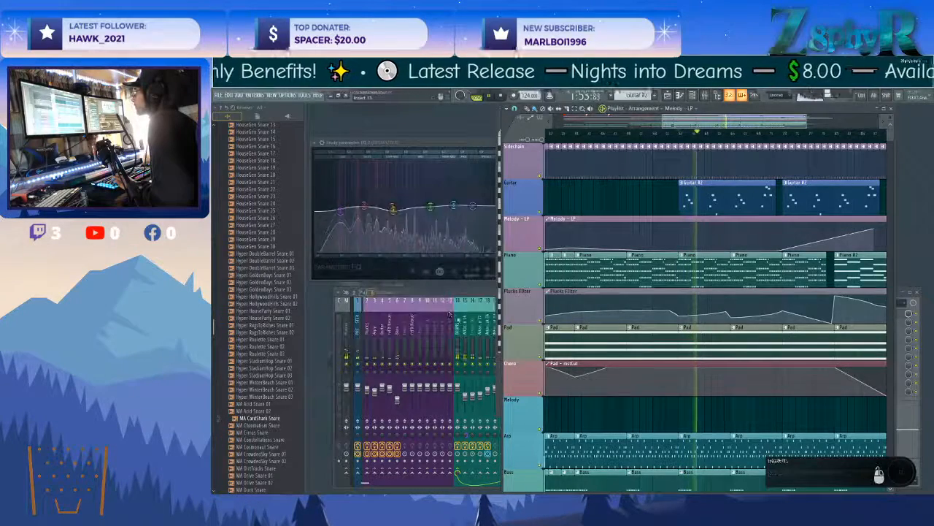
pyautogui.click(381, 326)
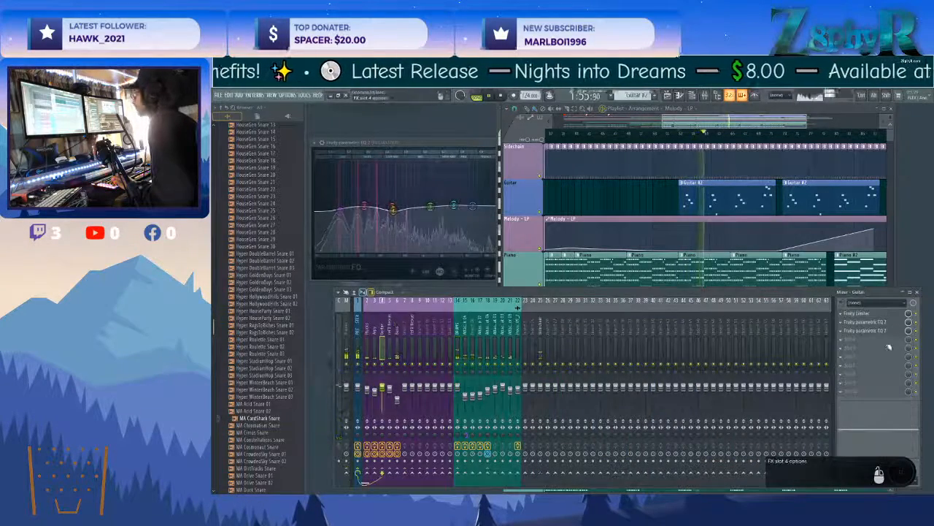
pyautogui.click(883, 329)
pyautogui.moveTo(457, 275); pyautogui.dragTo(474, 283)
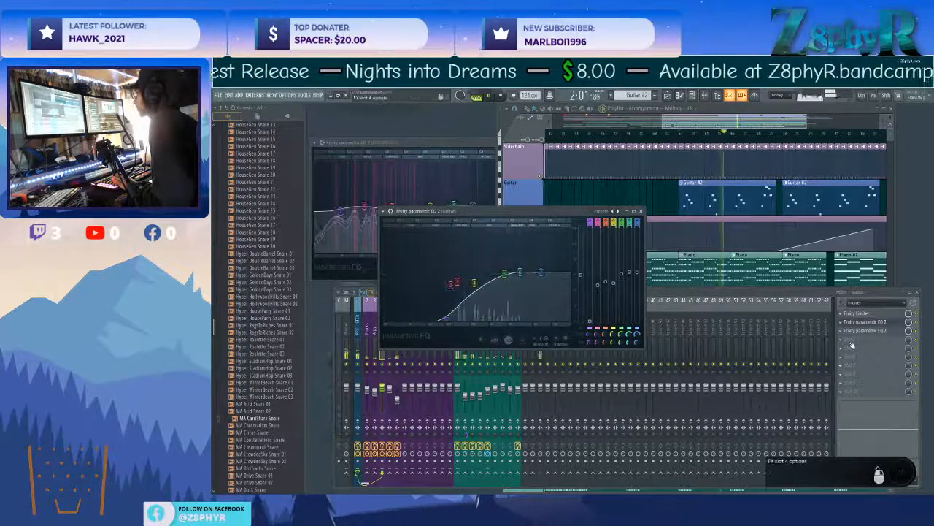
# Add Fruity Stereo Shaper to effect slot 4 of the Guitar mixer track and close the plugin windows.
pyautogui.click(841, 321)
pyautogui.moveTo(819, 387)
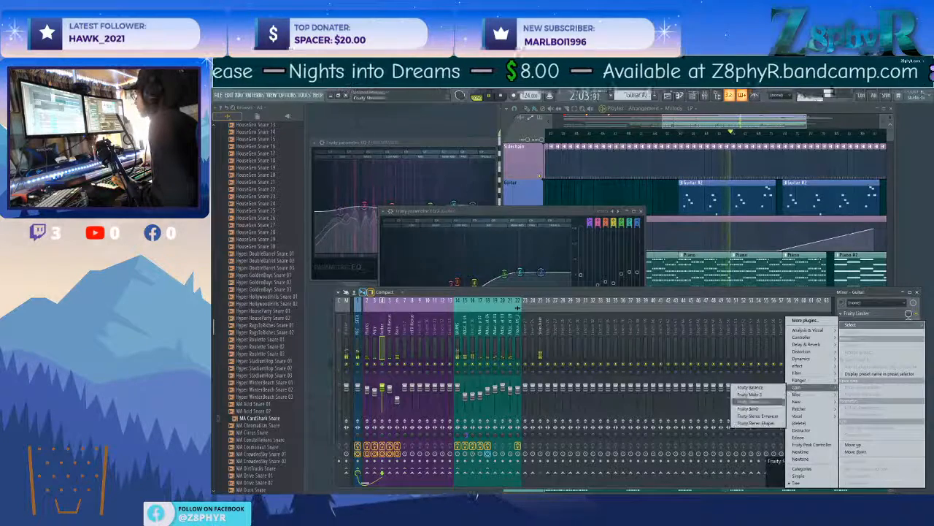
pyautogui.click(770, 423)
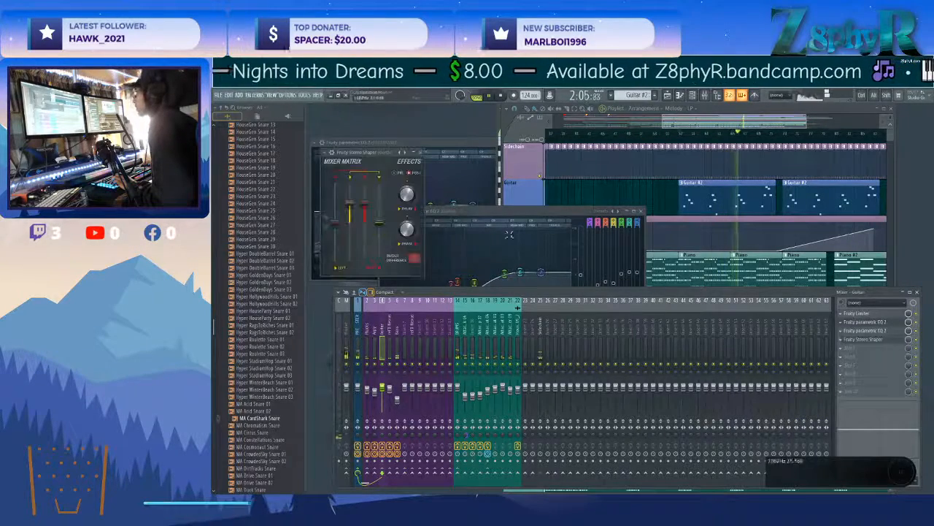
pyautogui.click(421, 153)
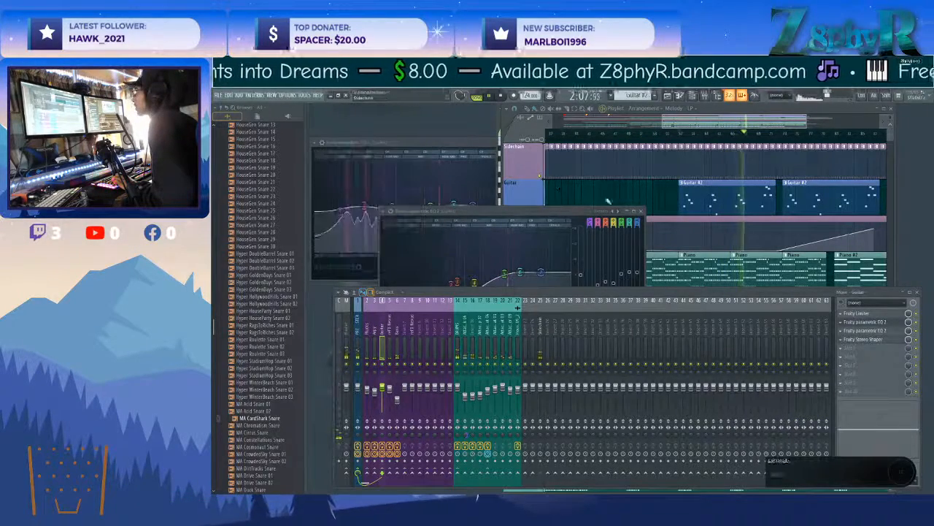
pyautogui.click(643, 213)
# Open the Guitar #2 clip at bar 57 in the piano roll.
pyautogui.doubleClick(738, 202)
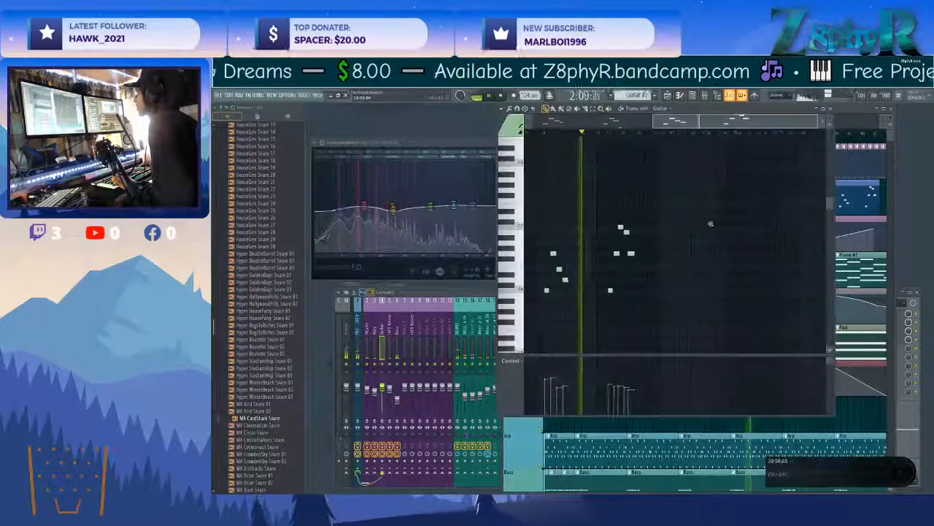
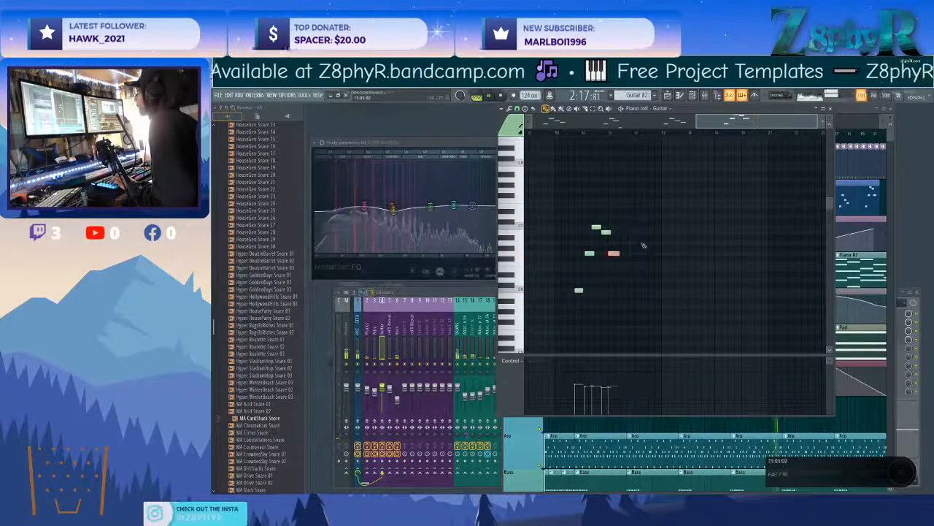
# Return to the playlist and bend the Melody - LP automation's final rise from bar 73 into an upward curve.
pyautogui.click(858, 121)
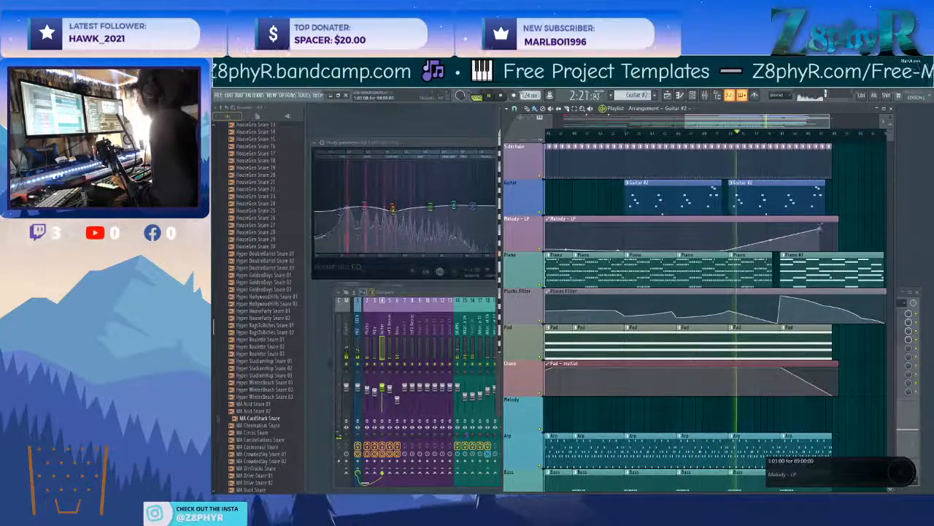
pyautogui.hscroll(2, 809, 219)
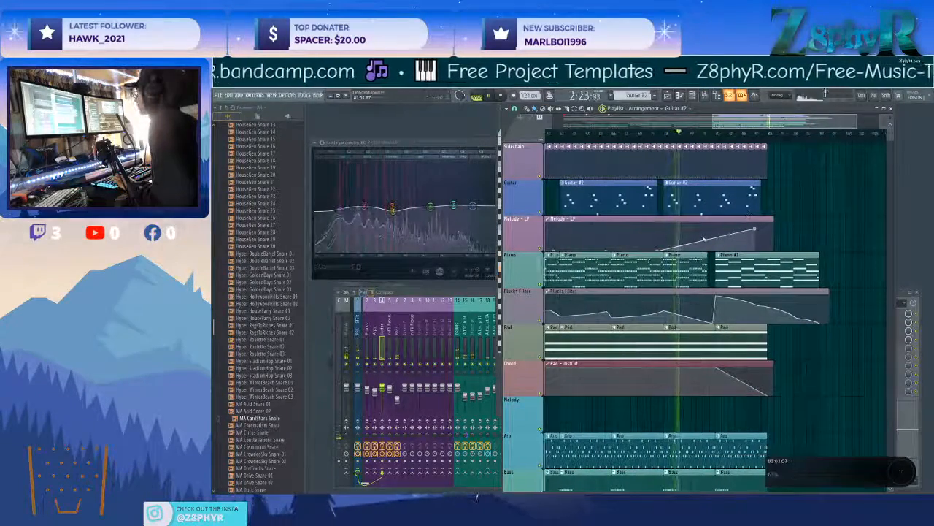
pyautogui.moveTo(707, 240); pyautogui.dragTo(707, 224)
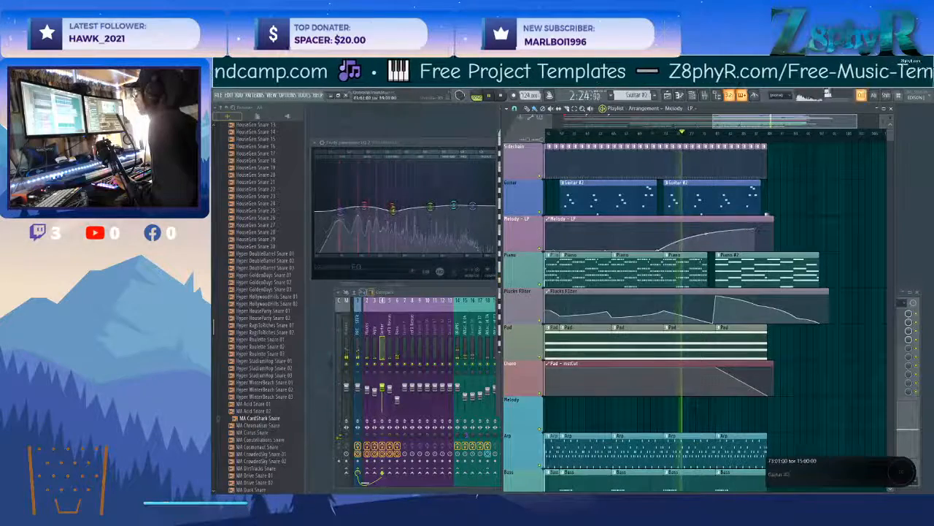
# Make the second Guitar #2 clip at bar 73 unique and open it in the piano roll.
pyautogui.click(667, 185)
pyautogui.click(678, 232)
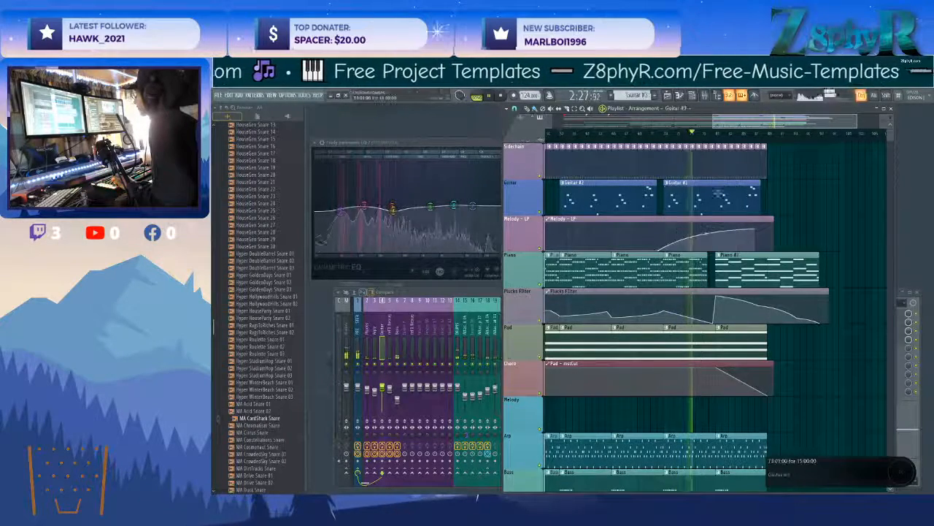
pyautogui.doubleClick(670, 187)
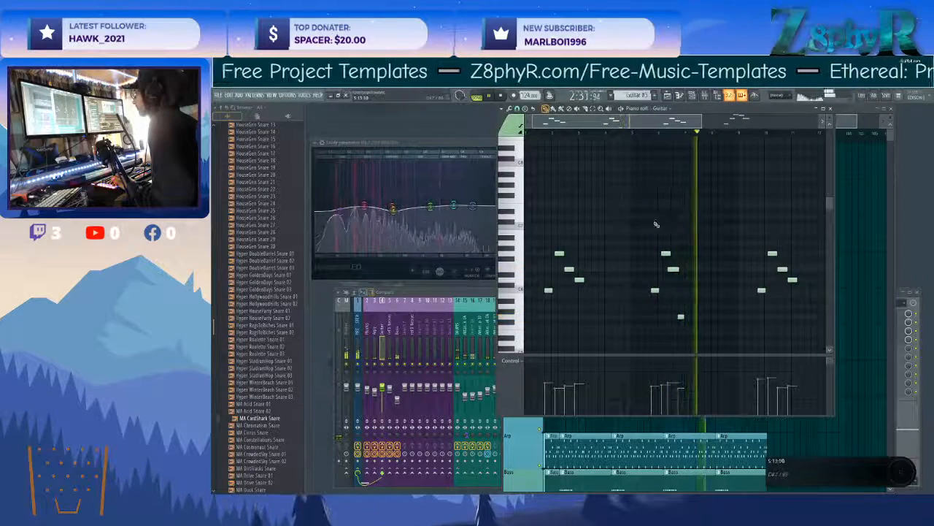
# Raise the low last note of the second guitar phrase by one octave.
pyautogui.click(681, 316)
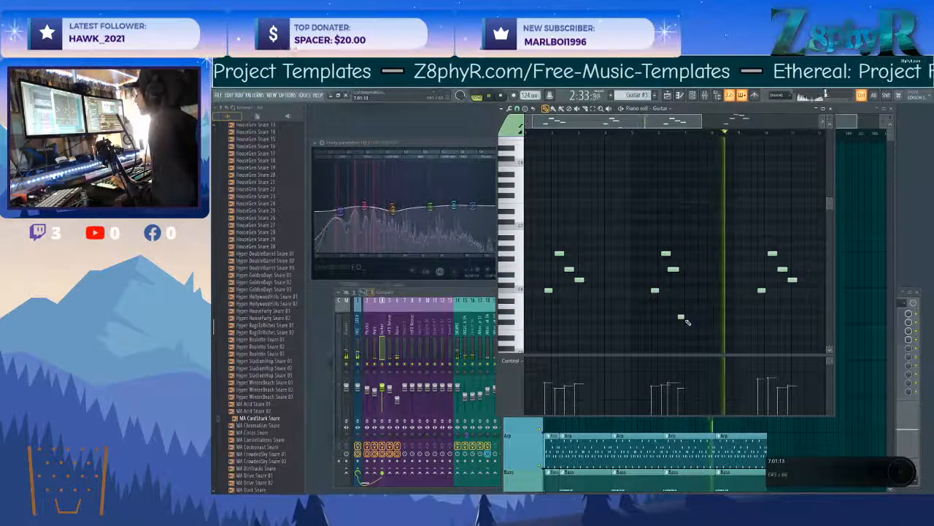
pyautogui.hotkey('ctrl', 'Up')
pyautogui.click(640, 133)
pyautogui.hscroll(3, 713, 240)
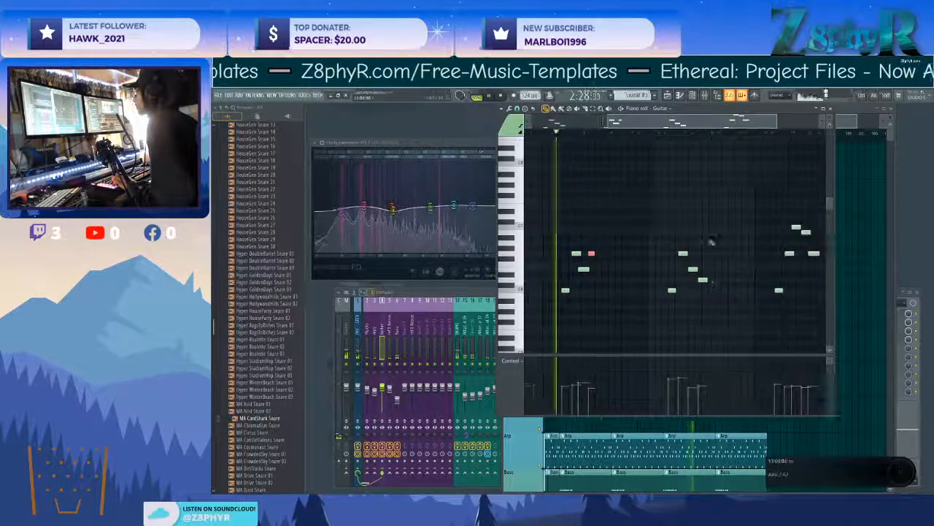
# Raise the opening notes of the third and fourth guitar phrases by one octave and return to the playlist.
pyautogui.moveTo(667, 268); pyautogui.dragTo(663, 295)
pyautogui.click(735, 290)
pyautogui.hotkey('ctrl', 'Up')
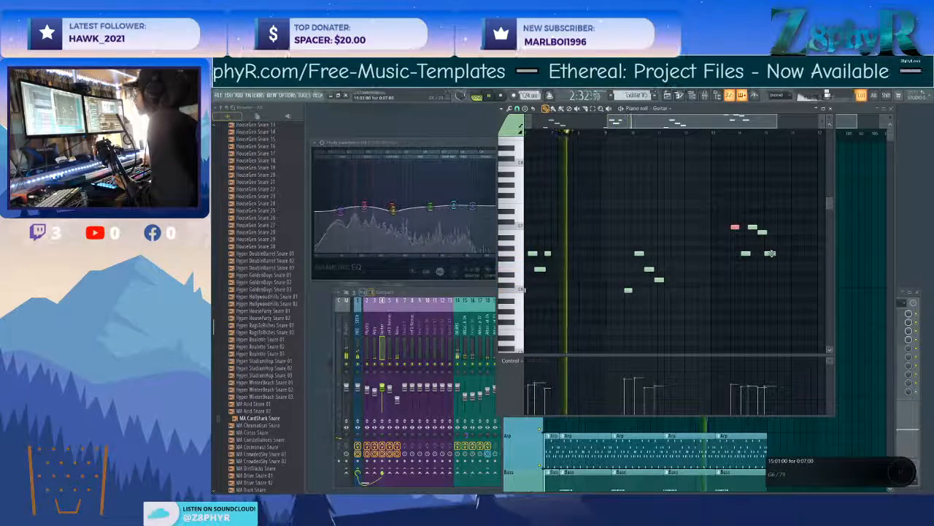
pyautogui.click(629, 289)
pyautogui.hotkey('ctrl', 'Up')
pyautogui.keyDown('ctrl'); pyautogui.click(680, 296); pyautogui.keyUp('ctrl')
pyautogui.hscroll(2, 675, 262)
pyautogui.press('F5')
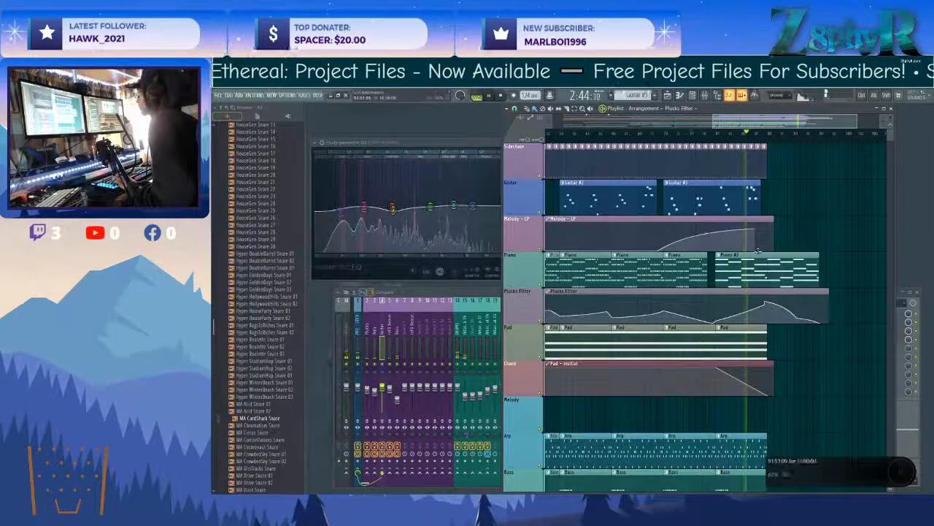
# Make the Melody - LP automation's final rise a straight line to the clip's end and lower the Plucks Filter peak at bar 93 slightly.
pyautogui.moveTo(756, 230); pyautogui.dragTo(762, 230)
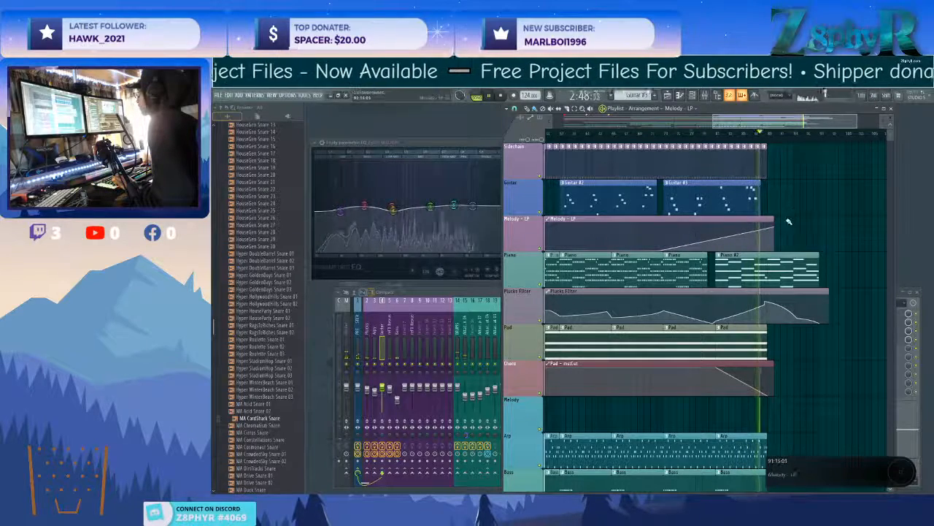
pyautogui.scroll(3, 766, 301)
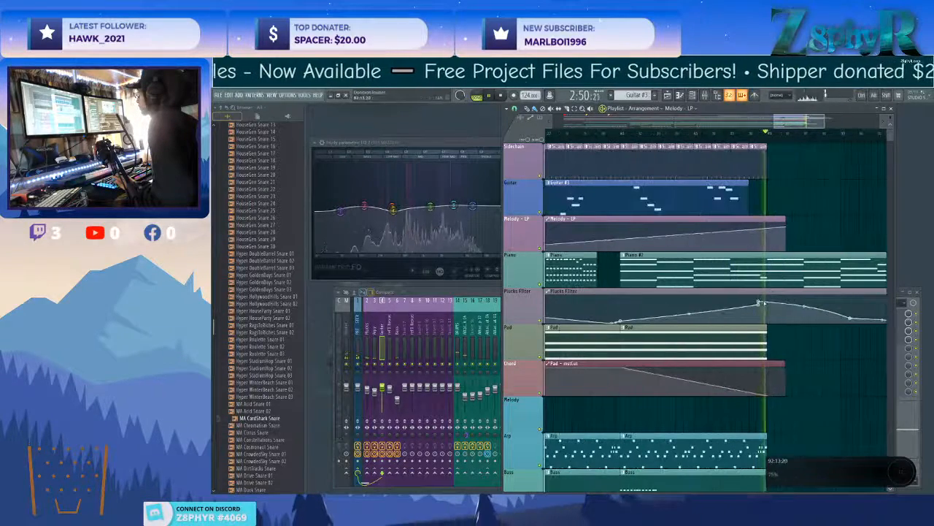
pyautogui.moveTo(767, 300); pyautogui.dragTo(768, 305)
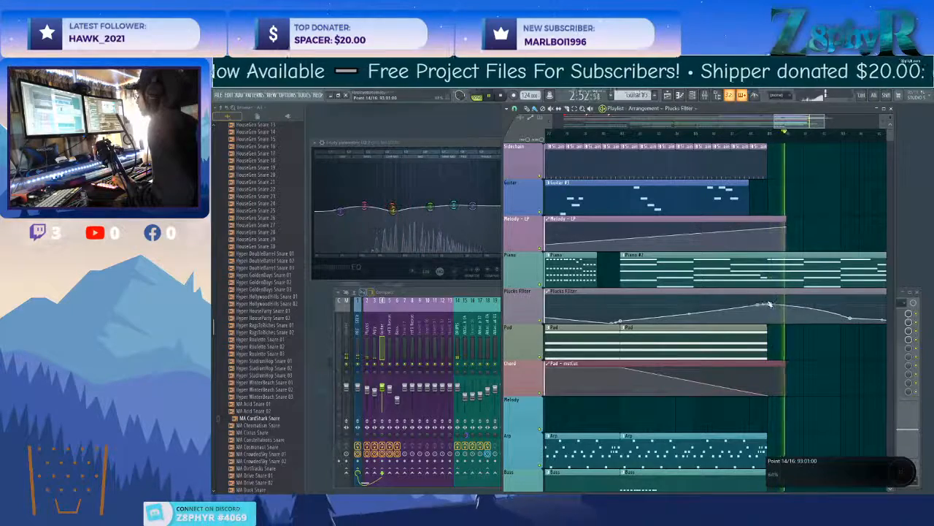
# Examine the Piano #2 clip at bar 81 in the piano roll together with the channel rack, returning to the playlist.
pyautogui.scroll(2, 765, 246)
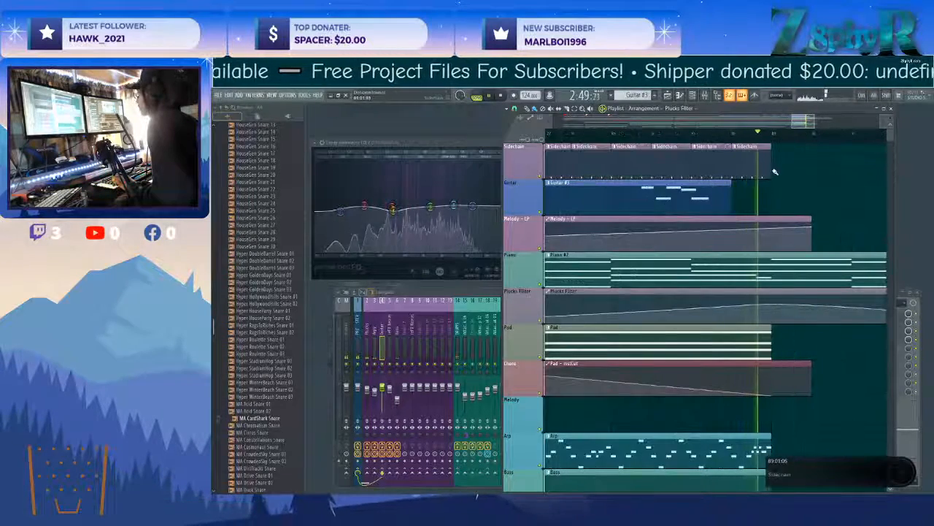
pyautogui.hscroll(2, 767, 188)
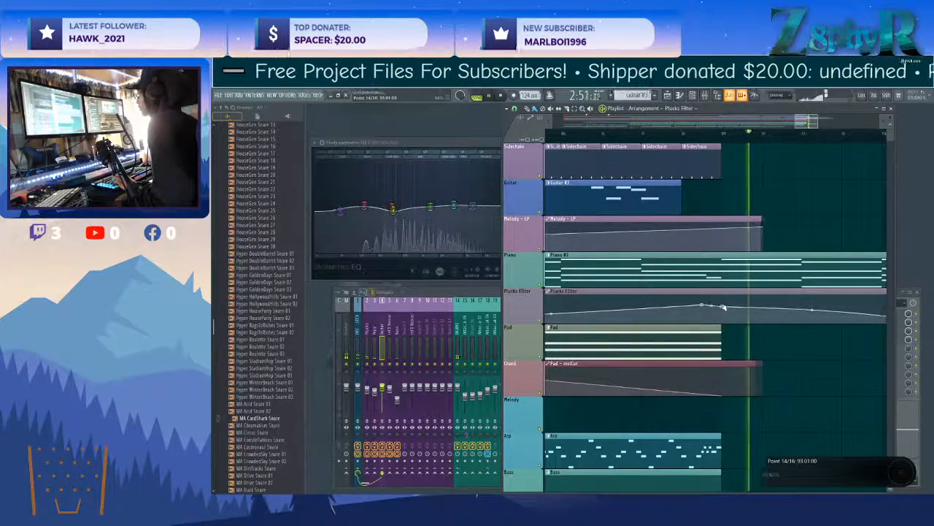
pyautogui.doubleClick(730, 265)
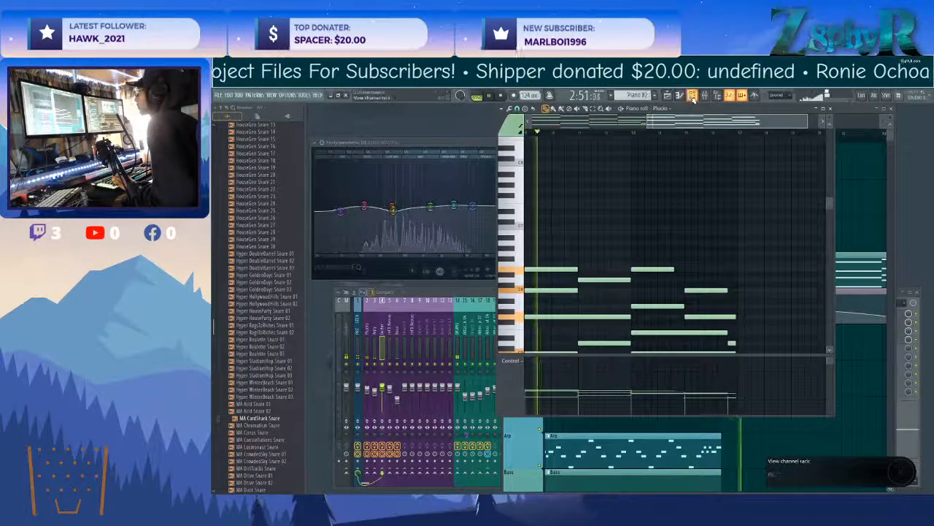
pyautogui.click(842, 174)
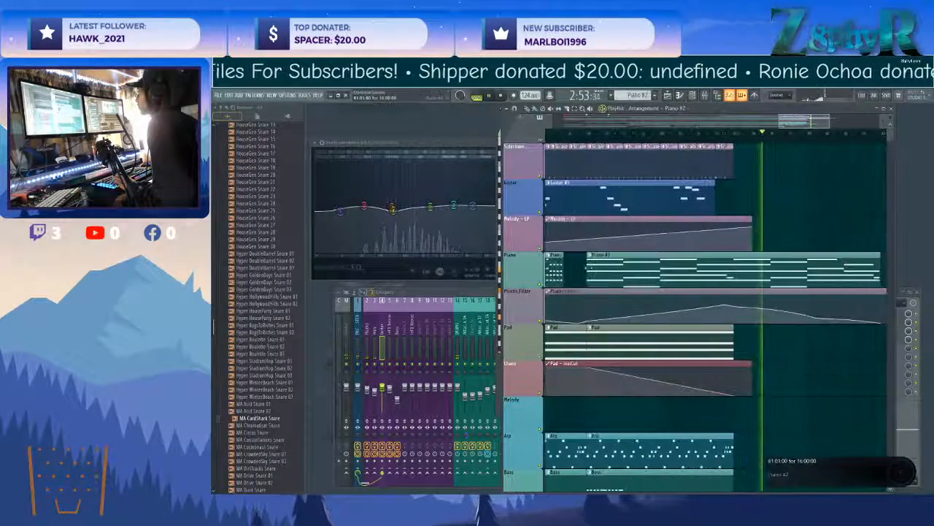
pyautogui.click(590, 255)
pyautogui.click(607, 305)
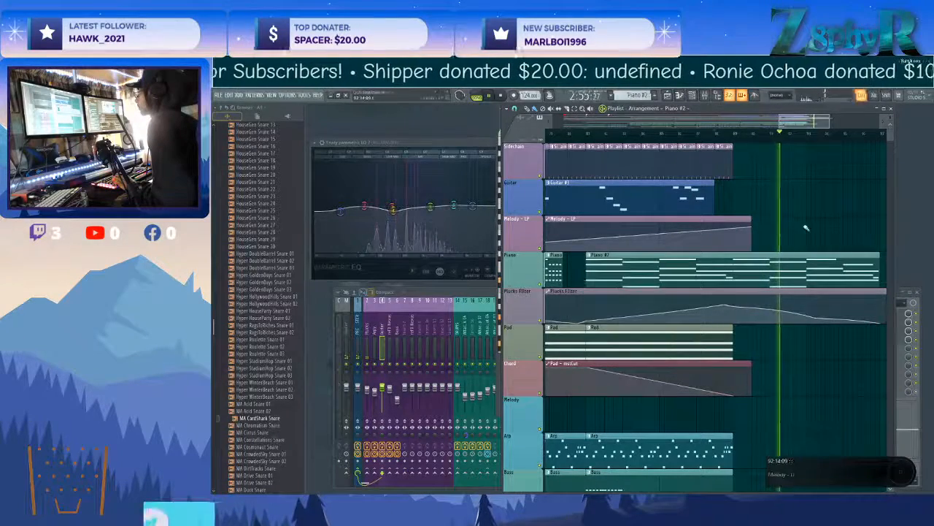
pyautogui.doubleClick(788, 259)
pyautogui.press('space')
pyautogui.click(692, 95)
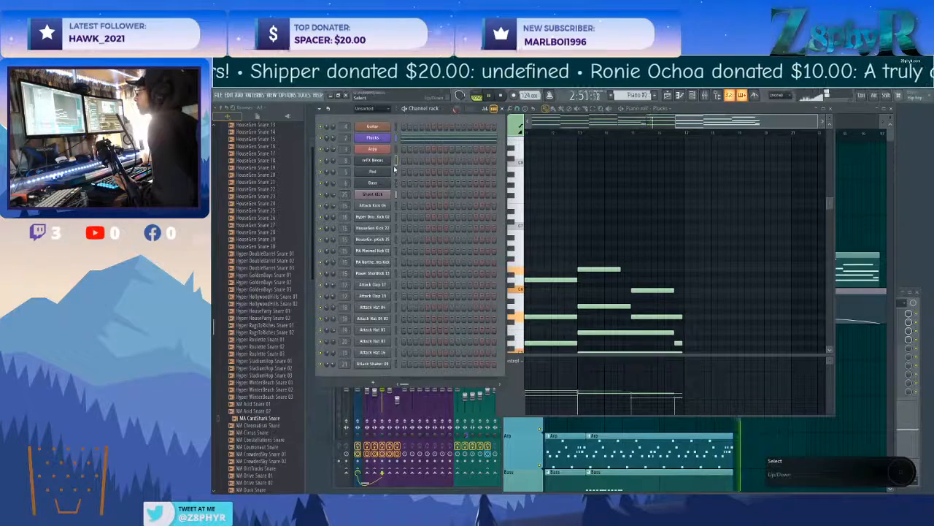
pyautogui.keyDown('ctrl'); pyautogui.click(851, 201); pyautogui.keyUp('ctrl')
pyautogui.hscroll(1, 752, 308)
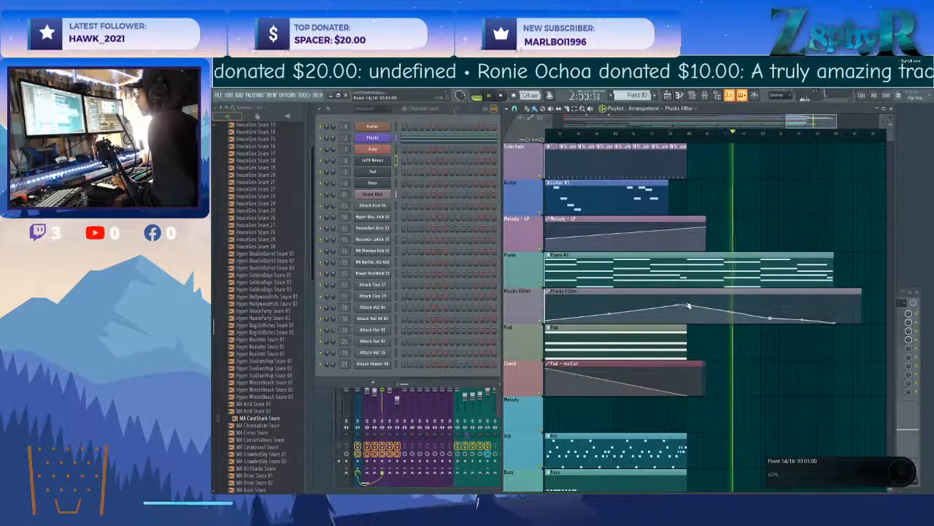
# Delete the intermediate points after bar 93 in the Plucks Filter automation so its final fall is a straight line.
pyautogui.click(681, 134)
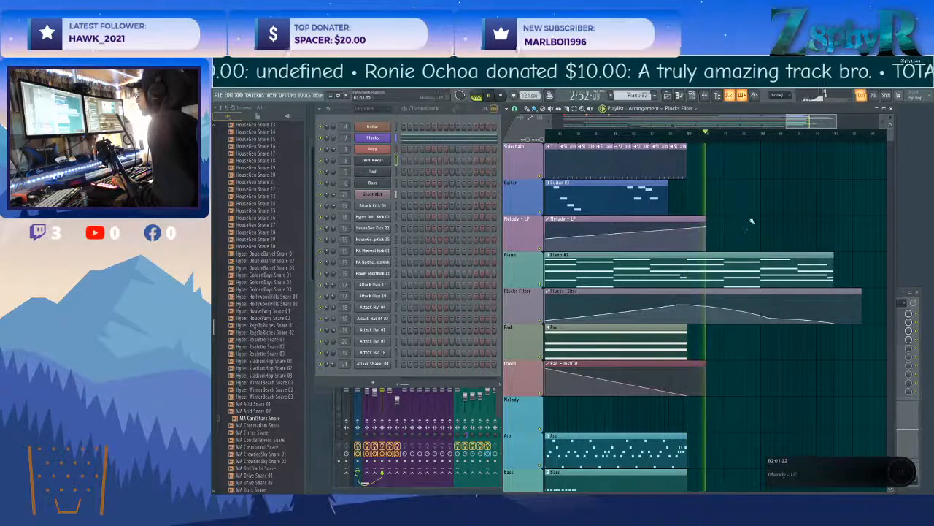
pyautogui.rightClick(770, 317)
pyautogui.click(785, 330)
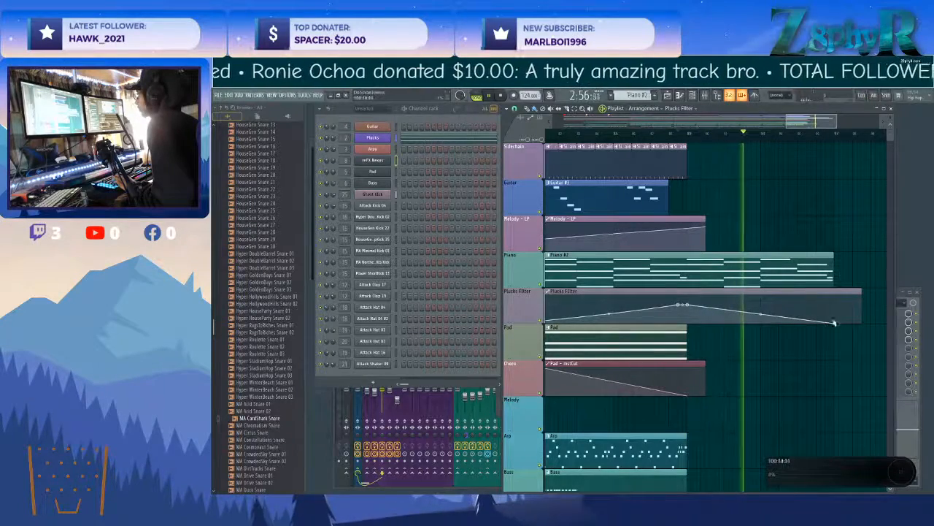
# Try a Guitar #2 clip at bar 1 of the Guitar track, play the intro with it, and remove the clip.
pyautogui.scroll(-4, 774, 352)
pyautogui.scroll(-5, 781, 310)
pyautogui.scroll(-4, 812, 288)
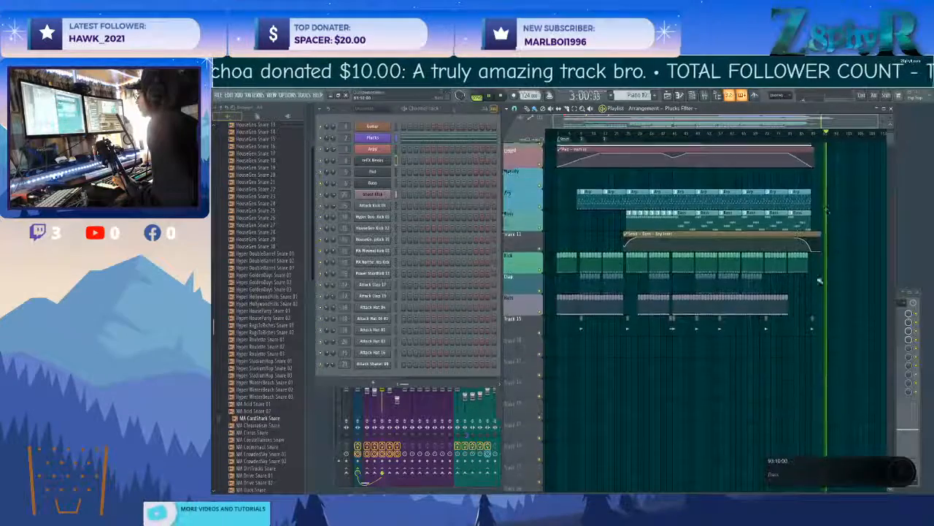
pyautogui.scroll(4, 814, 284)
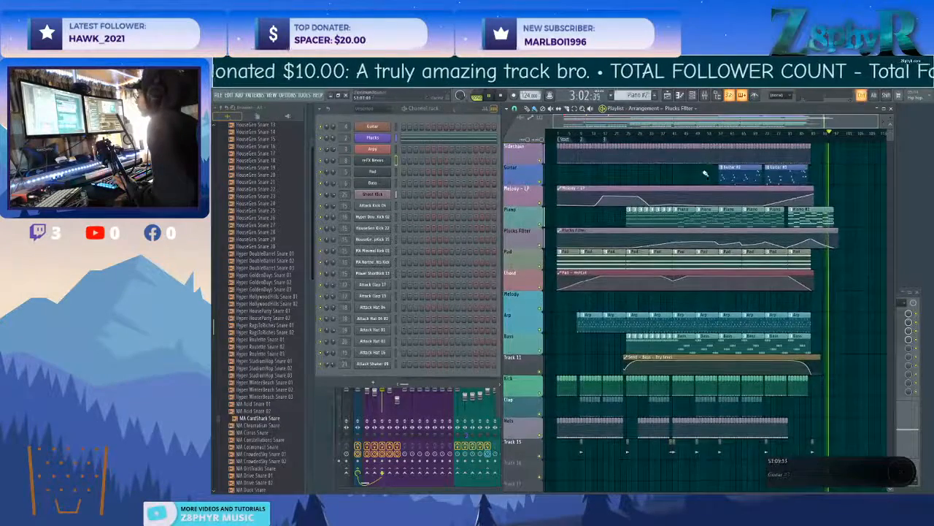
pyautogui.moveTo(598, 179); pyautogui.dragTo(578, 179)
pyautogui.click(559, 134)
pyautogui.scroll(3, 570, 175)
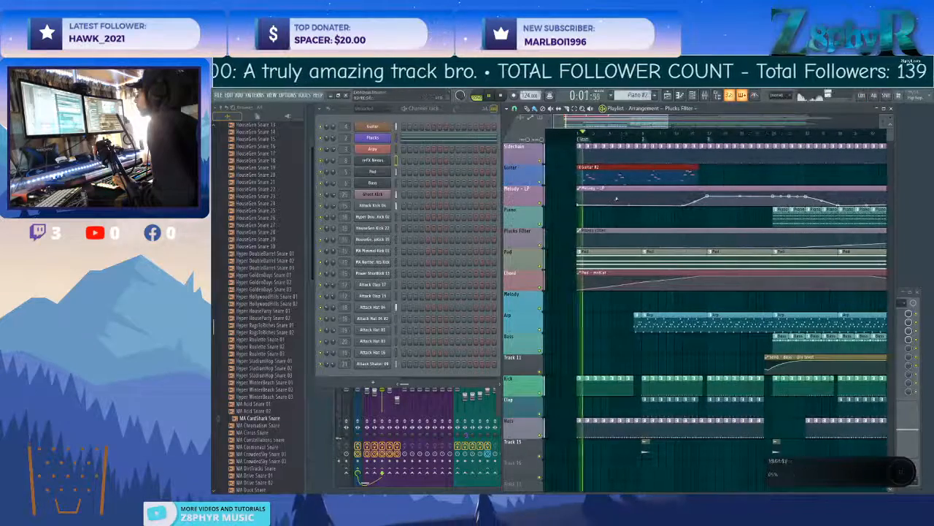
pyautogui.rightClick(671, 170)
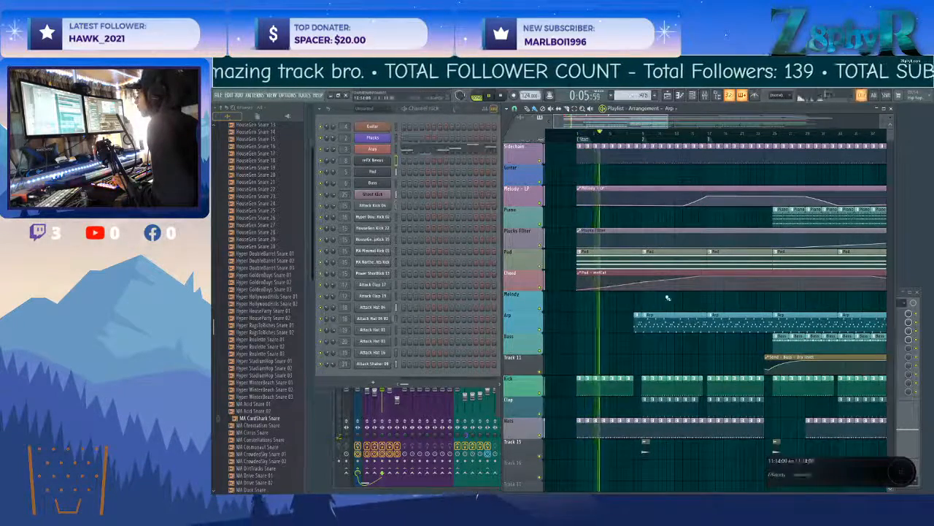
# Open the Arpy channel's Nexus plugin with its wrapper settings and show the mixer at the Arpy track.
pyautogui.click(344, 150)
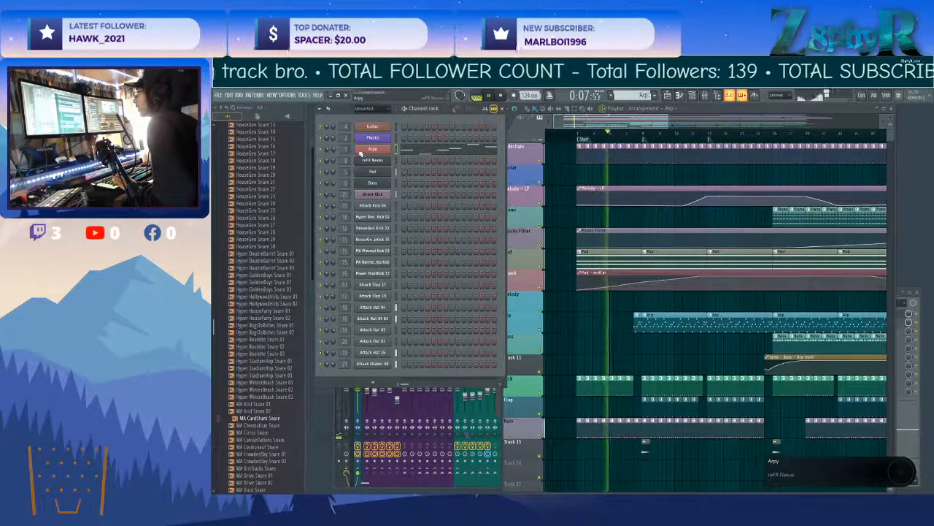
pyautogui.moveTo(345, 150); pyautogui.dragTo(345, 145)
pyautogui.click(369, 150)
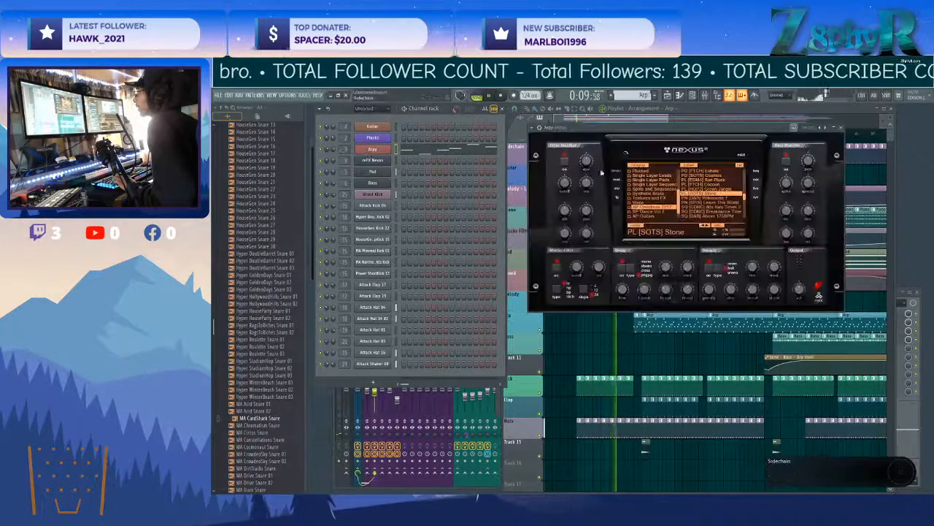
pyautogui.click(540, 127)
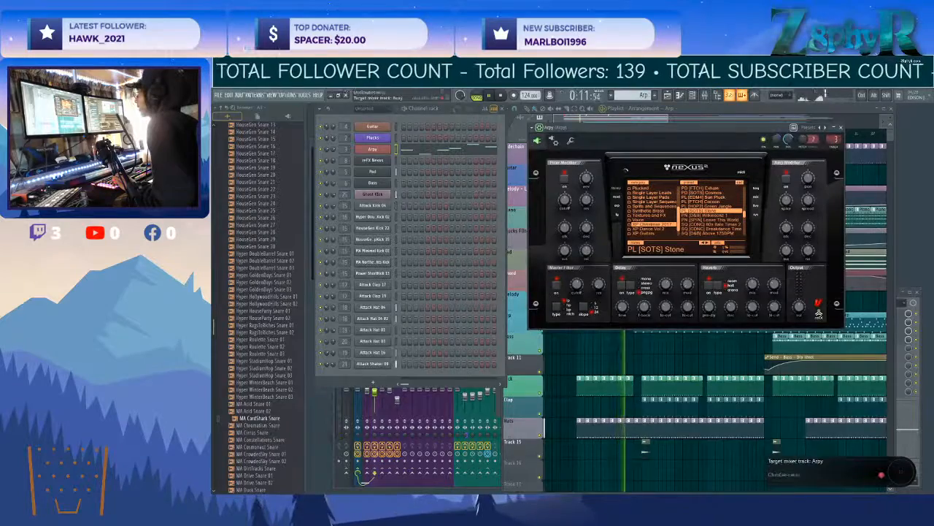
pyautogui.press('F9')
# Add Fruity Love Philter to effect slot 5 of the Arpy mixer track.
pyautogui.click(857, 341)
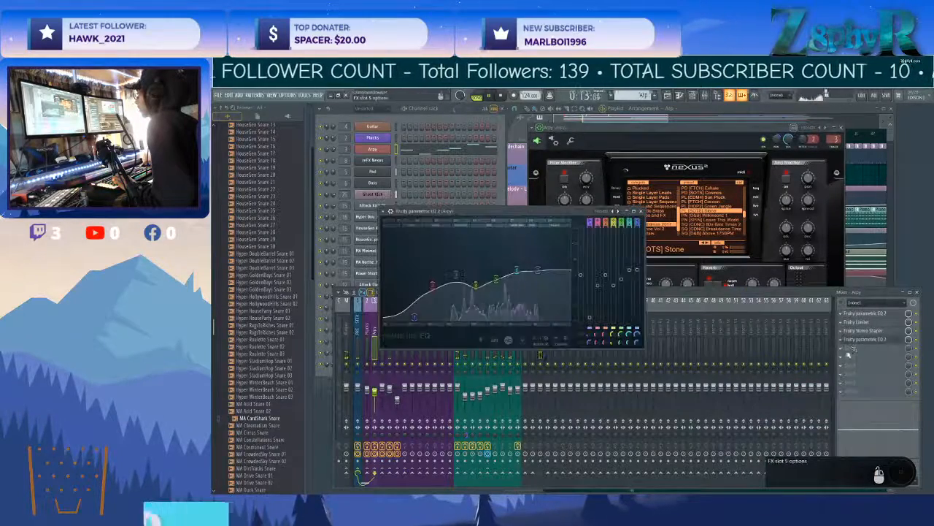
pyautogui.click(849, 349)
pyautogui.moveTo(809, 373)
pyautogui.click(758, 395)
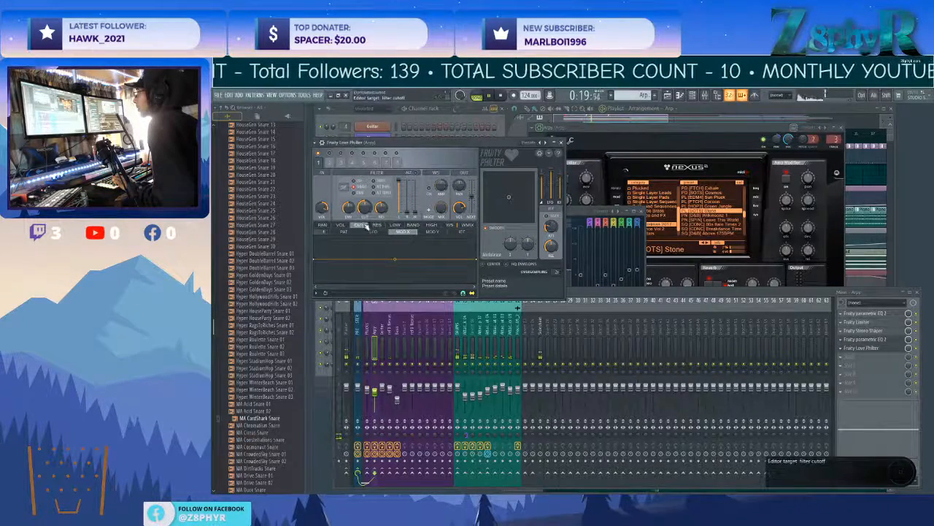
# Shape Love Philter's cutoff Mod X envelope into a full rising ramp and create an automation clip for Modulation X.
pyautogui.moveTo(477, 260); pyautogui.dragTo(477, 235)
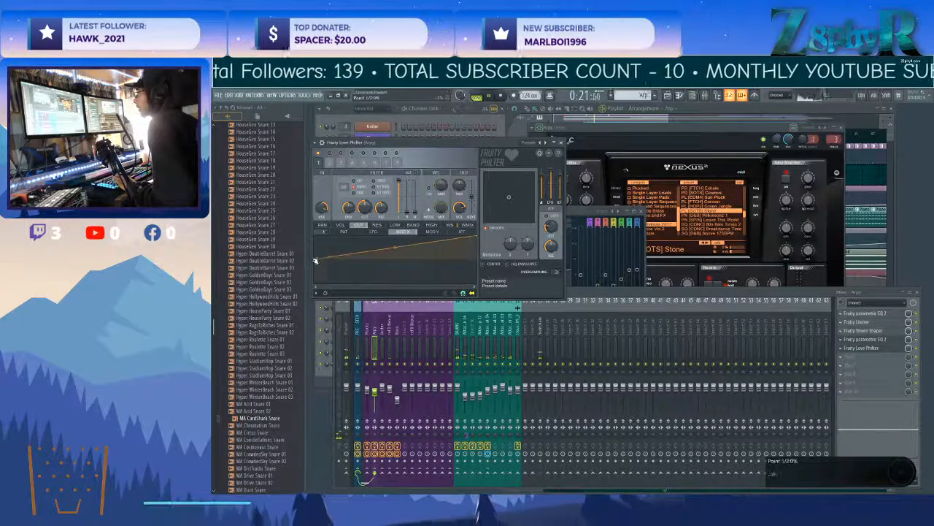
pyautogui.moveTo(314, 260); pyautogui.dragTo(315, 284)
pyautogui.rightClick(511, 248)
pyautogui.click(537, 301)
pyautogui.click(747, 123)
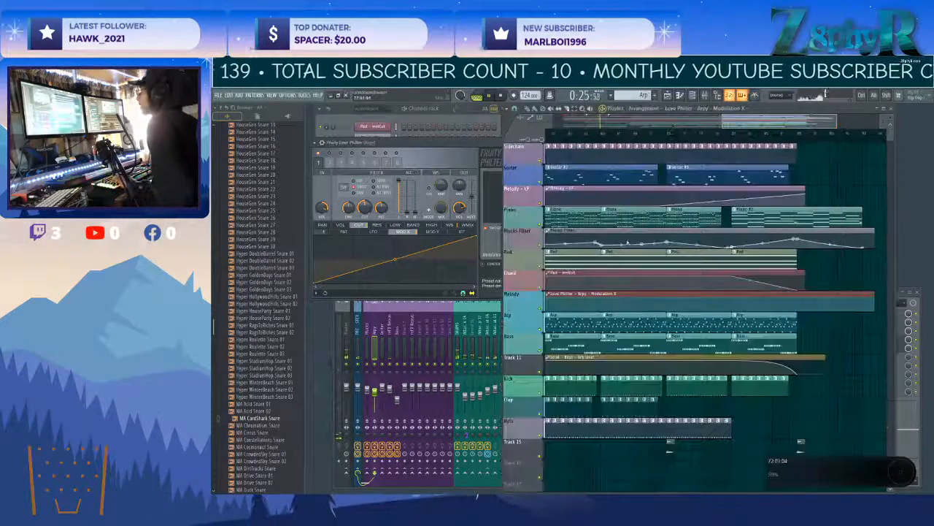
# Place the Melody track holding the Modulation X automation below the Arp track and rename it Arp Cutoff.
pyautogui.scroll(-3, 617, 246)
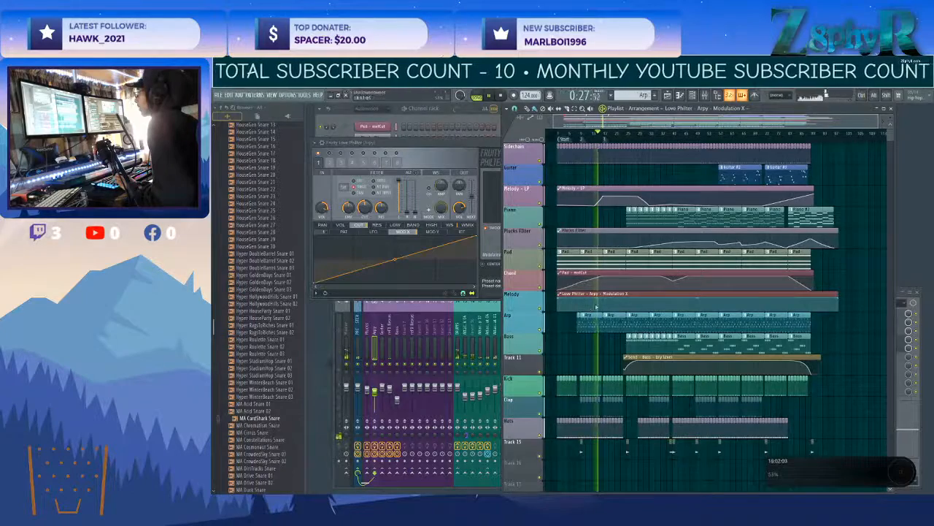
pyautogui.scroll(1, 541, 323)
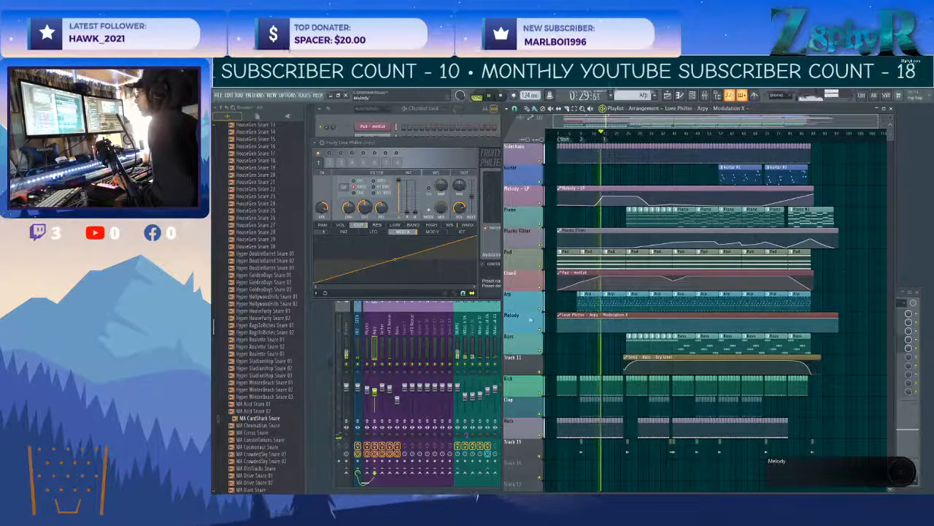
pyautogui.middleClick(531, 320)
pyautogui.write('Arp Cutoff')
pyautogui.press('Return')
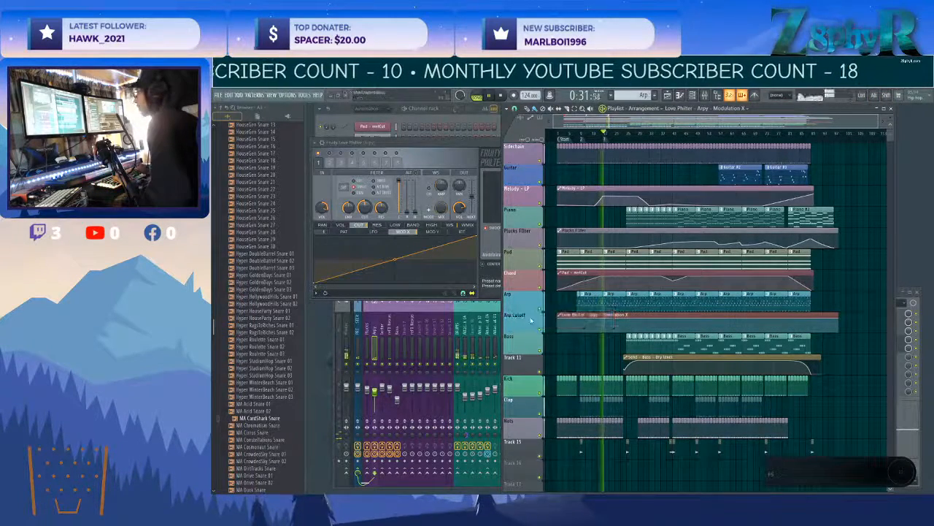
# Name the Modulation X clip after its Arp Cutoff track and shape its opening as a rise from about bar 8 to bar 17.
pyautogui.rightClick(531, 320)
pyautogui.click(582, 341)
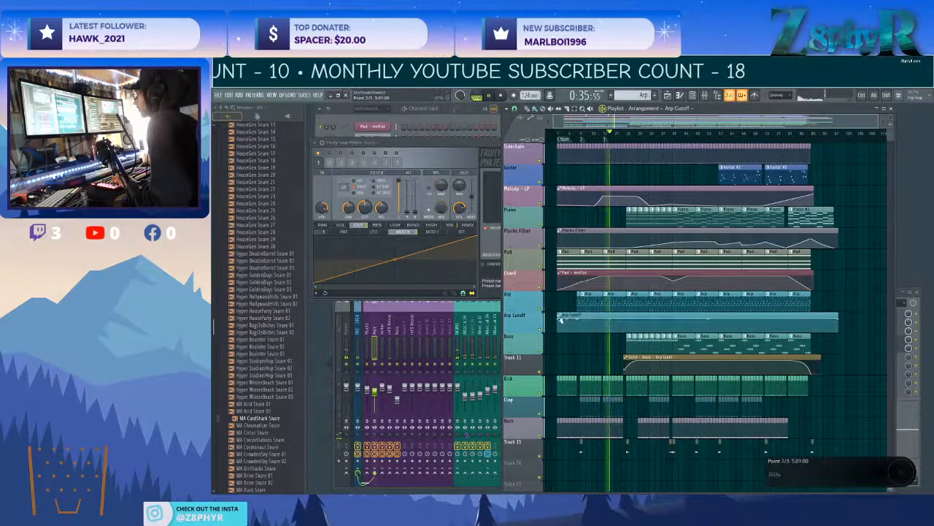
pyautogui.scroll(2, 597, 337)
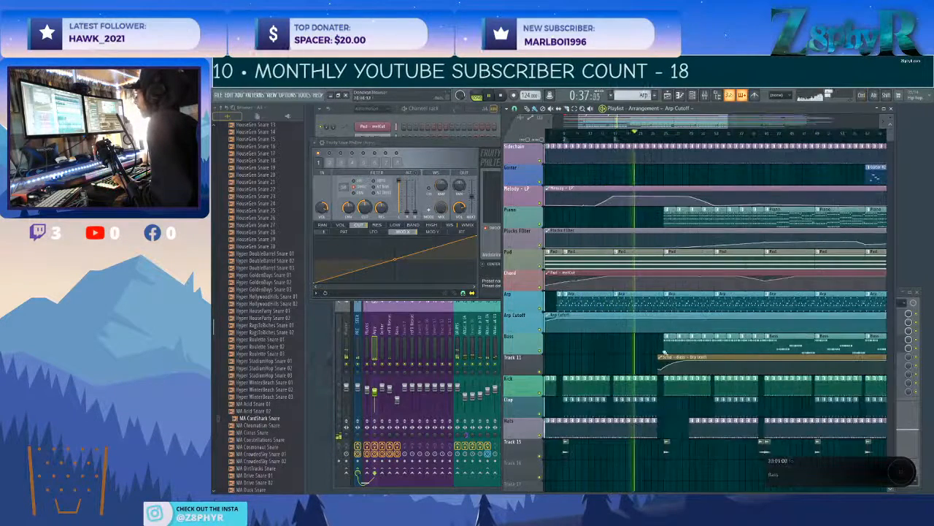
pyautogui.rightClick(673, 303)
pyautogui.click(564, 135)
pyautogui.scroll(1, 630, 231)
pyautogui.click(607, 136)
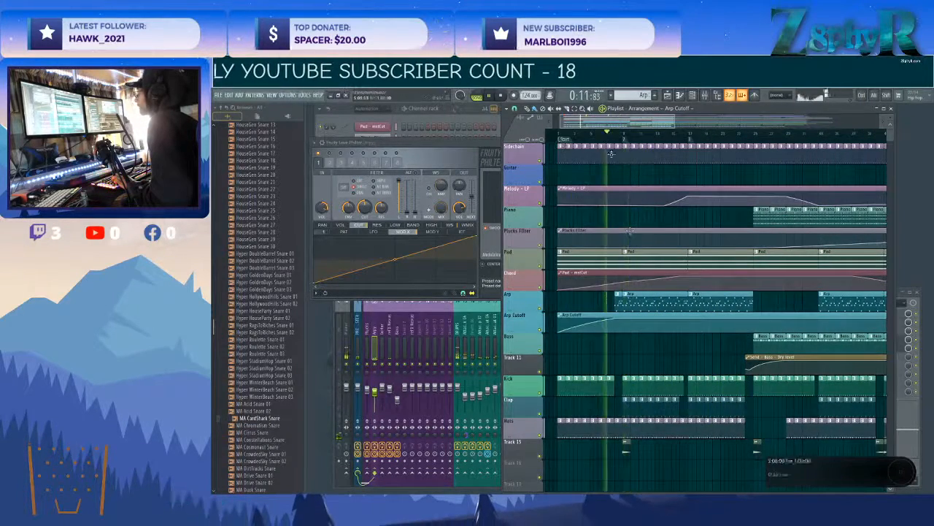
pyautogui.scroll(2, 632, 231)
pyautogui.moveTo(712, 329); pyautogui.dragTo(665, 323)
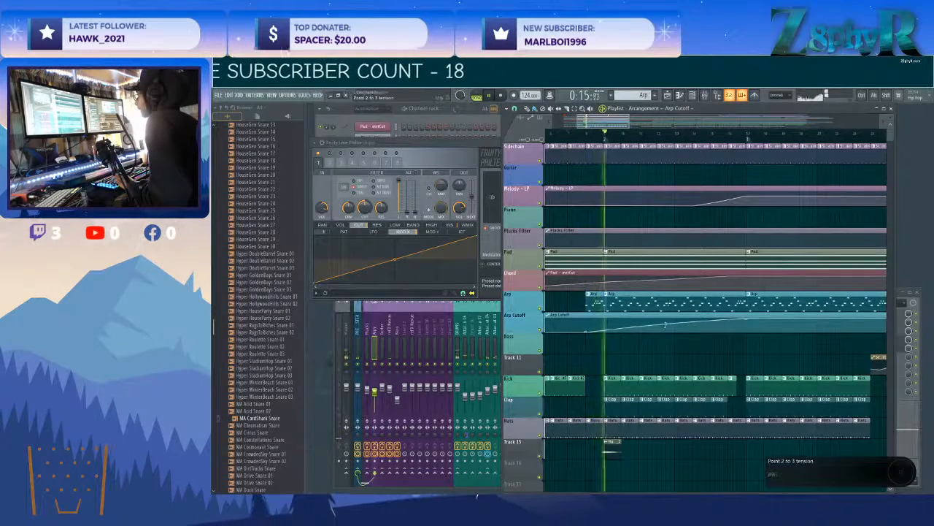
# Play the arrangement from about bar 23 and try placing another effect clip on Track 15 between bars 25 and 41.
pyautogui.scroll(-4, 668, 326)
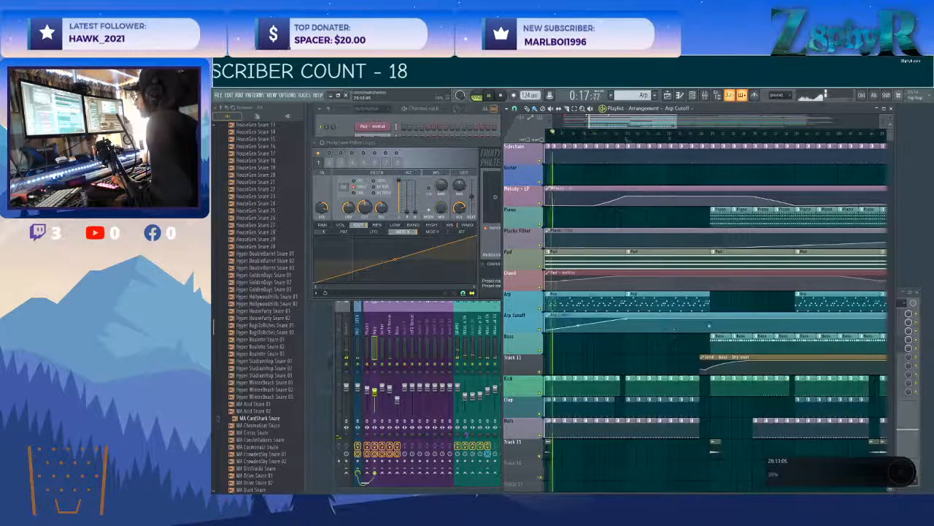
pyautogui.click(694, 134)
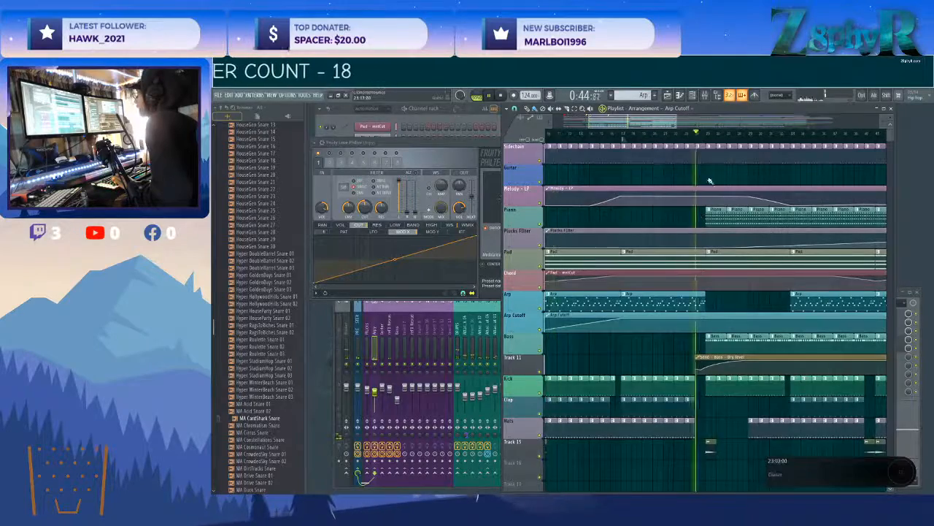
pyautogui.scroll(4, 719, 281)
pyautogui.scroll(-3, 673, 301)
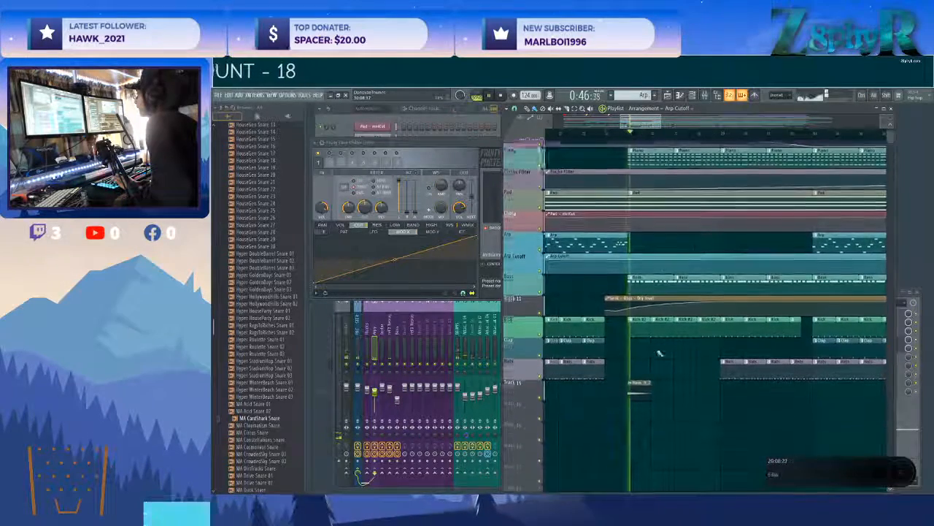
pyautogui.scroll(-4, 663, 353)
pyautogui.moveTo(703, 374); pyautogui.dragTo(710, 393)
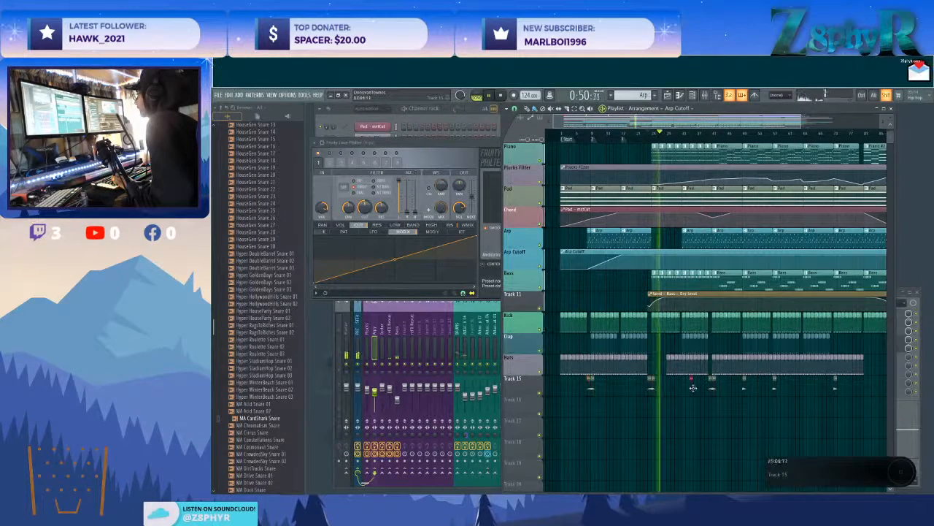
# Add a dip at bar 25 to the Pad motCut automation on the Chord track.
pyautogui.scroll(3, 690, 368)
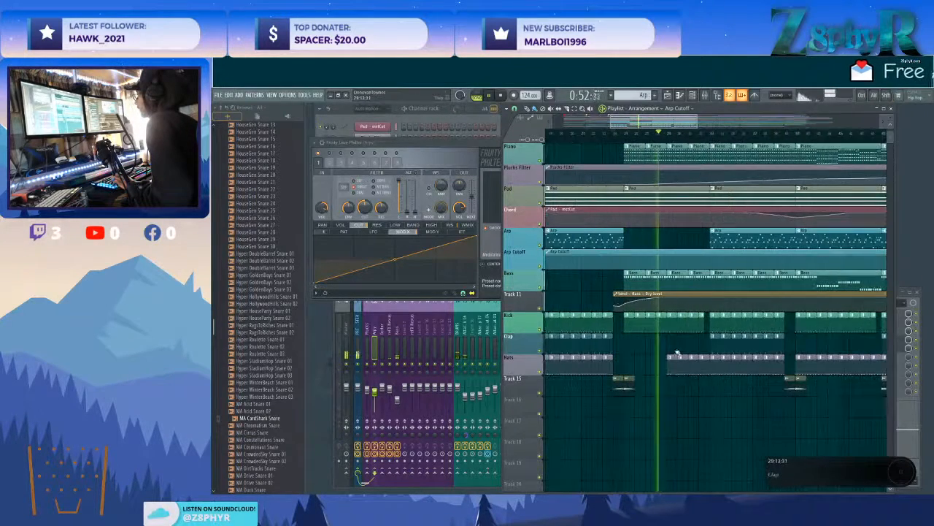
pyautogui.hscroll(2, 672, 349)
pyautogui.scroll(2, 619, 334)
pyautogui.click(617, 333)
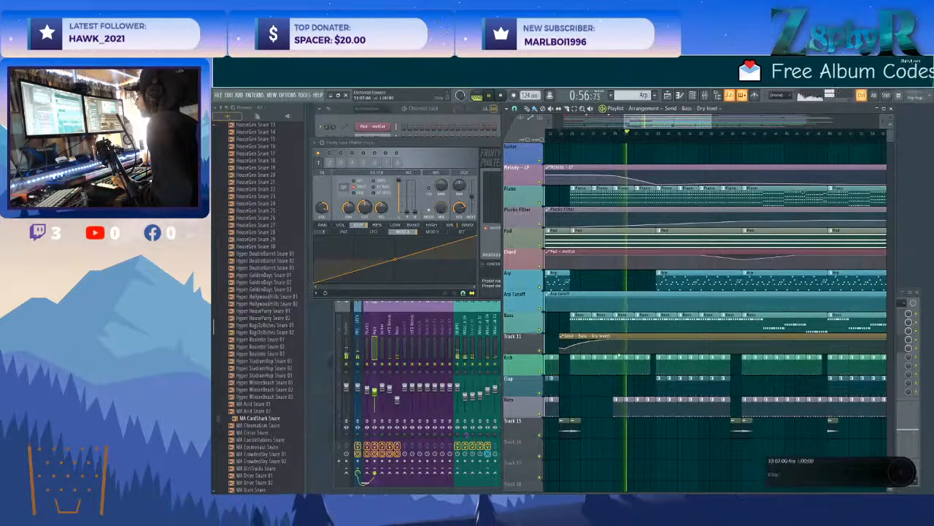
pyautogui.scroll(1, 595, 306)
pyautogui.scroll(-1, 582, 276)
pyautogui.moveTo(582, 276); pyautogui.dragTo(712, 282)
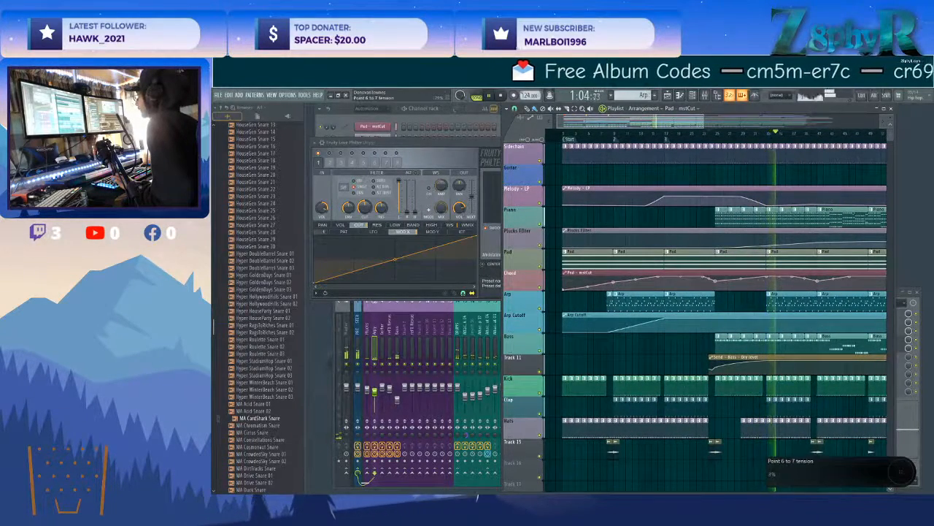
# Add a dip in the Arp Cutoff automation where the arp re-enters at bar 33, rising back up by bar 41.
pyautogui.moveTo(755, 322); pyautogui.dragTo(691, 324)
pyautogui.rightClick(690, 318)
pyautogui.rightClick(706, 323)
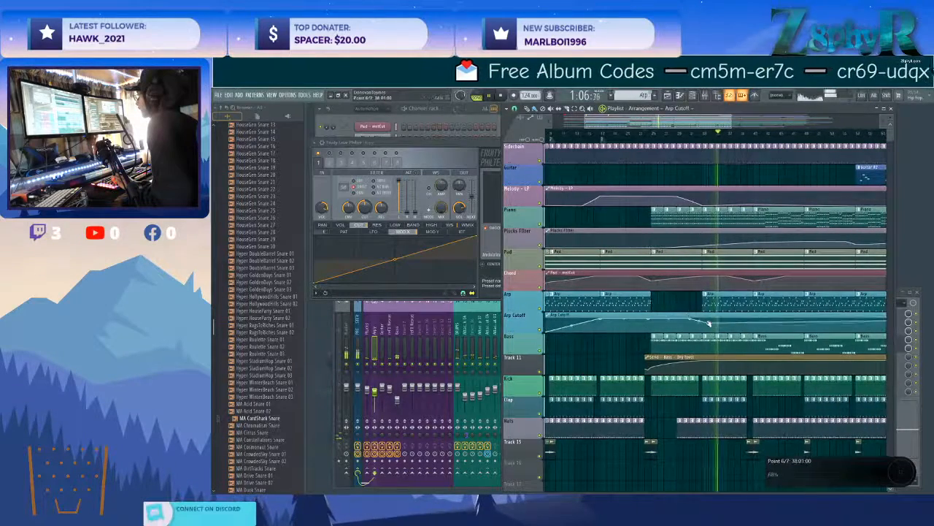
pyautogui.rightClick(754, 319)
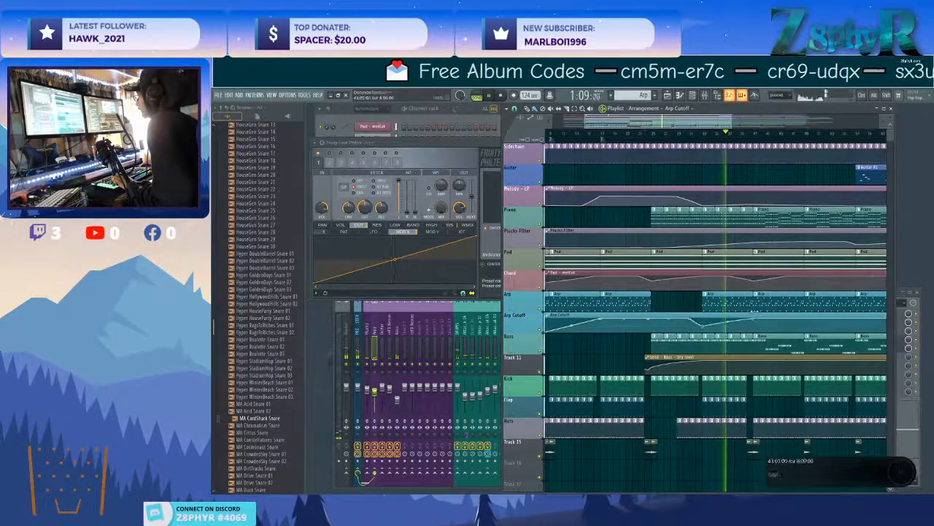
pyautogui.keyDown('ctrl'); pyautogui.click(736, 332); pyautogui.keyUp('ctrl')
# Shape the Arp Cutoff automation after bar 41 with a shallow dip around bar 57 and a fade-down to bar 89.
pyautogui.scroll(-2, 730, 335)
pyautogui.moveTo(885, 406); pyautogui.dragTo(816, 408)
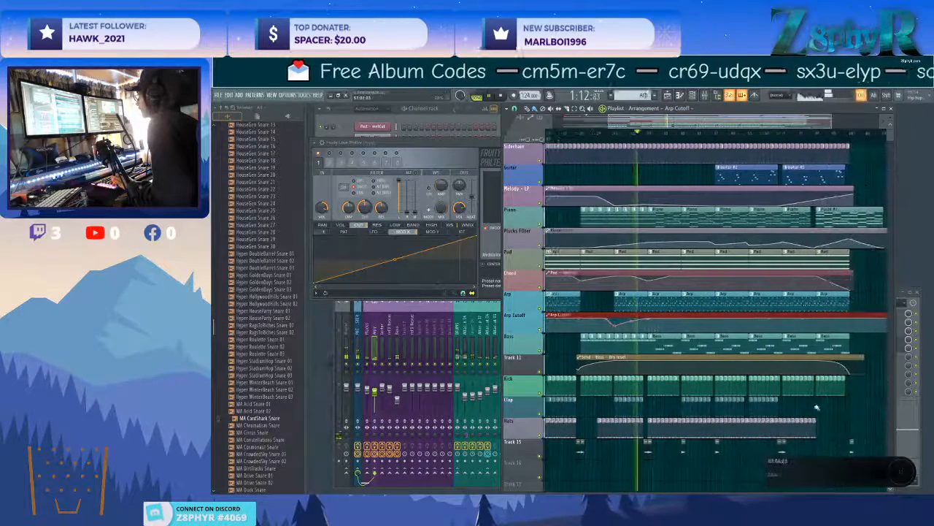
pyautogui.keyDown('ctrl'); pyautogui.click(817, 408); pyautogui.keyUp('ctrl')
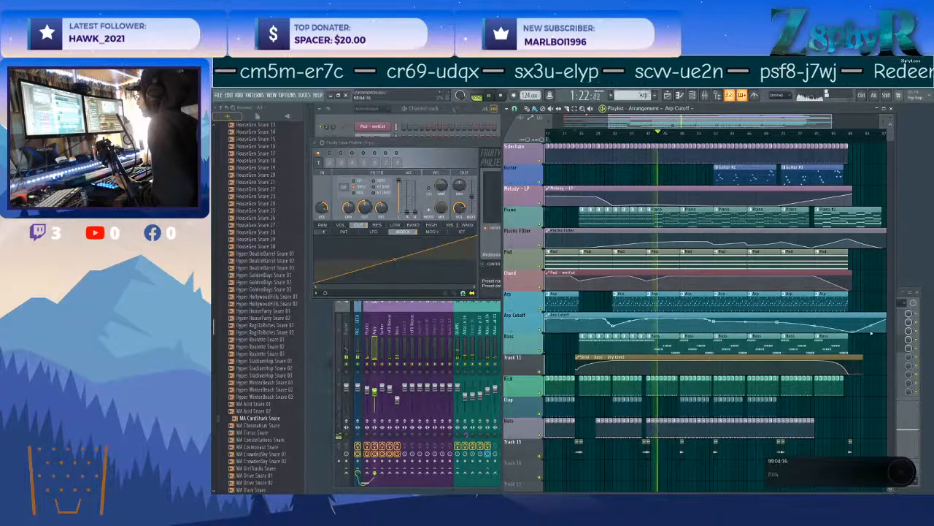
pyautogui.hscroll(2, 871, 333)
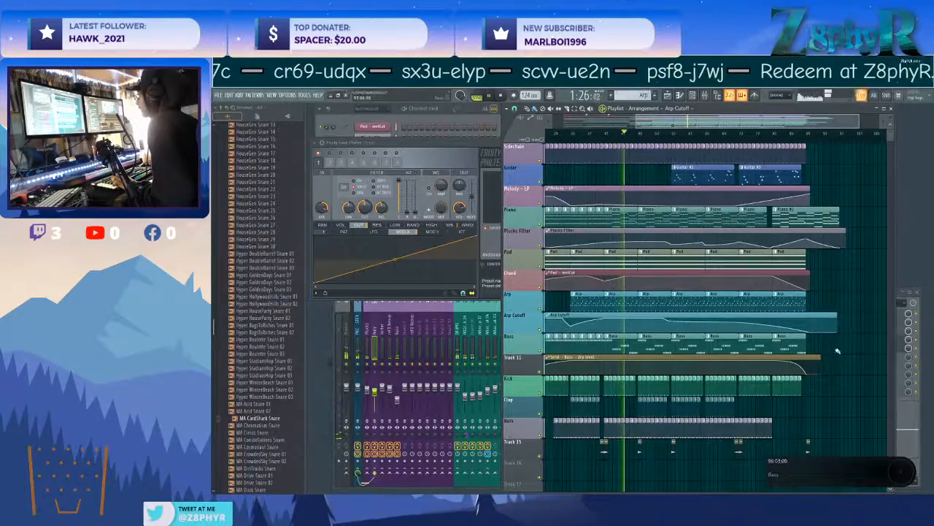
# Cut bar 40 out of the piano and bass parts and play back the transition into bar 41.
pyautogui.hscroll(-4, 838, 351)
pyautogui.click(617, 133)
pyautogui.scroll(-2, 668, 256)
pyautogui.scroll(3, 654, 375)
pyautogui.hscroll(-2, 655, 377)
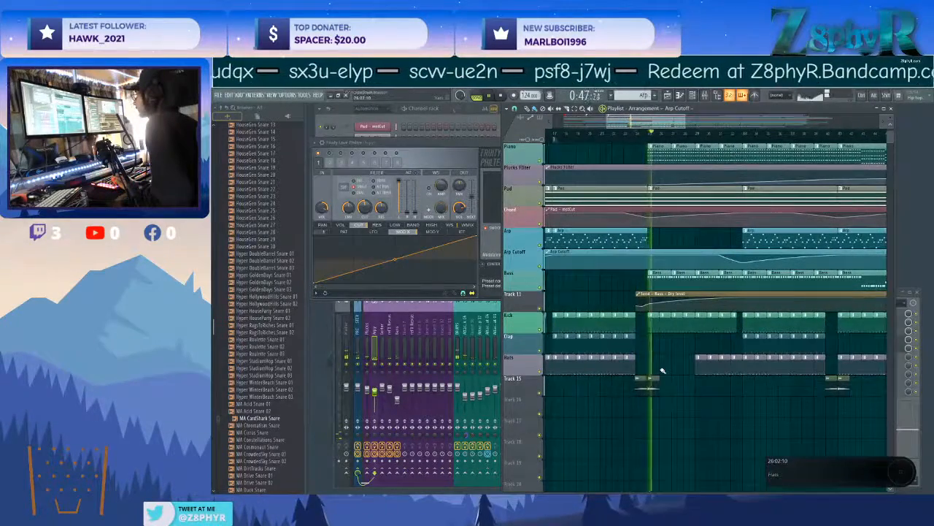
pyautogui.hscroll(4, 665, 369)
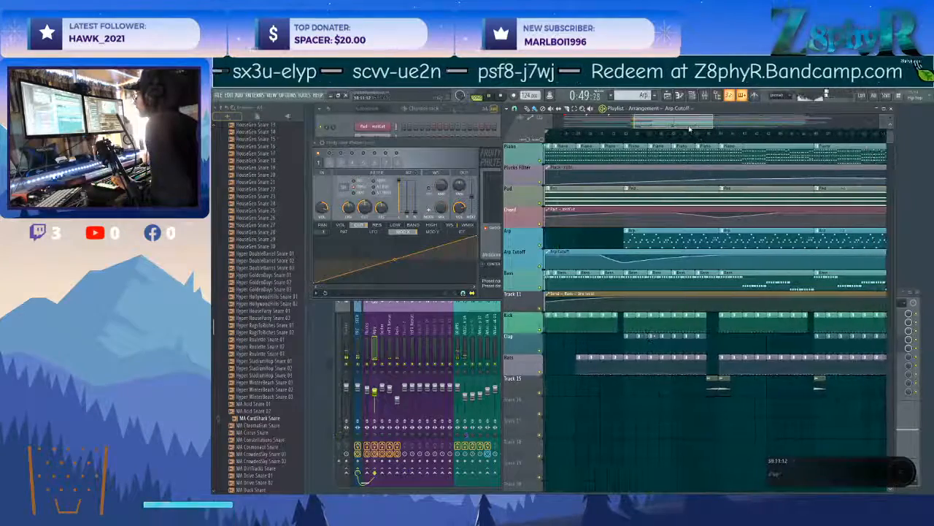
pyautogui.scroll(2, 687, 136)
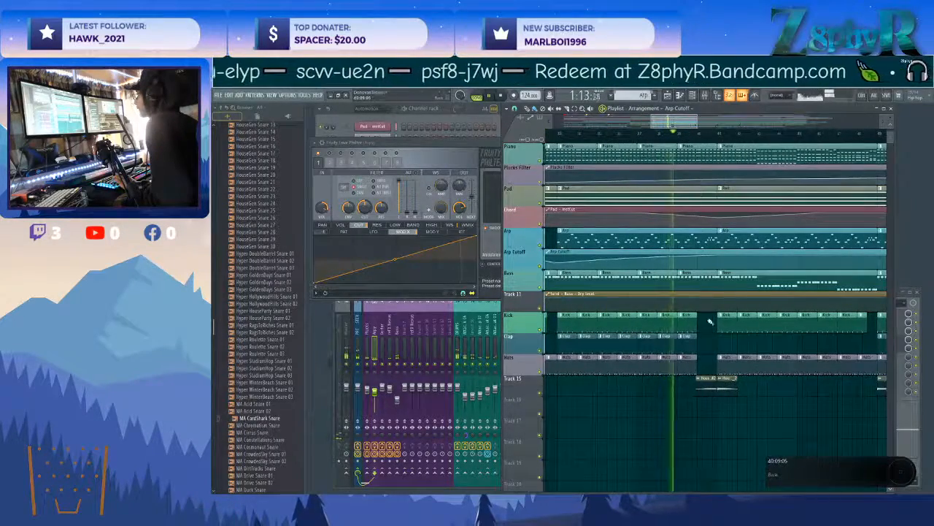
pyautogui.scroll(3, 706, 350)
pyautogui.rightClick(701, 218)
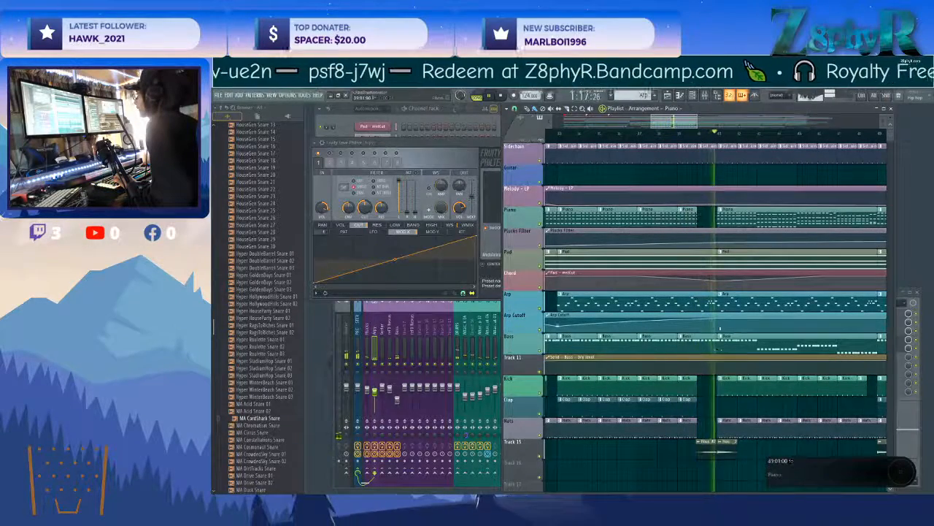
pyautogui.click(689, 136)
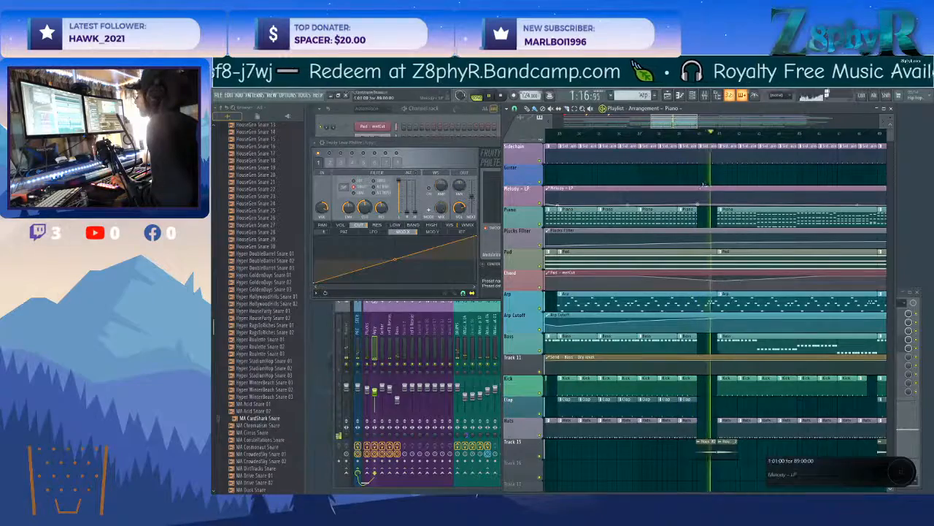
pyautogui.scroll(-3, 705, 201)
pyautogui.scroll(-3, 715, 211)
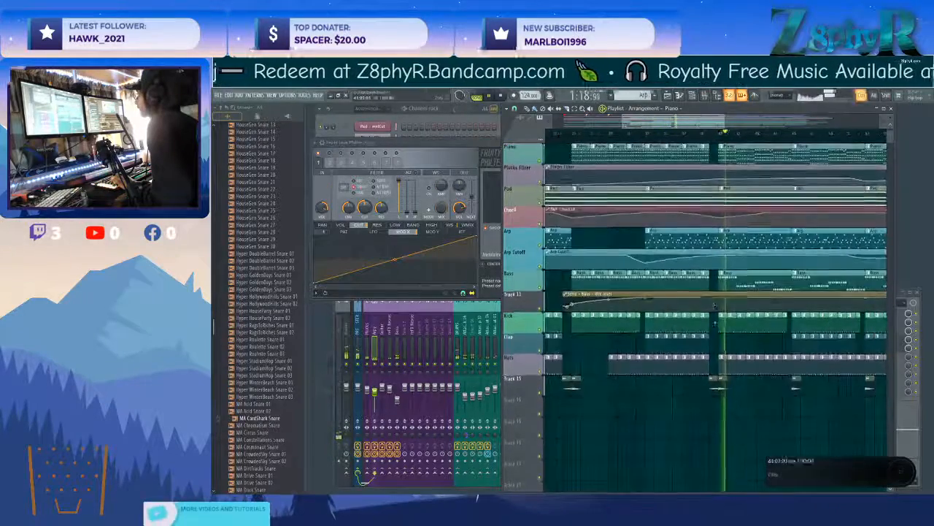
# Open the bar 41 Piano clip in the piano roll and try deleting the two highest rows of Plucks notes.
pyautogui.scroll(3, 715, 212)
pyautogui.doubleClick(730, 211)
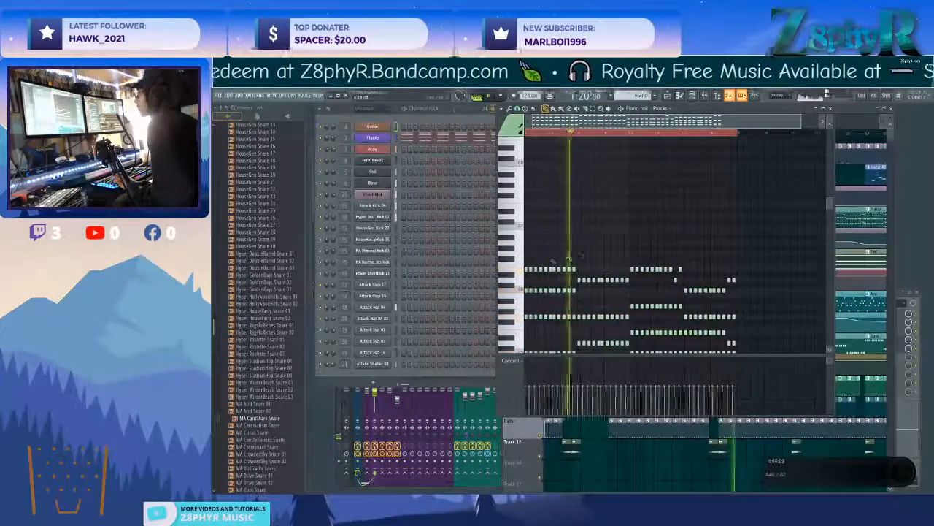
pyautogui.keyDown('ctrl'); pyautogui.click(513, 270); pyautogui.keyUp('ctrl')
pyautogui.press('Delete')
pyautogui.keyDown('ctrl'); pyautogui.click(515, 279); pyautogui.keyUp('ctrl')
pyautogui.press('Delete')
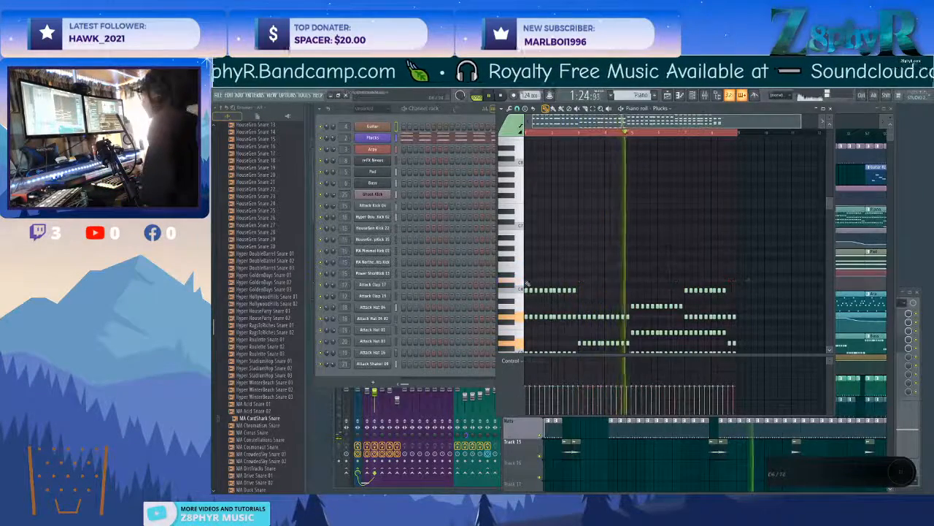
pyautogui.scroll(-2, 562, 292)
pyautogui.scroll(-1, 572, 306)
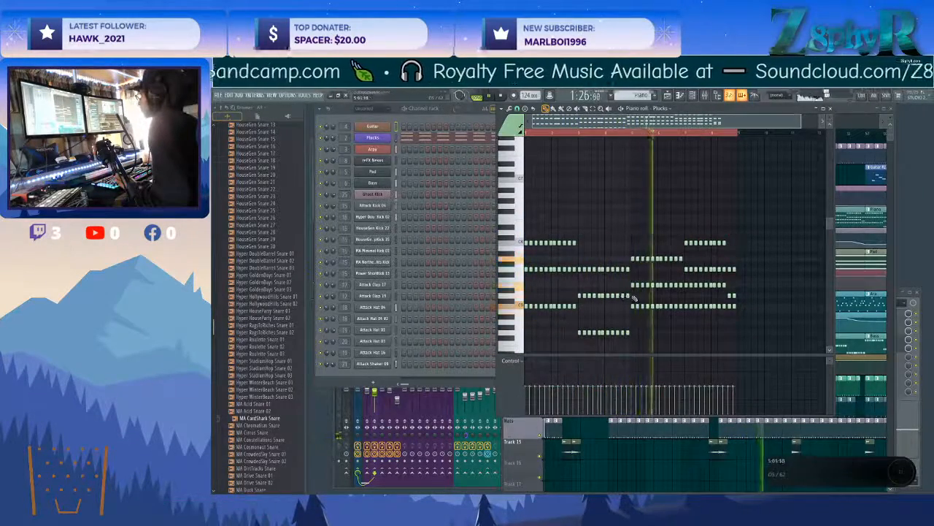
# Undo the deletion of the highest Plucks notes and return to the playlist.
pyautogui.hotkey('ctrl', 'z')
pyautogui.hotkey('ctrl', 'z')
pyautogui.hotkey('ctrl', 'z')
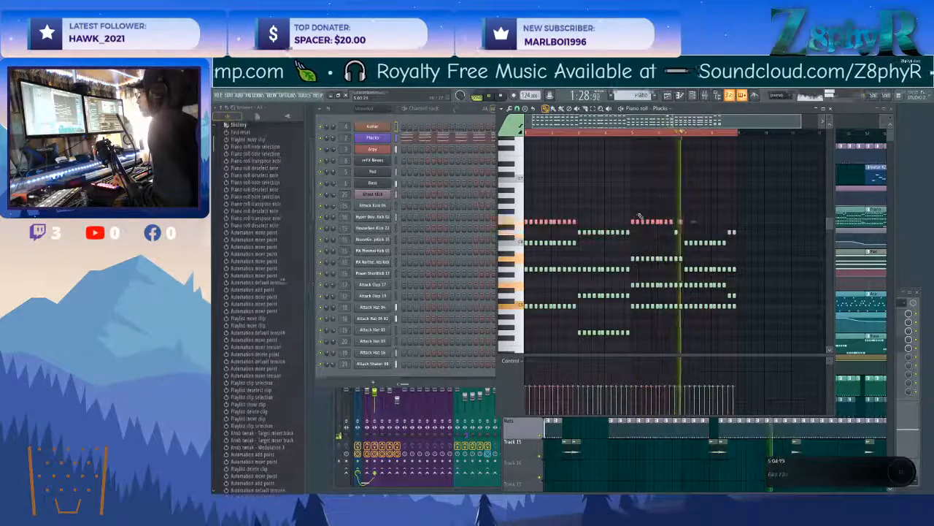
pyautogui.press('F5')
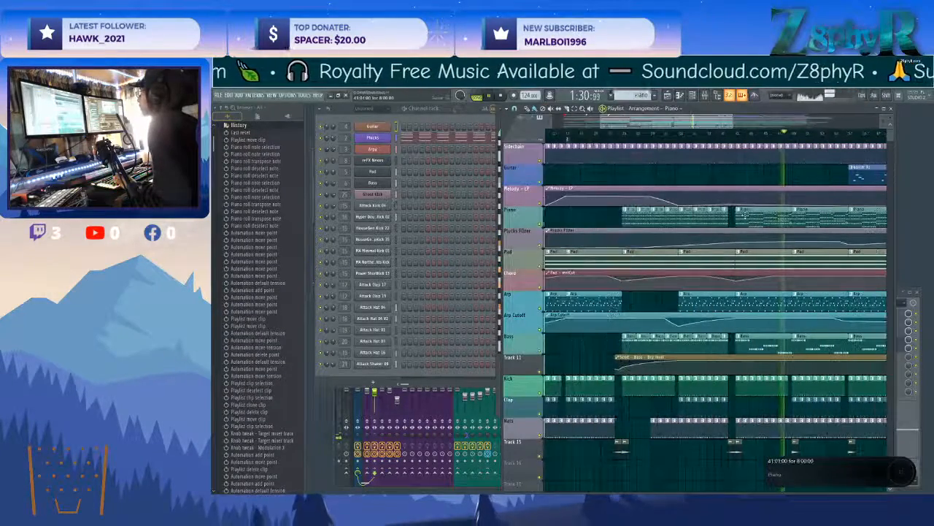
# Make the Piano clip at bar 41 unique and delete its two highest note rows and the final C6 notes.
pyautogui.click(743, 213)
pyautogui.click(748, 223)
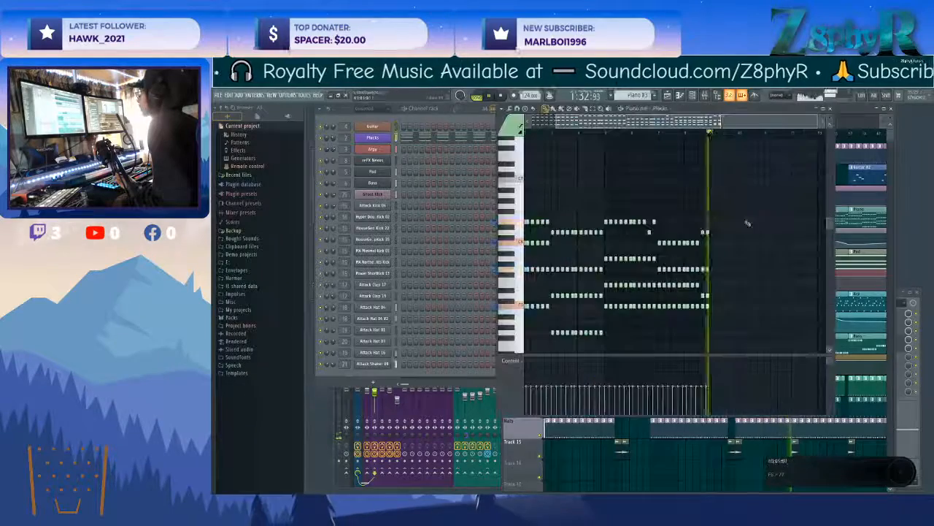
pyautogui.moveTo(709, 224); pyautogui.dragTo(522, 204)
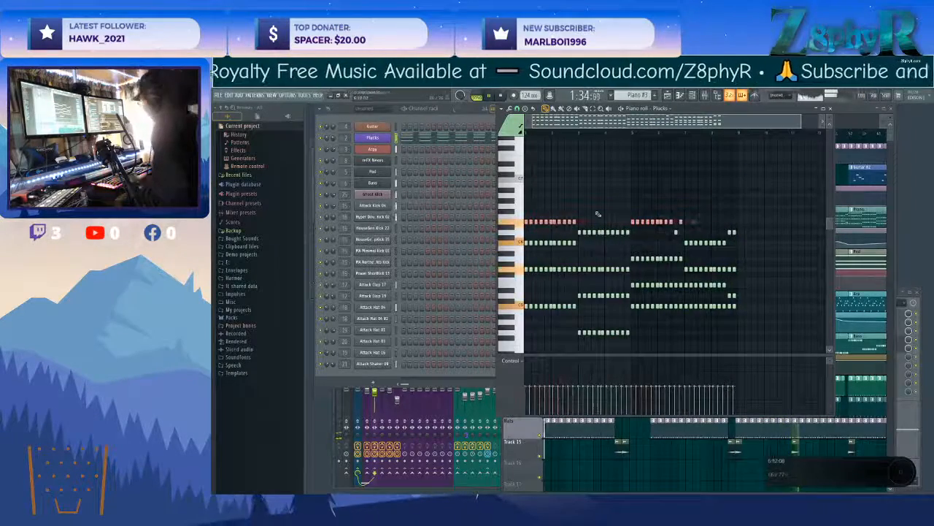
pyautogui.press('Delete')
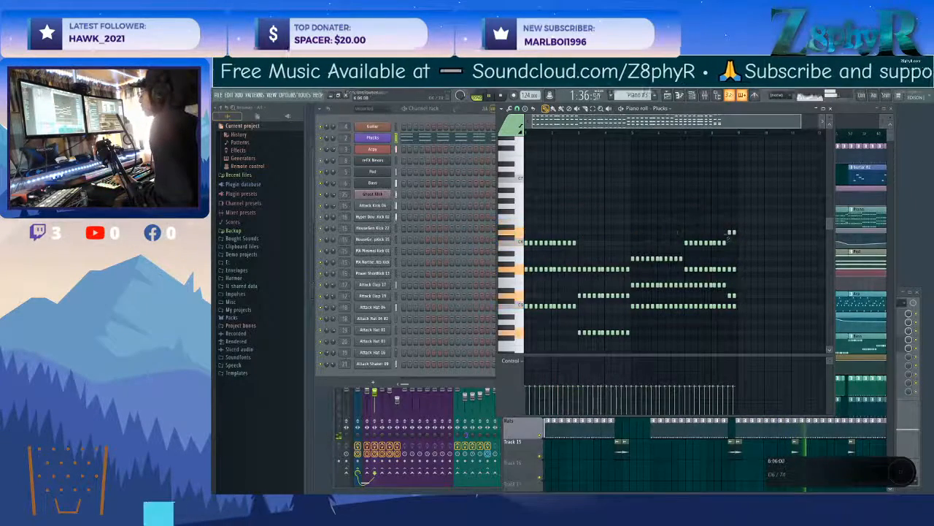
pyautogui.rightClick(733, 233)
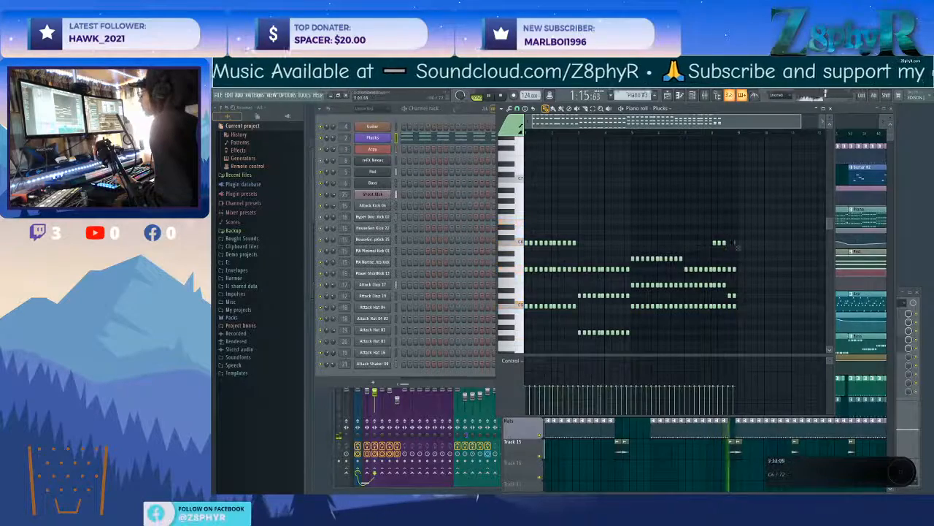
pyautogui.press('space')
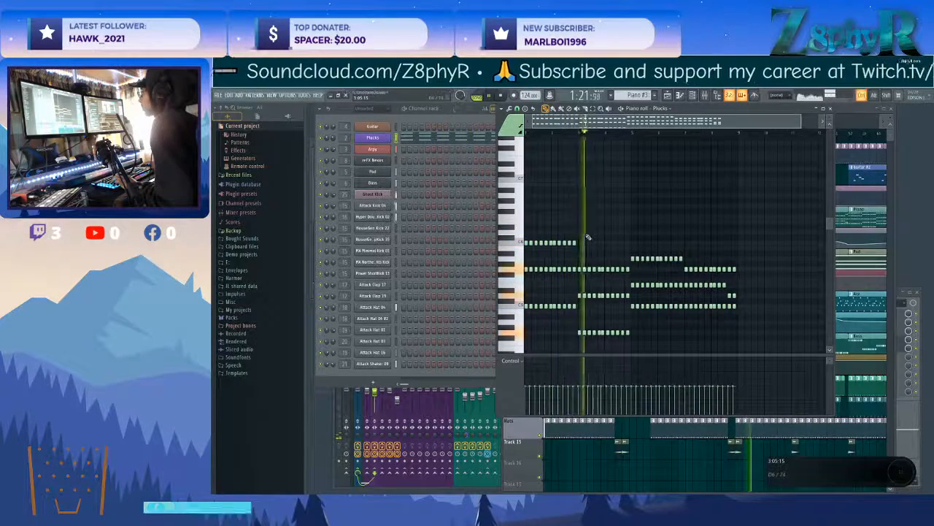
# Try lowering the opening C6 notes by two semitones in the unique Piano pattern, undo it and return to the playlist.
pyautogui.moveTo(588, 231); pyautogui.dragTo(526, 244)
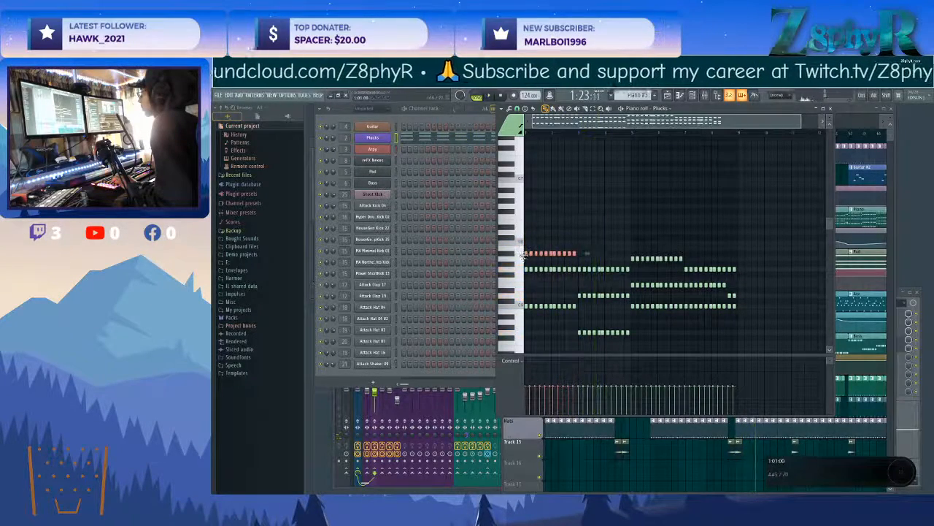
pyautogui.press('space')
pyautogui.press('space')
pyautogui.hotkey('ctrl', 'z')
pyautogui.press('space')
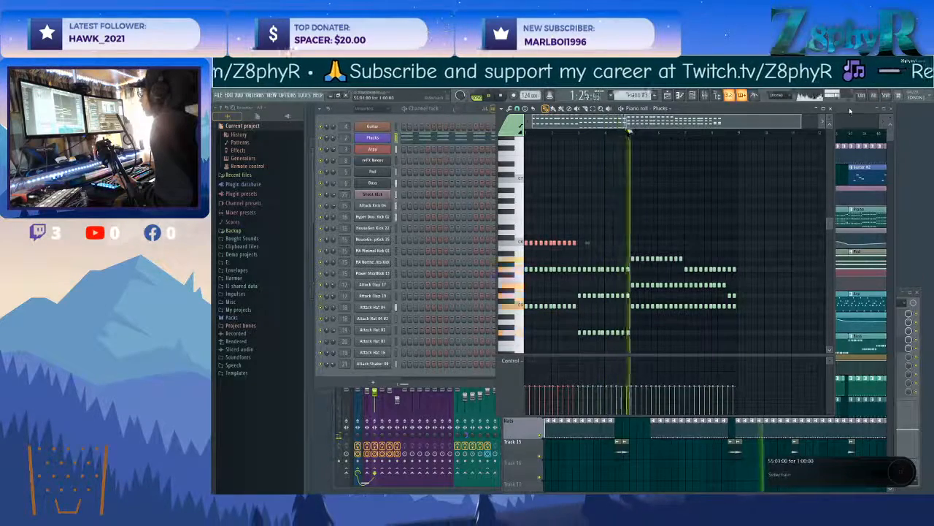
pyautogui.press('F5')
pyautogui.moveTo(793, 241); pyautogui.dragTo(793, 240)
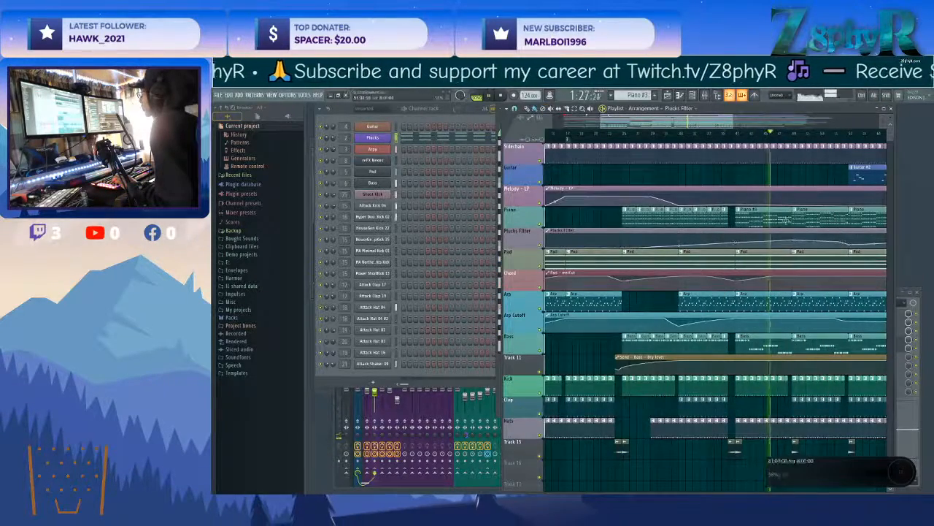
# Select the Plucks mixer track, then open the Plucks synth and adjust its amp modifier release to about -43.
pyautogui.scroll(-2, 778, 178)
pyautogui.moveTo(812, 183); pyautogui.dragTo(731, 188)
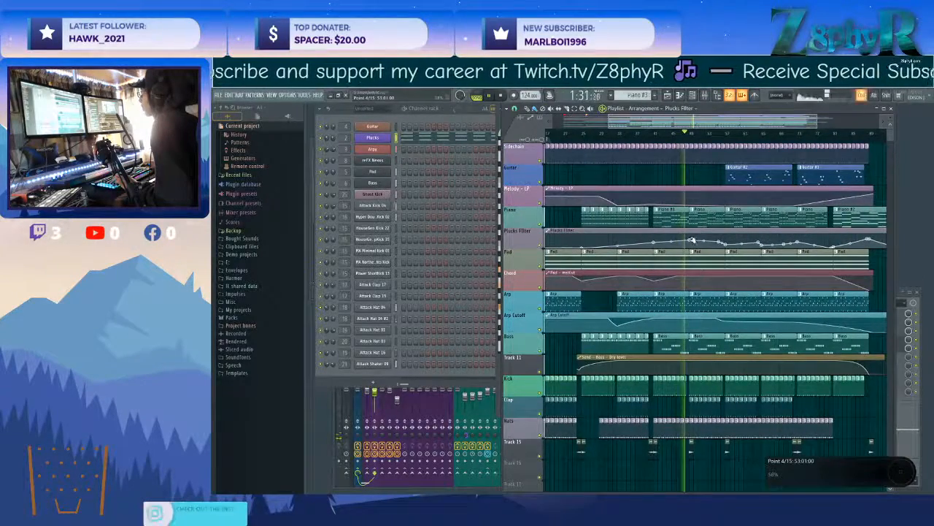
pyautogui.scroll(2, 693, 241)
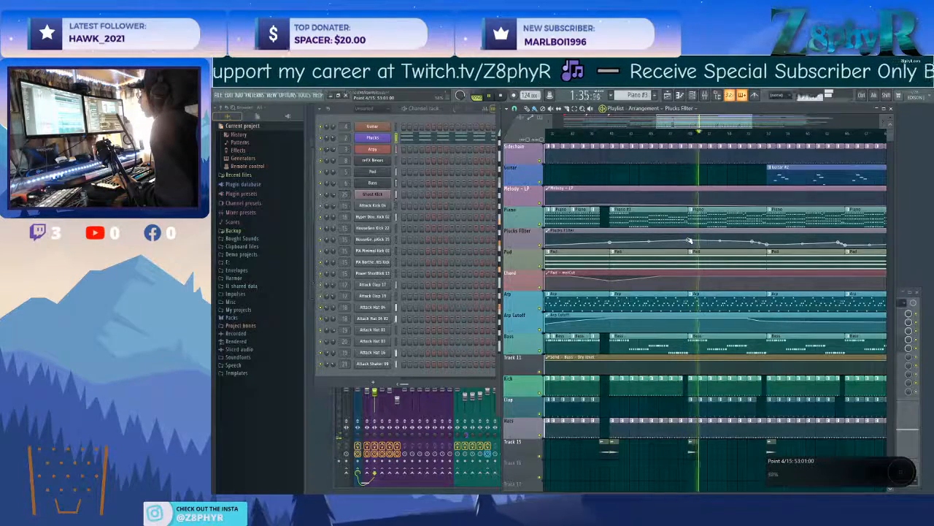
pyautogui.click(340, 398)
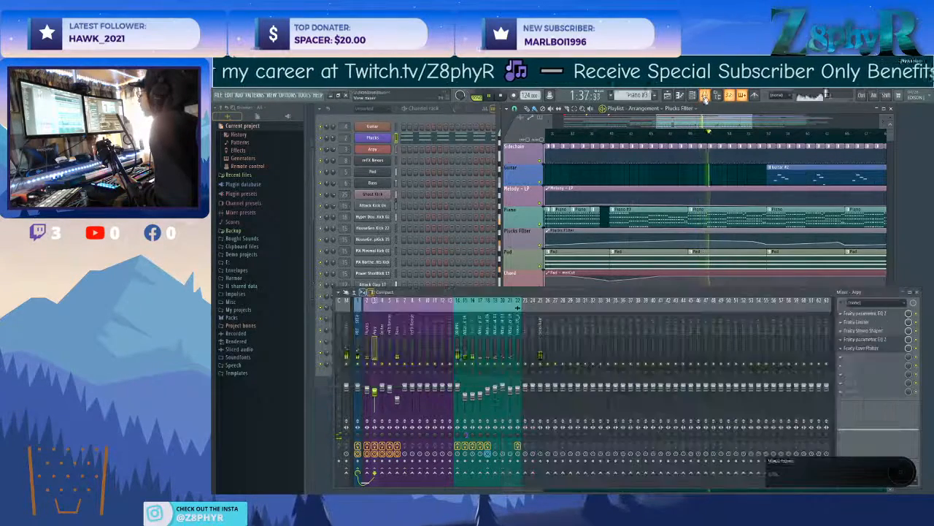
pyautogui.click(395, 139)
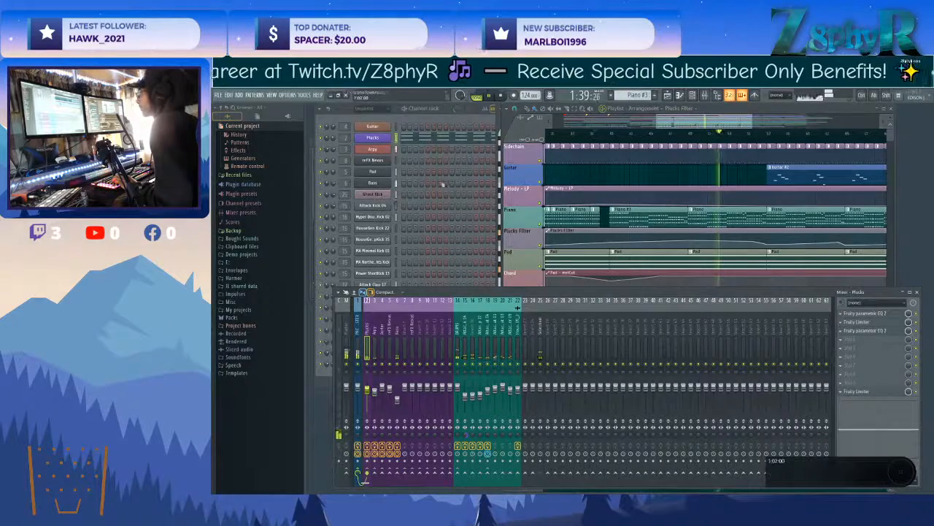
pyautogui.click(373, 138)
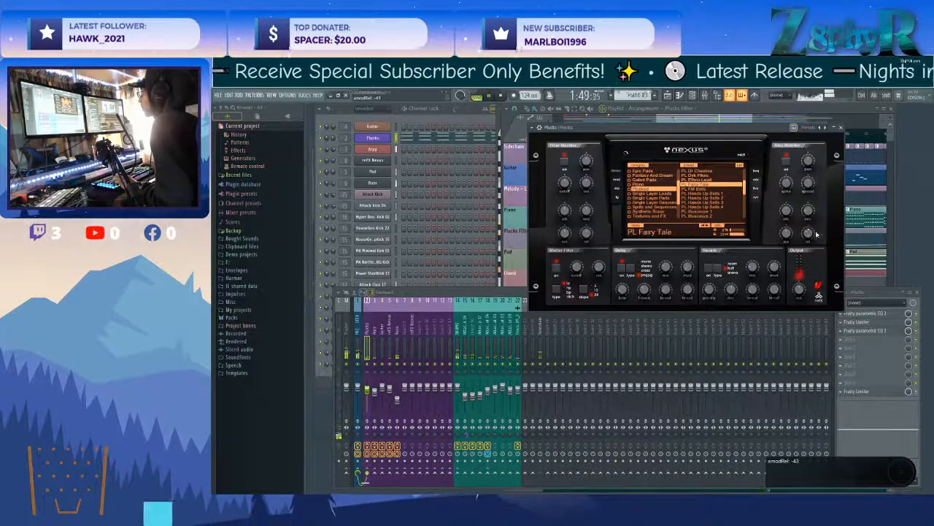
pyautogui.moveTo(808, 234); pyautogui.dragTo(809, 233)
pyautogui.click(841, 129)
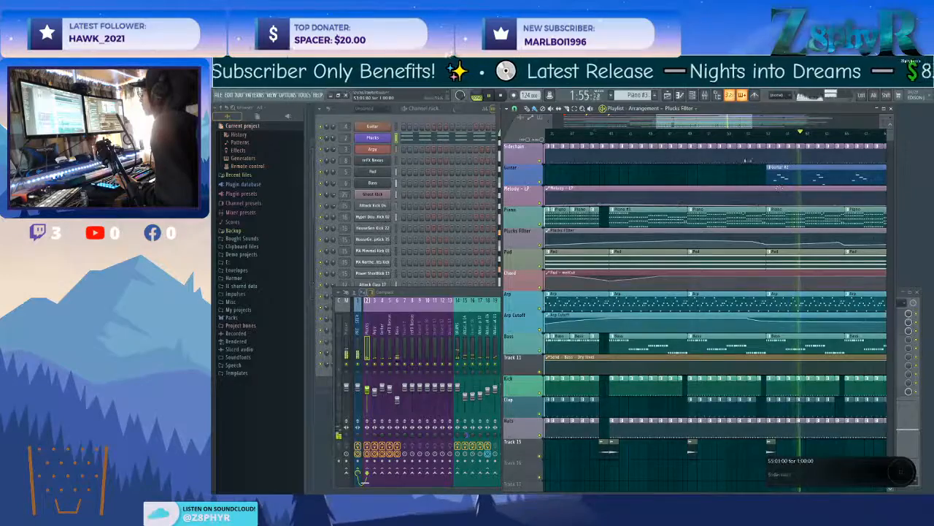
# Play the arrangement around bars 53 to 57 to check the transition with the noise clips on Track 15.
pyautogui.click(744, 134)
pyautogui.scroll(-14, 755, 378)
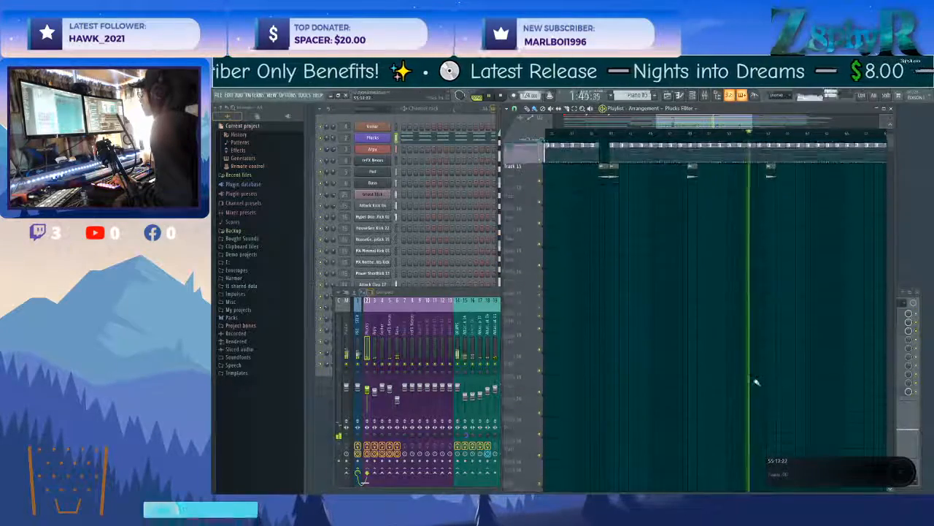
pyautogui.scroll(9, 758, 380)
pyautogui.scroll(4, 759, 381)
pyautogui.keyDown('ctrl'); pyautogui.scroll(-2, 601, 434); pyautogui.keyUp('ctrl')
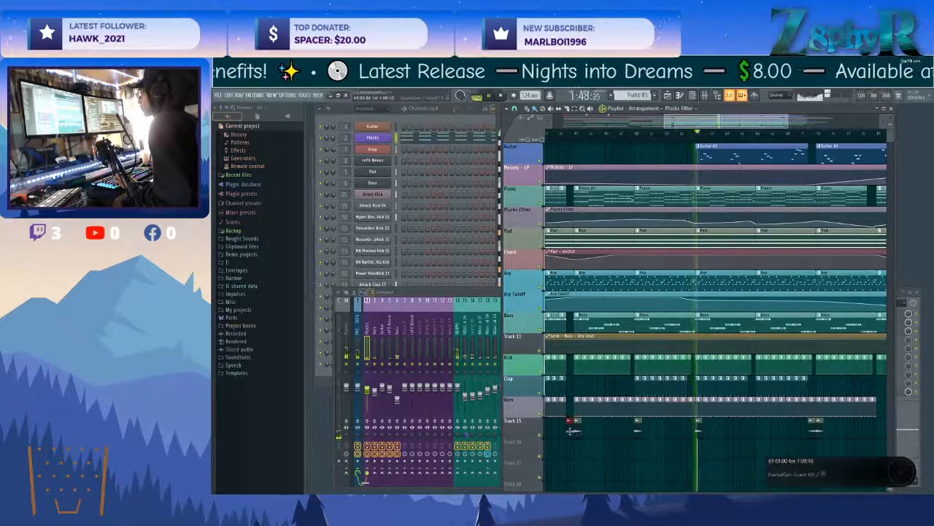
pyautogui.click(690, 435)
pyautogui.click(688, 133)
pyautogui.keyDown('ctrl'); pyautogui.scroll(3, 702, 386); pyautogui.keyUp('ctrl')
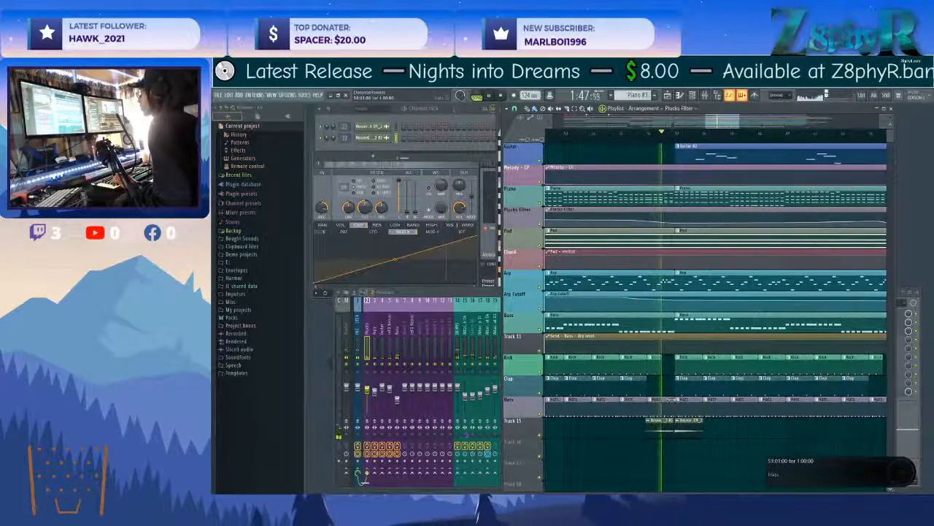
pyautogui.scroll(-4, 674, 406)
pyautogui.keyDown('ctrl'); pyautogui.scroll(-4, 678, 396); pyautogui.keyUp('ctrl')
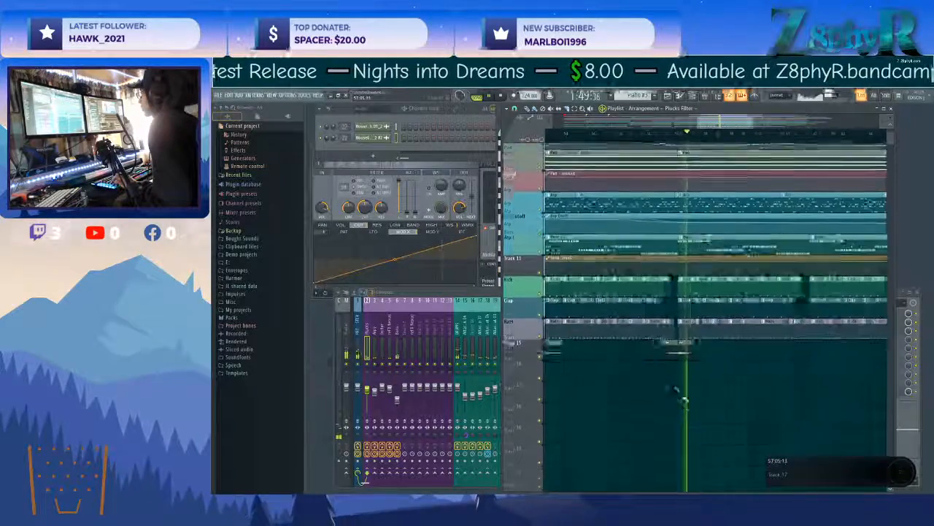
pyautogui.keyDown('alt'); pyautogui.scroll(-1, 688, 379); pyautogui.keyUp('alt')
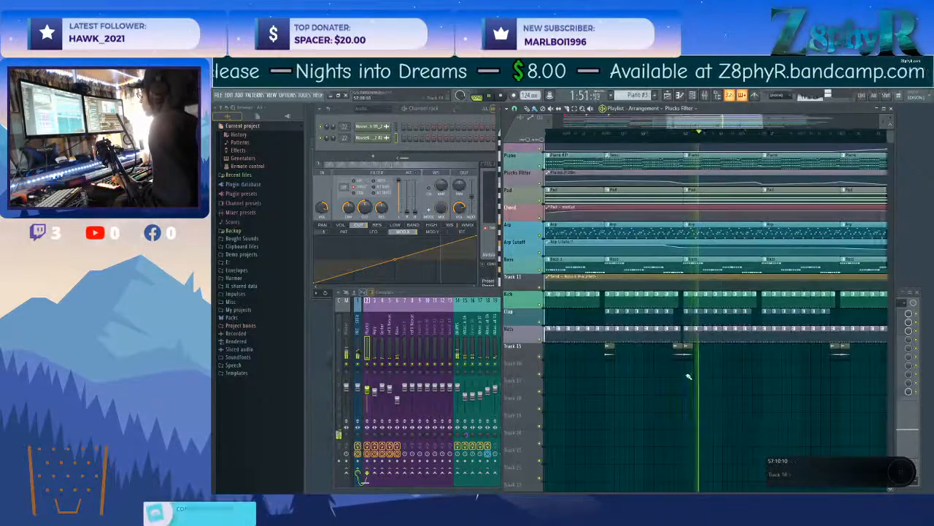
pyautogui.press('space')
pyautogui.scroll(-1, 688, 376)
pyautogui.hscroll(-4, 688, 377)
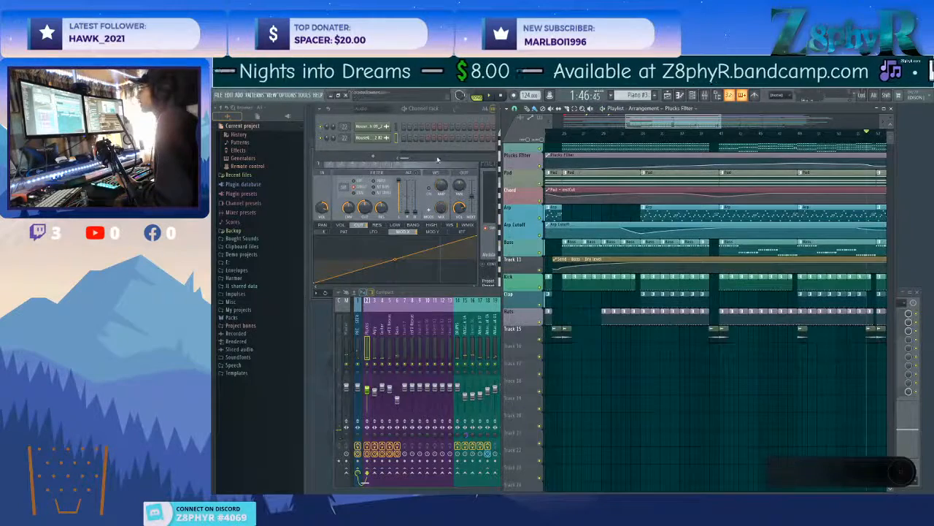
# Clear the plugin and mixer windows from the workspace and bring the playlist back to the song start.
pyautogui.press('F12')
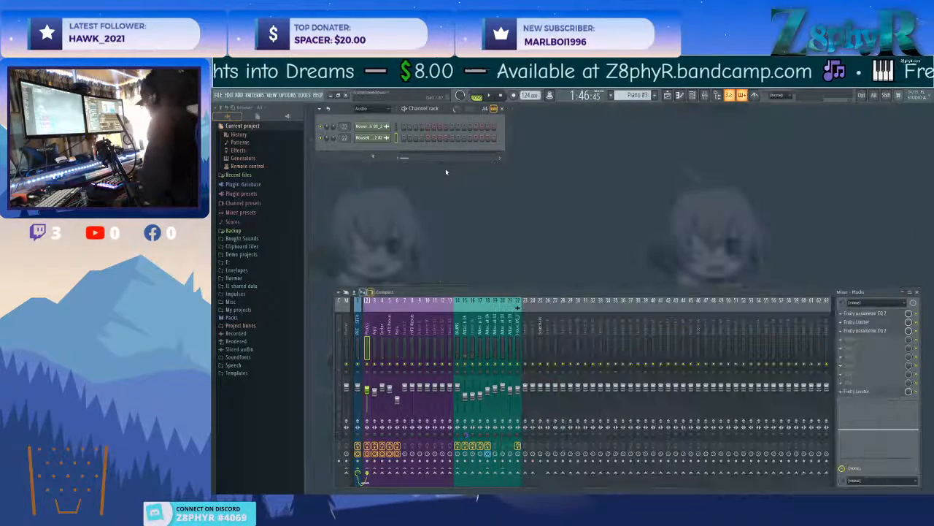
pyautogui.press('F9')
pyautogui.press('F5')
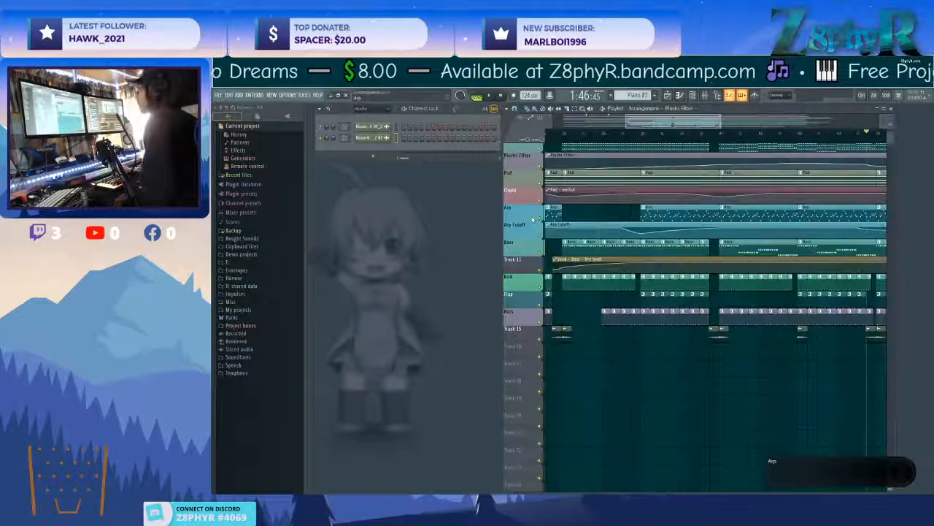
pyautogui.moveTo(657, 125); pyautogui.dragTo(585, 127)
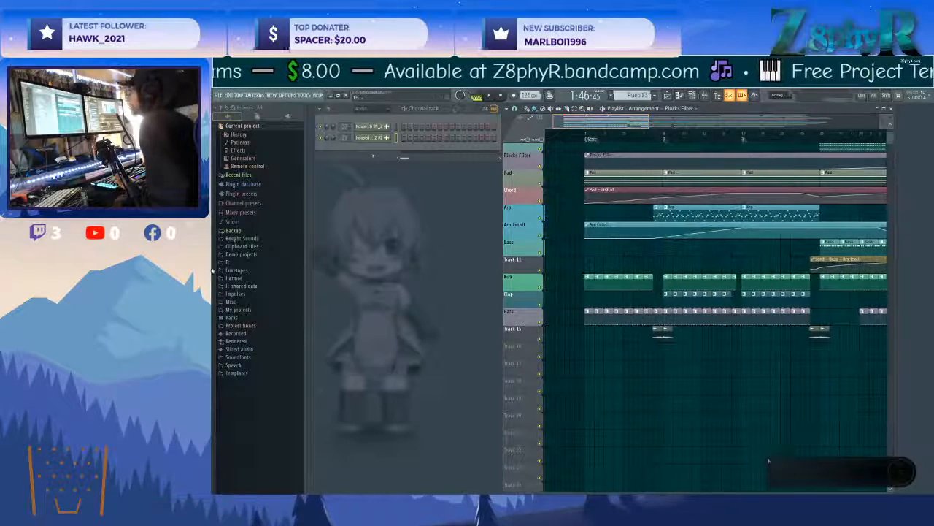
# Place the FPC_Crash_G18InLite_05 sample from Packs > Legacy > Drums > FPC > Cymbals on Track 16 at bar 1.
pyautogui.click(245, 318)
pyautogui.click(252, 319)
pyautogui.click(252, 325)
pyautogui.click(256, 341)
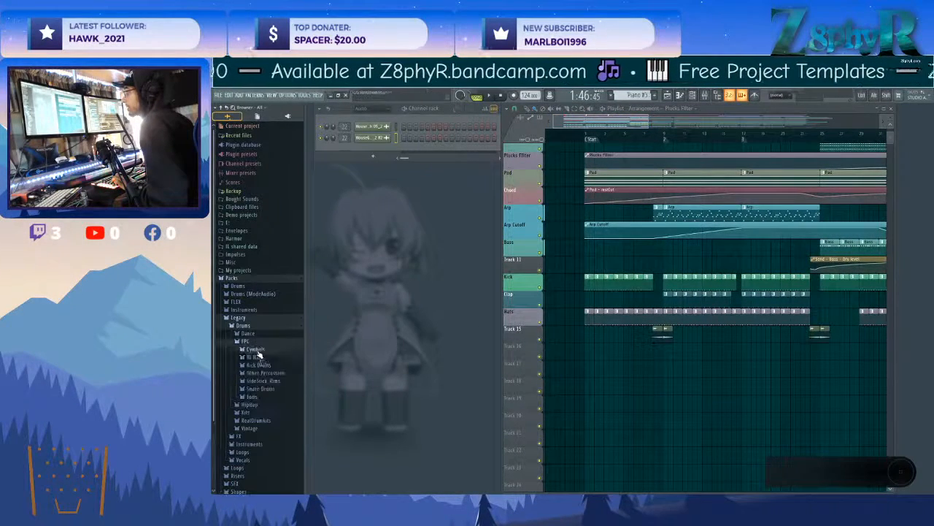
pyautogui.click(256, 349)
pyautogui.scroll(-5, 271, 365)
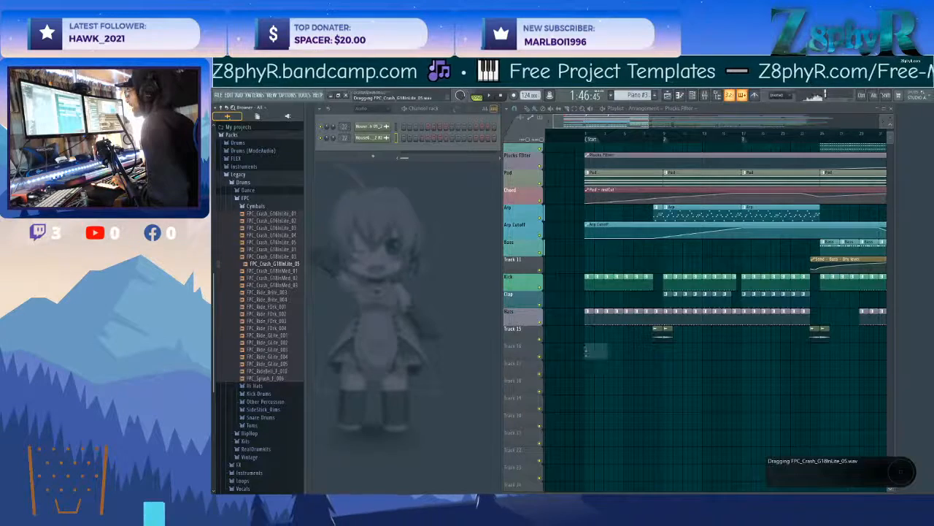
pyautogui.moveTo(584, 351); pyautogui.dragTo(588, 349)
# Open the crash sample in Edison, apply a Blur to it and load the blurred audio back into its channel.
pyautogui.rightClick(500, 353)
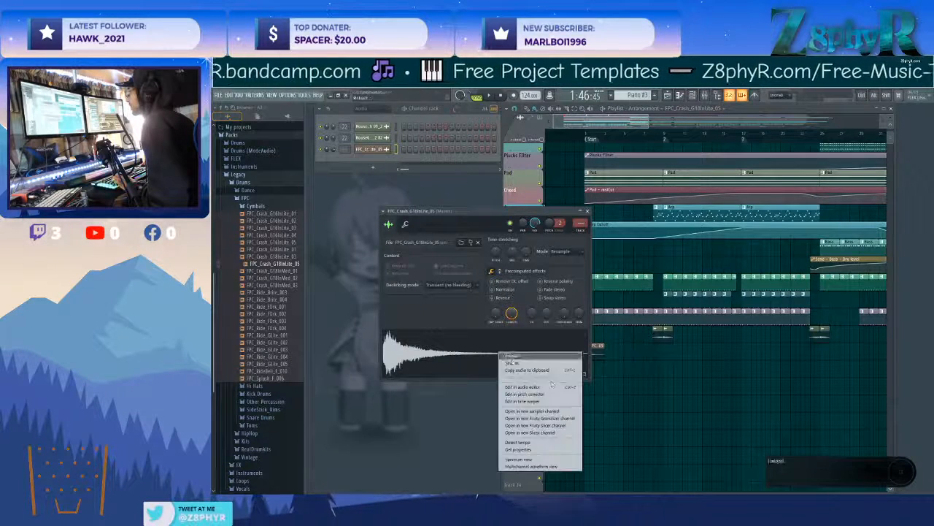
pyautogui.click(550, 385)
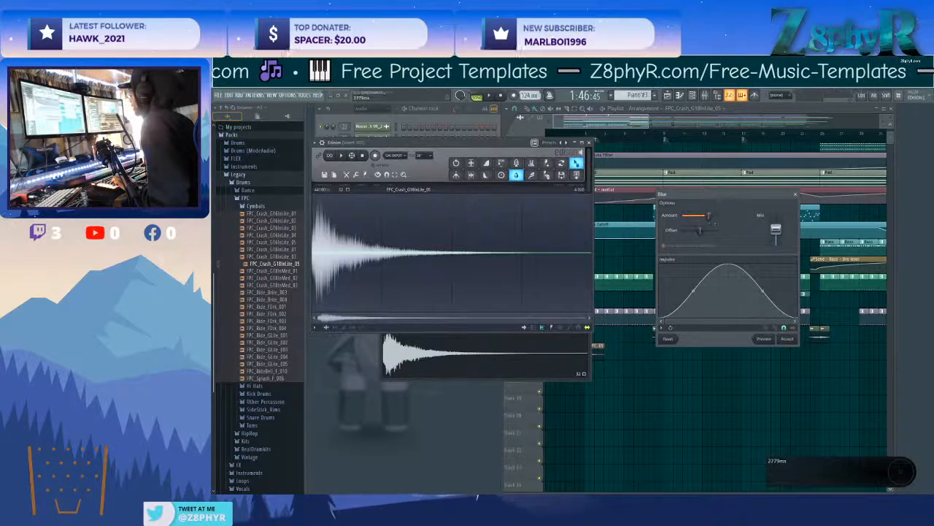
pyautogui.click(787, 339)
pyautogui.moveTo(510, 144); pyautogui.dragTo(508, 142)
pyautogui.moveTo(521, 325)
pyautogui.mouseDown()
pyautogui.moveTo(489, 352)
pyautogui.moveTo(531, 310)
pyautogui.mouseUp()
pyautogui.moveTo(551, 217); pyautogui.dragTo(538, 201)
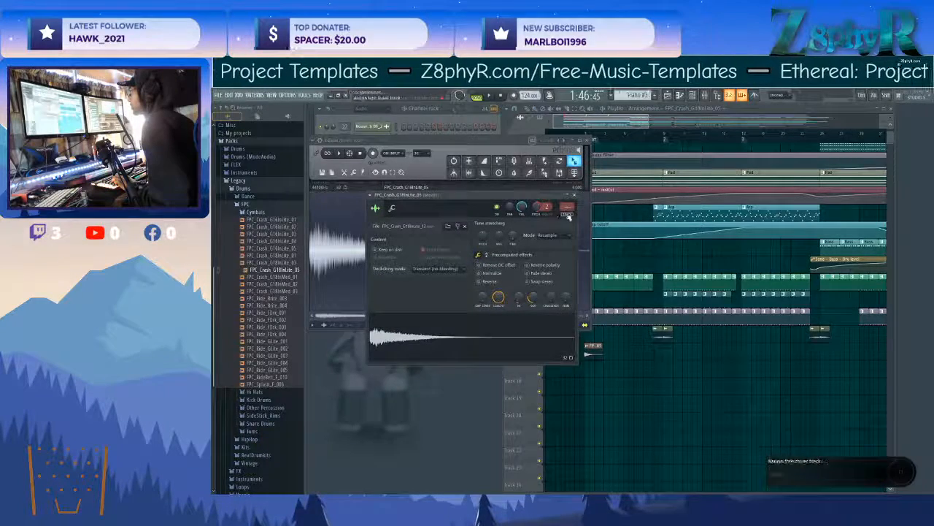
# Assign the crash channel to mixer track 23 and try to route that track to the DRUMS track.
pyautogui.click(568, 211)
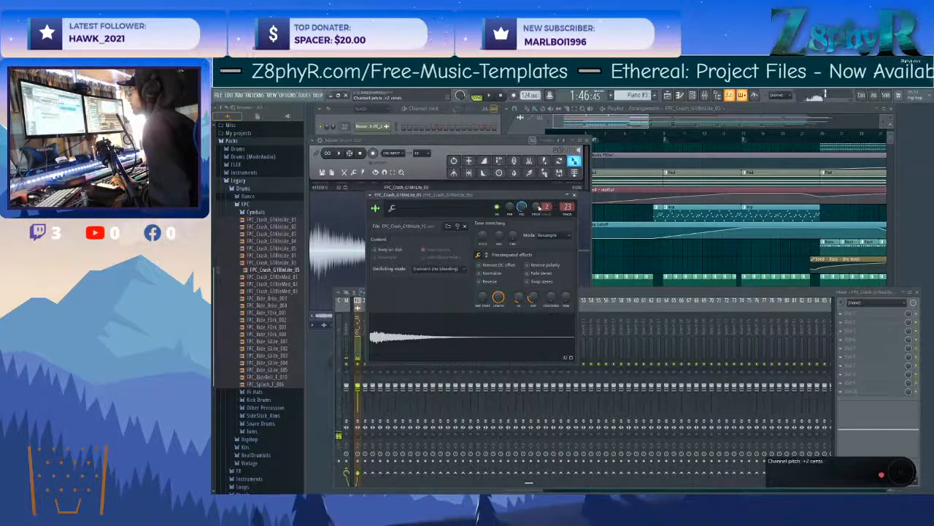
pyautogui.click(755, 293)
pyautogui.scroll(8, 413, 334)
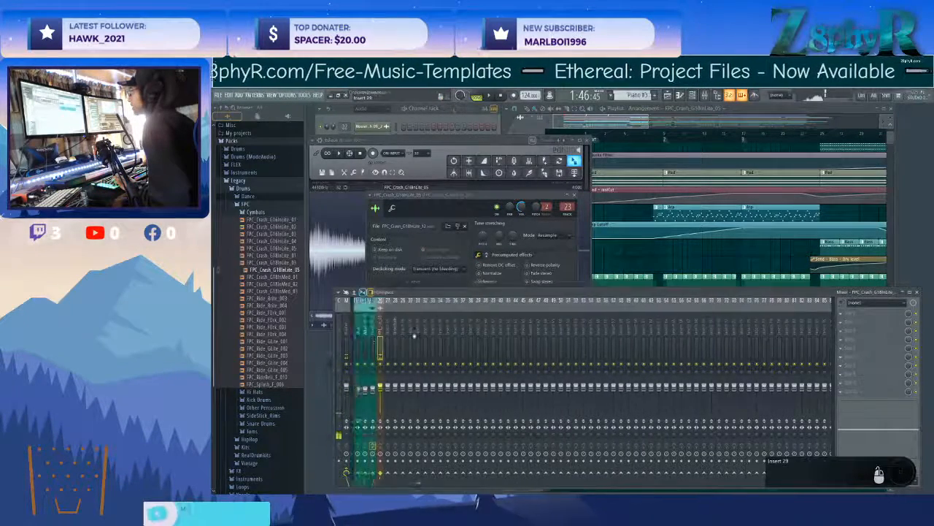
pyautogui.click(454, 474)
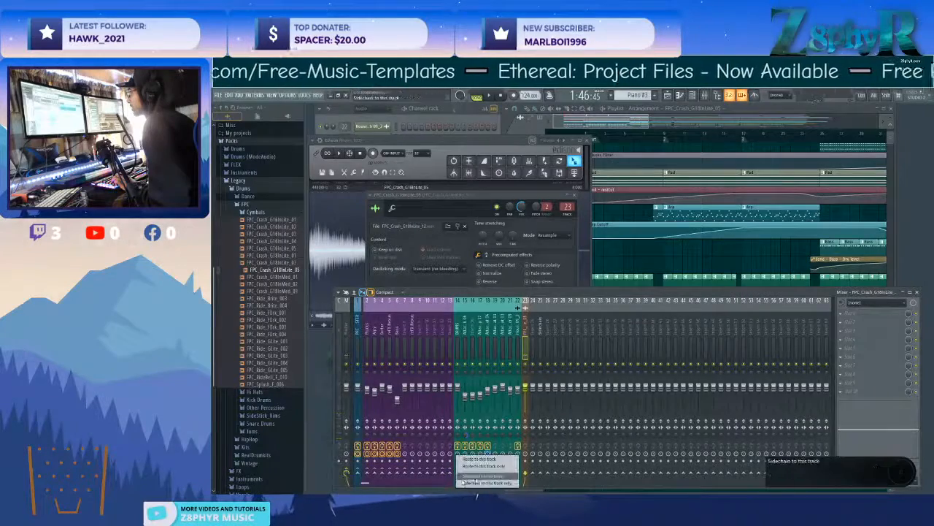
pyautogui.click(450, 191)
pyautogui.click(622, 304)
pyautogui.click(639, 296)
pyautogui.scroll(10, 480, 351)
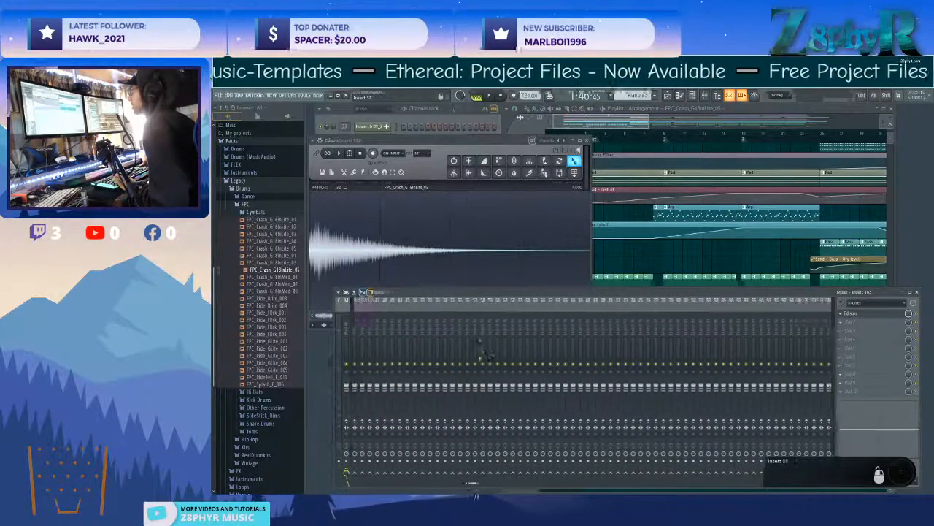
# Play from the song start, route the crash mixer track to the first insert and set its volume to 95%.
pyautogui.click(606, 258)
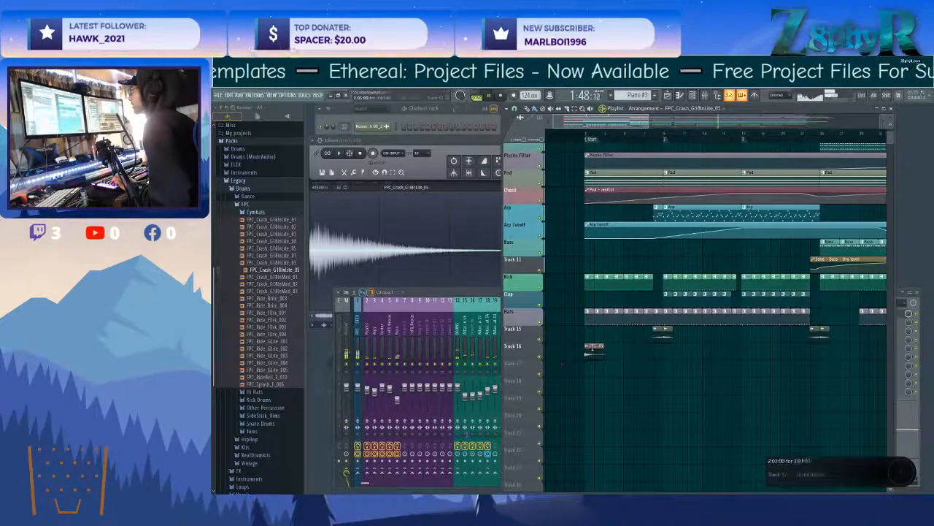
pyautogui.press('space')
pyautogui.click(459, 323)
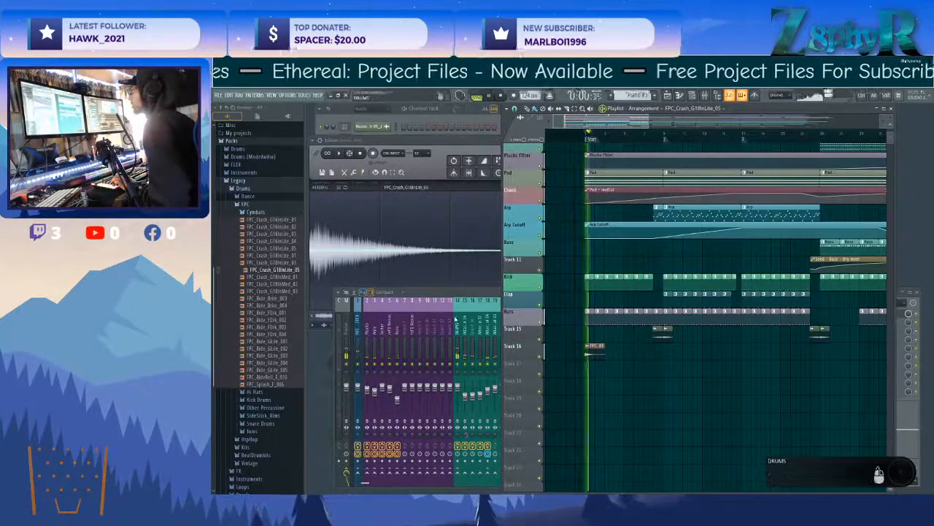
pyautogui.click(527, 325)
pyautogui.click(363, 474)
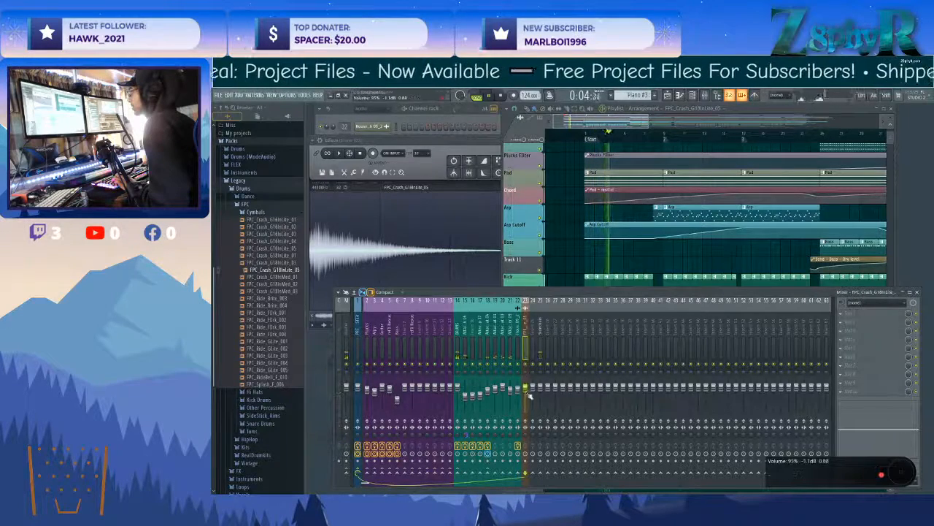
# Reopen the crash clip's channel settings, add precomputed reverb and raise its pitch slightly while auditioning it.
pyautogui.click(575, 236)
pyautogui.doubleClick(589, 346)
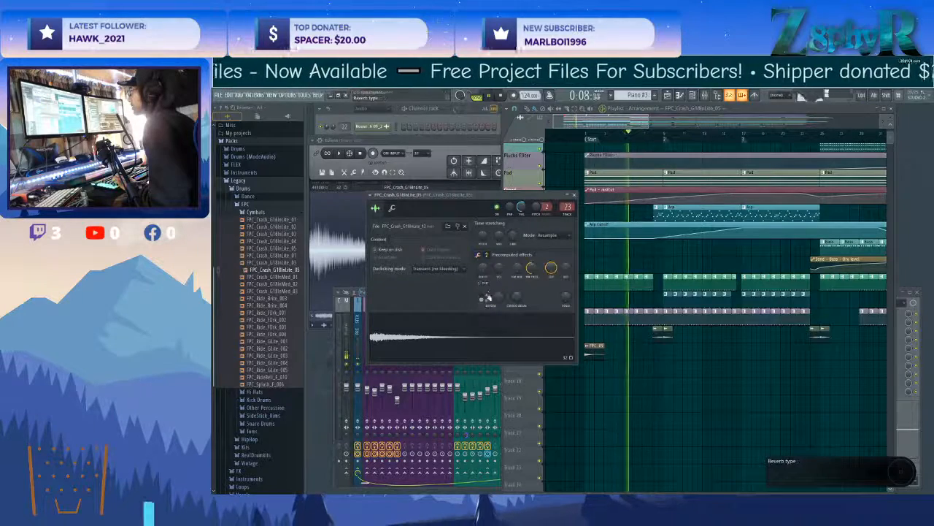
pyautogui.moveTo(499, 297); pyautogui.dragTo(518, 290)
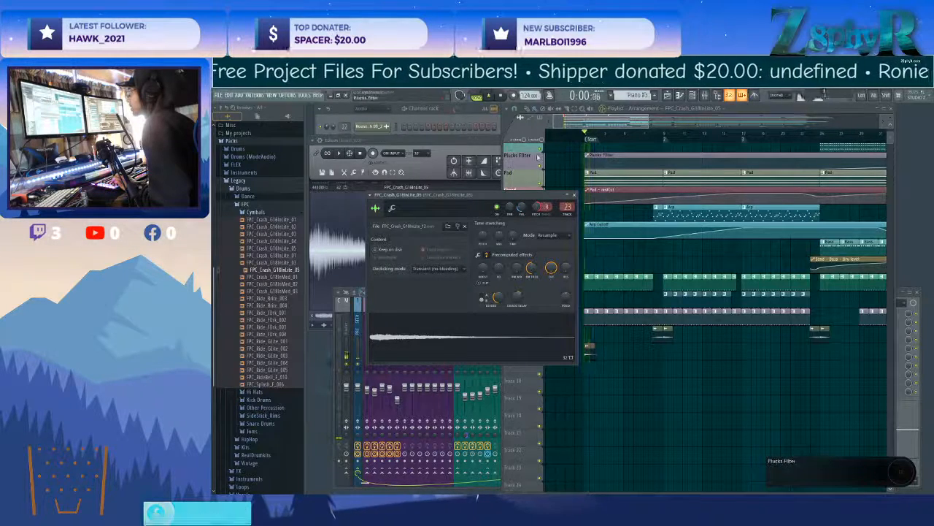
pyautogui.press('space')
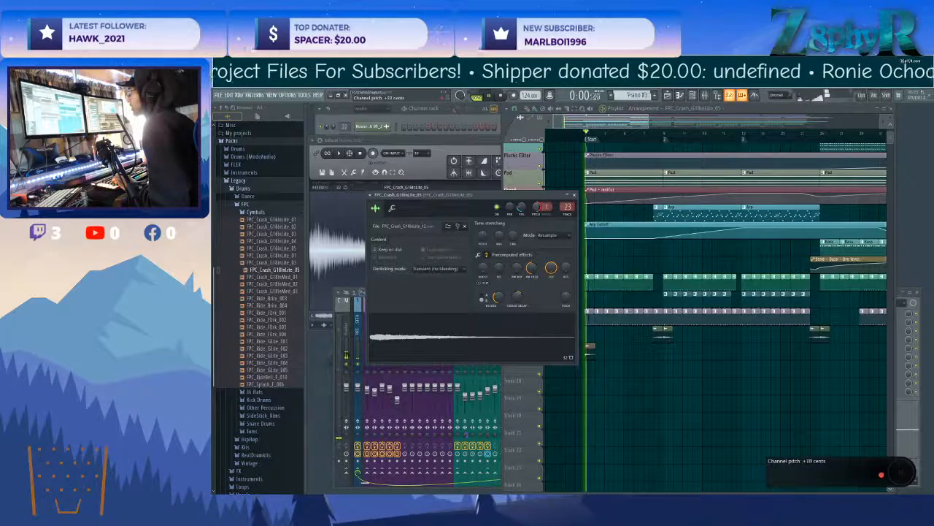
# Move the crash clip on Track 16 from the song start to bar 17 and play from that transition.
pyautogui.click(588, 351)
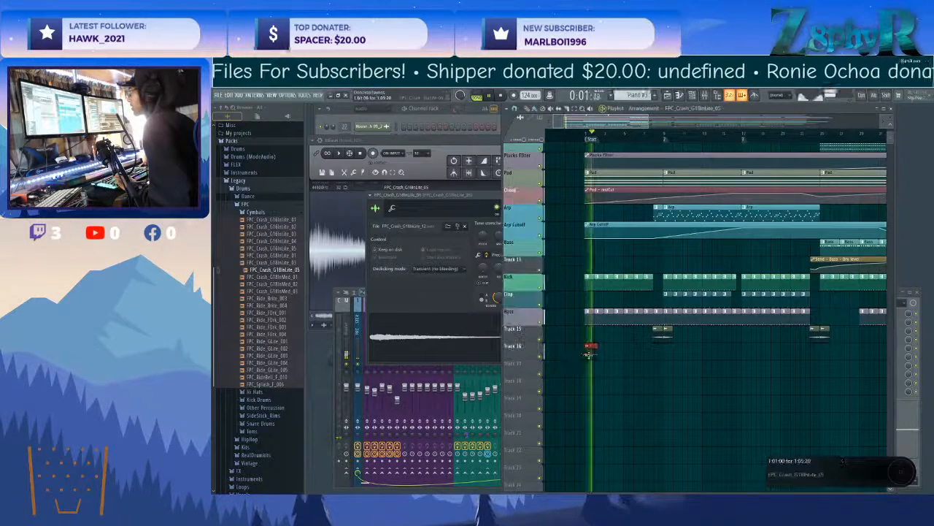
pyautogui.click(663, 139)
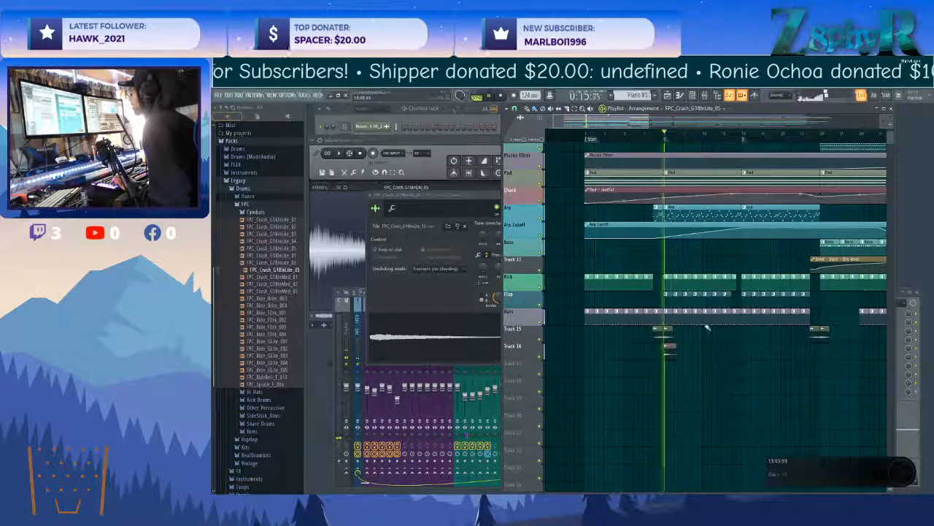
pyautogui.scroll(3, 710, 330)
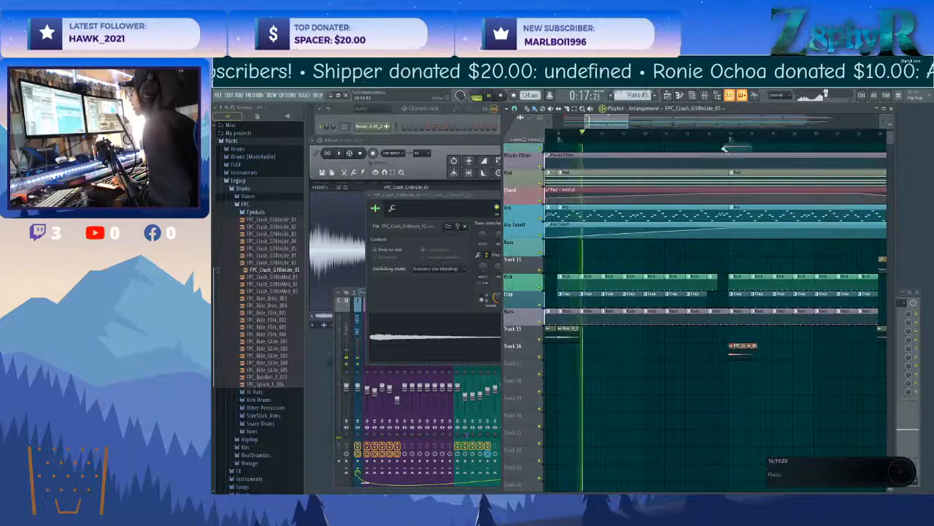
pyautogui.click(728, 140)
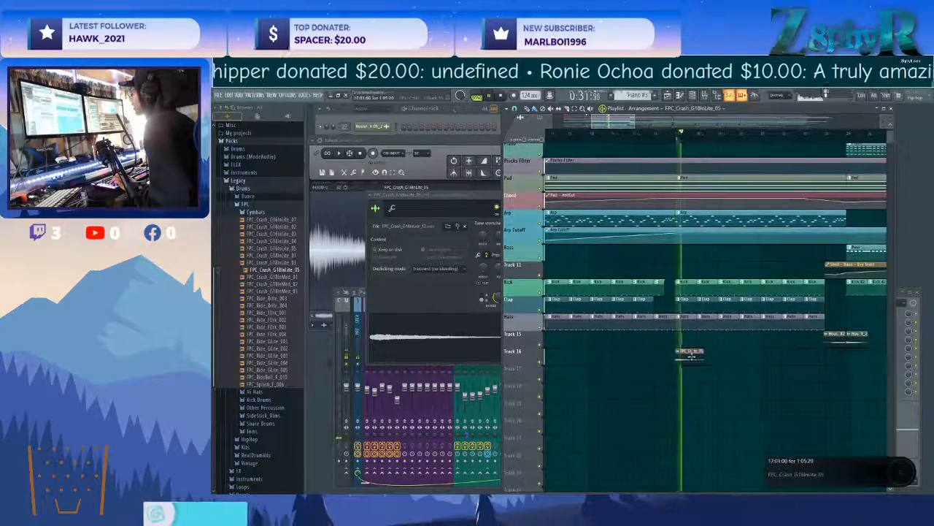
# Reopen the crash clip's channel settings, raise its pitch to +100 cents and replay the bar 17 transition.
pyautogui.doubleClick(690, 354)
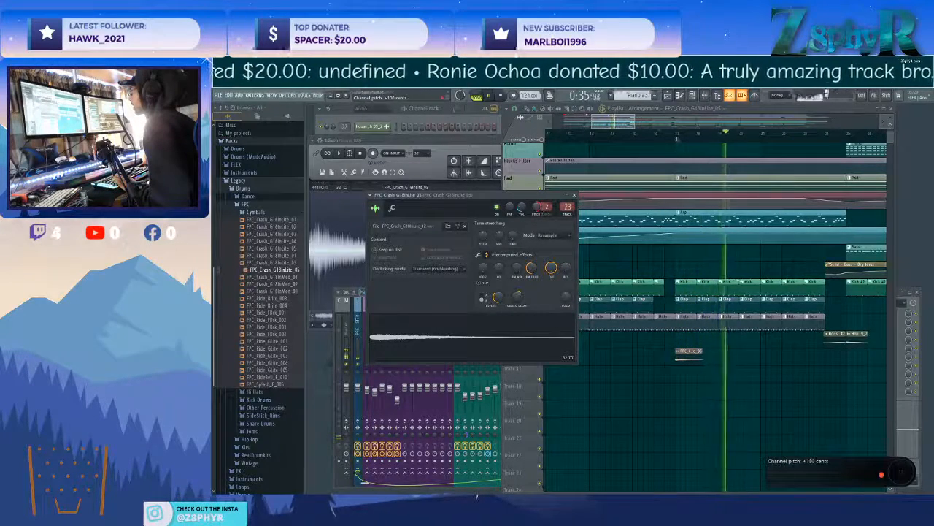
pyautogui.click(675, 359)
pyautogui.scroll(-3, 679, 376)
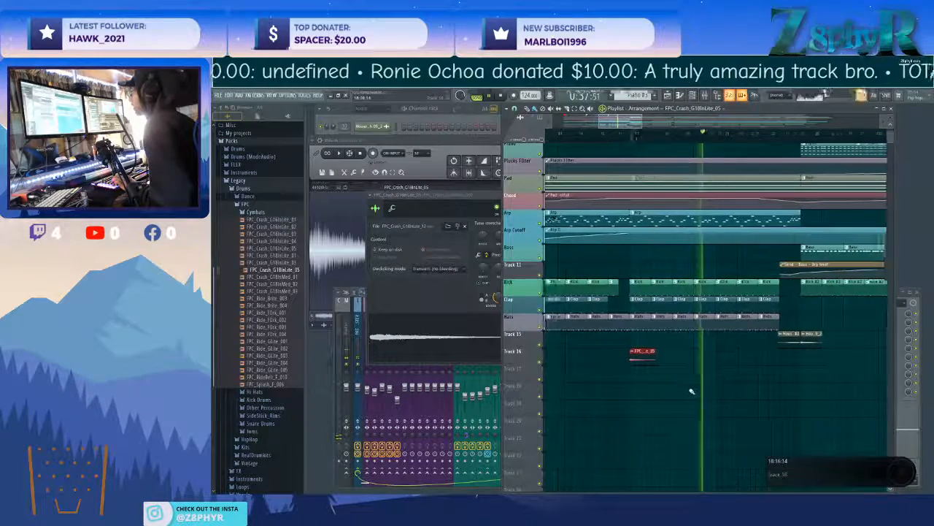
pyautogui.click(647, 134)
# Place a unique copy of the crash clip before bar 17, reverse its sample and set a quick fade out of 19%.
pyautogui.click(658, 353)
pyautogui.click(676, 406)
pyautogui.doubleClick(663, 357)
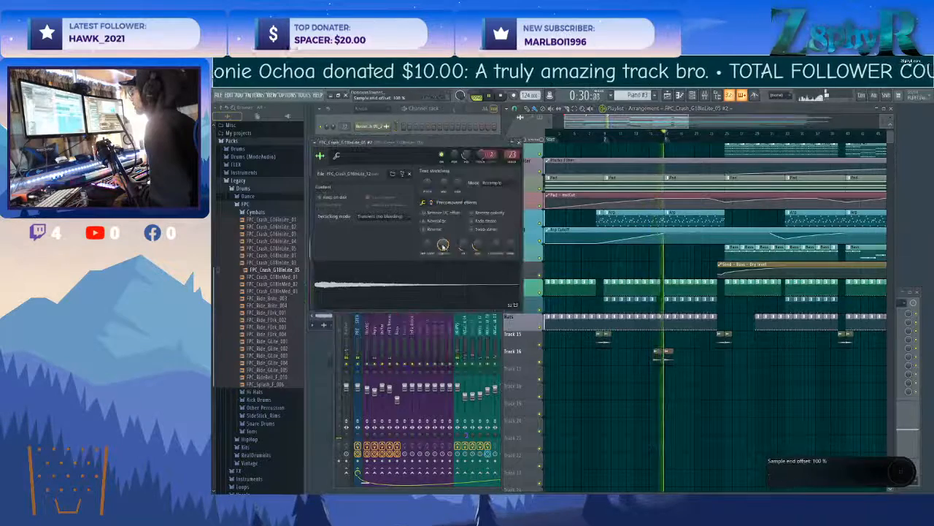
pyautogui.click(434, 230)
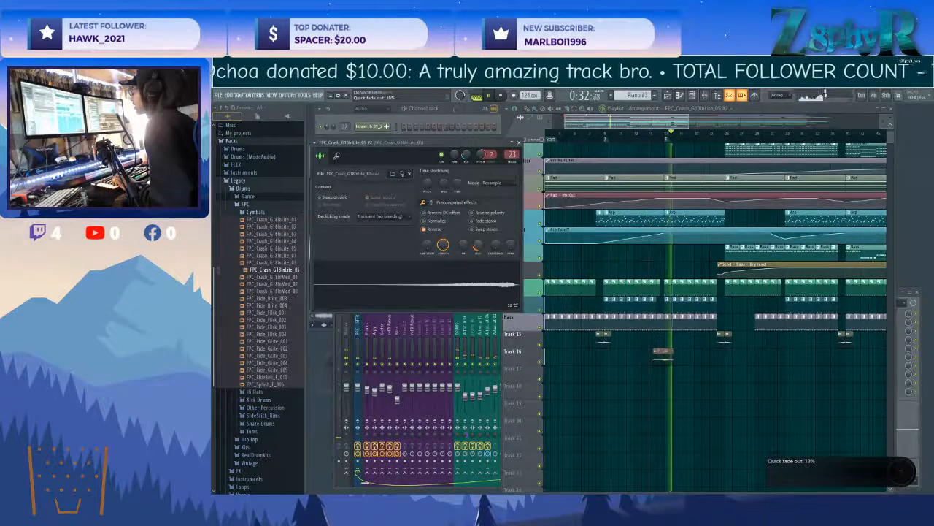
# Line up the reversed crash clip so it ends where the bar 17 crash begins, auditioning the transition.
pyautogui.scroll(6, 671, 376)
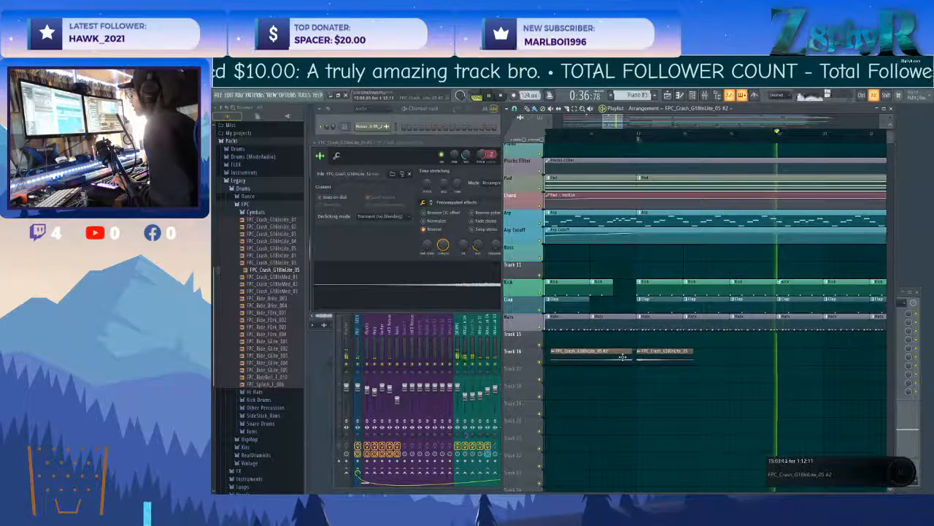
pyautogui.moveTo(620, 357); pyautogui.dragTo(624, 357)
pyautogui.click(607, 136)
pyautogui.scroll(5, 635, 381)
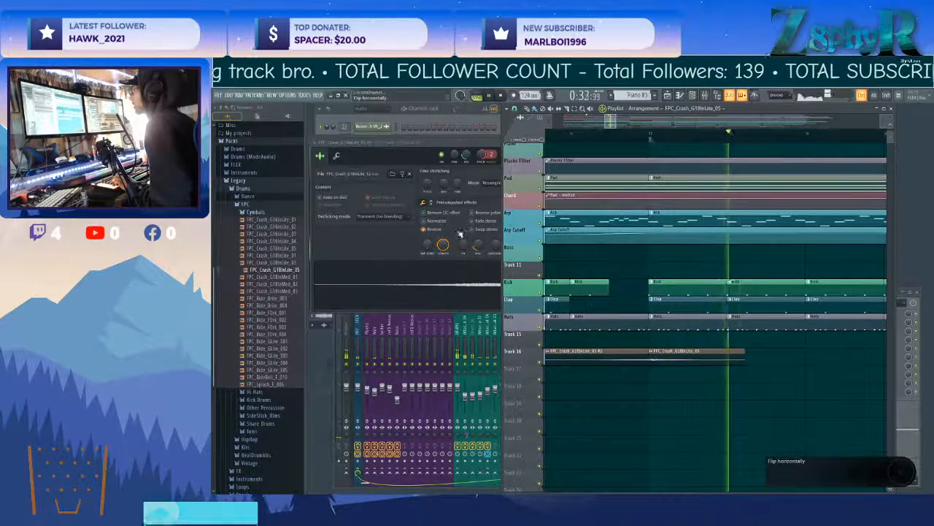
pyautogui.scroll(-4, 688, 411)
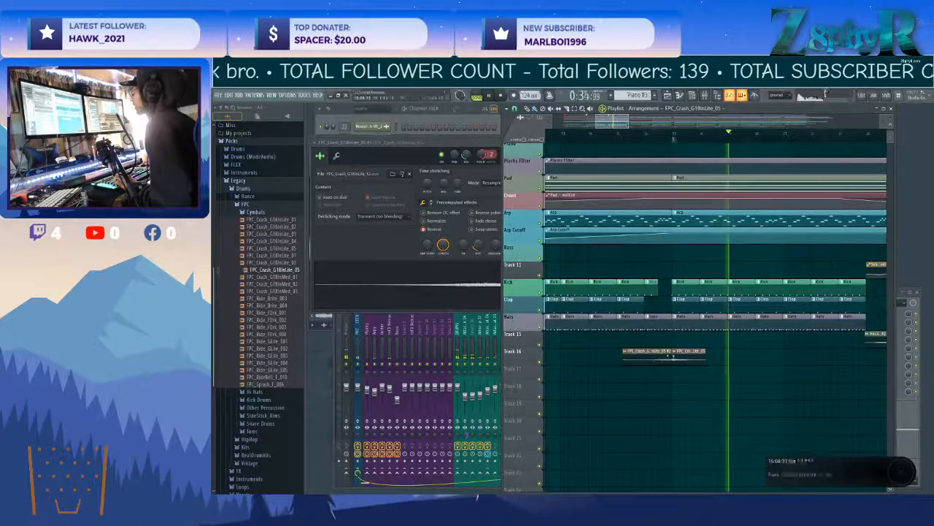
pyautogui.scroll(4, 692, 427)
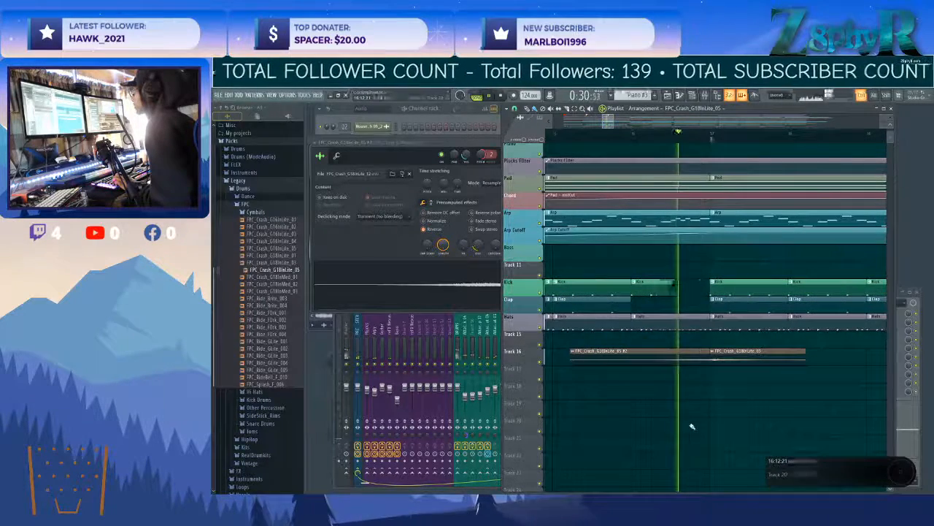
pyautogui.scroll(3, 694, 377)
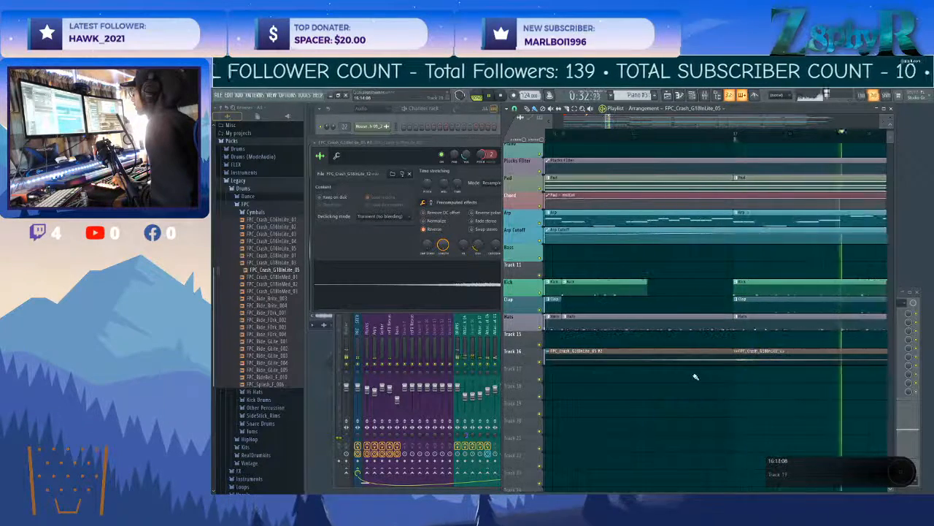
pyautogui.scroll(2, 694, 377)
pyautogui.moveTo(704, 351); pyautogui.dragTo(694, 353)
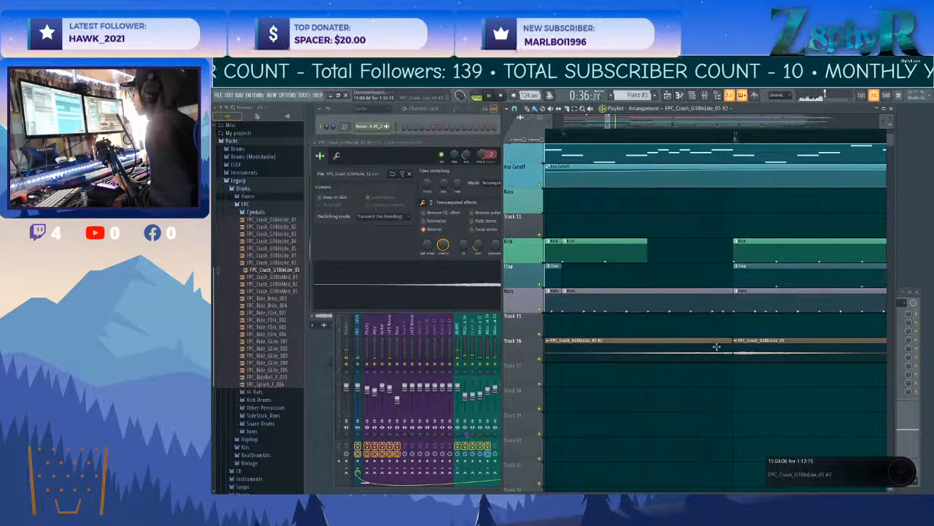
pyautogui.scroll(-4, 723, 385)
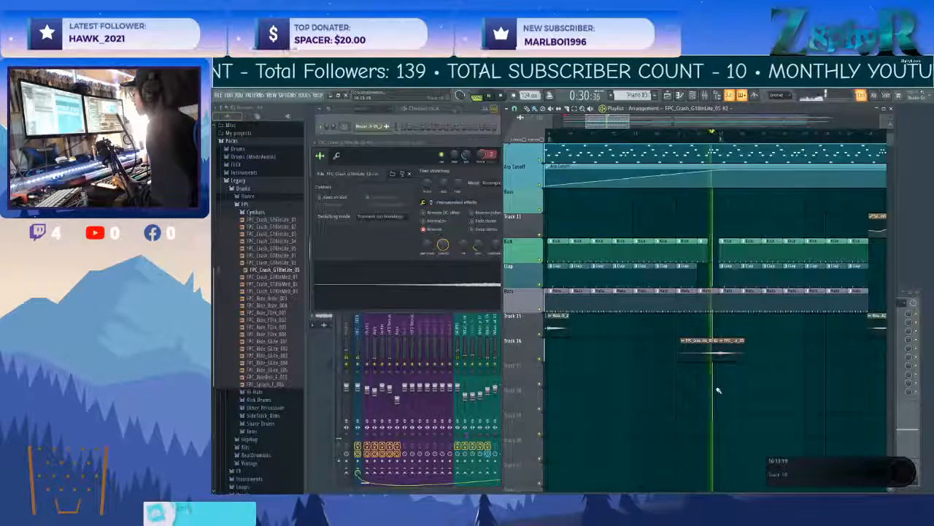
# Select the reversed and normal crash pair and copy it along Track 16 to the following section transitions.
pyautogui.moveTo(716, 359); pyautogui.dragTo(660, 353)
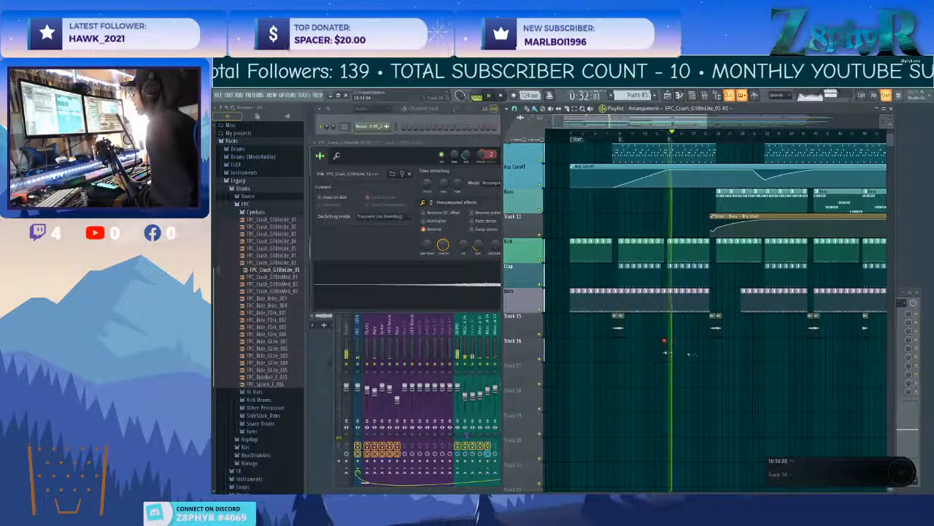
pyautogui.moveTo(675, 353); pyautogui.dragTo(740, 354)
pyautogui.keyDown('ctrl'); pyautogui.click(758, 367); pyautogui.keyUp('ctrl')
pyautogui.hscroll(5, 768, 357)
pyautogui.click(613, 343)
pyautogui.moveTo(610, 346); pyautogui.dragTo(744, 347)
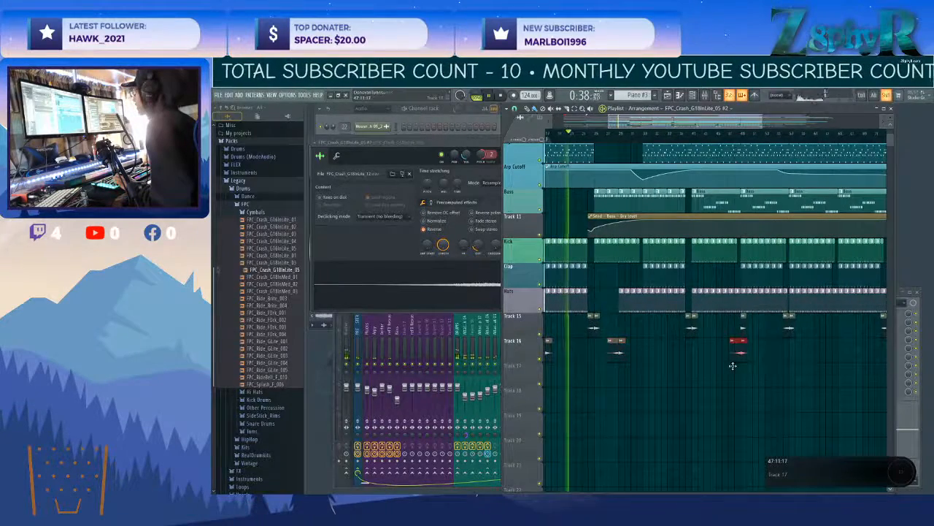
pyautogui.hscroll(2, 751, 328)
pyautogui.click(667, 353)
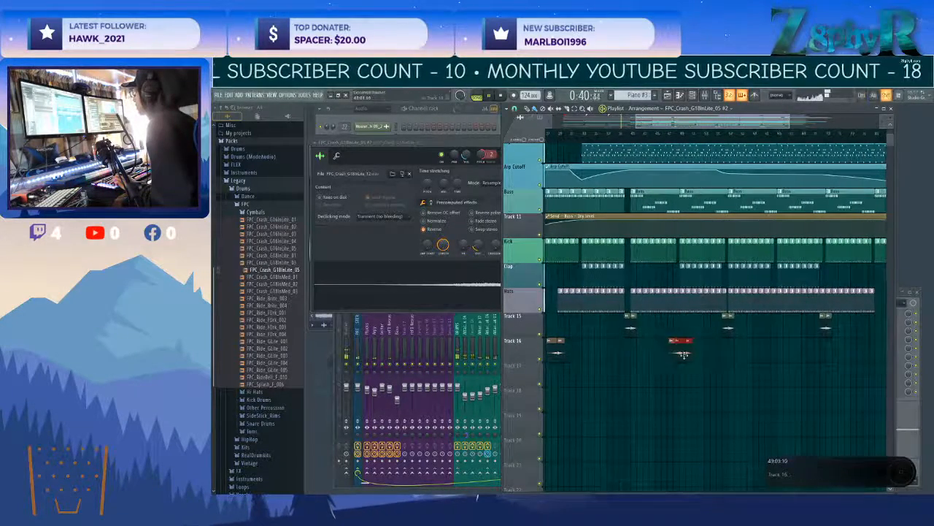
pyautogui.hscroll(5, 820, 368)
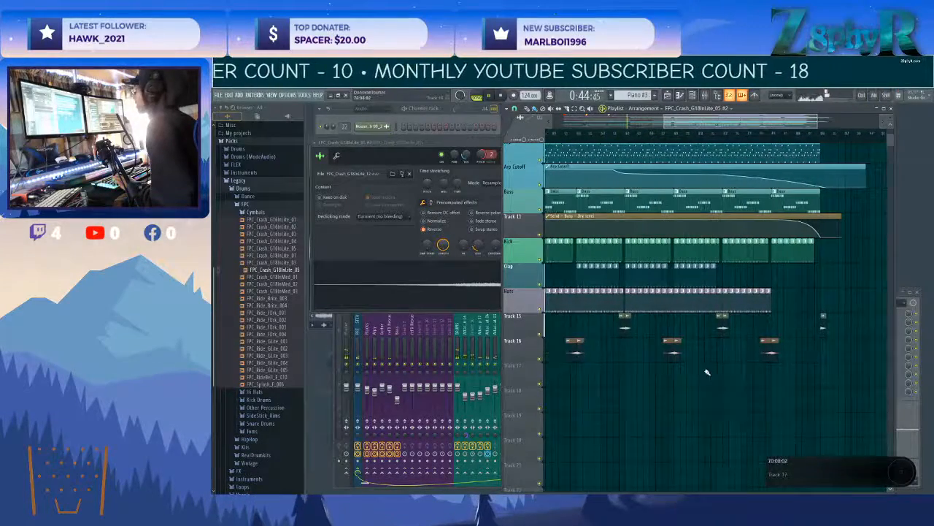
# Rename Track 15 as SFX 1, colour it purple and apply the track's name and colour to its clips.
pyautogui.rightClick(526, 315)
pyautogui.click(536, 324)
pyautogui.write('SFX 1')
pyautogui.press('Return')
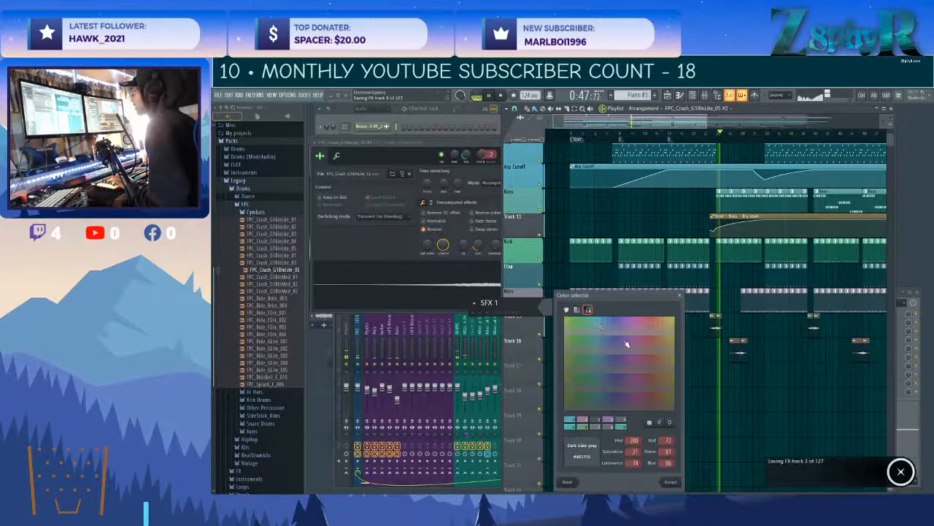
pyautogui.click(609, 419)
pyautogui.press('Return')
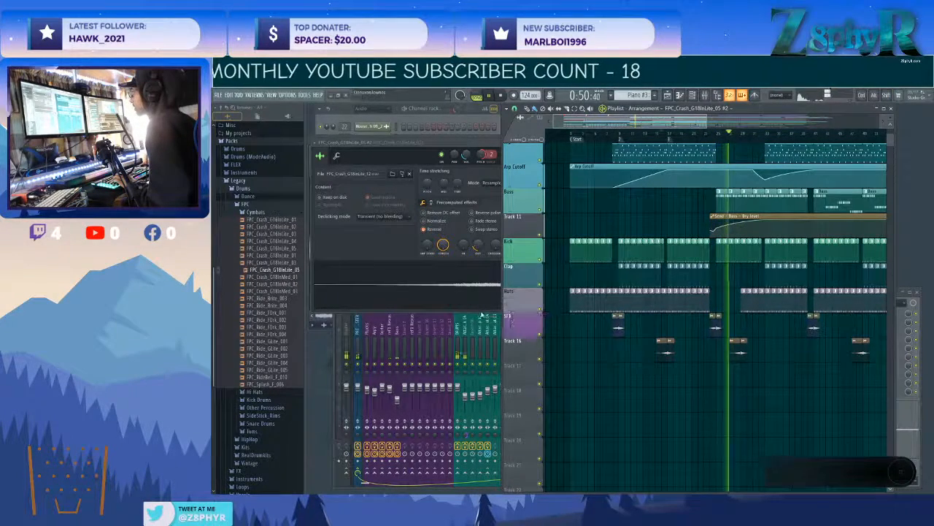
pyautogui.rightClick(528, 319)
pyautogui.click(542, 332)
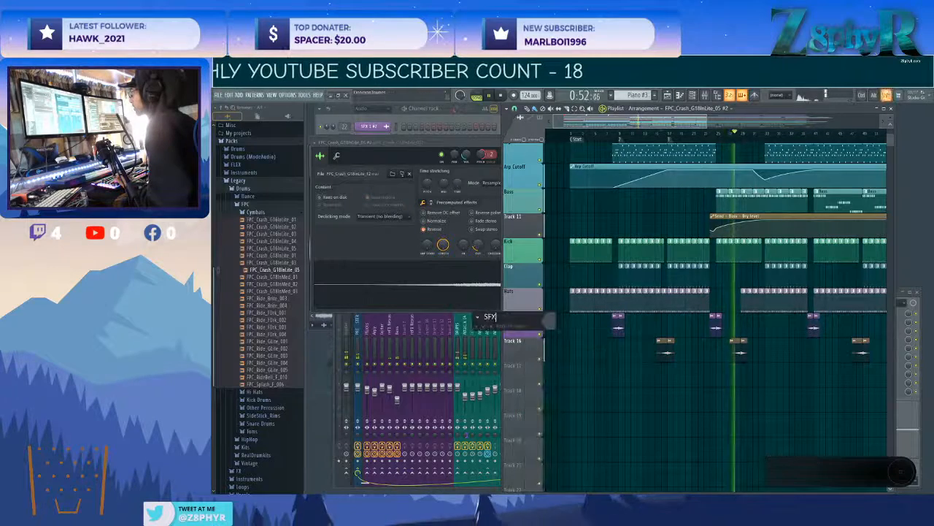
# Rename Track 16 as SFX 2, colour it Slate Grey and apply the track's name and colour to its clips.
pyautogui.click(551, 322)
pyautogui.click(618, 367)
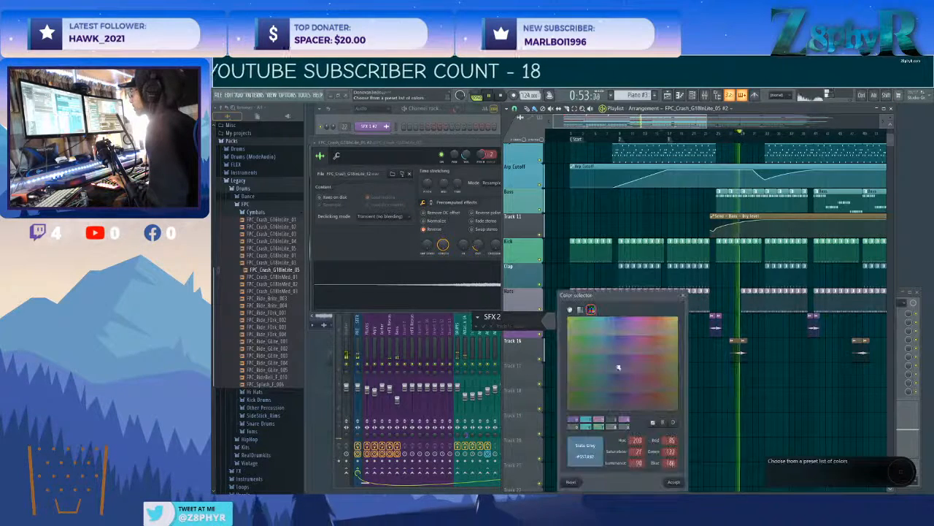
pyautogui.click(678, 484)
pyautogui.press('Return')
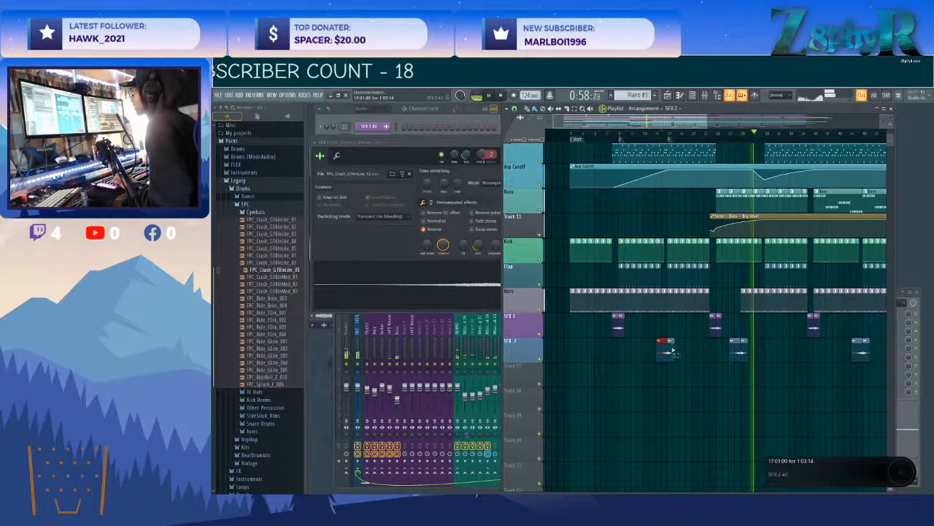
# Copy the SFX 2 crash to the song start, trim it to a single short clip at bar 1 and play it.
pyautogui.moveTo(579, 353); pyautogui.dragTo(574, 355)
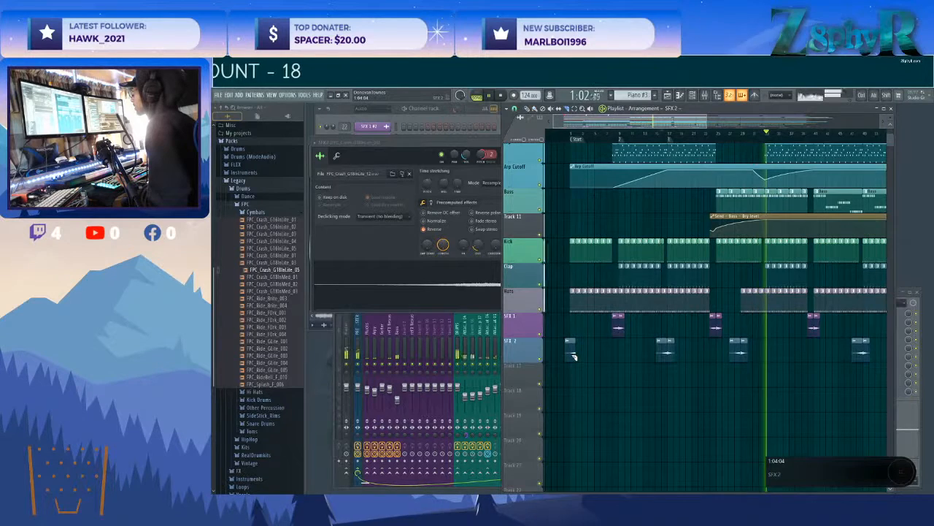
pyautogui.moveTo(574, 354); pyautogui.dragTo(571, 354)
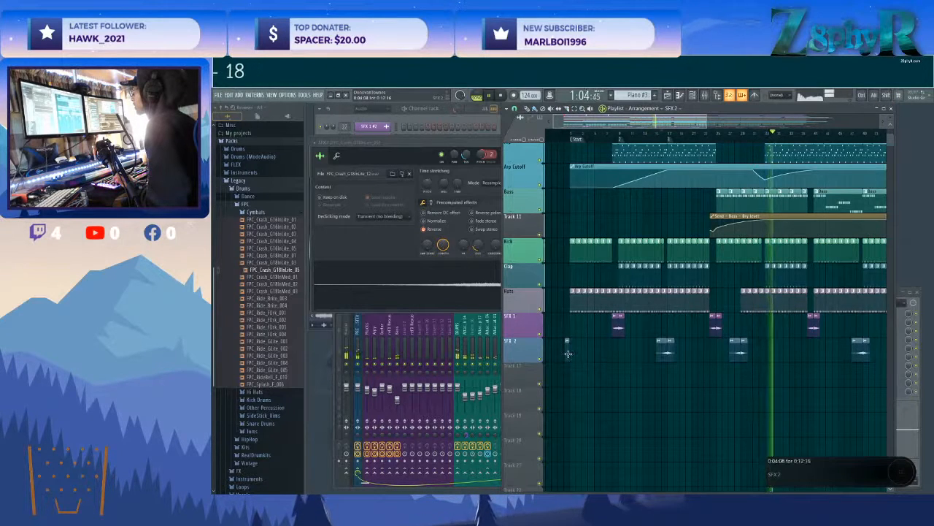
pyautogui.scroll(4, 568, 354)
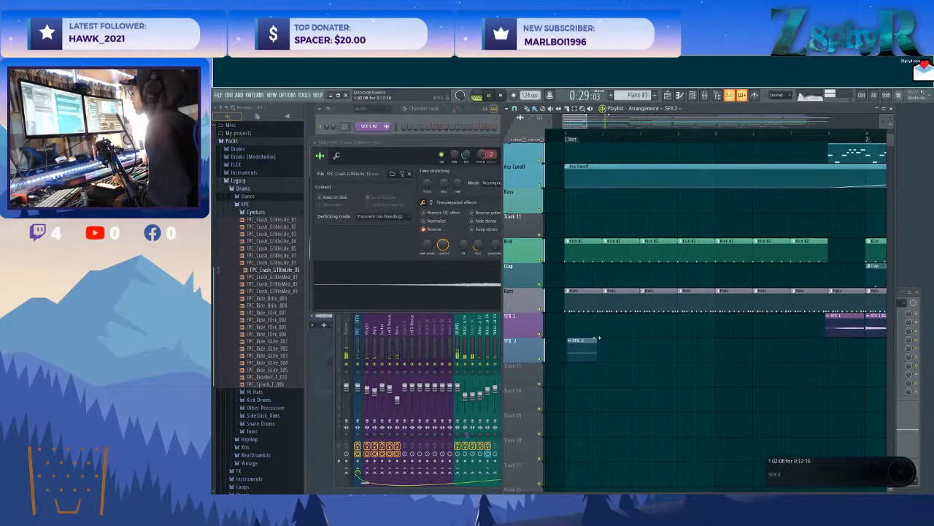
pyautogui.click(559, 134)
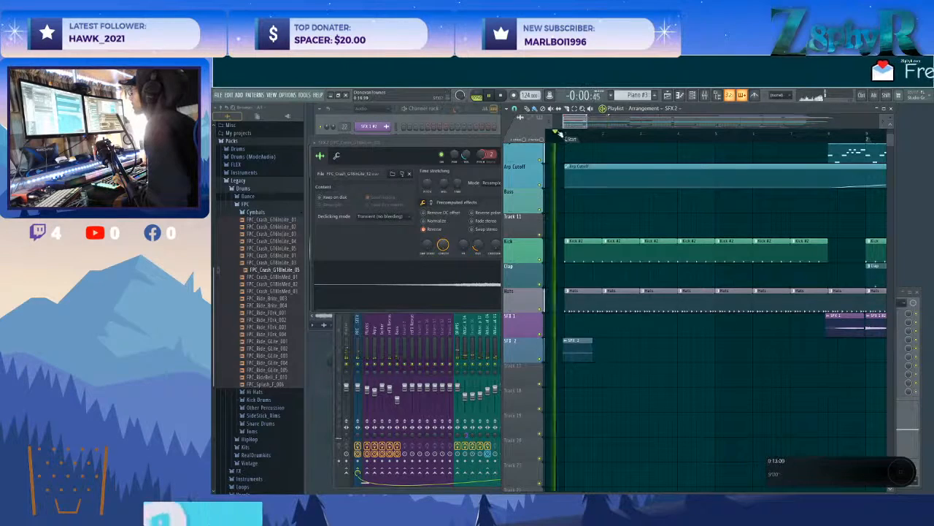
# Delete the first Hats clip at bar 1 and turn the Hats clip at bar 2 into a unique pattern.
pyautogui.rightClick(592, 297)
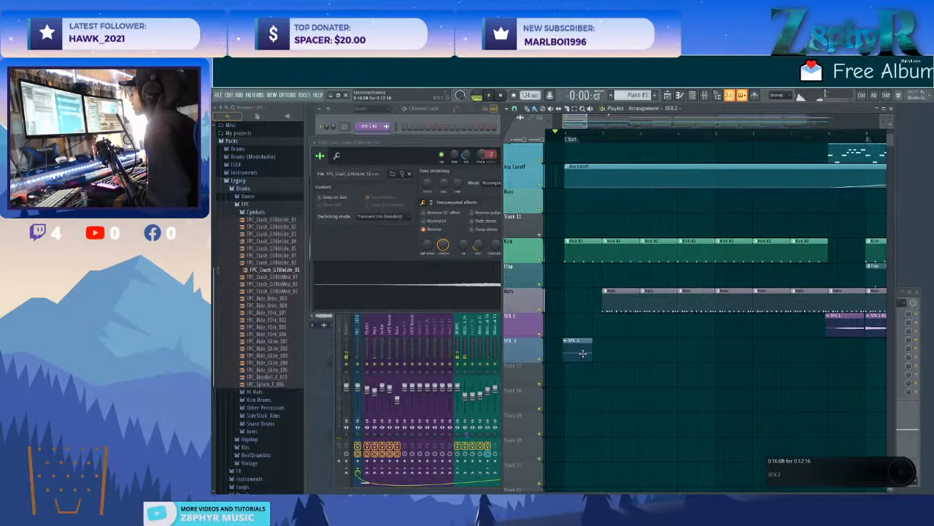
pyautogui.click(563, 292)
pyautogui.hotkey('ctrl', 'z')
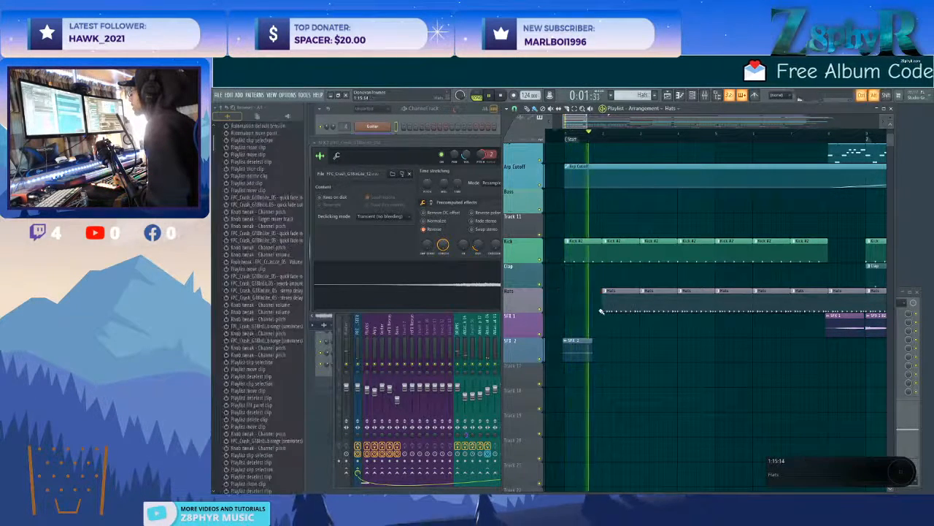
pyautogui.scroll(-1, 629, 333)
pyautogui.scroll(-2, 629, 332)
pyautogui.click(616, 266)
pyautogui.click(644, 315)
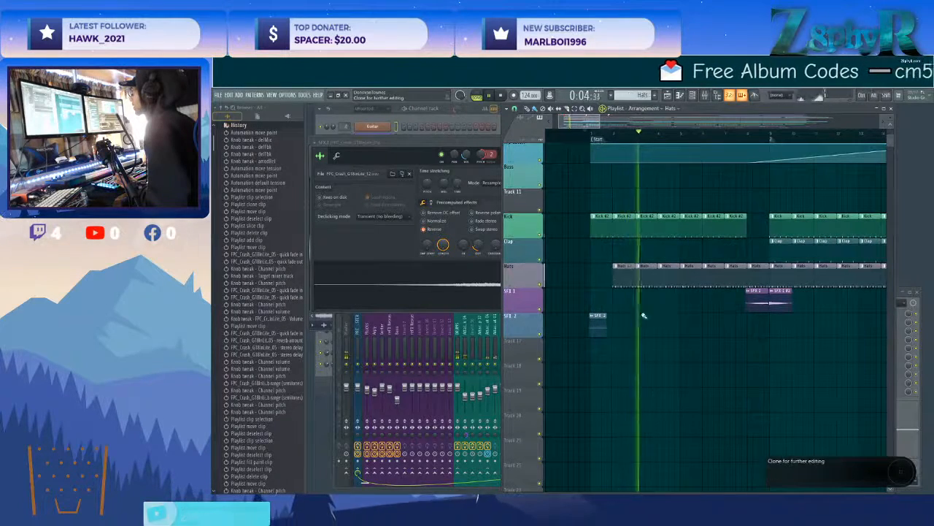
# Replace the intro's Hats clips in bars 1 to 7 with the unique Hats #2 pattern.
pyautogui.click(606, 269)
pyautogui.press('space')
pyautogui.moveTo(655, 275); pyautogui.dragTo(732, 285)
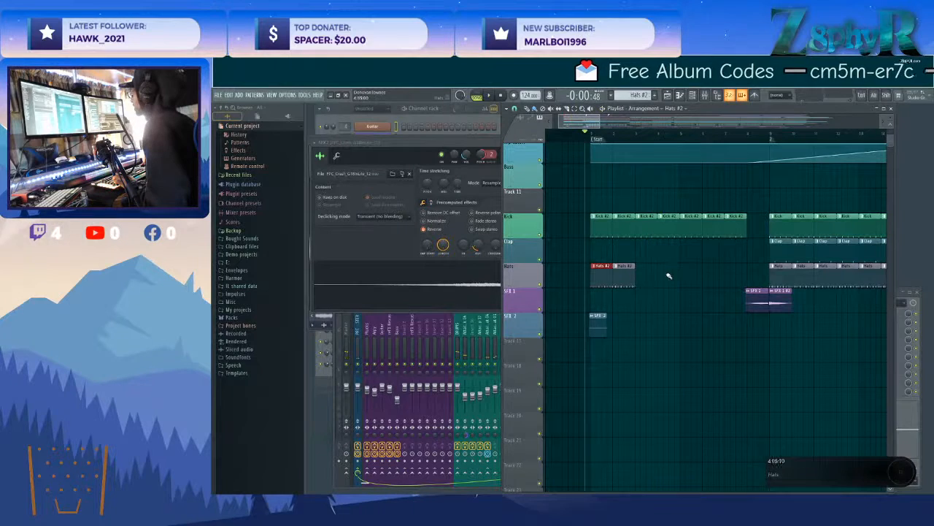
pyautogui.moveTo(644, 280); pyautogui.dragTo(750, 283)
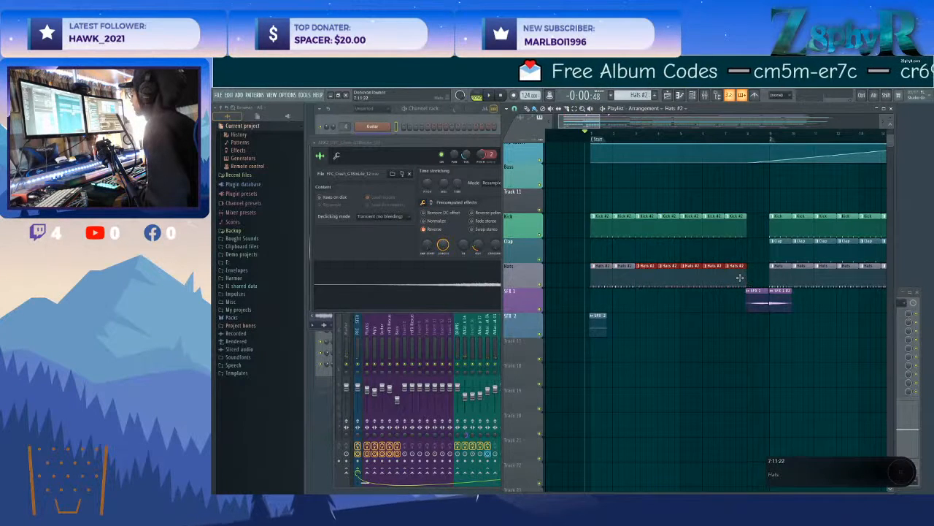
# Open the Hats #2 pattern and clear the steps of Attack Hat 03 and the two channels below it, including the shaker.
pyautogui.doubleClick(735, 270)
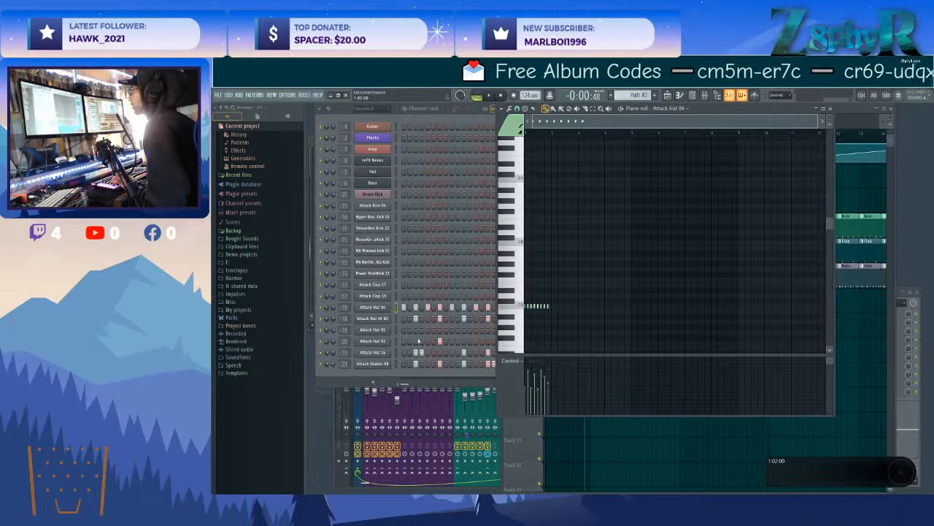
pyautogui.moveTo(416, 363); pyautogui.dragTo(497, 366)
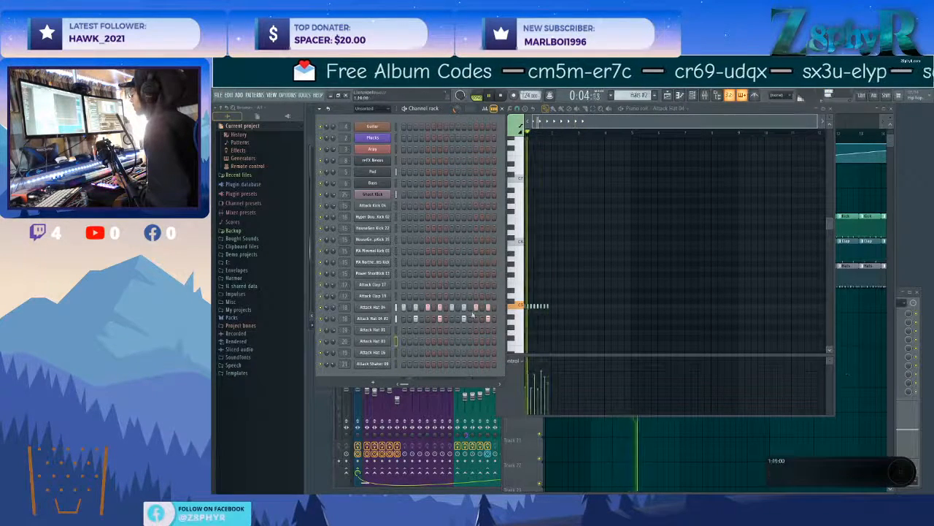
# Move the intro's reversed SFX 2 crash clip from bar 1 so that it ends at bar 5, and check its channel settings.
pyautogui.rightClick(864, 336)
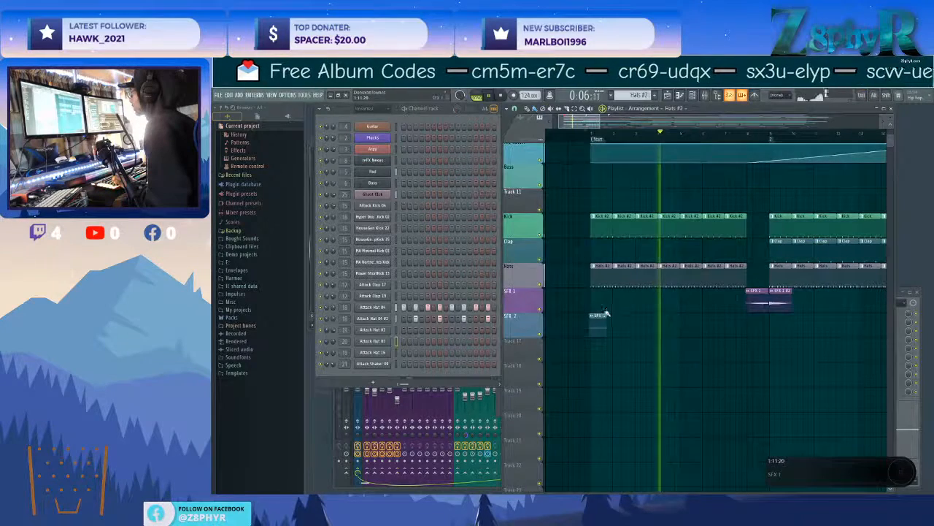
pyautogui.moveTo(603, 320); pyautogui.dragTo(673, 328)
pyautogui.doubleClick(673, 327)
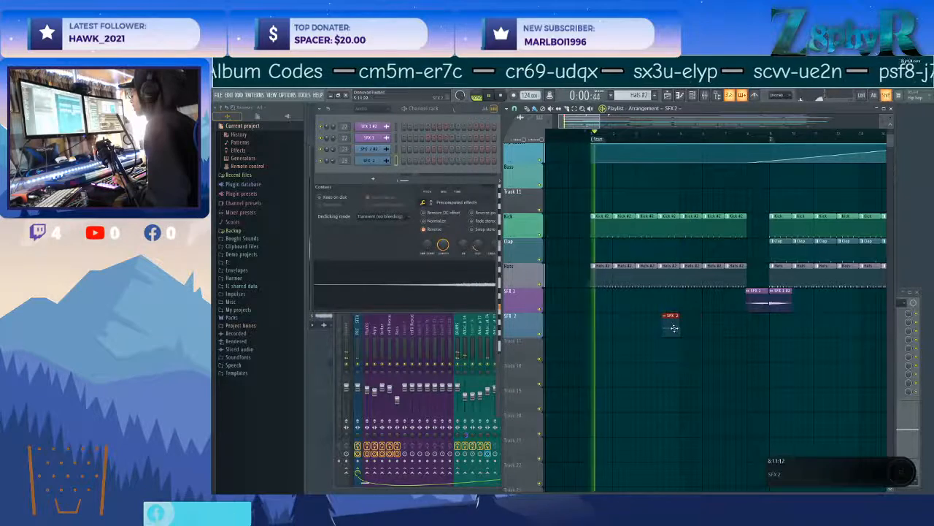
pyautogui.click(691, 329)
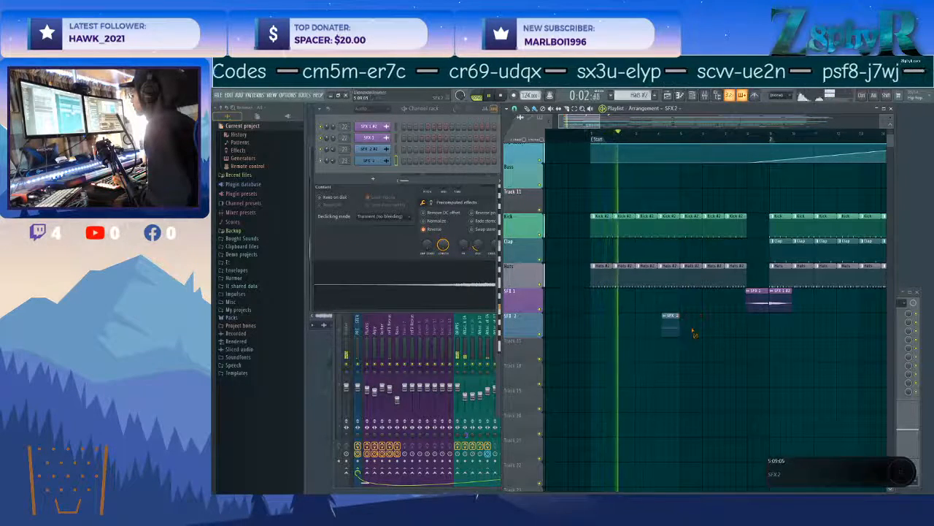
pyautogui.rightClick(694, 332)
pyautogui.scroll(-3, 698, 340)
# Add an SFX 2 #2 crash clip at bar 5, directly after the reversed SFX 2 clip, and play the intro.
pyautogui.doubleClick(769, 319)
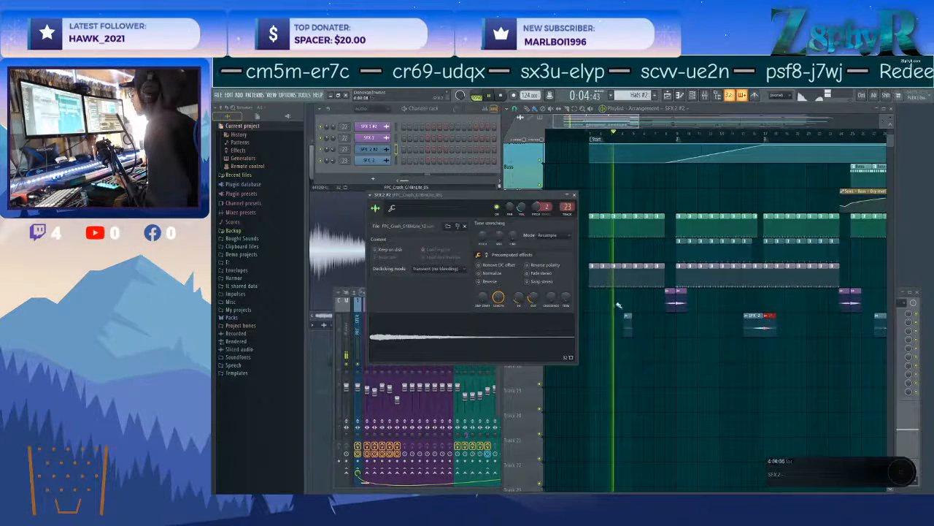
pyautogui.click(573, 195)
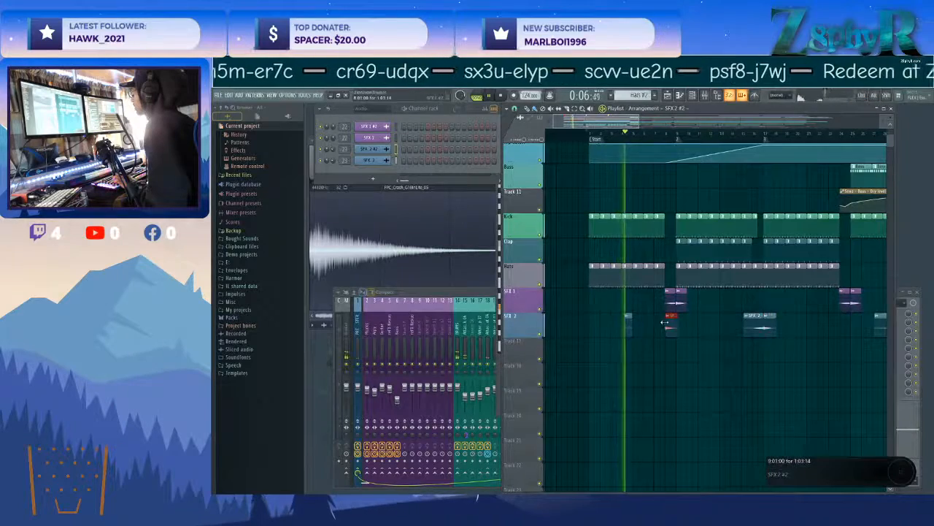
pyautogui.scroll(3, 597, 175)
pyautogui.click(607, 133)
pyautogui.moveTo(619, 273); pyautogui.dragTo(614, 271)
pyautogui.click(604, 134)
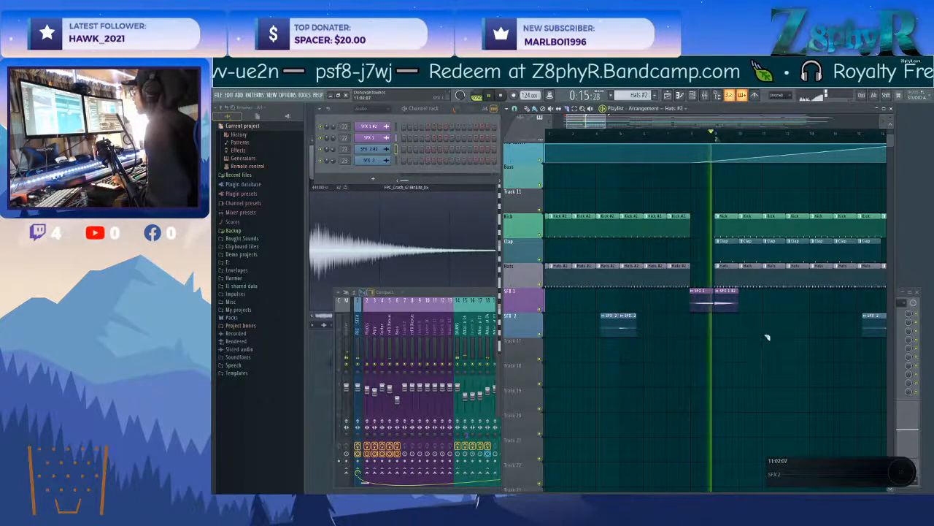
# Lower the SFX 1 #2 crash's channel volume to about -14.5 dB and close its channel settings.
pyautogui.scroll(-3, 716, 324)
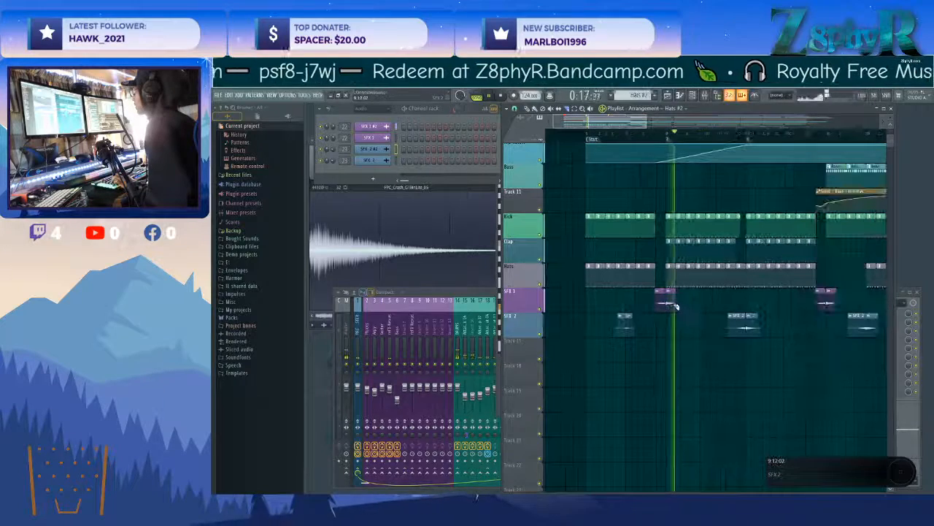
pyautogui.click(655, 292)
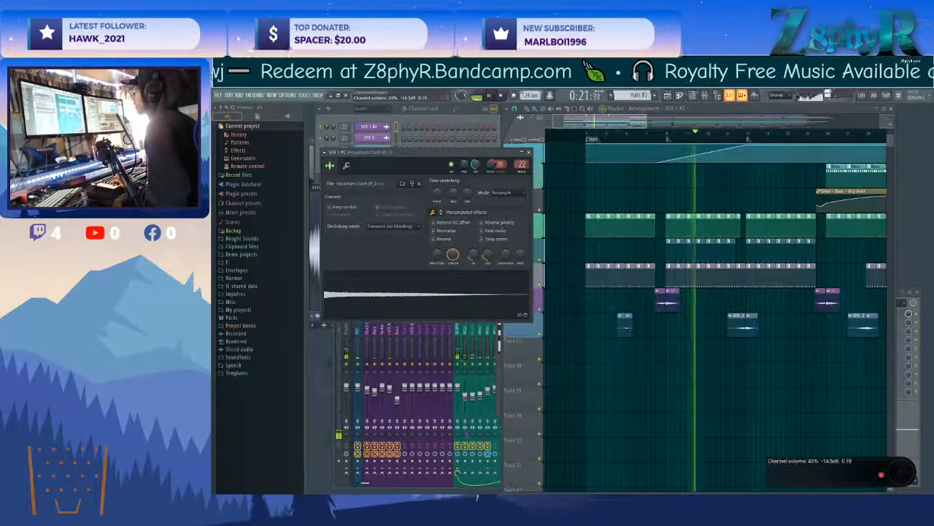
pyautogui.click(662, 341)
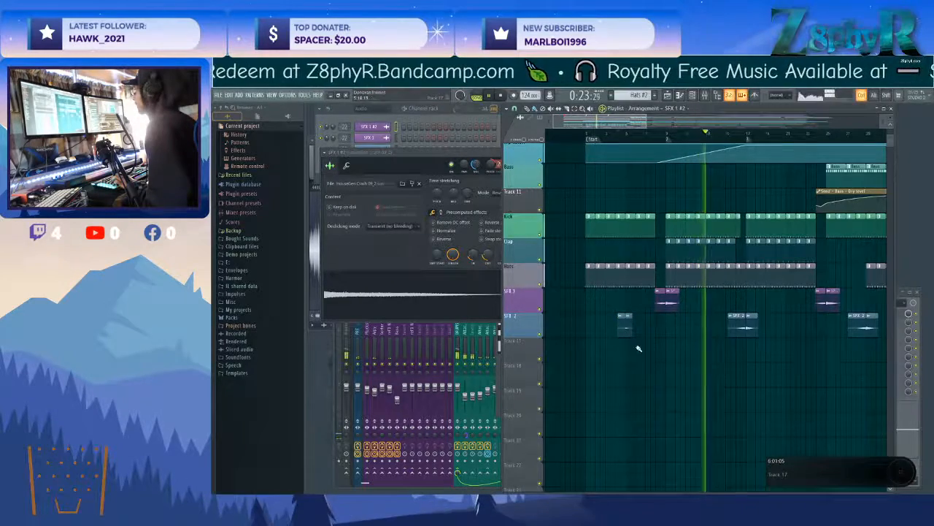
pyautogui.scroll(-6, 650, 351)
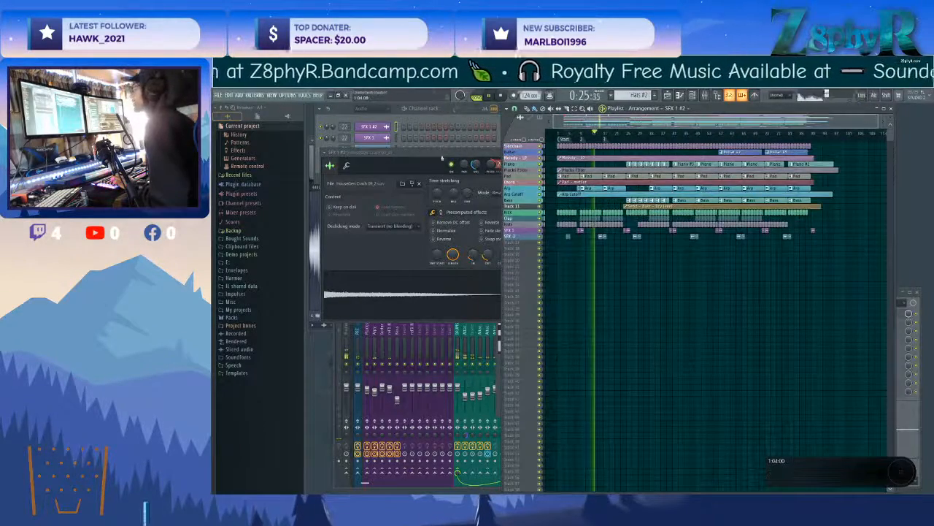
pyautogui.click(485, 153)
pyautogui.click(532, 152)
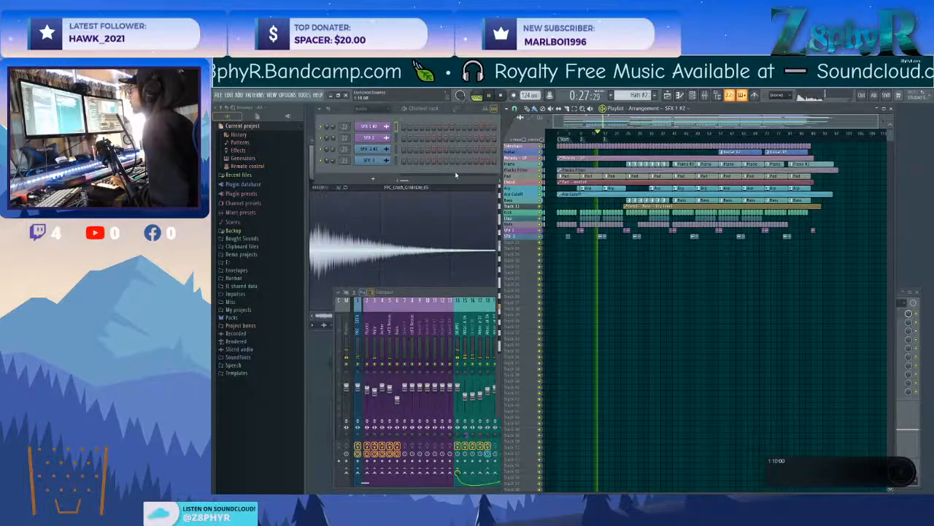
# Open Maximus on the PRE MASTER mixer track and play the song through it.
pyautogui.press('space')
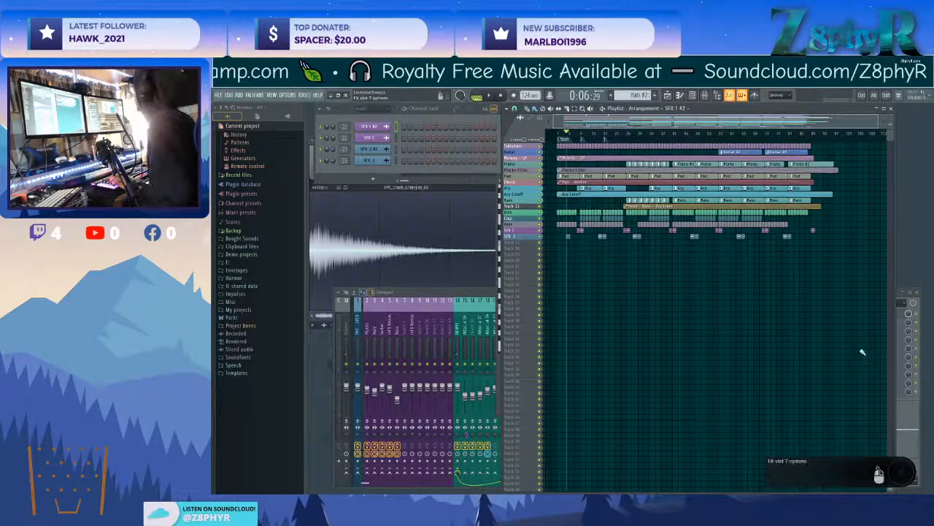
pyautogui.click(421, 294)
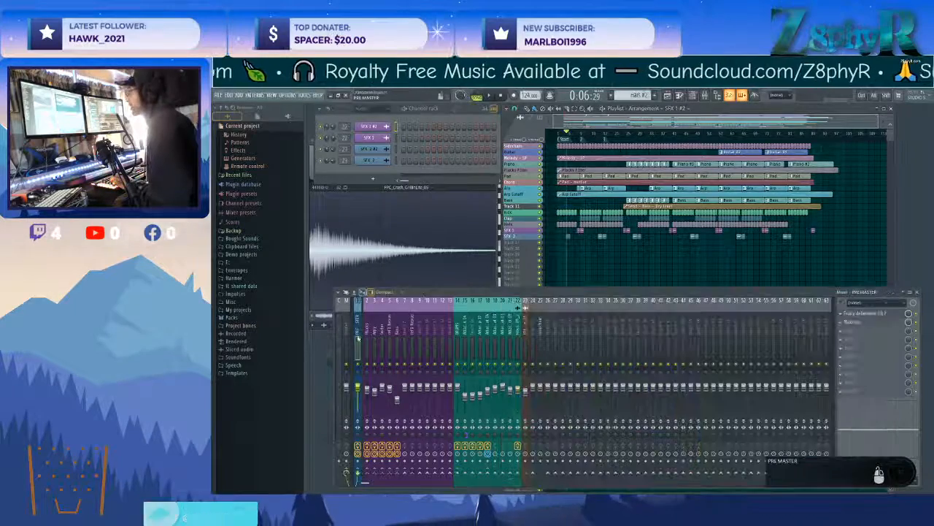
pyautogui.click(877, 322)
pyautogui.press('space')
pyautogui.moveTo(585, 211); pyautogui.dragTo(547, 221)
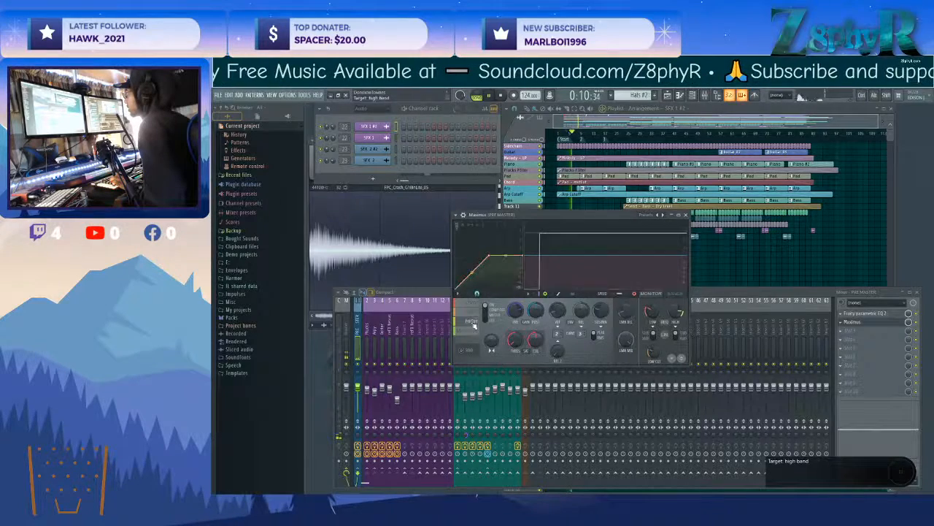
# Examine Maximus's low, mid and high band curves and compare its monitor and bands displays during playback.
pyautogui.click(471, 331)
pyautogui.click(471, 305)
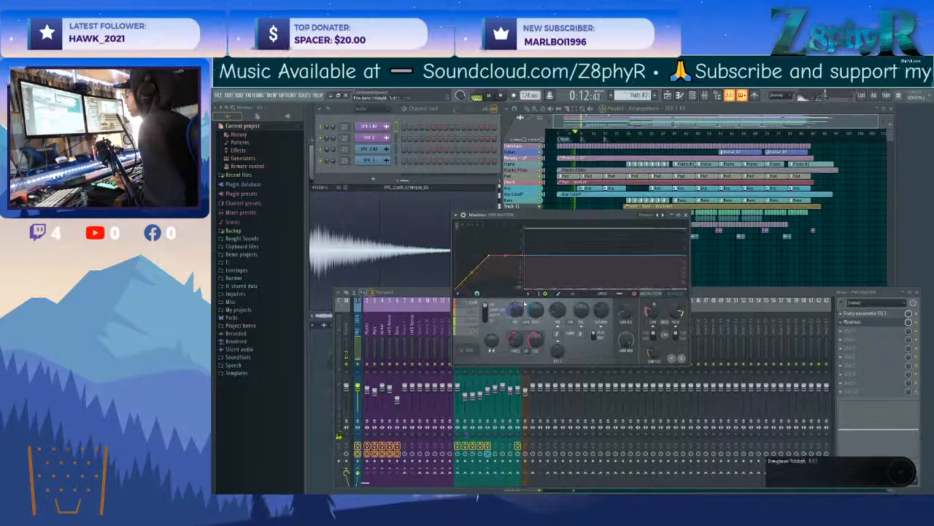
pyautogui.click(670, 297)
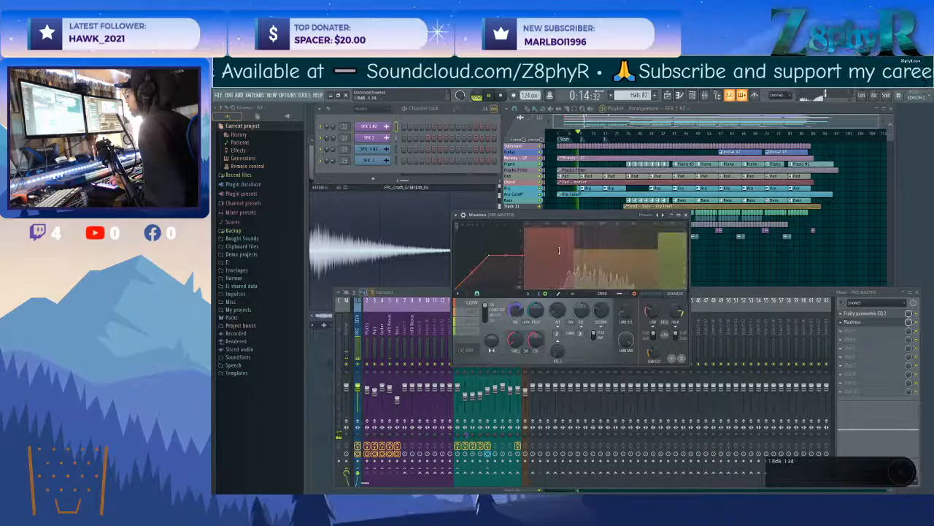
pyautogui.click(656, 297)
pyautogui.click(671, 296)
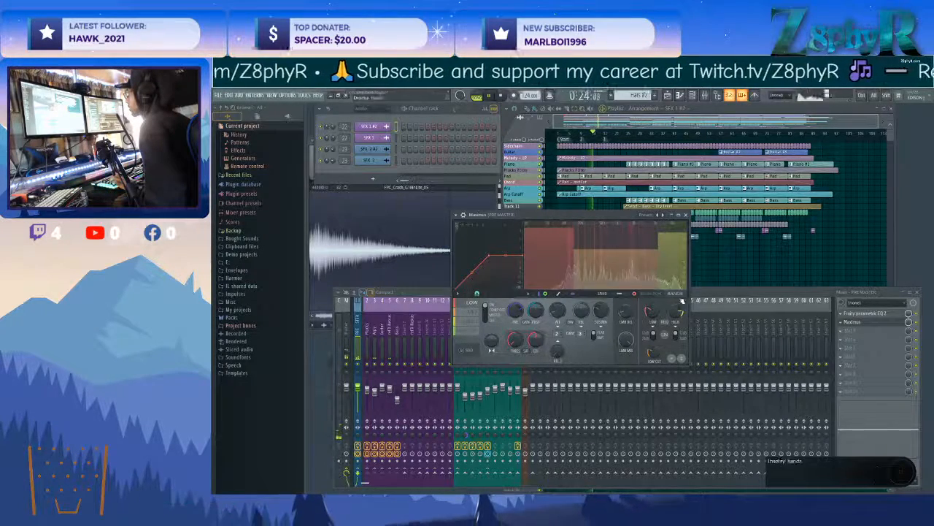
pyautogui.click(470, 330)
pyautogui.click(648, 295)
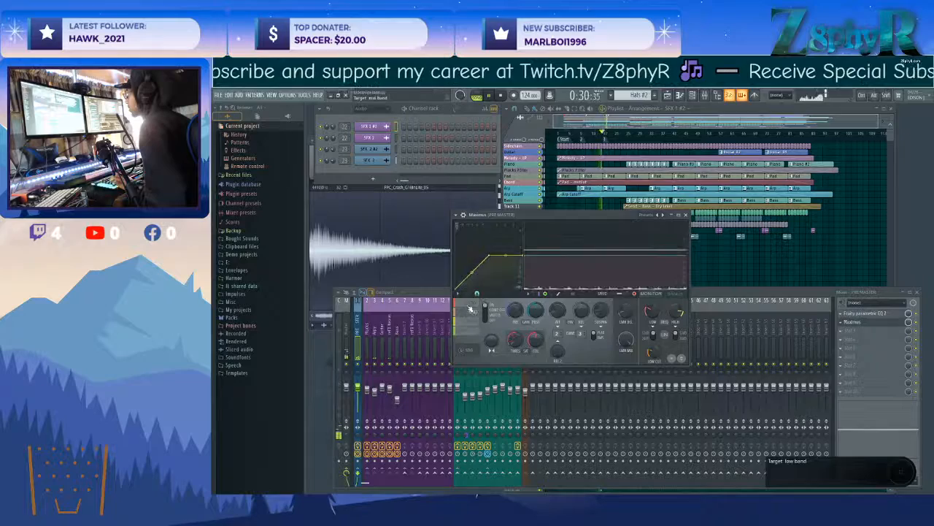
pyautogui.click(473, 314)
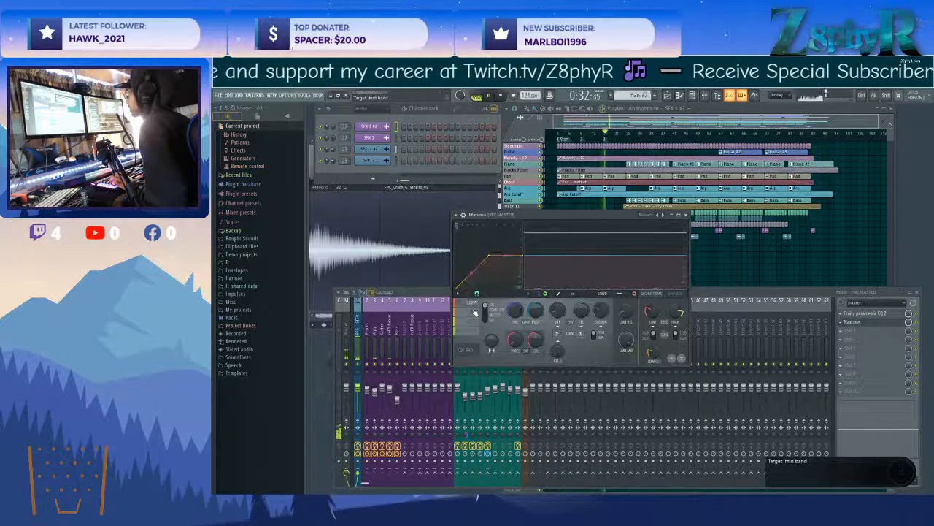
pyautogui.click(668, 296)
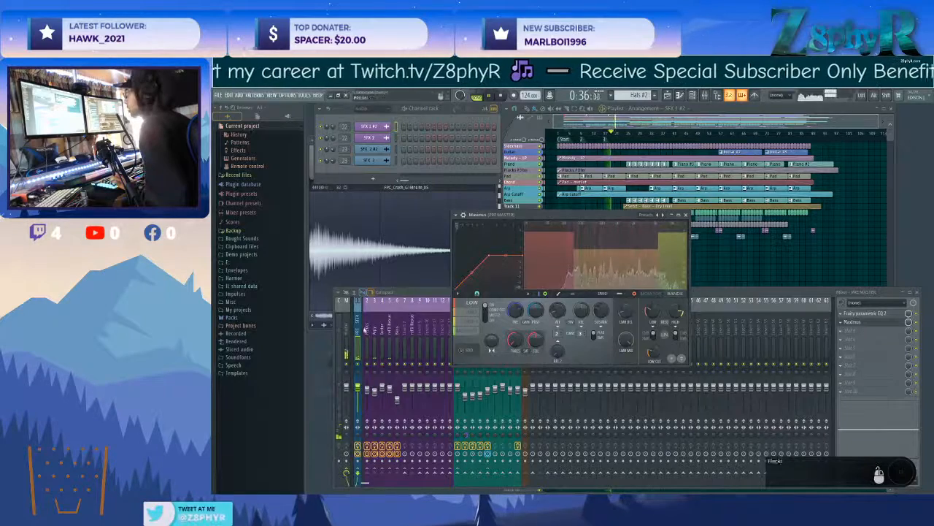
# Check the effects and routing of the PRE MASTER, Master, Sidechain and Plucks mixer tracks during playback.
pyautogui.click(358, 332)
pyautogui.click(347, 332)
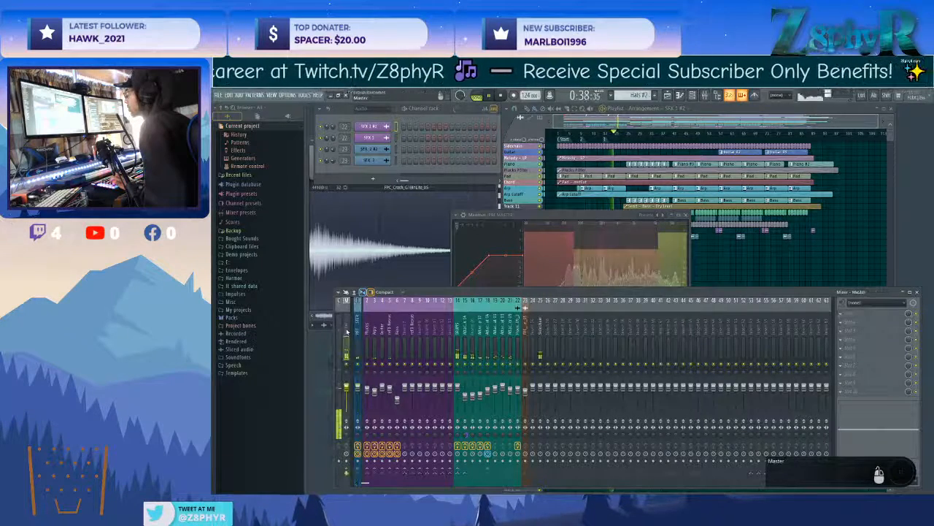
pyautogui.click(356, 332)
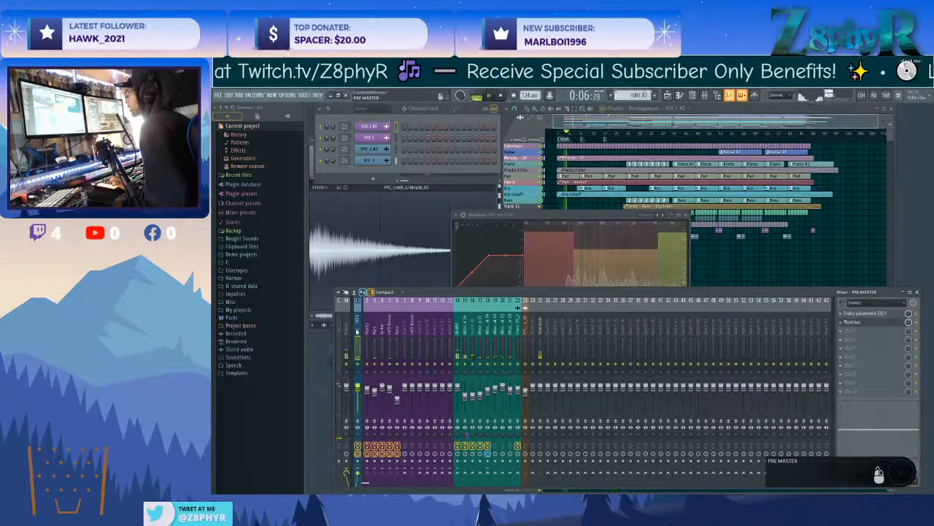
pyautogui.click(539, 328)
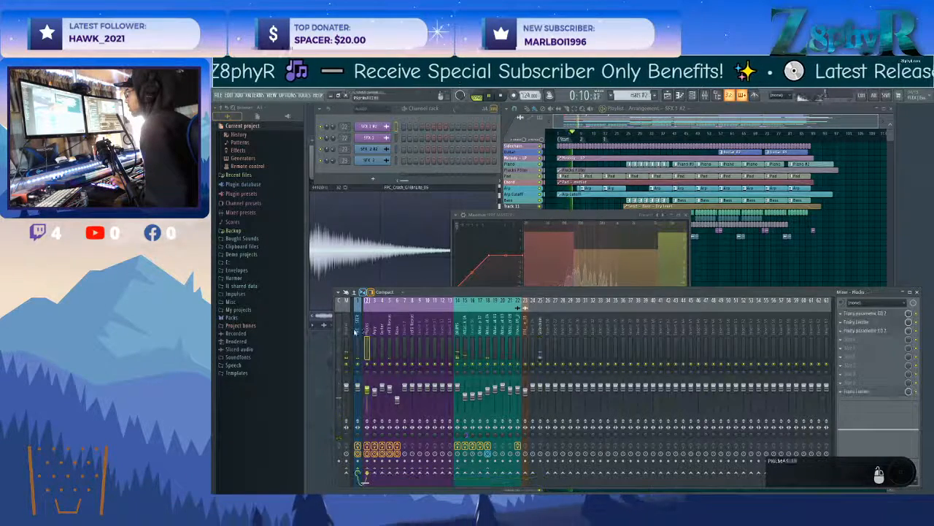
pyautogui.click(367, 330)
pyautogui.click(358, 363)
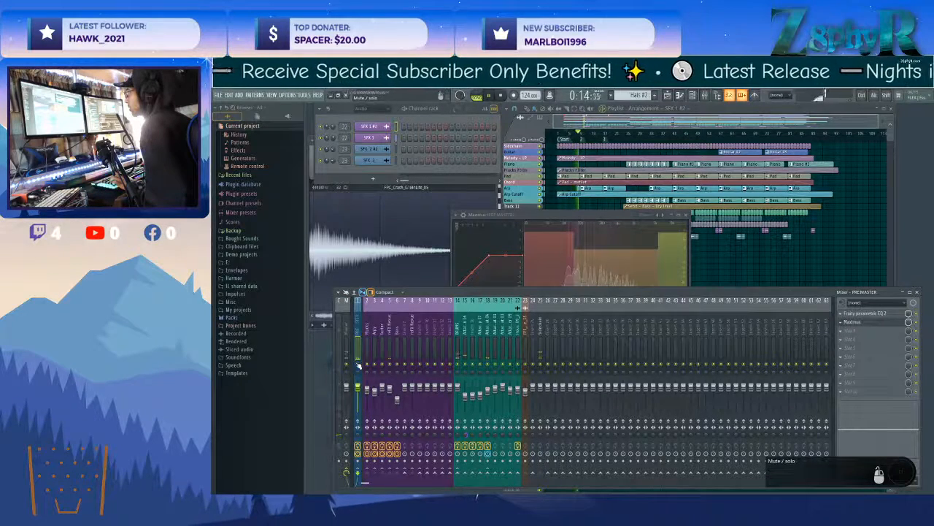
# Route the DRUMS mixer track to PRE MASTER.
pyautogui.click(452, 349)
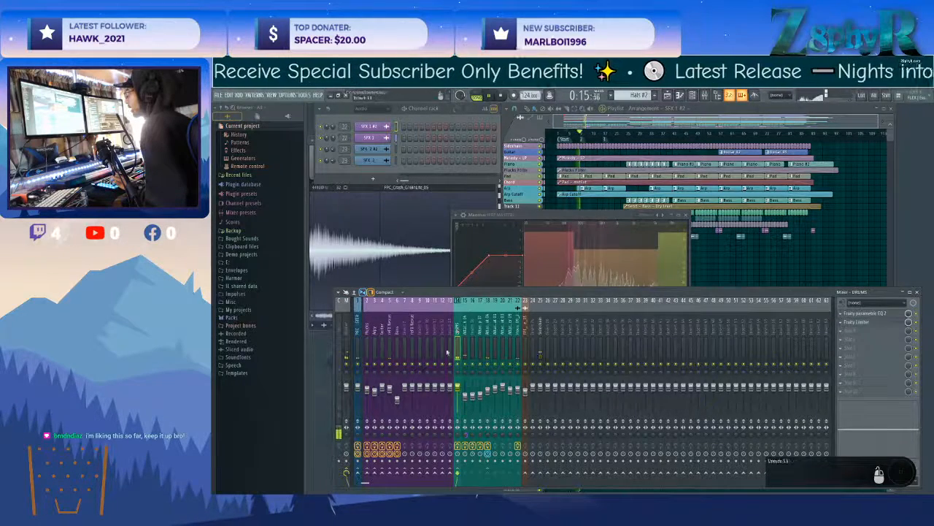
pyautogui.rightClick(358, 458)
pyautogui.click(374, 466)
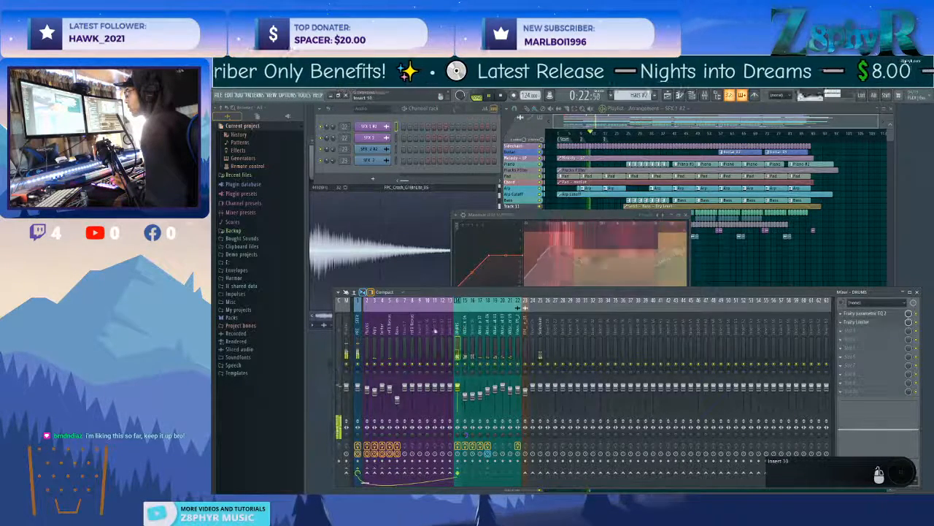
pyautogui.click(359, 333)
# Route mixer tracks 2 to 13 to PRE MASTER together, and check the routing of the FPC crash and Sidechain tracks.
pyautogui.moveTo(449, 331); pyautogui.dragTo(370, 330)
pyautogui.rightClick(357, 474)
pyautogui.click(381, 466)
pyautogui.click(524, 331)
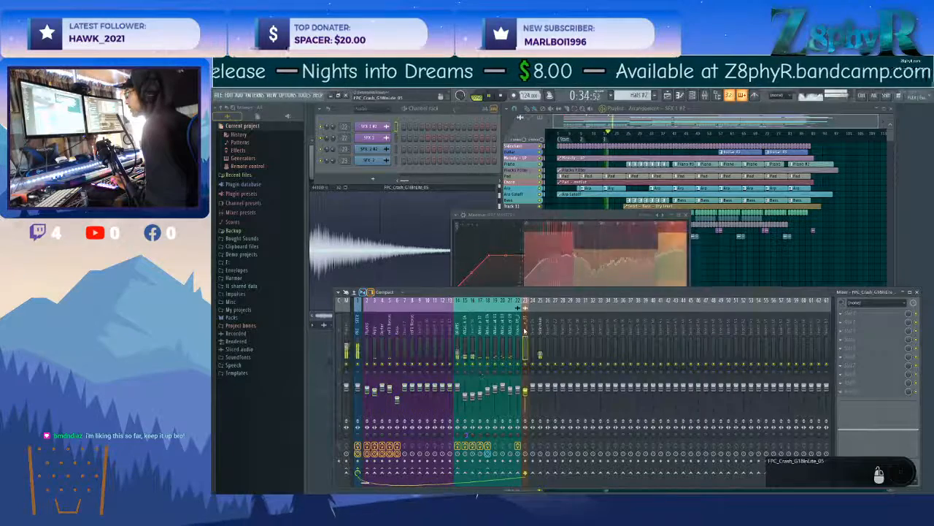
pyautogui.click(540, 329)
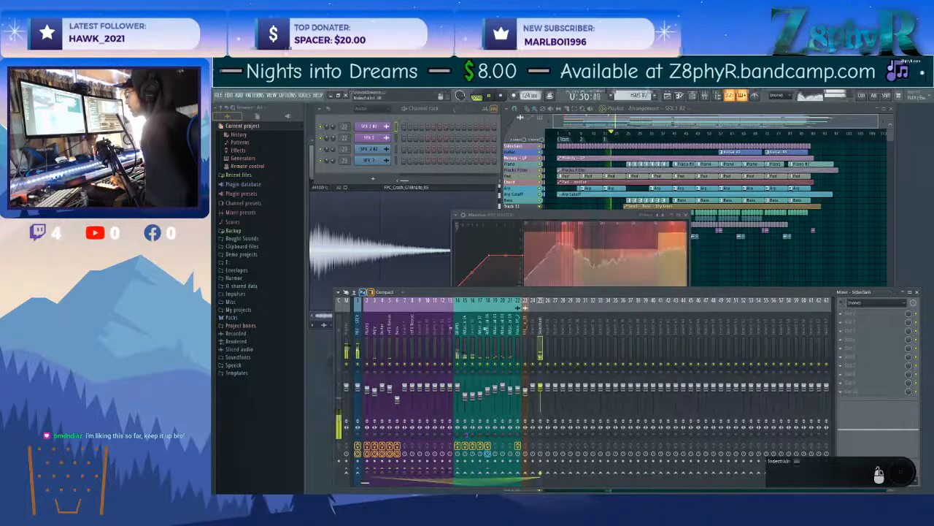
# Lower the DRUMS track's volume to about -3.7 dB and check the individual kick, clap, hat and shaker mixer tracks.
pyautogui.click(457, 339)
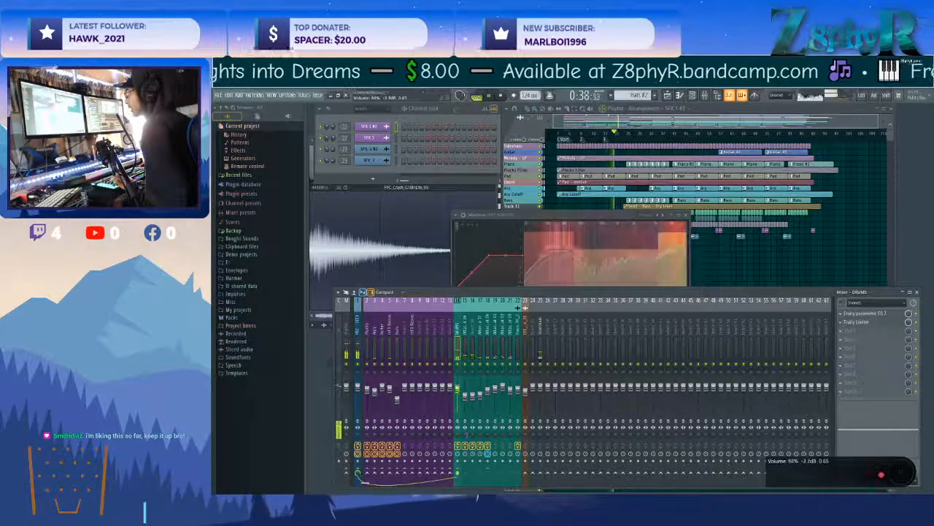
pyautogui.click(464, 343)
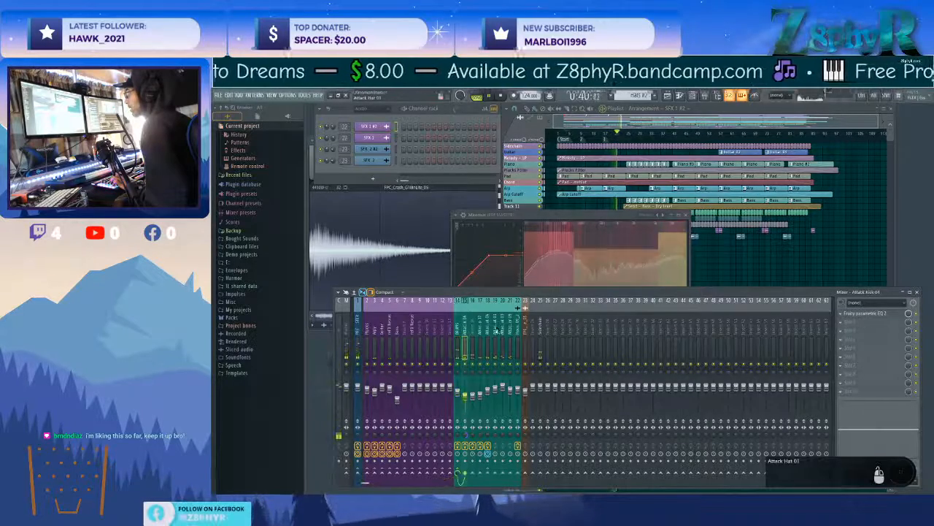
pyautogui.click(480, 338)
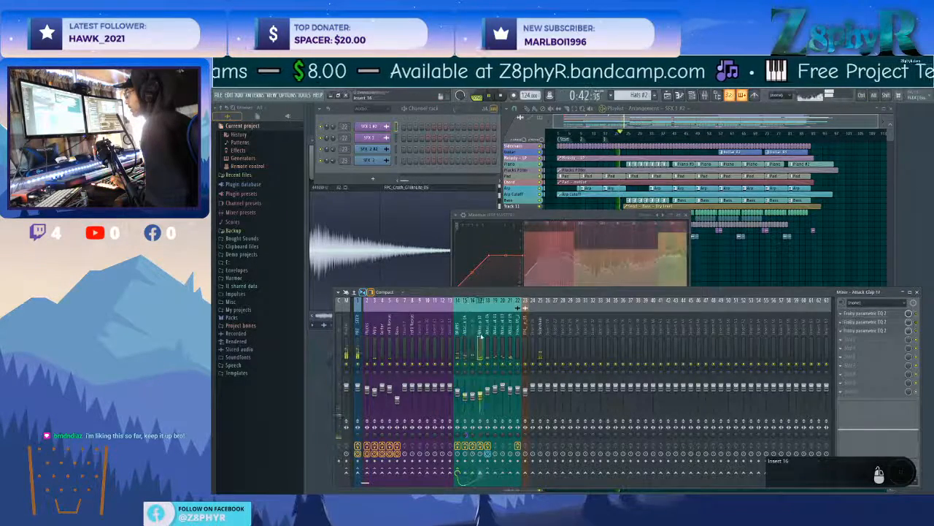
pyautogui.click(504, 334)
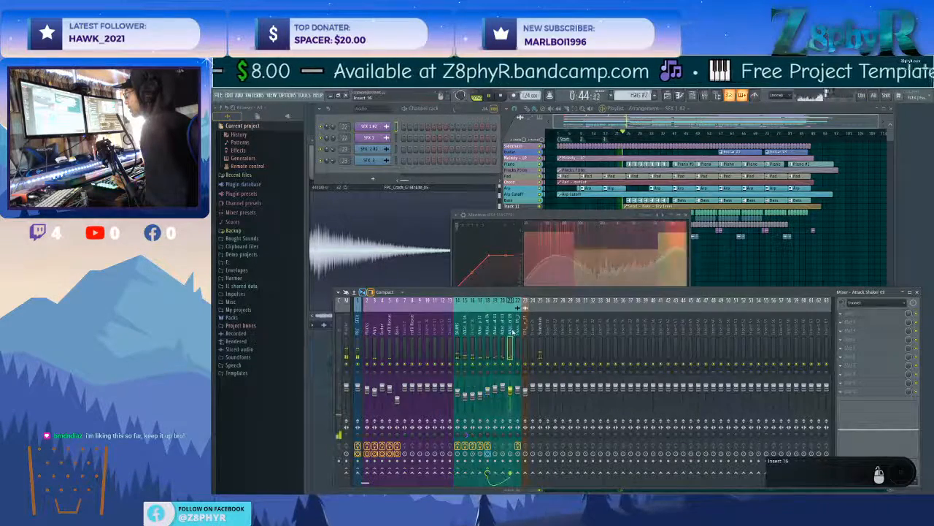
pyautogui.click(458, 335)
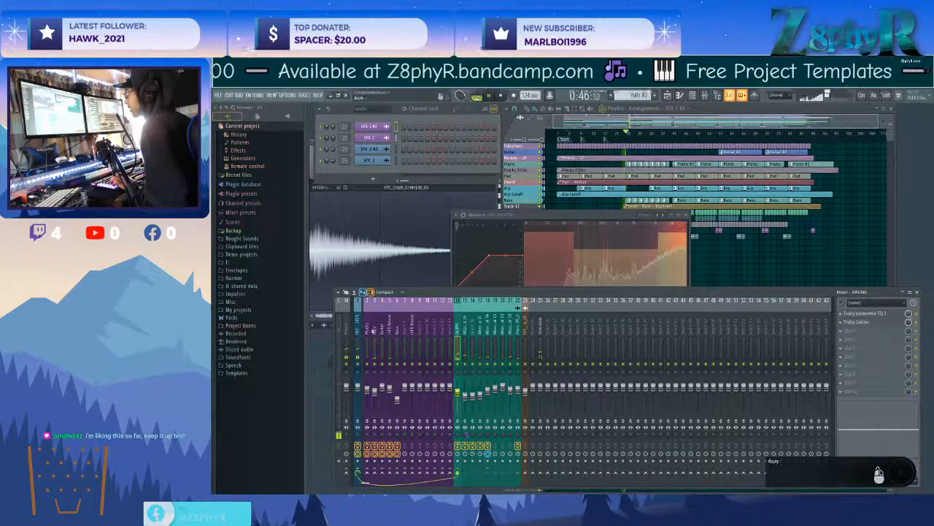
# Reopen Maximus on the PRE MASTER track to watch its bands display during playback.
pyautogui.click(358, 333)
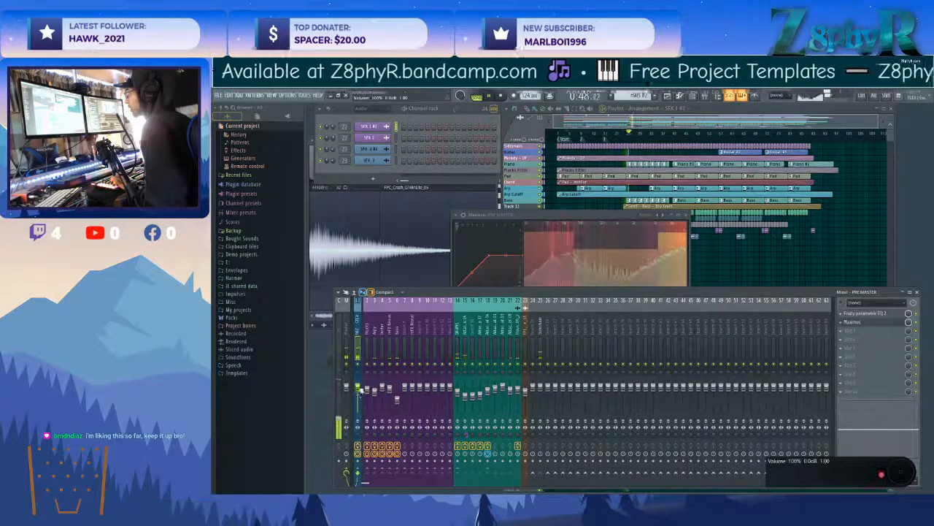
pyautogui.click(870, 323)
pyautogui.click(869, 323)
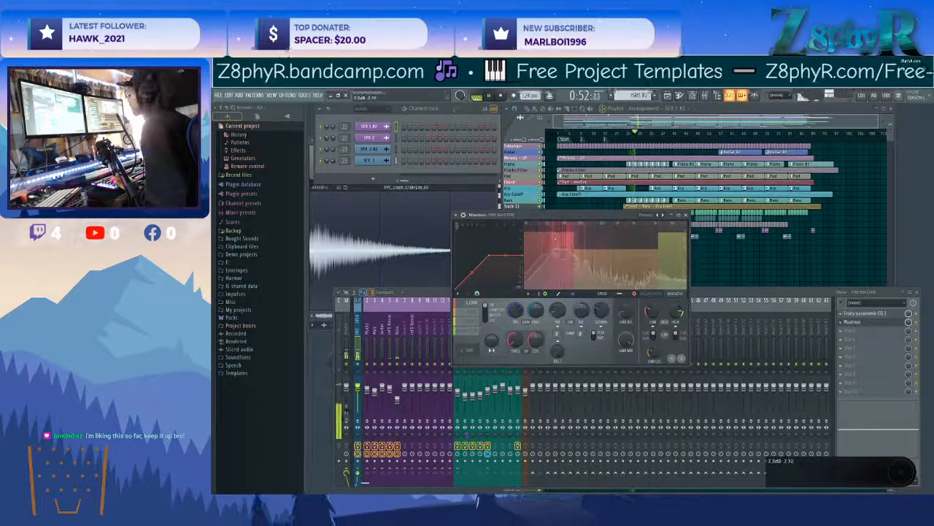
# Raise the pre gain in the PRE MASTER Maximus, adjust the low band's stereo separation, and select the mid band.
pyautogui.moveTo(515, 310); pyautogui.dragTo(515, 304)
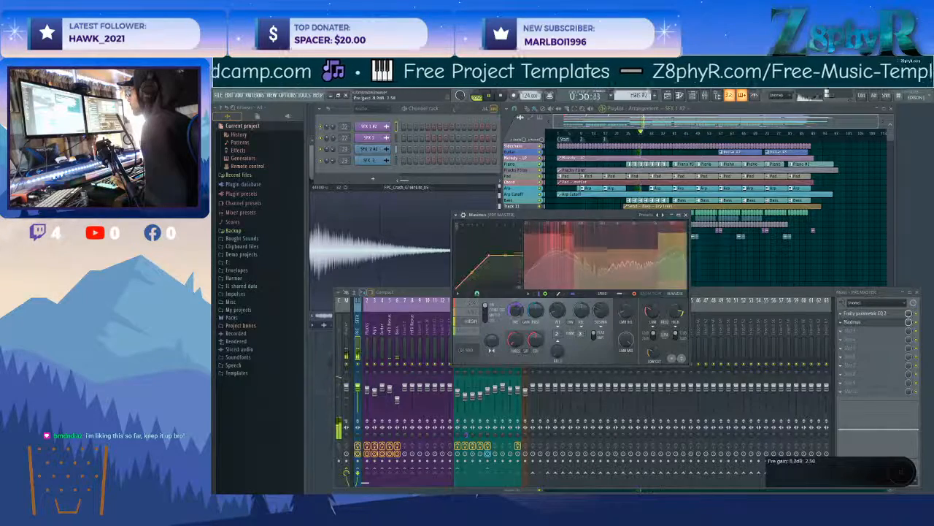
pyautogui.click(472, 303)
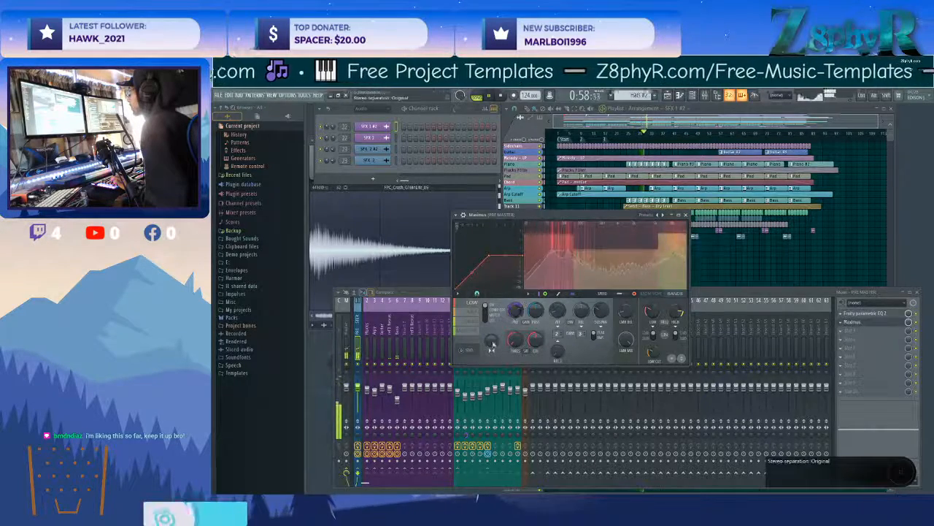
pyautogui.moveTo(492, 341)
pyautogui.mouseDown()
pyautogui.moveTo(492, 354)
pyautogui.moveTo(492, 341)
pyautogui.mouseUp()
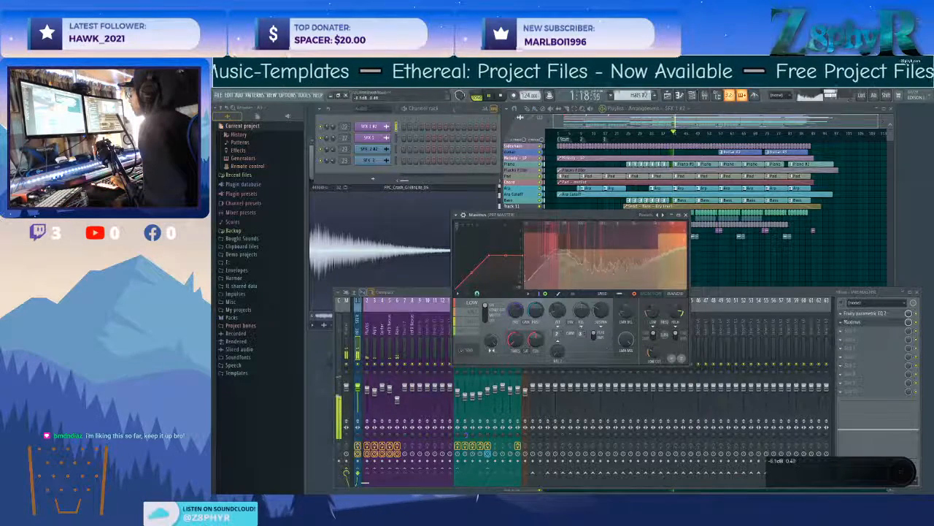
pyautogui.click(469, 312)
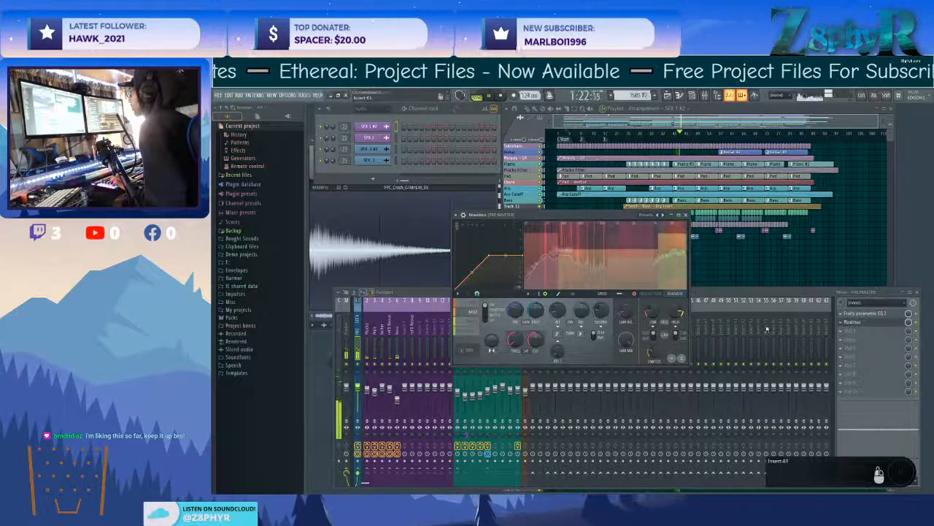
# Add a second Maximus to the next free effect slot on the PRE MASTER track.
pyautogui.click(847, 355)
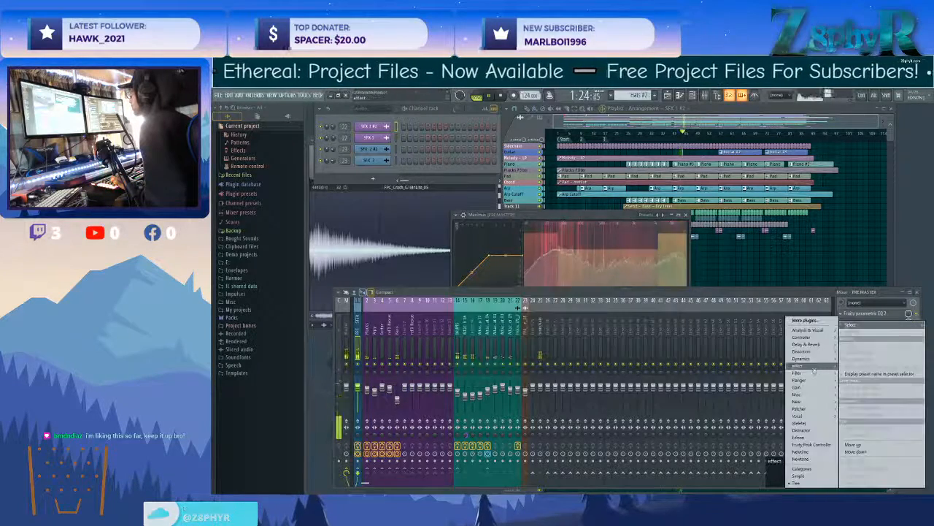
pyautogui.moveTo(808, 358)
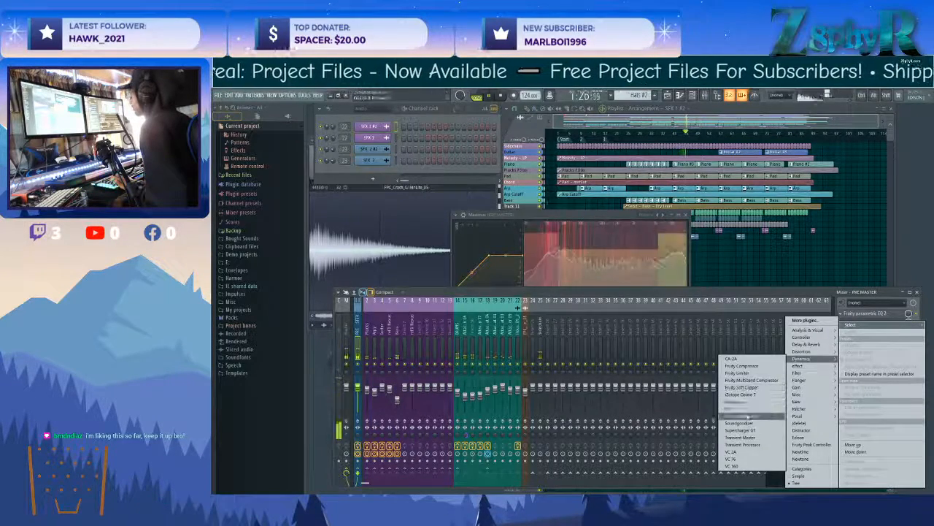
pyautogui.click(755, 403)
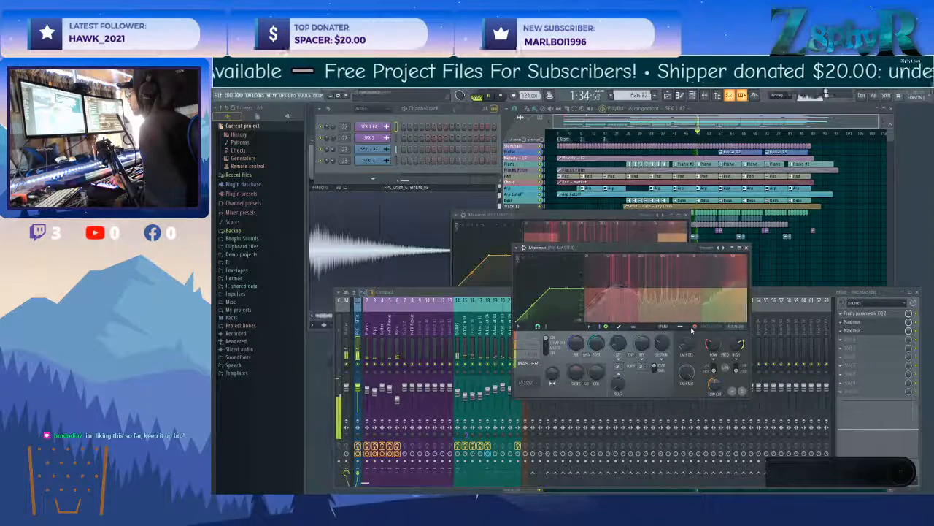
# Check the drum mixer tracks 16, 17 and 20, and place the second Maximus window beside the first one.
pyautogui.press('F9')
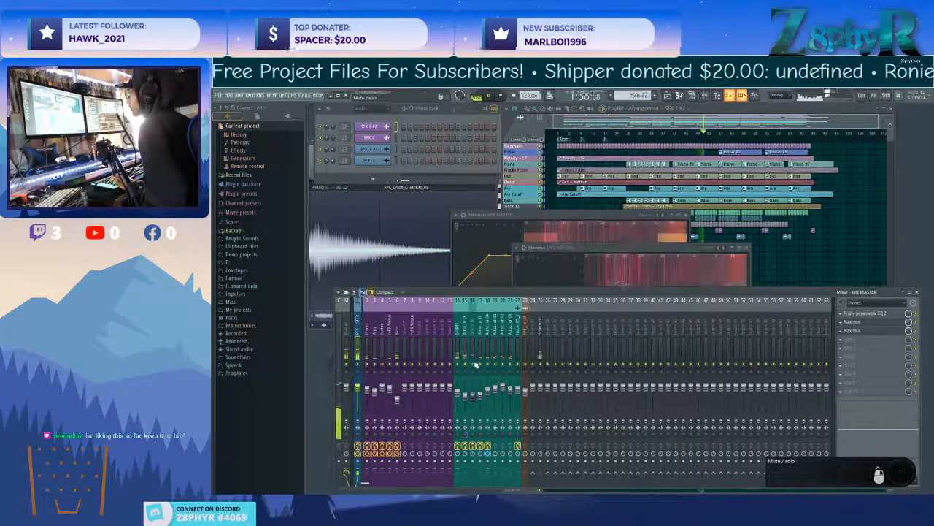
pyautogui.click(473, 334)
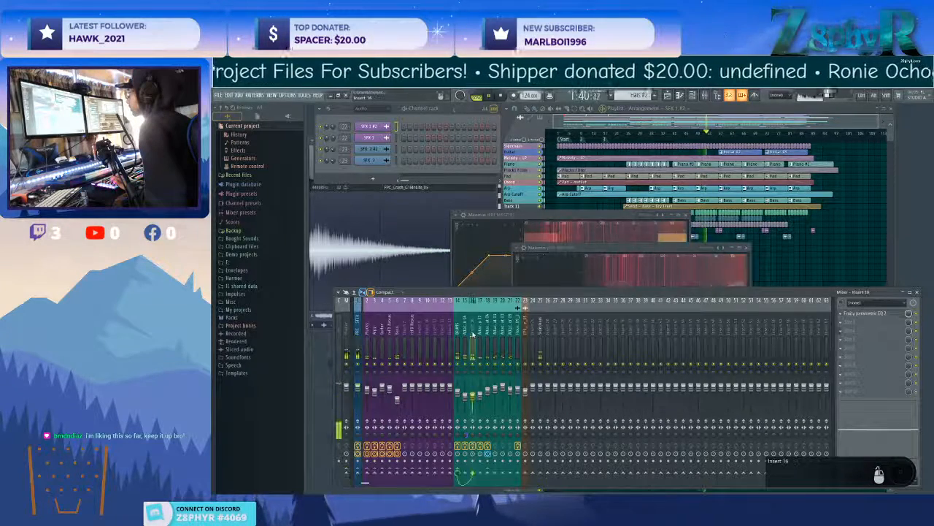
pyautogui.click(481, 335)
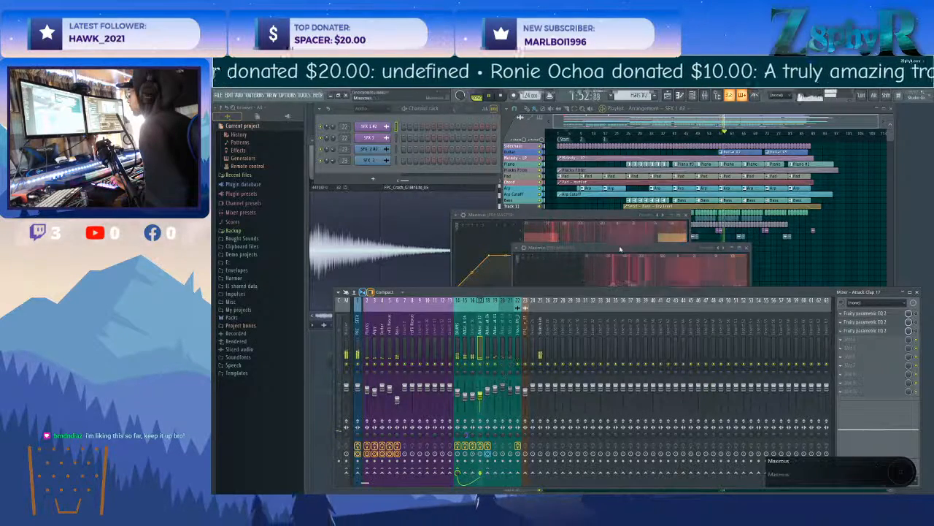
pyautogui.moveTo(617, 249); pyautogui.dragTo(647, 216)
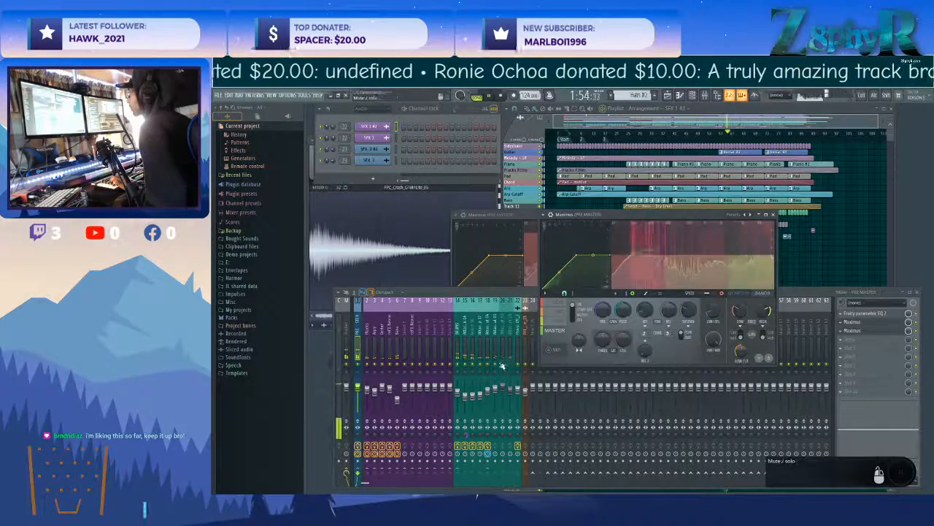
pyautogui.click(501, 365)
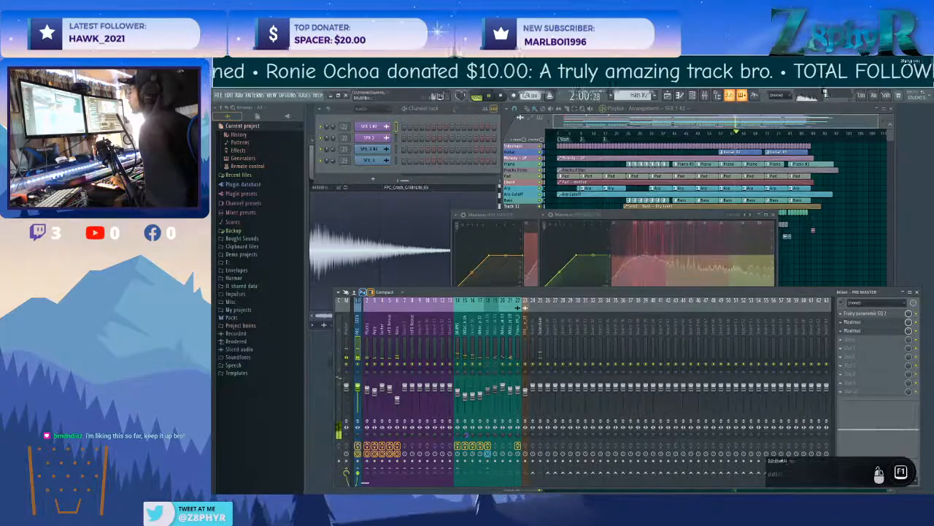
# Show all channels in the channel rack and check the Attack Hat 04 and Attack Hat 03 mixer tracks.
pyautogui.click(362, 108)
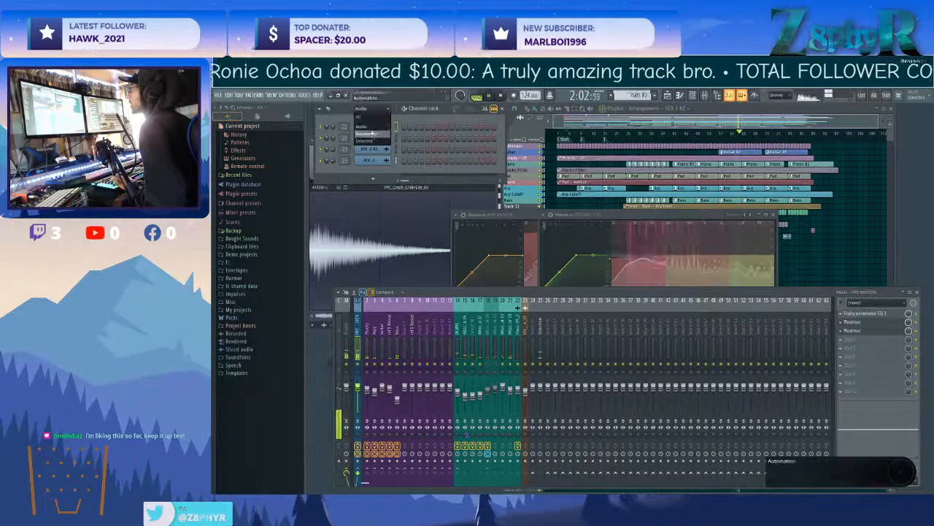
pyautogui.click(359, 117)
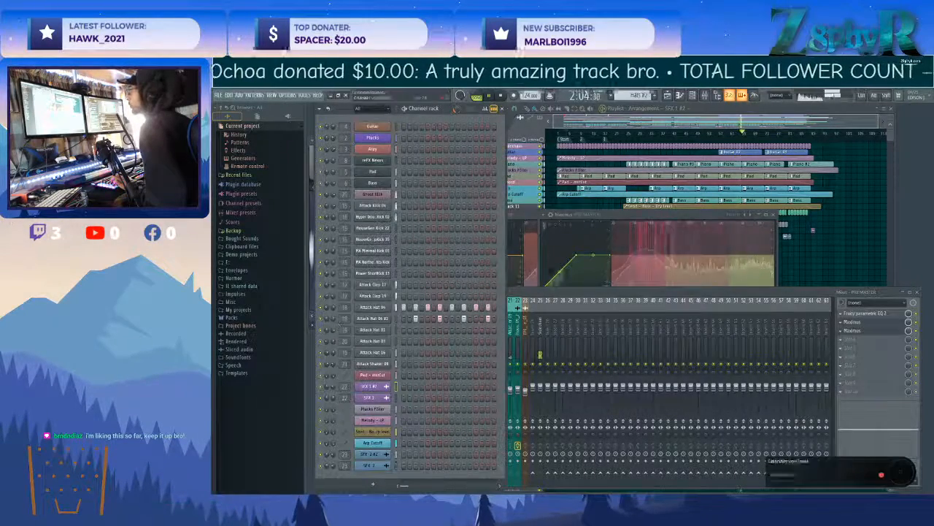
pyautogui.click(557, 294)
pyautogui.click(490, 327)
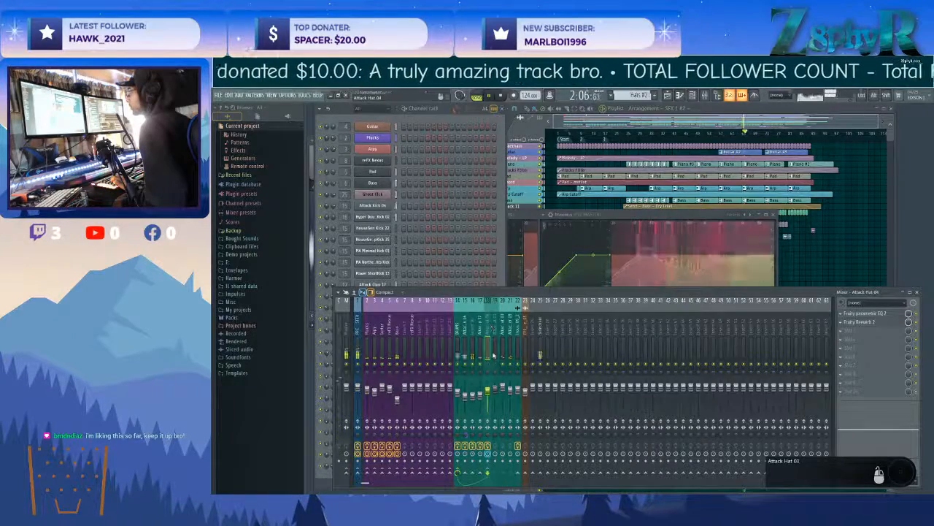
pyautogui.click(503, 330)
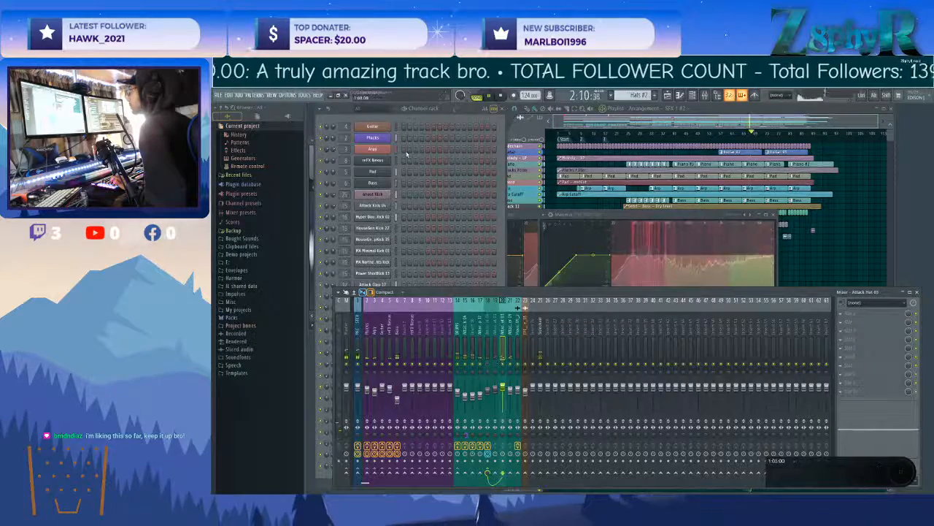
# Audition the Attack Hat 03 sample in its channel settings, compare it with the hat mixer tracks, and restart playback.
pyautogui.click(433, 195)
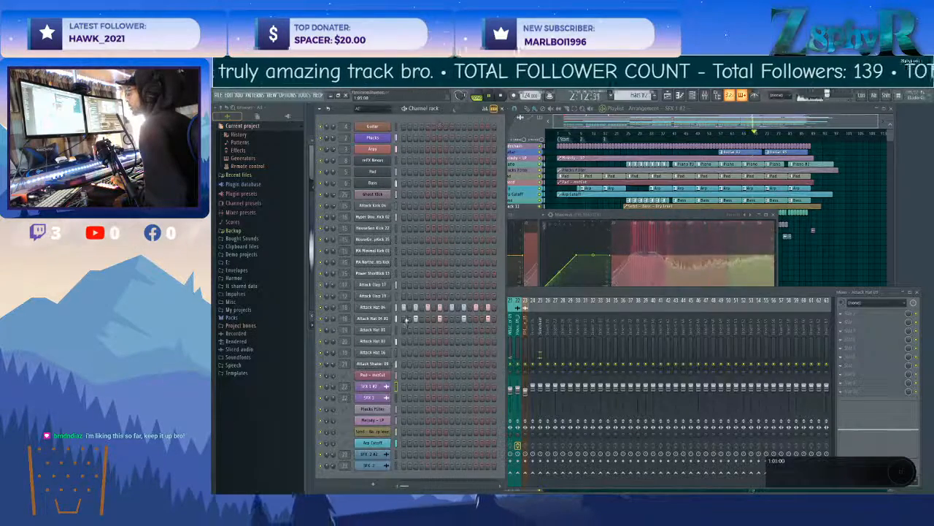
pyautogui.click(363, 342)
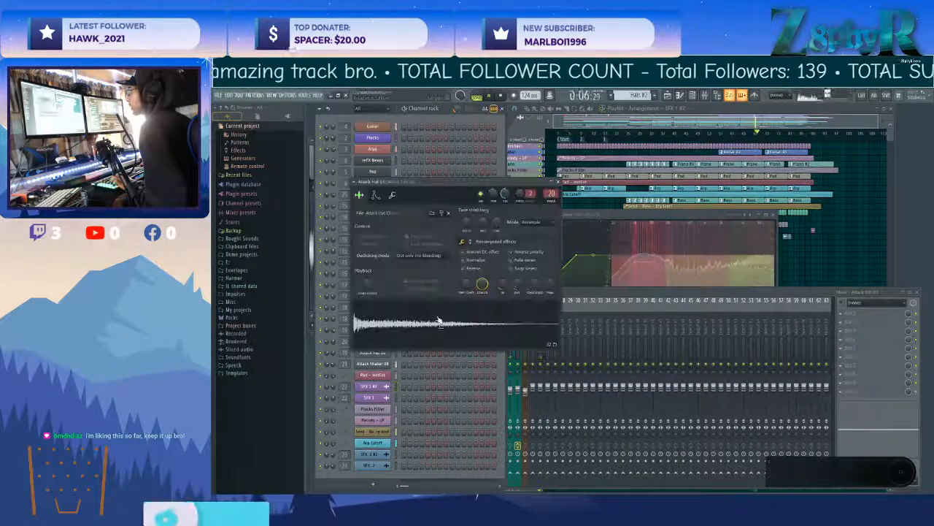
pyautogui.click(589, 296)
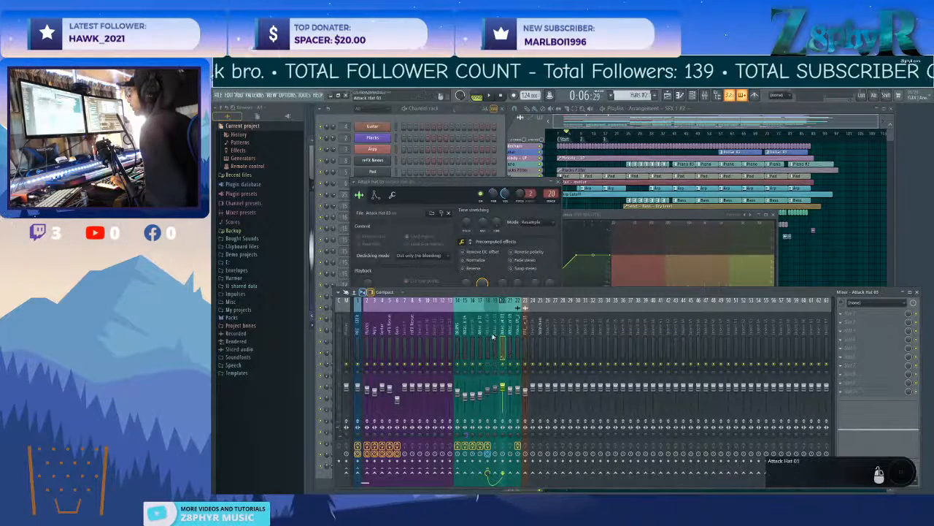
pyautogui.click(466, 186)
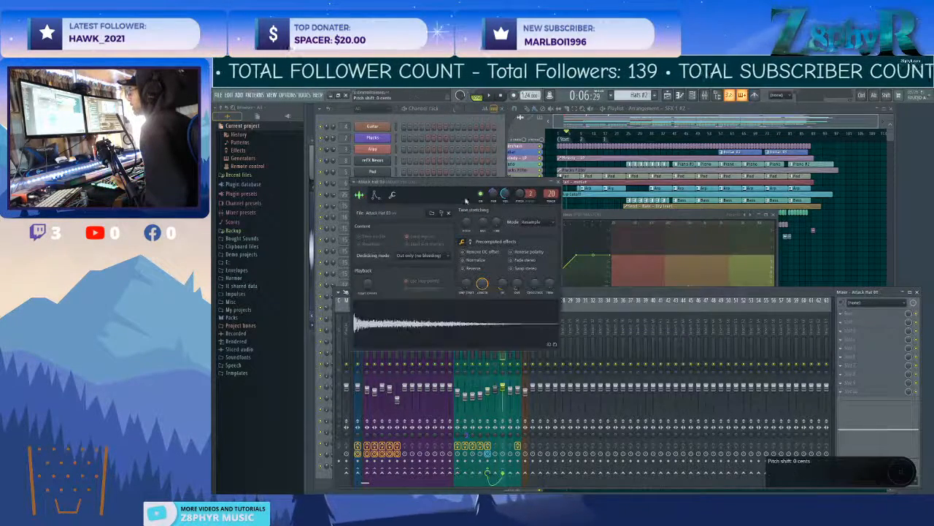
pyautogui.click(470, 340)
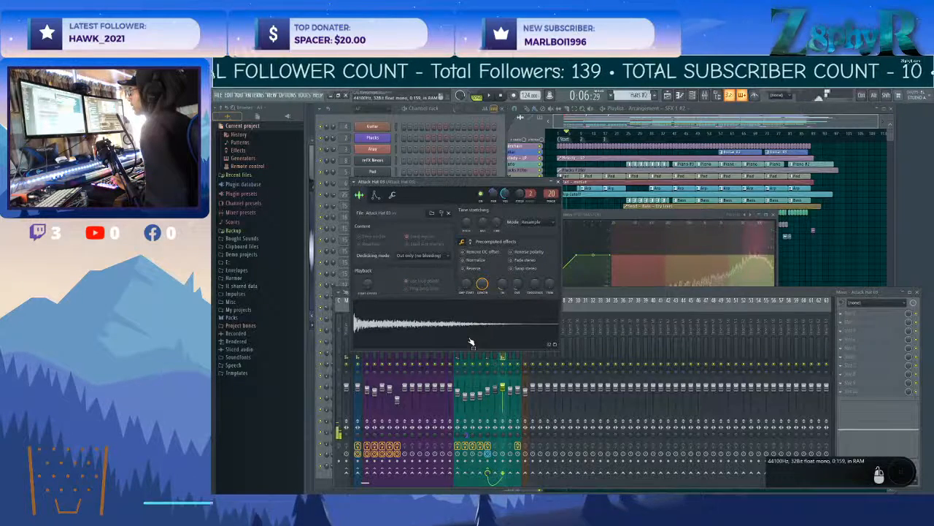
pyautogui.click(503, 313)
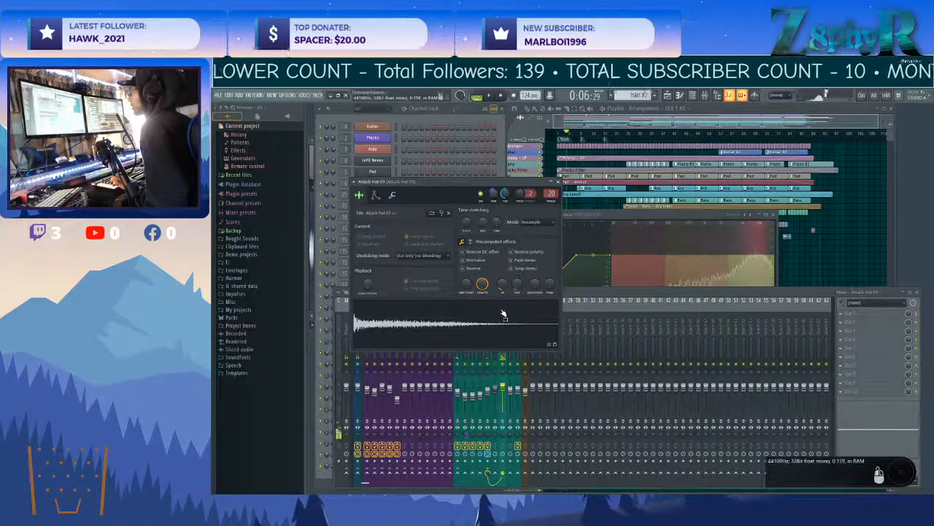
pyautogui.click(507, 325)
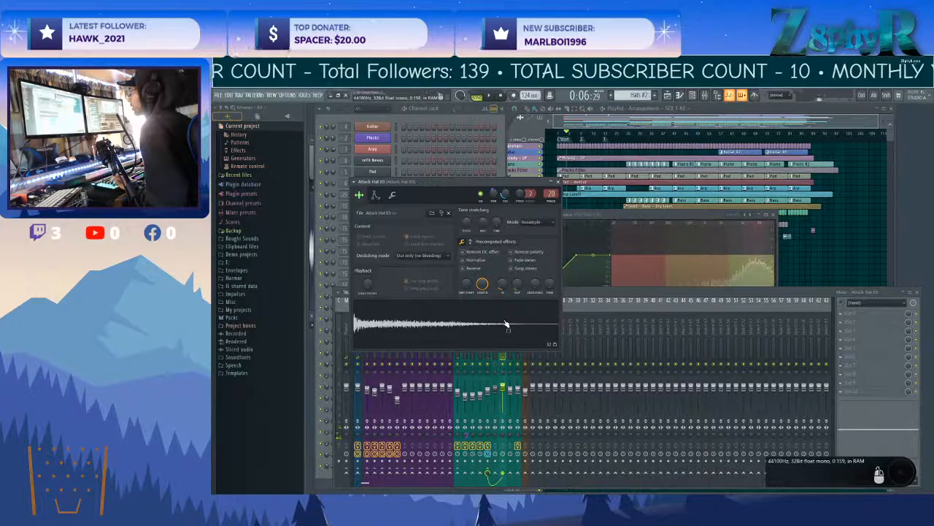
pyautogui.click(586, 297)
pyautogui.click(503, 242)
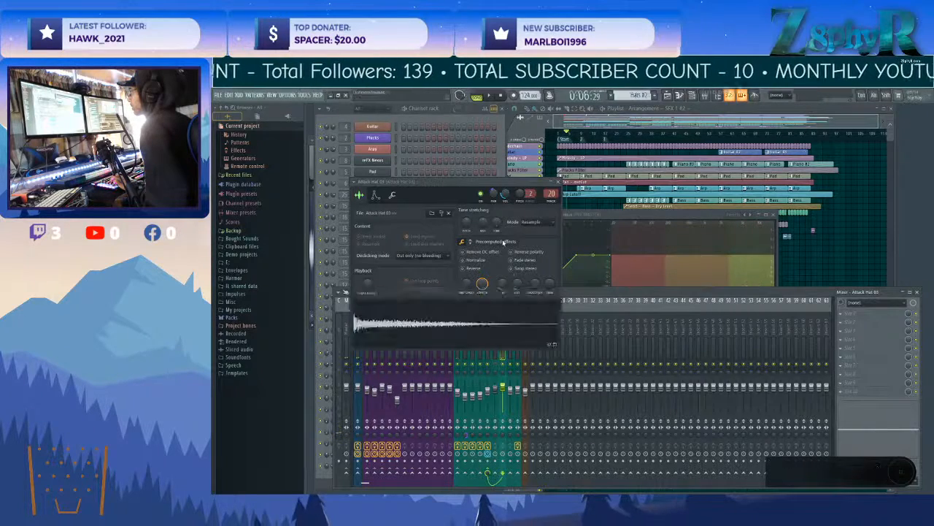
pyautogui.click(566, 292)
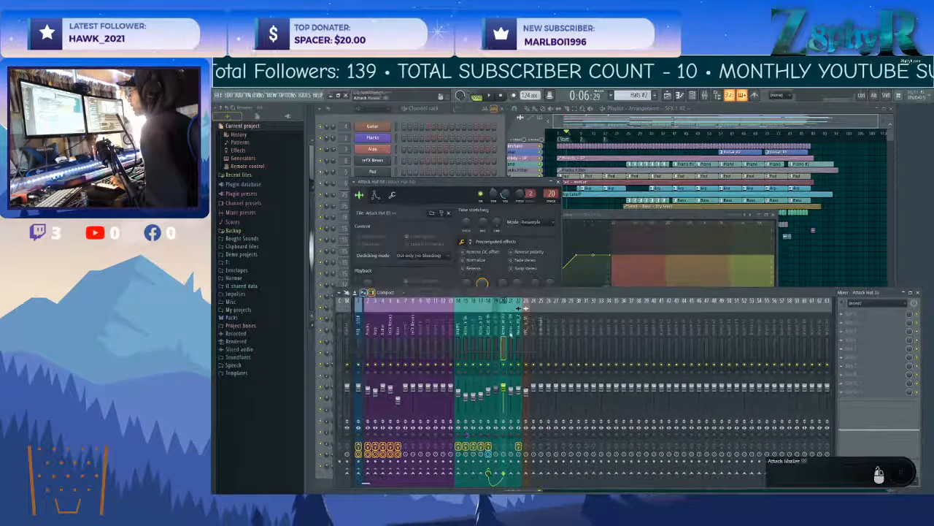
pyautogui.press('space')
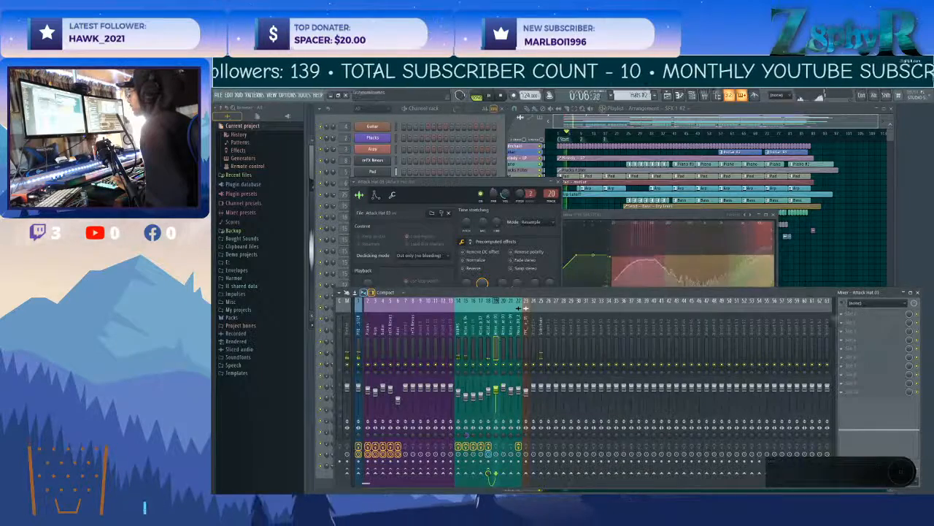
# Check the existing EQ on the Attack Hat 04 mixer track and add a second Fruity Parametric EQ 2 after the reverb.
pyautogui.click(489, 343)
pyautogui.click(878, 314)
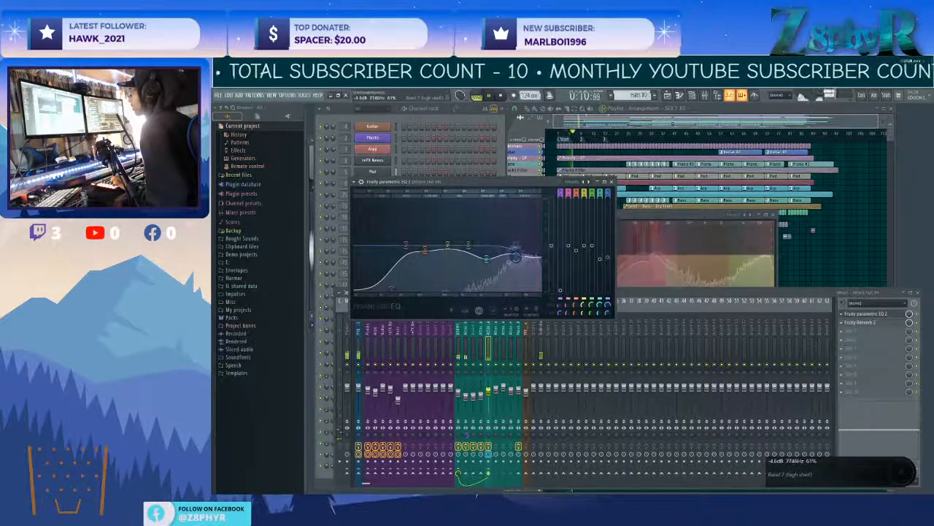
pyautogui.click(842, 331)
pyautogui.moveTo(852, 324)
pyautogui.moveTo(818, 374)
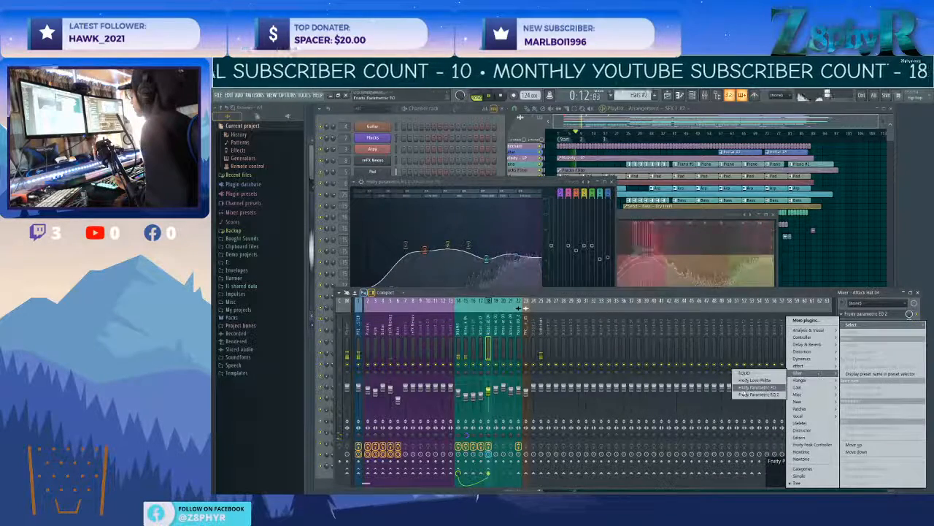
pyautogui.click(747, 393)
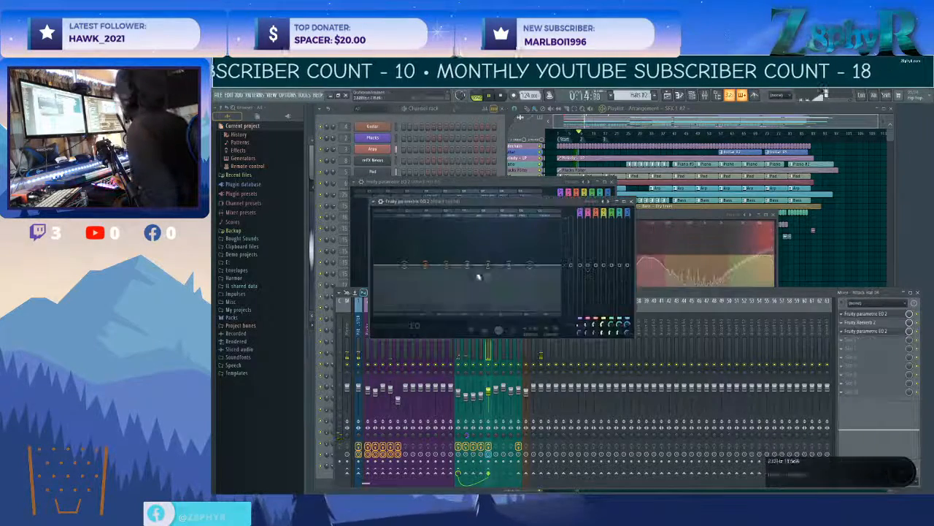
# Shape the new EQ's curve on the Attack Hat 04 track to reduce the lows and lift the highs slightly.
pyautogui.moveTo(509, 264); pyautogui.dragTo(534, 255)
pyautogui.moveTo(511, 256); pyautogui.dragTo(487, 267)
pyautogui.moveTo(426, 265); pyautogui.dragTo(421, 297)
pyautogui.moveTo(465, 266); pyautogui.dragTo(473, 273)
# Add Fruity Stereo Shaper to the Attack Hat 04 track and offset its left/right delay to the right.
pyautogui.click(843, 322)
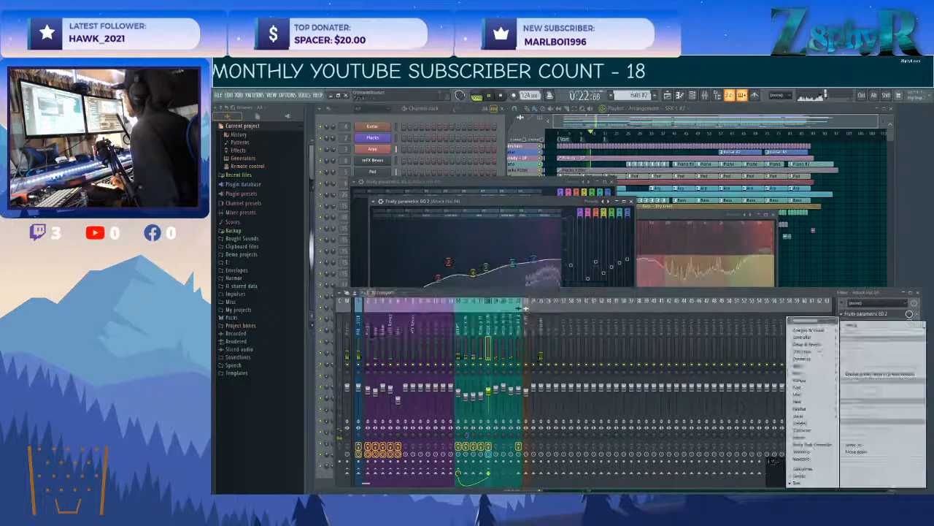
pyautogui.moveTo(810, 388)
pyautogui.click(759, 416)
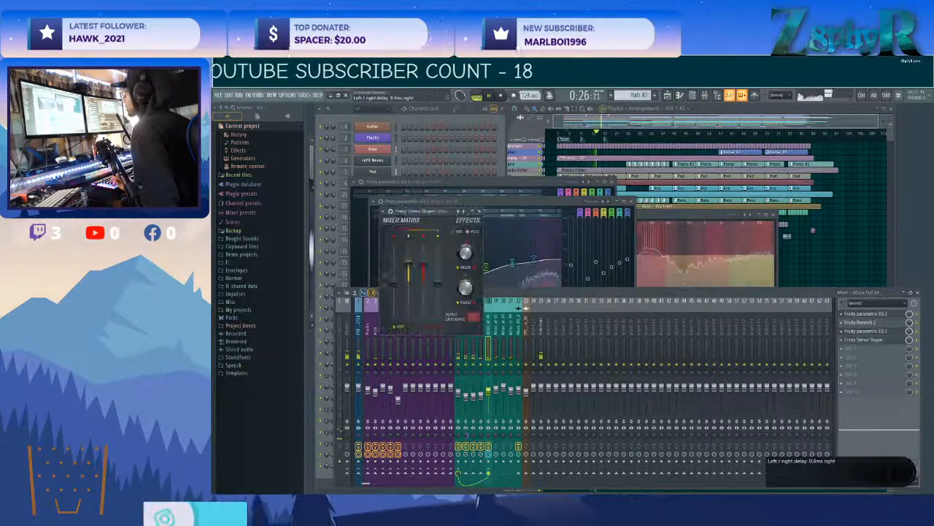
# Close the Stereo Shaper, both EQ windows, both Maximus windows and the Attack Hat 03 channel settings.
pyautogui.click(478, 211)
pyautogui.click(631, 201)
pyautogui.click(773, 215)
pyautogui.click(616, 183)
pyautogui.click(686, 215)
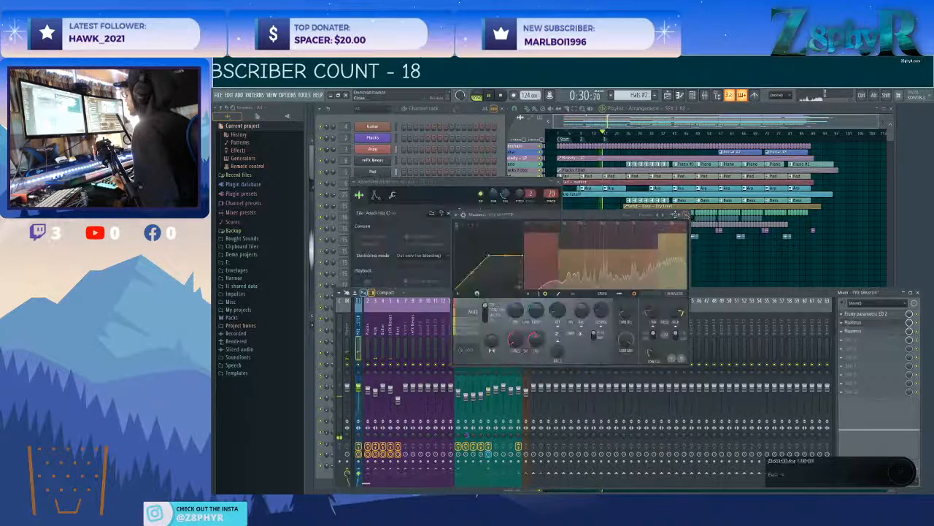
pyautogui.click(564, 184)
# Reopen the second Maximus on PRE MASTER, raise its low band's pre gain, and move on to the mid band.
pyautogui.click(358, 351)
pyautogui.click(856, 333)
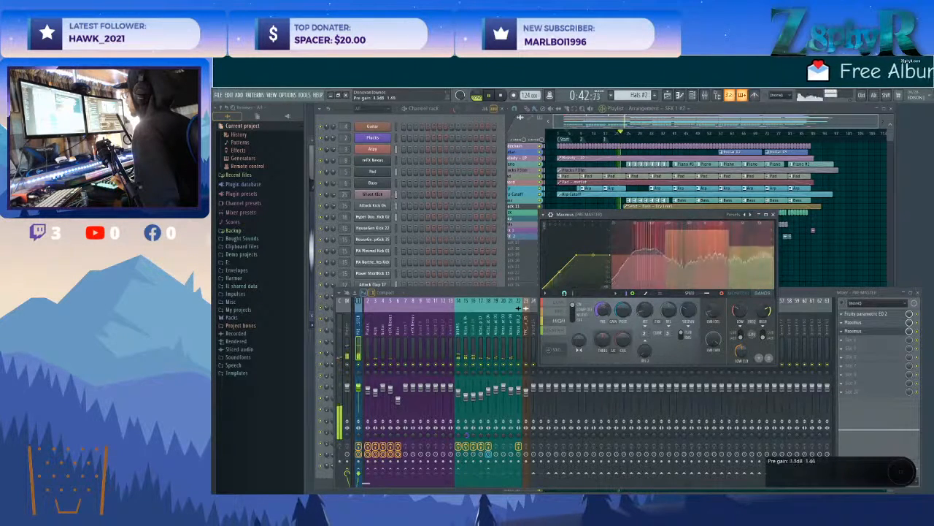
pyautogui.click(559, 303)
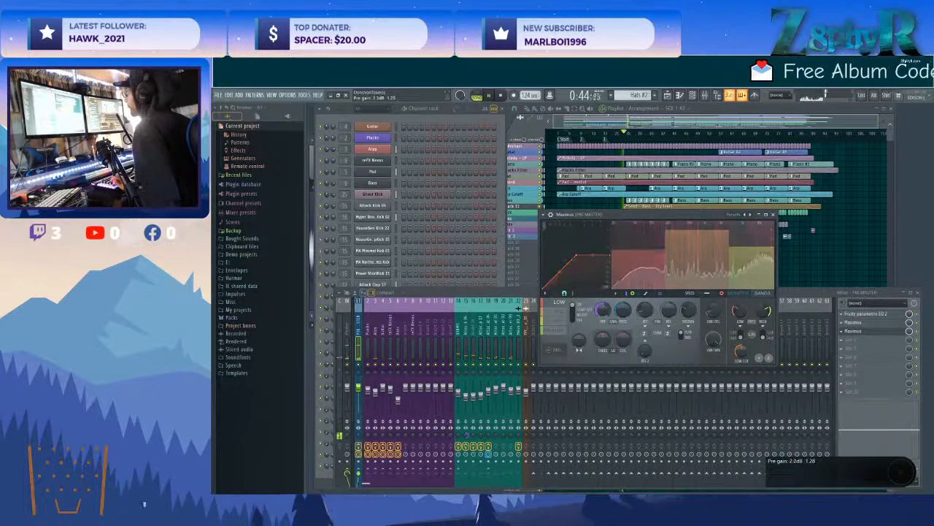
pyautogui.moveTo(602, 310); pyautogui.dragTo(602, 304)
pyautogui.click(560, 310)
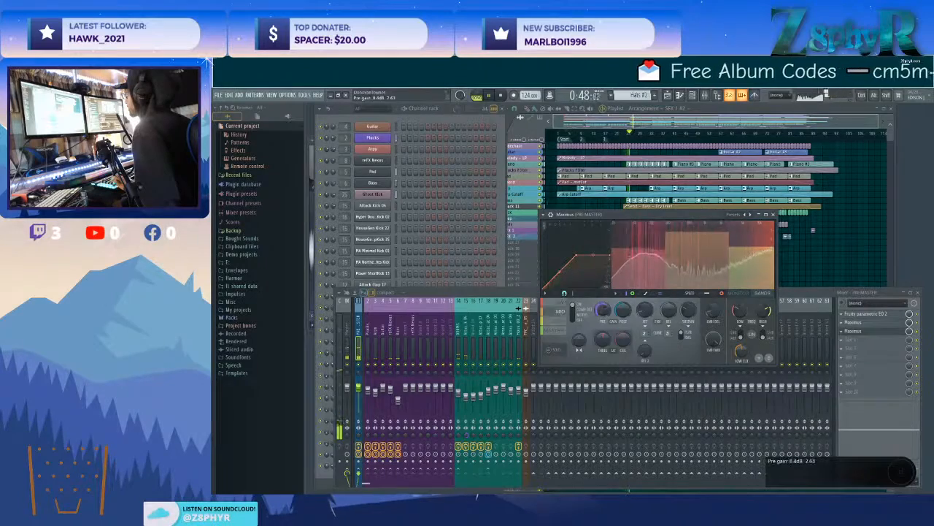
# Open the channel settings of the SFX 2 clip and the SFX 1 #2 crash clip from the playlist.
pyautogui.click(628, 110)
pyautogui.scroll(6, 636, 282)
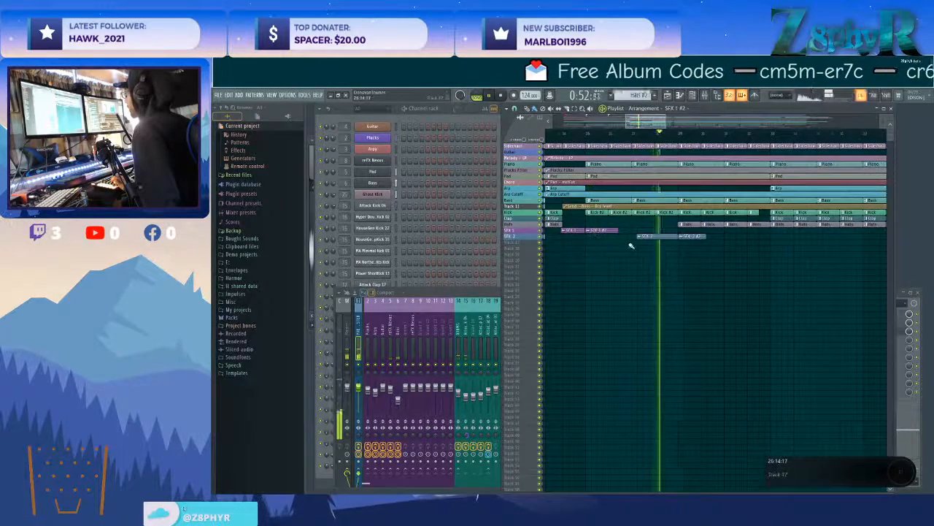
pyautogui.scroll(5, 632, 246)
pyautogui.scroll(2, 625, 251)
pyautogui.doubleClick(659, 260)
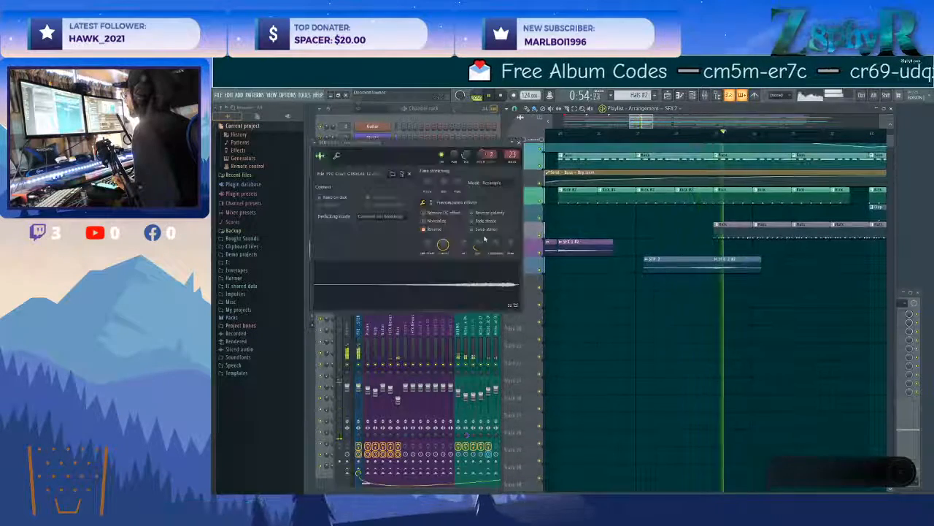
pyautogui.click(591, 251)
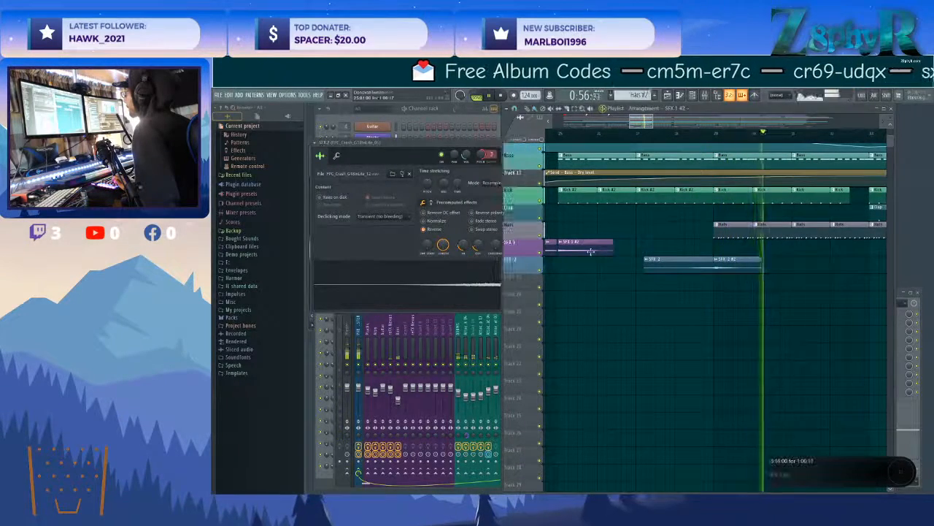
pyautogui.doubleClick(591, 251)
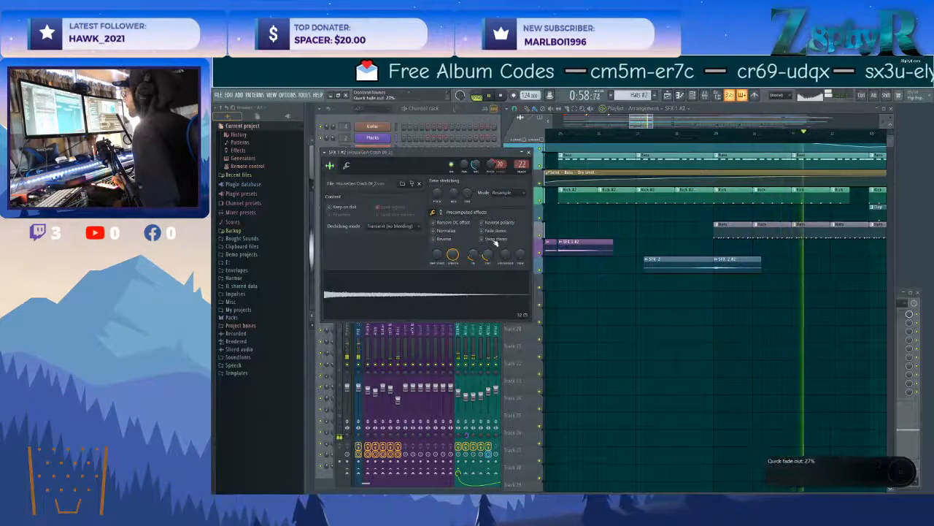
# Open Fruity Delay 2 on the HouseGen Crash 09_2 mixer track and close the crash's channel settings.
pyautogui.doubleClick(521, 165)
pyautogui.click(862, 313)
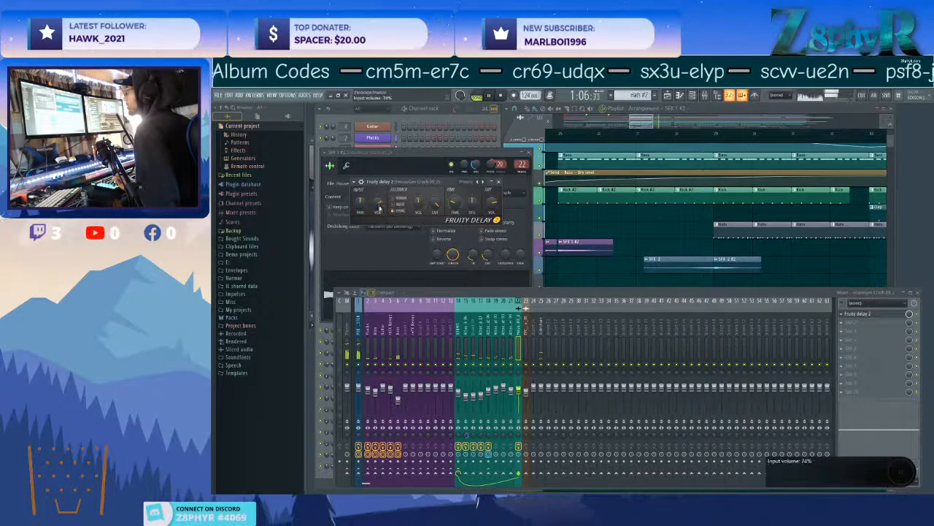
pyautogui.click(624, 269)
pyautogui.click(495, 158)
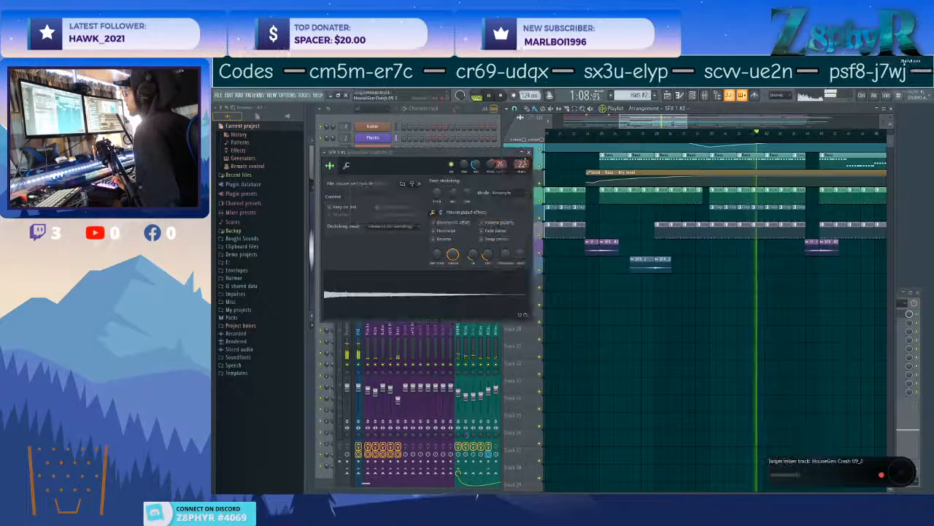
pyautogui.click(530, 151)
# Reopen the second Maximus on PRE MASTER and pull its mid band's compression curve down into a softer knee.
pyautogui.click(437, 296)
pyautogui.click(358, 322)
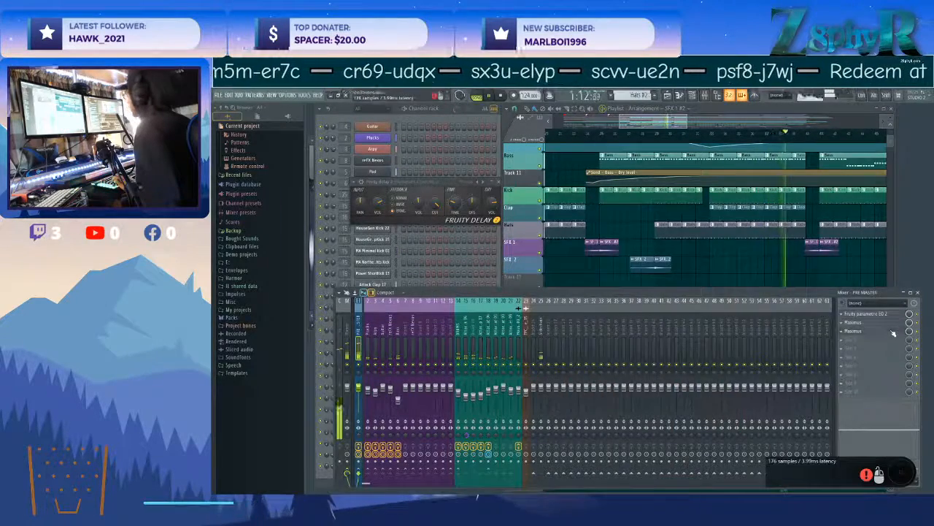
pyautogui.click(852, 330)
pyautogui.click(561, 312)
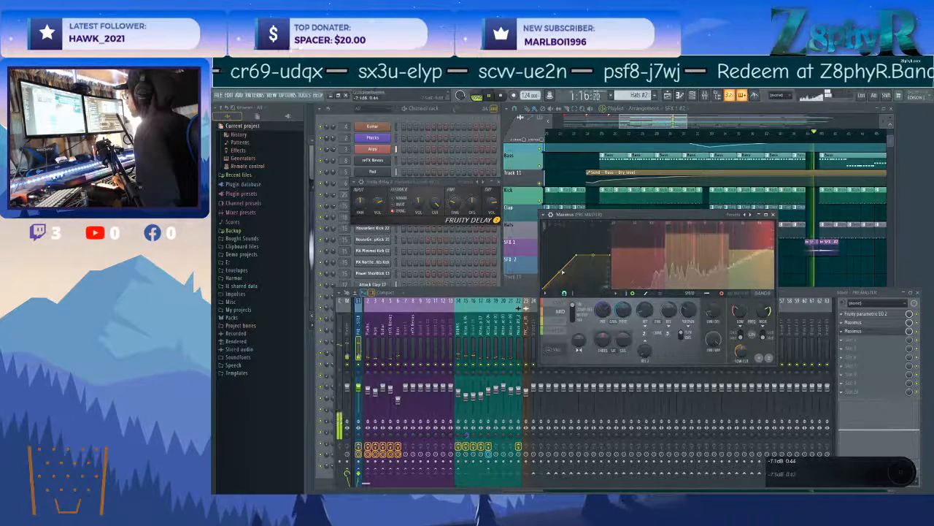
pyautogui.moveTo(578, 255); pyautogui.dragTo(578, 259)
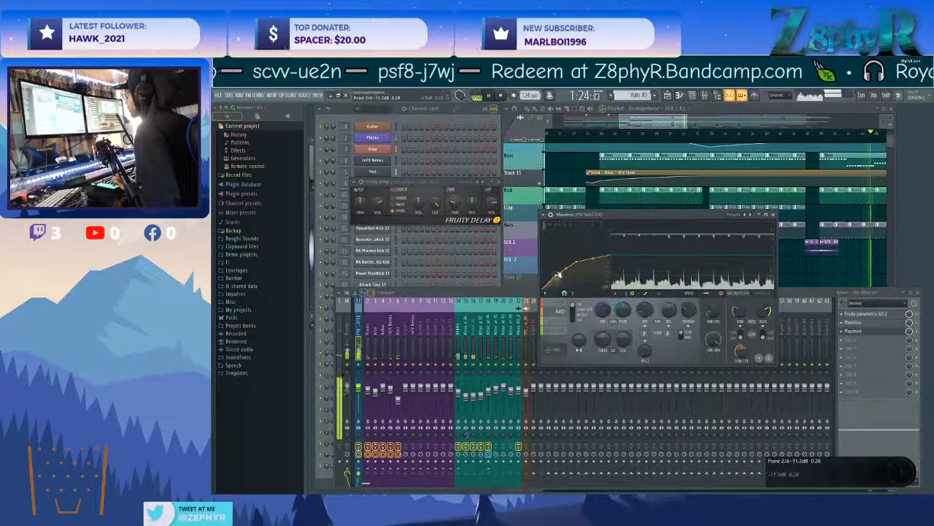
# Adjust the mid band's attack time and post gain, and set its pre gain to about 8.6 dB.
pyautogui.moveTo(646, 312); pyautogui.dragTo(645, 307)
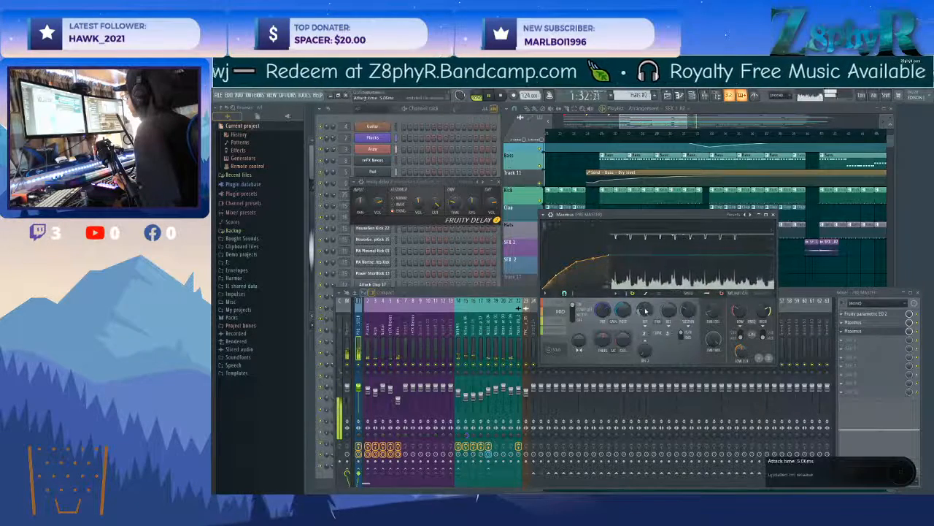
pyautogui.moveTo(603, 310); pyautogui.dragTo(603, 304)
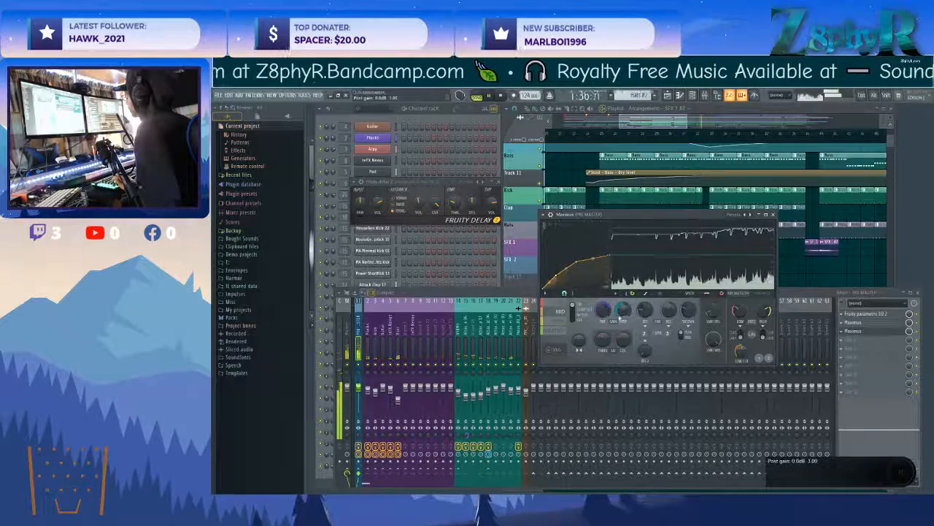
pyautogui.moveTo(622, 311); pyautogui.dragTo(622, 321)
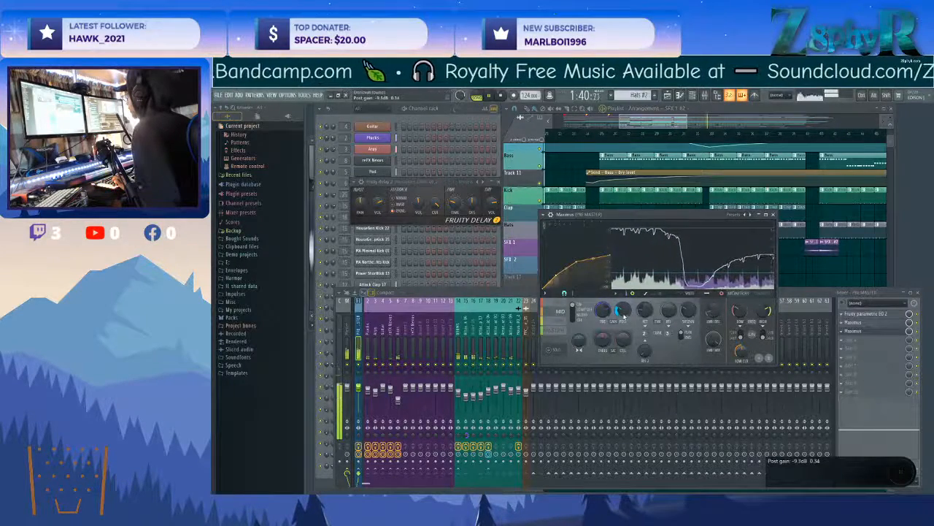
pyautogui.moveTo(623, 312); pyautogui.dragTo(623, 307)
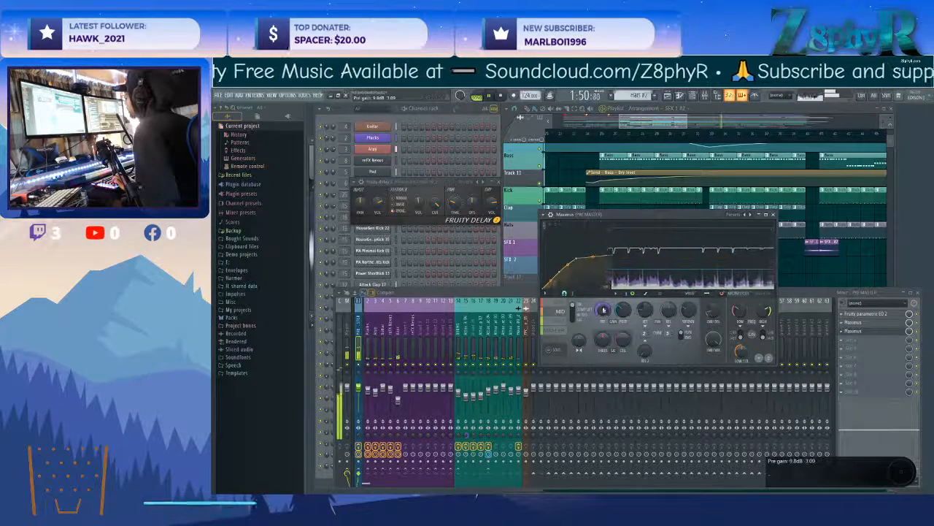
pyautogui.moveTo(603, 310); pyautogui.dragTo(603, 287)
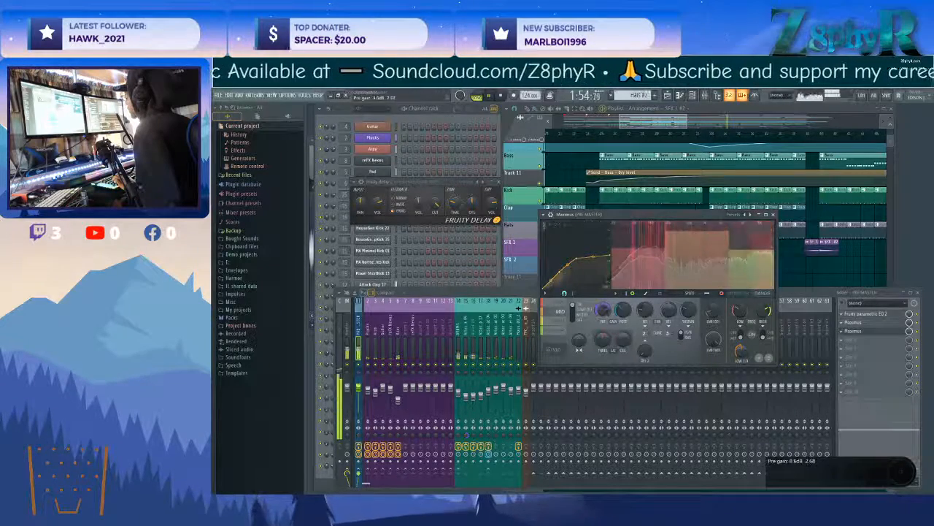
# Soften the high band's compression curve, and adjust its release time and pre gain.
pyautogui.click(559, 320)
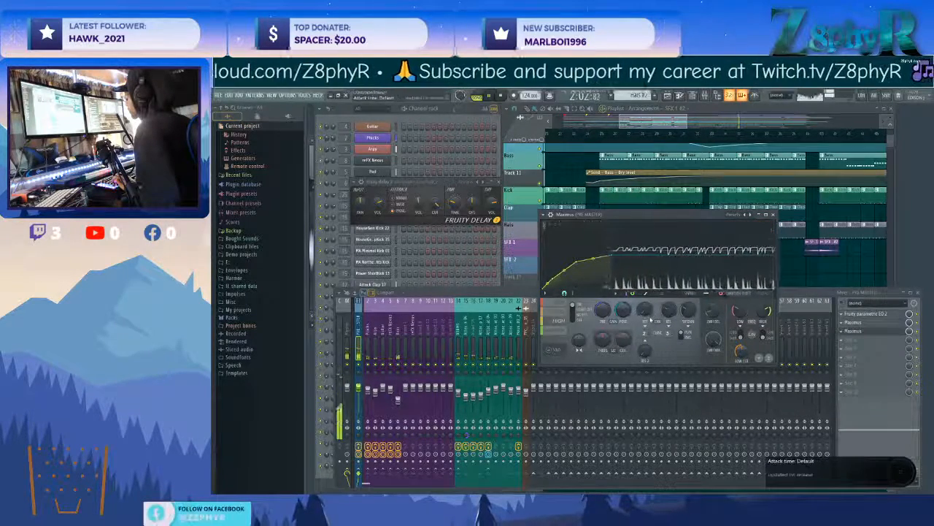
pyautogui.moveTo(669, 314); pyautogui.dragTo(668, 307)
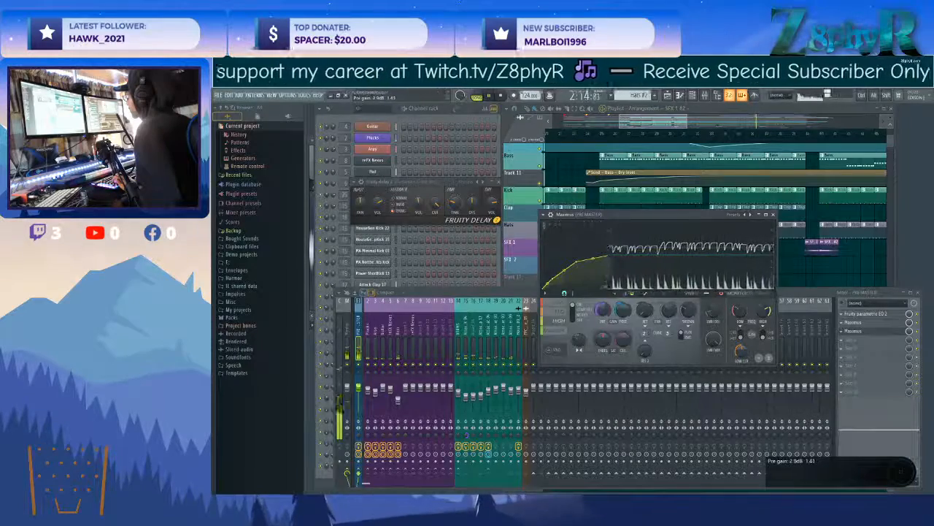
# Round off the low band's compression curve, raise its pre gain, and adjust its attack, release and post gain.
pyautogui.click(567, 305)
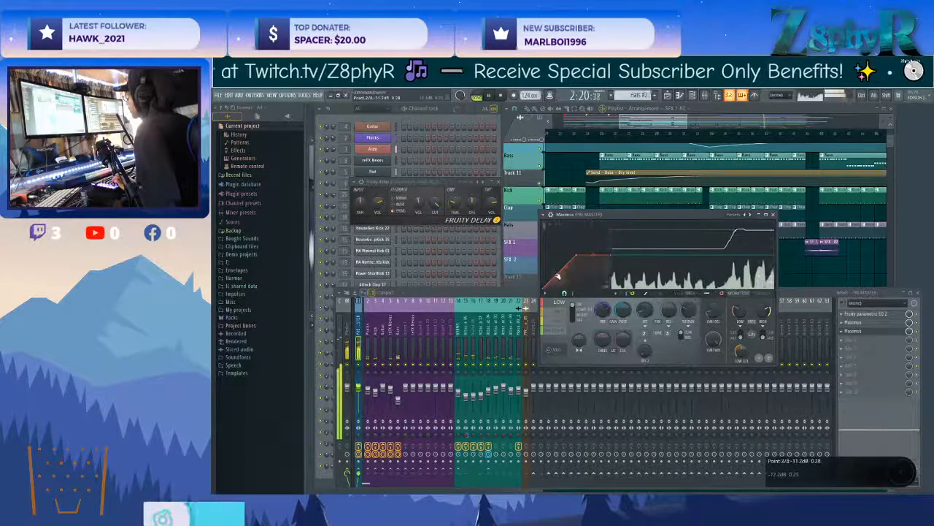
pyautogui.moveTo(576, 256); pyautogui.dragTo(577, 265)
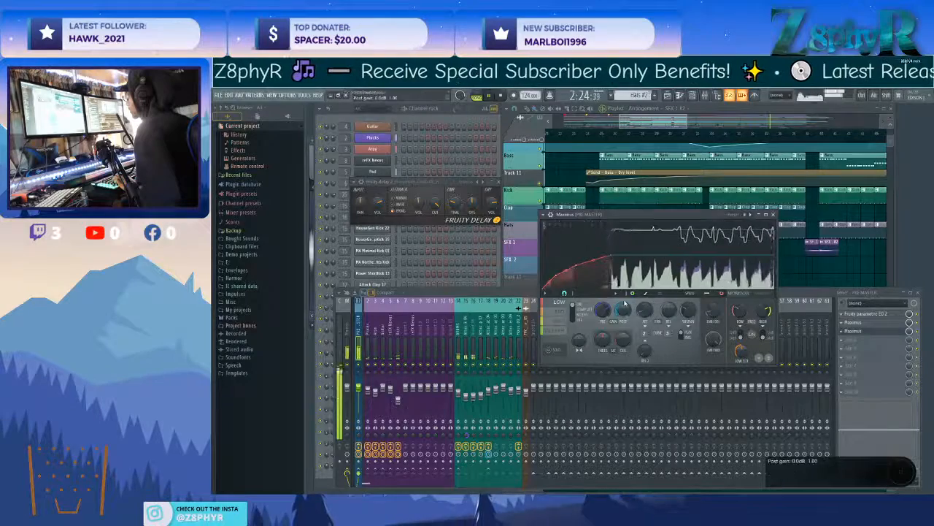
pyautogui.moveTo(603, 311); pyautogui.dragTo(603, 303)
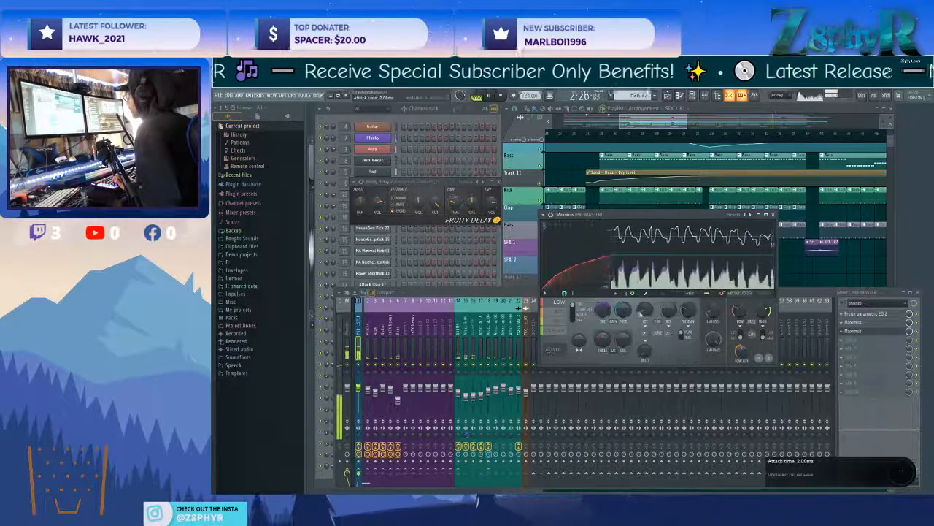
pyautogui.moveTo(663, 311); pyautogui.dragTo(663, 304)
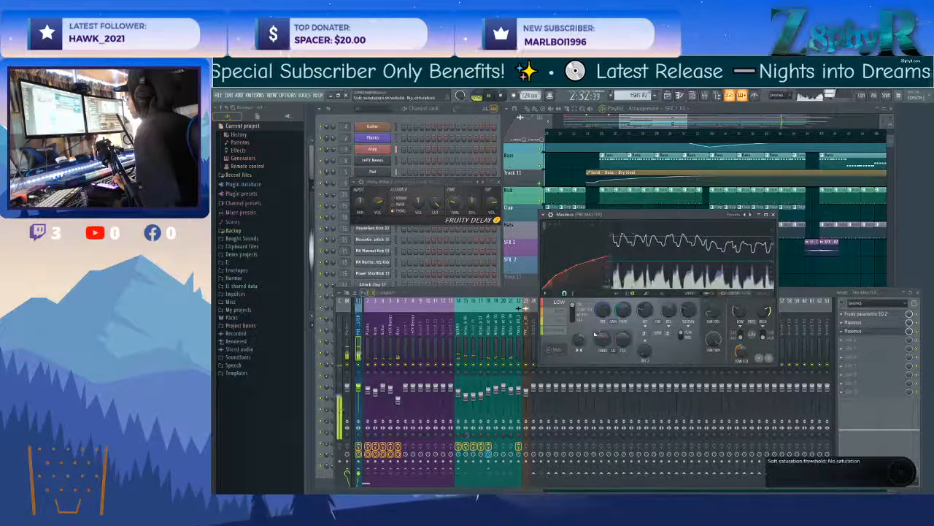
pyautogui.moveTo(622, 310); pyautogui.dragTo(621, 305)
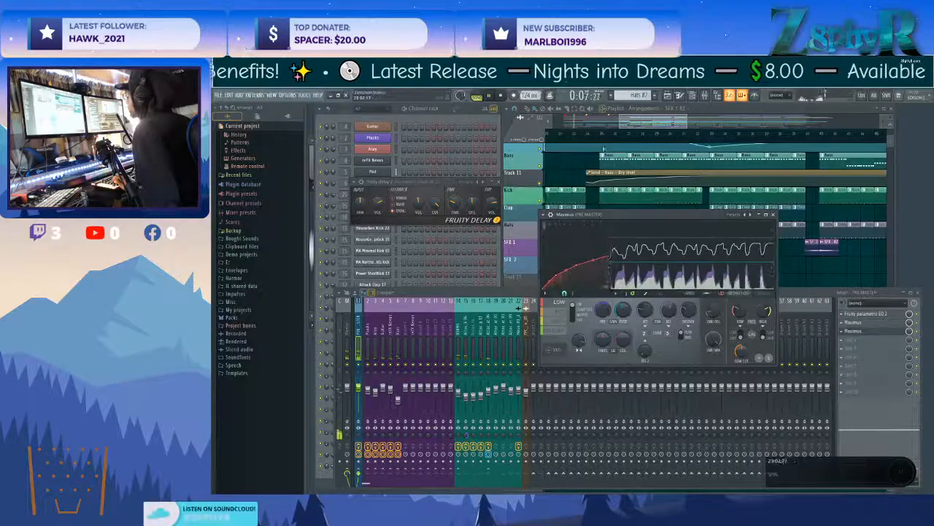
# Restart playback where the hats re-enter and reopen the second Maximus on PRE MASTER.
pyautogui.click(600, 132)
pyautogui.click(673, 133)
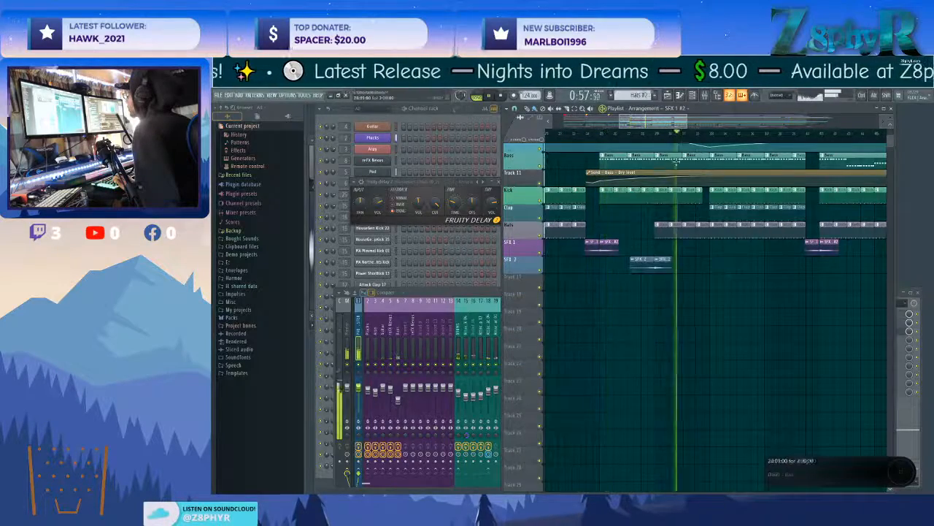
pyautogui.scroll(3, 719, 144)
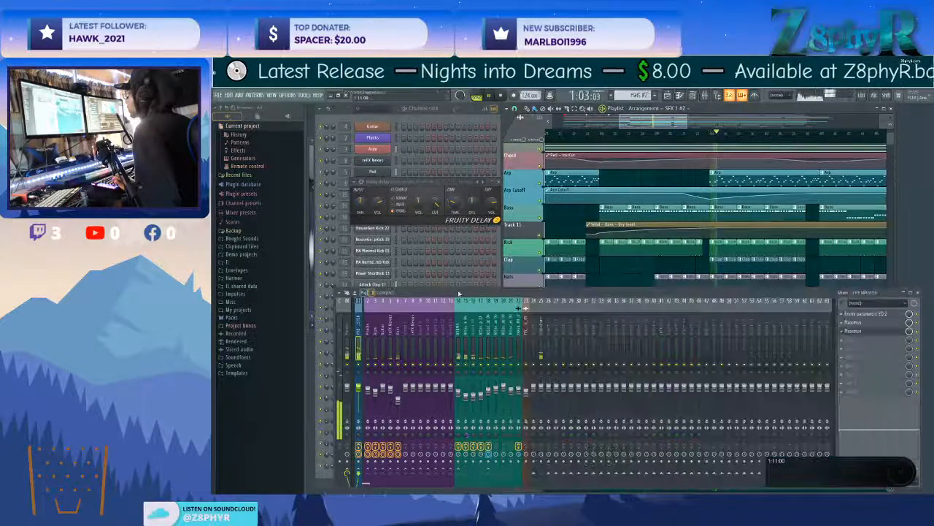
pyautogui.click(401, 312)
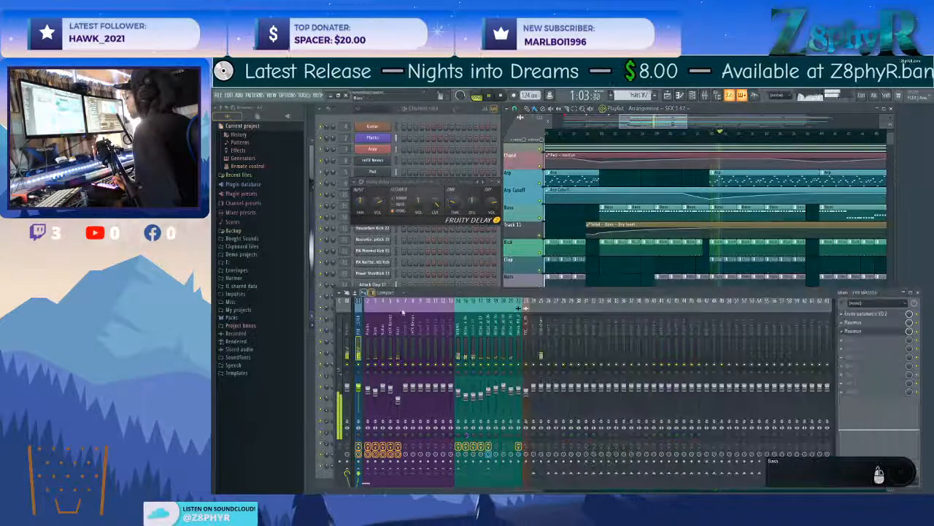
pyautogui.click(856, 331)
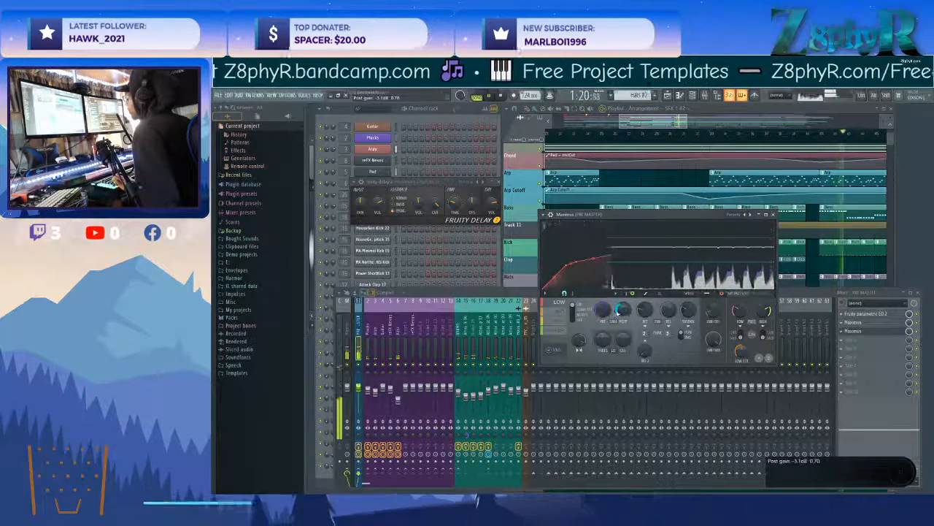
# Fine-tune the low band's gain and release in the second Maximus, and toggle the effect's bypass to compare.
pyautogui.moveTo(603, 309); pyautogui.dragTo(603, 303)
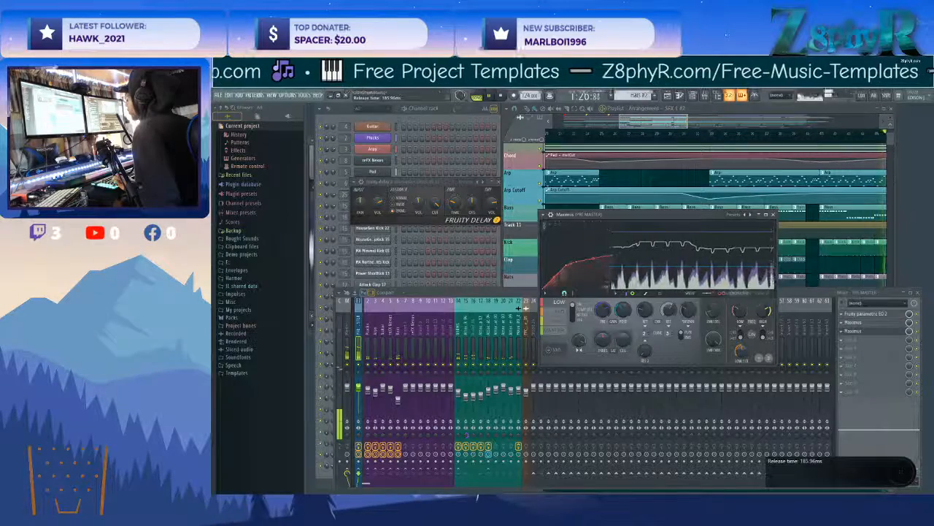
pyautogui.moveTo(603, 309); pyautogui.dragTo(603, 311)
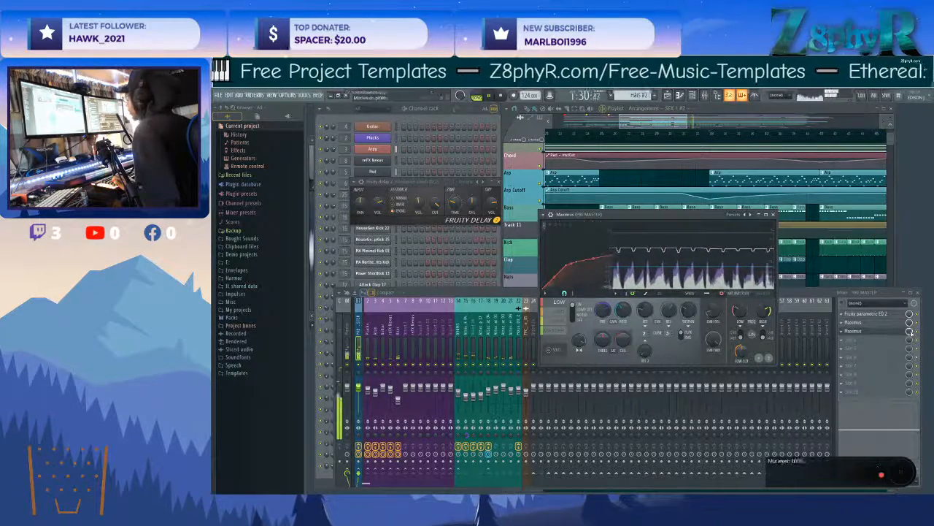
pyautogui.click(918, 332)
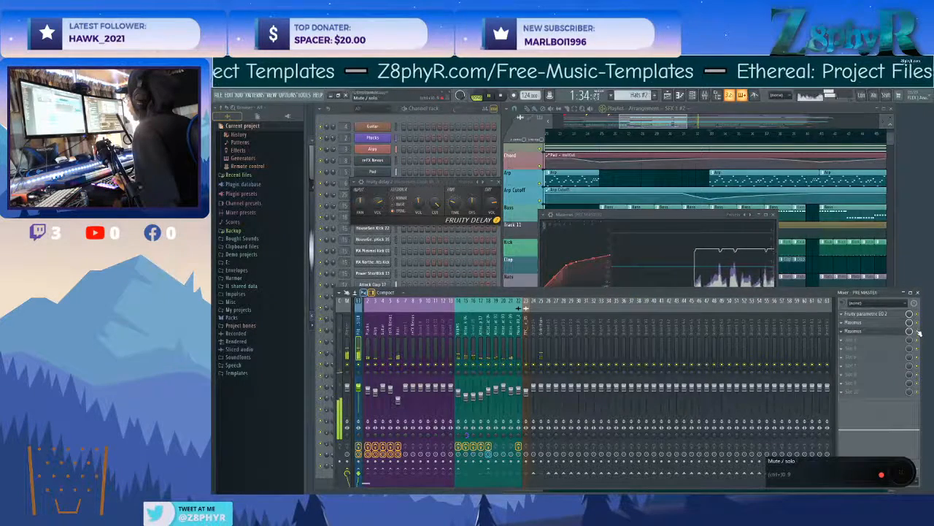
# Reshape the second EQ on the reFX Nexus mixer track, lowering the high end and shifting a low band up in frequency.
pyautogui.click(448, 330)
pyautogui.click(398, 328)
pyautogui.click(390, 329)
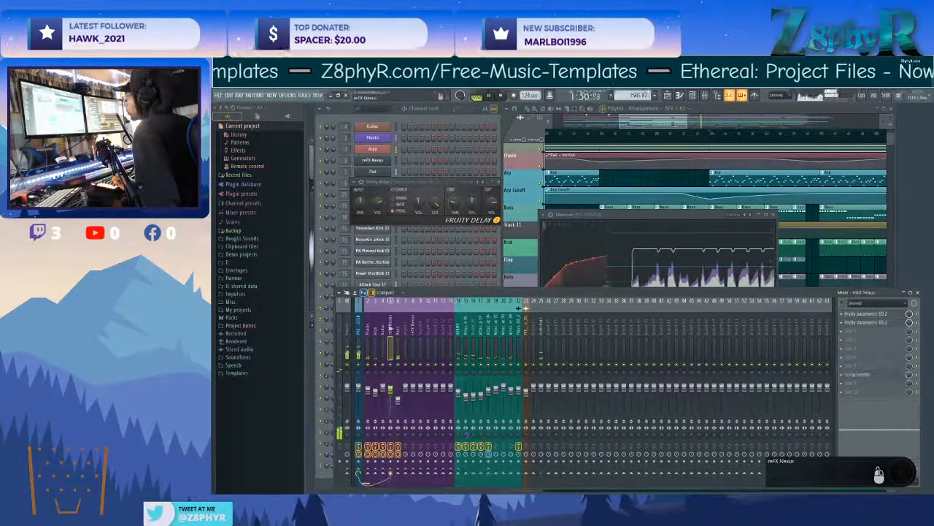
pyautogui.click(861, 322)
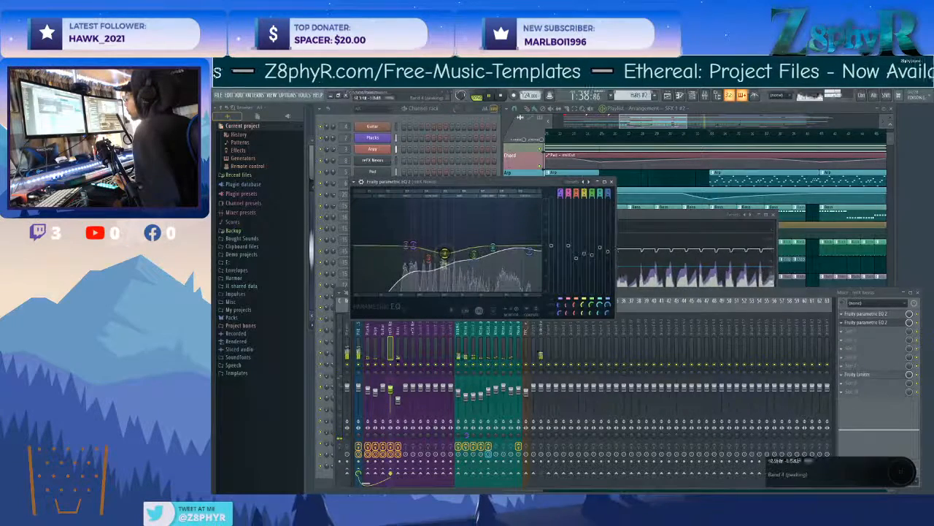
pyautogui.moveTo(415, 250); pyautogui.dragTo(421, 250)
pyautogui.moveTo(529, 252); pyautogui.dragTo(492, 256)
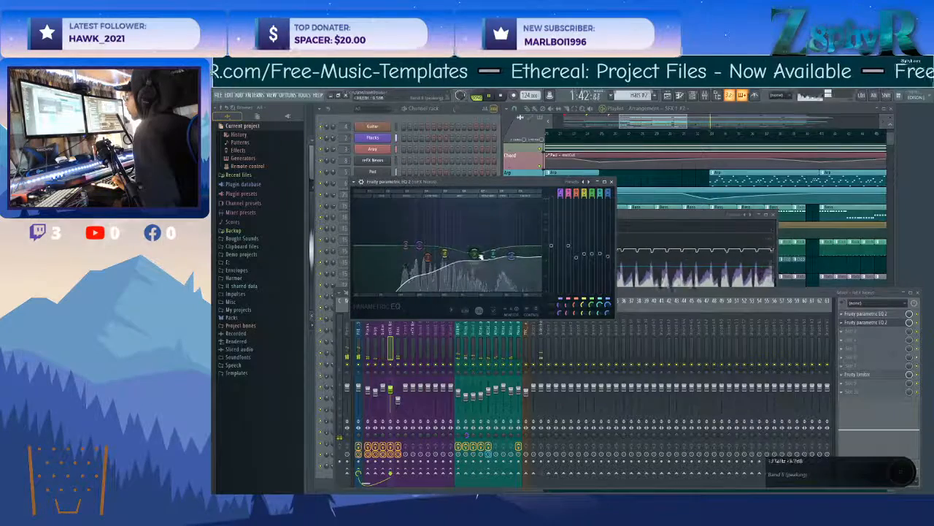
# Open the Plucks channel's Nexus and lower its delay feedback.
pyautogui.click(424, 129)
pyautogui.click(374, 138)
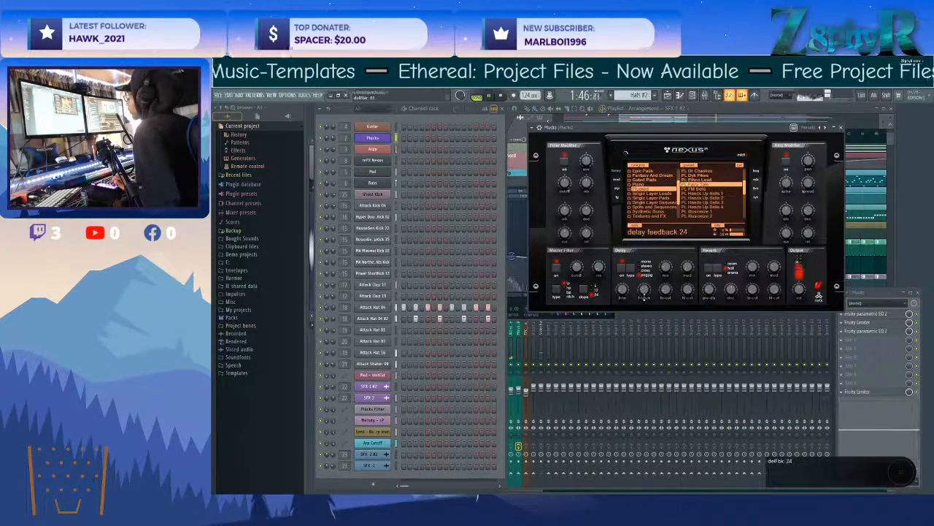
pyautogui.moveTo(647, 286); pyautogui.dragTo(648, 290)
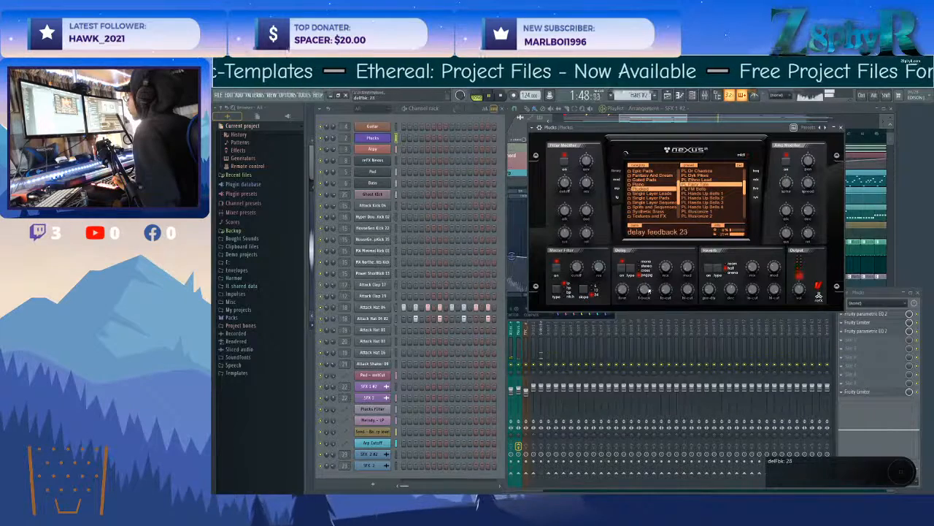
# Check the last EQ on the Plucks mixer track, look through the drum tracks, and bring up the second Maximus on PRE MASTER.
pyautogui.click(870, 337)
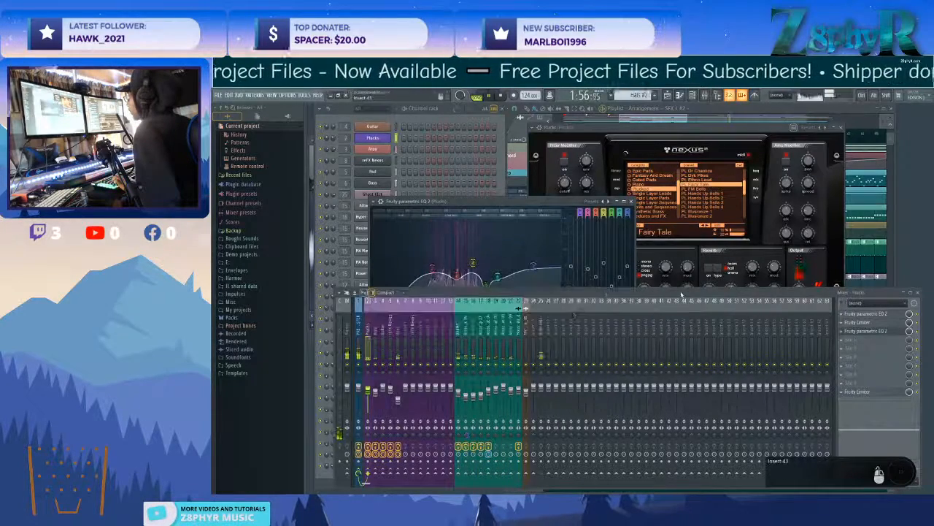
pyautogui.click(518, 323)
pyautogui.click(480, 322)
pyautogui.click(465, 322)
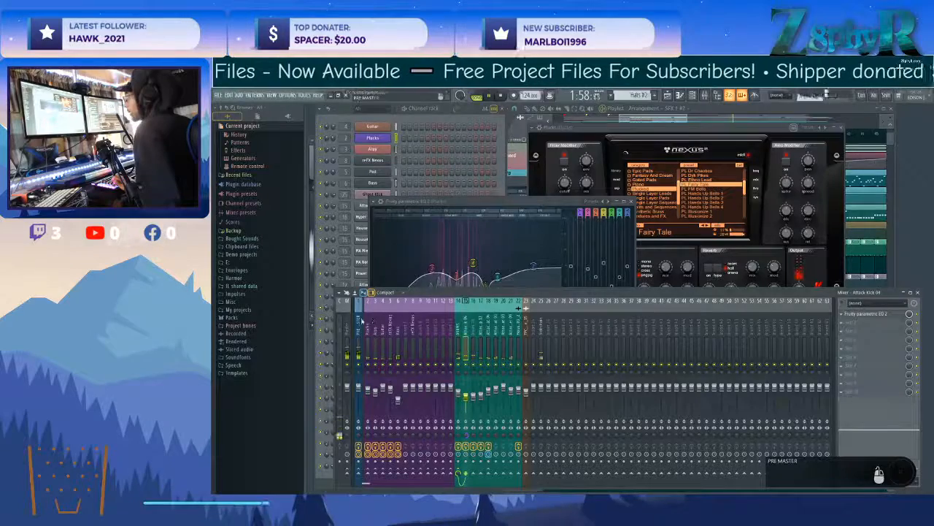
pyautogui.click(361, 321)
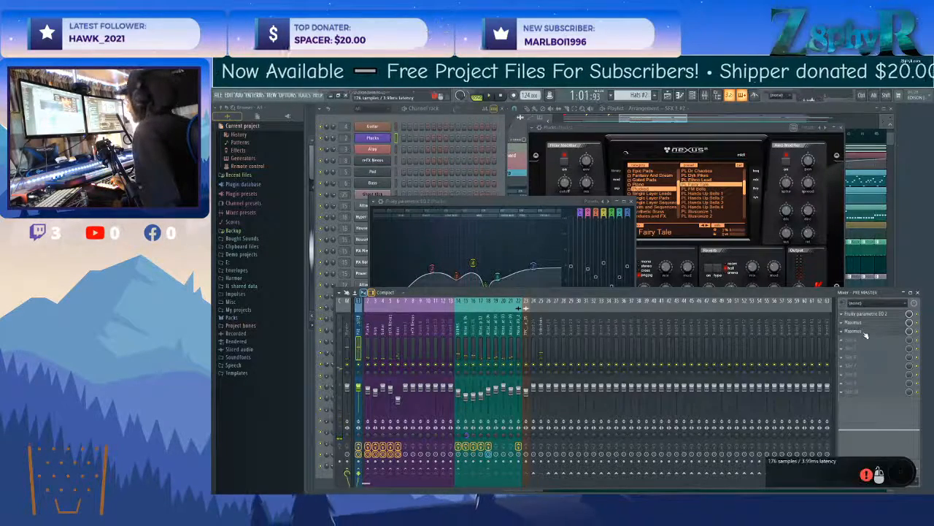
pyautogui.click(855, 331)
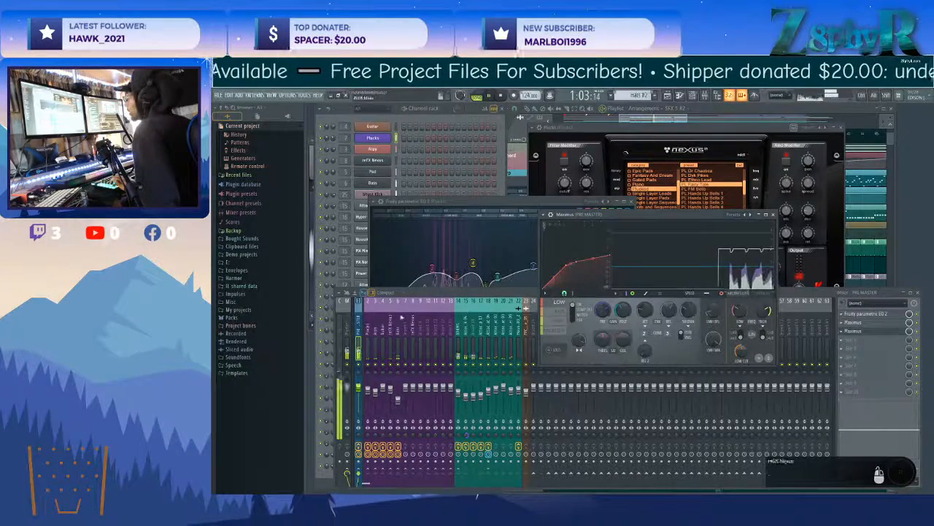
pyautogui.click(859, 331)
# Add a Fruity Limiter after the second Maximus on PRE MASTER and adjust its gain and ceiling during playback.
pyautogui.press('space')
pyautogui.click(843, 341)
pyautogui.moveTo(806, 358)
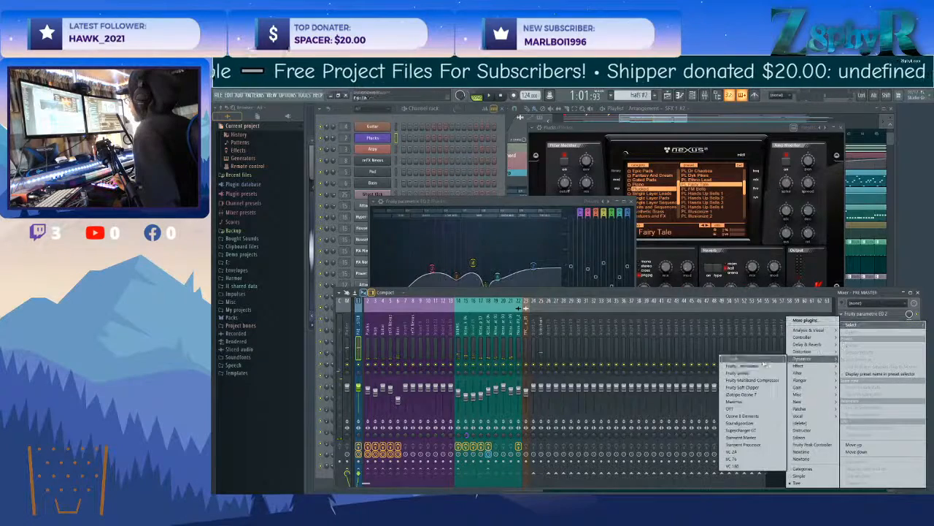
pyautogui.click(756, 372)
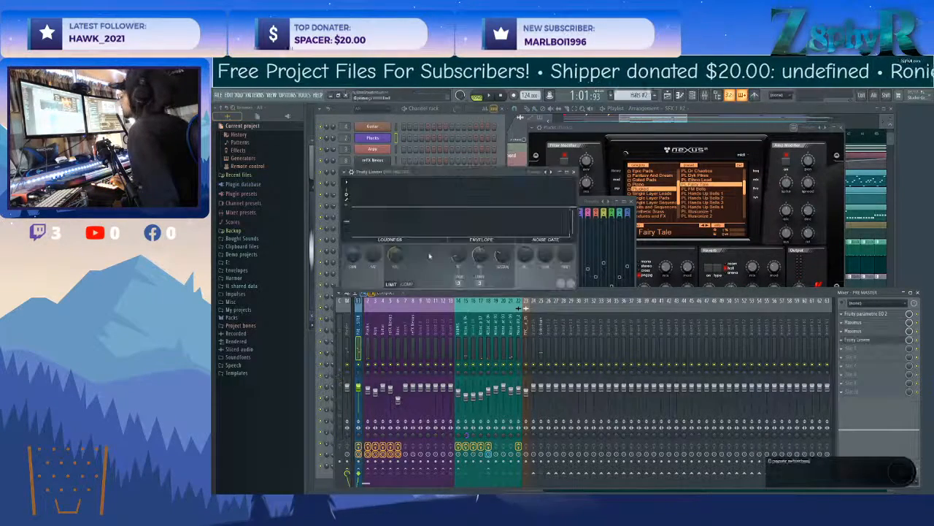
pyautogui.moveTo(352, 255); pyautogui.dragTo(353, 238)
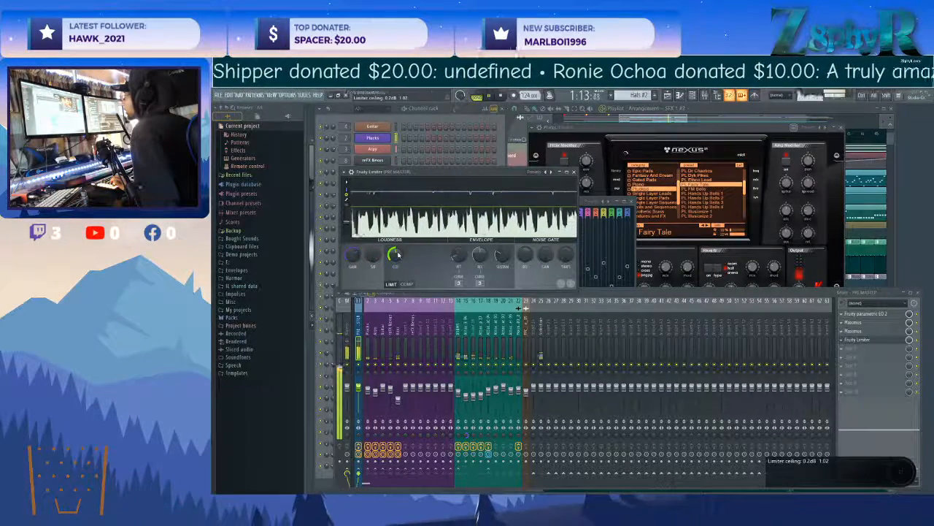
# Add a Fruity Parametric EQ 2 after the limiter on PRE MASTER, dipping about 2 dB near 581 Hz and 2644 Hz and lifting the highs.
pyautogui.click(846, 313)
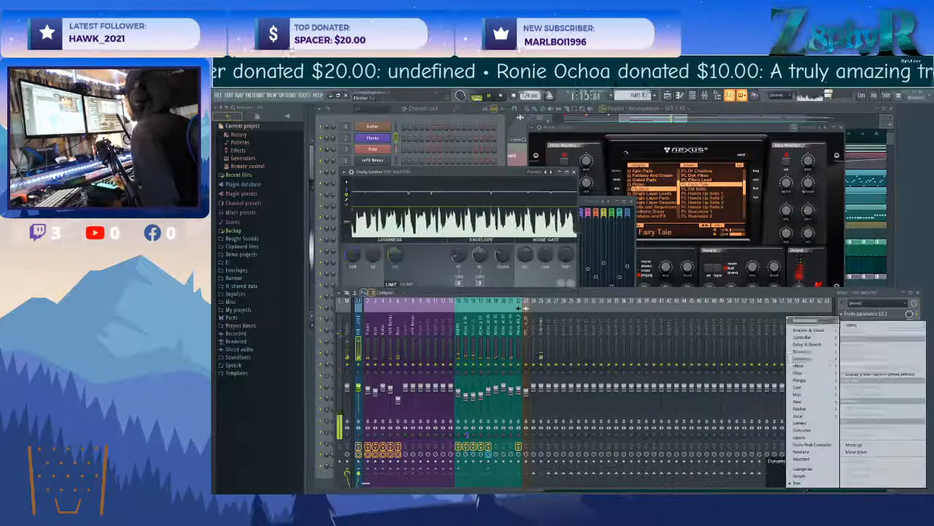
pyautogui.moveTo(818, 359)
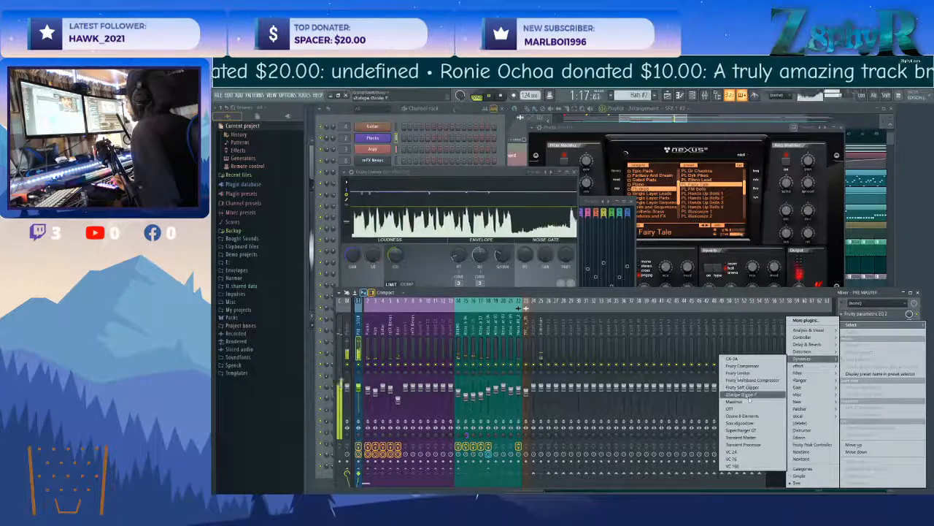
pyautogui.moveTo(799, 373)
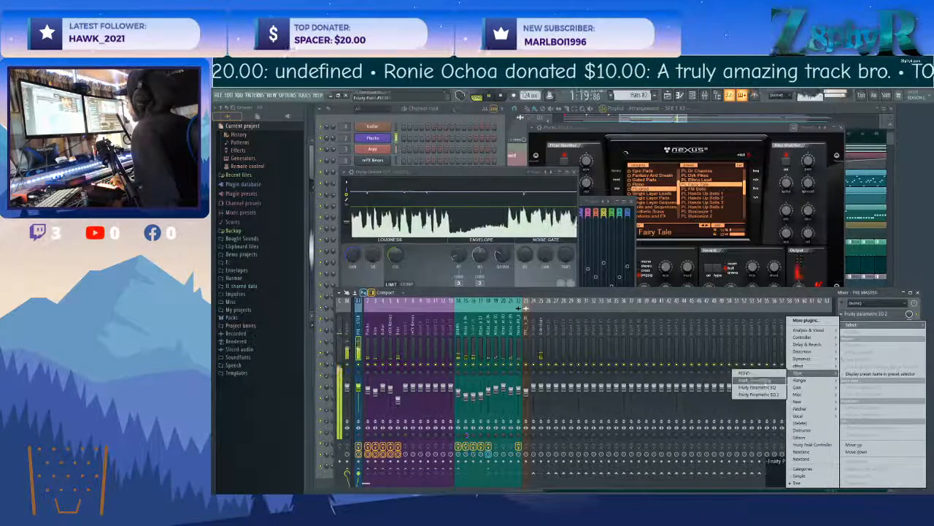
pyautogui.click(762, 395)
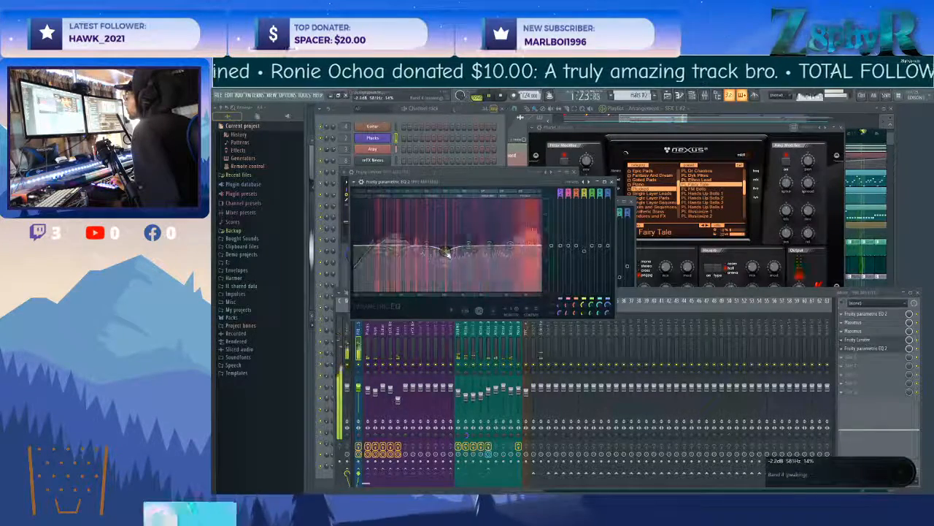
pyautogui.moveTo(516, 240); pyautogui.dragTo(515, 239)
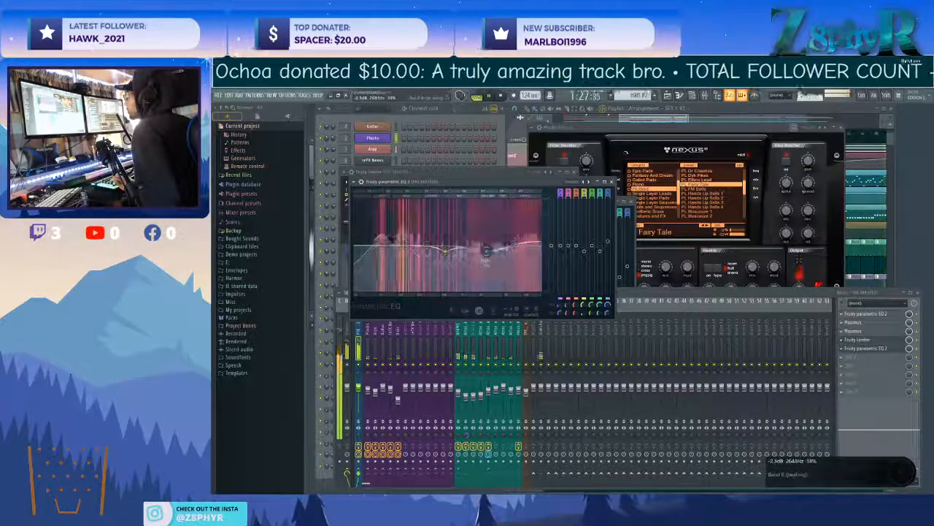
# Adjust the Fruity Reverb 2 mix level on the Attack Hat 04 track and lower the high band of the last PRE MASTER EQ.
pyautogui.click(462, 331)
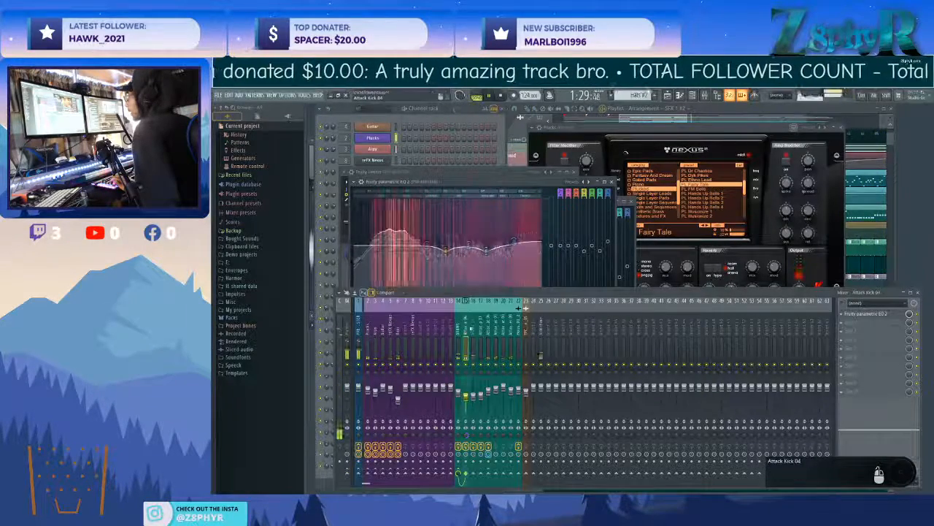
pyautogui.click(481, 322)
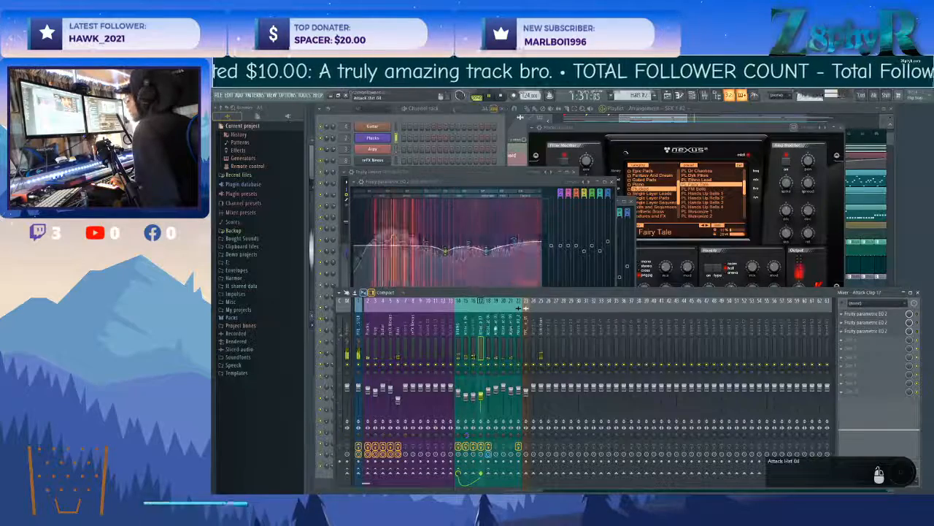
pyautogui.click(488, 336)
pyautogui.moveTo(911, 321); pyautogui.dragTo(911, 332)
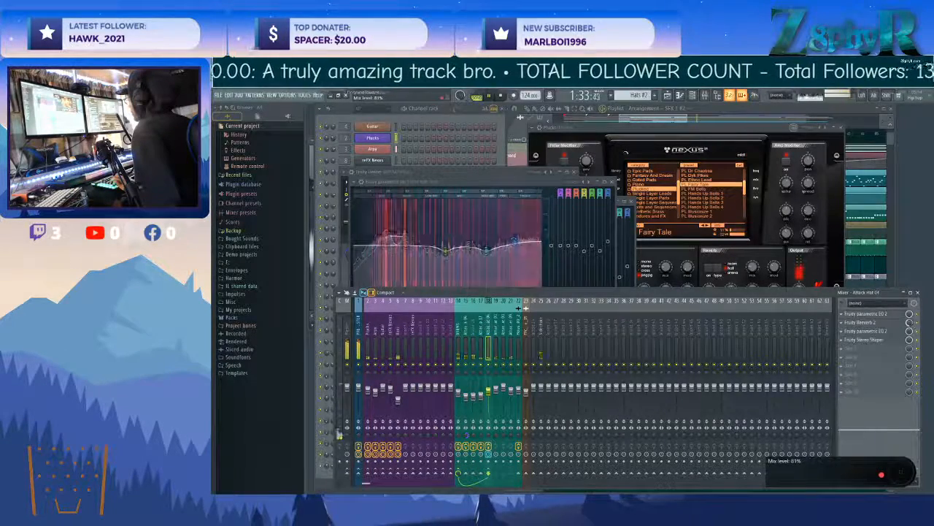
pyautogui.moveTo(909, 322); pyautogui.dragTo(909, 318)
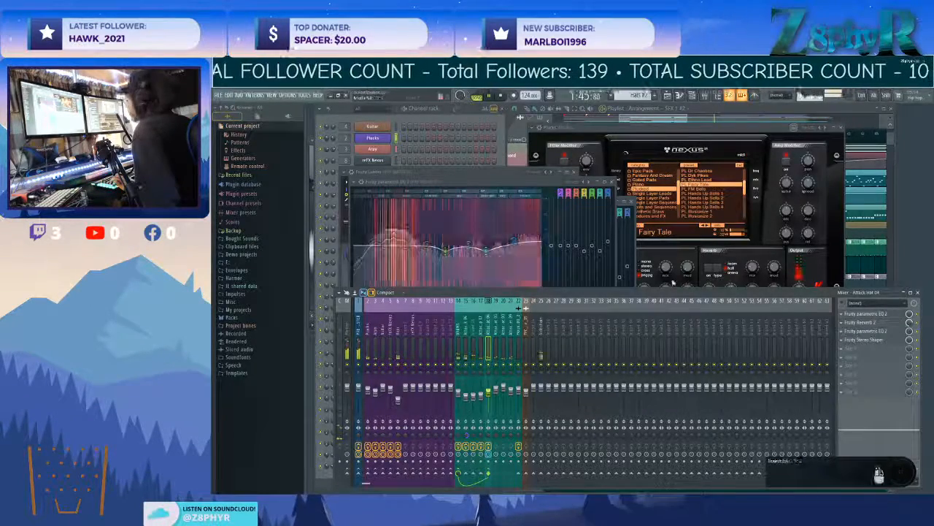
pyautogui.click(513, 241)
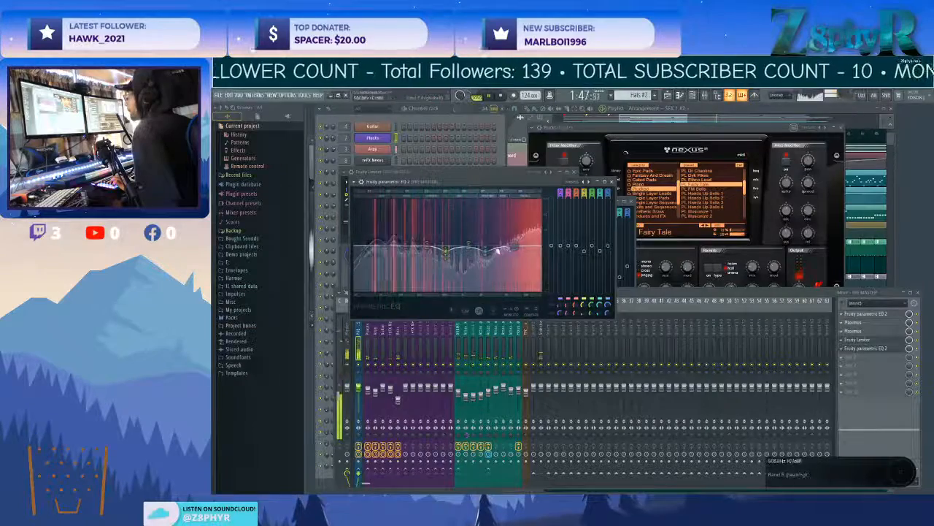
pyautogui.click(536, 325)
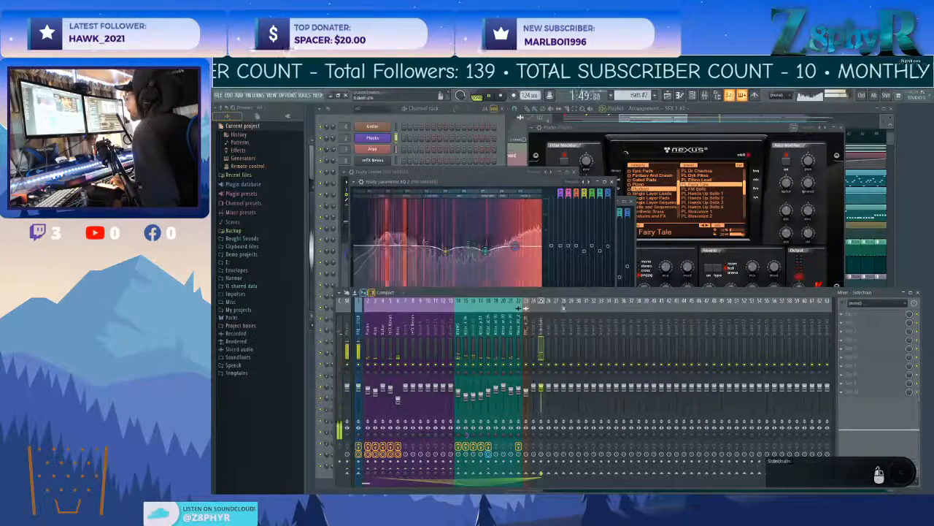
# Inspect the SFX 1 and SFX 2 clips' channel settings and lower the FPC crash mixer track's volume to about 83%.
pyautogui.click(633, 109)
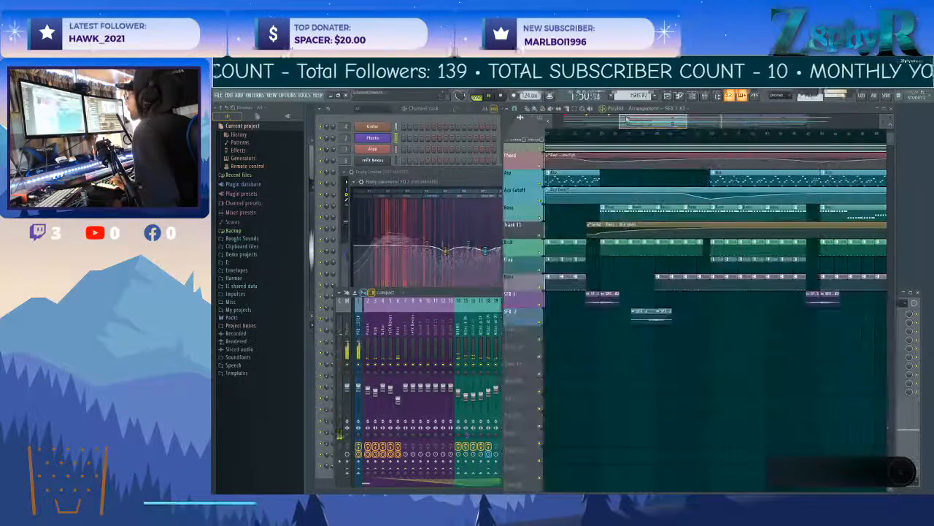
pyautogui.doubleClick(641, 314)
pyautogui.doubleClick(617, 294)
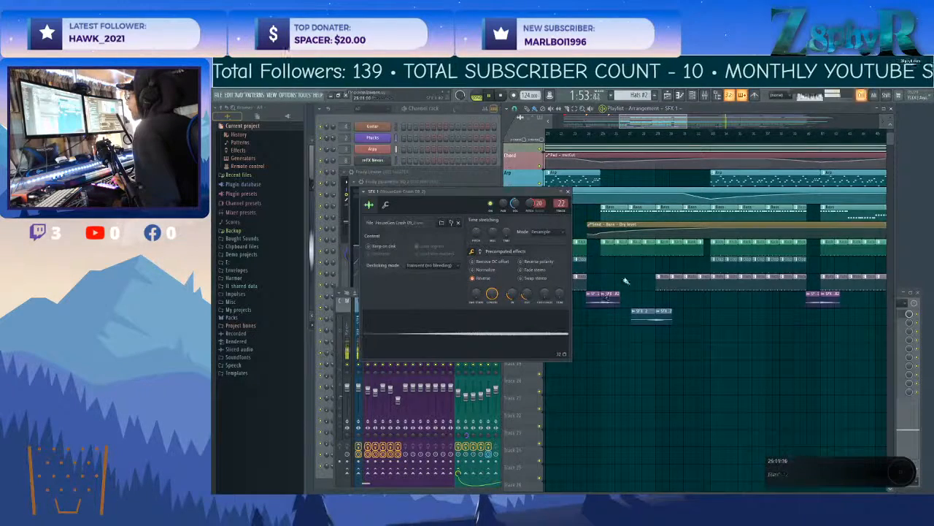
pyautogui.doubleClick(643, 312)
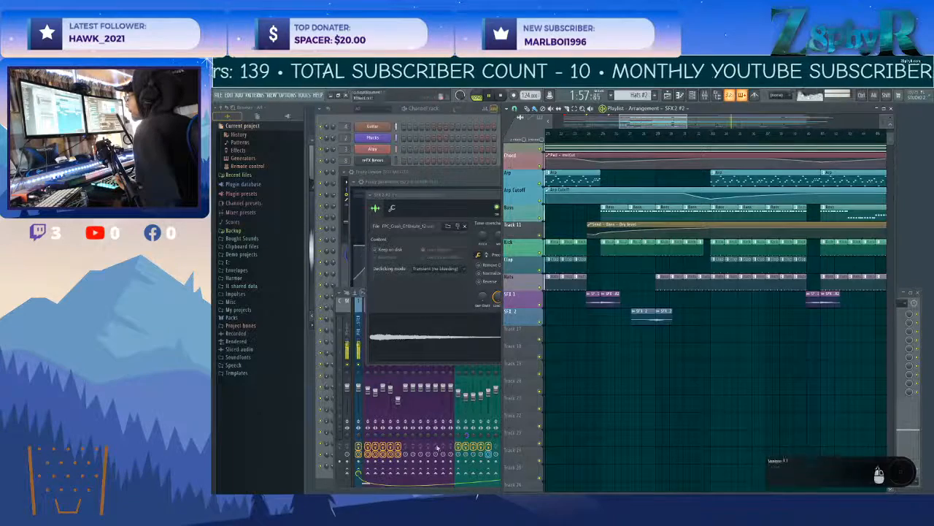
pyautogui.click(423, 486)
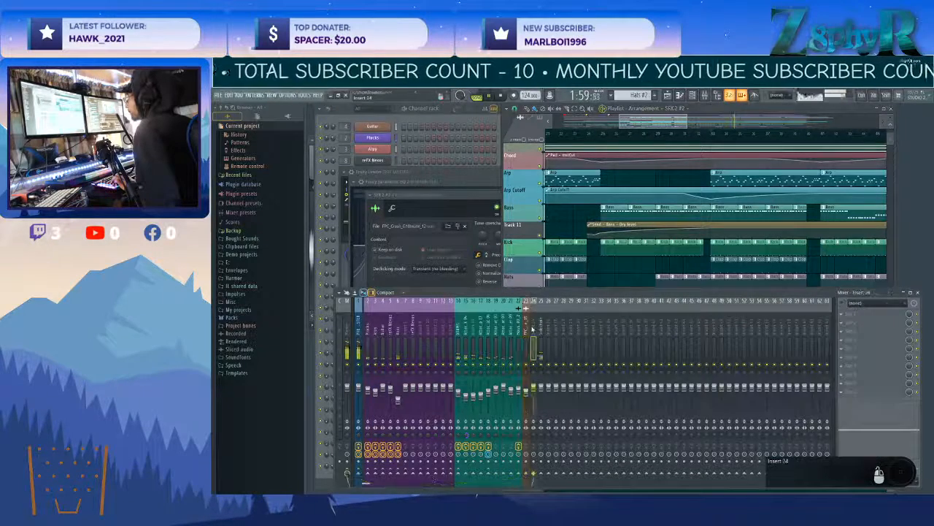
pyautogui.moveTo(525, 392); pyautogui.dragTo(526, 396)
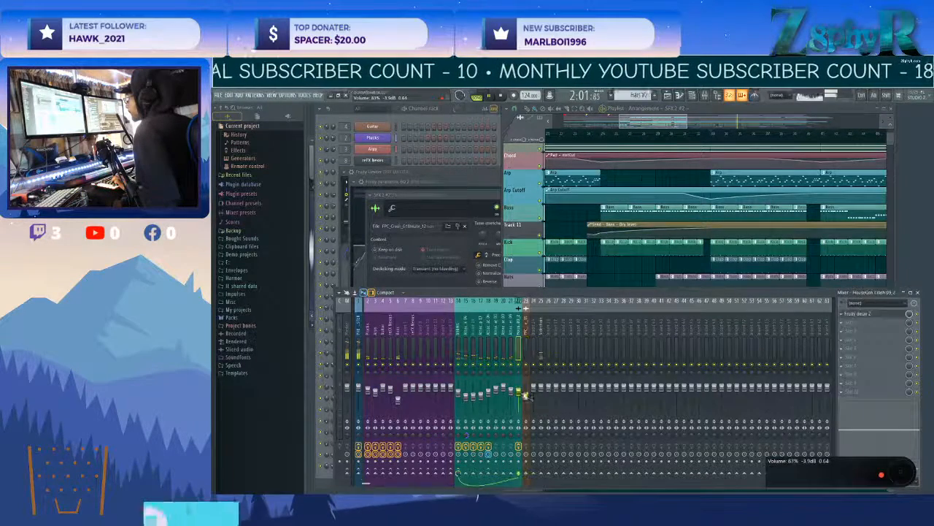
# Add a Fruity Parametric EQ 2 to the FPC crash track, cutting the lows steeply and slightly reducing the upper bands.
pyautogui.click(842, 314)
pyautogui.moveTo(858, 320)
pyautogui.moveTo(806, 374)
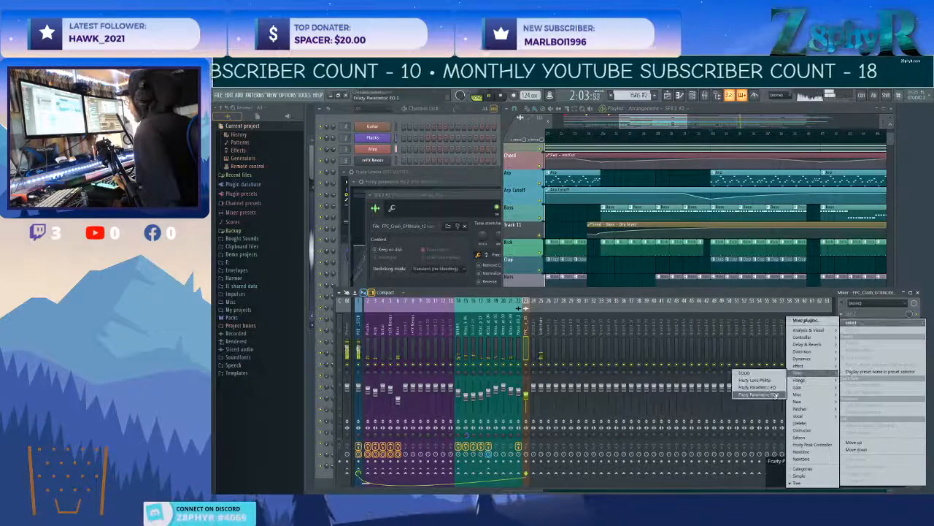
pyautogui.click(758, 391)
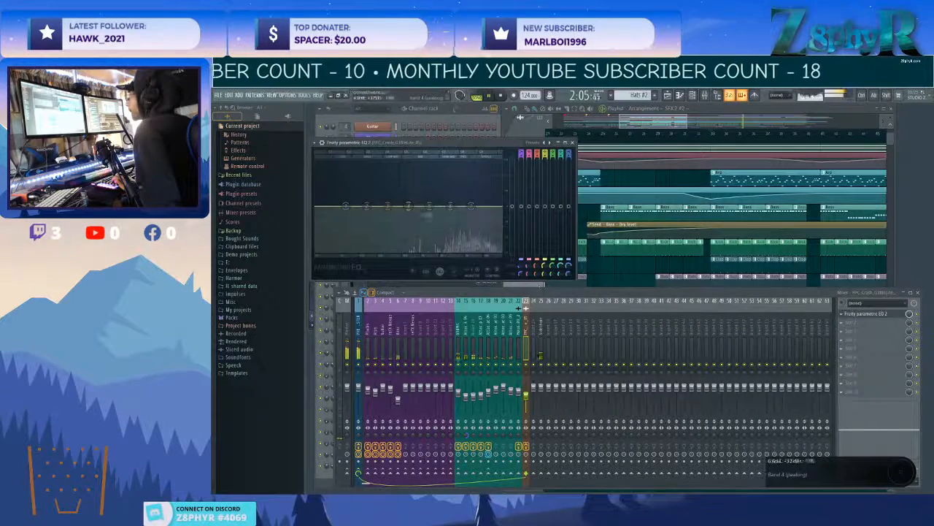
pyautogui.moveTo(436, 214); pyautogui.dragTo(436, 215)
pyautogui.moveTo(450, 206); pyautogui.dragTo(446, 209)
pyautogui.moveTo(387, 205); pyautogui.dragTo(399, 240)
pyautogui.moveTo(346, 205); pyautogui.dragTo(385, 252)
pyautogui.moveTo(471, 216); pyautogui.dragTo(470, 213)
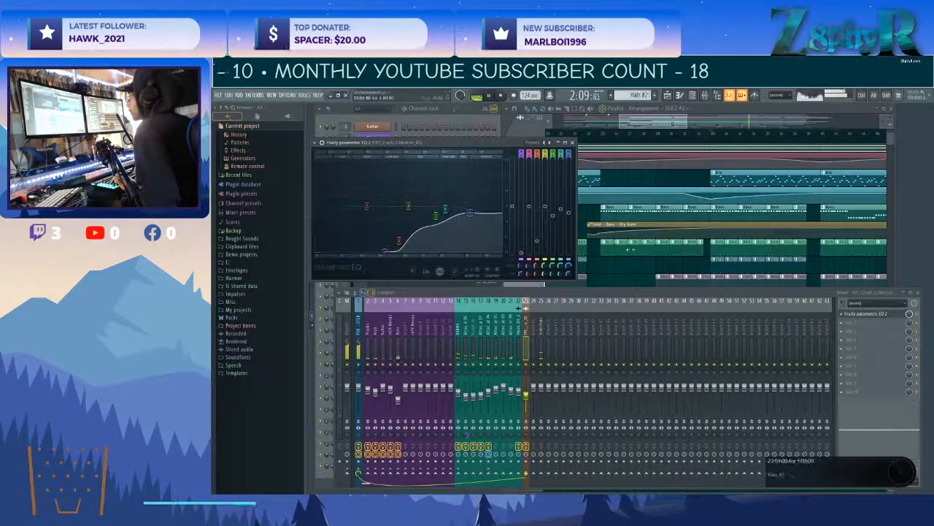
# Replay the passage around the first SFX crash and add a Fruity Parametric EQ 2 after Fruity Delay 2 on the SFX 1 crash's mixer track.
pyautogui.press('F5')
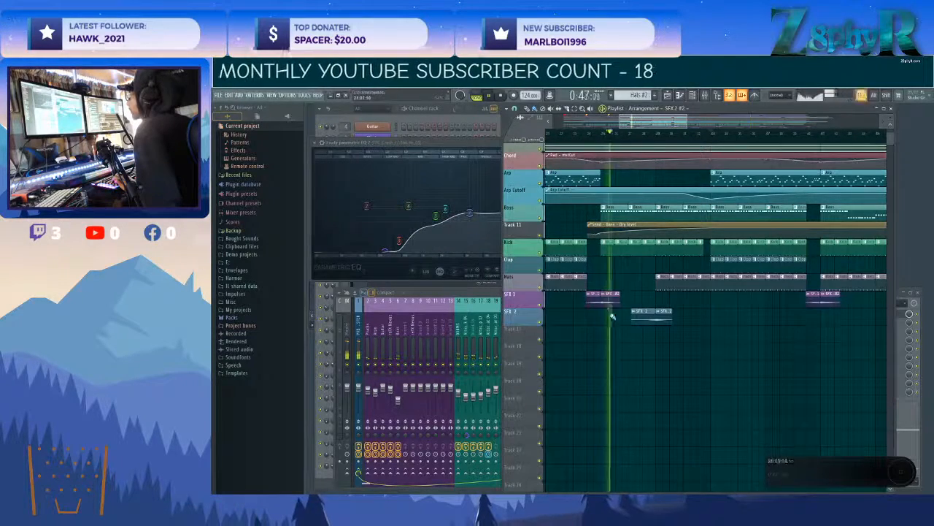
pyautogui.press('F9')
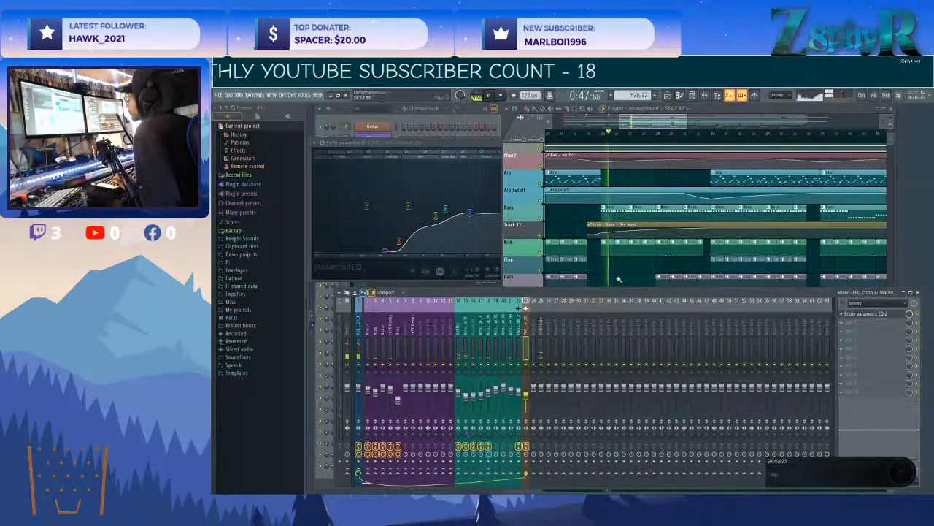
pyautogui.press('F5')
pyautogui.click(488, 319)
pyautogui.click(518, 318)
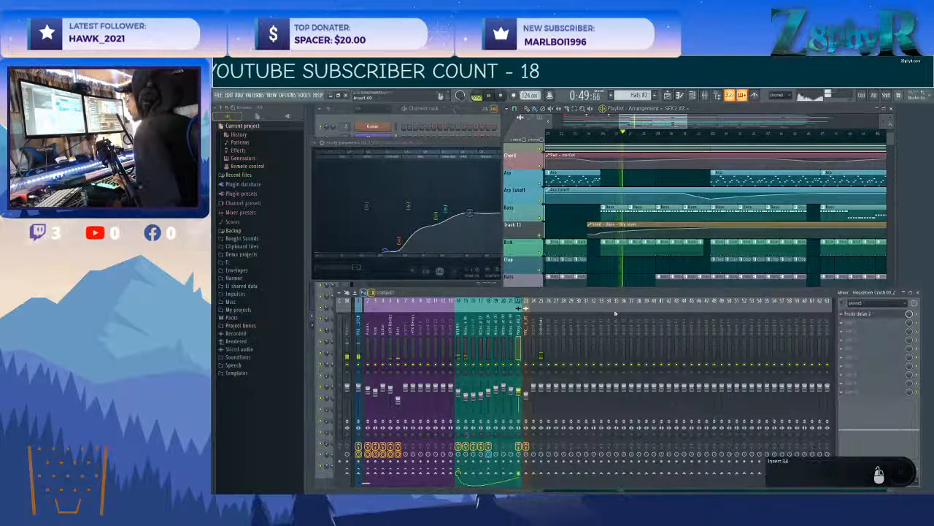
pyautogui.click(868, 322)
pyautogui.moveTo(861, 324)
pyautogui.moveTo(799, 373)
pyautogui.click(758, 394)
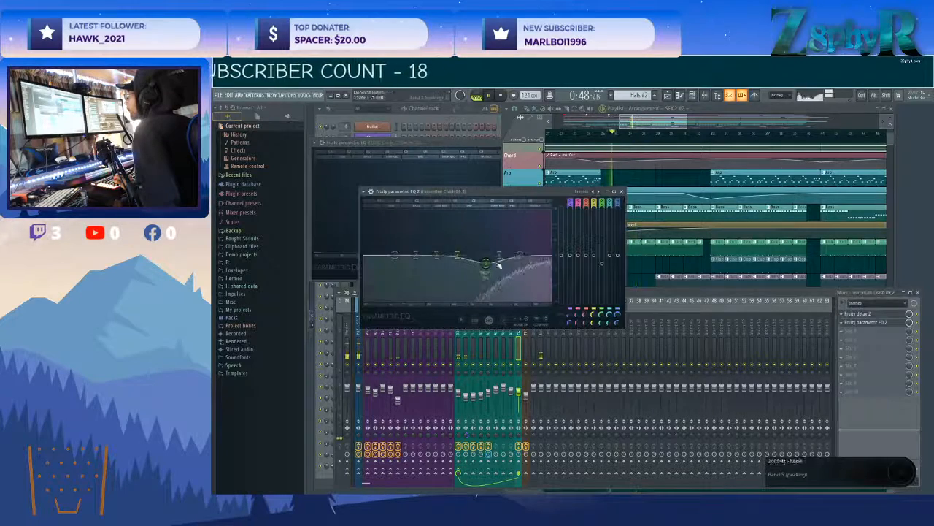
# Roll off the lows and slightly reduce the highs in the SFX 1 crash's new EQ, and close both crash EQs.
pyautogui.moveTo(458, 256); pyautogui.dragTo(446, 286)
pyautogui.moveTo(395, 255); pyautogui.dragTo(431, 298)
pyautogui.moveTo(517, 264)
pyautogui.mouseDown()
pyautogui.moveTo(498, 252)
pyautogui.moveTo(536, 259)
pyautogui.moveTo(489, 266)
pyautogui.moveTo(533, 259)
pyautogui.mouseUp()
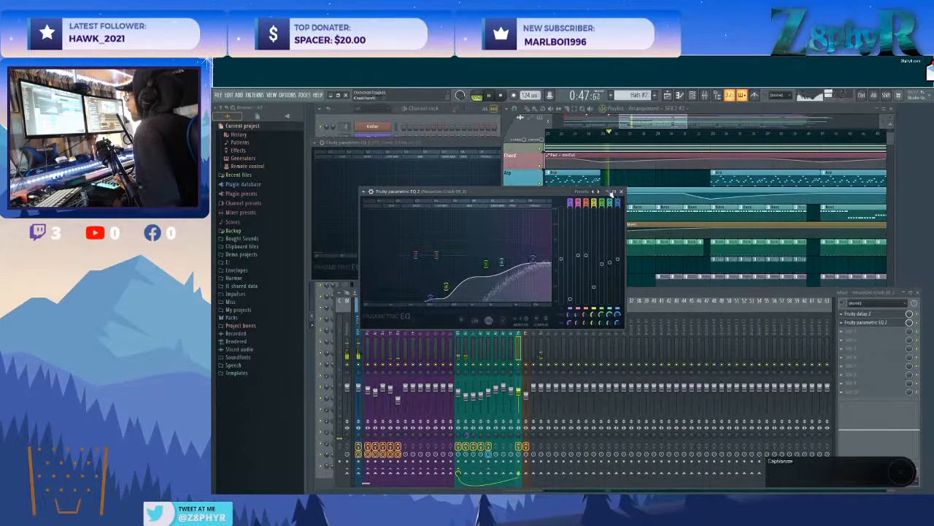
pyautogui.click(622, 191)
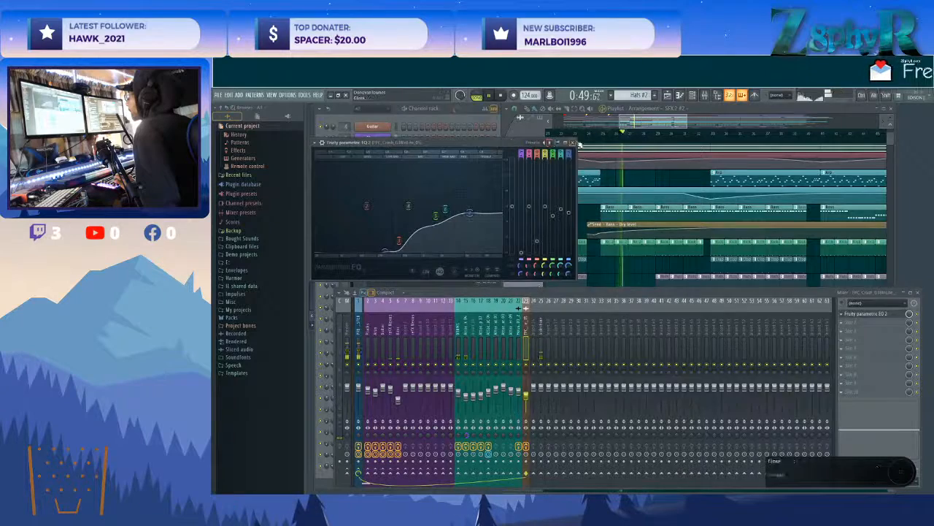
pyautogui.click(576, 145)
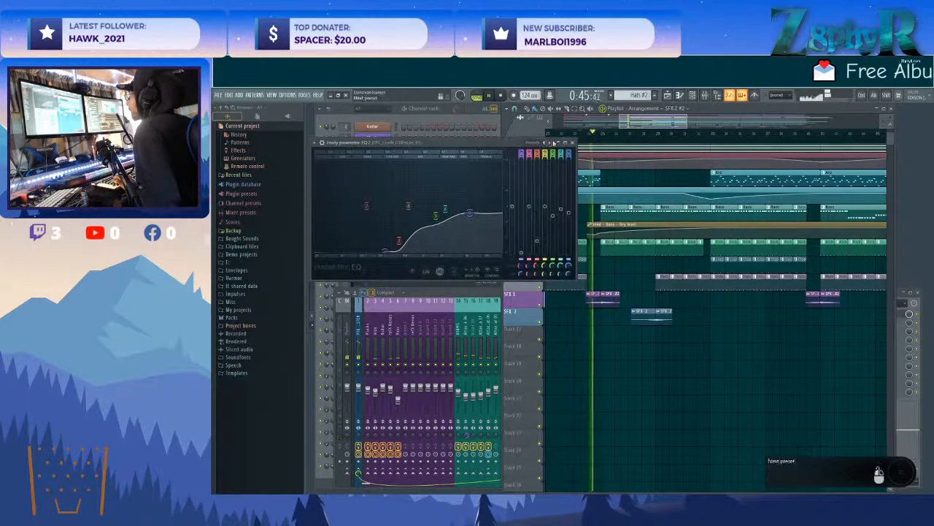
# Open the PRE MASTER track's Fruity Limiter during playback and check the attack kick, Bass and Arp mixer tracks.
pyautogui.click(371, 317)
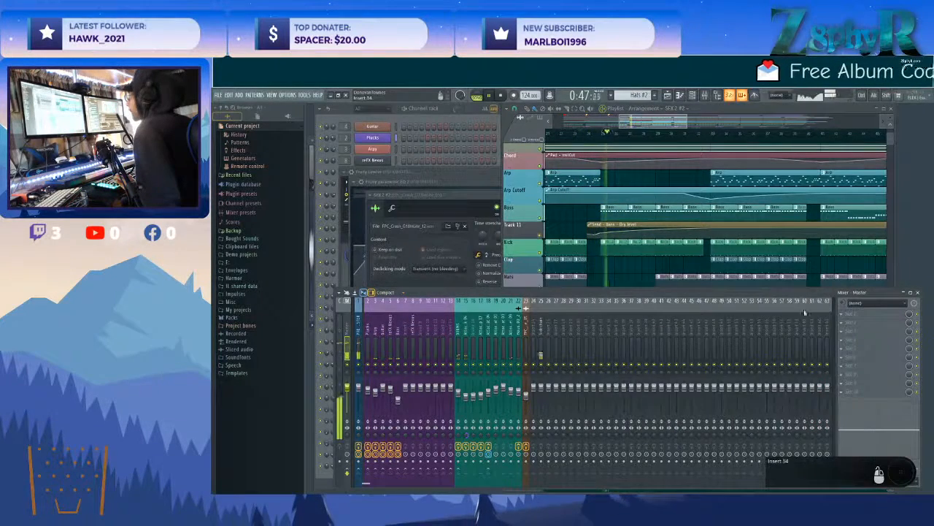
pyautogui.click(360, 332)
pyautogui.click(360, 332)
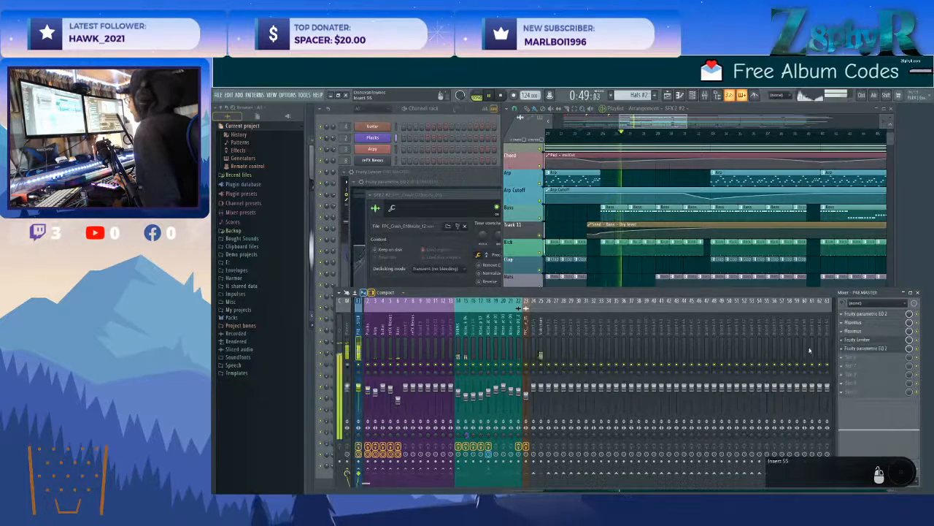
pyautogui.click(865, 341)
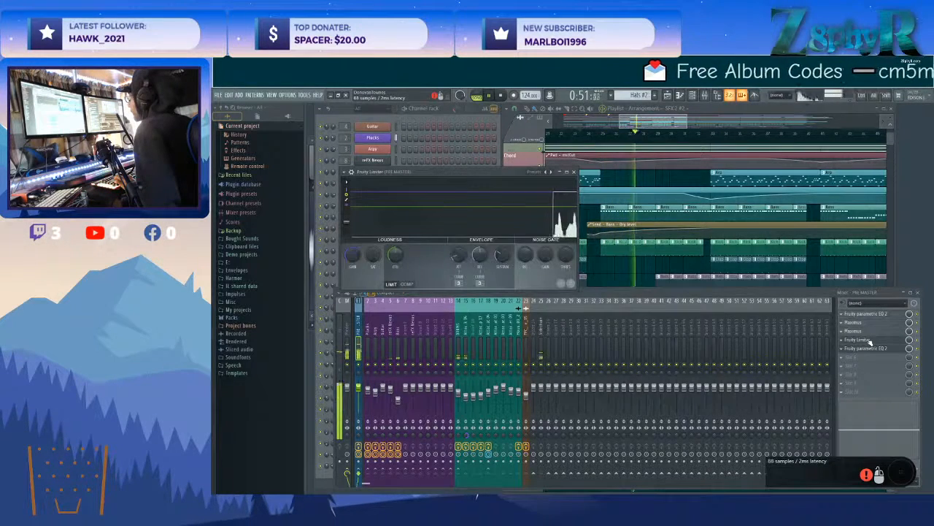
pyautogui.click(465, 343)
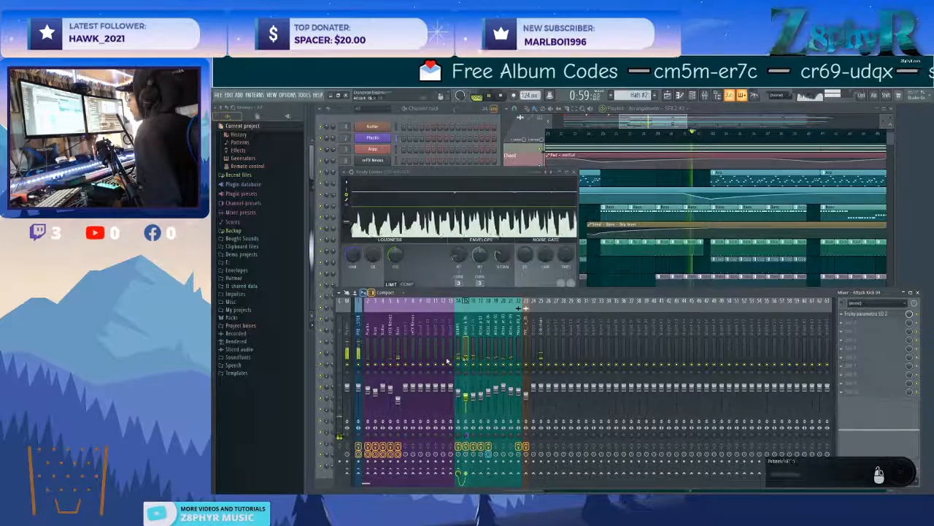
pyautogui.click(399, 400)
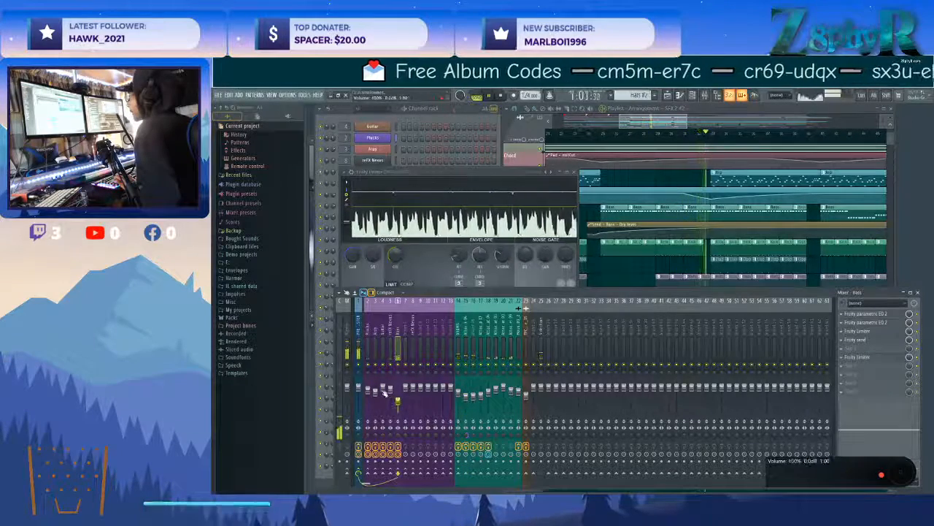
pyautogui.click(376, 392)
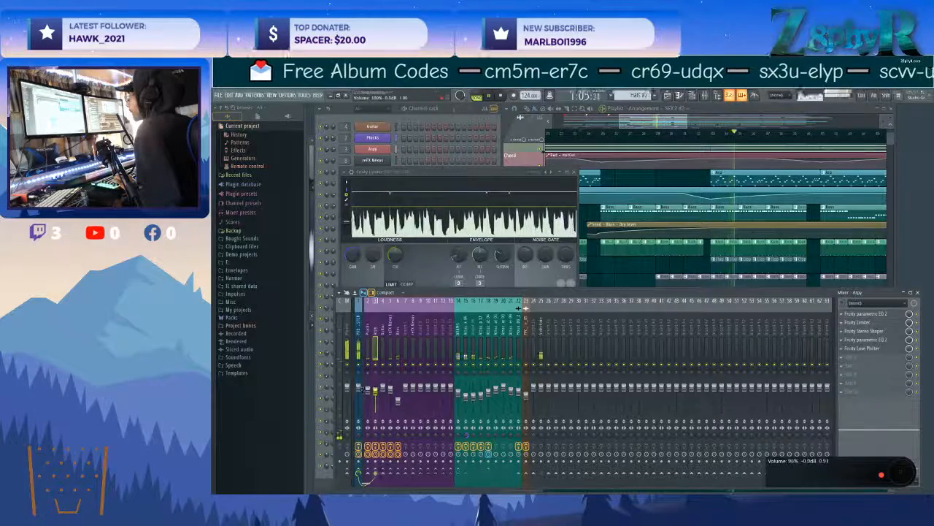
# Add a second Fruity Limiter at the end of the PRE MASTER chain with a -0.1 dB ceiling, raise its gain slightly, view its compressor settings and close both limiters.
pyautogui.click(359, 389)
pyautogui.click(878, 358)
pyautogui.moveTo(808, 359)
pyautogui.click(753, 375)
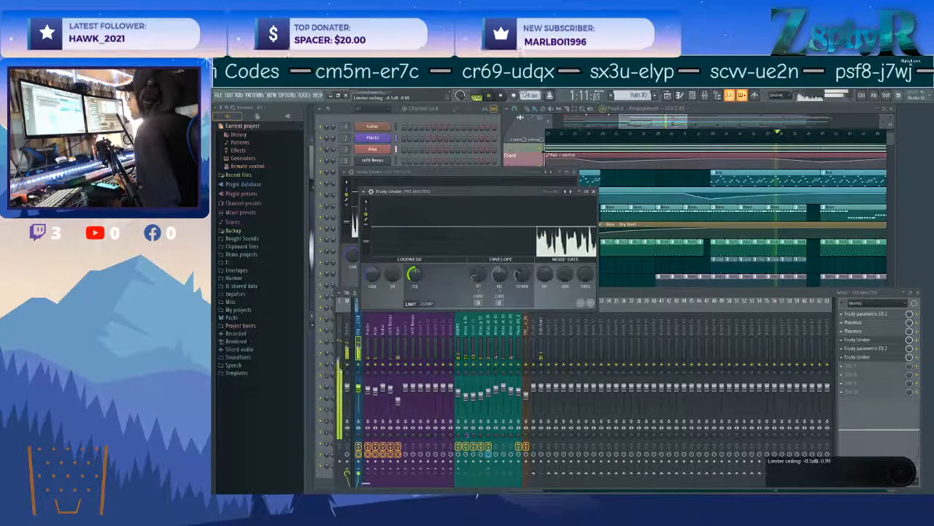
pyautogui.moveTo(372, 275); pyautogui.dragTo(372, 271)
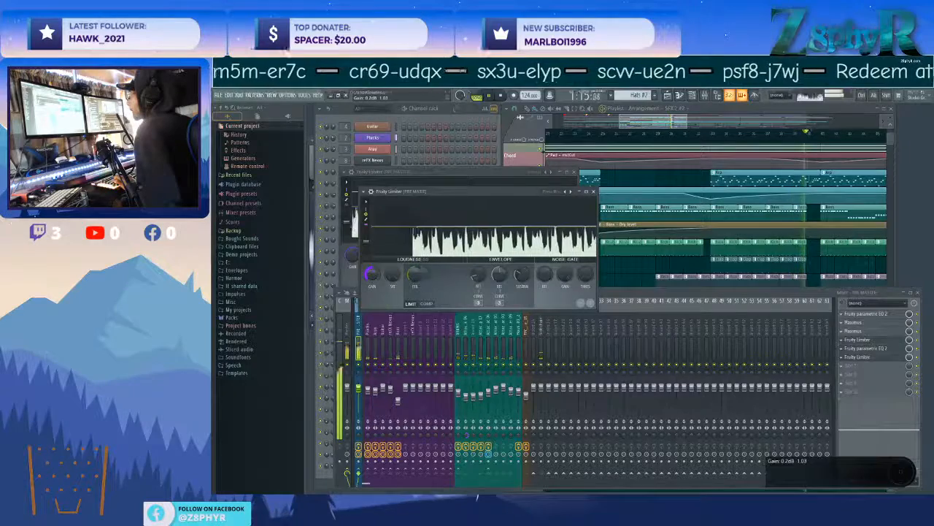
pyautogui.click(420, 303)
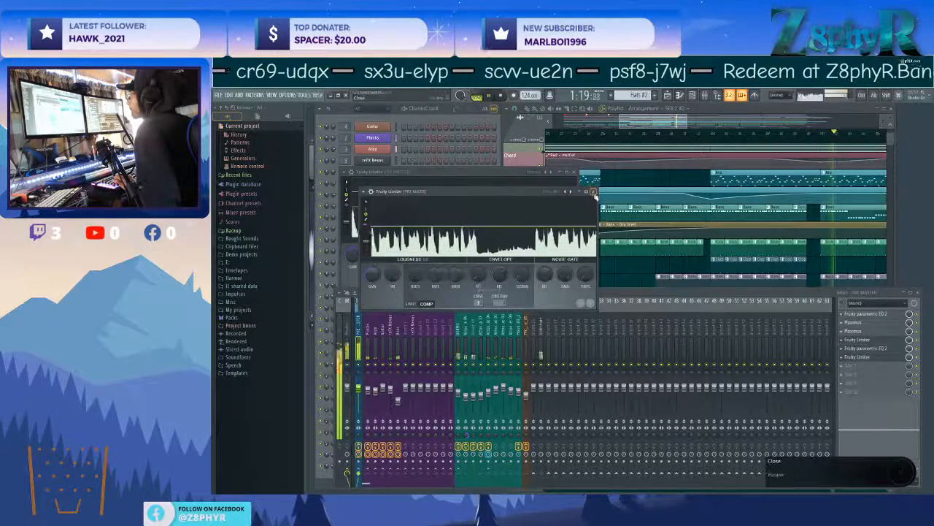
pyautogui.click(594, 192)
pyautogui.click(573, 173)
# Check the Sidechain, attack kick, Bass and Plucks mixer tracks during playback, and stop the song.
pyautogui.click(541, 326)
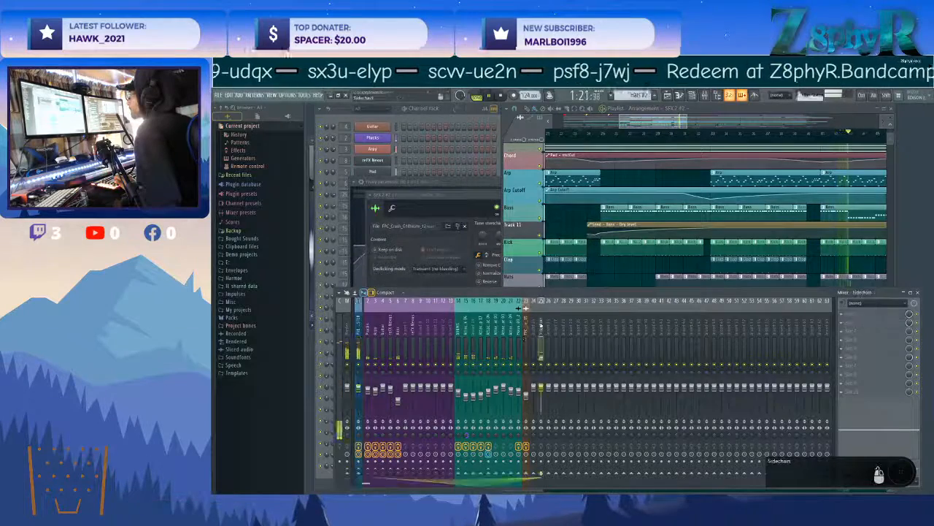
pyautogui.click(464, 330)
pyautogui.click(398, 346)
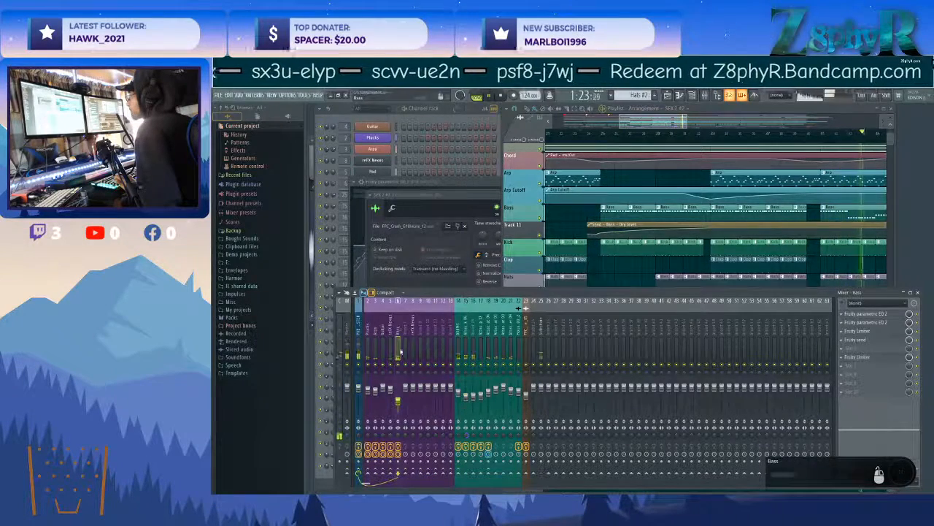
pyautogui.click(369, 328)
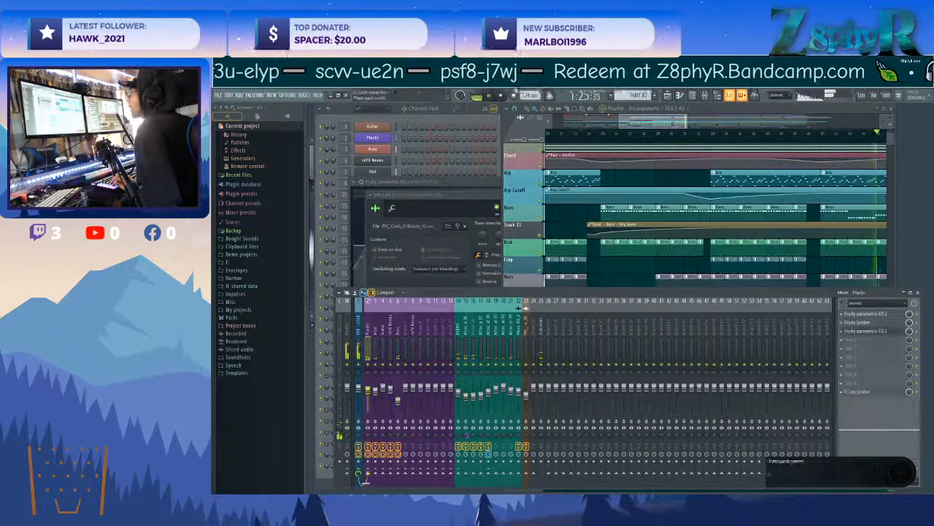
pyautogui.press('space')
# Close the SFX 2 crash's channel settings and the Fruity Parametric EQ 2 window behind it.
pyautogui.click(485, 194)
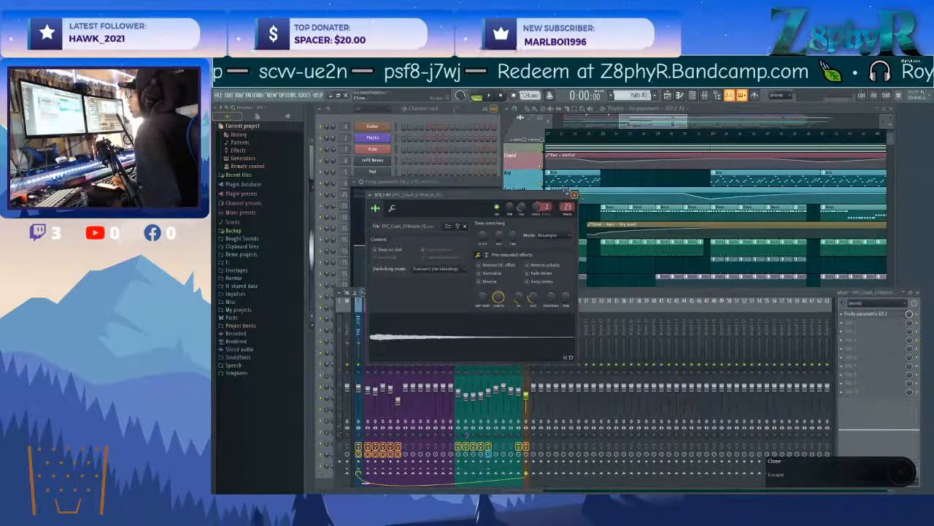
pyautogui.click(576, 195)
pyautogui.click(490, 181)
pyautogui.click(613, 181)
# Add a time marker named END on the playlist timeline just after the last clips, and start playback.
pyautogui.click(658, 116)
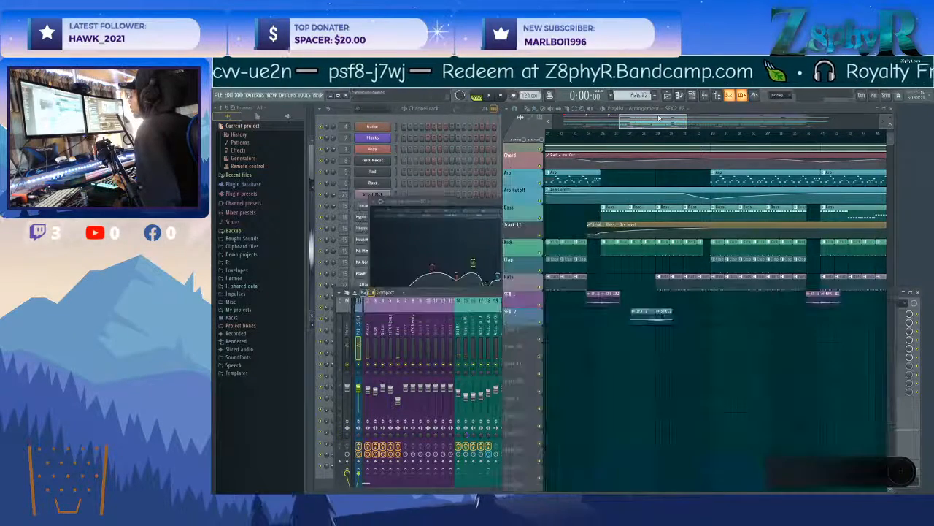
pyautogui.scroll(-5, 658, 118)
pyautogui.scroll(-5, 705, 350)
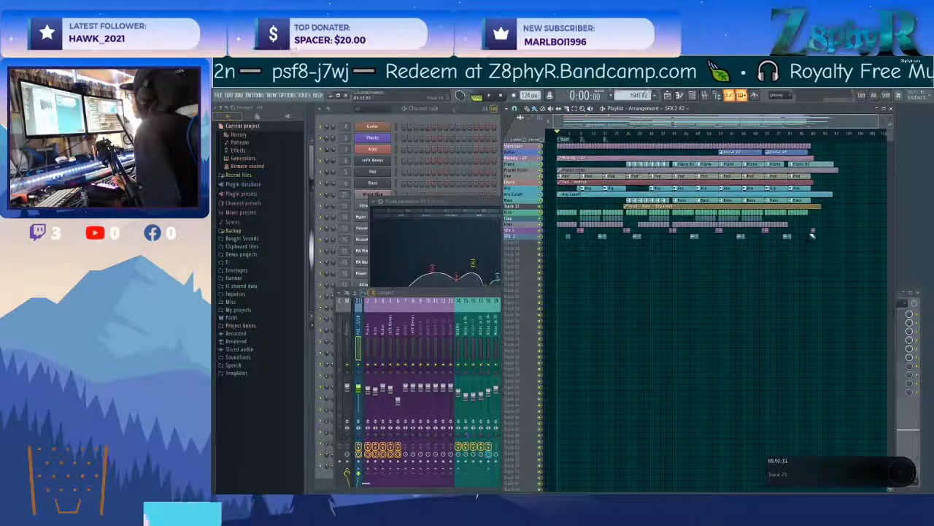
pyautogui.scroll(2, 817, 212)
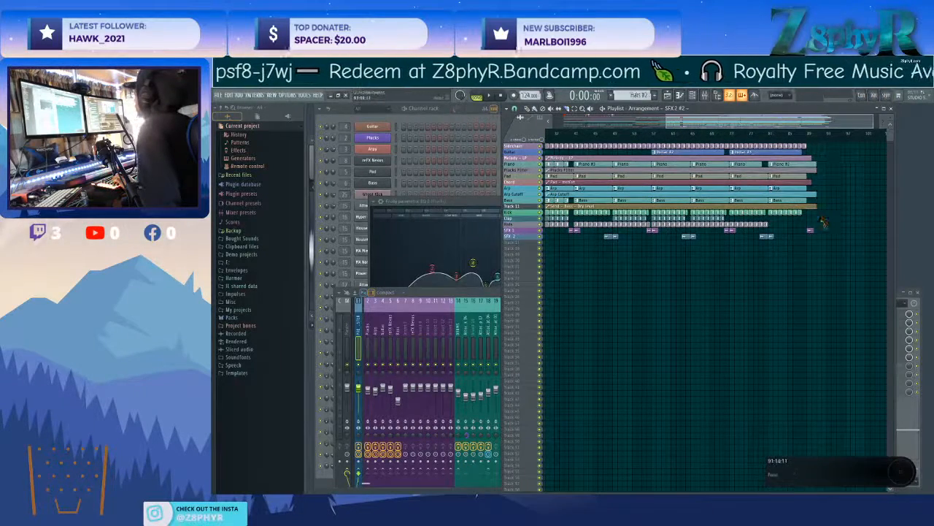
pyautogui.scroll(-1, 821, 168)
pyautogui.rightClick(827, 145)
pyautogui.click(835, 149)
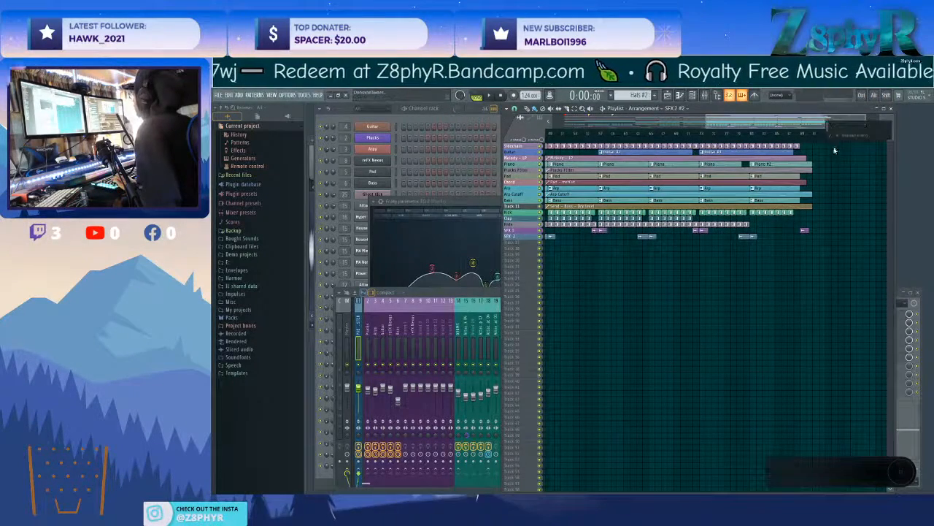
pyautogui.write('END')
pyautogui.press('Return')
pyautogui.press('space')
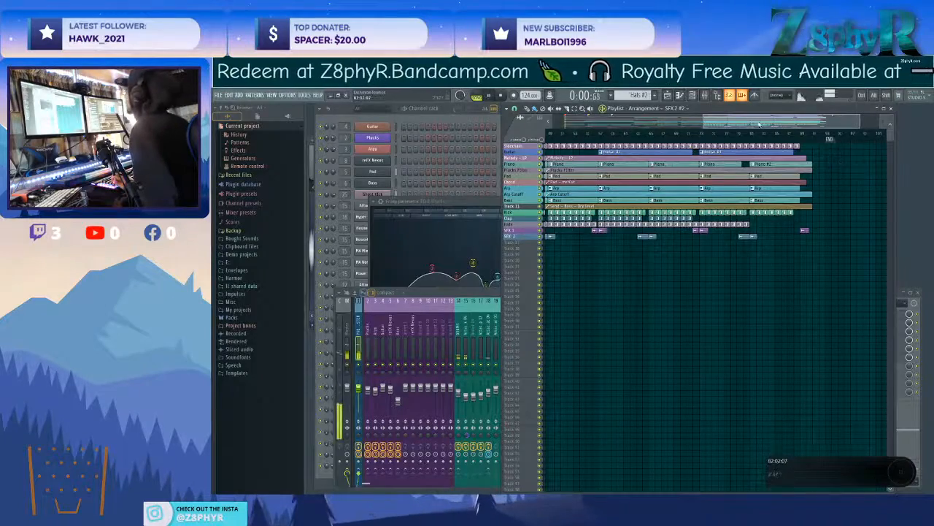
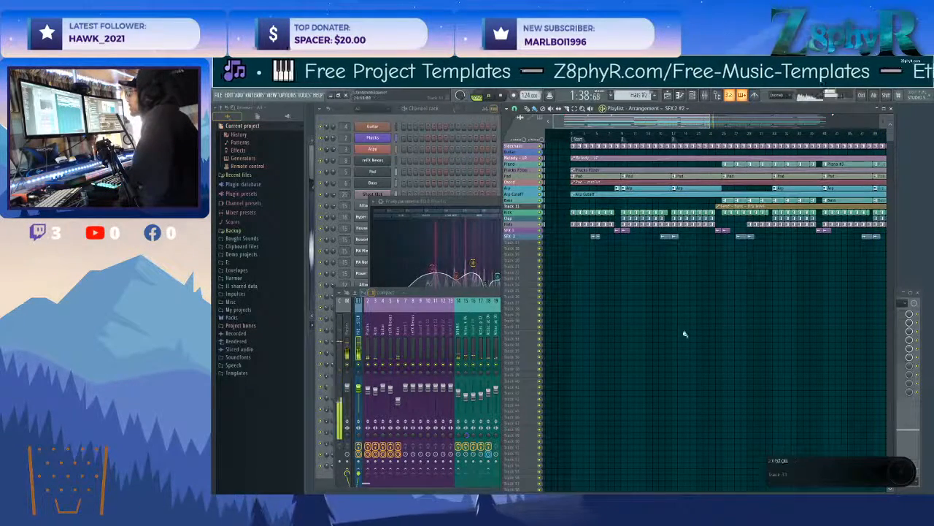
# Check the Master track in the mixer while the full arrangement plays.
pyautogui.moveTo(713, 124); pyautogui.dragTo(902, 137)
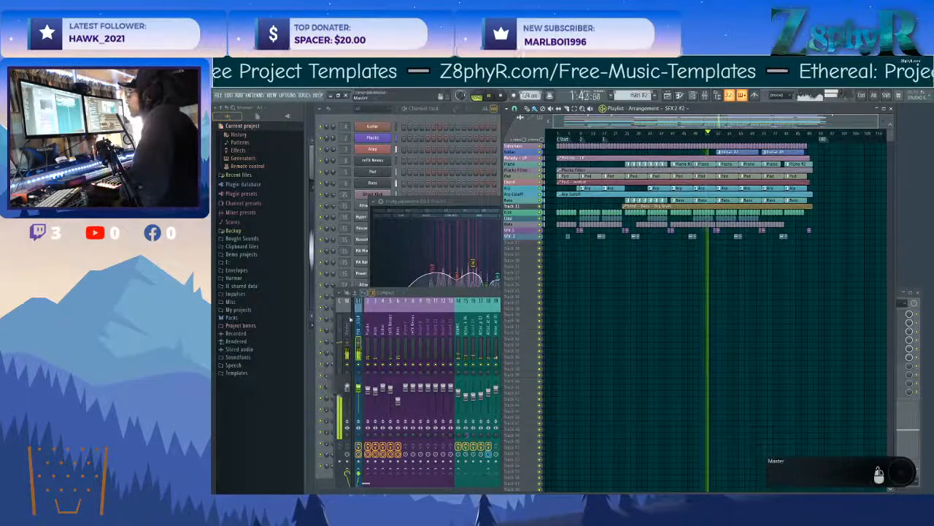
pyautogui.click(350, 319)
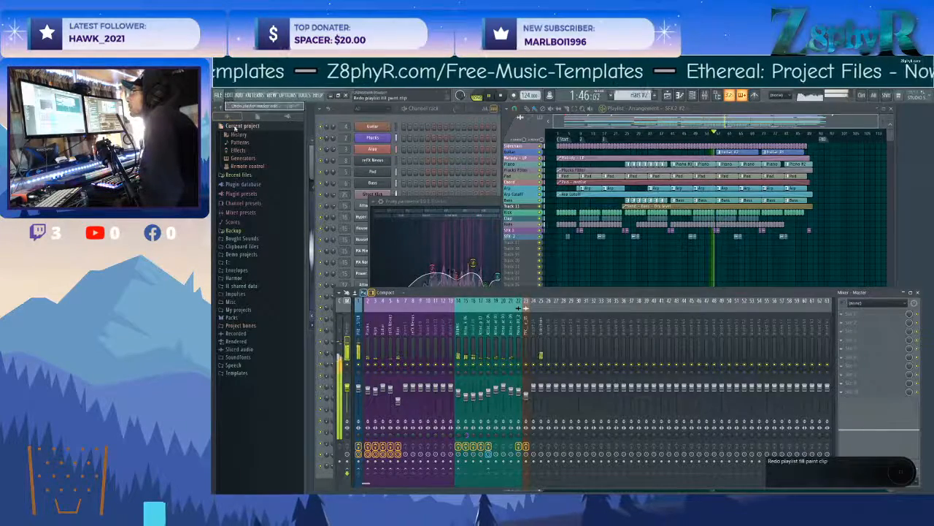
# Start saving the project as a new song file and browse up from the Nights into Dreams folder to the [Music] Z8phyR folder.
pyautogui.click(217, 96)
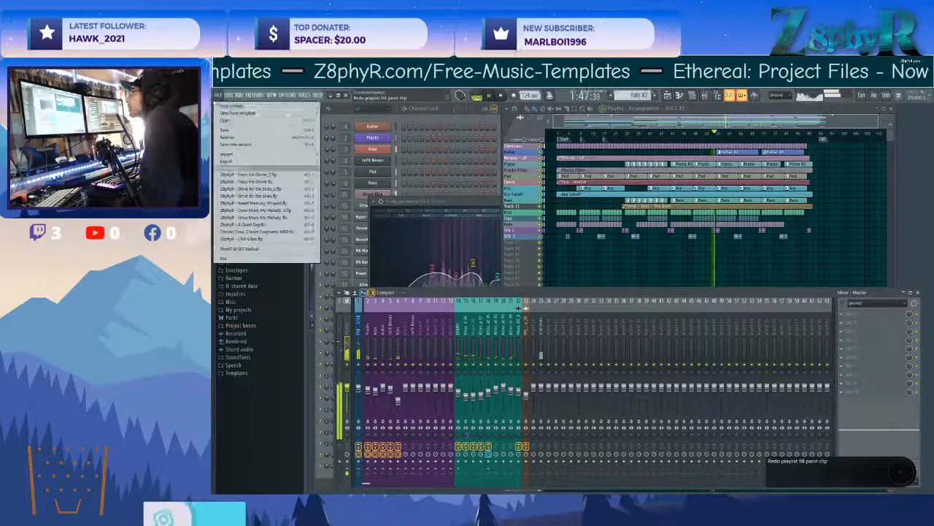
pyautogui.click(226, 130)
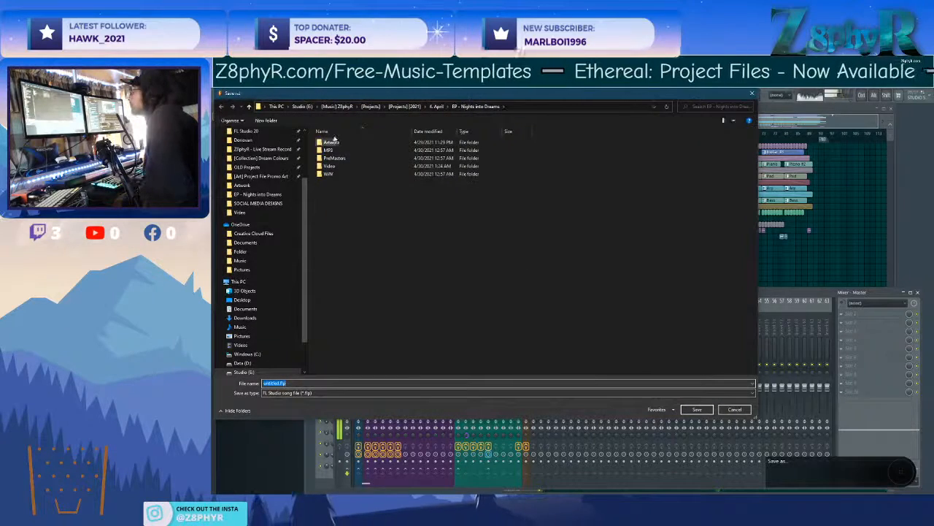
pyautogui.click(400, 107)
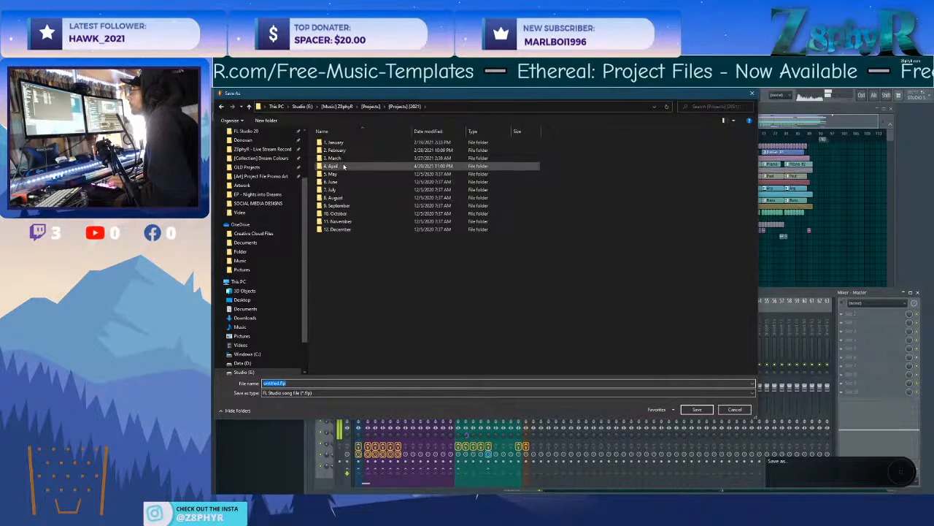
pyautogui.click(369, 108)
pyautogui.doubleClick(348, 182)
pyautogui.click(370, 108)
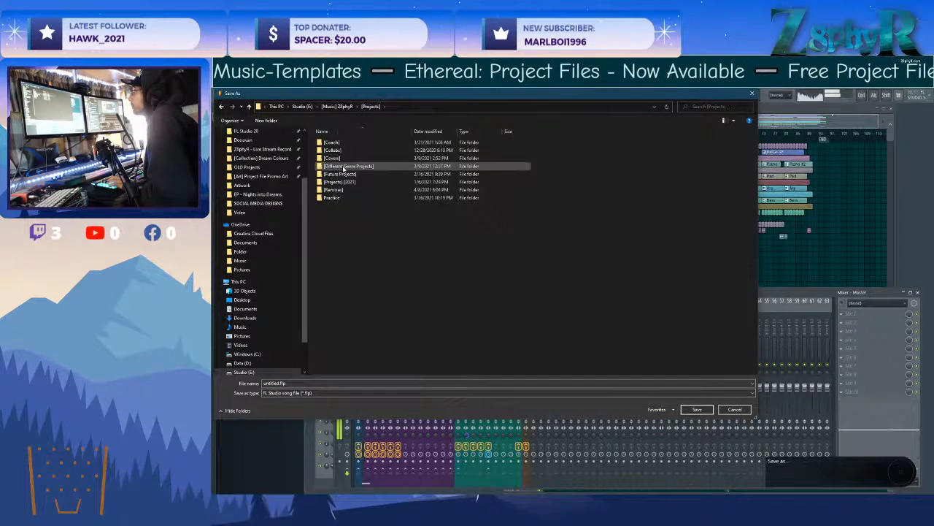
pyautogui.click(343, 107)
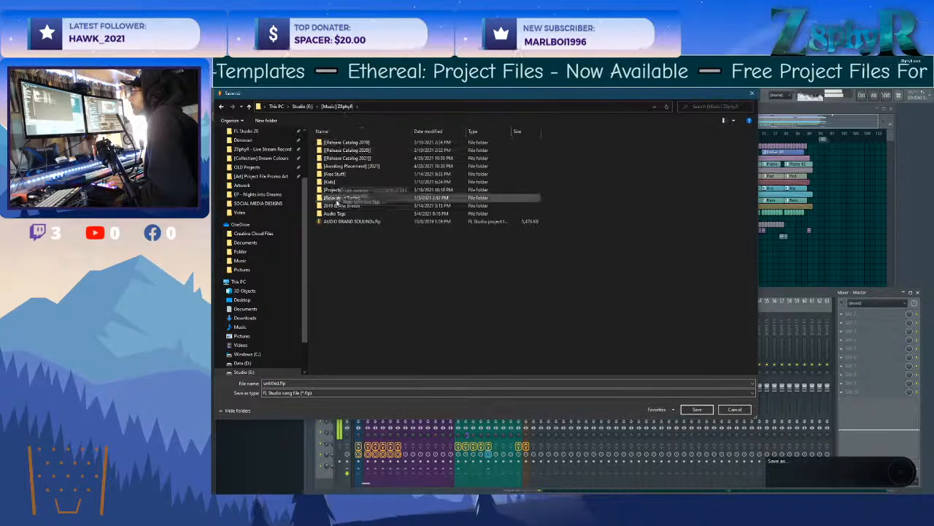
# Look through the [[Release Catalog 2021]] and [Awaiting Placement] [2021] folders and return to the parent folder.
pyautogui.doubleClick(347, 157)
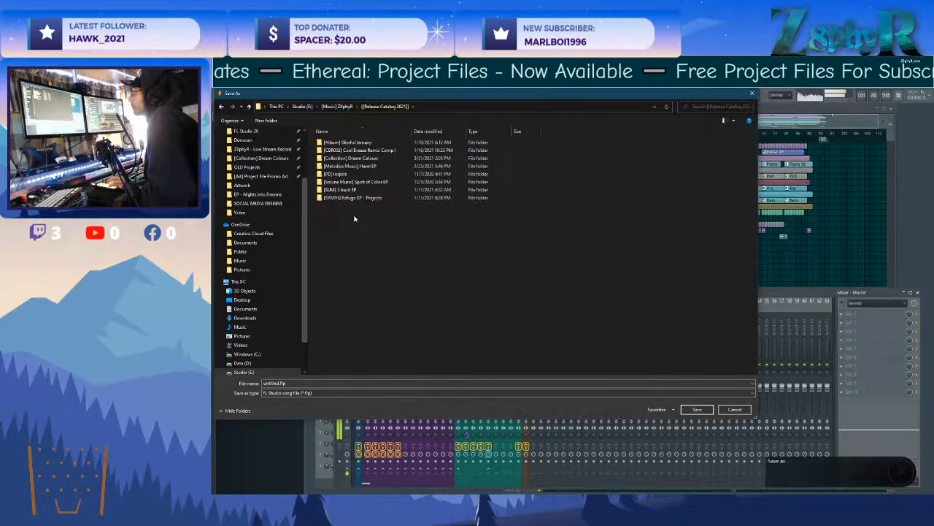
pyautogui.press('BackSpace')
pyautogui.doubleClick(349, 167)
pyautogui.press('BackSpace')
# Choose the folder [Projects] > [Projects] [2021] > 4. April > Playlist - Friends Along the Journey as the save location.
pyautogui.doubleClick(353, 189)
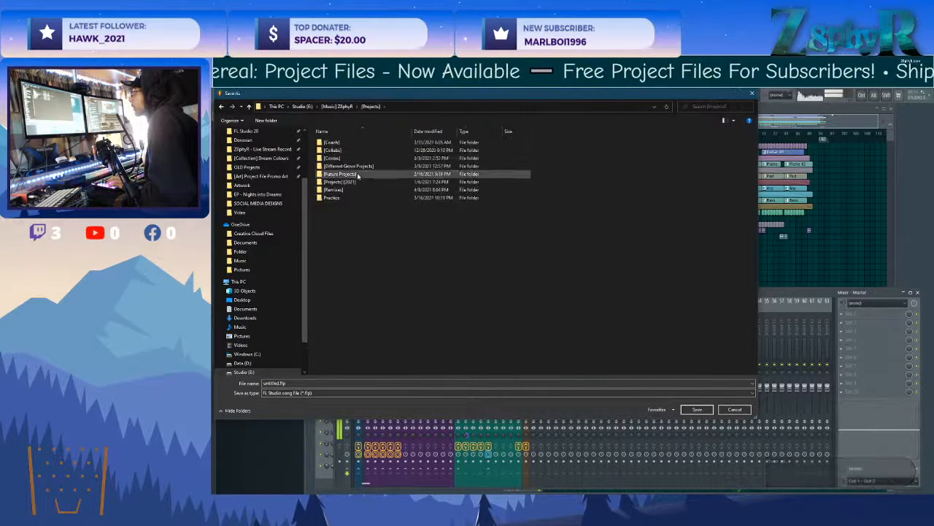
pyautogui.doubleClick(352, 181)
pyautogui.doubleClick(359, 167)
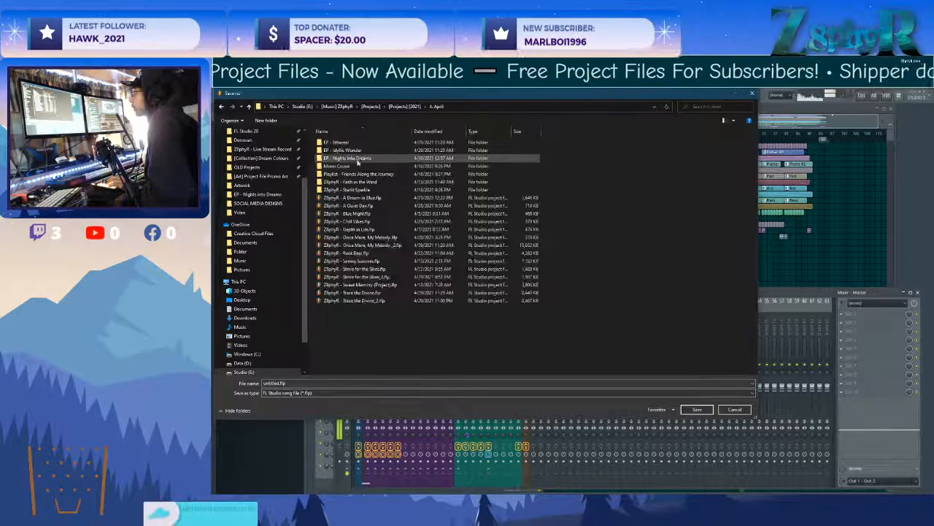
pyautogui.doubleClick(344, 174)
# Name the project "Z8phyR - Peaceful Slumber" with the friend's song dedication in parentheses, and save it.
pyautogui.click(313, 384)
pyautogui.write('Z8')
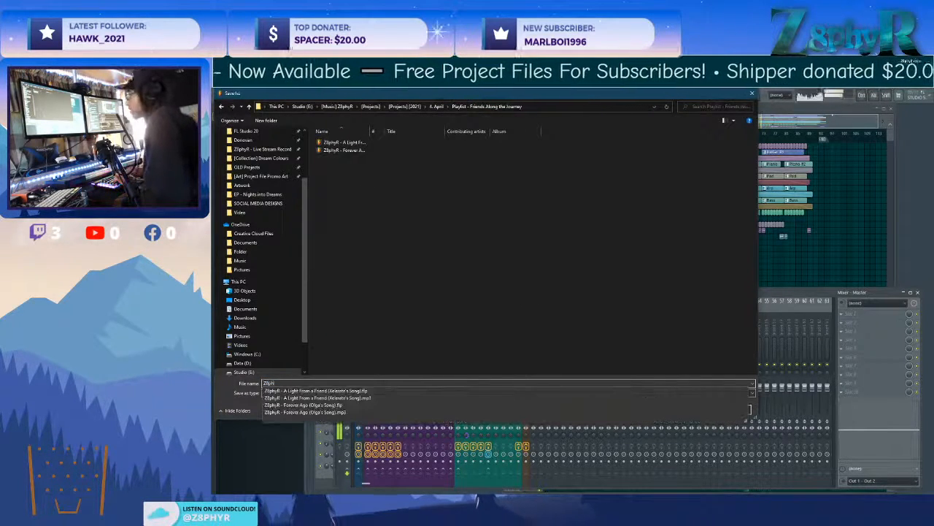
pyautogui.write('phyR -')
pyautogui.press('BackSpace')
pyautogui.press('BackSpace')
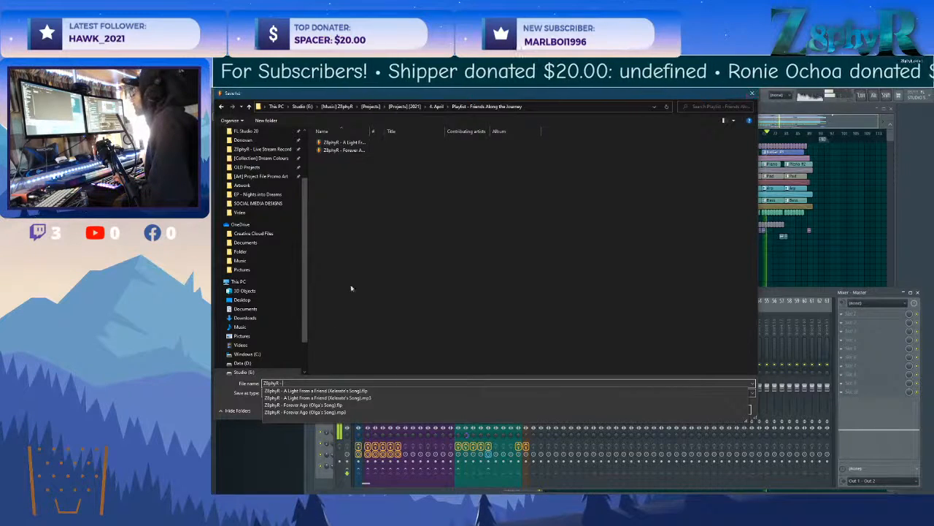
pyautogui.write('Peaceful Slu')
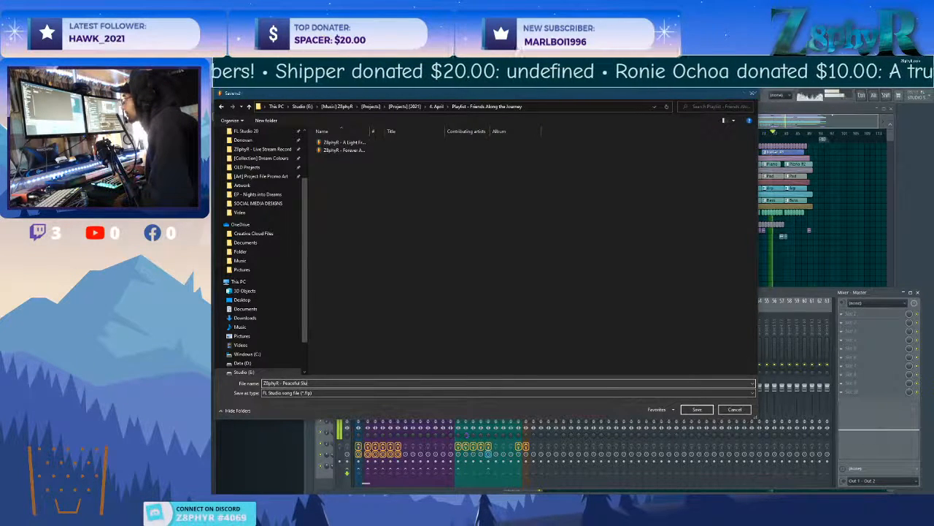
pyautogui.write("iamo)'s Song")
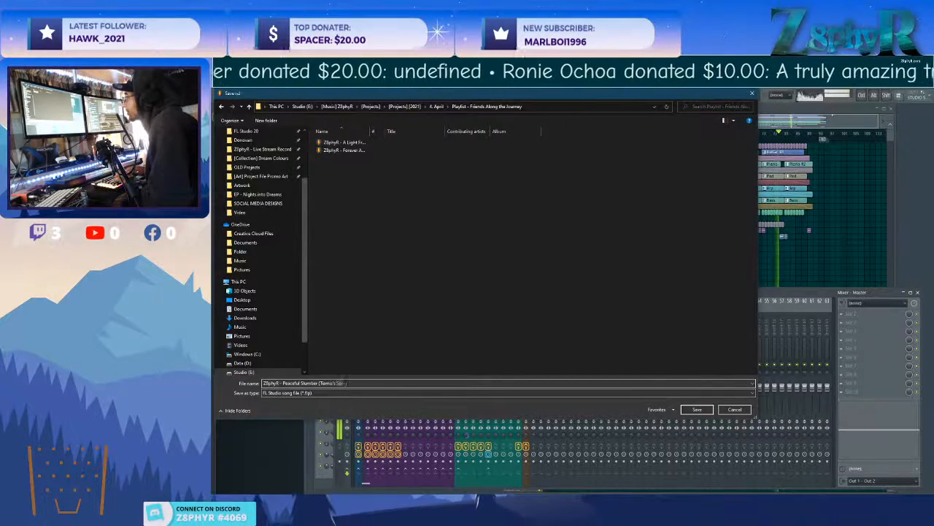
pyautogui.press('Return')
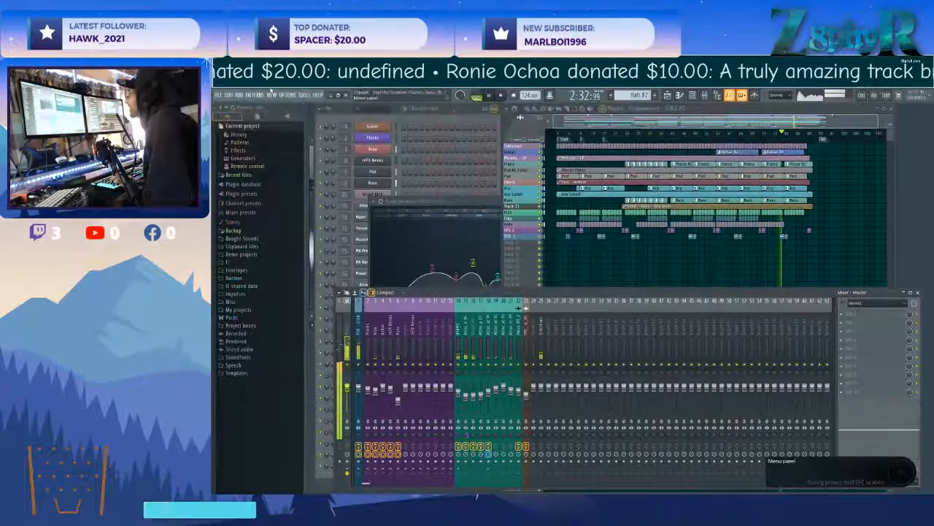
# Stop playback and render the full song as an MP3 in the Playlist - Friends Along the Journey folder, keeping the suggested name.
pyautogui.click(509, 96)
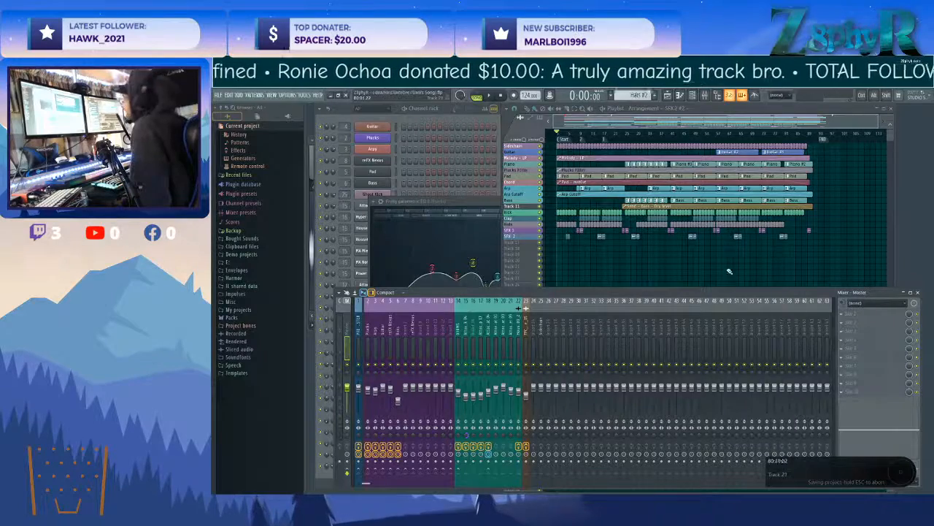
pyautogui.click(446, 111)
pyautogui.click(218, 96)
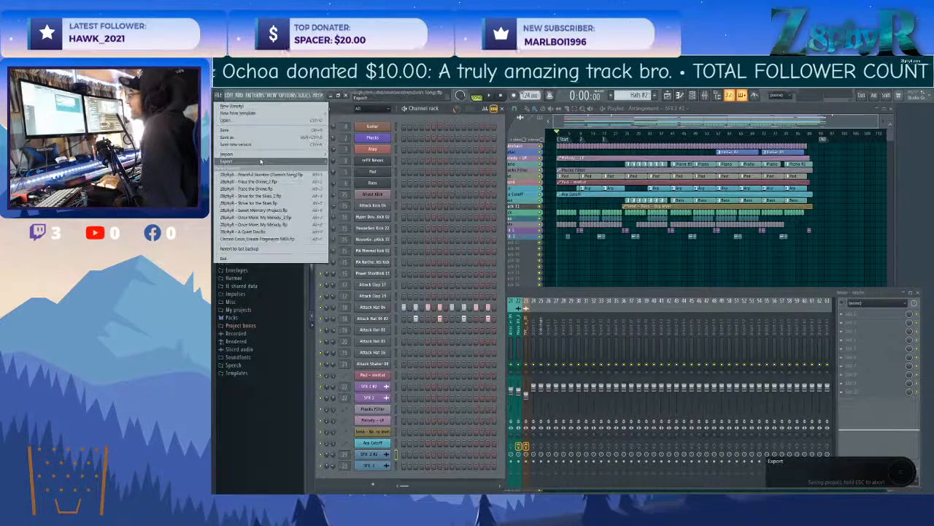
pyautogui.moveTo(241, 161)
pyautogui.click(351, 173)
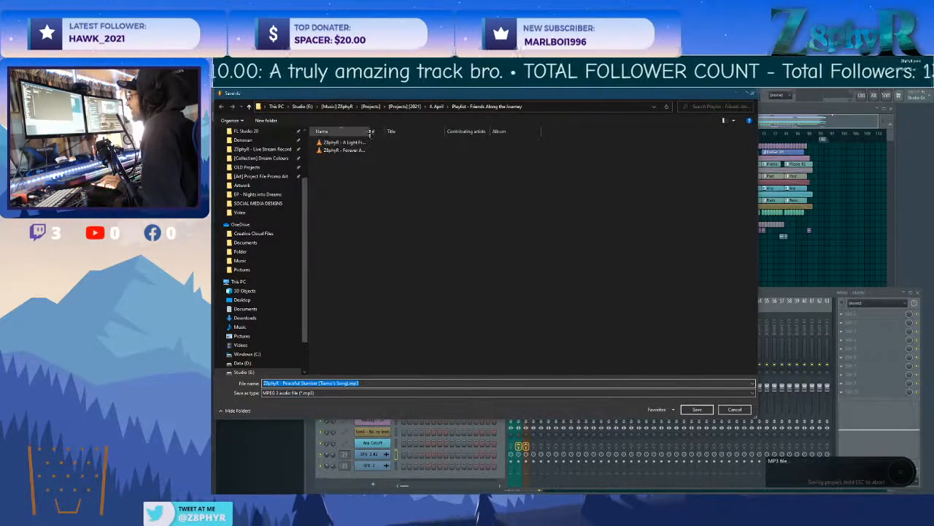
pyautogui.moveTo(370, 131); pyautogui.dragTo(424, 131)
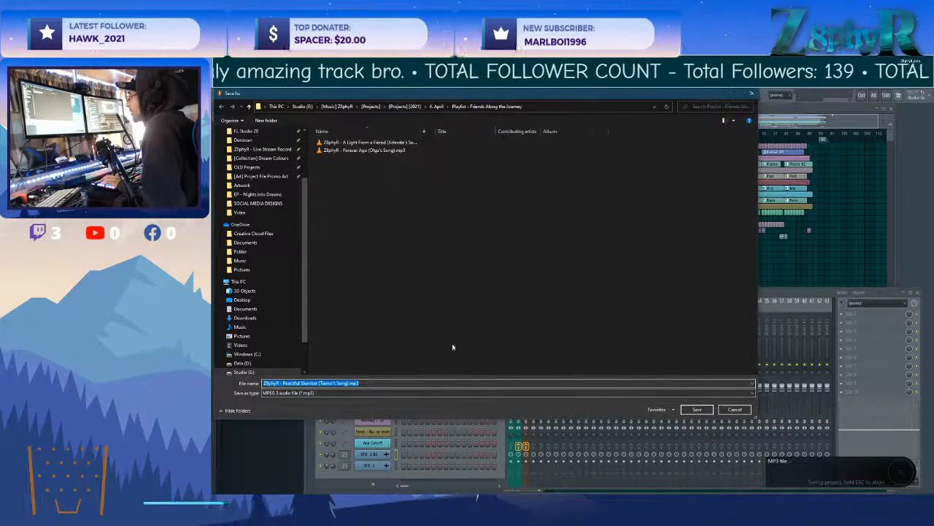
pyautogui.click(695, 408)
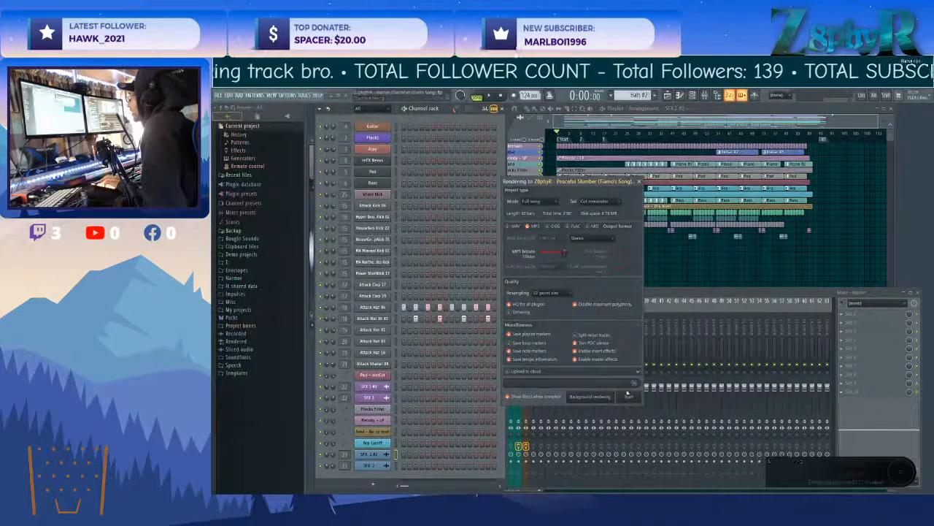
pyautogui.click(629, 397)
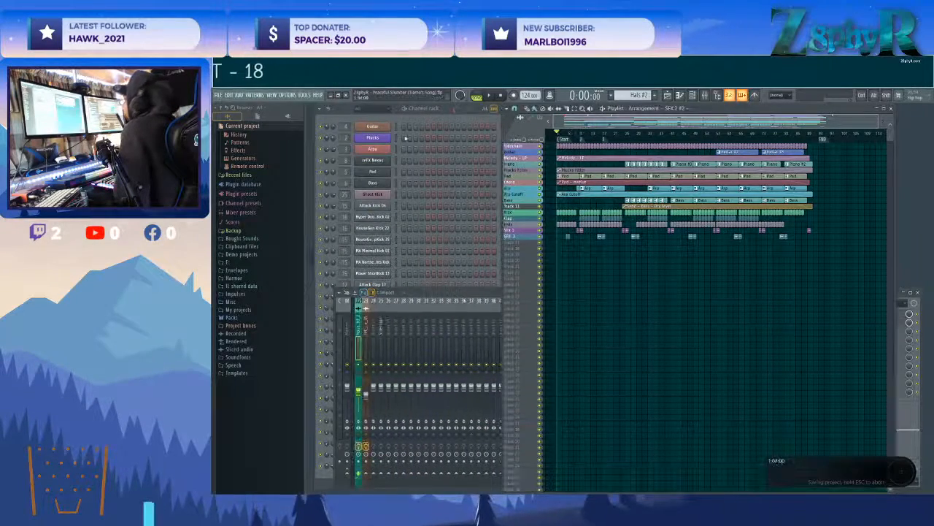
# Export the project as a zipped loop package into the same folder under the suggested name.
pyautogui.click(218, 95)
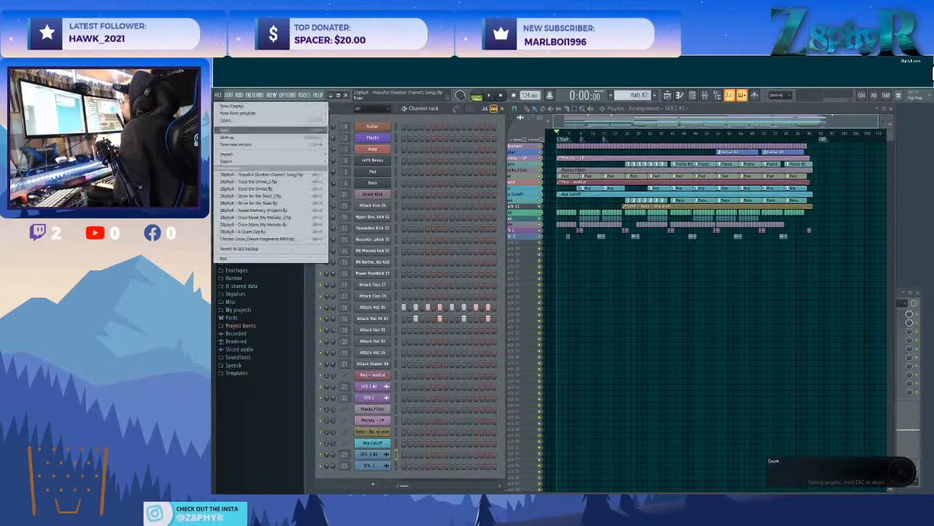
pyautogui.moveTo(241, 161)
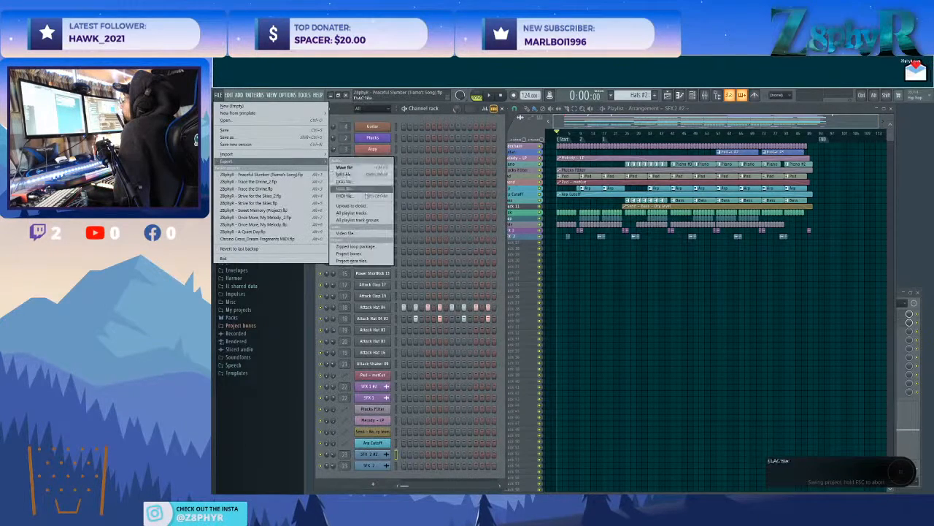
pyautogui.click(356, 246)
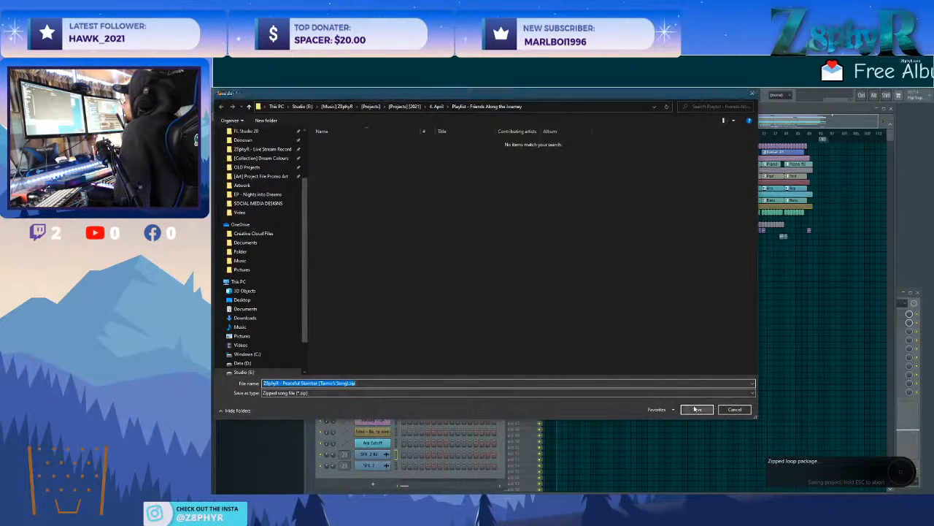
pyautogui.press('Return')
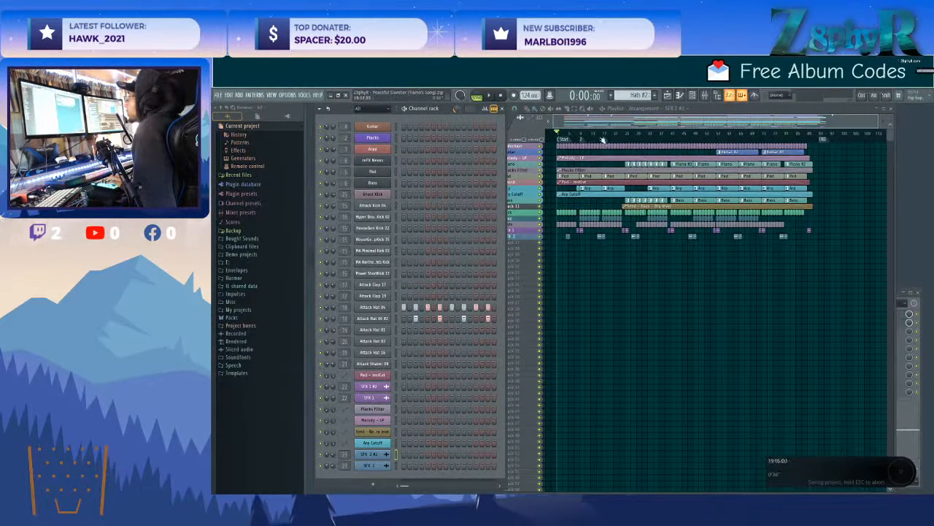
# Merge the two Guitar pattern clips near the end of the playlist into one clip.
pyautogui.scroll(4, 704, 223)
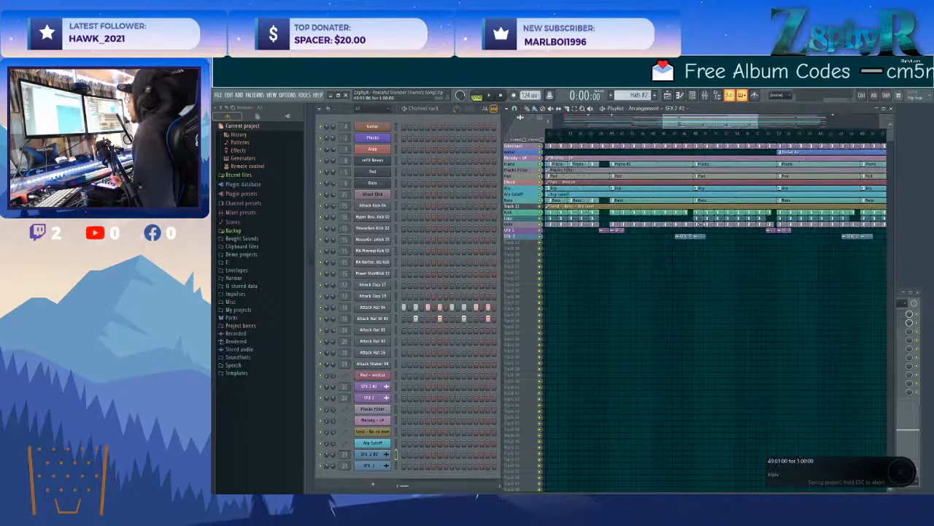
pyautogui.scroll(4, 704, 223)
pyautogui.scroll(5, 705, 222)
pyautogui.scroll(6, 705, 236)
pyautogui.scroll(-4, 706, 227)
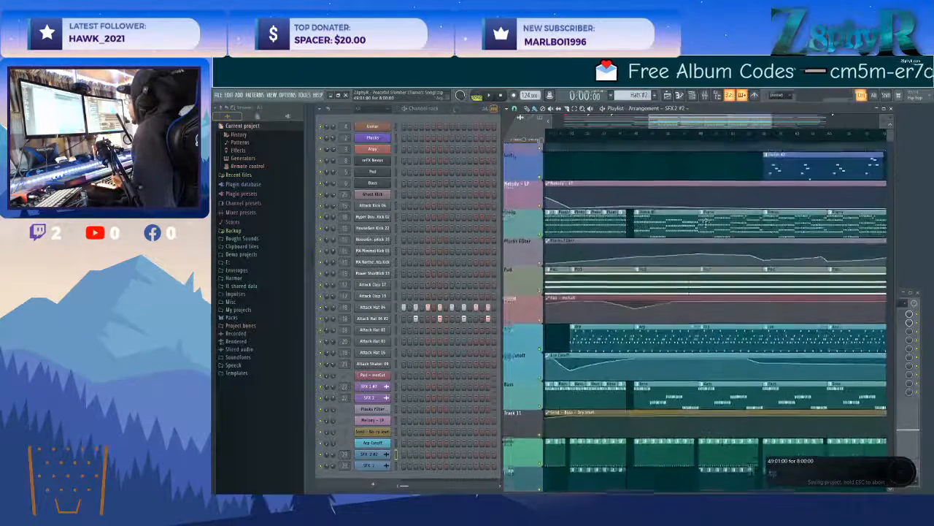
pyautogui.scroll(-3, 706, 224)
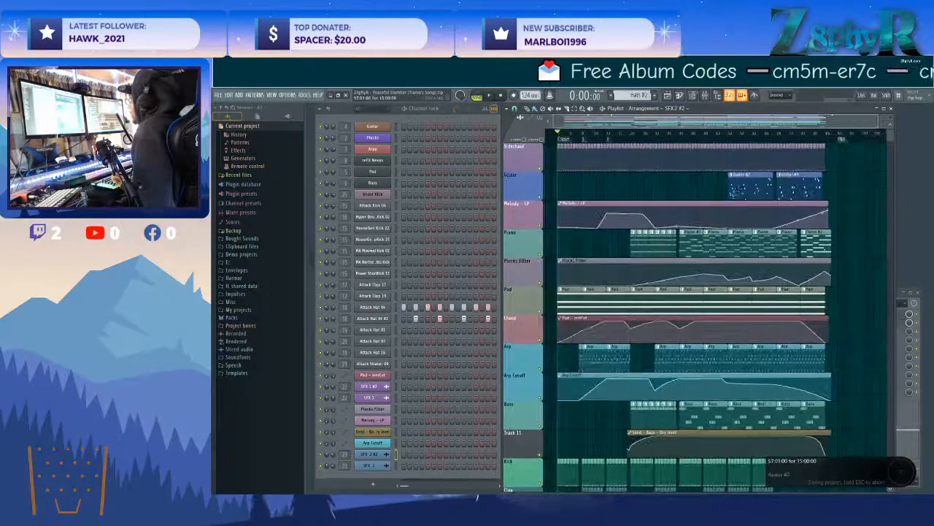
pyautogui.moveTo(832, 187); pyautogui.dragTo(708, 187)
pyautogui.hotkey('ctrl', 'g')
pyautogui.keyDown('ctrl'); pyautogui.click(708, 187); pyautogui.keyUp('ctrl')
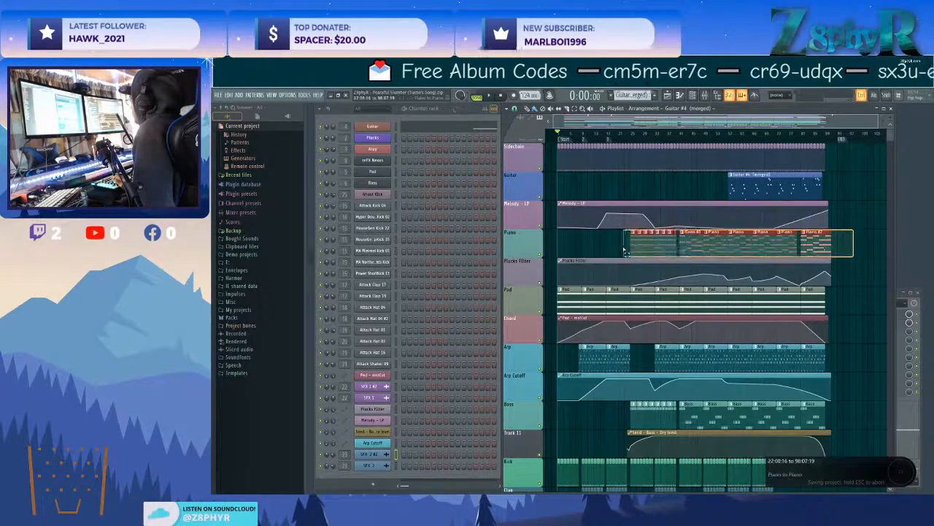
# Select all clips across the playlist arrangement and clear the selection.
pyautogui.scroll(-3, 633, 239)
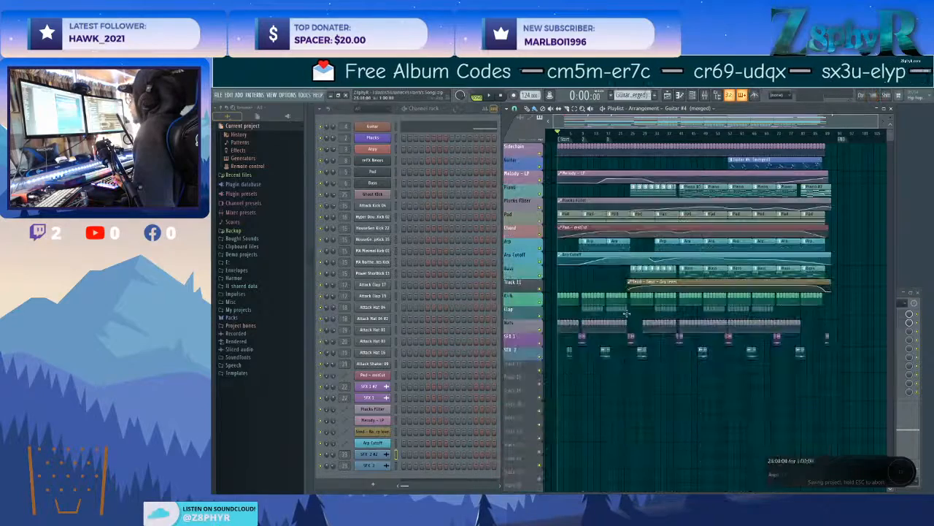
pyautogui.moveTo(841, 385); pyautogui.dragTo(542, 144)
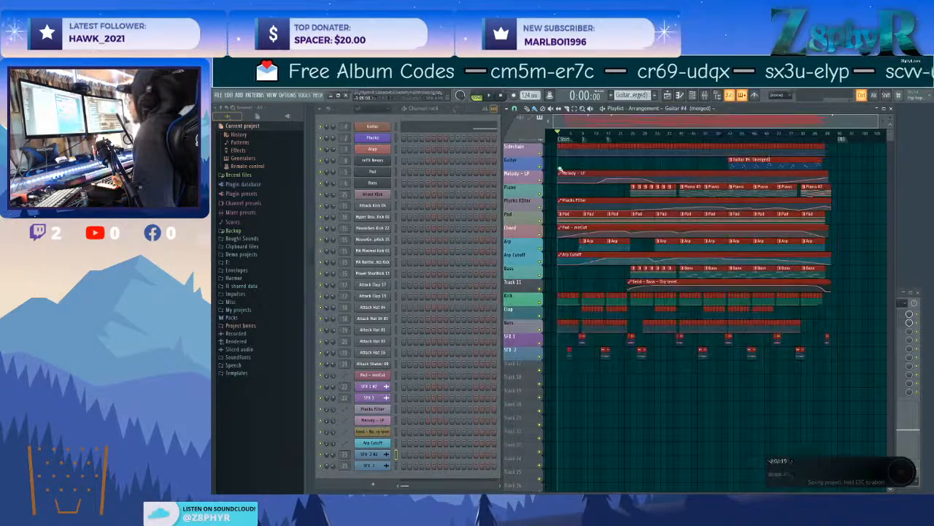
pyautogui.keyDown('ctrl'); pyautogui.click(841, 390); pyautogui.keyUp('ctrl')
pyautogui.moveTo(849, 399)
pyautogui.mouseDown()
pyautogui.moveTo(560, 141)
pyautogui.moveTo(581, 174)
pyautogui.moveTo(867, 390)
pyautogui.moveTo(862, 382)
pyautogui.moveTo(580, 157)
pyautogui.moveTo(549, 144)
pyautogui.moveTo(845, 397)
pyautogui.moveTo(542, 158)
pyautogui.moveTo(547, 144)
pyautogui.moveTo(861, 398)
pyautogui.mouseUp()
pyautogui.keyDown('ctrl'); pyautogui.click(551, 149); pyautogui.keyUp('ctrl')
pyautogui.moveTo(860, 395); pyautogui.dragTo(856, 388)
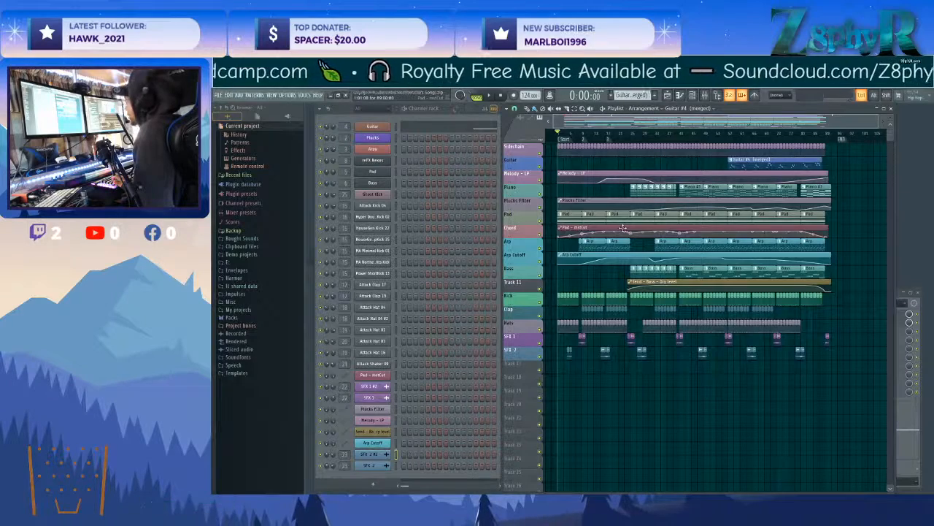
# Save the project.
pyautogui.hotkey('ctrl', 's')
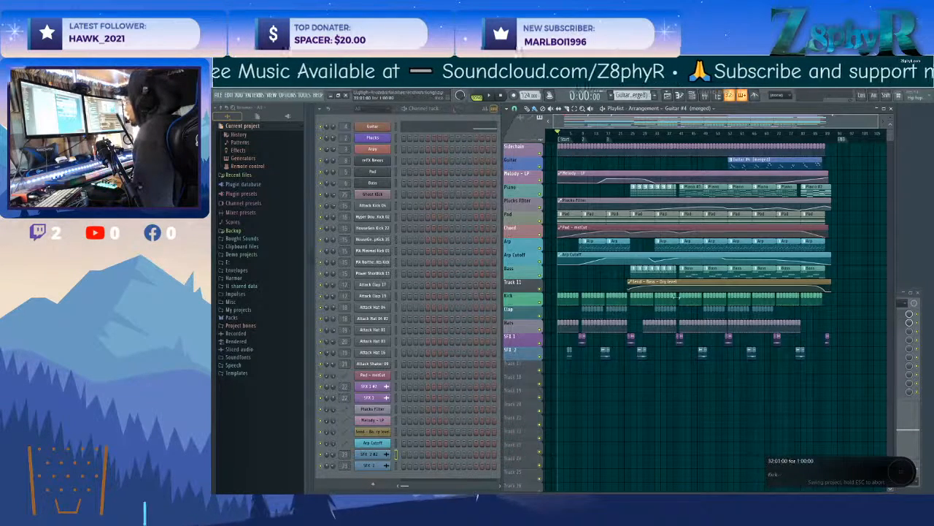
# Highlight the bass send, Arp Cutoff, pad, Plucks Filter and Melody automation clips in the playlist, and clear the selection.
pyautogui.click(635, 284)
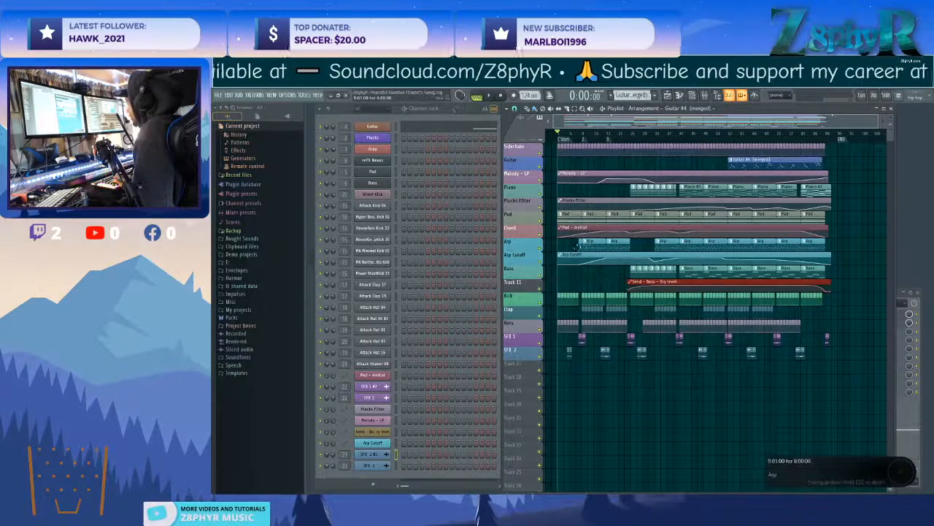
pyautogui.click(577, 254)
pyautogui.click(637, 177)
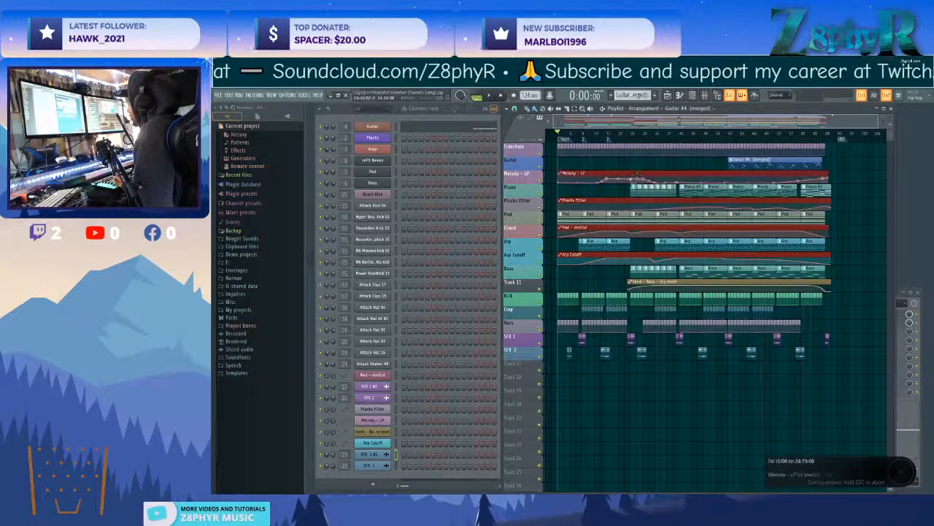
pyautogui.click(844, 322)
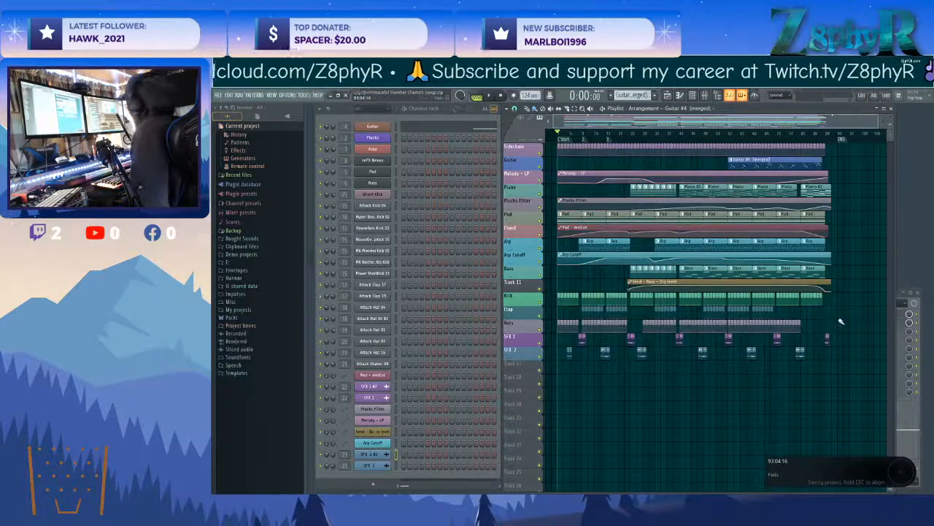
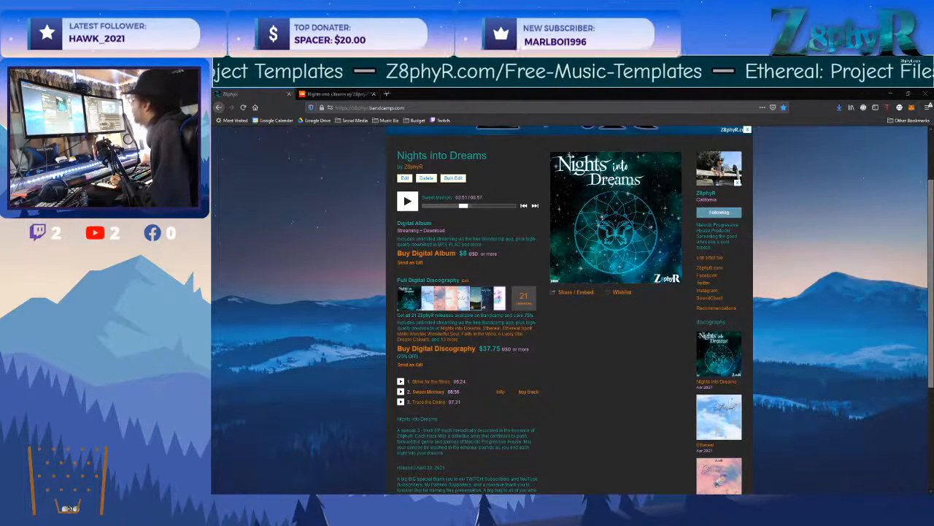
# Check the notifications on SoundCloud from the Nights into Dreams album page and return to FL Studio.
pyautogui.click(321, 93)
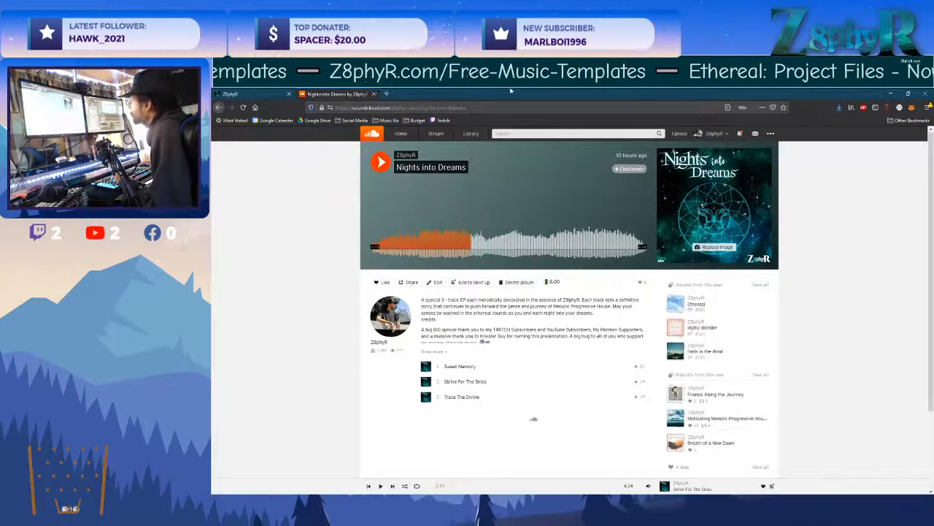
pyautogui.click(740, 133)
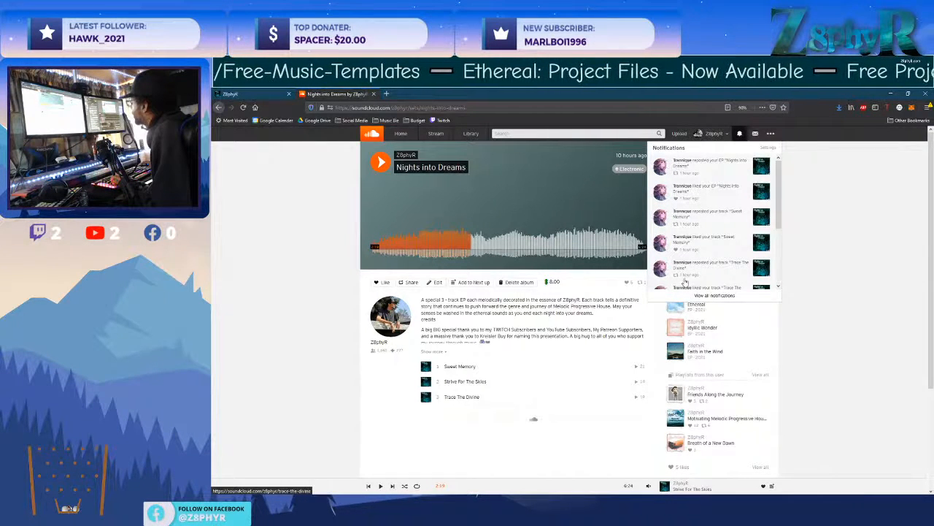
pyautogui.moveTo(780, 219); pyautogui.dragTo(781, 267)
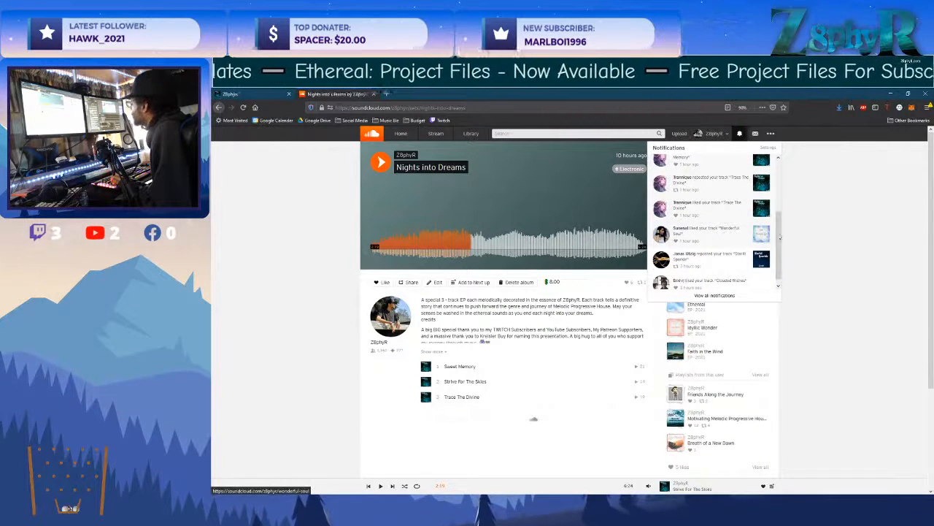
pyautogui.click(817, 233)
pyautogui.click(892, 94)
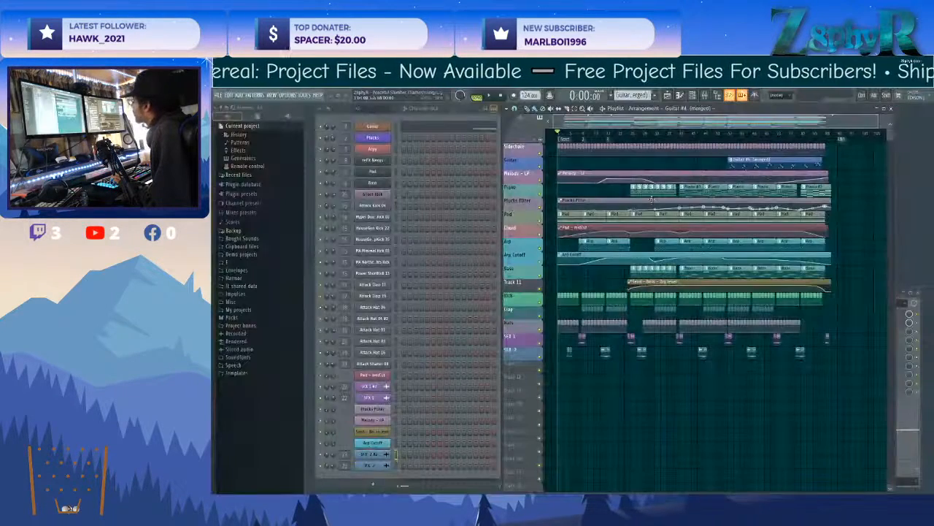
pyautogui.click(217, 95)
pyautogui.click(234, 110)
pyautogui.click(595, 318)
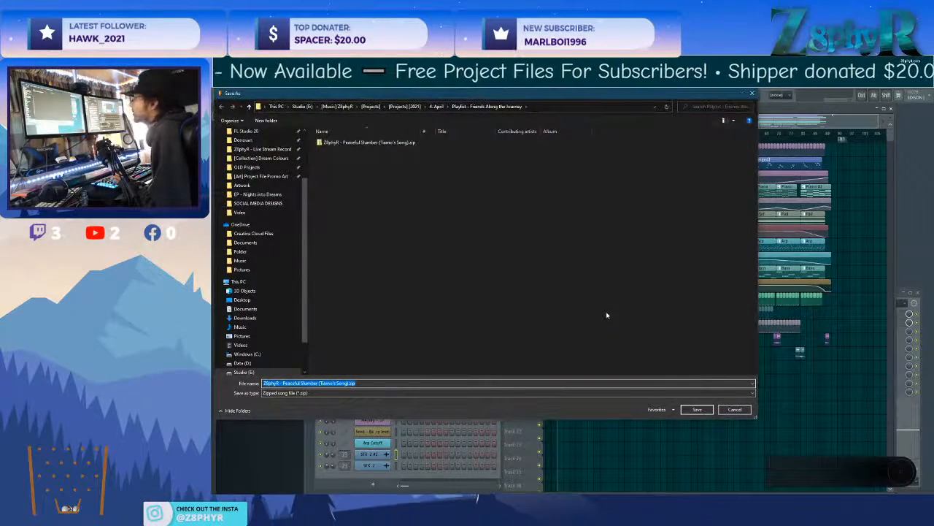
pyautogui.click(735, 410)
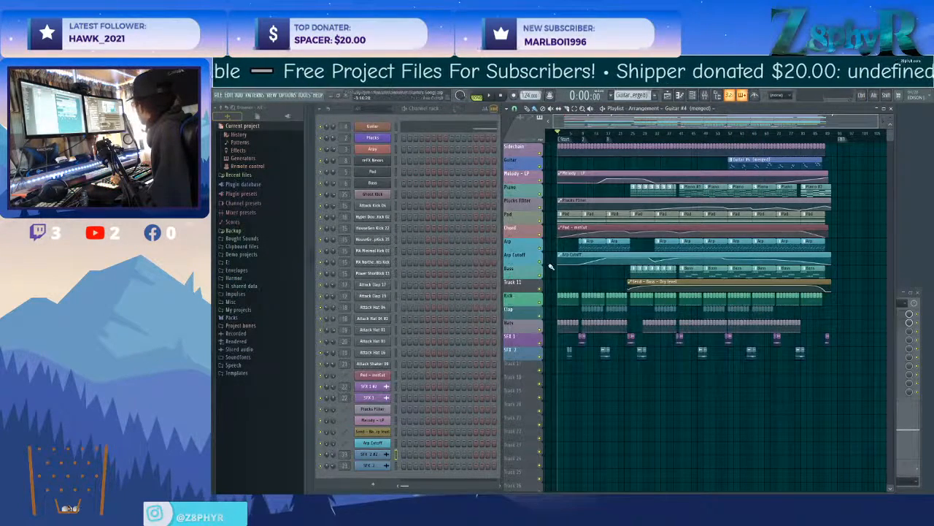
# Leave the finished song and start a new empty project.
pyautogui.click(220, 96)
pyautogui.click(223, 98)
pyautogui.click(224, 99)
pyautogui.click(263, 181)
pyautogui.click(619, 319)
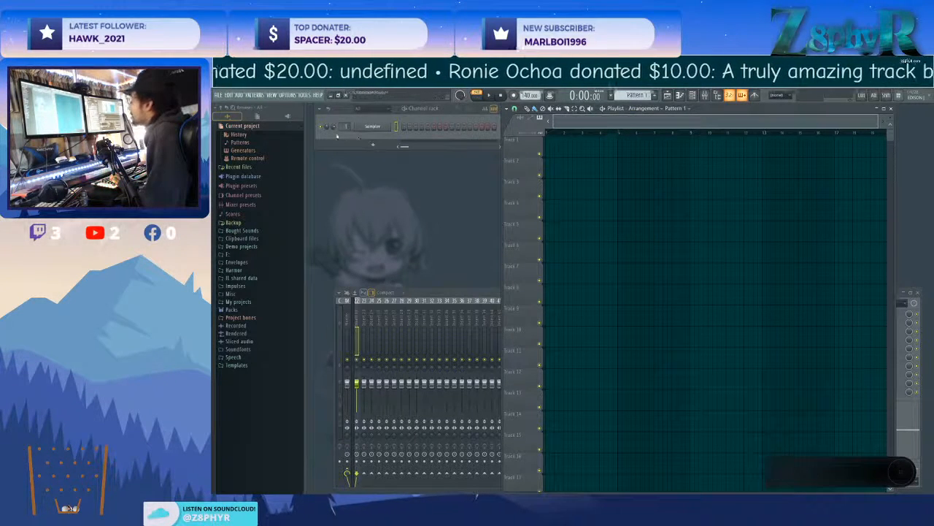
# Set the project tempo to 88 BPM.
pyautogui.rightClick(388, 128)
pyautogui.moveTo(409, 191)
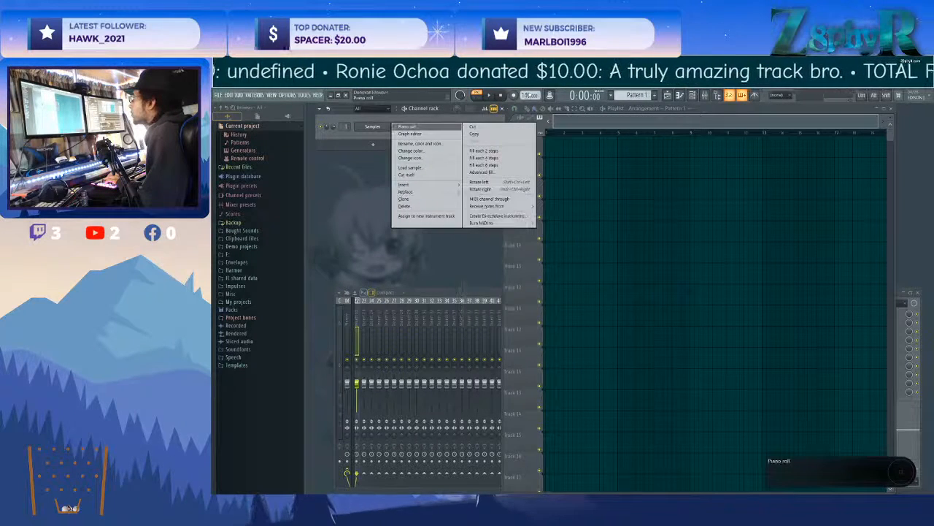
pyautogui.click(526, 94)
pyautogui.moveTo(526, 94); pyautogui.dragTo(526, 134)
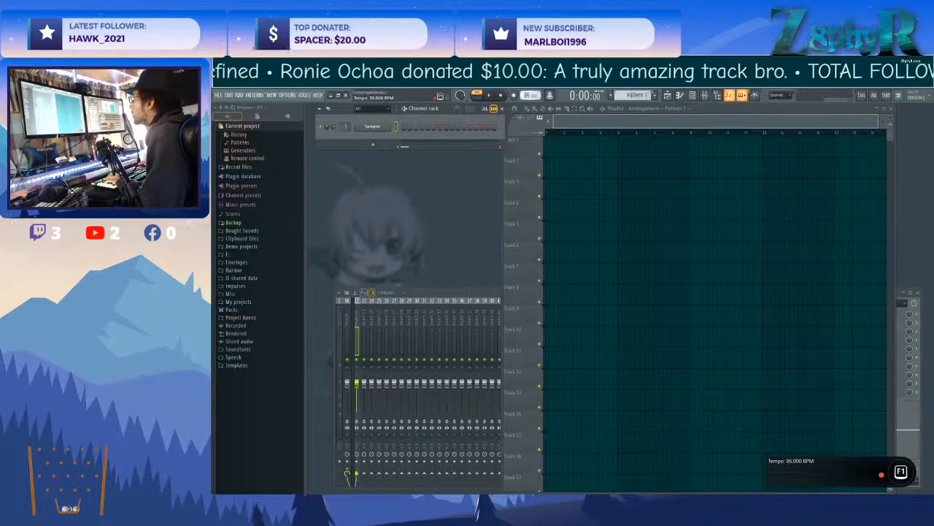
# Replace the default Sampler channel with the FPC drum instrument.
pyautogui.rightClick(391, 126)
pyautogui.moveTo(408, 191)
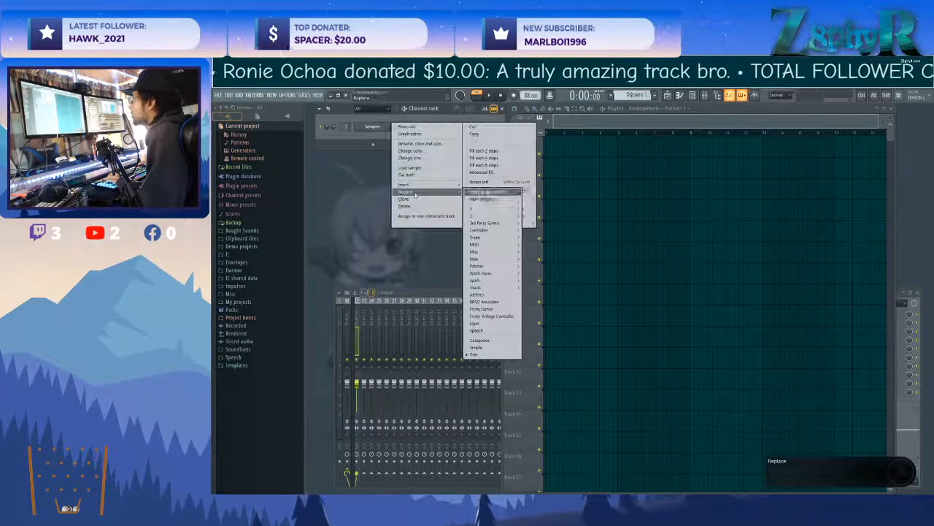
pyautogui.moveTo(505, 215)
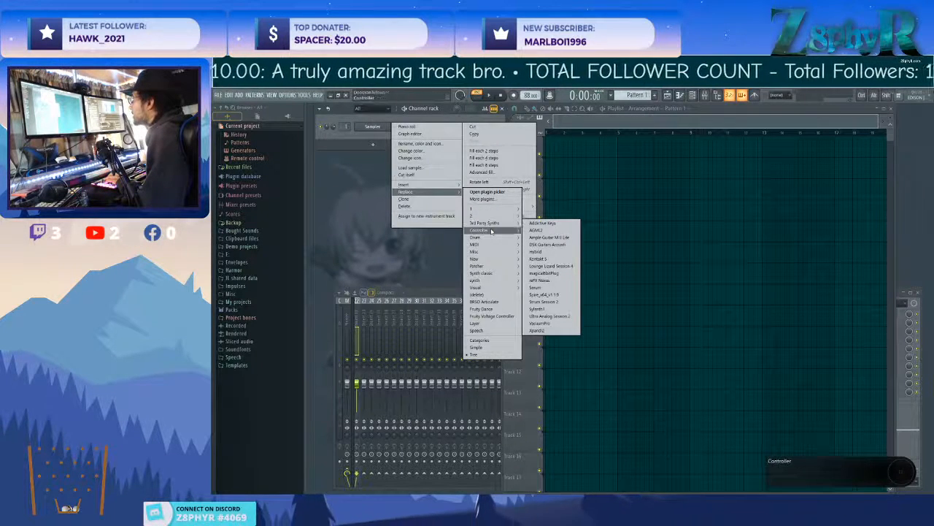
pyautogui.click(539, 259)
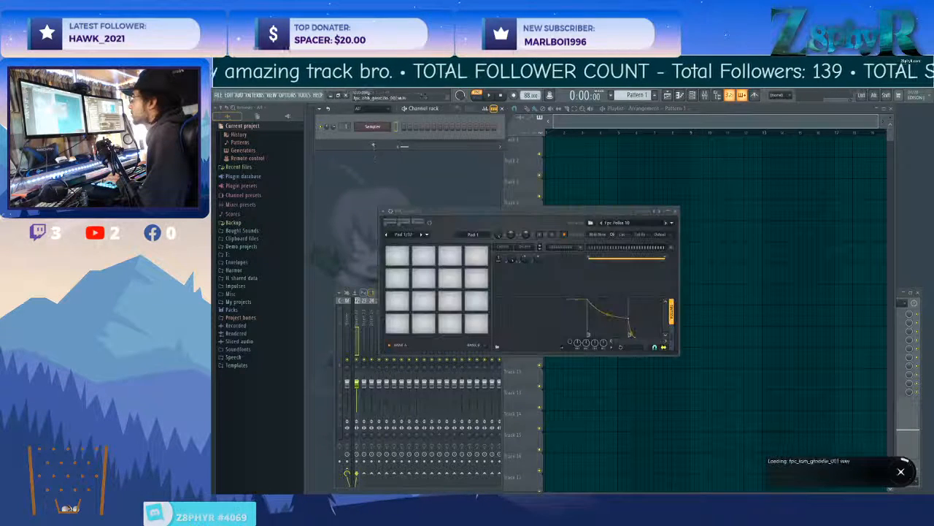
# Add FL Keys and 3x Osc as new instrument channels below FPC.
pyautogui.click(373, 144)
pyautogui.moveTo(392, 172)
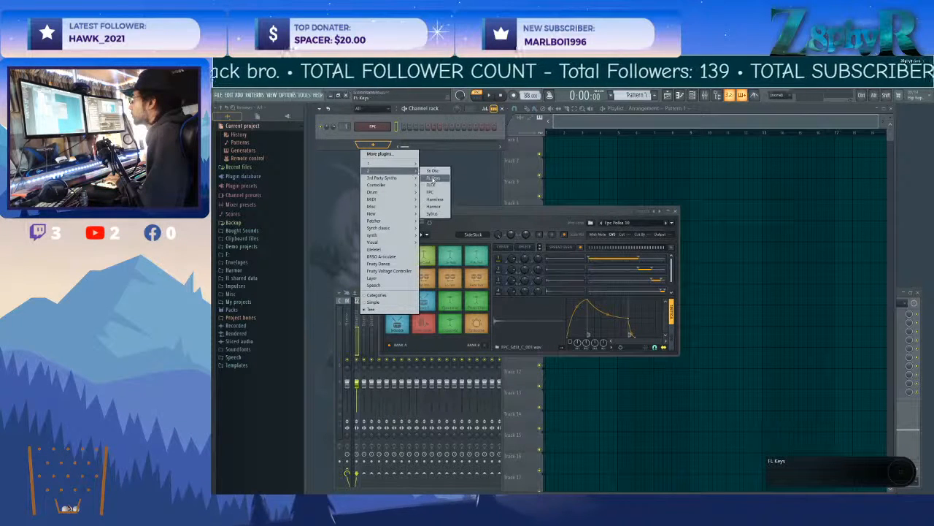
pyautogui.click(433, 178)
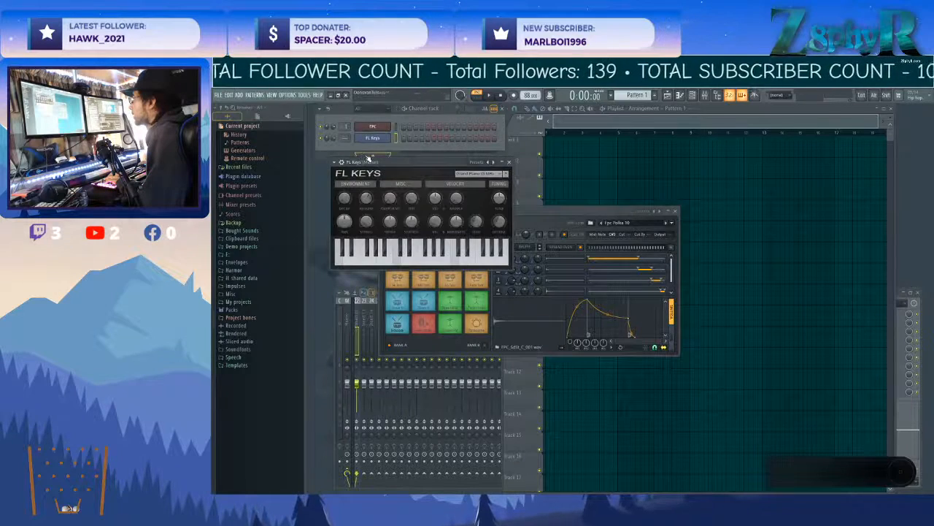
pyautogui.click(369, 158)
pyautogui.moveTo(386, 175)
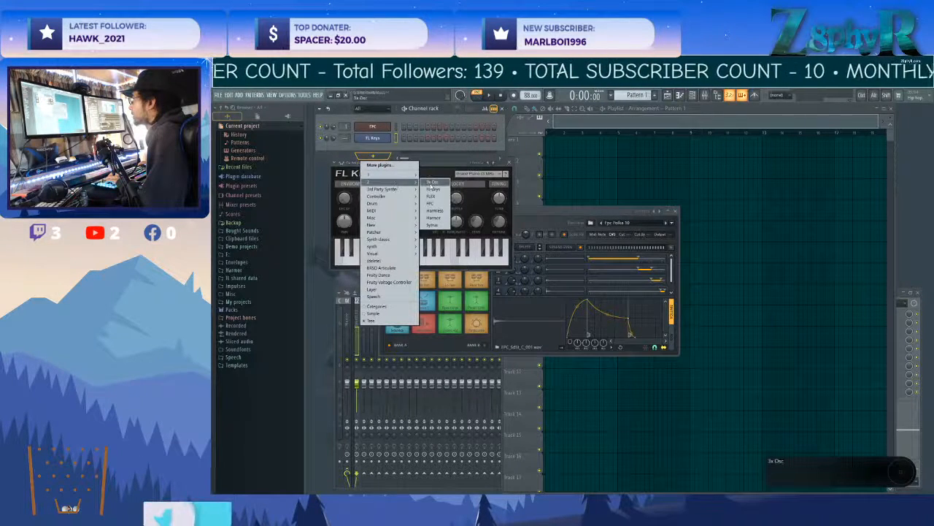
pyautogui.click(436, 183)
# Add FLEX and Harmless as new instrument channels below 3x Osc.
pyautogui.click(372, 167)
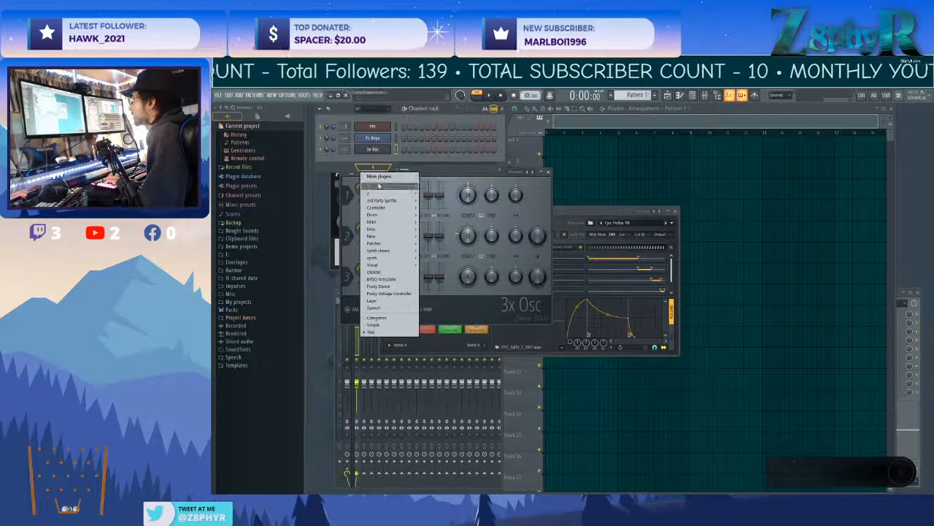
pyautogui.moveTo(391, 185)
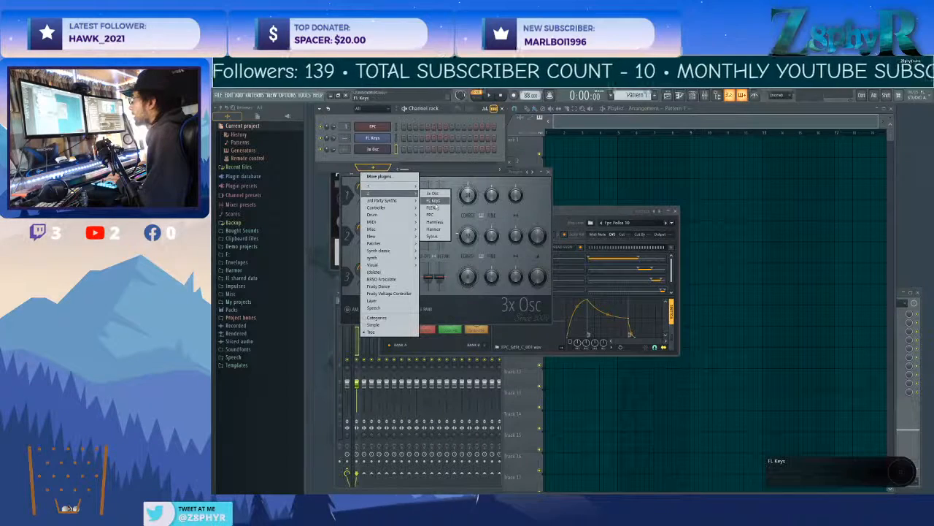
pyautogui.click(431, 193)
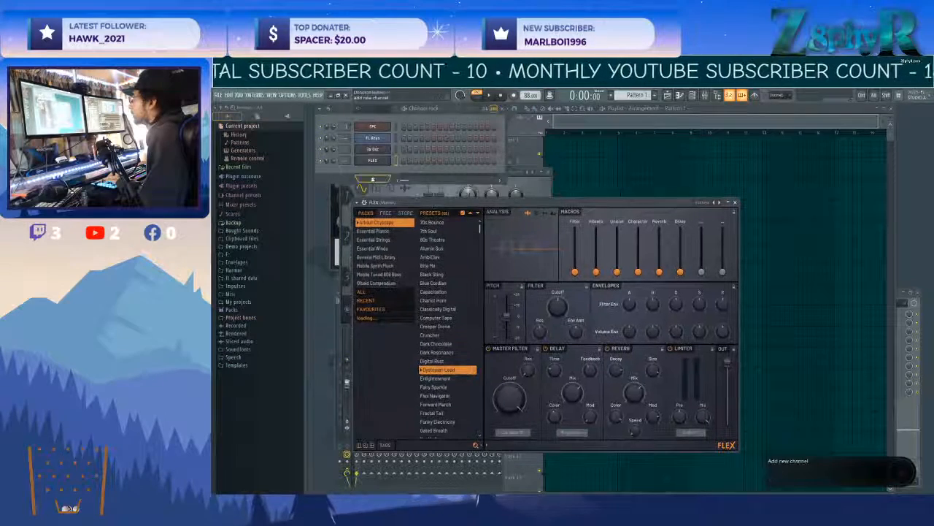
pyautogui.click(373, 181)
pyautogui.moveTo(373, 197)
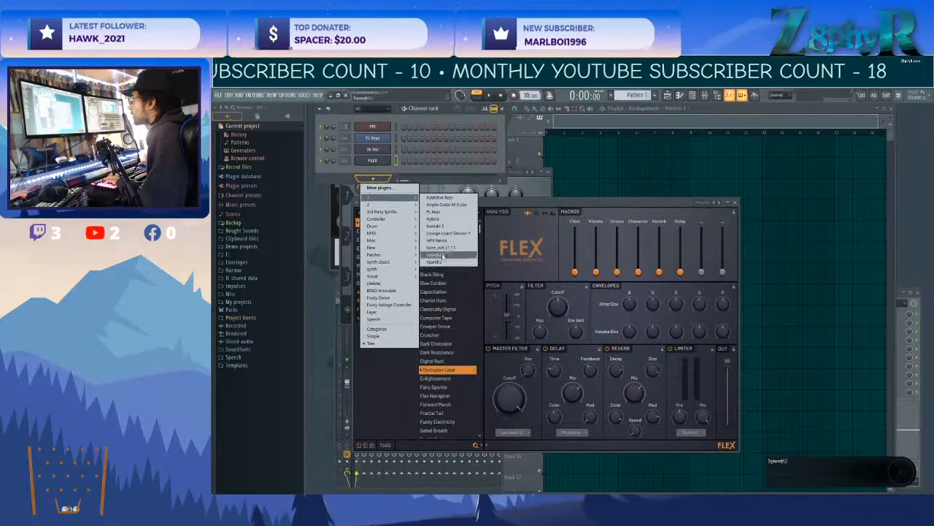
pyautogui.moveTo(400, 204)
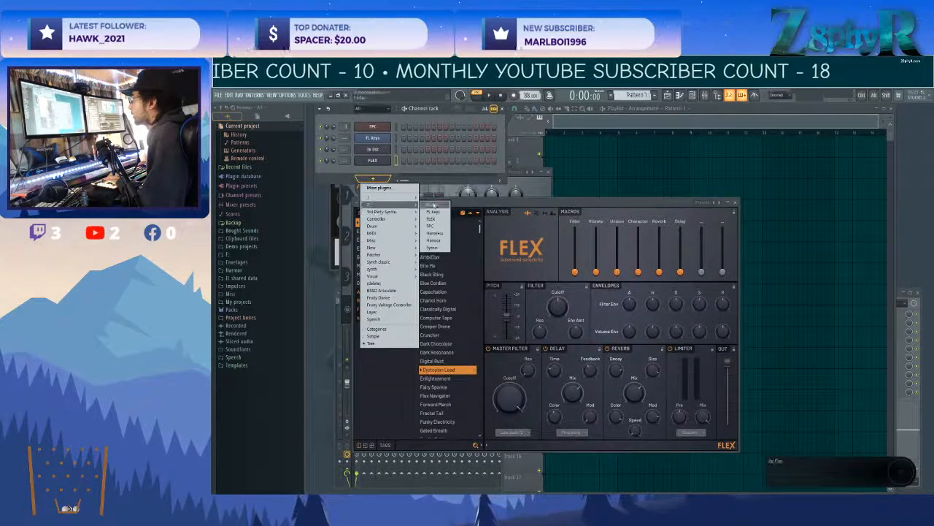
pyautogui.click(437, 234)
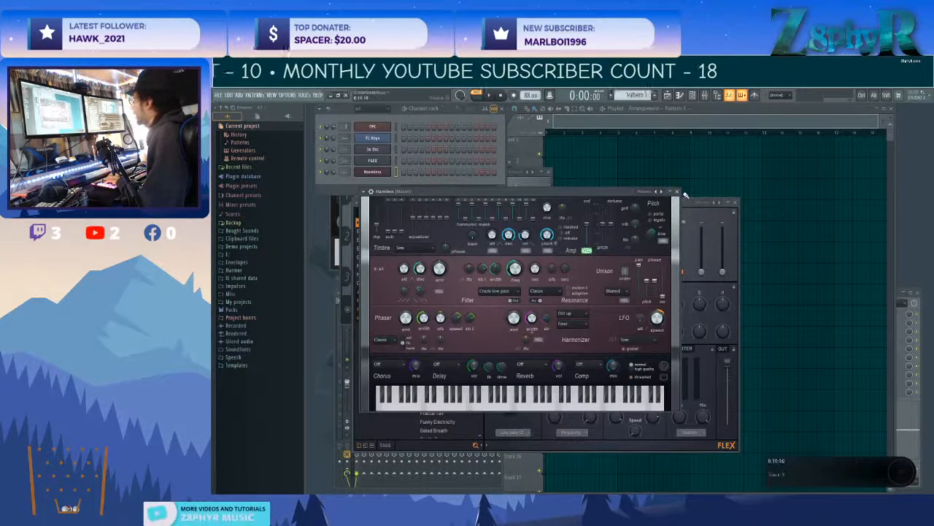
pyautogui.click(685, 189)
pyautogui.rightClick(683, 191)
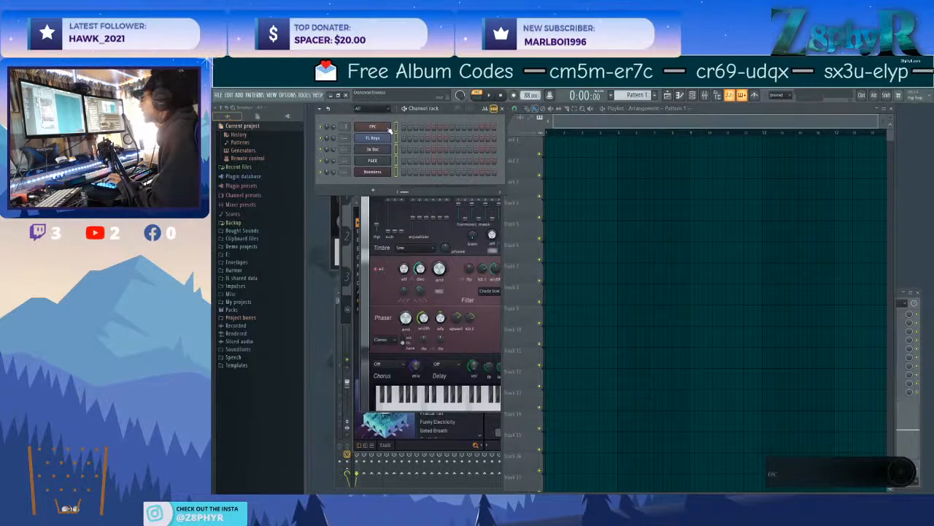
# Route the five selected instrument channels to consecutive mixer tracks starting from the first insert.
pyautogui.press('F9')
pyautogui.scroll(5, 360, 324)
pyautogui.rightClick(360, 323)
pyautogui.moveTo(403, 360)
pyautogui.click(482, 367)
# Rename the first free mixer track after Harmless as PREMASTER and colour it magenta.
pyautogui.rightClick(399, 315)
pyautogui.click(440, 291)
pyautogui.write('PREMASTER')
pyautogui.press('Return')
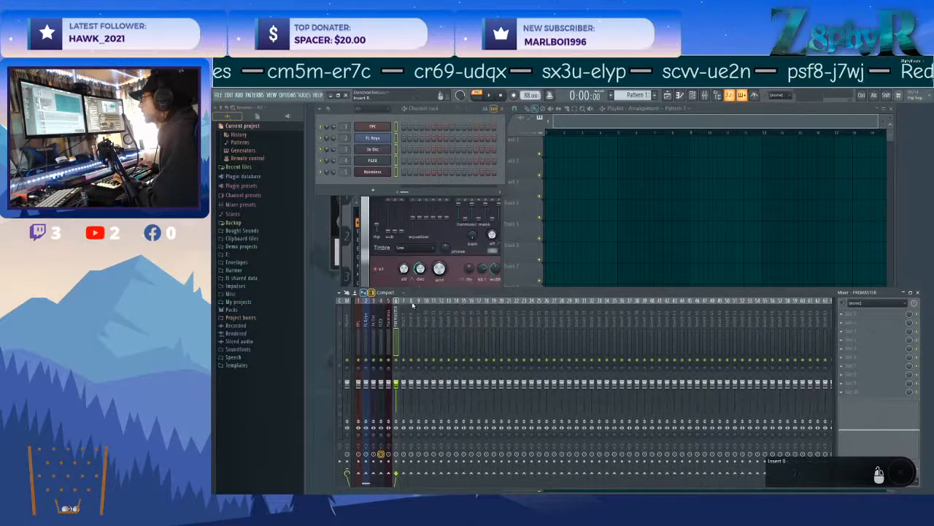
pyautogui.rightClick(399, 305)
pyautogui.click(438, 299)
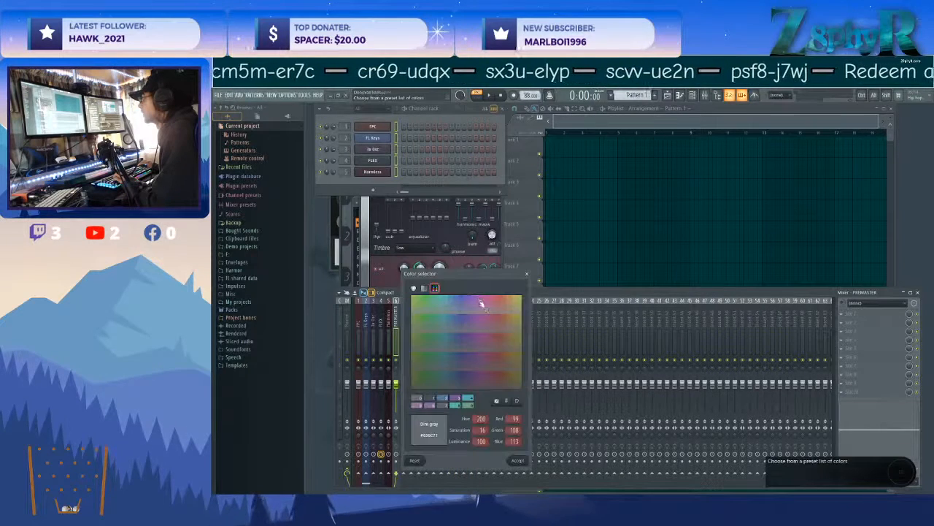
pyautogui.click(529, 461)
# Move the PREMASTER track ahead of all instrument inserts and dock it to the left of the mixer.
pyautogui.keyDown('shift'); pyautogui.scroll(5, 398, 319); pyautogui.keyUp('shift')
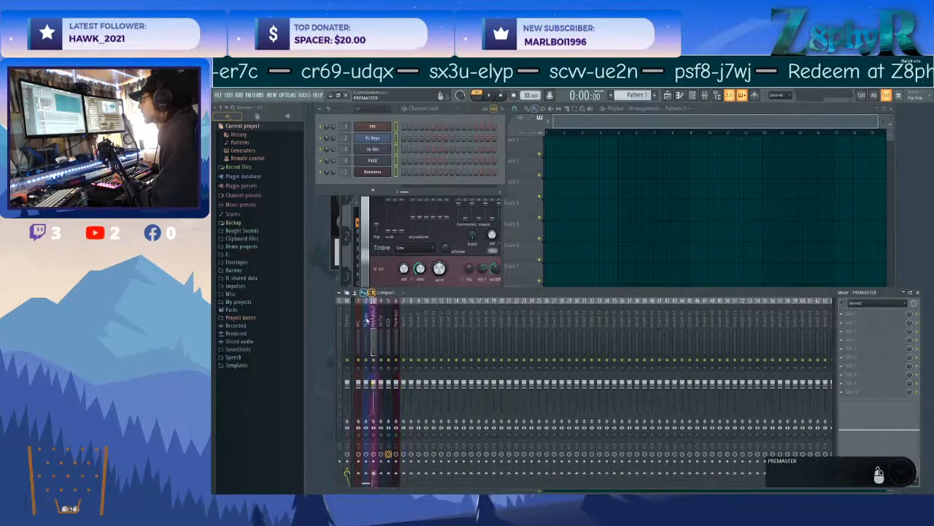
pyautogui.rightClick(357, 319)
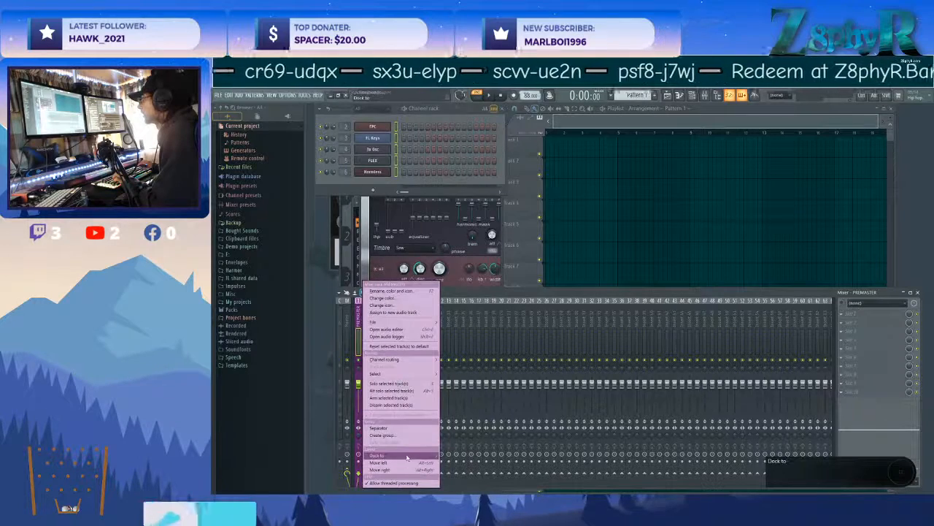
pyautogui.click(444, 456)
pyautogui.click(373, 319)
pyautogui.click(366, 320)
pyautogui.click(380, 320)
# Rename mixer insert 7, the first free track after Harmless, as MELODY.
pyautogui.click(403, 319)
pyautogui.rightClick(406, 319)
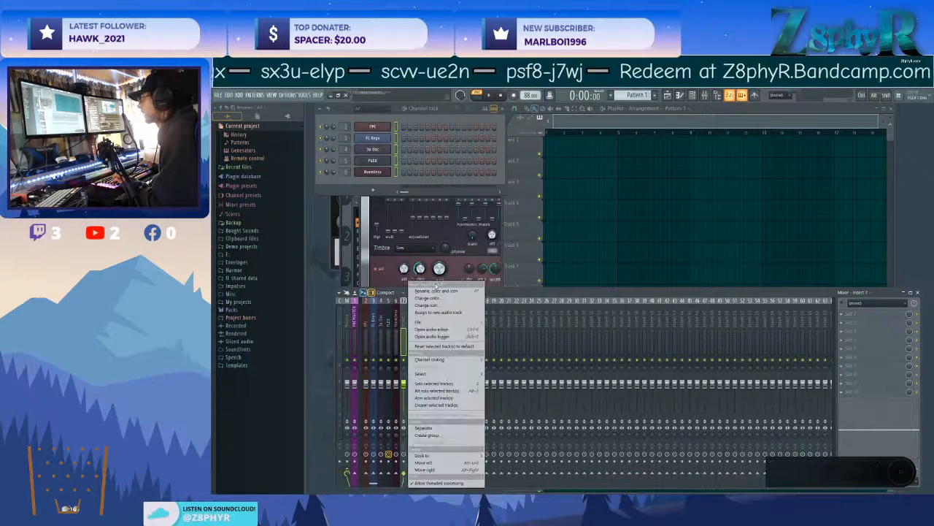
pyautogui.click(444, 291)
pyautogui.write('MELODY')
pyautogui.press('Return')
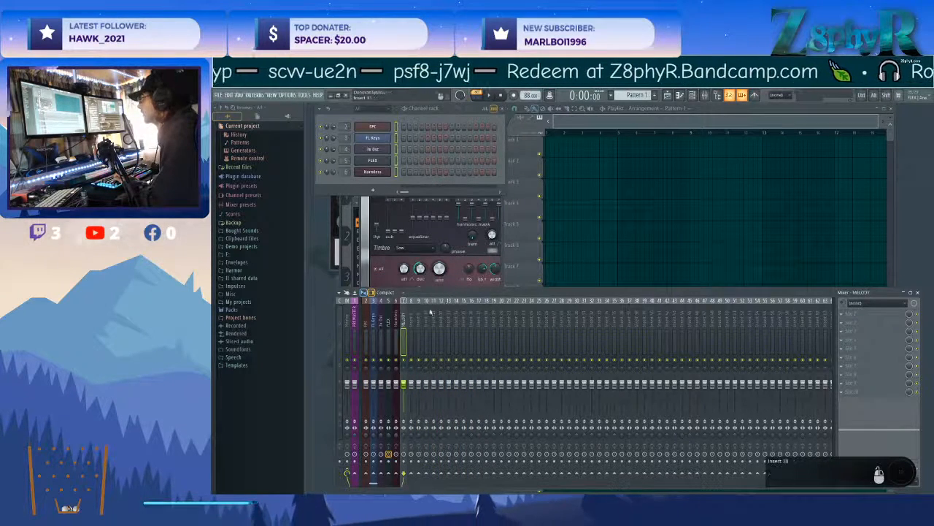
# Rename mixer insert 8, next to the MELODY track, as DRUM.
pyautogui.rightClick(408, 314)
pyautogui.click(406, 316)
pyautogui.rightClick(413, 317)
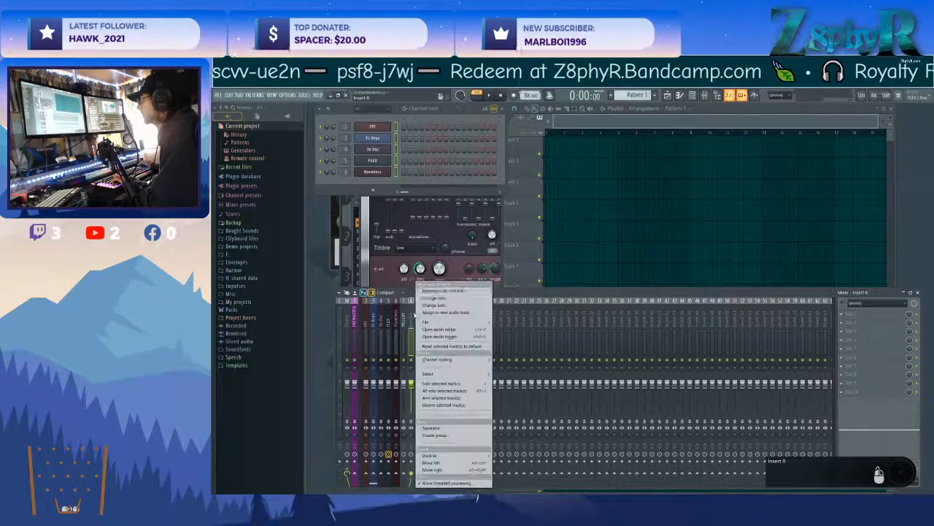
pyautogui.click(431, 294)
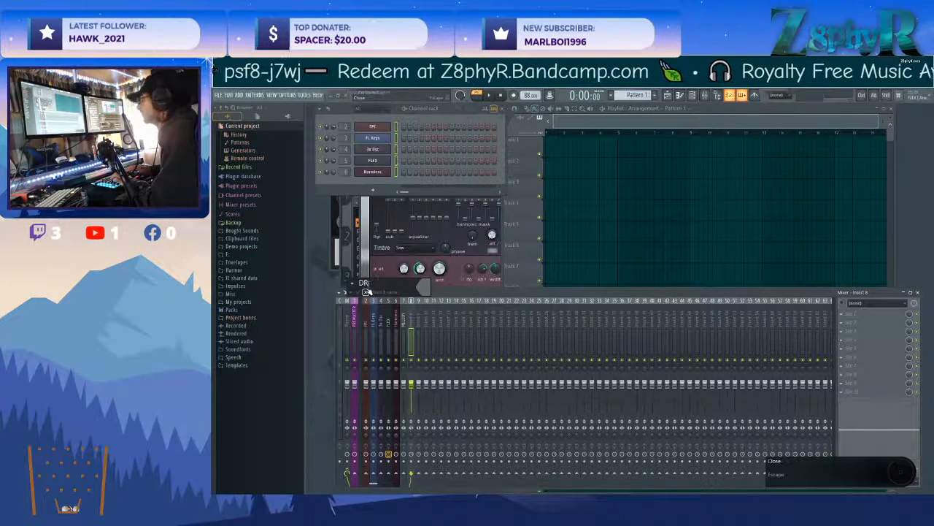
pyautogui.write('DRUM')
pyautogui.press('Return')
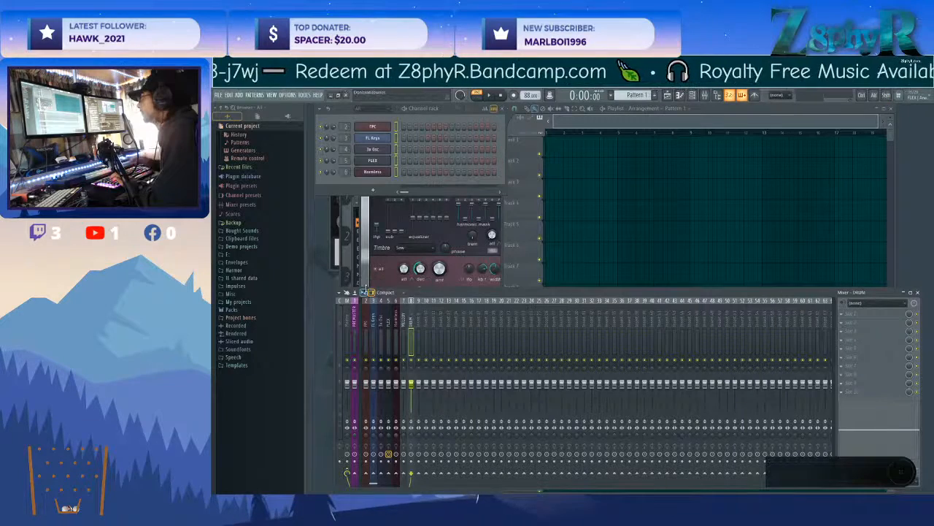
# Colour the MELODY and DRUM mixer tracks red and dock both to the left beside PREMASTER.
pyautogui.moveTo(404, 317); pyautogui.dragTo(413, 316)
pyautogui.rightClick(413, 317)
pyautogui.click(431, 303)
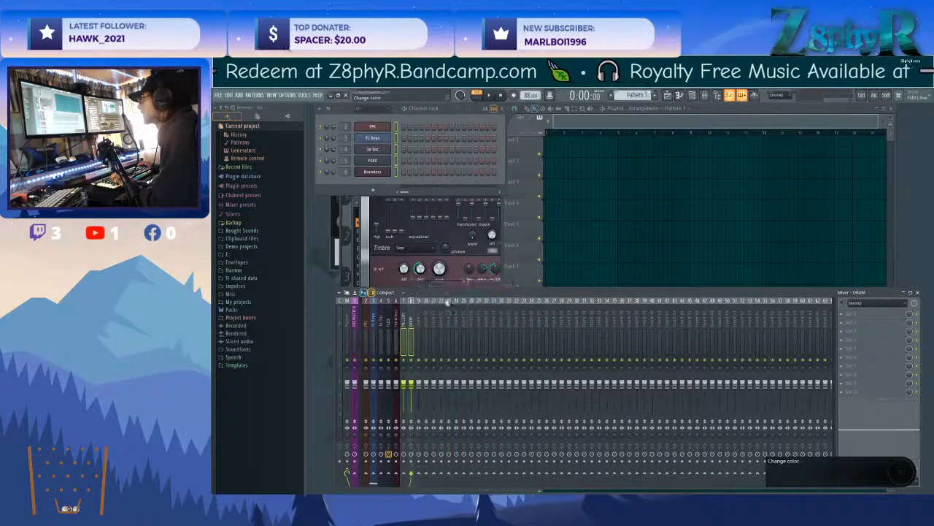
pyautogui.click(542, 460)
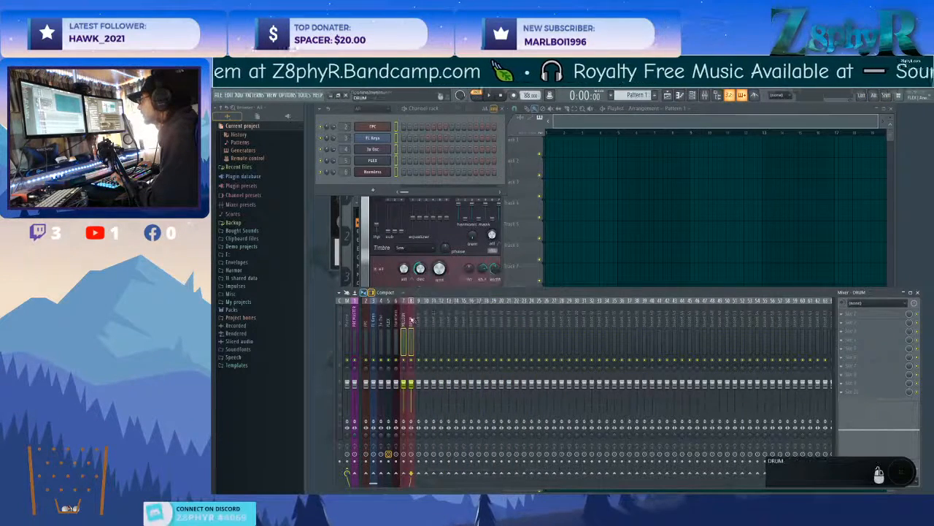
pyautogui.rightClick(412, 320)
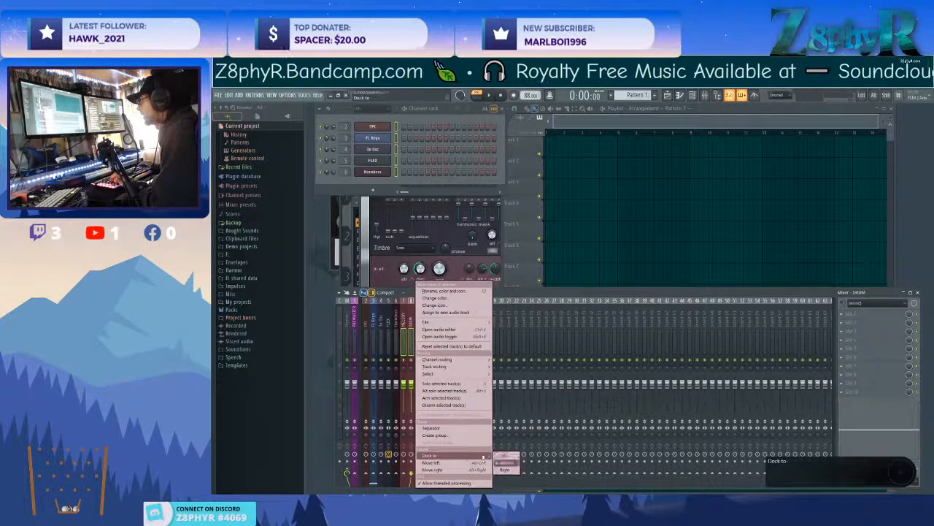
pyautogui.click(503, 454)
pyautogui.click(404, 322)
pyautogui.click(381, 321)
pyautogui.click(403, 322)
pyautogui.click(388, 321)
pyautogui.click(411, 321)
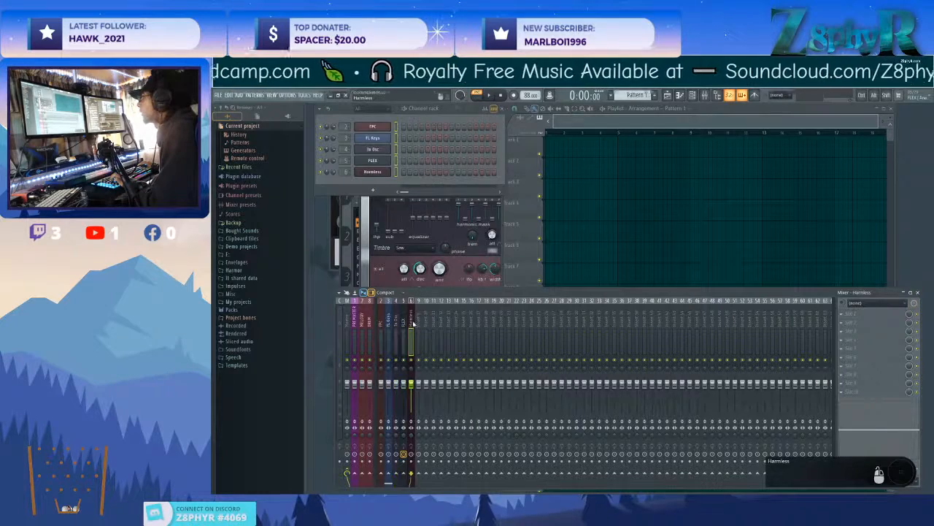
pyautogui.click(370, 322)
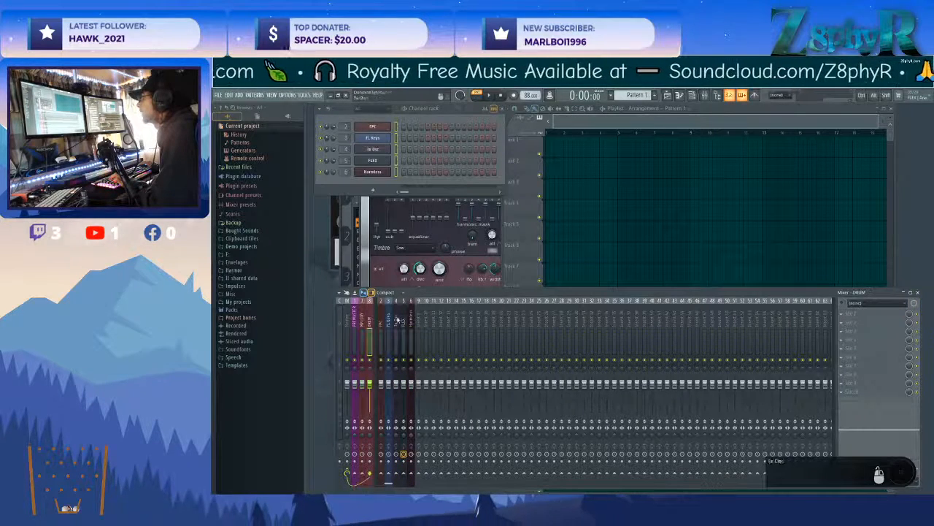
pyautogui.rightClick(370, 476)
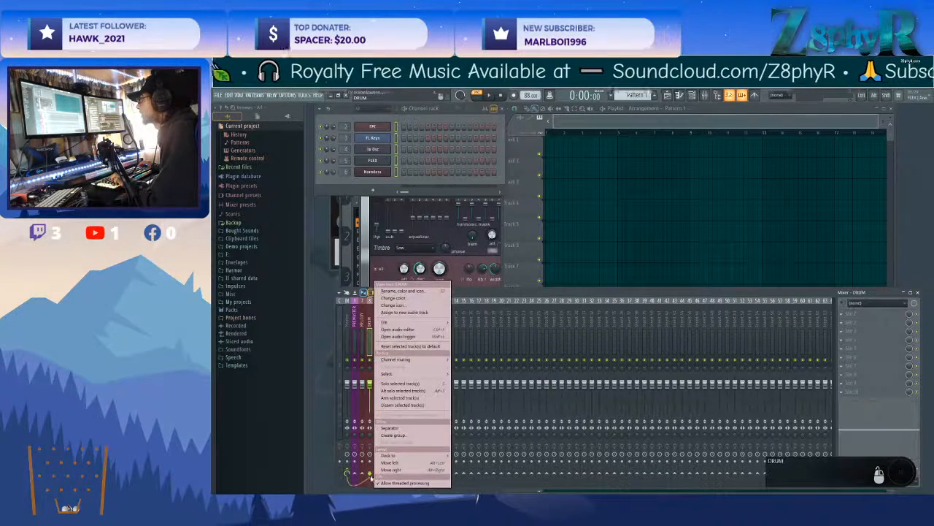
pyautogui.click(371, 330)
pyautogui.scroll(-3, 379, 321)
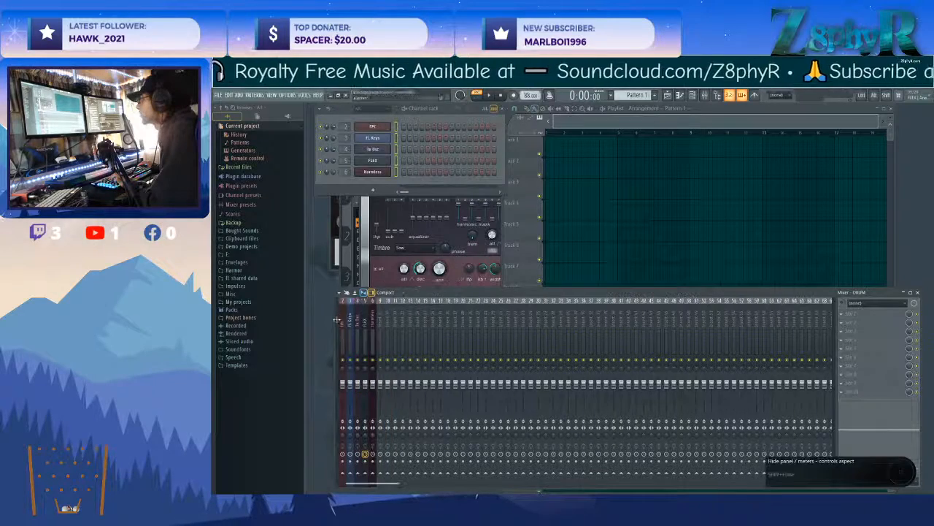
pyautogui.scroll(3, 351, 321)
# Switch the mixer layout from compact strips to the Wide layout.
pyautogui.click(385, 324)
pyautogui.click(385, 293)
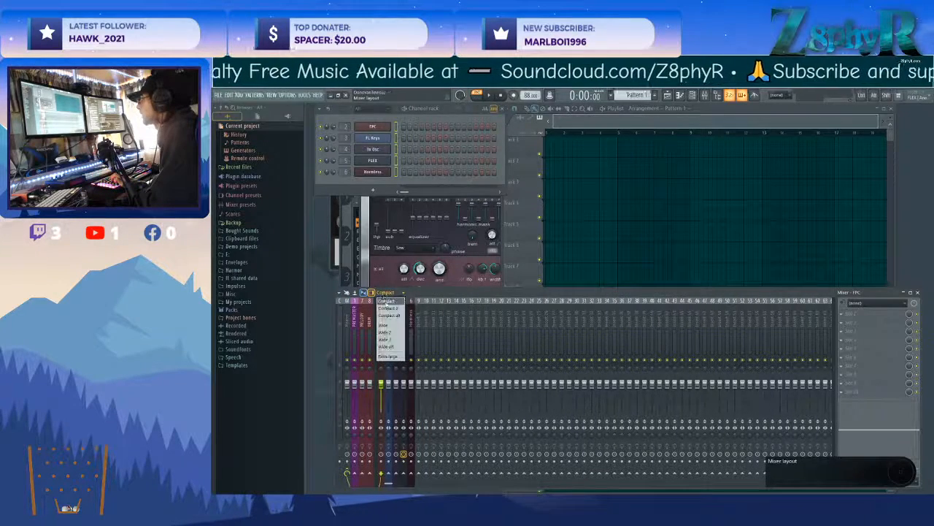
pyautogui.click(391, 332)
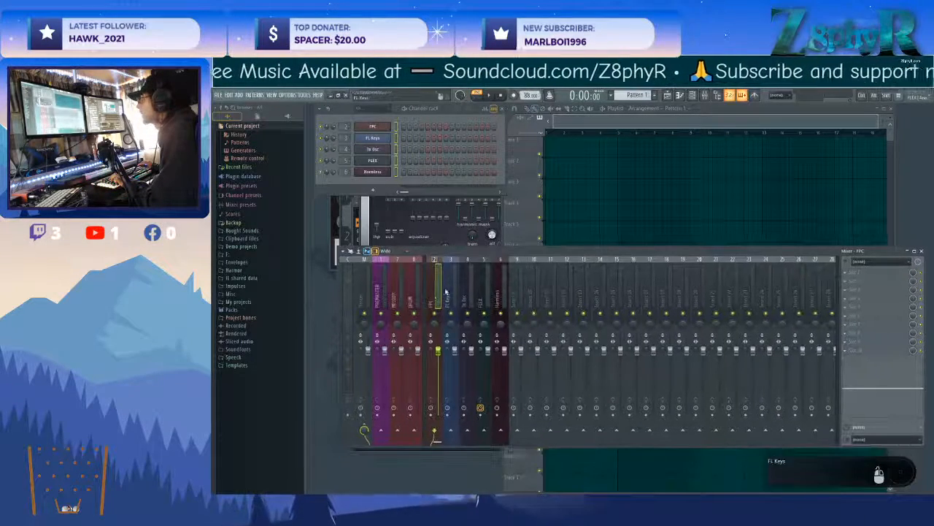
# Route the FPC mixer track to the DRUM track only.
pyautogui.rightClick(429, 300)
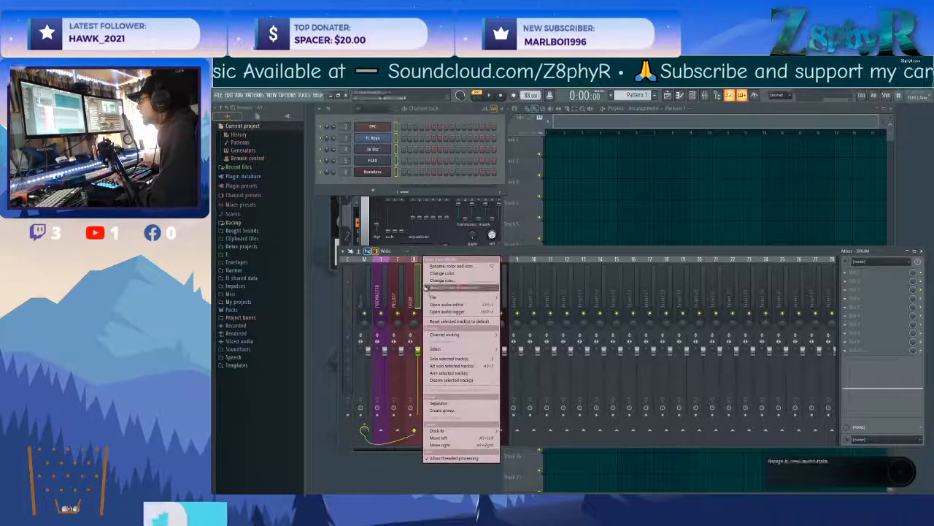
pyautogui.click(431, 289)
pyautogui.rightClick(415, 431)
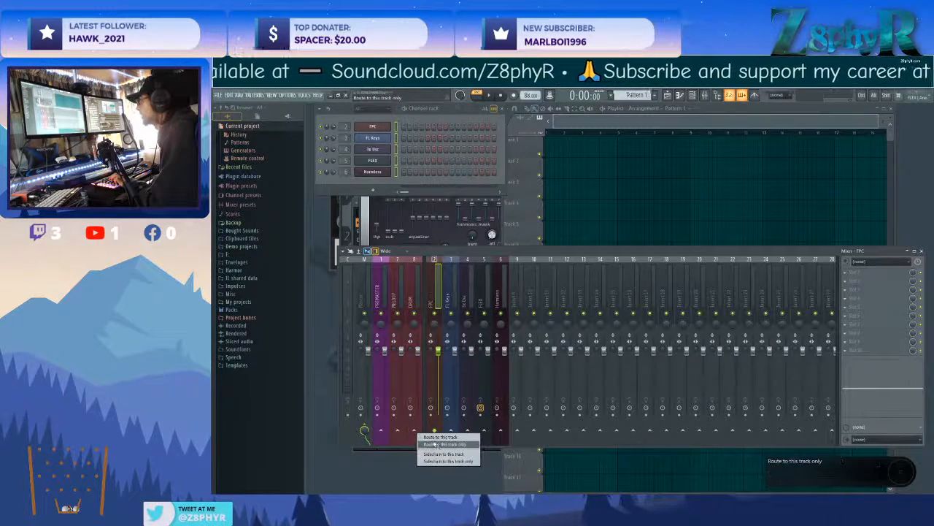
pyautogui.click(436, 445)
# Select the FL Keys, 3x Osc, FLEX and Harmless mixer tracks together and route them to the MELODY track only.
pyautogui.click(452, 297)
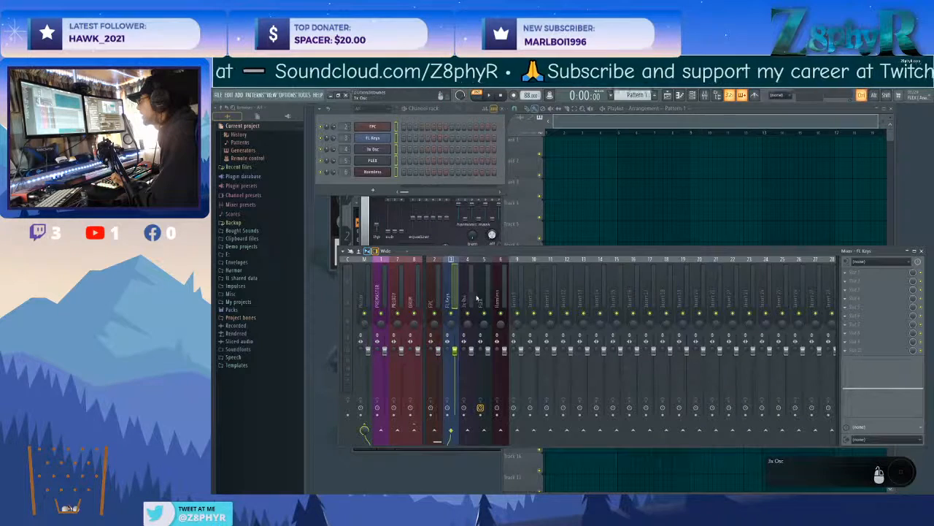
pyautogui.click(489, 299)
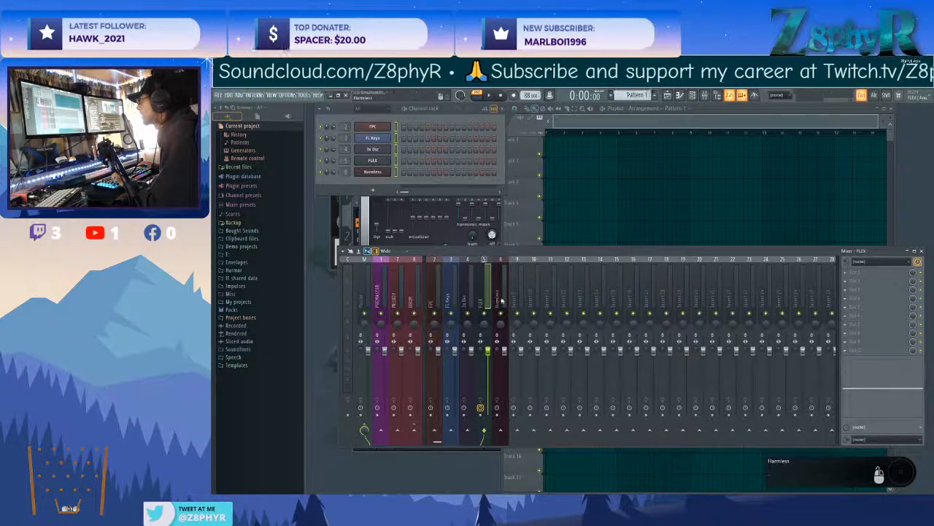
pyautogui.moveTo(501, 300); pyautogui.dragTo(453, 299)
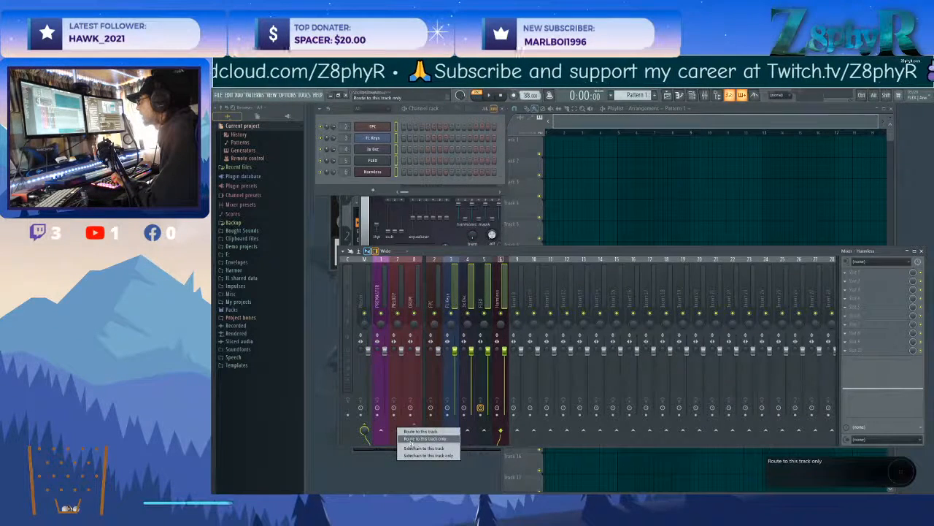
pyautogui.click(414, 286)
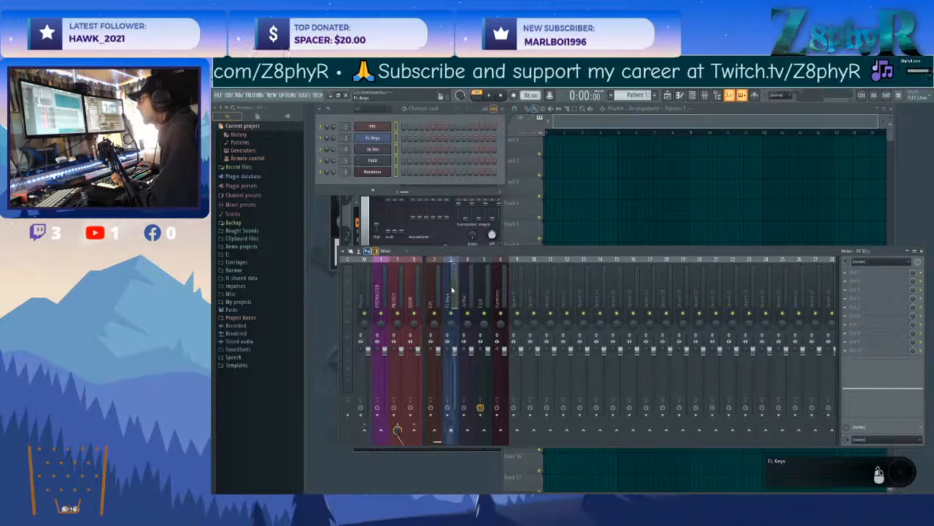
# Rename mixer insert 9, the first free track after Harmless, as SFX and colour it pale violet red.
pyautogui.rightClick(515, 287)
pyautogui.click(547, 267)
pyautogui.write('SFX')
pyautogui.click(540, 263)
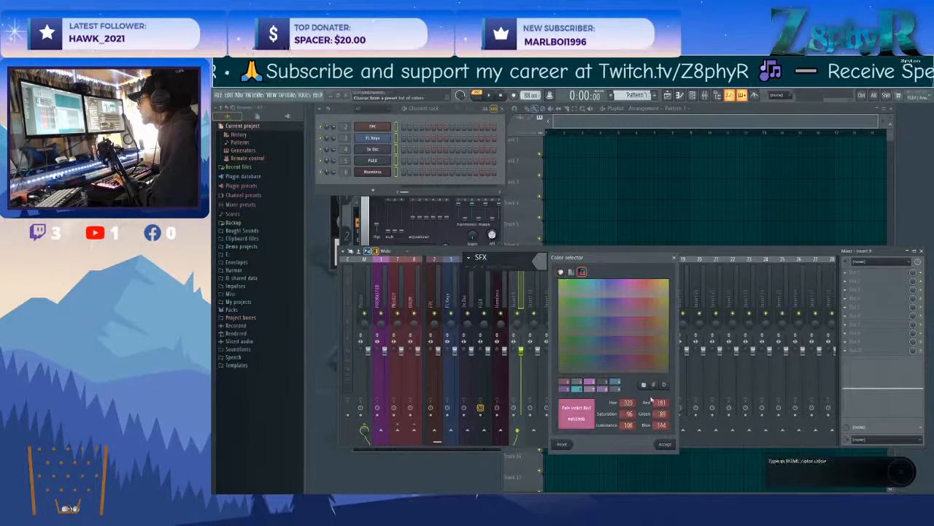
pyautogui.click(662, 445)
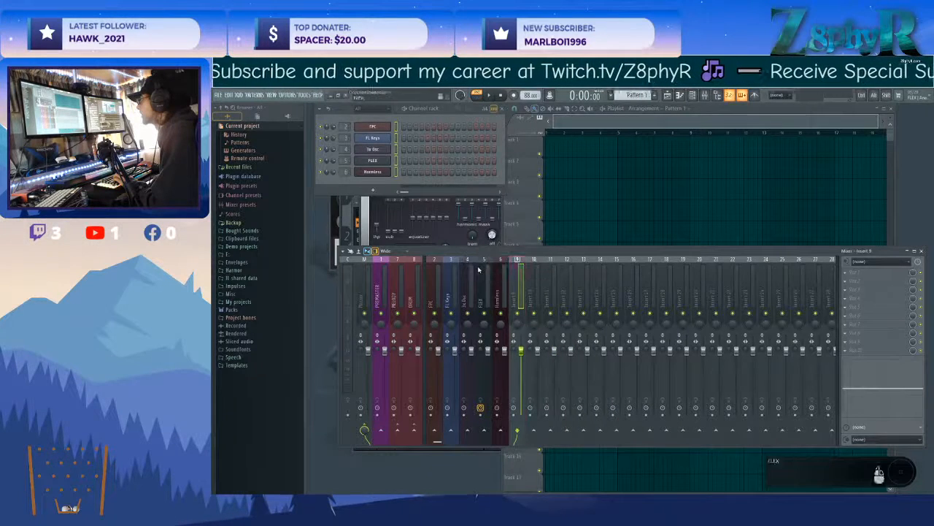
# Dock the SFX mixer track to the left beside the DRUM track.
pyautogui.rightClick(521, 259)
pyautogui.moveTo(562, 431)
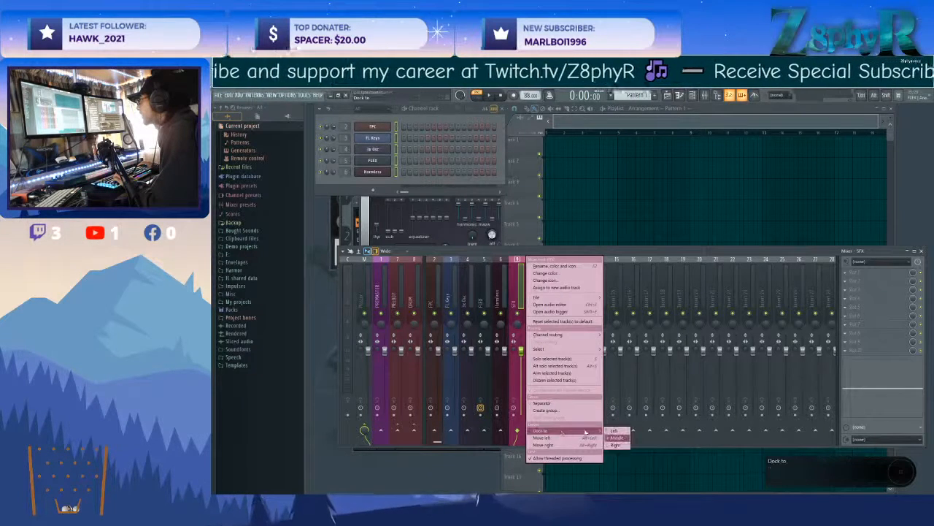
pyautogui.click(616, 432)
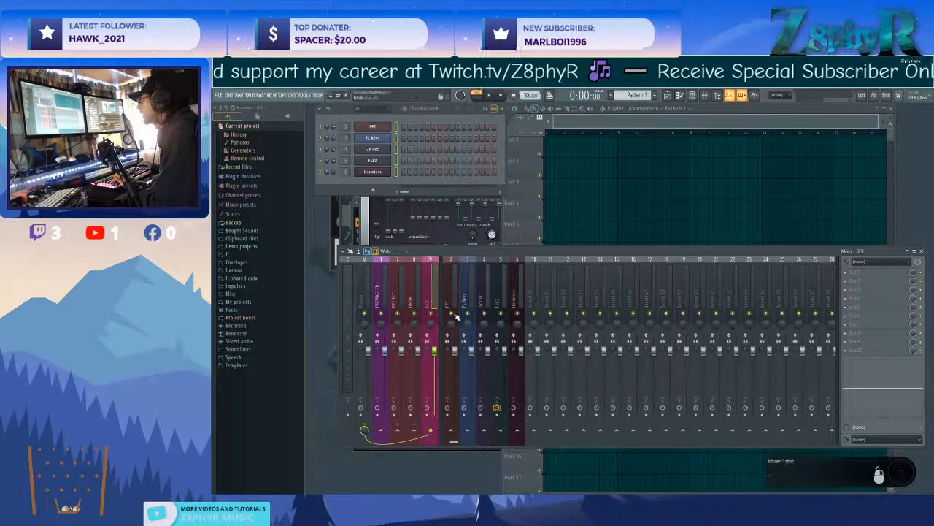
# Route the SFX, DRUM and MELODY tracks each to PREMASTER only, and check the routing of the bus and instrument tracks.
pyautogui.rightClick(381, 431)
pyautogui.click(397, 440)
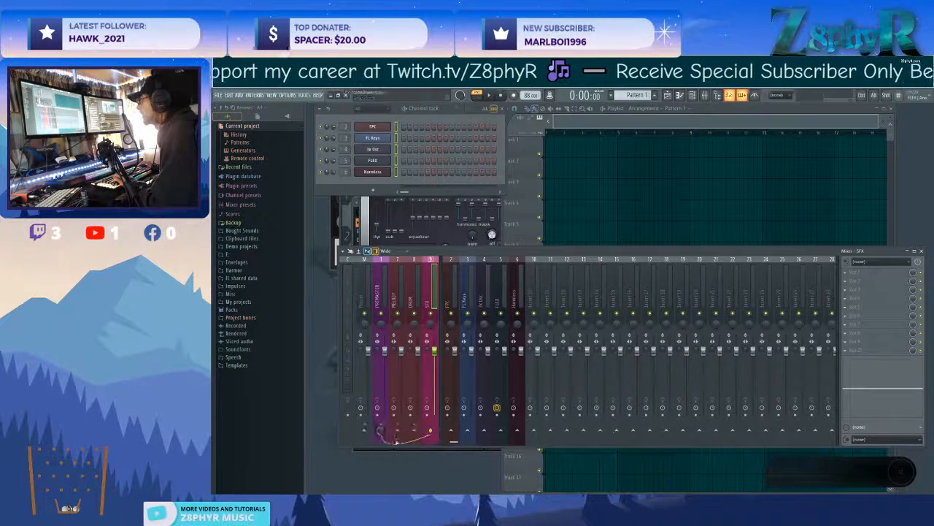
pyautogui.click(412, 299)
pyautogui.rightClick(381, 430)
pyautogui.click(397, 440)
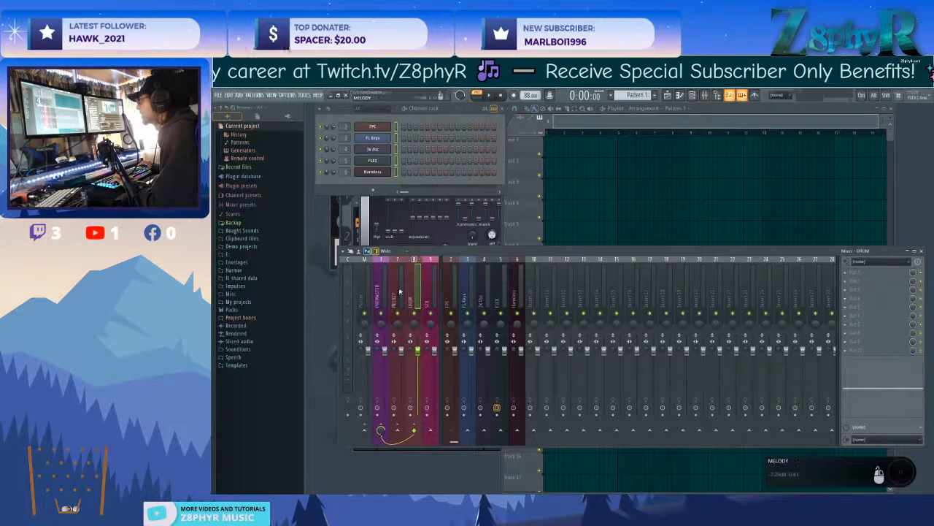
pyautogui.click(399, 293)
pyautogui.rightClick(381, 431)
pyautogui.click(396, 440)
pyautogui.click(409, 303)
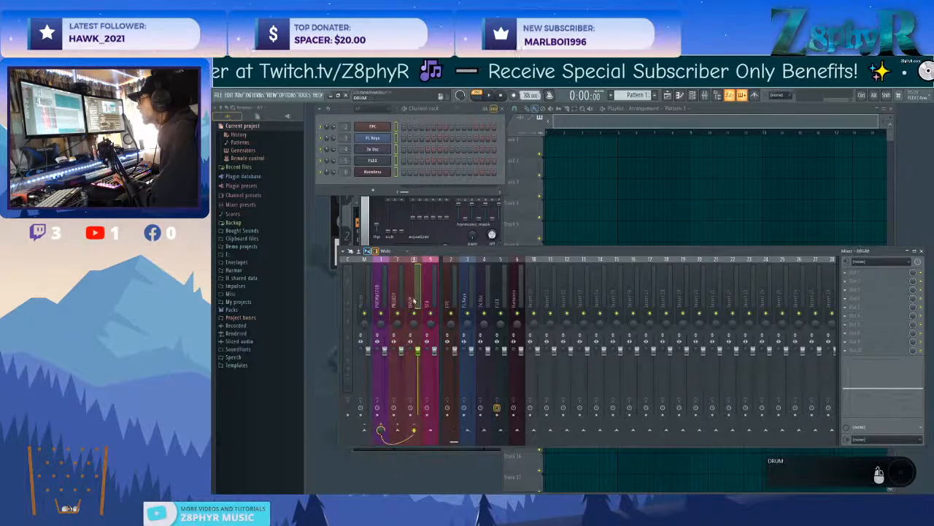
pyautogui.click(473, 294)
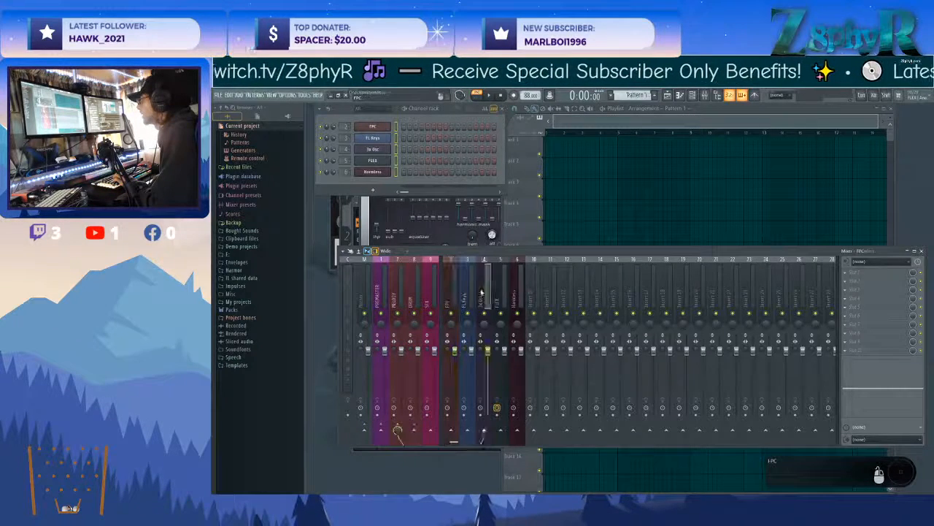
pyautogui.click(514, 292)
pyautogui.click(383, 295)
# Load Fruity Limiter into the last effect slot of the Master track and close its window.
pyautogui.click(365, 295)
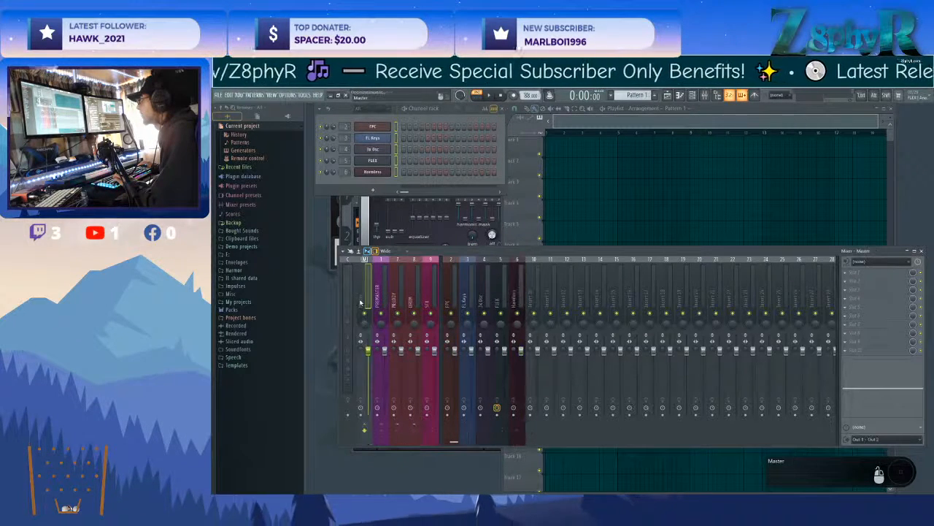
pyautogui.click(854, 351)
pyautogui.moveTo(858, 357)
pyautogui.moveTo(808, 357)
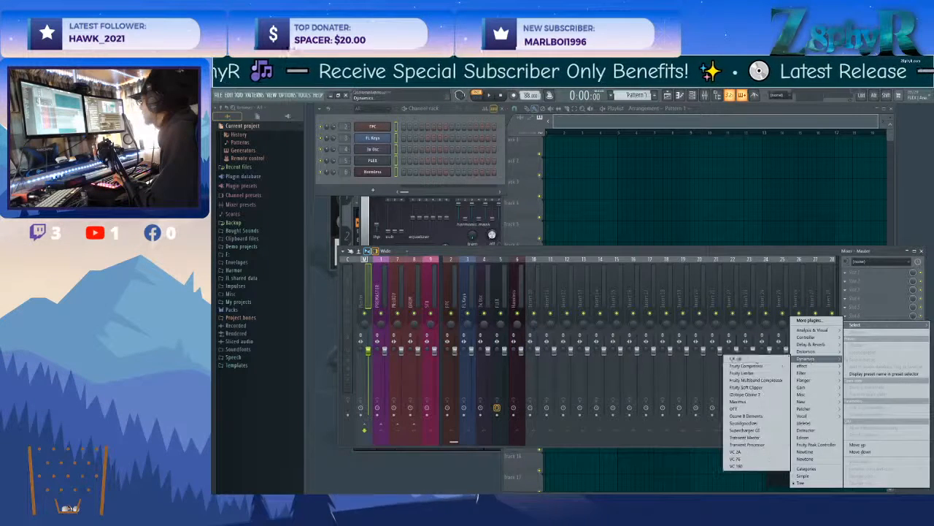
pyautogui.click(756, 376)
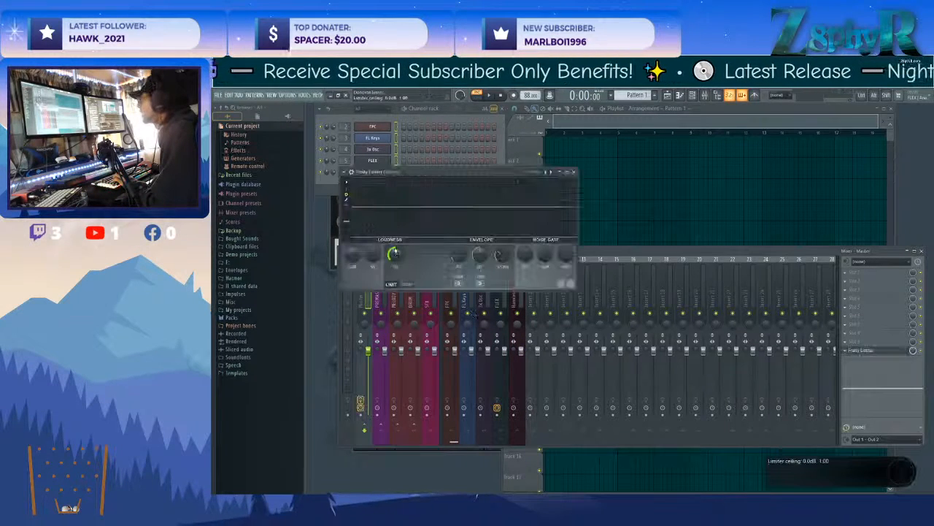
pyautogui.click(571, 171)
pyautogui.moveTo(584, 257); pyautogui.dragTo(562, 304)
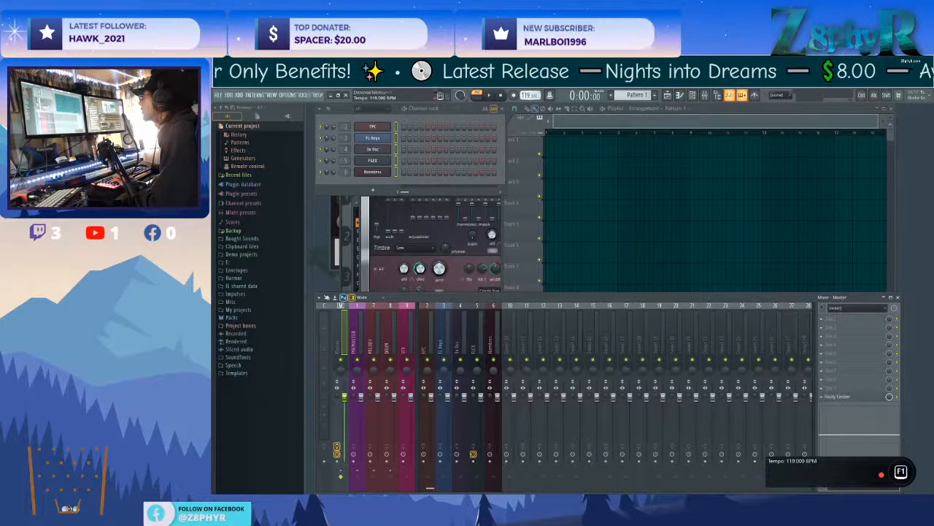
# Set the project tempo to 120 BPM and expand the channel rack window to full width.
pyautogui.moveTo(525, 96); pyautogui.dragTo(526, 91)
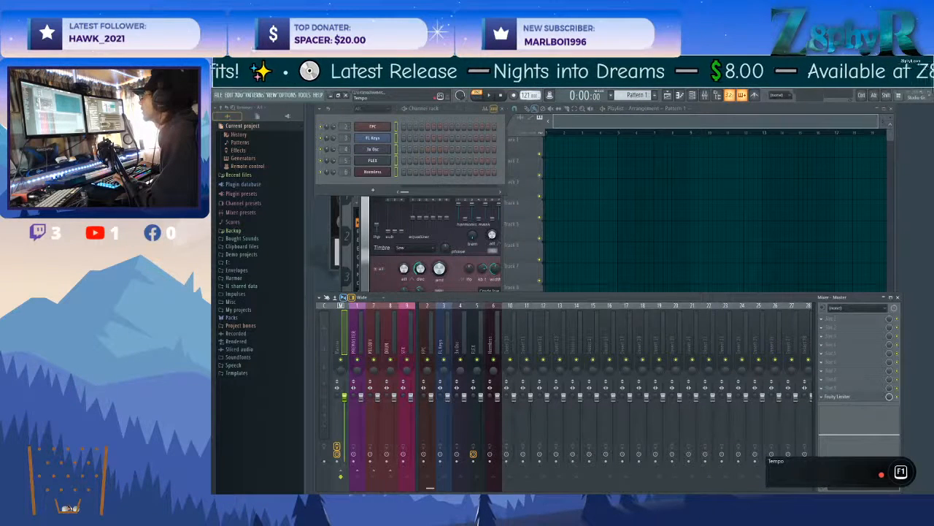
pyautogui.moveTo(526, 96); pyautogui.dragTo(525, 98)
pyautogui.click(580, 120)
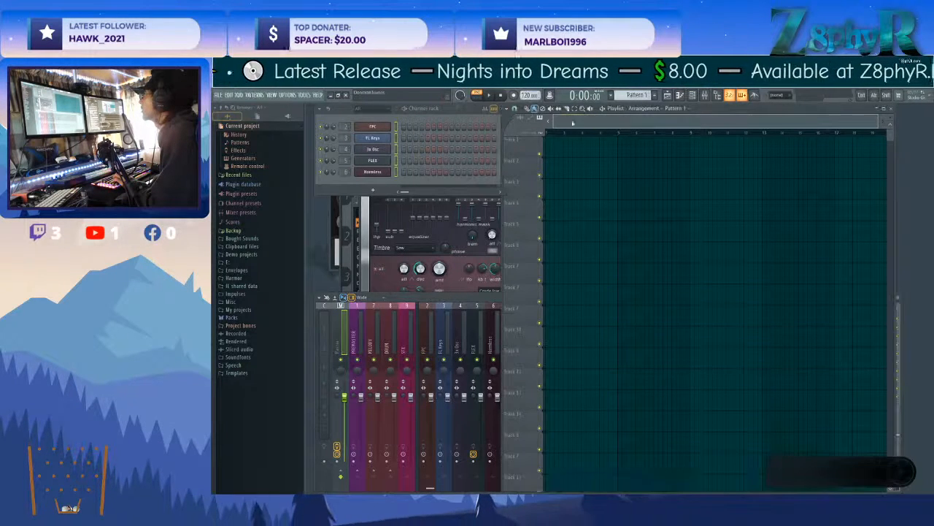
pyautogui.doubleClick(443, 110)
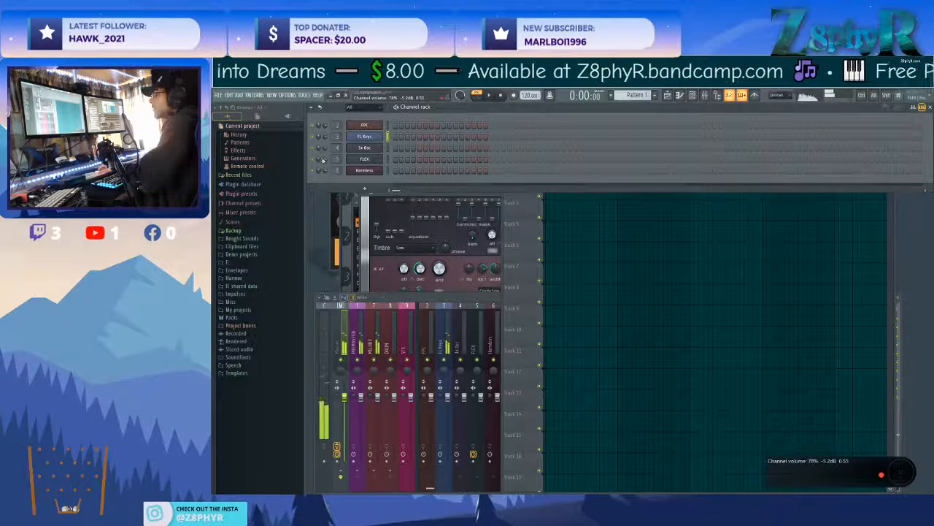
# Load Fruity parametric EQ 2 into the first effect slot of the FL Keys mixer track.
pyautogui.click(446, 346)
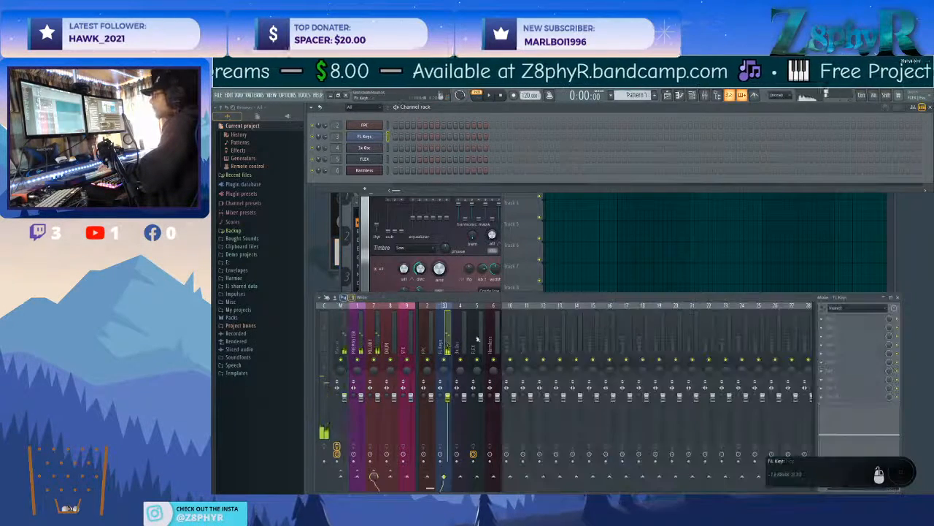
pyautogui.click(842, 318)
pyautogui.moveTo(792, 373)
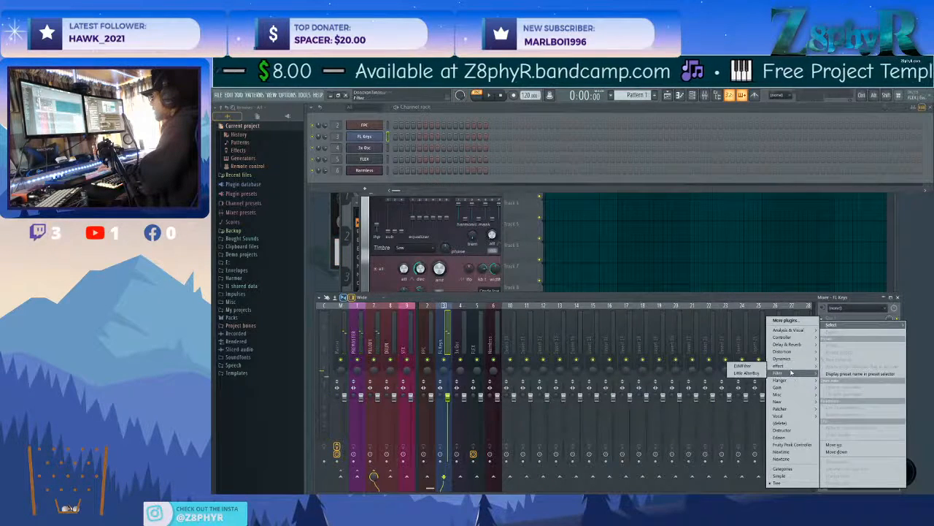
pyautogui.click(739, 394)
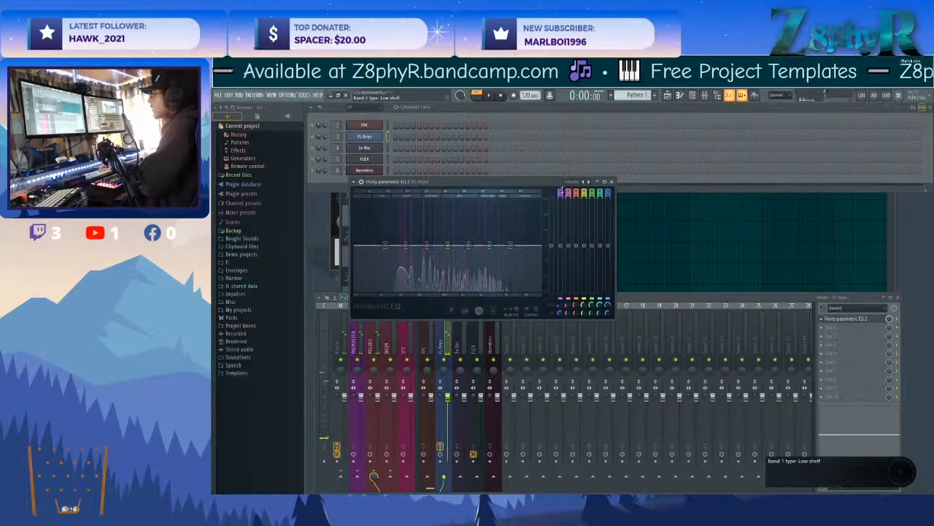
pyautogui.rightClick(560, 190)
pyautogui.click(559, 188)
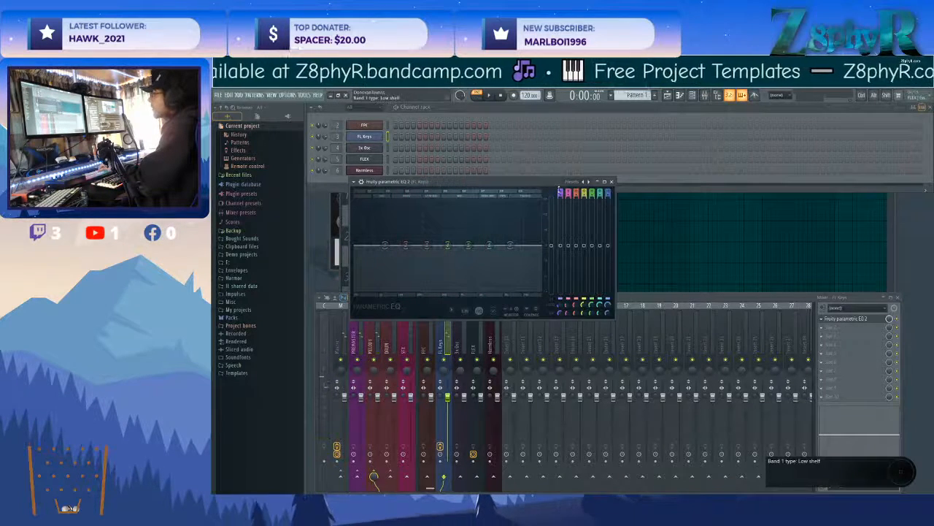
pyautogui.rightClick(559, 190)
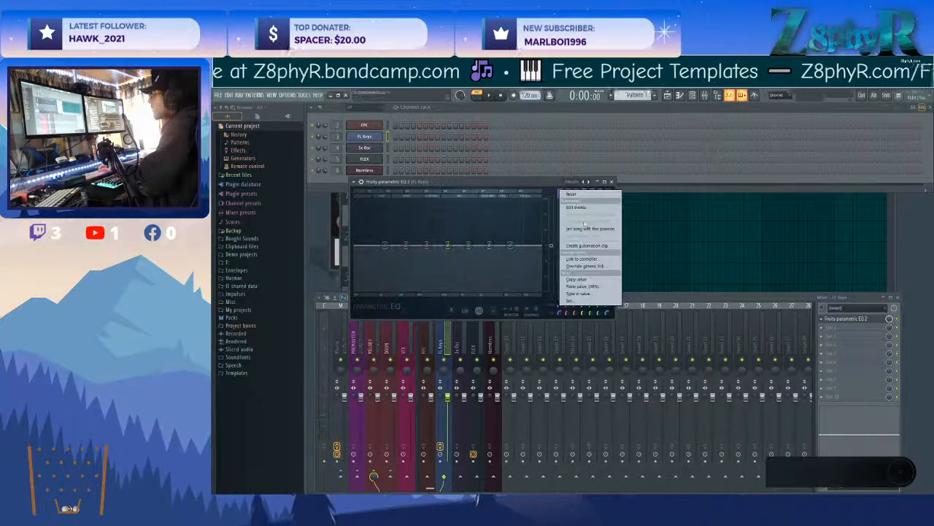
pyautogui.click(523, 184)
pyautogui.rightClick(383, 246)
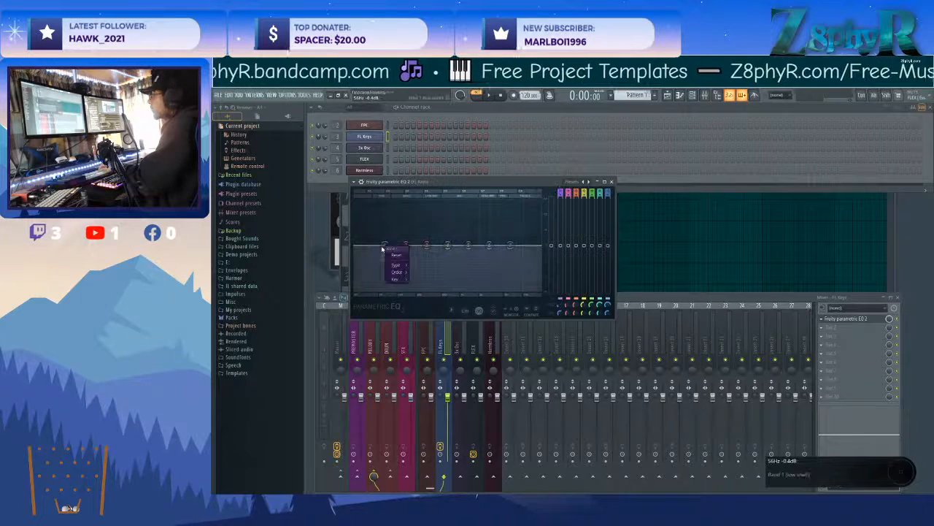
pyautogui.click(381, 249)
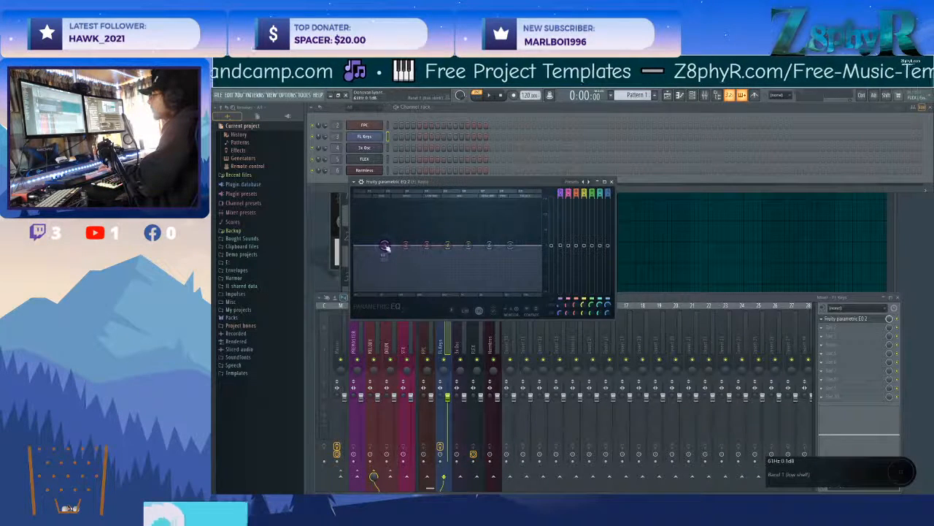
# Change band 1 of the FL Keys parametric EQ to a high-pass filter.
pyautogui.rightClick(383, 247)
pyautogui.moveTo(400, 267)
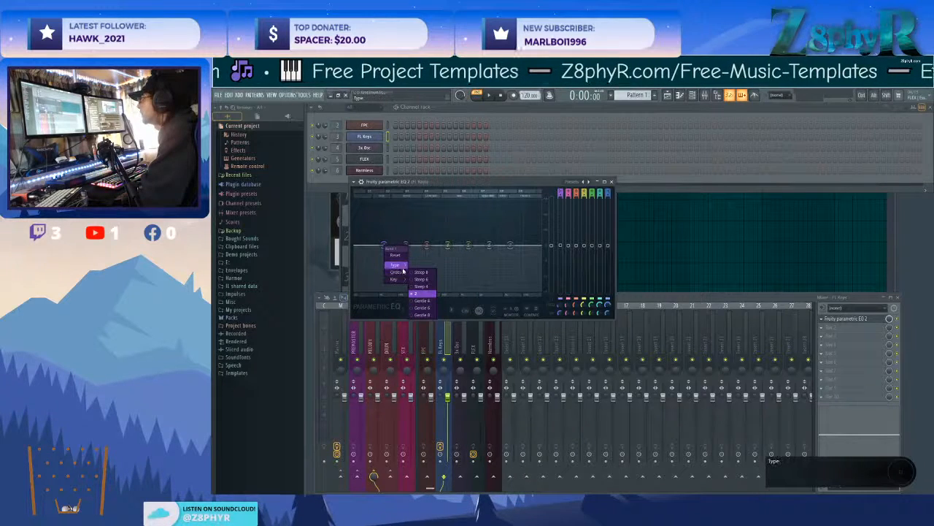
pyautogui.click(423, 286)
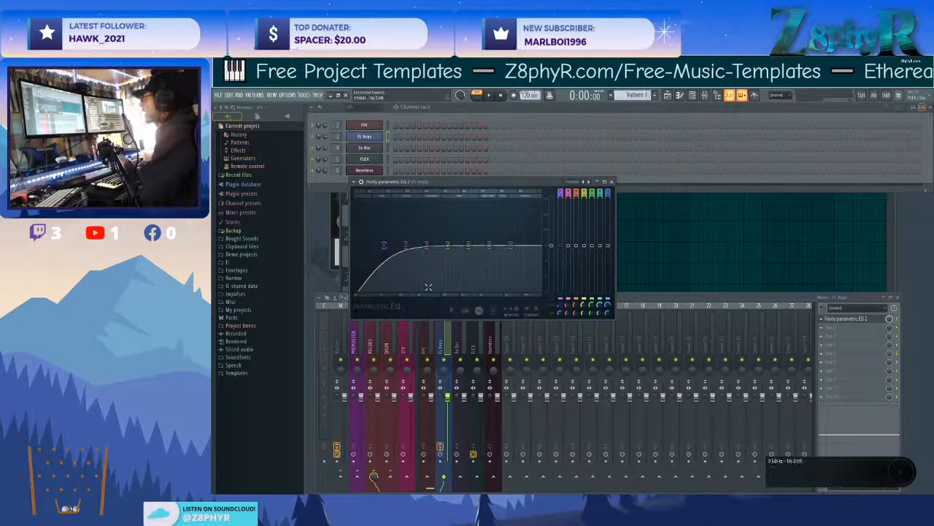
# Set the filter order of band 1 in the FL Keys parametric EQ to Steep 8.
pyautogui.rightClick(384, 249)
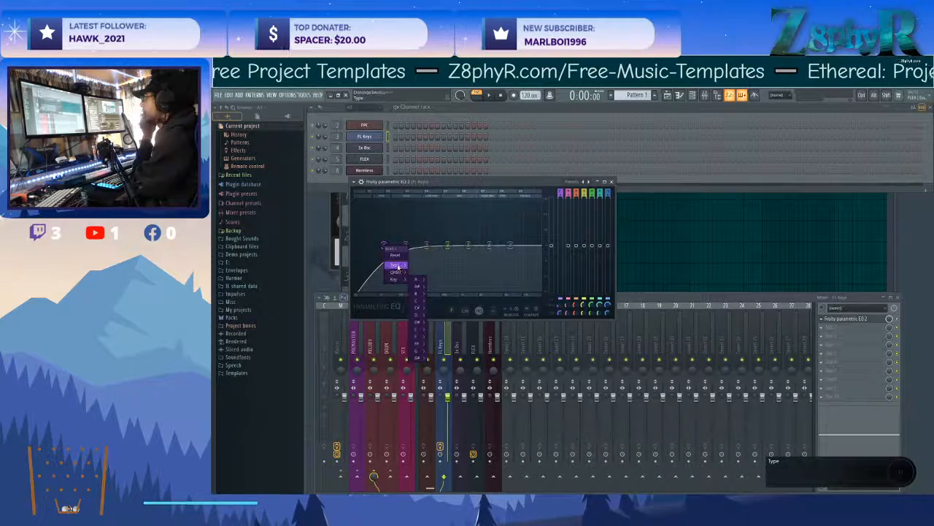
pyautogui.moveTo(404, 281)
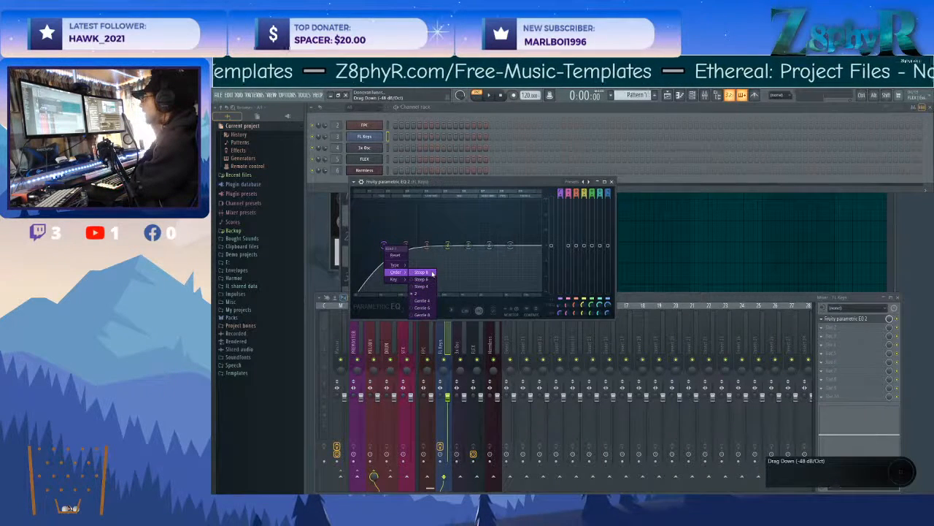
pyautogui.click(431, 272)
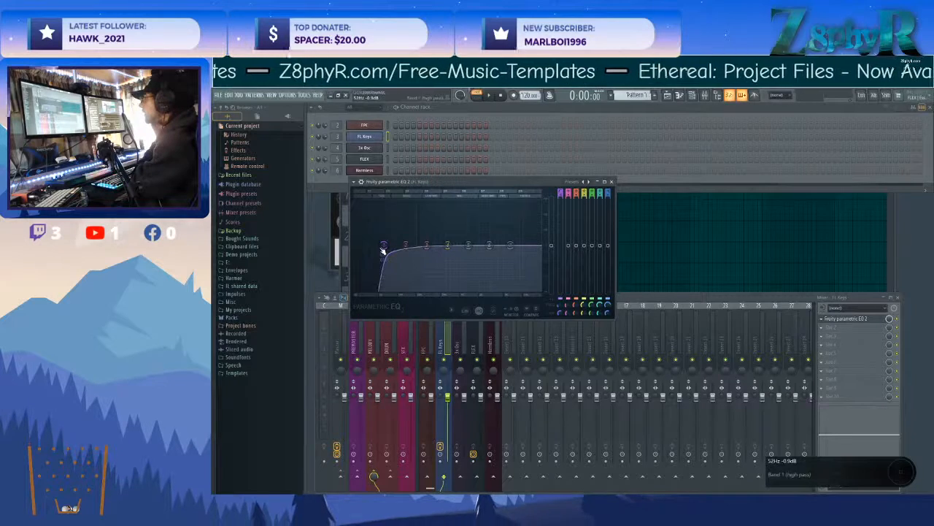
# Adjust band 1's bandwidth to about 56% and lower its cutoff to about 22 Hz, and move the EQ window aside.
pyautogui.moveTo(384, 246); pyautogui.dragTo(385, 245)
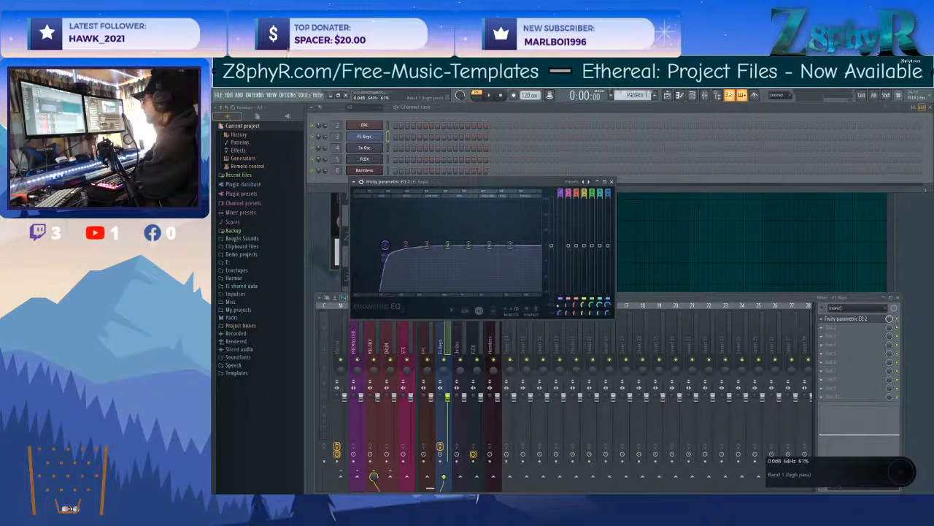
pyautogui.moveTo(559, 306); pyautogui.dragTo(560, 313)
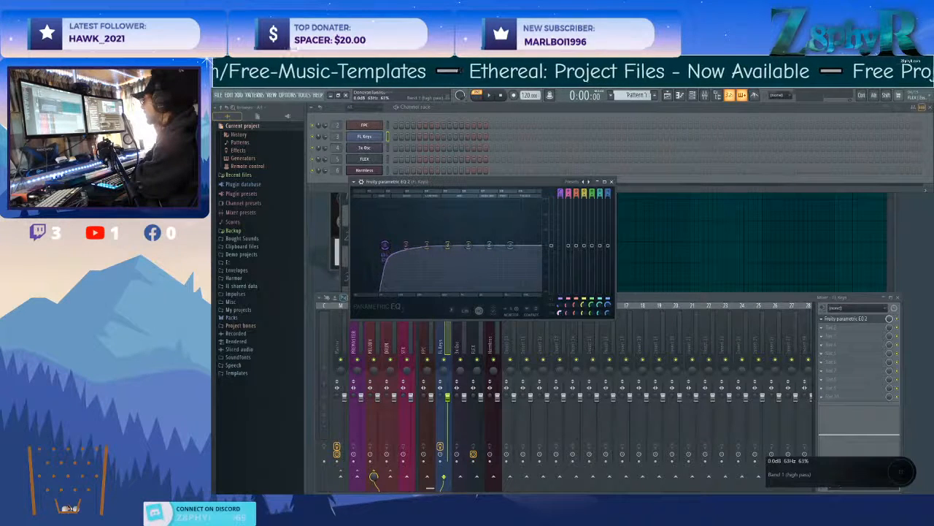
pyautogui.moveTo(559, 313); pyautogui.dragTo(559, 318)
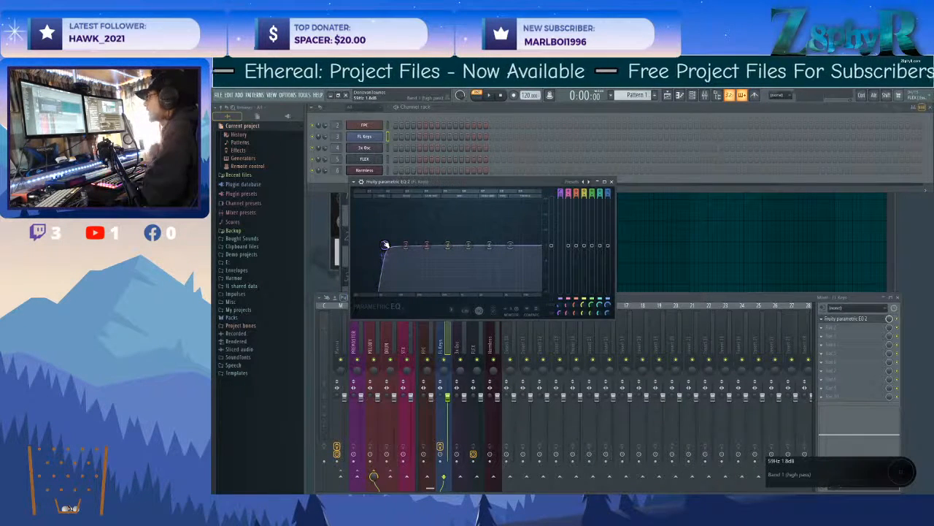
pyautogui.moveTo(385, 246); pyautogui.dragTo(355, 248)
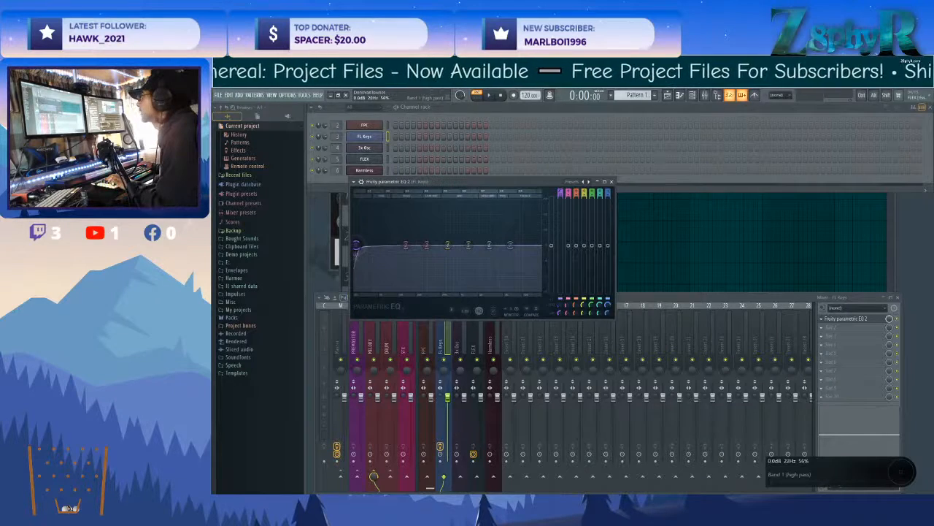
pyautogui.moveTo(522, 181); pyautogui.dragTo(696, 192)
# Open the FL Keys piano roll and place a chord of D6, F#6, A6 and D7 from bar 1, then audition it.
pyautogui.rightClick(369, 137)
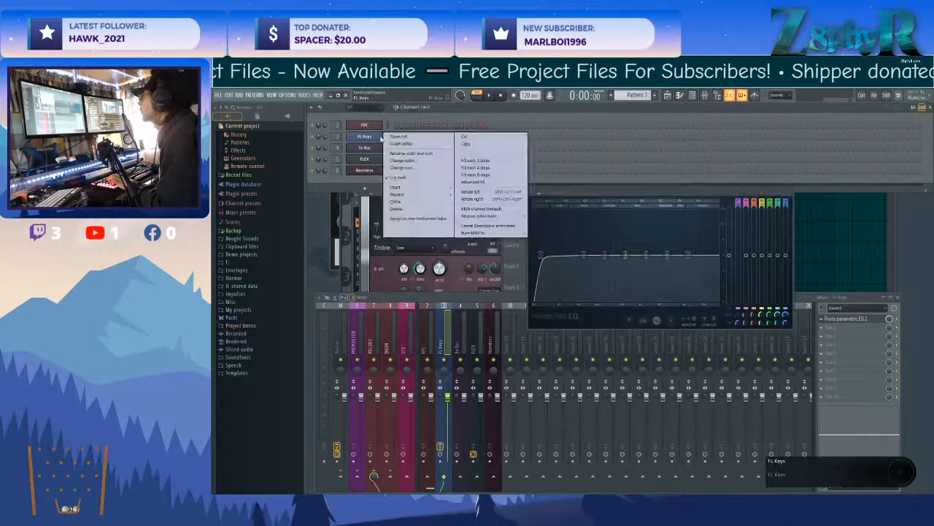
pyautogui.click(401, 138)
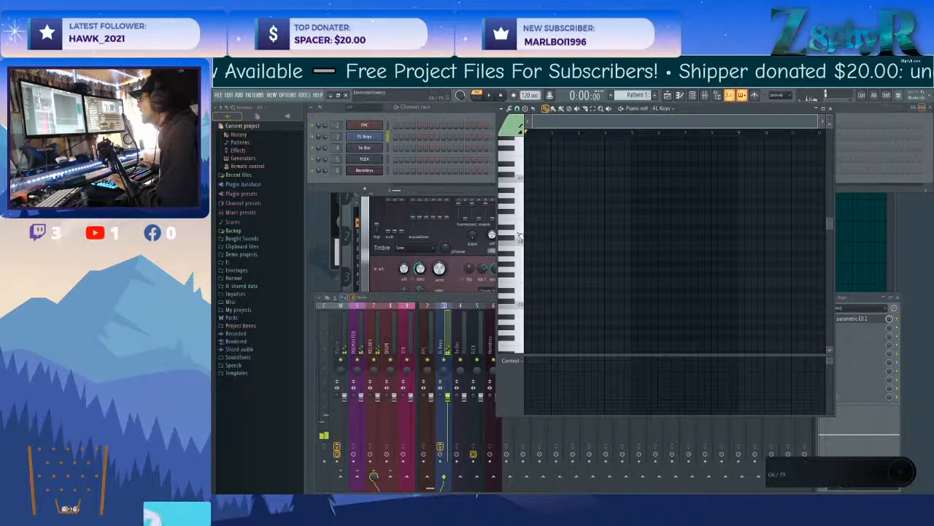
pyautogui.scroll(6, 526, 232)
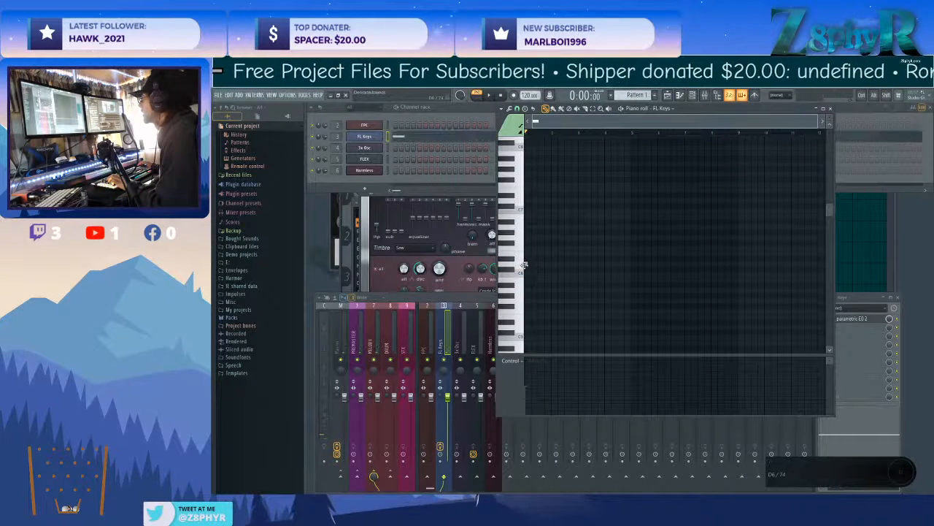
pyautogui.click(527, 264)
pyautogui.click(532, 243)
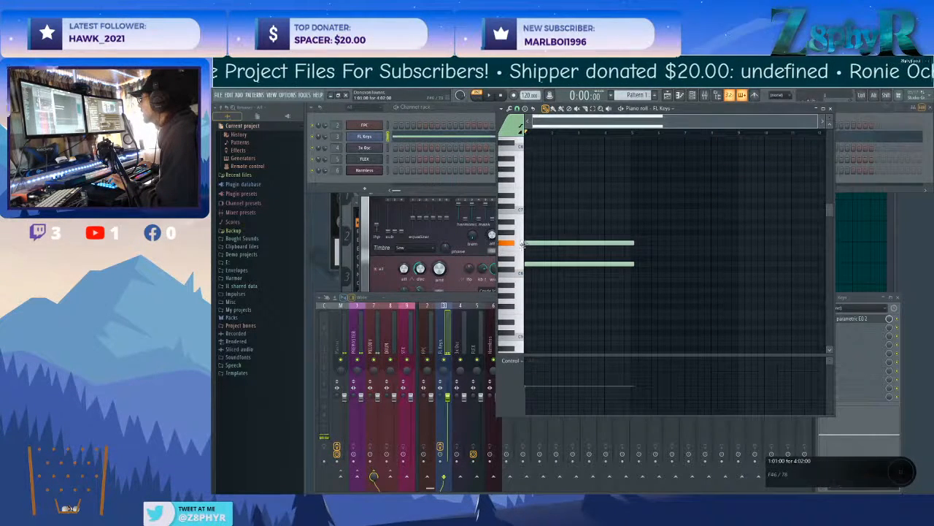
pyautogui.click(540, 227)
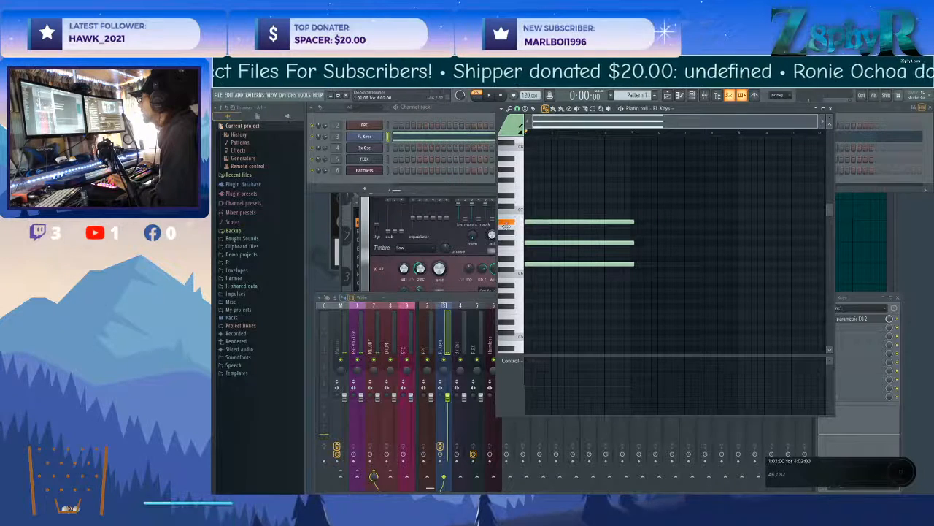
pyautogui.click(543, 200)
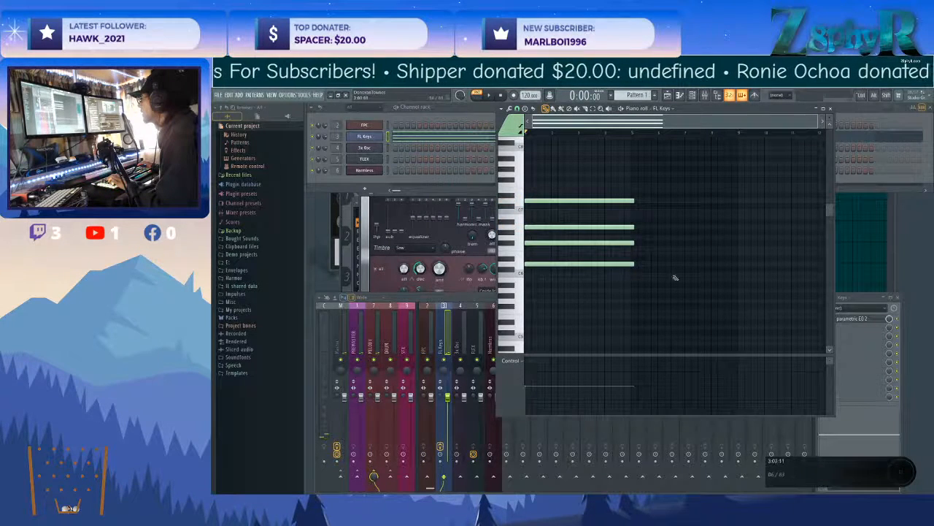
pyautogui.press('space')
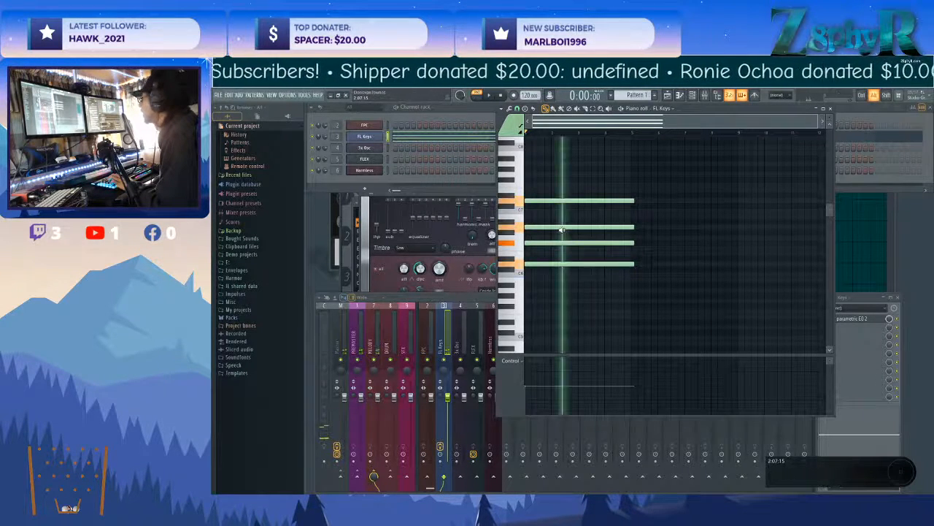
pyautogui.press('space')
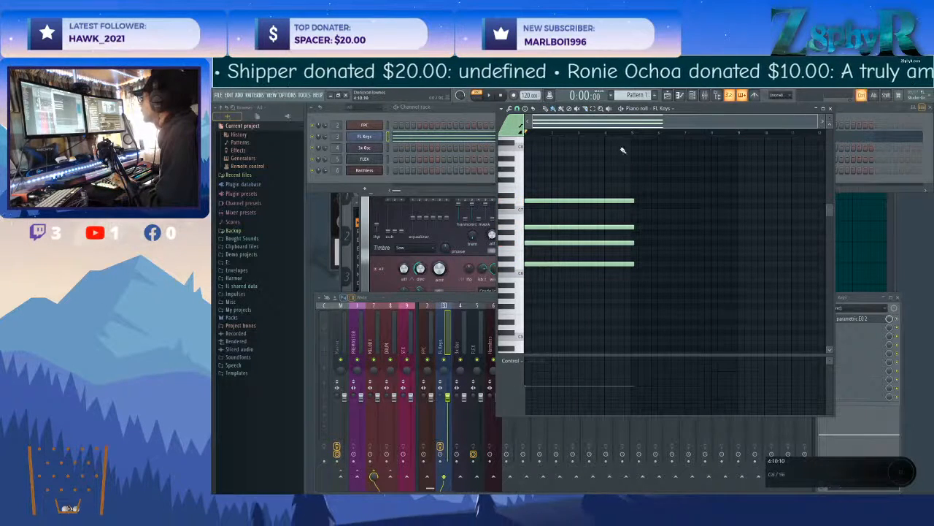
# Select all four chord notes and shorten them together so they end at bar 5.
pyautogui.moveTo(600, 169); pyautogui.dragTo(594, 292)
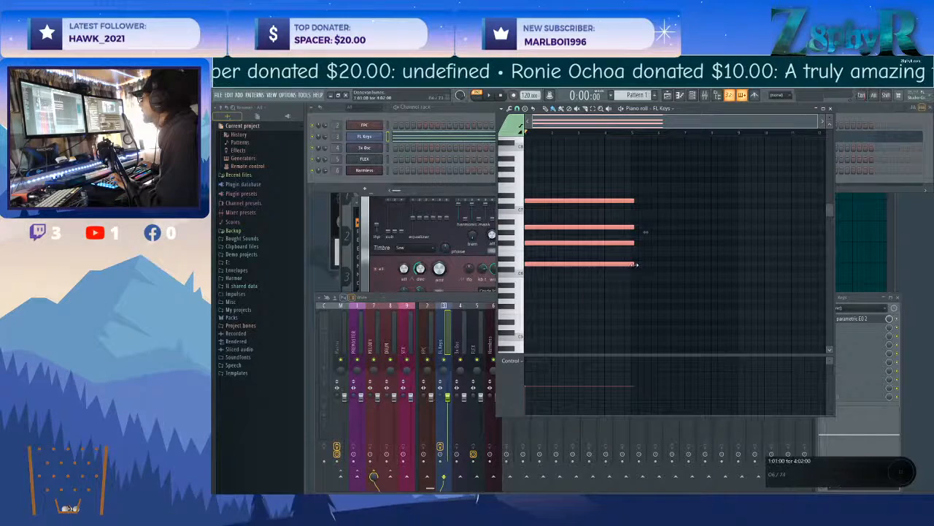
pyautogui.moveTo(633, 264)
pyautogui.mouseDown()
pyautogui.moveTo(672, 263)
pyautogui.moveTo(620, 268)
pyautogui.mouseUp()
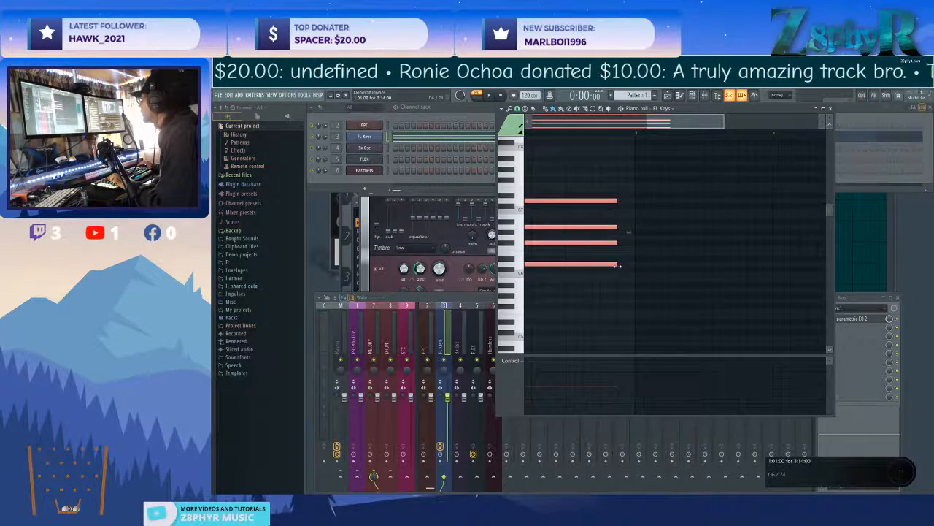
pyautogui.scroll(-5, 636, 273)
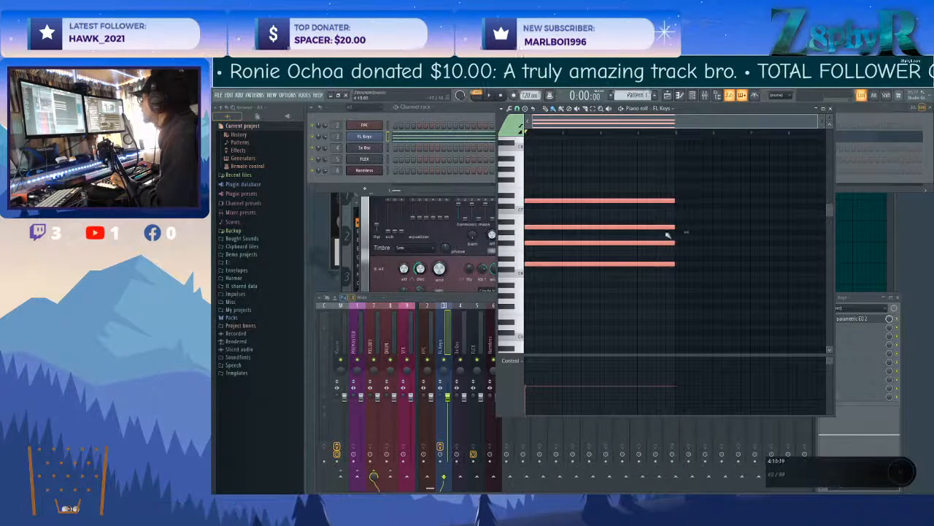
pyautogui.moveTo(549, 185); pyautogui.dragTo(613, 307)
pyautogui.keyDown('ctrl'); pyautogui.click(632, 319); pyautogui.keyUp('ctrl')
pyautogui.keyDown('ctrl'); pyautogui.click(613, 307); pyautogui.keyUp('ctrl')
pyautogui.moveTo(553, 190); pyautogui.dragTo(591, 268)
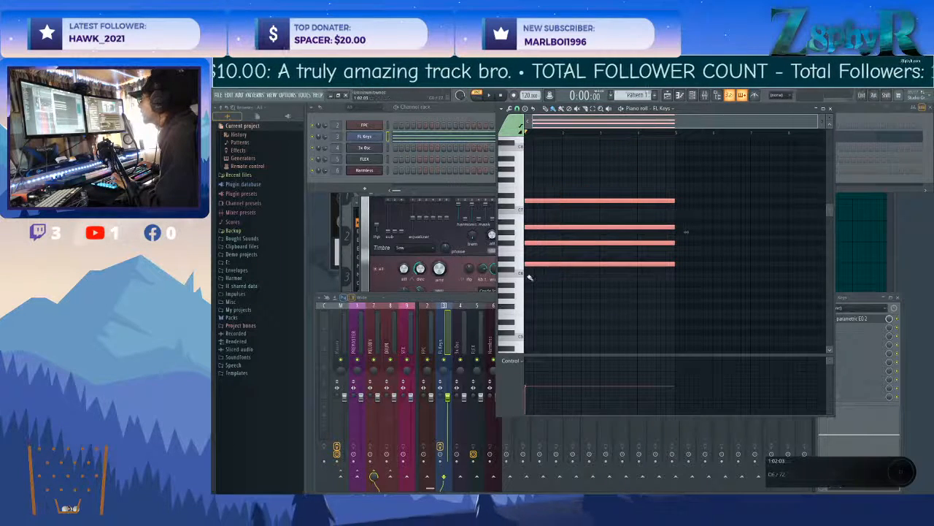
pyautogui.keyDown('ctrl'); pyautogui.click(640, 307); pyautogui.keyUp('ctrl')
pyautogui.moveTo(749, 318); pyautogui.dragTo(682, 317)
pyautogui.keyDown('ctrl'); pyautogui.click(649, 282); pyautogui.keyUp('ctrl')
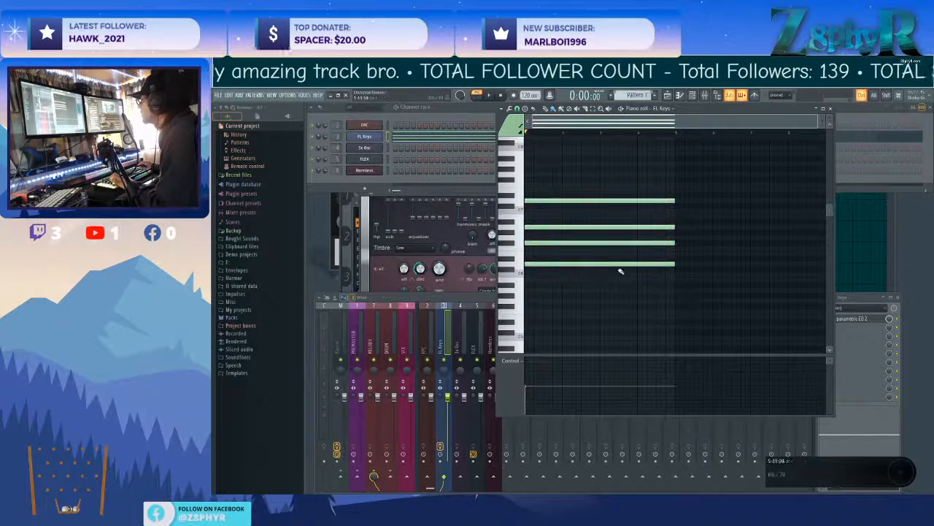
pyautogui.moveTo(694, 311); pyautogui.dragTo(712, 257)
pyautogui.keyDown('ctrl'); pyautogui.click(715, 300); pyautogui.keyUp('ctrl')
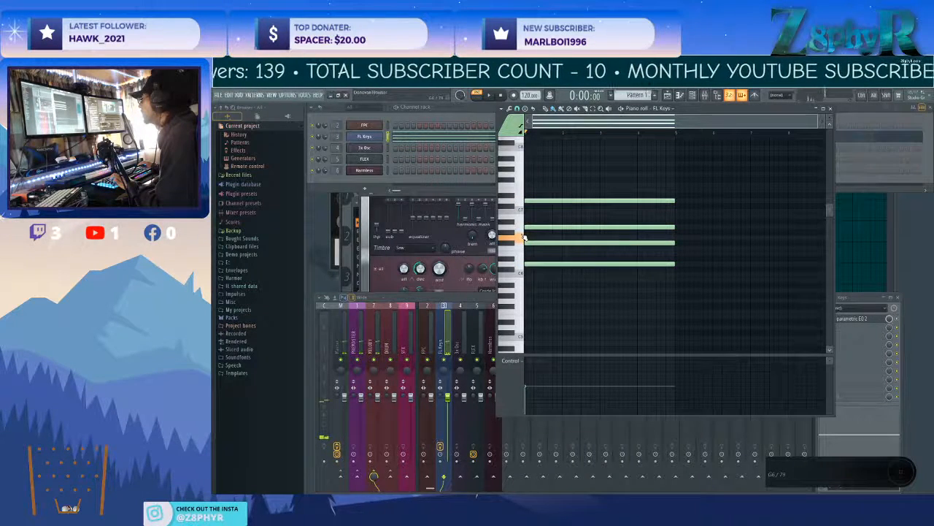
# Place a second four-bar chord of G6, B6, D7 and F#7 starting at bar 5 and audition it.
pyautogui.click(677, 239)
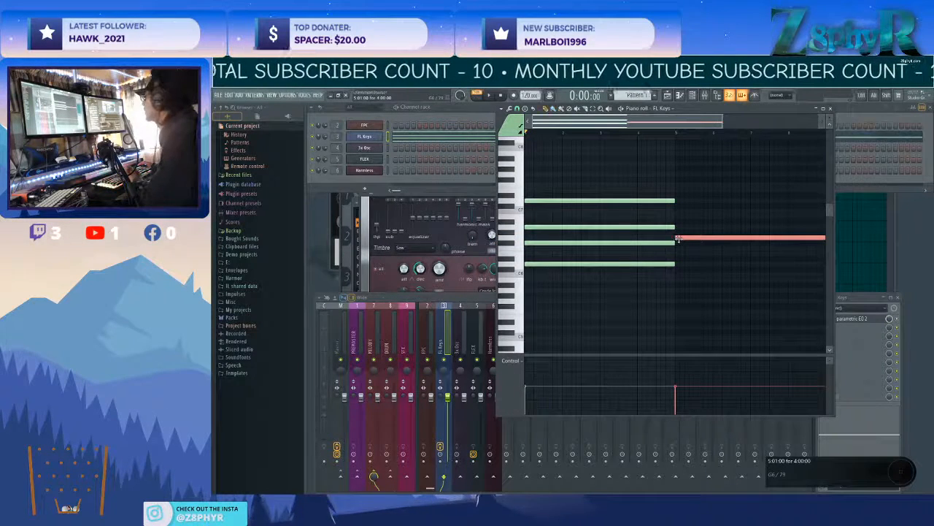
pyautogui.rightClick(677, 238)
pyautogui.press('p')
pyautogui.click(677, 239)
pyautogui.click(677, 220)
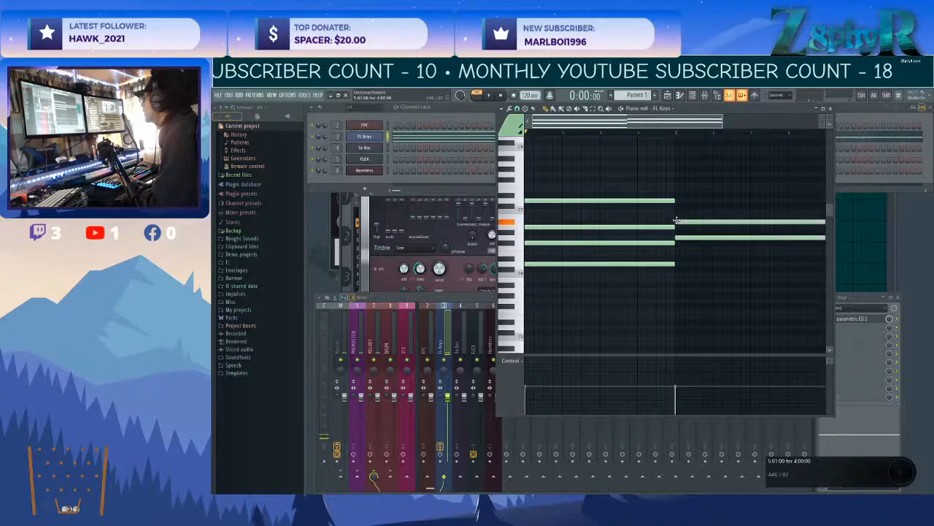
pyautogui.moveTo(675, 216); pyautogui.dragTo(676, 213)
pyautogui.click(677, 200)
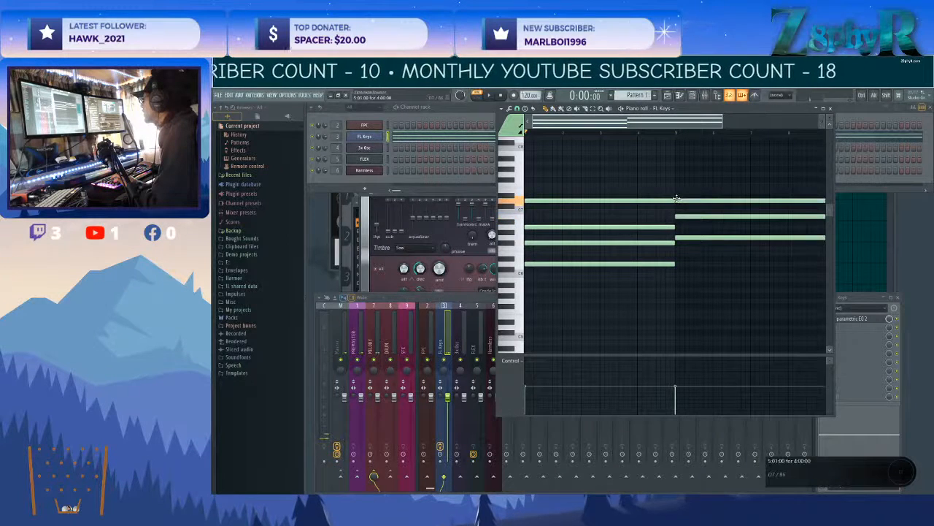
pyautogui.click(677, 184)
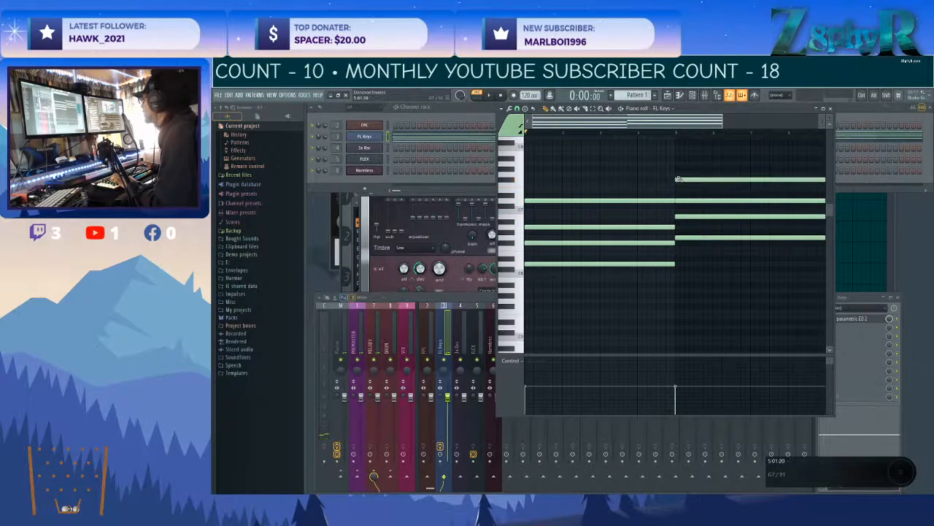
pyautogui.press('space')
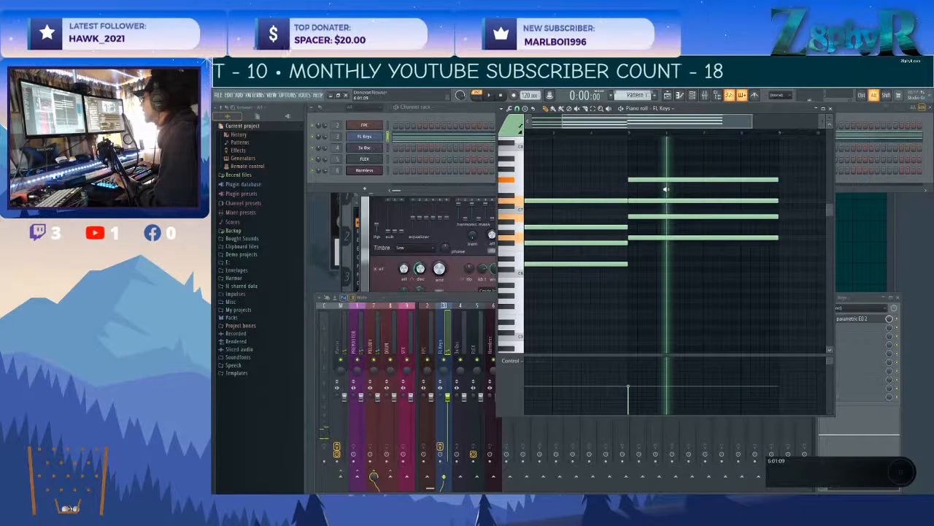
pyautogui.press('space')
pyautogui.moveTo(647, 185); pyautogui.dragTo(666, 190)
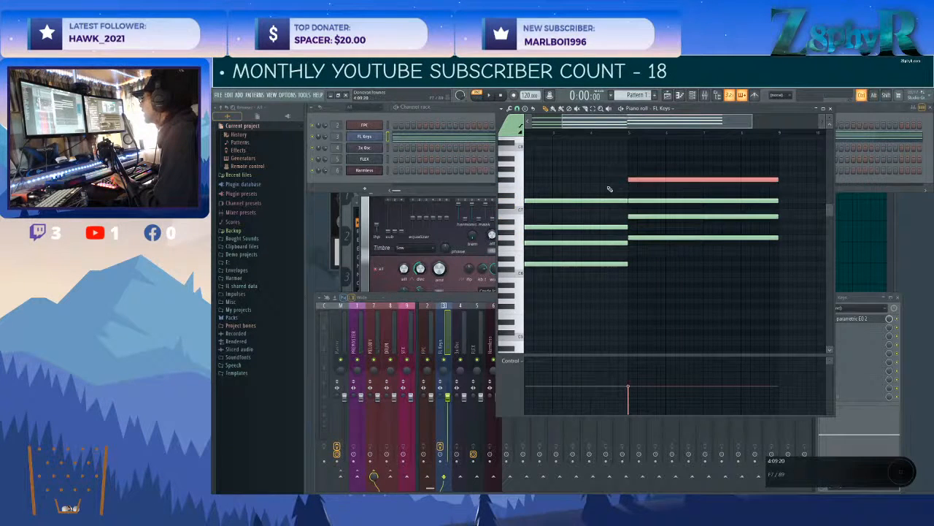
pyautogui.keyDown('ctrl'); pyautogui.click(624, 190); pyautogui.keyUp('ctrl')
# Transpose all notes of both FL Keys chords down one octave.
pyautogui.scroll(-3, 607, 188)
pyautogui.click(518, 266)
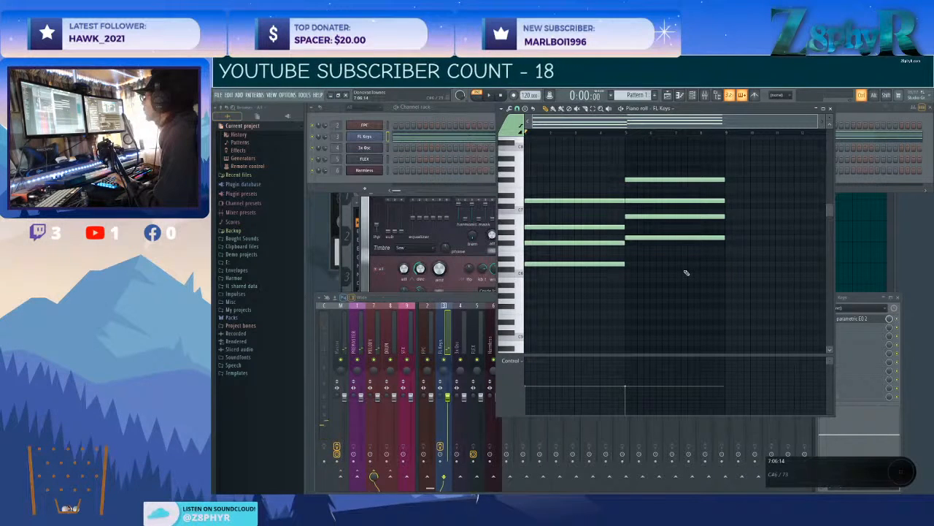
pyautogui.scroll(3, 686, 272)
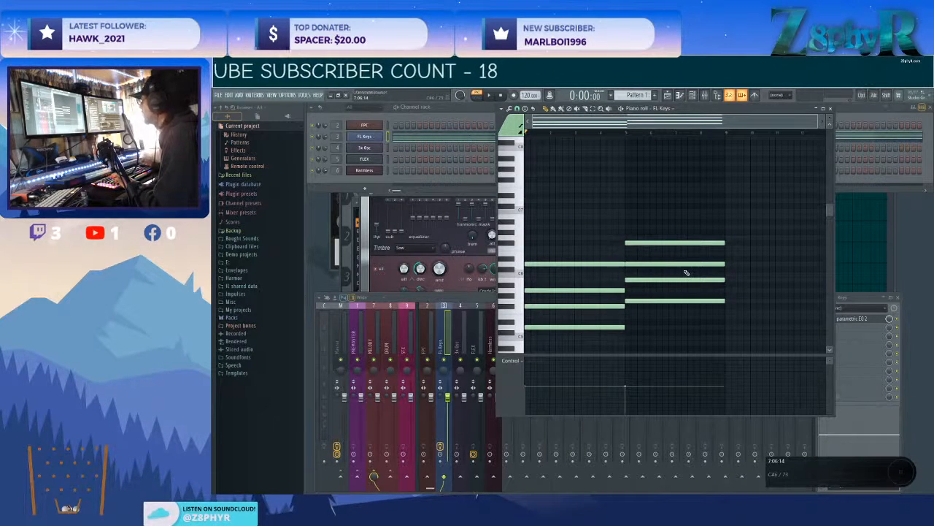
pyautogui.scroll(-2, 663, 333)
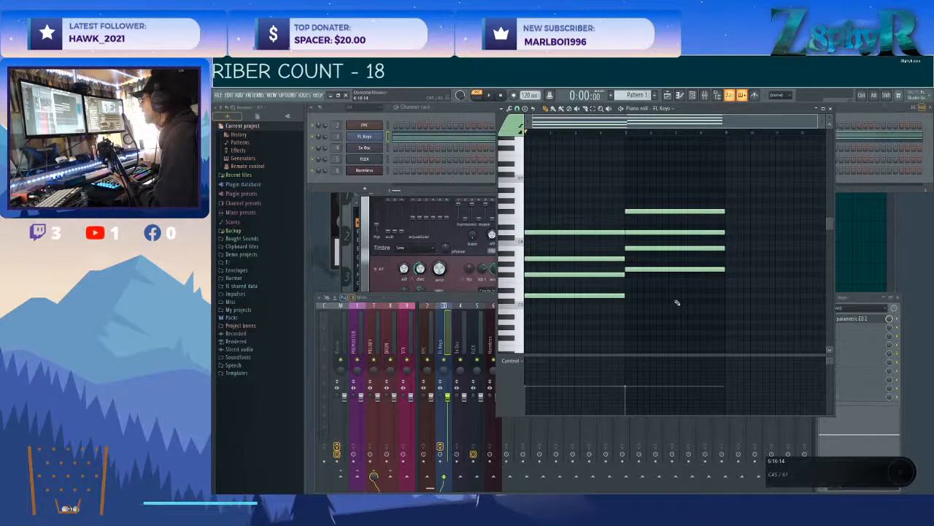
# Audition the two transposed FL Keys chords by previewing playback at several points across the piano roll.
pyautogui.keyDown('alt'); pyautogui.rightClick(574, 178); pyautogui.keyUp('alt')
pyautogui.keyDown('alt'); pyautogui.rightClick(575, 178); pyautogui.keyUp('alt')
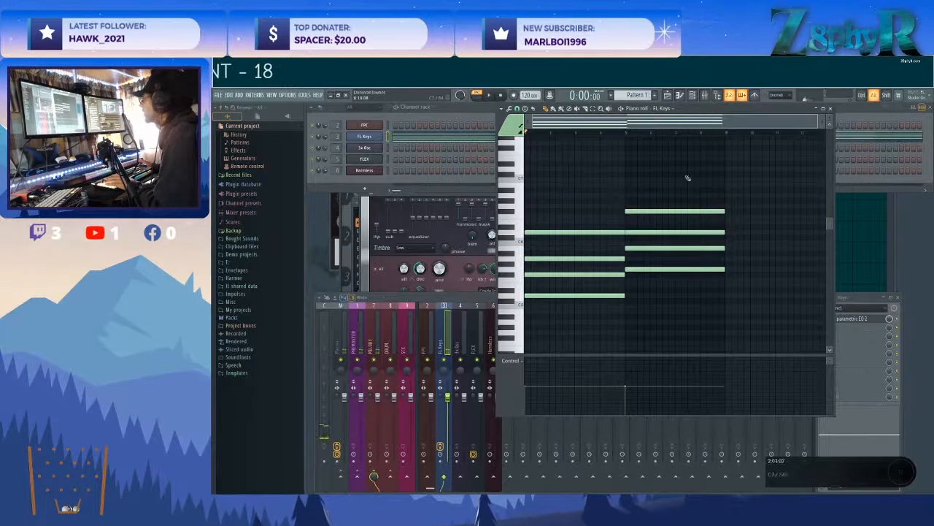
pyautogui.keyDown('alt'); pyautogui.rightClick(720, 181); pyautogui.keyUp('alt')
pyautogui.keyDown('alt'); pyautogui.rightClick(713, 186); pyautogui.keyUp('alt')
pyautogui.keyDown('alt'); pyautogui.rightClick(595, 183); pyautogui.keyUp('alt')
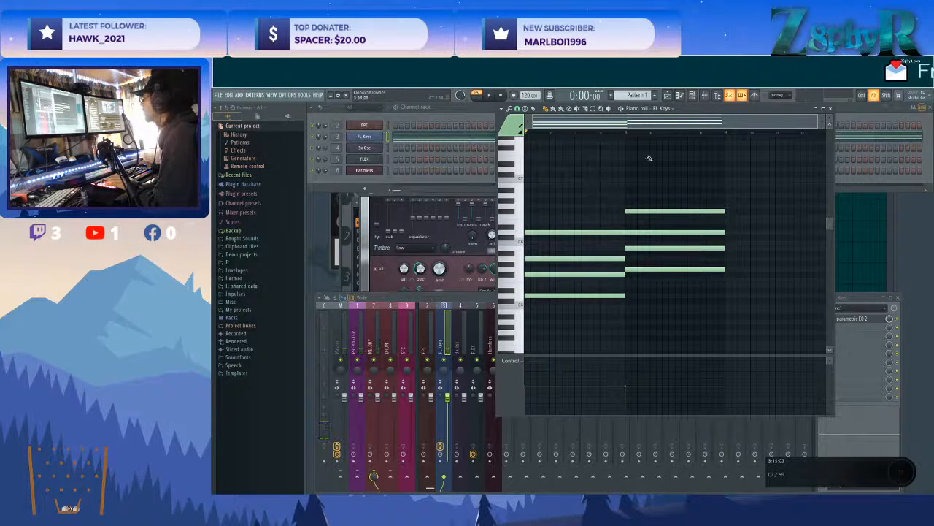
pyautogui.keyDown('alt'); pyautogui.rightClick(585, 232); pyautogui.keyUp('alt')
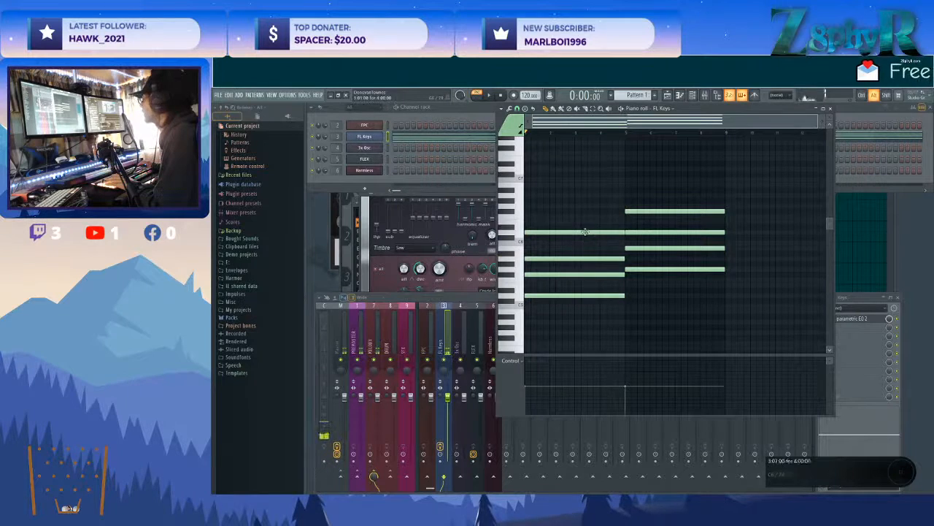
pyautogui.keyDown('alt'); pyautogui.rightClick(617, 211); pyautogui.keyUp('alt')
pyautogui.keyDown('alt'); pyautogui.rightClick(653, 263); pyautogui.keyUp('alt')
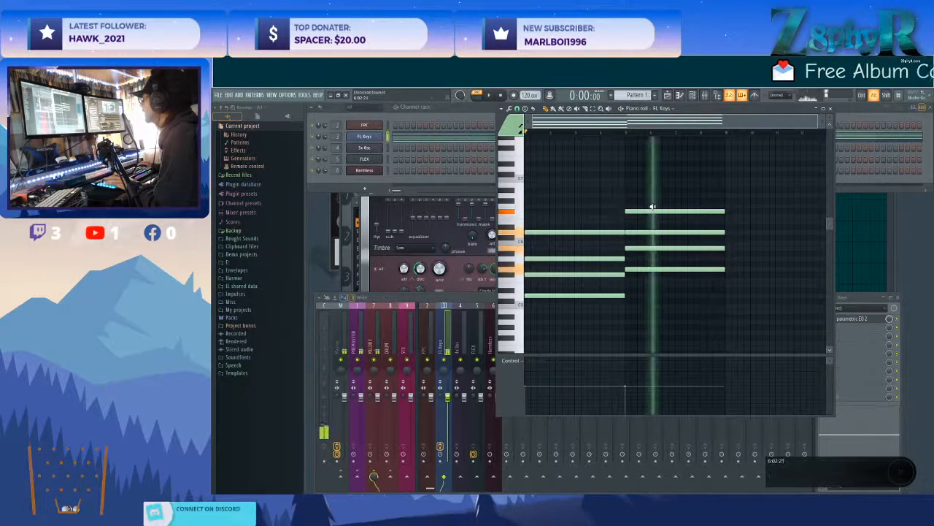
pyautogui.keyDown('alt'); pyautogui.rightClick(682, 304); pyautogui.keyUp('alt')
pyautogui.keyDown('alt'); pyautogui.rightClick(730, 293); pyautogui.keyUp('alt')
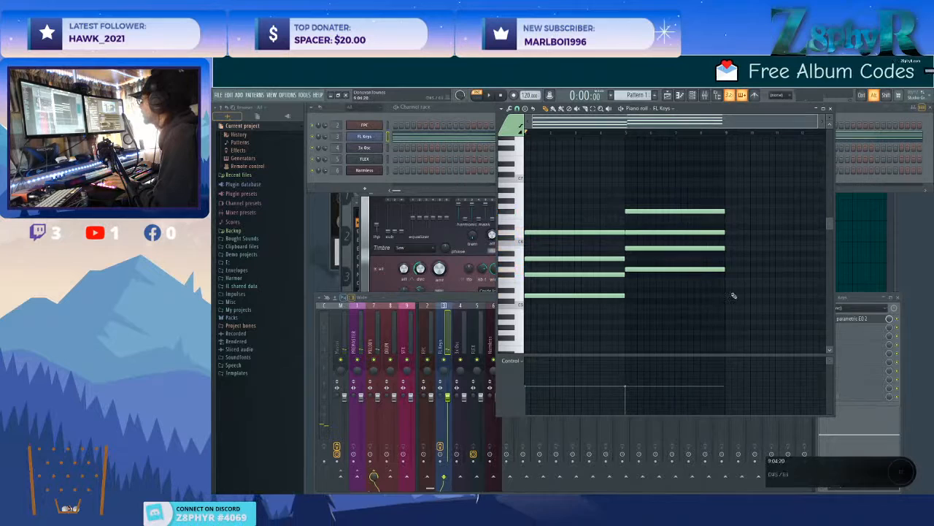
# Preview the first chord and the second chord once more in the piano roll.
pyautogui.keyDown('alt'); pyautogui.rightClick(551, 264); pyautogui.keyUp('alt')
pyautogui.keyDown('alt'); pyautogui.rightClick(661, 249); pyautogui.keyUp('alt')
pyautogui.keyDown('alt'); pyautogui.rightClick(745, 242); pyautogui.keyUp('alt')
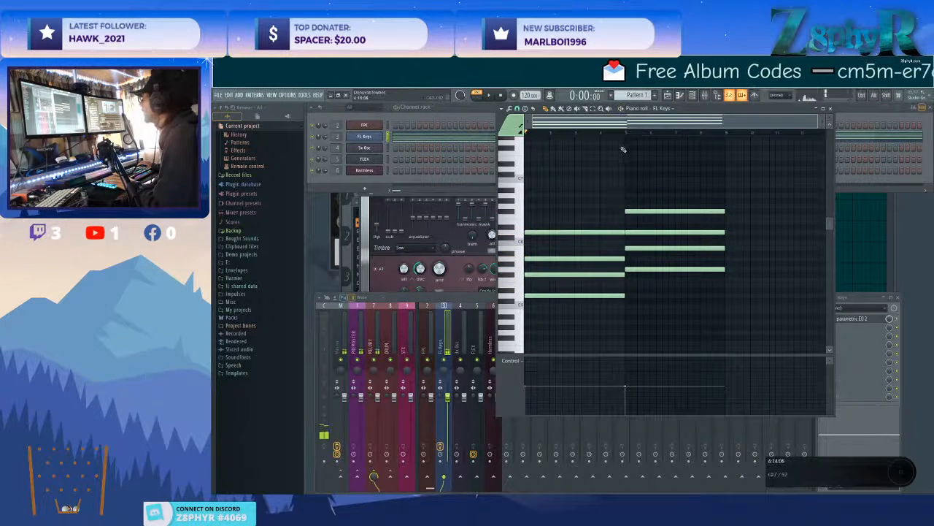
pyautogui.scroll(4, 638, 267)
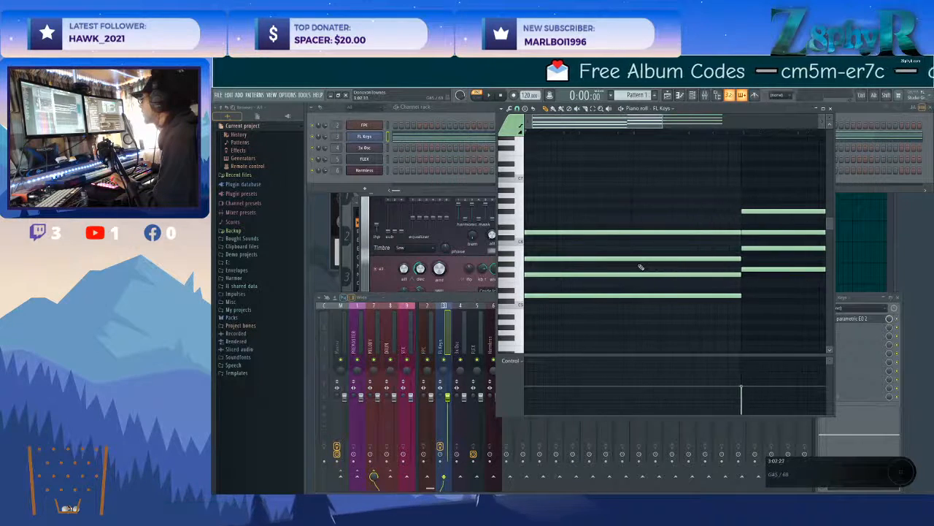
pyautogui.scroll(-3, 640, 267)
pyautogui.scroll(-1, 640, 267)
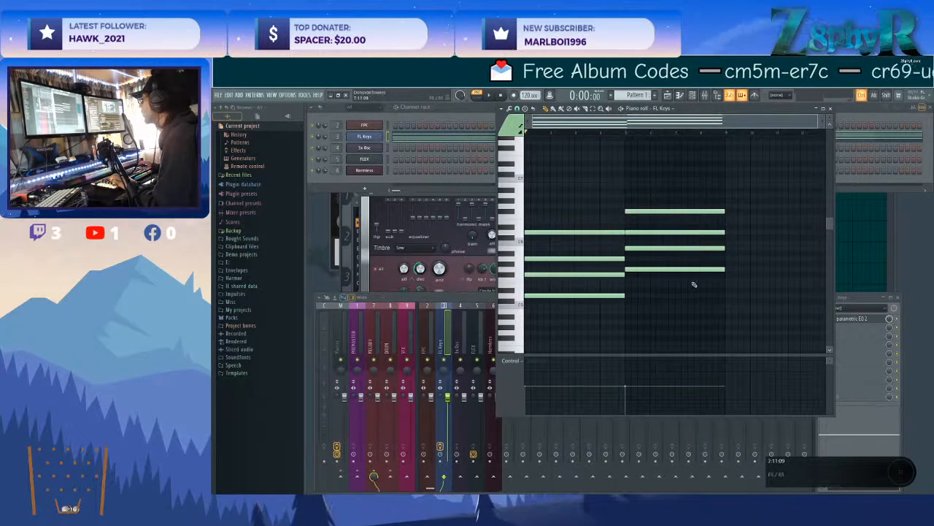
pyautogui.hscroll(1, 640, 286)
pyautogui.moveTo(656, 172); pyautogui.dragTo(522, 319)
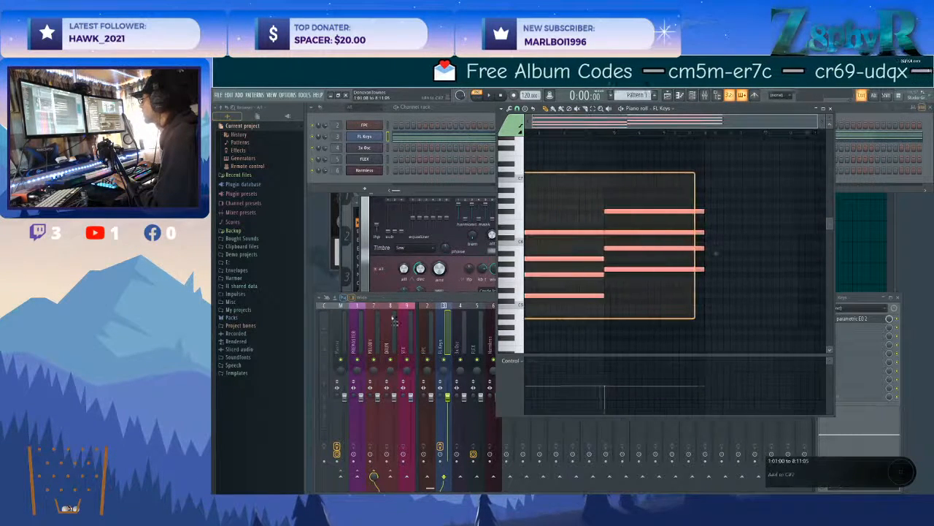
pyautogui.keyDown('ctrl'); pyautogui.click(640, 299); pyautogui.keyUp('ctrl')
# Lower the upper three notes of the second FL Keys chord by one octave, leaving its G5 in place.
pyautogui.moveTo(657, 168); pyautogui.dragTo(656, 256)
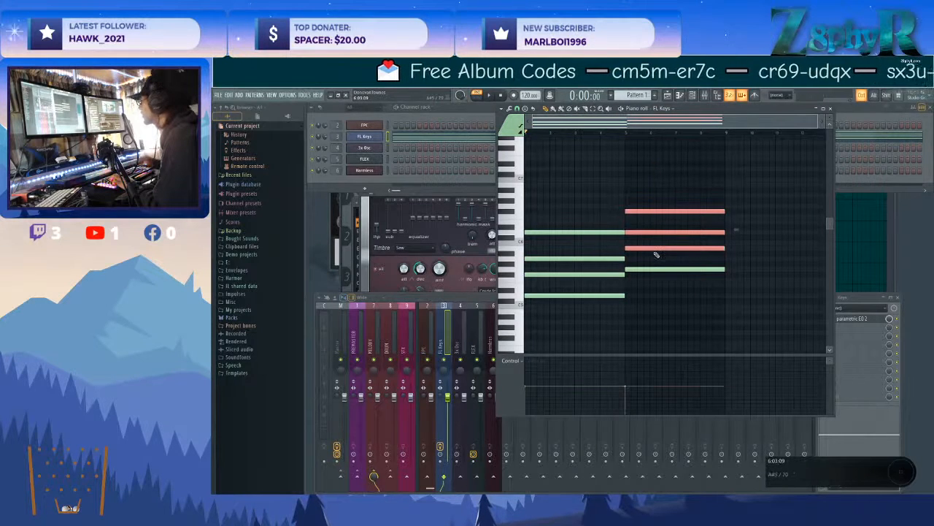
pyautogui.hotkey('ctrl', 'Down')
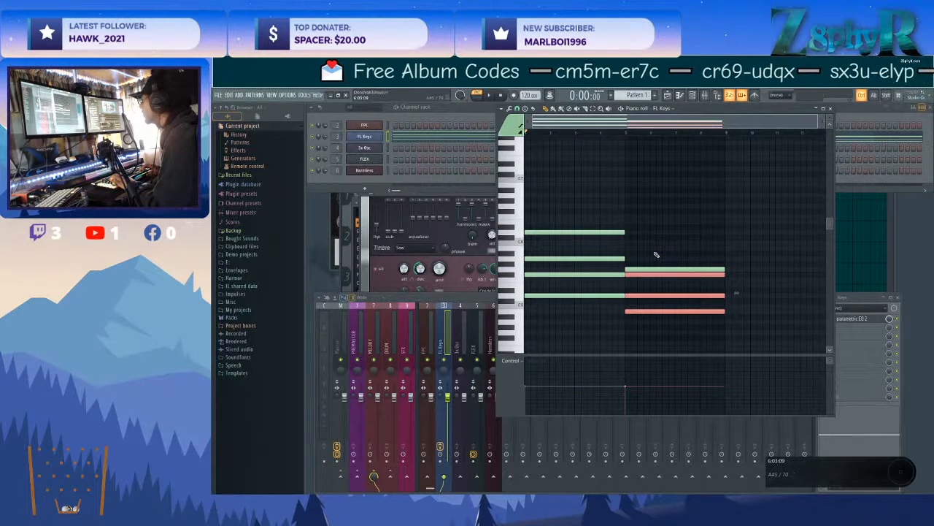
pyautogui.hotkey('ctrl', 'Up')
pyautogui.keyDown('ctrl'); pyautogui.click(655, 256); pyautogui.keyUp('ctrl')
pyautogui.moveTo(665, 261); pyautogui.dragTo(653, 188)
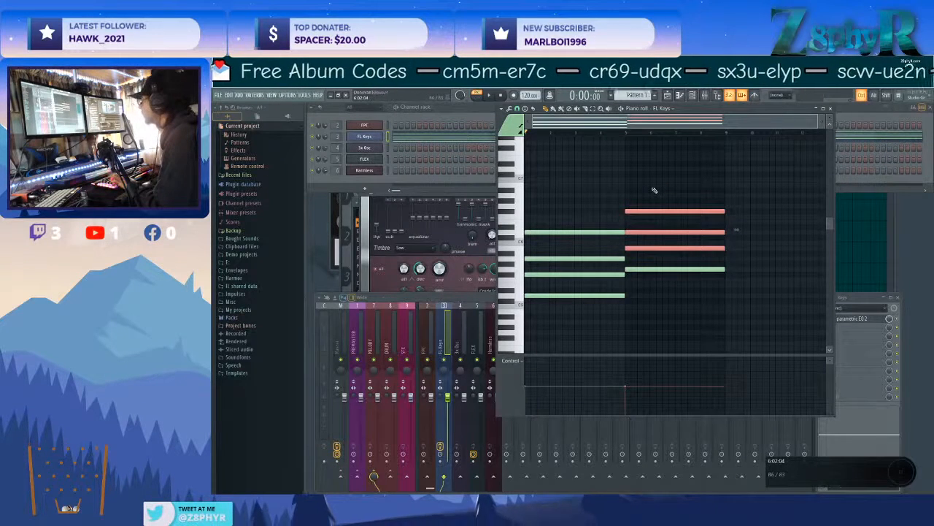
pyautogui.hotkey('ctrl', 'Down')
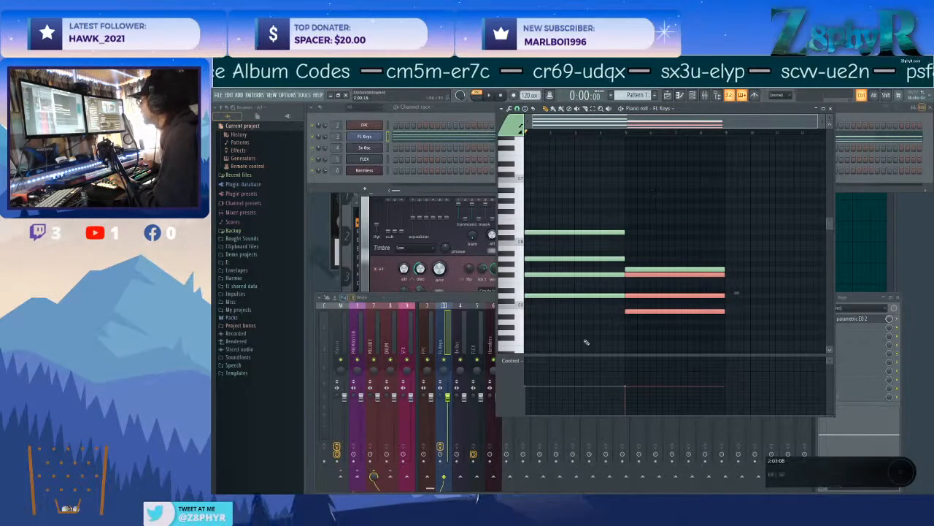
pyautogui.keyDown('ctrl'); pyautogui.click(637, 233); pyautogui.keyUp('ctrl')
# Play the pattern from bar 5 and from the beginning to audition the lowered second chord.
pyautogui.click(628, 135)
pyautogui.press('space')
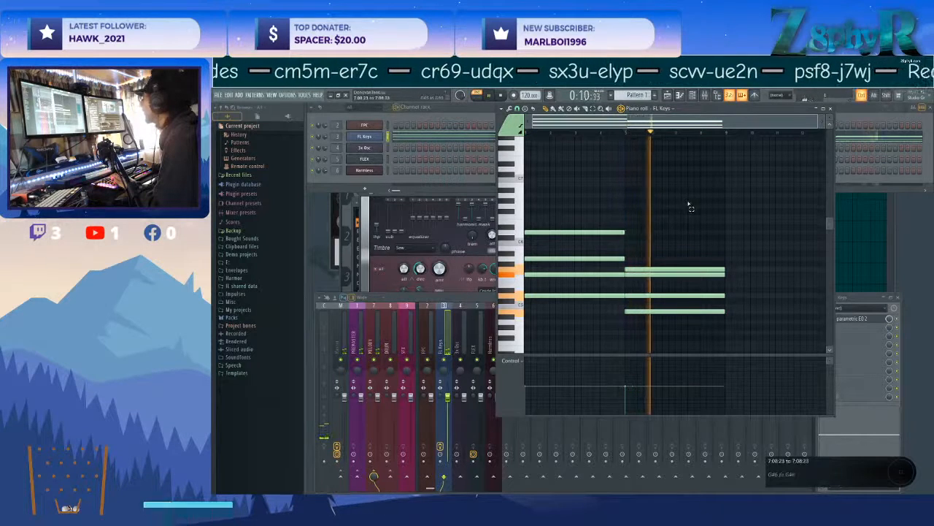
pyautogui.press('space')
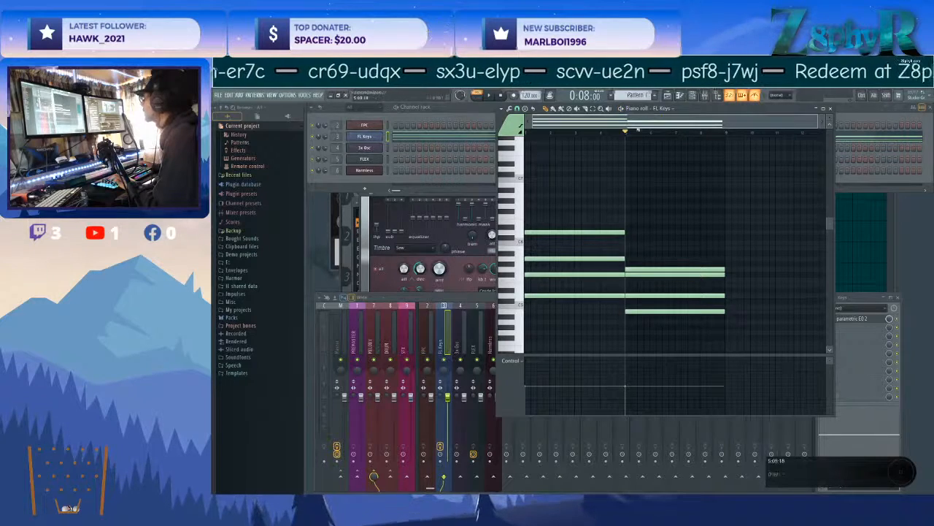
pyautogui.press('space')
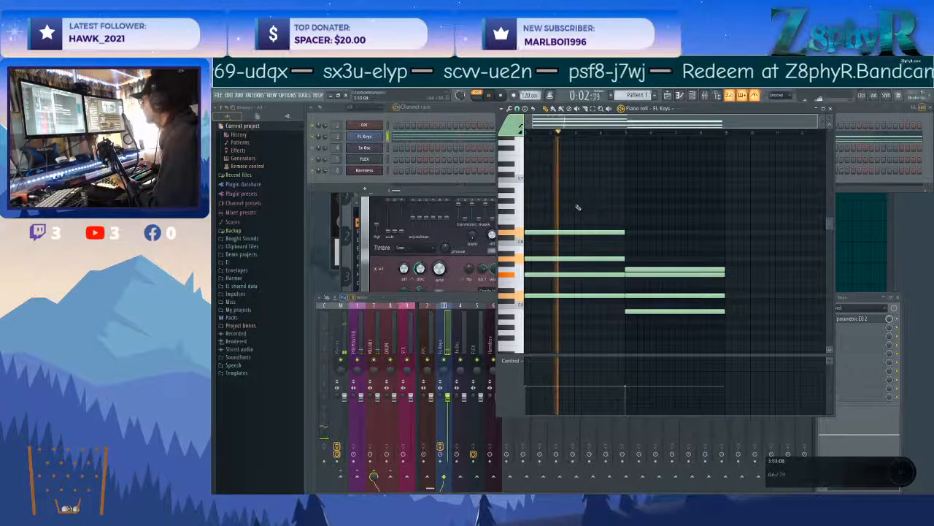
pyautogui.press('space')
# Select all notes of both chords and compress them together to two bars per chord, ending at bar 5.
pyautogui.moveTo(573, 210); pyautogui.dragTo(721, 337)
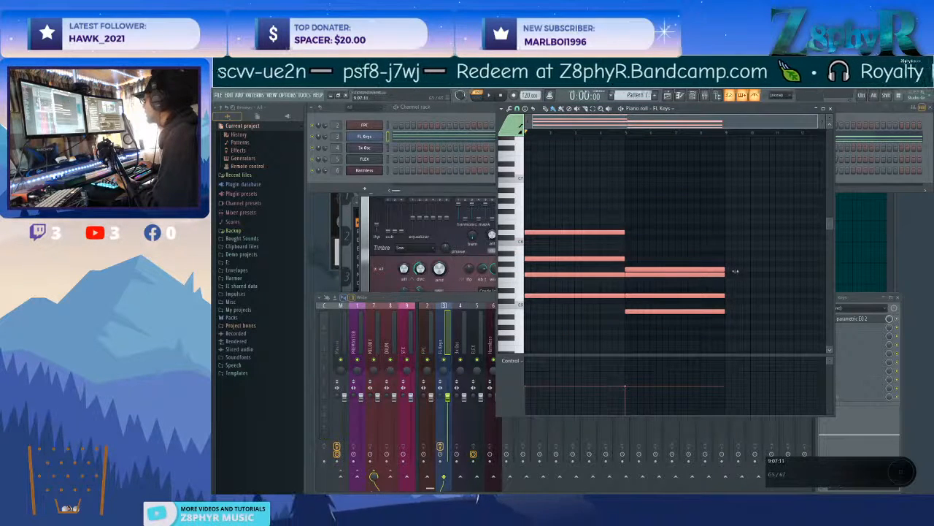
pyautogui.moveTo(735, 271); pyautogui.dragTo(636, 272)
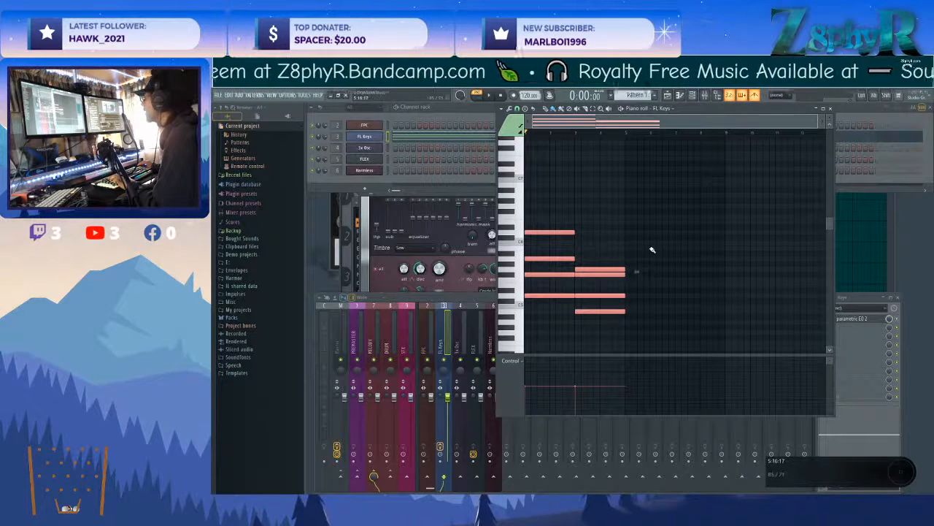
pyautogui.scroll(4, 652, 250)
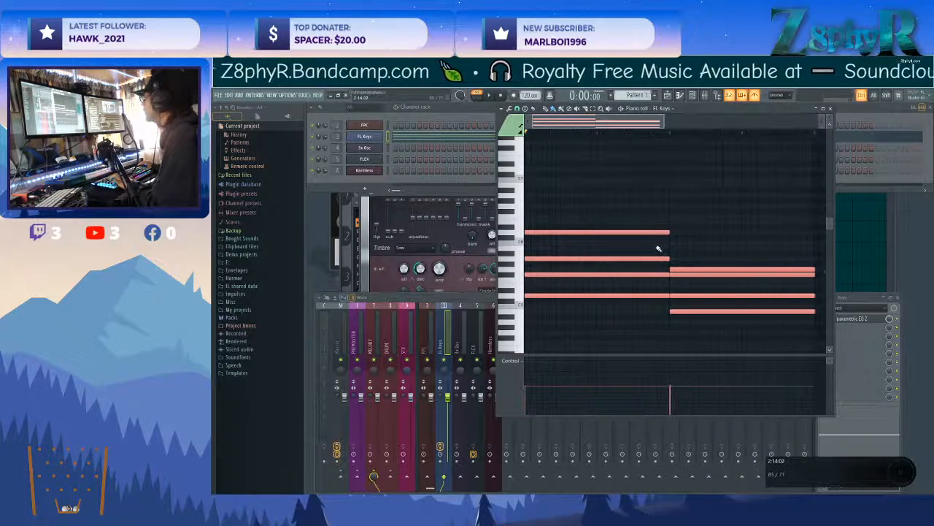
pyautogui.moveTo(825, 275); pyautogui.dragTo(822, 273)
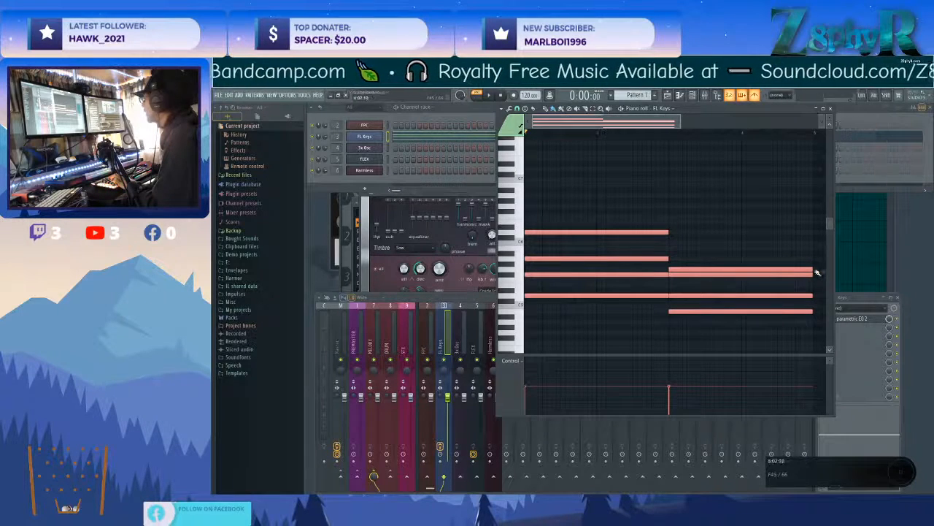
pyautogui.keyDown('ctrl'); pyautogui.click(722, 221); pyautogui.keyUp('ctrl')
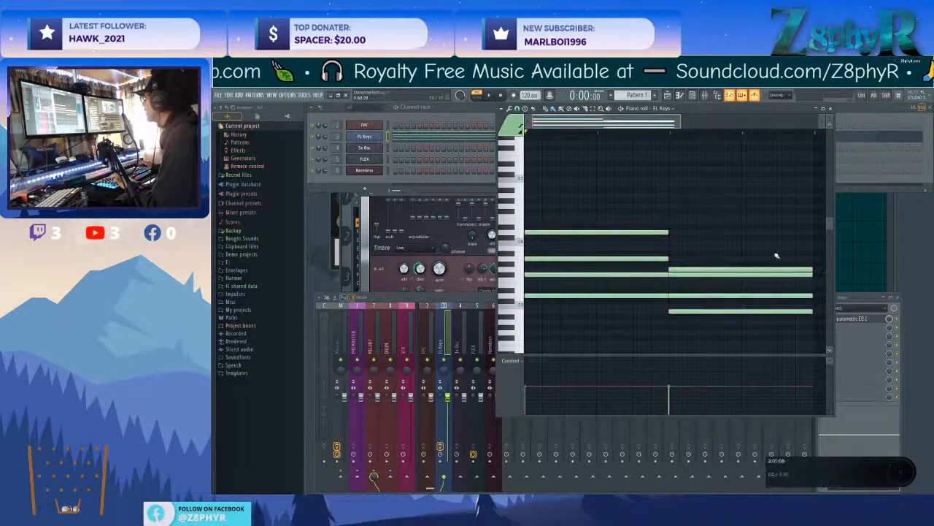
# Inspect the end of the shortened notes and play the chord pattern from the start.
pyautogui.scroll(2, 776, 258)
pyautogui.hscroll(2, 778, 266)
pyautogui.scroll(-3, 773, 268)
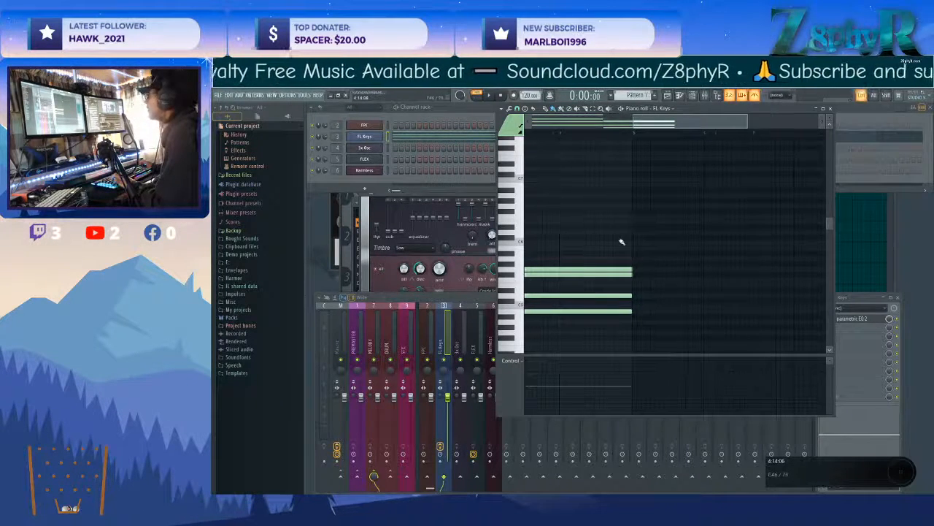
pyautogui.scroll(-1, 657, 249)
pyautogui.moveTo(605, 277); pyautogui.dragTo(577, 263)
pyautogui.keyDown('ctrl'); pyautogui.click(560, 224); pyautogui.keyUp('ctrl')
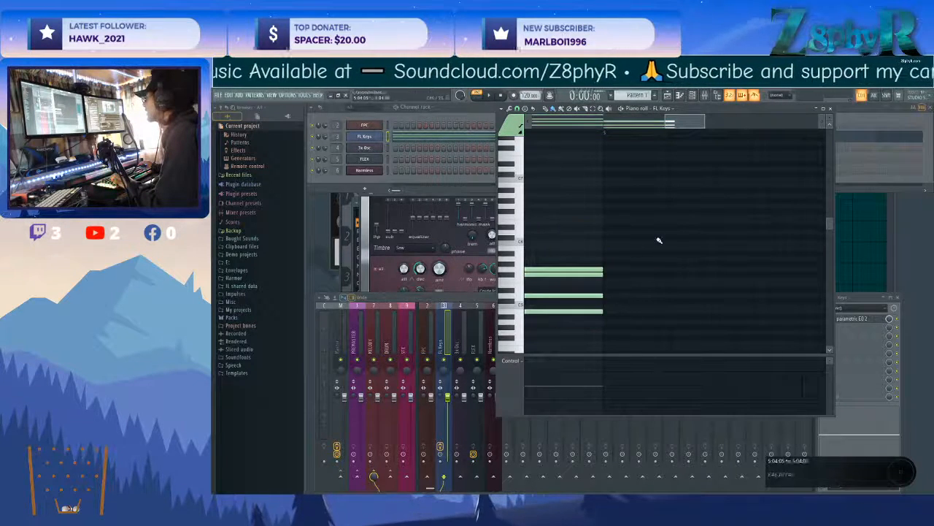
pyautogui.scroll(-6, 659, 241)
pyautogui.press('space')
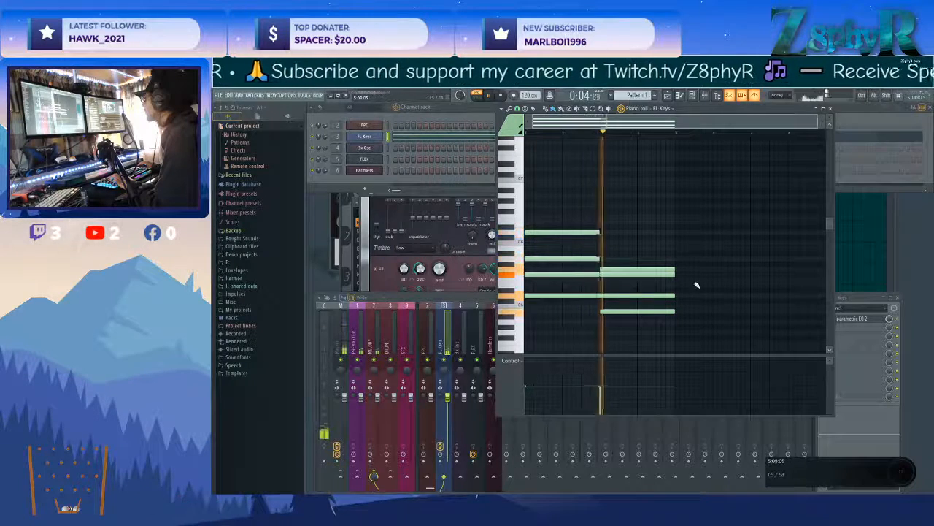
pyautogui.press('space')
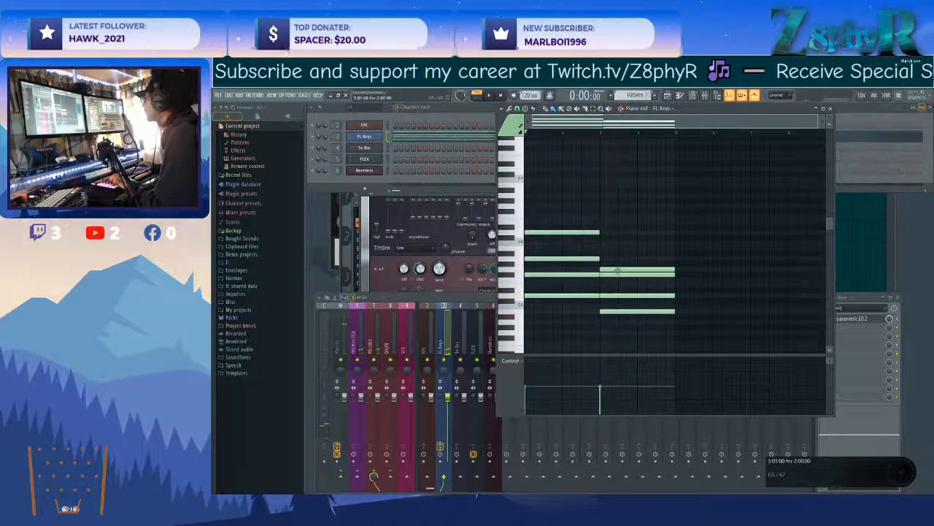
# Raise the top note of the second chord to A5 and preview the chord.
pyautogui.moveTo(617, 268); pyautogui.dragTo(617, 258)
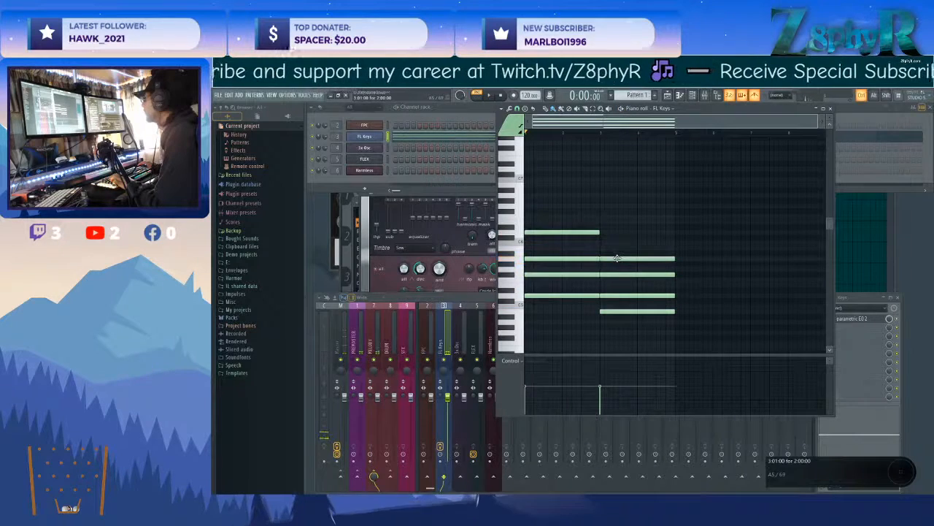
pyautogui.keyDown('alt'); pyautogui.rightClick(628, 290); pyautogui.keyUp('alt')
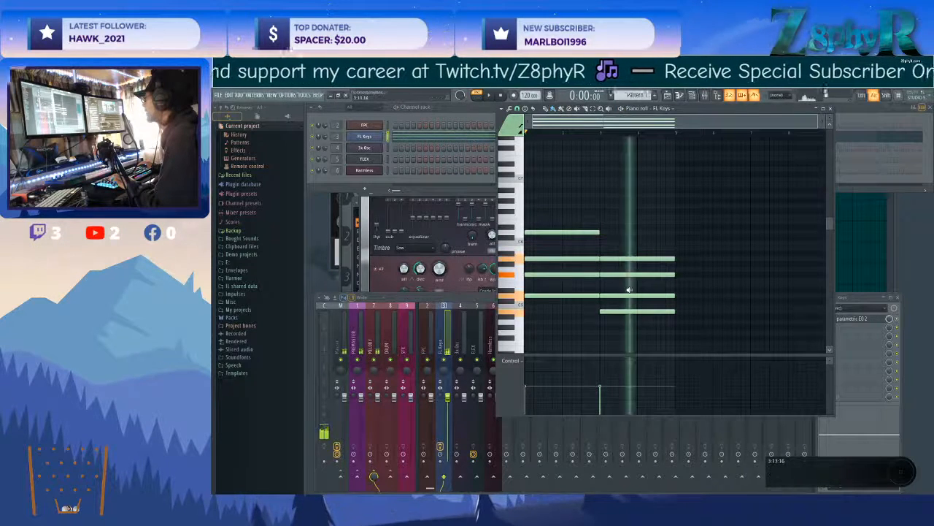
# Try the second chord's bottom note at A4, audition it, and move the note back to B4.
pyautogui.moveTo(624, 312); pyautogui.dragTo(624, 323)
pyautogui.keyDown('alt'); pyautogui.rightClick(624, 323); pyautogui.keyUp('alt')
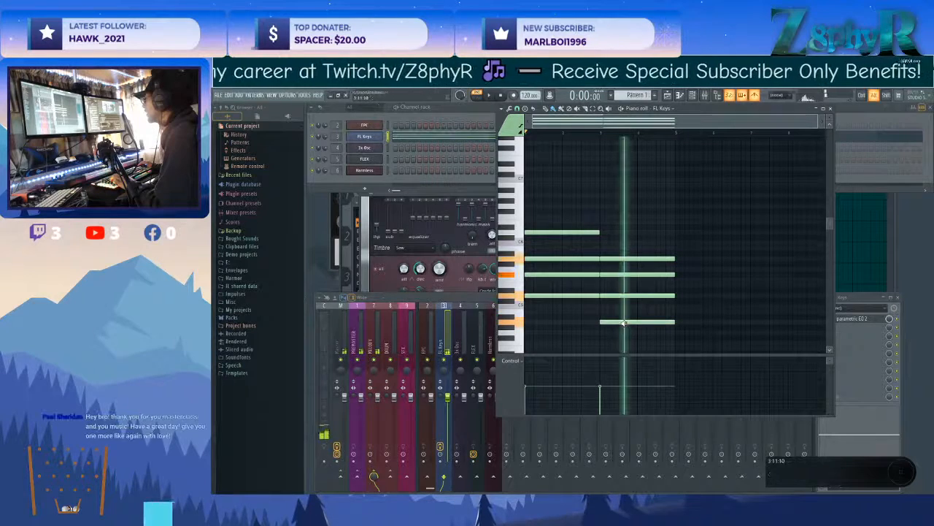
pyautogui.press('space')
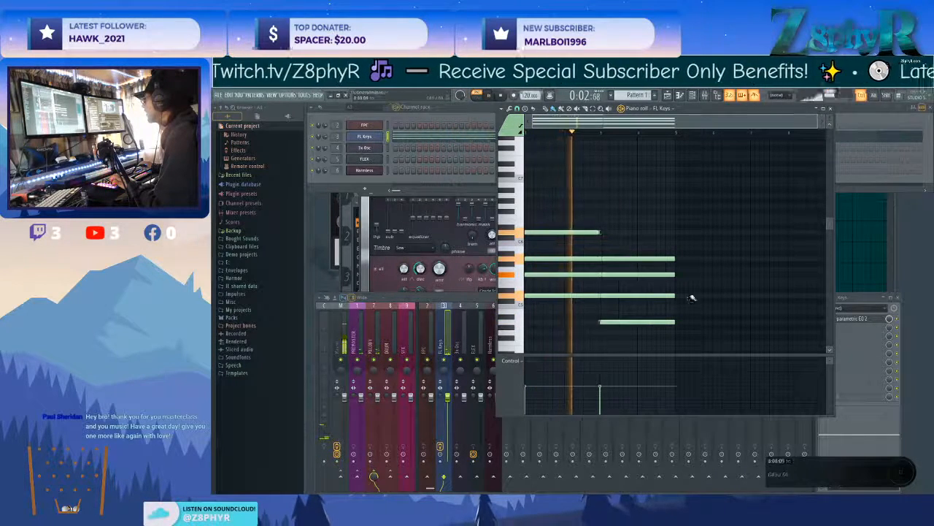
pyautogui.press('space')
pyautogui.moveTo(627, 321); pyautogui.dragTo(627, 311)
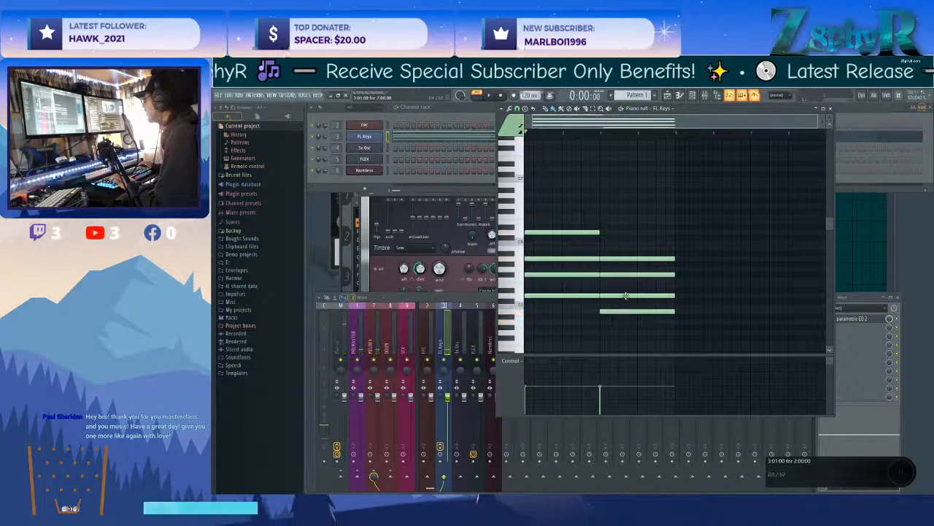
pyautogui.keyDown('ctrl'); pyautogui.keyDown('alt'); pyautogui.rightClick(625, 286); pyautogui.keyUp('alt'); pyautogui.keyUp('ctrl')
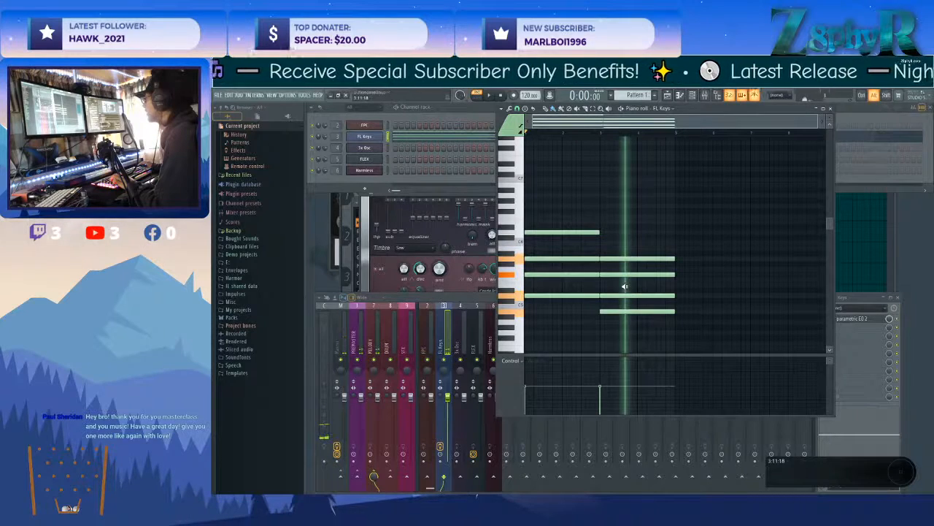
# Revoice the second chord from bar 3 as D5, G5, B5 and D6, deleting its B4 note, and preview it.
pyautogui.moveTo(628, 266); pyautogui.dragTo(615, 246)
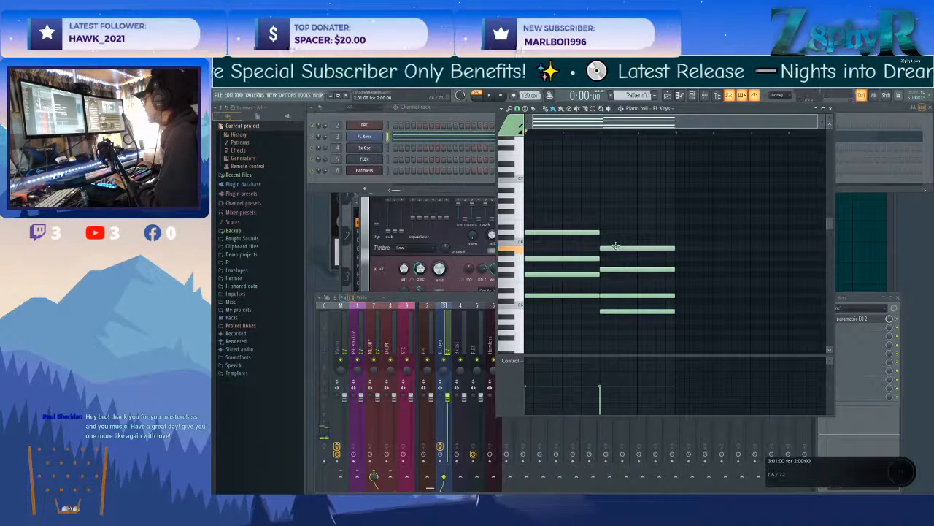
pyautogui.click(615, 232)
pyautogui.rightClick(616, 235)
pyautogui.click(588, 229)
pyautogui.rightClick(594, 231)
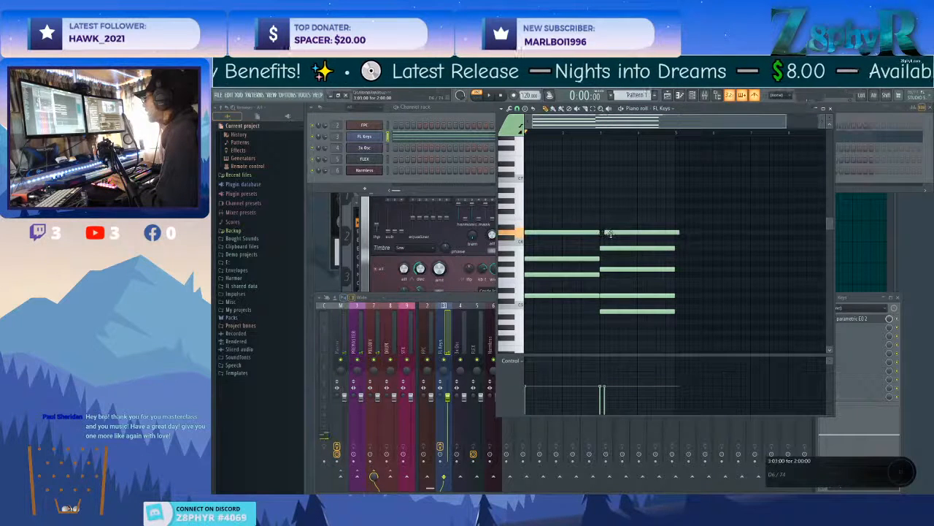
pyautogui.rightClick(616, 311)
pyautogui.keyDown('alt'); pyautogui.rightClick(617, 292); pyautogui.keyUp('alt')
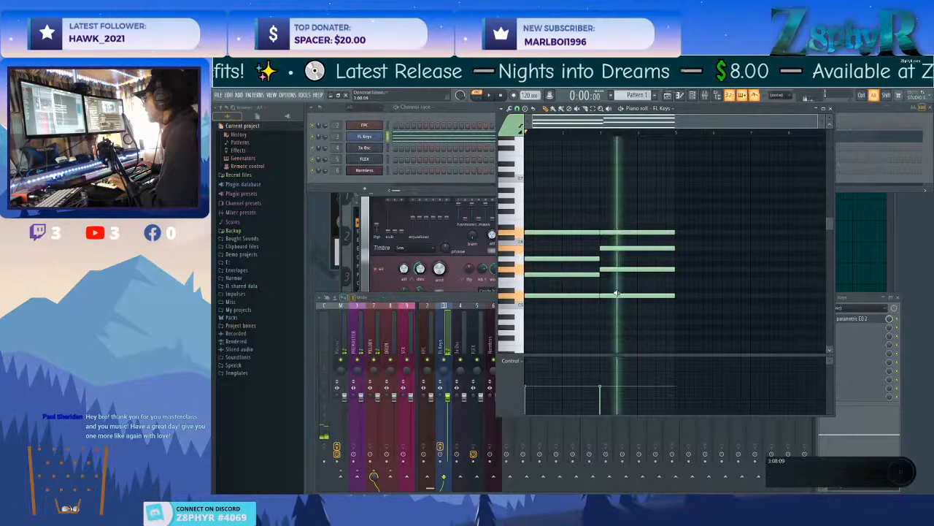
# Play back the two-chord pattern with the revoiced second chord.
pyautogui.moveTo(540, 205); pyautogui.dragTo(690, 323)
pyautogui.keyDown('ctrl'); pyautogui.click(690, 323); pyautogui.keyUp('ctrl')
pyautogui.moveTo(598, 239); pyautogui.dragTo(626, 285)
pyautogui.keyDown('ctrl'); pyautogui.click(625, 284); pyautogui.keyUp('ctrl')
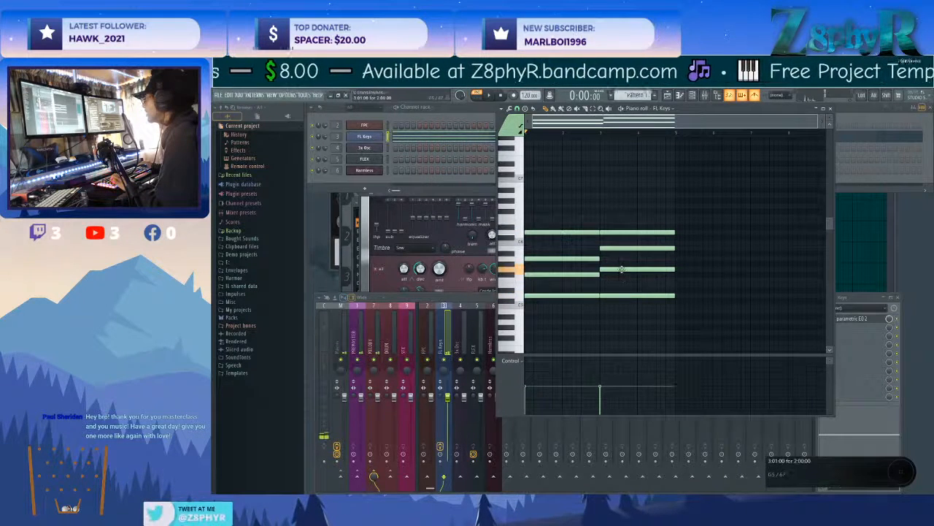
pyautogui.press('space')
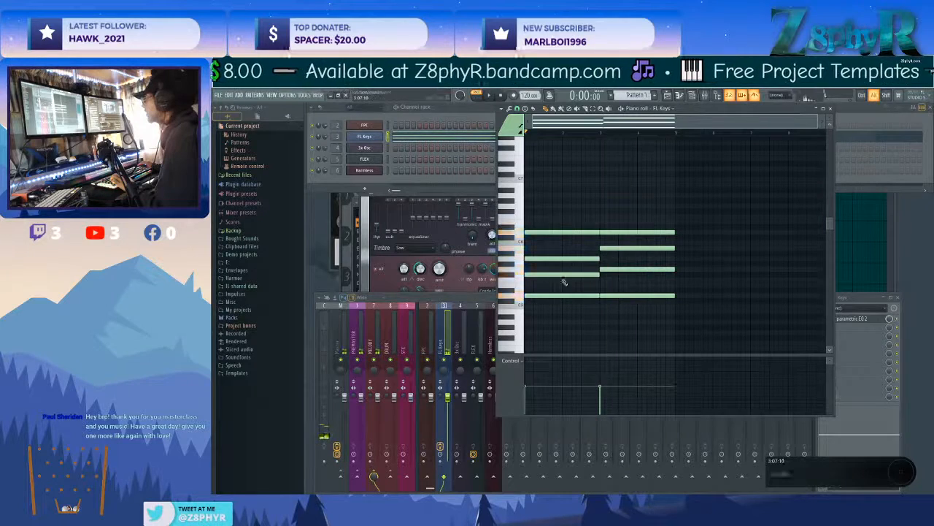
pyautogui.press('space')
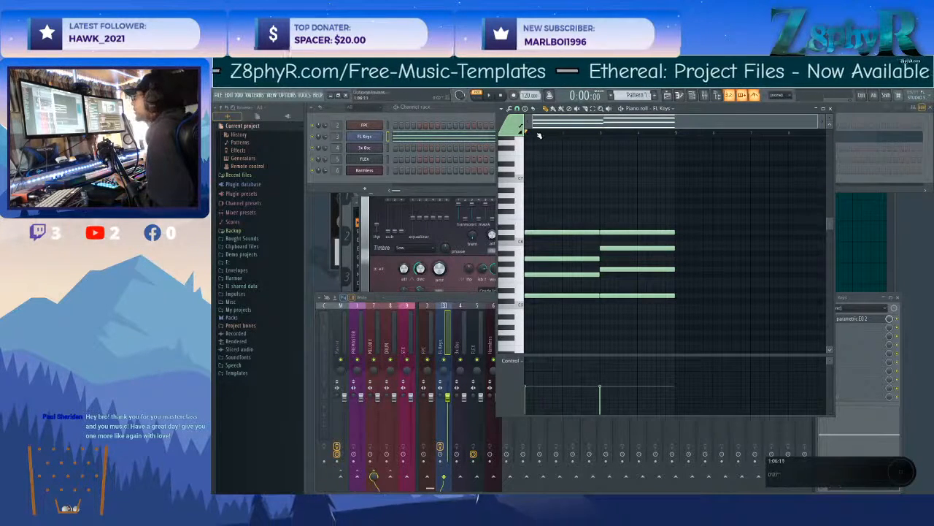
pyautogui.moveTo(672, 134); pyautogui.dragTo(487, 146)
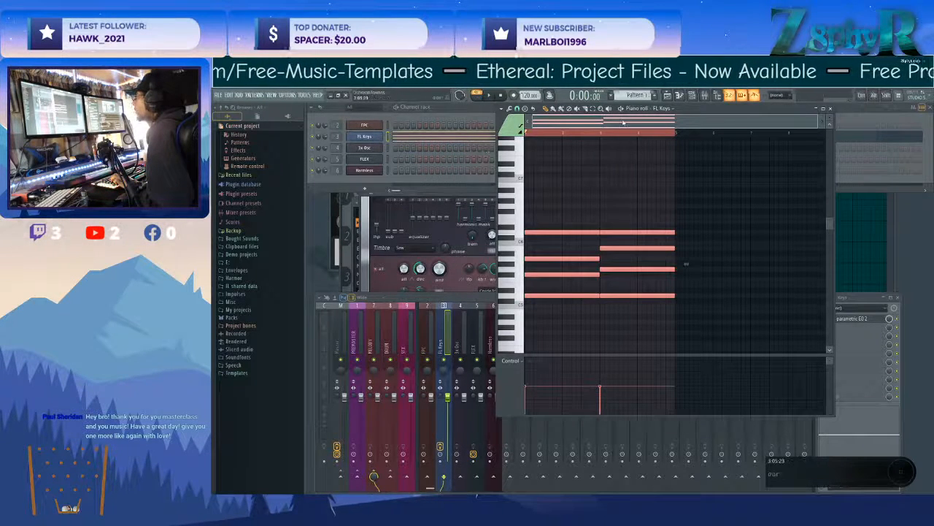
pyautogui.hotkey('ctrl', 'd')
pyautogui.click(677, 137)
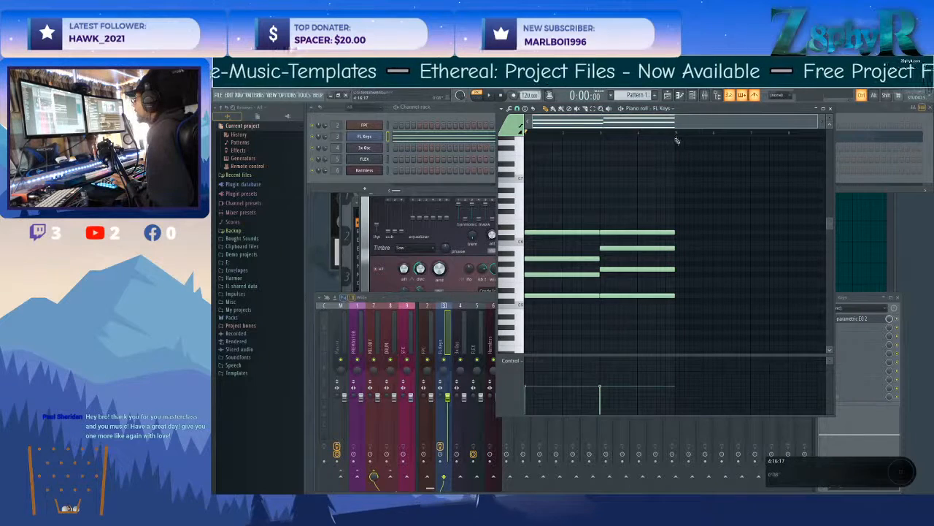
pyautogui.moveTo(679, 136); pyautogui.dragTo(529, 139)
pyautogui.click(669, 135)
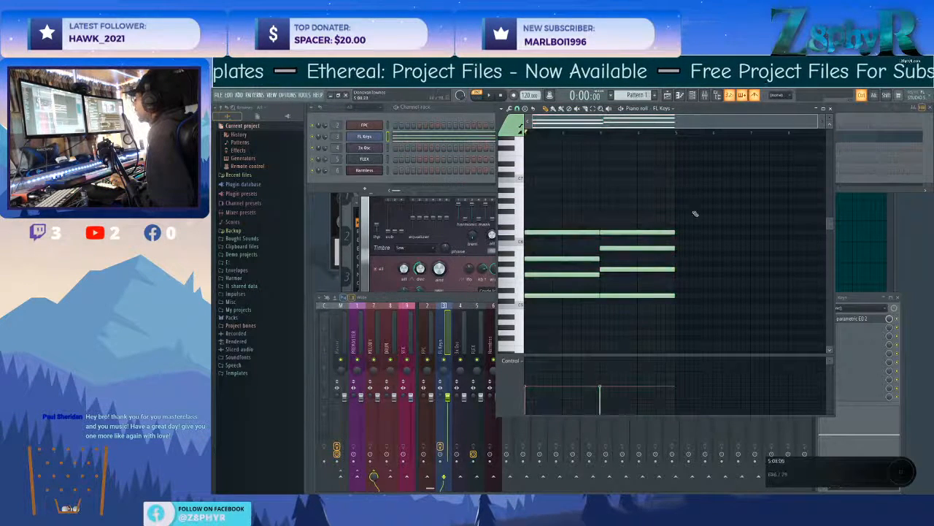
# Select all notes of both chords and open the randomizer with pattern generation off, so only the levels are randomized.
pyautogui.moveTo(708, 194); pyautogui.dragTo(547, 331)
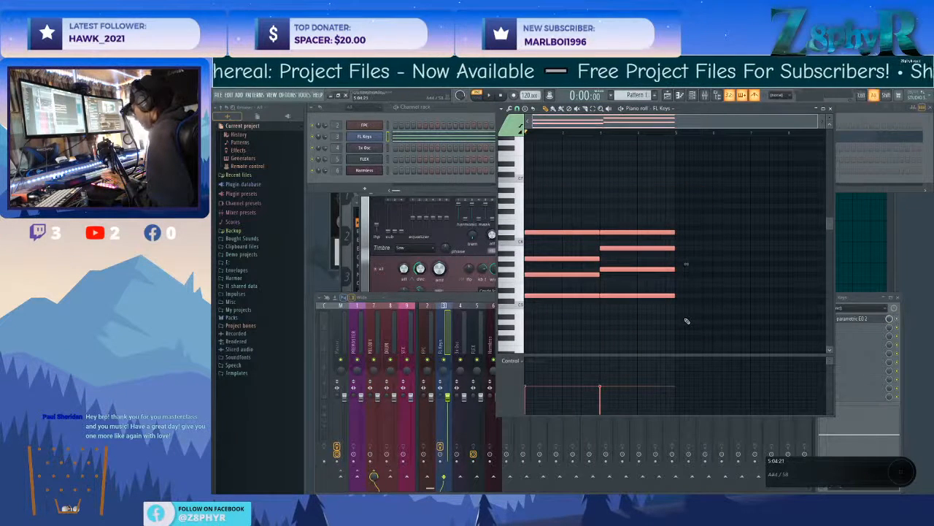
pyautogui.hotkey('alt', 'r')
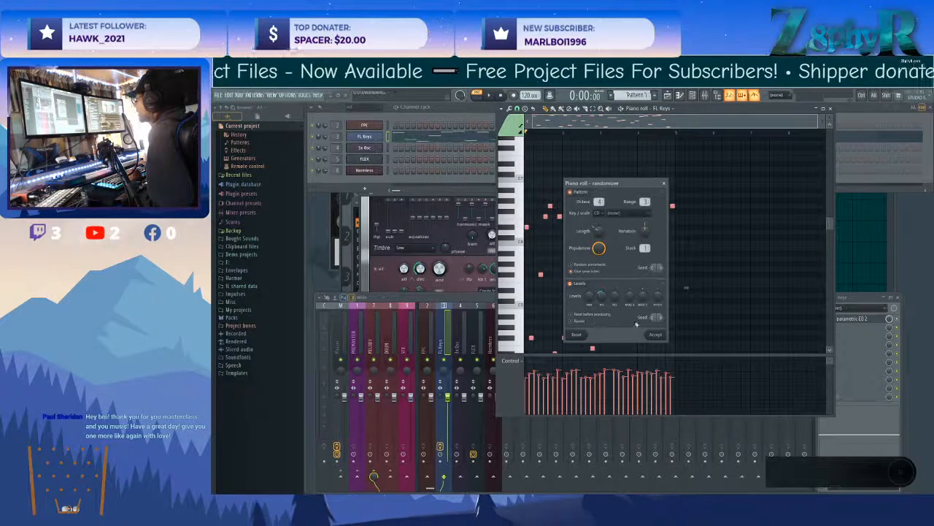
pyautogui.moveTo(606, 188); pyautogui.dragTo(775, 174)
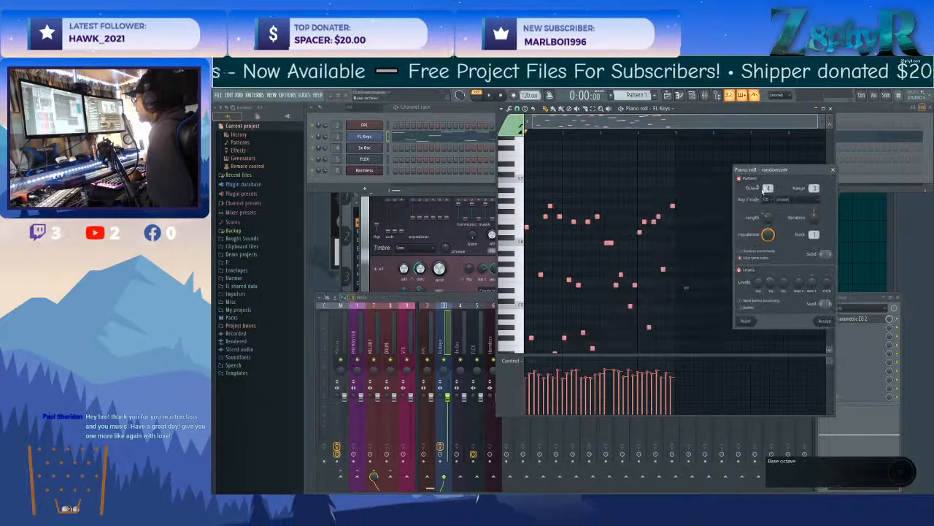
pyautogui.click(740, 178)
pyautogui.click(740, 269)
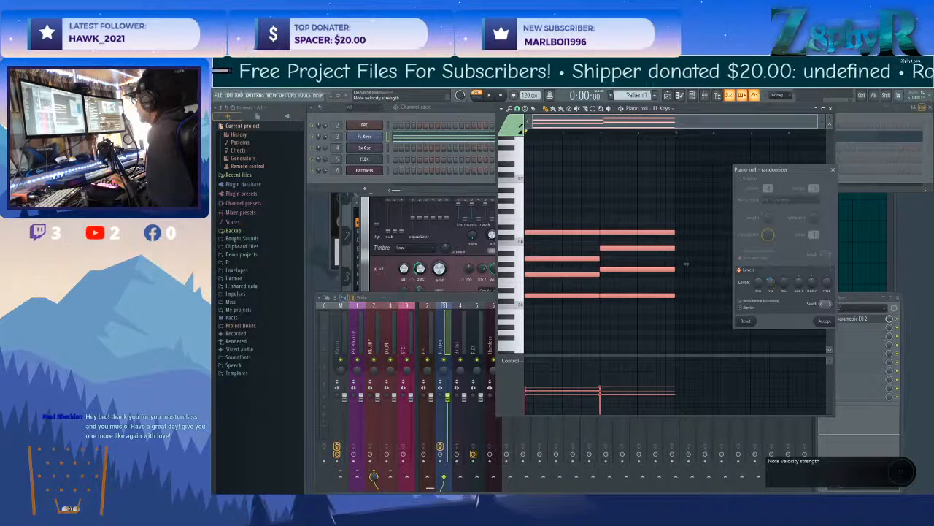
# Cycle through level randomization seeds to vary the chord notes' velocities, previewing the pattern between variations.
pyautogui.click(831, 304)
pyautogui.click(830, 304)
pyautogui.click(831, 305)
pyautogui.click(831, 305)
pyautogui.click(831, 304)
pyautogui.click(830, 305)
pyautogui.click(830, 305)
pyautogui.click(830, 306)
pyautogui.click(831, 305)
pyautogui.click(830, 305)
pyautogui.click(831, 305)
pyautogui.click(831, 305)
pyautogui.click(831, 305)
pyautogui.click(831, 305)
pyautogui.click(830, 305)
pyautogui.click(831, 305)
pyautogui.click(831, 305)
pyautogui.click(831, 305)
pyautogui.click(830, 304)
pyautogui.click(830, 305)
pyautogui.click(831, 304)
pyautogui.click(830, 305)
pyautogui.press('space')
pyautogui.click(830, 305)
pyautogui.click(831, 305)
pyautogui.click(830, 305)
# Try two more level seeds with short previews and accept the randomized note velocities.
pyautogui.click(831, 305)
pyautogui.click(831, 306)
pyautogui.click(831, 305)
pyautogui.press('space')
pyautogui.press('space')
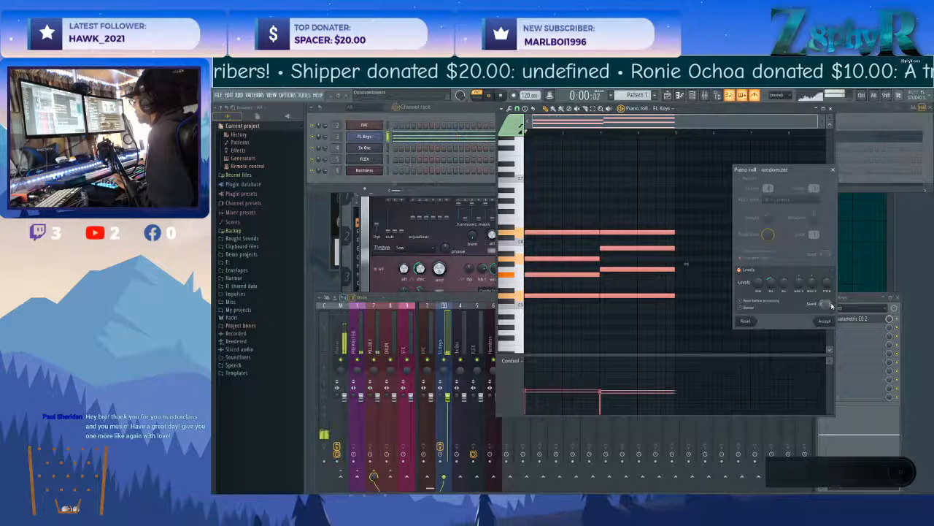
pyautogui.click(831, 305)
pyautogui.press('space')
pyautogui.press('space')
pyautogui.click(830, 305)
pyautogui.press('space')
pyautogui.press('space')
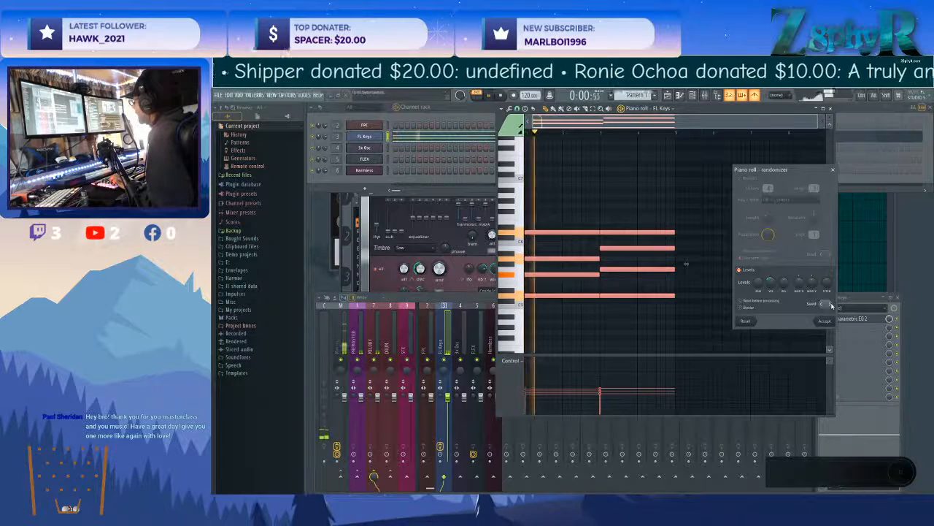
pyautogui.press('space')
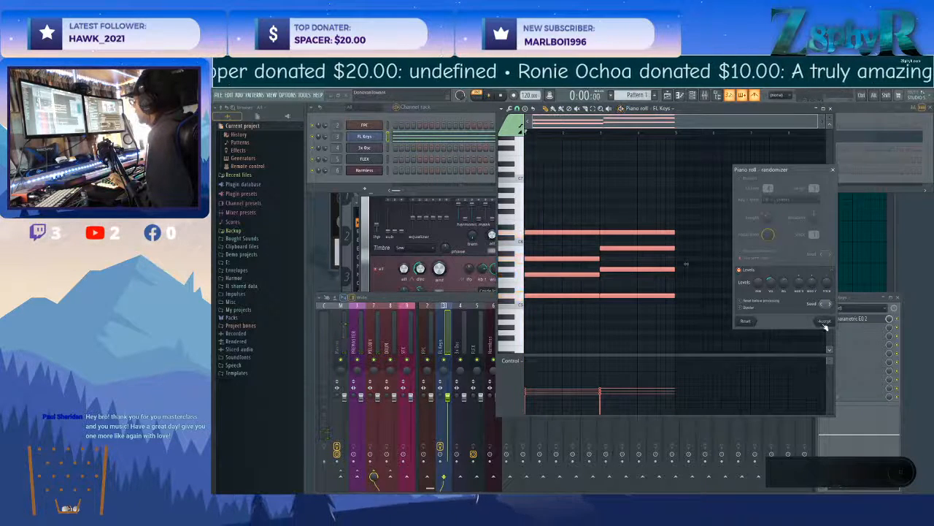
pyautogui.click(824, 323)
# Deselect the notes and play back the chords with their randomized velocities.
pyautogui.keyDown('ctrl'); pyautogui.click(706, 208); pyautogui.keyUp('ctrl')
pyautogui.moveTo(706, 174); pyautogui.dragTo(562, 316)
pyautogui.press('space')
pyautogui.keyDown('ctrl'); pyautogui.click(613, 313); pyautogui.keyUp('ctrl')
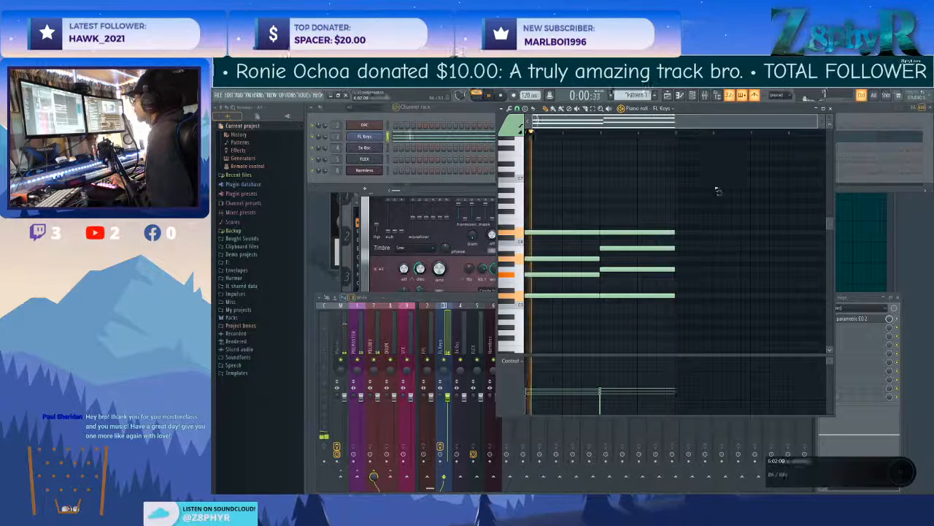
pyautogui.press('space')
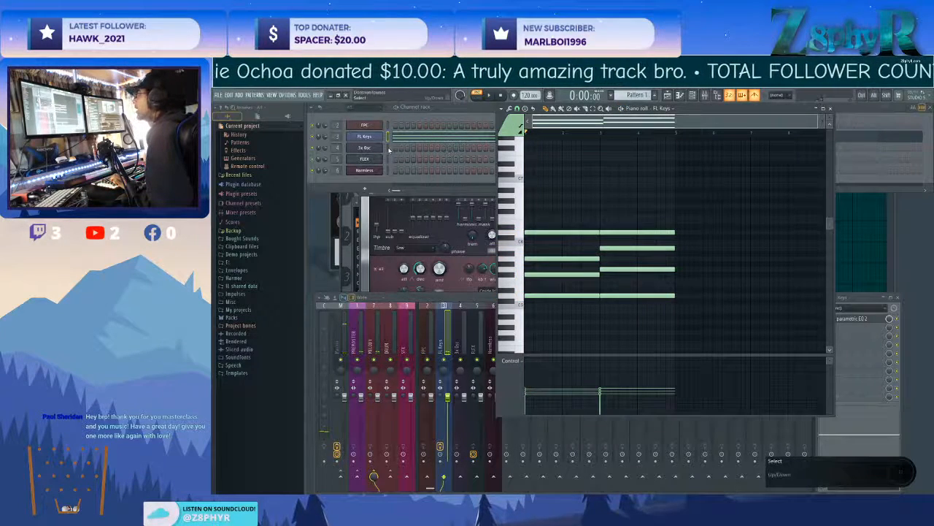
# Open Fruity Parametric EQ 2 on the FL Keys mixer track and adjust the cutoff of high-pass band 1.
pyautogui.click(443, 325)
pyautogui.click(843, 319)
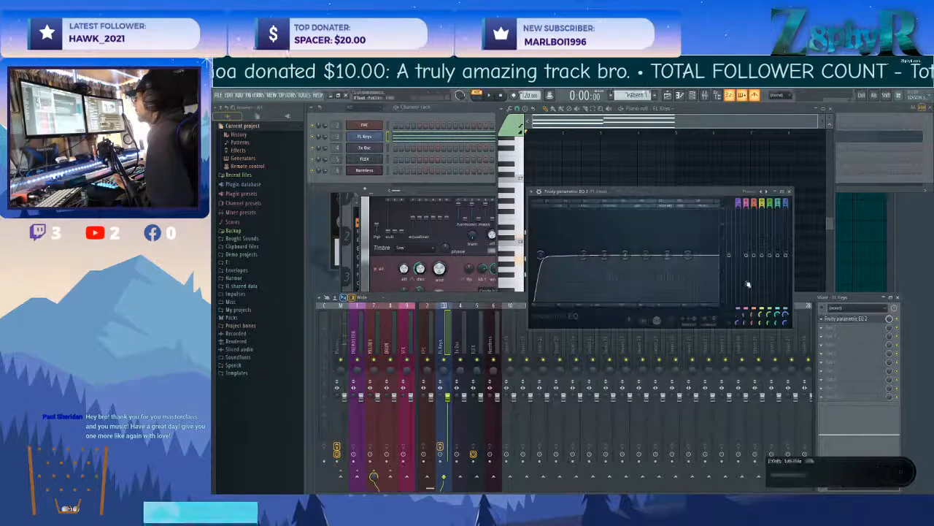
pyautogui.moveTo(541, 256); pyautogui.dragTo(562, 255)
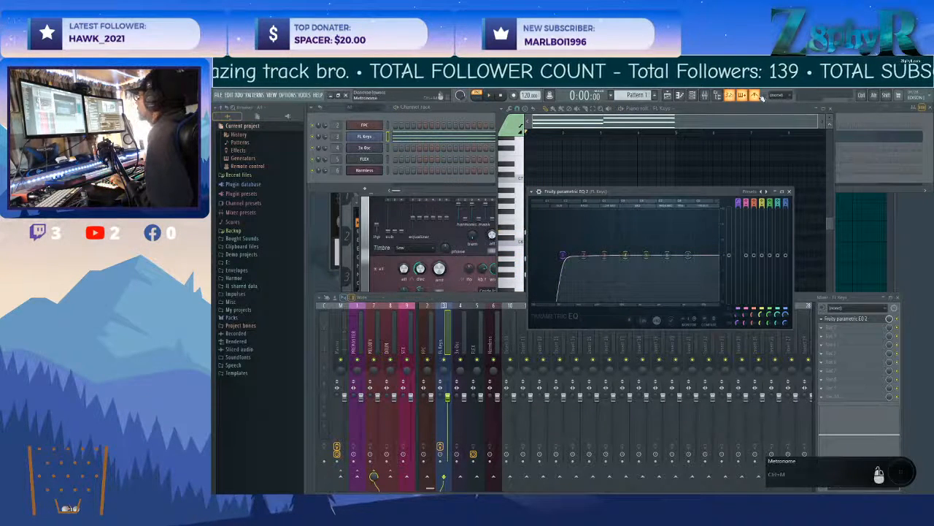
pyautogui.moveTo(663, 199); pyautogui.dragTo(664, 235)
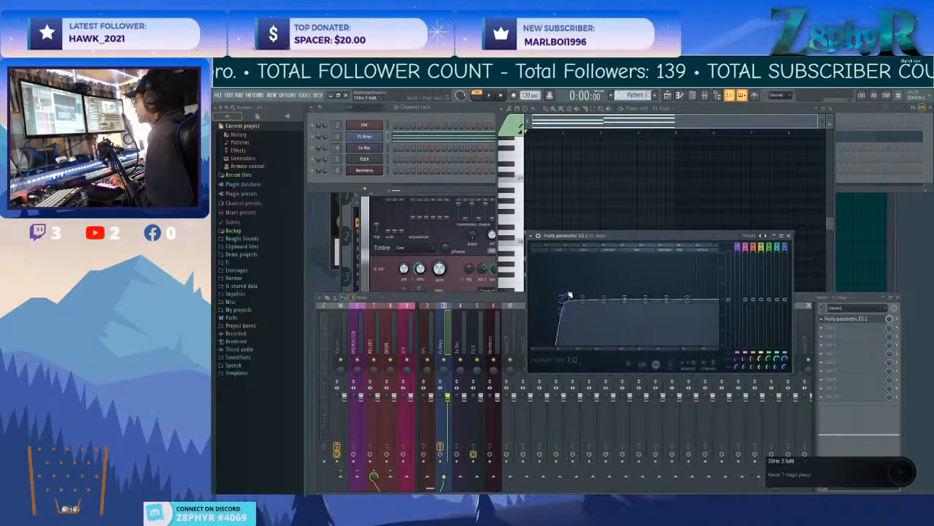
pyautogui.moveTo(560, 302)
pyautogui.mouseDown()
pyautogui.moveTo(666, 300)
pyautogui.moveTo(548, 300)
pyautogui.mouseUp()
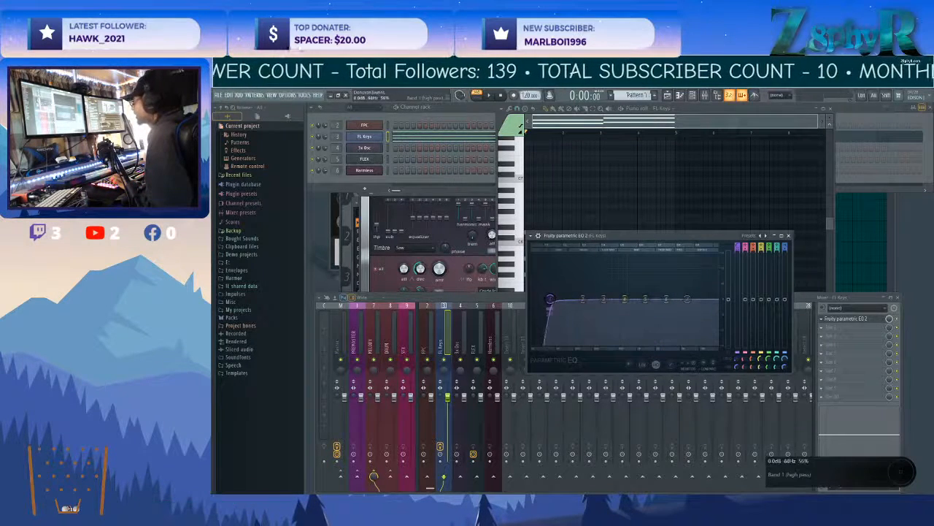
pyautogui.moveTo(549, 300); pyautogui.dragTo(554, 301)
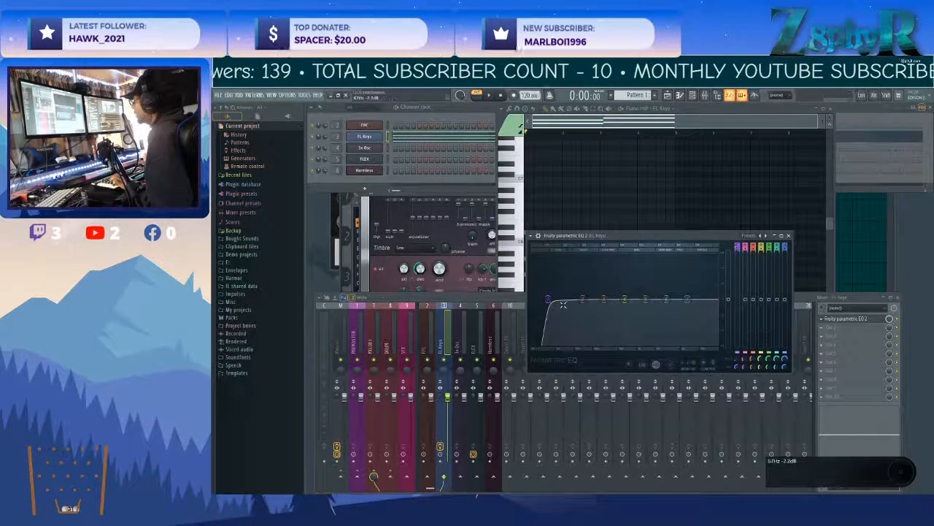
# Try the Gentle 6 and Gentle 4 slope orders on the band 1 high-pass filter.
pyautogui.rightClick(549, 300)
pyautogui.moveTo(559, 319)
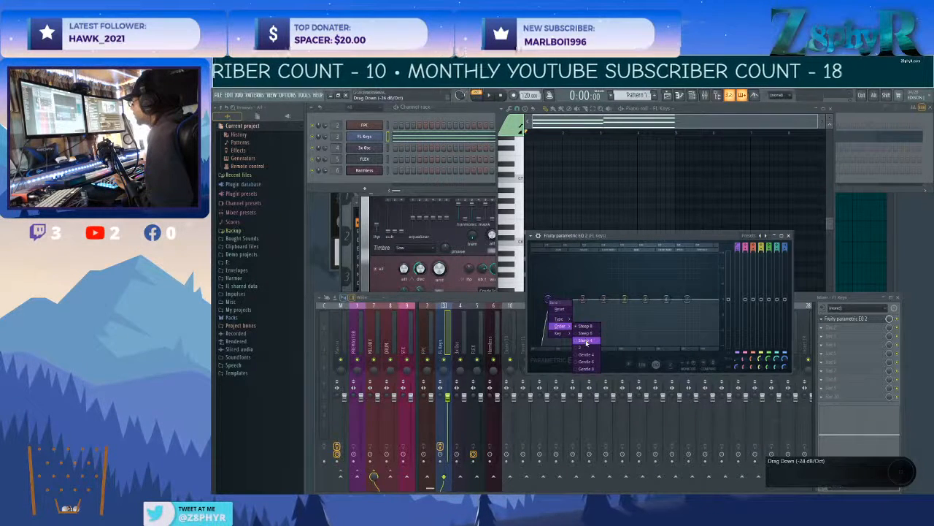
pyautogui.click(583, 363)
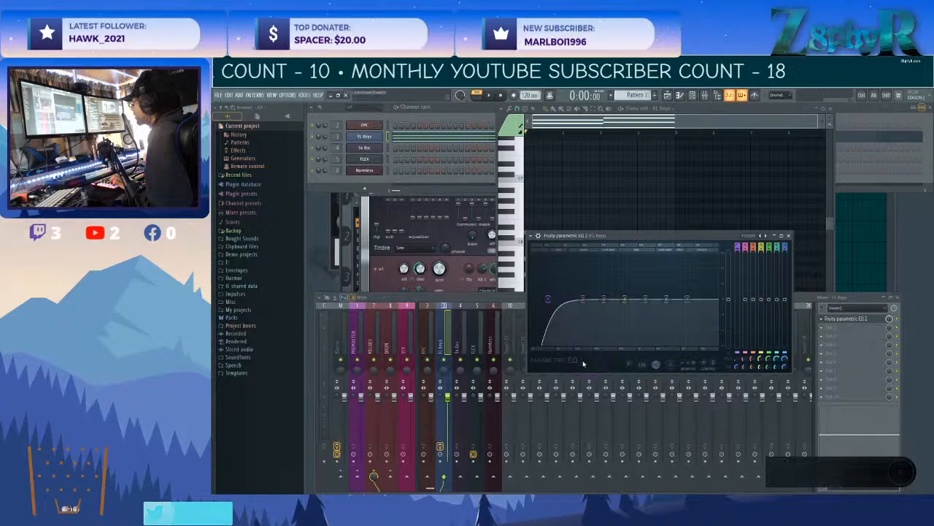
pyautogui.moveTo(560, 334)
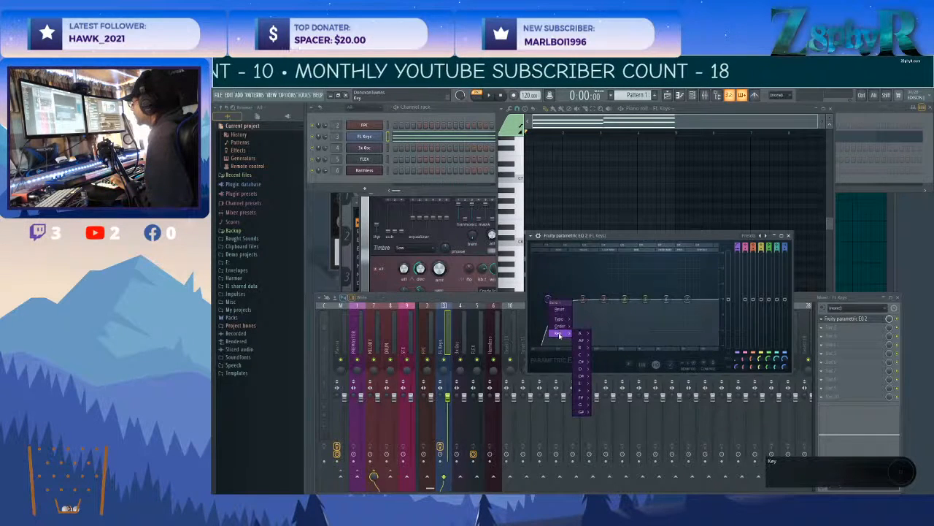
pyautogui.click(593, 355)
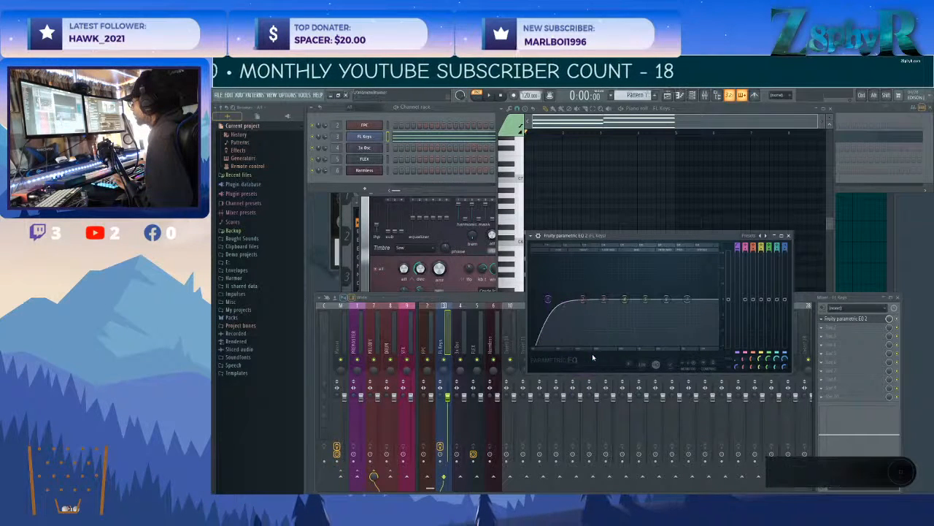
# Sweep high-pass band 1 up to about 130 Hz, shift band 2 lower, and return band 1 to about 28 Hz.
pyautogui.moveTo(547, 299); pyautogui.dragTo(588, 301)
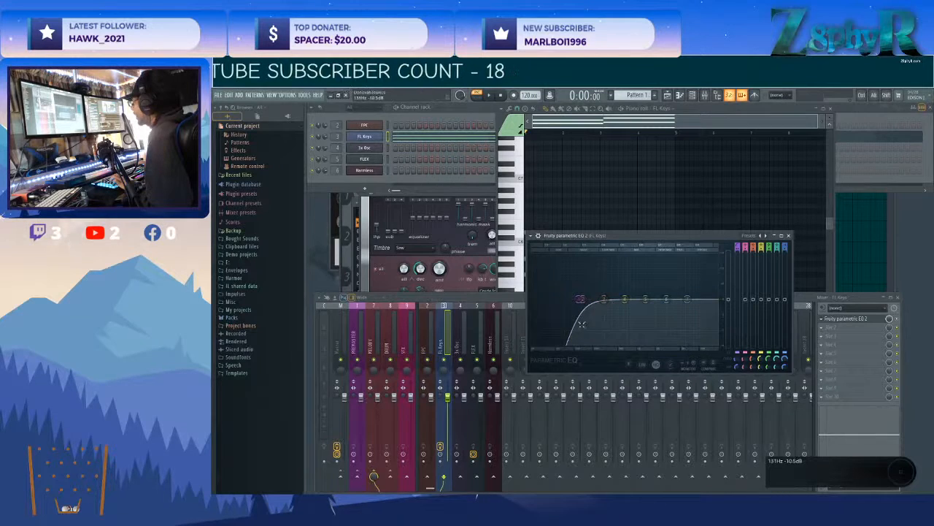
pyautogui.moveTo(578, 300); pyautogui.dragTo(572, 299)
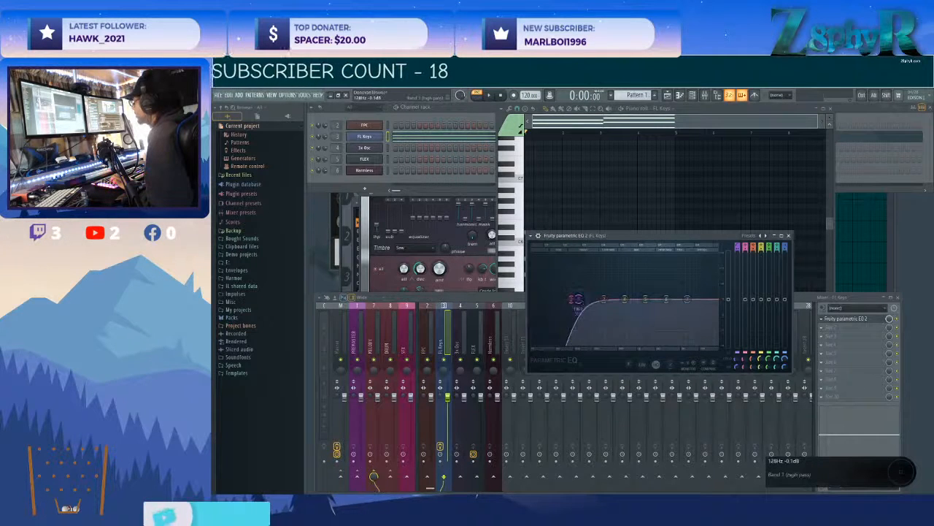
pyautogui.moveTo(595, 299); pyautogui.dragTo(539, 300)
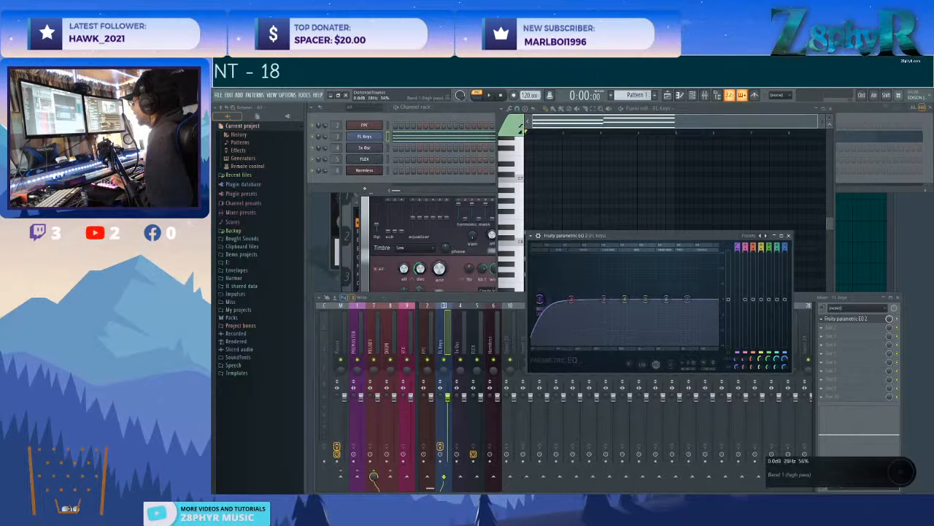
# Set the band 1 high-pass slope to Steep 8 and raise its cutoff to about 270 Hz during playback.
pyautogui.rightClick(540, 300)
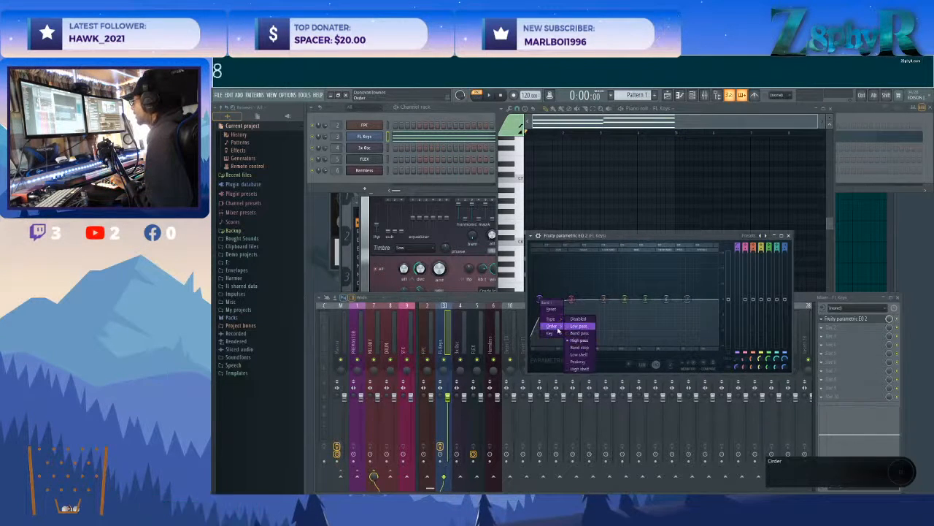
pyautogui.moveTo(553, 333)
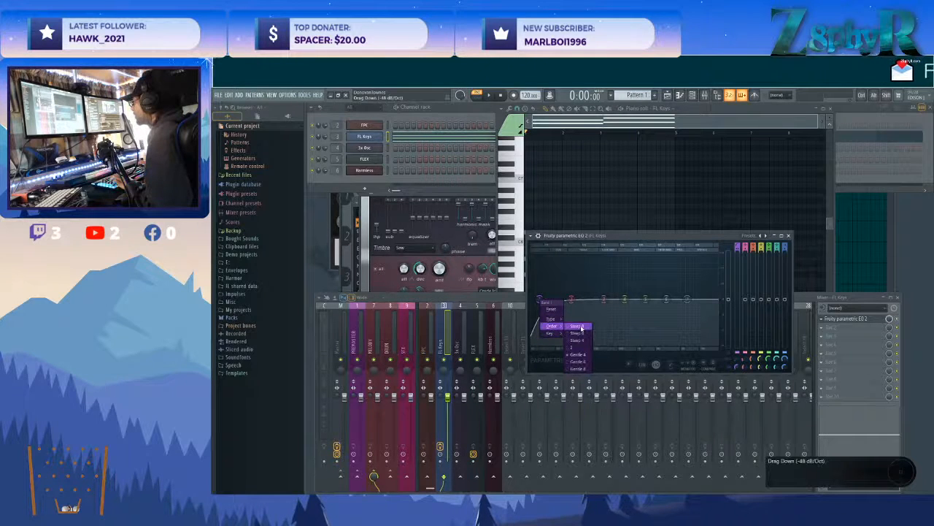
pyautogui.click(579, 325)
pyautogui.press('space')
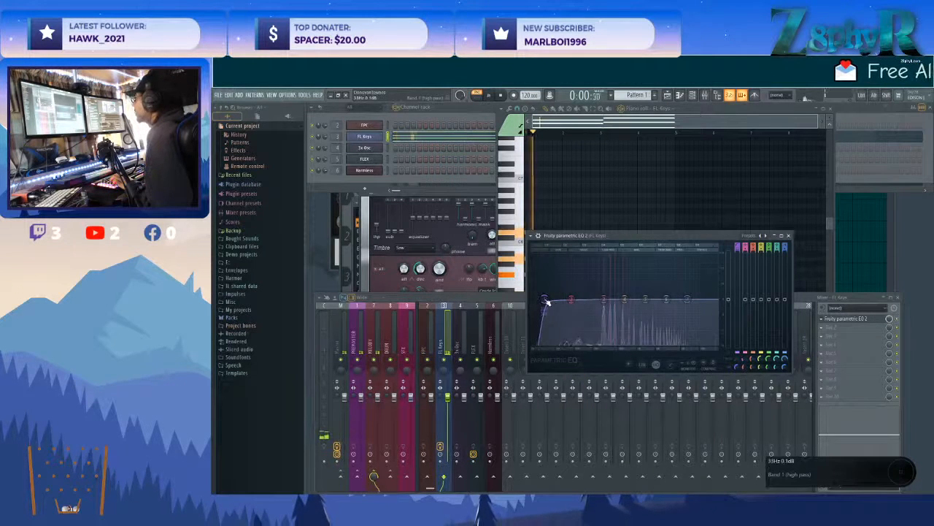
pyautogui.moveTo(546, 301); pyautogui.dragTo(603, 299)
pyautogui.press('space')
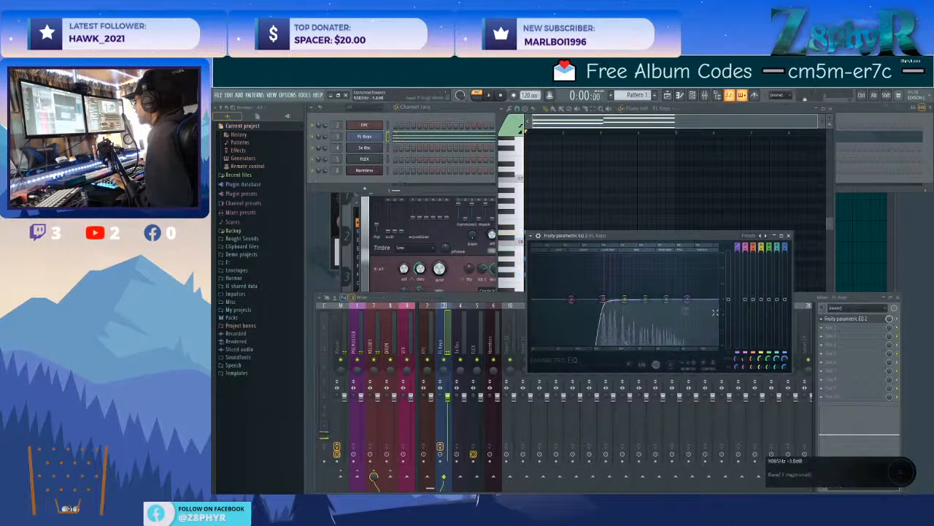
# Toggle the EQ slot's mute and replay the chords to compare the sound, then return to the EQ window.
pyautogui.press('space')
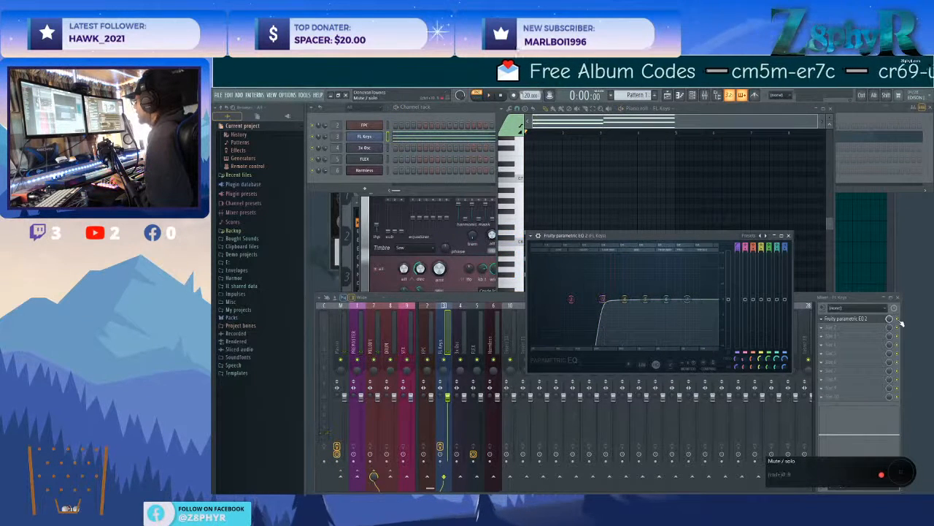
pyautogui.click(898, 321)
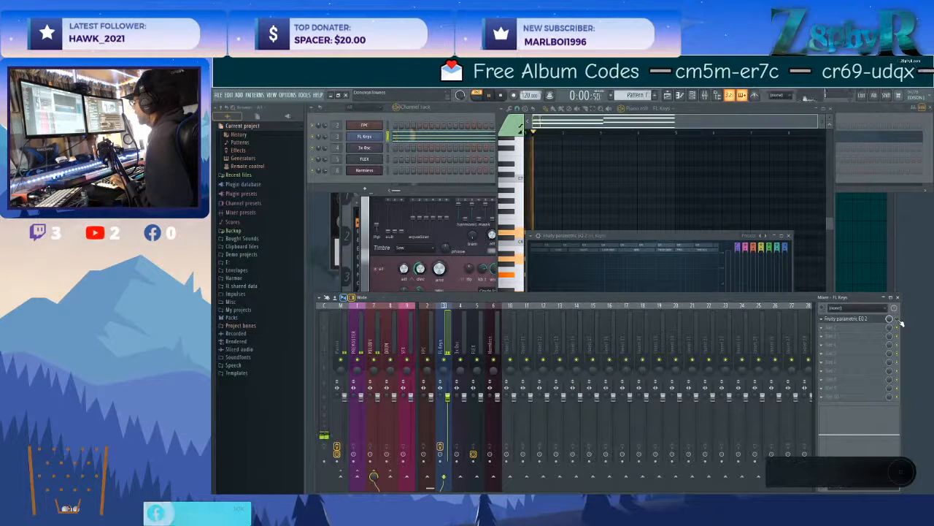
pyautogui.press('space')
pyautogui.press('space')
pyautogui.press('space')
pyautogui.press('space')
pyautogui.press('space')
pyautogui.click(684, 237)
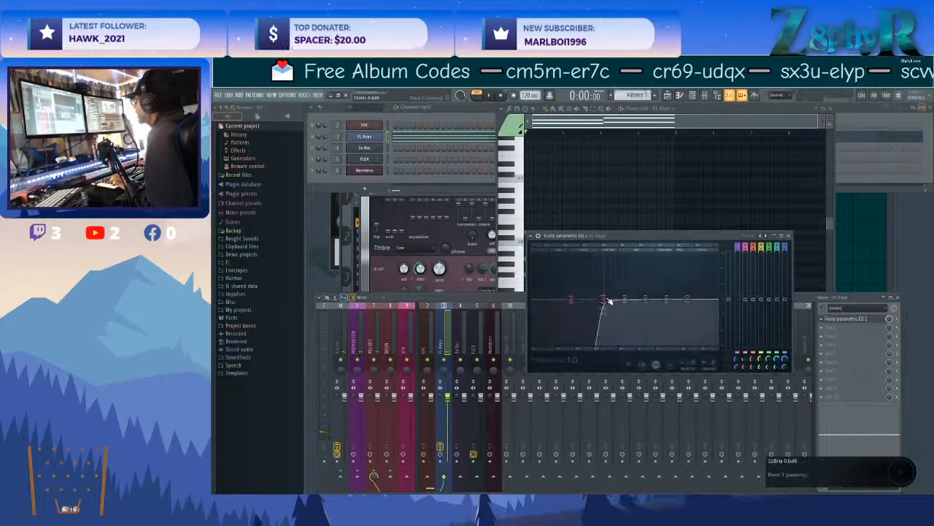
# Nudge EQ bands 5 and 4 slightly higher in frequency, fine-tune the band 1 cutoff, and preview the chords.
pyautogui.moveTo(644, 299)
pyautogui.mouseDown()
pyautogui.moveTo(648, 308)
pyautogui.moveTo(648, 298)
pyautogui.mouseUp()
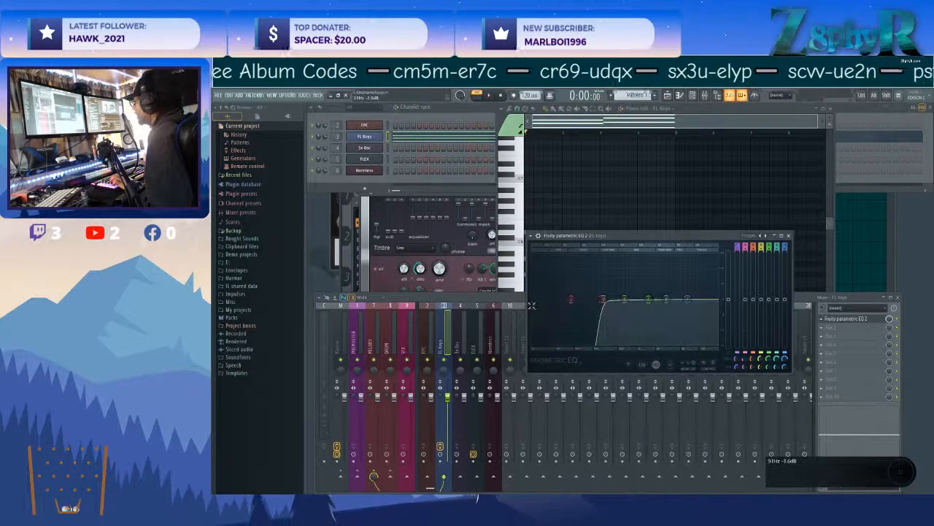
pyautogui.moveTo(602, 299); pyautogui.dragTo(605, 302)
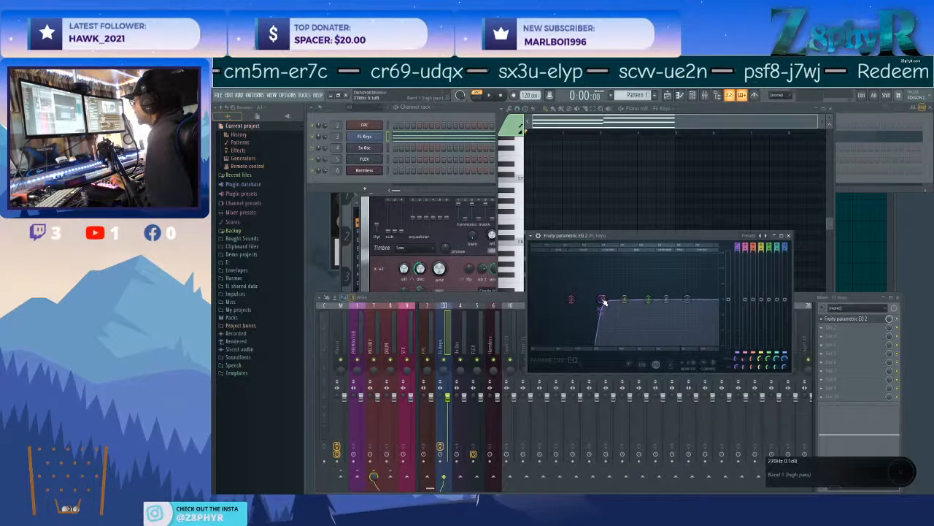
pyautogui.moveTo(603, 301); pyautogui.dragTo(628, 304)
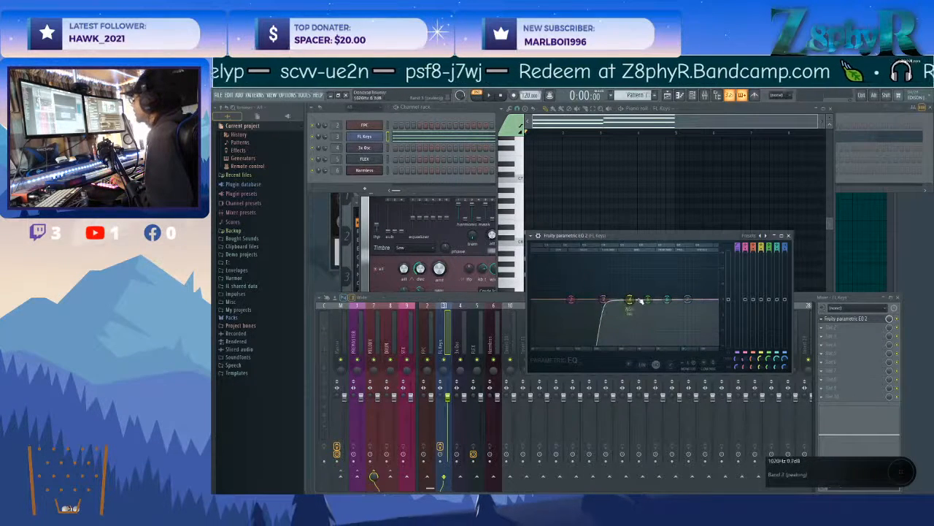
pyautogui.press('space')
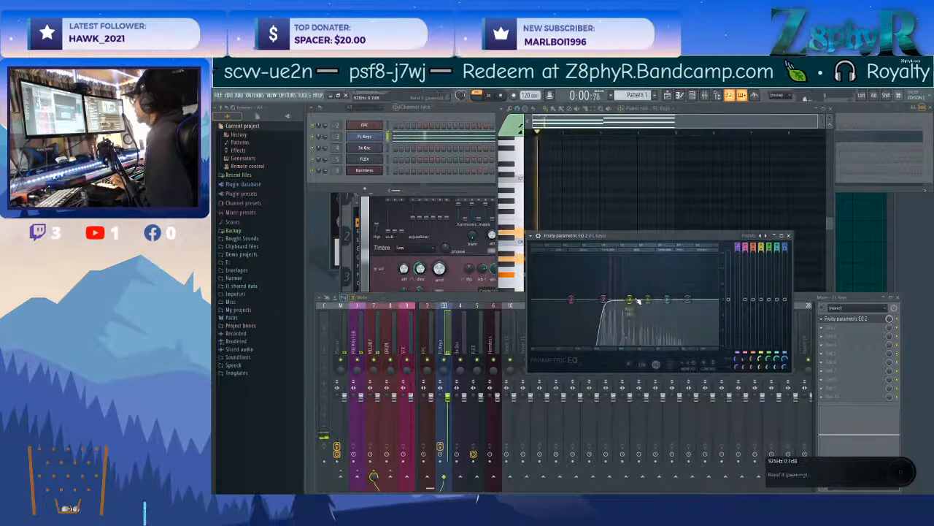
pyautogui.press('space')
pyautogui.press('space')
# Cut band 4 slightly around 716 Hz and boost band 6 by about 1.4 dB near 2936 Hz.
pyautogui.press('space')
pyautogui.moveTo(630, 299); pyautogui.dragTo(628, 302)
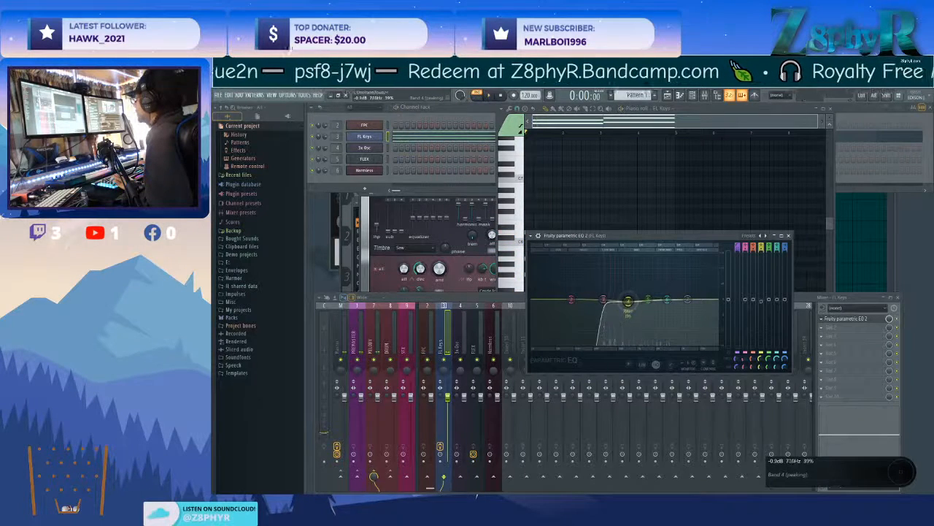
pyautogui.press('space')
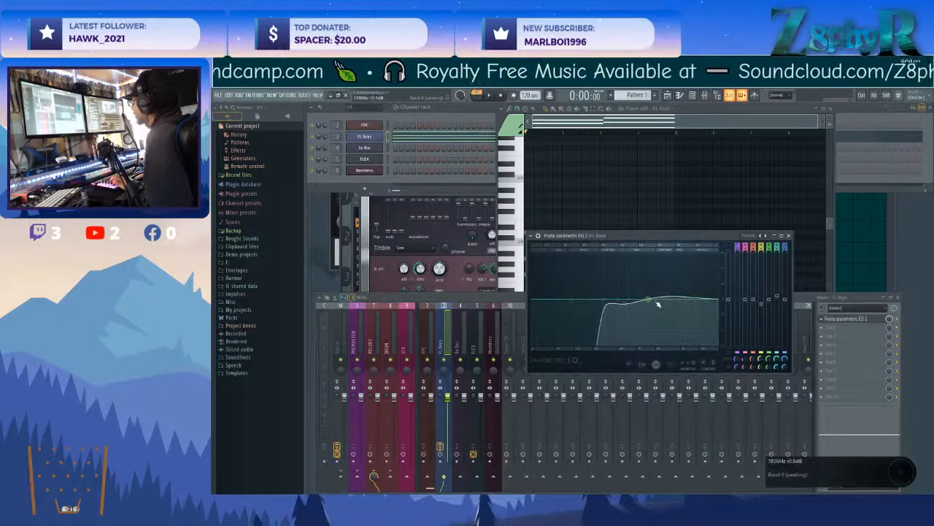
pyautogui.moveTo(669, 296); pyautogui.dragTo(667, 295)
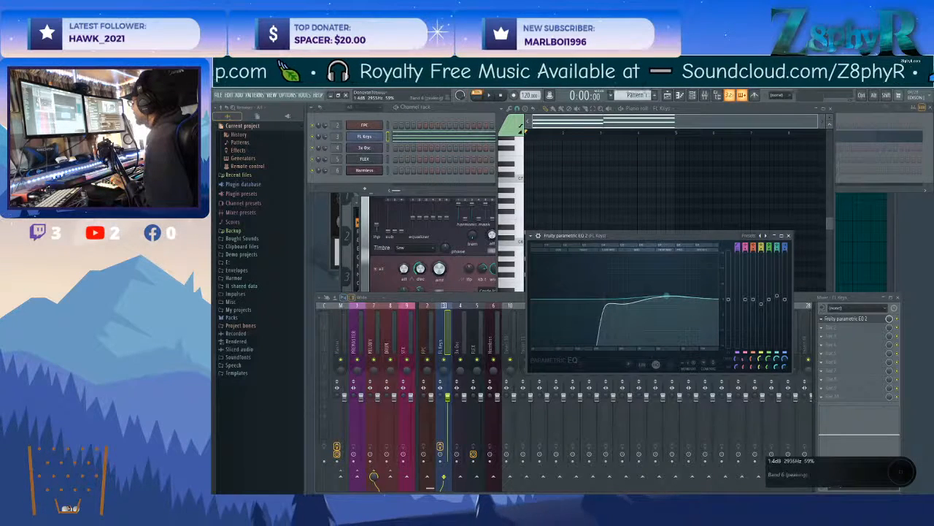
# Play the FL Keys chords with the EQ active and bypassed to compare the sound, then bring the EQ window forward.
pyautogui.press('space')
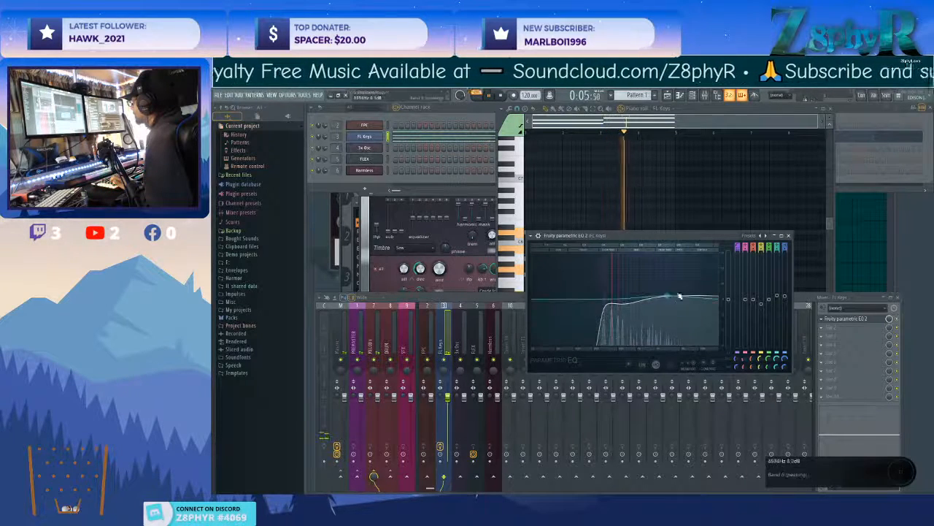
pyautogui.press('space')
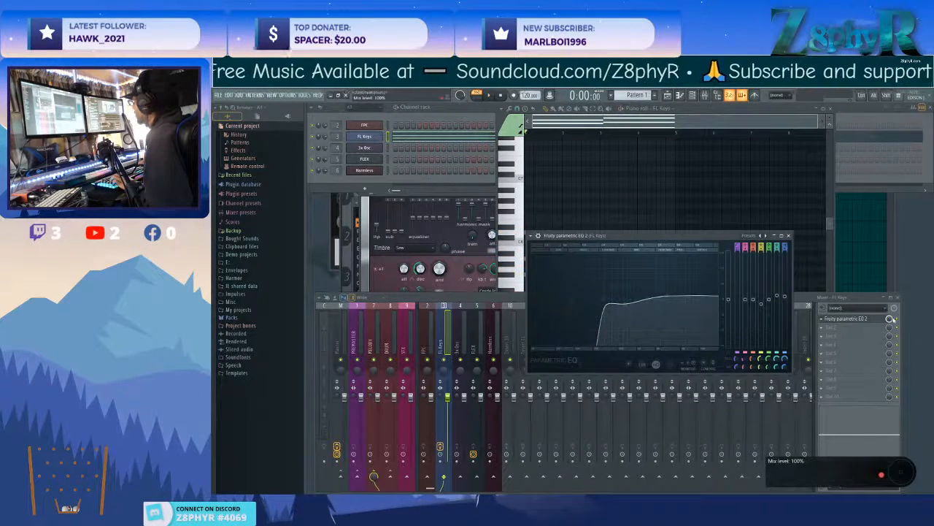
pyautogui.click(897, 319)
pyautogui.press('space')
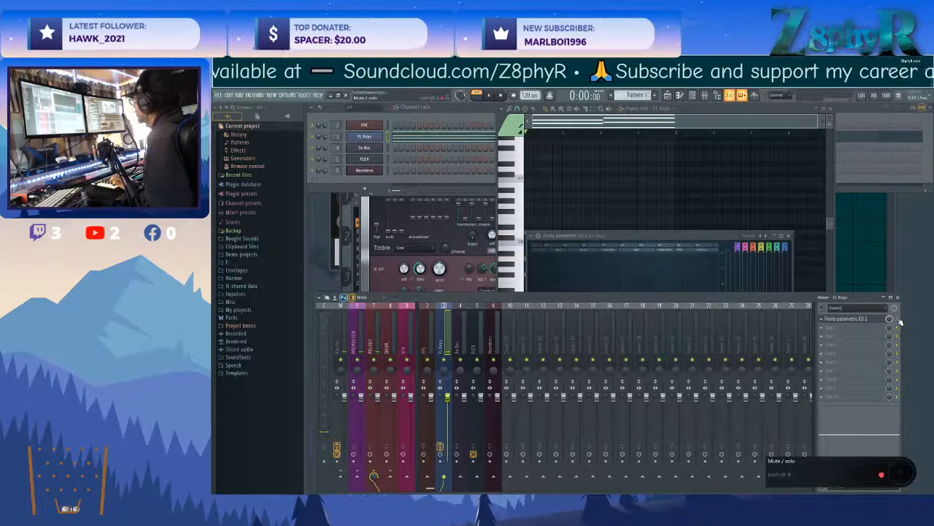
pyautogui.press('space')
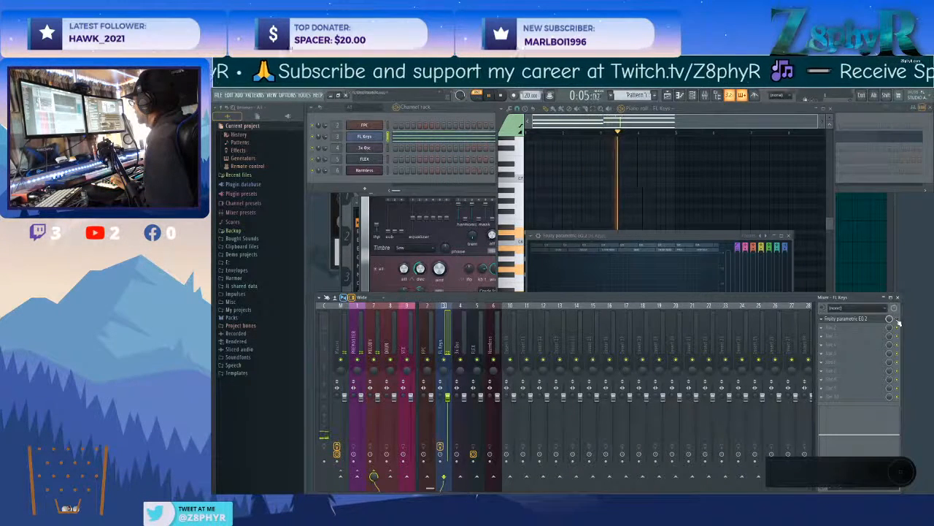
pyautogui.press('space')
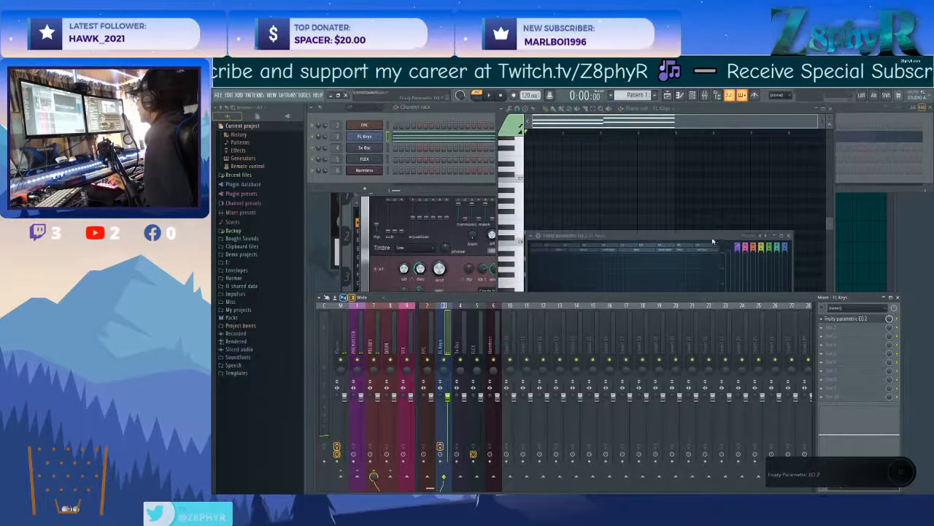
pyautogui.click(744, 245)
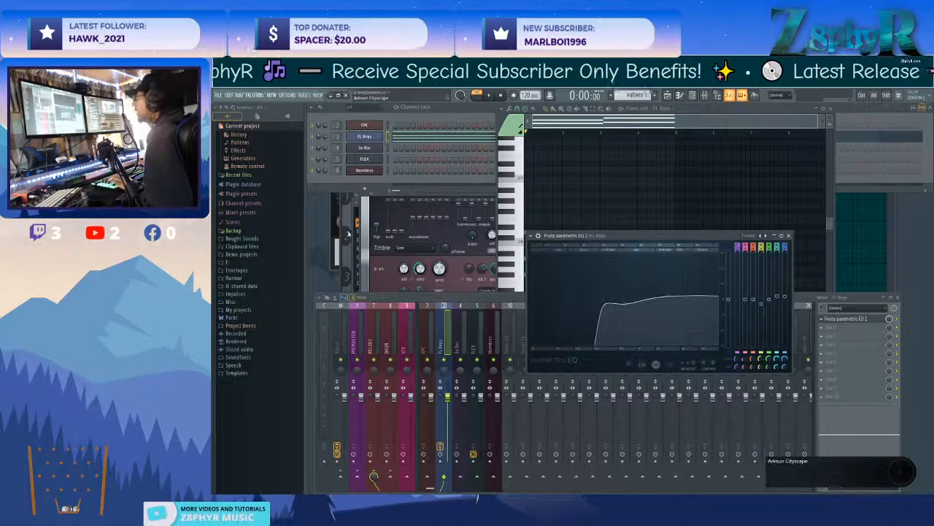
# Close the open Harmless, FLEX, FL Keys and 3x Osc plugin windows.
pyautogui.click(368, 250)
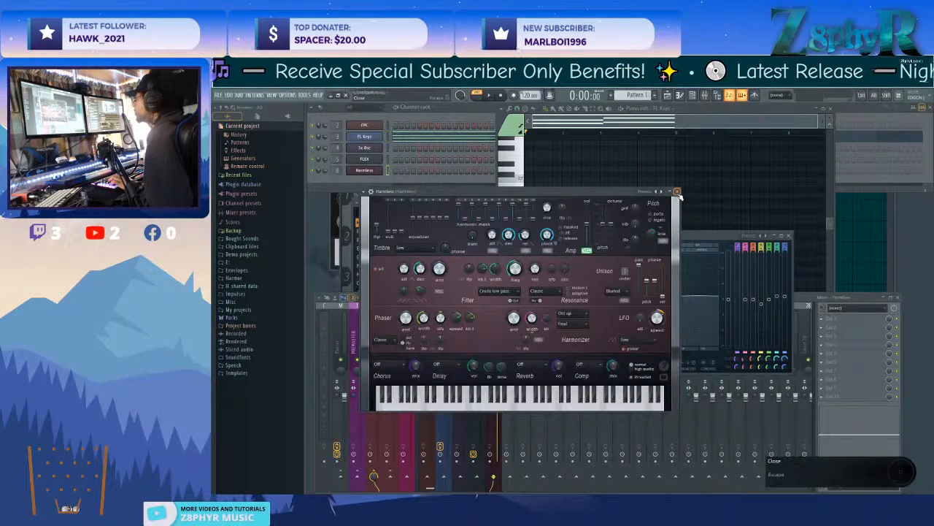
pyautogui.click(675, 190)
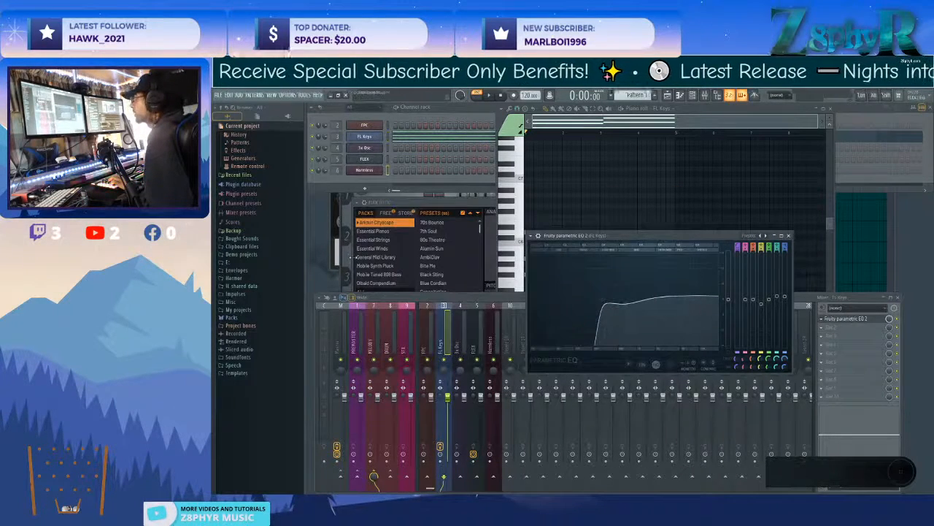
pyautogui.click(353, 257)
pyautogui.click(734, 203)
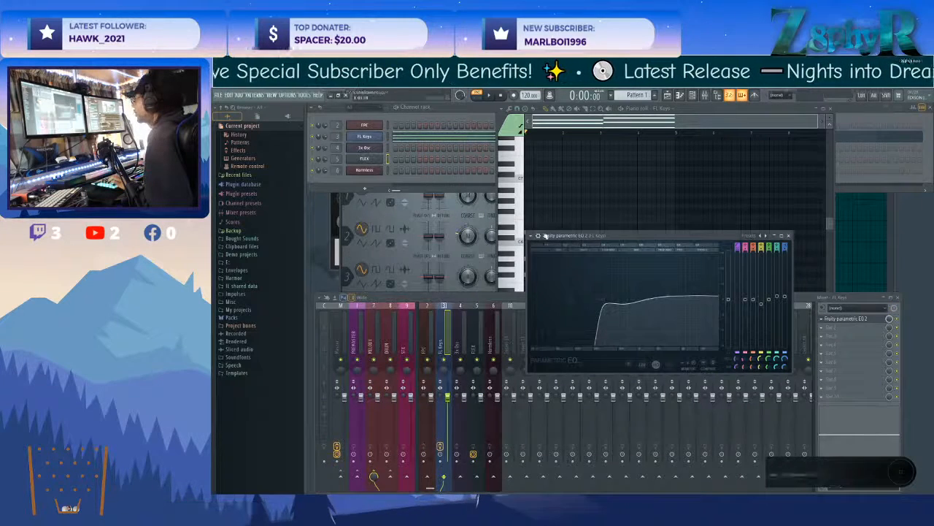
pyautogui.click(338, 252)
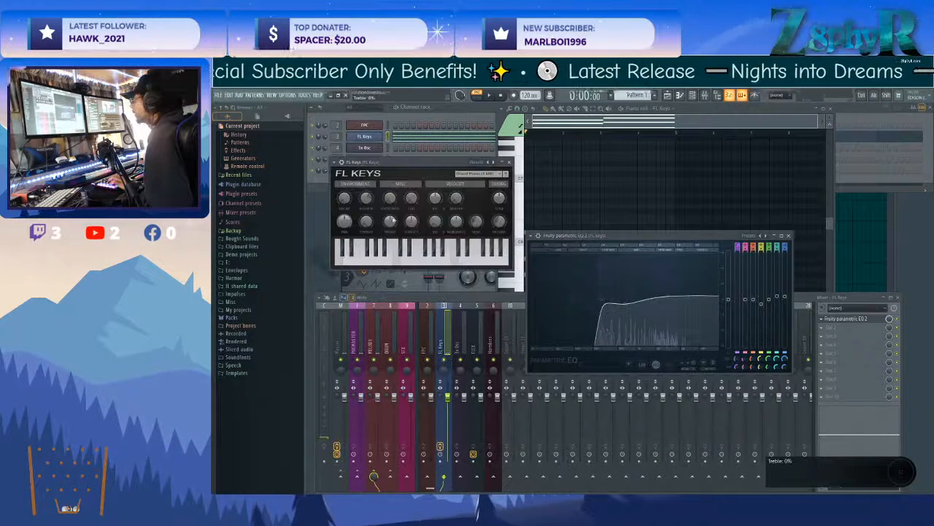
pyautogui.click(510, 161)
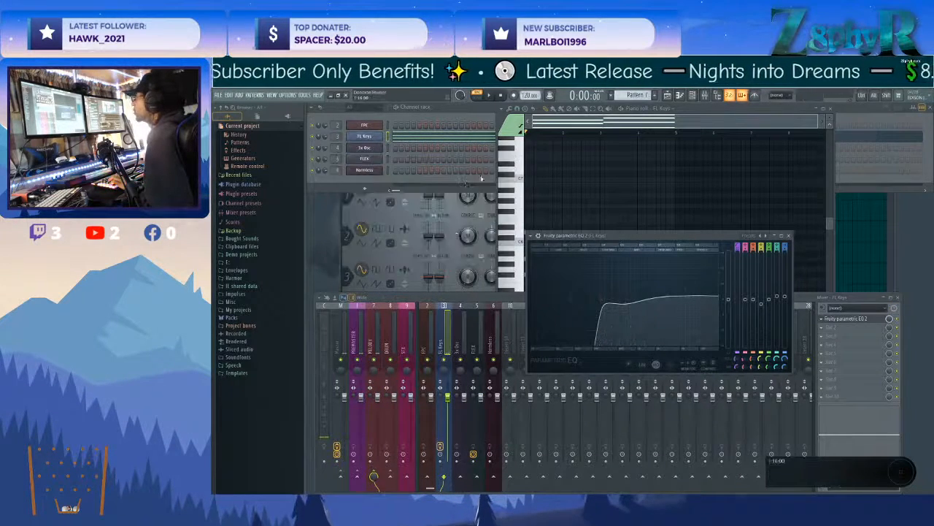
pyautogui.click(342, 225)
pyautogui.click(548, 177)
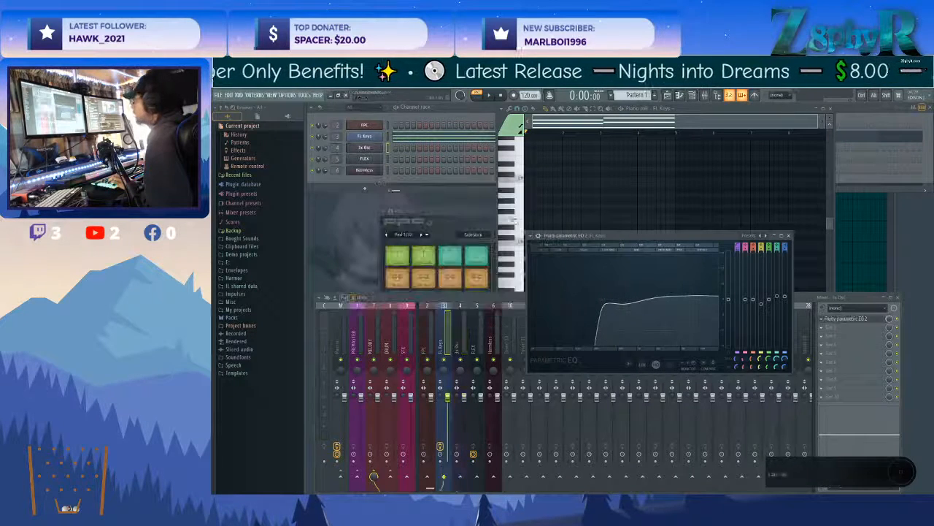
# Close the EQ window on the FL Keys mixer track, and bring the channel rack and FPC window forward.
pyautogui.click(441, 346)
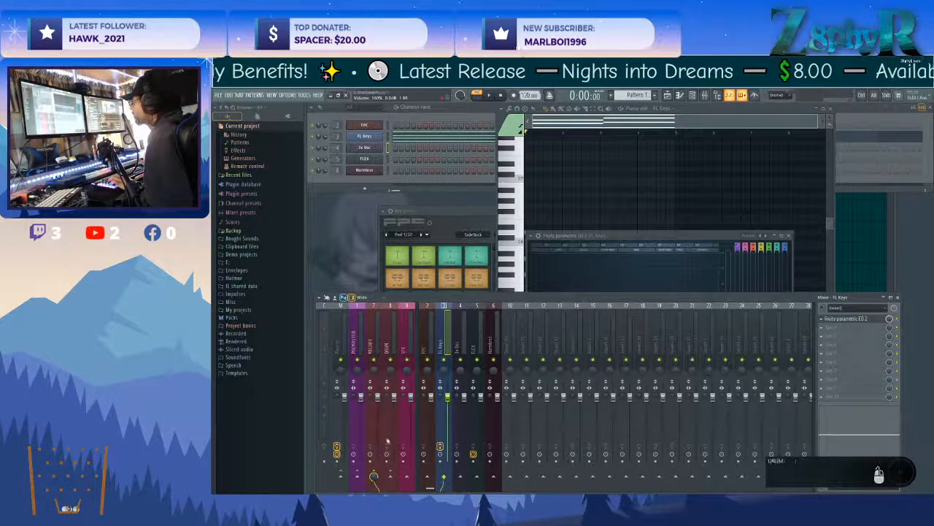
pyautogui.click(844, 320)
pyautogui.click(847, 320)
pyautogui.click(849, 322)
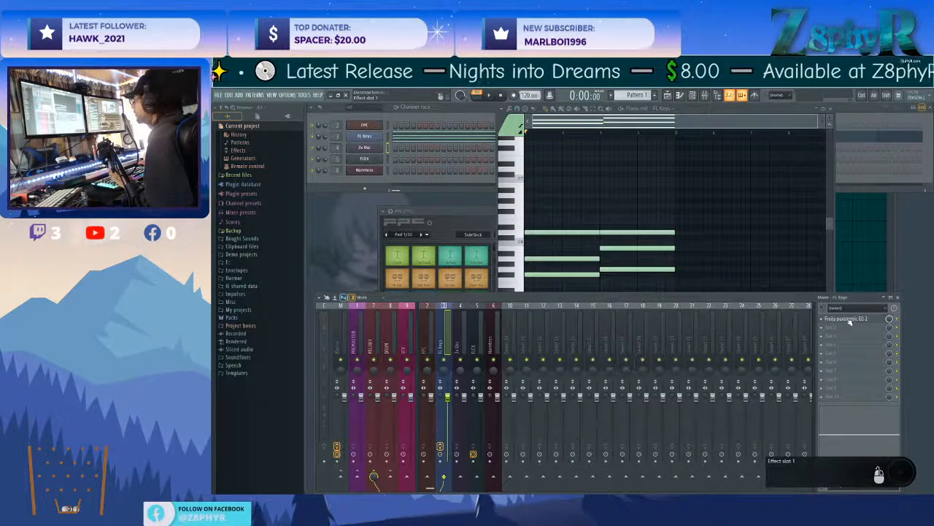
pyautogui.click(441, 115)
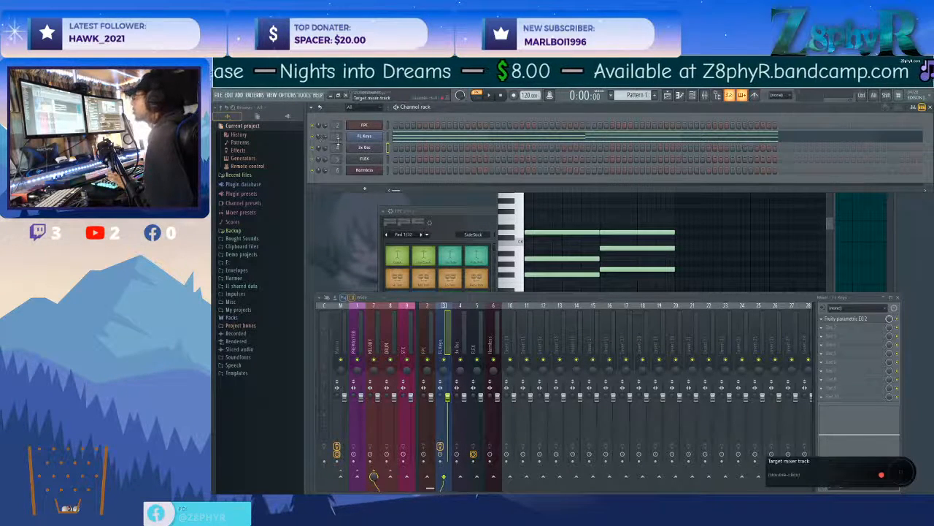
pyautogui.click(466, 207)
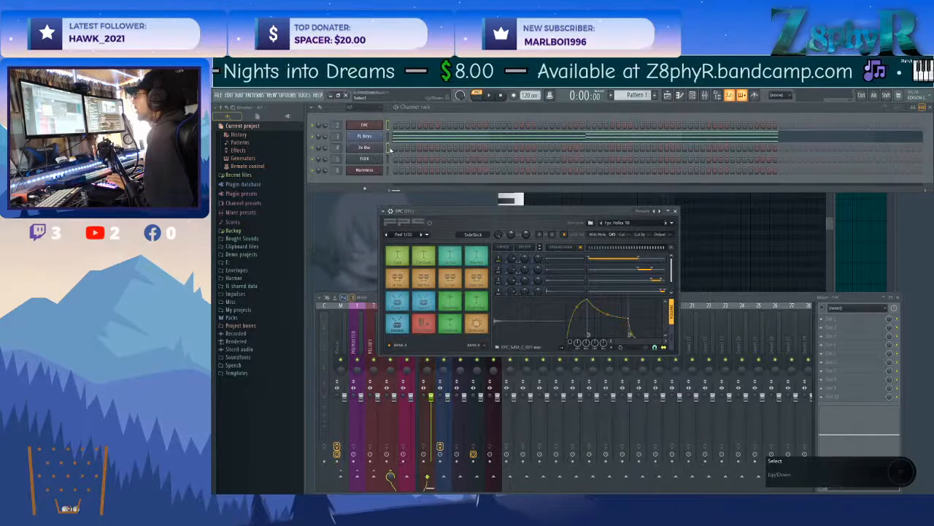
# Rename Pattern 1 as Piano and give it a teal-green color.
pyautogui.click(636, 95)
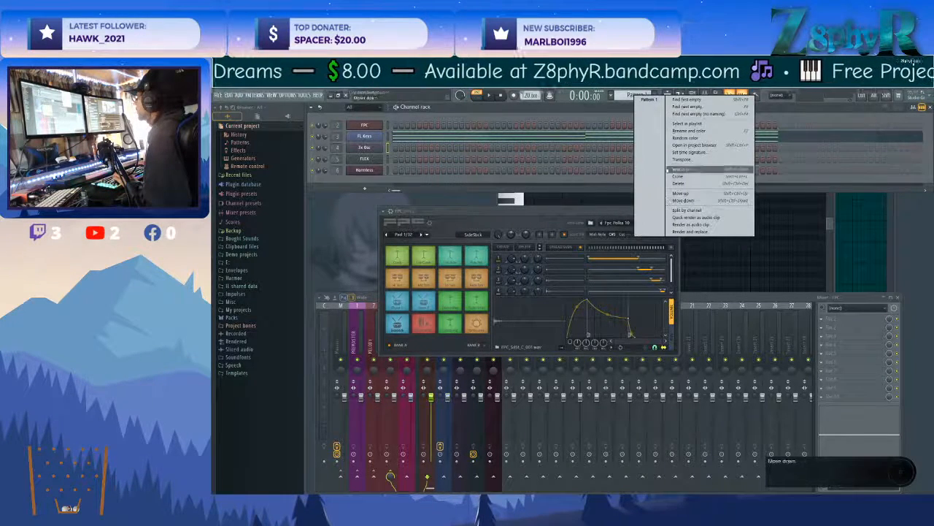
pyautogui.click(686, 131)
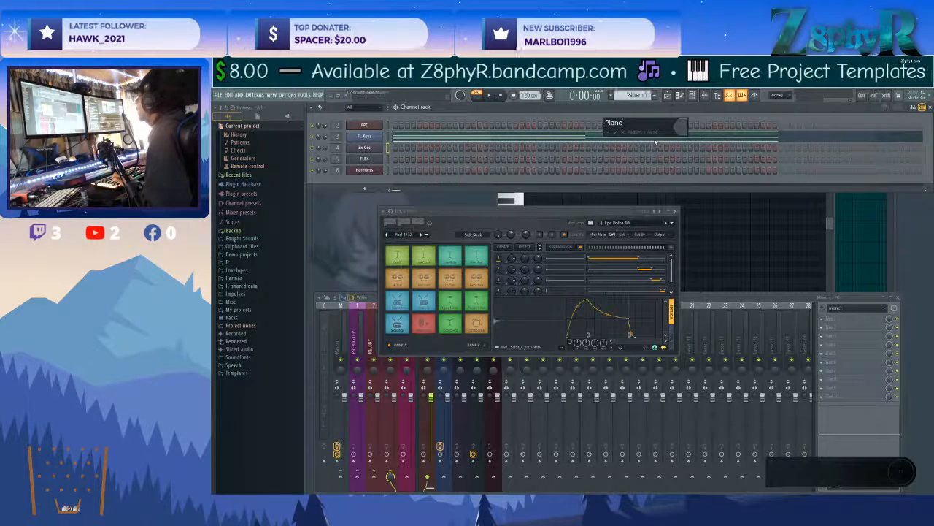
pyautogui.click(683, 130)
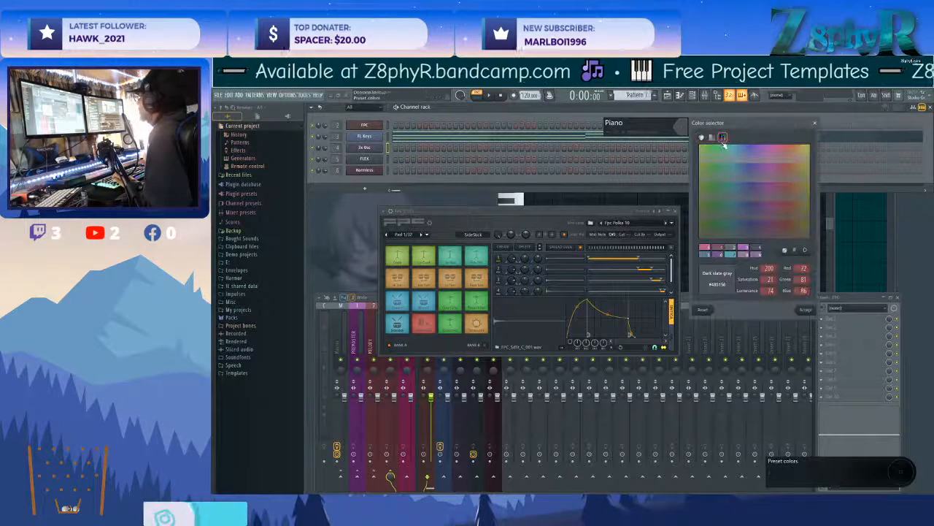
pyautogui.click(805, 310)
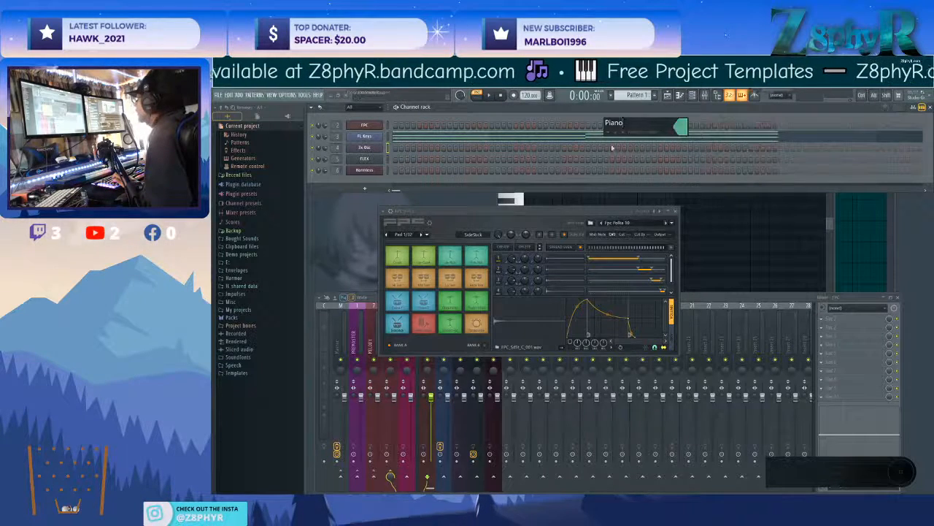
pyautogui.press('Return')
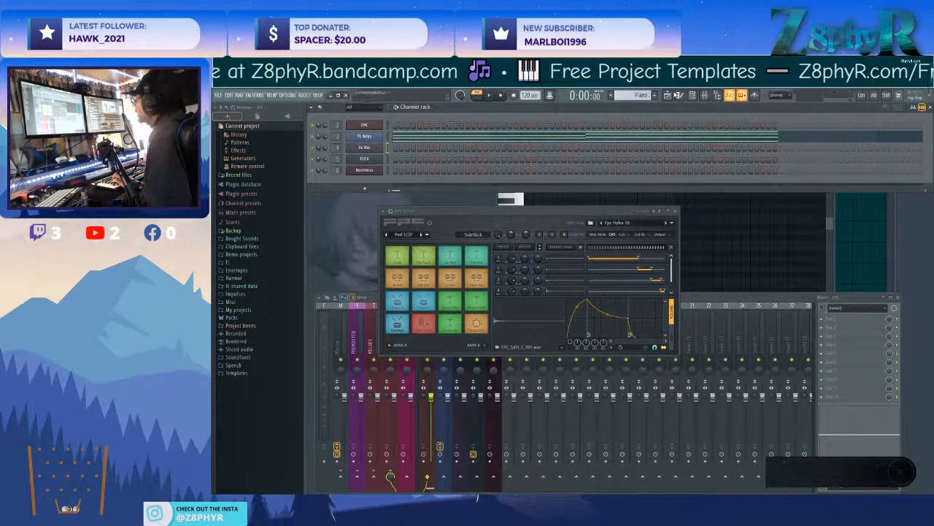
# Place four Piano pattern clips back to back on playlist Track 1, starting at bar 5.
pyautogui.click(676, 96)
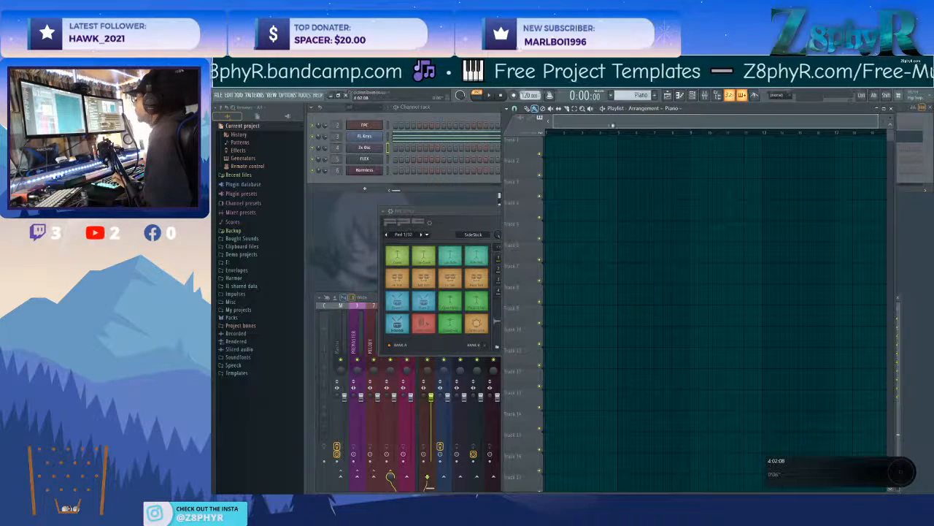
pyautogui.click(634, 149)
pyautogui.moveTo(634, 148); pyautogui.dragTo(630, 148)
pyautogui.click(685, 150)
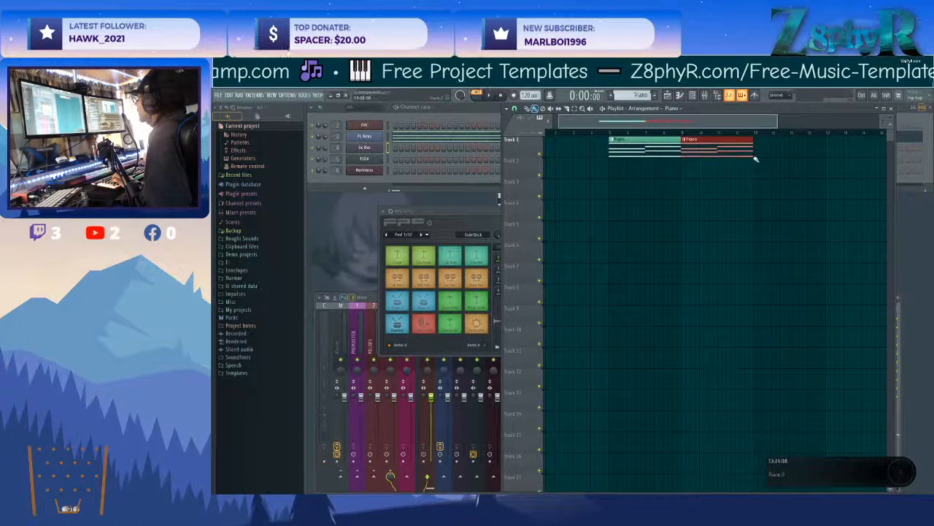
pyautogui.moveTo(755, 123); pyautogui.dragTo(787, 123)
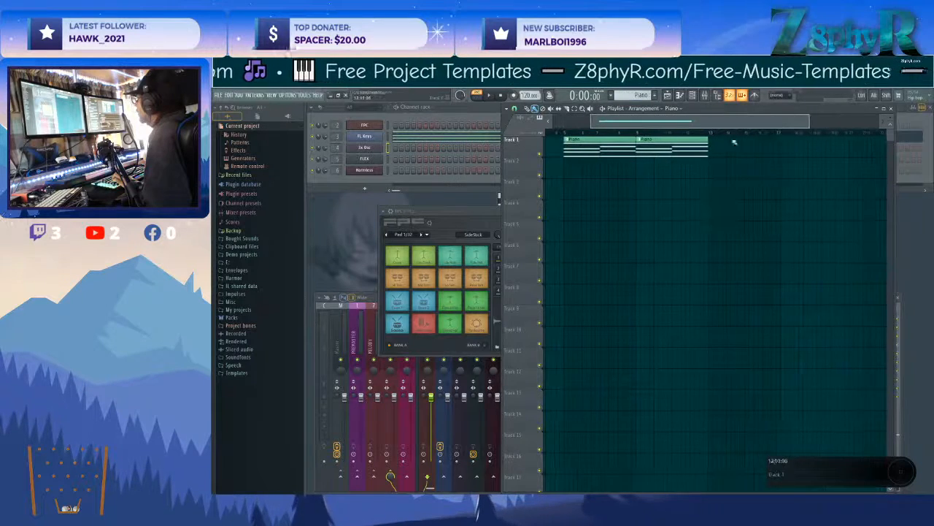
pyautogui.click(707, 149)
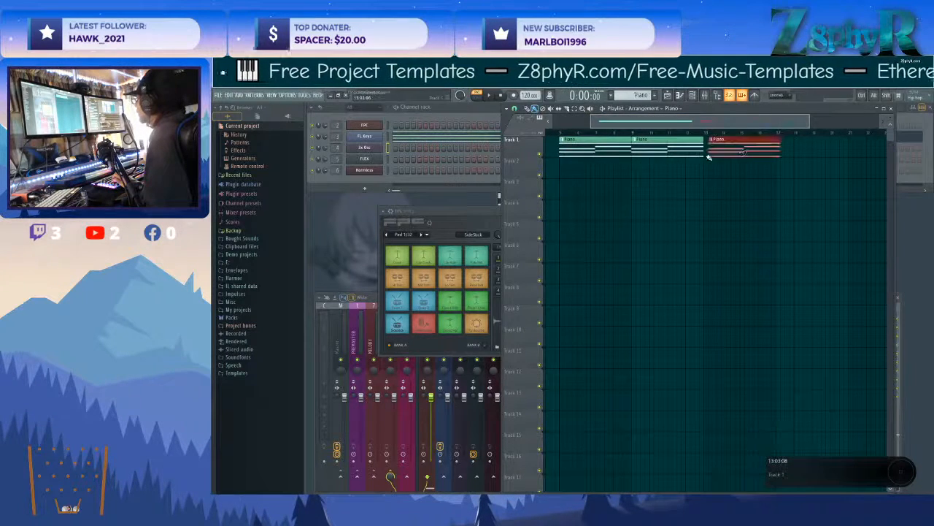
pyautogui.click(786, 150)
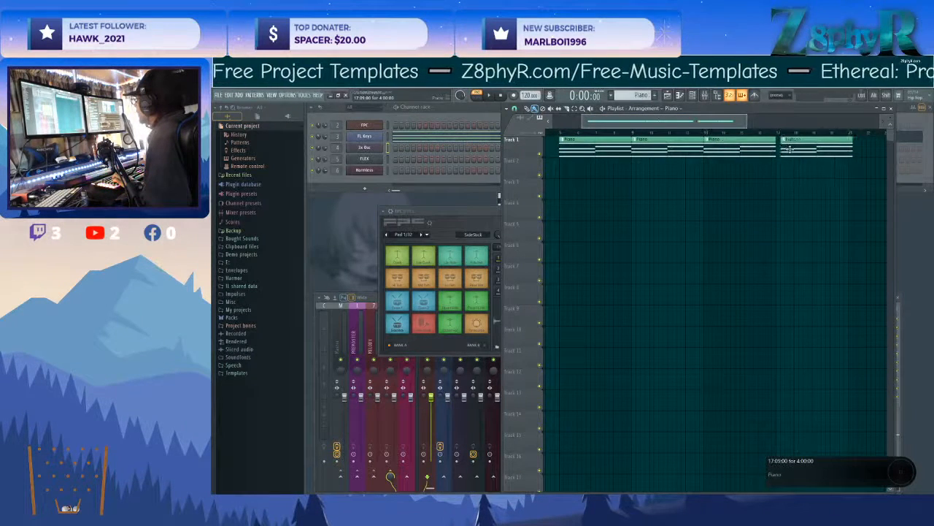
pyautogui.moveTo(626, 123); pyautogui.dragTo(562, 130)
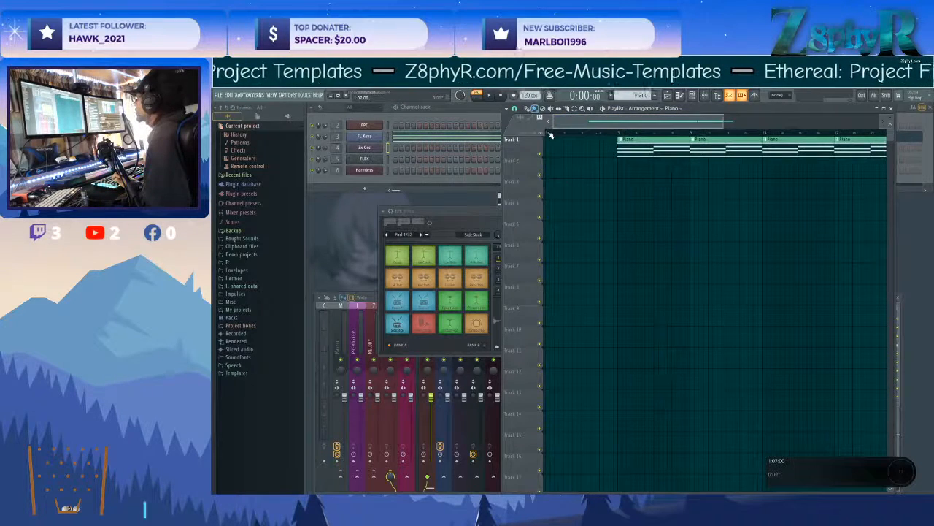
# Select the time range over the first Piano clip, then clear it and return the playhead to the song's start.
pyautogui.click(619, 133)
pyautogui.moveTo(624, 136); pyautogui.dragTo(691, 138)
pyautogui.keyDown('ctrl'); pyautogui.click(690, 137); pyautogui.keyUp('ctrl')
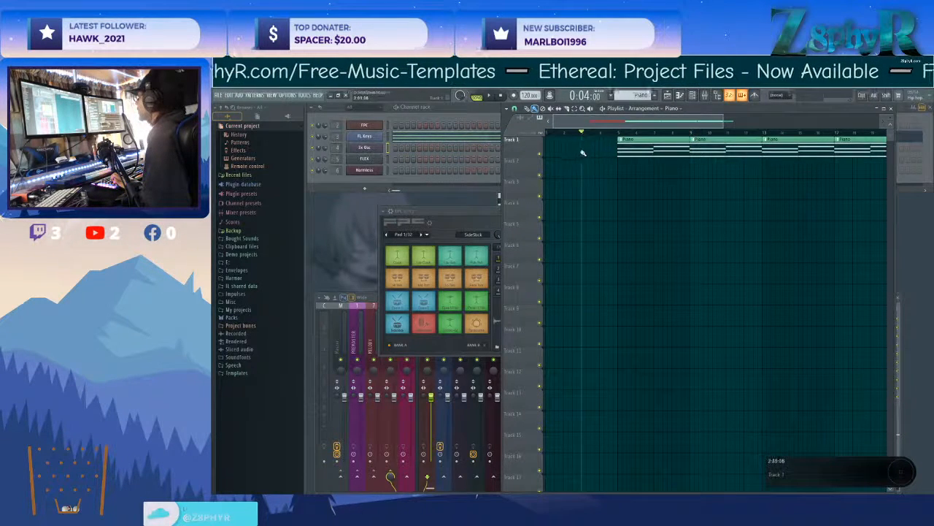
pyautogui.click(546, 135)
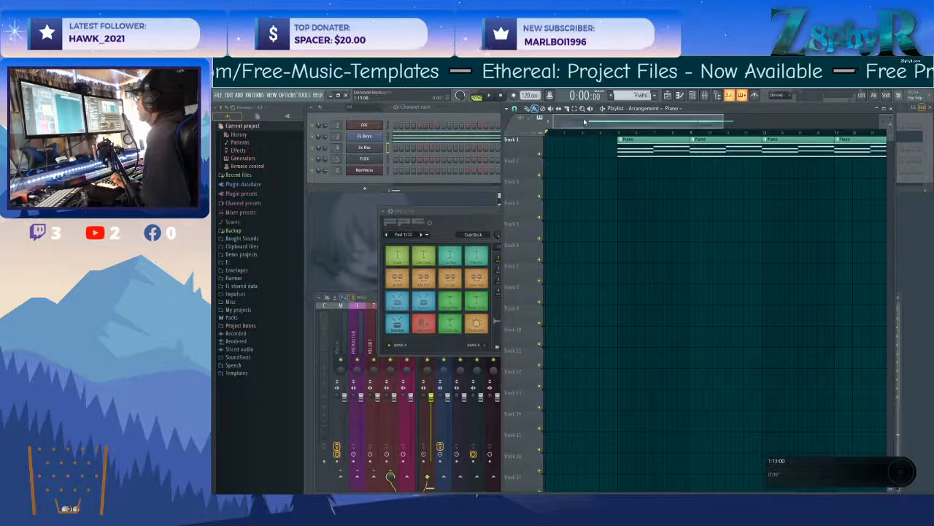
pyautogui.scroll(-3, 682, 241)
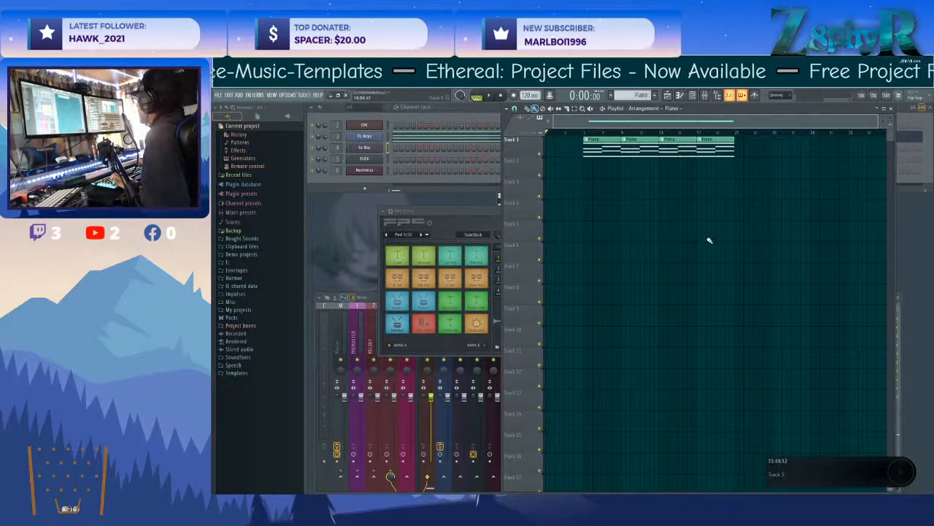
pyautogui.moveTo(763, 179); pyautogui.dragTo(755, 153)
pyautogui.keyDown('ctrl'); pyautogui.click(573, 151); pyautogui.keyUp('ctrl')
pyautogui.keyDown('ctrl'); pyautogui.click(755, 153); pyautogui.keyUp('ctrl')
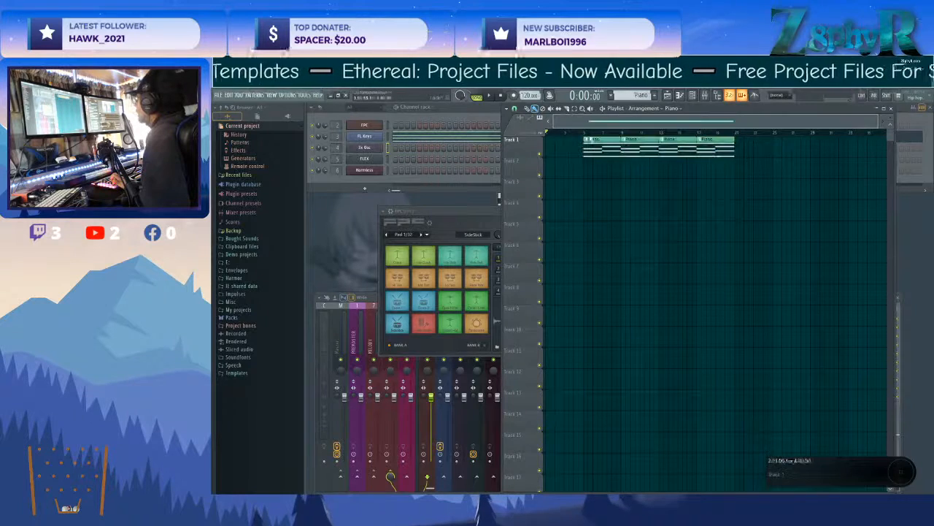
# Rename and color playlist Track 1 using the saved Piano preset.
pyautogui.rightClick(521, 139)
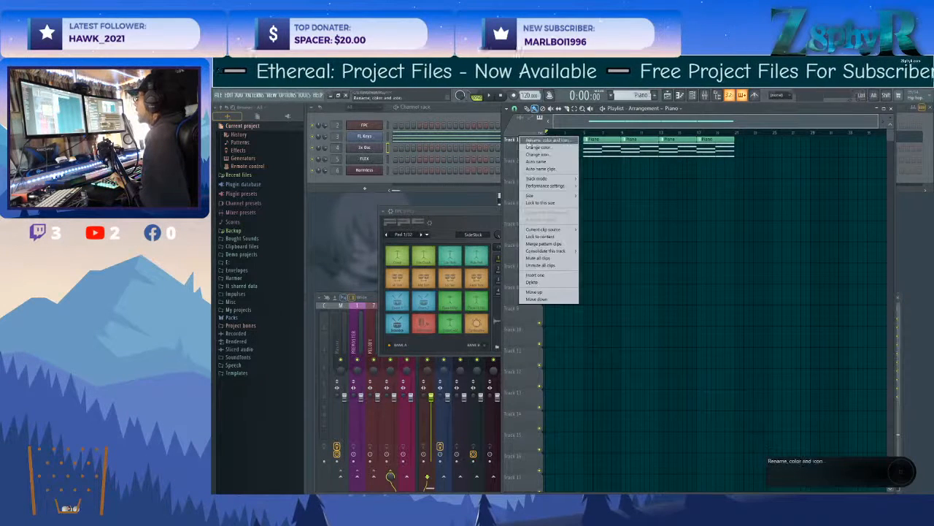
pyautogui.click(528, 141)
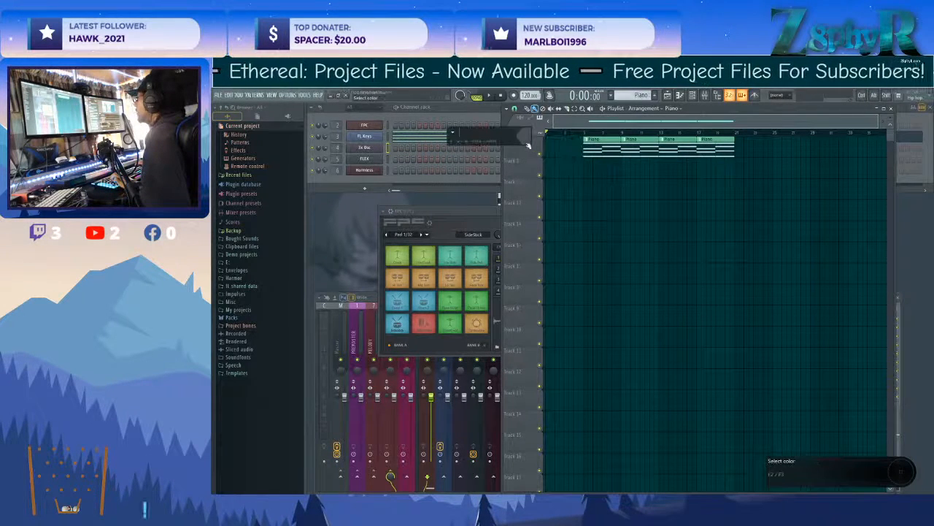
pyautogui.click(450, 142)
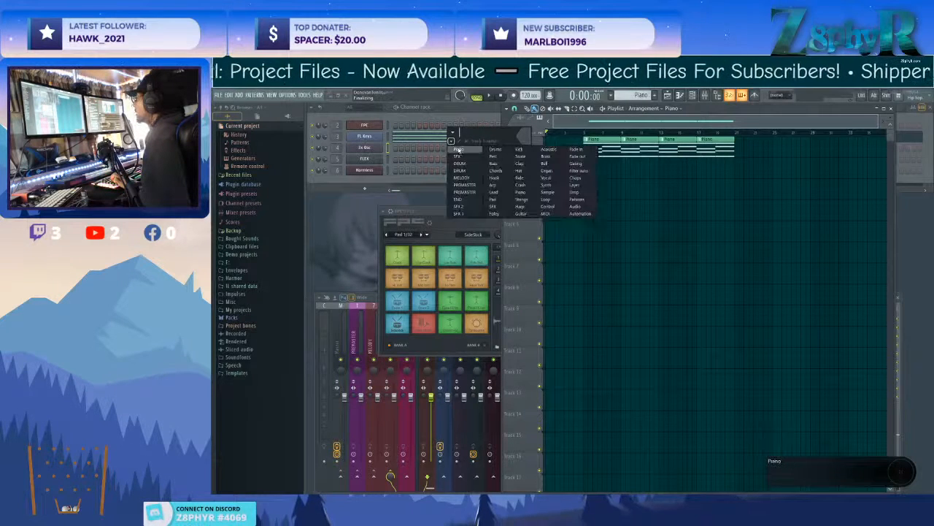
pyautogui.click(459, 151)
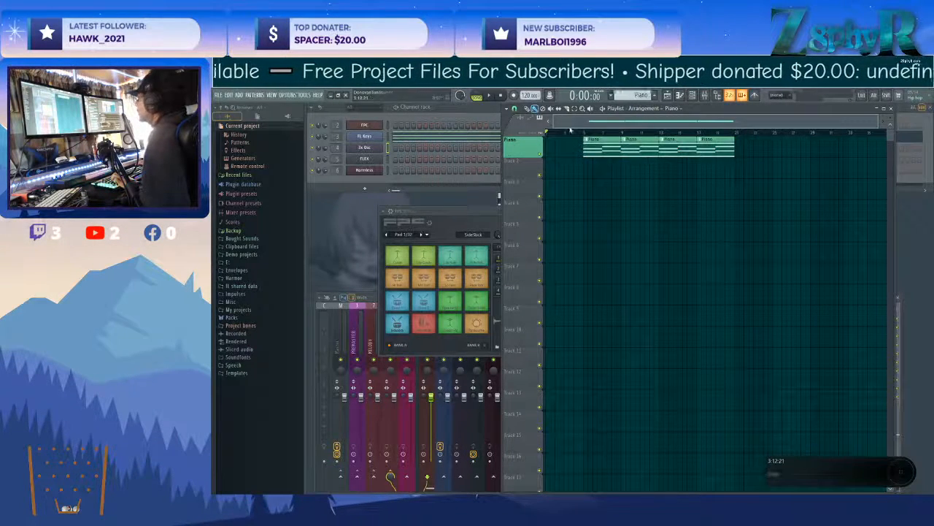
# Rename and color the FL Keys mixer track using the saved Piano preset.
pyautogui.moveTo(454, 211); pyautogui.dragTo(571, 167)
pyautogui.click(429, 328)
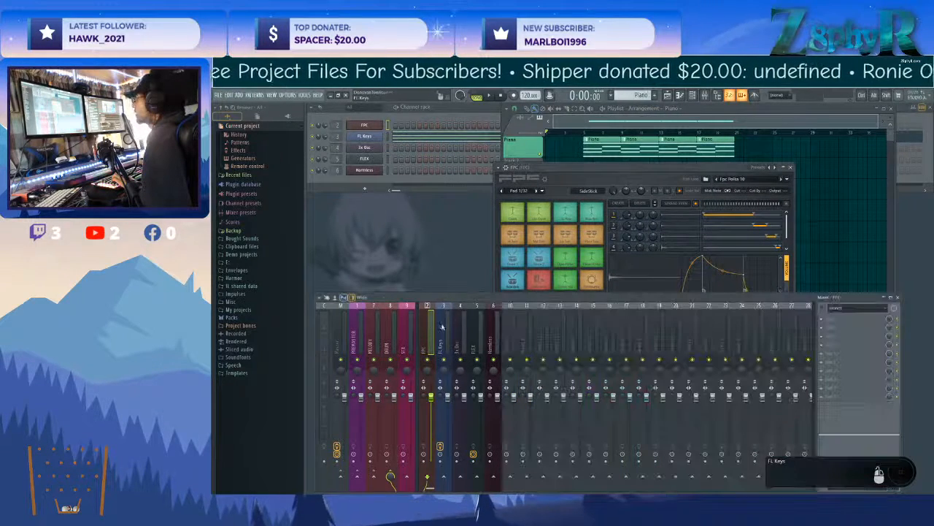
pyautogui.click(444, 328)
pyautogui.press('F2')
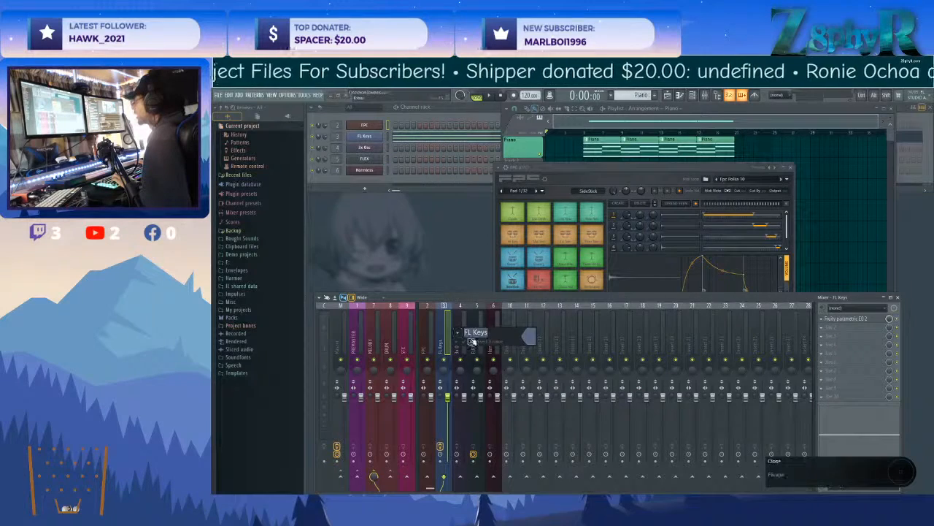
pyautogui.press('Return')
pyautogui.press('F2')
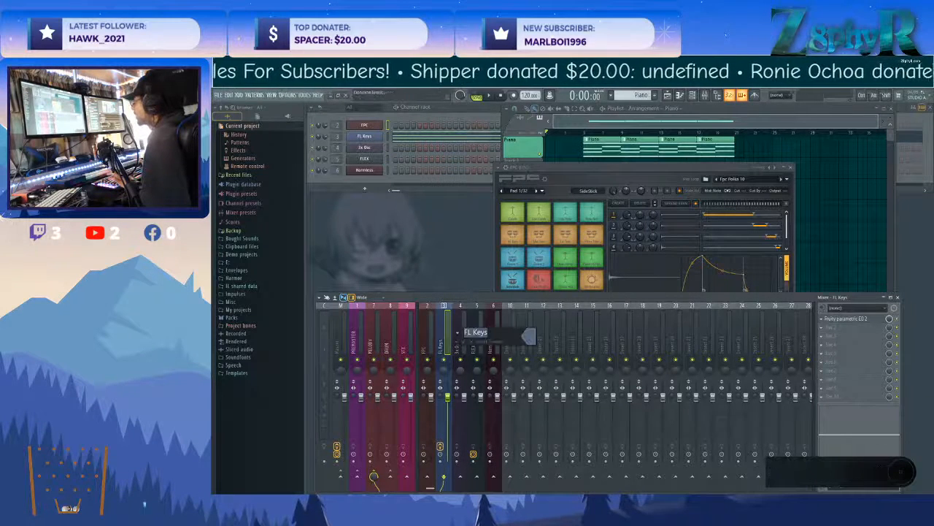
pyautogui.press('Escape')
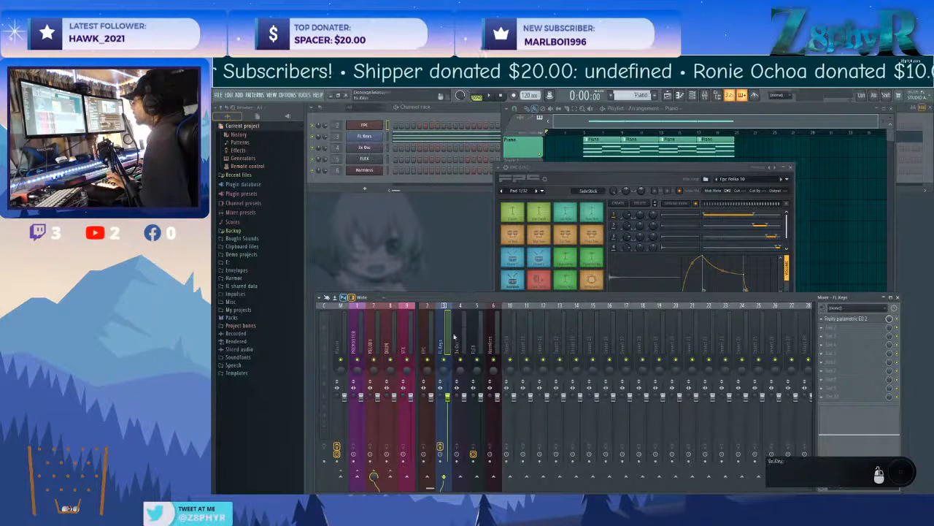
pyautogui.rightClick(445, 333)
pyautogui.click(478, 290)
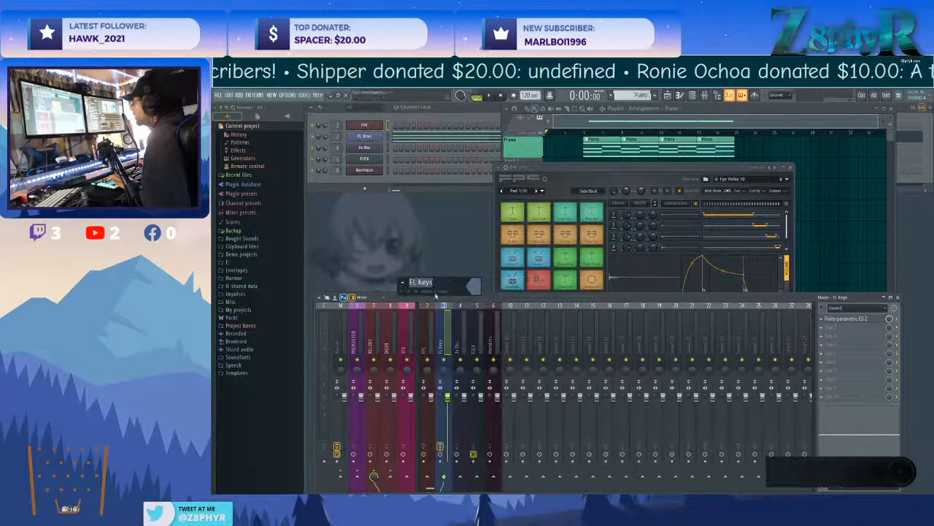
pyautogui.click(402, 283)
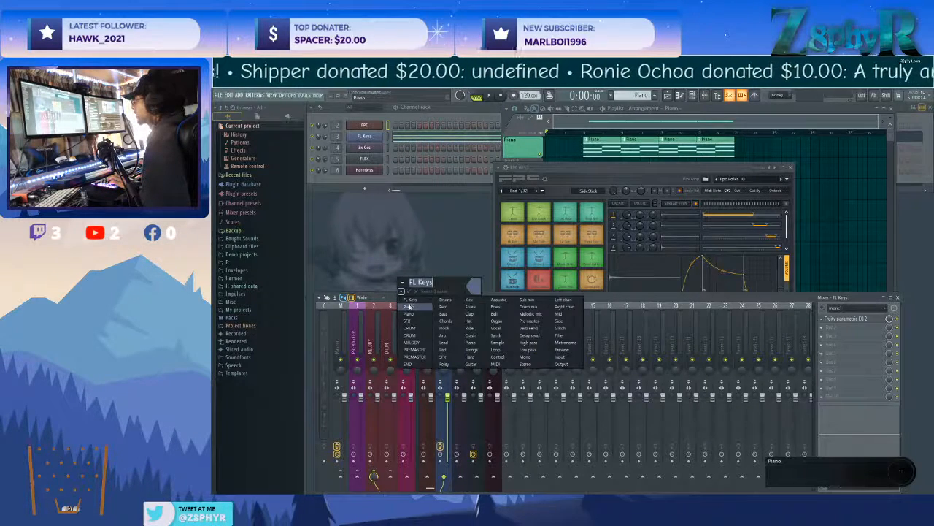
pyautogui.click(479, 340)
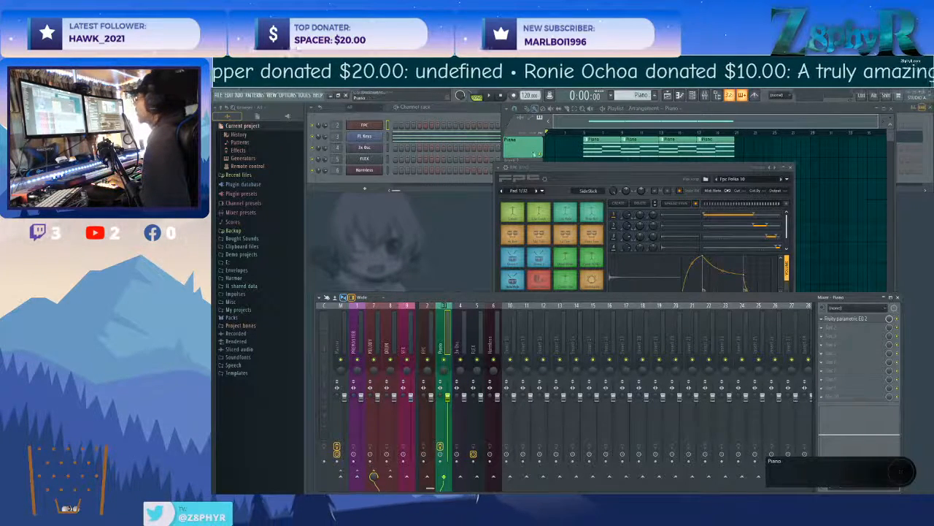
# Close the FPC window and audition the playlist from the first Piano clip at bar 5, then stop playback.
pyautogui.moveTo(608, 170); pyautogui.dragTo(659, 190)
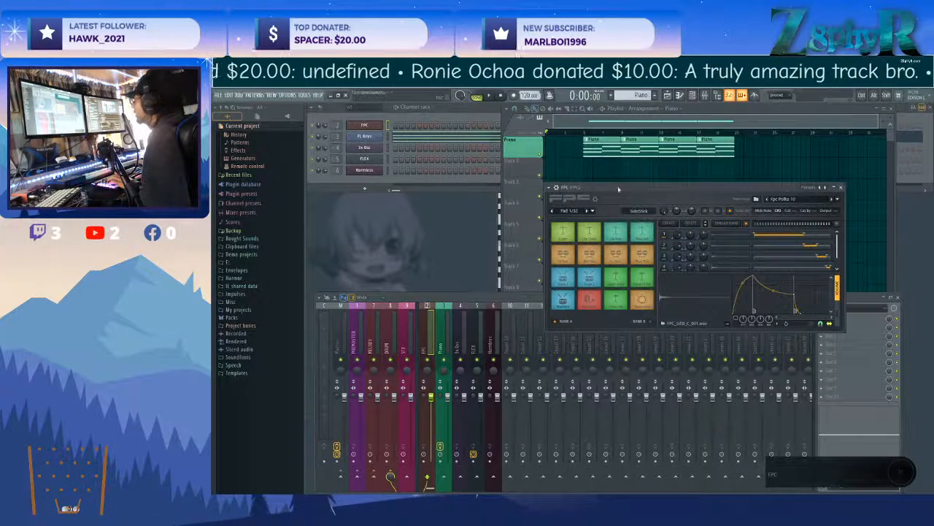
pyautogui.click(841, 188)
pyautogui.click(528, 152)
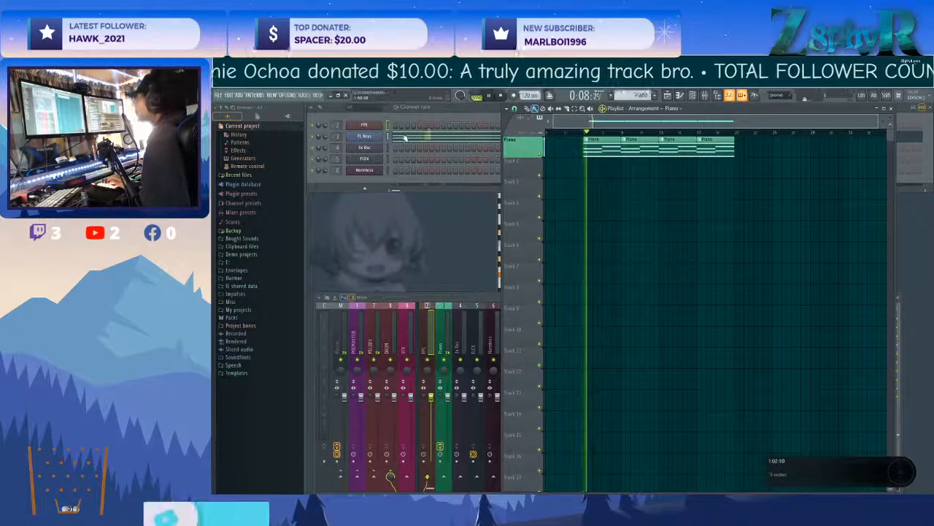
pyautogui.click(381, 170)
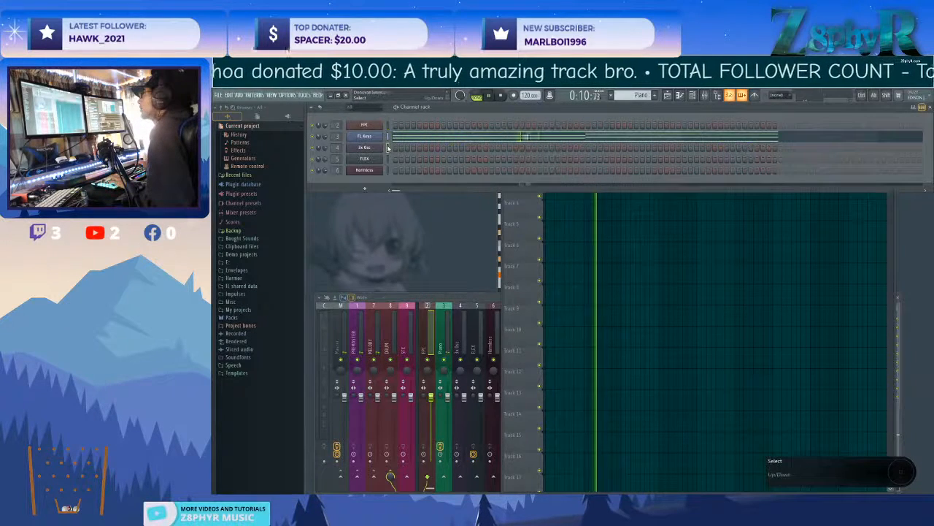
pyautogui.press('space')
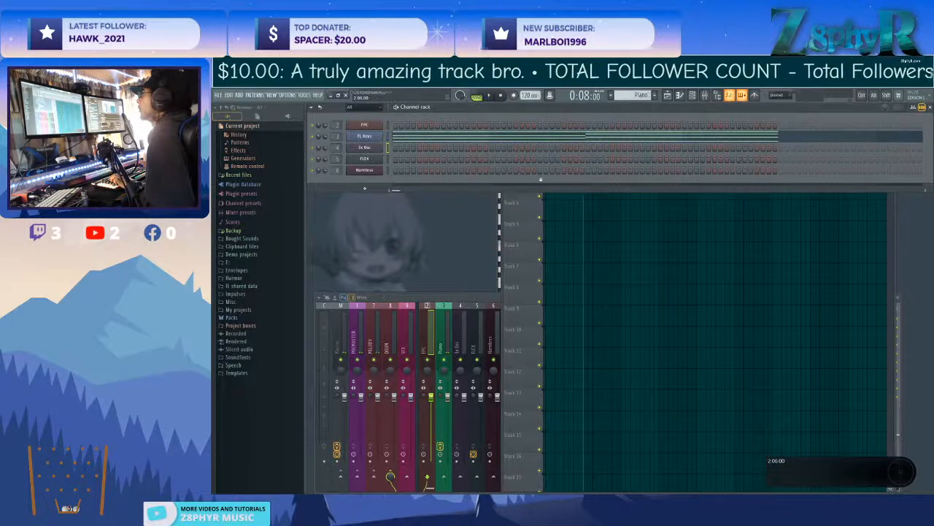
# Create a new pattern named Bass and give it a steel blue color.
pyautogui.click(655, 97)
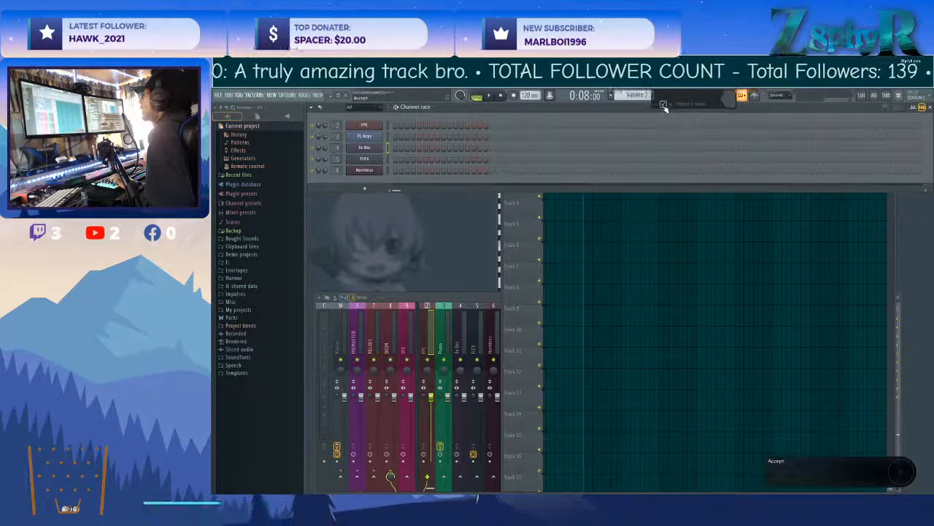
pyautogui.click(729, 103)
pyautogui.click(789, 122)
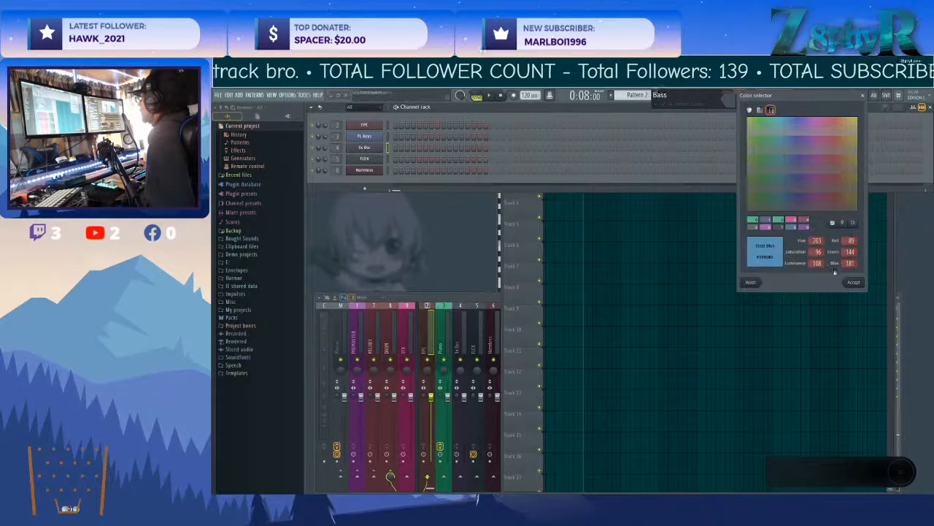
pyautogui.click(854, 281)
pyautogui.press('Return')
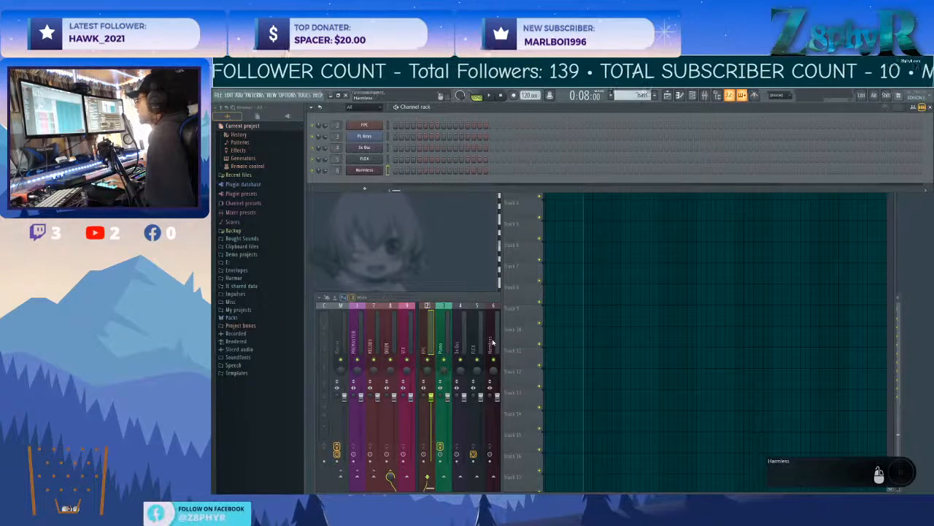
# Rename and color the Harmless channel using the saved Bass preset.
pyautogui.middleClick(375, 174)
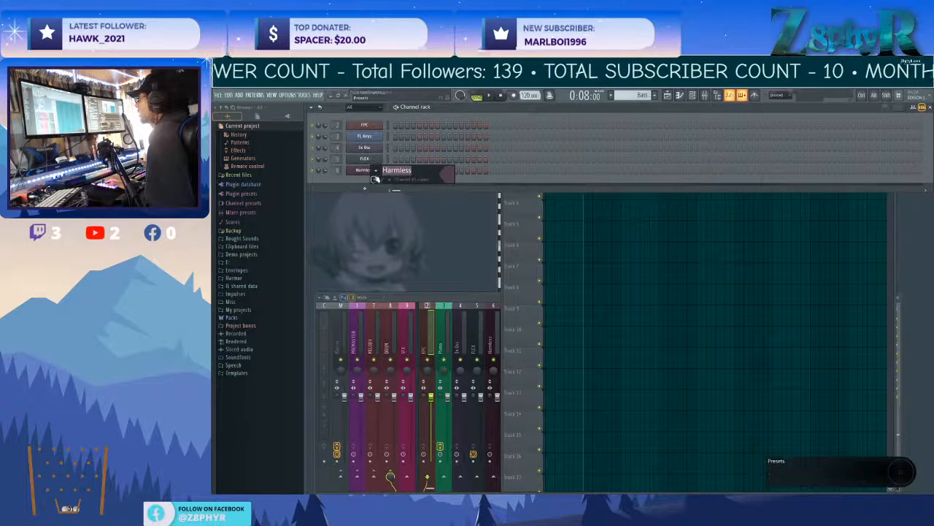
pyautogui.click(375, 180)
pyautogui.click(382, 189)
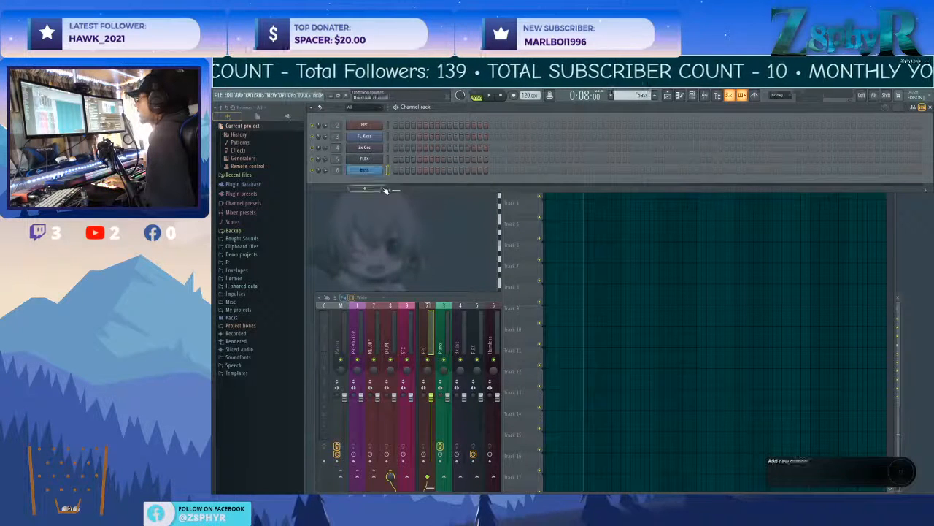
# Apply the saved Bass name and color preset to the Harmless mixer track.
pyautogui.click(490, 342)
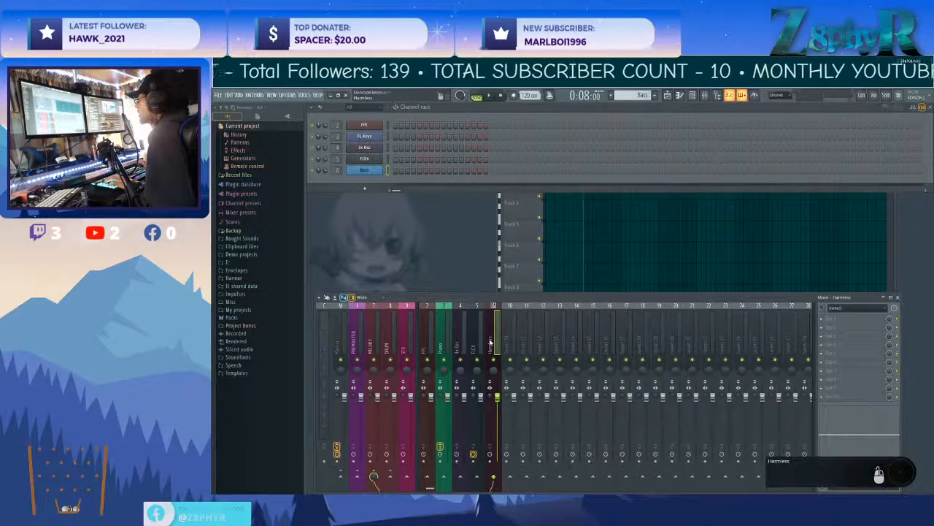
pyautogui.middleClick(491, 342)
pyautogui.click(505, 343)
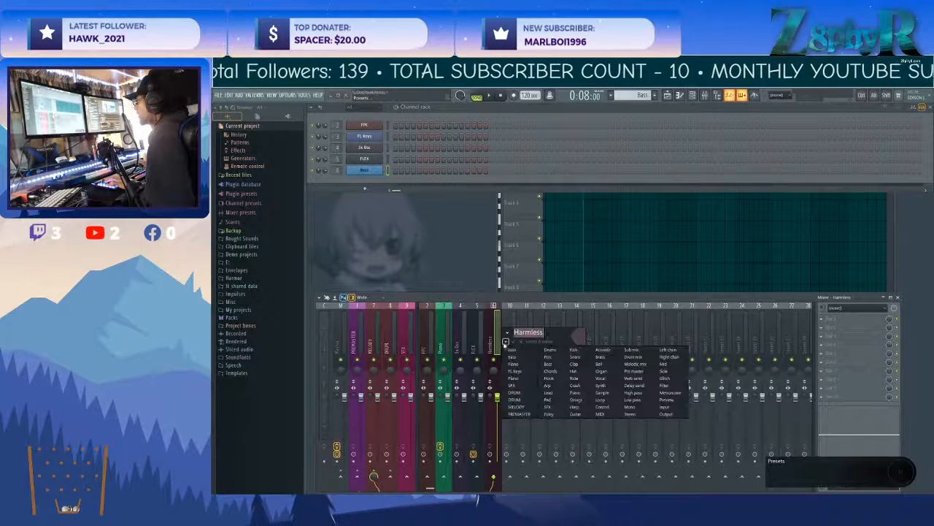
pyautogui.click(514, 350)
# Name and color playlist Track 2 with the Bass preset and place two eight-bar Bass clips back to back on it from bar 5.
pyautogui.click(521, 212)
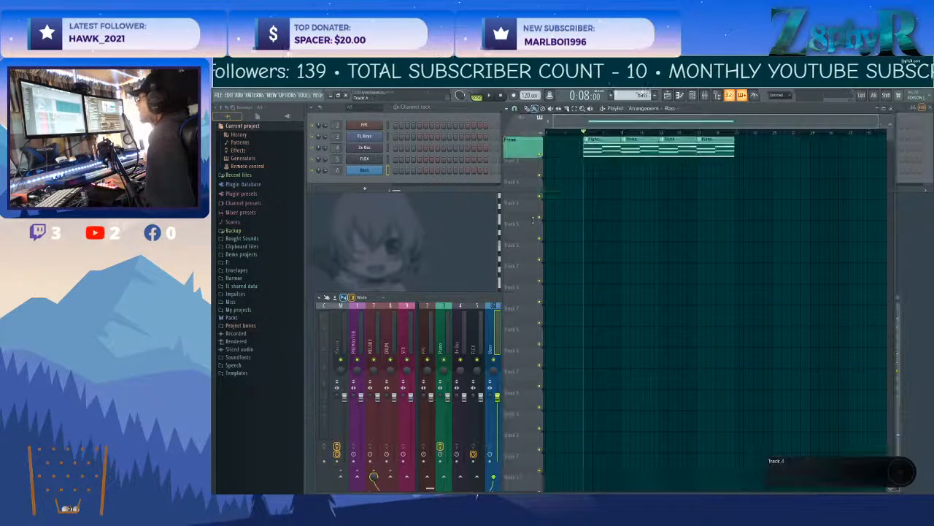
pyautogui.doubleClick(519, 167)
pyautogui.click(522, 170)
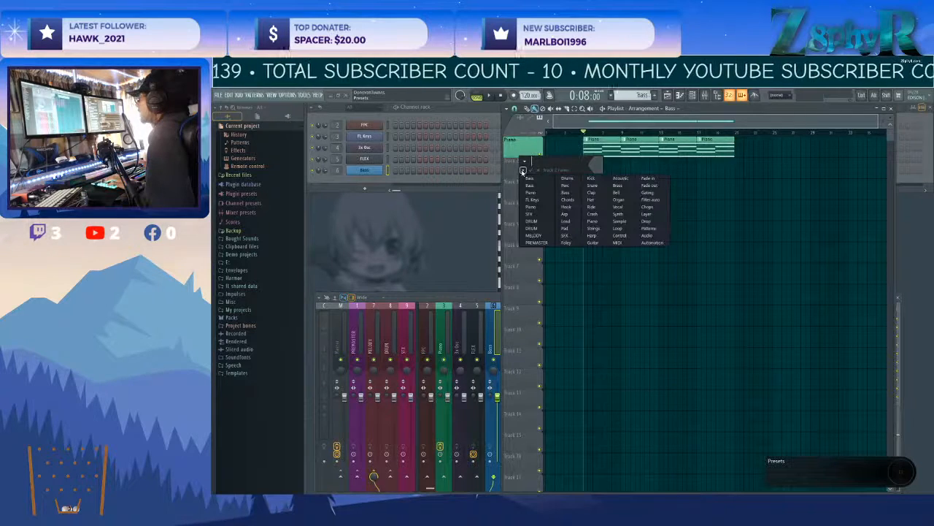
pyautogui.click(530, 183)
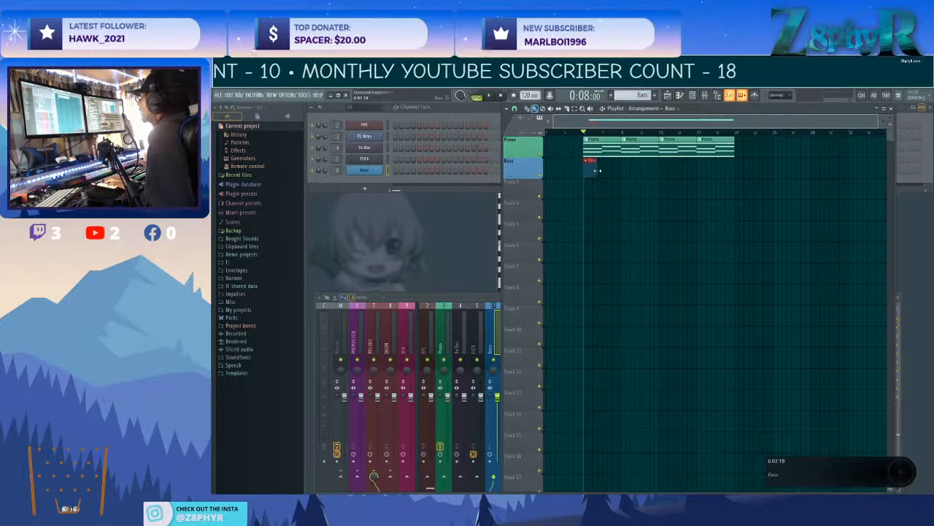
pyautogui.moveTo(656, 172); pyautogui.dragTo(657, 174)
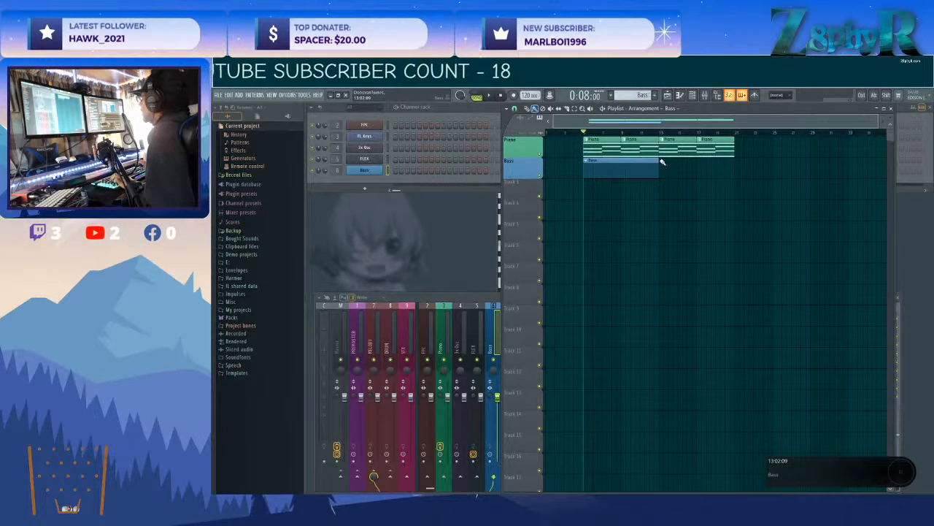
pyautogui.click(662, 162)
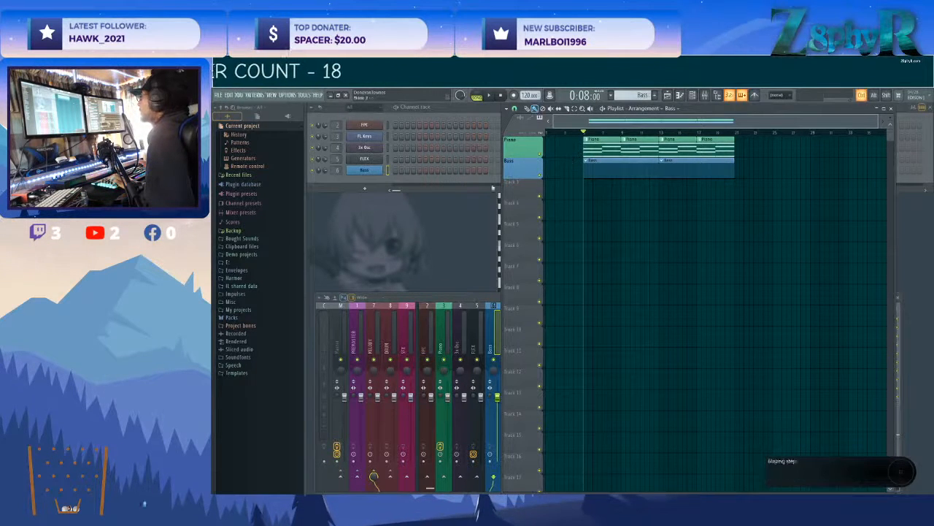
# Open the Bass channel's Harmless synth and test a bass note while the Piano clips play.
pyautogui.click(369, 174)
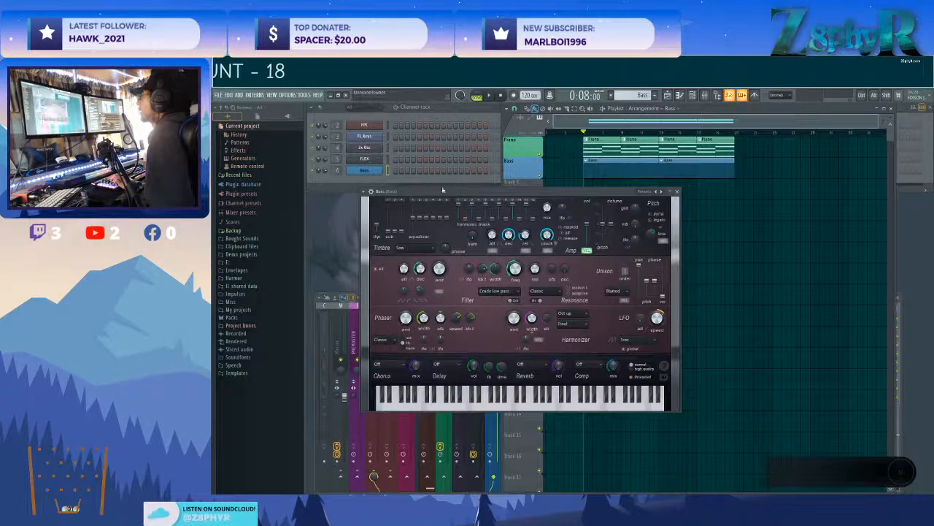
pyautogui.moveTo(465, 194); pyautogui.dragTo(411, 194)
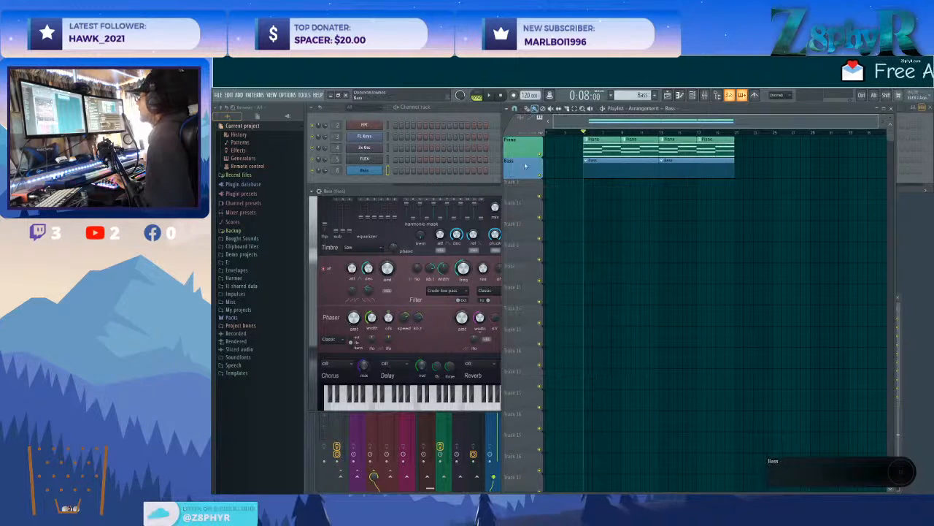
pyautogui.press('space')
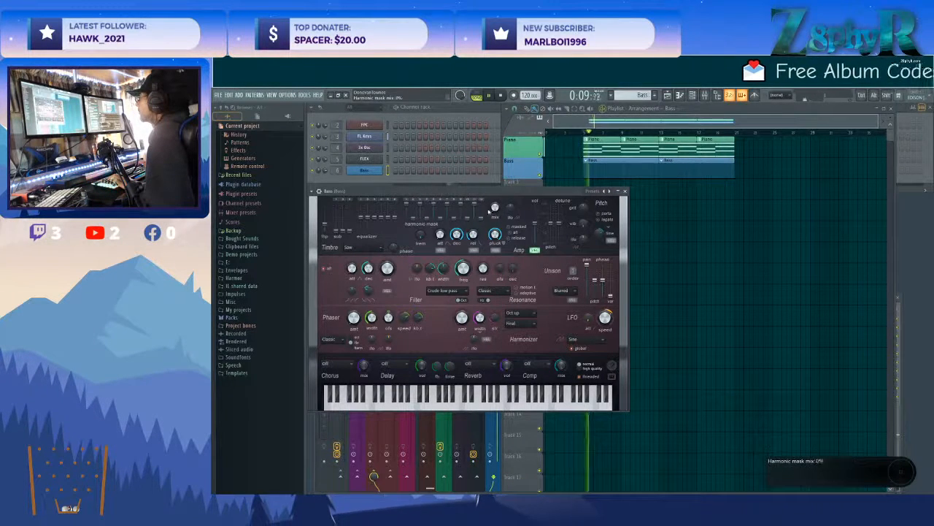
pyautogui.rightClick(373, 173)
pyautogui.click(374, 174)
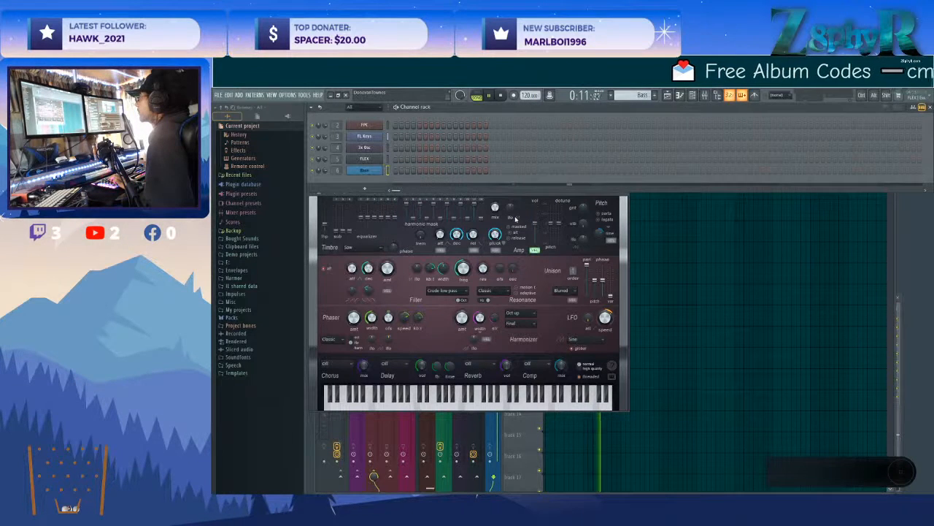
pyautogui.click(469, 400)
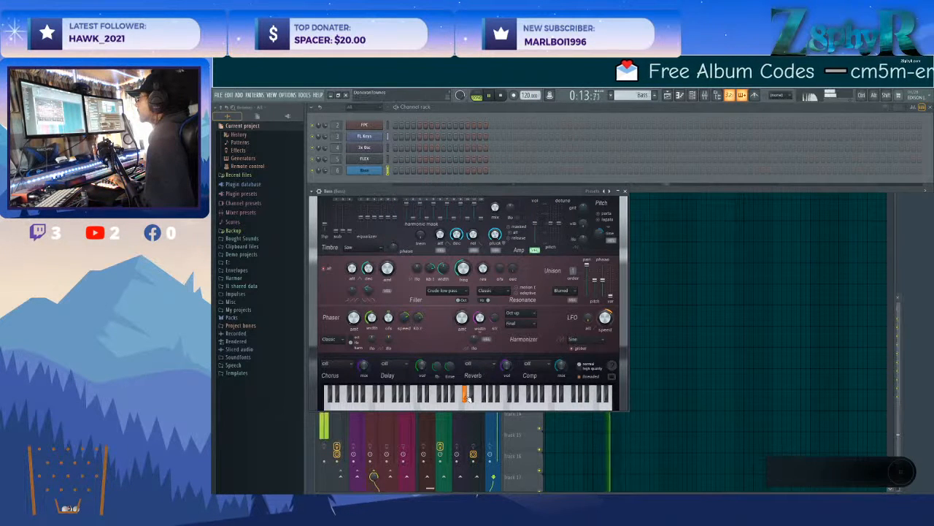
pyautogui.press('space')
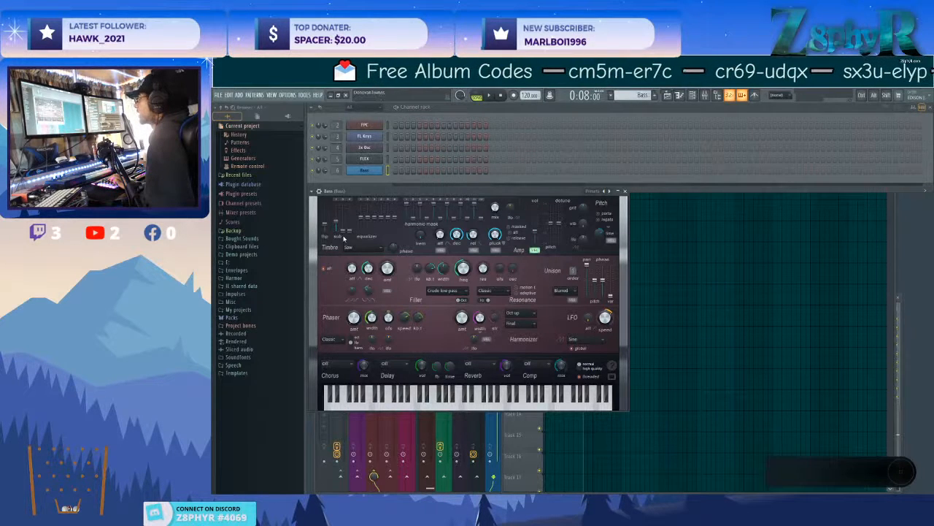
# Raise the bass synth's sub-harmonic level, adjust its unison pitch, and audition low notes.
pyautogui.moveTo(347, 233); pyautogui.dragTo(347, 225)
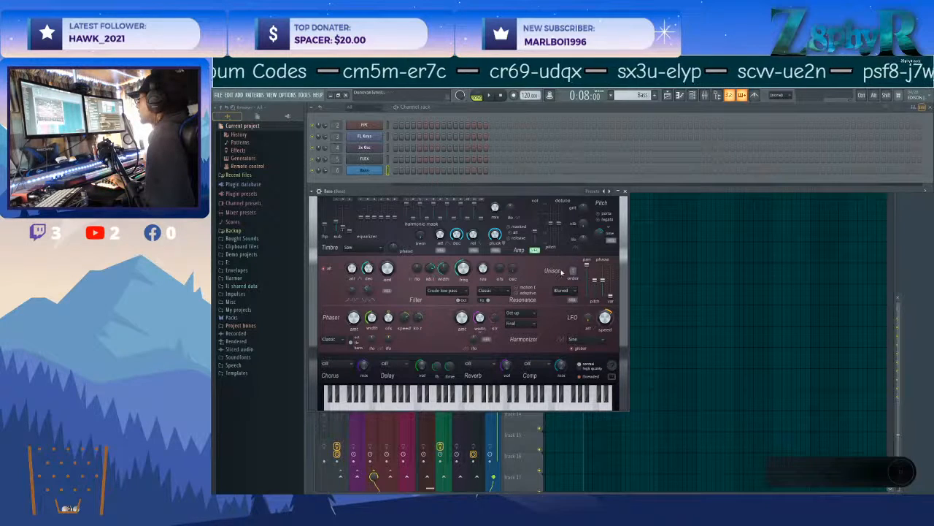
pyautogui.scroll(1, 573, 271)
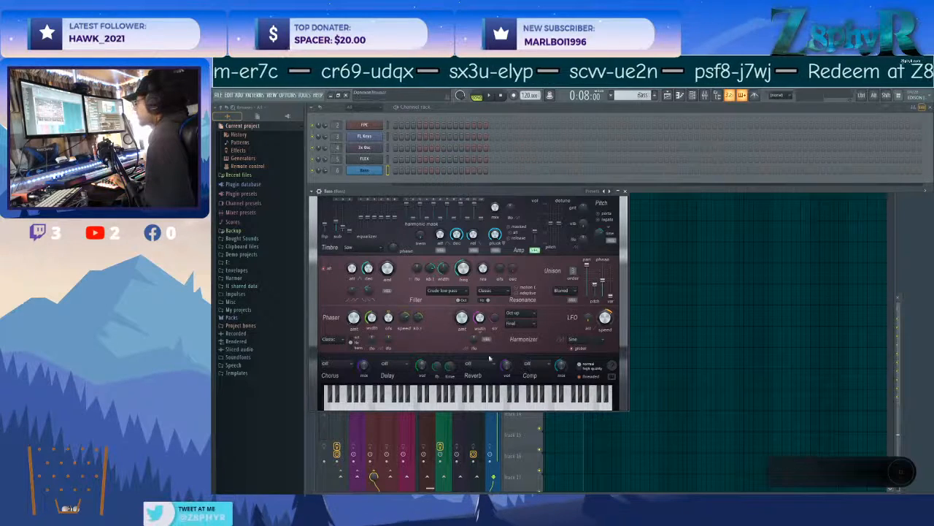
pyautogui.click(459, 401)
pyautogui.click(440, 403)
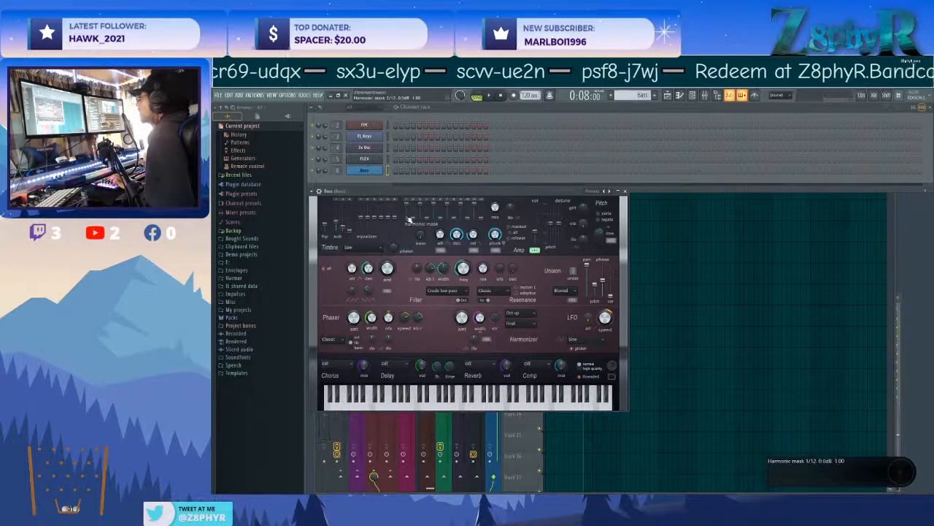
# Set the bass synth's filter frequency to 33% and filter envelope amount to 19%, testing low notes in between.
pyautogui.moveTo(463, 269); pyautogui.dragTo(463, 283)
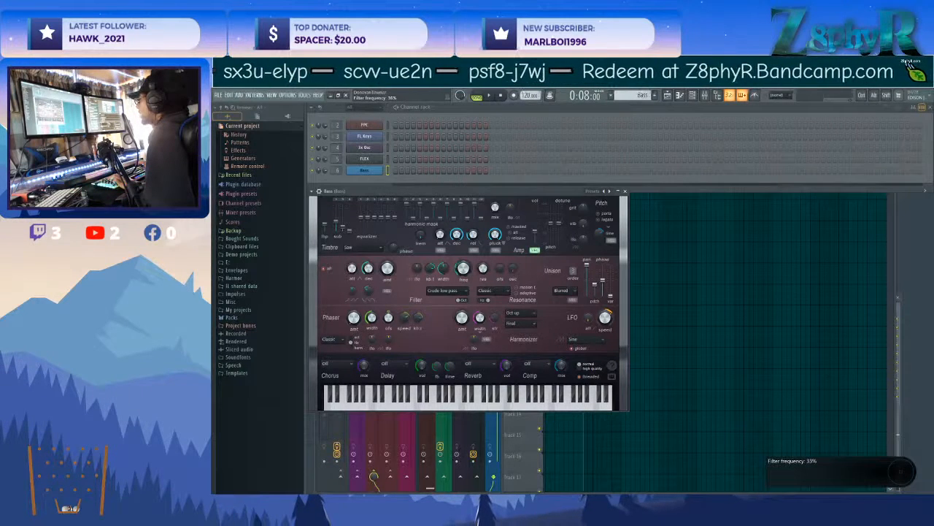
pyautogui.click(440, 403)
pyautogui.click(380, 403)
pyautogui.click(375, 405)
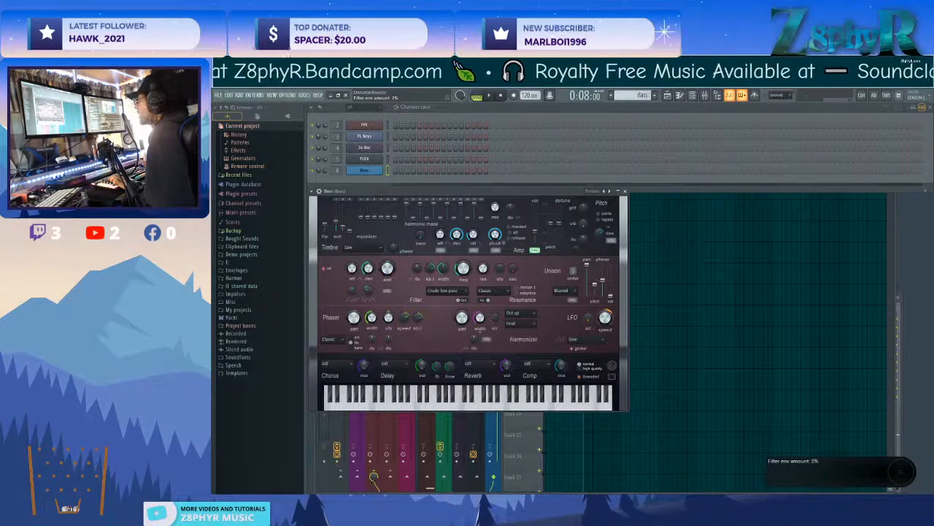
pyautogui.moveTo(387, 268); pyautogui.dragTo(387, 266)
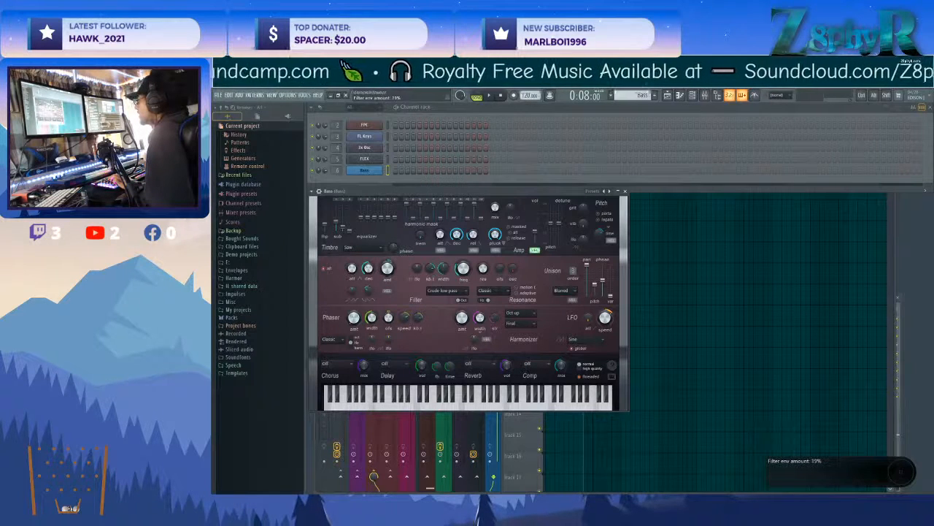
# Set the bass synth's filter envelope decay length to 207 ms and reshape its decay slope to about -48%, testing notes in between.
pyautogui.click(415, 400)
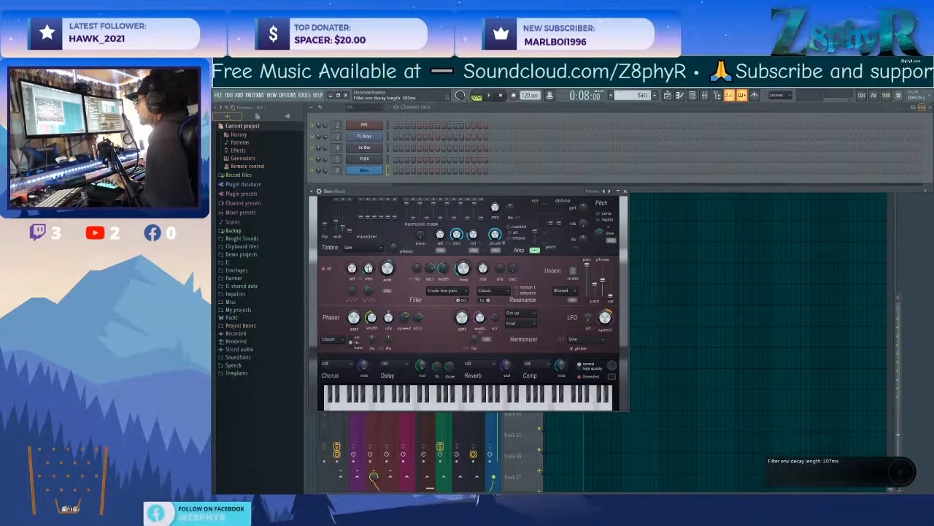
pyautogui.click(412, 406)
pyautogui.click(431, 406)
pyautogui.click(438, 407)
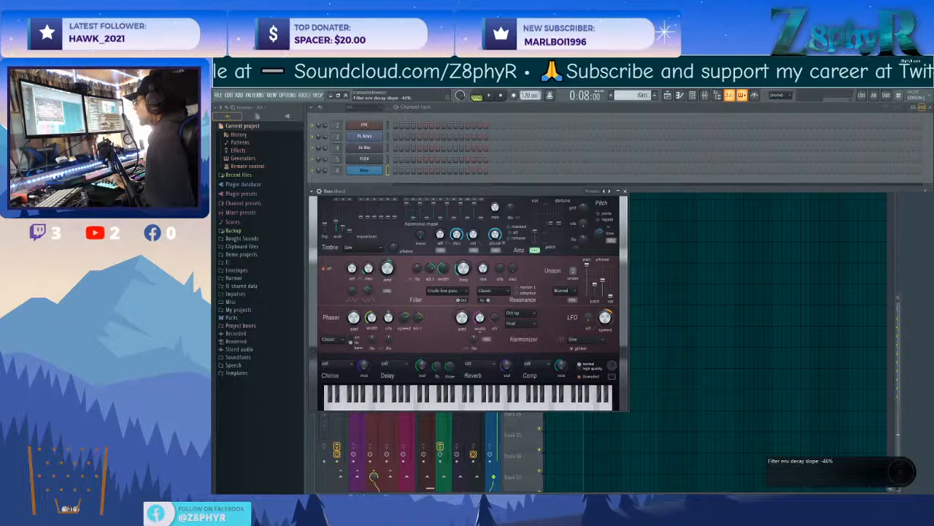
pyautogui.moveTo(368, 290); pyautogui.dragTo(368, 291)
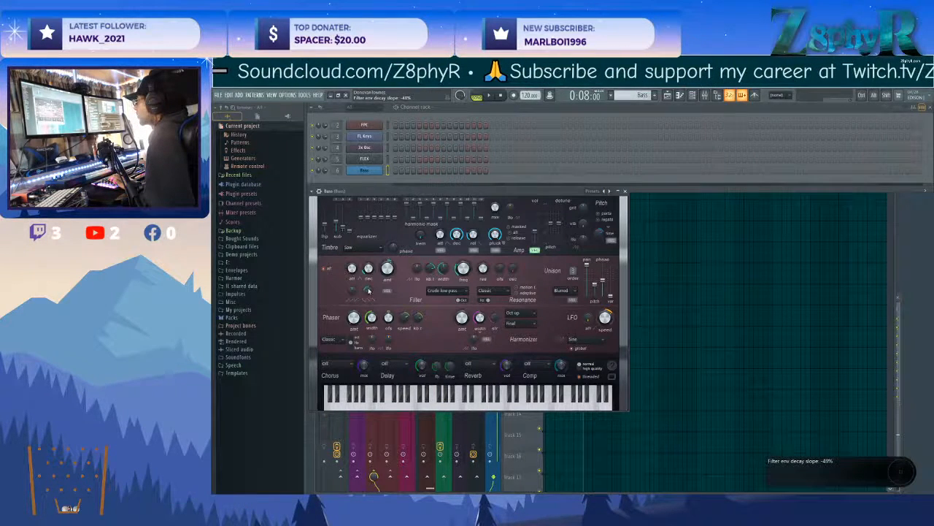
pyautogui.click(443, 406)
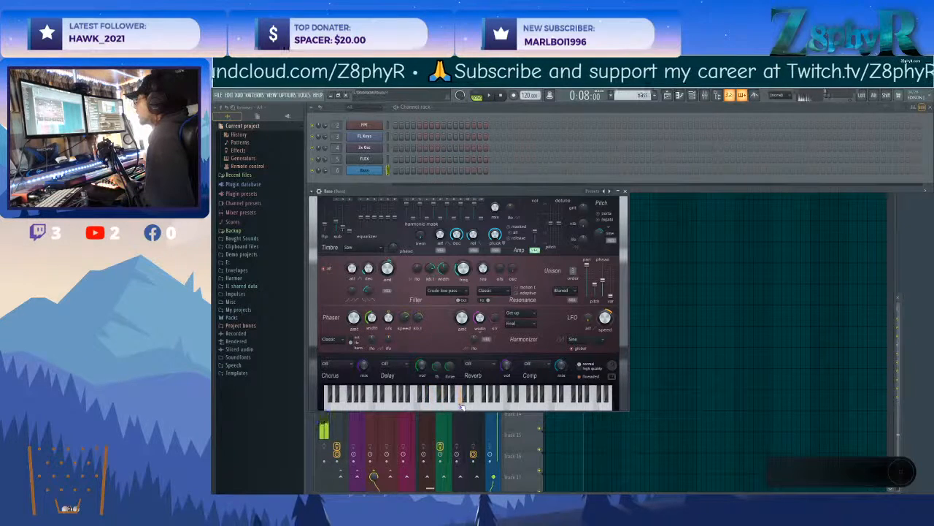
# Adjust the bass synth's filter frequency, with filter width at 50%, and its pluck amount, auditioning low notes between changes.
pyautogui.moveTo(464, 269); pyautogui.dragTo(463, 272)
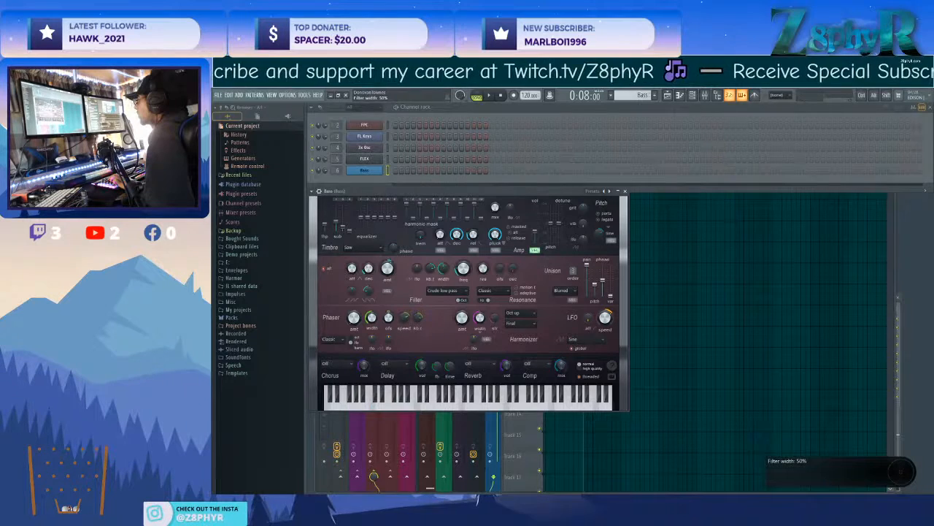
pyautogui.click(379, 400)
pyautogui.moveTo(380, 406); pyautogui.dragTo(421, 409)
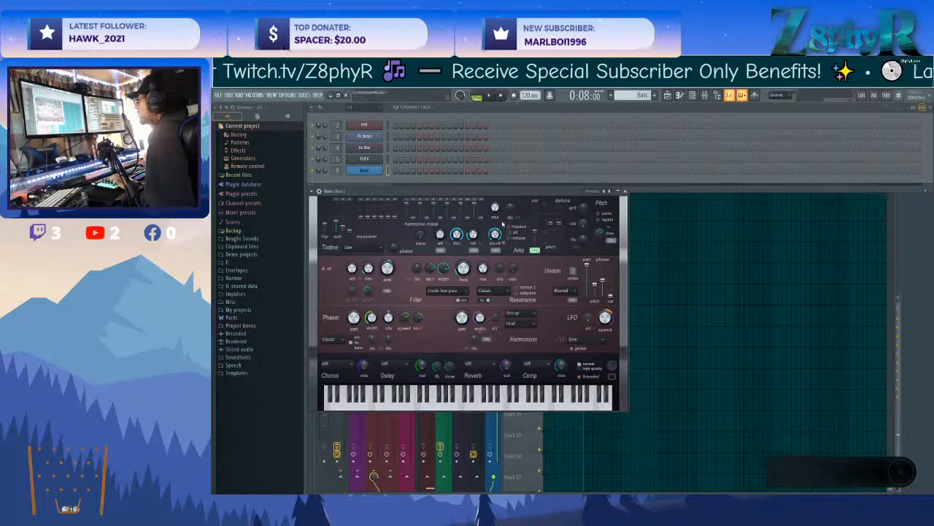
pyautogui.moveTo(495, 240); pyautogui.dragTo(495, 244)
pyautogui.click(408, 406)
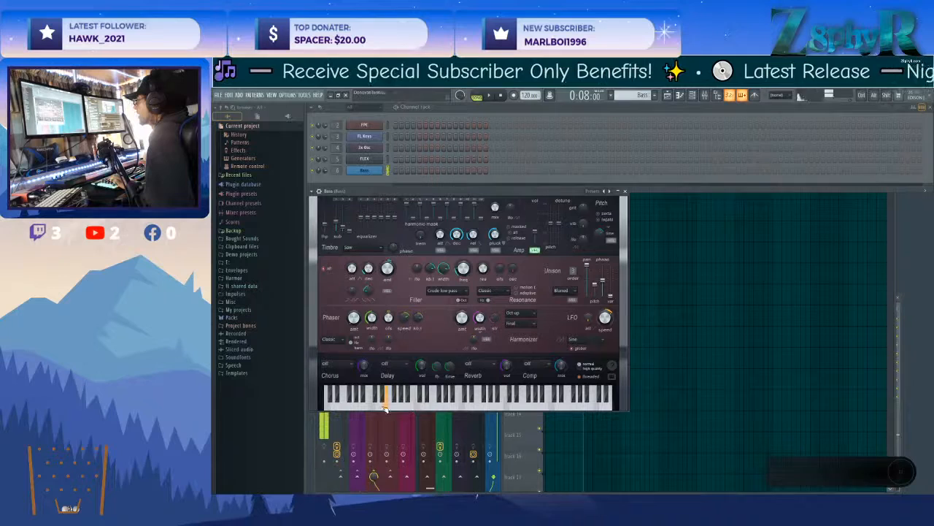
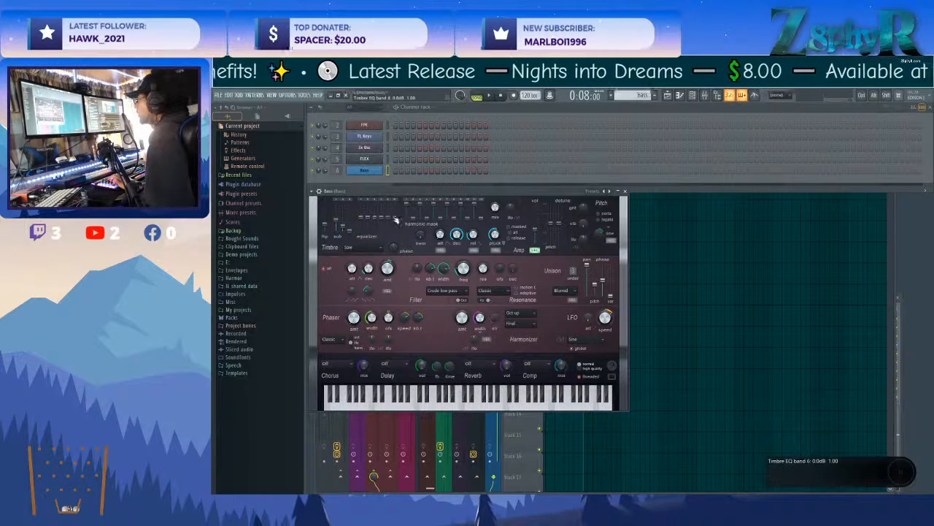
# Lower the upper bands of the bass synth's timbre equalizer and audition low notes.
pyautogui.moveTo(396, 218); pyautogui.dragTo(396, 222)
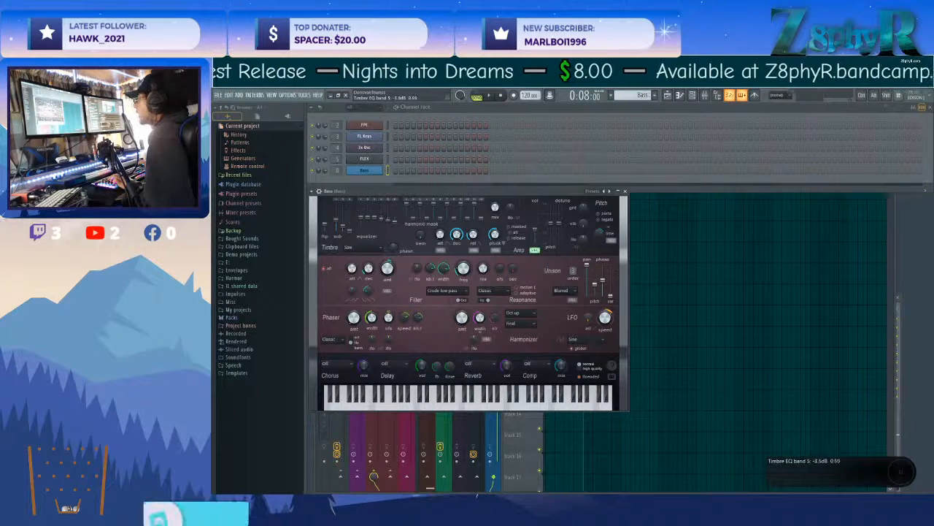
pyautogui.moveTo(396, 221); pyautogui.dragTo(396, 223)
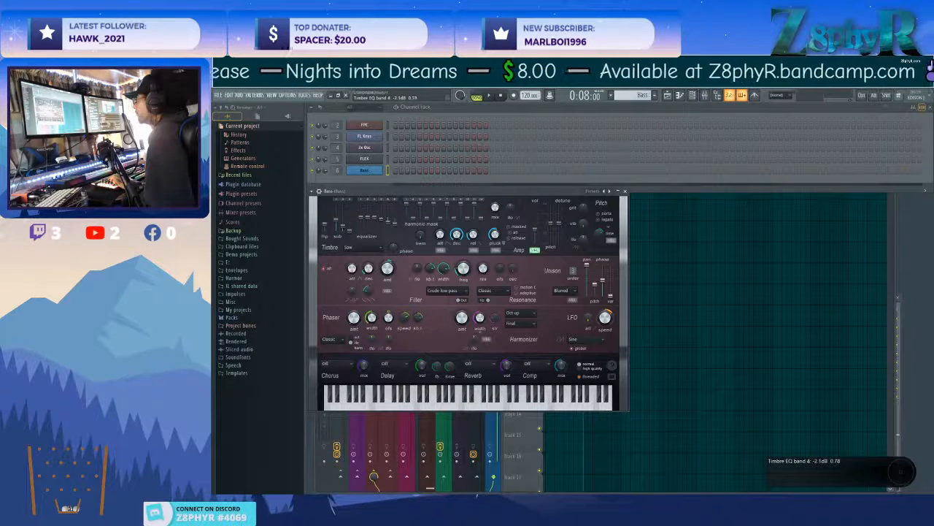
pyautogui.moveTo(473, 407); pyautogui.dragTo(375, 406)
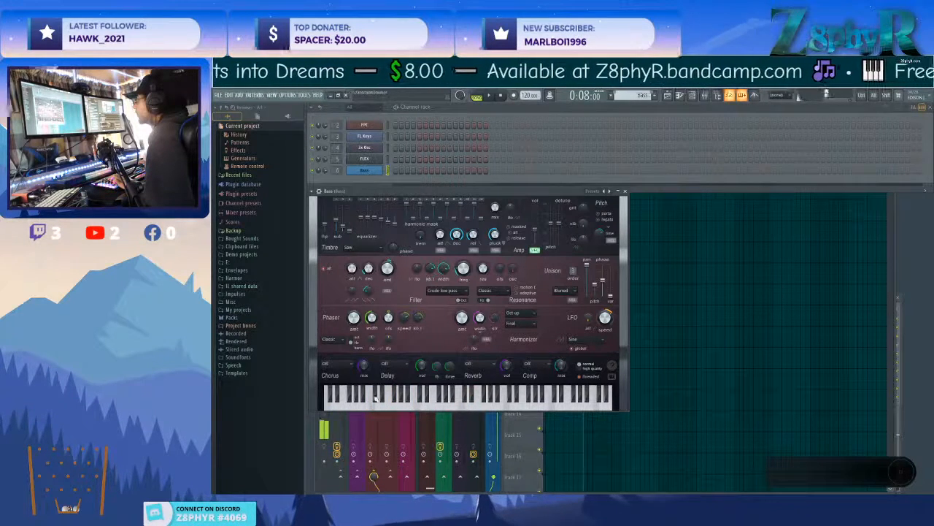
# Close the bass synth's window and add Fruity Parametric EQ 2 to the Bass mixer track's first effect slot.
pyautogui.click(752, 115)
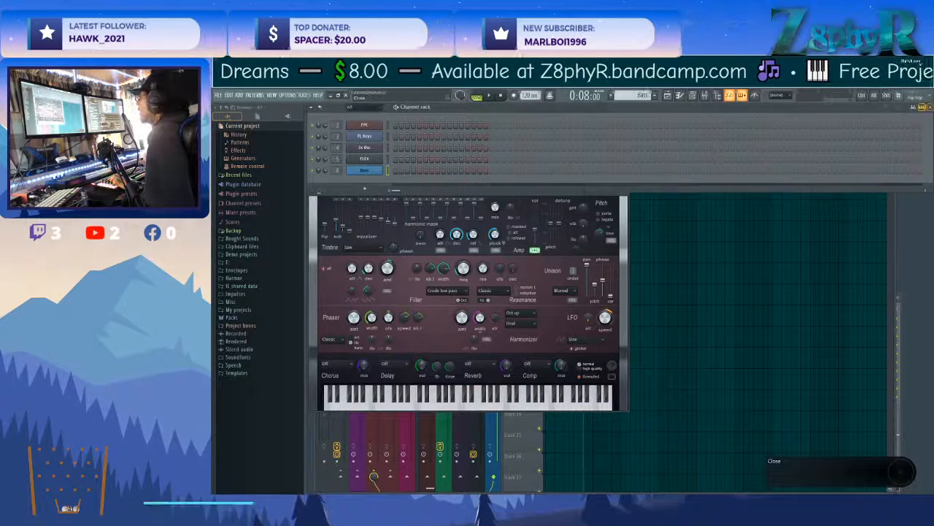
pyautogui.rightClick(367, 171)
pyautogui.click(366, 171)
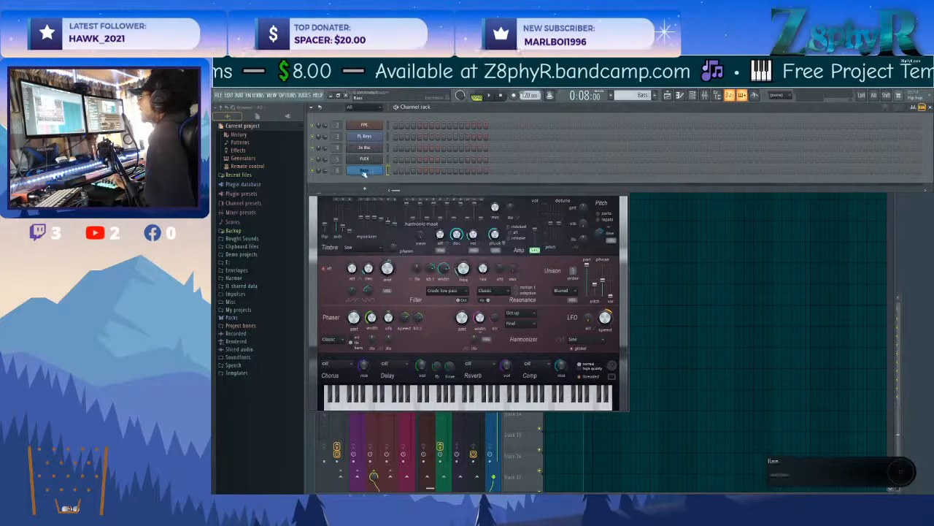
pyautogui.doubleClick(388, 170)
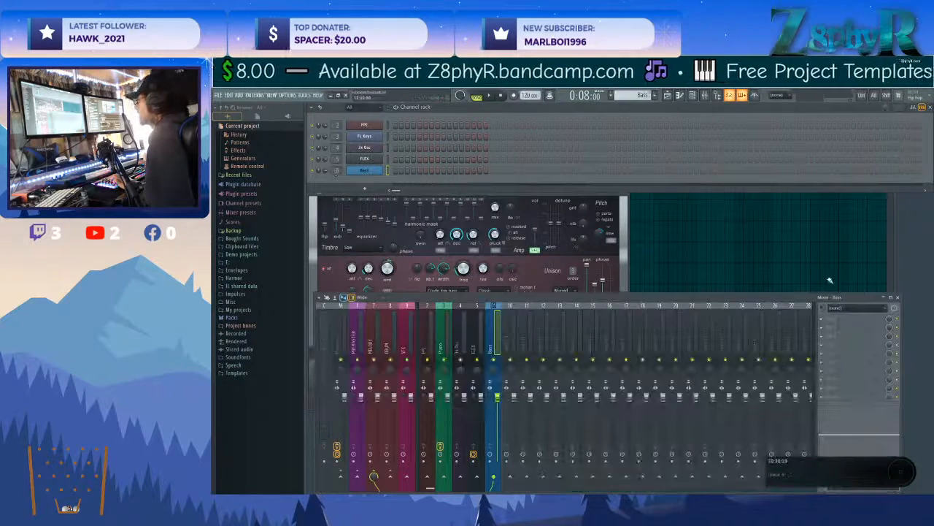
pyautogui.click(843, 319)
pyautogui.moveTo(779, 373)
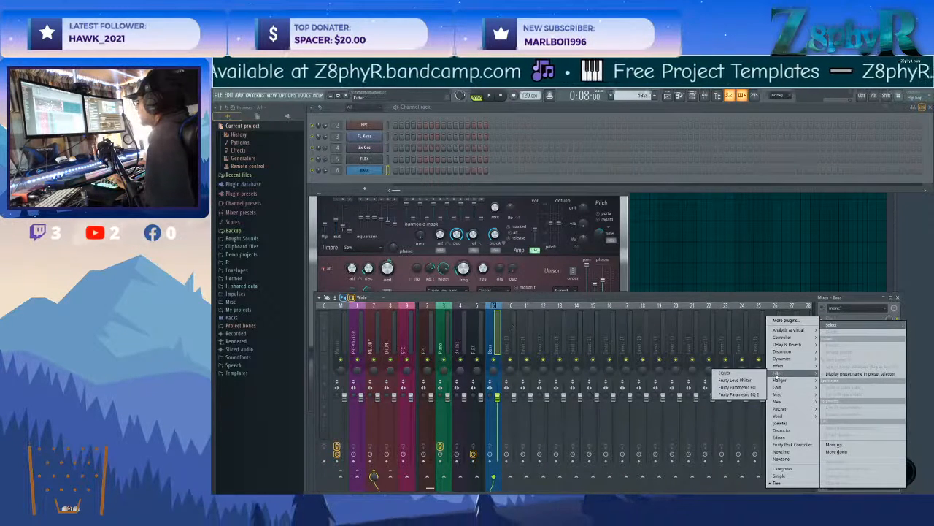
pyautogui.click(733, 395)
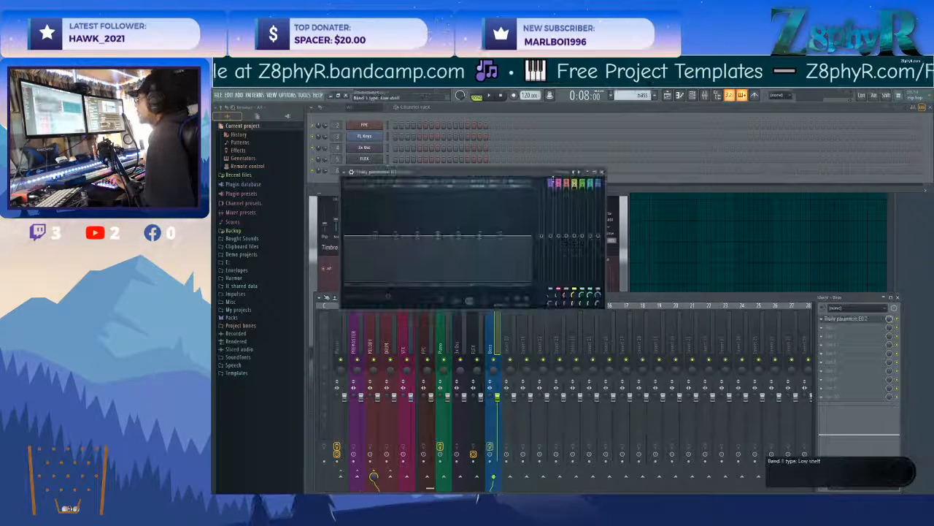
# Make the Bass EQ's band 1 a Steep 8 high-pass filter at the very low end of the spectrum and close the EQ.
pyautogui.rightClick(551, 182)
pyautogui.click(519, 173)
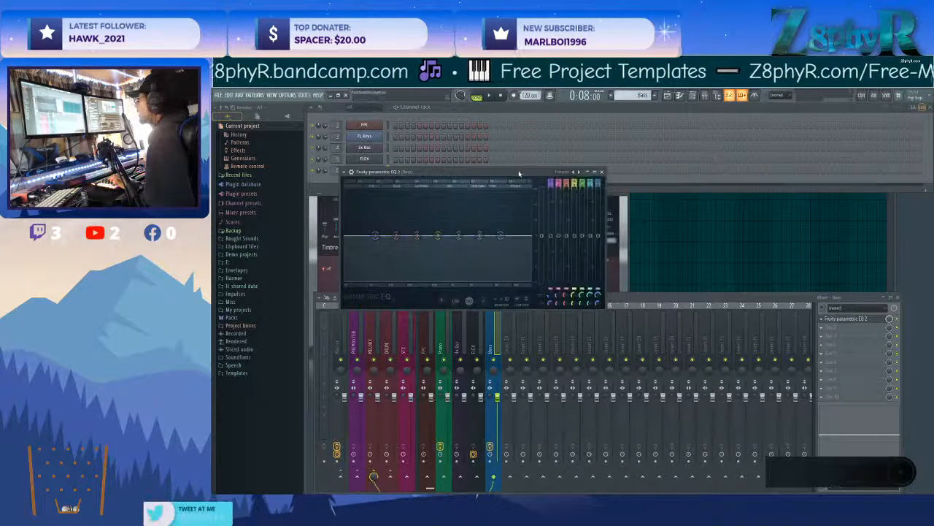
pyautogui.moveTo(375, 235); pyautogui.dragTo(367, 235)
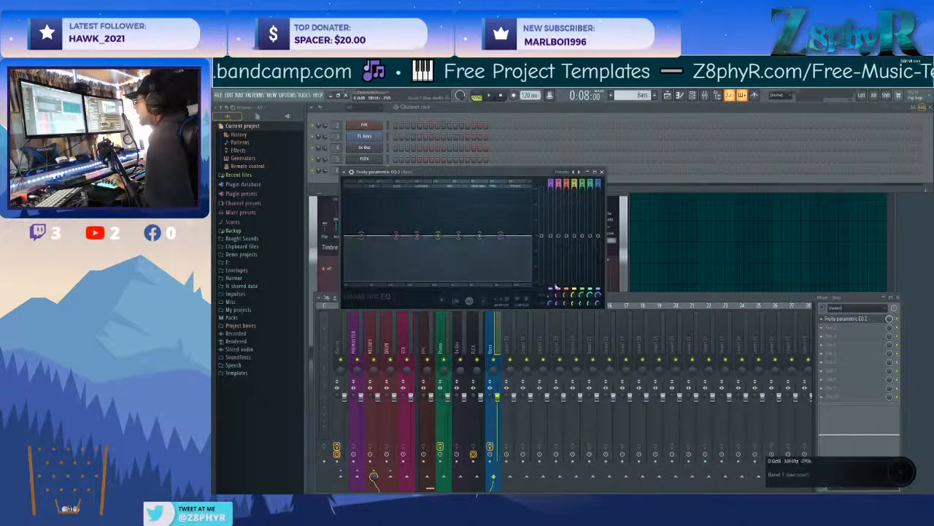
pyautogui.rightClick(359, 239)
pyautogui.moveTo(373, 255)
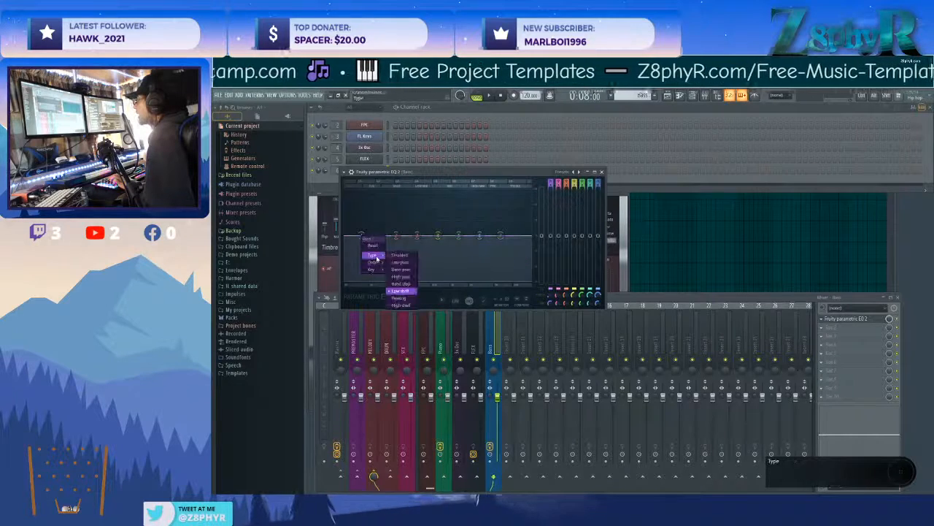
pyautogui.click(409, 277)
pyautogui.rightClick(360, 238)
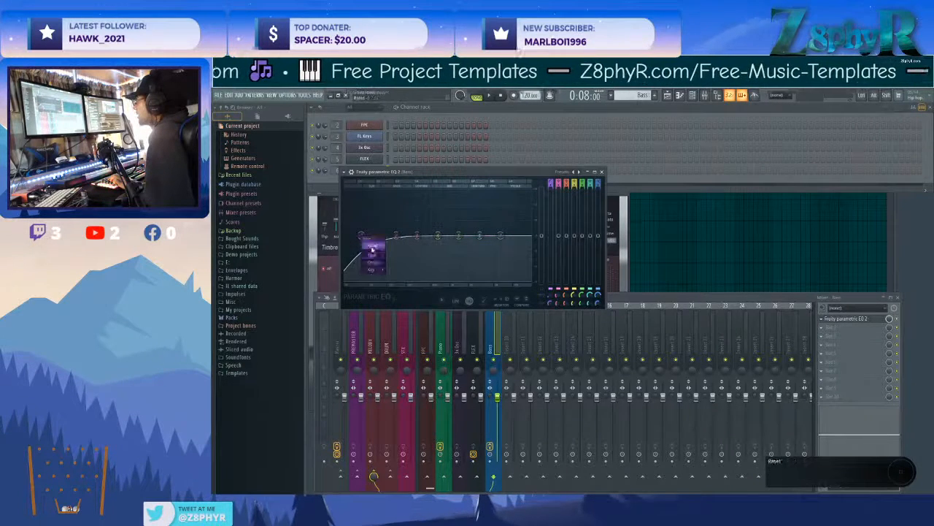
pyautogui.moveTo(375, 264)
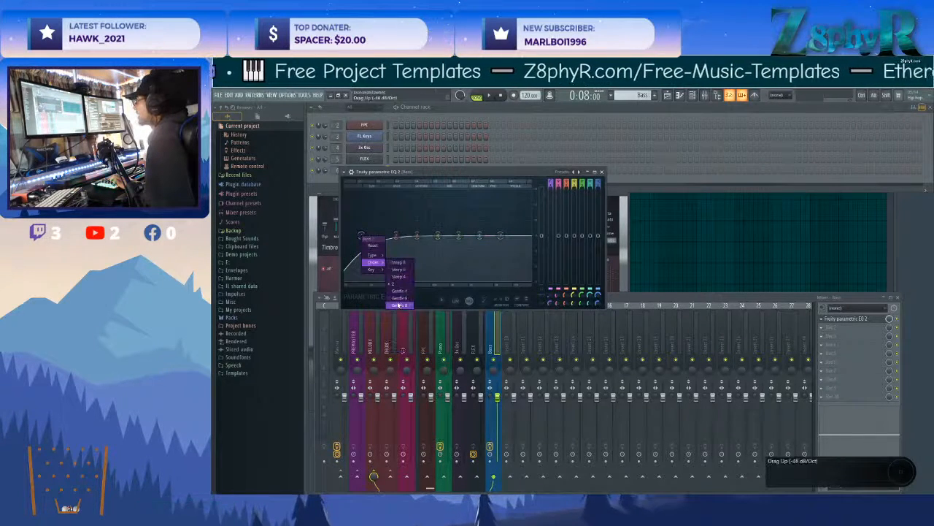
pyautogui.click(400, 263)
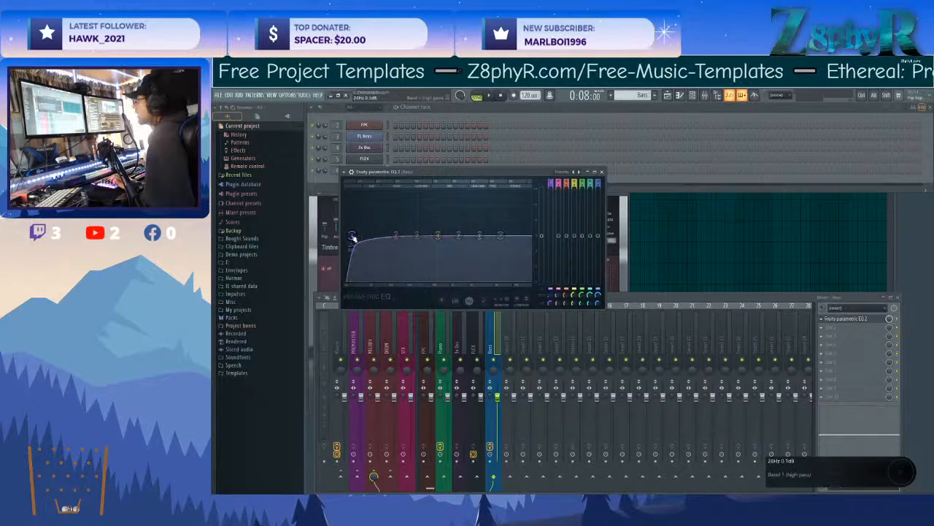
pyautogui.moveTo(435, 173); pyautogui.dragTo(467, 168)
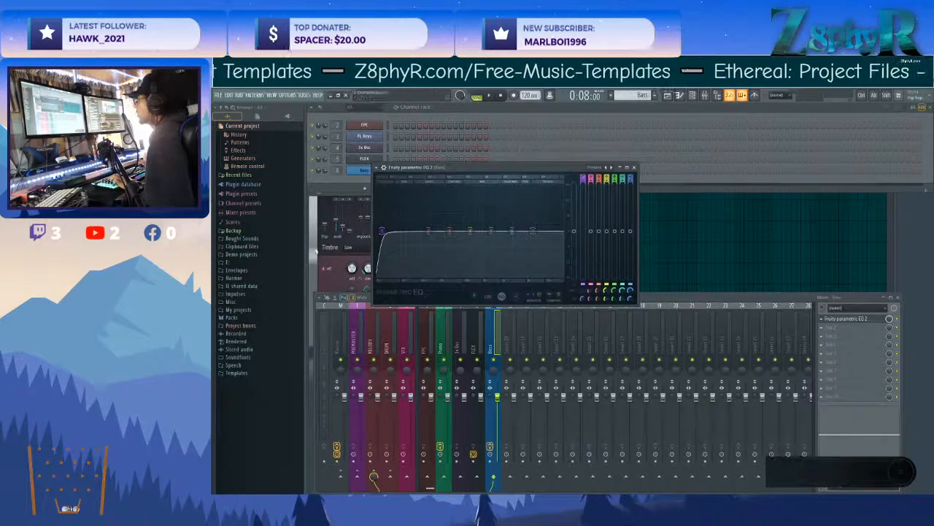
pyautogui.click(634, 167)
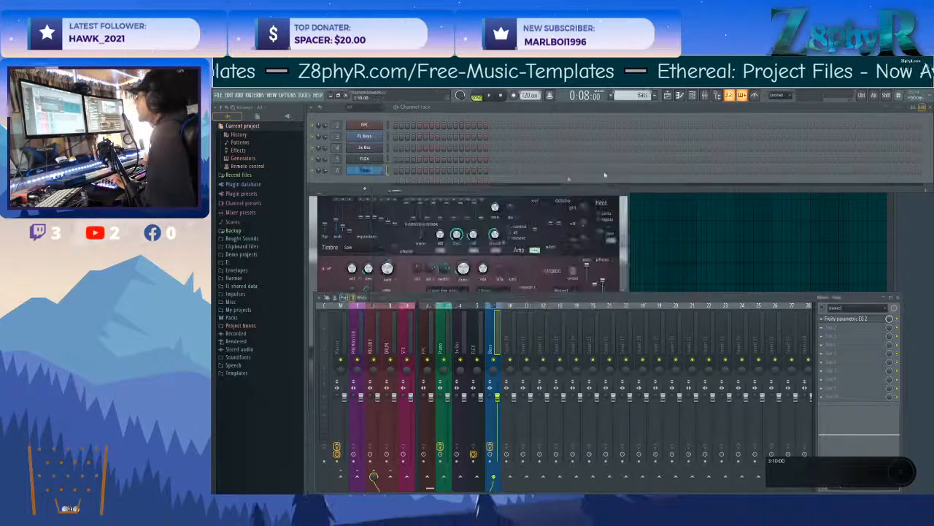
# Open the Bass channel's piano roll and try out low bass notes against the playing arrangement.
pyautogui.click(680, 96)
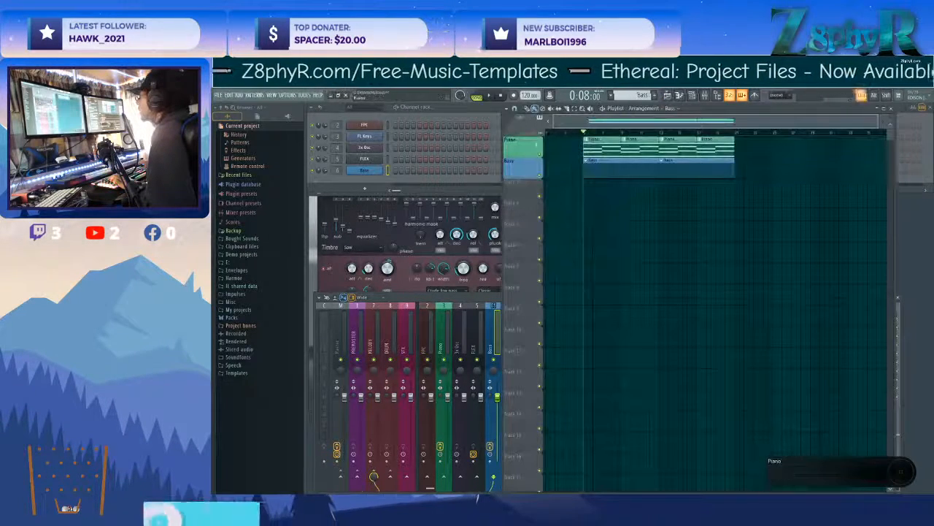
pyautogui.rightClick(367, 174)
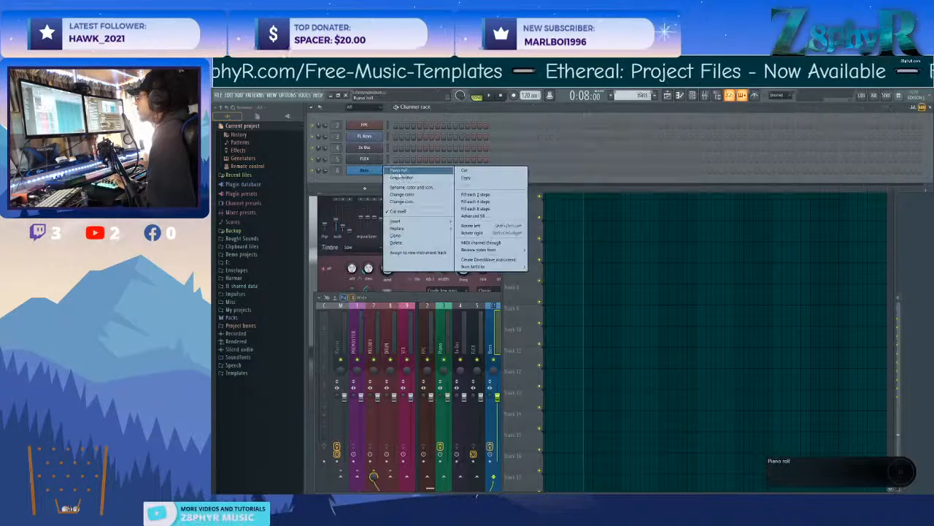
pyautogui.click(397, 175)
pyautogui.press('space')
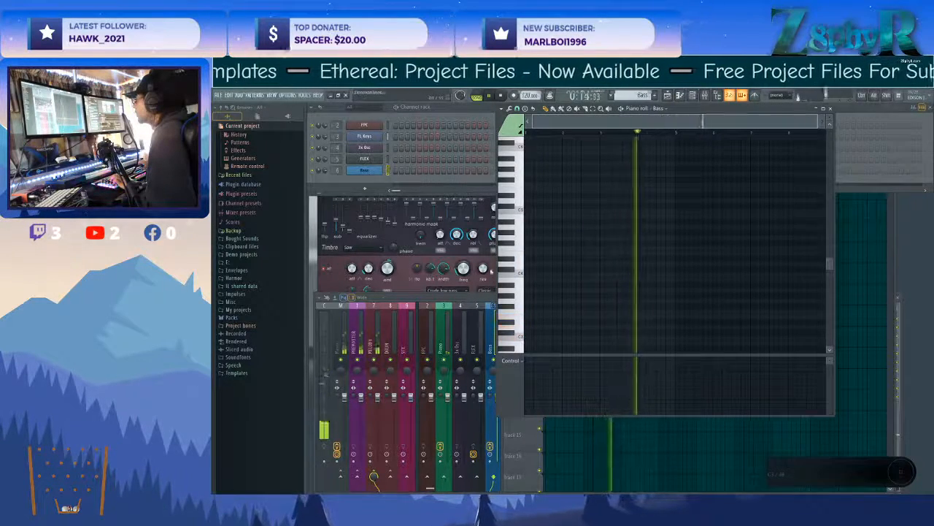
pyautogui.click(440, 229)
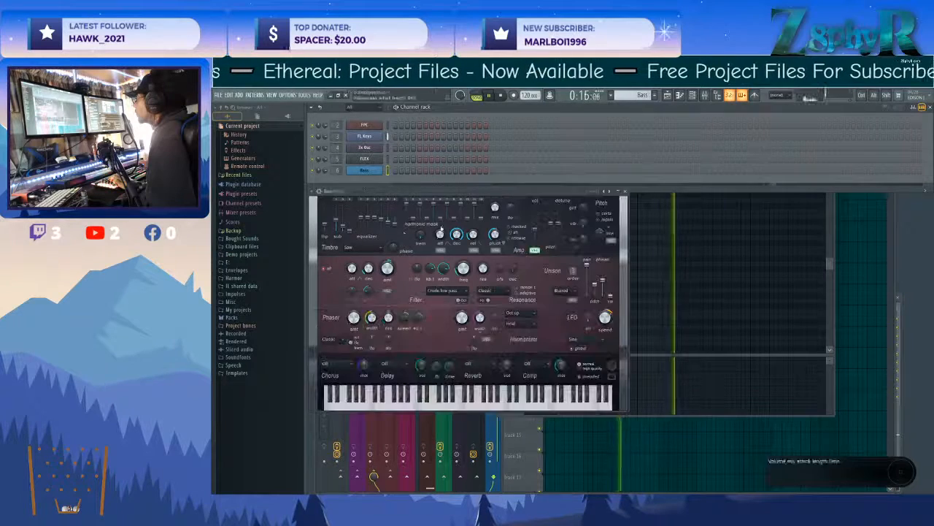
pyautogui.keyDown('ctrl'); pyautogui.click(652, 281); pyautogui.keyUp('ctrl')
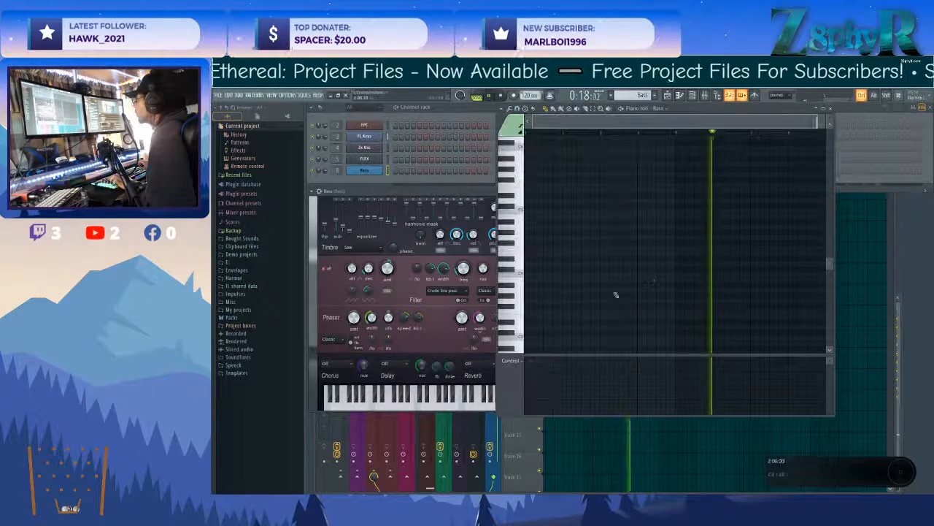
pyautogui.click(523, 306)
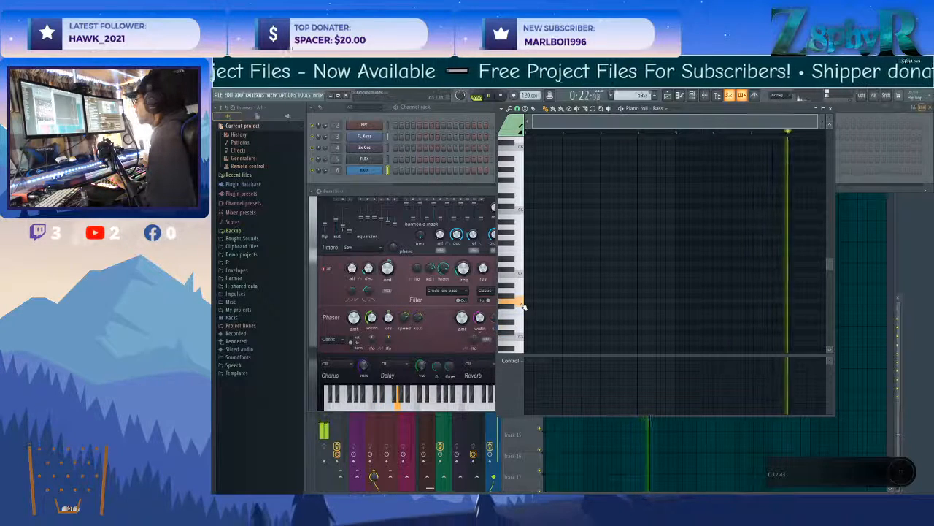
pyautogui.press('space')
# Draw a D3 note at the start of the Bass pattern, remove the second trial note, and shorten the first to four steps.
pyautogui.moveTo(542, 328); pyautogui.dragTo(529, 327)
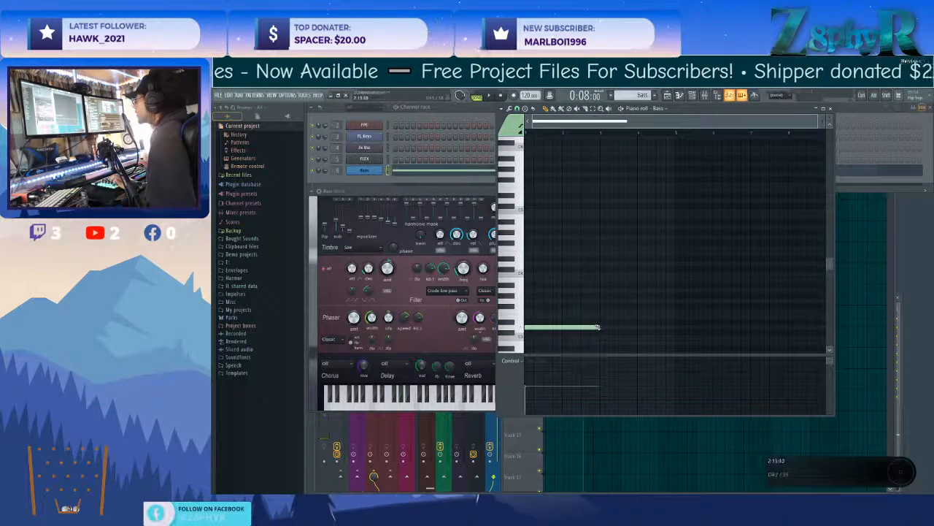
pyautogui.scroll(1, 557, 324)
pyautogui.click(547, 342)
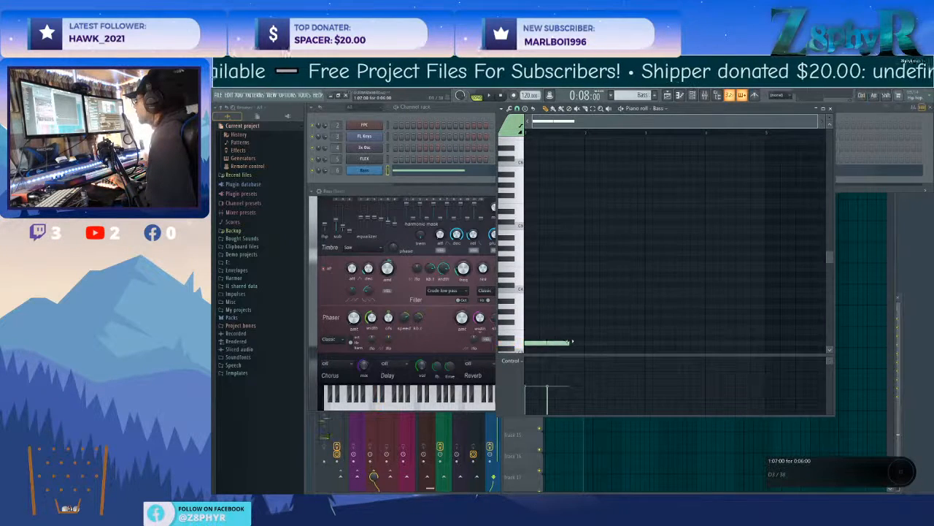
pyautogui.scroll(-1, 580, 292)
pyautogui.rightClick(557, 328)
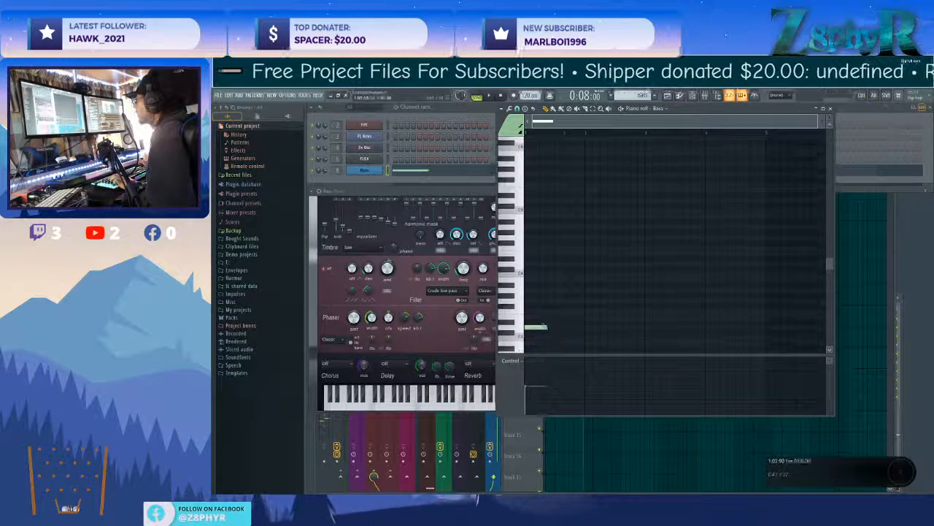
pyautogui.scroll(2, 544, 326)
pyautogui.scroll(-1, 584, 314)
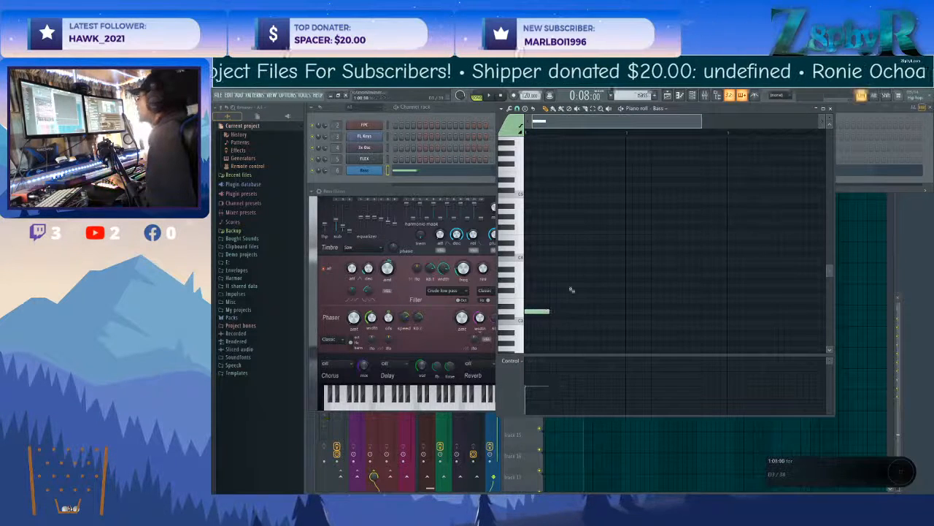
# Try the opening D3 bass note at six steps during playback, and shorten it to three steps.
pyautogui.click(519, 110)
pyautogui.click(519, 110)
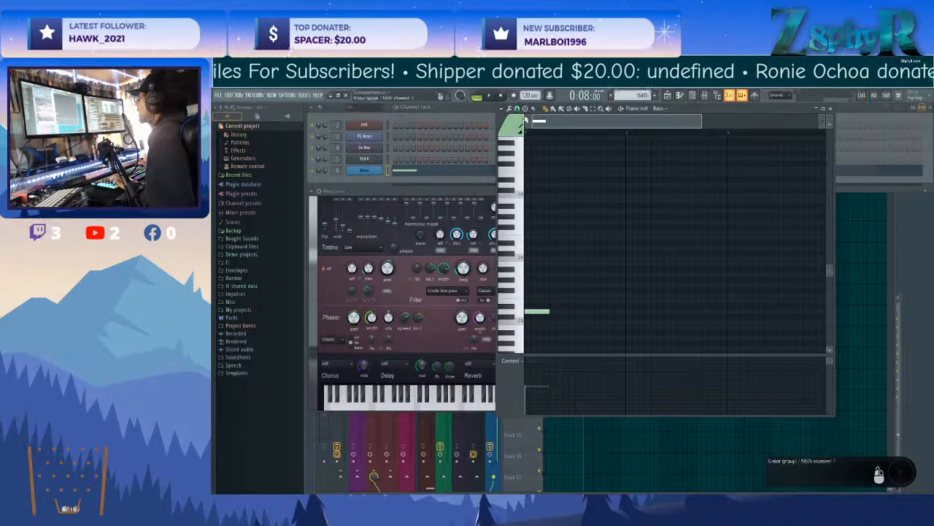
pyautogui.scroll(-2, 564, 189)
pyautogui.scroll(2, 537, 275)
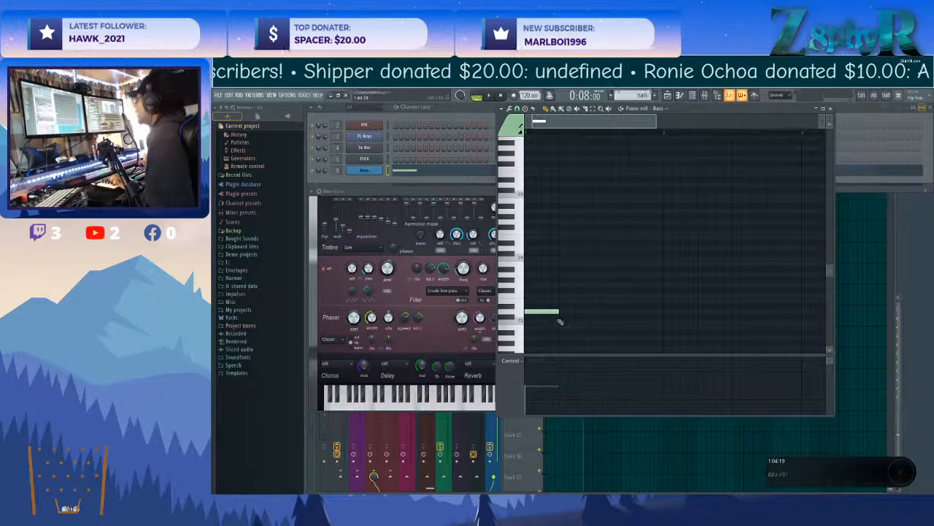
pyautogui.moveTo(569, 314); pyautogui.dragTo(578, 313)
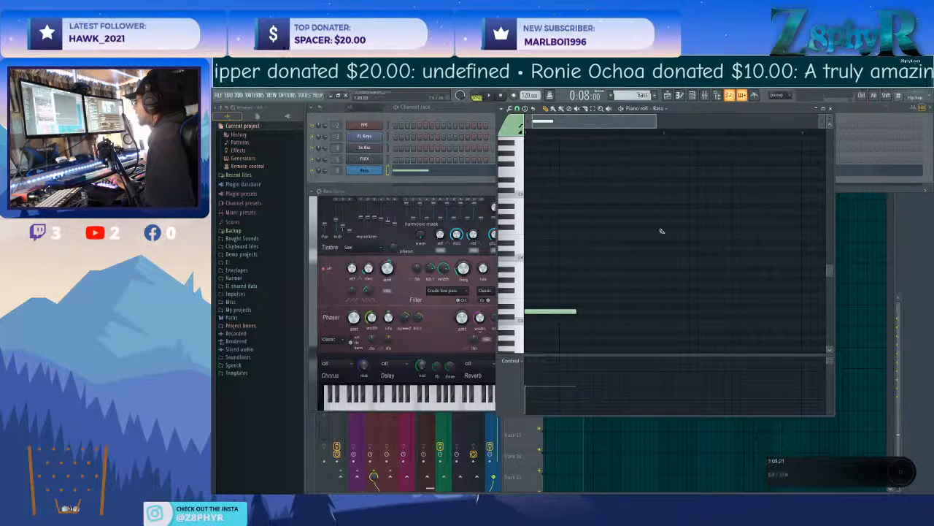
pyautogui.press('space')
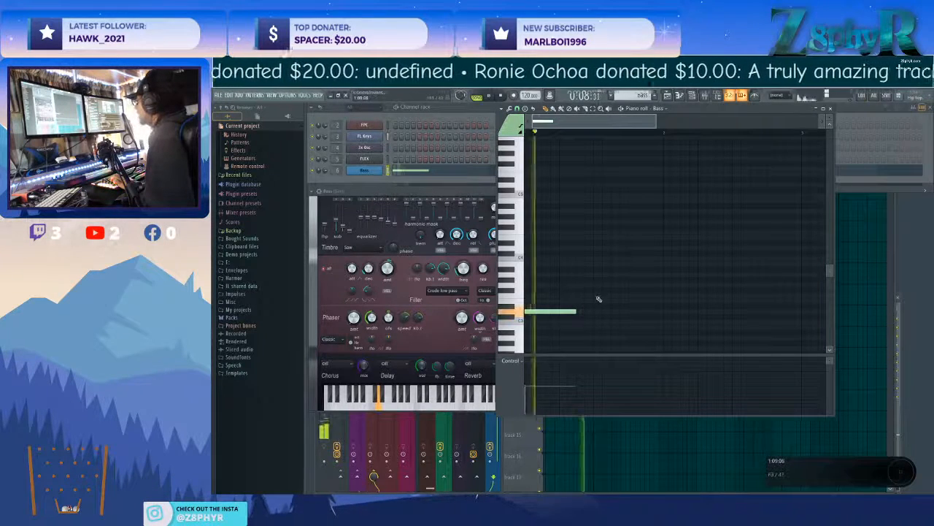
pyautogui.press('space')
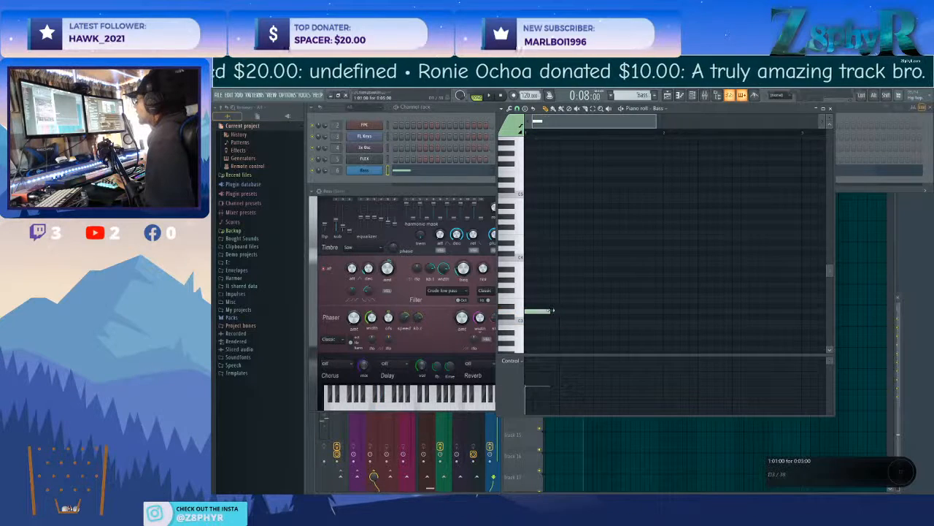
# Repeat the three-step D3 bass note back to back until the sixth note starts on step 16 of bar 1.
pyautogui.click(551, 319)
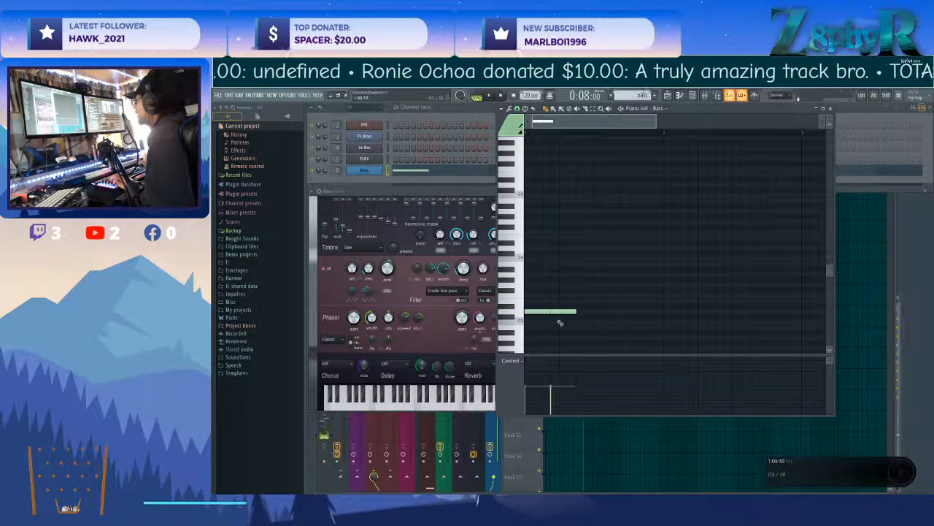
pyautogui.click(580, 312)
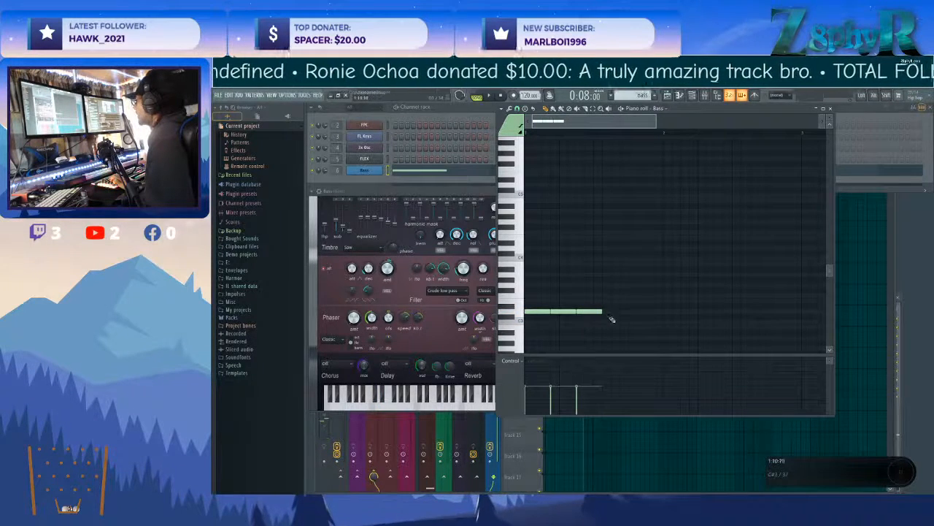
pyautogui.click(612, 312)
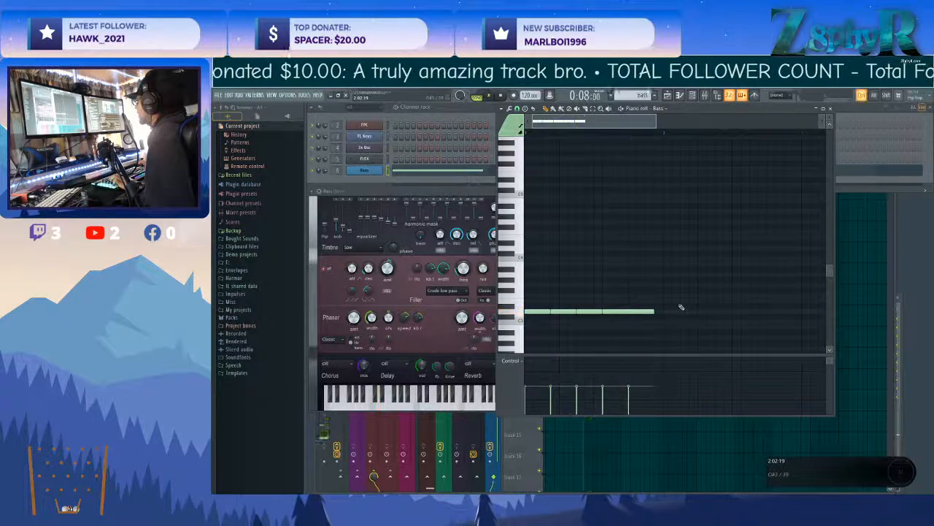
pyautogui.scroll(-2, 681, 307)
pyautogui.click(610, 311)
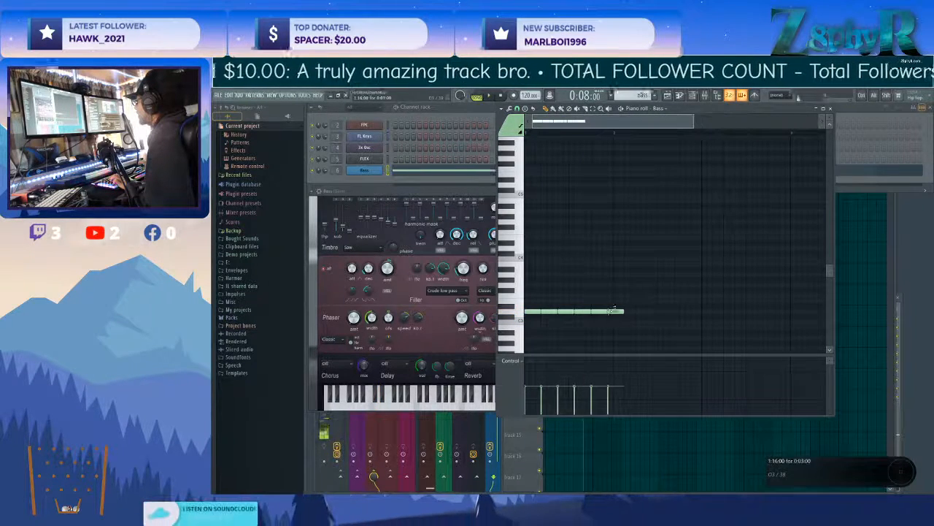
# Continue the three-step D3 bass notes back to back, trim the last one at the end of bar 2, and play the run.
pyautogui.click(632, 312)
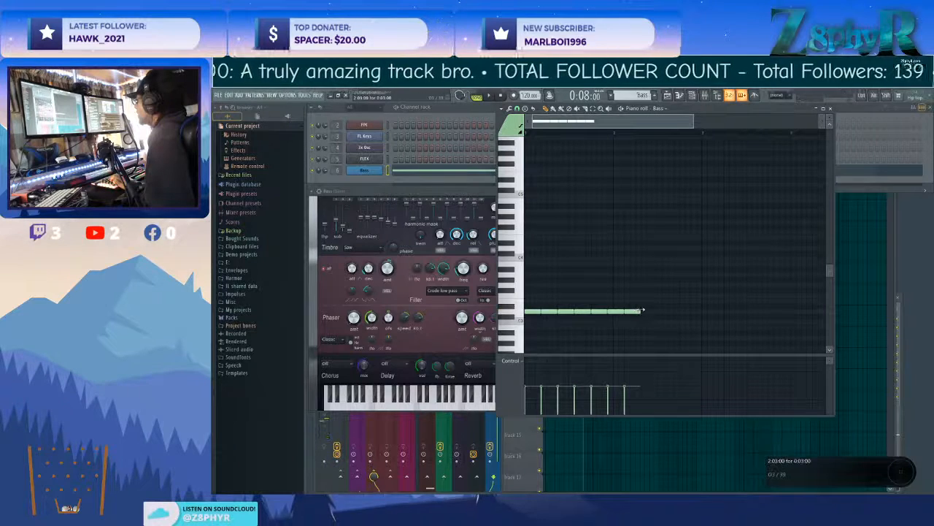
pyautogui.click(643, 311)
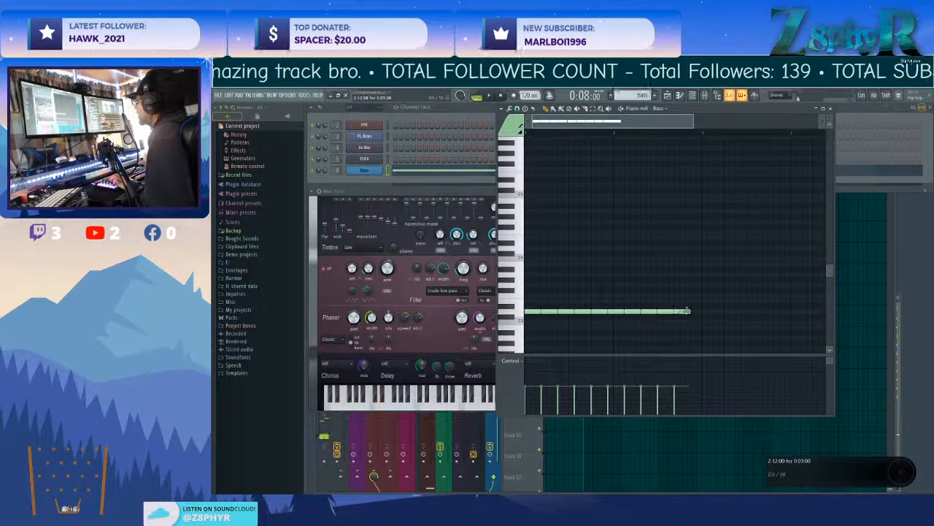
pyautogui.click(697, 311)
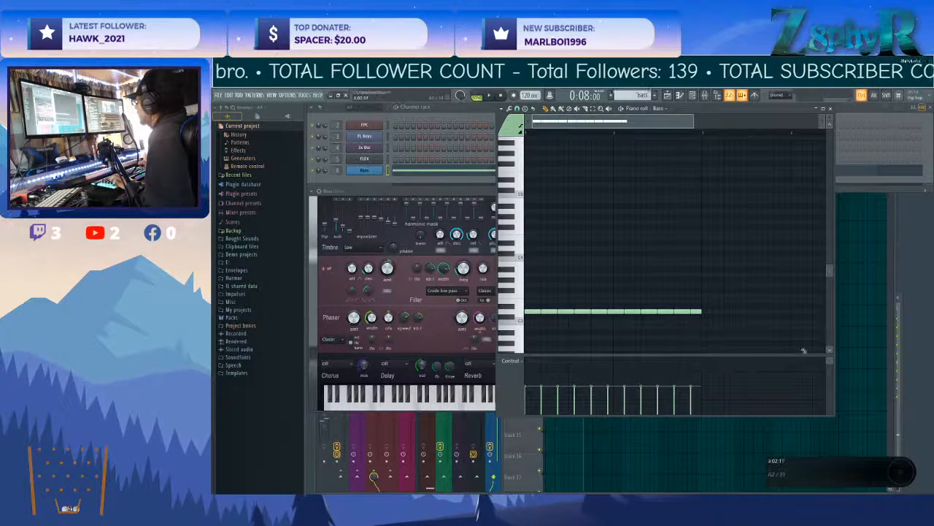
pyautogui.scroll(-3, 781, 344)
pyautogui.press('space')
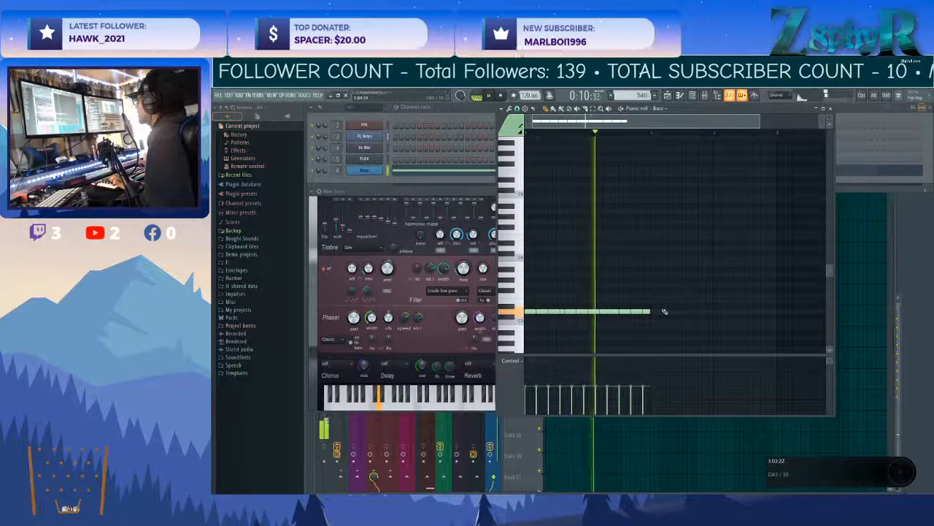
# Copy the two-bar run of D3 bass notes to the start of bar 3 and raise the copy to G3.
pyautogui.moveTo(652, 318); pyautogui.dragTo(531, 310)
pyautogui.press('space')
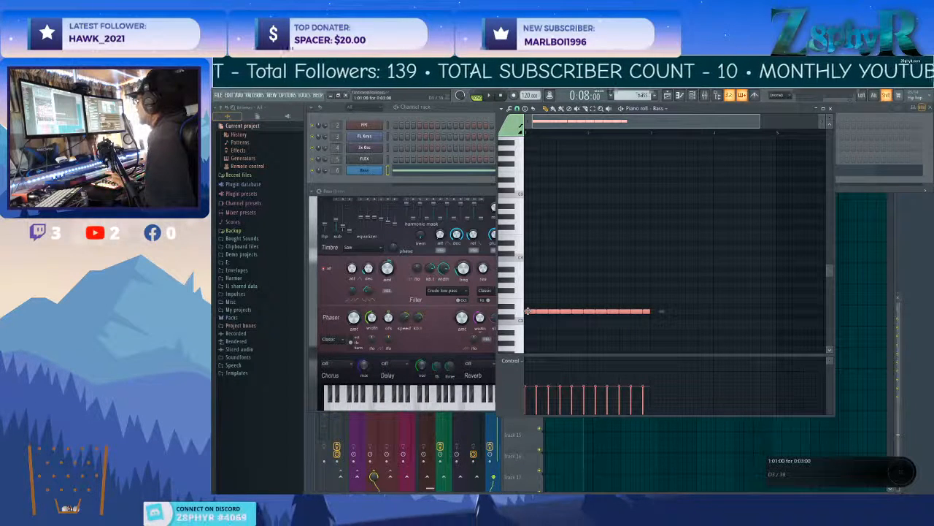
pyautogui.moveTo(527, 311); pyautogui.dragTo(653, 284)
pyautogui.click(691, 334)
# Play back the four-bar bassline to check the move from D3 to G3.
pyautogui.press('space')
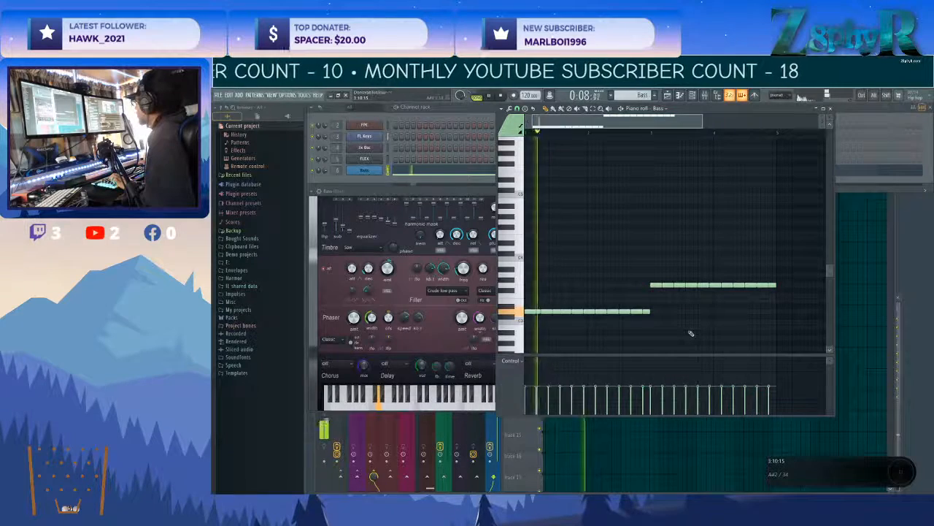
pyautogui.scroll(-3, 689, 332)
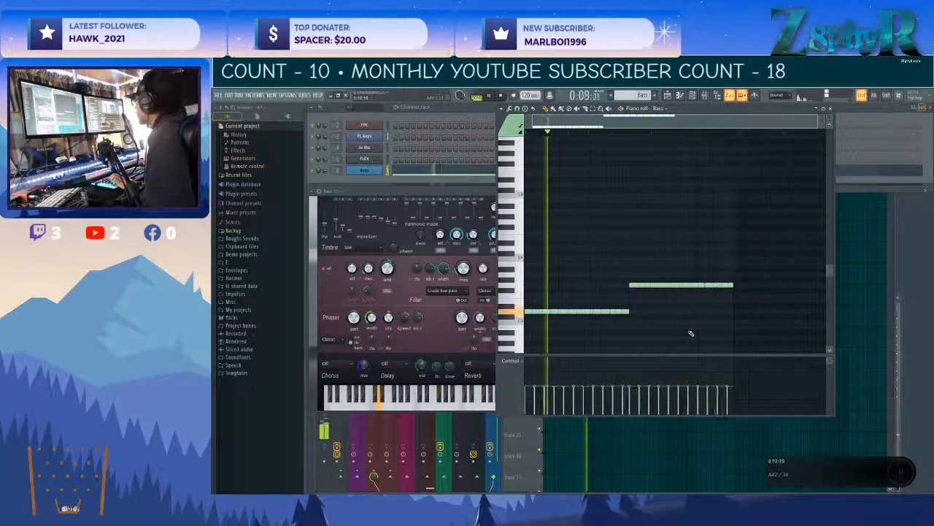
pyautogui.click(333, 169)
pyautogui.click(694, 270)
pyautogui.press('space')
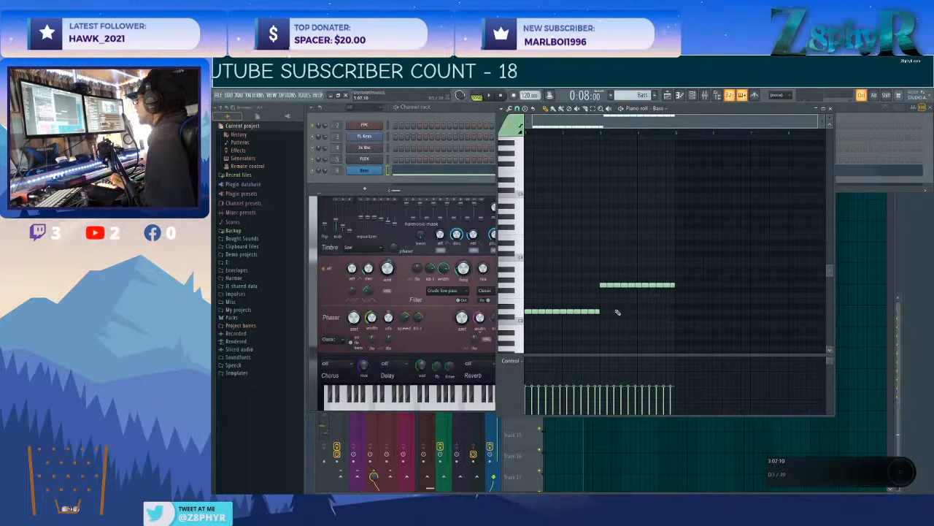
# Copy the opening two-bar D3 run to the start of bar 5 at the same pitch.
pyautogui.moveTo(613, 313); pyautogui.dragTo(525, 330)
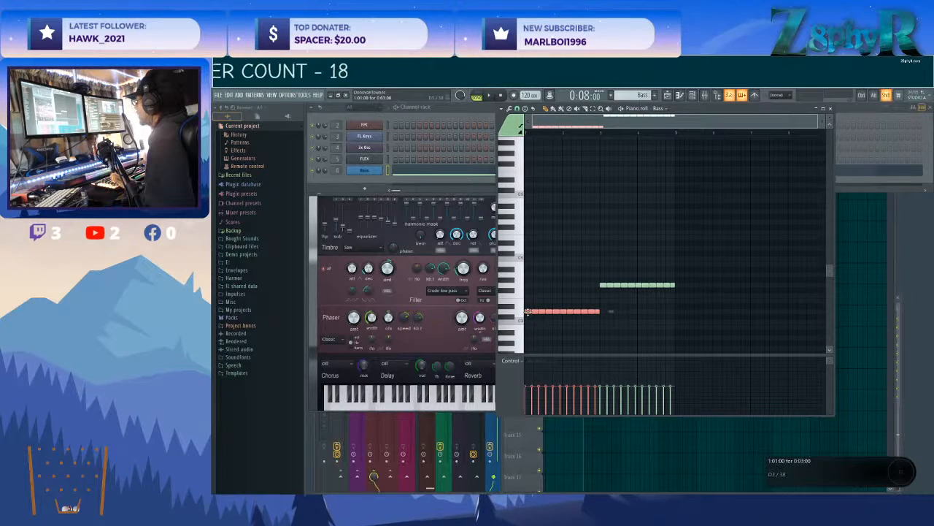
pyautogui.moveTo(527, 312); pyautogui.dragTo(678, 314)
pyautogui.hotkey('ctrl', 'd')
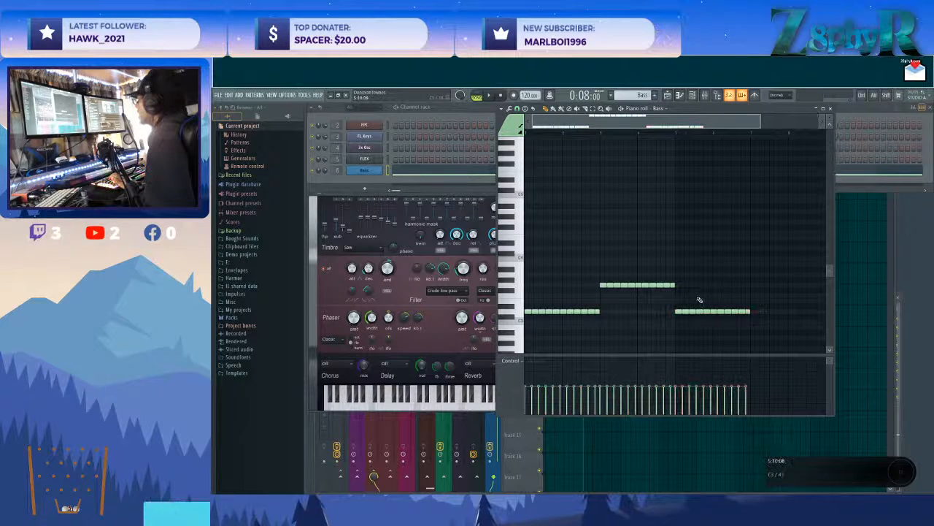
# Play the bassline from the start of bar 5 to check the repeated D3 run.
pyautogui.hscroll(2, 657, 278)
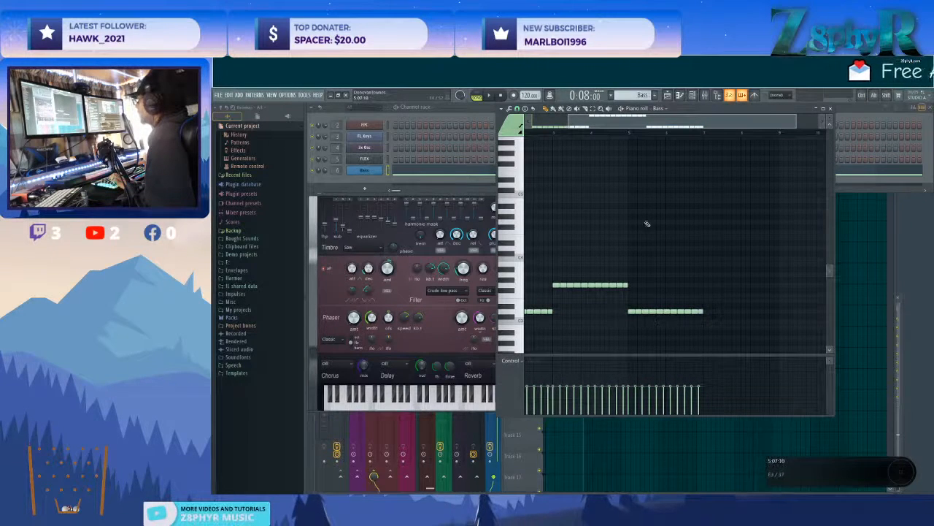
pyautogui.scroll(1, 634, 146)
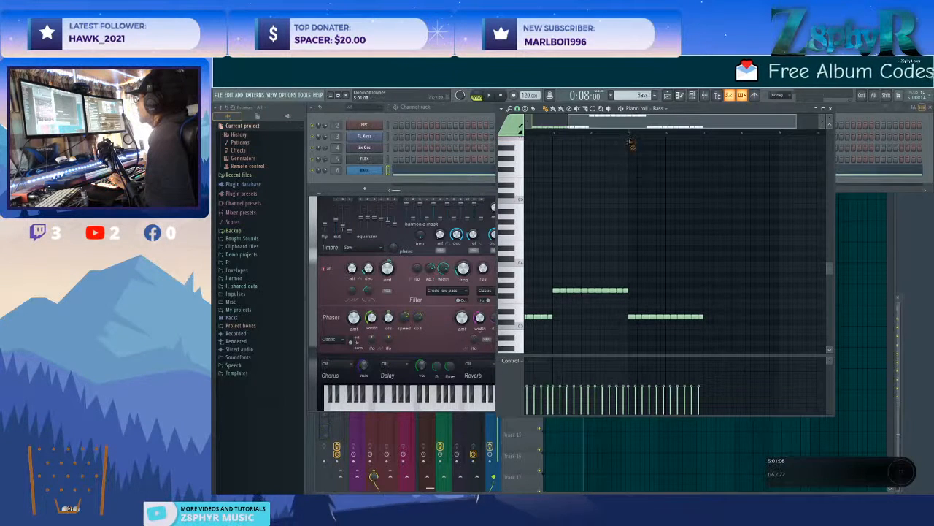
pyautogui.click(630, 133)
pyautogui.press('space')
pyautogui.scroll(-3, 663, 205)
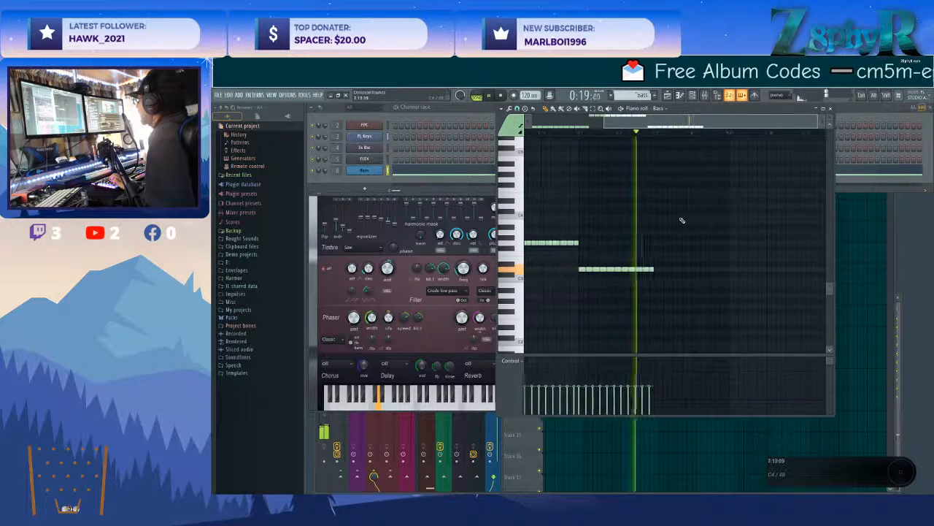
pyautogui.press('space')
# Copy the two-bar G3 run to the start of bar 7.
pyautogui.hscroll(-1, 636, 241)
pyautogui.moveTo(688, 239)
pyautogui.mouseDown()
pyautogui.moveTo(555, 245)
pyautogui.moveTo(709, 256)
pyautogui.mouseUp()
pyautogui.keyDown('ctrl'); pyautogui.click(718, 255); pyautogui.keyUp('ctrl')
pyautogui.hscroll(2, 721, 251)
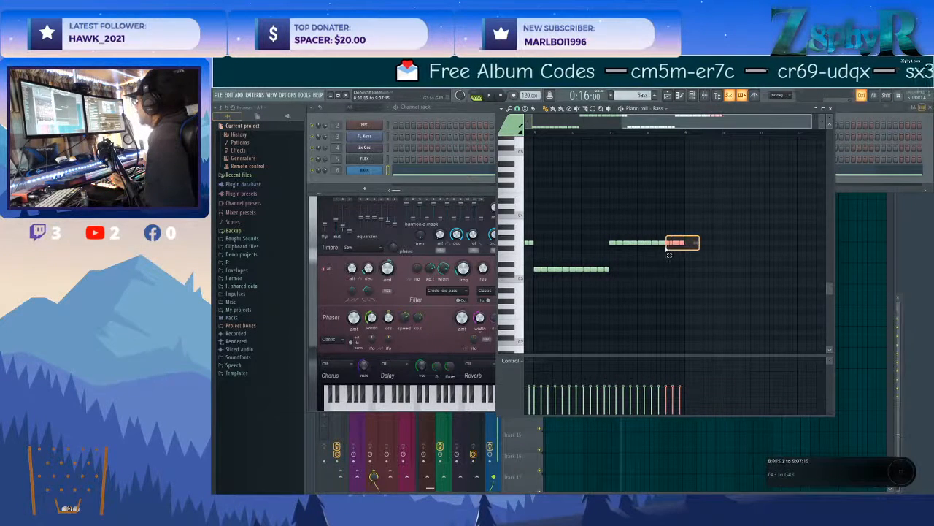
# Raise the last four notes of the bar 7 run to A3 and play back the bassline.
pyautogui.scroll(2, 598, 252)
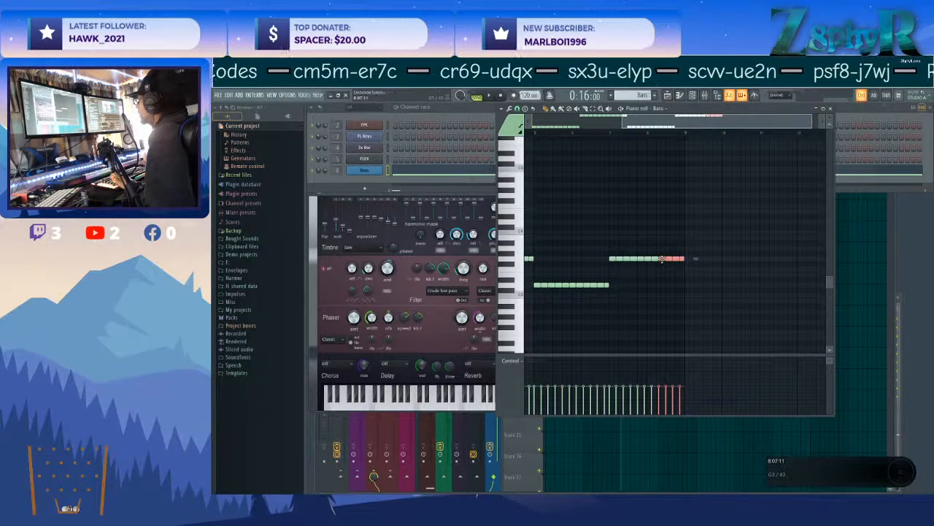
pyautogui.moveTo(661, 259); pyautogui.dragTo(662, 253)
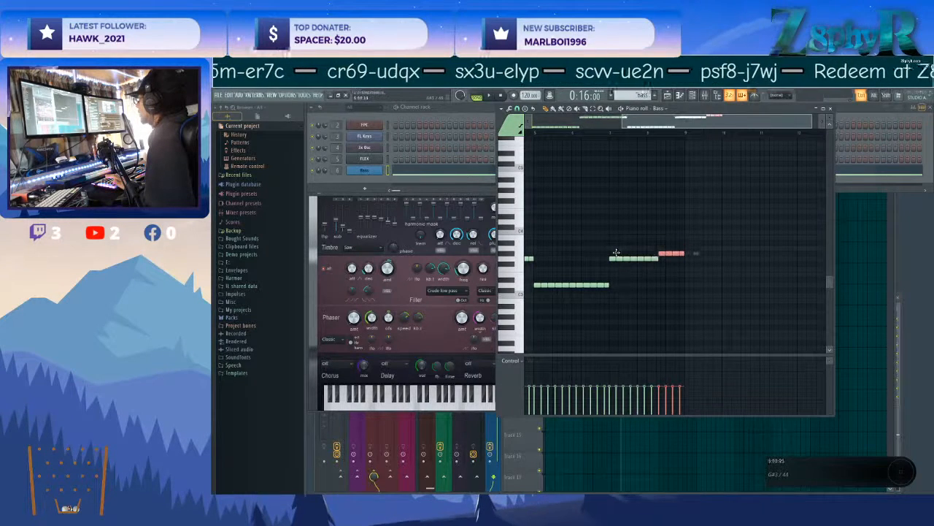
pyautogui.moveTo(672, 248); pyautogui.dragTo(656, 225)
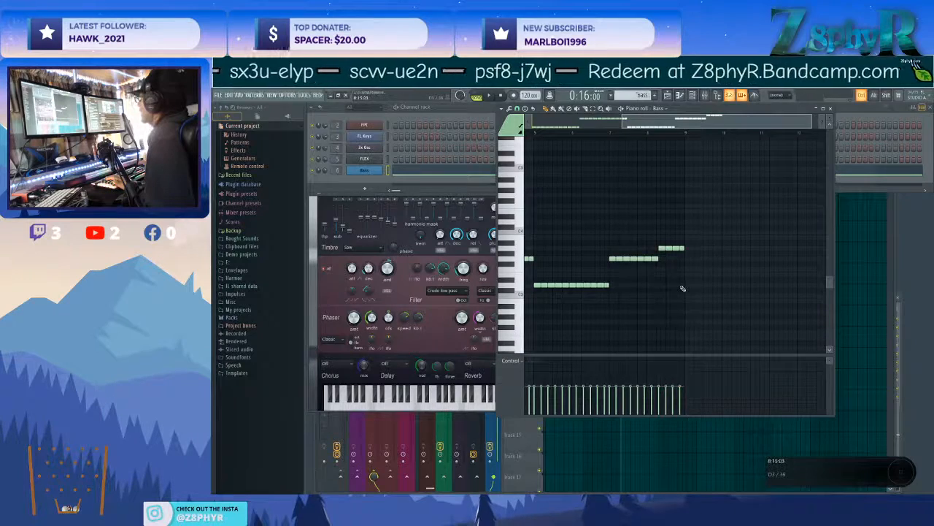
pyautogui.scroll(-2, 683, 288)
pyautogui.press('space')
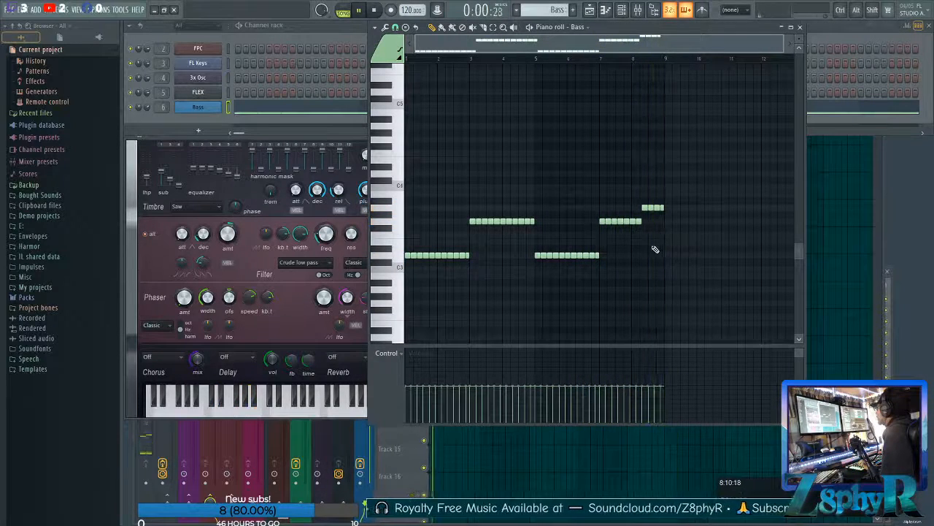
# Bring up the Bass synth's editor, examine its amp, pluck and filter controls during playback, and close it.
pyautogui.click(264, 243)
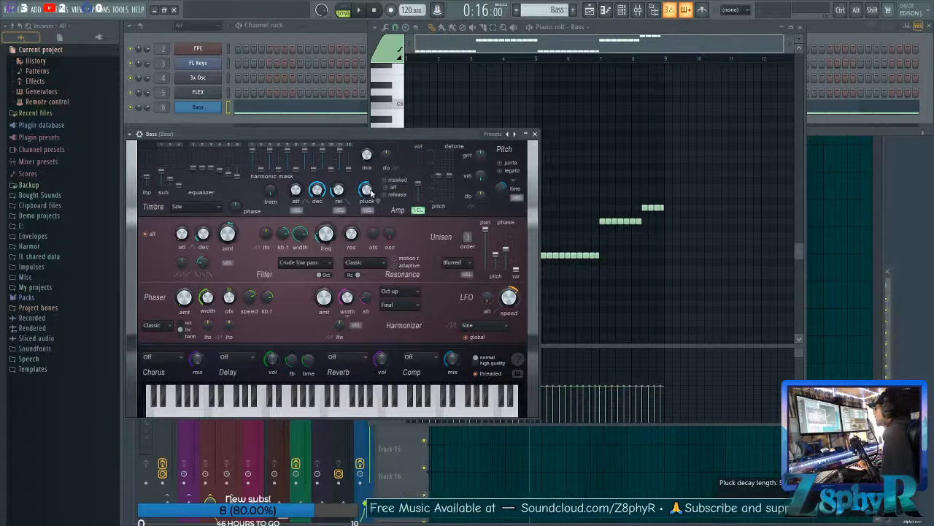
pyautogui.moveTo(294, 133); pyautogui.dragTo(311, 131)
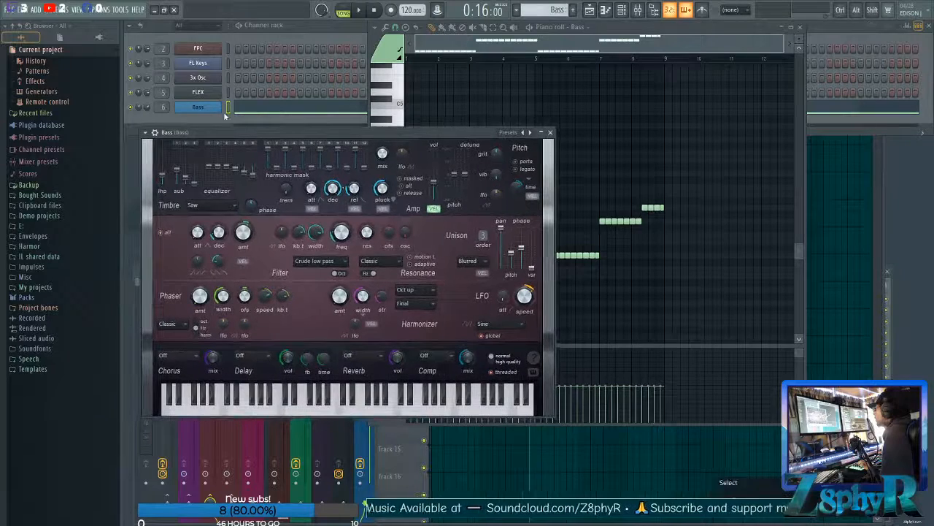
pyautogui.press('space')
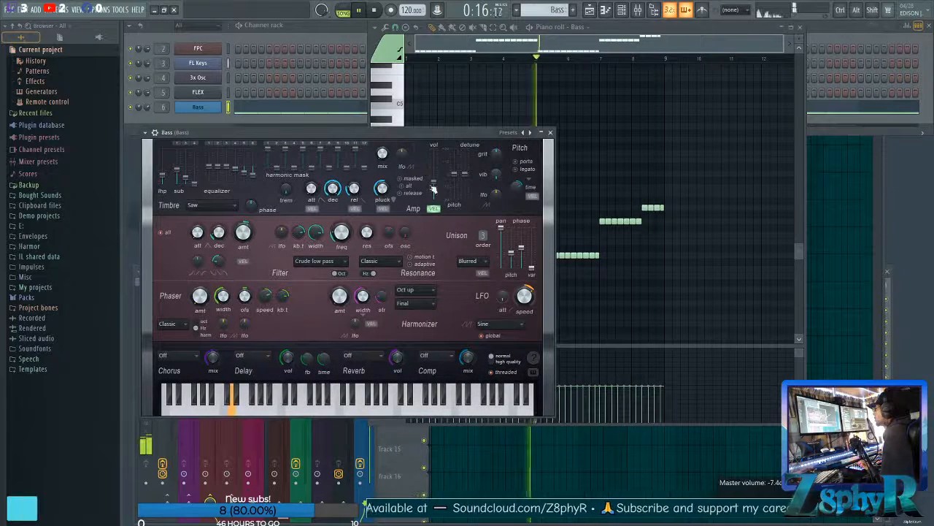
pyautogui.press('space')
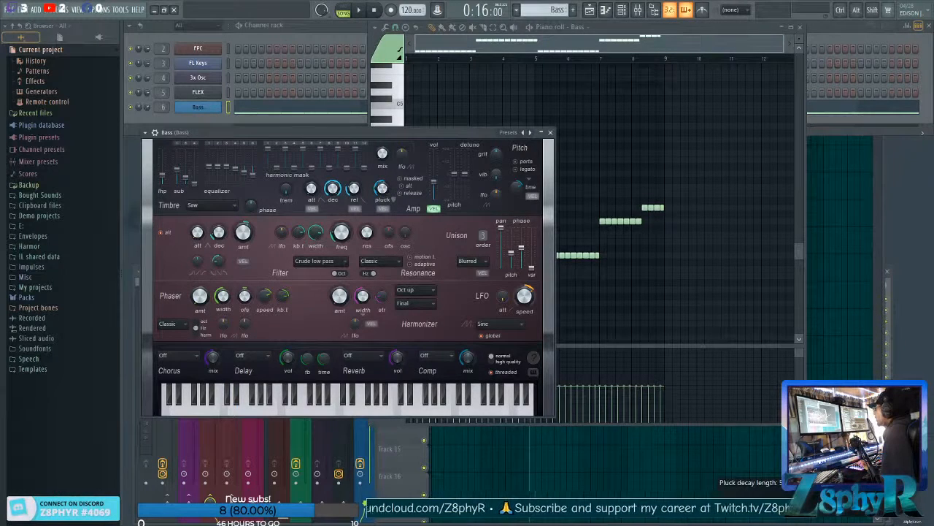
pyautogui.press('space')
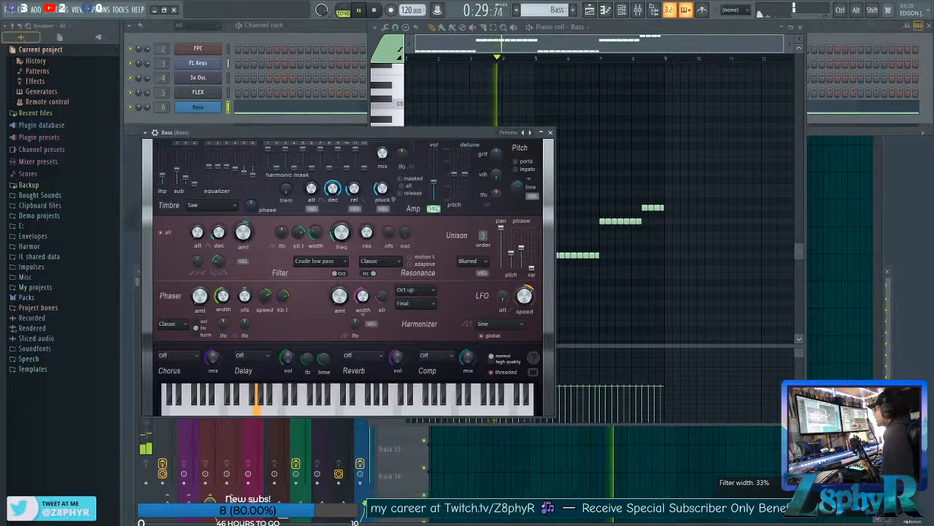
pyautogui.press('space')
pyautogui.click(551, 132)
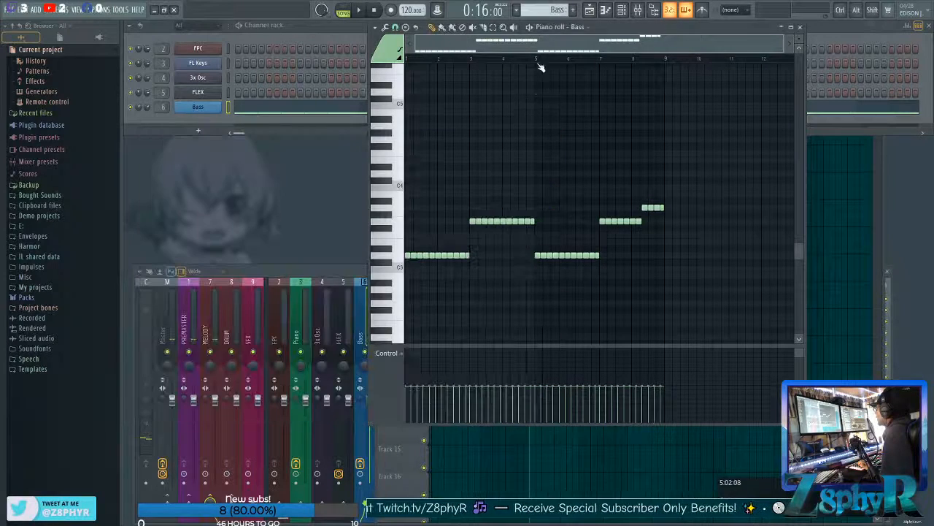
# Shorten all notes of the bassline to one step each while keeping their start positions.
pyautogui.scroll(5, 497, 171)
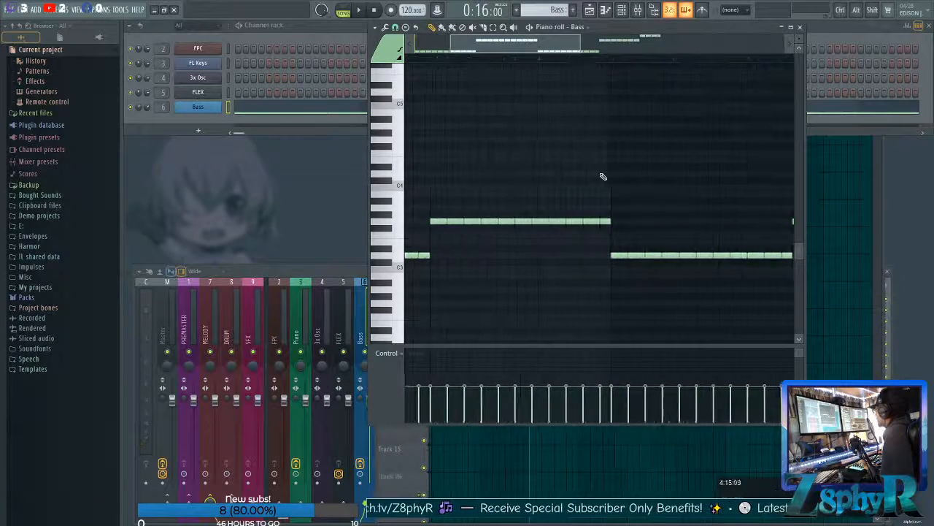
pyautogui.scroll(3, 605, 178)
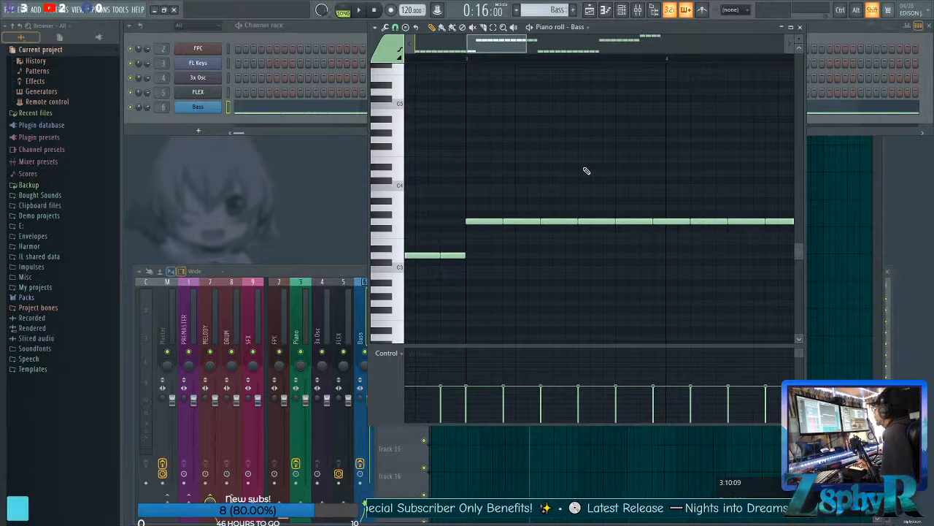
pyautogui.hotkey('shift', 'd')
pyautogui.scroll(-4, 584, 171)
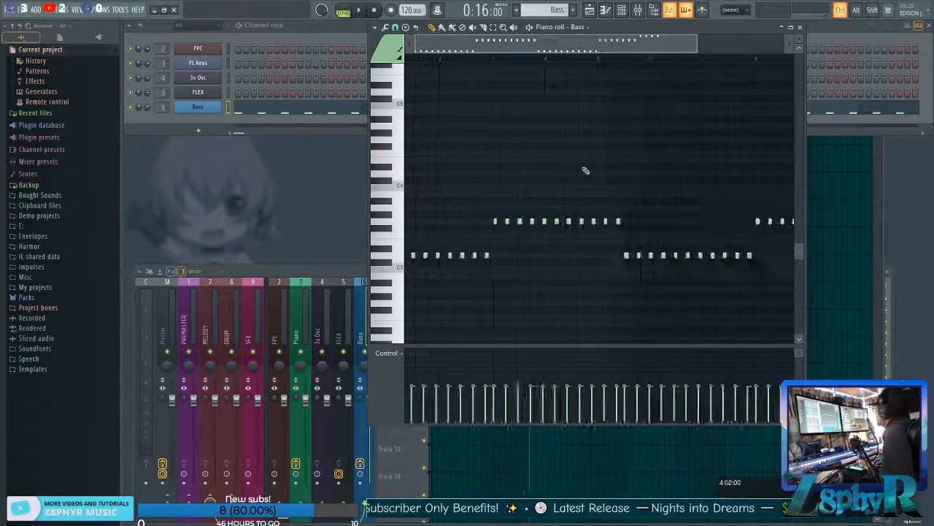
pyautogui.moveTo(746, 279); pyautogui.dragTo(398, 131)
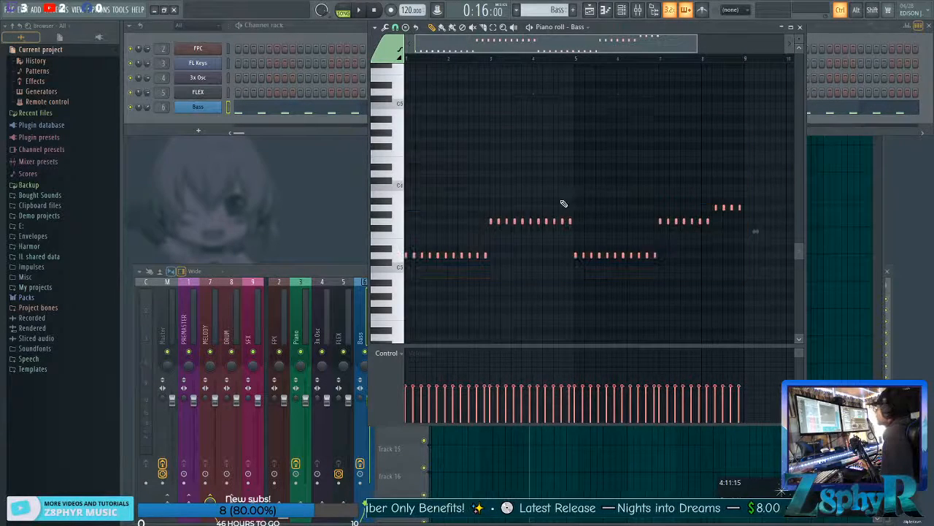
pyautogui.hotkey('ctrl', 'd')
# Lengthen all the bass notes together to two steps each, then clear the note selection.
pyautogui.scroll(6, 507, 177)
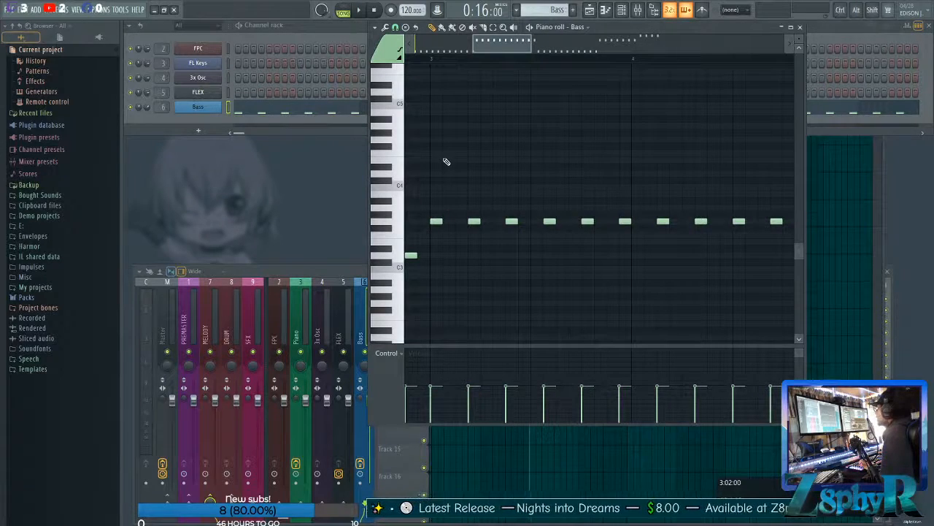
pyautogui.scroll(-5, 447, 161)
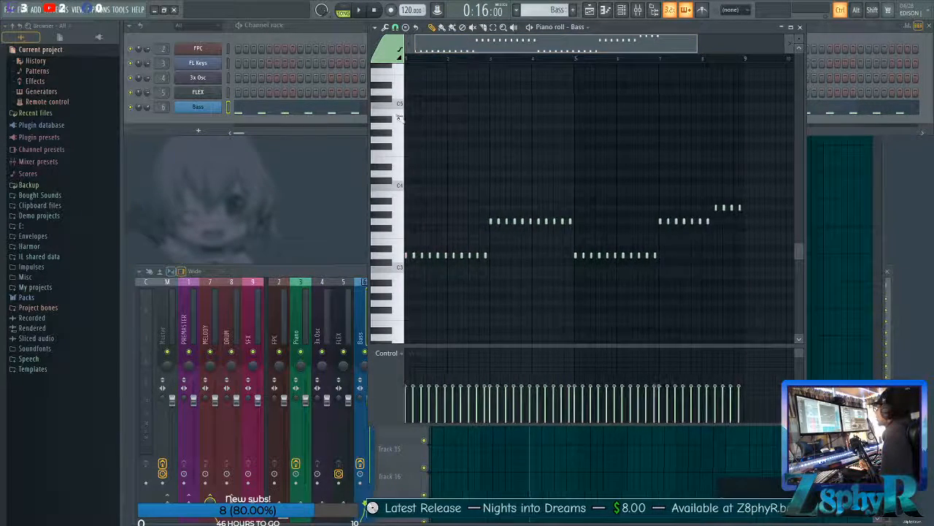
pyautogui.hotkey('ctrl', 'a')
pyautogui.scroll(4, 490, 202)
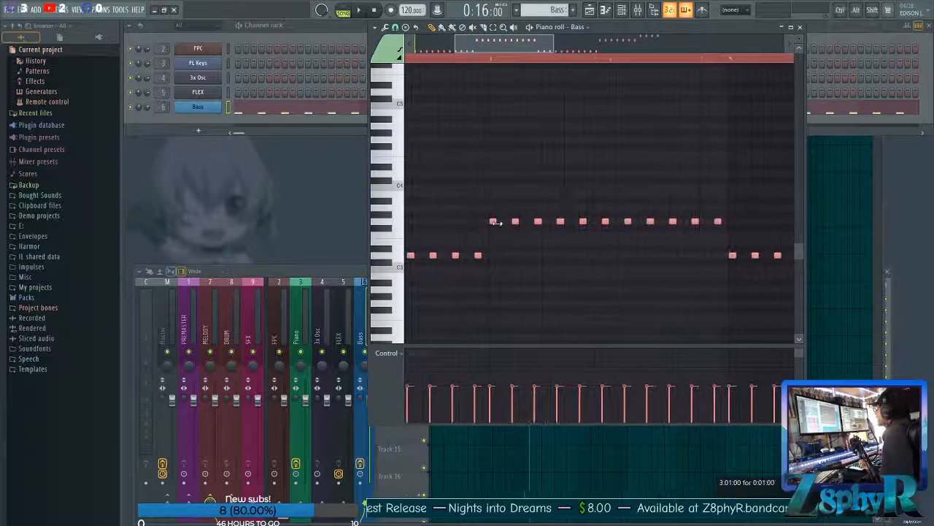
pyautogui.moveTo(497, 223); pyautogui.dragTo(501, 223)
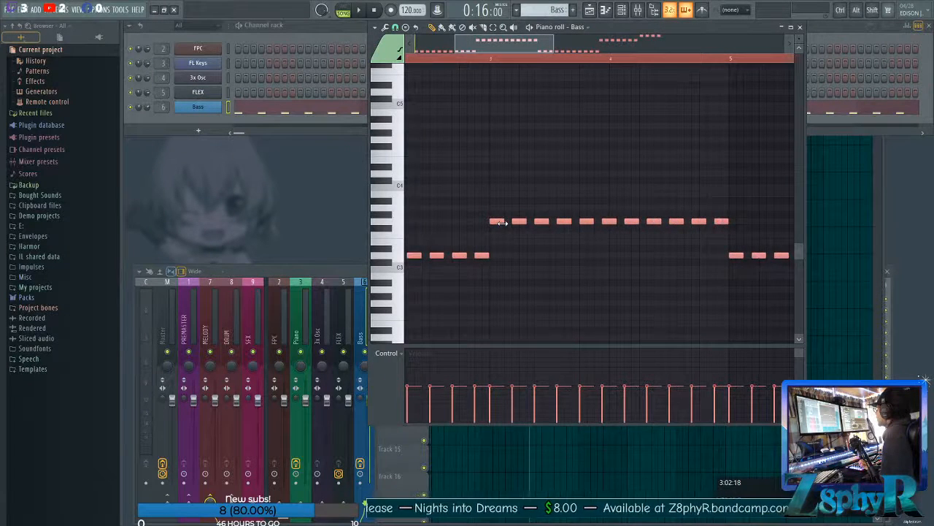
pyautogui.hotkey('ctrl', 'd')
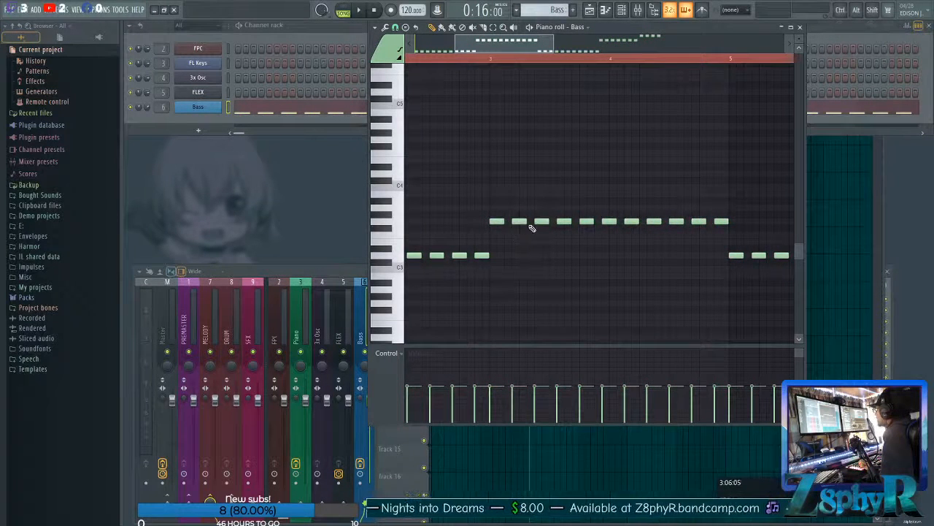
# Play back the eight-bar bassline with its gapped notes and save the project.
pyautogui.scroll(-3, 545, 290)
pyautogui.press('space')
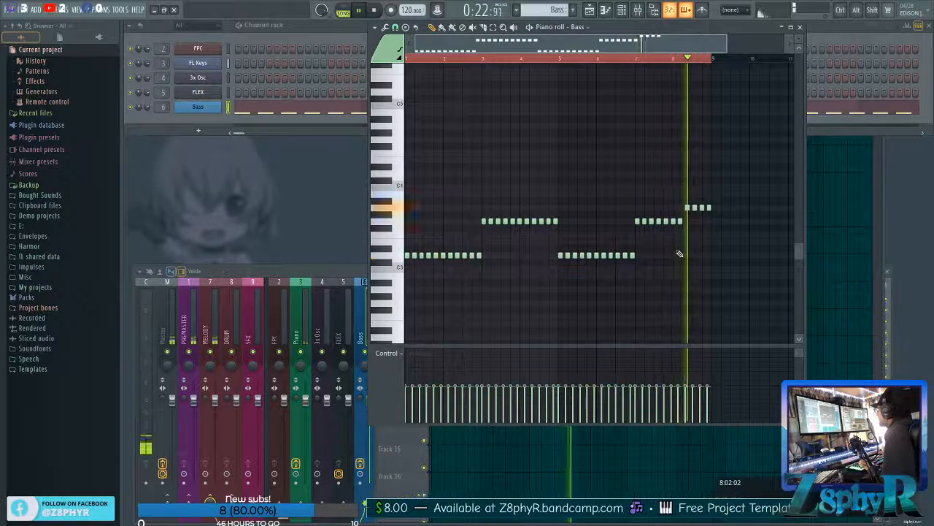
pyautogui.press('space')
pyautogui.hotkey('ctrl', 's')
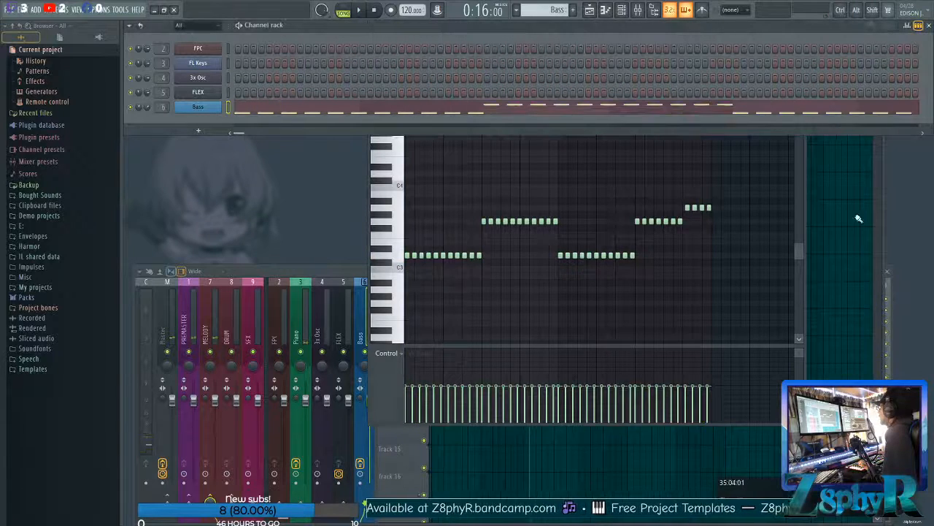
# Open the Bass insert's Fruity parametric EQ 2 and set band 1's low cut to about 50 Hz by ear during playback.
pyautogui.click(882, 252)
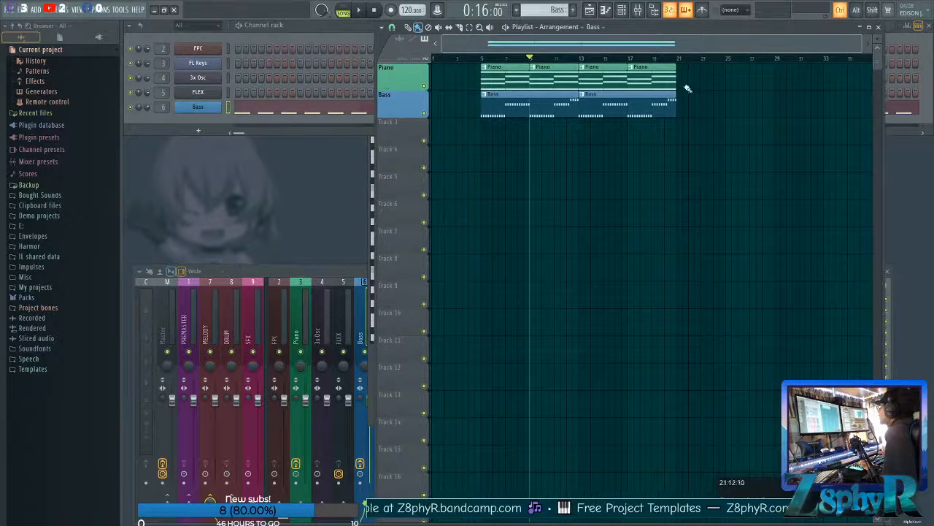
pyautogui.click(358, 315)
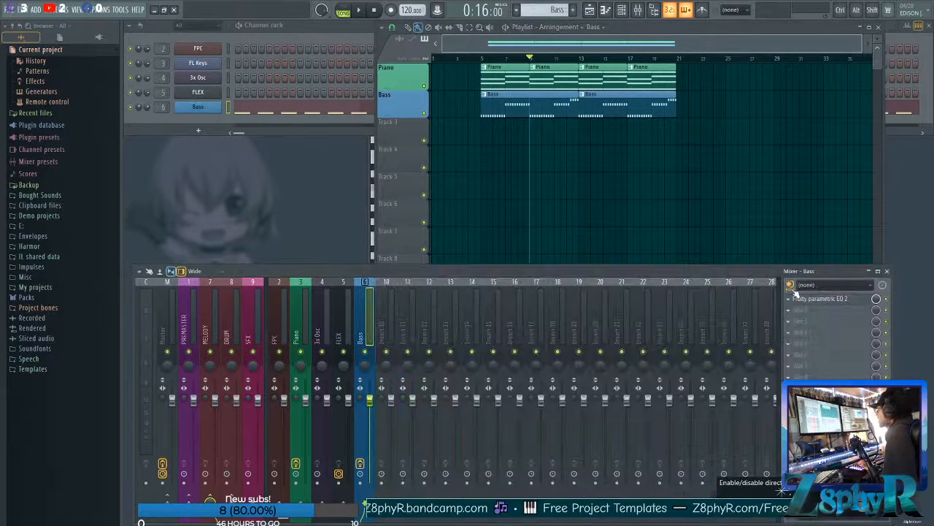
pyautogui.click(797, 295)
pyautogui.press('space')
pyautogui.moveTo(221, 184); pyautogui.dragTo(253, 184)
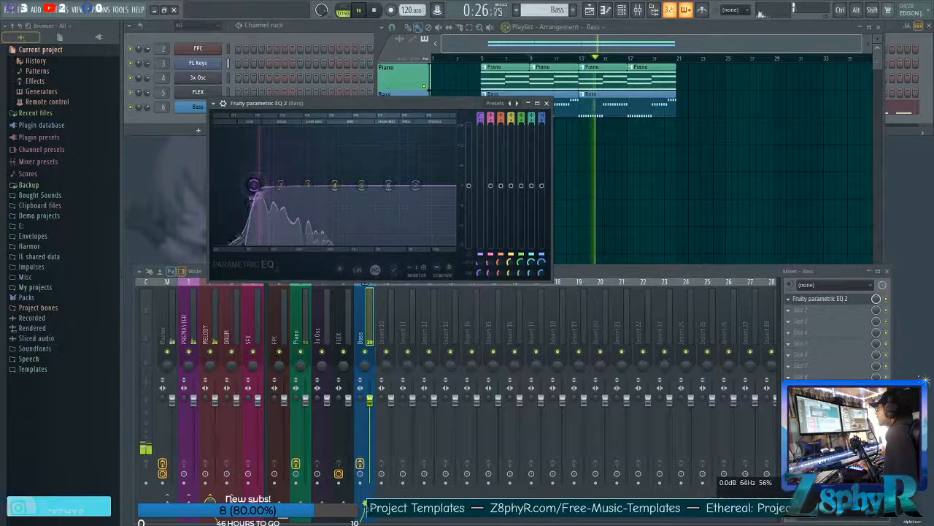
pyautogui.press('space')
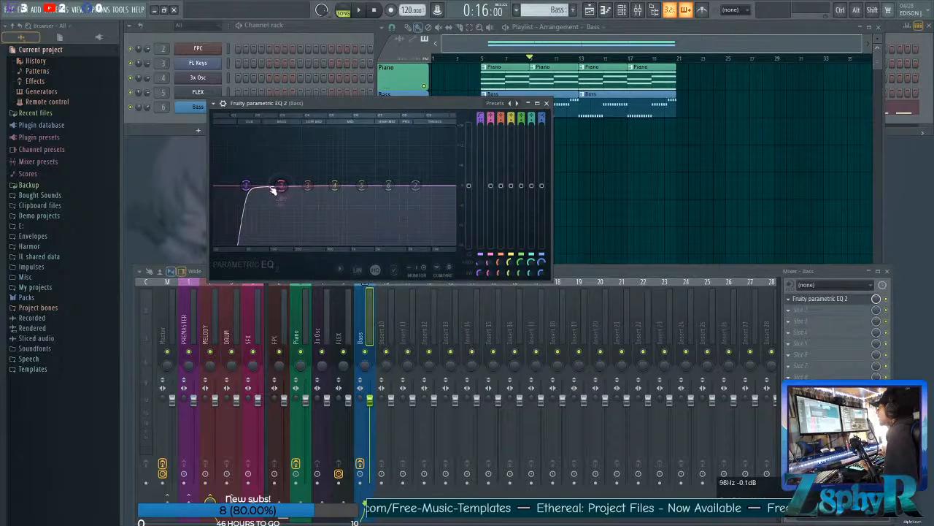
# Fine-tune the Bass EQ's low cut near 49 Hz and move band 2 lower in frequency with a very slight cut.
pyautogui.press('space')
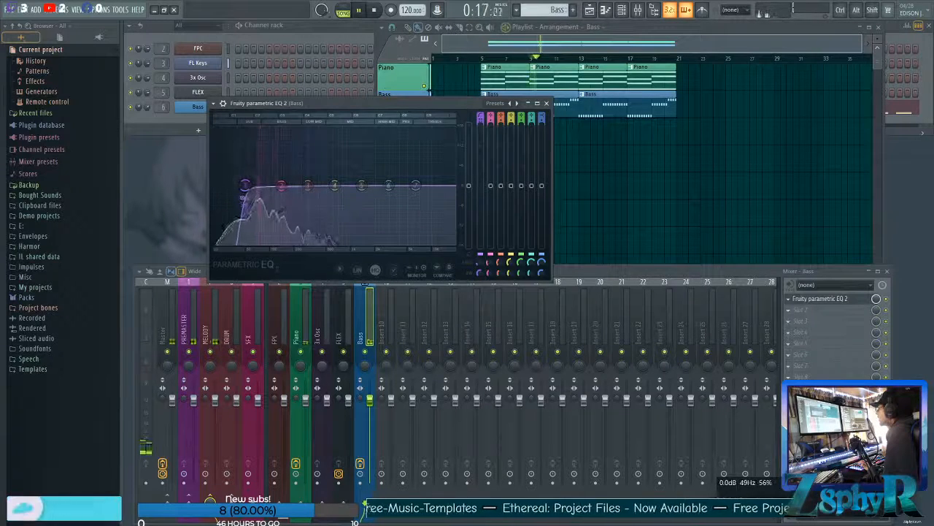
pyautogui.moveTo(244, 186); pyautogui.dragTo(246, 185)
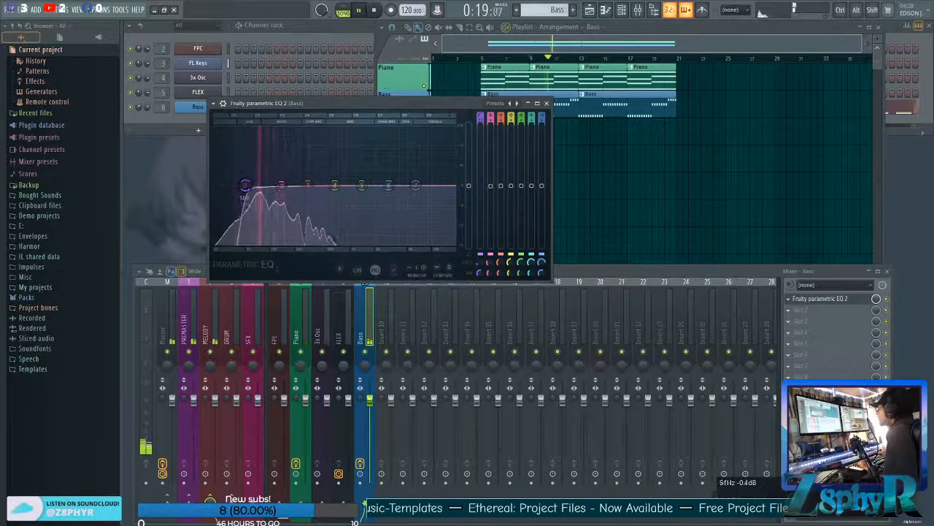
pyautogui.moveTo(281, 185)
pyautogui.mouseDown()
pyautogui.moveTo(268, 218)
pyautogui.moveTo(271, 187)
pyautogui.mouseUp()
pyautogui.press('space')
# Open the Bass synth's editor, reduce the filter envelope amount and adjust the filter frequency while listening.
pyautogui.click(269, 25)
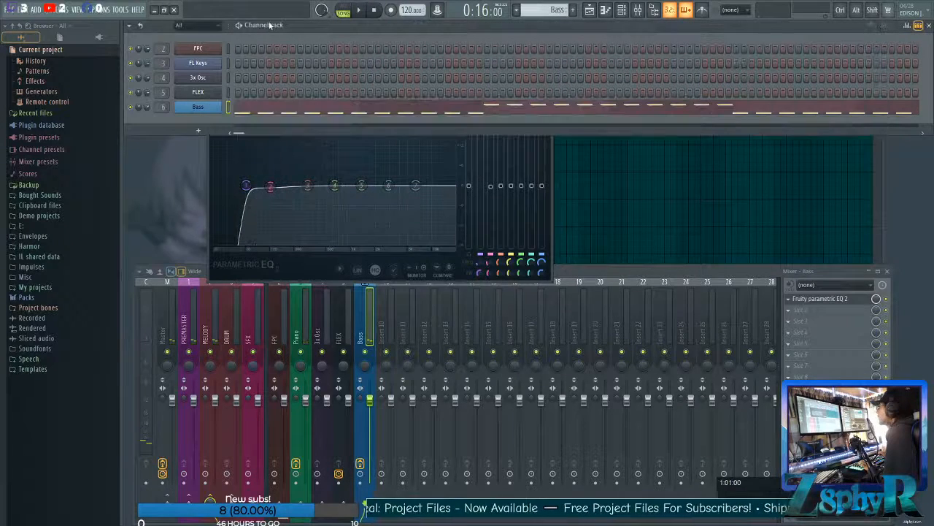
pyautogui.click(212, 107)
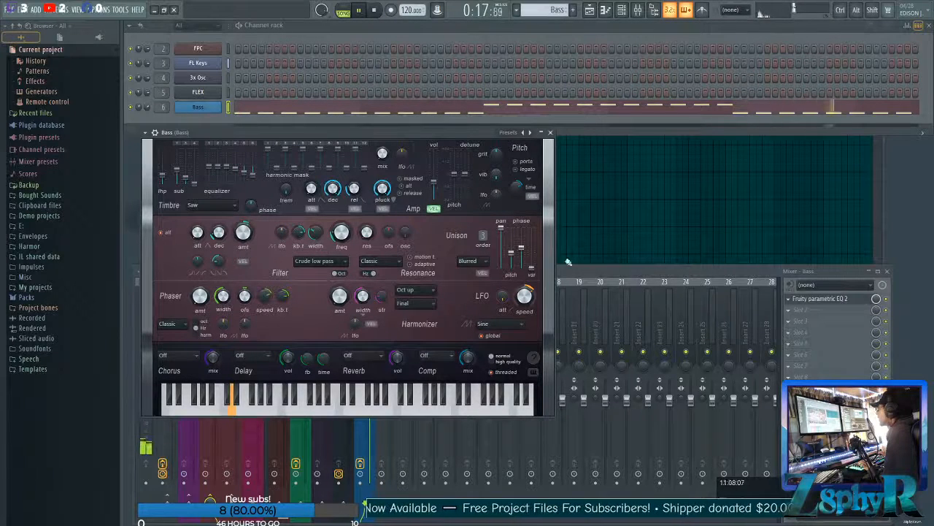
pyautogui.moveTo(254, 225); pyautogui.dragTo(254, 237)
pyautogui.press('space')
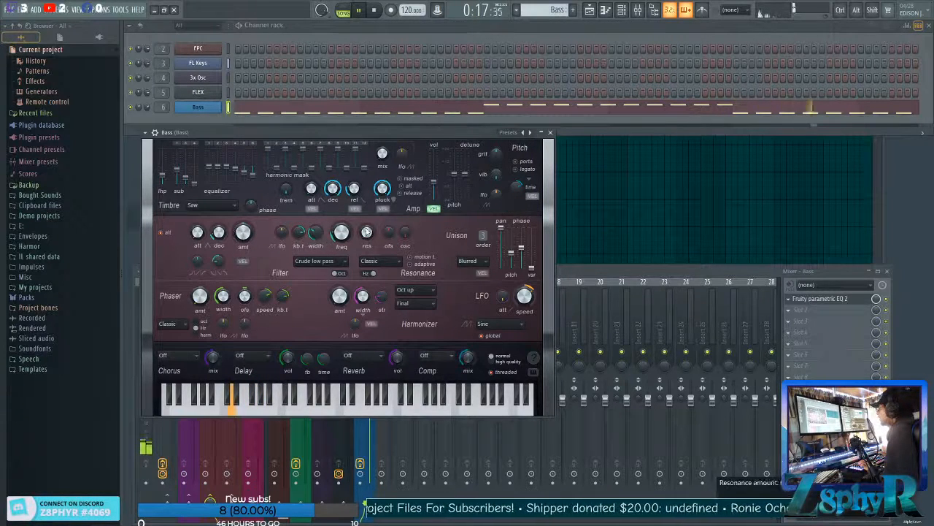
pyautogui.moveTo(340, 232); pyautogui.dragTo(340, 227)
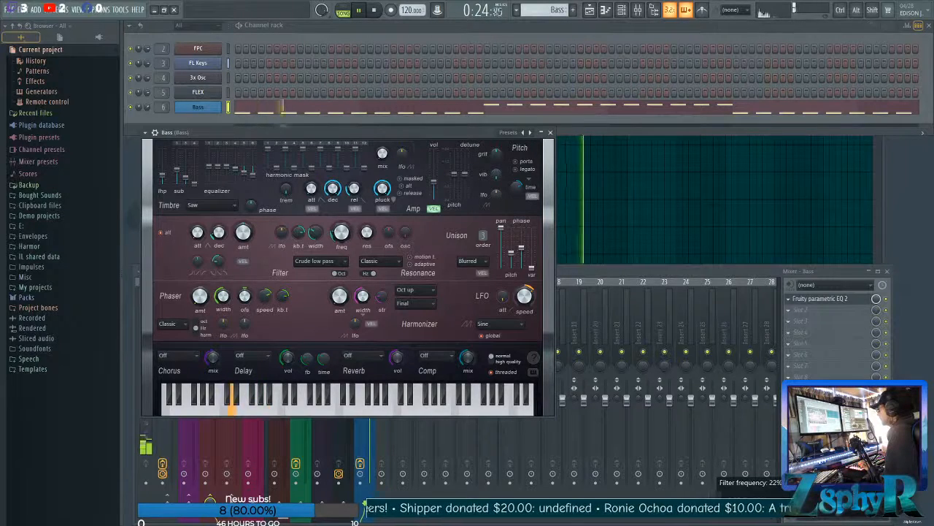
pyautogui.press('space')
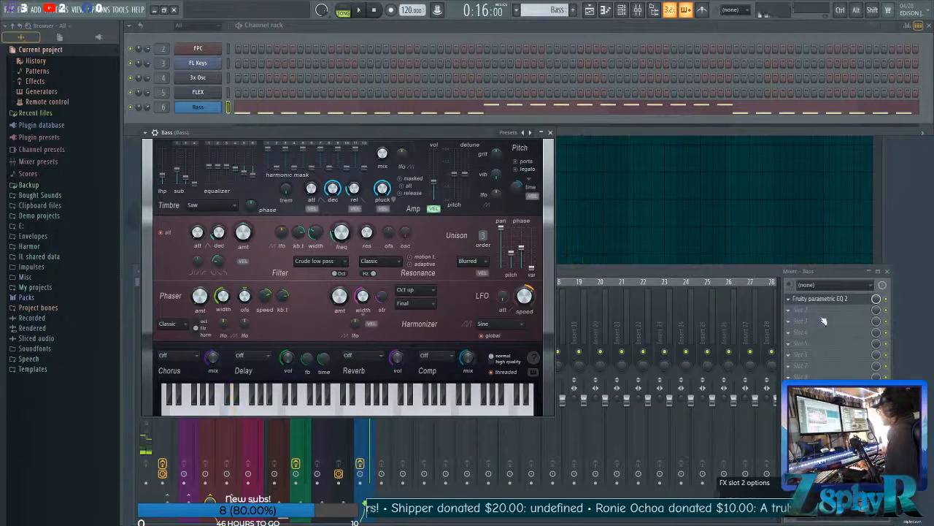
# Reopen the Bass EQ and lower band 2 to about -2 dB near 94 Hz during playback.
pyautogui.click(821, 298)
pyautogui.press('space')
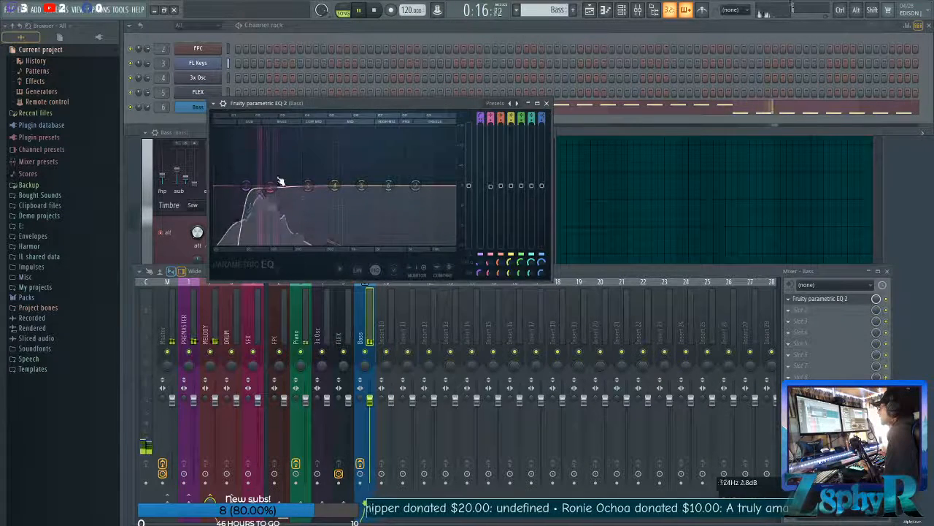
pyautogui.moveTo(270, 188); pyautogui.dragTo(268, 192)
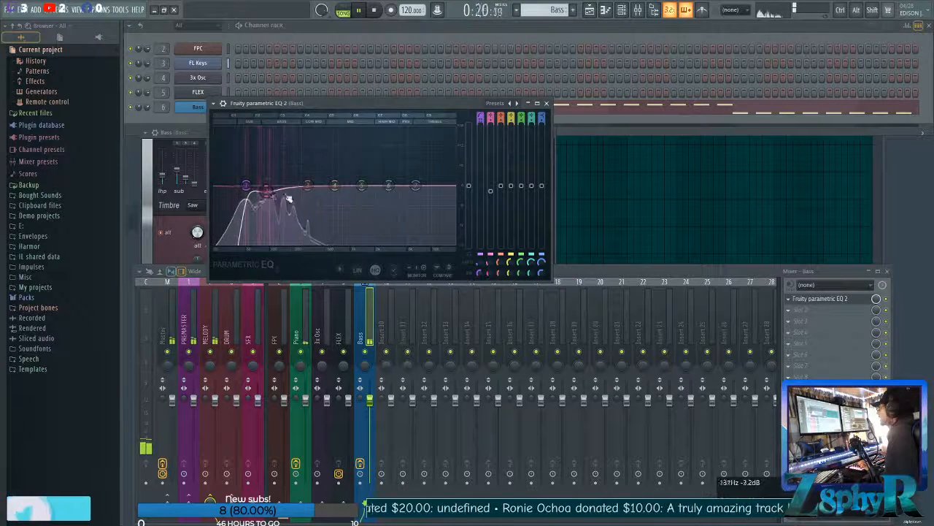
pyautogui.press('space')
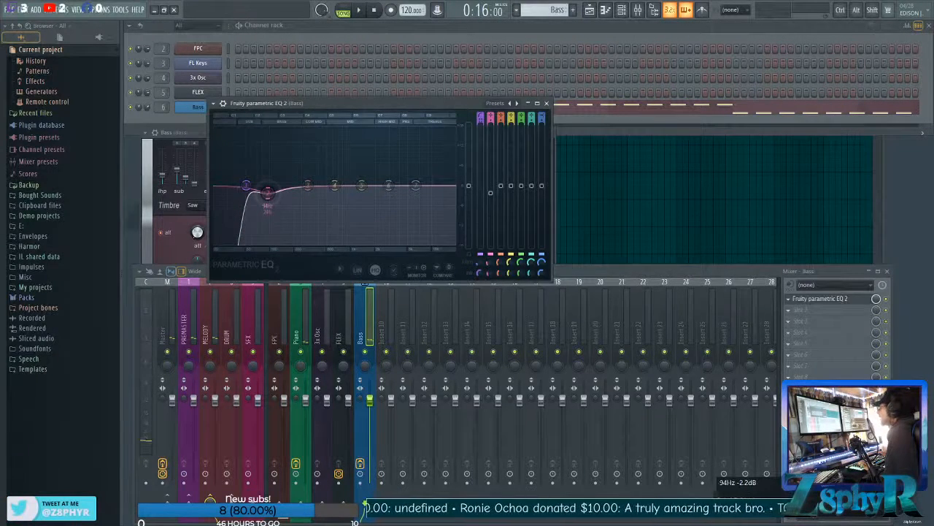
# Listen to the low end, then apply slight cuts with bands 3, 6 and 7 of the Bass EQ.
pyautogui.press('space')
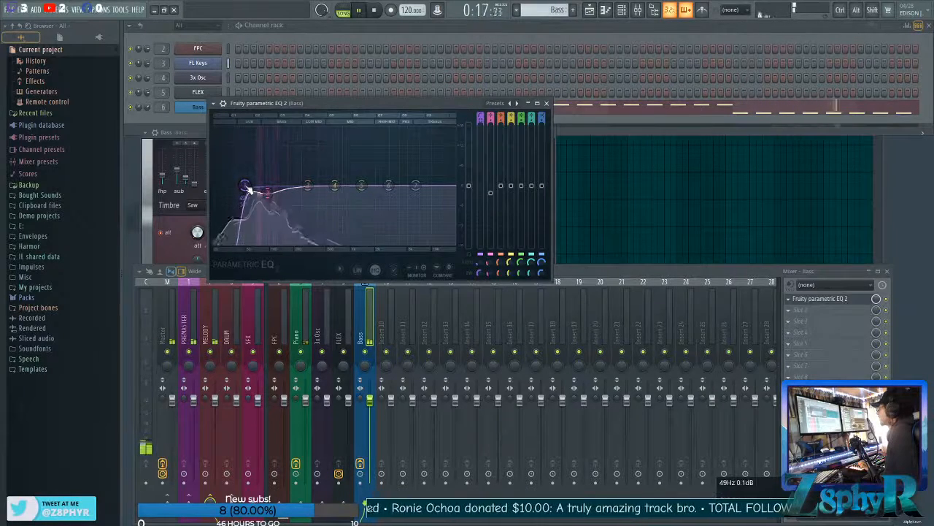
pyautogui.press('space')
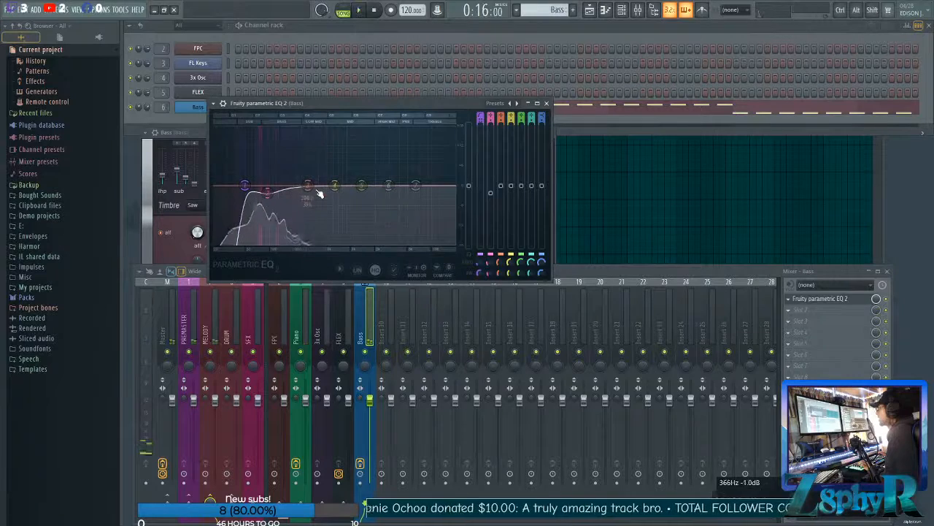
pyautogui.moveTo(326, 188); pyautogui.dragTo(342, 196)
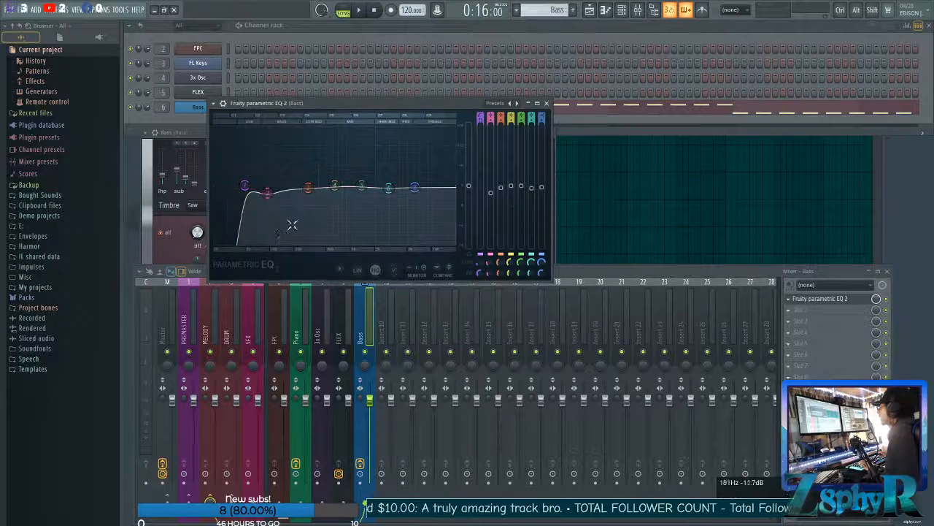
# Play back the EQ'd bass and close both the Bass EQ and the Bass synth editor.
pyautogui.click(372, 333)
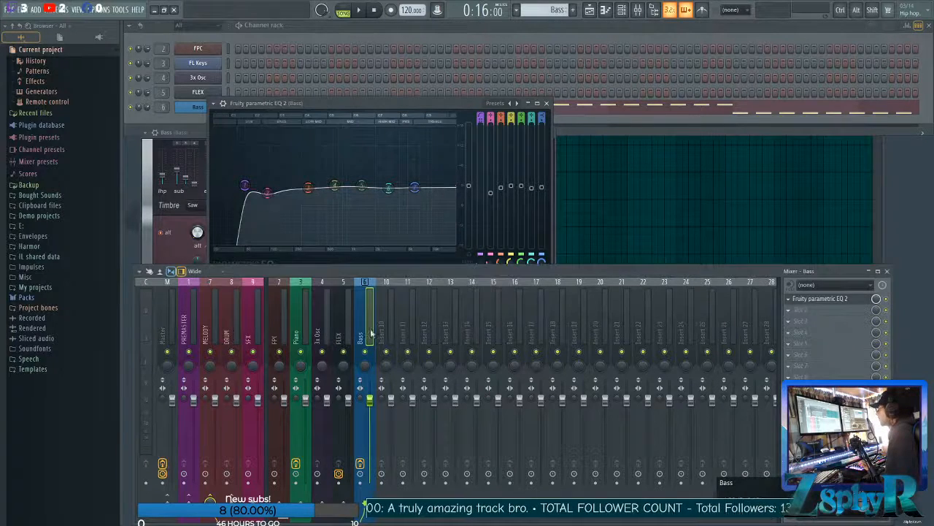
pyautogui.press('space')
pyautogui.click(546, 104)
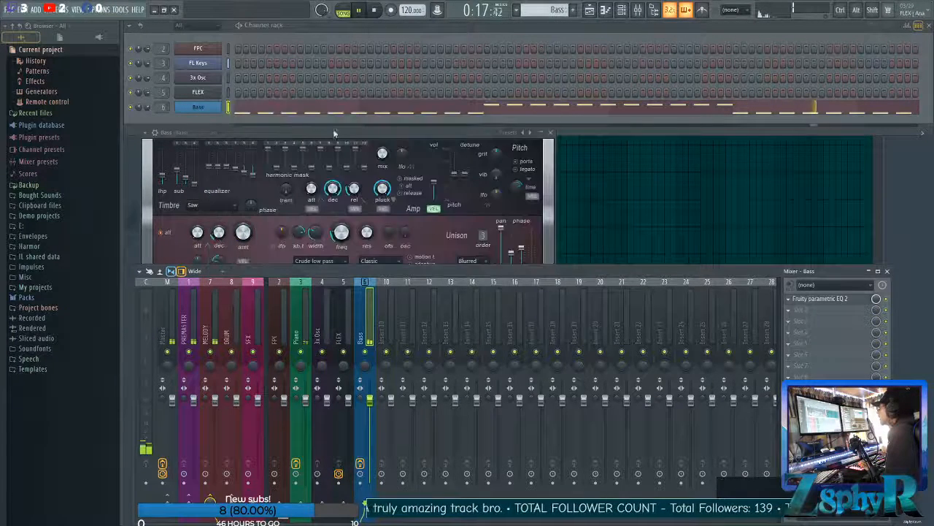
pyautogui.click(200, 132)
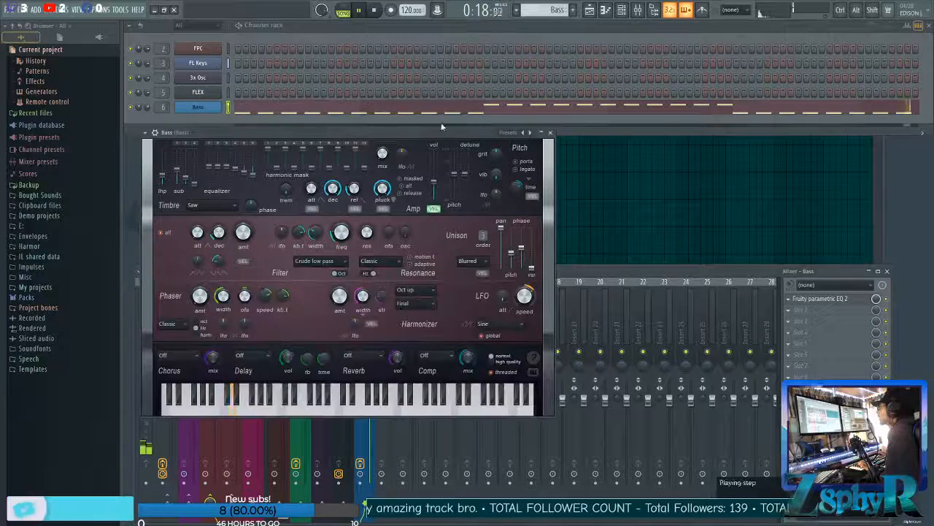
pyautogui.click(551, 133)
# Lower the Bass and Piano mixer faders by ear during playback, leaving the Bass fader slightly below the Piano fader.
pyautogui.moveTo(369, 476); pyautogui.dragTo(370, 436)
pyautogui.moveTo(306, 400)
pyautogui.mouseDown()
pyautogui.moveTo(306, 480)
pyautogui.moveTo(306, 417)
pyautogui.mouseUp()
pyautogui.moveTo(370, 436); pyautogui.dragTo(369, 423)
pyautogui.moveTo(306, 416); pyautogui.dragTo(306, 411)
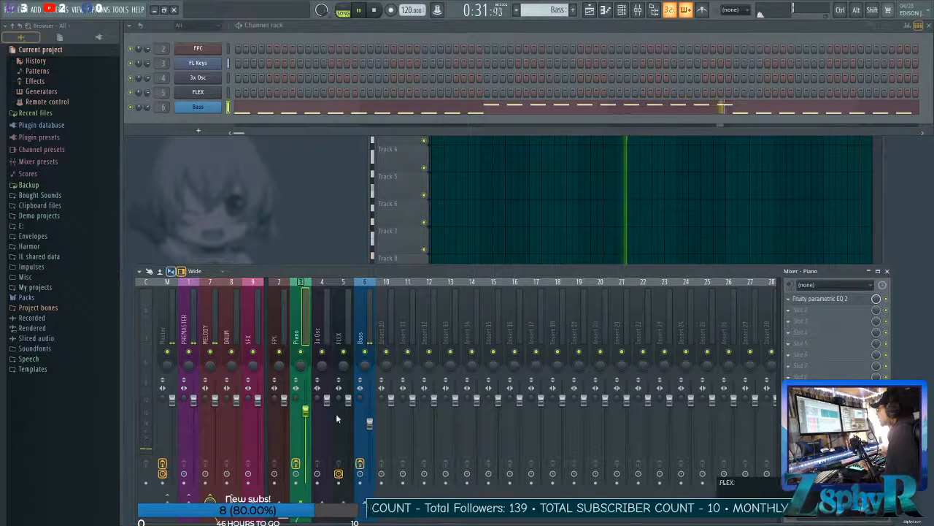
pyautogui.moveTo(369, 423); pyautogui.dragTo(370, 420)
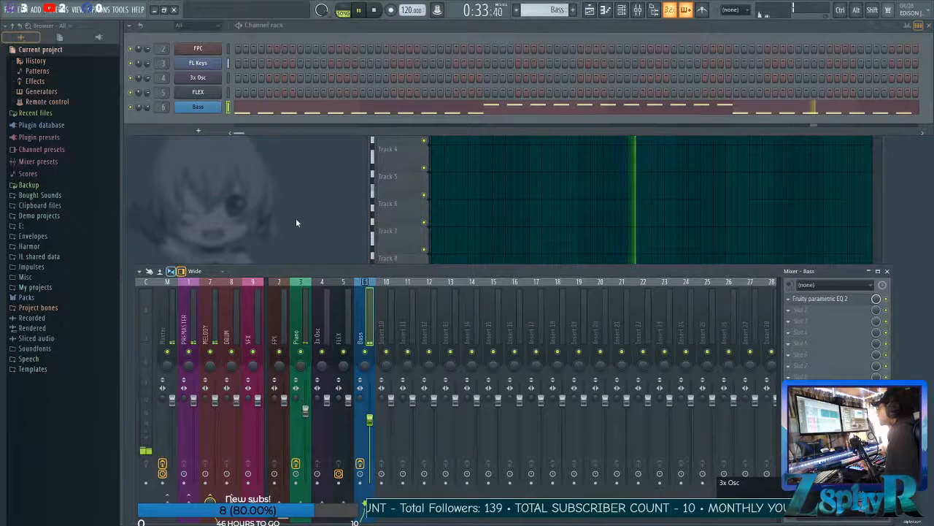
pyautogui.press('space')
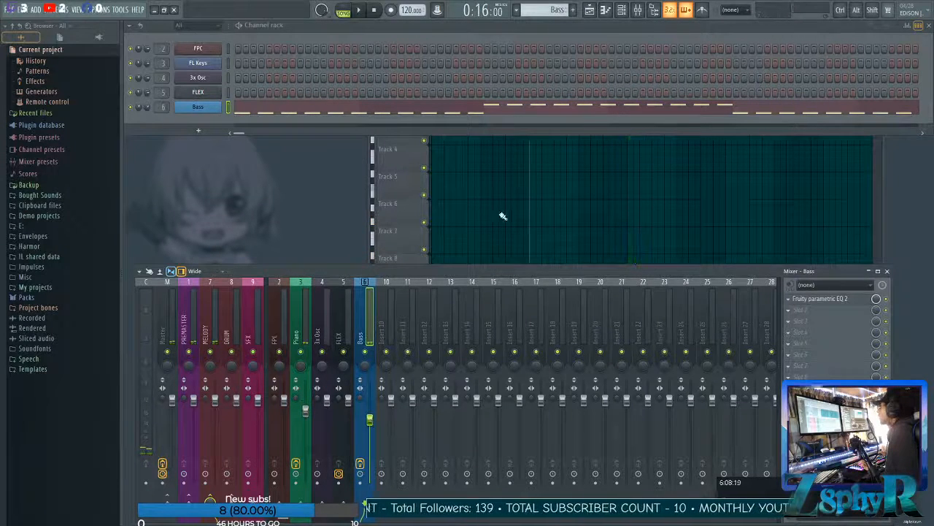
# Switch to the Piano pattern and select the 3x Osc channel in the Channel rack.
pyautogui.rightClick(496, 216)
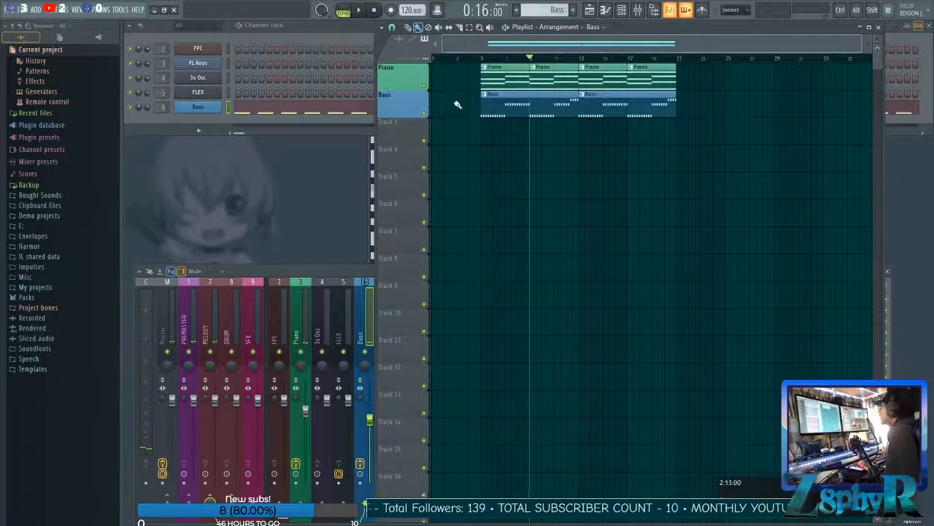
pyautogui.click(274, 28)
pyautogui.click(466, 179)
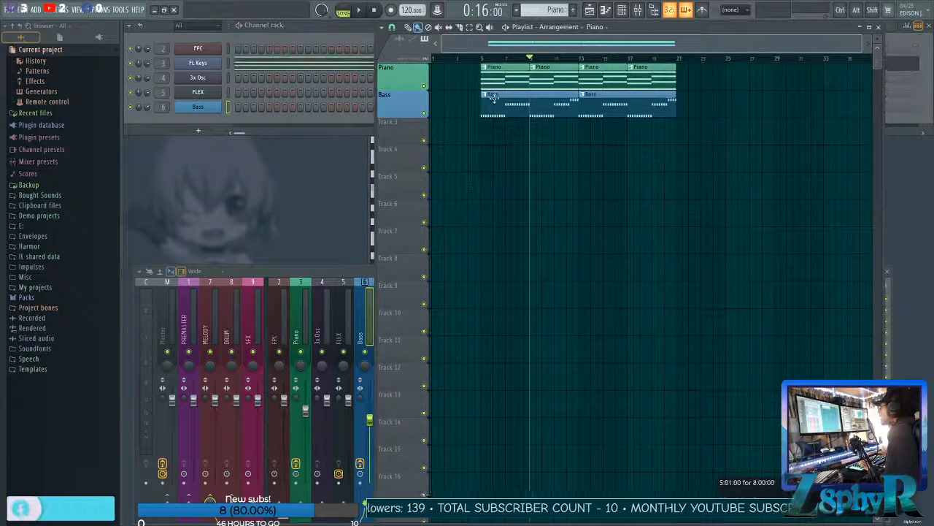
pyautogui.click(228, 76)
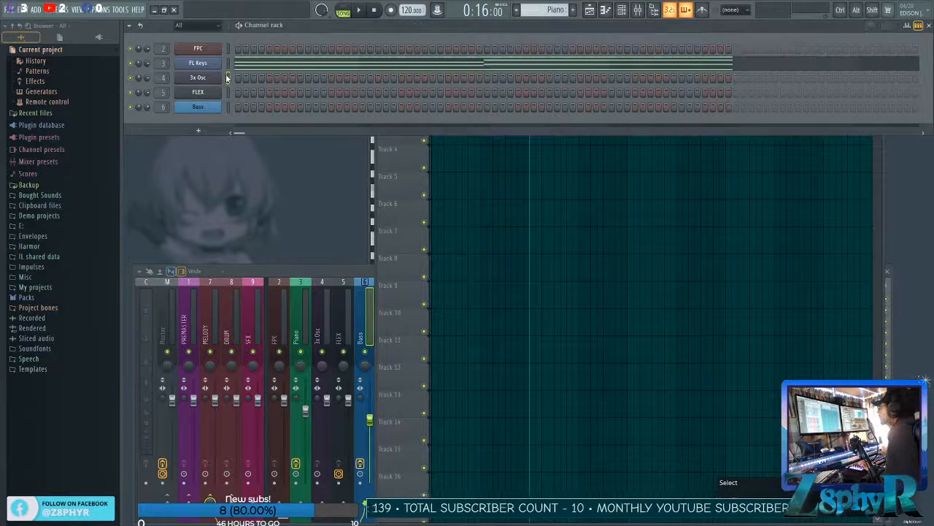
pyautogui.rightClick(197, 82)
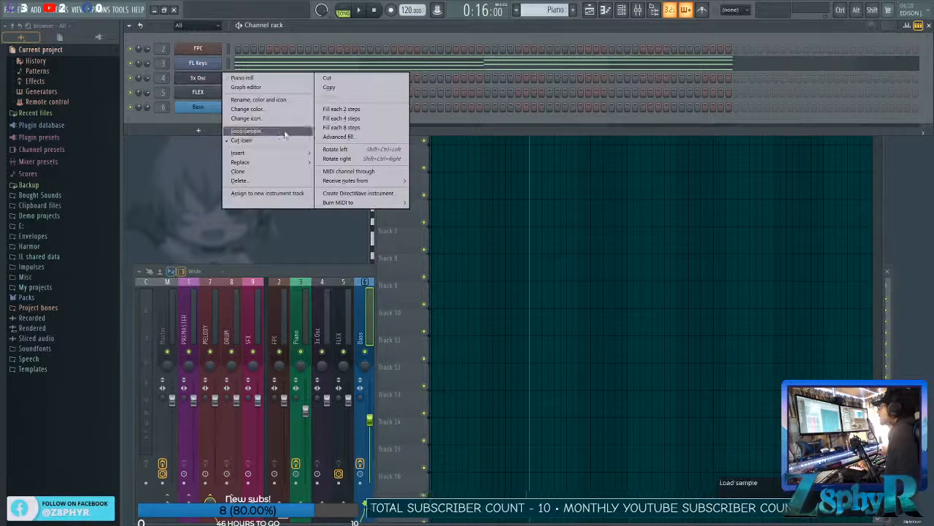
pyautogui.moveTo(248, 162)
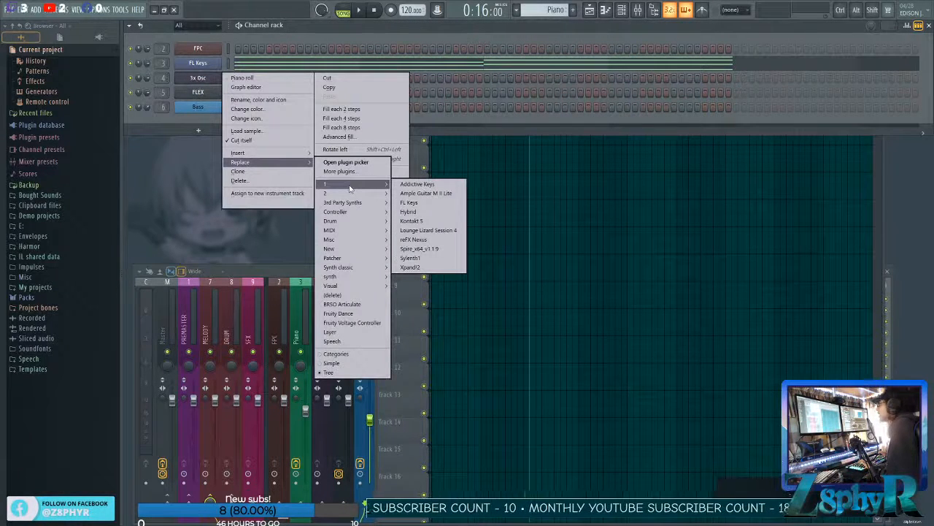
pyautogui.click(197, 81)
# Rename the 3x Osc channel to Pad and colour it dark slate blue (#4D509A).
pyautogui.middleClick(199, 81)
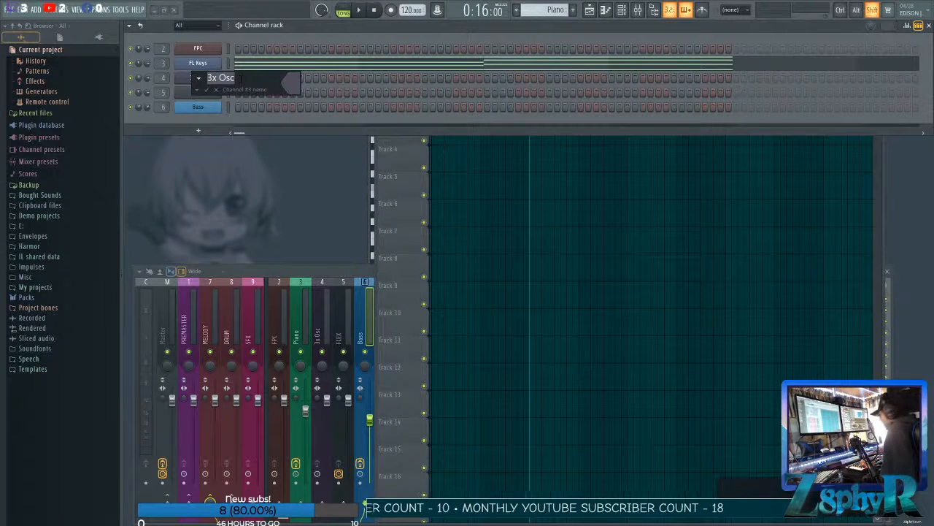
pyautogui.click(290, 91)
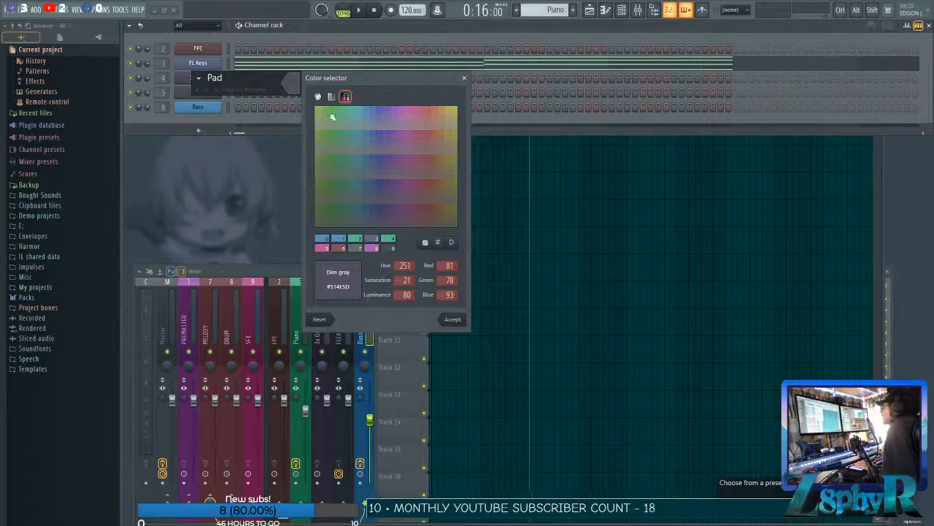
pyautogui.click(452, 321)
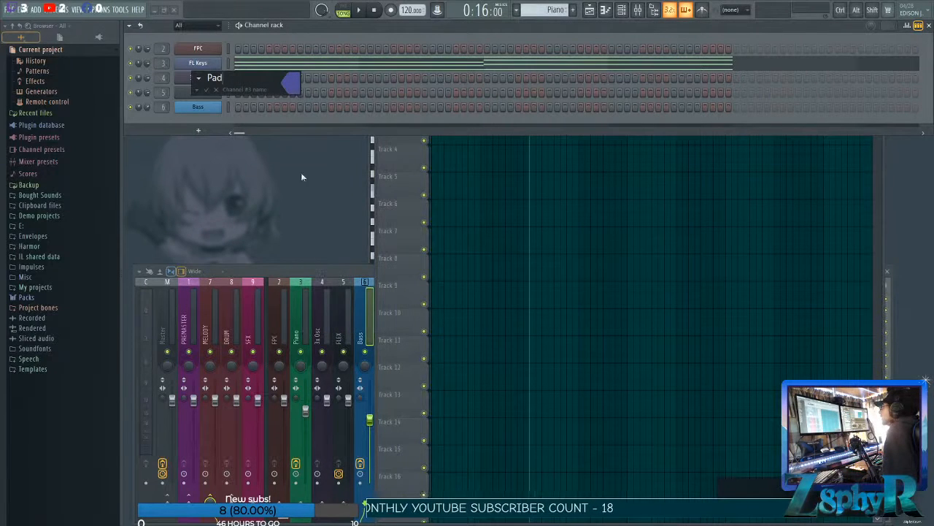
pyautogui.click(208, 89)
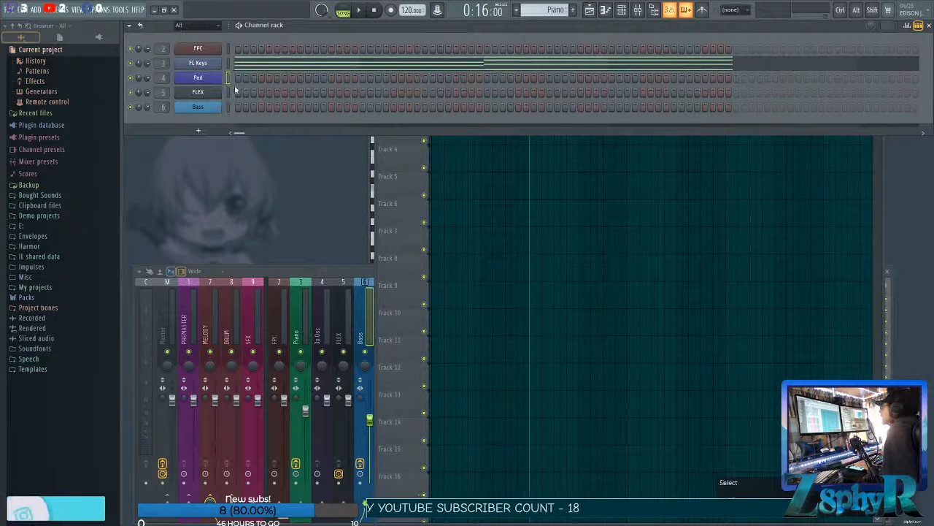
# Label the playlist's Track 3 as Pad in the channel's matching blue, using the Pad name preset.
pyautogui.click(393, 161)
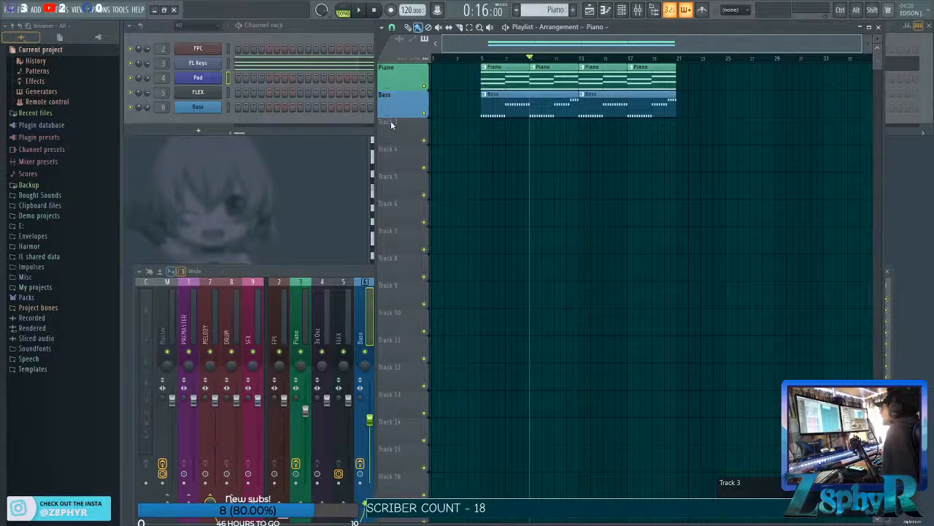
pyautogui.doubleClick(391, 125)
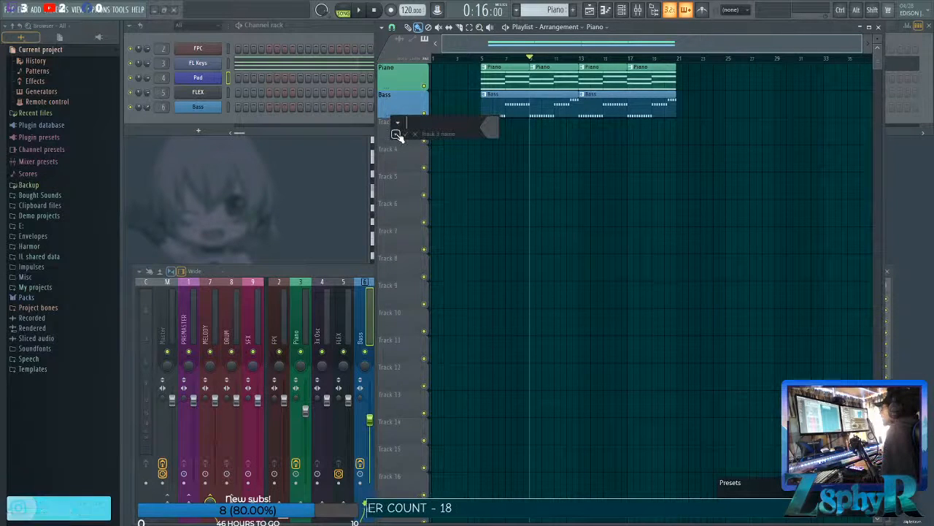
pyautogui.click(396, 135)
pyautogui.click(403, 143)
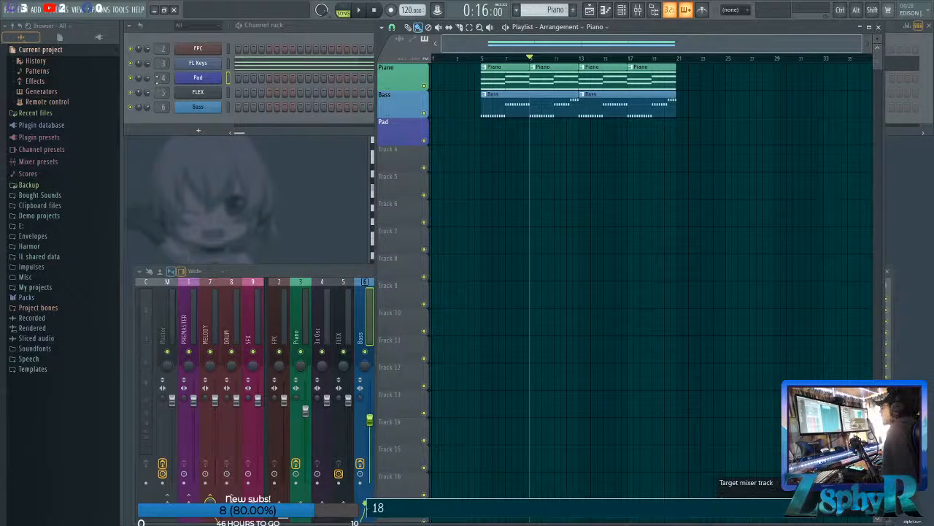
# Rename the 3x Osc mixer track to Pad in the matching blue, using the Pad name preset.
pyautogui.click(324, 331)
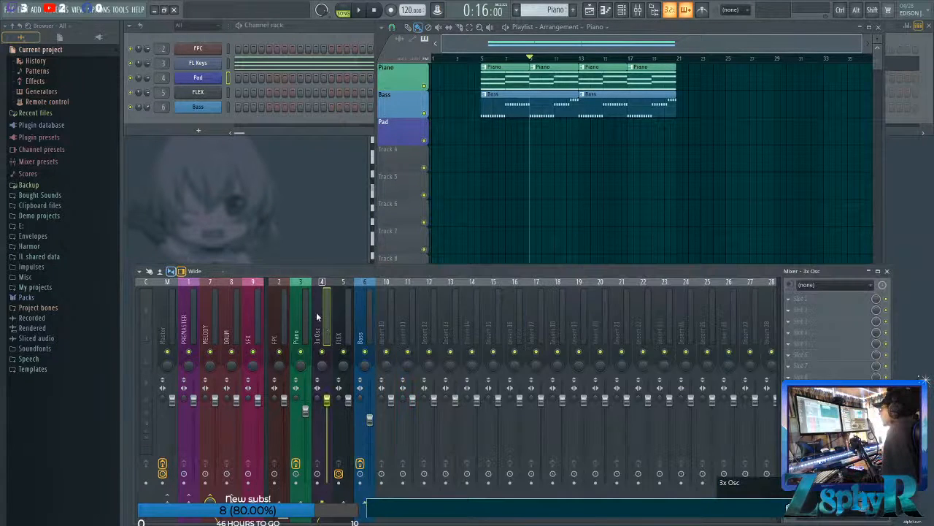
pyautogui.doubleClick(318, 313)
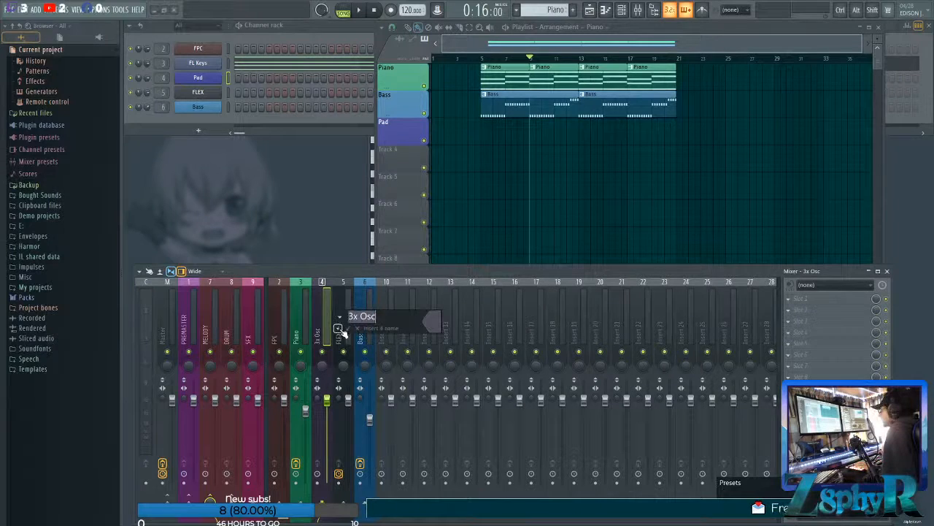
pyautogui.click(339, 328)
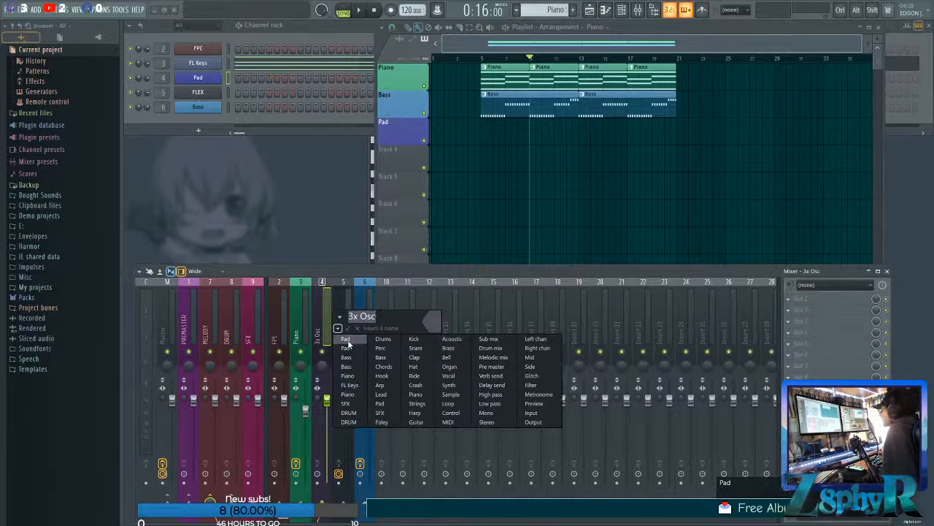
pyautogui.click(347, 340)
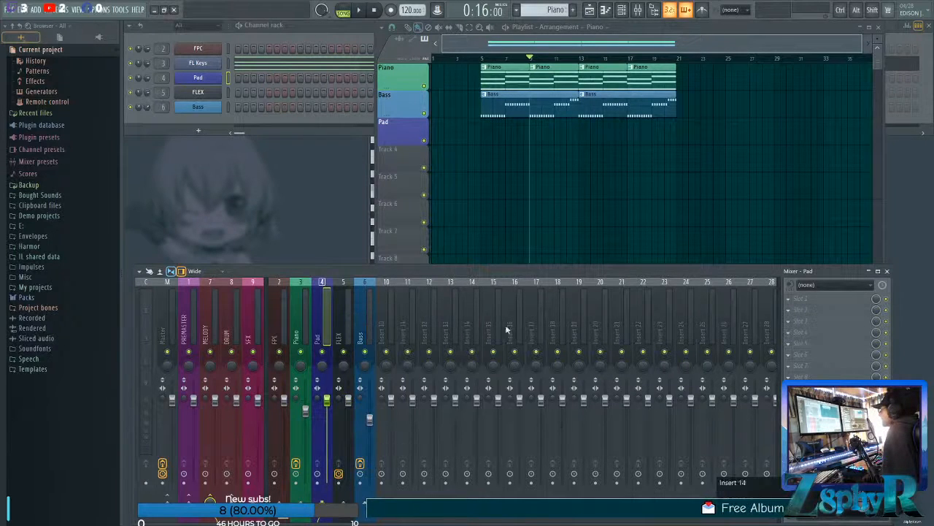
# Load Fruity Parametric EQ 2 into the first effect slot of the Pad mixer track.
pyautogui.click(806, 299)
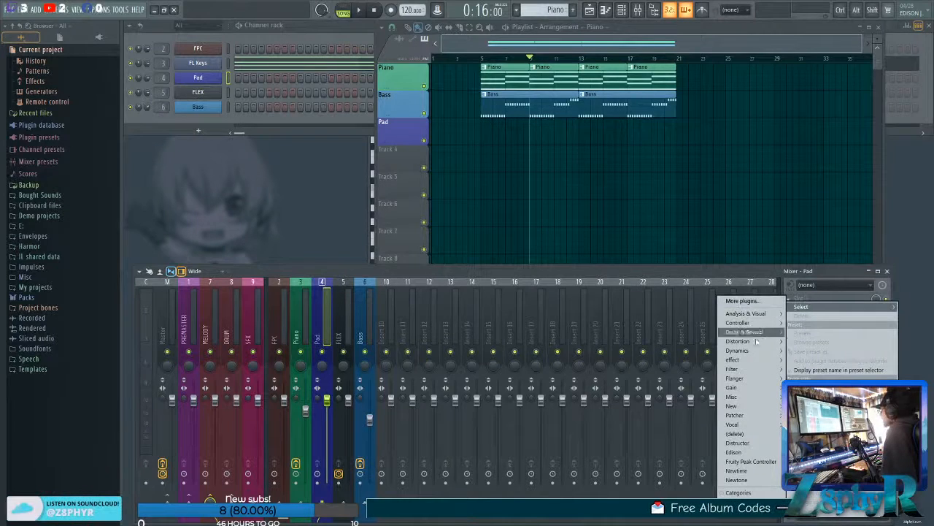
pyautogui.moveTo(739, 369)
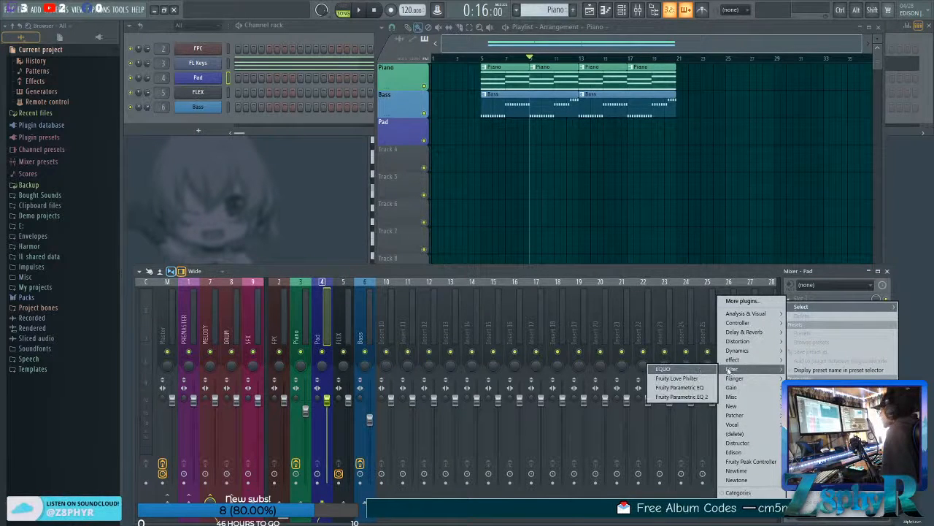
pyautogui.click(682, 396)
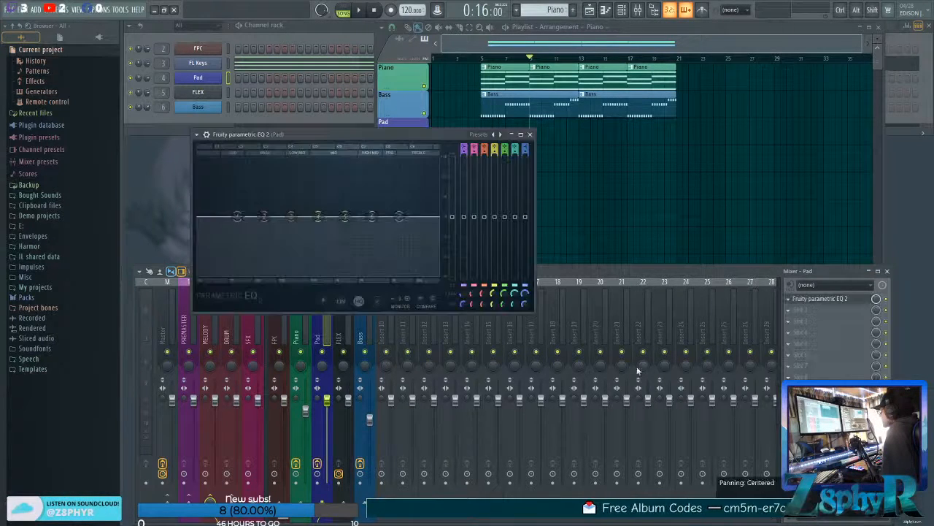
# Make band 1 of the Pad EQ a steeper high-pass filter and move its cutoff to the lowest end of the spectrum.
pyautogui.rightClick(235, 220)
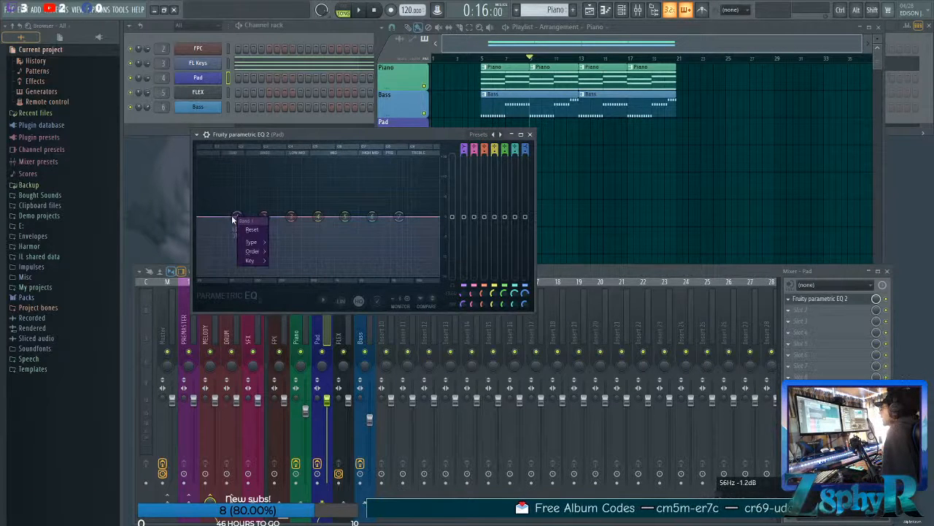
pyautogui.moveTo(248, 241)
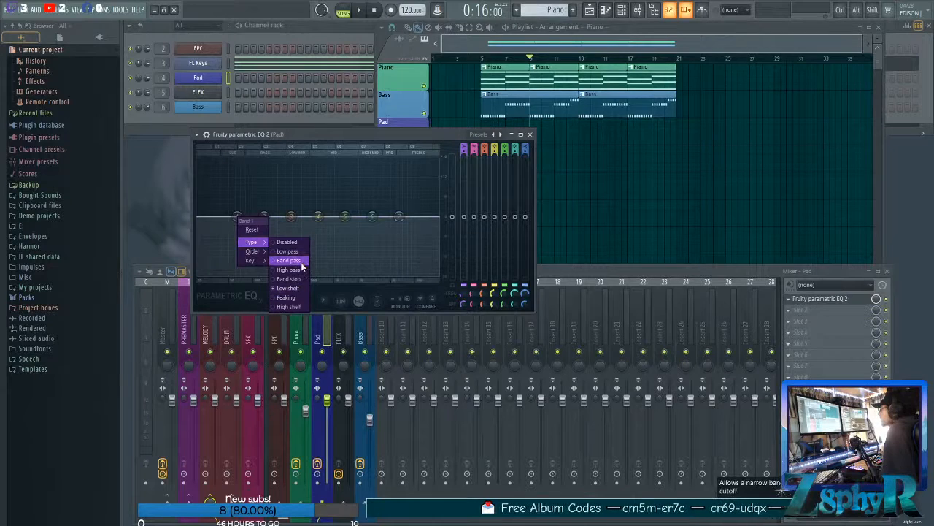
pyautogui.click(297, 269)
pyautogui.rightClick(237, 217)
pyautogui.moveTo(252, 251)
pyautogui.click(286, 251)
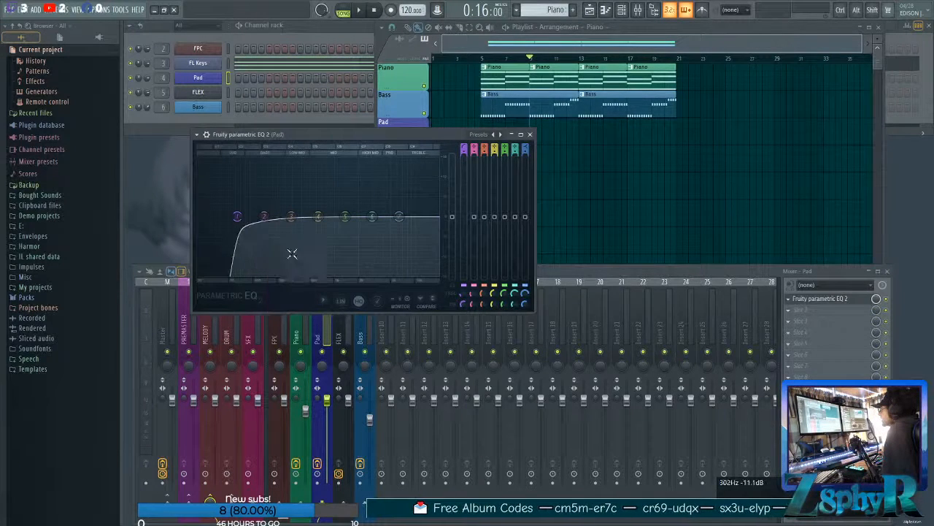
pyautogui.moveTo(236, 217); pyautogui.dragTo(209, 218)
pyautogui.scroll(-3, 210, 220)
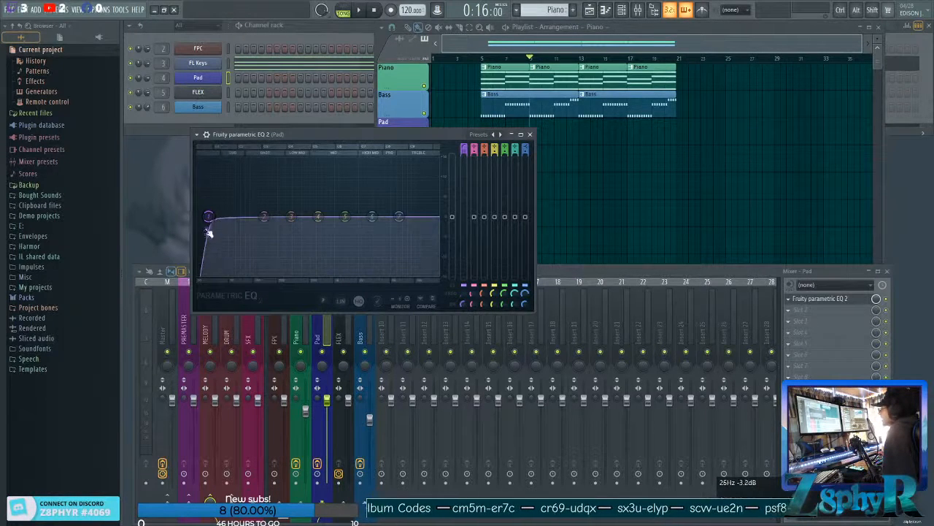
pyautogui.moveTo(208, 217); pyautogui.dragTo(200, 217)
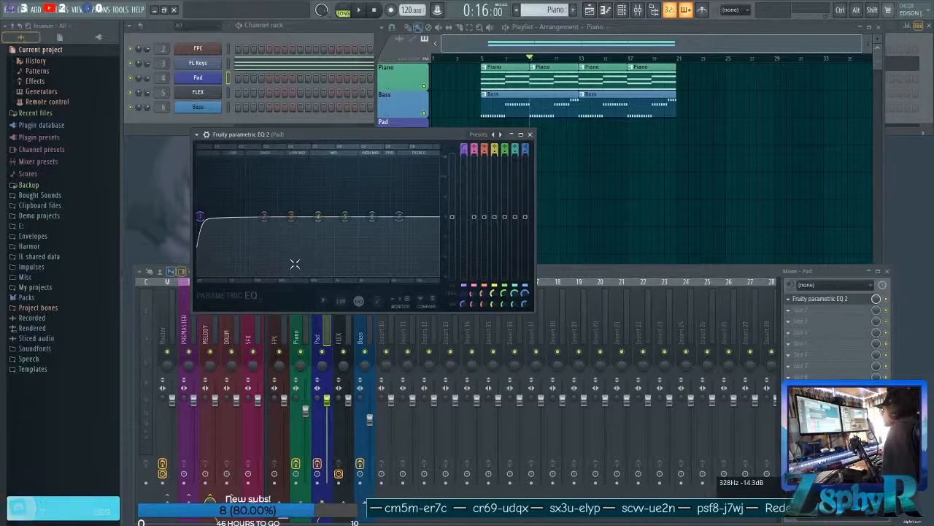
pyautogui.click(530, 134)
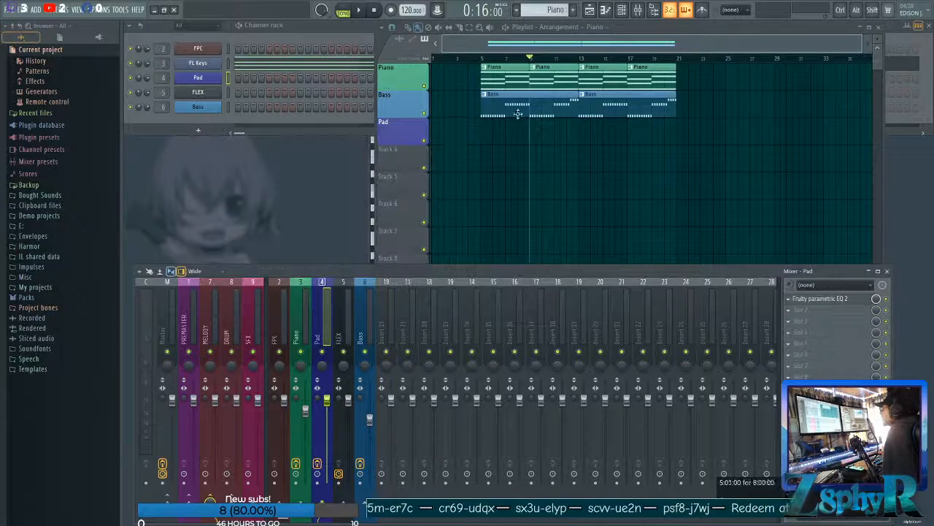
# Create a new pattern named Pad in the Pad blue, using the Pad name preset.
pyautogui.click(491, 45)
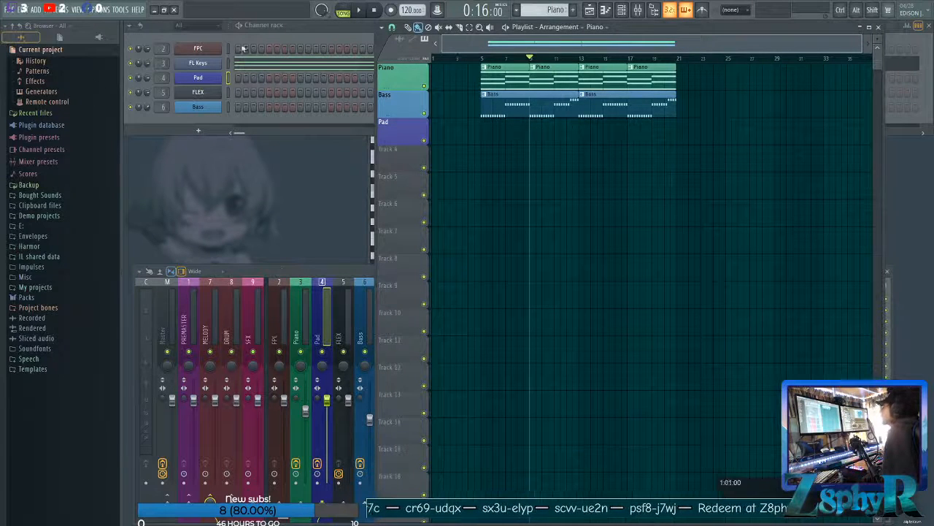
pyautogui.click(574, 11)
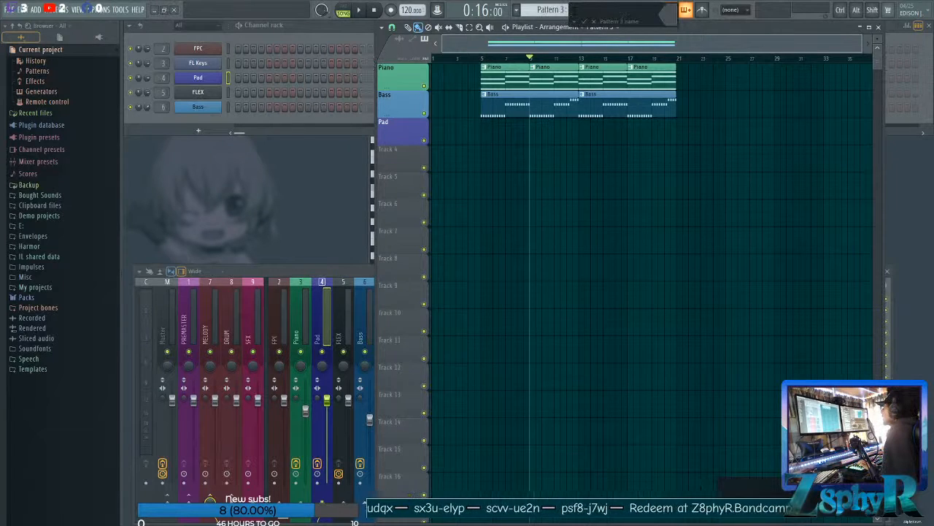
pyautogui.click(574, 21)
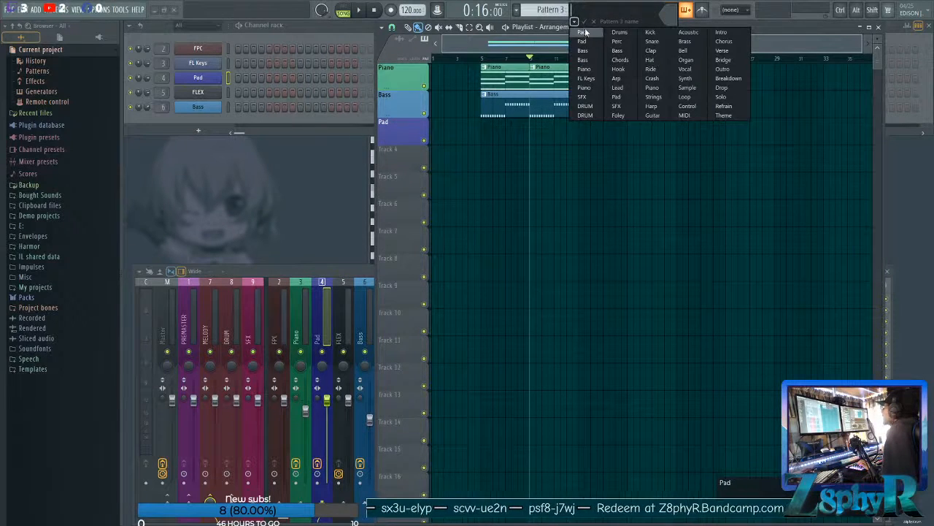
pyautogui.click(586, 33)
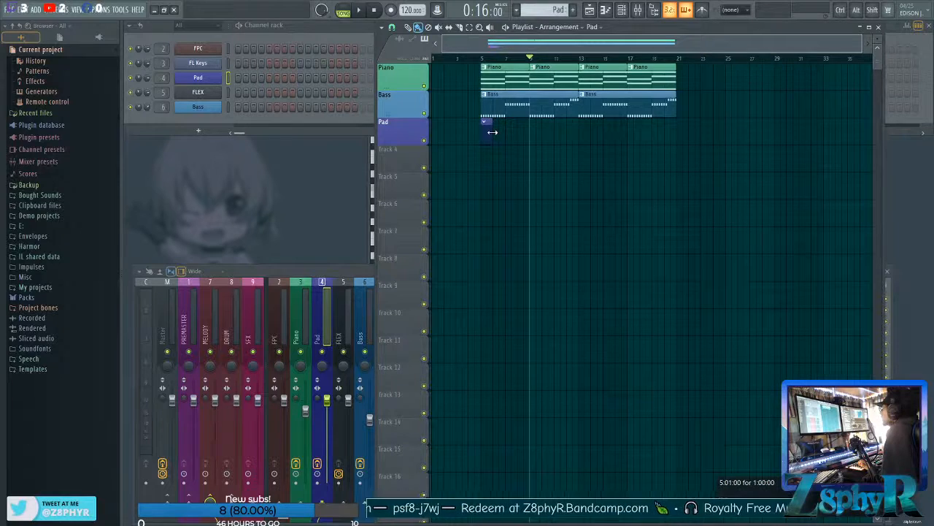
# Stretch the Pad clip starting at bar 5 to eight bars and place a copy directly after it at bar 13.
pyautogui.moveTo(493, 132); pyautogui.dragTo(577, 134)
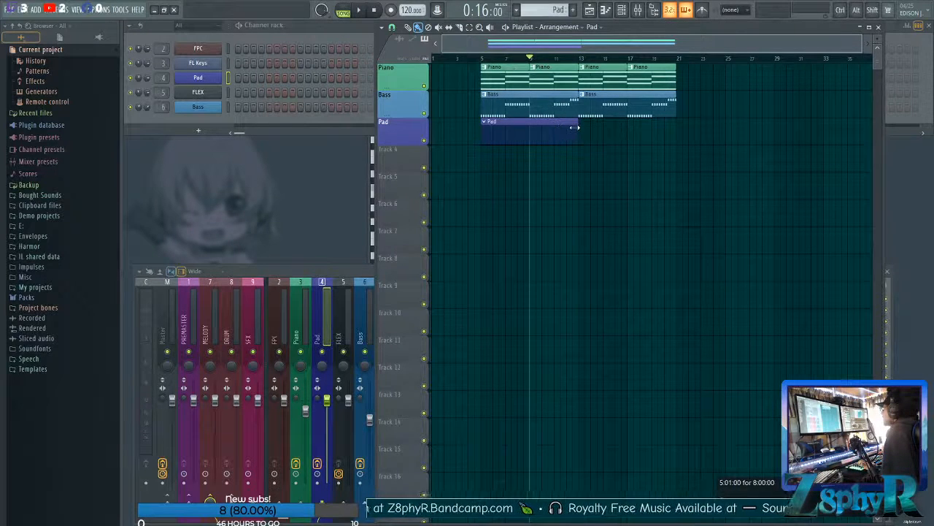
pyautogui.moveTo(475, 135); pyautogui.dragTo(513, 144)
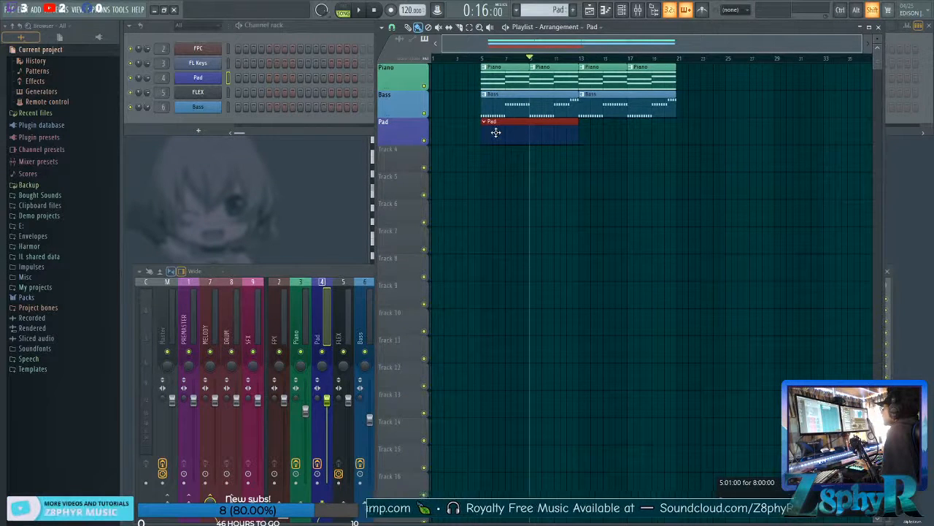
pyautogui.moveTo(503, 133); pyautogui.dragTo(594, 131)
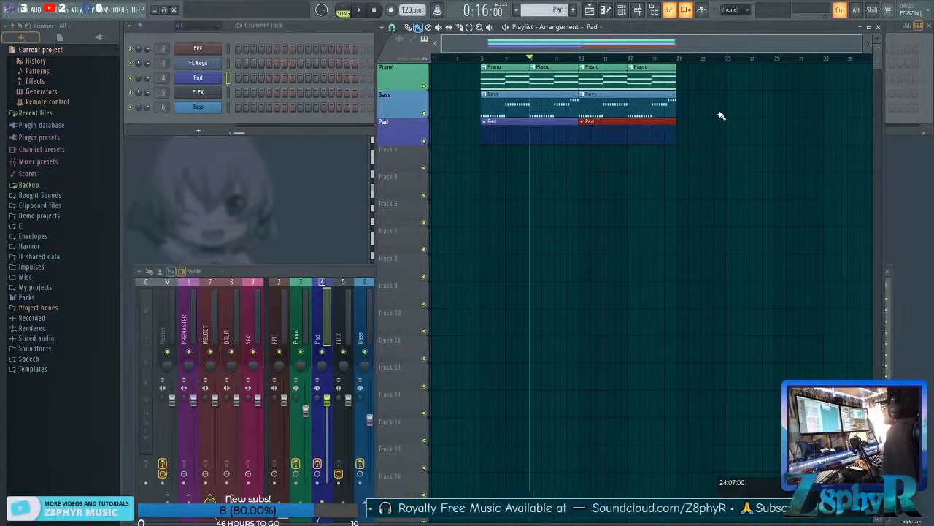
pyautogui.keyDown('ctrl'); pyautogui.click(742, 105); pyautogui.keyUp('ctrl')
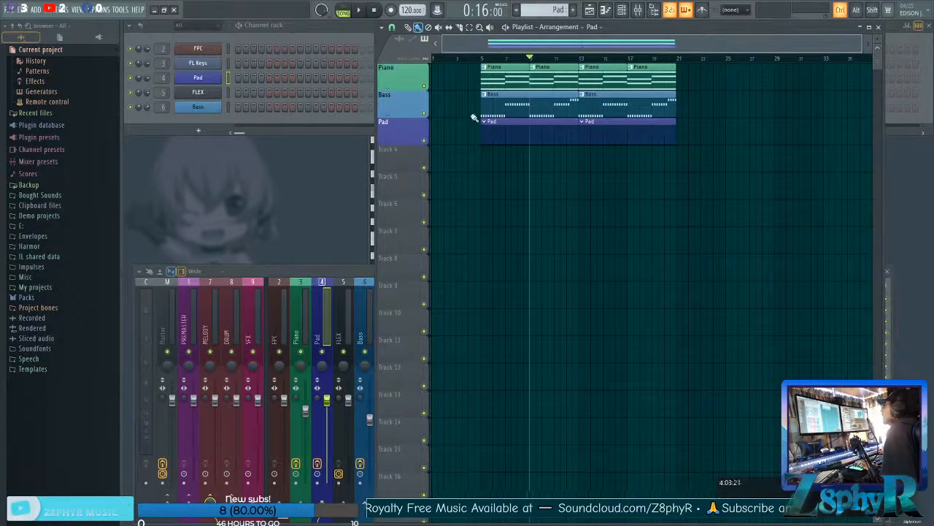
# Copy all the FL Keys chord notes from the Piano pattern's piano roll.
pyautogui.doubleClick(493, 73)
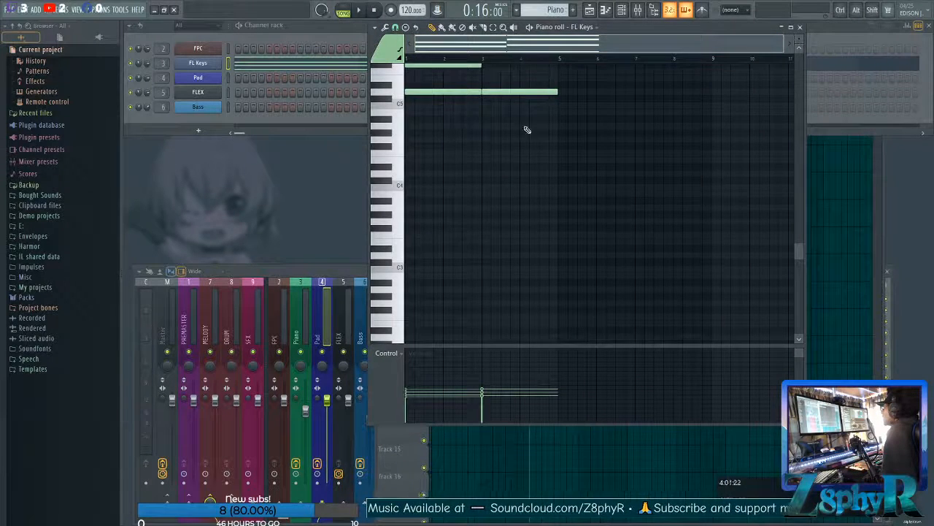
pyautogui.scroll(6, 521, 105)
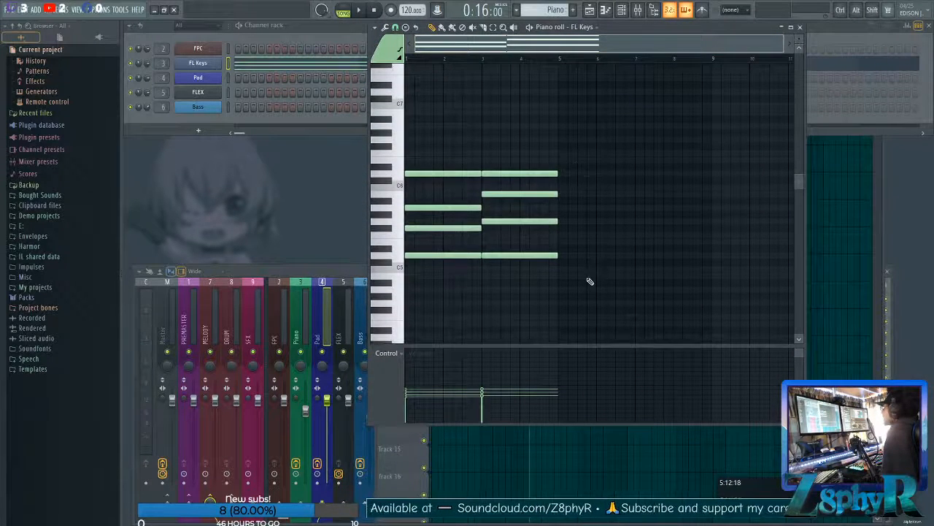
pyautogui.moveTo(613, 300); pyautogui.dragTo(447, 144)
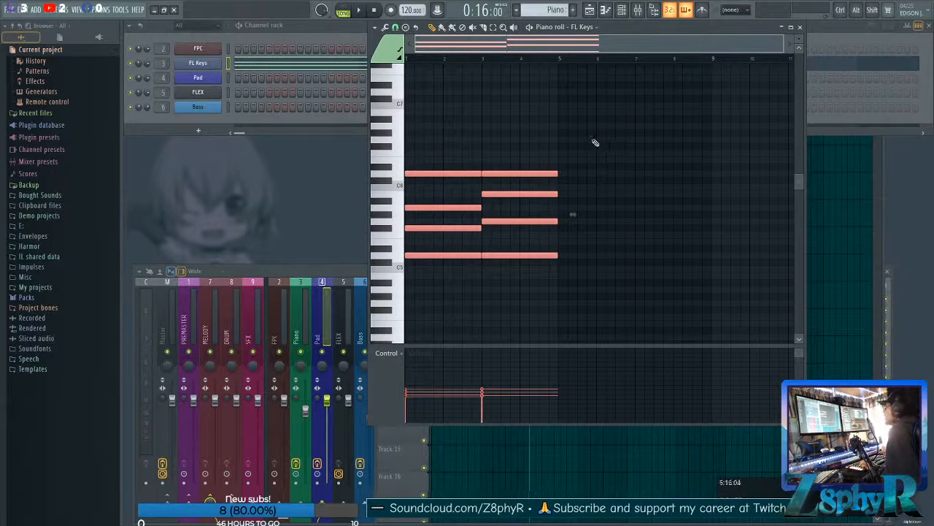
pyautogui.click(374, 27)
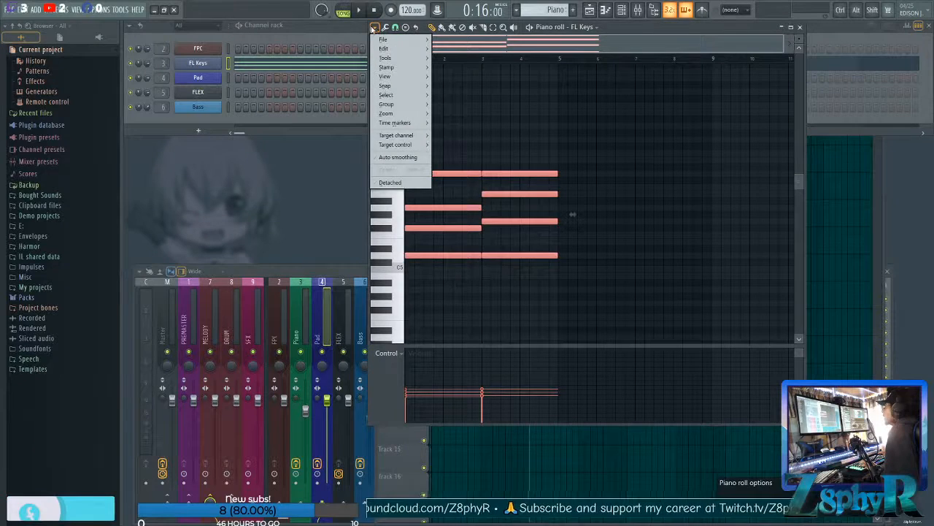
pyautogui.moveTo(421, 50)
pyautogui.click(462, 61)
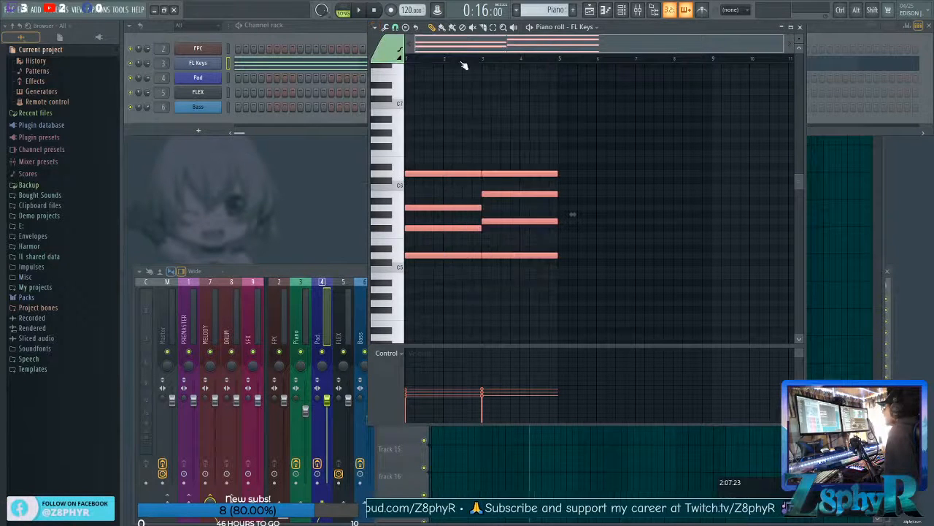
pyautogui.click(800, 27)
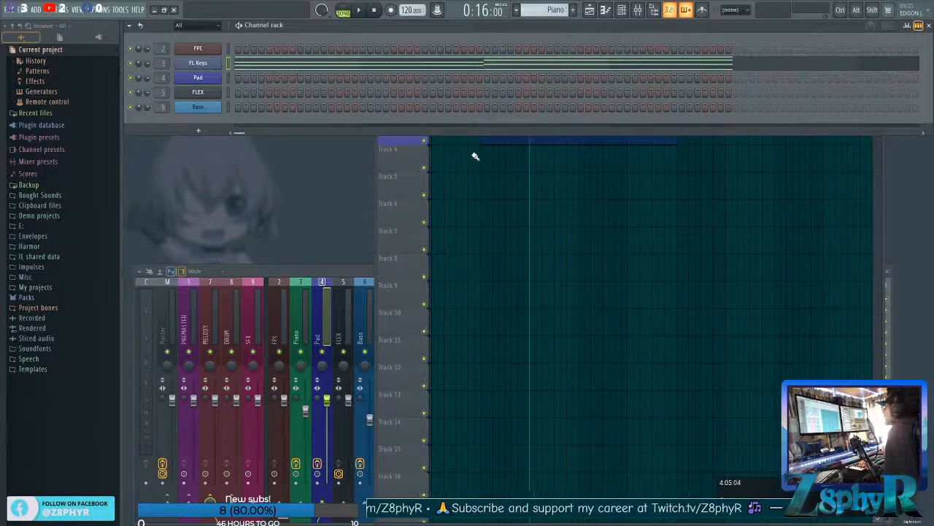
# Switch to the Pad pattern and paste the copied chords into the Pad channel's piano roll.
pyautogui.click(590, 11)
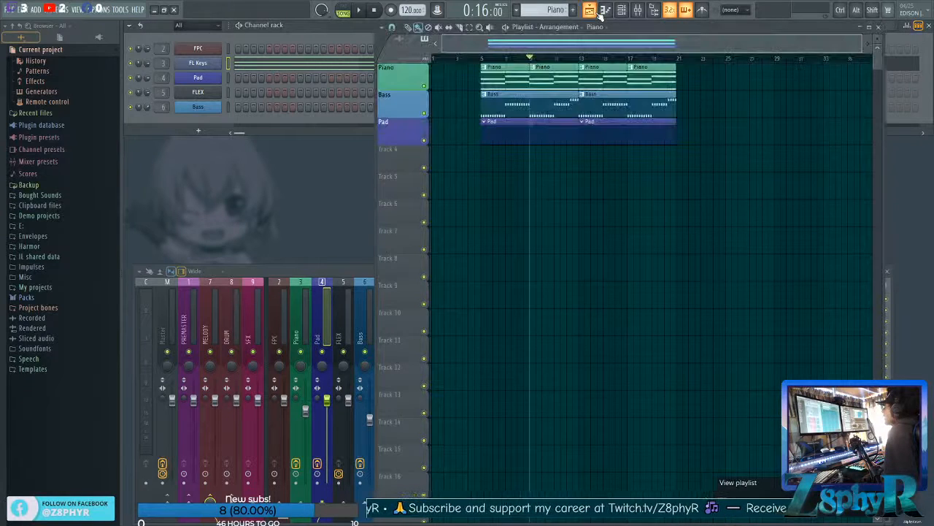
pyautogui.doubleClick(494, 129)
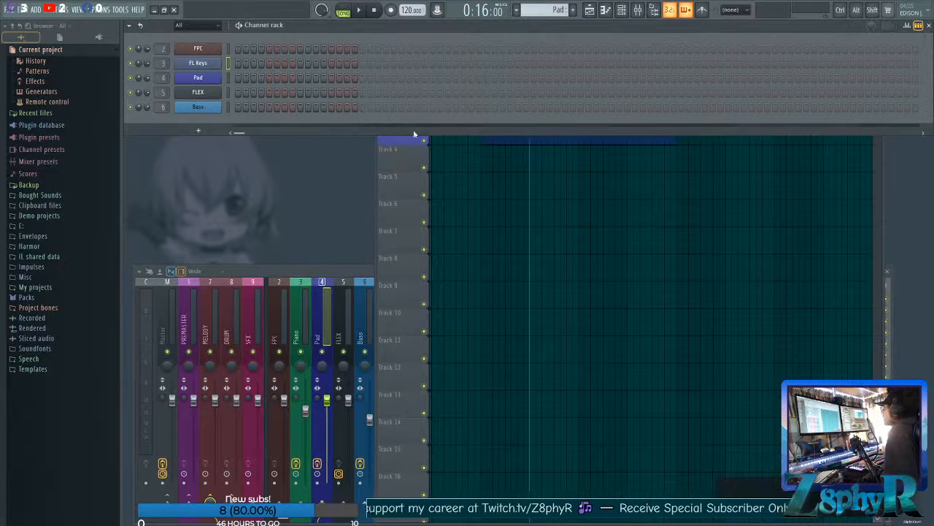
pyautogui.rightClick(207, 79)
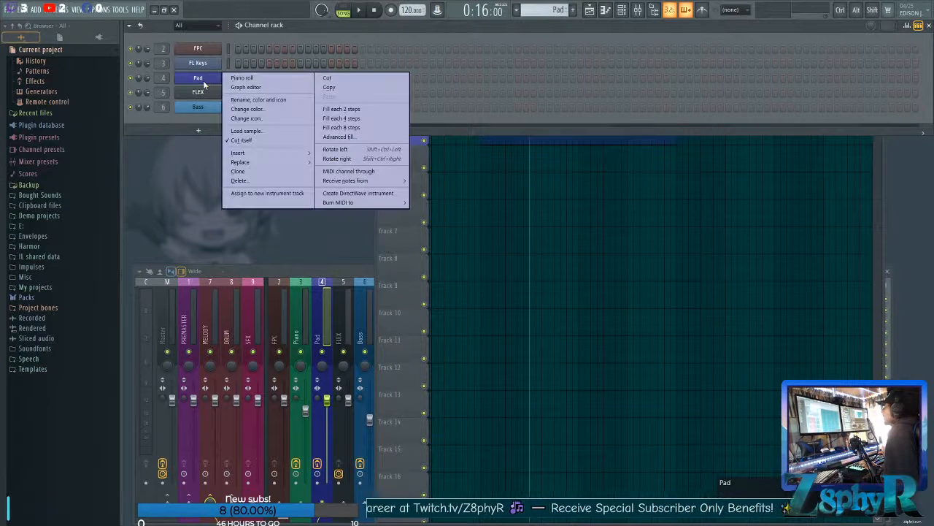
pyautogui.click(272, 80)
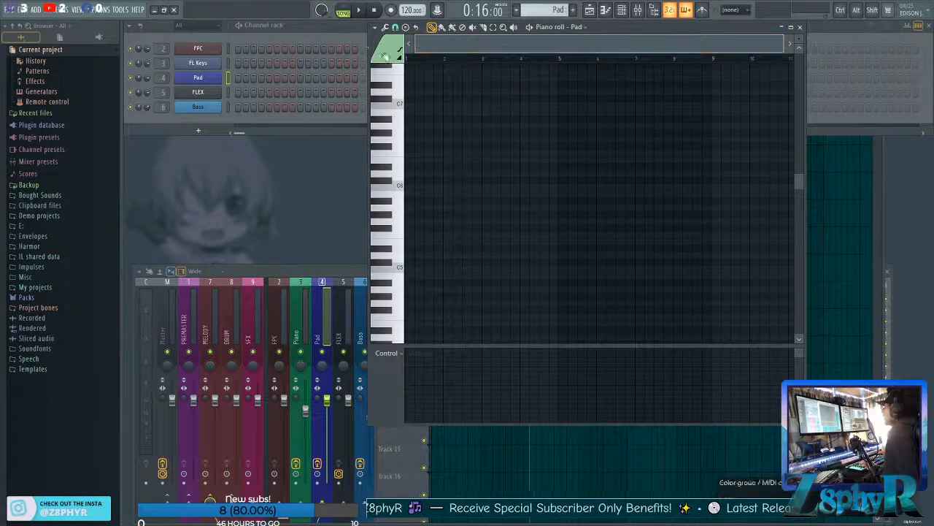
pyautogui.hotkey('ctrl', 'v')
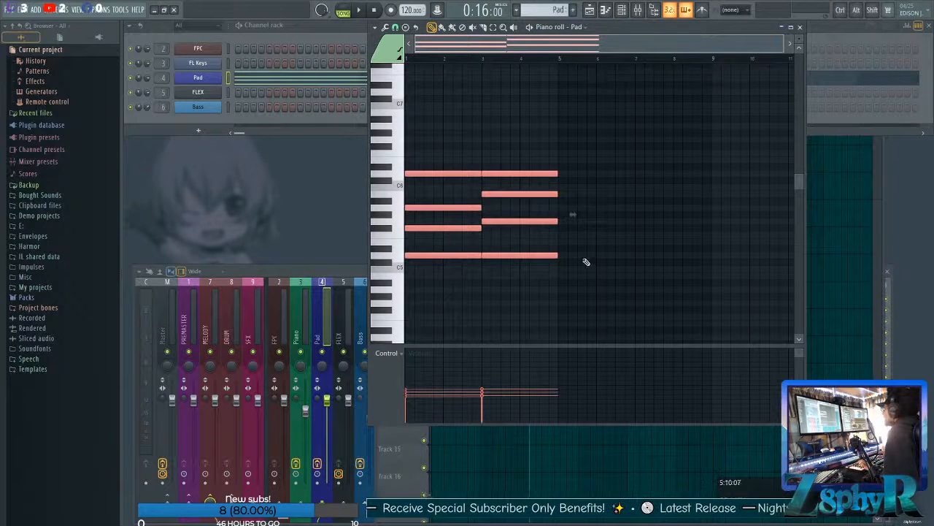
pyautogui.click(376, 27)
pyautogui.moveTo(384, 49)
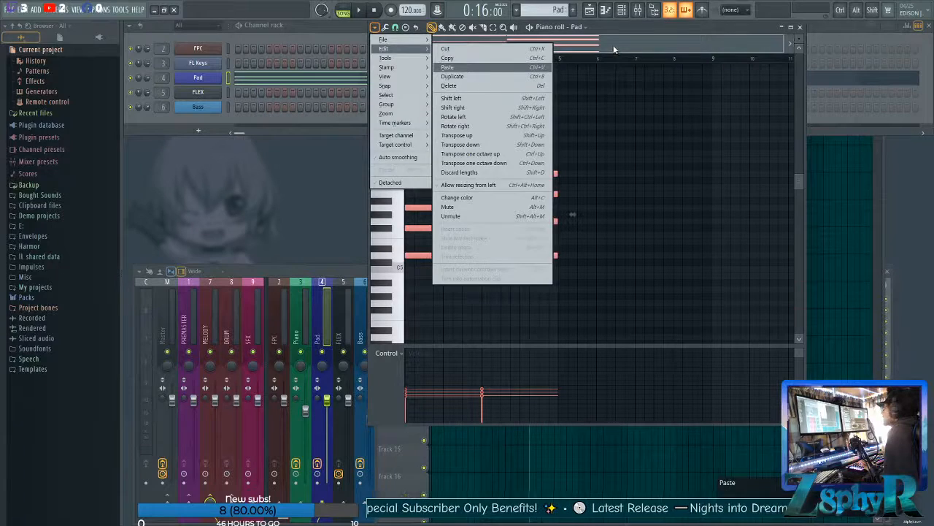
pyautogui.click(468, 70)
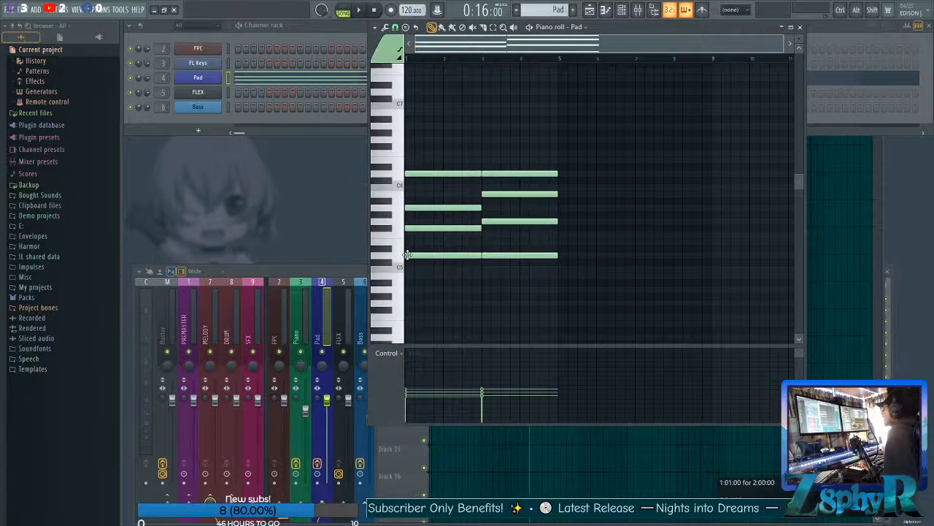
pyautogui.moveTo(398, 144); pyautogui.dragTo(541, 271)
pyautogui.keyDown('ctrl'); pyautogui.click(541, 271); pyautogui.keyUp('ctrl')
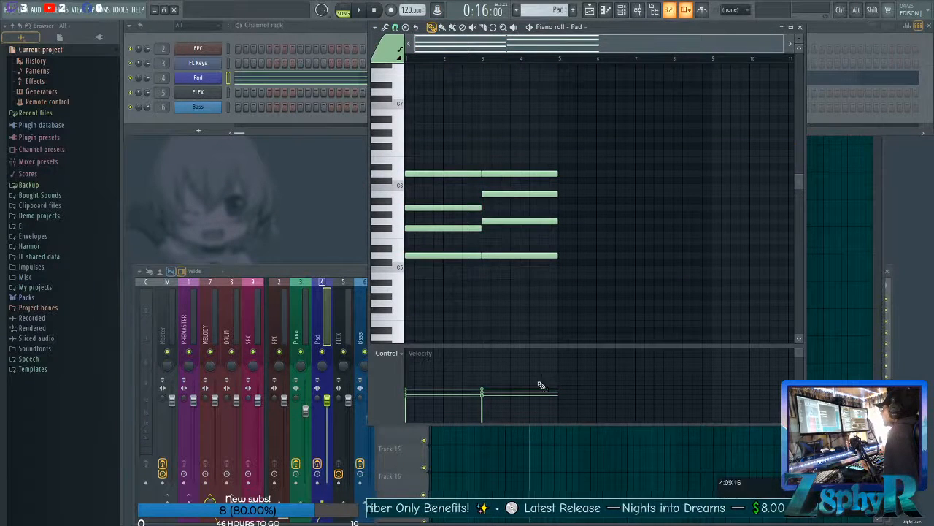
# Open the Pad channel's 3x Osc with its detailed settings and reduce the channel volume to about 31%.
pyautogui.click(212, 88)
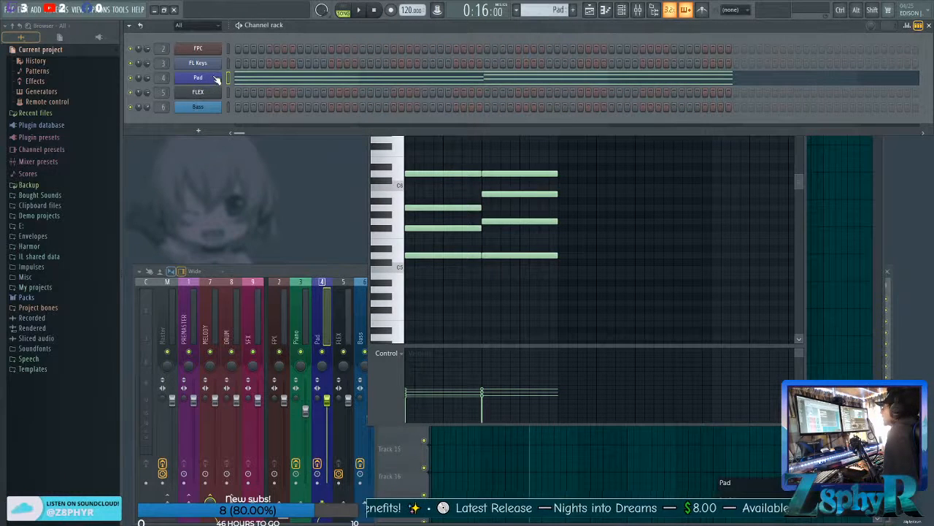
pyautogui.click(216, 79)
pyautogui.moveTo(243, 109); pyautogui.dragTo(193, 147)
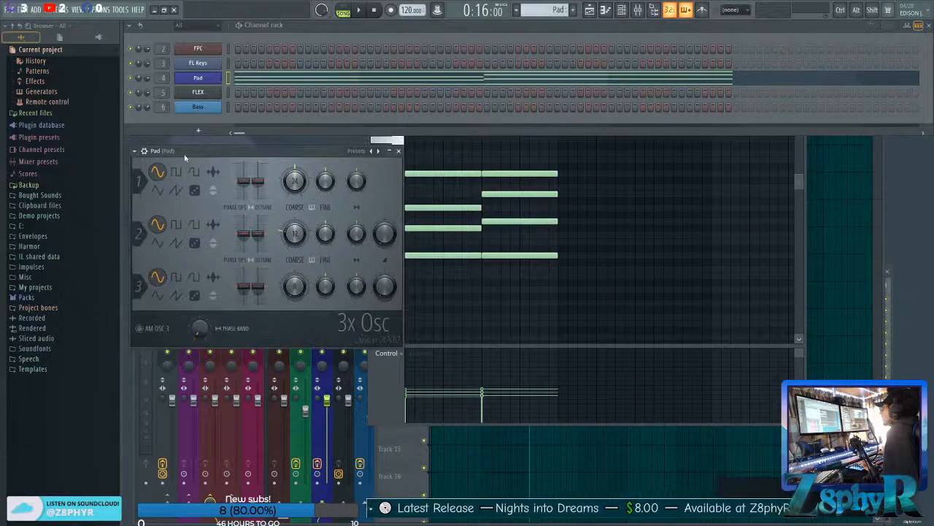
pyautogui.click(144, 150)
pyautogui.moveTo(330, 166); pyautogui.dragTo(330, 184)
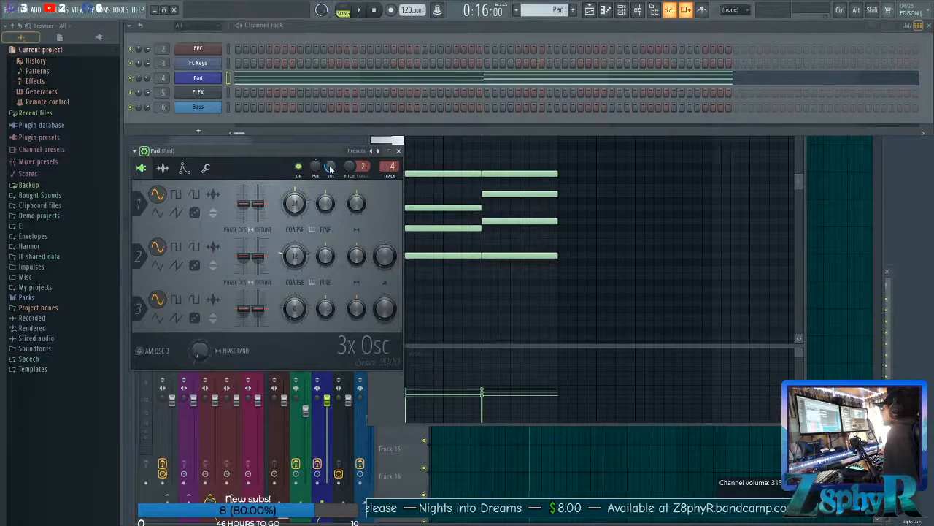
pyautogui.moveTo(333, 144); pyautogui.dragTo(329, 131)
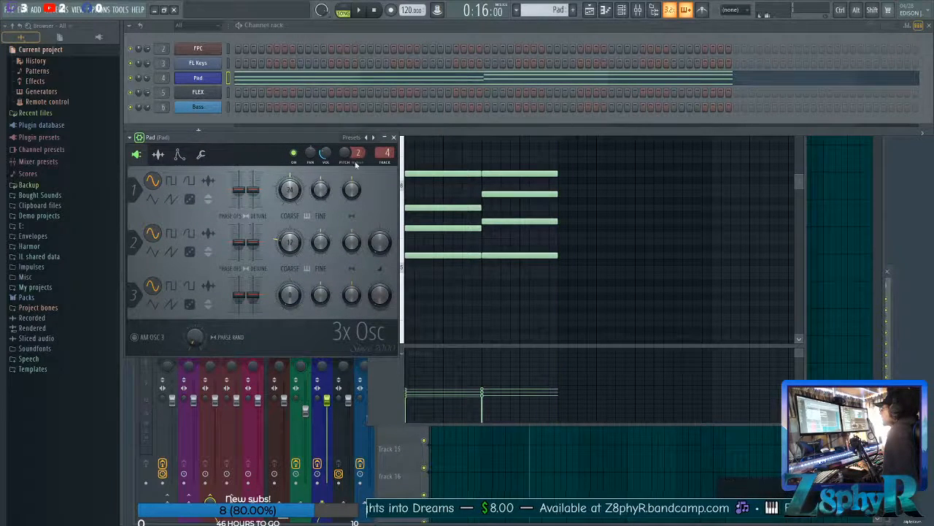
# Switch playback to pattern mode and audition the Pad chords on their own.
pyautogui.click(343, 11)
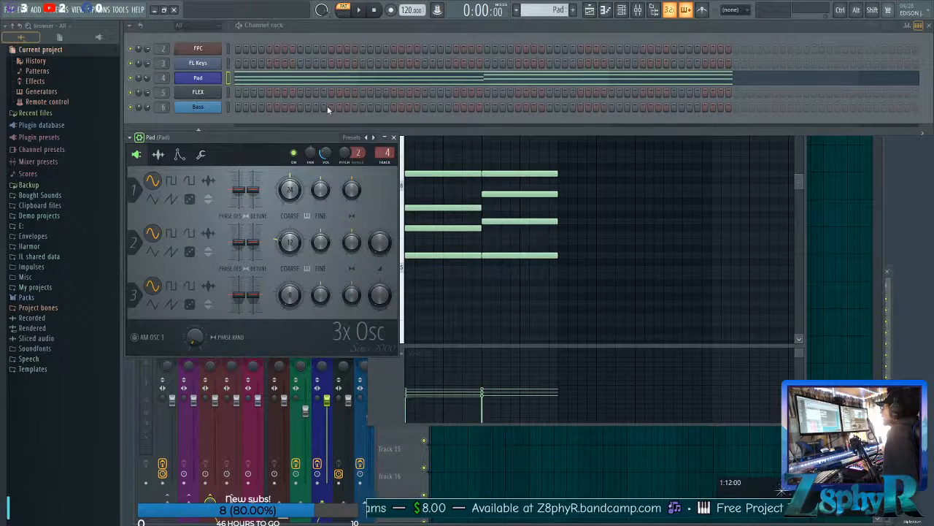
pyautogui.press('space')
pyautogui.moveTo(277, 142); pyautogui.dragTo(311, 142)
pyautogui.press('space')
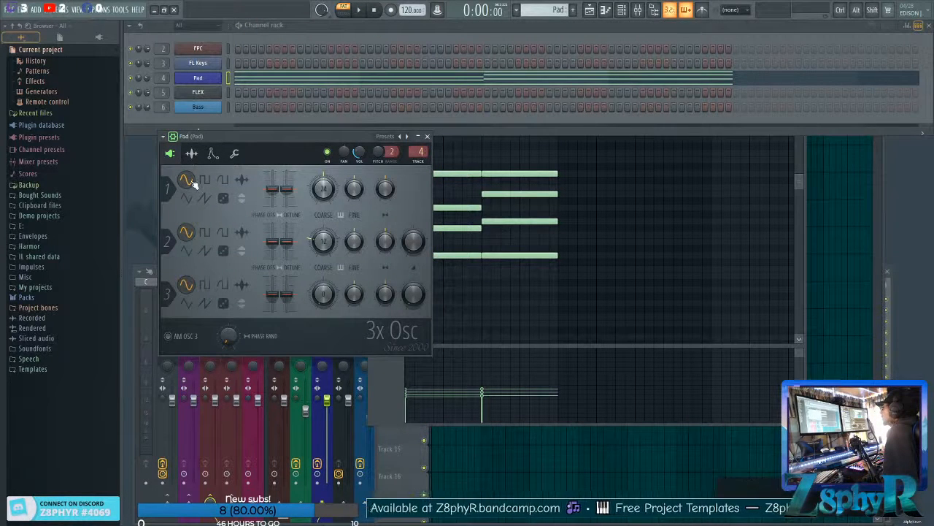
# Set oscillator 1 to a sawtooth wave with its coarse pitch dial at 12, and audition the pad.
pyautogui.click(204, 199)
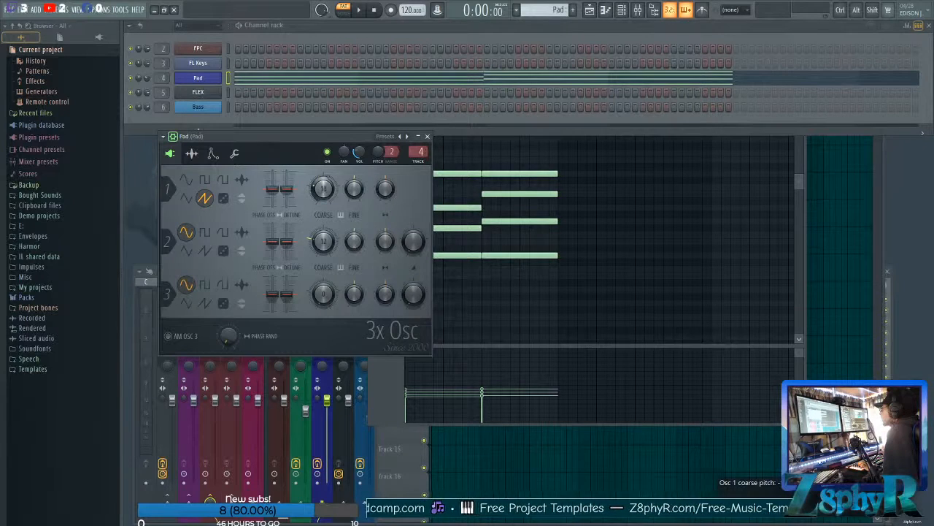
pyautogui.press('space')
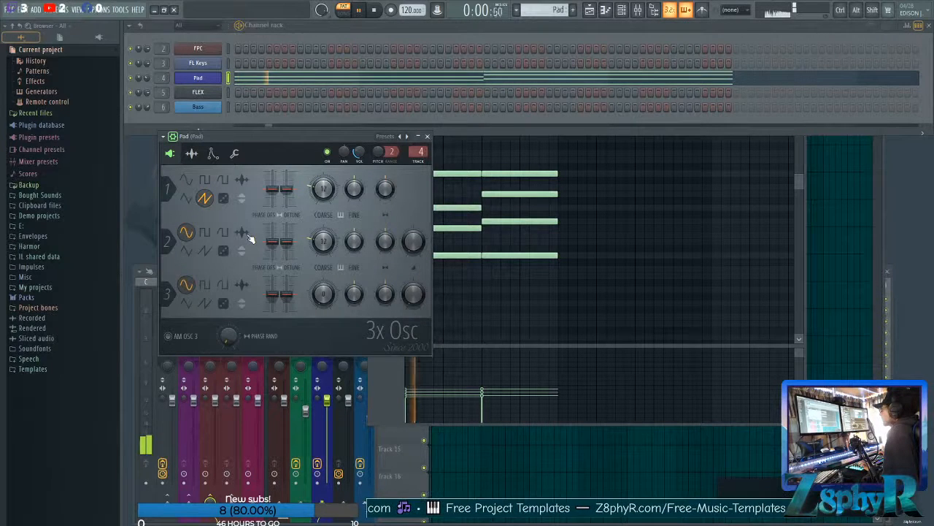
pyautogui.press('space')
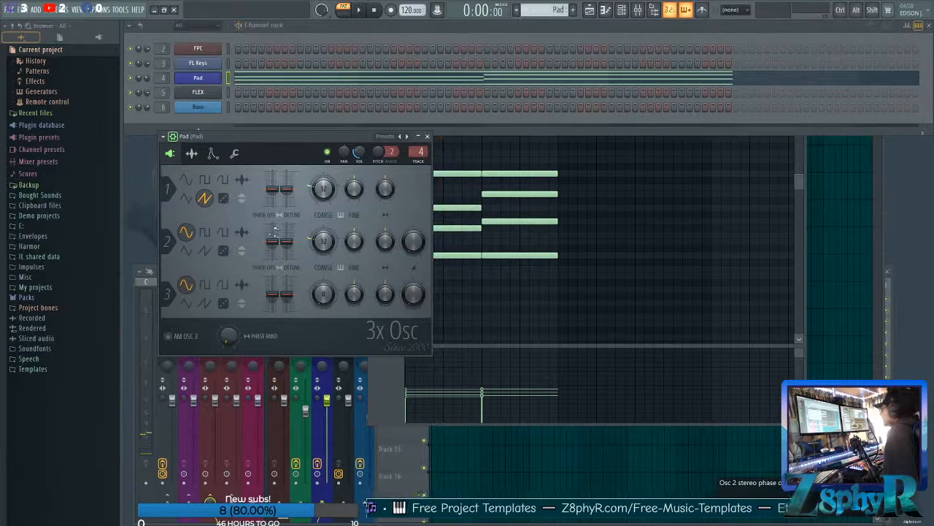
# Set oscillator 2 to a sawtooth, lower its stereo detune slightly, raise its mix level to about half, and audition the pad.
pyautogui.click(205, 250)
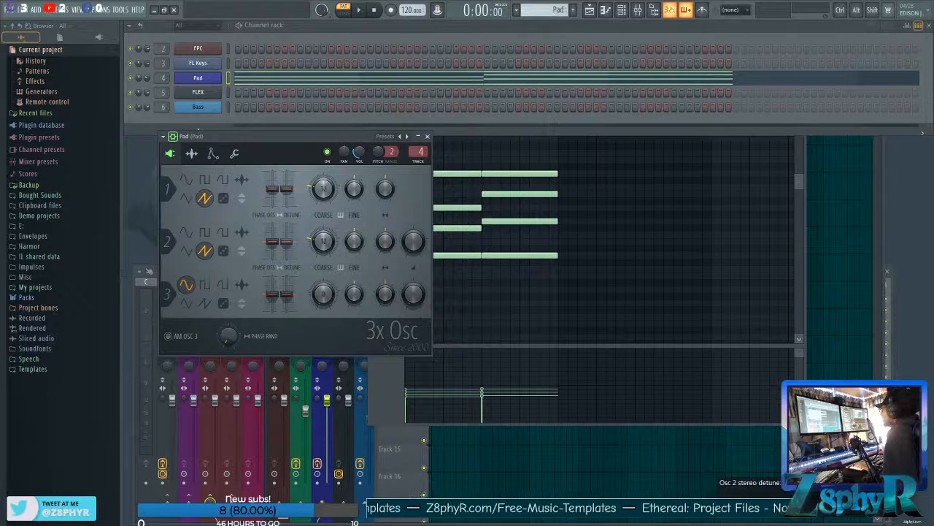
pyautogui.moveTo(286, 242); pyautogui.dragTo(286, 246)
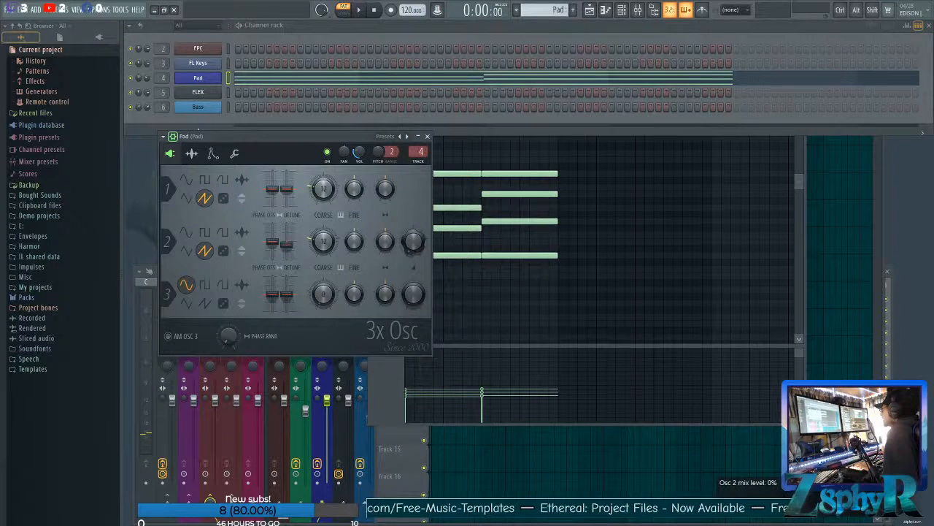
pyautogui.moveTo(414, 241); pyautogui.dragTo(413, 212)
pyautogui.press('space')
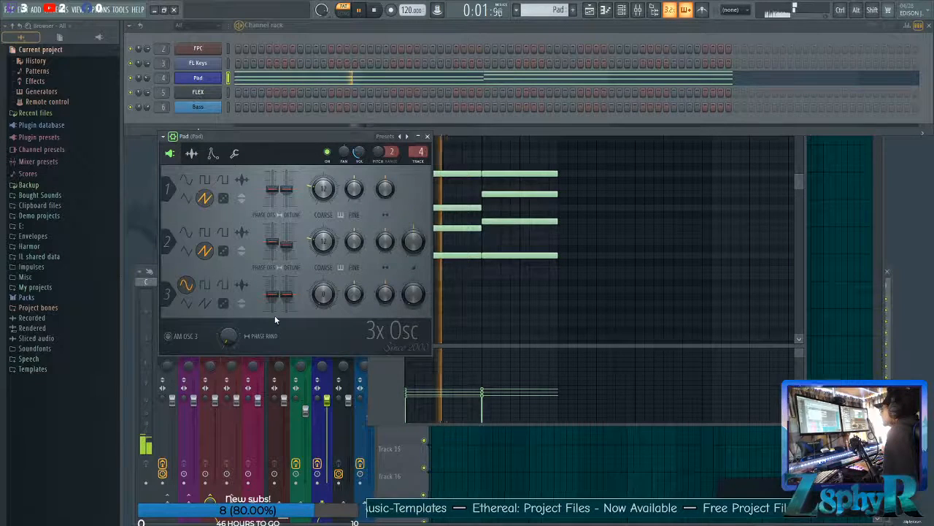
pyautogui.press('space')
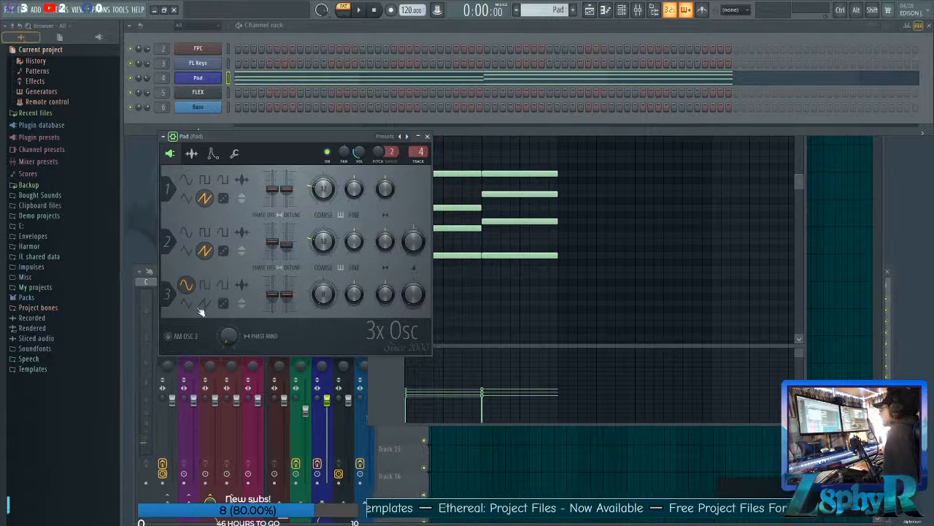
# Set oscillator 3 to a sawtooth with coarse pitch dial 12, a slightly raised stereo detune and about half mix level, and audition it.
pyautogui.click(205, 304)
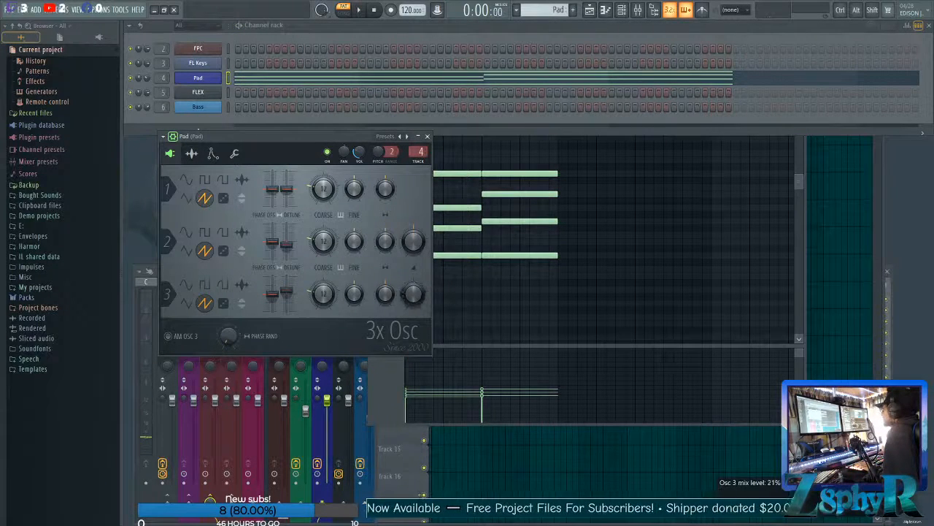
pyautogui.press('space')
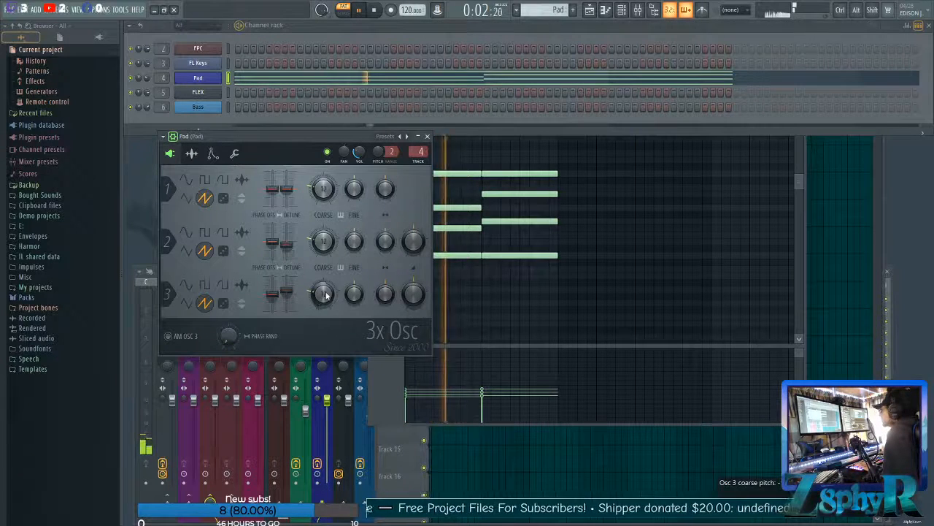
pyautogui.press('space')
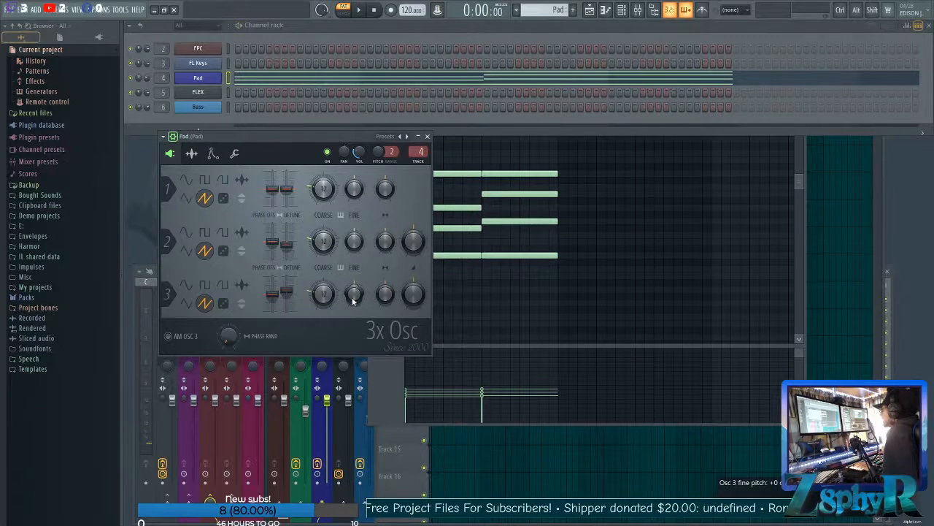
# Fine-tune oscillators 3 and 2, with oscillator 2 at -3 cents, and raise the stereo phase randomness while auditioning the pad.
pyautogui.moveTo(353, 299); pyautogui.dragTo(353, 296)
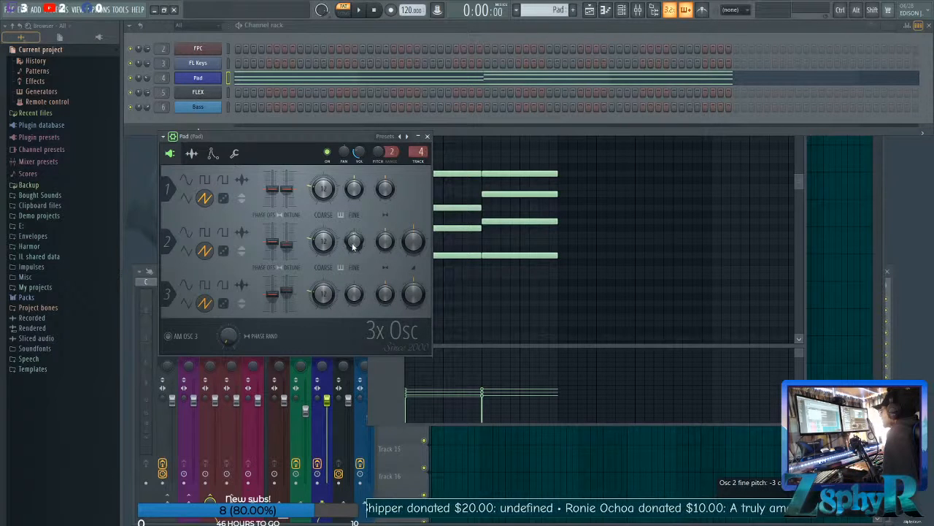
pyautogui.press('space')
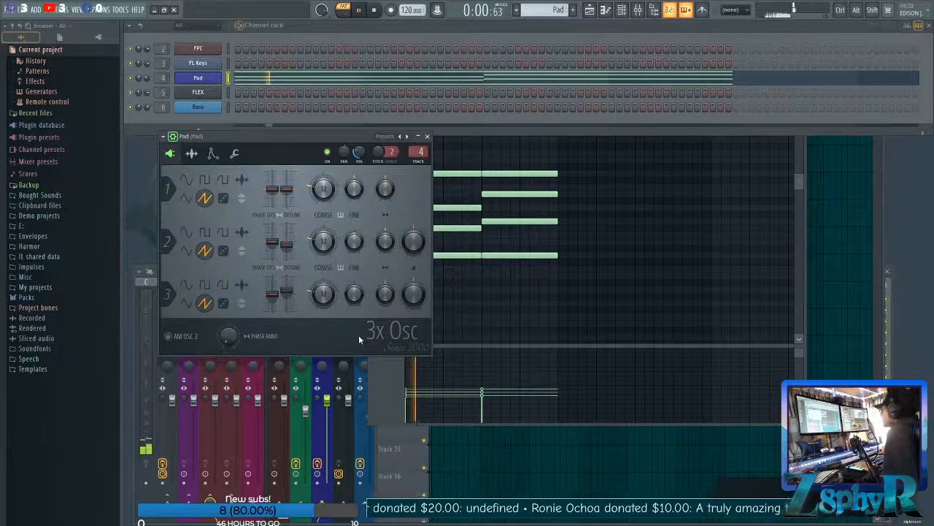
pyautogui.press('space')
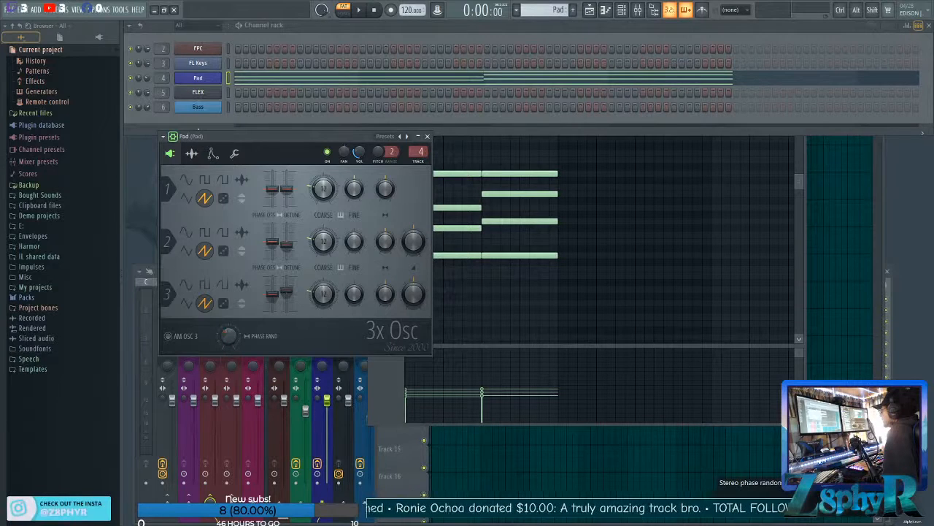
pyautogui.press('space')
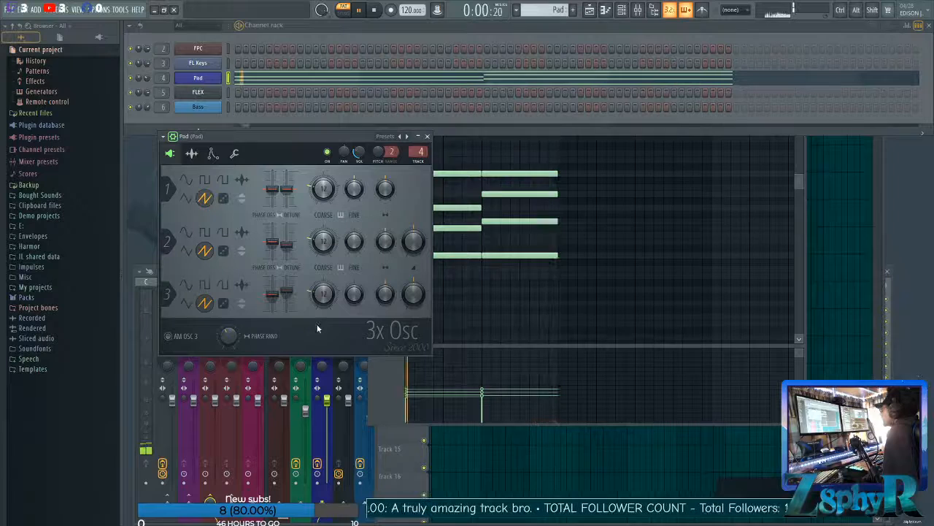
pyautogui.press('space')
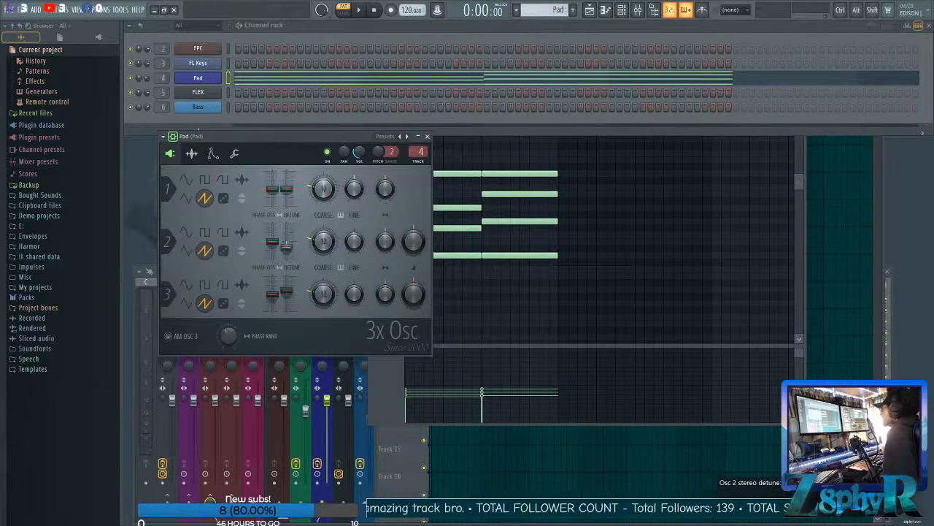
# Refine the stereo detune of oscillators 2 and 3 and adjust oscillator 3's panning while auditioning the pad.
pyautogui.press('space')
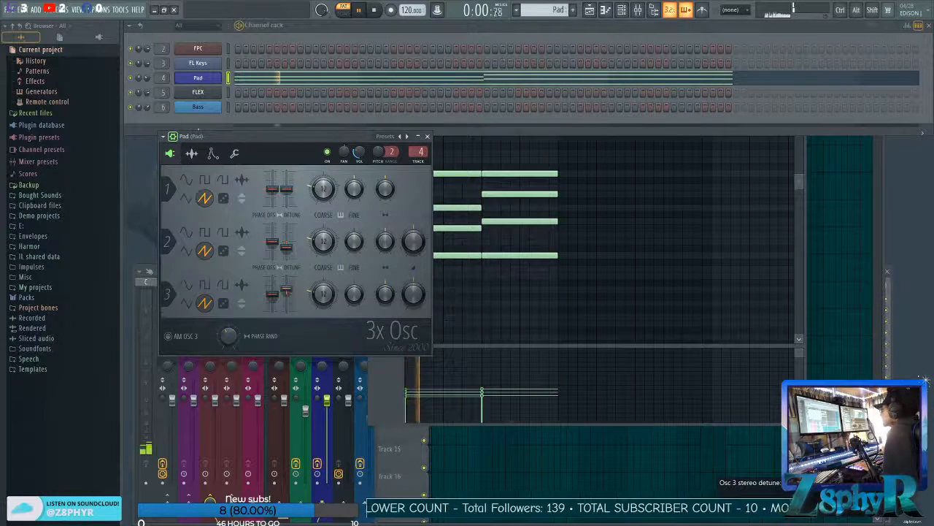
pyautogui.press('space')
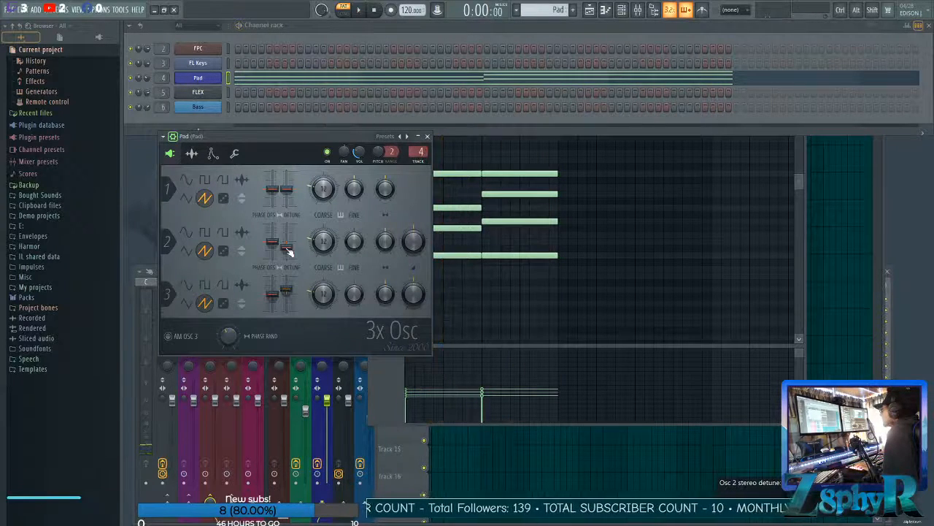
pyautogui.press('space')
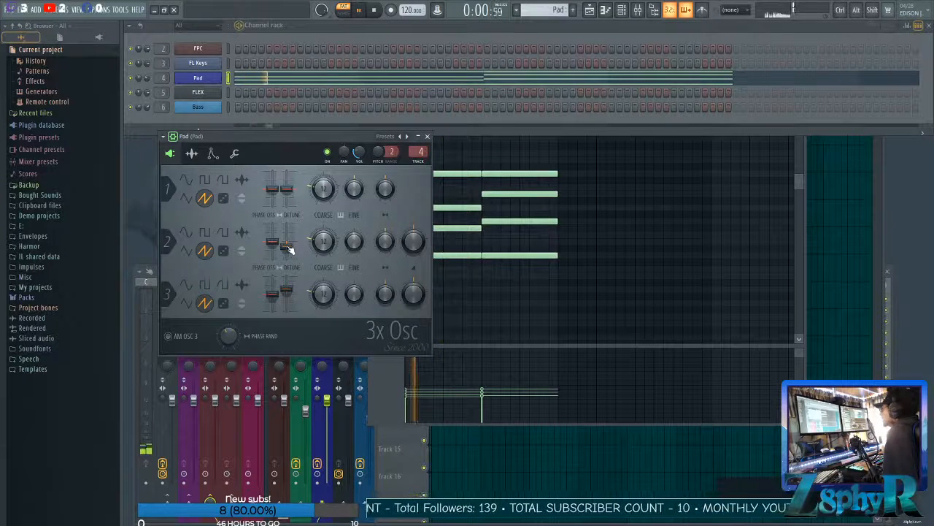
pyautogui.press('space')
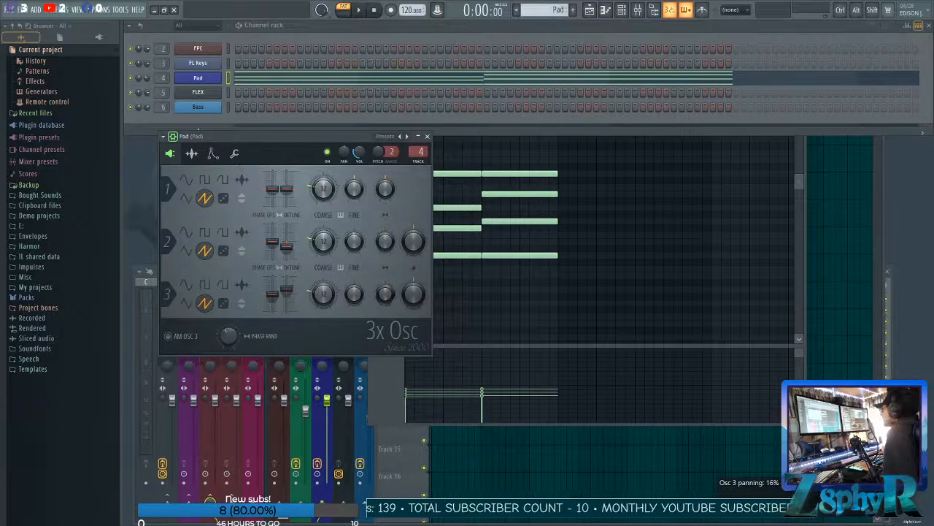
pyautogui.press('space')
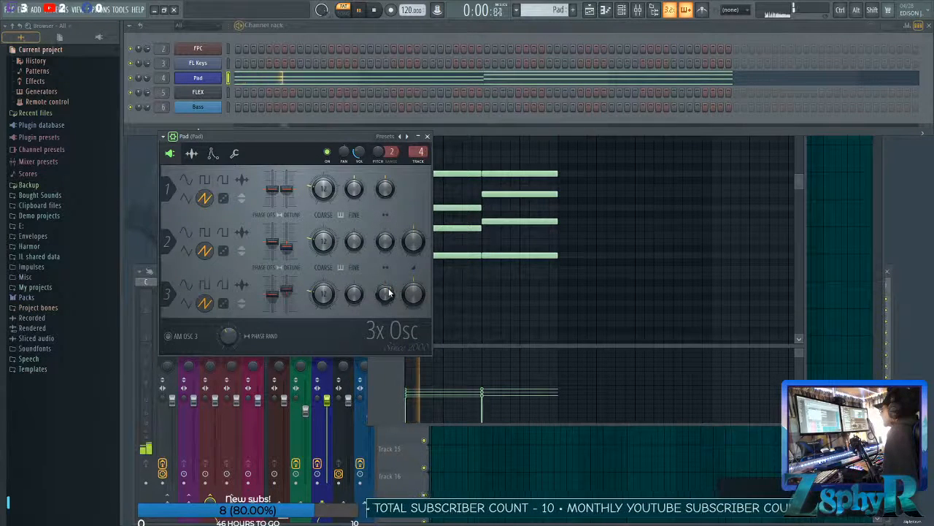
pyautogui.press('space')
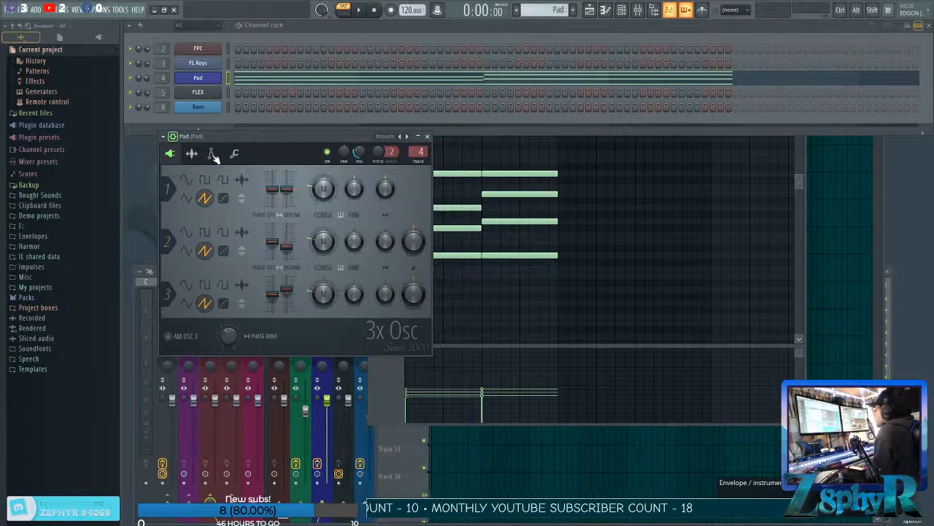
# Enable the volume envelope on the Pad channel and audition the chords with it.
pyautogui.click(212, 154)
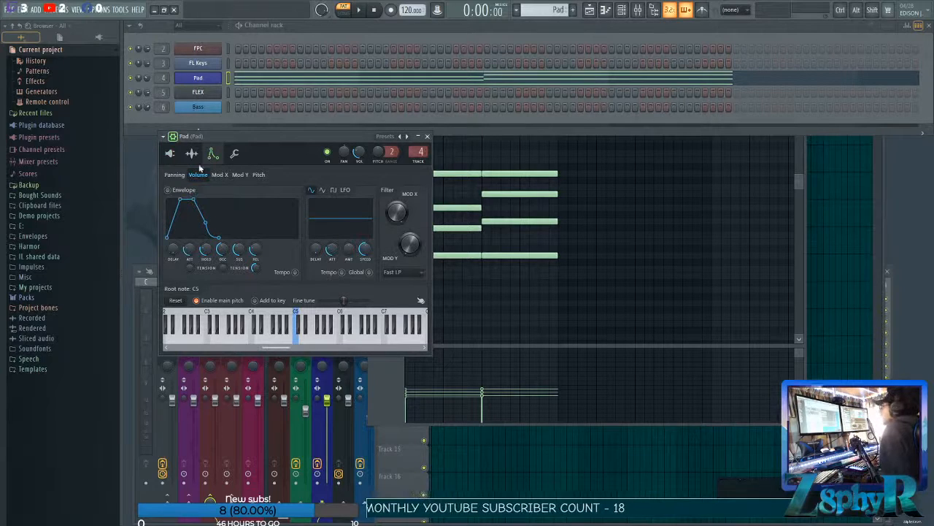
pyautogui.click(168, 191)
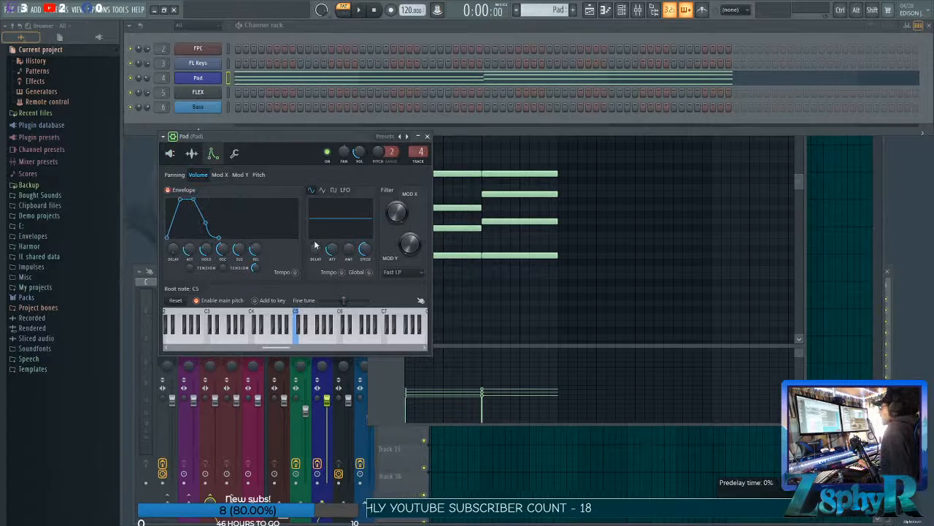
pyautogui.press('space')
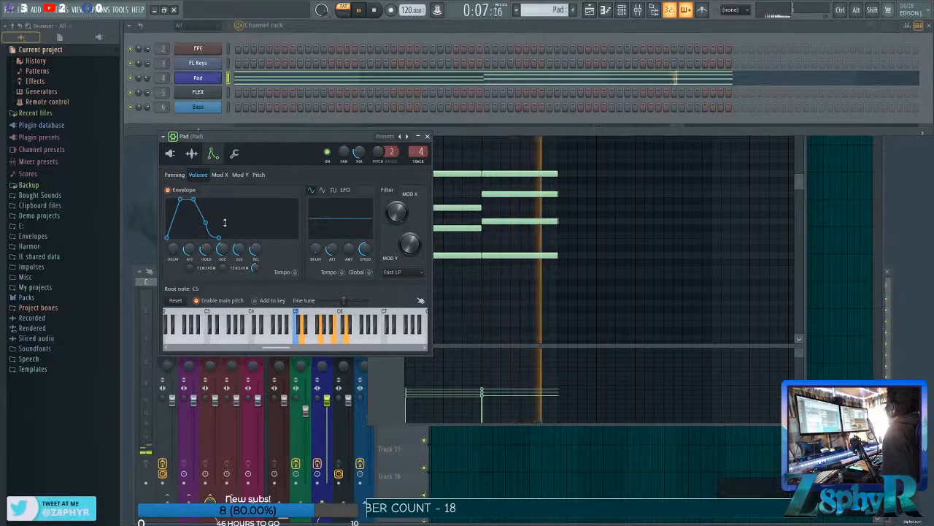
pyautogui.press('space')
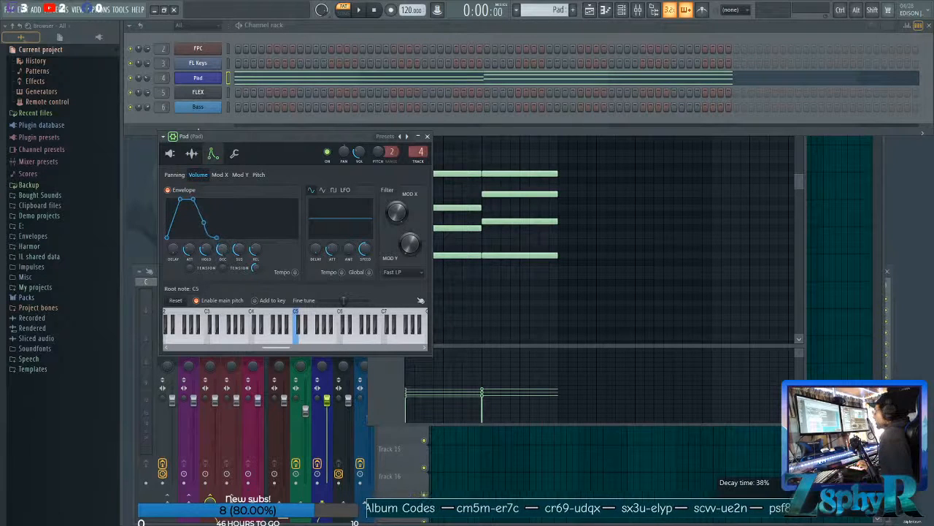
# Try a 0% decay time in the Pad's volume envelope by ear, and lengthen the decay to near its maximum.
pyautogui.moveTo(222, 250); pyautogui.dragTo(223, 275)
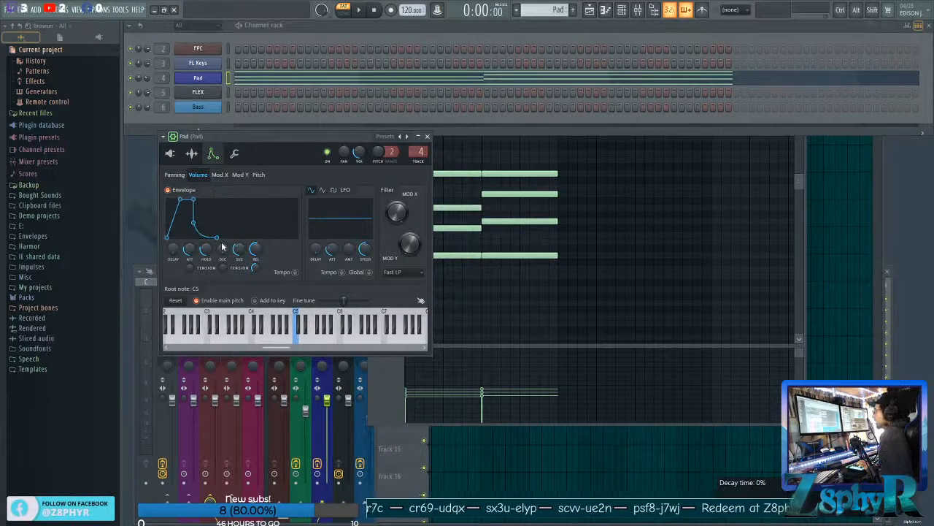
pyautogui.press('space')
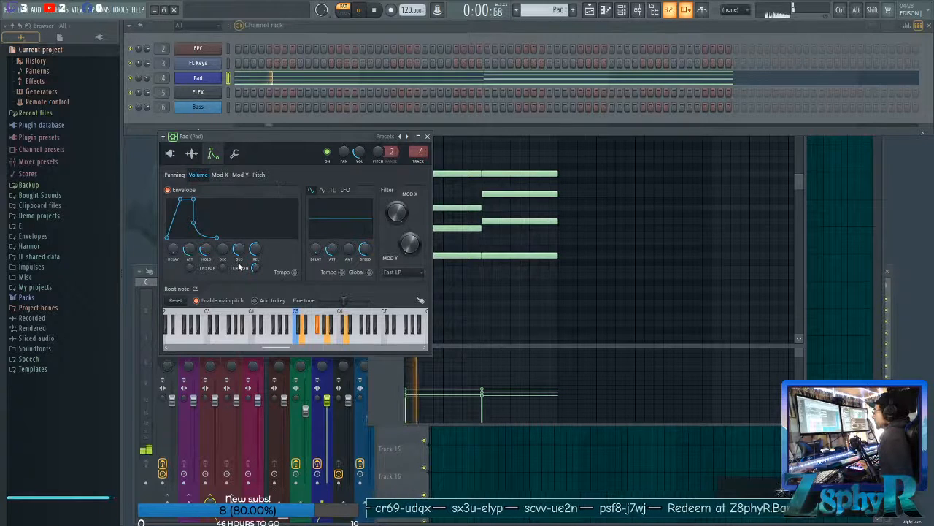
pyautogui.press('space')
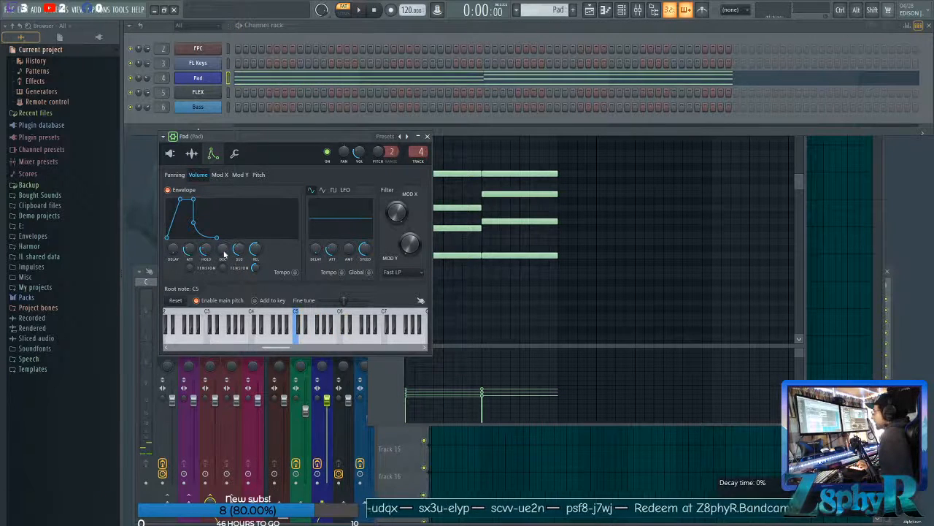
pyautogui.moveTo(223, 248); pyautogui.dragTo(222, 235)
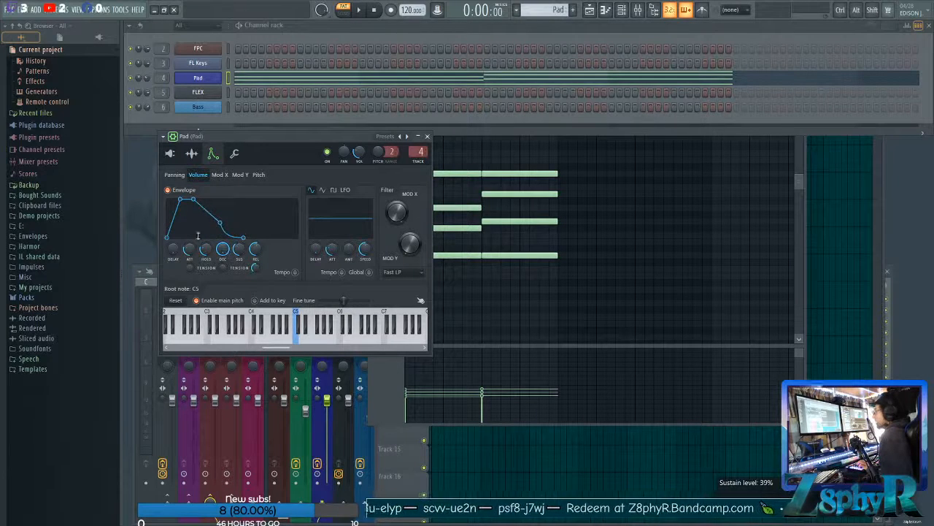
# Remove the hold time from the Pad's volume envelope, slightly lengthen its attack and set sustain to 100% while auditioning the chords.
pyautogui.moveTo(208, 251); pyautogui.dragTo(207, 268)
pyautogui.press('space')
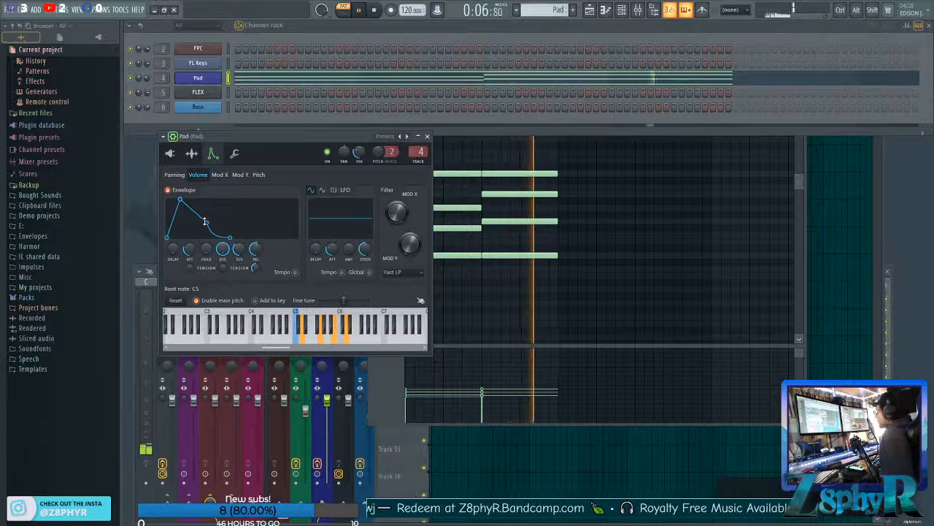
pyautogui.press('space')
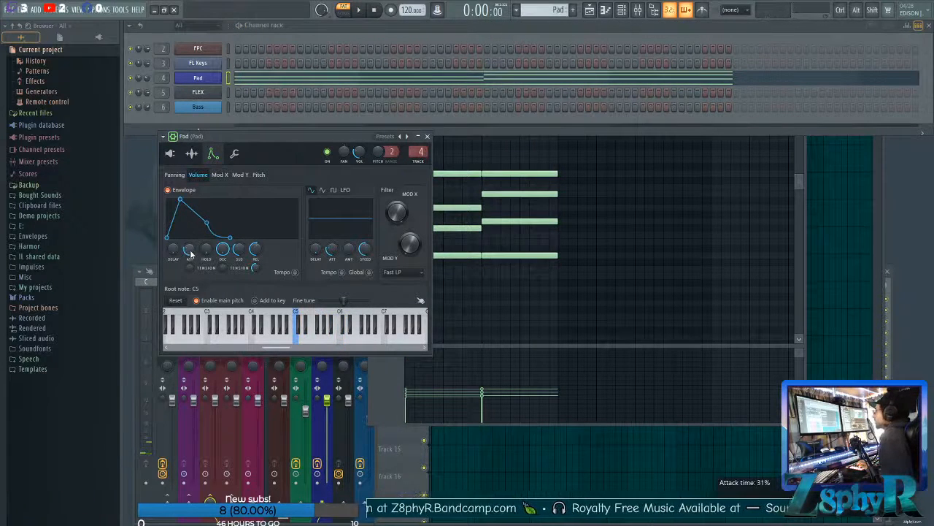
pyautogui.moveTo(188, 249); pyautogui.dragTo(189, 246)
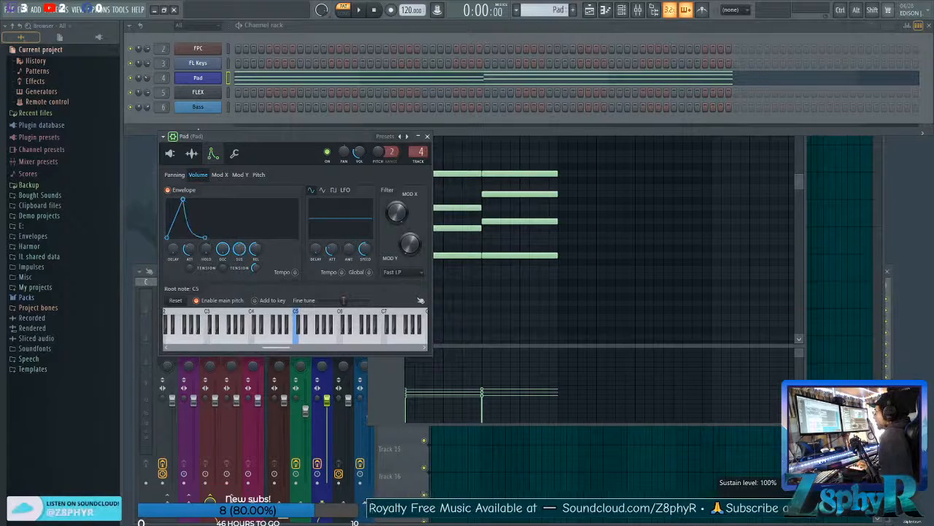
pyautogui.press('space')
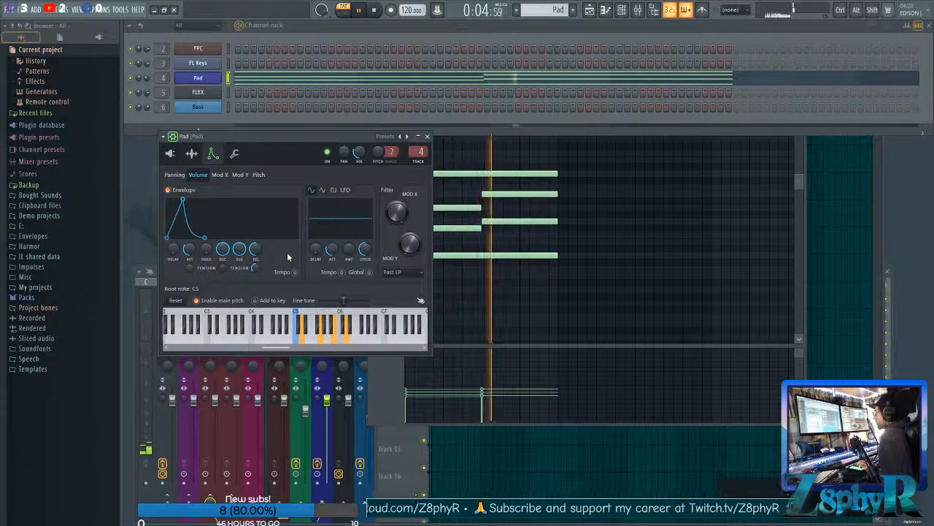
pyautogui.press('space')
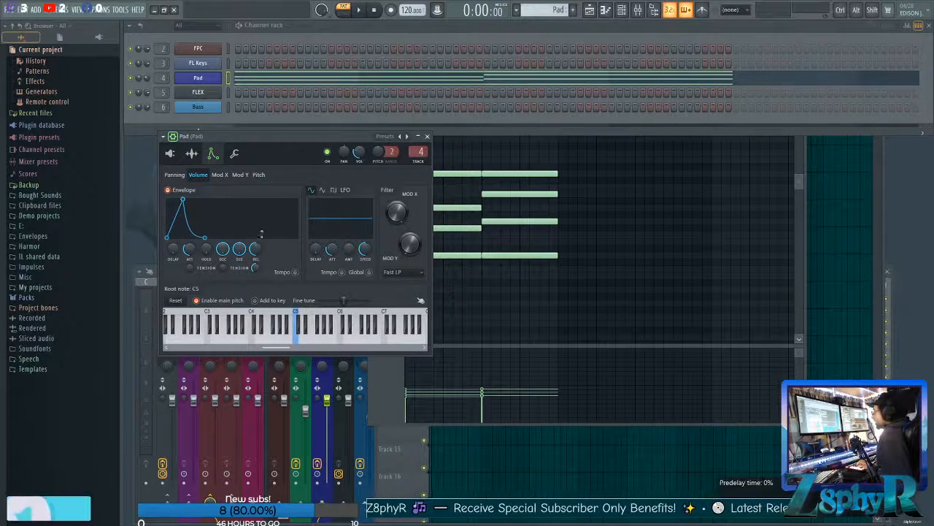
# Set the Pad's volume LFO speed to 2 steps with tempo sync, raise its amount and audition the result.
pyautogui.rightClick(350, 253)
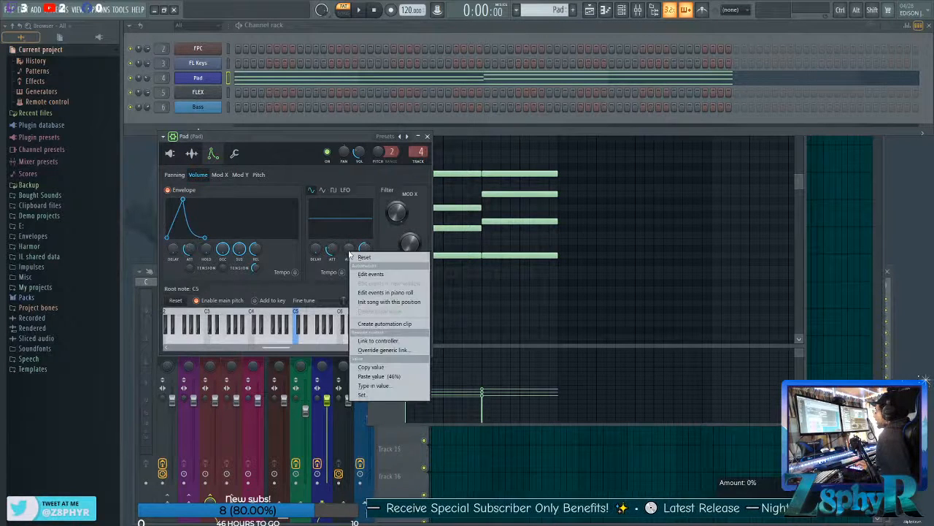
pyautogui.click(350, 246)
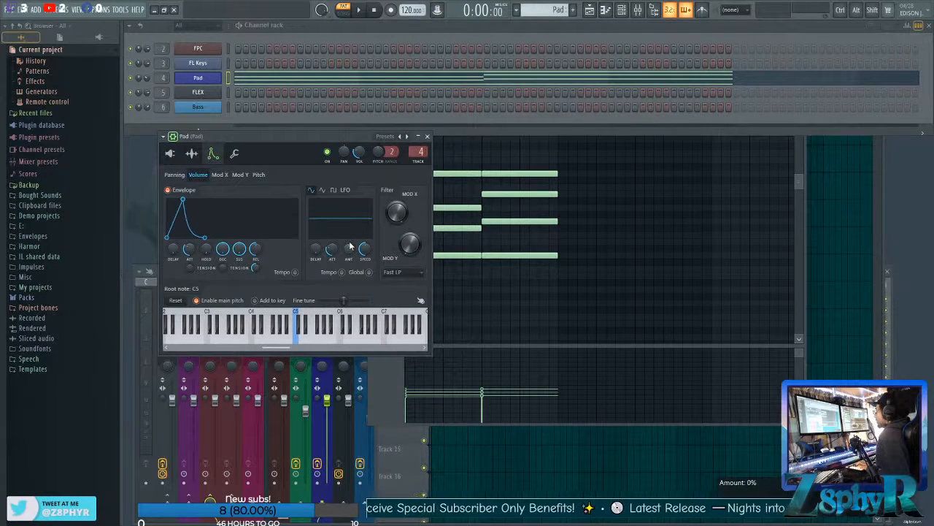
pyautogui.rightClick(365, 254)
pyautogui.moveTo(379, 270)
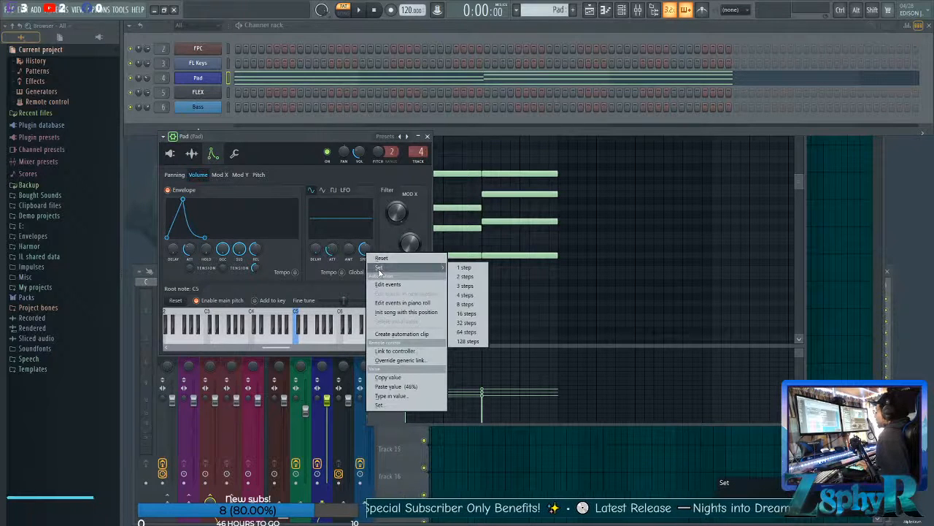
pyautogui.click(476, 279)
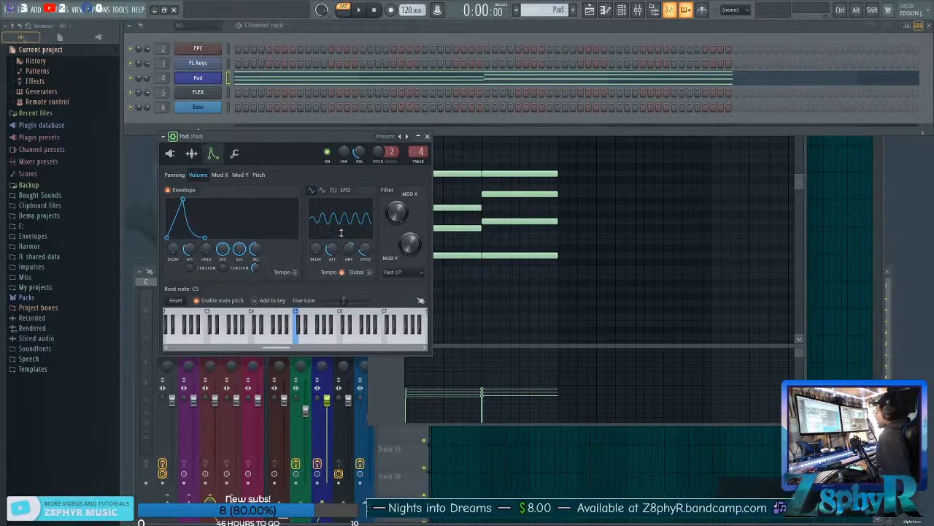
pyautogui.press('space')
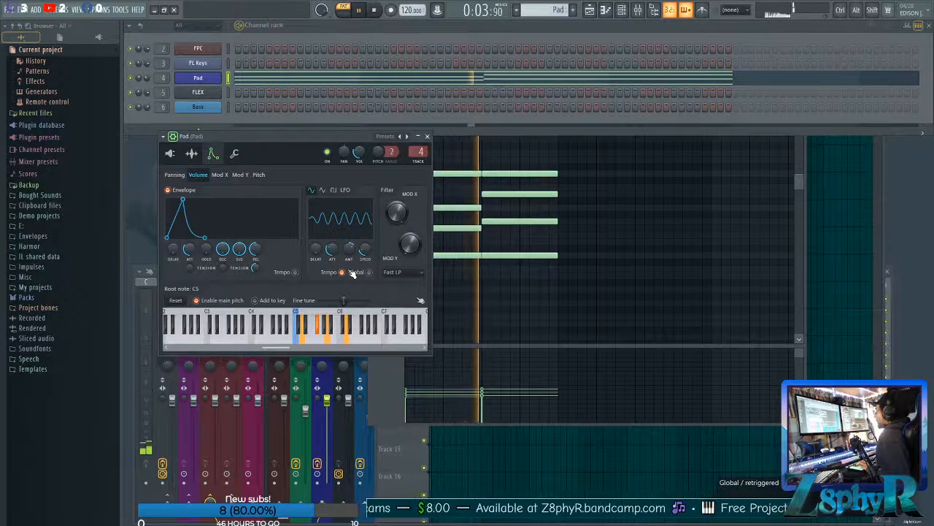
pyautogui.press('space')
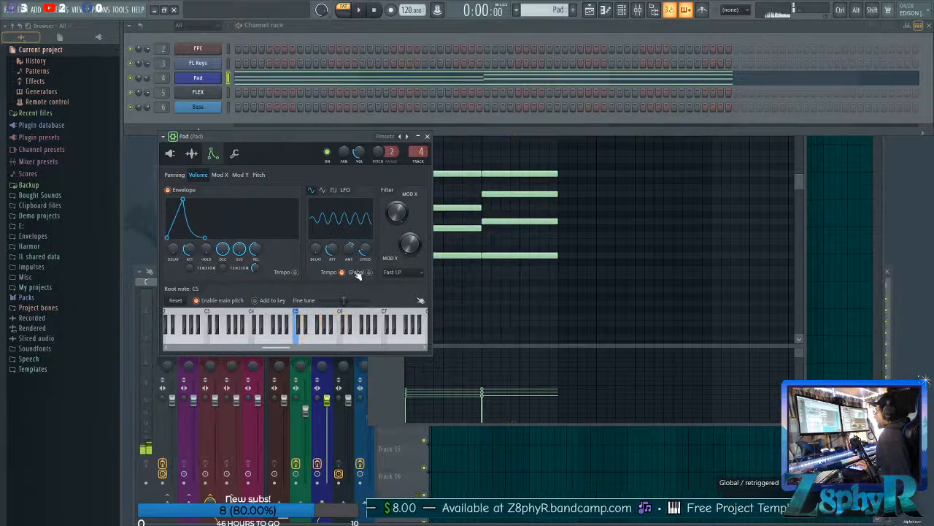
# Set the volume LFO speed to 4 steps, reduce its amount, lengthen its attack to 76% and audition the Pad.
pyautogui.rightClick(362, 253)
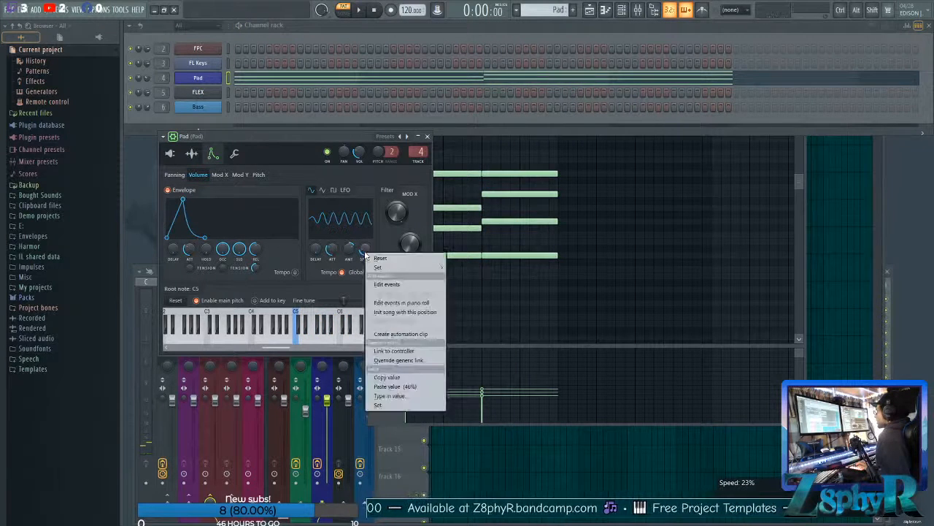
pyautogui.moveTo(407, 267)
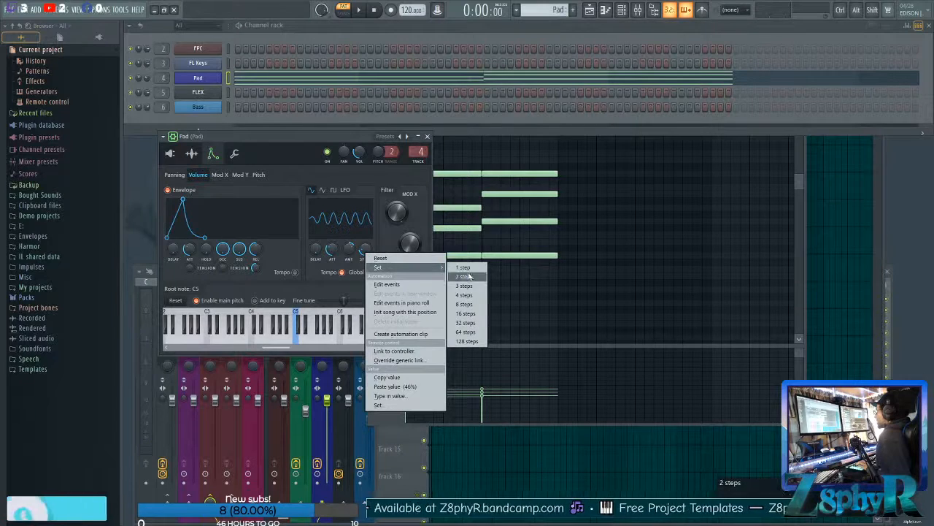
pyautogui.click(470, 294)
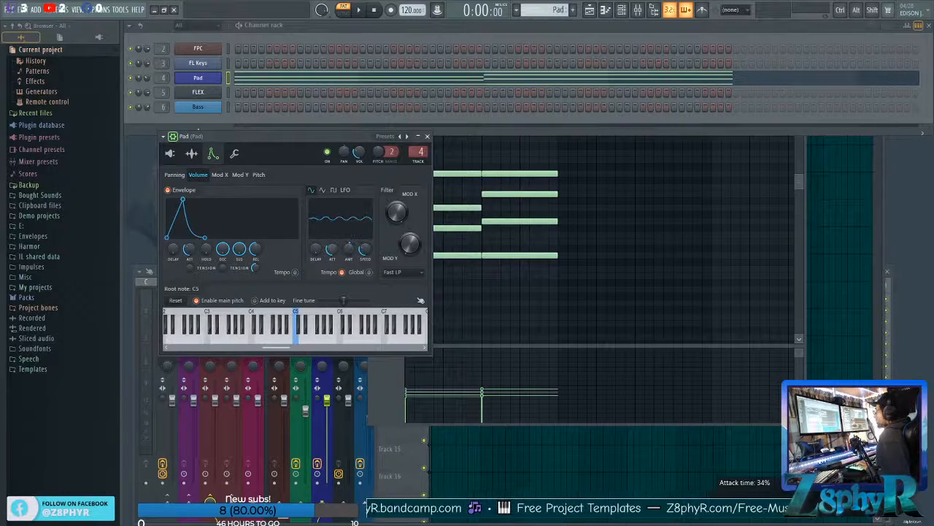
pyautogui.moveTo(333, 249); pyautogui.dragTo(332, 237)
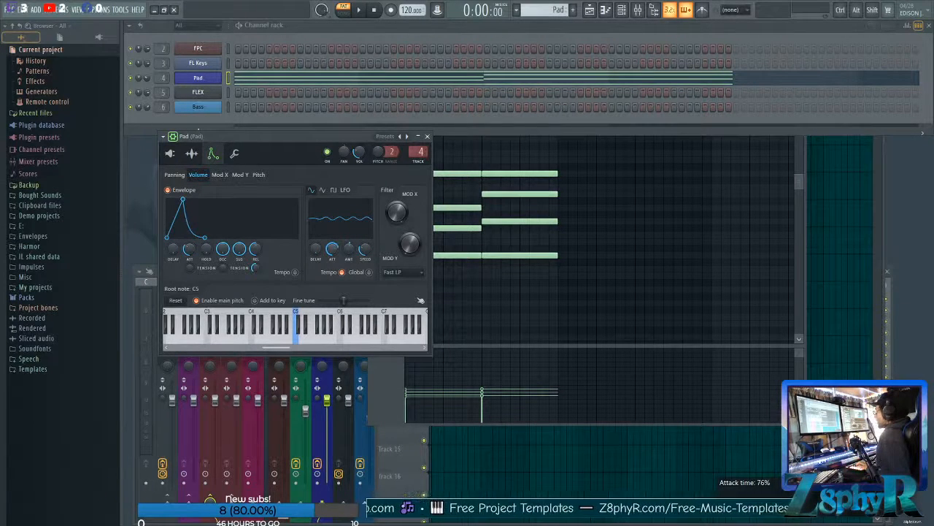
pyautogui.press('space')
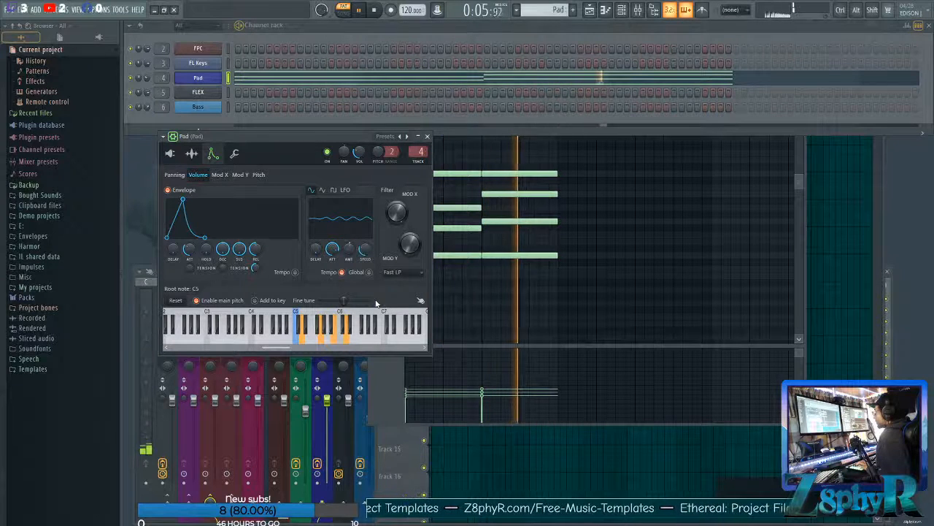
pyautogui.press('space')
# Set the volume LFO speed to 2 steps and its amount to 11% while auditioning the Pad.
pyautogui.rightClick(364, 251)
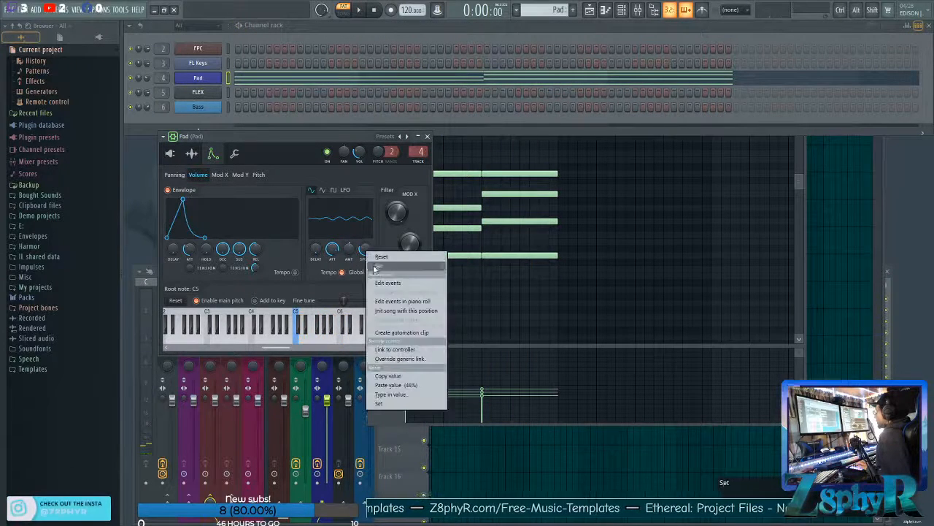
pyautogui.moveTo(385, 267)
pyautogui.click(471, 275)
pyautogui.press('space')
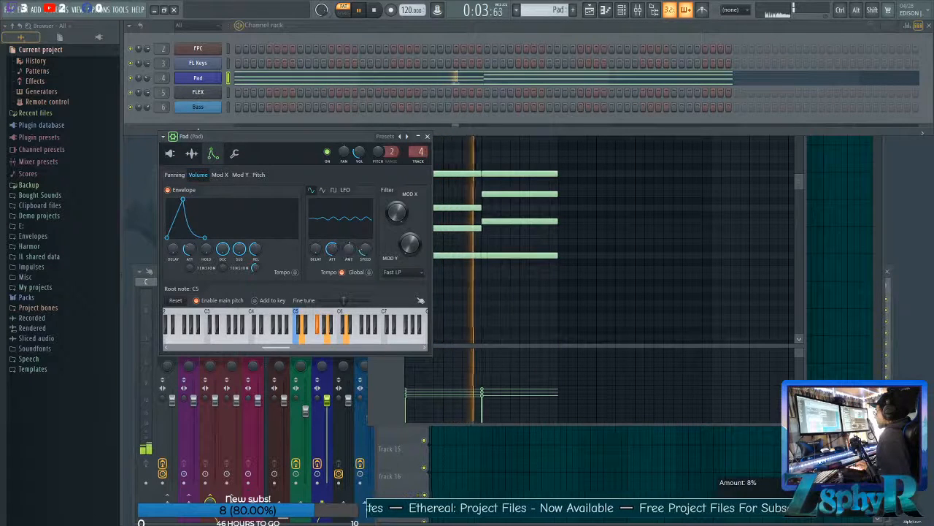
pyautogui.moveTo(345, 251); pyautogui.dragTo(344, 248)
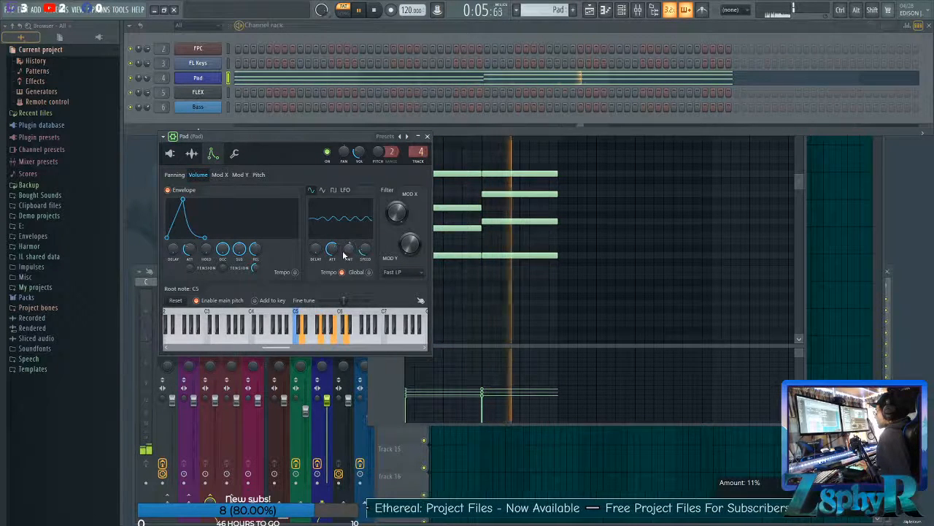
pyautogui.press('space')
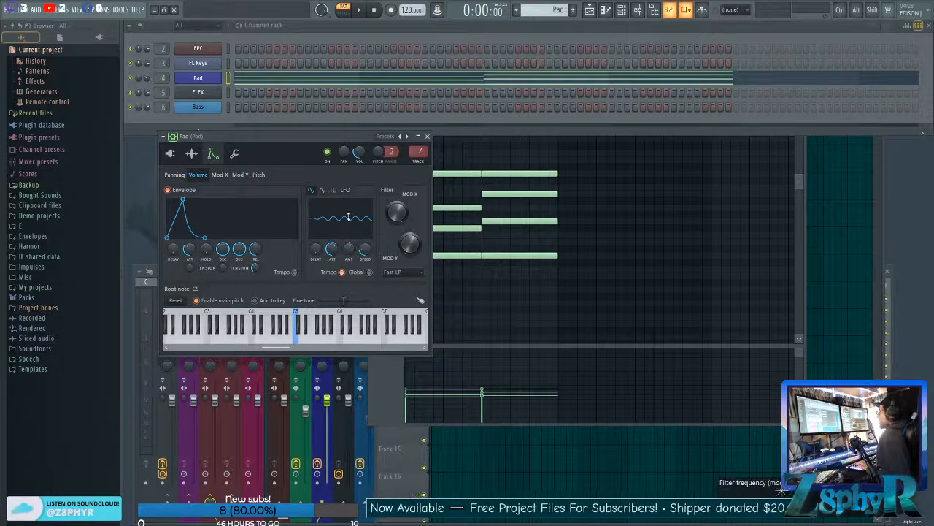
# Enable the Pad's Mod X envelope, raise its modulation amount, set the attack time to 74% and audition the filter movement.
pyautogui.click(219, 175)
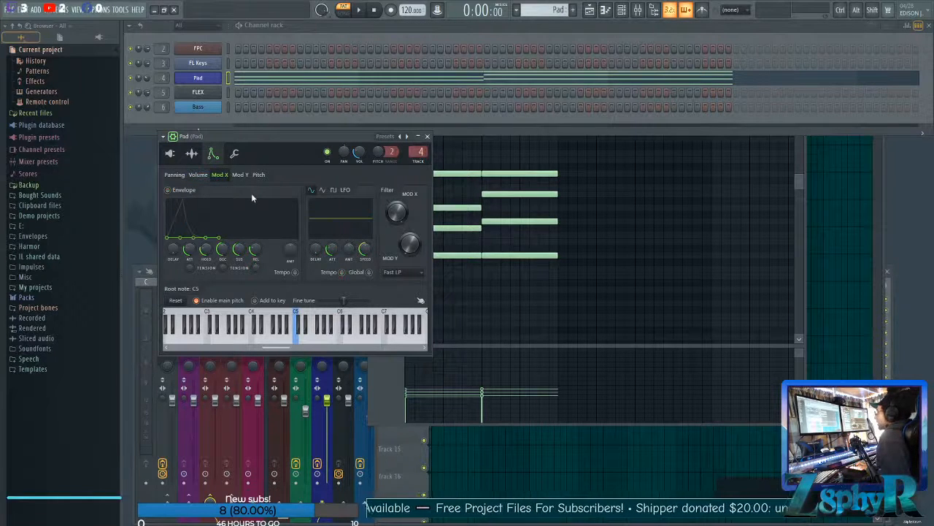
pyautogui.click(202, 175)
pyautogui.click(220, 176)
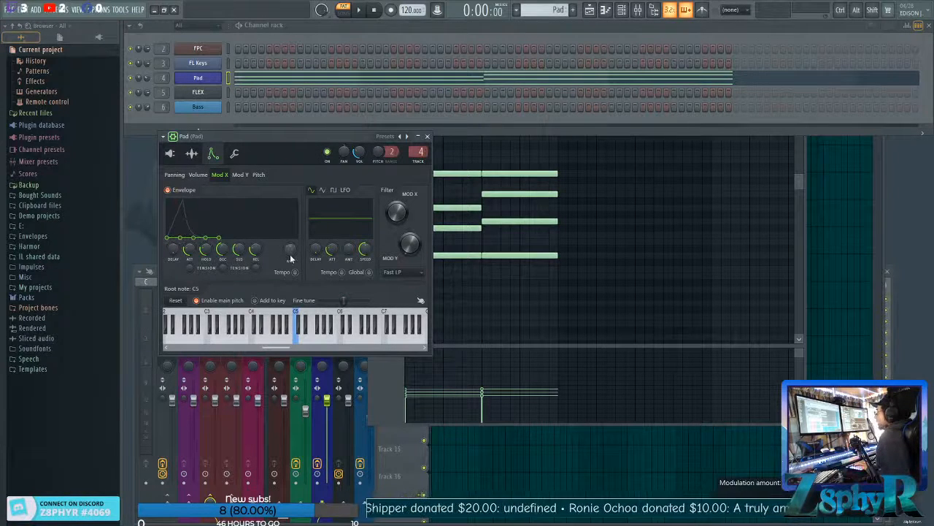
pyautogui.moveTo(290, 254); pyautogui.dragTo(290, 228)
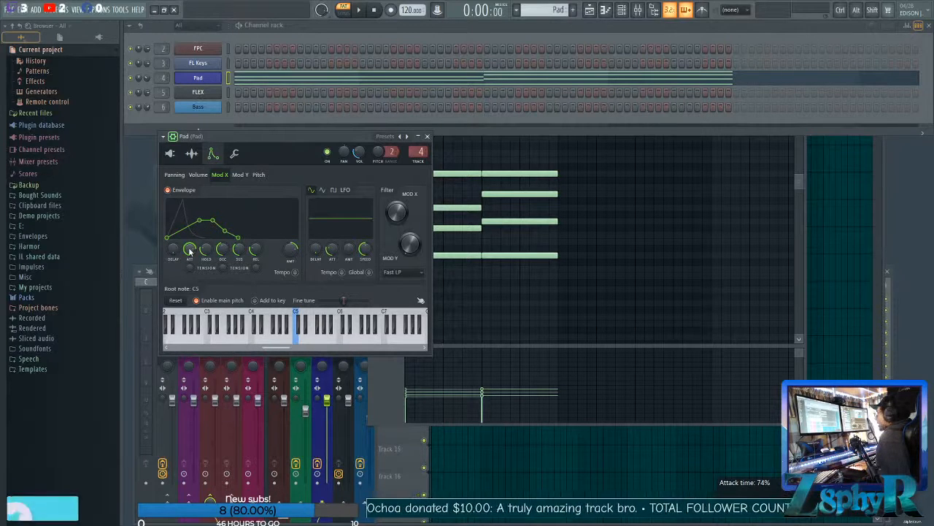
pyautogui.press('space')
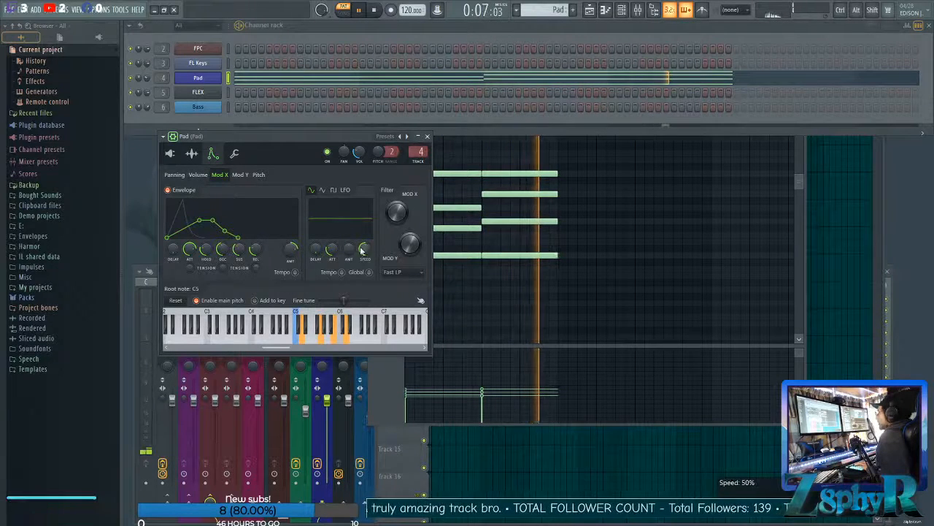
pyautogui.press('space')
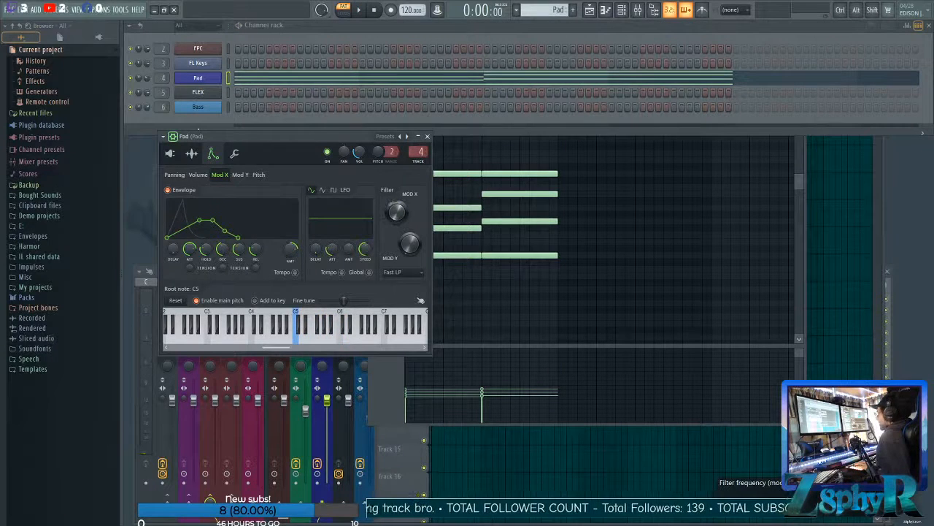
# Adjust the Mod X filter frequency by ear and further raise the Mod X envelope's modulation amount between auditions.
pyautogui.press('space')
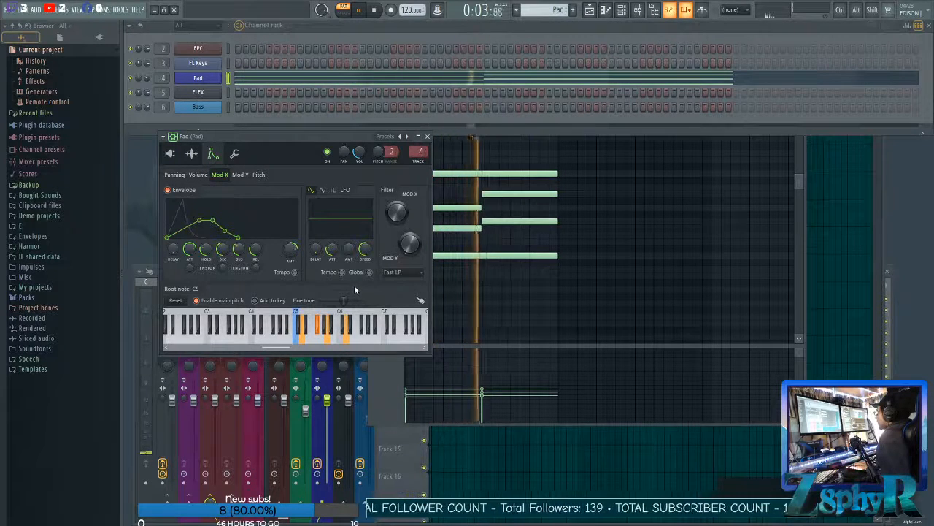
pyautogui.press('space')
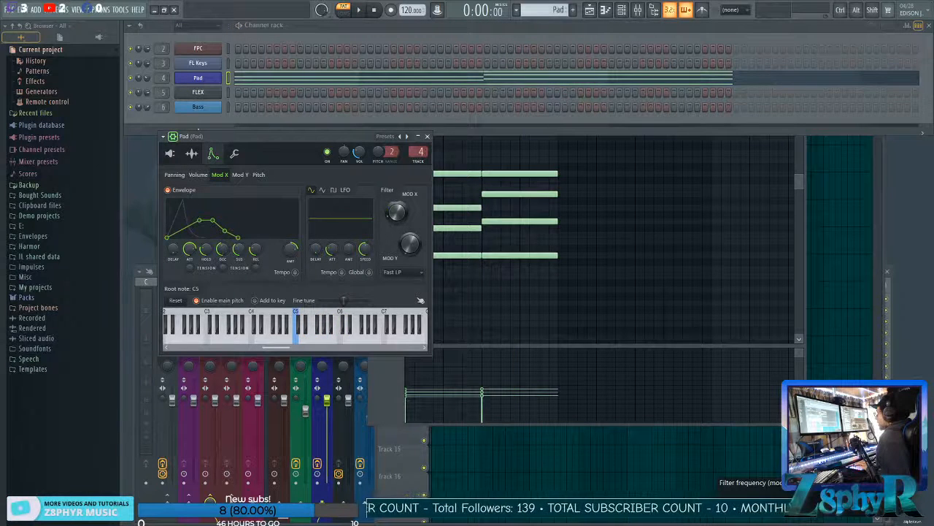
pyautogui.press('space')
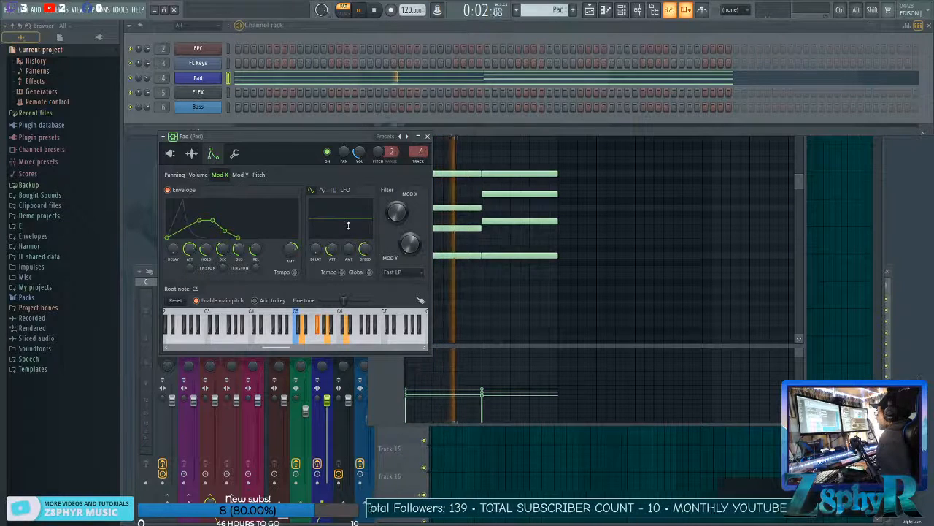
pyautogui.press('space')
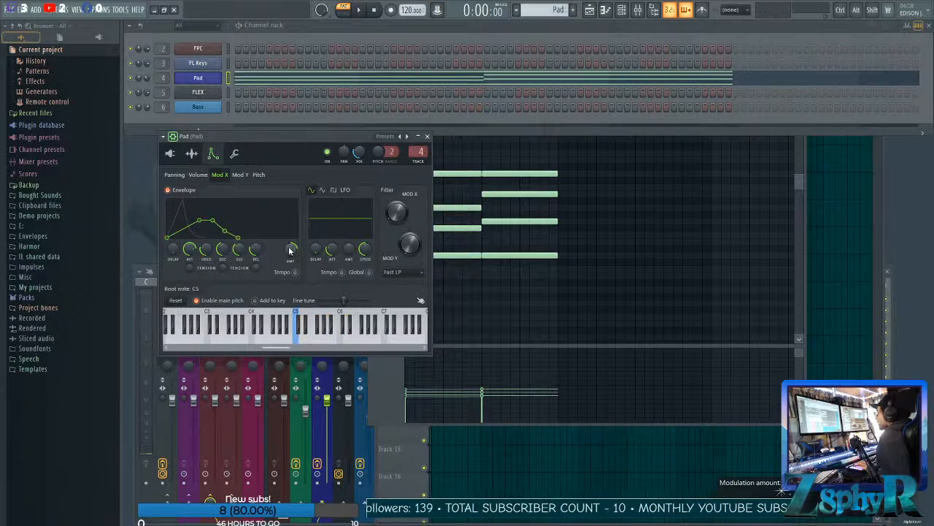
pyautogui.moveTo(291, 248); pyautogui.dragTo(291, 235)
pyautogui.press('space')
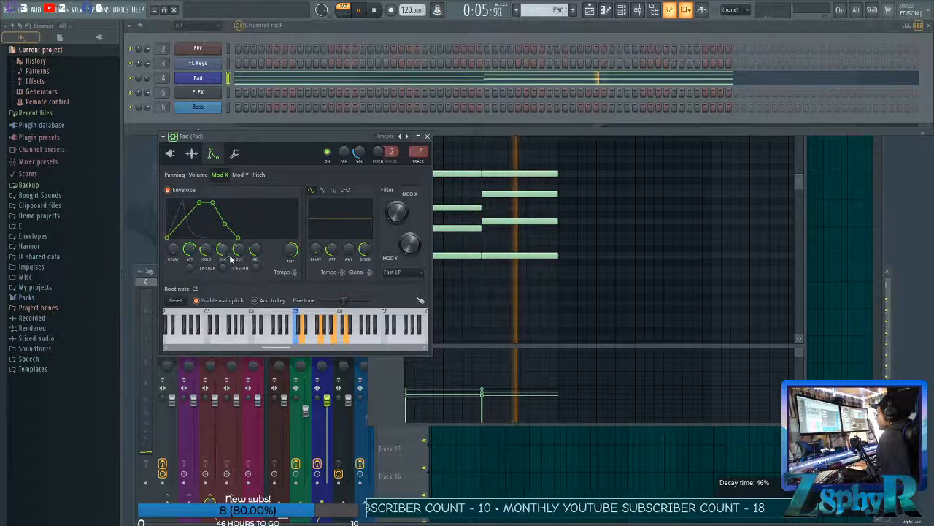
pyautogui.press('space')
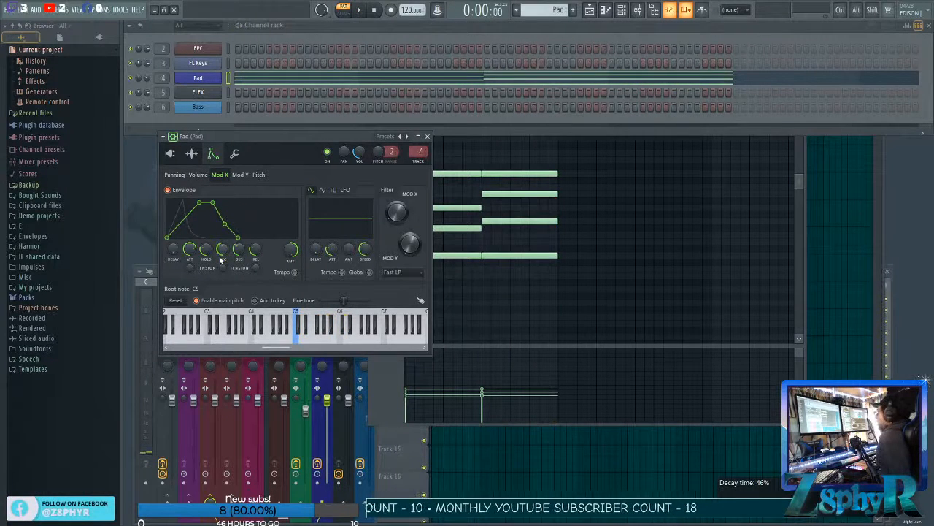
# Reshape the Mod X envelope with a shorter attack, no hold, and decay and sustain at maximum.
pyautogui.moveTo(190, 249); pyautogui.dragTo(209, 284)
pyautogui.moveTo(223, 250); pyautogui.dragTo(222, 219)
pyautogui.moveTo(241, 250)
pyautogui.mouseDown()
pyautogui.moveTo(241, 285)
pyautogui.moveTo(241, 215)
pyautogui.moveTo(255, 251)
pyautogui.mouseUp()
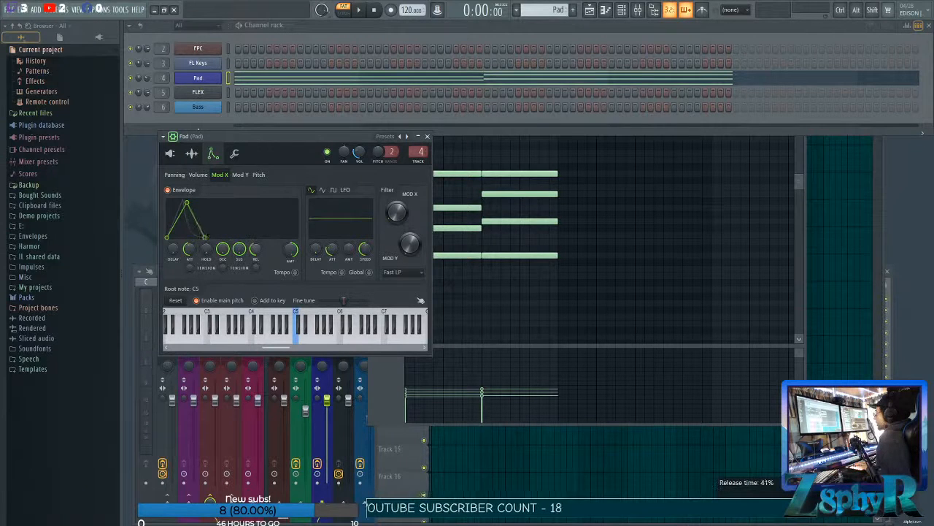
# Set the Mod X envelope's attack time to 62% and adjust its attack tension while auditioning the Pad.
pyautogui.press('space')
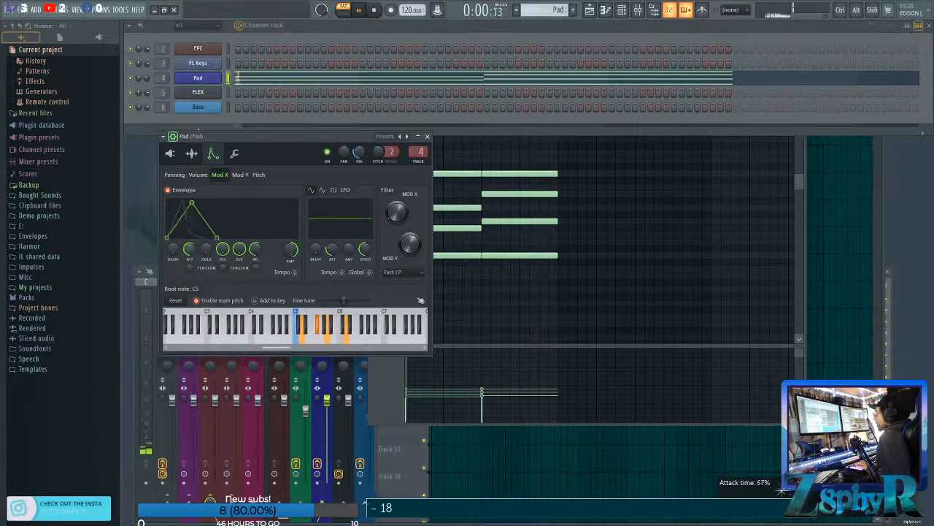
pyautogui.scroll(3, 189, 249)
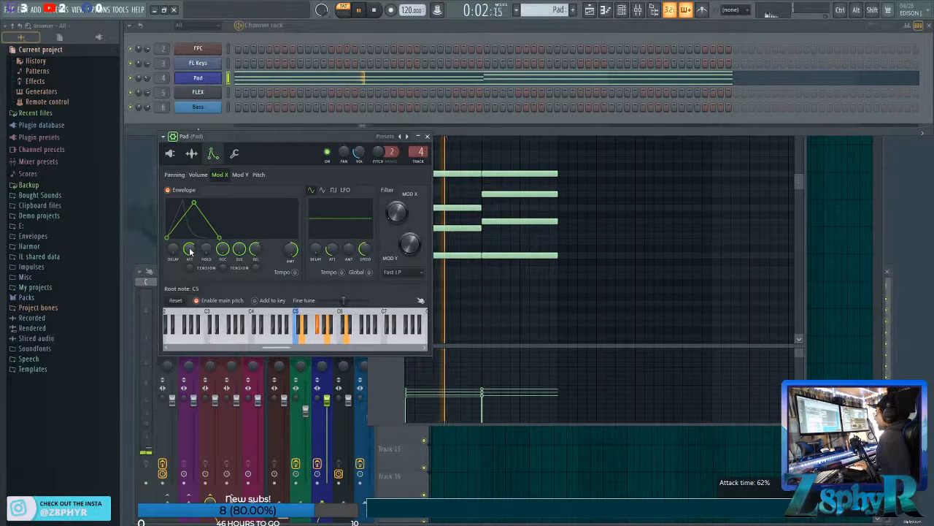
pyautogui.moveTo(190, 268); pyautogui.dragTo(194, 270)
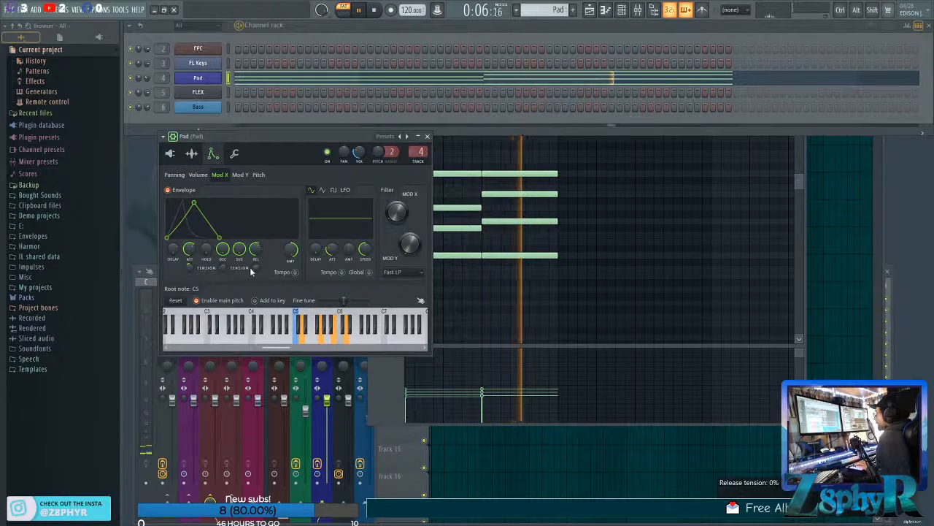
# Enable the Pad's Mod Y envelope, remove its hold and decay, maximize the sustain, and adjust the modulation amount by ear.
pyautogui.press('space')
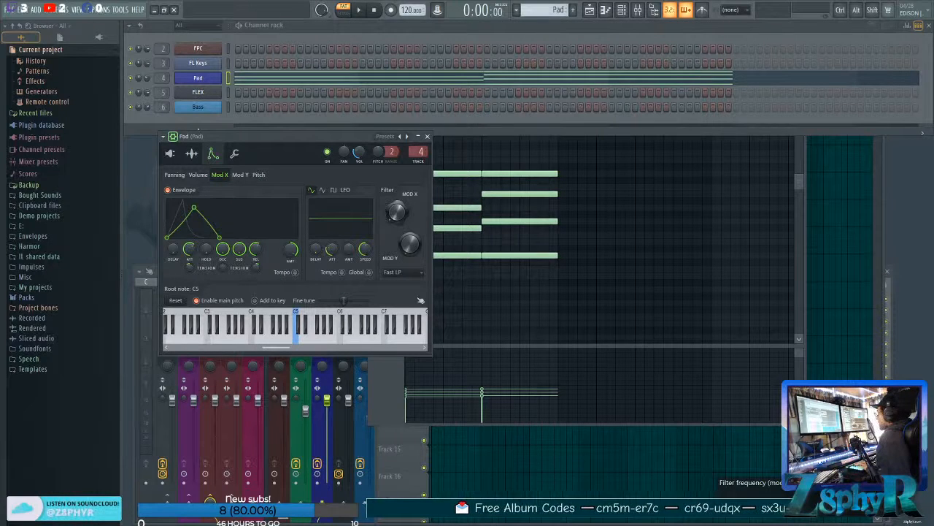
pyautogui.click(241, 176)
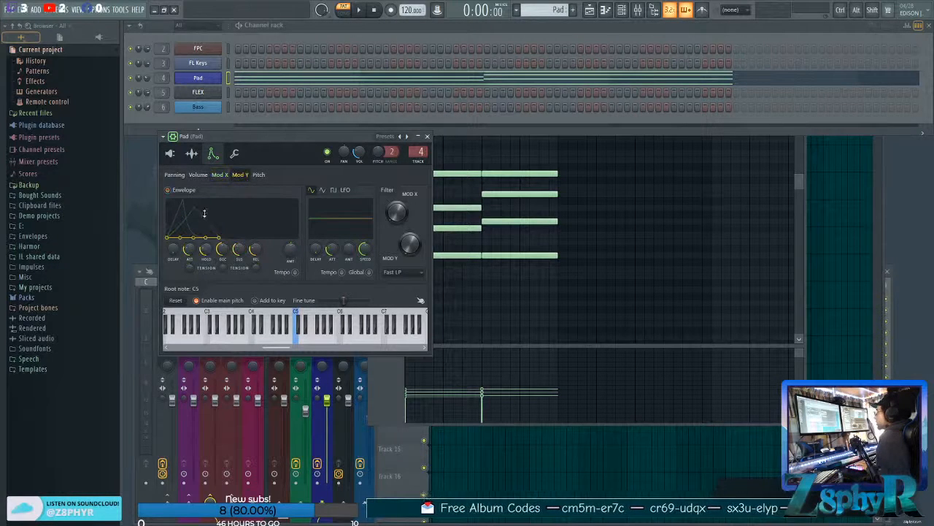
pyautogui.click(189, 190)
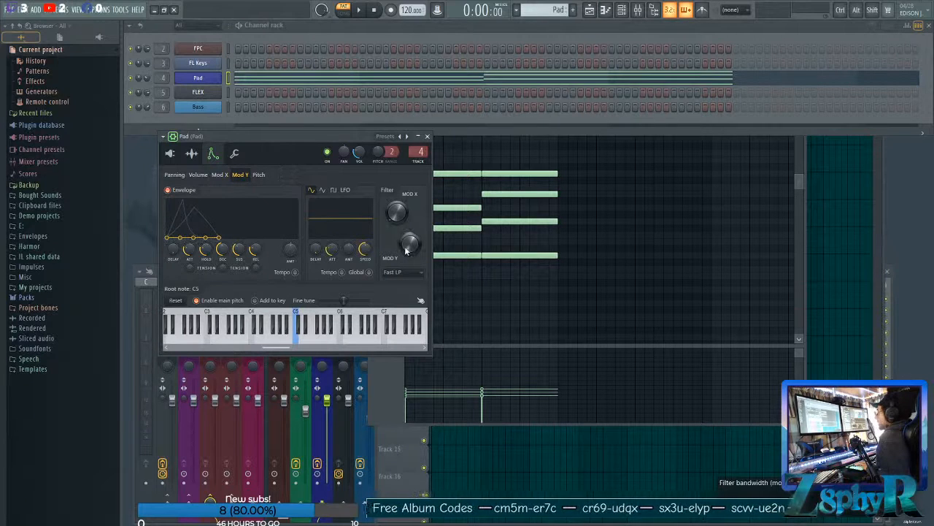
pyautogui.moveTo(207, 250); pyautogui.dragTo(223, 268)
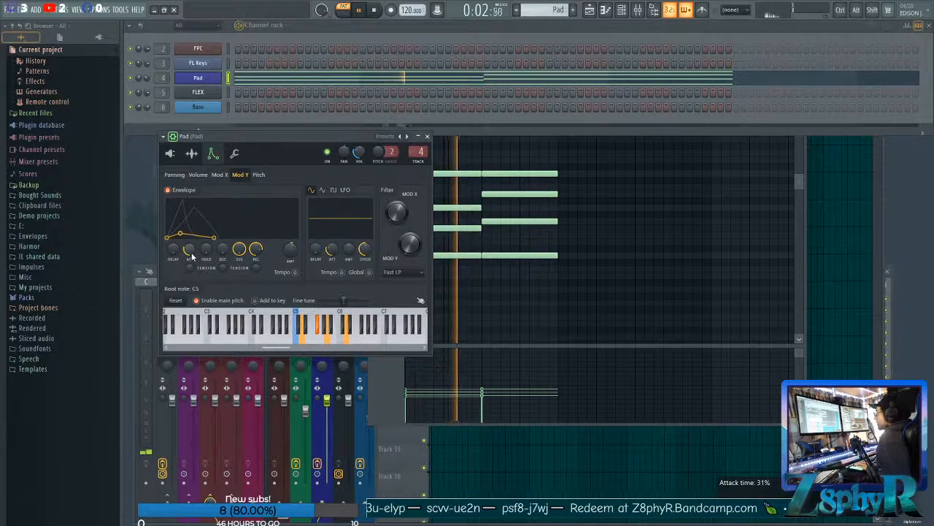
pyautogui.moveTo(290, 252); pyautogui.dragTo(290, 209)
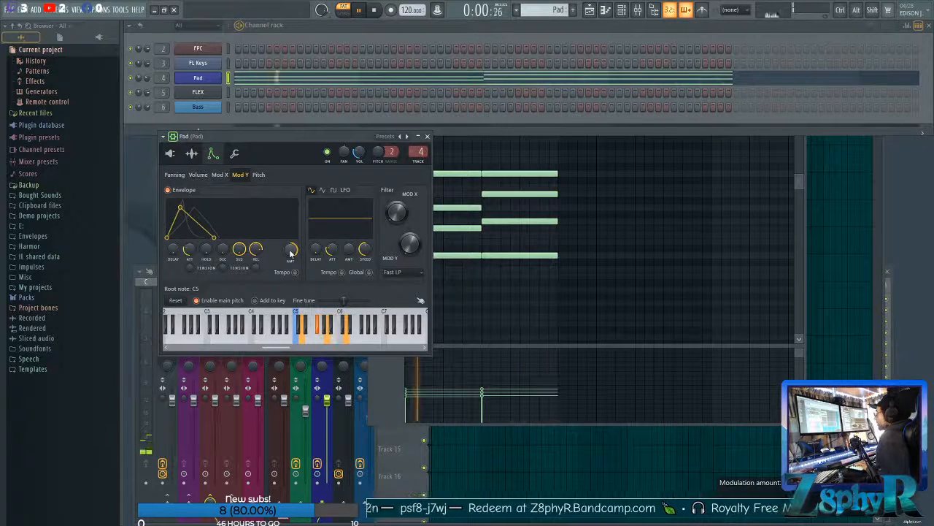
pyautogui.moveTo(290, 253); pyautogui.dragTo(290, 271)
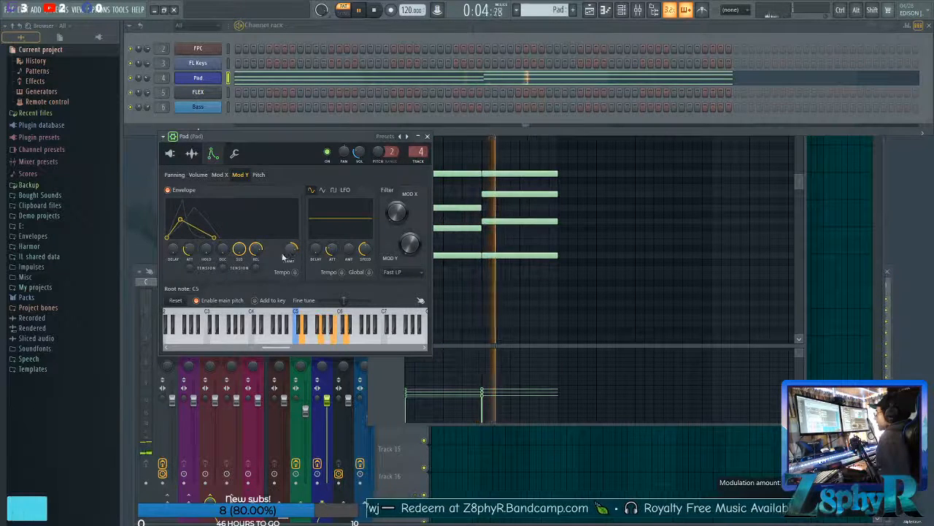
# Set the Mod Y envelope's attack time to about 40% and audition the Pad.
pyautogui.moveTo(190, 251); pyautogui.dragTo(190, 247)
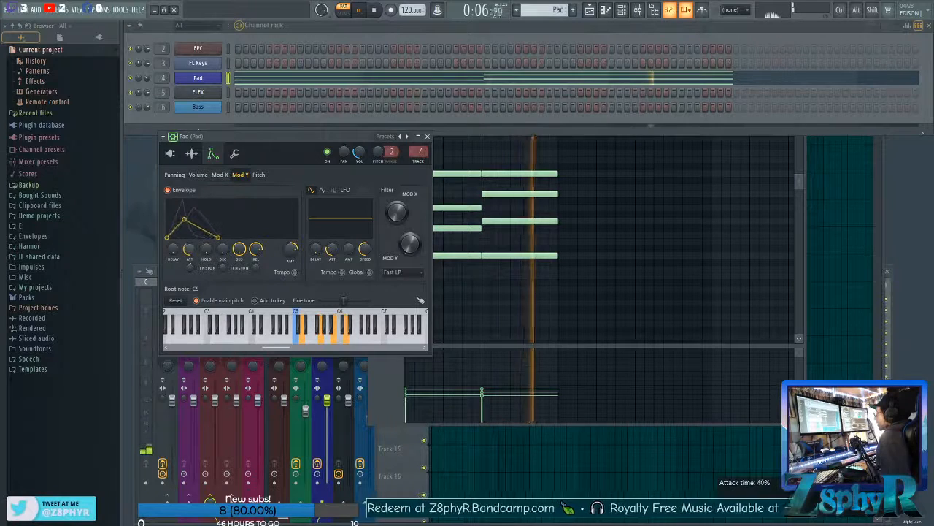
pyautogui.press('space')
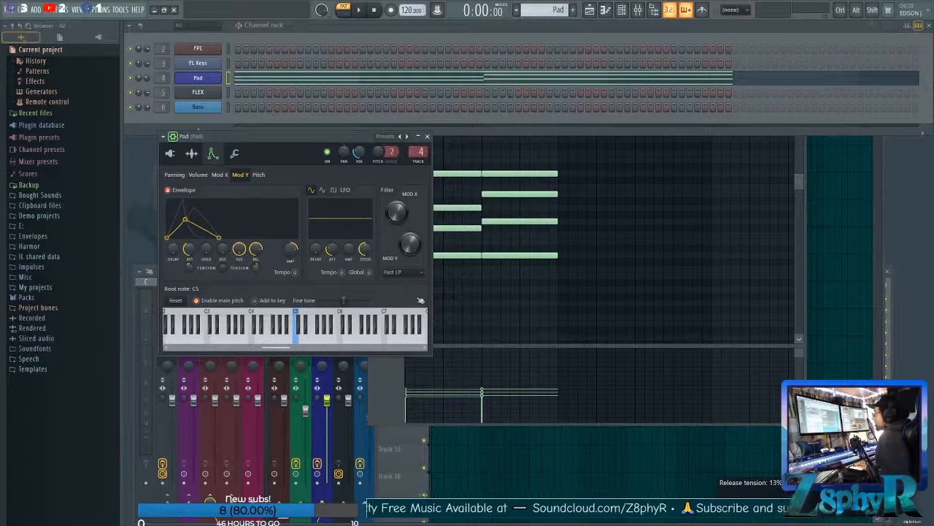
pyautogui.press('space')
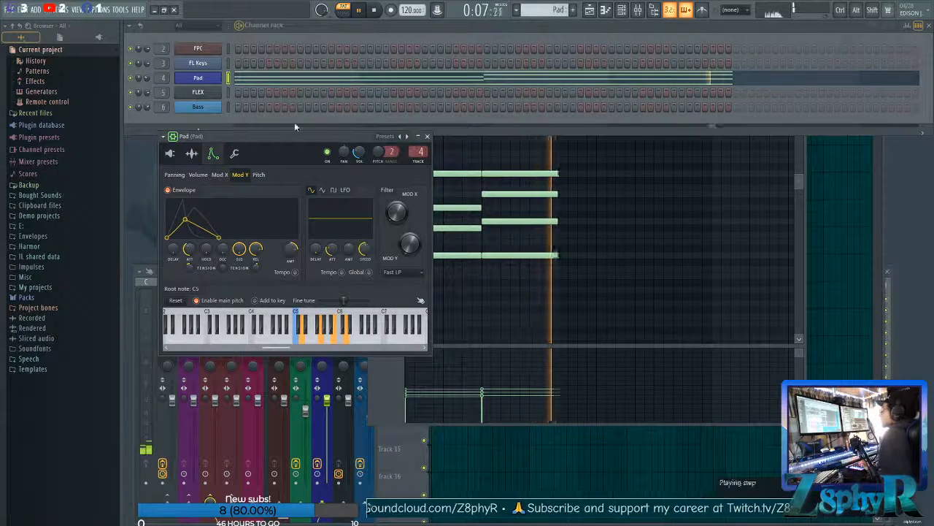
pyautogui.press('space')
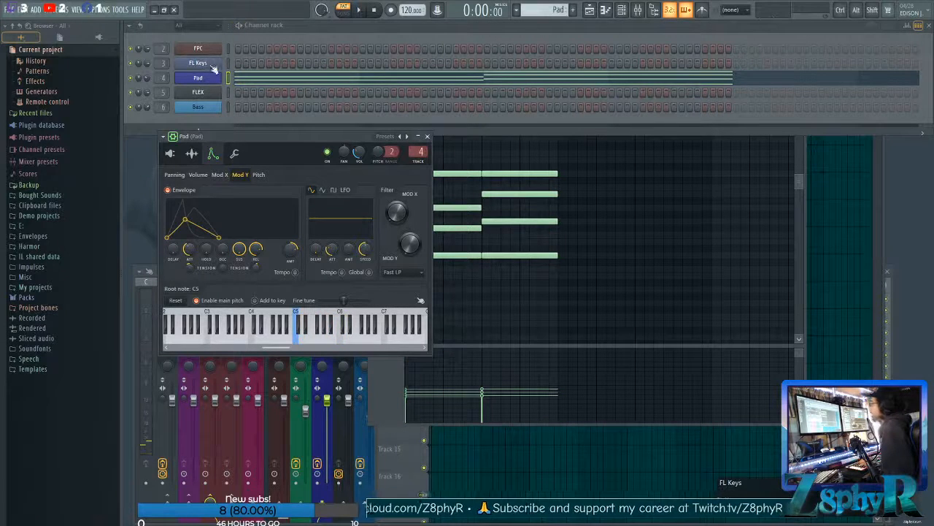
# Slightly lengthen the release of the Pad's volume envelope, audition it, and close the Pad instrument.
pyautogui.click(198, 174)
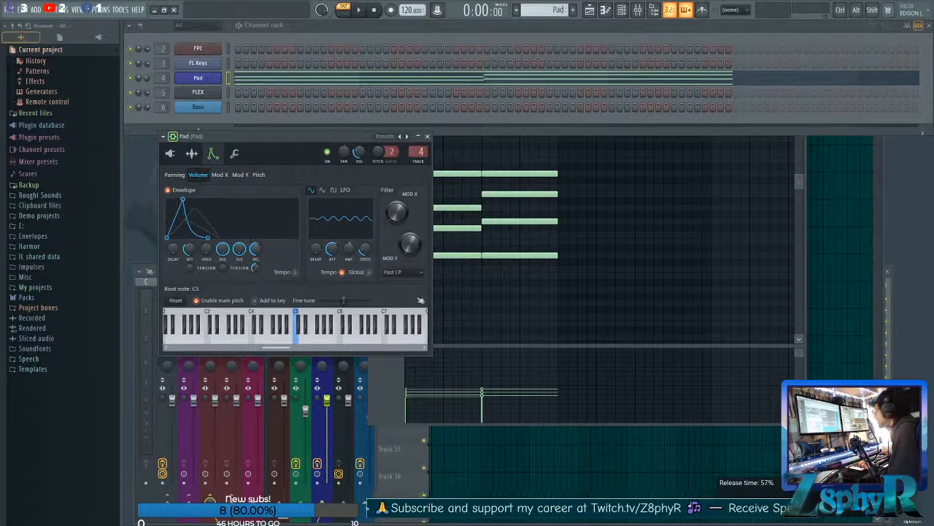
pyautogui.moveTo(250, 251); pyautogui.dragTo(250, 254)
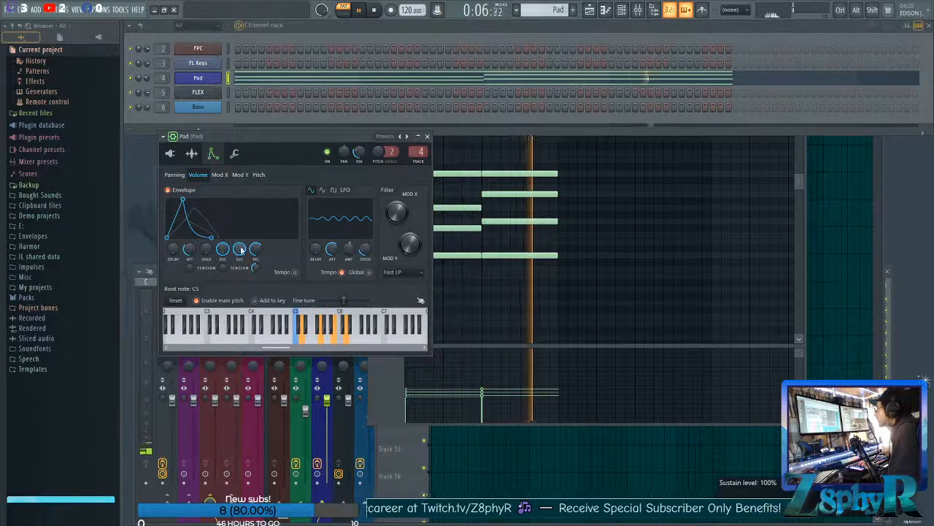
pyautogui.click(427, 136)
pyautogui.press('space')
# Shape the Pad mixer track's Fruity parametric EQ 2 with a low cut and a slight high-end reduction while auditioning.
pyautogui.click(333, 274)
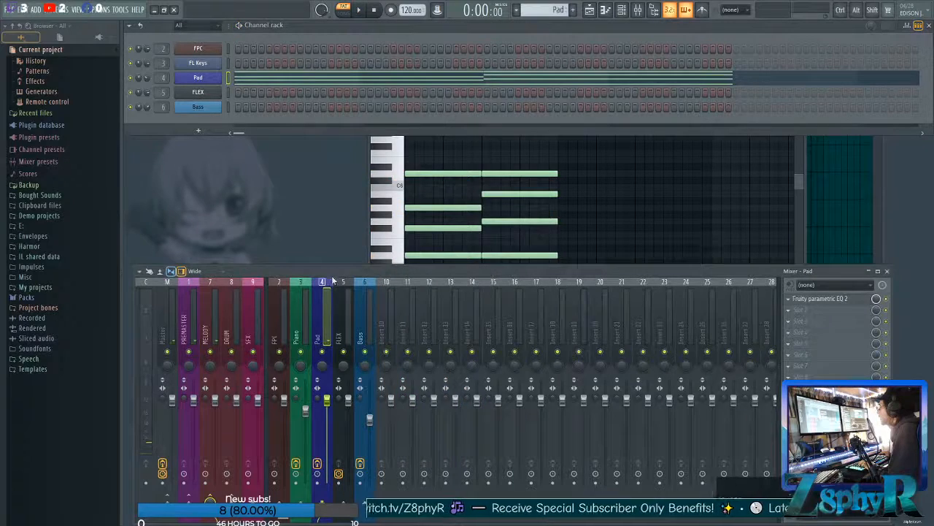
pyautogui.click(857, 305)
pyautogui.press('space')
pyautogui.moveTo(230, 216); pyautogui.dragTo(318, 228)
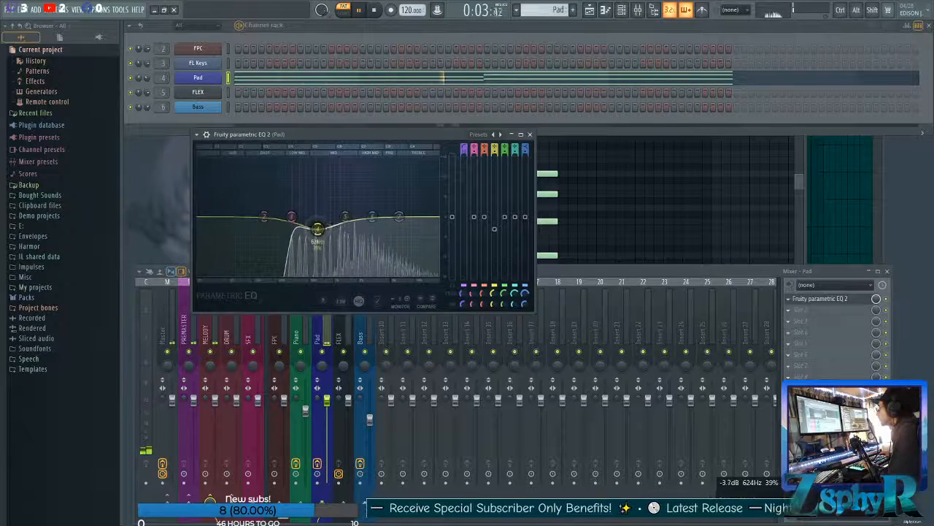
pyautogui.moveTo(400, 217); pyautogui.dragTo(293, 219)
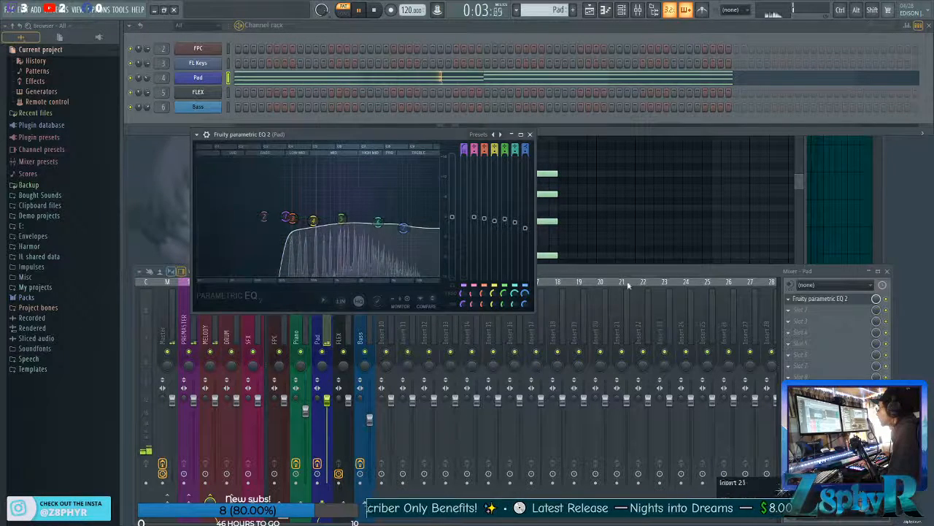
pyautogui.press('space')
# Add Fruity Stereo Enhancer after the Pad's EQ, load the For strings preset, and audition the widened sound.
pyautogui.click(789, 299)
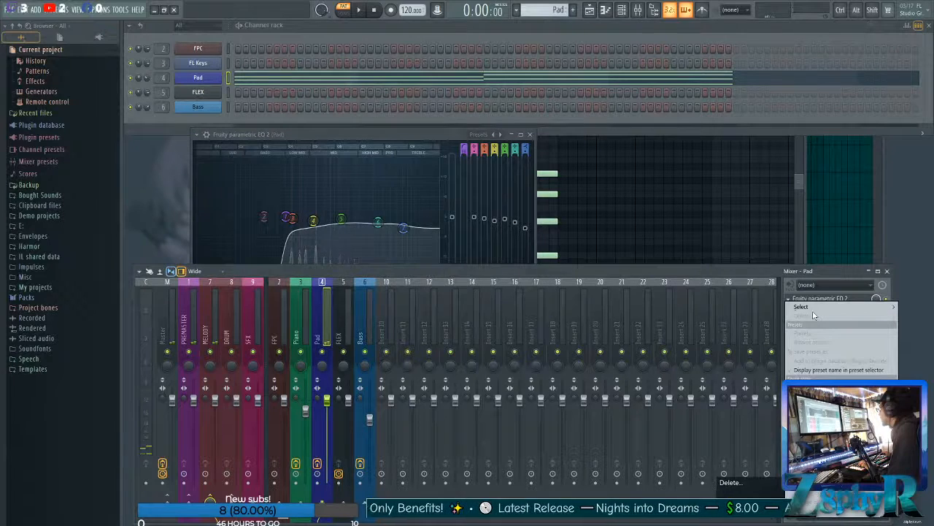
pyautogui.moveTo(814, 314)
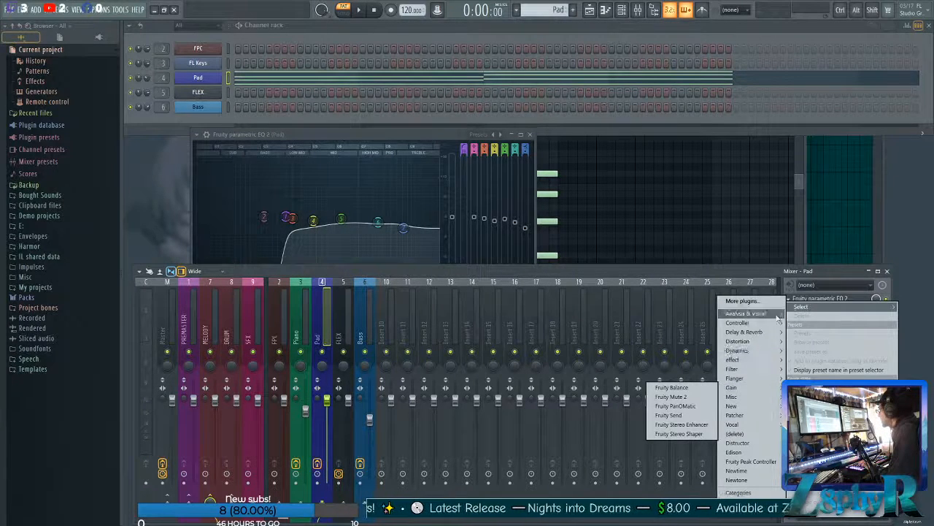
pyautogui.click(670, 424)
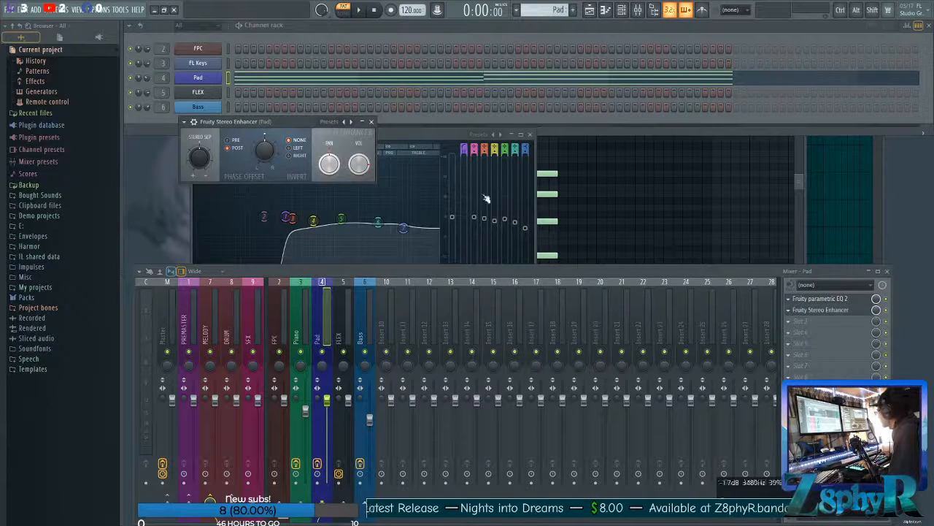
pyautogui.click(352, 123)
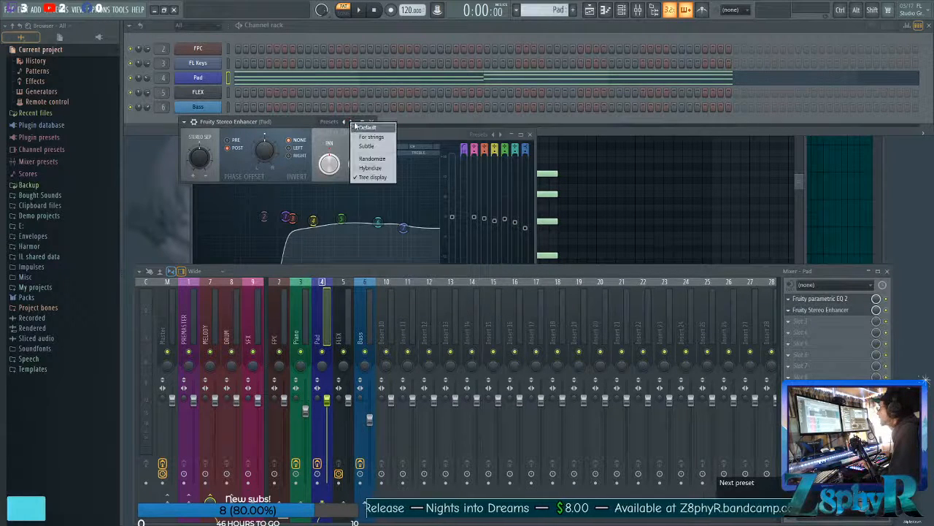
pyautogui.click(373, 139)
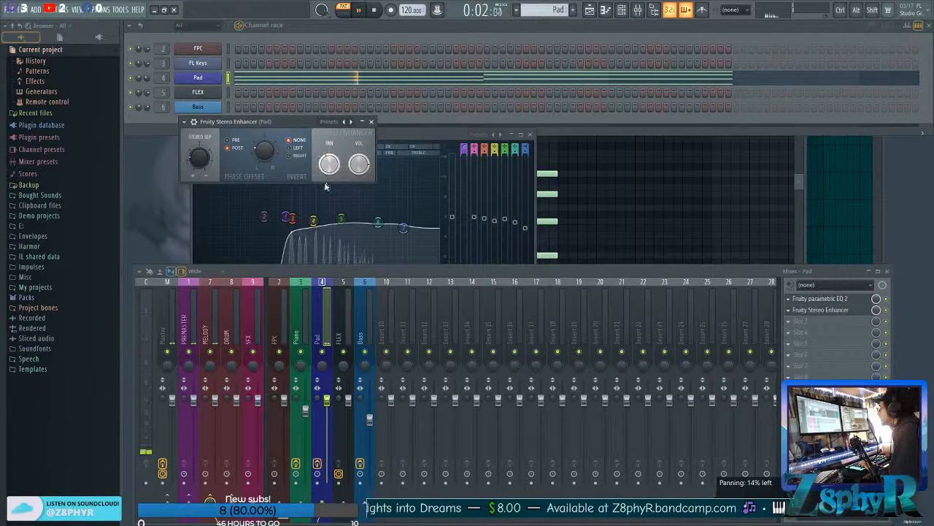
pyautogui.click(371, 123)
pyautogui.press('space')
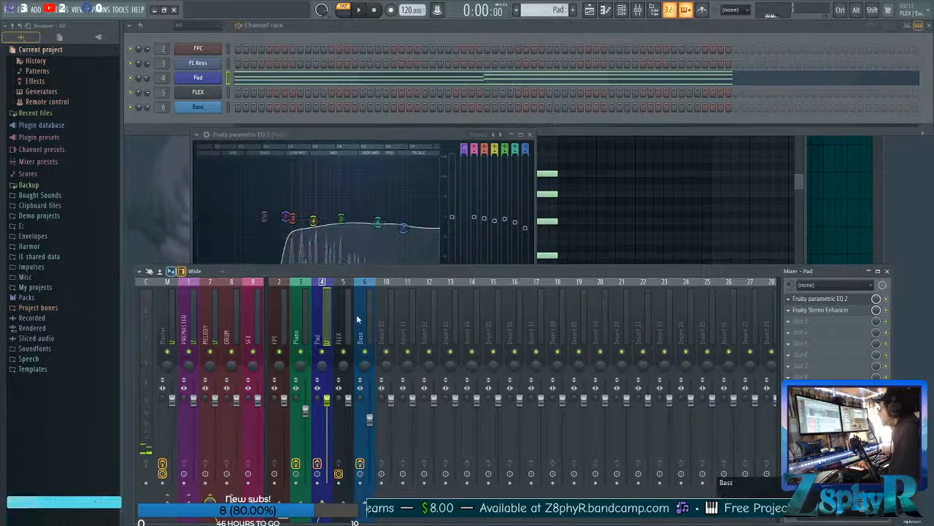
# Open the Pad pattern from the playlist and duplicate its four bars of chords into bars 5 to 8.
pyautogui.click(601, 11)
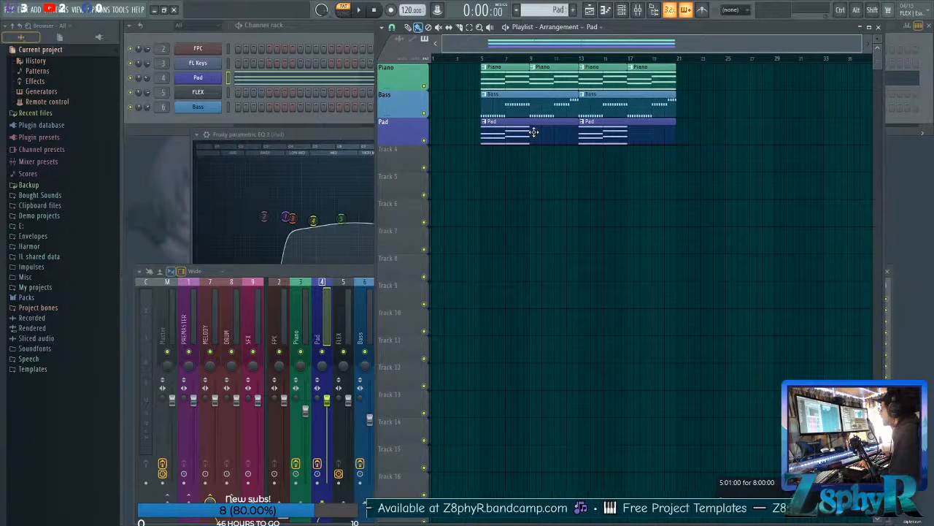
pyautogui.doubleClick(534, 131)
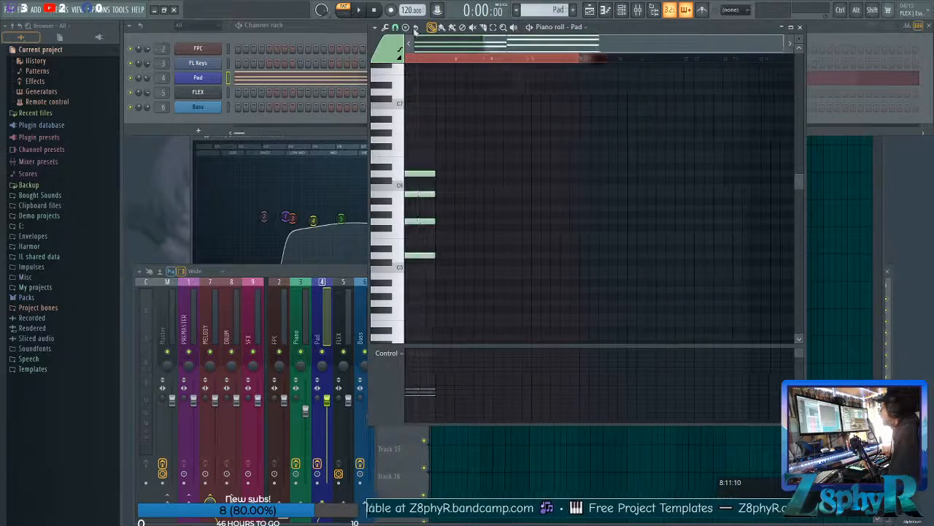
pyautogui.moveTo(663, 330); pyautogui.dragTo(414, 152)
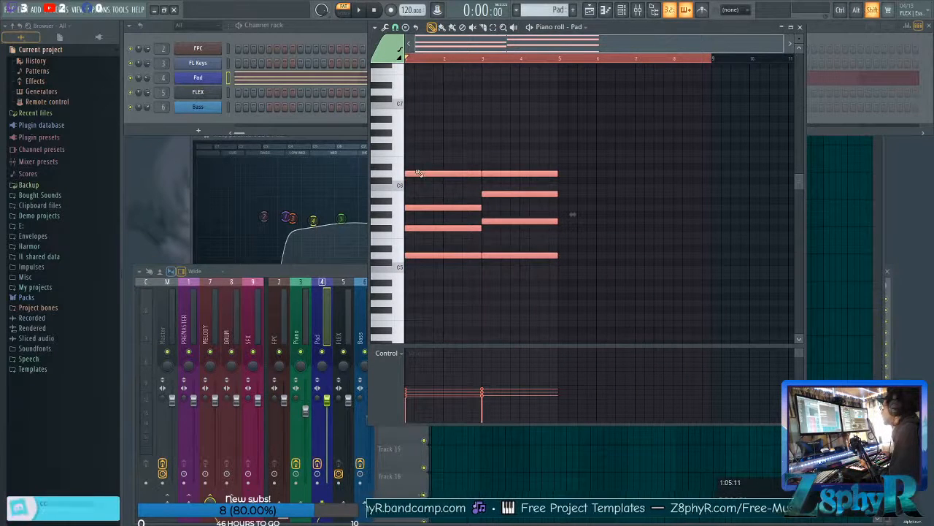
pyautogui.keyDown('shift'); pyautogui.moveTo(415, 173); pyautogui.dragTo(565, 176); pyautogui.keyUp('shift')
pyautogui.keyDown('ctrl'); pyautogui.click(604, 148); pyautogui.keyUp('ctrl')
pyautogui.keyDown('ctrl'); pyautogui.moveTo(699, 136); pyautogui.dragTo(509, 281); pyautogui.keyUp('ctrl')
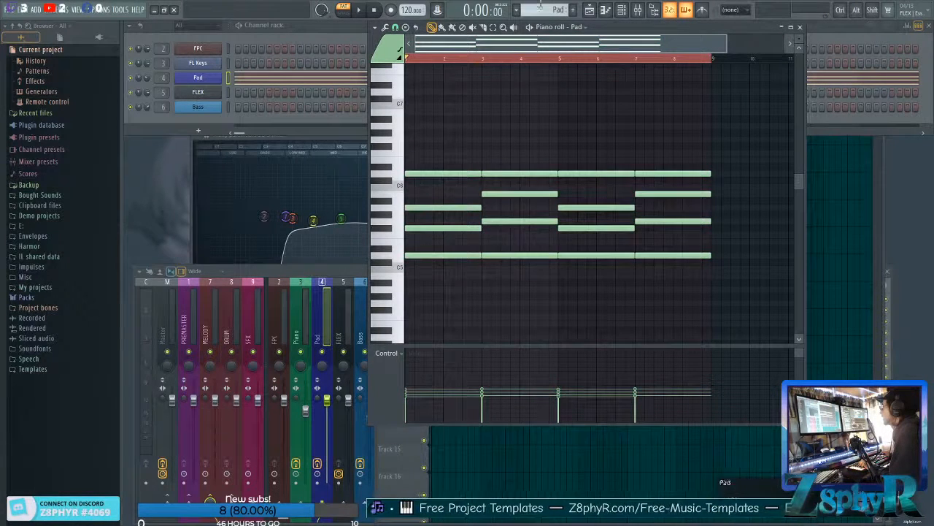
# Play the arrangement in song mode and set the playlist time selection to loop from bar 5 to bar 21.
pyautogui.click(349, 13)
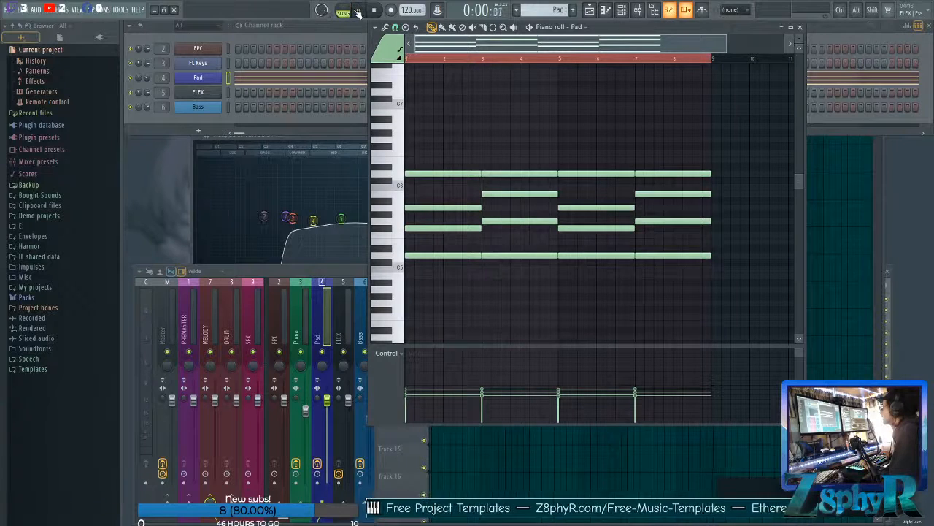
pyautogui.click(833, 214)
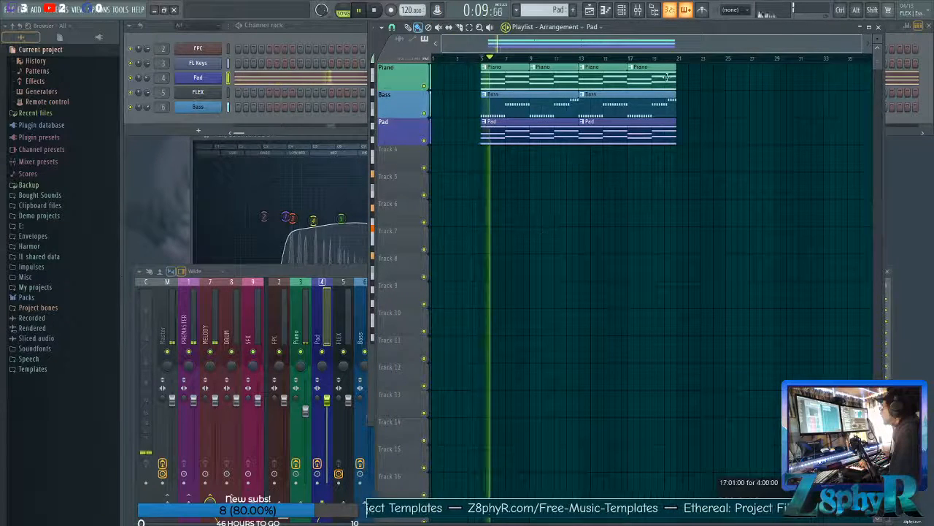
pyautogui.hotkey('ctrl', 'a')
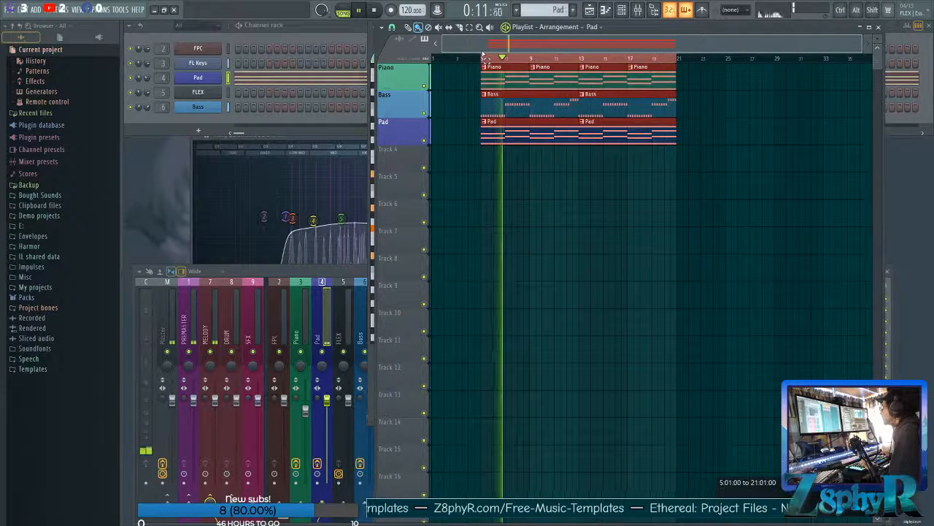
pyautogui.keyDown('ctrl'); pyautogui.click(684, 197); pyautogui.keyUp('ctrl')
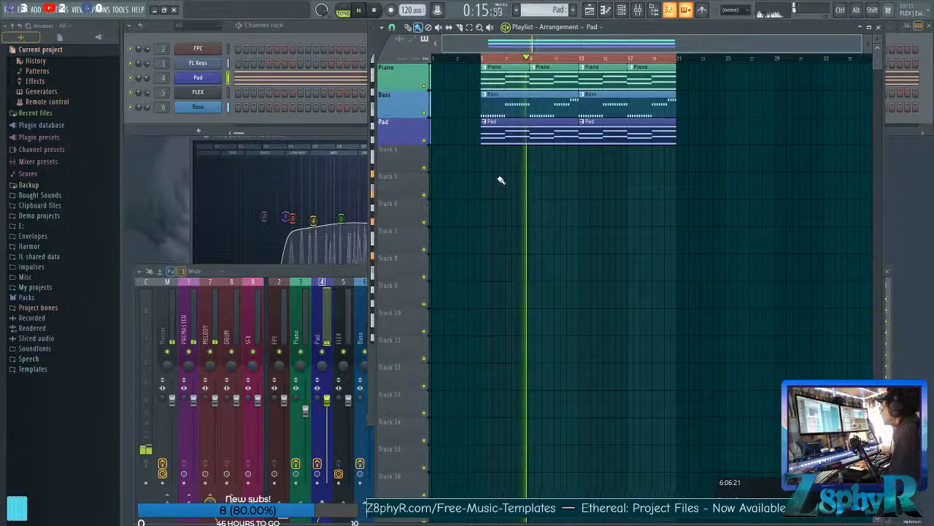
# Lower the Pad's mixer volume to 46% (-13.9 dB), balancing it against the Piano as the arrangement plays.
pyautogui.click(325, 314)
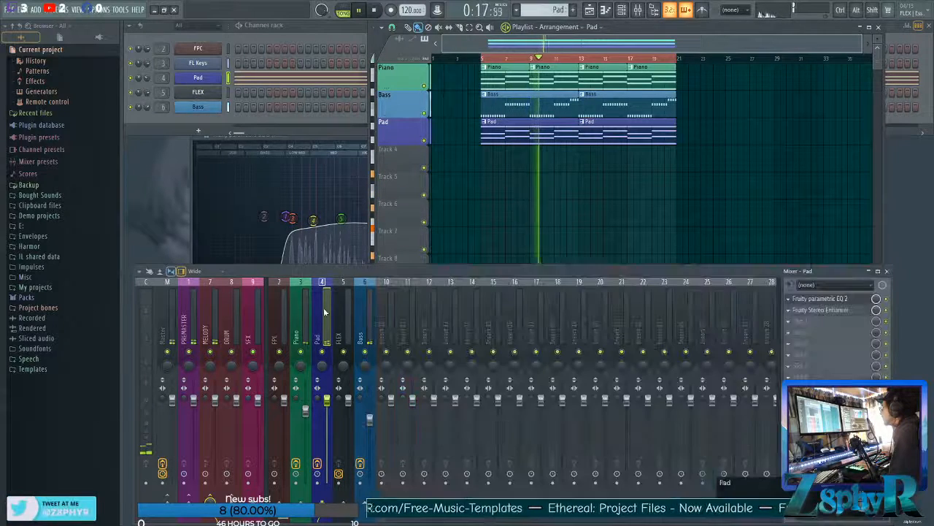
pyautogui.moveTo(327, 400); pyautogui.dragTo(327, 446)
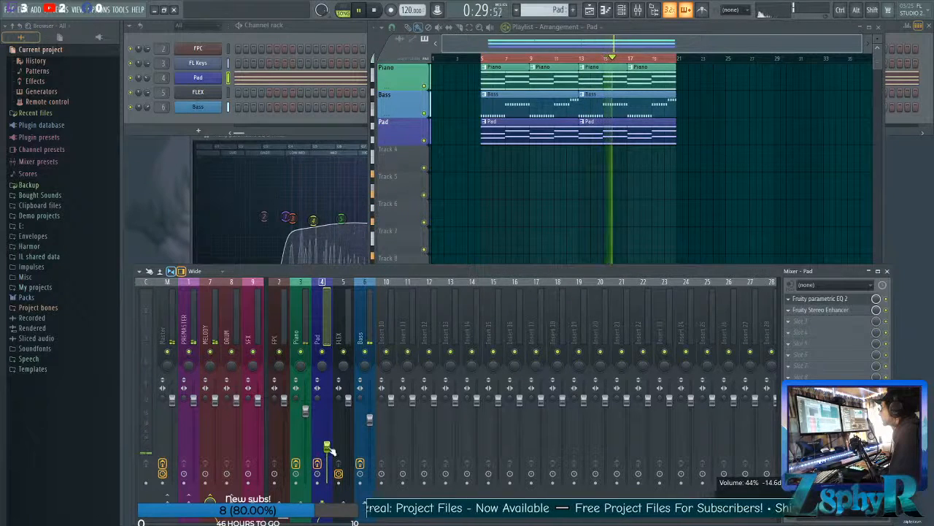
pyautogui.click(306, 409)
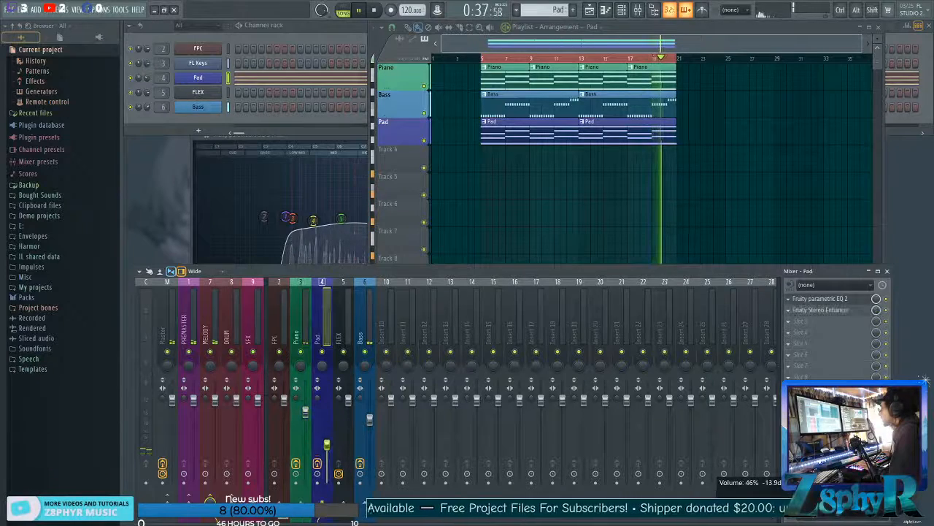
pyautogui.click(325, 444)
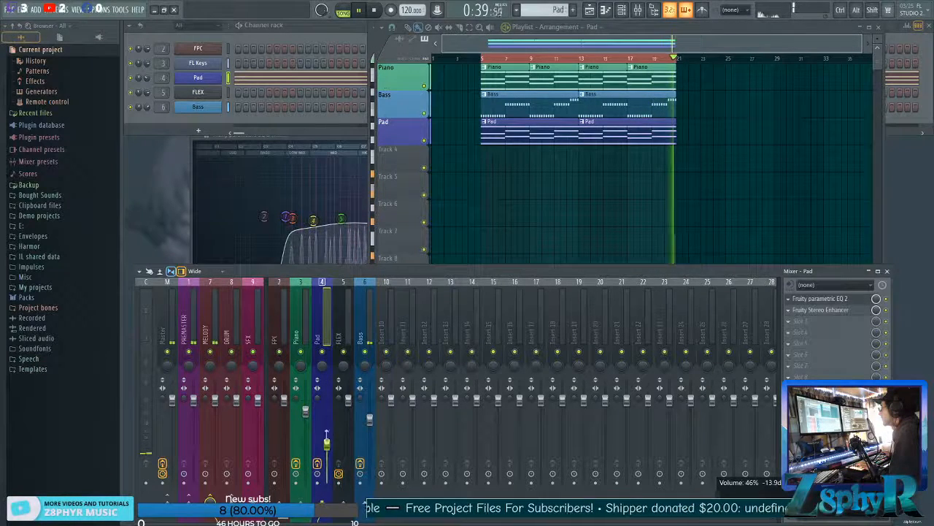
# Stop the arrangement playback and select the FLEX channel in the channel rack.
pyautogui.click(253, 34)
pyautogui.press('space')
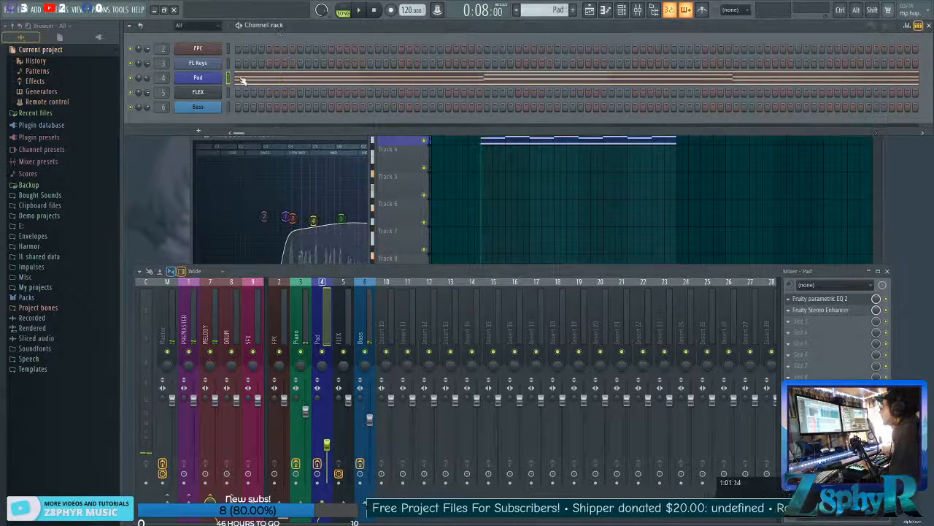
pyautogui.click(226, 95)
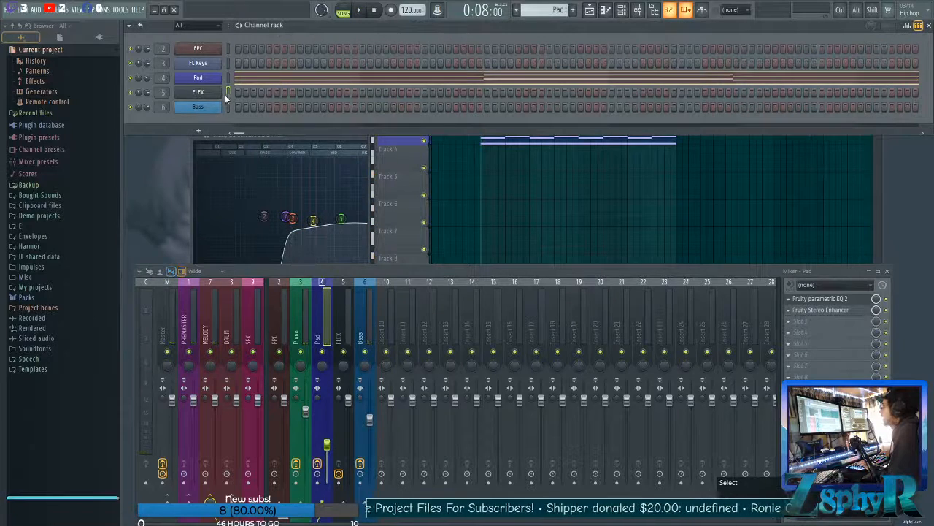
# Rename the FLEX channel as Melody and set its colour to medium purple.
pyautogui.keyDown('shift'); pyautogui.click(452, 177); pyautogui.keyUp('shift')
pyautogui.rightClick(468, 176)
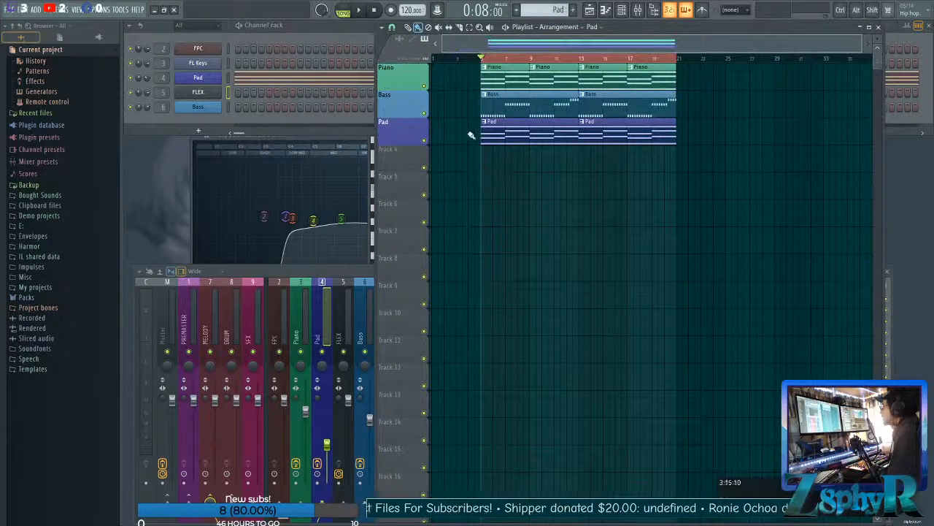
pyautogui.click(227, 91)
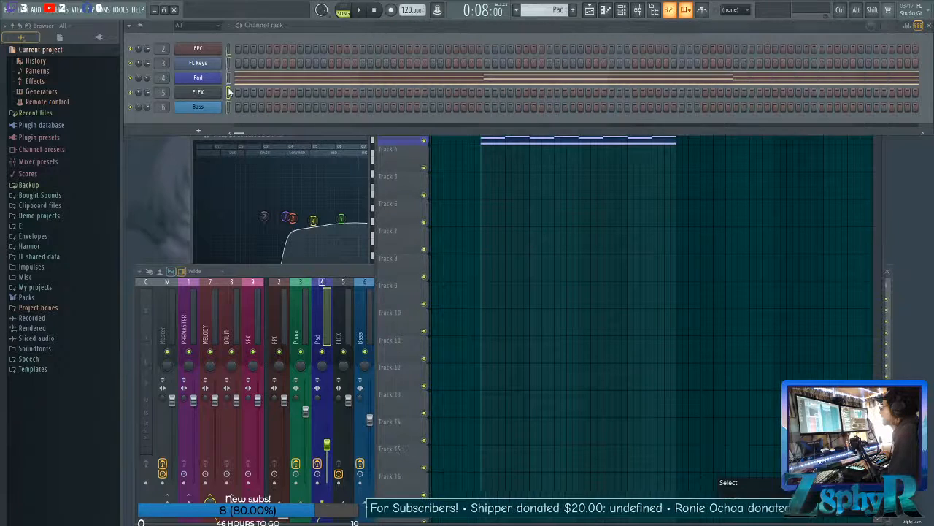
pyautogui.rightClick(216, 95)
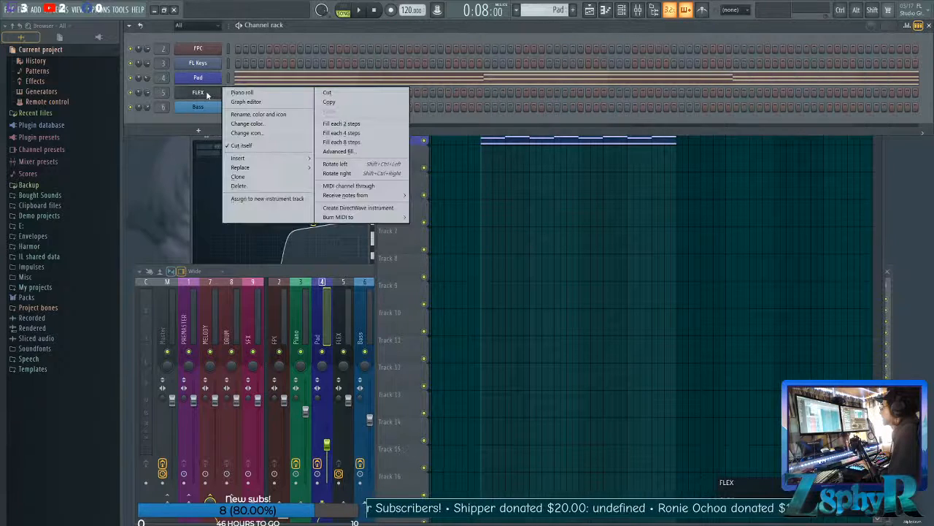
pyautogui.click(258, 114)
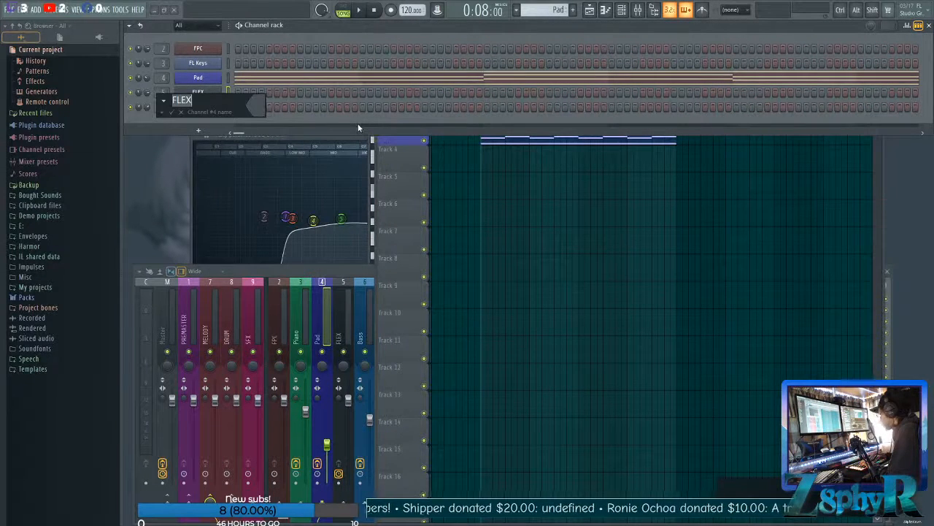
pyautogui.write('Melody')
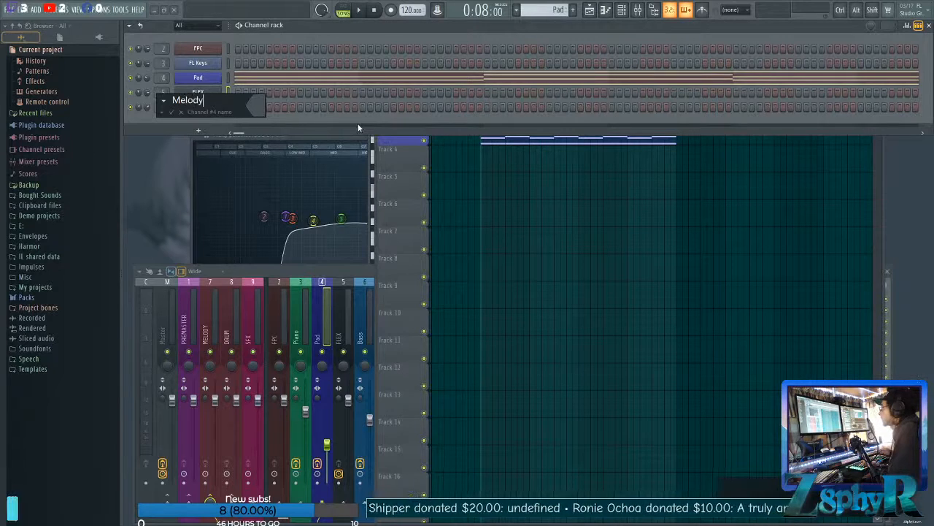
pyautogui.press('Return')
pyautogui.click(362, 135)
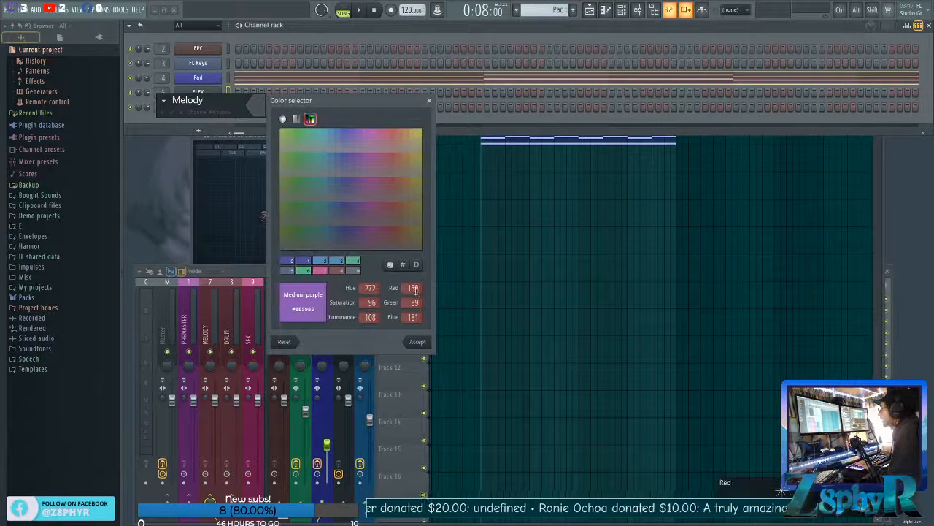
pyautogui.click(420, 342)
pyautogui.click(173, 112)
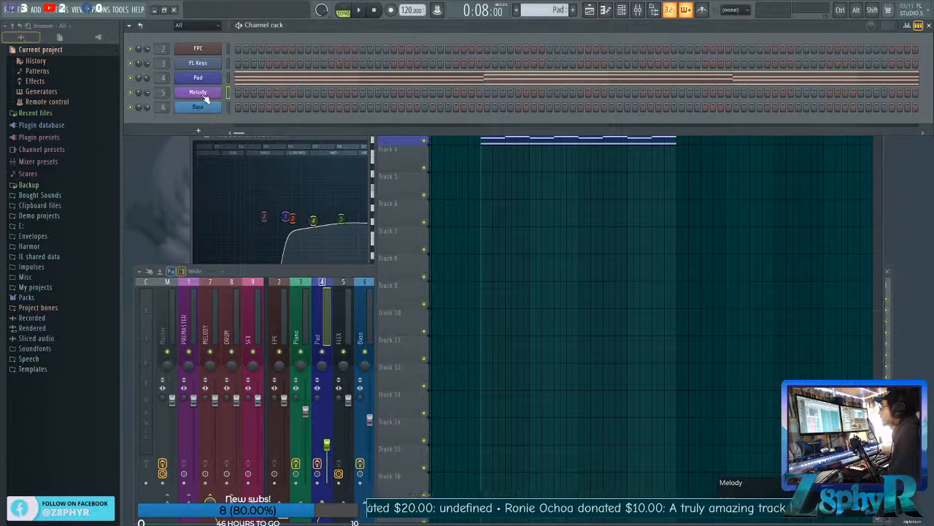
# Apply the Melody name and colour preset to the FLEX mixer track.
pyautogui.doubleClick(163, 92)
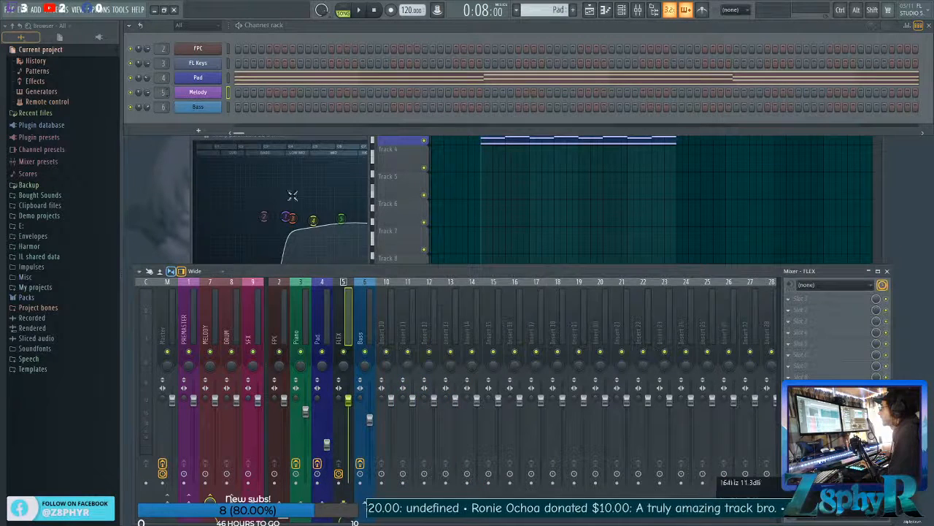
pyautogui.middleClick(343, 326)
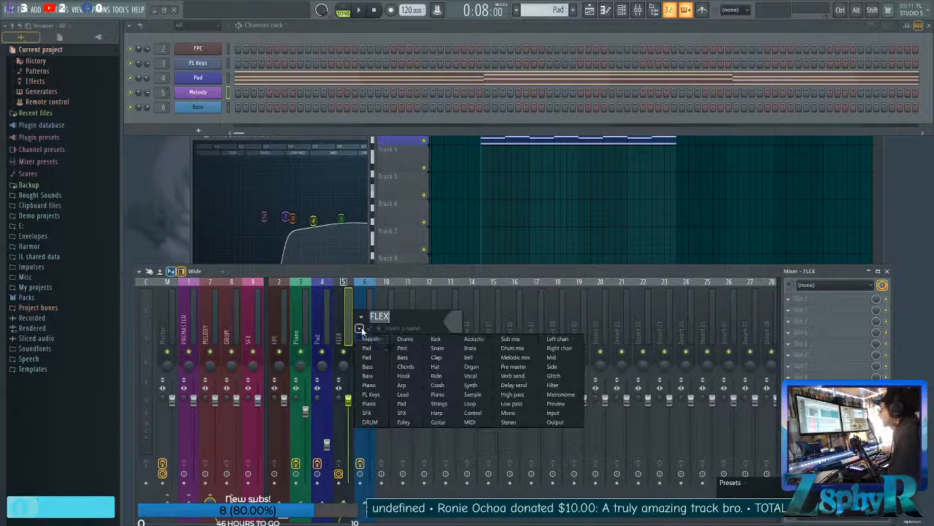
pyautogui.click(363, 329)
pyautogui.click(374, 340)
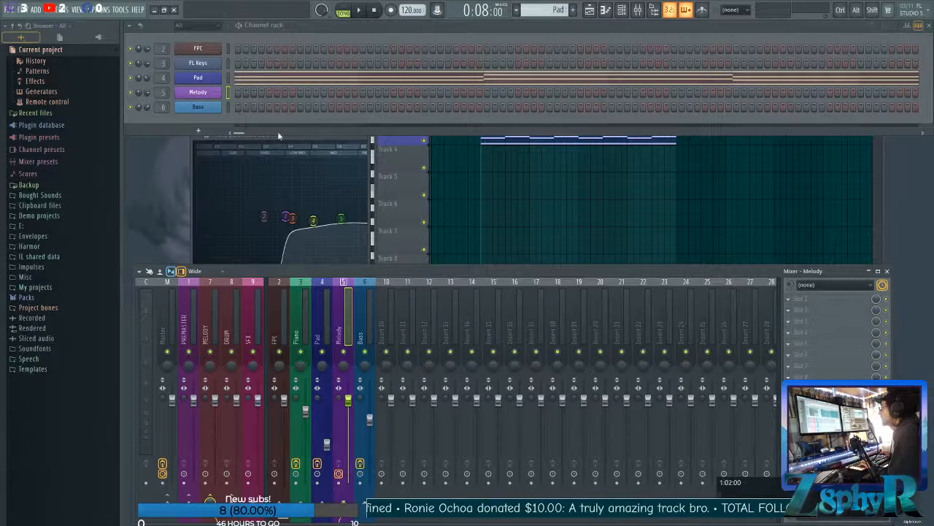
# Apply the Melody name and colour preset to playlist track 4.
pyautogui.click(398, 151)
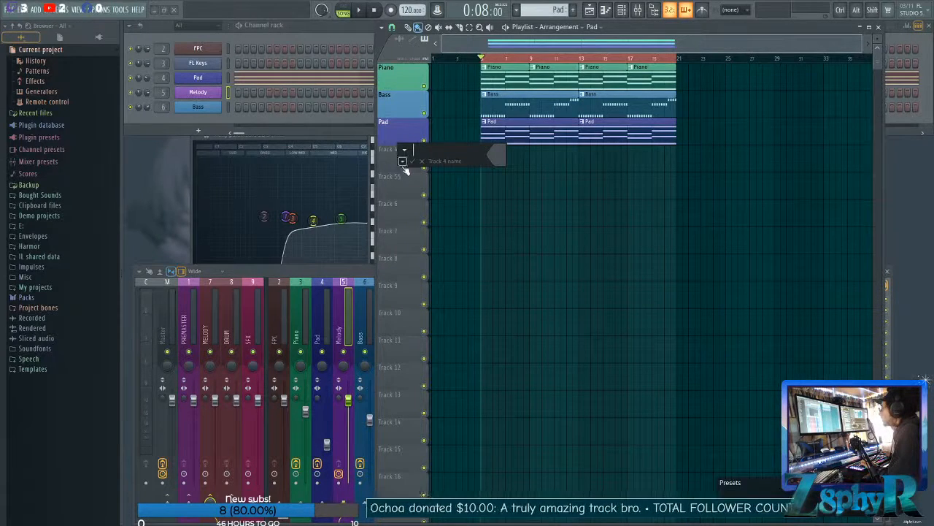
pyautogui.click(403, 162)
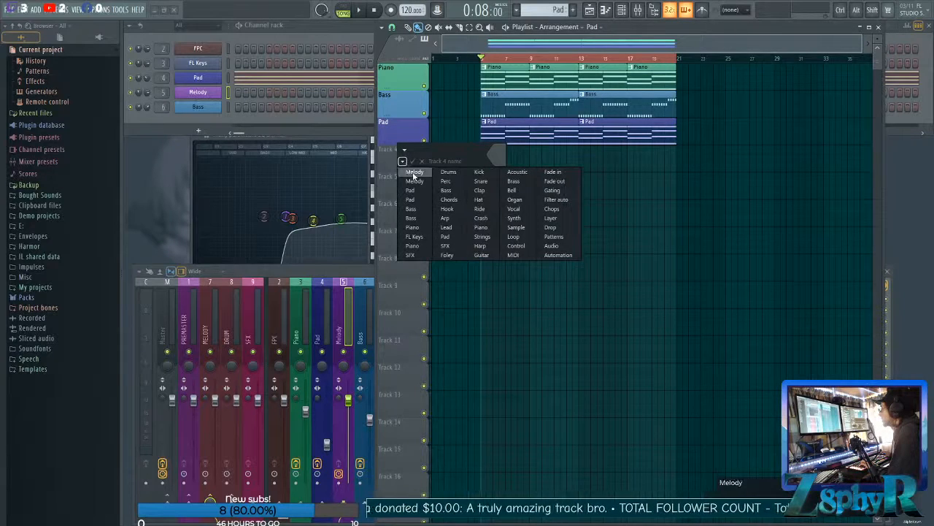
pyautogui.click(413, 172)
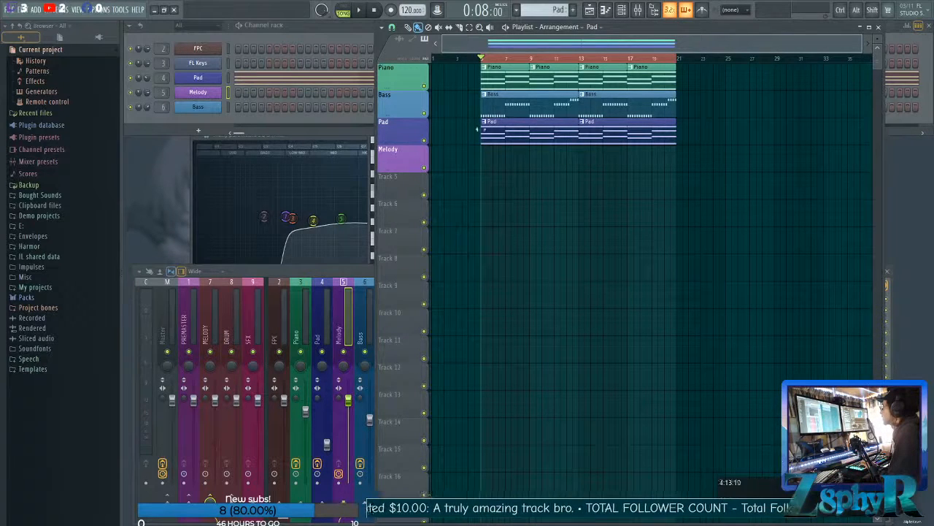
# Create a new pattern using the Melody name and colour preset.
pyautogui.click(573, 10)
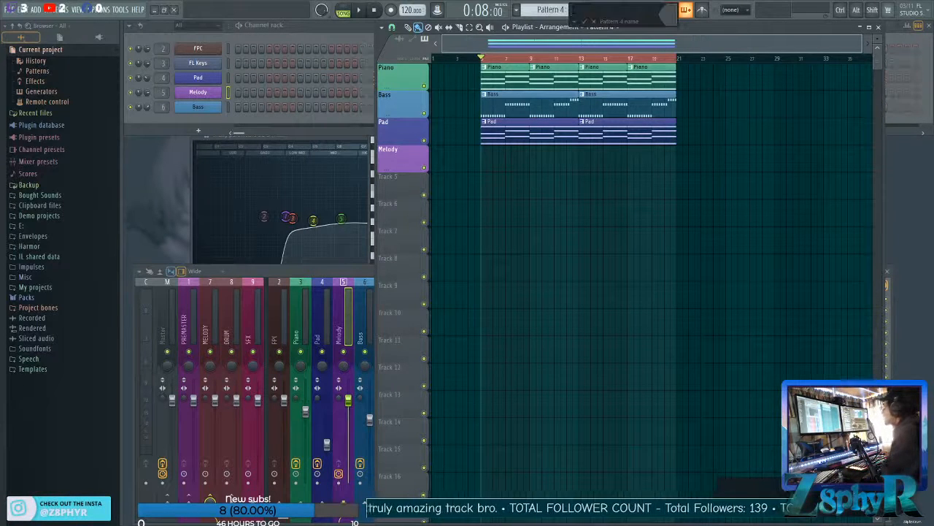
pyautogui.click(574, 21)
pyautogui.click(585, 33)
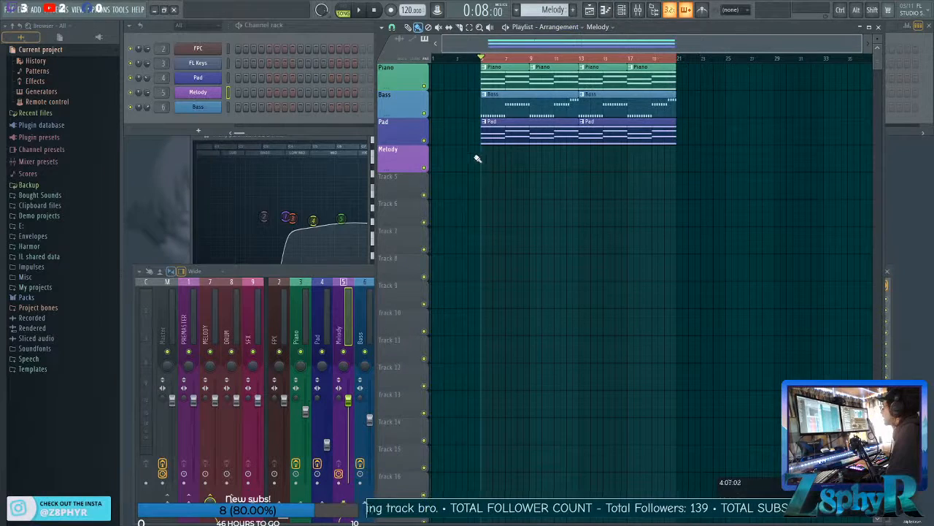
# Place an eight-bar Melody pattern clip at bar 5 of the Melody track and duplicate it at bar 13.
pyautogui.moveTo(484, 160); pyautogui.dragTo(559, 159)
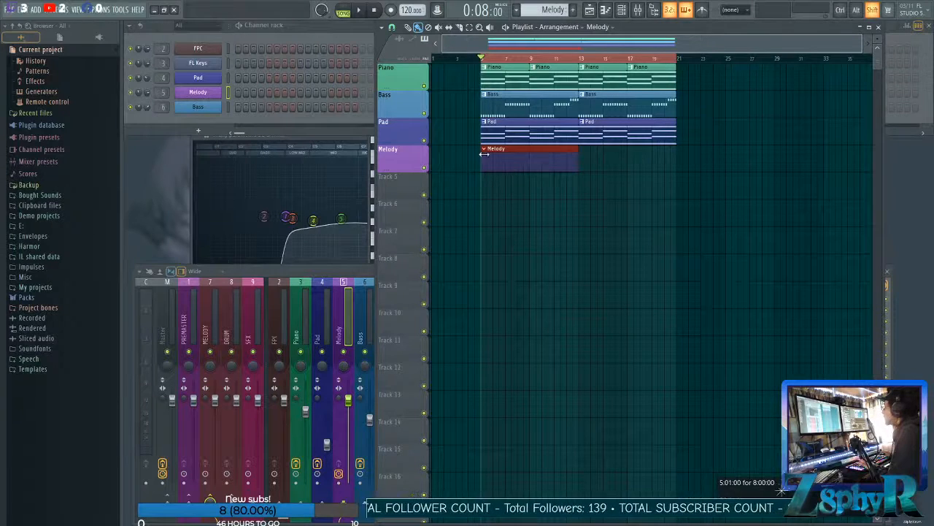
pyautogui.moveTo(491, 156); pyautogui.dragTo(569, 161)
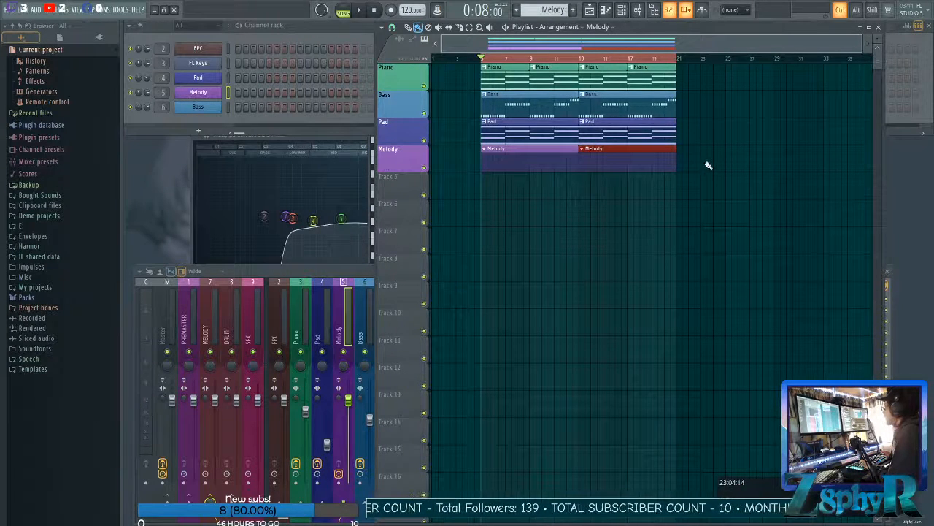
pyautogui.click(734, 157)
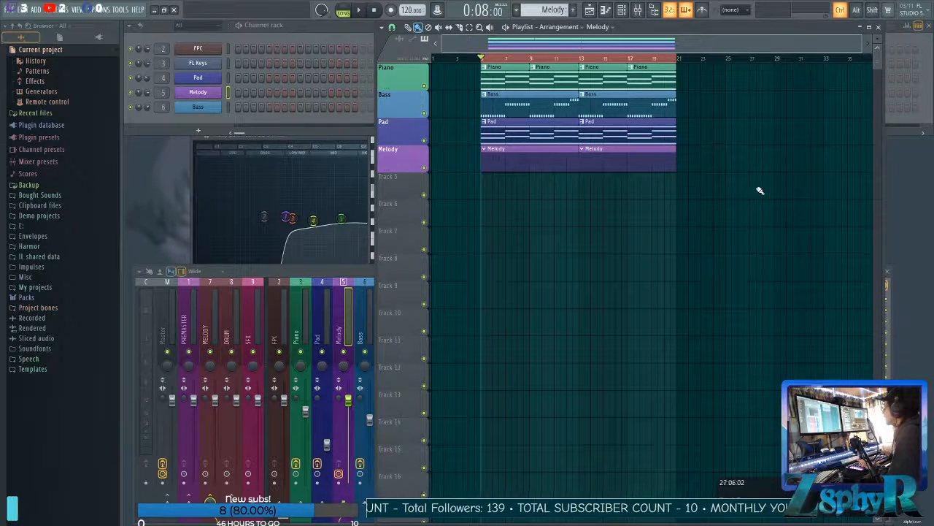
pyautogui.moveTo(753, 179); pyautogui.dragTo(829, 305)
pyautogui.moveTo(743, 257); pyautogui.dragTo(768, 307)
pyautogui.moveTo(664, 257); pyautogui.dragTo(684, 289)
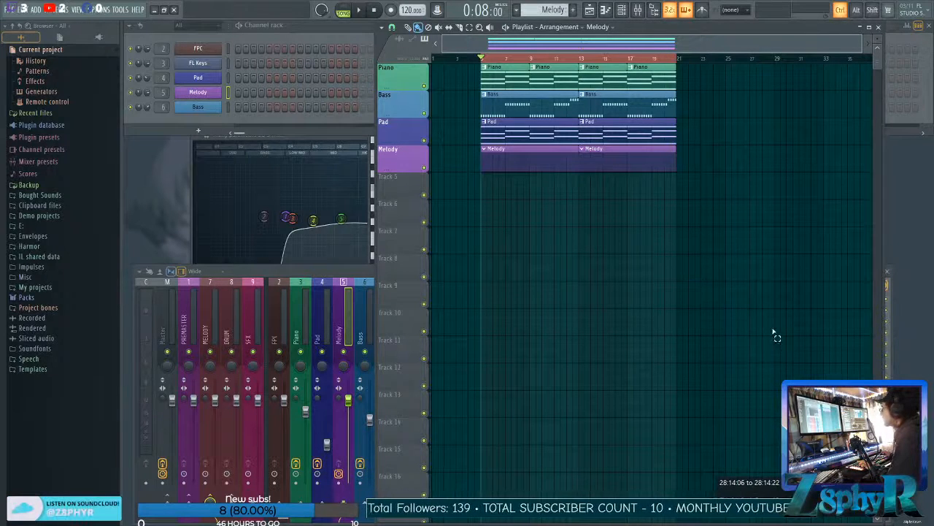
# Open the Melody channel's FLEX instrument and browse the presets of the General Midi Library pack.
pyautogui.click(193, 93)
pyautogui.moveTo(358, 146); pyautogui.dragTo(314, 161)
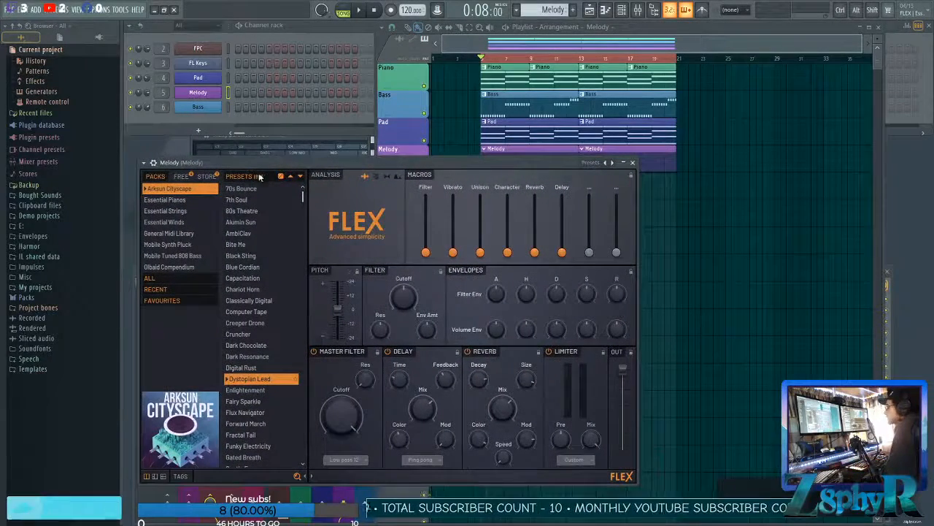
pyautogui.press('space')
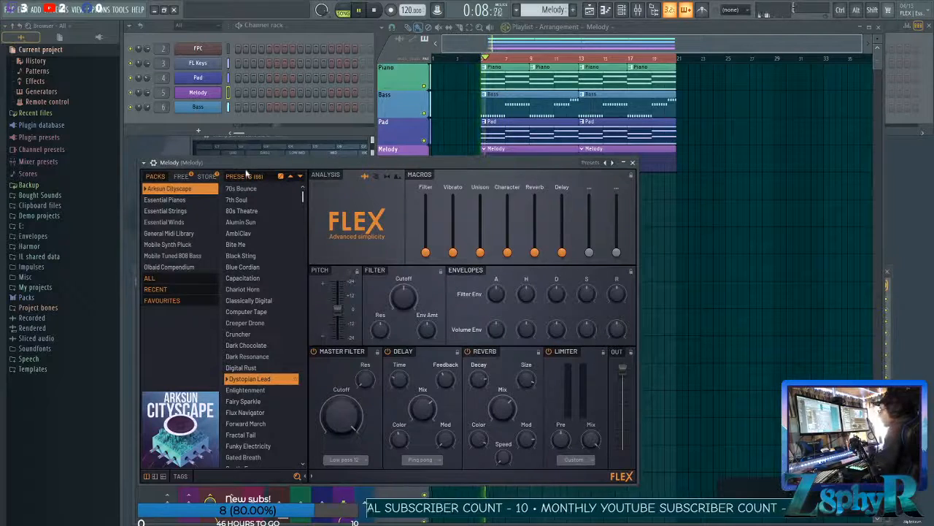
pyautogui.click(359, 11)
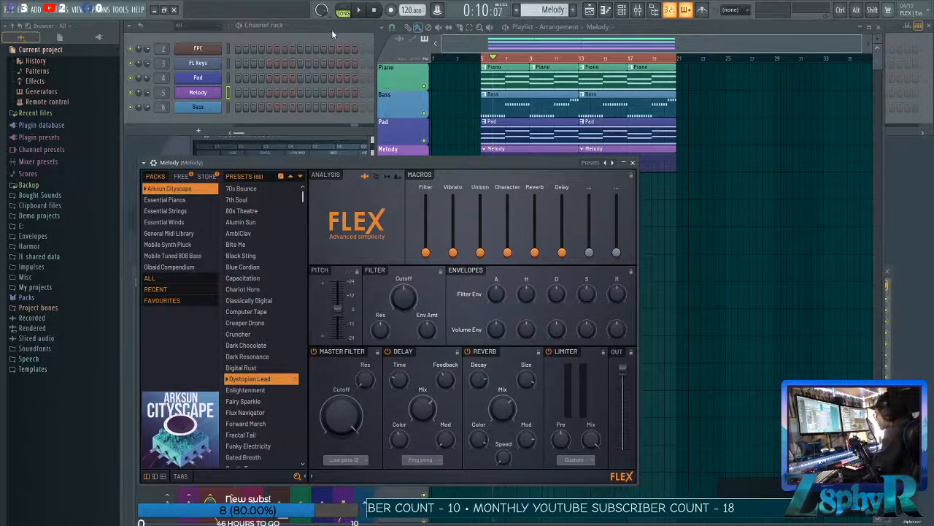
pyautogui.click(188, 232)
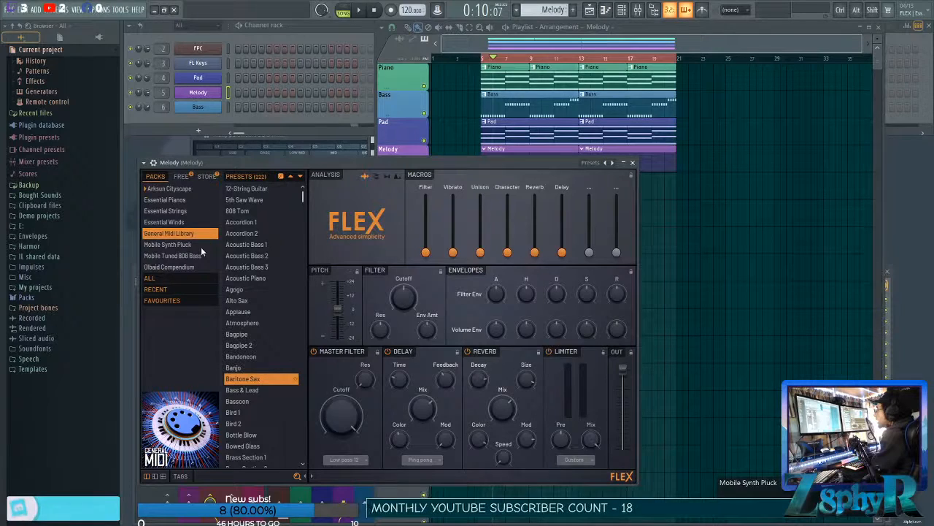
pyautogui.scroll(-6, 258, 297)
pyautogui.scroll(-3, 255, 299)
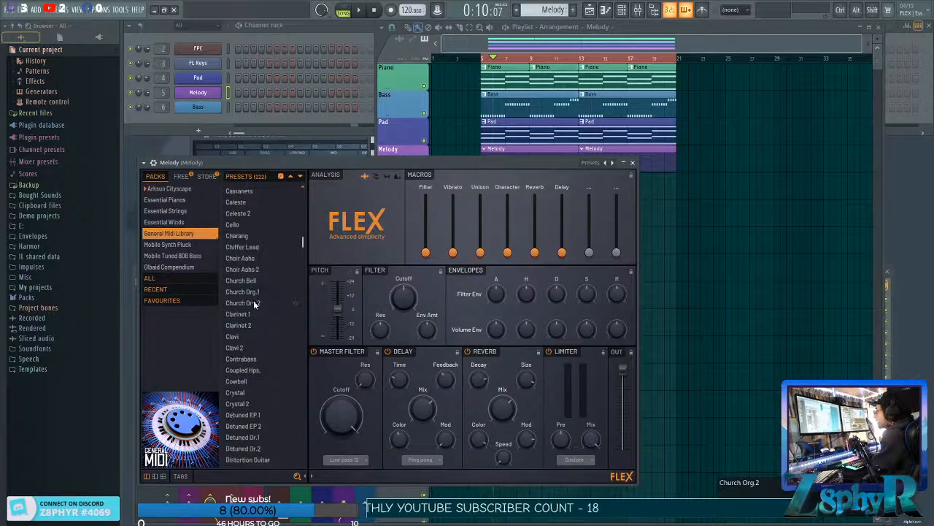
# Audition the Clavi, Crystal and Door presets for the melody sound.
pyautogui.click(246, 259)
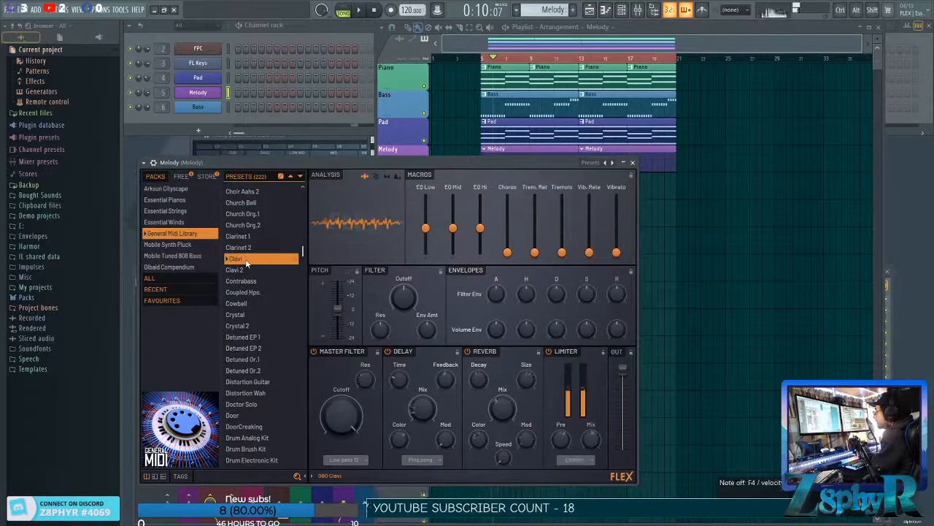
pyautogui.click(255, 314)
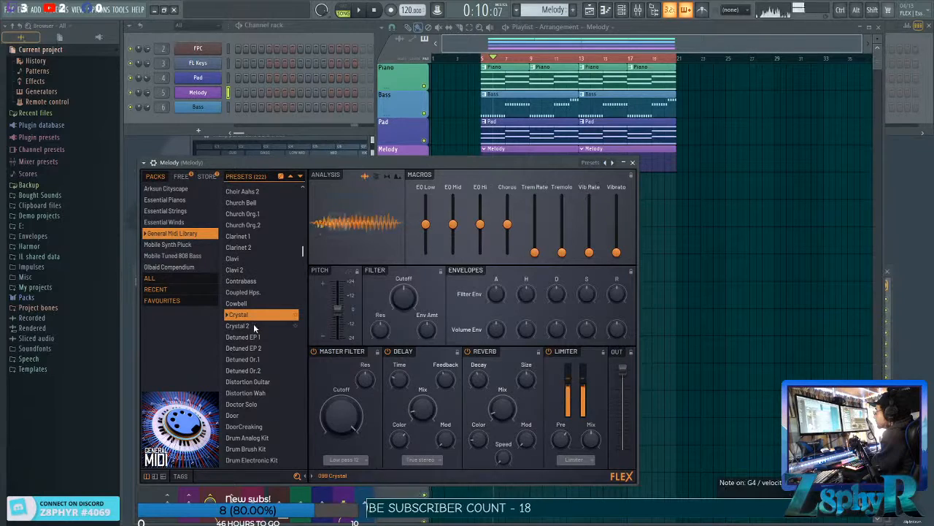
pyautogui.click(254, 326)
pyautogui.scroll(-3, 254, 329)
pyautogui.click(251, 327)
pyautogui.scroll(-5, 250, 335)
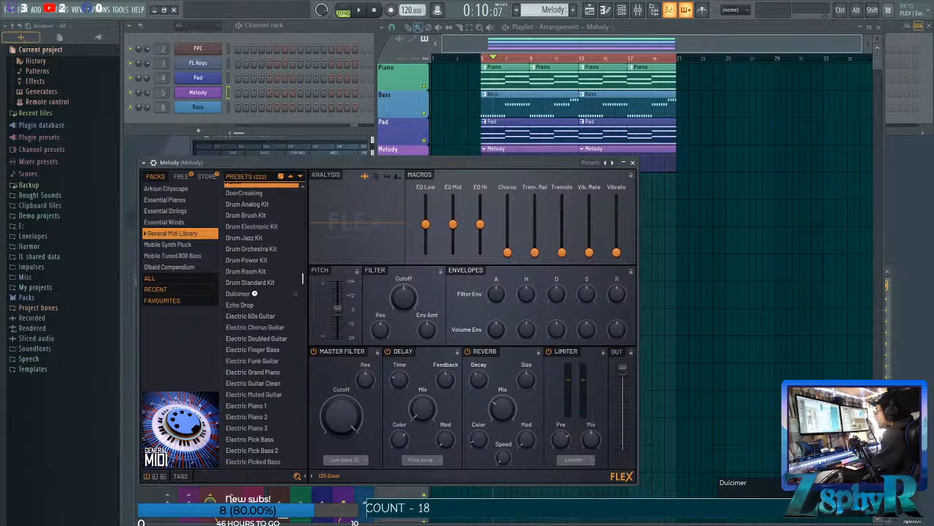
# Compare the Electric Piano 1, 2 and 3 presets and load Electric Piano 3.
pyautogui.click(254, 293)
pyautogui.click(258, 409)
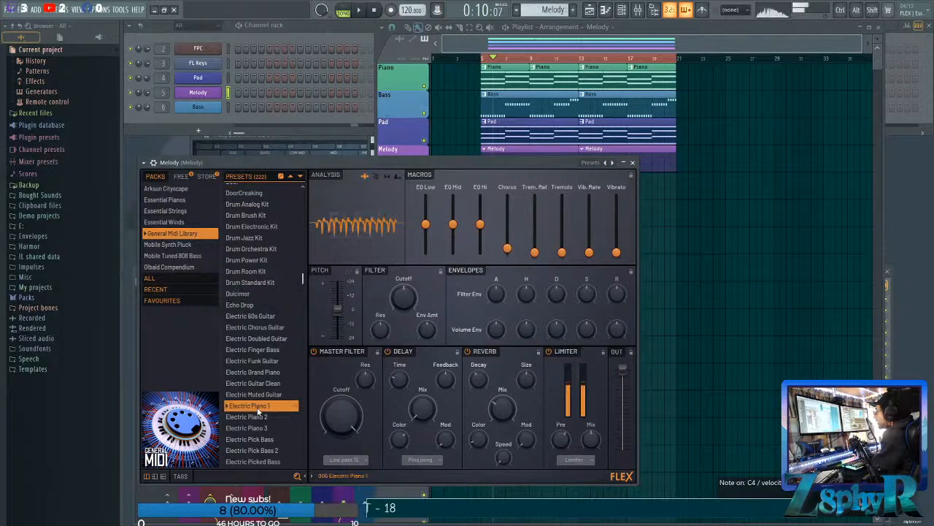
pyautogui.click(257, 426)
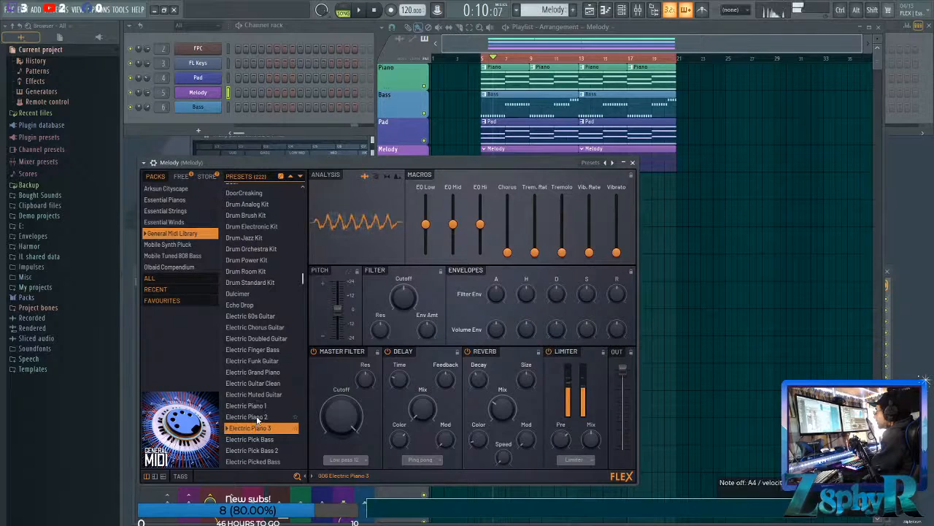
pyautogui.click(257, 418)
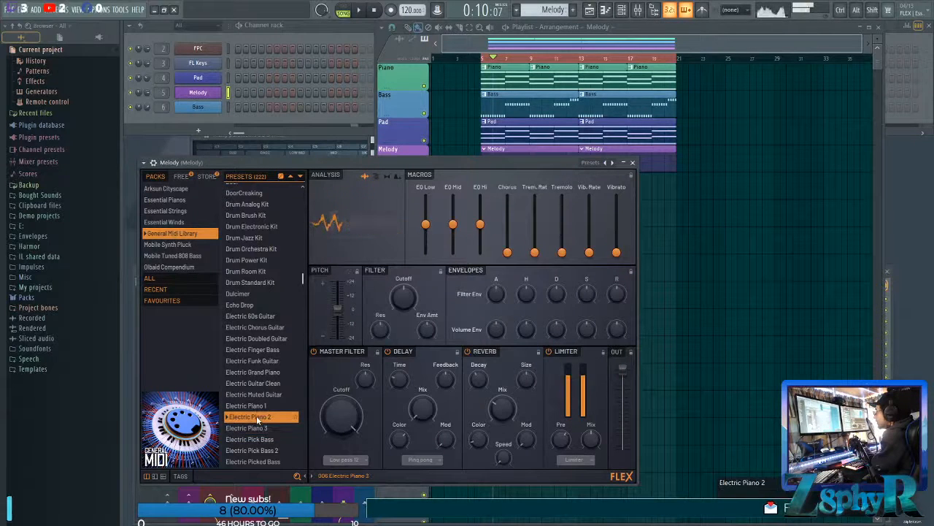
pyautogui.click(257, 427)
# With the arrangement playing, lower the Melody channel's volume and load the Fantasia preset.
pyautogui.click(359, 11)
pyautogui.moveTo(565, 178); pyautogui.dragTo(565, 213)
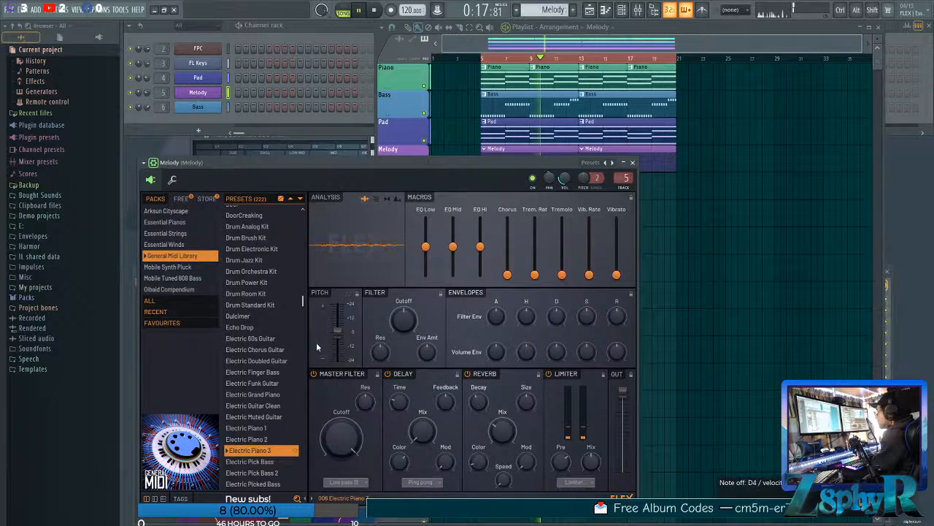
pyautogui.scroll(-1, 275, 393)
pyautogui.scroll(-3, 275, 392)
pyautogui.click(248, 441)
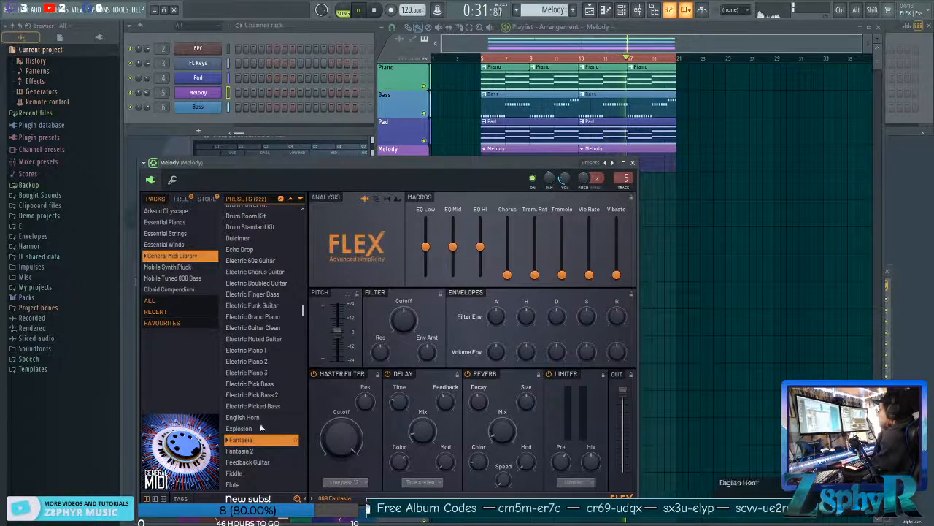
# Open the Melody channel's piano roll and draw a half-bar D5 note at the start of bar 1.
pyautogui.click(301, 24)
pyautogui.rightClick(199, 93)
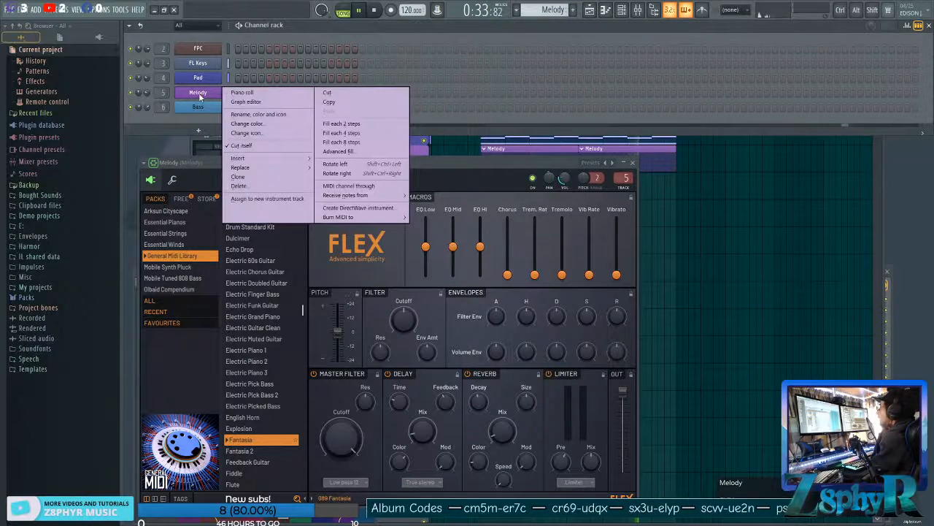
pyautogui.click(242, 92)
pyautogui.moveTo(413, 257)
pyautogui.mouseDown()
pyautogui.moveTo(484, 256)
pyautogui.moveTo(423, 251)
pyautogui.mouseUp()
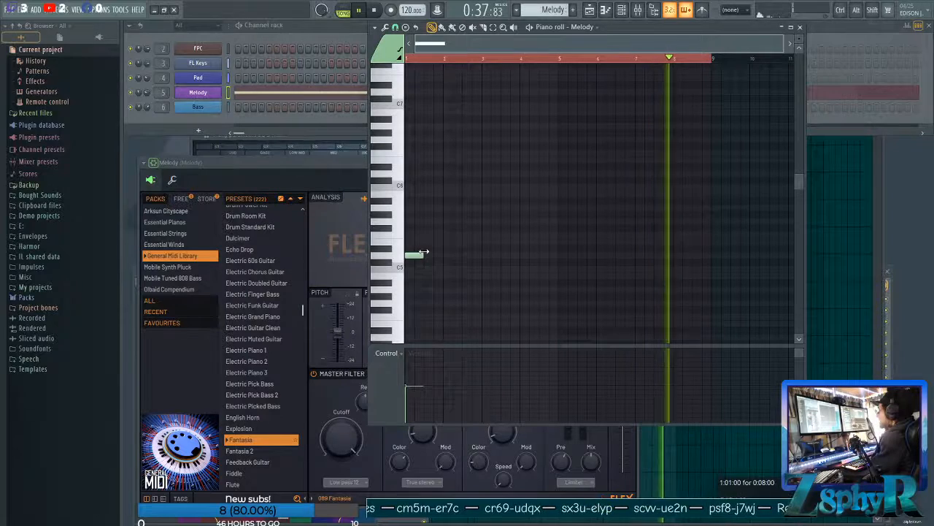
pyautogui.click(445, 209)
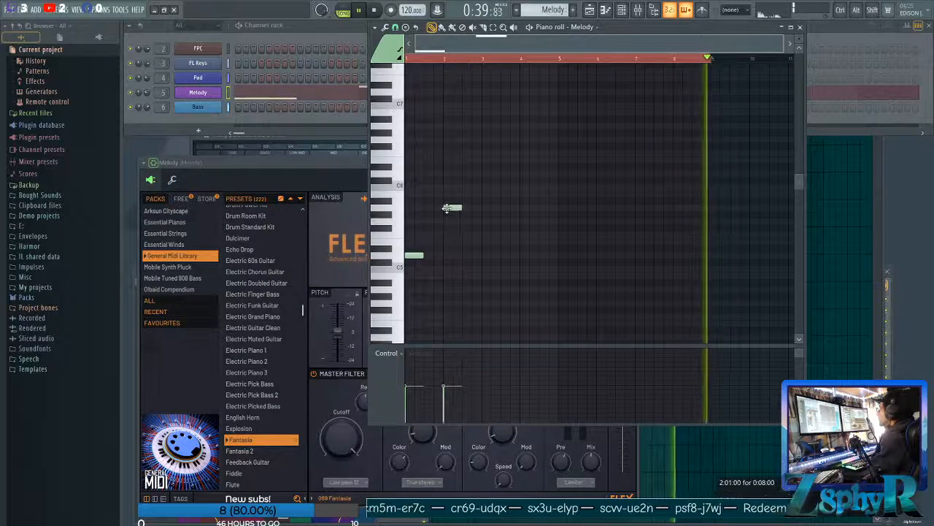
pyautogui.moveTo(445, 208); pyautogui.dragTo(454, 228)
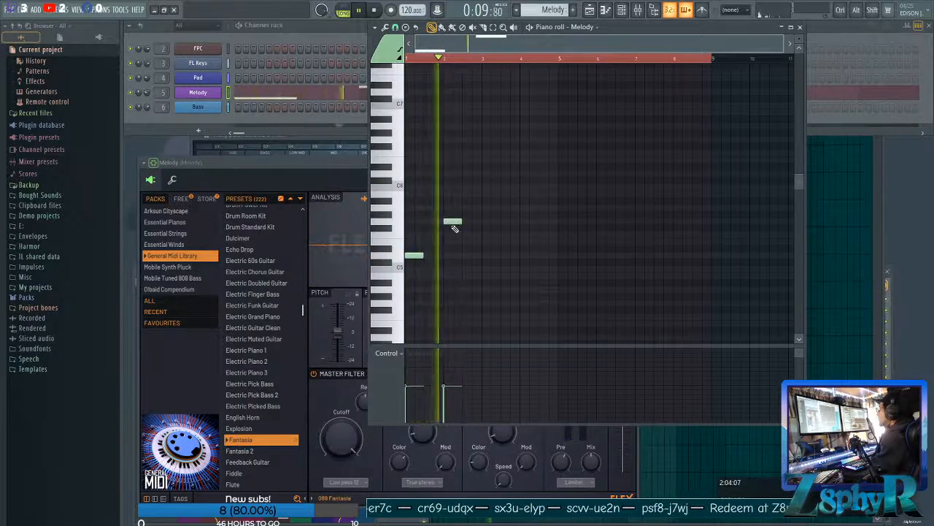
pyautogui.rightClick(452, 222)
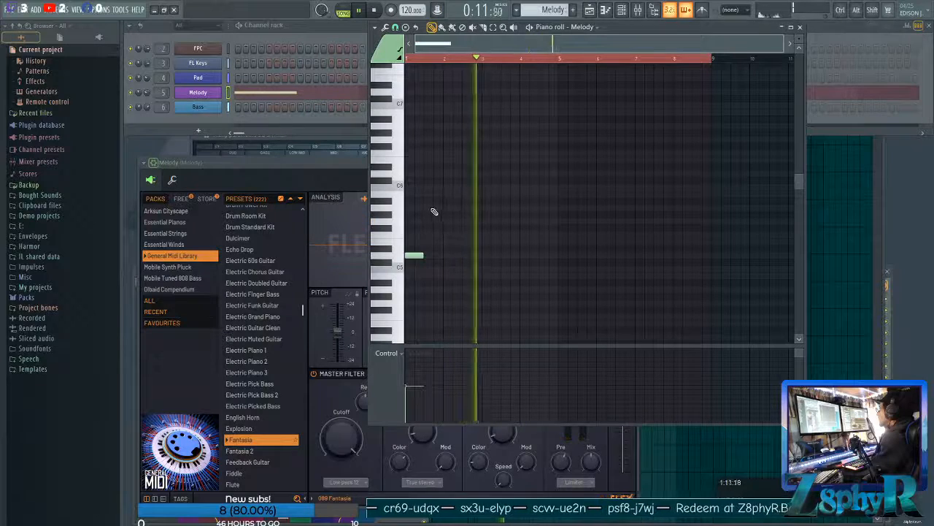
# Add consecutive half-bar A5, D6 and A5 notes directly after the opening D5, ending at bar 3, and stop playback.
pyautogui.click(430, 208)
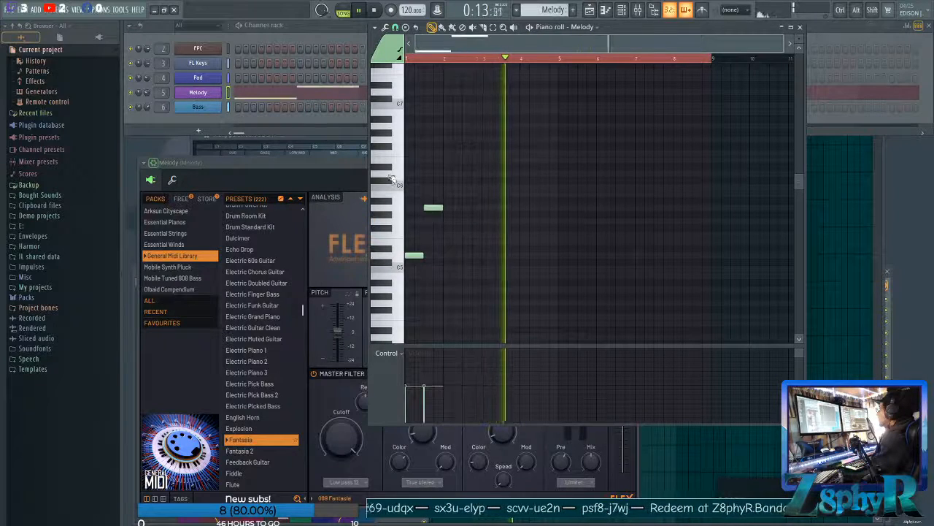
pyautogui.click(445, 173)
pyautogui.click(463, 207)
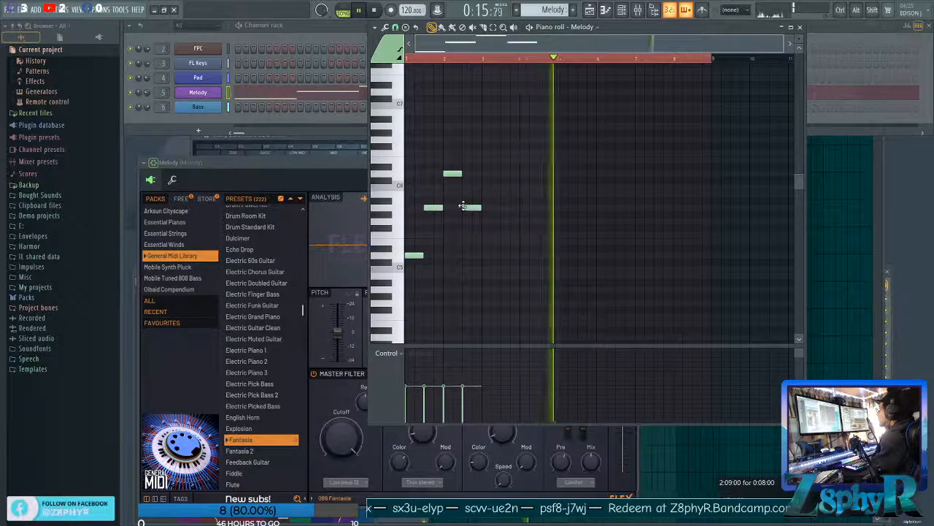
pyautogui.press('space')
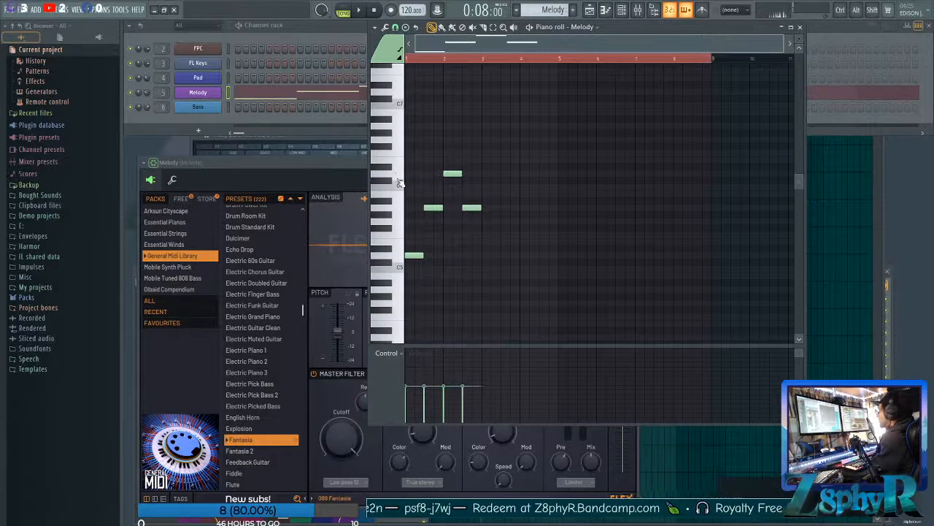
# Audition the D5, A5, D6 and E6 keys in ascending order to work out how the melody phrase continues.
pyautogui.click(400, 267)
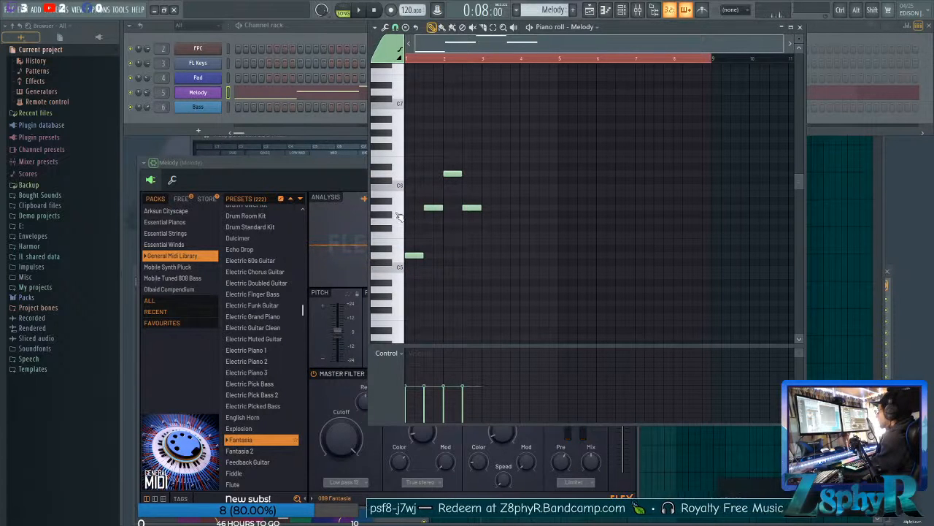
pyautogui.click(401, 175)
pyautogui.click(400, 162)
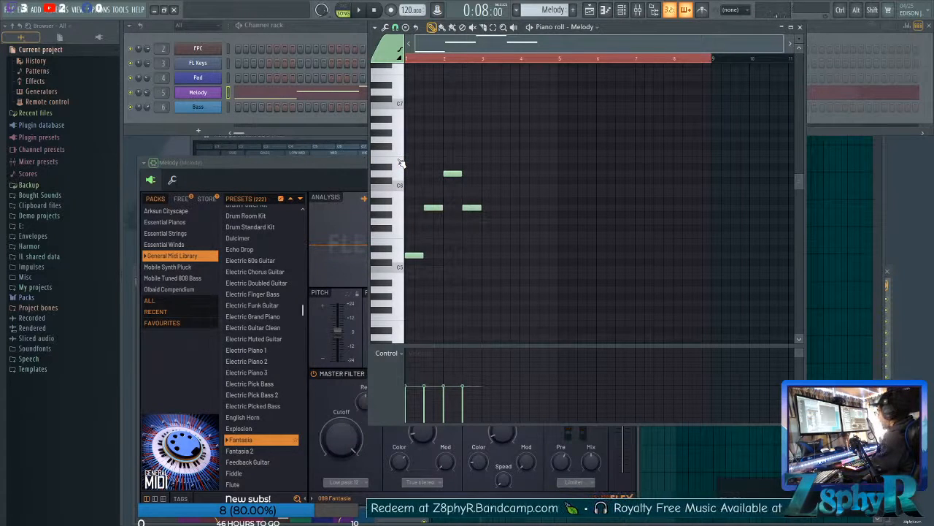
pyautogui.click(400, 257)
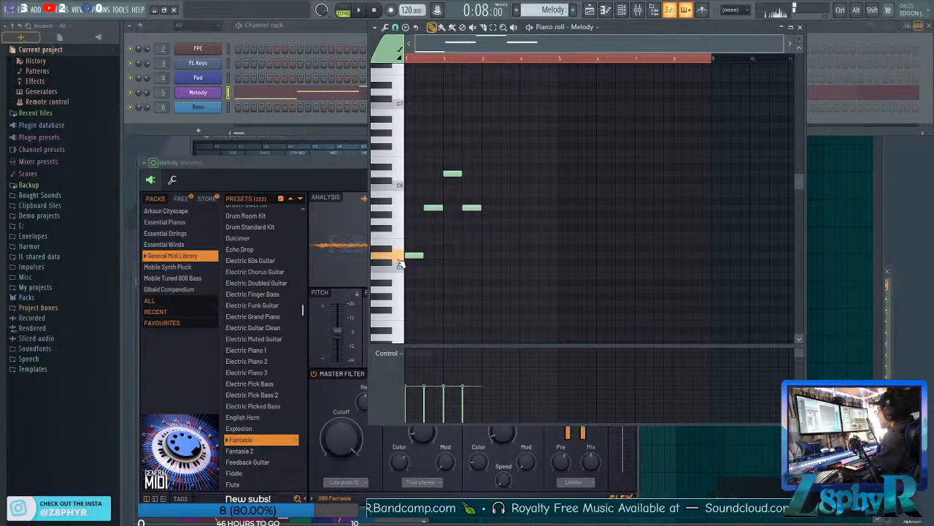
pyautogui.click(400, 214)
pyautogui.click(398, 176)
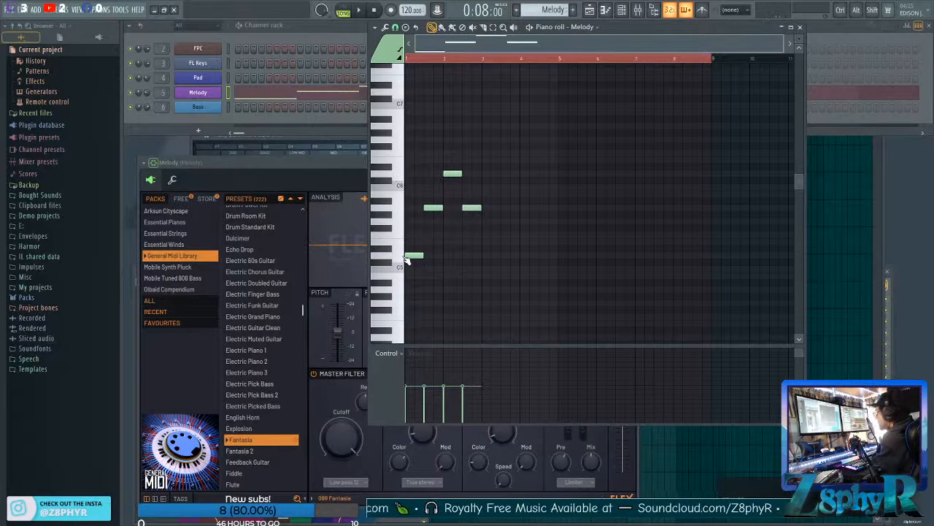
pyautogui.click(398, 255)
pyautogui.click(401, 211)
pyautogui.click(401, 174)
pyautogui.click(402, 162)
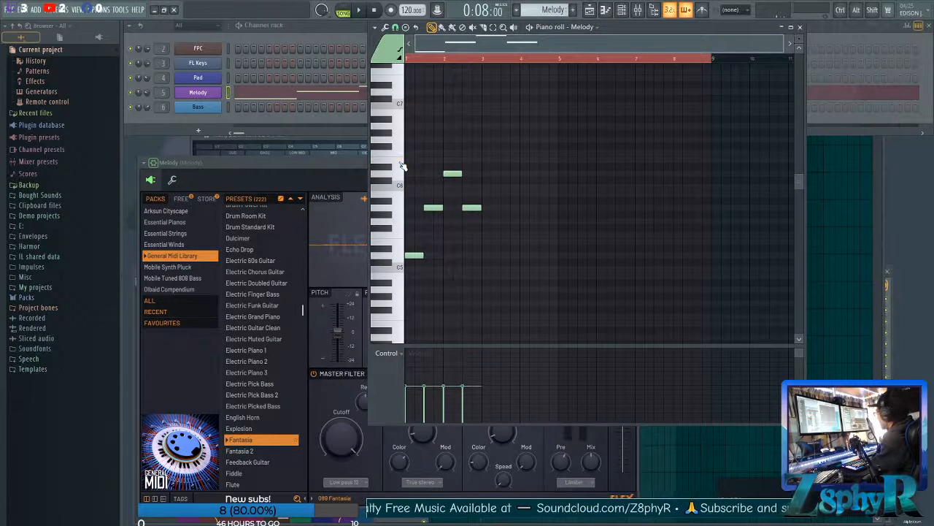
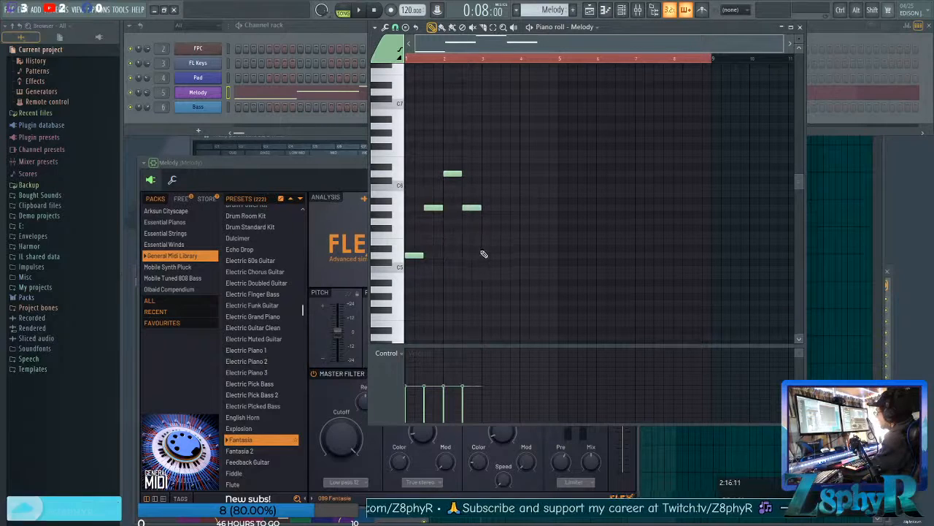
# Continue the Melody with half-bar D5, A5, D6 and E6 notes across bars 3 and 4, and start playback.
pyautogui.click(482, 255)
pyautogui.click(509, 208)
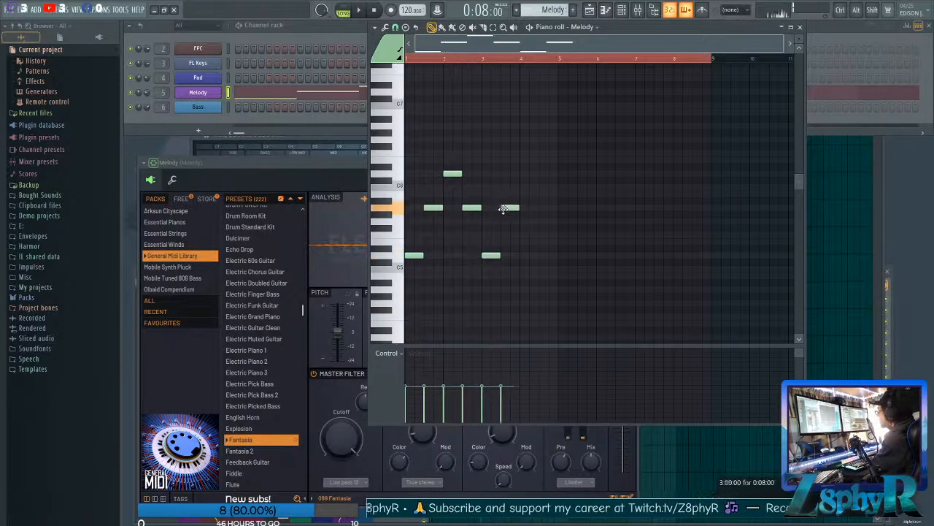
pyautogui.click(526, 174)
pyautogui.click(542, 161)
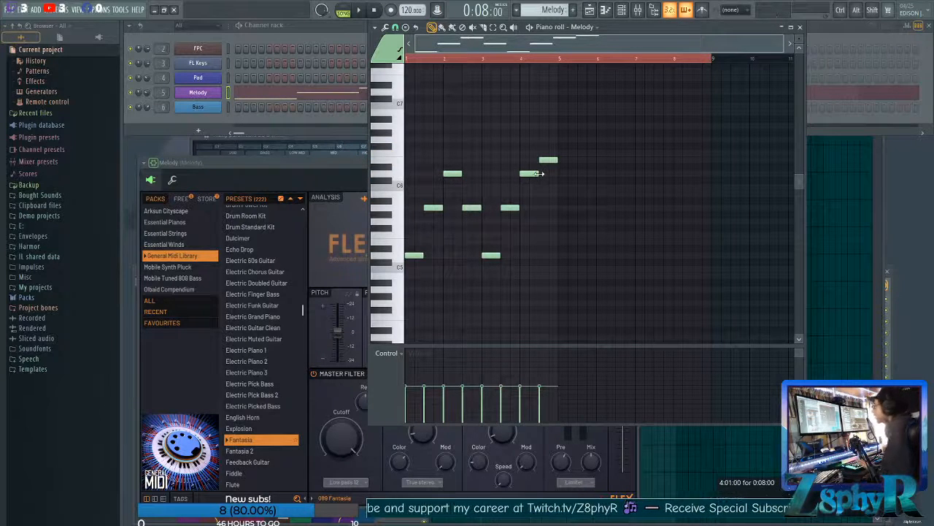
pyautogui.press('space')
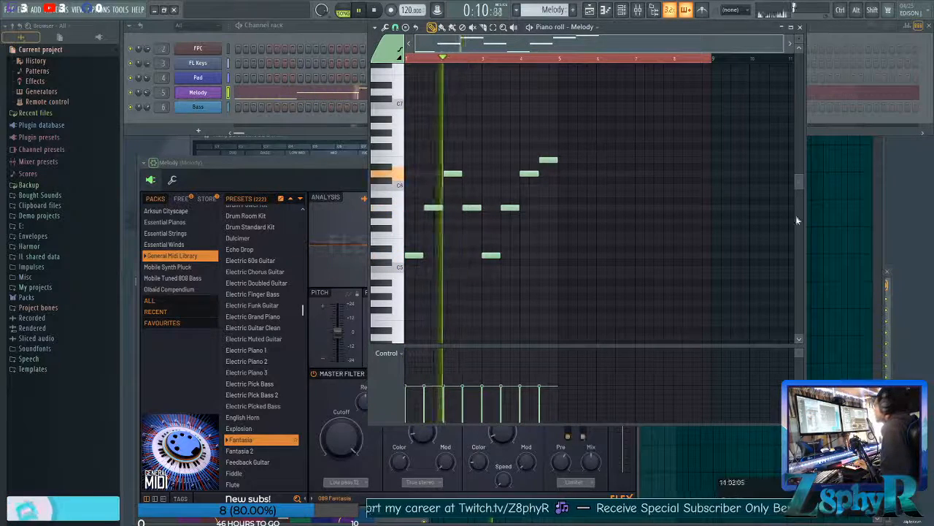
# Rearrange the Playlist's Melody track into two four-bar clips at bars 5 and 9, removing the clip at bar 13, and stop playback.
pyautogui.keyDown('ctrl'); pyautogui.click(823, 219); pyautogui.keyUp('ctrl')
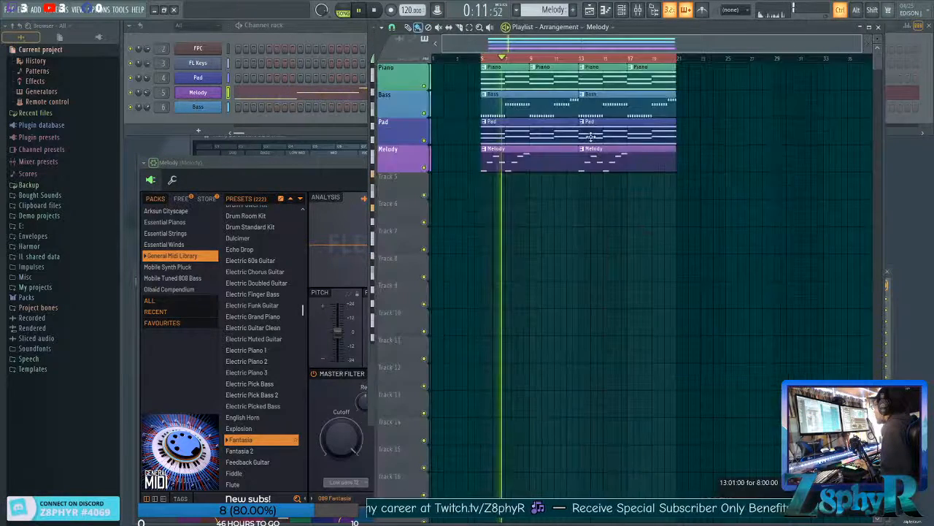
pyautogui.moveTo(575, 159); pyautogui.dragTo(530, 160)
pyautogui.click(535, 160)
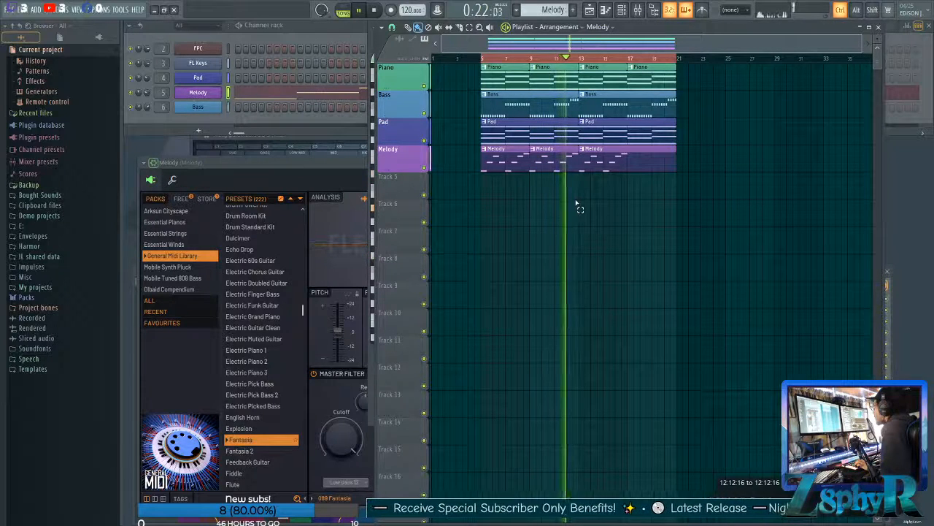
pyautogui.rightClick(605, 165)
pyautogui.press('space')
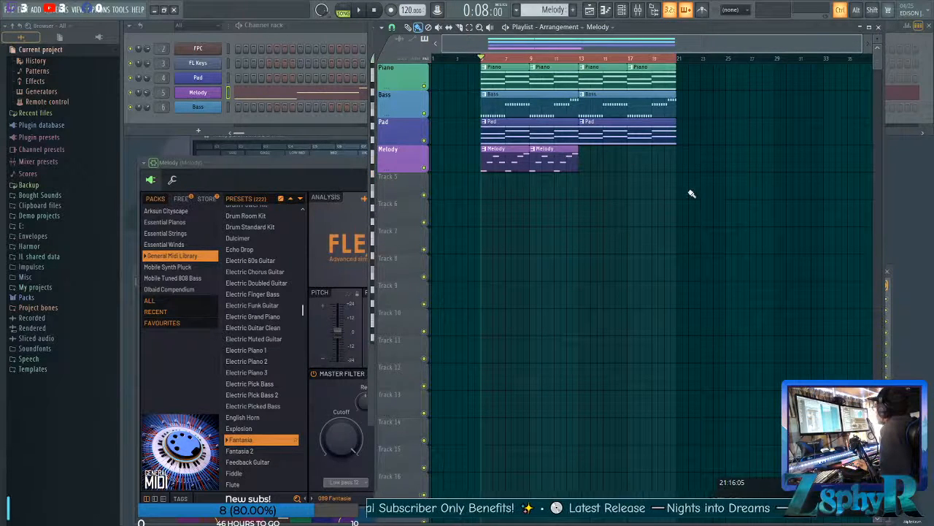
# Remove the Melody clip at bar 9 and recreate it by duplicating the first clip trimmed to four bars.
pyautogui.rightClick(552, 165)
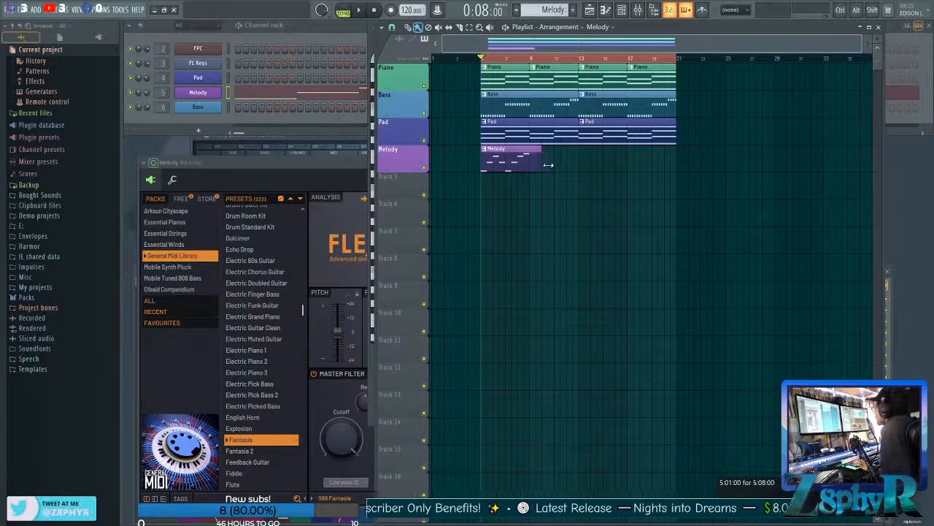
pyautogui.moveTo(548, 165); pyautogui.dragTo(578, 165)
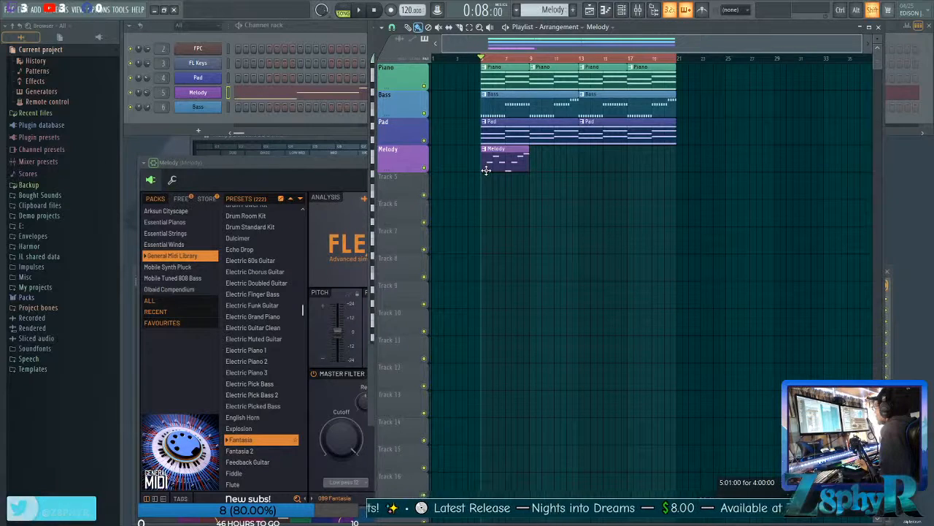
pyautogui.moveTo(494, 158); pyautogui.dragTo(544, 159)
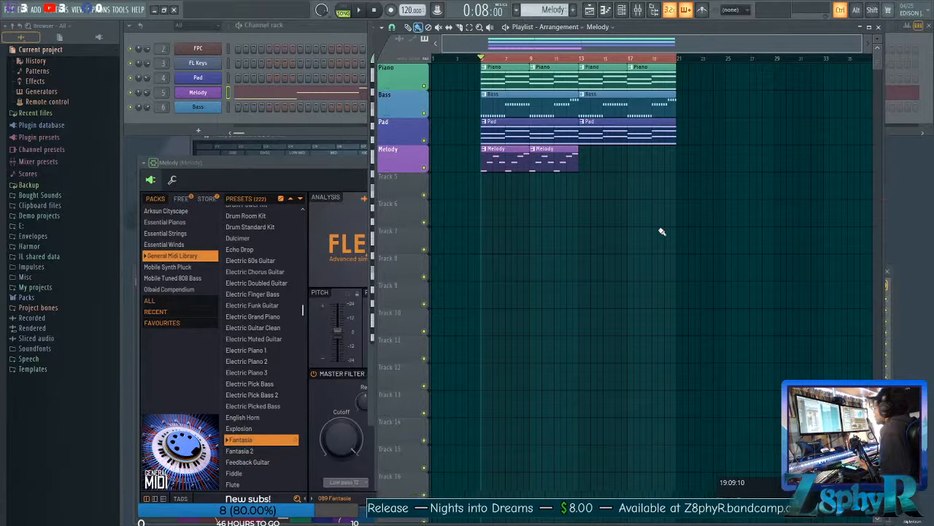
# Select both four-bar Melody clips and merge them into a single eight-bar pattern clip.
pyautogui.moveTo(612, 225); pyautogui.dragTo(499, 167)
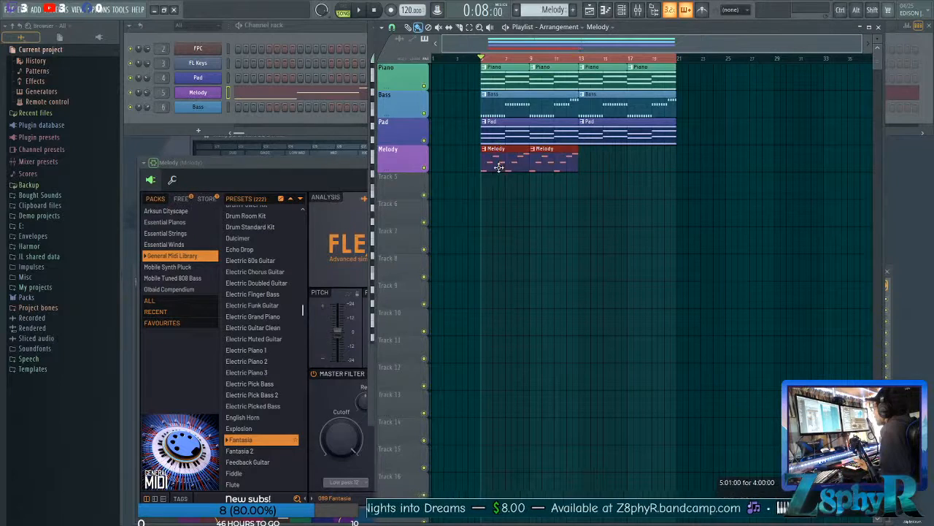
pyautogui.hotkey('ctrl', 'g')
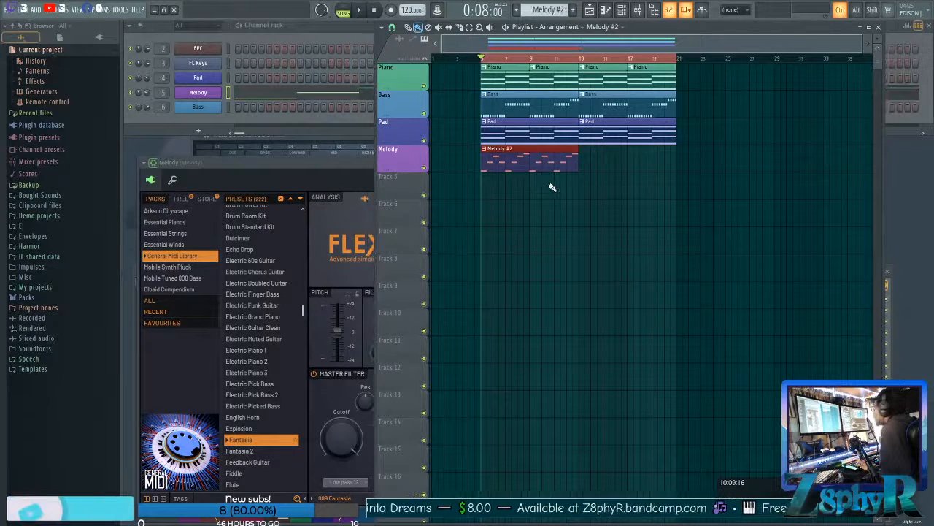
pyautogui.moveTo(474, 169); pyautogui.dragTo(616, 184)
pyautogui.keyDown('ctrl'); pyautogui.click(601, 222); pyautogui.keyUp('ctrl')
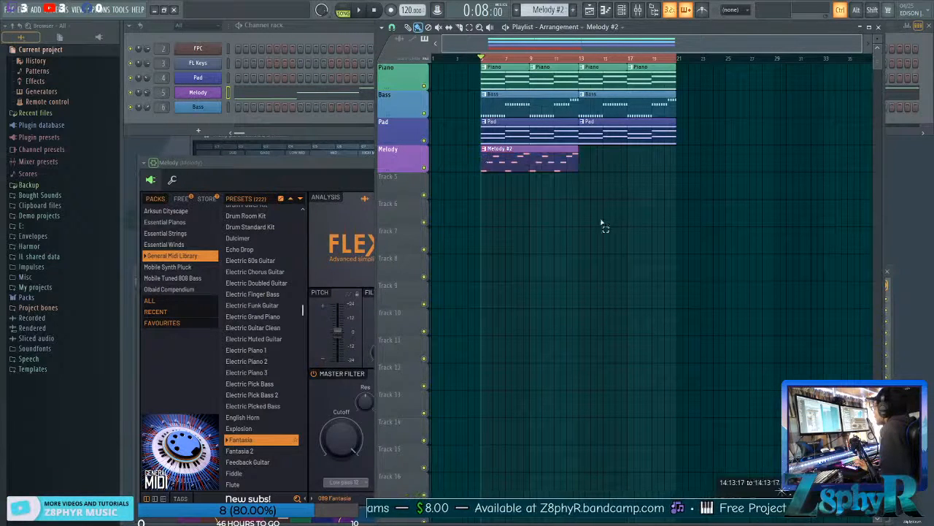
# Open the merged Melody pattern's piano roll and play the arrangement to hear the eight-bar phrase.
pyautogui.click(329, 97)
pyautogui.click(824, 38)
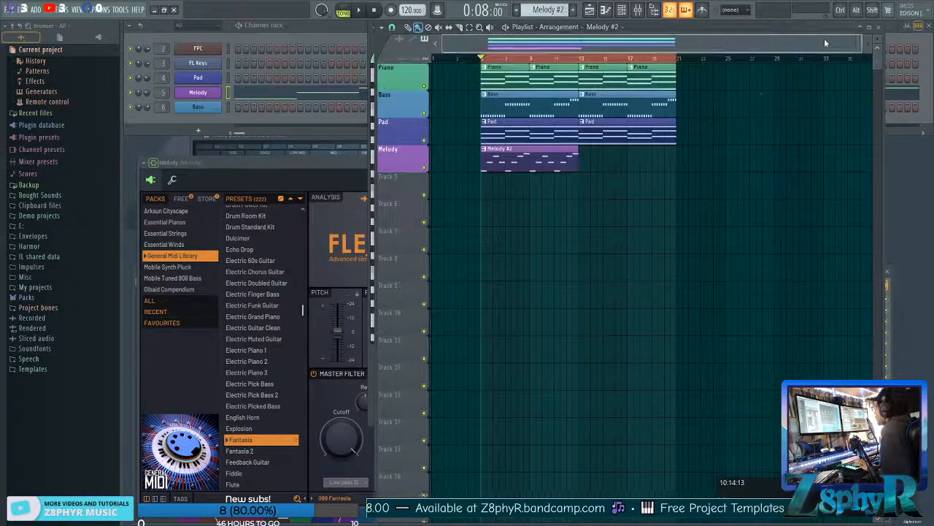
pyautogui.moveTo(471, 162); pyautogui.dragTo(622, 178)
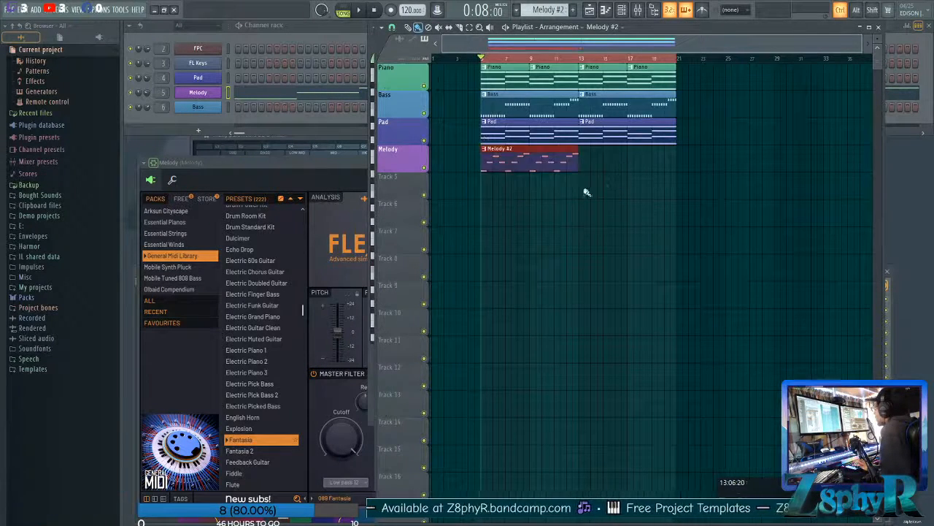
pyautogui.keyDown('ctrl'); pyautogui.click(586, 191); pyautogui.keyUp('ctrl')
pyautogui.doubleClick(569, 173)
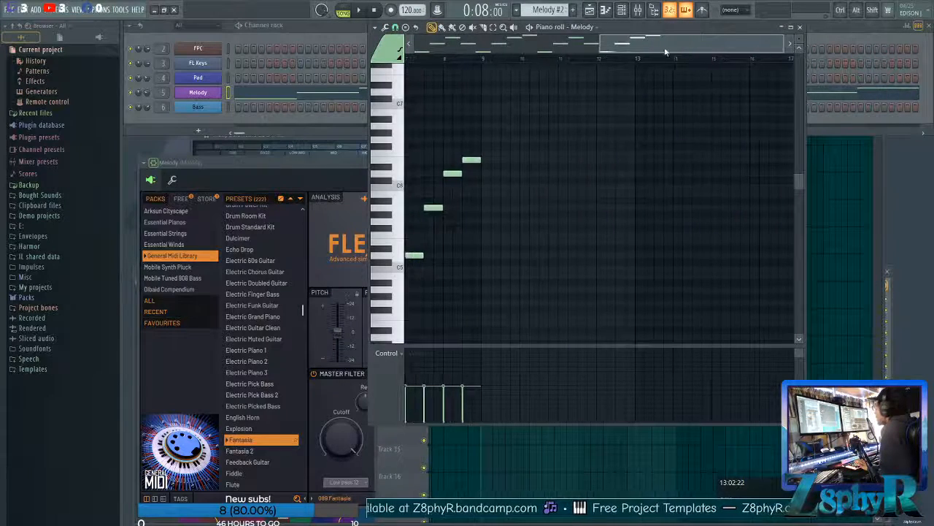
pyautogui.press('ctrl')
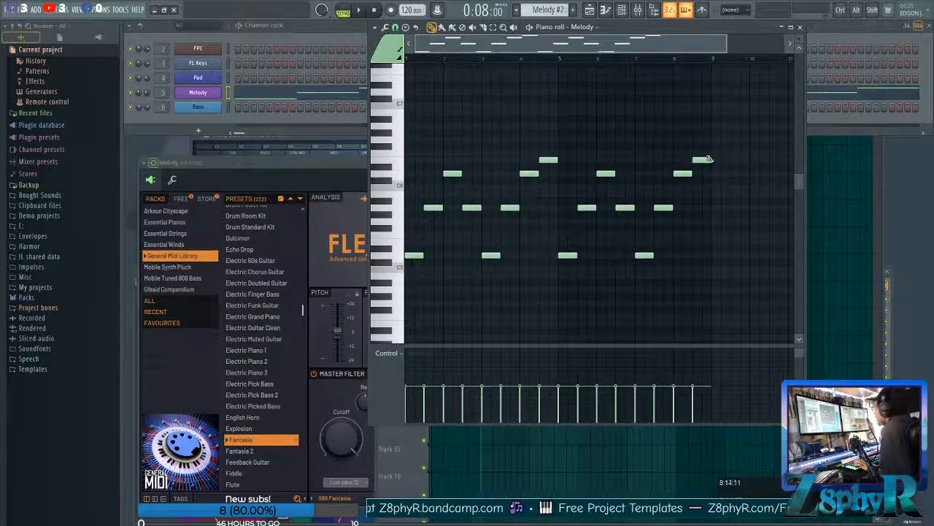
pyautogui.moveTo(738, 281); pyautogui.dragTo(739, 284)
pyautogui.keyDown('ctrl'); pyautogui.click(739, 284); pyautogui.keyUp('ctrl')
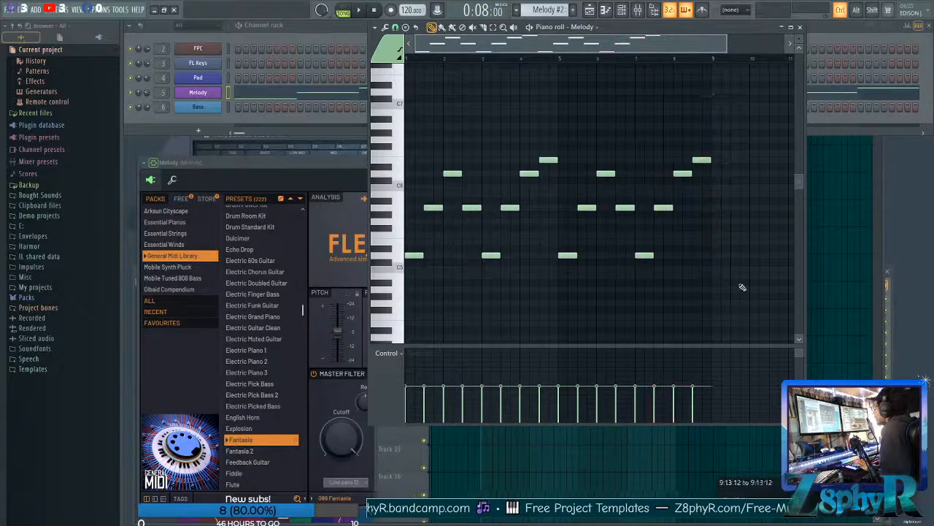
pyautogui.press('space')
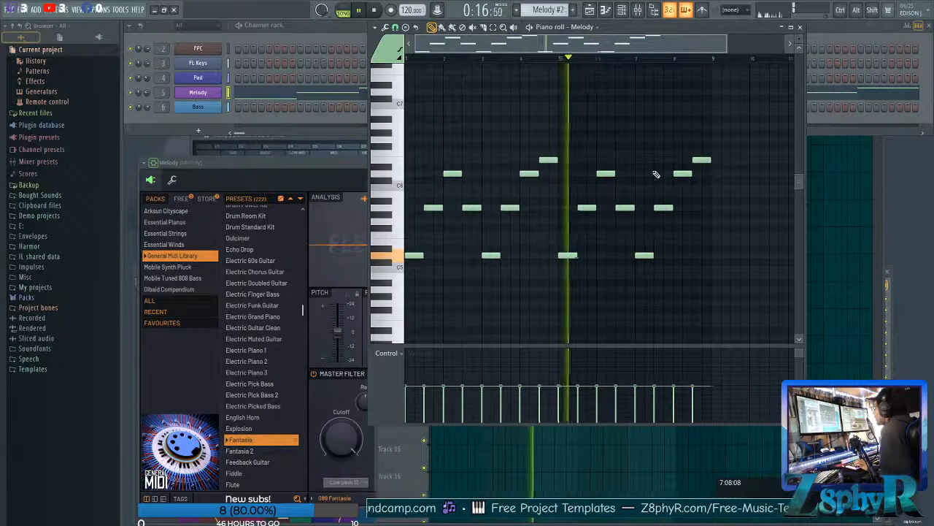
# Stop playback and raise the D5 note at the start of bar 7 by one octave to D6.
pyautogui.click(548, 255)
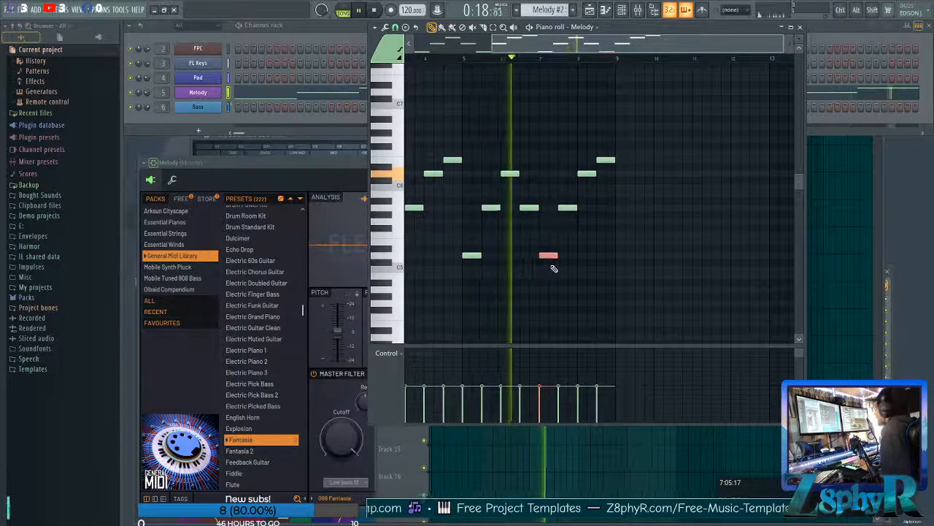
pyautogui.press('space')
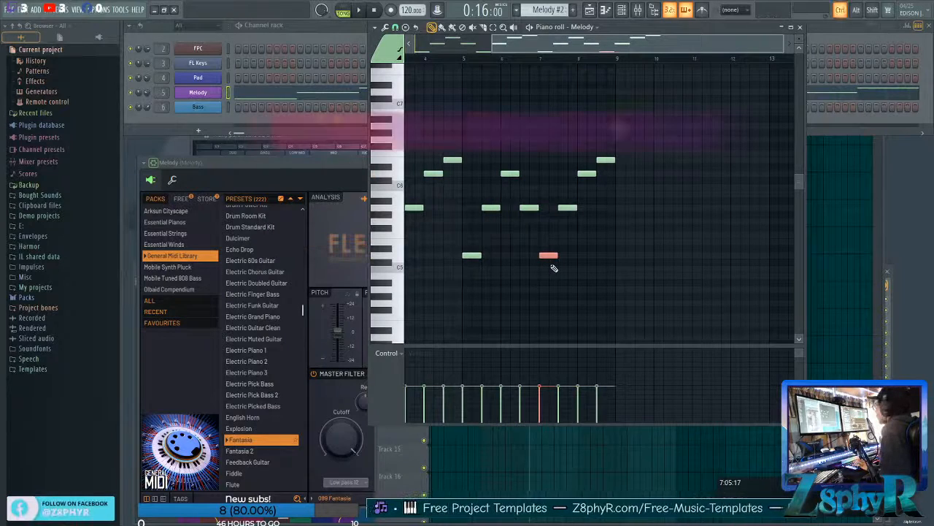
pyautogui.hotkey('ctrl', 'Up')
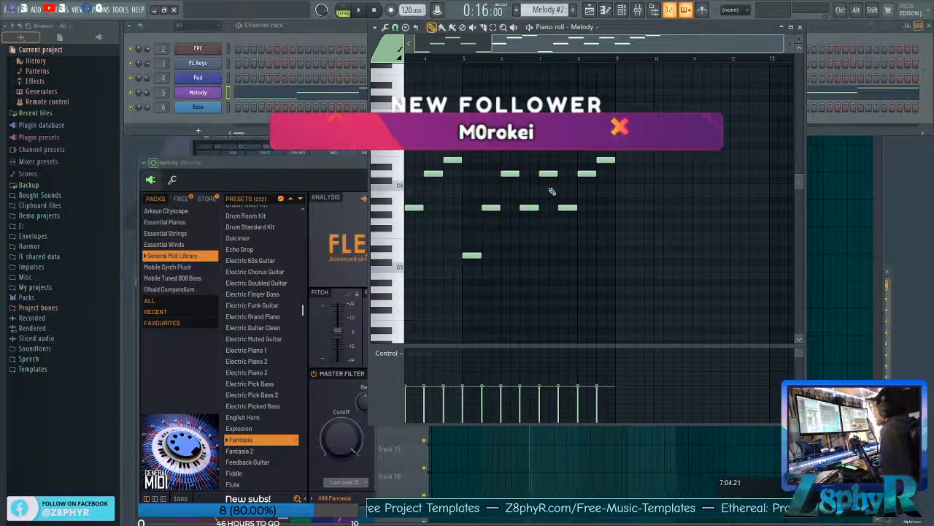
pyautogui.click(556, 167)
pyautogui.rightClick(558, 168)
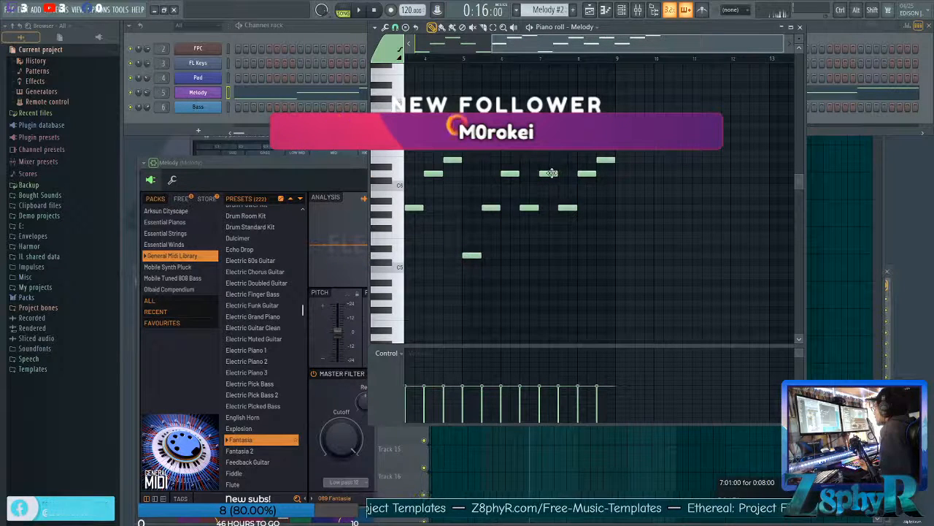
# Lower the final D6 and E6 notes in bar 8 by one octave to D5 and E5.
pyautogui.keyDown('ctrl'); pyautogui.click(587, 173); pyautogui.keyUp('ctrl')
pyautogui.keyDown('ctrl'); pyautogui.click(602, 158); pyautogui.keyUp('ctrl')
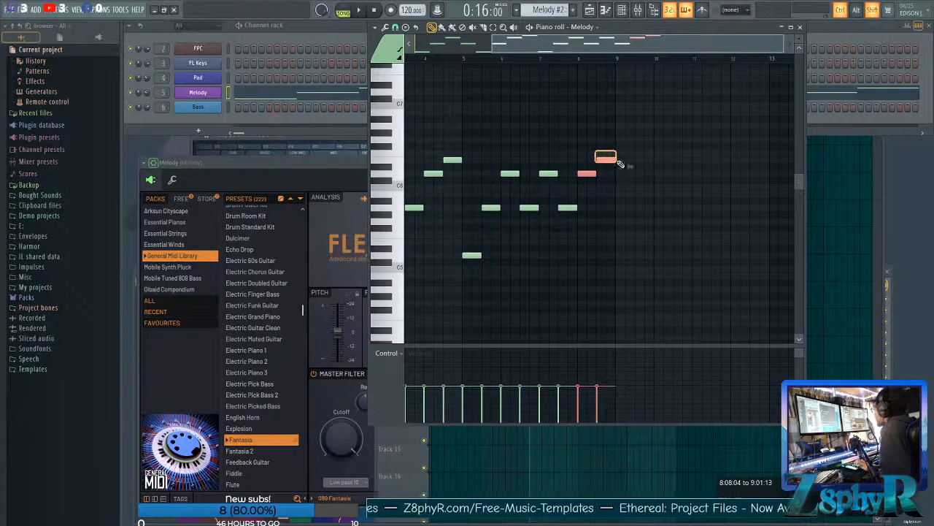
pyautogui.press('ctrl')
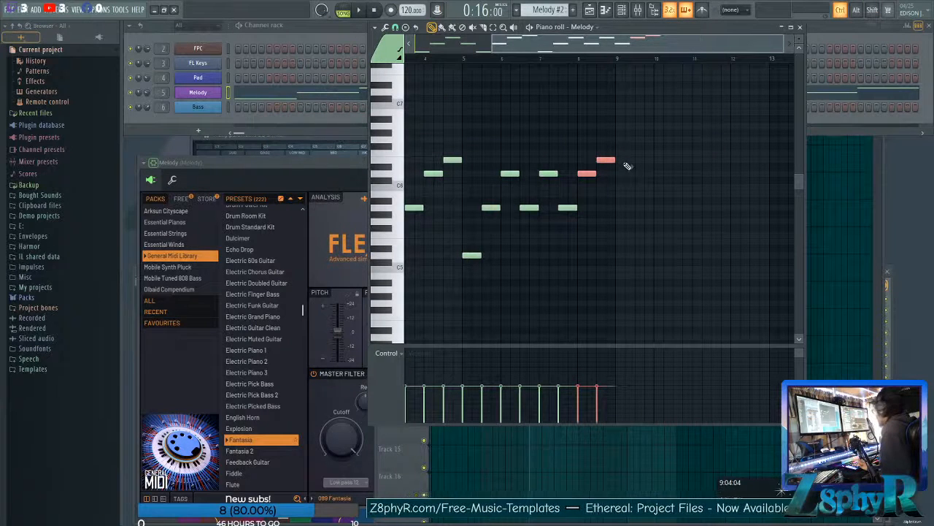
pyautogui.hotkey('ctrl', 'Down')
pyautogui.keyDown('ctrl'); pyautogui.click(611, 181); pyautogui.keyUp('ctrl')
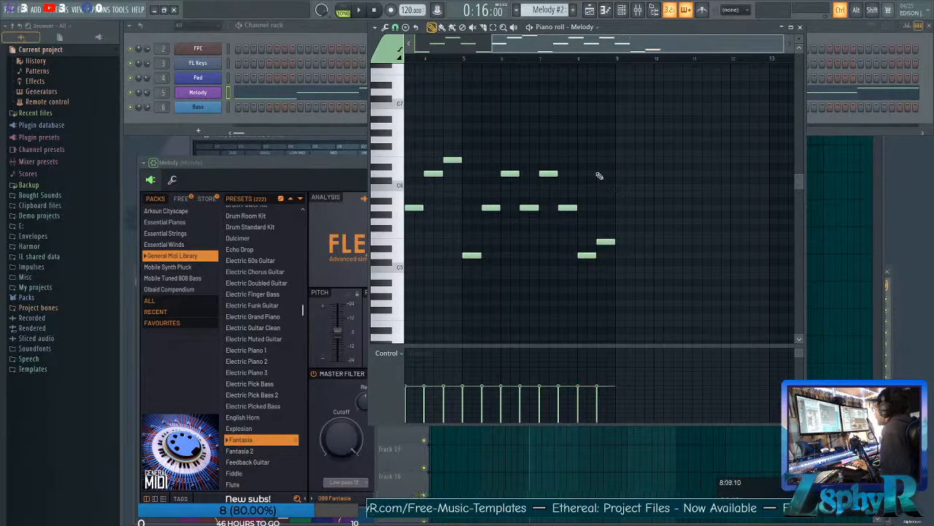
# Play back the phrase's revised closing bars and stop playback.
pyautogui.click(530, 61)
pyautogui.press('space')
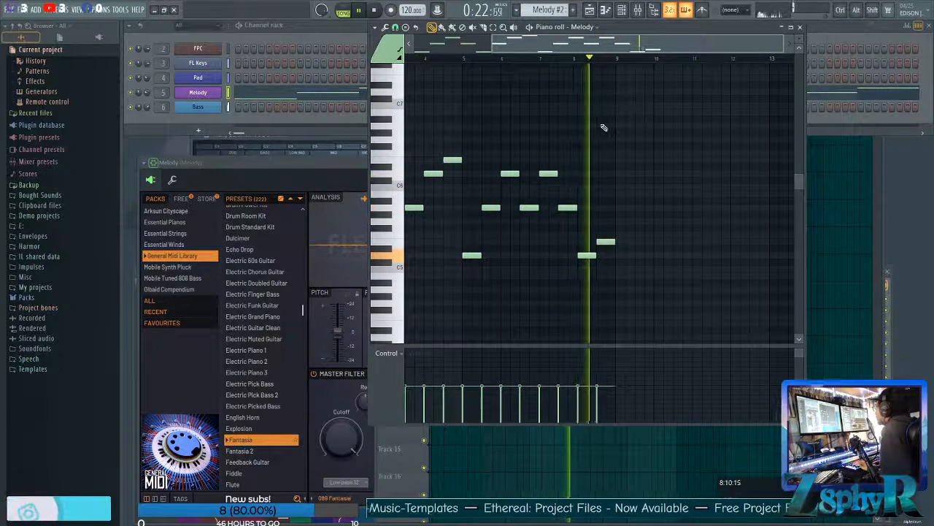
pyautogui.press('space')
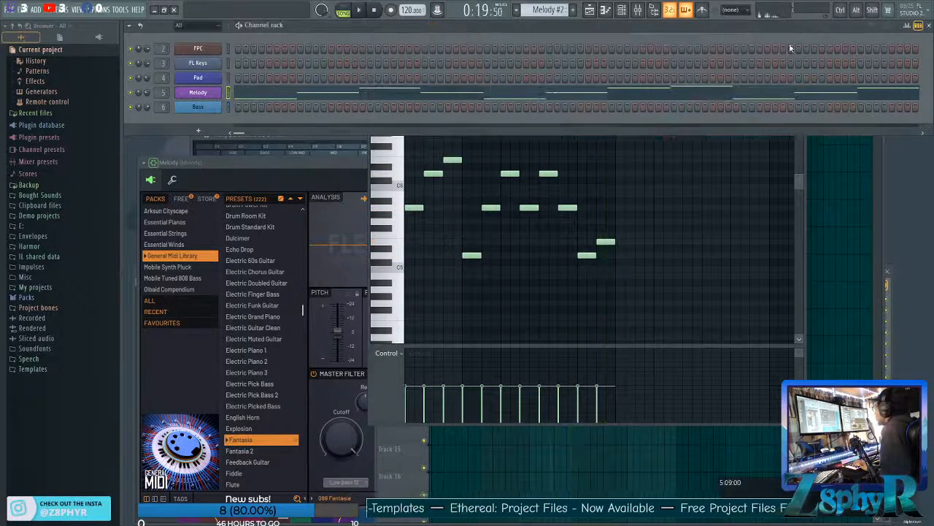
# Place a second merged Melody clip at bar 13 in the Playlist and play the arrangement from bar 5.
pyautogui.press('F5')
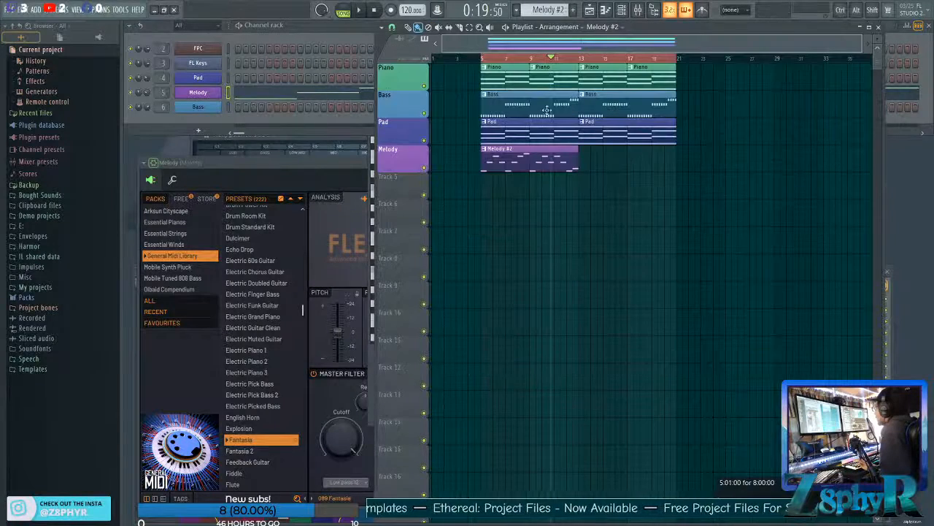
pyautogui.click(584, 157)
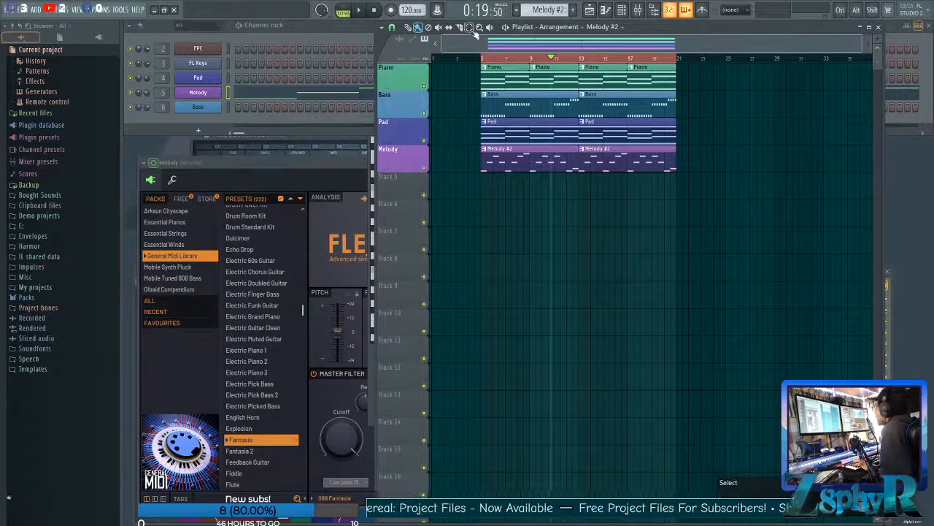
pyautogui.click(483, 58)
pyautogui.press('space')
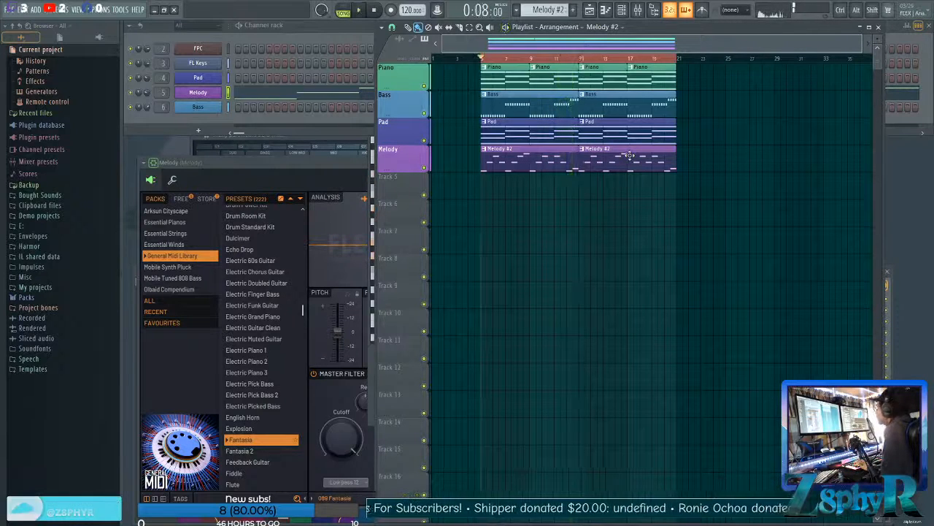
pyautogui.press('space')
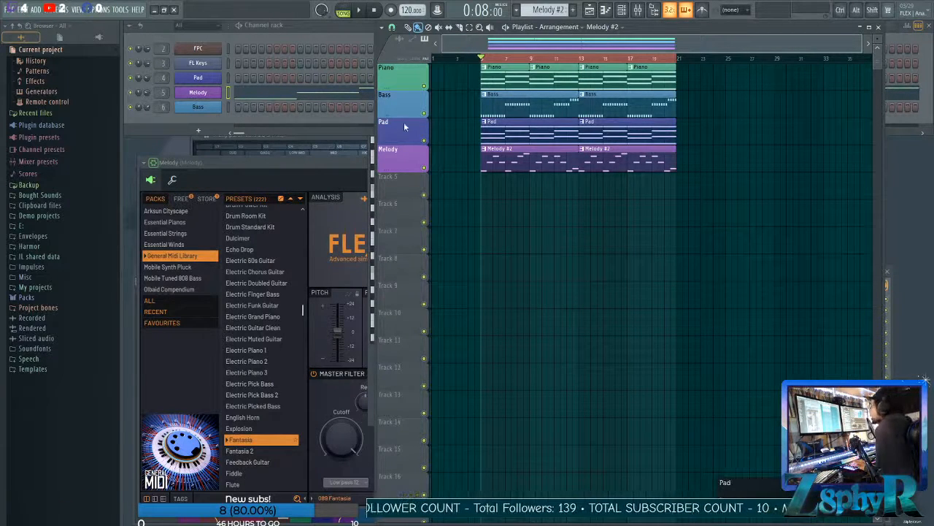
# Auto-name the clips on the Melody track after the track.
pyautogui.moveTo(725, 199); pyautogui.dragTo(540, 146)
pyautogui.keyDown('ctrl'); pyautogui.click(502, 190); pyautogui.keyUp('ctrl')
pyautogui.moveTo(716, 182); pyautogui.dragTo(716, 182)
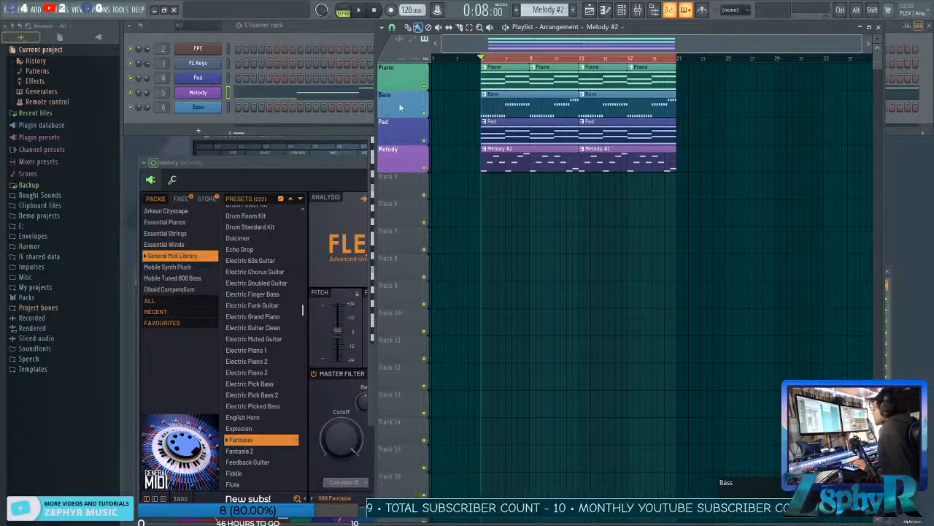
pyautogui.rightClick(400, 161)
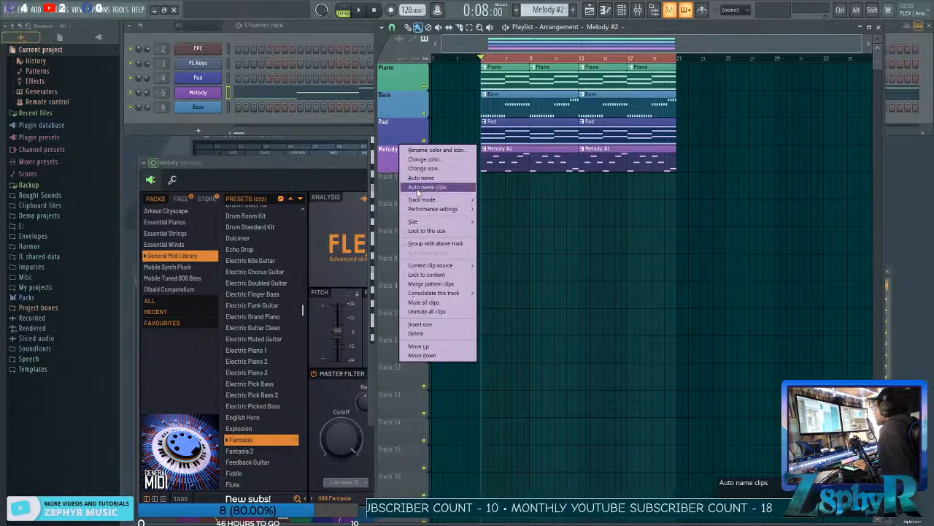
pyautogui.click(419, 187)
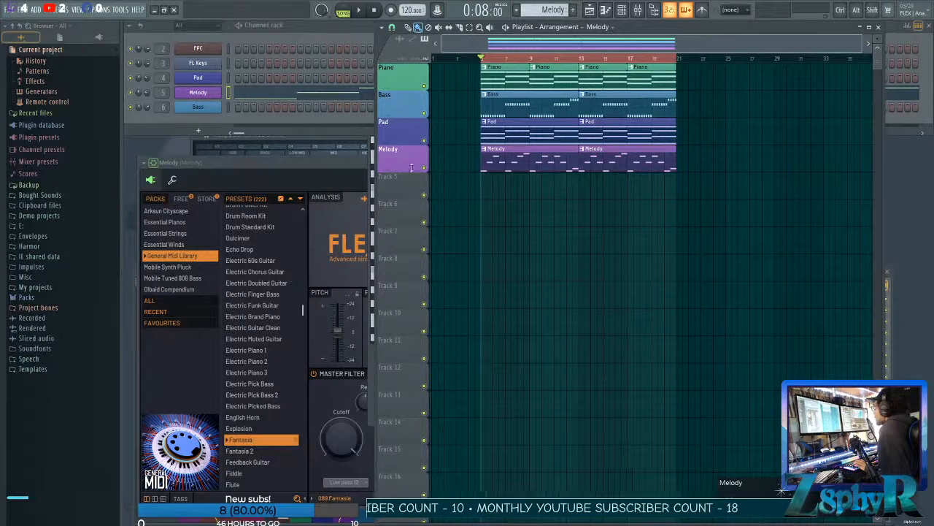
pyautogui.moveTo(710, 223); pyautogui.dragTo(514, 170)
pyautogui.moveTo(743, 224); pyautogui.dragTo(514, 89)
pyautogui.keyDown('ctrl'); pyautogui.click(518, 174); pyautogui.keyUp('ctrl')
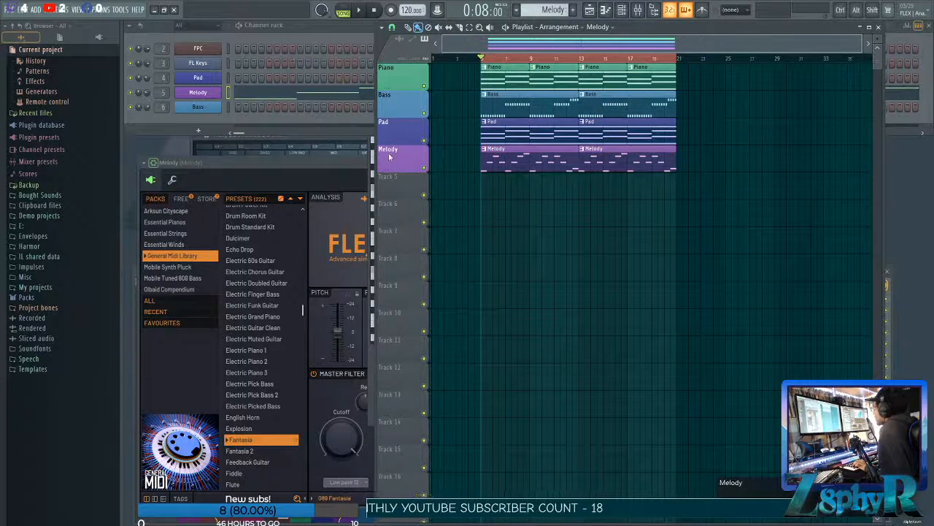
pyautogui.rightClick(395, 66)
pyautogui.click(713, 139)
pyautogui.moveTo(698, 98); pyautogui.dragTo(535, 189)
pyautogui.moveTo(780, 199); pyautogui.dragTo(513, 67)
pyautogui.keyDown('ctrl'); pyautogui.click(512, 68); pyautogui.keyUp('ctrl')
pyautogui.keyDown('ctrl'); pyautogui.click(706, 212); pyautogui.keyUp('ctrl')
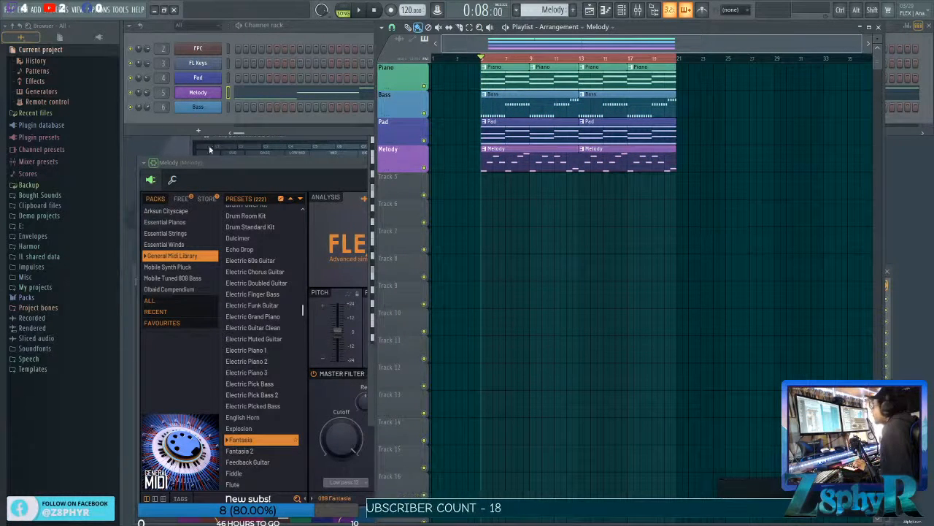
# Add Fruity Parametric EQ 2 to the Melody mixer track's first effect slot and reposition its window.
pyautogui.click(161, 92)
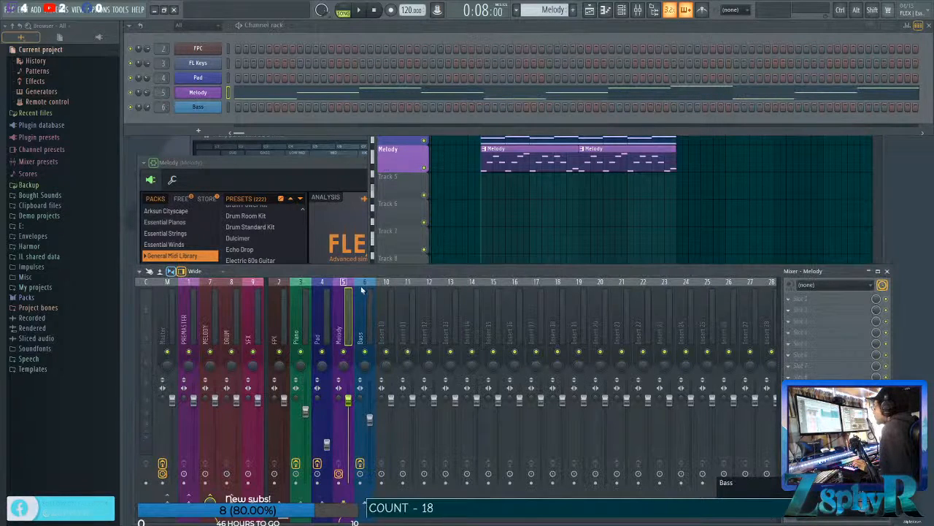
pyautogui.click(789, 299)
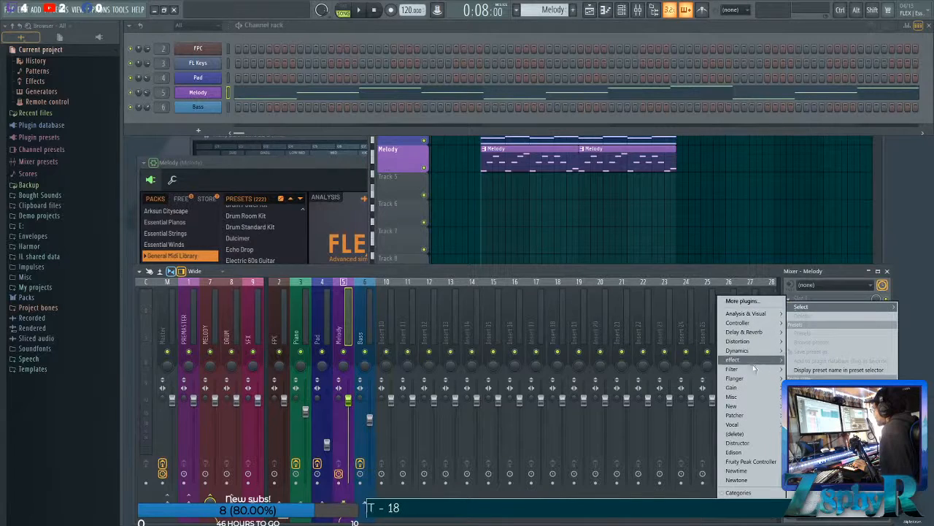
pyautogui.moveTo(754, 369)
pyautogui.click(684, 398)
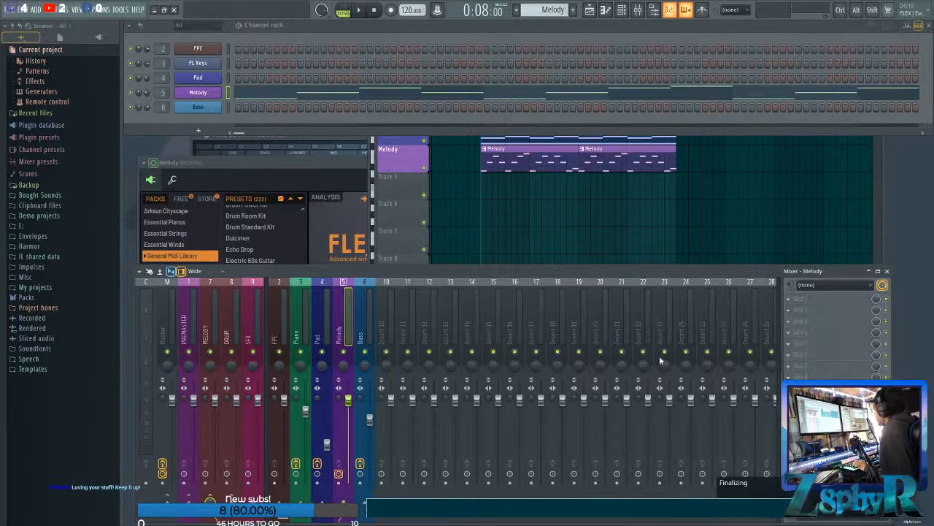
pyautogui.moveTo(340, 145); pyautogui.dragTo(537, 185)
pyautogui.moveTo(628, 188); pyautogui.dragTo(663, 186)
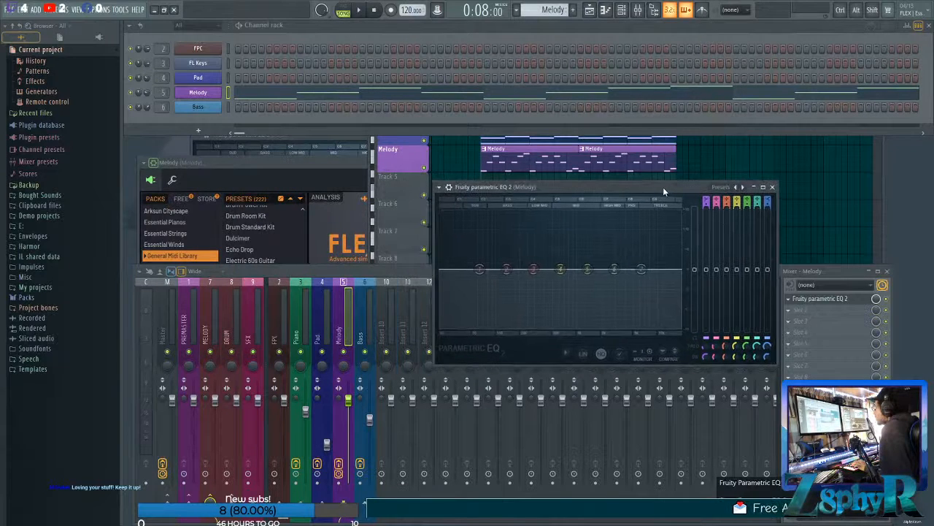
# Examine the effect slots of the Piano, Pad, Melody, Bass and group mixer tracks.
pyautogui.click(319, 320)
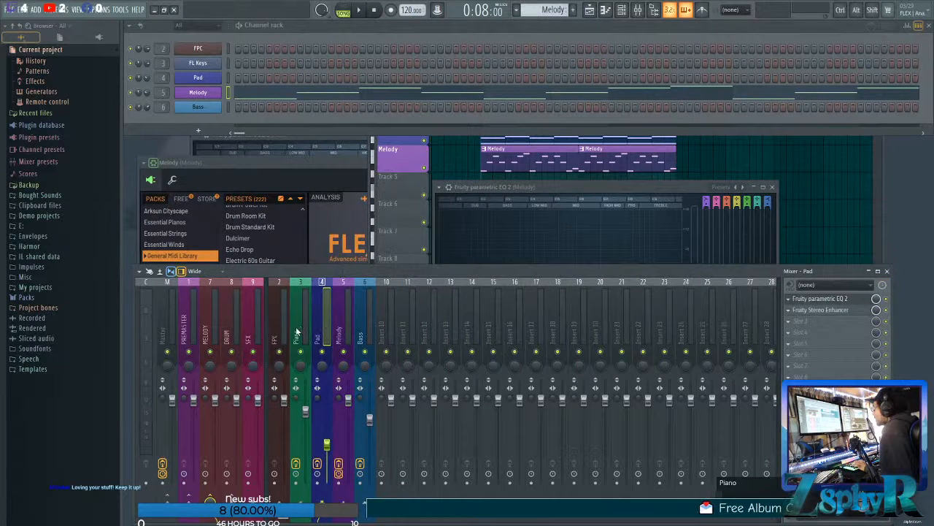
pyautogui.click(297, 332)
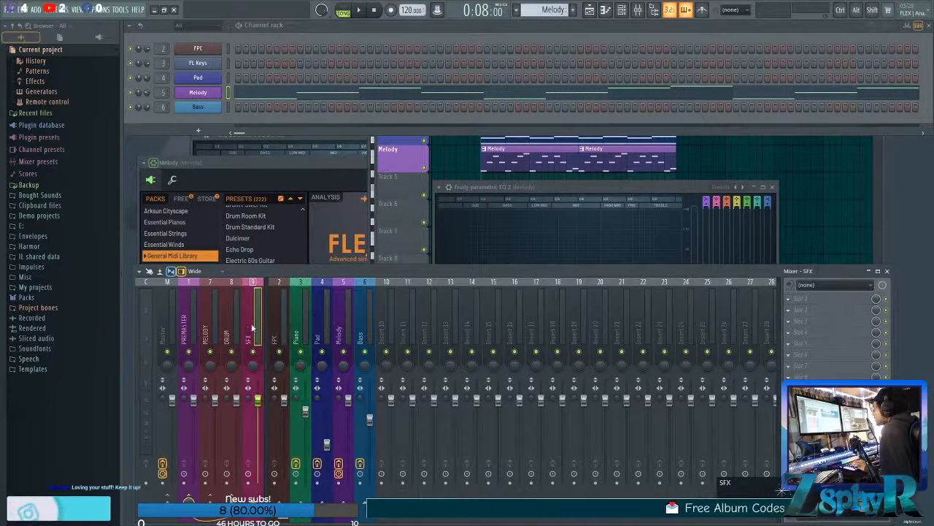
pyautogui.click(214, 321)
pyautogui.click(303, 326)
pyautogui.click(325, 327)
pyautogui.click(343, 325)
pyautogui.click(364, 324)
pyautogui.click(344, 323)
pyautogui.click(323, 325)
pyautogui.click(300, 326)
pyautogui.click(324, 325)
pyautogui.click(362, 322)
pyautogui.click(322, 321)
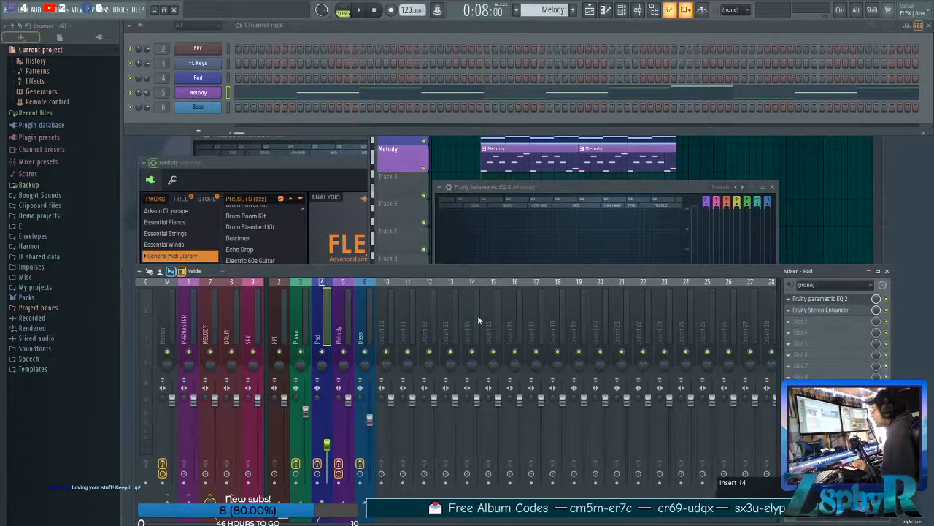
# Change band 1 of the Melody EQ to a high-pass filter with a steeper order.
pyautogui.click(326, 162)
pyautogui.moveTo(541, 163); pyautogui.dragTo(528, 140)
pyautogui.click(699, 191)
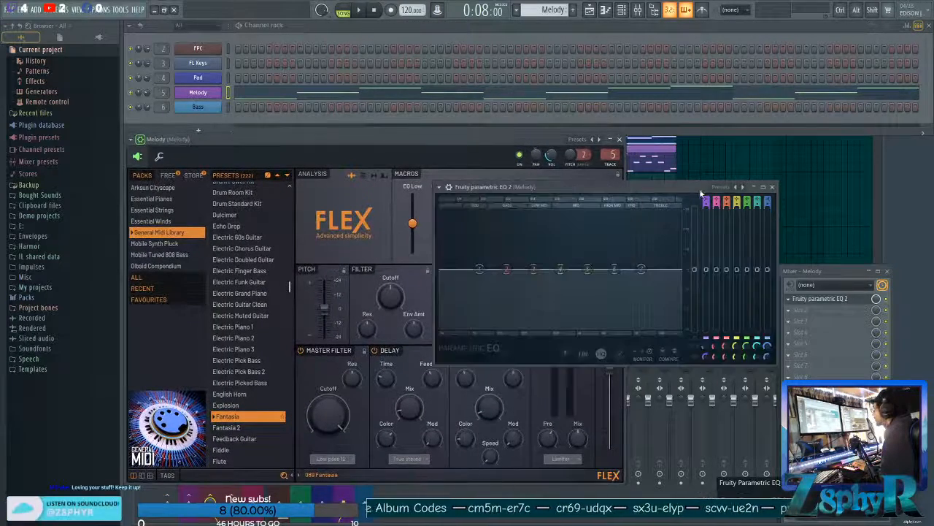
pyautogui.moveTo(638, 188); pyautogui.dragTo(600, 150)
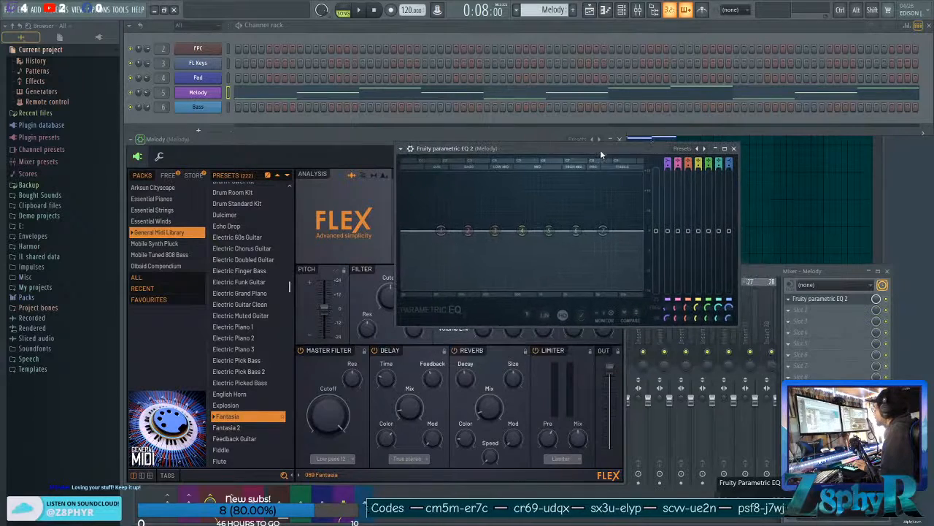
pyautogui.rightClick(442, 231)
pyautogui.moveTo(457, 256)
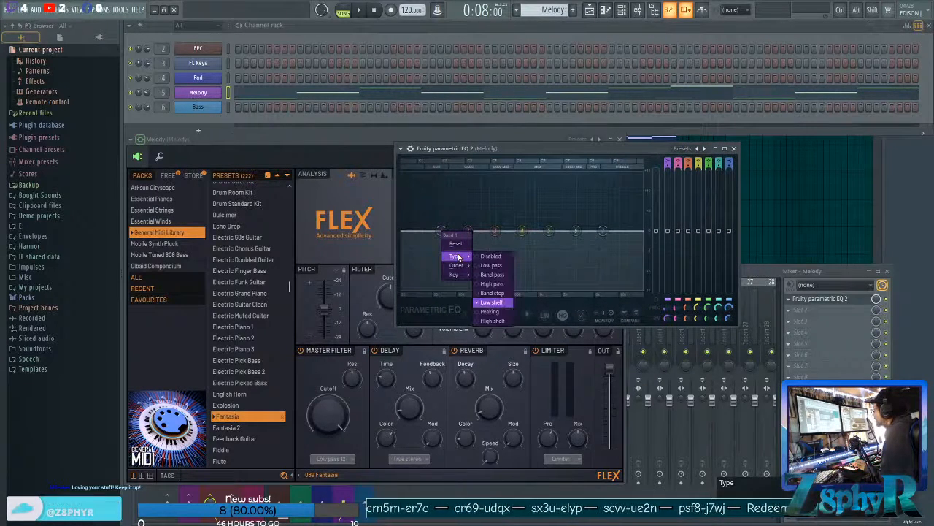
pyautogui.click(492, 284)
pyautogui.rightClick(443, 232)
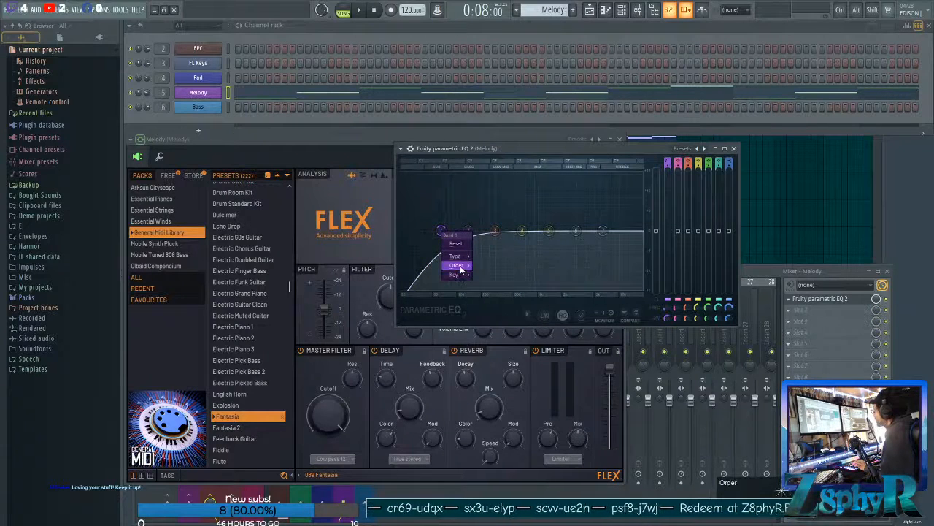
pyautogui.moveTo(456, 265)
pyautogui.click(489, 302)
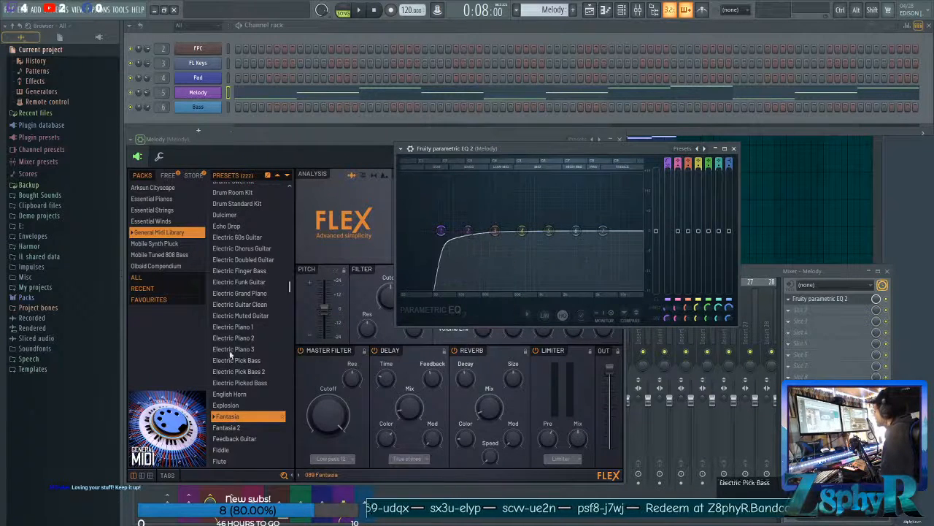
# Move the Melody EQ's high-pass cutoff to about 371 Hz and lower bands 5, 6 and 7 slightly during playback.
pyautogui.moveTo(439, 243); pyautogui.dragTo(424, 241)
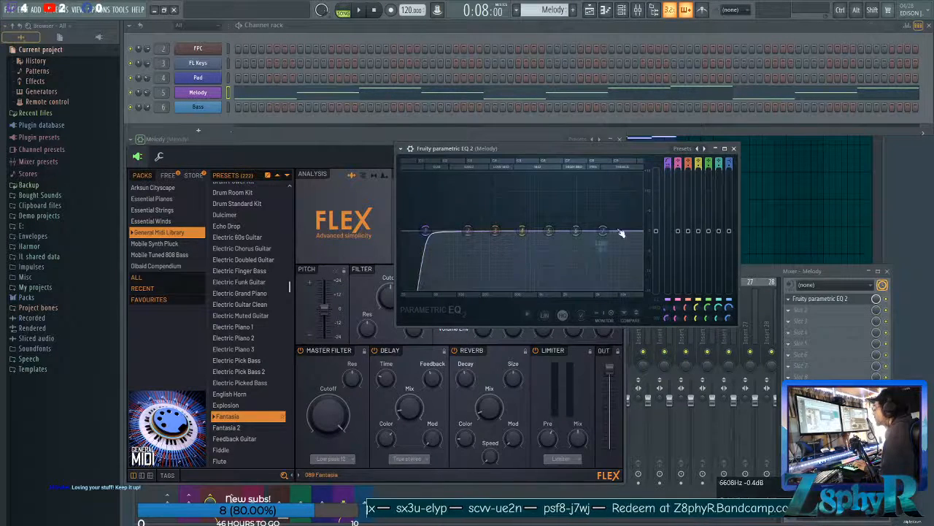
pyautogui.press('space')
pyautogui.moveTo(426, 232); pyautogui.dragTo(507, 234)
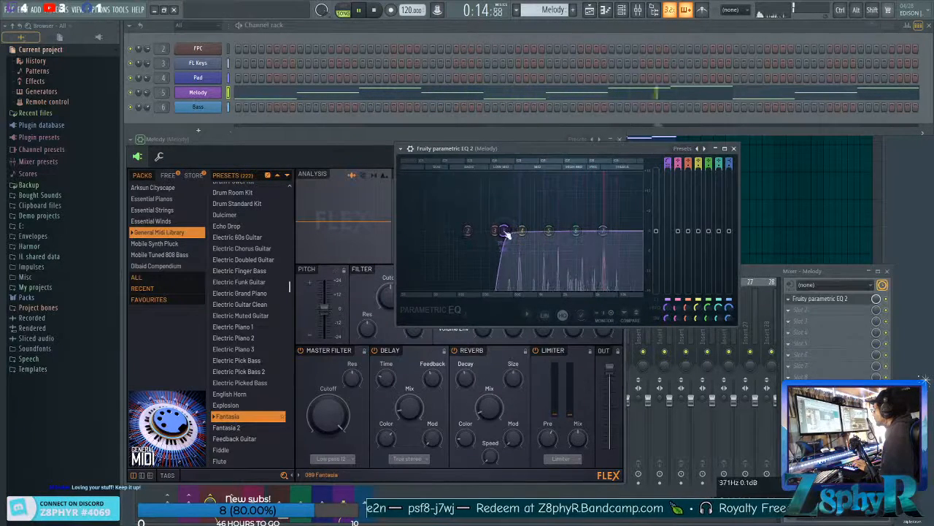
pyautogui.moveTo(576, 232); pyautogui.dragTo(596, 242)
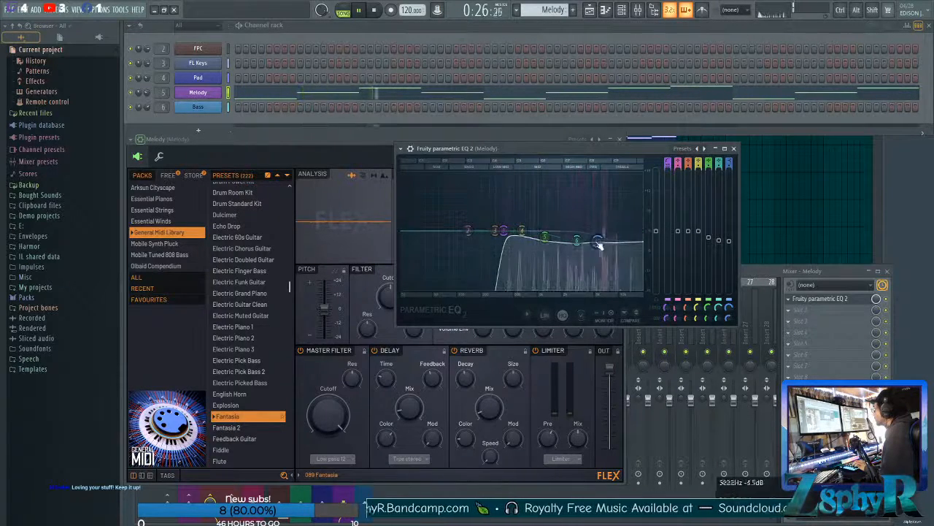
pyautogui.press('space')
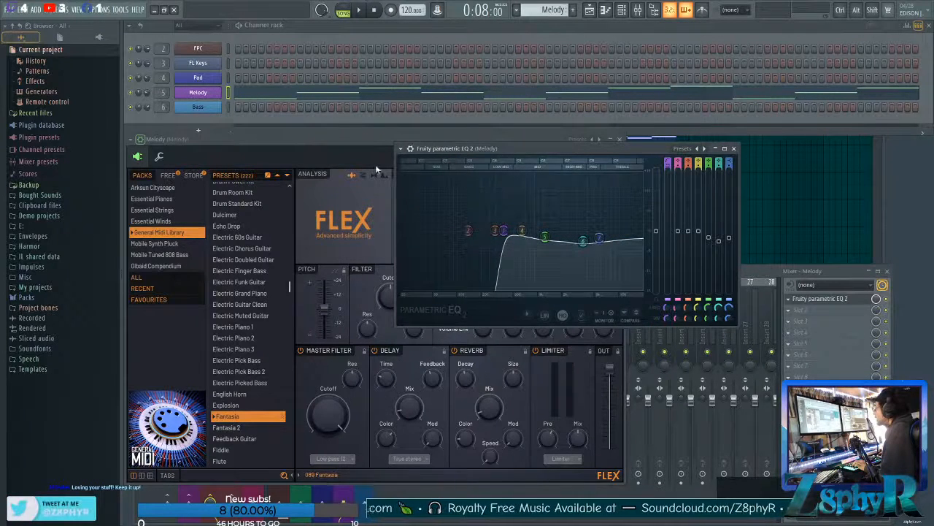
# Refine the Melody EQ during playback by lowering band 4 slightly and shifting band 7 higher in frequency, and close the EQ.
pyautogui.moveTo(537, 149); pyautogui.dragTo(738, 136)
pyautogui.moveTo(447, 140); pyautogui.dragTo(455, 137)
pyautogui.moveTo(454, 137); pyautogui.dragTo(454, 137)
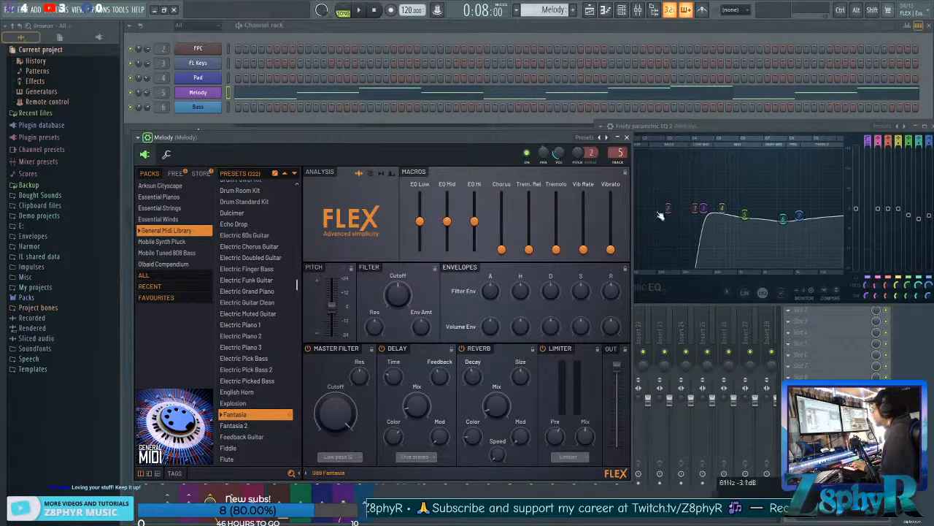
pyautogui.moveTo(730, 128); pyautogui.dragTo(658, 124)
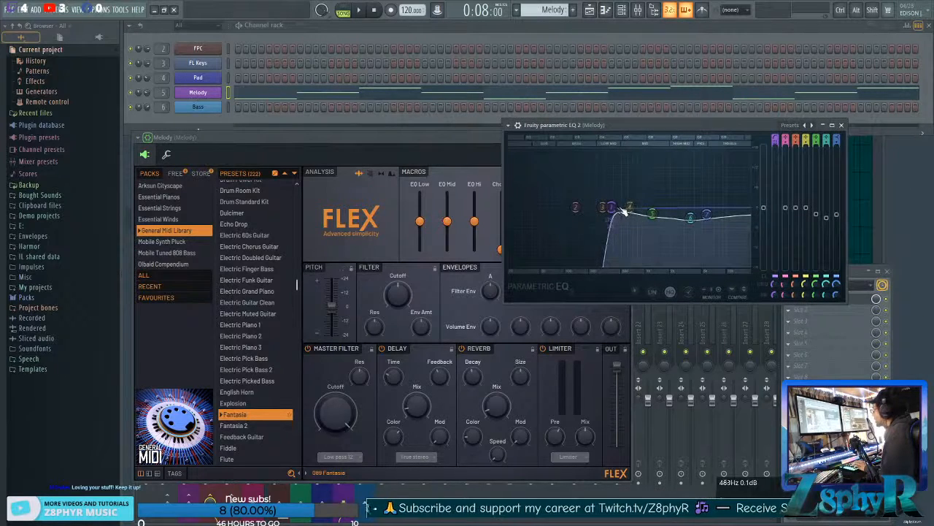
pyautogui.scroll(3, 618, 209)
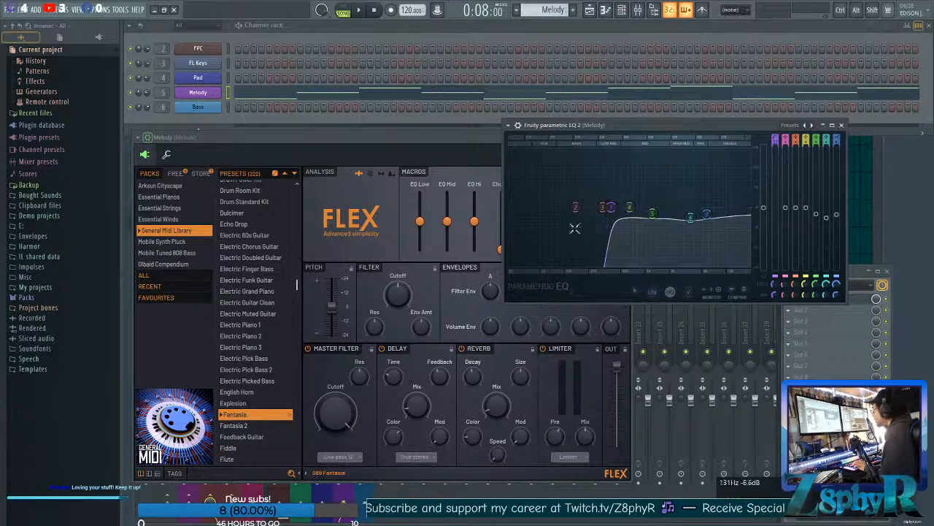
pyautogui.press('space')
pyautogui.moveTo(612, 212)
pyautogui.mouseDown()
pyautogui.moveTo(592, 207)
pyautogui.moveTo(629, 212)
pyautogui.mouseUp()
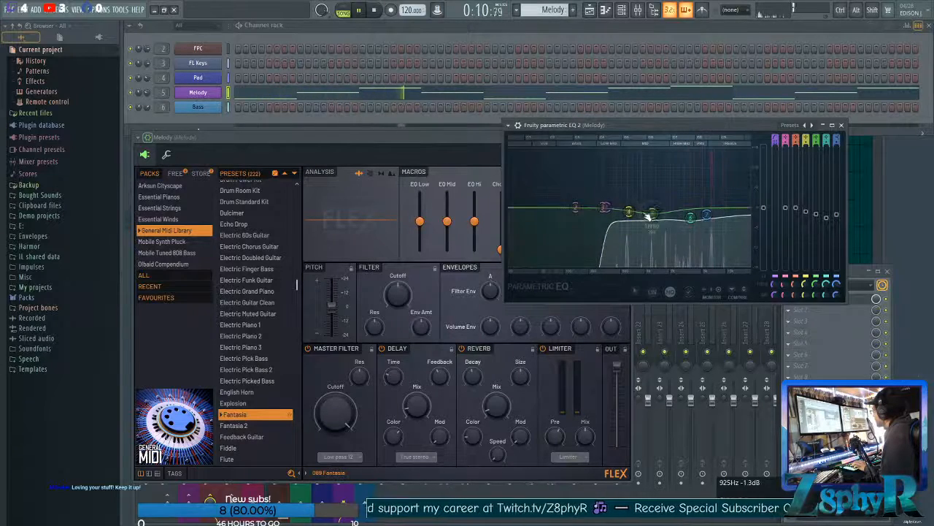
pyautogui.moveTo(707, 214)
pyautogui.mouseDown()
pyautogui.moveTo(714, 219)
pyautogui.moveTo(651, 214)
pyautogui.moveTo(715, 216)
pyautogui.mouseUp()
pyautogui.click(841, 125)
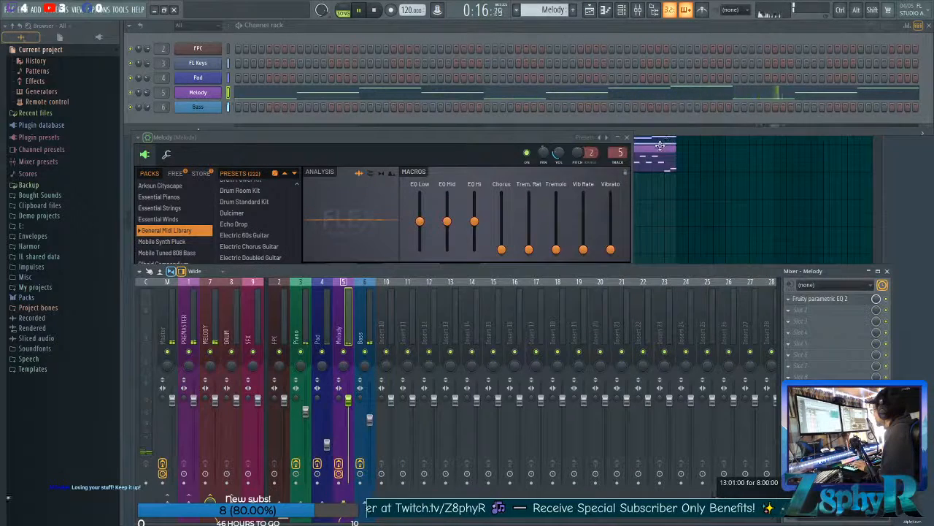
# Set the Melody FLEX delay mix to 30%, audition it in the arrangement and close the instrument.
pyautogui.click(527, 144)
pyautogui.press('space')
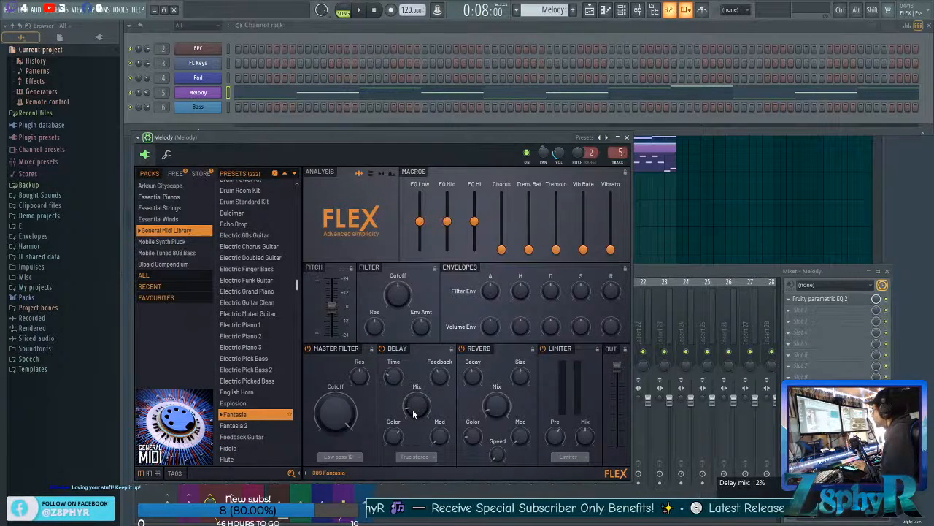
pyautogui.moveTo(416, 406); pyautogui.dragTo(417, 387)
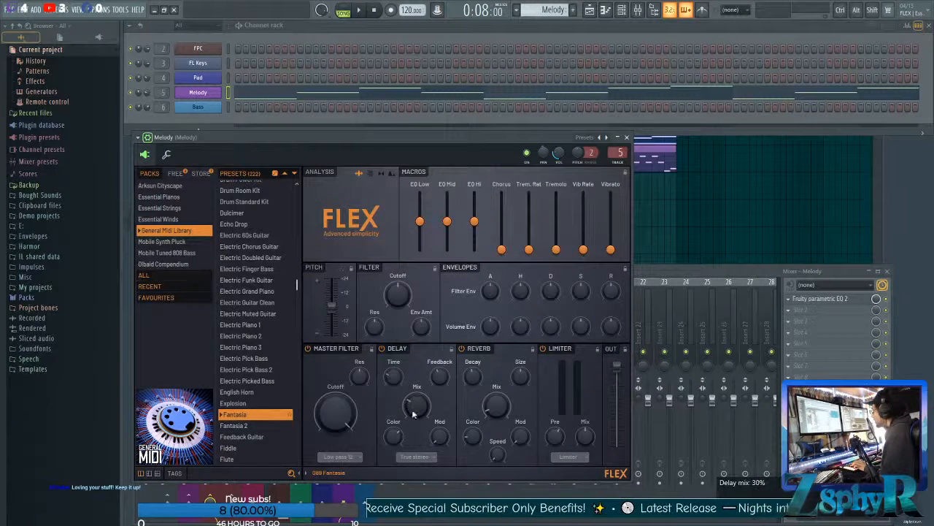
pyautogui.press('space')
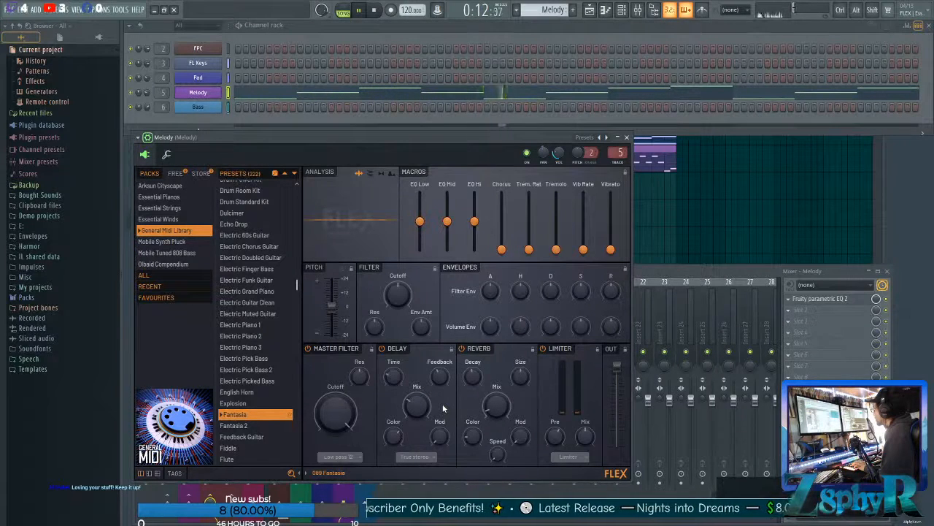
pyautogui.press('space')
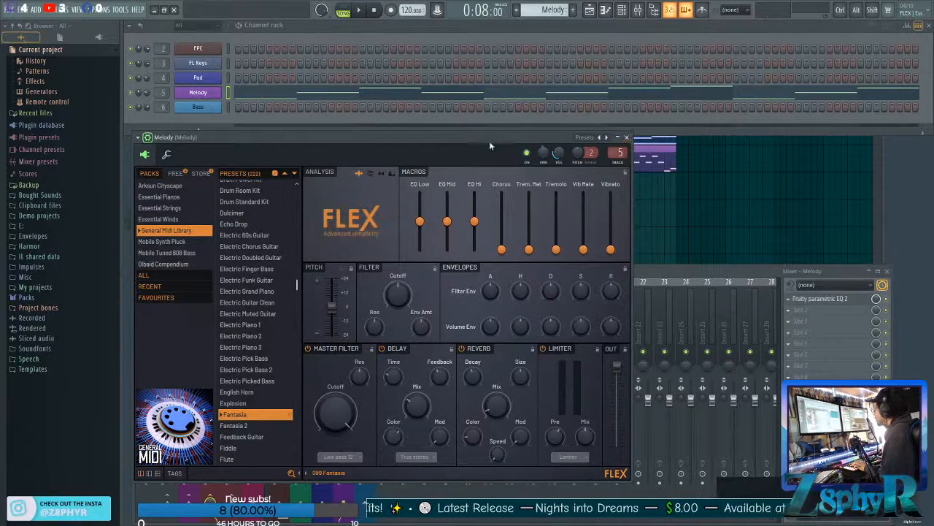
pyautogui.click(627, 138)
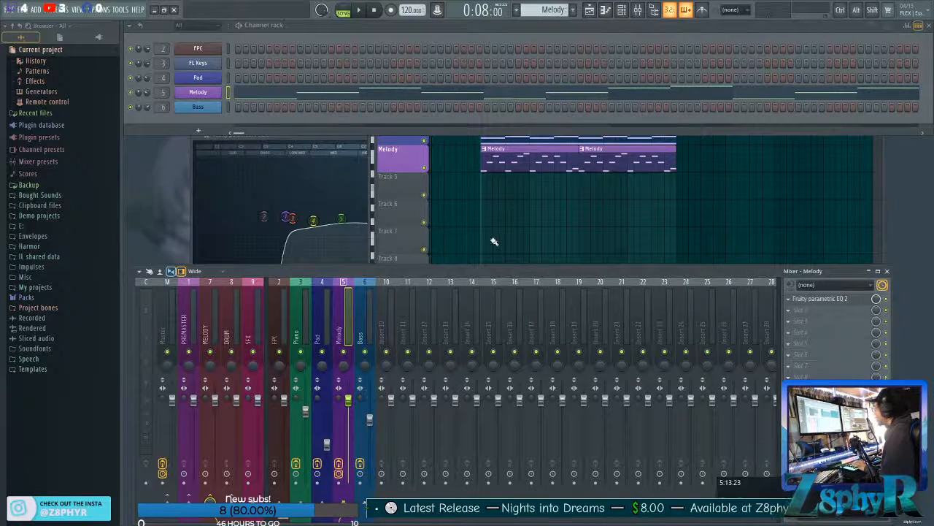
pyautogui.click(524, 245)
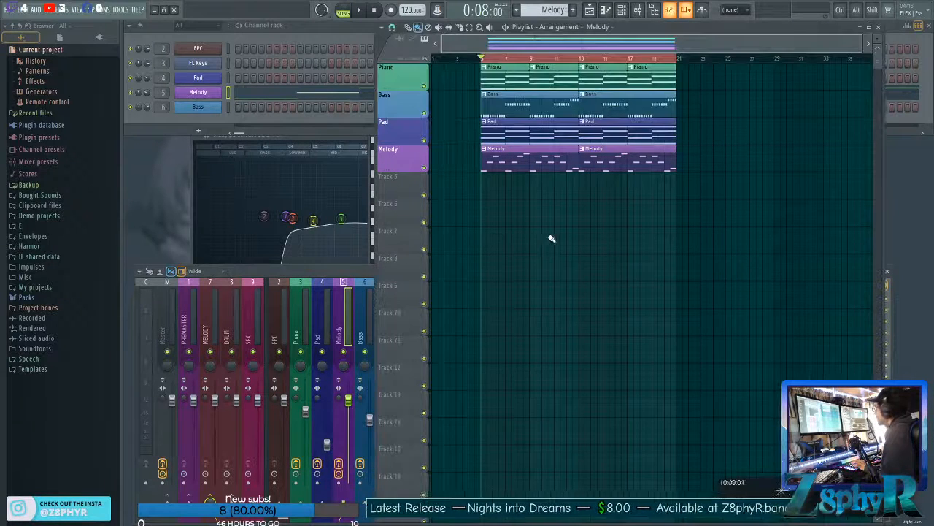
pyautogui.moveTo(724, 223); pyautogui.dragTo(467, 82)
pyautogui.keyDown('ctrl'); pyautogui.click(464, 73); pyautogui.keyUp('ctrl')
pyautogui.keyDown('ctrl'); pyautogui.click(683, 181); pyautogui.keyUp('ctrl')
pyautogui.keyDown('ctrl'); pyautogui.click(465, 83); pyautogui.keyUp('ctrl')
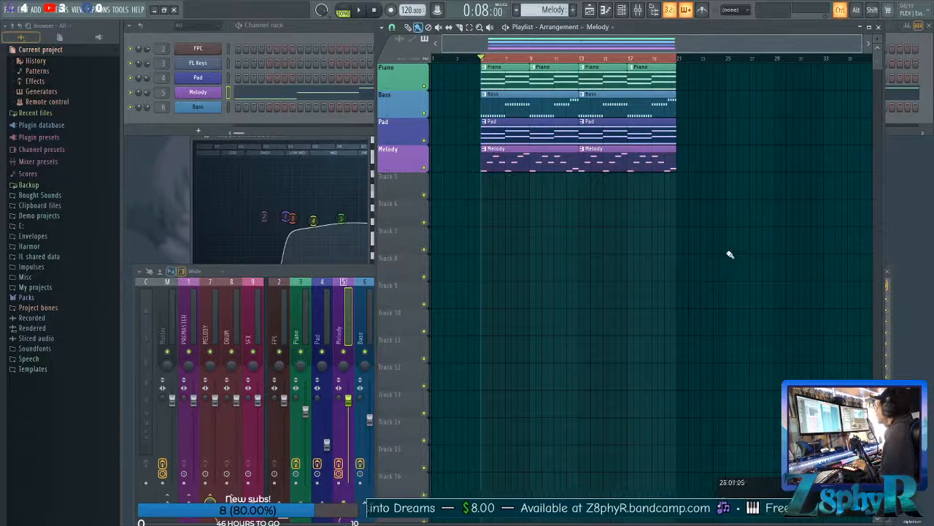
pyautogui.moveTo(694, 192); pyautogui.dragTo(479, 79)
pyautogui.moveTo(477, 78); pyautogui.dragTo(679, 182)
pyautogui.keyDown('ctrl'); pyautogui.click(680, 182); pyautogui.keyUp('ctrl')
pyautogui.moveTo(715, 208); pyautogui.dragTo(466, 80)
pyautogui.keyDown('ctrl'); pyautogui.click(445, 74); pyautogui.keyUp('ctrl')
pyautogui.moveTo(466, 80); pyautogui.dragTo(668, 178)
pyautogui.click(671, 180)
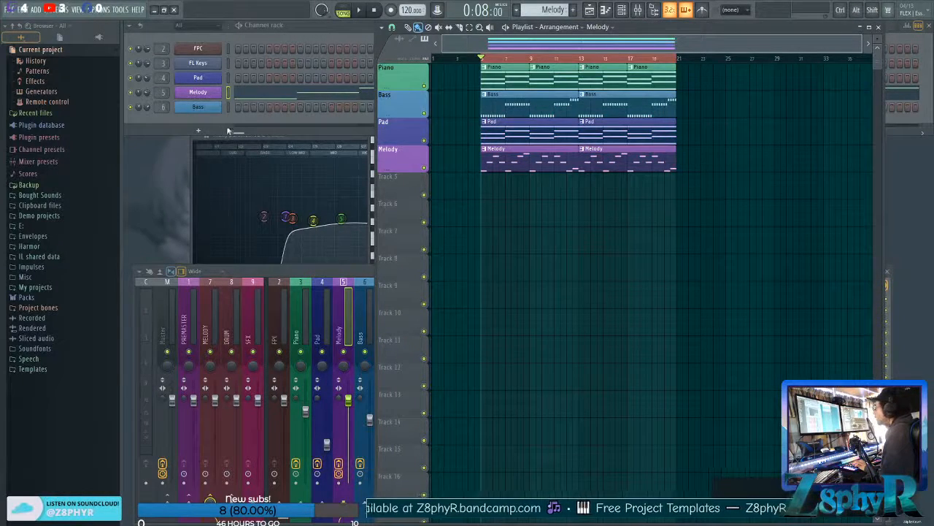
pyautogui.click(230, 93)
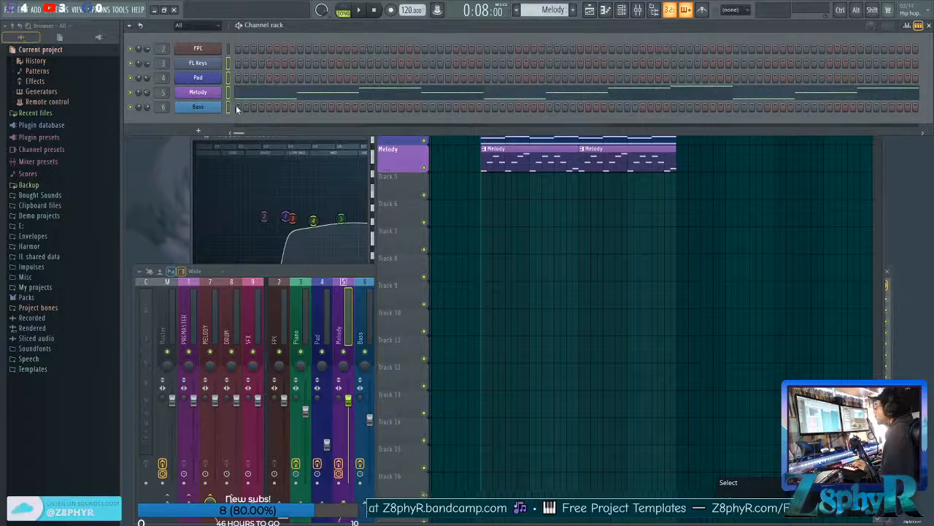
pyautogui.click(546, 231)
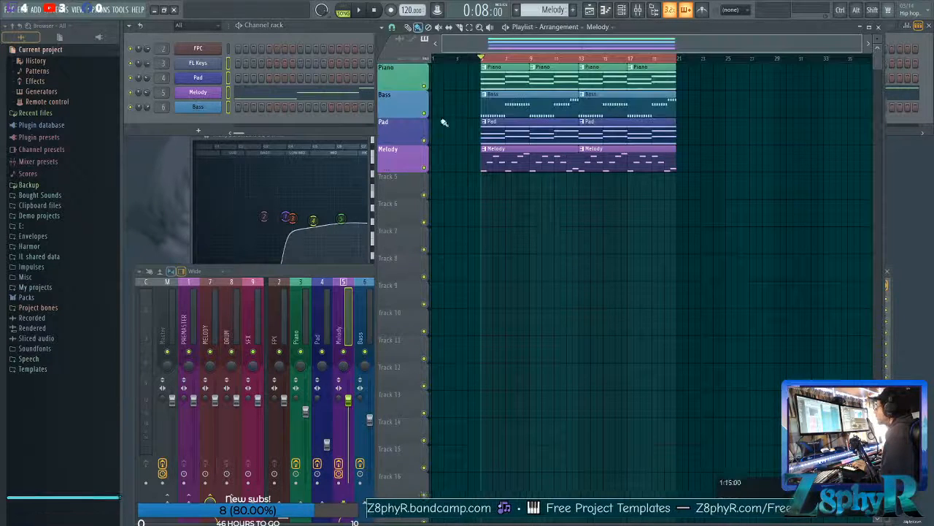
pyautogui.click(303, 28)
pyautogui.click(473, 187)
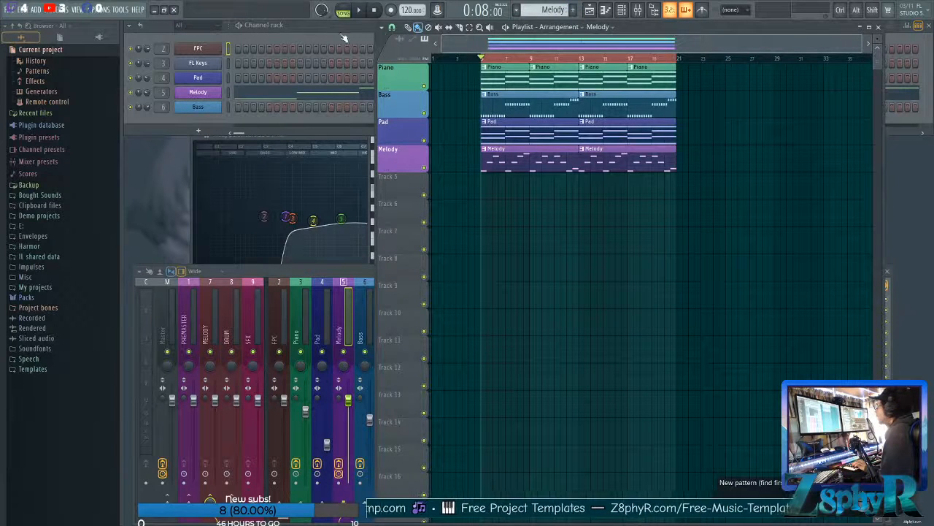
# Delete the FPC channel from the channel rack and bring up the mixer.
pyautogui.click(281, 30)
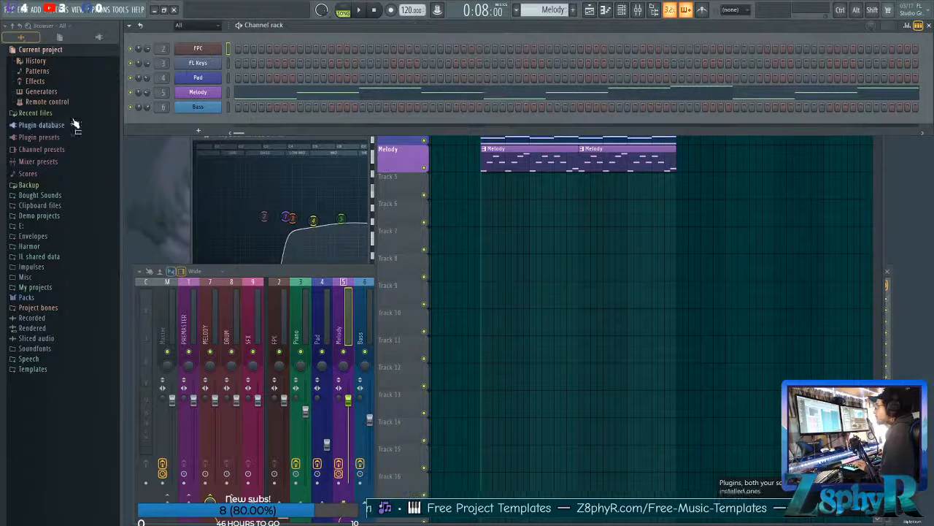
pyautogui.rightClick(199, 51)
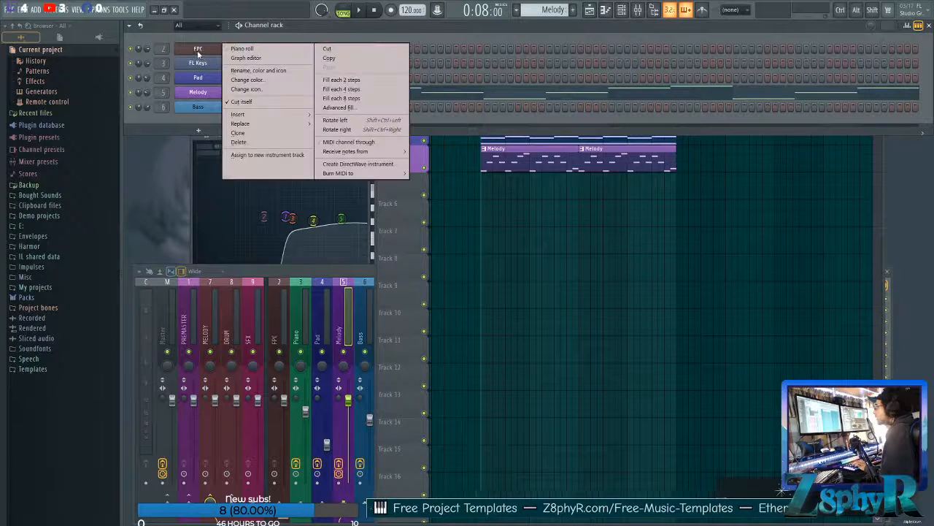
pyautogui.click(268, 132)
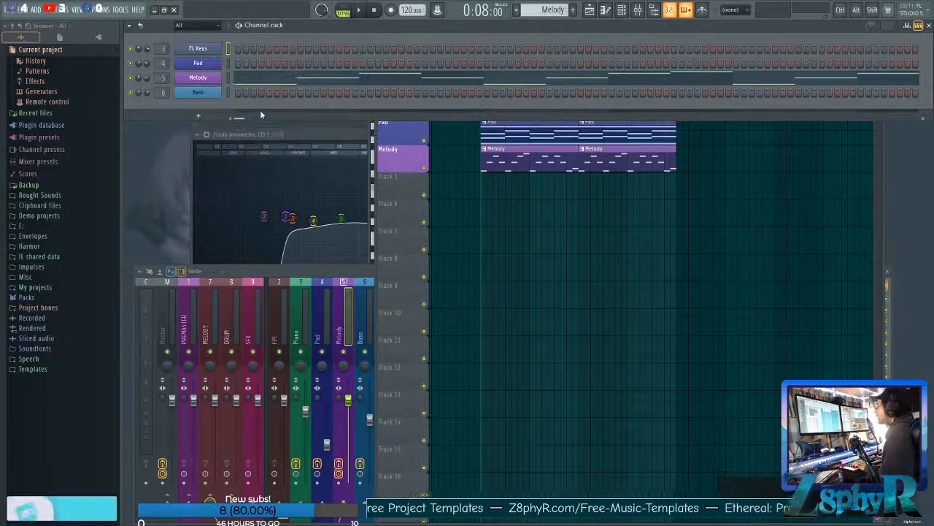
pyautogui.click(280, 318)
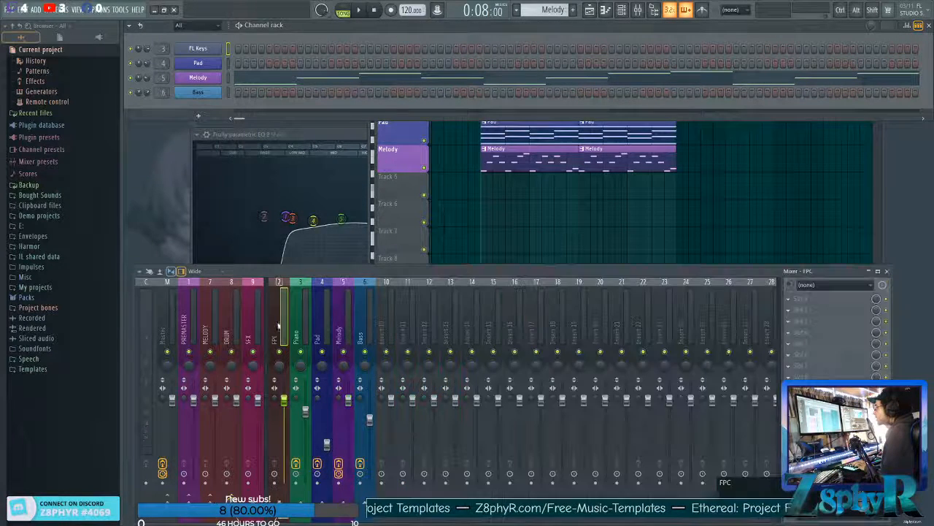
# Audition the Attack Kick 06 to 11 samples in the Kicks folder of the Drums (ModeAudio) pack.
pyautogui.click(47, 298)
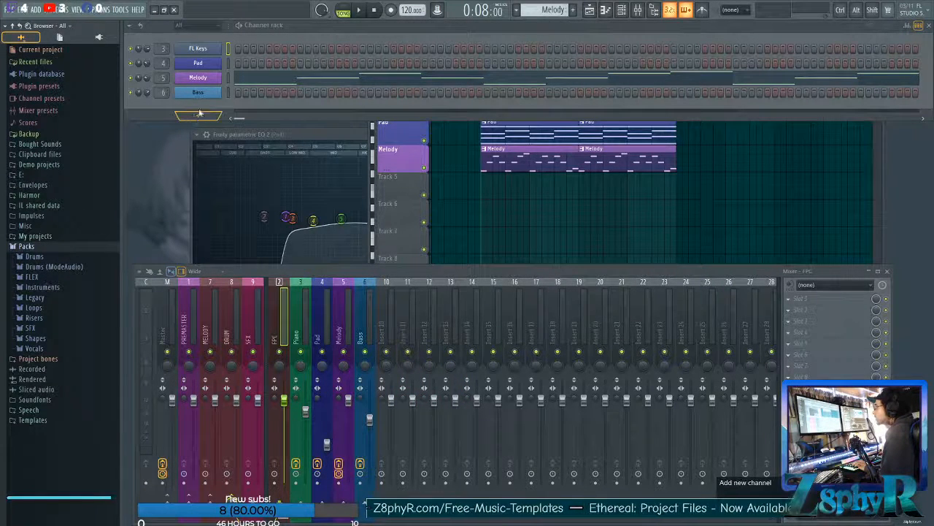
pyautogui.click(36, 256)
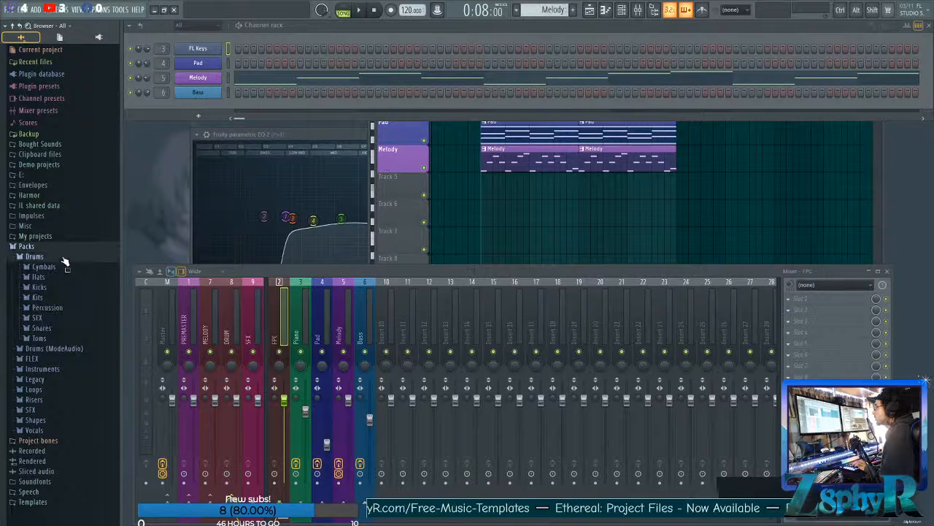
pyautogui.click(63, 267)
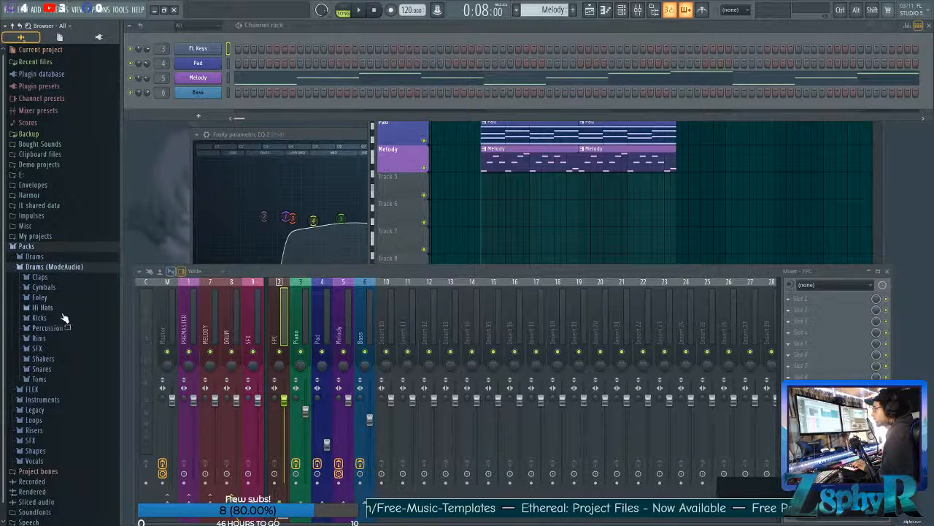
pyautogui.click(63, 317)
pyautogui.click(51, 373)
pyautogui.click(59, 382)
pyautogui.click(59, 391)
pyautogui.click(59, 402)
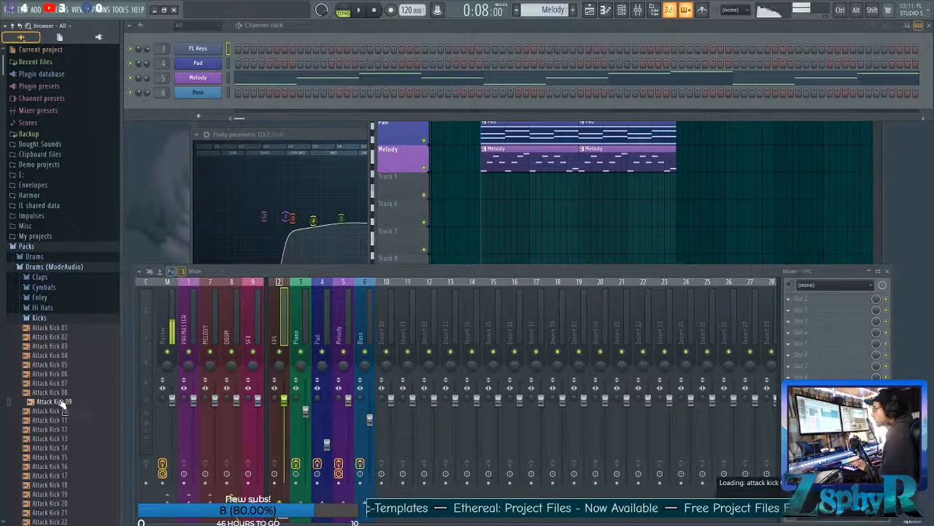
pyautogui.click(58, 411)
pyautogui.click(59, 419)
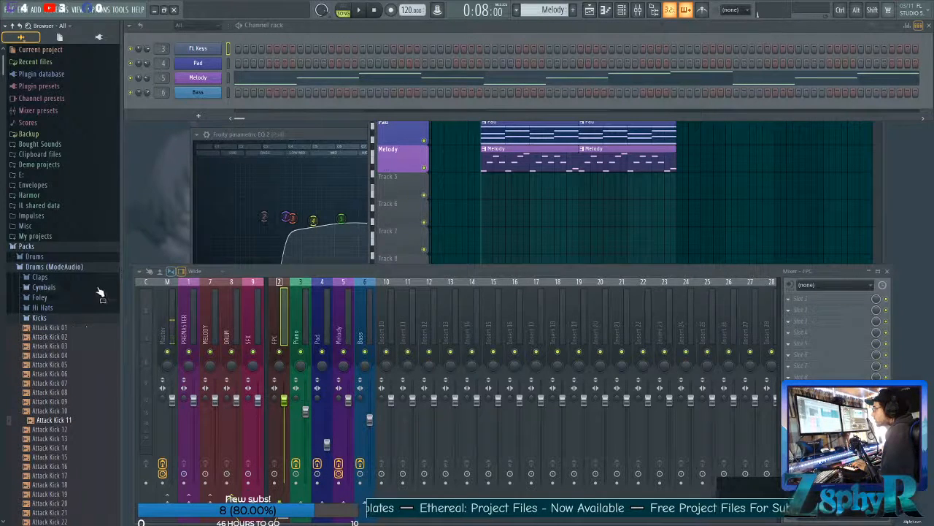
# Audition more kick samples further down the ModeAudio Kicks list, playing the arrangement briefly for reference.
pyautogui.scroll(-1, 80, 312)
pyautogui.scroll(-20, 81, 307)
pyautogui.click(60, 245)
pyautogui.click(60, 272)
pyautogui.click(56, 365)
pyautogui.click(57, 383)
pyautogui.click(56, 401)
pyautogui.click(57, 447)
pyautogui.scroll(-15, 86, 332)
pyautogui.scroll(-3, 85, 332)
pyautogui.scroll(20, 66, 292)
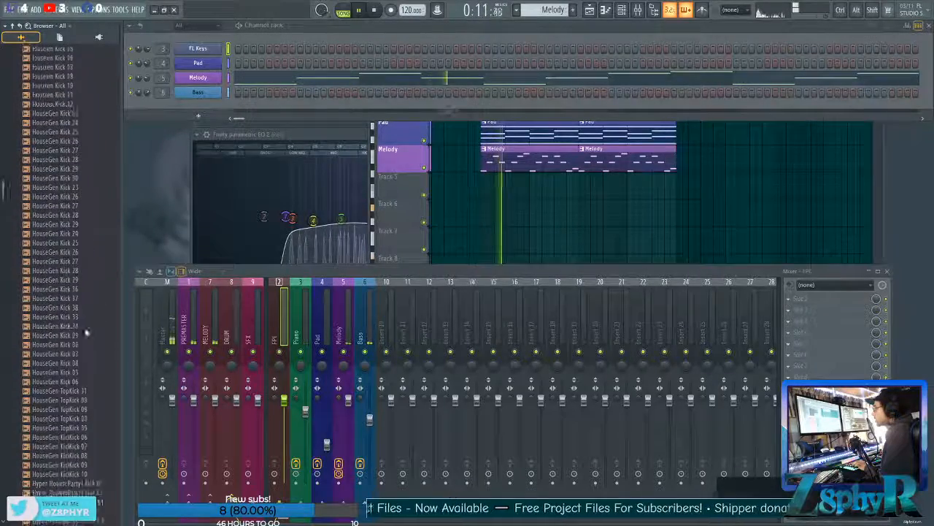
pyautogui.scroll(20, 51, 249)
pyautogui.press('space')
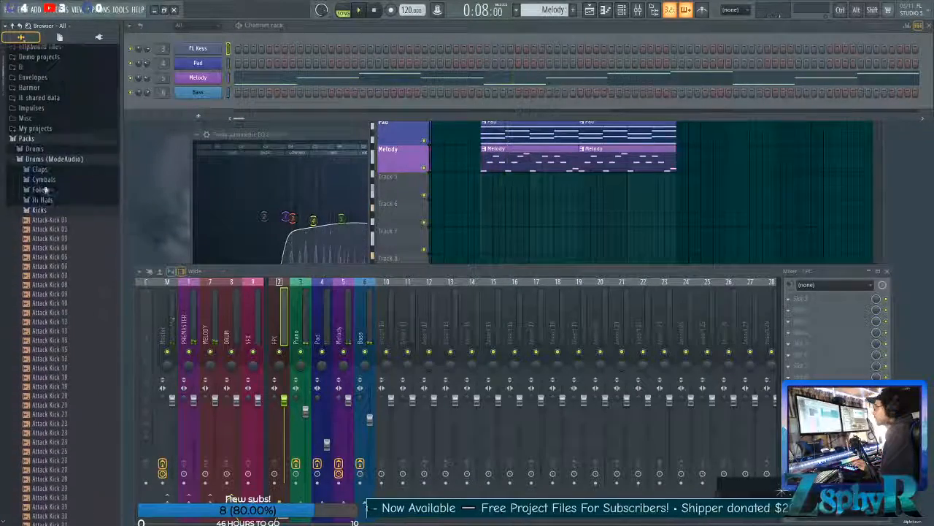
# Audition kicks in the Drums pack's Kicks folder and add Grv Kick 17 to the channel rack as a new channel.
pyautogui.click(41, 225)
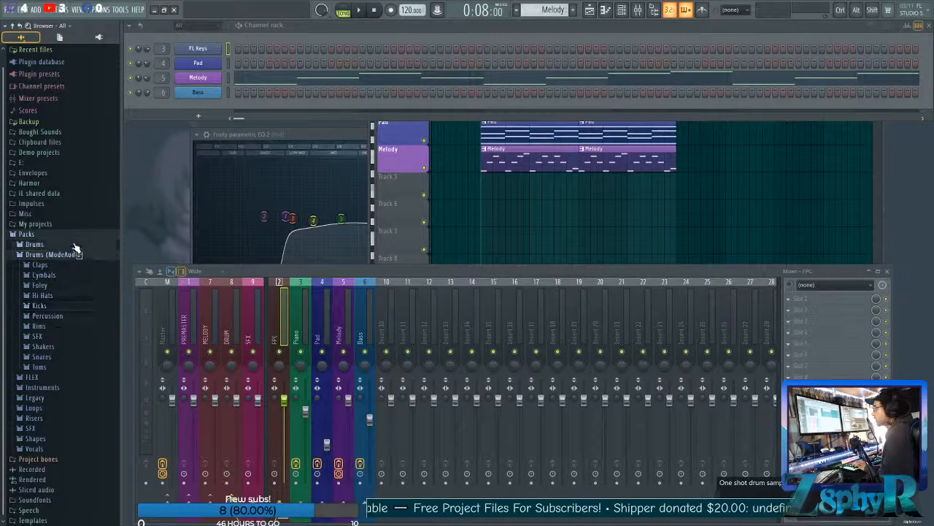
pyautogui.click(71, 246)
pyautogui.click(63, 289)
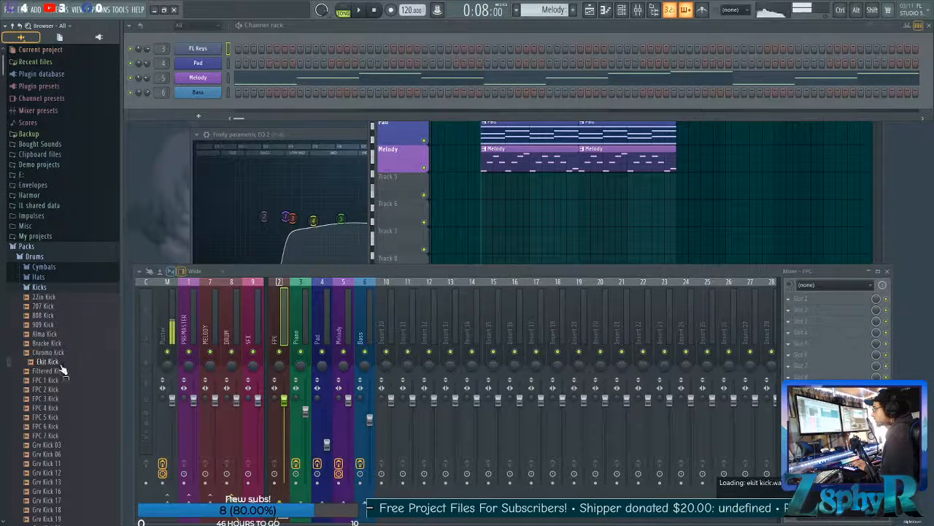
pyautogui.scroll(-10, 69, 453)
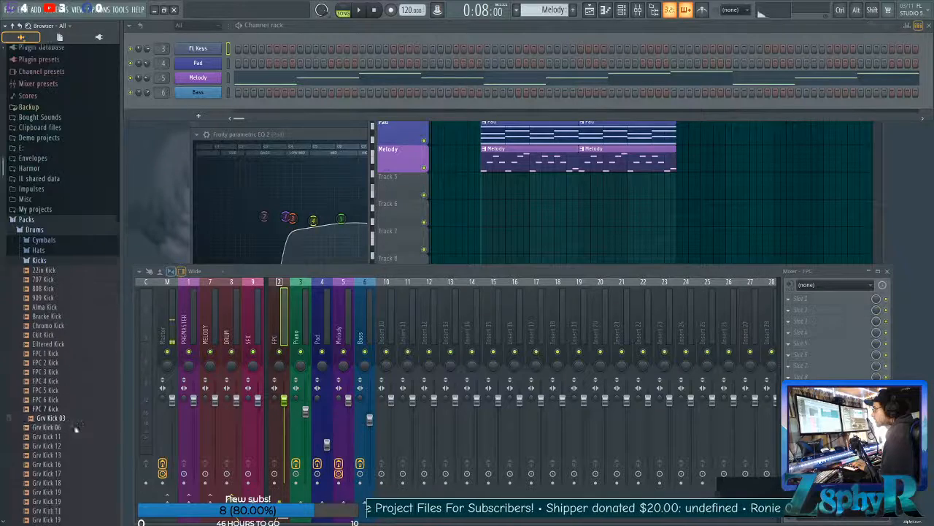
pyautogui.click(61, 214)
pyautogui.click(61, 223)
pyautogui.click(62, 231)
pyautogui.moveTo(61, 232); pyautogui.dragTo(229, 106)
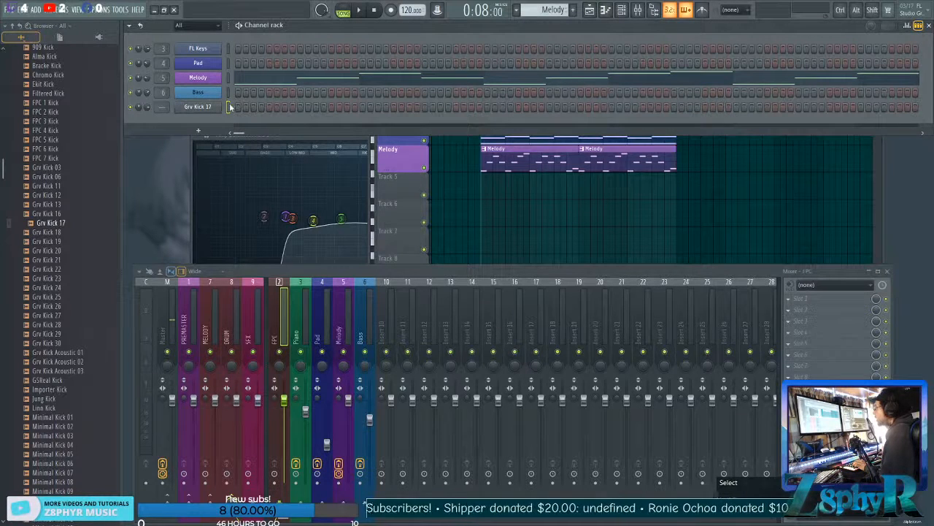
# Examine the filter groups available for the channel rack.
pyautogui.click(216, 26)
pyautogui.click(201, 32)
pyautogui.click(216, 25)
pyautogui.click(213, 34)
pyautogui.click(213, 27)
pyautogui.click(209, 37)
pyautogui.click(209, 27)
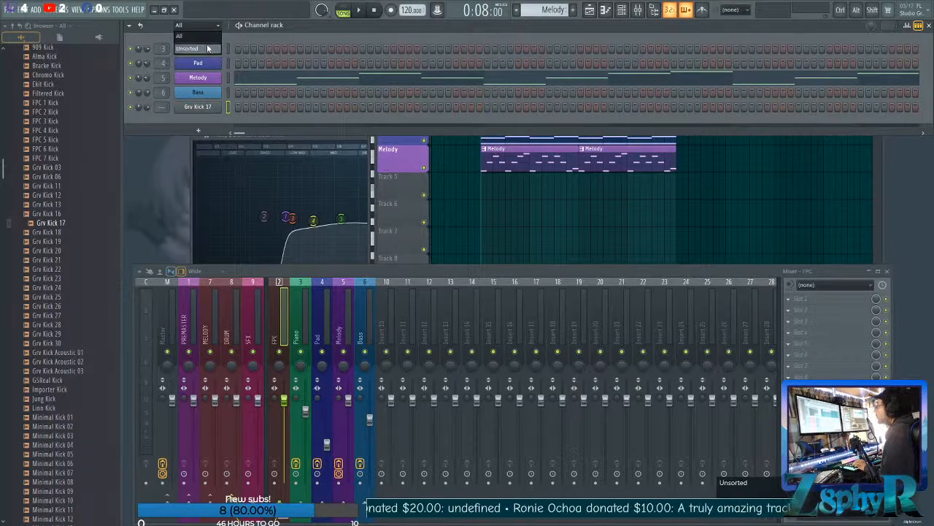
pyautogui.click(211, 49)
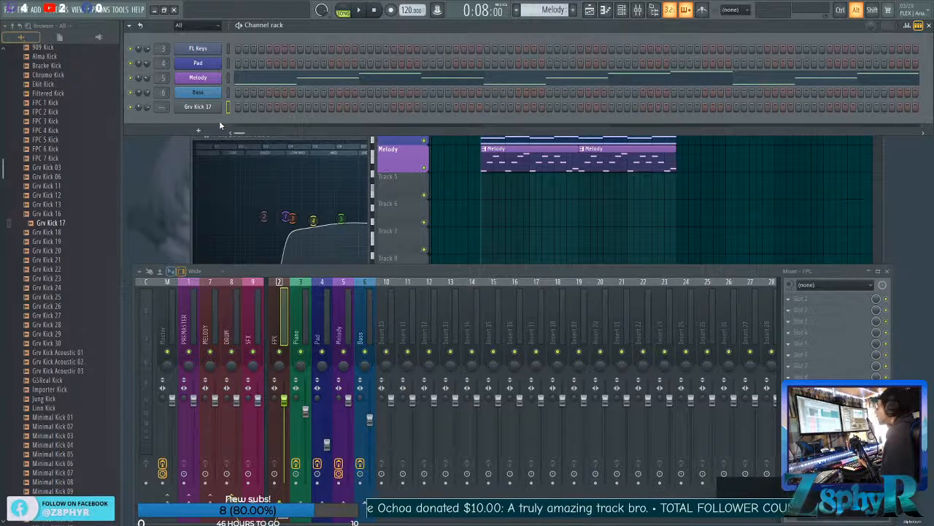
# Assign the Grv Kick 17 channel to a new filter group named Drums.
pyautogui.hotkey('alt', 'g')
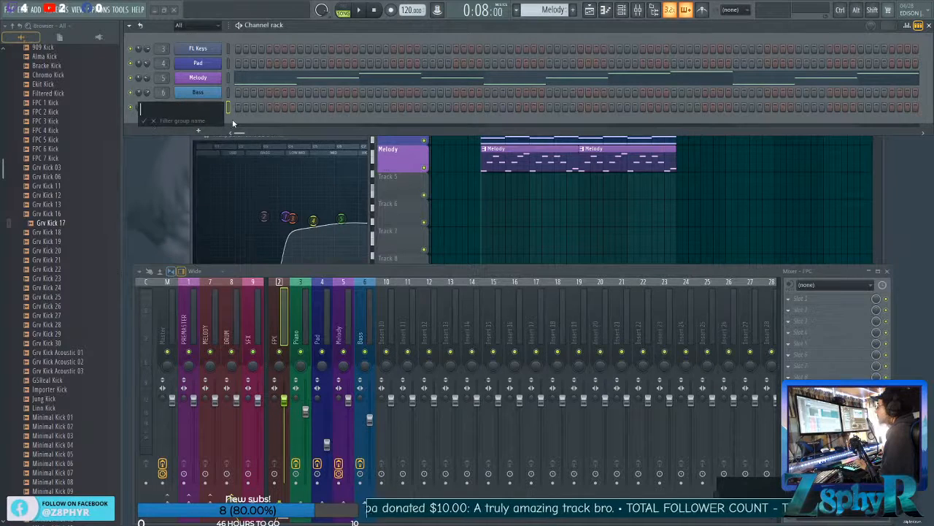
pyautogui.press('shift')
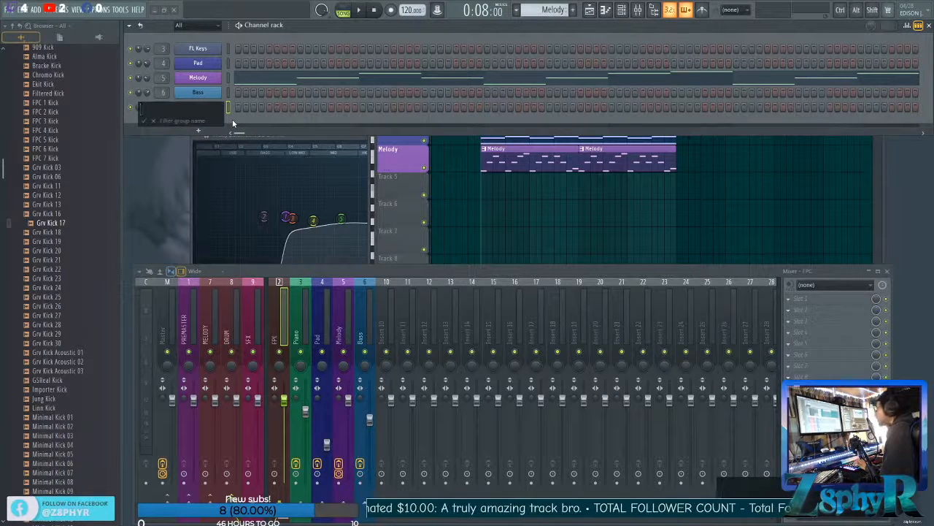
pyautogui.write('Drums')
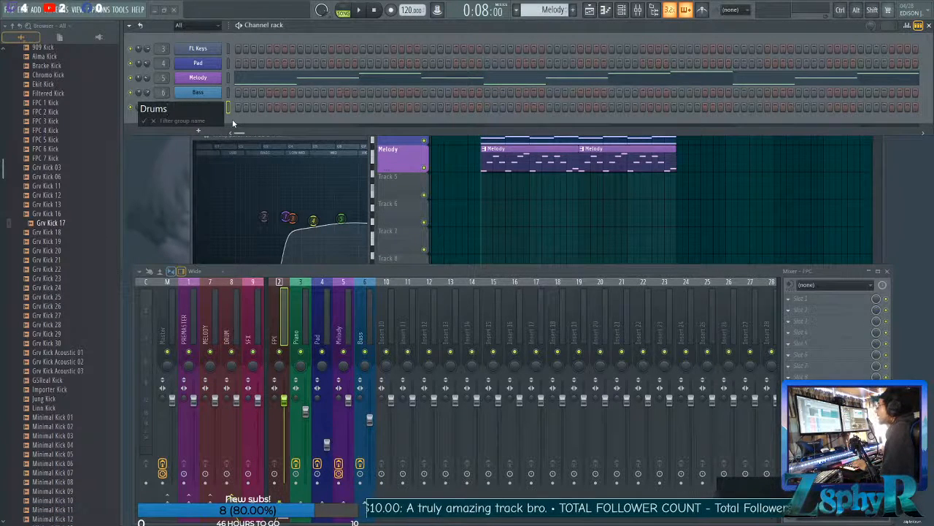
pyautogui.click(145, 121)
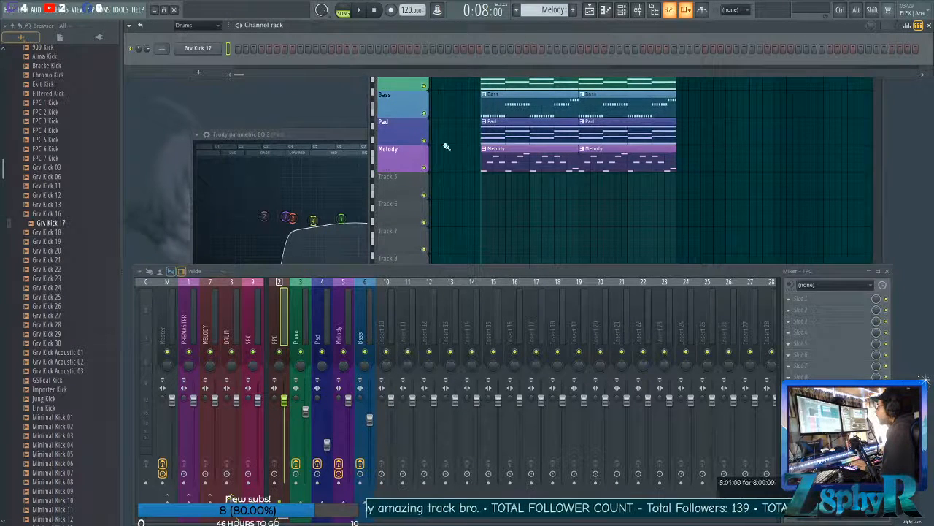
# Compare the Unsorted and Drums channel groups by switching the channel rack filter between them.
pyautogui.click(183, 27)
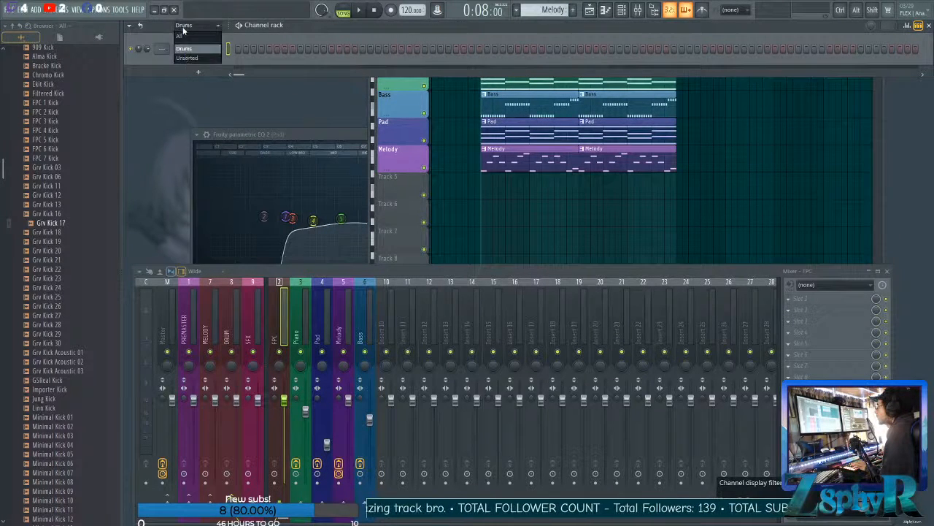
pyautogui.click(187, 59)
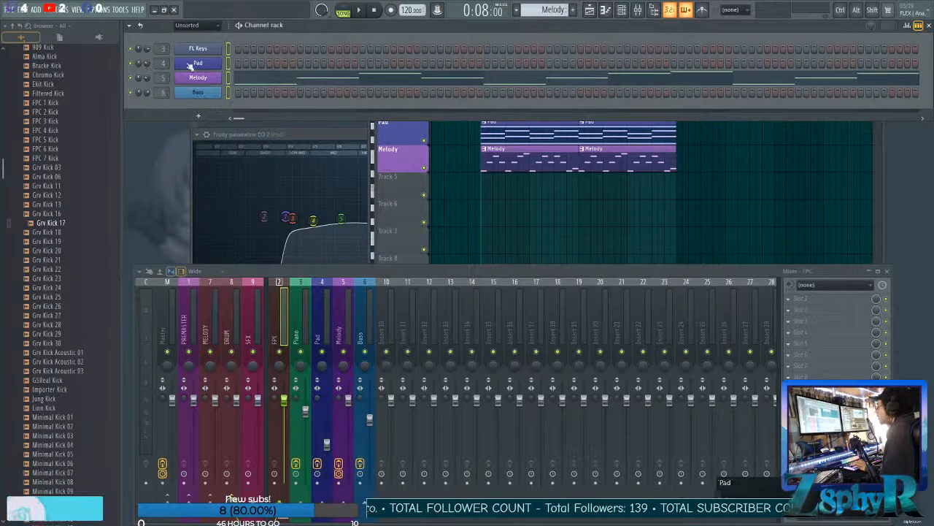
pyautogui.click(184, 26)
pyautogui.click(187, 48)
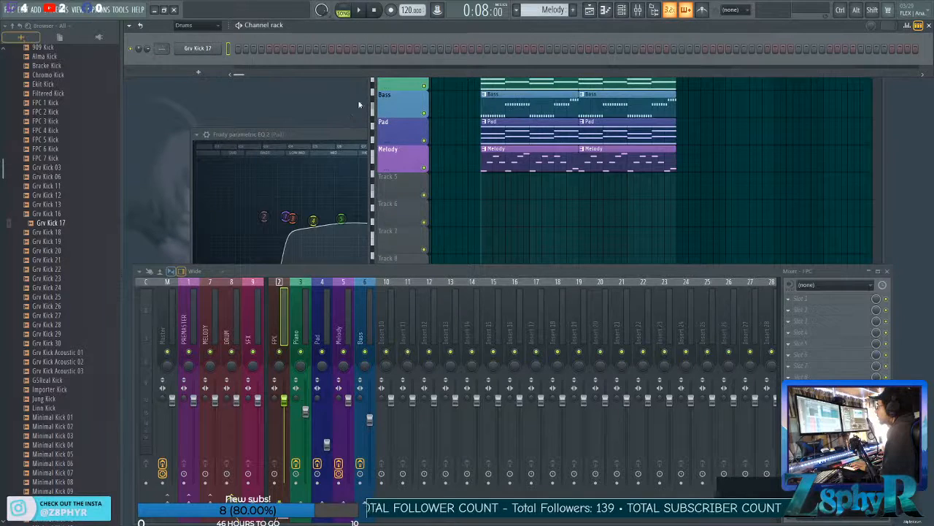
# Assign the unsorted FL Keys, Pad, Melody and Bass channels to a new filter group named Melody.
pyautogui.click(208, 25)
pyautogui.click(187, 58)
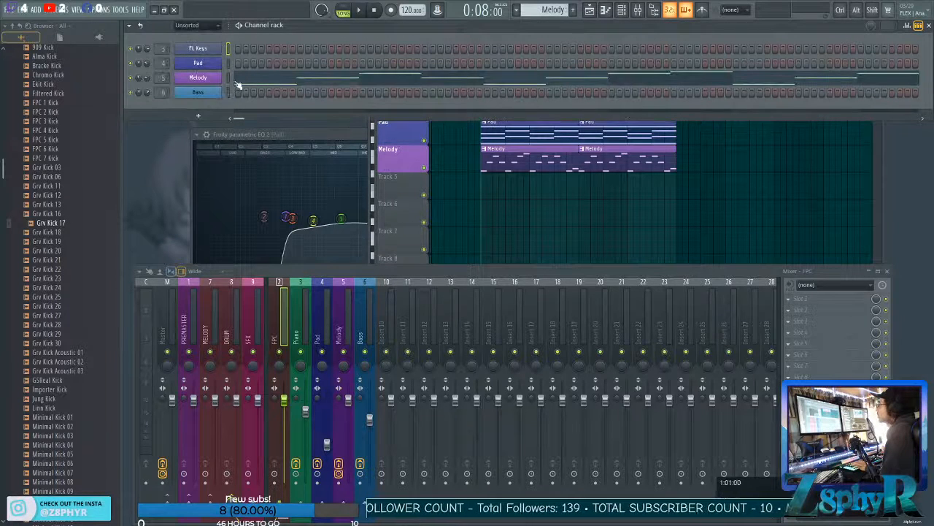
pyautogui.moveTo(231, 92); pyautogui.dragTo(229, 51)
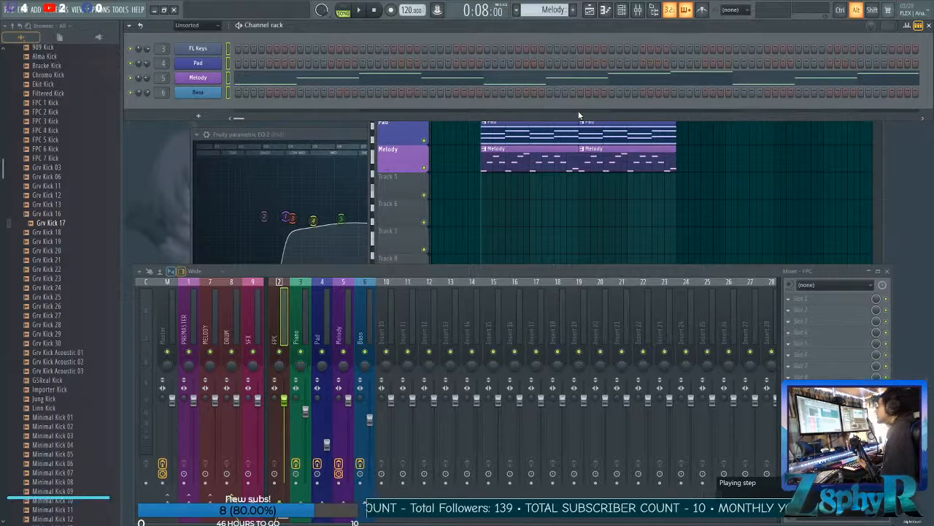
pyautogui.hotkey('alt', 'g')
pyautogui.write('Melody')
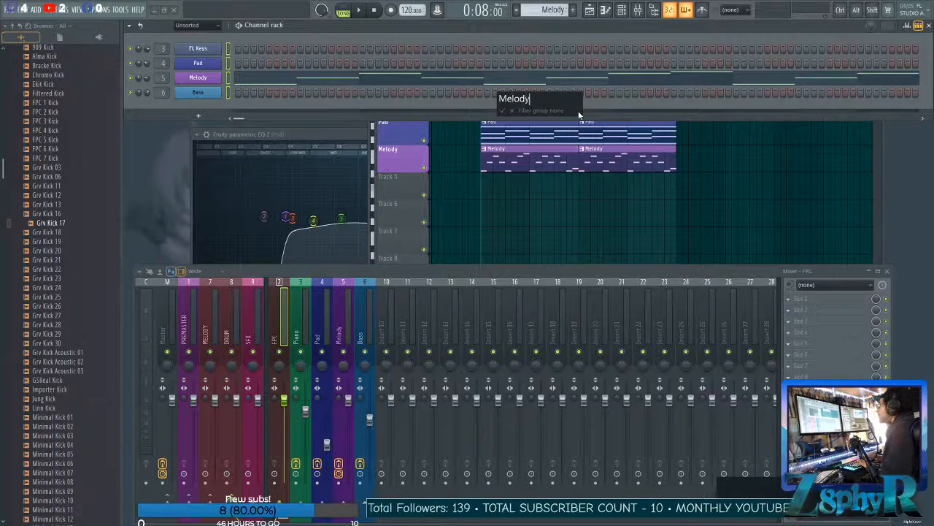
pyautogui.press('Return')
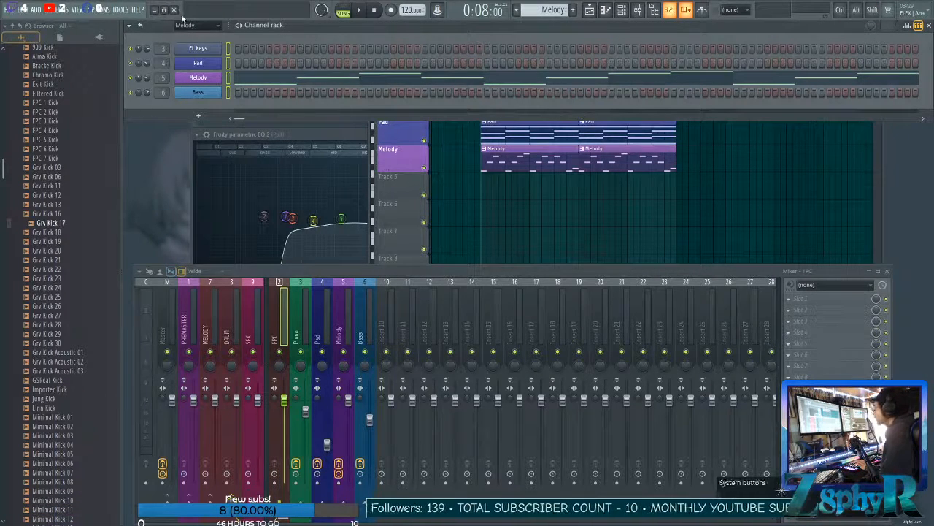
# Check the Drums and Melody channel groups, leaving the channel rack filtered to Melody.
pyautogui.click(207, 27)
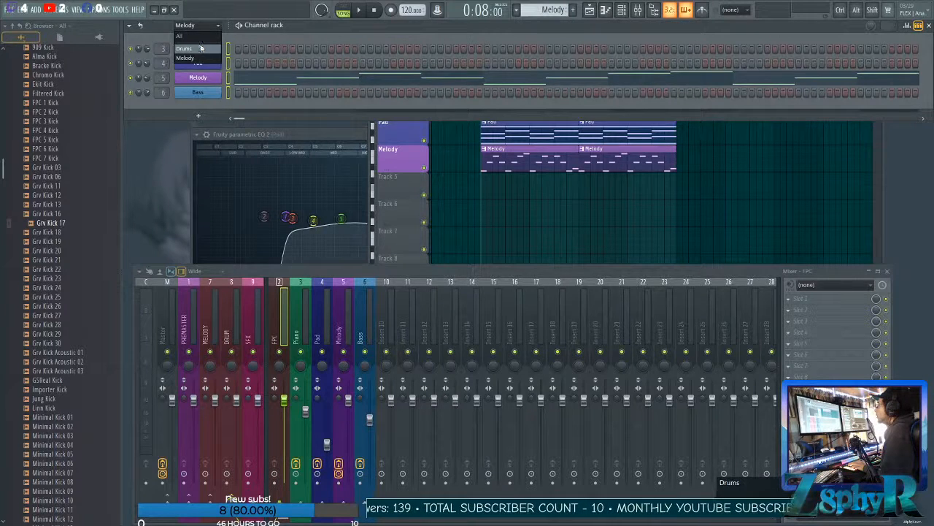
pyautogui.click(200, 49)
pyautogui.click(219, 27)
pyautogui.click(204, 60)
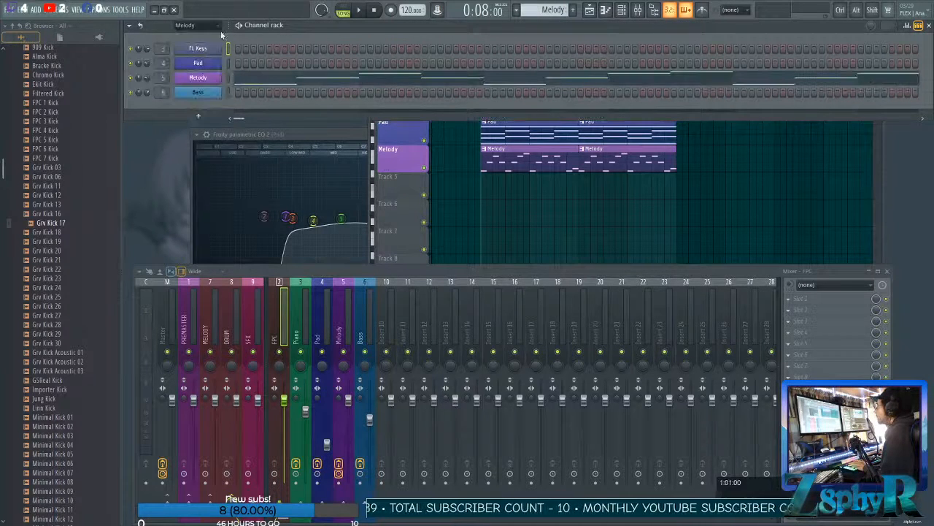
pyautogui.click(199, 25)
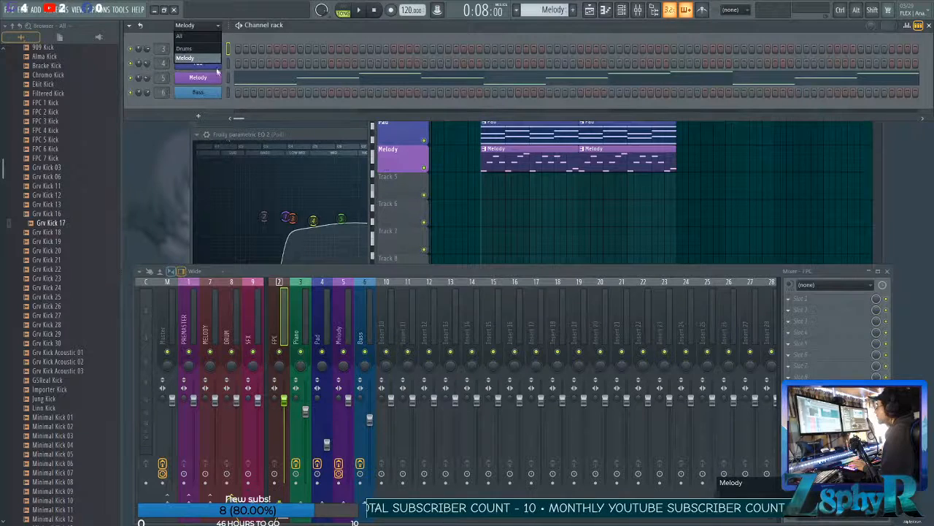
pyautogui.click(213, 26)
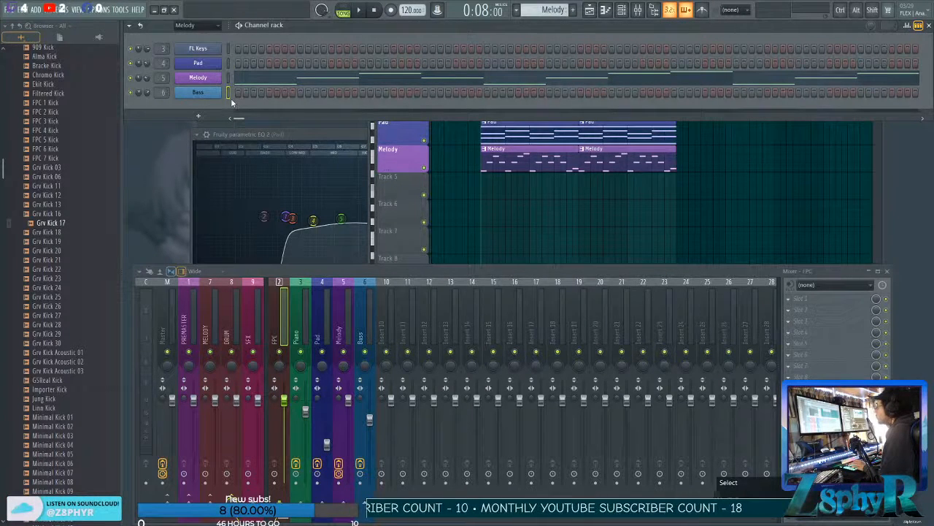
# Filter the channel rack to the Drums group and route the Grv Kick 17 channel to mixer insert 10.
pyautogui.click(198, 25)
pyautogui.click(201, 49)
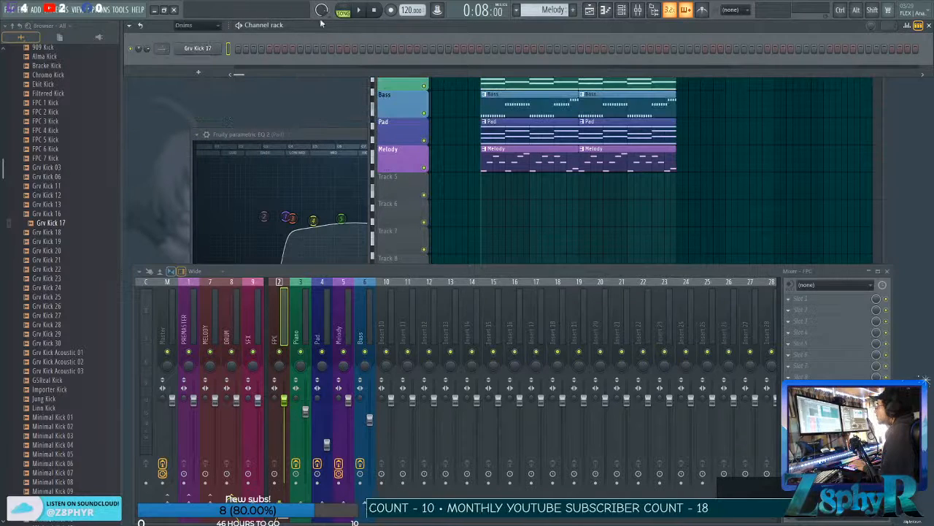
pyautogui.click(191, 48)
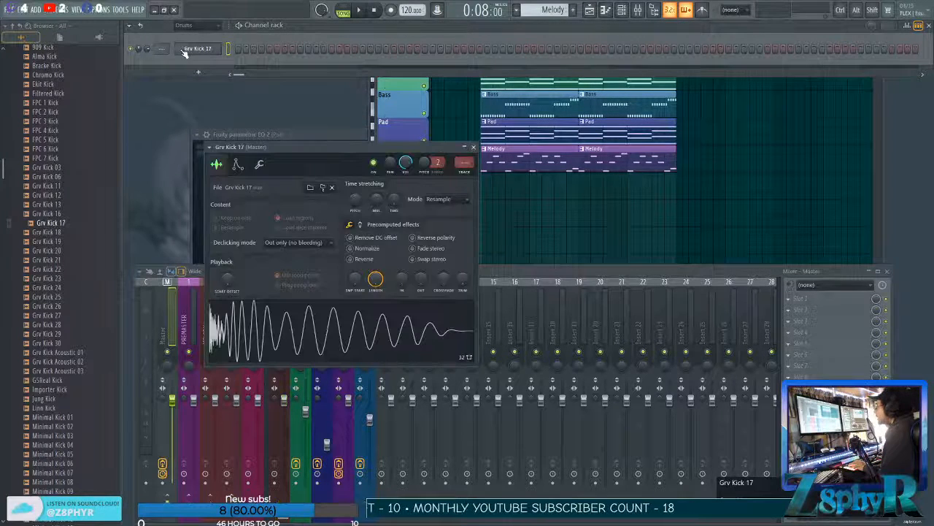
pyautogui.click(462, 173)
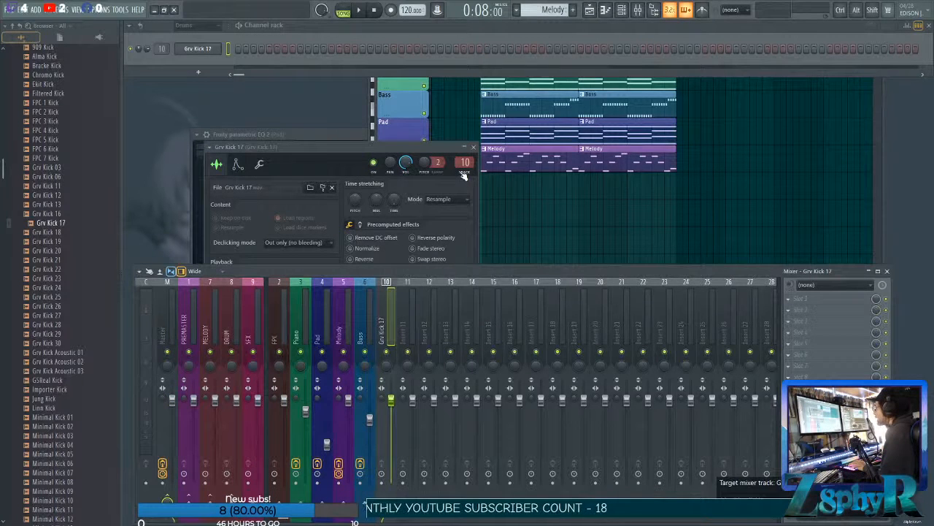
# Rename mixer insert 10 to Kick and give it a green colour.
pyautogui.rightClick(227, 474)
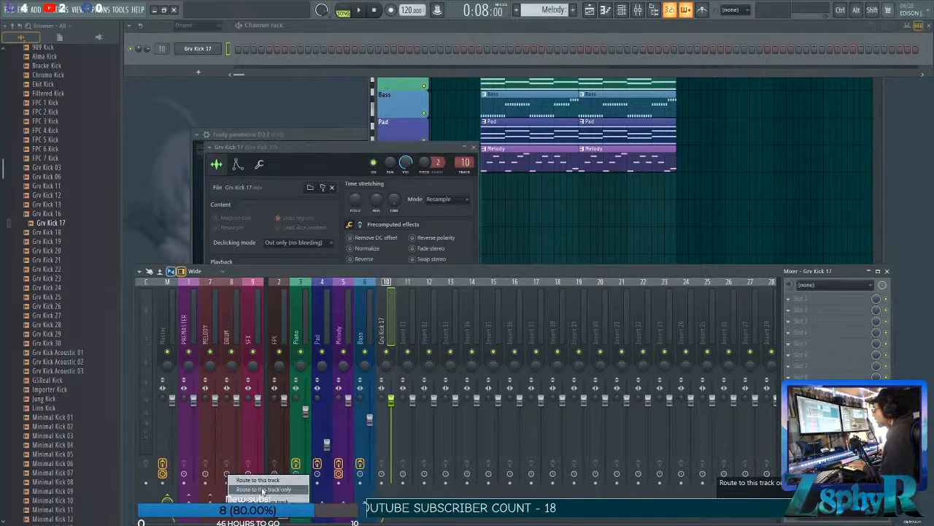
pyautogui.click(232, 329)
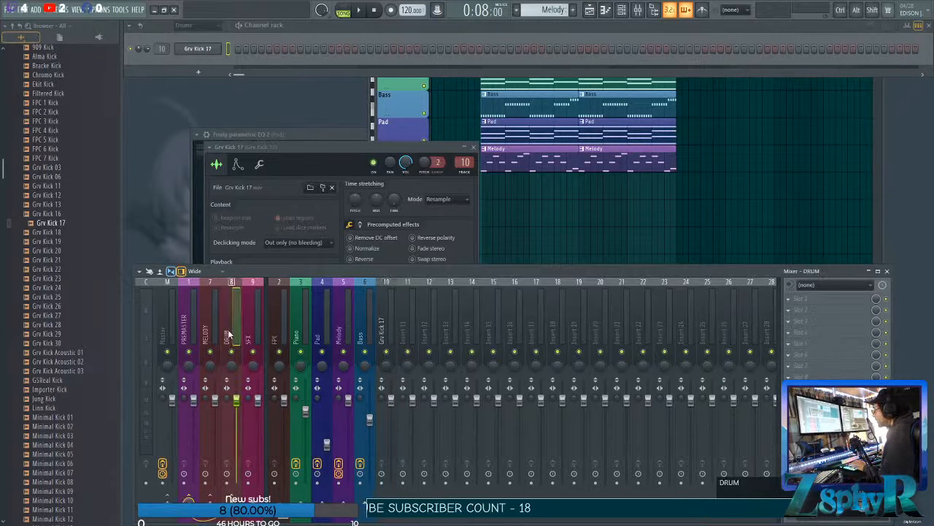
pyautogui.click(384, 332)
pyautogui.doubleClick(385, 334)
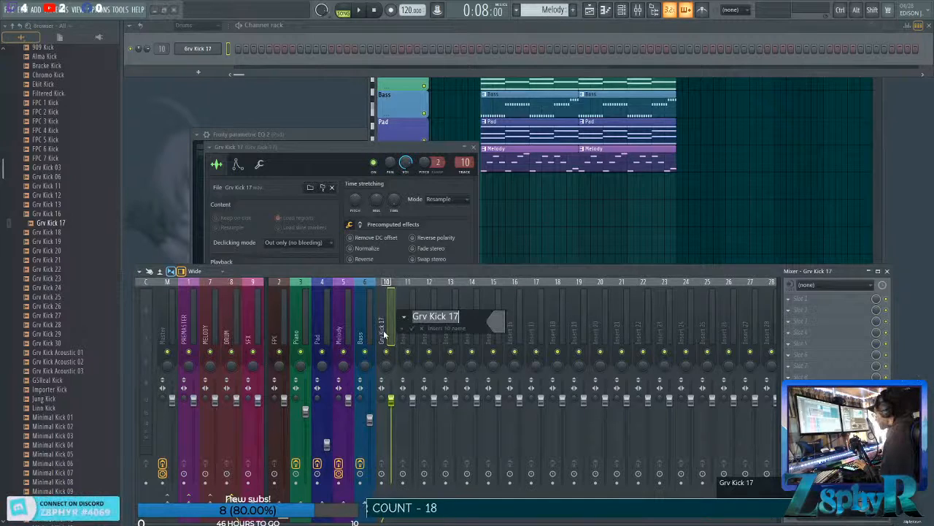
pyautogui.write('Kick')
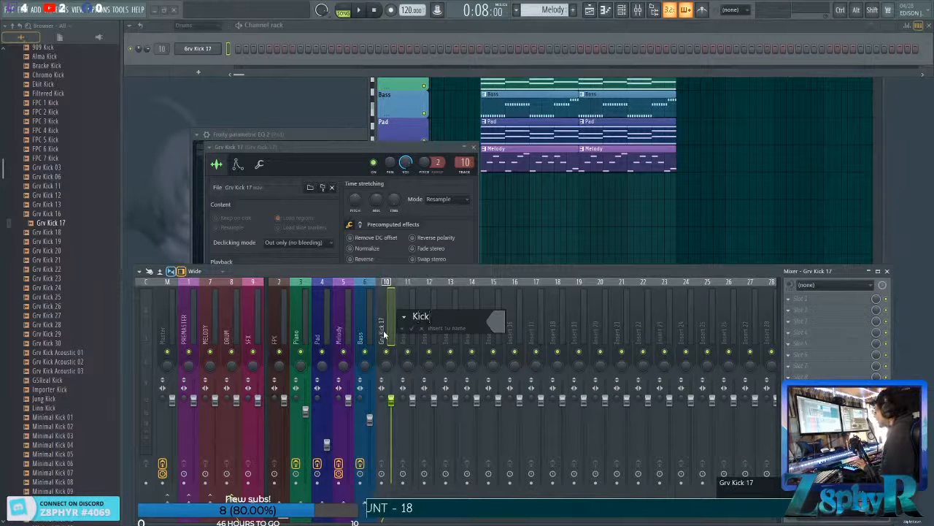
pyautogui.click(498, 317)
pyautogui.click(533, 338)
pyautogui.click(654, 506)
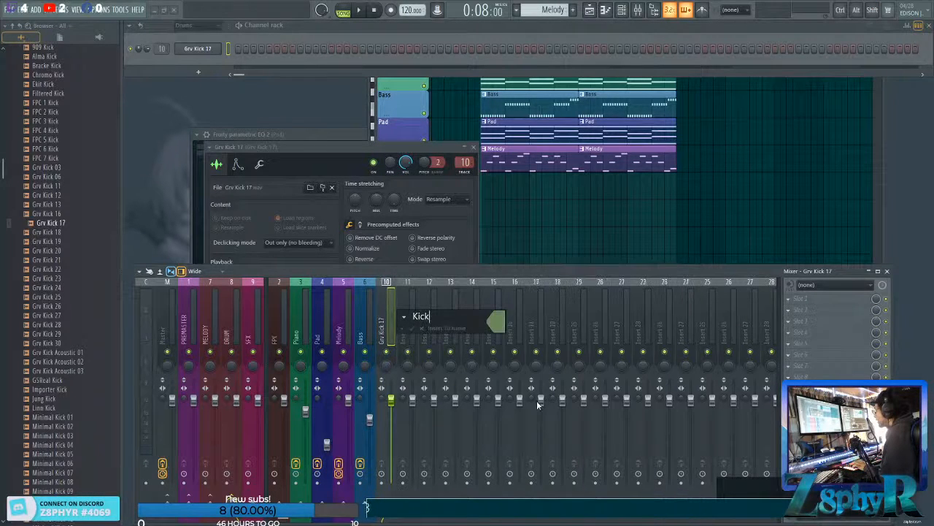
pyautogui.press('Return')
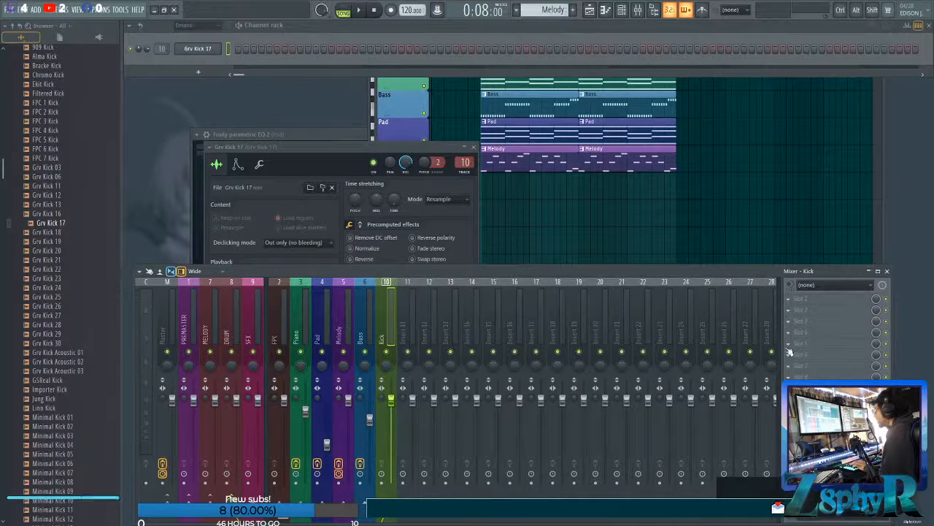
# Load Fruity Parametric EQ 2 into the first effect slot of the Kick mixer insert.
pyautogui.click(803, 298)
pyautogui.moveTo(738, 368)
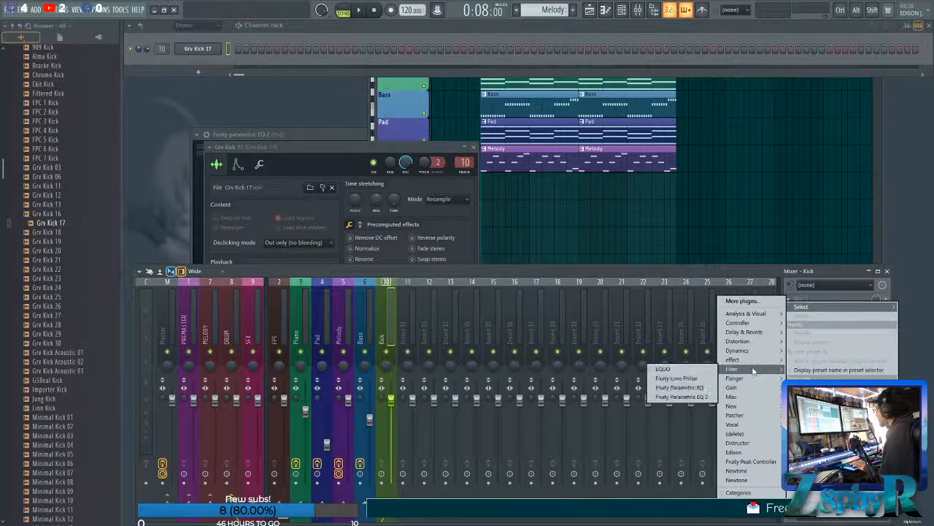
pyautogui.click(679, 387)
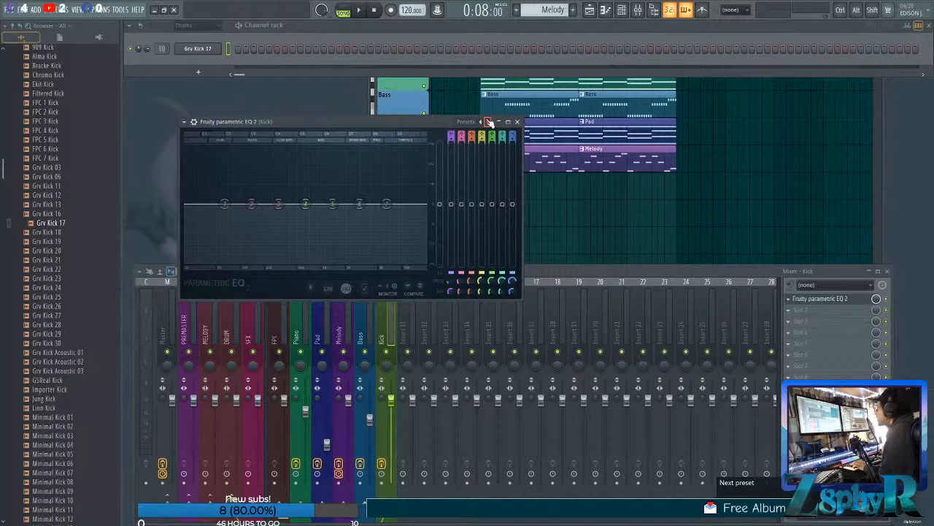
pyautogui.rightClick(451, 137)
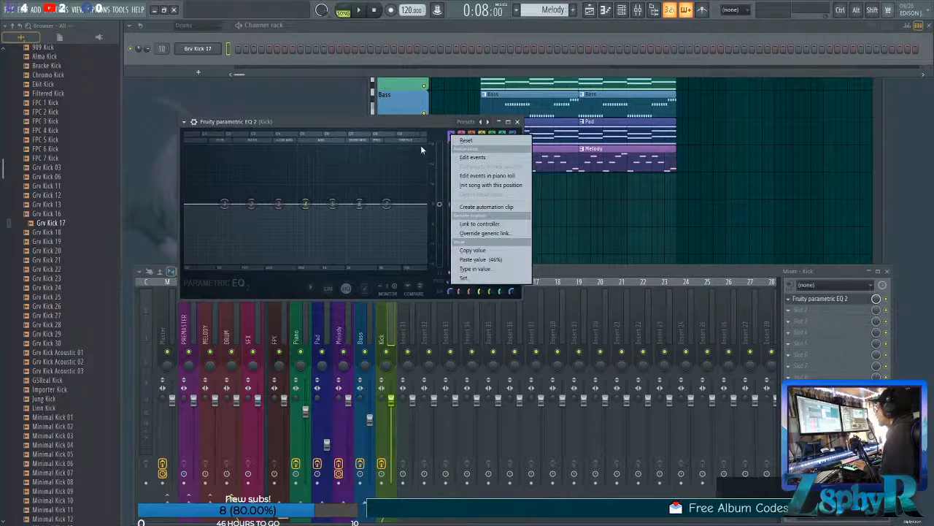
pyautogui.click(384, 123)
# Change EQ band 1 on the Kick insert to High pass, adjust its order, and move its cutoff near the lowest frequencies.
pyautogui.rightClick(225, 205)
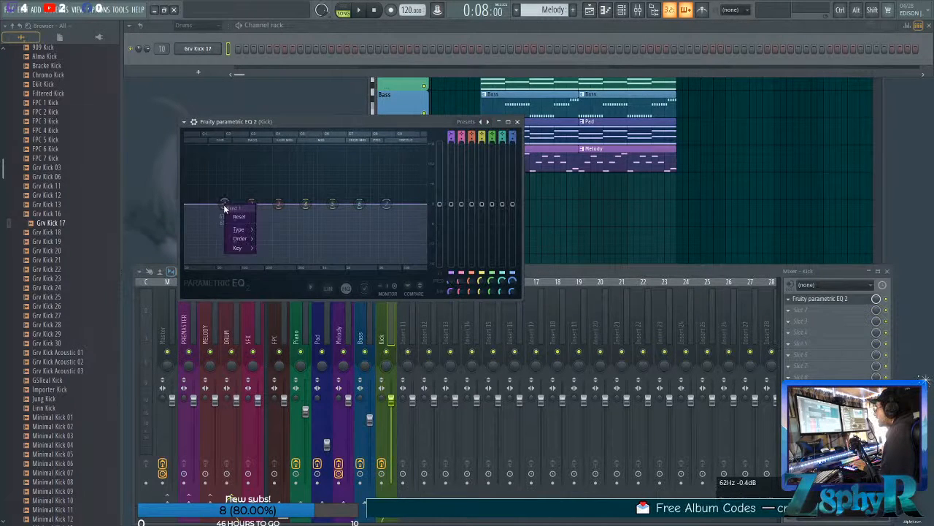
pyautogui.moveTo(236, 231)
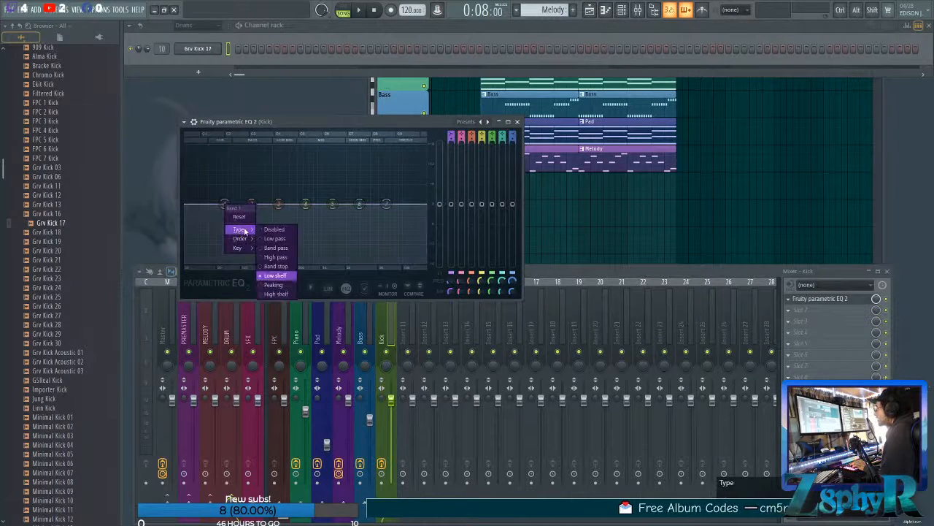
pyautogui.click(277, 257)
pyautogui.rightClick(225, 204)
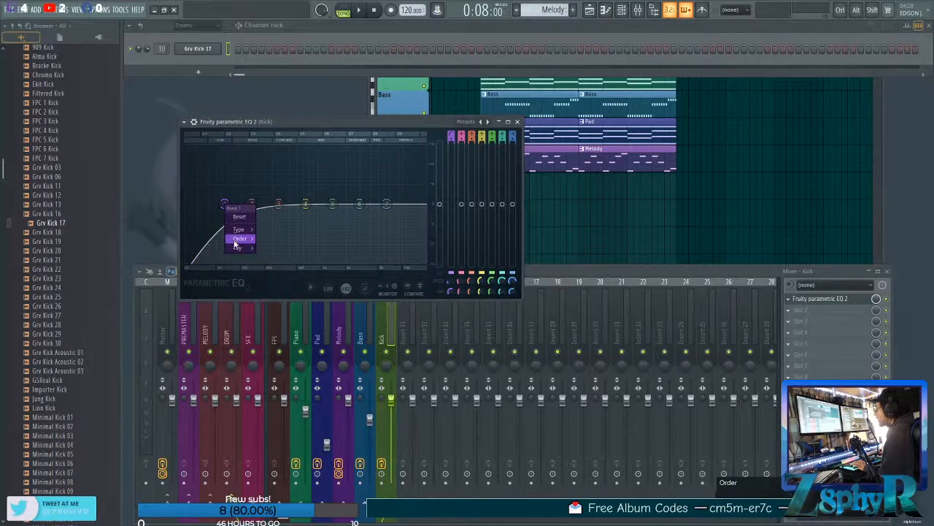
pyautogui.moveTo(244, 249)
pyautogui.click(268, 239)
pyautogui.moveTo(224, 205); pyautogui.dragTo(191, 208)
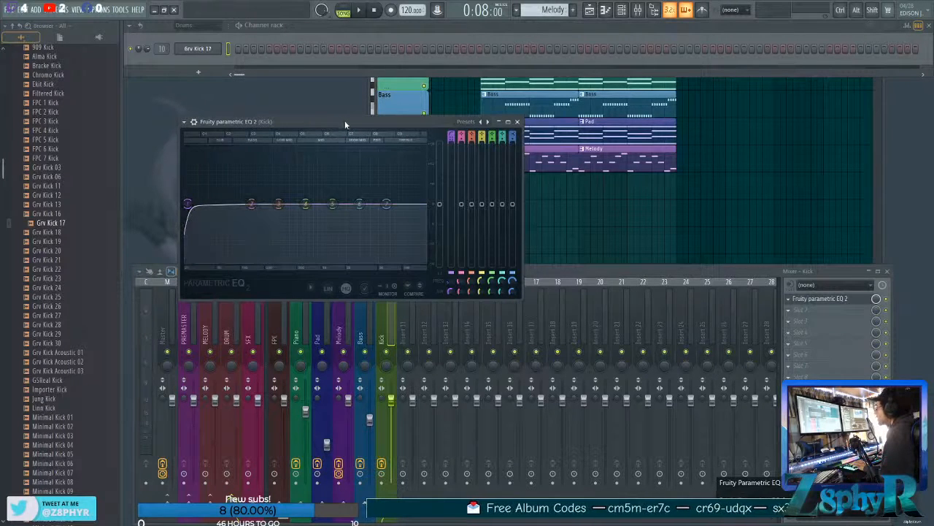
# Set the Grv Kick 17 channel volume to about 49% and balance the Kick insert's fader slightly lower against playback.
pyautogui.moveTo(346, 125); pyautogui.dragTo(727, 124)
pyautogui.click(200, 49)
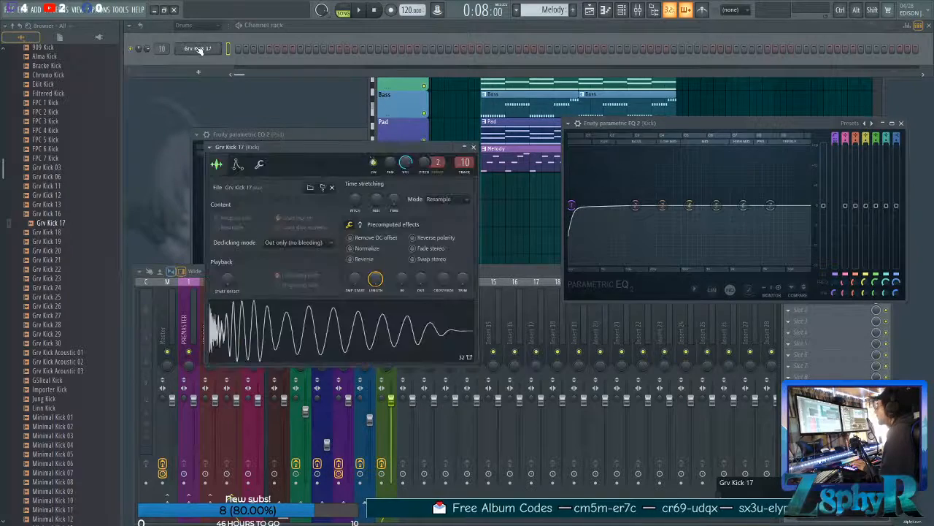
pyautogui.moveTo(375, 149); pyautogui.dragTo(489, 97)
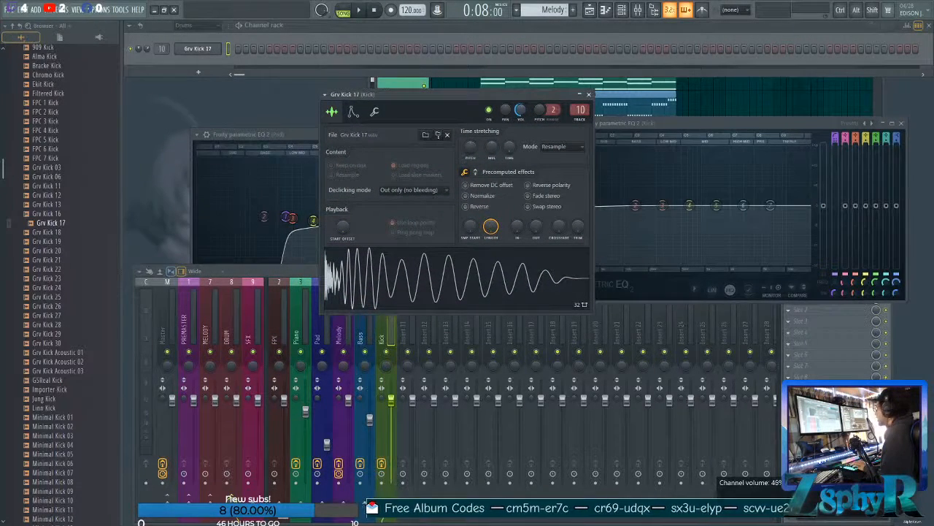
pyautogui.moveTo(397, 409); pyautogui.dragTo(397, 447)
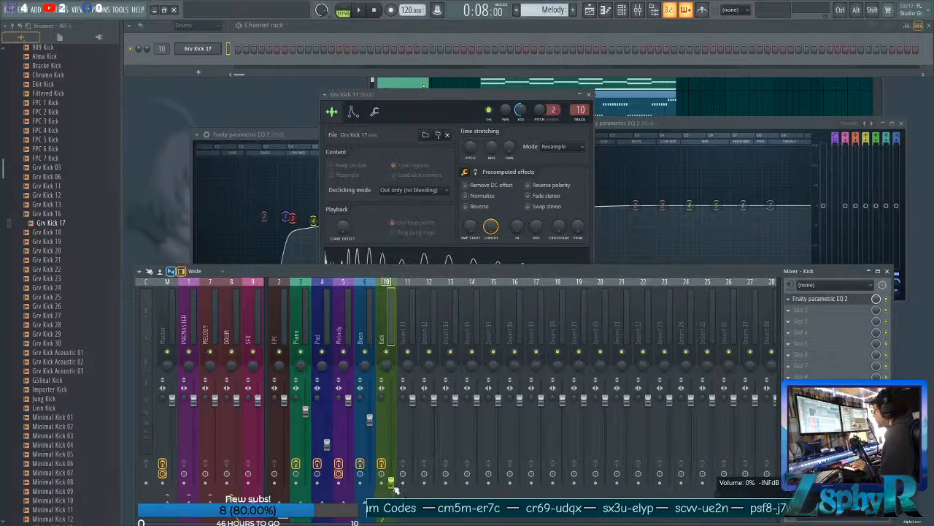
pyautogui.press('space')
pyautogui.press('space')
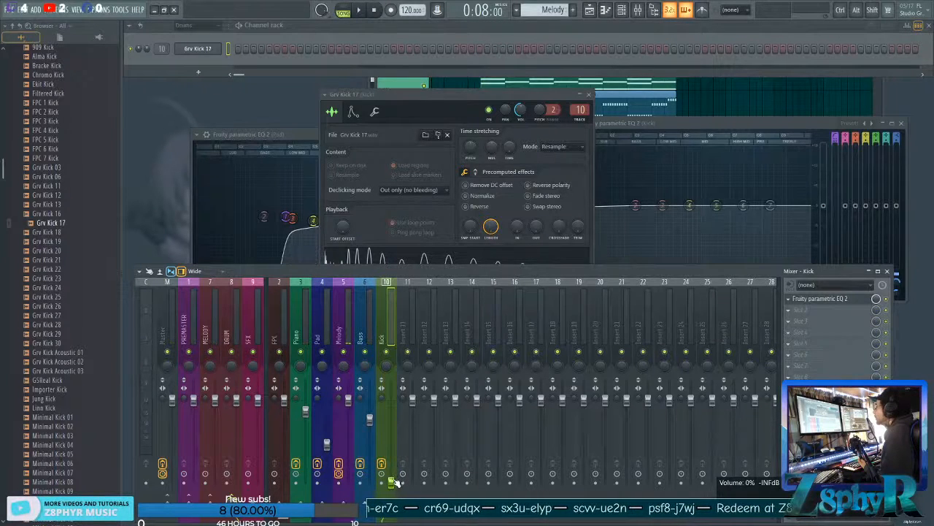
pyautogui.click(461, 98)
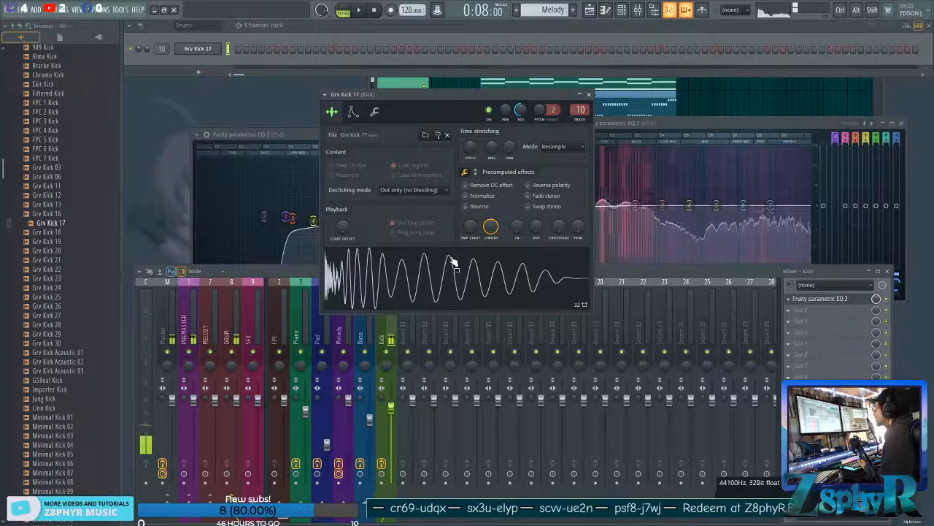
# Create a new pattern named Kick and give the Grv Kick 17 channel the same name and green colour.
pyautogui.click(572, 10)
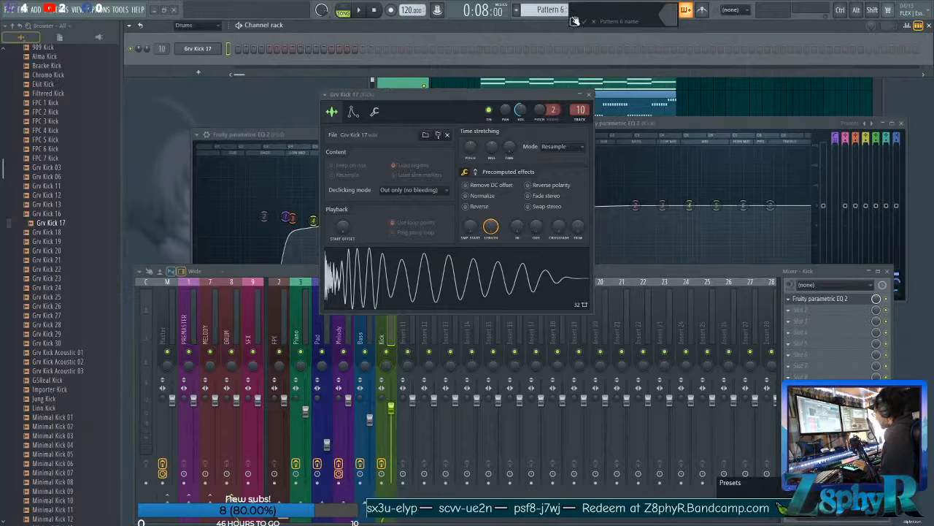
pyautogui.write('Kick')
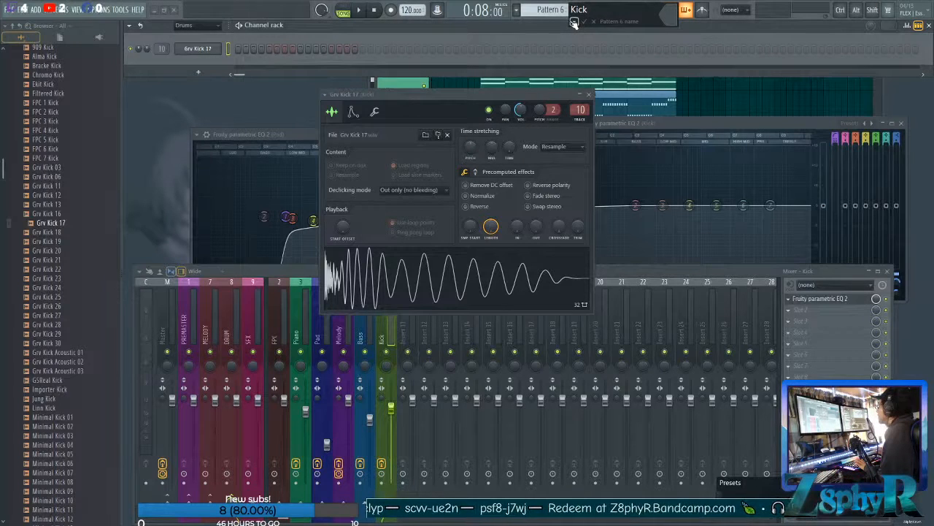
pyautogui.click(573, 21)
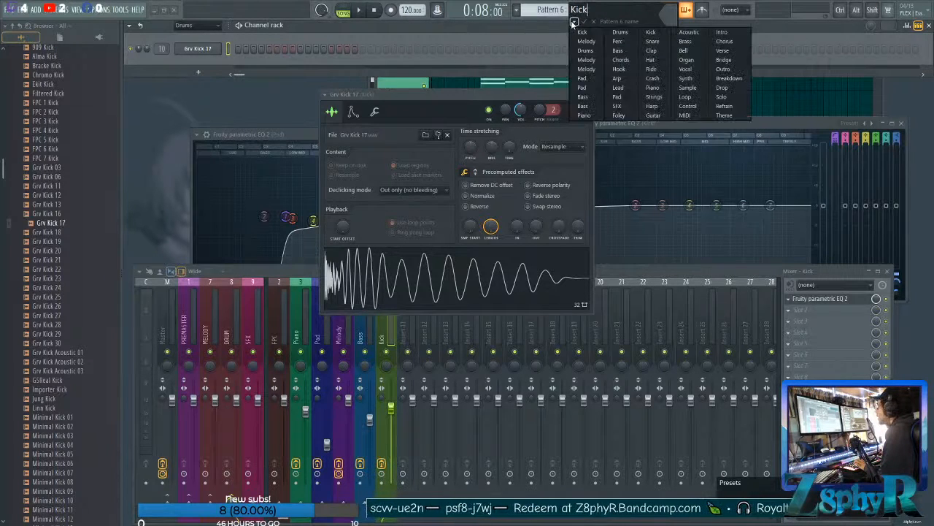
pyautogui.click(588, 32)
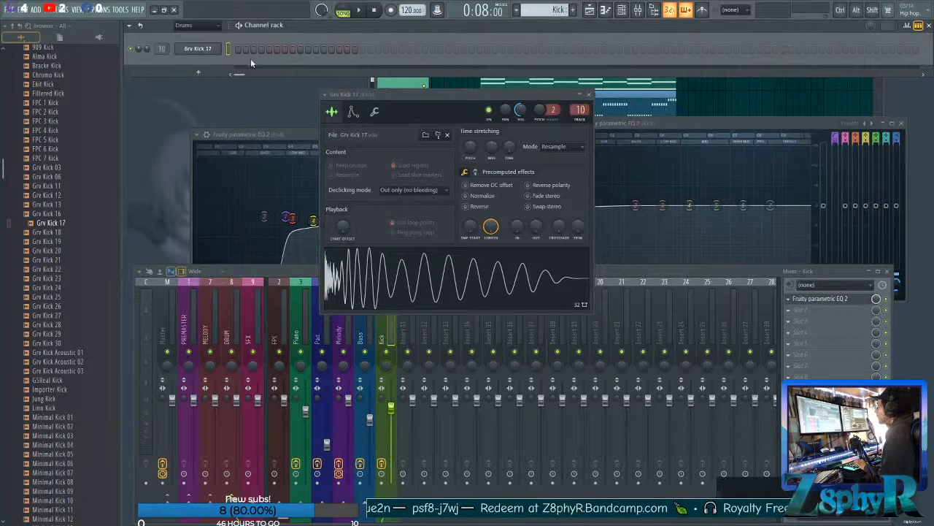
pyautogui.click(189, 53)
pyautogui.click(197, 71)
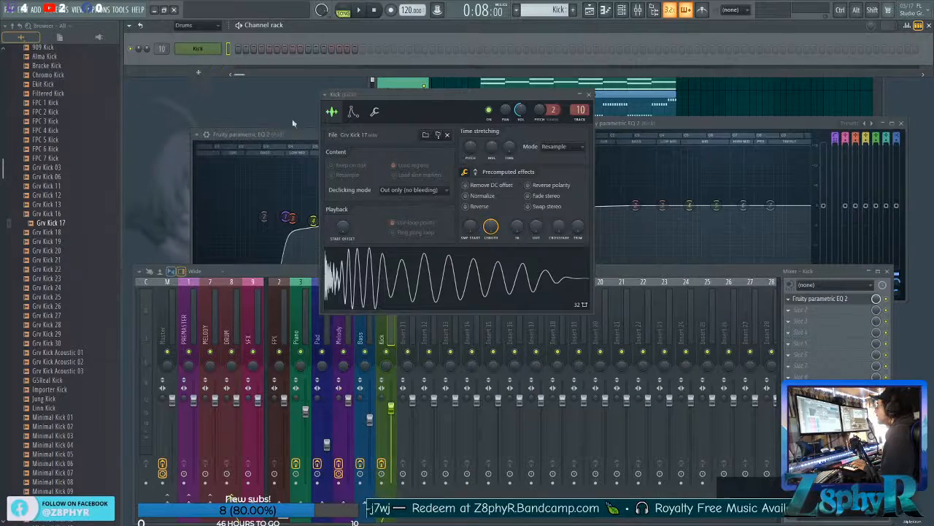
# Name playlist track 5 Kick with the Kick preset and paint Kick pattern clips along it from bar 5 to bar 20.
pyautogui.click(732, 98)
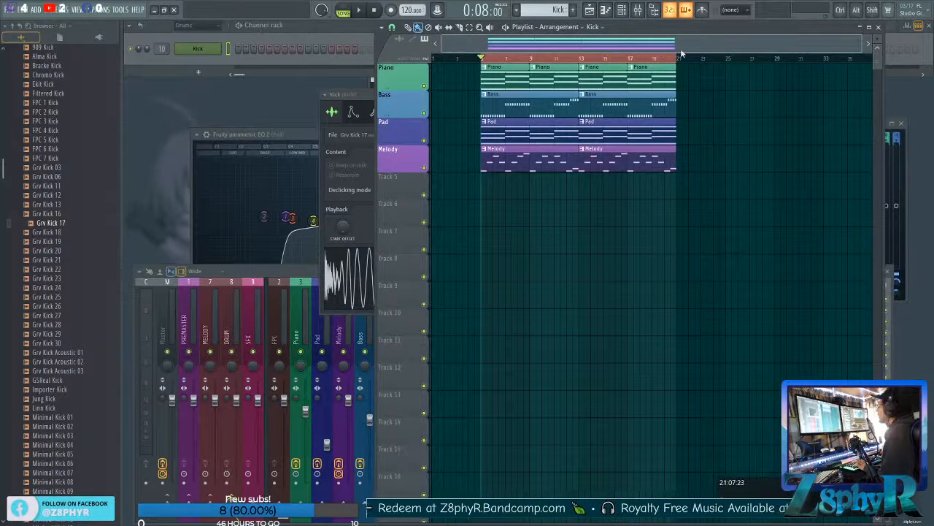
pyautogui.click(596, 10)
pyautogui.click(596, 10)
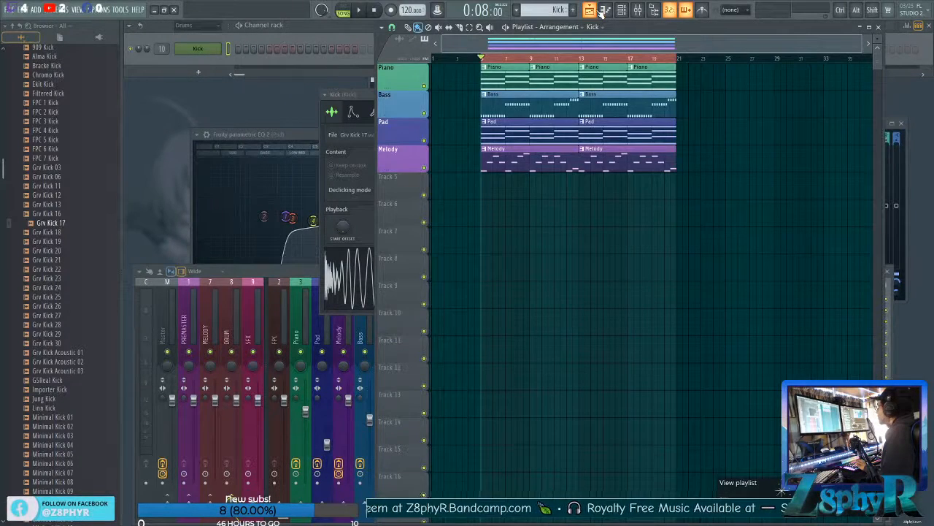
pyautogui.press('F6')
pyautogui.press('F6')
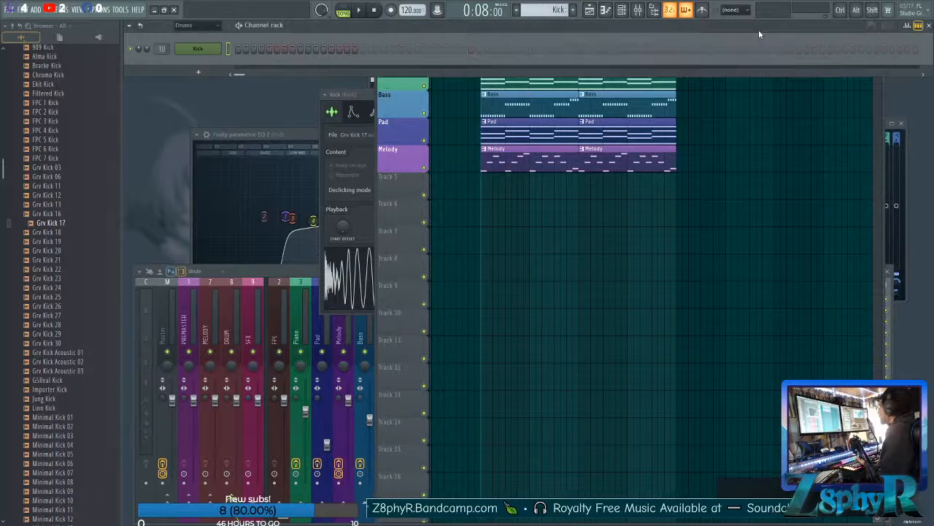
pyautogui.doubleClick(403, 178)
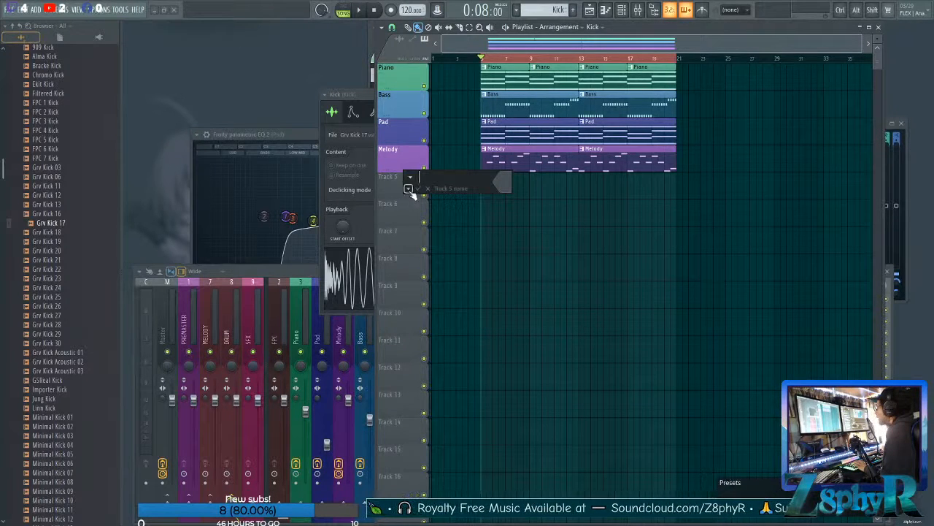
pyautogui.click(408, 188)
pyautogui.click(414, 203)
pyautogui.moveTo(484, 177)
pyautogui.mouseDown()
pyautogui.moveTo(512, 189)
pyautogui.moveTo(653, 202)
pyautogui.moveTo(645, 199)
pyautogui.mouseUp()
pyautogui.keyDown('ctrl'); pyautogui.click(734, 309); pyautogui.keyUp('ctrl')
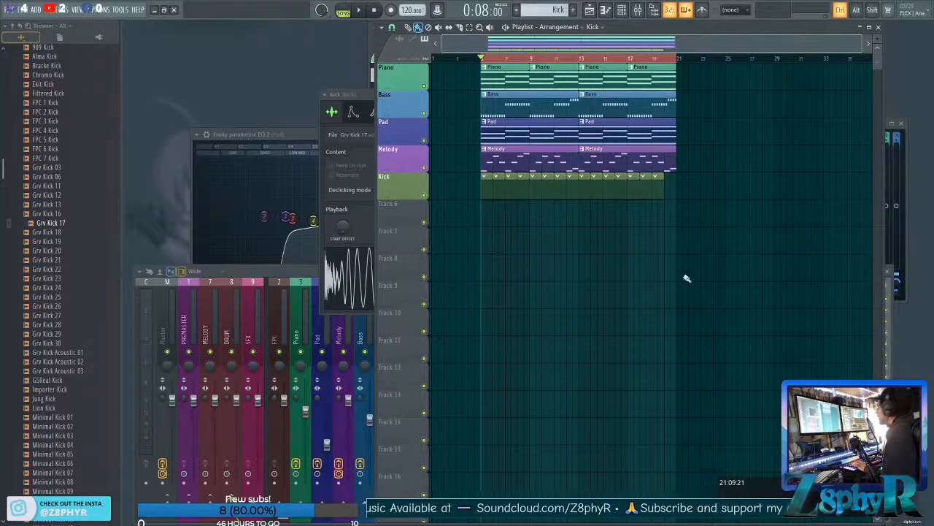
# Show the channel rack, restore its compact size, and fill the Kick channel with a hit on every 4 steps.
pyautogui.click(621, 10)
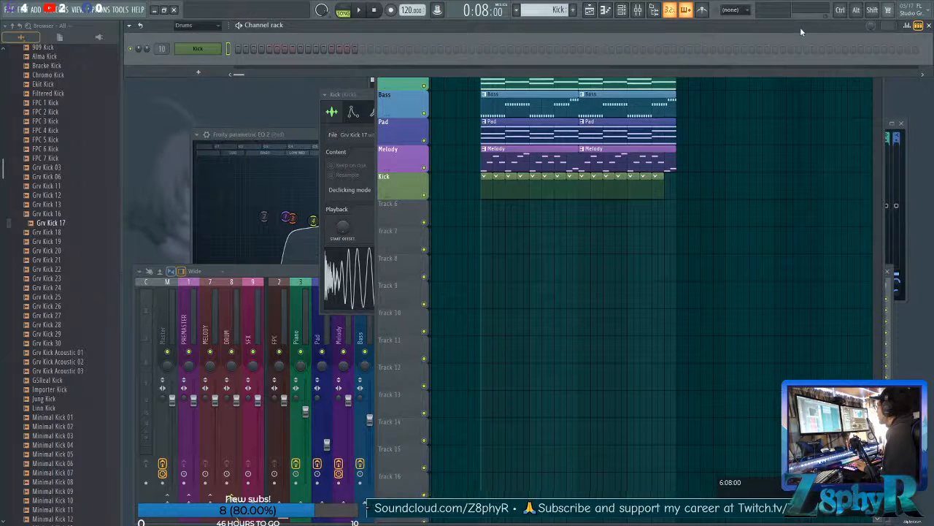
pyautogui.doubleClick(757, 30)
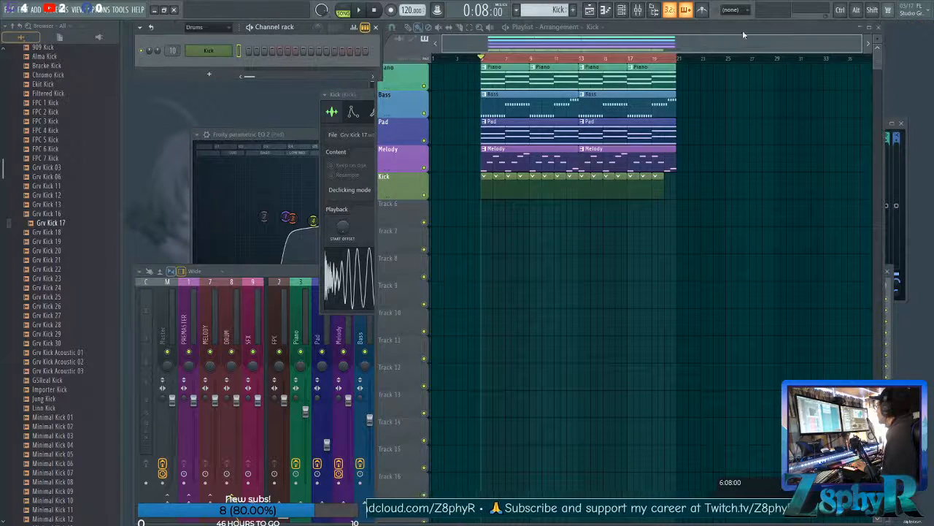
pyautogui.moveTo(300, 29); pyautogui.dragTo(290, 31)
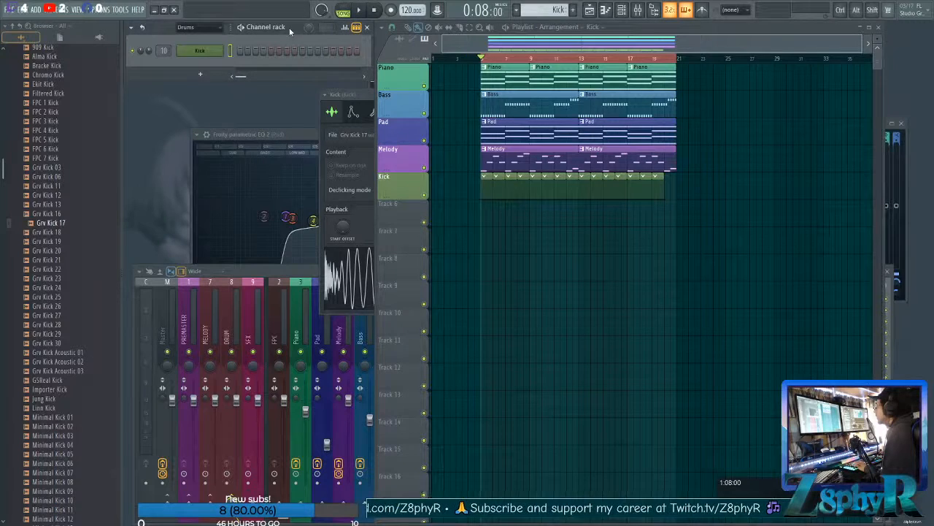
pyautogui.rightClick(193, 50)
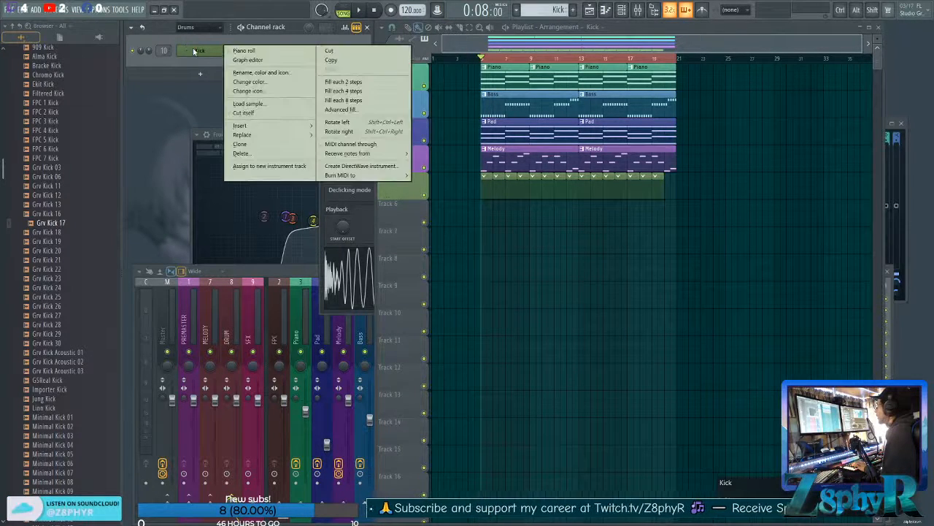
pyautogui.click(397, 98)
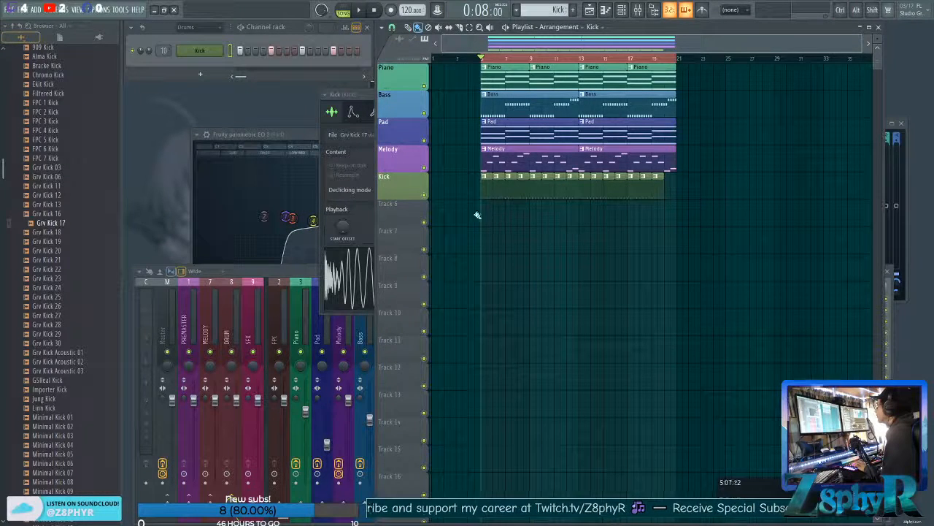
# Play the arrangement and rebalance the Kick insert's fader from silence up to about 63%.
pyautogui.click(361, 10)
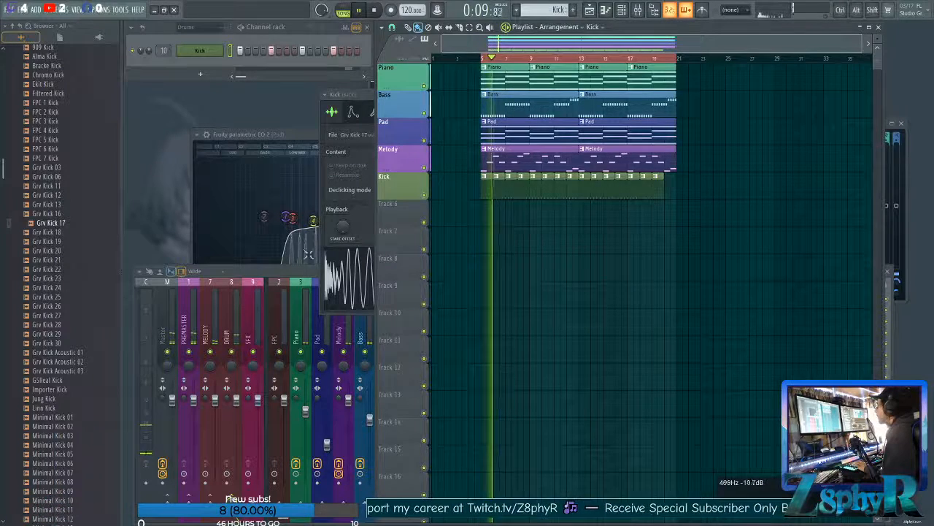
pyautogui.click(299, 272)
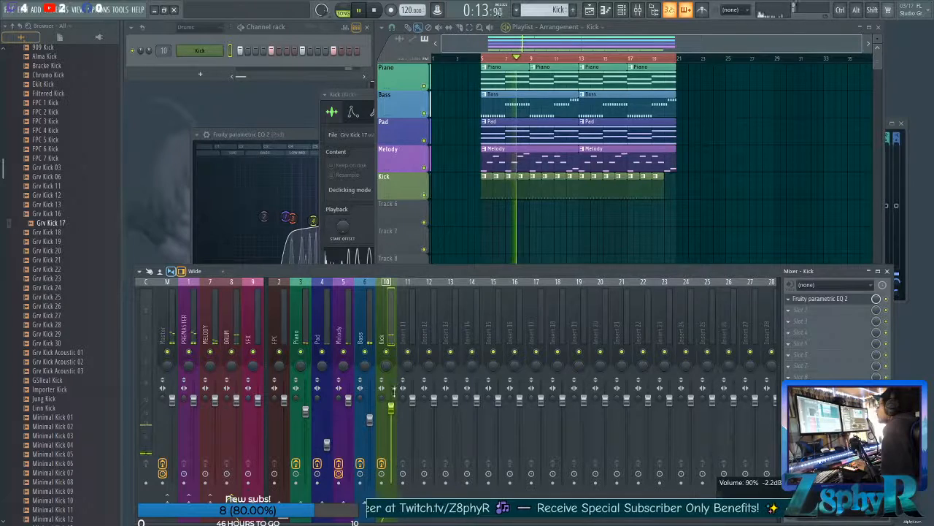
pyautogui.press('space')
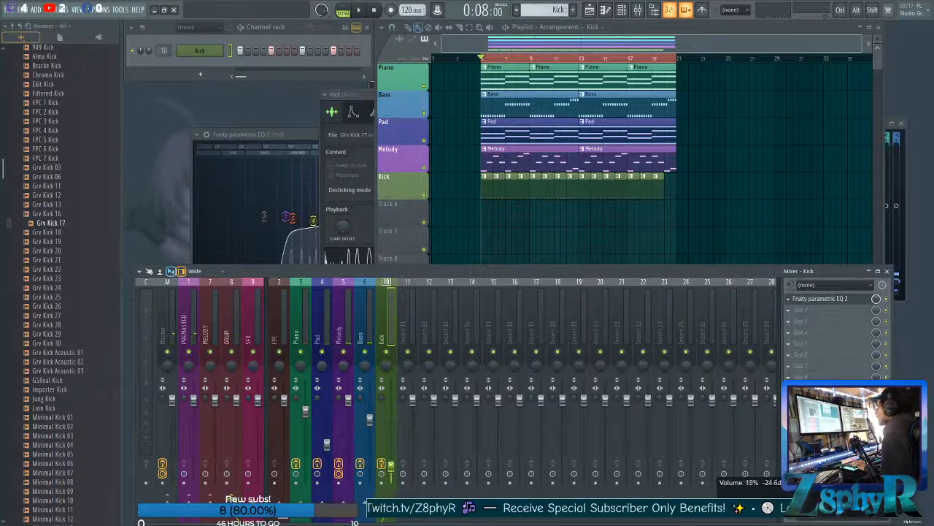
pyautogui.press('space')
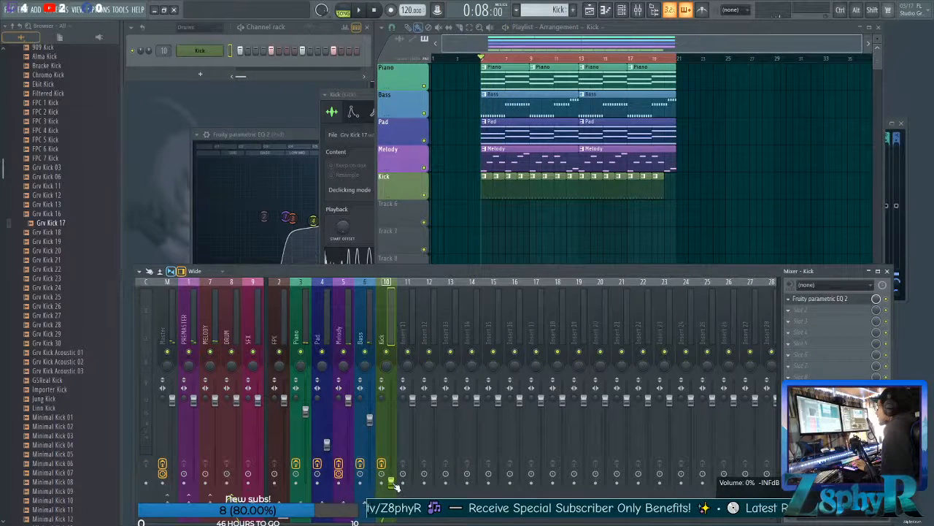
pyautogui.press('space')
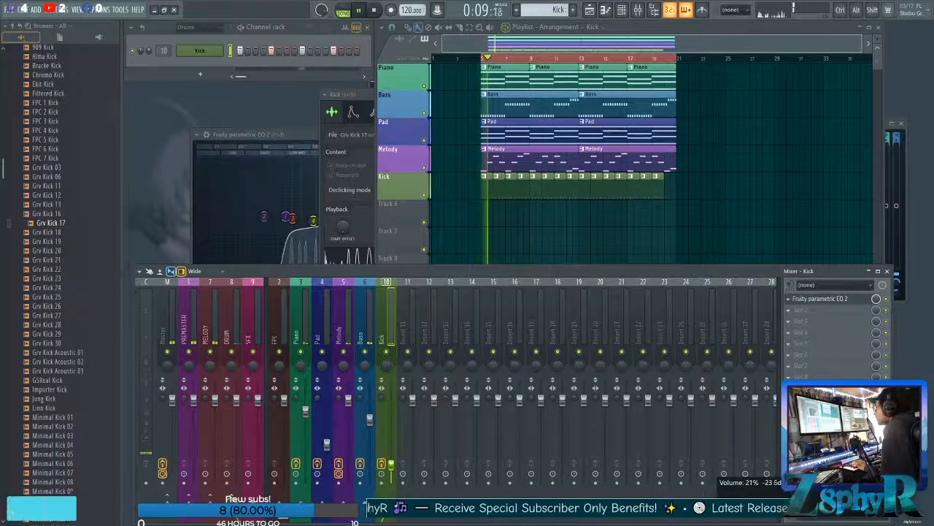
pyautogui.moveTo(391, 454); pyautogui.dragTo(395, 438)
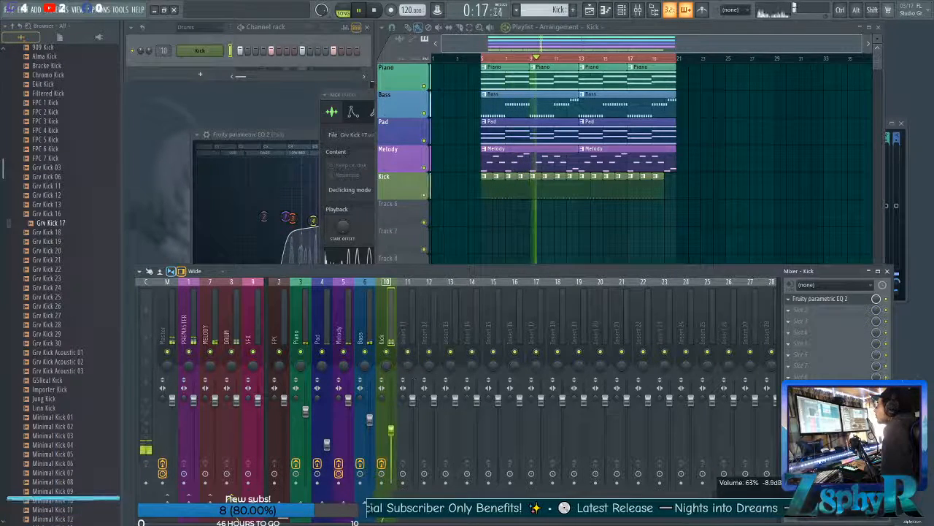
pyautogui.press('space')
# Open the Kick channel's sampler settings and raise the quick fade-out to shorten the sample's tail.
pyautogui.click(202, 50)
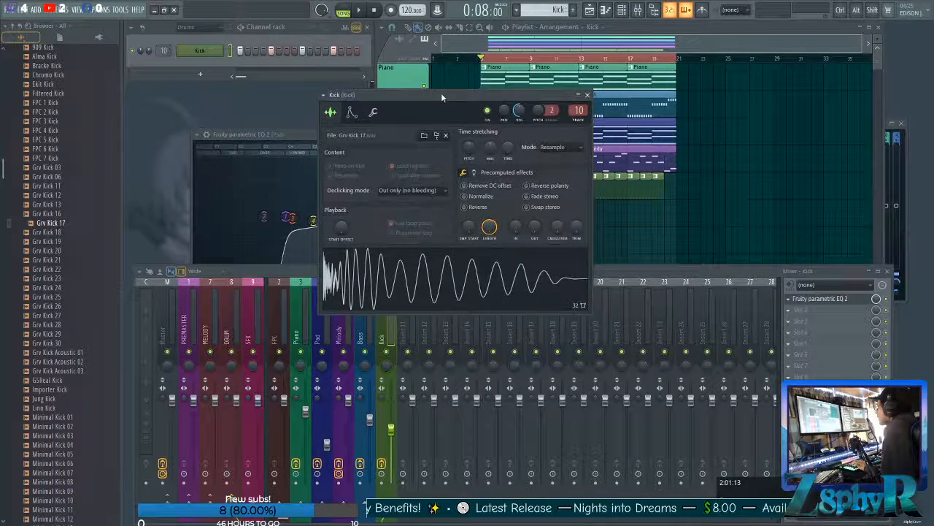
pyautogui.moveTo(440, 92); pyautogui.dragTo(422, 94)
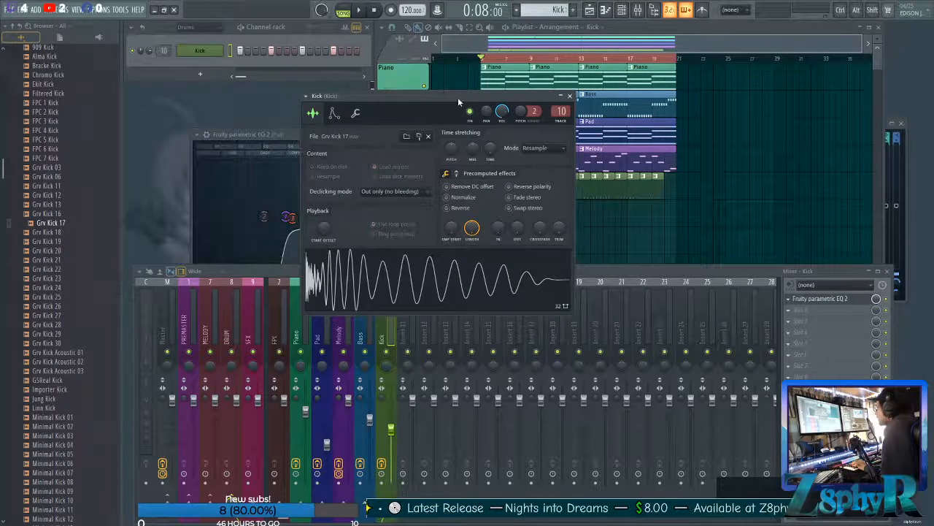
pyautogui.moveTo(458, 97); pyautogui.dragTo(453, 79)
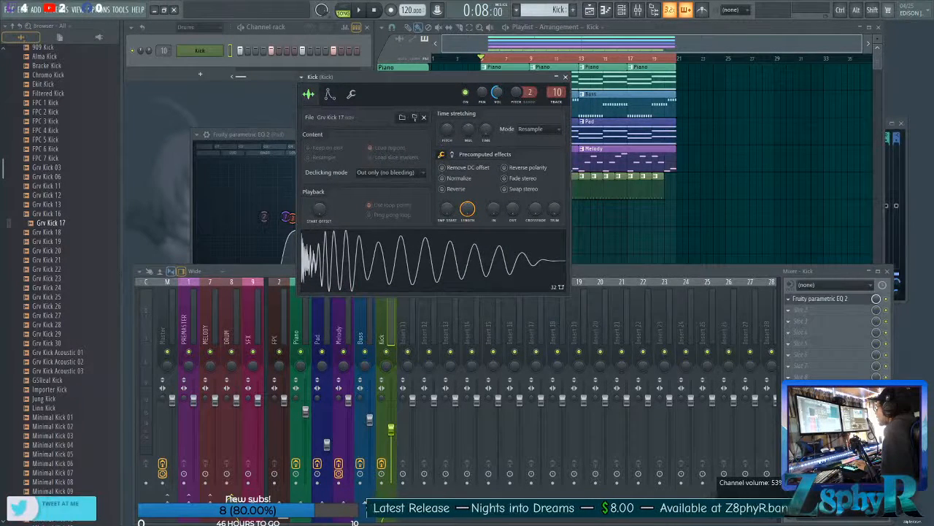
pyautogui.moveTo(483, 78); pyautogui.dragTo(499, 65)
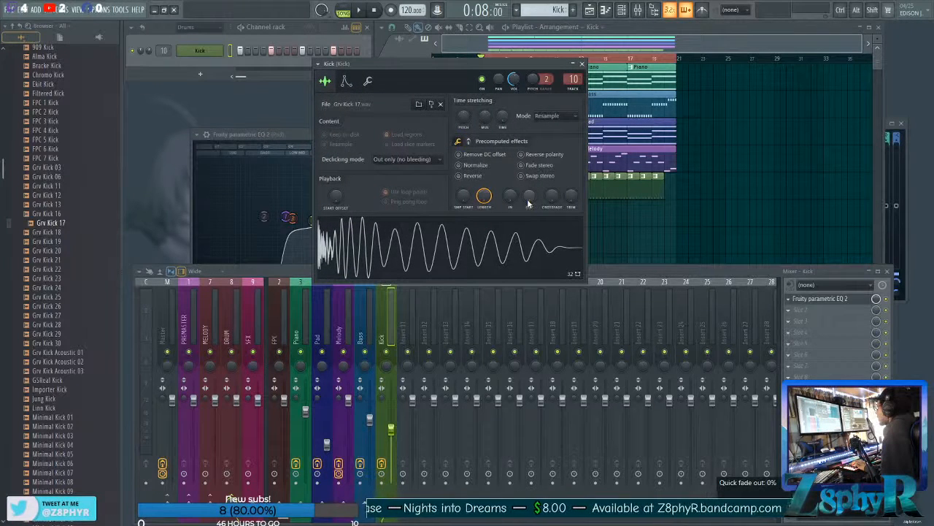
pyautogui.moveTo(531, 206); pyautogui.dragTo(531, 180)
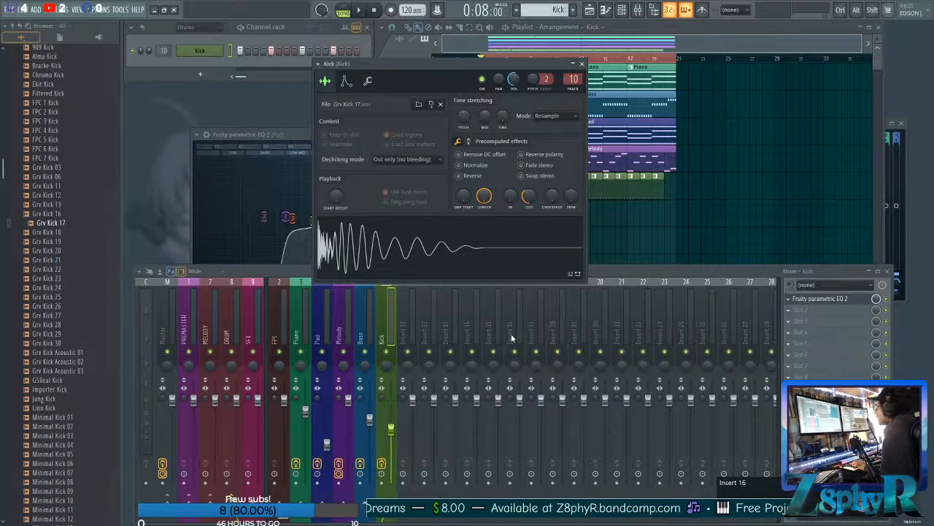
# Raise the Kick insert's fader to about 72% while the arrangement plays.
pyautogui.press('space')
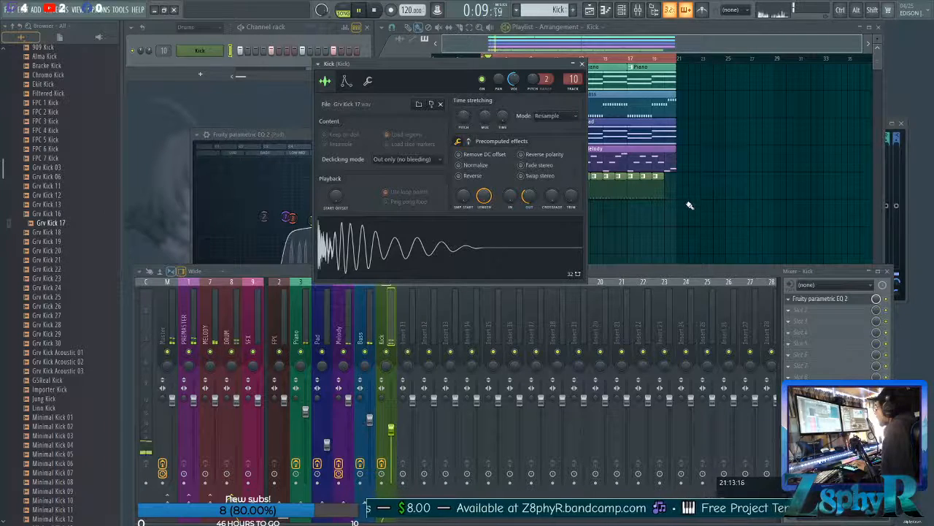
pyautogui.moveTo(392, 429); pyautogui.dragTo(391, 425)
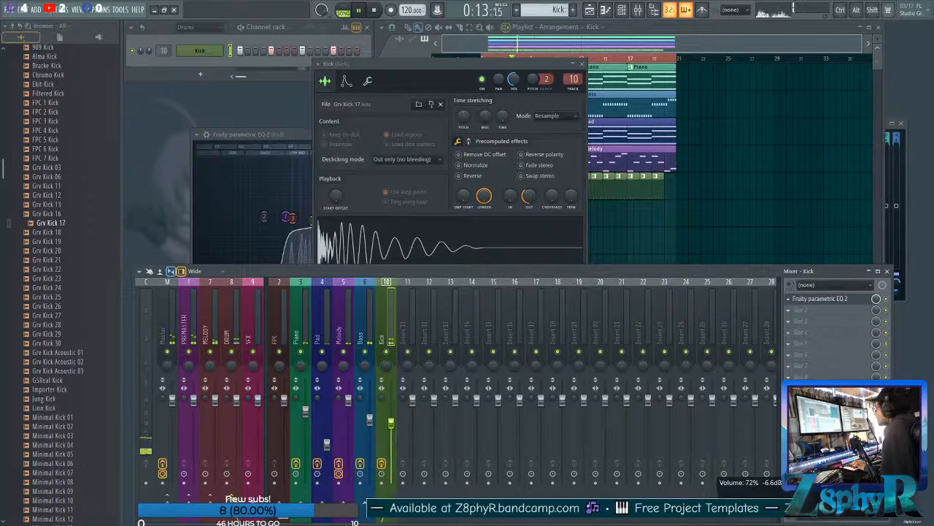
pyautogui.press('space')
pyautogui.press('space')
# Reduce the Kick sample's quick fade-out to about 9% and audition it with the arrangement.
pyautogui.moveTo(531, 197); pyautogui.dragTo(531, 217)
pyautogui.press('space')
pyautogui.moveTo(530, 195); pyautogui.dragTo(530, 192)
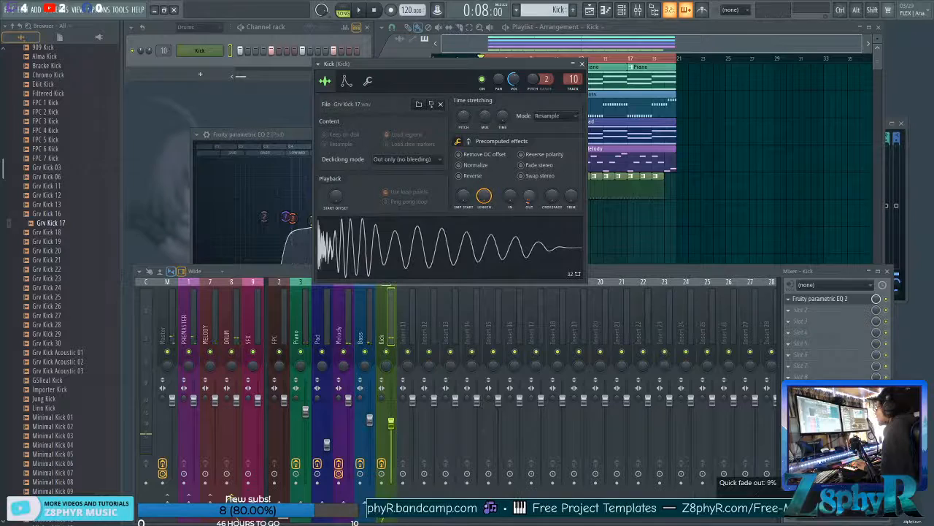
pyautogui.press('space')
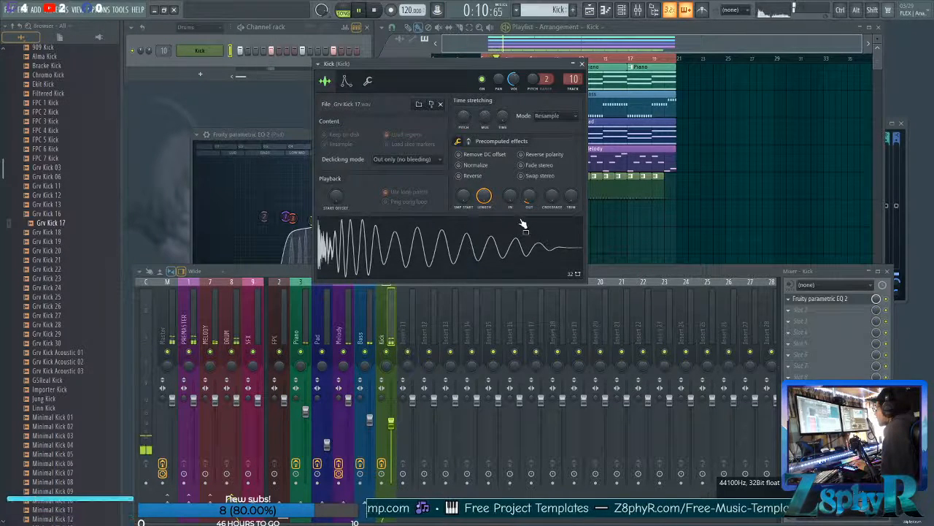
pyautogui.press('space')
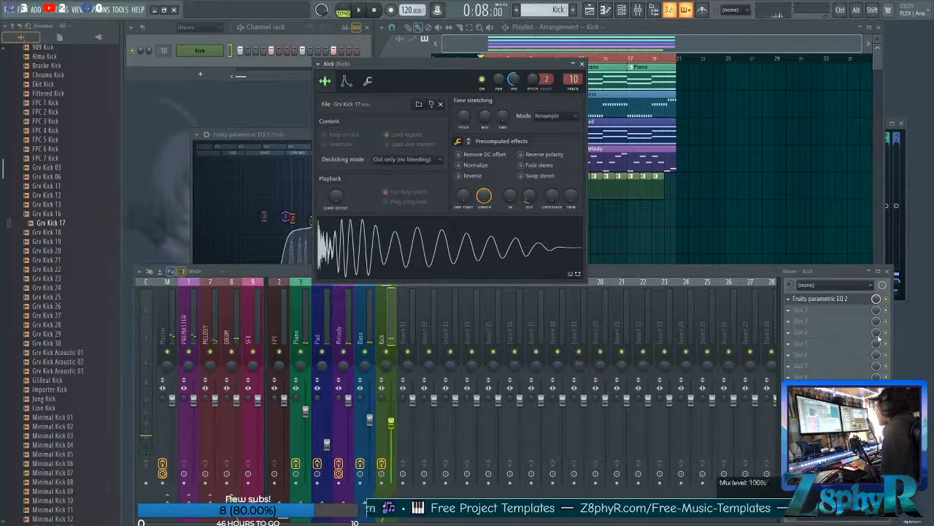
# Open the Kick insert's Fruity Parametric EQ 2, raise band 1's high-pass cutoff to about 49 Hz, and compare the sound against playback.
pyautogui.click(832, 303)
pyautogui.click(832, 301)
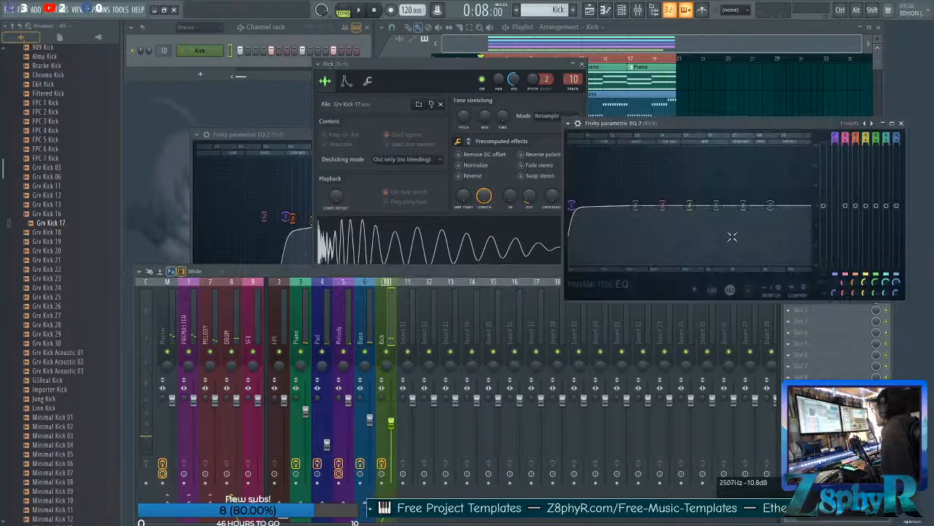
pyautogui.moveTo(730, 121); pyautogui.dragTo(364, 140)
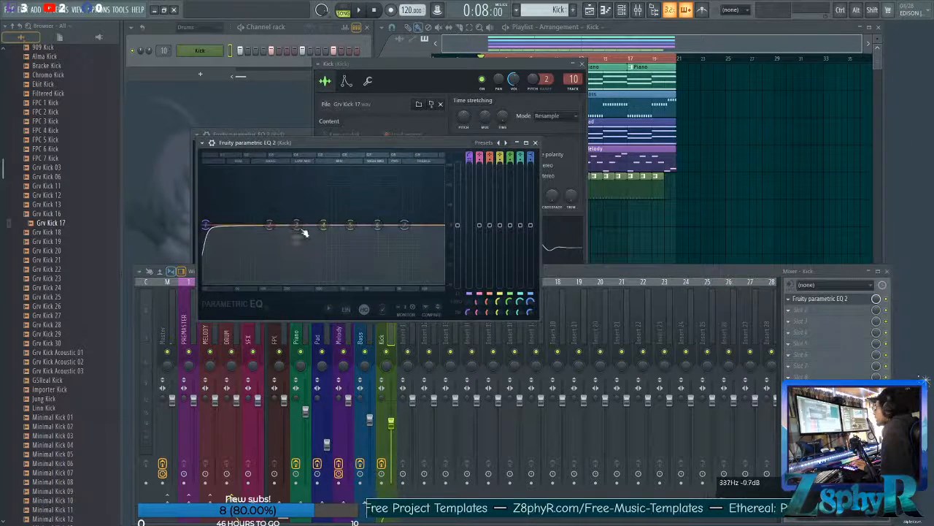
pyautogui.press('space')
pyautogui.press('space')
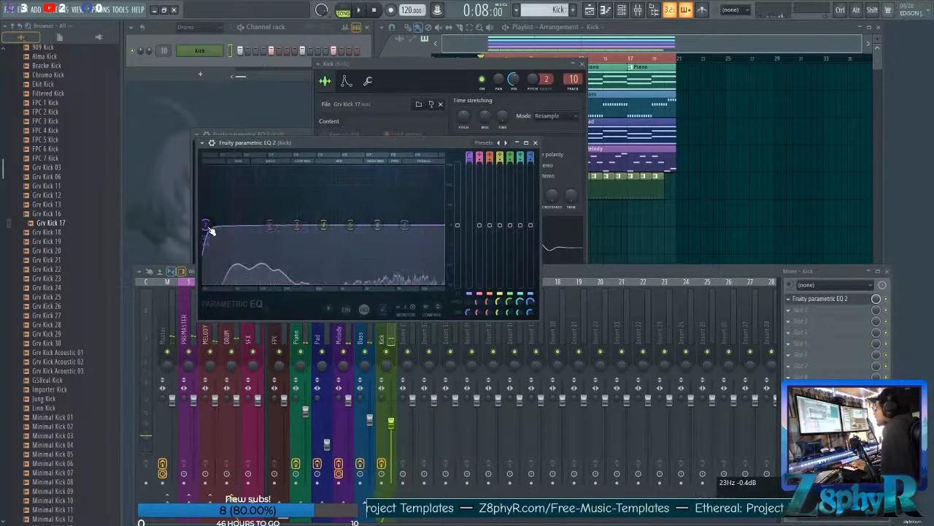
pyautogui.moveTo(208, 225); pyautogui.dragTo(234, 224)
pyautogui.press('space')
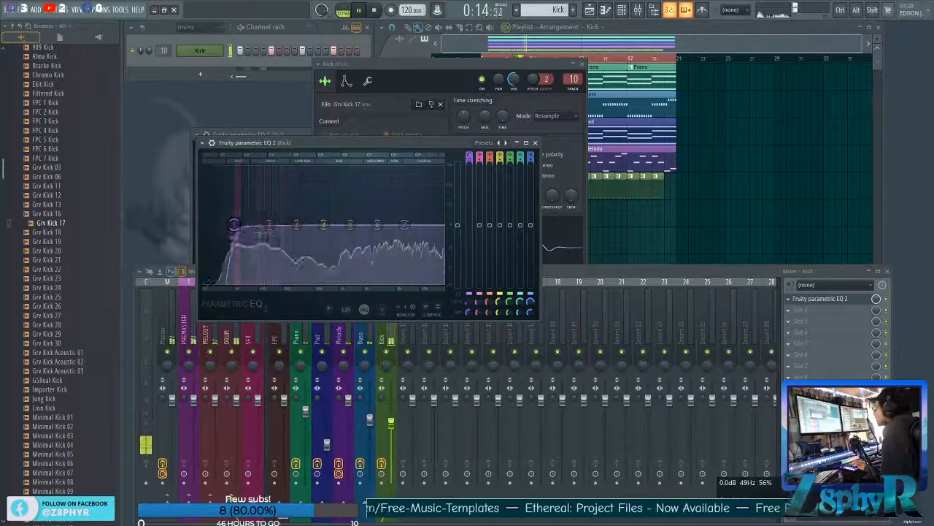
pyautogui.click(889, 299)
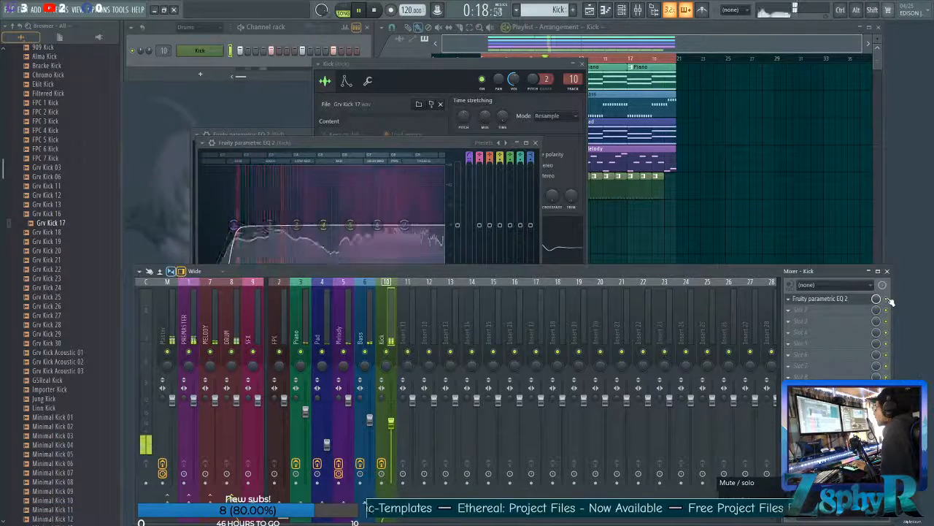
# Cut EQ band 3 by about 2.1 dB near 335 Hz and dip bands 6 and 7 slightly on the Kick.
pyautogui.click(352, 156)
pyautogui.press('space')
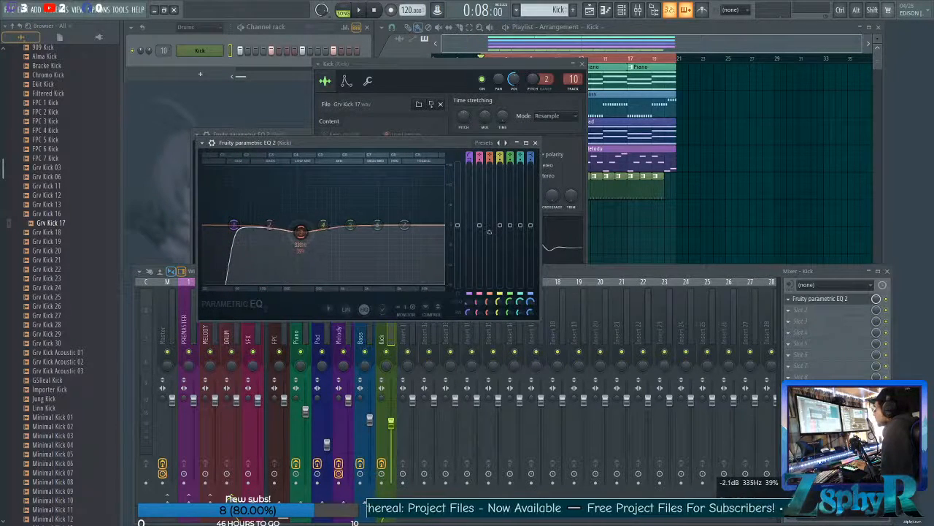
pyautogui.moveTo(405, 226); pyautogui.dragTo(381, 229)
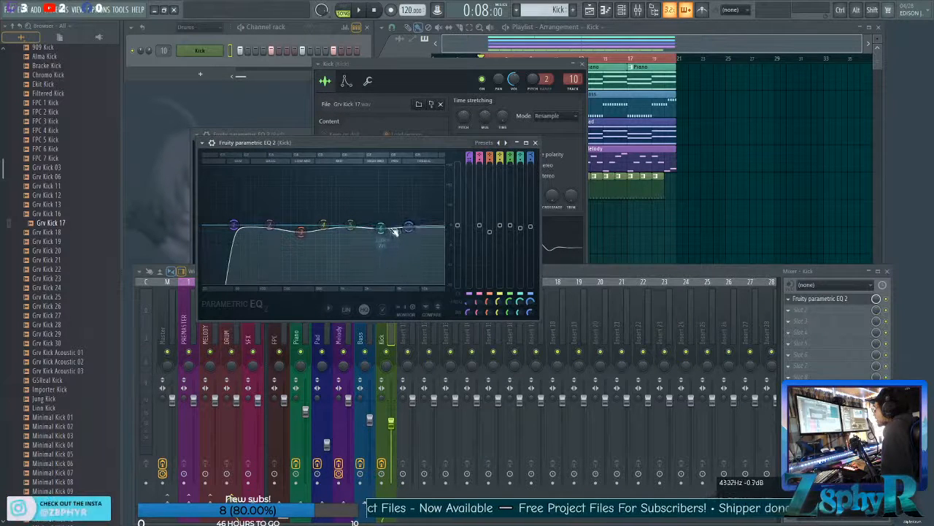
pyautogui.press('space')
# Sweep band 3's cut during playback, deepen band 6's cut near 5 kHz, and move band 7 to about 15 kHz.
pyautogui.moveTo(300, 232); pyautogui.dragTo(301, 245)
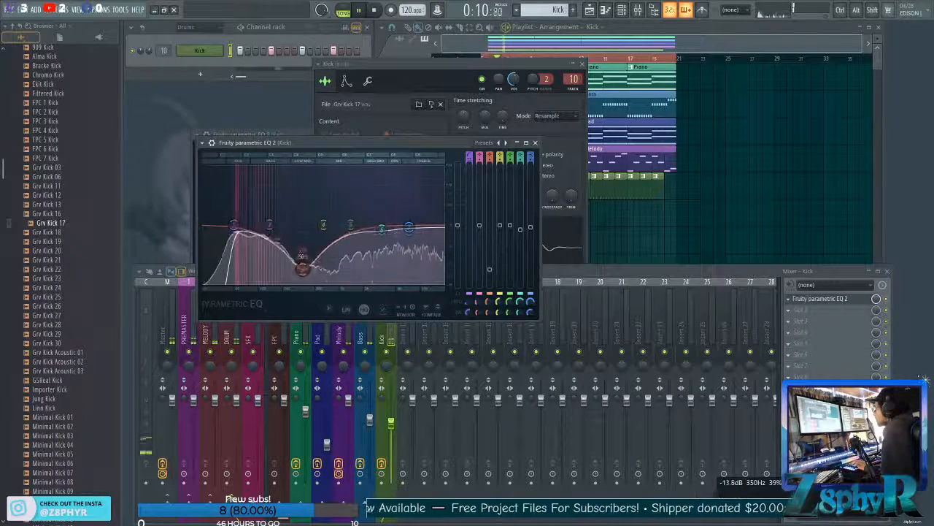
pyautogui.moveTo(300, 264); pyautogui.dragTo(300, 232)
pyautogui.moveTo(384, 232); pyautogui.dragTo(398, 252)
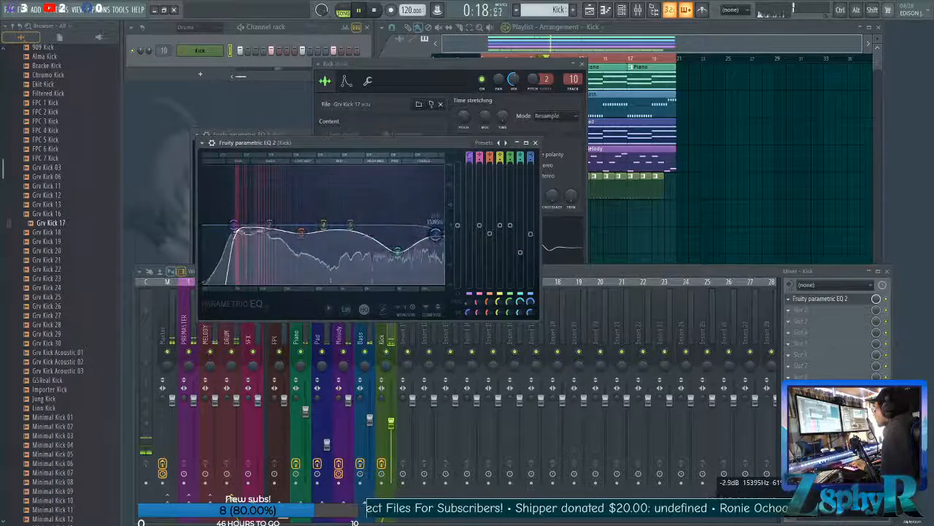
pyautogui.moveTo(397, 240); pyautogui.dragTo(397, 238)
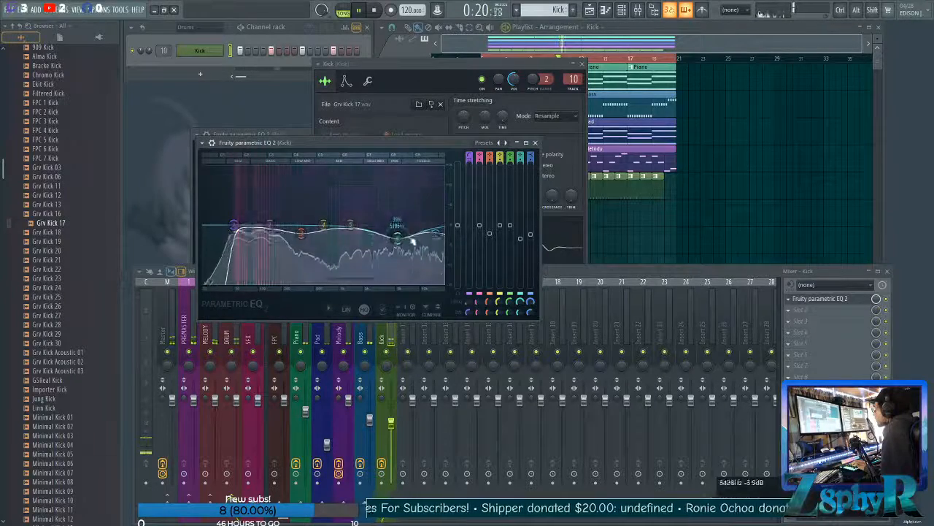
# Fine-tune the Kick EQ by moving band 5 higher, boosting band 2 about 1 dB near 110 Hz, and lowering band 1's cutoff slightly.
pyautogui.moveTo(358, 224); pyautogui.dragTo(364, 225)
pyautogui.moveTo(270, 225); pyautogui.dragTo(270, 227)
pyautogui.press('space')
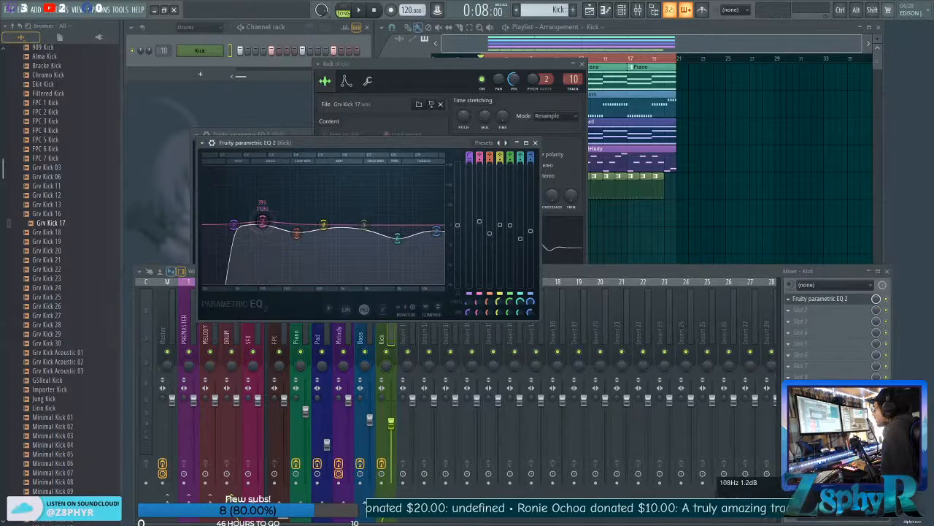
pyautogui.moveTo(261, 221); pyautogui.dragTo(262, 221)
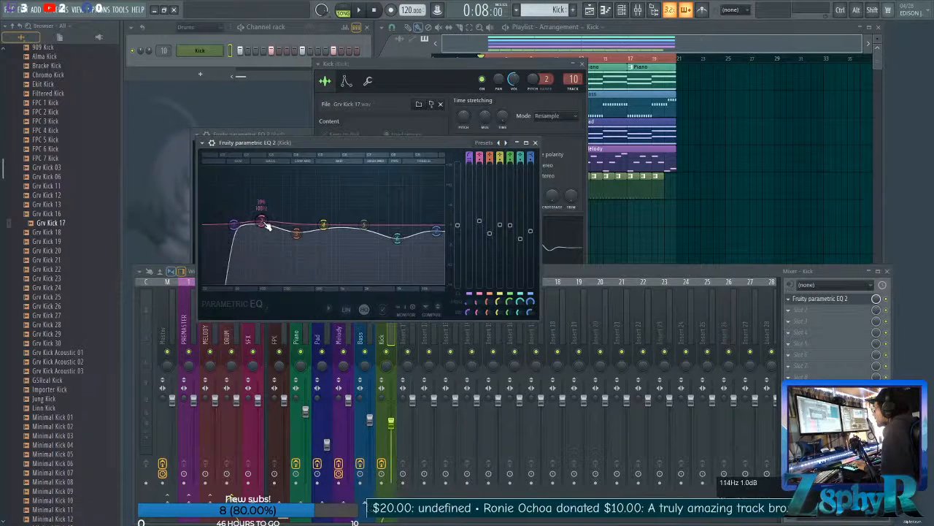
pyautogui.press('space')
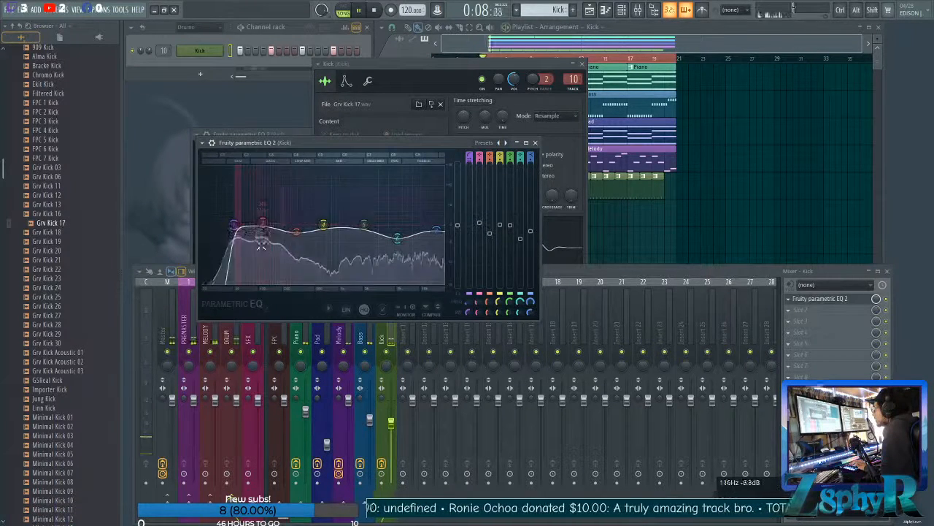
pyautogui.moveTo(233, 224); pyautogui.dragTo(231, 225)
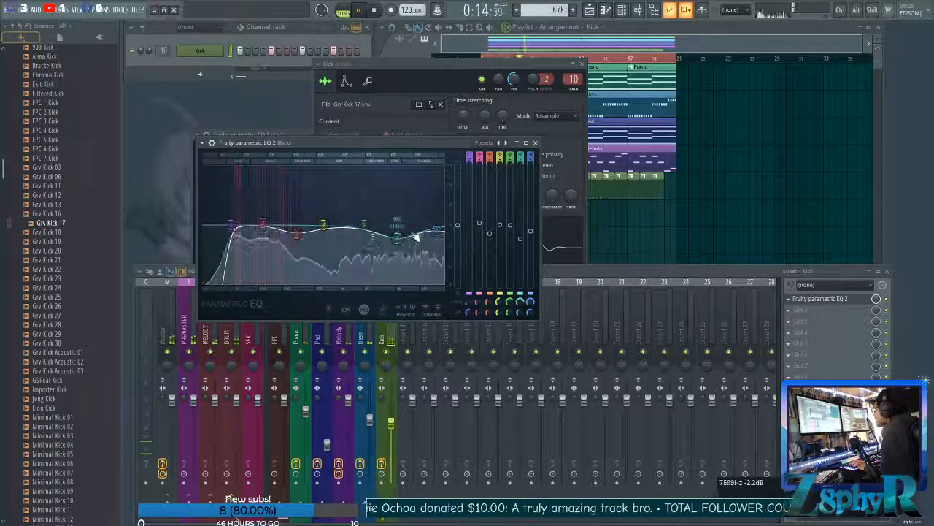
# Move band 7 of the Kick EQ to a lower frequency with a cut about level with band 6, and stop playback.
pyautogui.moveTo(436, 232); pyautogui.dragTo(416, 246)
pyautogui.press('space')
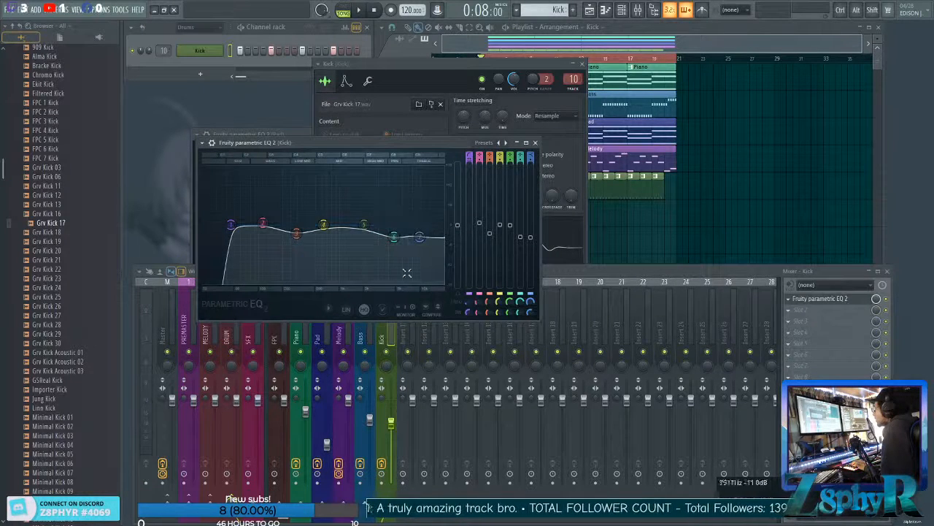
pyautogui.click(384, 332)
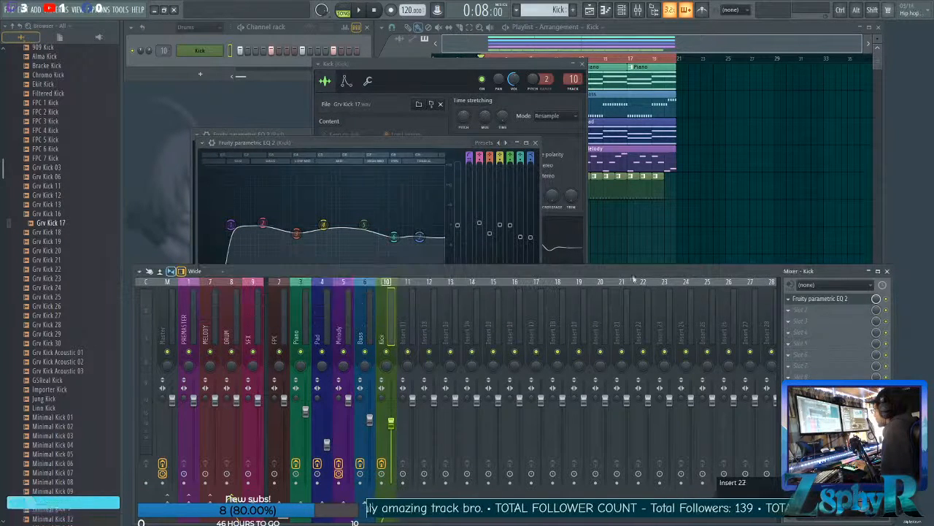
# Examine the Kick sampler's volume envelope and filter page, and audition the Kick against its EQ curve during playback.
pyautogui.click(384, 93)
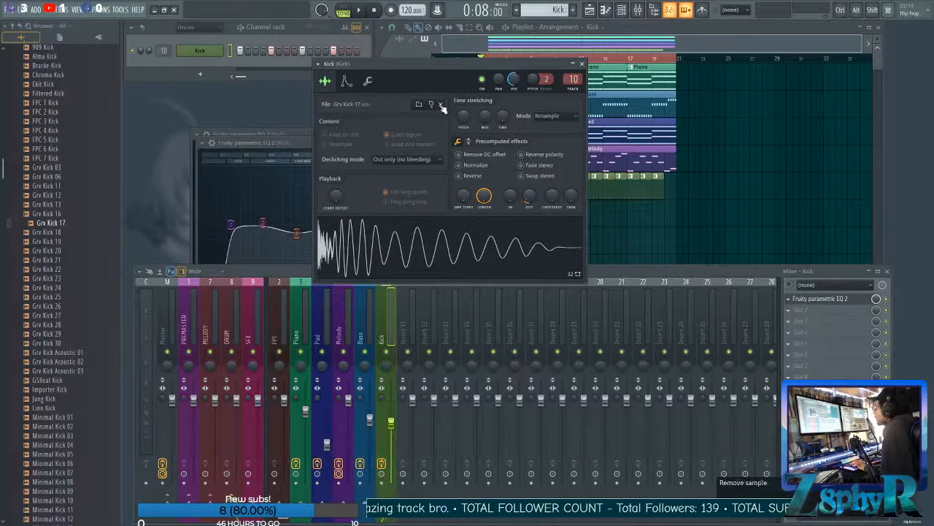
pyautogui.click(348, 82)
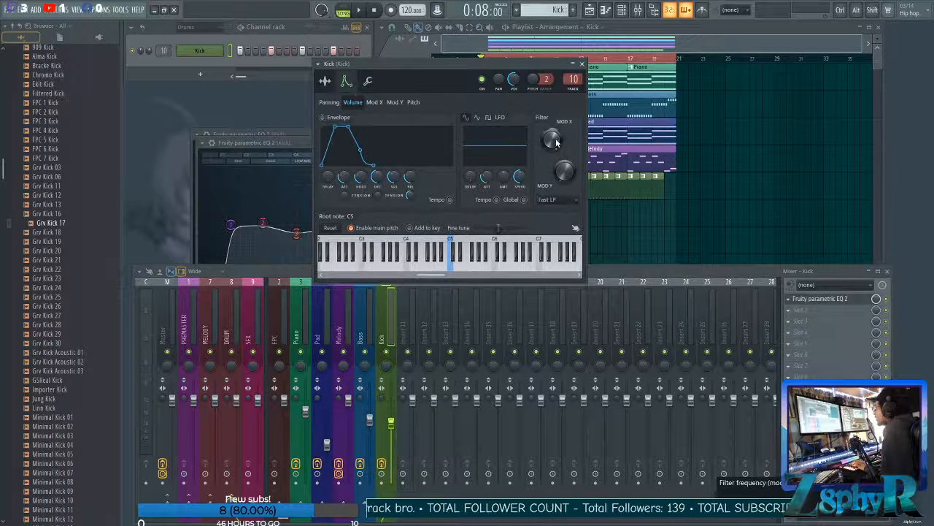
pyautogui.press('space')
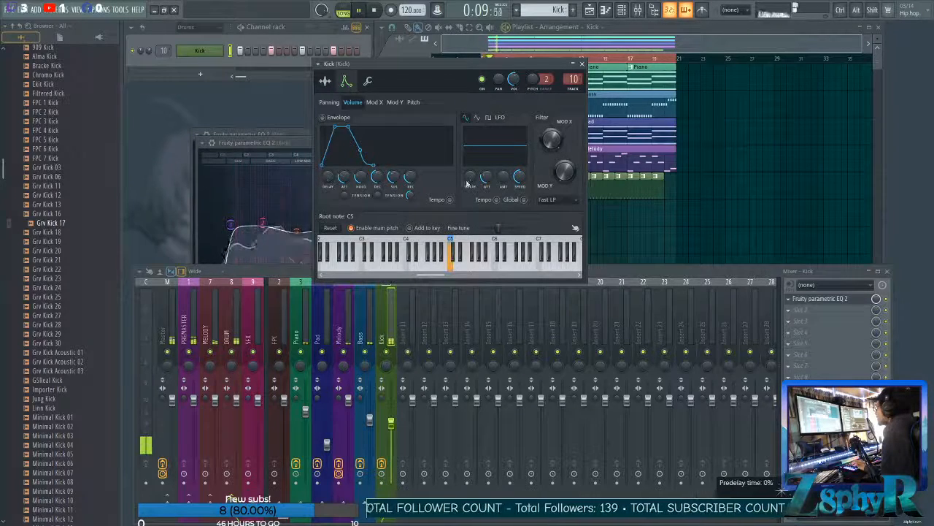
pyautogui.click(296, 141)
pyautogui.press('space')
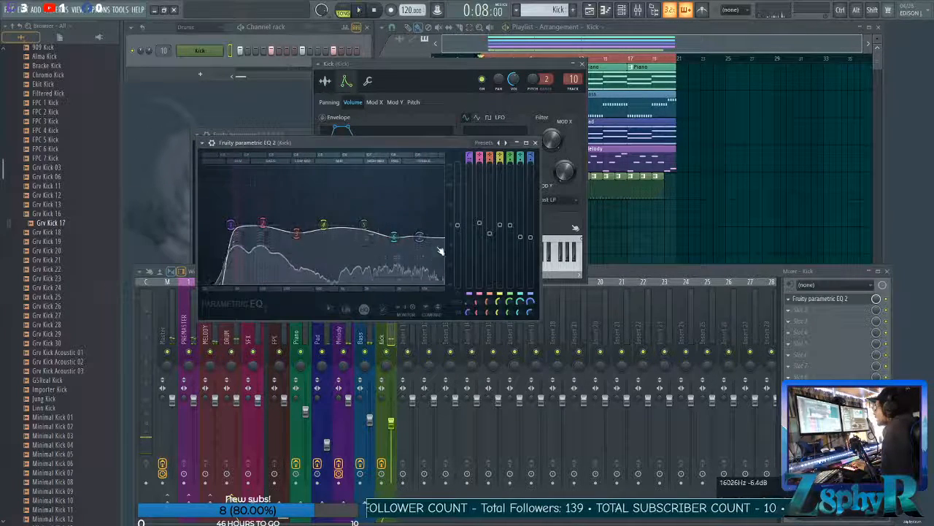
# Close the Kick sampler and the Parametric EQ 2 windows, leaving the Kick track selected in the mixer.
pyautogui.click(564, 158)
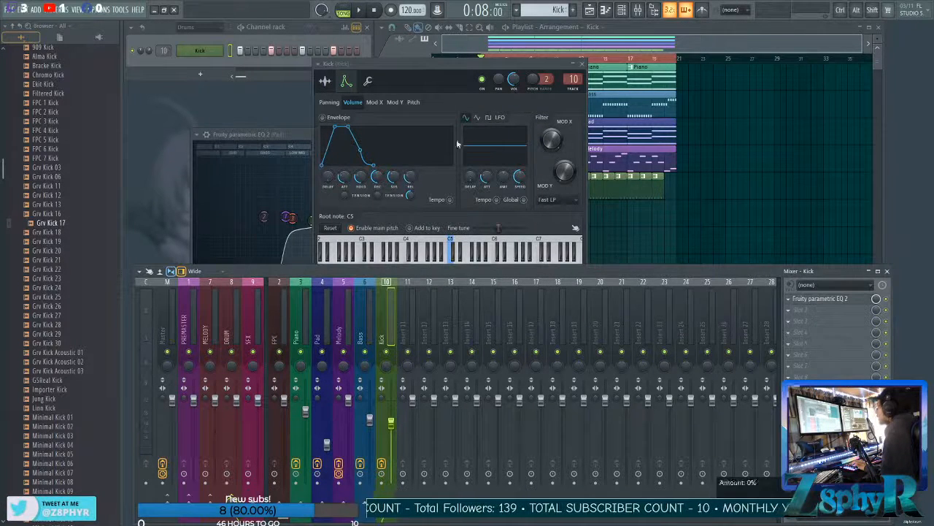
pyautogui.click(588, 64)
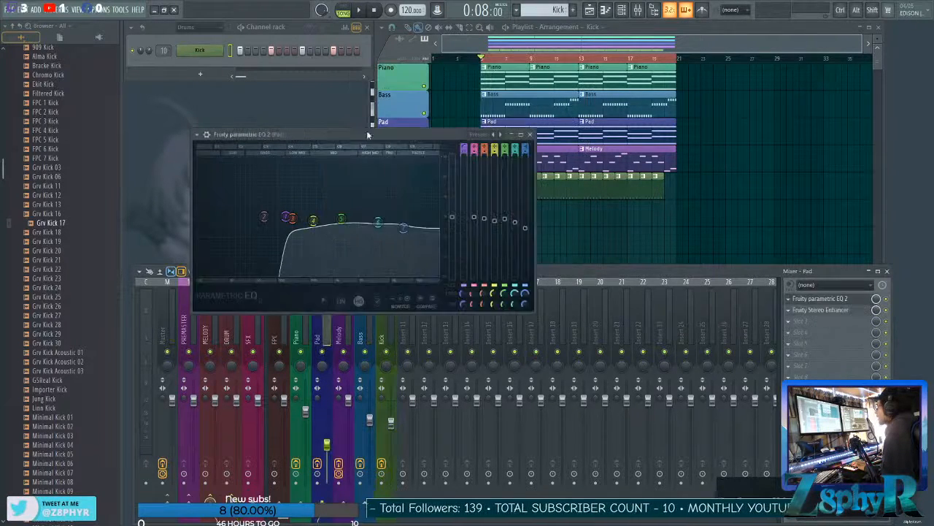
pyautogui.click(528, 135)
pyautogui.click(378, 321)
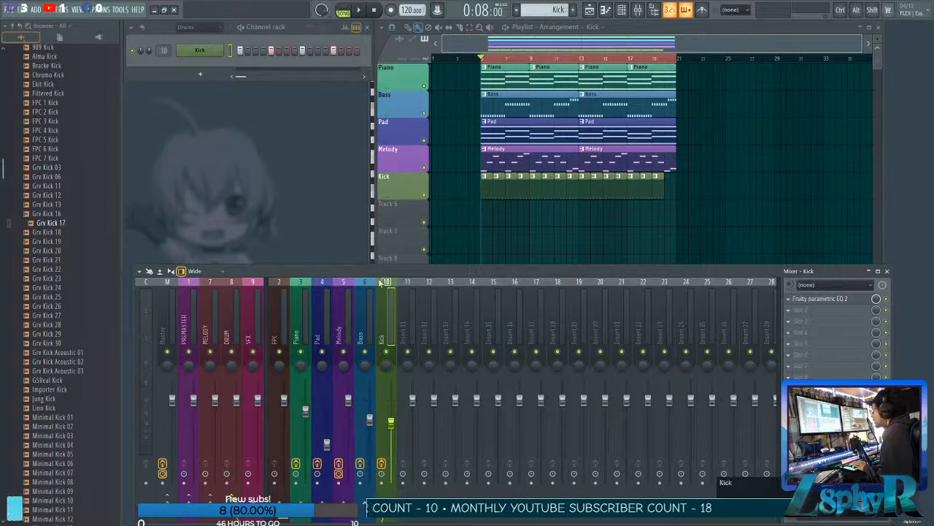
pyautogui.click(171, 273)
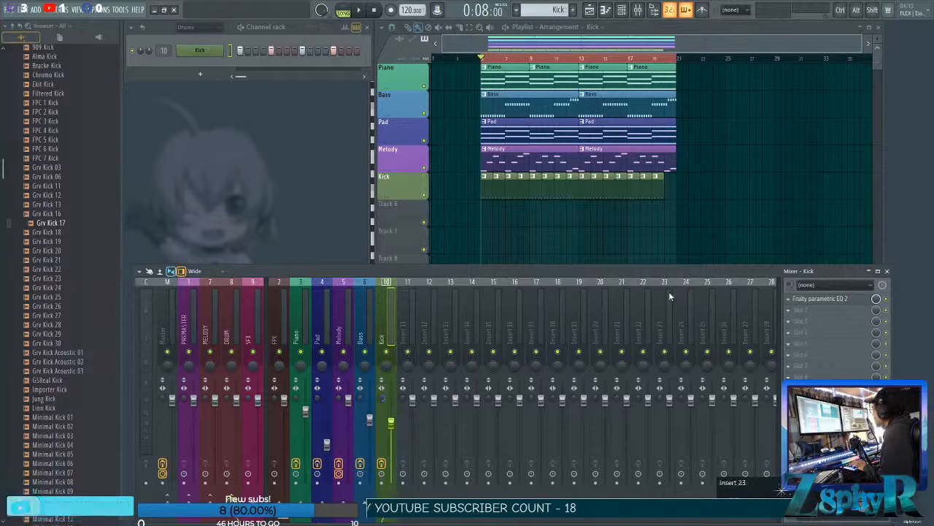
pyautogui.keyDown('ctrl'); pyautogui.click(656, 243); pyautogui.keyUp('ctrl')
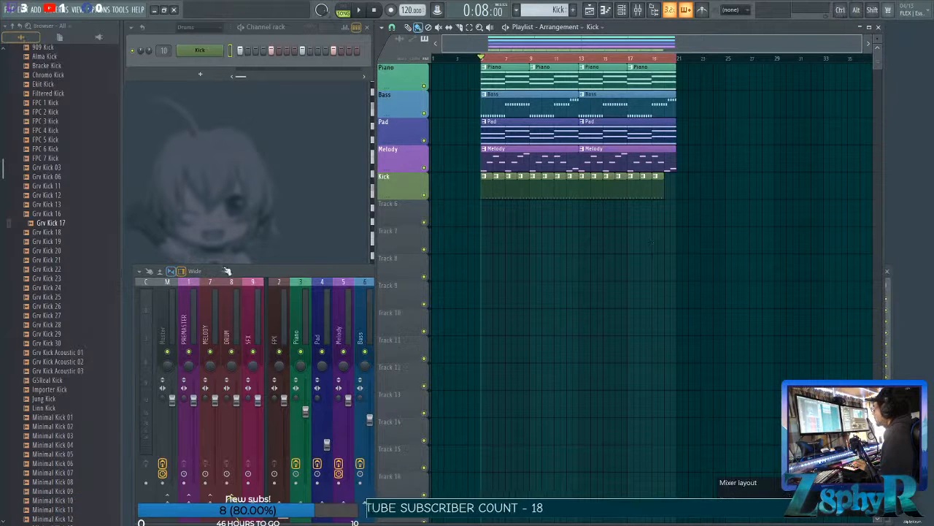
pyautogui.click(227, 271)
pyautogui.keyDown('ctrl'); pyautogui.click(487, 206); pyautogui.keyUp('ctrl')
pyautogui.keyDown('ctrl'); pyautogui.moveTo(476, 198); pyautogui.dragTo(680, 203); pyautogui.keyUp('ctrl')
pyautogui.keyDown('ctrl'); pyautogui.click(657, 207); pyautogui.keyUp('ctrl')
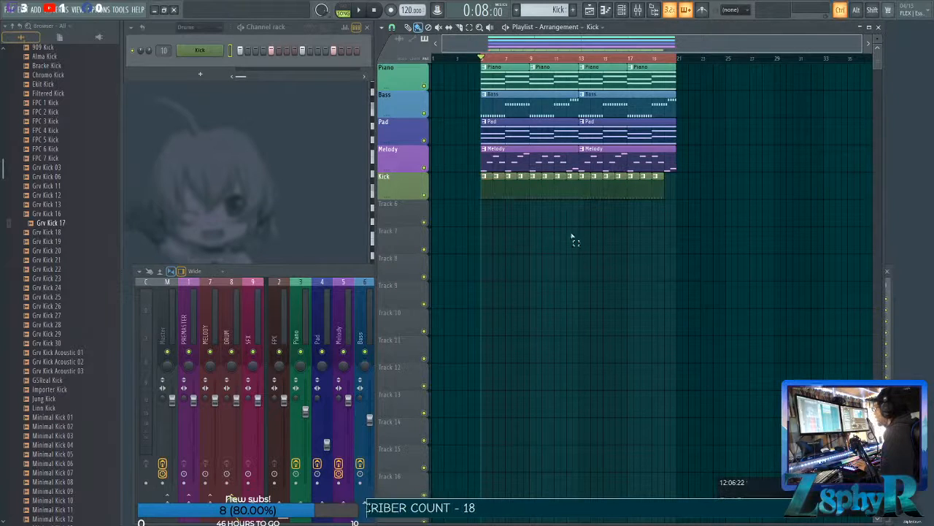
pyautogui.moveTo(479, 204)
pyautogui.keyDown('ctrl'); pyautogui.mouseDown()
pyautogui.moveTo(669, 197)
pyautogui.moveTo(481, 211)
pyautogui.moveTo(540, 189)
pyautogui.moveTo(675, 198)
pyautogui.moveTo(475, 219)
pyautogui.mouseUp(); pyautogui.keyUp('ctrl')
pyautogui.keyDown('ctrl'); pyautogui.click(669, 195); pyautogui.keyUp('ctrl')
pyautogui.keyDown('ctrl'); pyautogui.click(470, 206); pyautogui.keyUp('ctrl')
pyautogui.keyDown('ctrl'); pyautogui.click(681, 205); pyautogui.keyUp('ctrl')
pyautogui.keyDown('ctrl'); pyautogui.click(464, 207); pyautogui.keyUp('ctrl')
pyautogui.keyDown('ctrl'); pyautogui.moveTo(453, 192); pyautogui.dragTo(679, 209); pyautogui.keyUp('ctrl')
pyautogui.keyDown('ctrl'); pyautogui.click(690, 210); pyautogui.keyUp('ctrl')
pyautogui.click(339, 271)
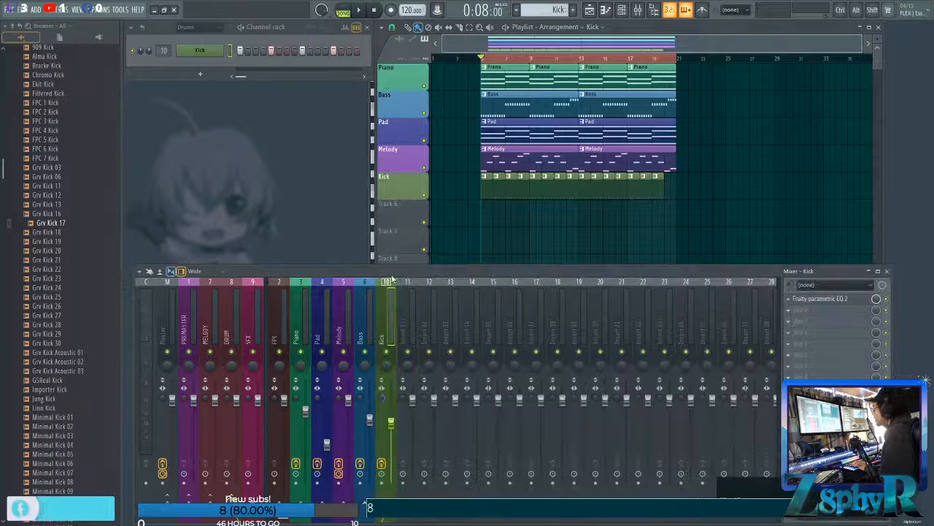
pyautogui.keyDown('ctrl'); pyautogui.moveTo(471, 197); pyautogui.dragTo(766, 205); pyautogui.keyUp('ctrl')
pyautogui.keyDown('ctrl'); pyautogui.click(472, 208); pyautogui.keyUp('ctrl')
pyautogui.keyDown('ctrl'); pyautogui.click(711, 232); pyautogui.keyUp('ctrl')
pyautogui.keyDown('ctrl'); pyautogui.click(453, 202); pyautogui.keyUp('ctrl')
pyautogui.keyDown('ctrl'); pyautogui.click(730, 201); pyautogui.keyUp('ctrl')
pyautogui.hscroll(2, 693, 201)
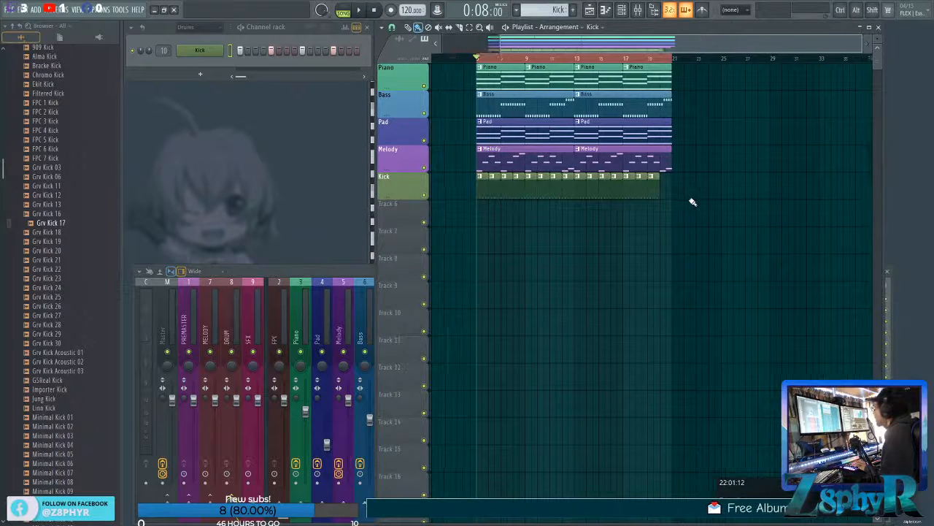
# Play the arrangement and lower the Melody mixer track's volume to about 85% (-3.6 dB).
pyautogui.press('space')
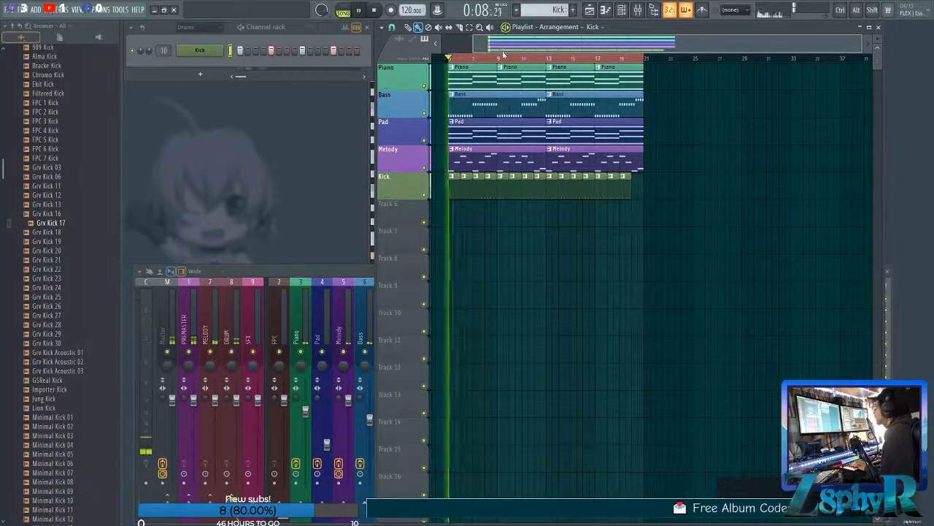
pyautogui.click(332, 271)
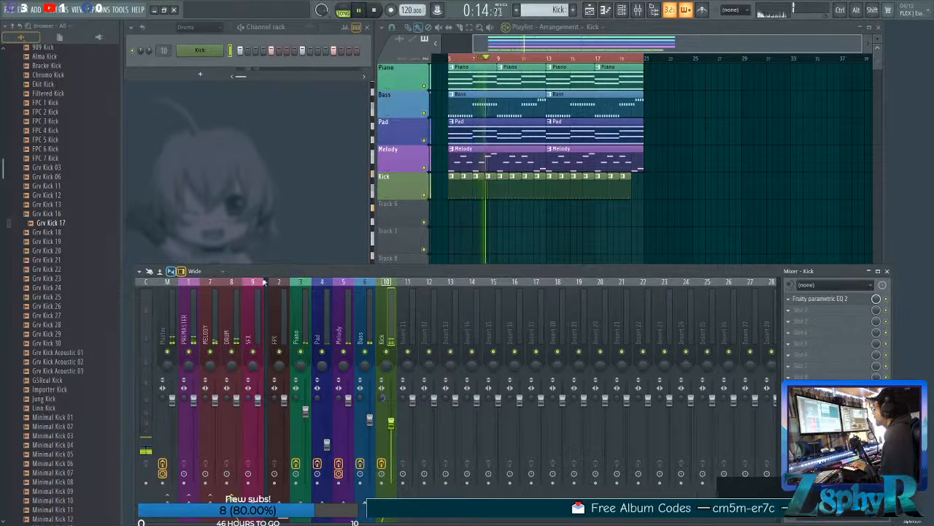
pyautogui.click(345, 311)
pyautogui.moveTo(348, 400); pyautogui.dragTo(348, 414)
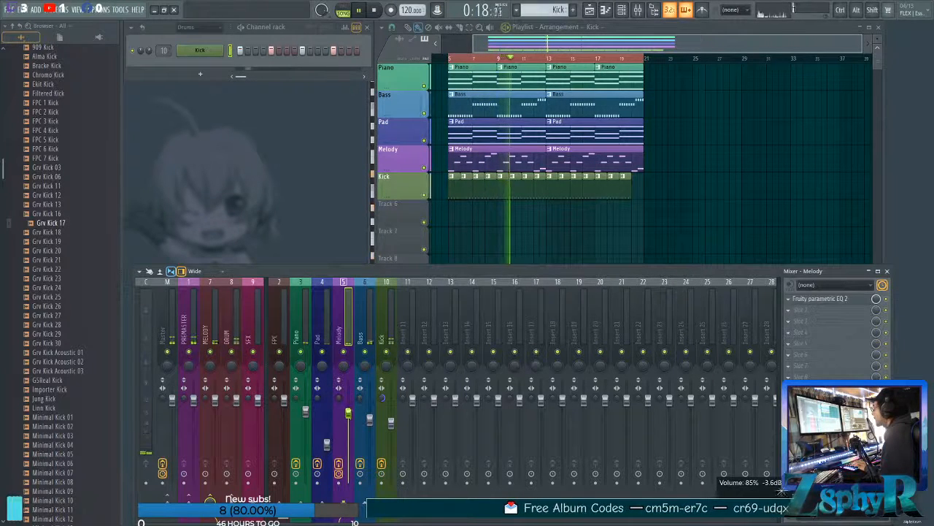
pyautogui.click(322, 321)
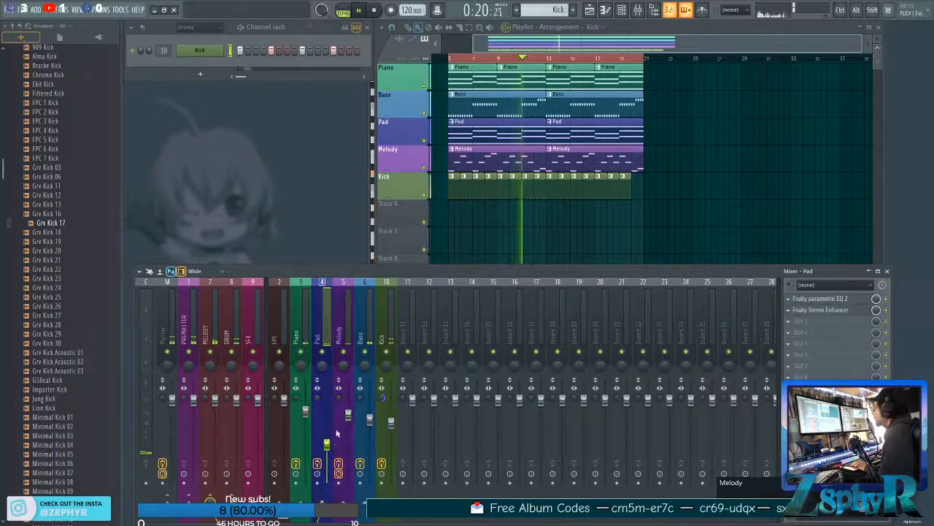
pyautogui.click(348, 415)
# Trim the end of the Kick clip just before bar 13 by about half a bar and stop playback.
pyautogui.keyDown('ctrl'); pyautogui.click(509, 229); pyautogui.keyUp('ctrl')
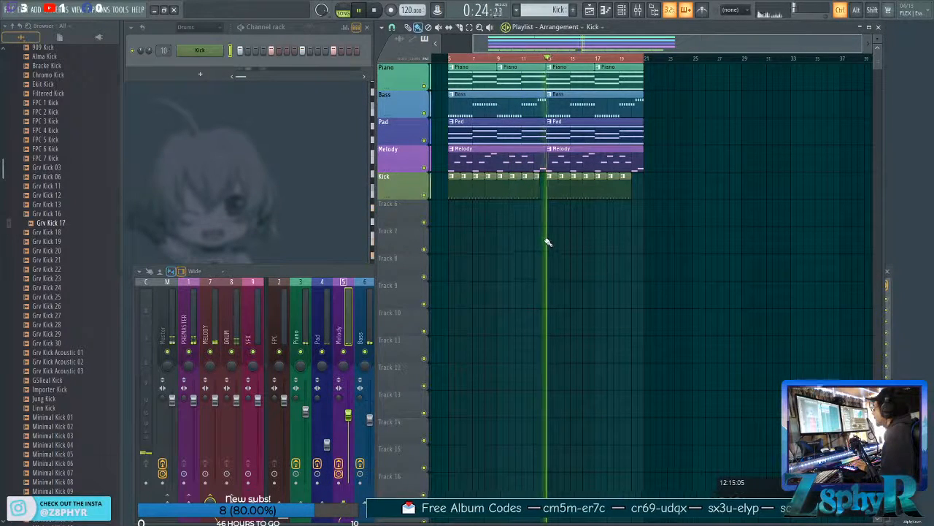
pyautogui.press('space')
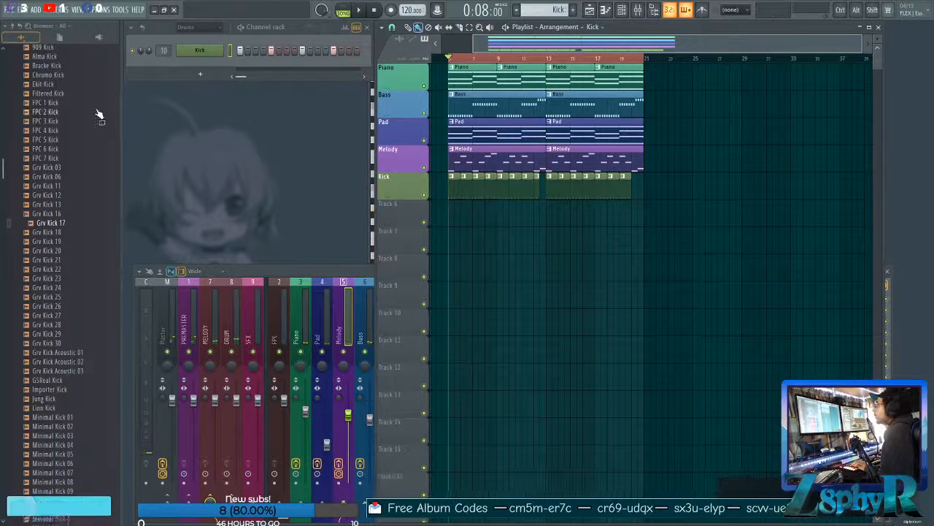
# Collapse the Kicks folder in the browser and expand the Snares folder of the Drums pack.
pyautogui.scroll(8, 66, 203)
pyautogui.scroll(2, 65, 219)
pyautogui.click(38, 286)
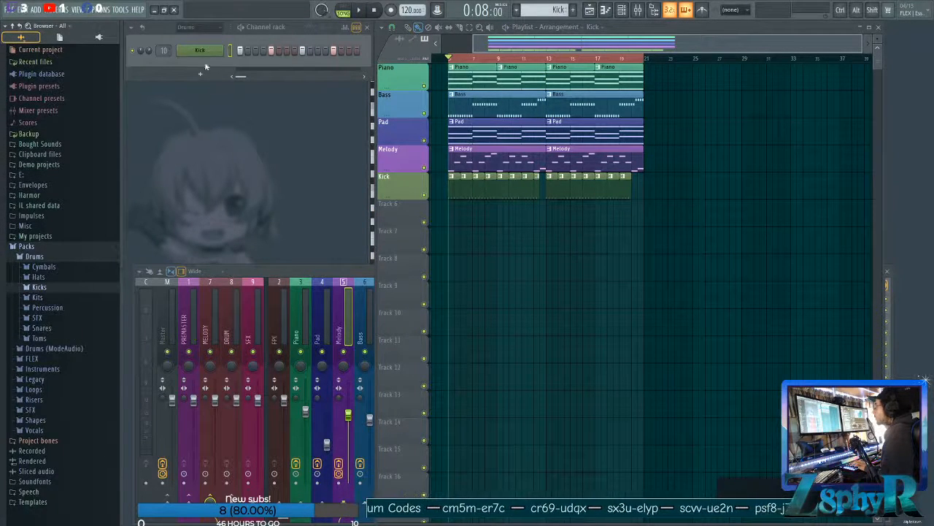
pyautogui.click(64, 277)
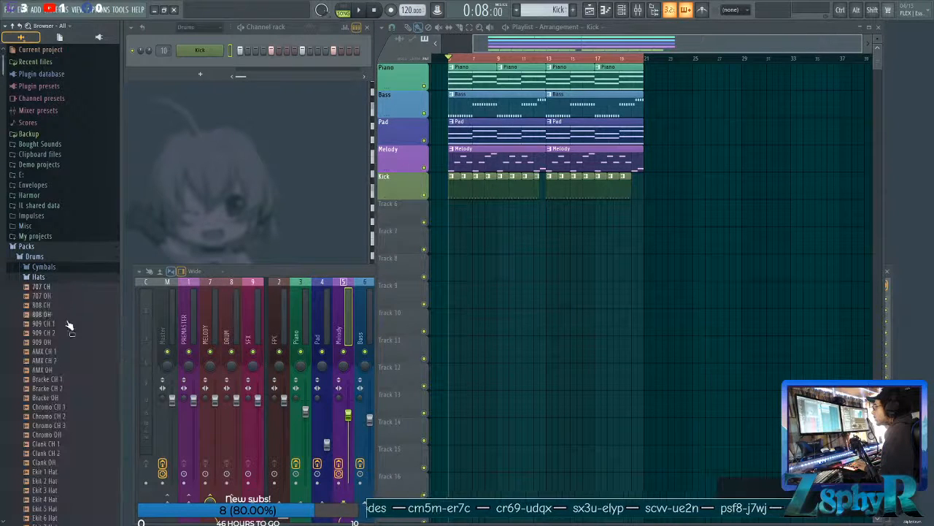
pyautogui.click(66, 280)
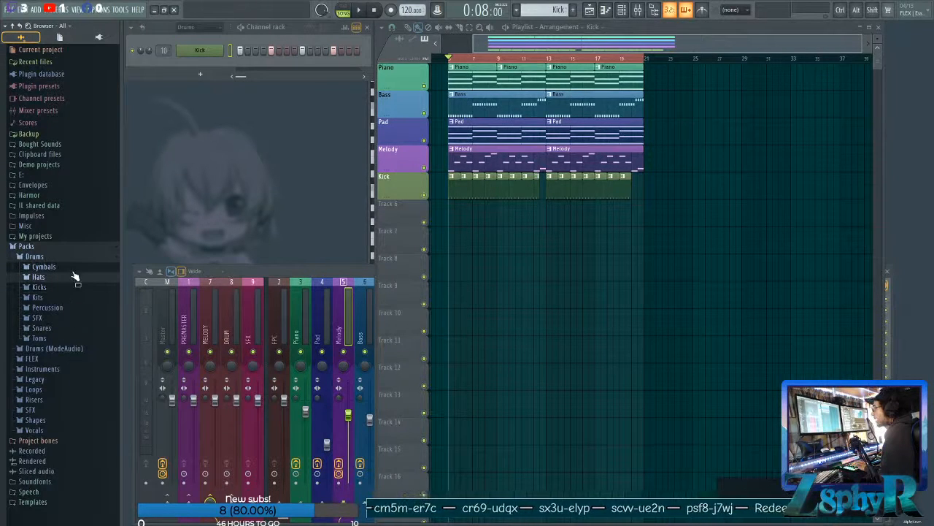
pyautogui.click(62, 329)
pyautogui.scroll(-6, 71, 398)
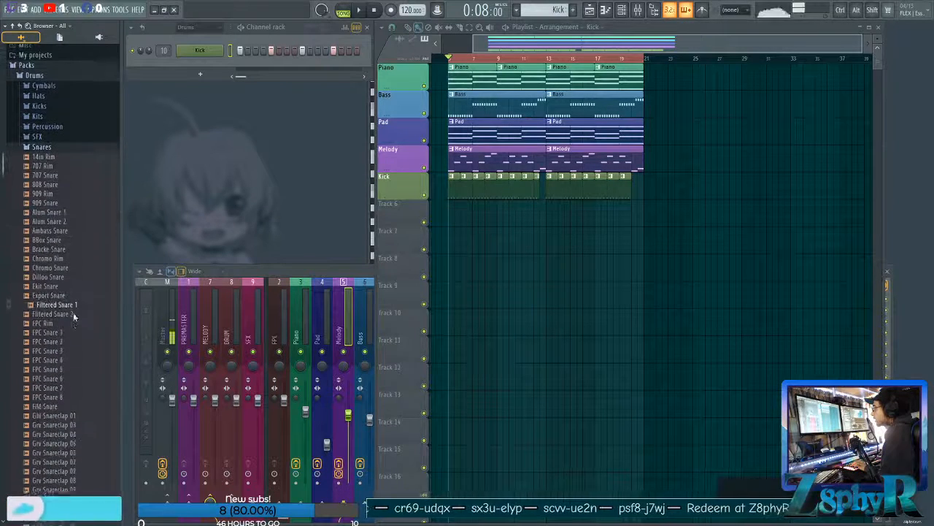
# Audition several FPC snares and the Grv Snareclap samples from 04 to 14.
pyautogui.click(74, 324)
pyautogui.click(70, 350)
pyautogui.click(63, 387)
pyautogui.scroll(-3, 64, 387)
pyautogui.click(67, 365)
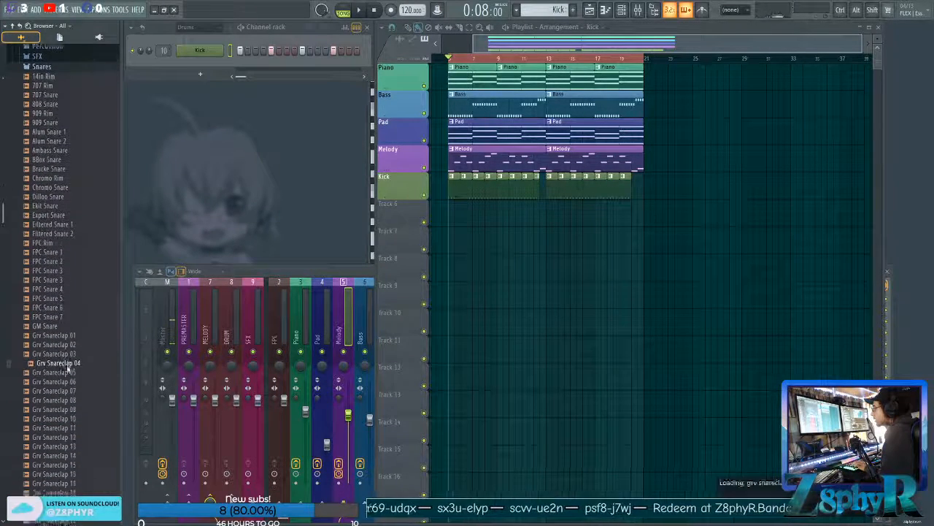
pyautogui.click(68, 365)
pyautogui.click(70, 375)
pyautogui.click(70, 387)
pyautogui.click(69, 404)
pyautogui.click(70, 413)
pyautogui.click(70, 422)
pyautogui.click(70, 432)
pyautogui.click(68, 440)
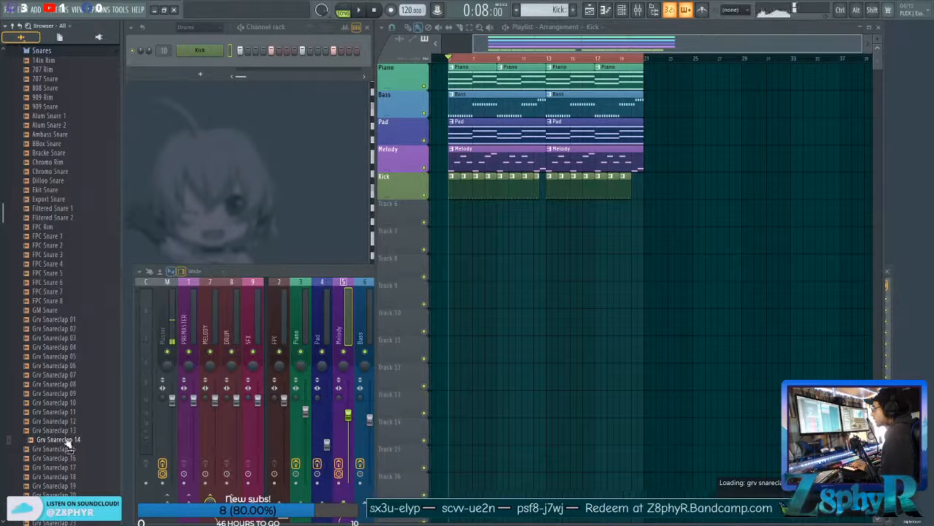
# Audition Grv Snareclap 15 to 20 and compare Grv Snareclap 24, 25, 26, 29 and 30.
pyautogui.click(67, 448)
pyautogui.click(68, 458)
pyautogui.click(66, 467)
pyautogui.click(66, 476)
pyautogui.click(64, 485)
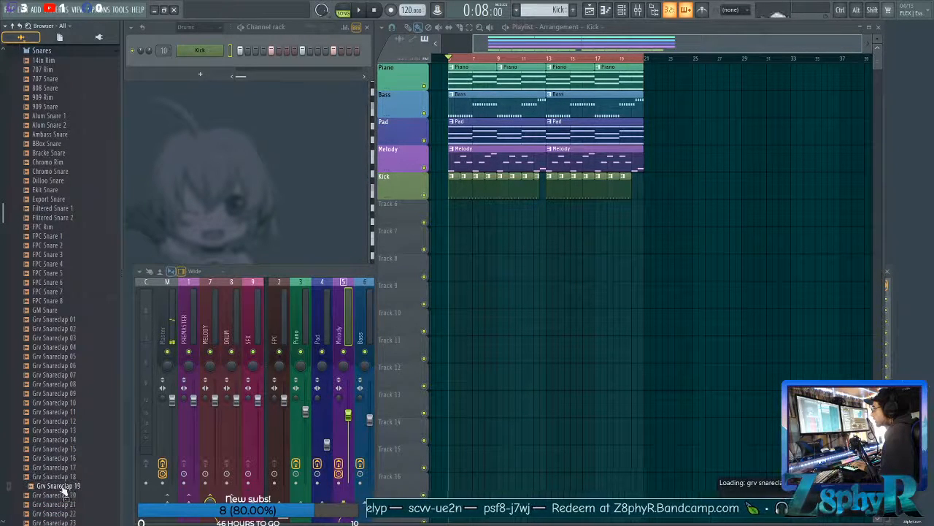
pyautogui.click(62, 495)
pyautogui.scroll(-5, 63, 484)
pyautogui.click(68, 400)
pyautogui.click(70, 368)
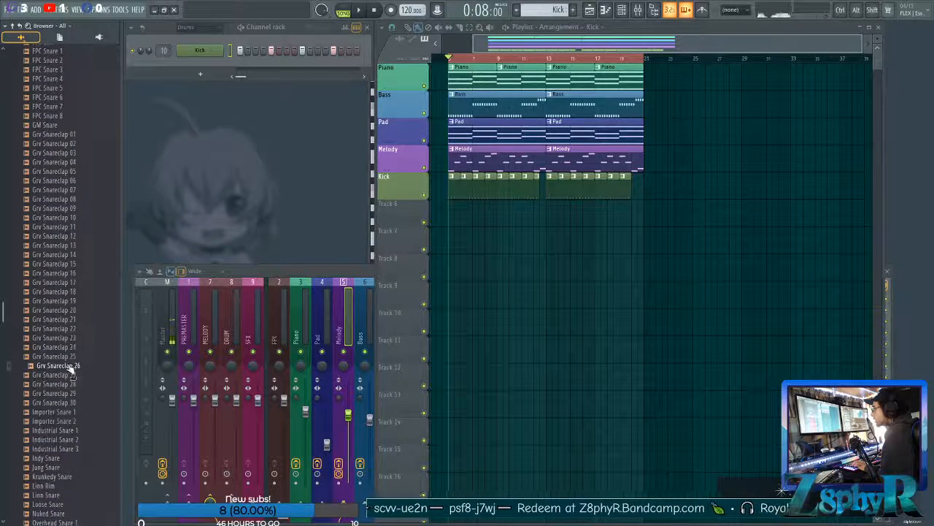
pyautogui.click(71, 356)
pyautogui.click(70, 347)
pyautogui.click(67, 402)
pyautogui.click(68, 348)
pyautogui.click(69, 403)
pyautogui.click(68, 394)
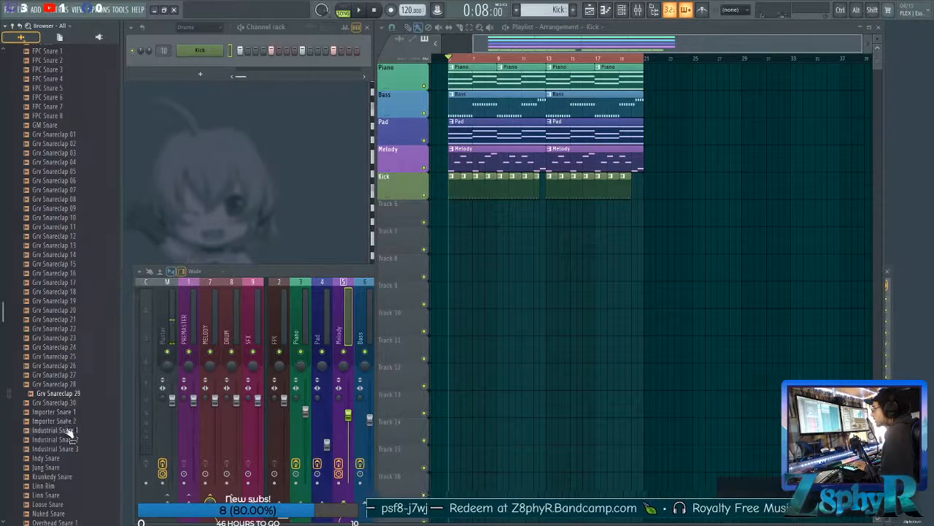
# Audition the remaining snares, including Industrial Snare 1, SC Snare 1 and 3, Scot Snare, Smigen Snare, Titey Snare and Yam Snare.
pyautogui.click(68, 430)
pyautogui.scroll(-5, 68, 423)
pyautogui.click(69, 370)
pyautogui.scroll(-5, 78, 259)
pyautogui.click(78, 256)
pyautogui.click(76, 273)
pyautogui.click(73, 283)
pyautogui.click(73, 273)
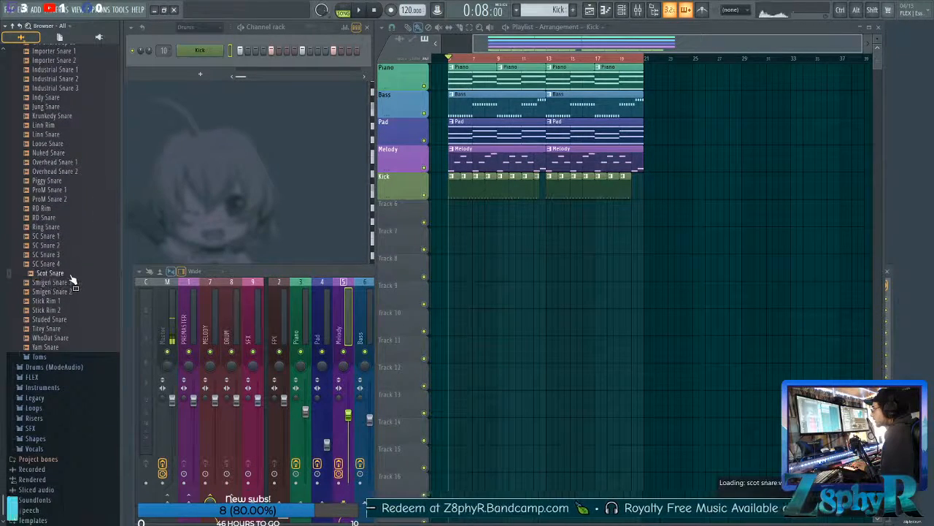
pyautogui.click(74, 238)
pyautogui.click(59, 329)
pyautogui.click(63, 347)
# Audition Grv Snareclap 07 to 09 and add Grv Snareclap 09 as a new channel below the Kick.
pyautogui.scroll(13, 60, 301)
pyautogui.click(57, 292)
pyautogui.click(62, 302)
pyautogui.click(62, 311)
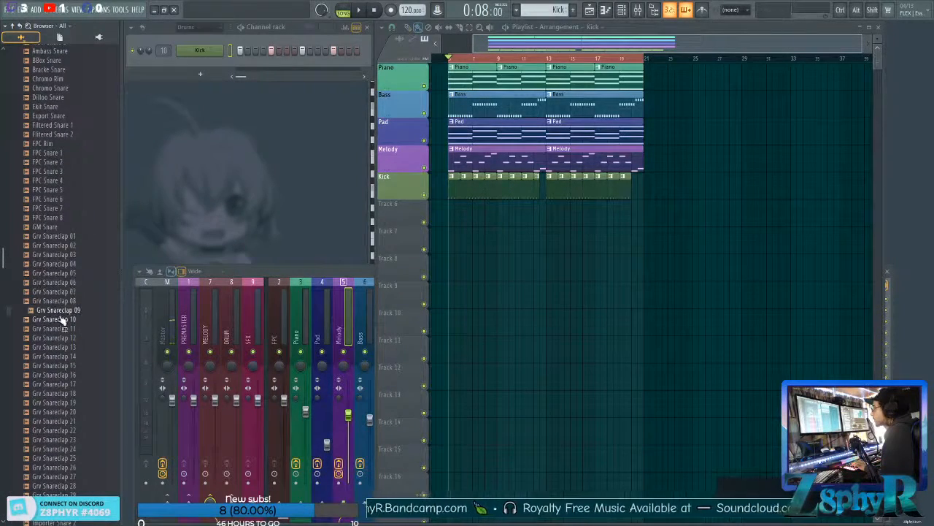
pyautogui.moveTo(59, 314); pyautogui.dragTo(197, 59)
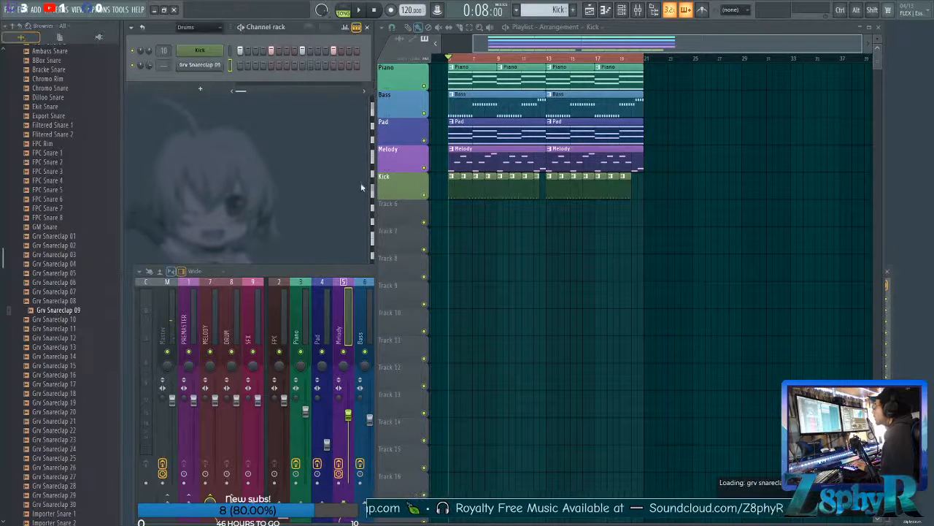
# Rename the Grv Snareclap 09 channel as Snare and colour it blue.
pyautogui.keyDown('shift'); pyautogui.click(207, 68); pyautogui.keyUp('shift')
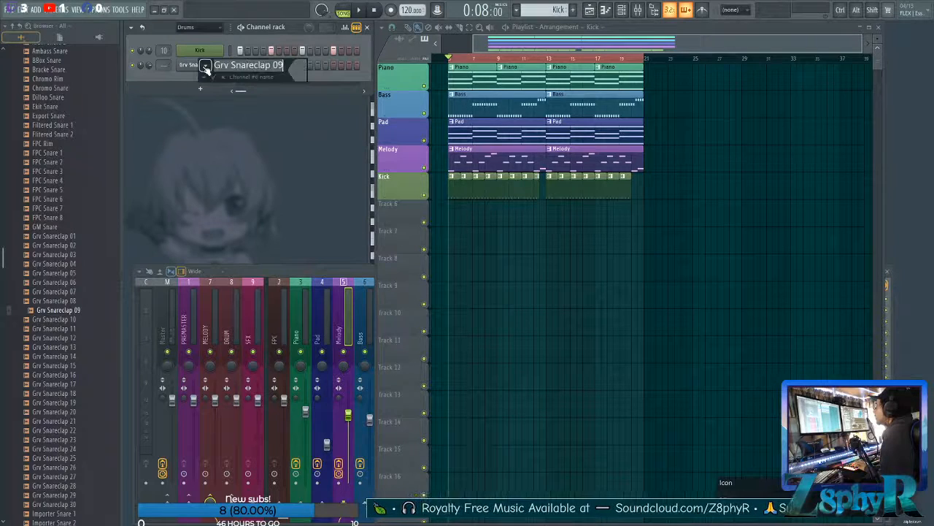
pyautogui.write('Snar')
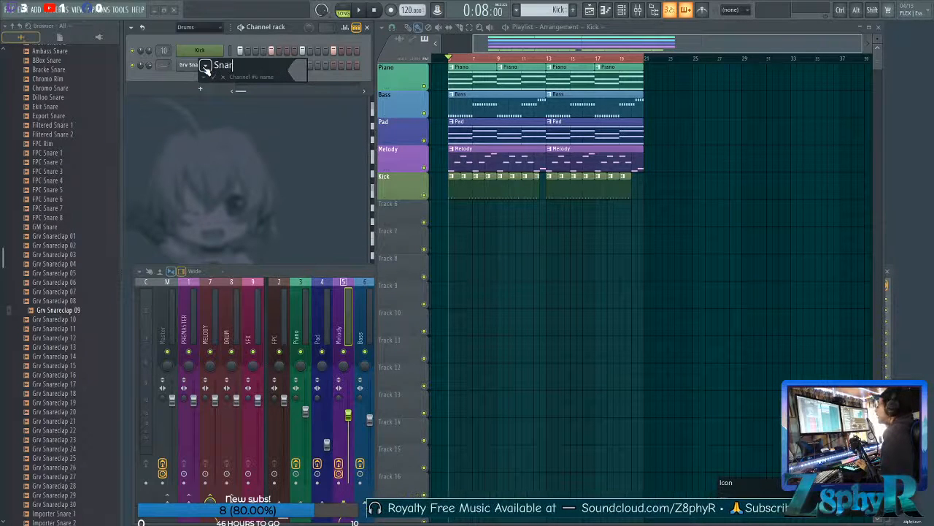
pyautogui.click(305, 70)
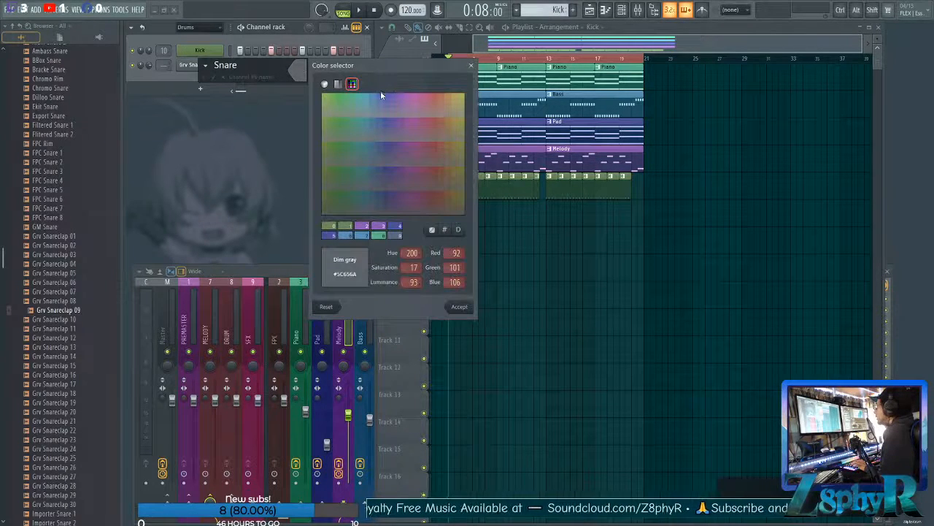
pyautogui.click(385, 97)
pyautogui.click(458, 308)
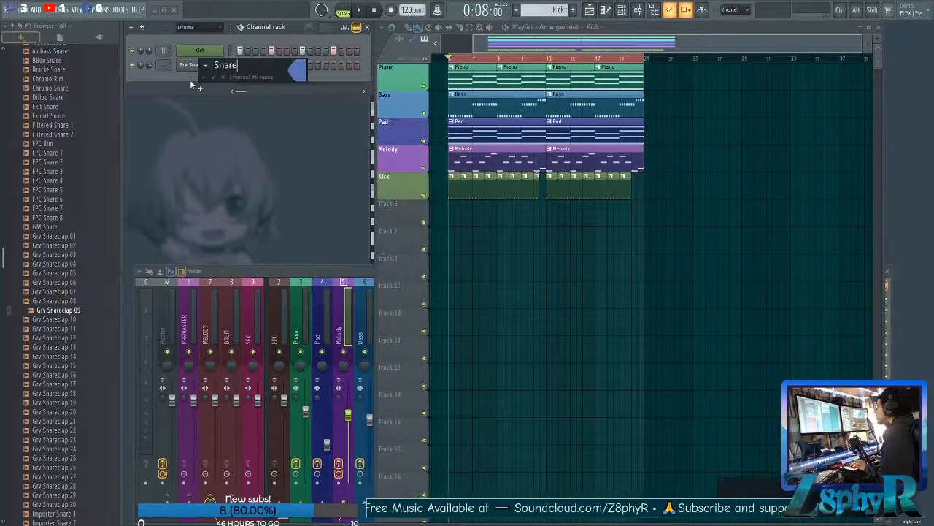
pyautogui.click(213, 78)
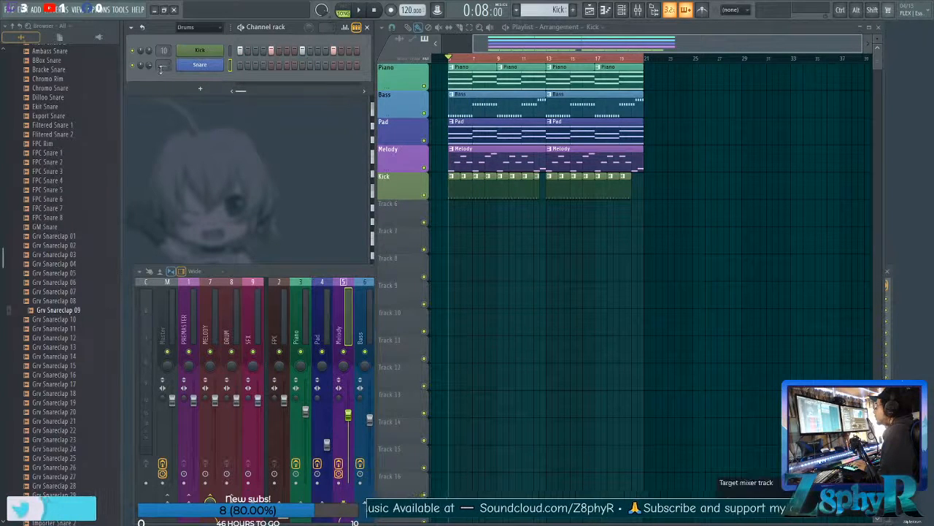
# Route the Snare channel to free mixer track 11 and load Fruity parametric EQ 2 in its first effect slot.
pyautogui.click(200, 65)
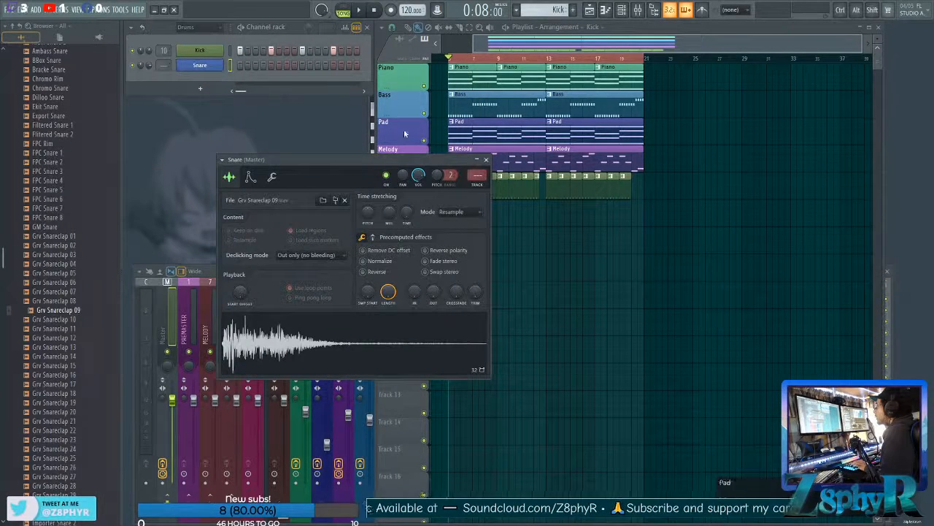
pyautogui.click(481, 186)
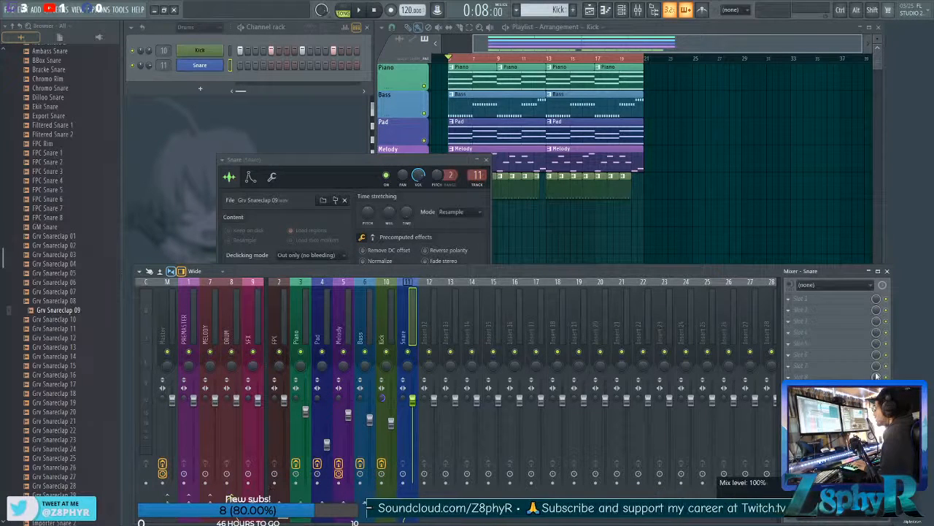
pyautogui.click(830, 306)
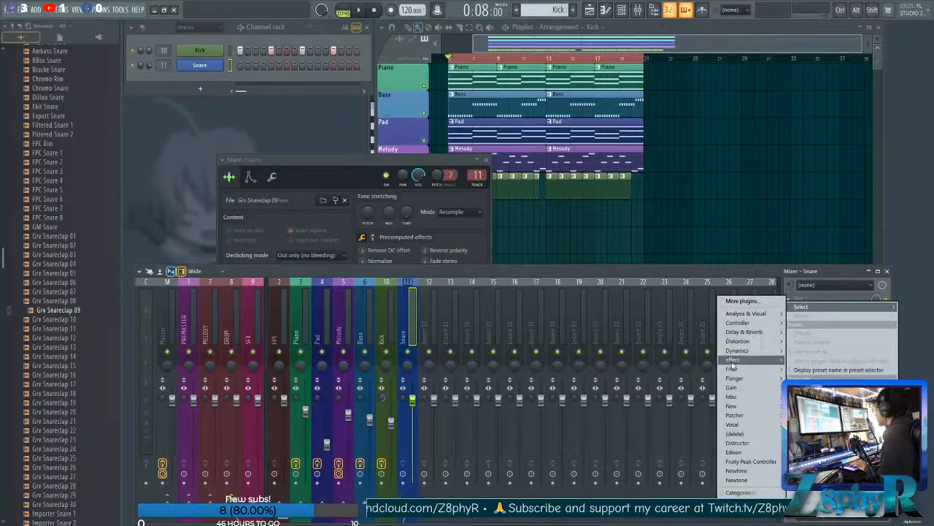
pyautogui.moveTo(734, 370)
pyautogui.click(681, 396)
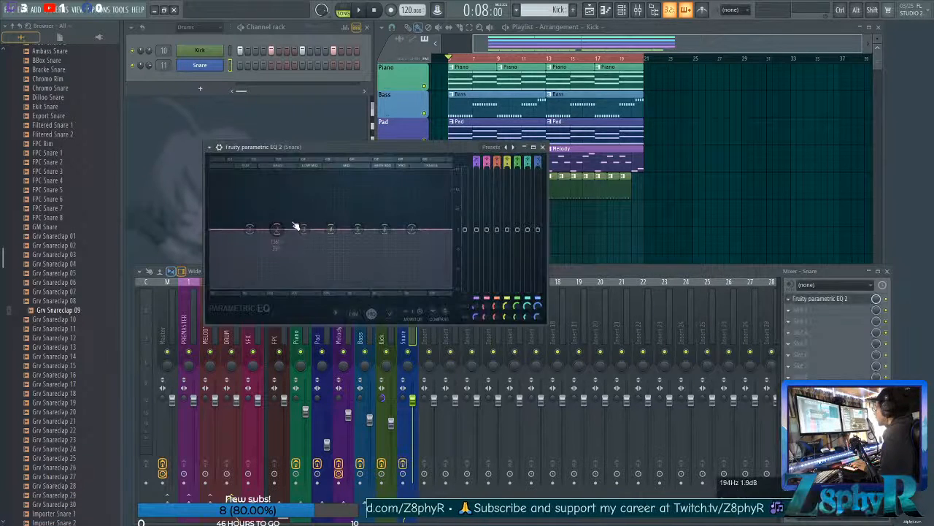
# Turn band 1 of the Snare EQ into a steep high-pass filter and shift it down to the lowest frequencies.
pyautogui.moveTo(326, 143); pyautogui.dragTo(342, 137)
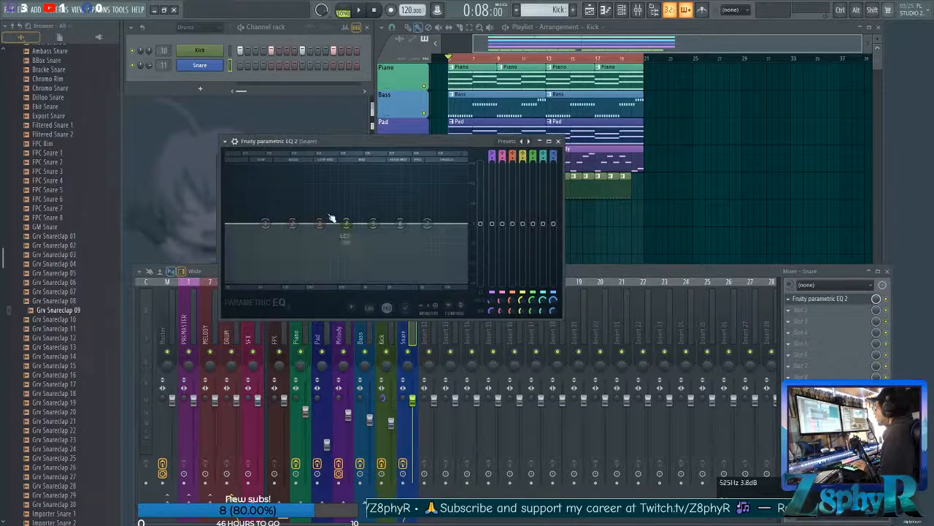
pyautogui.rightClick(265, 223)
pyautogui.moveTo(287, 260)
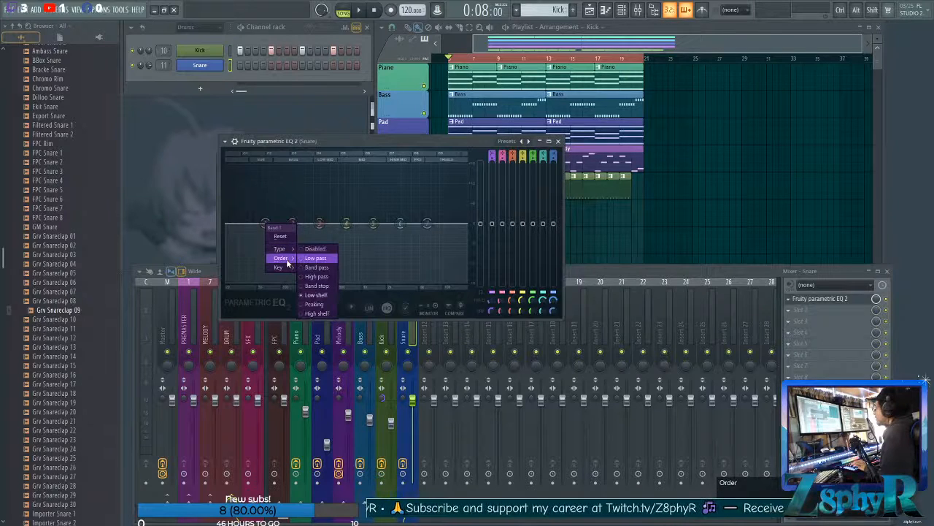
pyautogui.click(315, 259)
pyautogui.rightClick(264, 223)
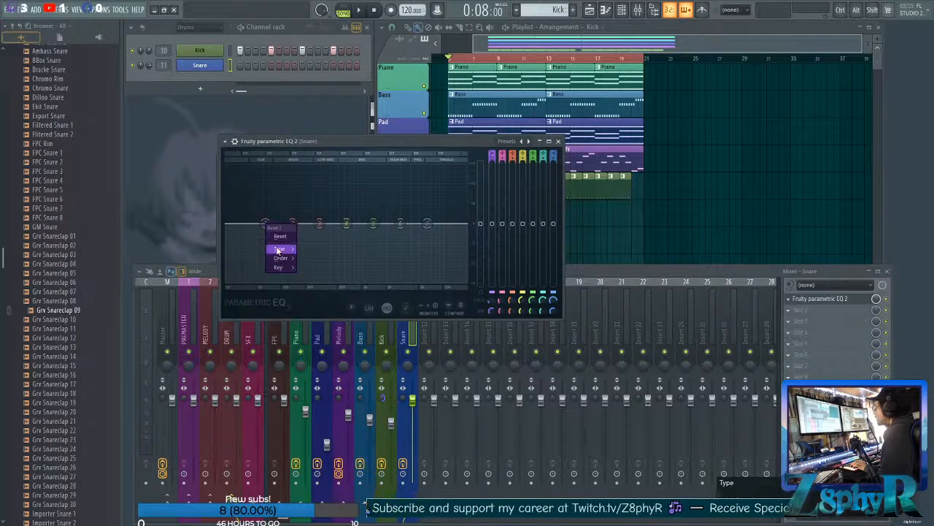
pyautogui.moveTo(278, 250)
pyautogui.click(317, 269)
pyautogui.moveTo(265, 224); pyautogui.dragTo(241, 223)
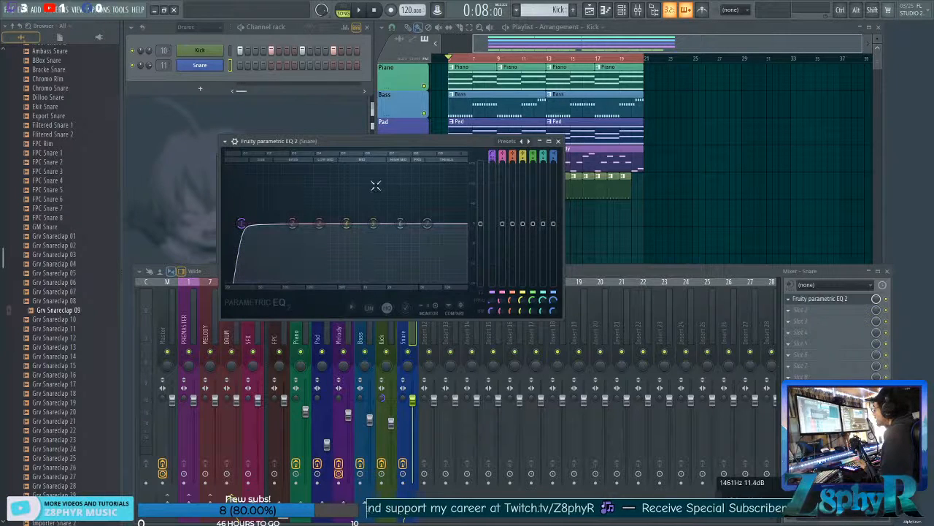
pyautogui.moveTo(402, 142); pyautogui.dragTo(409, 141)
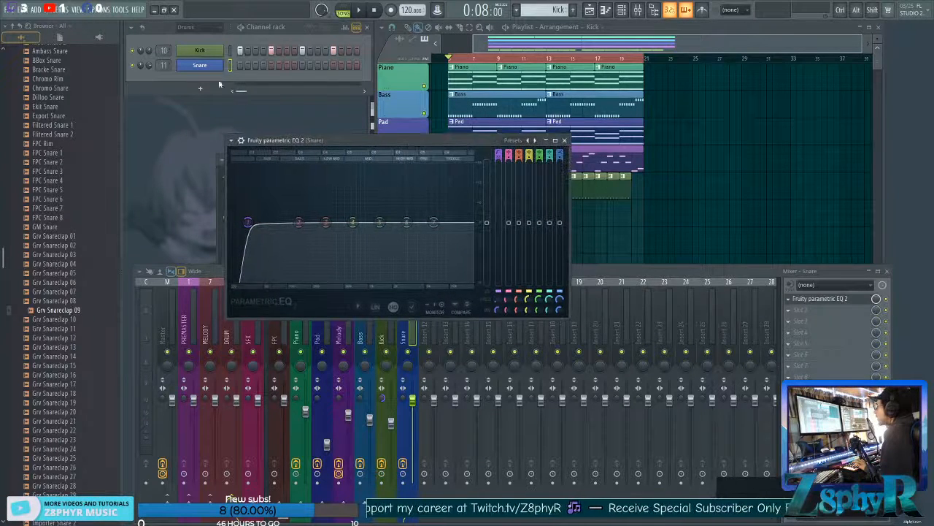
# Audition the Snare channel's sample and increase its fade-out to soften the tail.
pyautogui.click(199, 65)
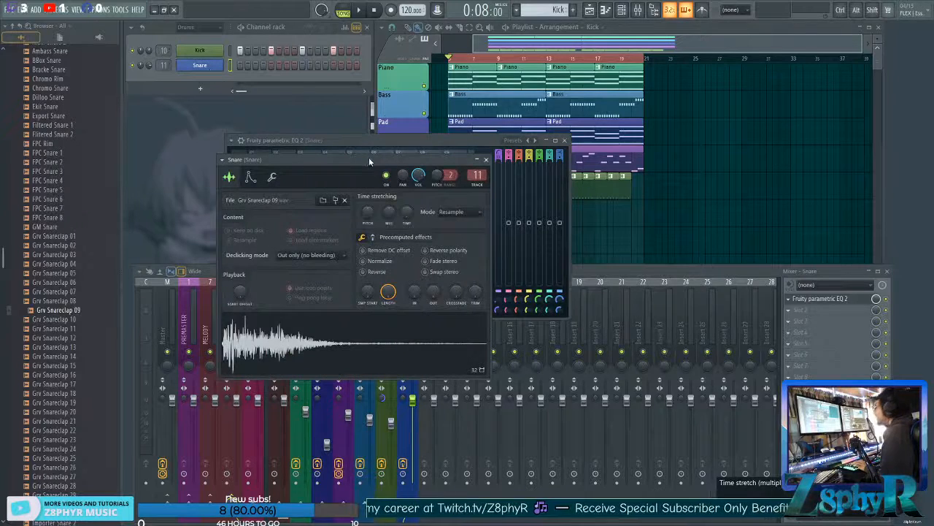
pyautogui.moveTo(368, 160); pyautogui.dragTo(376, 160)
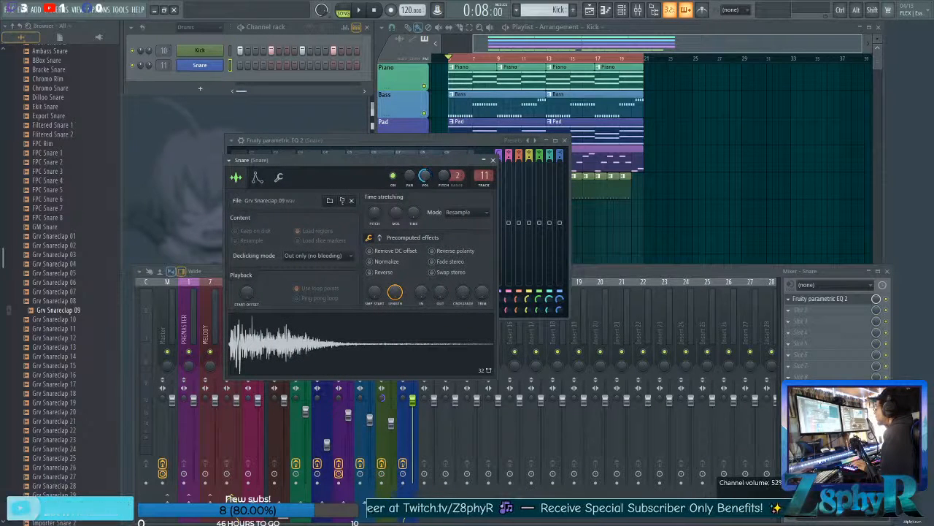
pyautogui.click(400, 339)
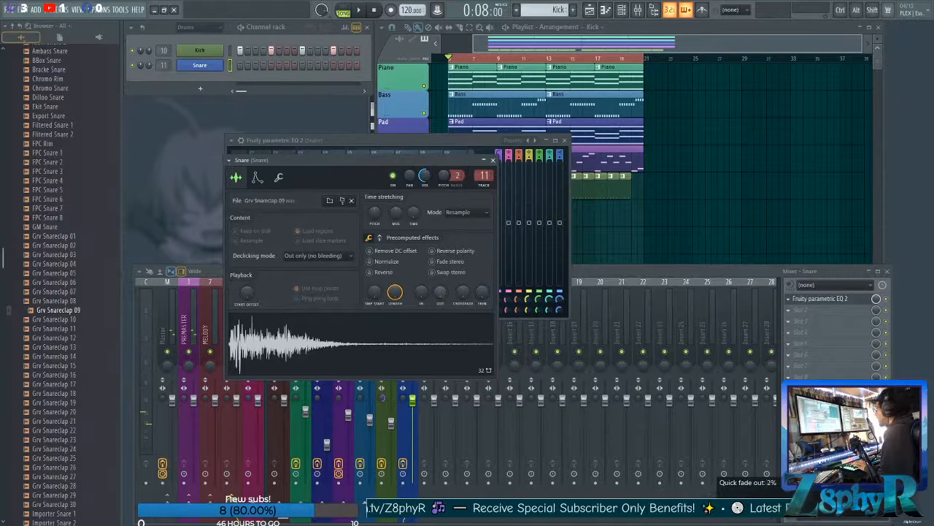
pyautogui.moveTo(440, 292); pyautogui.dragTo(439, 283)
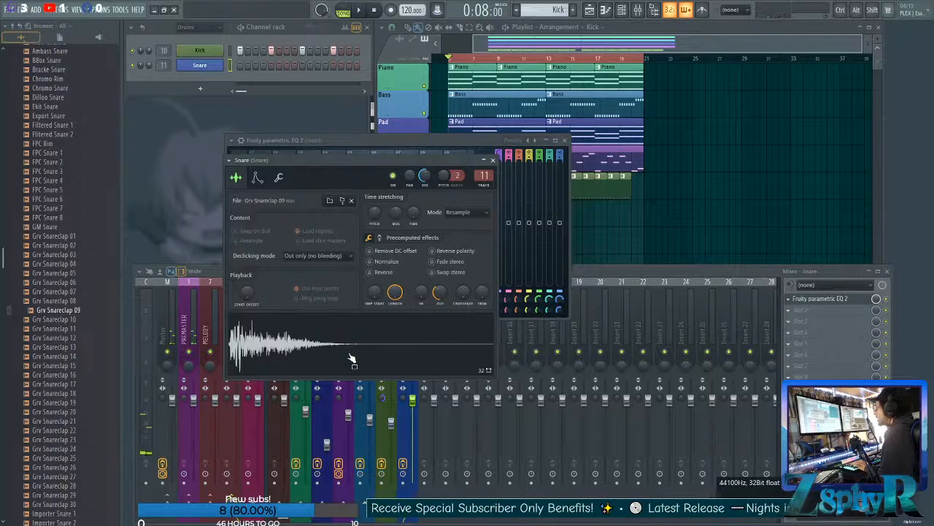
# Create a new pattern and name it Snare using the matching preset with the channel's blue colour.
pyautogui.click(492, 44)
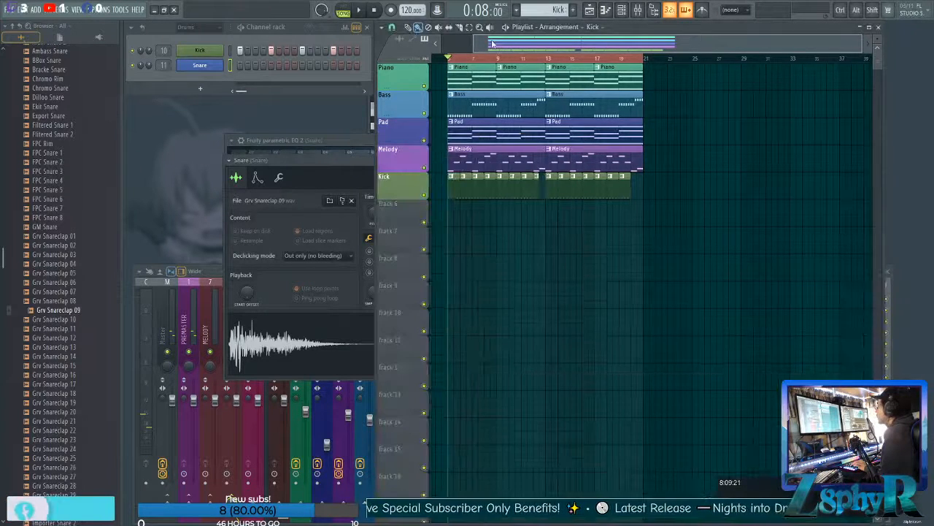
pyautogui.click(574, 11)
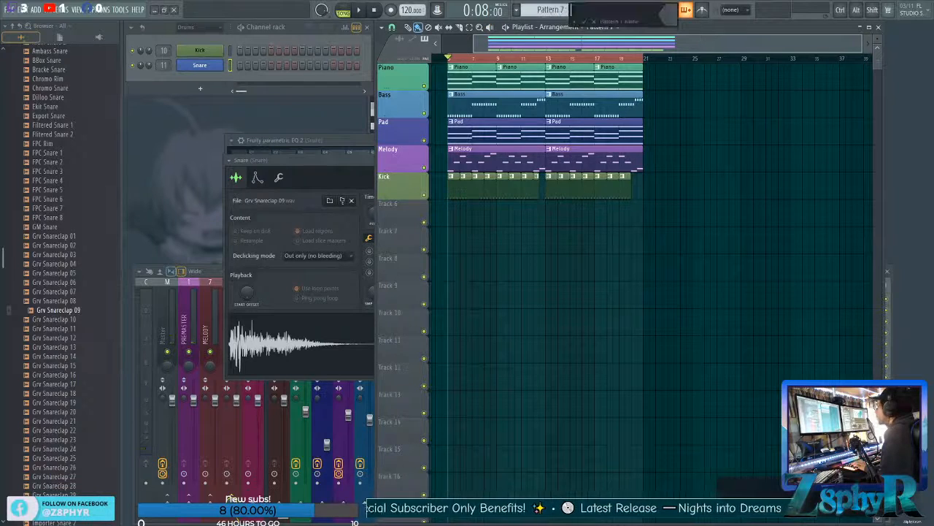
pyautogui.click(574, 23)
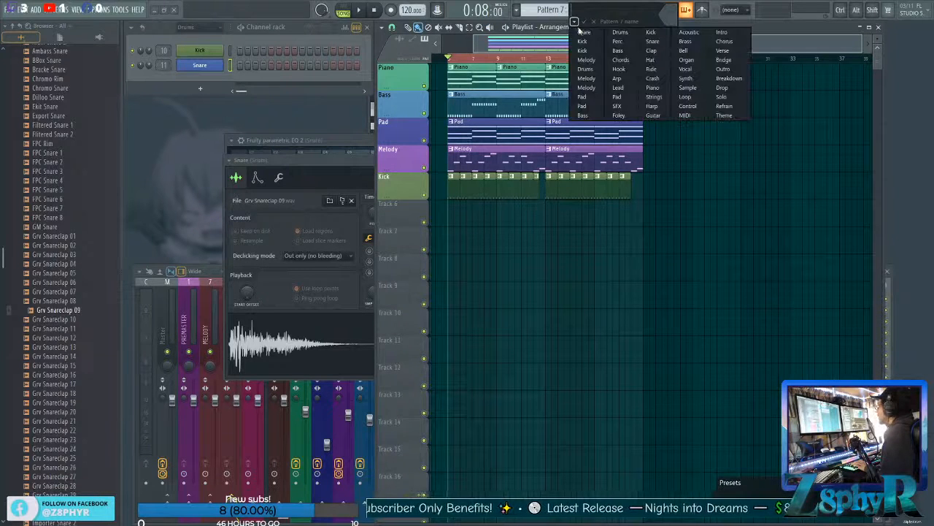
pyautogui.click(584, 33)
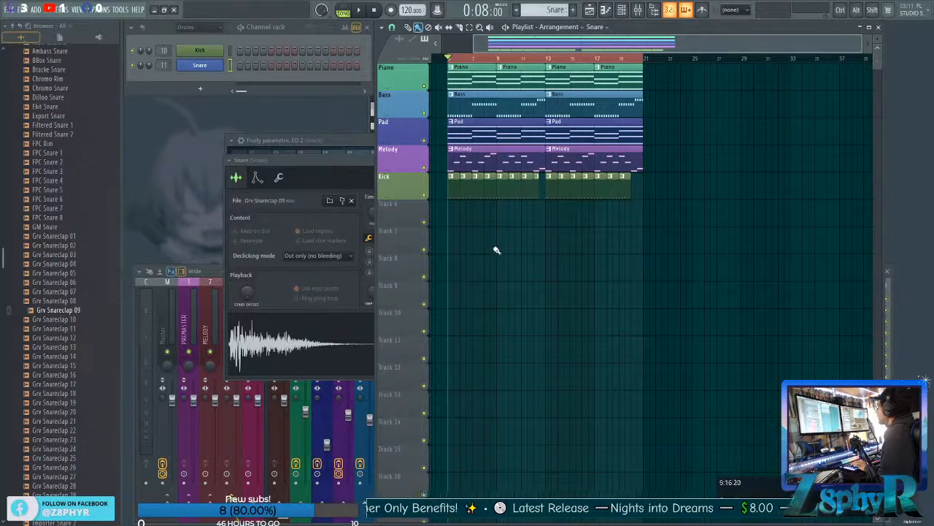
# Name playlist track 6 Snare using the blue Snare preset.
pyautogui.doubleClick(400, 216)
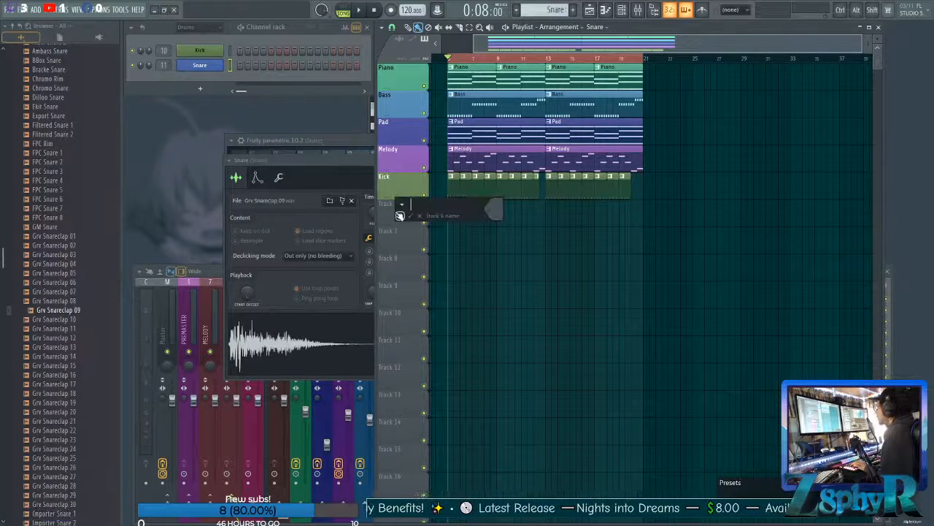
pyautogui.click(400, 216)
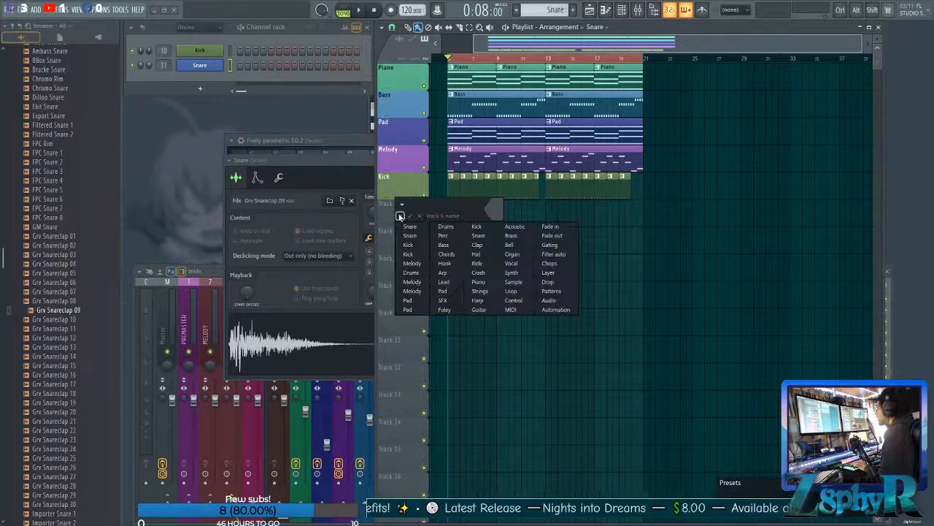
pyautogui.click(409, 227)
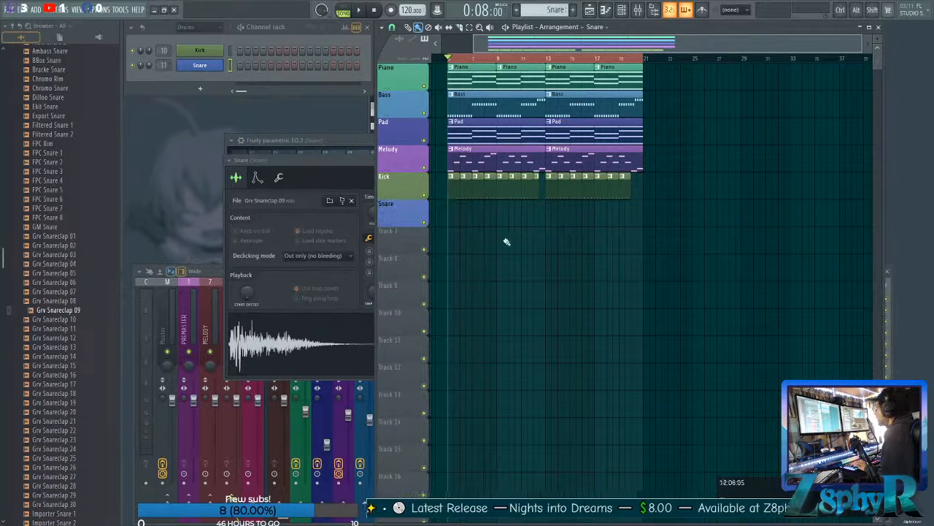
# Fill the Snare playlist track with consecutive Snare pattern clips from bar 5 through bar 20.
pyautogui.moveTo(457, 220); pyautogui.dragTo(639, 218)
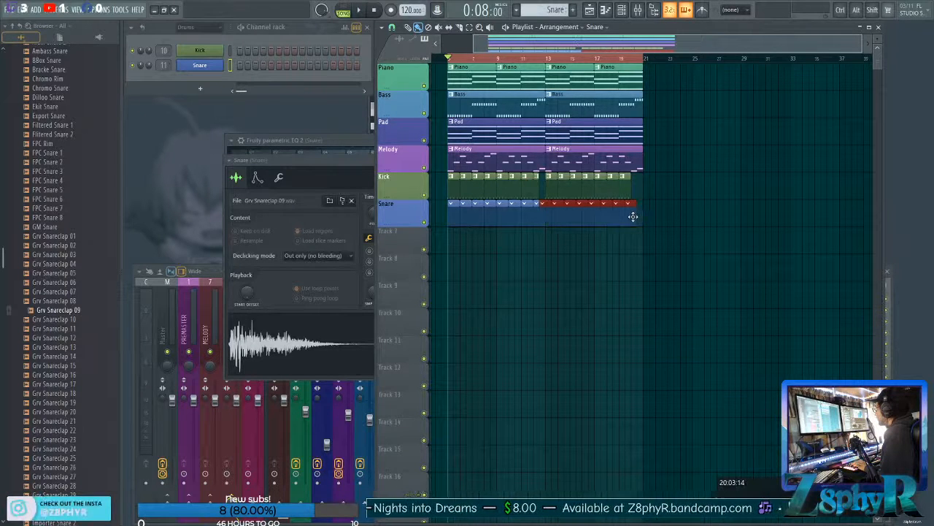
pyautogui.hotkey('ctrl', 'd')
pyautogui.click(273, 65)
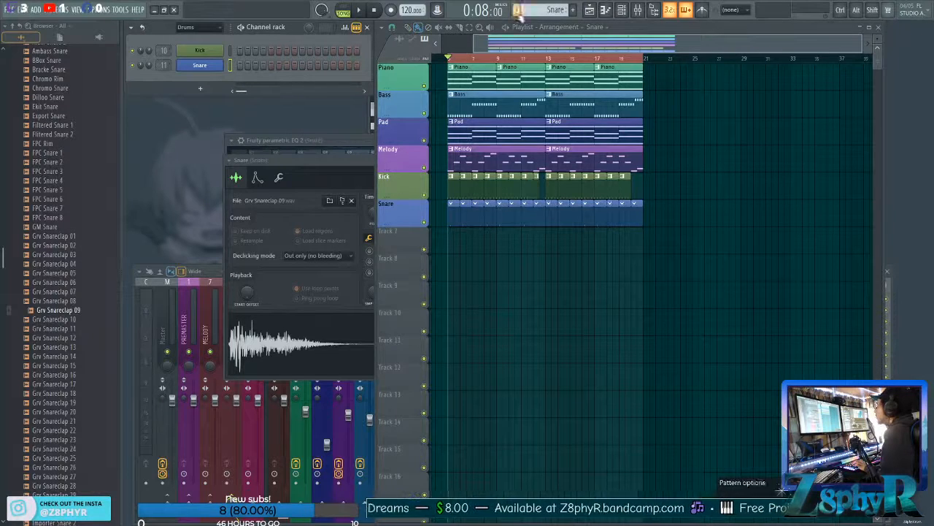
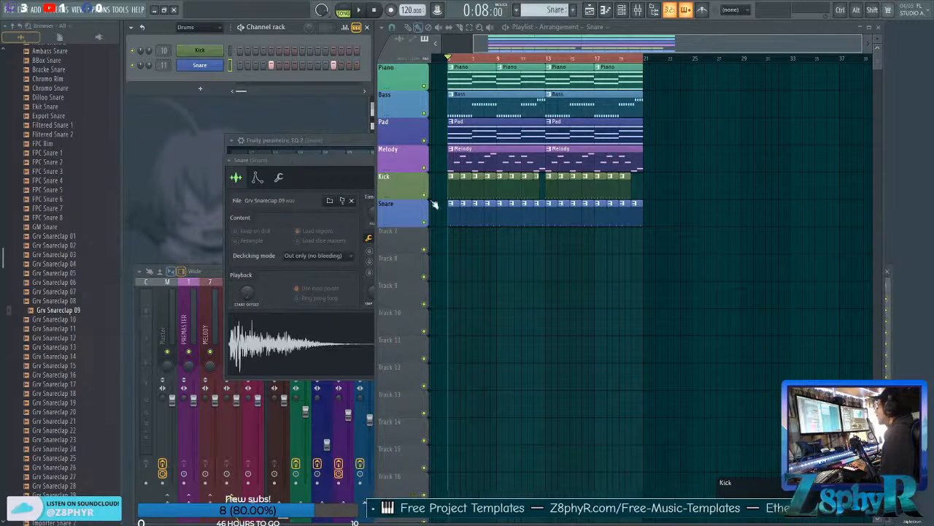
pyautogui.press('space')
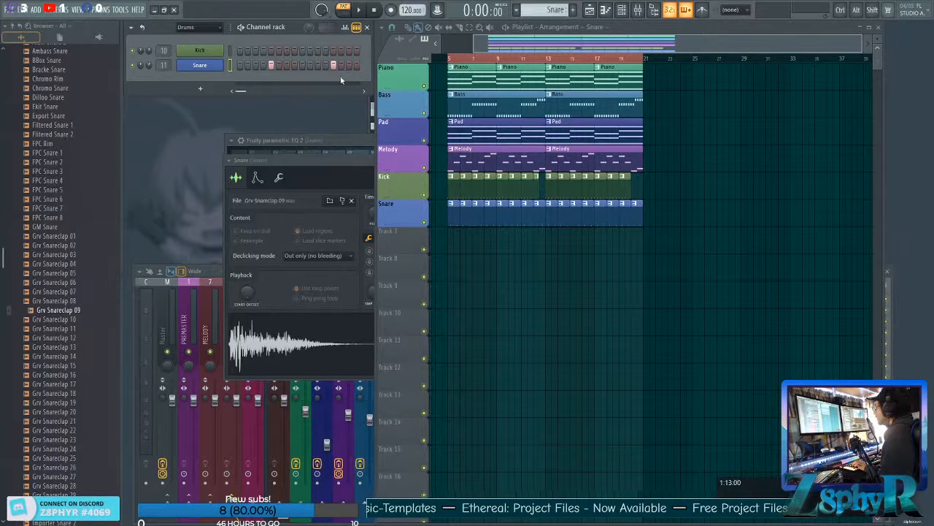
pyautogui.moveTo(442, 175); pyautogui.dragTo(474, 199)
pyautogui.hotkey('ctrl', 'z')
pyautogui.hotkey('ctrl', 'z')
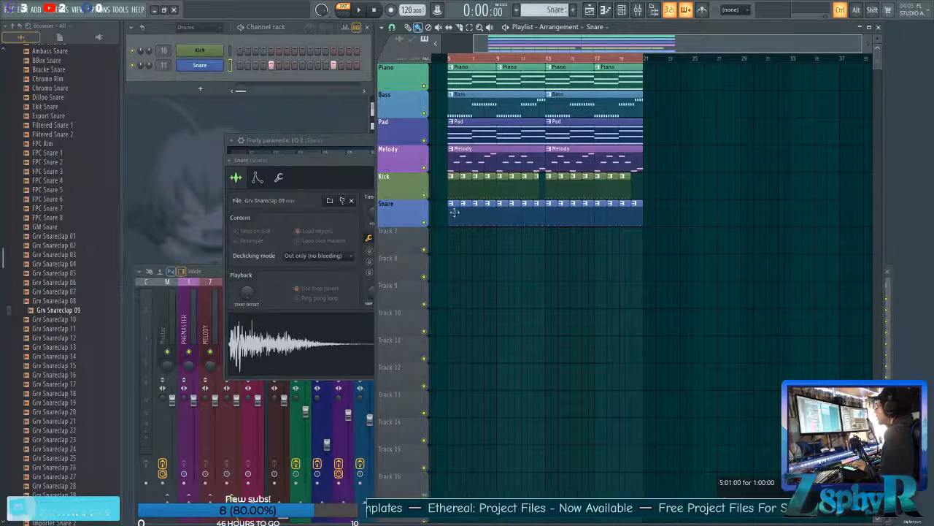
pyautogui.moveTo(406, 226); pyautogui.dragTo(406, 223)
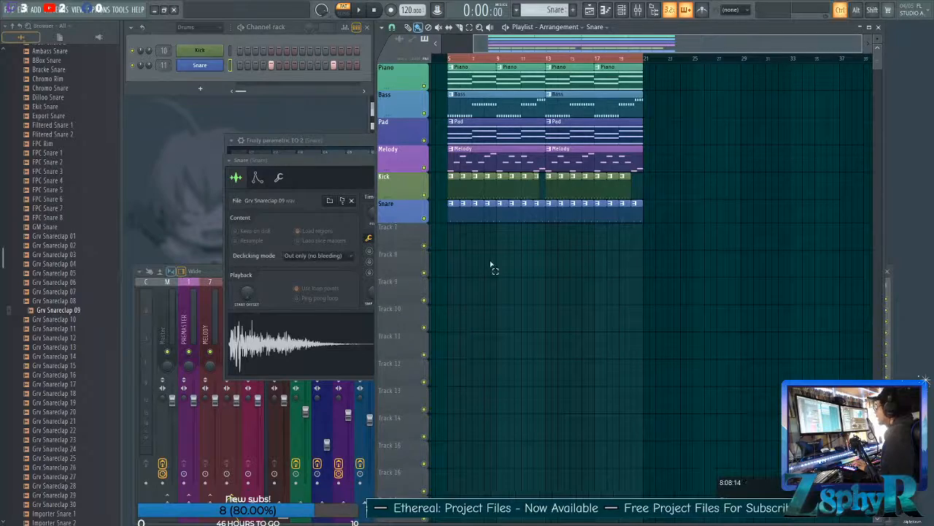
pyautogui.scroll(3, 482, 259)
pyautogui.moveTo(479, 258); pyautogui.dragTo(582, 269)
pyautogui.moveTo(499, 208); pyautogui.dragTo(620, 222)
pyautogui.keyDown('ctrl'); pyautogui.click(623, 220); pyautogui.keyUp('ctrl')
pyautogui.hscroll(2, 537, 237)
pyautogui.keyDown('ctrl'); pyautogui.click(545, 248); pyautogui.keyUp('ctrl')
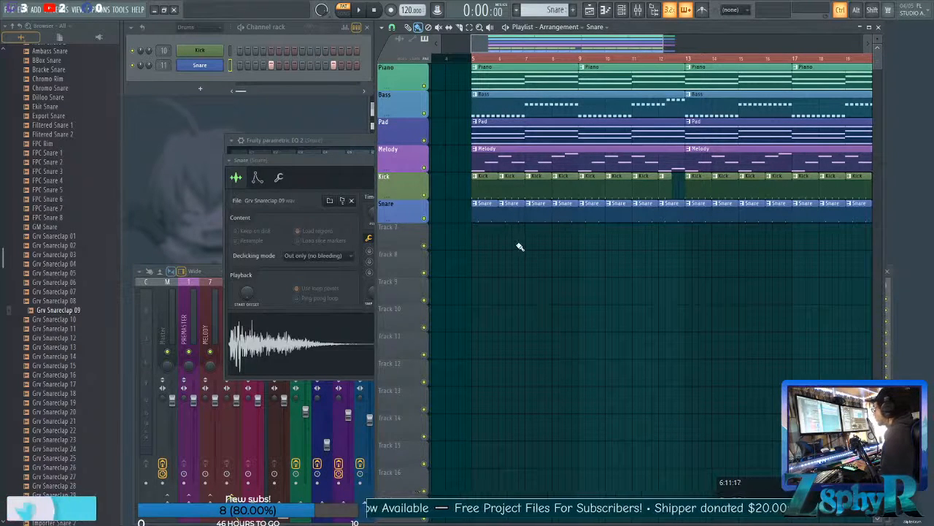
# Try trimming the Snare clip before bar 13 to match the Kick gap, and undo the edit.
pyautogui.scroll(-2, 533, 249)
pyautogui.scroll(2, 555, 255)
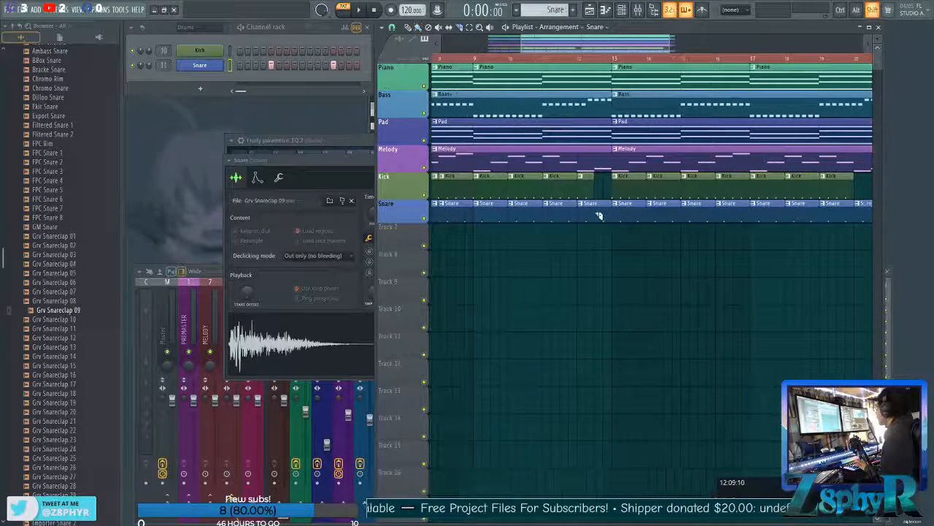
pyautogui.scroll(-2, 615, 248)
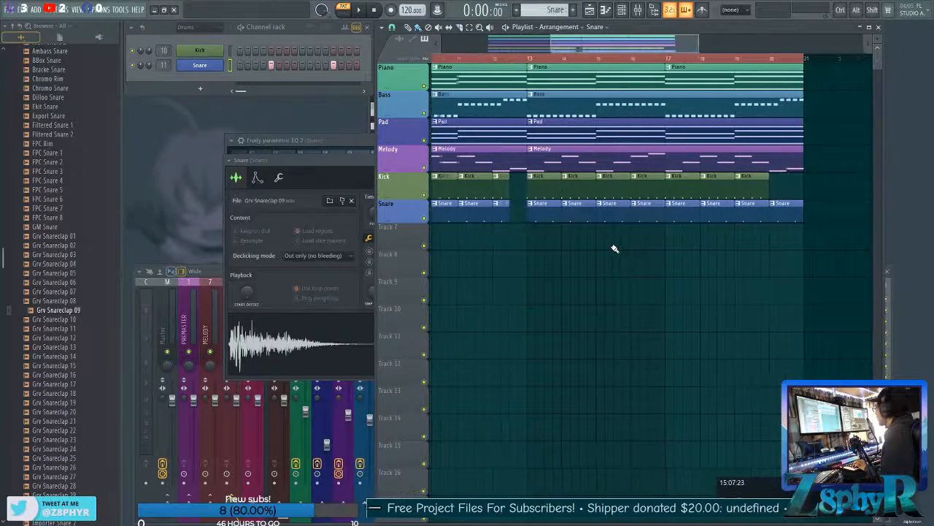
pyautogui.scroll(2, 618, 249)
pyautogui.hotkey('ctrl', 'z')
pyautogui.hotkey('ctrl', 'z')
pyautogui.hotkey('ctrl', 'alt', 'h')
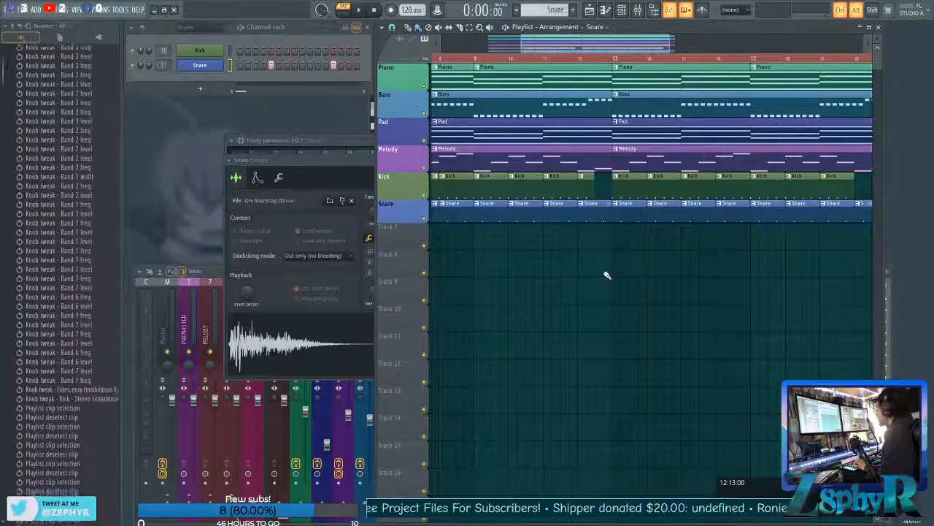
pyautogui.scroll(-2, 607, 274)
pyautogui.scroll(2, 592, 257)
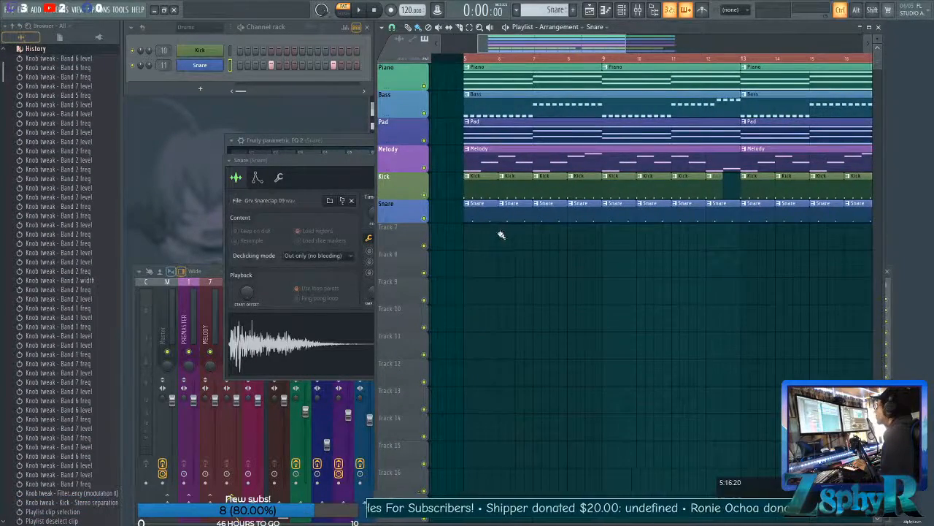
pyautogui.scroll(-3, 501, 234)
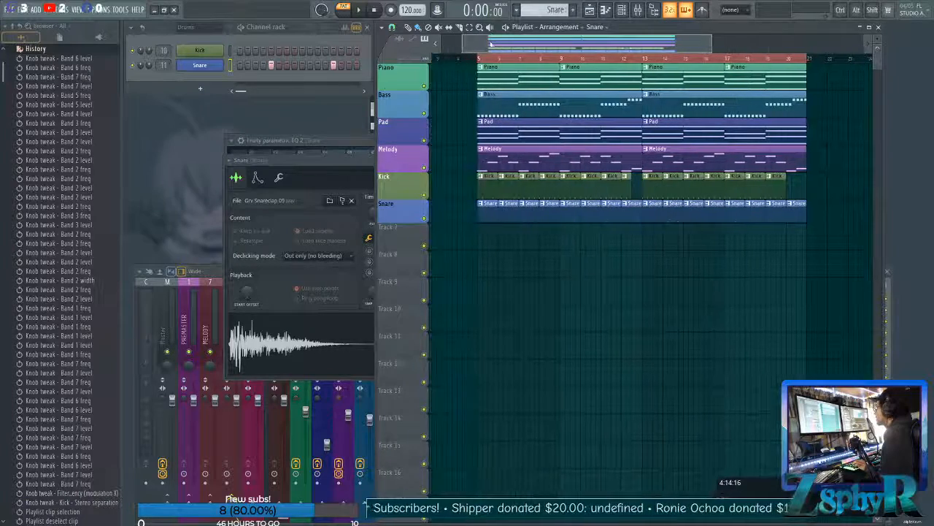
# Close the Snare sampler window and set the Snare mixer track's volume to 67% (-7.9 dB) by ear against playback.
pyautogui.press('space')
pyautogui.moveTo(356, 162); pyautogui.dragTo(326, 155)
pyautogui.click(465, 152)
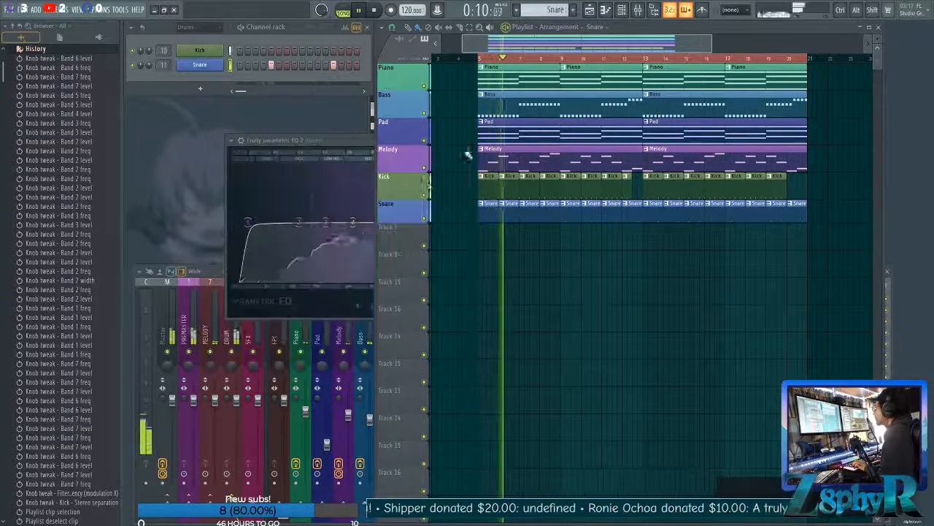
pyautogui.click(144, 303)
pyautogui.click(400, 337)
pyautogui.press('space')
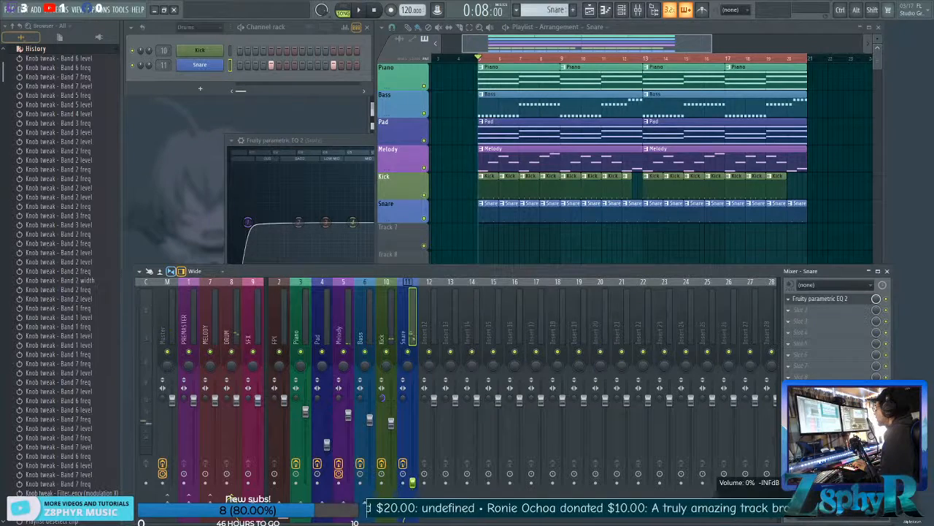
pyautogui.press('space')
pyautogui.moveTo(413, 483); pyautogui.dragTo(413, 427)
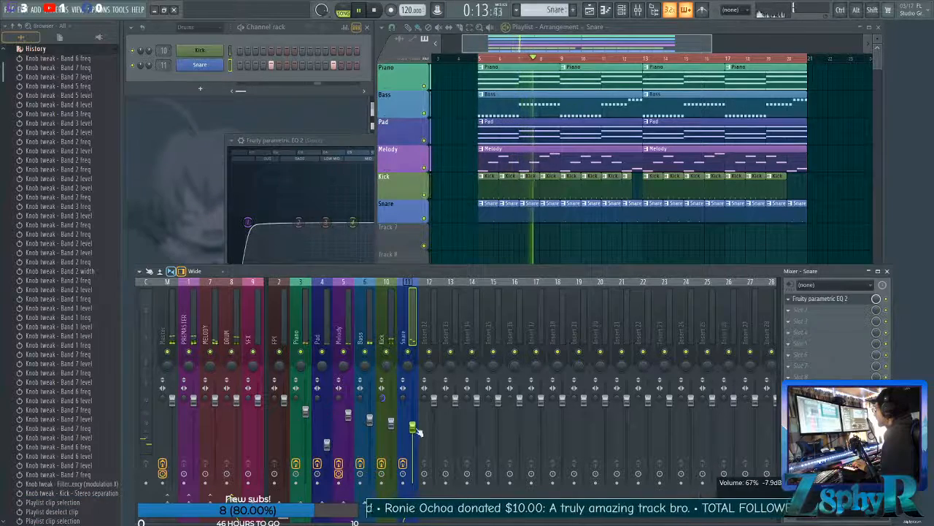
pyautogui.press('space')
# Bring up the Snare's Fruity parametric EQ 2 and raise the band 1 low-cut frequency to about 335 Hz, checking it in playback.
pyautogui.moveTo(350, 139); pyautogui.dragTo(301, 111)
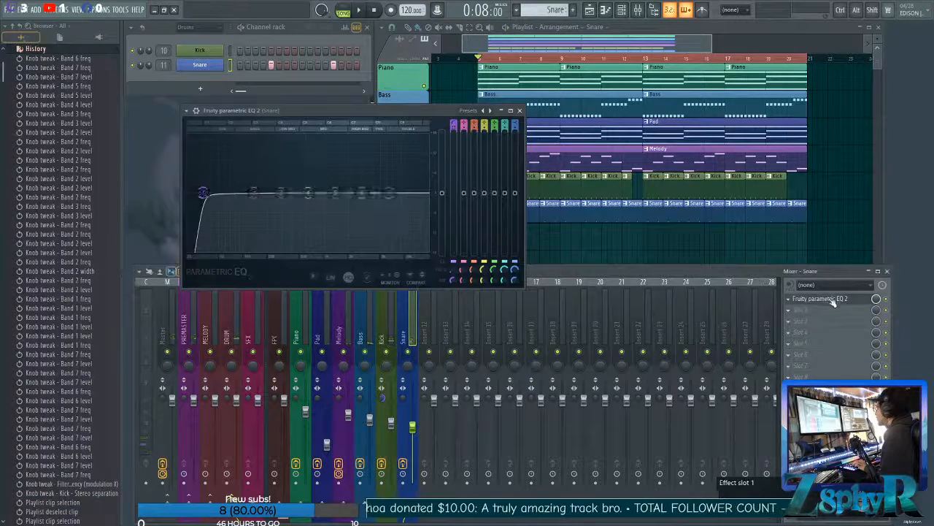
pyautogui.moveTo(321, 108); pyautogui.dragTo(294, 95)
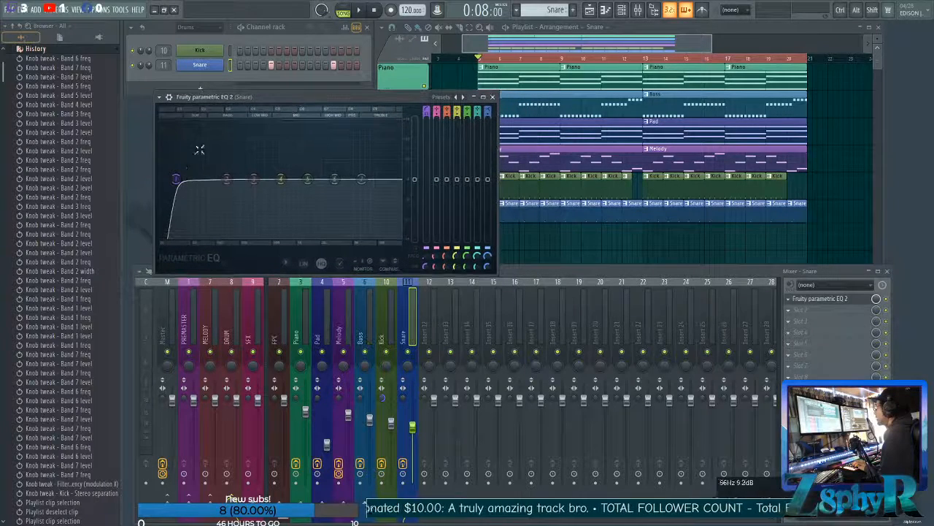
pyautogui.moveTo(175, 178); pyautogui.dragTo(256, 180)
pyautogui.press('space')
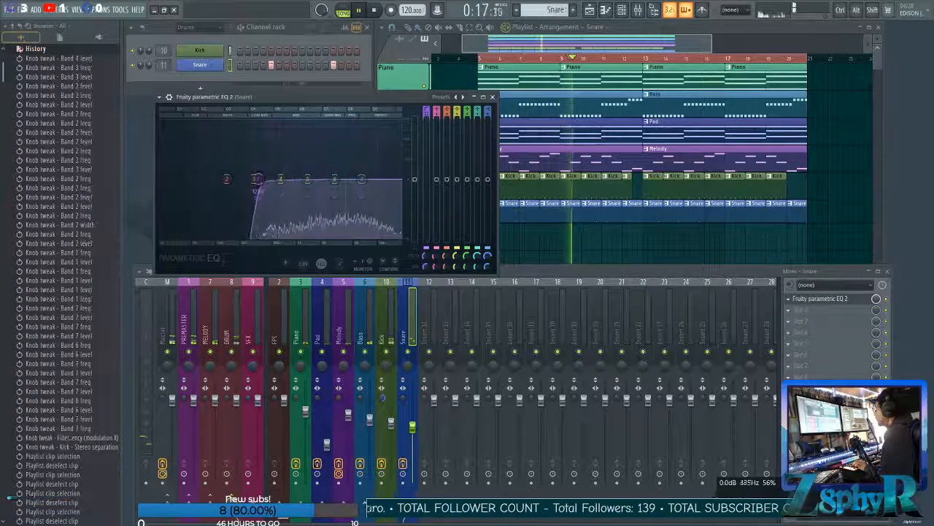
pyautogui.press('space')
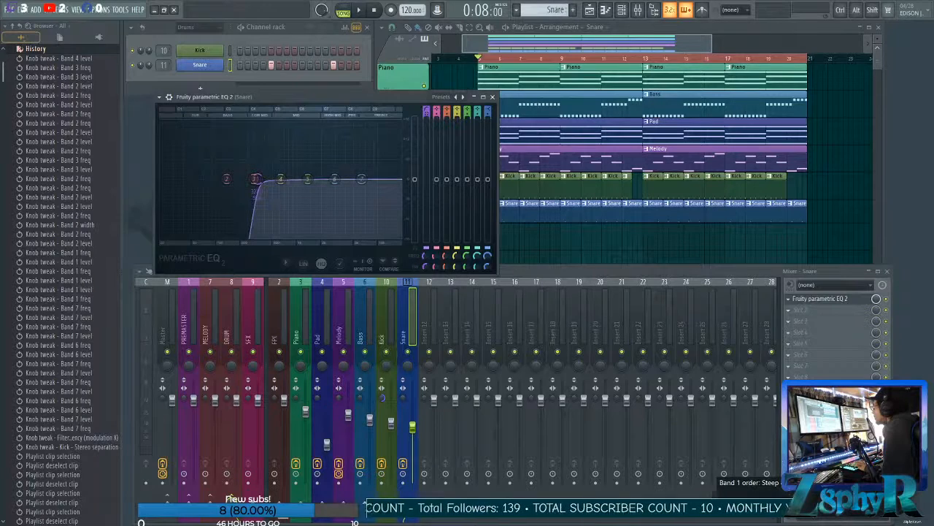
# Lower EQ band 1's filter order by two settings for a gentler slope and nudge its cutoff slightly higher.
pyautogui.click(427, 248)
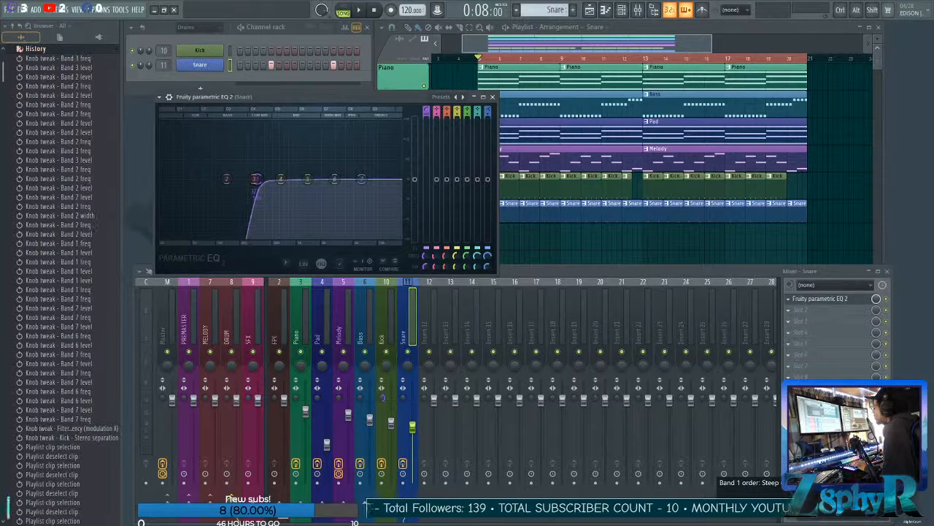
pyautogui.click(426, 248)
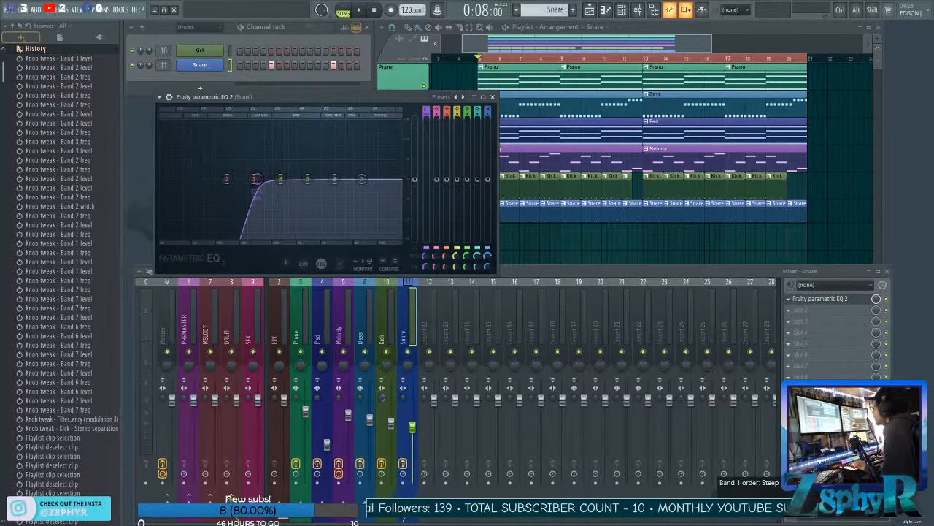
pyautogui.moveTo(256, 179); pyautogui.dragTo(262, 179)
# Boost EQ band 6 in the treble and cut band 5 by about 2.2 dB near 1500 Hz while checking playback.
pyautogui.press('space')
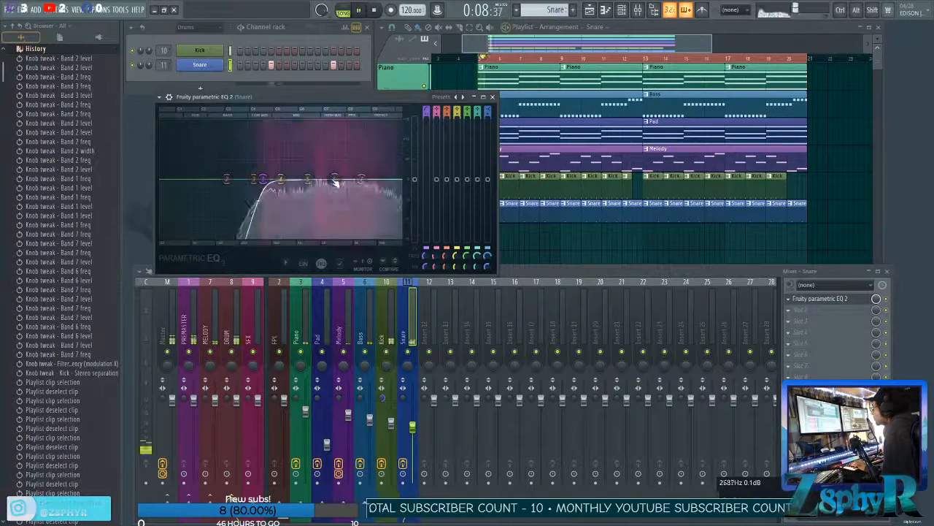
pyautogui.moveTo(335, 182); pyautogui.dragTo(386, 165)
pyautogui.press('space')
pyautogui.moveTo(282, 180); pyautogui.dragTo(311, 188)
pyautogui.press('space')
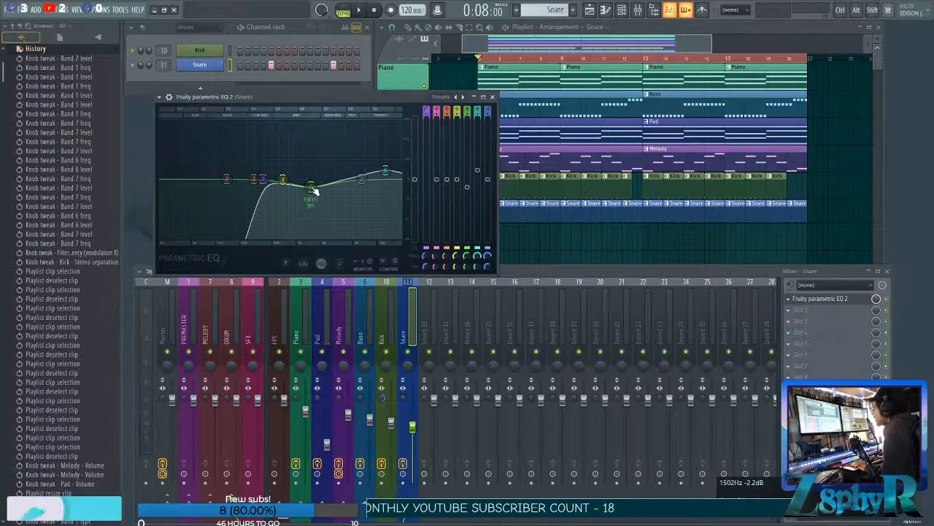
# Slightly reduce the band 6 treble boost and set the Snare mixer track's volume to 74% (-6.3 dB).
pyautogui.moveTo(385, 170); pyautogui.dragTo(386, 173)
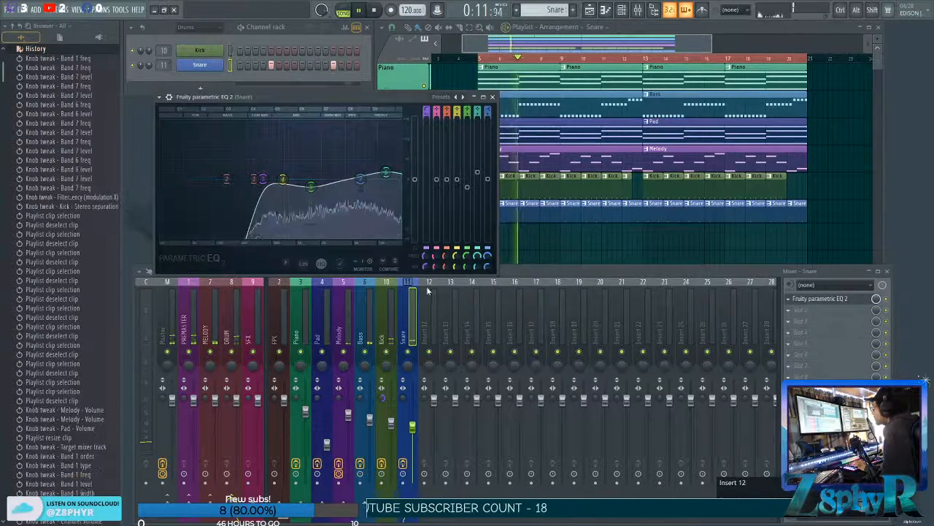
pyautogui.click(413, 331)
pyautogui.moveTo(413, 427); pyautogui.dragTo(412, 422)
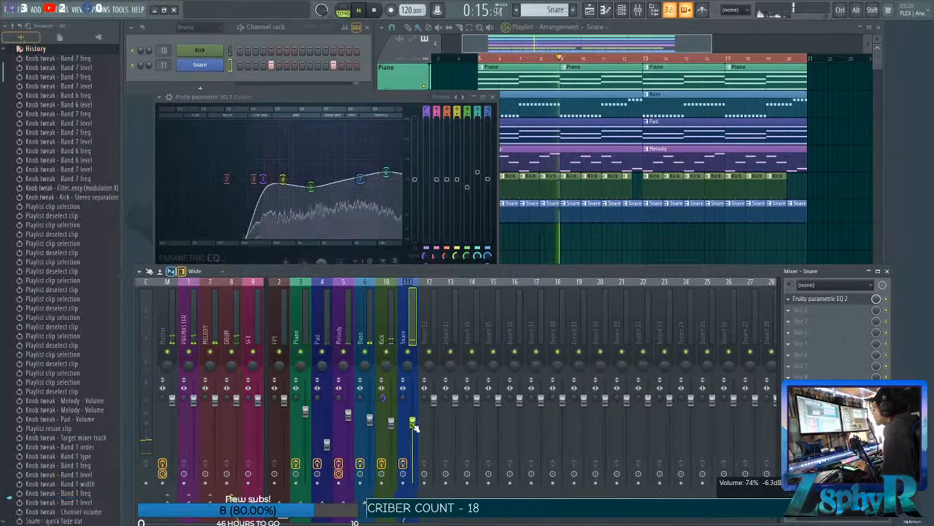
# Raise the Snare EQ's band 1 cutoff to about 570 Hz during playback and close the equalizer.
pyautogui.moveTo(263, 179); pyautogui.dragTo(282, 179)
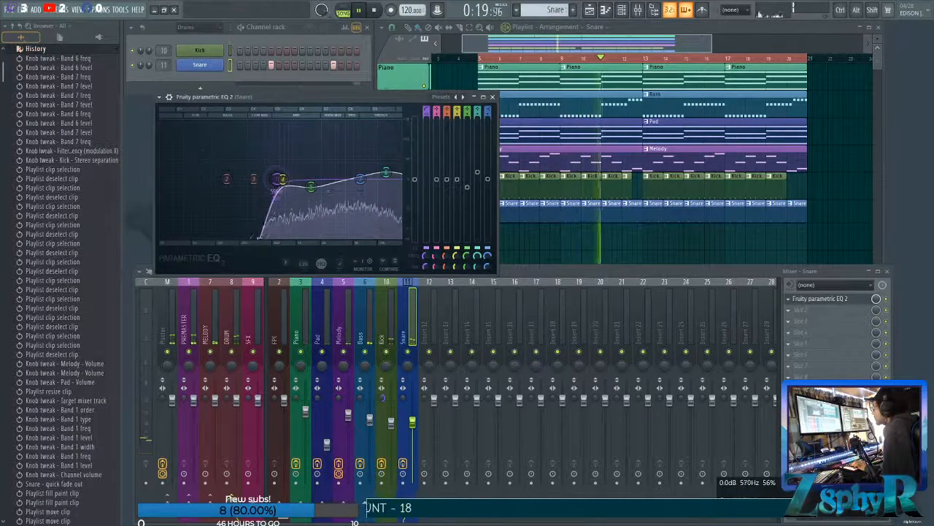
pyautogui.press('space')
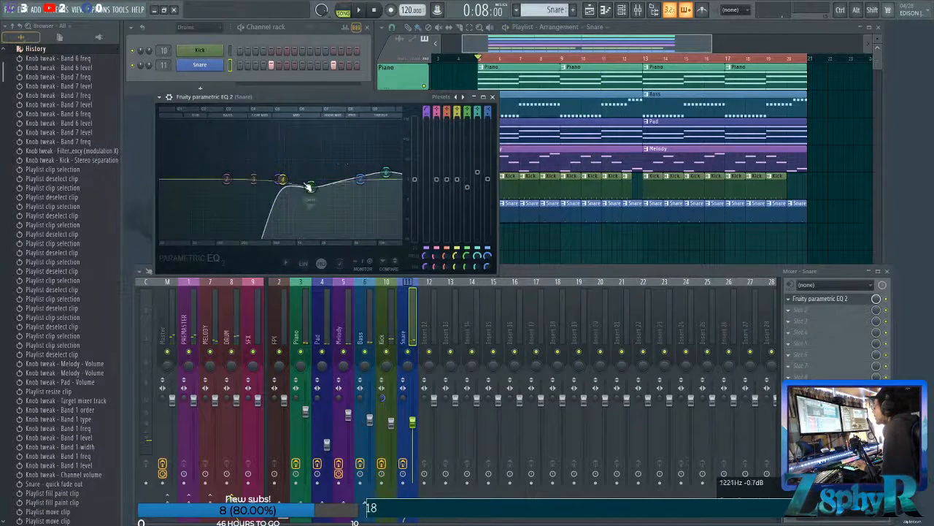
pyautogui.moveTo(280, 179); pyautogui.dragTo(281, 180)
pyautogui.click(493, 97)
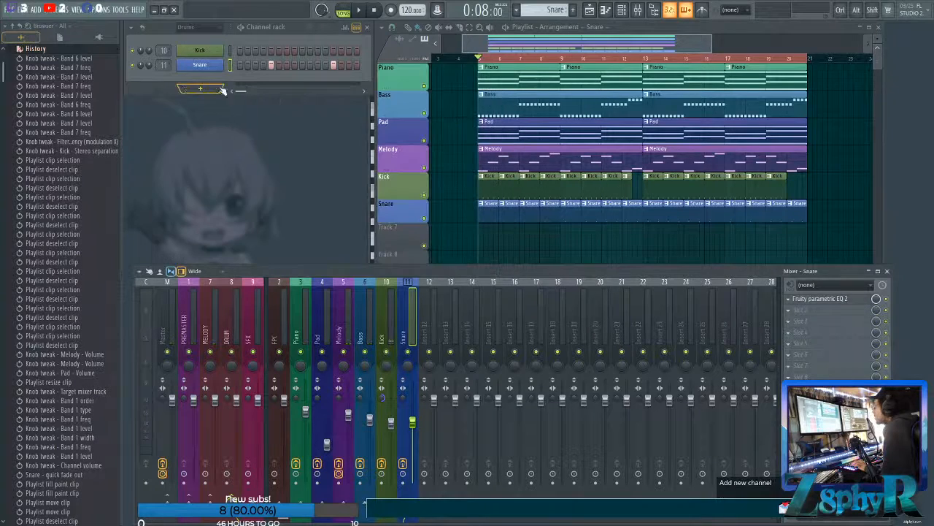
# Trim the second half of bar 12 from the Snare clips and delete the final Snare clip at bar 20.
pyautogui.click(25, 49)
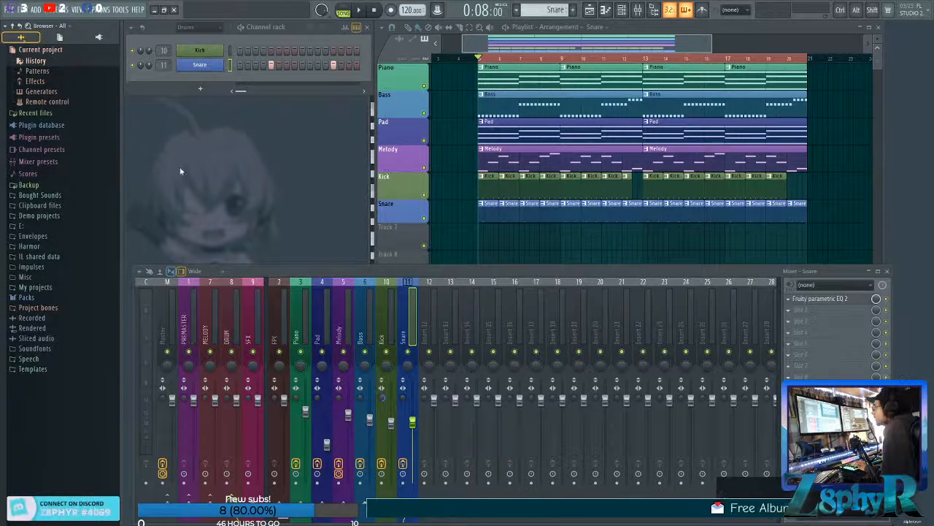
pyautogui.click(491, 251)
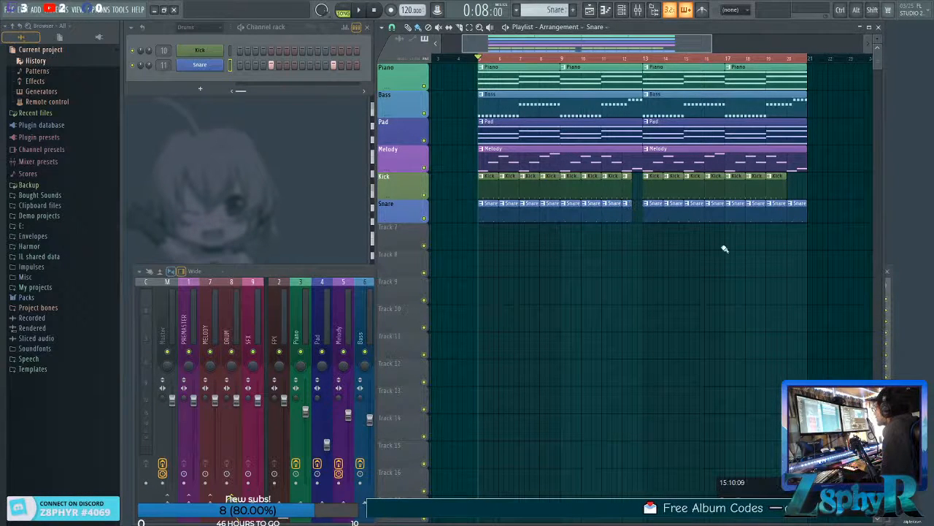
pyautogui.rightClick(795, 216)
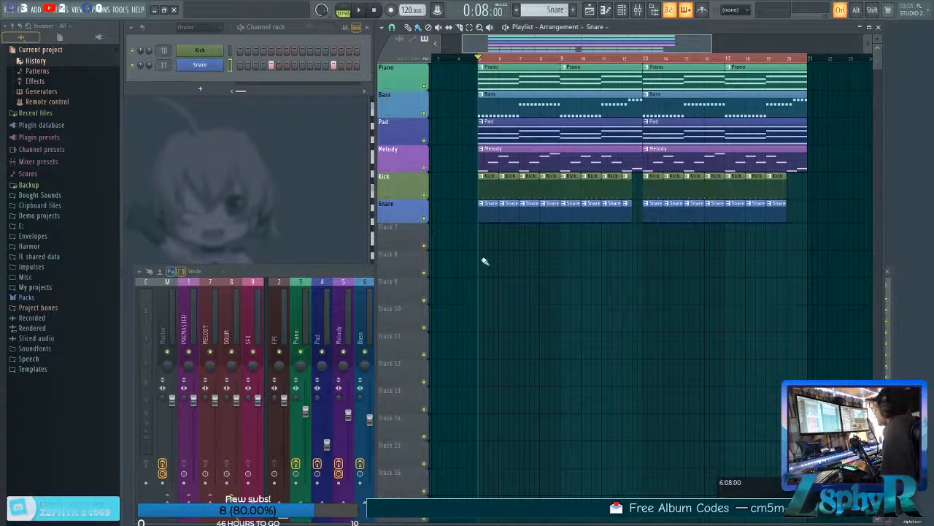
pyautogui.moveTo(465, 197); pyautogui.dragTo(781, 241)
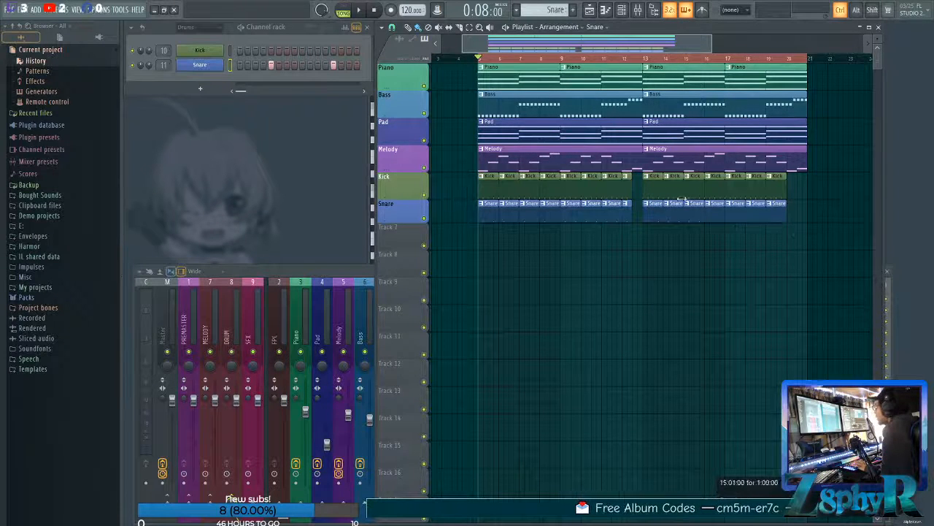
# Open the Hats folder of the Drums sample packs in the browser, collapsing the Snares folder.
pyautogui.click(34, 127)
pyautogui.click(38, 277)
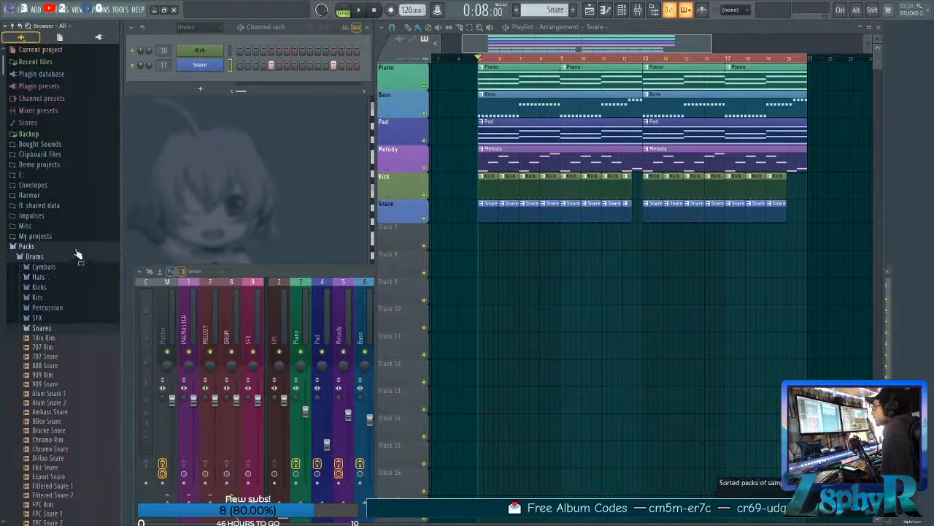
pyautogui.click(60, 329)
pyautogui.click(53, 280)
# Audition hat samples from the Bracke closed hats through the Ekit hats.
pyautogui.click(49, 305)
pyautogui.click(59, 317)
pyautogui.scroll(-1, 62, 336)
pyautogui.scroll(-2, 62, 336)
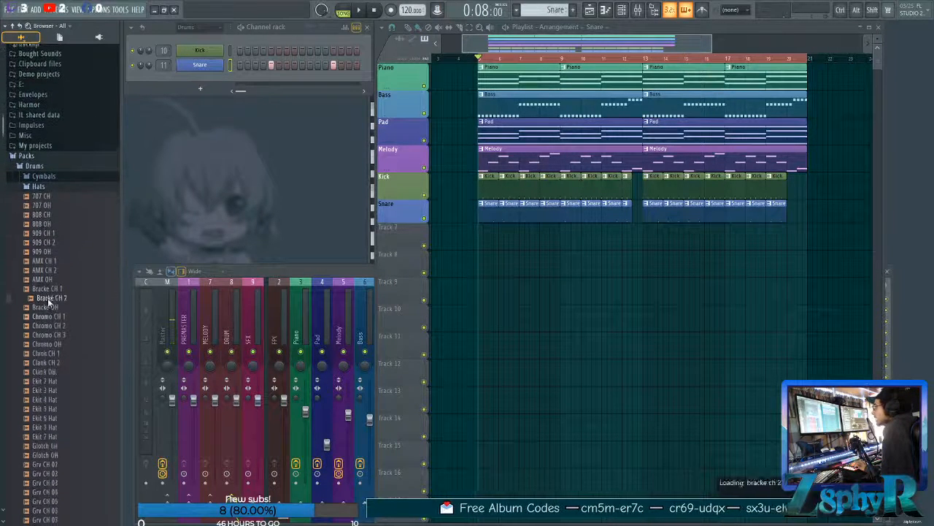
pyautogui.click(65, 409)
pyautogui.click(65, 418)
pyautogui.click(68, 436)
pyautogui.scroll(-6, 64, 409)
# Compare the Grv CH closed-hat samples and add Grv CH 03 as a new channel below Snare.
pyautogui.click(46, 307)
pyautogui.click(52, 325)
pyautogui.click(54, 343)
pyautogui.click(55, 336)
pyautogui.click(57, 326)
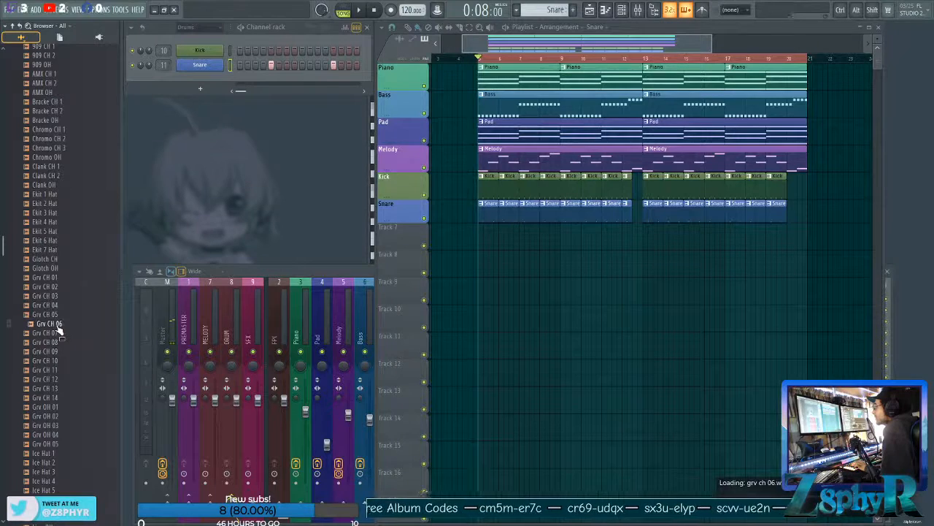
pyautogui.click(61, 315)
pyautogui.click(64, 299)
pyautogui.click(62, 297)
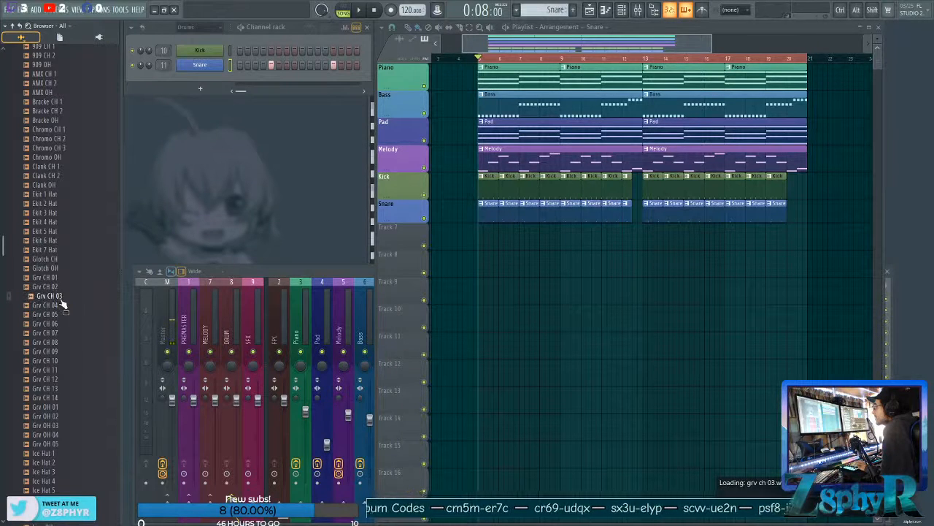
pyautogui.moveTo(54, 302); pyautogui.dragTo(210, 136)
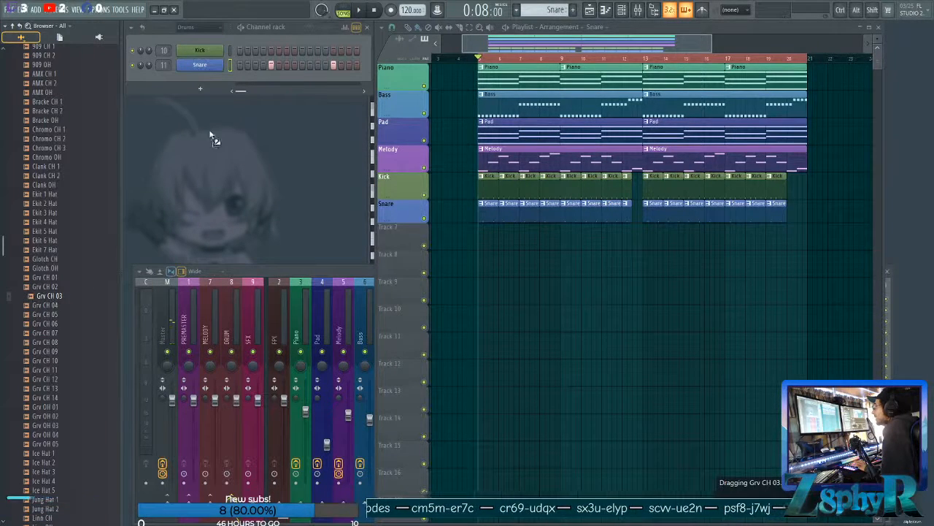
pyautogui.moveTo(205, 88); pyautogui.dragTo(199, 78)
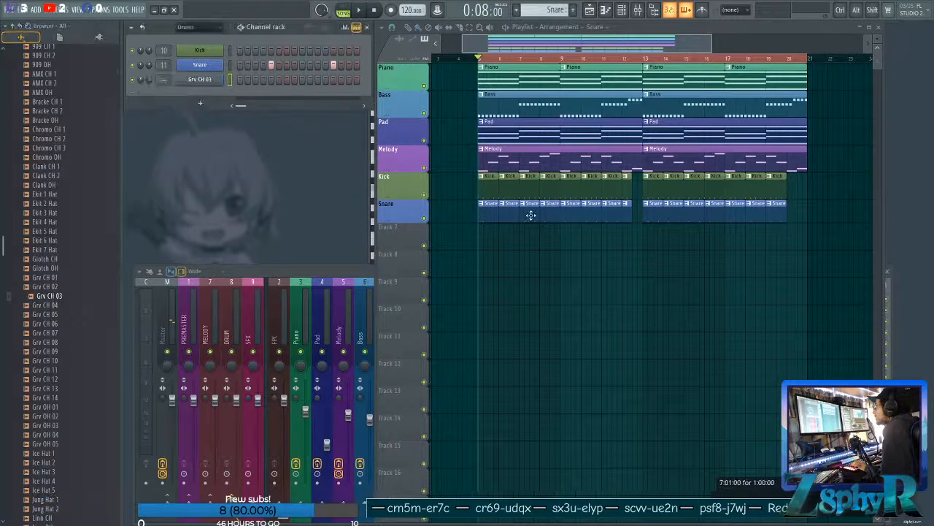
# Rename the Grv CH 03 channel as Hat and give it a green colour.
pyautogui.keyDown('shift'); pyautogui.click(196, 80); pyautogui.keyUp('shift')
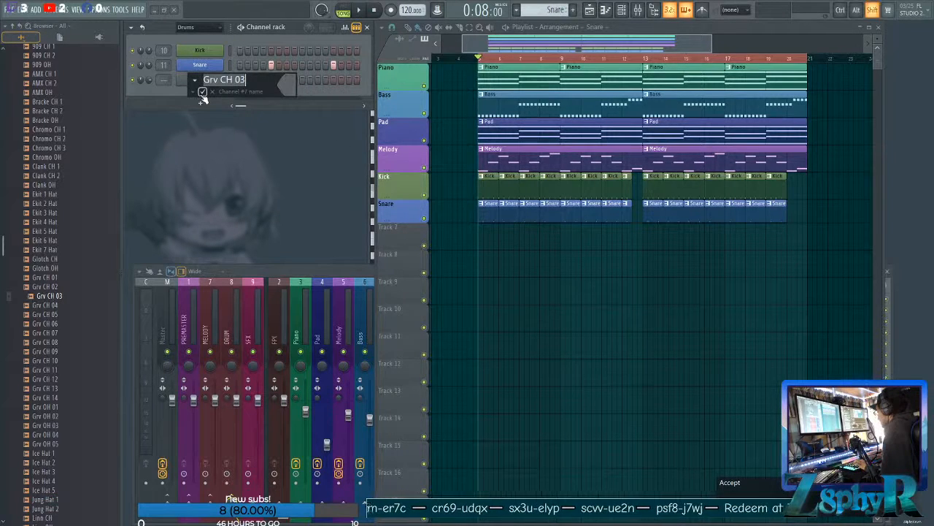
pyautogui.write('Hat')
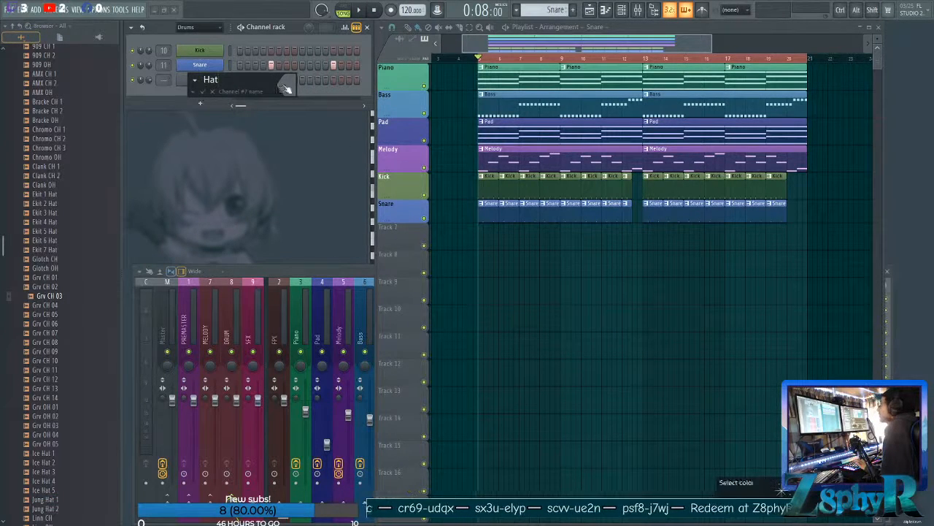
pyautogui.click(285, 87)
pyautogui.click(447, 321)
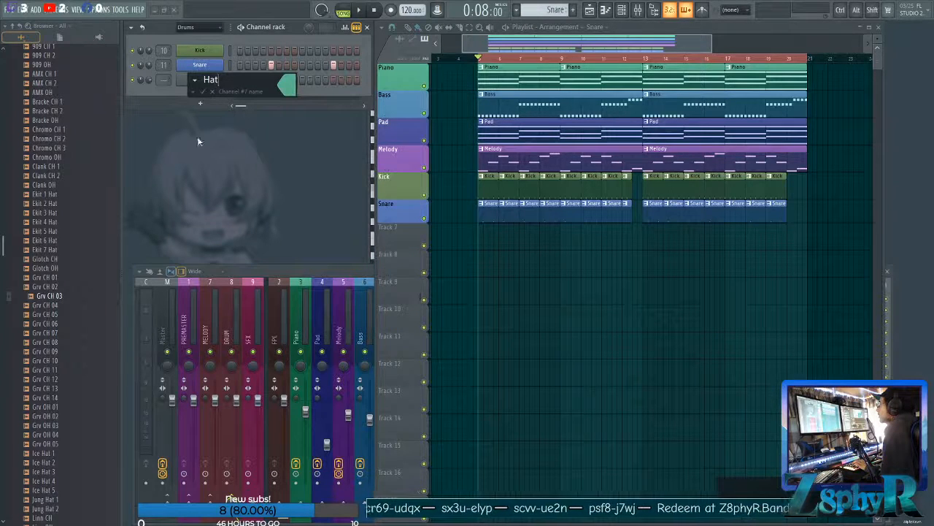
pyautogui.press('Return')
# Assign the Hat channel to mixer track 12 and route that track to the DRUM bus.
pyautogui.click(202, 82)
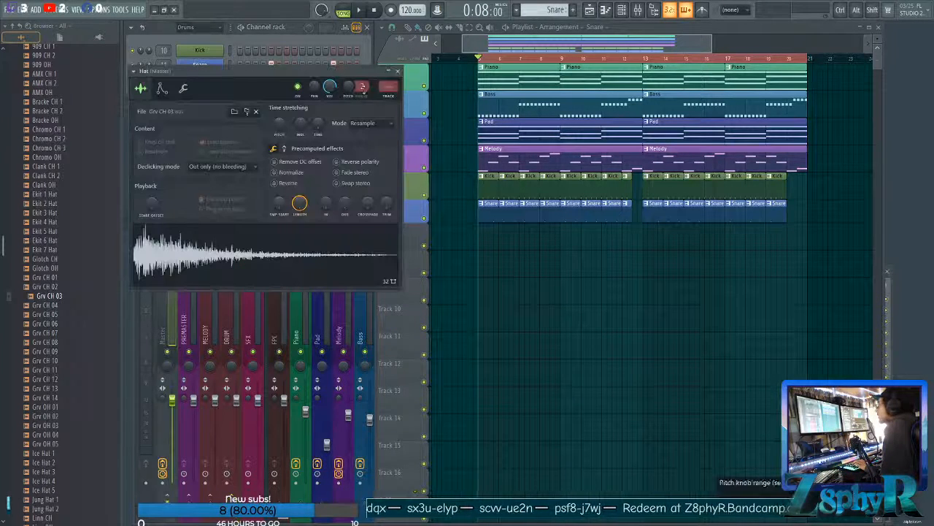
pyautogui.click(394, 98)
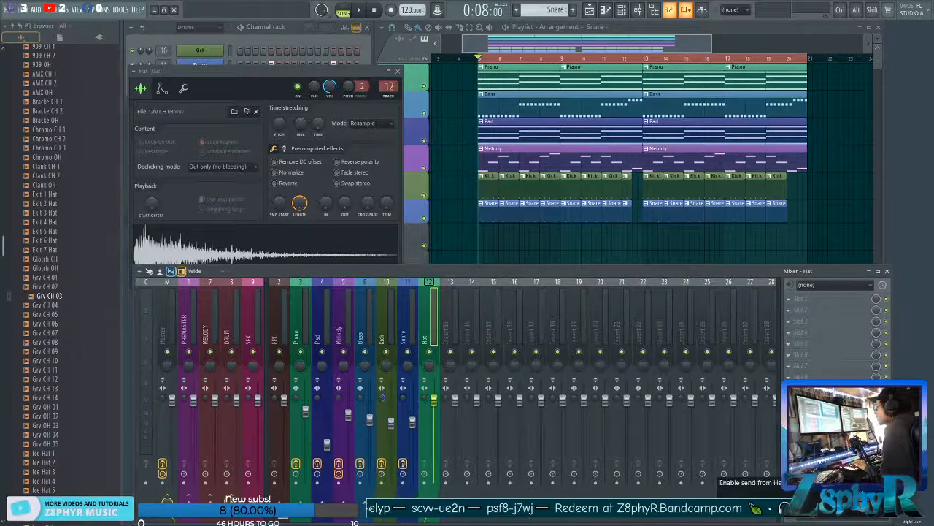
pyautogui.click(227, 336)
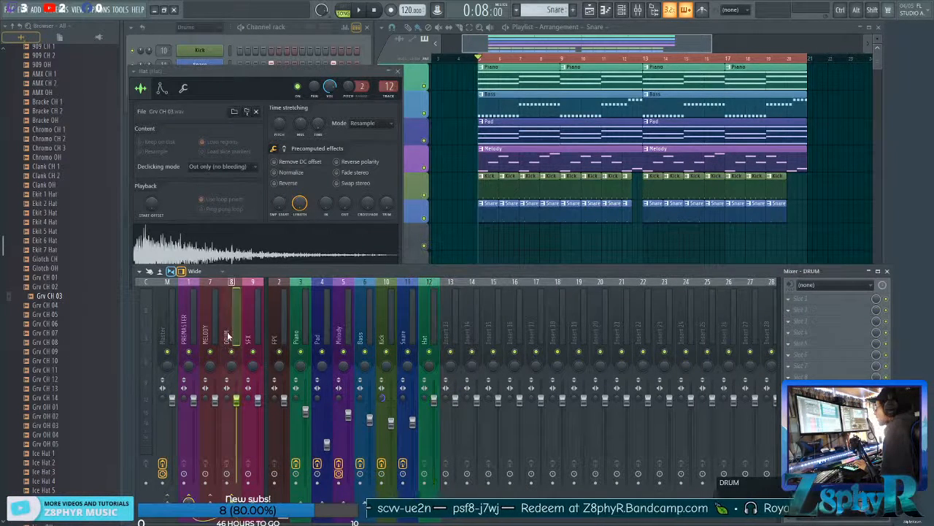
# Load Fruity Parametric EQ 2 into the first effect slot of the Hat mixer track.
pyautogui.click(426, 311)
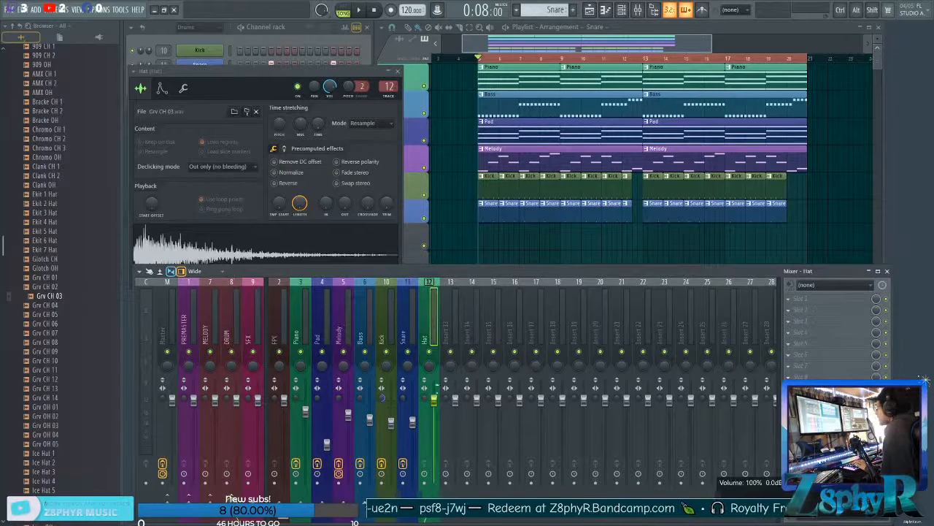
pyautogui.click(798, 301)
pyautogui.moveTo(730, 367)
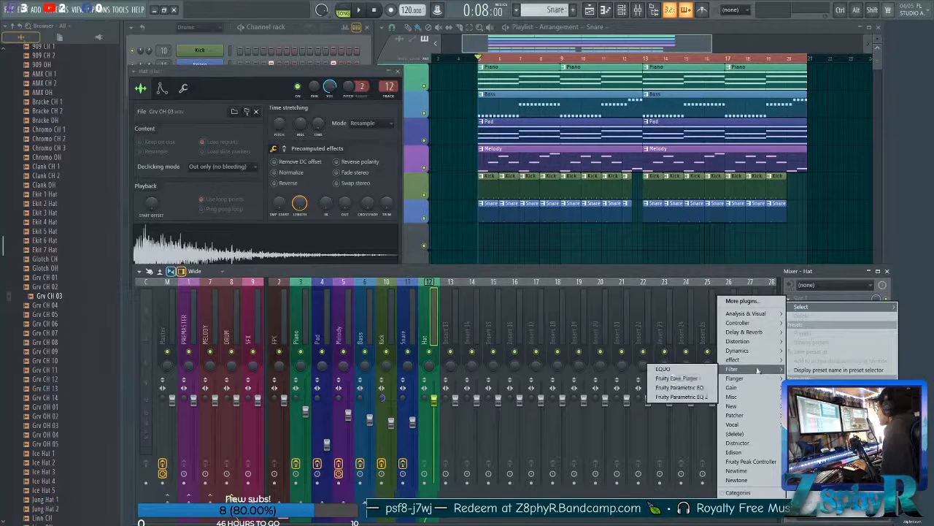
pyautogui.click(664, 378)
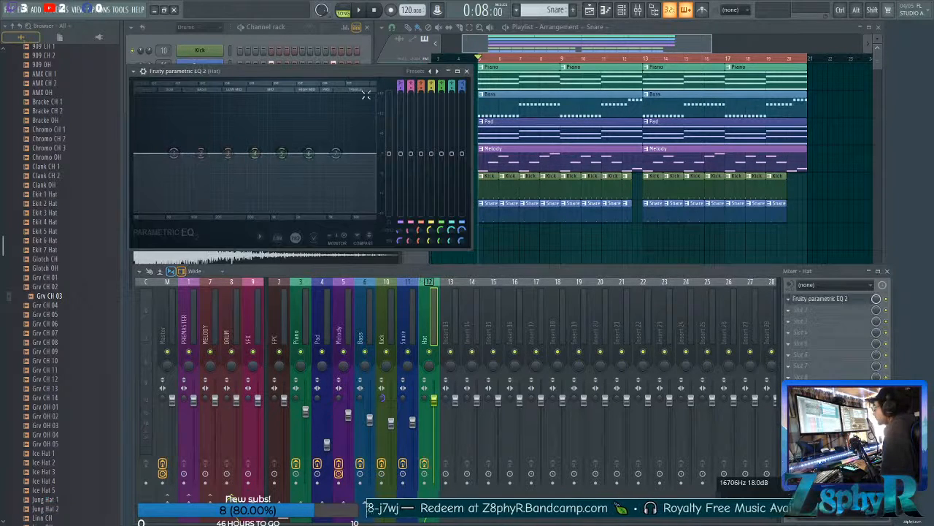
# Make band 1 of the Hat EQ a high-pass filter with a steeper slope.
pyautogui.rightClick(175, 152)
pyautogui.moveTo(187, 177)
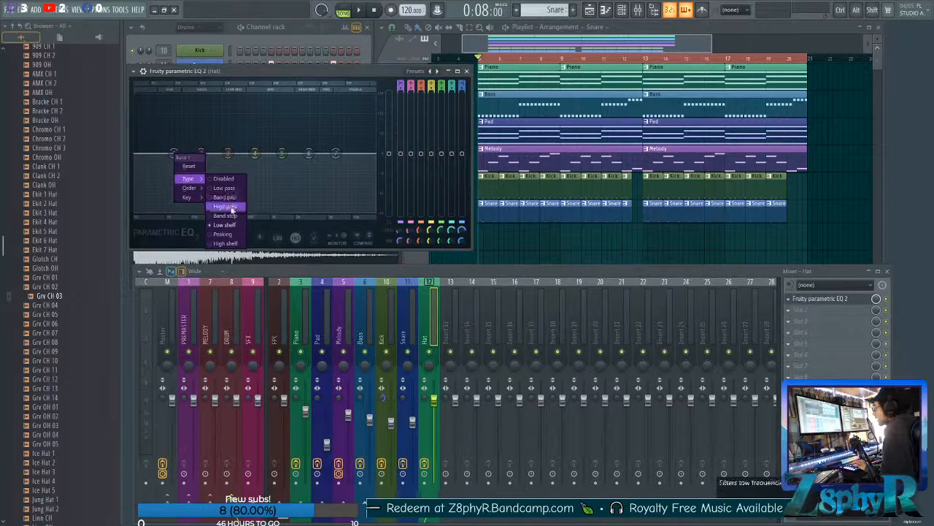
pyautogui.click(213, 203)
pyautogui.rightClick(173, 156)
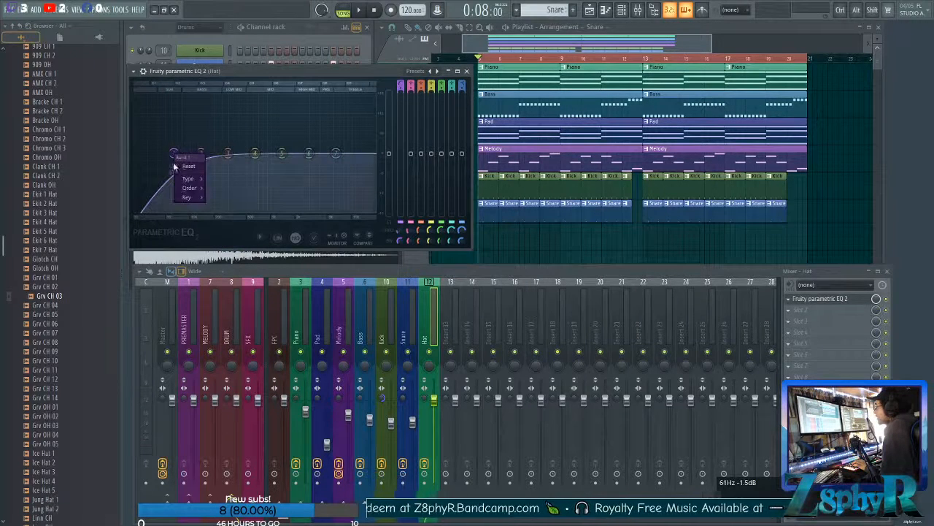
pyautogui.moveTo(188, 188)
pyautogui.click(216, 191)
pyautogui.scroll(-4, 173, 156)
pyautogui.moveTo(303, 72); pyautogui.dragTo(307, 72)
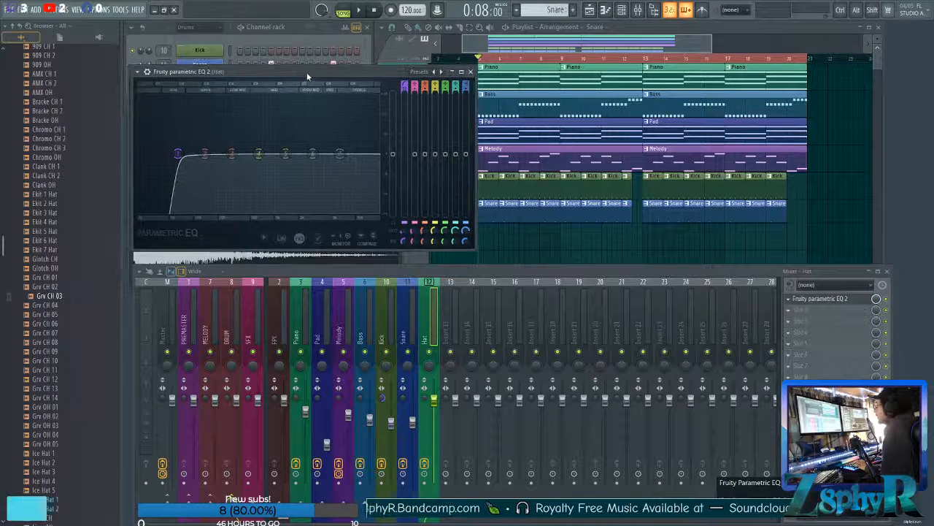
# Create a new pattern named Hat, reusing the Hat name and colour.
pyautogui.click(309, 33)
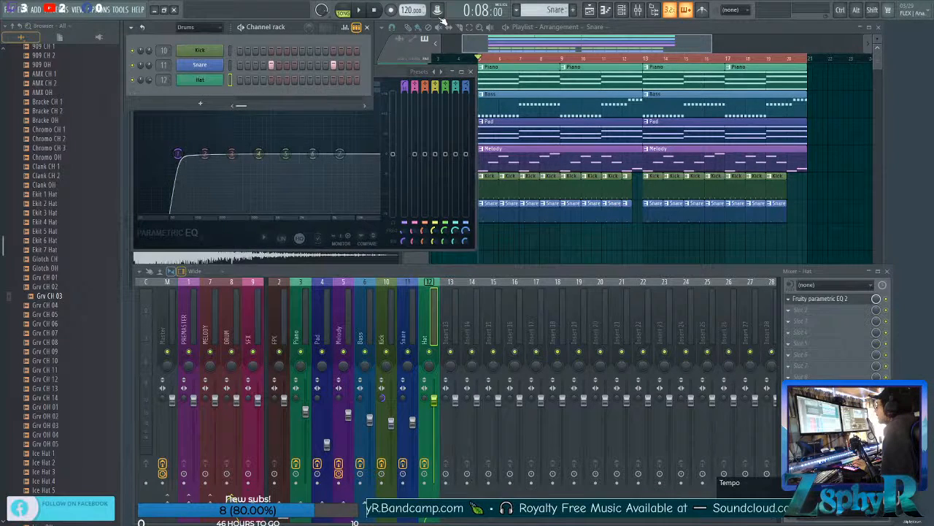
pyautogui.click(574, 10)
pyautogui.click(575, 21)
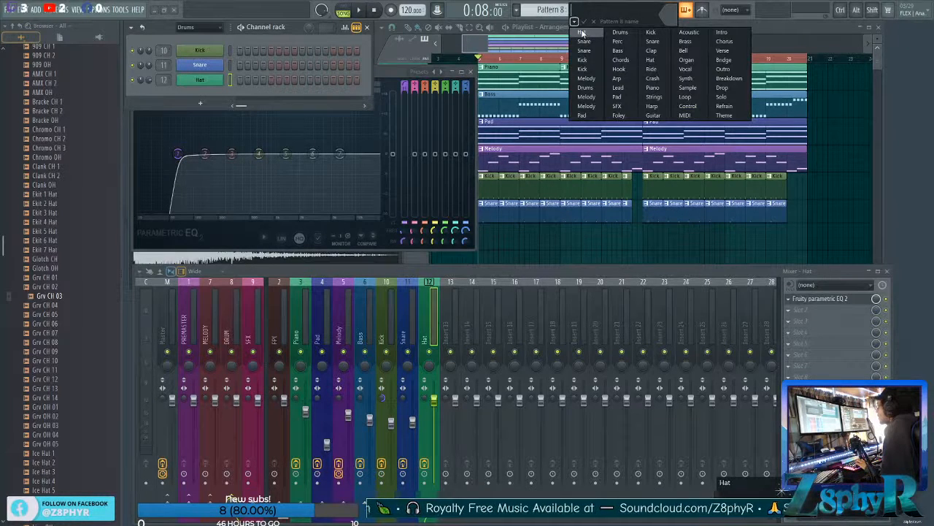
pyautogui.click(582, 32)
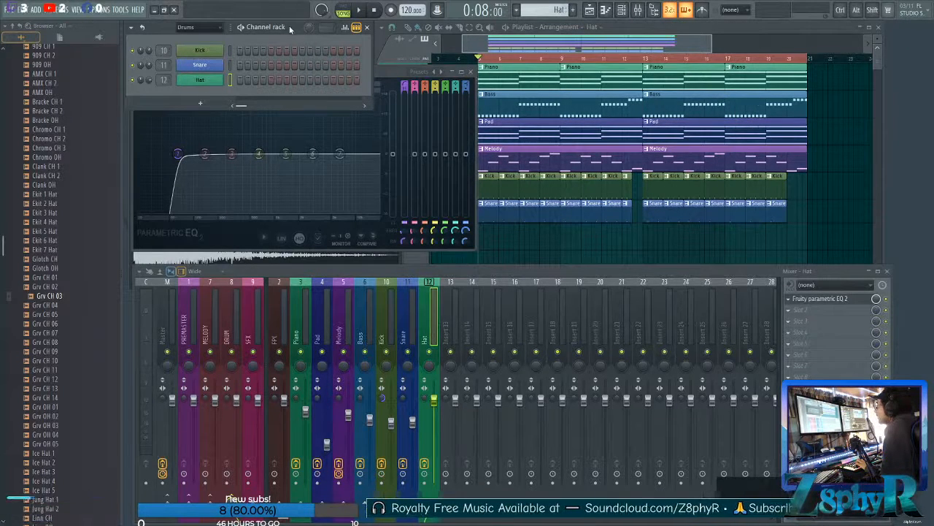
# Name playlist track 7 Hat and fill it with Hat pattern clips from bar 5 through bar 20.
pyautogui.click(515, 52)
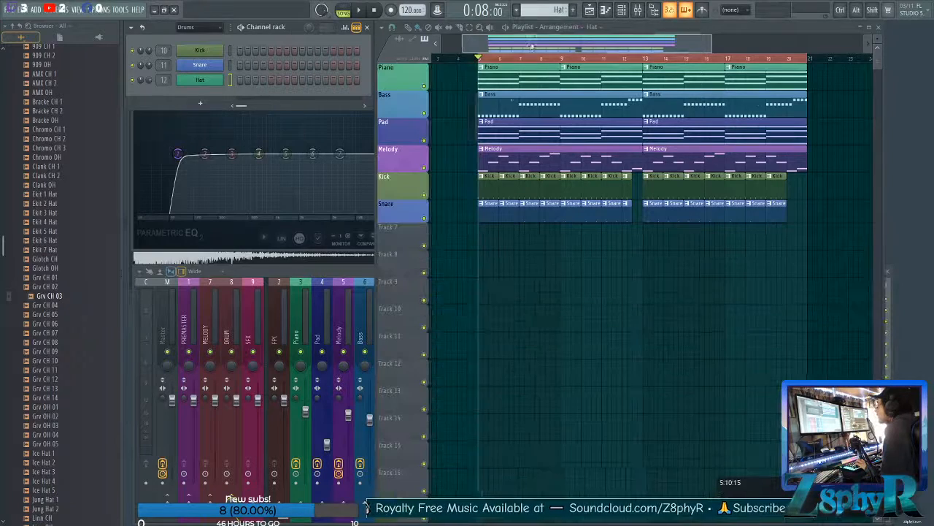
pyautogui.doubleClick(399, 235)
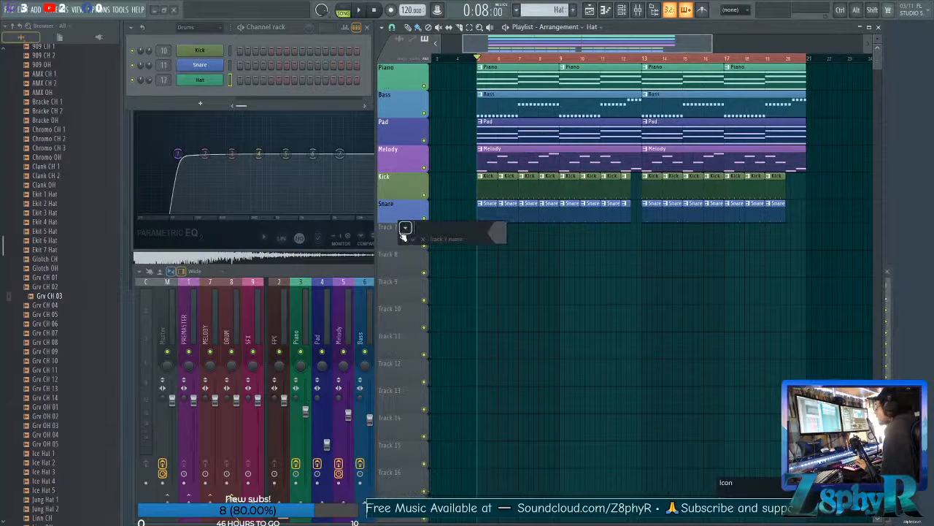
pyautogui.click(403, 239)
pyautogui.click(413, 250)
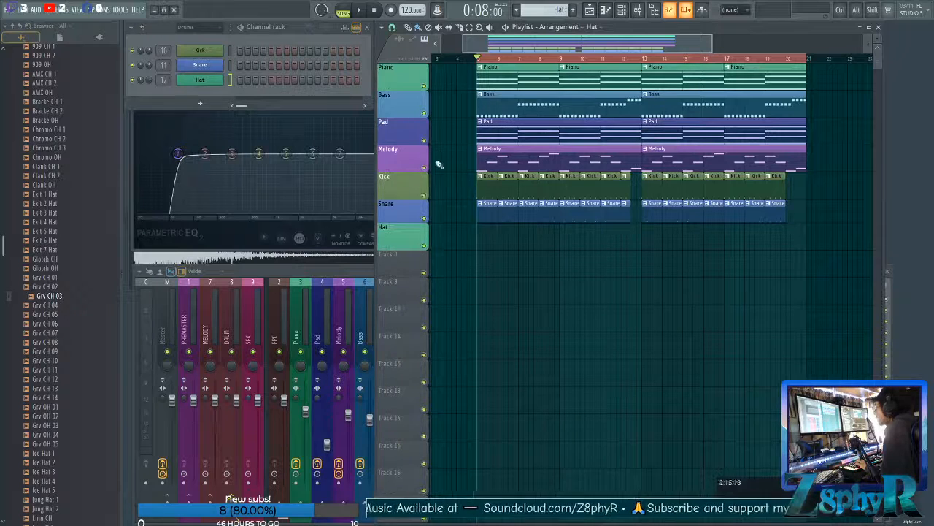
pyautogui.moveTo(482, 244); pyautogui.dragTo(801, 242)
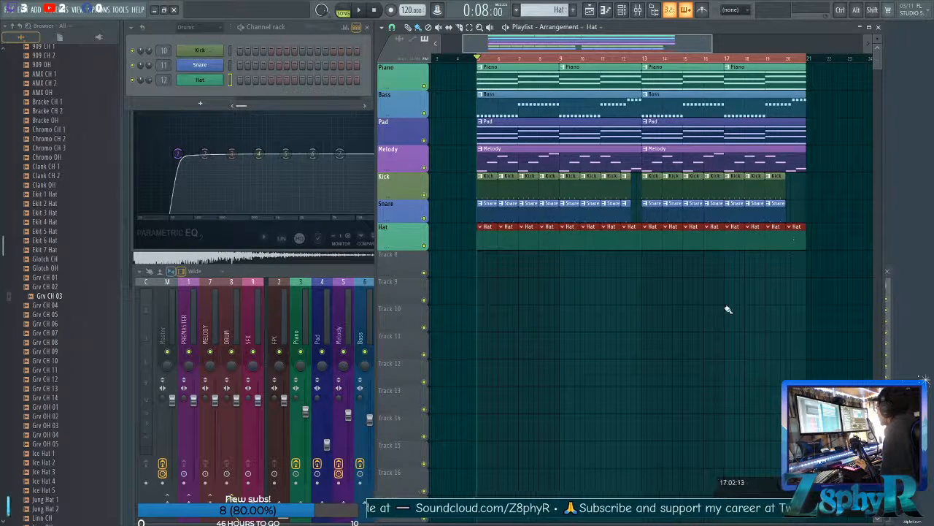
pyautogui.keyDown('ctrl'); pyautogui.click(684, 307); pyautogui.keyUp('ctrl')
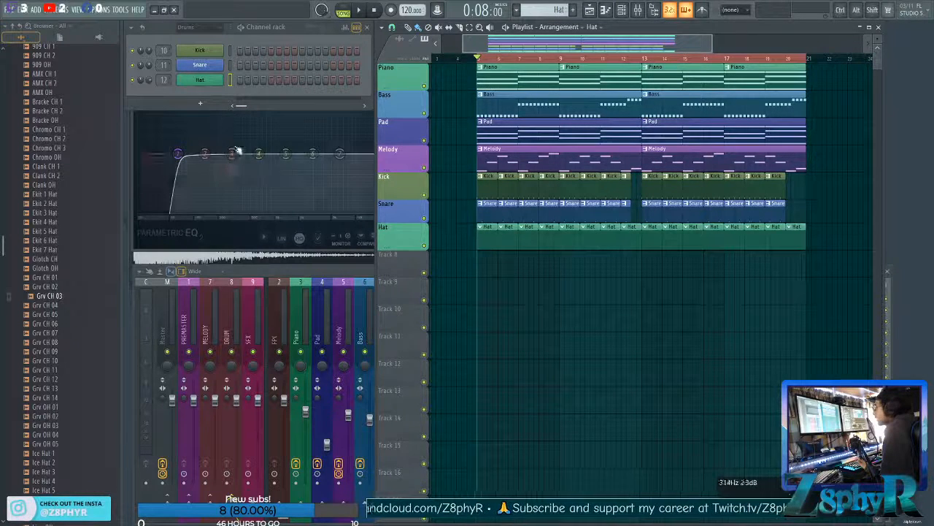
# Add short fade-in and fade-out to the Hat sample and lower the channel volume to about 61%.
pyautogui.click(288, 27)
pyautogui.click(200, 80)
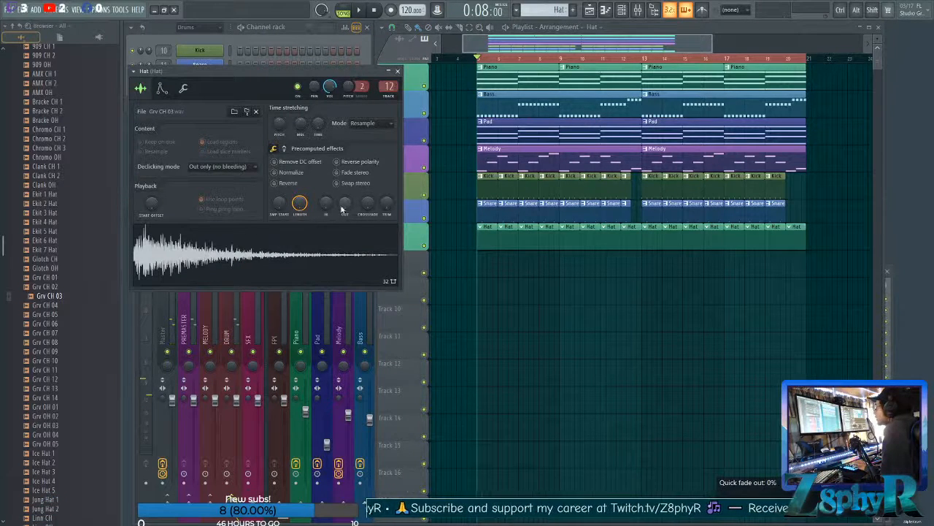
pyautogui.moveTo(344, 203); pyautogui.dragTo(327, 194)
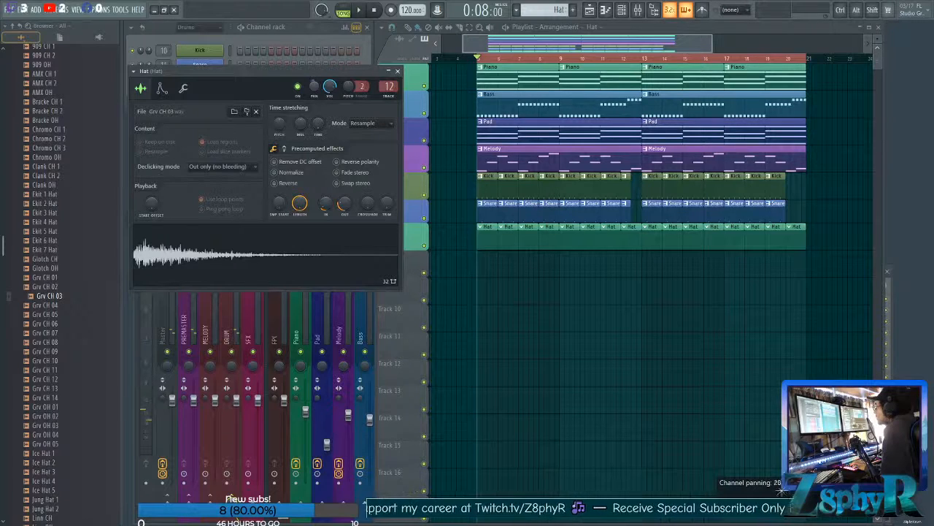
pyautogui.moveTo(331, 87); pyautogui.dragTo(332, 93)
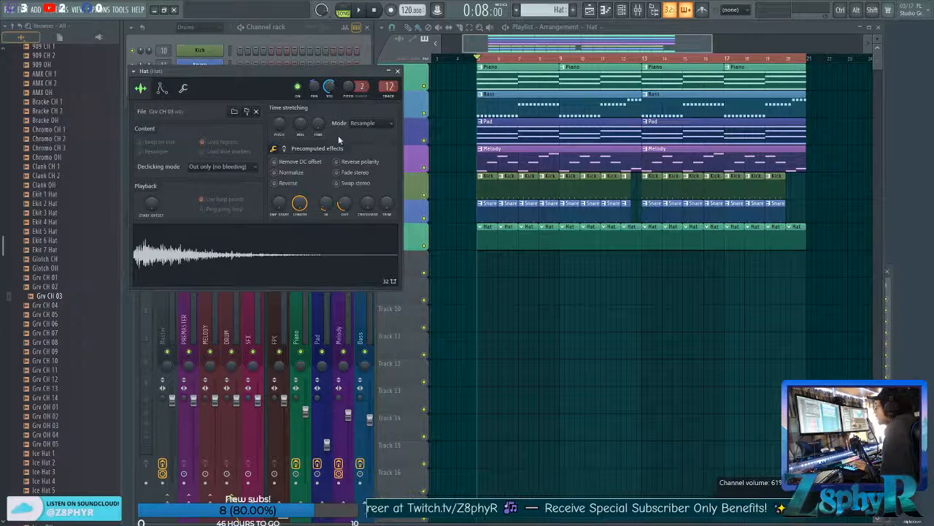
# Program Hat hits on steps 3, 7, 11 and 15 of the Hat pattern.
pyautogui.moveTo(264, 71); pyautogui.dragTo(503, 141)
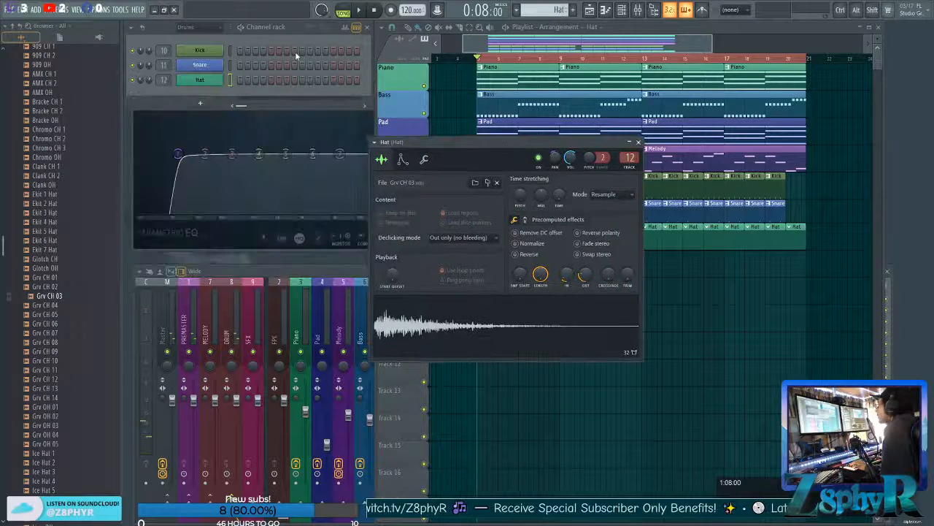
pyautogui.click(255, 81)
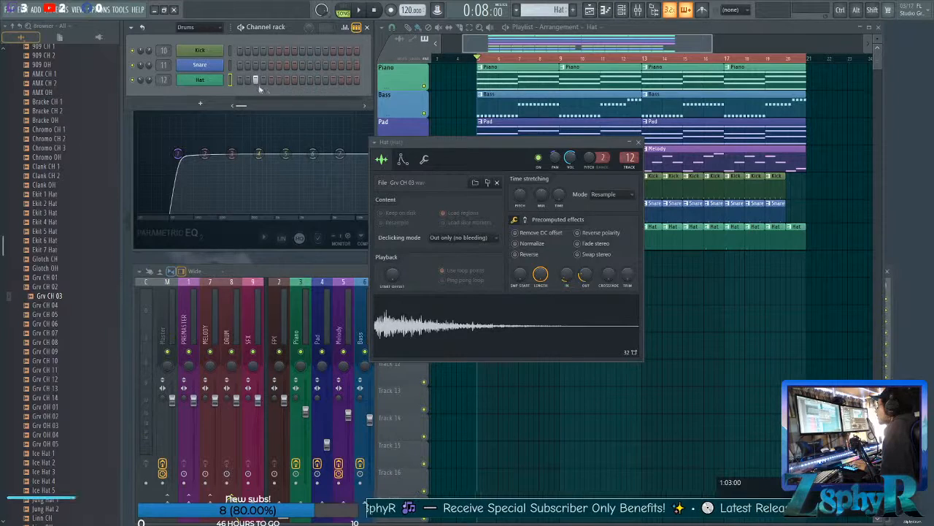
pyautogui.click(286, 80)
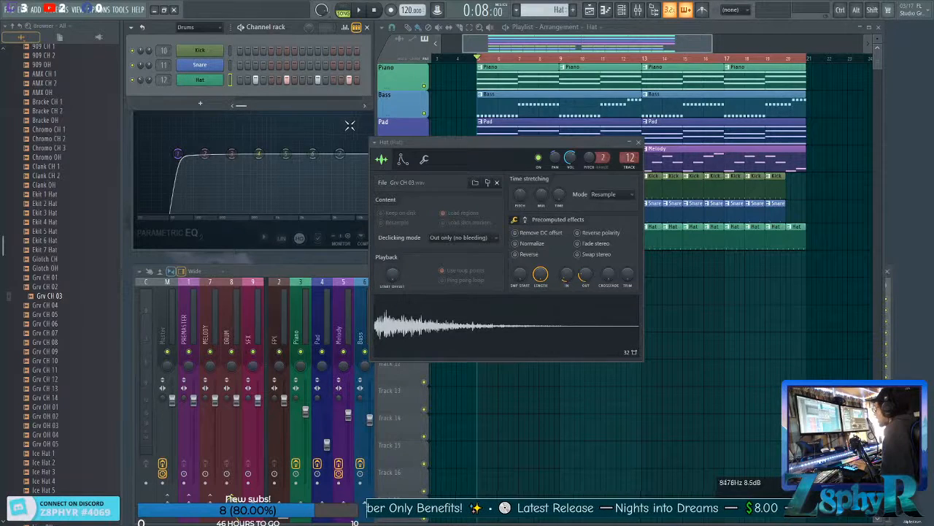
# Play the arrangement and lower the Hat mixer fader to sit below the other drums.
pyautogui.press('space')
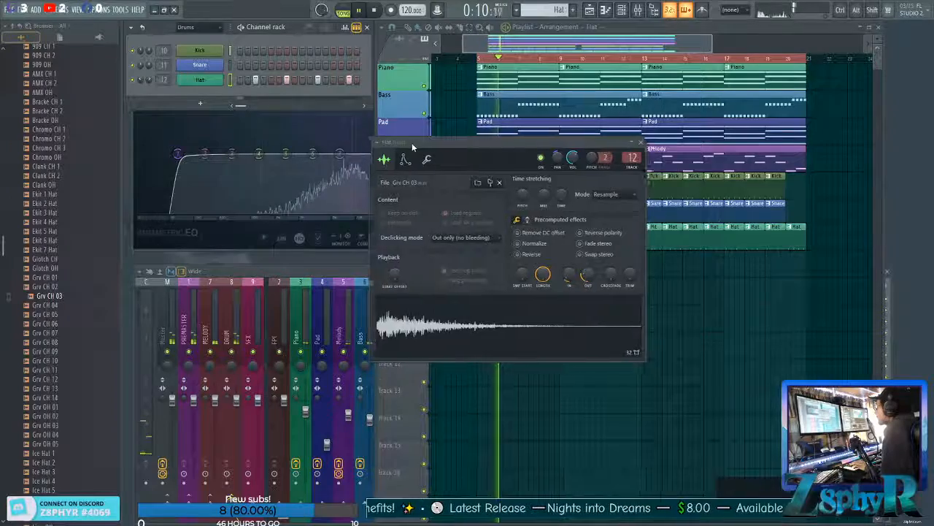
pyautogui.moveTo(411, 143); pyautogui.dragTo(556, 169)
pyautogui.click(318, 271)
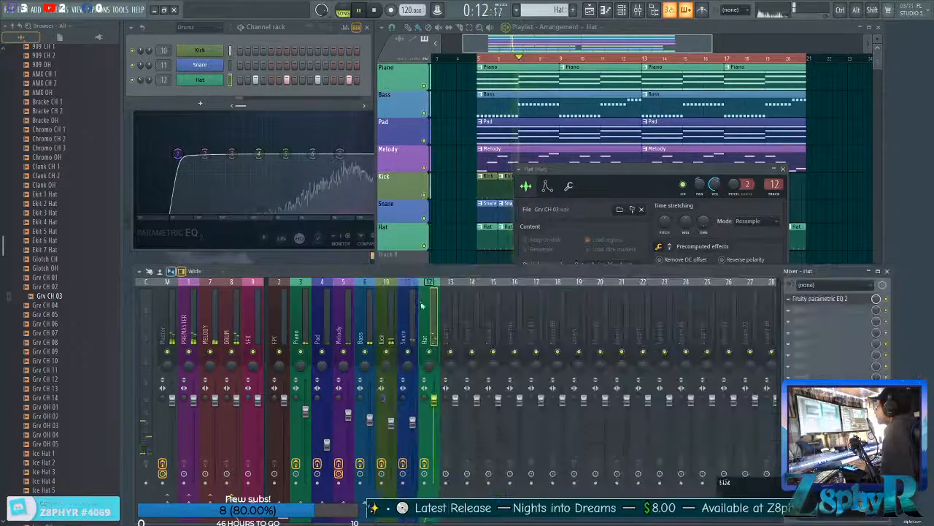
pyautogui.moveTo(434, 411)
pyautogui.mouseDown()
pyautogui.moveTo(434, 438)
pyautogui.moveTo(434, 427)
pyautogui.mouseUp()
# Shape the Hat EQ during playback, moving the high-pass cutoff up toward the mids and slightly cutting bands 5, 6 and 7.
pyautogui.click(312, 161)
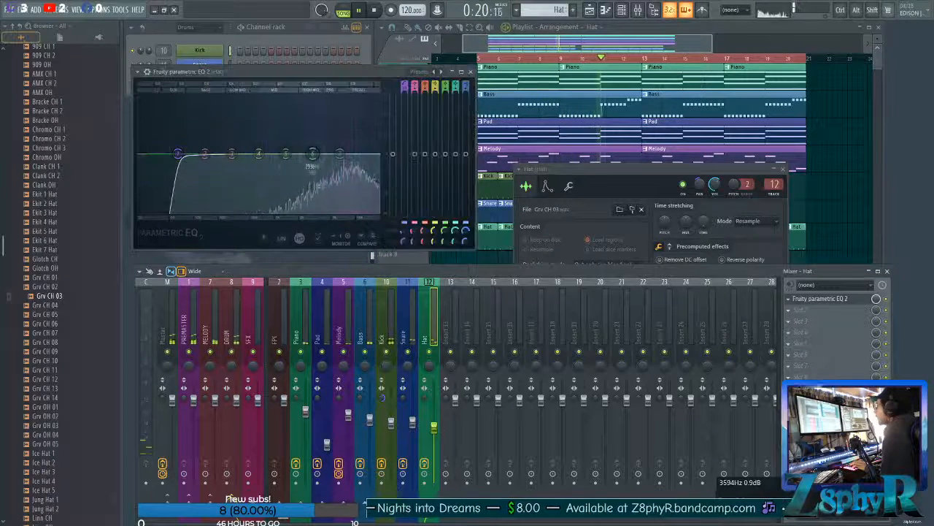
pyautogui.moveTo(340, 154)
pyautogui.mouseDown()
pyautogui.moveTo(342, 141)
pyautogui.moveTo(346, 154)
pyautogui.mouseUp()
pyautogui.press('space')
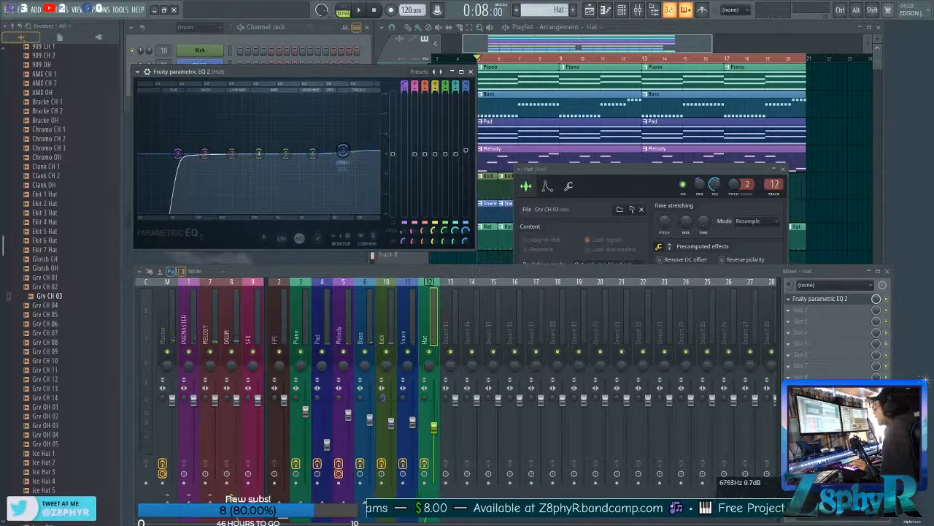
pyautogui.press('space')
pyautogui.moveTo(343, 150); pyautogui.dragTo(311, 169)
pyautogui.moveTo(343, 142); pyautogui.dragTo(309, 171)
pyautogui.moveTo(178, 154); pyautogui.dragTo(260, 153)
pyautogui.moveTo(300, 182); pyautogui.dragTo(283, 154)
pyautogui.scroll(3, 263, 155)
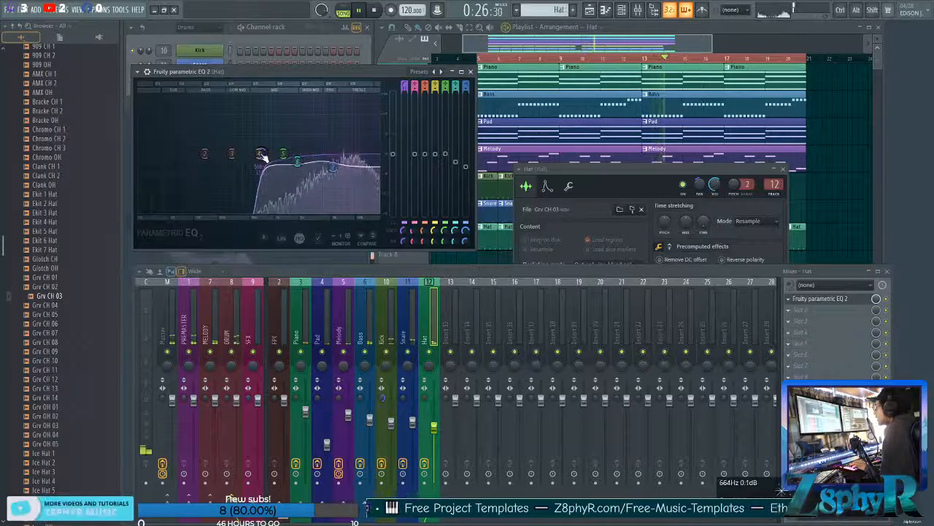
# Replay the arrangement and fine-tune the Hat mixer fader to about 69% (-7.6 dB).
pyautogui.press('space')
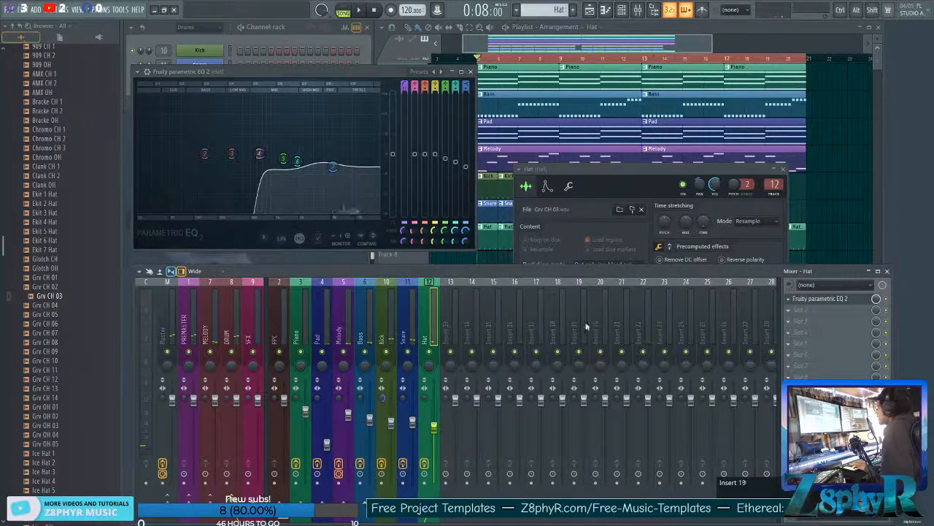
pyautogui.press('space')
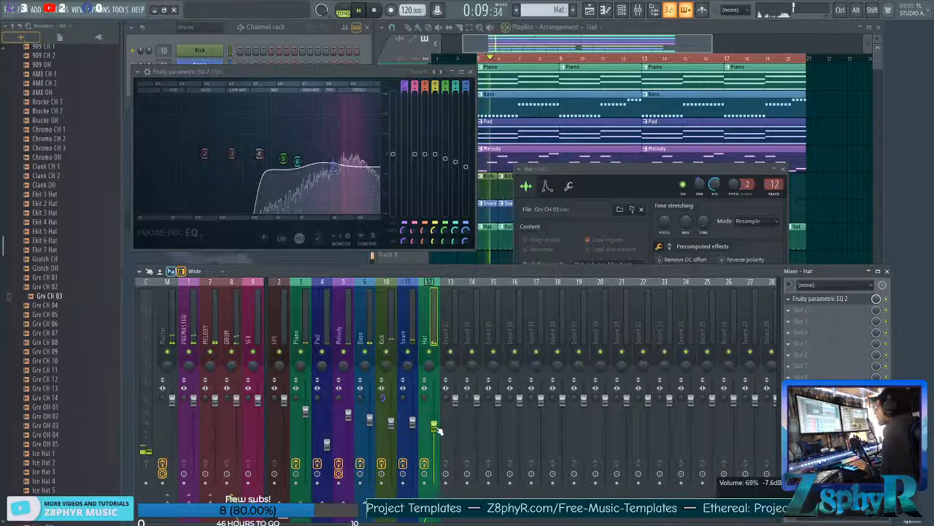
pyautogui.press('space')
# Audition the closed hi-hat samples from Grv CH 04 through Grv CH 10.
pyautogui.click(285, 27)
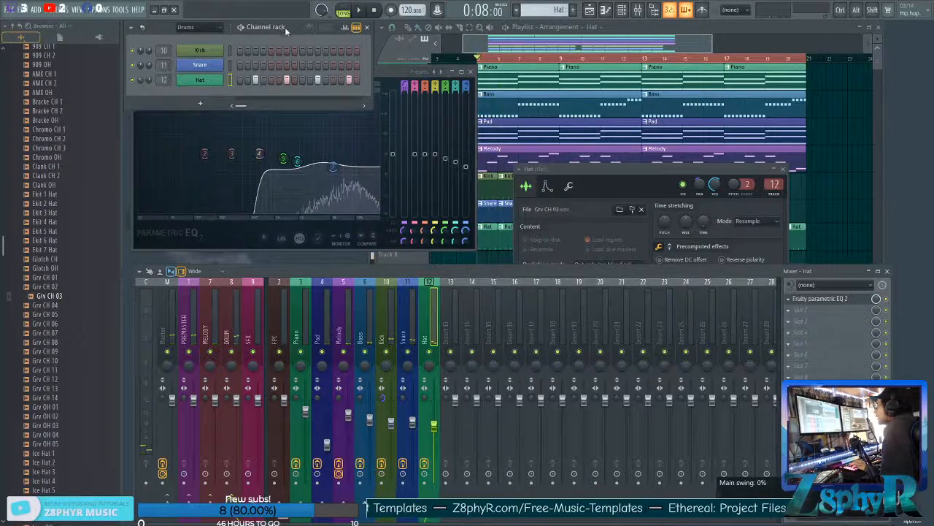
pyautogui.click(35, 305)
pyautogui.click(40, 314)
pyautogui.click(43, 324)
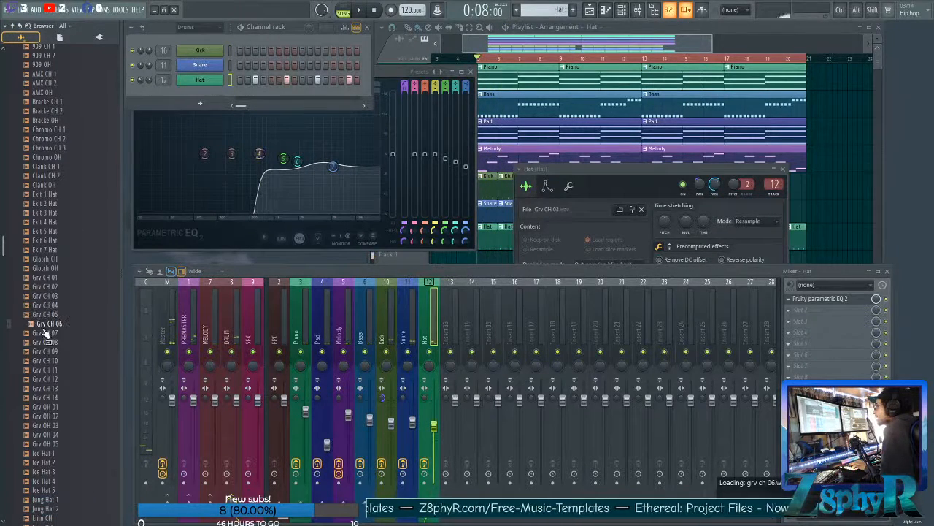
pyautogui.click(44, 333)
pyautogui.click(45, 342)
pyautogui.click(46, 351)
pyautogui.click(48, 361)
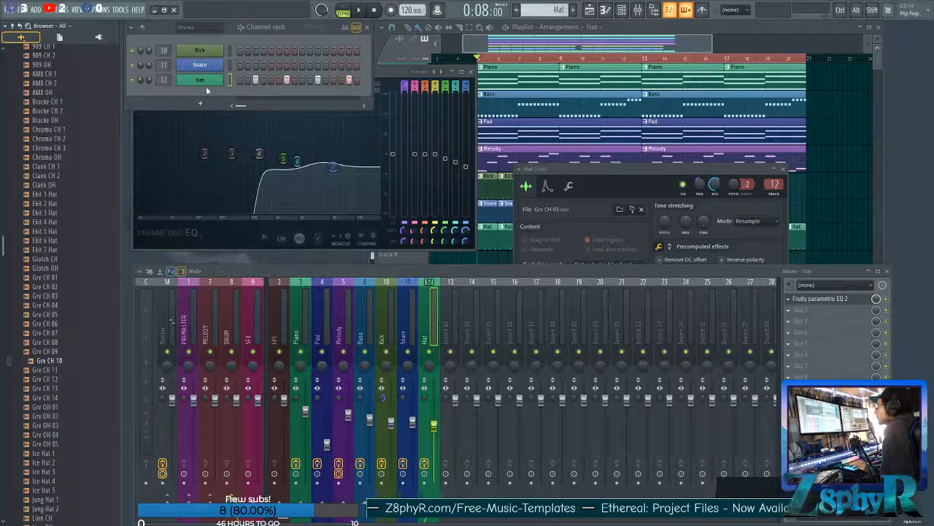
# Clone the Hat channel and load the Grv CH 10 sample into the clone.
pyautogui.rightClick(208, 87)
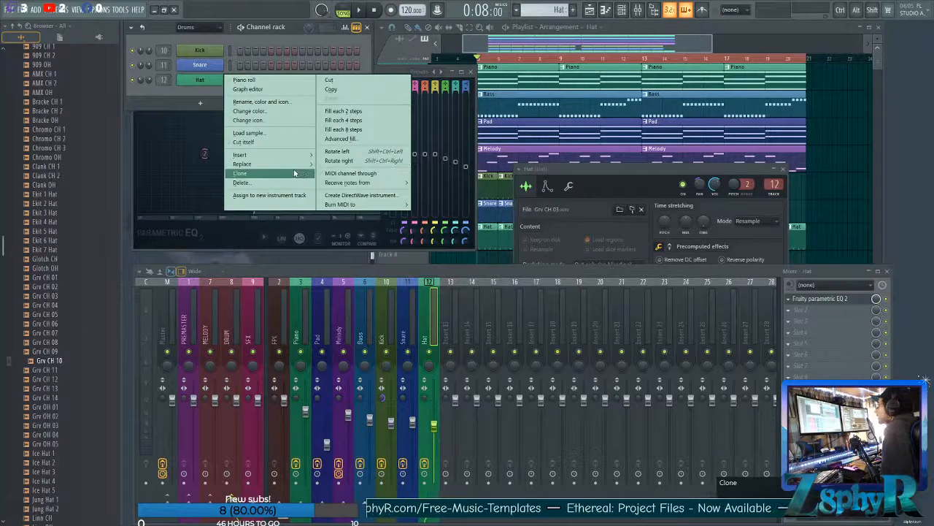
pyautogui.click(240, 173)
pyautogui.click(42, 360)
pyautogui.click(42, 370)
pyautogui.click(51, 361)
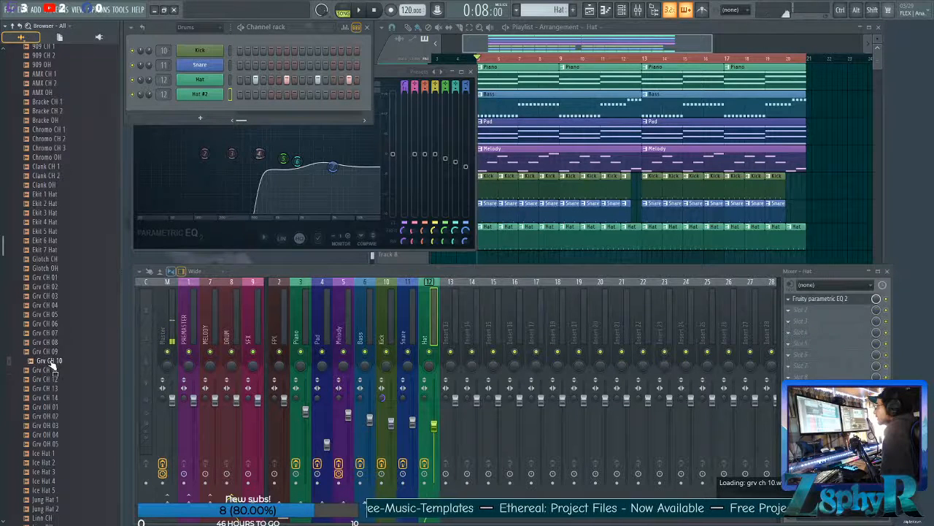
pyautogui.moveTo(202, 100); pyautogui.dragTo(199, 95)
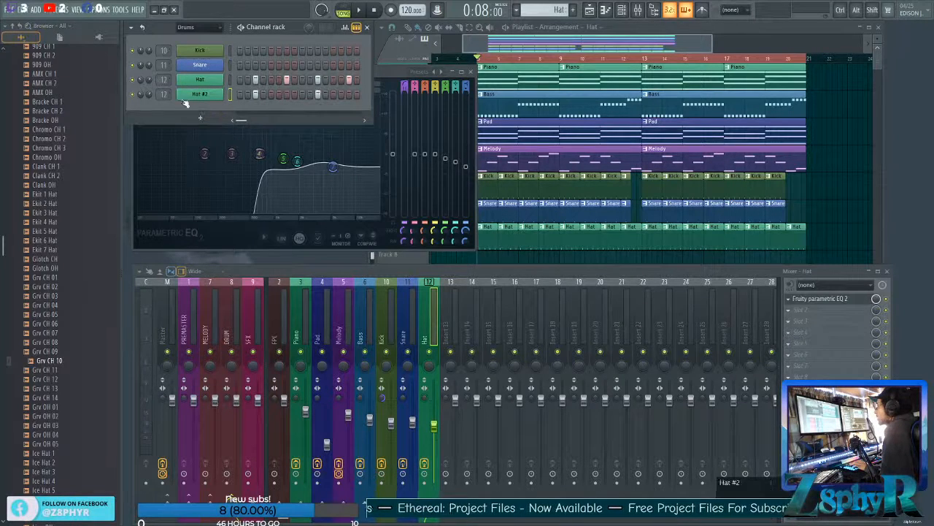
# Play the arrangement and program Hat #2 hits on every odd step from 1 to 15.
pyautogui.press('space')
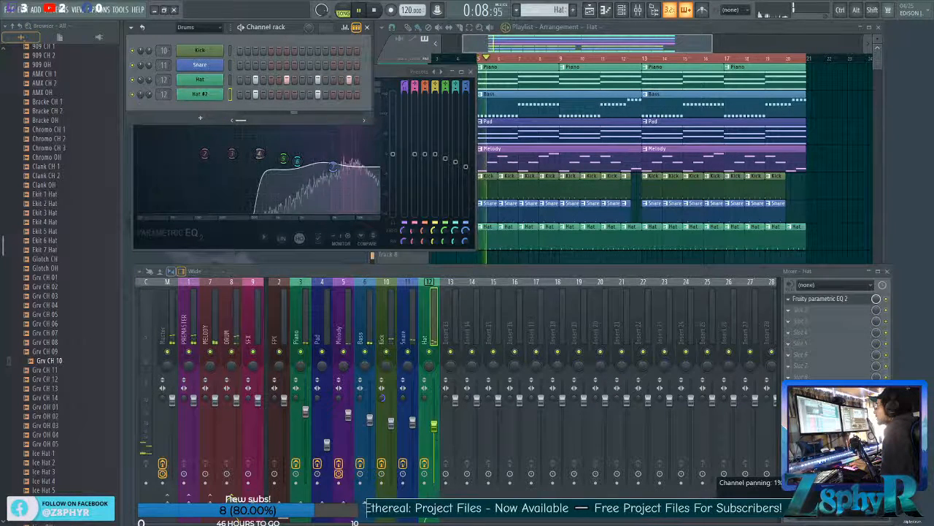
pyautogui.click(240, 94)
pyautogui.click(255, 94)
pyautogui.click(270, 94)
pyautogui.click(287, 95)
pyautogui.click(302, 95)
pyautogui.click(318, 95)
pyautogui.click(333, 95)
pyautogui.click(349, 95)
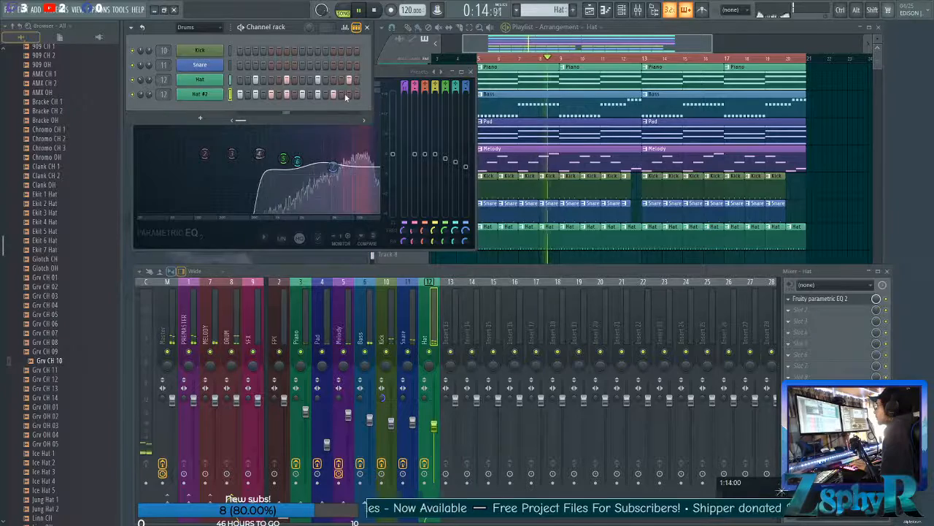
# Adjust the Hat #2 sample's fade-out, and set its channel volume to about 65% during playback.
pyautogui.click(351, 29)
pyautogui.press('space')
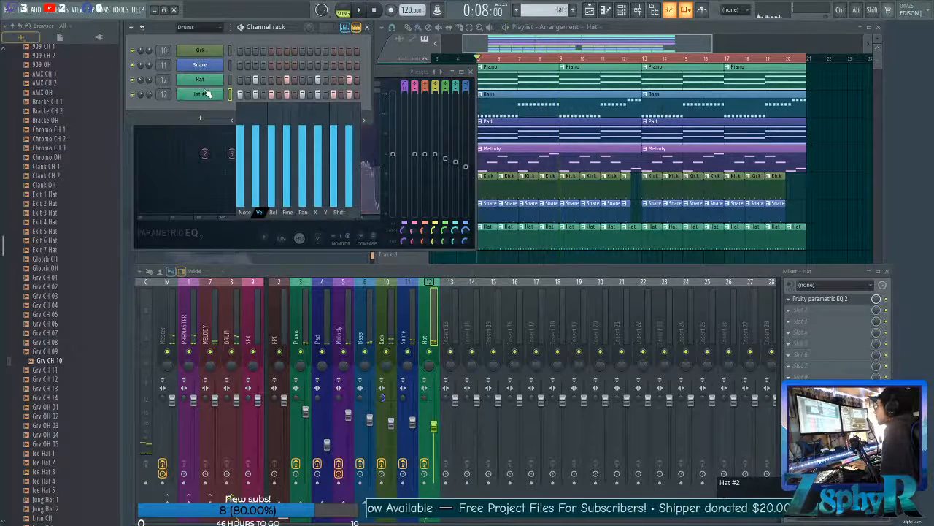
pyautogui.click(203, 94)
pyautogui.click(205, 94)
pyautogui.click(204, 94)
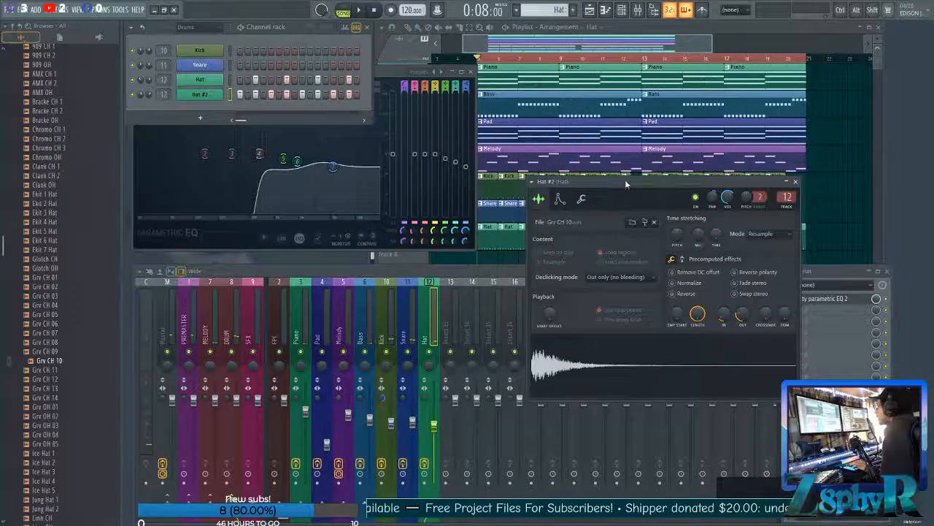
pyautogui.moveTo(625, 180); pyautogui.dragTo(455, 176)
pyautogui.moveTo(568, 310); pyautogui.dragTo(568, 293)
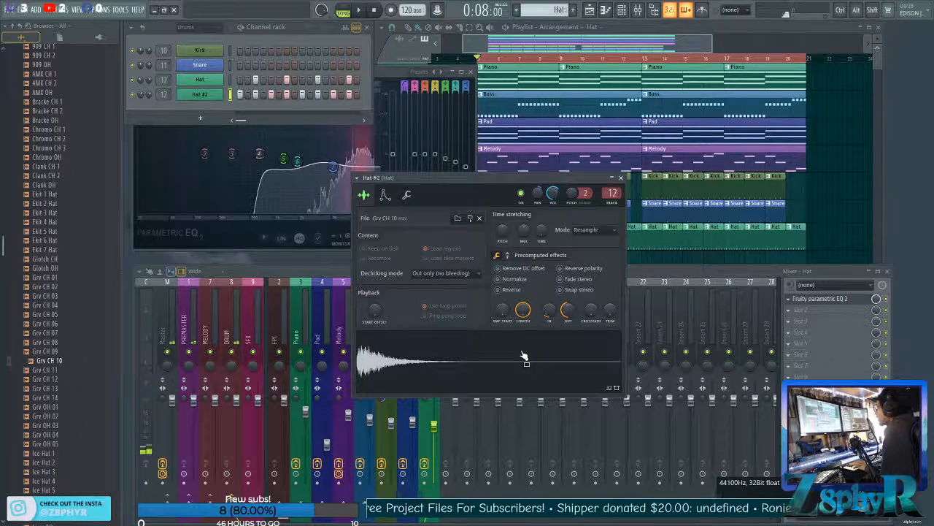
pyautogui.press('space')
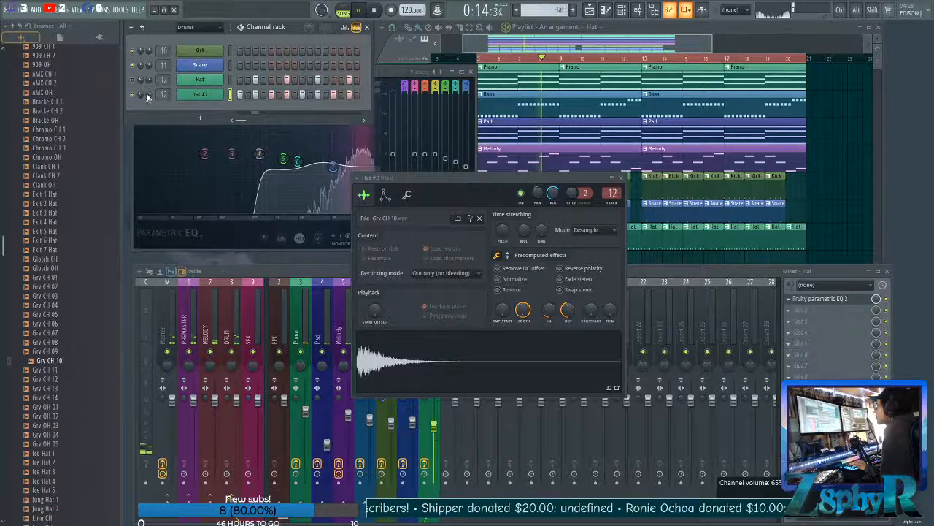
pyautogui.press('space')
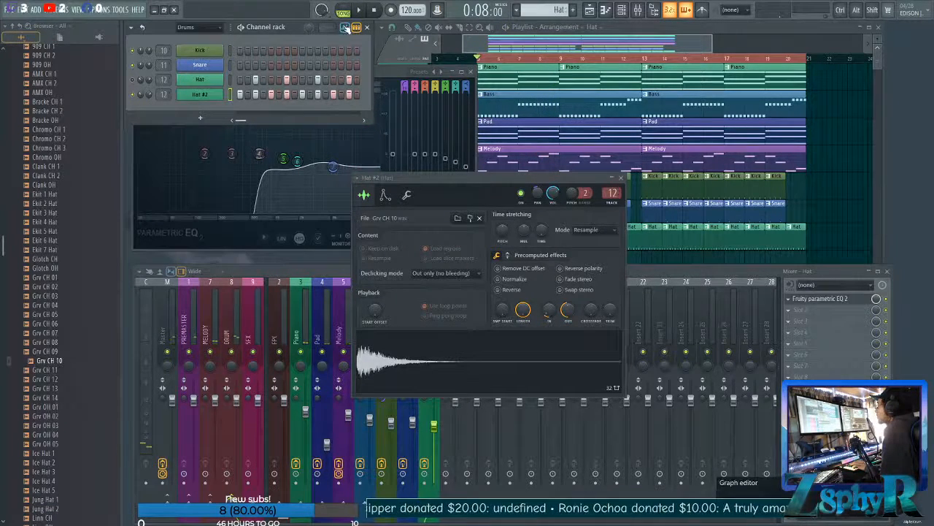
# Lower the Hat #2 velocities on steps 1, 5, 9 and 13, and check the groove during playback.
pyautogui.click(346, 27)
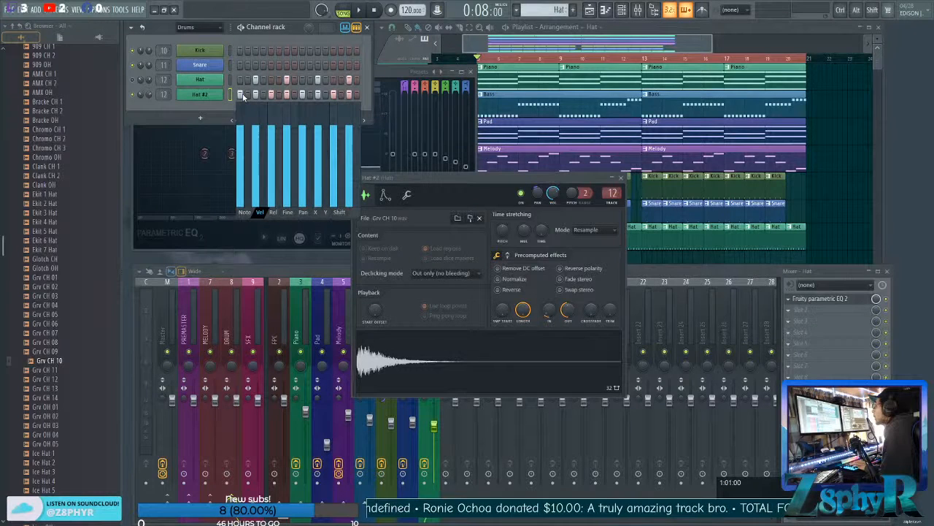
pyautogui.click(246, 156)
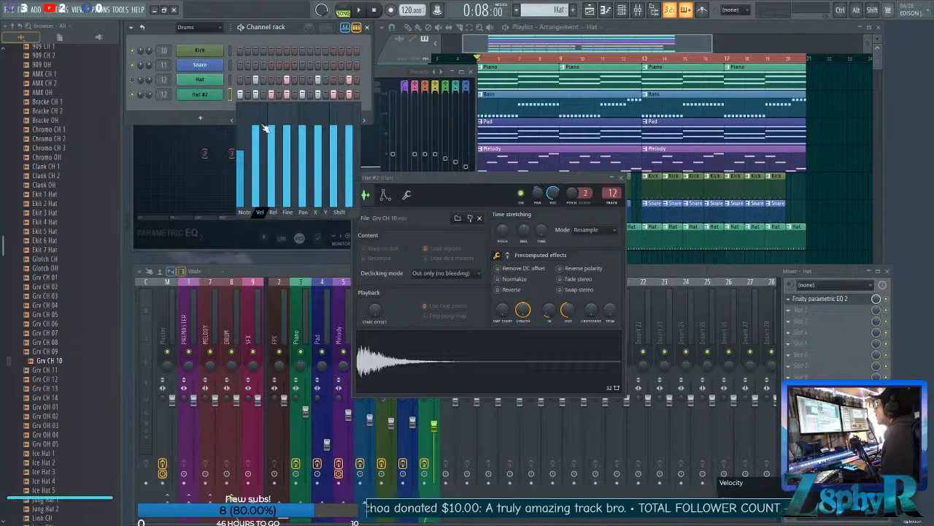
pyautogui.click(272, 147)
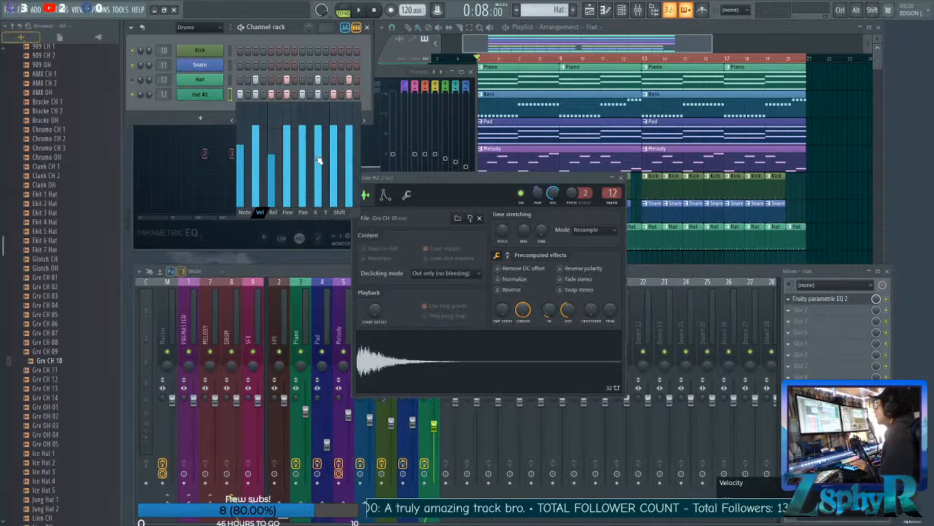
pyautogui.click(303, 148)
pyautogui.click(335, 154)
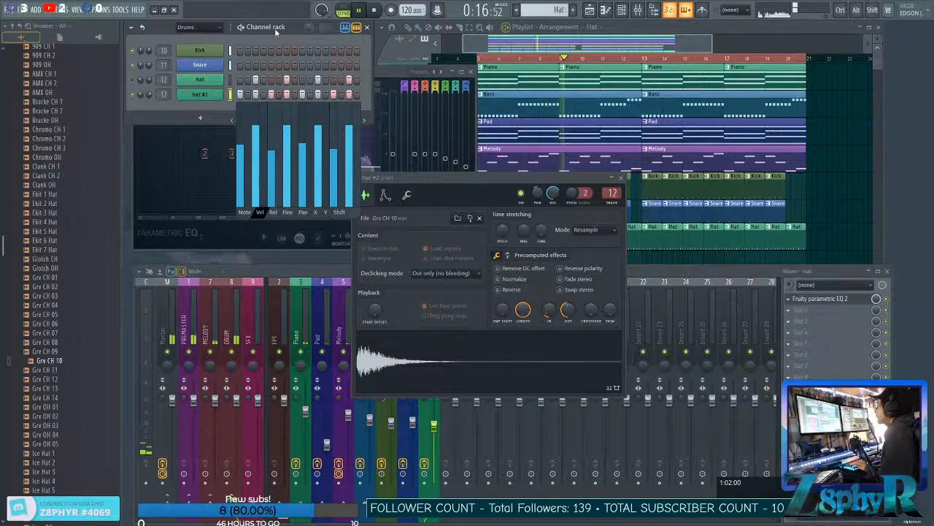
pyautogui.click(230, 80)
pyautogui.click(230, 94)
pyautogui.click(345, 27)
pyautogui.click(345, 27)
pyautogui.press('space')
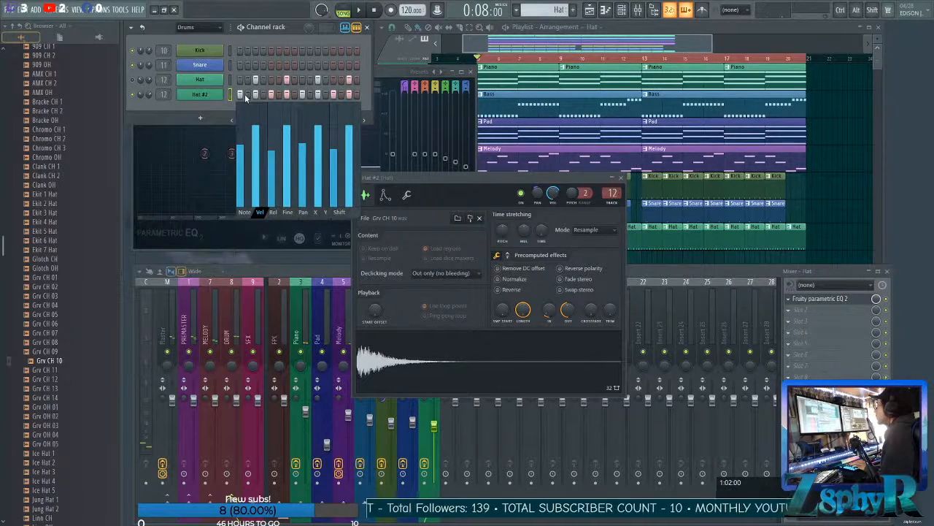
# Fill all 16 steps of Hat #2 and shape the velocities into a rising ramp within each group of four.
pyautogui.moveTo(248, 97); pyautogui.dragTo(348, 101)
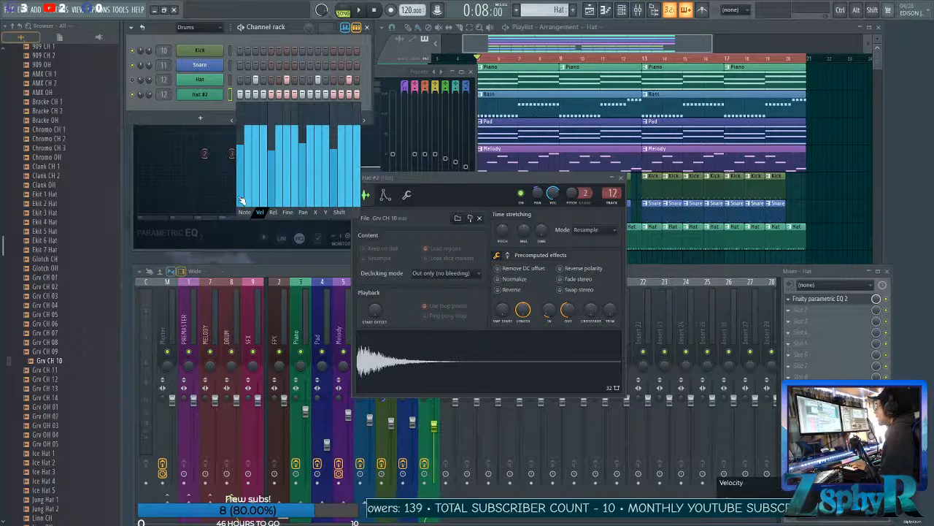
pyautogui.moveTo(245, 173); pyautogui.dragTo(250, 148)
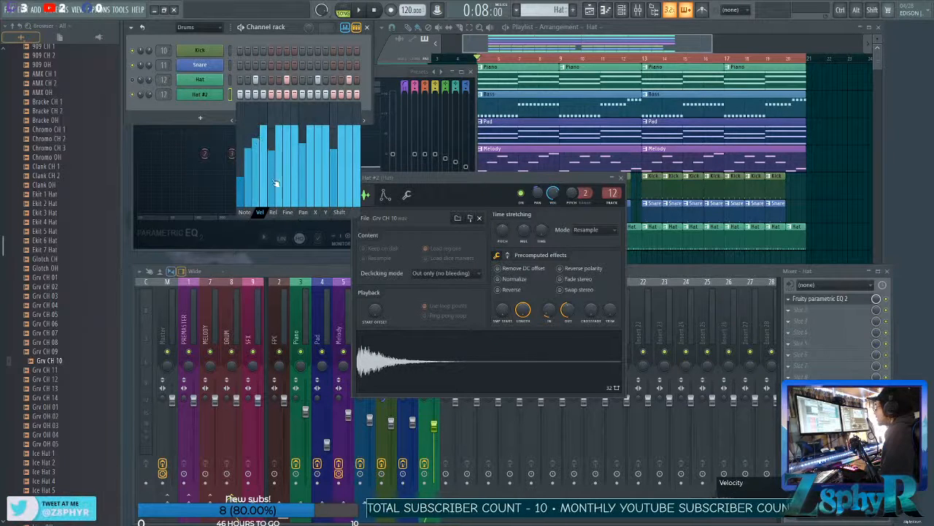
pyautogui.moveTo(276, 181); pyautogui.dragTo(297, 138)
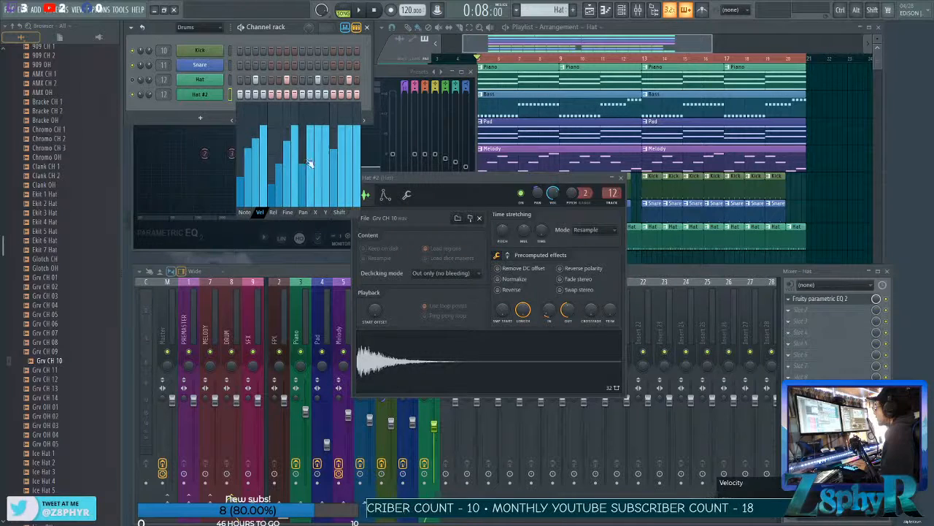
pyautogui.moveTo(308, 180)
pyautogui.mouseDown()
pyautogui.moveTo(314, 150)
pyautogui.moveTo(348, 160)
pyautogui.mouseUp()
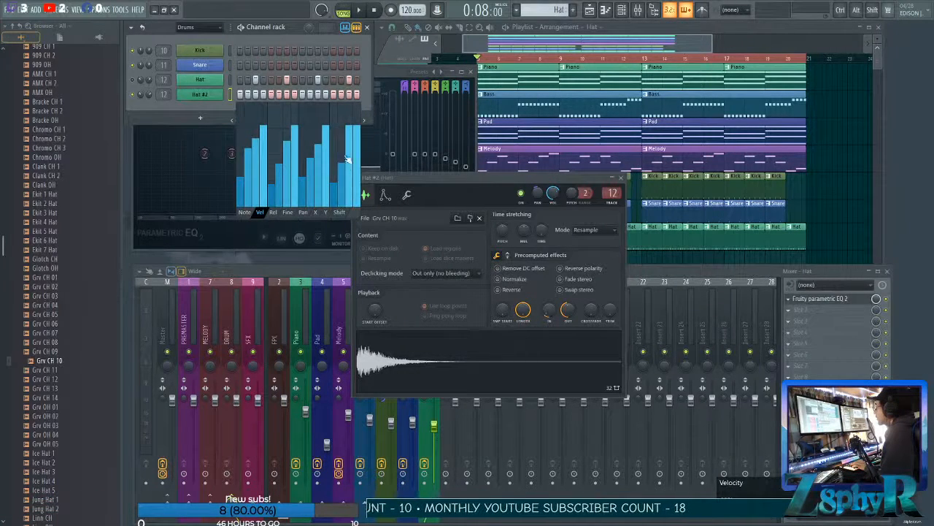
# Lower the Hat #2 velocity ramps and their peaks during playback, and adjust the channel's panning.
pyautogui.press('space')
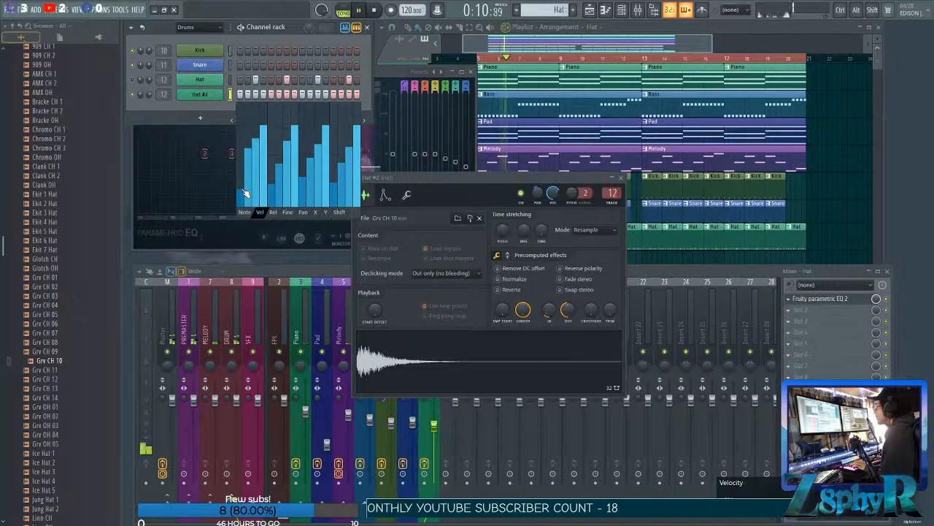
pyautogui.moveTo(248, 177)
pyautogui.mouseDown()
pyautogui.moveTo(261, 150)
pyautogui.moveTo(276, 191)
pyautogui.moveTo(294, 142)
pyautogui.moveTo(314, 134)
pyautogui.mouseUp()
pyautogui.click(326, 132)
pyautogui.click(357, 135)
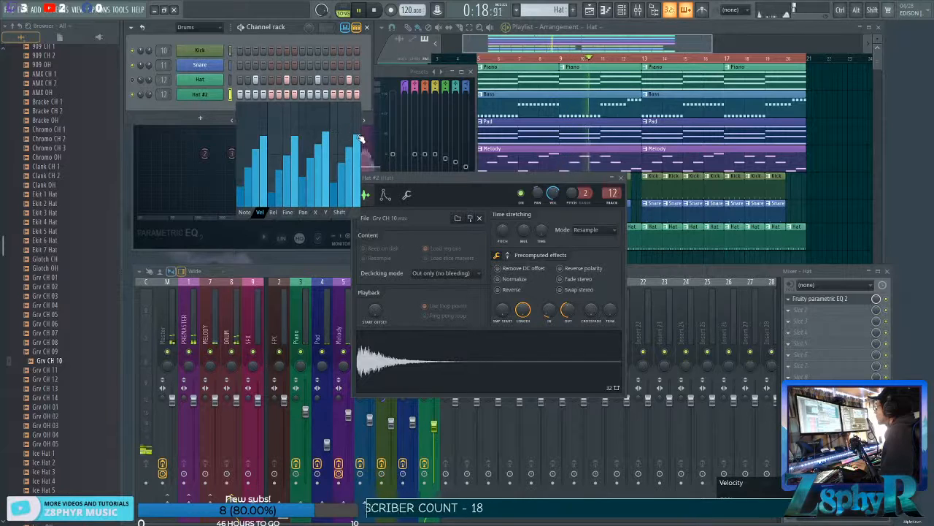
pyautogui.moveTo(141, 94)
pyautogui.mouseDown()
pyautogui.moveTo(149, 107)
pyautogui.moveTo(141, 89)
pyautogui.mouseUp()
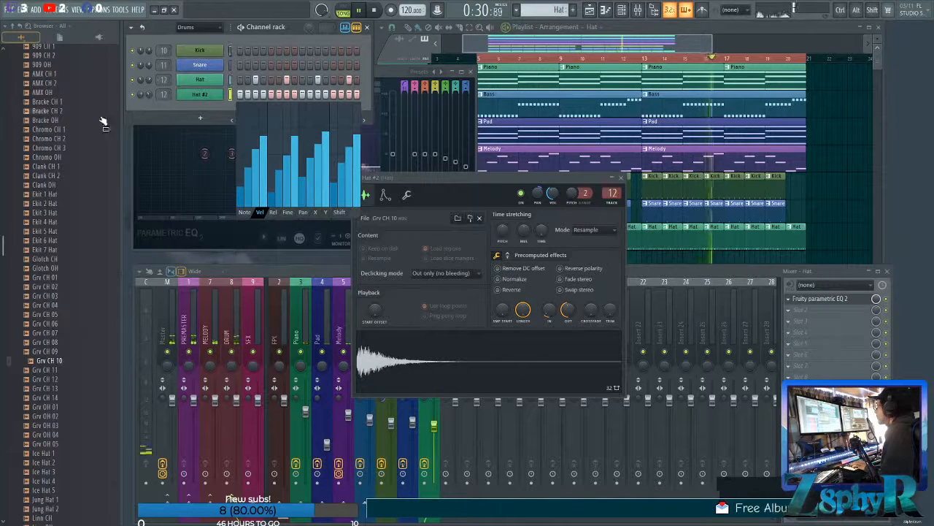
# Audition the Ekit 7 Hat sample over the playing arrangement and stop playback.
pyautogui.click(75, 139)
pyautogui.click(46, 249)
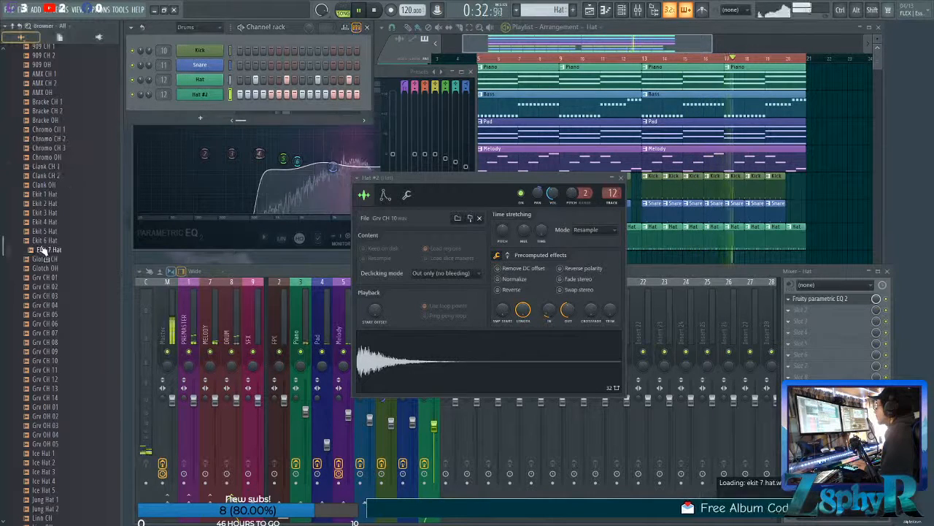
pyautogui.press('space')
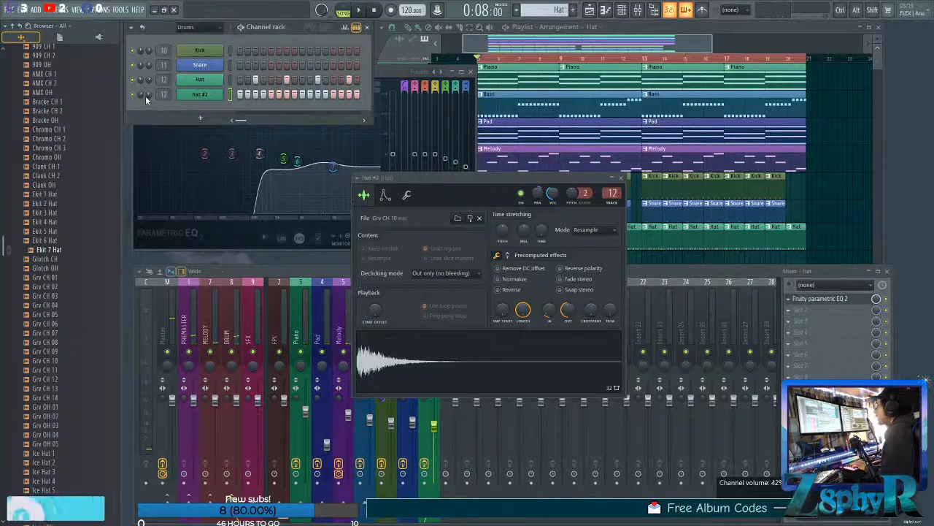
# Clone the Hat channel again, audition the open hi-hats, and load Grv OH 05 into the new clone.
pyautogui.rightClick(204, 86)
pyautogui.click(242, 171)
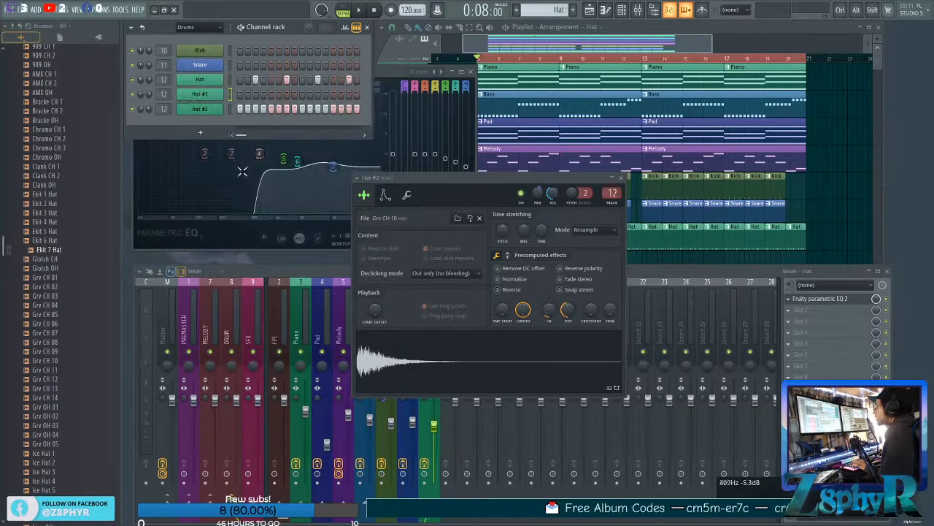
pyautogui.click(58, 388)
pyautogui.click(62, 418)
pyautogui.click(58, 444)
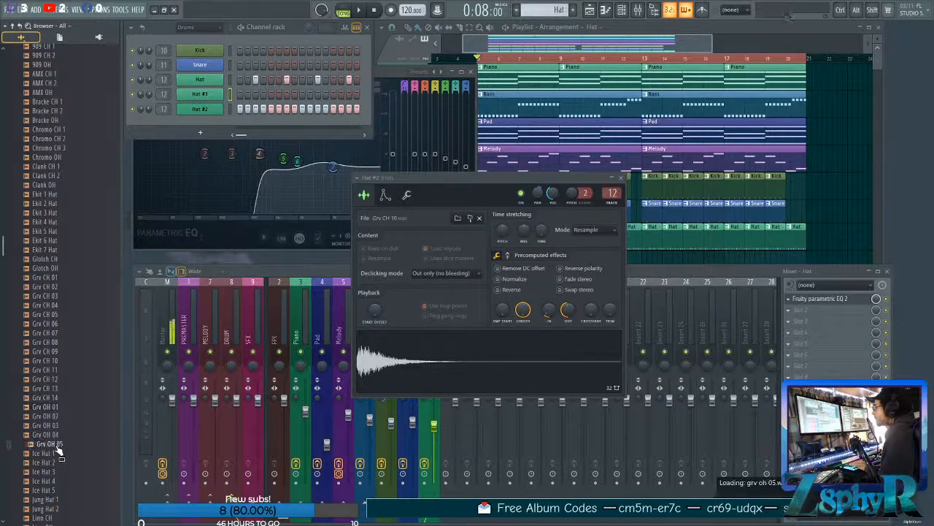
pyautogui.moveTo(206, 99); pyautogui.dragTo(202, 95)
pyautogui.click(200, 94)
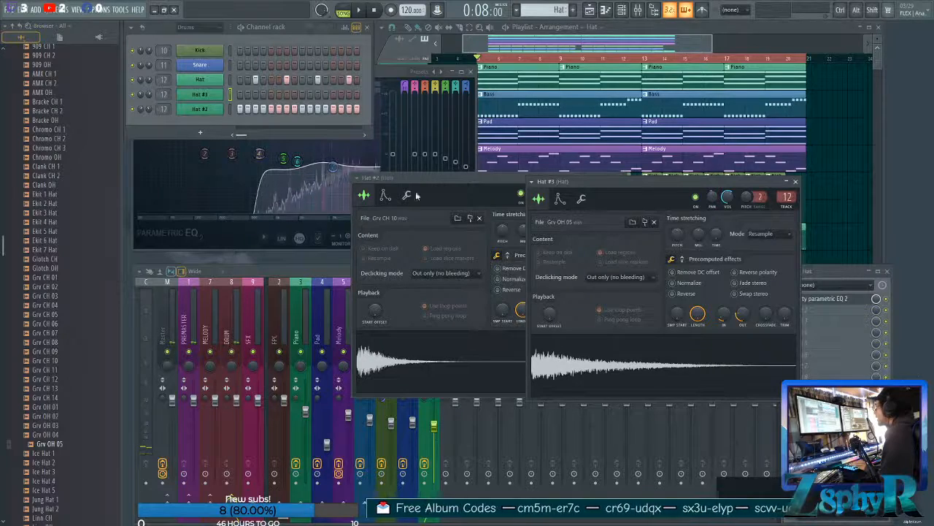
# Program a single Hat #3 hit on step 15 during playback and set its channel volume to about 61%.
pyautogui.press('space')
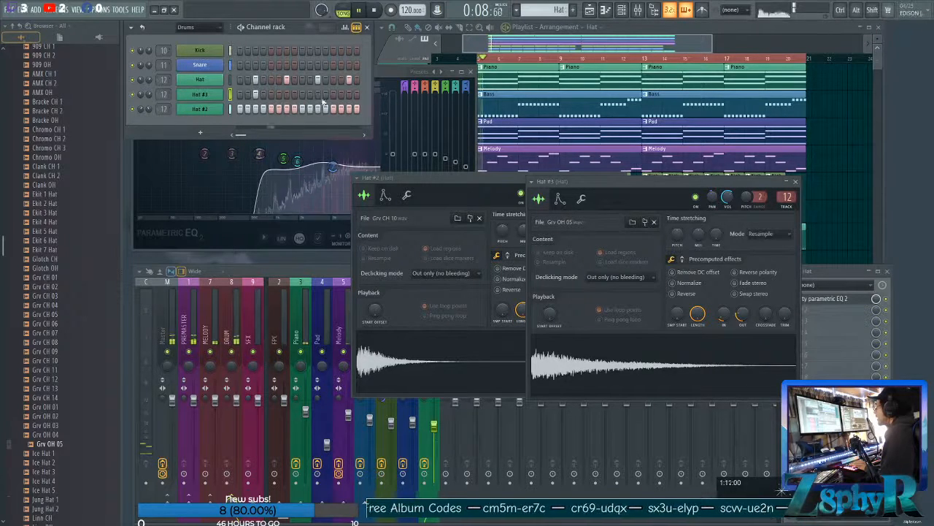
pyautogui.click(349, 94)
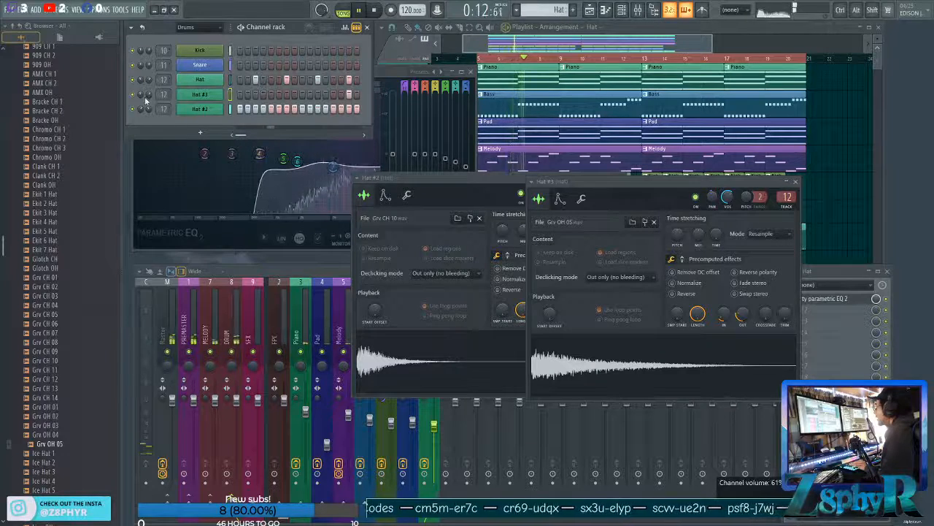
pyautogui.press('space')
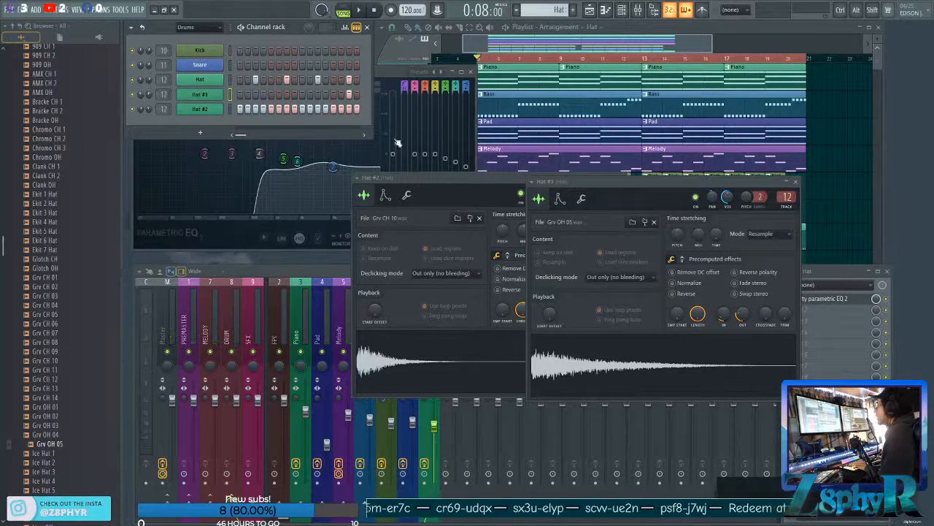
# Play the arrangement to check the Hat #3 sample's fades and the Hat #2 step velocities, and stop playback.
pyautogui.moveTo(723, 318)
pyautogui.mouseDown()
pyautogui.moveTo(723, 309)
pyautogui.moveTo(739, 311)
pyautogui.mouseUp()
pyautogui.press('space')
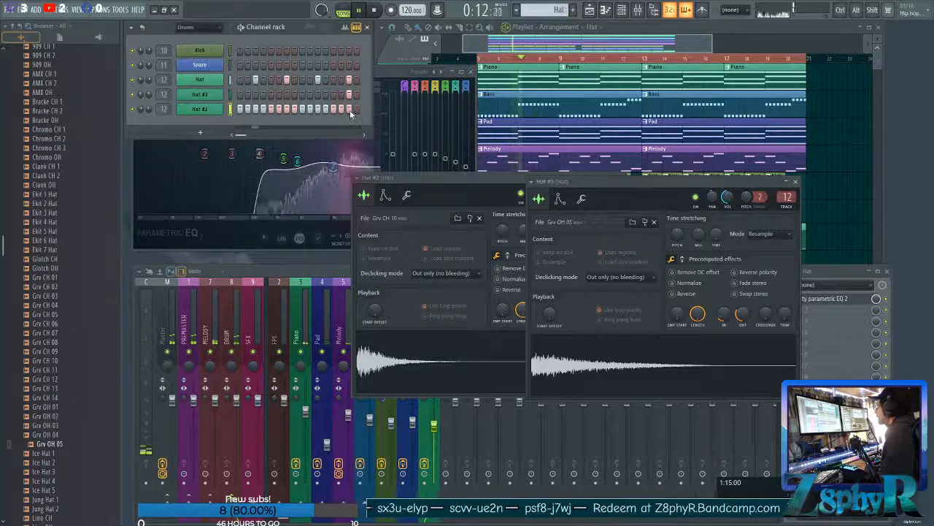
pyautogui.click(345, 27)
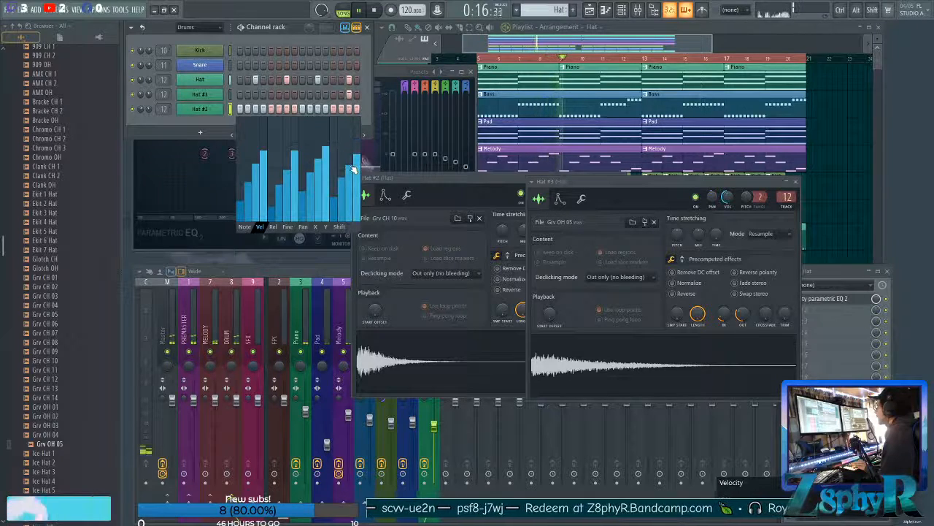
pyautogui.click(346, 27)
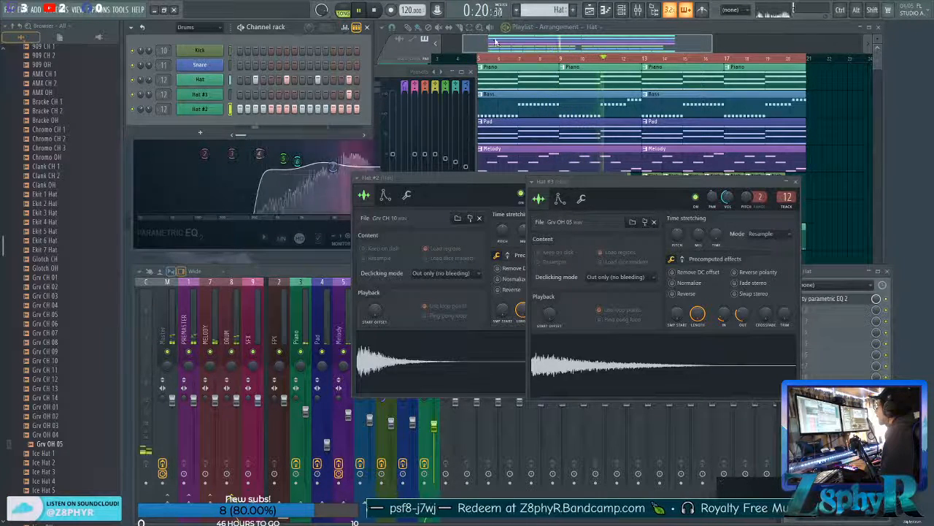
pyautogui.click(414, 49)
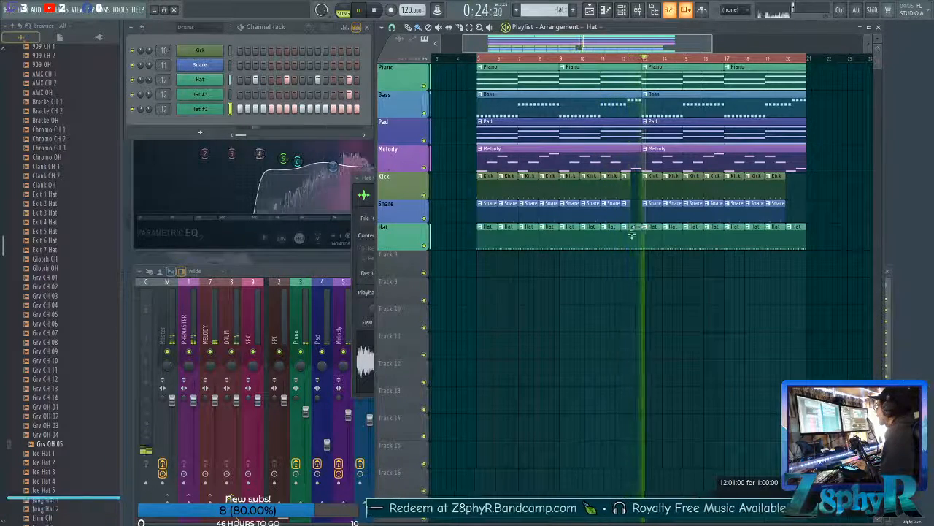
pyautogui.press('space')
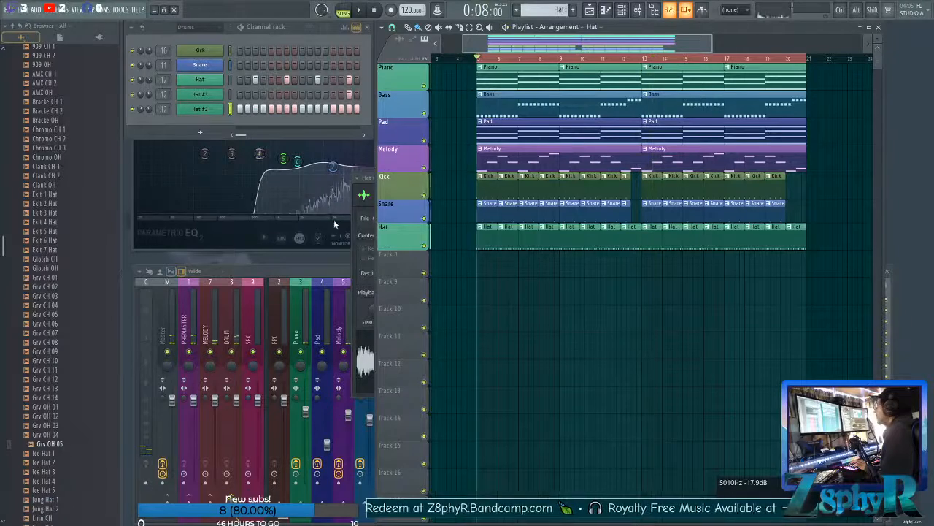
# Close the Hats sample folder and expand the Cymbals folder in the Drums pack.
pyautogui.click(326, 307)
pyautogui.click(426, 334)
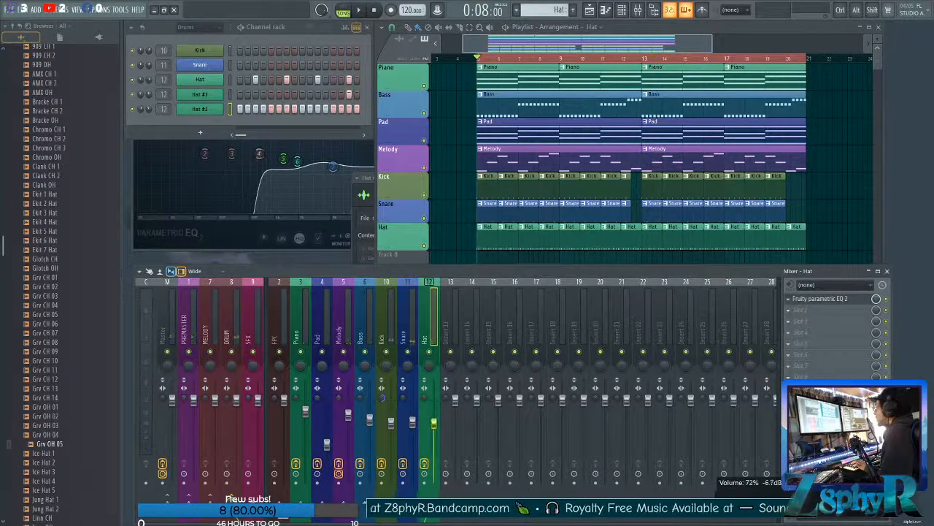
pyautogui.scroll(10, 58, 278)
pyautogui.click(48, 276)
pyautogui.click(48, 267)
pyautogui.rightClick(465, 241)
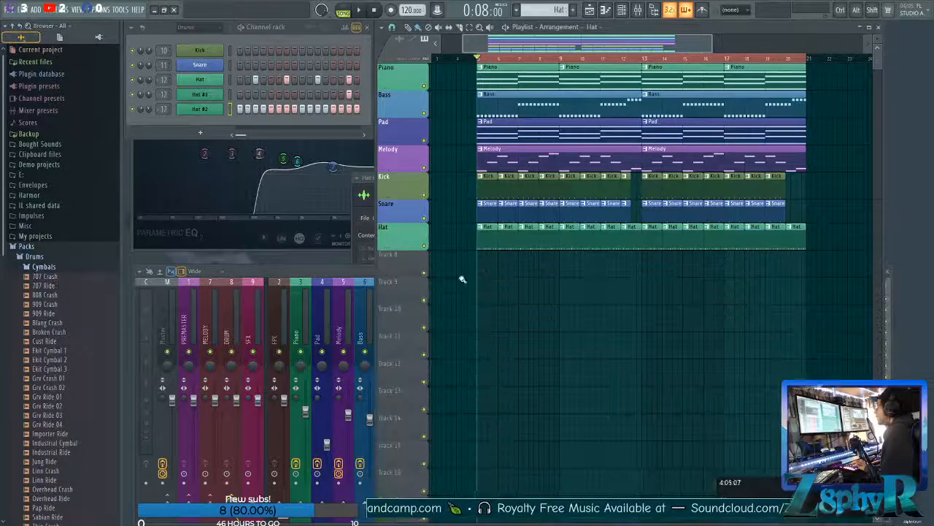
# Audition several cymbal samples, including Cust Ride, 808 Crash, 909 Crash and Grv Crash 01.
pyautogui.scroll(-1, 463, 242)
pyautogui.scroll(-3, 63, 356)
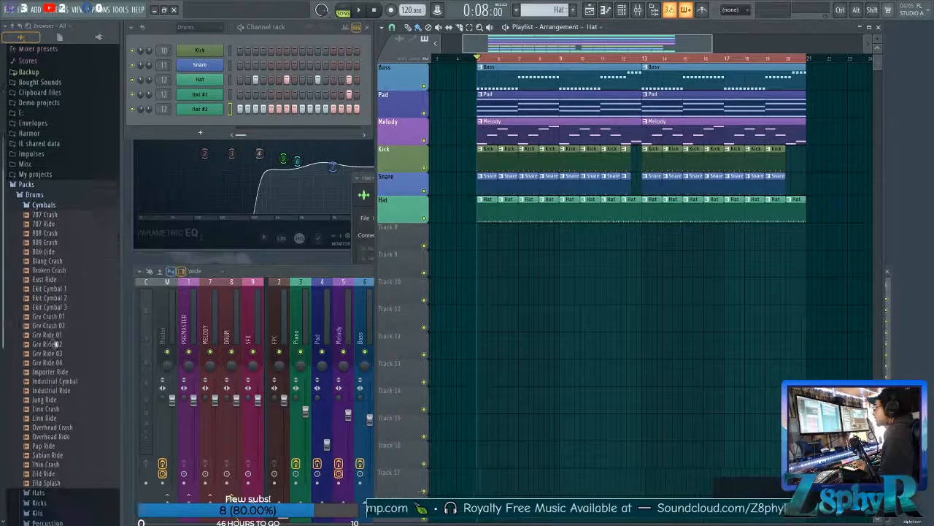
pyautogui.click(58, 249)
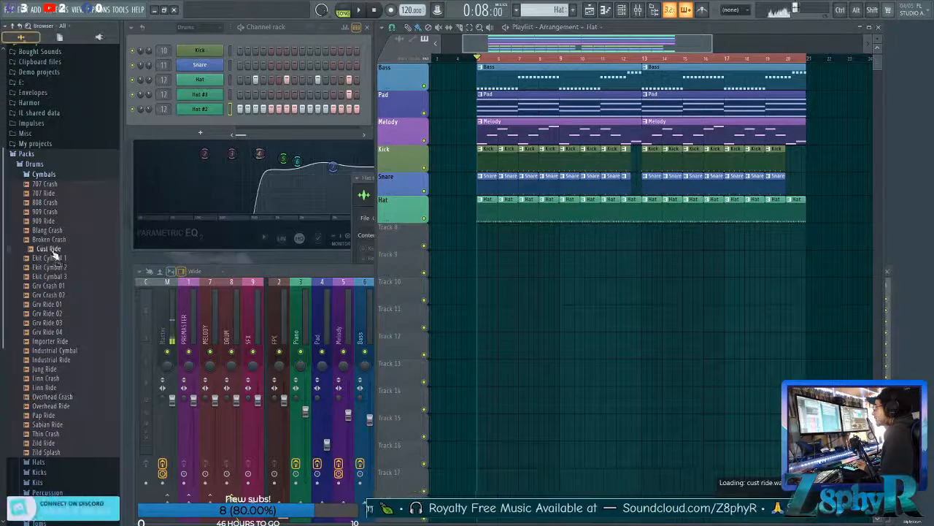
pyautogui.click(65, 221)
pyautogui.click(65, 195)
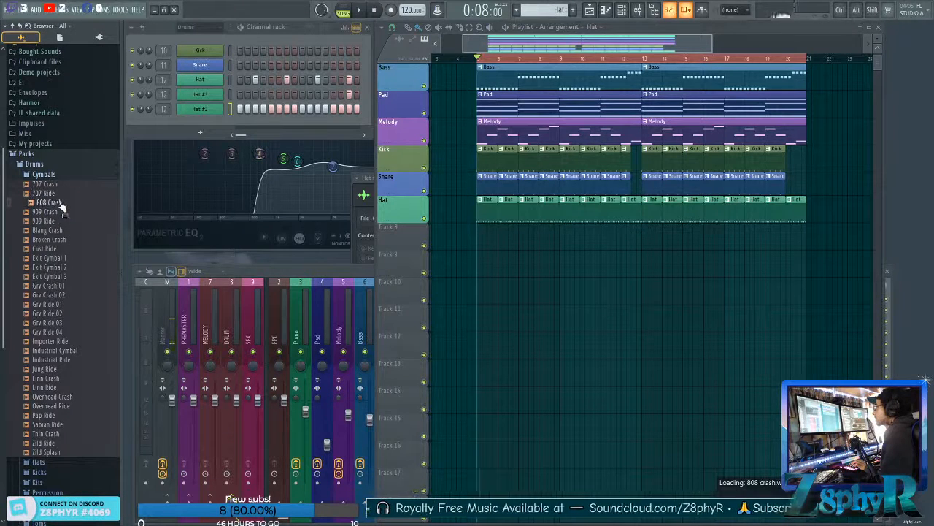
pyautogui.click(57, 211)
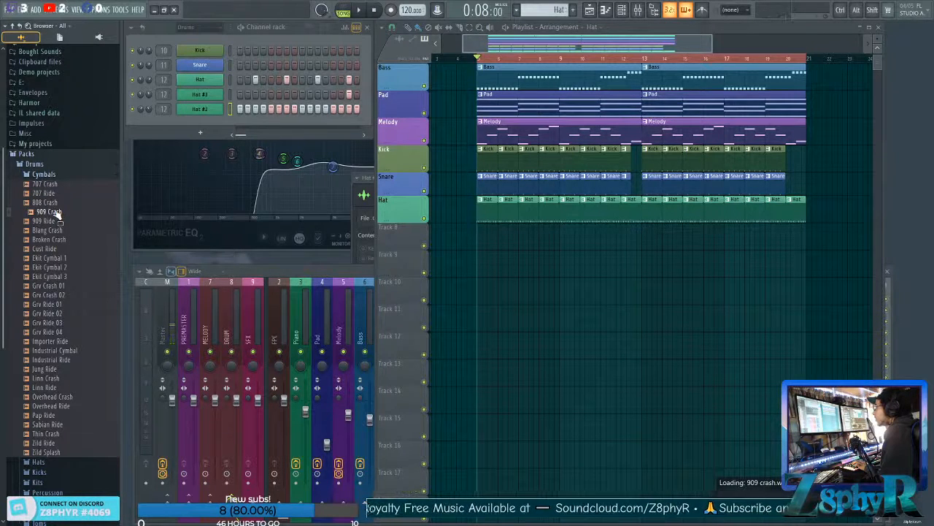
pyautogui.click(50, 285)
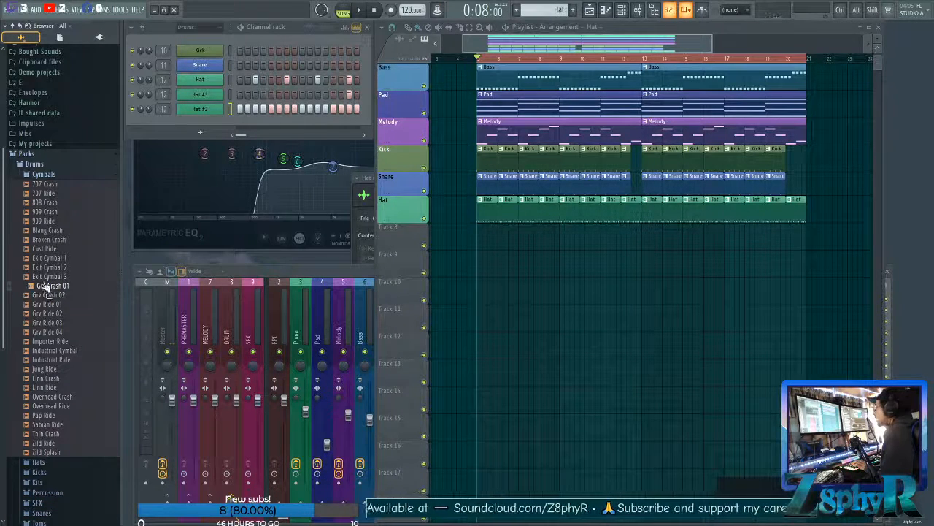
# Place the Grv Crash 01 sample on Track 8 at the start of bar 5.
pyautogui.moveTo(46, 290); pyautogui.dragTo(477, 239)
pyautogui.scroll(5, 489, 251)
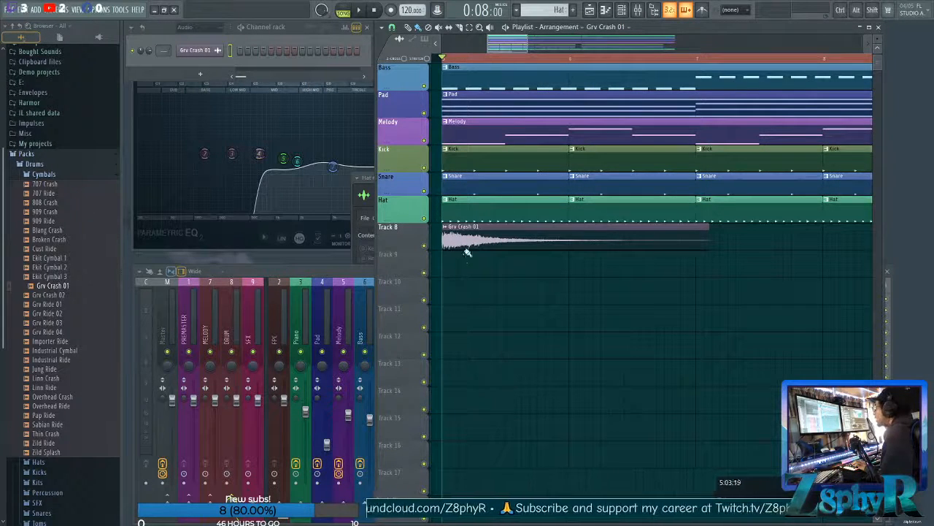
pyautogui.hscroll(-3, 517, 288)
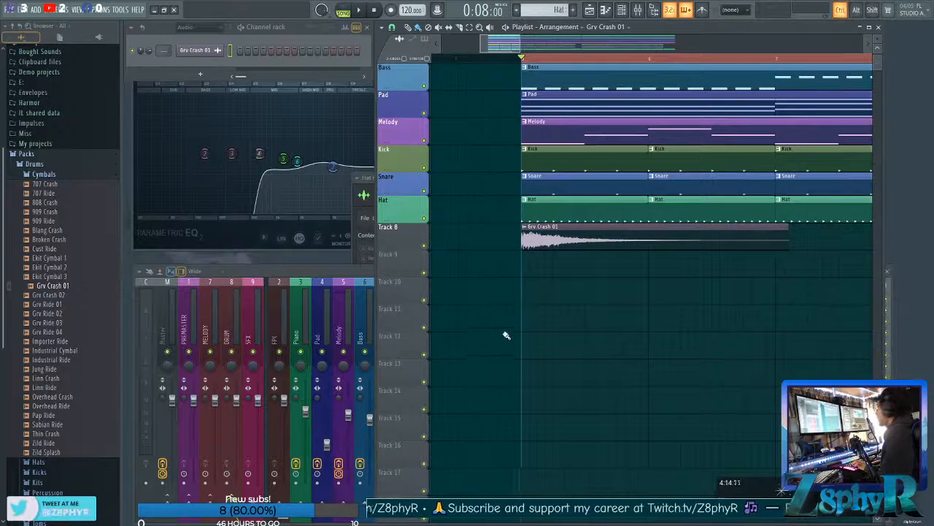
pyautogui.scroll(-4, 505, 340)
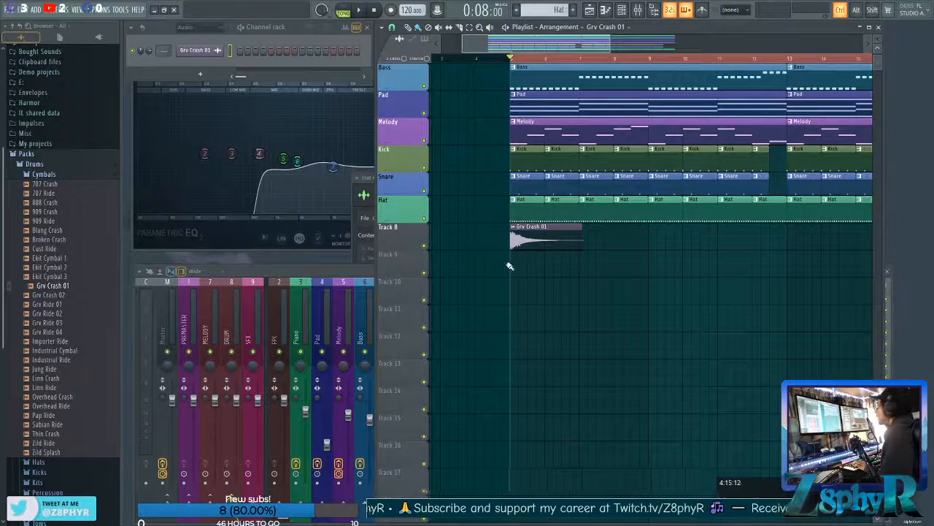
pyautogui.hscroll(3, 466, 268)
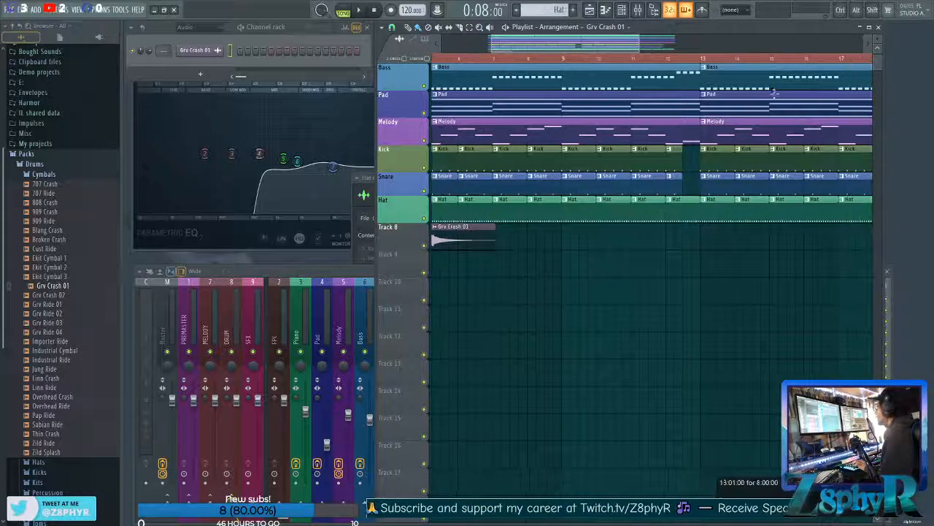
# Maximize the playlist and make the sample browser slightly narrower.
pyautogui.click(867, 27)
pyautogui.moveTo(399, 42); pyautogui.dragTo(368, 43)
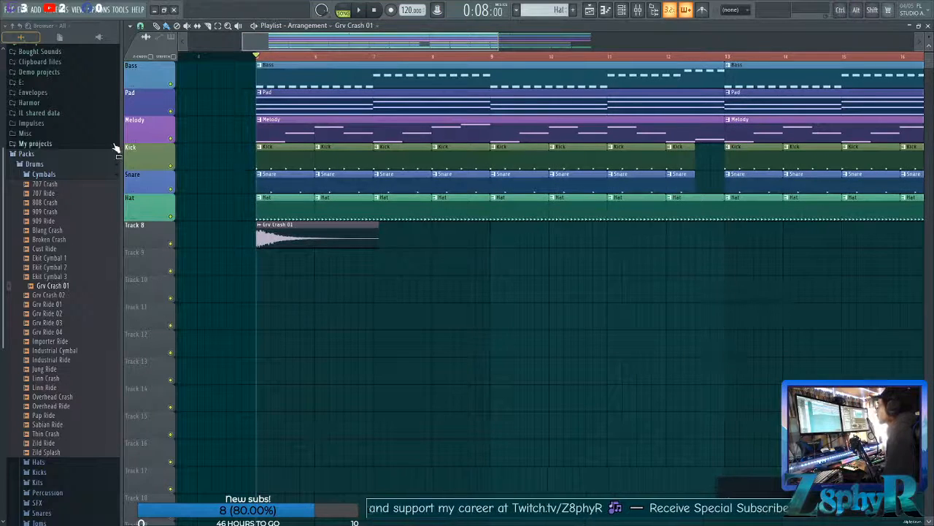
pyautogui.moveTo(121, 147); pyautogui.dragTo(114, 146)
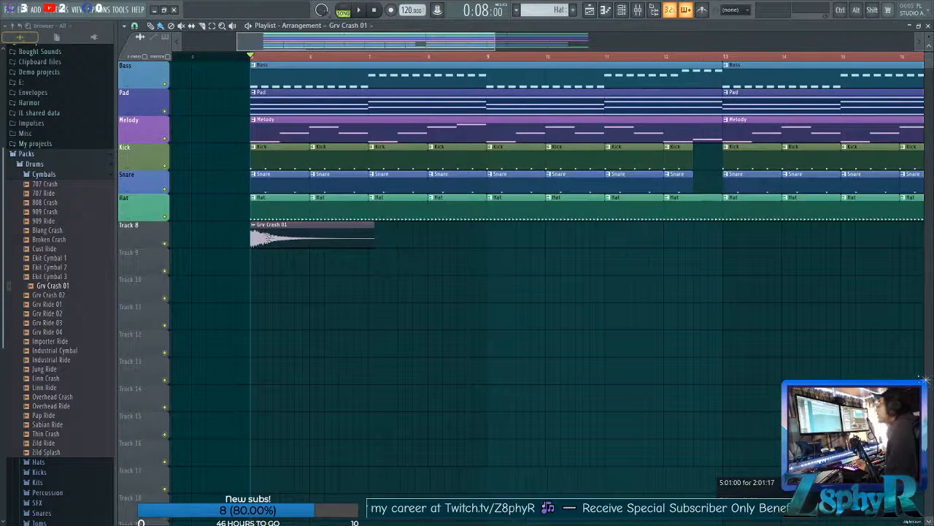
# Route the Grv Crash 01 channel to mixer track 13 and rename that track Crash.
pyautogui.doubleClick(269, 237)
pyautogui.moveTo(268, 106); pyautogui.dragTo(548, 105)
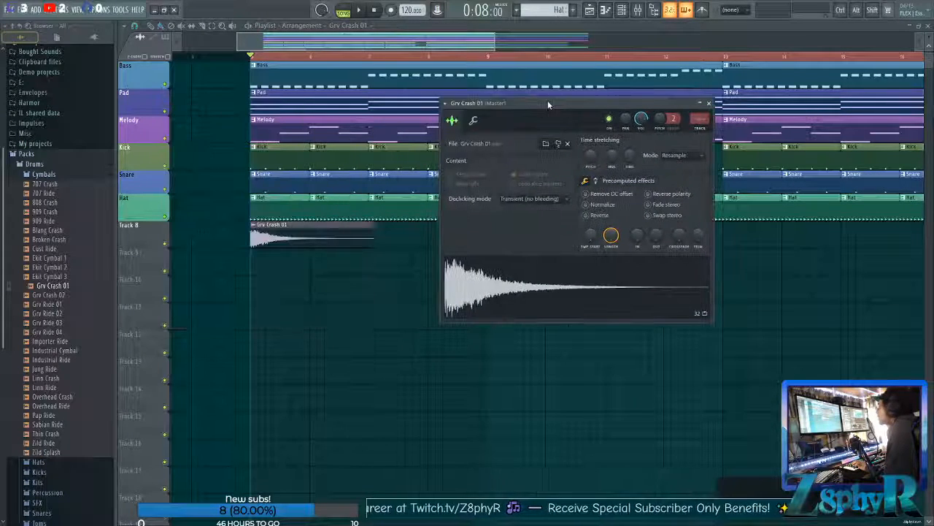
pyautogui.click(700, 128)
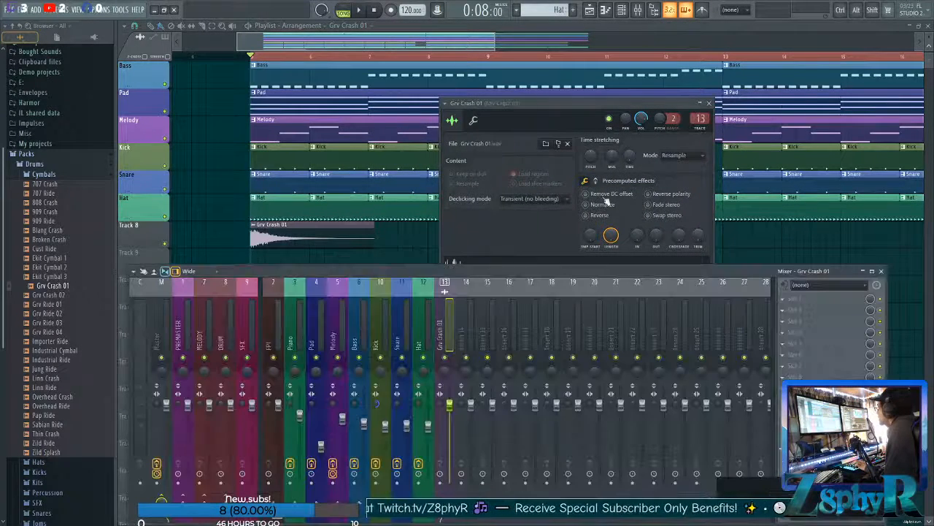
pyautogui.doubleClick(450, 338)
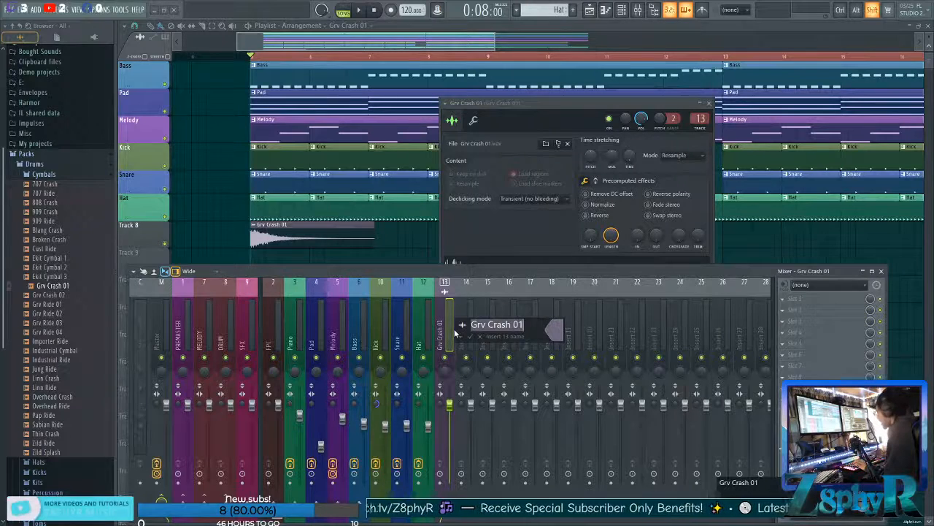
pyautogui.write('Crash')
pyautogui.press('Return')
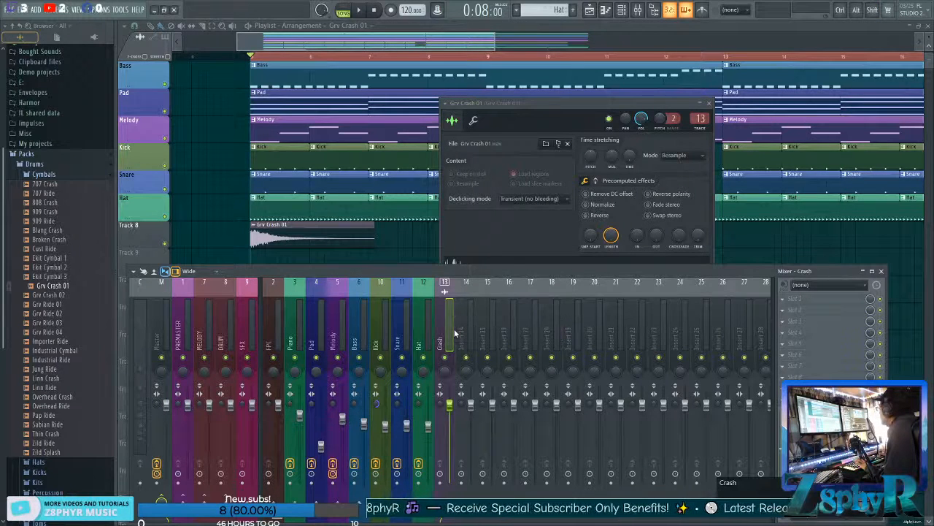
# Lower the Grv Crash 01 channel volume, add fades in and out, and apply a little precomputed reverb.
pyautogui.click(553, 110)
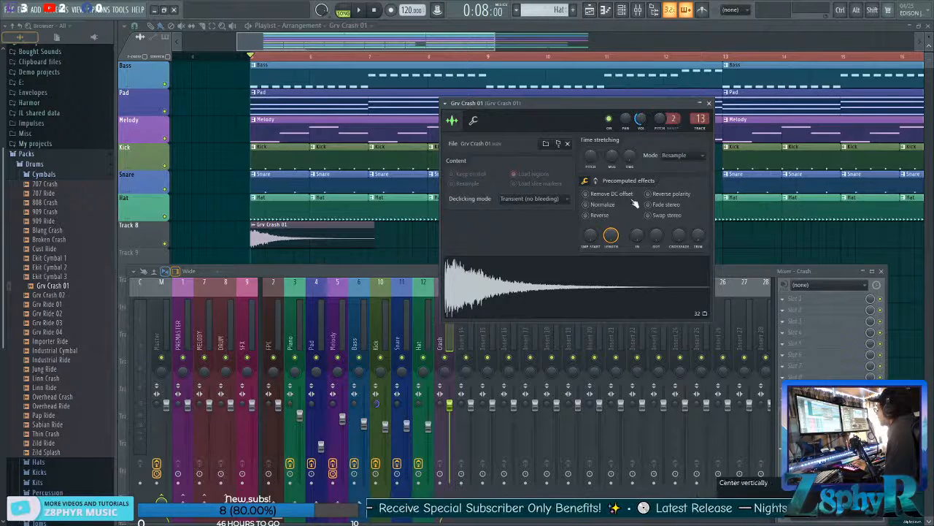
pyautogui.moveTo(637, 235); pyautogui.dragTo(636, 222)
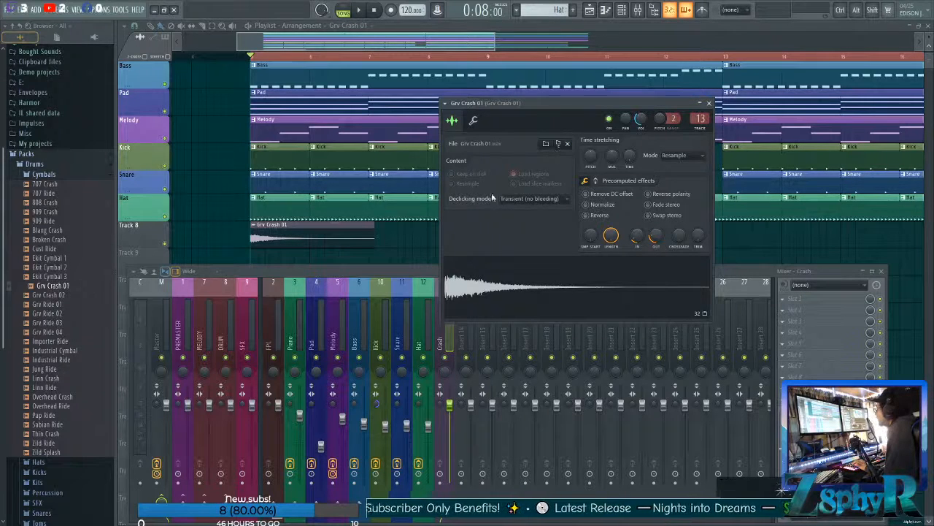
pyautogui.click(597, 182)
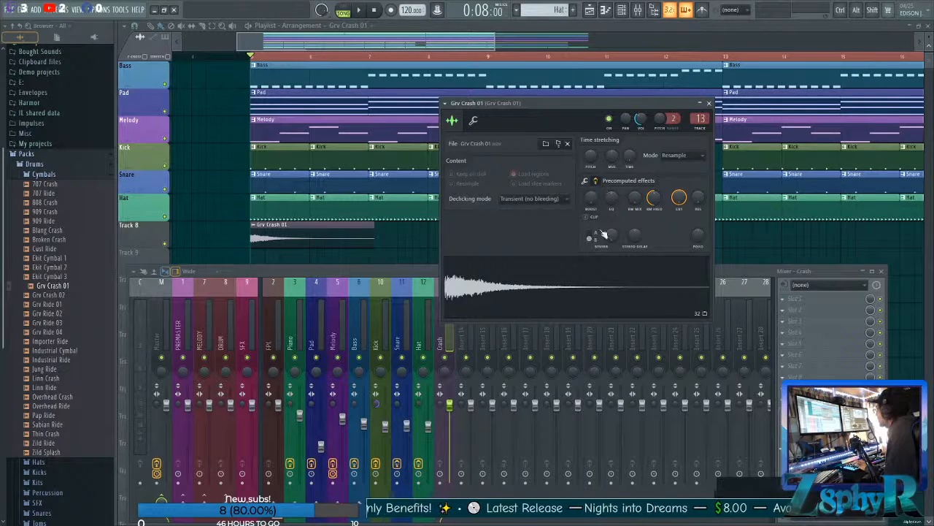
pyautogui.moveTo(612, 241); pyautogui.dragTo(611, 241)
pyautogui.click(569, 333)
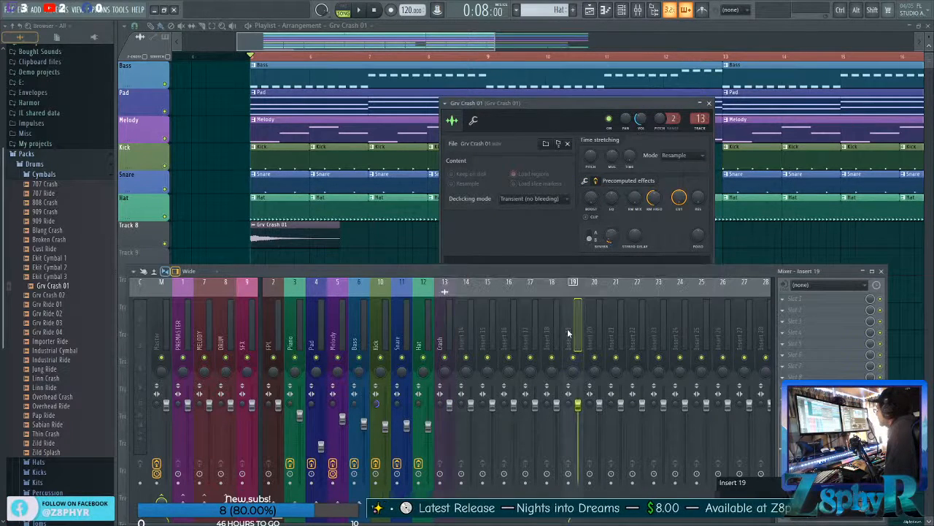
pyautogui.click(525, 239)
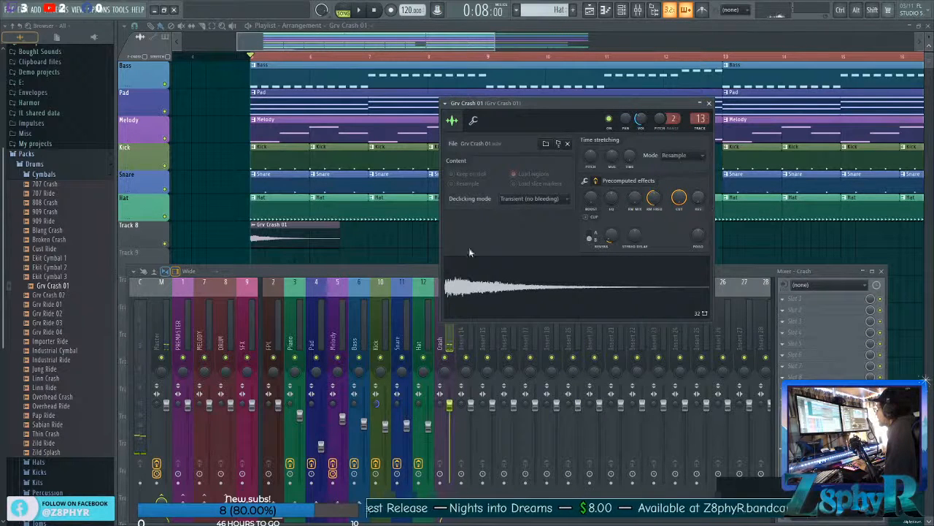
# Load Fruity Parametric EQ 2 on the Crash mixer track and set band 1 to a Steep 8 high pass.
pyautogui.click(787, 305)
pyautogui.moveTo(739, 367)
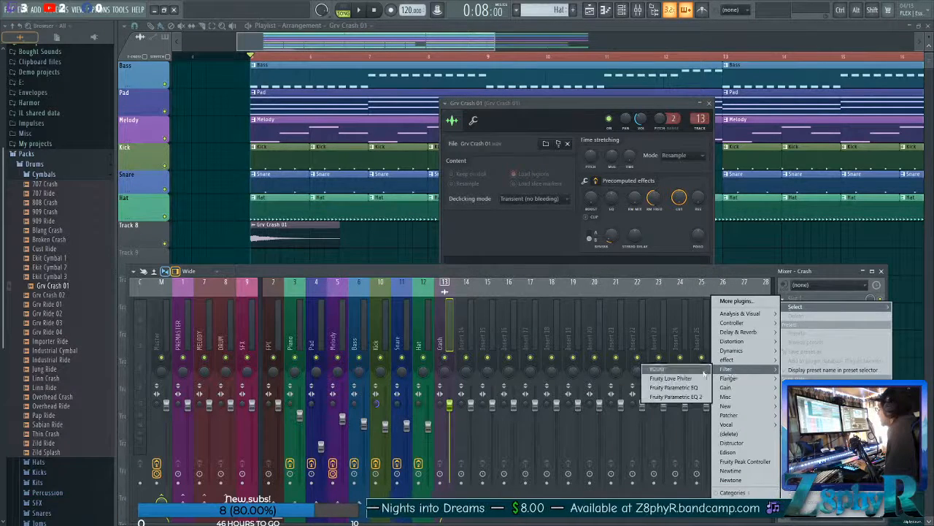
pyautogui.click(677, 400)
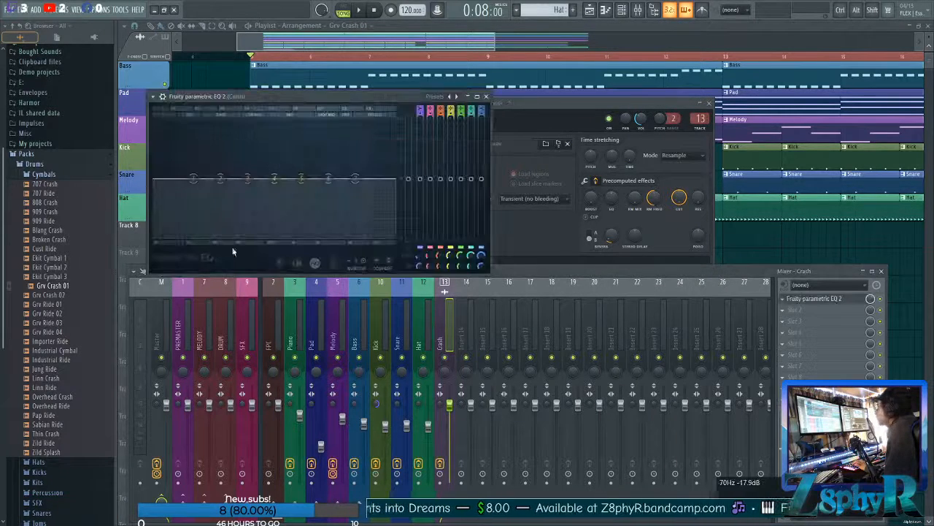
pyautogui.rightClick(194, 179)
pyautogui.moveTo(209, 204)
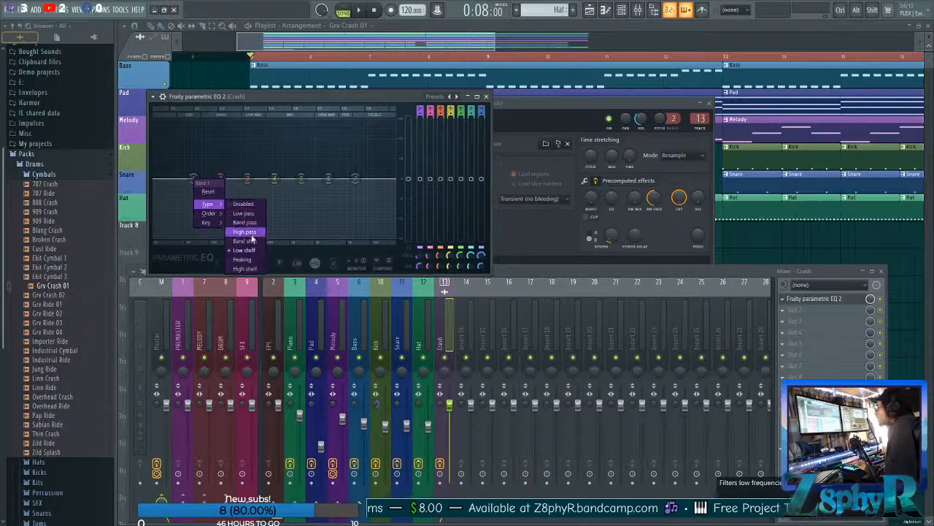
pyautogui.click(244, 231)
pyautogui.rightClick(193, 184)
pyautogui.moveTo(208, 219)
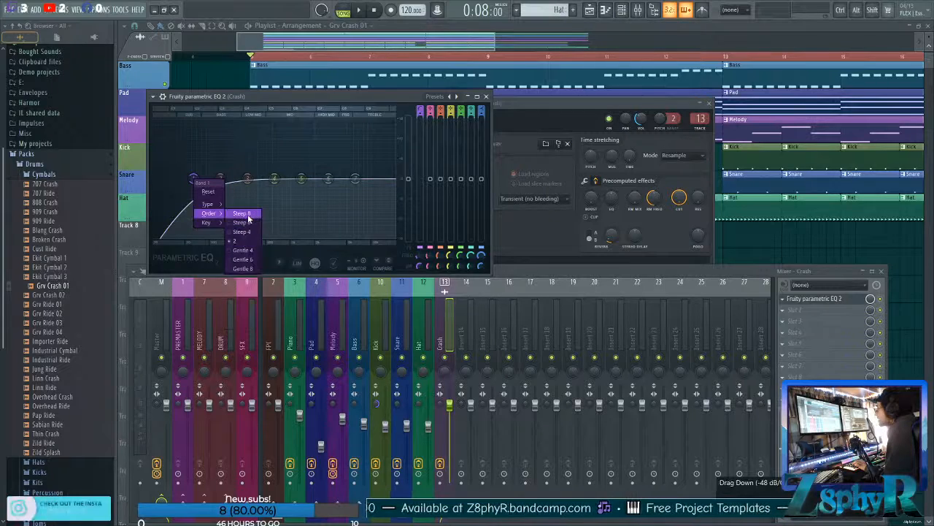
pyautogui.click(248, 214)
# Raise the Crash EQ's high-pass cutoff into the mids and adjust its upper bands while playing the arrangement.
pyautogui.press('space')
pyautogui.moveTo(202, 189); pyautogui.dragTo(327, 179)
pyautogui.moveTo(329, 179); pyautogui.dragTo(296, 178)
pyautogui.moveTo(335, 194); pyautogui.dragTo(266, 178)
pyautogui.press('space')
pyautogui.press('space')
pyautogui.press('space')
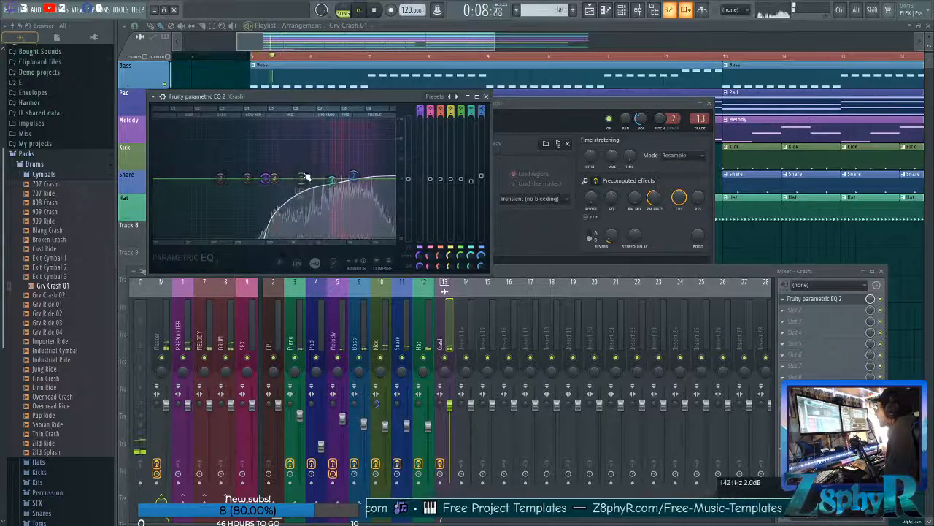
# Lower the Crash mixer fader to about 52% and refine the EQ's high-pass and upper bands, checking by playback.
pyautogui.moveTo(449, 403); pyautogui.dragTo(449, 443)
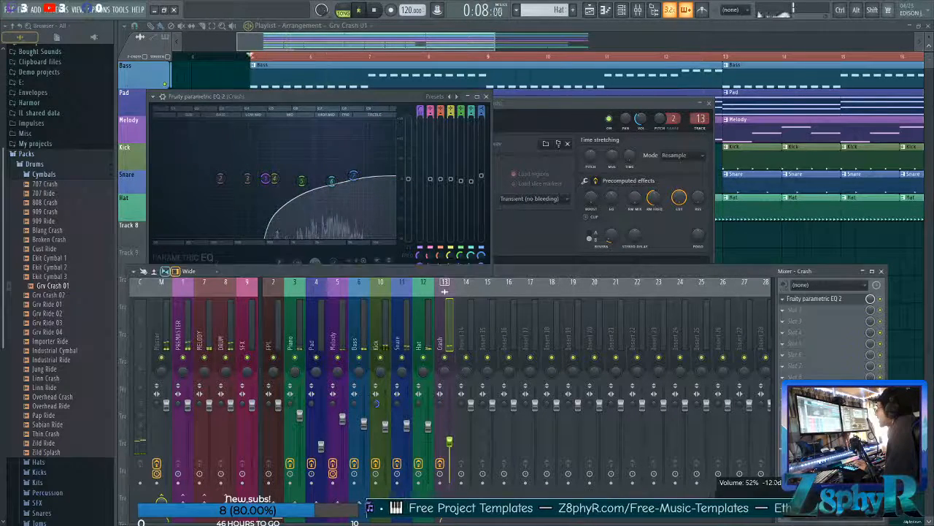
pyautogui.moveTo(275, 179)
pyautogui.mouseDown()
pyautogui.moveTo(290, 179)
pyautogui.moveTo(280, 180)
pyautogui.mouseUp()
pyautogui.moveTo(354, 177); pyautogui.dragTo(329, 180)
pyautogui.press('space')
pyautogui.press('space')
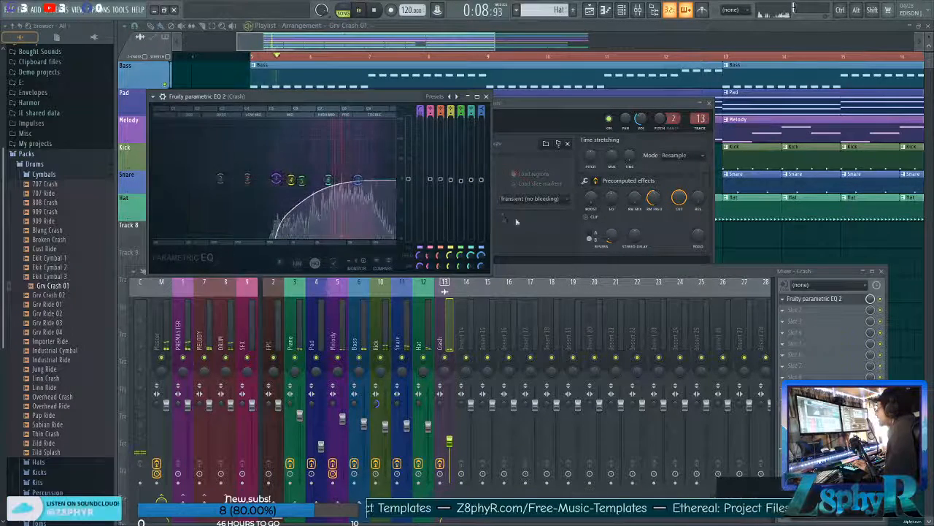
# Raise the Grv Crash 01 sample's reverb amount to 40% and replay the arrangement.
pyautogui.click(509, 218)
pyautogui.moveTo(611, 234); pyautogui.dragTo(612, 218)
pyautogui.press('space')
pyautogui.press('space')
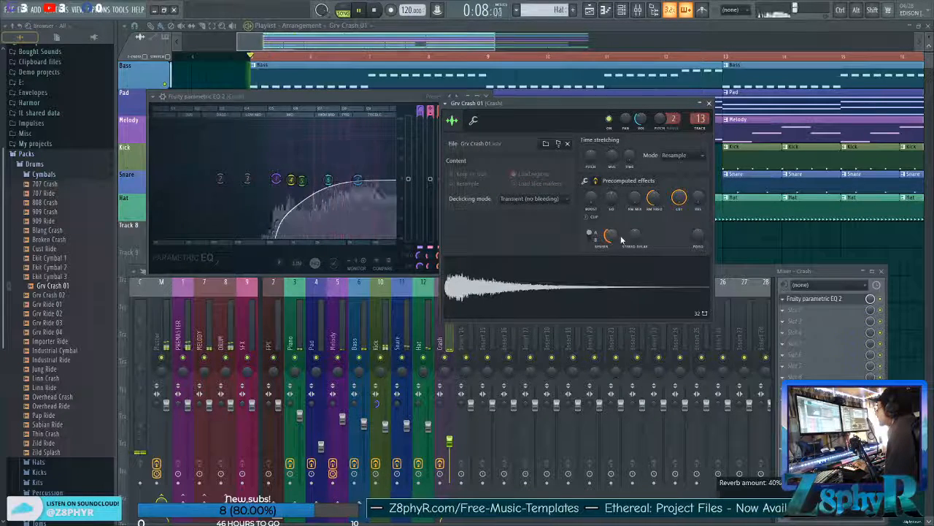
# Raise the Grv Crash 01 sample's stereo delay and set its channel volume to about 20%.
pyautogui.moveTo(638, 234); pyautogui.dragTo(637, 210)
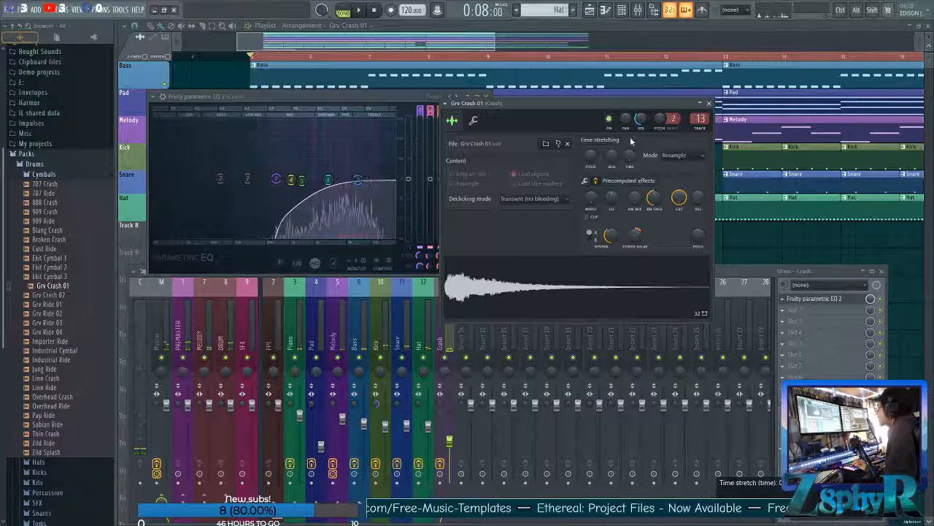
pyautogui.moveTo(641, 119); pyautogui.dragTo(637, 127)
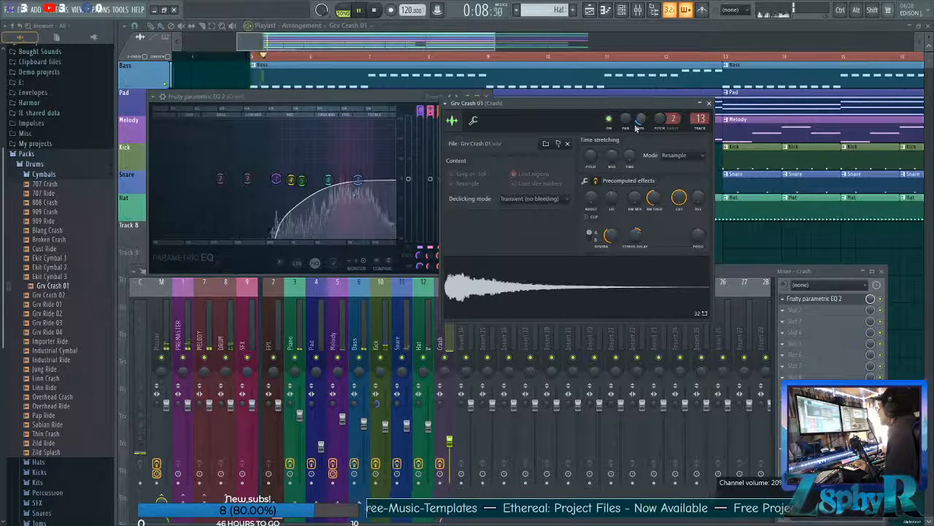
# Lower the Crash EQ's high-pass cutoff and adjust its upper bands during playback, closing the plugin windows when done.
pyautogui.click(292, 181)
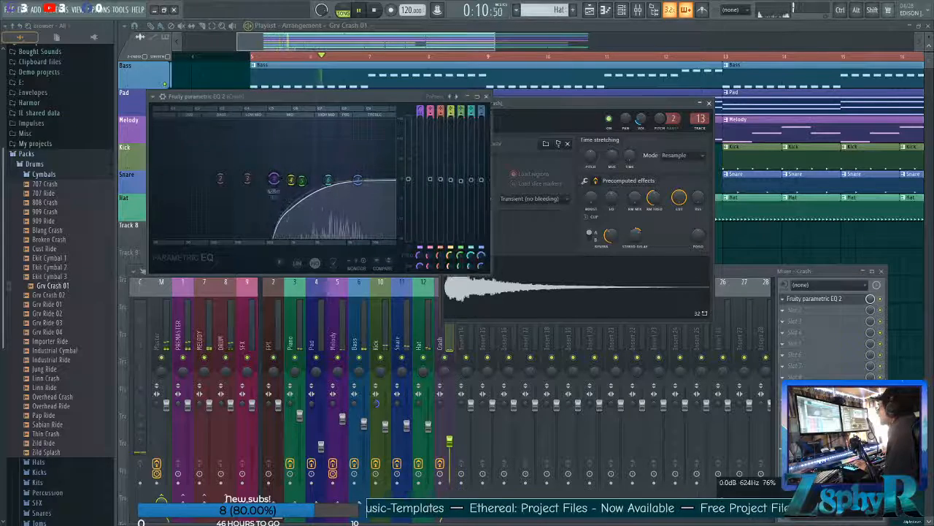
pyautogui.moveTo(301, 181); pyautogui.dragTo(358, 182)
pyautogui.press('space')
pyautogui.press('space')
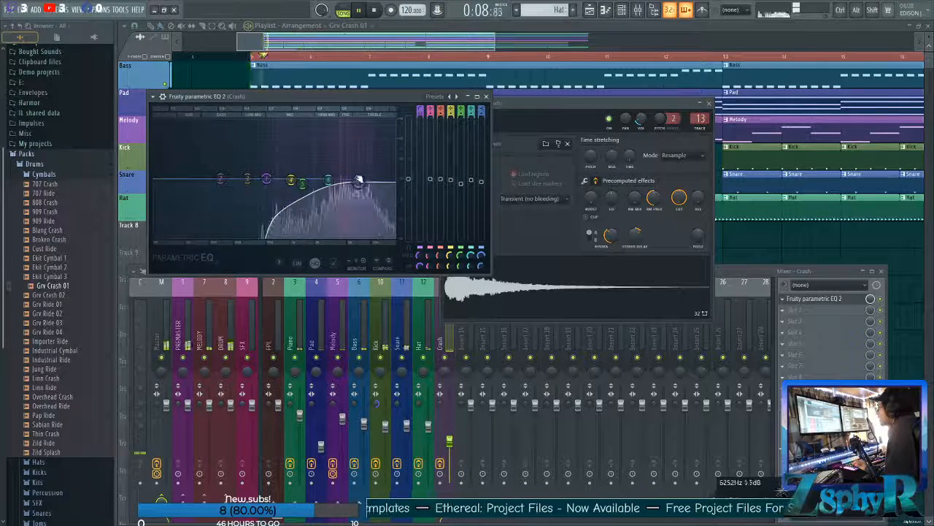
pyautogui.doubleClick(255, 28)
pyautogui.press('space')
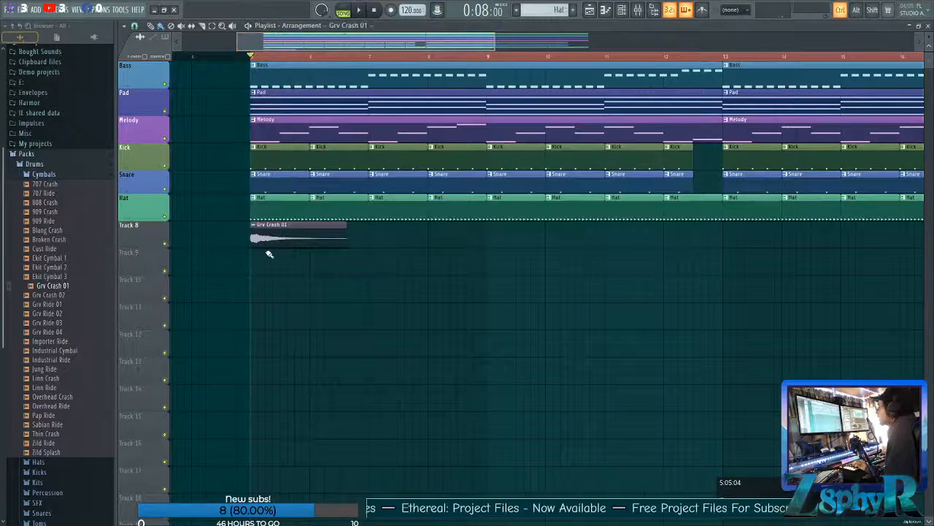
# Name playlist Track 8 Crash using the suggested name and auto name its clips to match.
pyautogui.scroll(-4, 269, 253)
pyautogui.middleClick(145, 236)
pyautogui.click(148, 237)
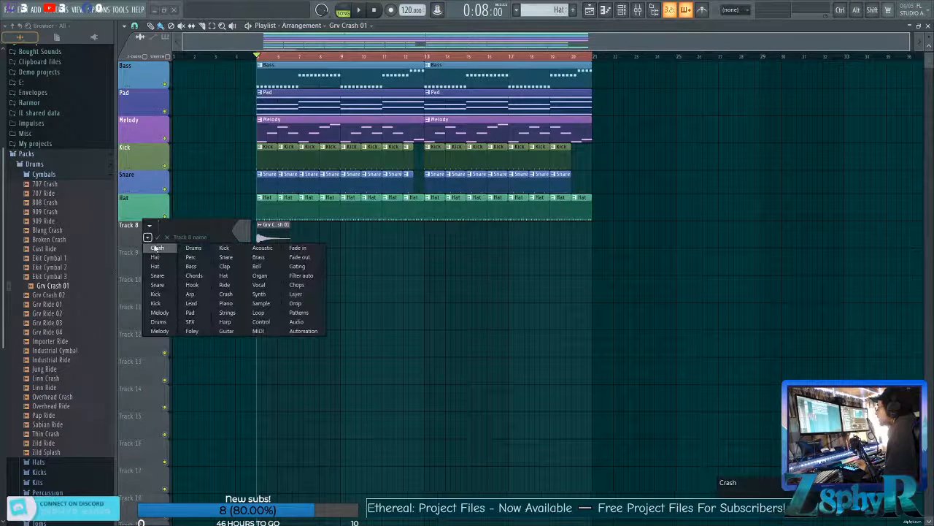
pyautogui.click(156, 248)
pyautogui.rightClick(130, 241)
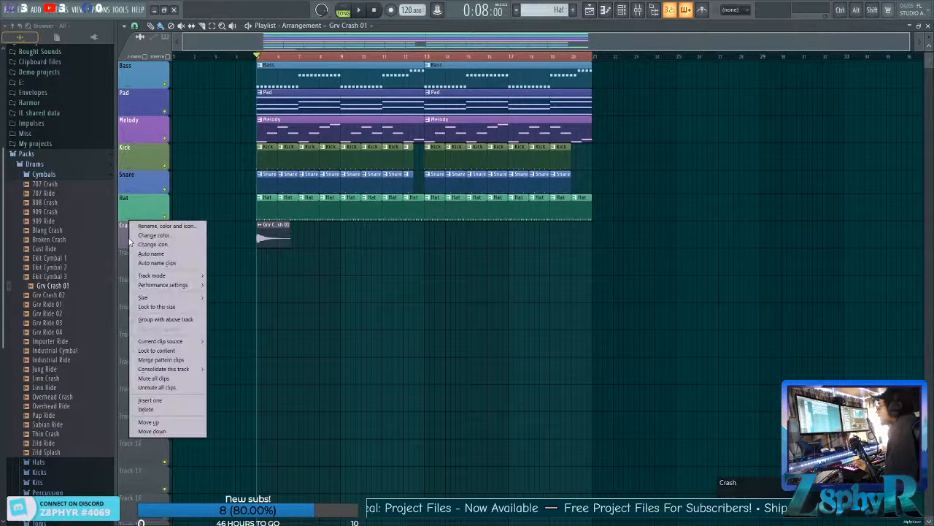
pyautogui.click(157, 263)
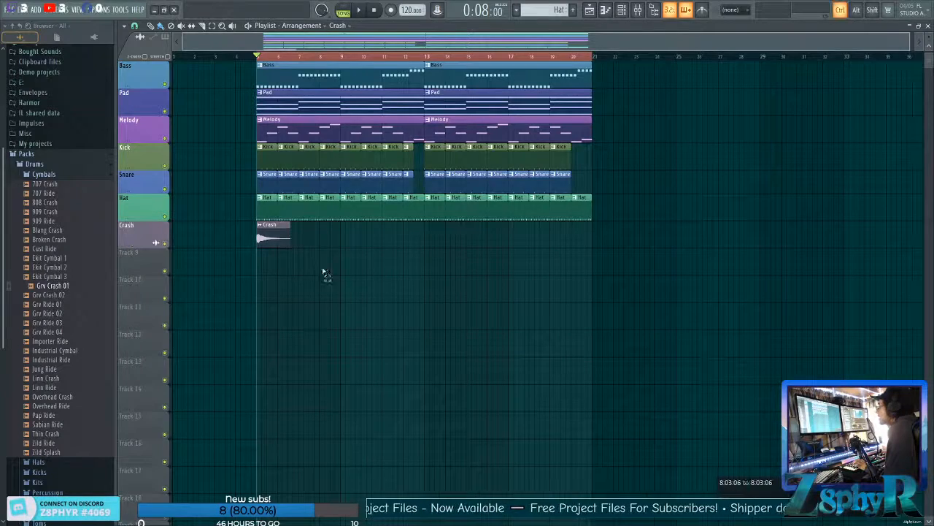
# Copy the Crash clip from bar 5 to the start of bar 13 on the same track.
pyautogui.scroll(1, 356, 303)
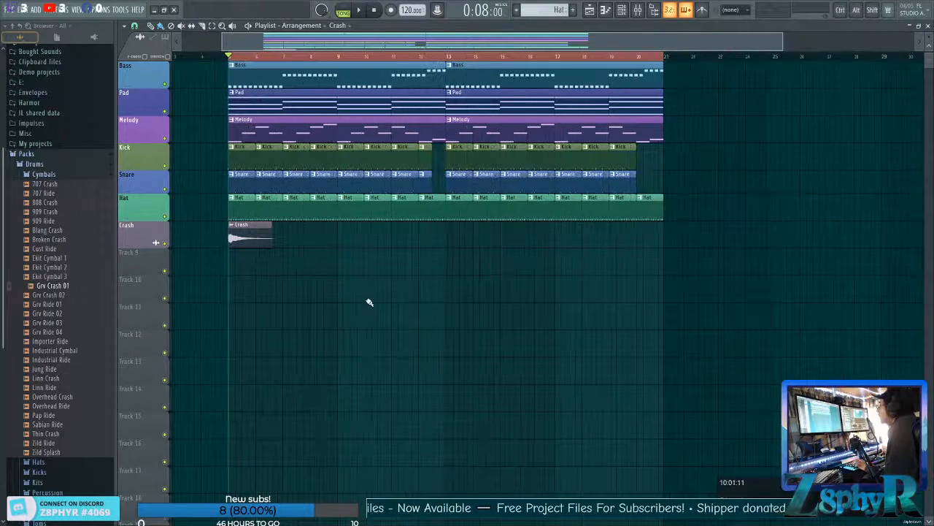
pyautogui.hscroll(-2, 353, 301)
pyautogui.moveTo(252, 238); pyautogui.dragTo(507, 242)
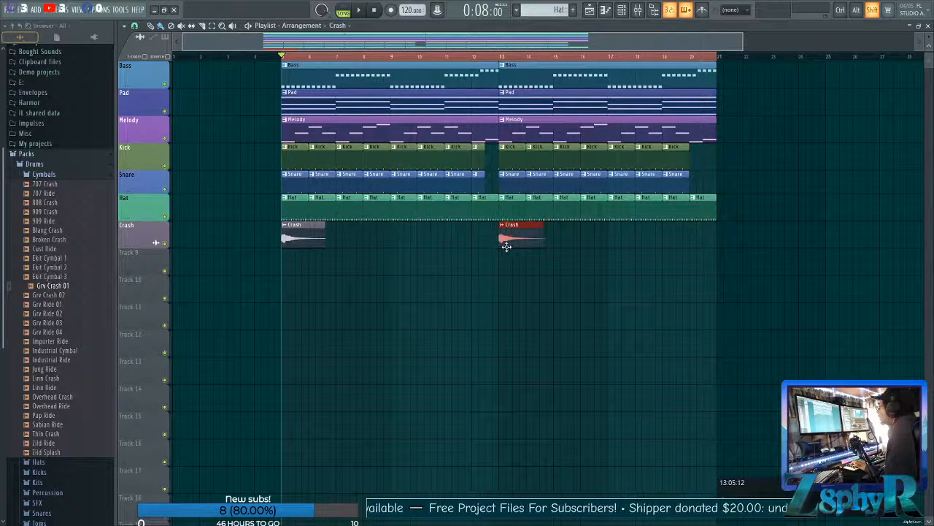
# Place another Crash clip at 11:05:00, just before the bar 13 crash, and make it unique.
pyautogui.moveTo(438, 219); pyautogui.dragTo(486, 239)
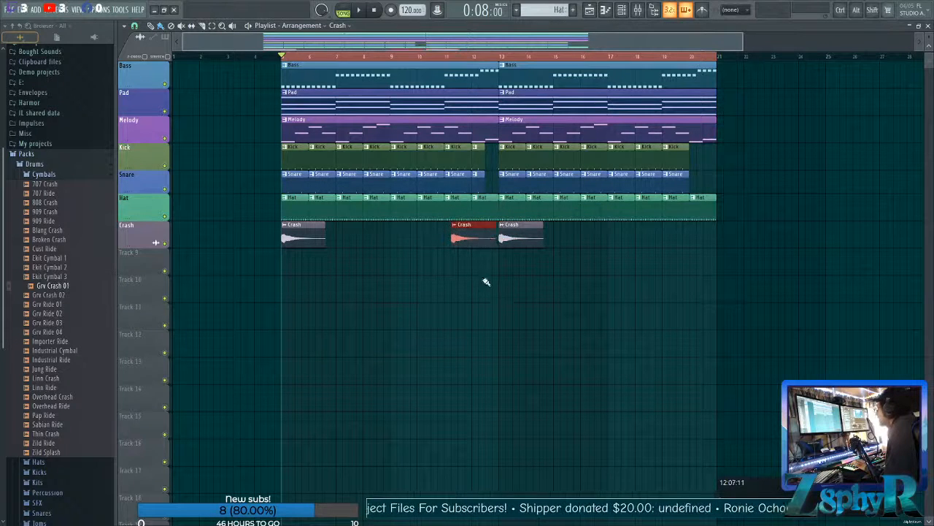
pyautogui.click(454, 225)
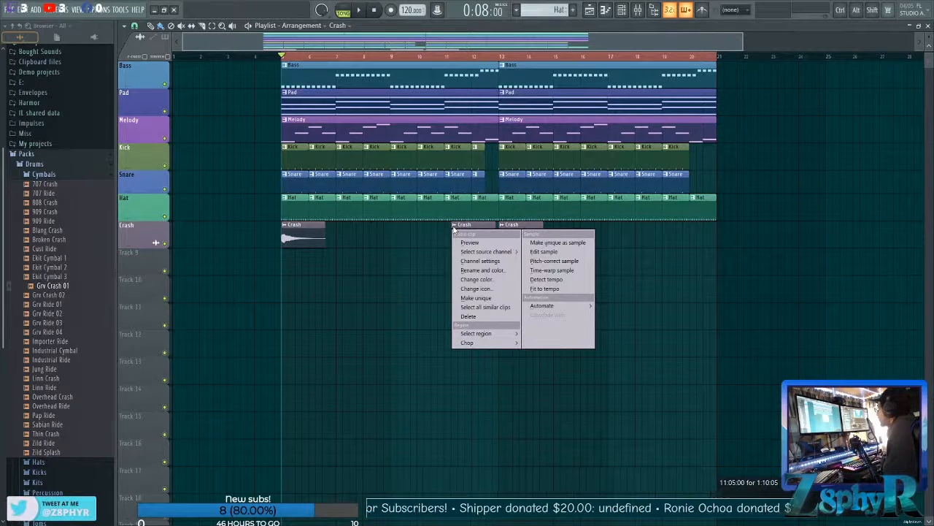
pyautogui.click(479, 296)
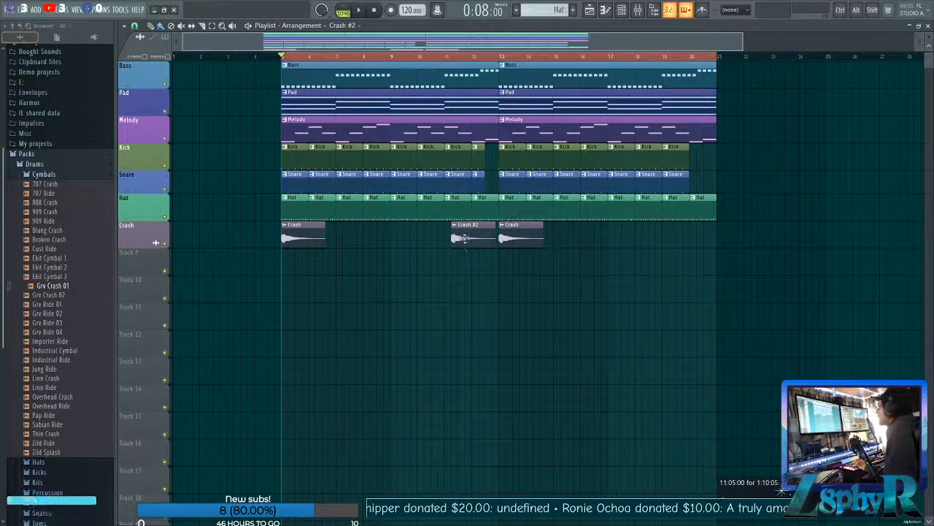
# Reset the Crash #2 sample's fades, reverse it, and set its quick fade out to 21% and quick fade in to 41%.
pyautogui.doubleClick(465, 238)
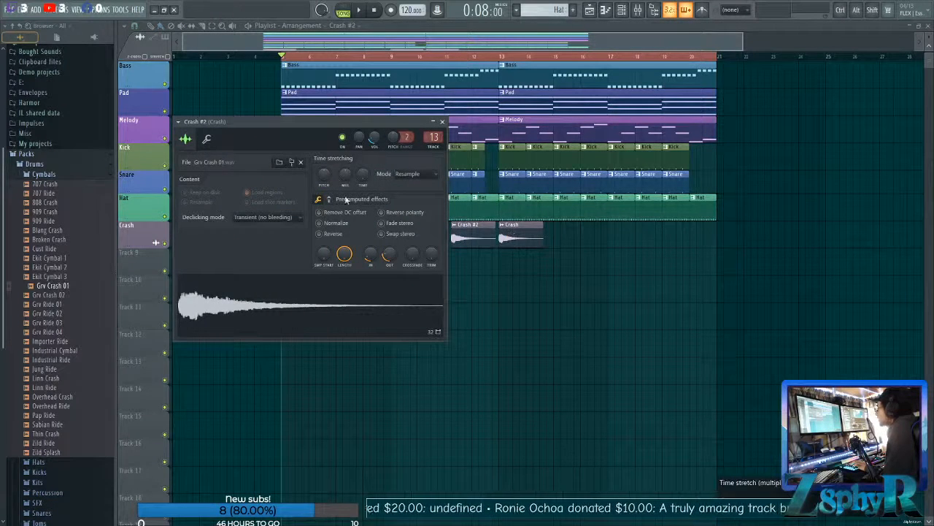
pyautogui.scroll(-3, 369, 253)
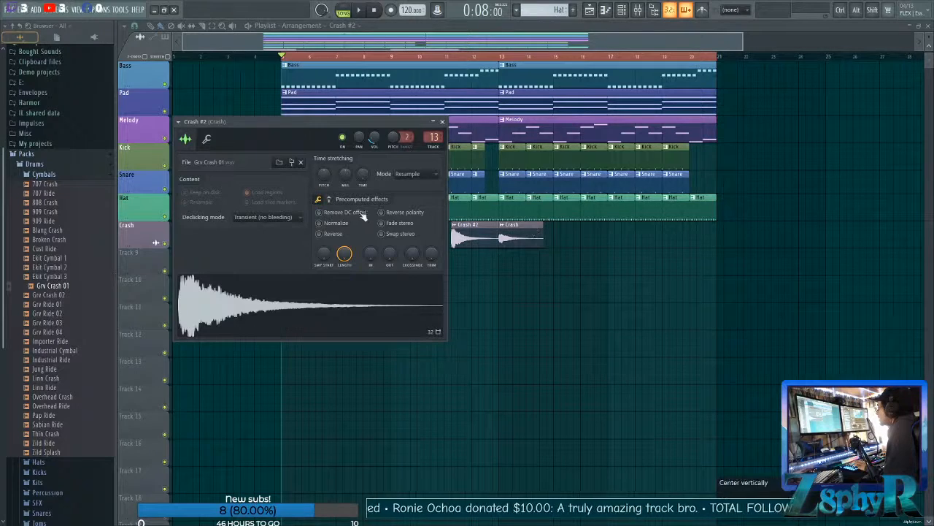
pyautogui.click(333, 234)
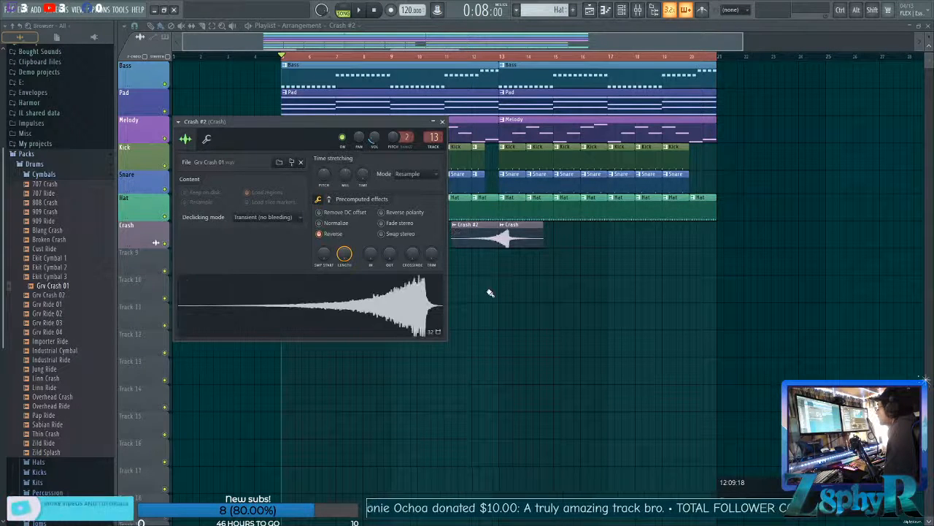
pyautogui.moveTo(388, 263); pyautogui.dragTo(388, 249)
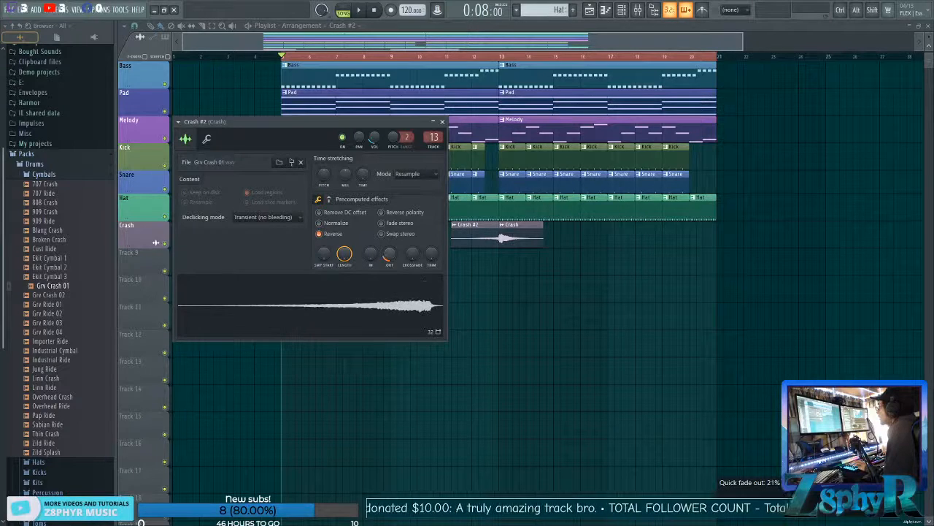
pyautogui.moveTo(370, 257); pyautogui.dragTo(370, 248)
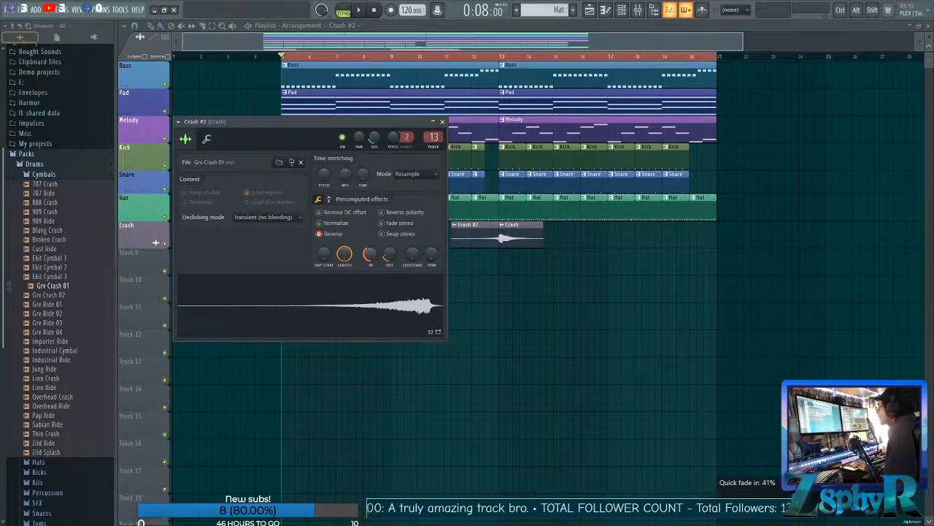
pyautogui.press('Escape')
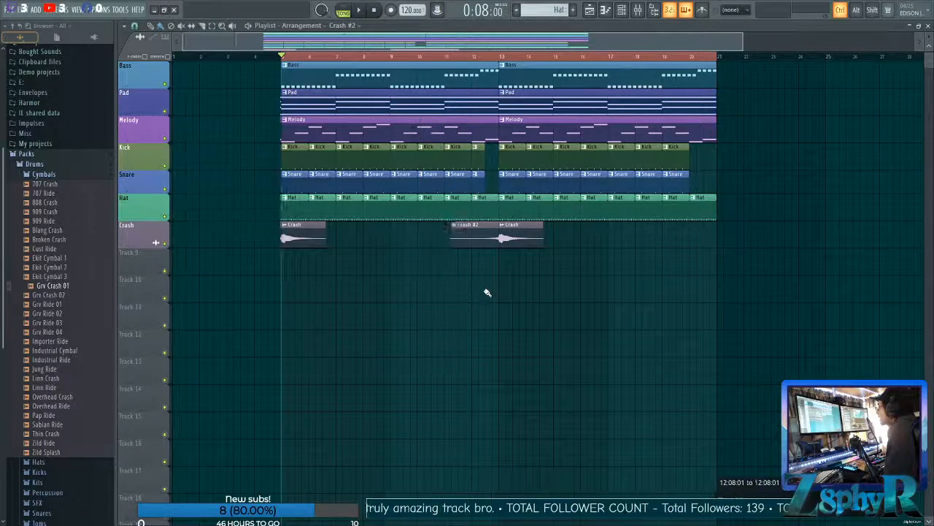
# Move the reversed Crash #2 clip earlier to 10:11:00 and trim its end to a length of 2:00:15.
pyautogui.scroll(3, 488, 287)
pyautogui.scroll(3, 488, 287)
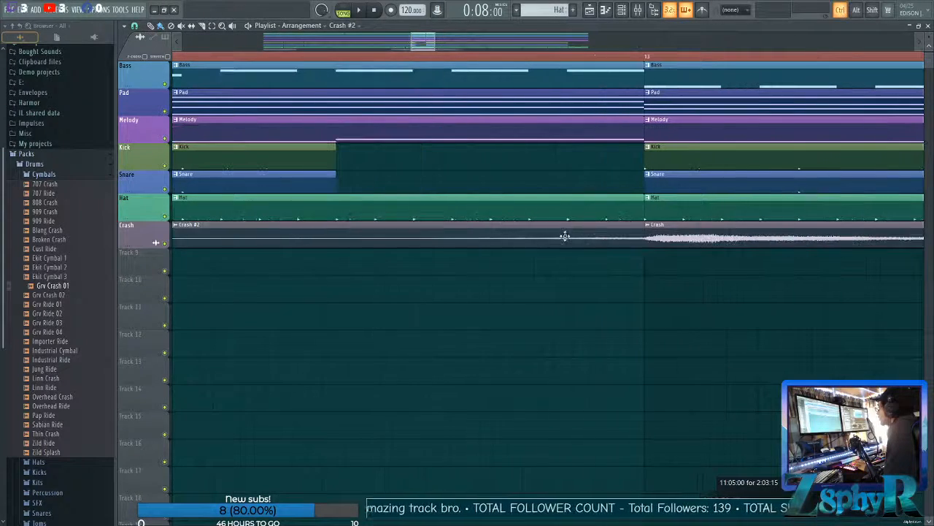
pyautogui.scroll(-5, 563, 261)
pyautogui.scroll(1, 467, 301)
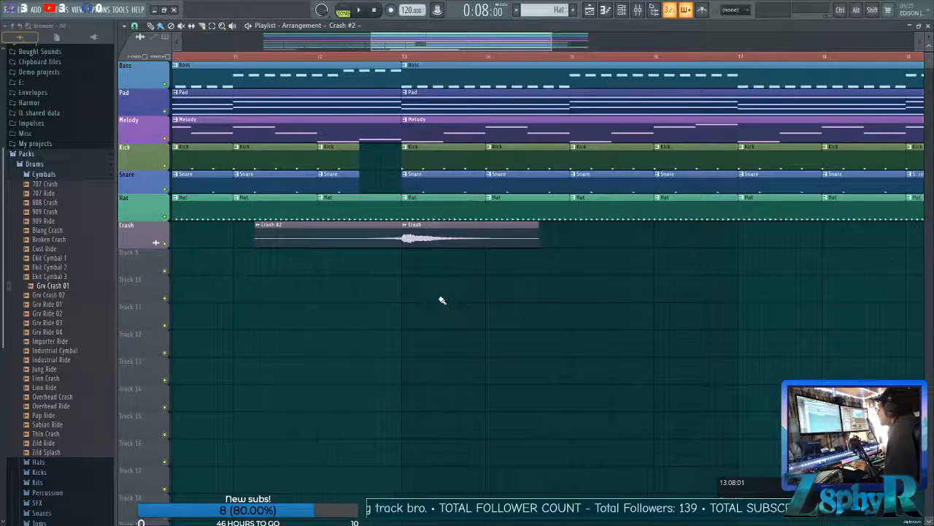
pyautogui.scroll(-5, 440, 299)
pyautogui.scroll(4, 388, 277)
pyautogui.scroll(4, 425, 273)
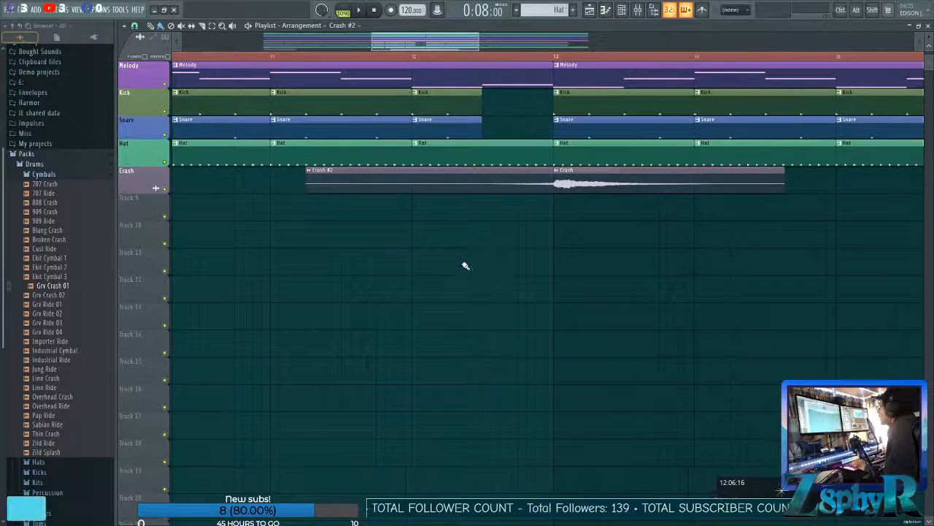
pyautogui.scroll(3, 488, 257)
pyautogui.scroll(2, 493, 259)
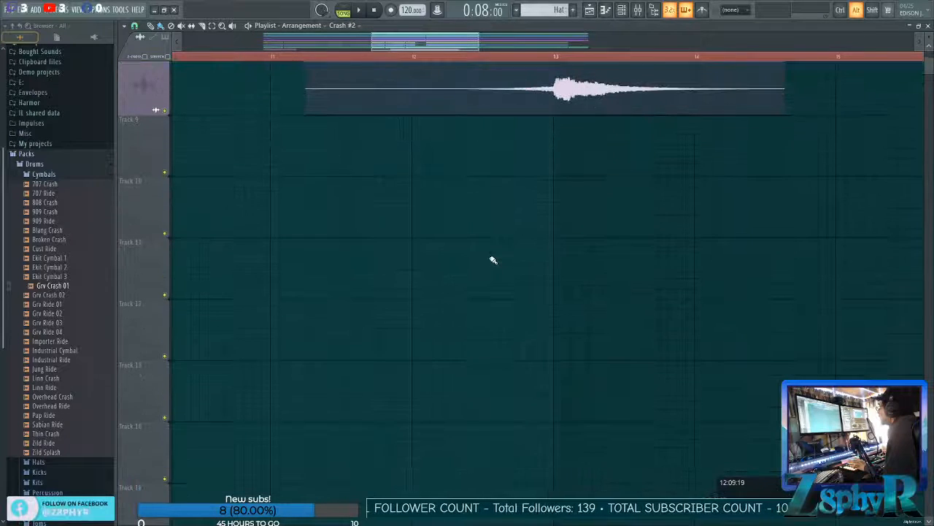
pyautogui.scroll(4, 493, 261)
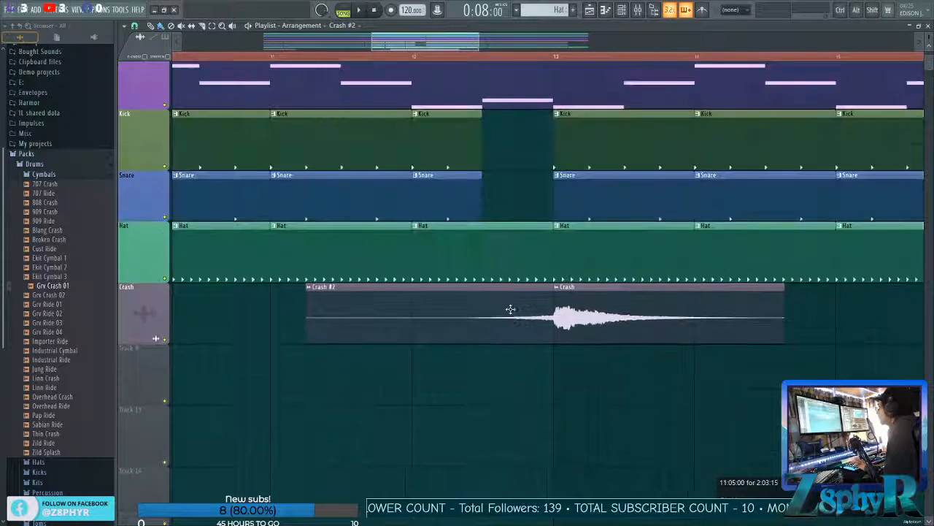
pyautogui.moveTo(519, 335); pyautogui.dragTo(433, 330)
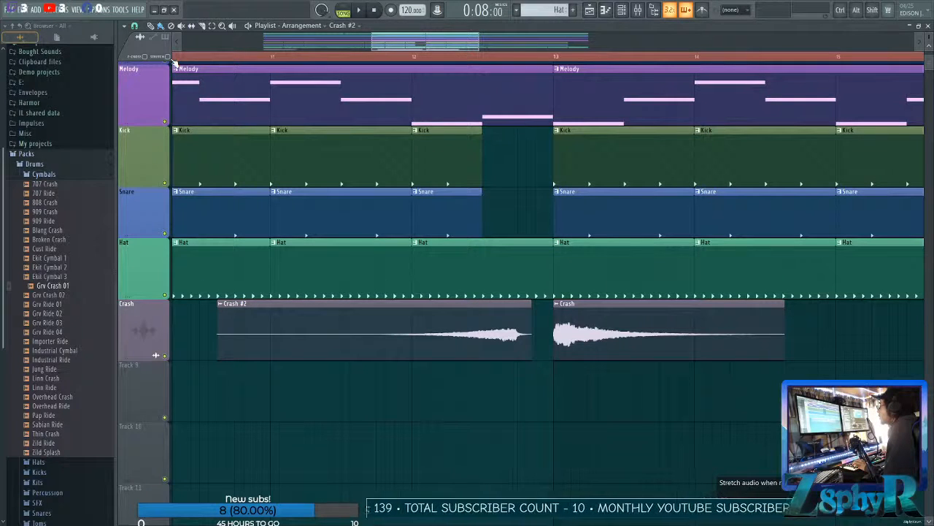
pyautogui.moveTo(529, 318); pyautogui.dragTo(516, 318)
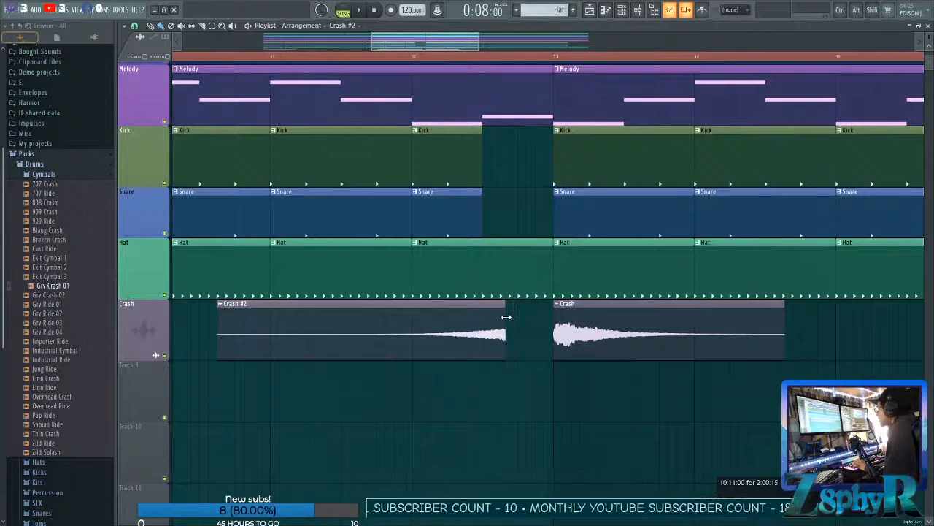
# Shift the trimmed Crash #2 clip later to 10:14:09 so it ends shortly before bar 13.
pyautogui.scroll(4, 525, 387)
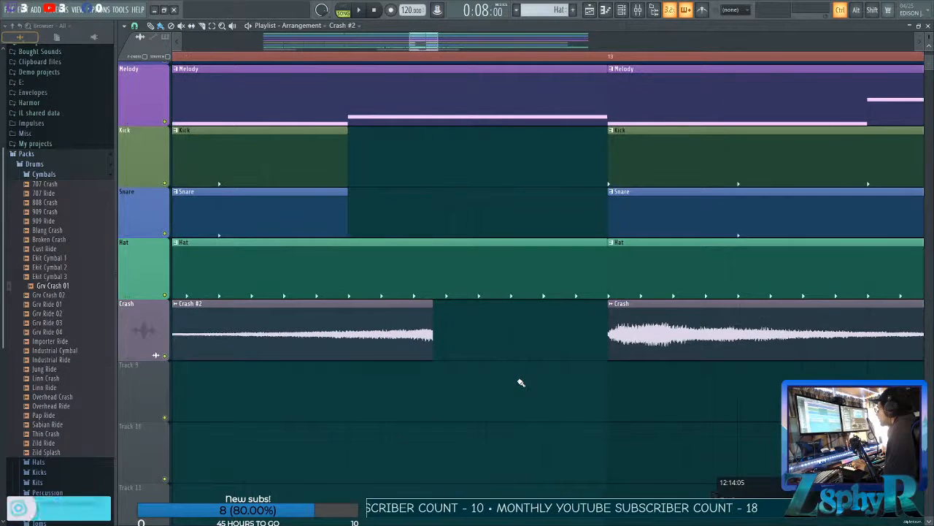
pyautogui.scroll(3, 511, 376)
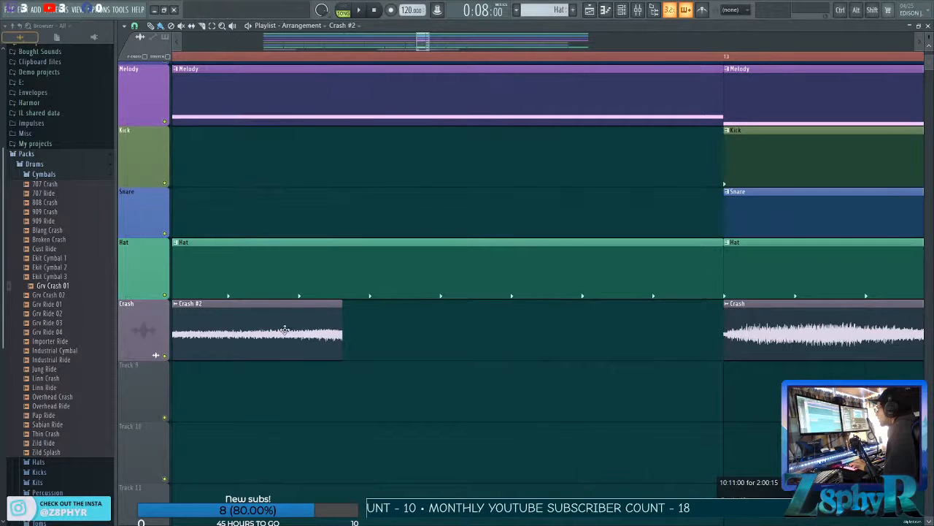
pyautogui.moveTo(279, 332); pyautogui.dragTo(519, 340)
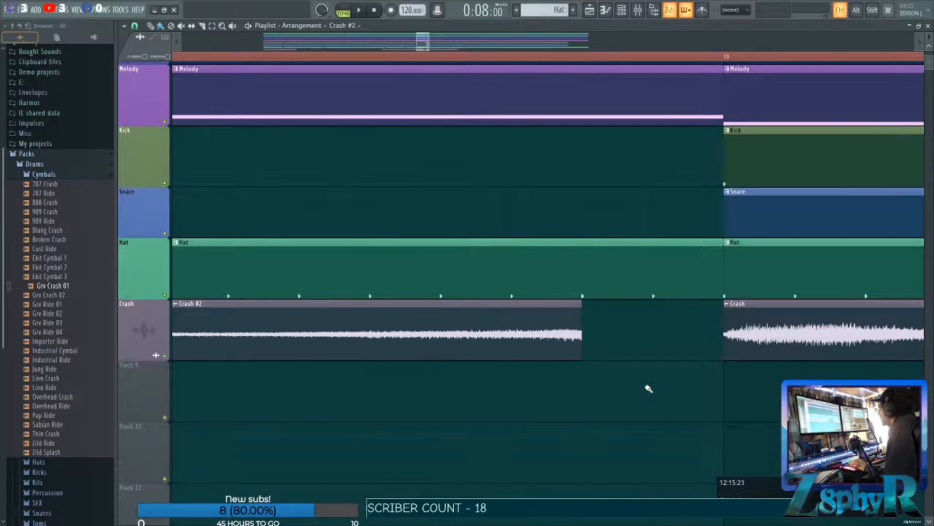
# Play the arrangement from bar 11 to check how the reversed crash leads into the bar 13 crash.
pyautogui.scroll(-6, 648, 388)
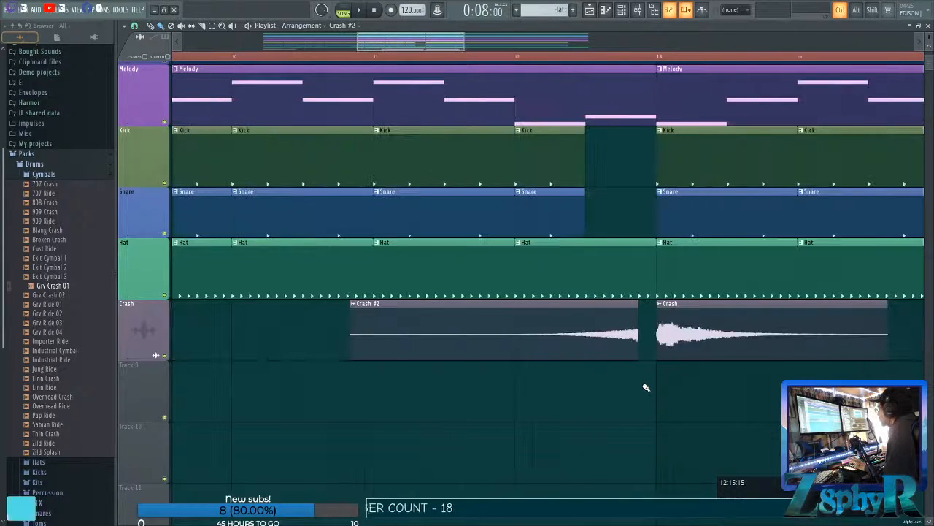
pyautogui.scroll(-1, 646, 386)
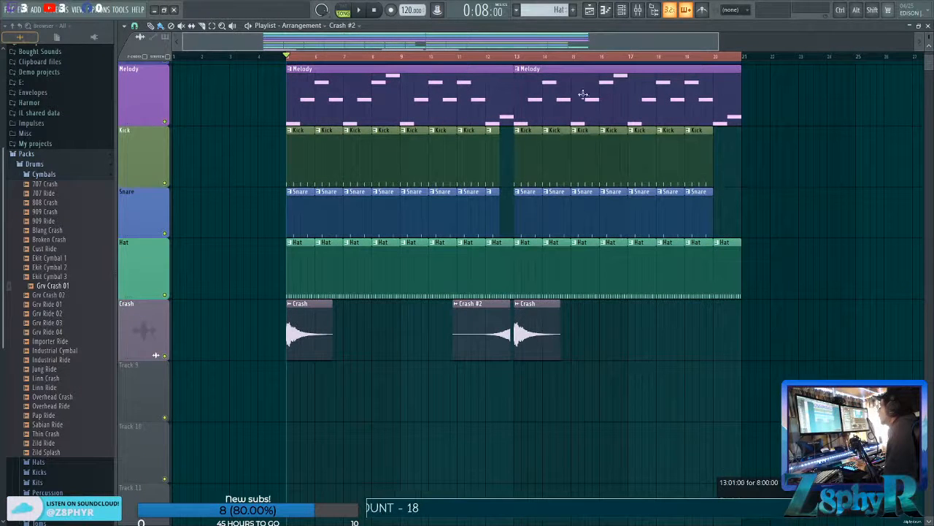
pyautogui.click(458, 58)
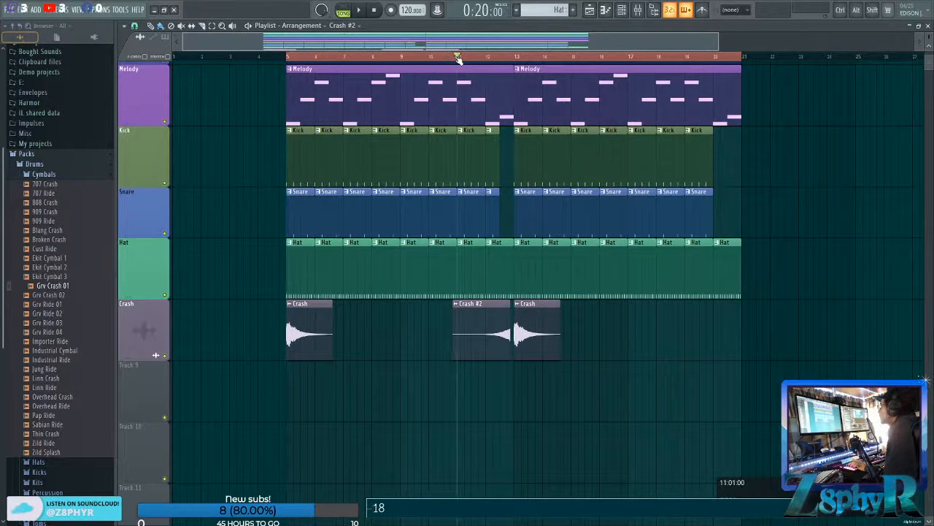
pyautogui.press('space')
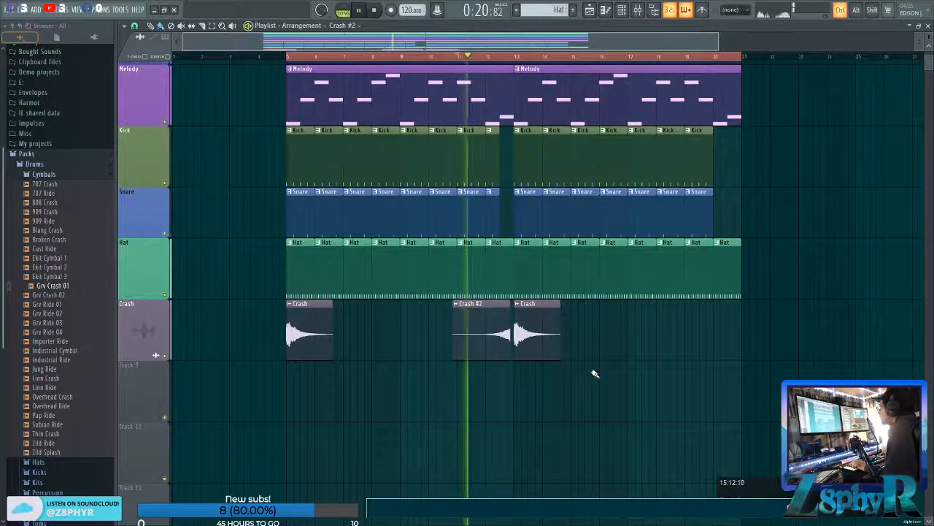
pyautogui.scroll(2, 594, 377)
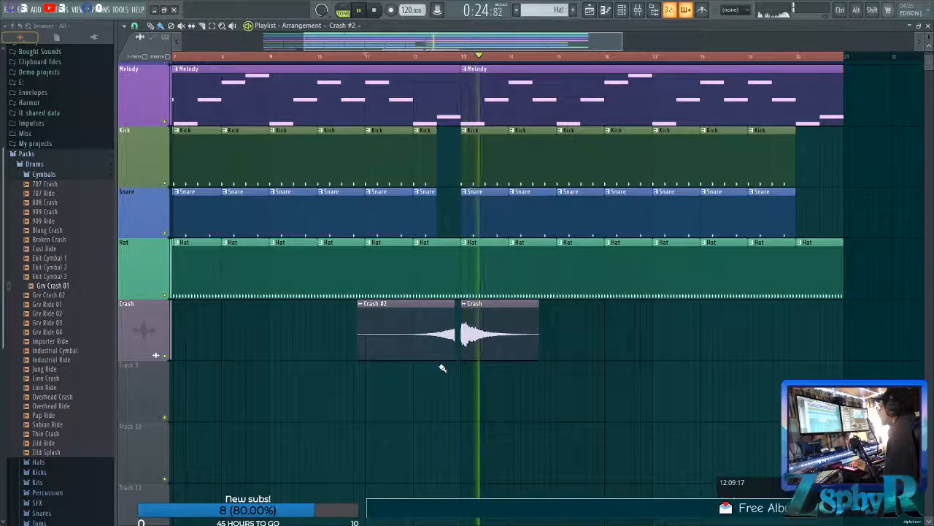
pyautogui.press('space')
pyautogui.scroll(3, 438, 356)
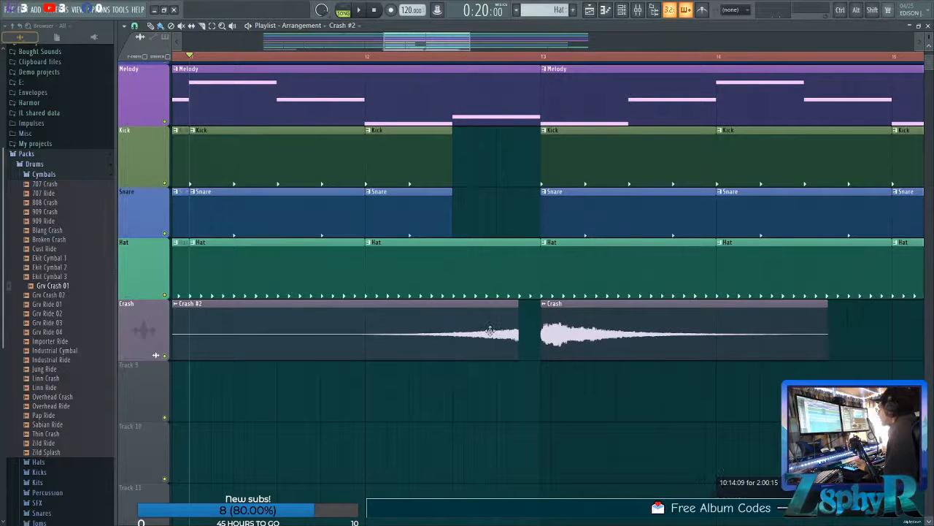
# Shift the reversed Crash #2 clip later so it ends exactly at the bar 13 crash, and play the transition.
pyautogui.moveTo(491, 332); pyautogui.dragTo(513, 332)
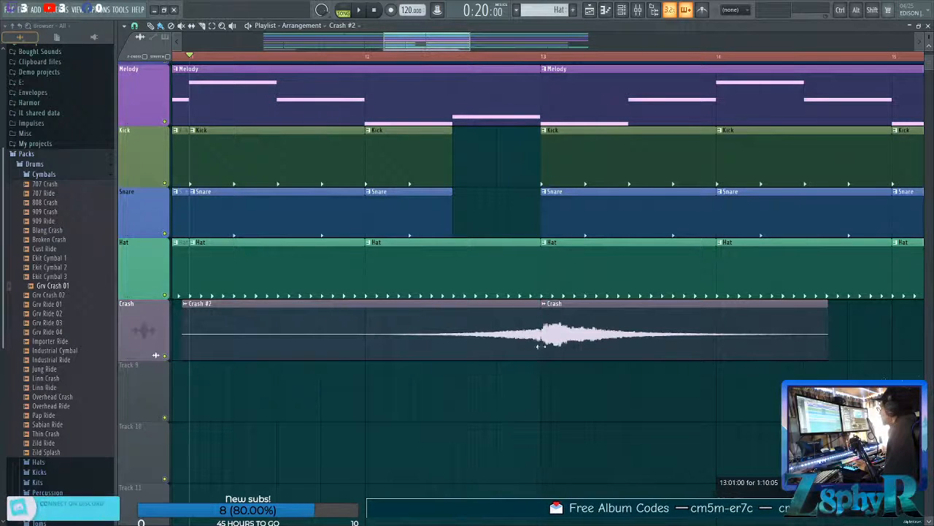
pyautogui.scroll(4, 541, 358)
pyautogui.scroll(-2, 541, 365)
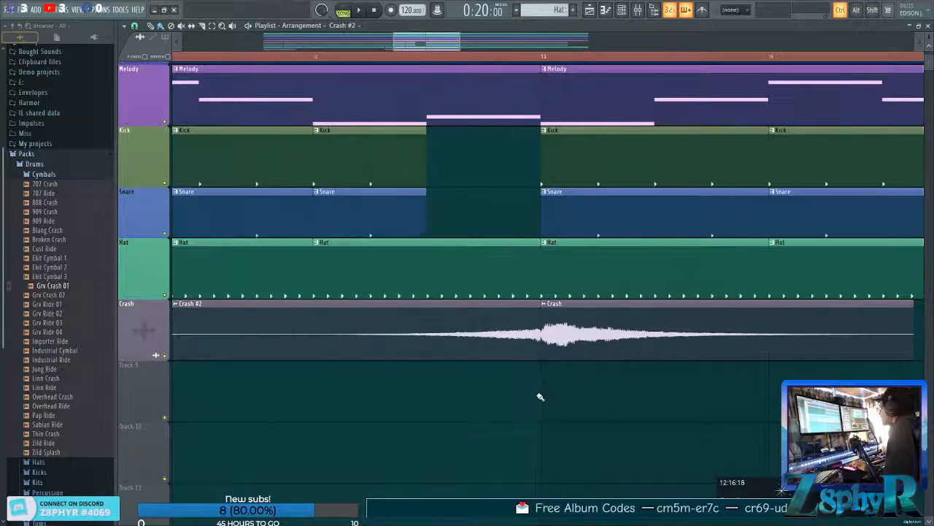
pyautogui.scroll(-3, 541, 398)
pyautogui.press('space')
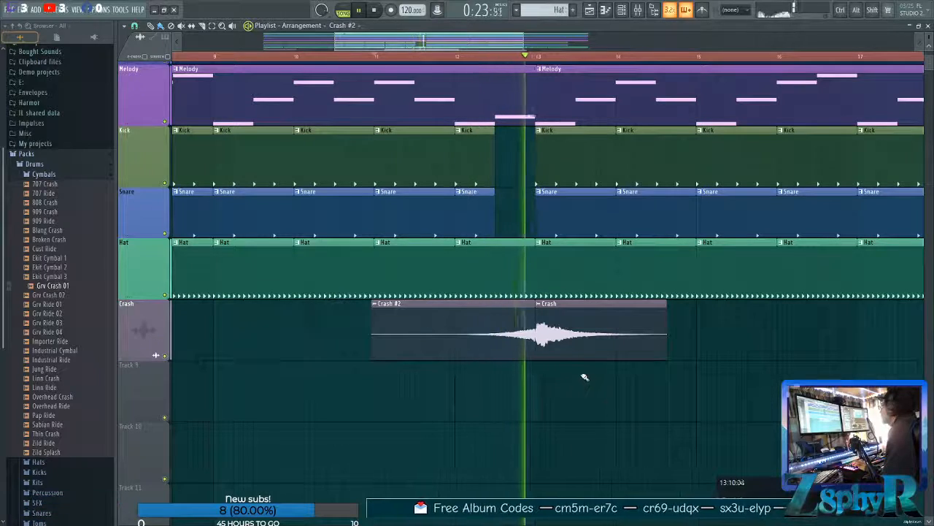
pyautogui.scroll(-4, 605, 376)
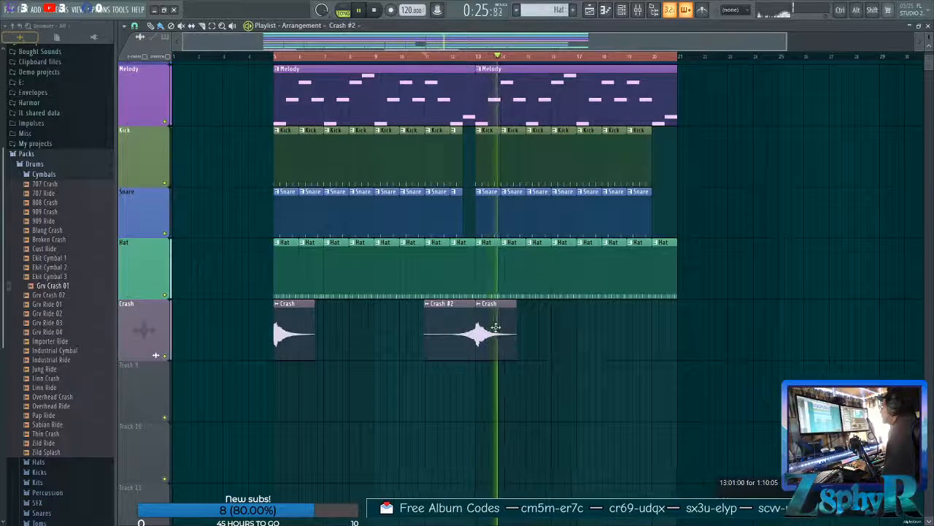
# Raise the Crash sample's channel pitch to +200 and play the transition with it.
pyautogui.doubleClick(496, 328)
pyautogui.press('space')
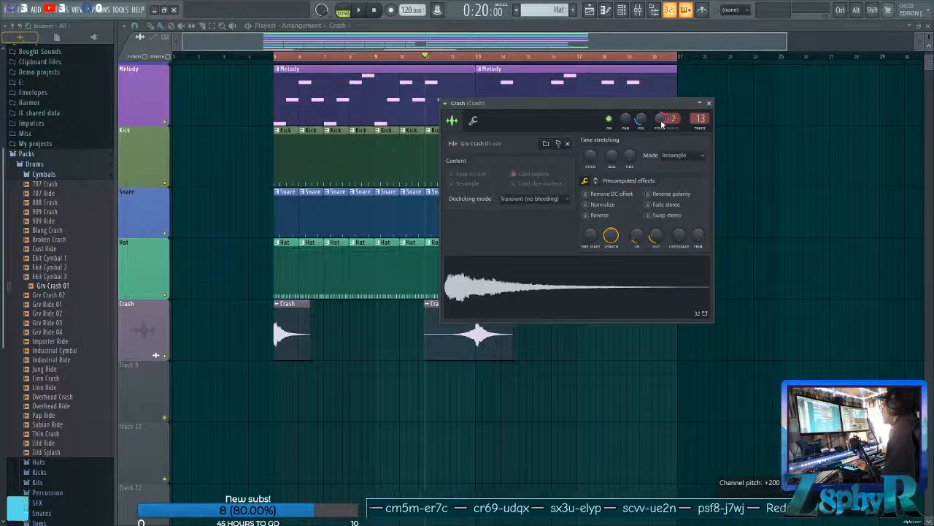
pyautogui.press('Escape')
pyautogui.press('space')
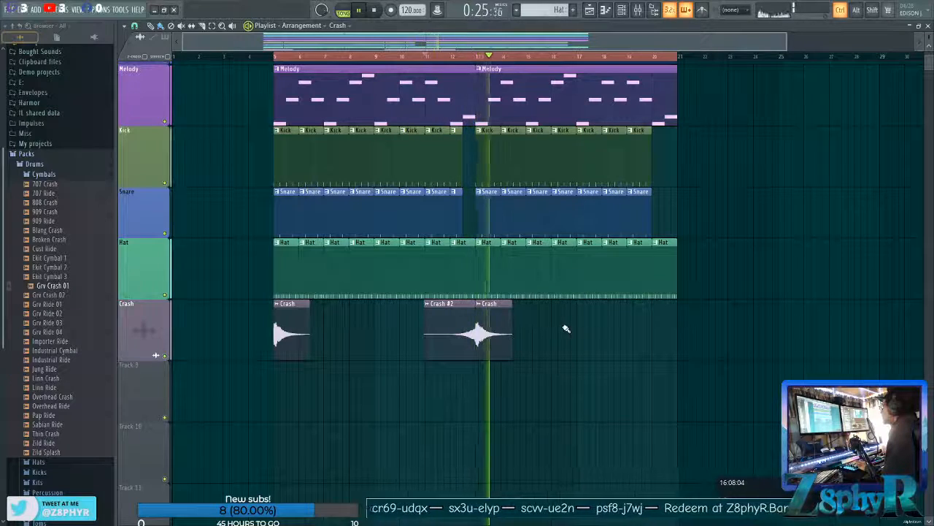
pyautogui.moveTo(565, 329); pyautogui.dragTo(503, 332)
pyautogui.press('space')
# Load Fruity Reeverb 2 into the second effect slot of the Crash mixer track.
pyautogui.doubleClick(501, 331)
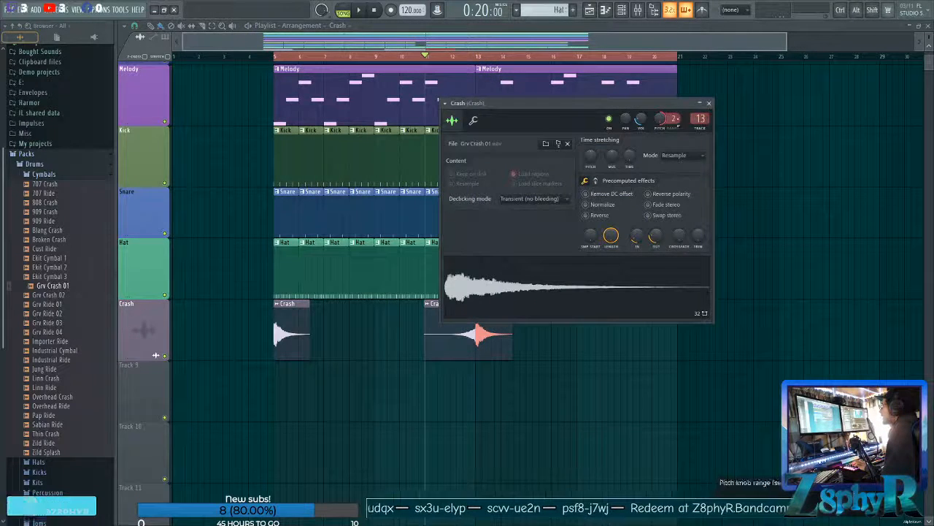
pyautogui.click(700, 119)
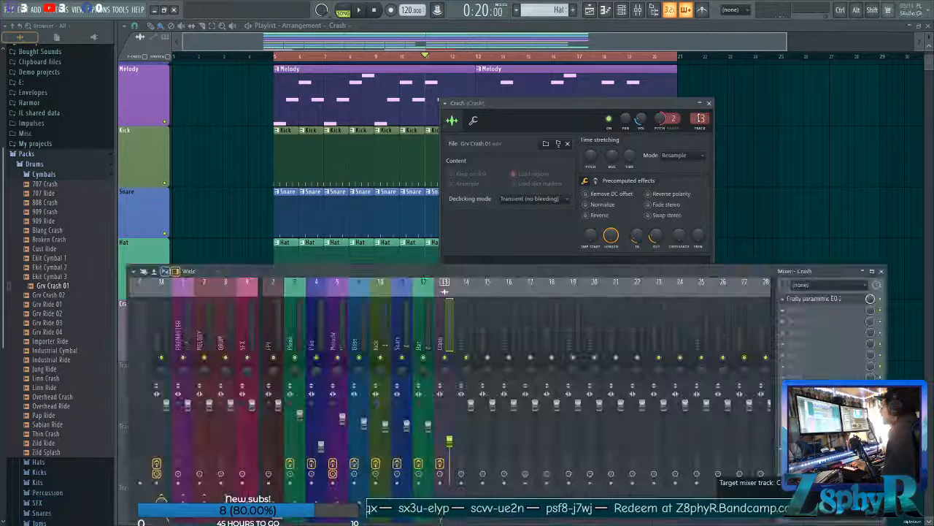
pyautogui.click(799, 312)
pyautogui.moveTo(747, 333)
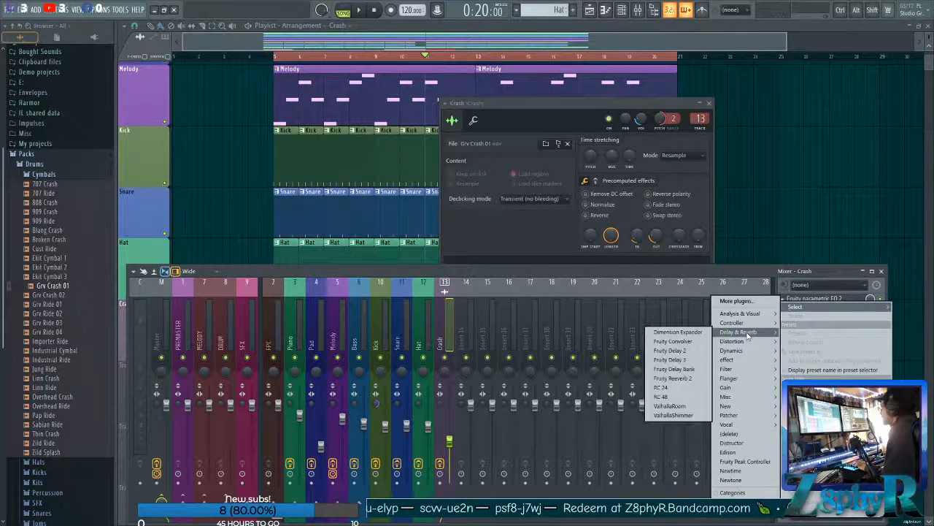
pyautogui.click(253, 269)
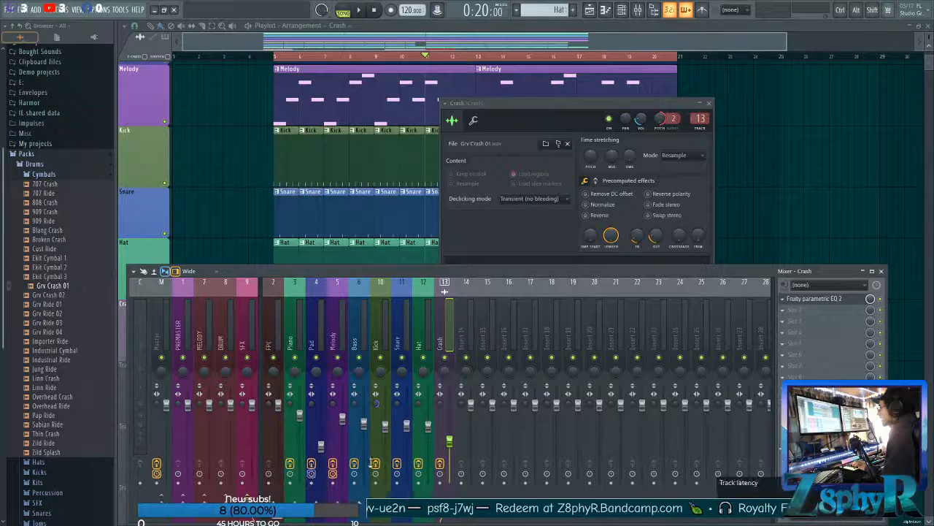
pyautogui.click(426, 339)
pyautogui.click(443, 334)
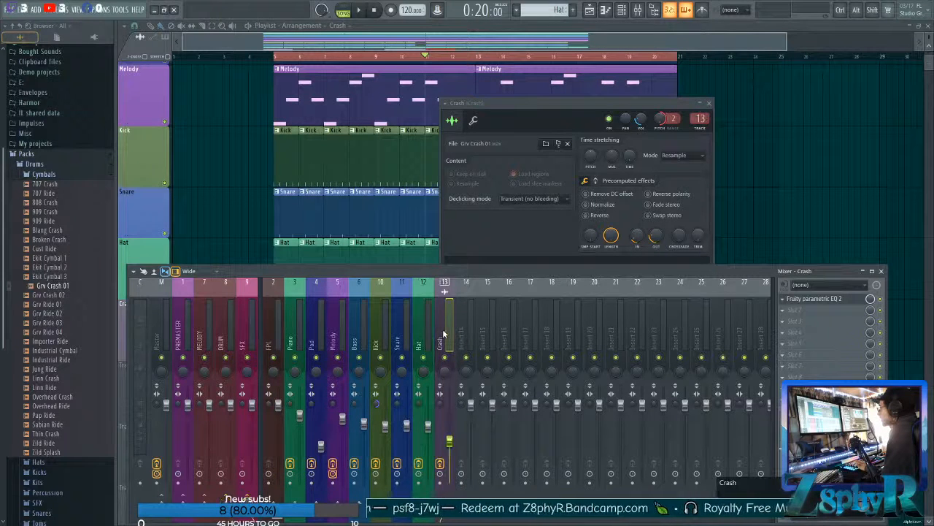
pyautogui.click(811, 322)
pyautogui.moveTo(739, 331)
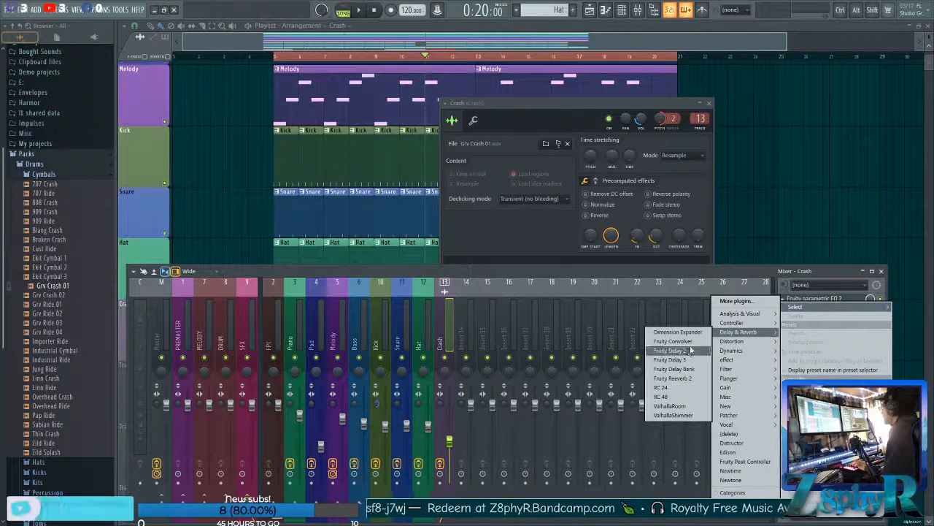
pyautogui.click(670, 380)
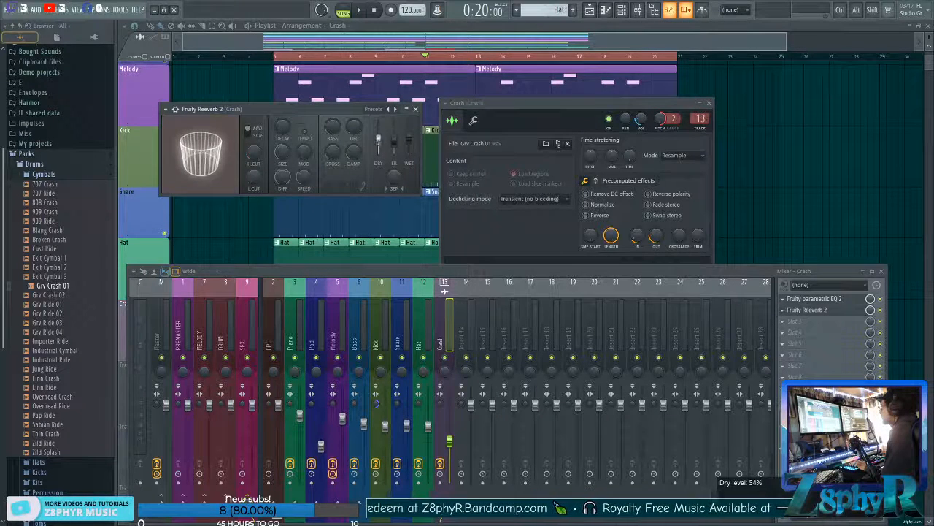
# Adjust the crash reverb's dry and wet levels, low cut to 550 Hz and high damping to about 6.4 kHz, checking it during playback.
pyautogui.moveTo(378, 139); pyautogui.dragTo(409, 136)
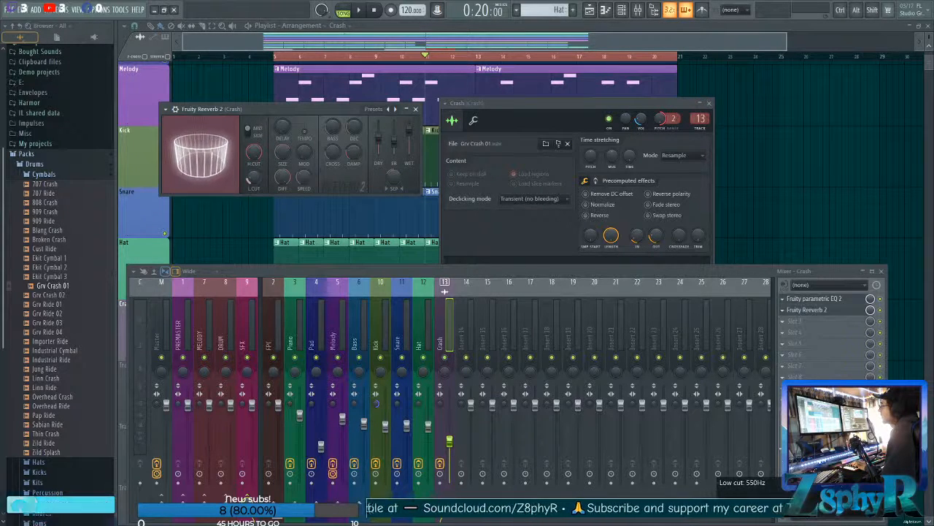
pyautogui.hotkey('ctrl', 'F12')
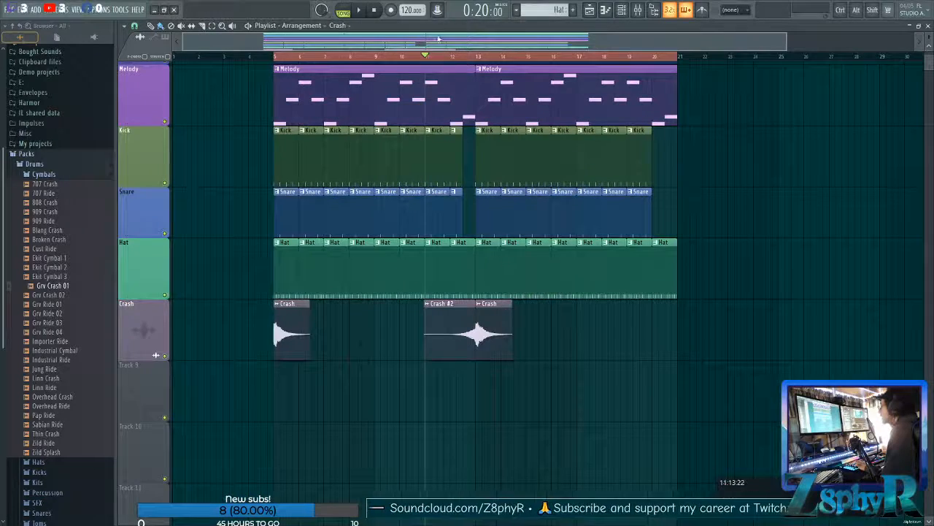
pyautogui.press('space')
pyautogui.click(637, 9)
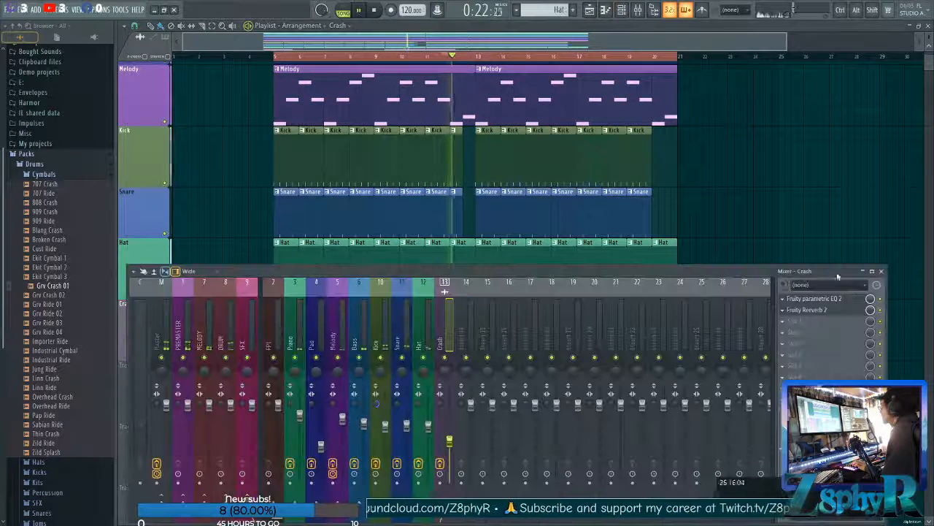
pyautogui.click(825, 309)
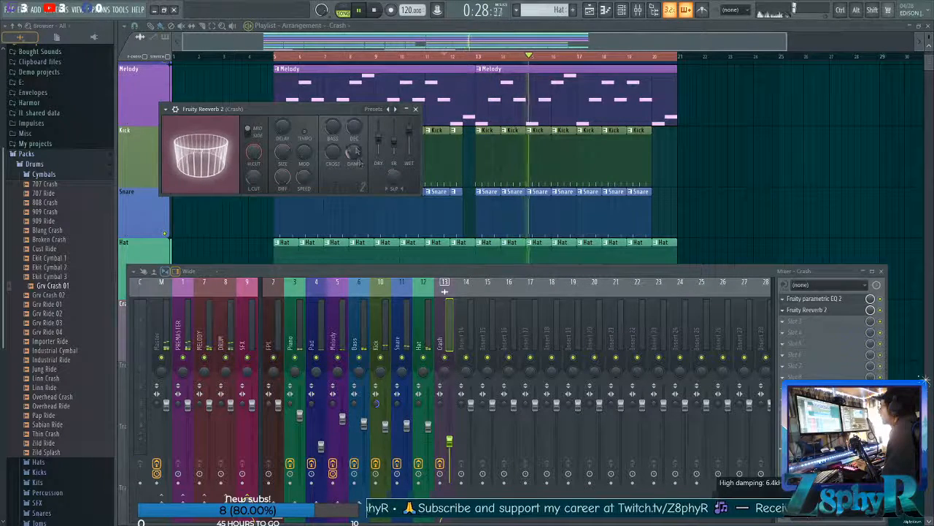
pyautogui.click(416, 109)
pyautogui.click(881, 271)
# Place another reversed Crash #2 clip so it ends at bar 21, and check it in playback.
pyautogui.moveTo(400, 343); pyautogui.dragTo(646, 356)
pyautogui.keyDown('ctrl'); pyautogui.click(745, 405); pyautogui.keyUp('ctrl')
pyautogui.scroll(-3, 737, 336)
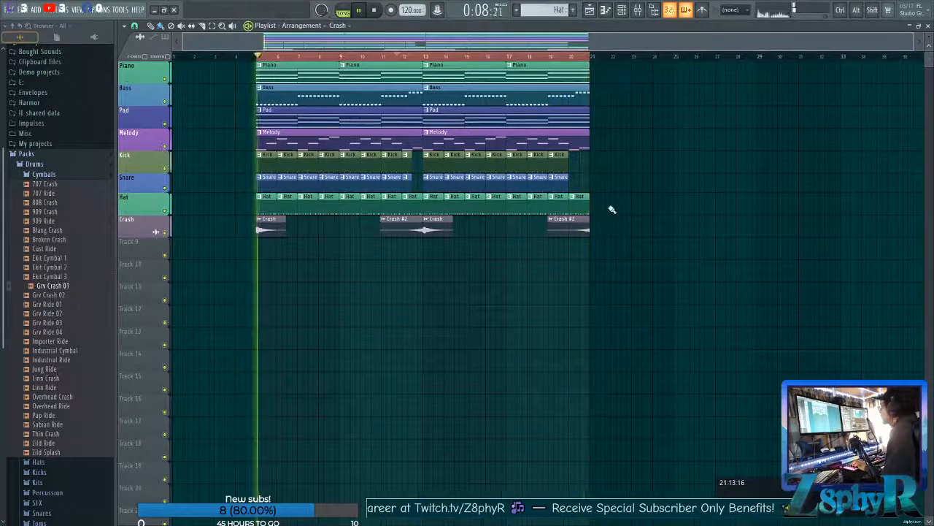
pyautogui.press('space')
# Move all arrangement clips later to begin at bar 9, and clear the clip and time selections.
pyautogui.moveTo(695, 304); pyautogui.dragTo(272, 61)
pyautogui.keyDown('ctrl'); pyautogui.click(524, 314); pyautogui.keyUp('ctrl')
pyautogui.moveTo(718, 327); pyautogui.dragTo(354, 77)
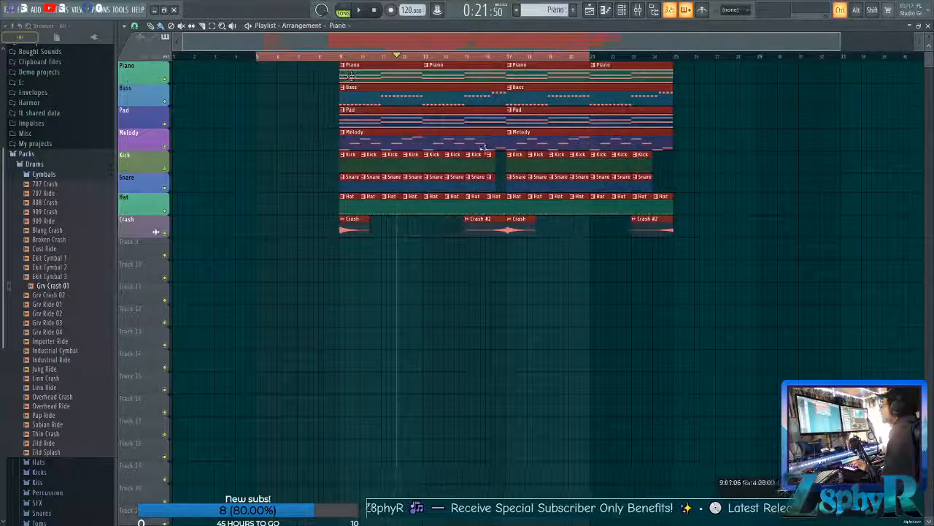
pyautogui.hotkey('ctrl', 'd')
pyautogui.scroll(-1, 524, 128)
pyautogui.click(332, 53)
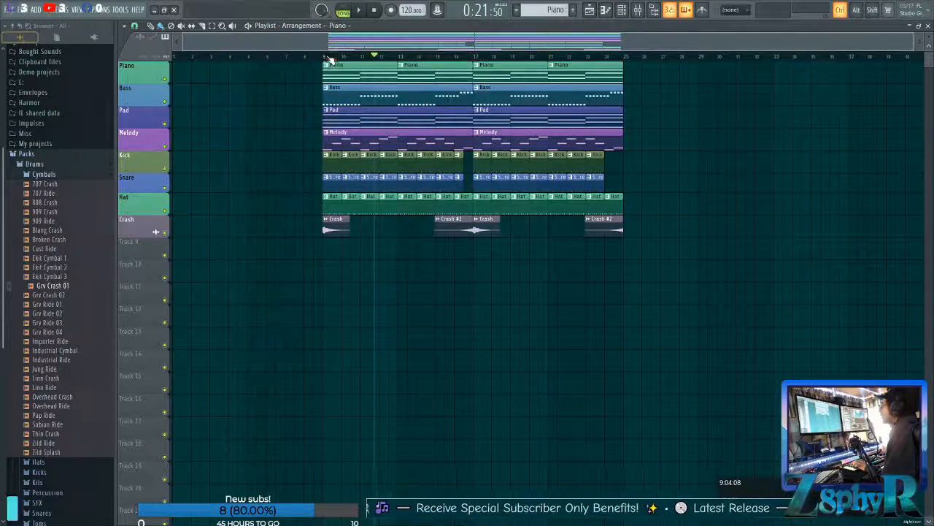
pyautogui.moveTo(757, 348); pyautogui.dragTo(660, 226)
pyautogui.keyDown('ctrl'); pyautogui.click(664, 231); pyautogui.keyUp('ctrl')
pyautogui.moveTo(677, 279); pyautogui.dragTo(657, 244)
pyautogui.keyDown('ctrl'); pyautogui.click(679, 278); pyautogui.keyUp('ctrl')
pyautogui.click(318, 62)
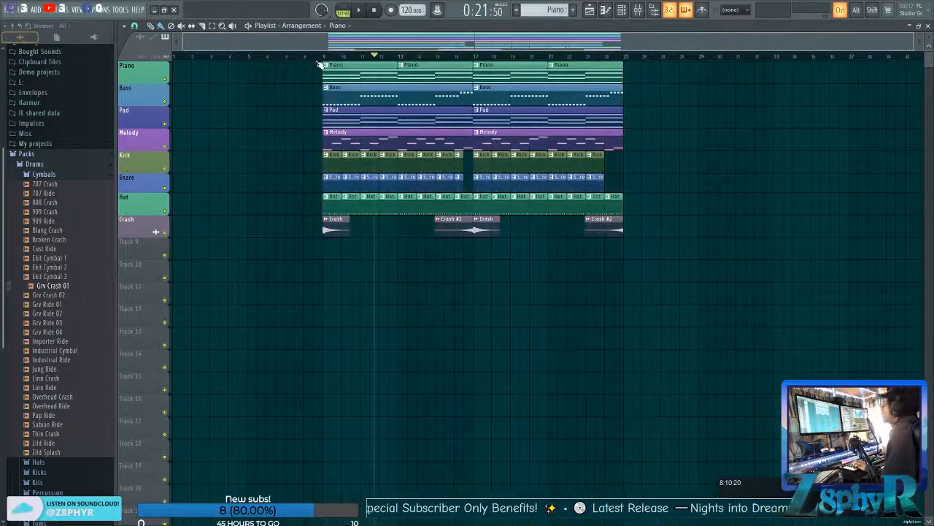
pyautogui.hscroll(1, 712, 231)
pyautogui.hscroll(-1, 408, 146)
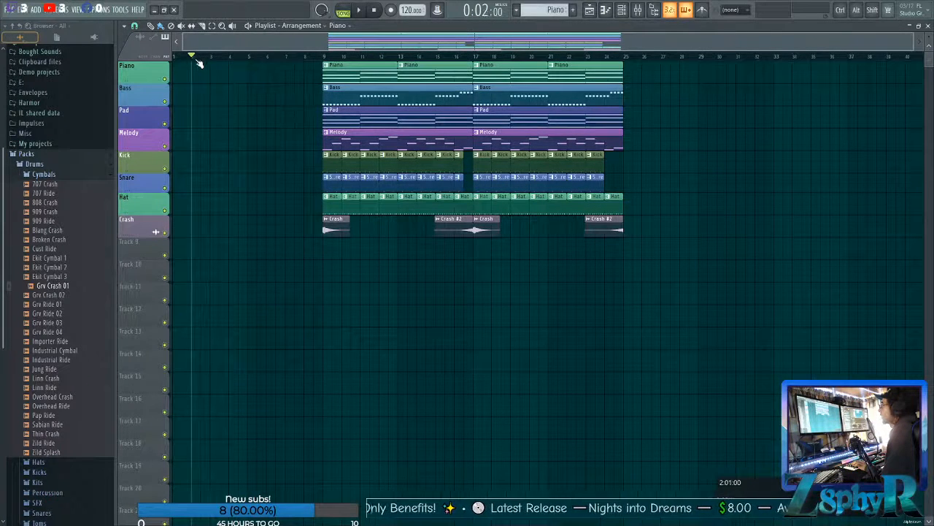
# Add a time marker named Start at bar 2 and set its action to Start.
pyautogui.click(125, 26)
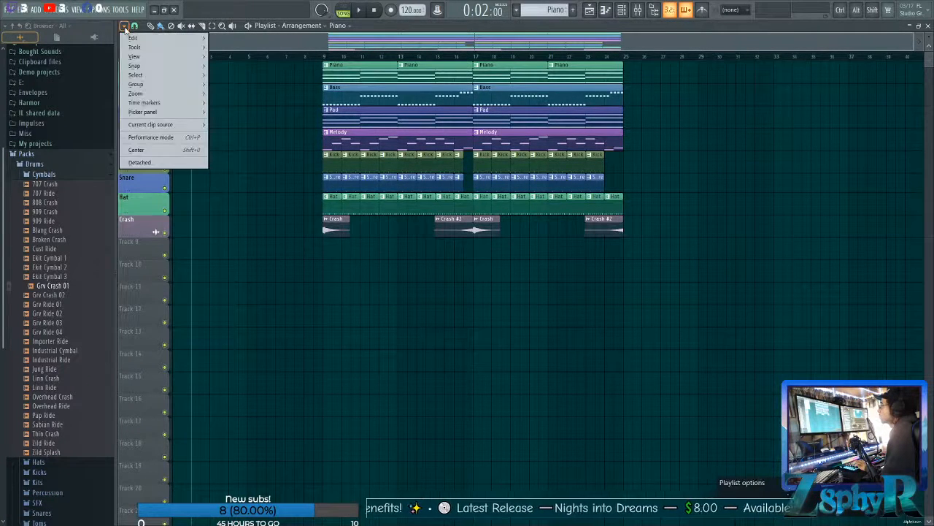
pyautogui.moveTo(129, 49)
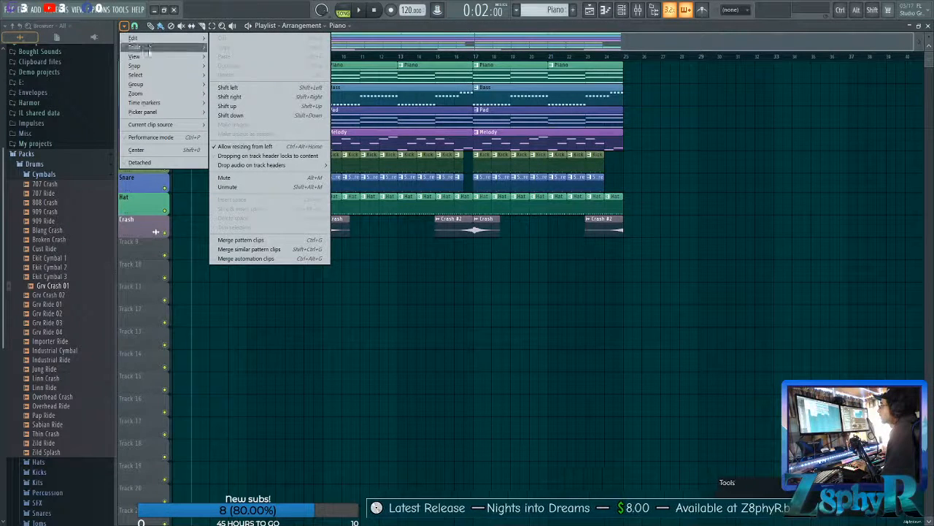
pyautogui.moveTo(149, 105)
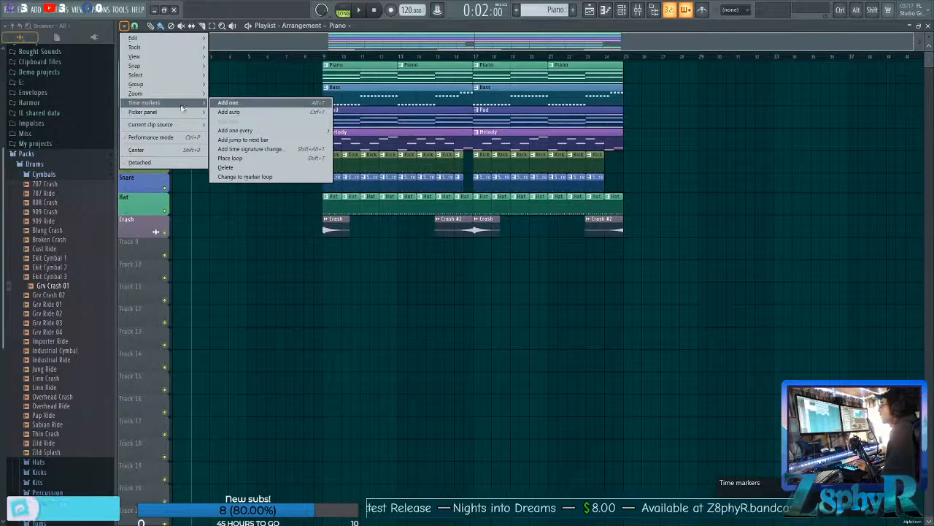
pyautogui.click(267, 103)
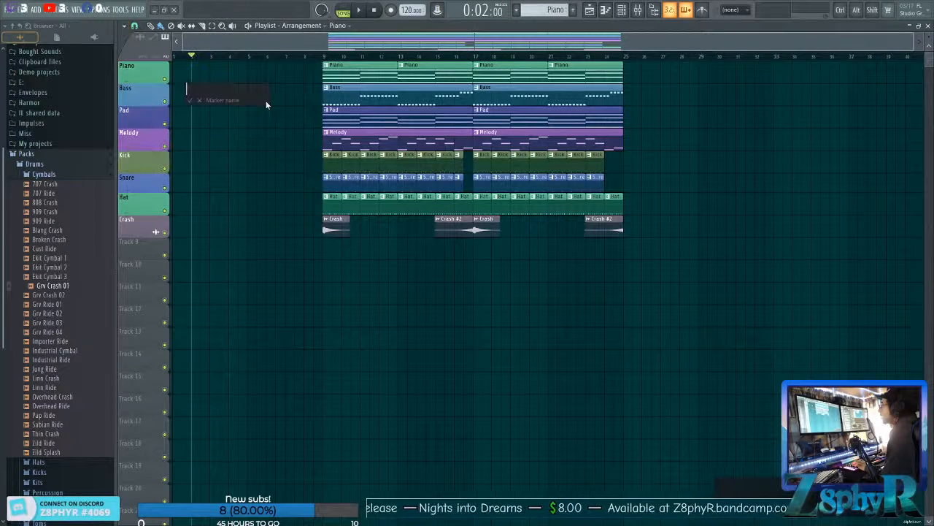
pyautogui.write('Start')
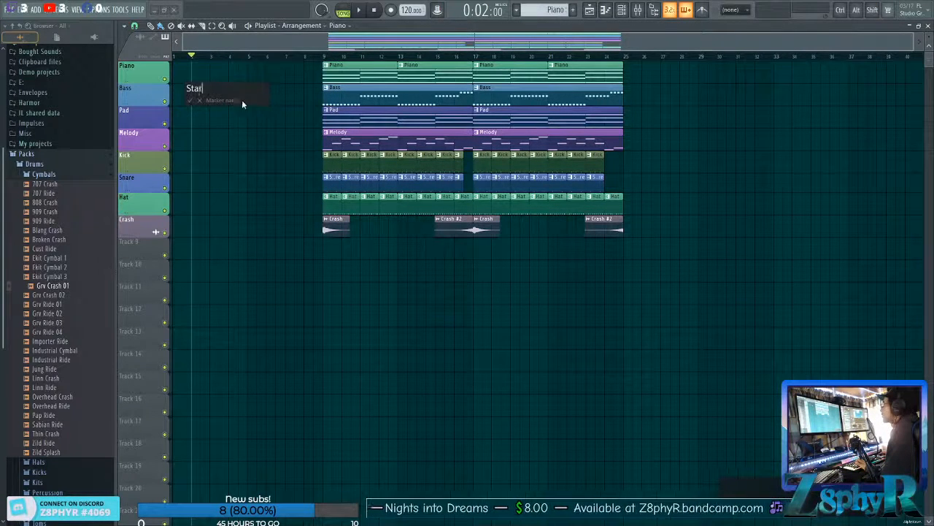
pyautogui.click(191, 101)
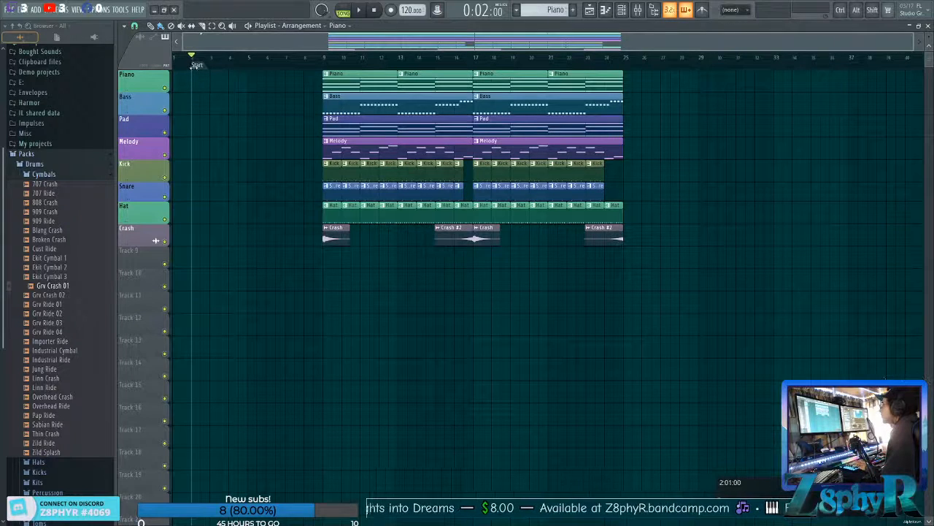
pyautogui.rightClick(194, 65)
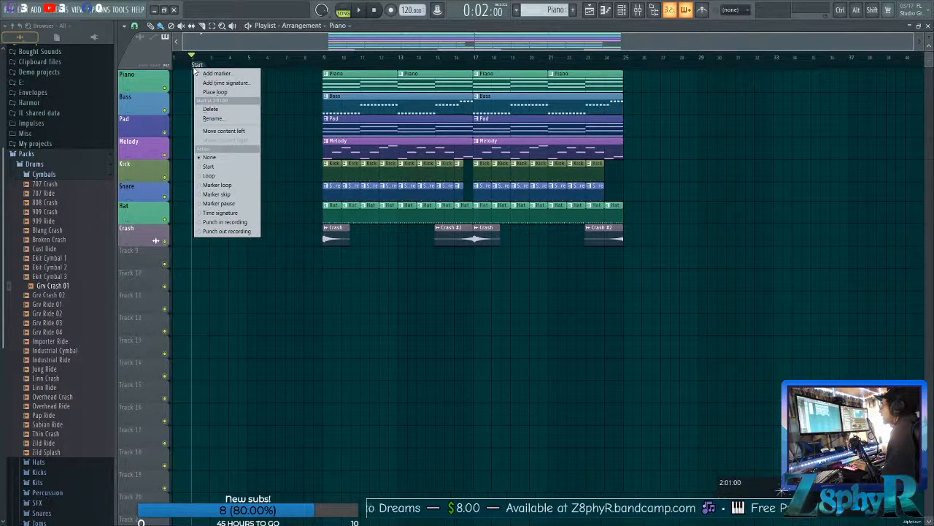
pyautogui.click(209, 166)
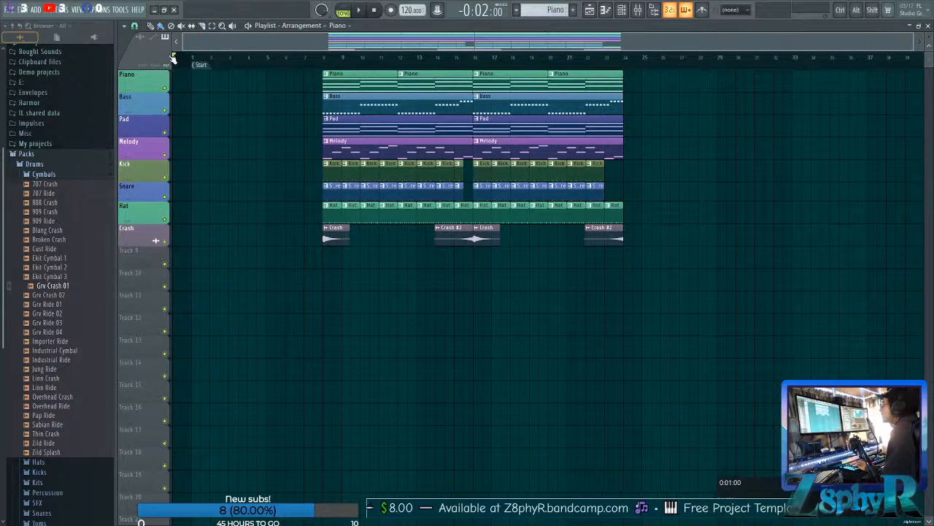
# Move all arrangement clips earlier so they begin at bar 1, on the Start marker.
pyautogui.moveTo(292, 70); pyautogui.dragTo(778, 305)
pyautogui.moveTo(351, 75); pyautogui.dragTo(222, 76)
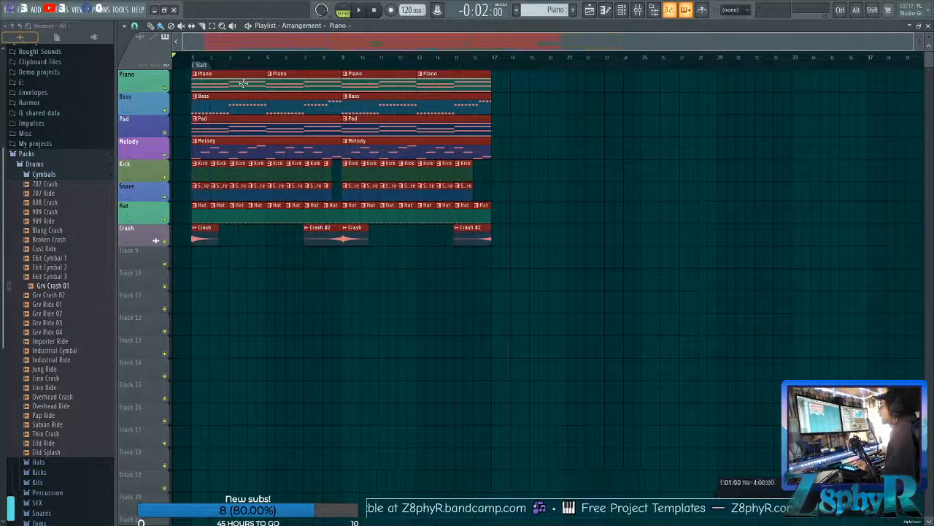
pyautogui.click(538, 179)
# Duplicate the entire 16-bar arrangement three times in succession, extending it to bar 65.
pyautogui.keyDown('ctrl'); pyautogui.scroll(2, 600, 276); pyautogui.keyUp('ctrl')
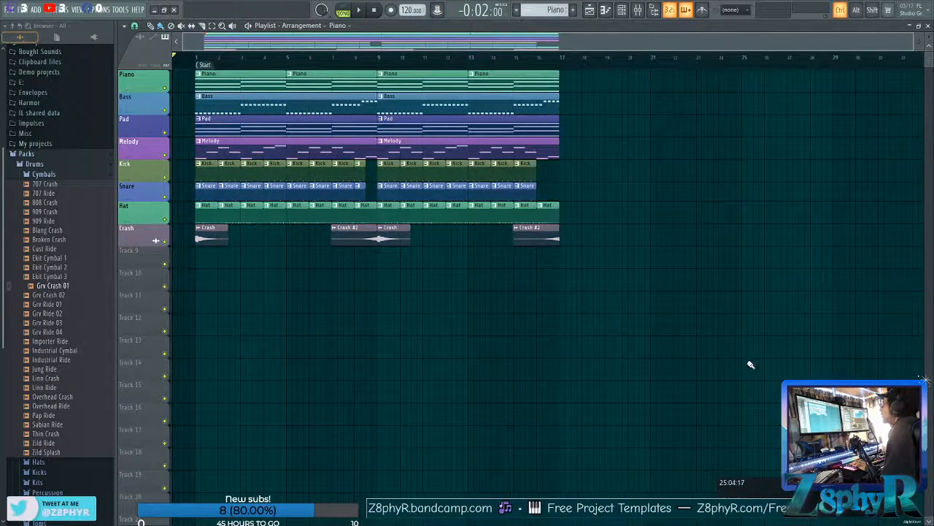
pyautogui.moveTo(706, 356); pyautogui.dragTo(195, 72)
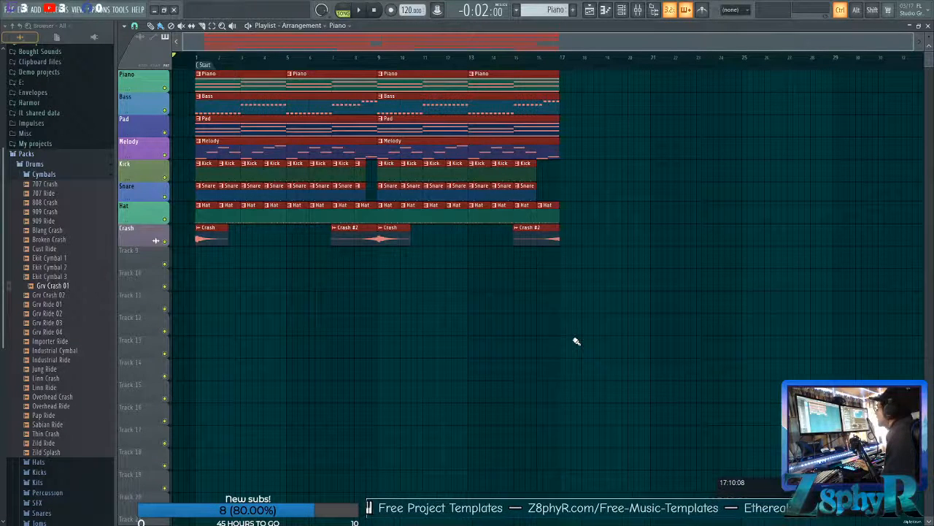
pyautogui.hotkey('ctrl', 'b')
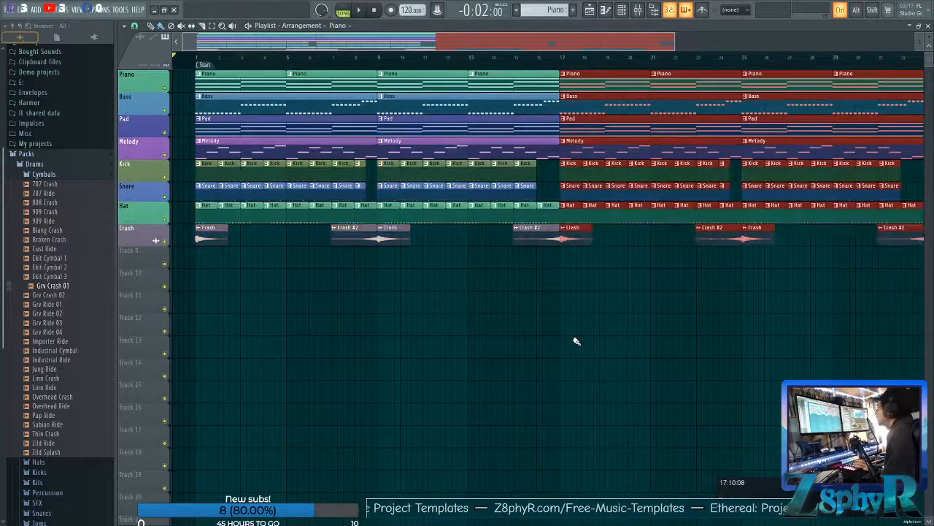
pyautogui.hotkey('ctrl', 'b')
pyautogui.hotkey('ctrl', 'b')
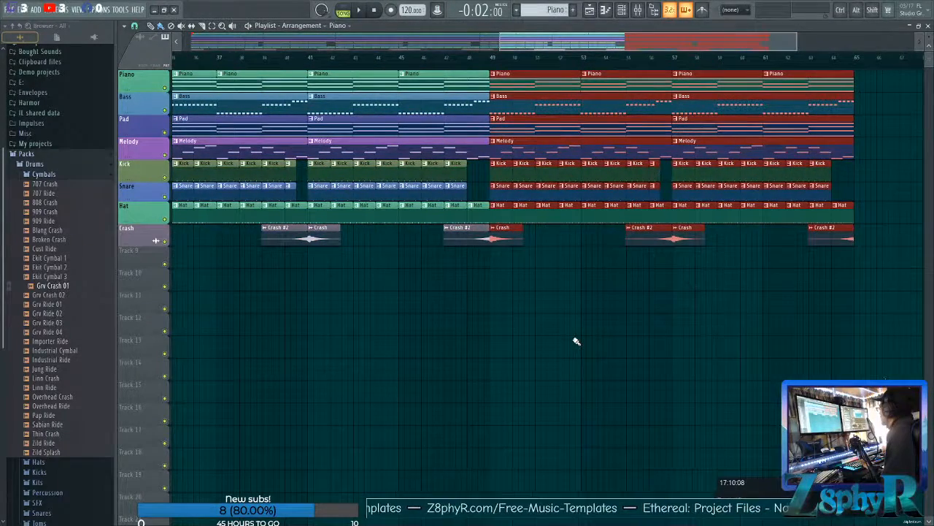
# Delete the Piano, Bass, Pad, Melody and Snare clips from bars 1 to 8.
pyautogui.hotkey('ctrl', 'd')
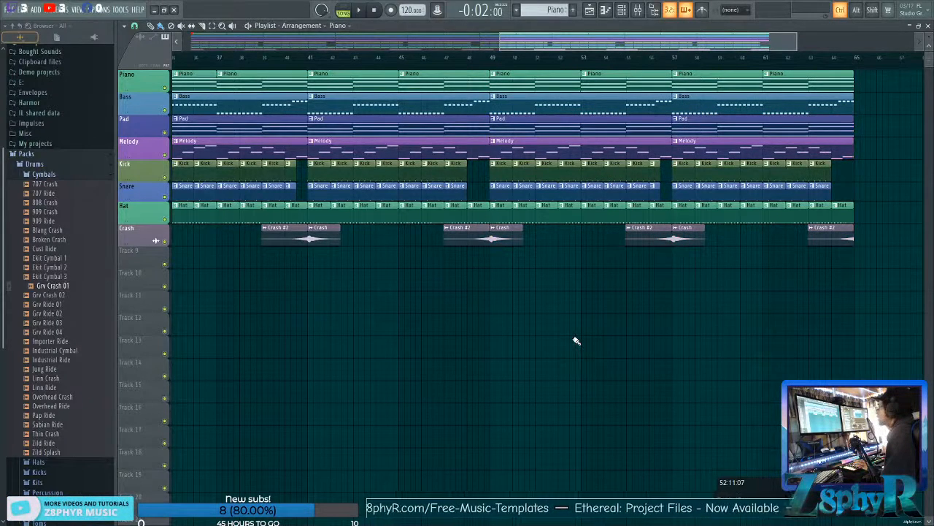
pyautogui.scroll(-4, 576, 341)
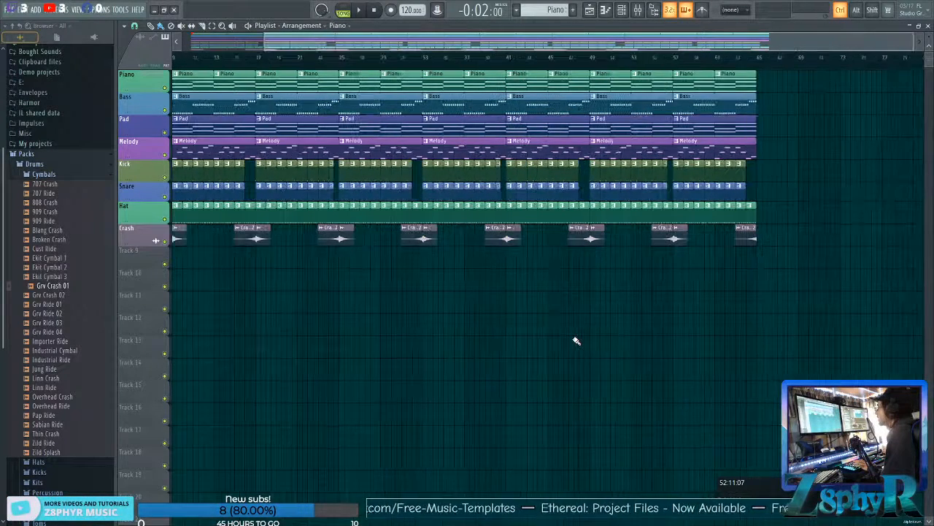
pyautogui.hscroll(-3, 576, 341)
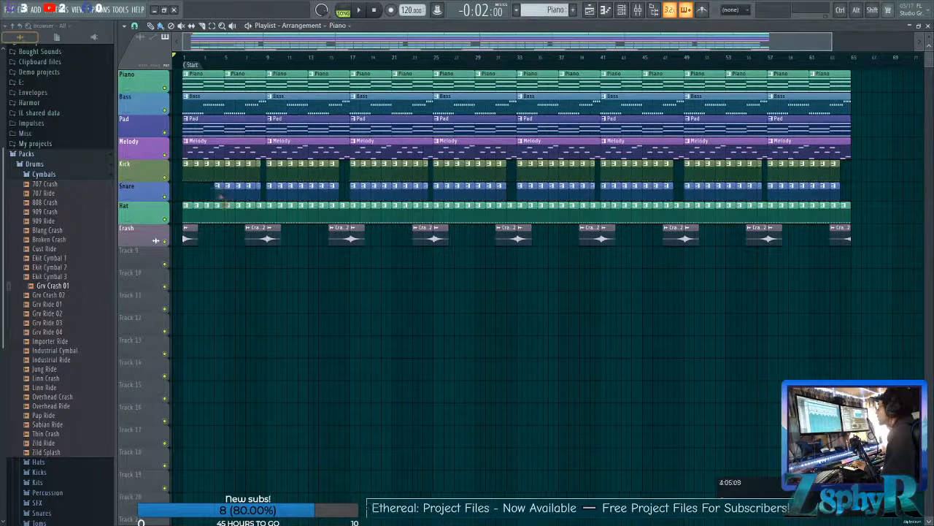
pyautogui.rightClick(189, 154)
pyautogui.rightClick(184, 103)
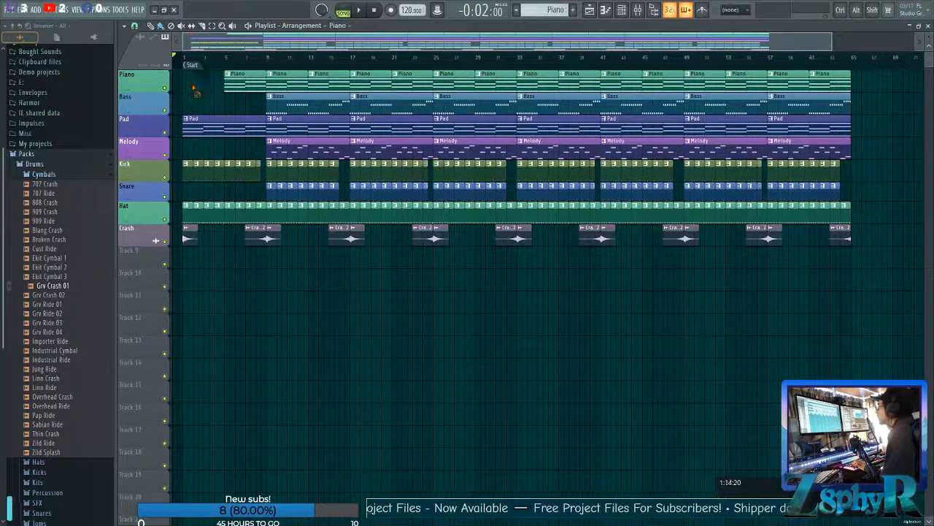
pyautogui.rightClick(230, 81)
pyautogui.rightClick(235, 129)
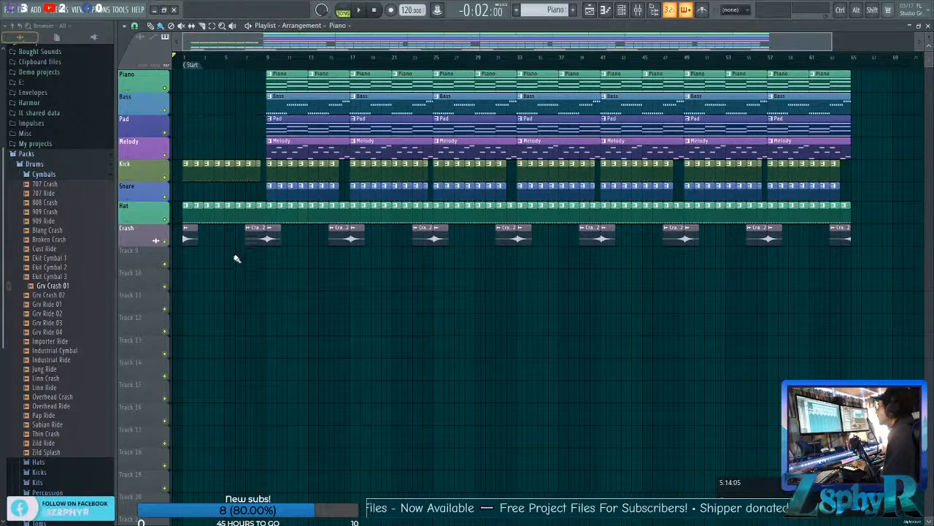
# Delete the Piano, Bass and Melody clips from bars 9 to 16, and trim the Hat's end just before bar 9.
pyautogui.press('space')
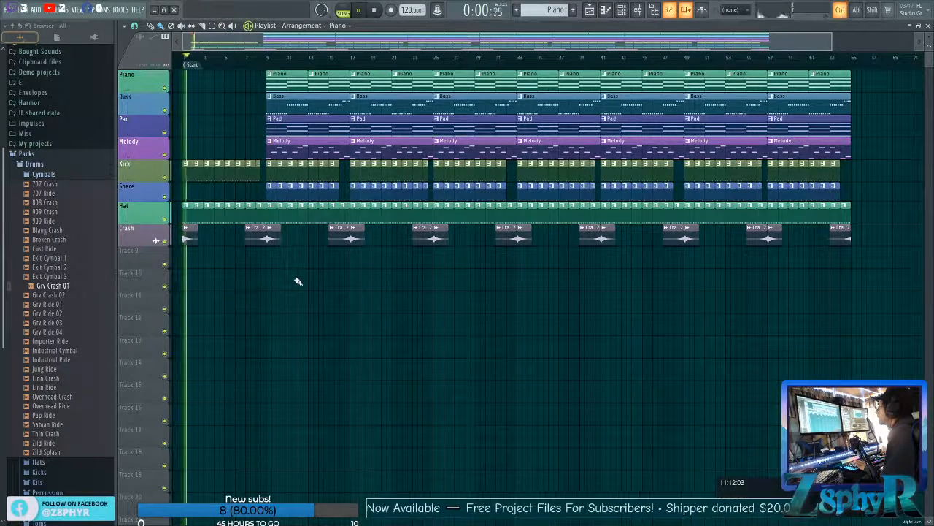
pyautogui.rightClick(288, 81)
pyautogui.rightClick(327, 82)
pyautogui.rightClick(314, 106)
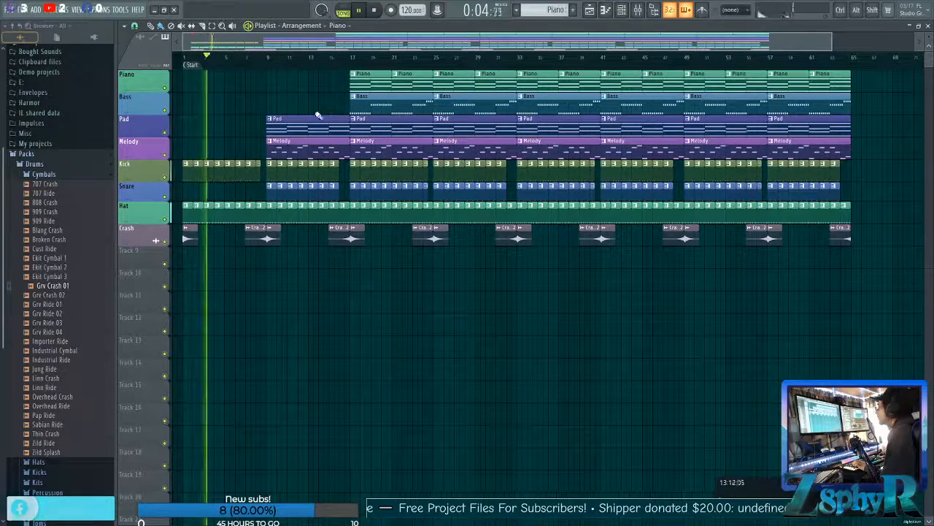
pyautogui.moveTo(262, 209); pyautogui.dragTo(259, 211)
pyautogui.rightClick(271, 149)
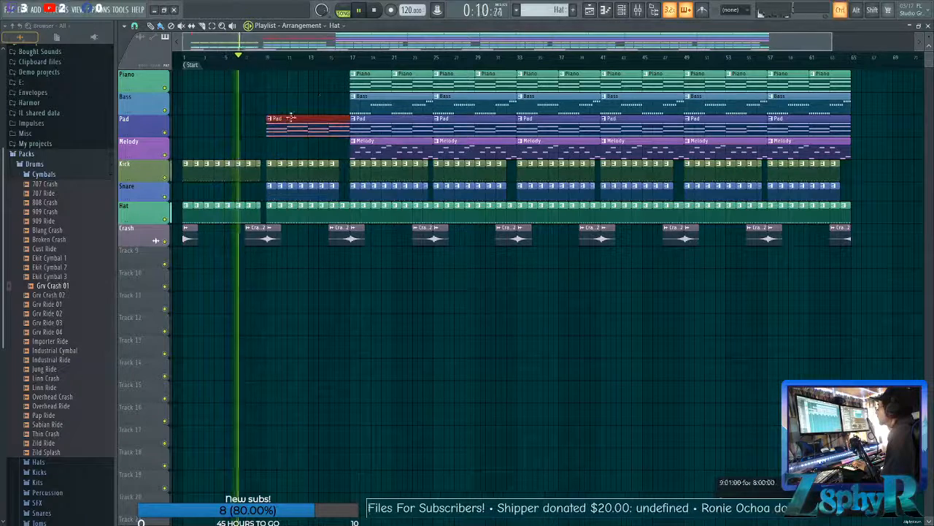
# Delete the Piano from bars 17 to 24, the Melody from bars 17 to 32, and the Hat clip in bar 16.
pyautogui.rightClick(358, 78)
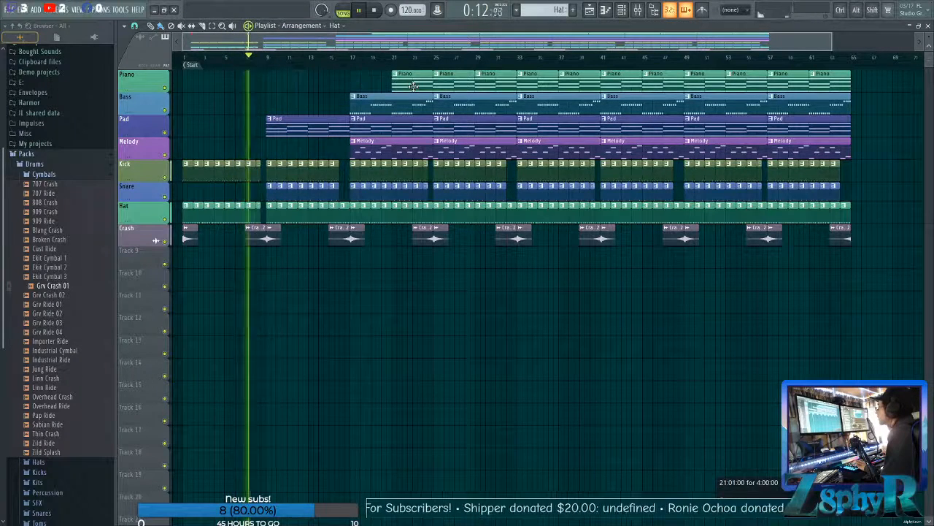
pyautogui.rightClick(402, 78)
pyautogui.rightClick(400, 144)
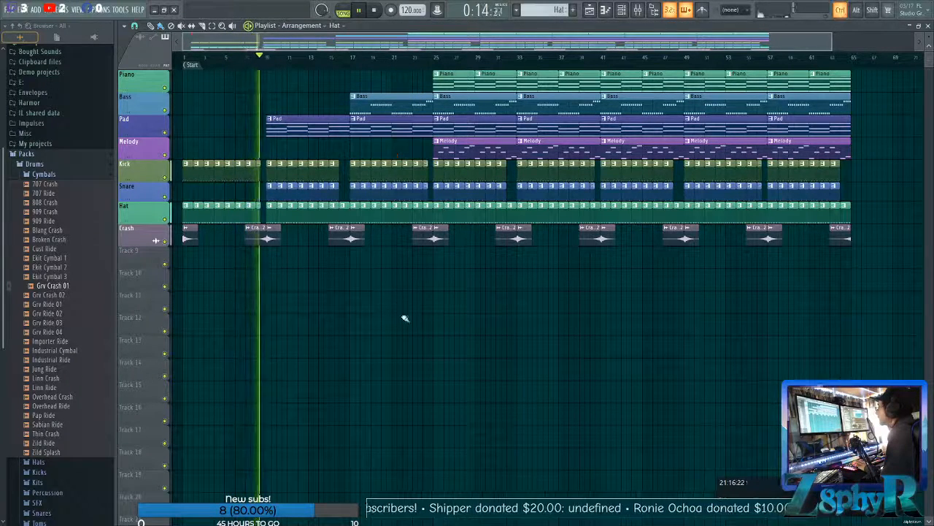
pyautogui.hscroll(3, 454, 300)
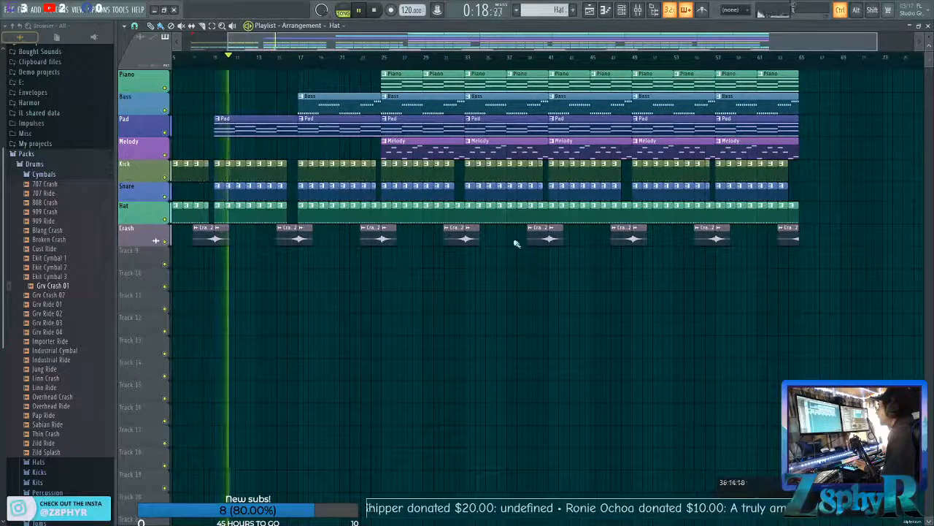
pyautogui.rightClick(424, 146)
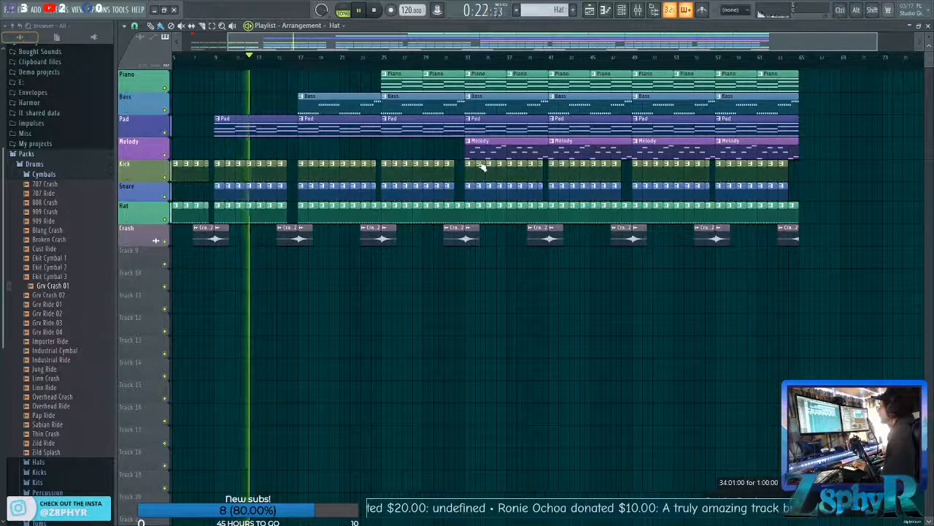
# Clear the Kick and Snare from bars 31 and 32 and the Hat from bar 32, leaving a break before bar 33.
pyautogui.click(452, 166)
pyautogui.click(454, 157)
pyautogui.rightClick(450, 188)
pyautogui.rightClick(451, 184)
pyautogui.moveTo(461, 214); pyautogui.dragTo(409, 211)
pyautogui.rightClick(409, 211)
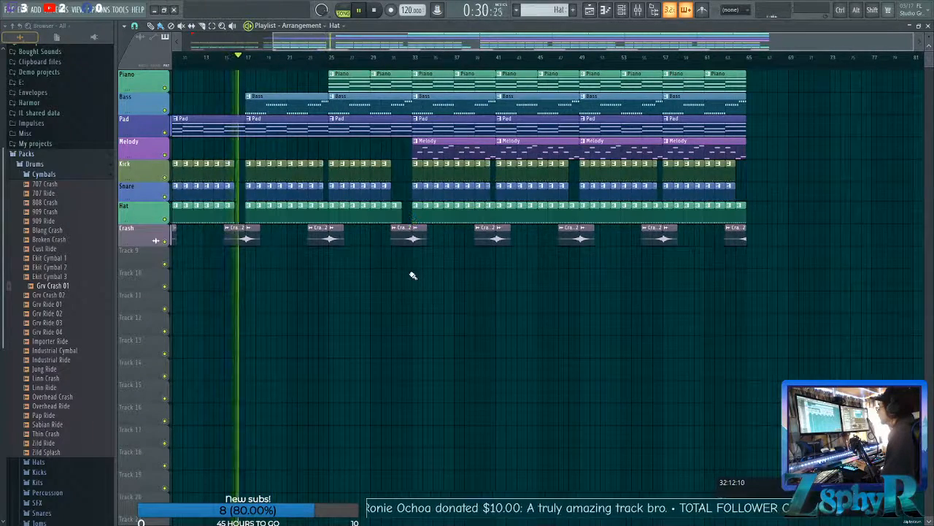
# Lengthen the Kick clip in bar 24 slightly and extend the Snare clip there to bar 25.
pyautogui.hscroll(-3, 408, 273)
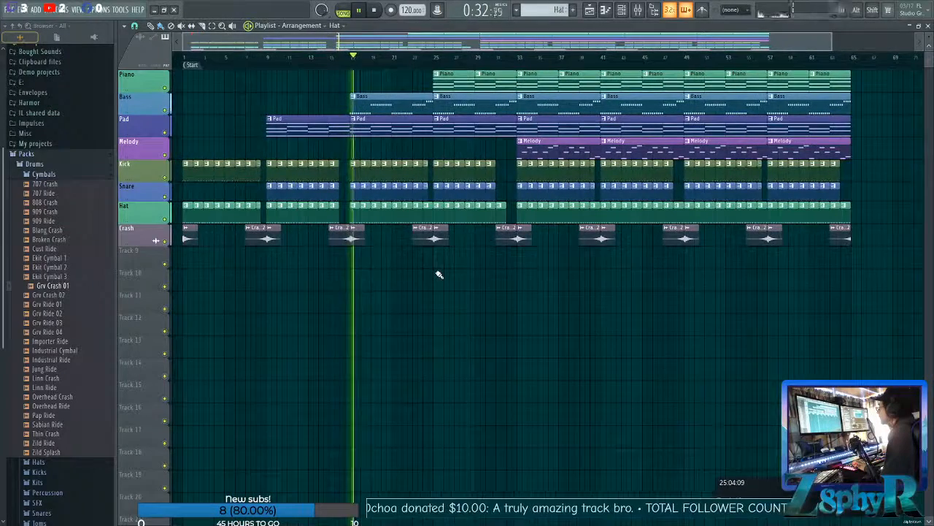
pyautogui.keyDown('ctrl'); pyautogui.scroll(-1, 436, 274); pyautogui.keyUp('ctrl')
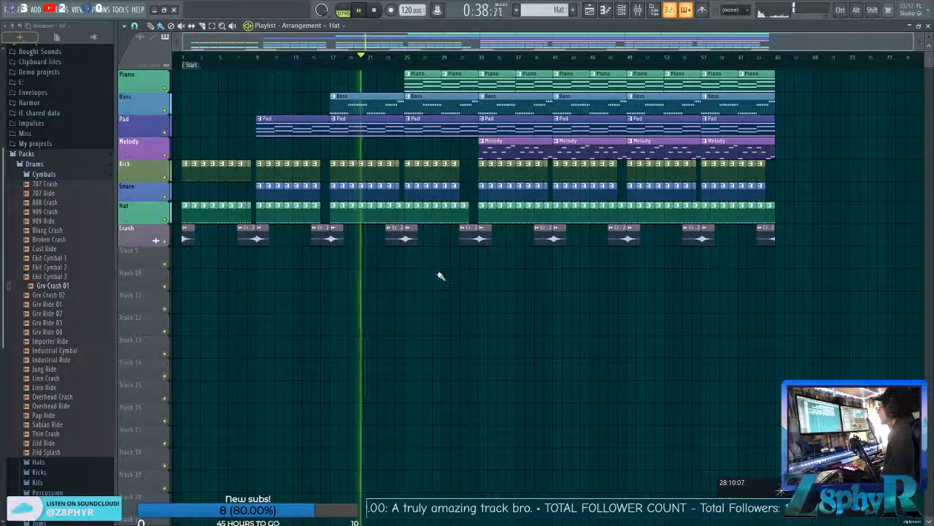
pyautogui.scroll(2, 400, 248)
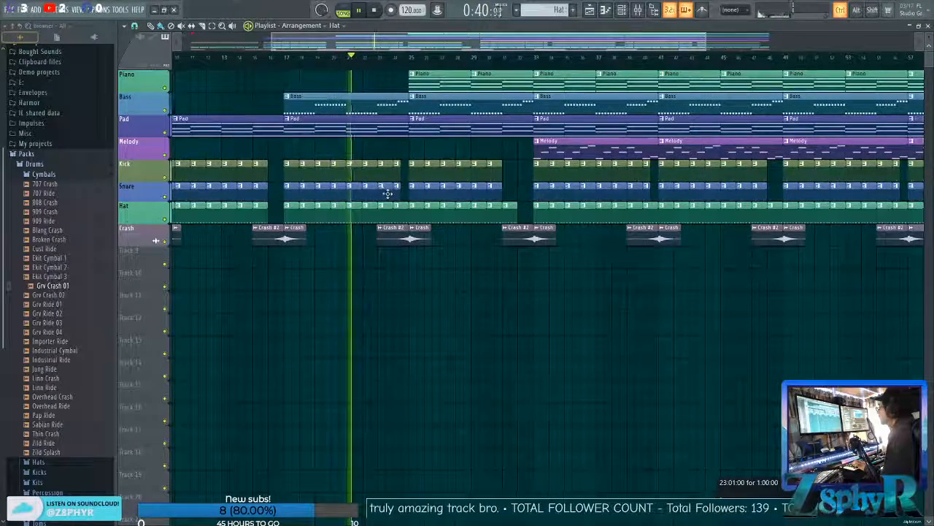
pyautogui.scroll(2, 402, 187)
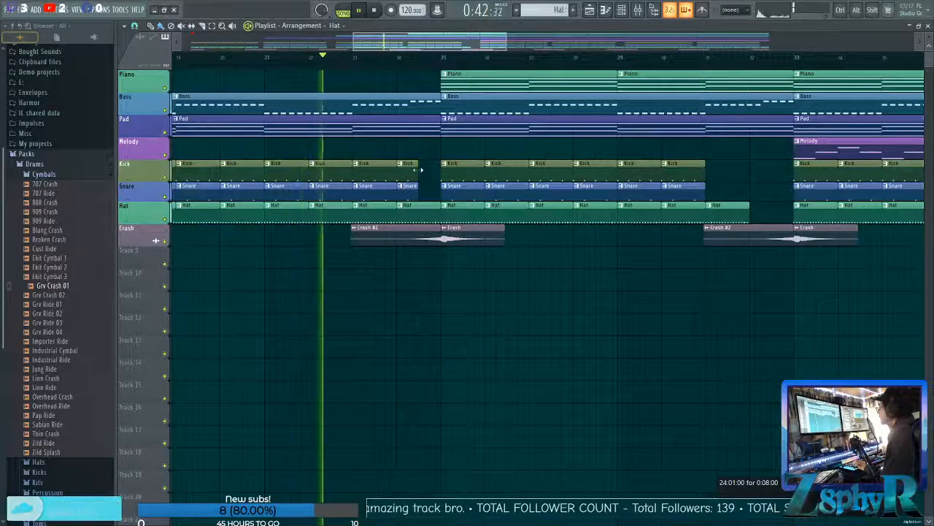
pyautogui.moveTo(437, 170)
pyautogui.mouseDown()
pyautogui.moveTo(421, 171)
pyautogui.moveTo(438, 187)
pyautogui.mouseUp()
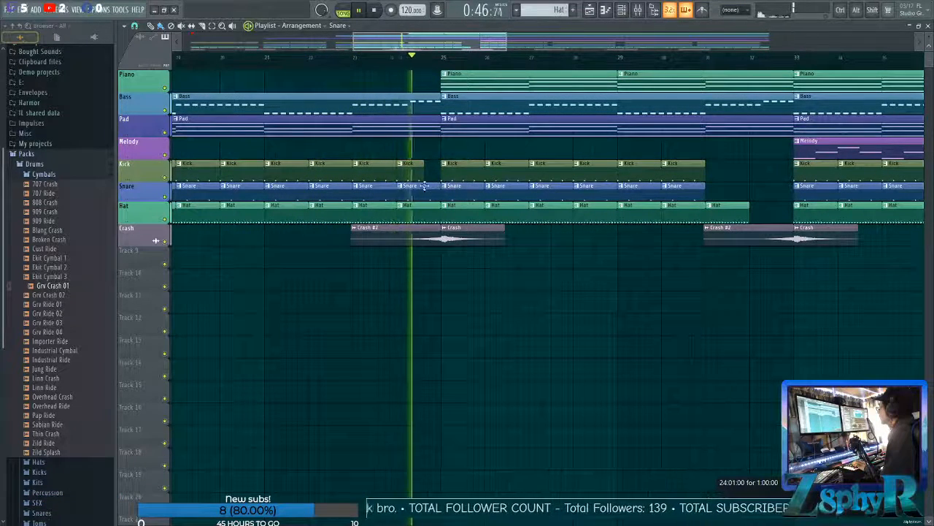
pyautogui.press('space')
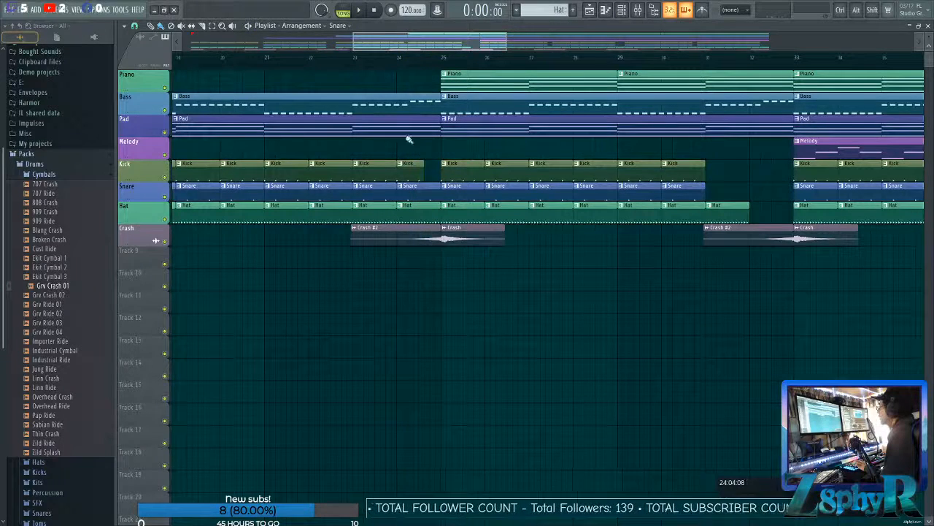
# Move the playhead to bar 24 and make the Snare clip there a unique pattern.
pyautogui.click(398, 57)
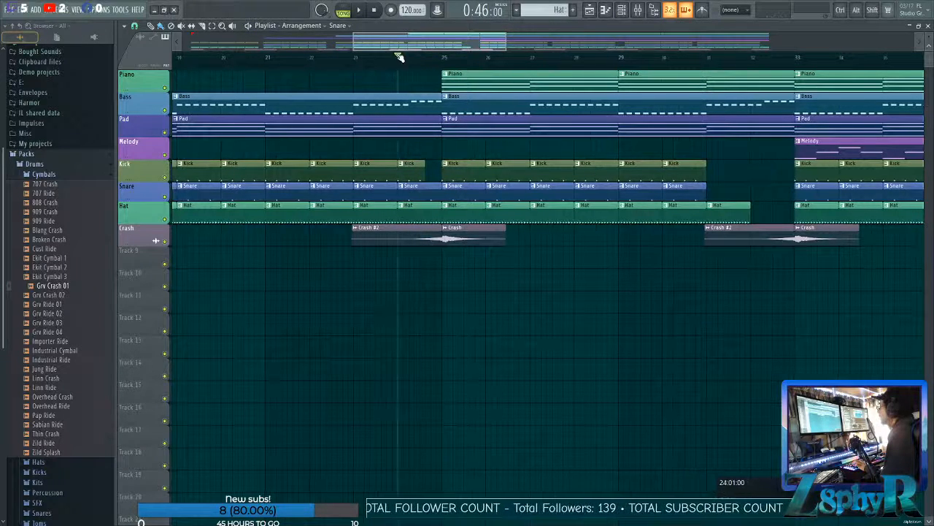
pyautogui.rightClick(402, 190)
pyautogui.click(423, 249)
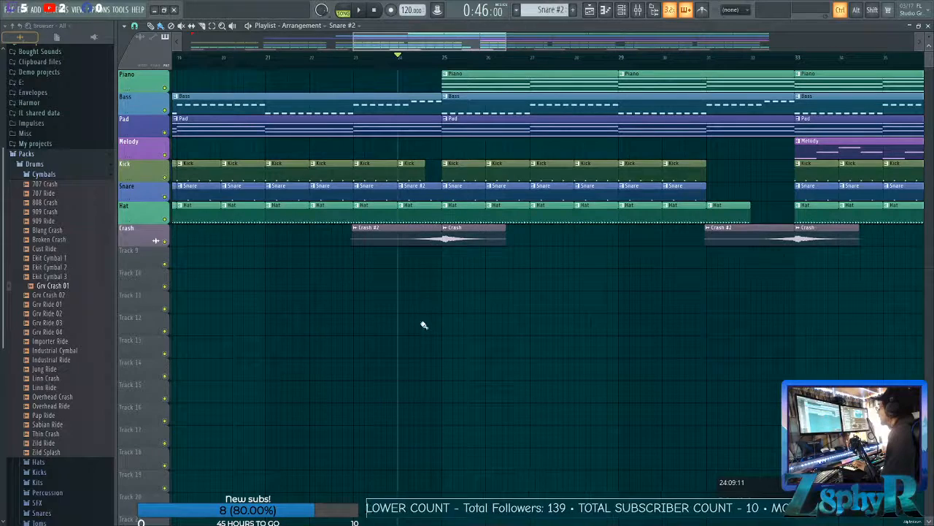
# Add snare hits on steps 10, 11 and 15 of the Snare #2 pattern, lower their velocities, and audition the fill.
pyautogui.doubleClick(427, 197)
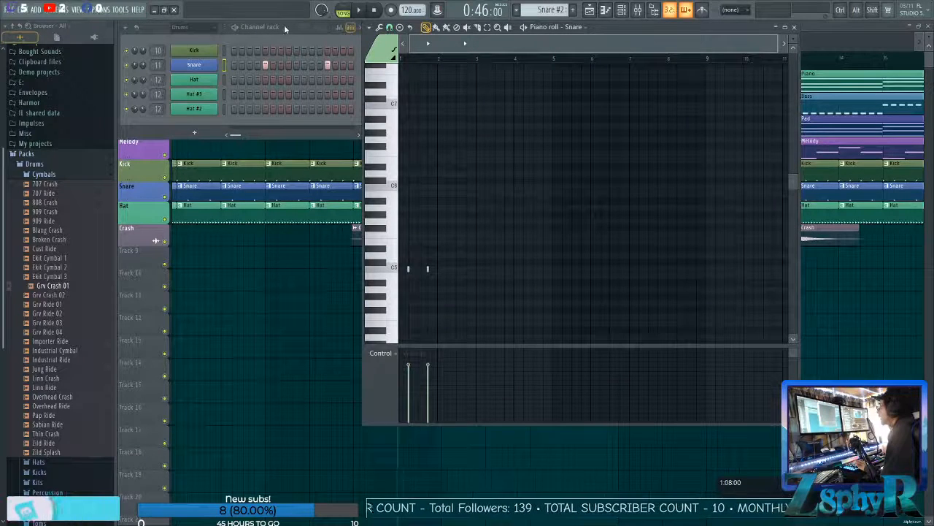
pyautogui.click(343, 65)
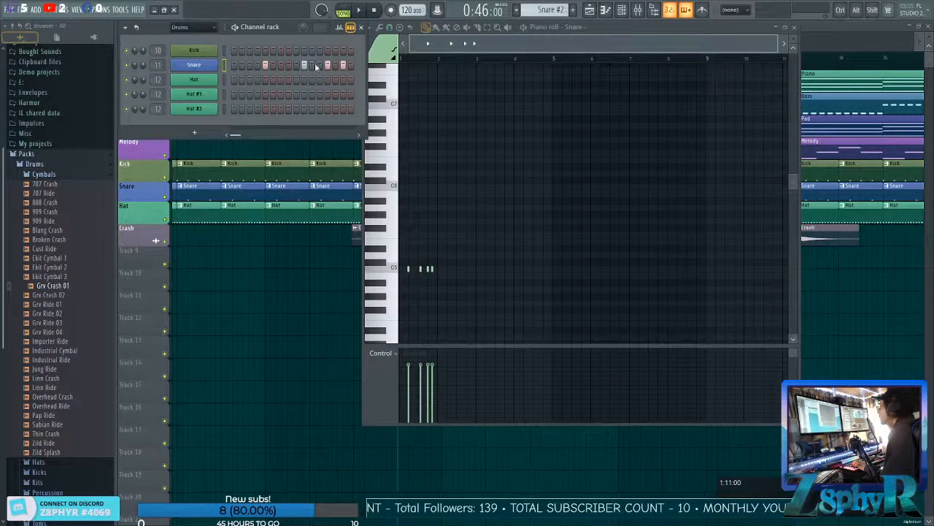
pyautogui.click(343, 28)
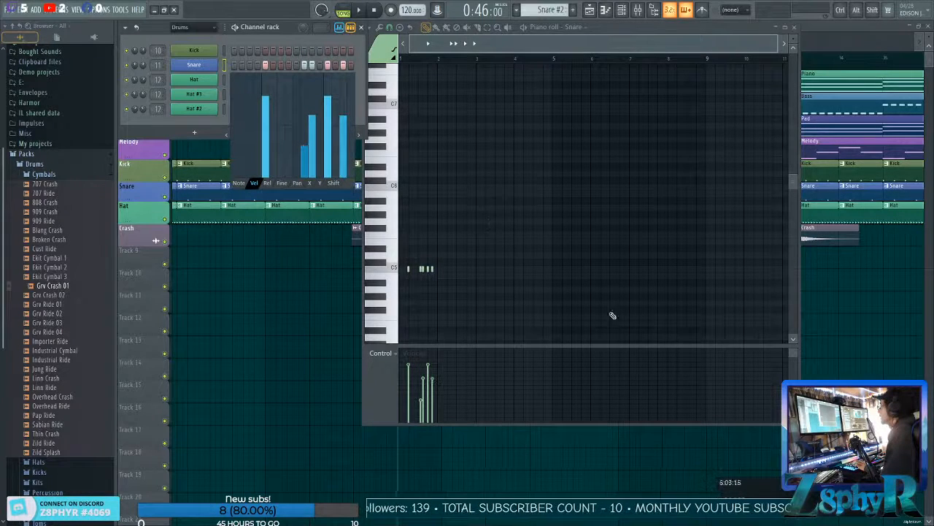
pyautogui.press('space')
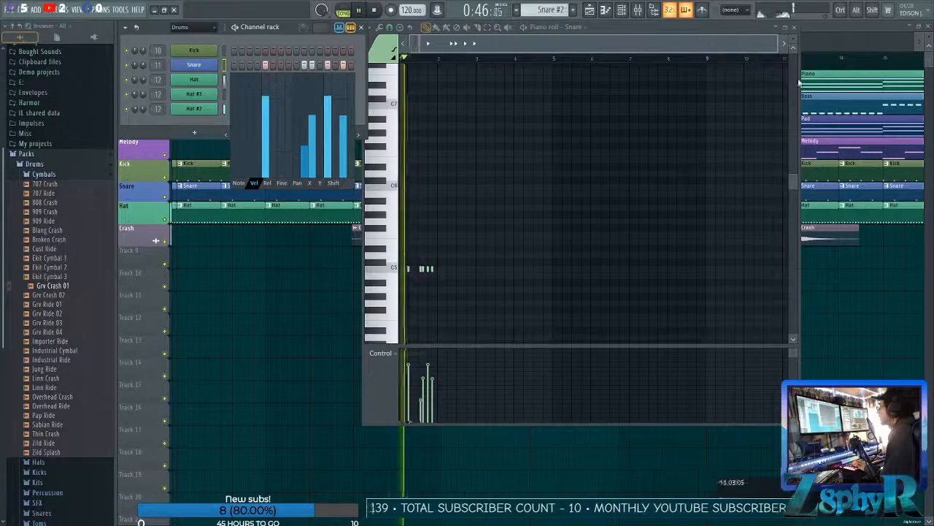
# Return to the playlist and copy the Snare #2 fill from bar 24 to bar 40.
pyautogui.click(848, 29)
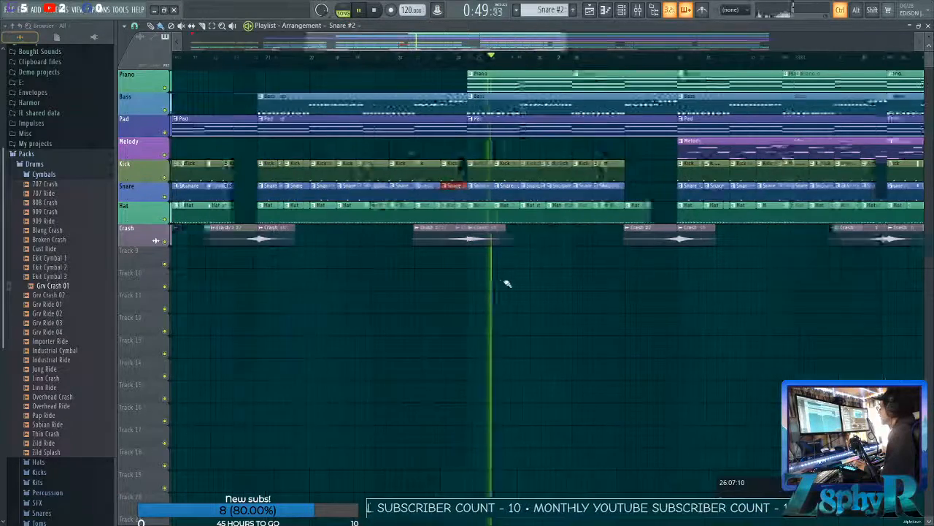
pyautogui.scroll(-2, 507, 283)
pyautogui.hscroll(3, 506, 284)
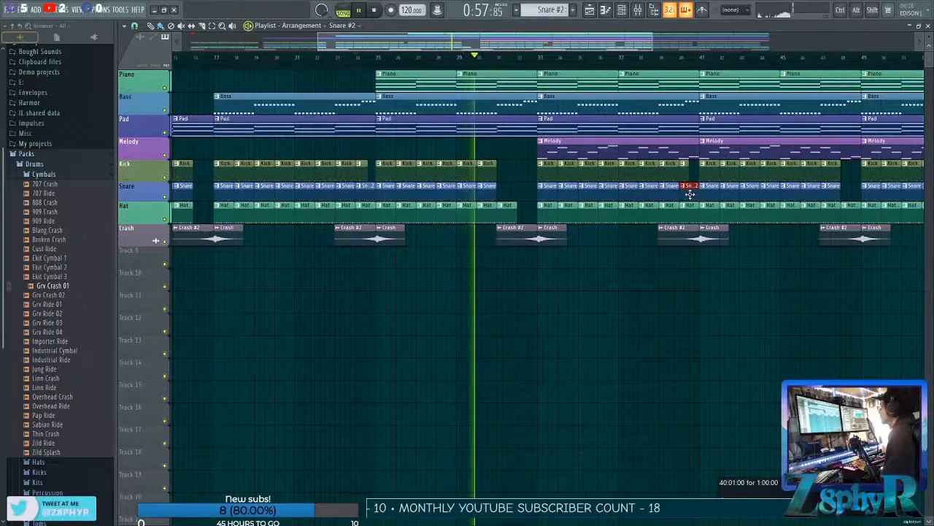
# Place a Snare #2 clip in bar 32, trim its start so only the last hits before bar 33 remain, and audition it.
pyautogui.click(526, 191)
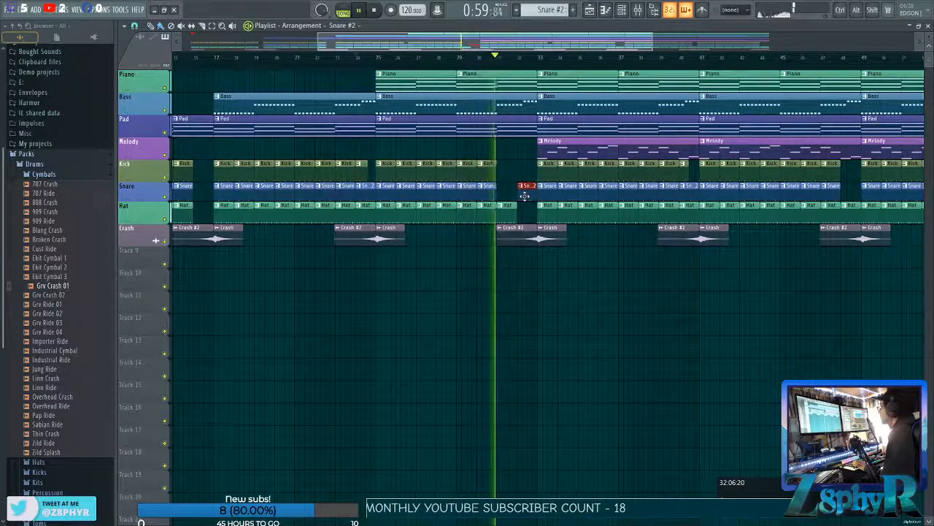
pyautogui.moveTo(519, 195); pyautogui.dragTo(528, 195)
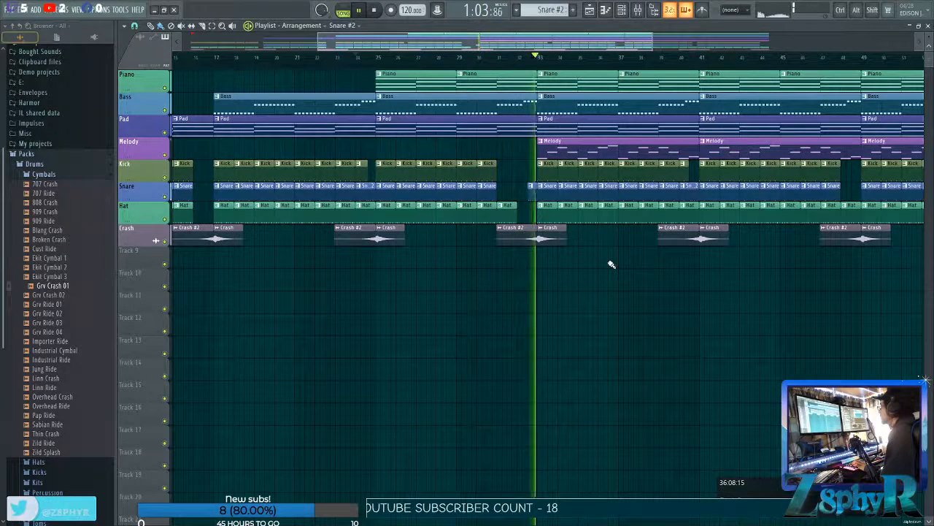
pyautogui.scroll(5, 535, 218)
pyautogui.moveTo(487, 192); pyautogui.dragTo(513, 191)
pyautogui.click(476, 57)
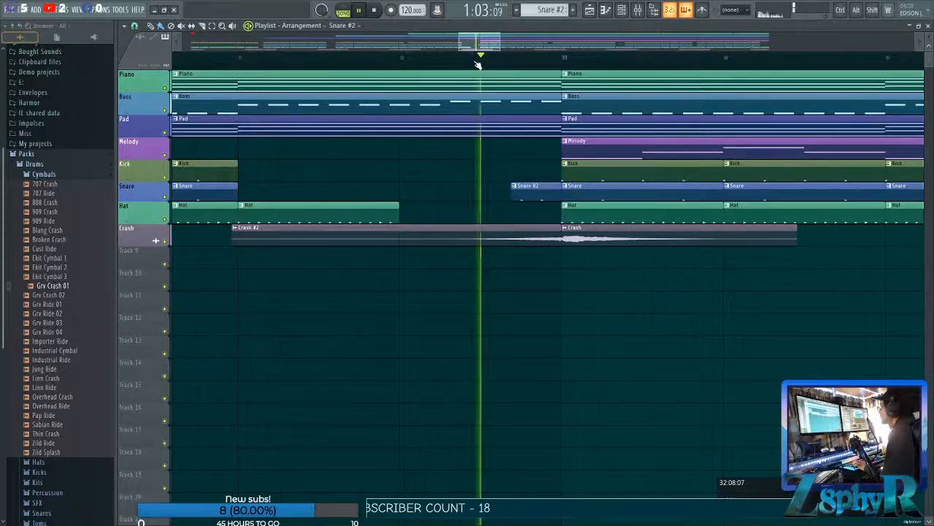
# Raise the note pitch of step 13 in the Snare #2 pattern using the graph editor.
pyautogui.scroll(-3, 637, 286)
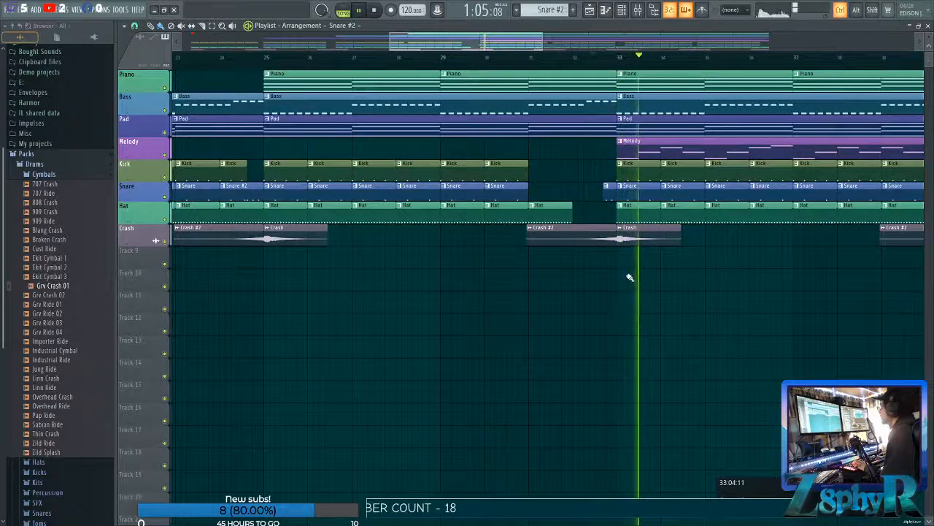
pyautogui.doubleClick(607, 197)
pyautogui.press('space')
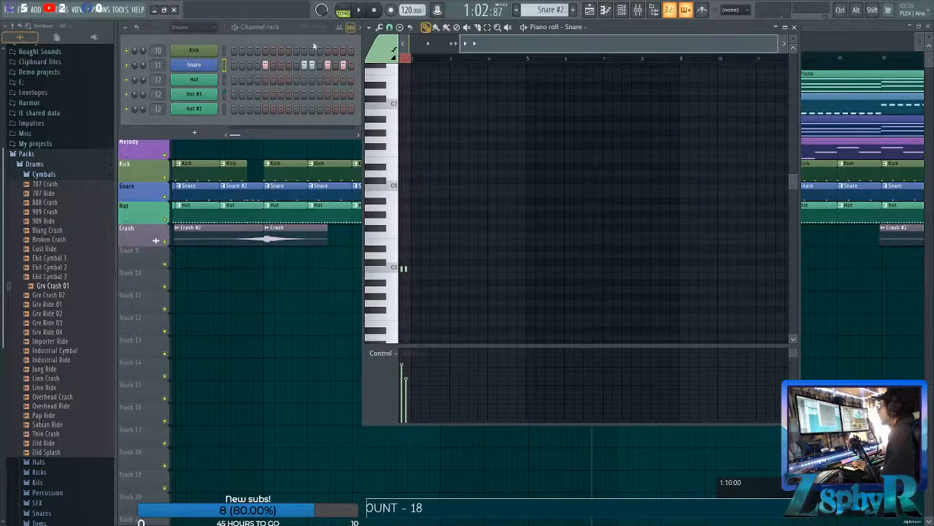
pyautogui.click(340, 28)
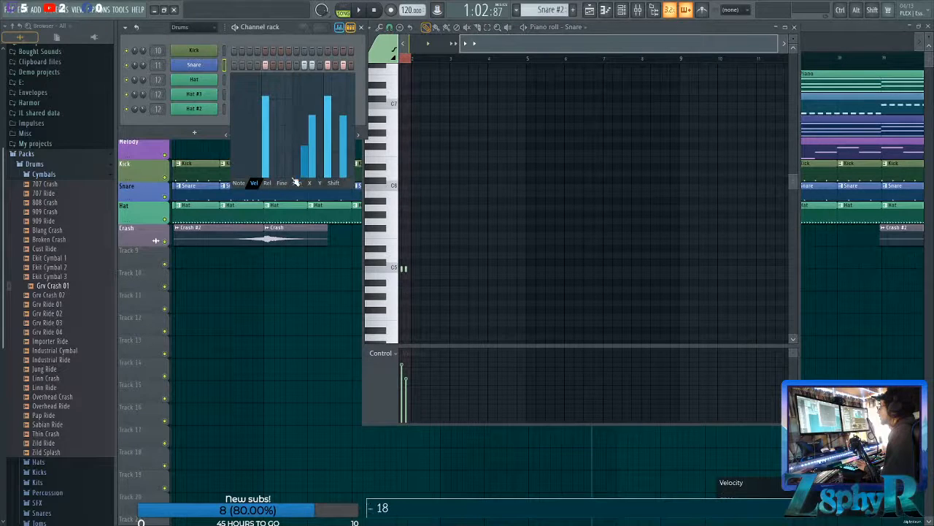
pyautogui.click(239, 182)
pyautogui.click(328, 117)
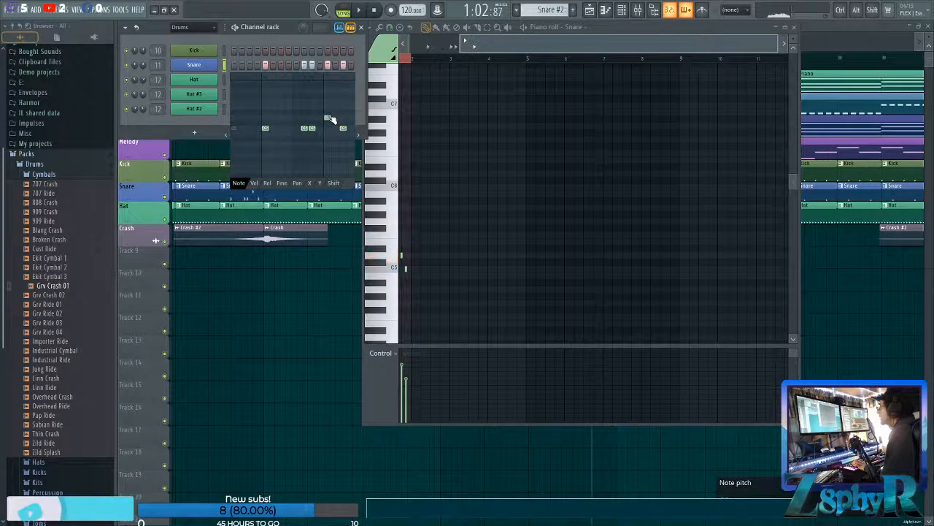
# Delete the shortened Snare #2 clip just before bar 33 and replay the transition.
pyautogui.click(829, 26)
pyautogui.scroll(-4, 695, 257)
pyautogui.scroll(6, 569, 202)
pyautogui.rightClick(656, 194)
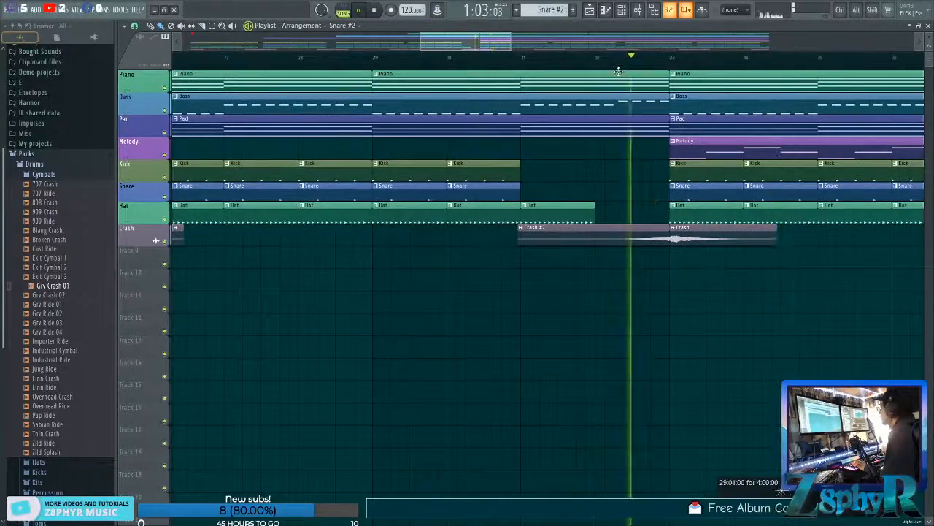
# Delete the Melody clips at bars 49 and 57 and the Bass clip at bar 57.
pyautogui.scroll(-3, 637, 249)
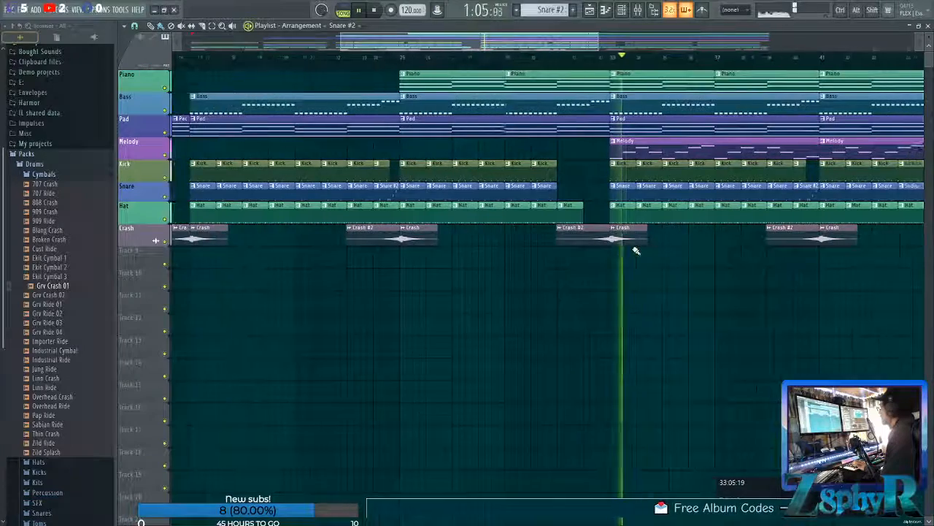
pyautogui.scroll(-4, 637, 250)
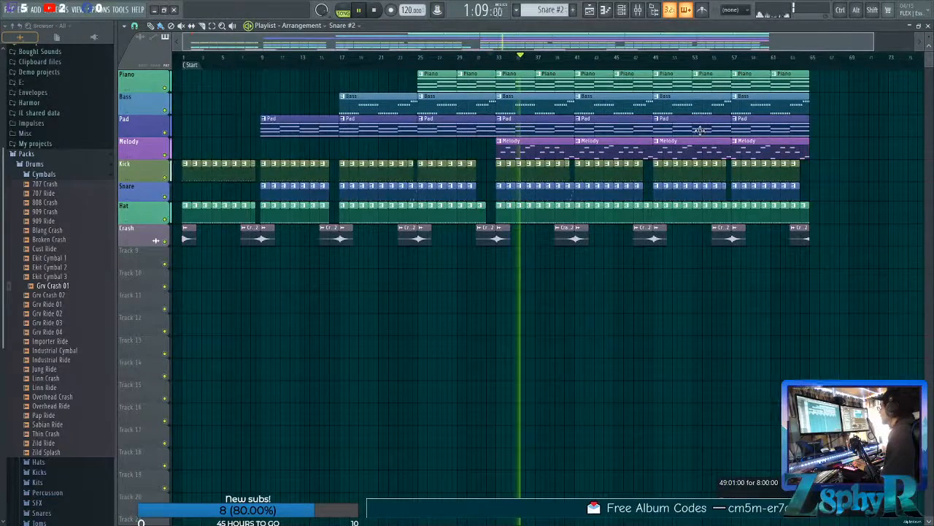
pyautogui.hscroll(3, 700, 107)
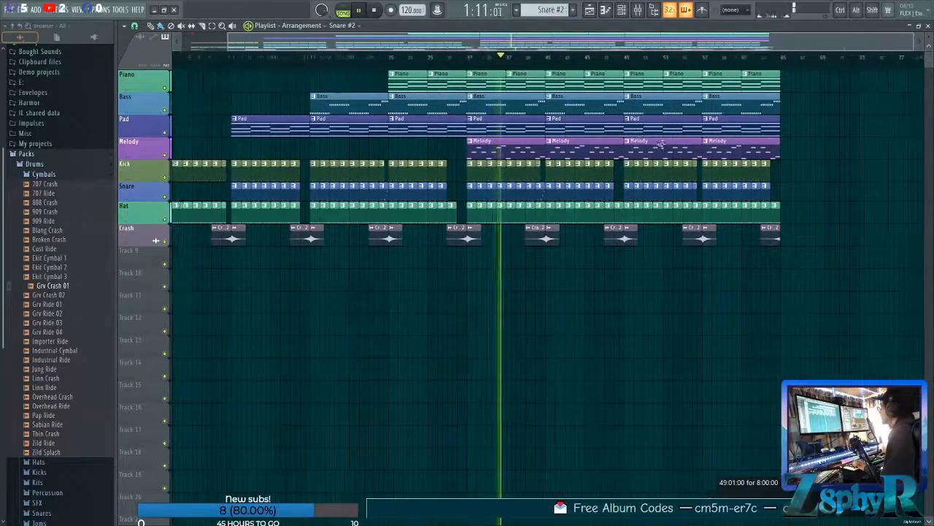
pyautogui.hscroll(2, 540, 117)
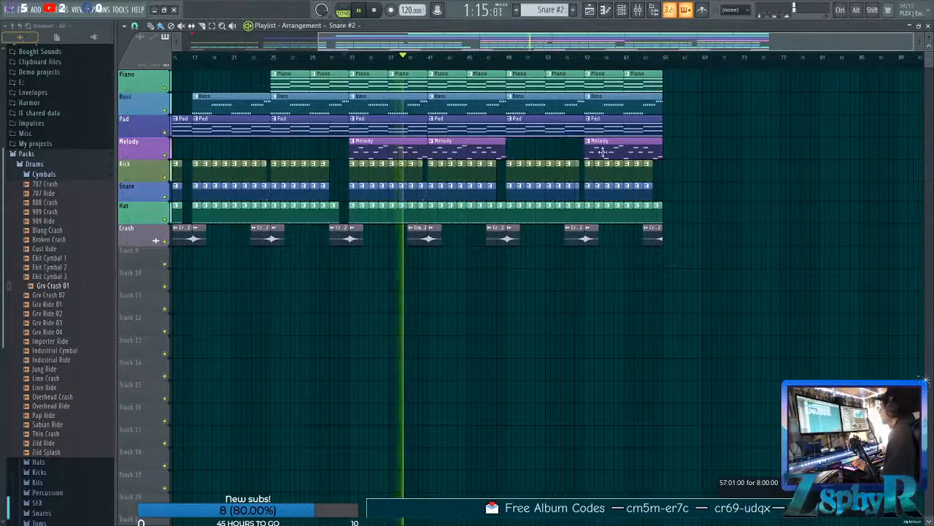
pyautogui.rightClick(649, 150)
pyautogui.rightClick(641, 105)
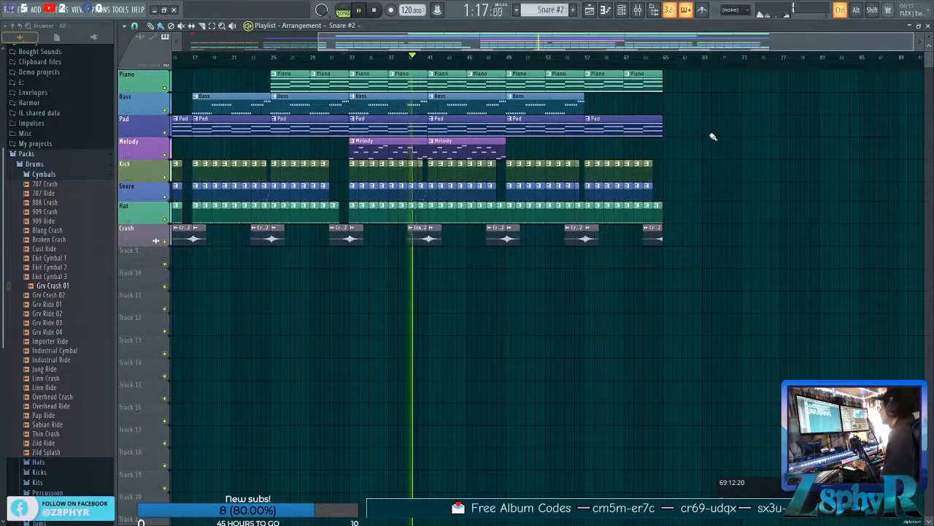
pyautogui.rightClick(551, 85)
pyautogui.rightClick(543, 85)
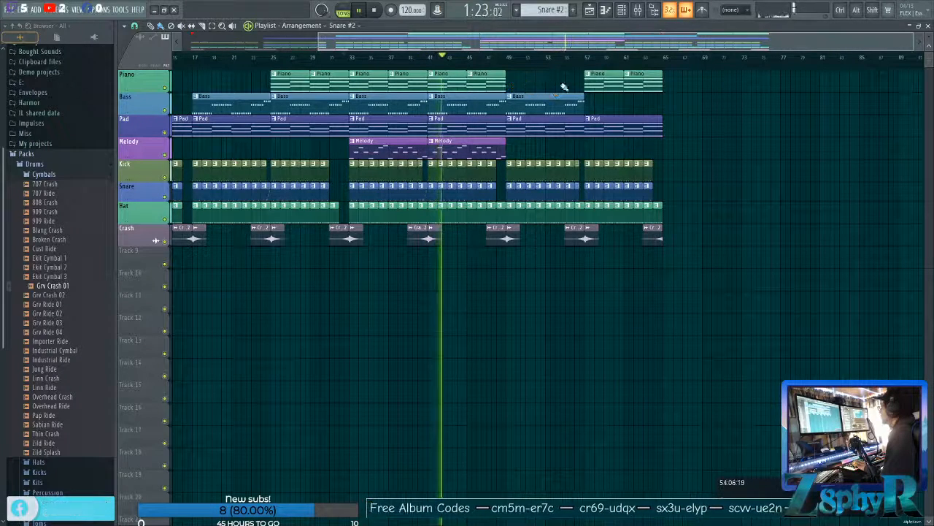
pyautogui.click(518, 82)
pyautogui.click(566, 82)
# Delete the last two Piano clips, at bars 57 and 61, so the piano ends with the bass.
pyautogui.rightClick(603, 82)
pyautogui.rightClick(643, 83)
pyautogui.hscroll(-2, 708, 104)
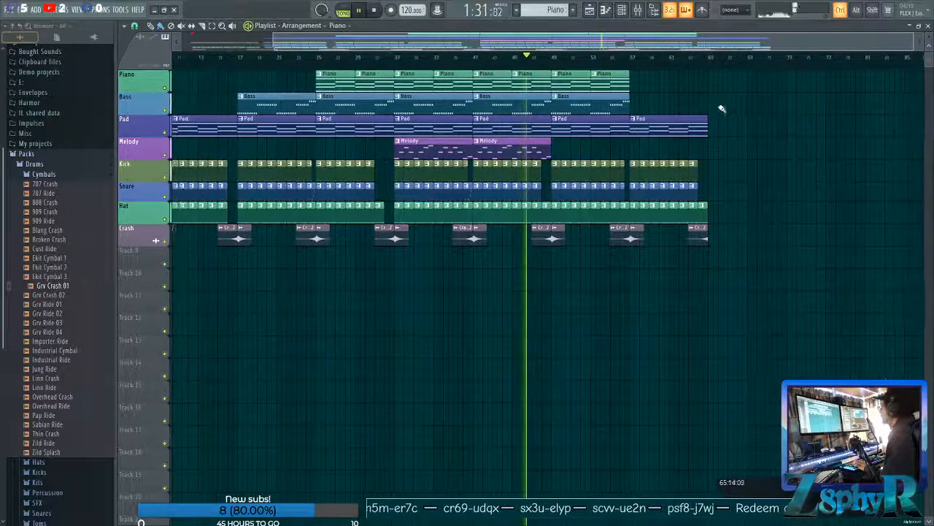
pyautogui.click(630, 108)
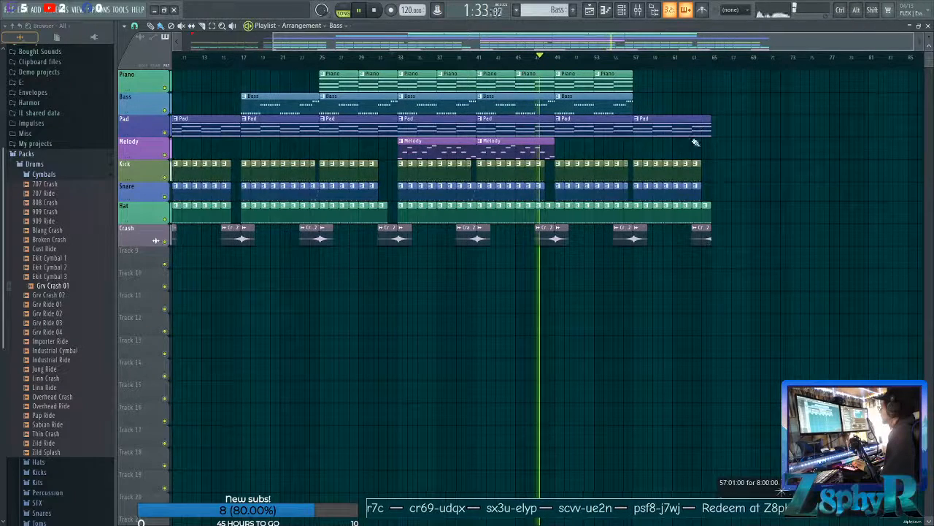
# Delete all Snare clips from bar 49 to the end of the arrangement.
pyautogui.click(559, 187)
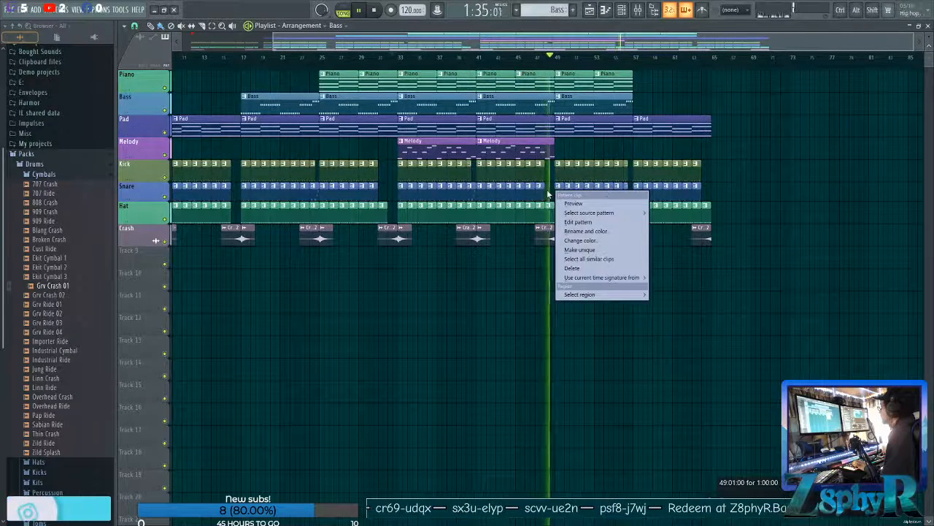
pyautogui.click(549, 194)
pyautogui.moveTo(556, 196); pyautogui.dragTo(705, 196)
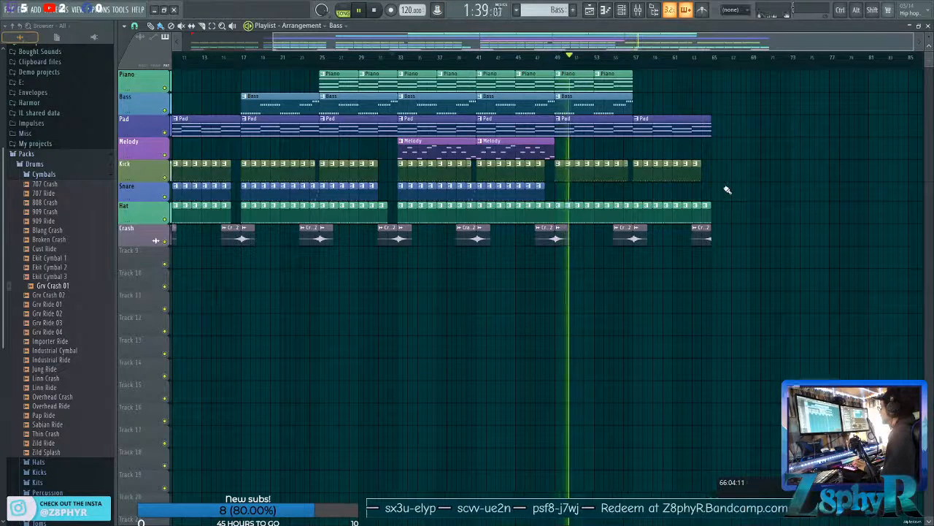
# Delete the Hat clips in bars 61 to 64 and the cut-off crash clips at the end of the song.
pyautogui.hscroll(2, 693, 184)
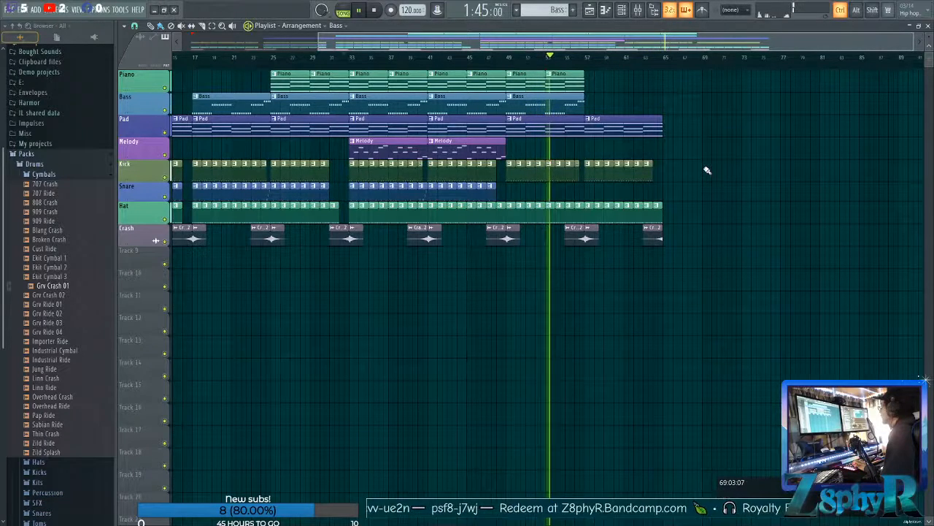
pyautogui.moveTo(707, 169); pyautogui.dragTo(759, 173)
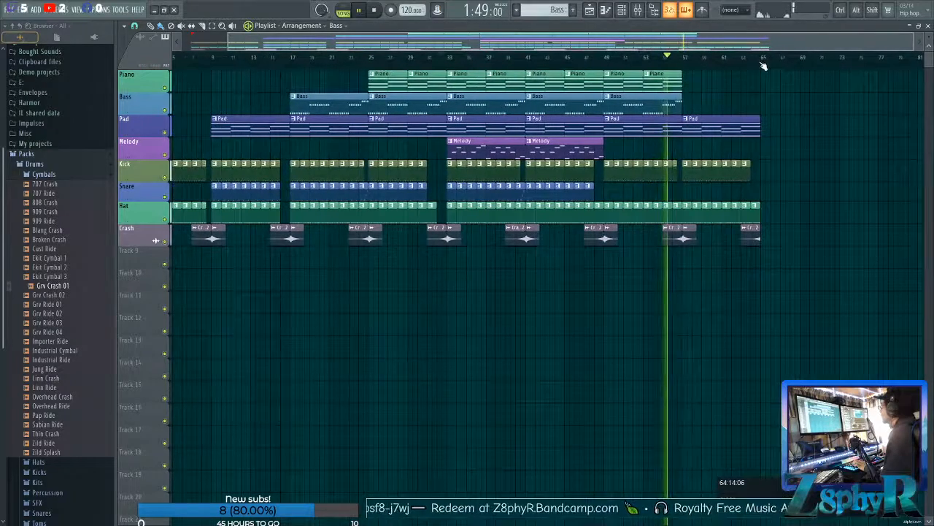
pyautogui.moveTo(635, 42); pyautogui.dragTo(409, 26)
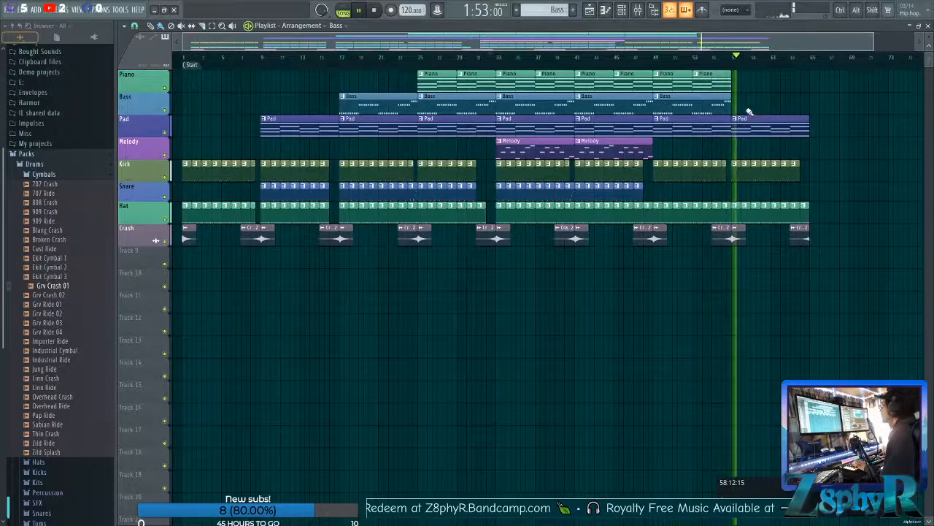
pyautogui.hscroll(2, 768, 113)
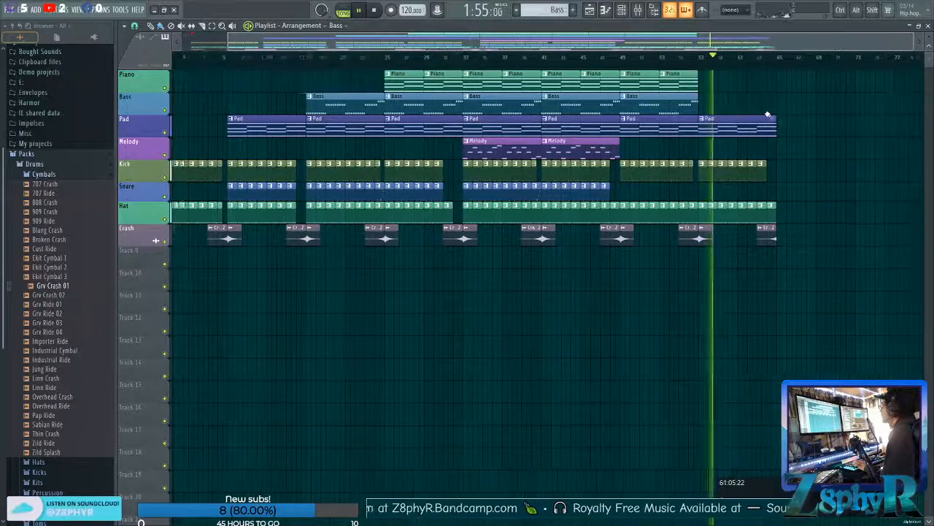
pyautogui.moveTo(765, 199); pyautogui.dragTo(722, 208)
pyautogui.rightClick(756, 232)
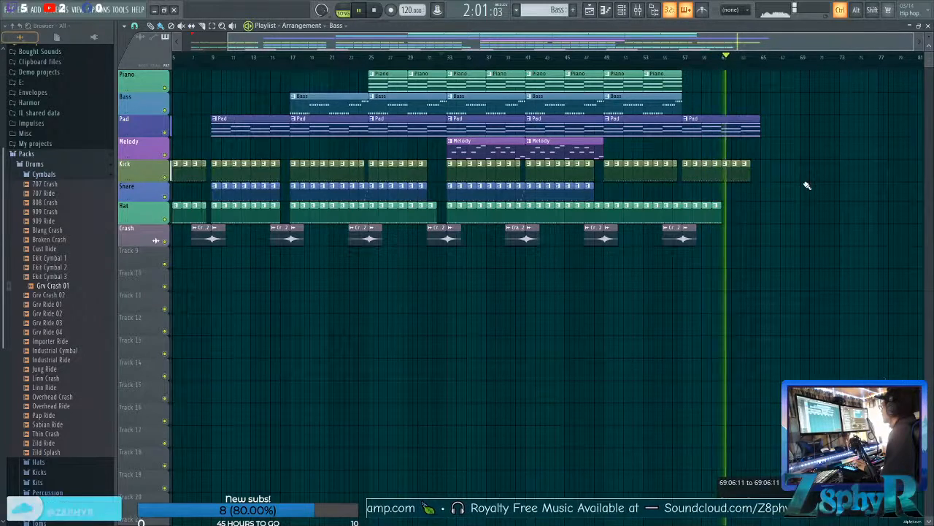
# Place a copy of the full Crash #2 and Crash pair leading into bar 65, and audition the song's ending.
pyautogui.hscroll(-2, 805, 188)
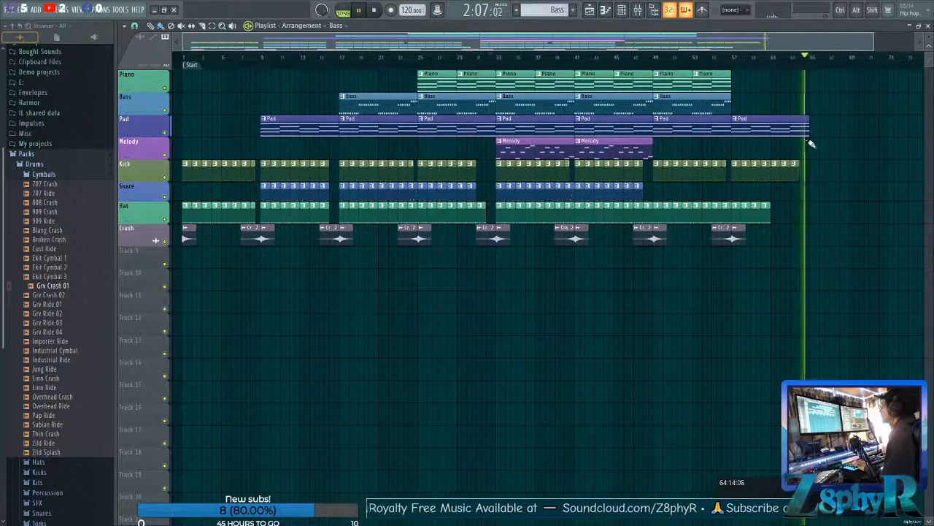
pyautogui.press('space')
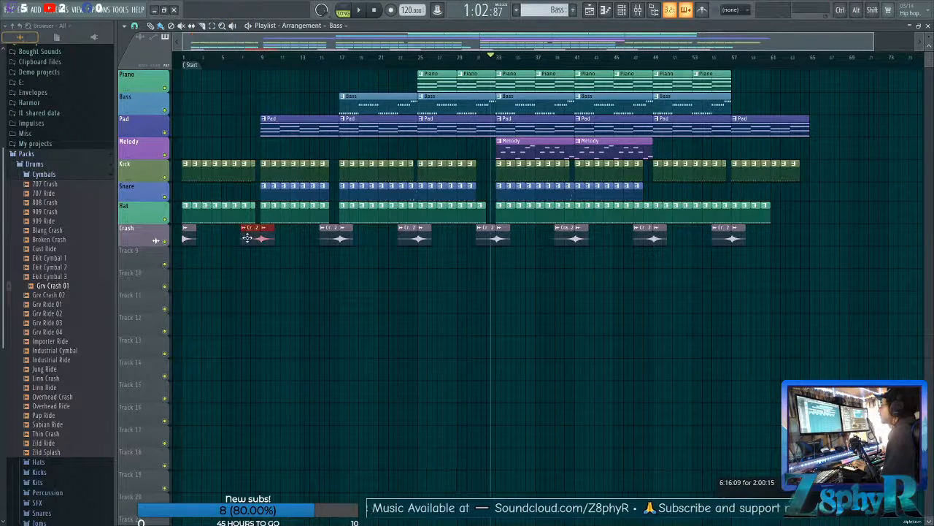
pyautogui.moveTo(780, 285); pyautogui.dragTo(796, 283)
pyautogui.hotkey('ctrl', 'd')
pyautogui.click(800, 59)
pyautogui.press('space')
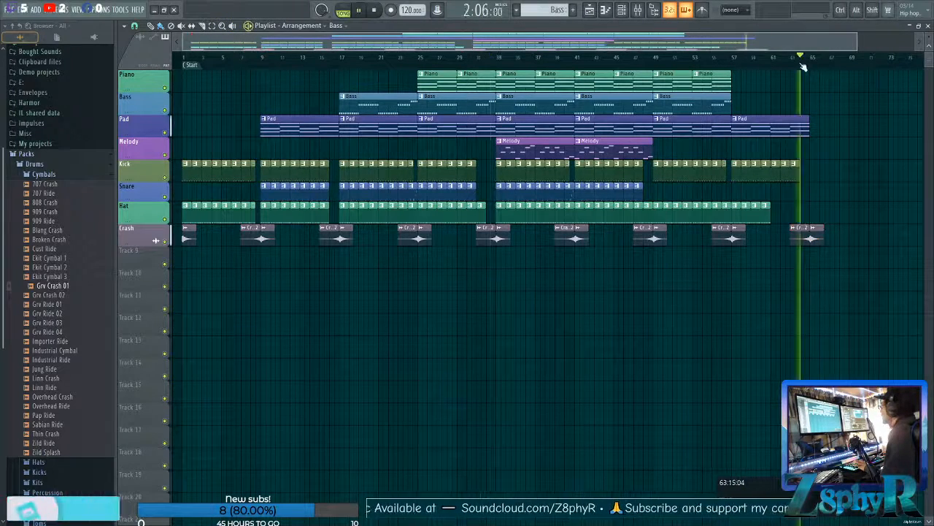
pyautogui.scroll(4, 833, 173)
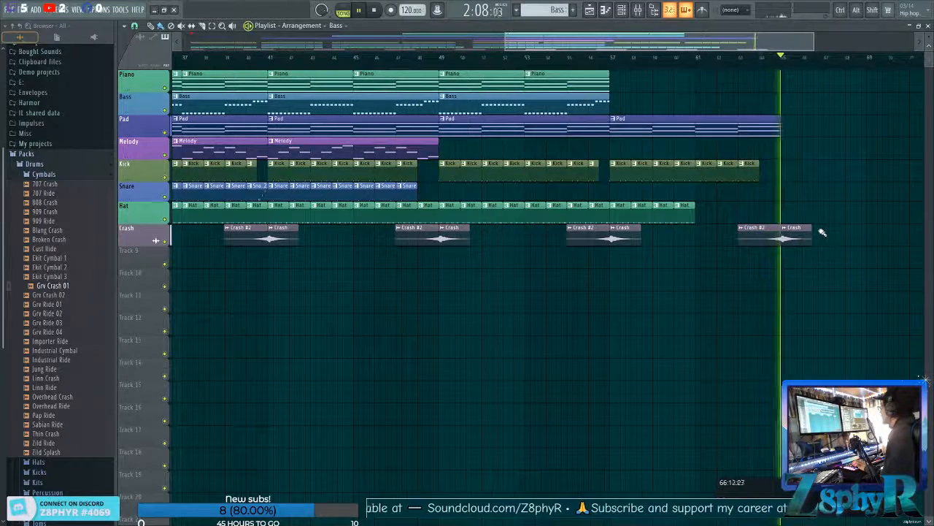
# Add a timeline marker named END at about bar 68 and stop playback.
pyautogui.rightClick(685, 67)
pyautogui.click(695, 72)
pyautogui.write('END')
pyautogui.press('Return')
pyautogui.press('space')
pyautogui.moveTo(619, 38); pyautogui.dragTo(255, 68)
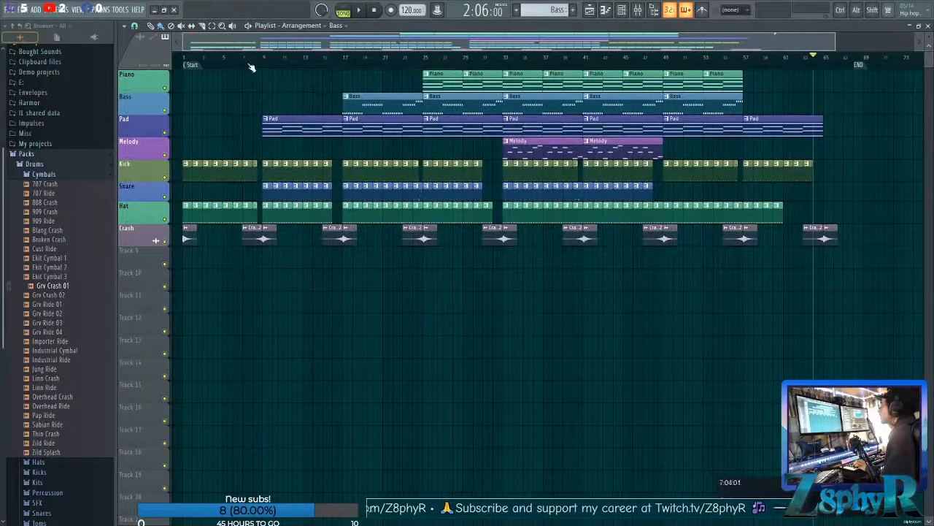
# Add a timeline marker named BASS at bar 17.
pyautogui.click(343, 65)
pyautogui.rightClick(344, 67)
pyautogui.click(357, 72)
pyautogui.write('BASS')
pyautogui.press('Return')
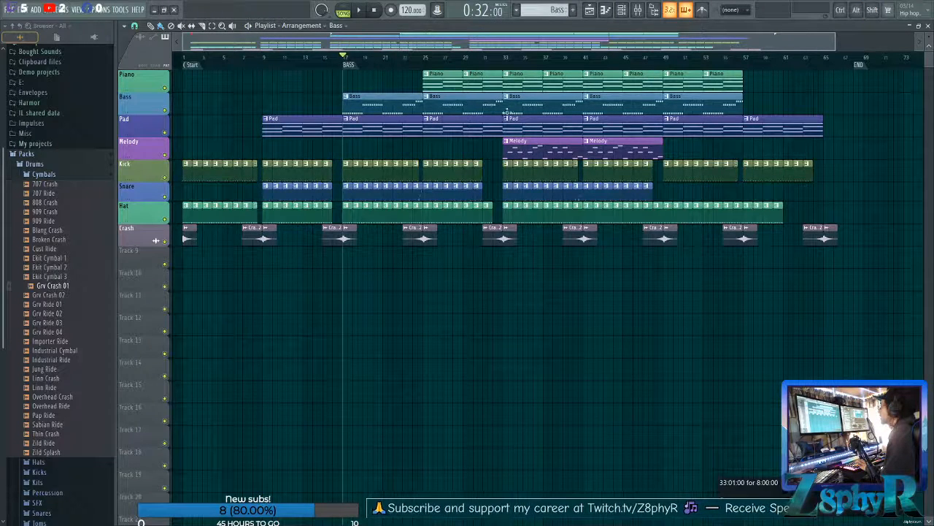
# Add a timeline marker at bar 33 and name it Chorus, correcting its spelling.
pyautogui.rightClick(507, 65)
pyautogui.click(512, 71)
pyautogui.write('C')
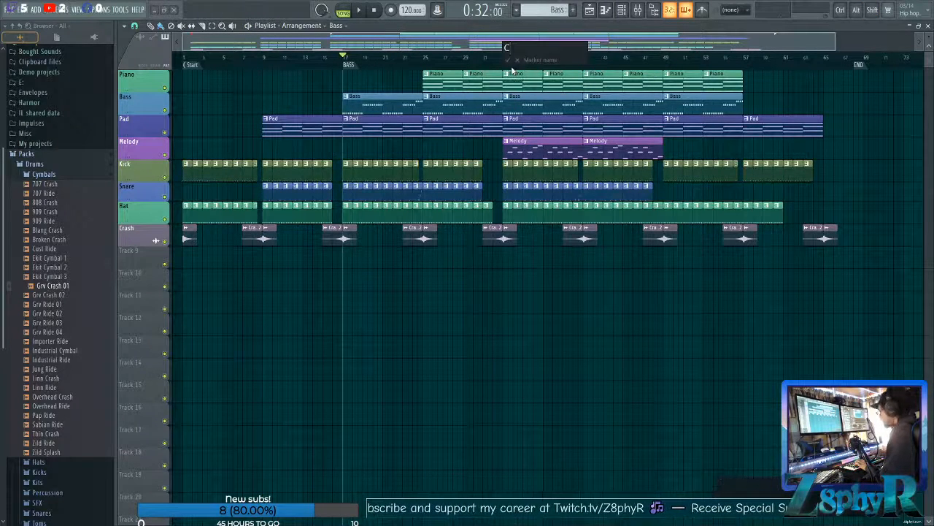
pyautogui.write('horus')
pyautogui.press('Return')
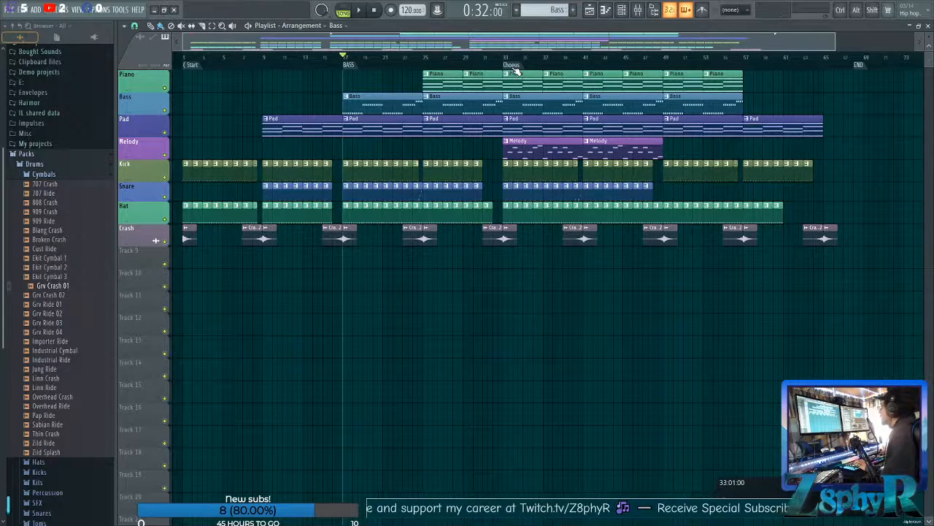
pyautogui.rightClick(516, 71)
pyautogui.click(540, 124)
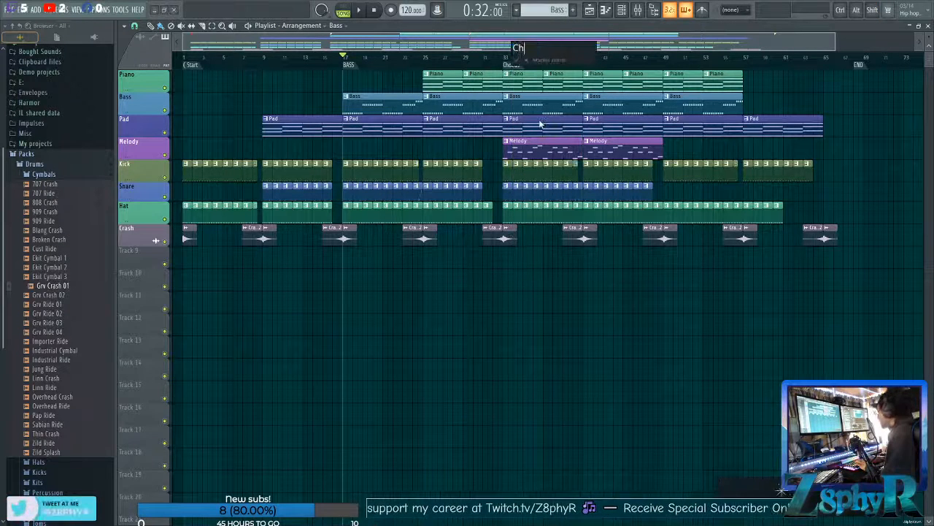
pyautogui.write('Chorus')
pyautogui.press('Return')
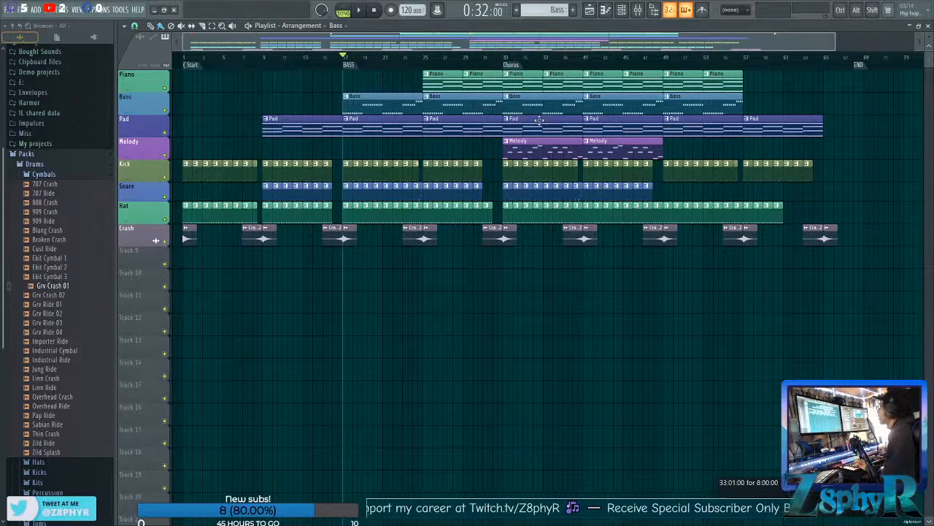
# Add a timeline marker named Outro at bar 49.
pyautogui.rightClick(664, 67)
pyautogui.click(672, 71)
pyautogui.write('Outro')
pyautogui.press('Return')
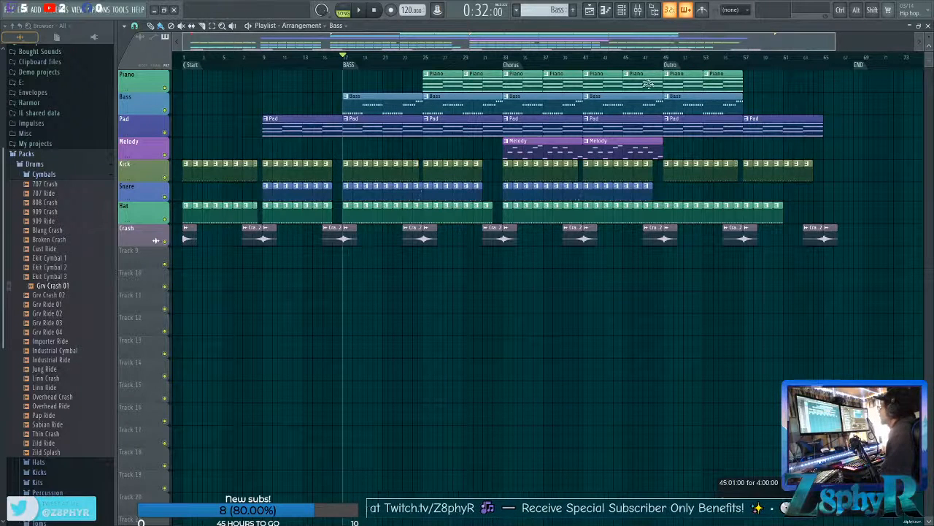
# Rename the Start marker at bar 1 as Intro.
pyautogui.rightClick(193, 67)
pyautogui.click(224, 115)
pyautogui.write('Intr')
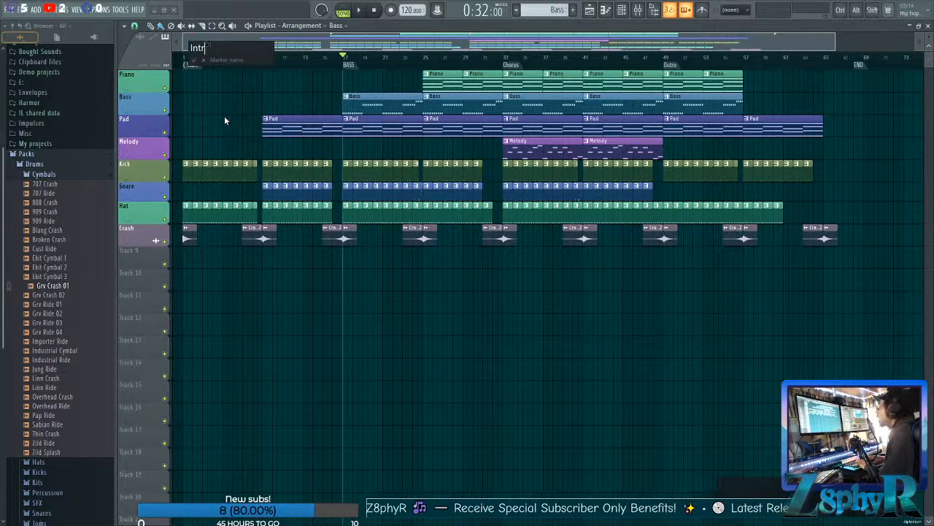
pyautogui.write('o')
pyautogui.press('Return')
# Rename the BASS marker at bar 17 as Verse.
pyautogui.rightClick(347, 65)
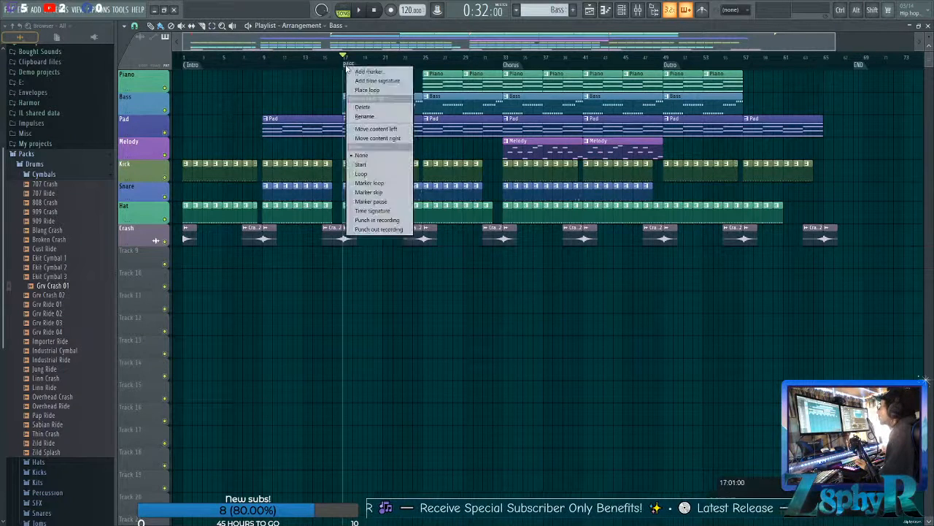
pyautogui.click(374, 117)
pyautogui.write('Verse')
pyautogui.press('Return')
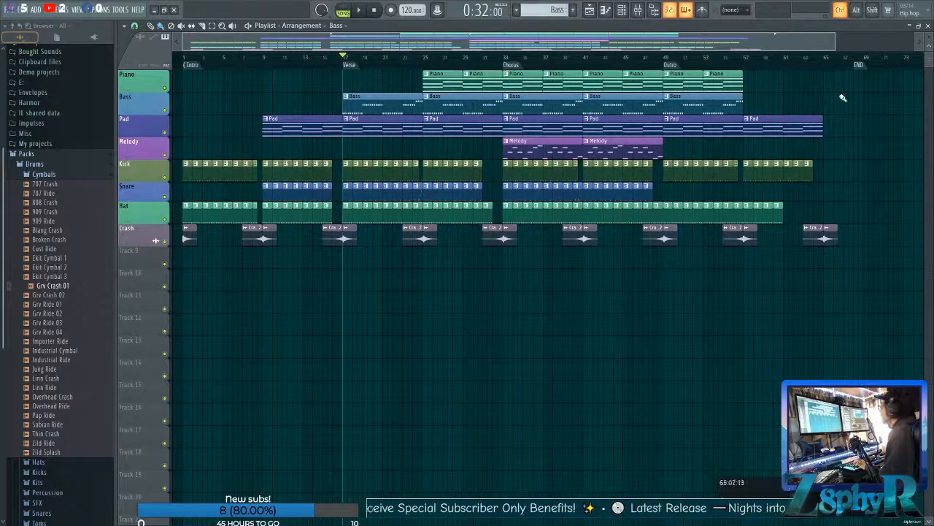
pyautogui.moveTo(869, 363); pyautogui.dragTo(709, 244)
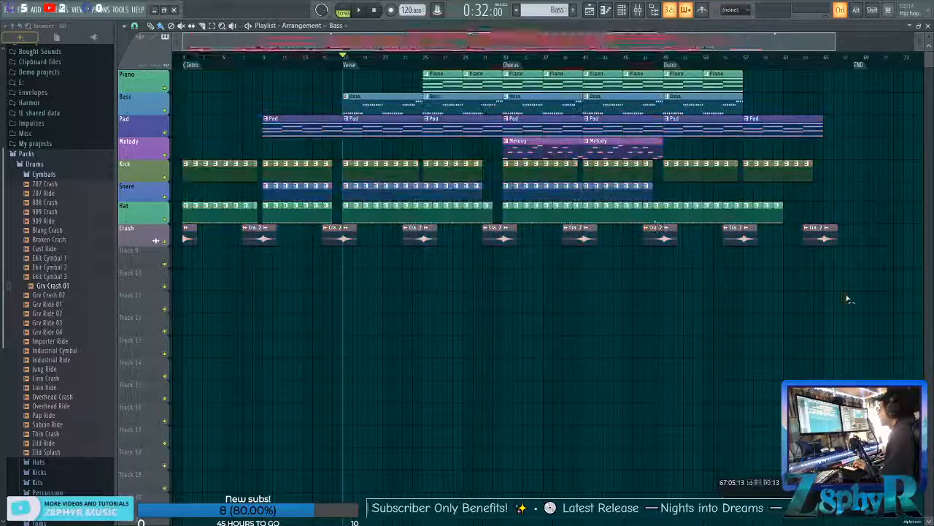
# Load Fruity Love Philter in the first effect slot of the MELODY mixer track.
pyautogui.click(637, 9)
pyautogui.click(212, 321)
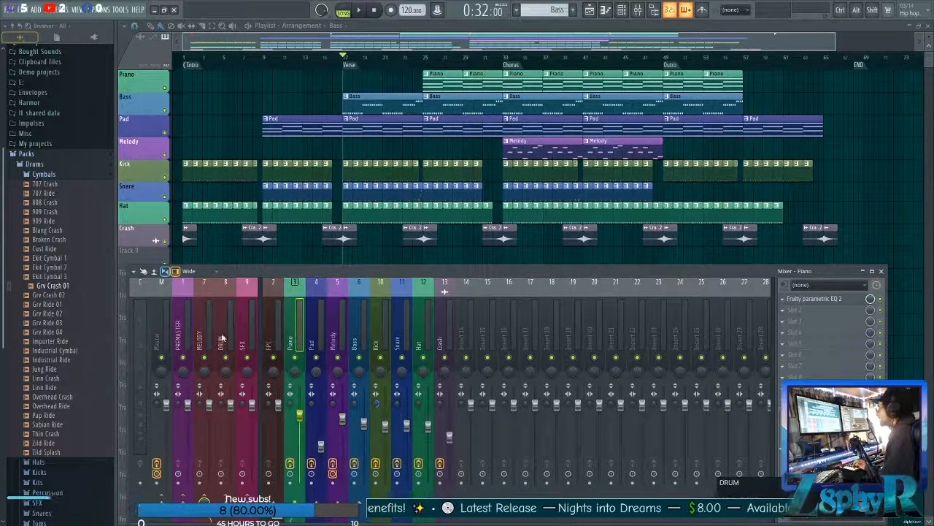
pyautogui.click(797, 298)
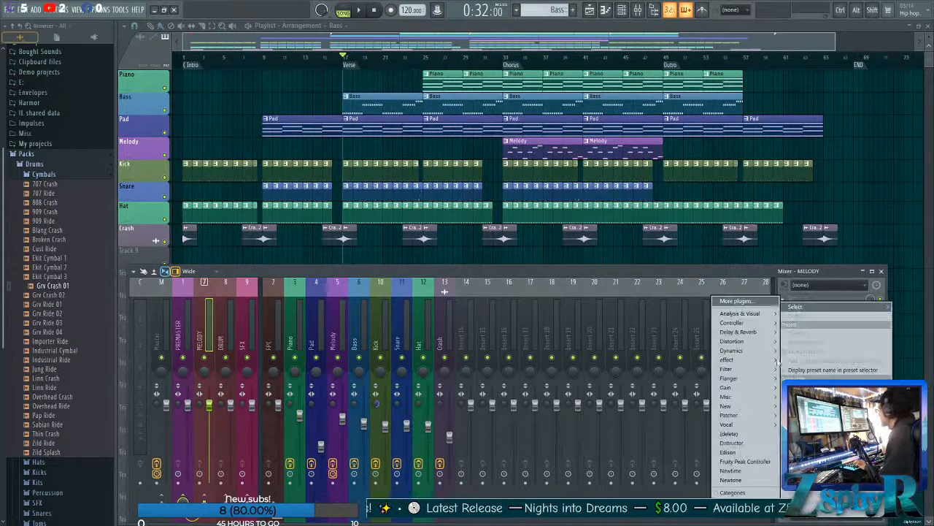
pyautogui.moveTo(730, 368)
pyautogui.click(682, 382)
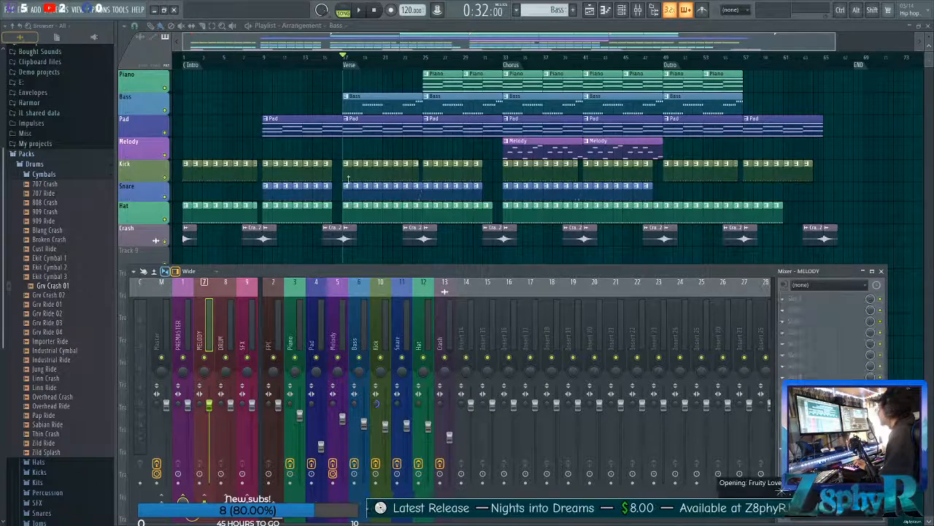
# Load the 4x4 Sidechain low freq preset into Fruity Love Philter on the MELODY track and reposition the plugin window.
pyautogui.moveTo(326, 75); pyautogui.dragTo(448, 77)
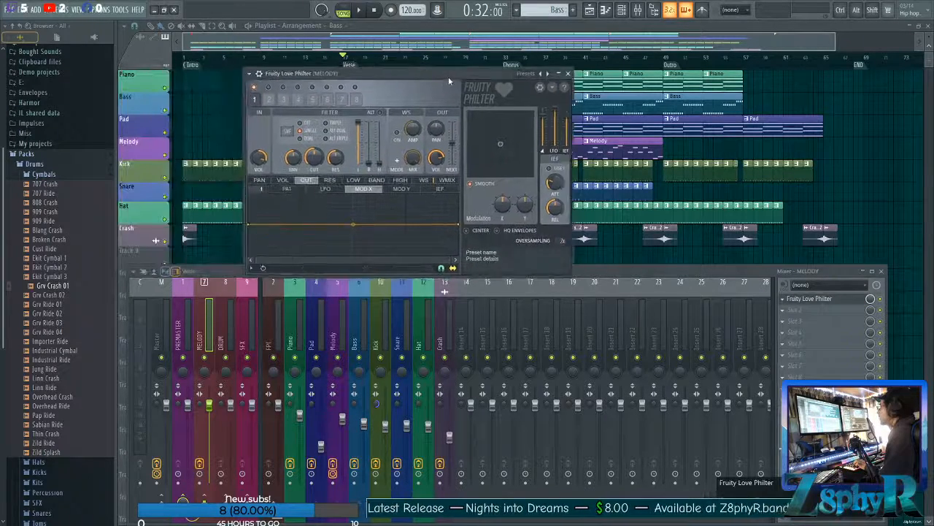
pyautogui.rightClick(548, 75)
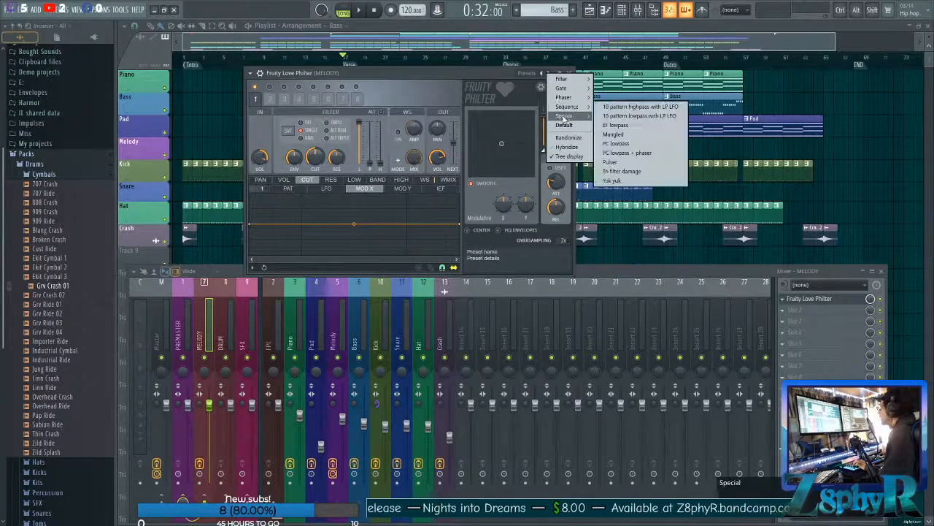
pyautogui.moveTo(567, 117)
pyautogui.click(626, 199)
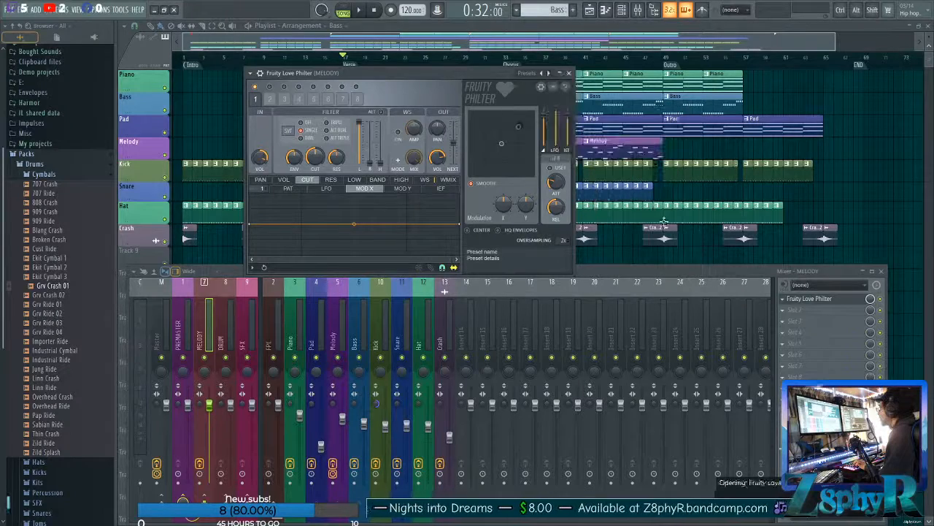
pyautogui.moveTo(386, 78); pyautogui.dragTo(470, 68)
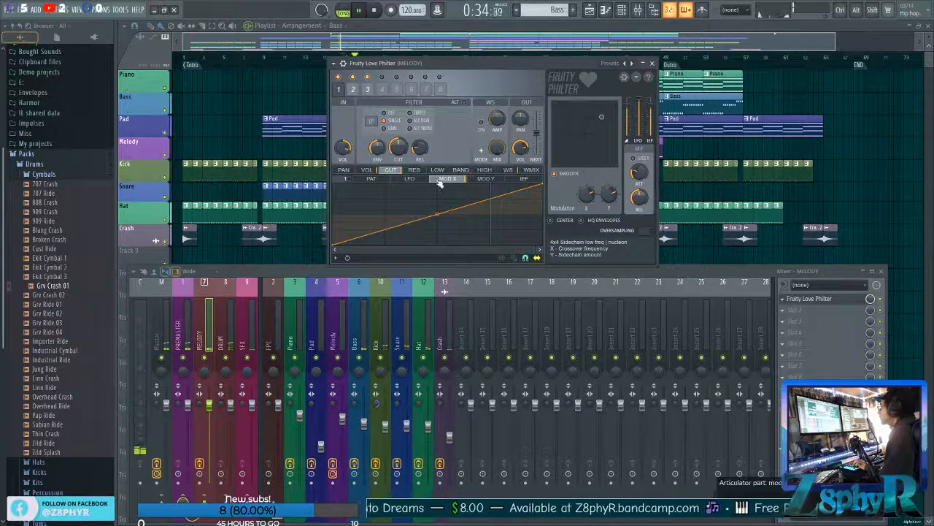
# Display the volume pattern envelope of the first filter and bend its final drop into a smooth curve between points 3 and 4.
pyautogui.click(373, 181)
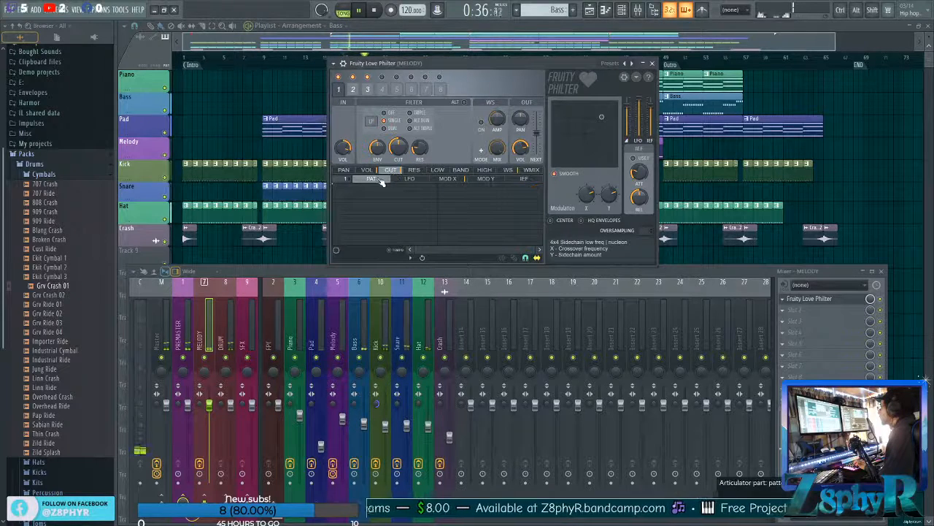
pyautogui.click(370, 170)
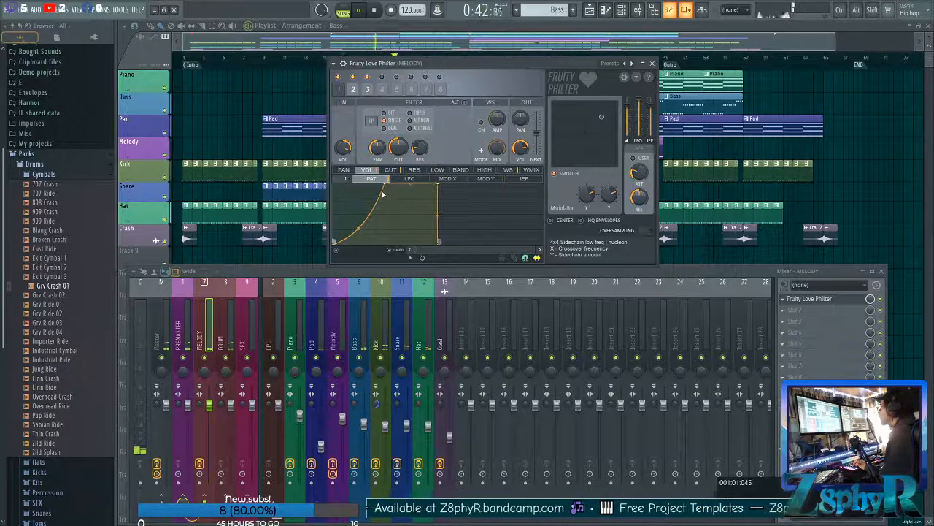
pyautogui.moveTo(430, 184); pyautogui.dragTo(422, 187)
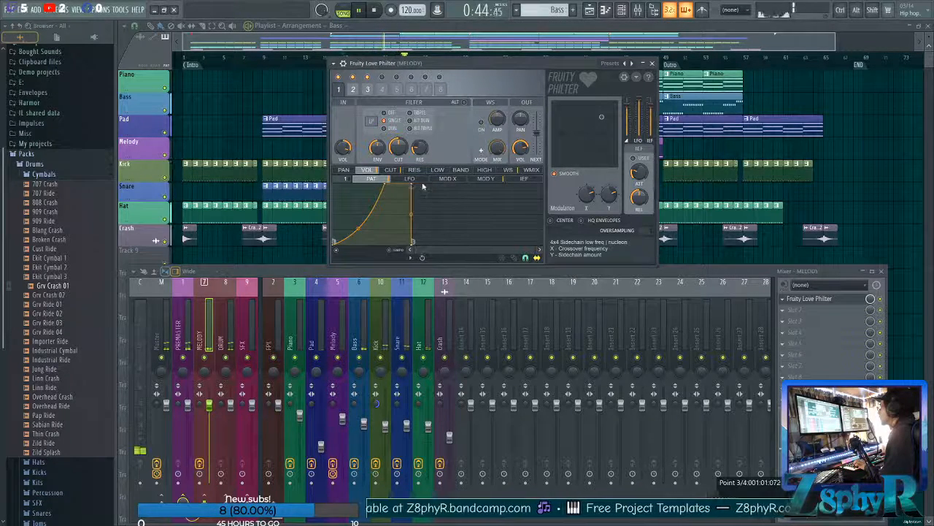
pyautogui.moveTo(424, 249); pyautogui.dragTo(438, 240)
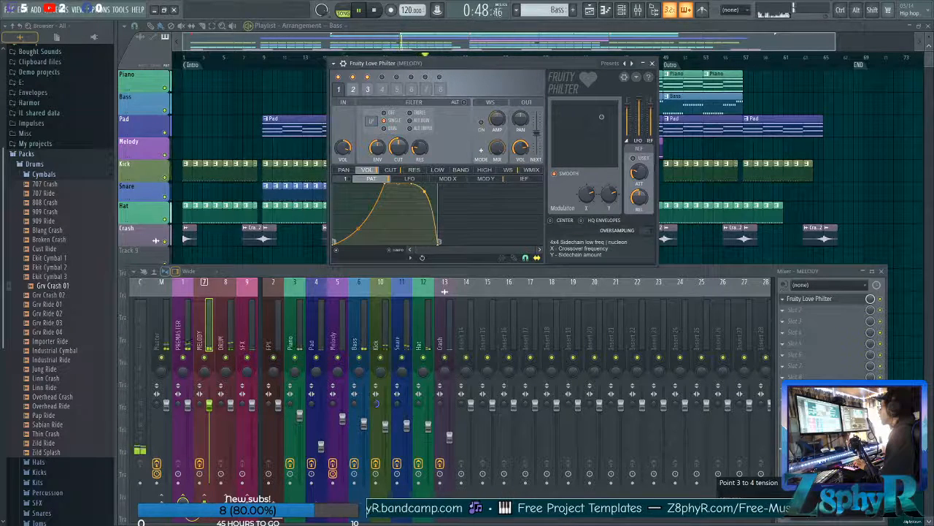
pyautogui.moveTo(438, 237); pyautogui.dragTo(438, 245)
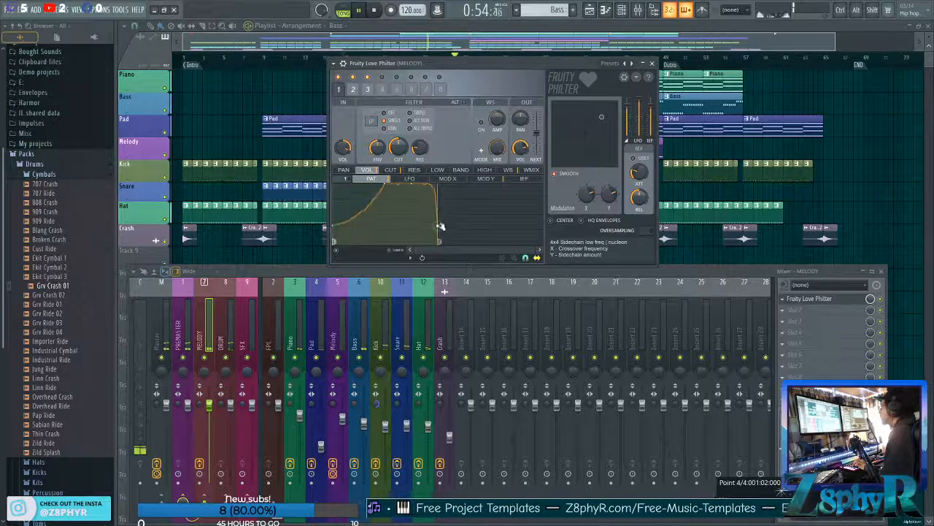
# Refine the tension between points 3 and 4 of the volume pattern, and add a fifth point pulled back to the envelope's end.
pyautogui.click(416, 179)
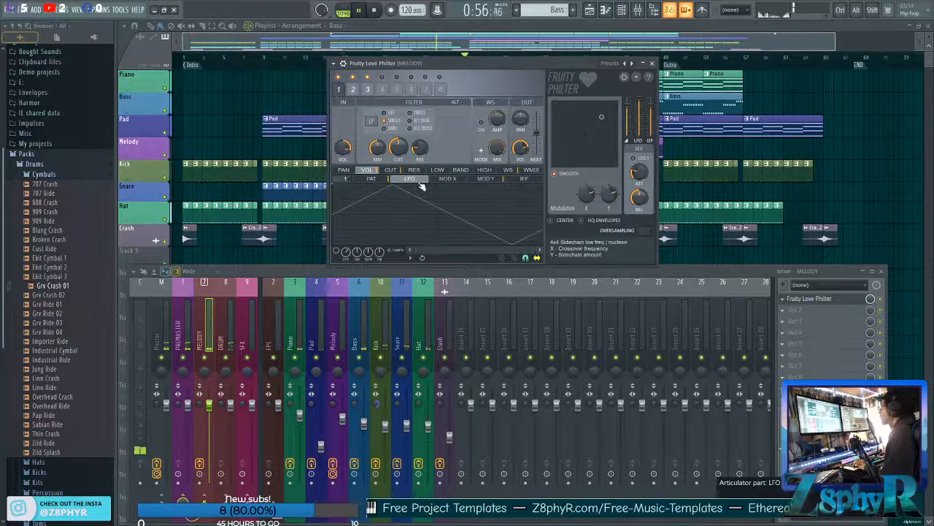
pyautogui.click(382, 179)
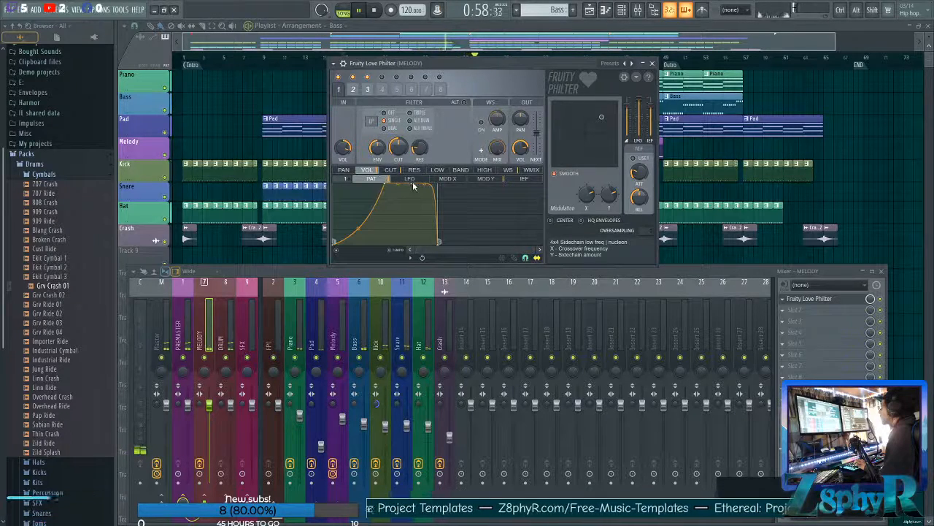
pyautogui.moveTo(413, 183)
pyautogui.mouseDown()
pyautogui.moveTo(430, 185)
pyautogui.moveTo(417, 184)
pyautogui.mouseUp()
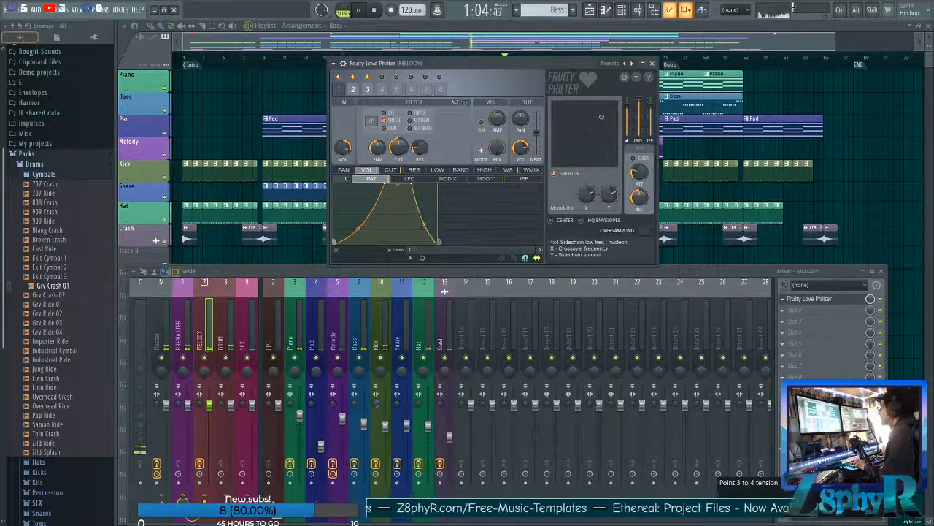
pyautogui.moveTo(415, 185)
pyautogui.mouseDown()
pyautogui.moveTo(448, 183)
pyautogui.moveTo(419, 186)
pyautogui.mouseUp()
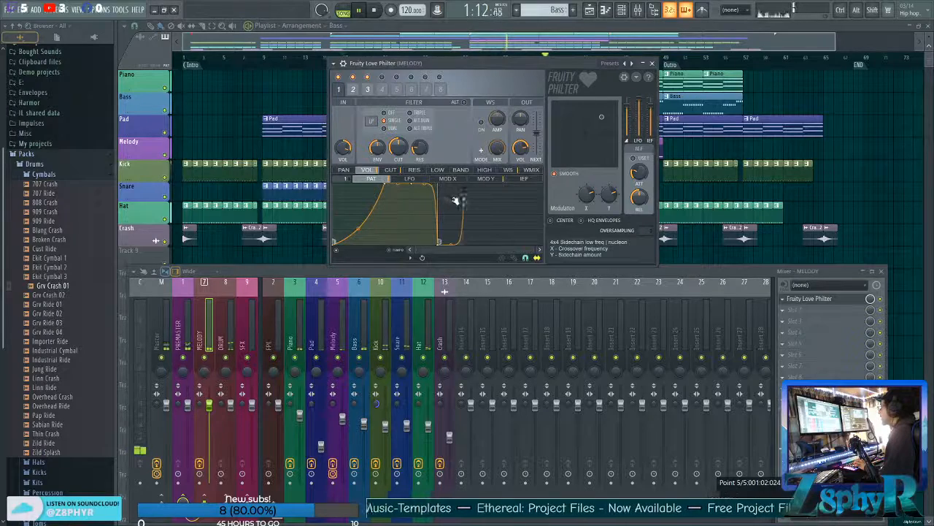
pyautogui.moveTo(439, 243); pyautogui.dragTo(443, 176)
pyautogui.moveTo(466, 246); pyautogui.dragTo(436, 246)
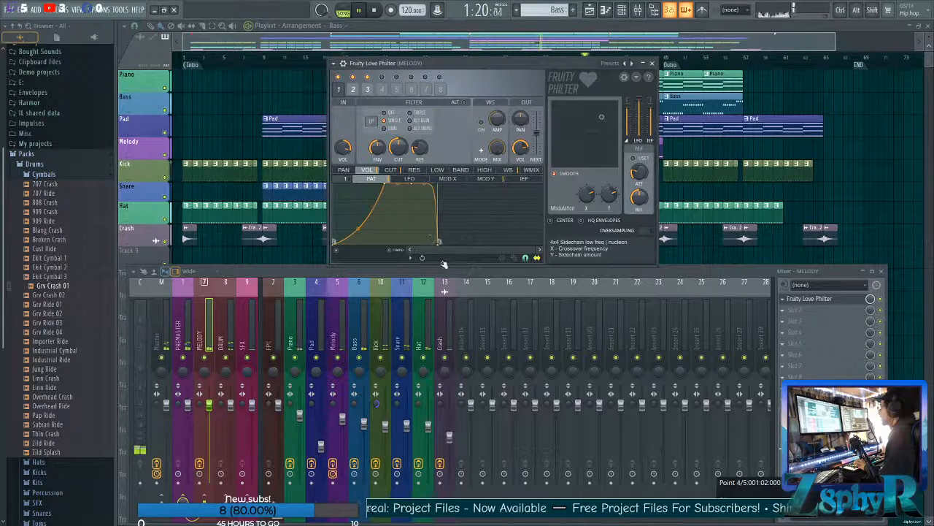
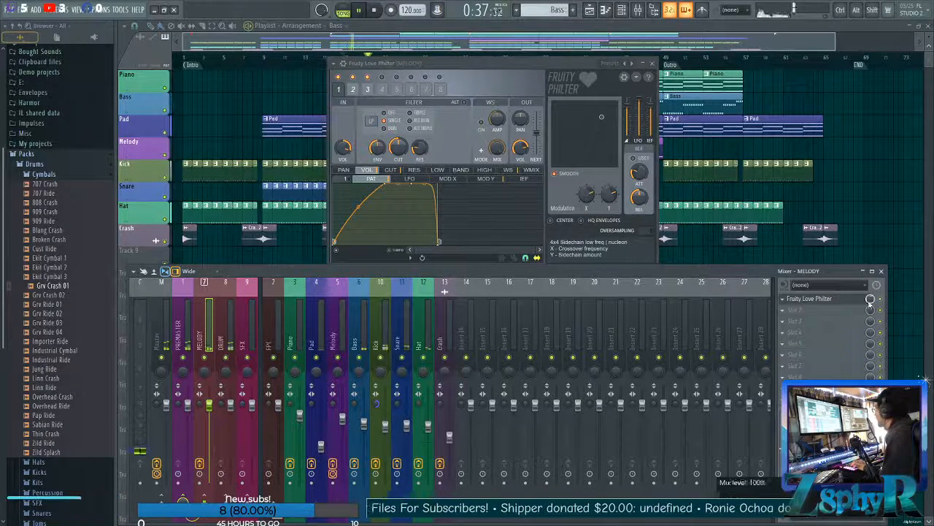
# Insert Fruity Parametric EQ 2 after Fruity Love Philter on the MELODY mixer track and stop playback.
pyautogui.click(799, 314)
pyautogui.moveTo(740, 361)
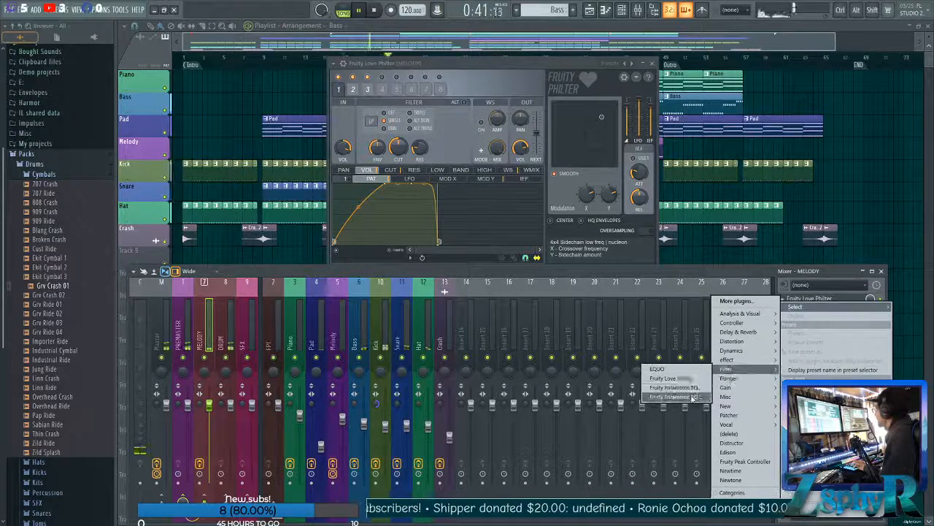
pyautogui.click(677, 385)
pyautogui.press('space')
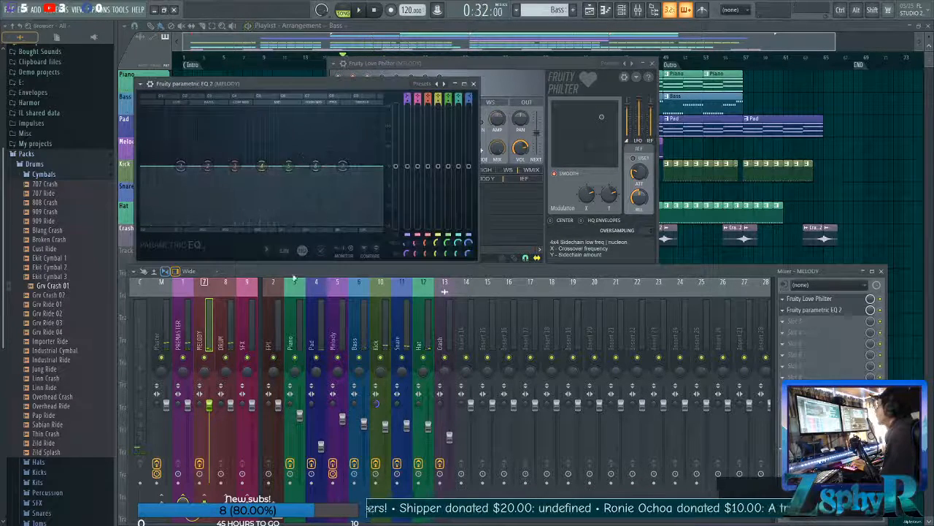
# Insert Fruity Parametric EQ 2 on the DRUM mixer track and place its window beside the MELODY equalizer.
pyautogui.click(219, 336)
pyautogui.click(780, 300)
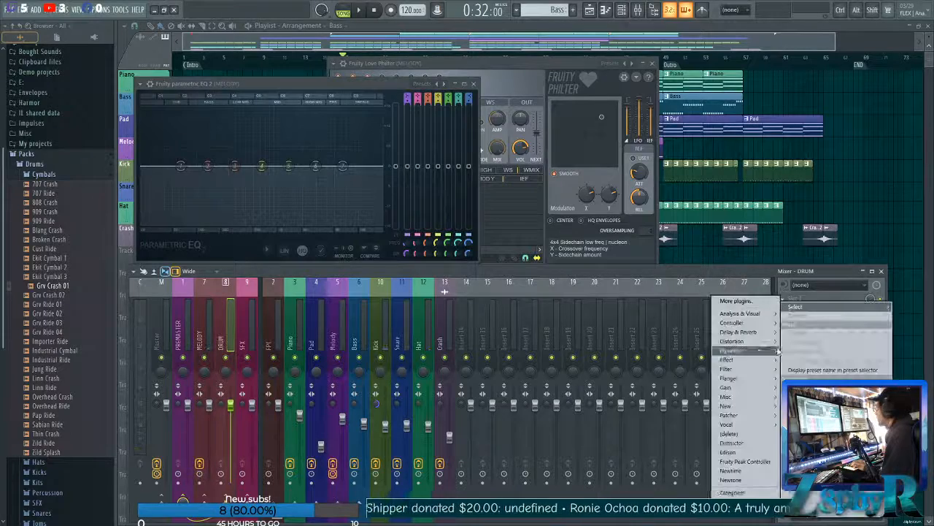
pyautogui.moveTo(720, 374)
pyautogui.click(670, 396)
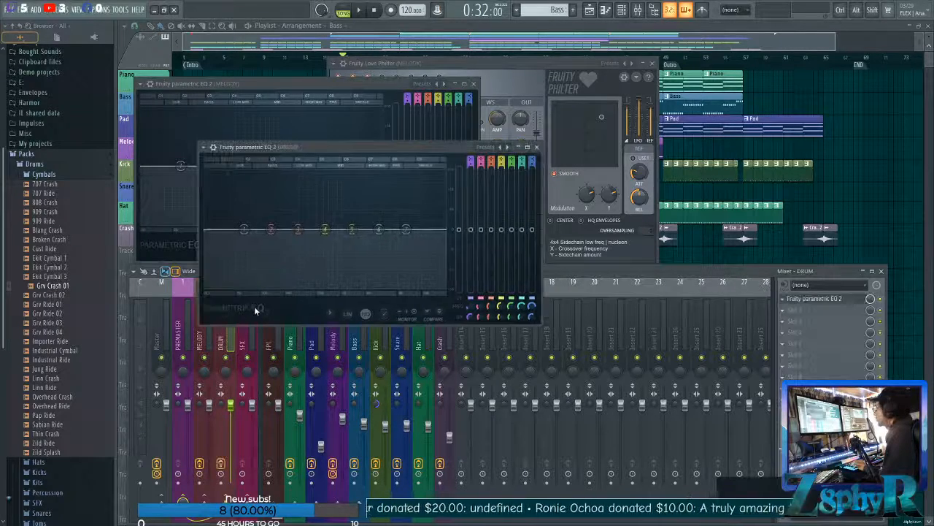
pyautogui.moveTo(394, 148); pyautogui.dragTo(676, 84)
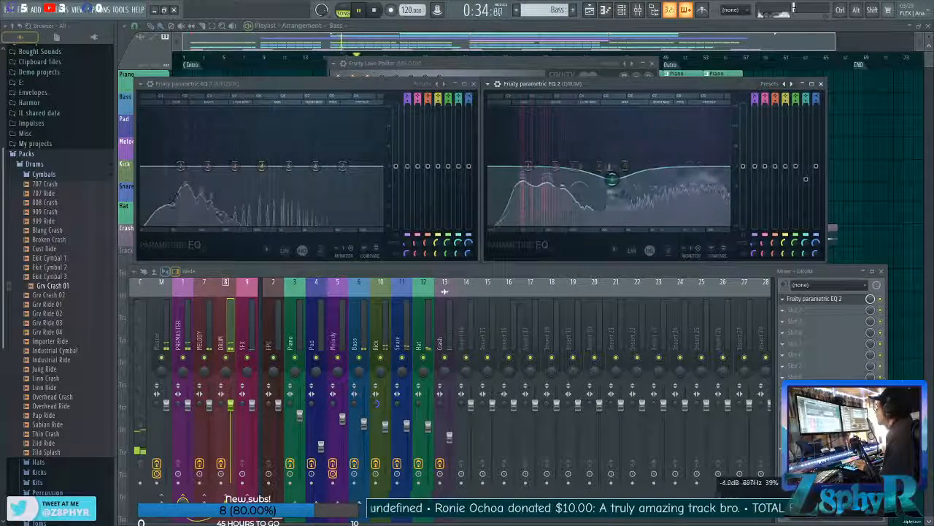
# Shape the DRUM EQ with a slight midrange cut and small high boost, and the MELODY EQ with reduced lows and gently raised mids.
pyautogui.moveTo(565, 179); pyautogui.dragTo(663, 141)
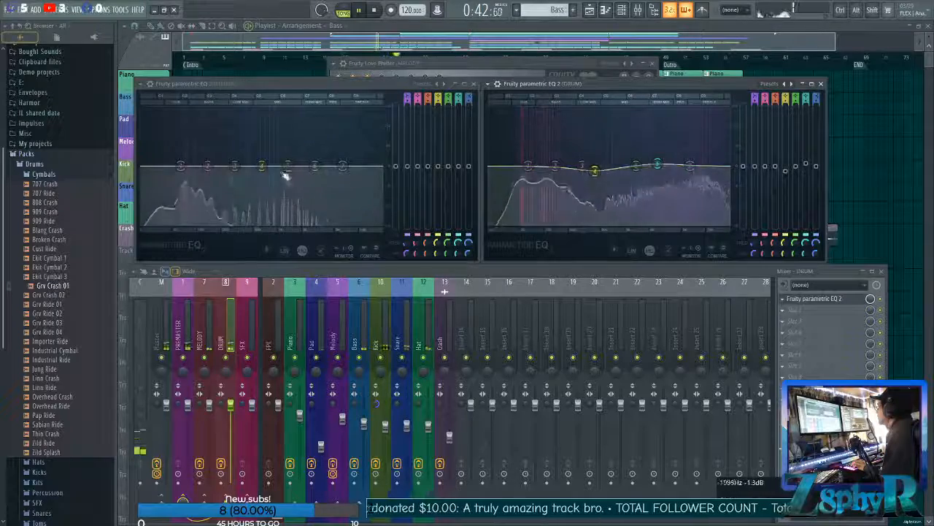
pyautogui.moveTo(230, 171); pyautogui.dragTo(310, 158)
pyautogui.moveTo(181, 167); pyautogui.dragTo(179, 169)
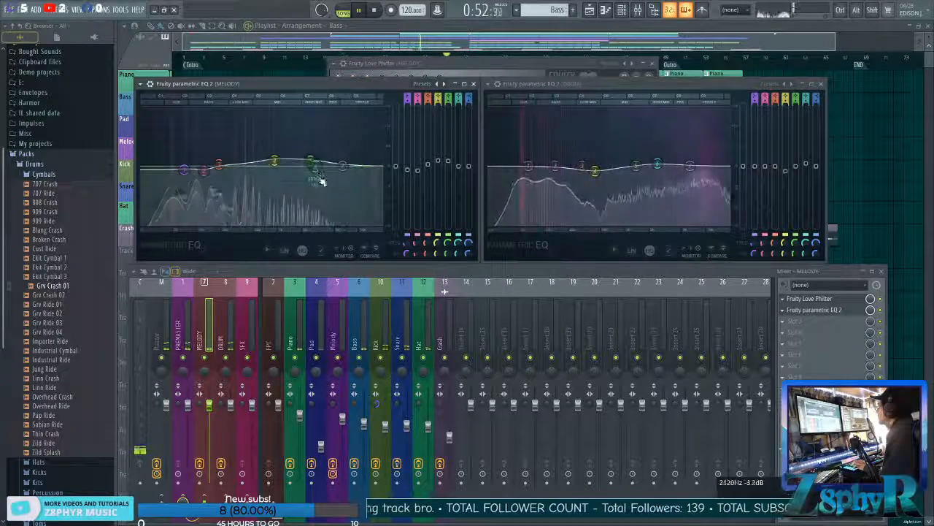
# Lower the Pad mixer track volume to 38% and rework the MELODY EQ, flattening its mid band and slightly boosting the high band.
pyautogui.click(321, 445)
pyautogui.moveTo(320, 445); pyautogui.dragTo(320, 453)
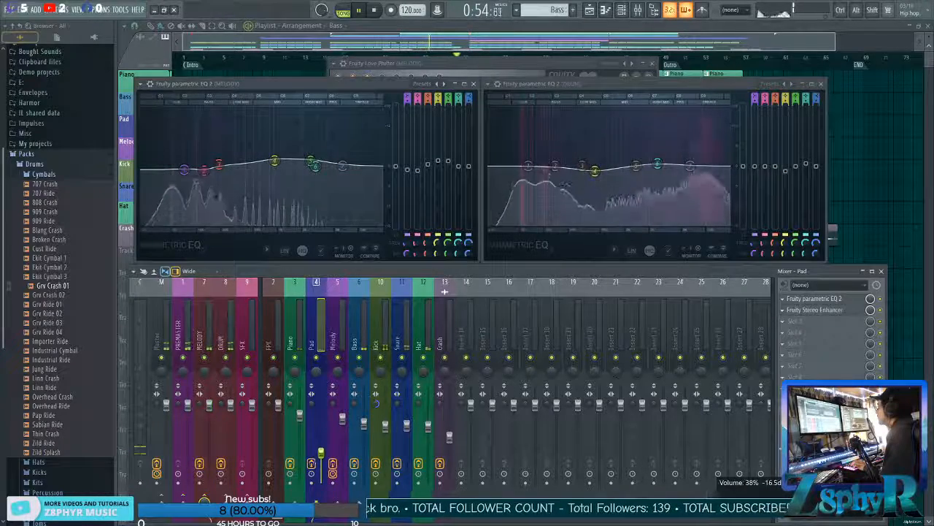
pyautogui.moveTo(274, 160); pyautogui.dragTo(273, 167)
pyautogui.moveTo(319, 167); pyautogui.dragTo(327, 164)
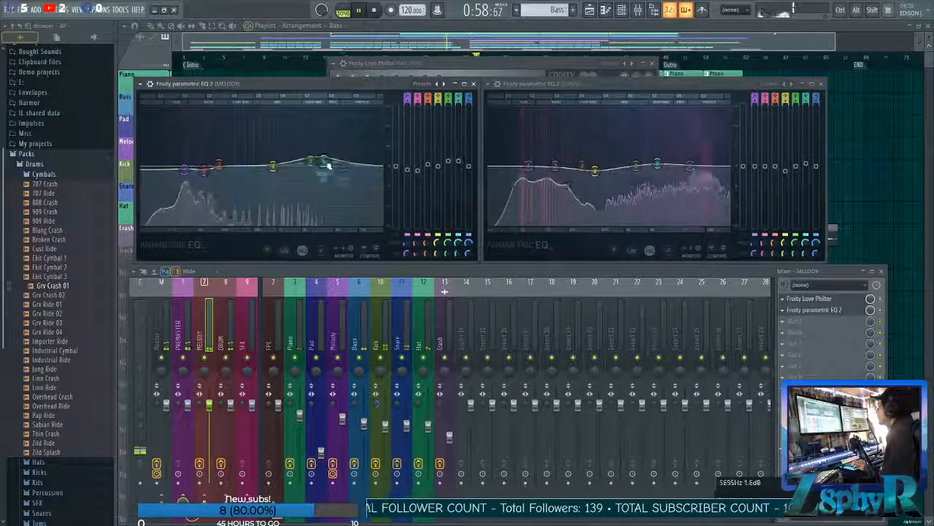
# Close both EQ windows, Fruity Love Philter and the mixer, and play the arrangement through the chorus before stopping playback.
pyautogui.click(311, 345)
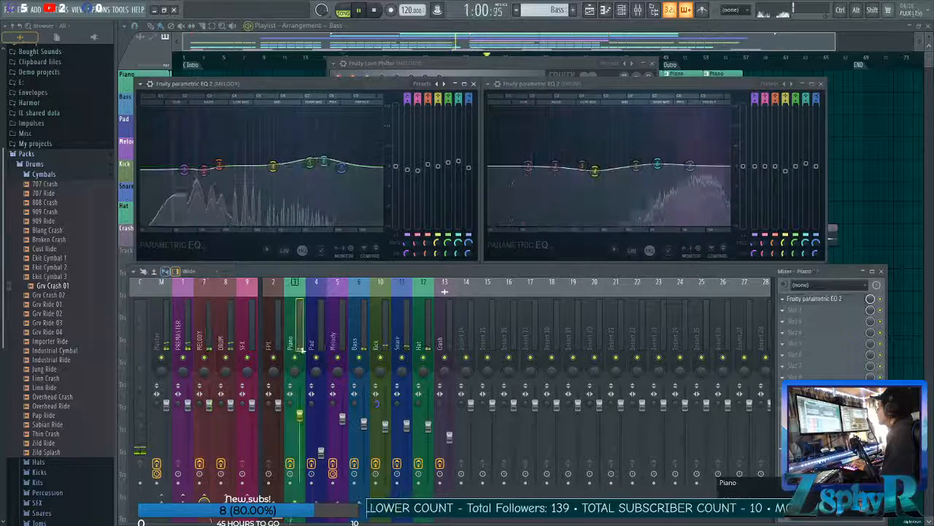
pyautogui.click(299, 344)
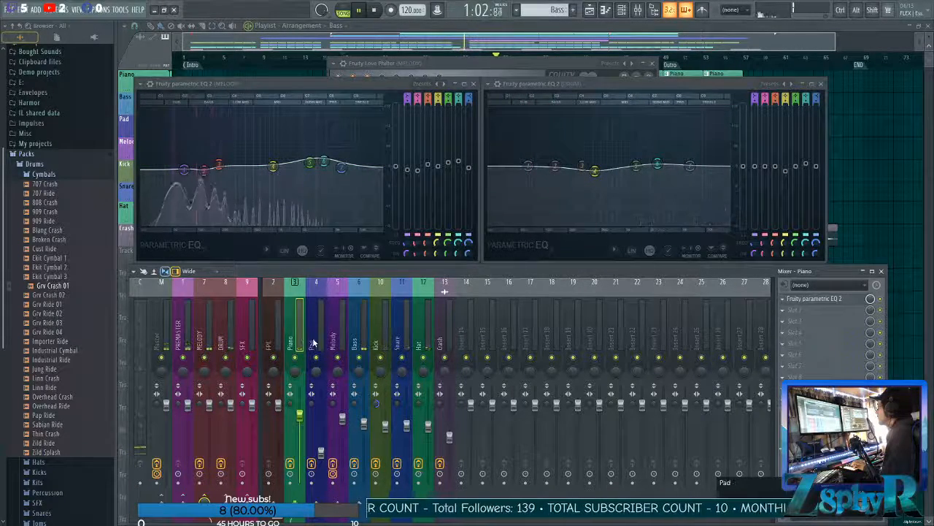
pyautogui.click(474, 84)
pyautogui.click(821, 85)
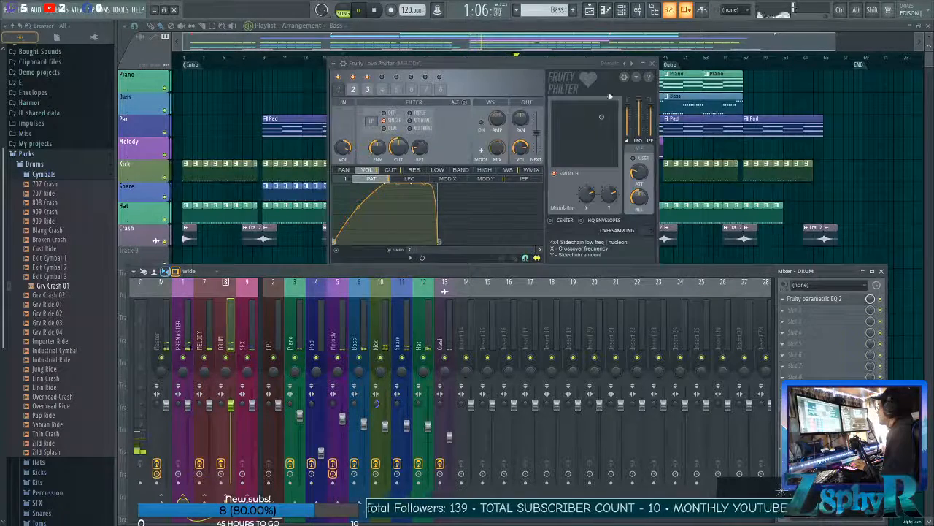
pyautogui.click(653, 64)
pyautogui.press('F9')
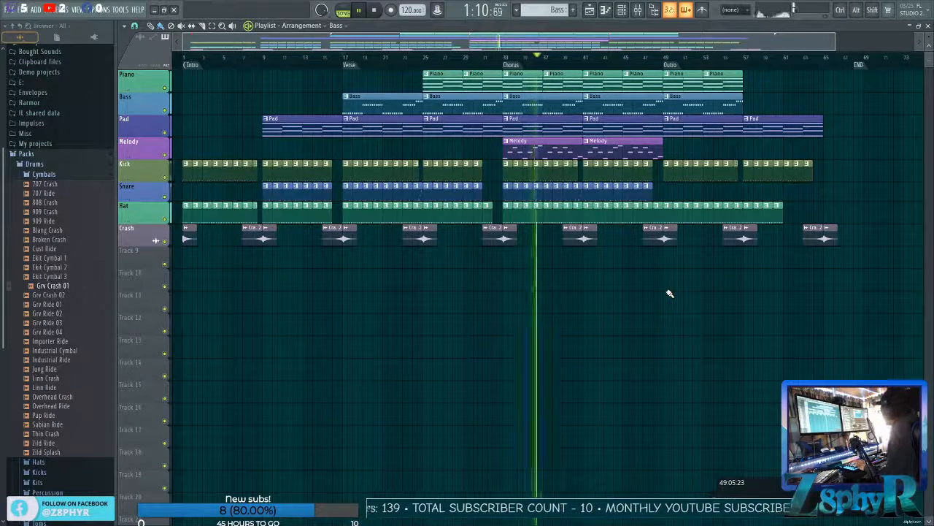
pyautogui.press('space')
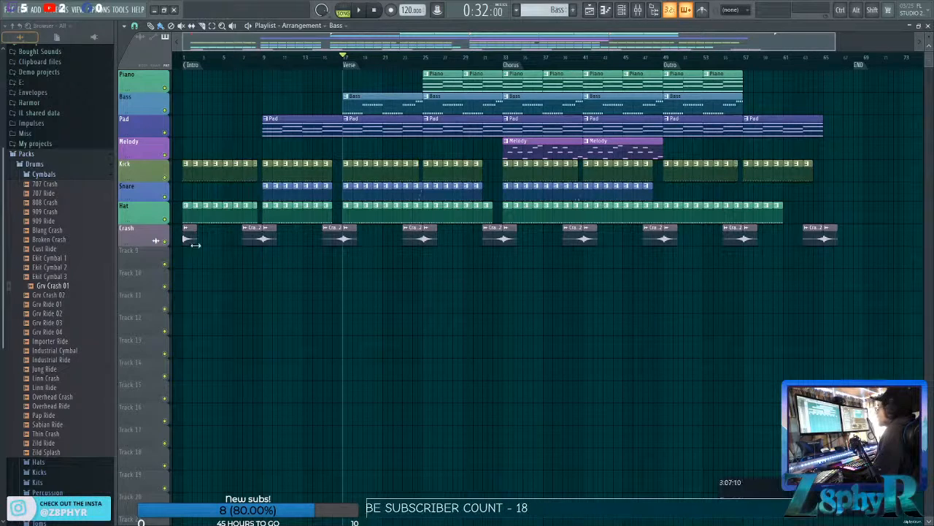
pyautogui.rightClick(141, 240)
pyautogui.click(197, 267)
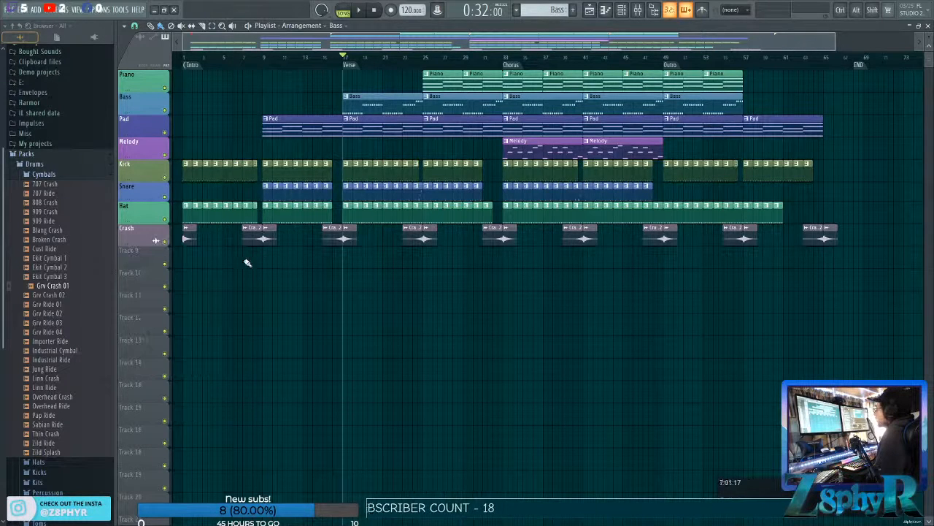
# Insert Fruity Limiter in the first effect slot of the PREMASTER mixer track and start playback.
pyautogui.click(637, 10)
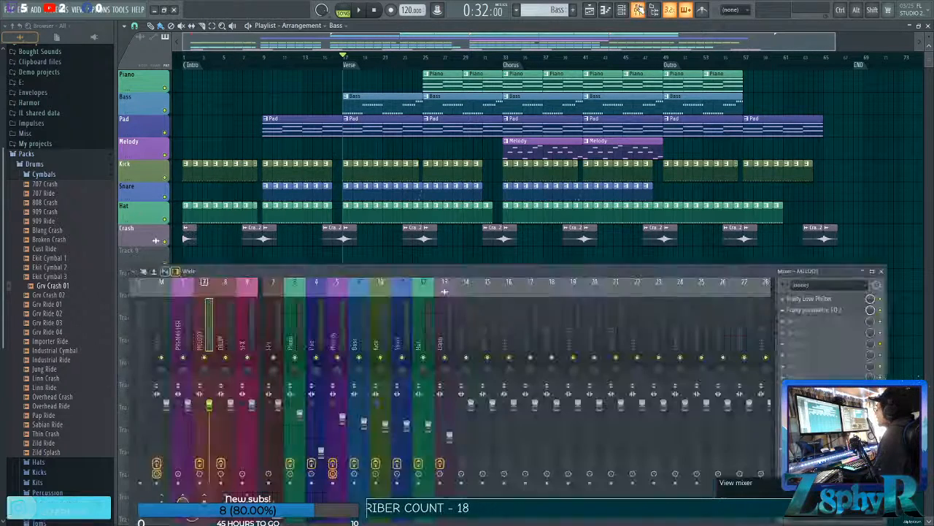
pyautogui.click(162, 343)
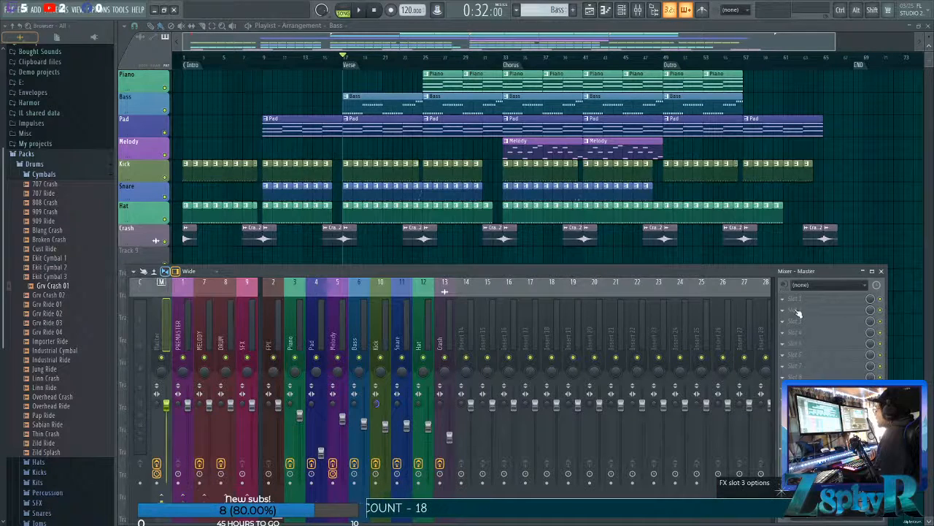
pyautogui.click(187, 333)
pyautogui.click(813, 302)
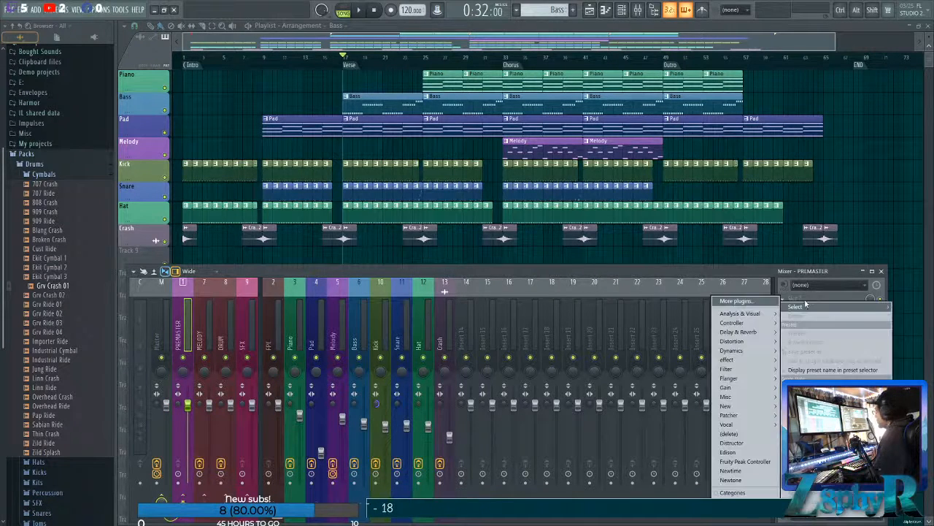
pyautogui.moveTo(732, 351)
pyautogui.click(675, 368)
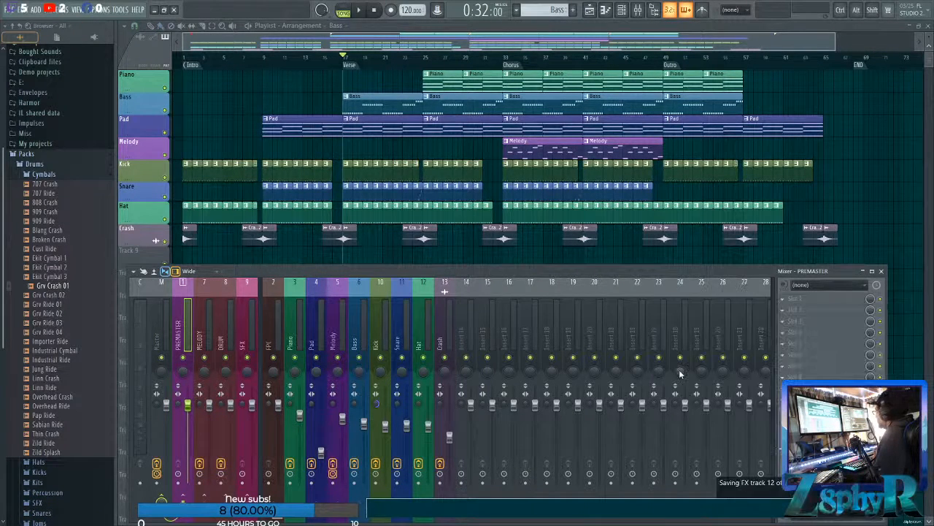
pyautogui.press('space')
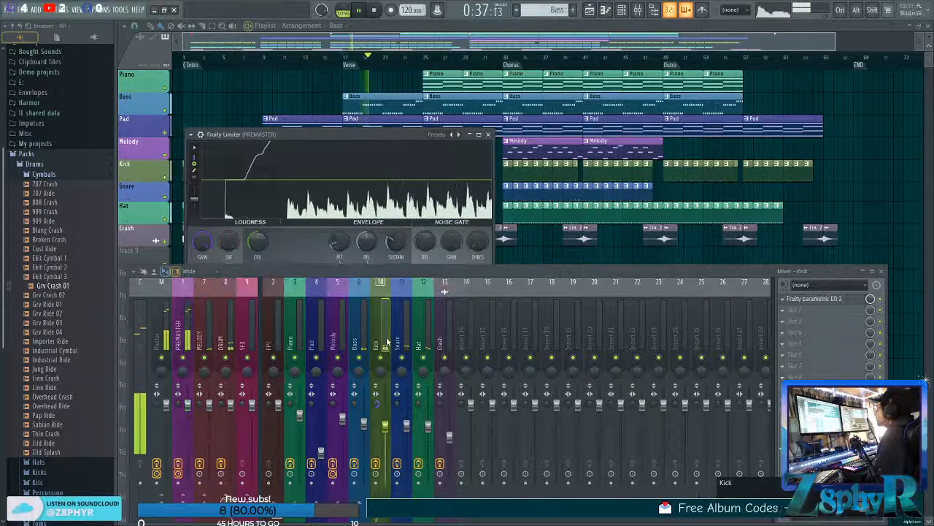
# Open the parametric EQ on the Kick mixer track and slightly lower its second band.
pyautogui.click(376, 314)
pyautogui.moveTo(258, 223)
pyautogui.mouseDown()
pyautogui.moveTo(258, 238)
pyautogui.moveTo(358, 236)
pyautogui.moveTo(259, 233)
pyautogui.mouseUp()
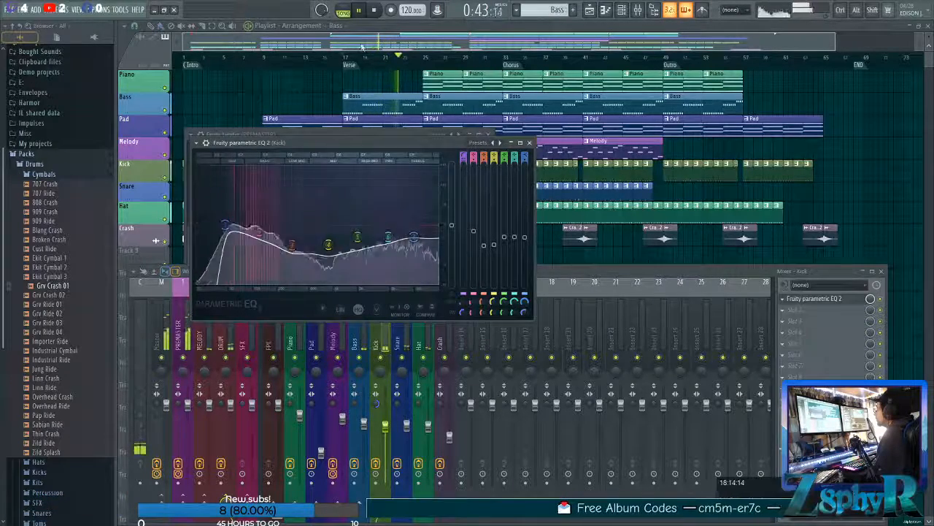
# Show the Drums group in the channel rack and increase the fade-out in the Kick channel's sample settings.
pyautogui.rightClick(295, 98)
pyautogui.click(621, 10)
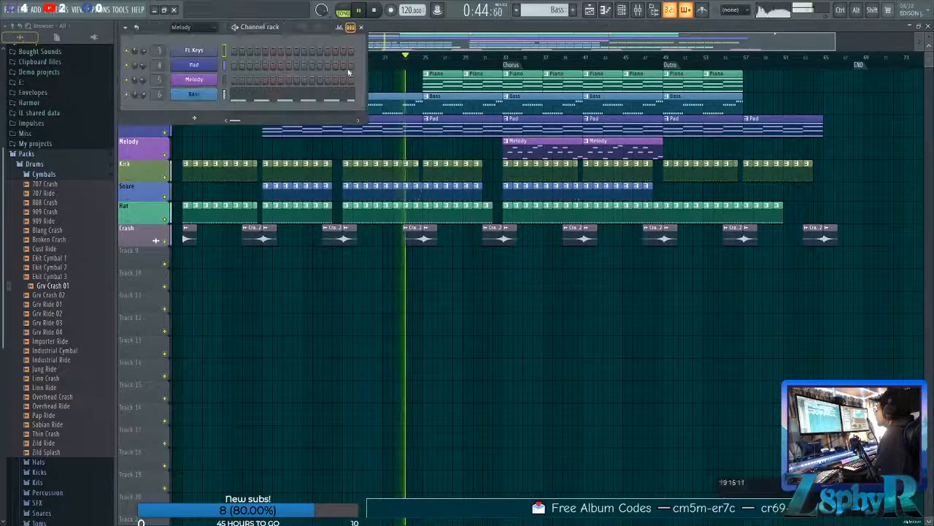
pyautogui.click(193, 27)
pyautogui.click(193, 69)
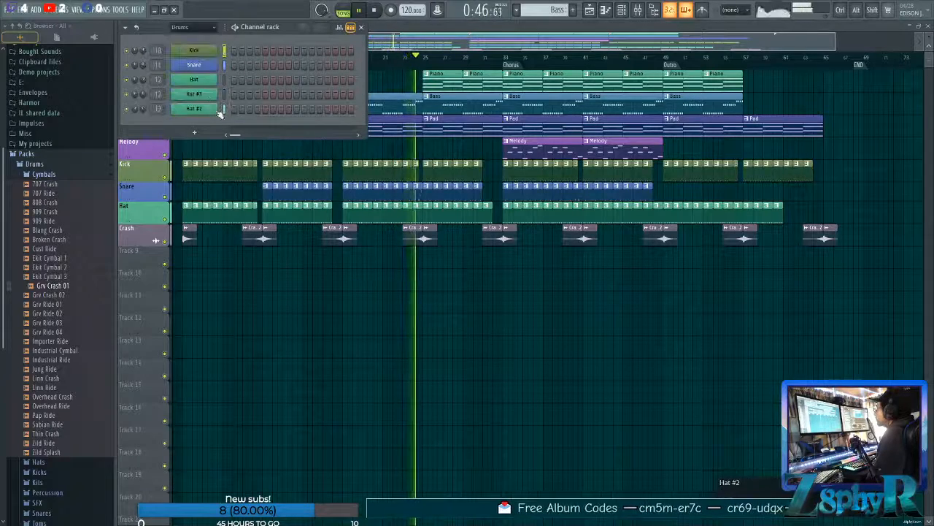
pyautogui.click(194, 50)
pyautogui.click(319, 102)
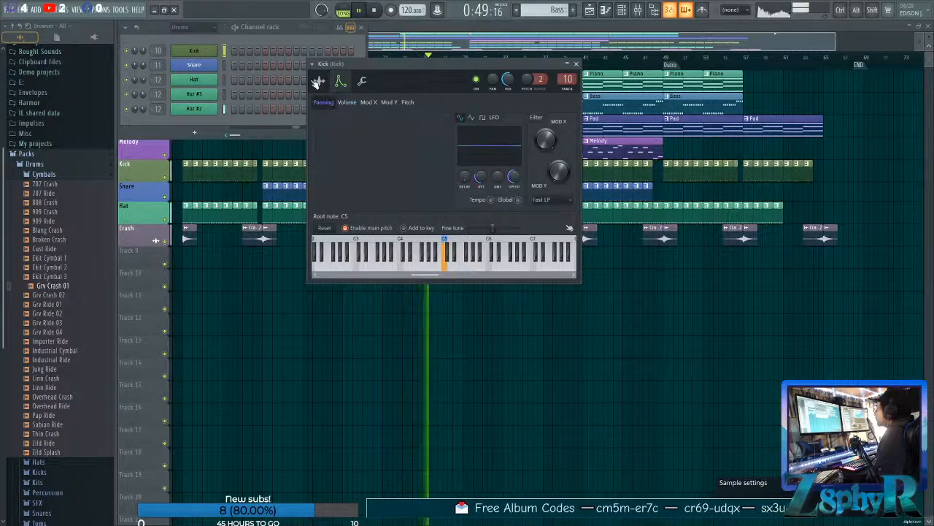
pyautogui.click(319, 81)
pyautogui.moveTo(523, 197); pyautogui.dragTo(524, 187)
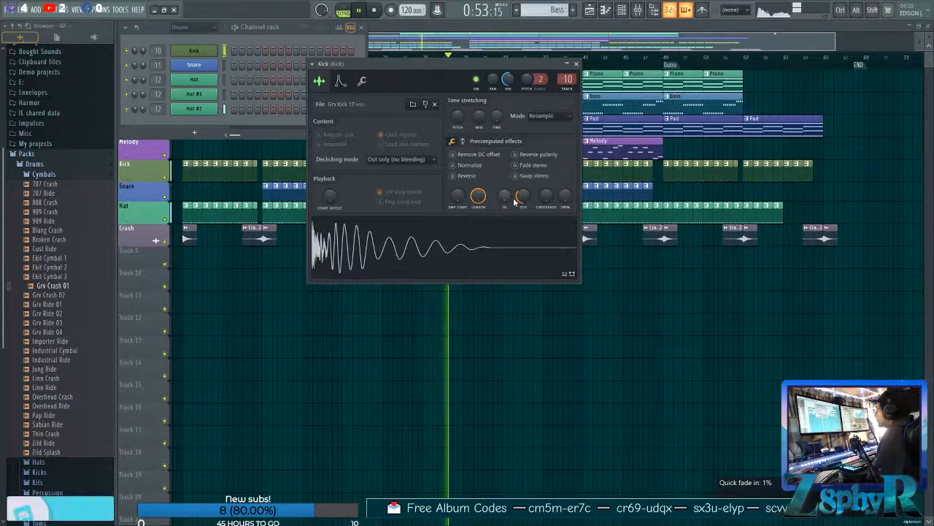
pyautogui.click(575, 63)
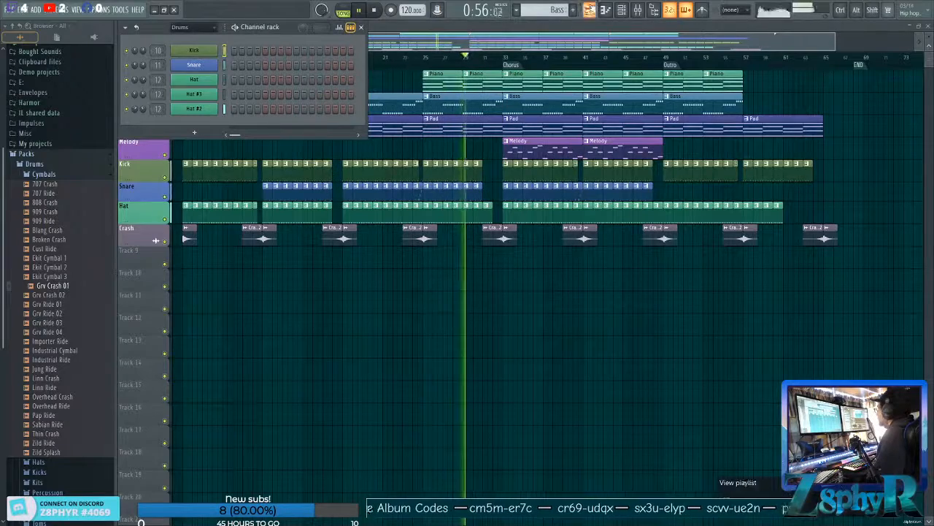
# Open the parametric EQ on the Snare mixer track and set its high band to about 0.3 dB near 12 kHz.
pyautogui.click(637, 10)
pyautogui.click(400, 343)
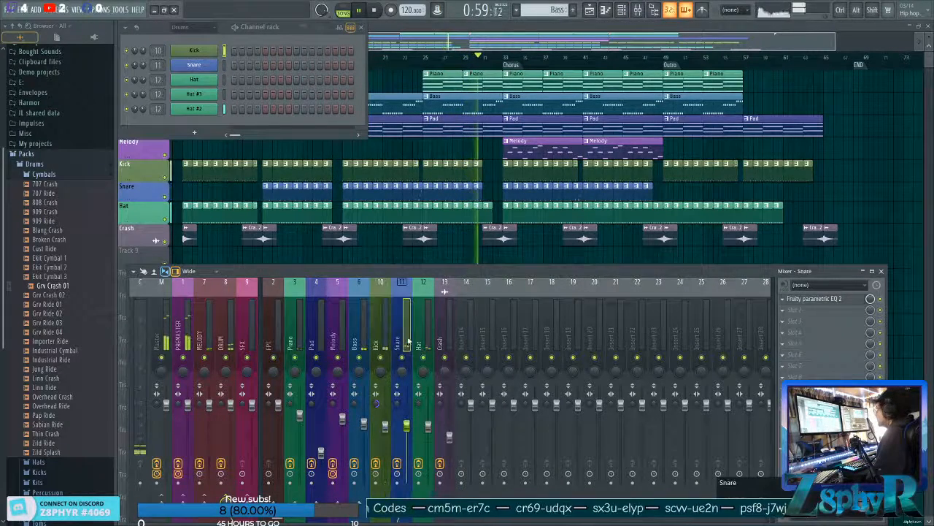
pyautogui.click(813, 299)
pyautogui.moveTo(380, 172); pyautogui.dragTo(379, 180)
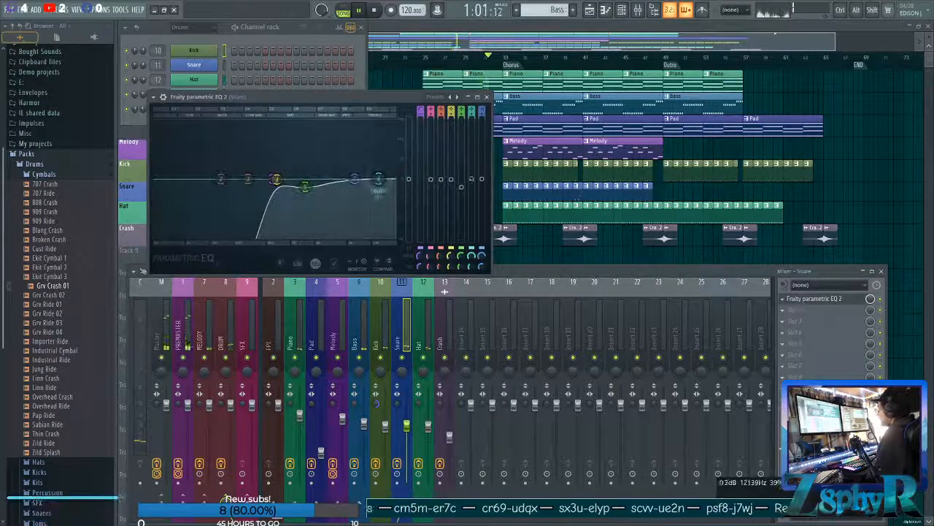
# Pan the Hat #3 channel slightly off-centre and set its channel volume to about 61%.
pyautogui.click(419, 365)
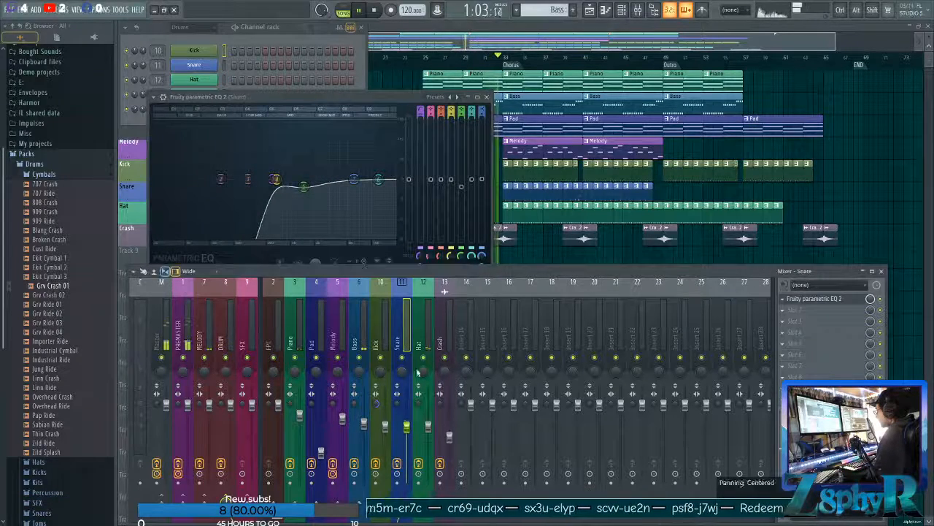
pyautogui.click(287, 33)
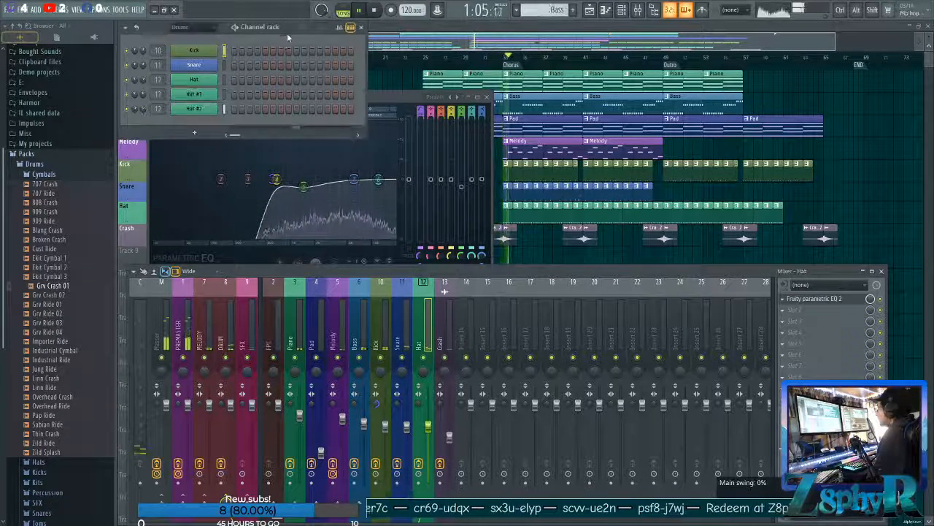
pyautogui.click(224, 94)
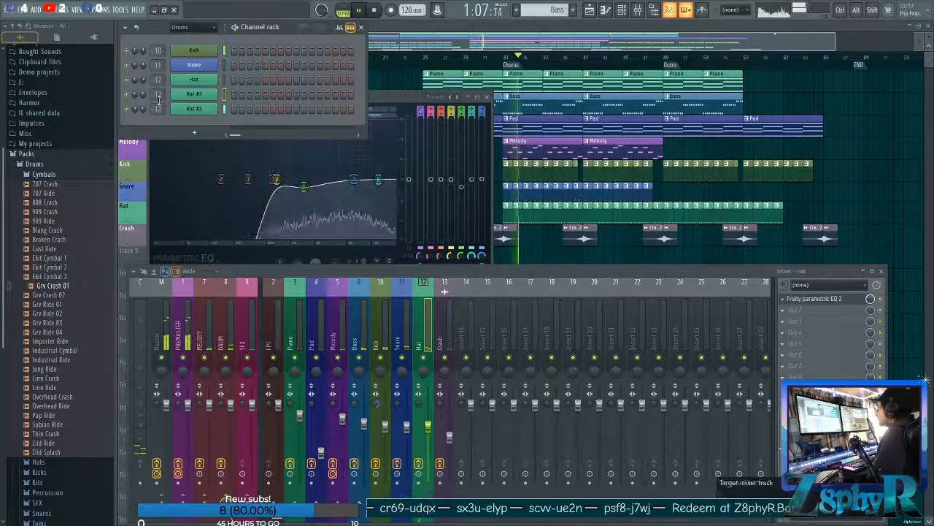
pyautogui.moveTo(144, 94)
pyautogui.mouseDown()
pyautogui.moveTo(143, 103)
pyautogui.moveTo(135, 89)
pyautogui.mouseUp()
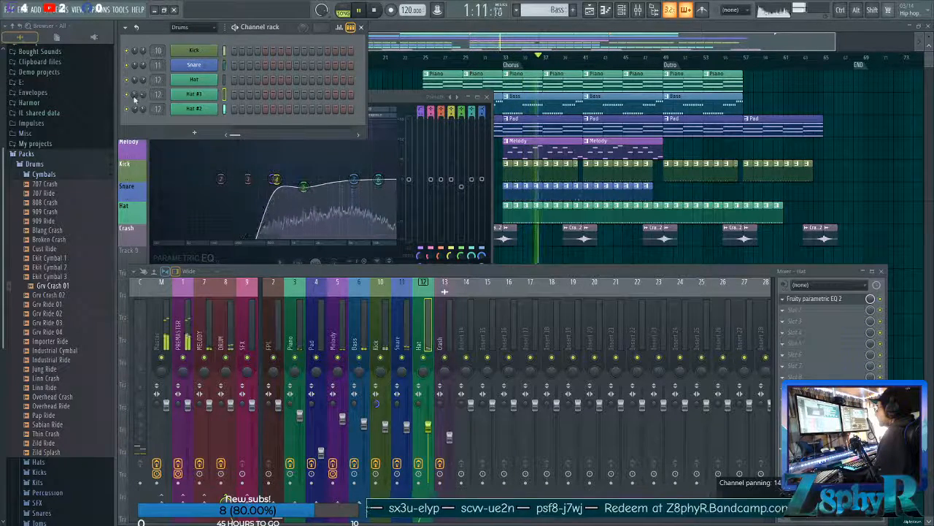
pyautogui.moveTo(144, 94); pyautogui.dragTo(145, 103)
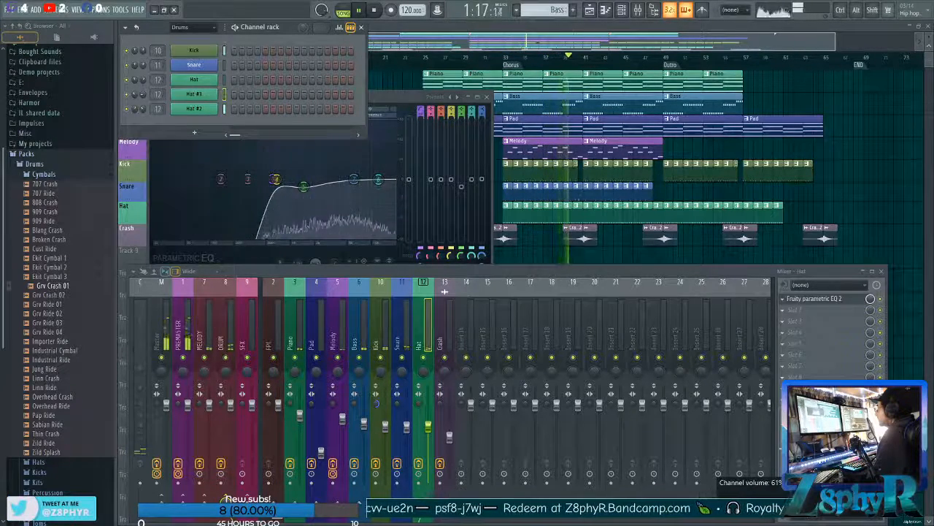
# Open the Snare channel's sample settings and bring the mixer back to the front.
pyautogui.click(194, 65)
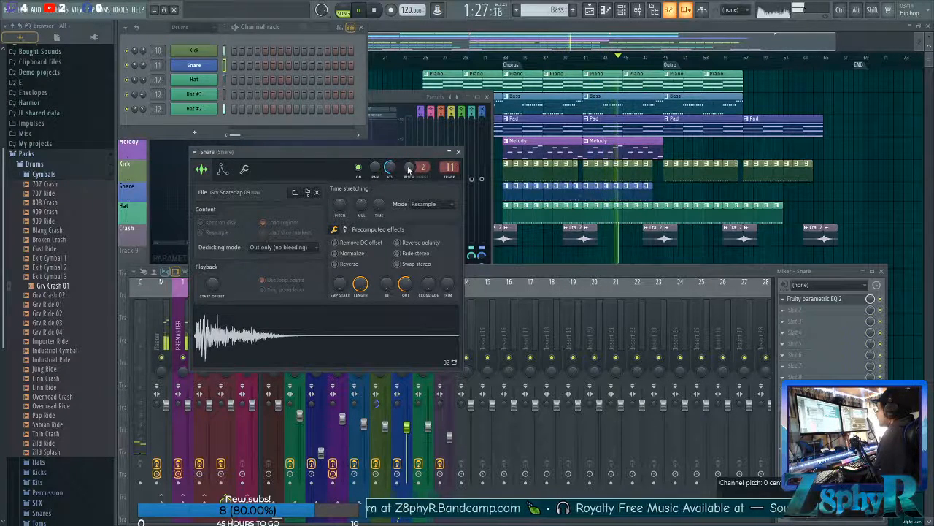
pyautogui.click(528, 274)
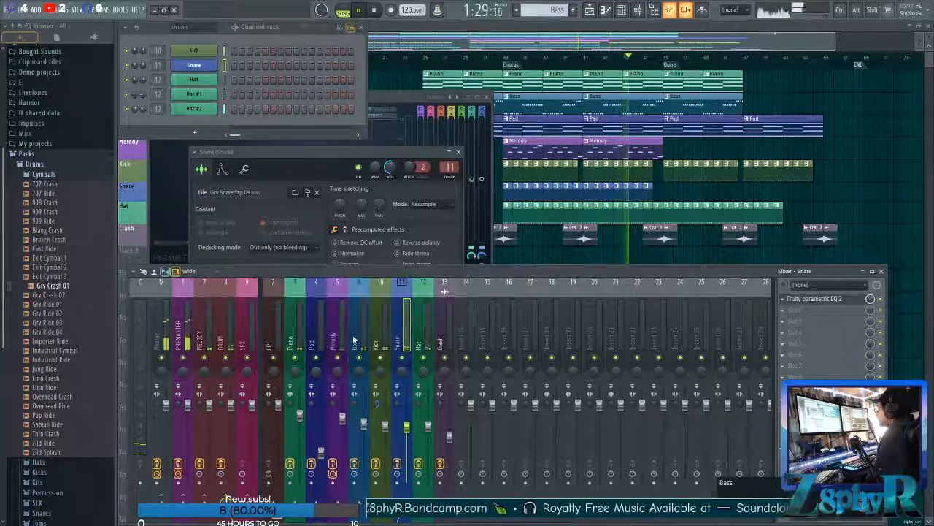
# Open the parametric EQ on the Bass mixer track and adjust its low band to about 30 Hz.
pyautogui.click(355, 341)
pyautogui.click(814, 298)
pyautogui.moveTo(300, 191); pyautogui.dragTo(259, 191)
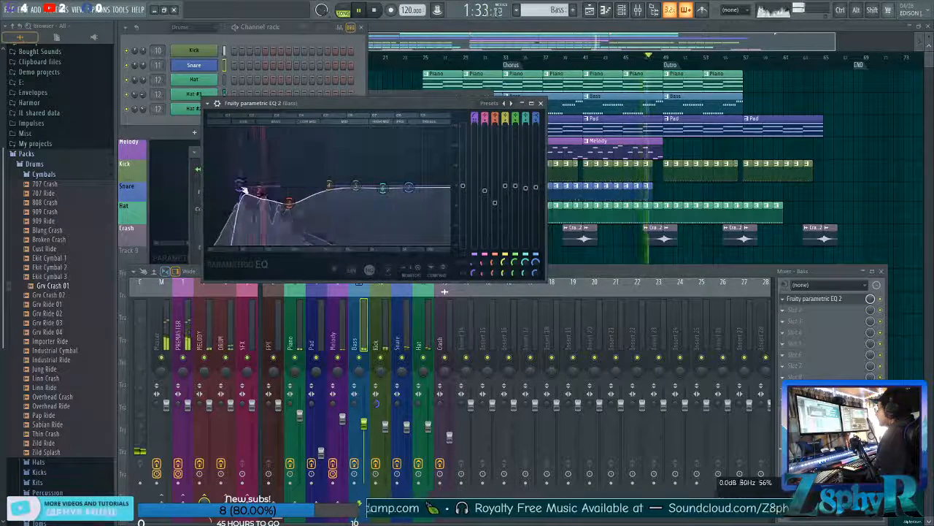
# Add a second Fruity Limiter to the PREMASTER track and raise its gain to about 5.4 dB.
pyautogui.click(166, 328)
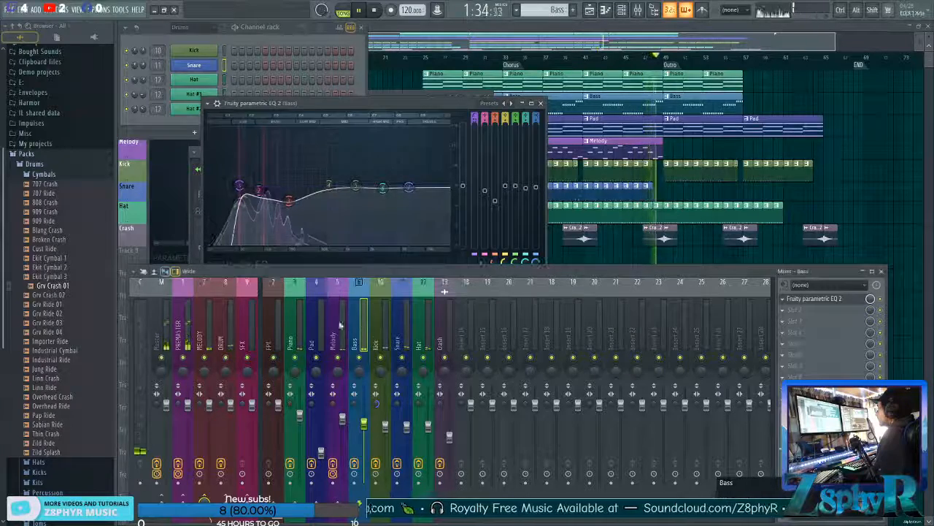
pyautogui.click(183, 328)
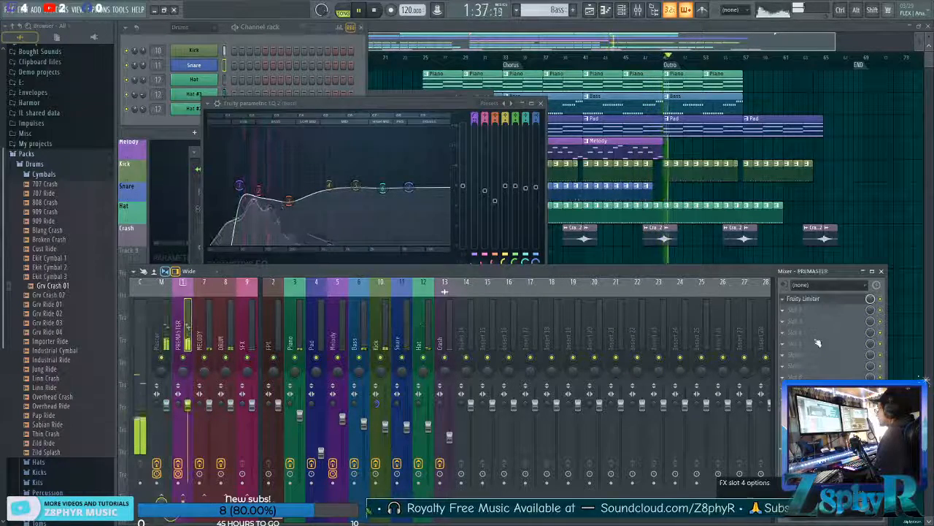
pyautogui.click(818, 343)
pyautogui.moveTo(731, 350)
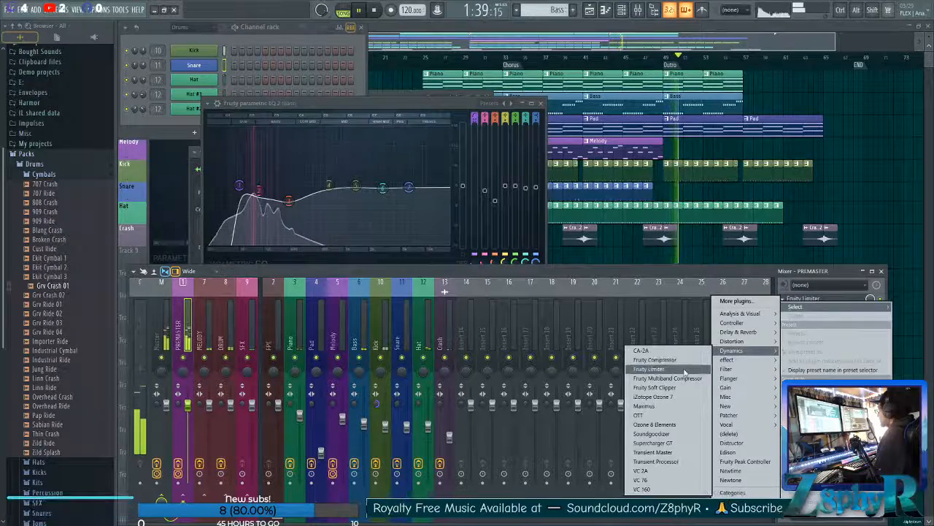
pyautogui.click(685, 373)
pyautogui.moveTo(225, 254); pyautogui.dragTo(225, 238)
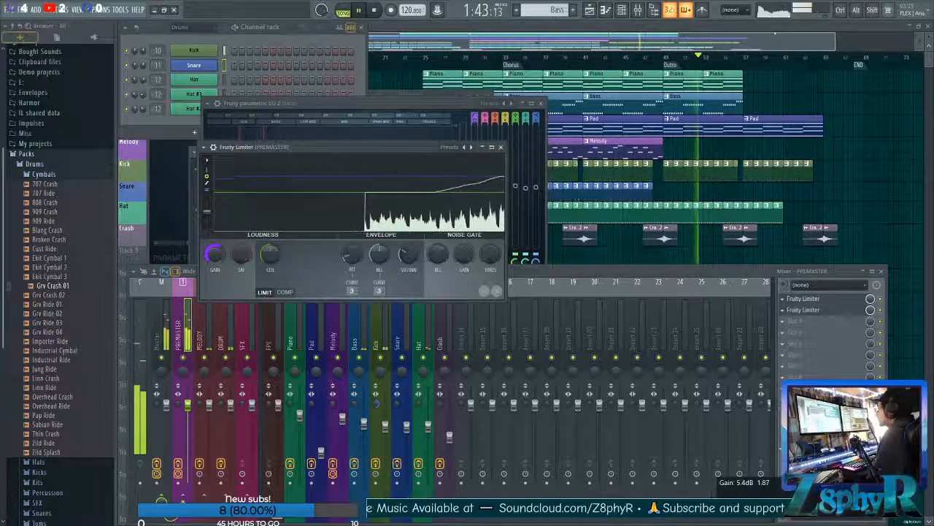
# Play the song from the Chorus while checking the two Fruity Limiters on the PREMASTER track, and stop playback.
pyautogui.click(501, 58)
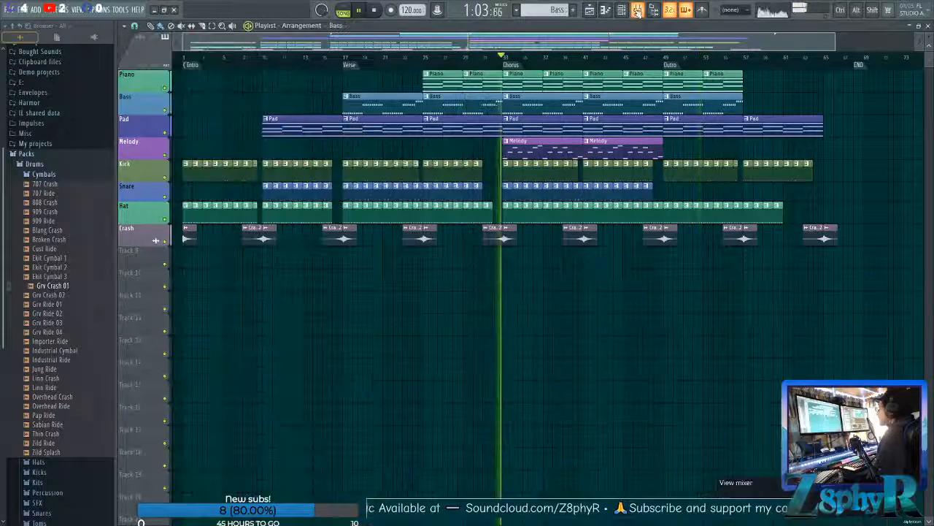
pyautogui.click(638, 10)
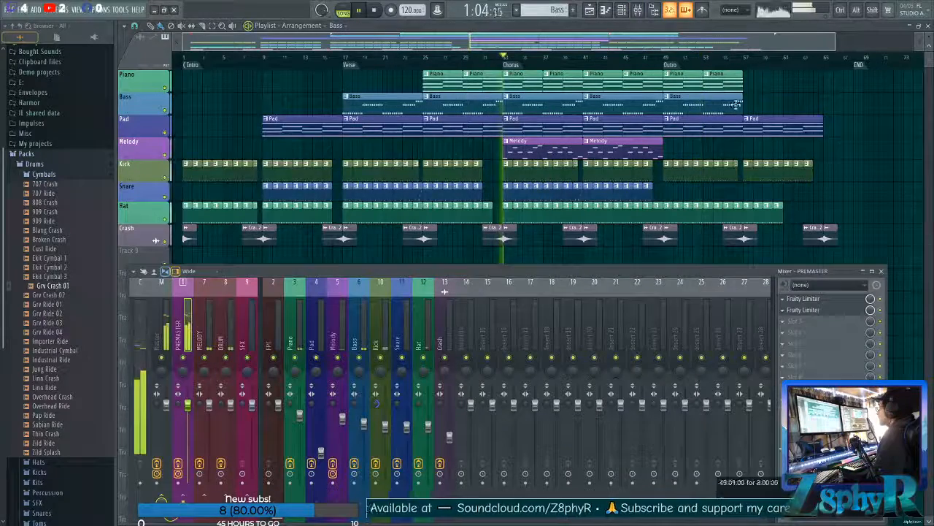
pyautogui.click(827, 298)
pyautogui.click(827, 299)
pyautogui.click(823, 310)
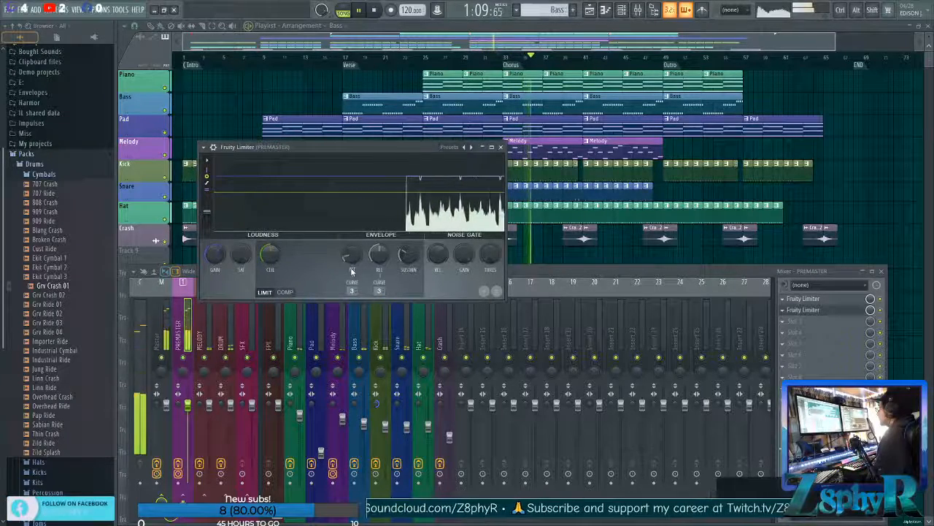
pyautogui.click(500, 147)
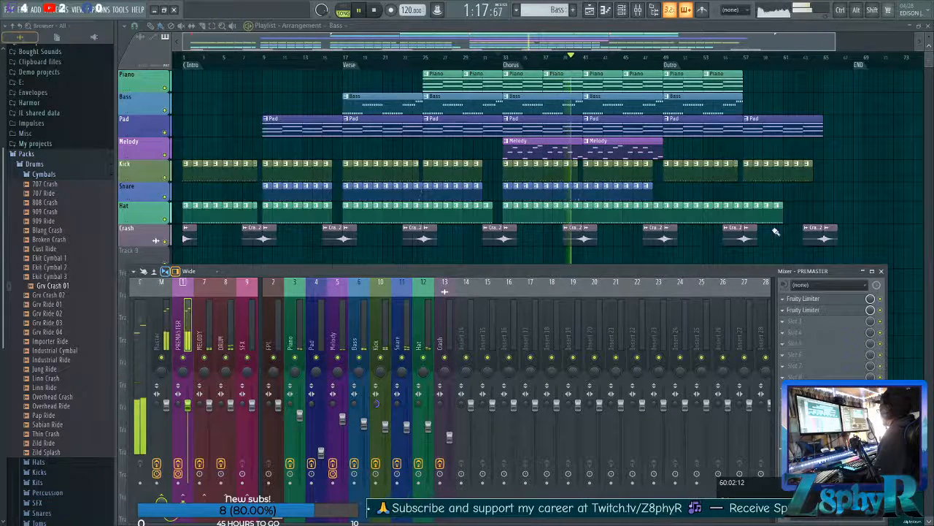
pyautogui.click(376, 11)
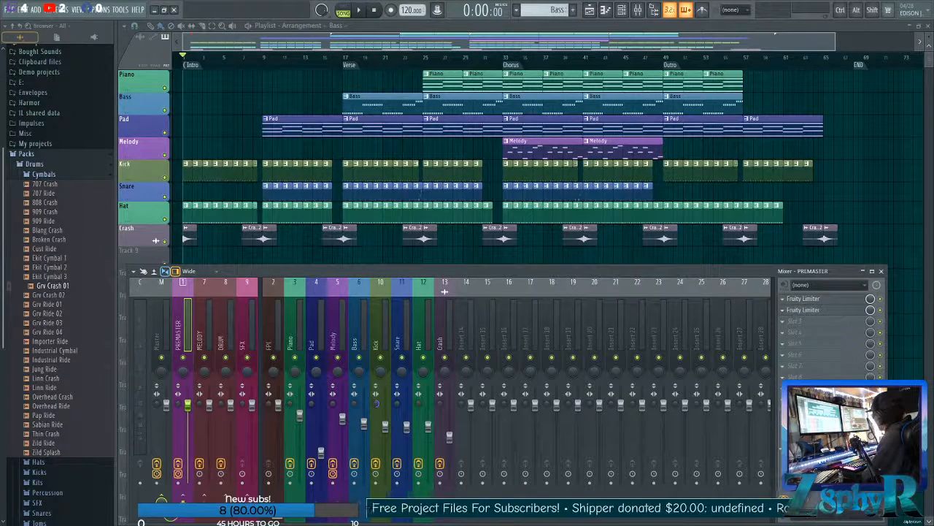
# Switch to the Bandcamp page in the browser and apply the discount code breeze to the Nights into Dreams digital album.
pyautogui.hotkey('alt', 'Tab')
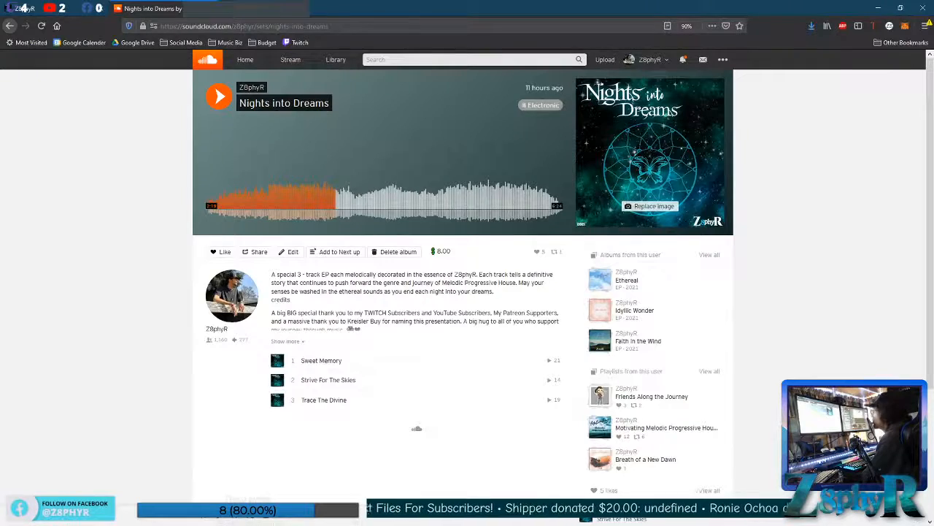
pyautogui.click(55, 9)
pyautogui.scroll(3, 520, 292)
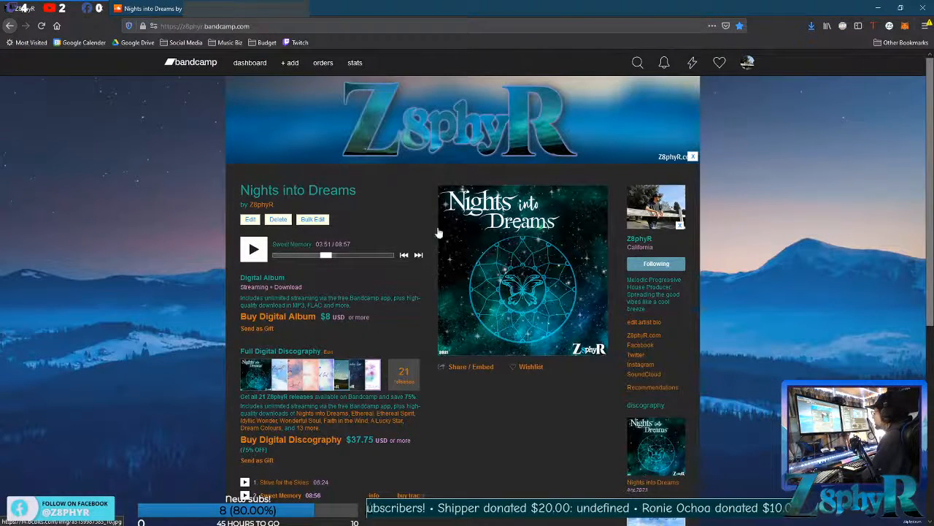
pyautogui.click(272, 318)
pyautogui.click(434, 259)
pyautogui.write('breeze')
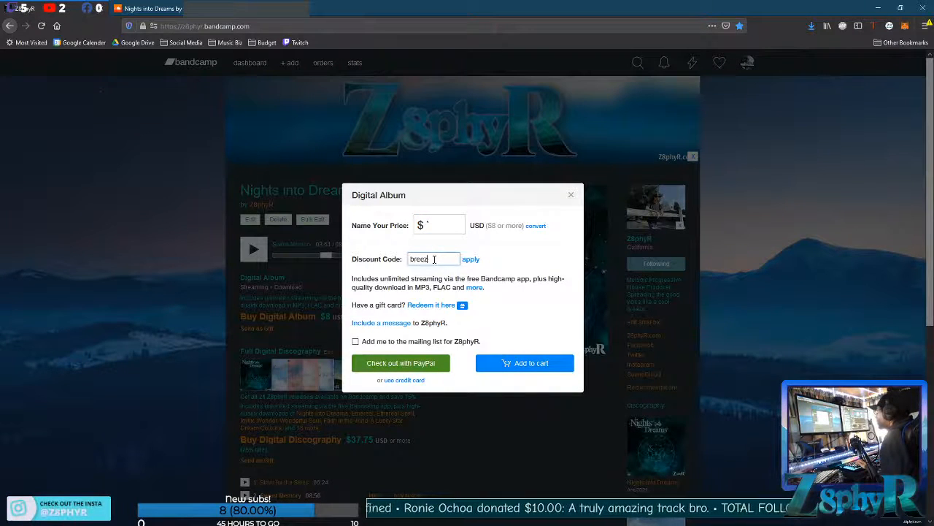
pyautogui.click(470, 260)
# Highlight the discounted album price and close the purchase dialog without buying.
pyautogui.moveTo(498, 226); pyautogui.dragTo(516, 225)
pyautogui.click(511, 234)
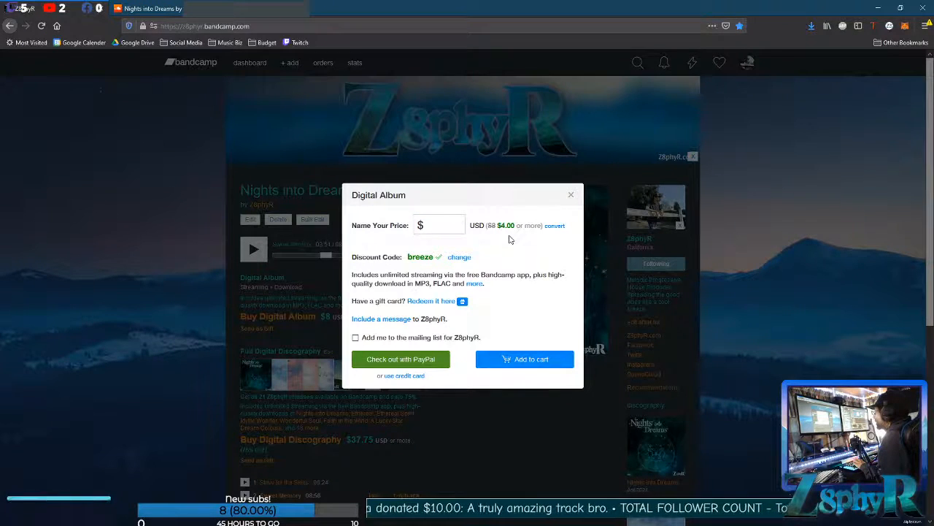
pyautogui.moveTo(498, 226); pyautogui.dragTo(516, 226)
pyautogui.click(520, 239)
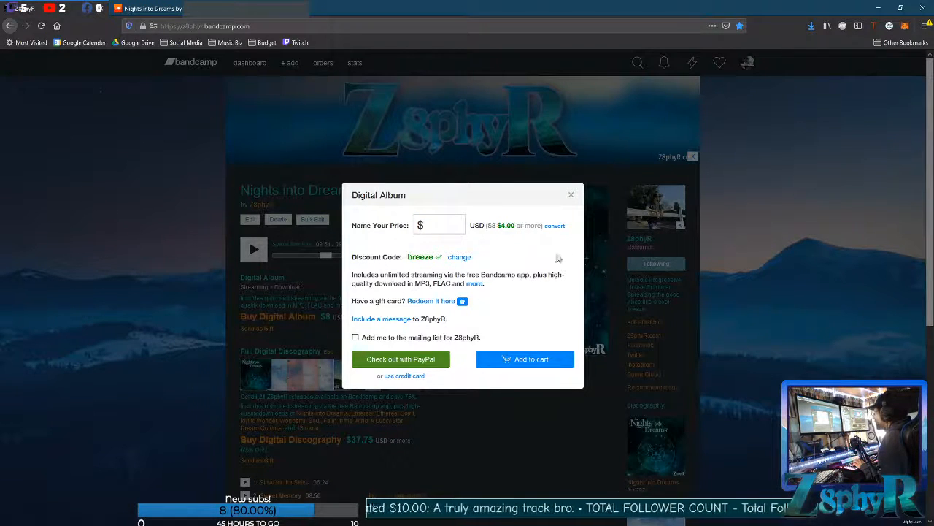
pyautogui.click(571, 194)
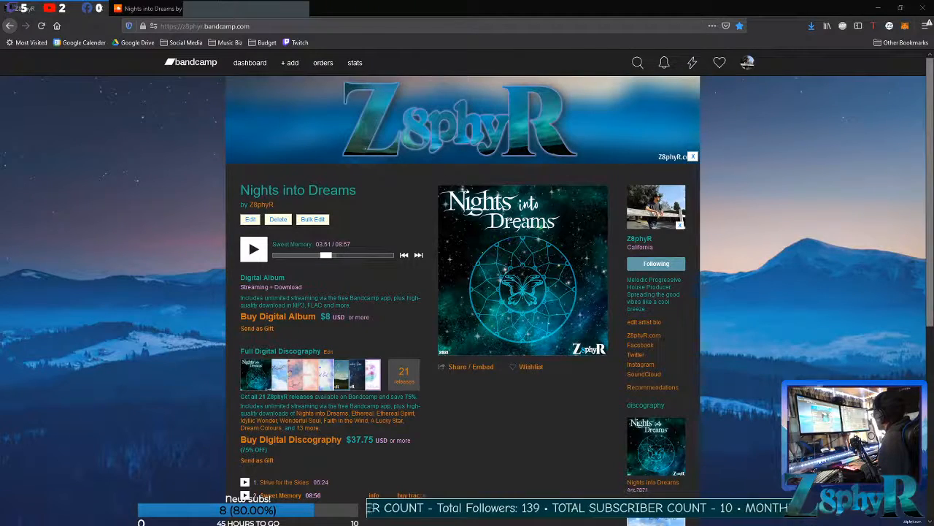
# Check the notifications on the SoundCloud album page, minimise the browser and close the folder window to return to FL Studio.
pyautogui.moveTo(933, 70); pyautogui.dragTo(595, 47)
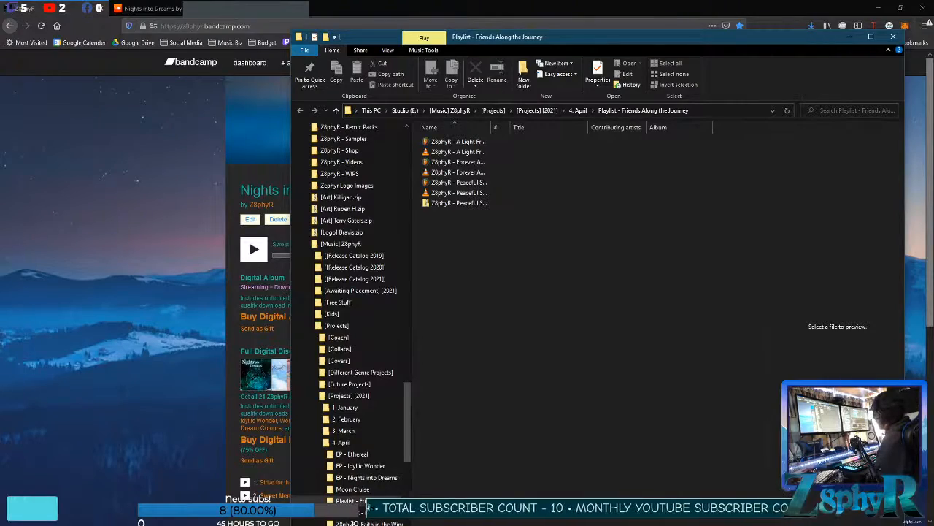
pyautogui.moveTo(573, 29); pyautogui.dragTo(547, 14)
pyautogui.click(155, 8)
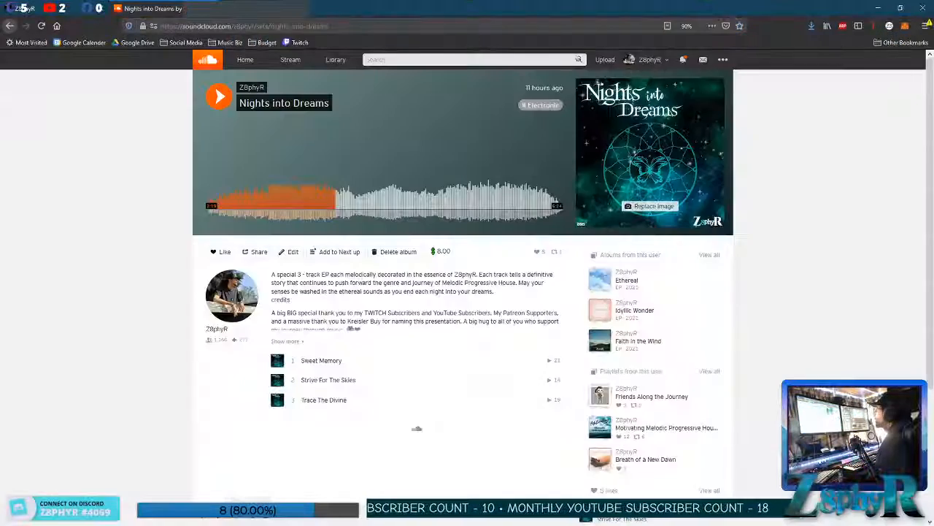
pyautogui.click(682, 61)
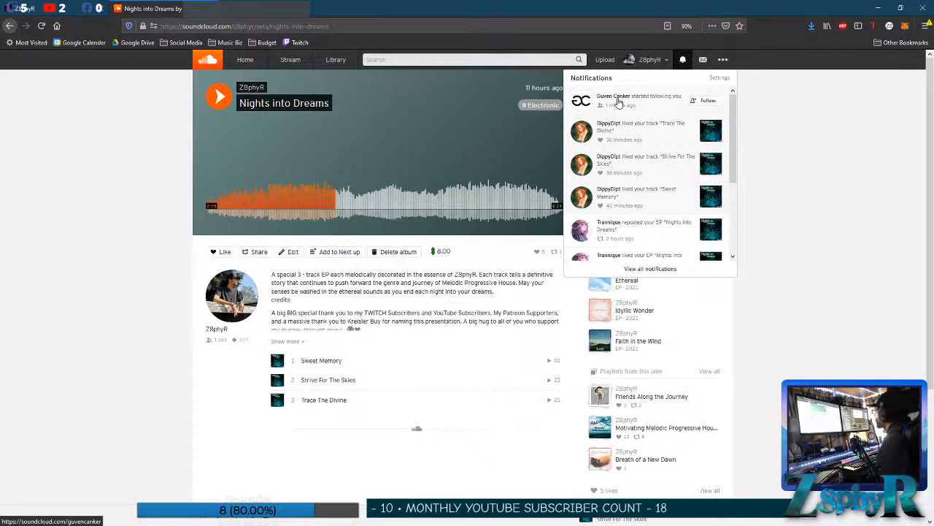
pyautogui.click(796, 136)
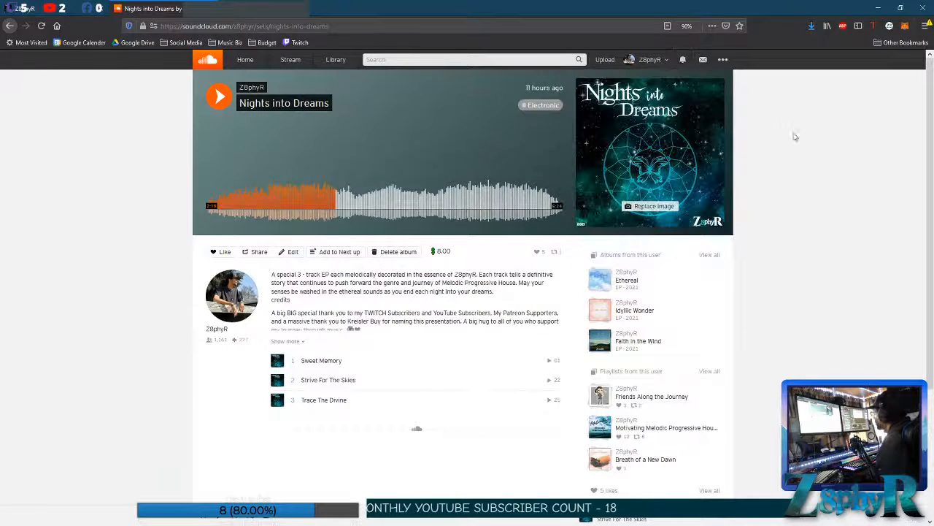
pyautogui.click(878, 8)
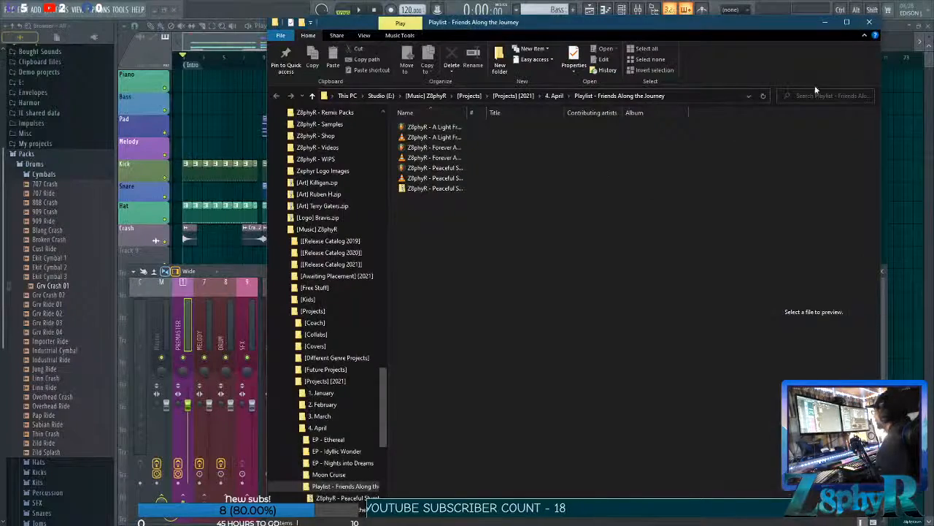
pyautogui.click(869, 22)
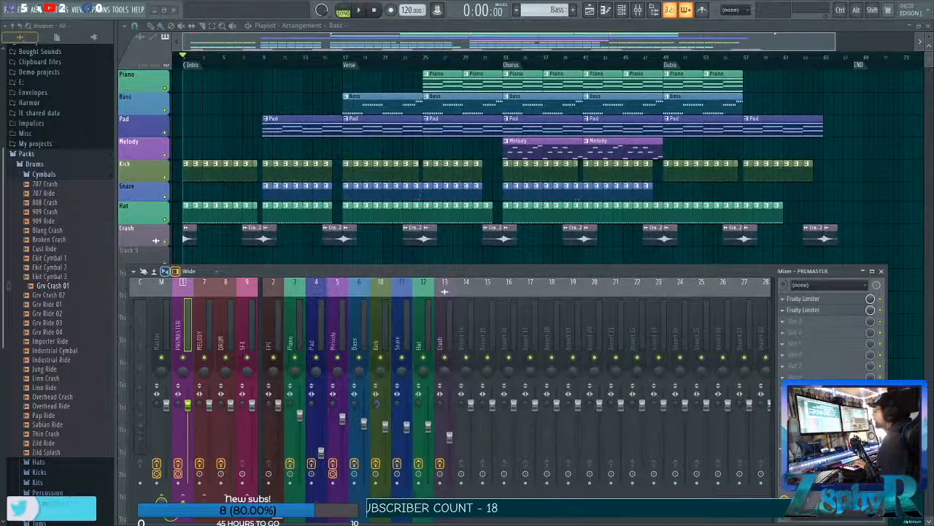
# Start saving the project as a new file in the Friends Along the Journey folder and enter the name Beginning a Journey.
pyautogui.click(10, 10)
pyautogui.click(35, 54)
pyautogui.click(9, 10)
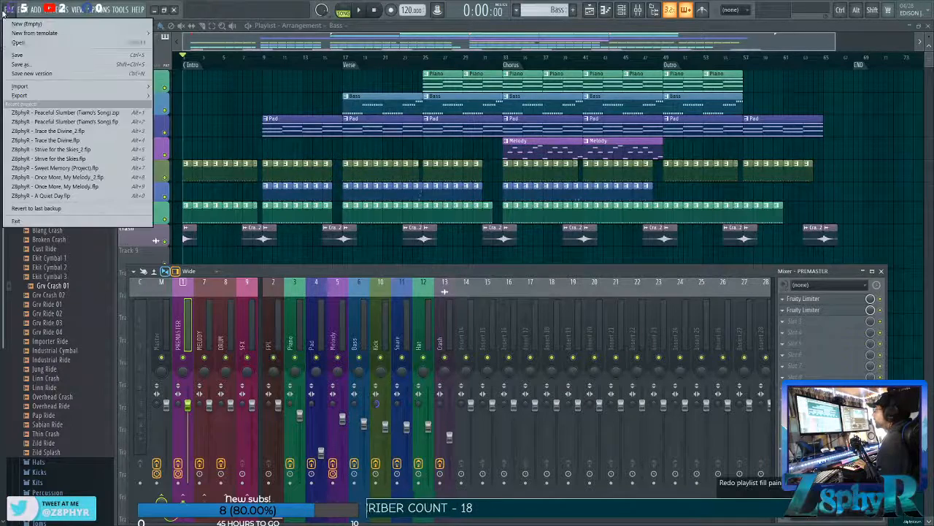
pyautogui.click(35, 64)
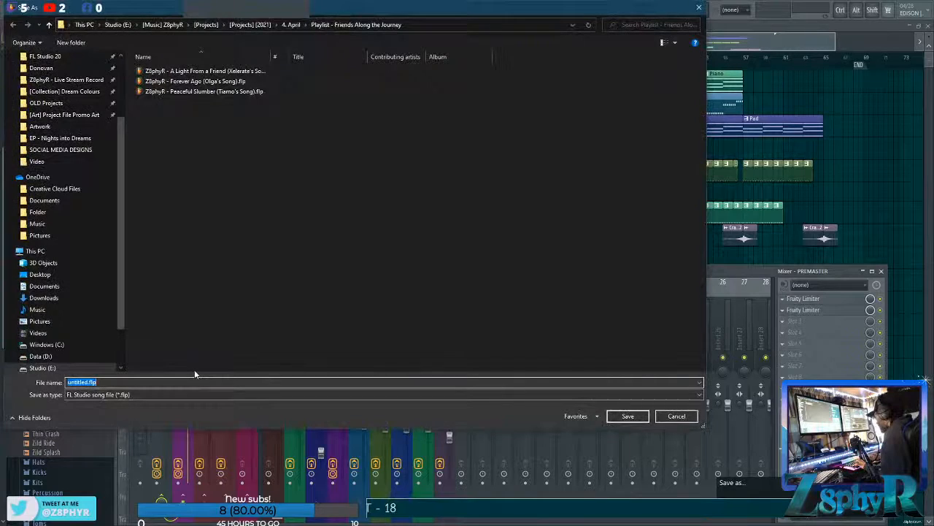
pyautogui.write('A ')
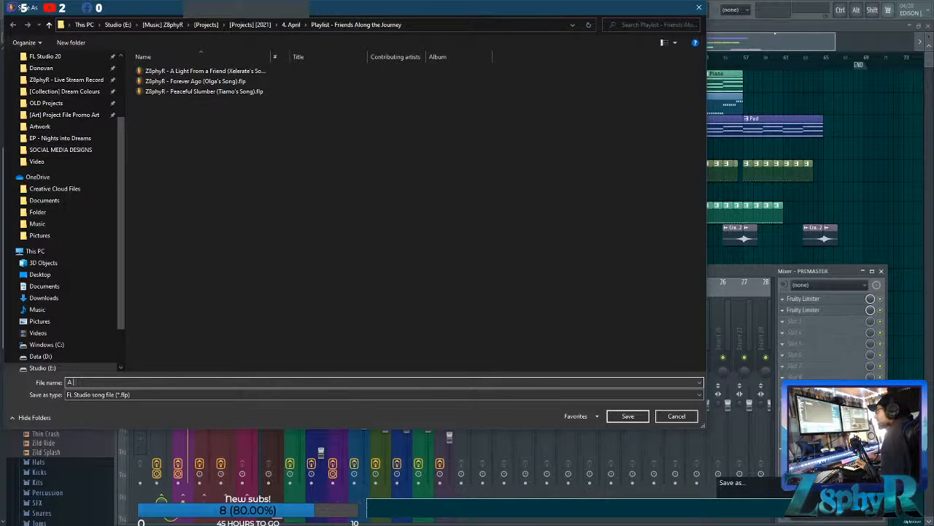
pyautogui.write('BBeginning')
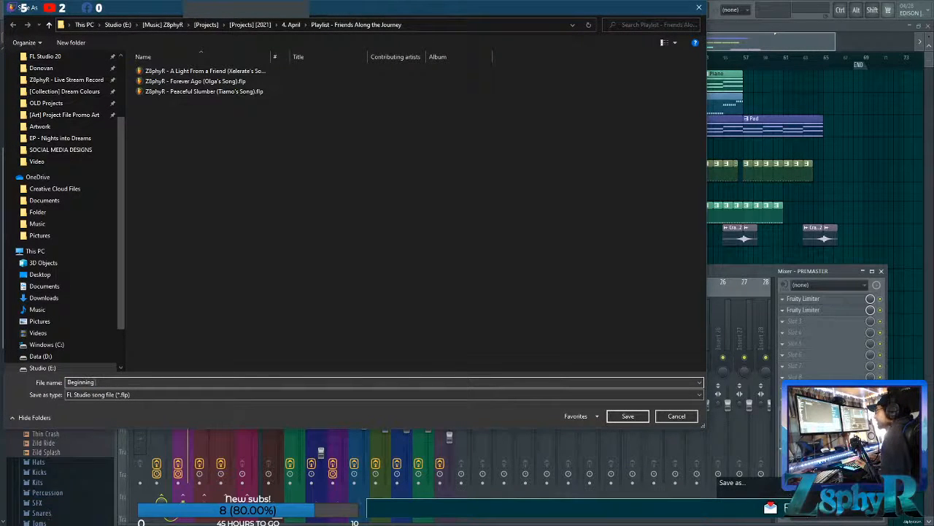
pyautogui.write(' f')
pyautogui.press('BackSpace')
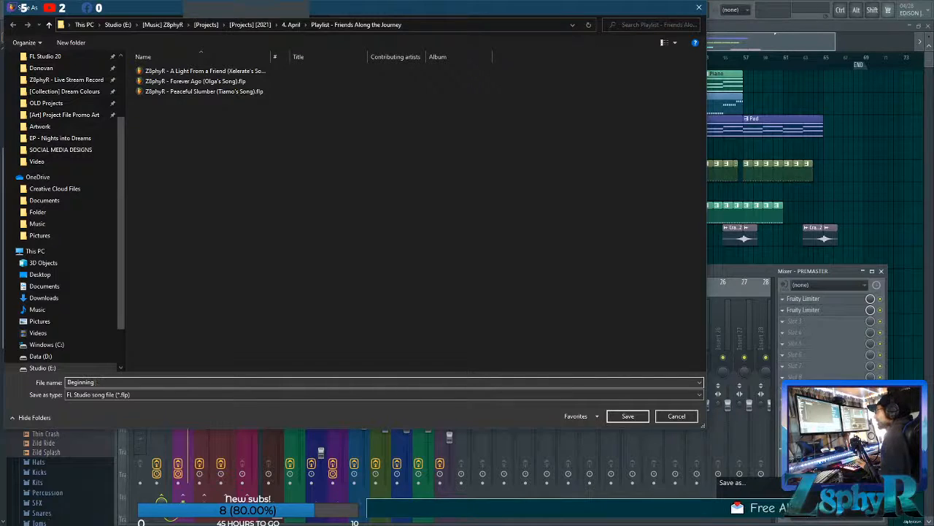
pyautogui.write('a Journey')
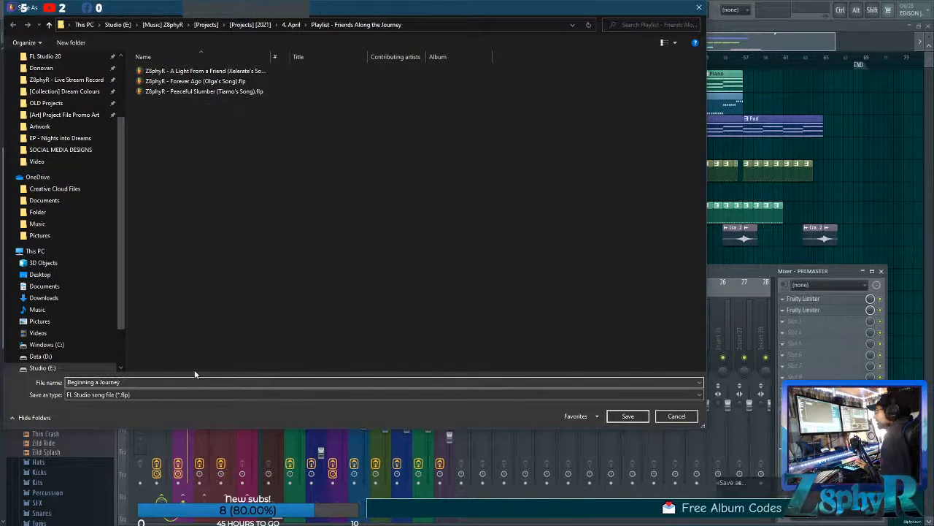
# Change the file name to "Z8phyR - A Journey [Beginner's Project]" and save the project.
pyautogui.press('Home')
pyautogui.write('Z8phyR')
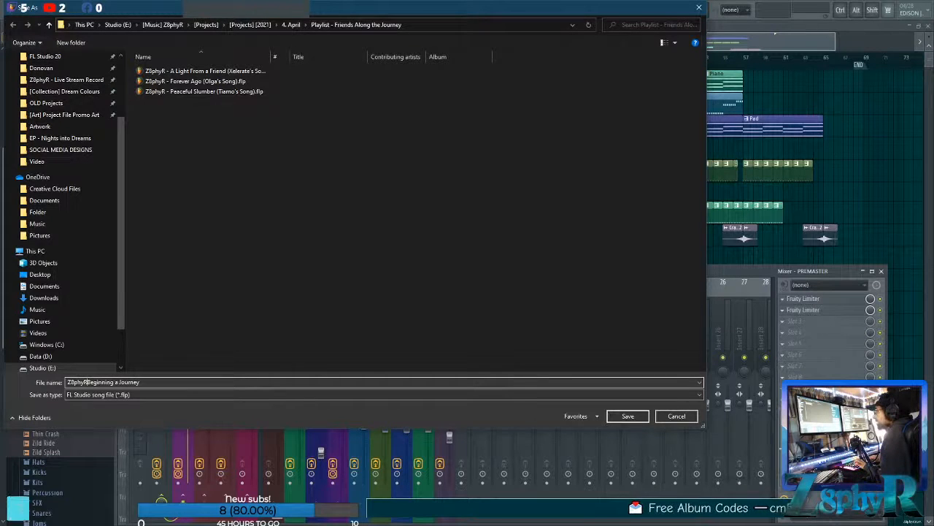
pyautogui.press('Delete')
pyautogui.press('Delete')
pyautogui.press('Delete')
pyautogui.press('Delete')
pyautogui.press('Delete')
pyautogui.press('Delete')
pyautogui.press('Delete')
pyautogui.press('Delete')
pyautogui.press('Delete')
pyautogui.press('Delete')
pyautogui.press('Delete')
pyautogui.press('Delete')
pyautogui.write('- A')
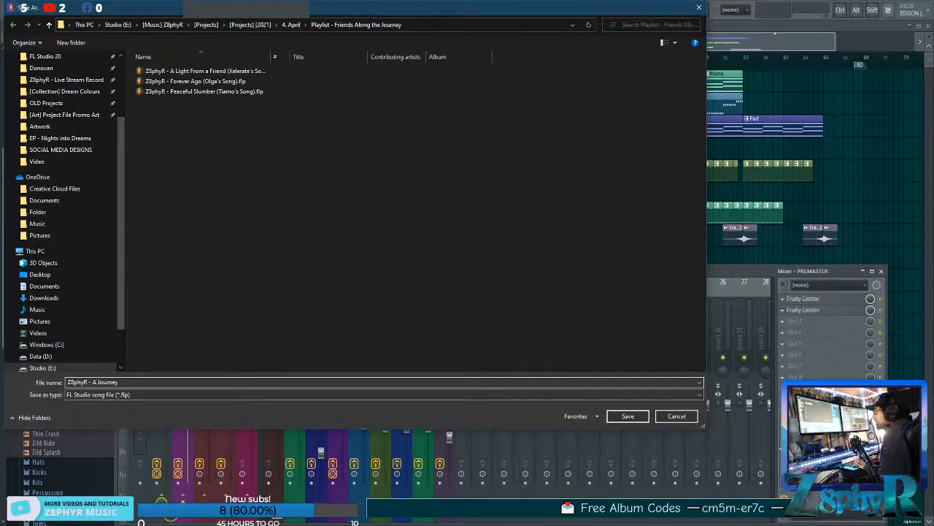
pyautogui.write(' Journey [Beginner]')
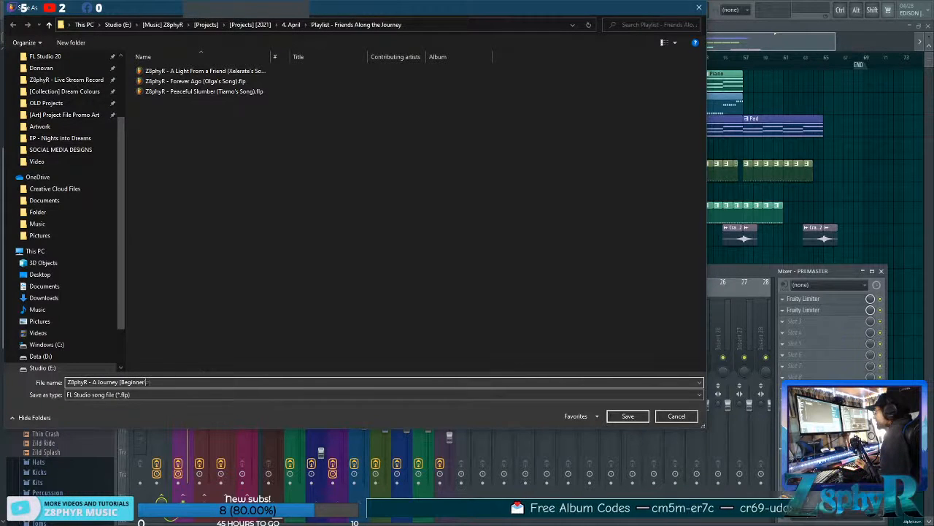
pyautogui.press('BackSpace')
pyautogui.write("'s Project]")
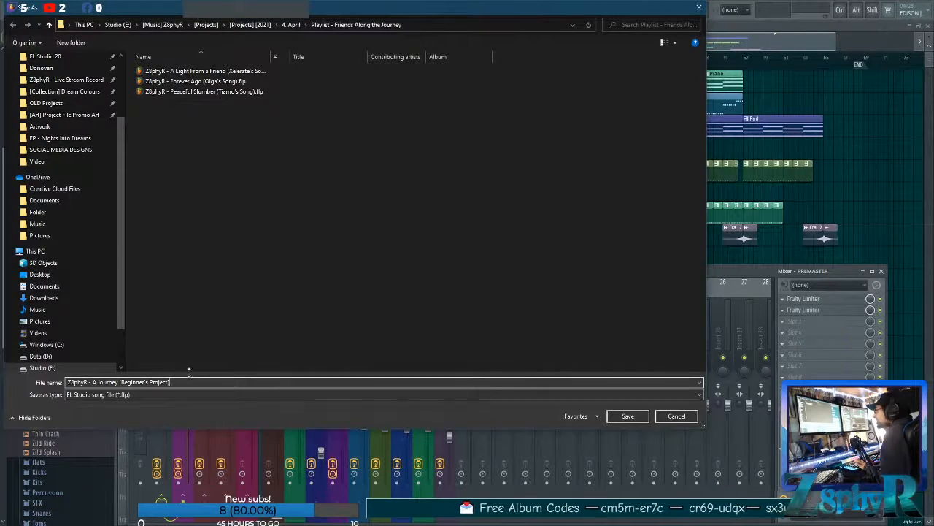
pyautogui.click(622, 415)
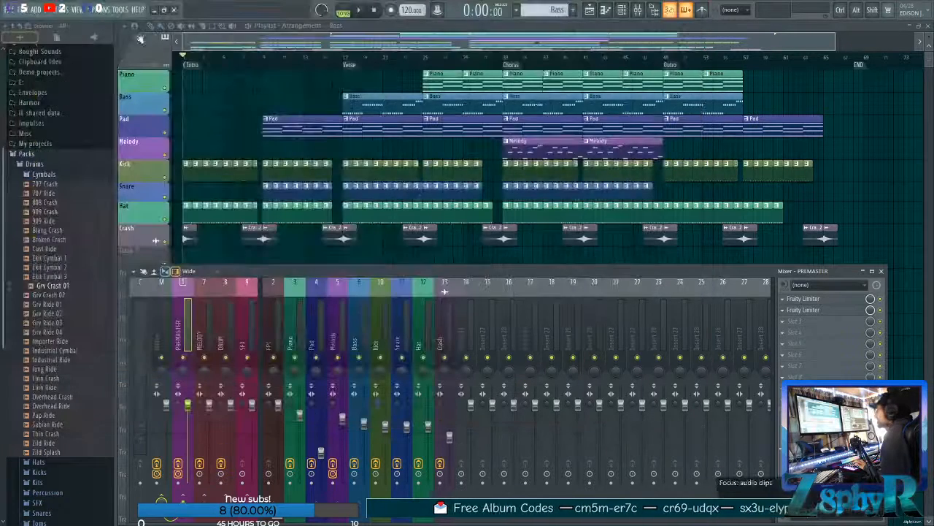
# Export the song as an MP3 named "Z8phyR - A Journey [Beginner's Project]" in the same folder.
pyautogui.click(10, 9)
pyautogui.moveTo(40, 95)
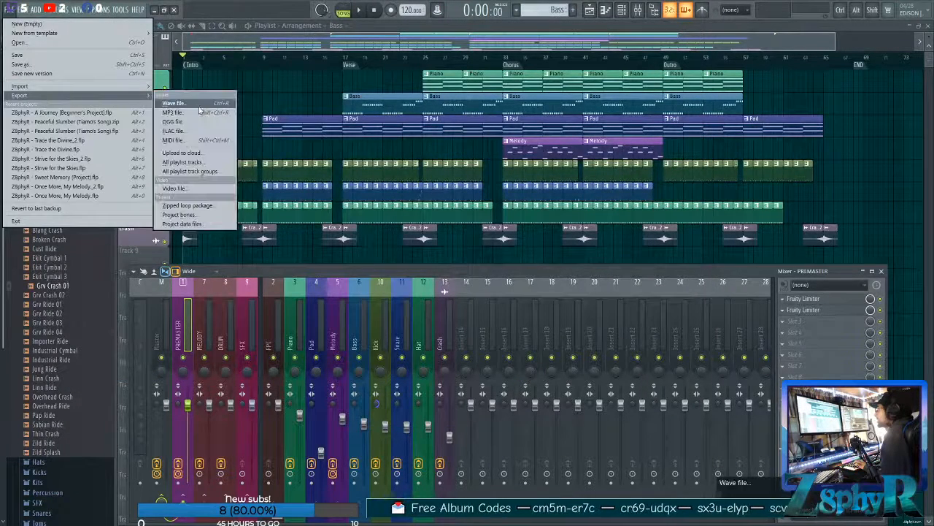
pyautogui.click(194, 106)
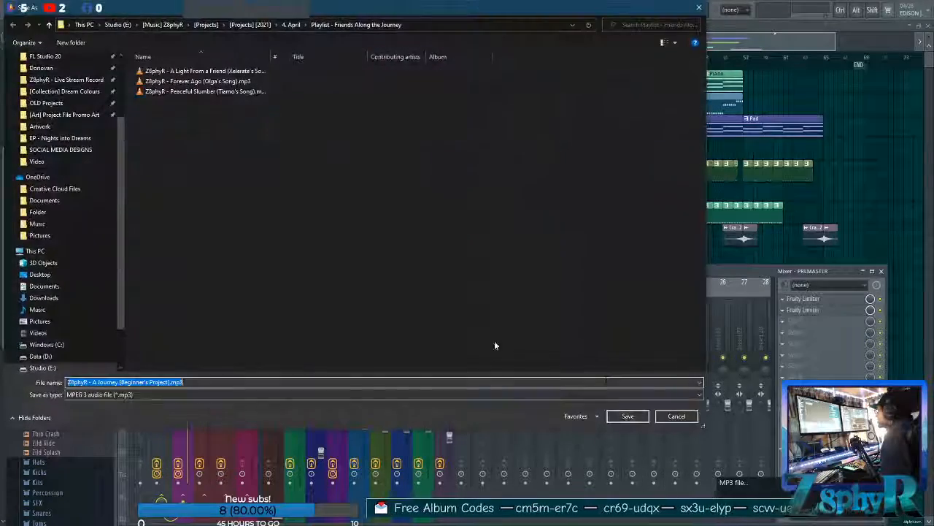
pyautogui.click(628, 415)
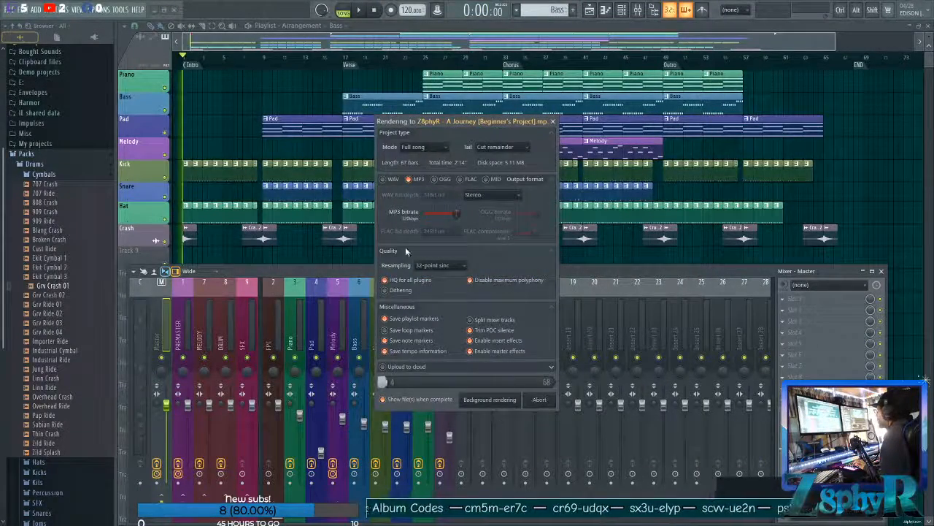